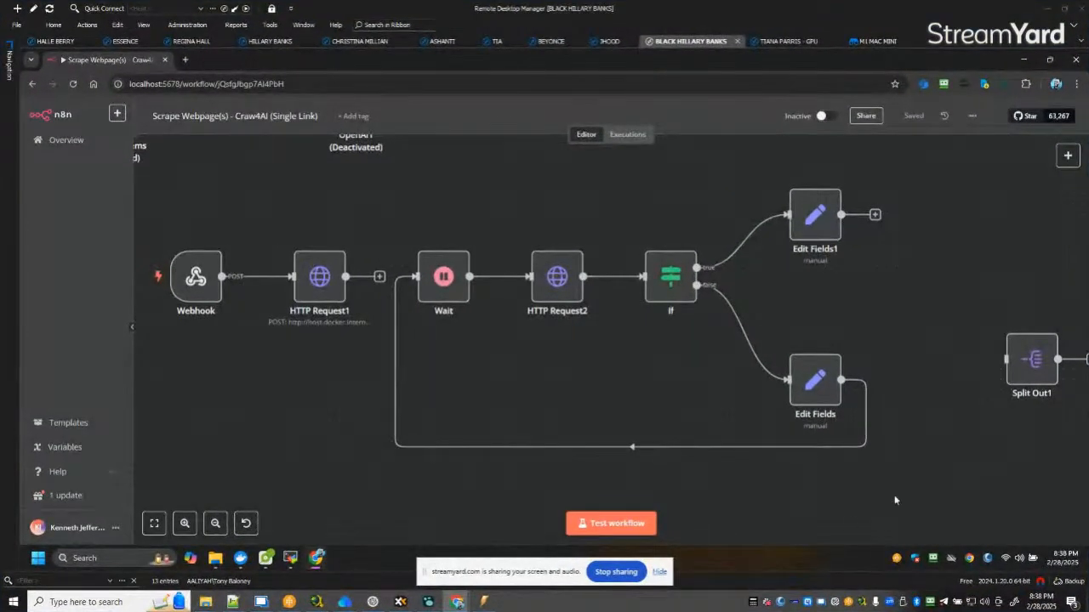
Open the Webhook node to review its URL, method and path settings, and return to the canvas.
left_click_drag(435, 582, 1088, 610)
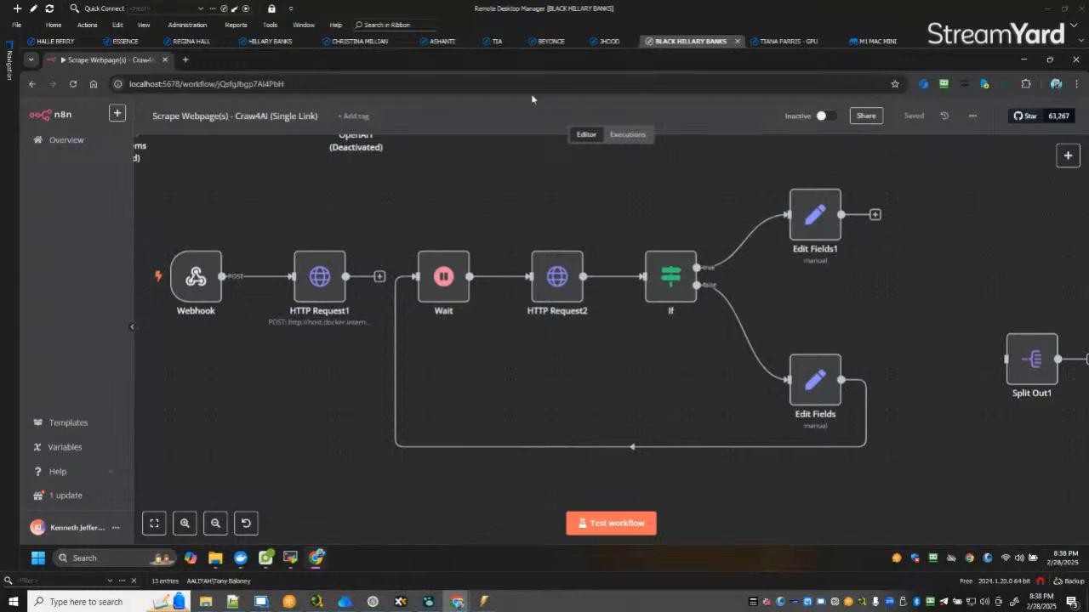
left_click(190, 276)
double_click(190, 276)
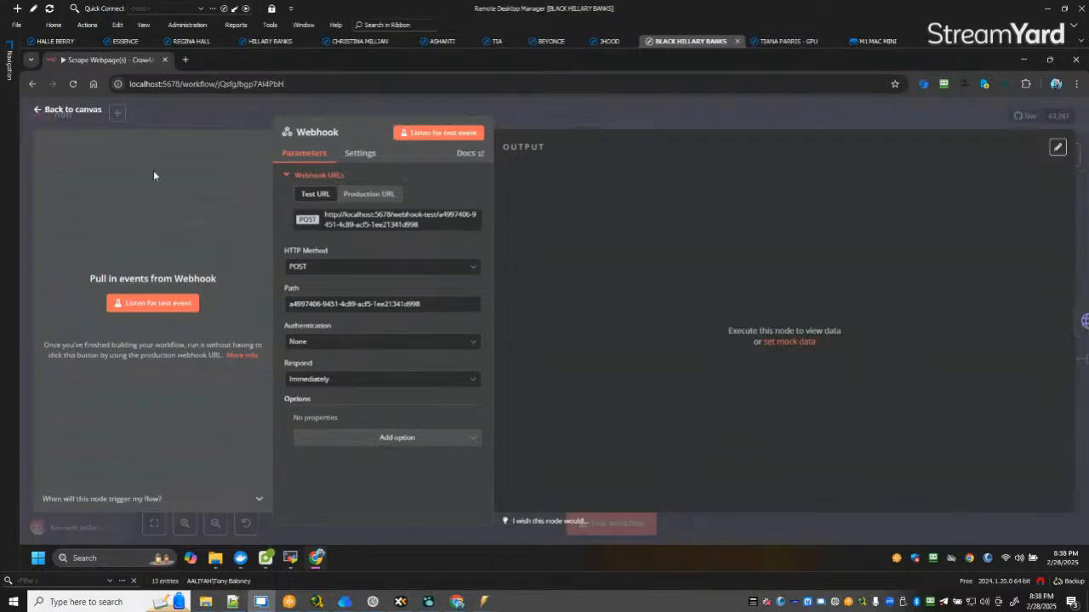
left_click(75, 109)
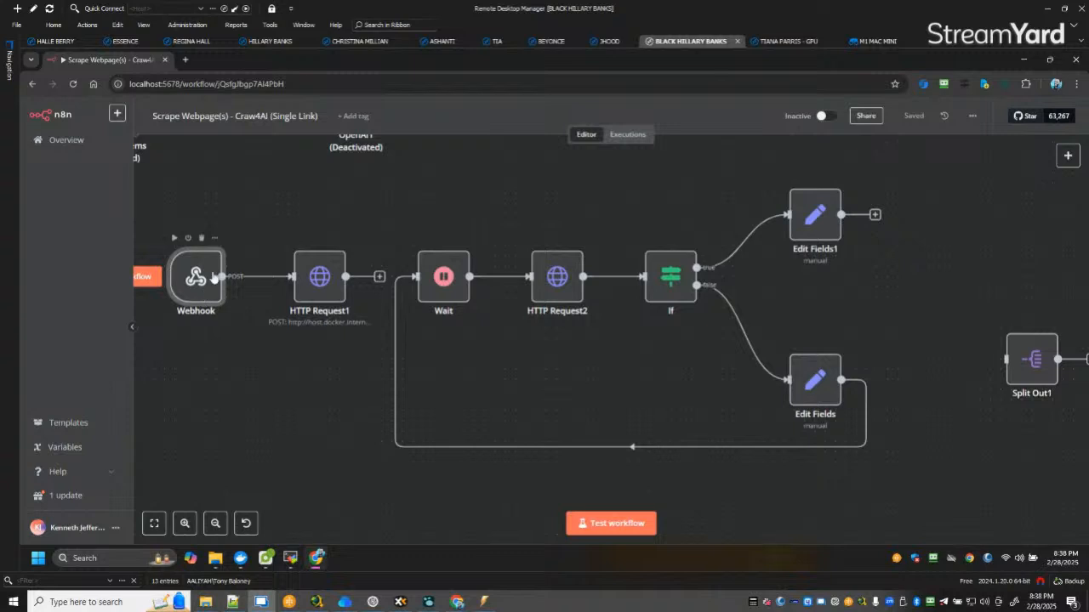
Set the Authentication of the HTTP Request1 node to None.
double_click(318, 287)
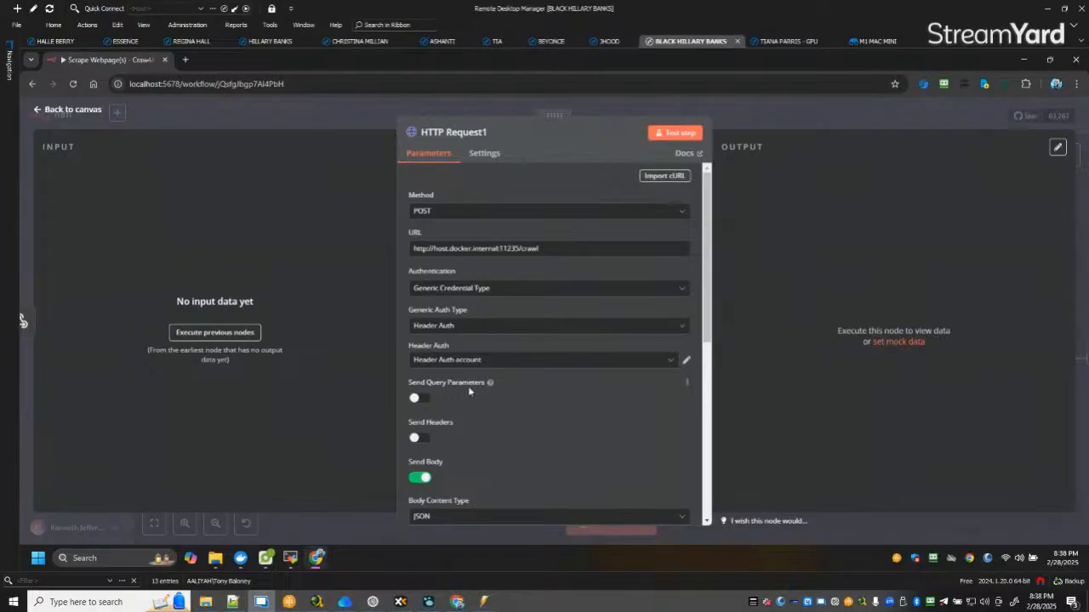
left_click(546, 332)
left_click(527, 289)
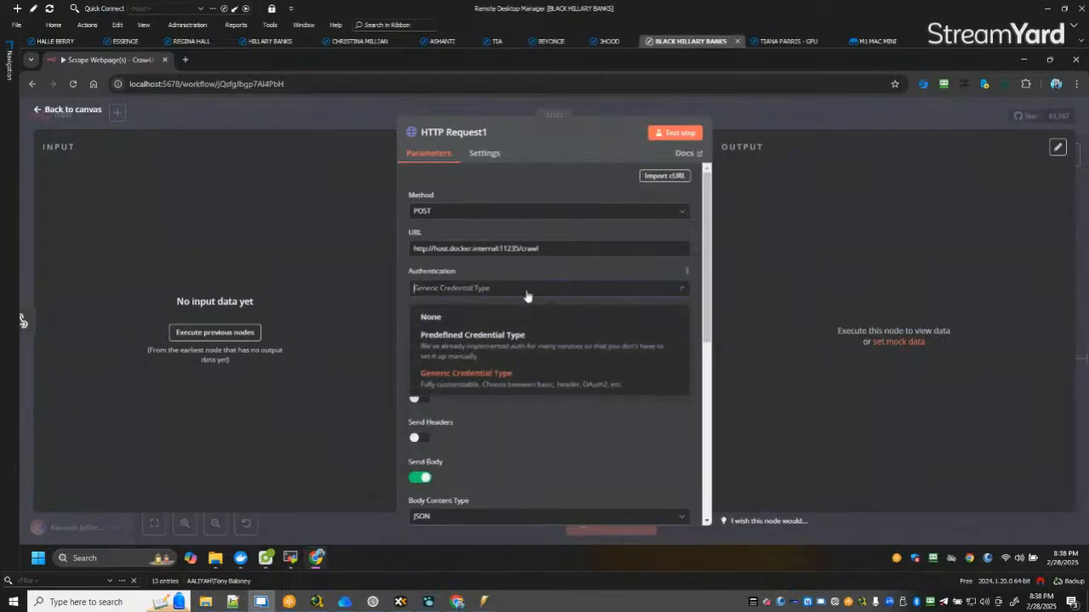
left_click(473, 322)
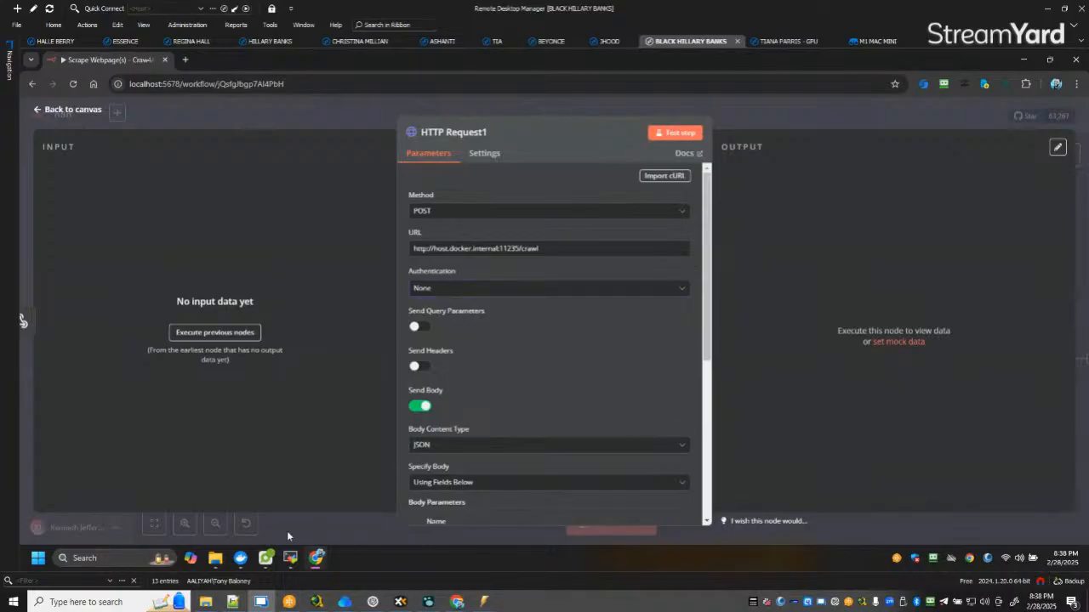
Check the Crawl4AI server session in MobaXterm, and return to the n8n workflow canvas.
left_click(290, 558)
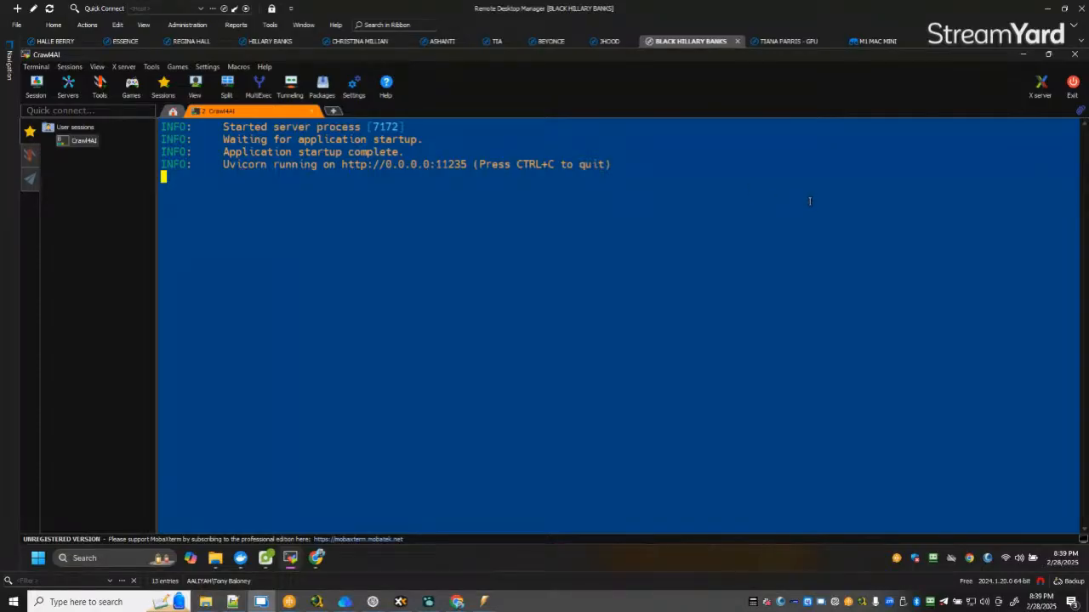
left_click(1019, 55)
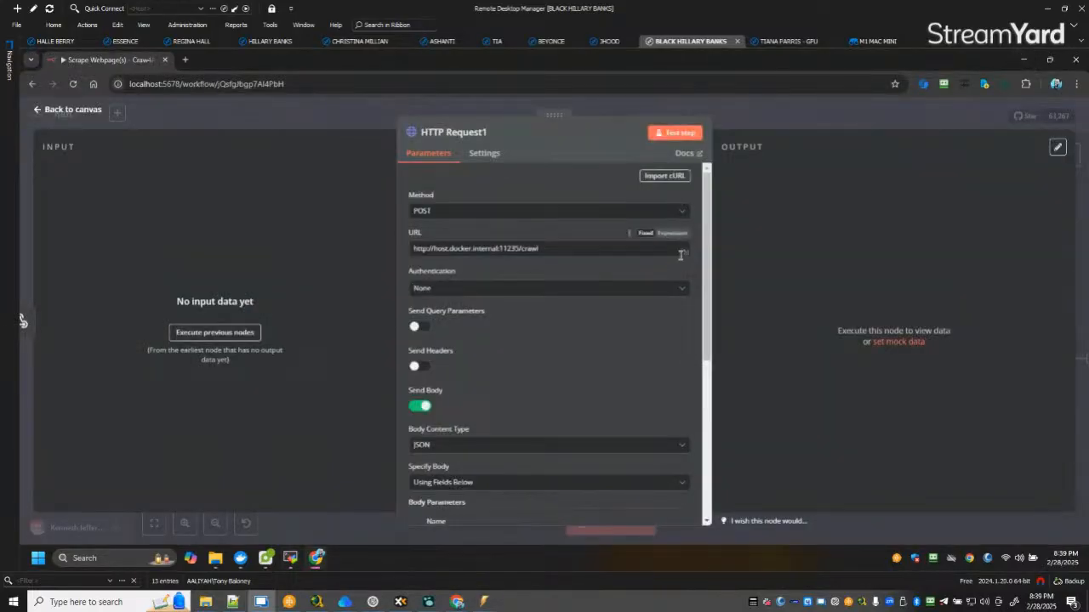
left_click(90, 111)
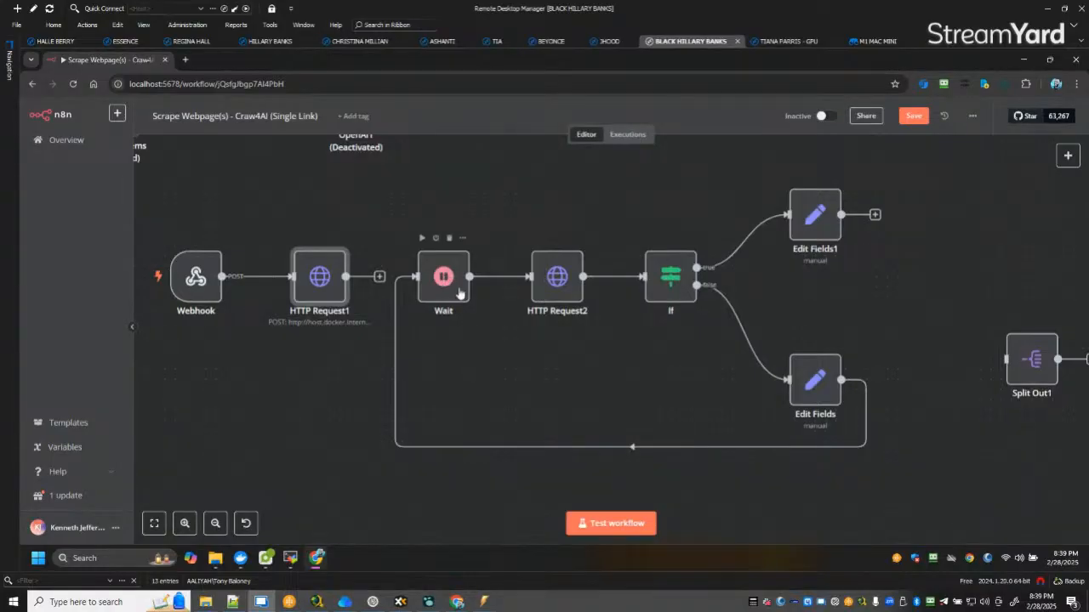
Review the parameters of the HTTP Request2 node and of the Edit Fields node on the false branch.
double_click(554, 278)
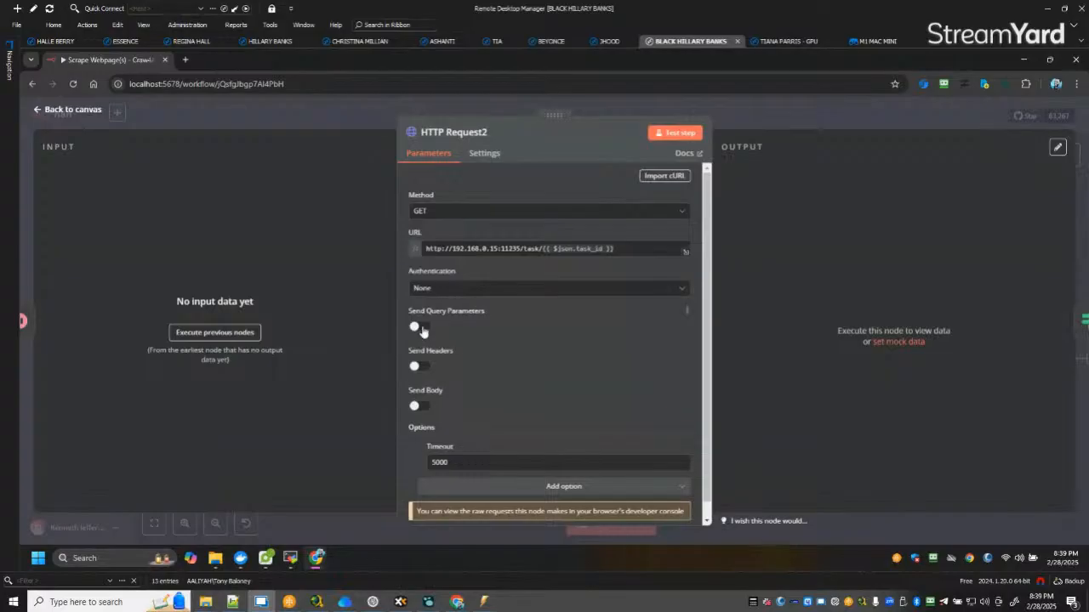
left_click(68, 109)
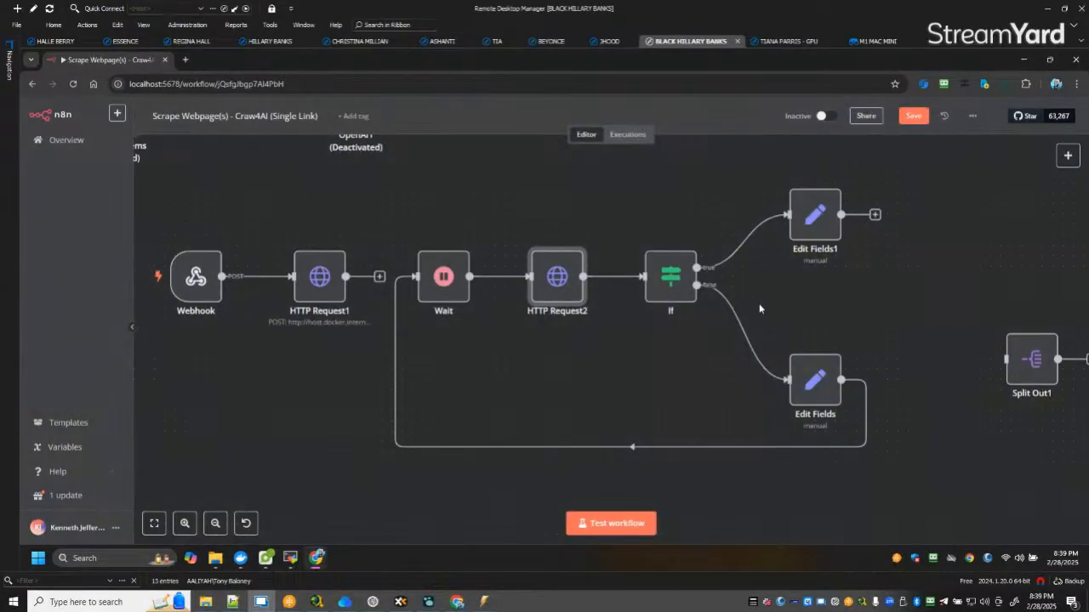
double_click(815, 394)
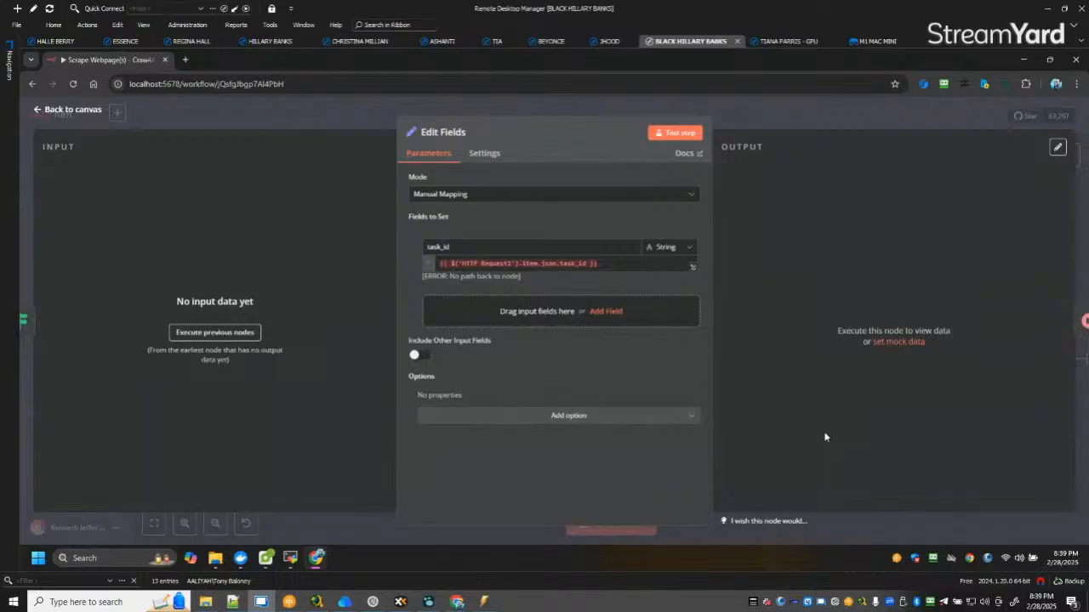
left_click(63, 113)
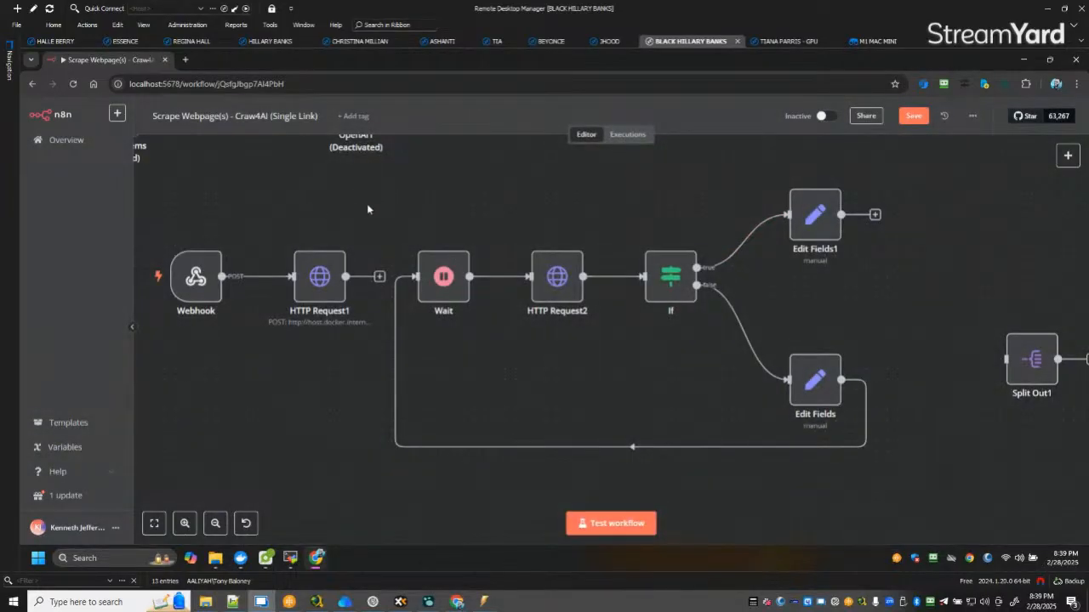
Look over the workflow's notes and nodes on the canvas, and save the workflow.
left_click_drag(286, 191, 596, 379)
left_click_drag(426, 298, 456, 287)
left_click_drag(400, 178, 689, 314)
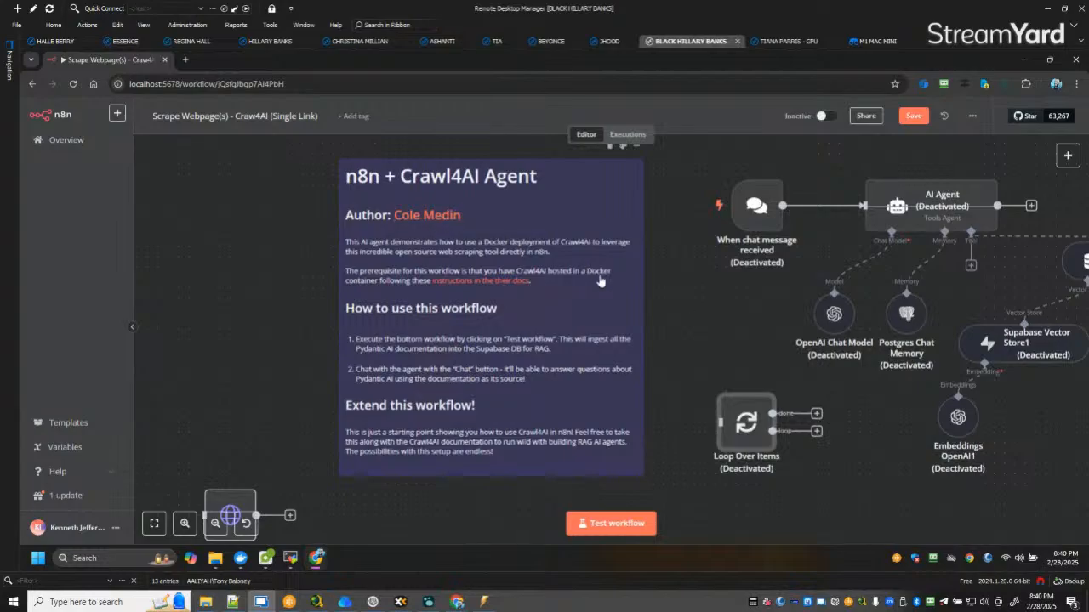
scroll(740, 342, "right", 5)
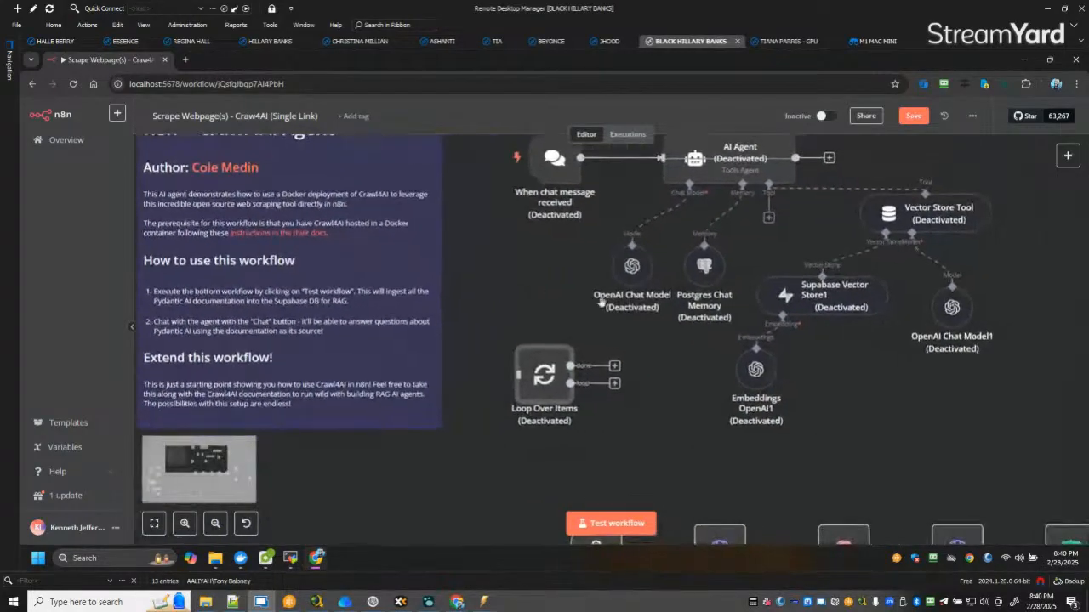
scroll(699, 429, "right", 8)
scroll(700, 429, "down", 5)
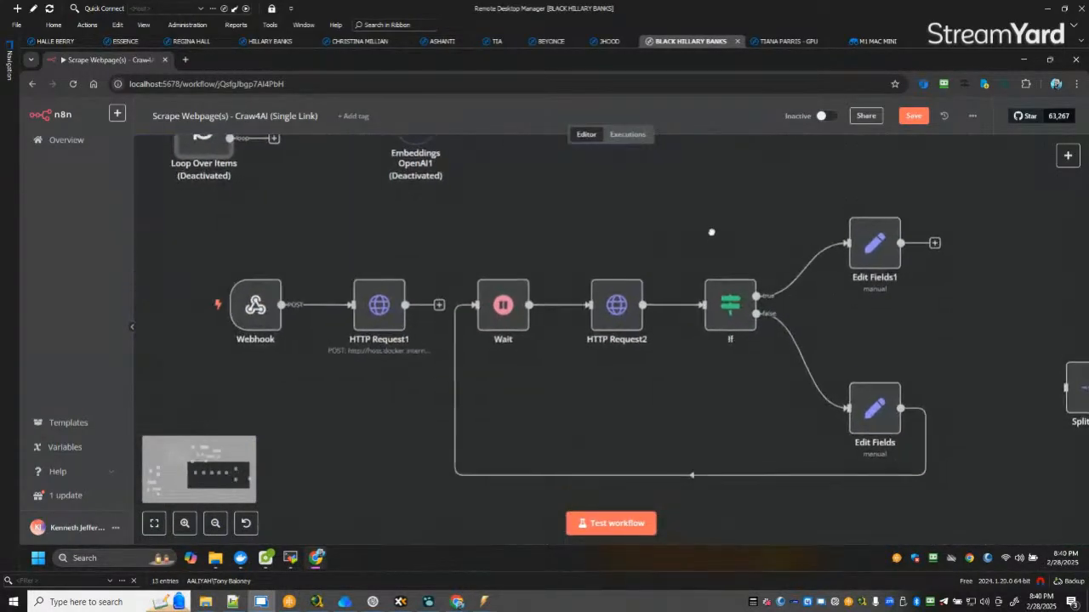
scroll(710, 231, "down", 3)
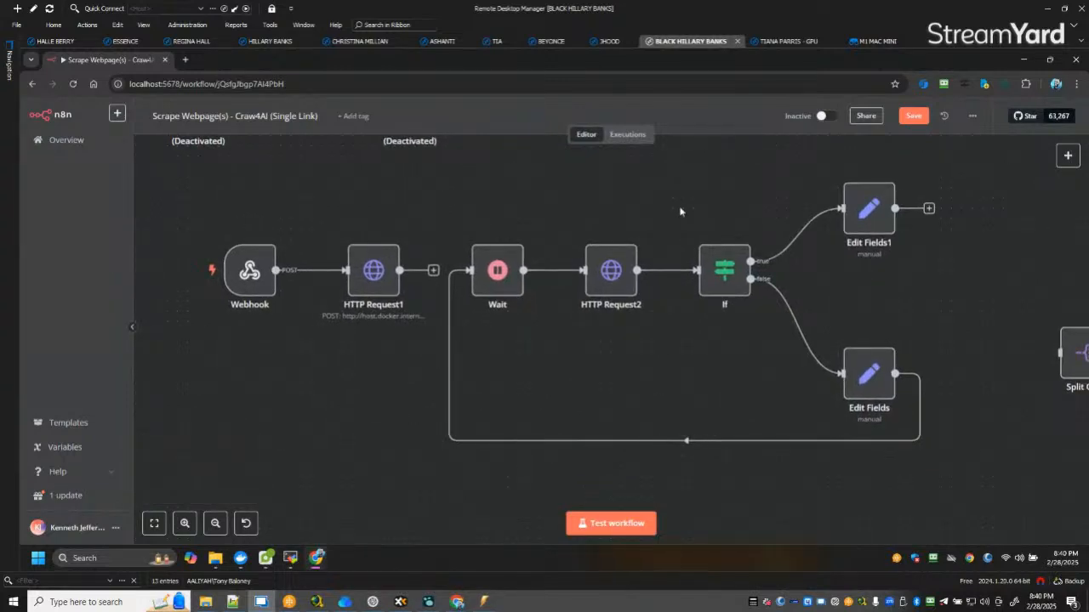
left_click(914, 116)
Switch to the WinAutomation Console and open the N8N - Web Scraper (Crawl4AI) process from the N8N folder for editing.
left_click(289, 602)
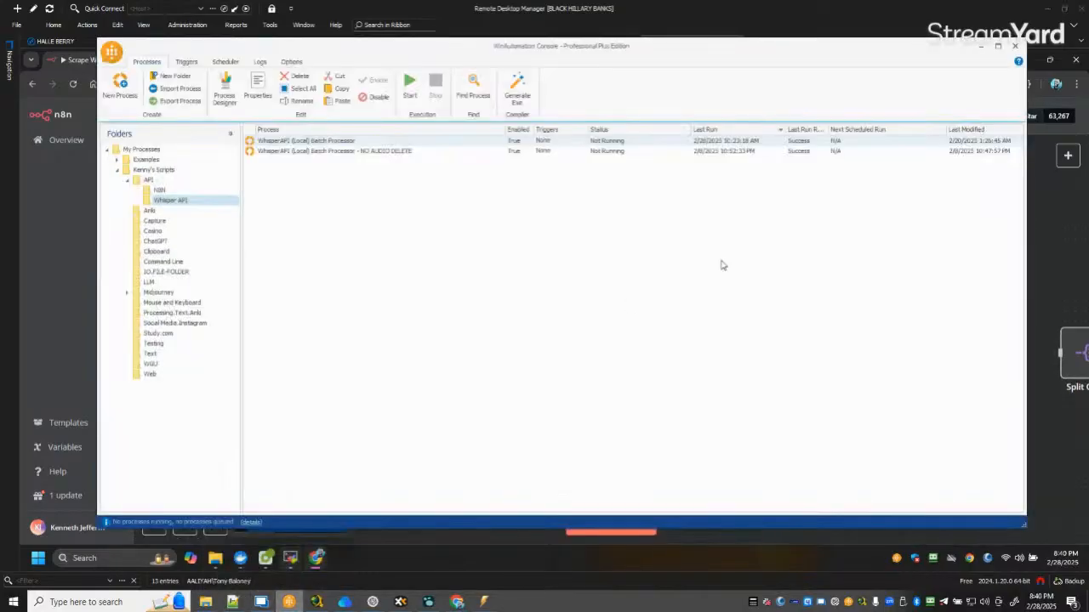
left_click(158, 191)
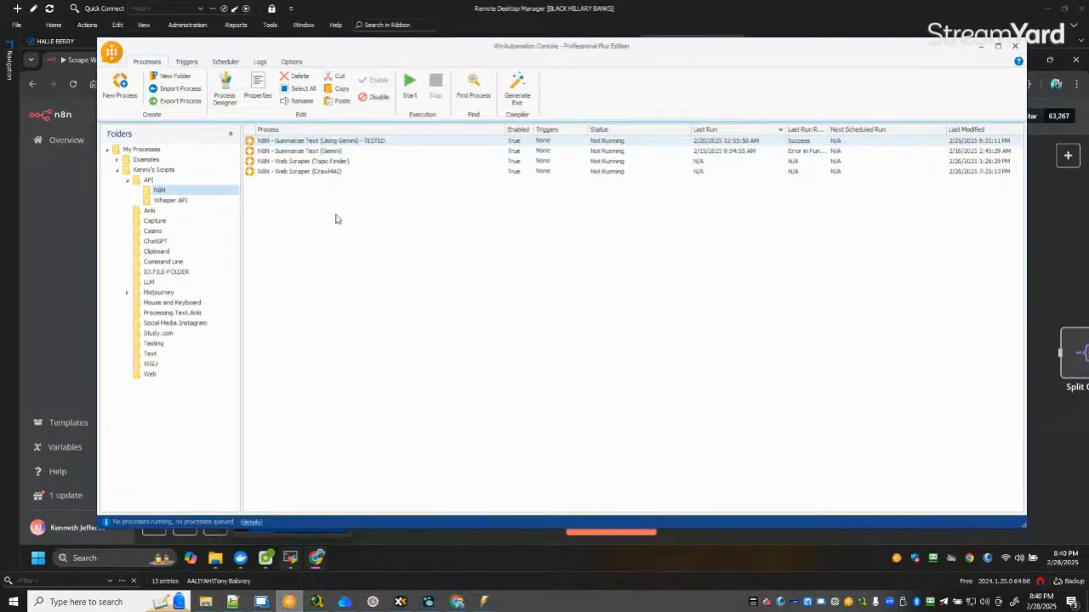
left_click(330, 152)
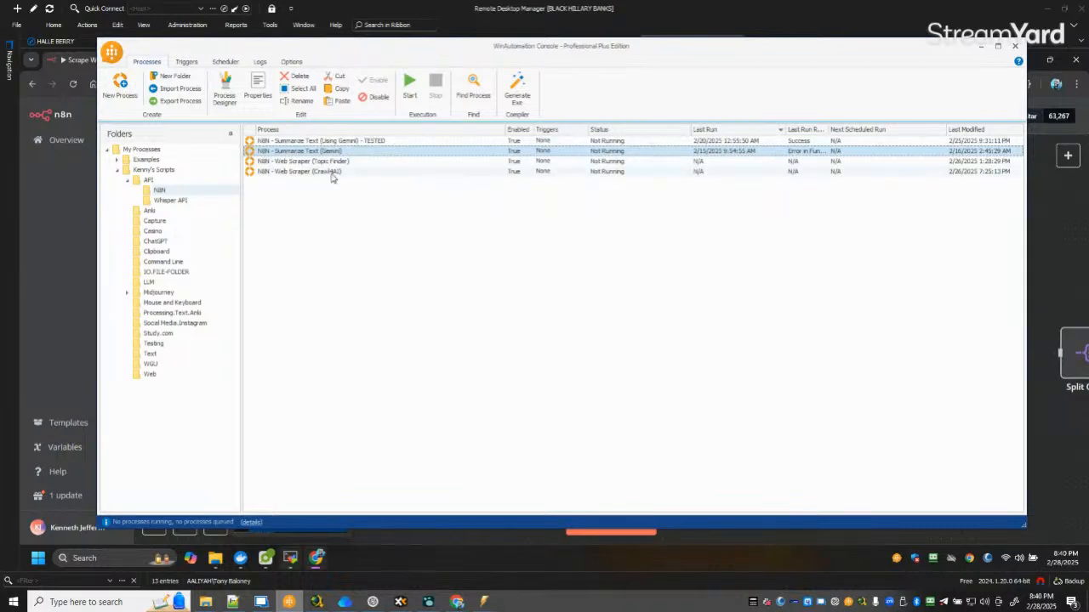
left_click(357, 171)
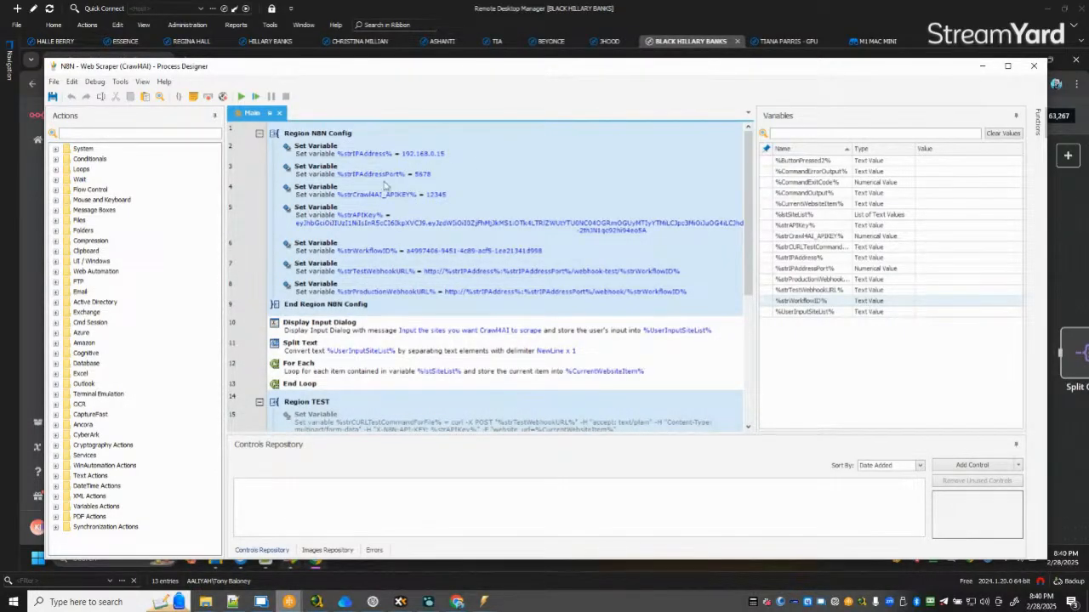
Delete the Set Variable action for %strCrawl4AI_APIKEY% from the N8N Config region, and return to the remote desktop session.
right_click(438, 196)
left_click(494, 334)
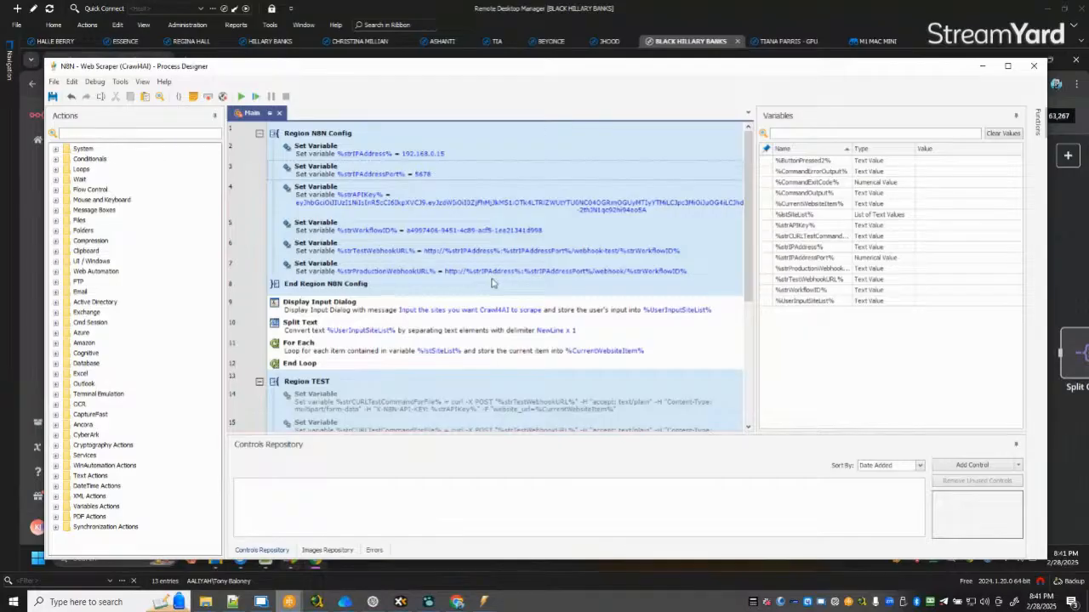
left_click(648, 3)
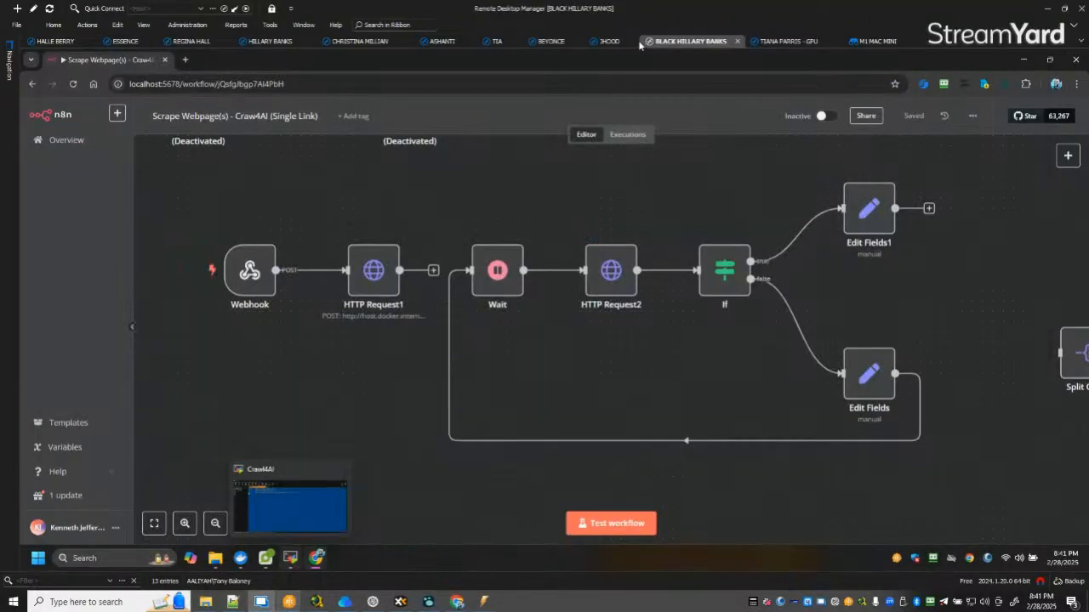
Switch to ThinkAutomation Studio, open From Curl Automation and browse the available action categories.
left_click(265, 560)
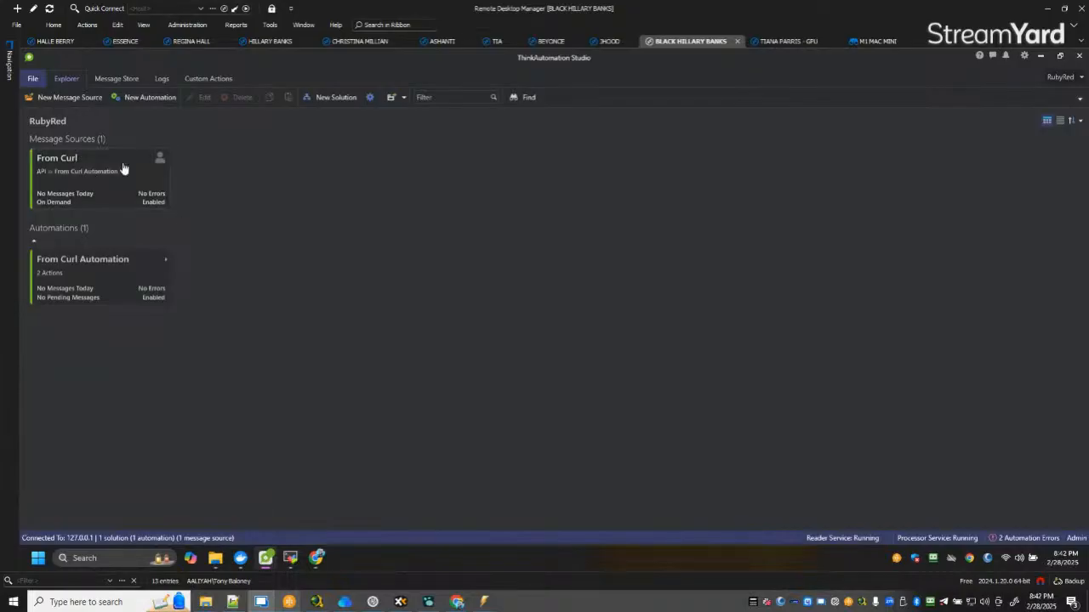
left_click(99, 282)
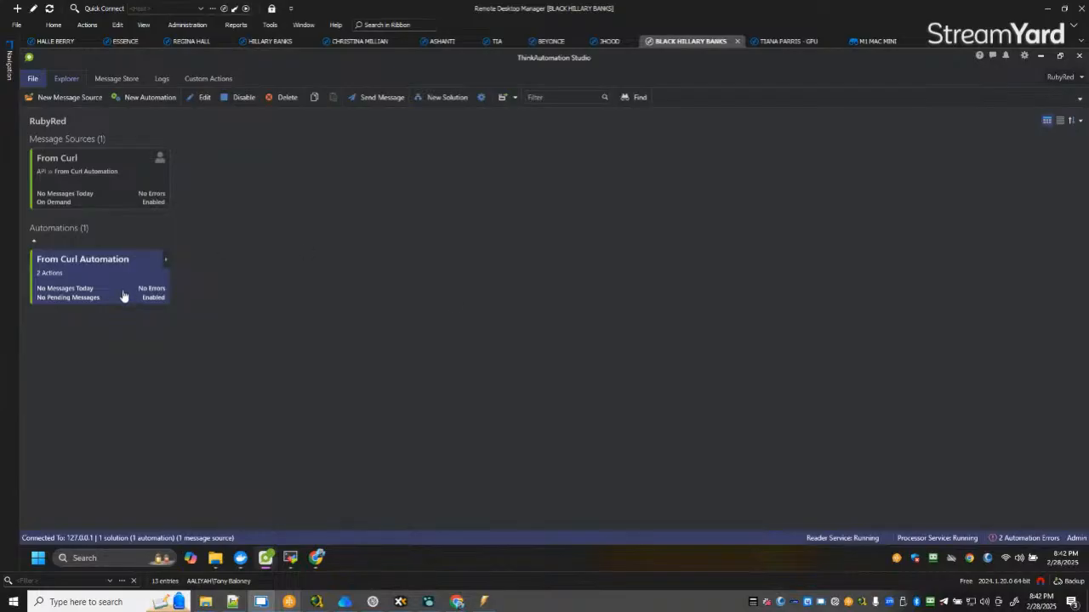
double_click(116, 282)
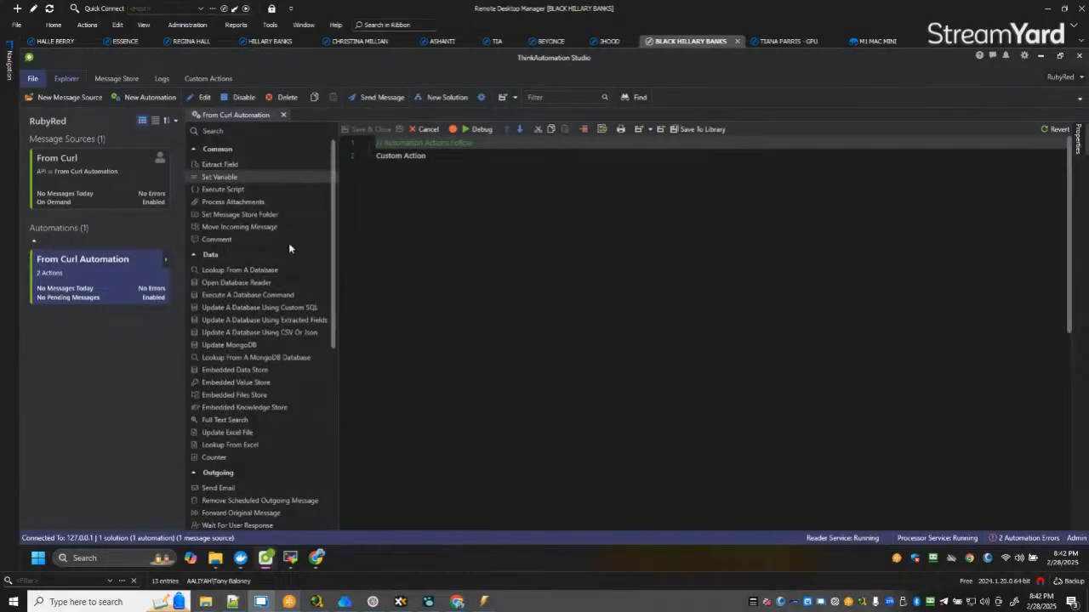
scroll(270, 330, "down", 8)
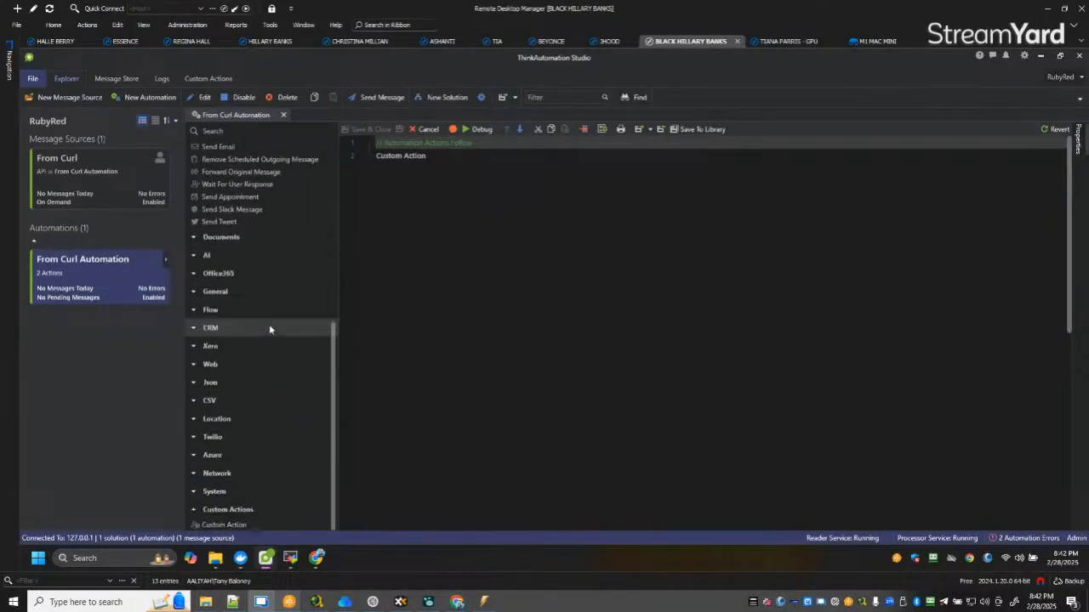
scroll(271, 330, "up", 8)
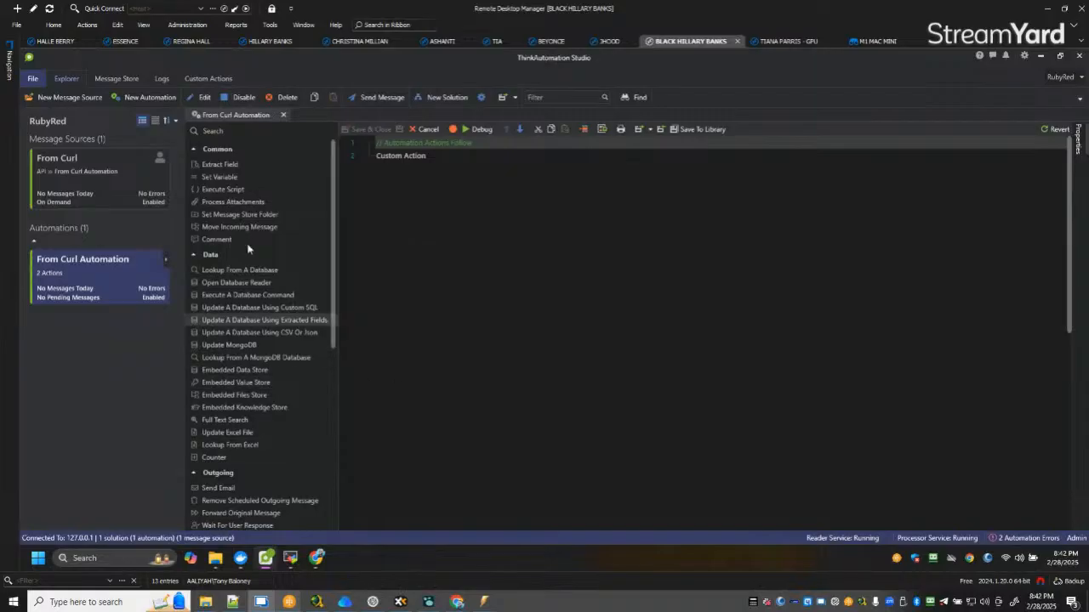
left_click(1041, 56)
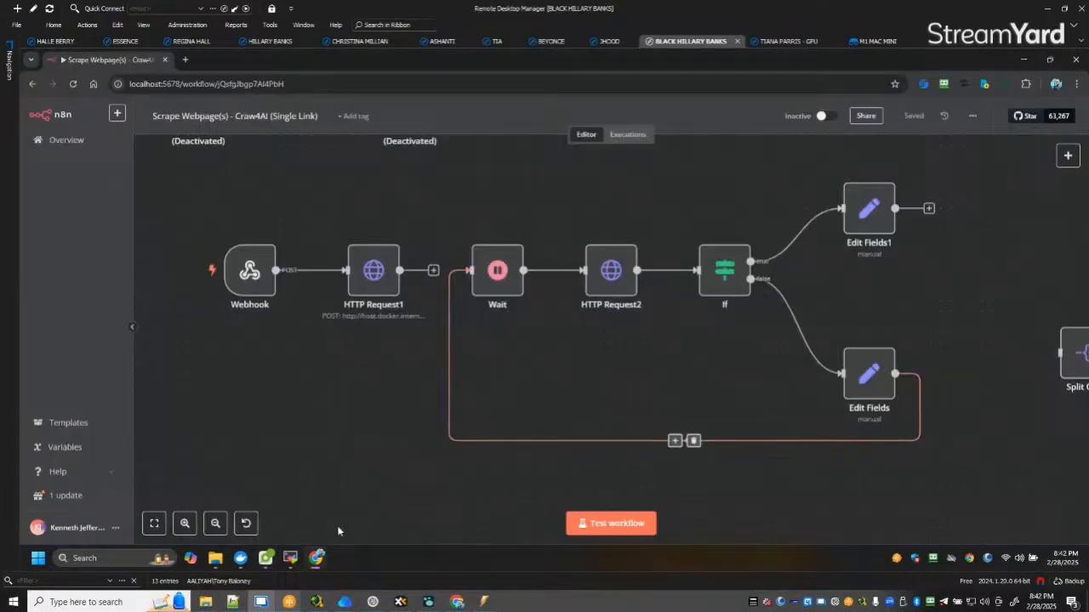
Launch FME Workbench from the remote computer's desktop to view its start page.
mouse_move(282, 557)
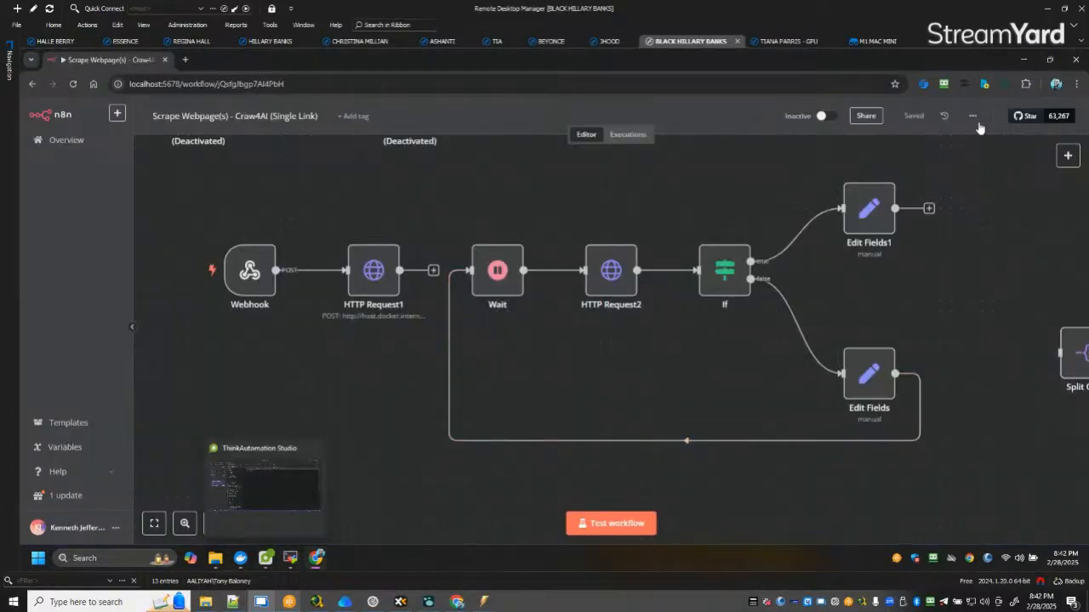
left_click(1023, 60)
double_click(168, 127)
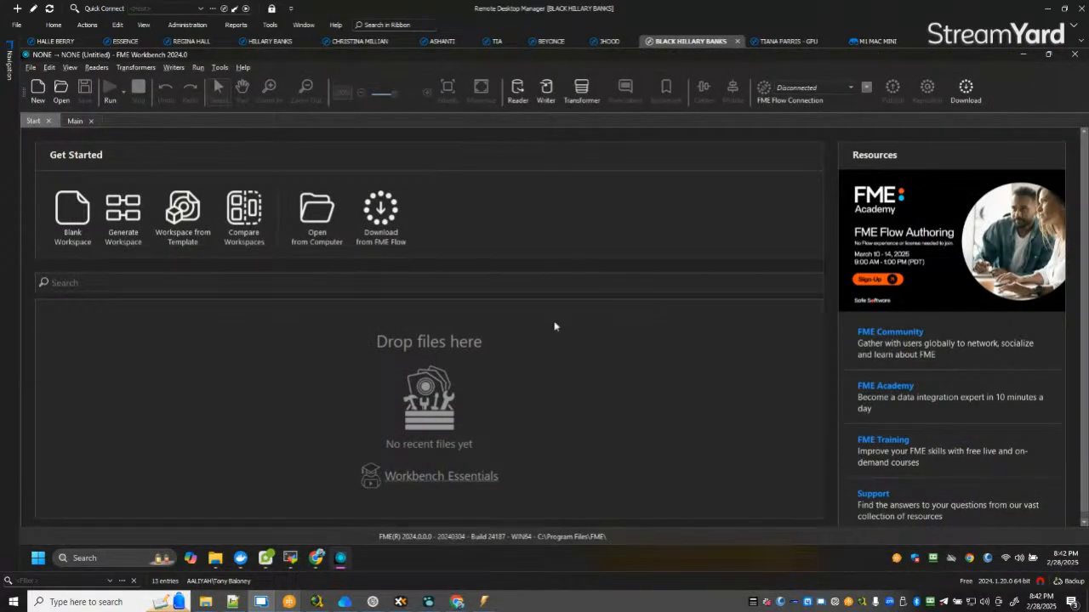
Switch to Chrome, search Google for "fme form" in a new tab and show the image results.
left_click(316, 558)
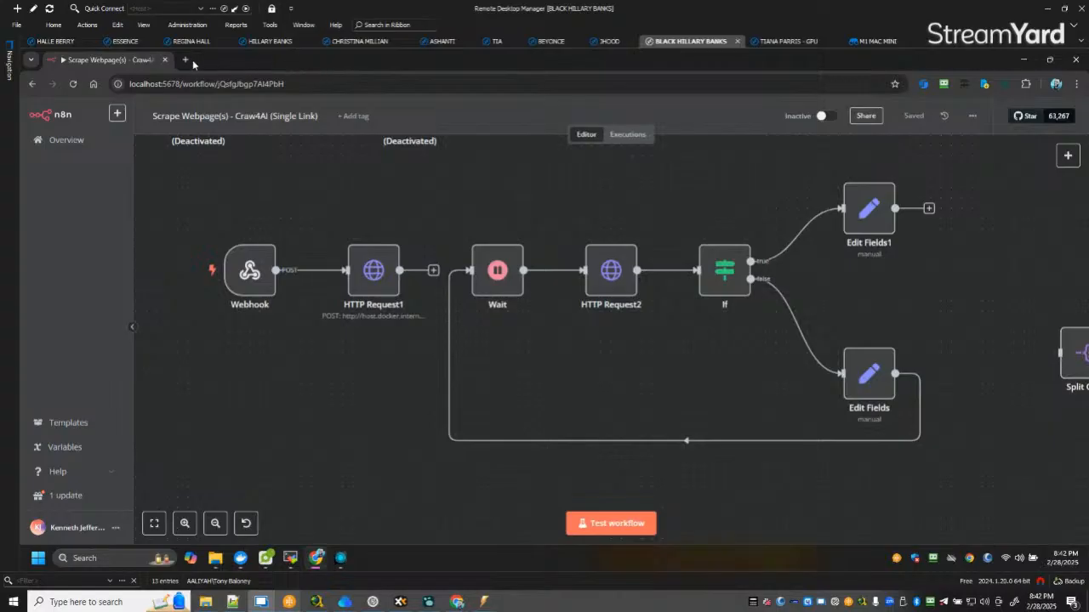
left_click(191, 61)
type("fme form")
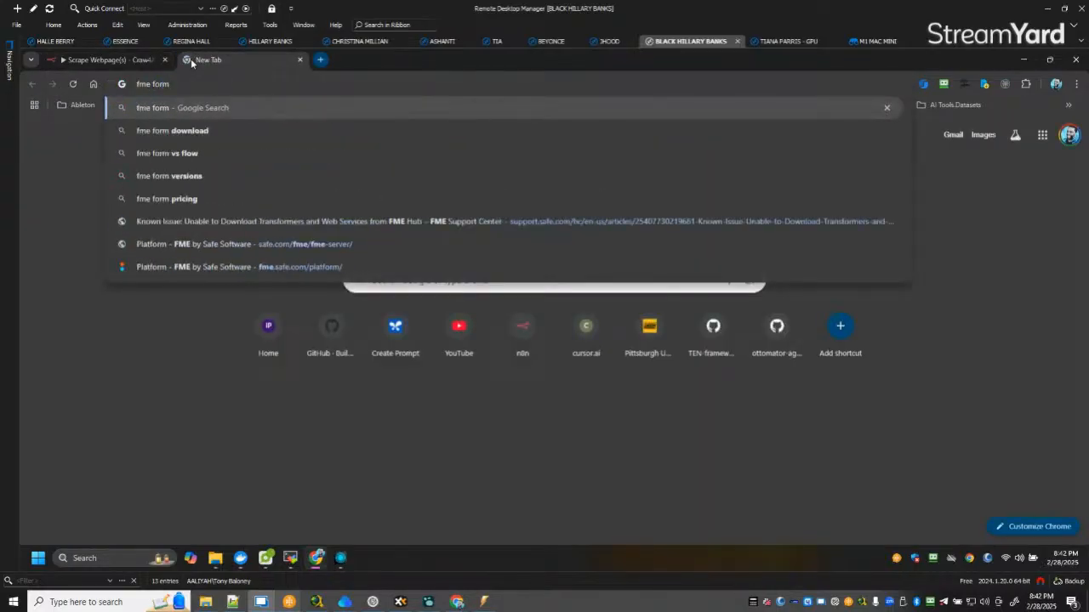
key("Return")
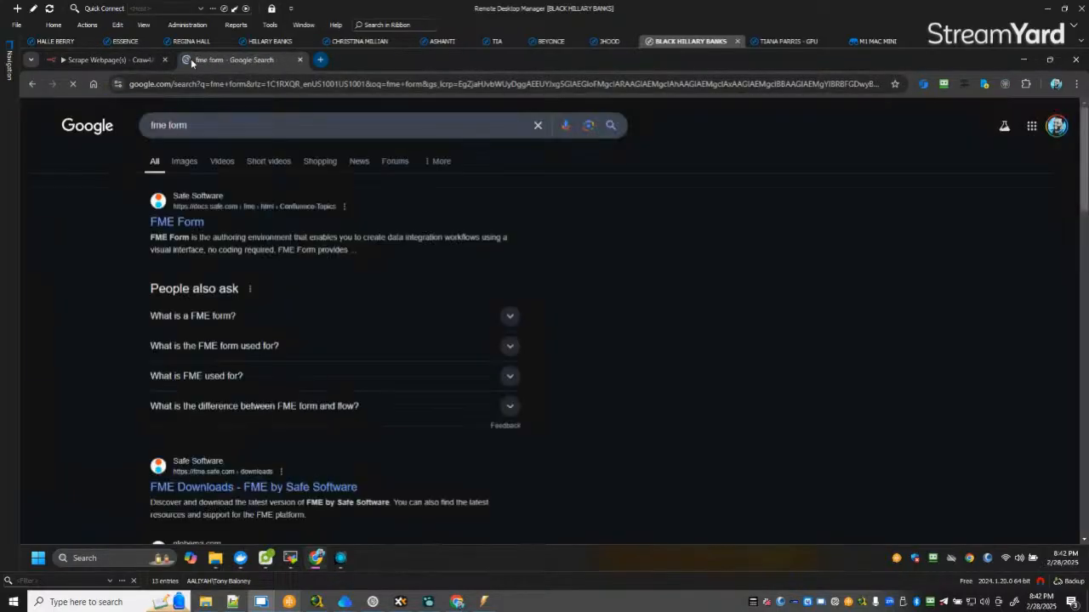
left_click(185, 165)
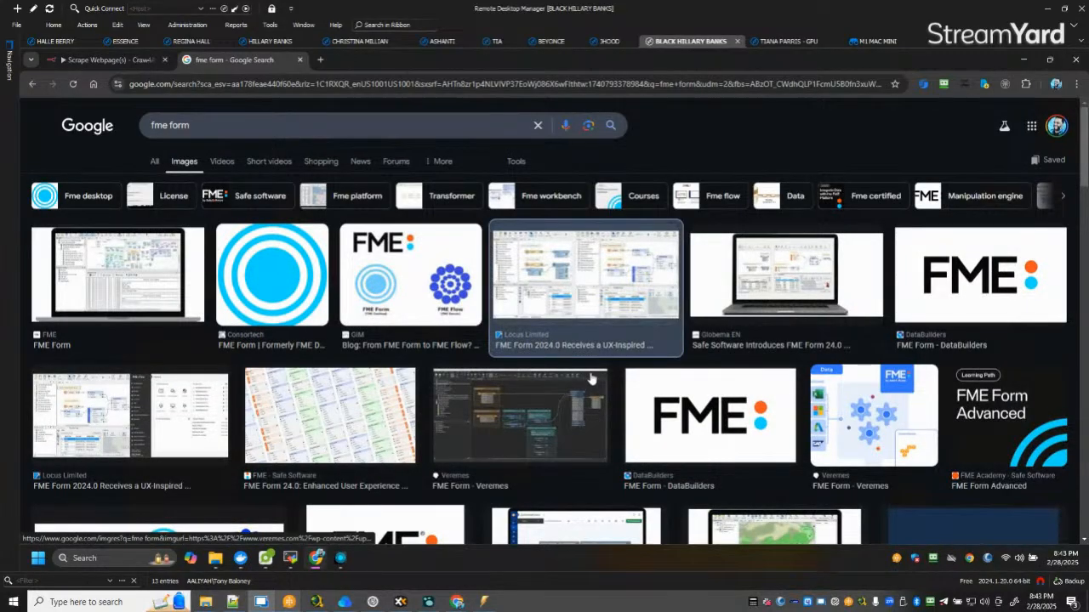
Open the Locus article on the FME Form 2024.0 UX refresh from the image results and view its canvas comparison.
left_click(577, 274)
left_click(831, 350)
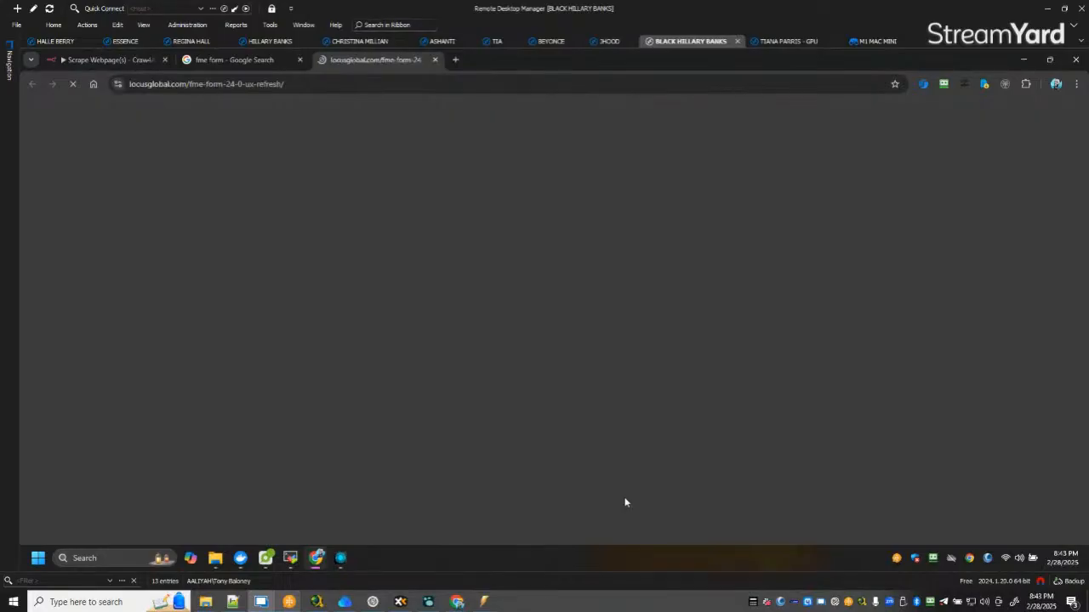
scroll(465, 312, "down", 10)
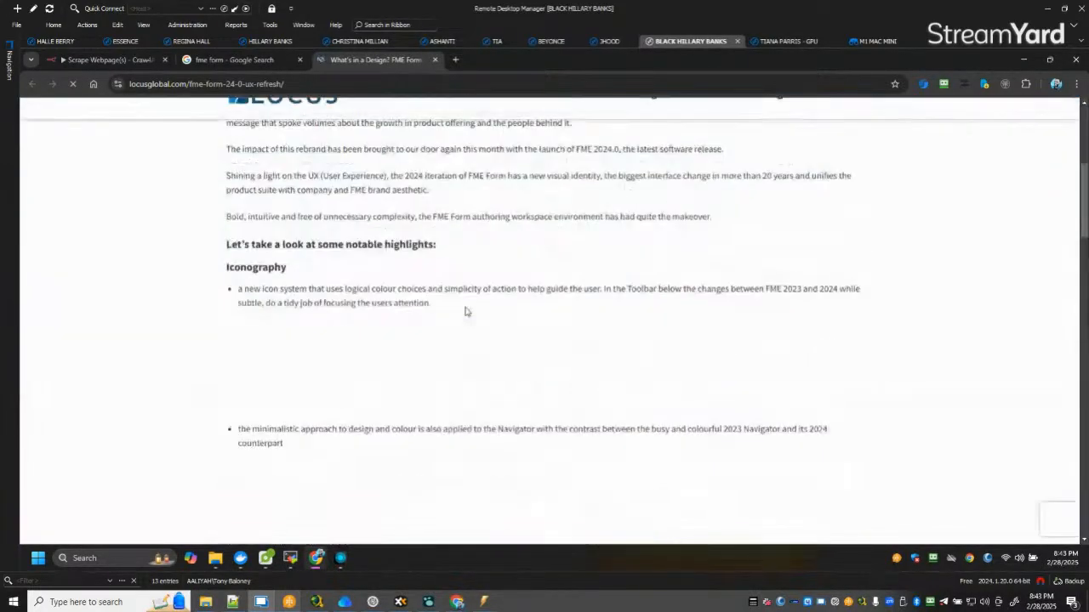
scroll(466, 311, "down", 4)
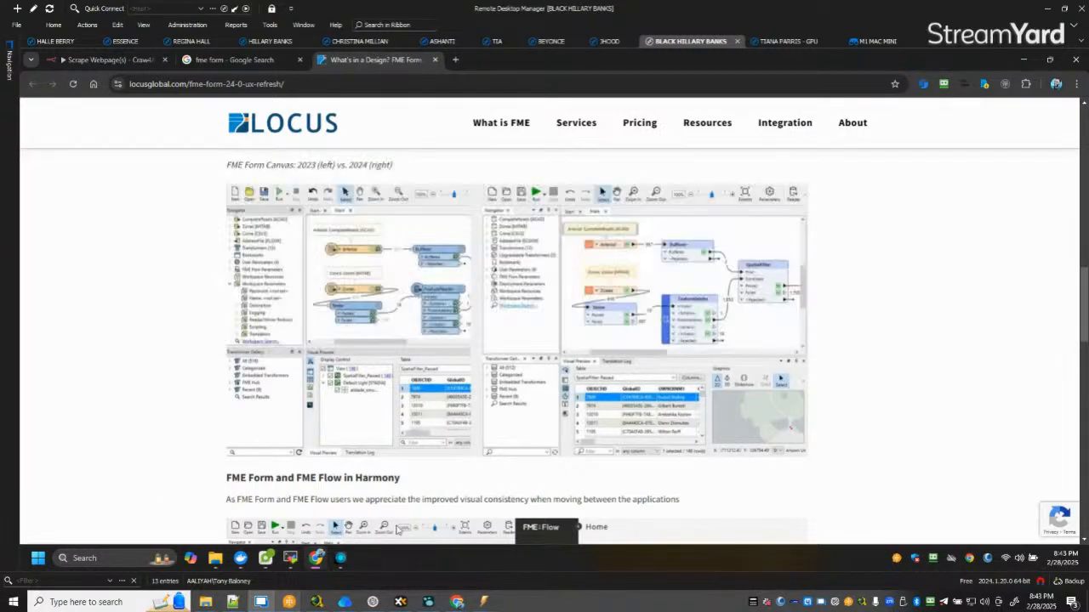
Switch to FME Workbench to view a blank workspace canvas, and bring up the Crawl4AI session in MobaXterm.
left_click(340, 558)
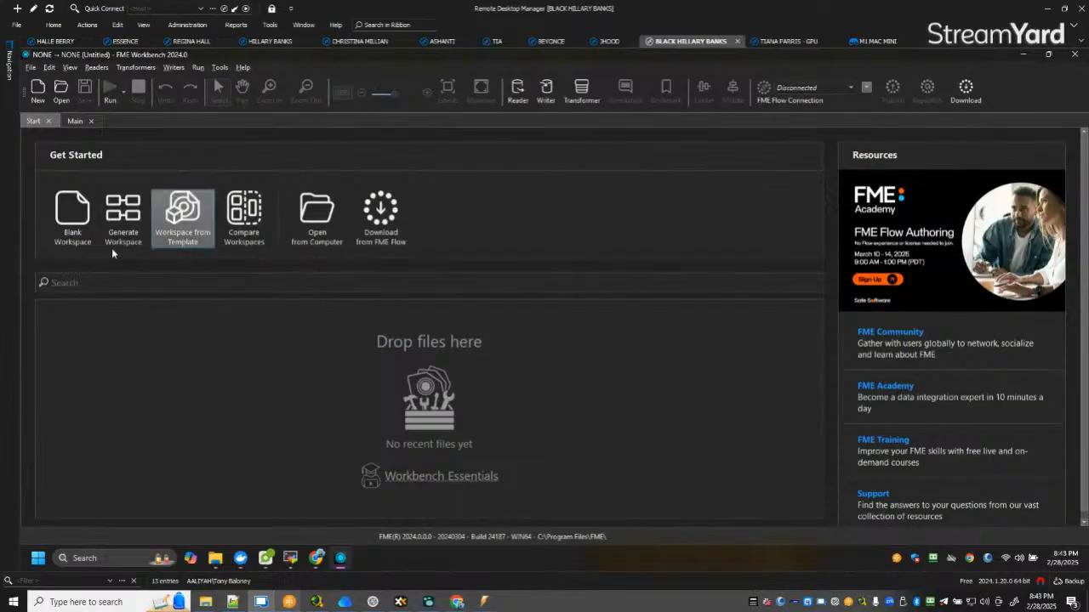
left_click(73, 214)
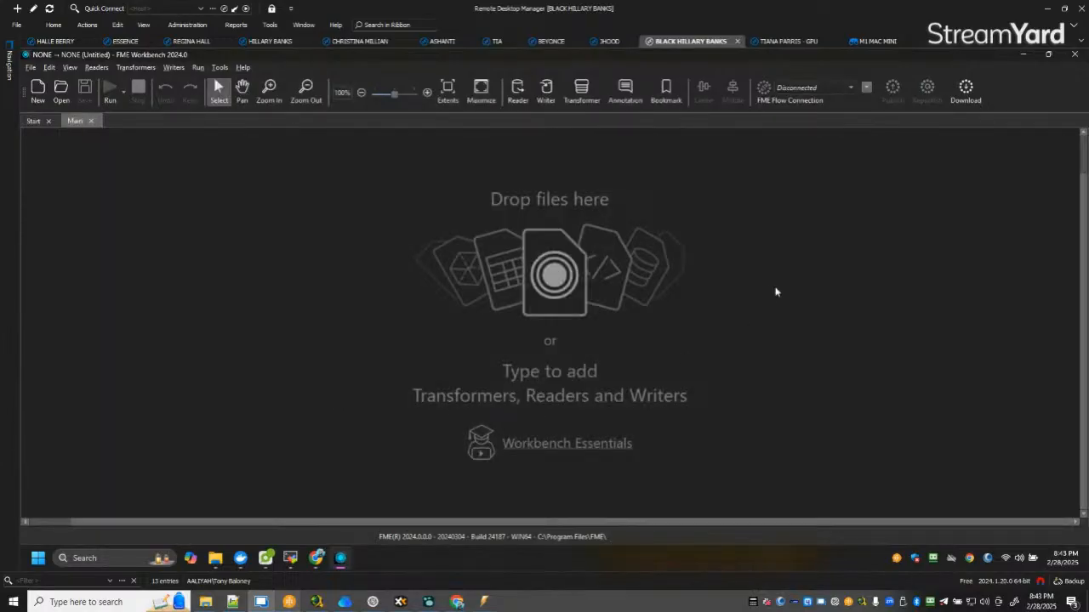
left_click(1022, 55)
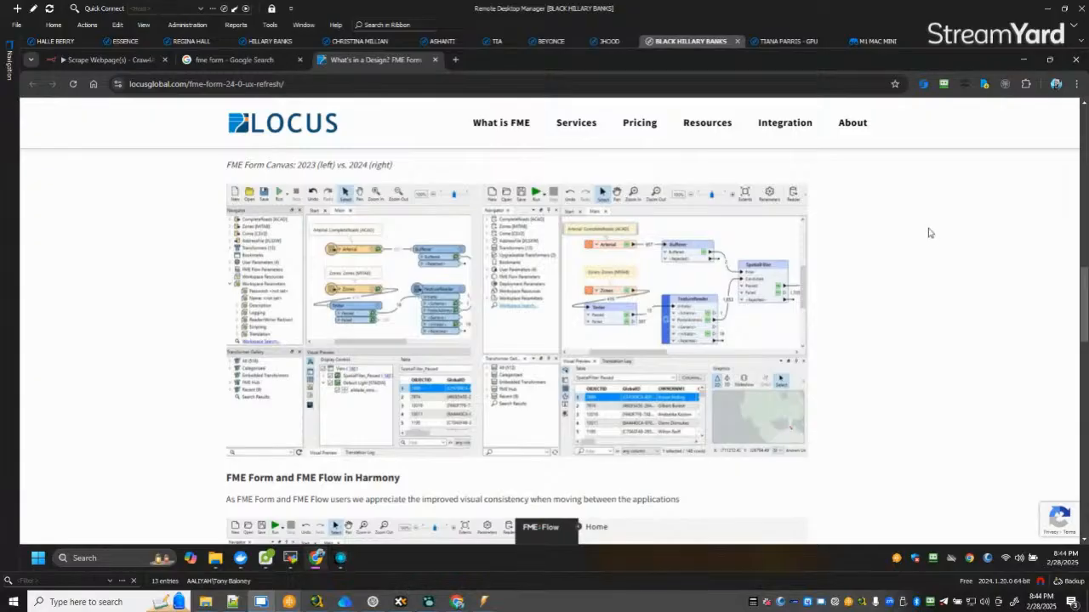
left_click(1023, 59)
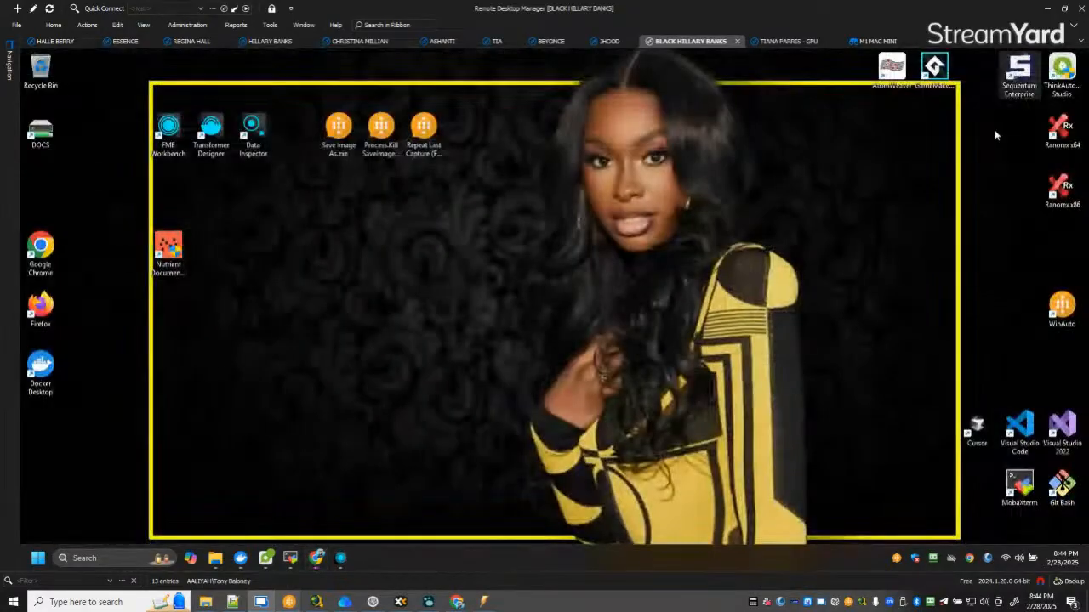
left_click(293, 561)
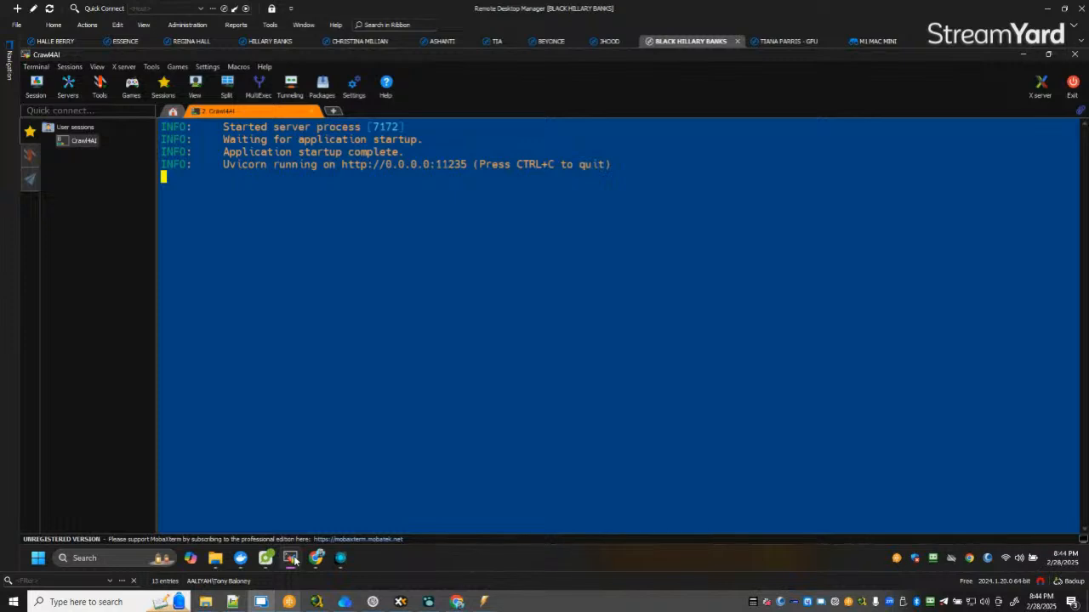
Reorder the FME Workbench taskbar icon ahead of ThinkAutomation, and place the n8n workflow tab last in Chrome.
left_click_drag(341, 558, 271, 562)
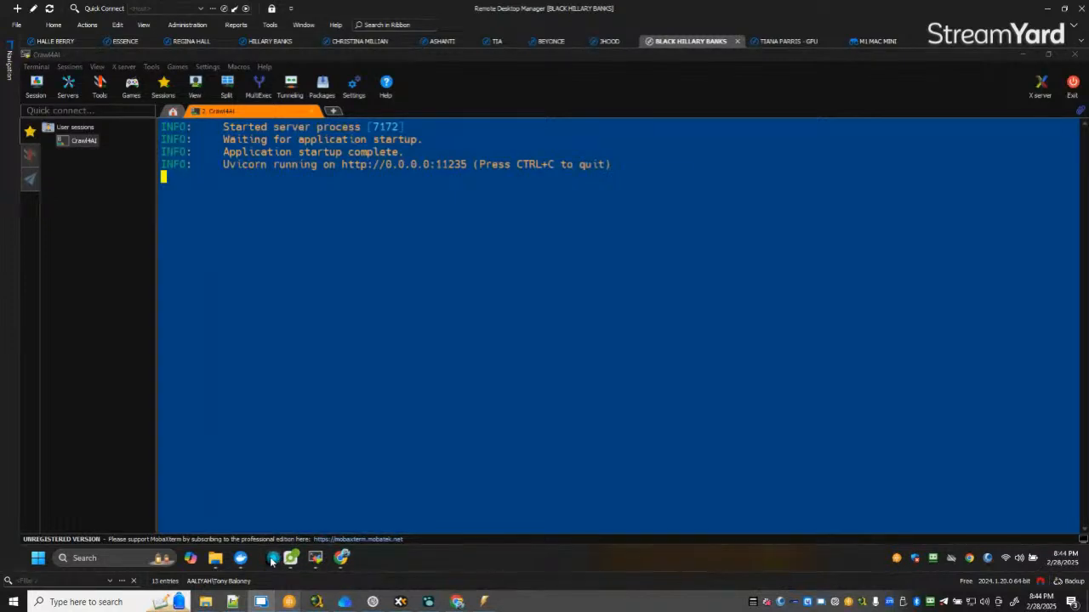
left_click(342, 560)
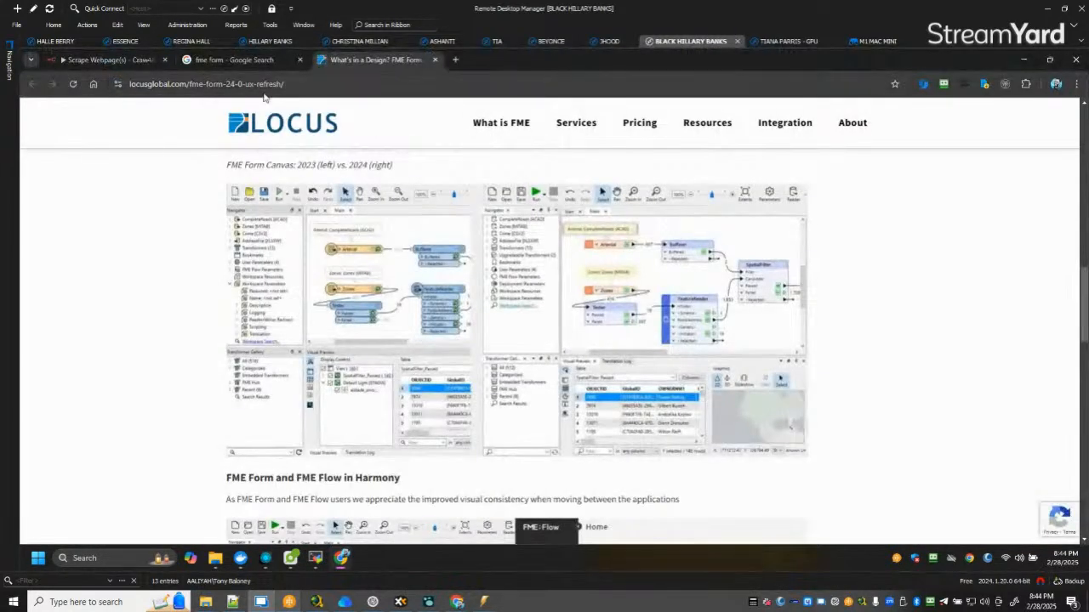
left_click_drag(101, 60, 365, 59)
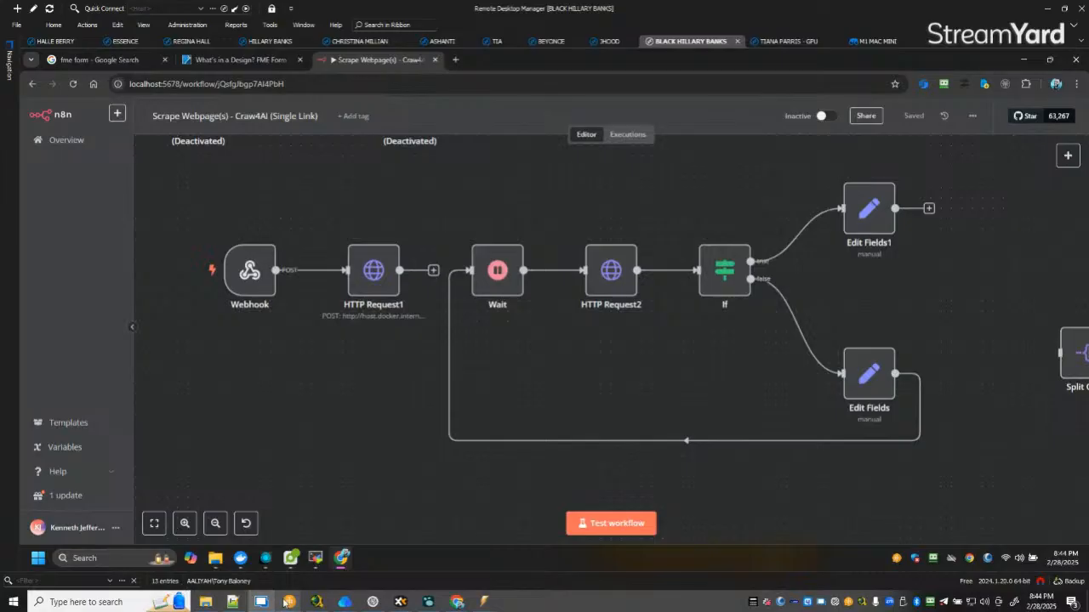
Switch to the WinAutomation Process Designer and examine the %strWorkflowID% and webhook URL variables in the N8N Config region.
mouse_move(483, 601)
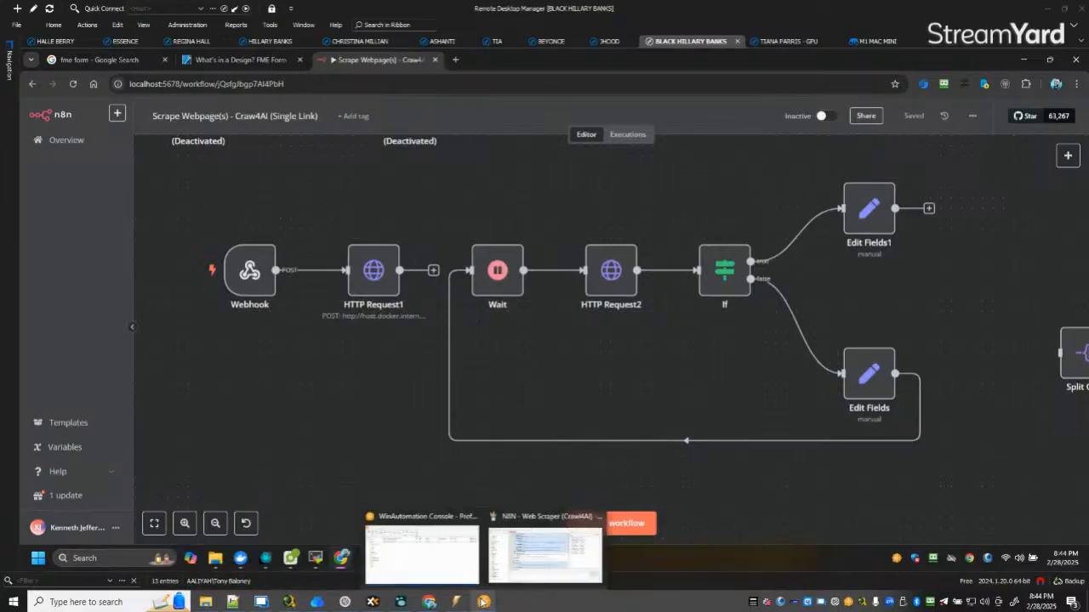
left_click(528, 555)
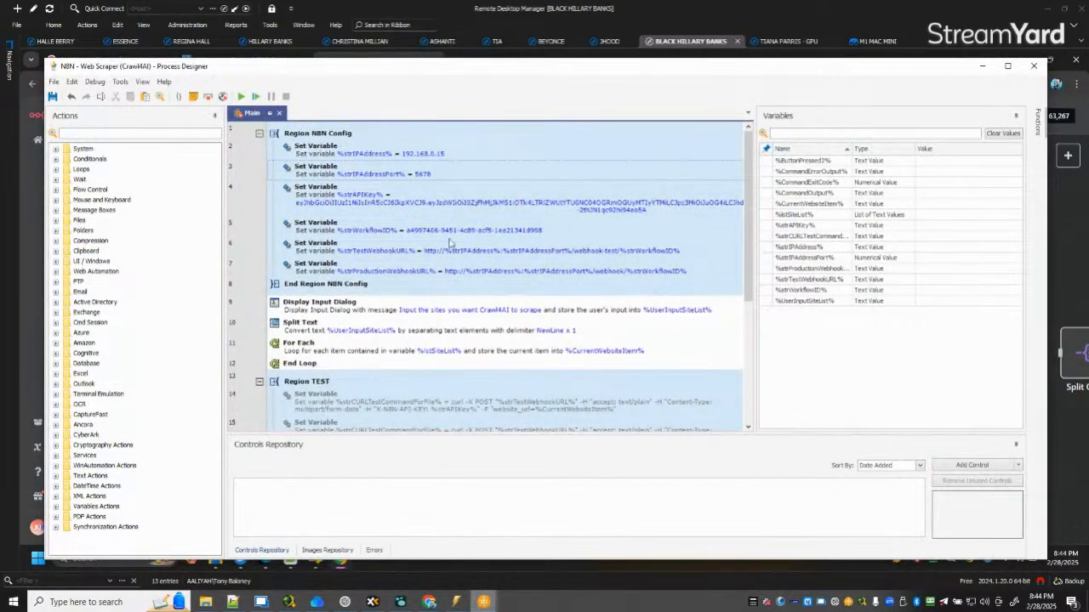
left_click(379, 229)
scroll(668, 264, "down", 1)
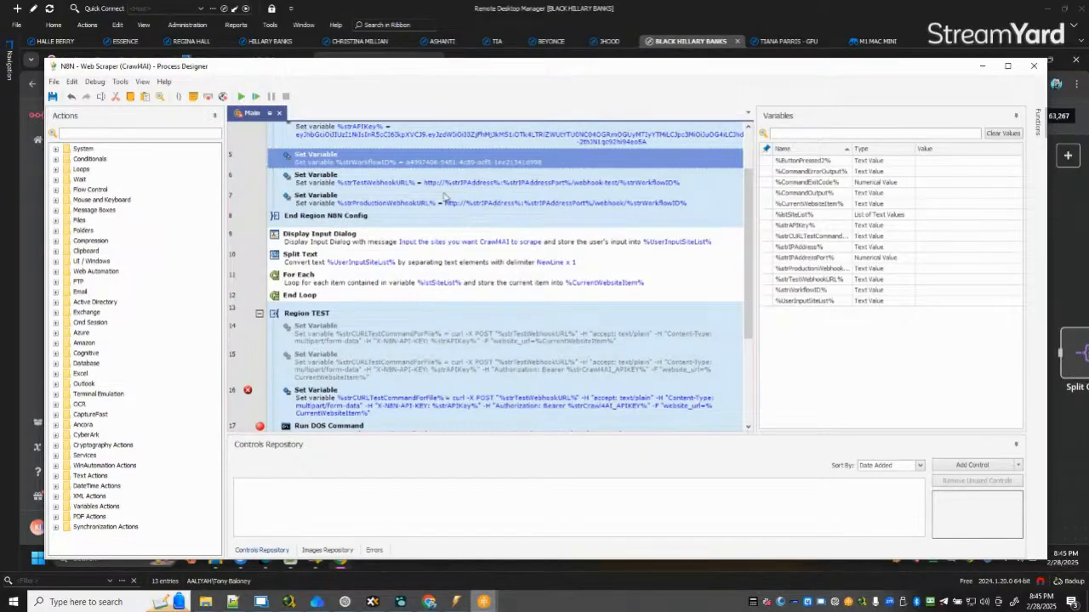
Return to the n8n workflow and compare the Webhook node's production URL with its test URL.
left_click(981, 66)
double_click(250, 270)
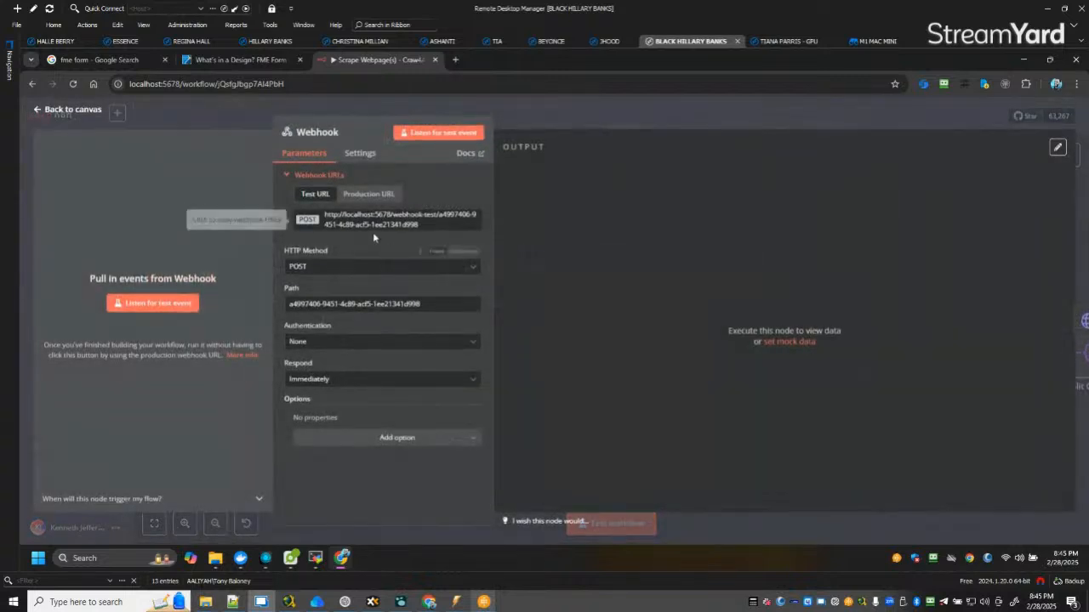
left_click(374, 196)
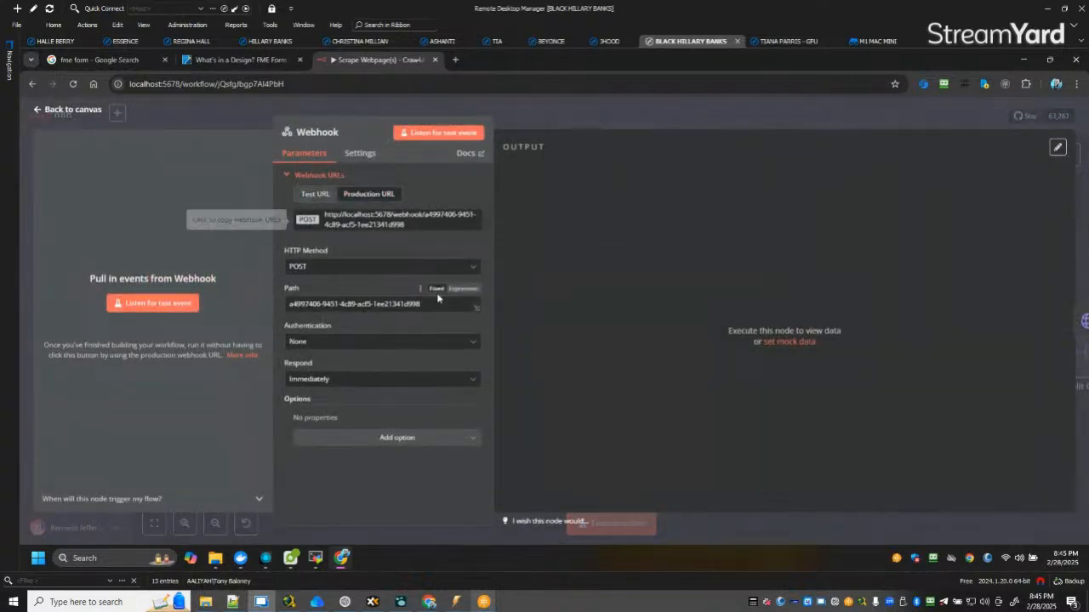
left_click(314, 194)
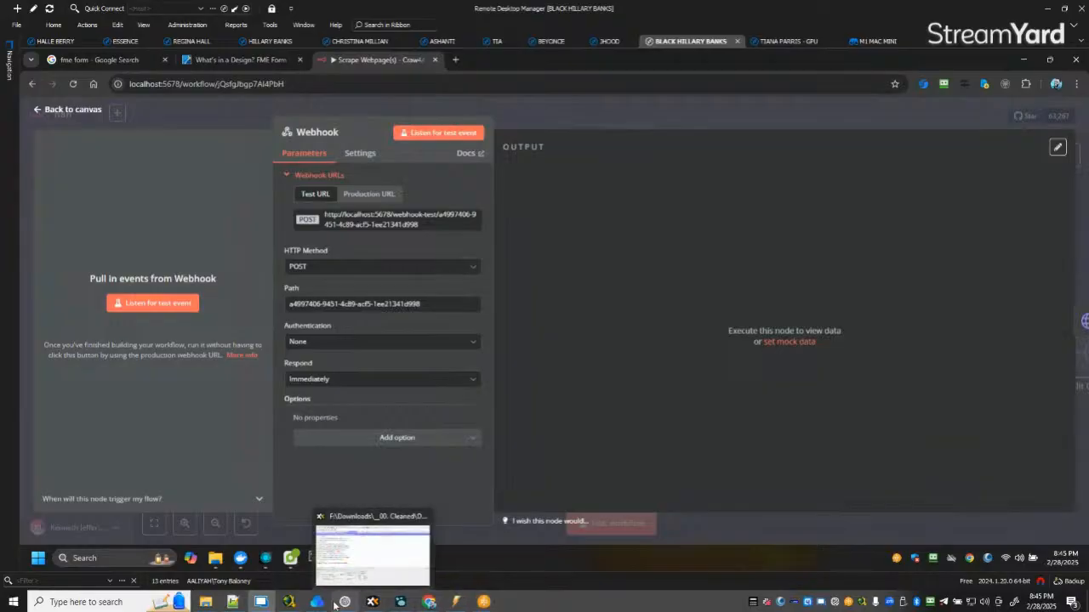
Switch to the WinAutomation process and move End Loop below Region PROD so the For Each loop encloses both regions.
mouse_move(483, 602)
left_click(532, 550)
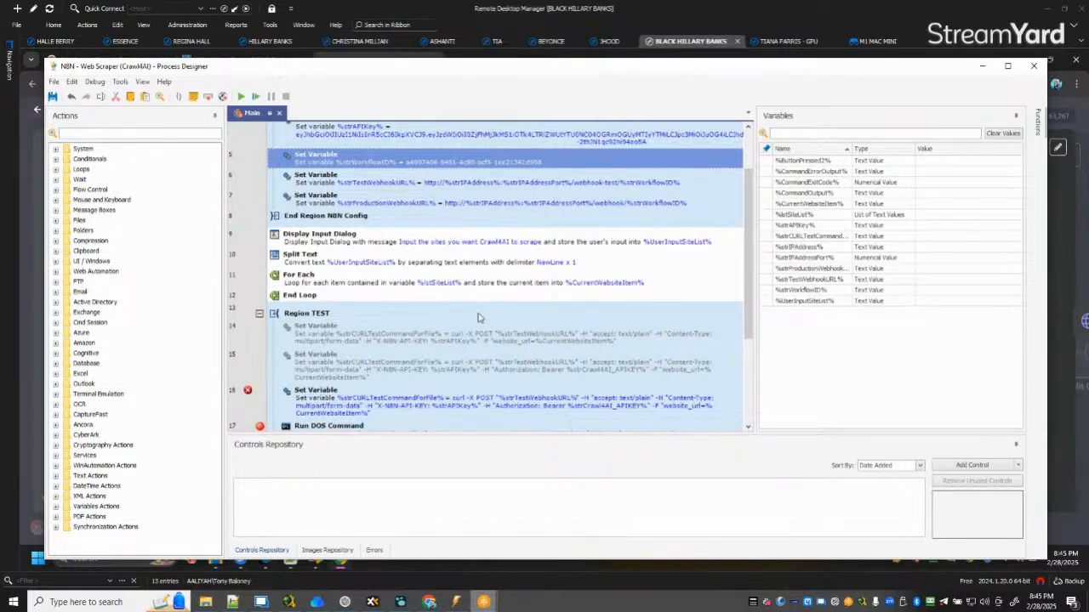
scroll(508, 331, "down", 1)
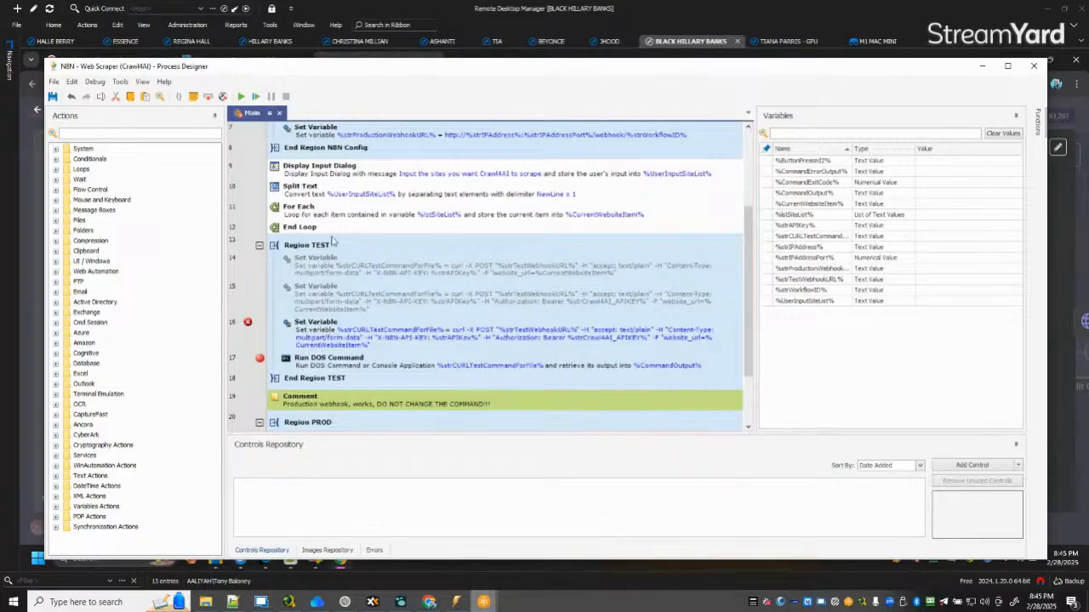
left_click(306, 228)
scroll(466, 290, "down", 1)
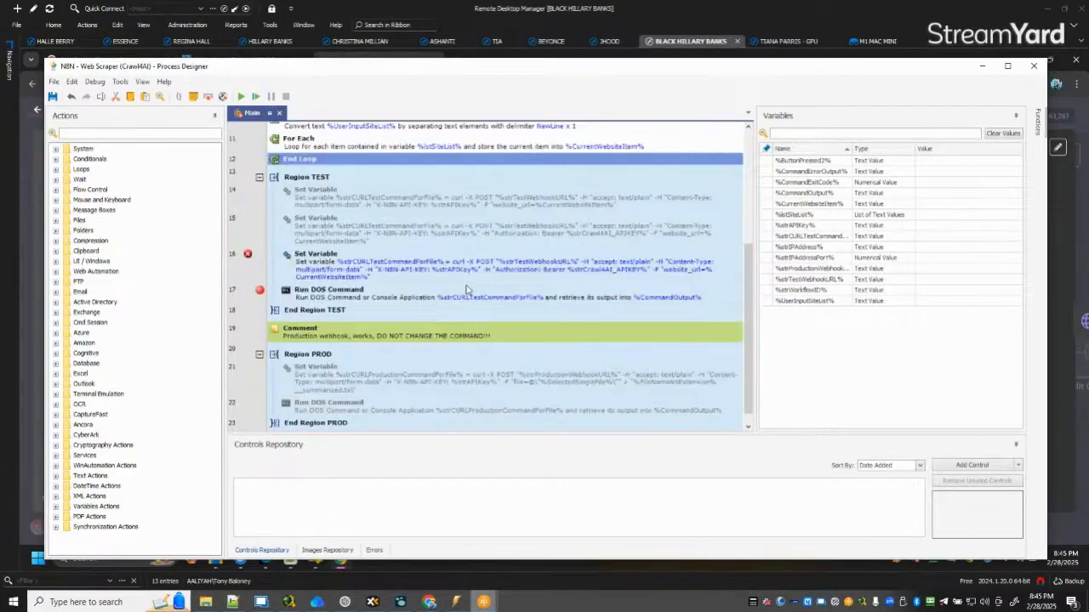
scroll(466, 290, "up", 1)
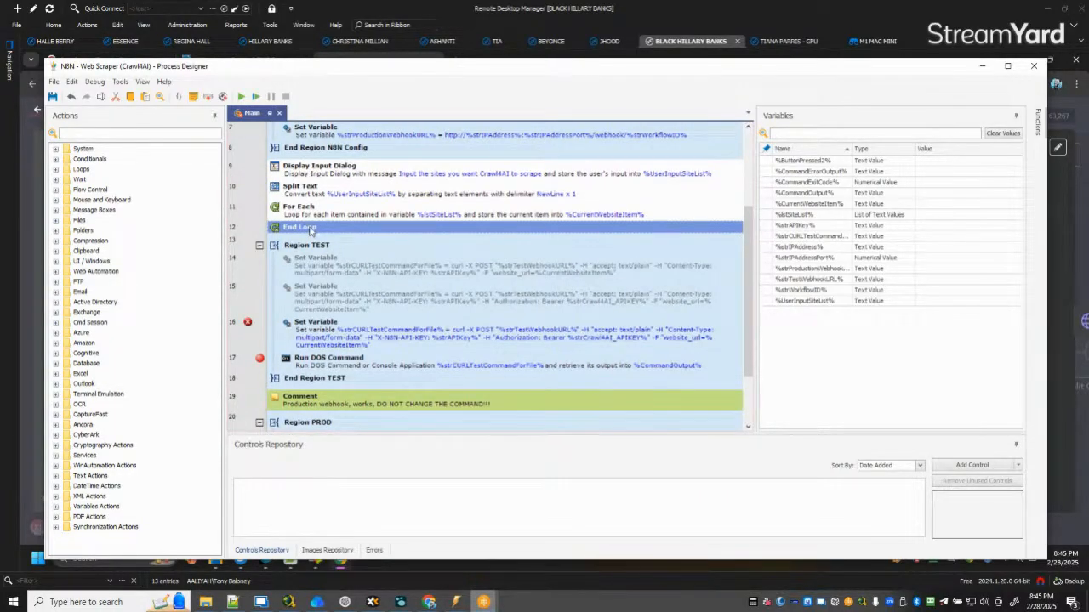
scroll(315, 328, "down", 1)
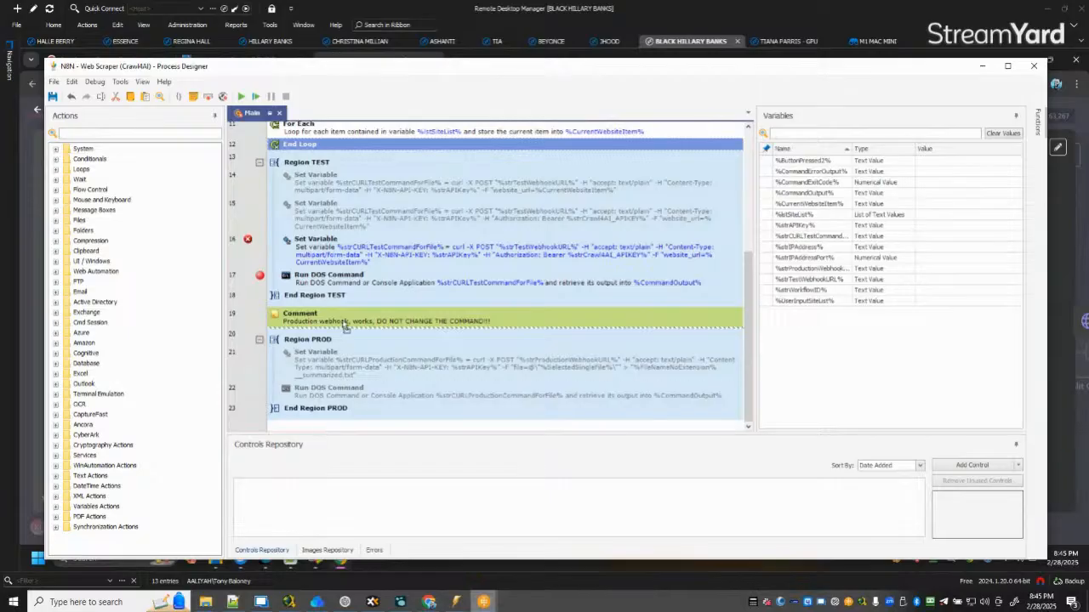
left_click_drag(345, 327, 310, 426)
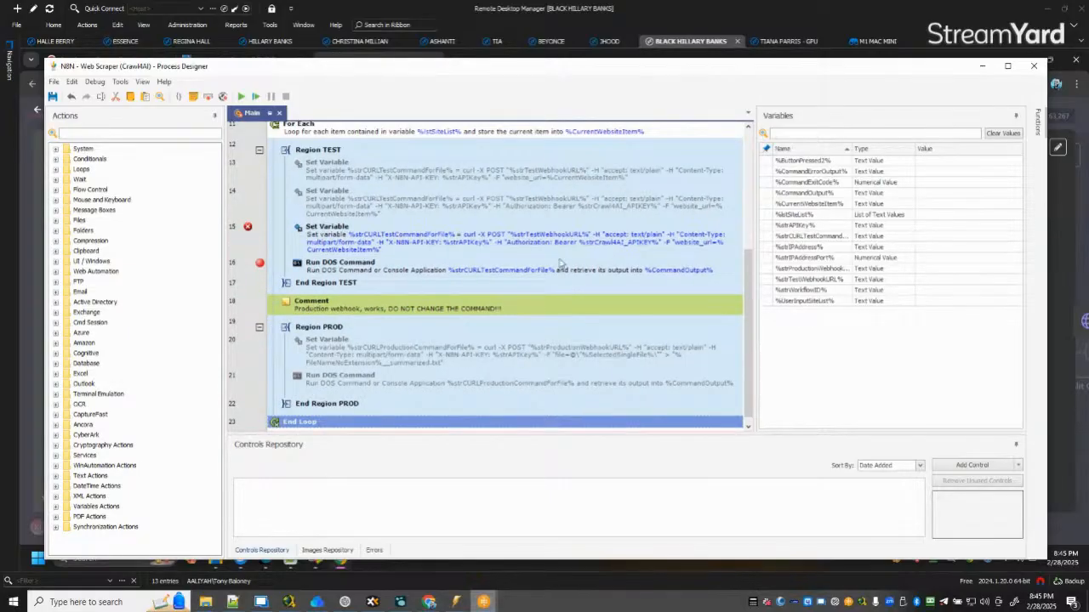
Review the N8N Config region and the curl commands in the TEST and PROD regions, collapsing and re-expanding both regions.
scroll(532, 274, "up", 3)
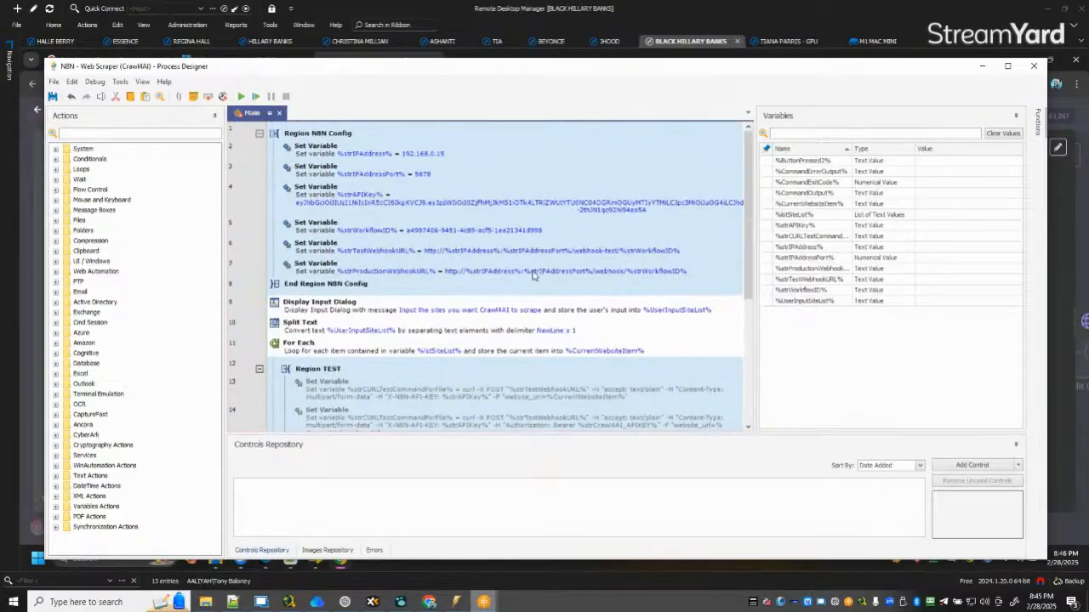
scroll(532, 274, "down", 3)
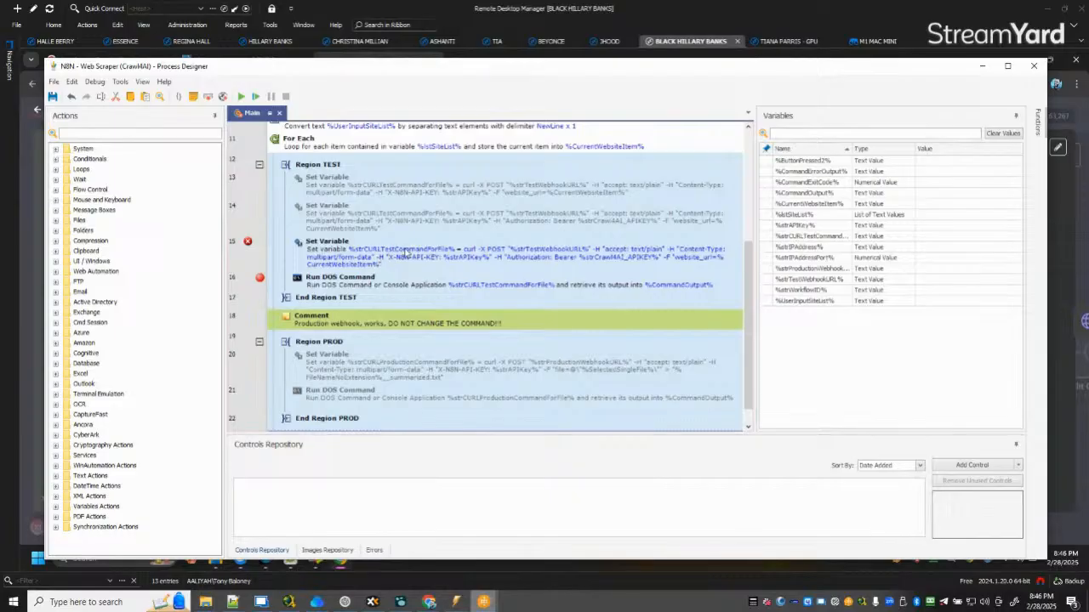
left_click(259, 165)
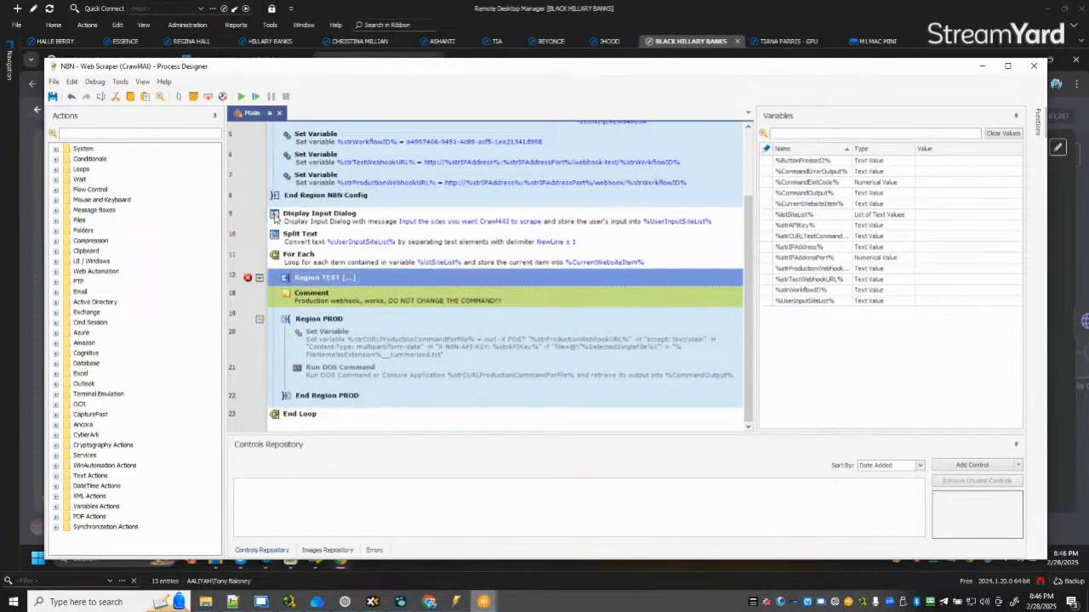
left_click(260, 320)
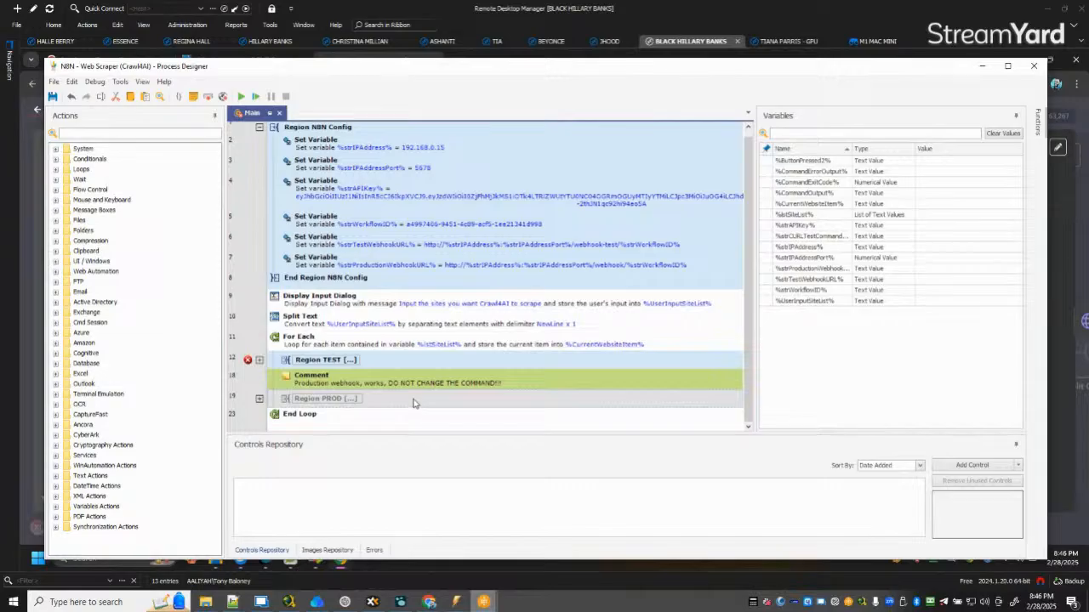
left_click(259, 361)
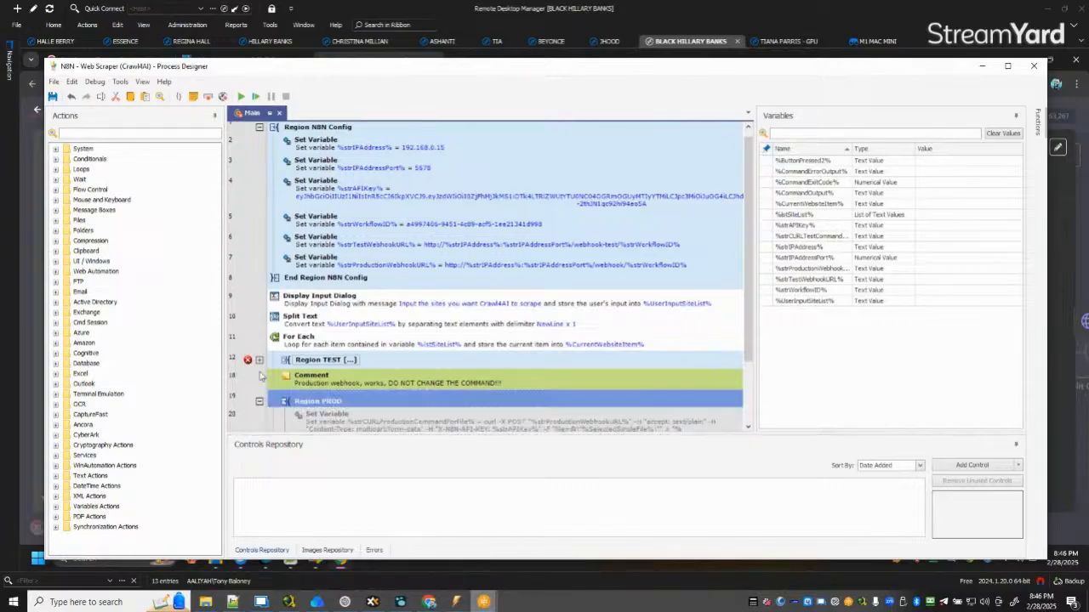
scroll(514, 316, "down", 3)
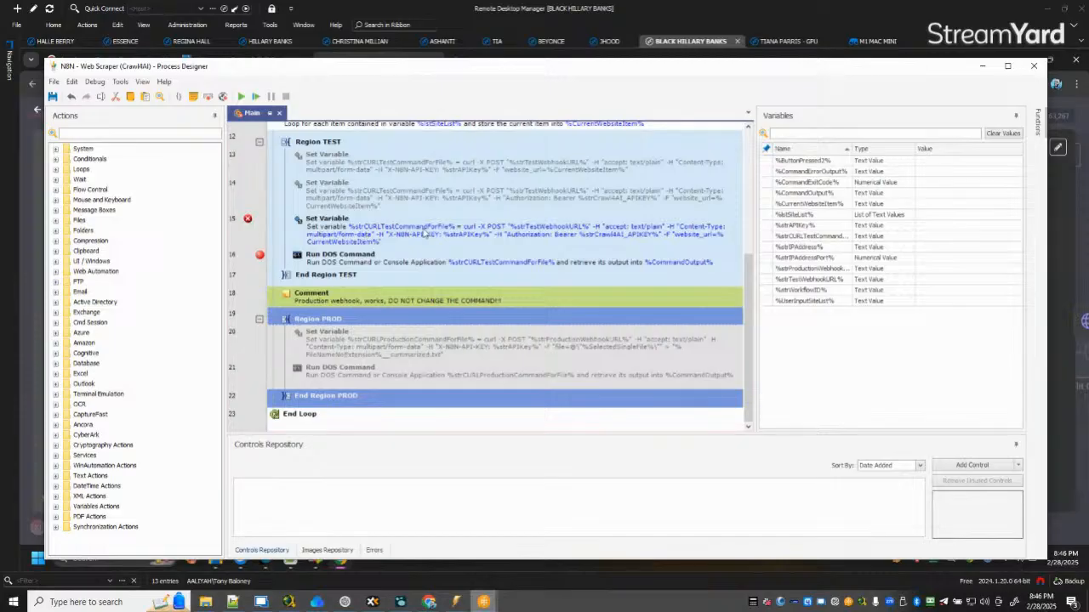
scroll(432, 233, "up", 3)
scroll(432, 234, "down", 3)
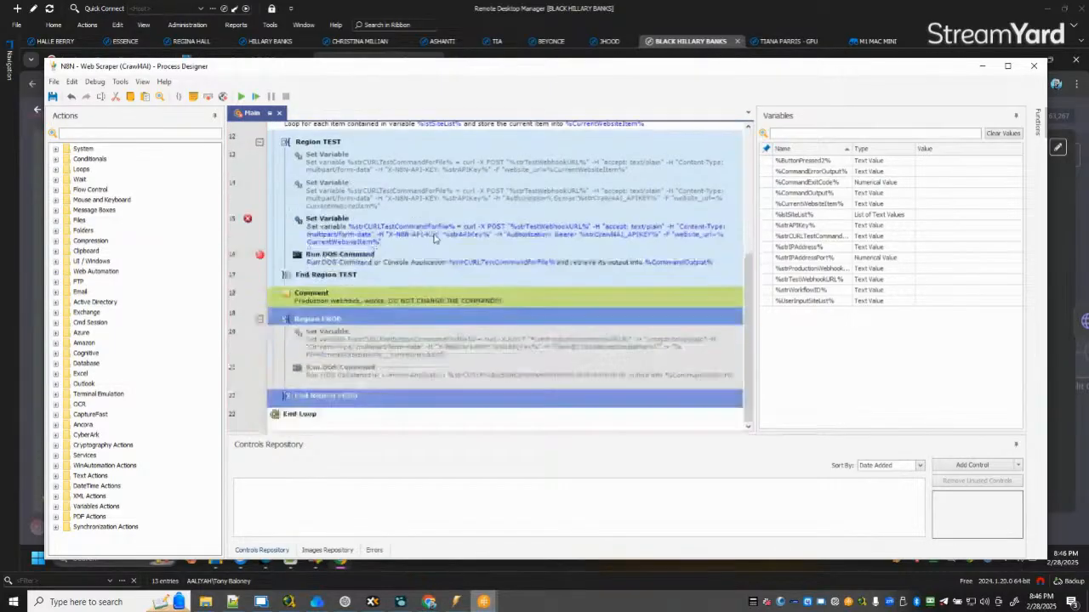
Inspect the error and properties of the last %strCURLTestCommandForFile% Set Variable action in Region TEST, and disable that action.
mouse_move(248, 220)
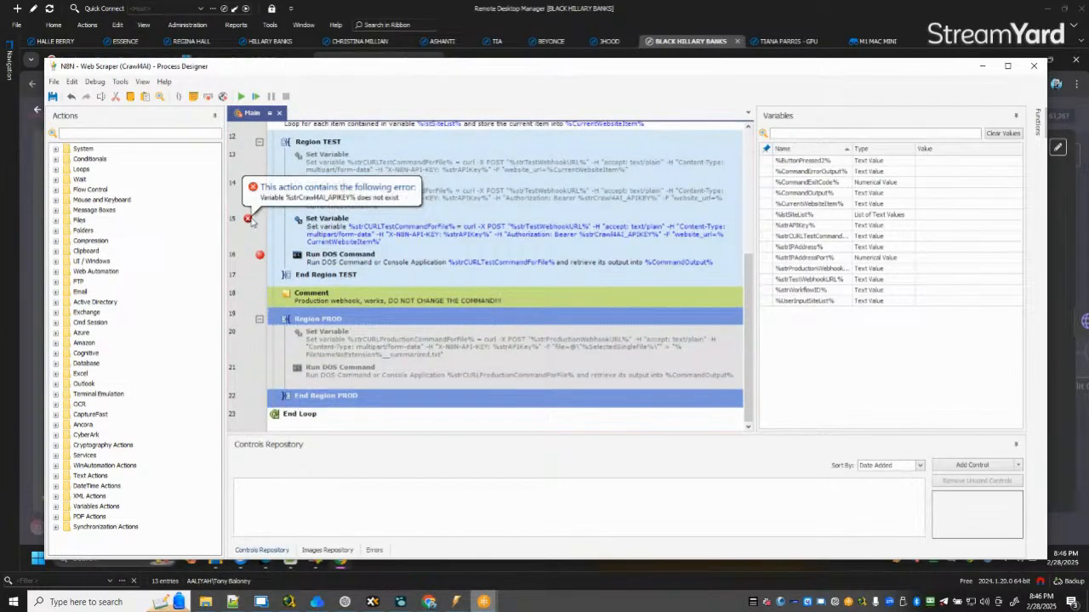
double_click(604, 238)
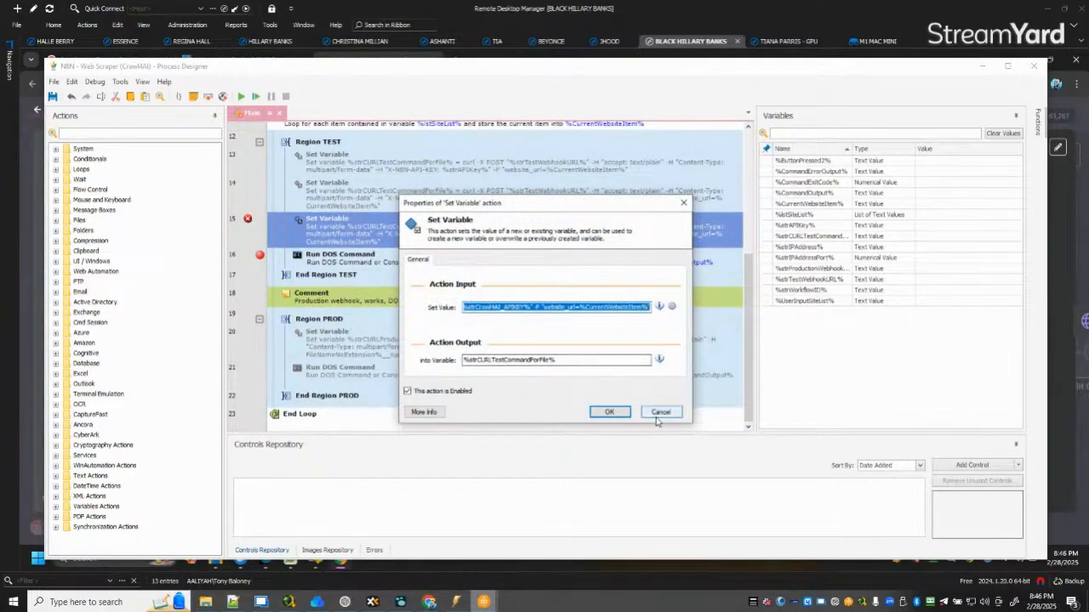
left_click_drag(588, 210, 366, 210)
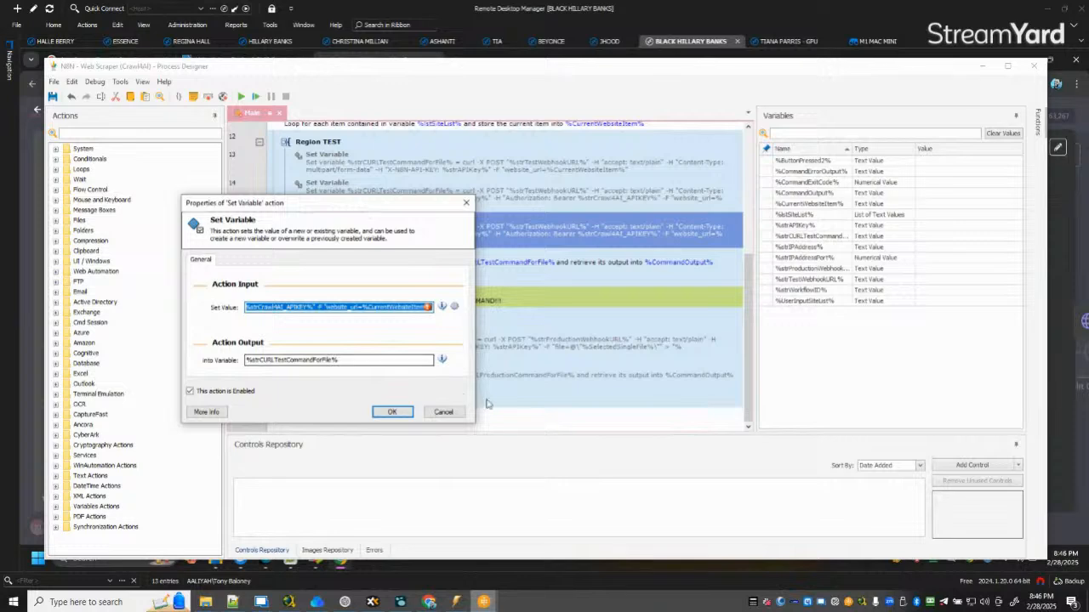
left_click(445, 412)
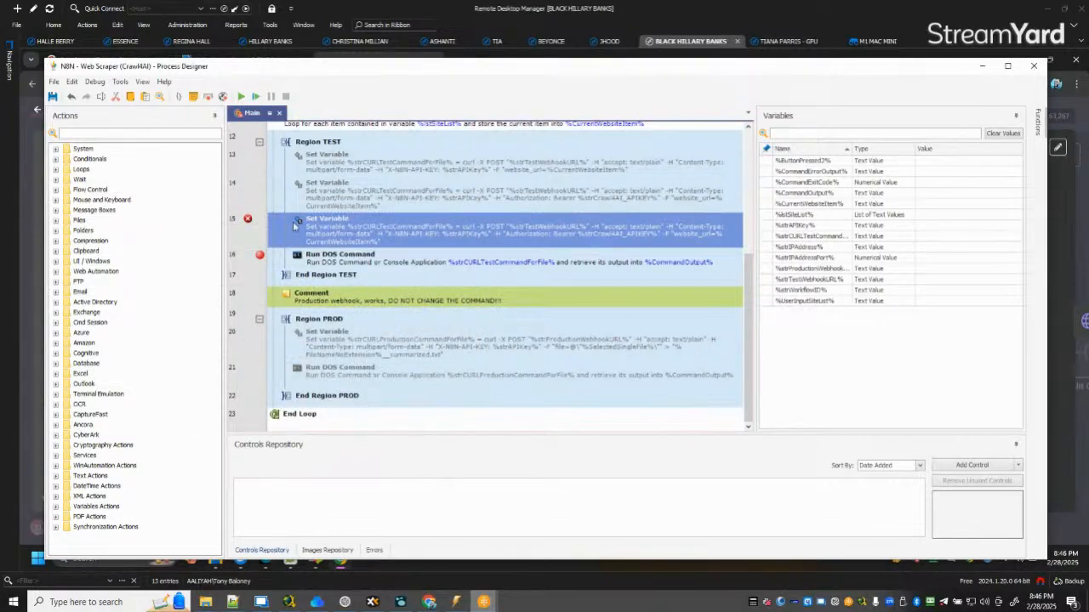
right_click(296, 226)
left_click(355, 345)
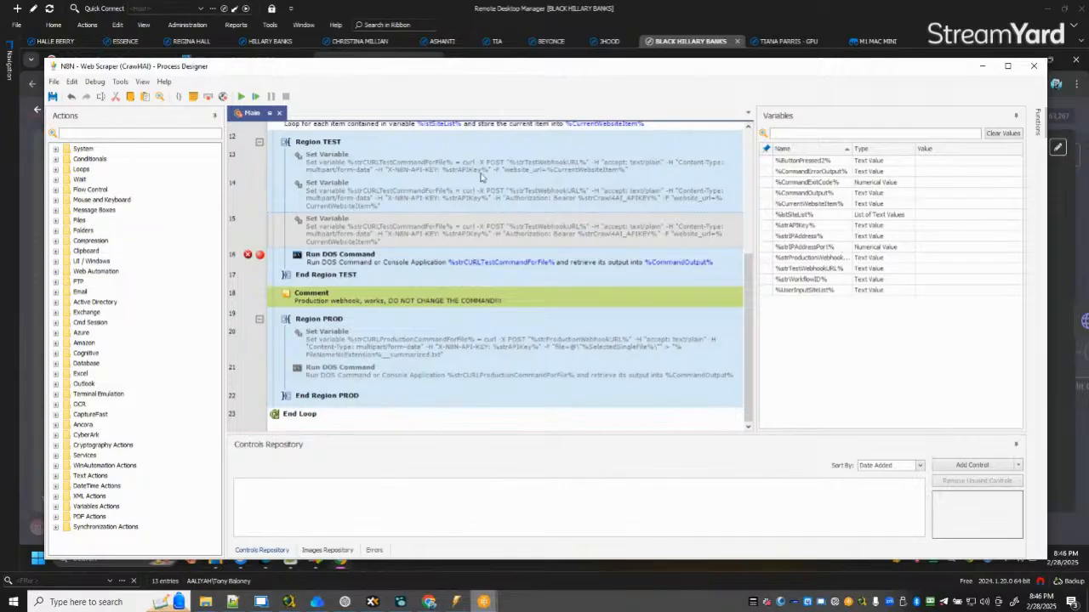
Enable the first %strCURLTestCommandForFile% Set Variable action in Region TEST, the one without the Authorization header.
right_click(480, 171)
left_click(496, 295)
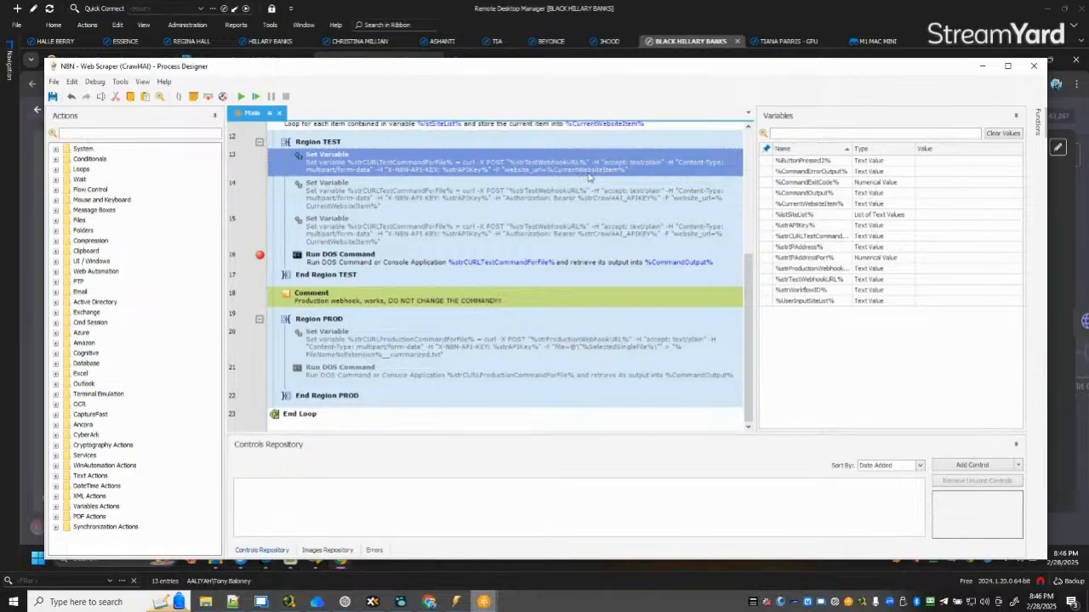
scroll(598, 177, "up", 1)
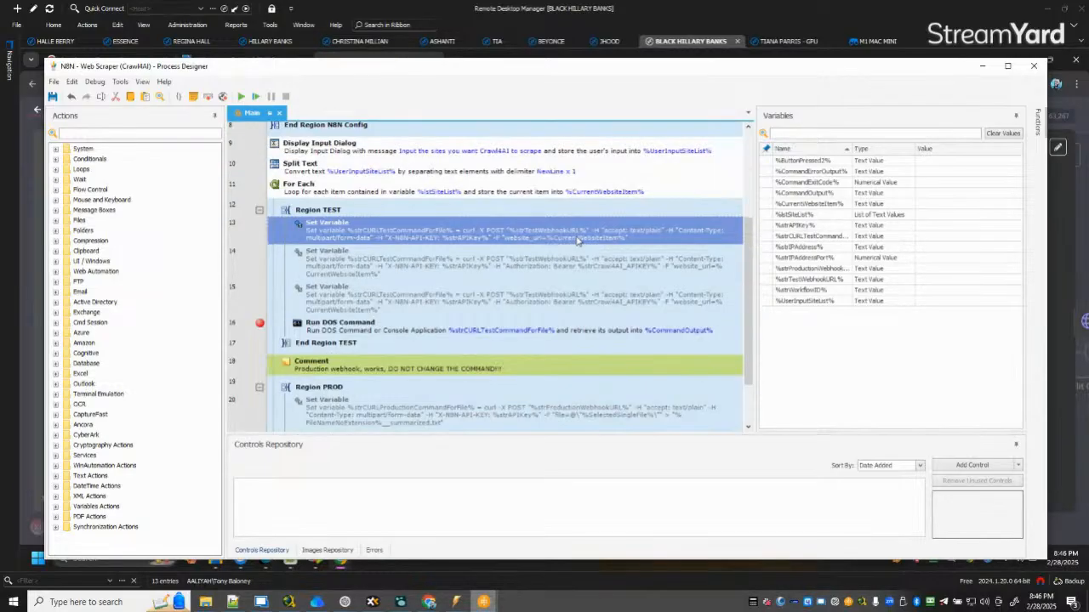
left_click(531, 308)
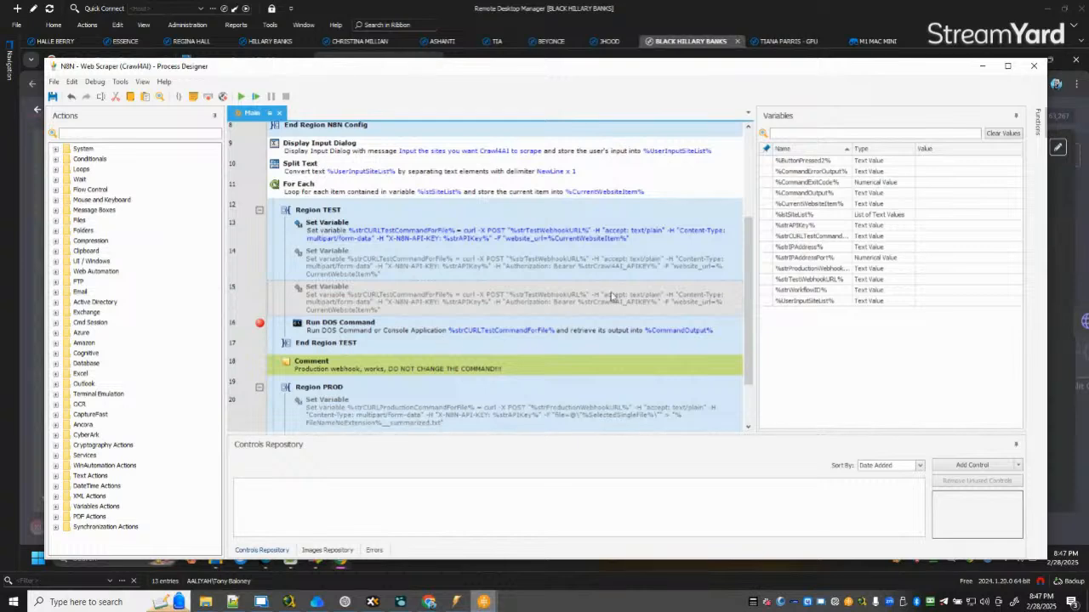
scroll(428, 347, "down", 1)
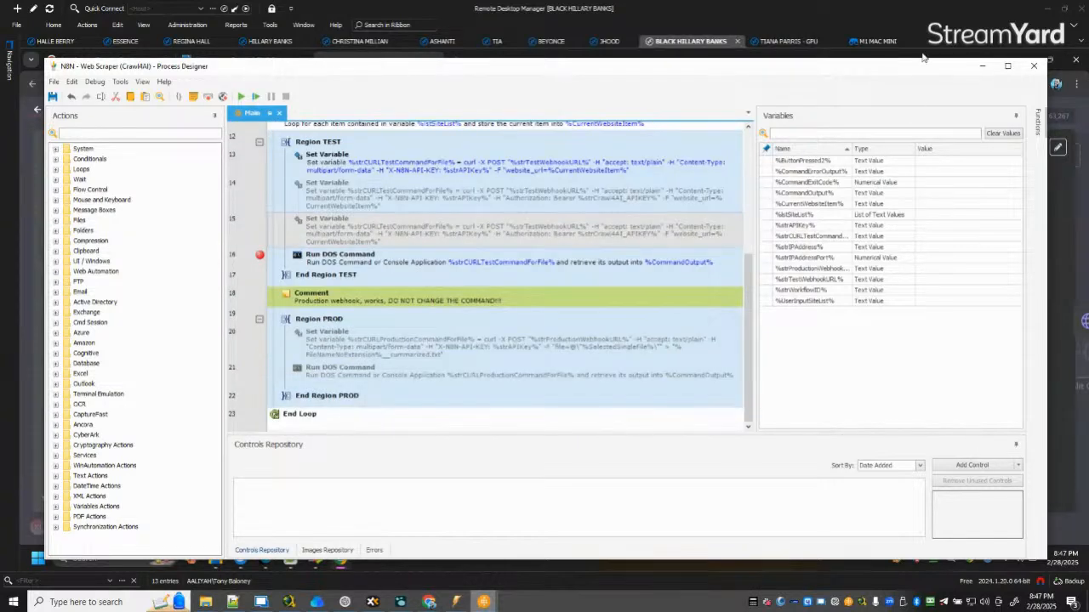
Switch to the n8n workflow, close the Webhook node and start a test run of the workflow.
left_click(982, 65)
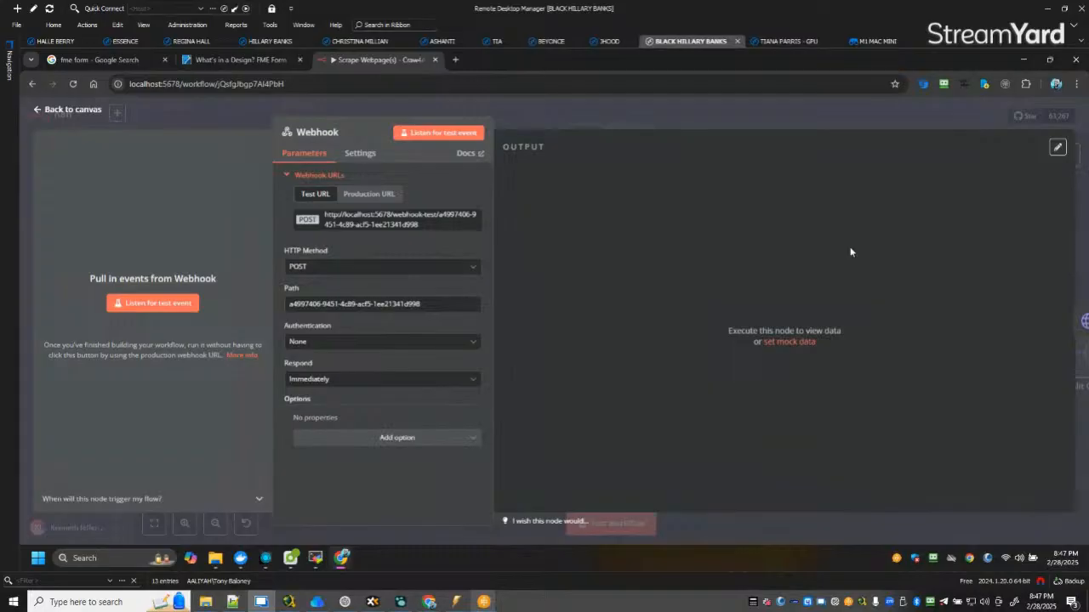
left_click(59, 114)
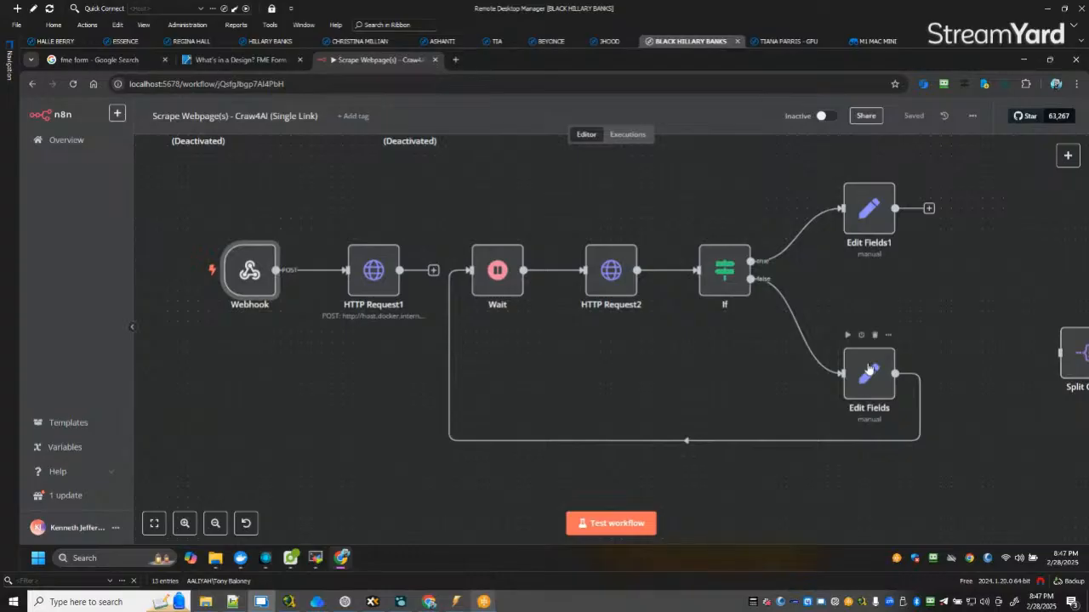
left_click(609, 523)
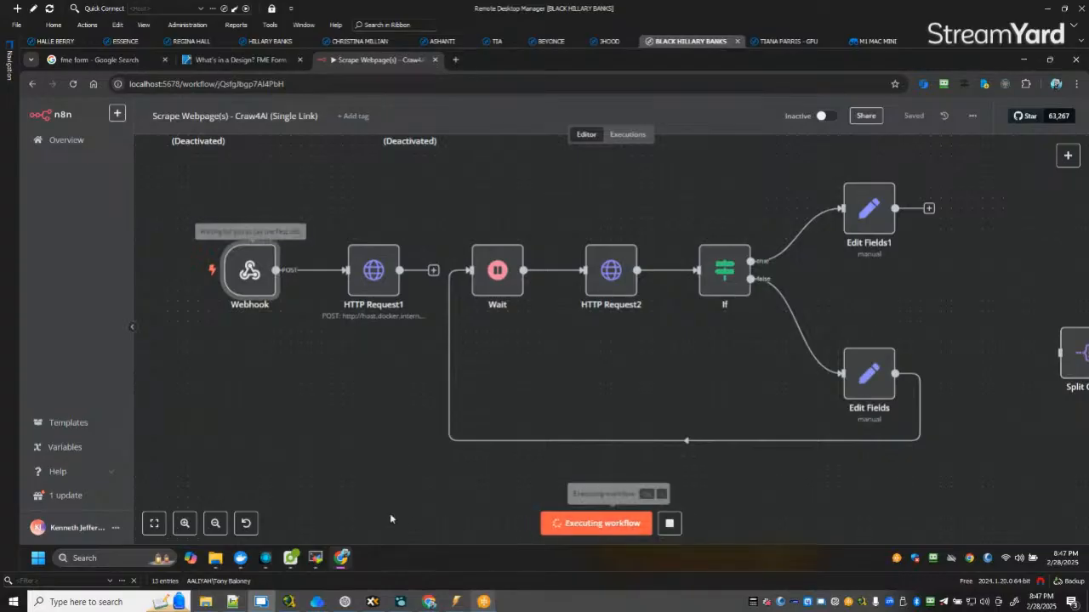
Switch back to the WinAutomation Process Designer and run the Web Scraper process.
mouse_move(484, 602)
left_click(564, 549)
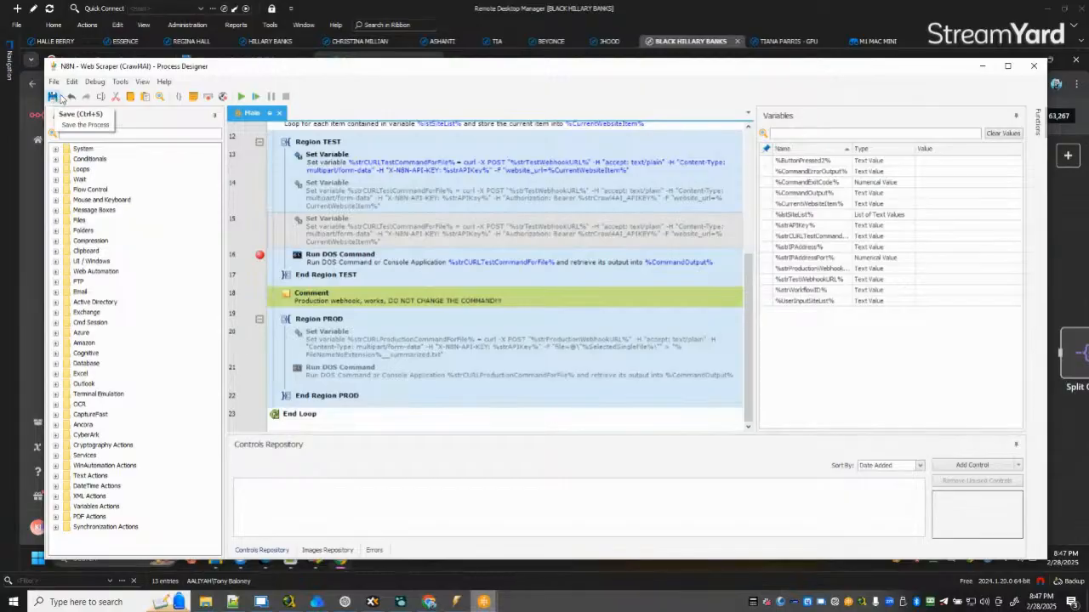
left_click(241, 97)
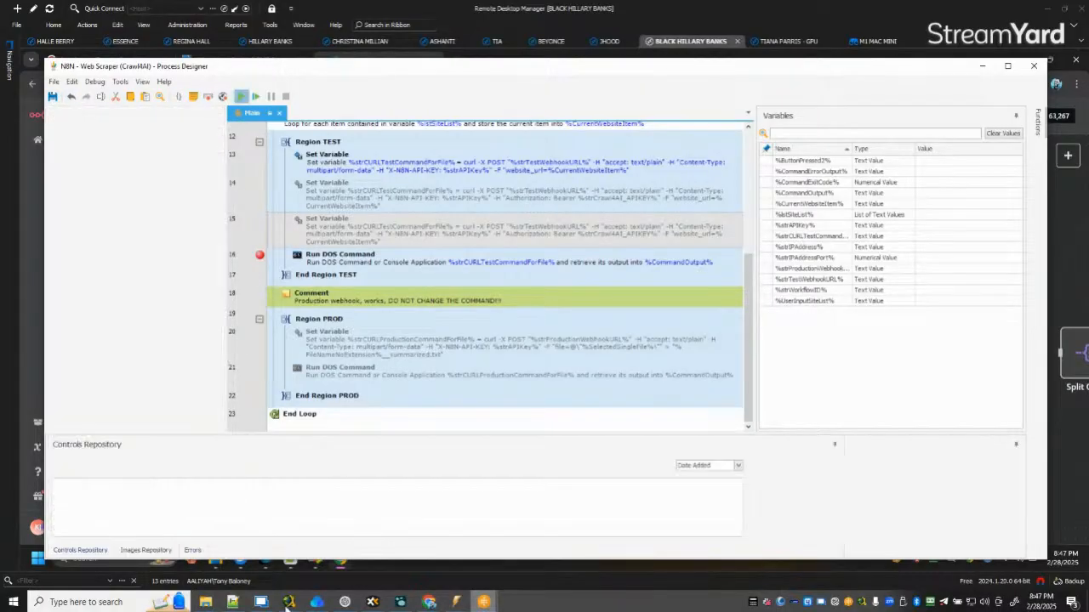
left_click(232, 602)
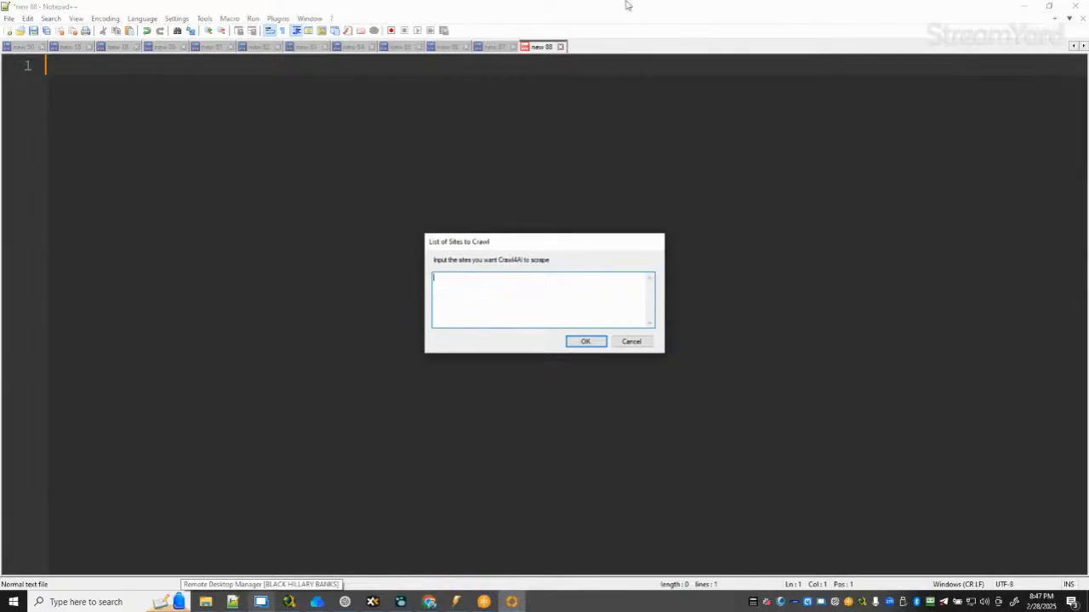
left_click(261, 602)
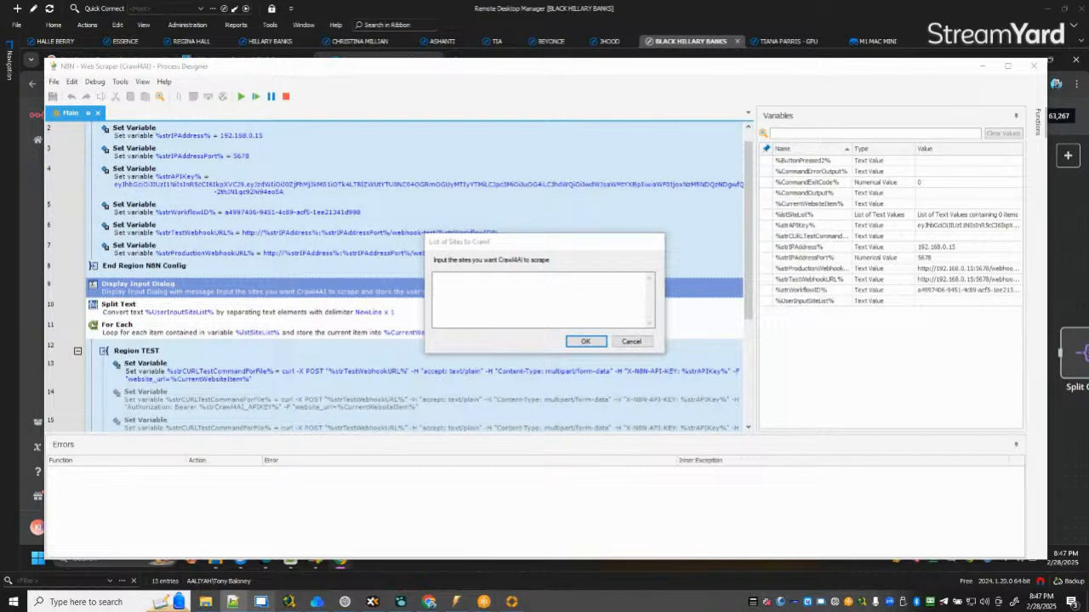
left_click_drag(1088, 280, 445, 39)
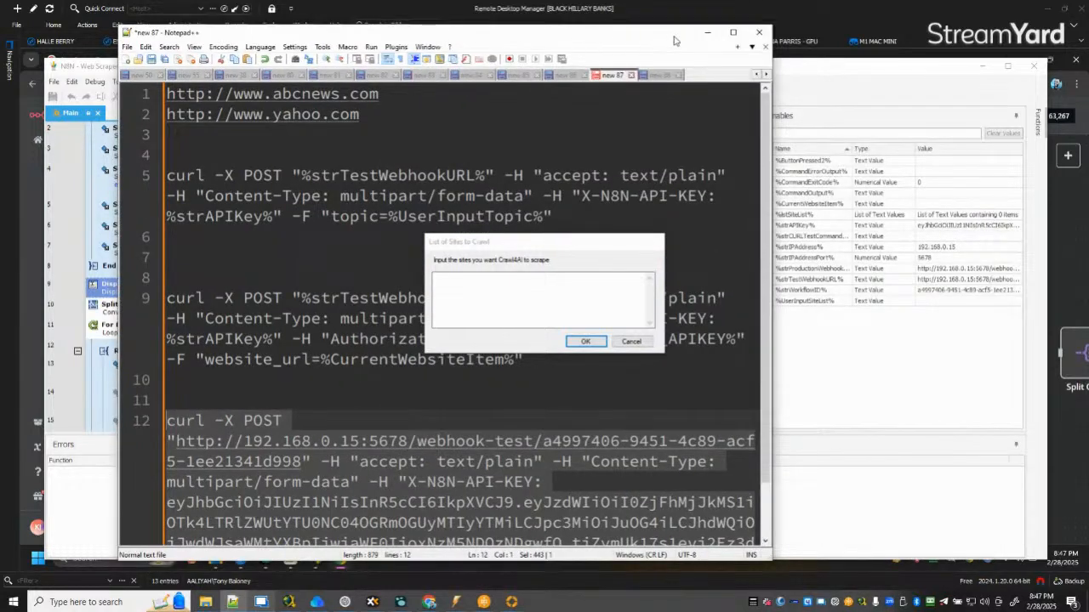
left_click(731, 35)
left_click_drag(245, 86, 49, 65)
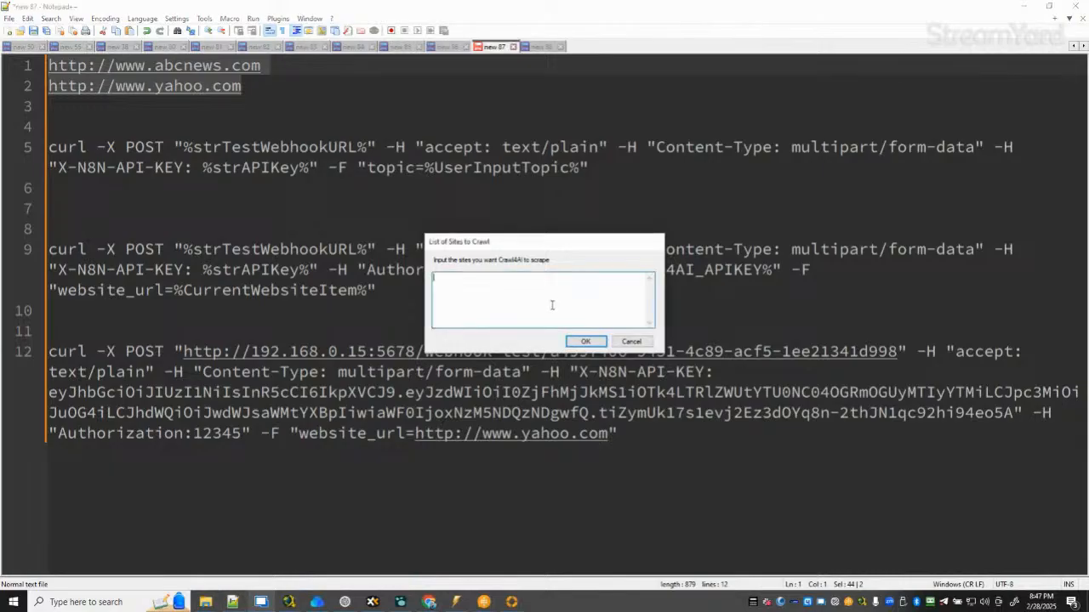
type("http://www.abcnews.com http://www.yahoo.com")
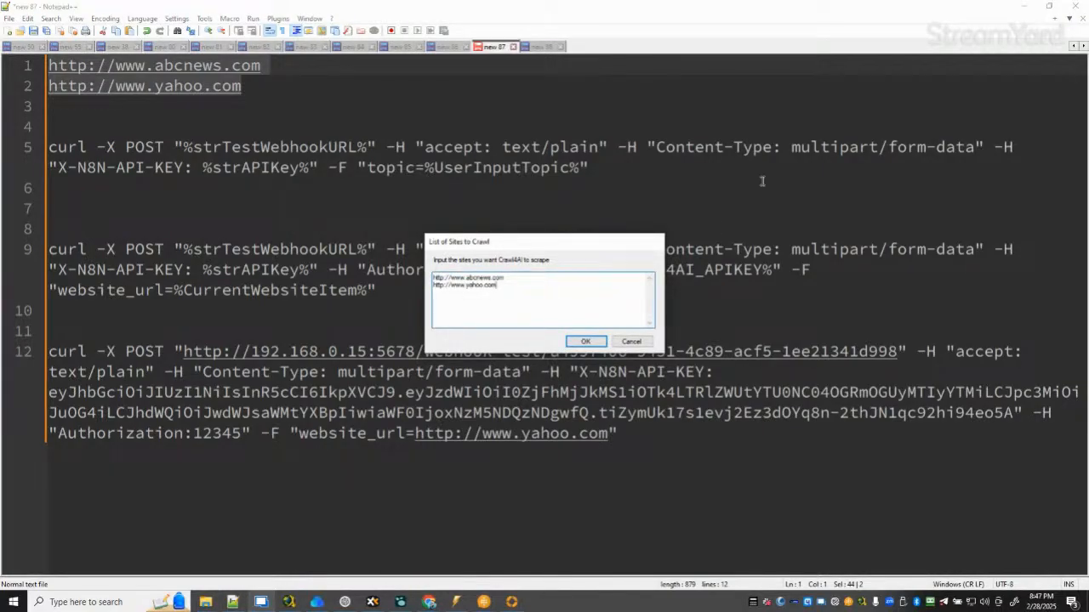
left_click(734, 121)
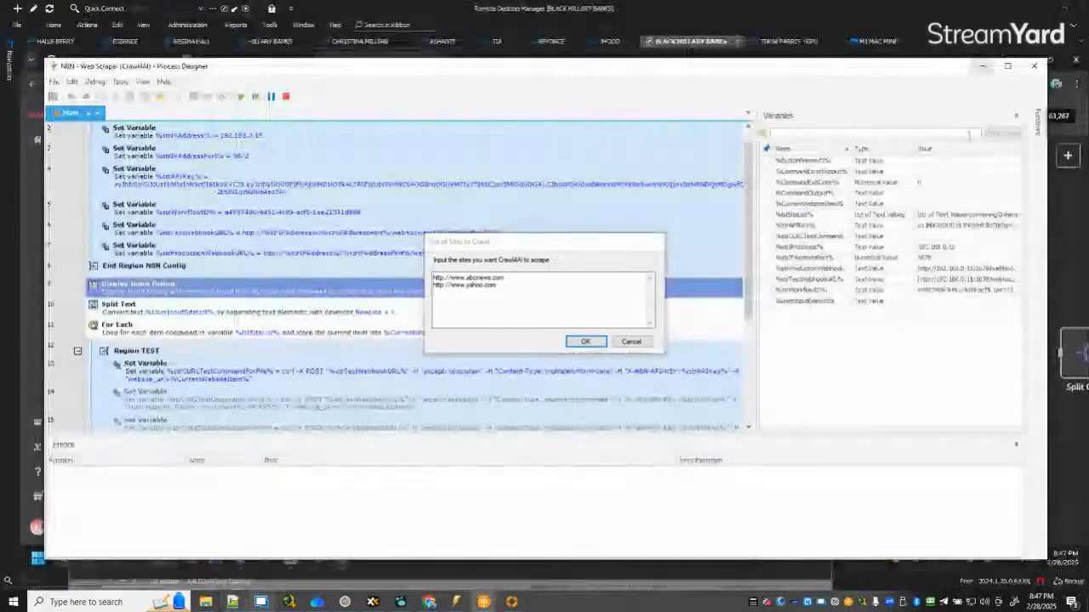
left_click(1023, 6)
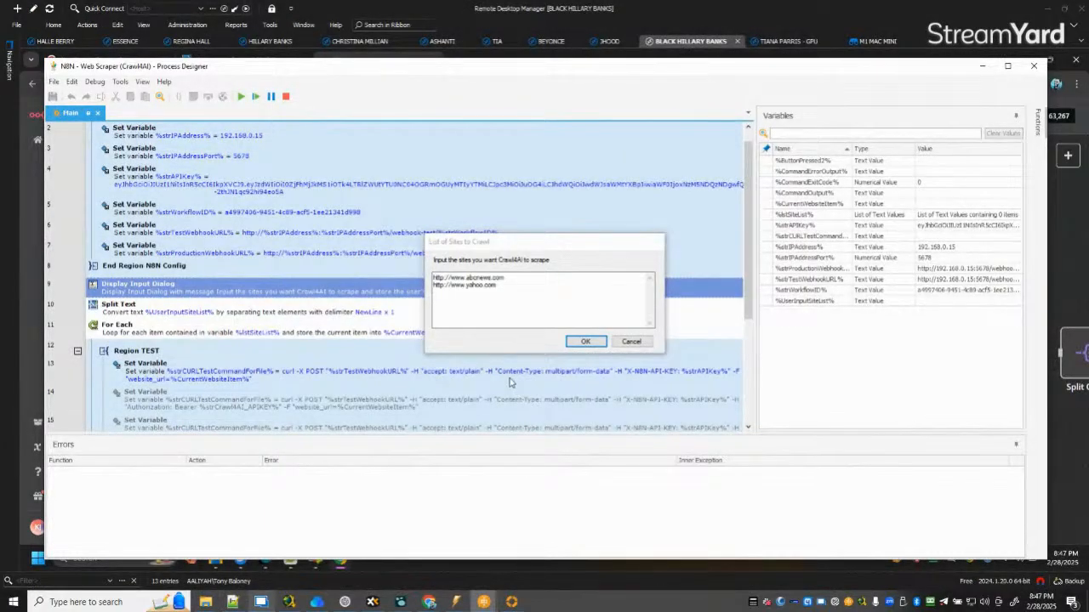
left_click(467, 306)
left_click(585, 343)
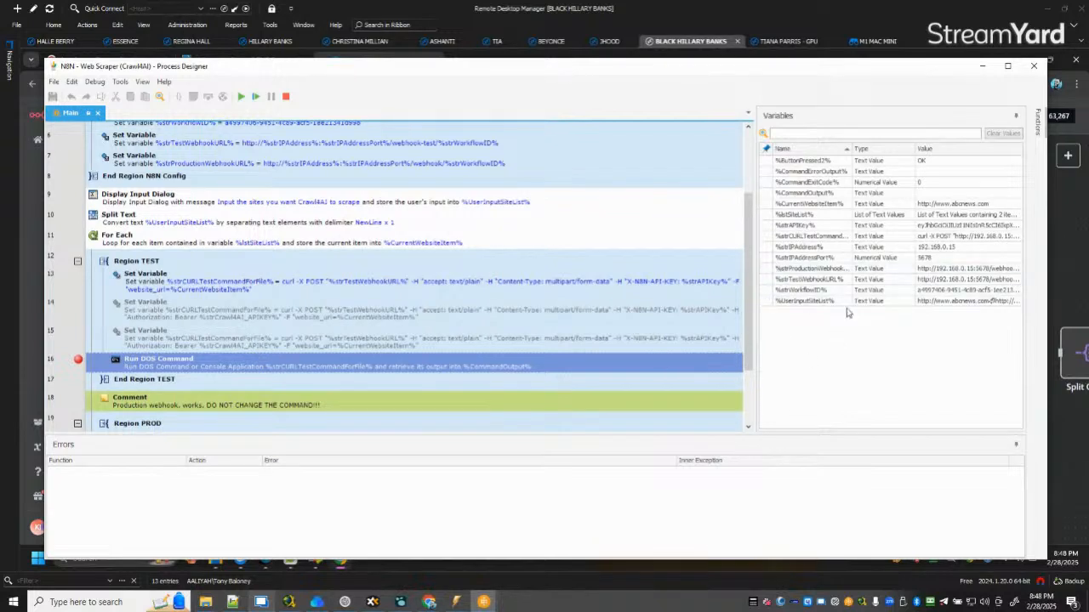
Inspect the value of %strCURLTestCommandForFile% at the breakpoint, checking the website_url portion of the curl command.
double_click(944, 237)
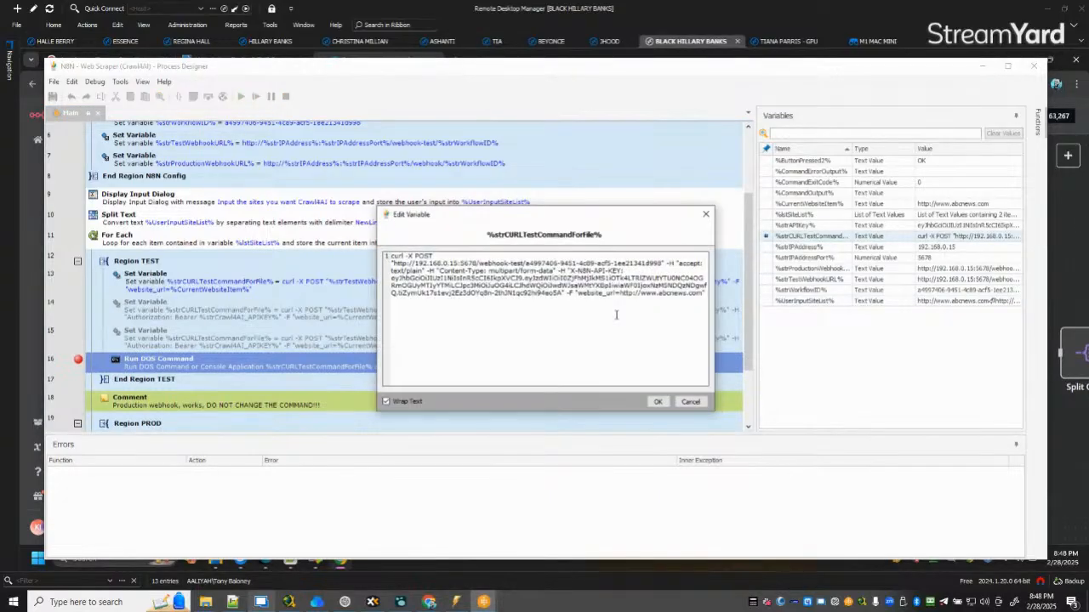
key("ctrl+a")
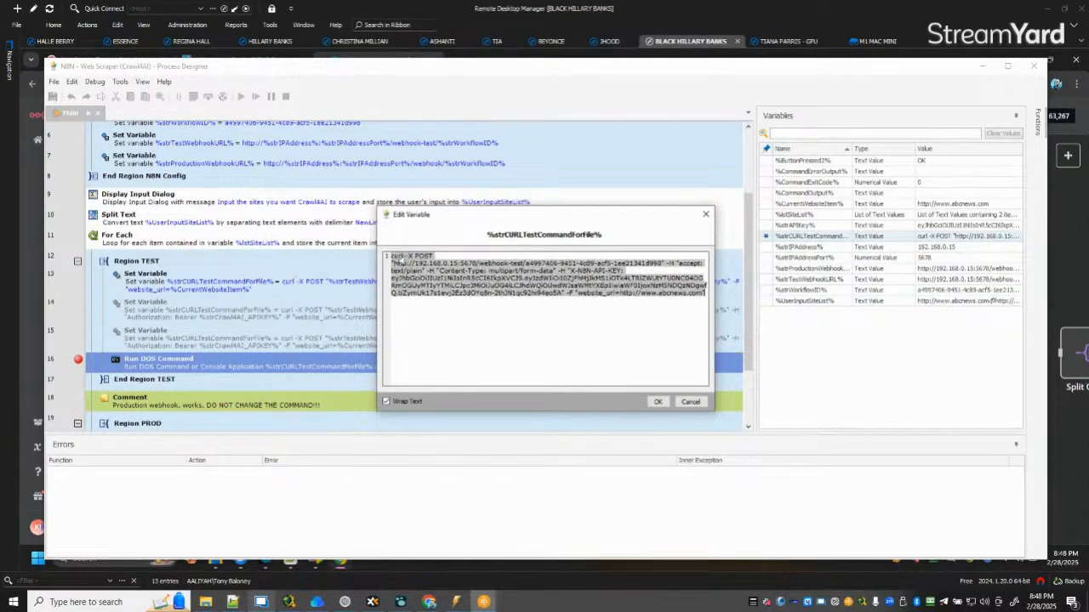
left_click(666, 323)
left_click_drag(620, 294, 655, 300)
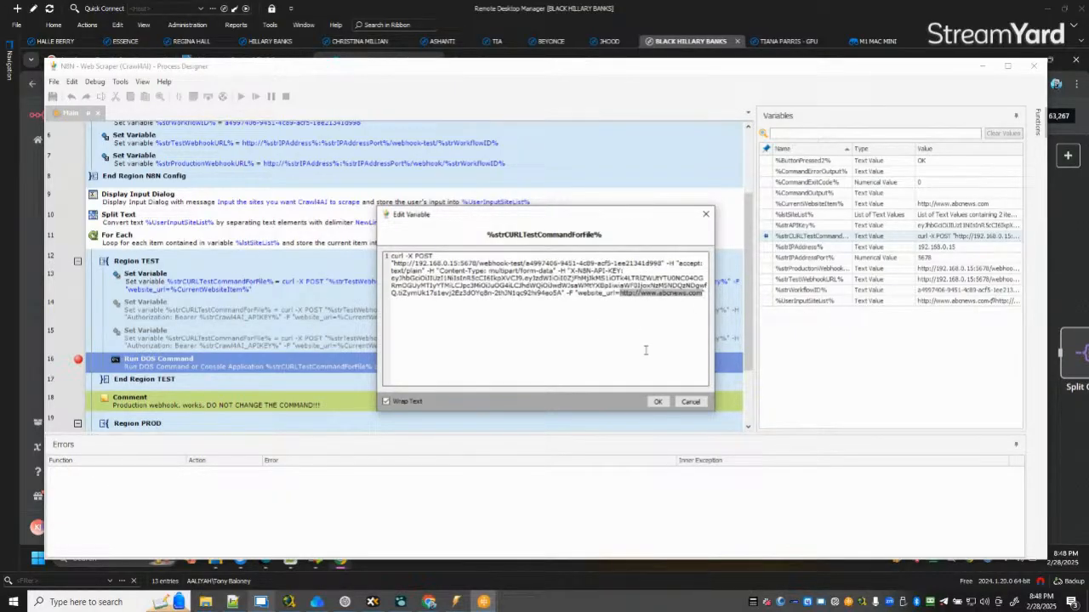
left_click(657, 401)
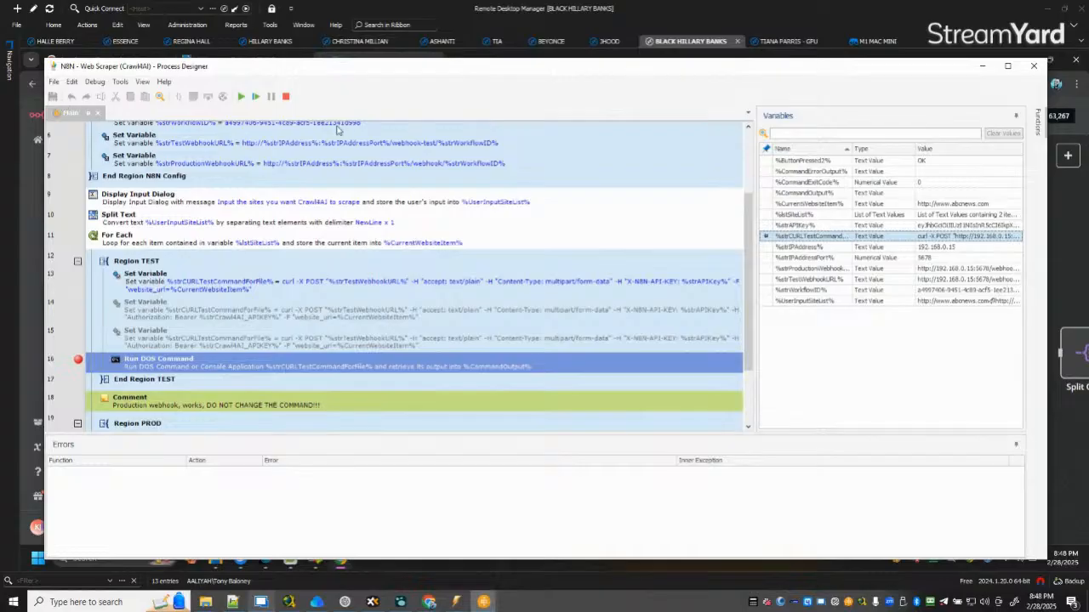
Move the Process Designer window aside, check the n8n test run's listening state, and bring the Process Designer back.
left_click_drag(748, 67, 1081, 103)
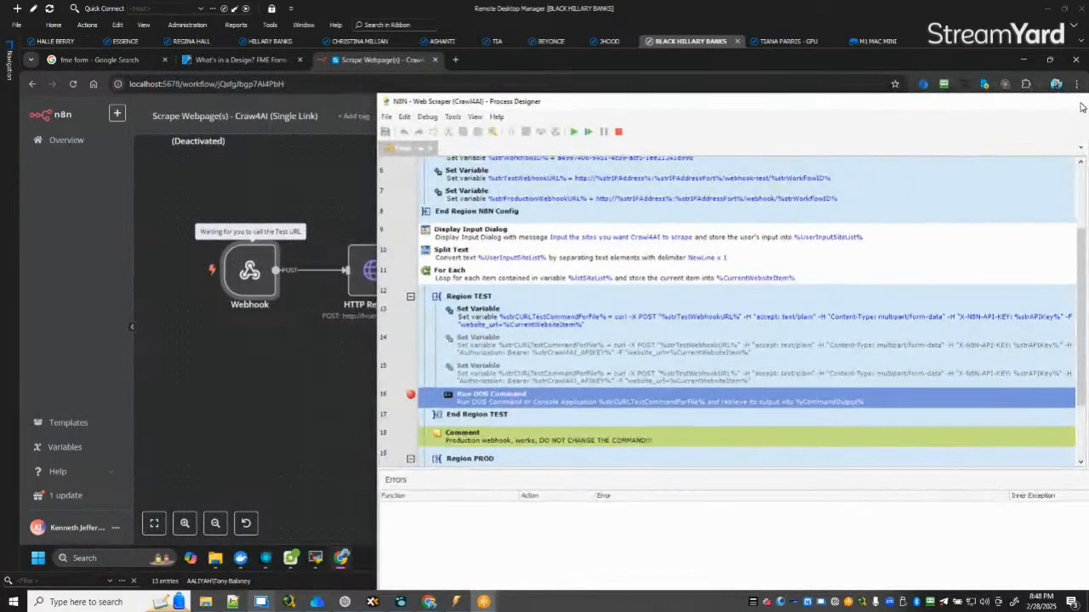
left_click(276, 419)
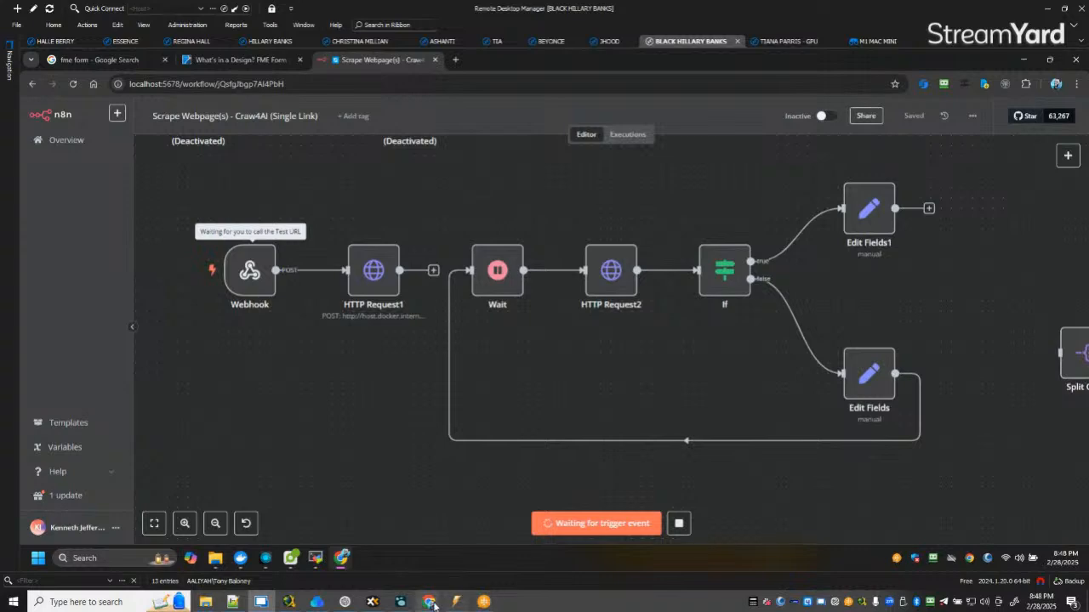
mouse_move(483, 601)
left_click(548, 563)
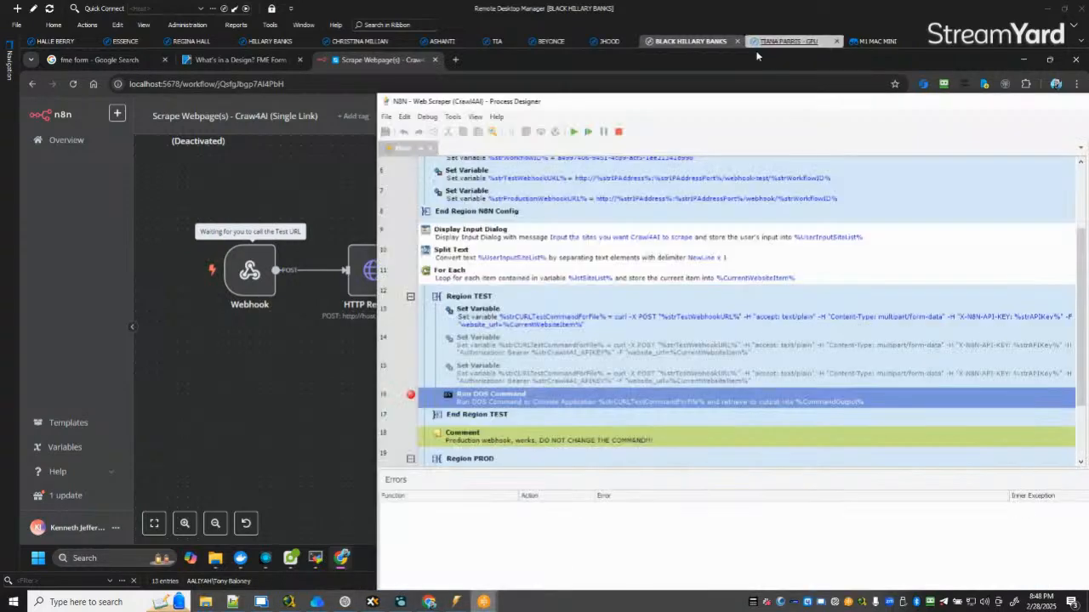
Step through the paused Run DOS Command action, and inspect the HTTP Request1 node's input and output in n8n.
left_click_drag(734, 115, 449, 23)
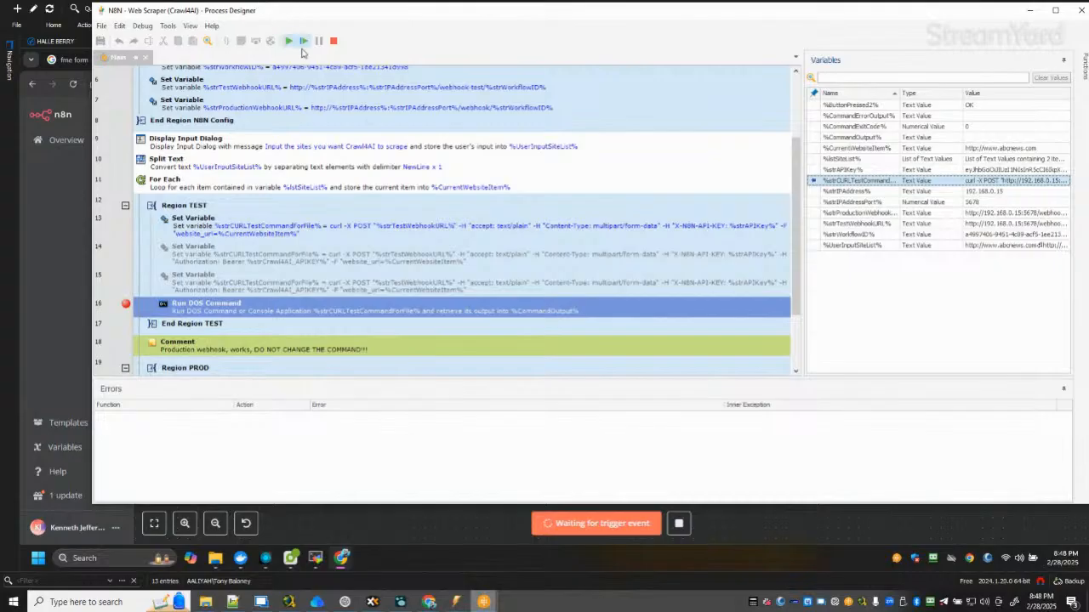
left_click(303, 41)
left_click(1030, 9)
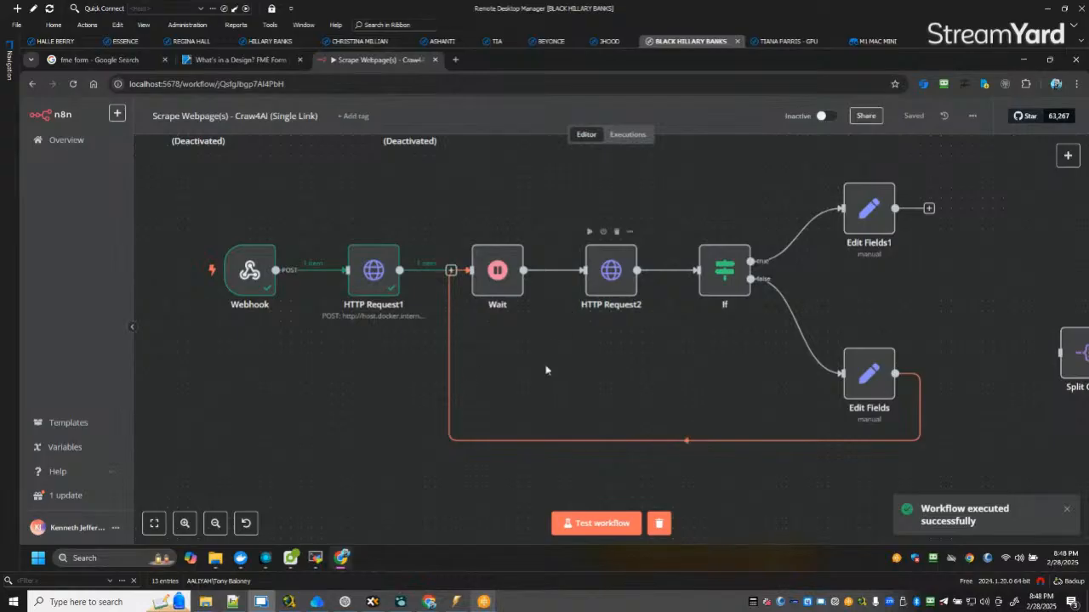
double_click(376, 269)
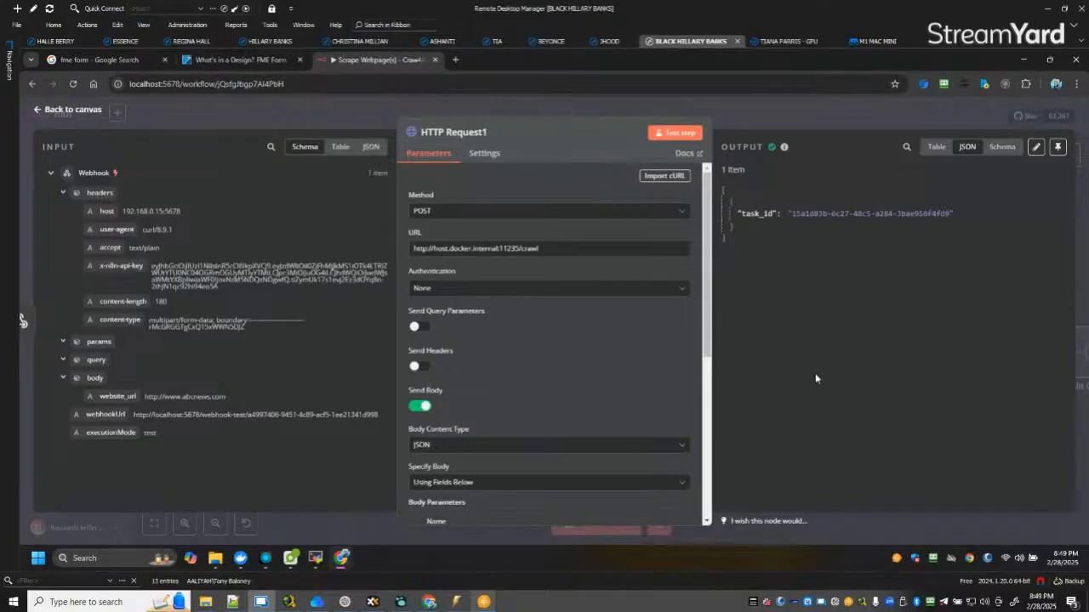
left_click(81, 111)
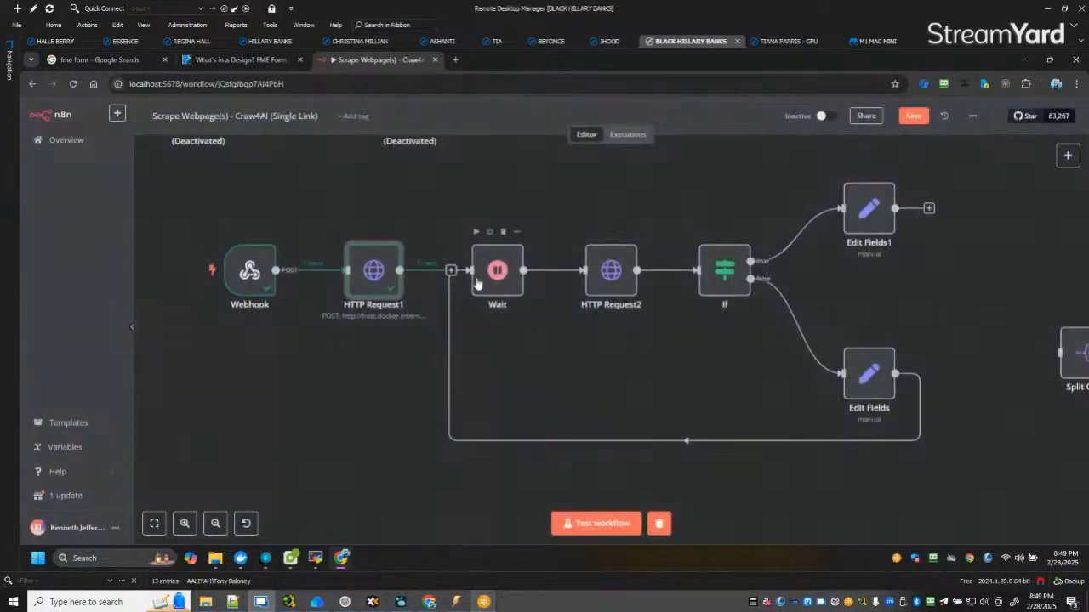
Open the Wait node, run its test step and return to the canvas.
double_click(498, 267)
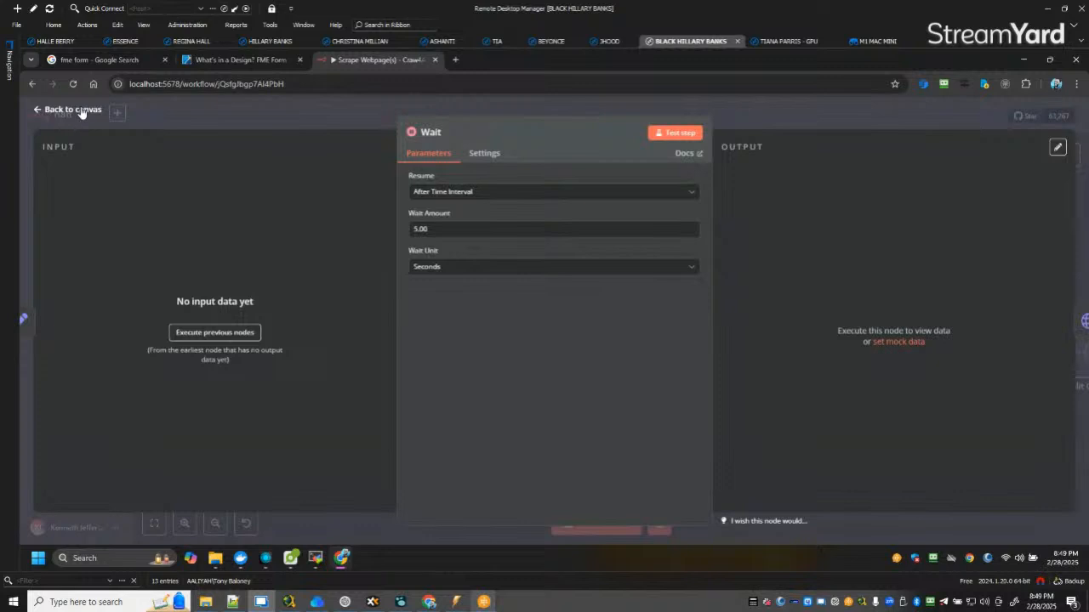
left_click(663, 139)
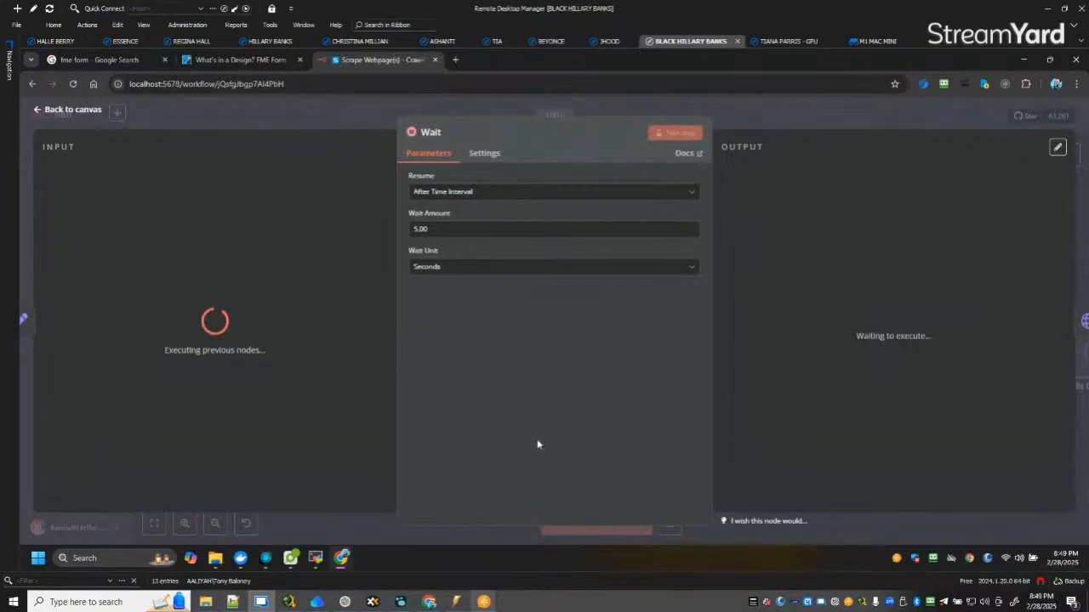
left_click(87, 116)
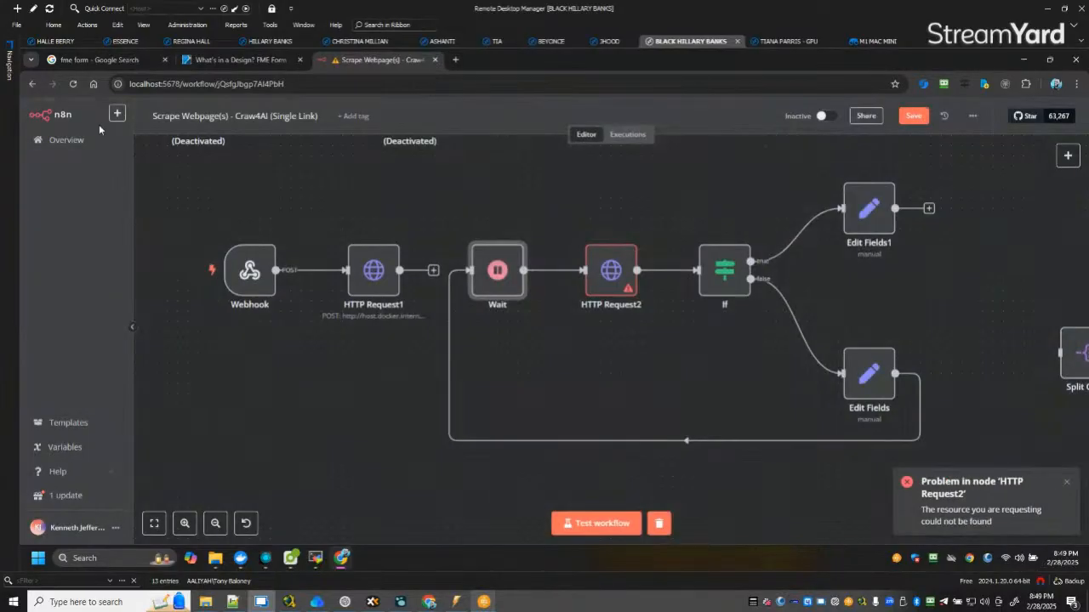
Examine the error and URL of the HTTP Request2 node, and check the parameters of the HTTP Request1 node.
double_click(611, 271)
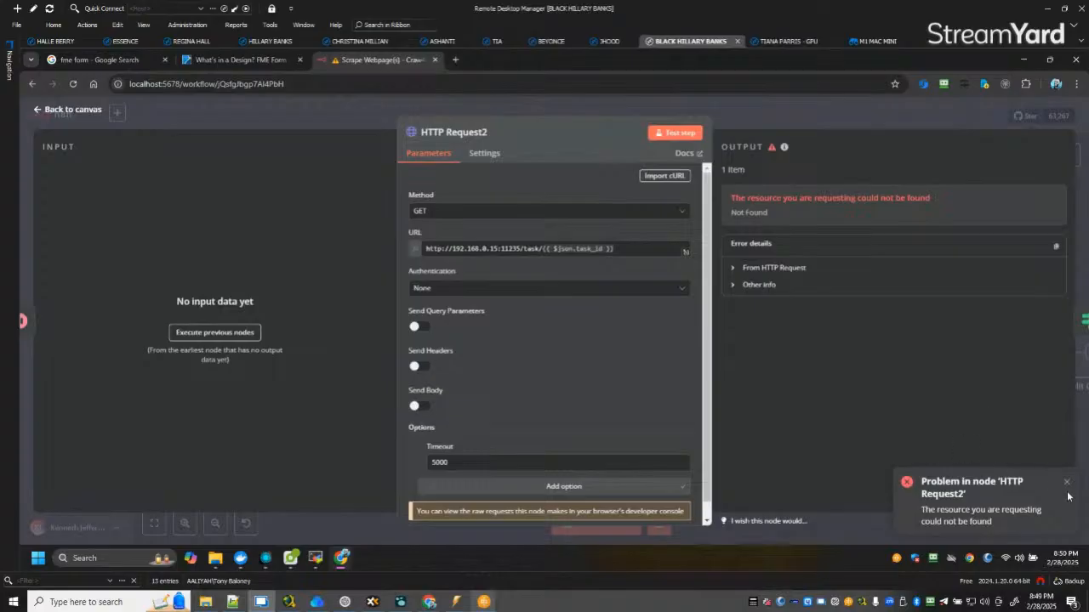
left_click(66, 111)
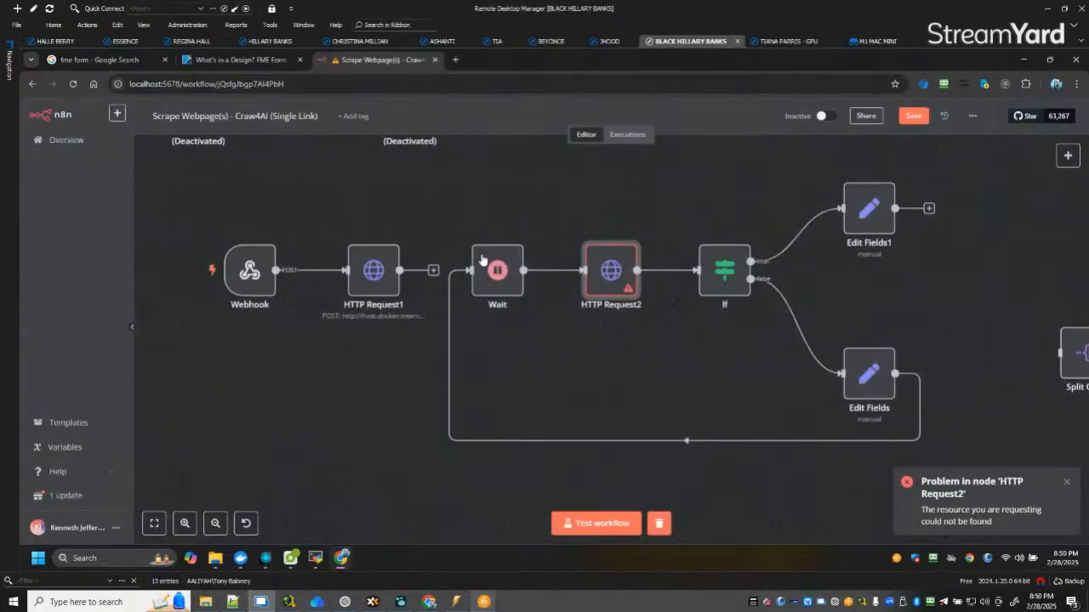
double_click(374, 271)
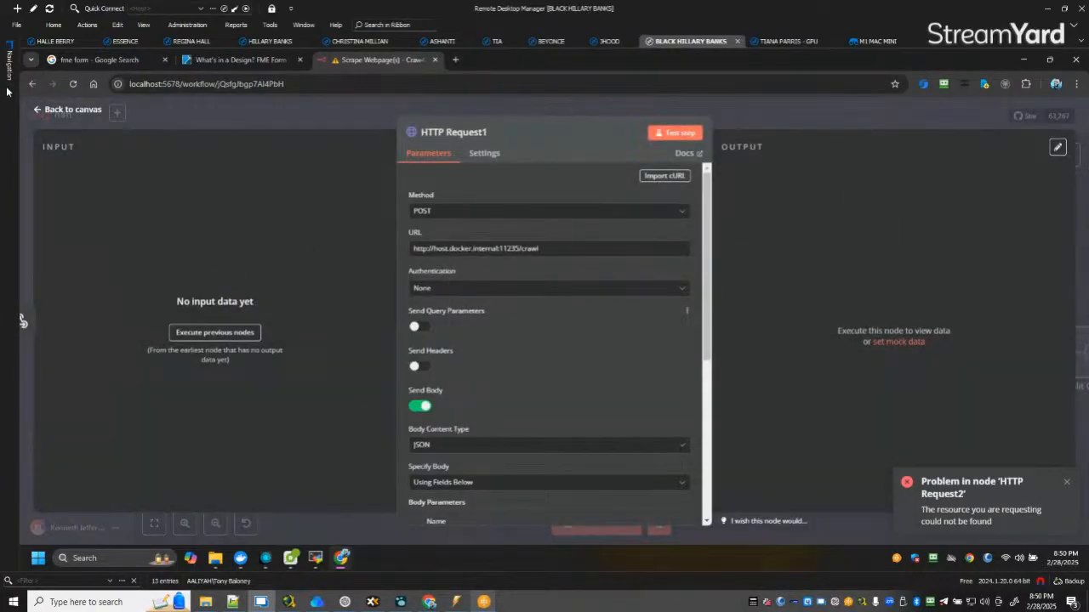
left_click(25, 317)
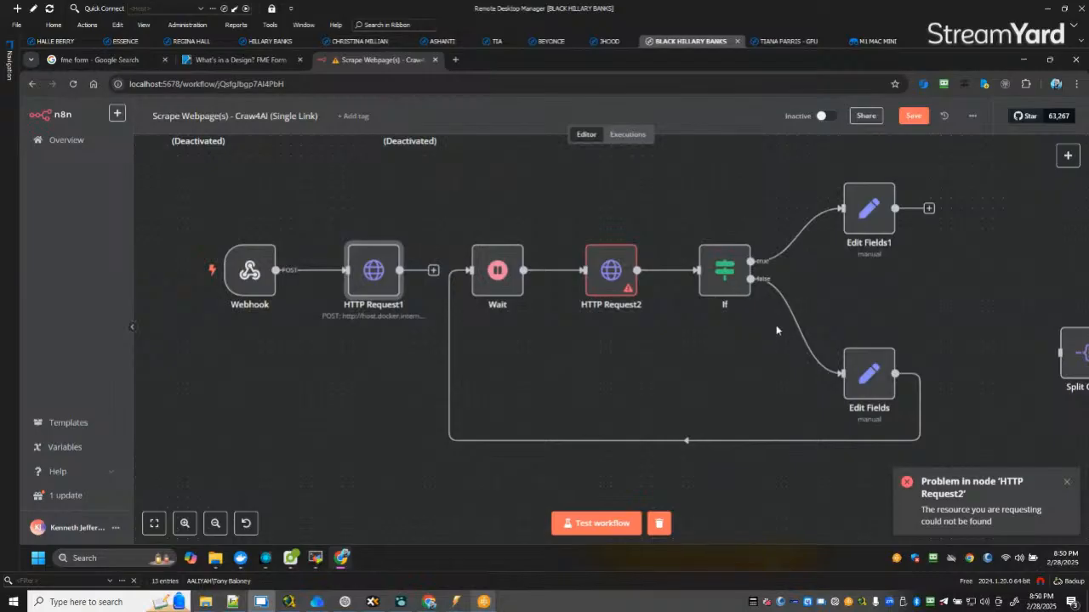
Examine the HTTP Request2 node's GET URL and error output, and return to the canvas.
key("ctrl+s")
double_click(612, 271)
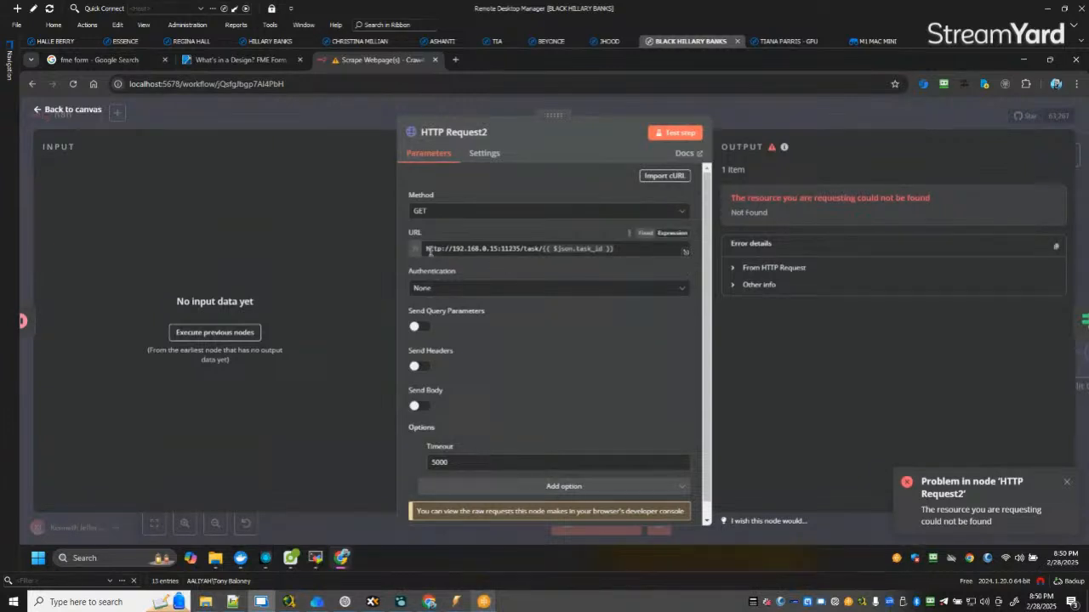
left_click_drag(428, 248, 535, 251)
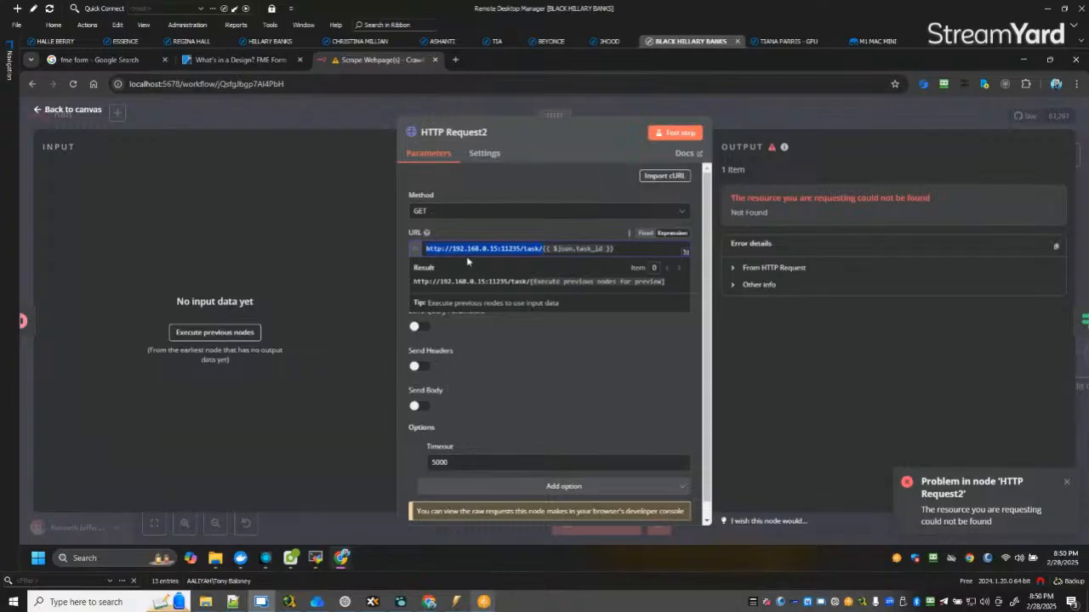
left_click(55, 112)
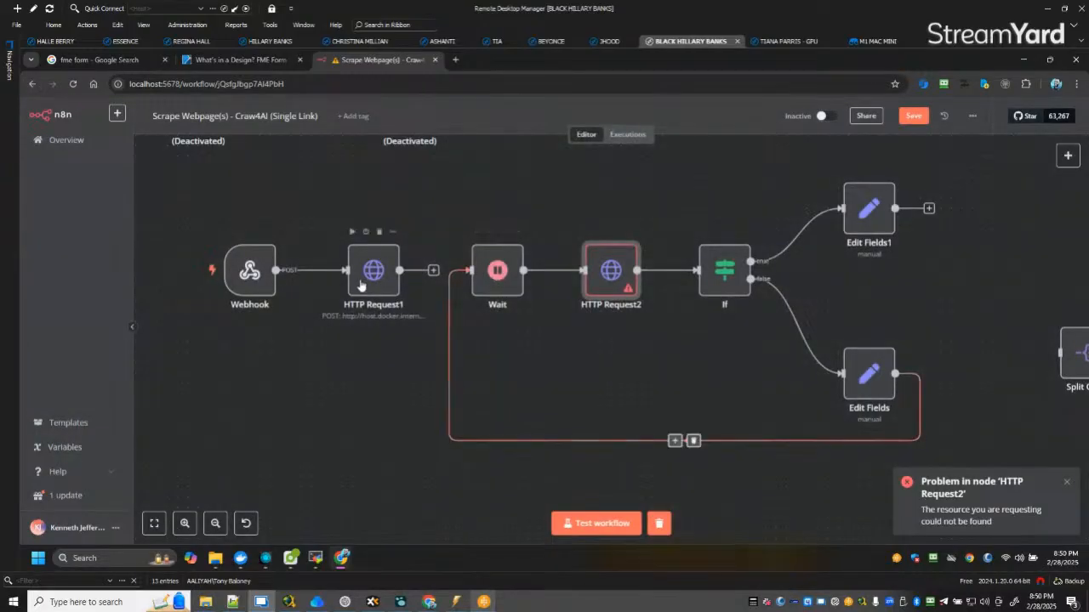
double_click(613, 271)
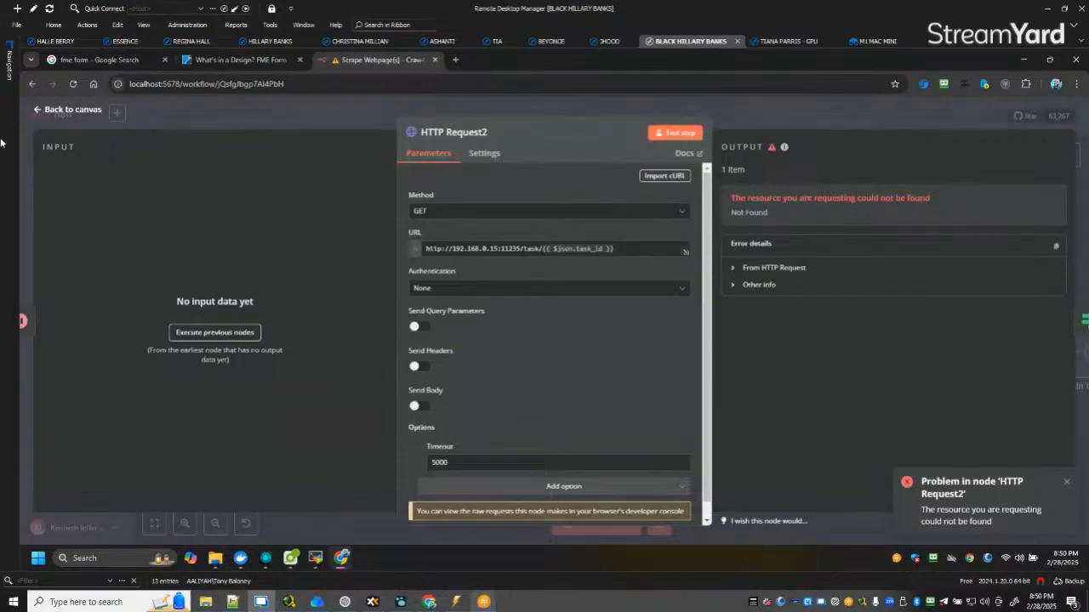
left_click(60, 114)
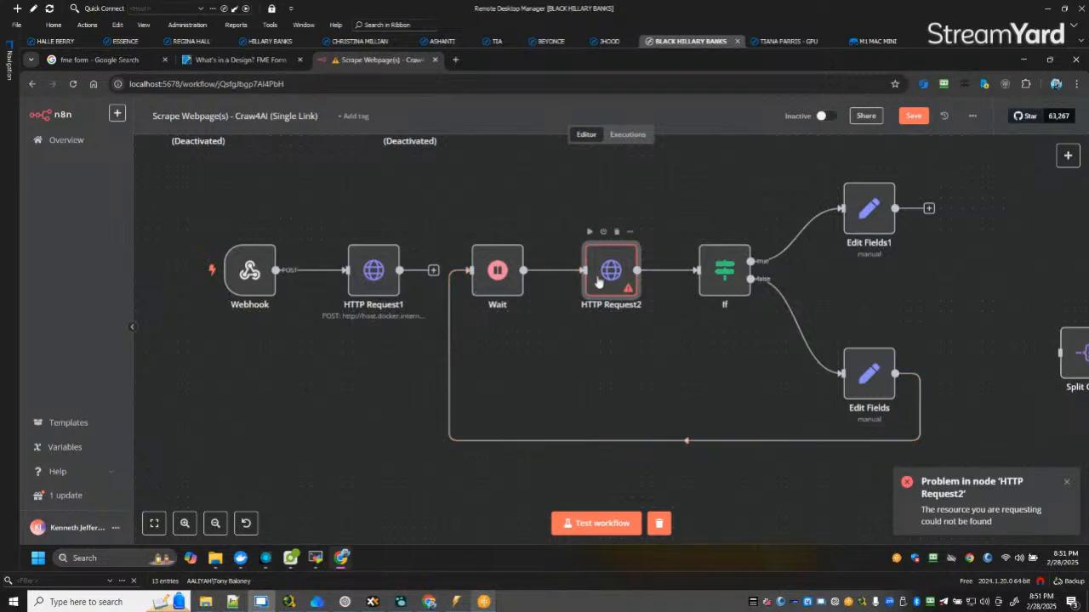
Dismiss the error notification and save the workflow, checking the Edit Fields1 node's parameters.
left_click(1066, 482)
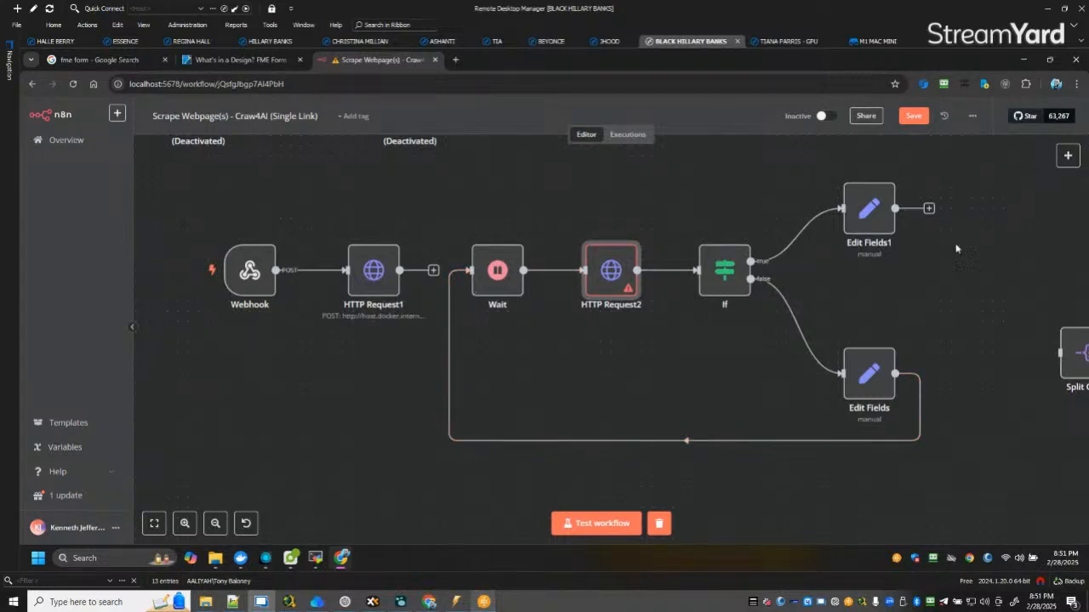
left_click(913, 116)
double_click(868, 204)
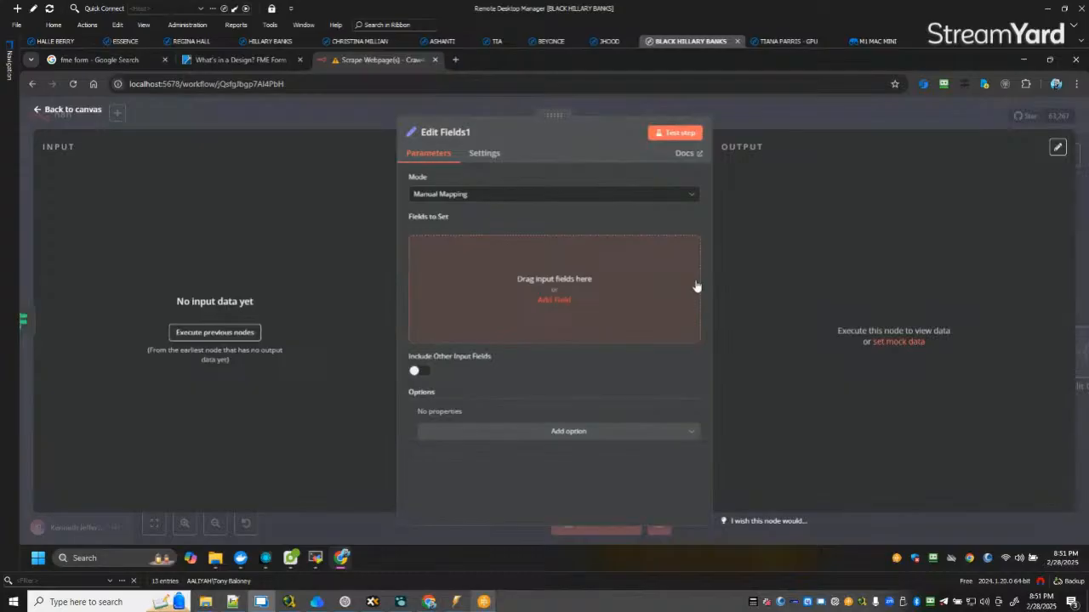
left_click(73, 110)
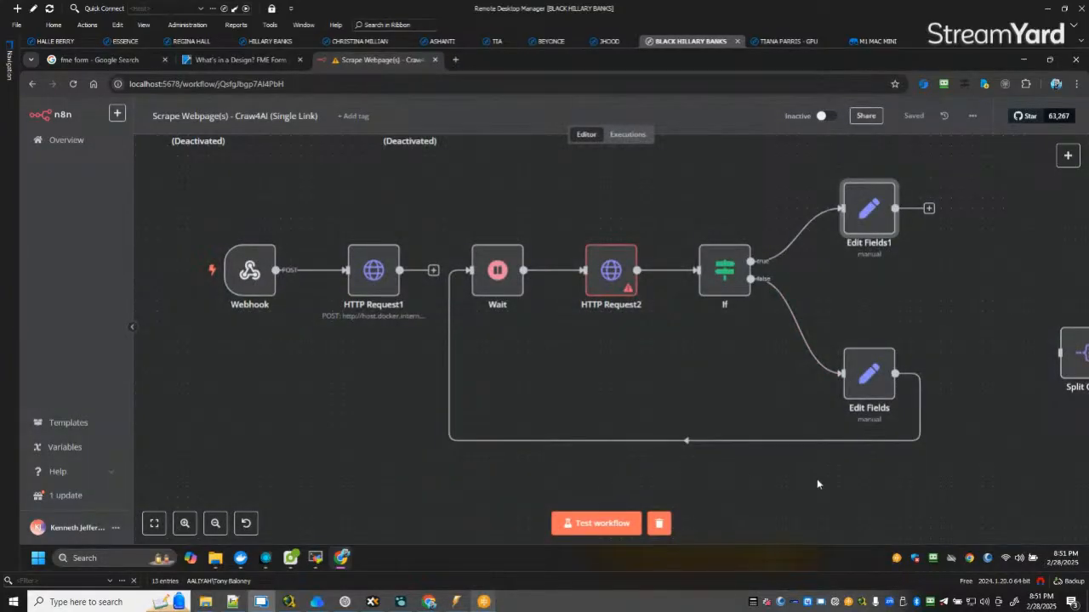
Start a test run of the workflow and run the N8N - Web Scraper (Crawl4AI) process in WinAutomation.
left_click(597, 523)
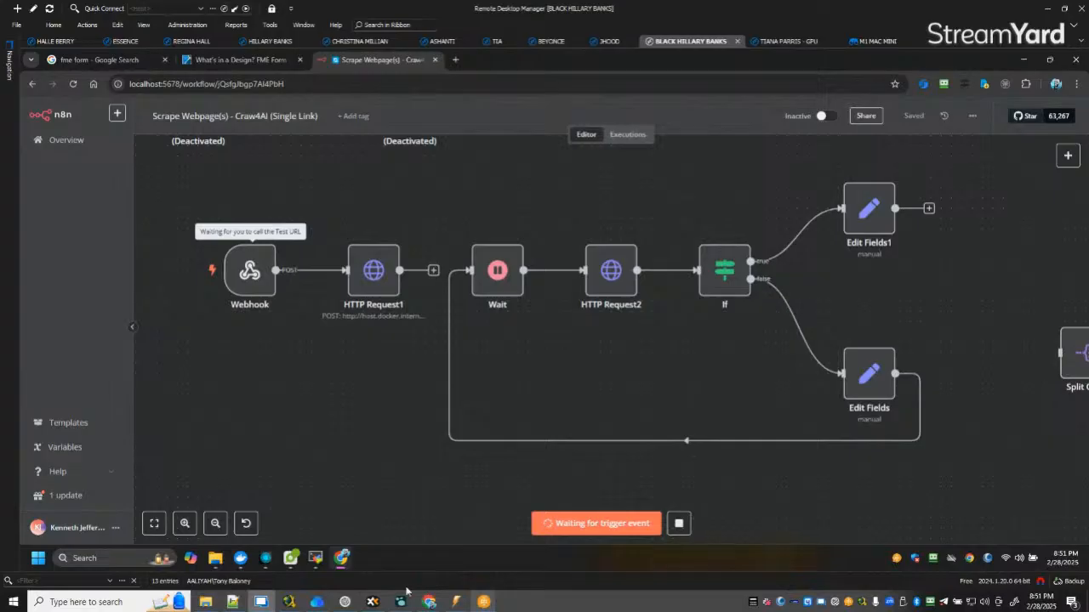
mouse_move(489, 603)
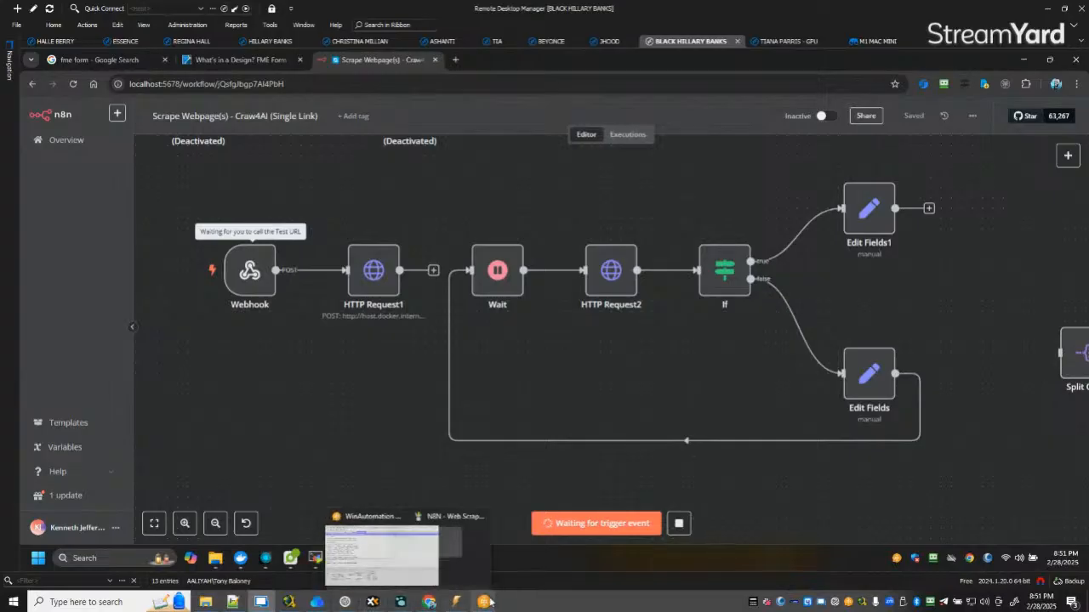
left_click(391, 553)
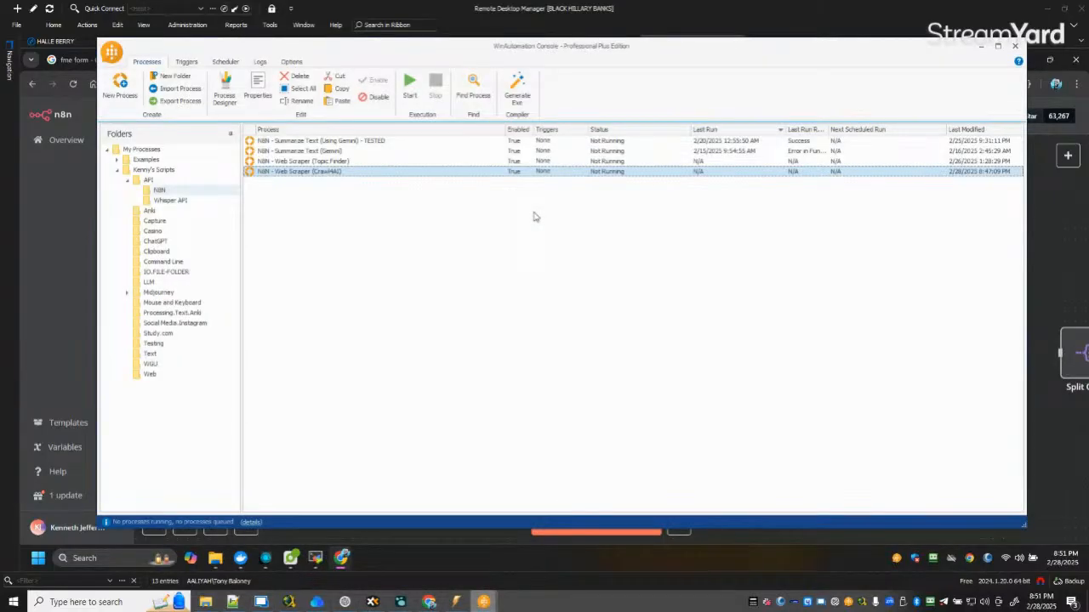
left_click_drag(590, 48, 1088, 136)
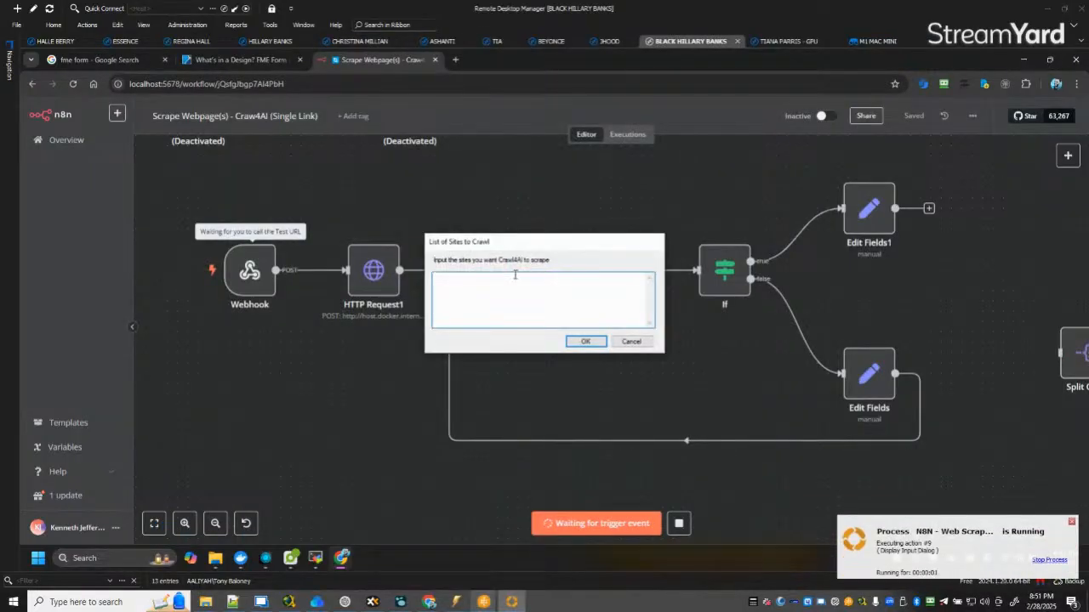
type("ww.y")
key("ctrl+a")
type("h")
left_click(232, 602)
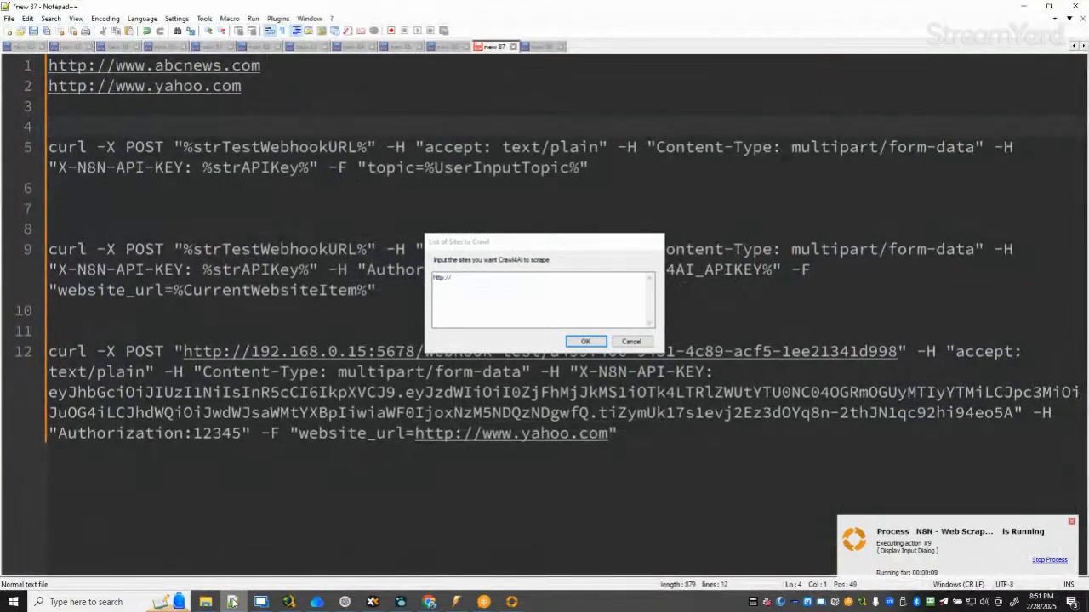
left_click(232, 602)
left_click(514, 290)
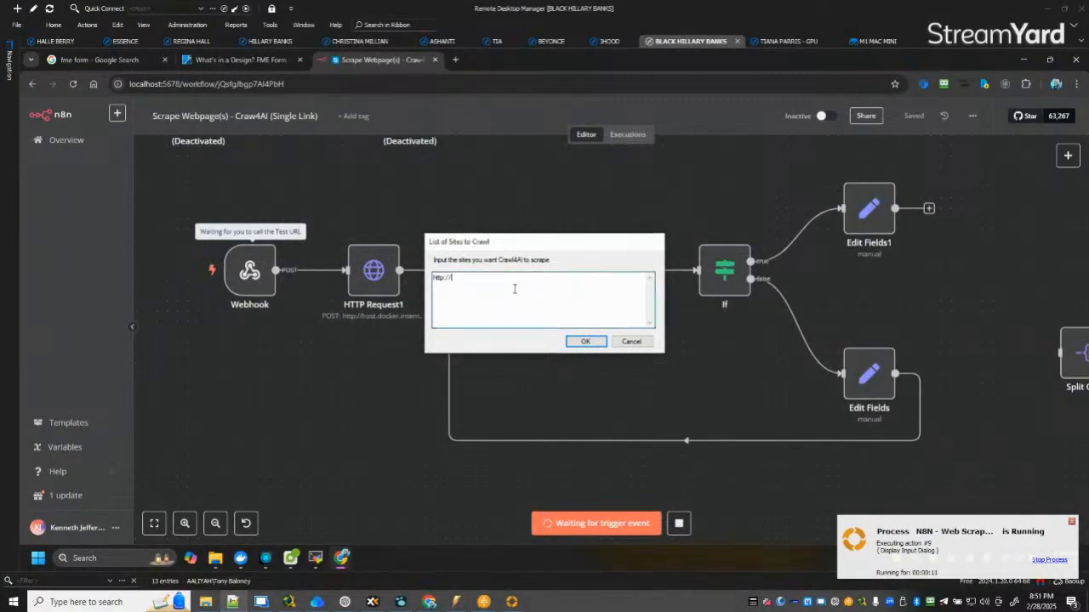
type("www.yahoo.com")
left_click(585, 341)
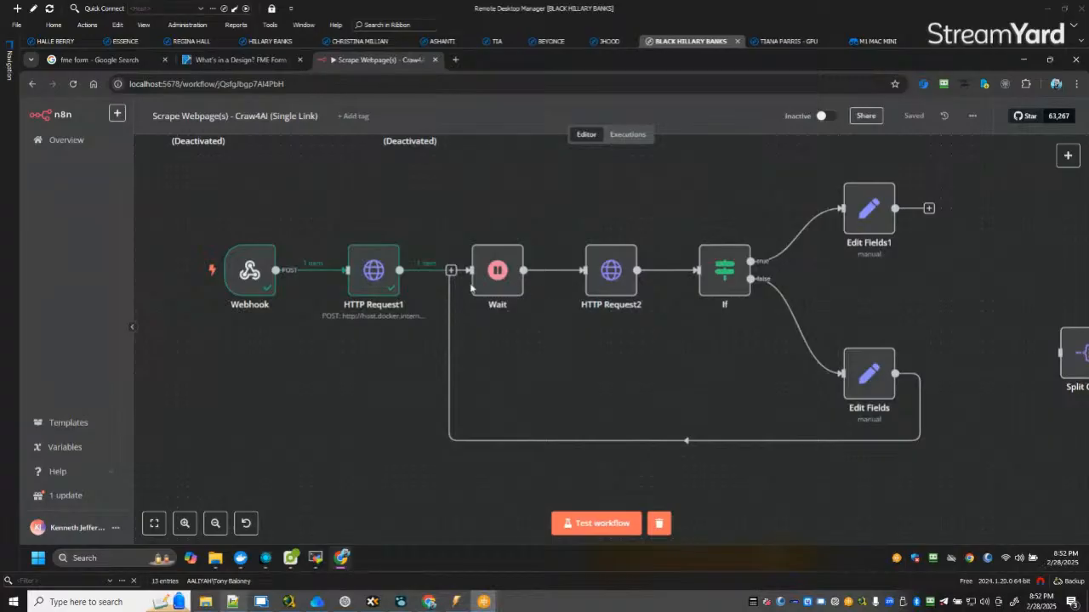
Try executing the nodes that precede HTTP Request2, and check the Wait node's settings.
double_click(624, 287)
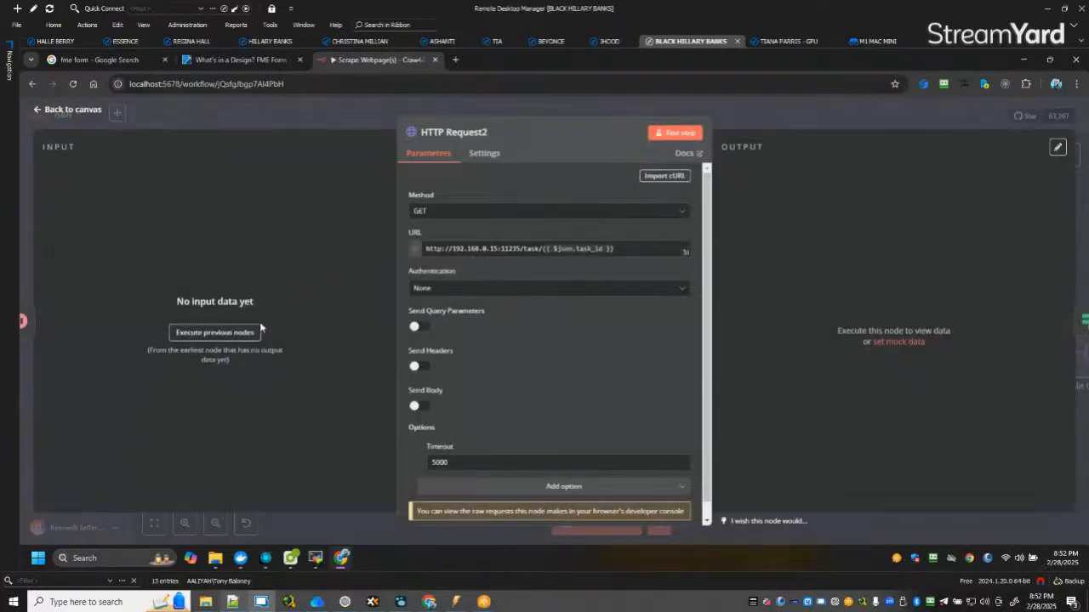
left_click(256, 331)
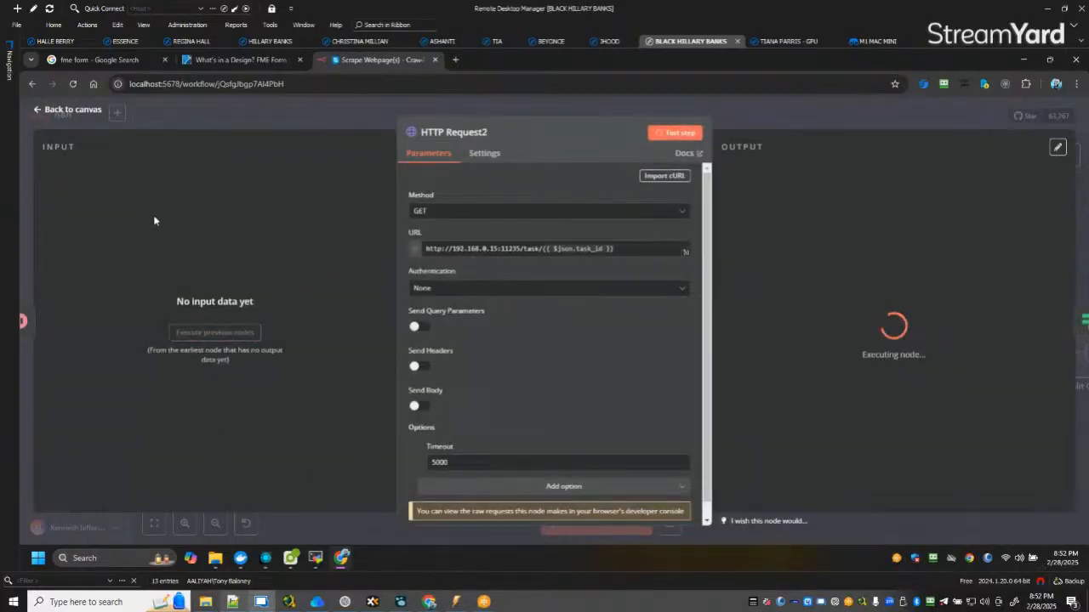
left_click(72, 110)
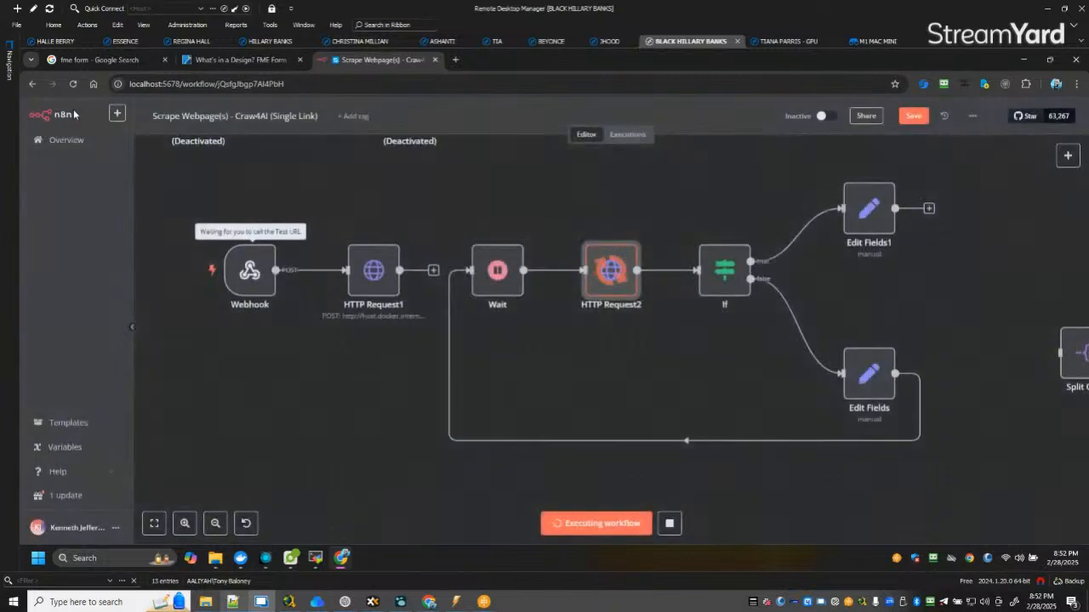
double_click(608, 270)
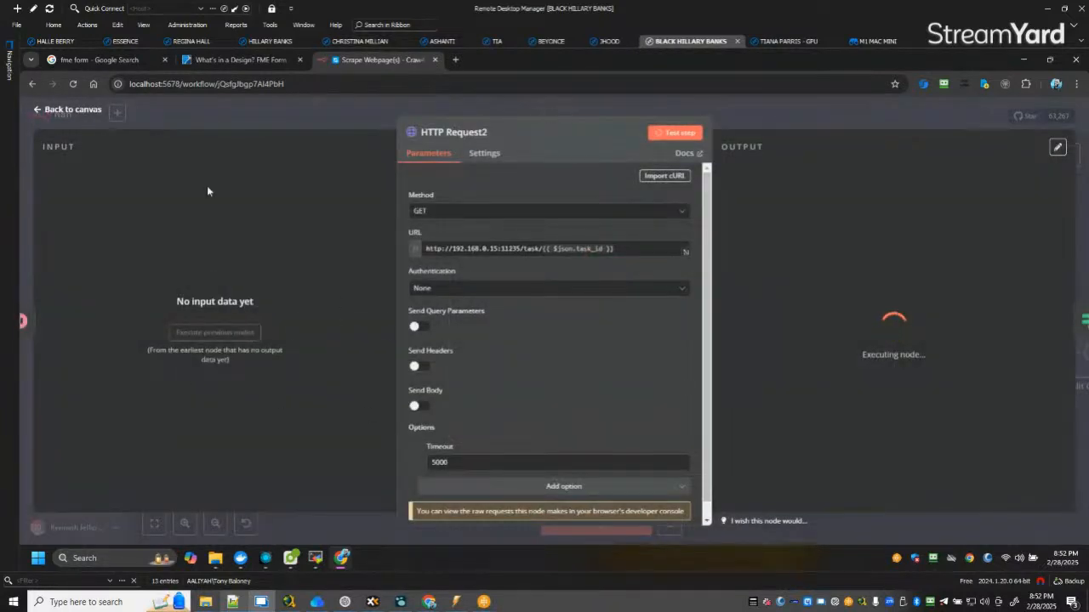
left_click(88, 110)
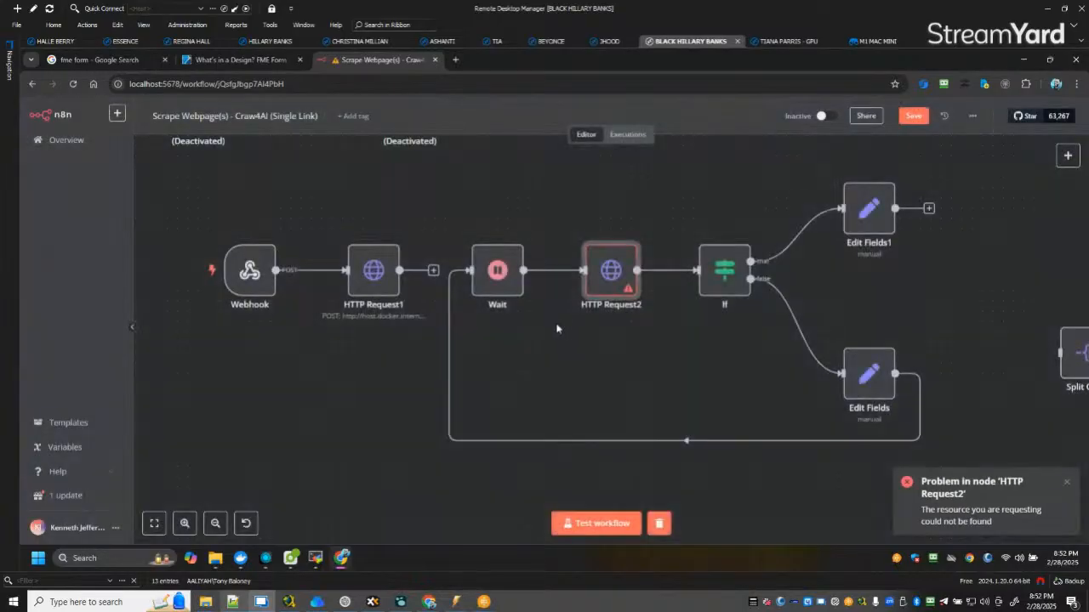
double_click(486, 270)
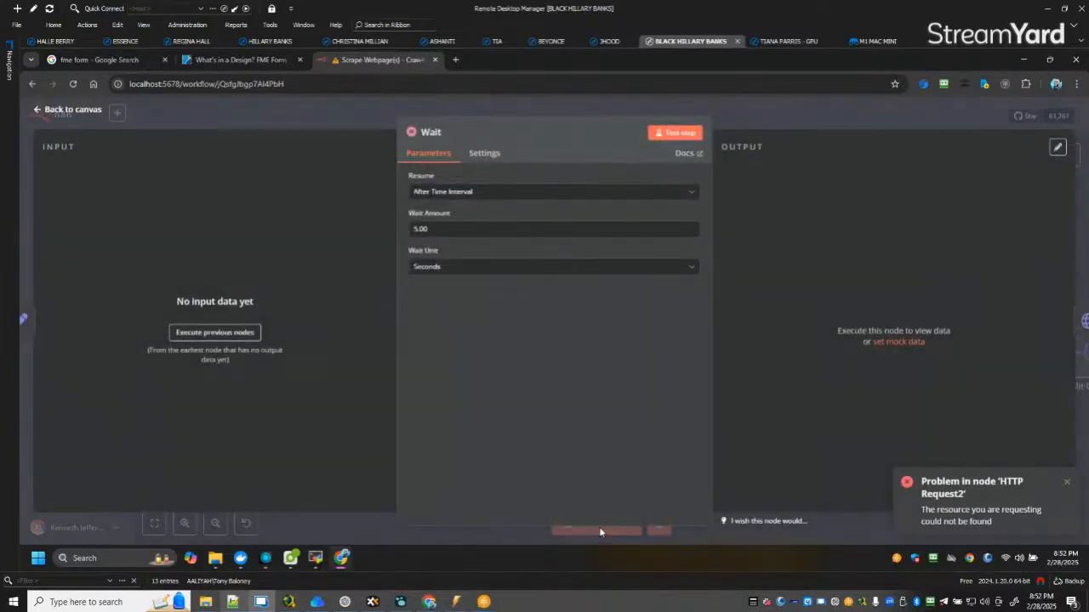
left_click(62, 111)
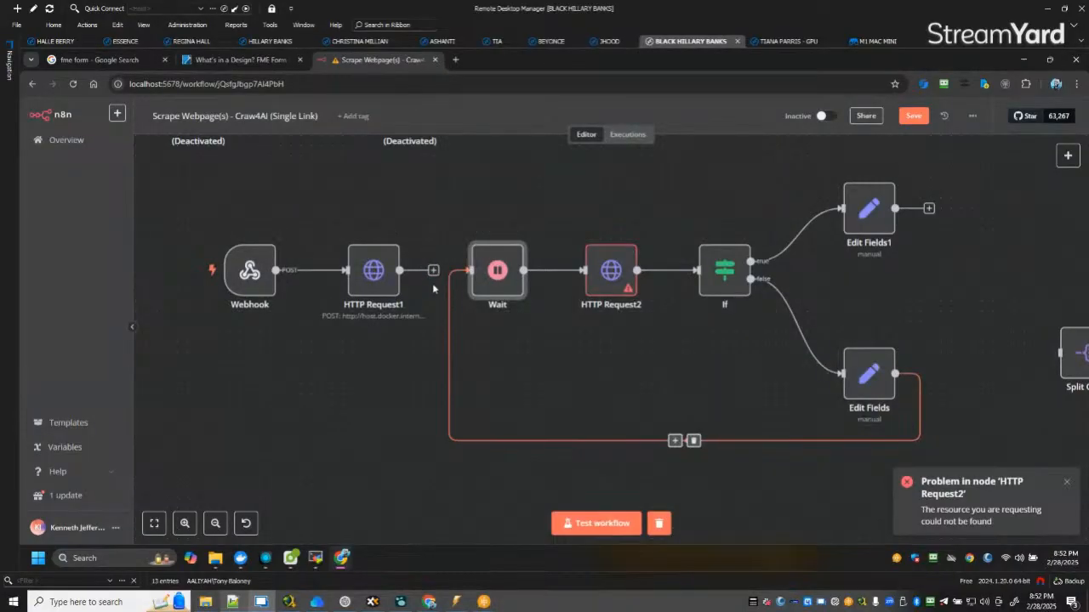
Connect the HTTP Request1 node's output to the Wait node's input and save the workflow.
scroll(432, 283, "up", 5)
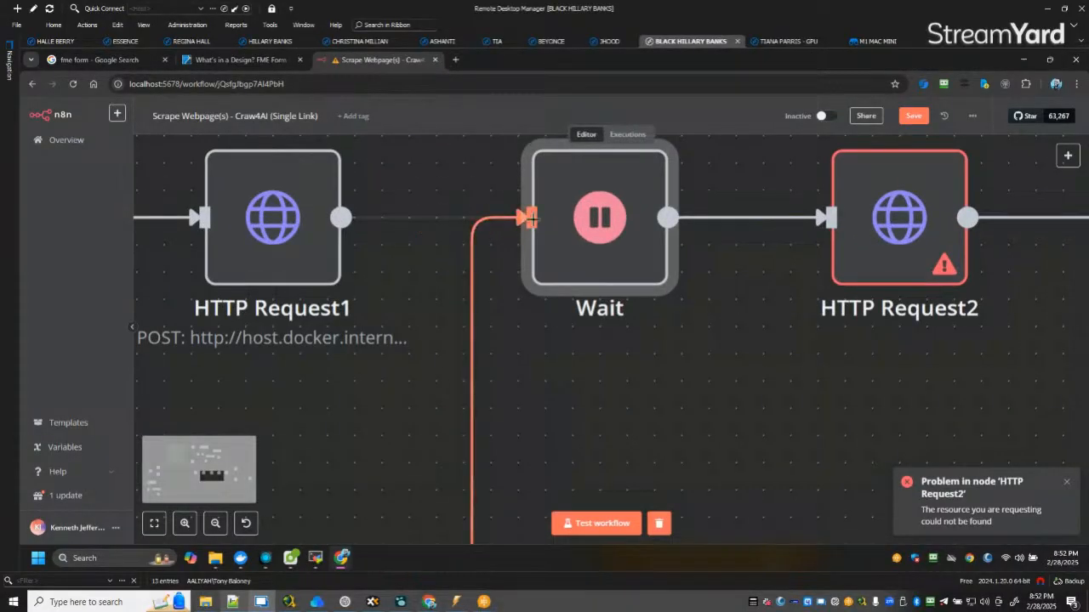
scroll(502, 370, "down", 4)
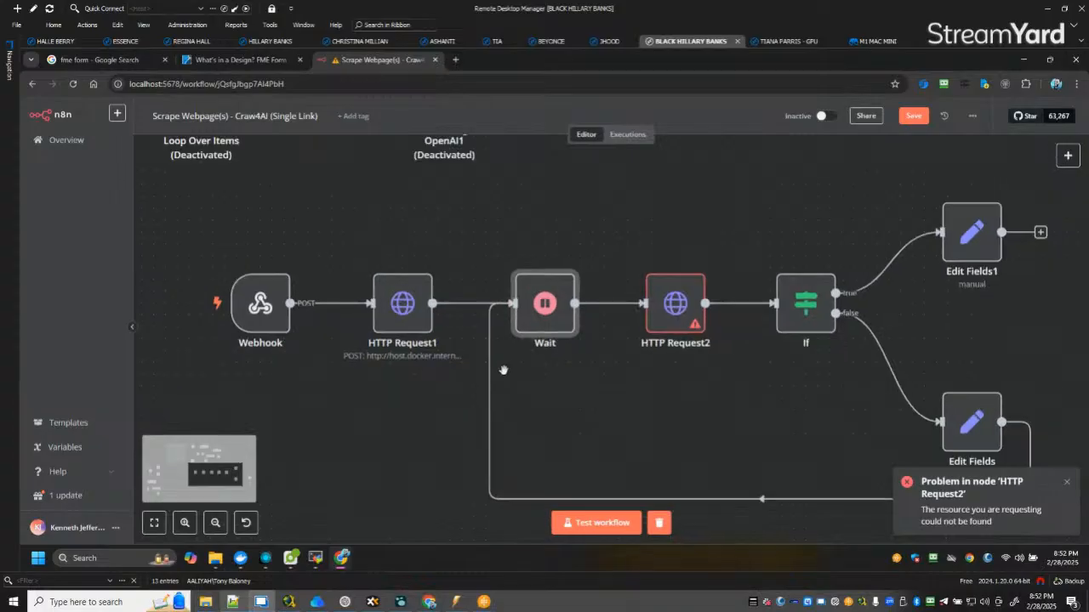
scroll(503, 370, "down", 2)
key("ctrl+s")
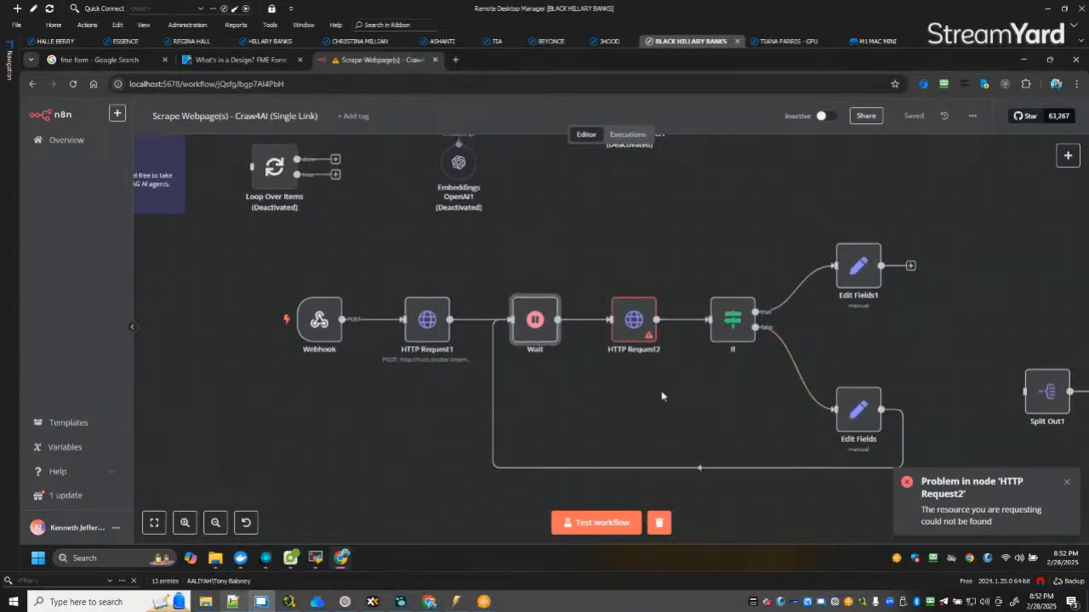
left_click_drag(650, 395, 628, 365)
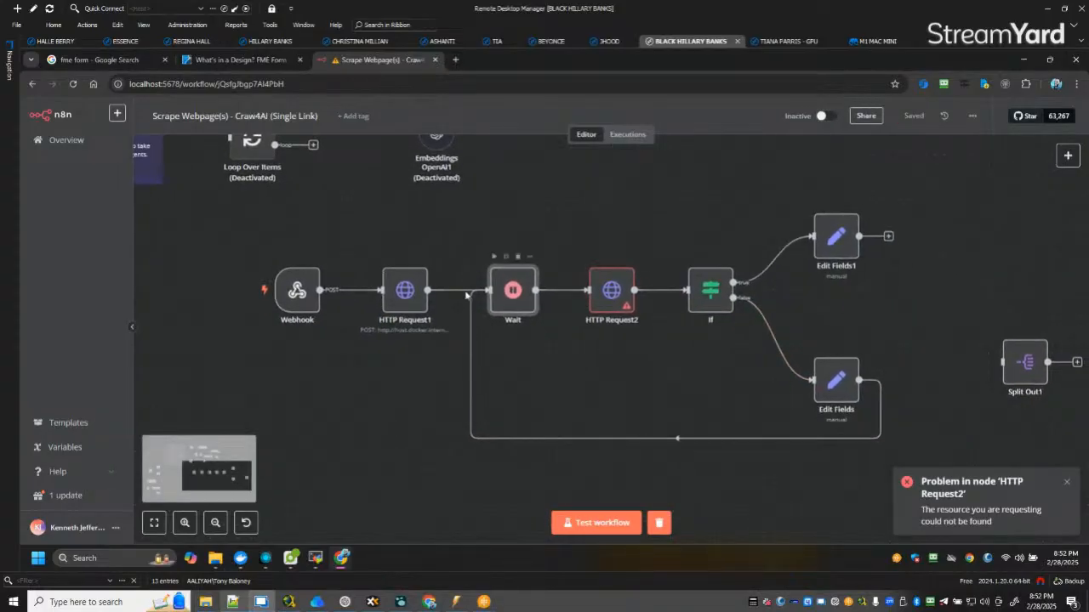
left_click(658, 522)
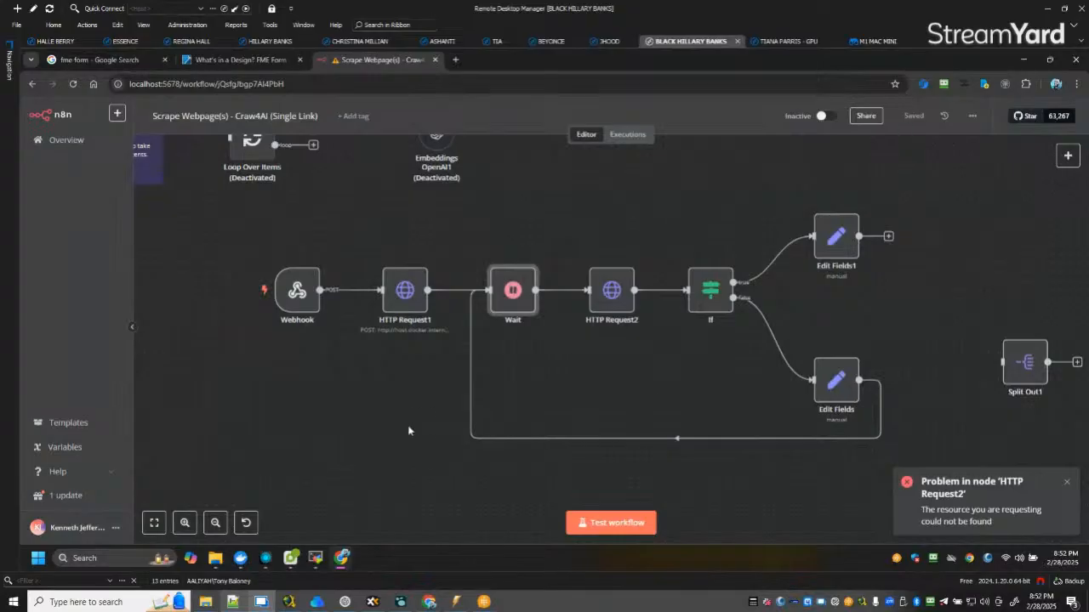
left_click(610, 525)
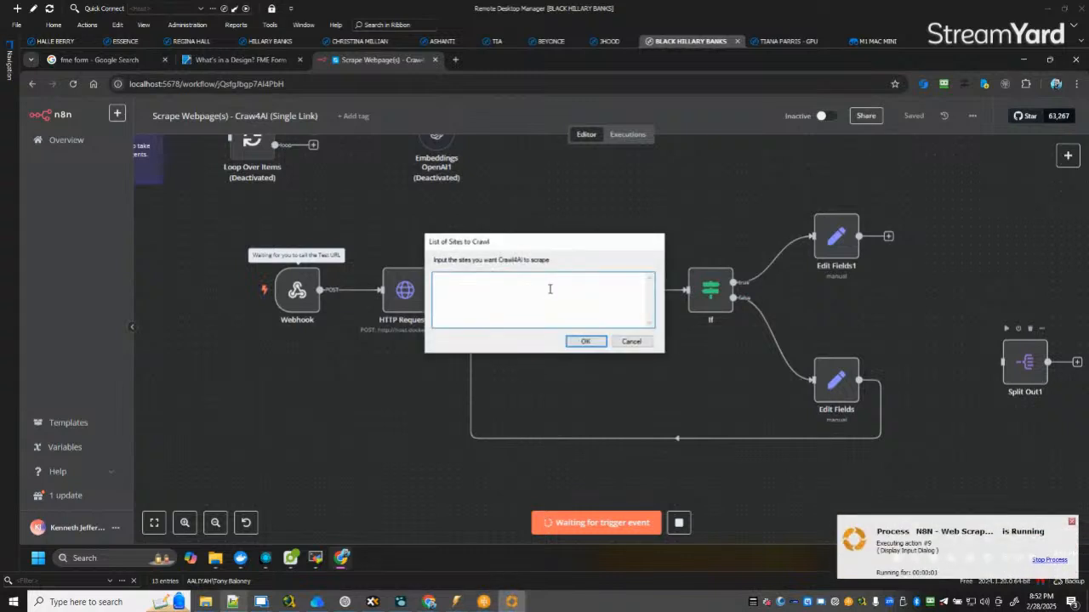
type("http://www.yahoo.com")
left_click(585, 341)
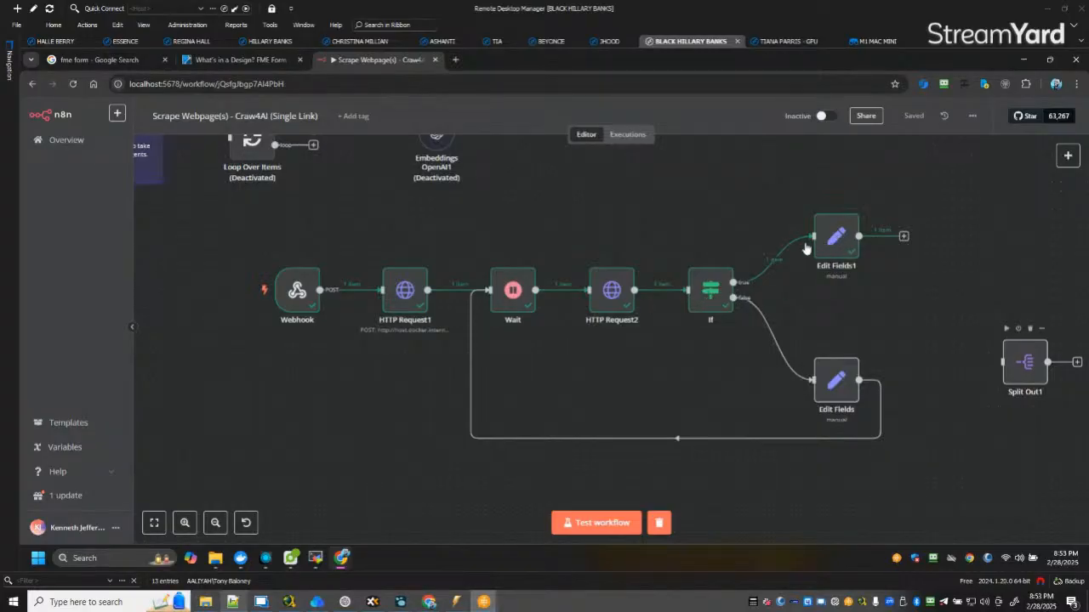
Inspect the input and output data of the If, HTTP Request2 and HTTP Request1 nodes from the test run.
double_click(711, 290)
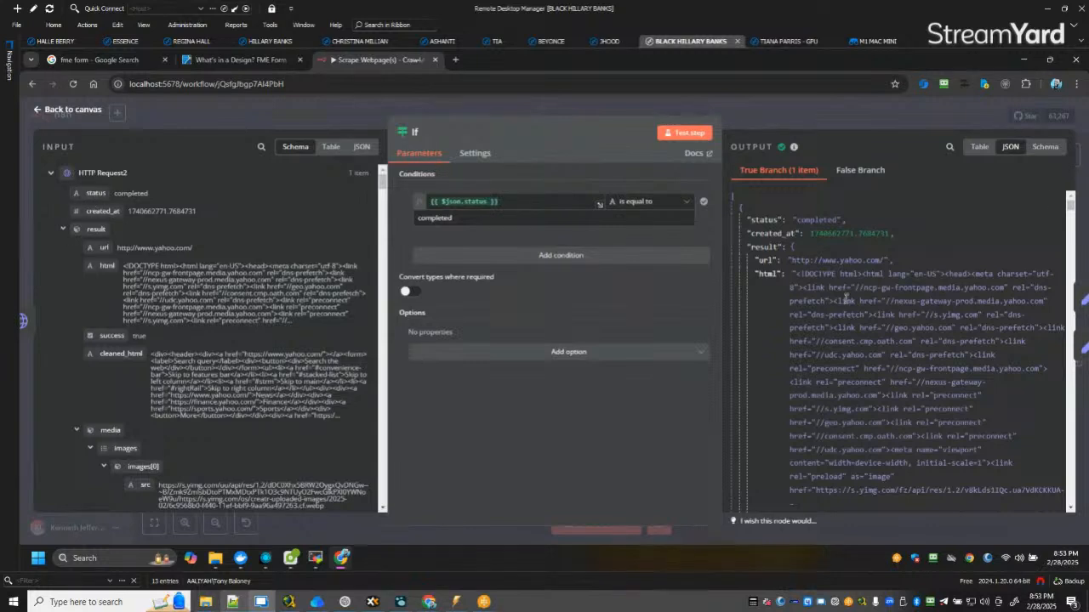
left_click(73, 110)
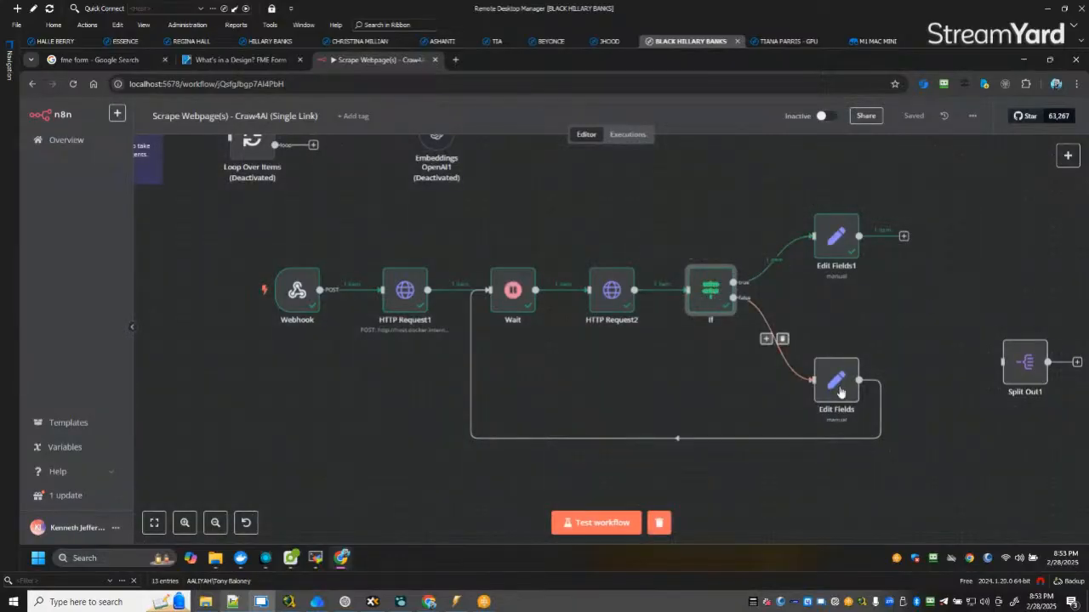
left_click(606, 285)
double_click(606, 285)
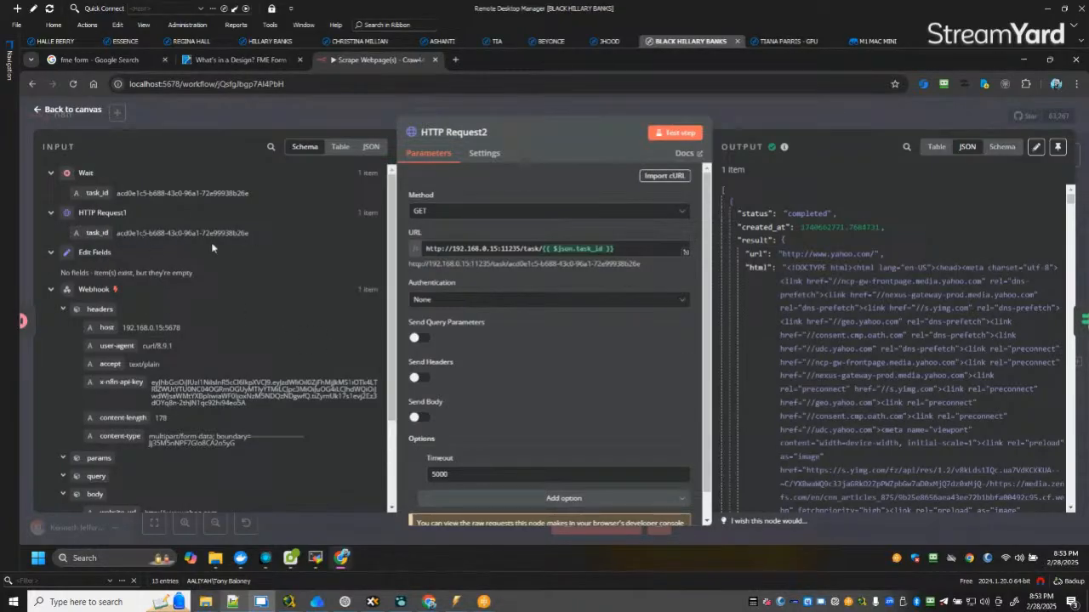
left_click(68, 111)
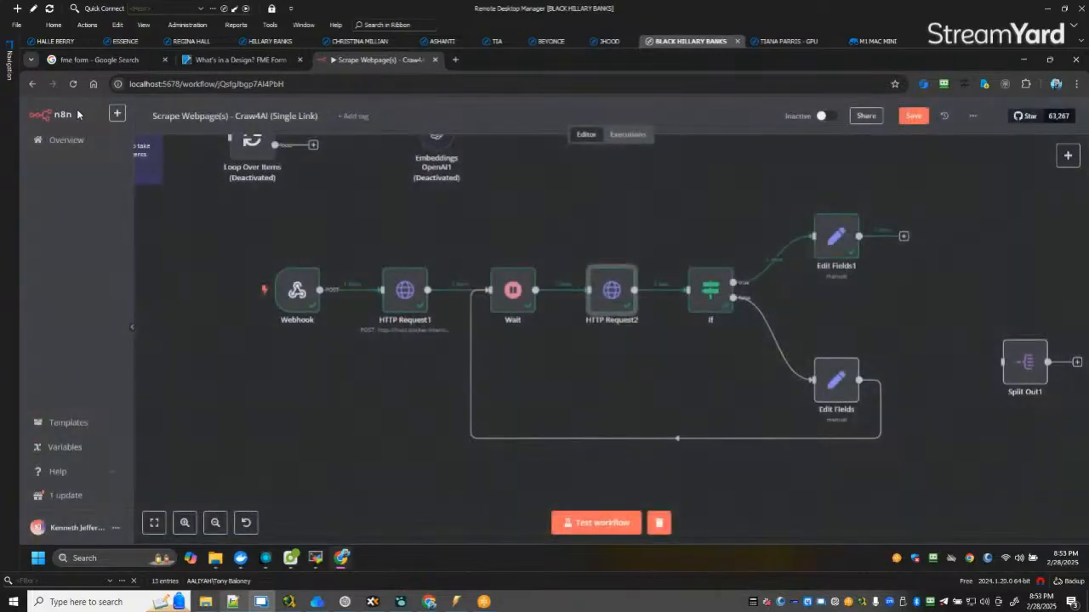
double_click(404, 291)
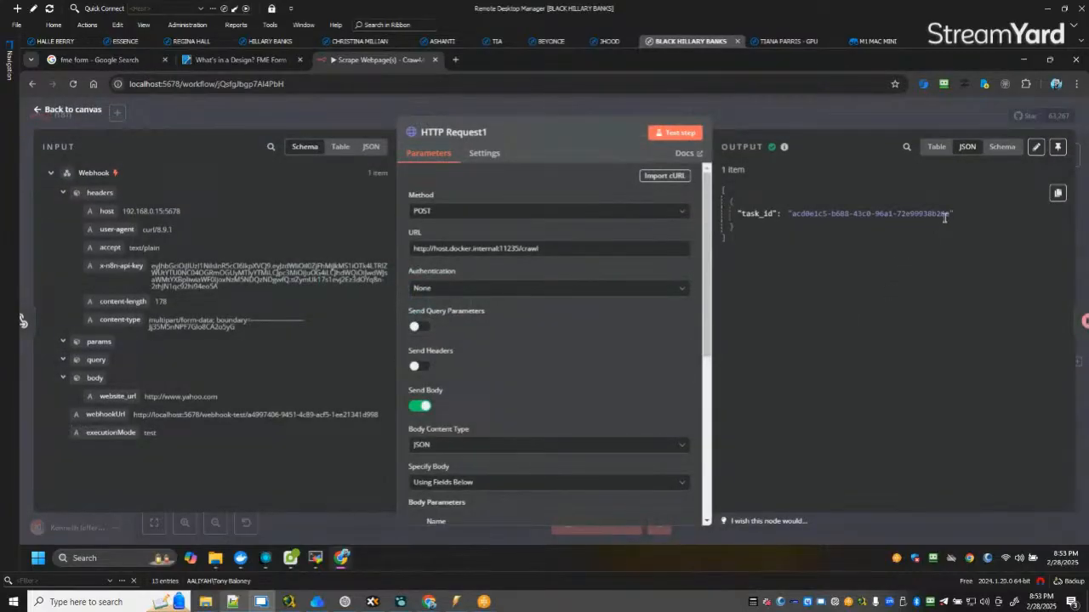
left_click(68, 113)
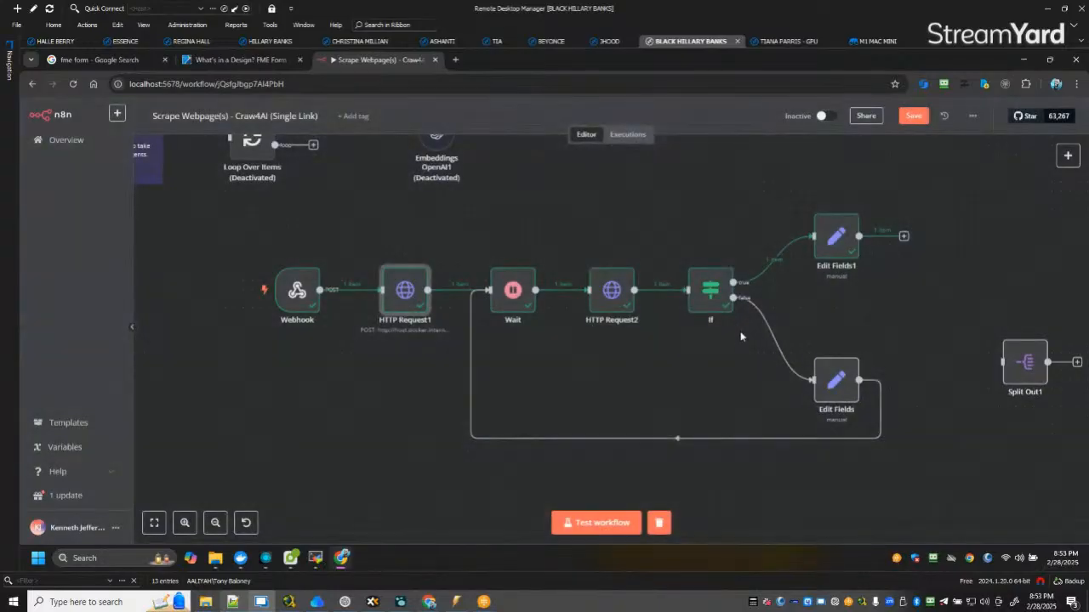
Examine the input and output data of the Edit Fields1 node from the test run.
left_click(841, 233)
double_click(840, 233)
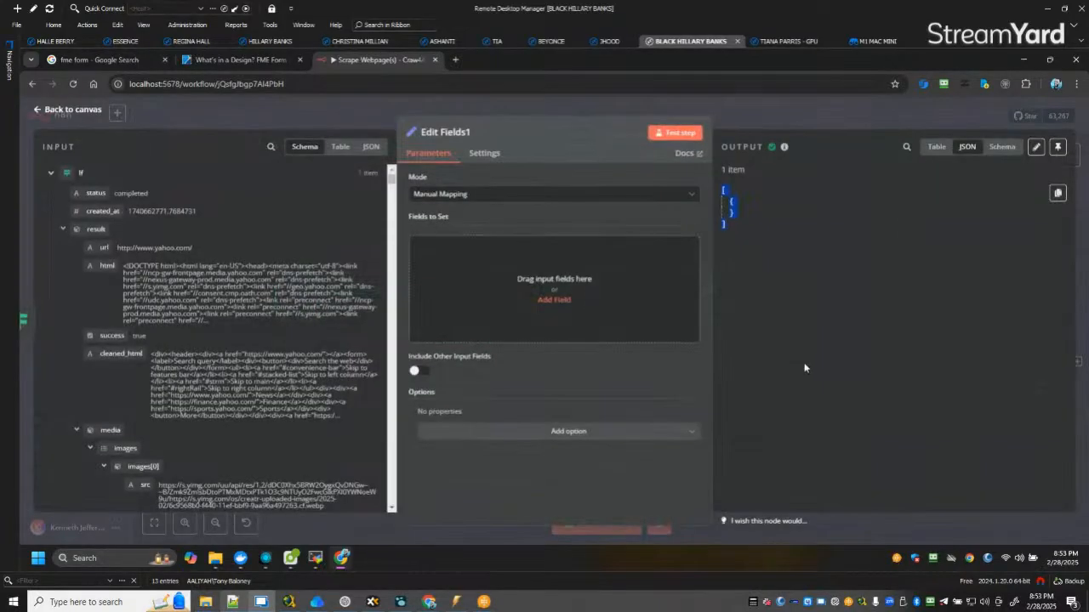
left_click(767, 309)
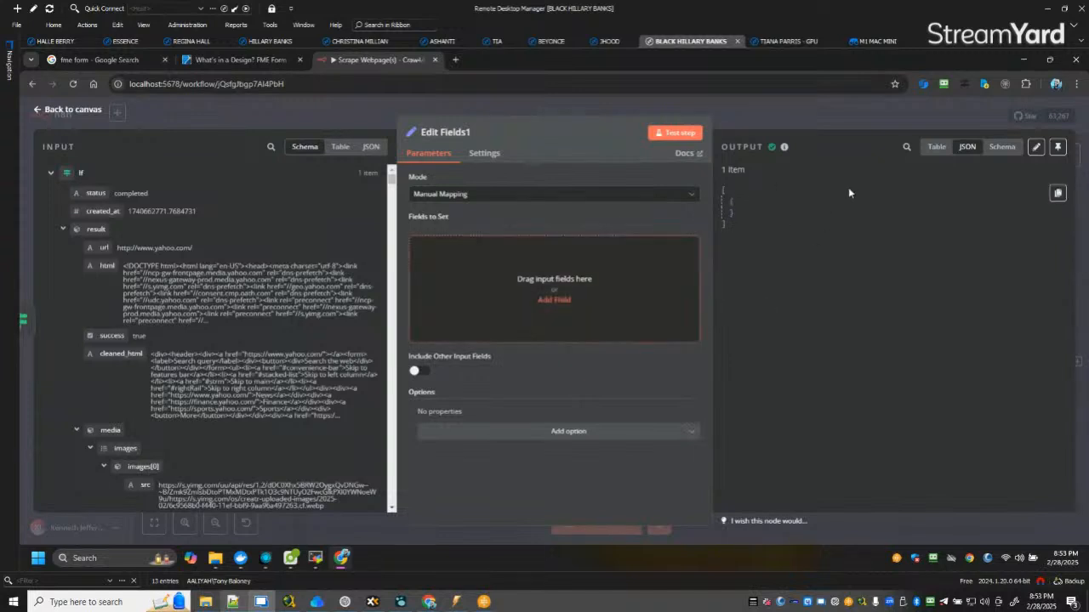
left_click(86, 116)
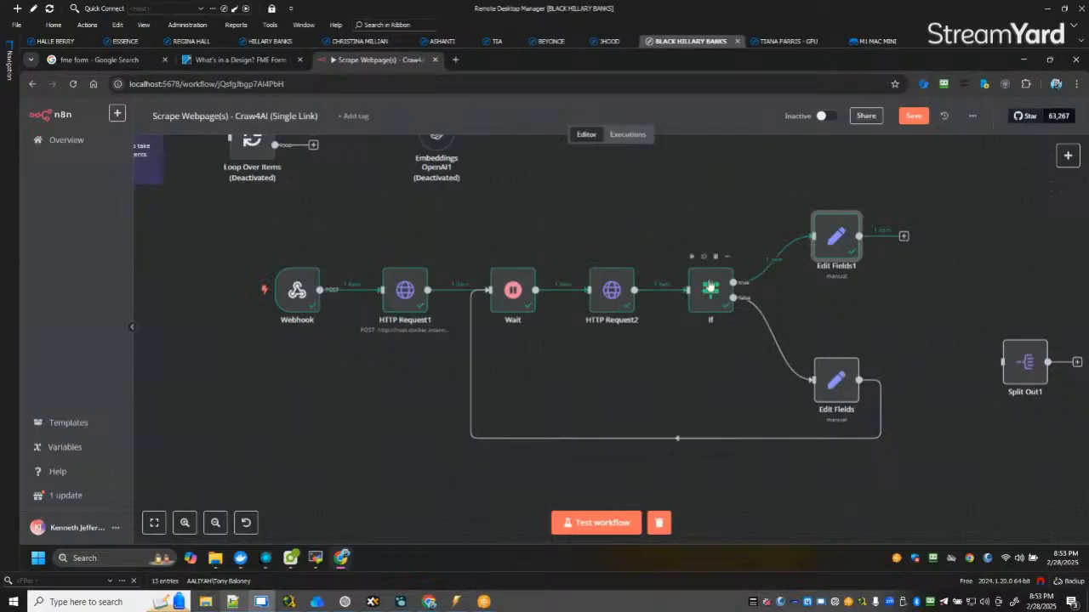
Read through the HTTP Request2 node's JSON output of the crawled Yahoo page, then return to the canvas.
double_click(612, 290)
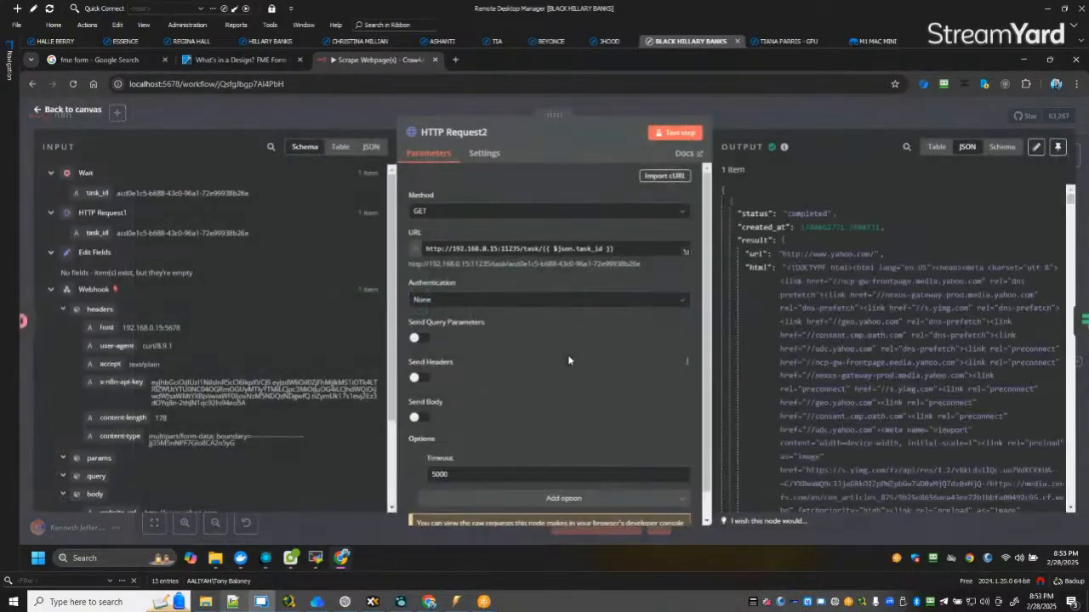
scroll(898, 328, "down", 10)
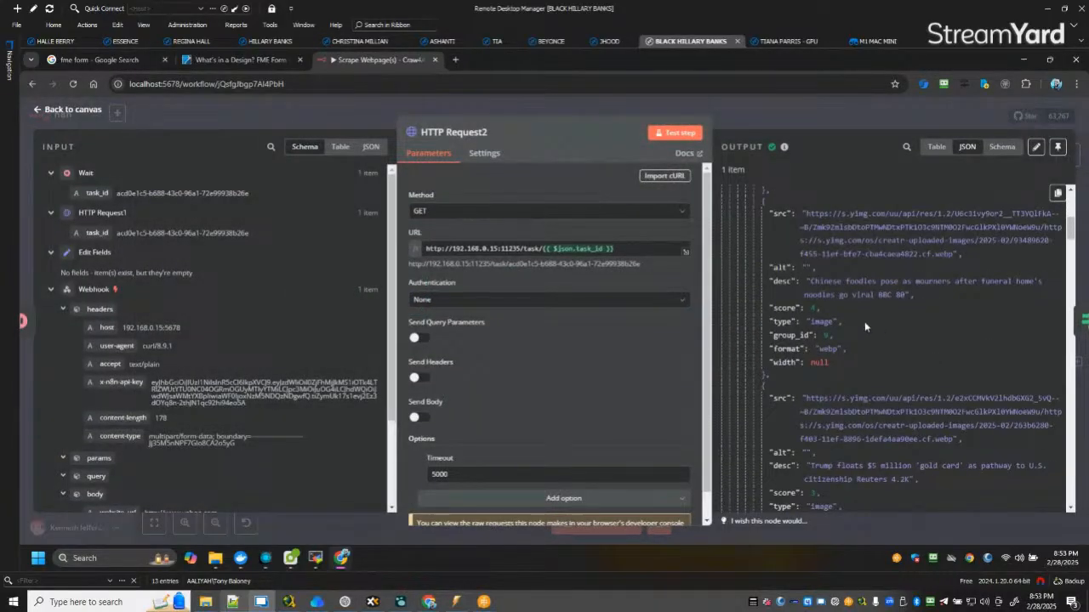
scroll(864, 322, "up", 10)
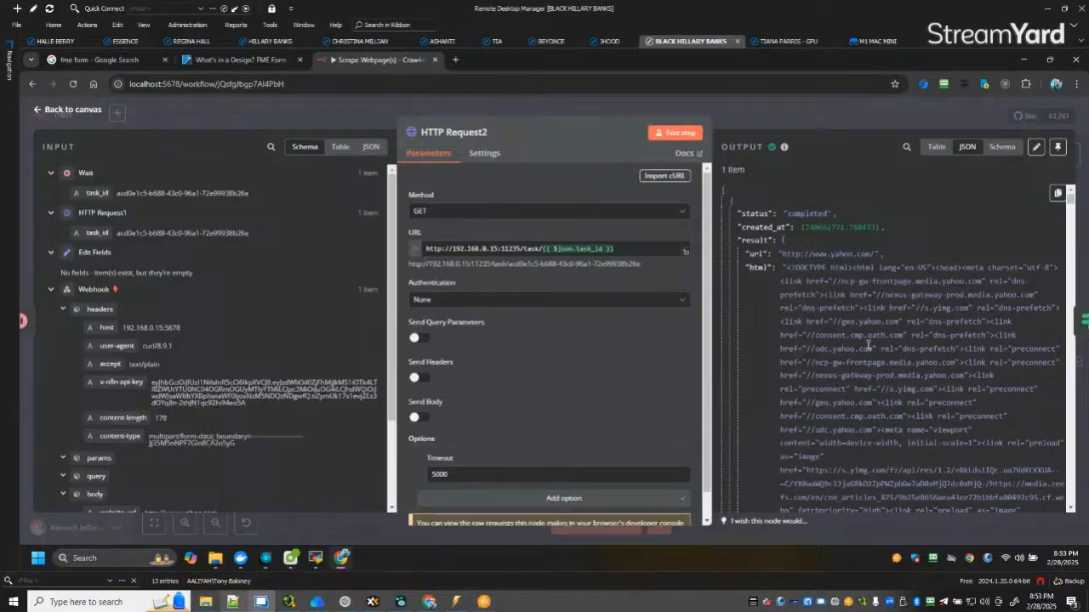
scroll(868, 344, "down", 15)
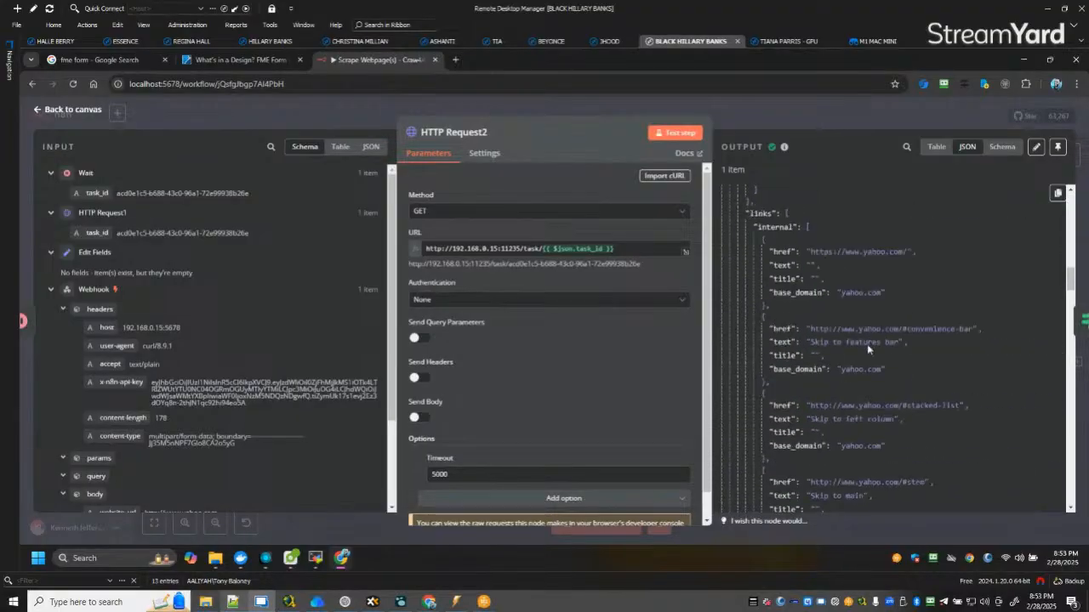
scroll(866, 343, "down", 10)
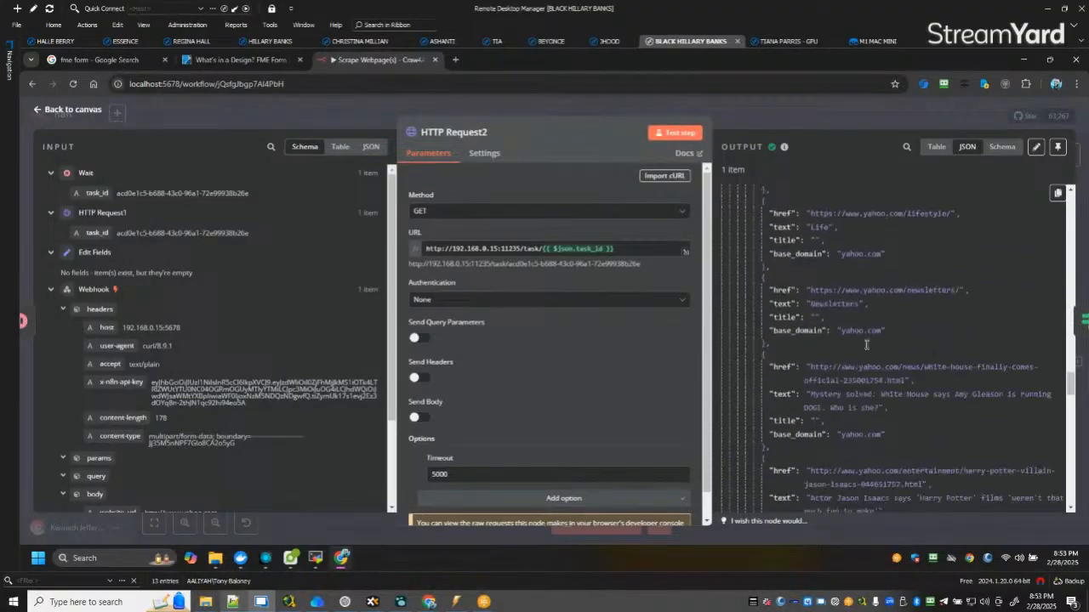
scroll(865, 343, "down", 15)
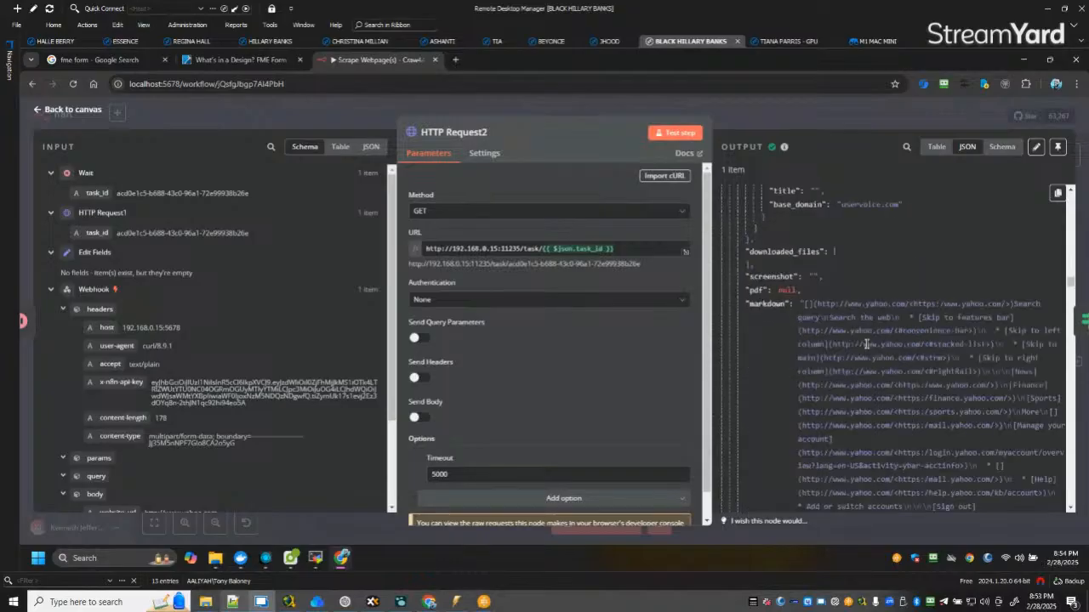
scroll(865, 343, "up", 10)
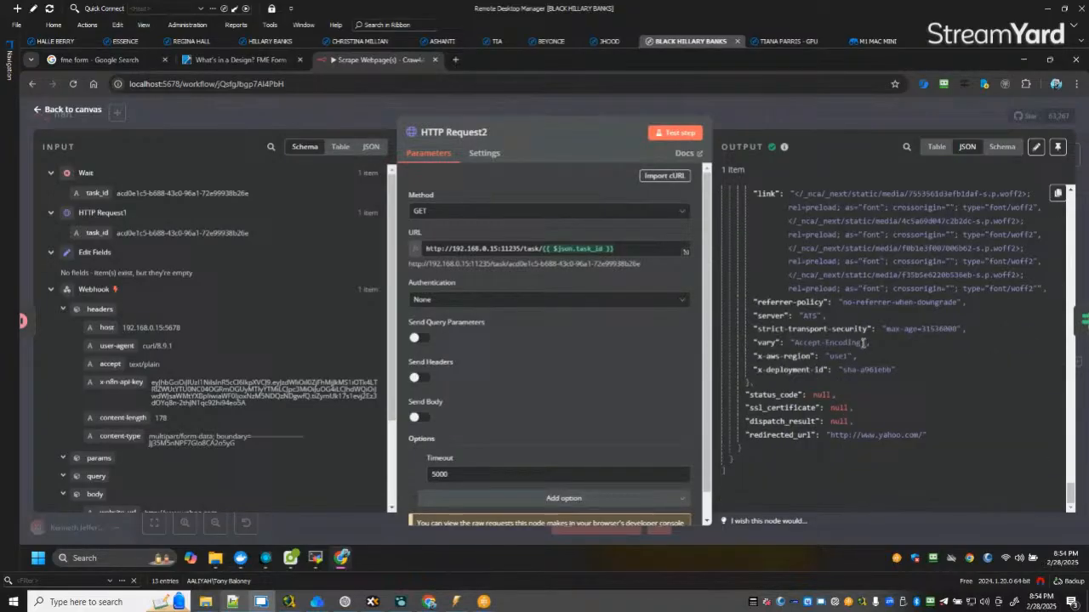
scroll(863, 347, "up", 15)
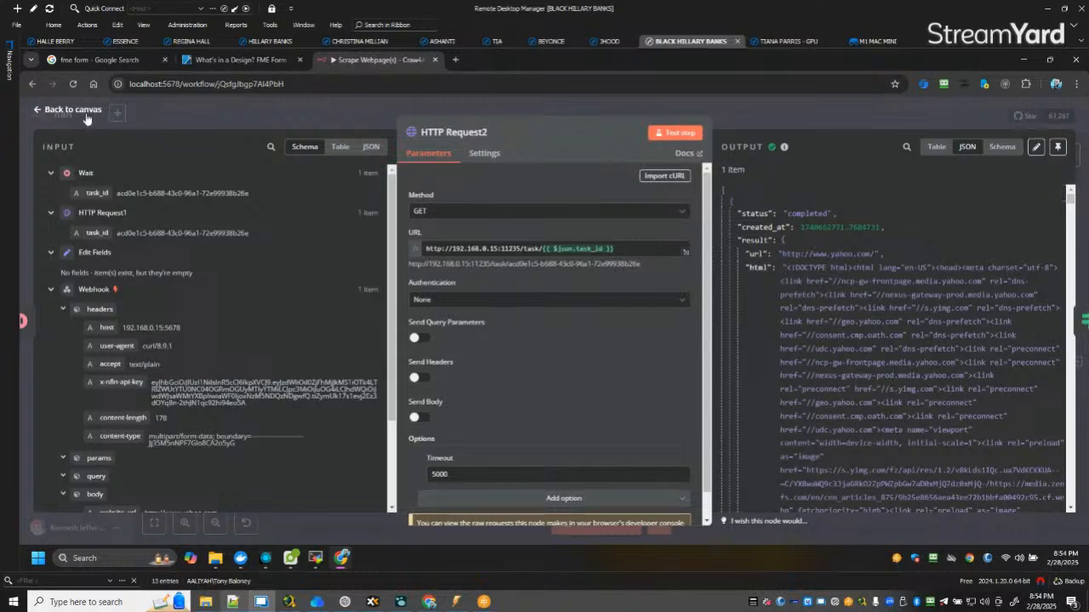
key("Escape")
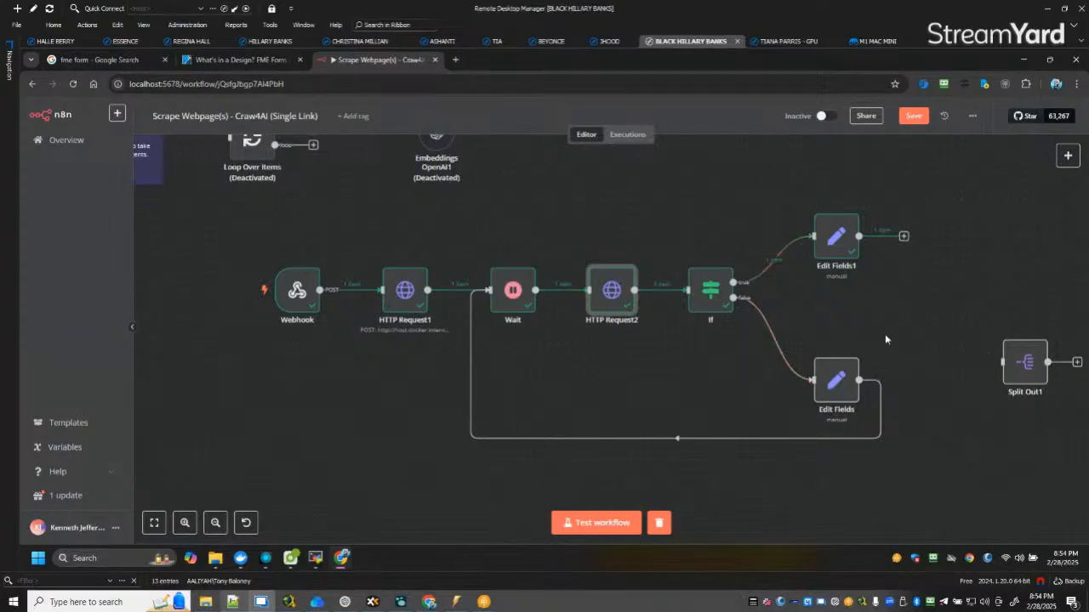
Add a sticky note to the canvas and place it above the If node.
left_click(702, 237)
scroll(703, 237, "up", 3)
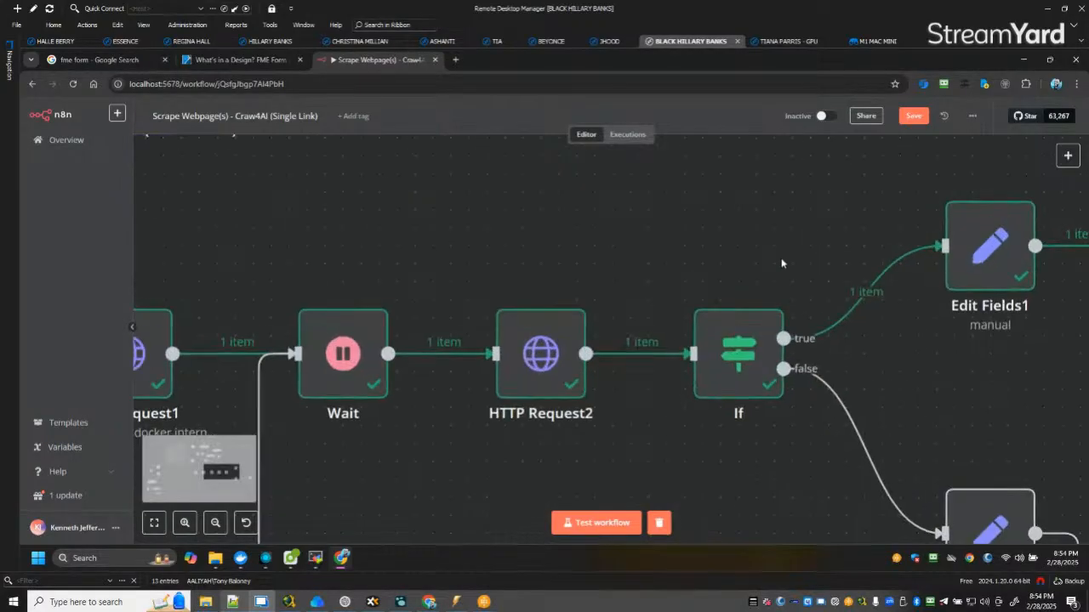
scroll(712, 230, "down", 4)
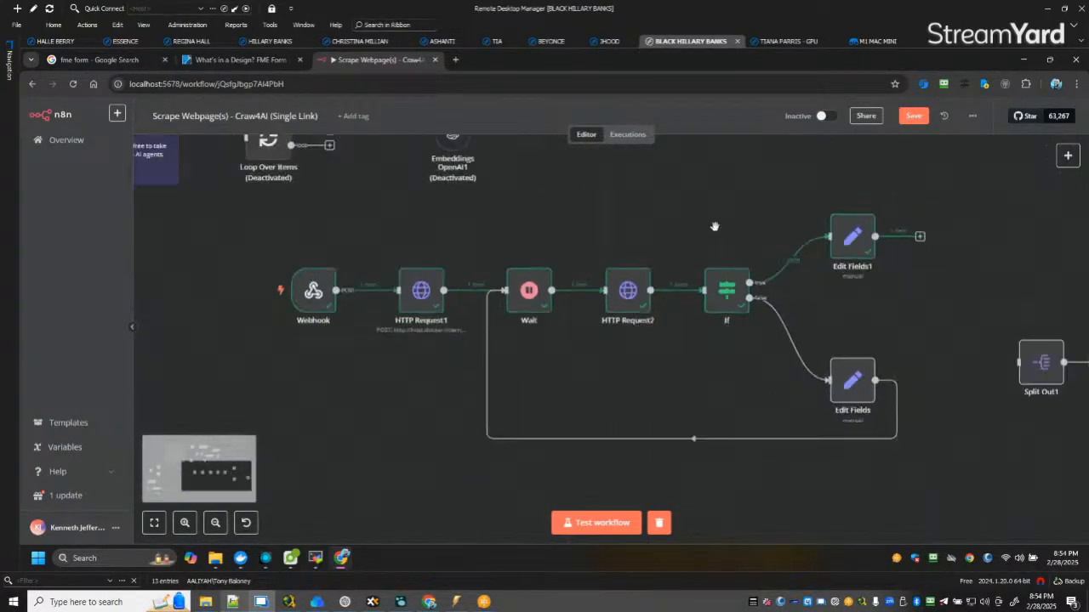
scroll(715, 227, "down", 1)
left_click(1068, 155)
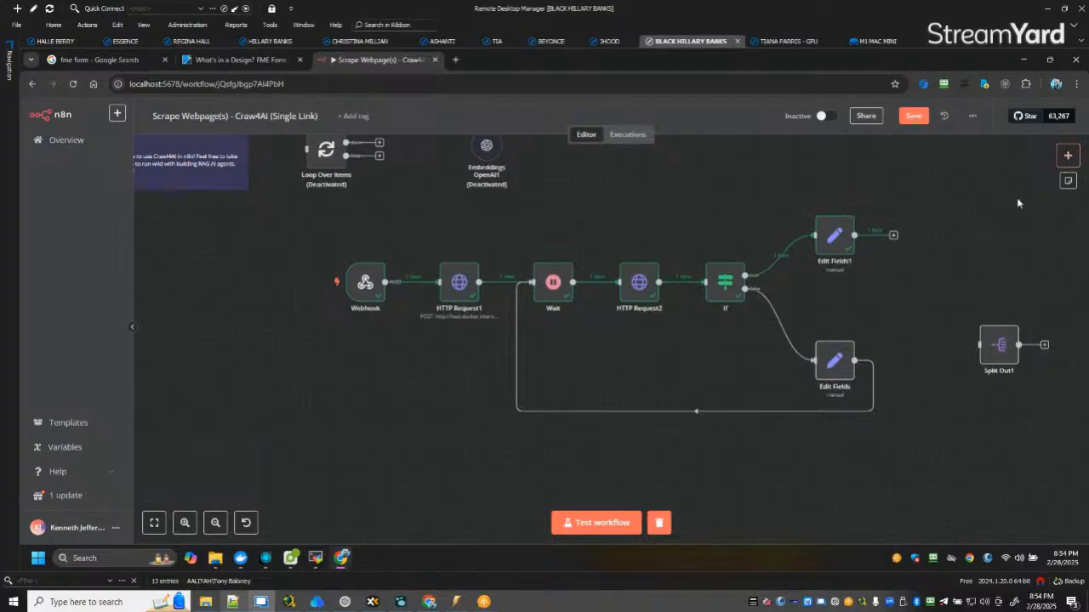
type("comment")
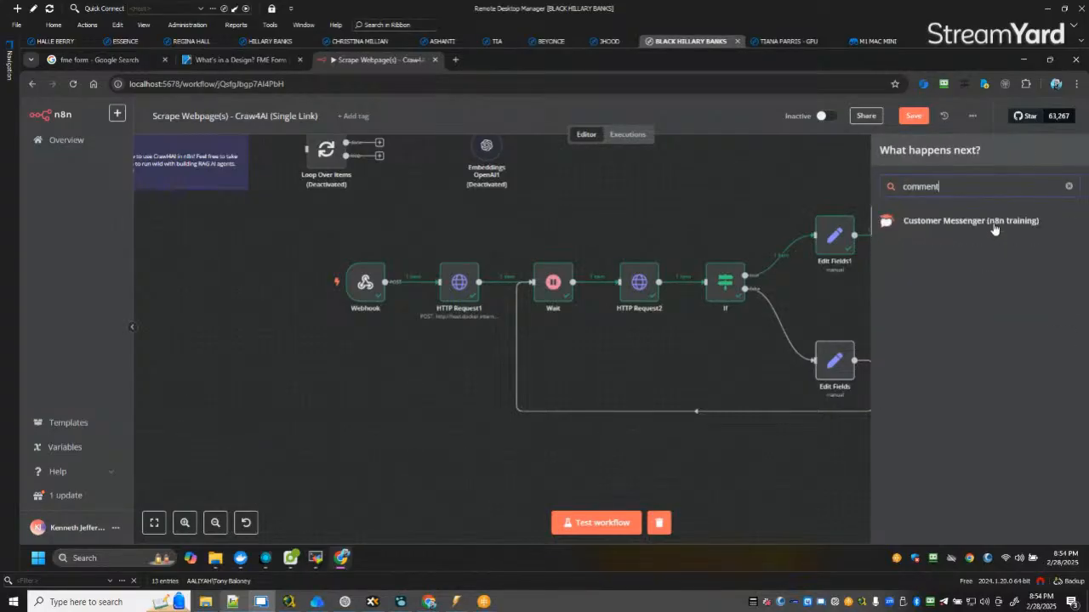
left_click_drag(961, 186, 867, 184)
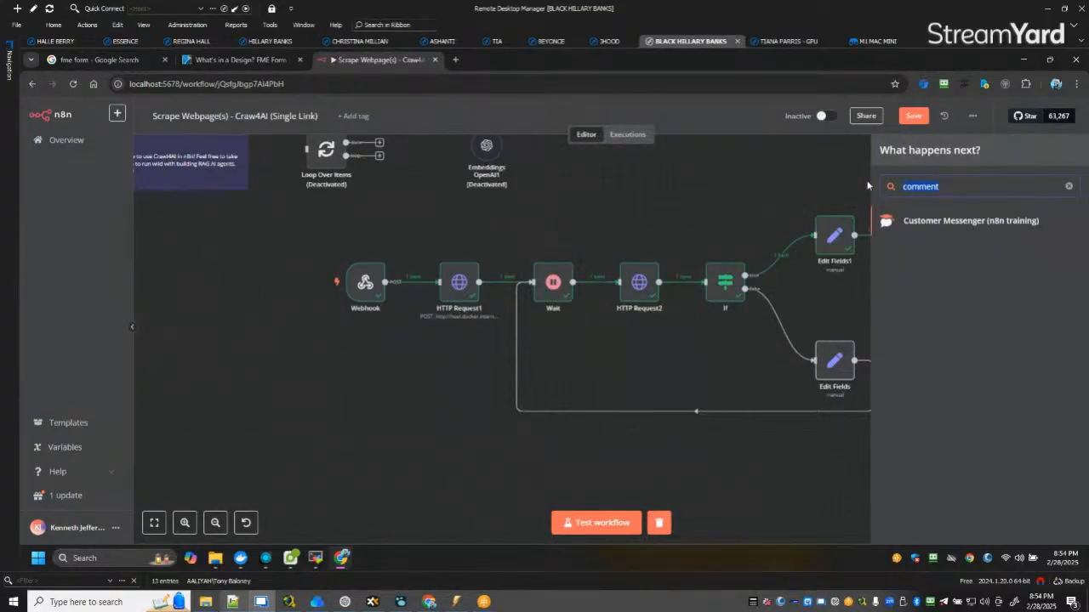
type("note")
left_click(928, 225)
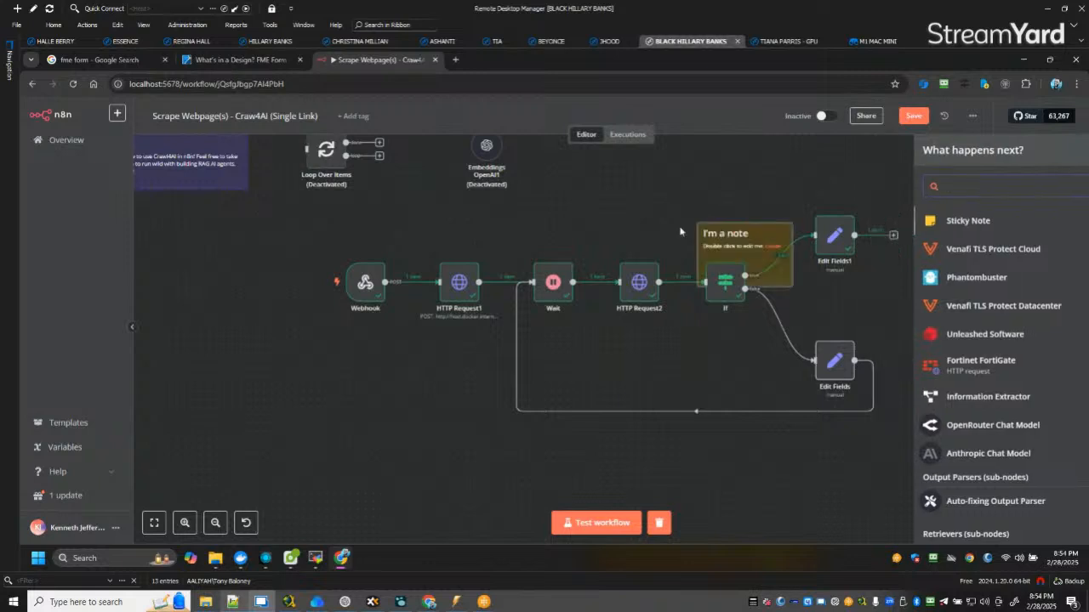
left_click_drag(745, 239, 705, 189)
Set the sticky note's color to blue.
right_click(726, 219)
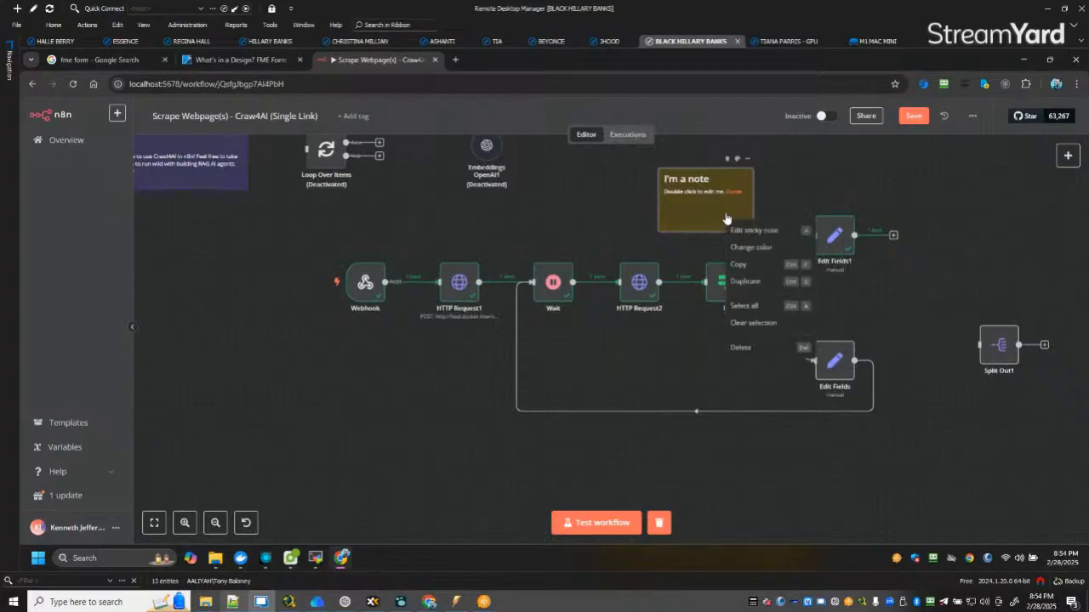
left_click(751, 247)
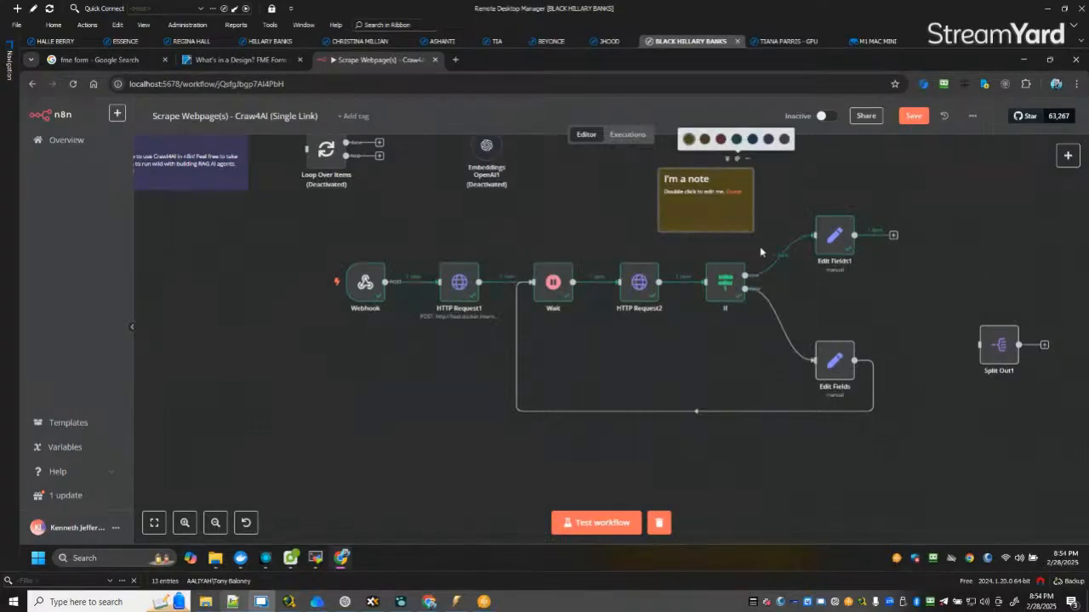
left_click(753, 140)
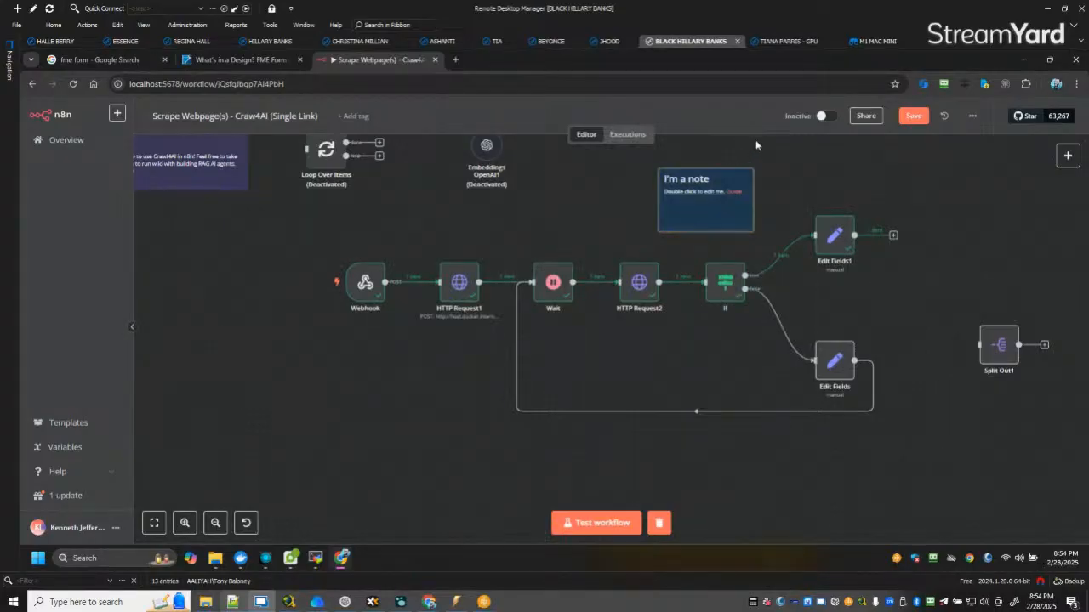
Set the sticky note's color to purple.
right_click(715, 216)
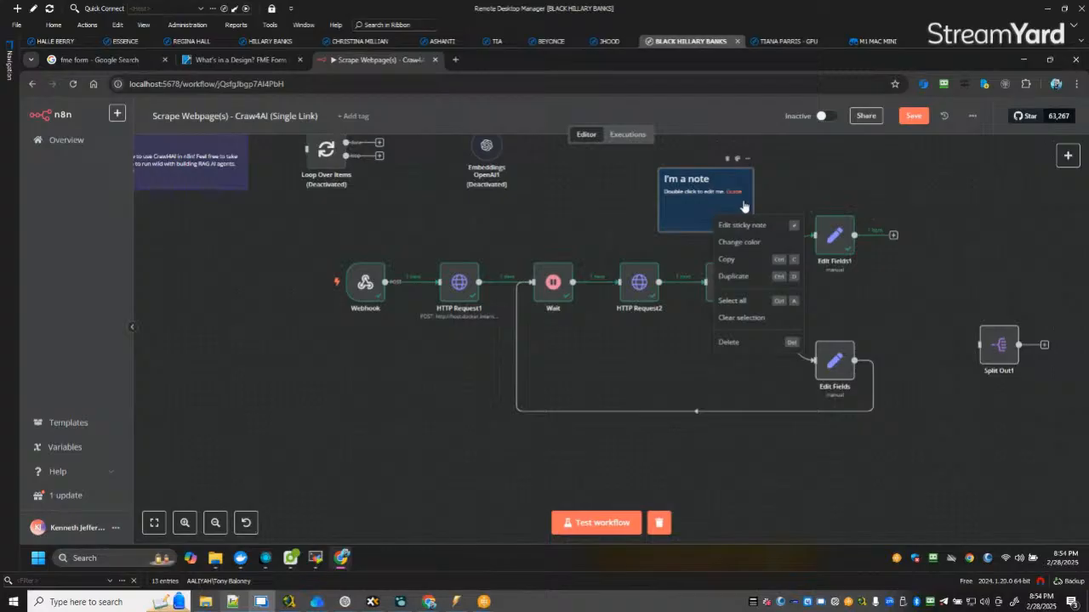
left_click(758, 245)
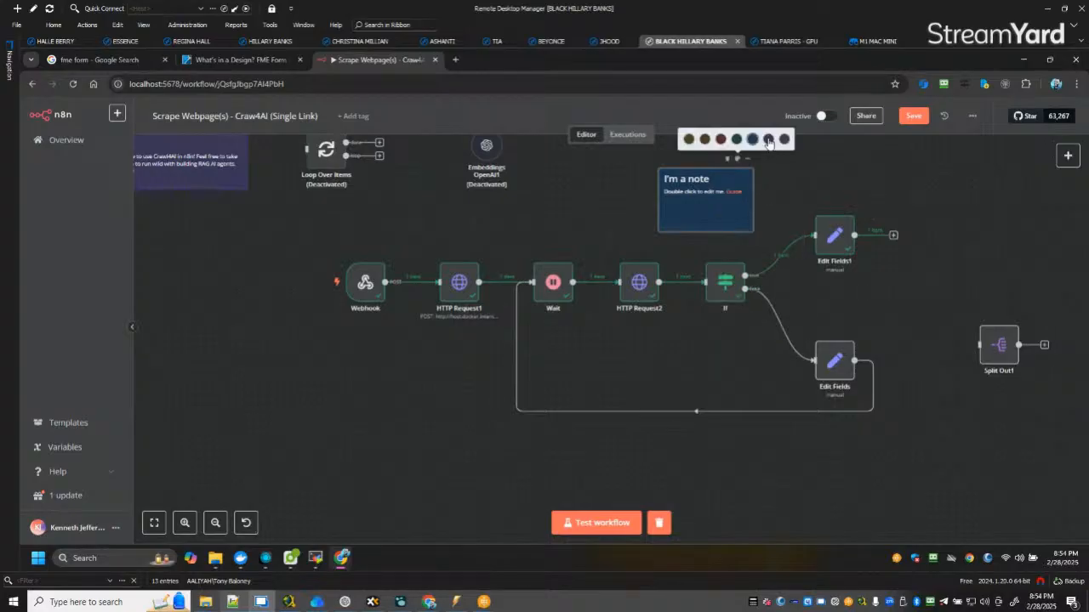
left_click(770, 142)
Move the sticky note behind the If node and stretch it upward so it encloses the node.
left_click_drag(752, 222, 766, 306)
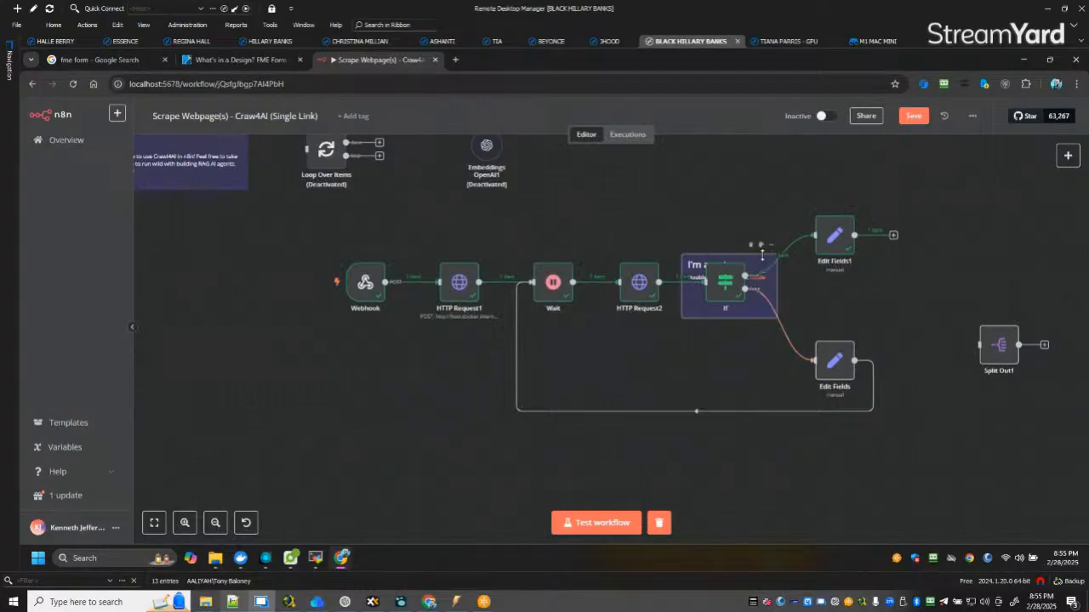
left_click_drag(763, 253, 758, 213)
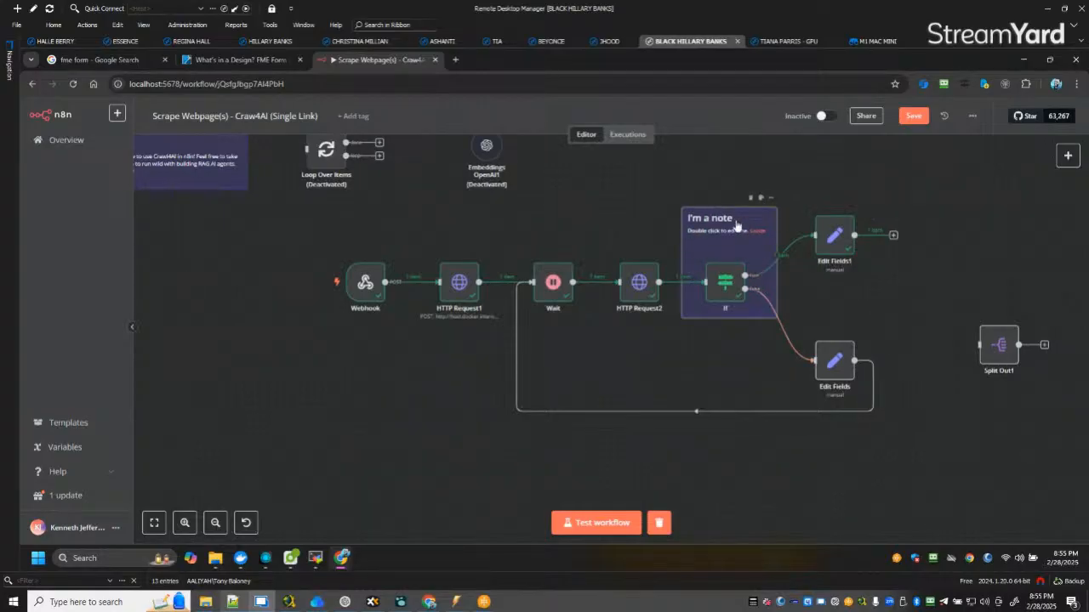
mouse_move(754, 224)
left_mouse_down()
mouse_move(748, 244)
mouse_move(748, 227)
left_mouse_up()
Replace the sticky note's default text with "If scraping is complete...".
double_click(722, 231)
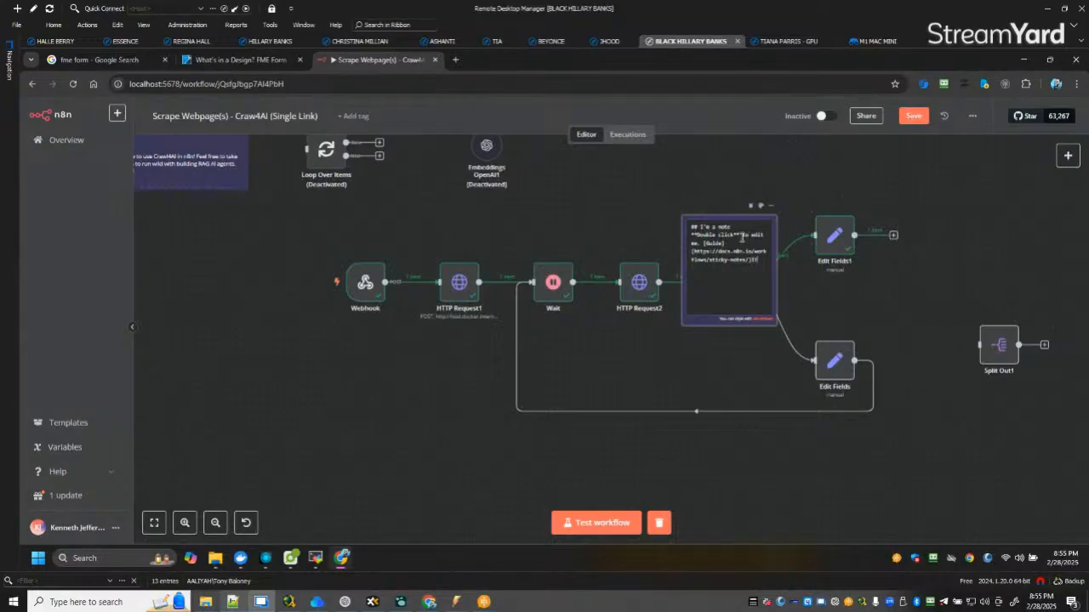
key("ctrl+a")
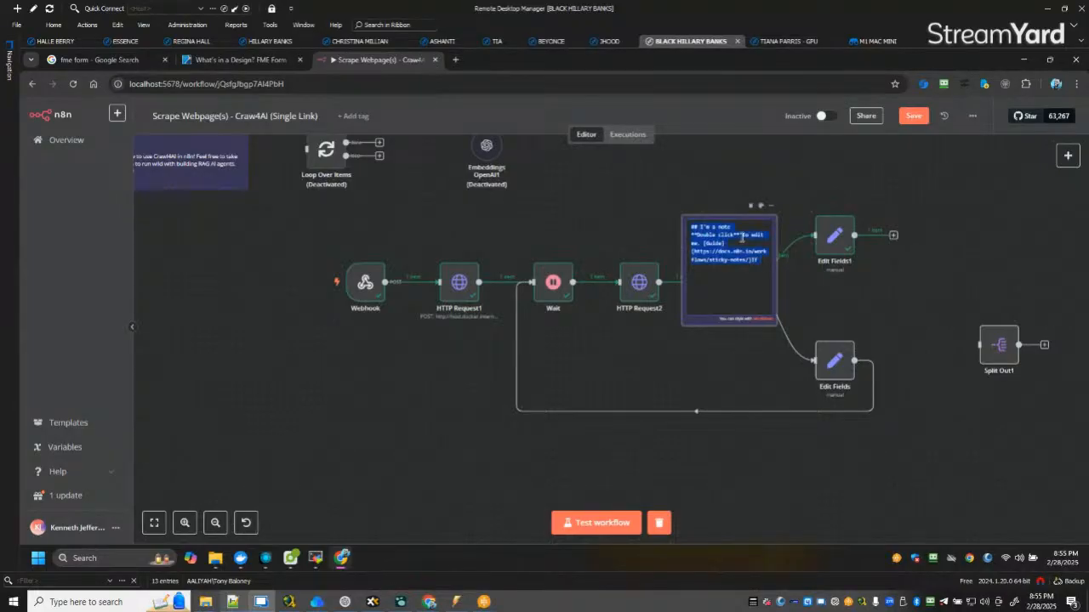
key("BackSpace")
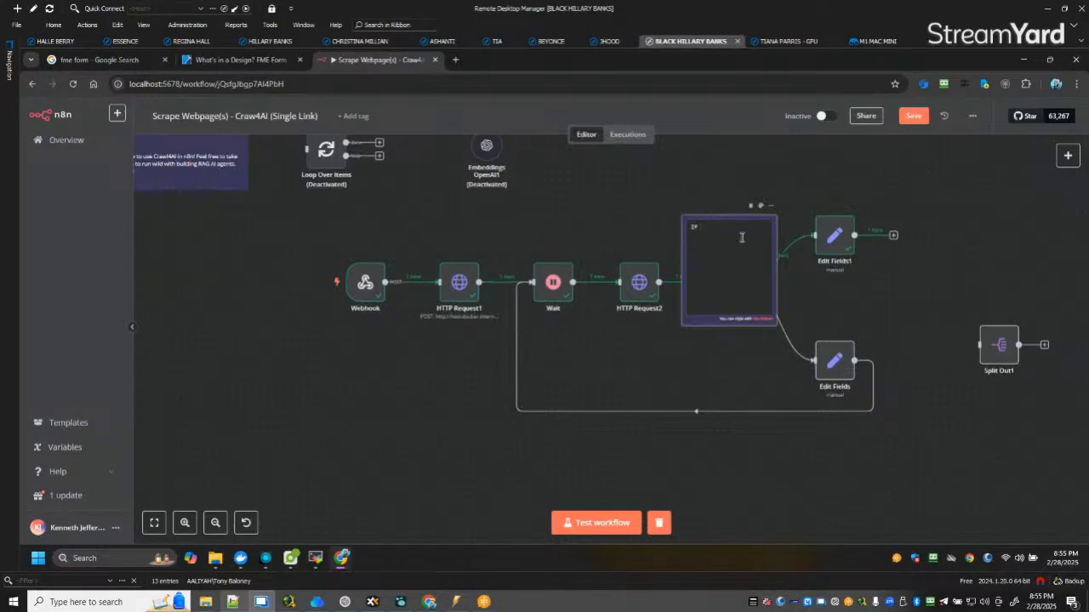
type("IF scraping is complete...")
left_click(612, 239)
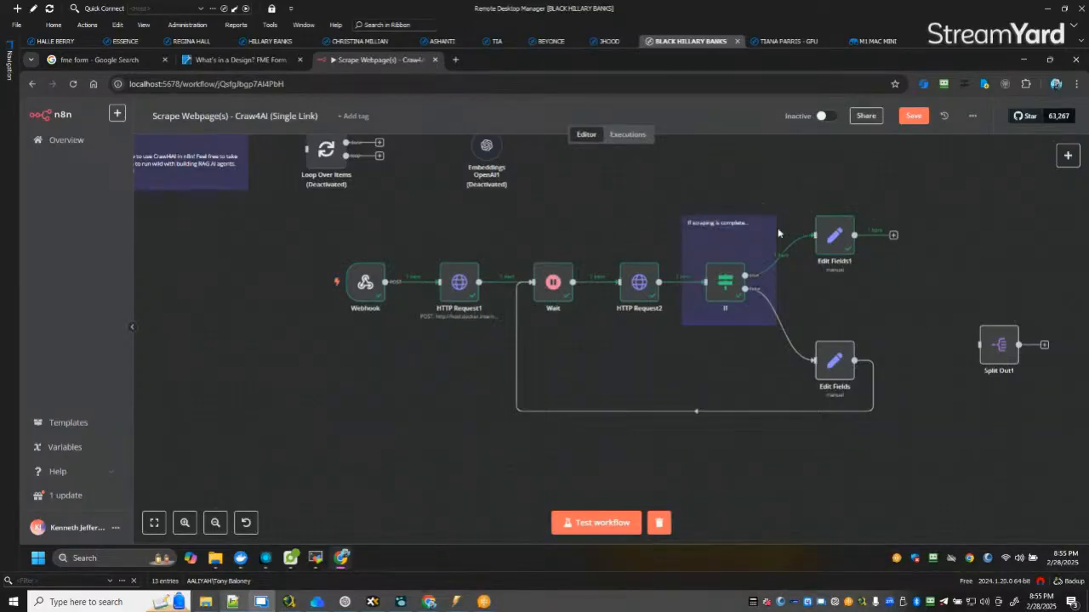
Format the sticky note's text as a Markdown heading with a ### prefix.
double_click(740, 235)
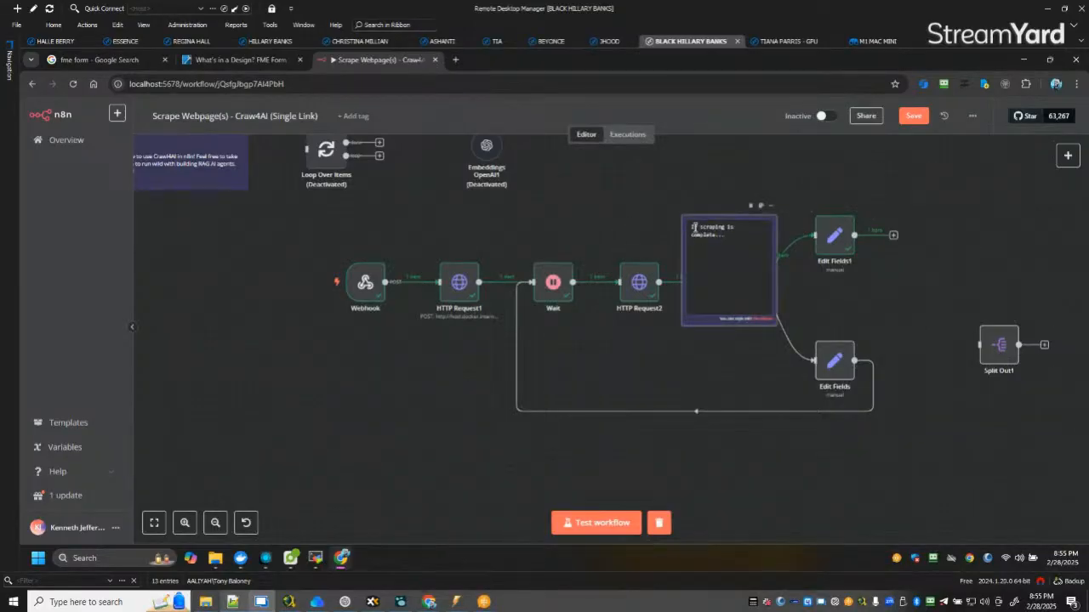
type("###")
left_click(613, 239)
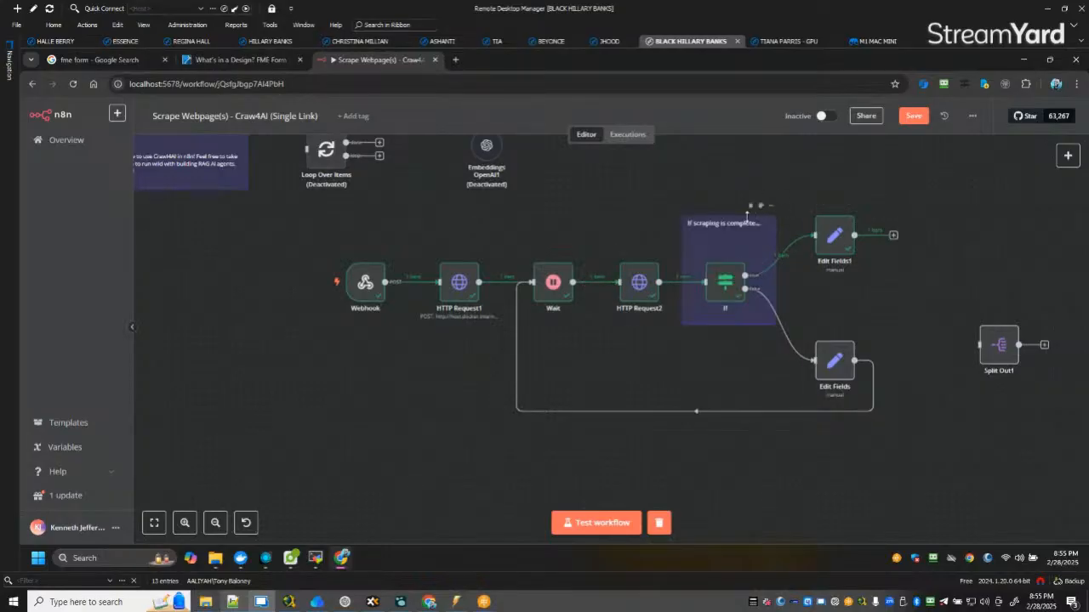
Shrink the sticky note from its top and both sides to fit closely around the If node.
left_click_drag(749, 218, 751, 246)
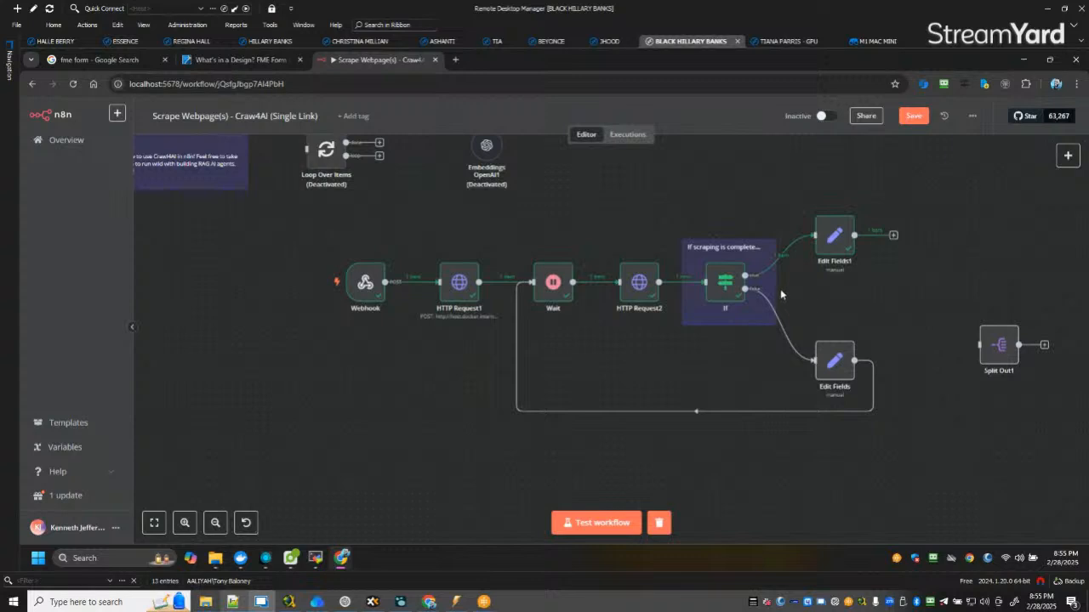
left_click_drag(776, 289, 761, 295)
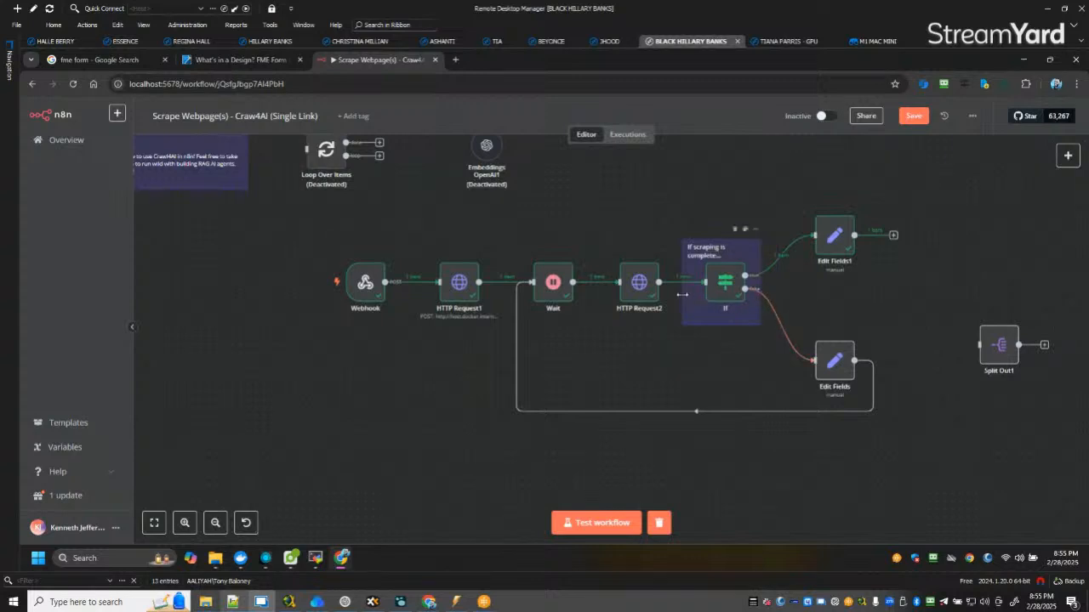
left_click_drag(682, 295, 691, 293)
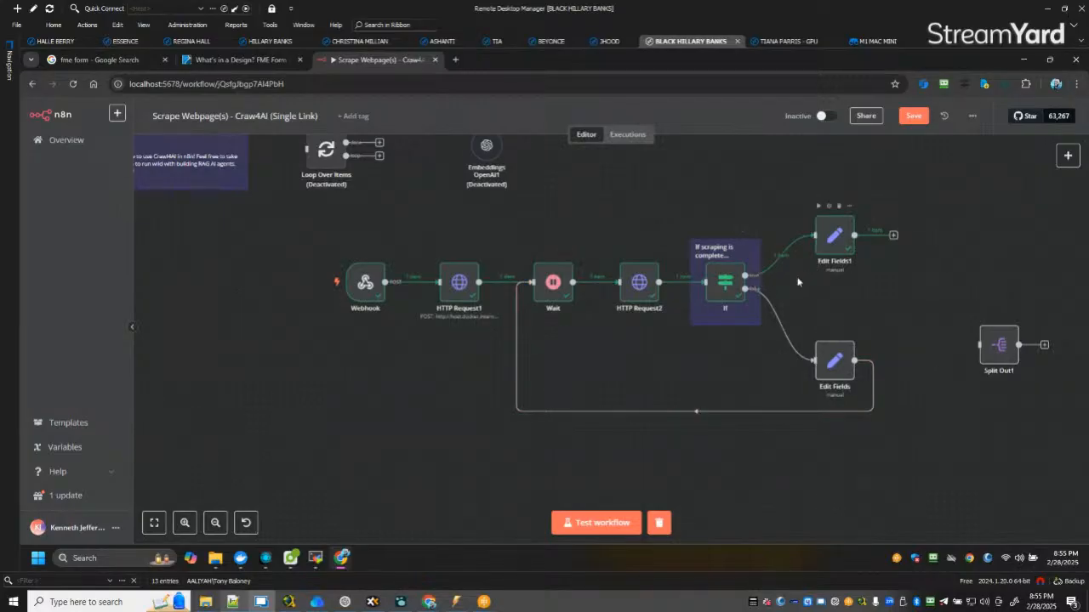
scroll(798, 292, "up", 5)
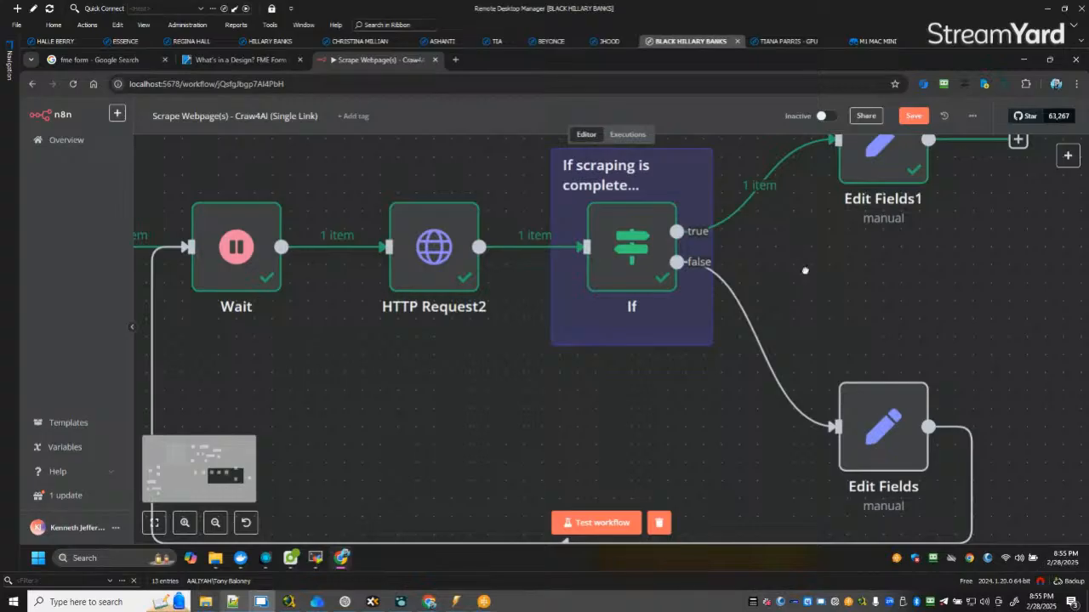
Save the workflow with the sticky note placed around the If node.
scroll(804, 271, "up", 2)
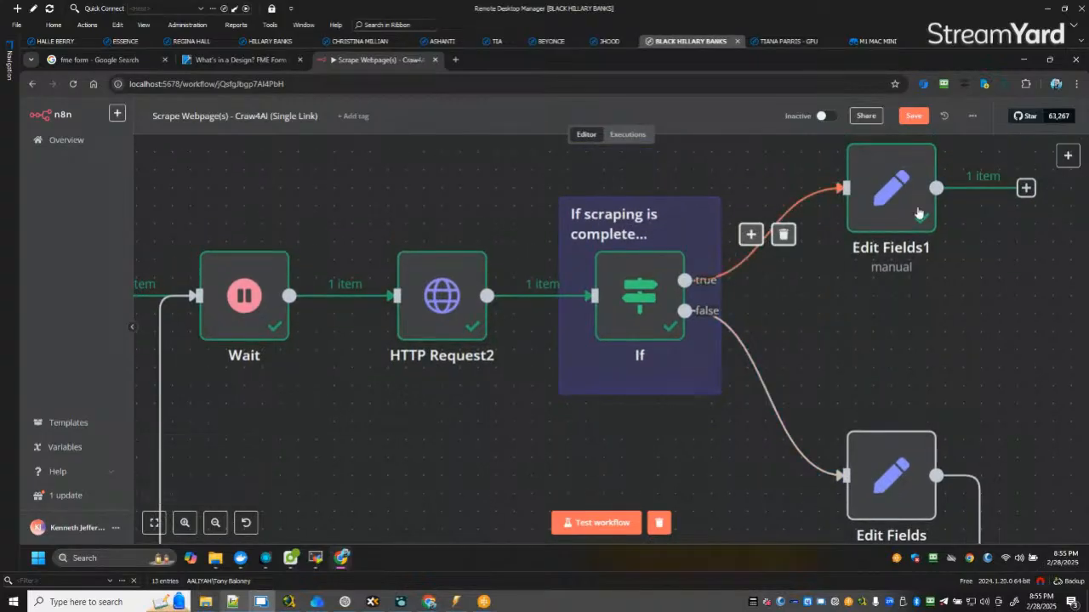
scroll(906, 343, "down", 3)
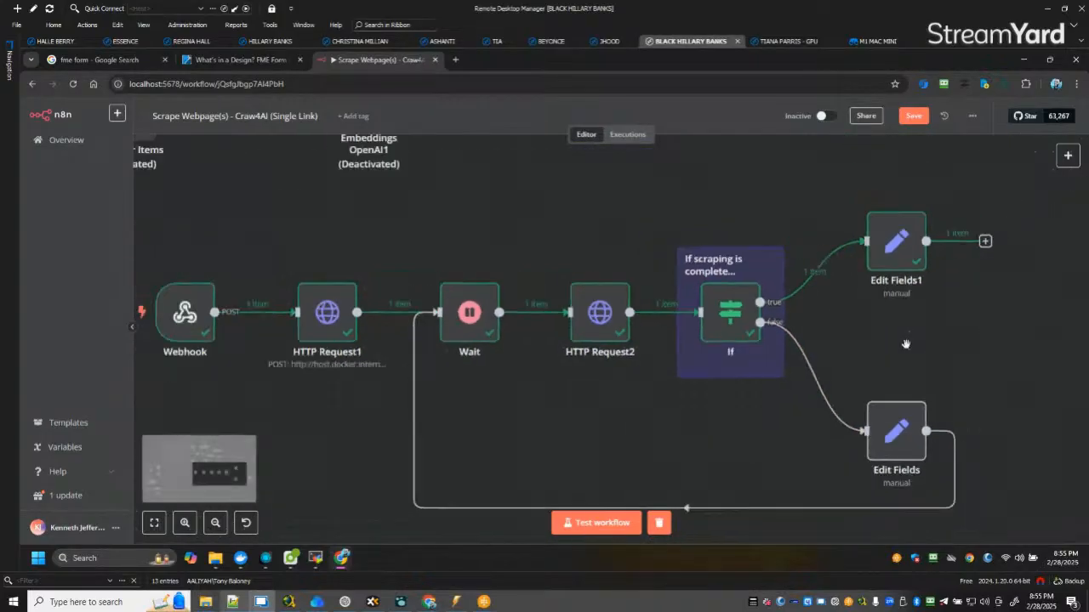
scroll(903, 346, "down", 1)
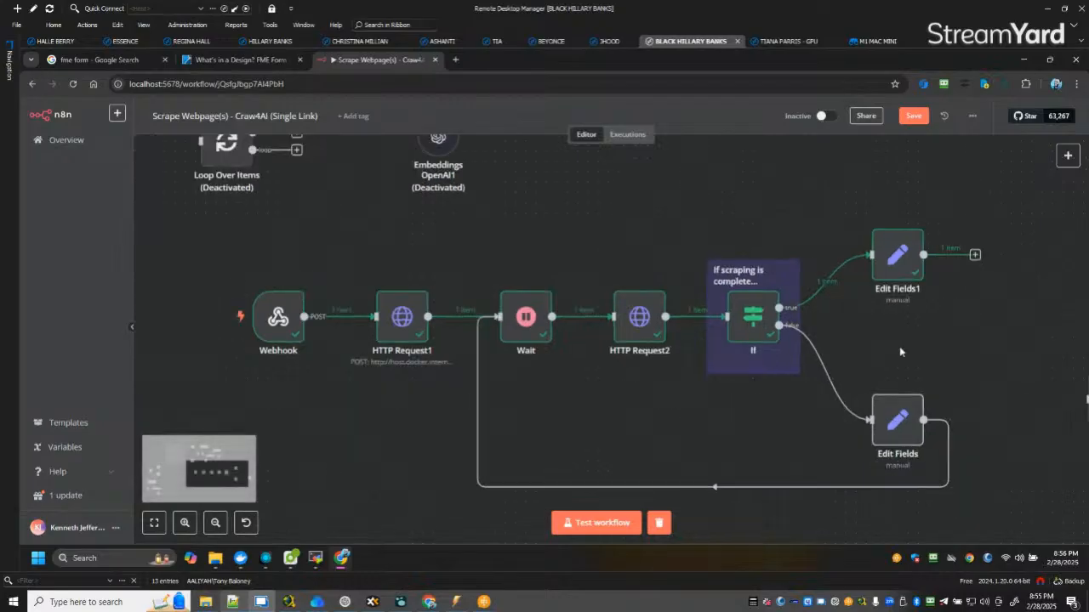
left_click_drag(917, 366, 865, 323)
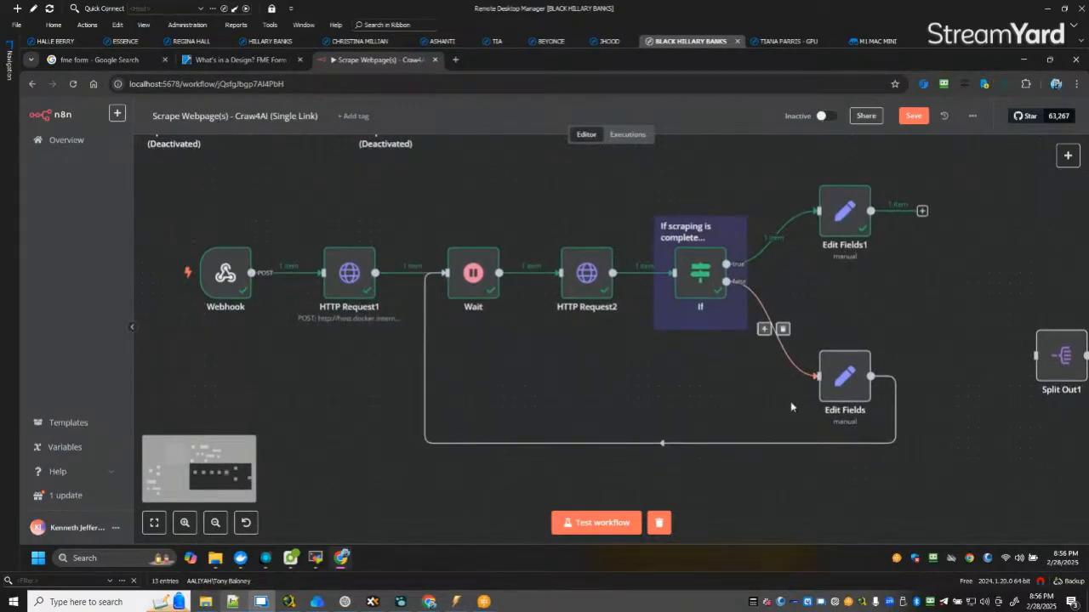
key("ctrl+s")
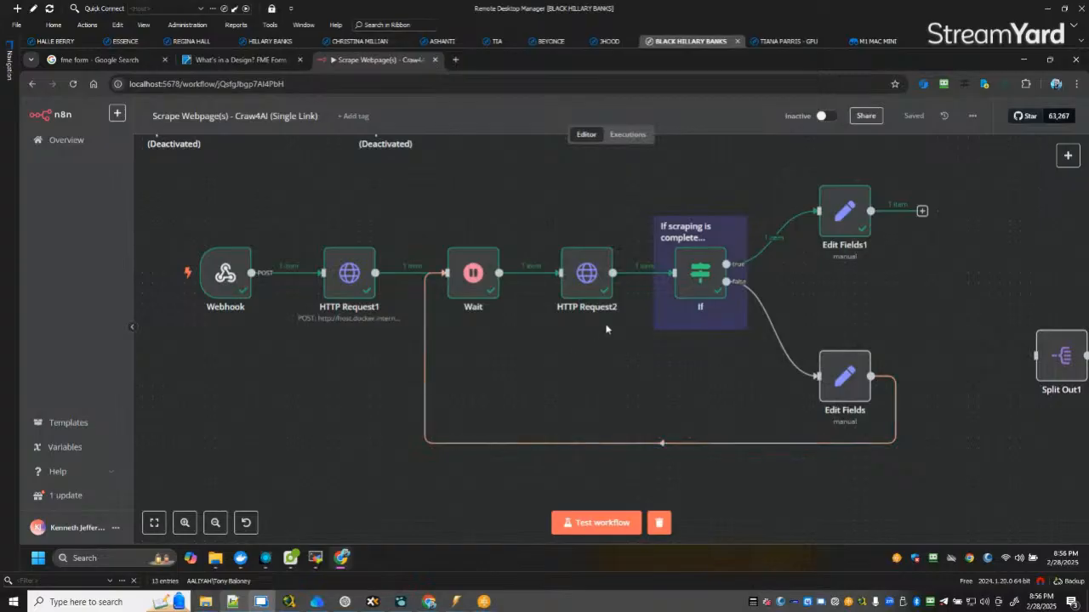
Create a blank document in Notepad++ and return to the n8n workflow.
left_click(238, 601)
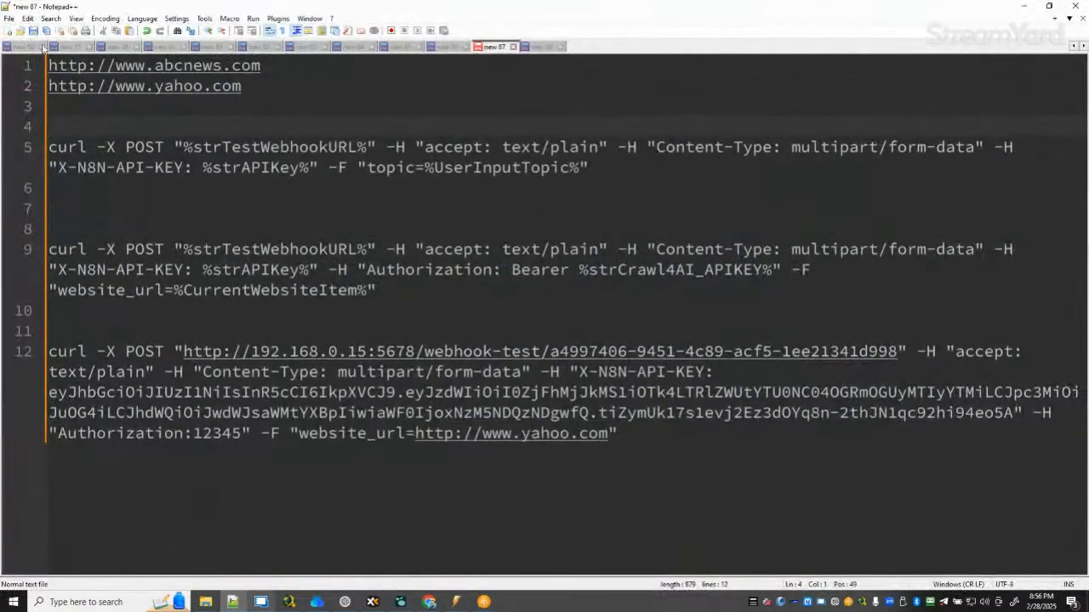
key("ctrl+n")
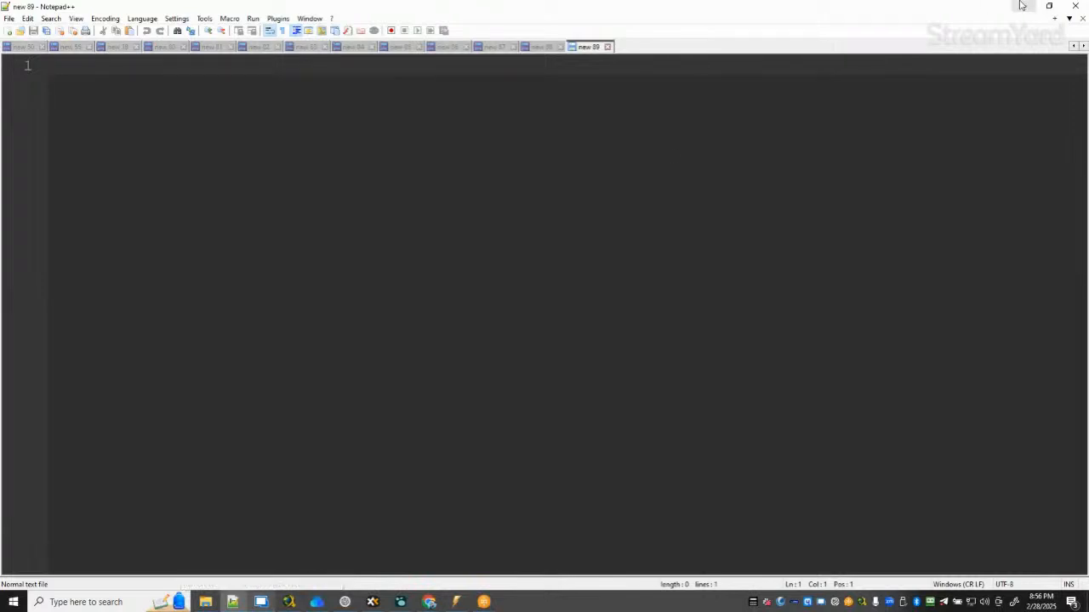
key("alt+Tab")
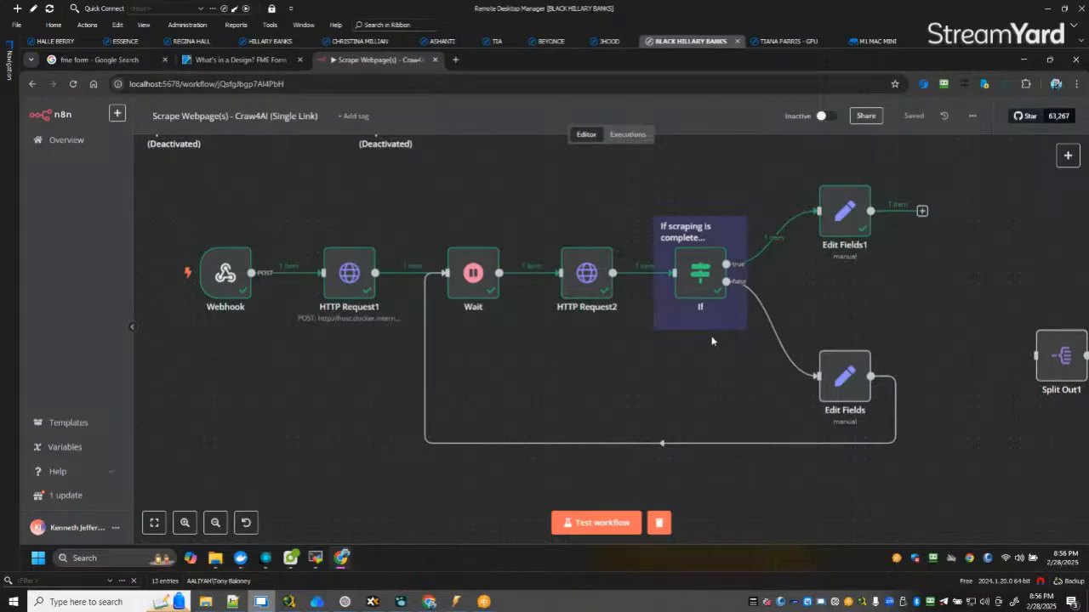
Shorten the If node's sticky note slightly from its lower edge and save the workflow.
left_click_drag(712, 331, 712, 322)
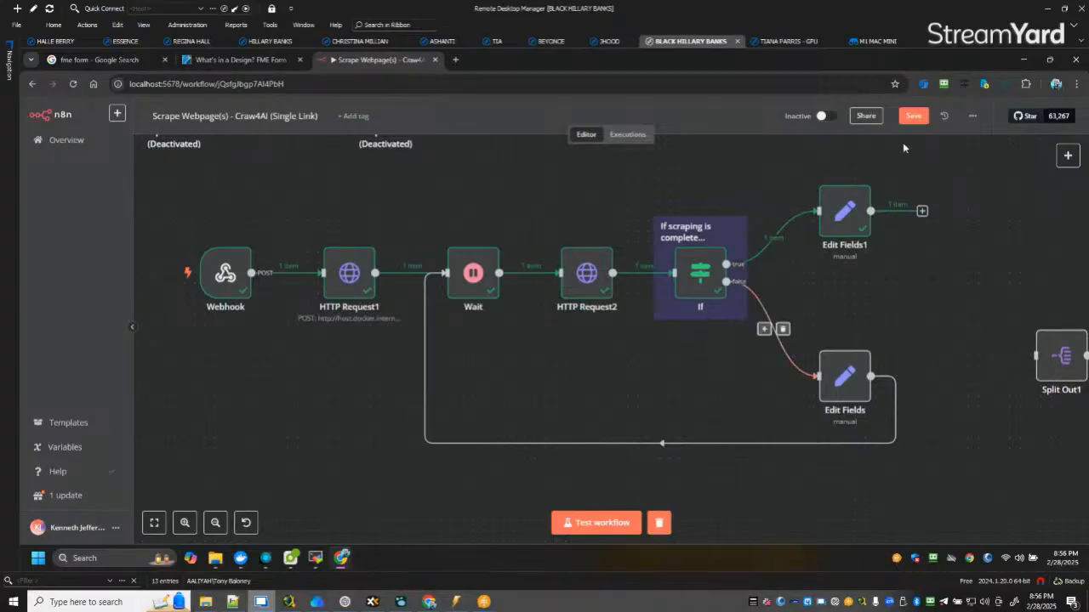
left_click(913, 116)
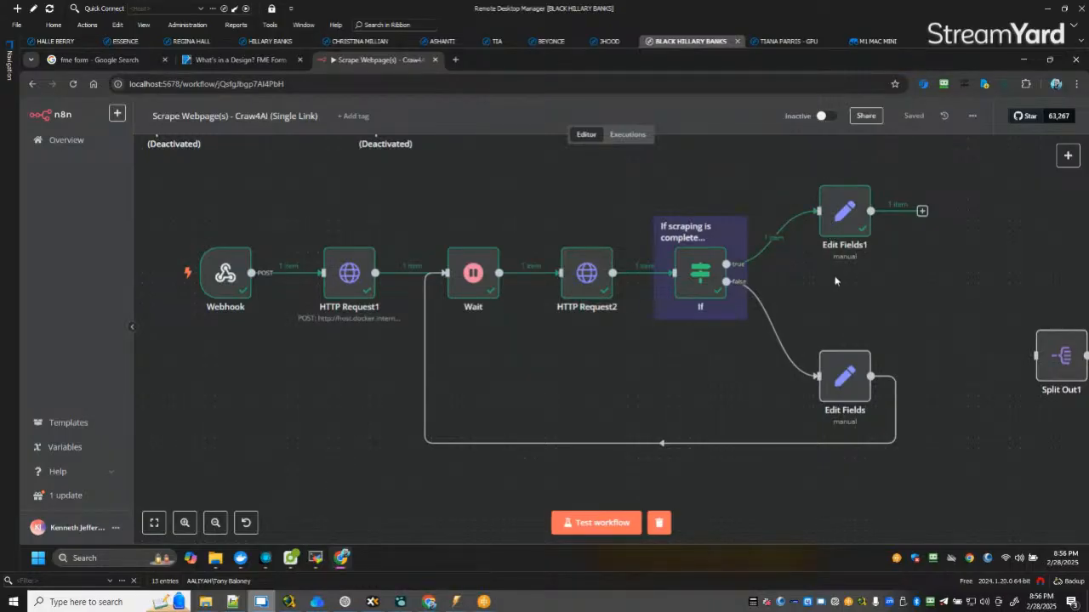
Delete the Edit Fields1 and Split Out1 nodes from the canvas, saving the workflow between the two deletions.
mouse_move(852, 214)
left_click(851, 173)
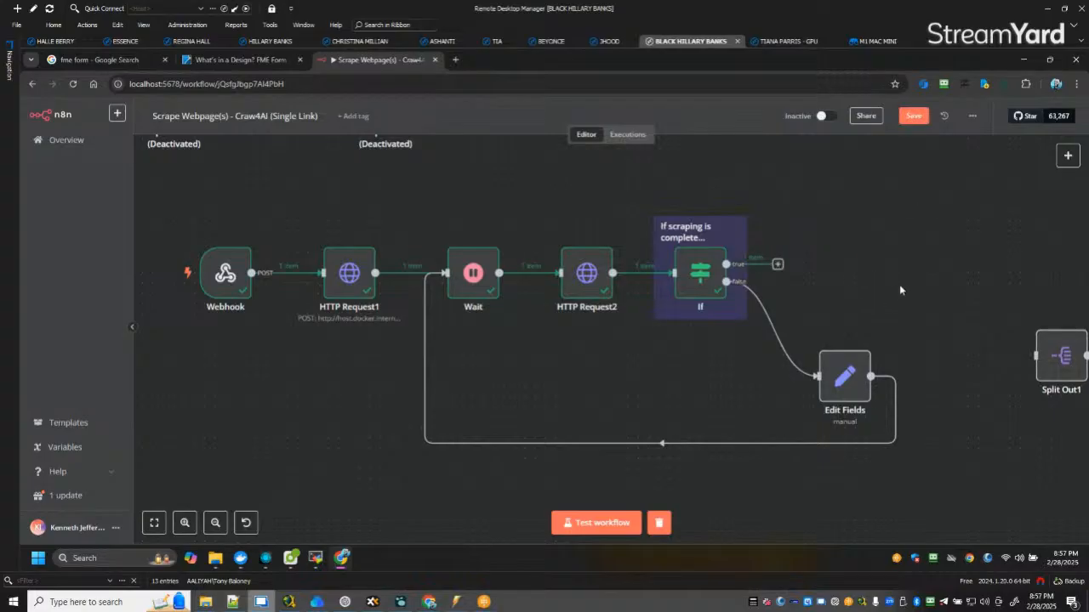
double_click(844, 377)
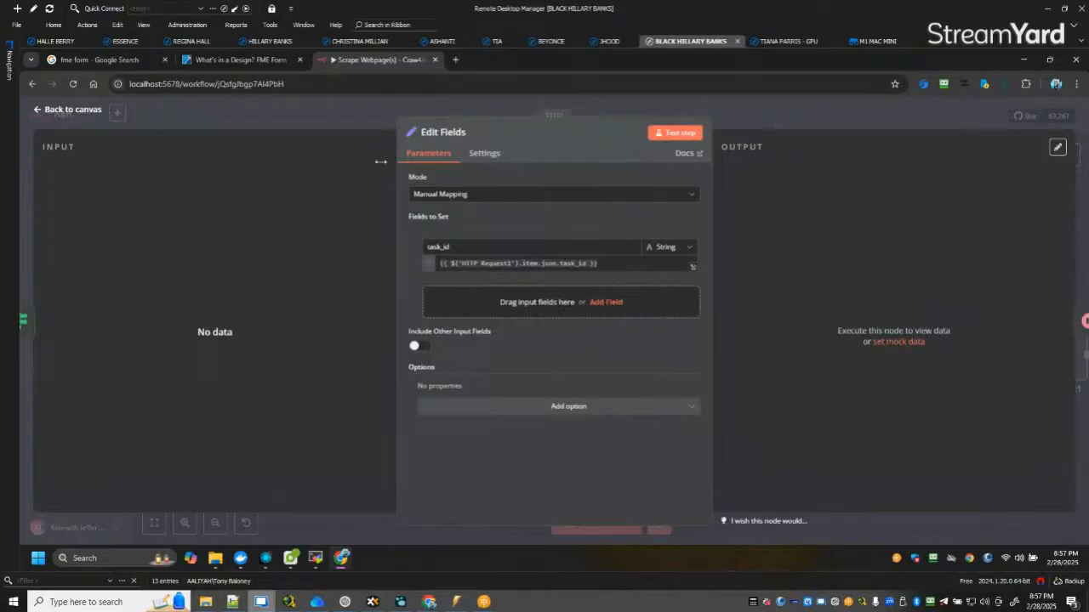
left_click(74, 118)
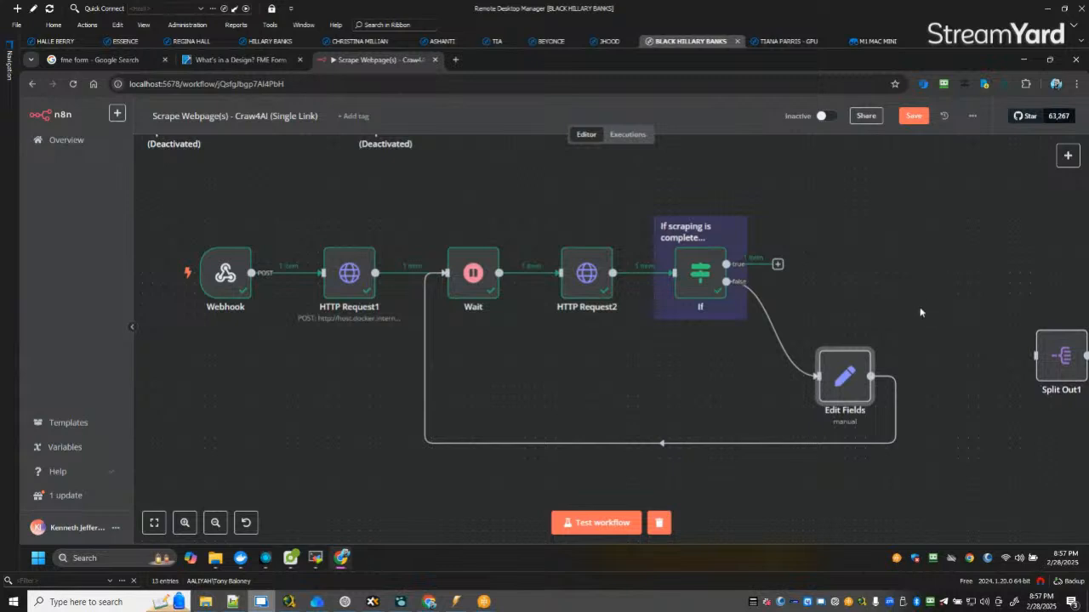
left_click(911, 117)
left_click_drag(988, 275, 737, 270)
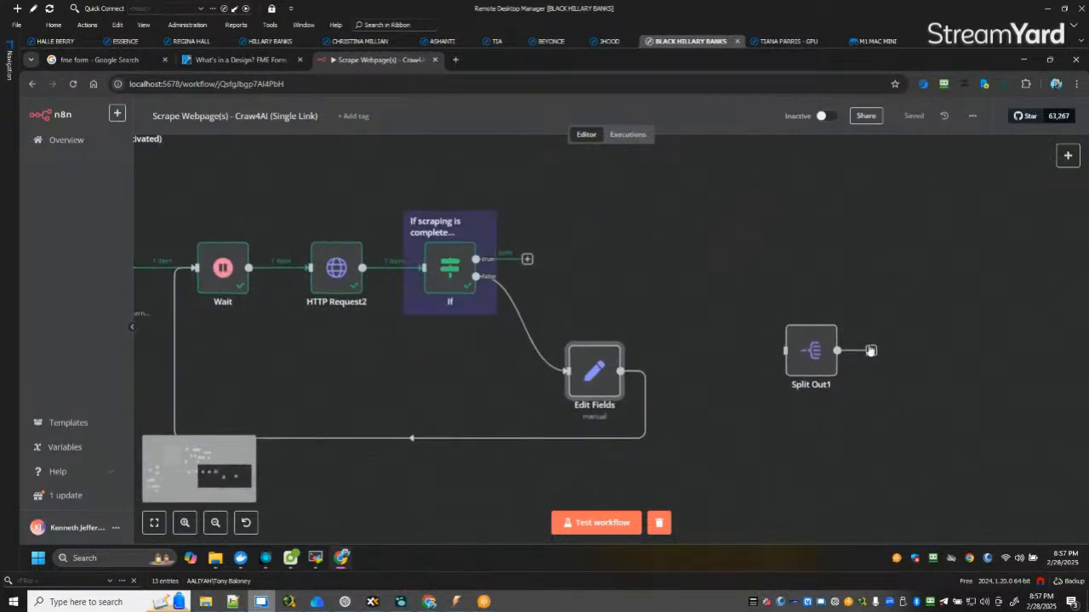
left_click(818, 312)
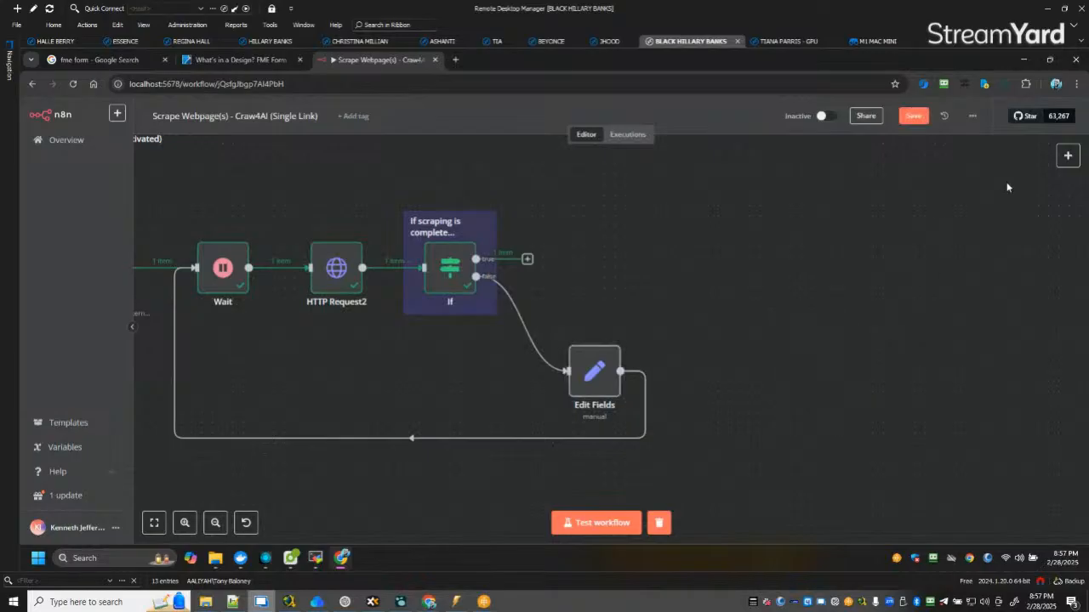
Add an AI Agent node to the workflow, keep its default parameters, and return to the canvas.
left_click(1068, 156)
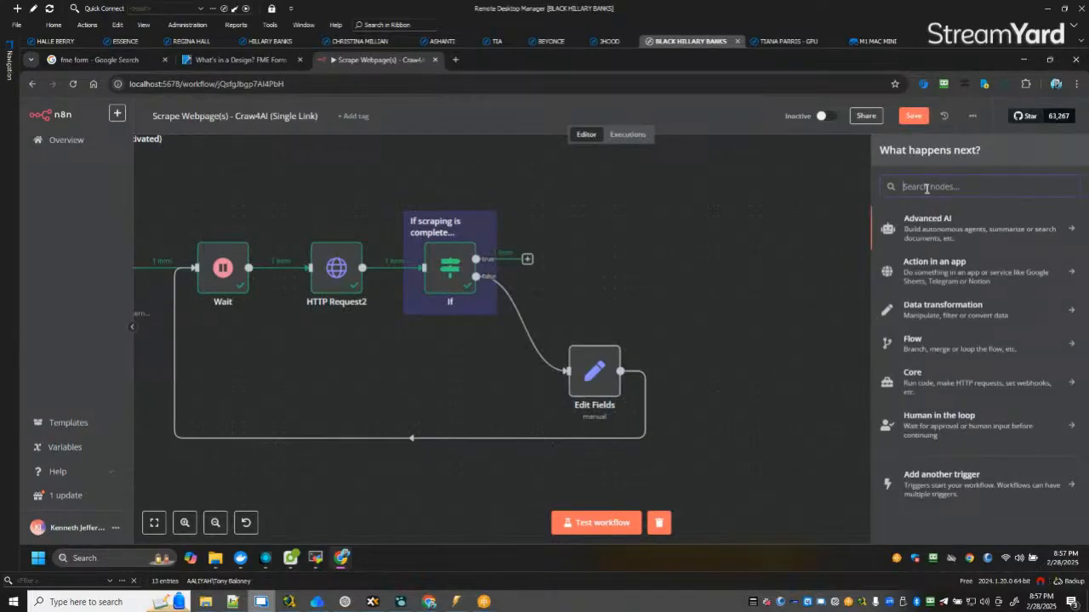
type("ai")
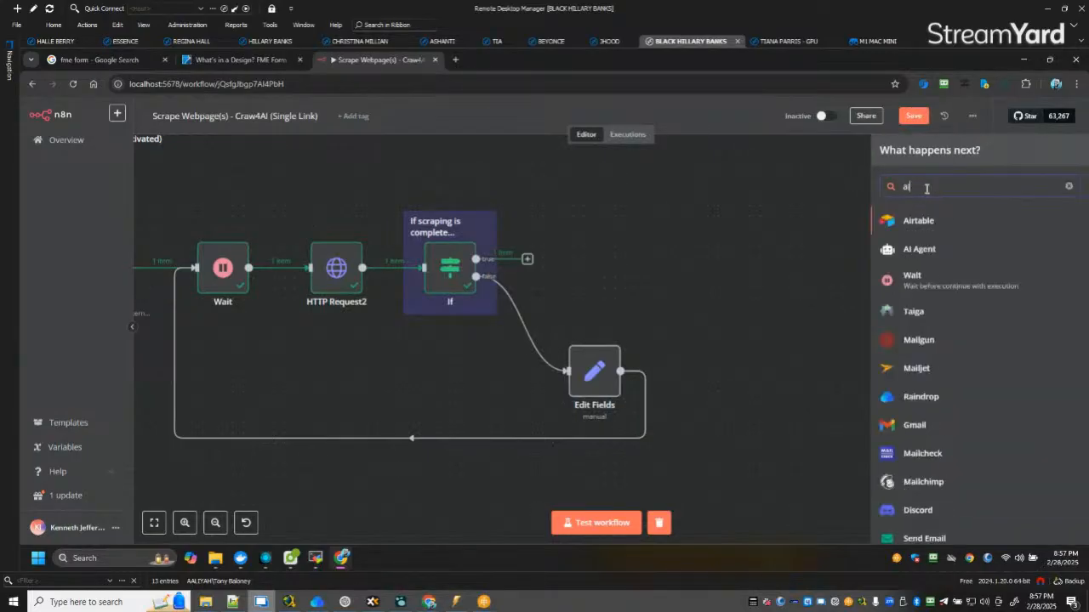
left_click(920, 252)
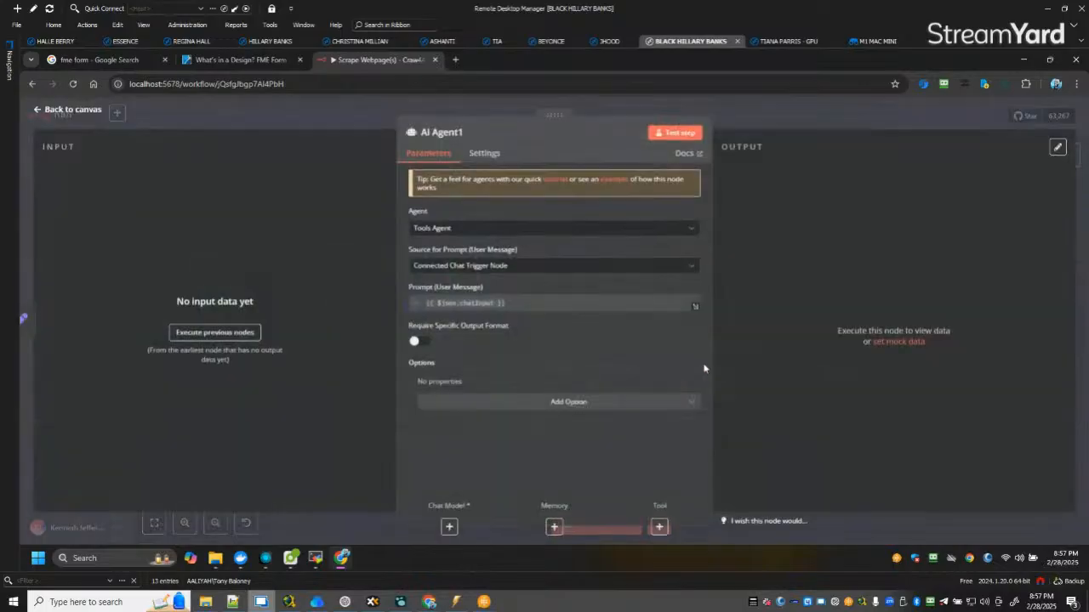
left_click(61, 105)
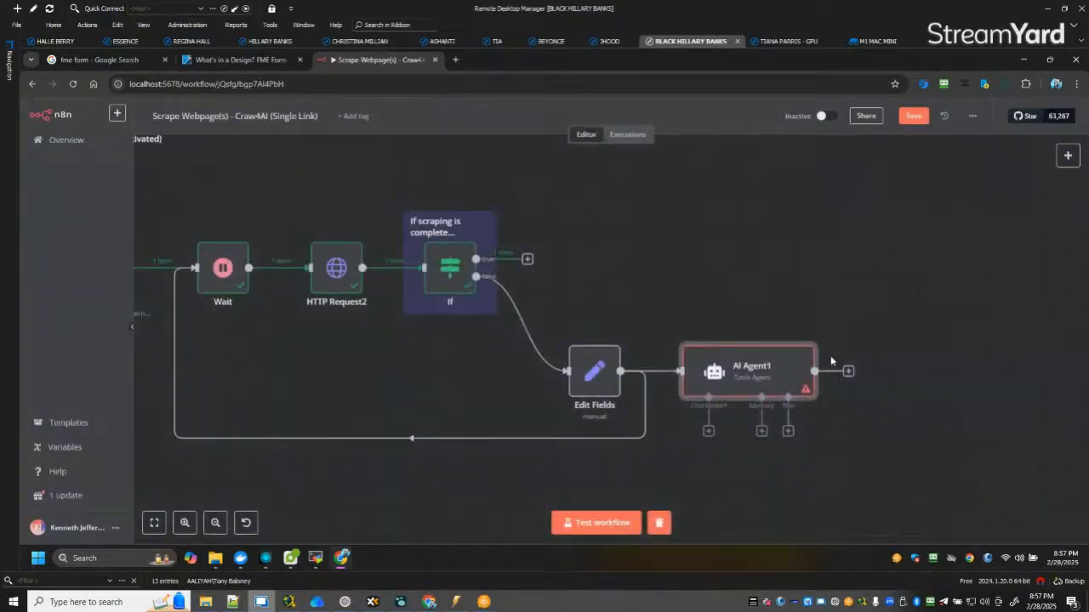
Disconnect the new AI Agent node from Edit Fields, move it to the upper right, and link the If node's true output to it.
left_click(661, 371)
left_click_drag(740, 369, 627, 223)
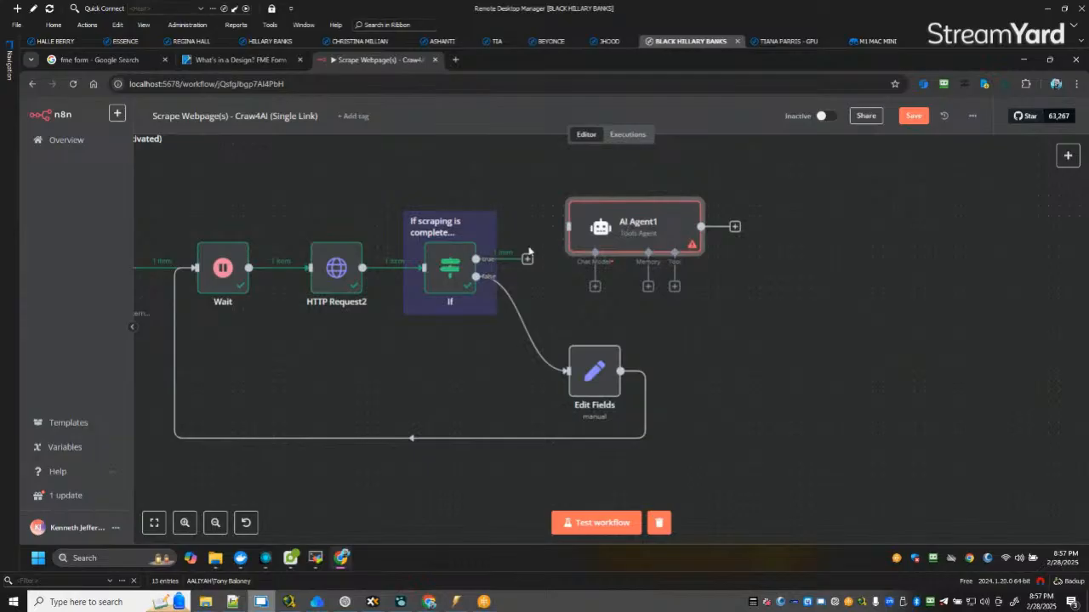
left_click_drag(527, 260, 823, 199)
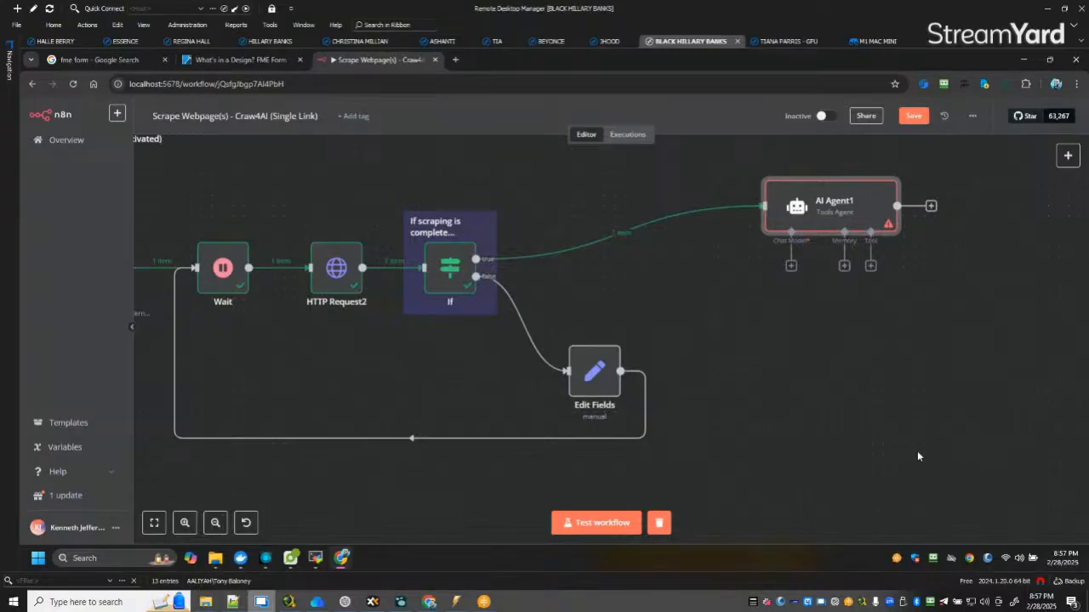
Rename the AI Agent node connected to the If node's true output as "REDDIT AITA STORY FINDER".
right_click(847, 209)
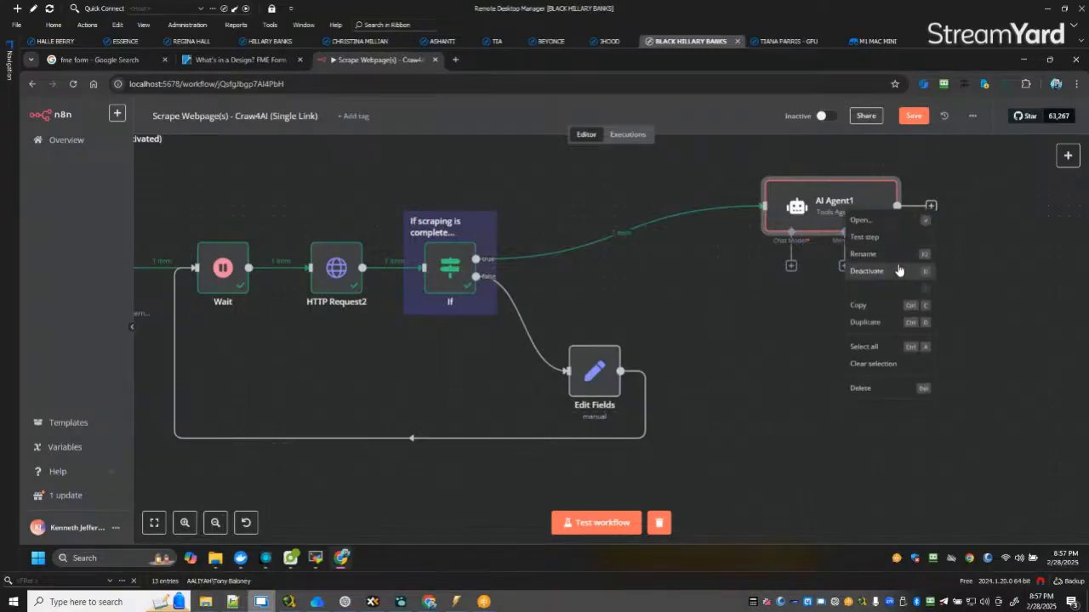
left_click(887, 253)
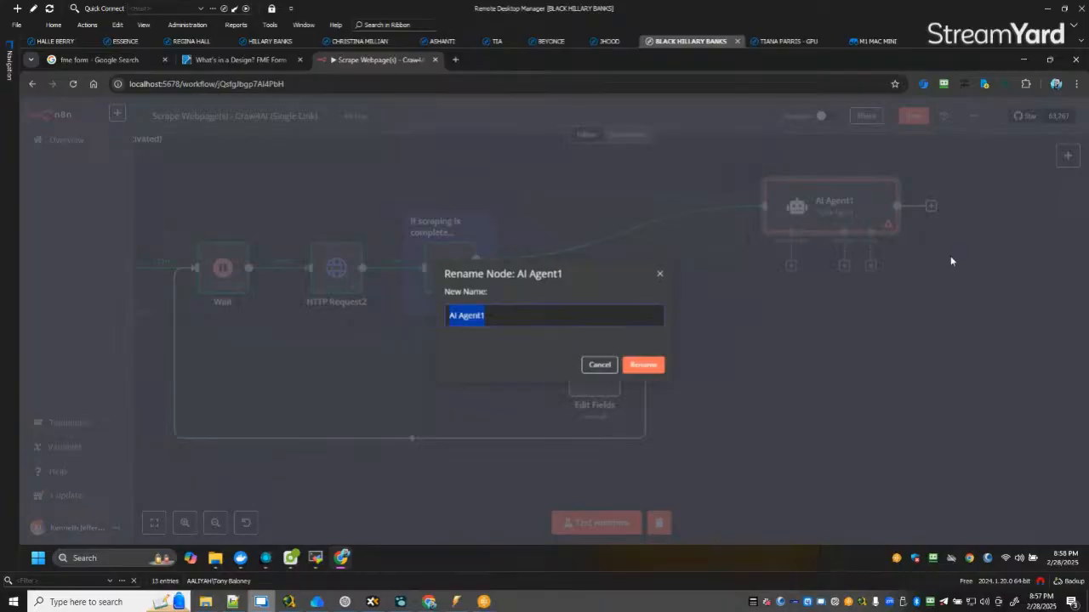
type("REDIT")
key("BackSpace")
key("BackSpace")
type("DIT AITA")
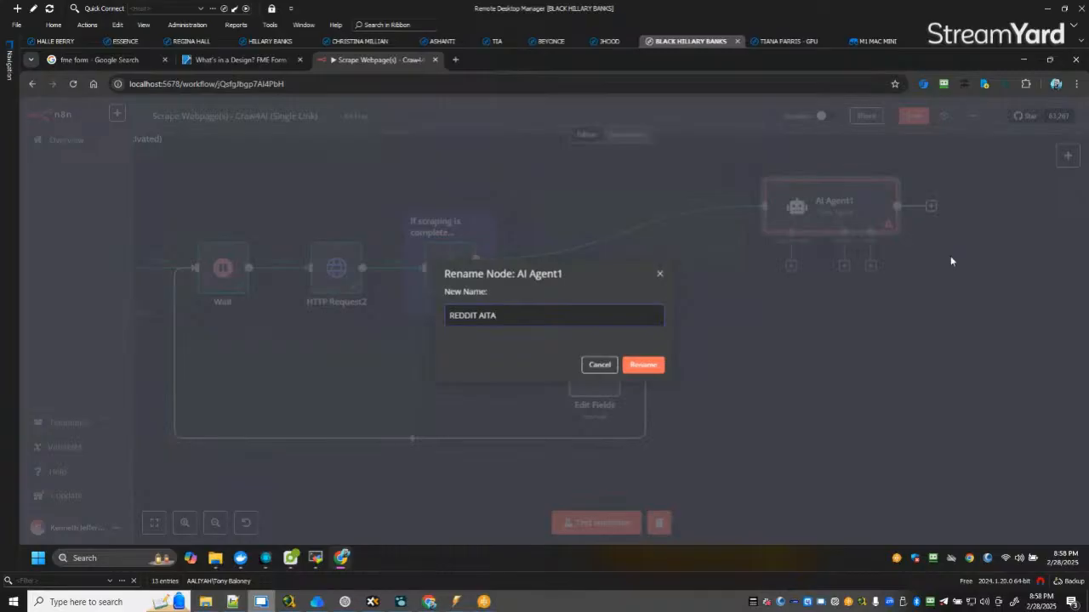
type(" SOTYR")
key("BackSpace")
key("BackSpace")
key("BackSpace")
key("BackSpace")
type("TORY FINDER")
left_click(653, 369)
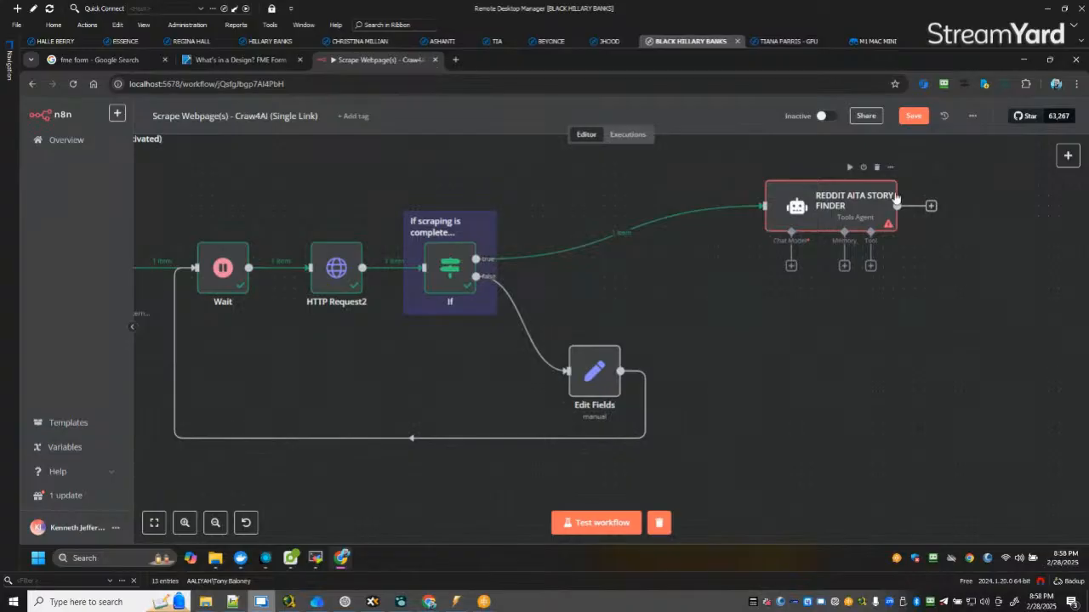
Check the REDDIT AITA STORY FINDER node's name, parameters and input data without changing anything.
double_click(832, 204)
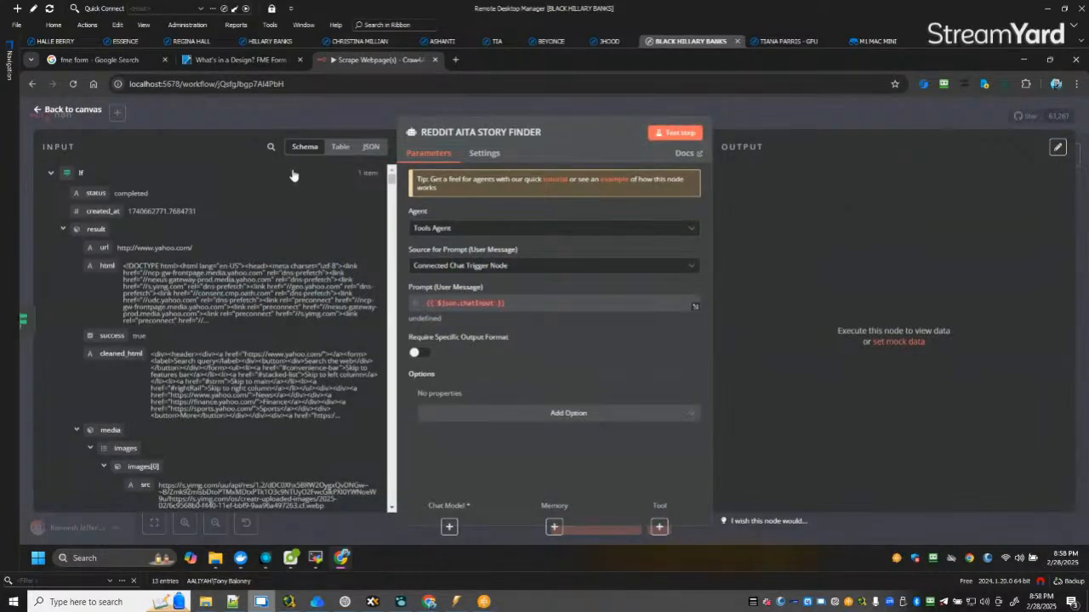
left_click(451, 134)
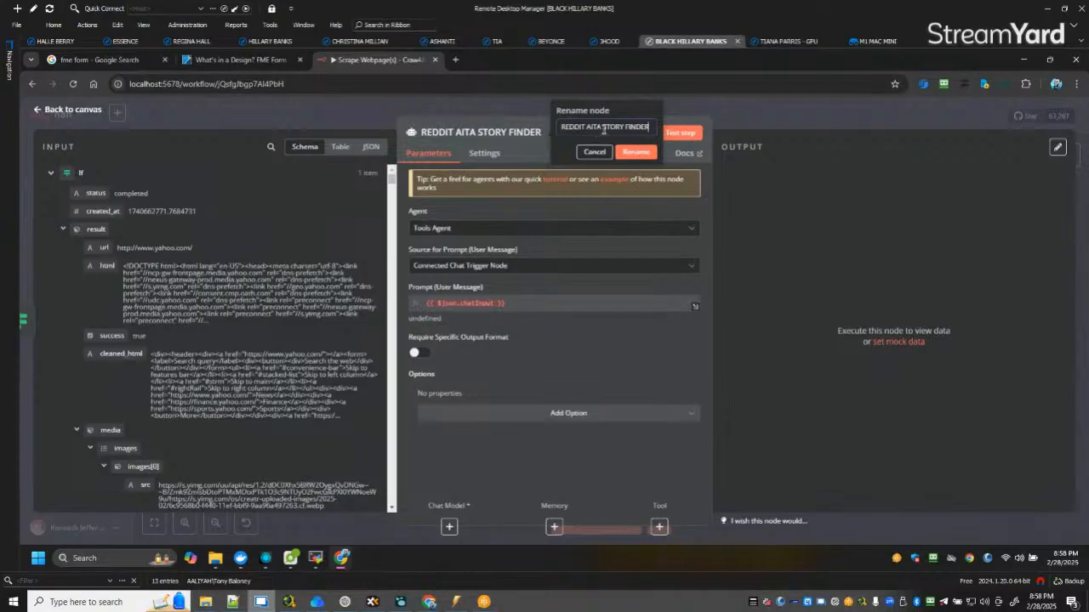
left_click(595, 153)
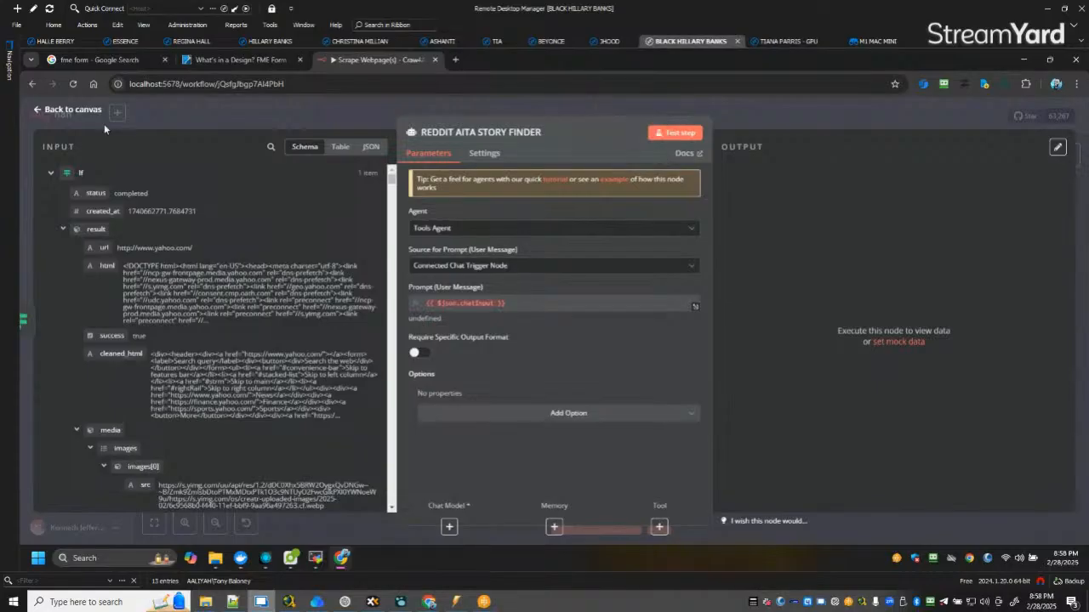
left_click(96, 115)
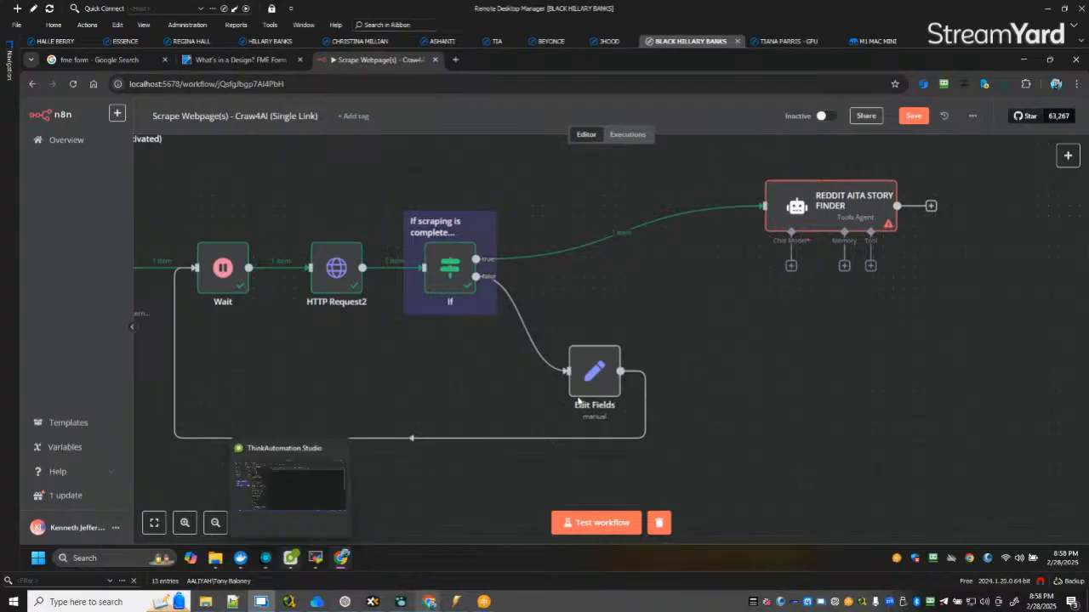
Attach an OpenRouter Chat Model to the REDDIT AITA STORY FINDER agent and set its model to openai/gpt-4o.
left_click(791, 265)
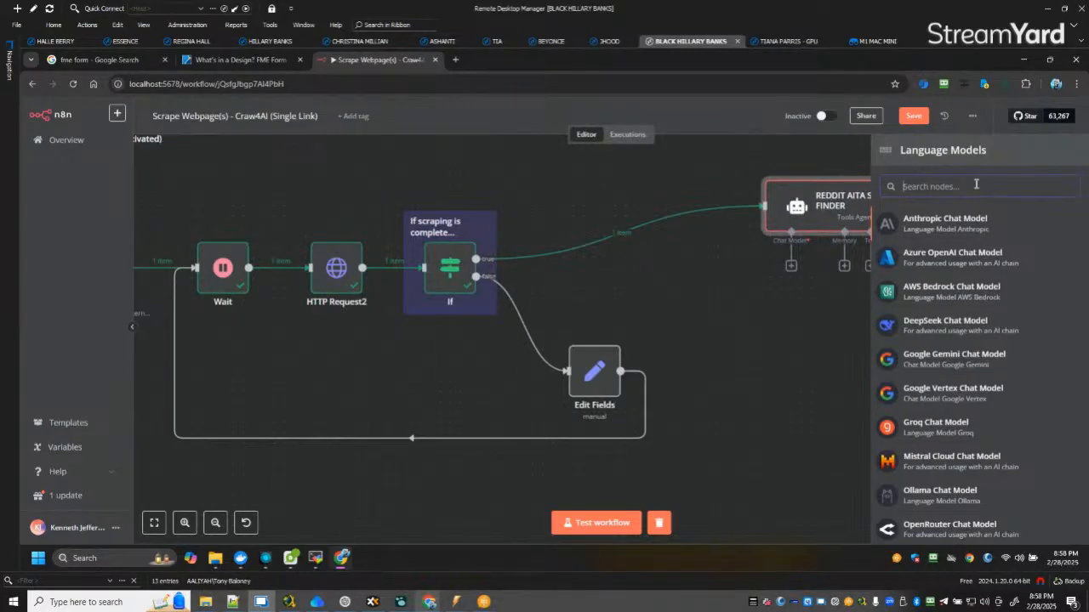
scroll(983, 363, "down", 2)
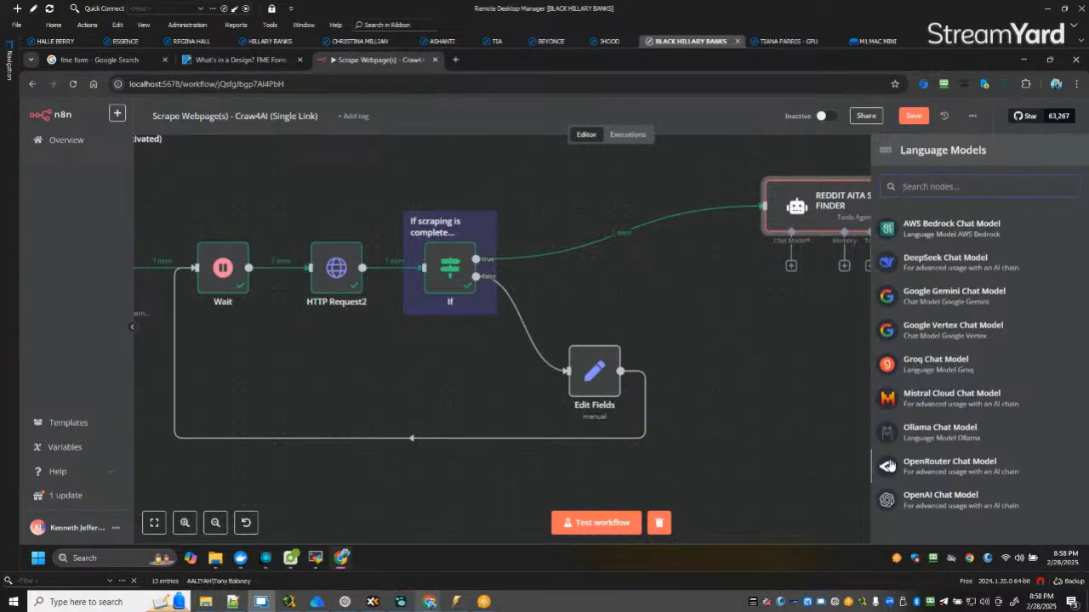
left_click(944, 466)
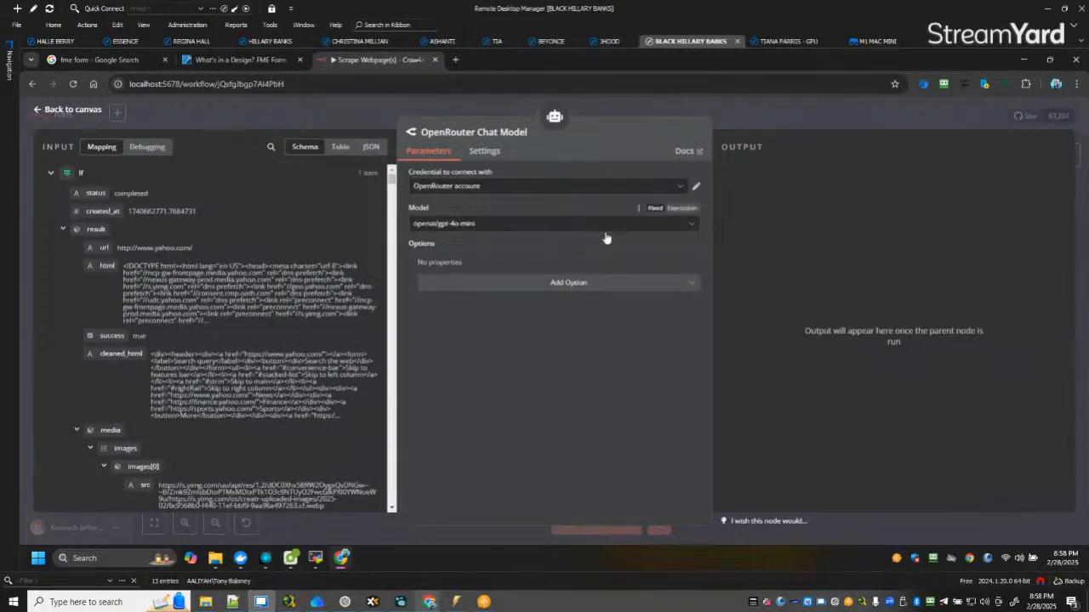
left_click(483, 224)
left_click(498, 309)
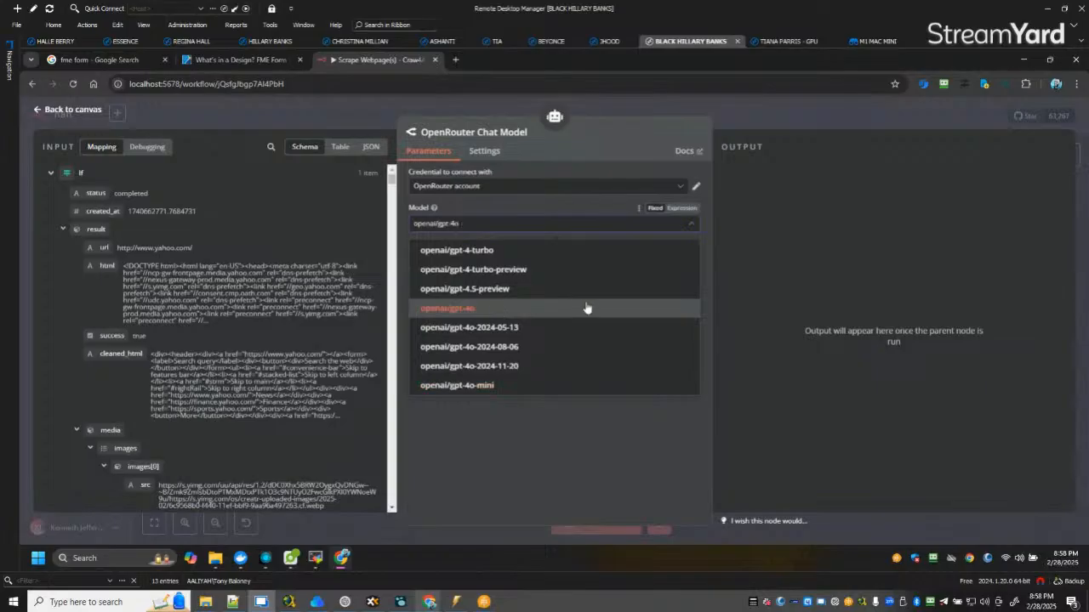
left_click(68, 110)
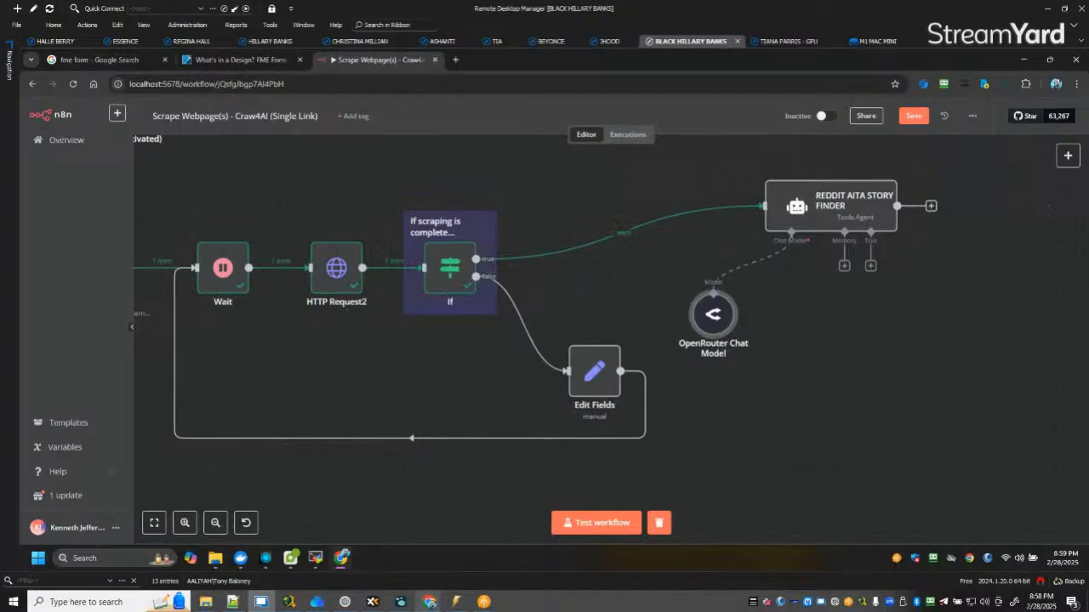
Attach a Window Buffer Memory to the REDDIT AITA STORY FINDER agent, keeping its default session and context settings.
left_click(844, 266)
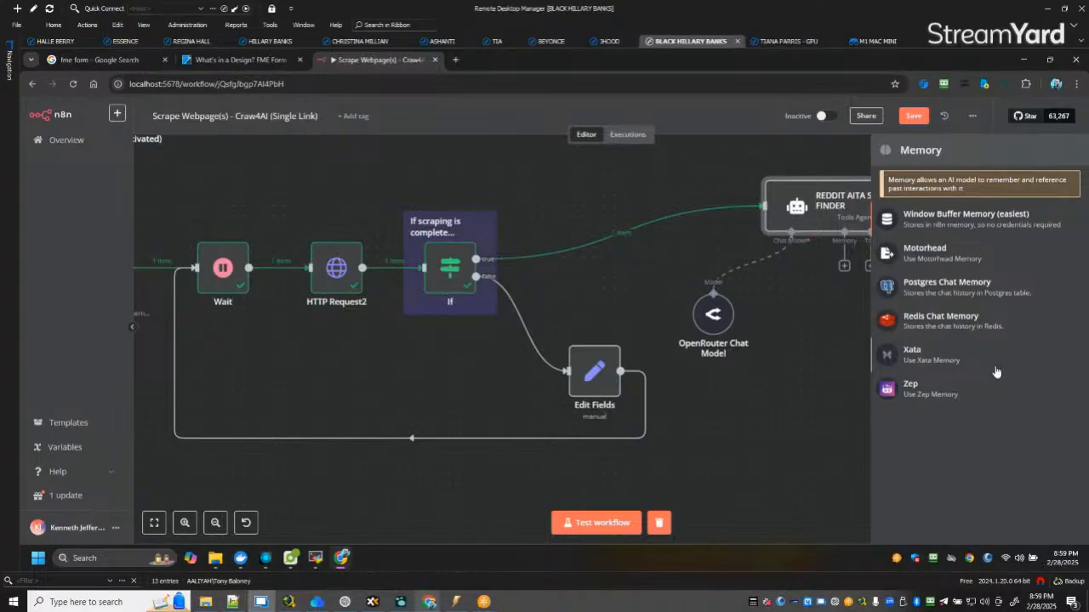
left_click(954, 226)
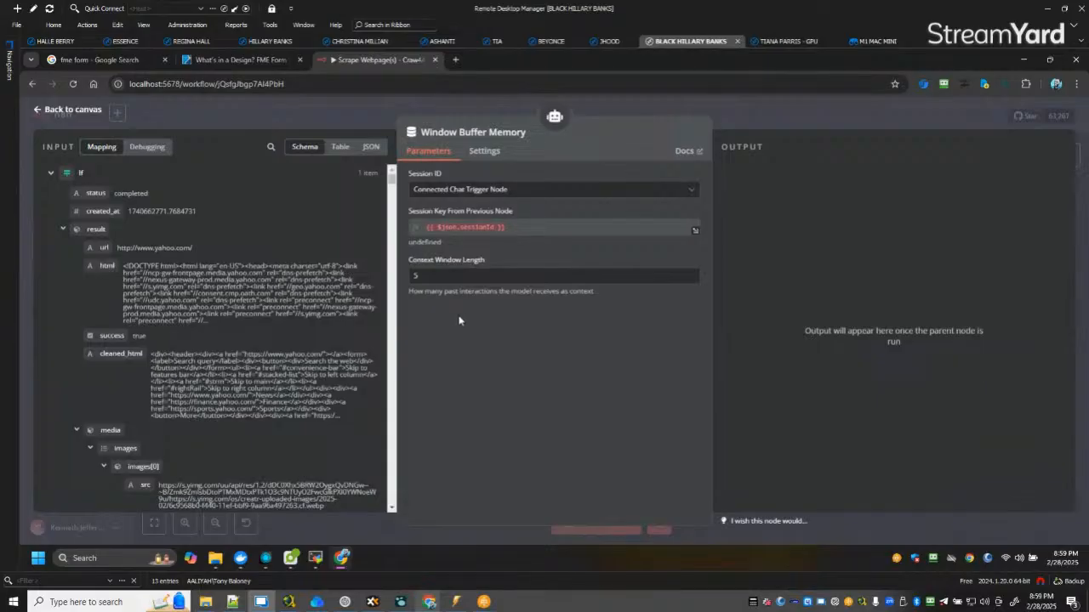
left_click(85, 110)
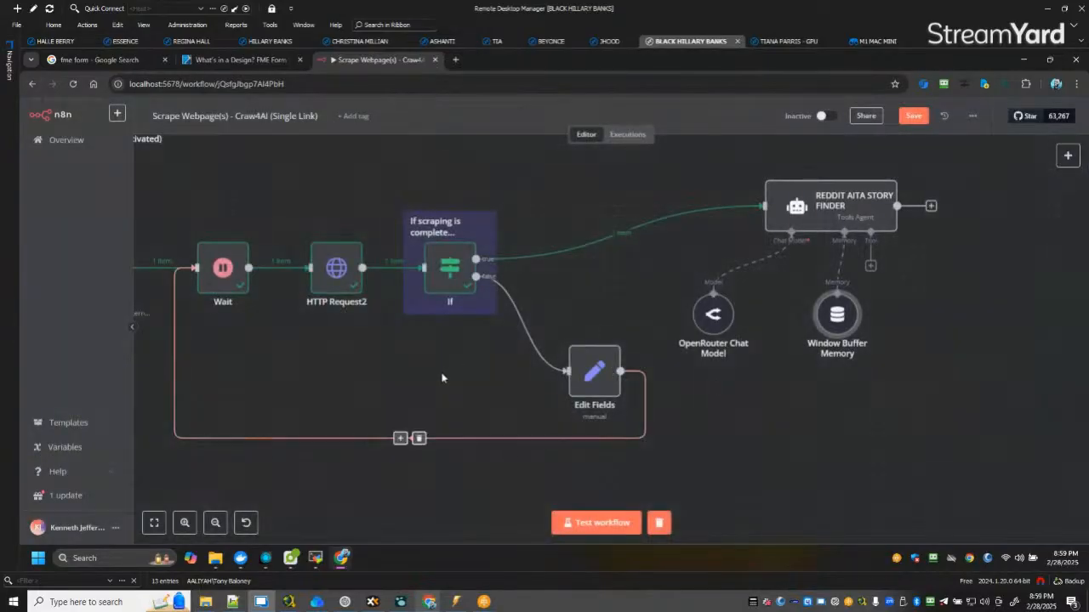
Move the Window Buffer Memory node closer to the OpenRouter Chat Model and save the workflow.
left_click(671, 363, "ctrl")
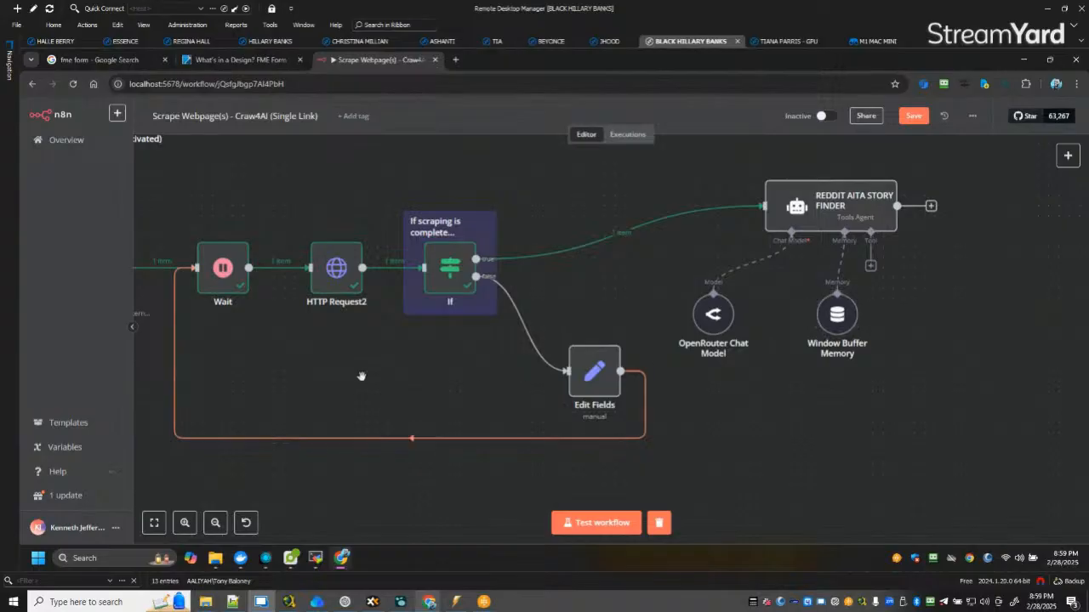
left_click_drag(362, 376, 236, 365)
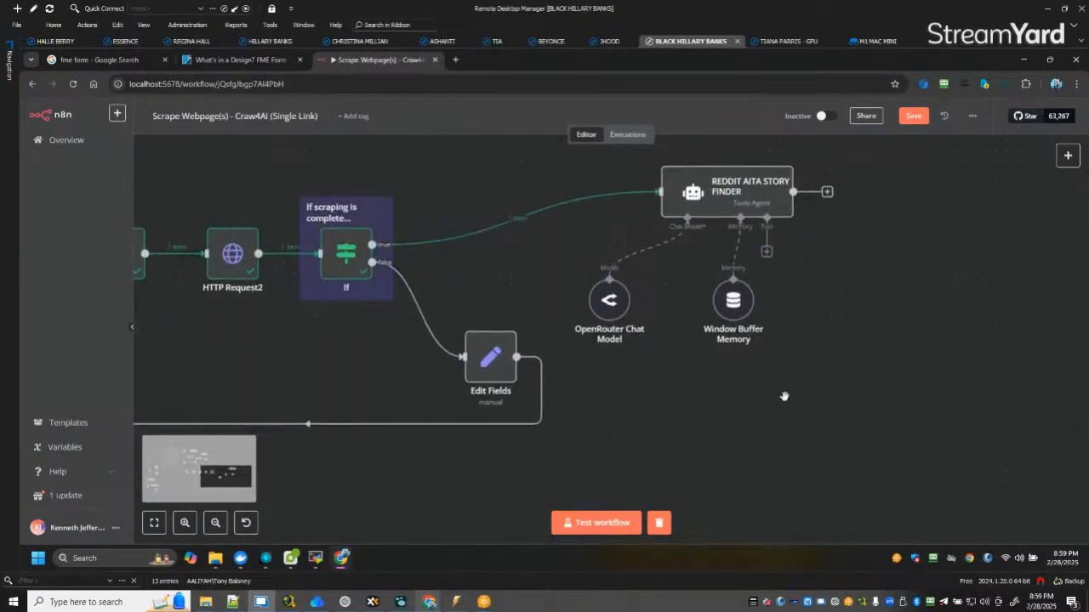
left_click_drag(784, 396, 719, 407)
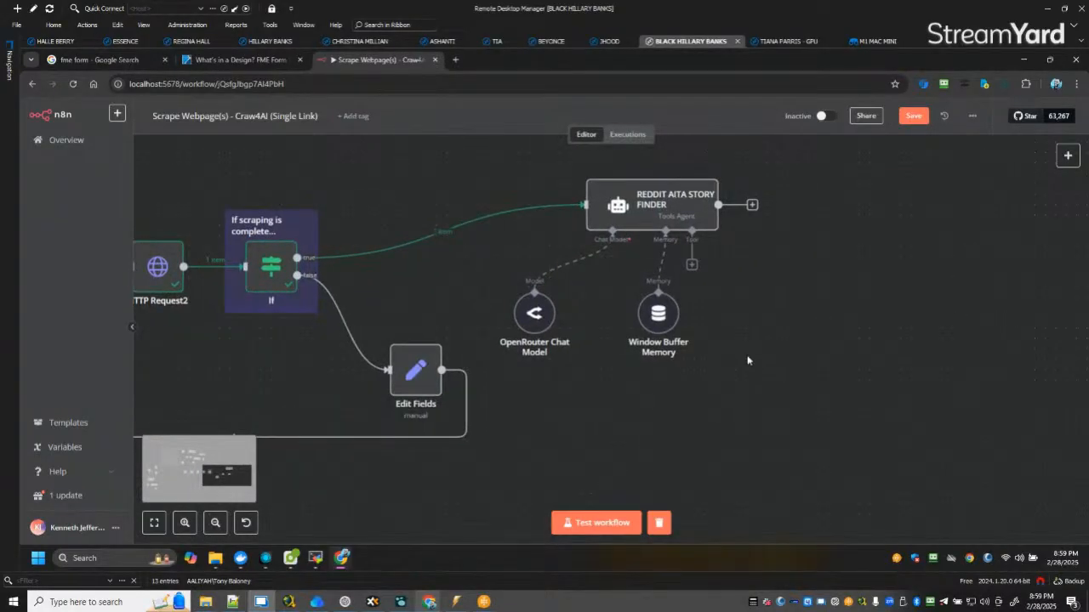
left_click_drag(650, 330, 610, 344)
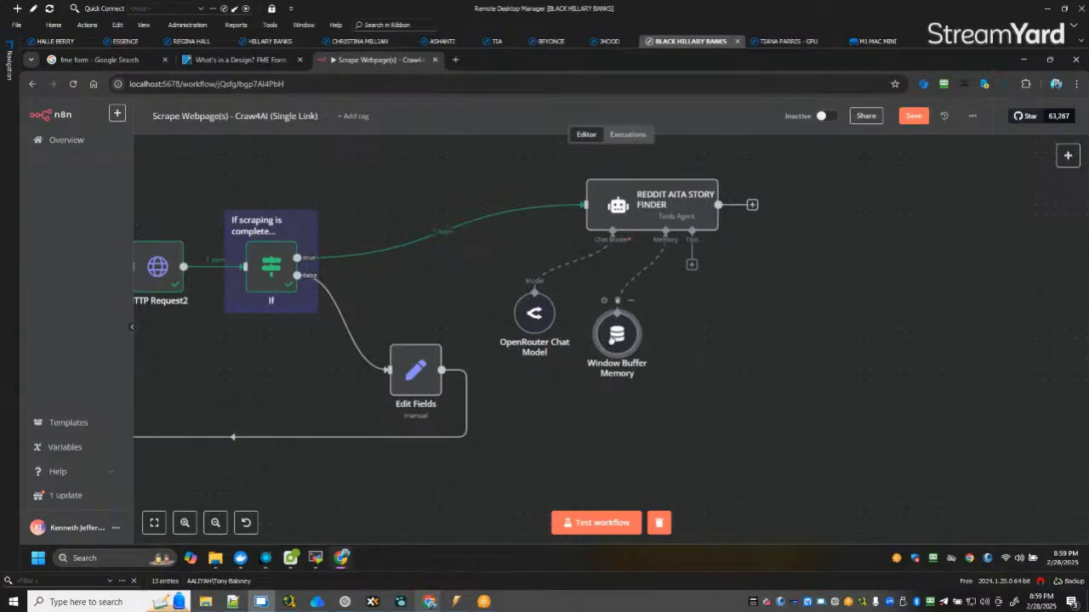
key("ctrl+s")
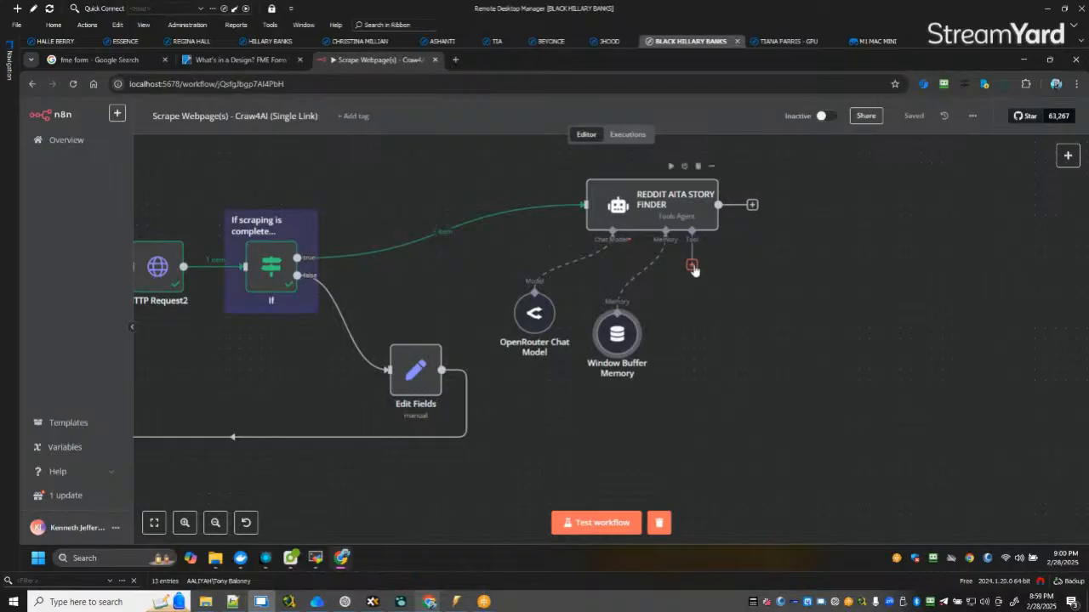
Attach a SerpAPI tool using the SerpAPI account credential to the agent and place it beside the Window Buffer Memory.
left_click(693, 265)
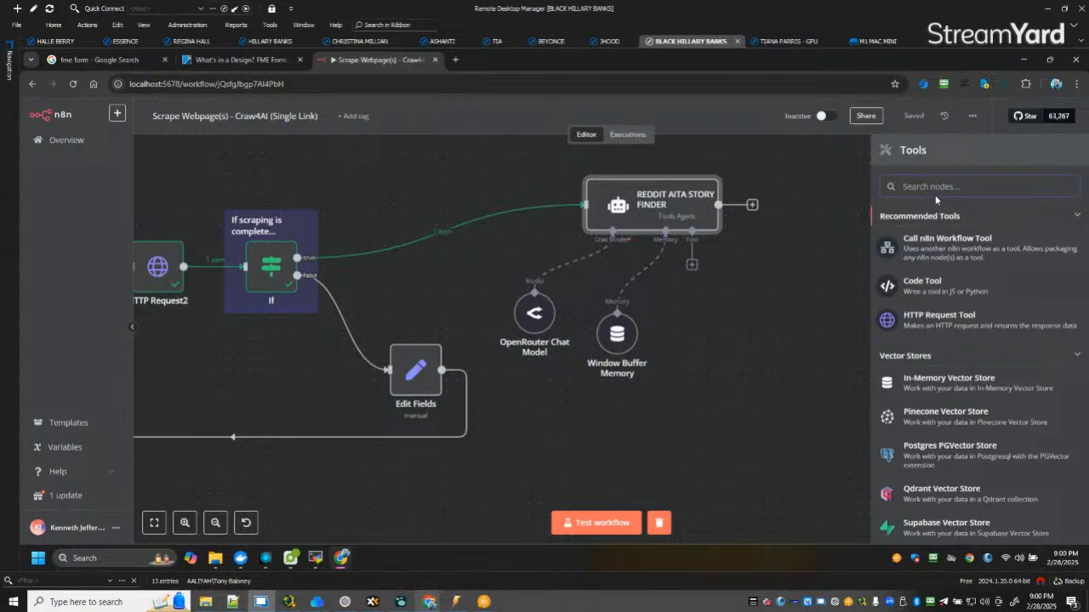
type("serp")
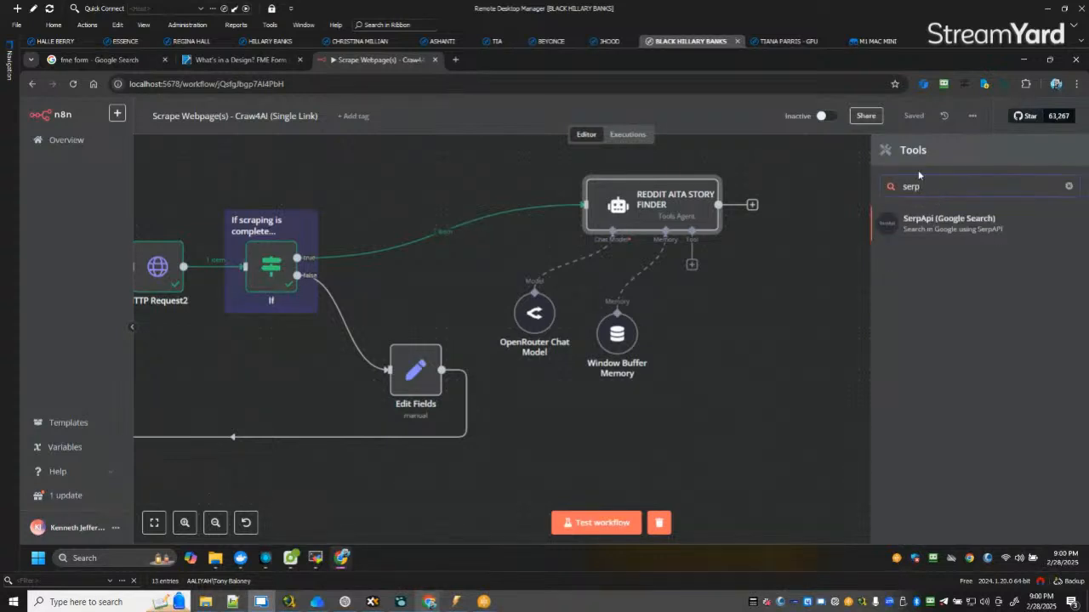
left_click(929, 223)
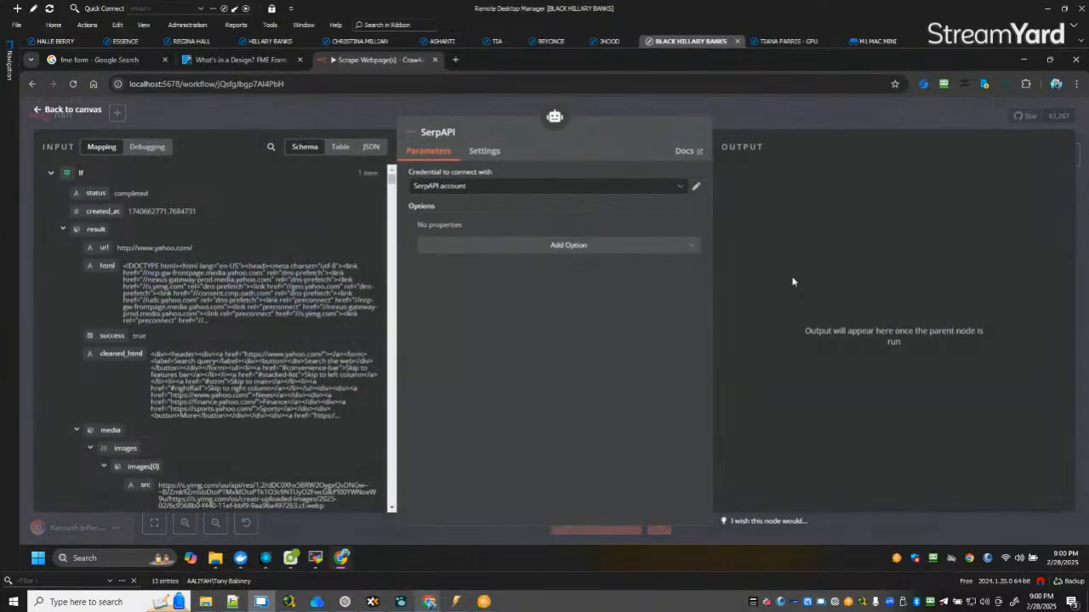
left_click(525, 188)
left_click(495, 212)
left_click(67, 110)
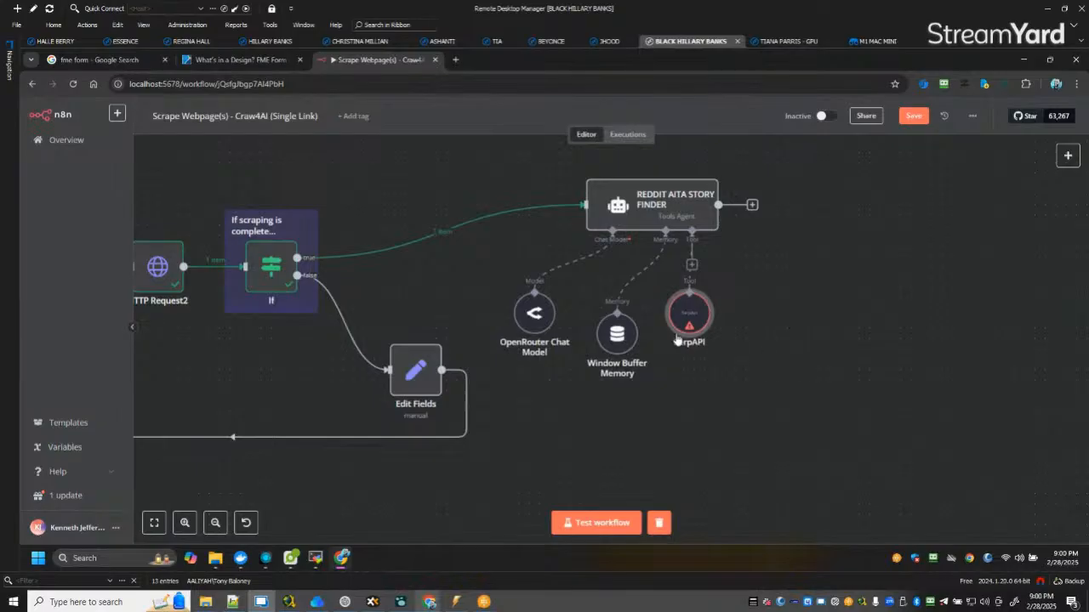
left_click_drag(687, 329, 689, 359)
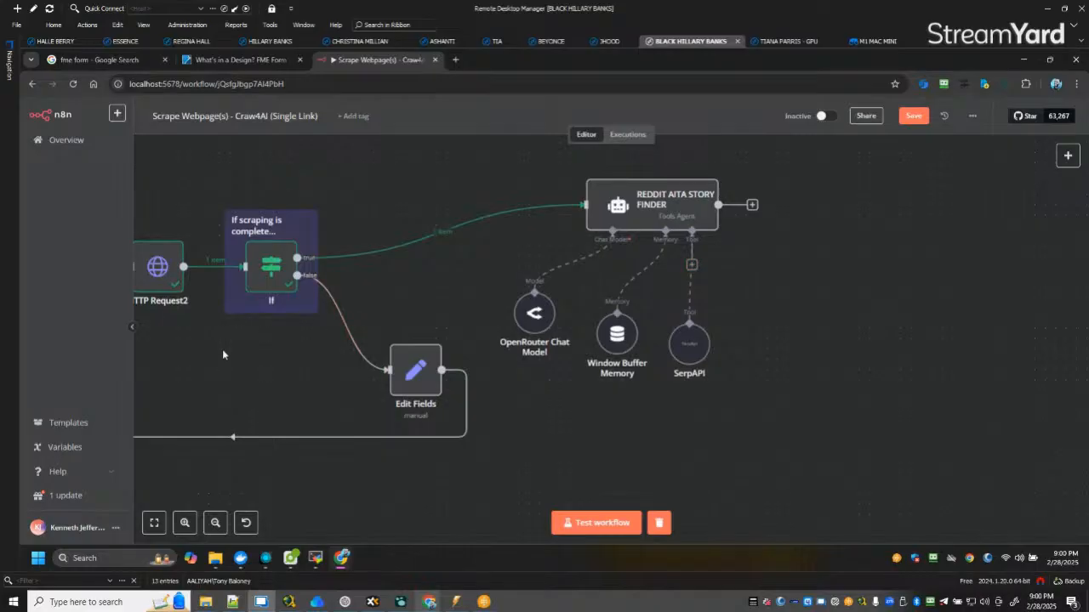
Attach an HTTP Request Tool to the REDDIT AITA STORY FINDER agent and place it just right of the SerpAPI node.
left_click_drag(222, 348, 541, 357)
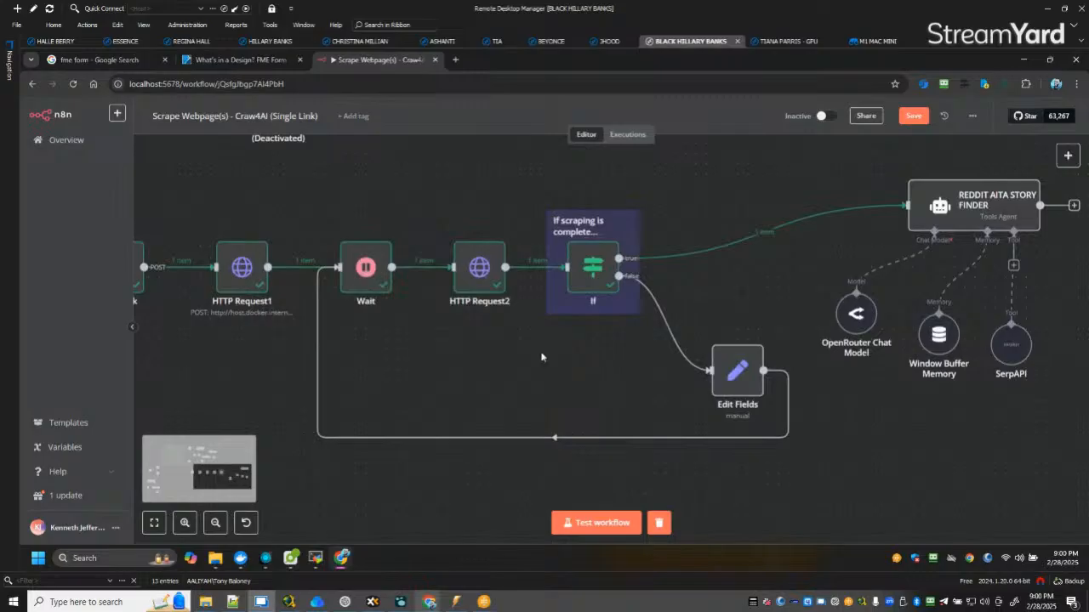
left_click(1013, 265)
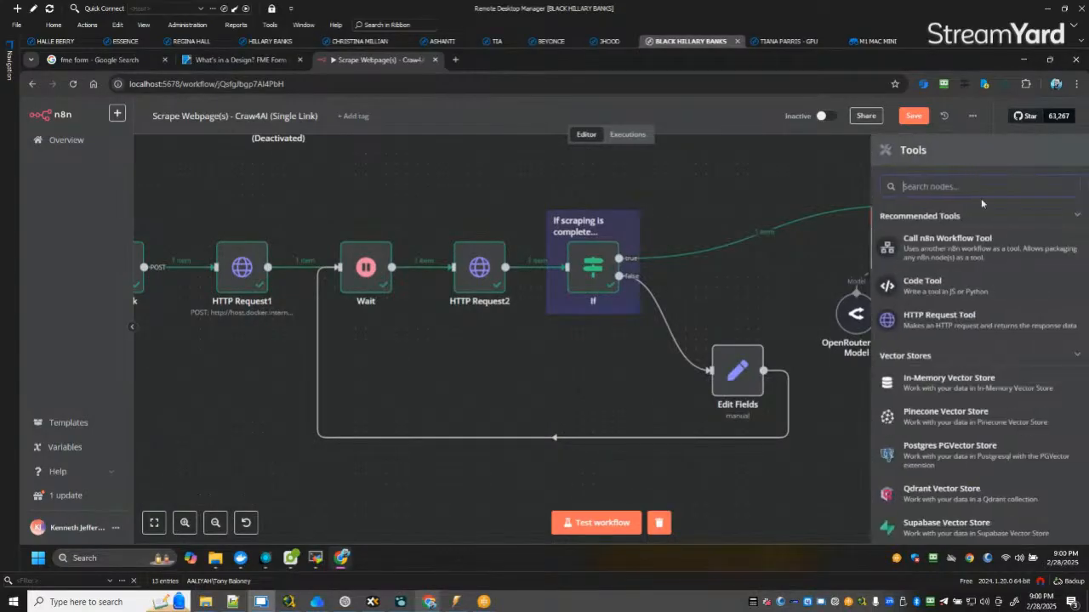
type("http")
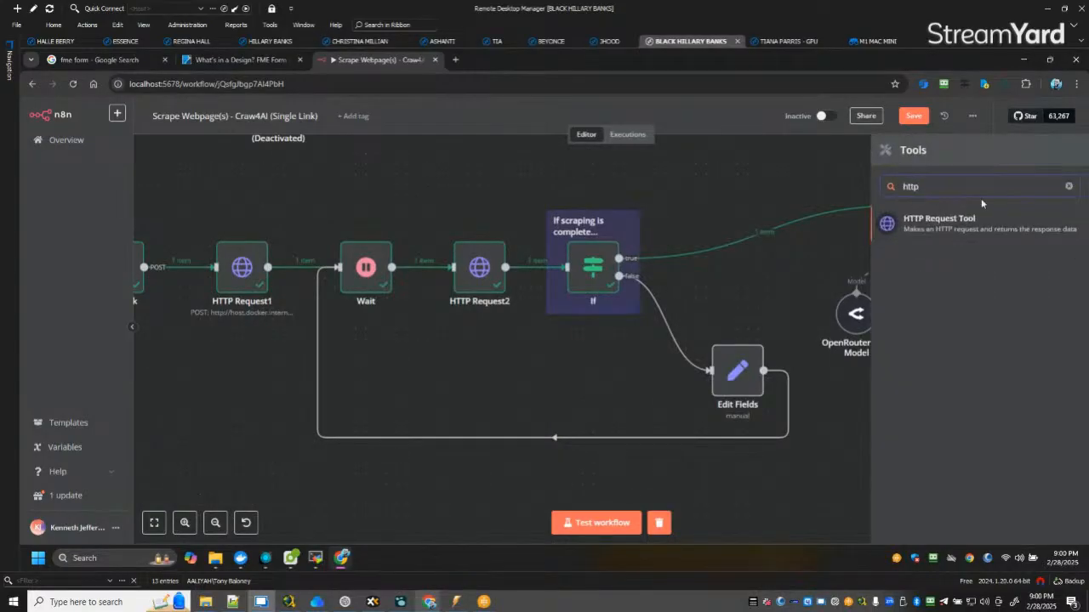
key("Return")
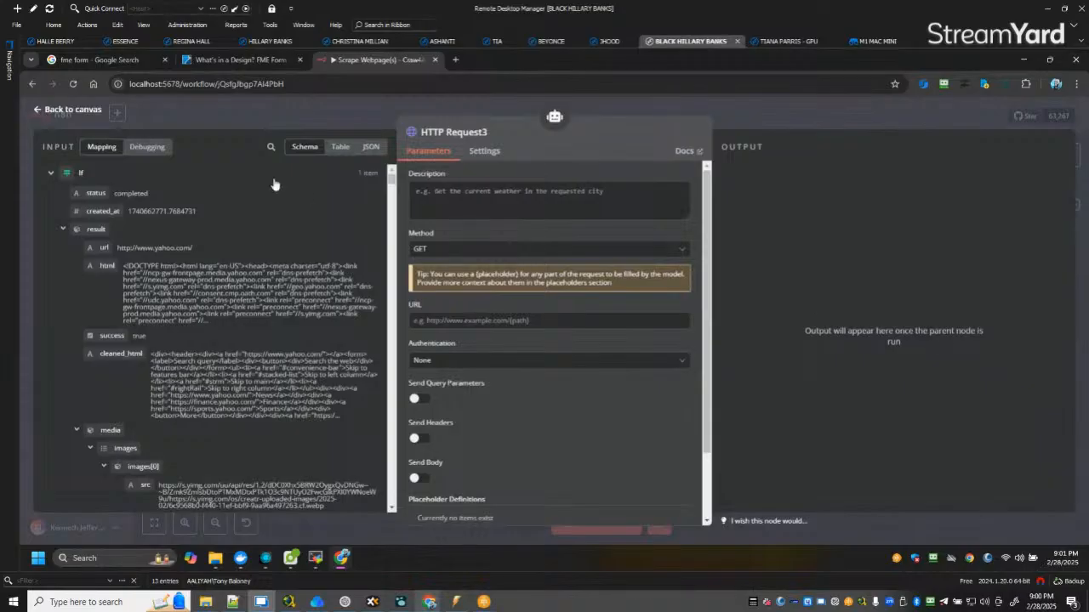
left_click(49, 110)
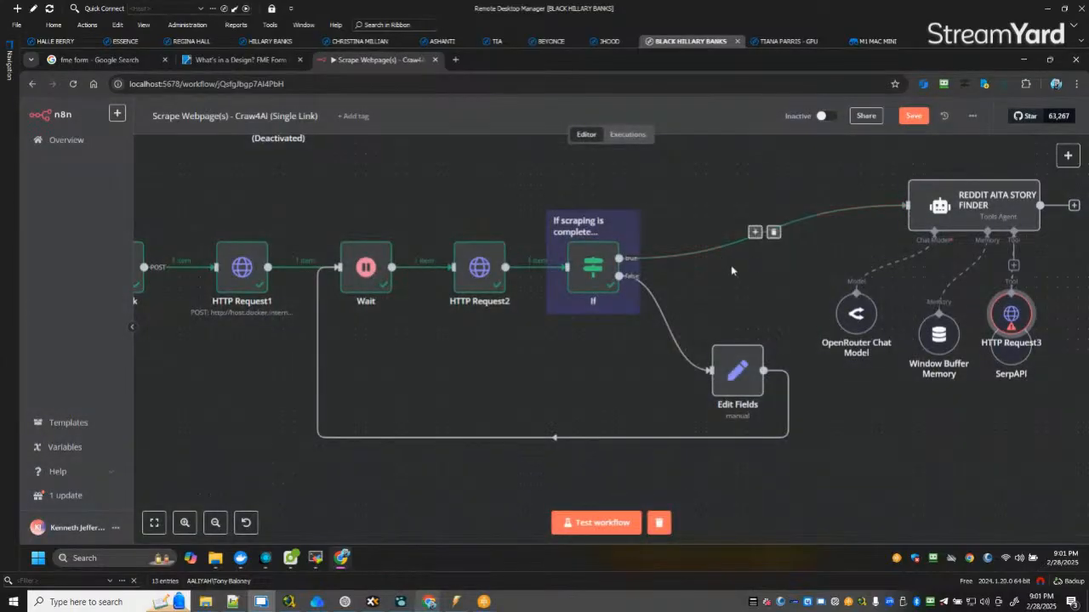
left_click_drag(751, 278, 414, 263)
left_click_drag(679, 300, 742, 320)
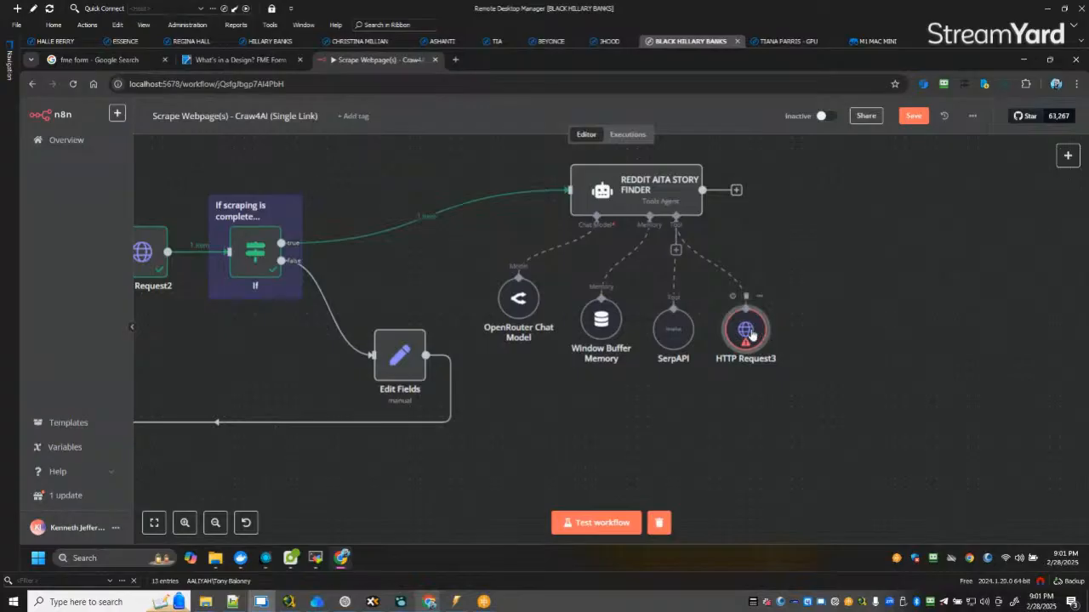
Check the HTTP Request3 tool's parameters, leaving its URL empty, and save the workflow.
double_click(750, 330)
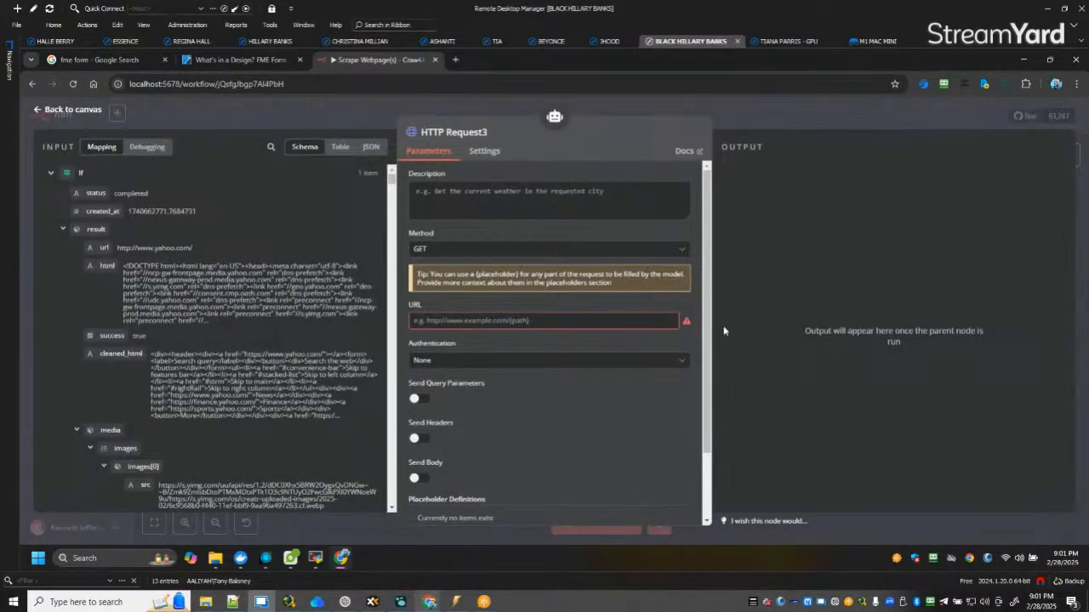
left_click(48, 112)
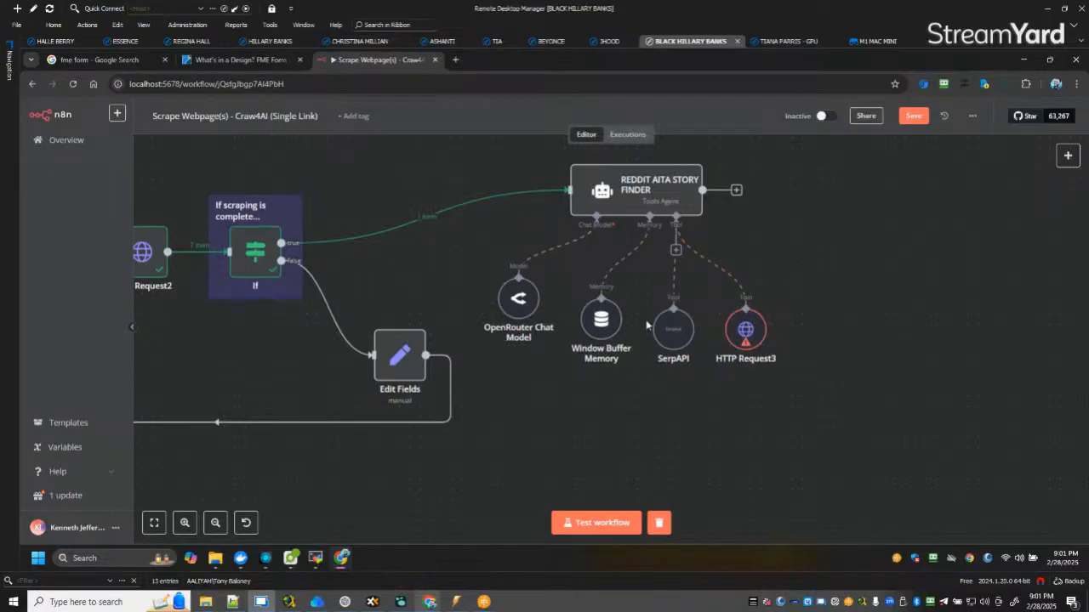
double_click(747, 332)
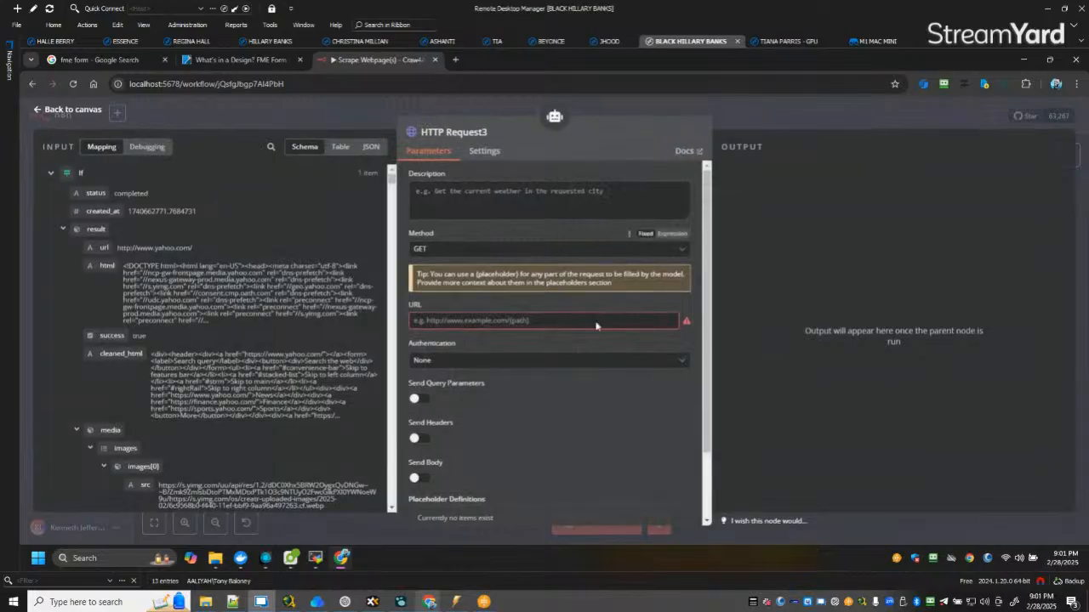
left_click(520, 321)
left_click(63, 110)
left_click(909, 118)
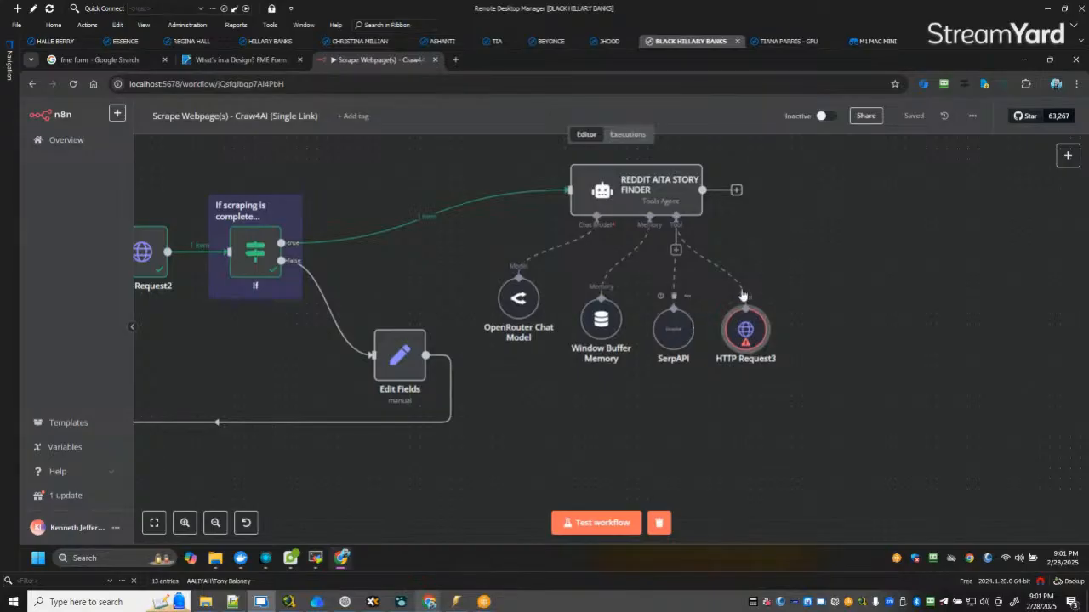
Move SerpAPI below the other sub-nodes and HTTP Request3 level with the Window Buffer Memory, and save the workflow.
mouse_move(725, 286)
left_click_drag(760, 330, 760, 319)
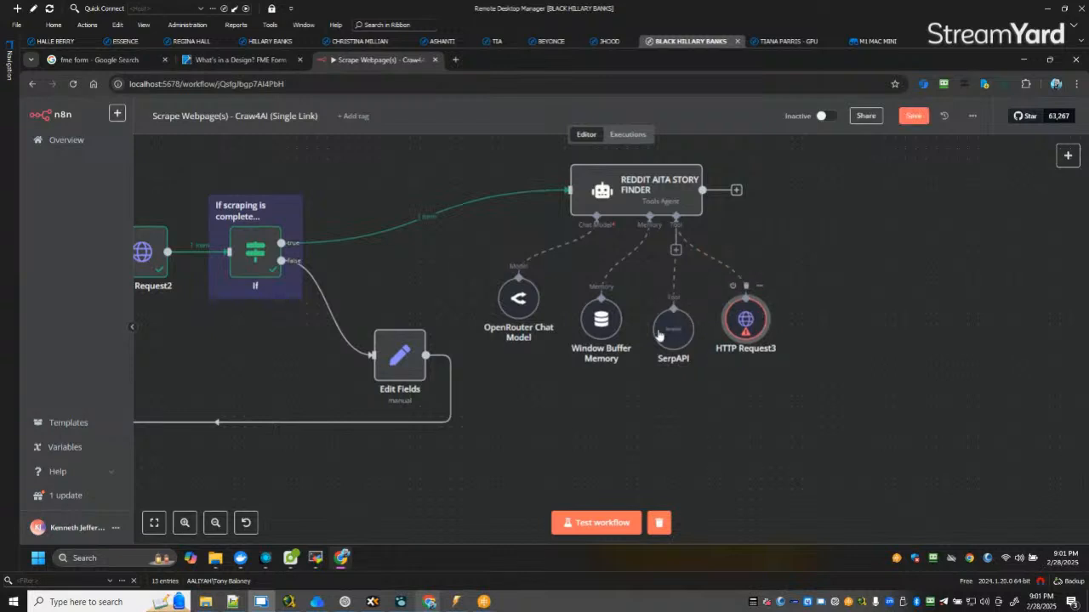
left_click_drag(667, 338, 647, 398)
left_click_drag(753, 330, 710, 322)
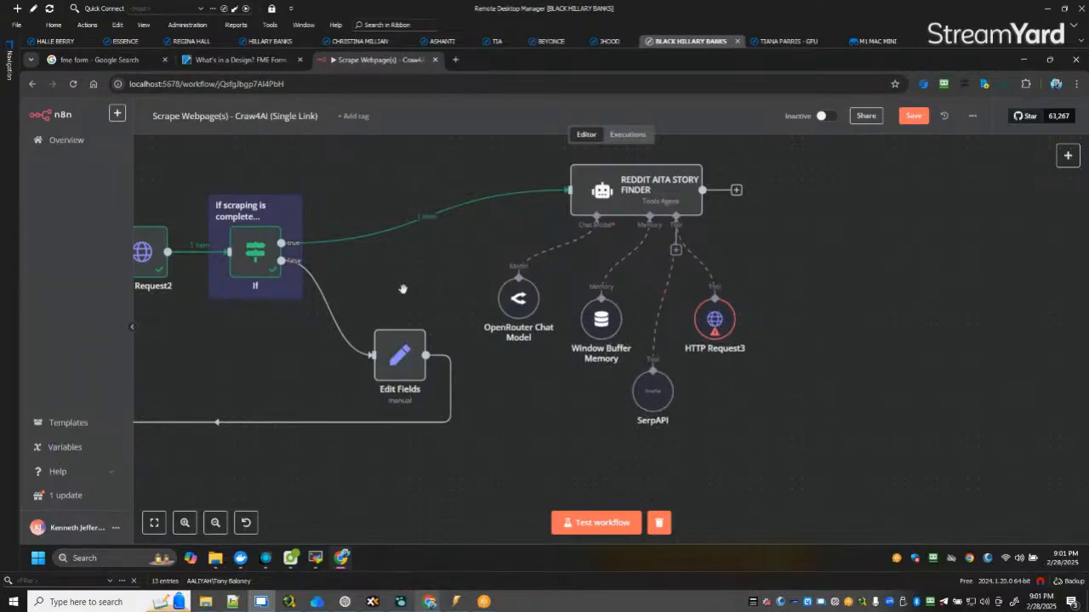
left_click_drag(403, 289, 470, 293)
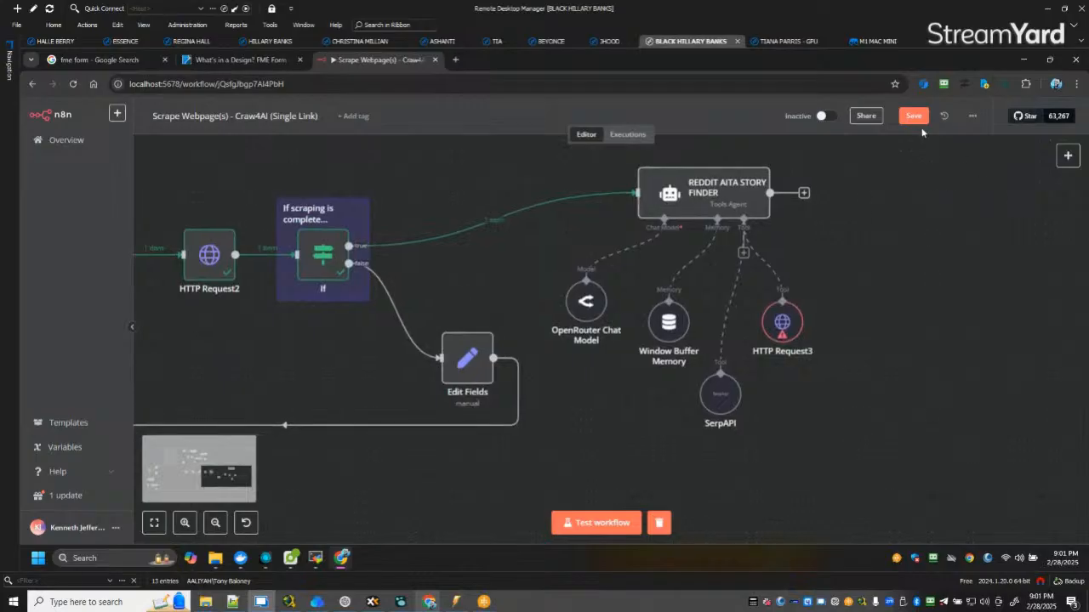
key("ctrl+s")
Rename the HTTP Request3 tool as "Scrape URL(s) from Google Search" and save the workflow.
right_click(784, 333)
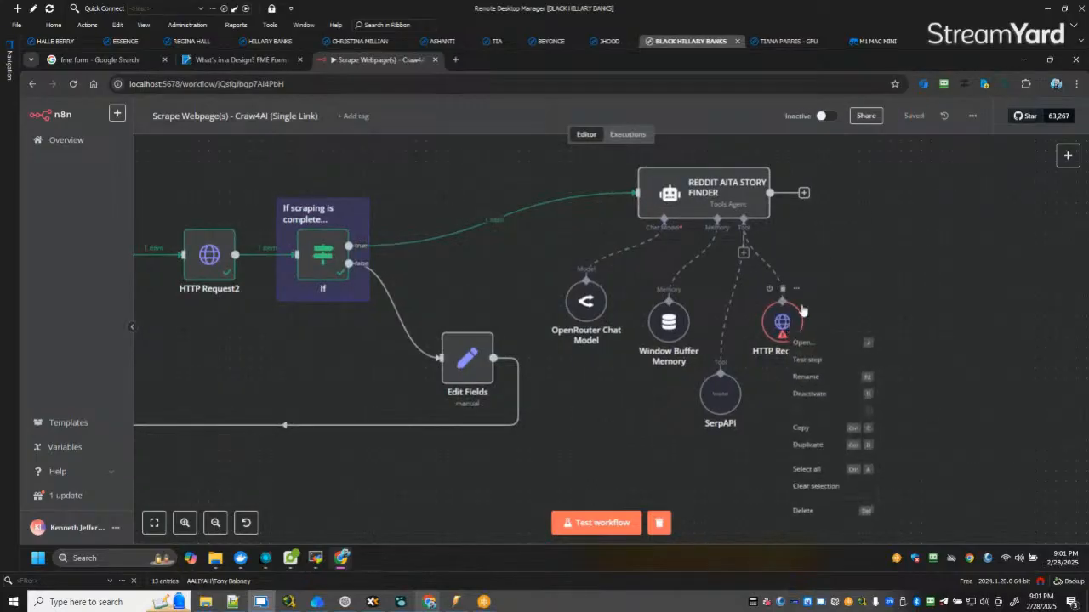
left_click(806, 376)
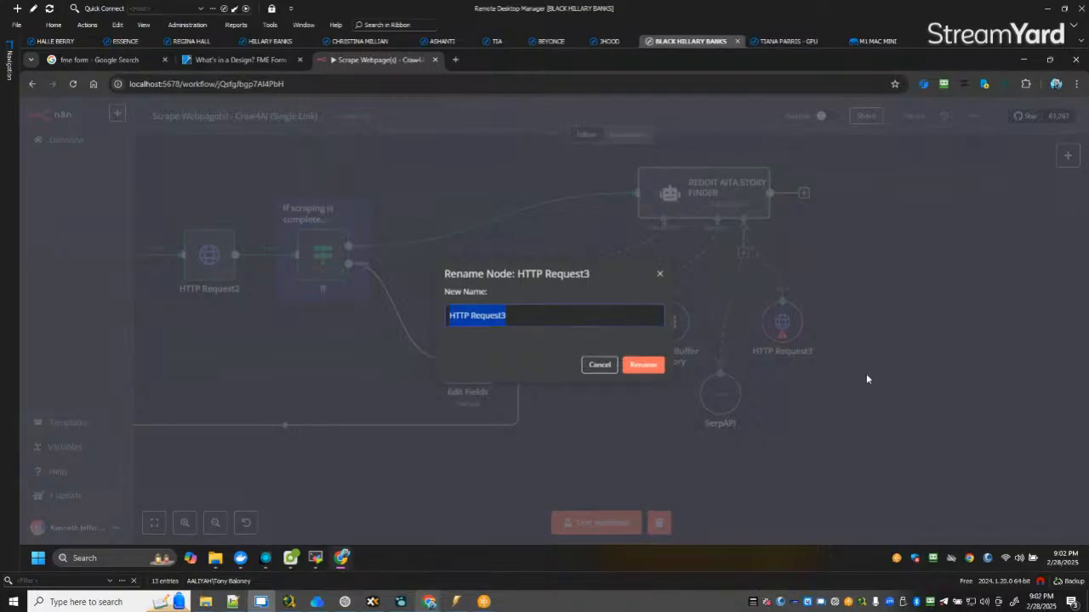
type("Scrap")
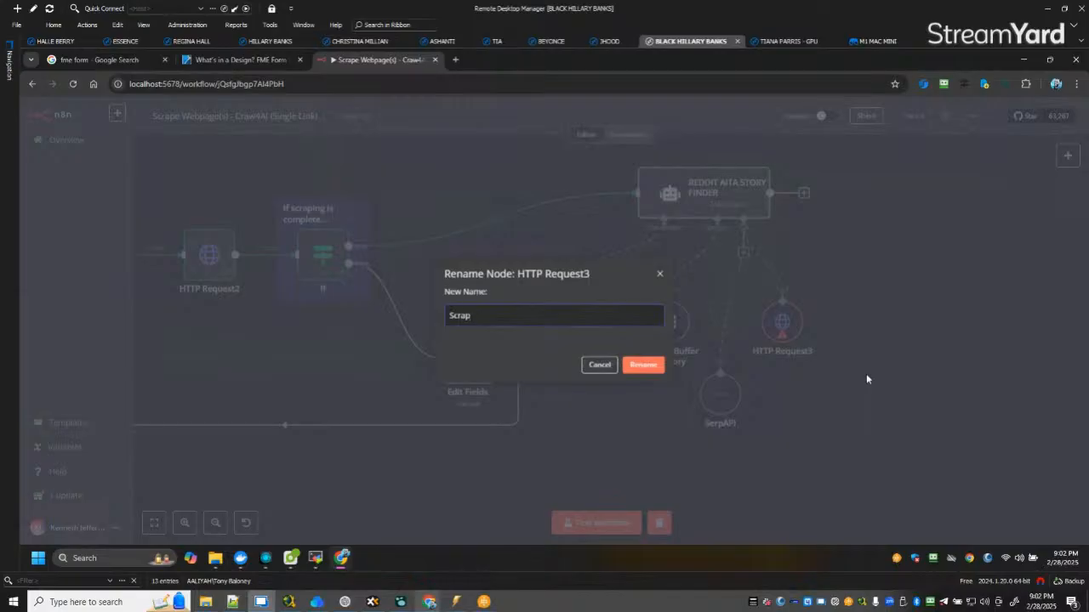
type("e URL(s) from Google Search")
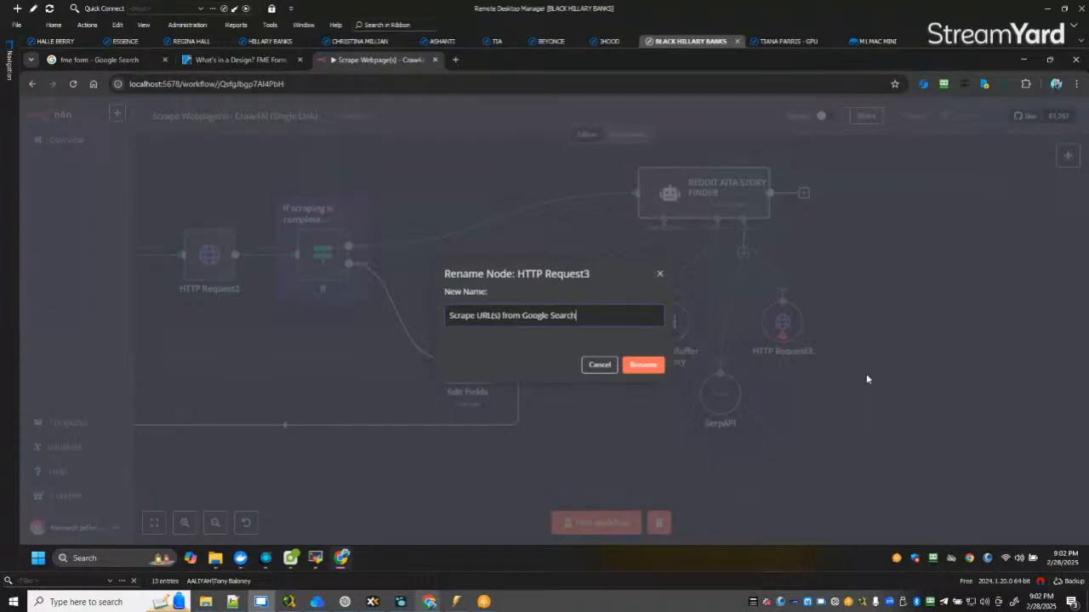
left_click(640, 365)
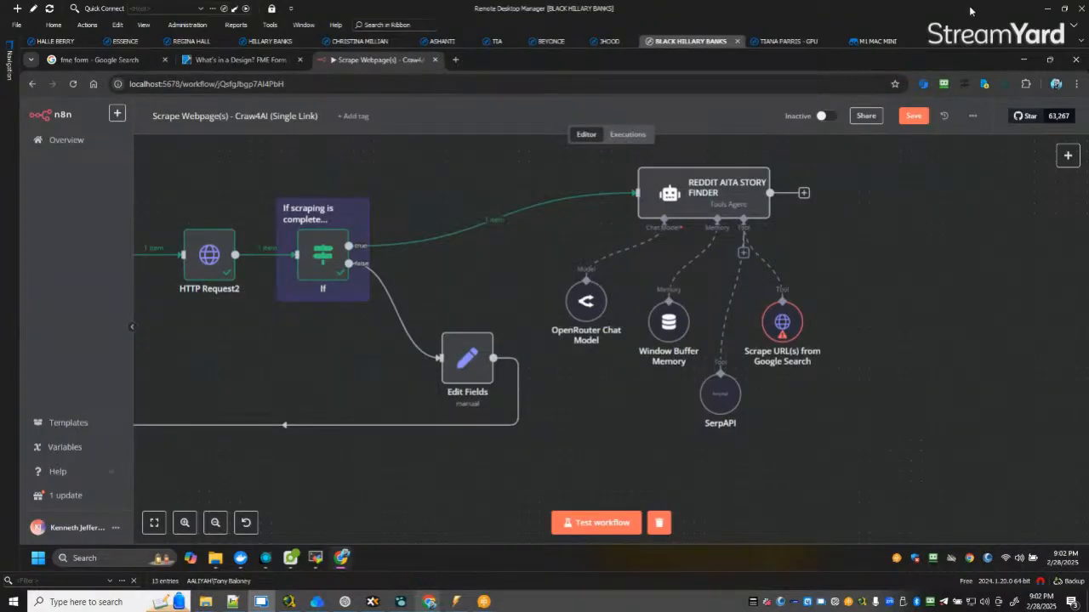
left_click(914, 122)
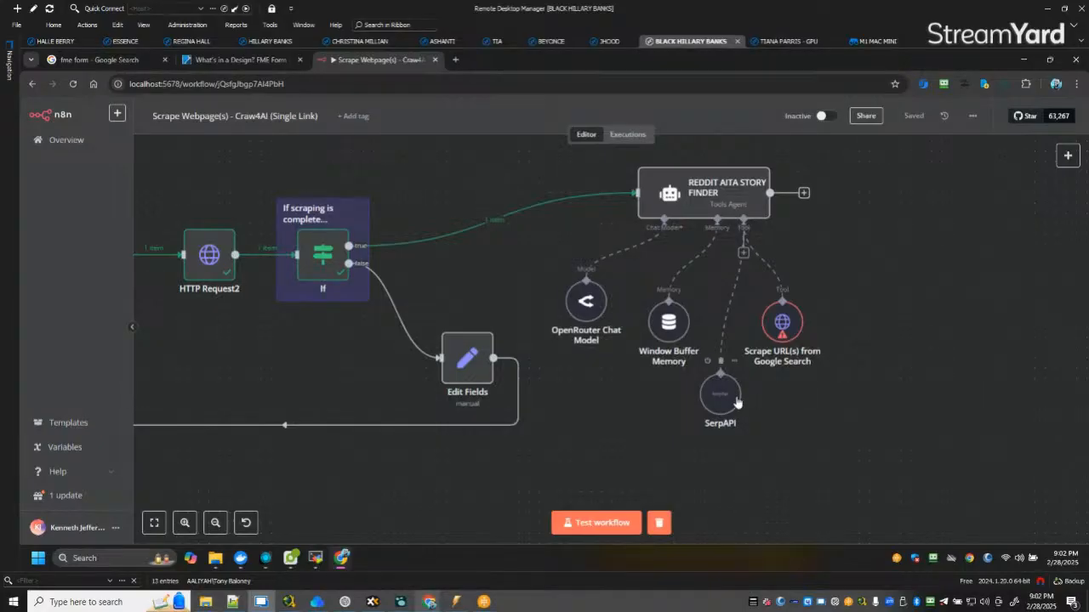
Disconnect and delete the SerpAPI tool, and move the Scrape URL(s) from Google Search node beside the Window Buffer Memory.
right_click(687, 204)
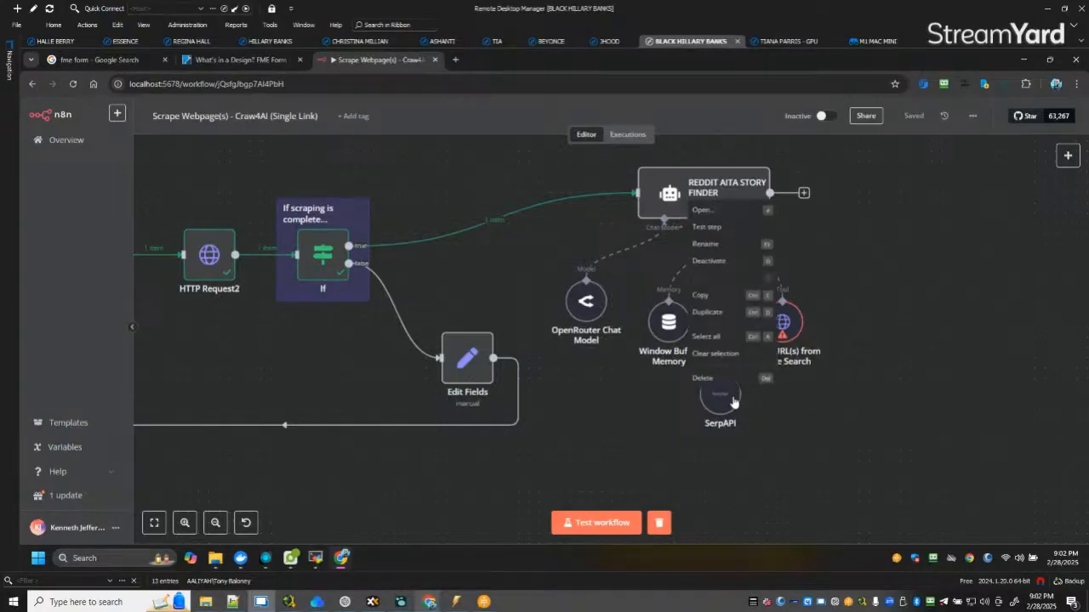
left_click(732, 263)
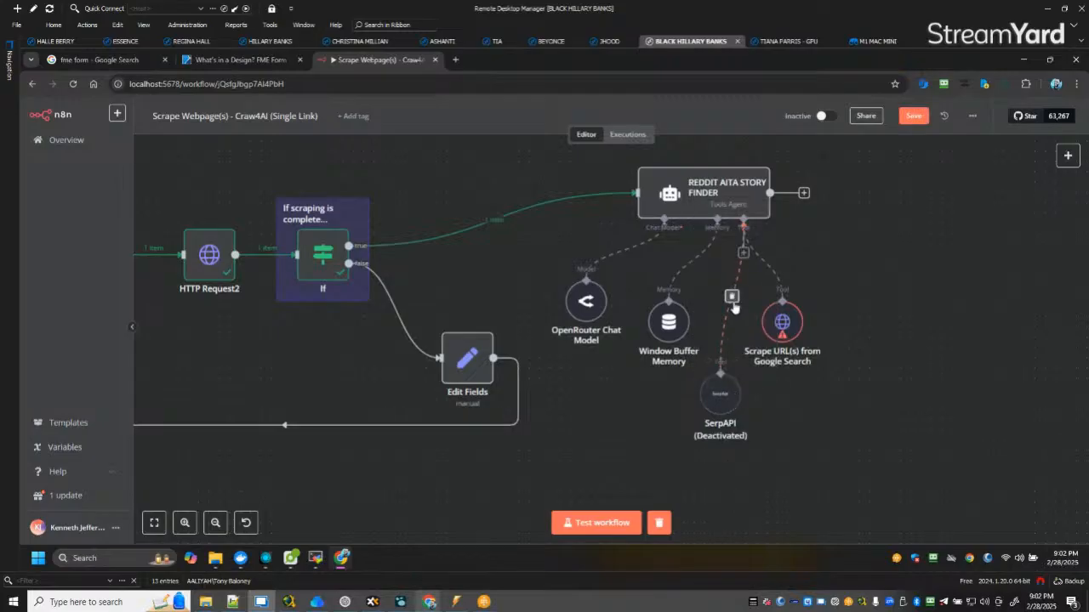
left_click(731, 297)
left_click(721, 361)
left_click_drag(784, 323, 741, 324)
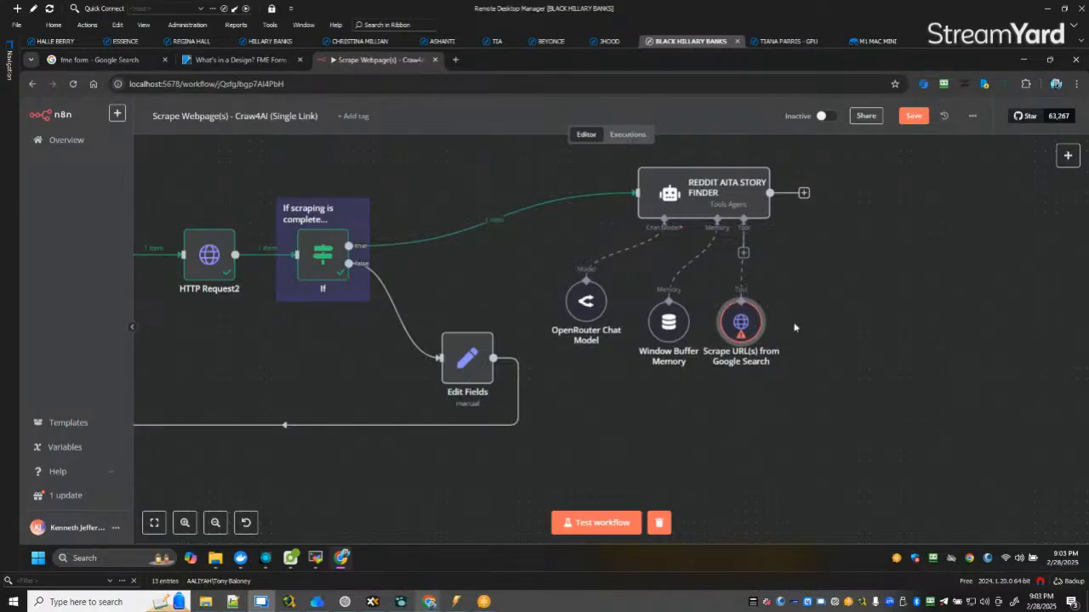
Move the Scrape URL(s) from Google Search node slightly further from the Window Buffer Memory and save the workflow.
left_click_drag(741, 323, 761, 324)
left_click(911, 117)
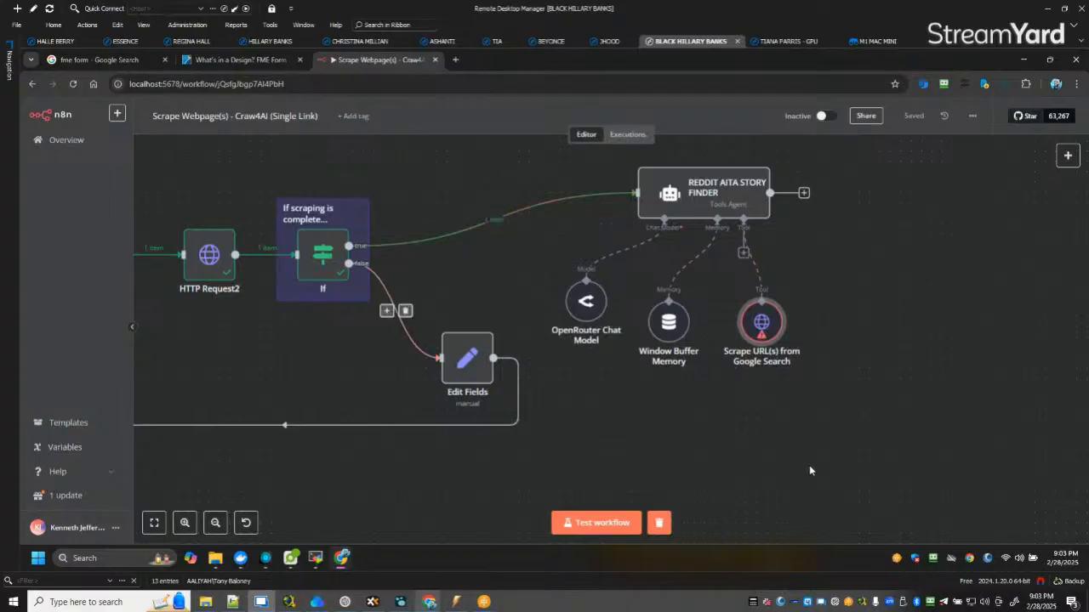
left_click_drag(705, 423, 917, 423)
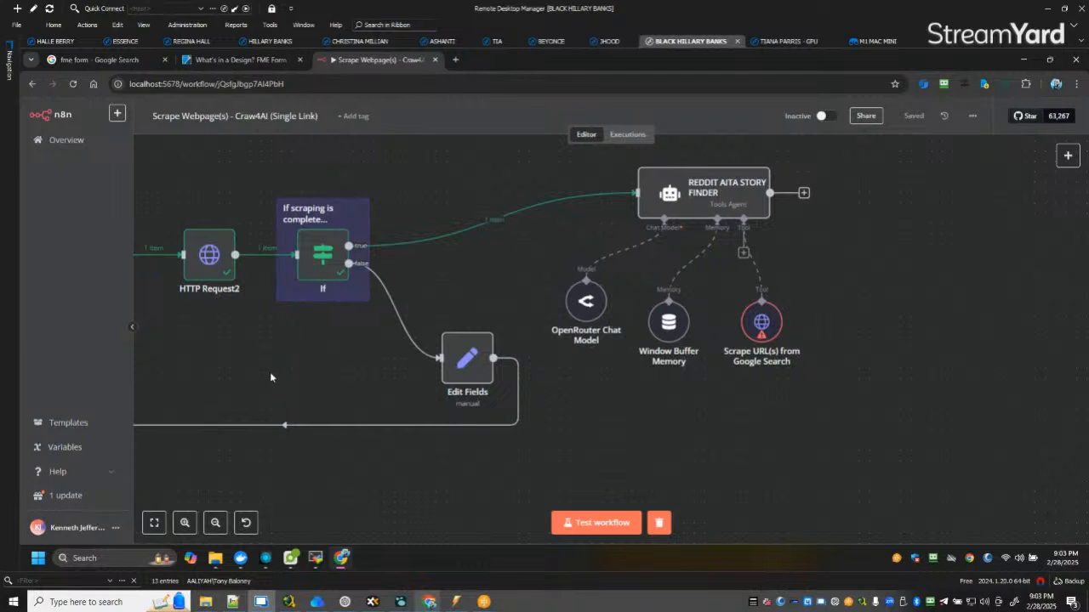
Rename the Scrape URL(s) from Google Search tool as "Scrape AITA Subreddit Page for Story" and save the workflow.
left_click_drag(249, 371, 620, 369)
scroll(620, 370, "down", 3)
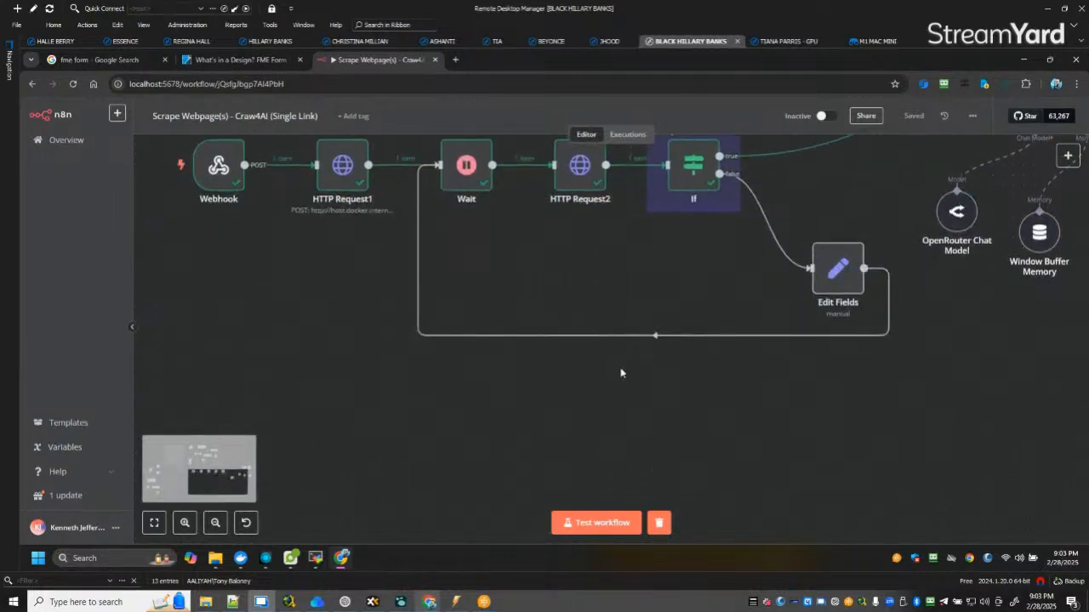
scroll(620, 372, "down", 2)
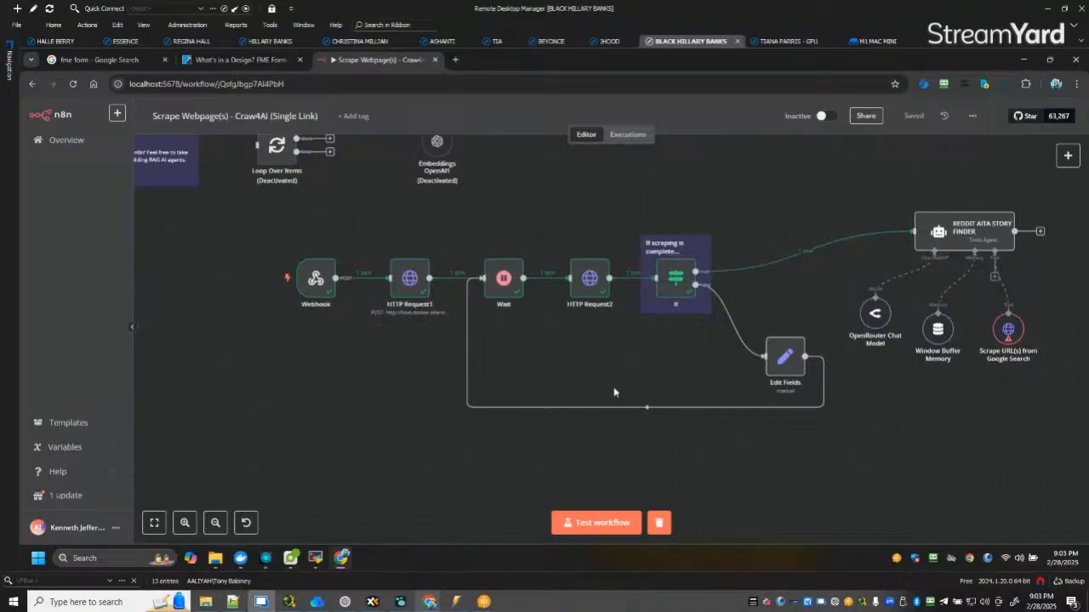
scroll(1028, 392, "right", 5)
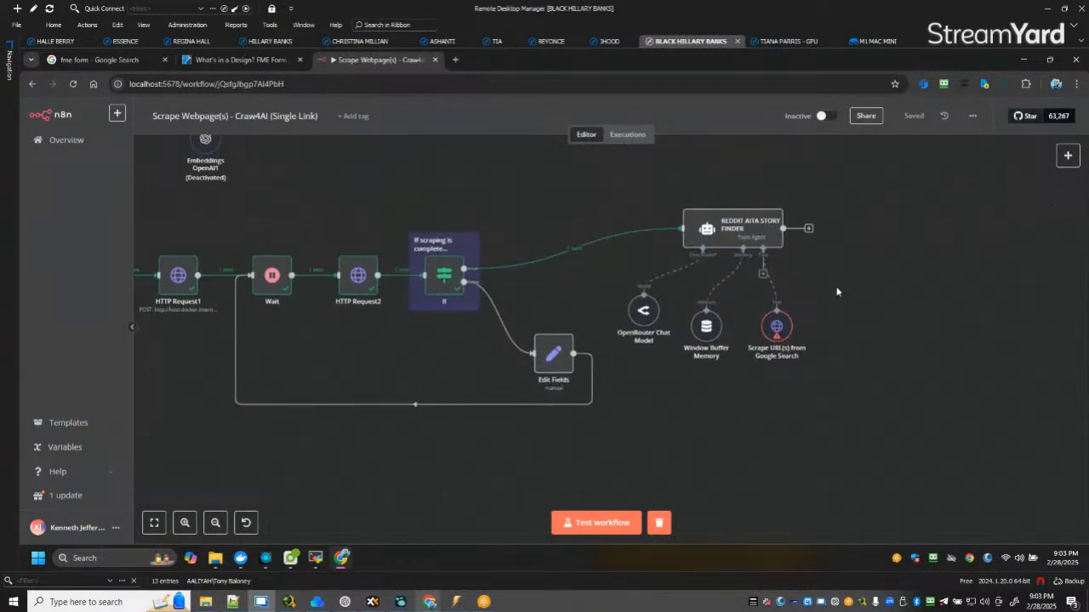
right_click(778, 346)
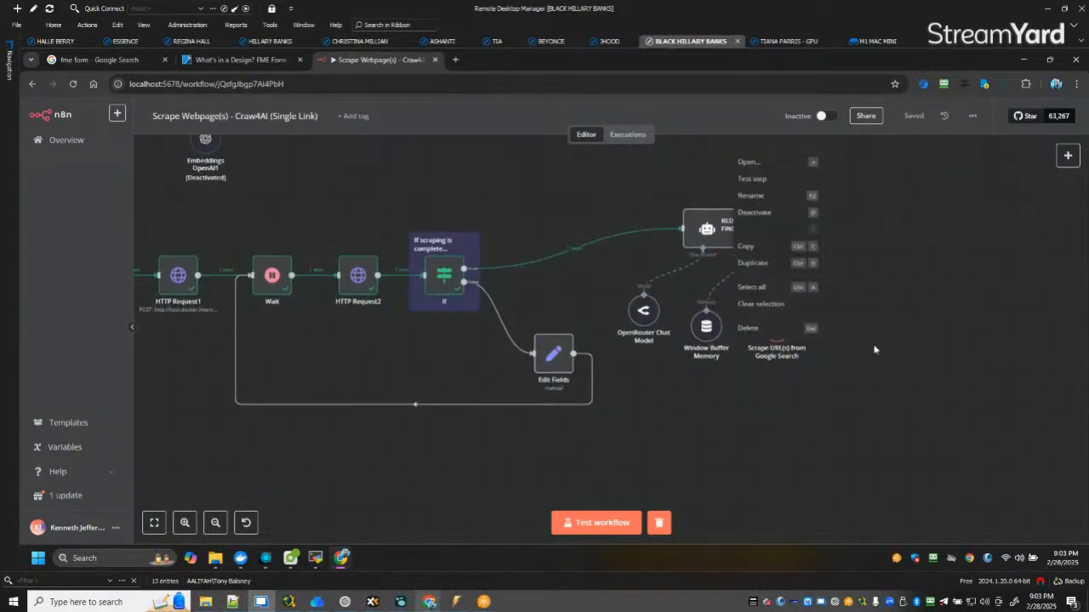
left_click(784, 197)
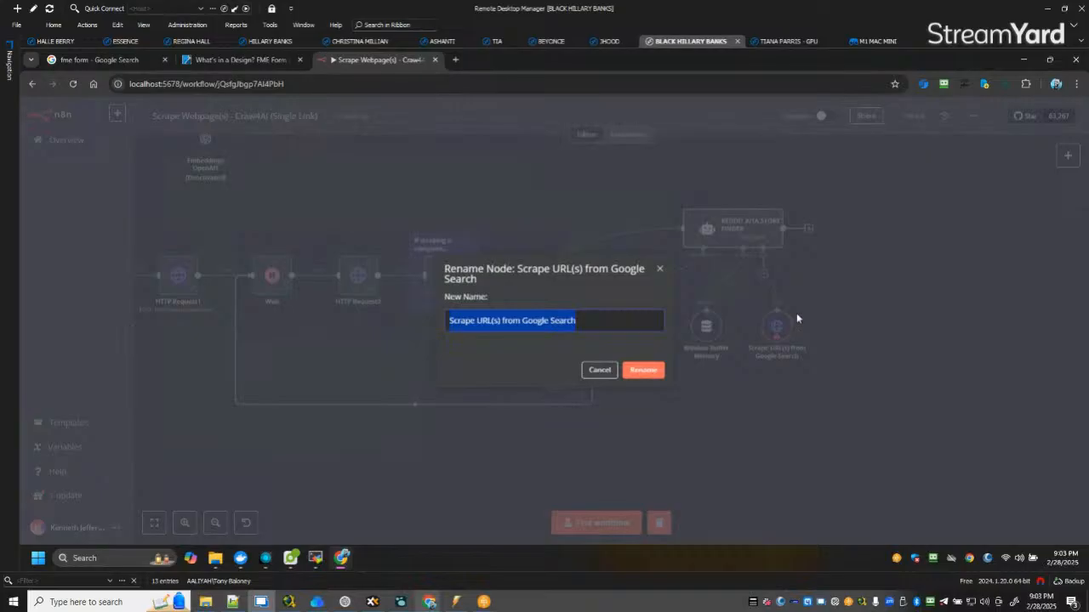
key("BackSpace")
type("Scrap")
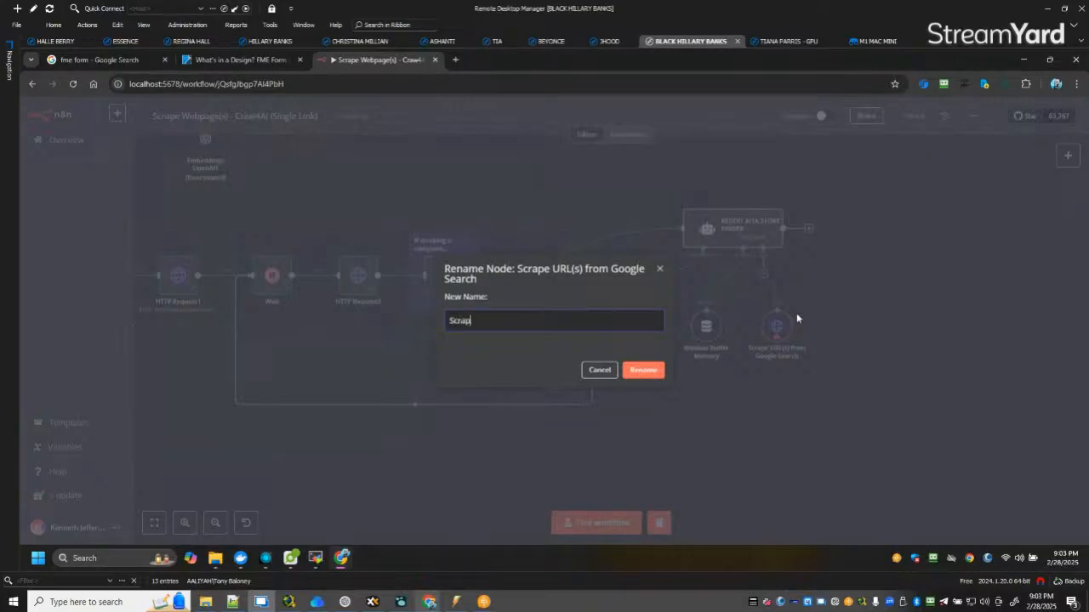
type("e Reddit")
key("BackSpace")
key("BackSpace")
key("BackSpace")
key("BackSpace")
key("BackSpace")
key("BackSpace")
type("AITA Reddit")
key("BackSpace")
key("BackSpace")
key("BackSpace")
key("BackSpace")
key("BackSpace")
key("BackSpace")
key("BackSpace")
type("Subreddit page")
key("BackSpace")
key("BackSpace")
key("BackSpace")
key("BackSpace")
type("Page for story")
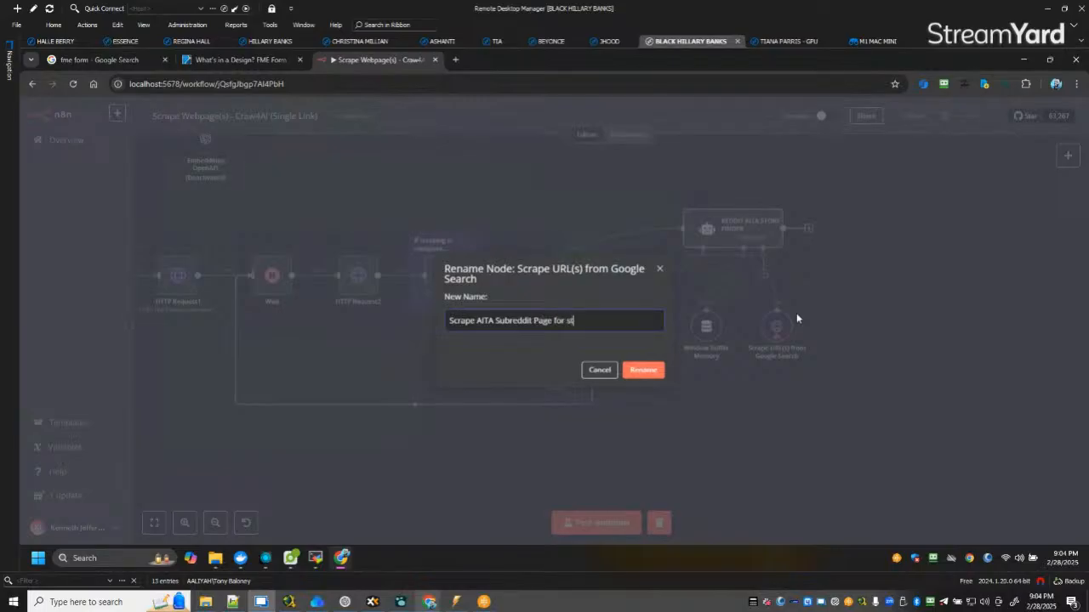
left_click(571, 324)
key("BackSpace")
type("S")
left_click(640, 371)
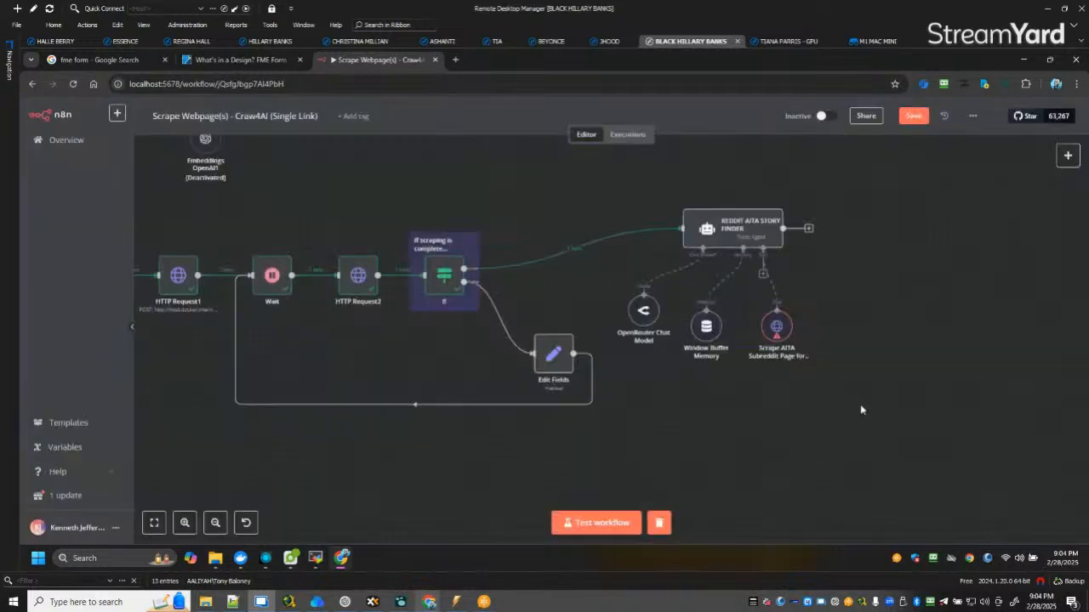
key("ctrl+s")
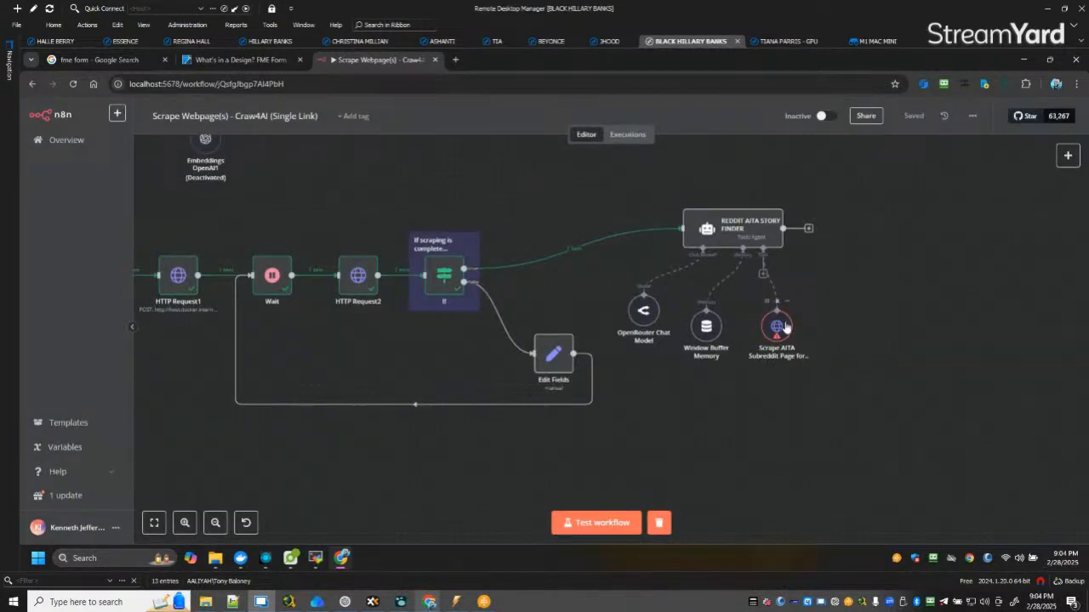
Map the If node's result url field into the URL of the Scrape AITA Subreddit Page for Story tool.
double_click(776, 325)
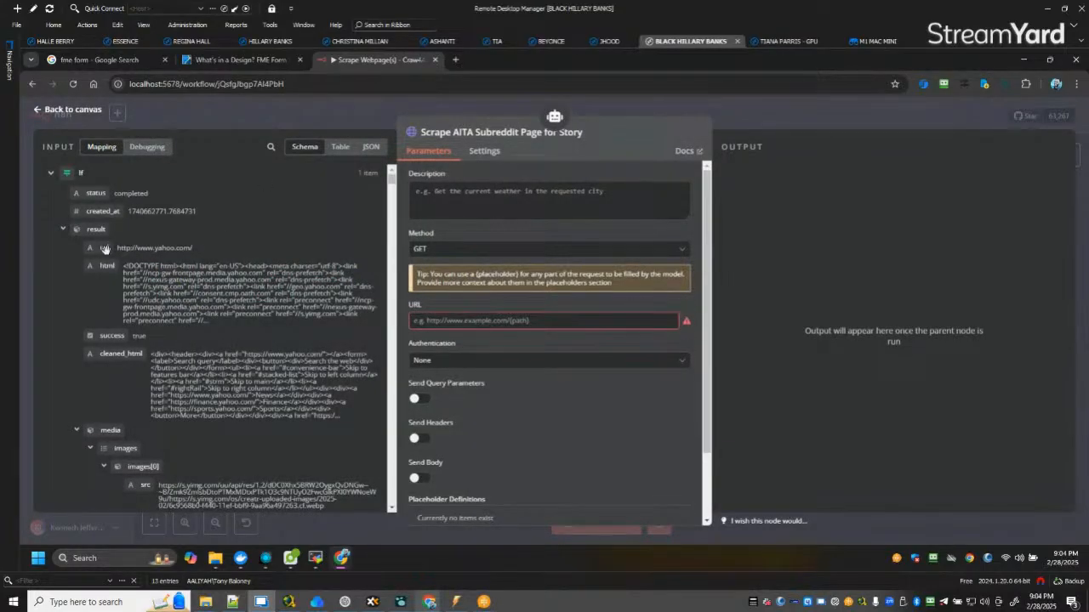
left_click_drag(104, 247, 459, 321)
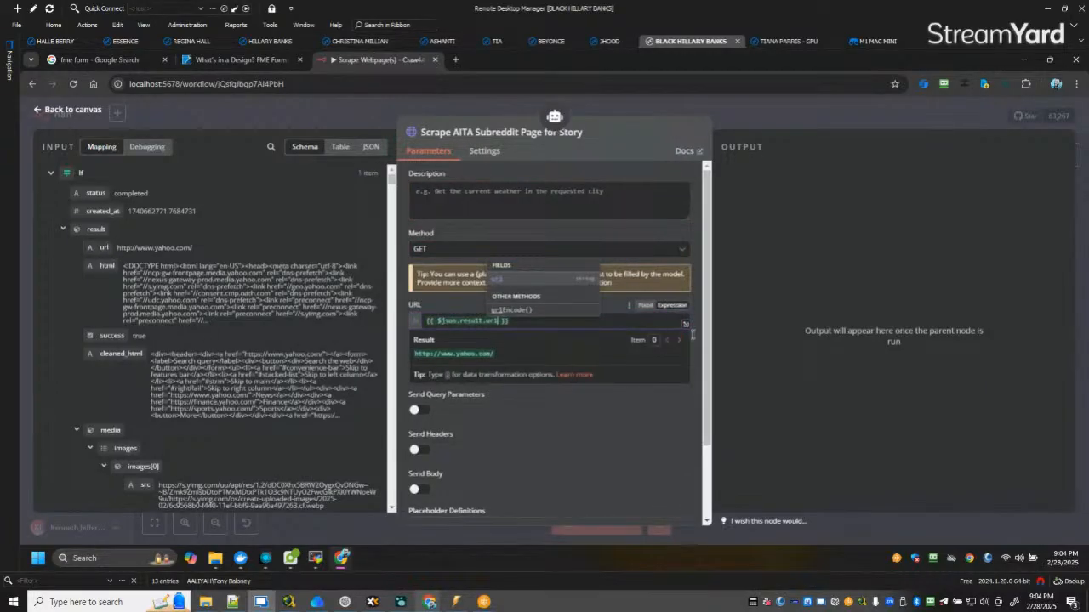
left_click(730, 394)
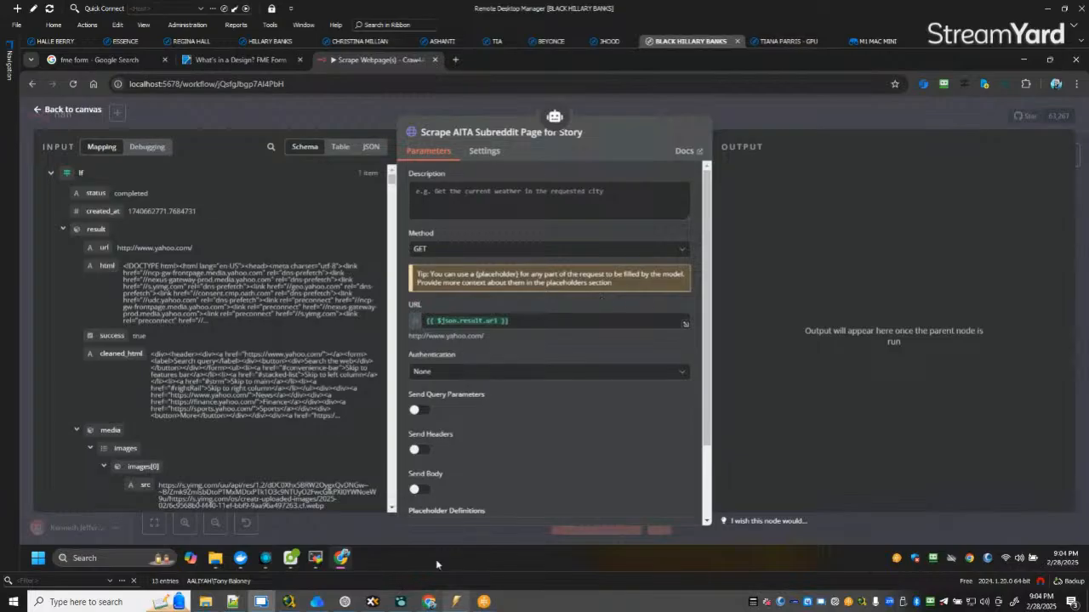
Switch to the local Chrome browser, search Google for "reddit aita" in a new tab and open the r/AmItheAsshole result.
mouse_move(431, 604)
left_click(349, 561)
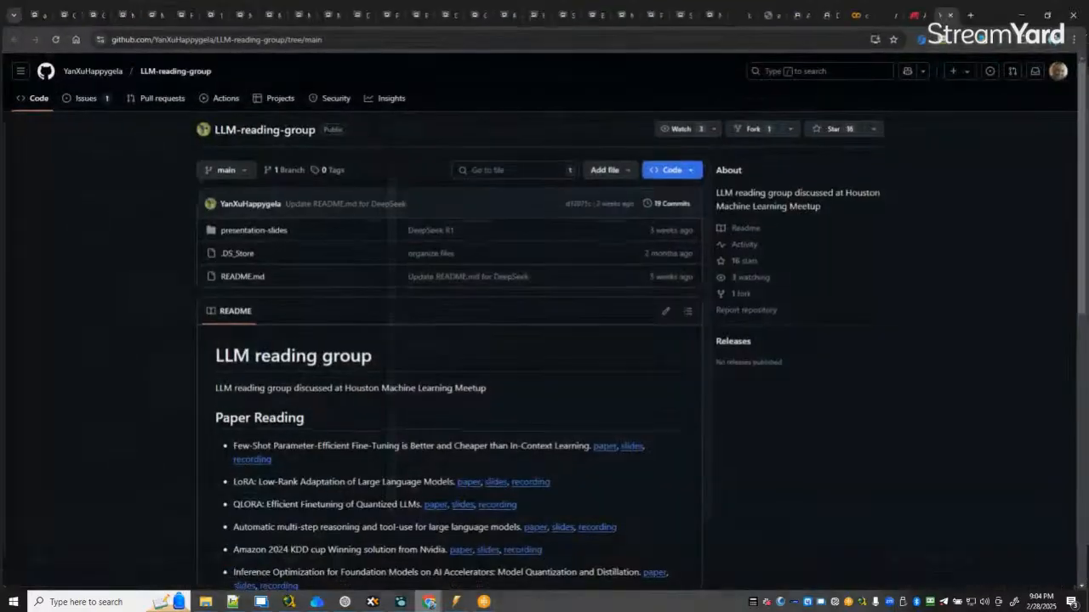
left_click(973, 12)
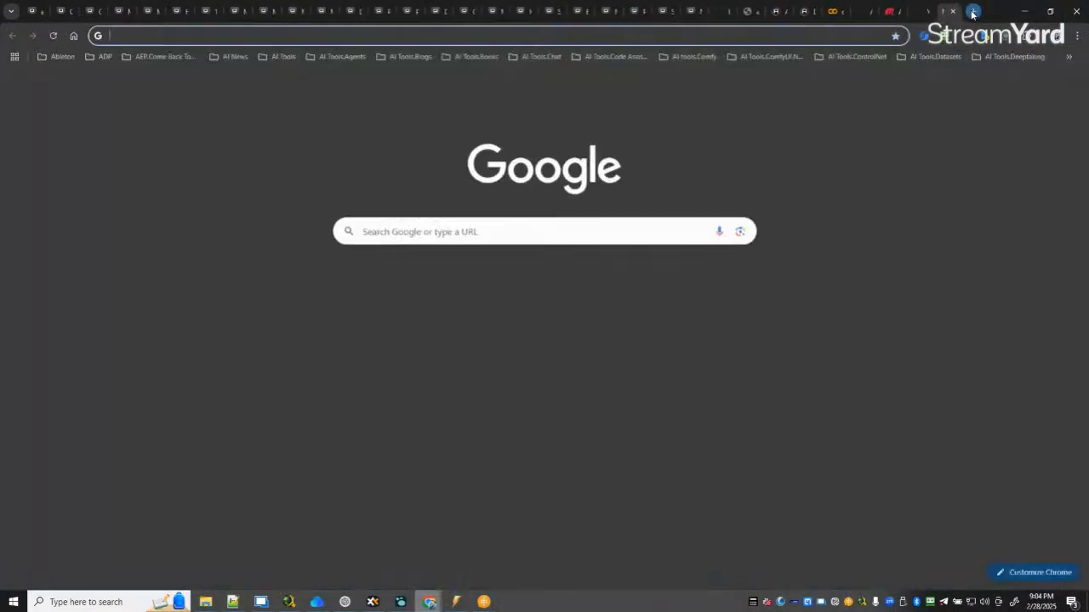
type("reddit")
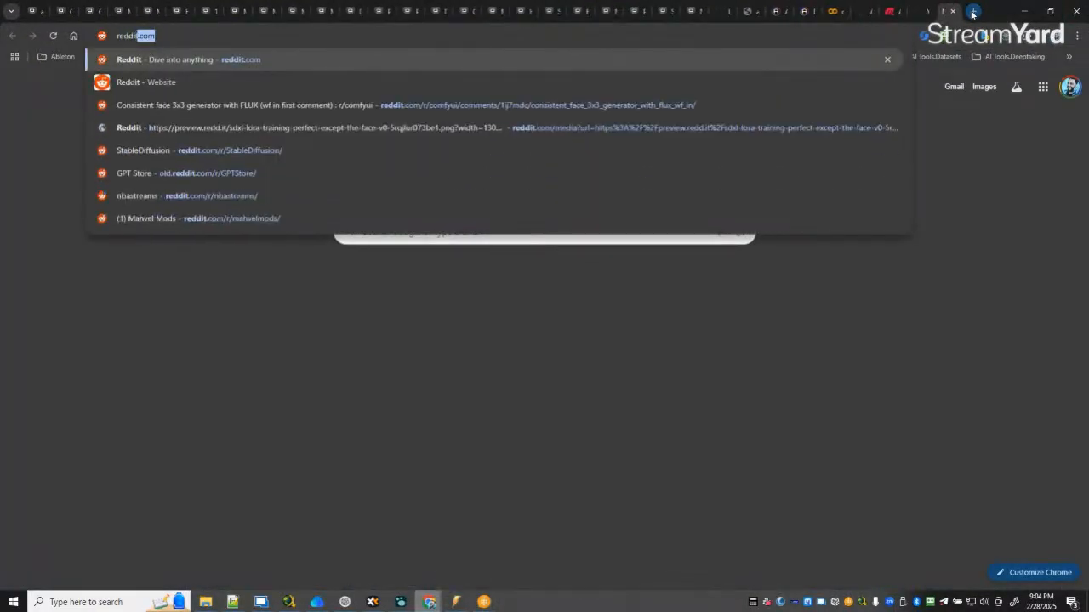
type(" ait")
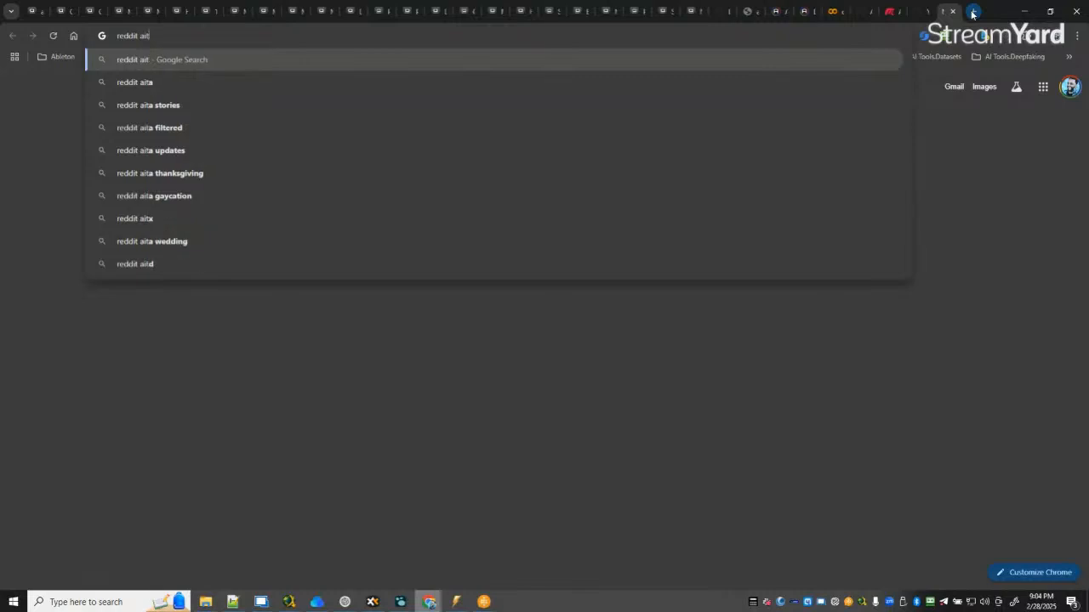
type("h")
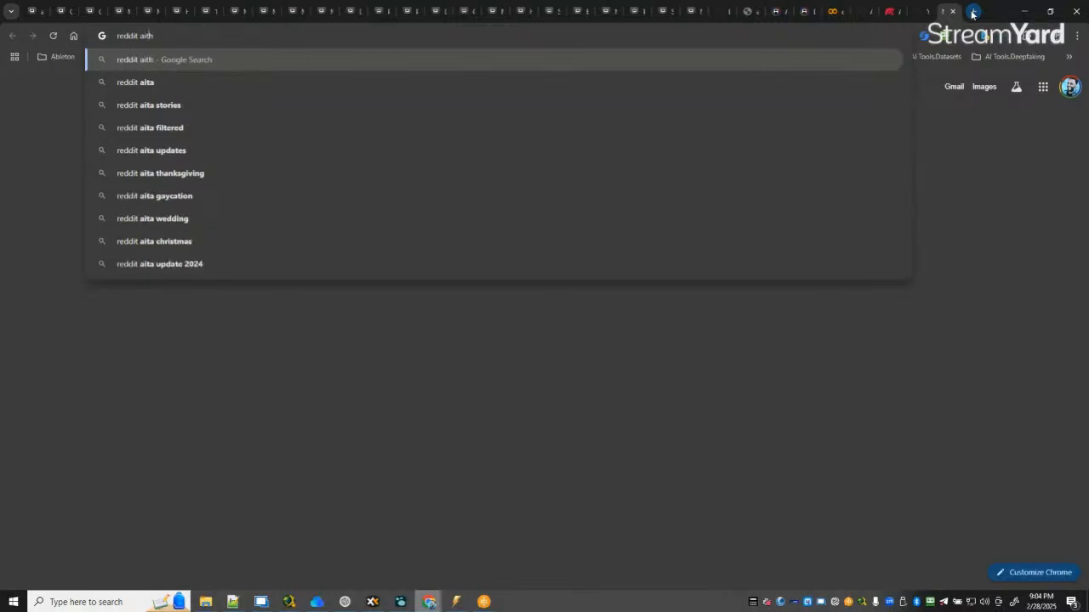
key("Down")
key("Return")
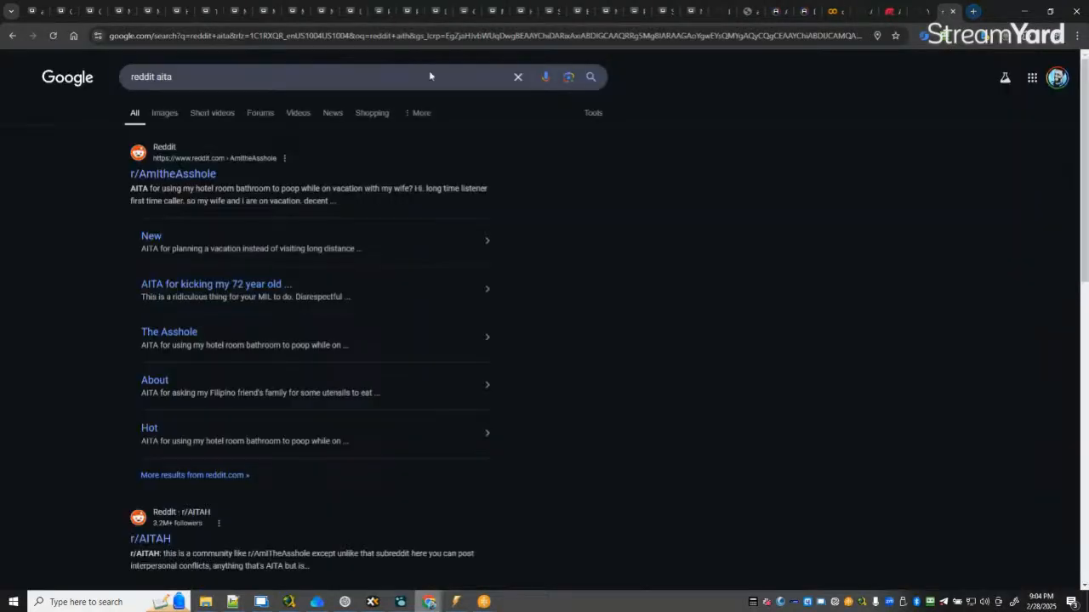
left_click(205, 175)
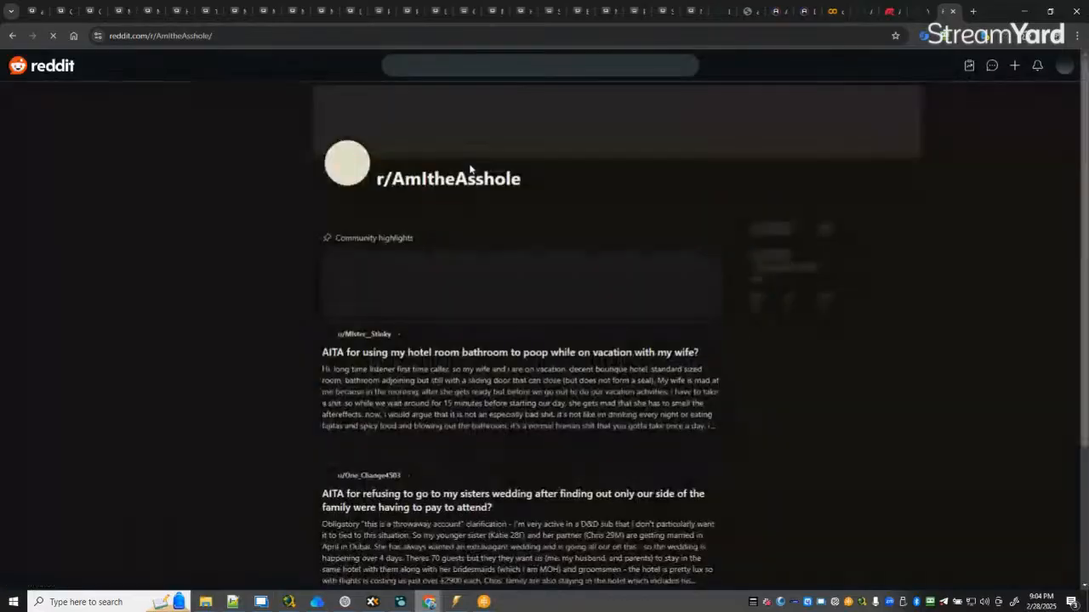
Copy the r/AmItheAsshole page address and paste it into the empty Notepad++ document "new 89".
left_click(273, 35)
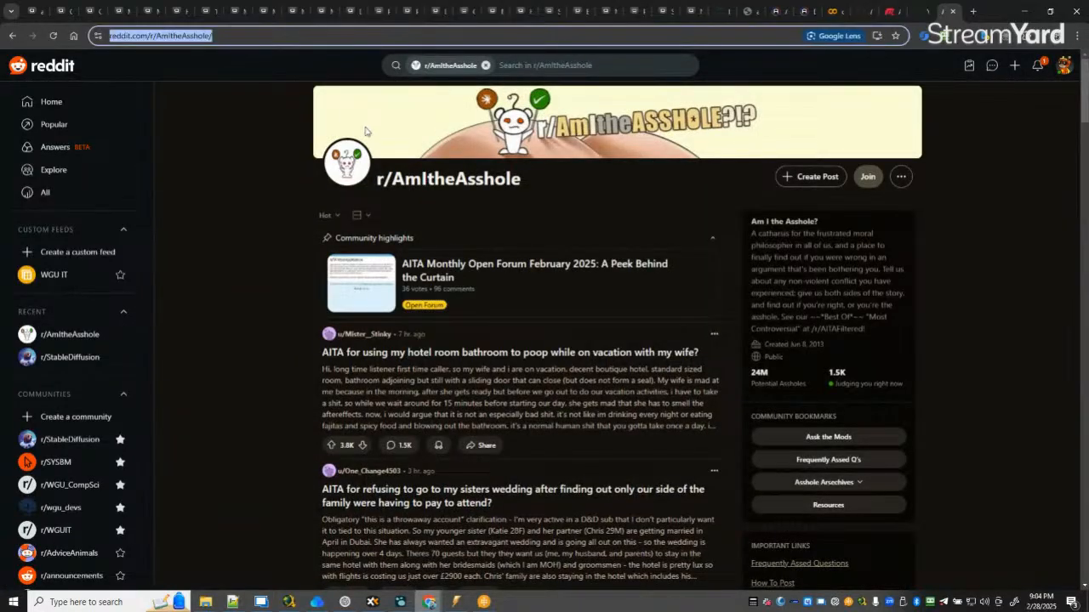
key("ctrl+c")
left_click(235, 603)
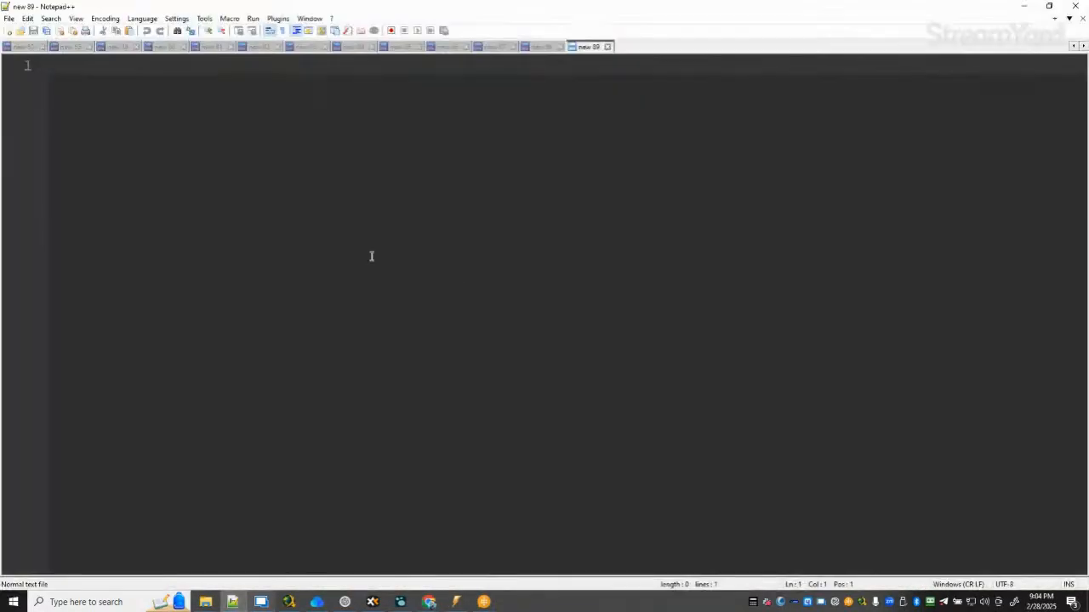
key("ctrl+v")
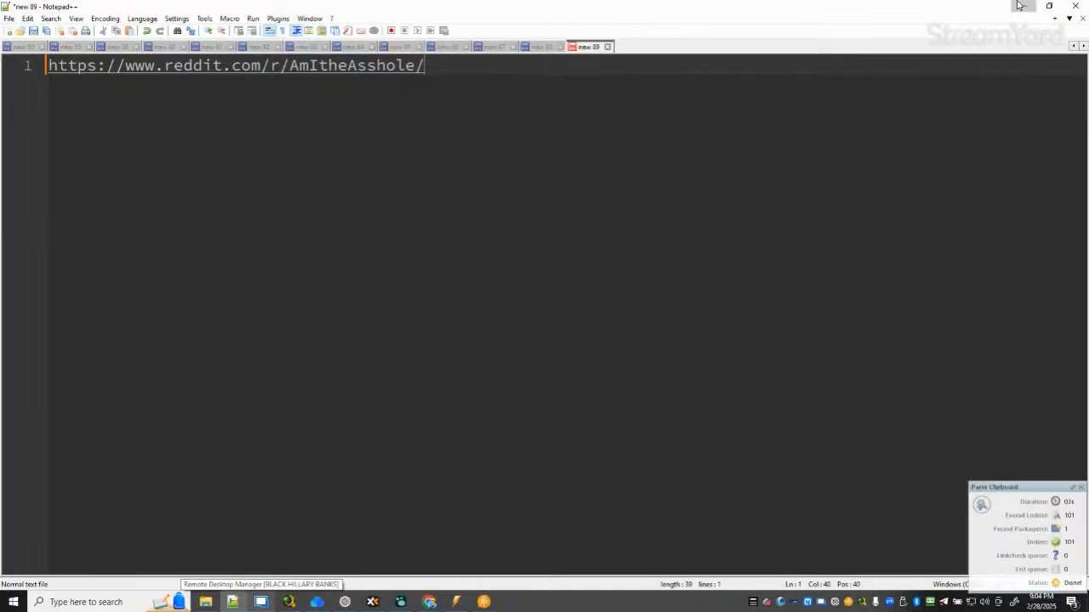
Close the Reddit tab, return to n8n in Remote Desktop Manager and dismiss the Parse Clipboard notification.
key("alt+Tab")
left_click(953, 11)
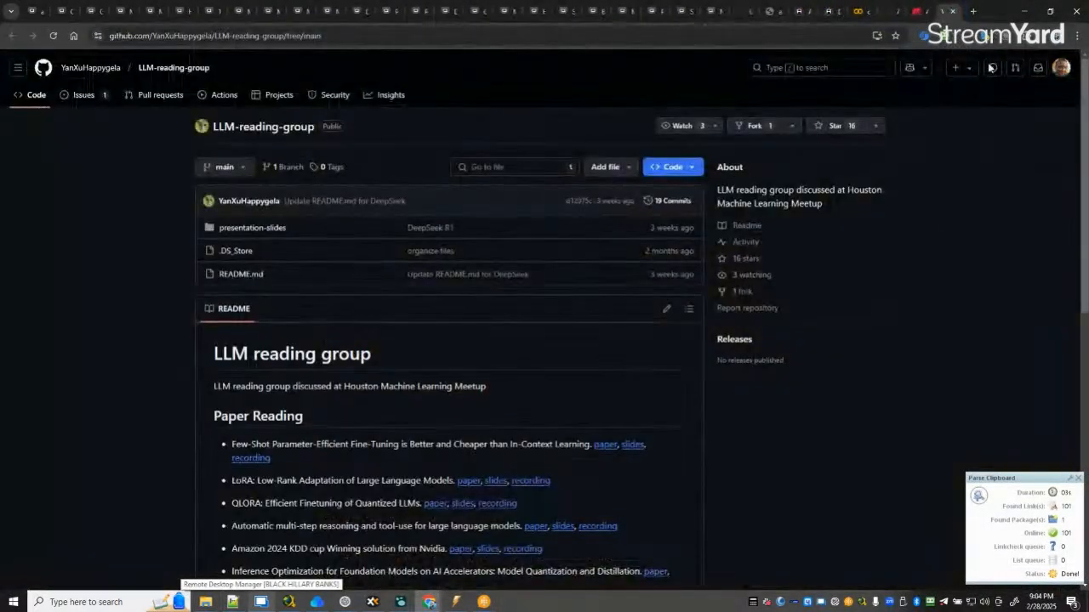
left_click(1020, 7)
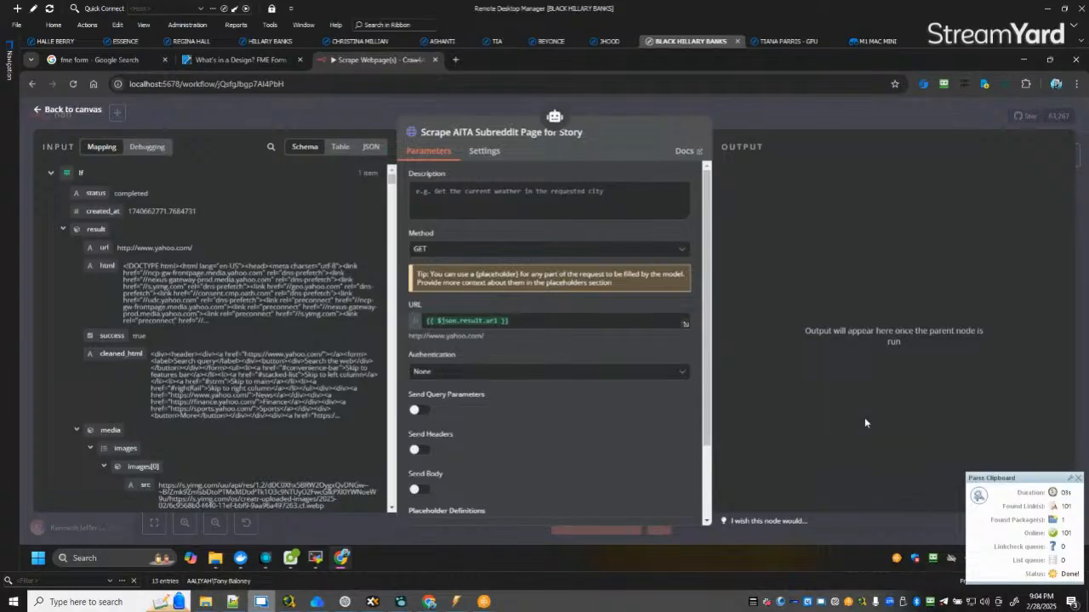
left_click(1077, 478)
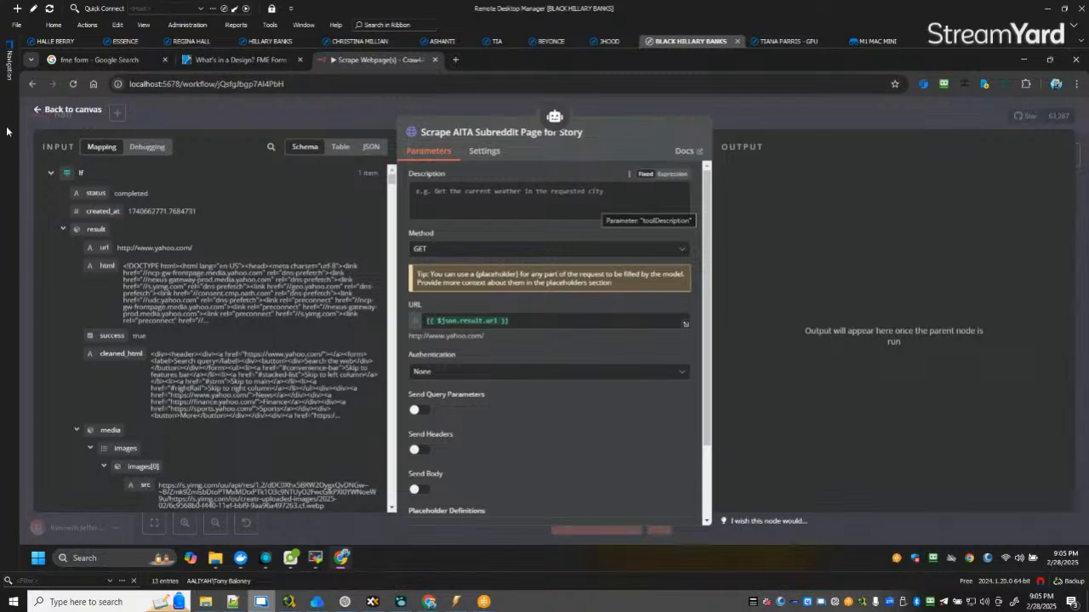
Set the REDDIT AITA STORY FINDER agent's prompt source to Define below.
left_click(74, 110)
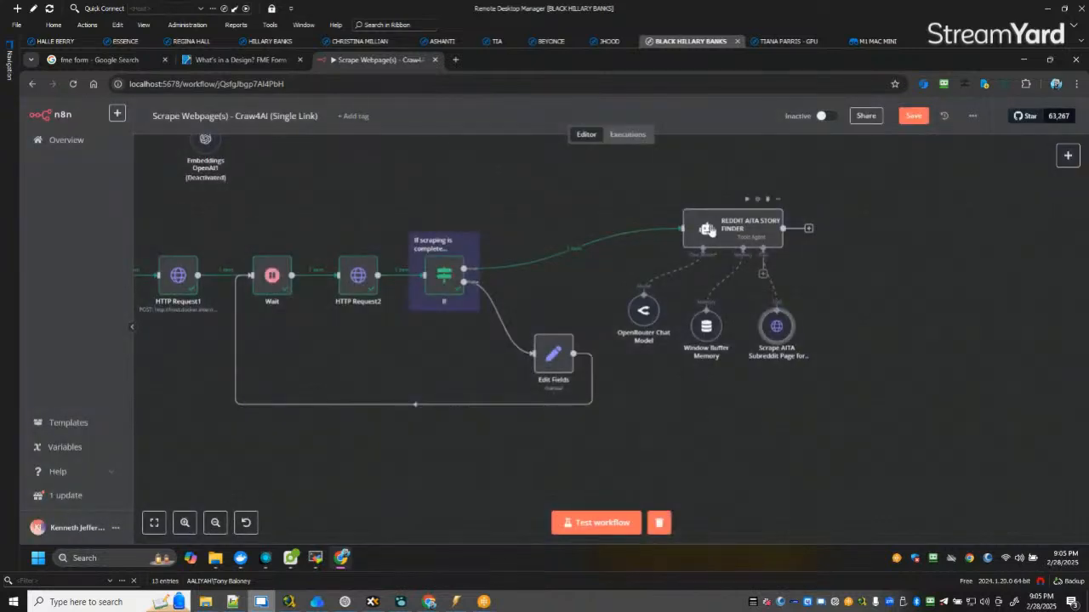
double_click(715, 230)
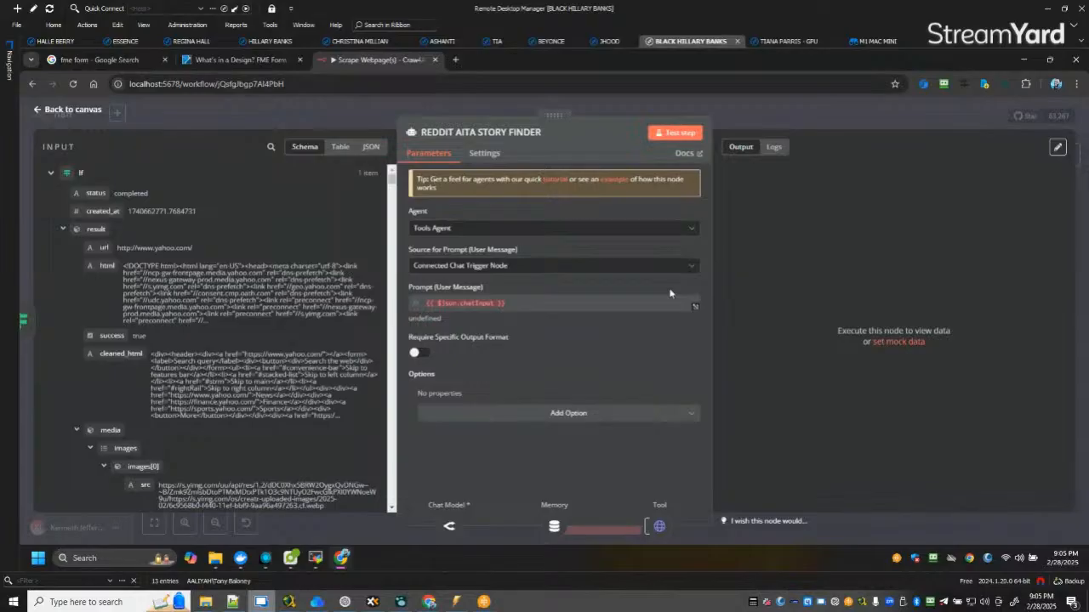
left_click(553, 267)
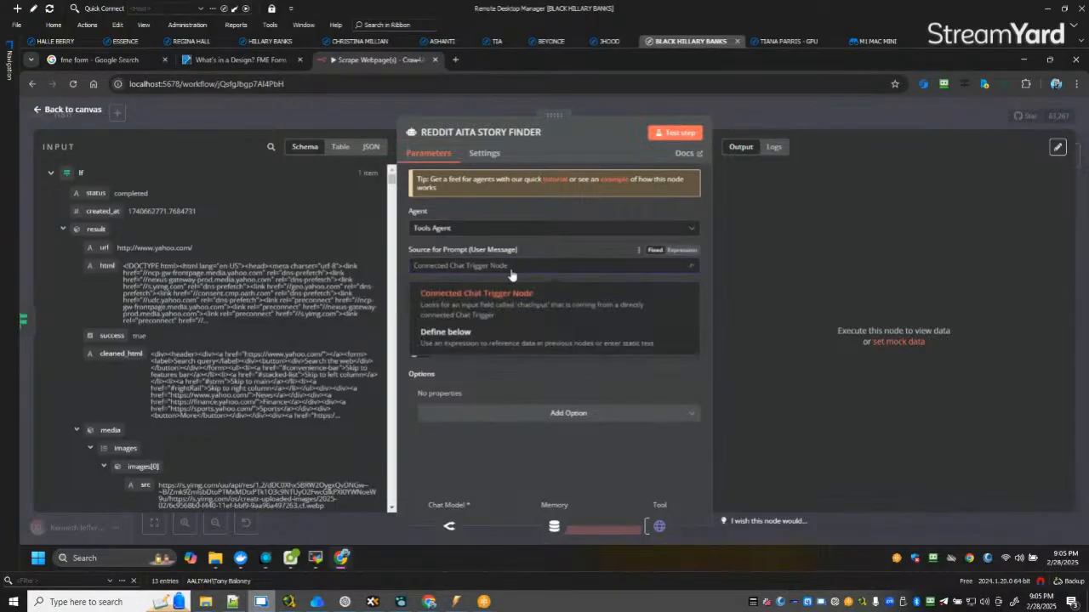
left_click(466, 343)
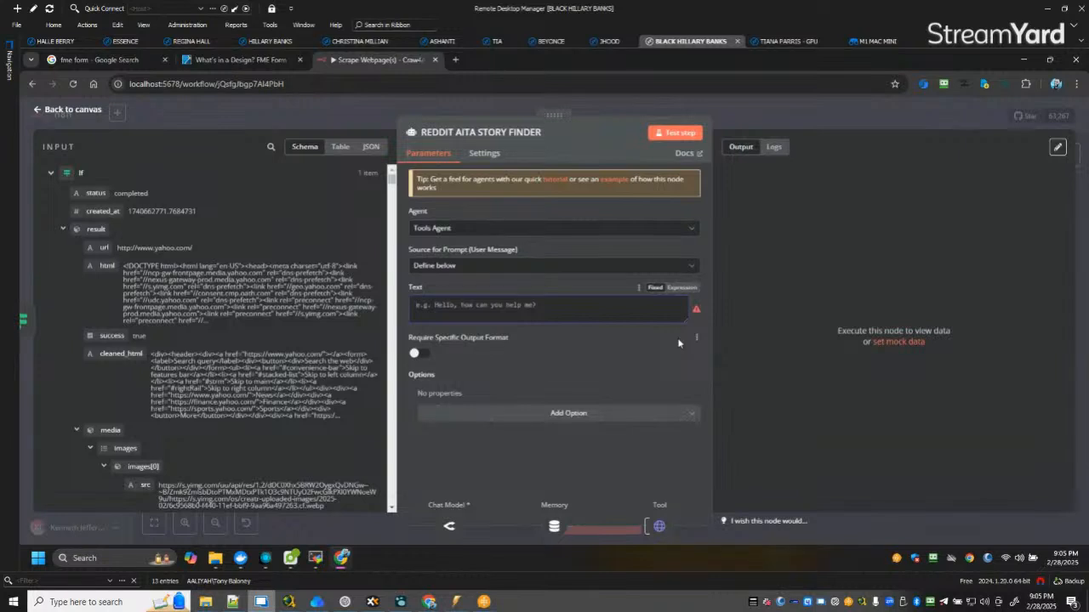
Begin the agent's prompt text with "Choose one story from the AI".
type("Choose")
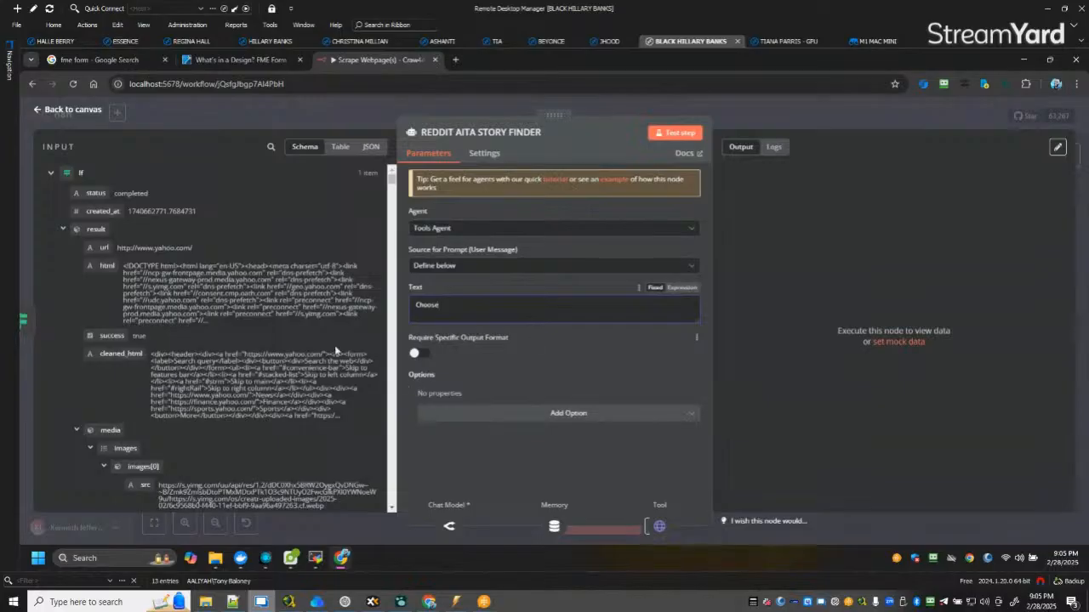
scroll(336, 350, "down", 15)
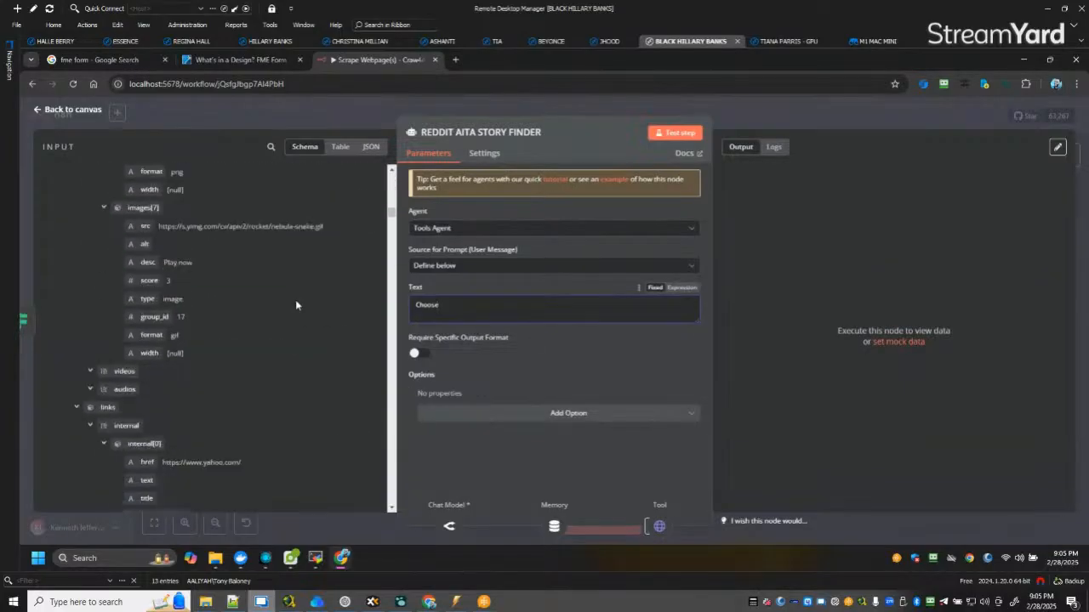
scroll(296, 304, "down", 20)
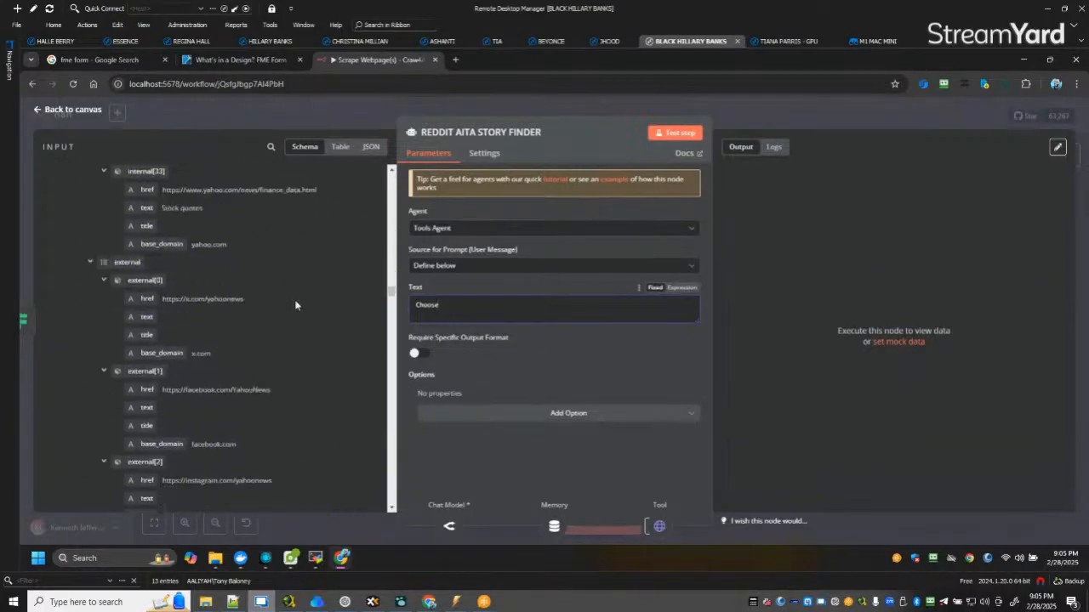
scroll(296, 305, "up", 15)
scroll(296, 304, "down", 10)
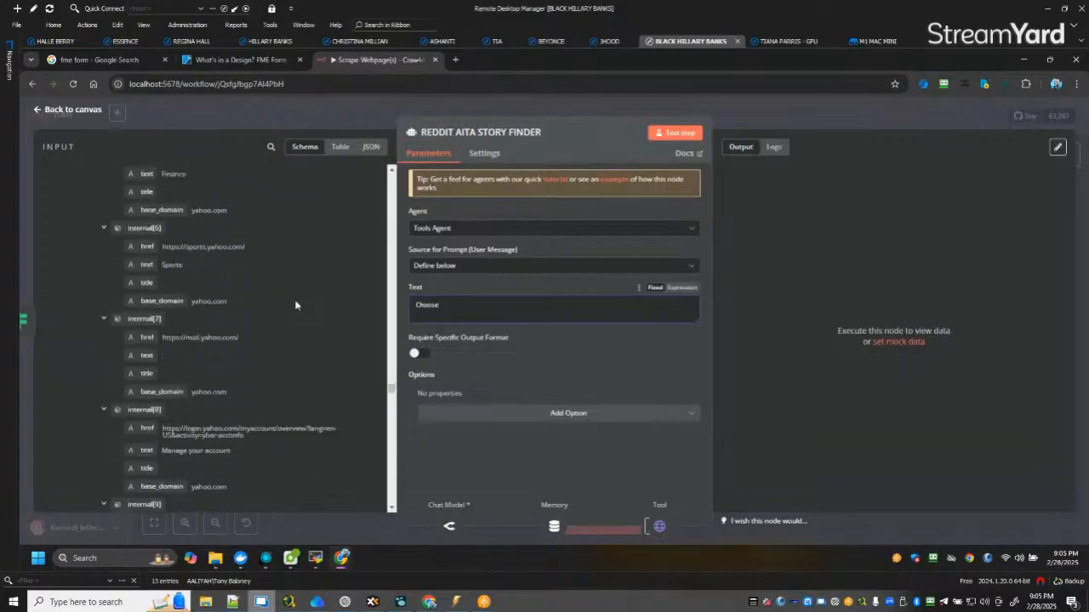
scroll(302, 328, "up", 20)
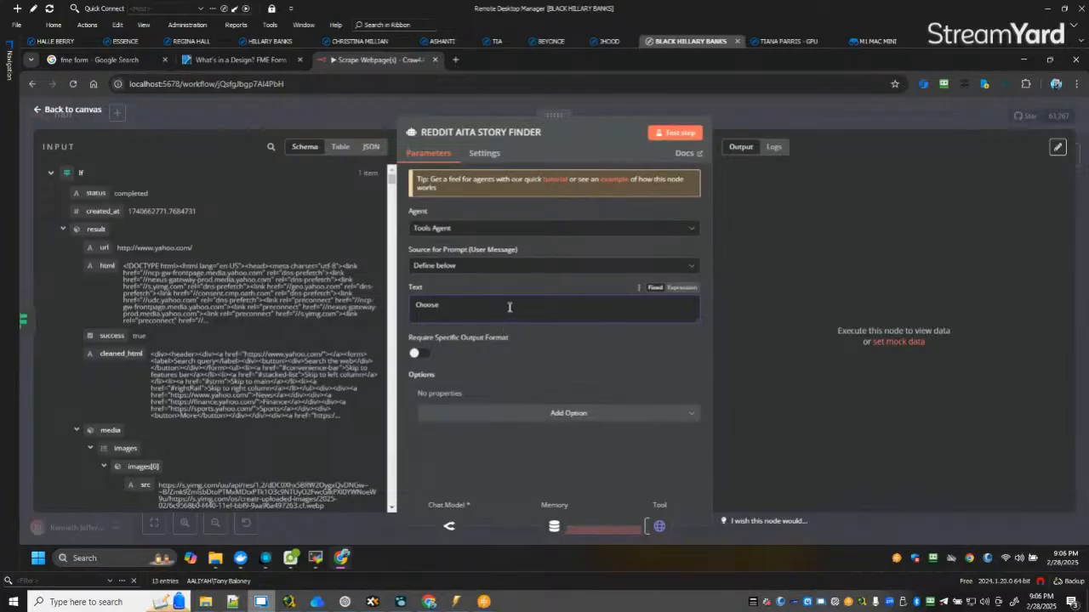
type("one story")
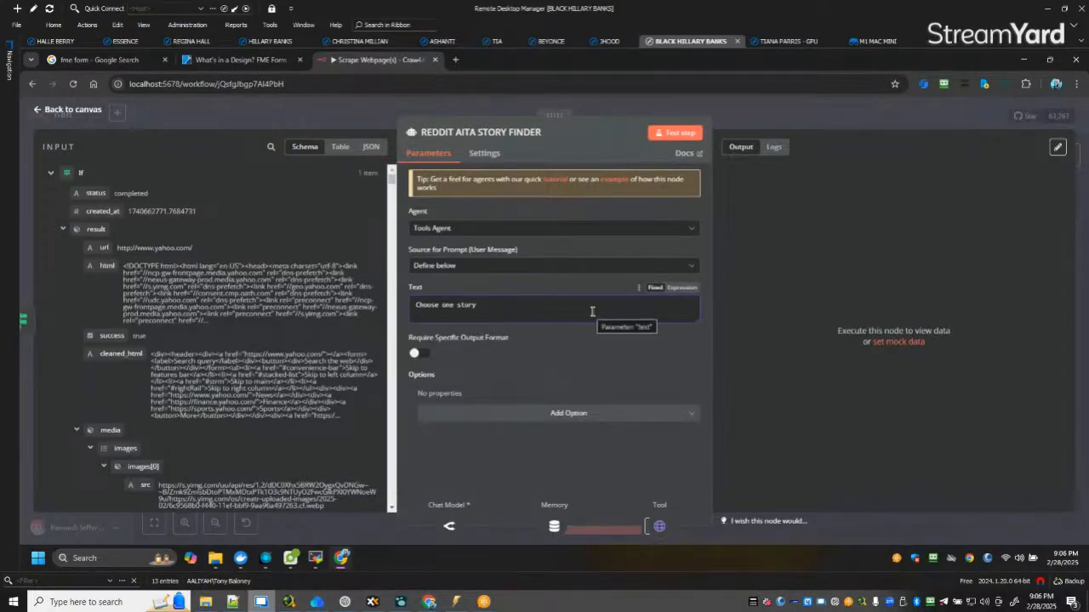
type("from")
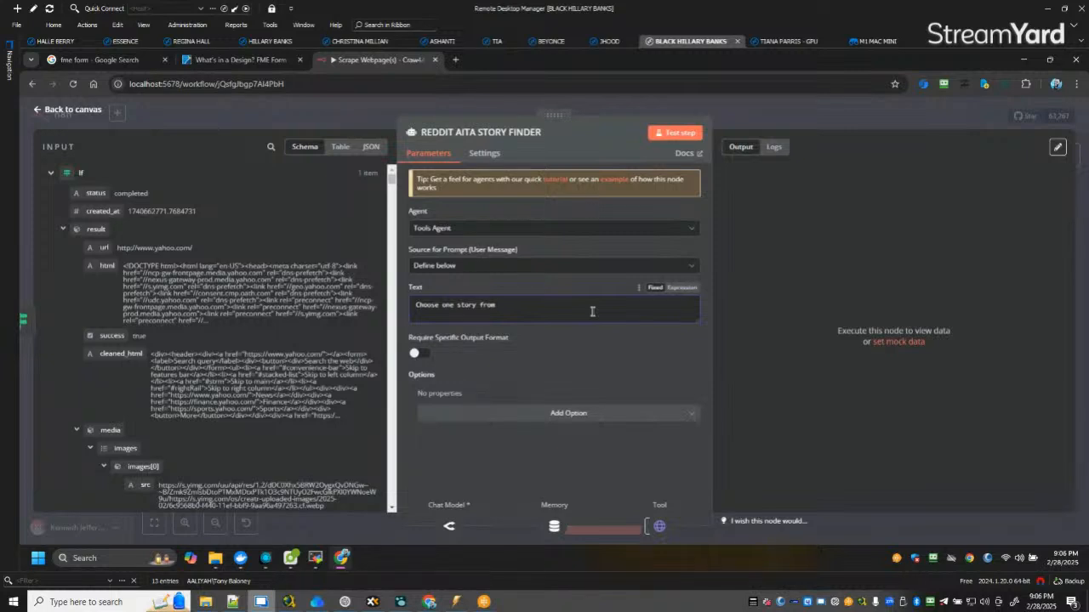
type("the AITA")
key("BackSpace")
key("BackSpace")
Switch to the local Chrome browser, reopen the closed r/AmItheAsshole page to check the subreddit, and return to n8n.
mouse_move(428, 603)
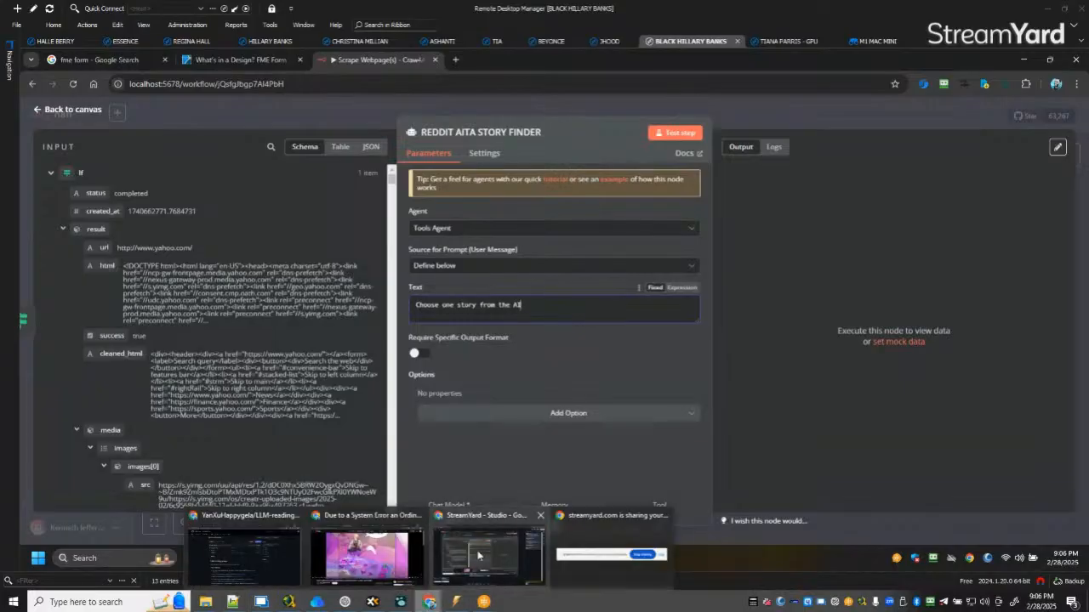
left_click(275, 554)
left_click(1074, 34)
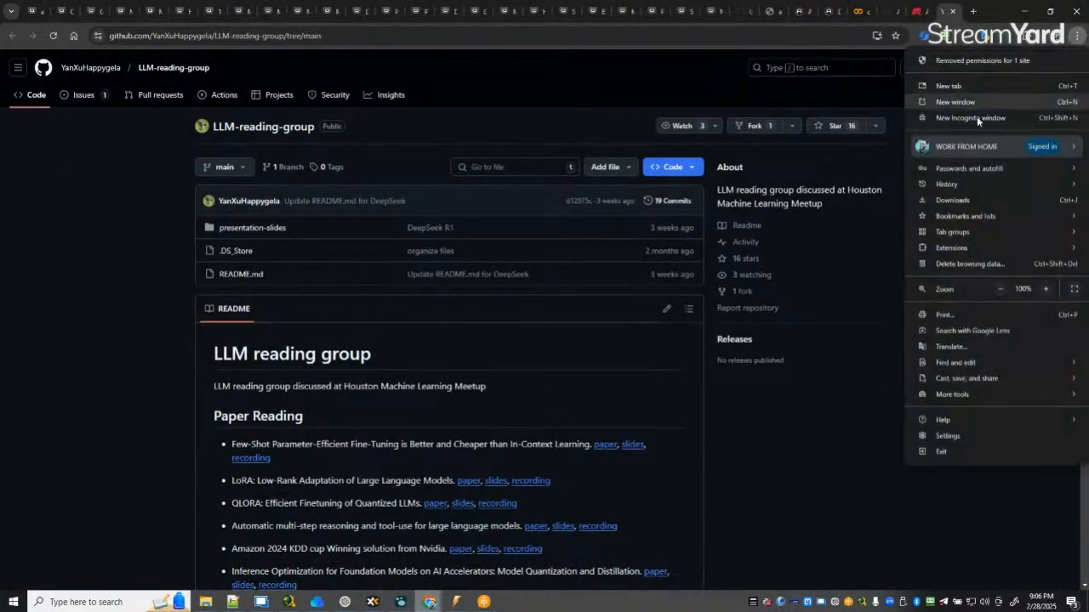
mouse_move(946, 184)
left_click(611, 244)
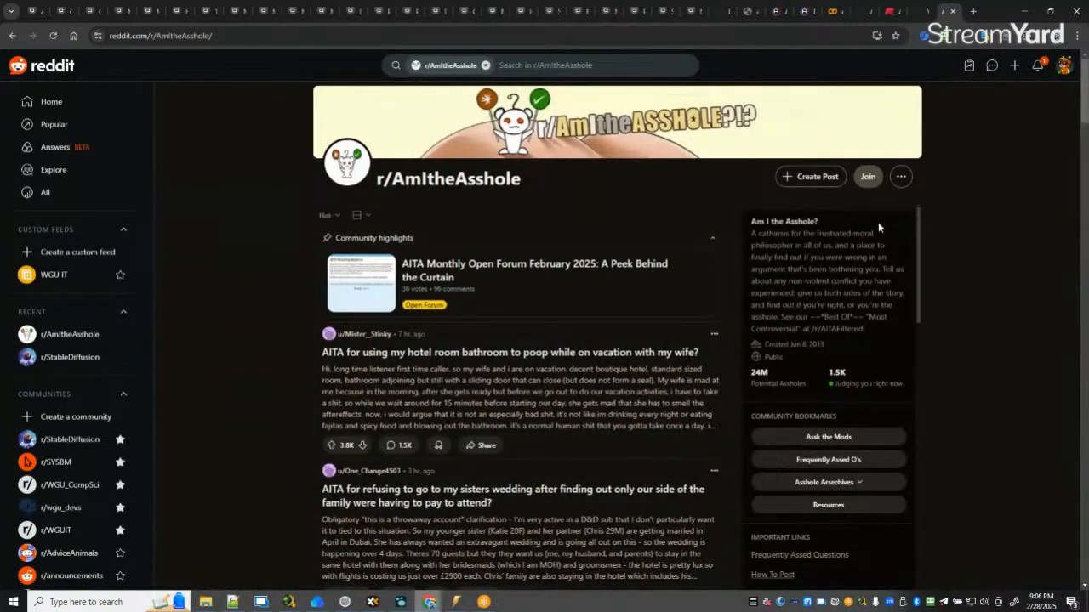
left_click(1026, 20)
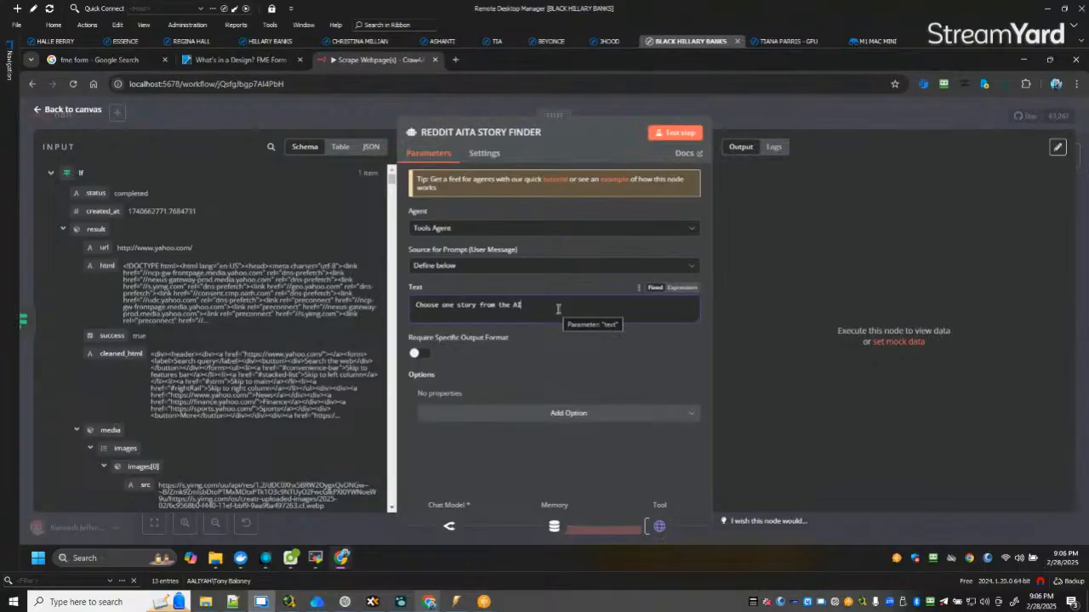
Complete the prompt to read "Choose one story from the AITA subreddit based on what you think is an entertaining and juicy title and return that url?".
type("TA")
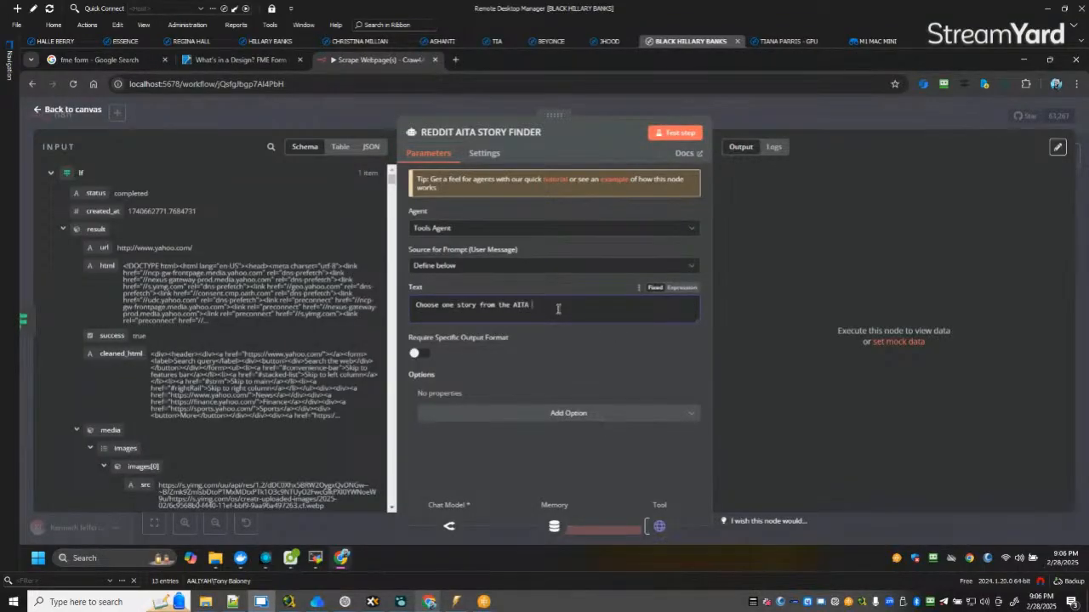
type(" subreddit and return")
type("based on")
type("what you")
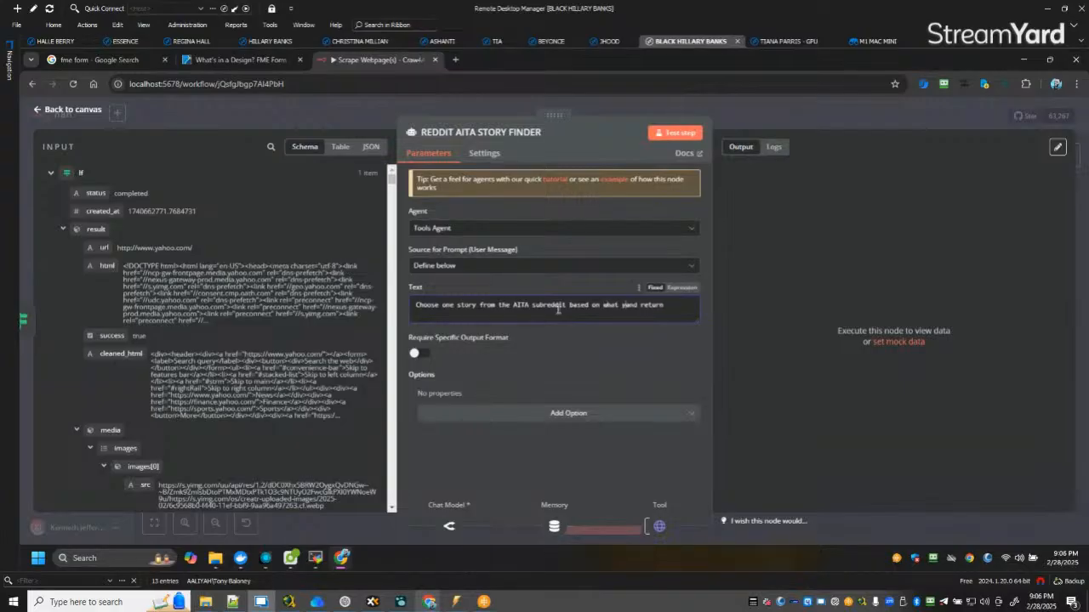
type(" think is a n entertaining a")
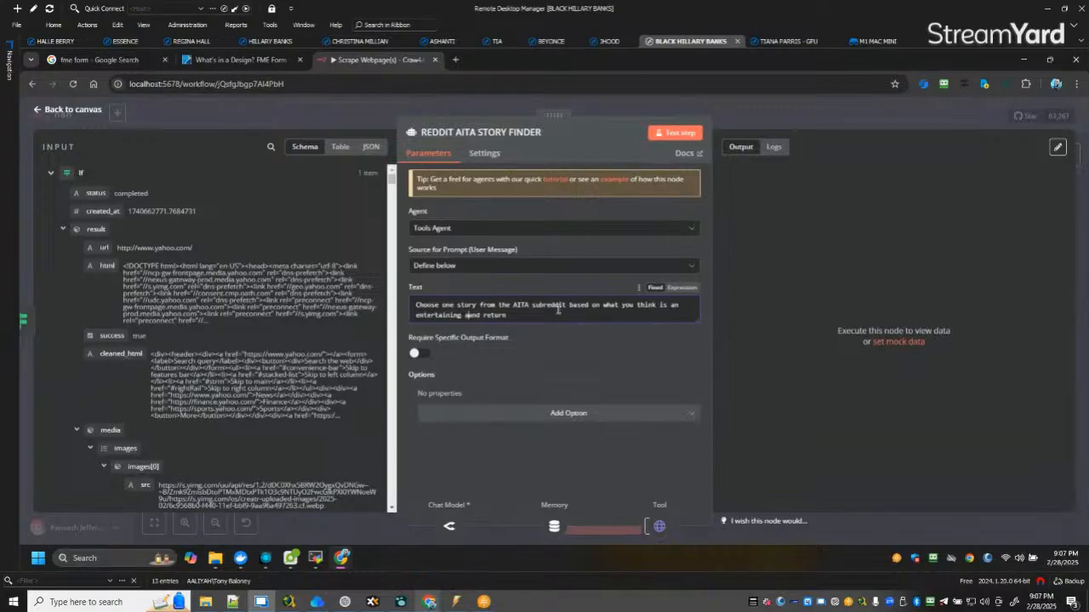
type("dn juicy title")
type("  that url?")
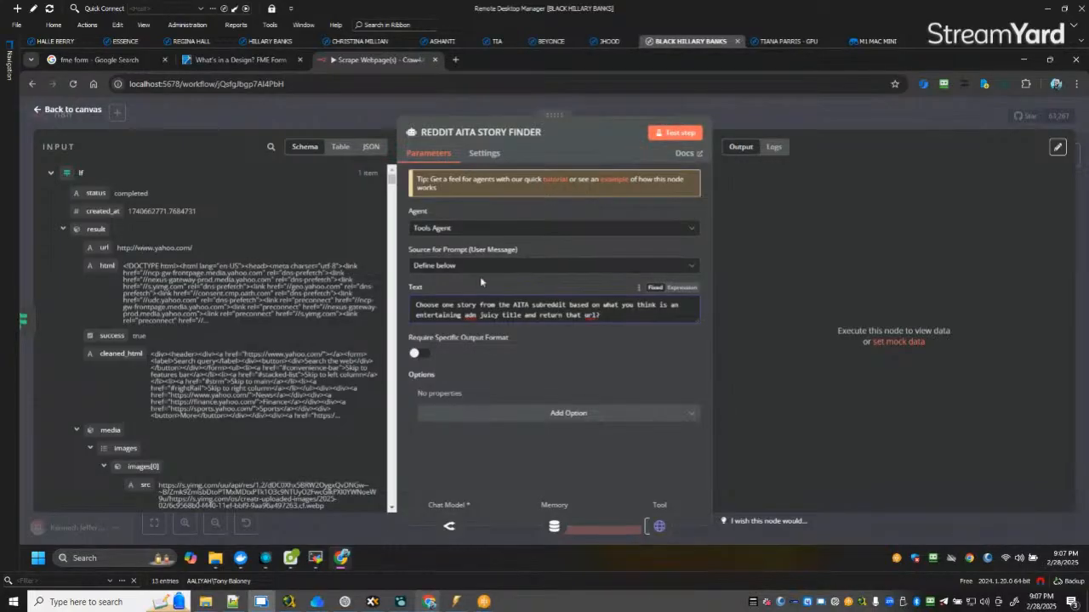
key("BackSpace")
key("BackSpace")
type("nd")
Return to the canvas, move the subreddit-scraping tool and Window Buffer Memory nodes slightly closer to the agent, and save the workflow.
scroll(187, 379, "down", 5)
scroll(187, 380, "down", 3)
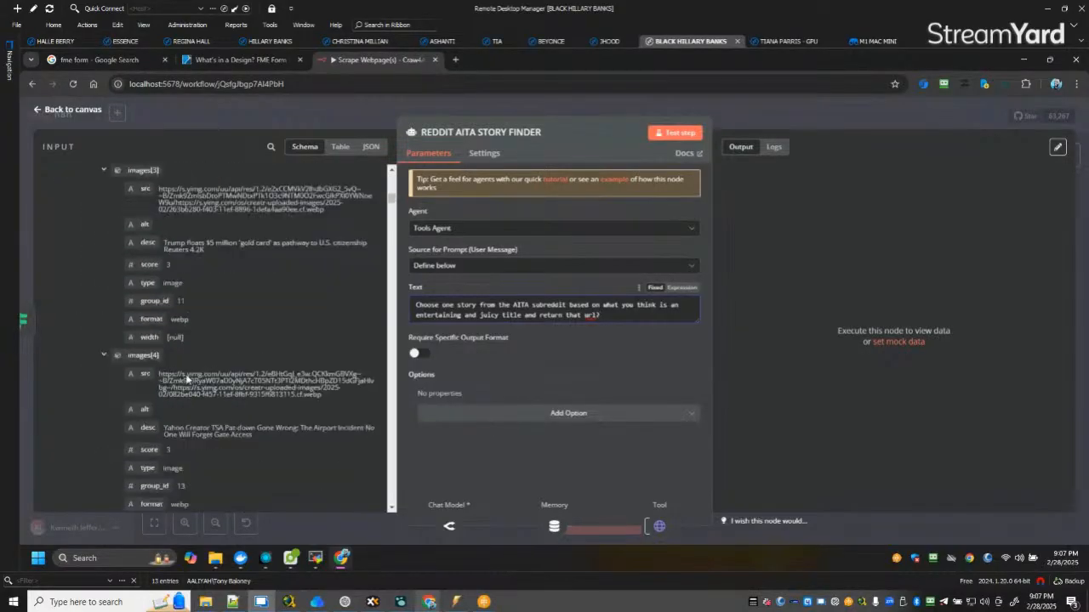
scroll(187, 375, "up", 10)
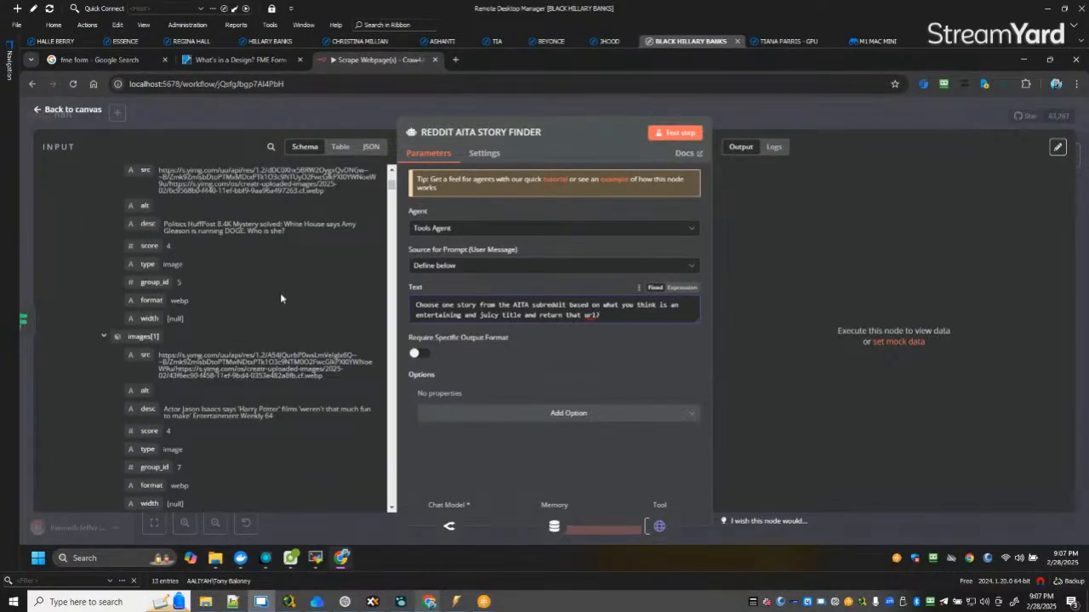
left_click(60, 111)
left_click(915, 119)
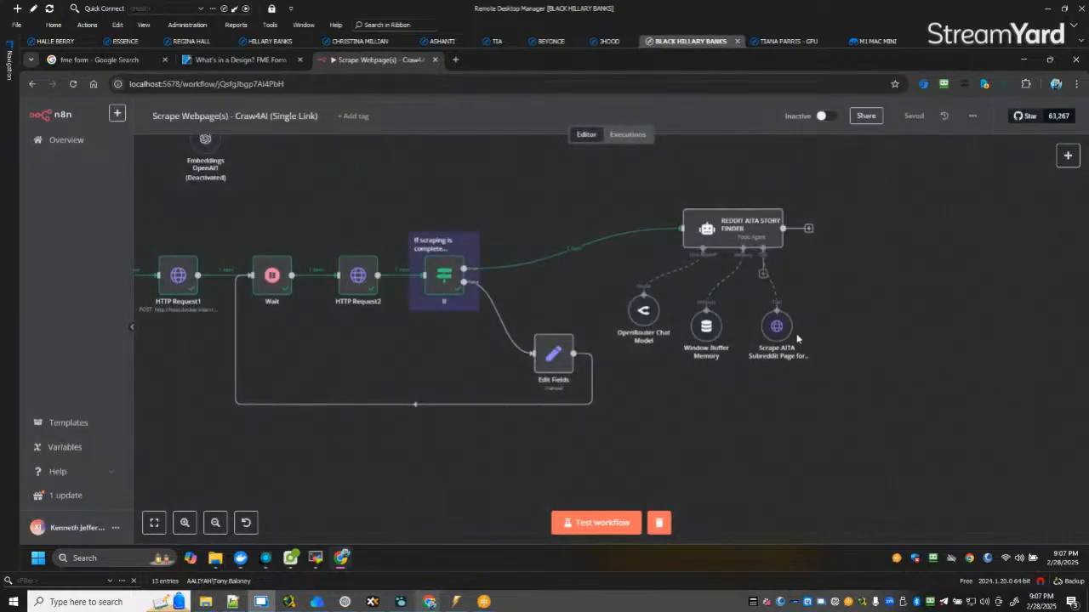
left_click_drag(779, 341, 779, 333)
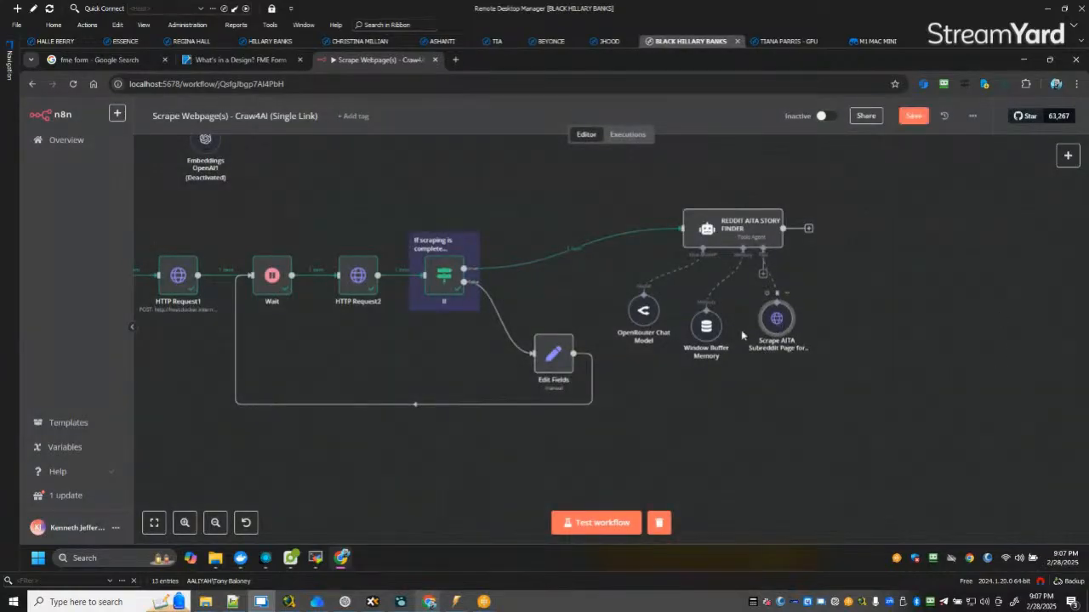
left_click_drag(706, 328, 714, 312)
left_click(912, 120)
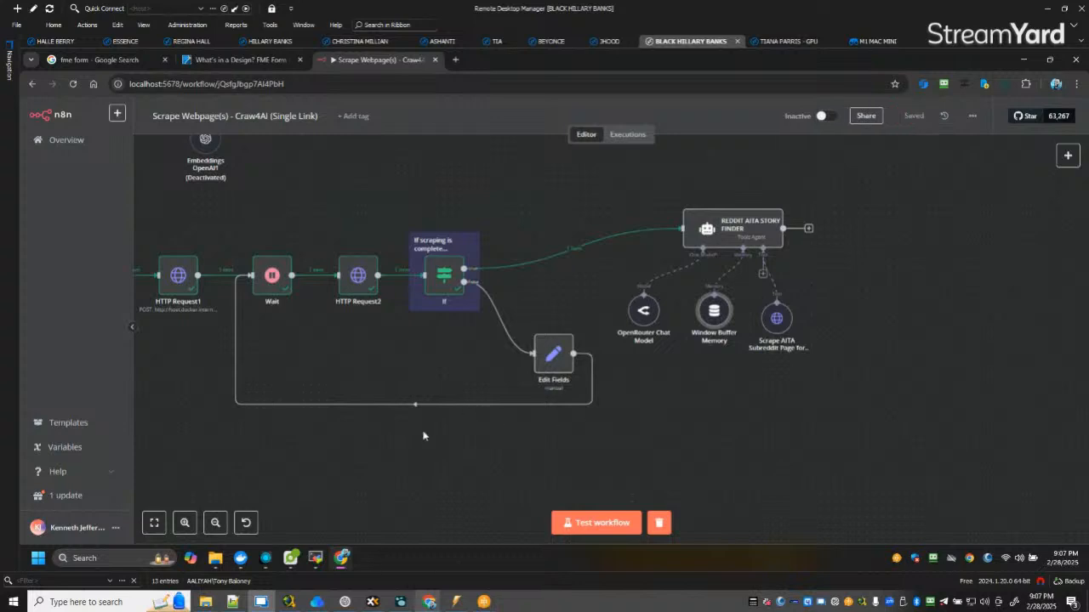
Set the Webhook node's Respond option to When Last Node Finishes, return to the canvas and save the workflow.
left_click_drag(366, 445, 867, 449)
left_click_drag(638, 406, 584, 406)
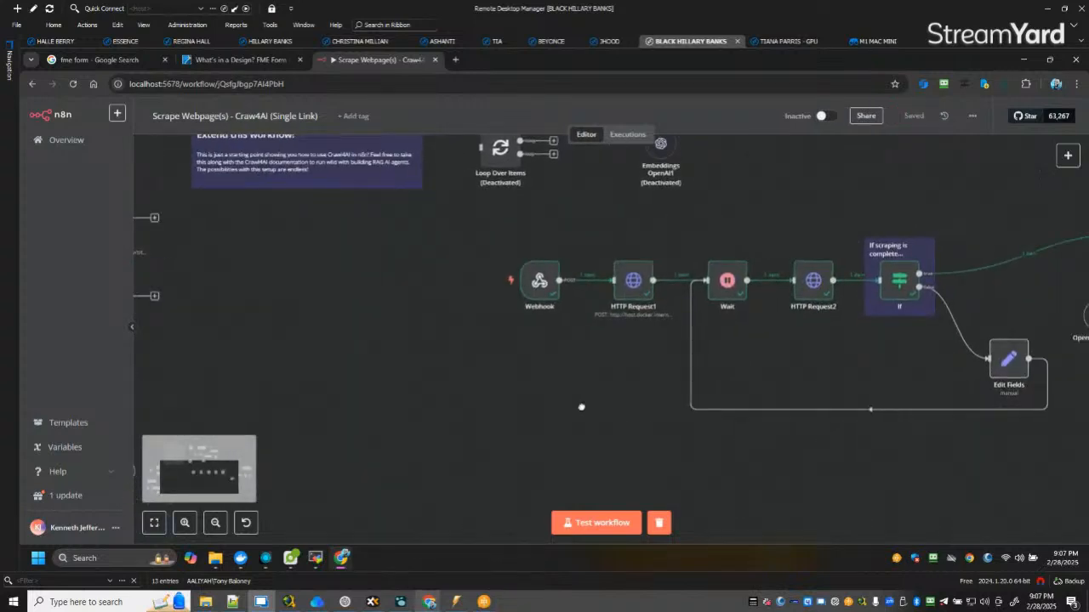
double_click(543, 284)
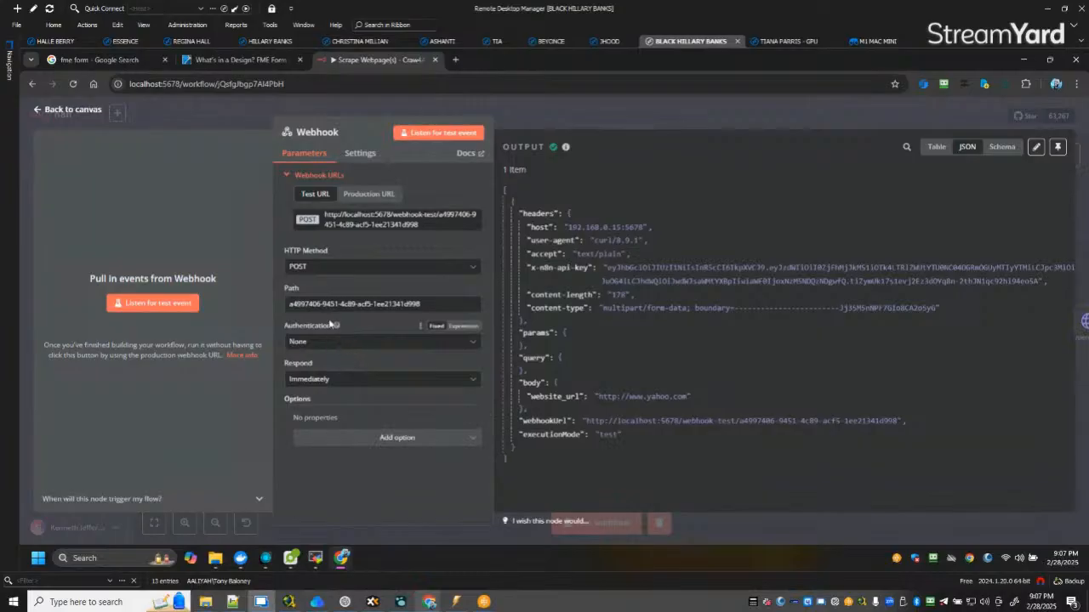
left_click(356, 381)
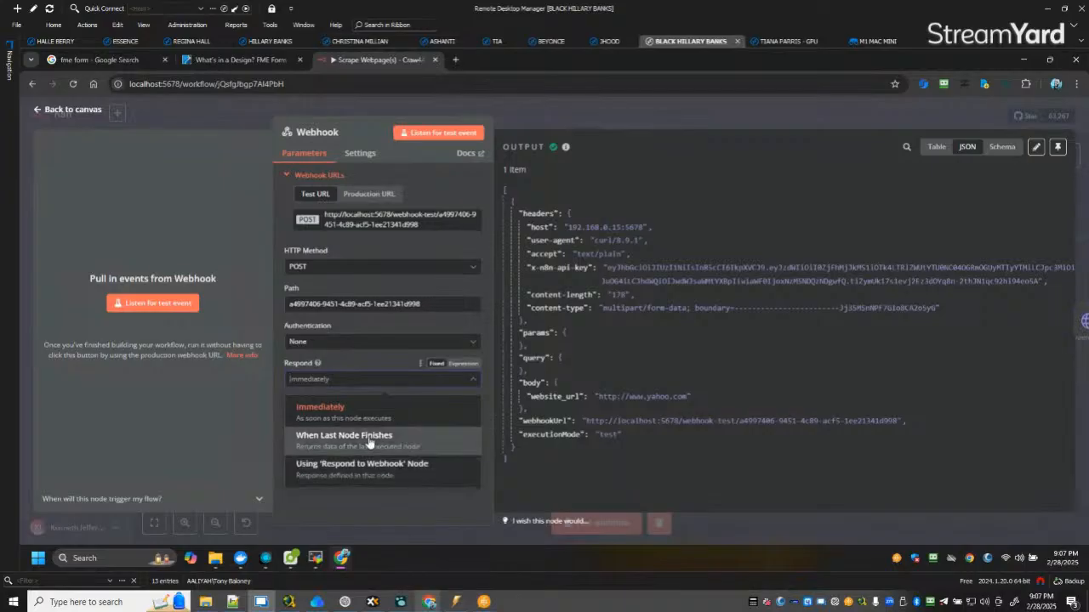
left_click(459, 439)
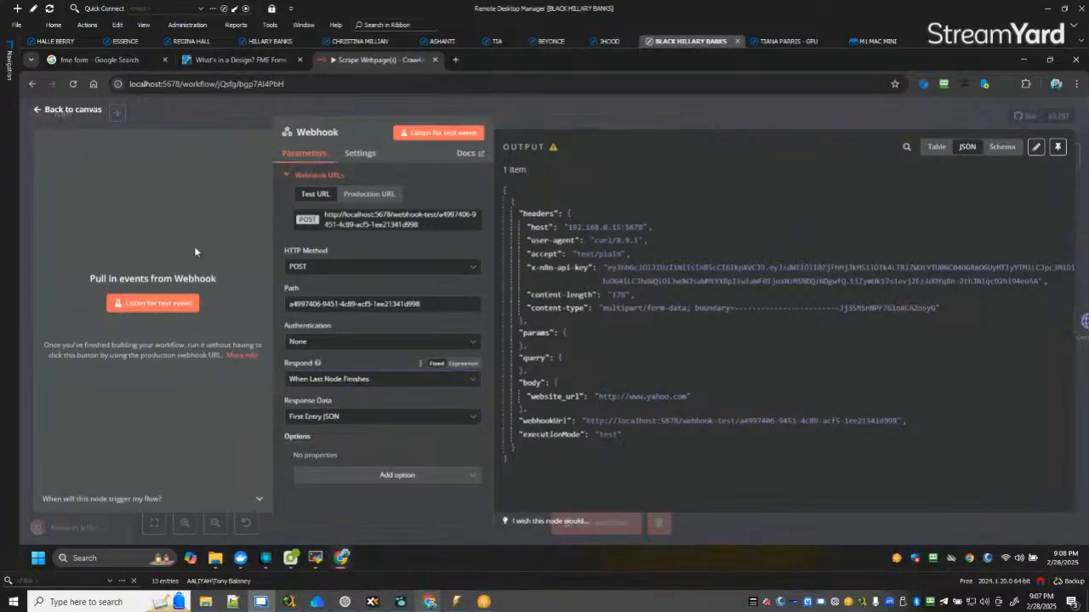
left_click(96, 113)
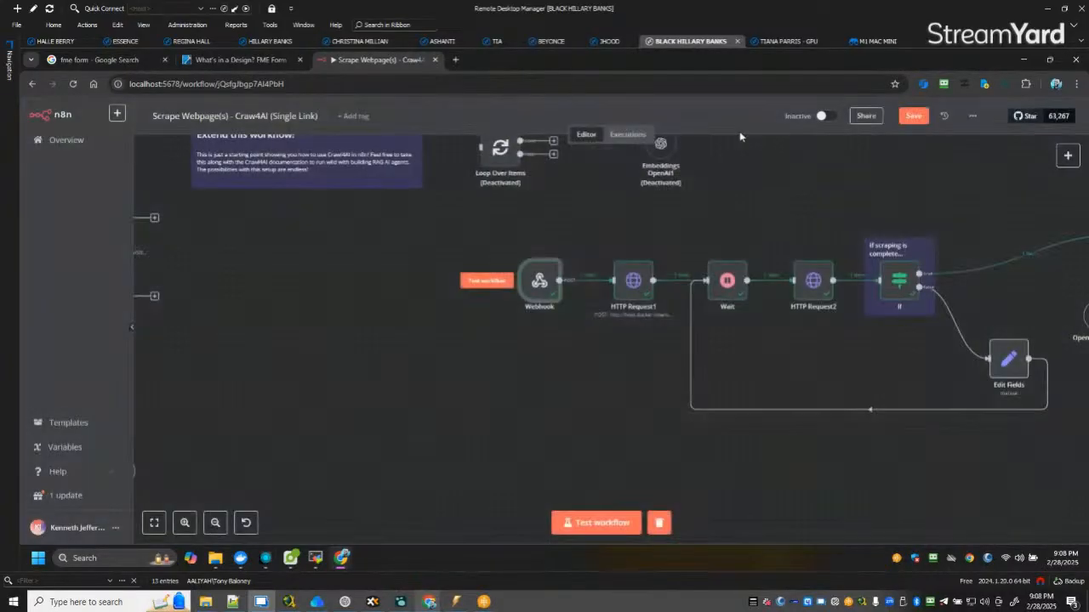
Switch to the N8N - Web Scraper process in WinAutomation, inspect the %CommandOutput% variable's value and return to n8n.
mouse_move(341, 557)
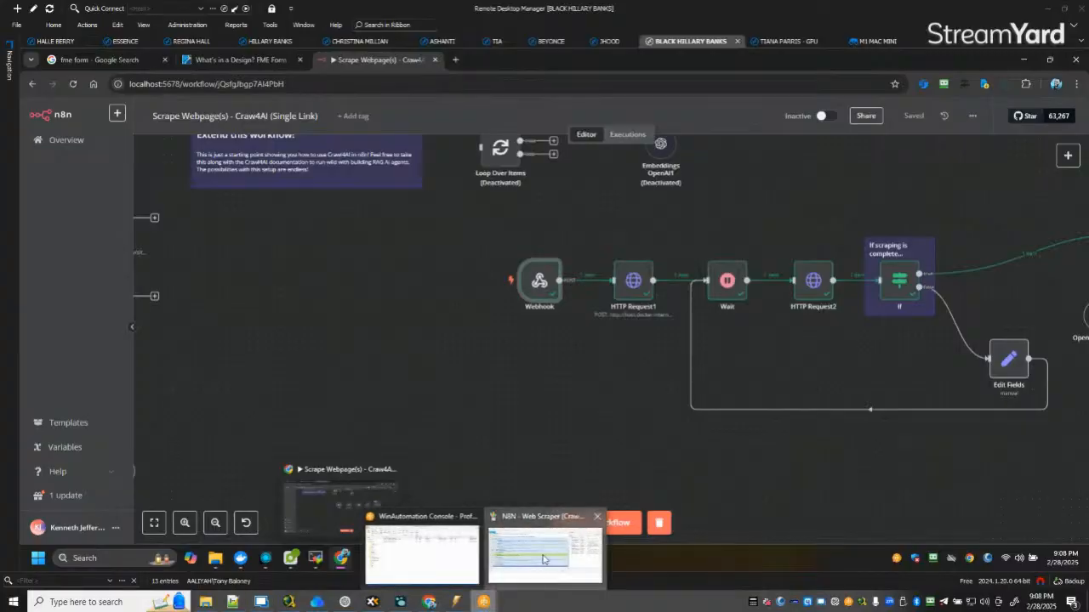
left_click(545, 549)
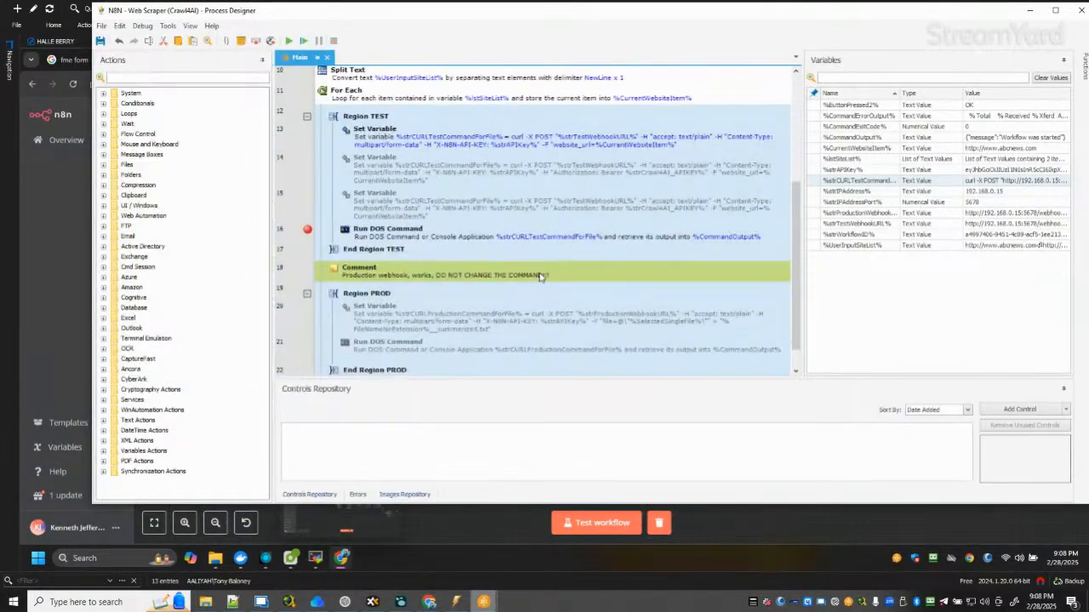
left_click(859, 139)
double_click(860, 139)
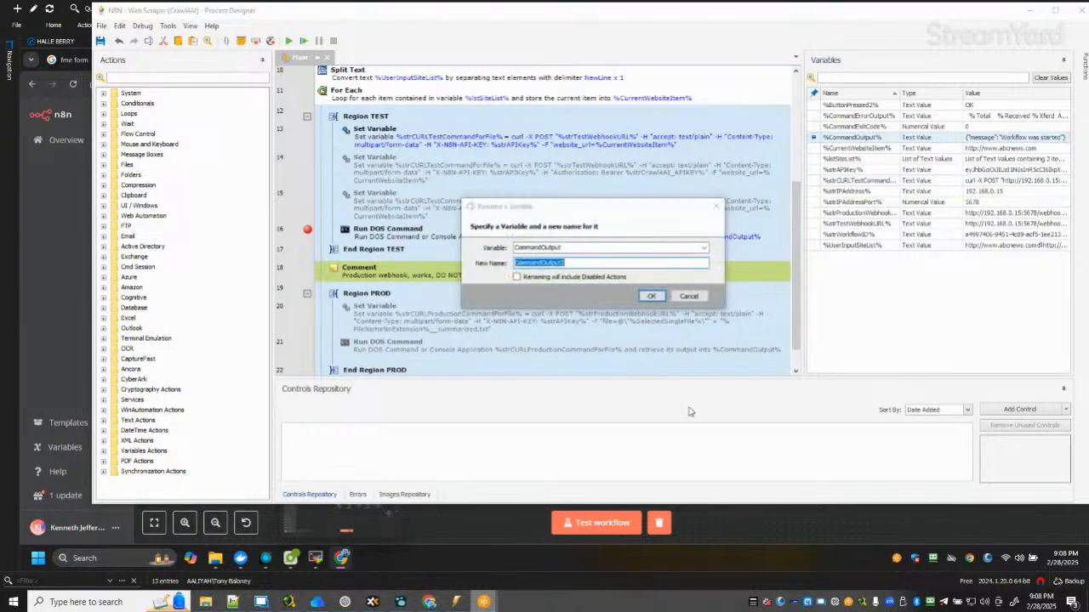
left_click(685, 294)
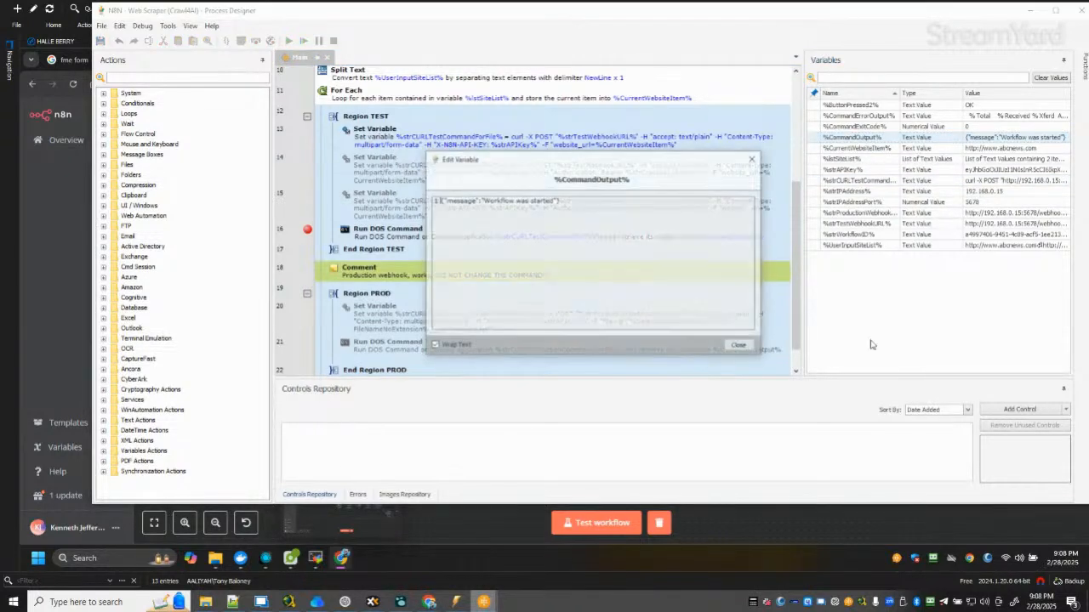
double_click(1025, 138)
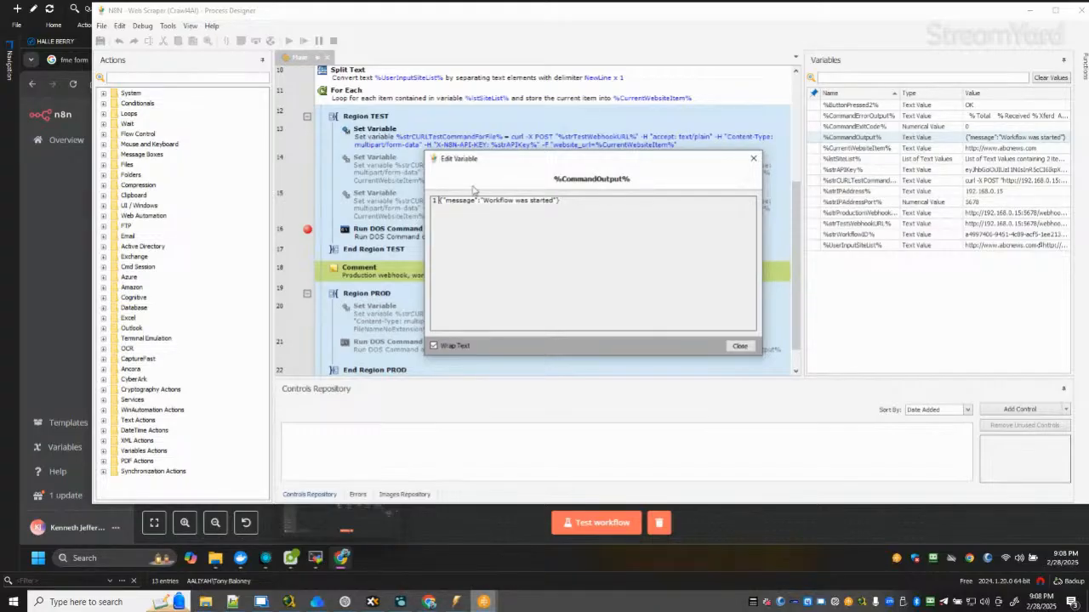
left_click(741, 346)
left_click(1030, 11)
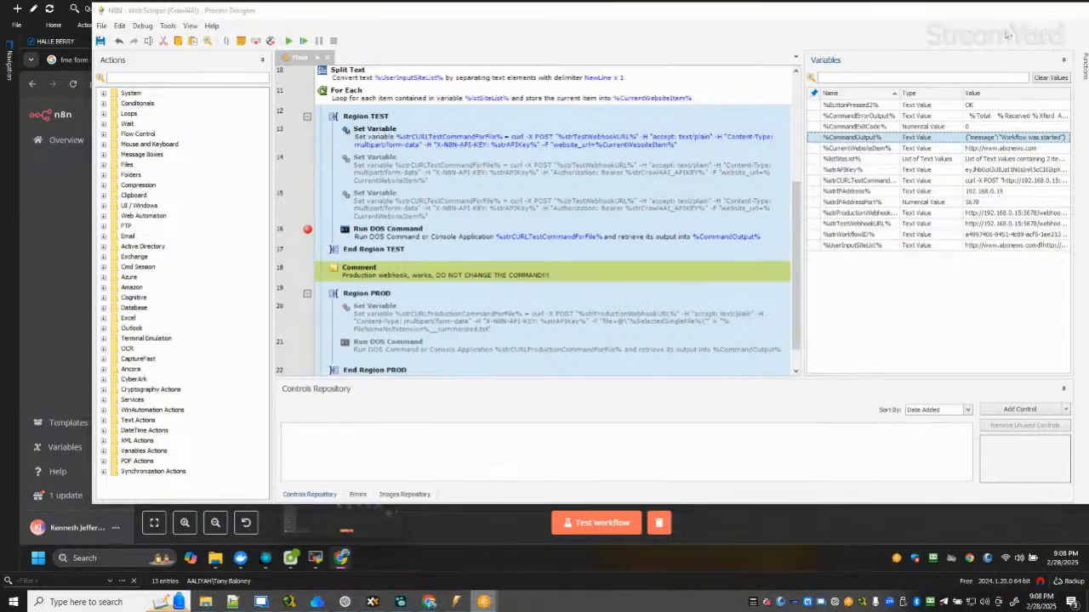
Review the Webhook node's response settings, then examine the workflow's path from the Webhook to the REDDIT AITA STORY FINDER agent.
double_click(536, 287)
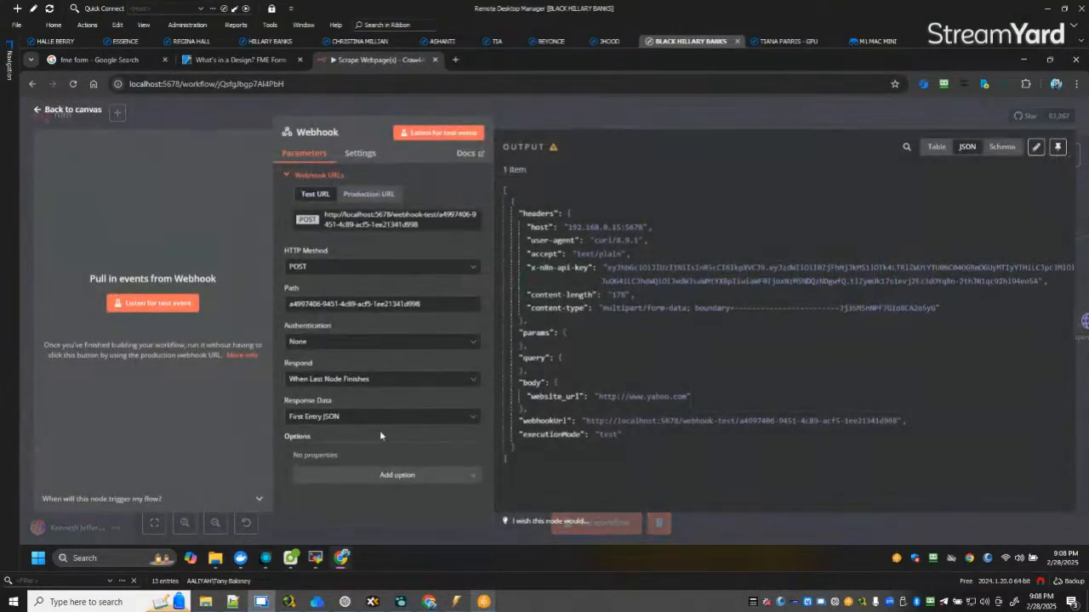
left_click(90, 114)
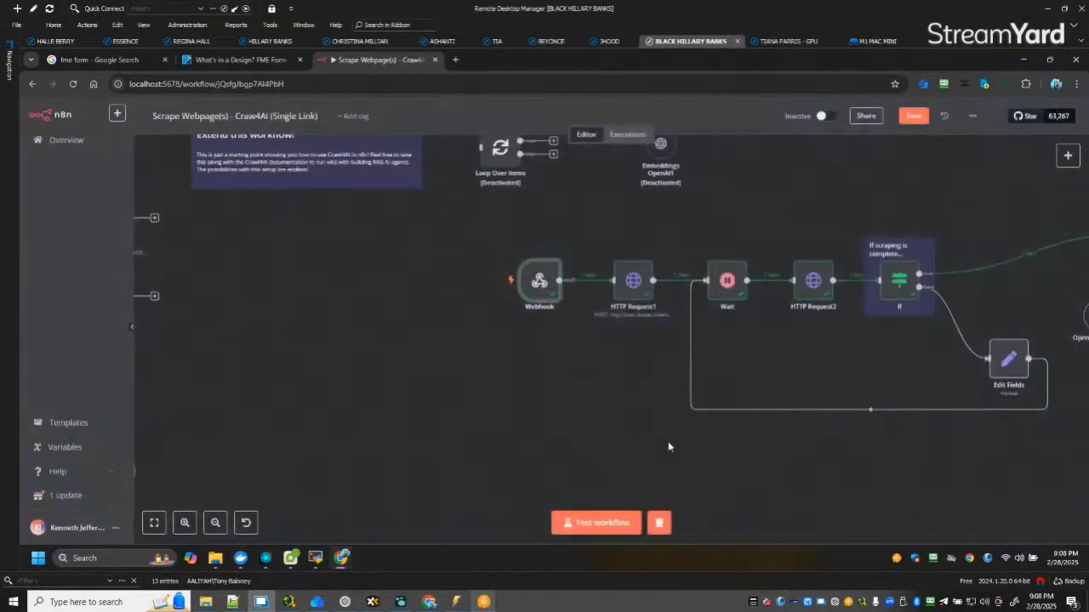
left_click_drag(866, 446, 458, 444)
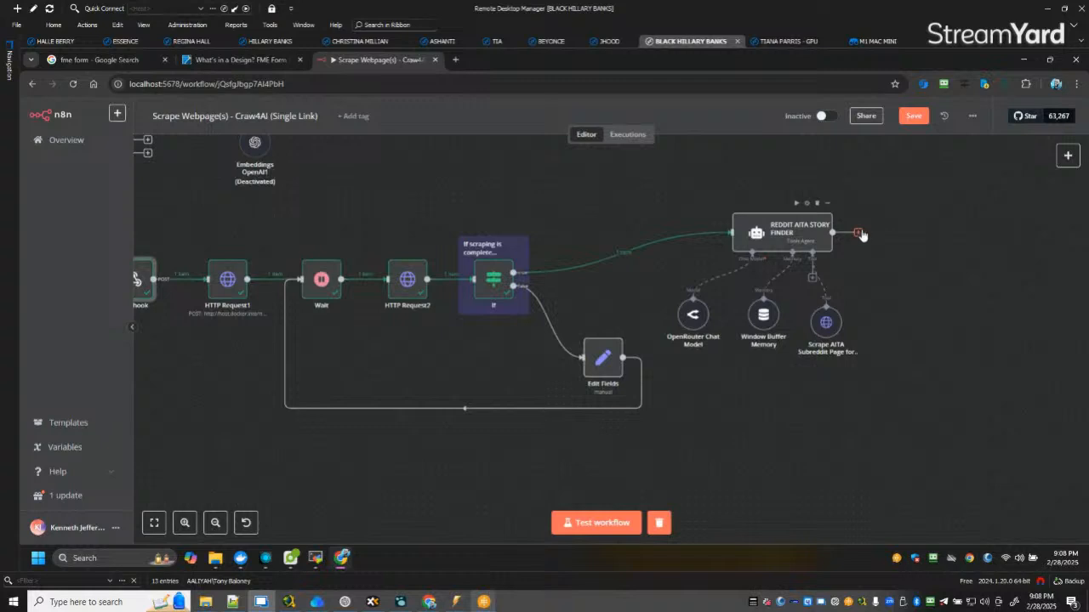
scroll(326, 438, "left", 3)
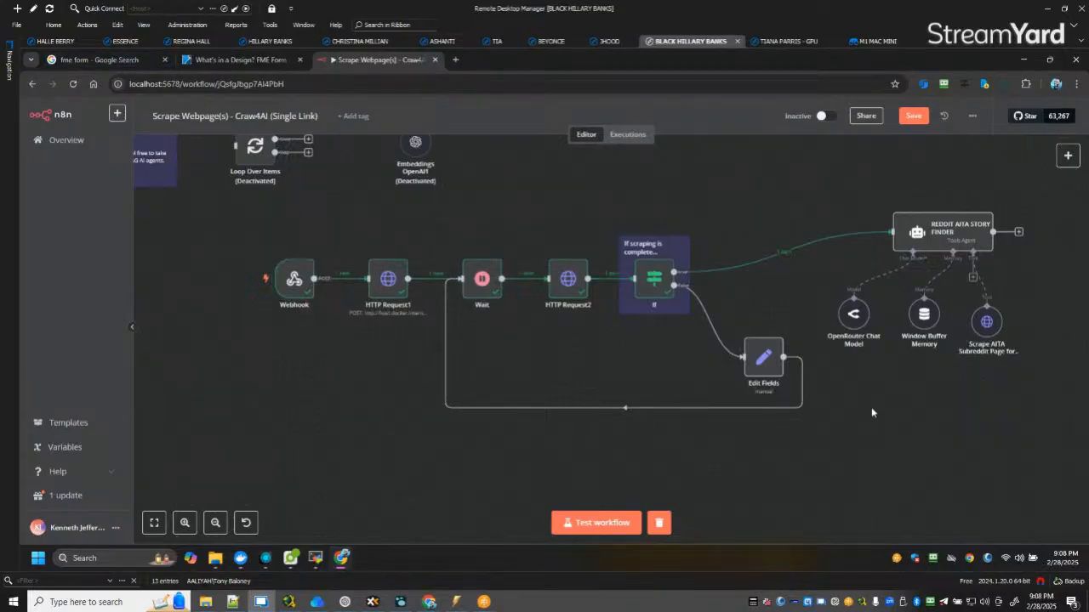
Review the settings of the REDDIT AITA STORY FINDER agent, its subreddit-scraping tool and the HTTP Request2 node.
scroll(850, 375, "right", 4)
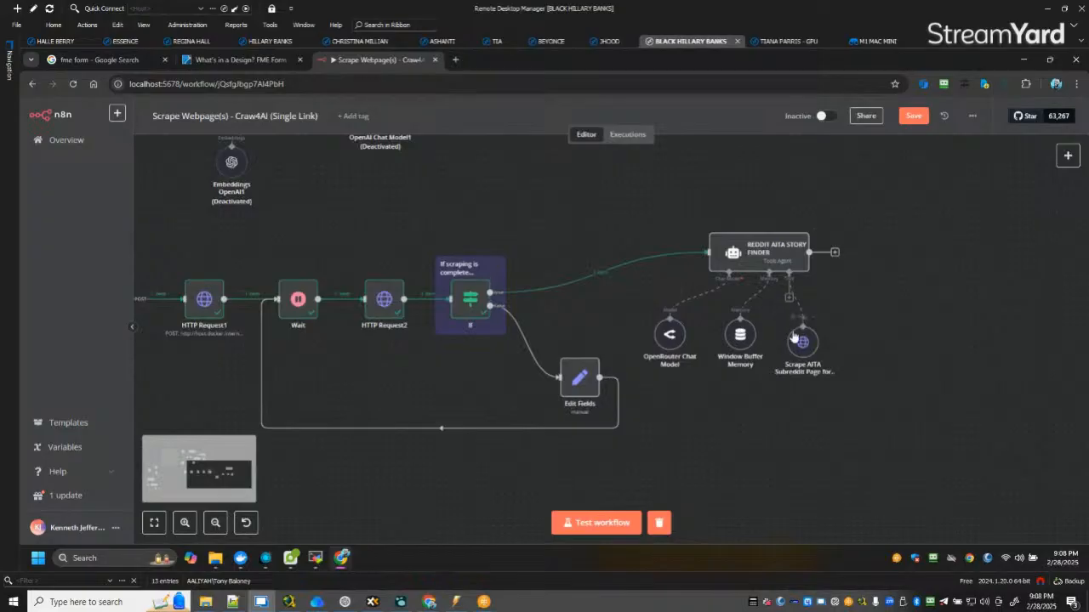
scroll(795, 336, "up", 3)
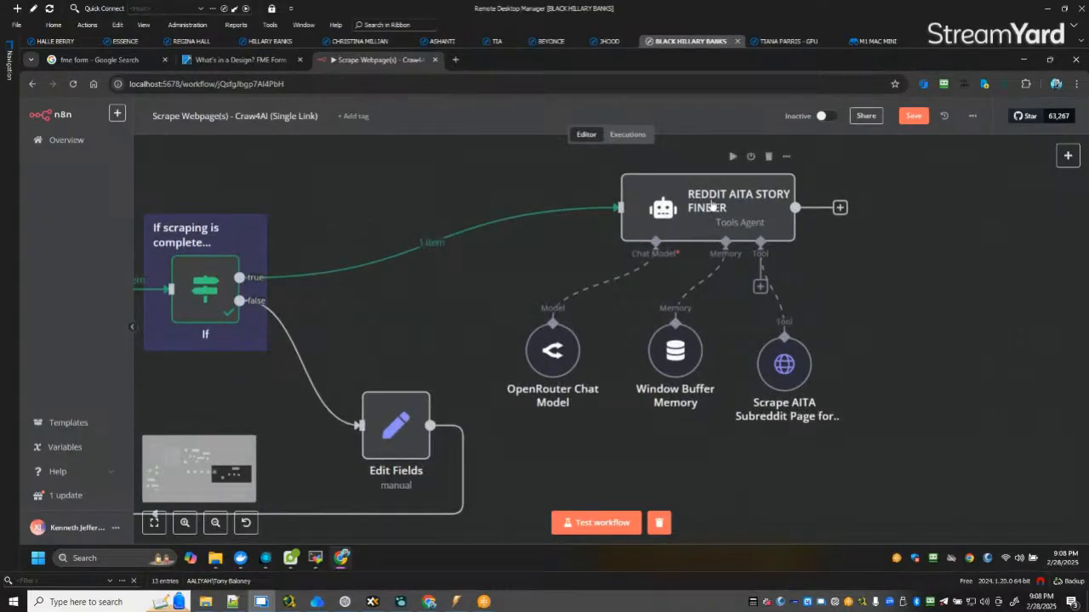
double_click(711, 204)
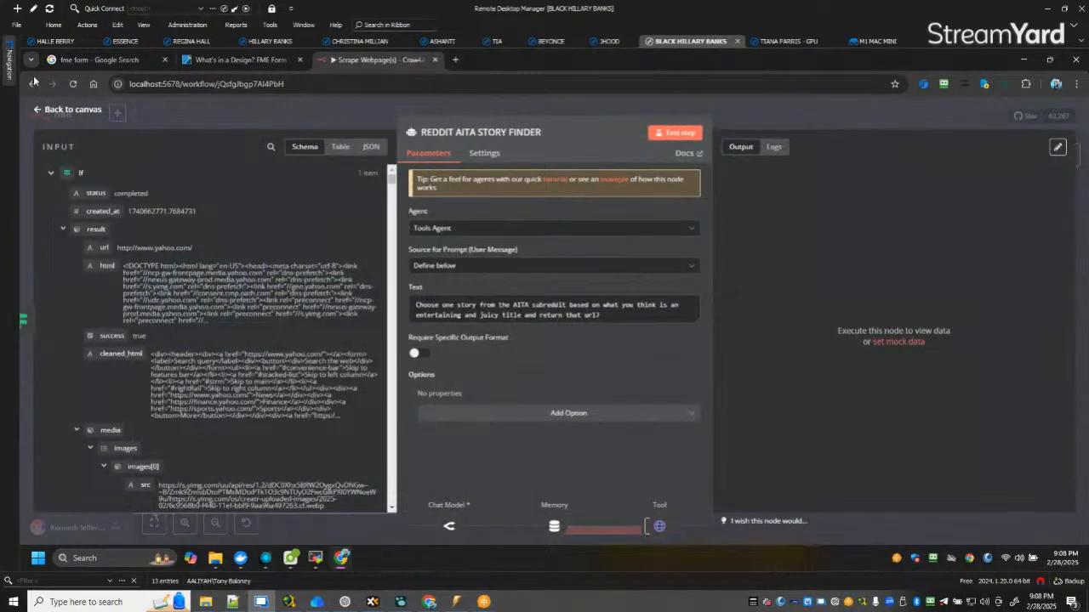
left_click(78, 109)
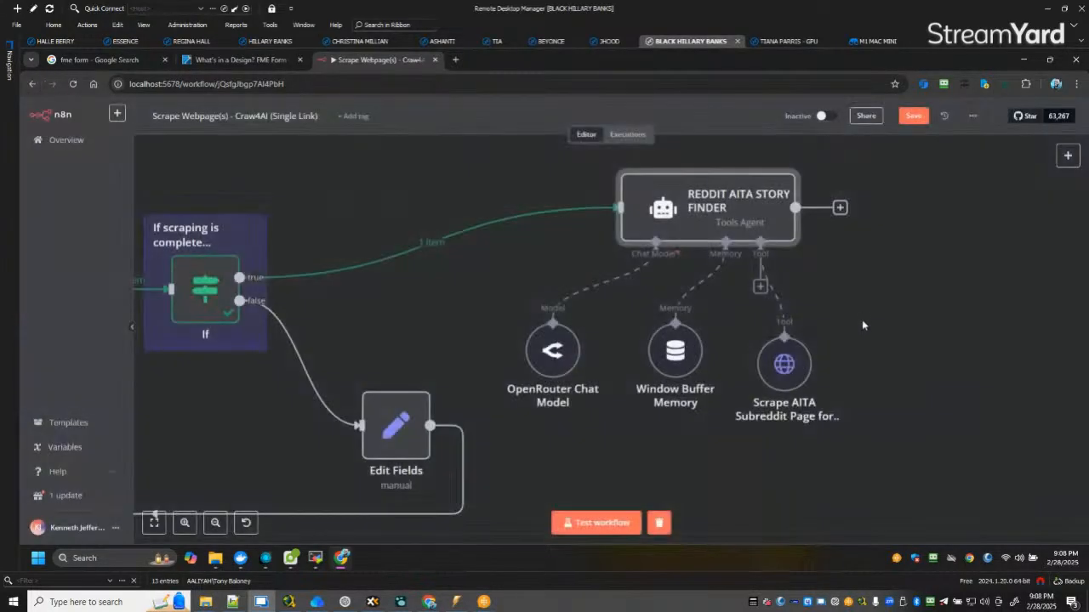
double_click(784, 364)
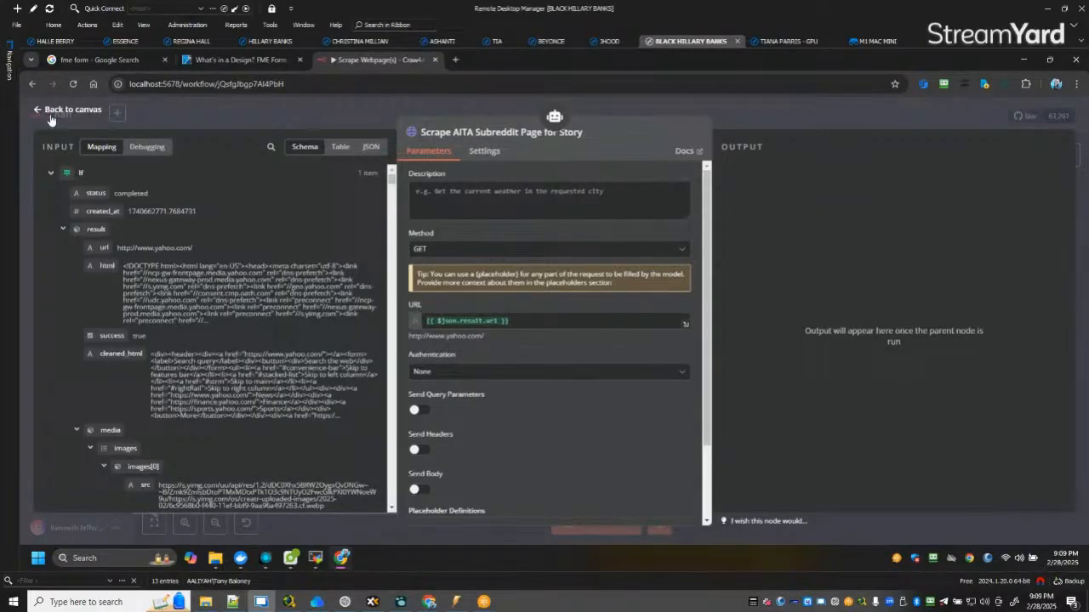
key("Escape")
scroll(380, 330, "left", 5)
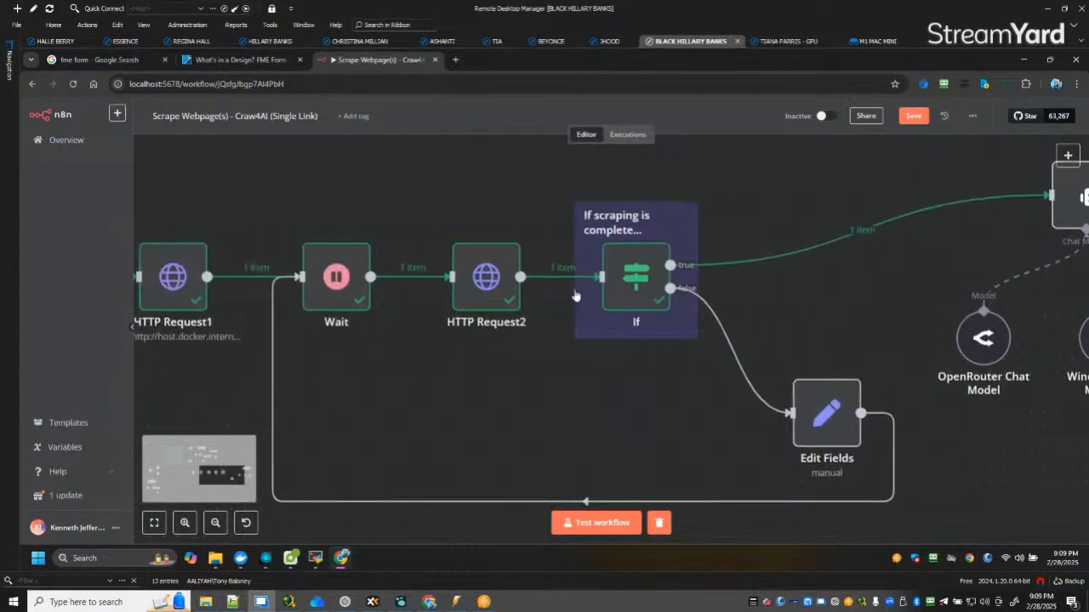
double_click(499, 282)
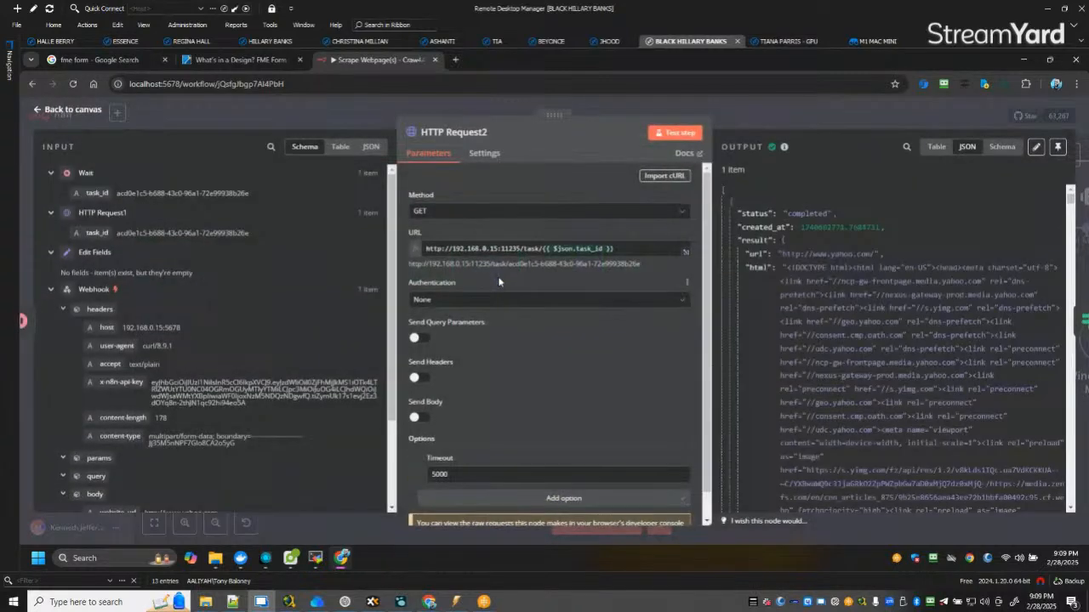
key("Escape")
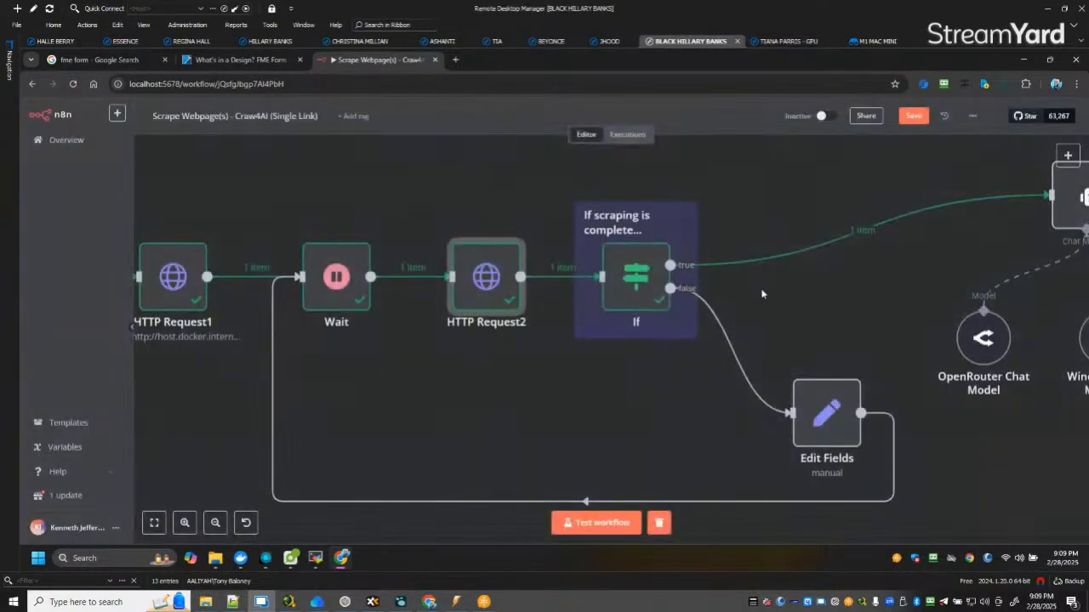
Review the subreddit-scraping tool's request options, keep its method as GET, and save the workflow from the canvas.
scroll(828, 288, "right", 5)
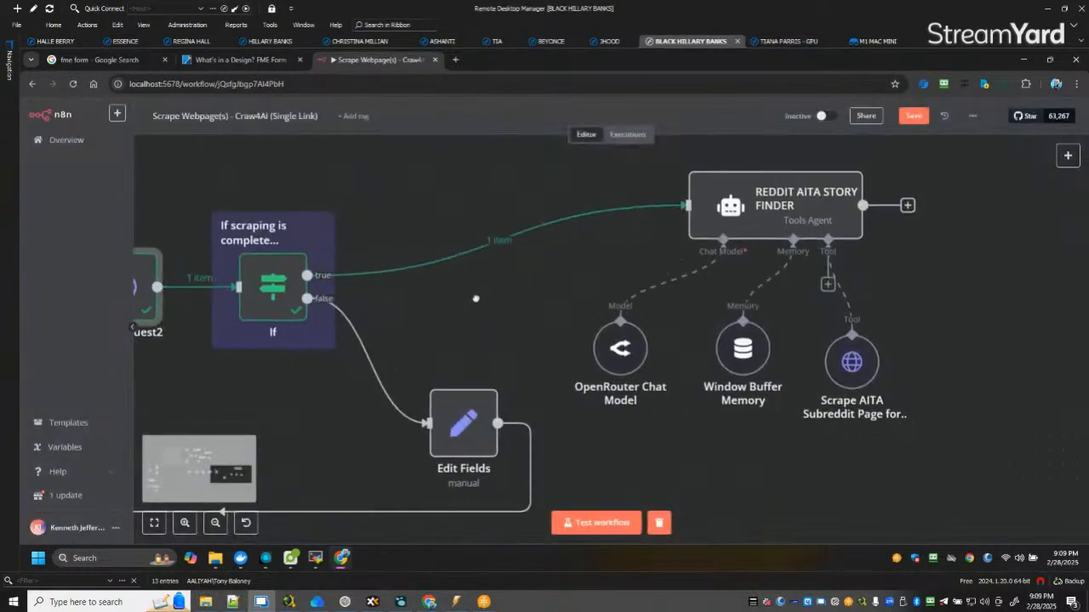
double_click(866, 358)
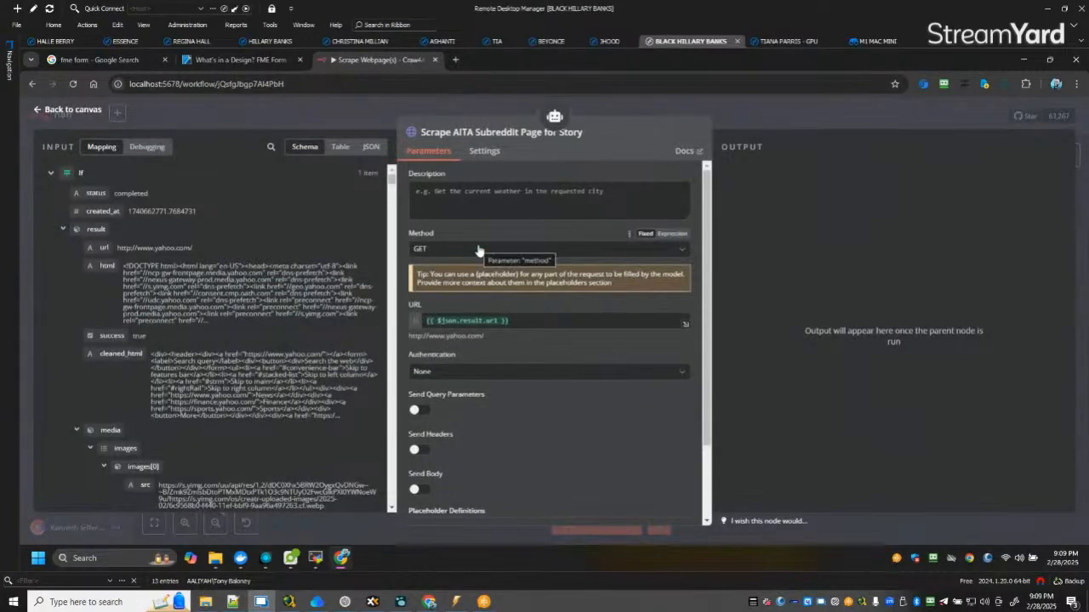
left_click(478, 250)
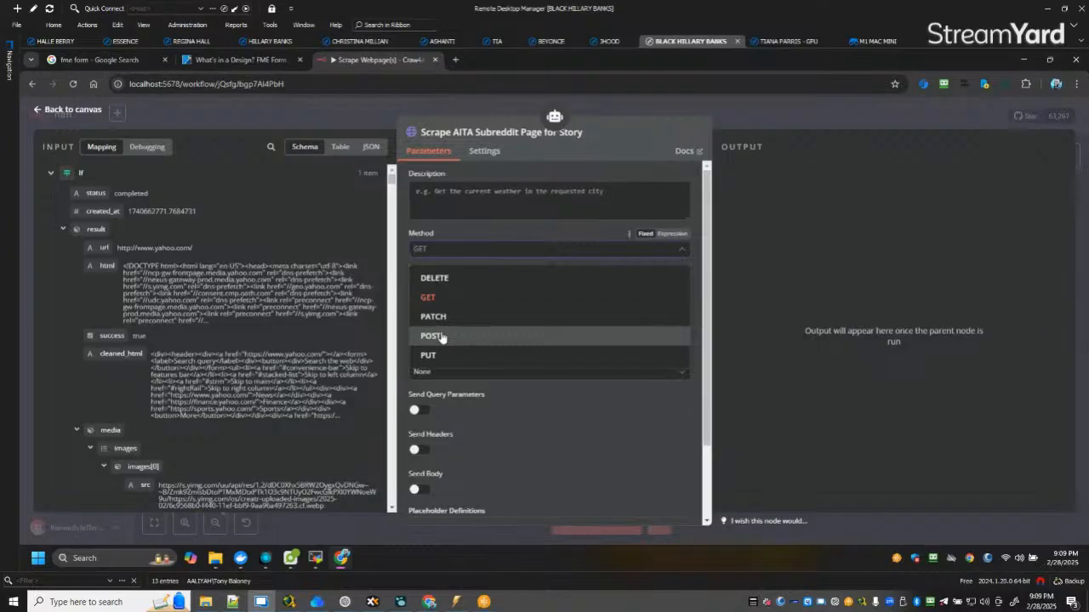
left_click(449, 300)
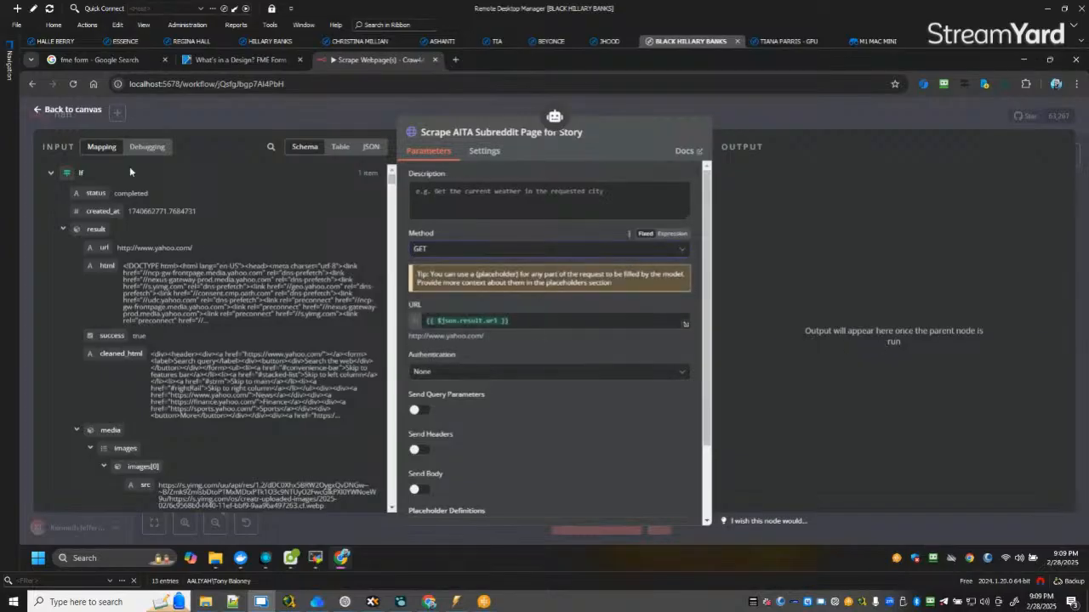
scroll(642, 371, "down", 1)
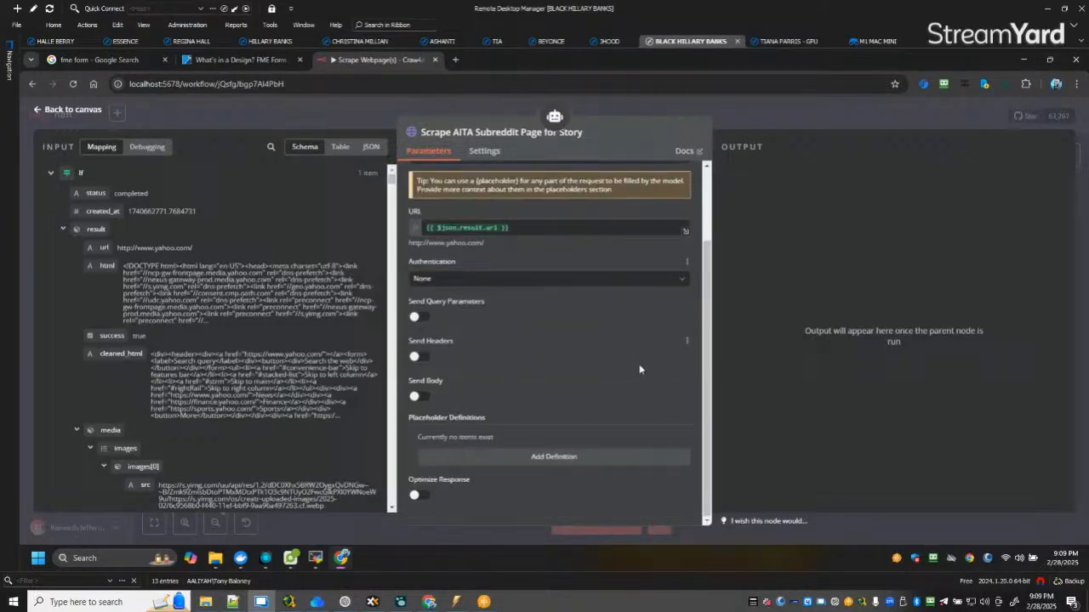
left_click(61, 111)
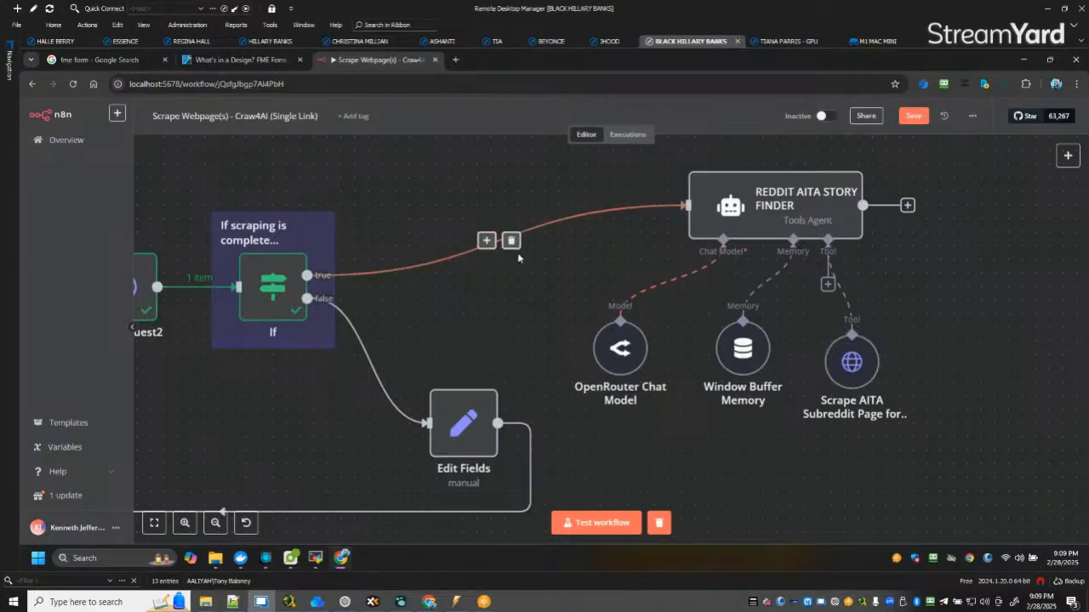
key("ctrl+s")
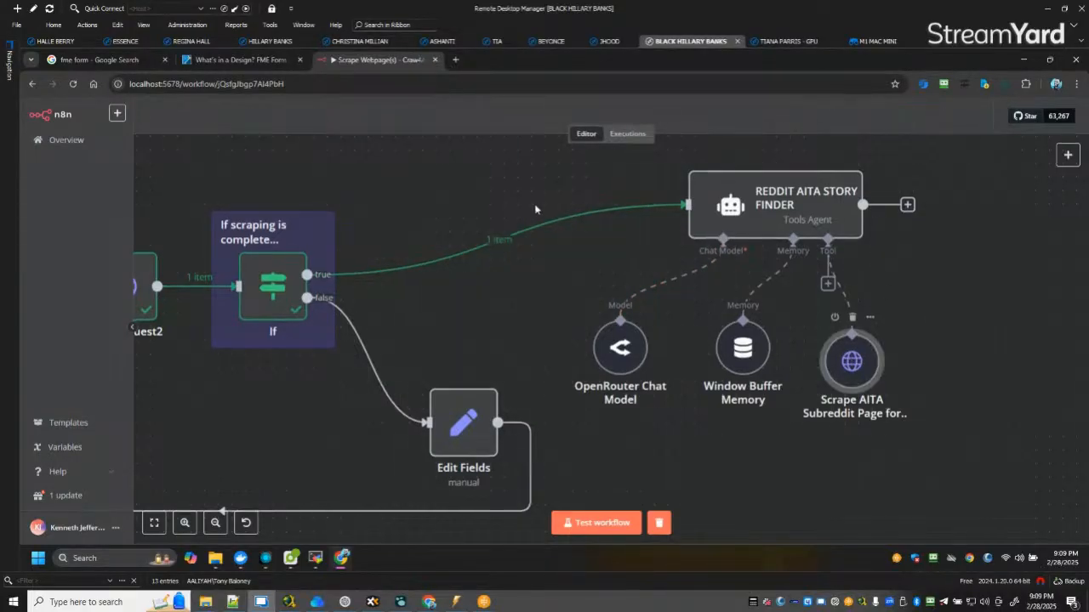
Describe the subreddit tool as "This agent will determine which story to scrape (based on the url from the JSON return from the previous HTTP Request node(s)" and save.
double_click(851, 361)
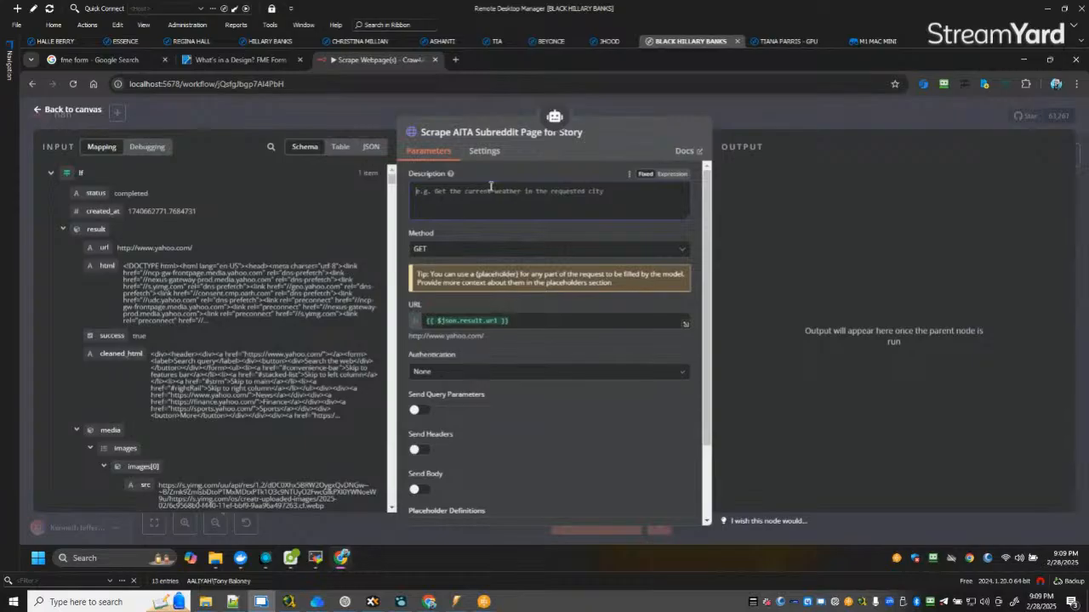
type("This ")
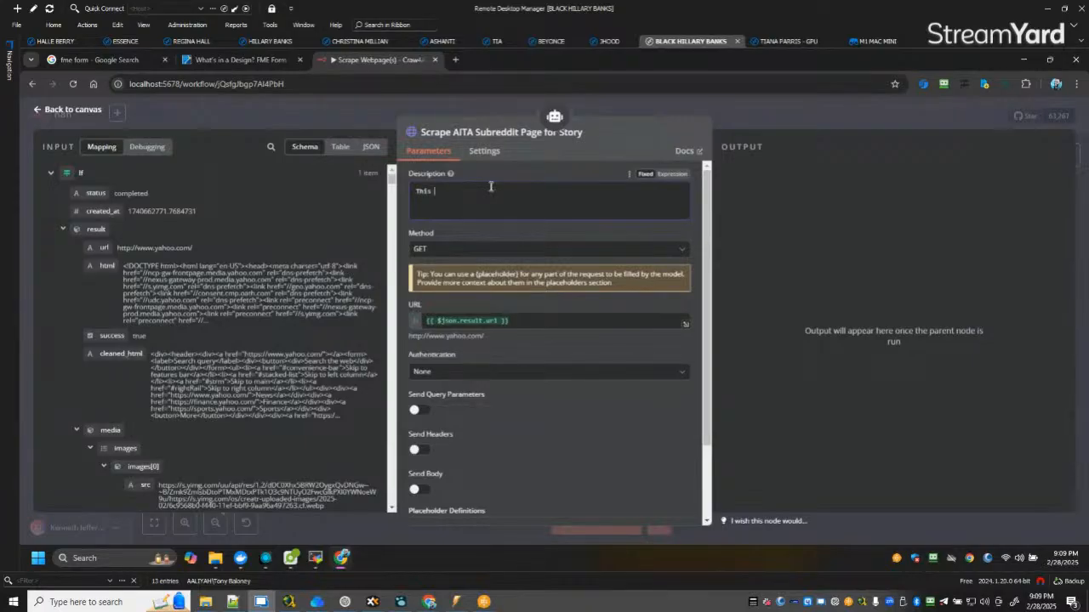
type("agent will determine which story to scrape")
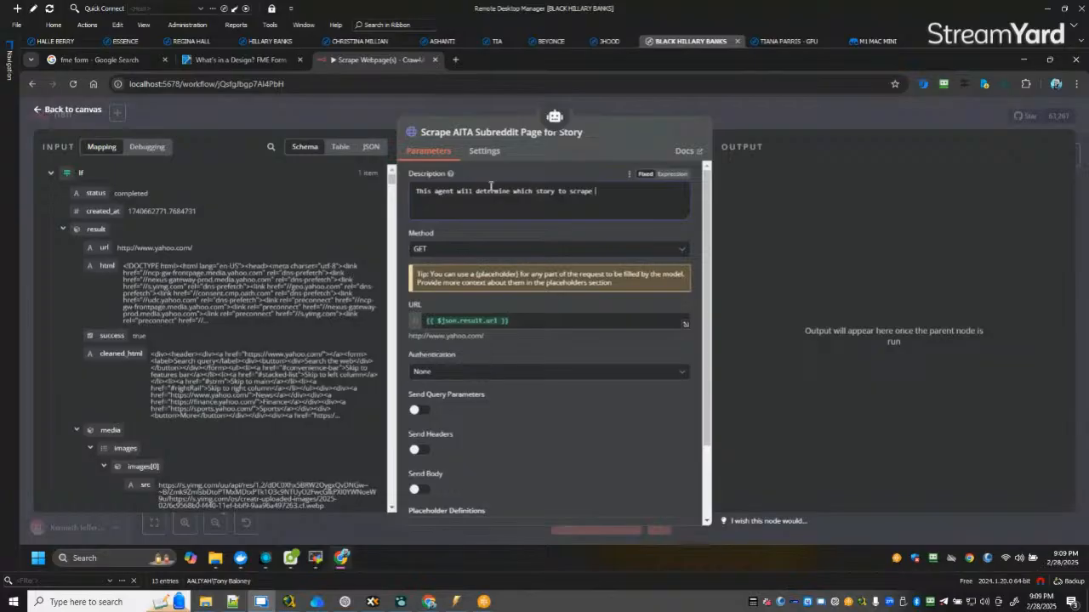
type("(based on the url from the JSON retu")
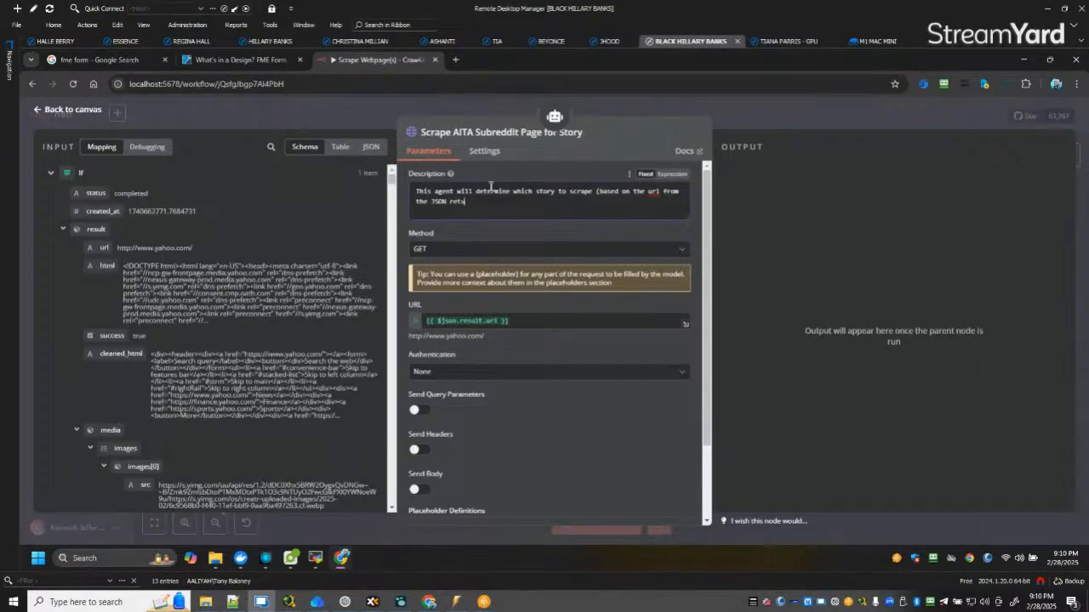
type("rn from the previous H")
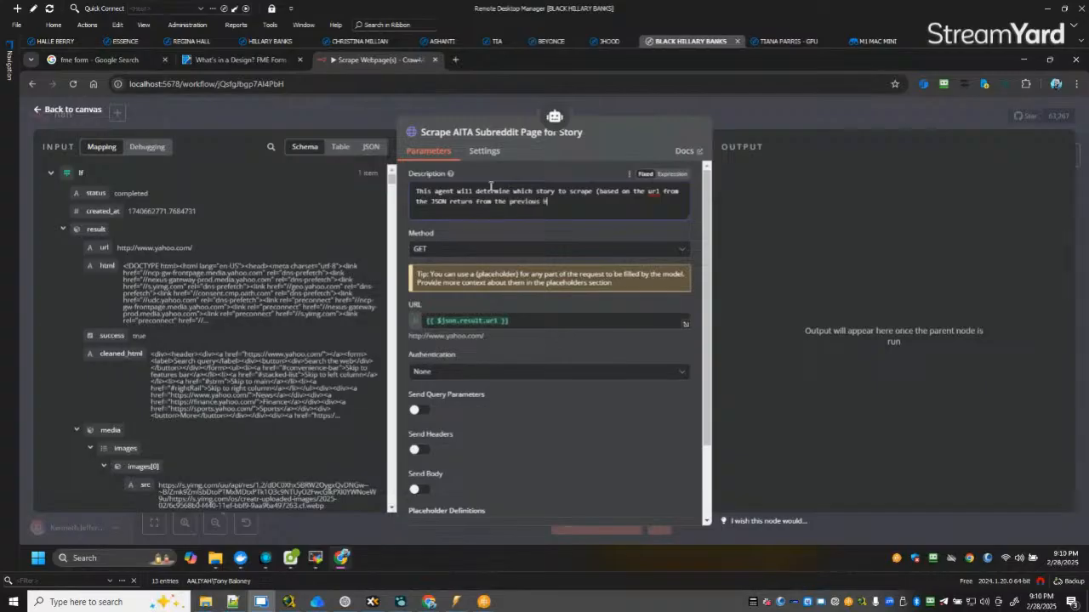
type("TTP Request node(s")
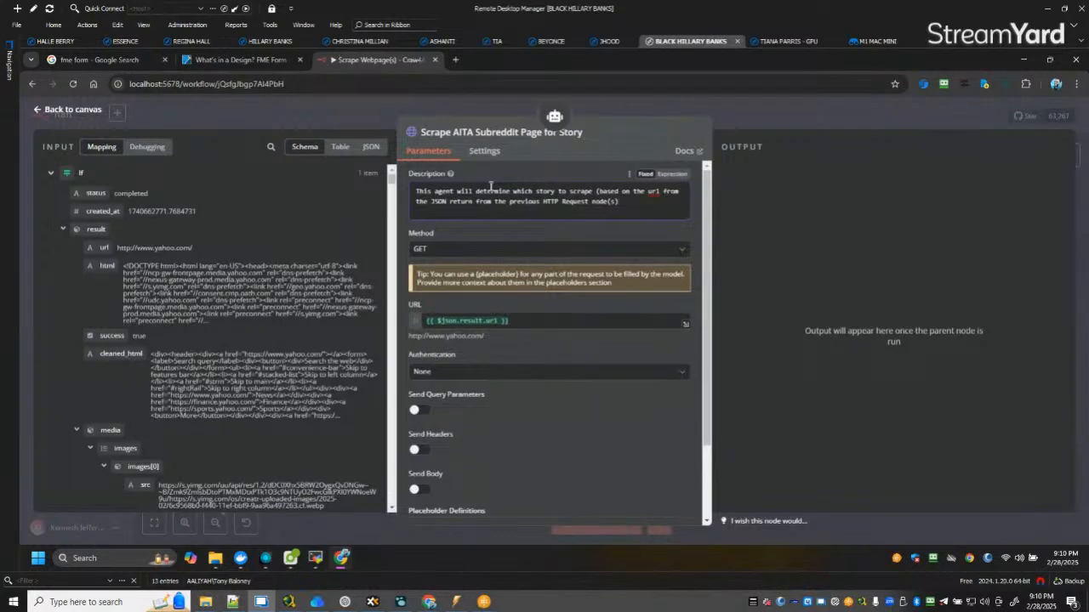
left_click(70, 110)
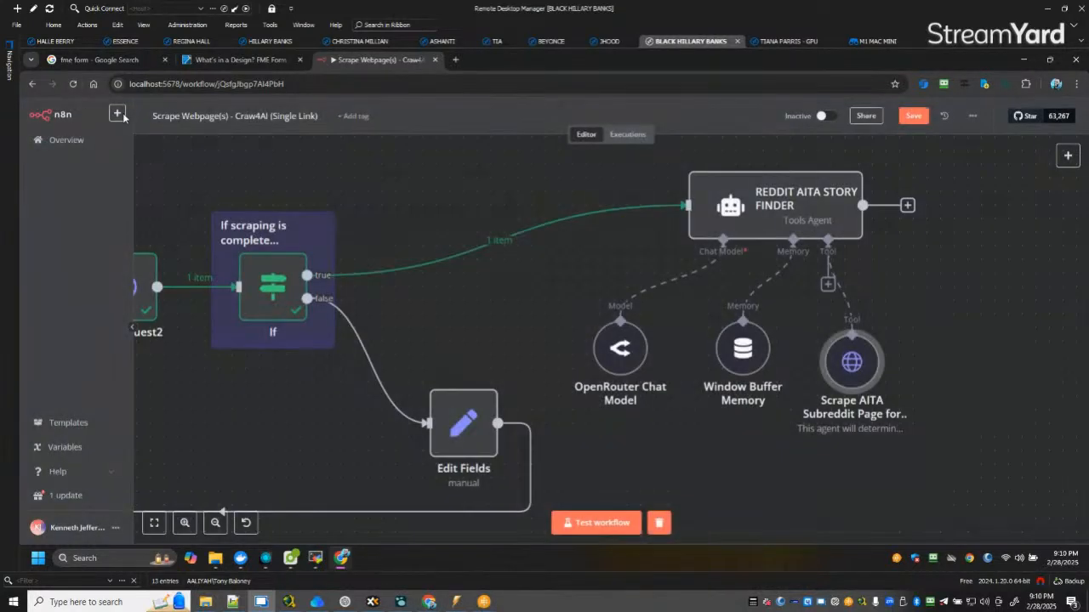
key("ctrl+s")
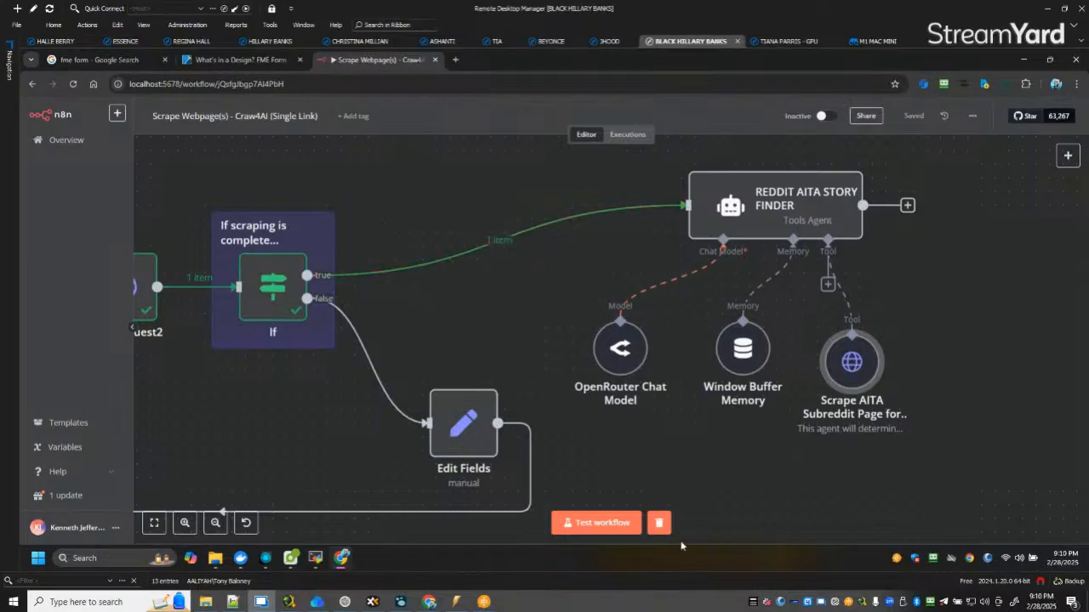
Clear the workflow's previous execution data, then switch to WinAutomation and run the N8N - Web Scraper process.
left_click(658, 522)
scroll(514, 328, "down", 3)
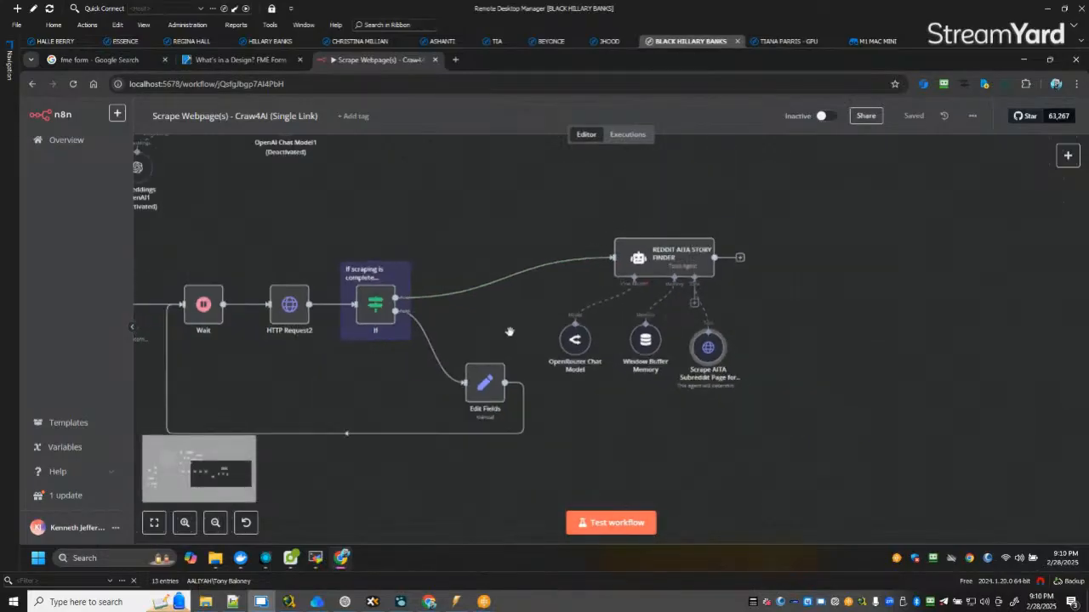
scroll(617, 319, "left", 5)
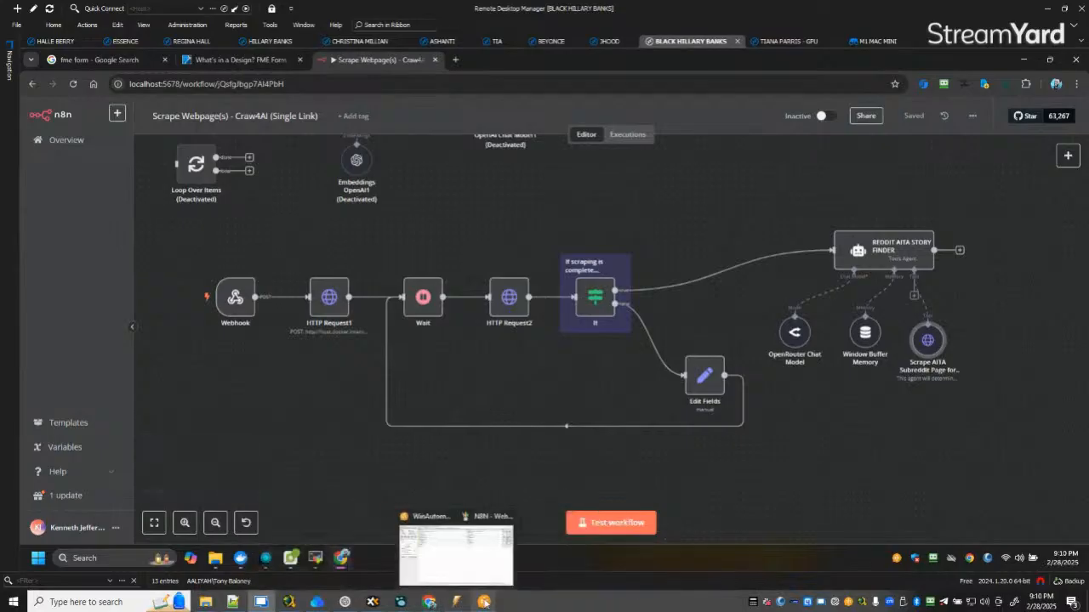
mouse_move(484, 601)
left_click(544, 555)
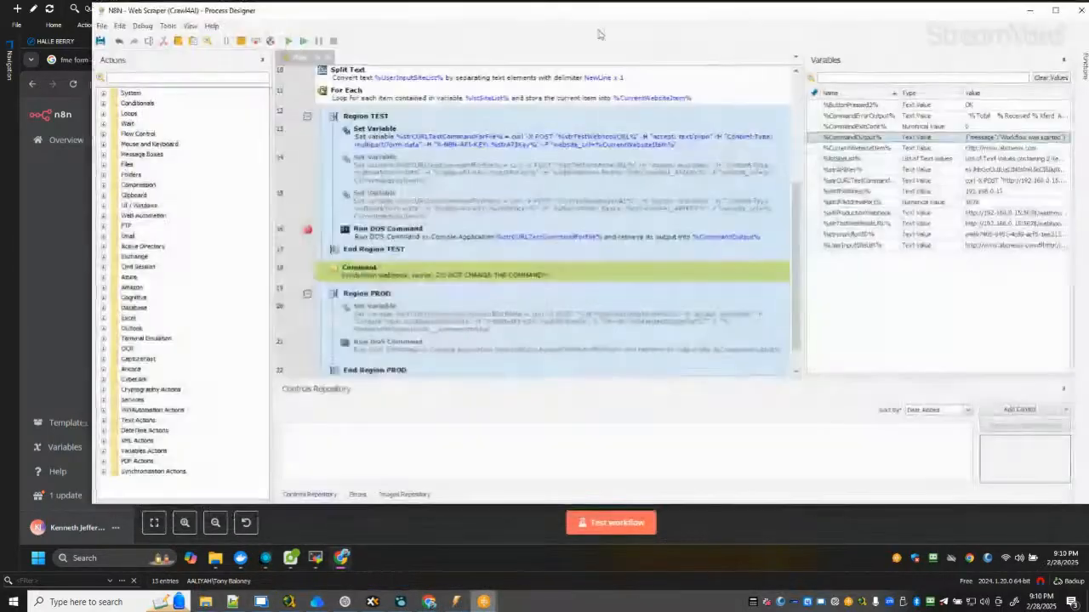
left_click(289, 41)
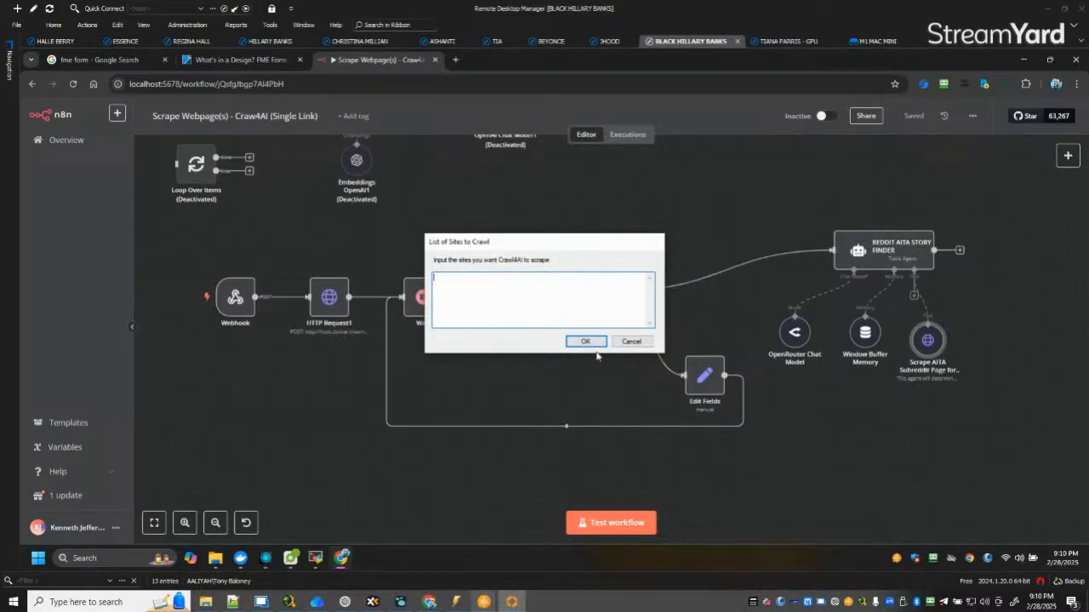
Copy the r/AmItheAsshole page URL from the Reddit browser window and submit it in the List of Sites to Crawl dialog.
mouse_move(439, 602)
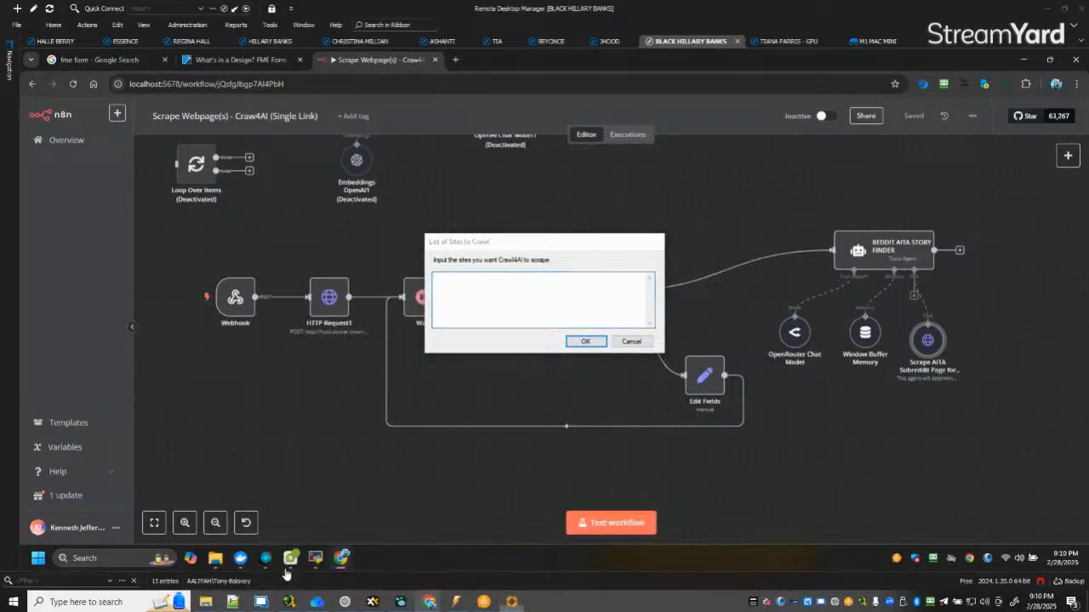
left_click(242, 553)
left_click(398, 38)
key("ctrl+c")
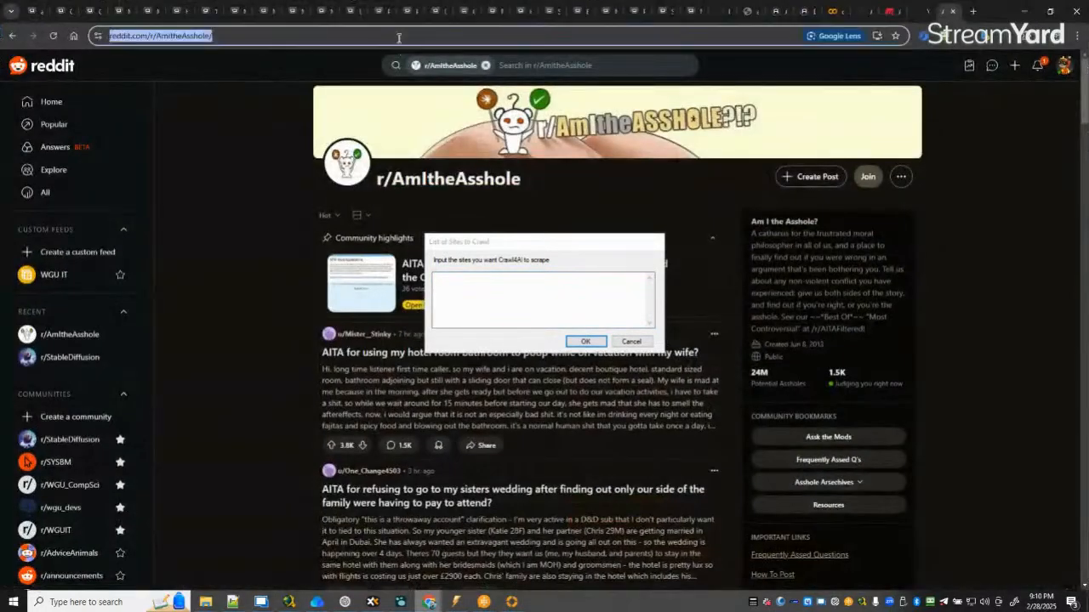
left_click(1025, 11)
left_click(481, 291)
key("ctrl+v")
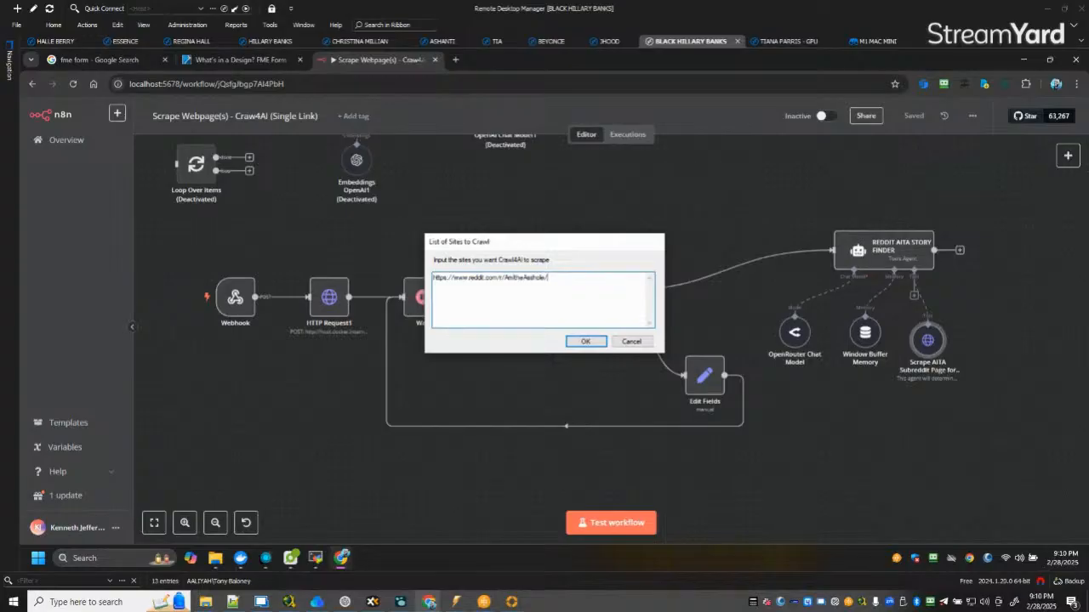
left_click(585, 341)
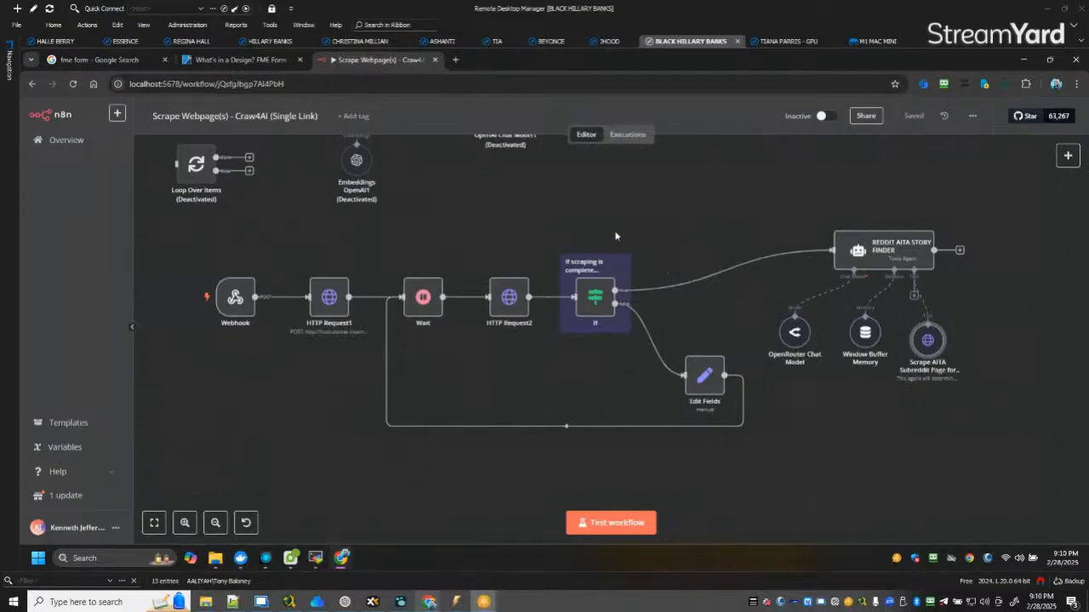
Test the workflow with the submitted subreddit link and inspect the REDDIT AITA STORY FINDER agent's logs.
left_click(624, 523)
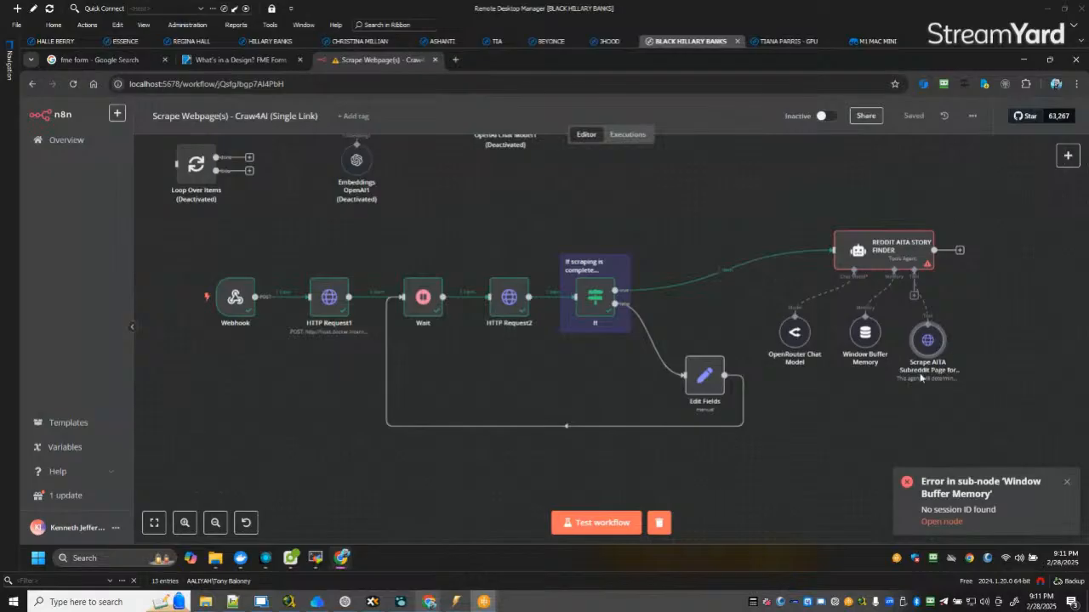
double_click(894, 252)
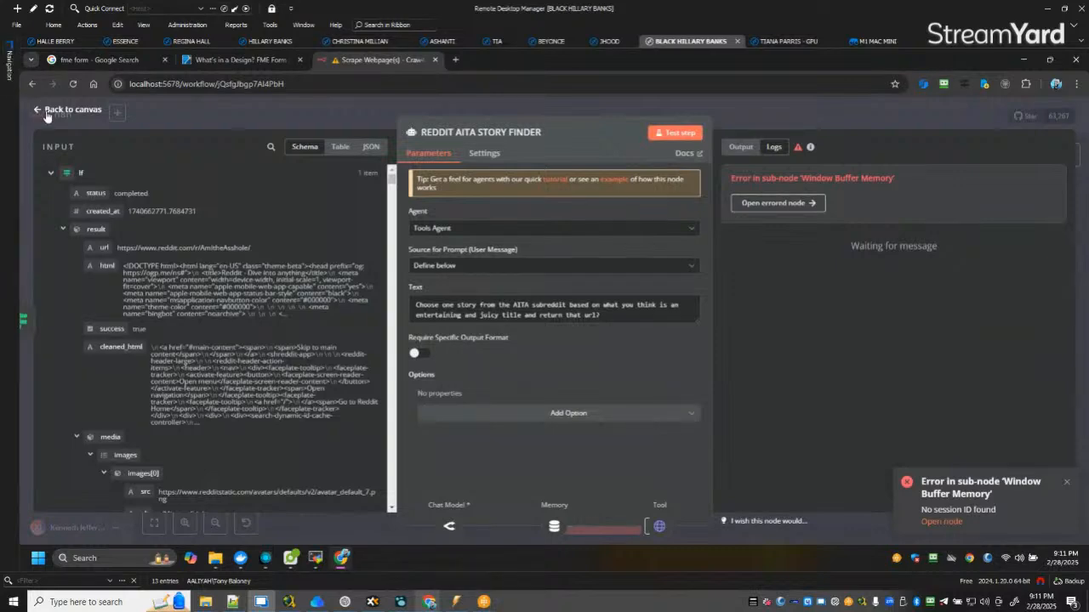
left_click(51, 110)
Open the Window Buffer Memory node and set its Session ID to Define below.
double_click(867, 330)
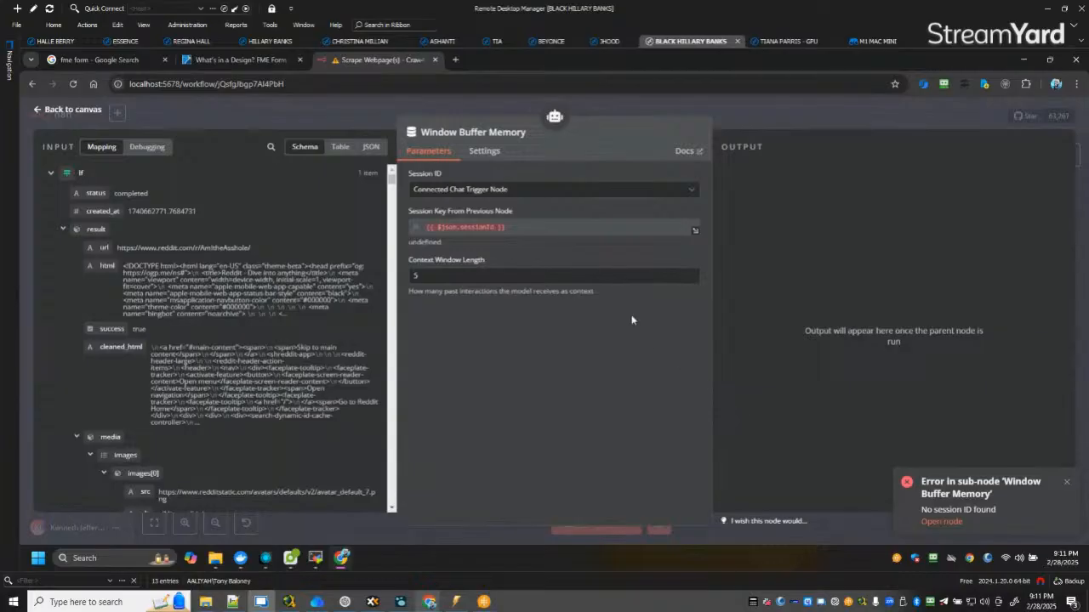
left_click(589, 192)
left_click(490, 260)
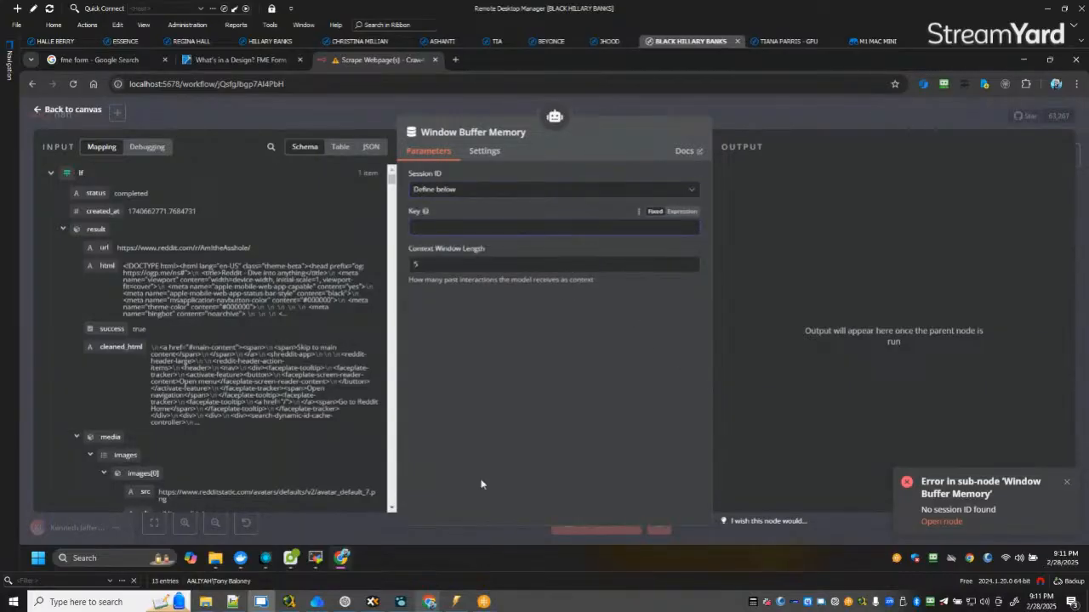
Switch to ChatGPT and copy the n8n-formatted JavaScript expression for a 10-character random string from the Random Code Generator chat.
left_click(344, 602)
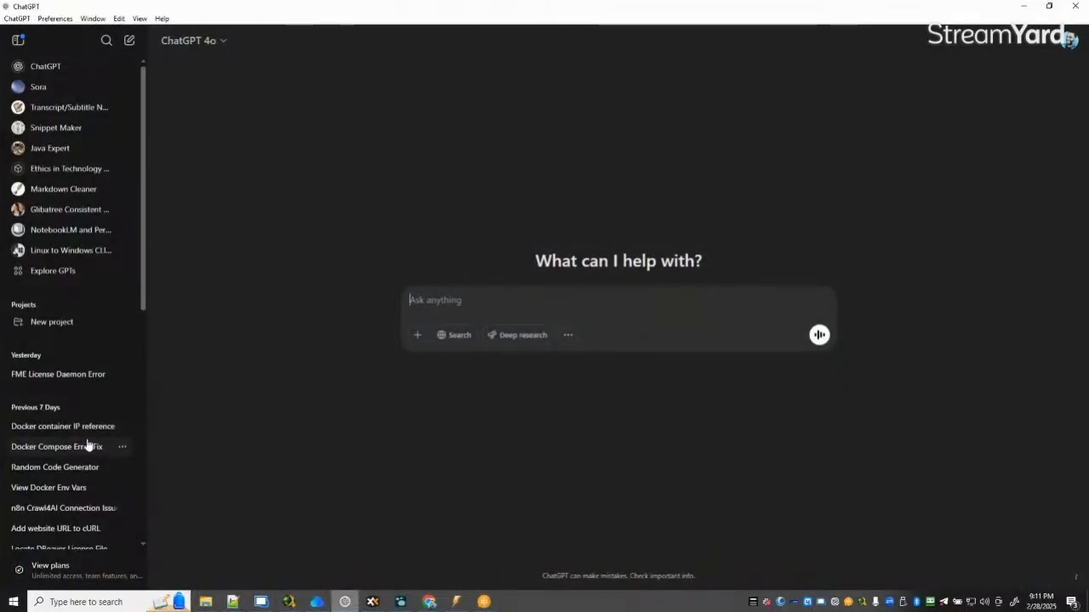
scroll(87, 444, "down", 2)
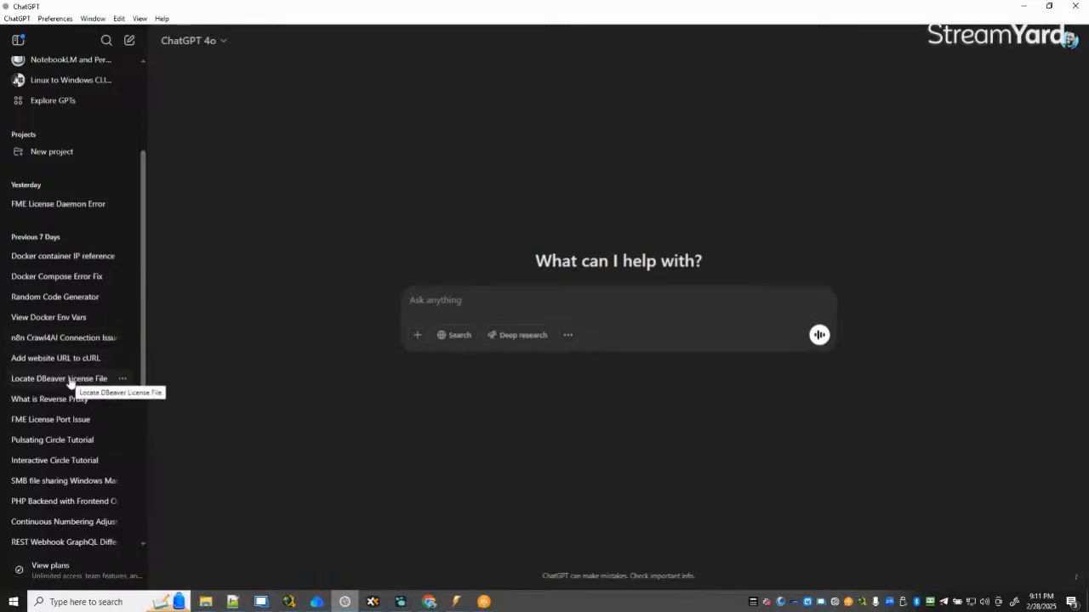
left_click(75, 298)
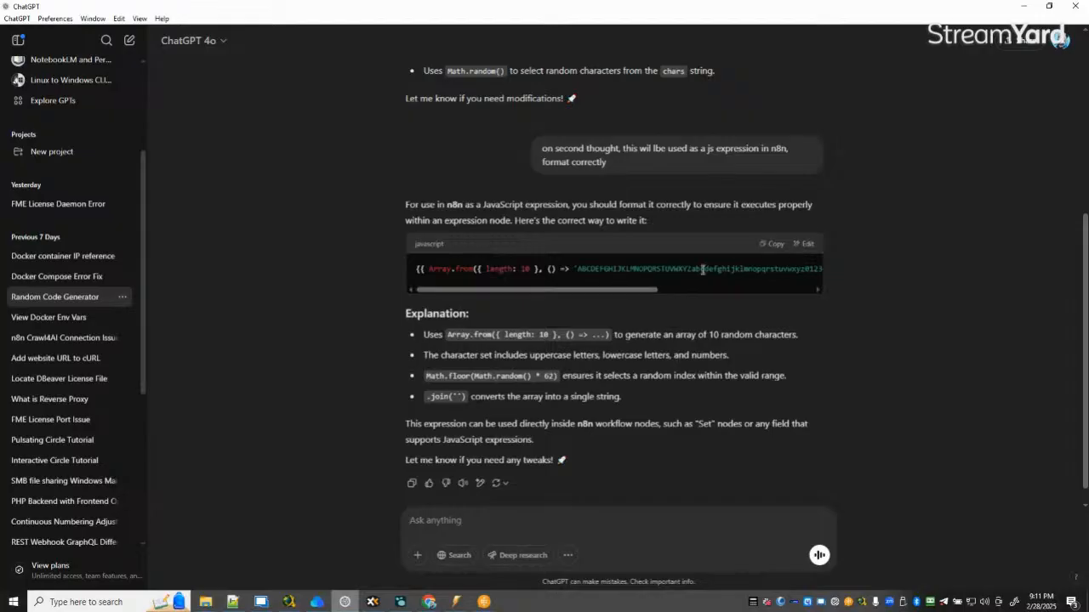
scroll(817, 339, "up", 1)
left_click(779, 284)
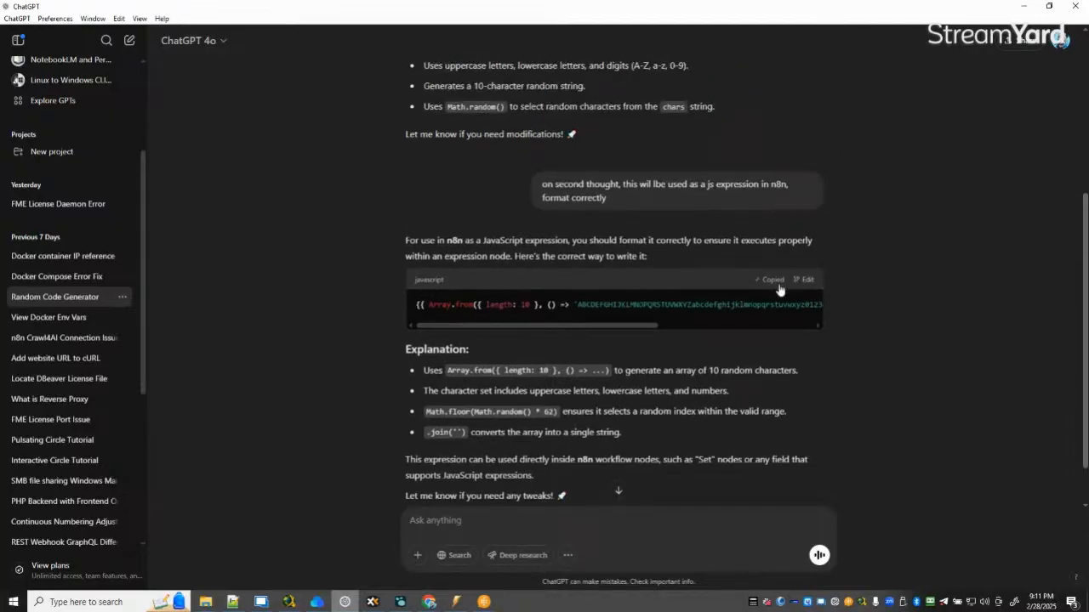
left_click(1023, 6)
key("ctrl+v")
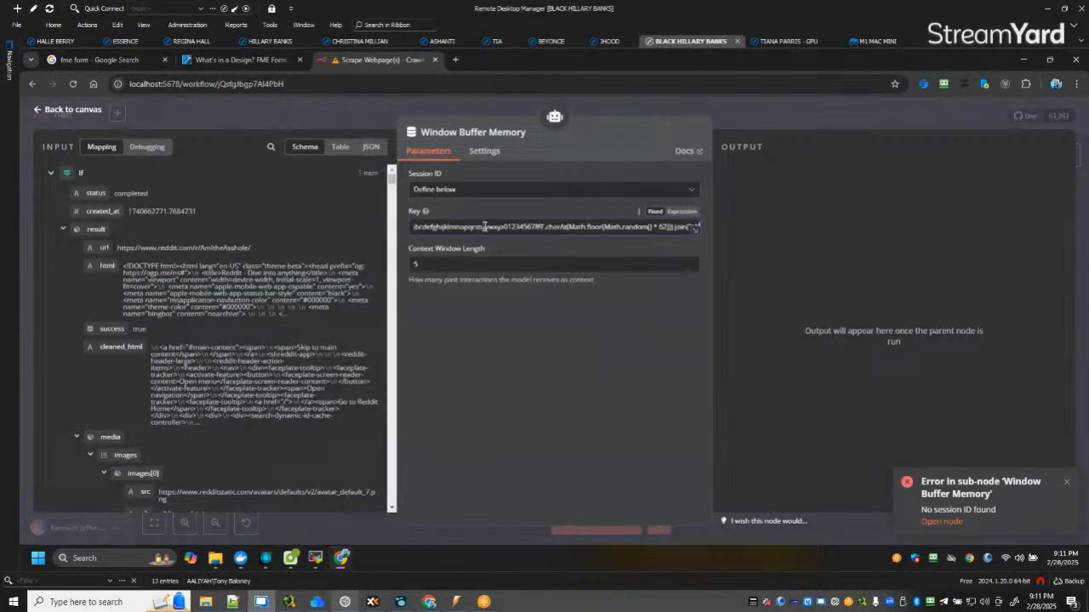
left_click(618, 398)
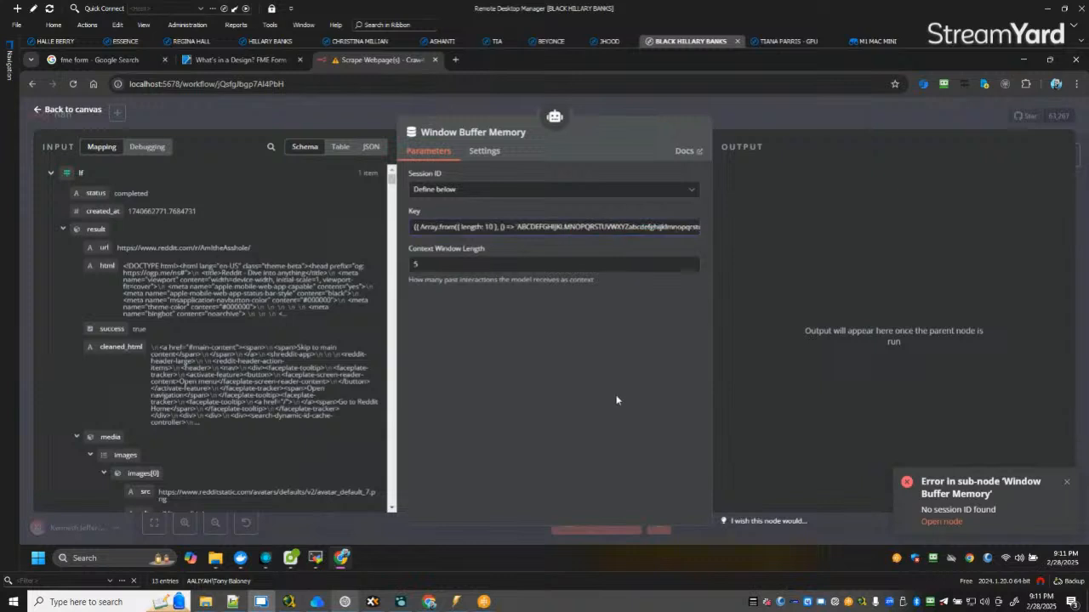
triple_click(636, 224)
key("BackSpace")
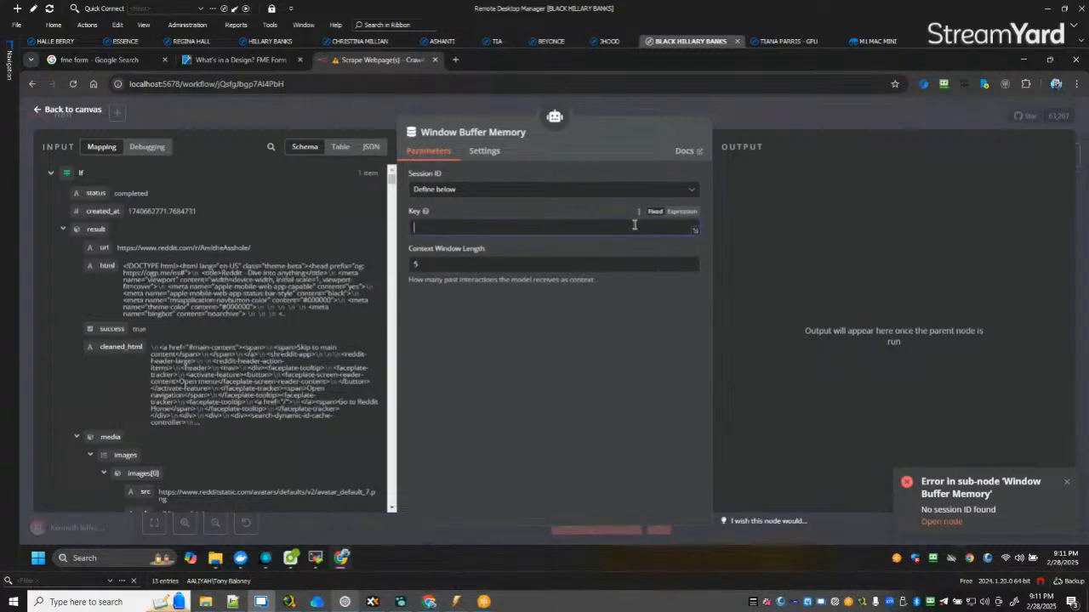
Define the memory node's Key as an expression using the copied 10-character random string code, and save the workflow.
left_click(680, 211)
key("ctrl+v")
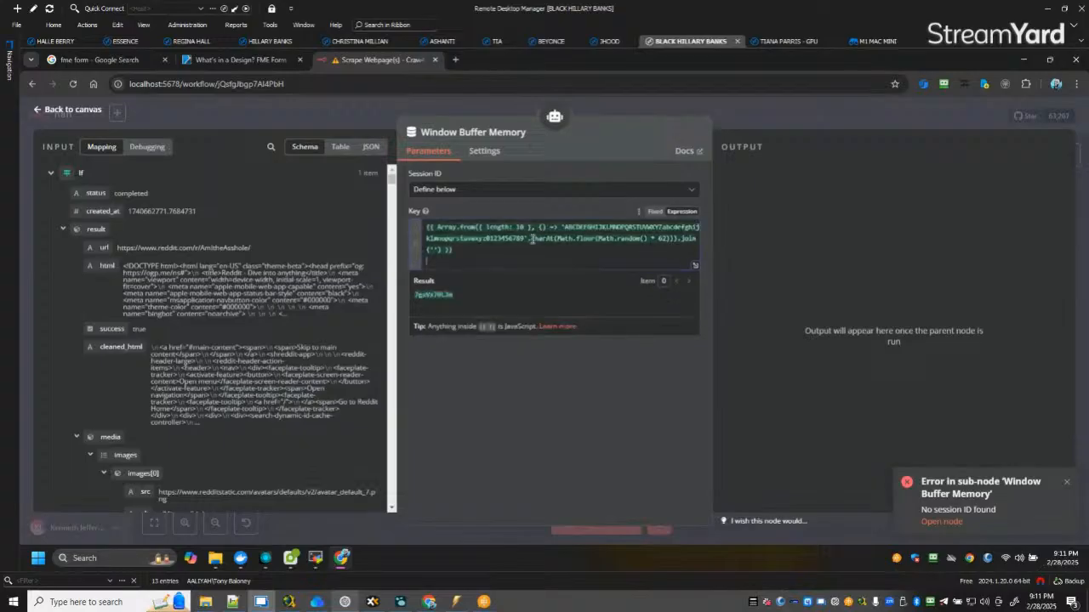
key("BackSpace")
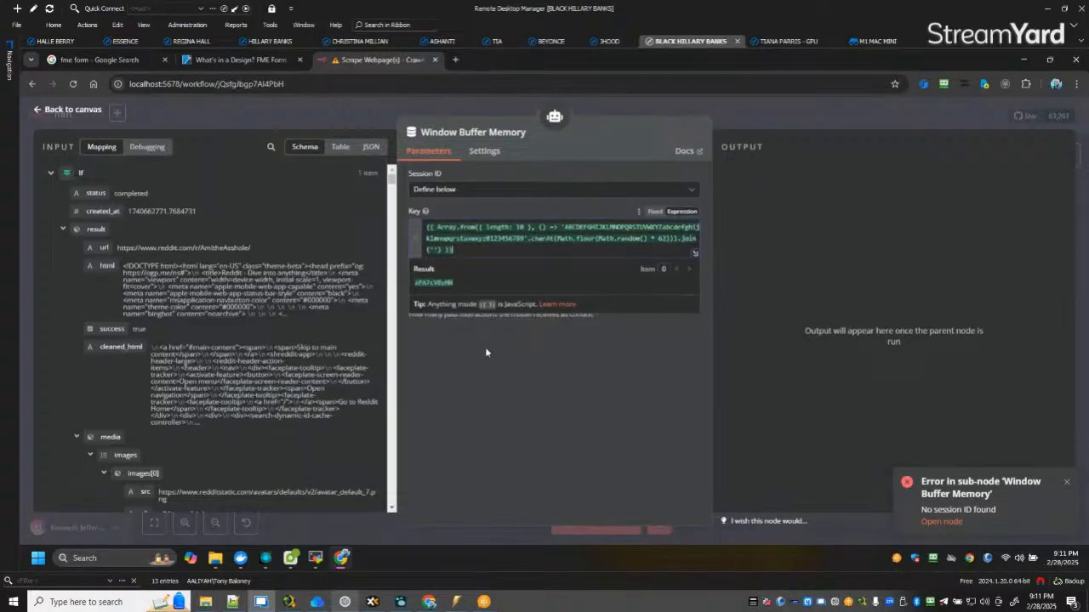
left_click(527, 388)
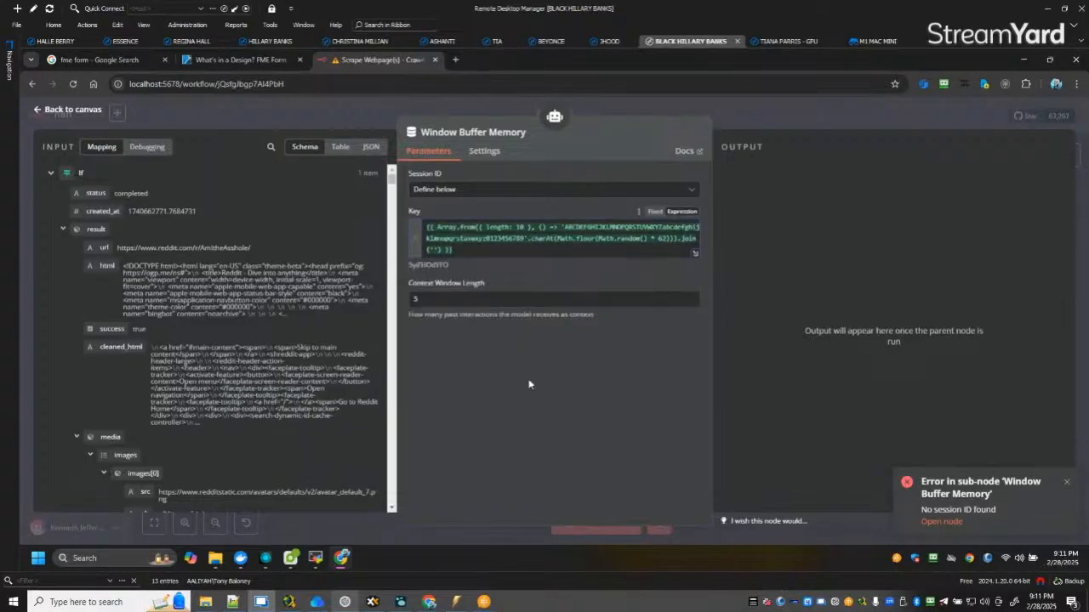
left_click(60, 111)
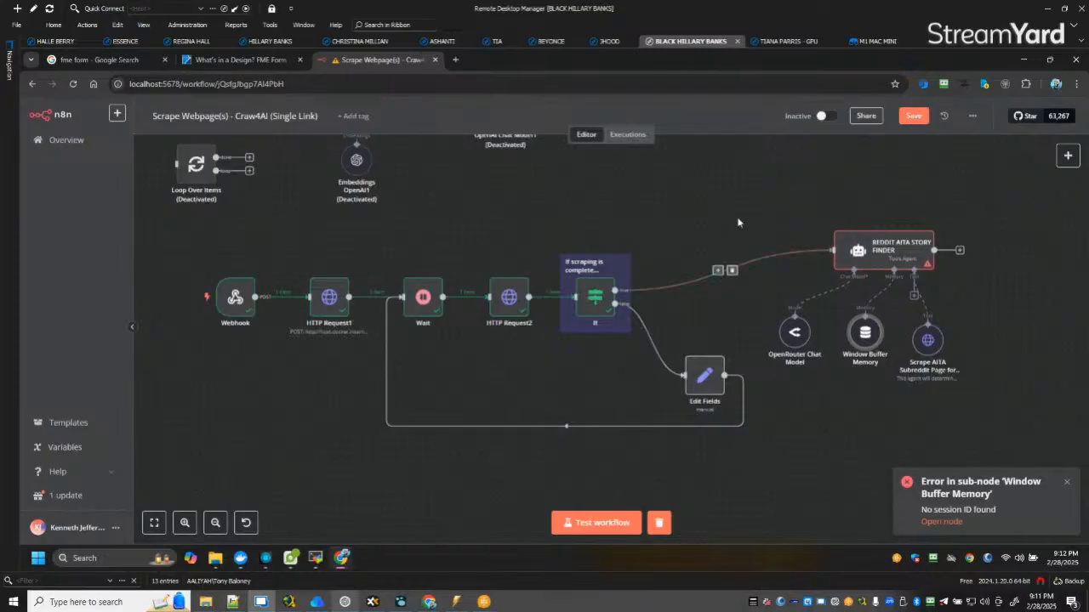
left_click(914, 118)
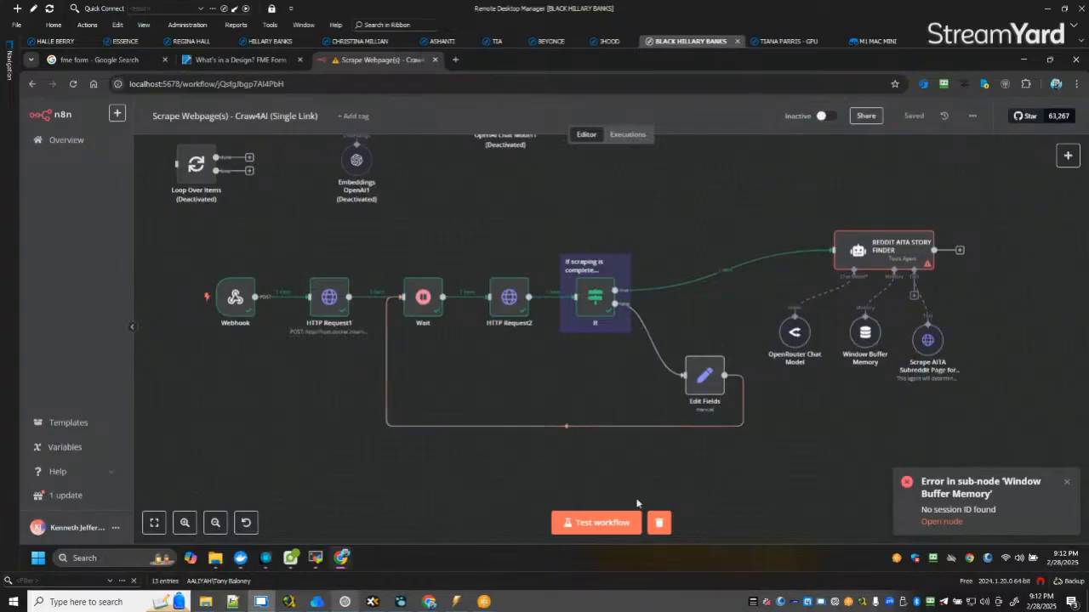
Save the workflow with its previous execution data cleared, and start a new test run.
double_click(884, 250)
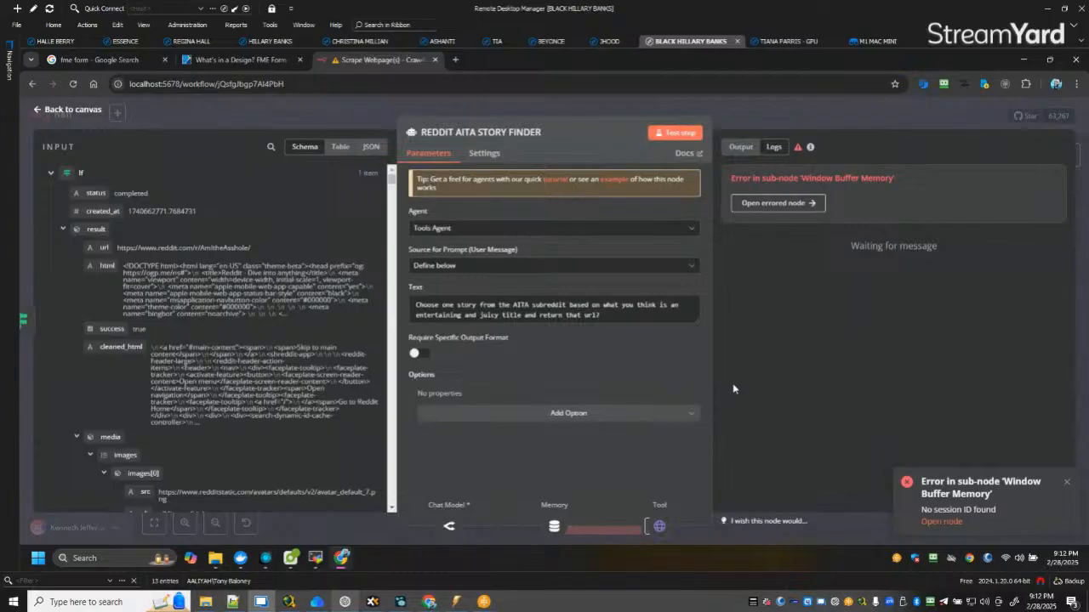
left_click(51, 111)
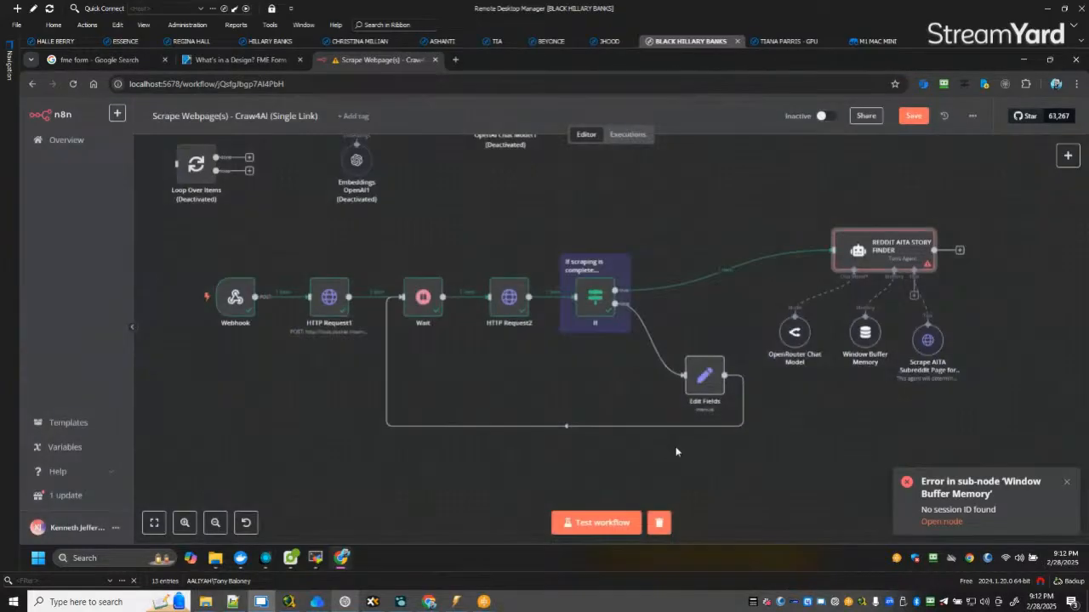
key("ctrl+s")
left_click(658, 521)
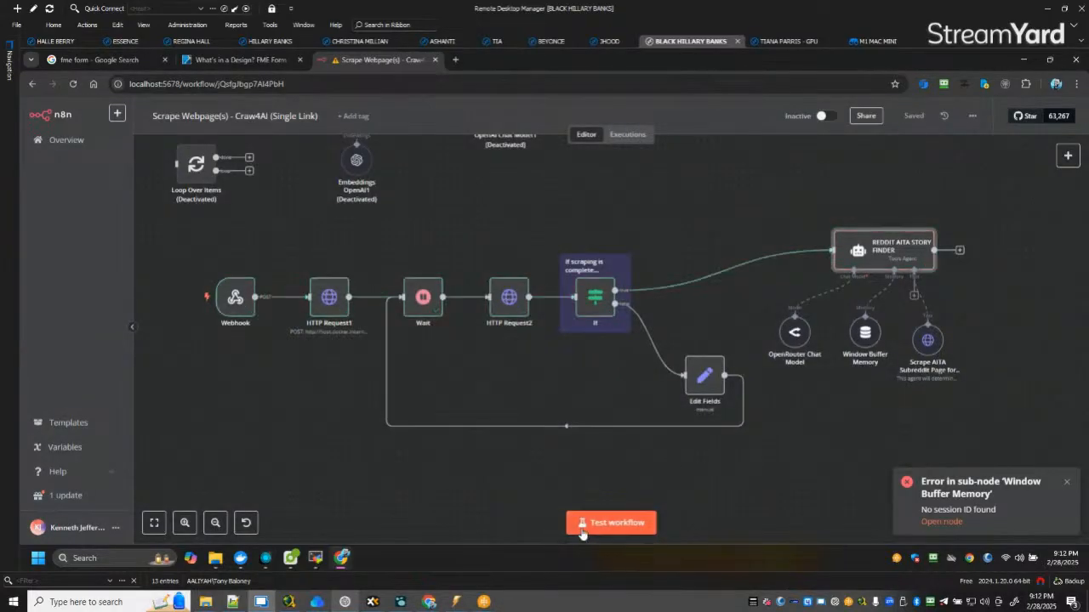
left_click(582, 526)
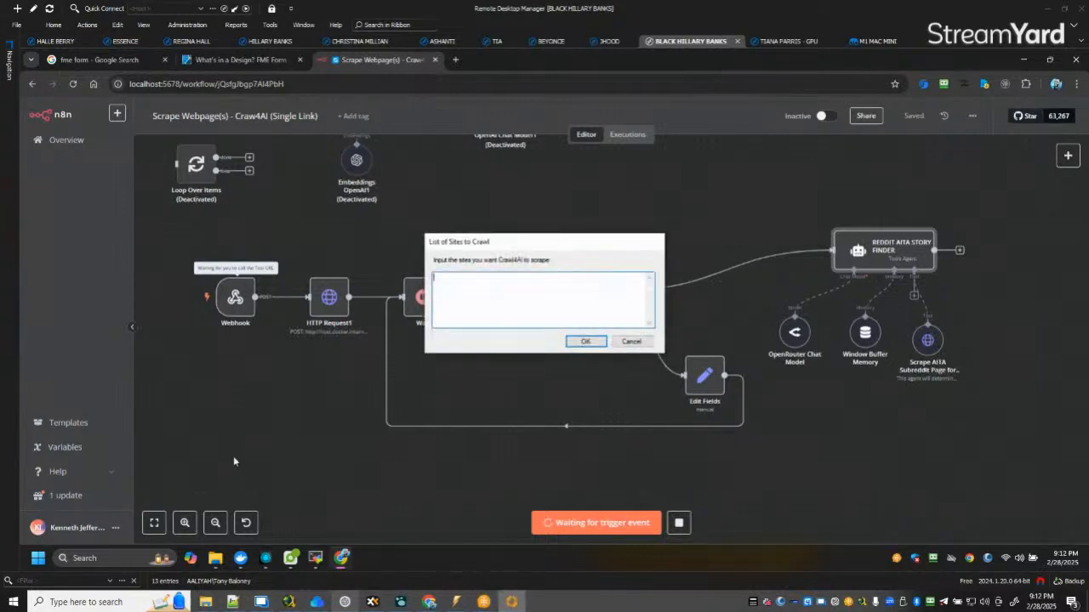
Take the r/AmItheAsshole page URL from Notepad++ and submit it in the List of Sites to Crawl dialog.
left_click(232, 601)
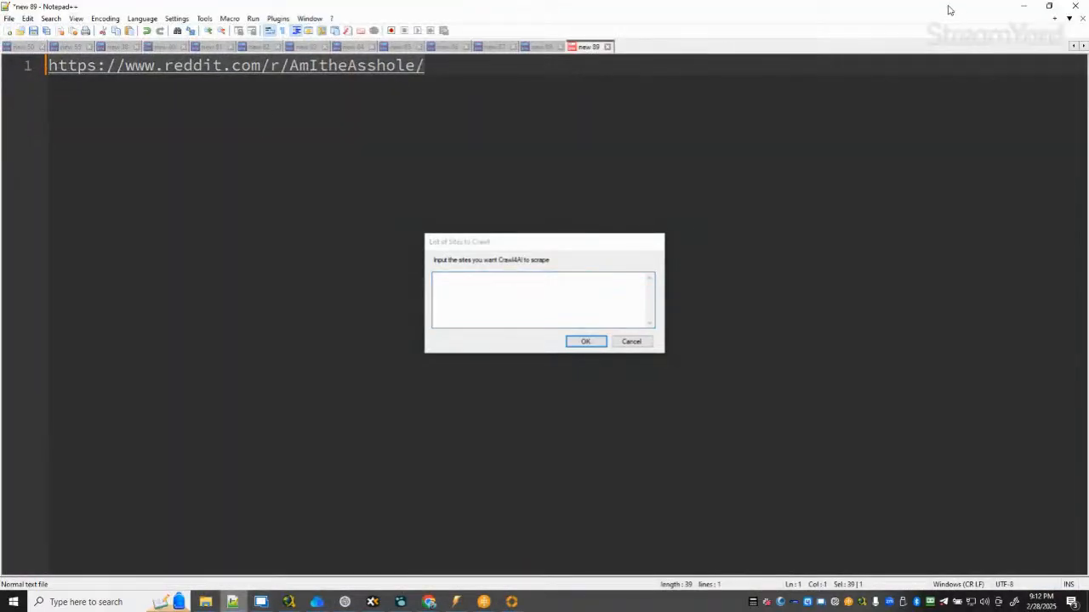
left_click(486, 285)
key("ctrl+v")
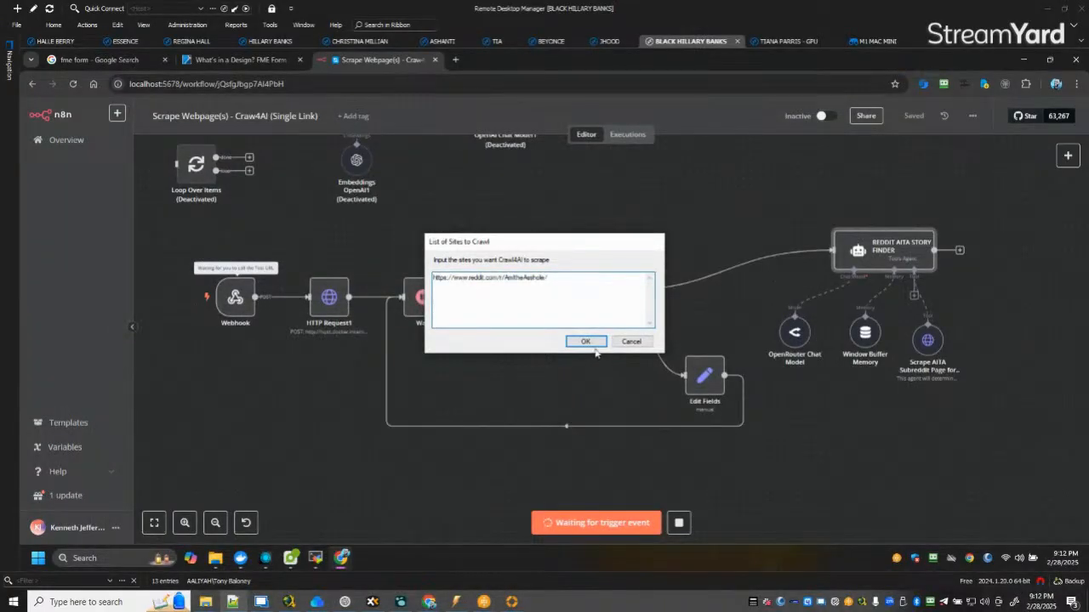
left_click(595, 342)
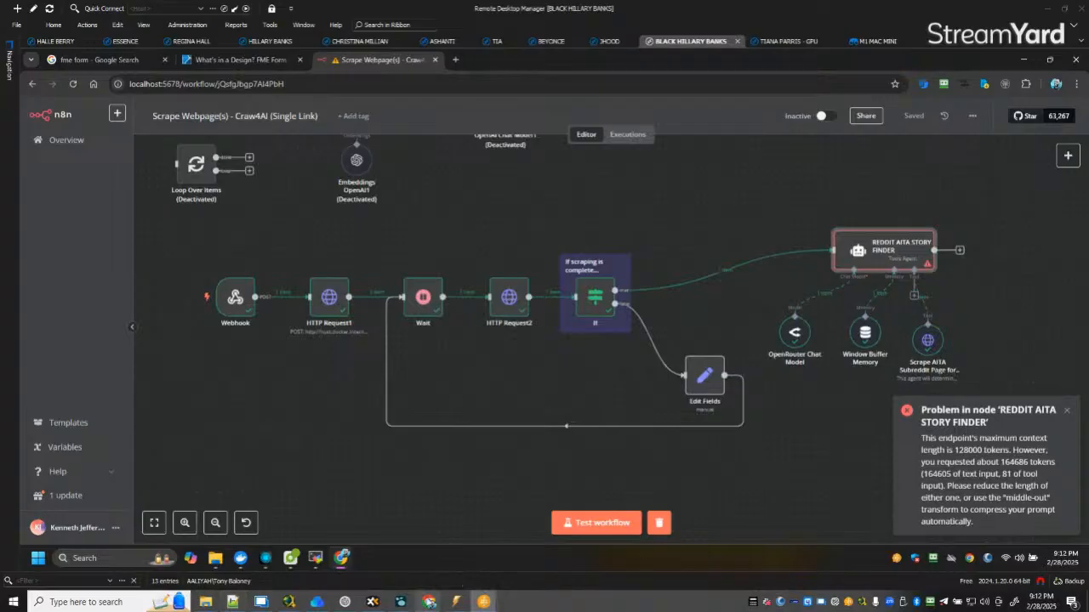
Switch to the Reddit browser window and examine how long the r/AmItheAsshole post feed is, then return to the workflow.
mouse_move(429, 602)
left_click(248, 553)
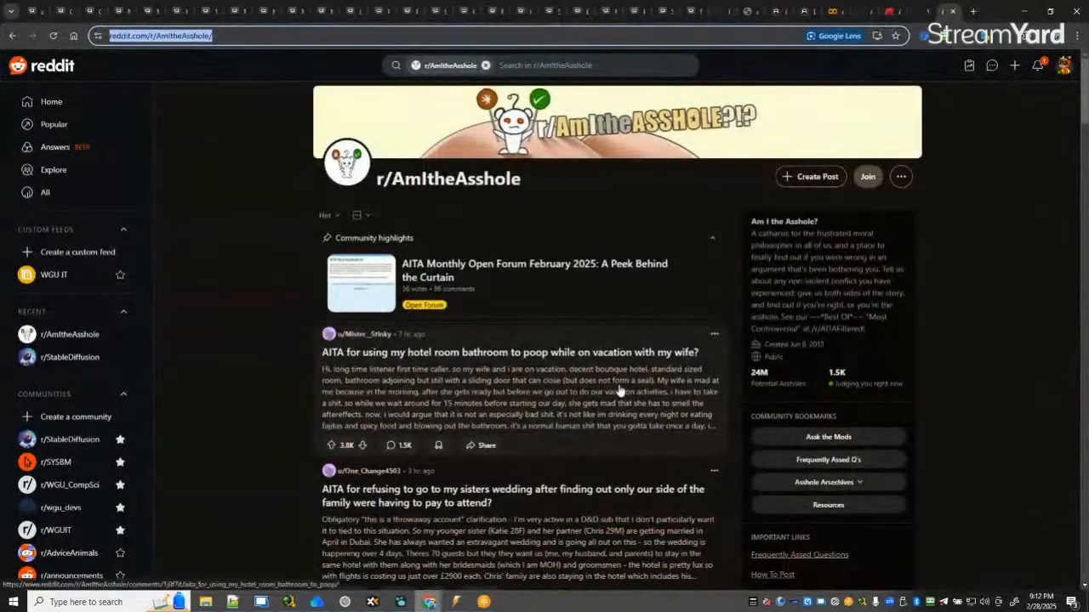
scroll(581, 408, "down", 15)
scroll(620, 392, "down", 15)
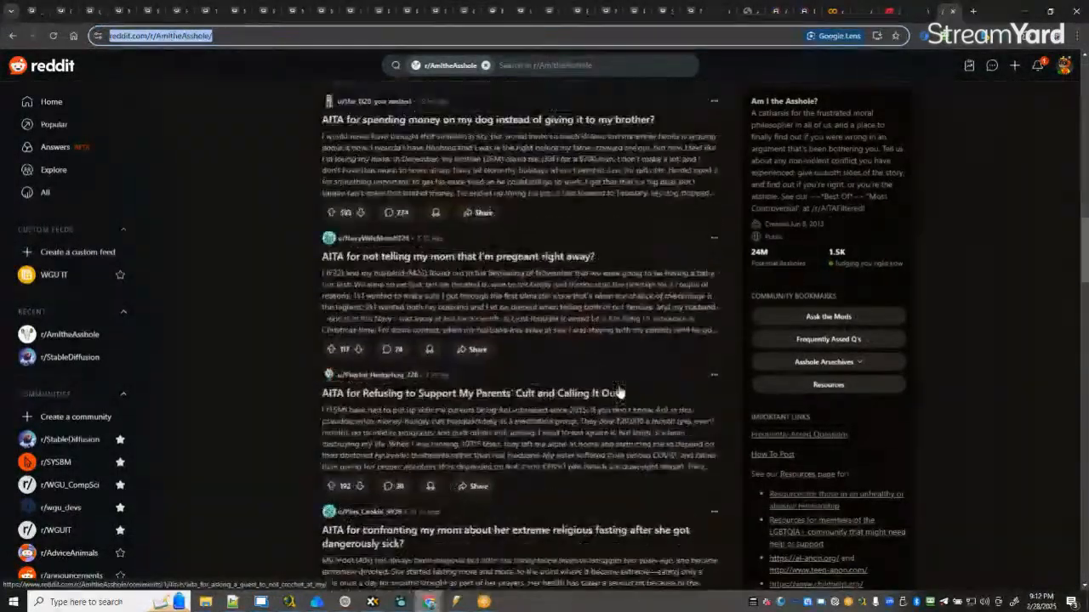
scroll(618, 396, "down", 15)
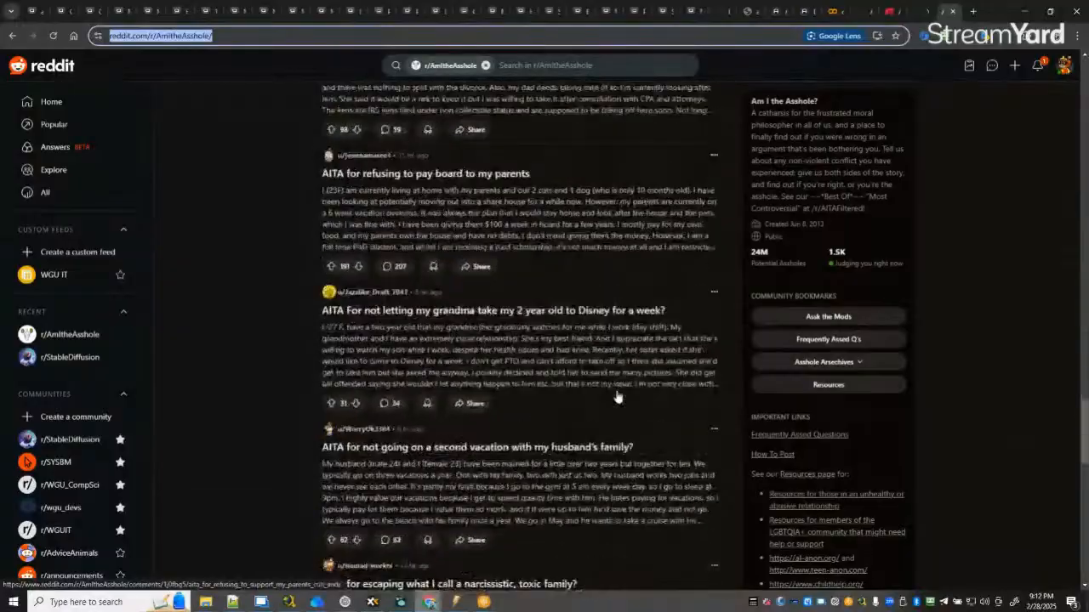
scroll(617, 397, "down", 15)
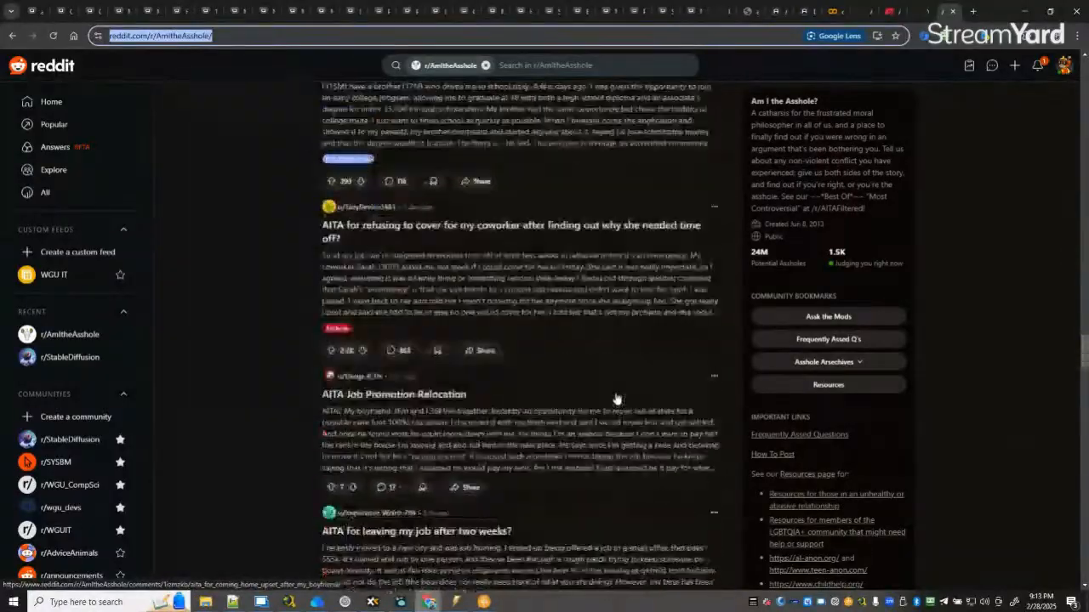
scroll(617, 396, "down", 15)
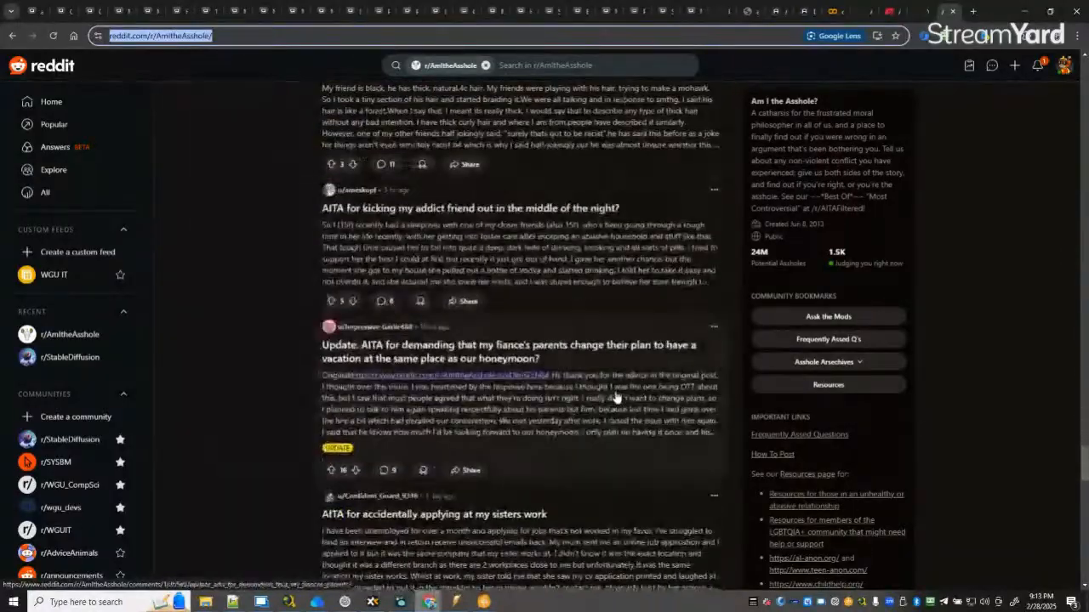
scroll(617, 393, "down", 15)
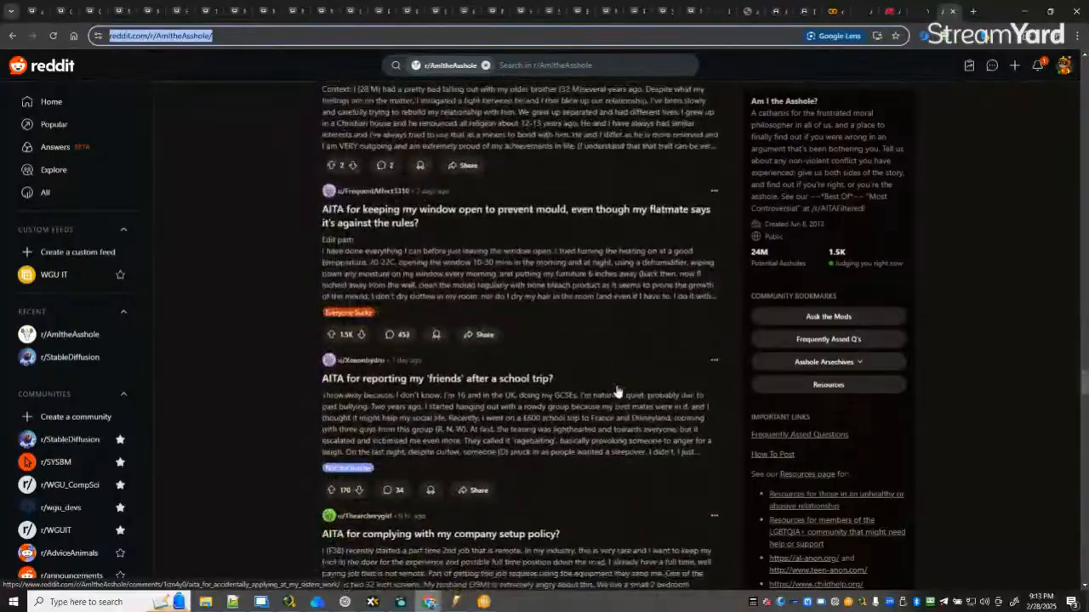
scroll(618, 391, "down", 15)
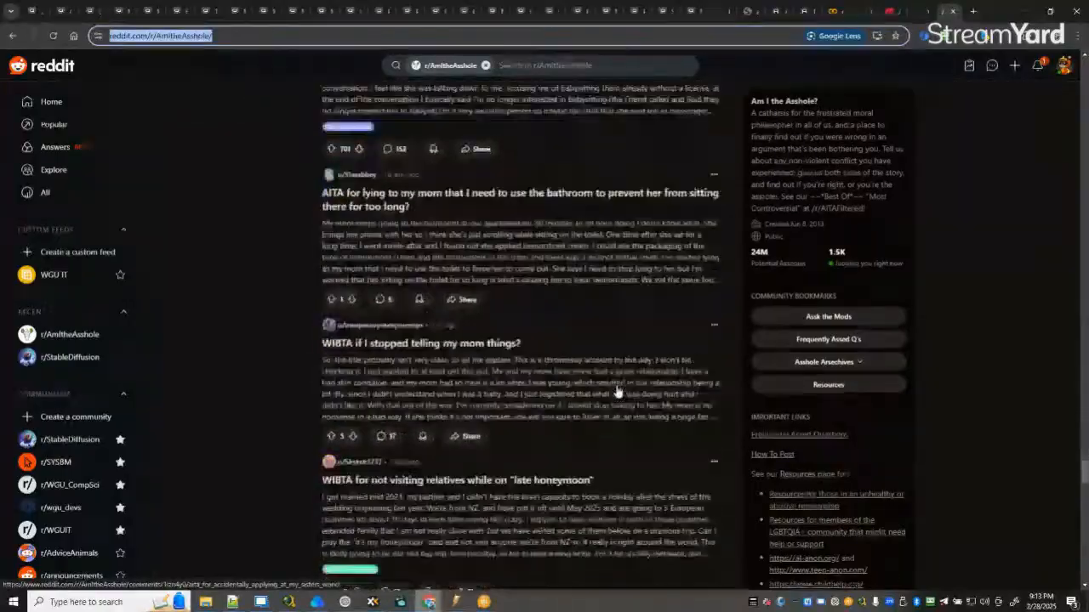
scroll(616, 393, "down", 15)
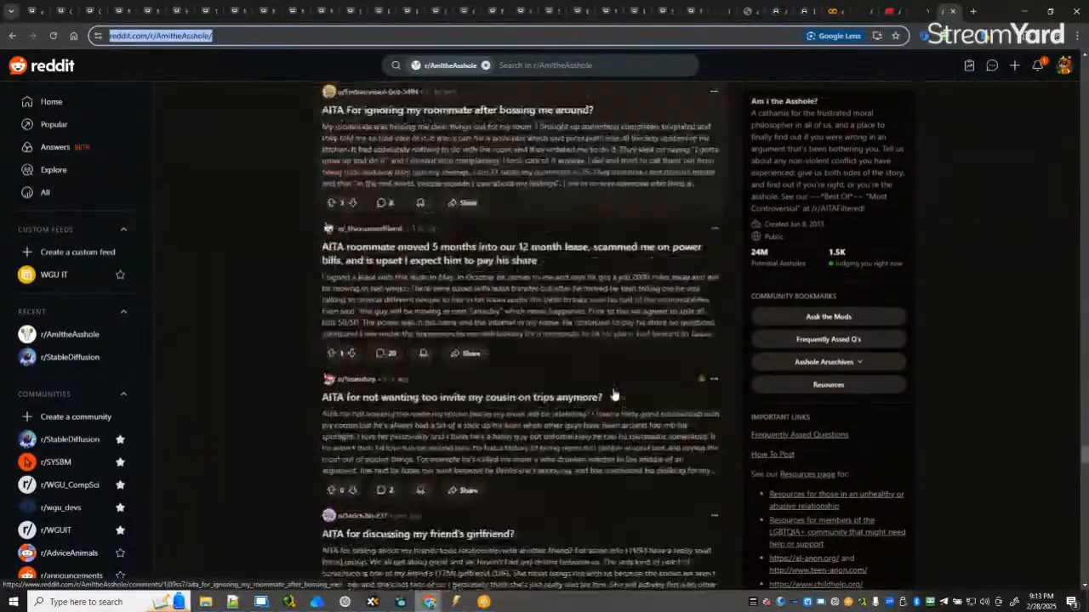
scroll(616, 393, "down", 7)
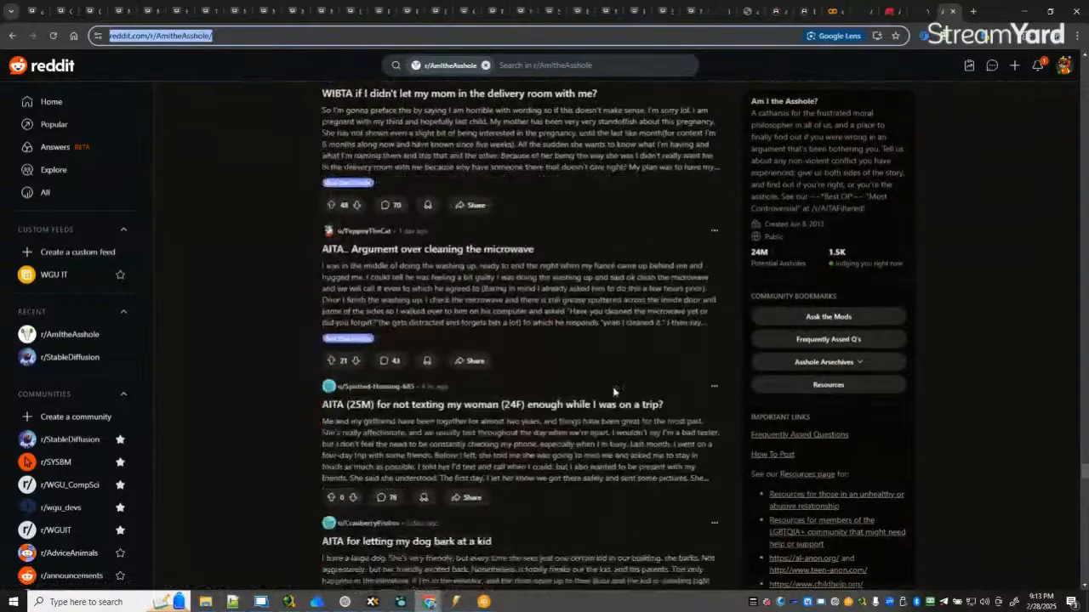
scroll(613, 392, "down", 10)
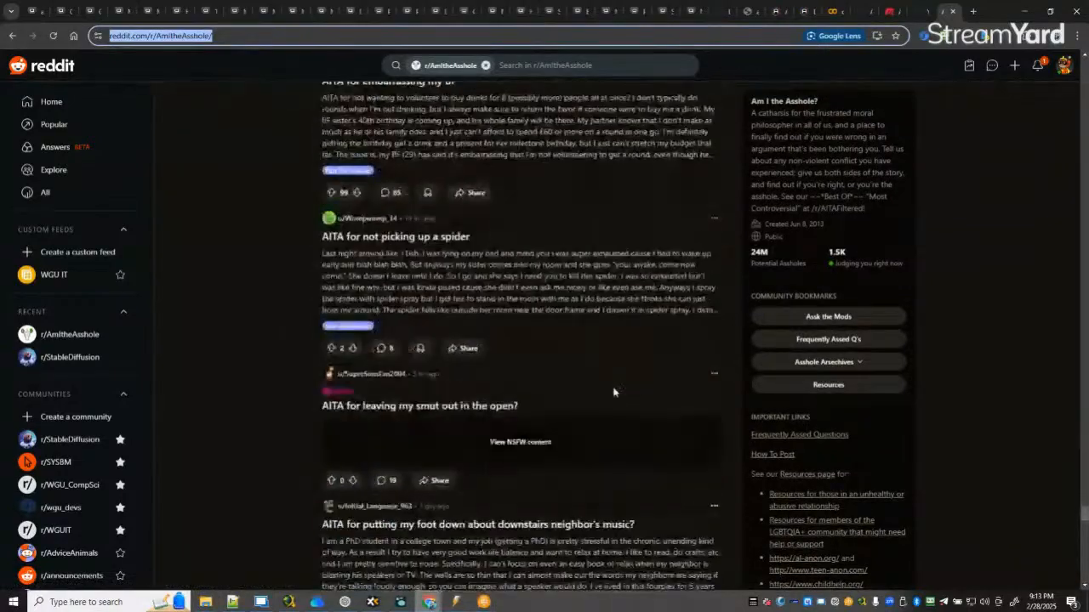
scroll(614, 391, "down", 8)
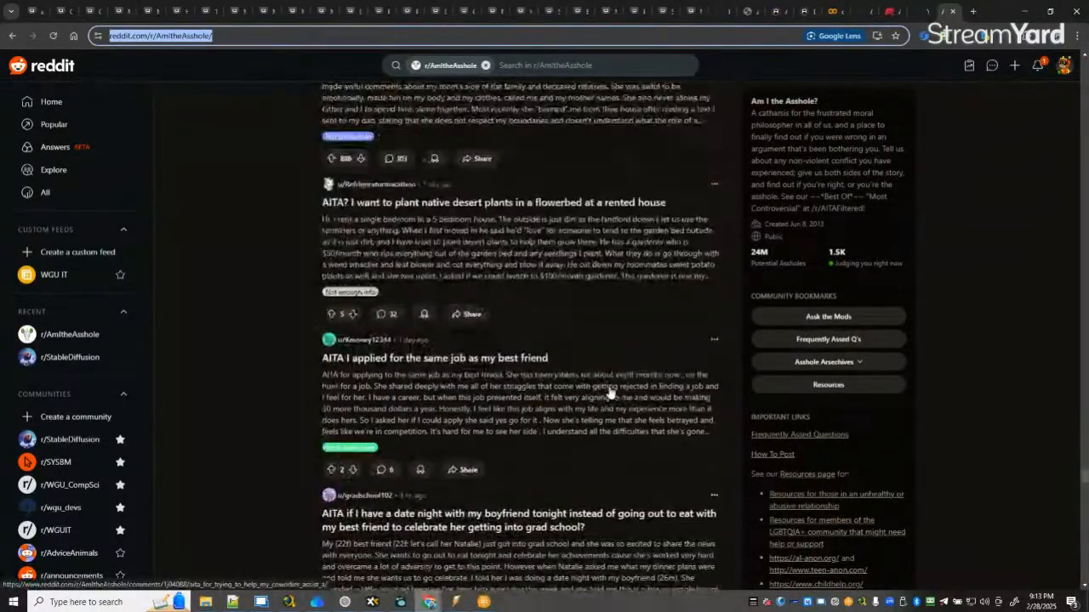
scroll(609, 392, "down", 15)
scroll(602, 415, "down", 15)
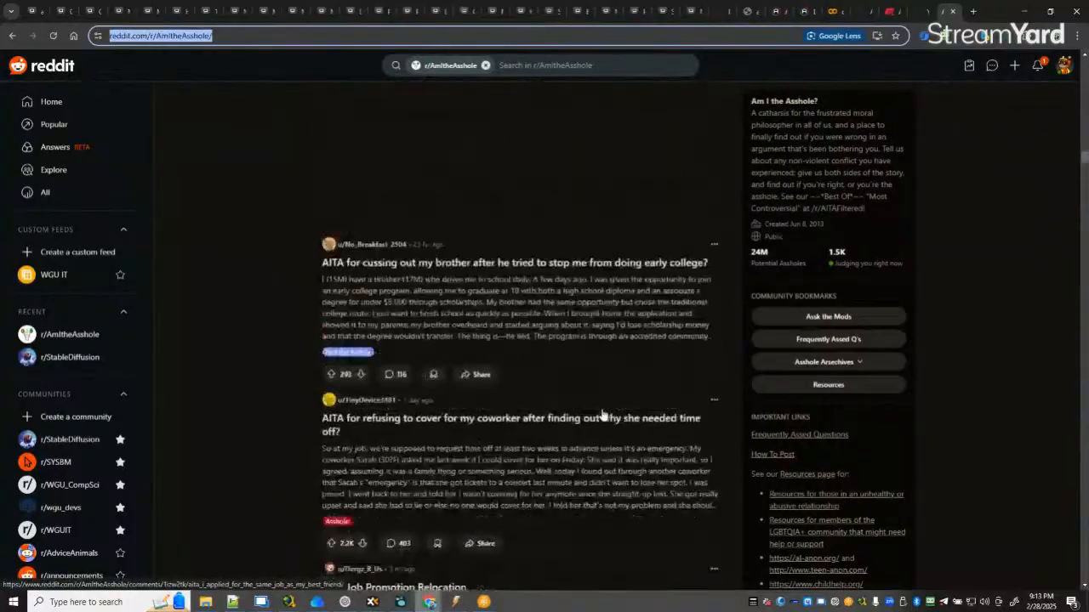
scroll(602, 415, "up", 20)
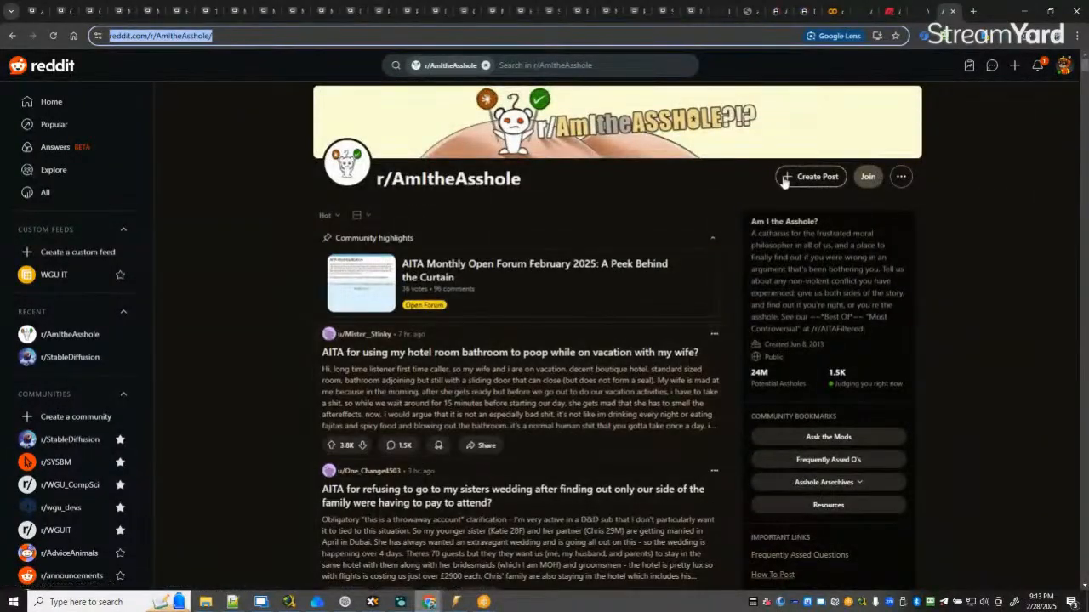
left_click(1024, 11)
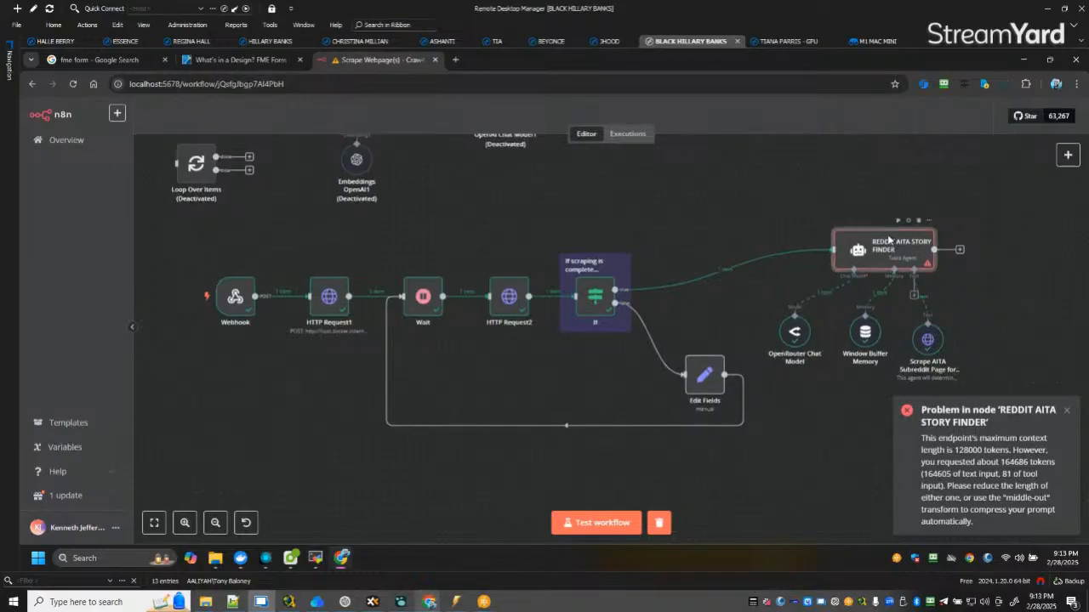
Open the REDDIT AITA STORY FINDER node, dismiss the error notice, and examine the logged input and output of the Scrape AITA Subreddit Page for Story tool.
double_click(890, 242)
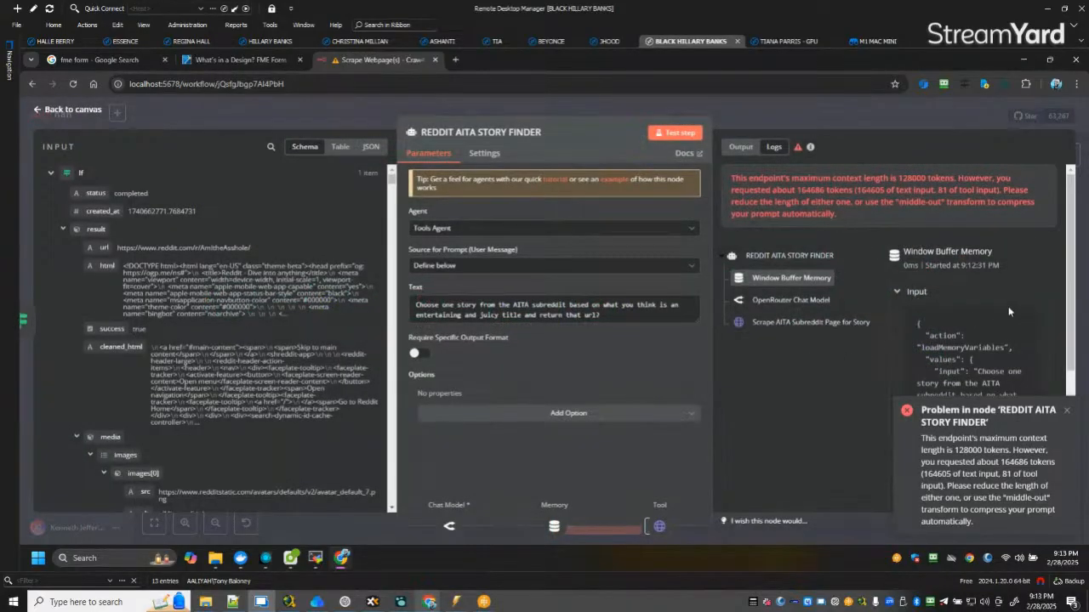
left_click(1065, 409)
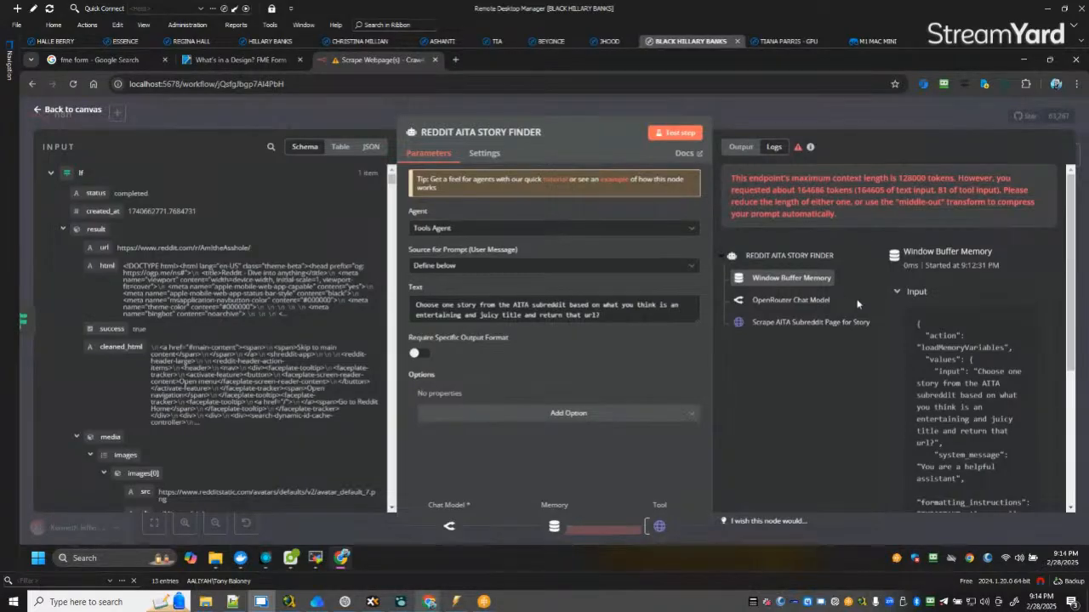
scroll(1031, 339, "down", 3)
scroll(1031, 336, "up", 3)
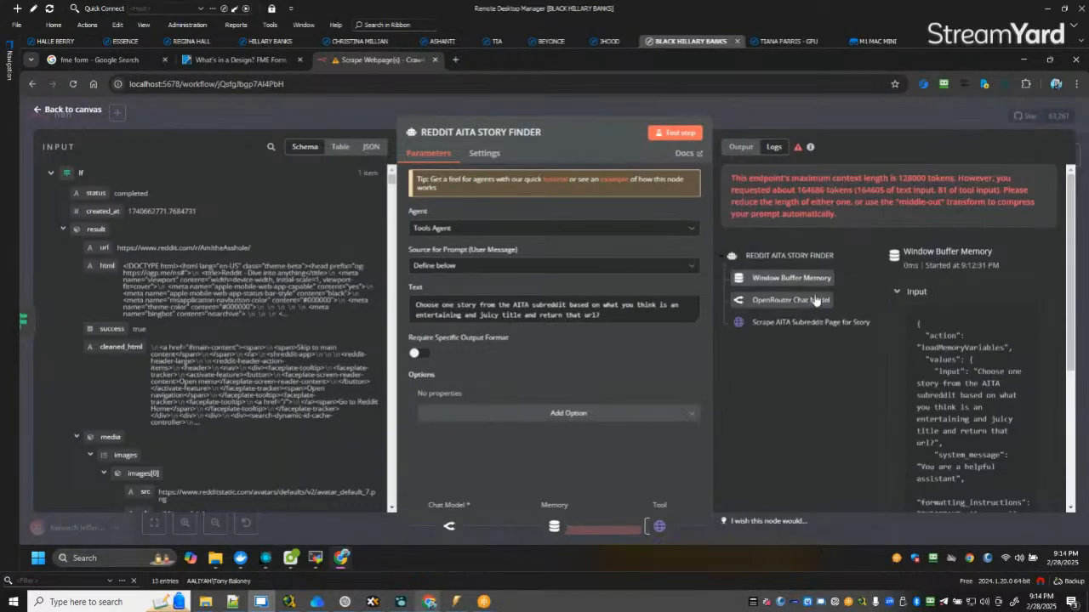
left_click(795, 325)
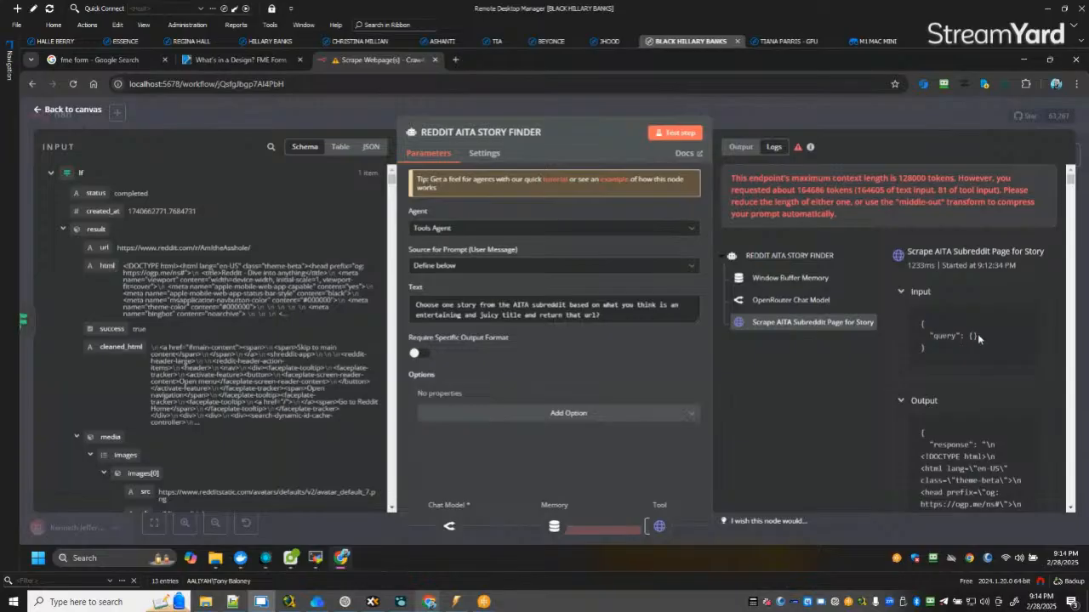
left_click(1070, 184)
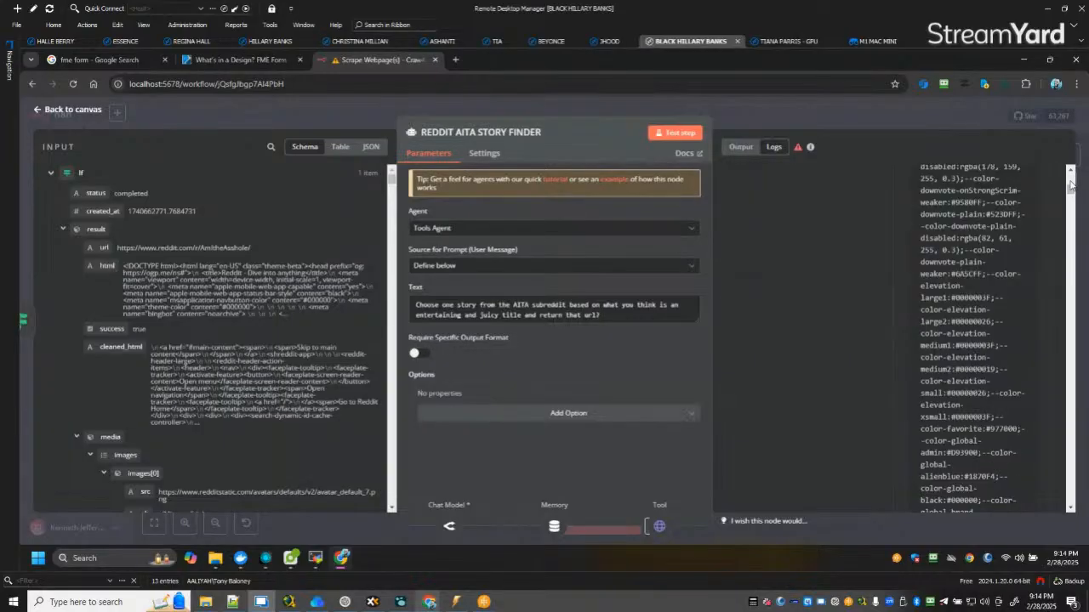
scroll(1042, 235, "up", 10)
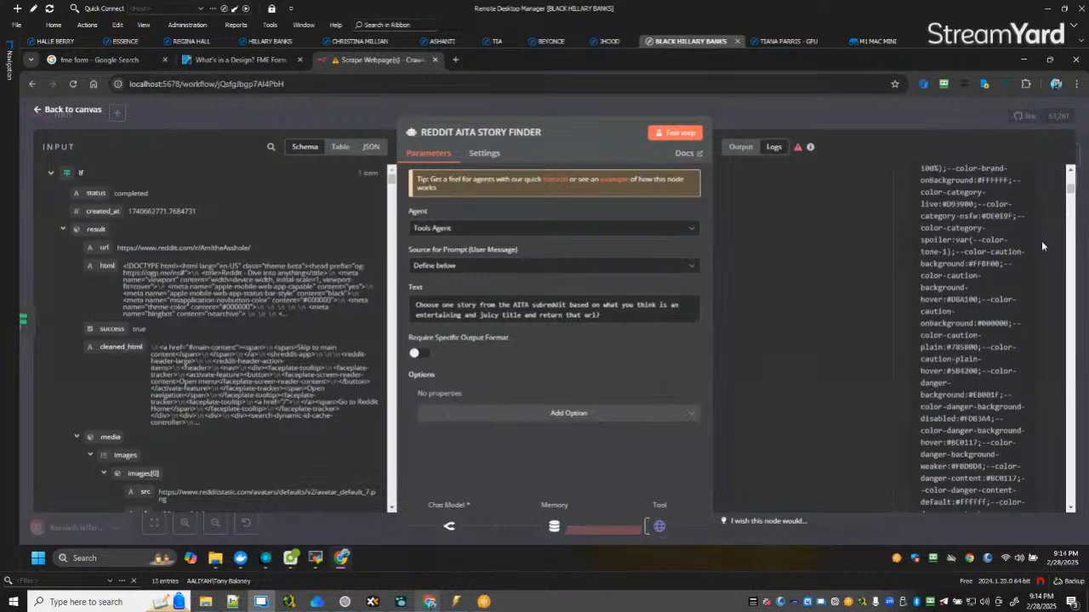
scroll(1041, 243, "up", 10)
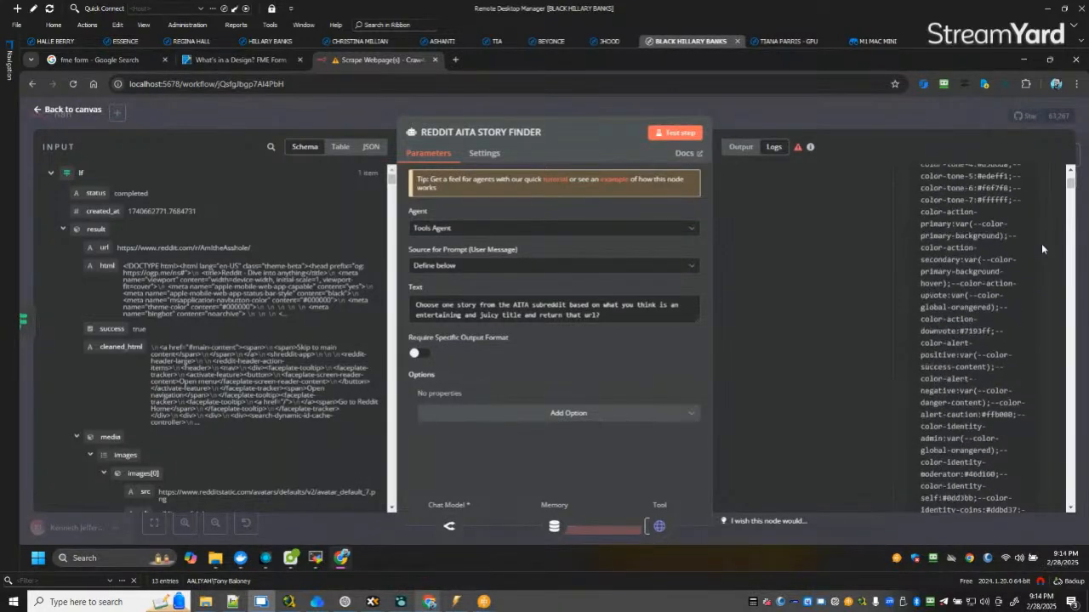
scroll(1041, 244, "up", 5)
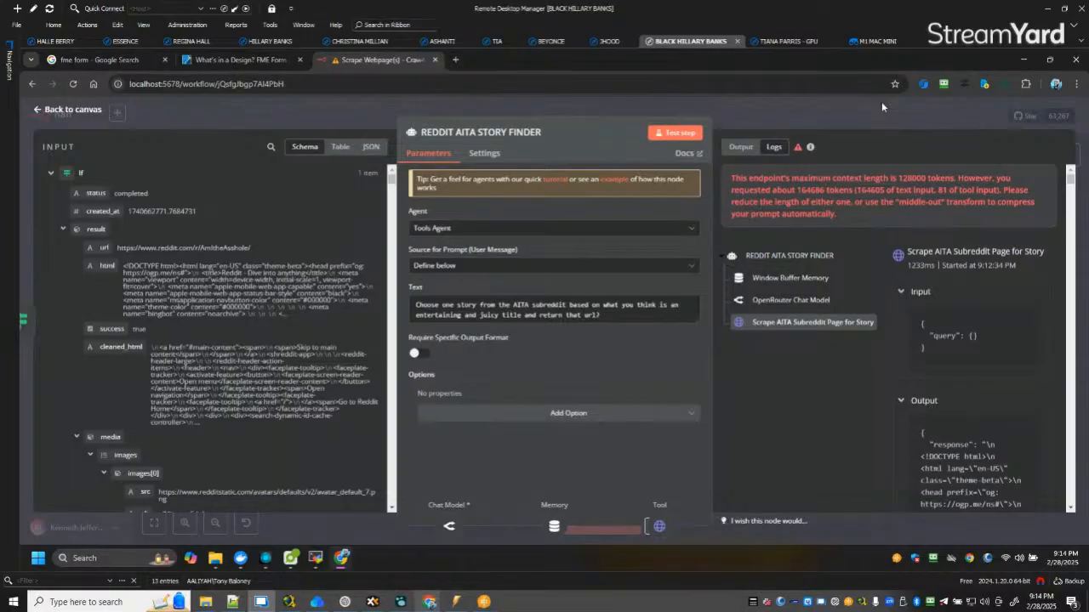
Switch to ChatGPT, ask "Can the serpapi process google dorks?" in a new chat, and read through the answer.
left_click(345, 601)
key("ctrl+shift+o")
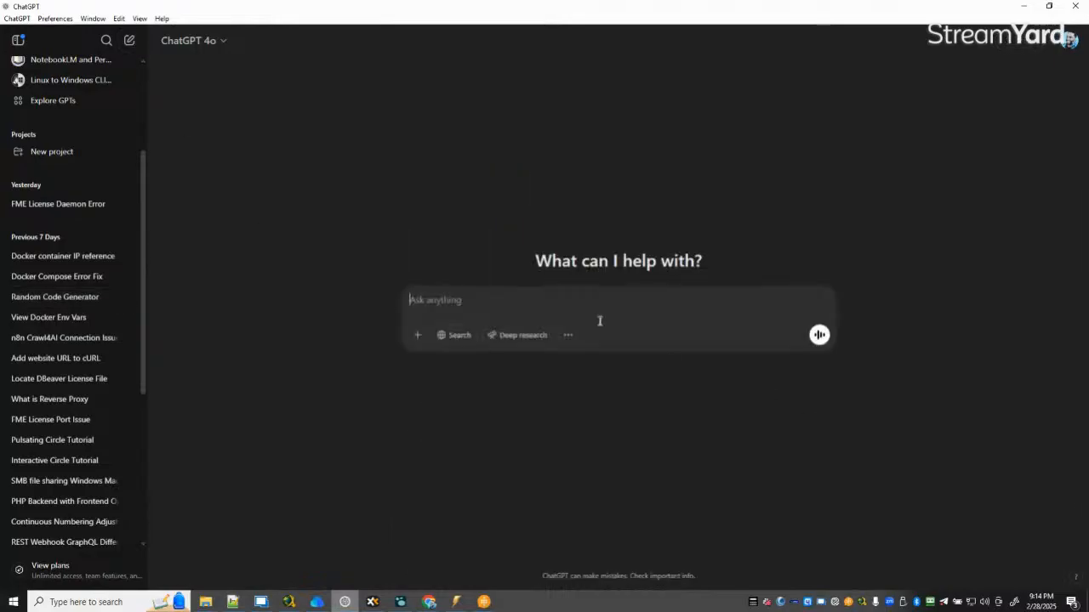
type("Can the")
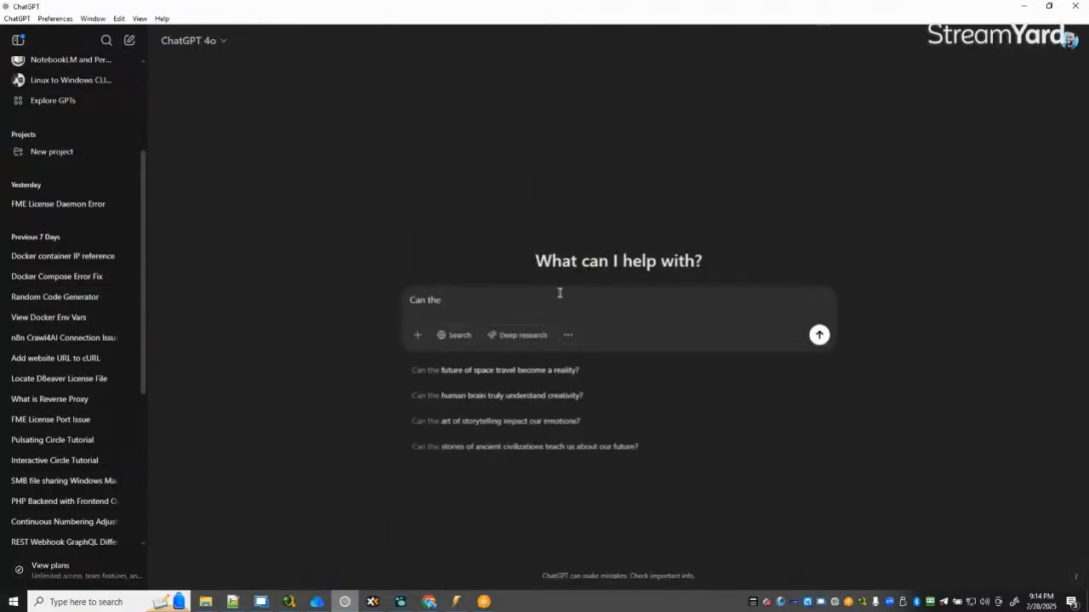
type("serpai")
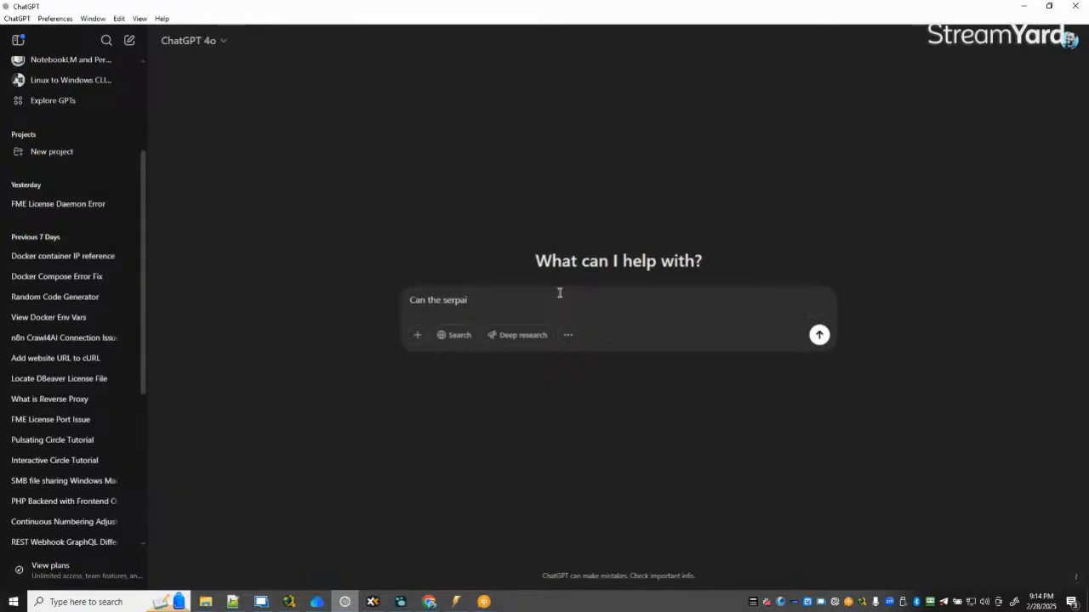
type("pi process google doc")
type("ks?")
key("Return")
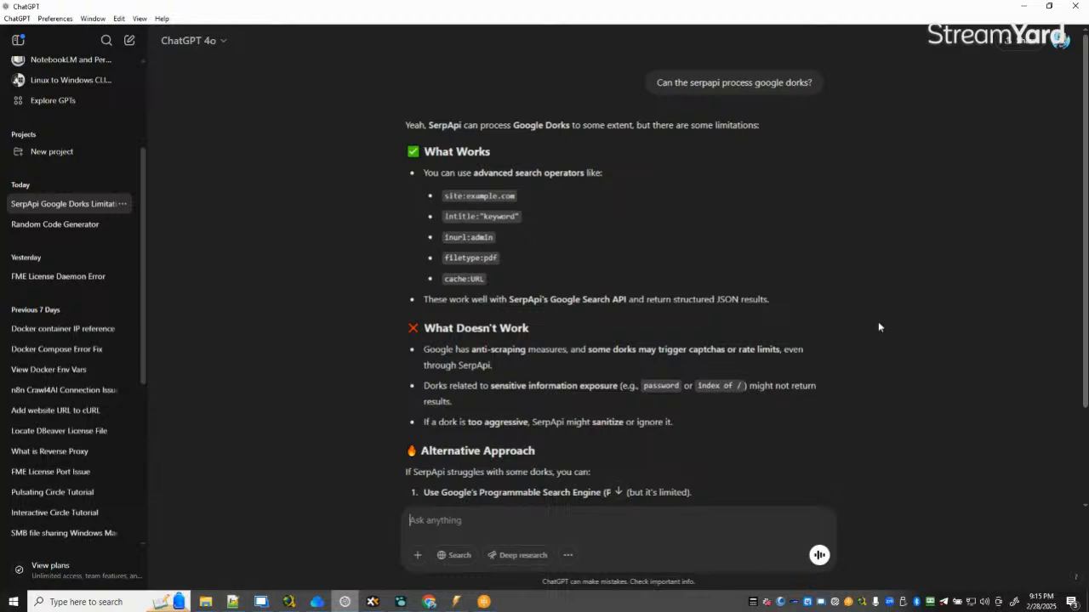
scroll(870, 308, "down", 3)
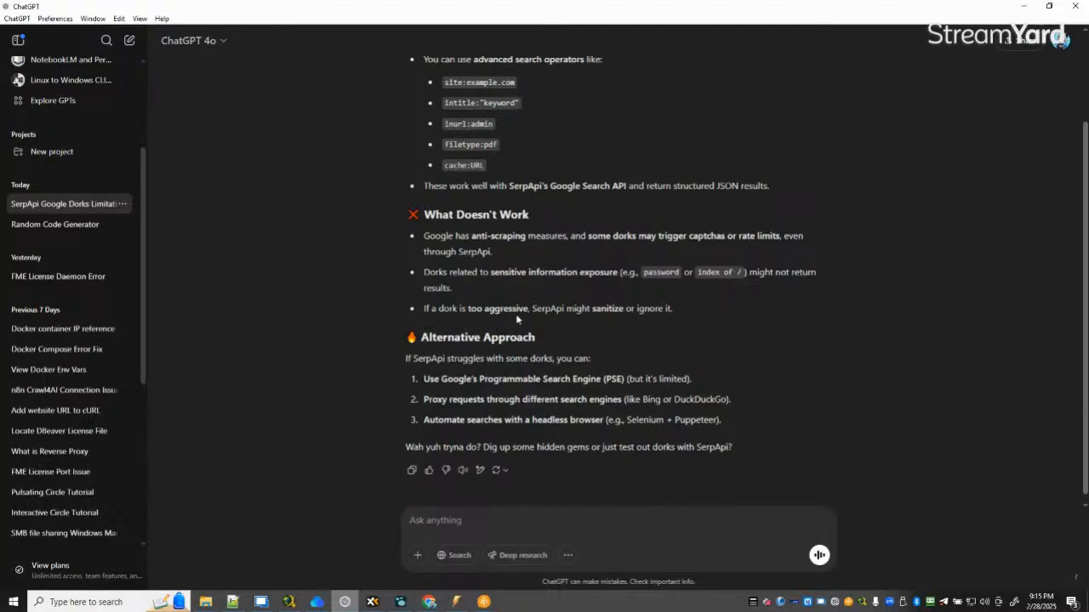
scroll(519, 320, "up", 3)
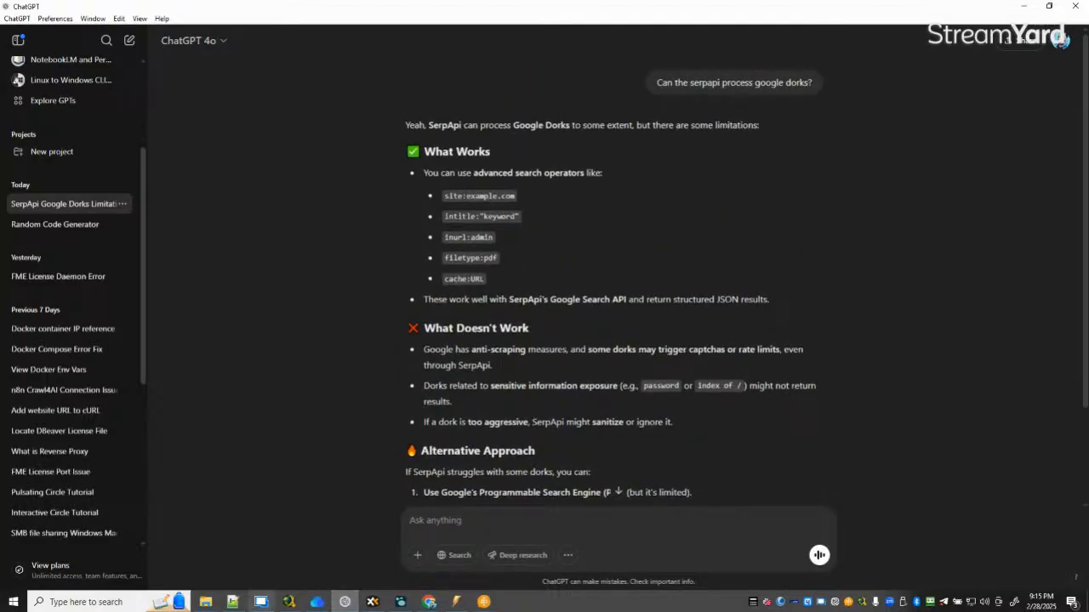
left_click(345, 602)
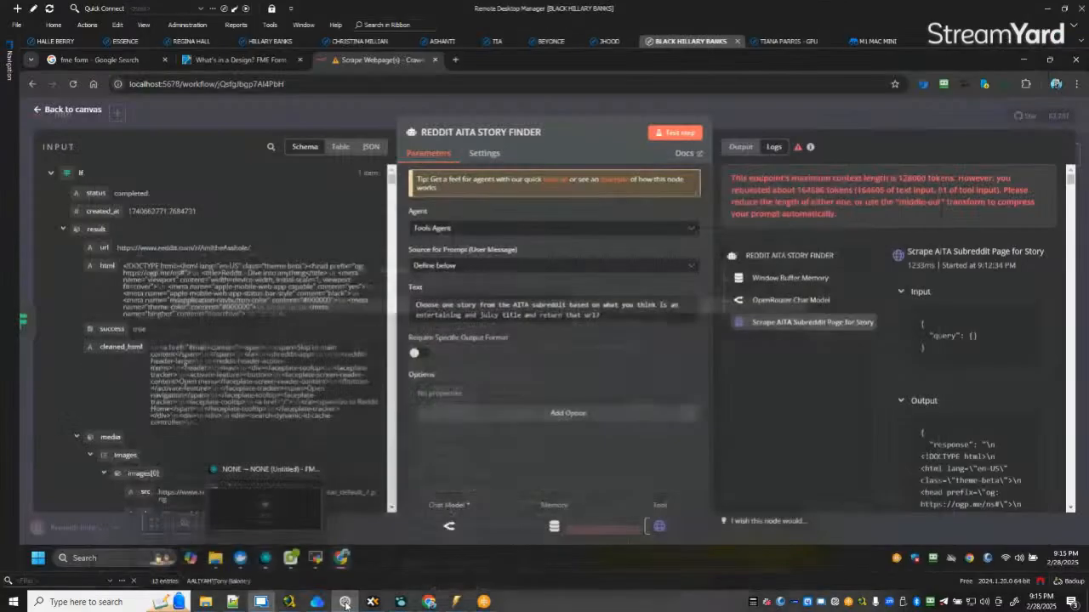
left_click(345, 602)
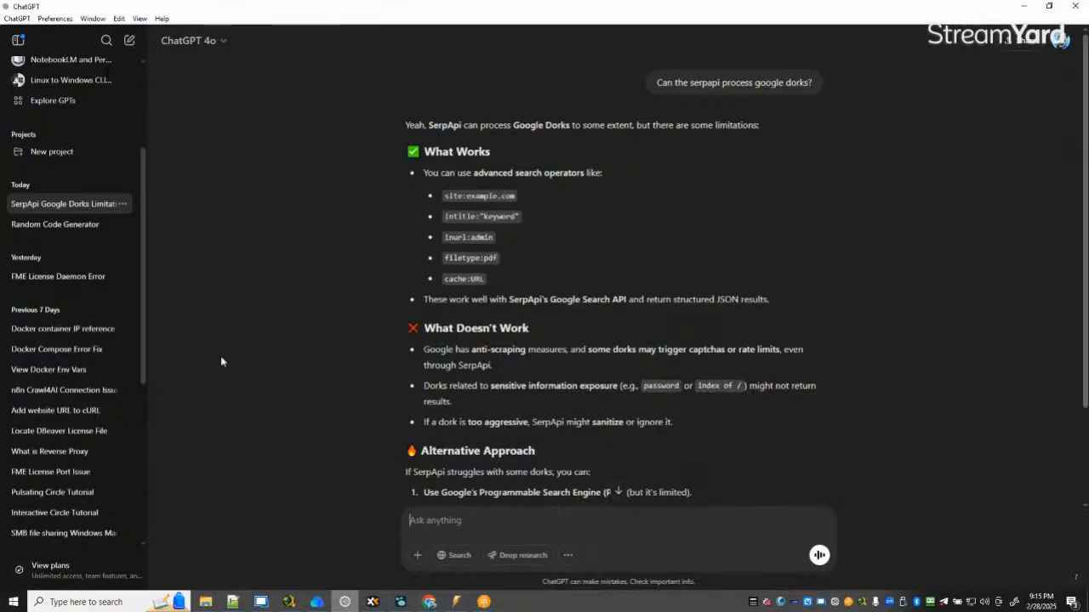
Switch to Notepad++ and begin a Google dork with "site:ww" on line 3, below the r/AmItheAsshole URL.
left_click(237, 603)
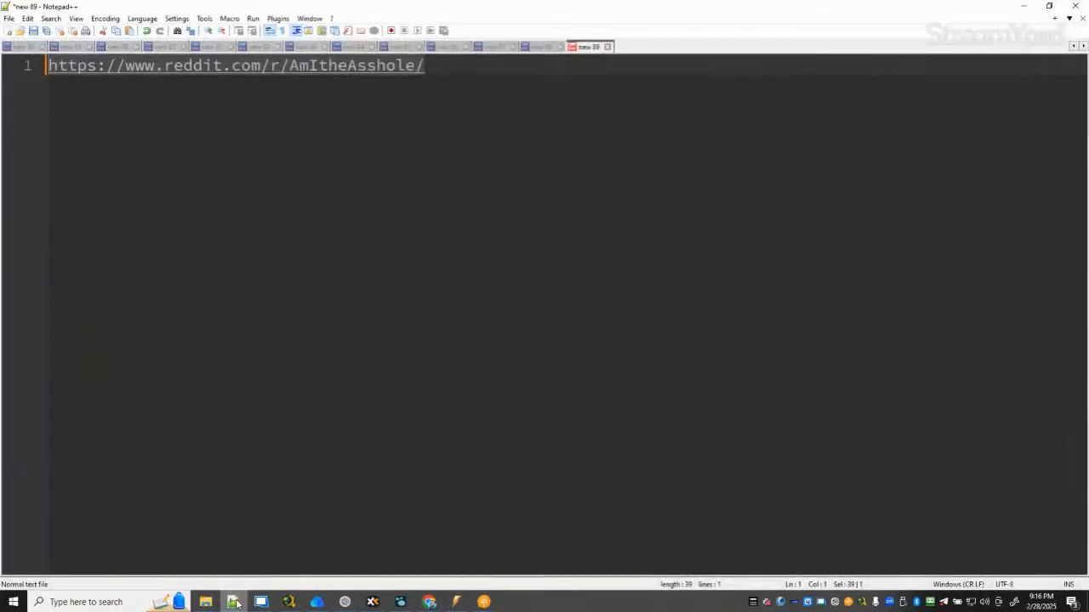
left_click(571, 375)
key("Return")
key("Return")
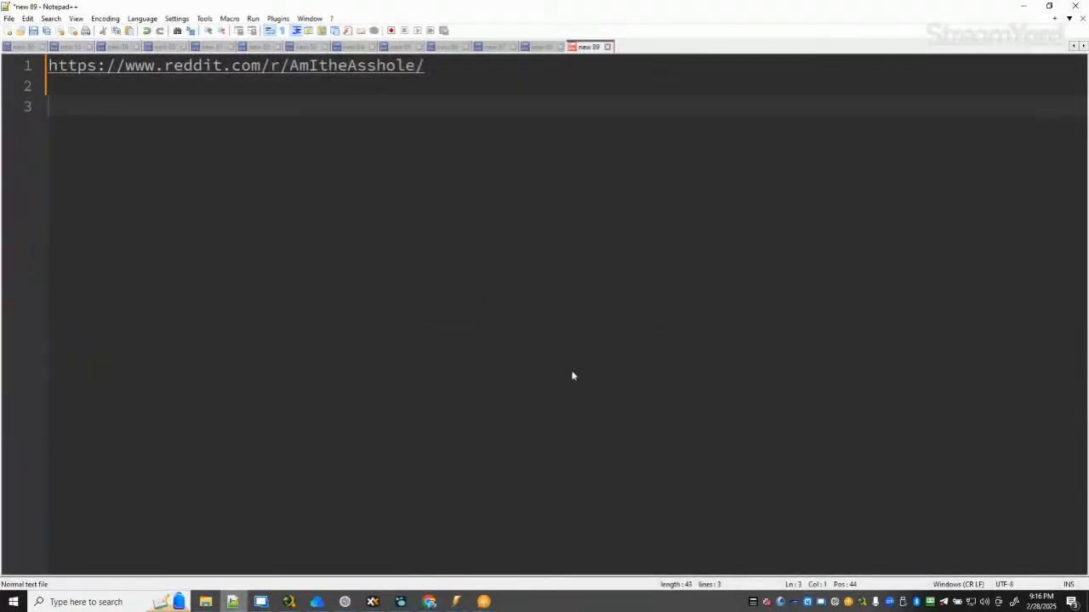
type("site:ww")
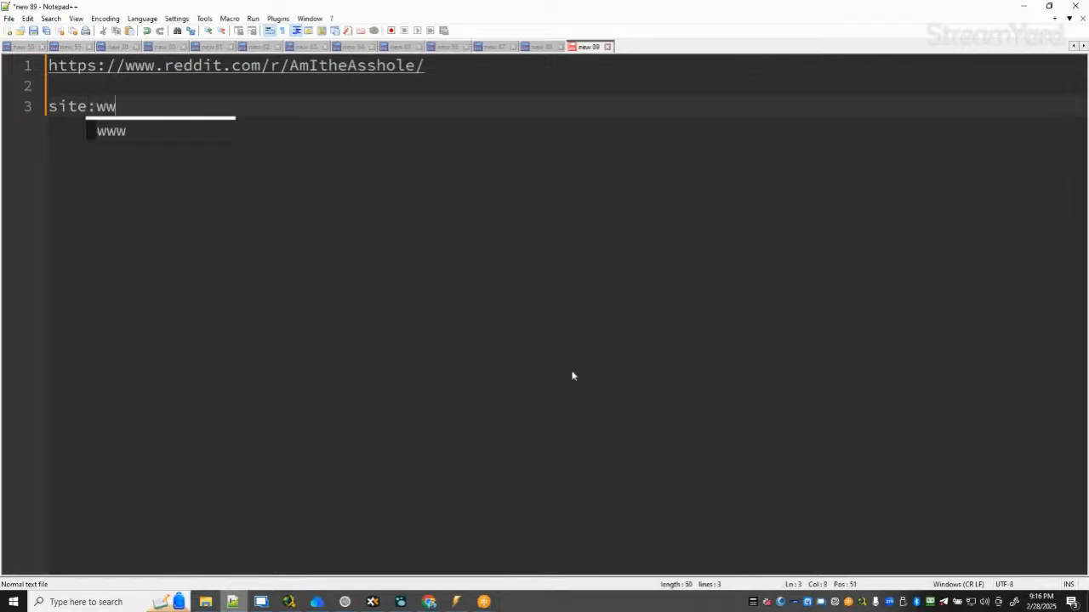
type("w.google.co")
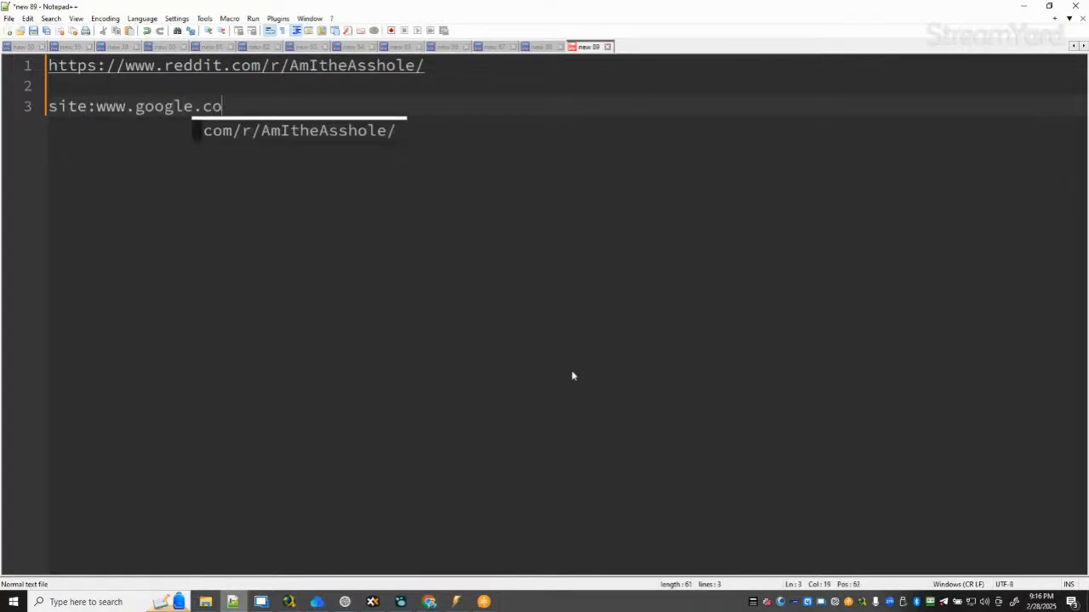
key("BackSpace")
key("BackSpace")
key("BackSpace")
key("BackSpace")
key("BackSpace")
key("BackSpace")
key("BackSpace")
key("BackSpace")
key("BackSpace")
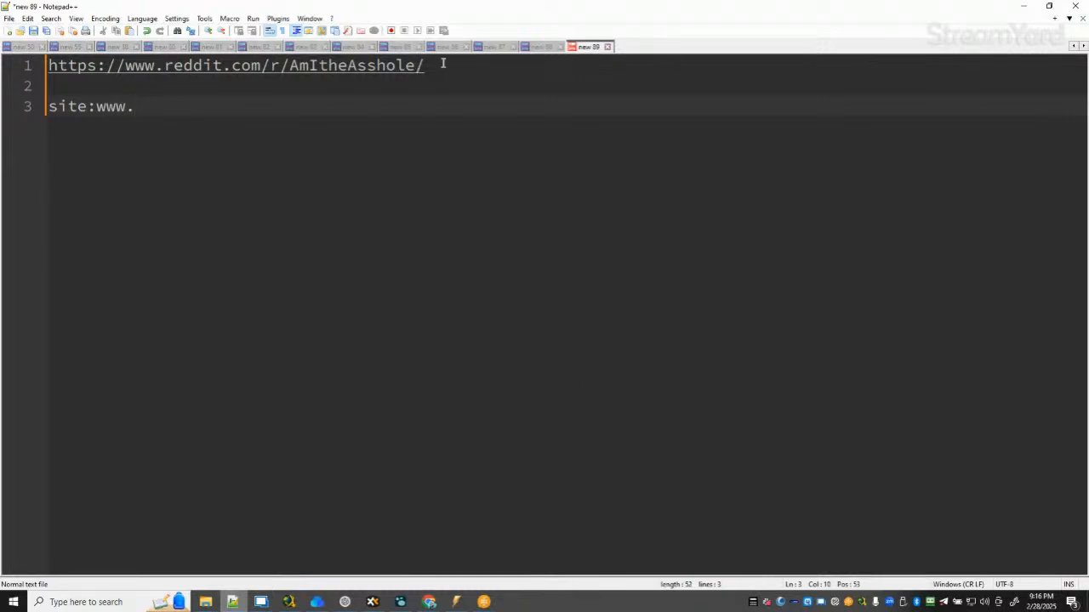
Complete the site: query on line 3 with the full Reddit AmItheAsshole URL copied from line 1.
left_click_drag(445, 66, 3, 21)
key("ctrl+c")
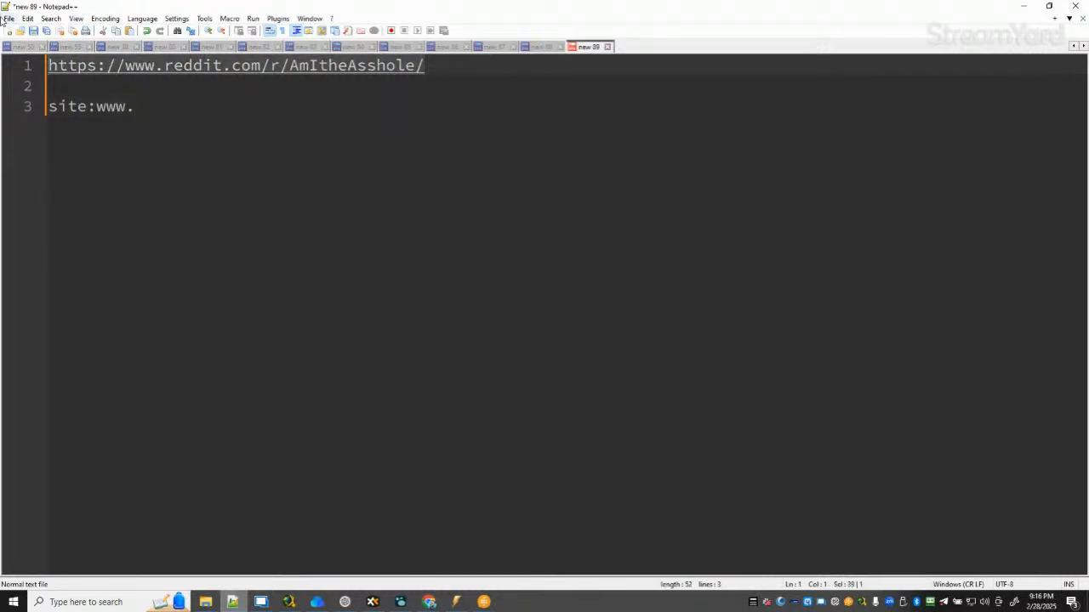
left_click(144, 106)
key("BackSpace")
key("BackSpace")
key("BackSpace")
key("BackSpace")
key("ctrl+v")
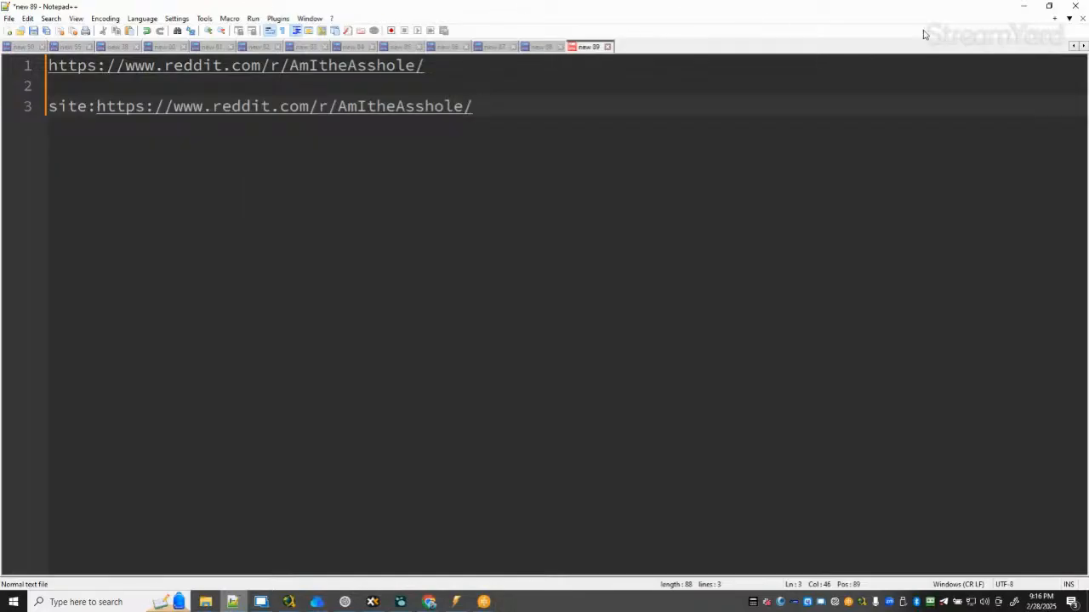
Copy the site: query into a new ChatGPT message below the intro "here's my google dork:", separated by a blank line.
key("shift+Home")
key("ctrl+c")
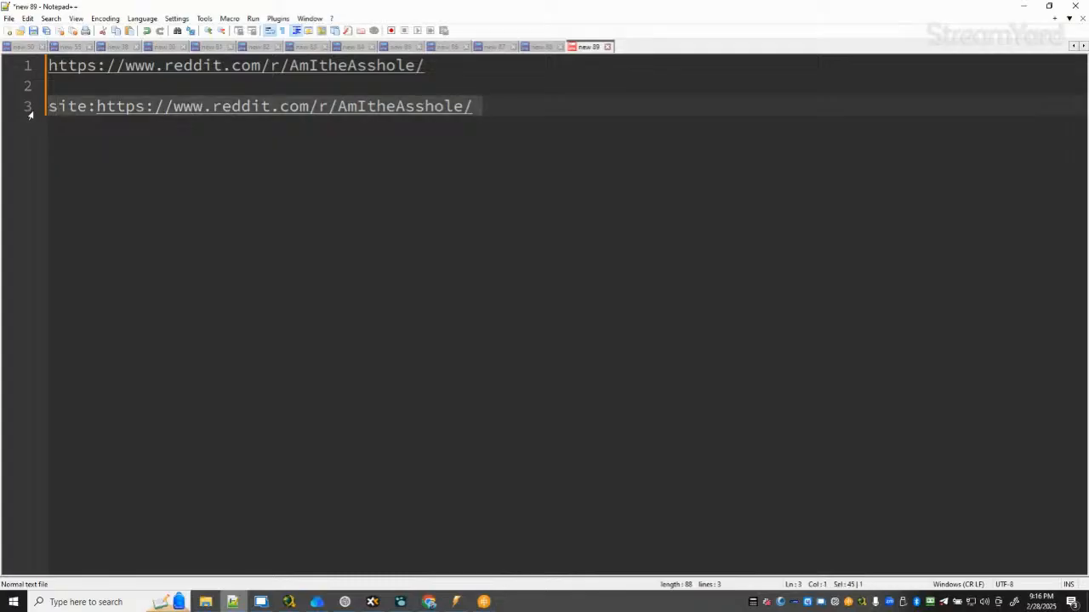
left_click(1023, 6)
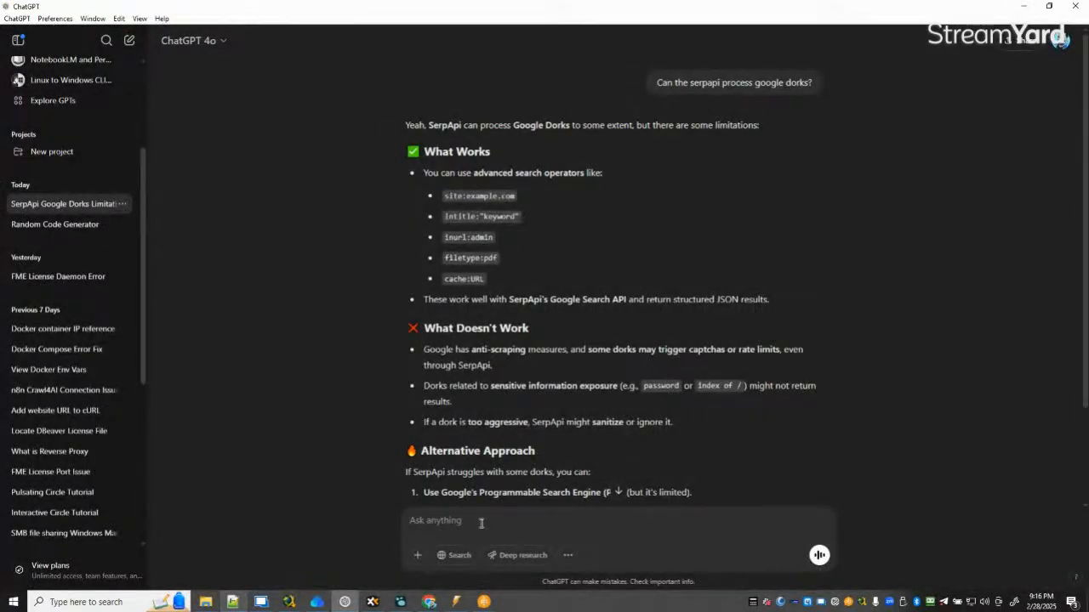
type("here")
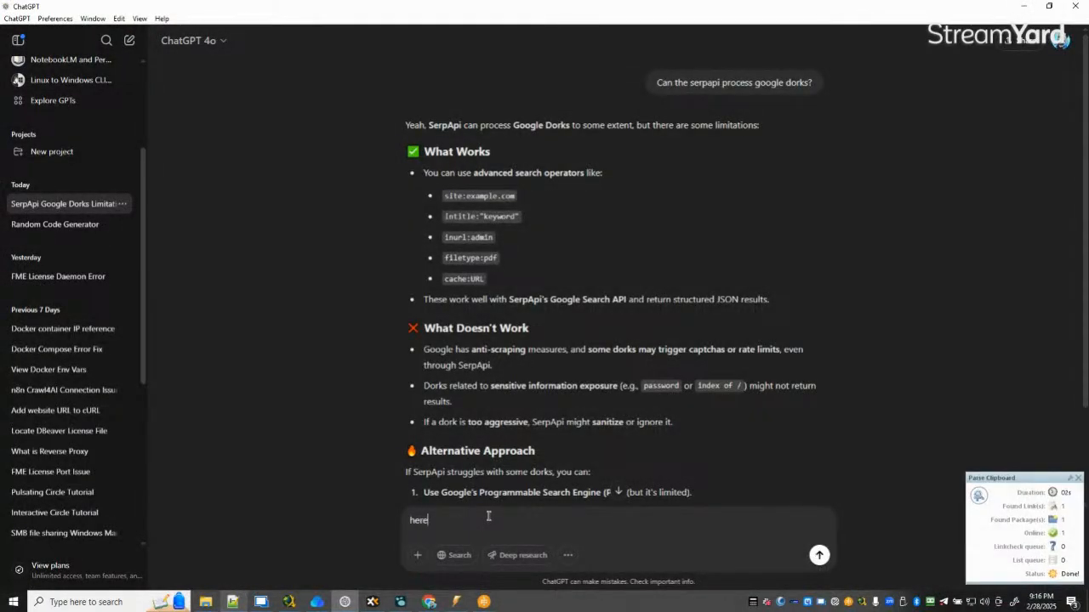
type("'s my google dork:")
key("shift+Return")
key("shift+Return")
key("ctrl+v")
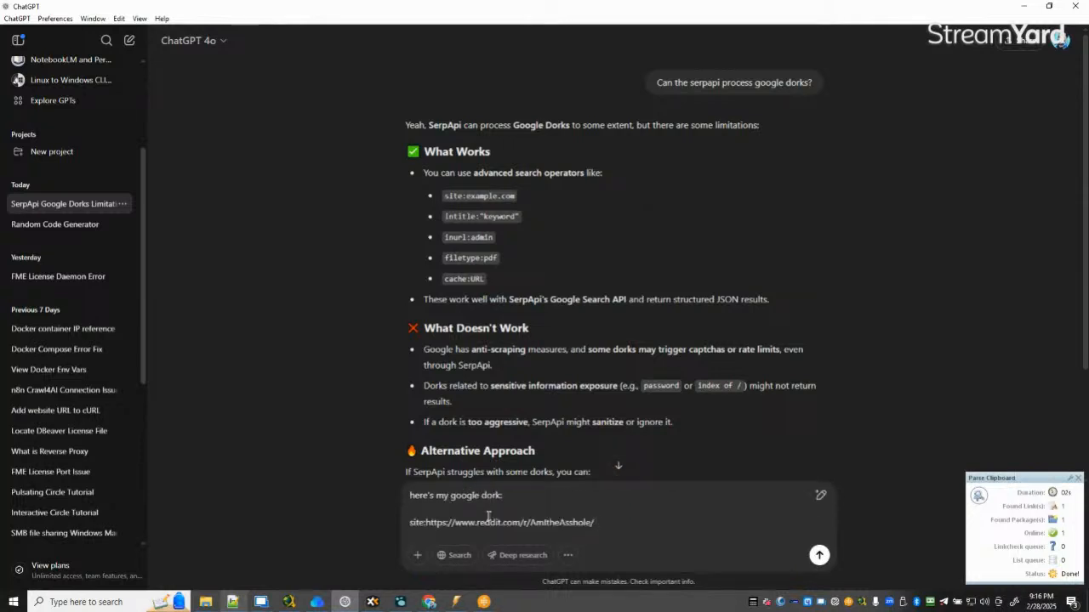
Extend the message's intro line to read "here's my google dork so far:".
left_click(503, 496)
key("BackSpace")
type("so far:")
Below the query, ask for a date modifier to only retrieve today's date, and send the message.
left_click(600, 524)
key("shift+Return")
key("shift+Return")
type("I w")
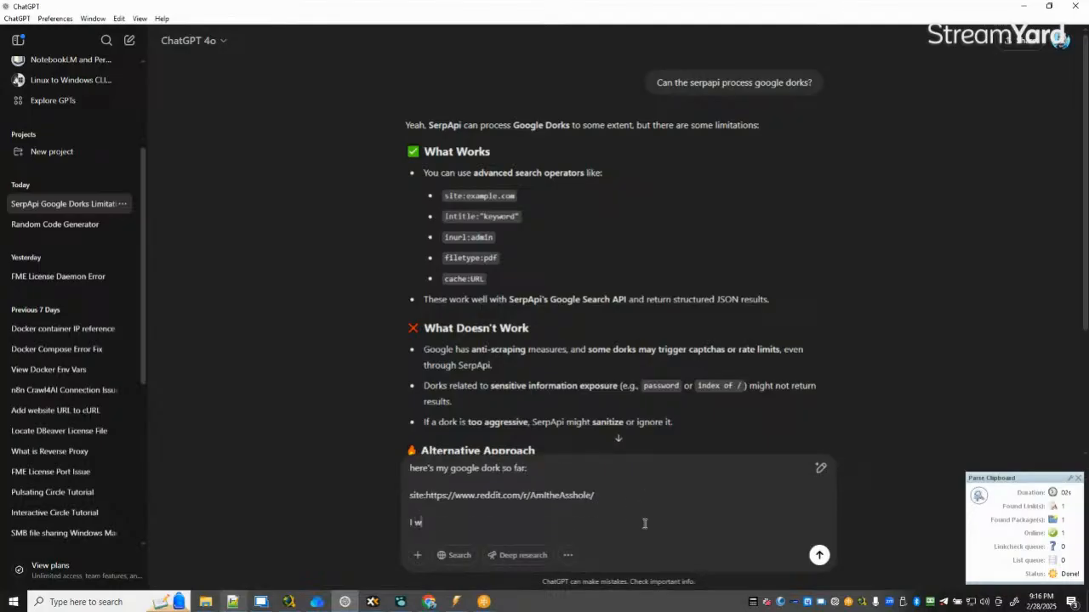
type("ant to add")
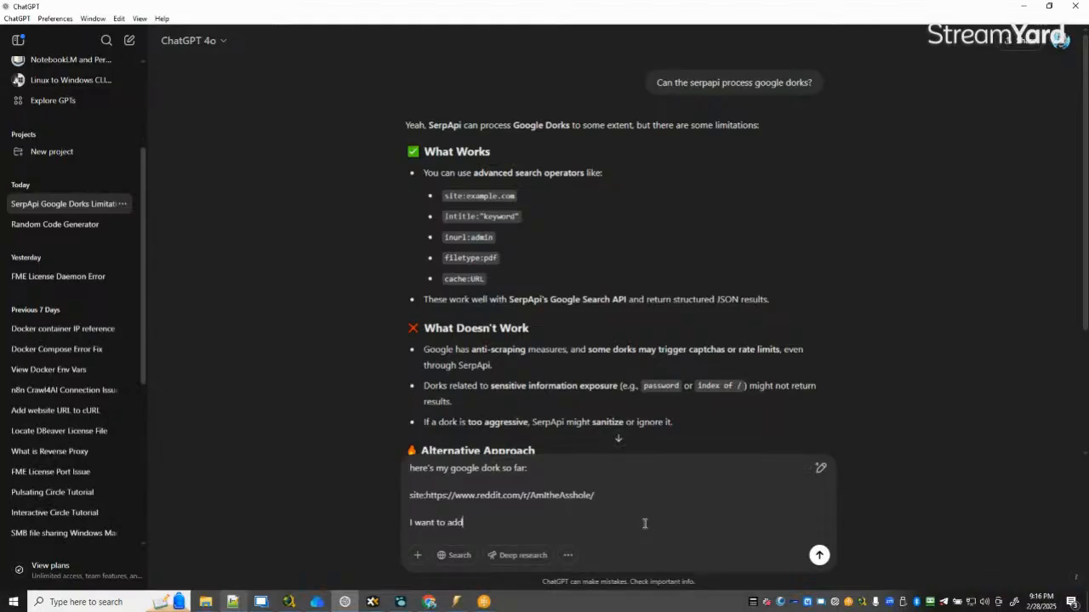
type(" a date modifier")
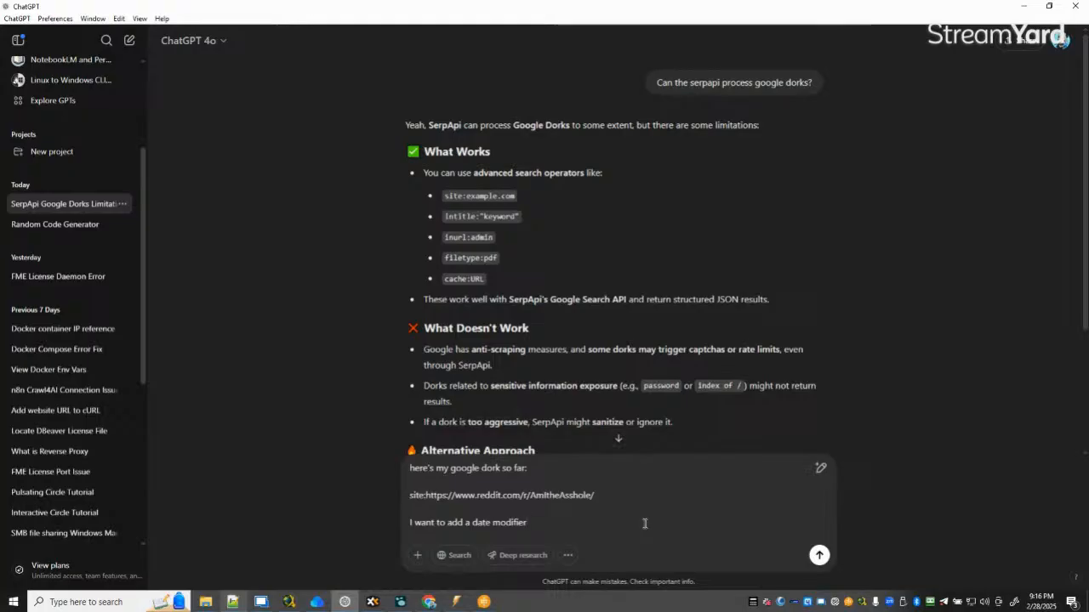
type(" to only retrive")
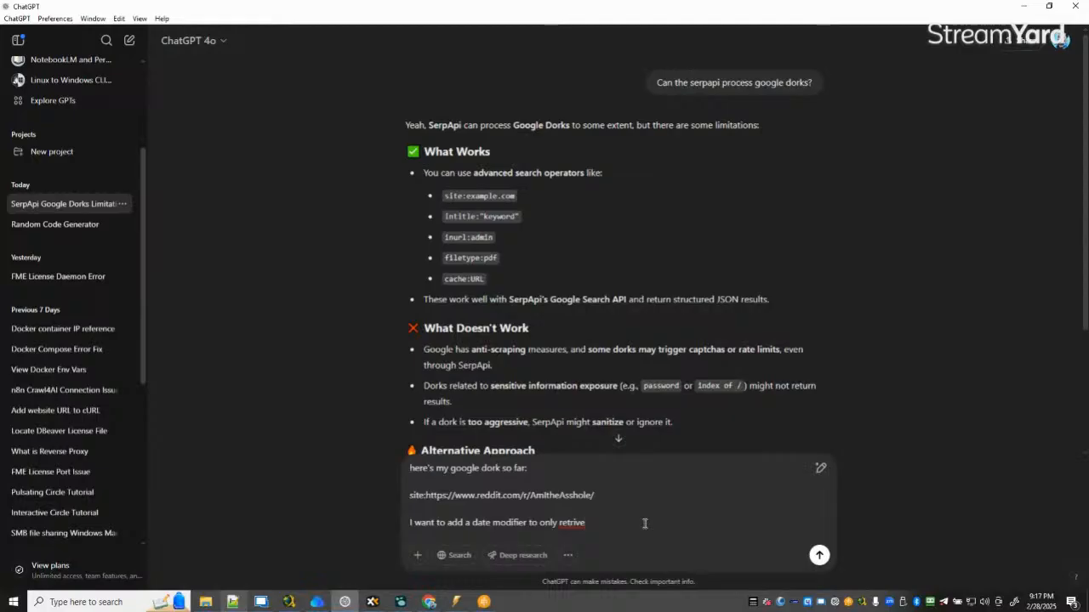
key("BackSpace")
key("BackSpace")
key("BackSpace")
type("eieve")
type("todays")
key("BackSpace")
type("'s posts")
key("BackSpace")
key("BackSpace")
key("BackSpace")
type("dat")
type("e")
key("Return")
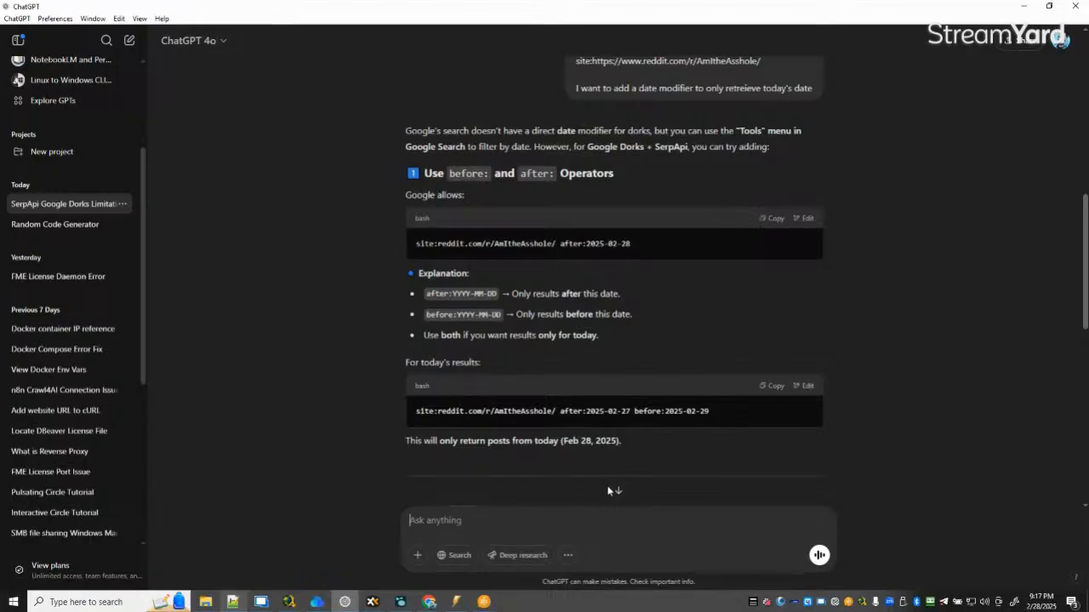
Copy ChatGPT's suggested query for today's results, switch to Remote Desktop Manager and return to the n8n workflow canvas.
left_click(769, 386)
left_click(261, 602)
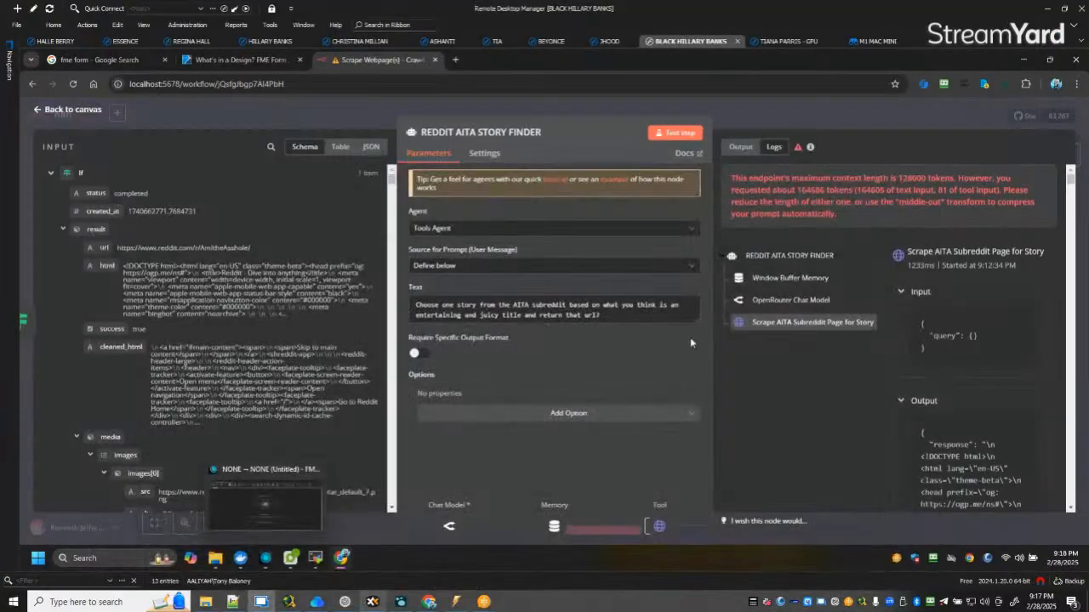
left_click(72, 110)
Save the scraping workflow and clear its previous execution data.
left_click(913, 116)
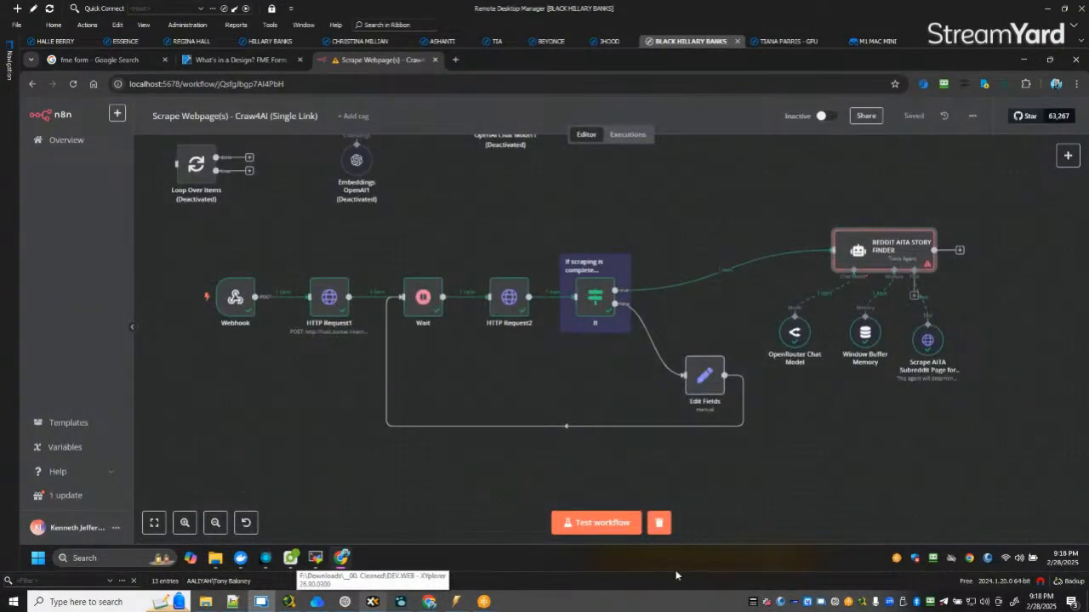
left_click(659, 522)
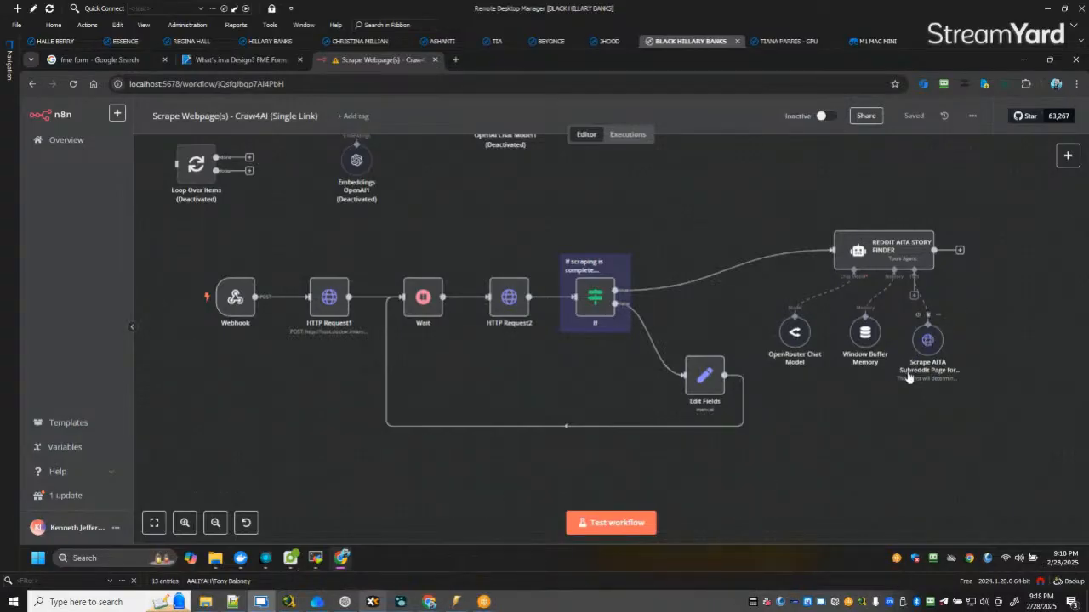
mouse_move(932, 348)
left_click_drag(932, 348, 932, 339)
left_click(912, 115)
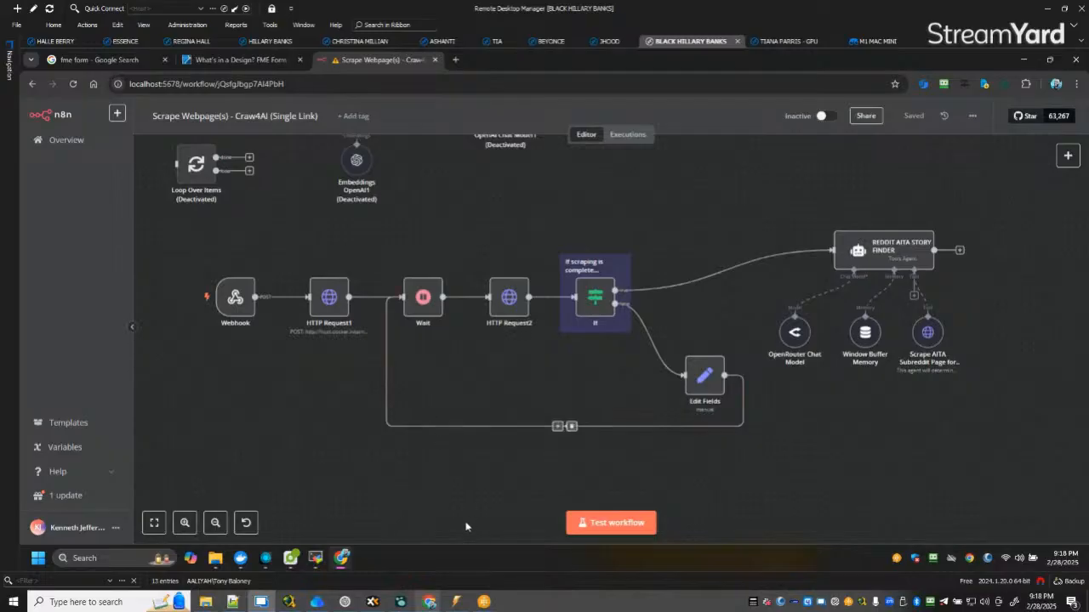
In the Notepad++ notes, paste the copied date-limited query on its own line below the existing site: query.
left_click(232, 601)
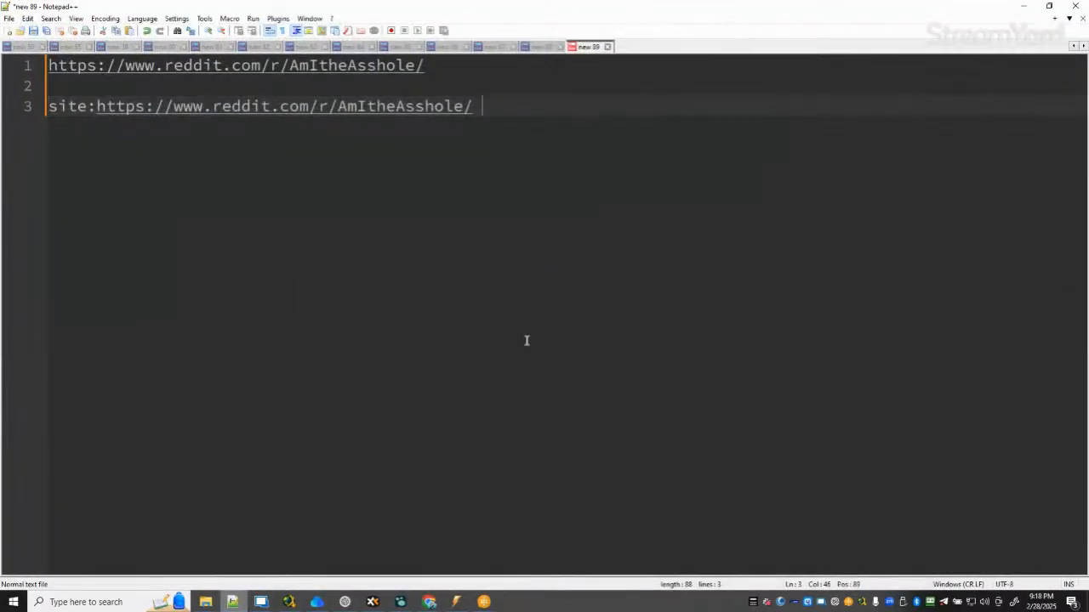
key("Return")
key("Return")
key("ctrl+v")
key("Return")
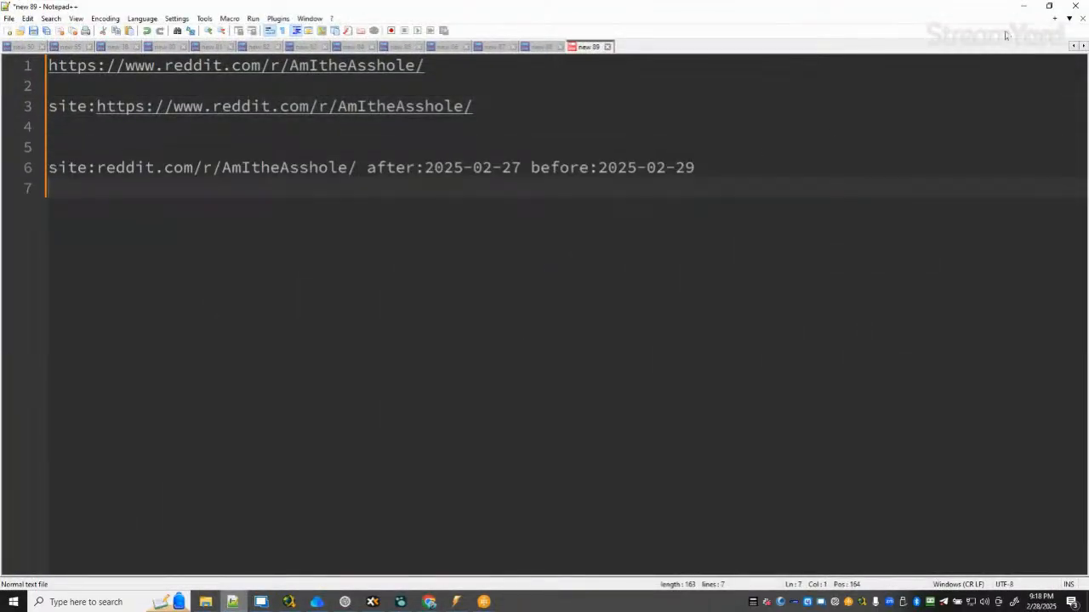
In the n8n workflow, disconnect REDDIT AITA STORY FINDER from the If node and move it with its sub-nodes down and aside.
left_click(1024, 6)
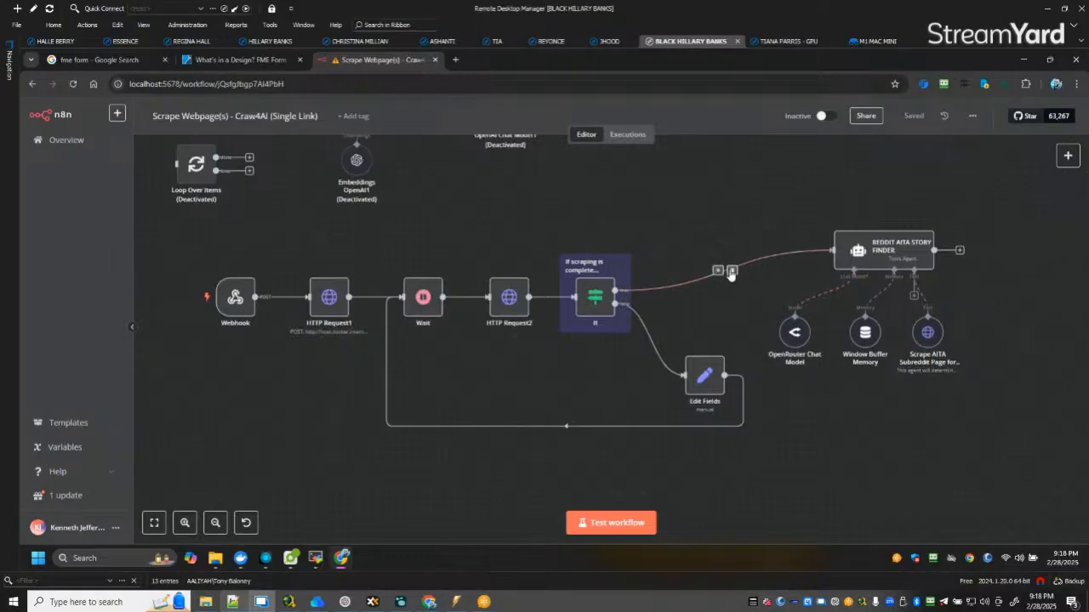
left_click(731, 272)
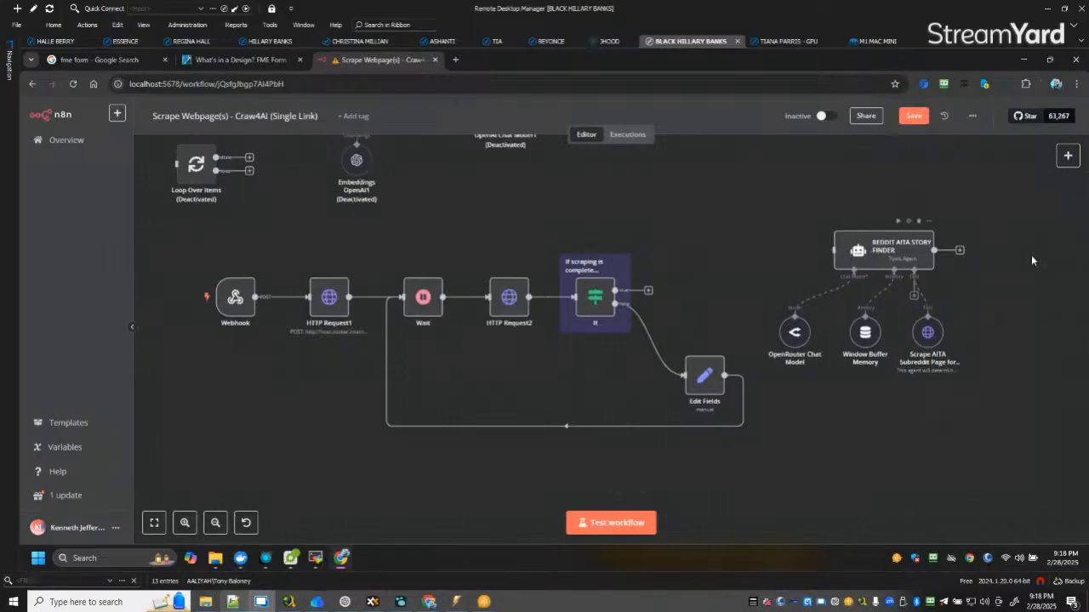
left_click_drag(850, 248, 879, 249)
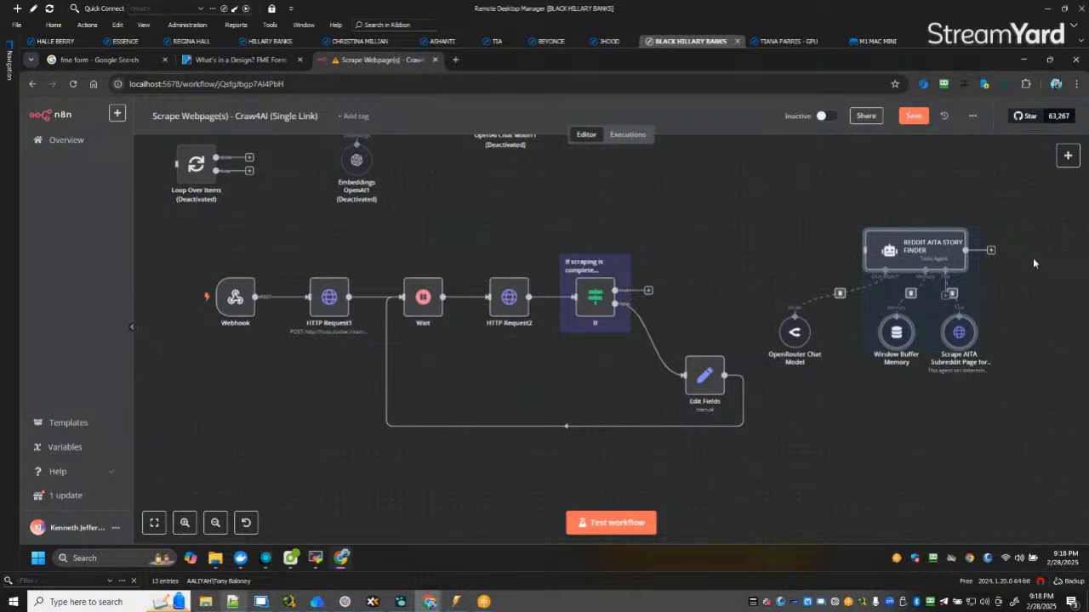
left_click(1036, 262)
left_click_drag(848, 396, 784, 385)
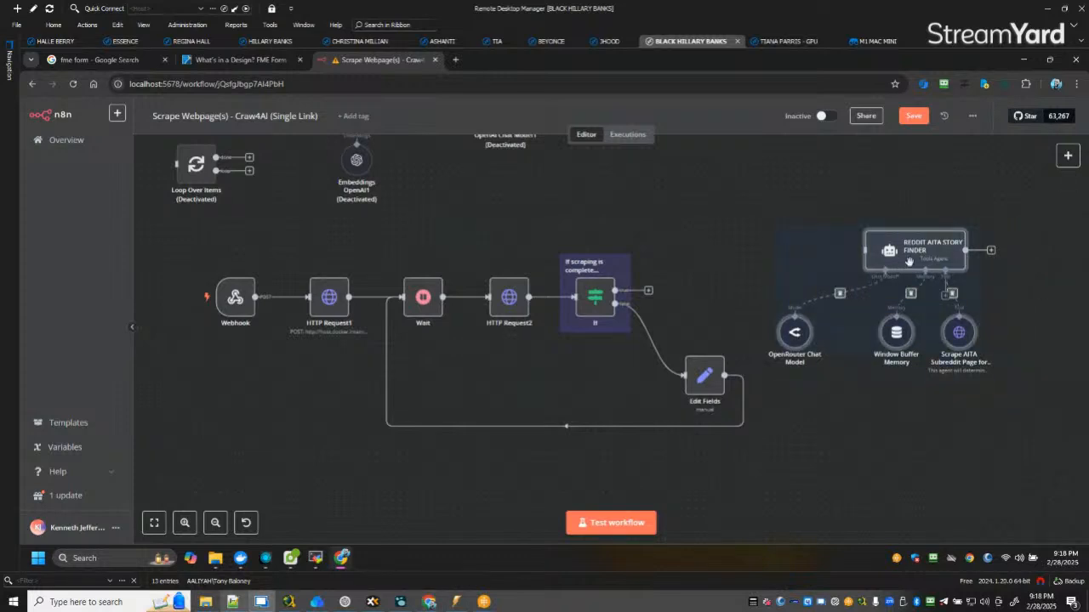
left_click_drag(907, 259, 957, 259)
left_click_drag(967, 377, 982, 519)
left_click(905, 272)
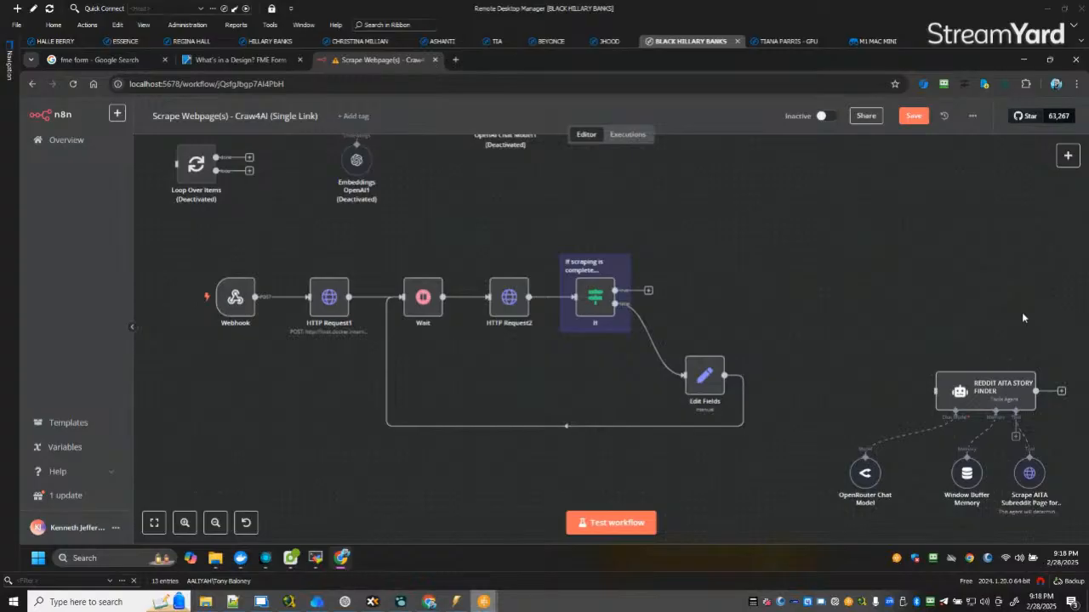
Add an AI Agent node to the If node's true output and return to the canvas.
left_click(649, 291)
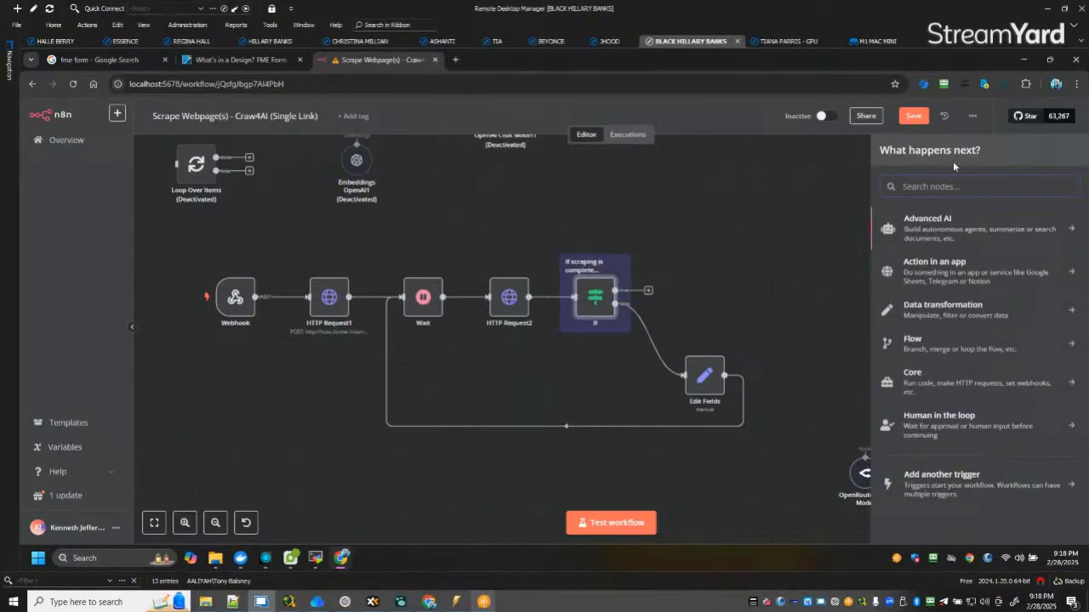
type("ai agent")
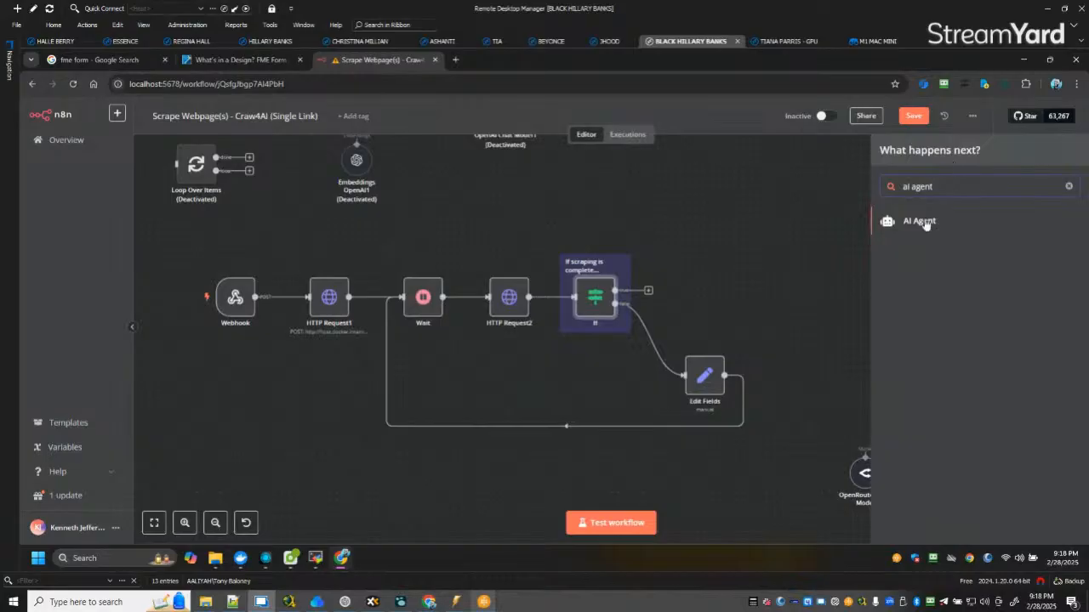
left_click(923, 223)
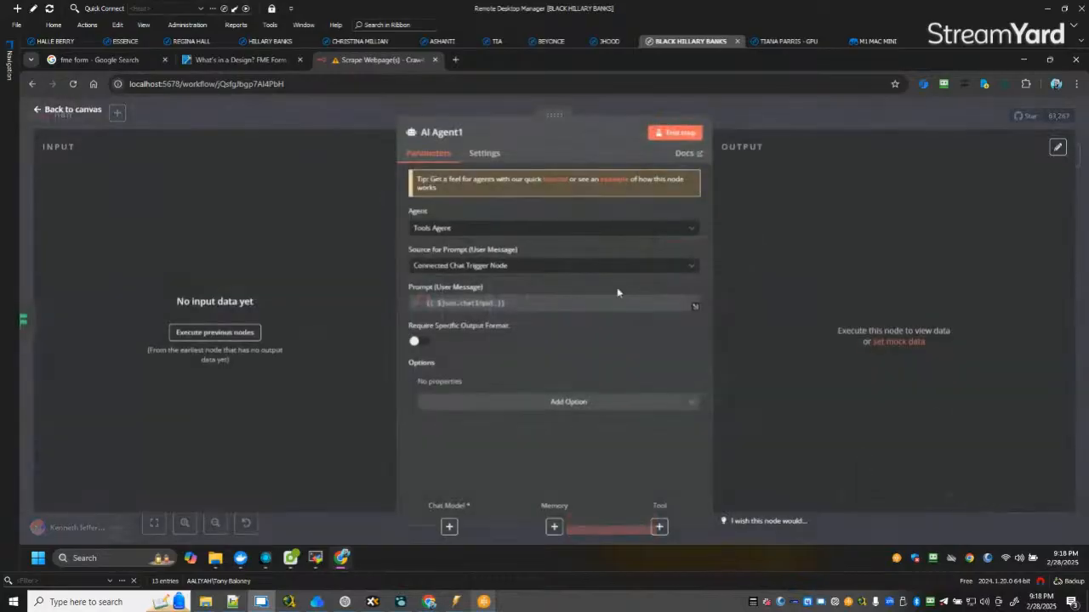
left_click(68, 110)
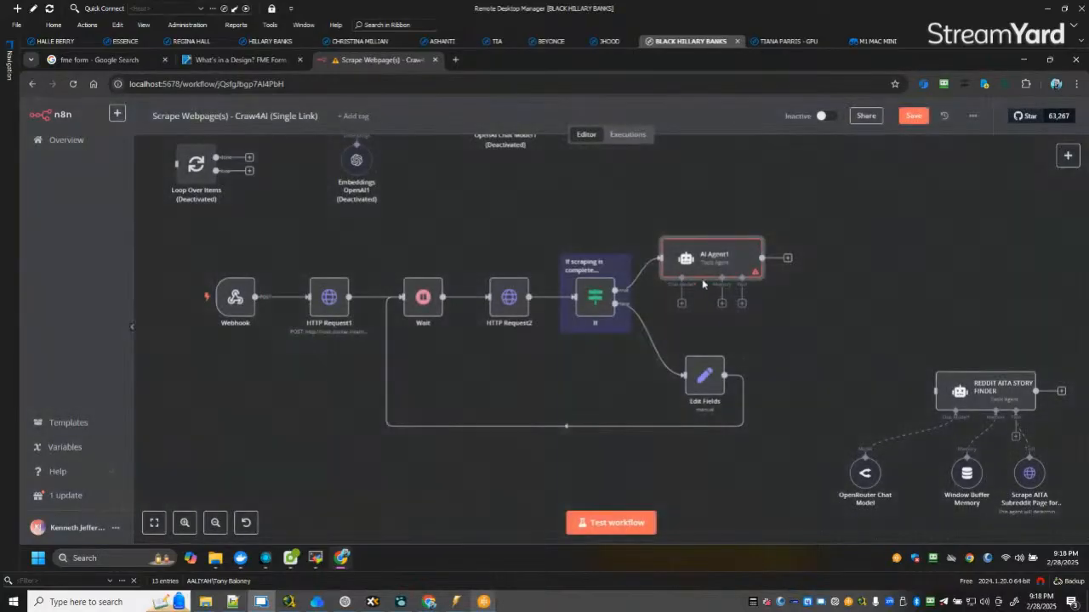
Rename the new AI Agent node as "Google Search Result - Single Pull".
right_click(769, 254)
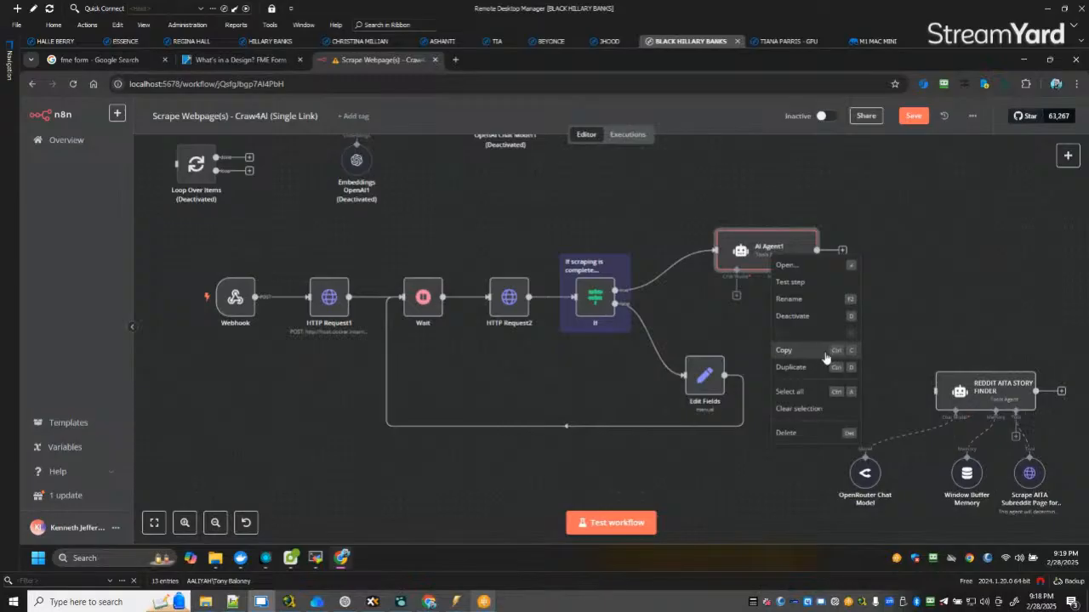
left_click(808, 297)
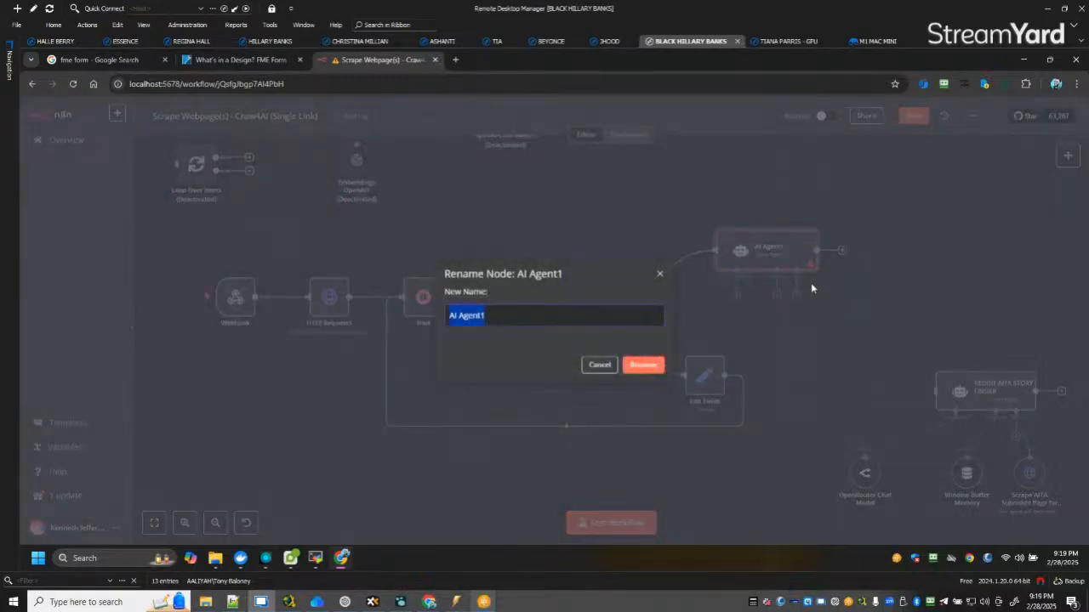
type("Google Search")
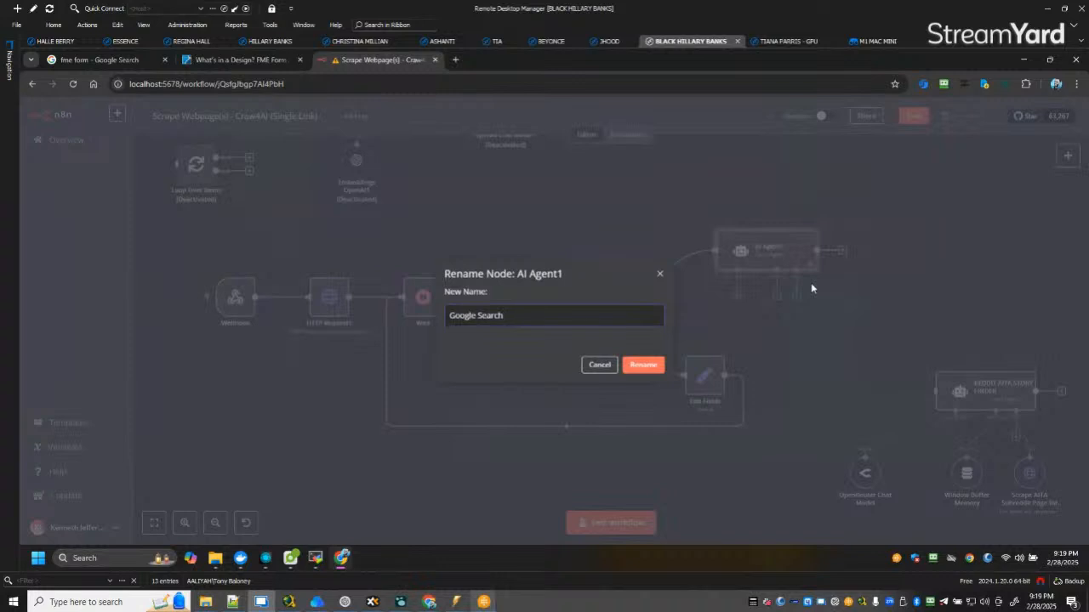
type("Result Pull")
key("BackSpace")
key("BackSpace")
key("BackSpace")
key("BackSpace")
type("ingle Pull")
left_click(647, 368)
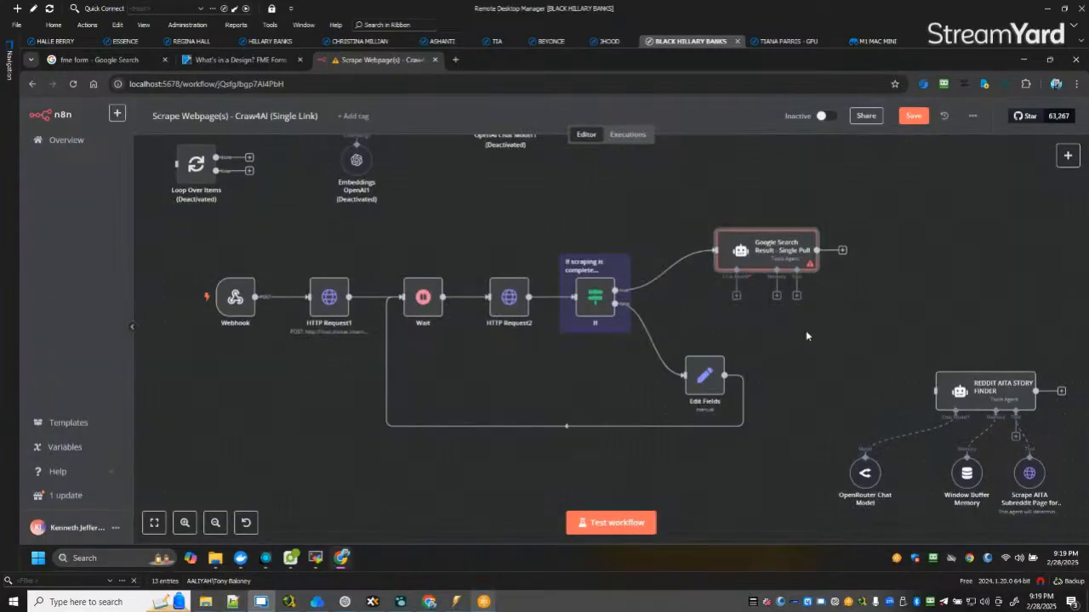
Attach an OpenRouter Chat Model to the Google Search agent, using the OpenRouter account credential.
mouse_move(752, 249)
left_click(736, 298)
type("op")
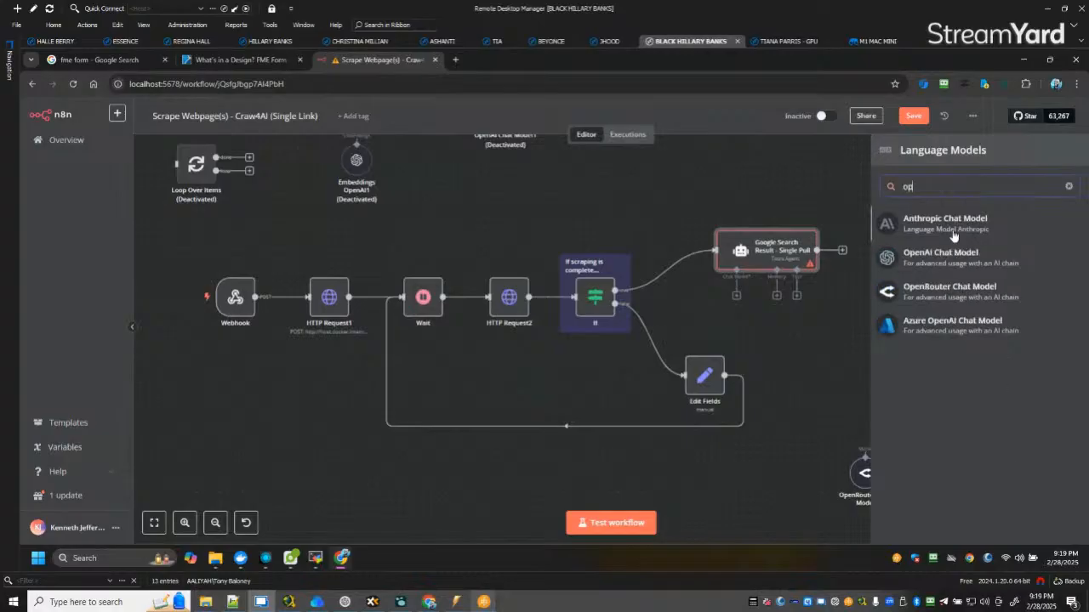
type("en")
left_click(936, 259)
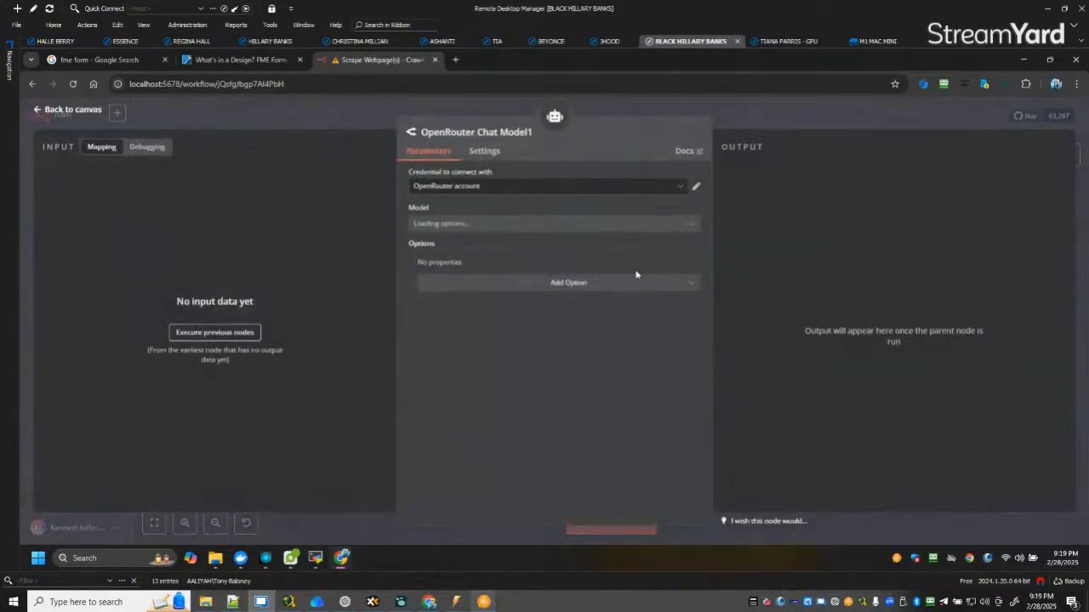
left_click(478, 188)
left_click(449, 213)
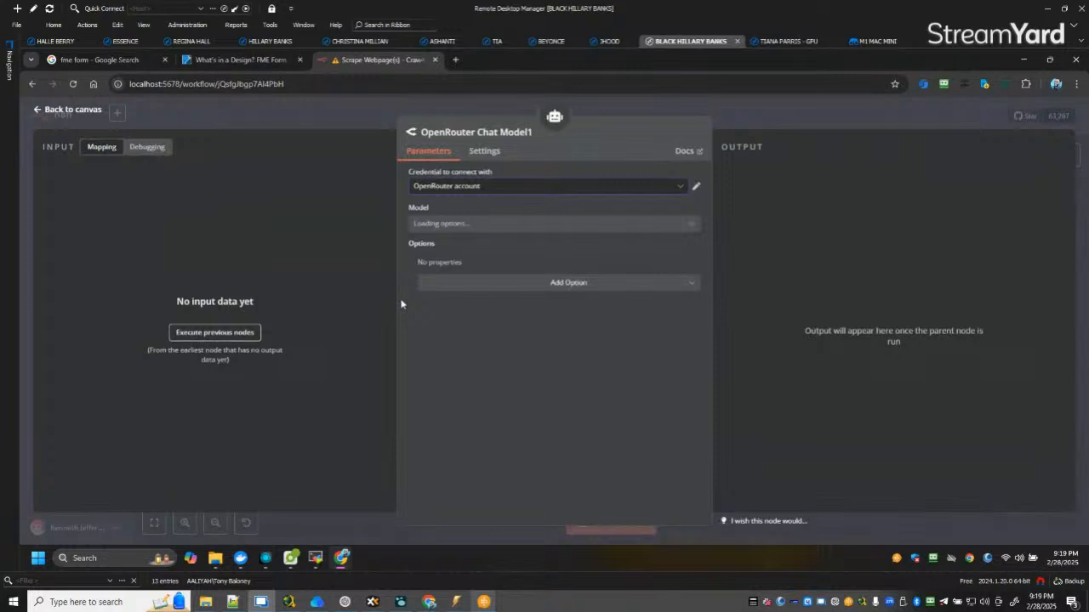
Move the Google Search Result - Single Pull agent slightly up and attach a Window Buffer Memory to it.
left_click(61, 111)
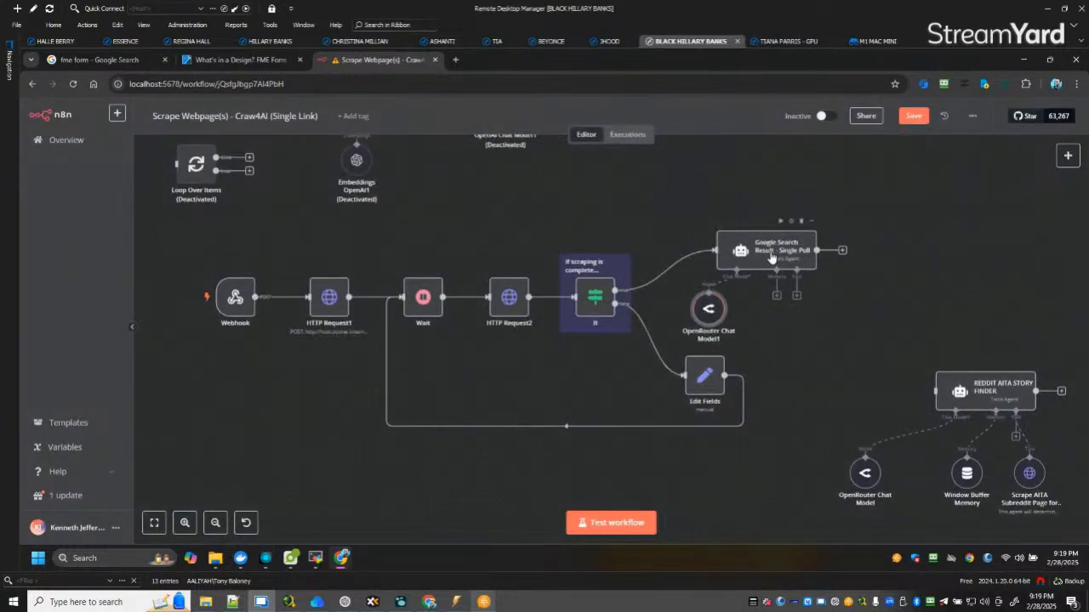
left_click_drag(771, 244, 786, 203)
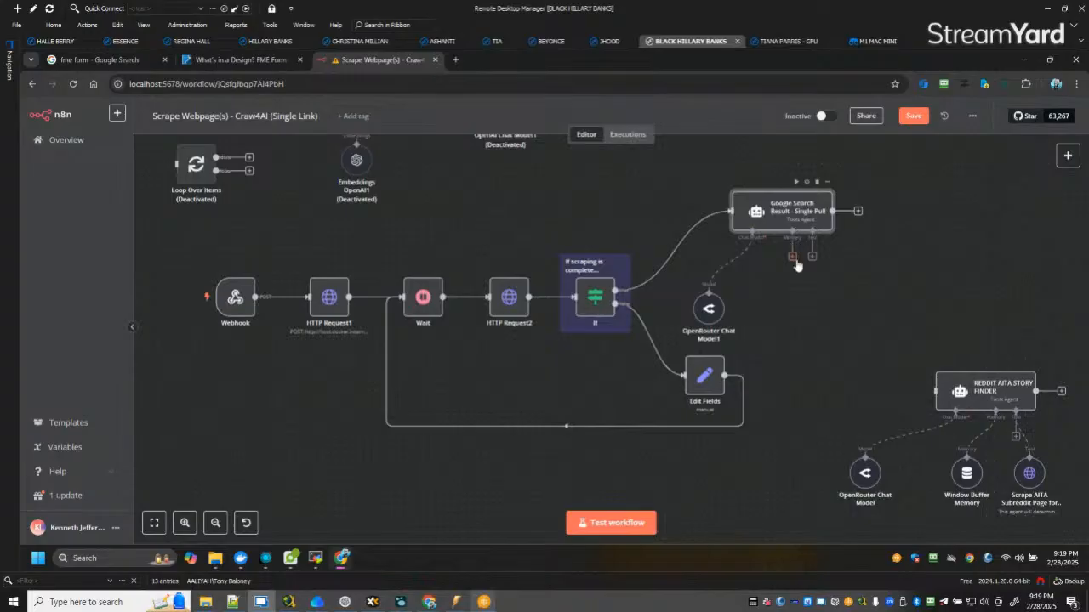
left_click(792, 257)
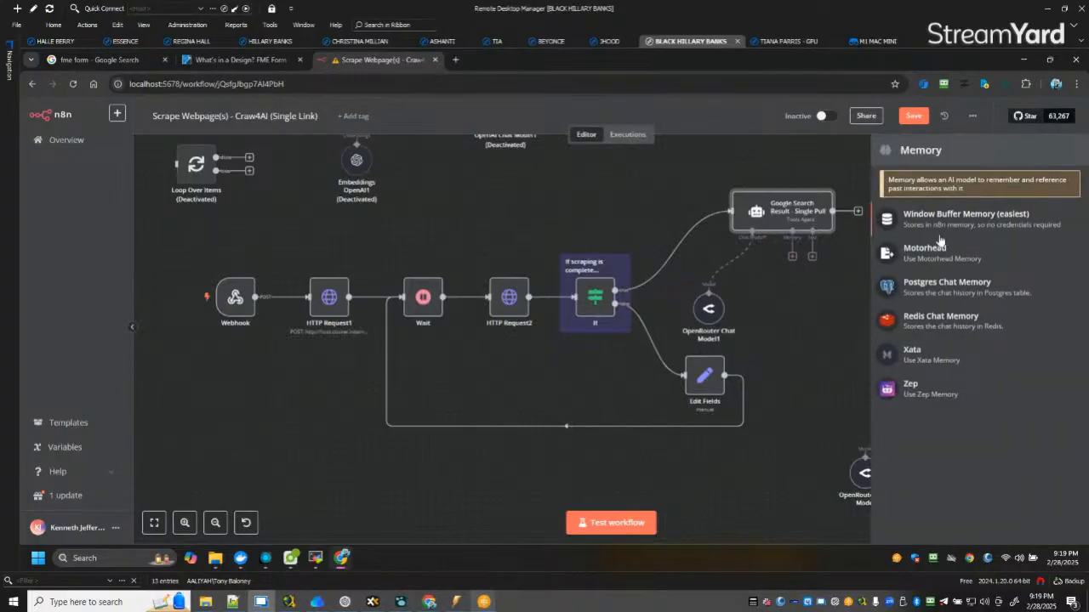
left_click(945, 223)
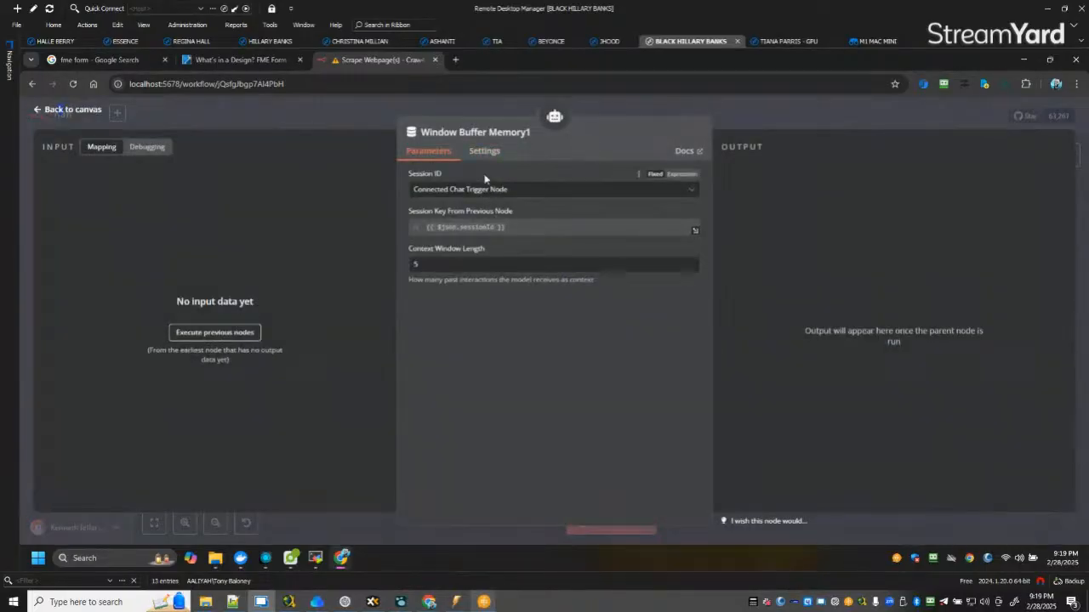
left_click(92, 110)
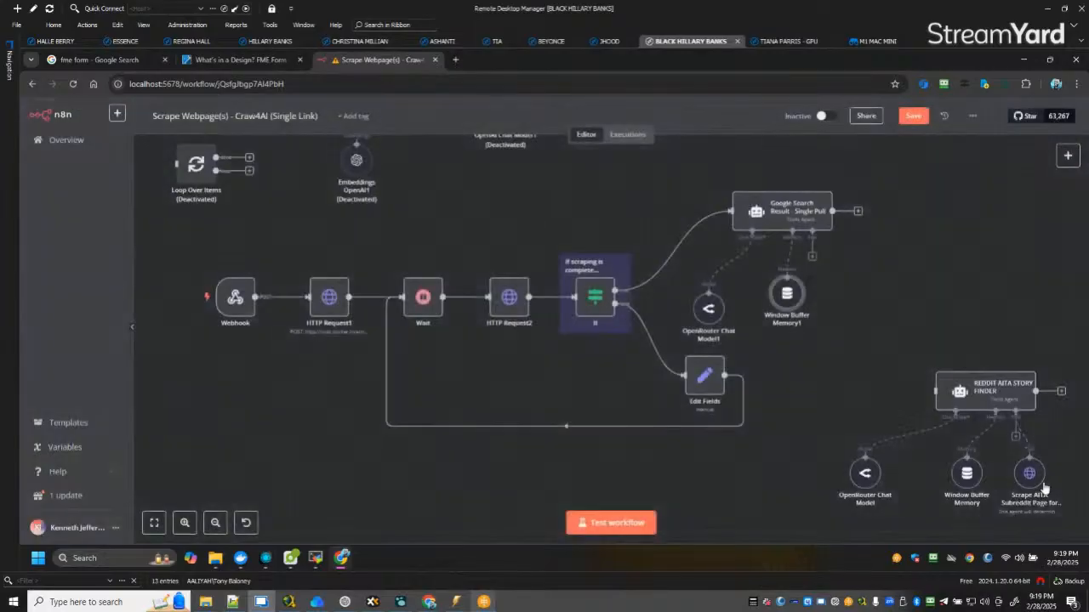
Copy the random session key expression from the Window Buffer Memory attached to REDDIT AITA STORY FINDER.
double_click(965, 475)
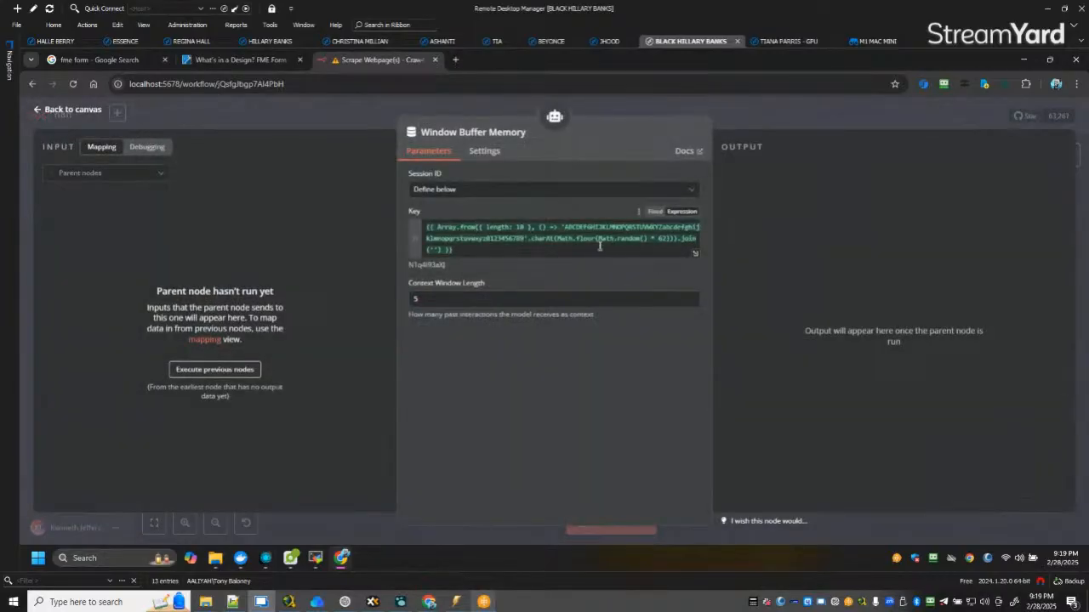
left_click(527, 248)
key("ctrl+a")
key("ctrl+c")
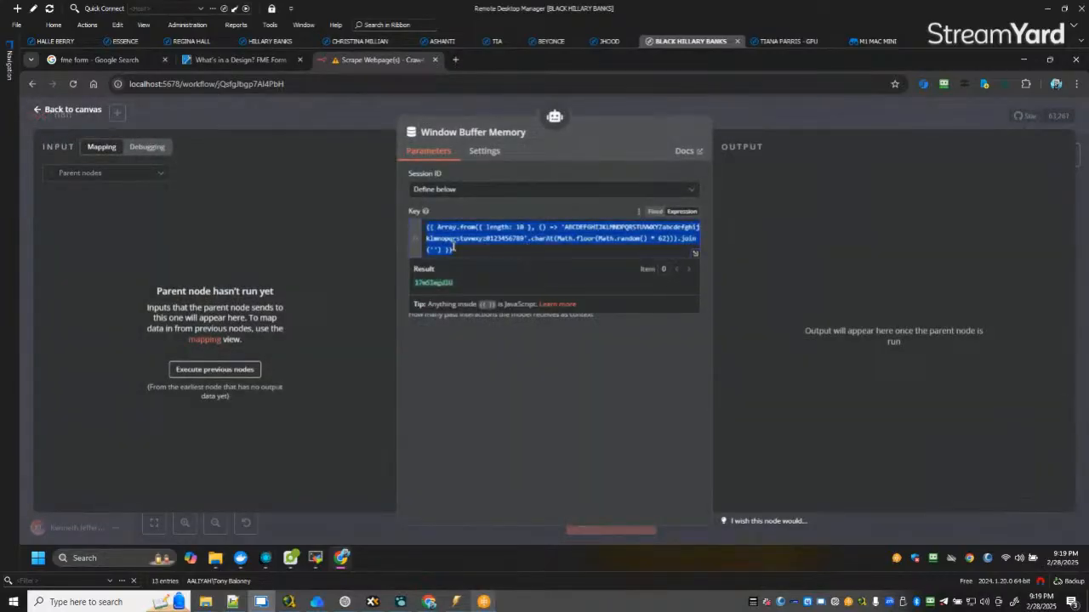
left_click(85, 112)
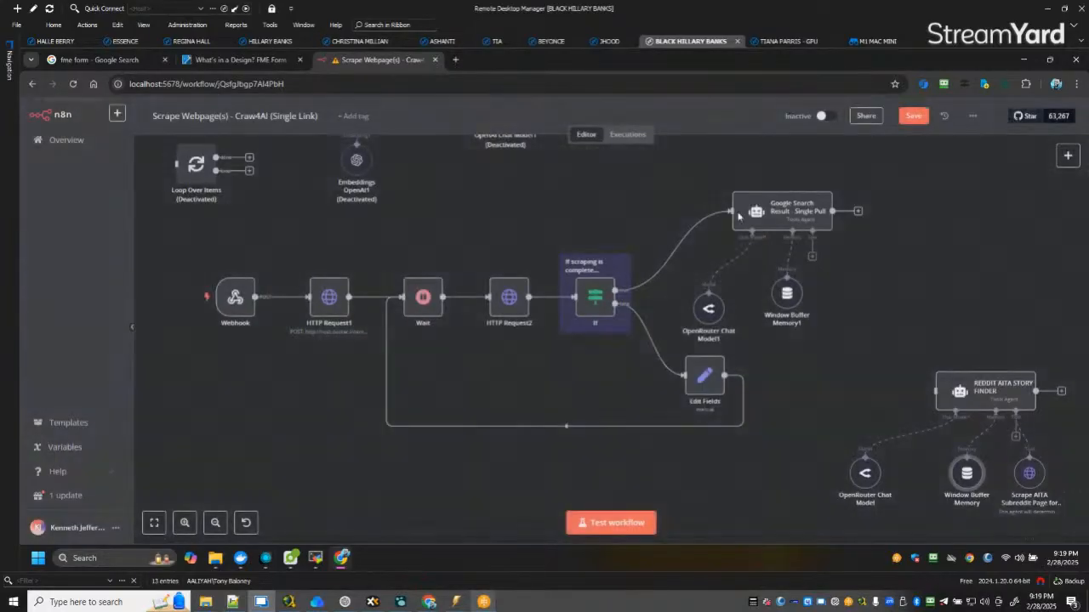
Set Window Buffer Memory1's Session ID to Define below and paste the copied random-string expression as its key.
double_click(787, 294)
left_click(550, 225)
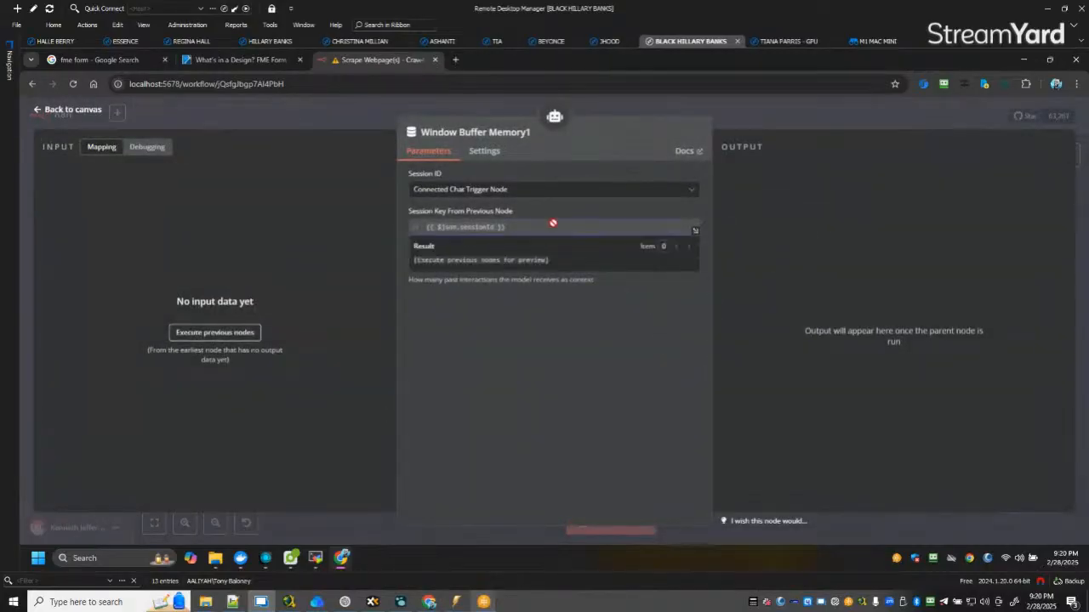
left_click(463, 189)
left_click(476, 262)
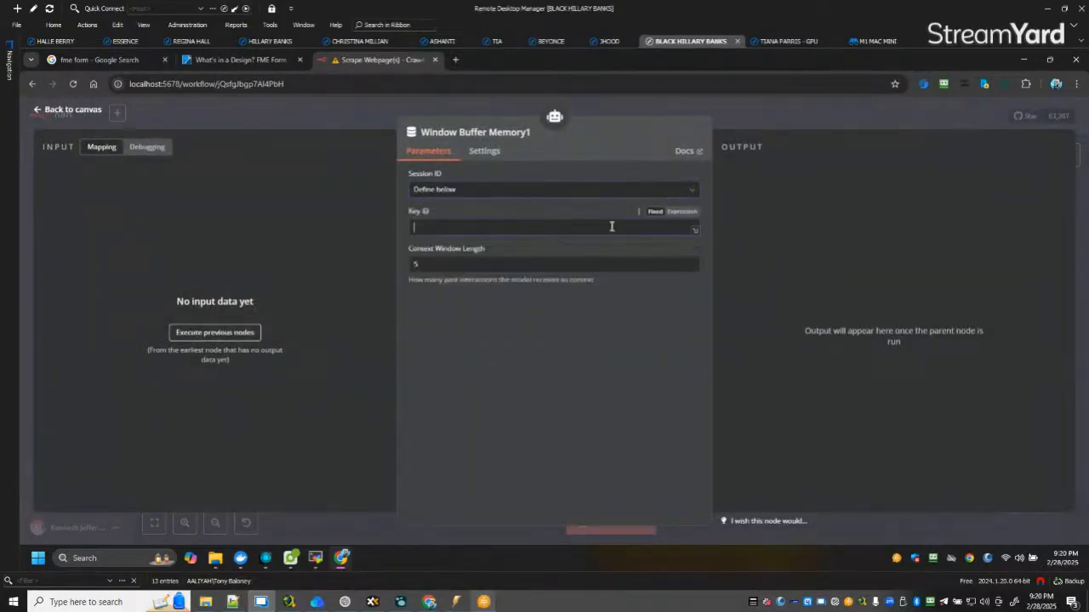
left_click(663, 224)
key("ctrl+v")
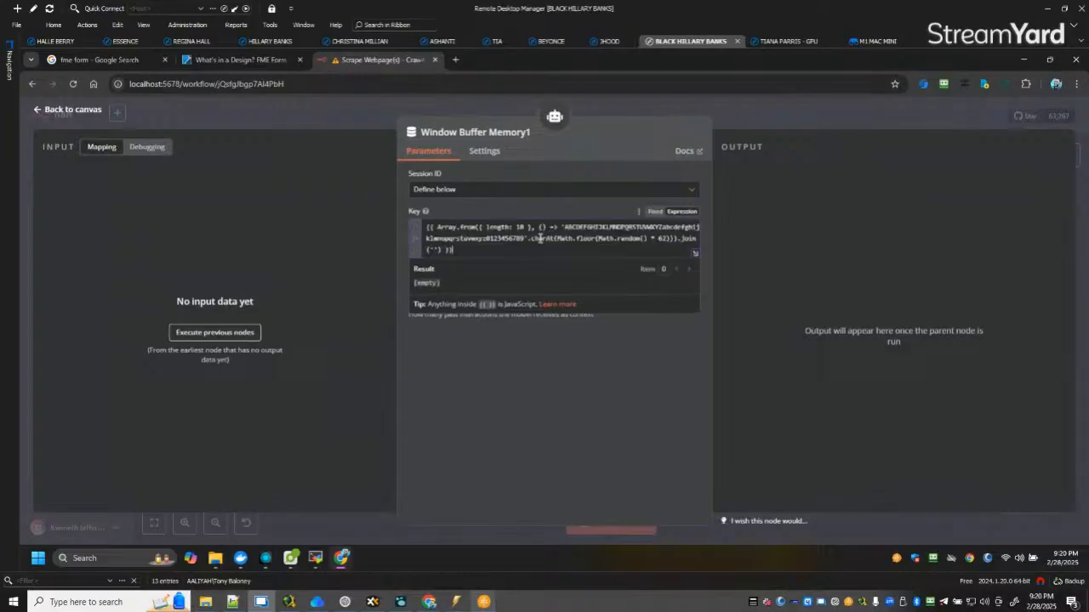
left_click(480, 406)
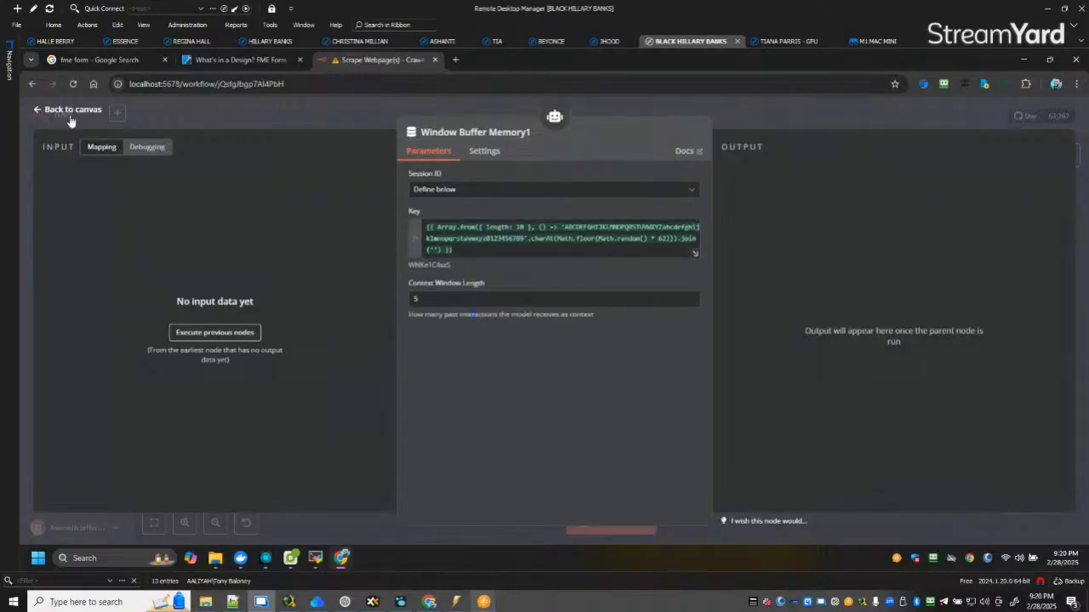
left_click(68, 109)
Reposition Window Buffer Memory1 beneath the Google Search agent, beside OpenRouter Chat Model1.
left_click_drag(785, 294, 768, 301)
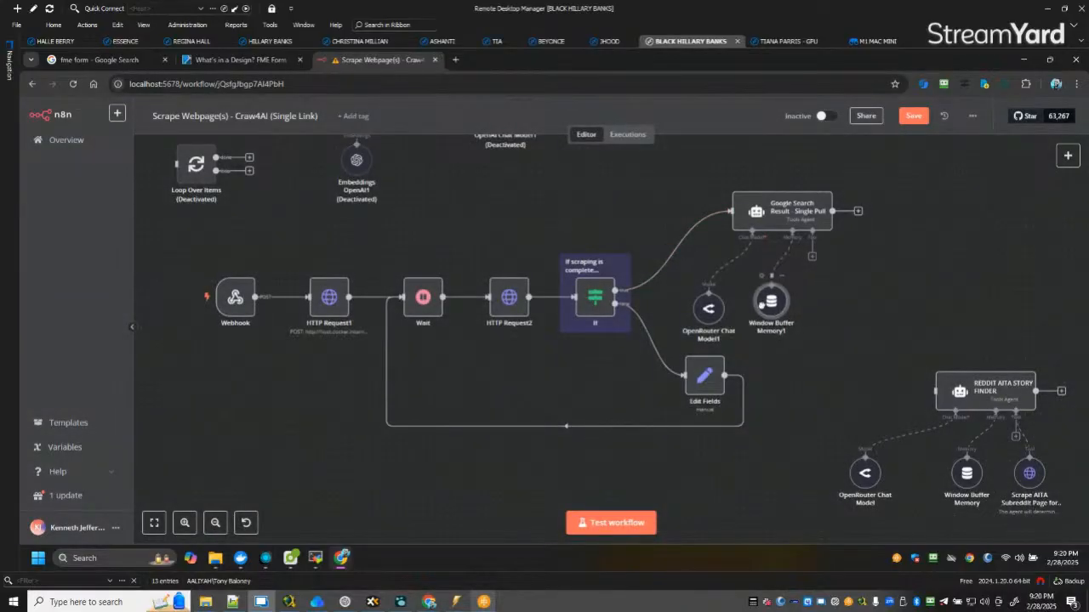
double_click(771, 310)
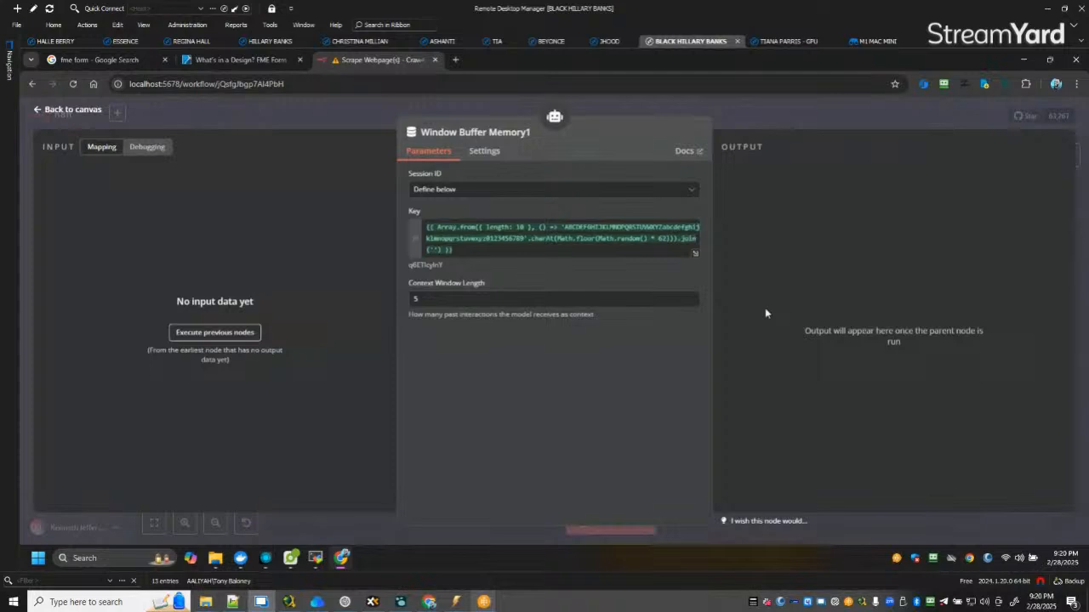
left_click(74, 109)
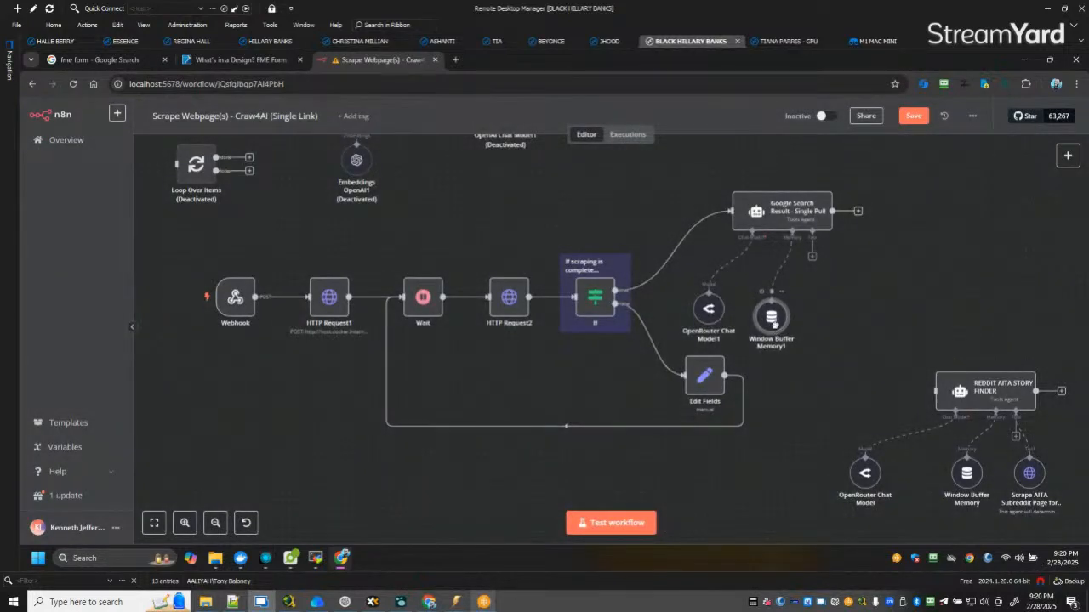
Attach an HTTP Request Tool to the Google Search agent, described as "This agent's purpose is to pull a result from the google search api".
left_click(811, 259)
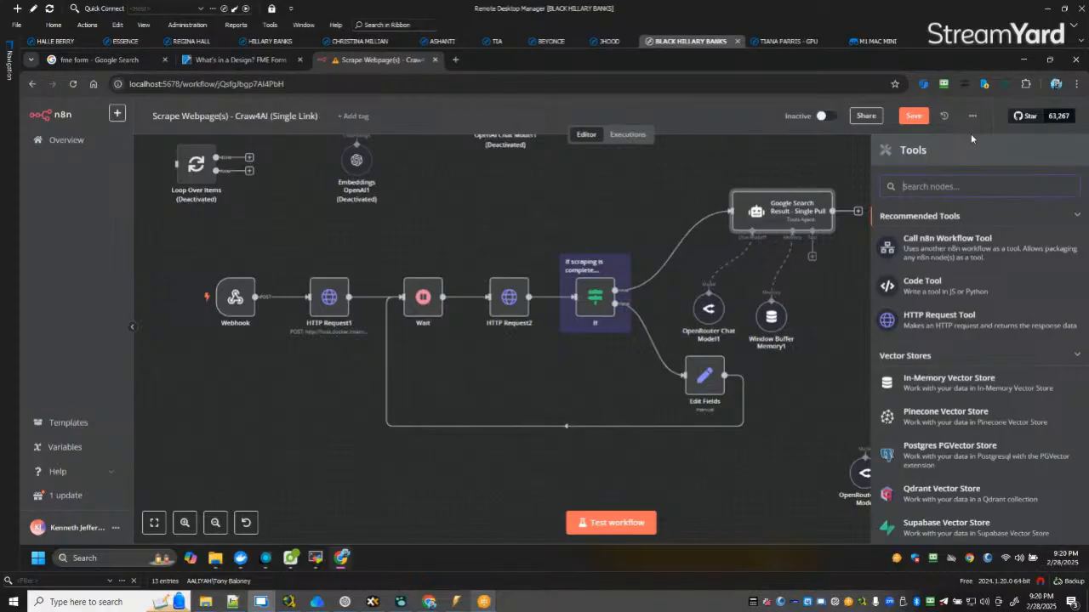
type("htt")
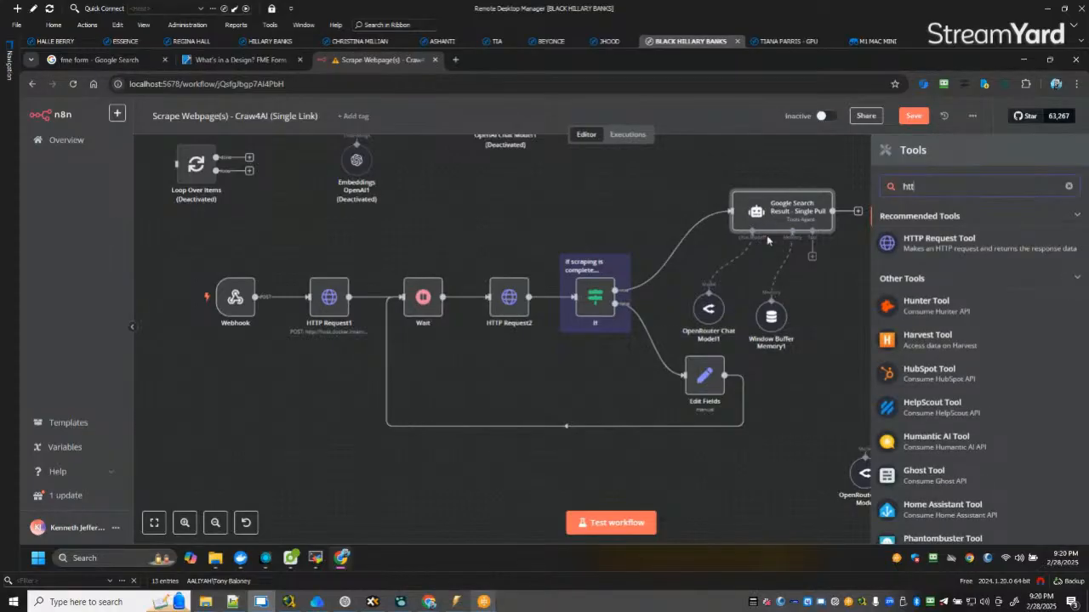
left_click(942, 245)
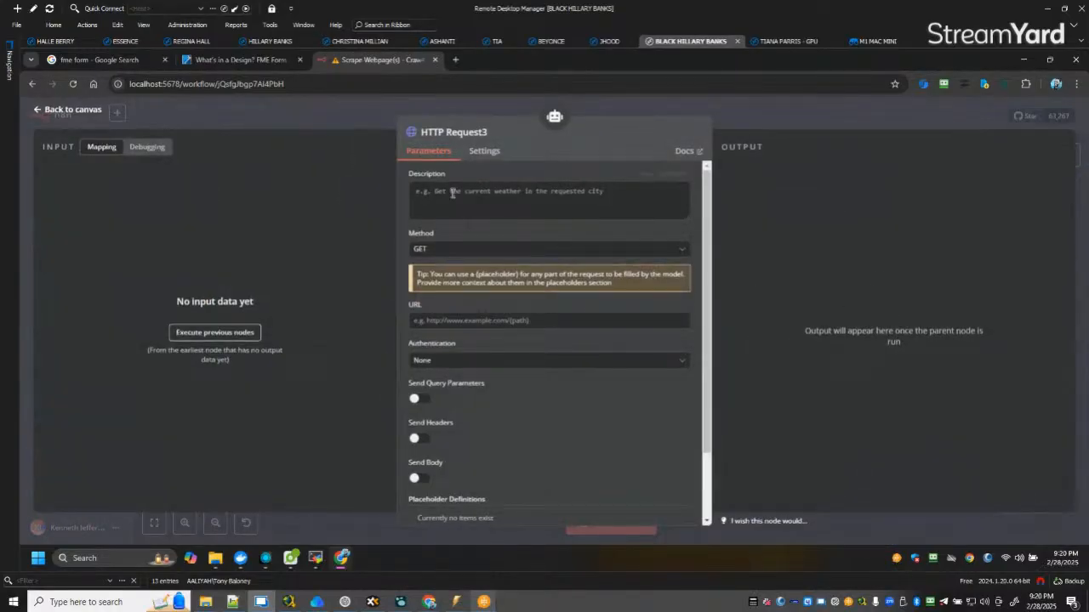
left_click(560, 183)
type("This ")
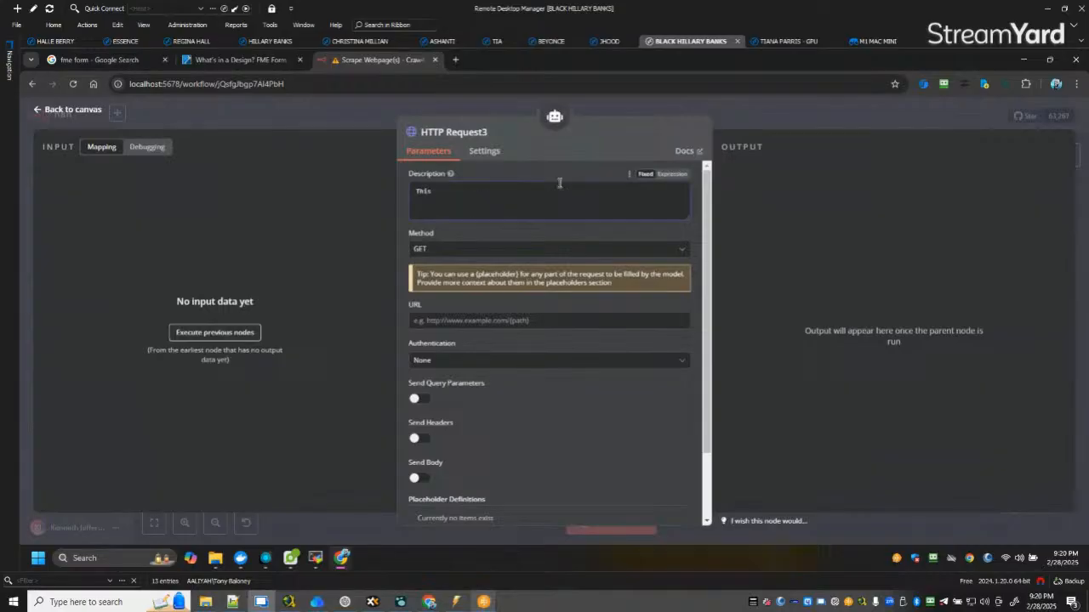
type("agent's purpose is to pull a result from the google sear")
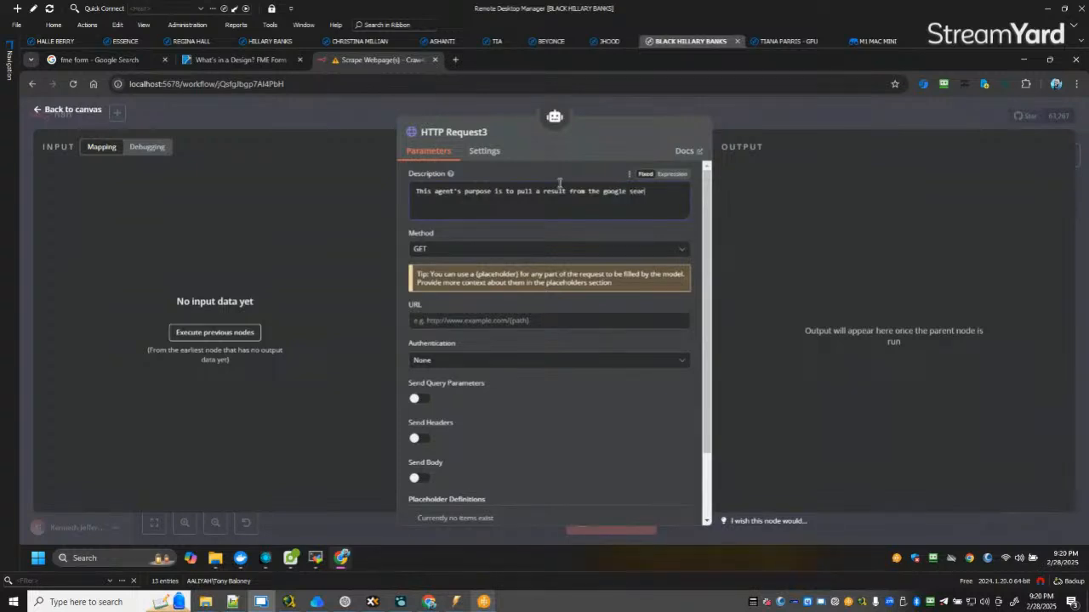
type("ch api")
left_click(58, 113)
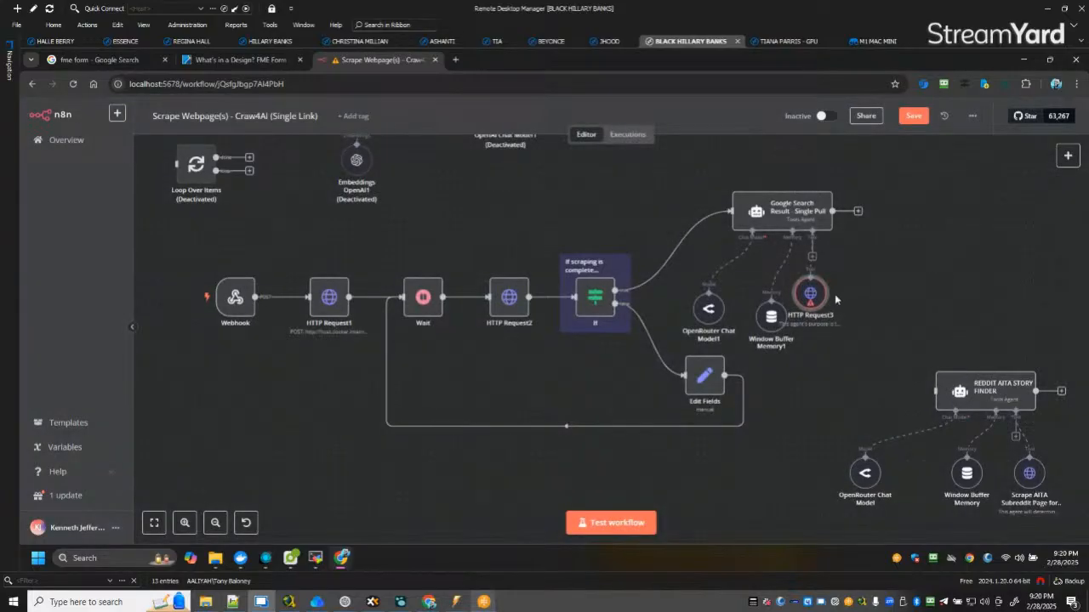
Place the HTTP Request3 tool beside Window Buffer Memory1 and rename it "Google Search Result - Pull Single Result".
left_click_drag(815, 296, 840, 321)
right_click(835, 324)
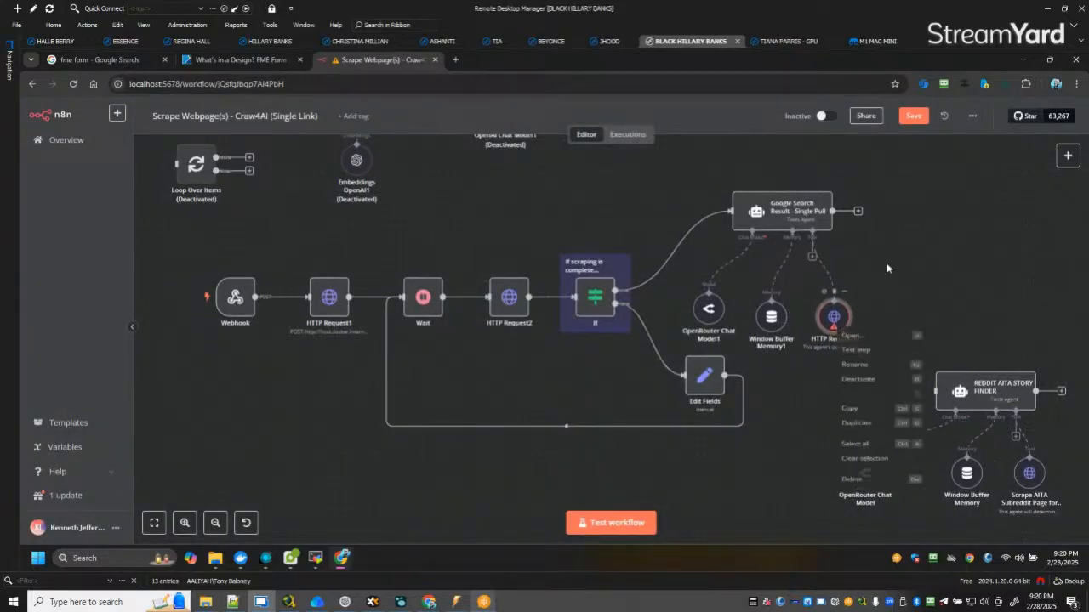
left_click(919, 366)
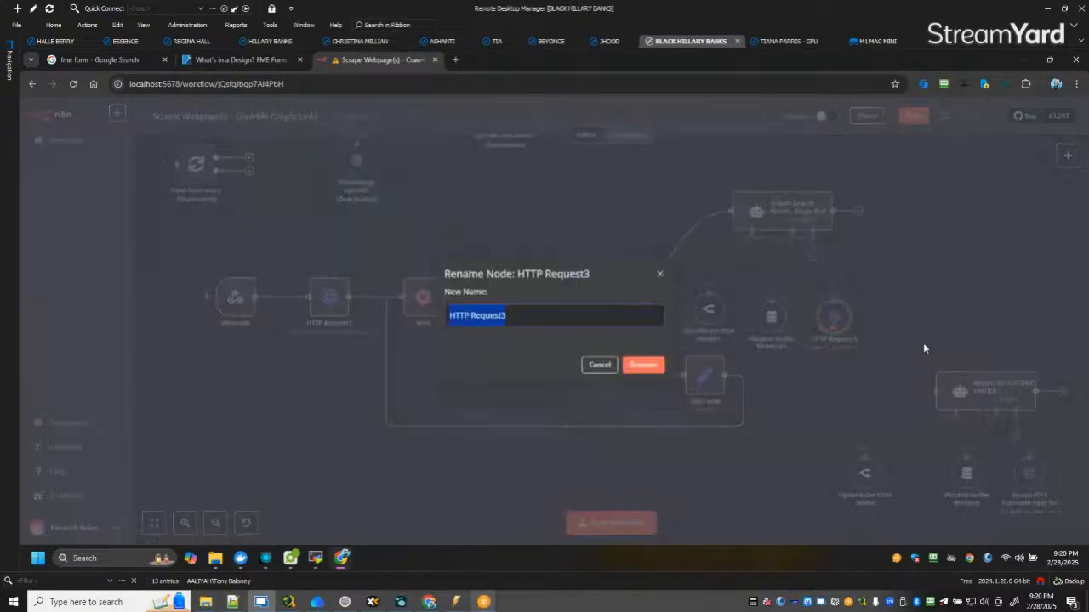
type("Google")
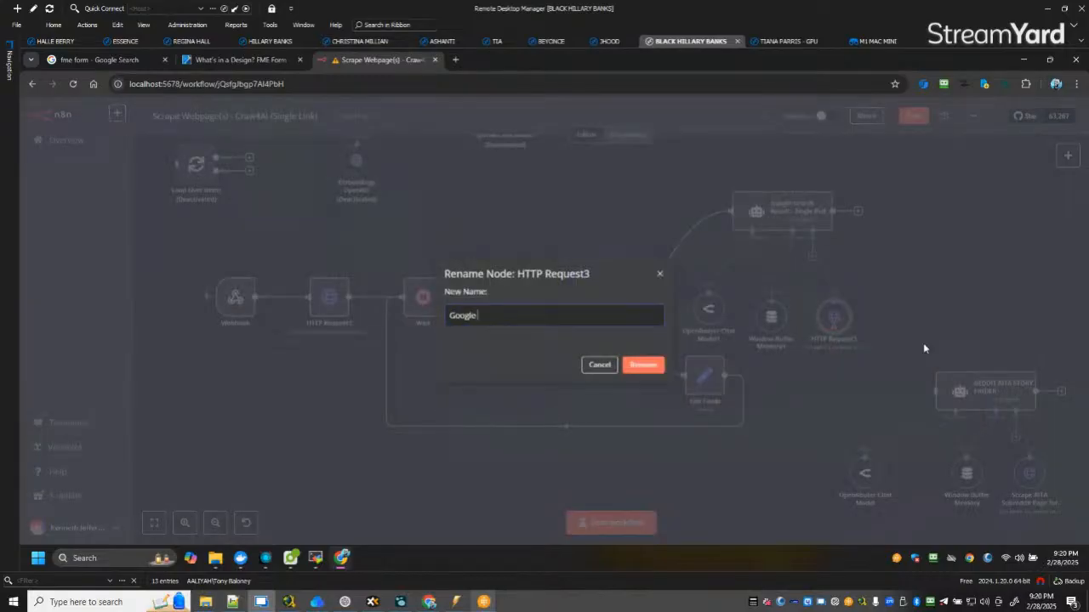
type(" Search Result - Pull Single R")
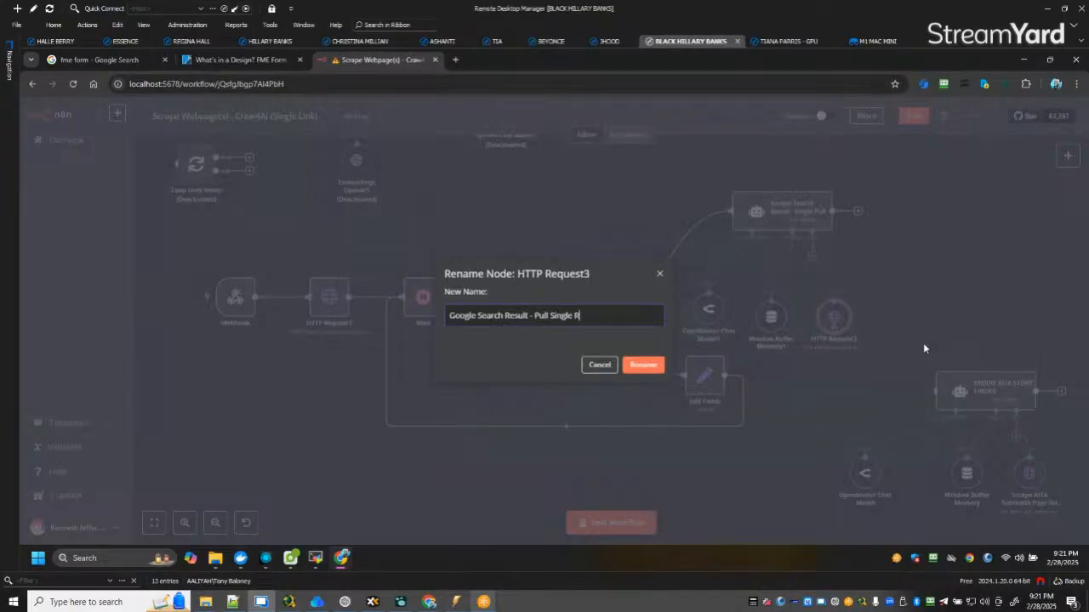
type("lt")
key("Return")
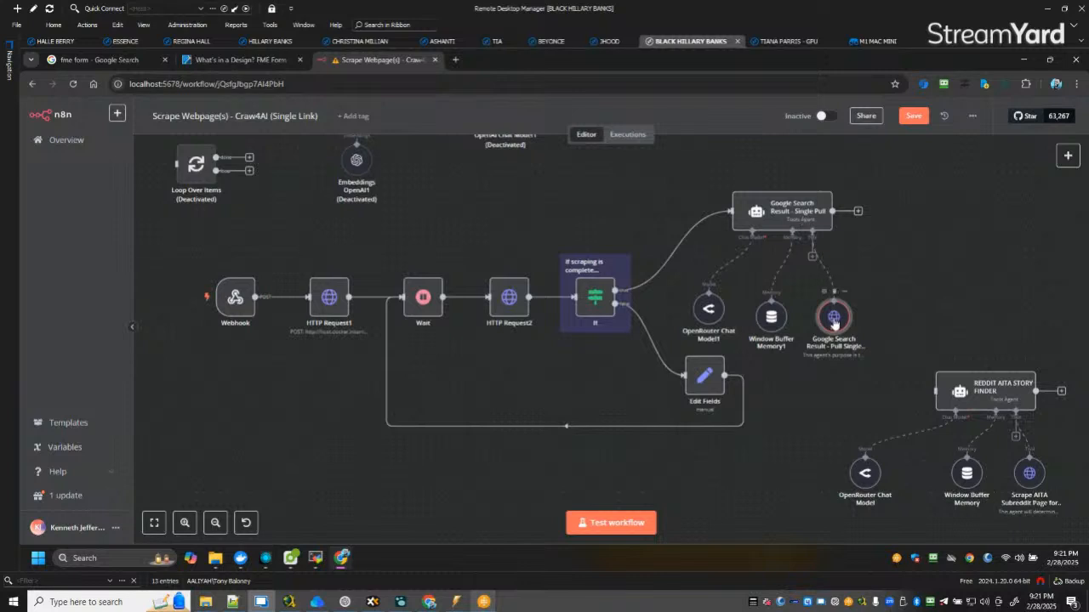
left_click_drag(833, 303, 824, 302)
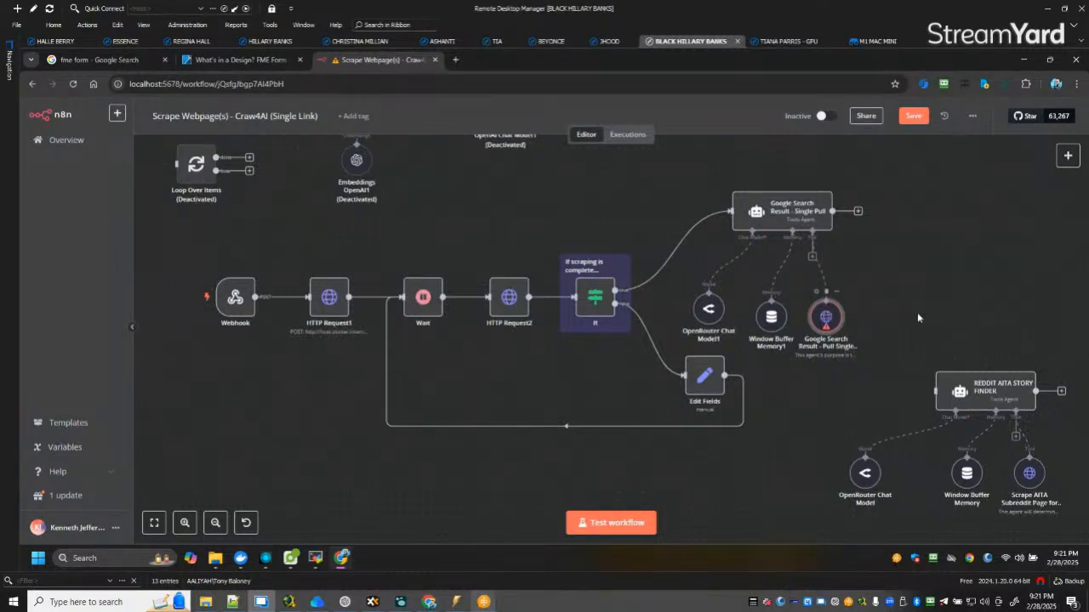
Review the parameters of the new Google Search tool and the prompt text of REDDIT AITA STORY FINDER.
key("Return")
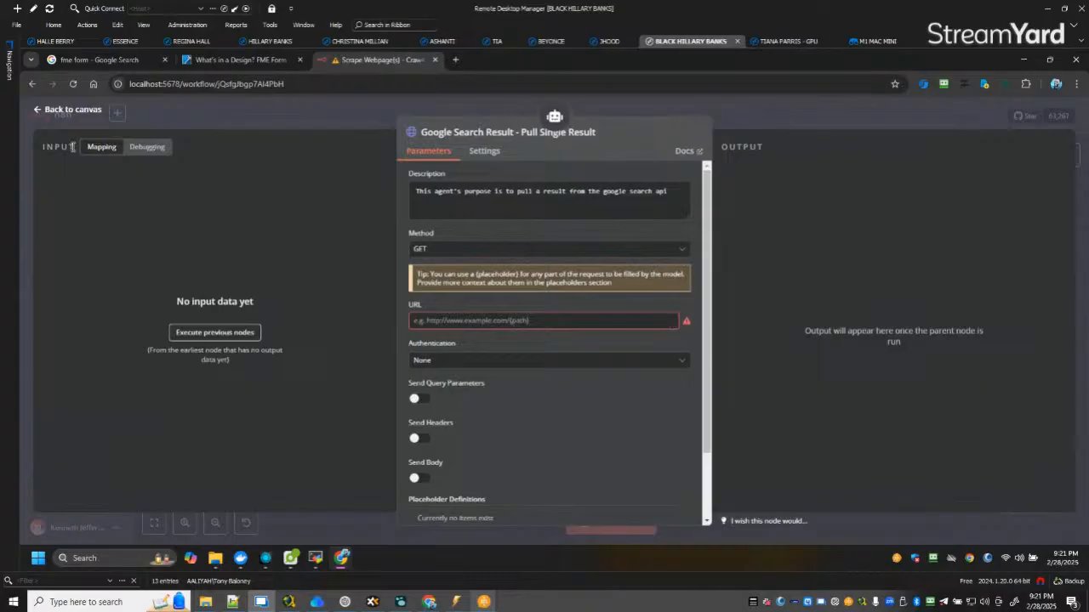
left_click(74, 111)
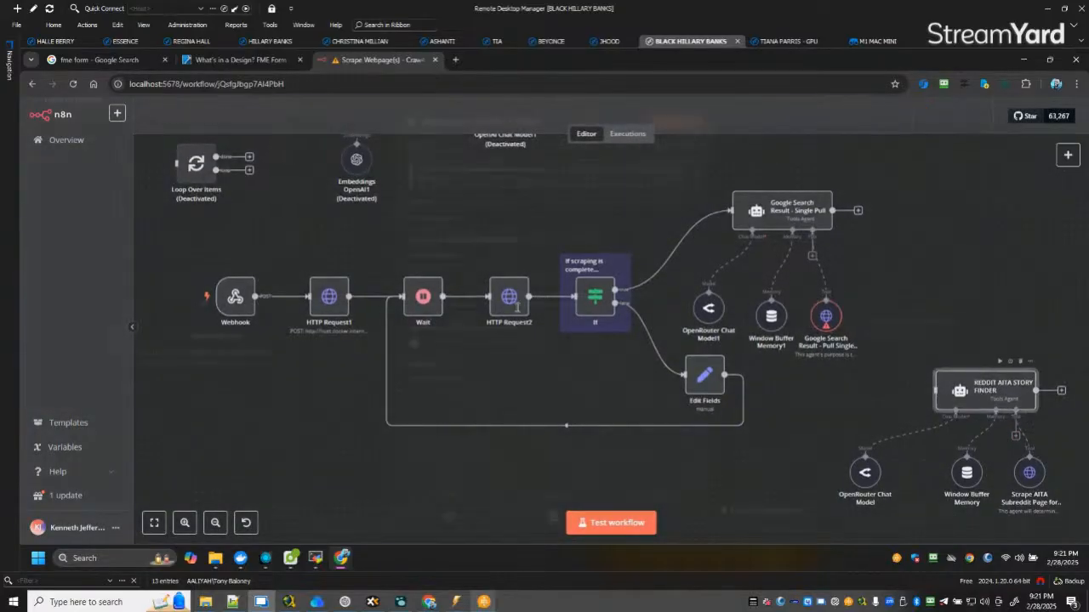
key("Return")
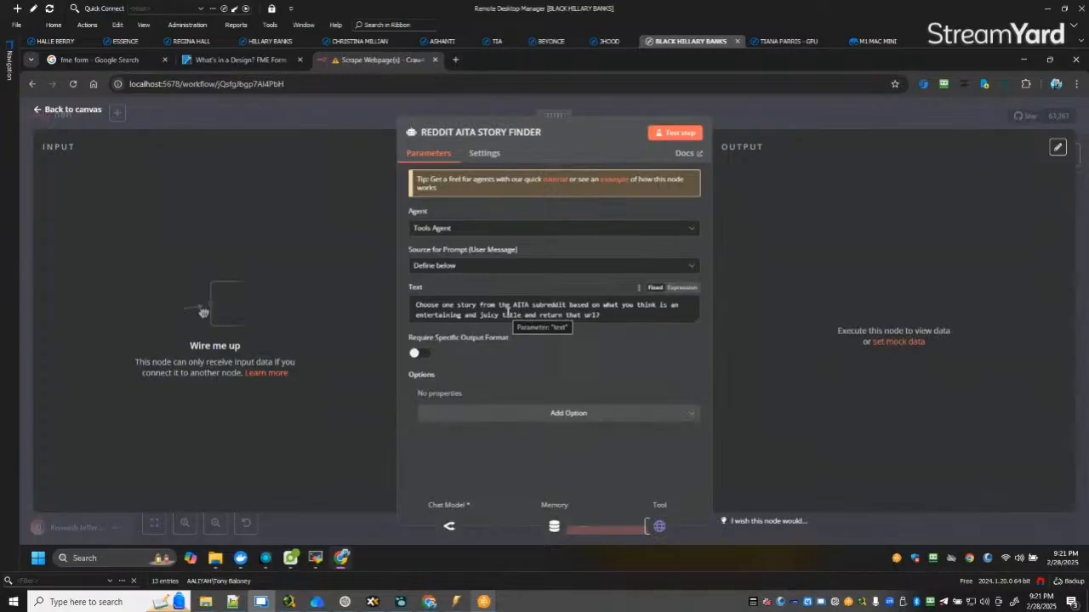
left_click(74, 112)
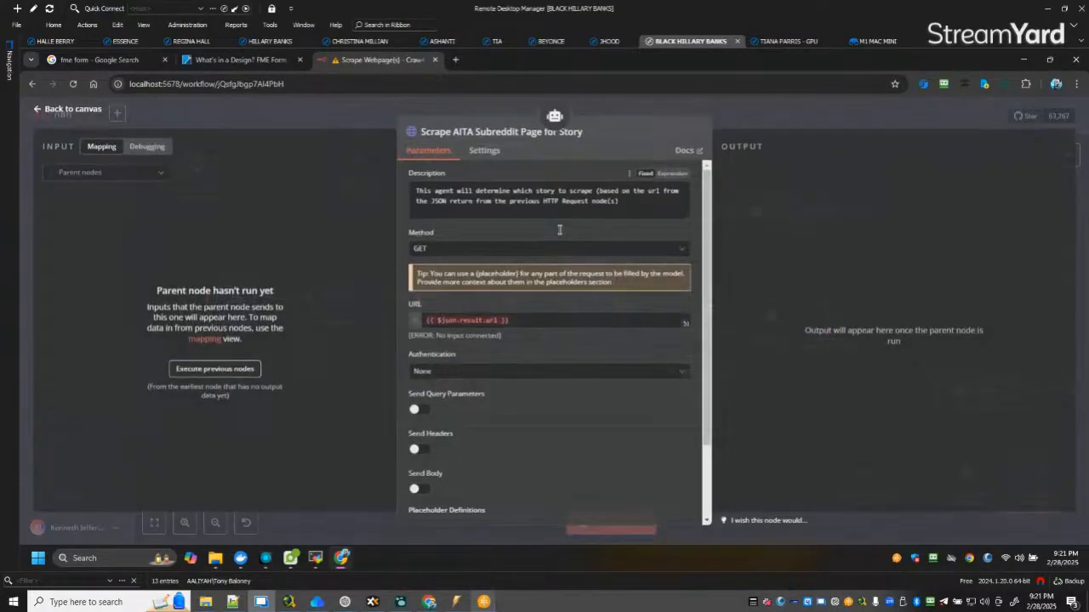
Copy the URL expression {{ $json.result.url }} from the Scrape AITA Subreddit tool into the Google Search Result - Pull Single Result tool's URL.
double_click(1028, 475)
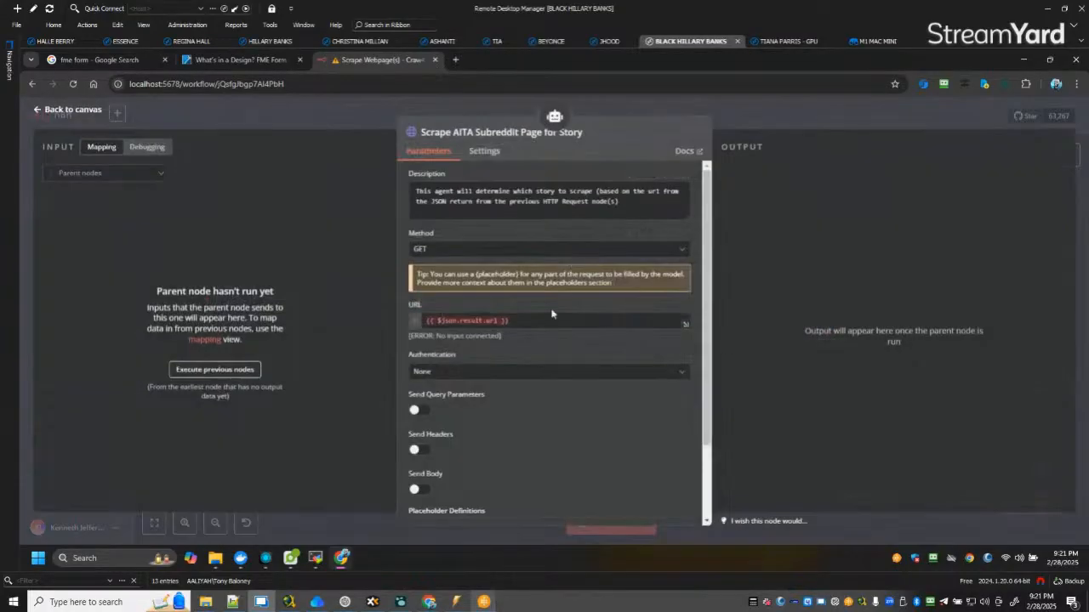
left_click_drag(556, 323, 379, 347)
key("ctrl+c")
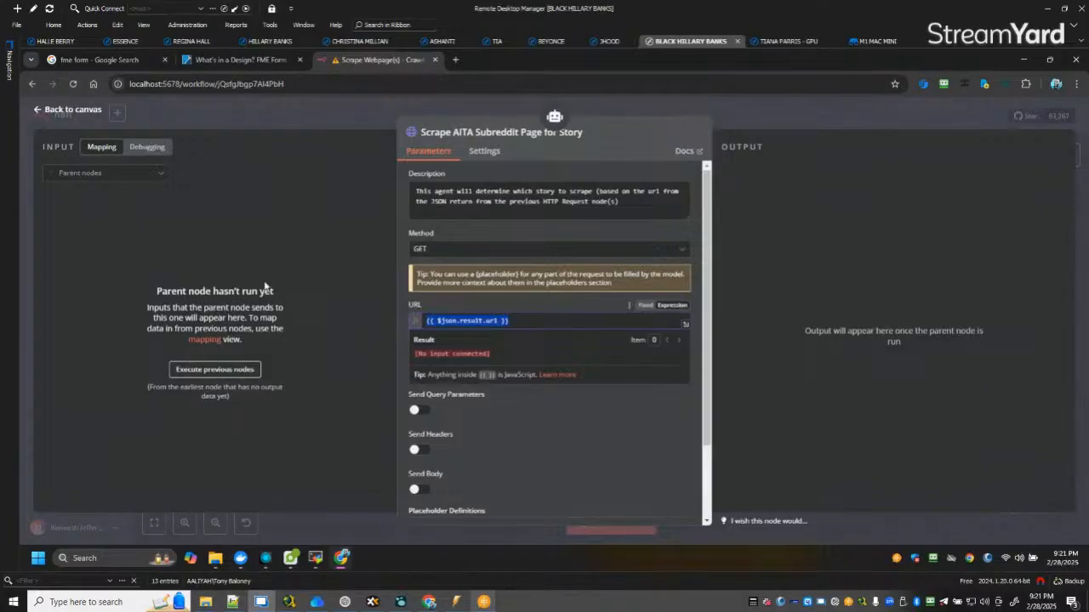
left_click(54, 115)
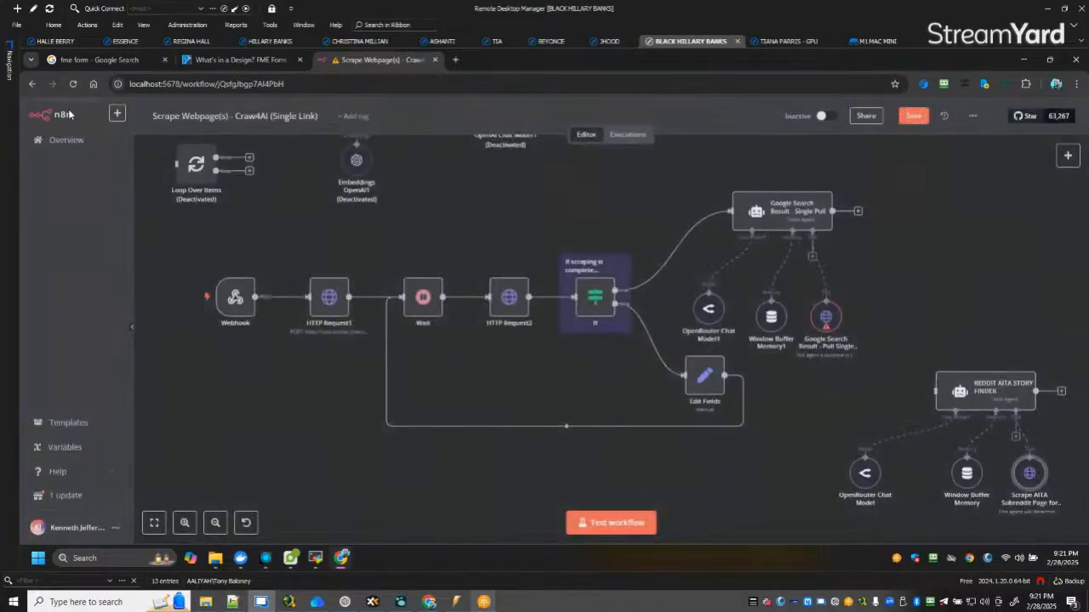
double_click(826, 317)
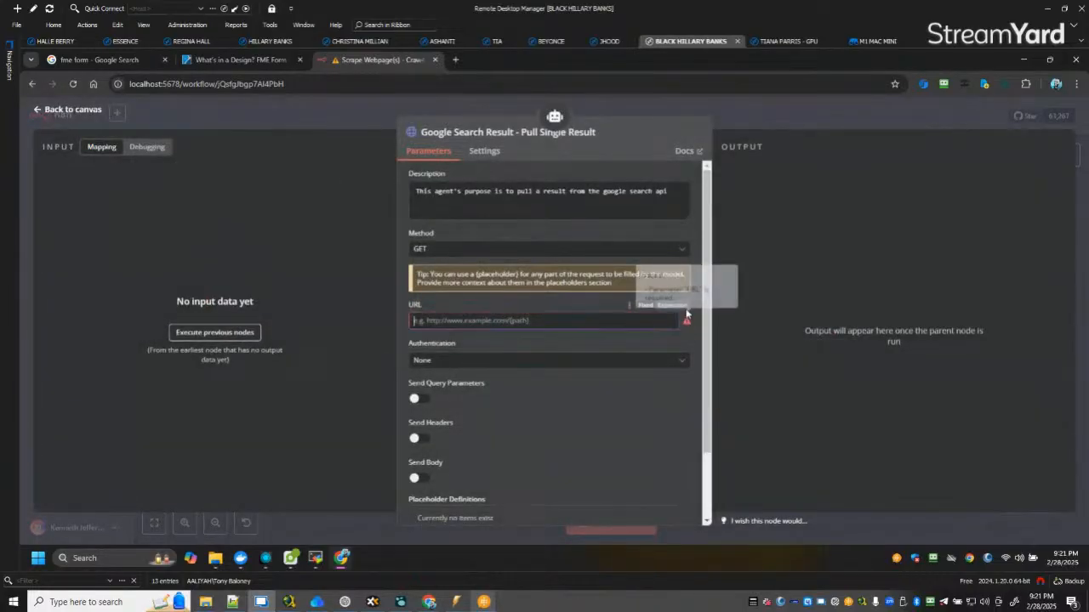
left_click(644, 316)
key("ctrl+v")
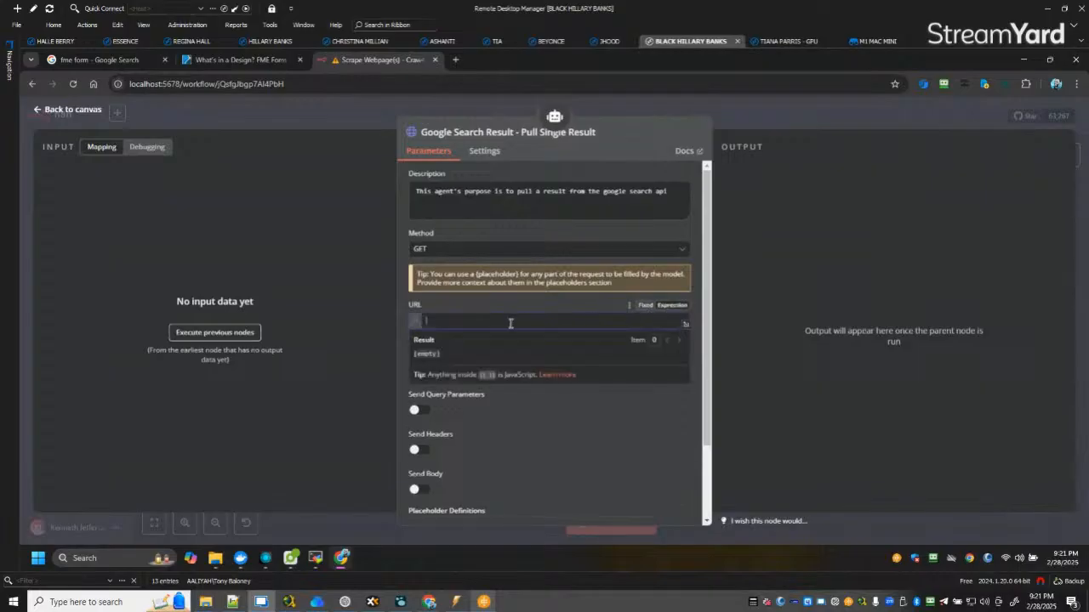
left_click(584, 440)
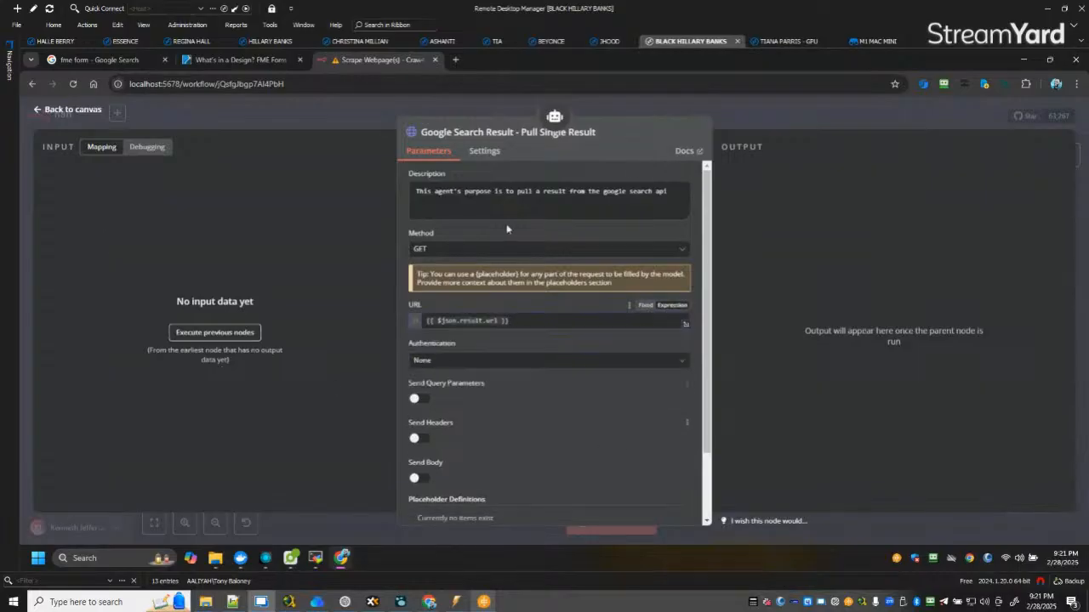
left_click(68, 110)
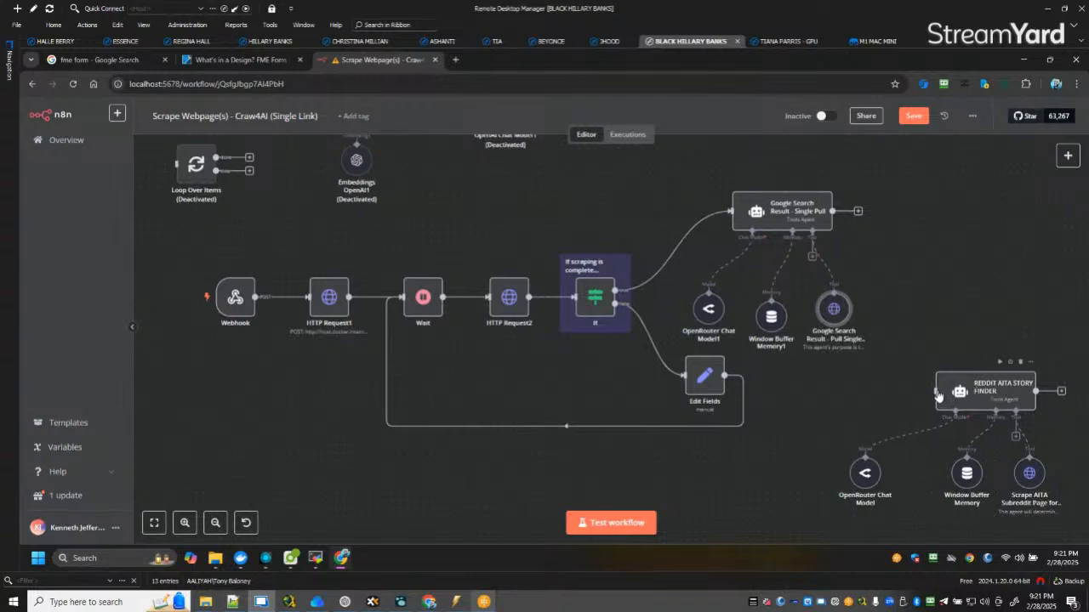
Place REDDIT AITA STORY FINDER level with the Google Search agent and line up its model, memory and tool nodes beneath it.
left_click_drag(995, 393, 972, 205)
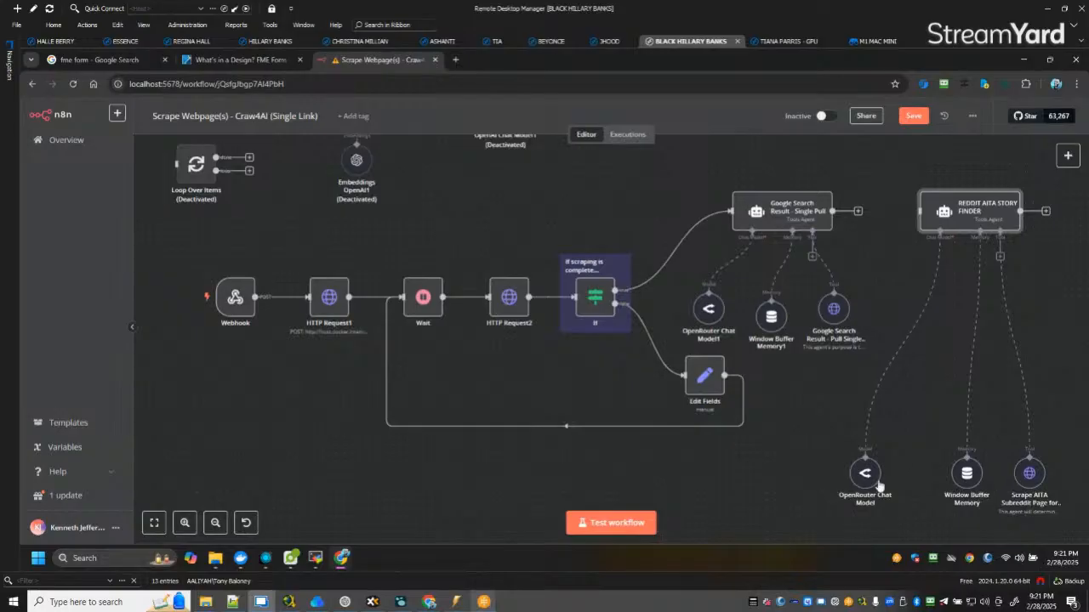
left_click_drag(870, 477, 917, 313)
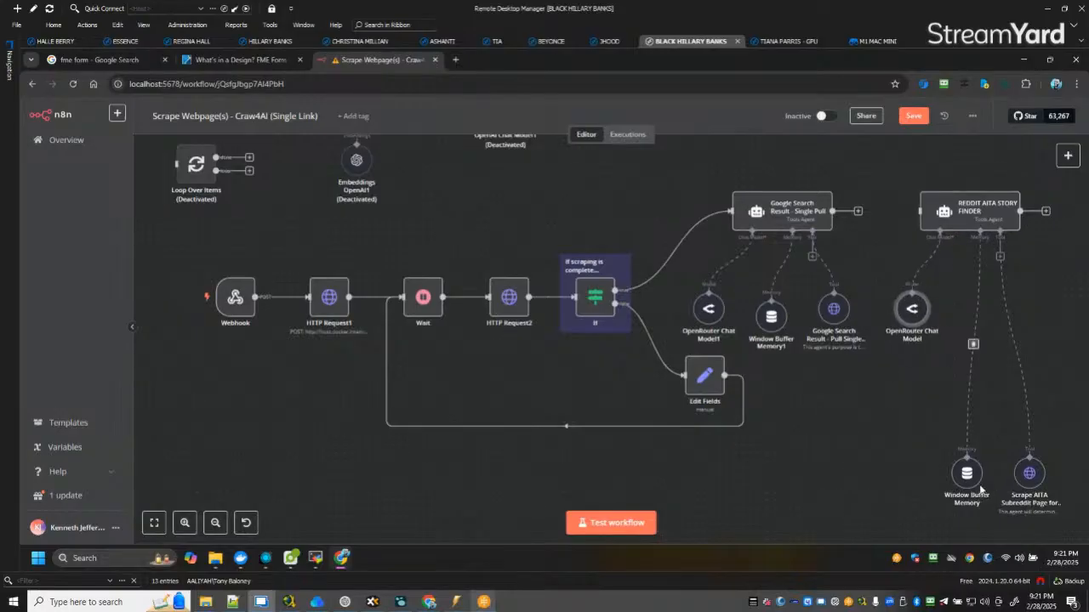
left_click_drag(968, 474, 969, 321)
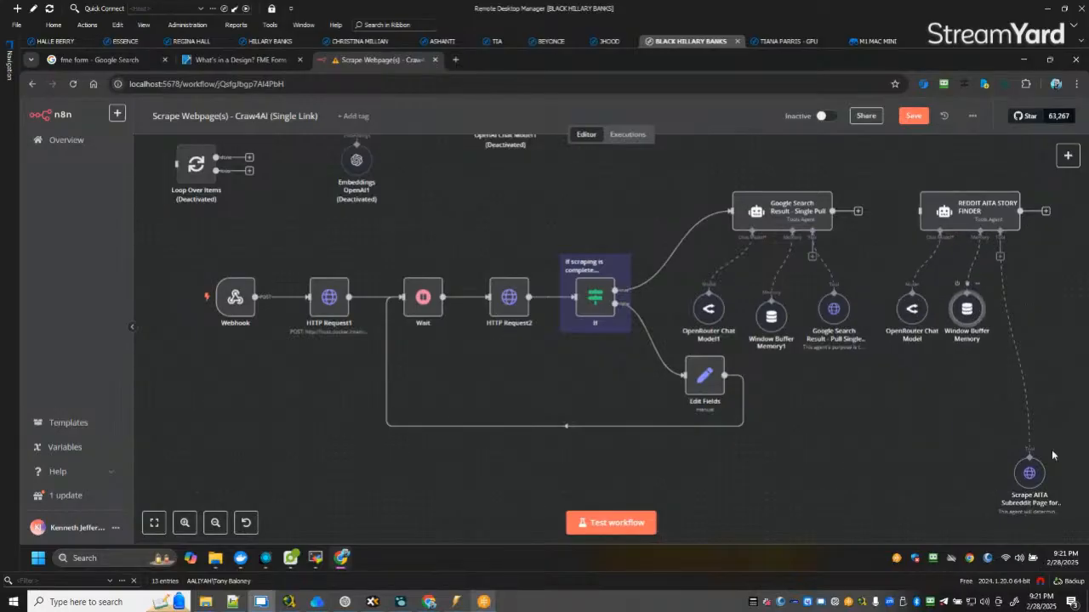
left_click_drag(1031, 475, 1036, 307)
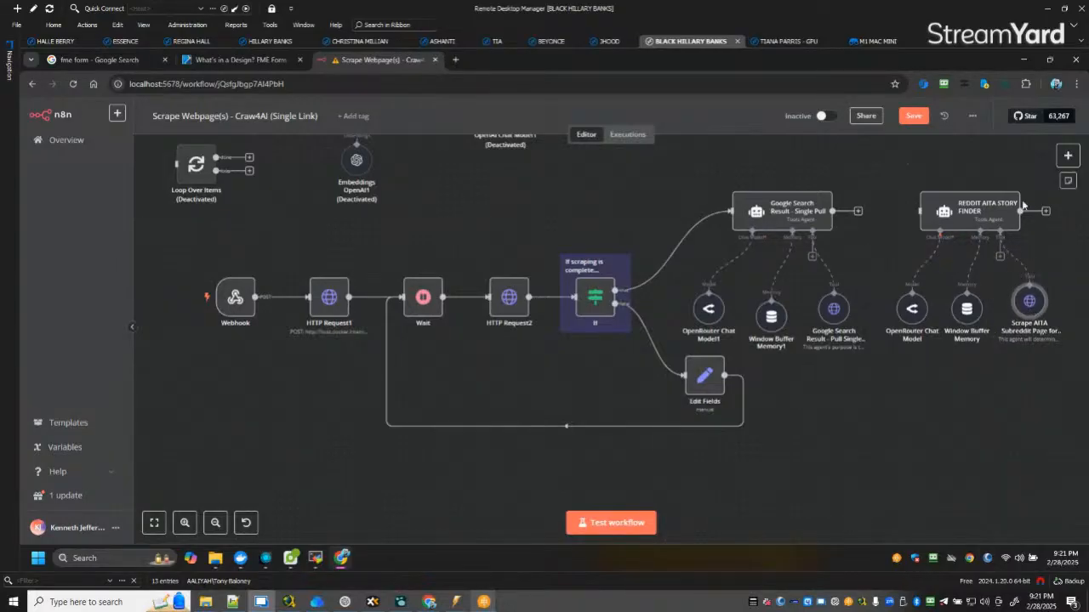
Move REDDIT AITA STORY FINDER and its three sub-nodes down and away from the Google Search agent, and save the workflow.
scroll(1013, 407, "up", 5)
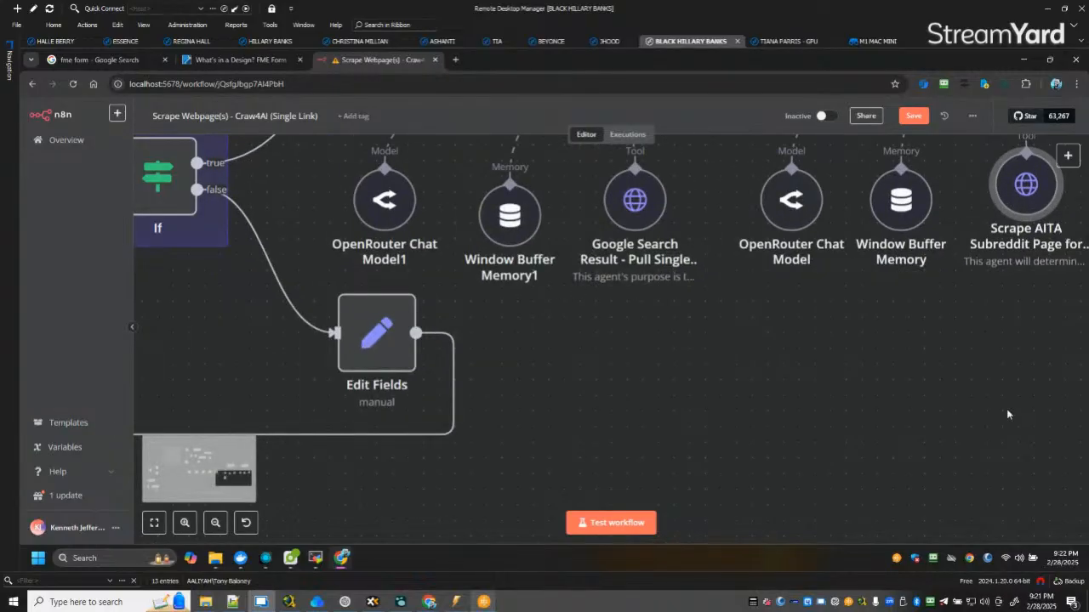
left_click_drag(850, 470, 848, 478)
scroll(907, 424, "down", 3)
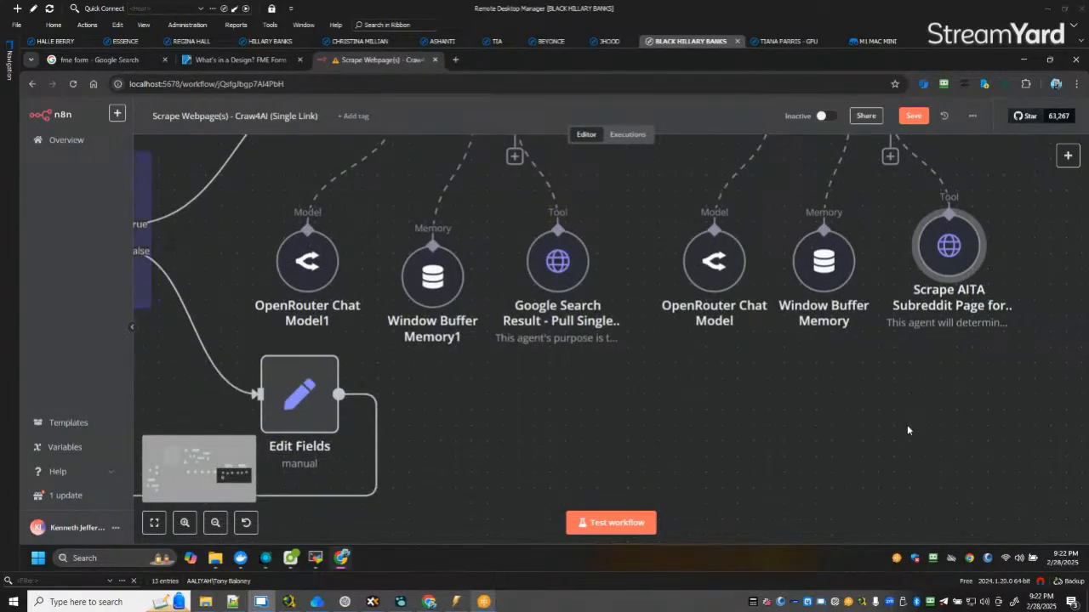
key("super")
left_click(862, 440)
scroll(862, 439, "down", 3)
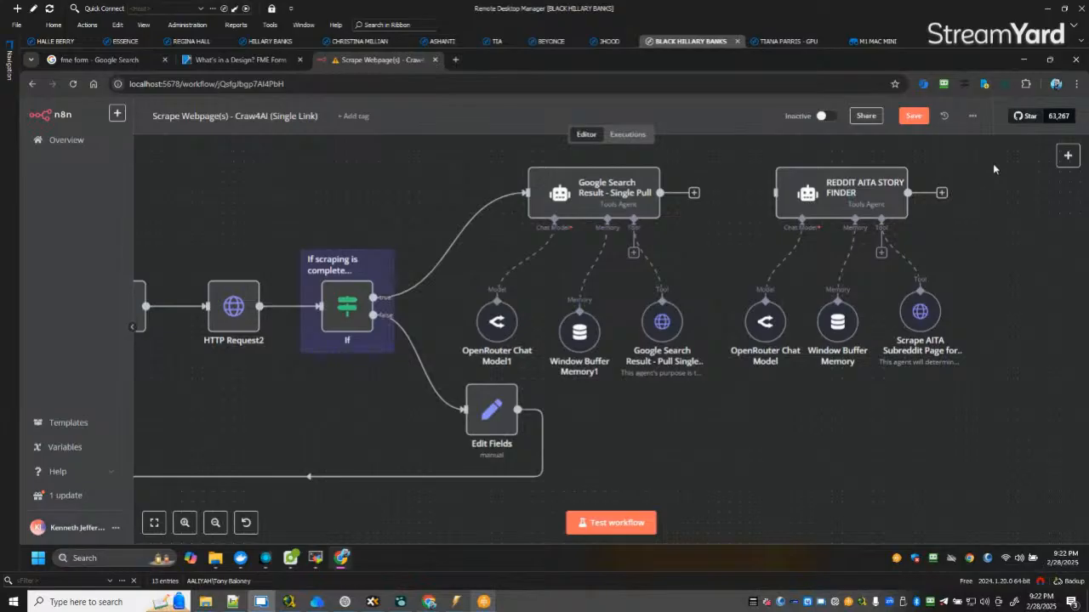
left_click_drag(993, 168, 754, 385)
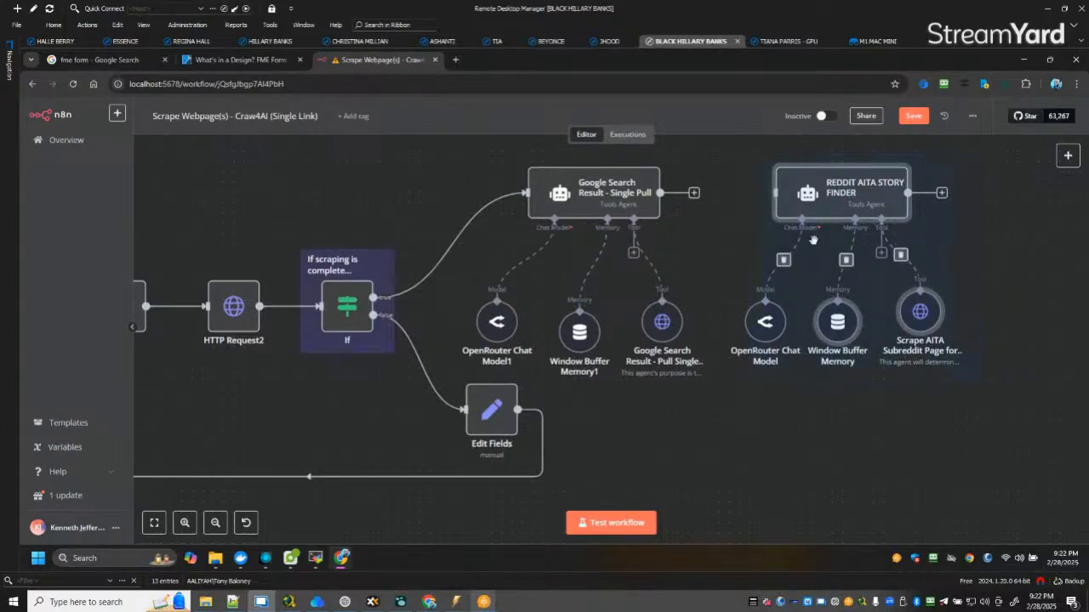
left_click_drag(791, 193, 885, 349)
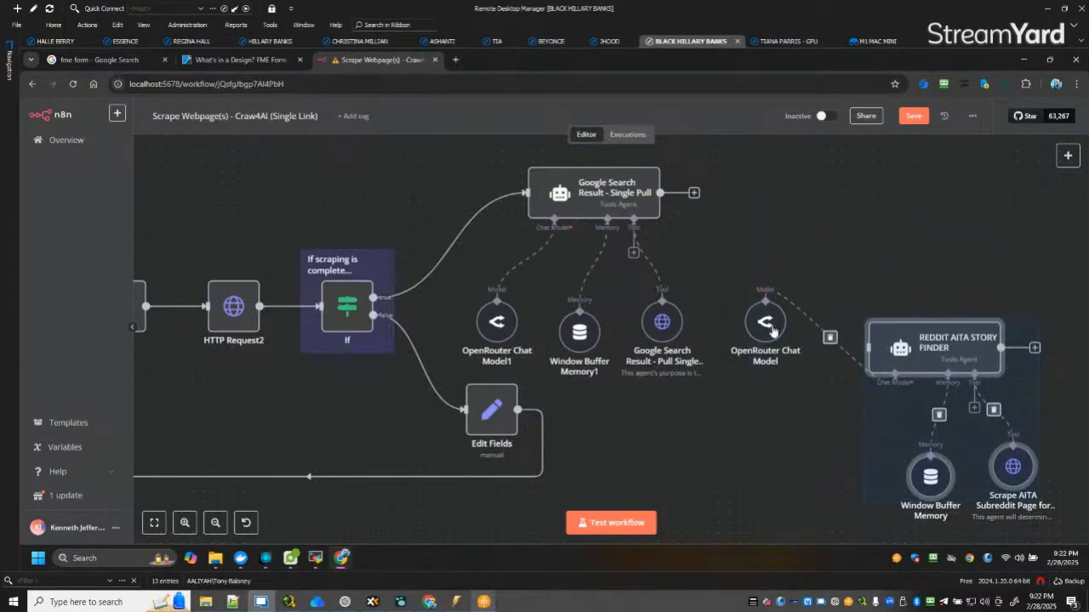
left_click_drag(771, 336, 851, 491)
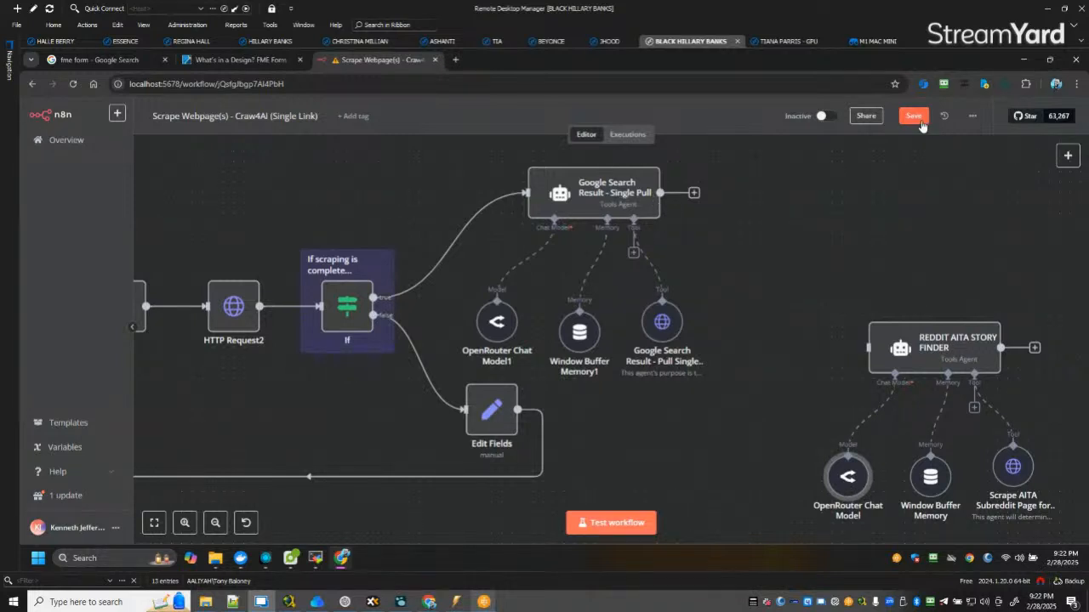
left_click(913, 115)
Define the Google Search agent's prompt below as "You will select one link. Choose the link that sounds the most controversial".
double_click(604, 197)
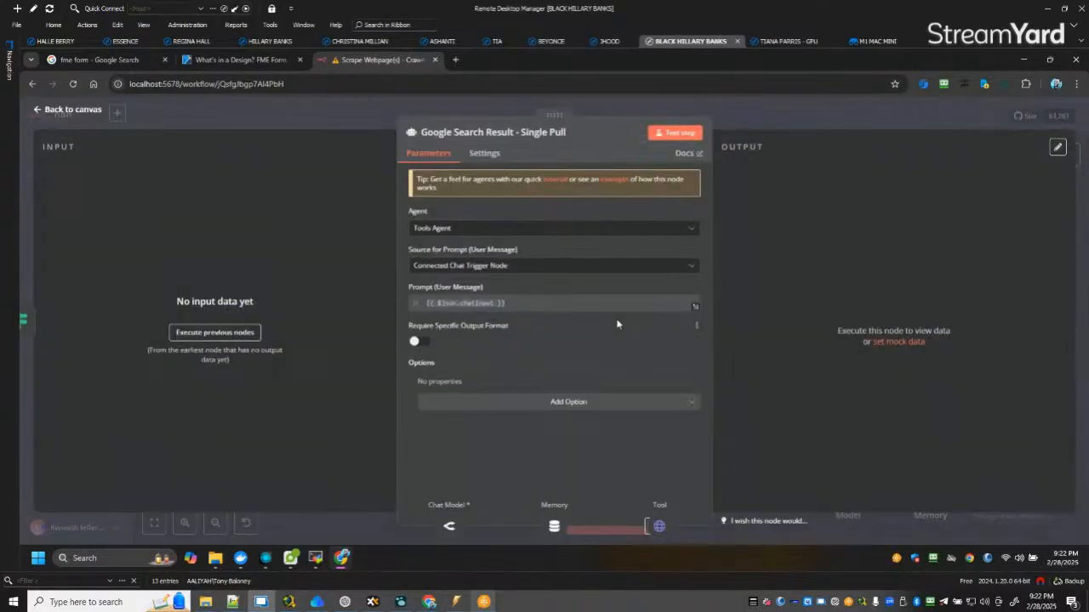
left_click(531, 267)
left_click(474, 337)
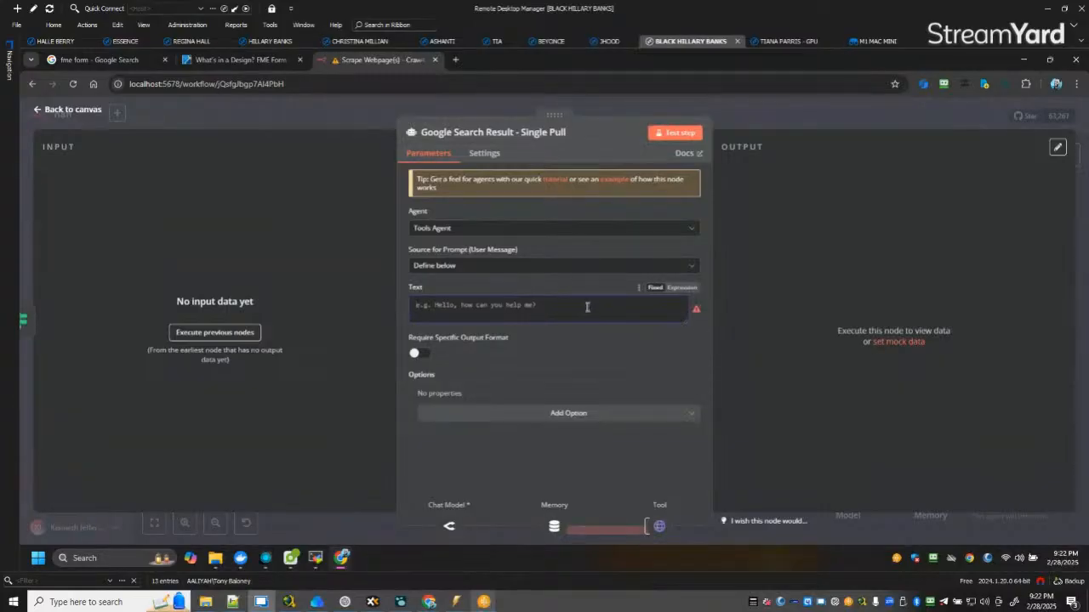
type("You")
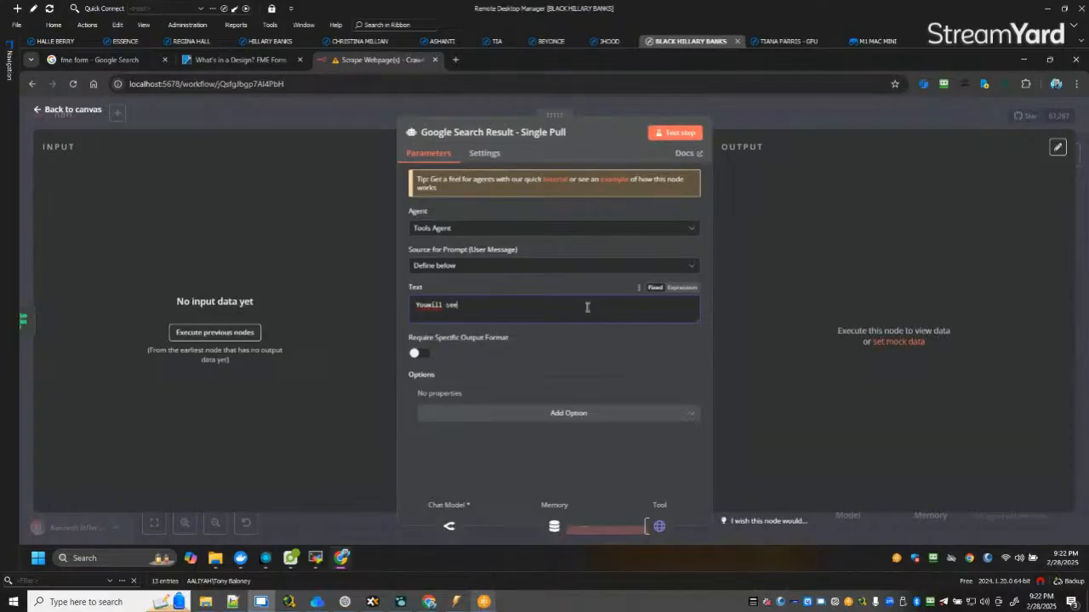
type("will select one link. Choo")
type("se the link that sounds the most")
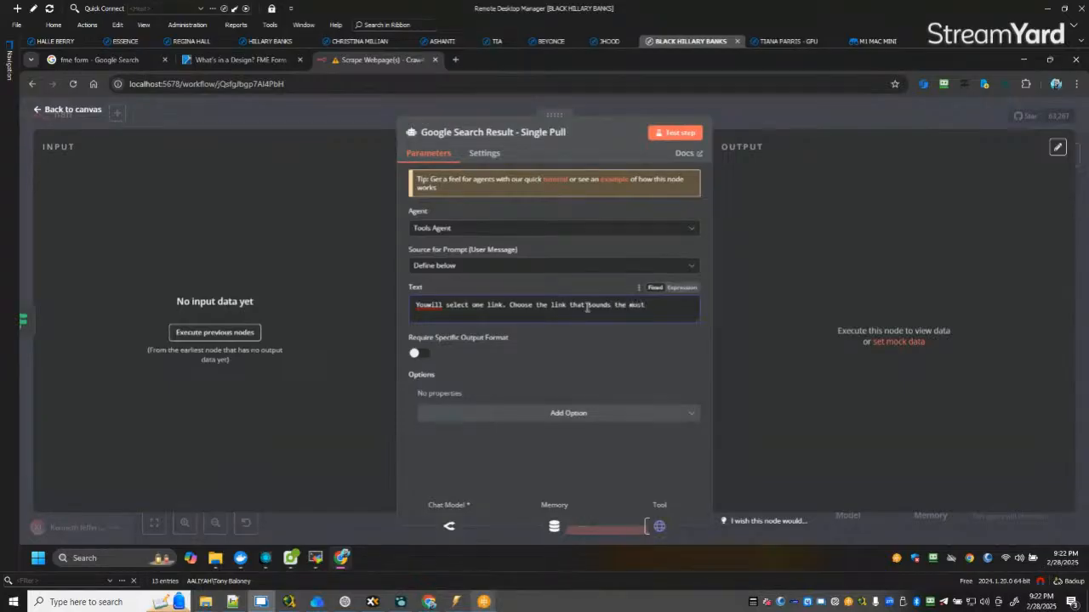
type("controversial")
left_click(429, 307)
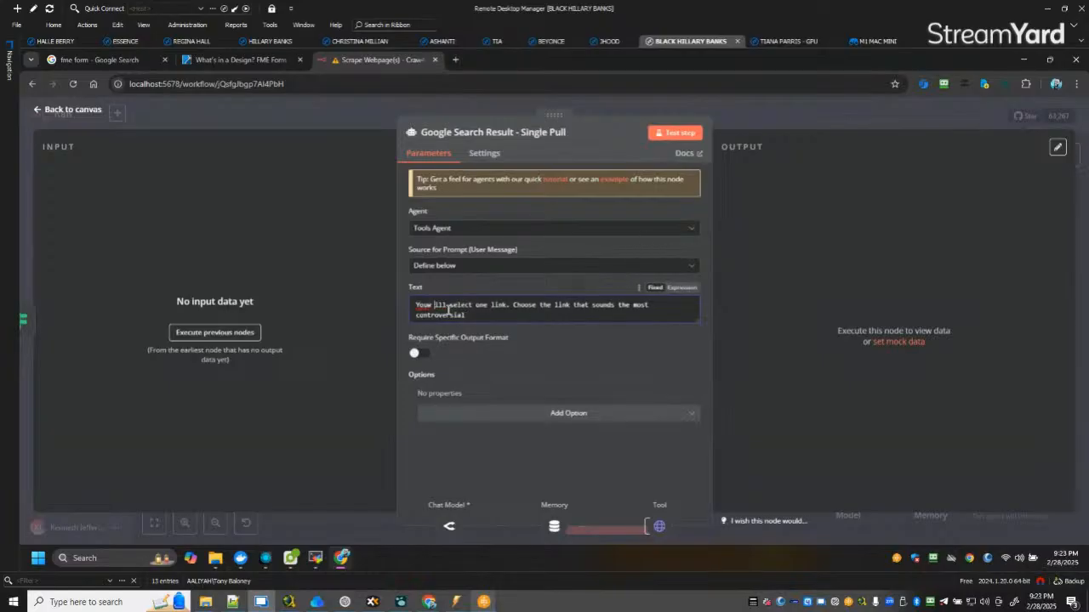
key("BackSpace")
left_click(68, 117)
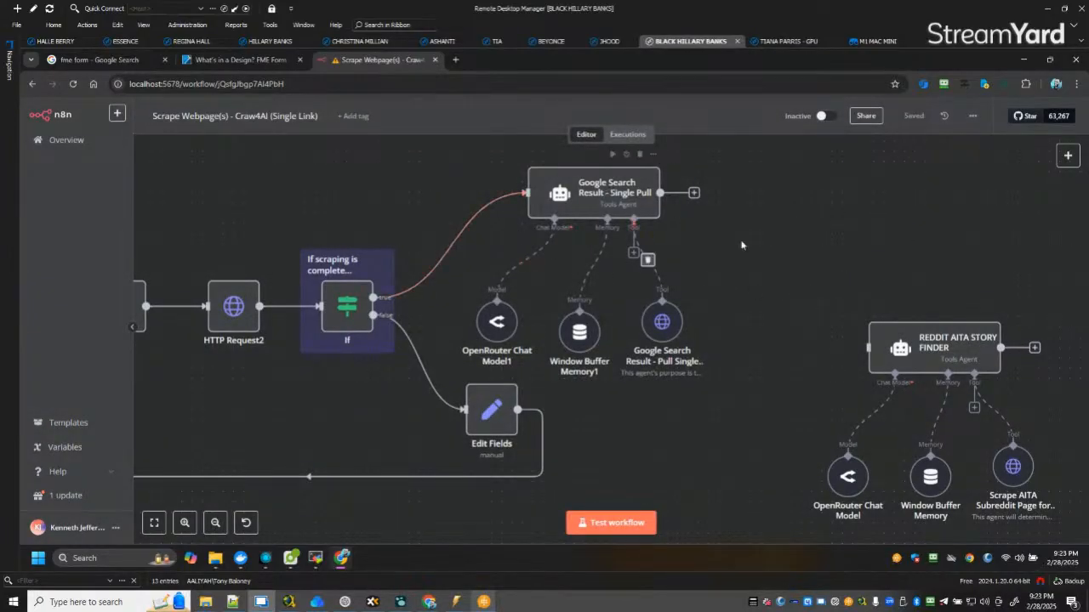
Align the Google Search agent's memory, chat model and HTTP tool nodes in one evenly spaced row beneath it.
left_click_drag(580, 337, 590, 306)
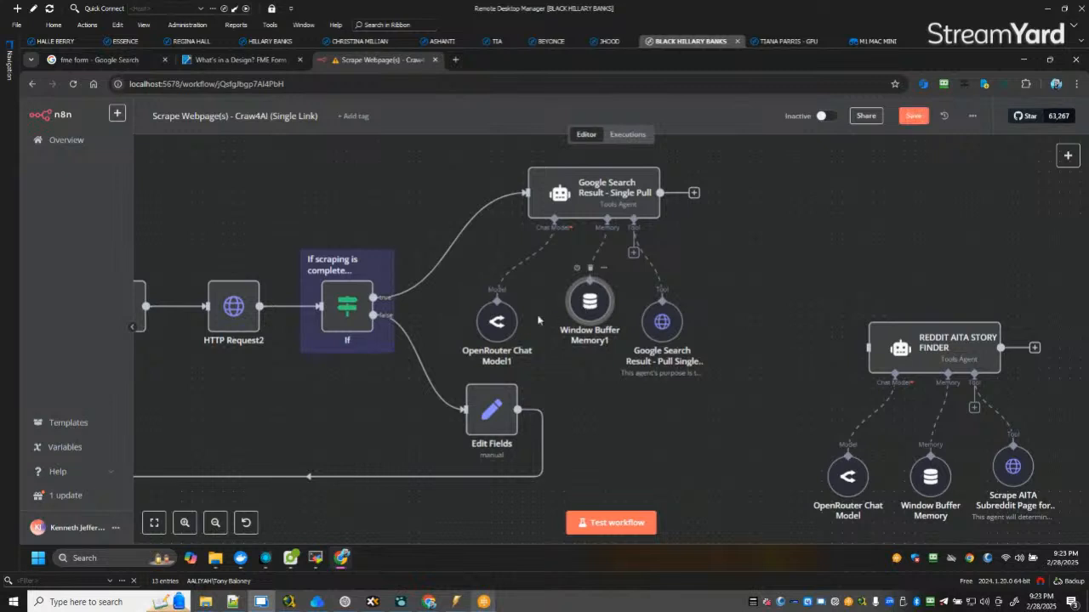
left_click_drag(508, 325, 528, 301)
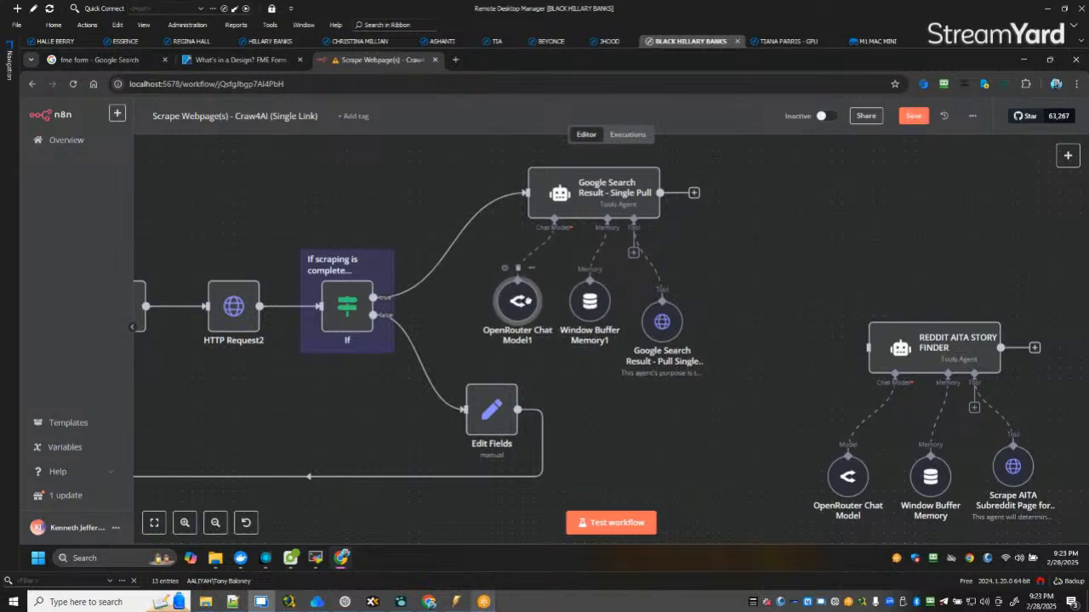
mouse_move(662, 321)
left_mouse_down()
mouse_move(664, 295)
mouse_move(664, 307)
left_mouse_up()
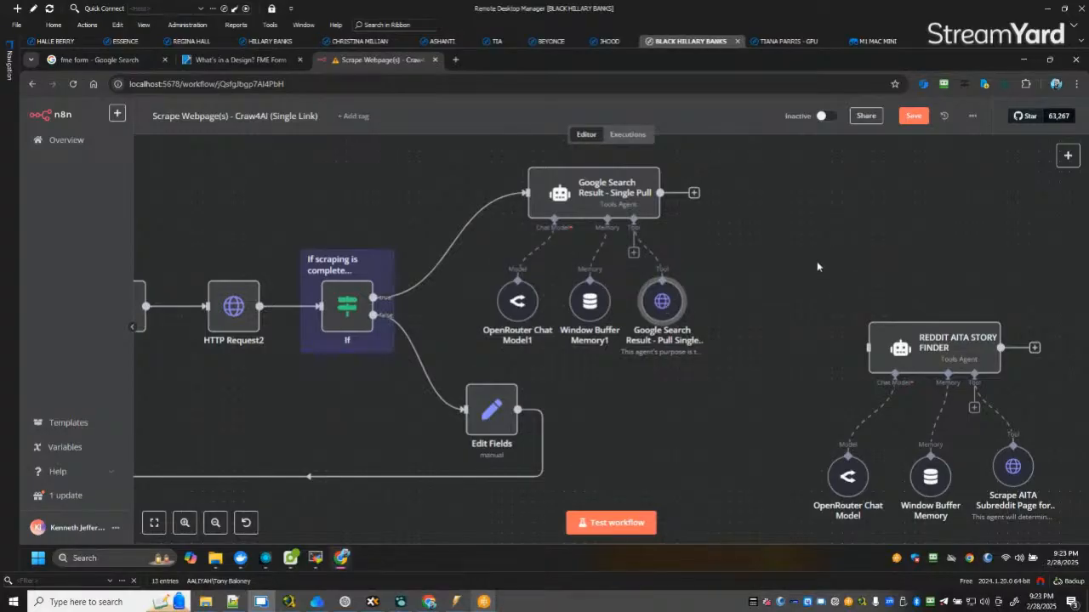
Review the parameters of the Google Search agent, its Pull Single Result tool and the Scrape AITA Subreddit tool.
mouse_move(654, 306)
double_click(654, 306)
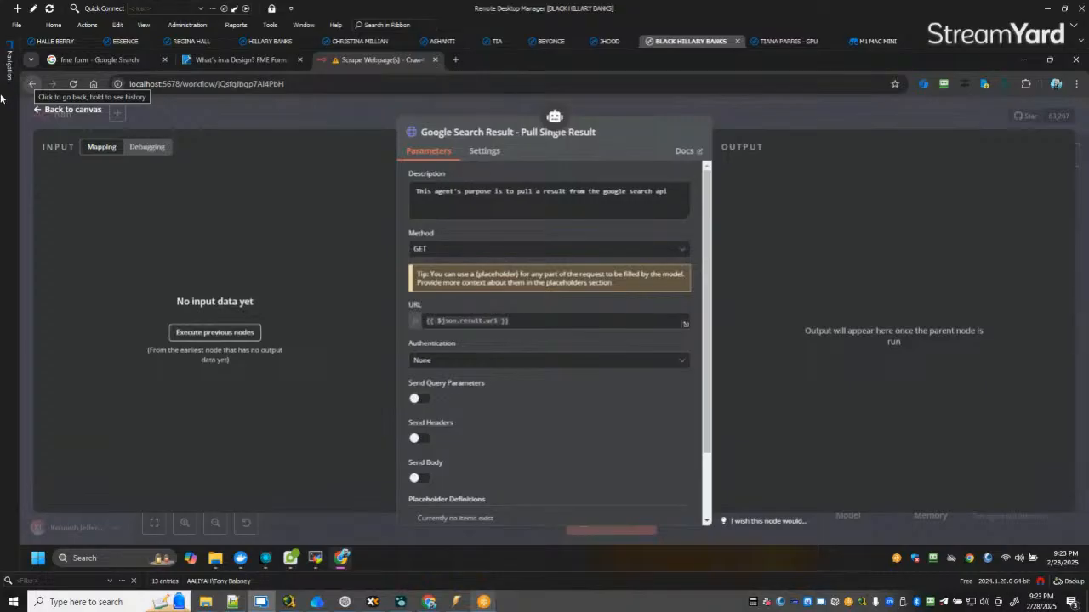
mouse_move(539, 258)
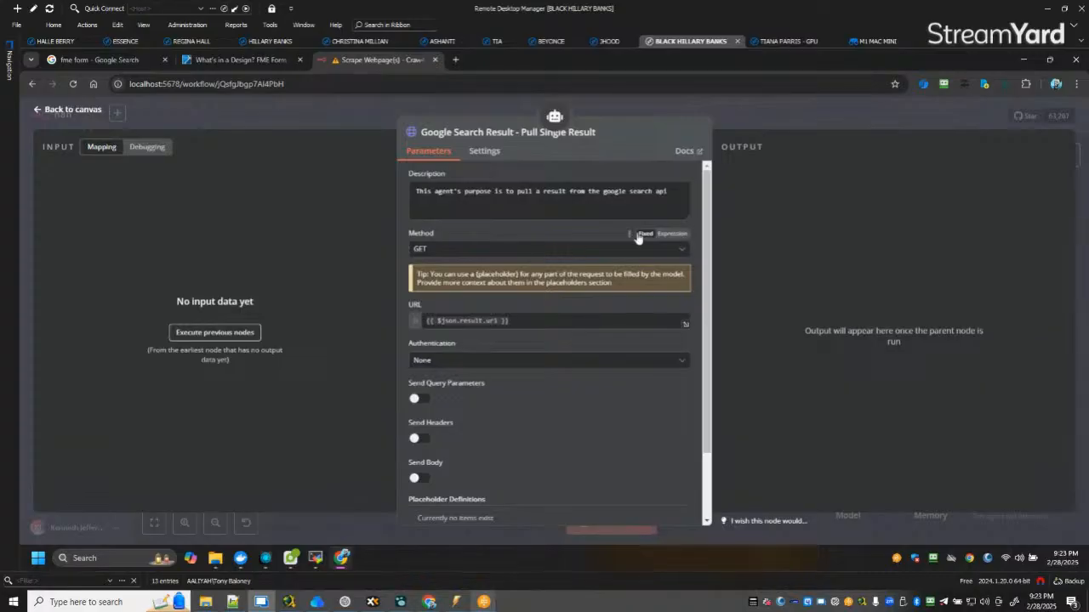
scroll(638, 238, "down", 1)
scroll(638, 238, "up", 1)
left_click(73, 110)
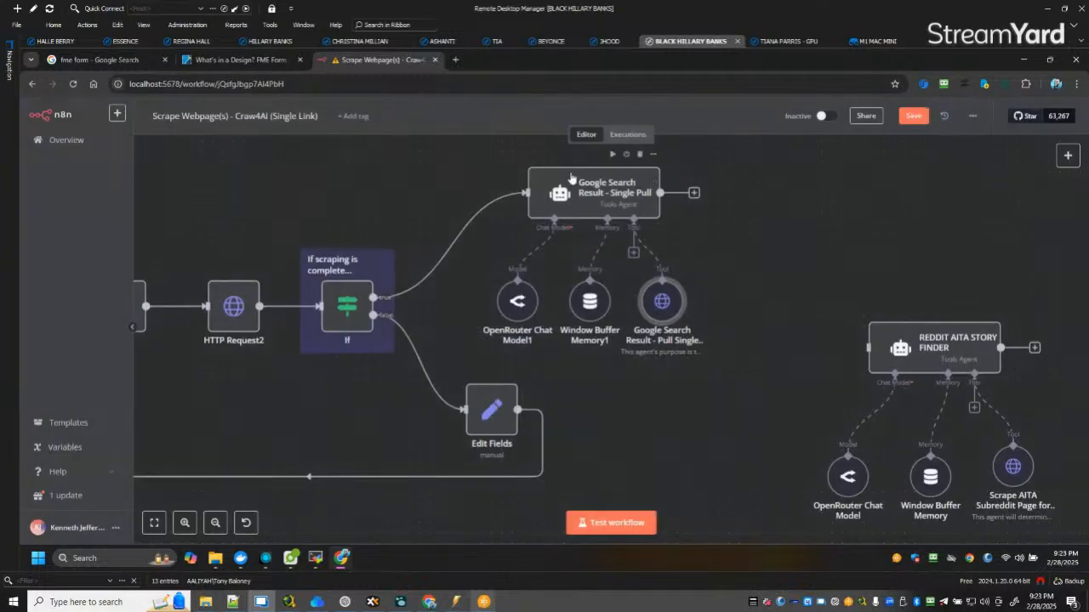
double_click(571, 177)
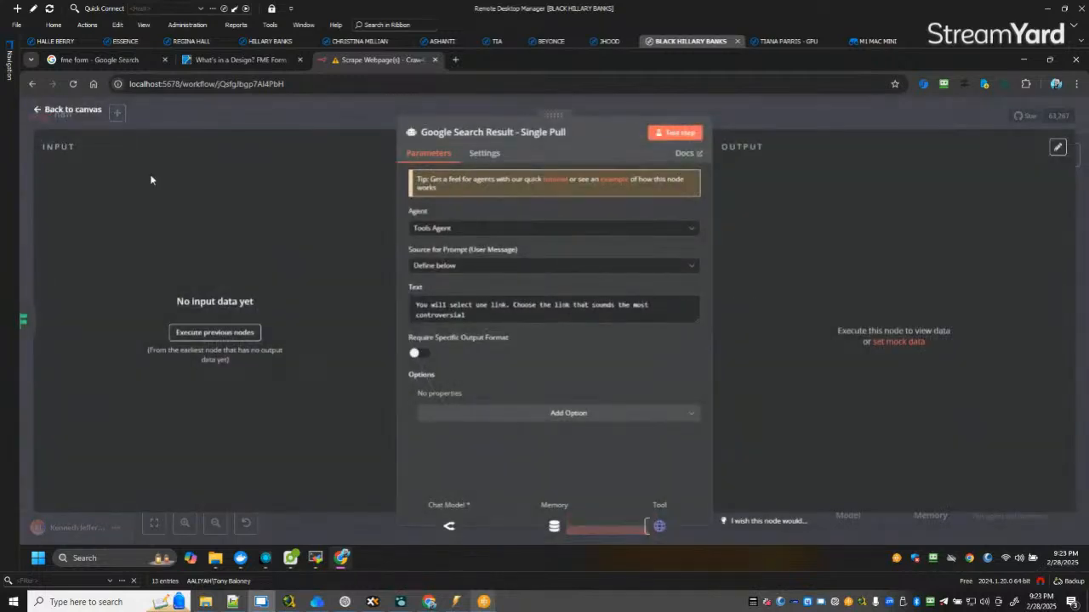
left_click(95, 116)
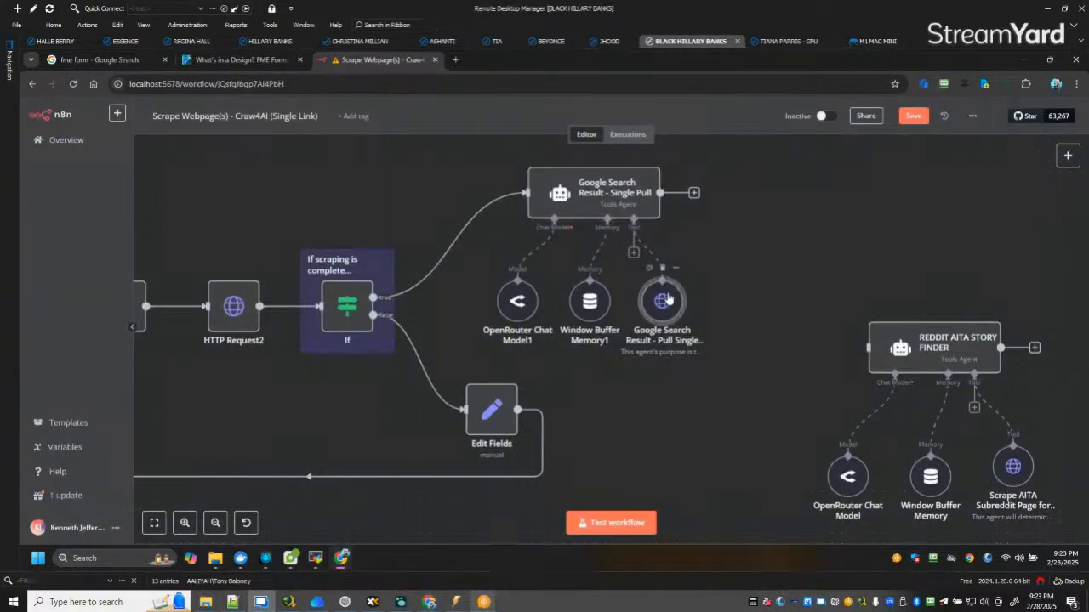
double_click(665, 300)
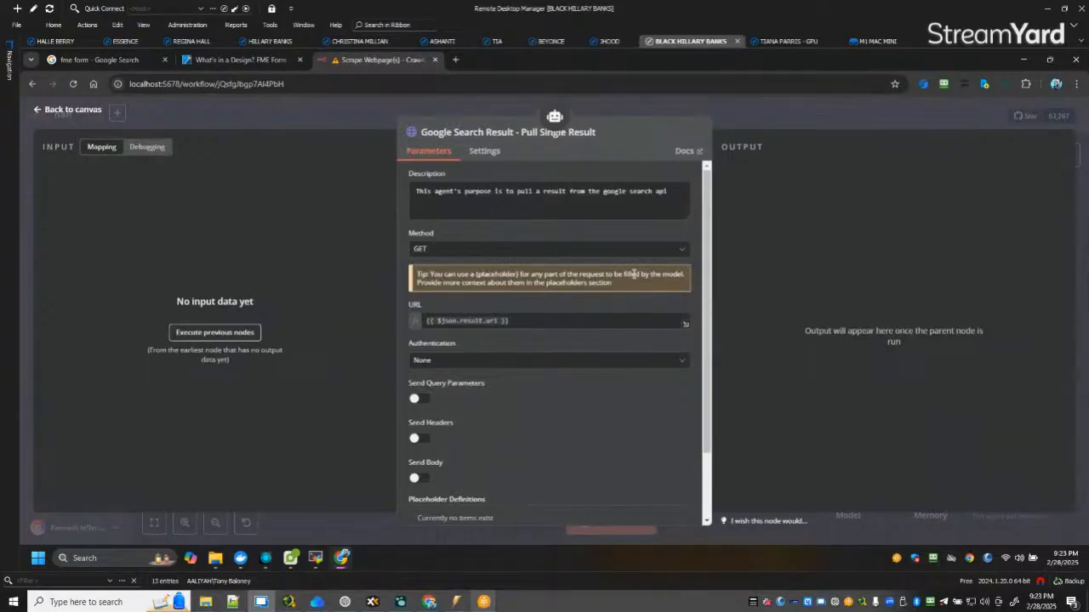
left_click(65, 116)
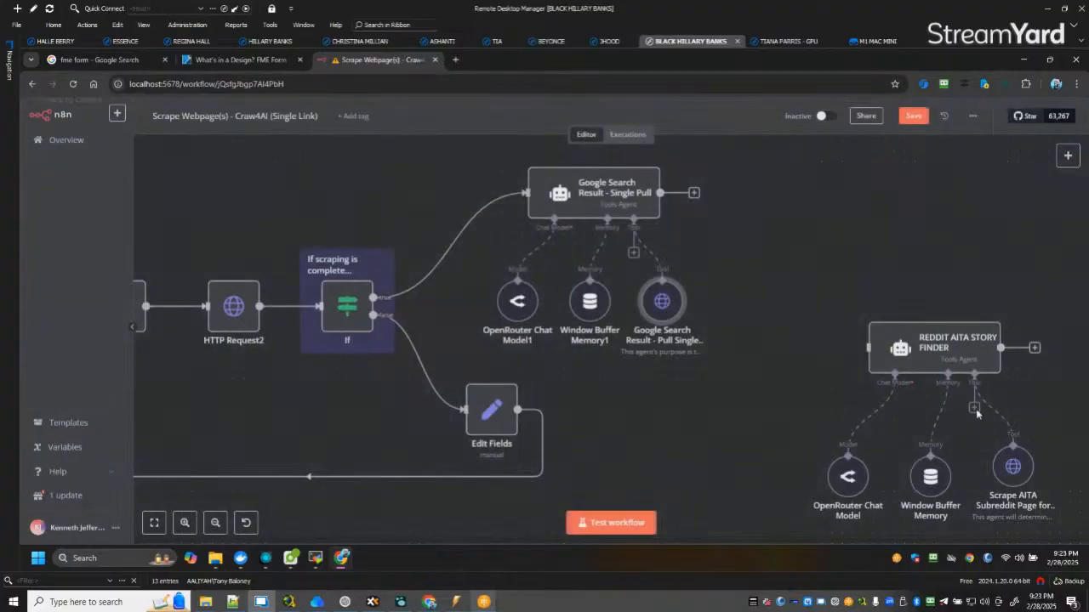
double_click(1011, 463)
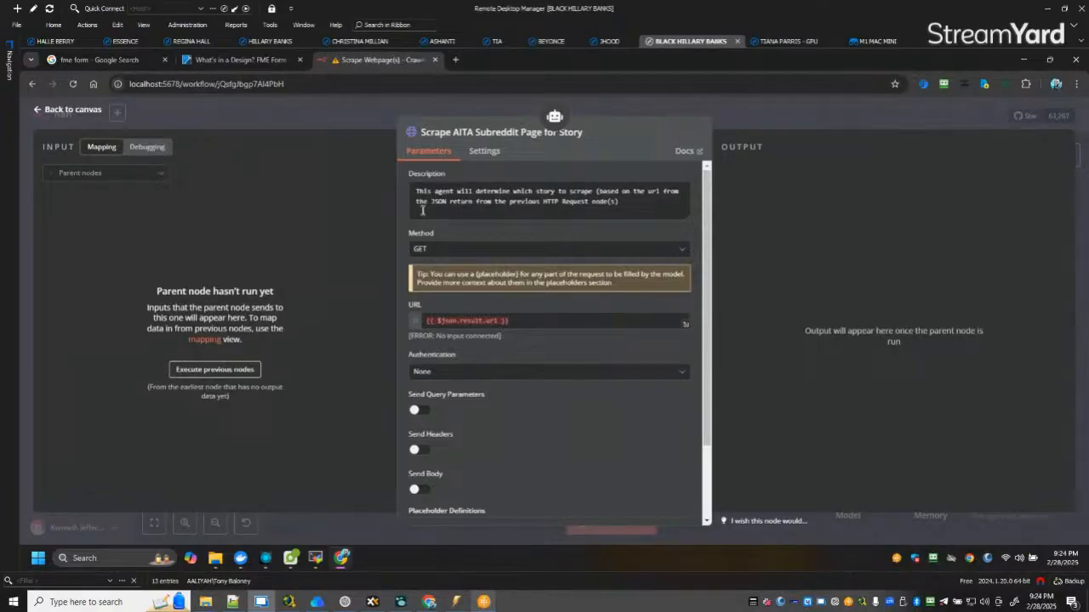
left_click(88, 112)
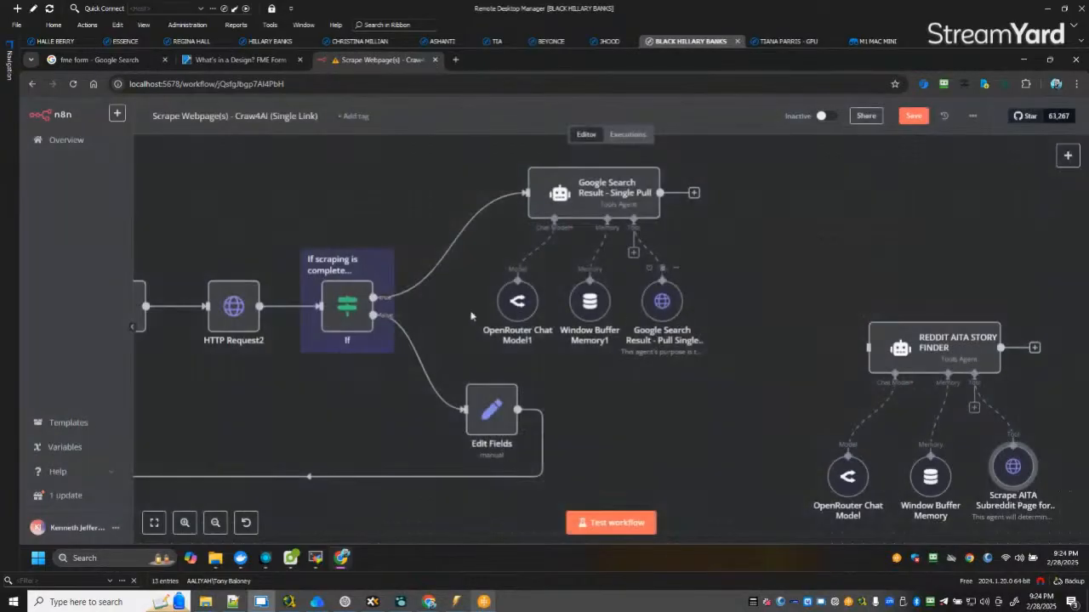
Review the parameters of HTTP Request1, the Pull Single Result tool and the Google Search agent.
scroll(330, 213, "left", 5)
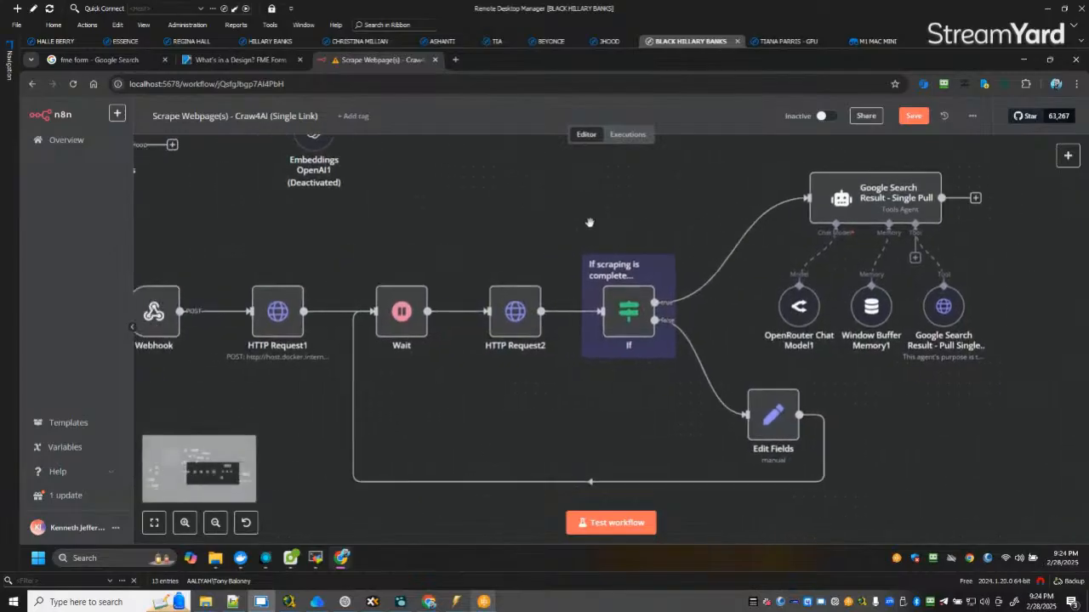
double_click(265, 314)
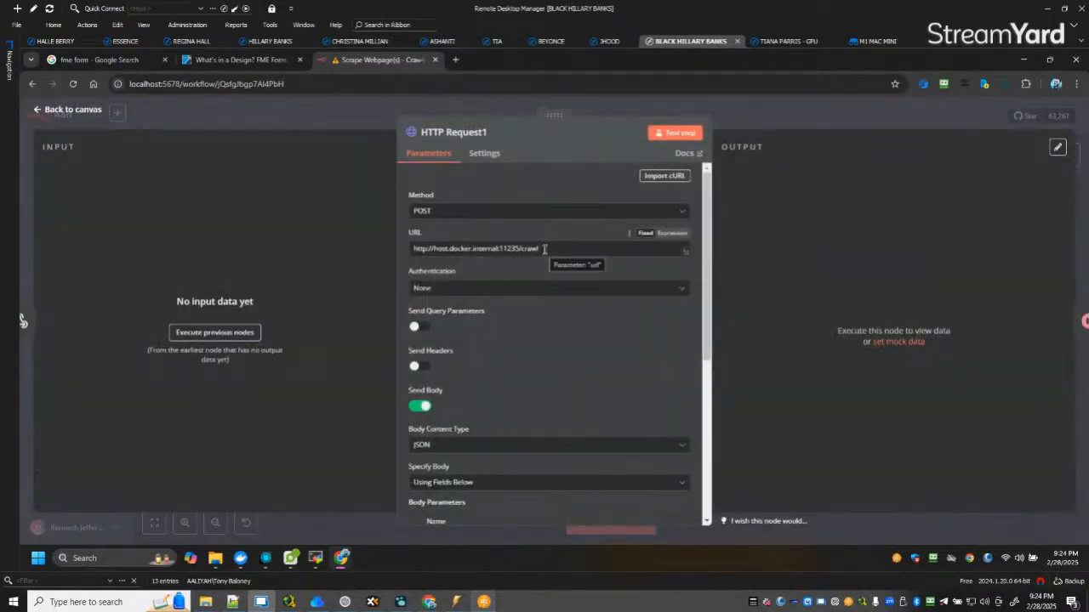
left_click(75, 111)
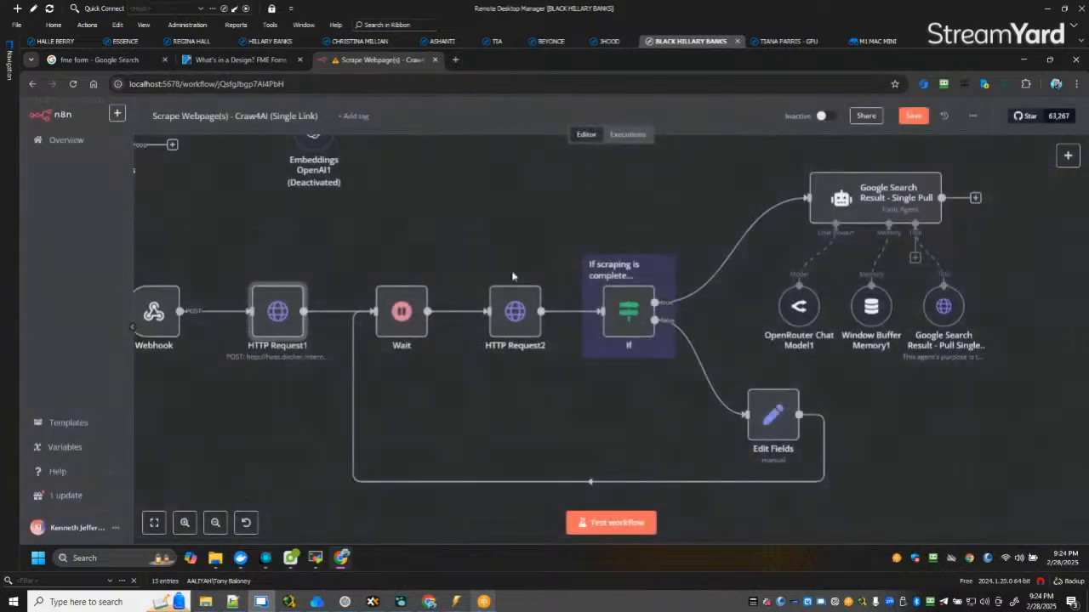
double_click(943, 311)
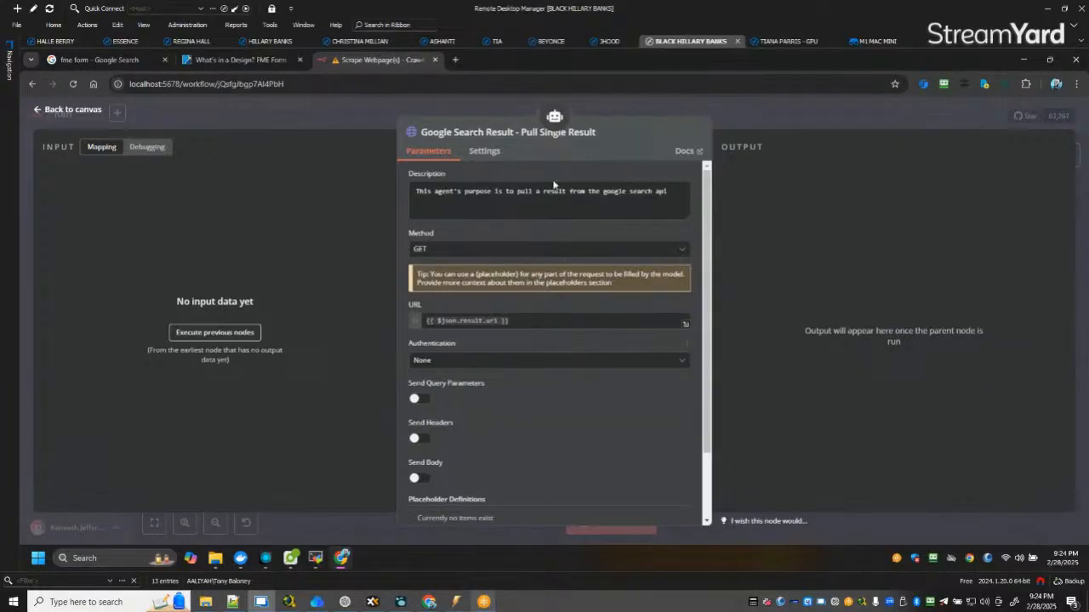
scroll(527, 439, "down", 2)
scroll(561, 431, "up", 2)
left_click(73, 113)
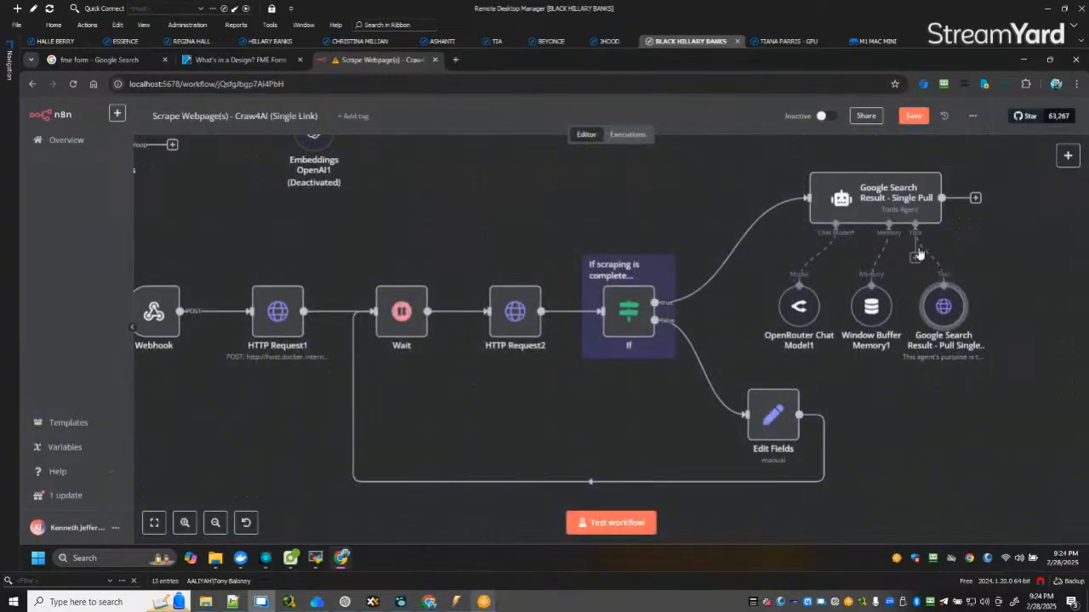
double_click(867, 194)
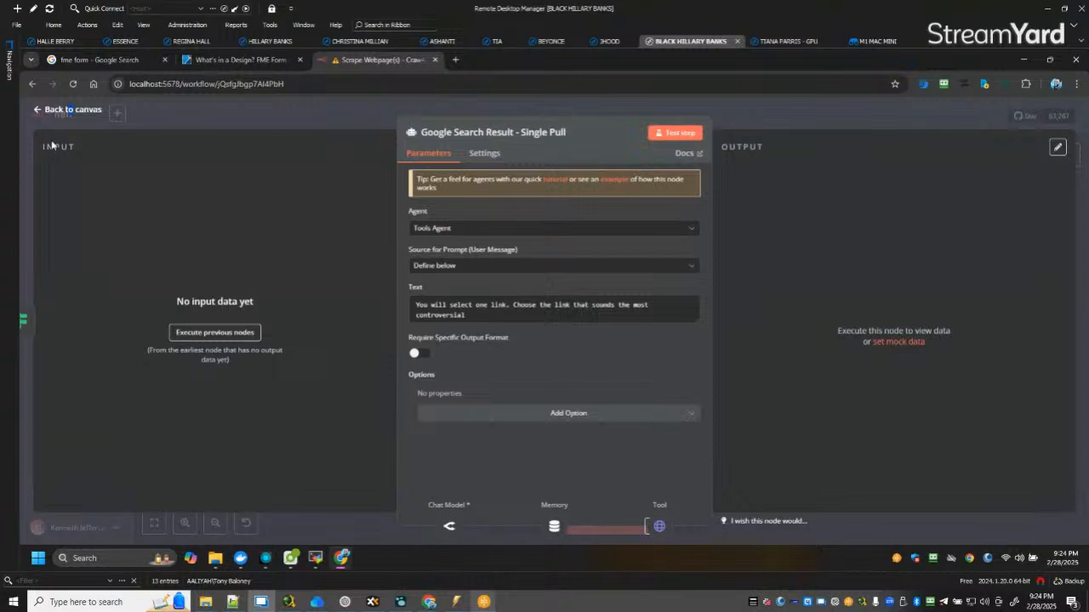
left_click(90, 112)
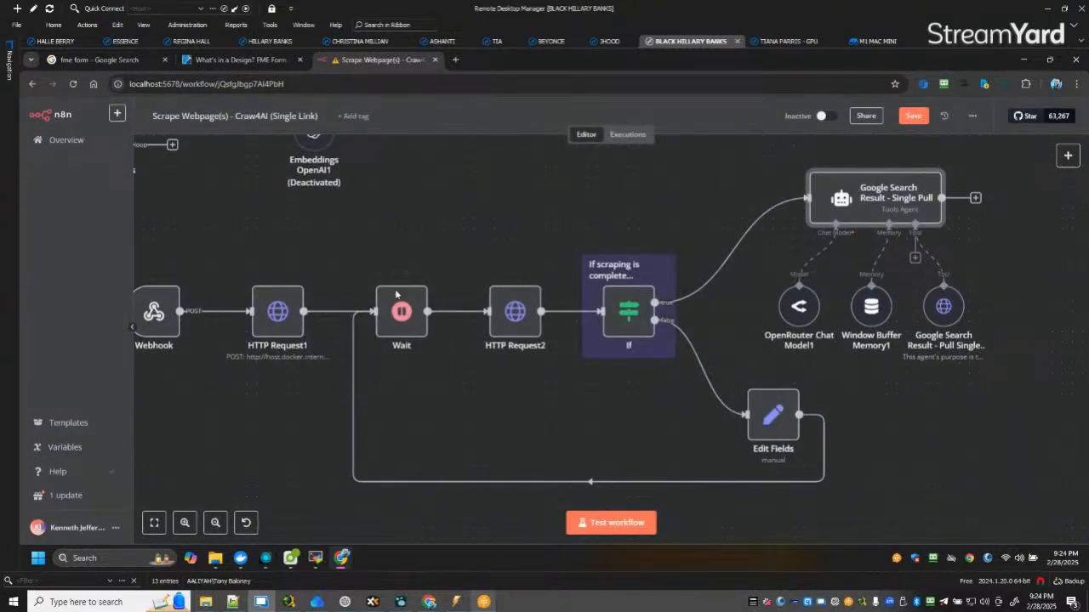
left_click_drag(445, 231, 658, 229)
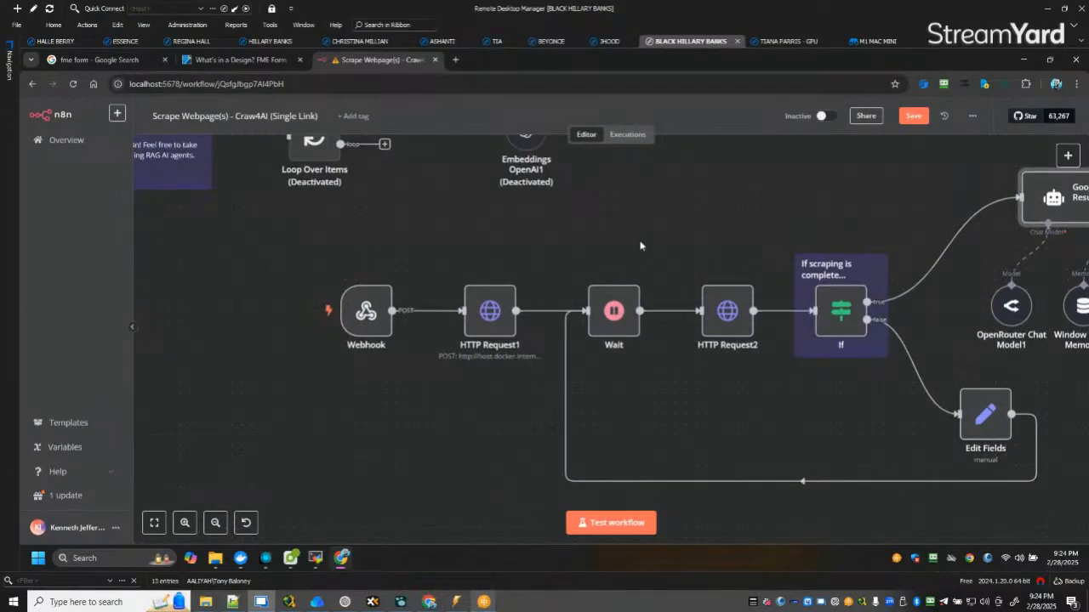
mouse_move(366, 315)
double_click(489, 311)
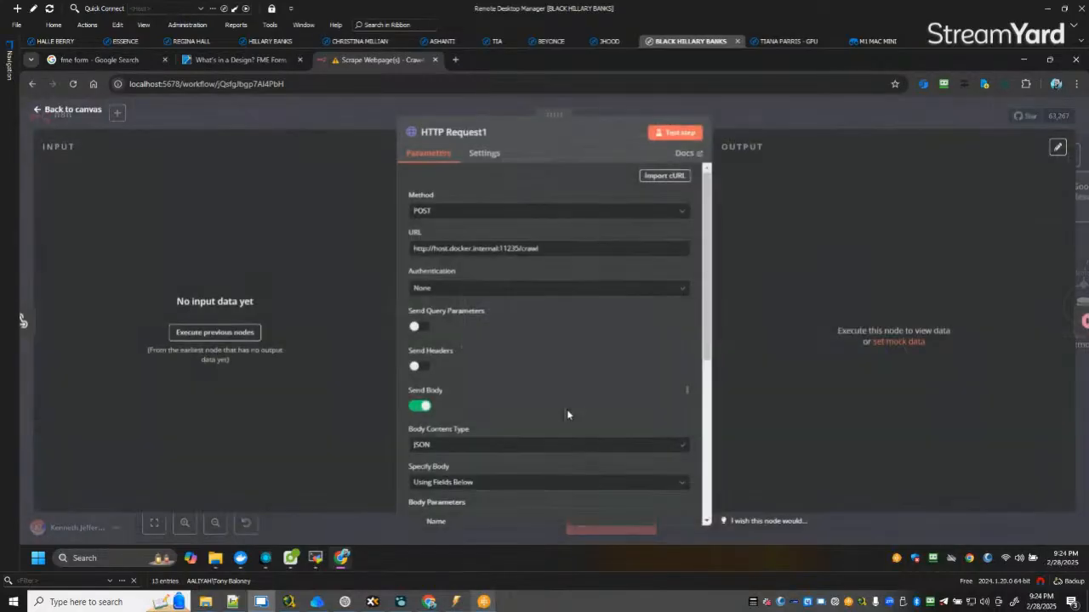
left_click(75, 111)
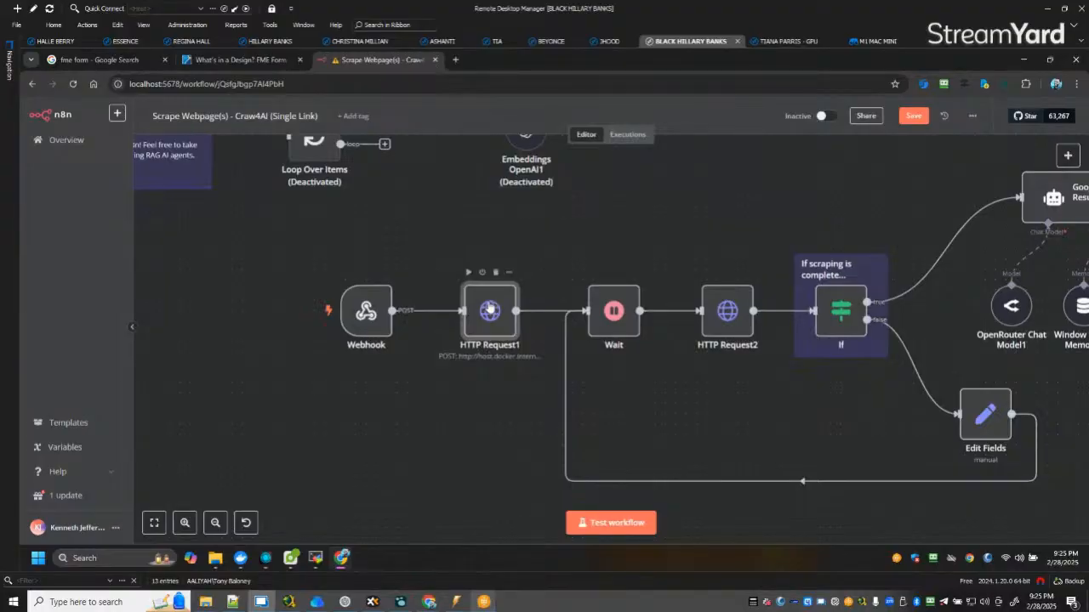
Search the node library for "serp", then look up "serpapi api endpoint" on Google in a new tab and open the SerpApi site.
left_click(1067, 154)
type("serp")
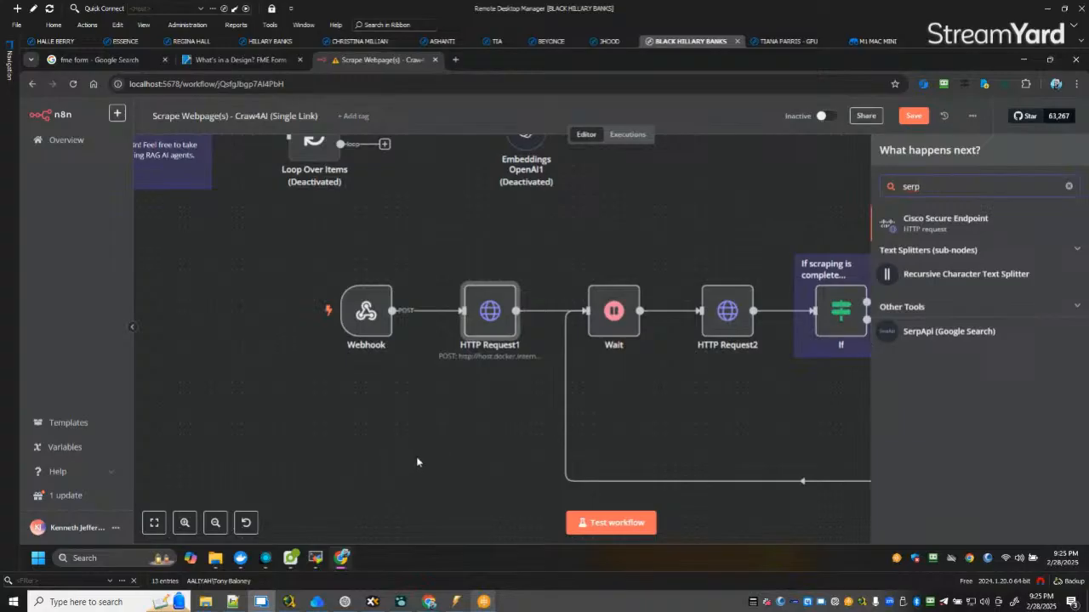
left_click(455, 60)
type("serpap")
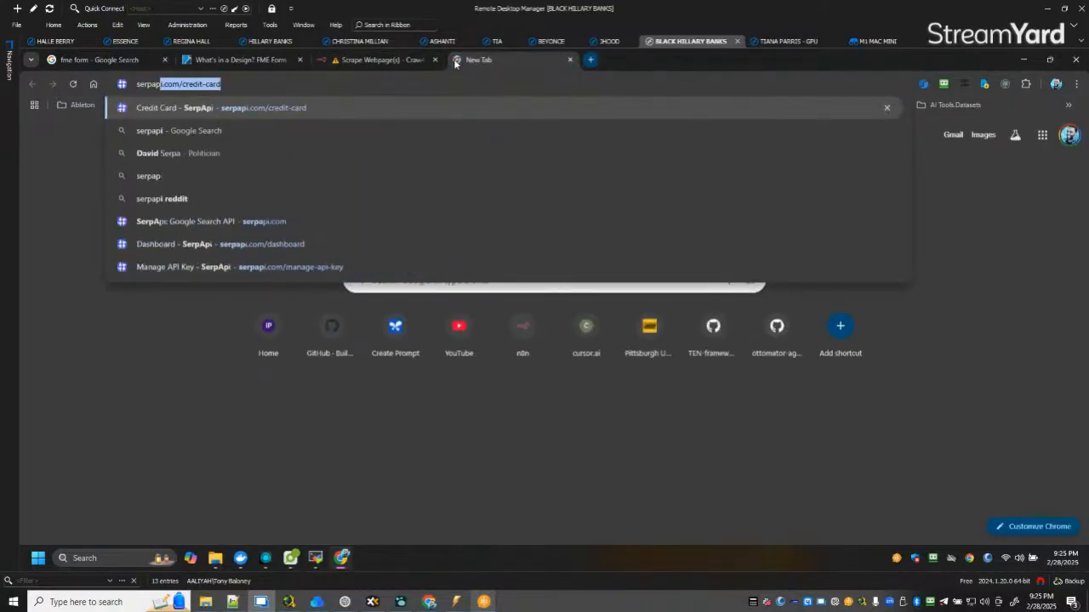
type("i api")
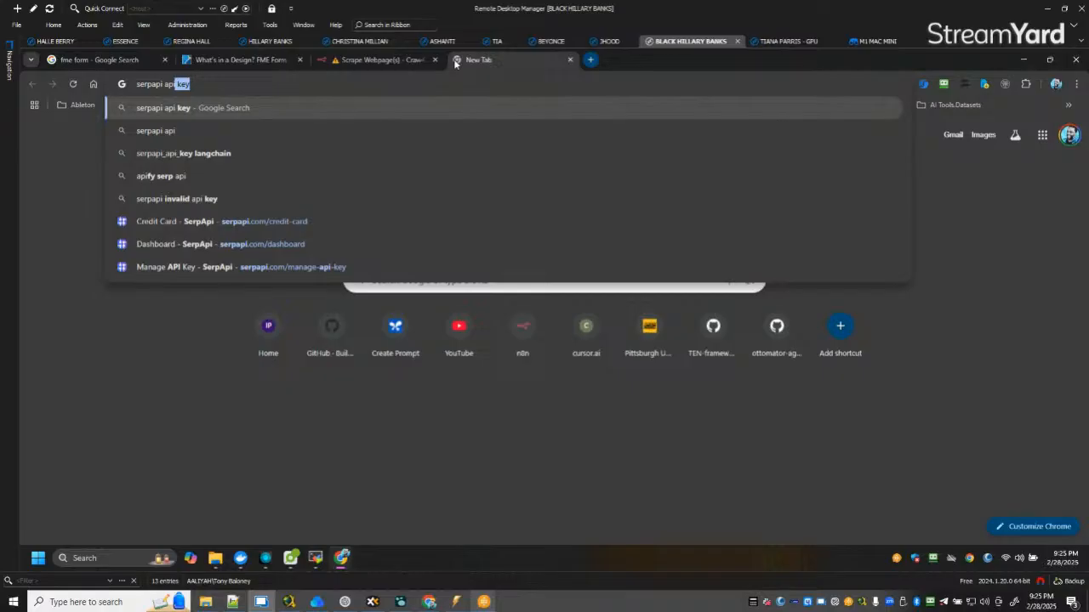
type(" endpoint")
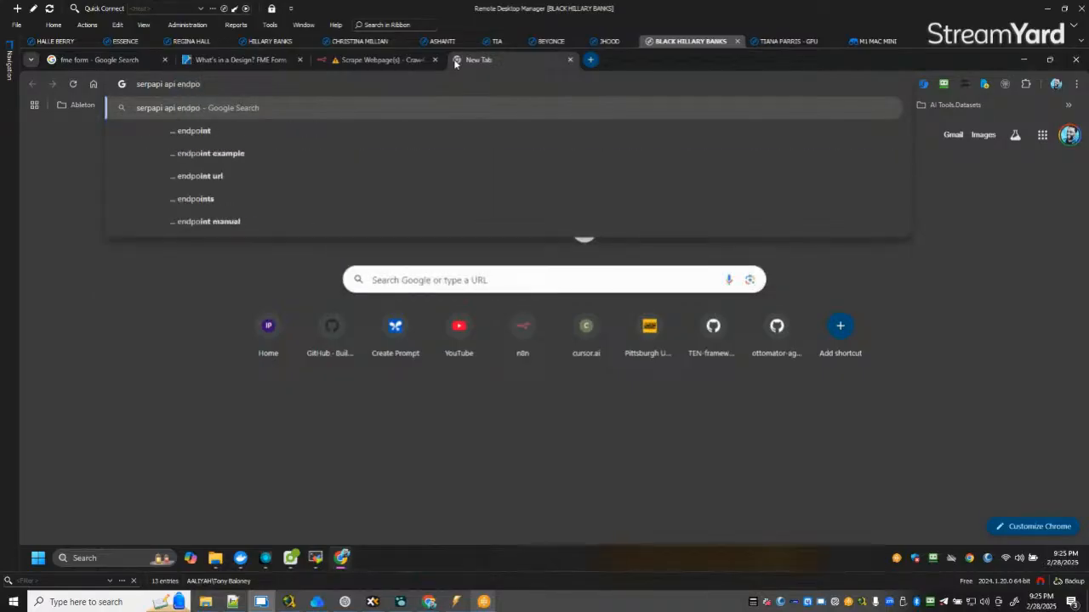
key("Return")
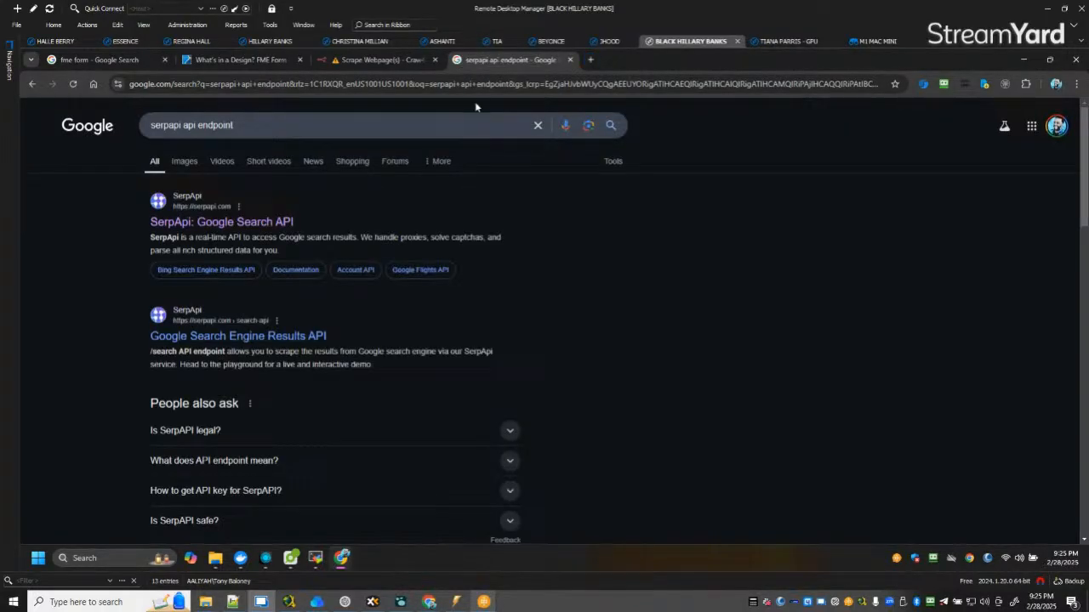
left_click(259, 222)
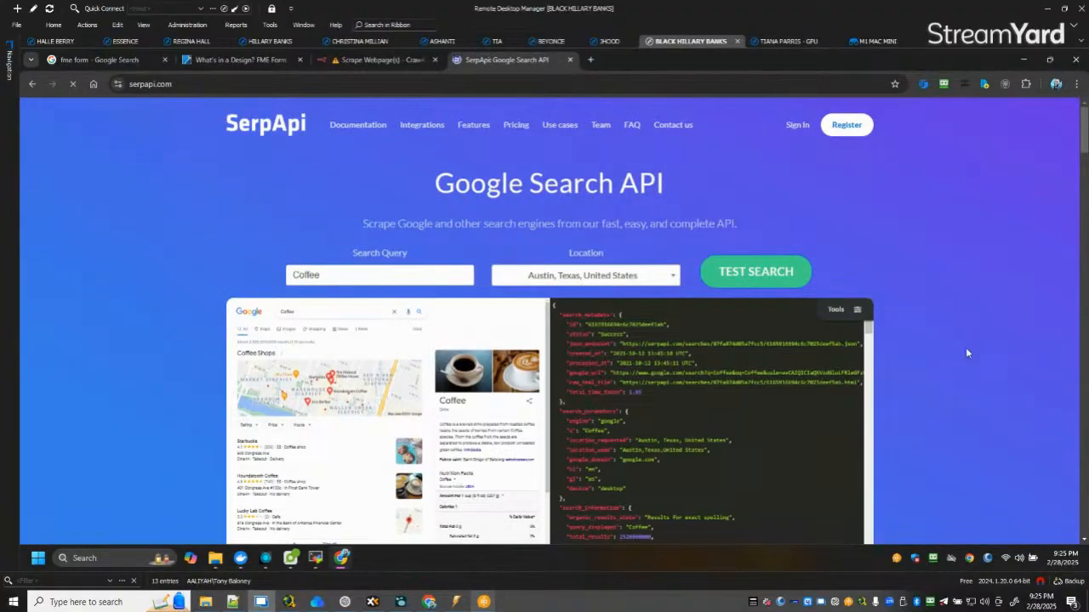
scroll(965, 353, "down", 2)
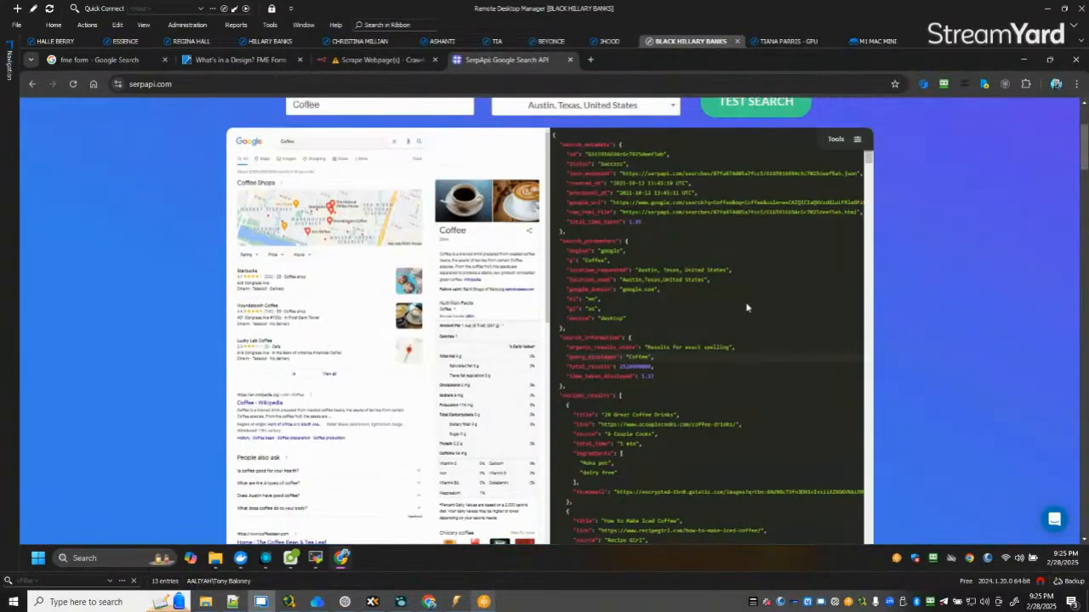
scroll(1008, 315, "down", 5)
scroll(1008, 316, "down", 2)
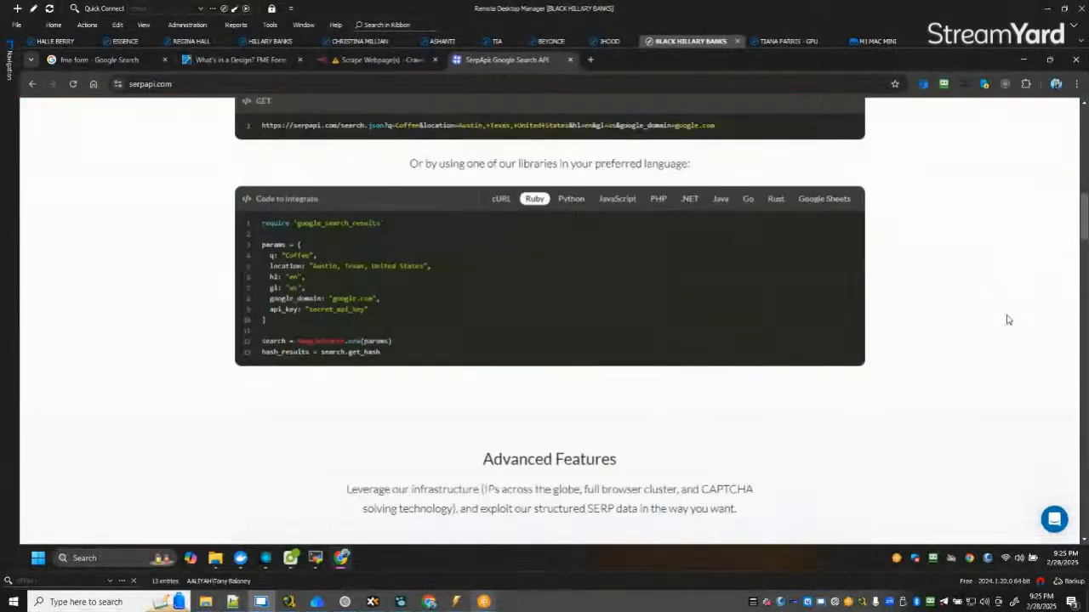
scroll(1008, 320, "up", 1)
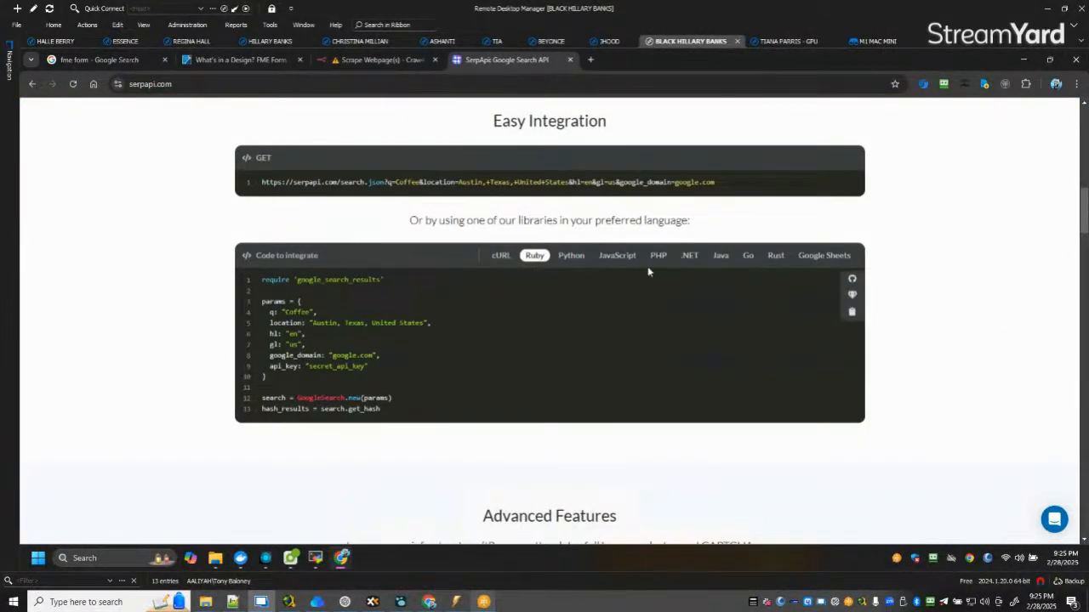
left_click(501, 256)
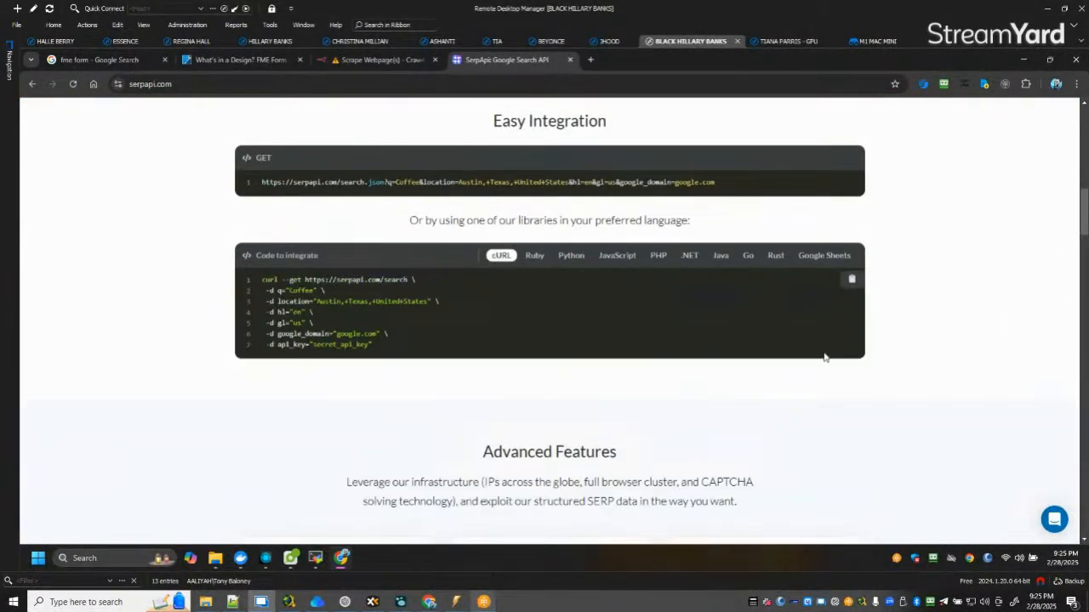
left_click_drag(305, 281, 410, 283)
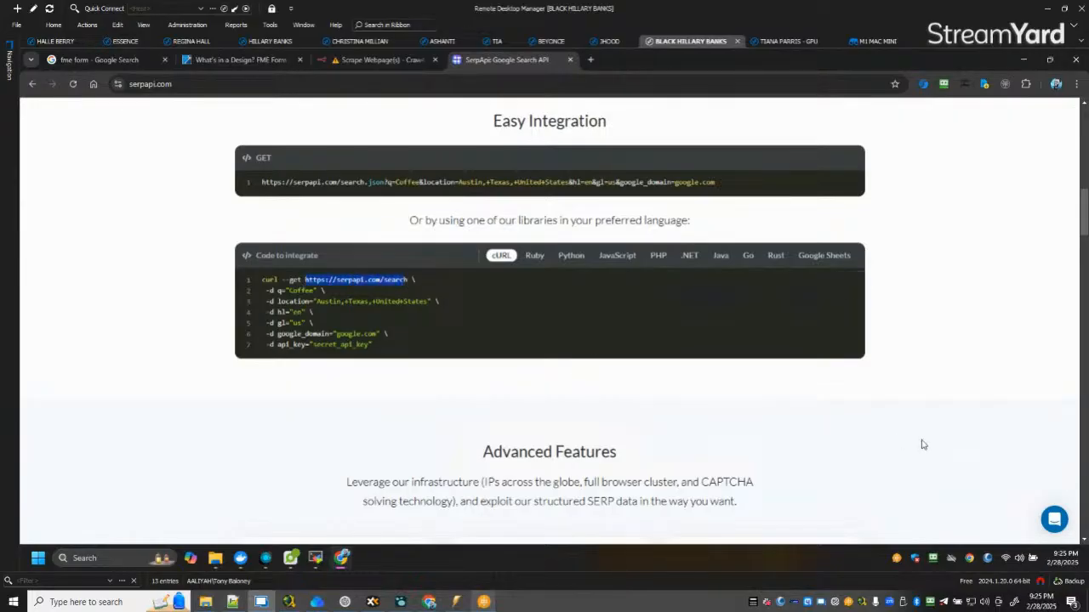
Return to the n8n workflow, dismiss the node search and check the request parameters of HTTP Request1.
left_click(355, 60)
left_click(456, 418)
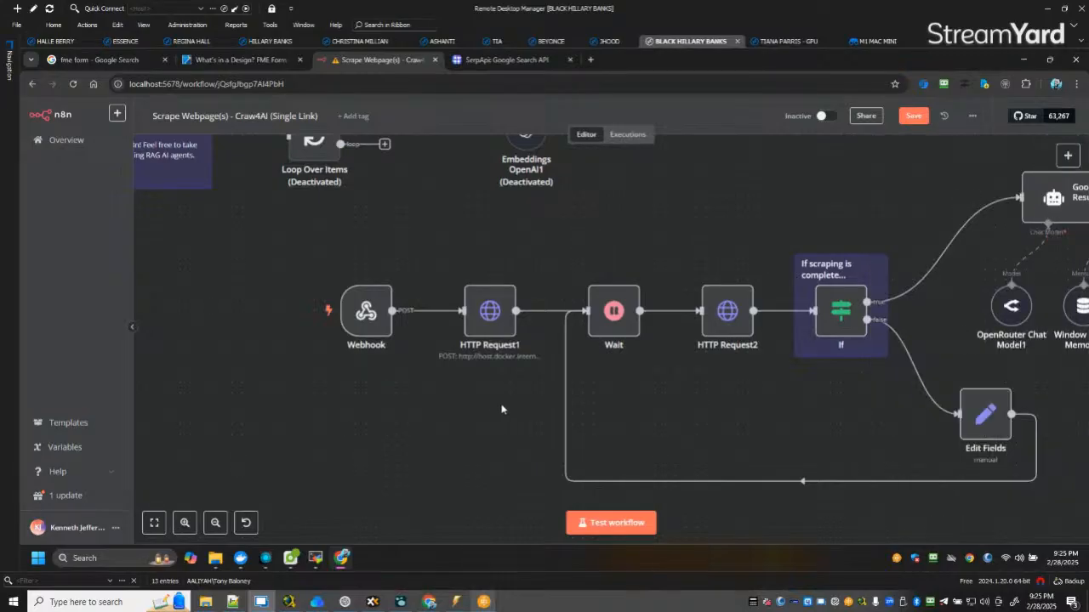
double_click(490, 312)
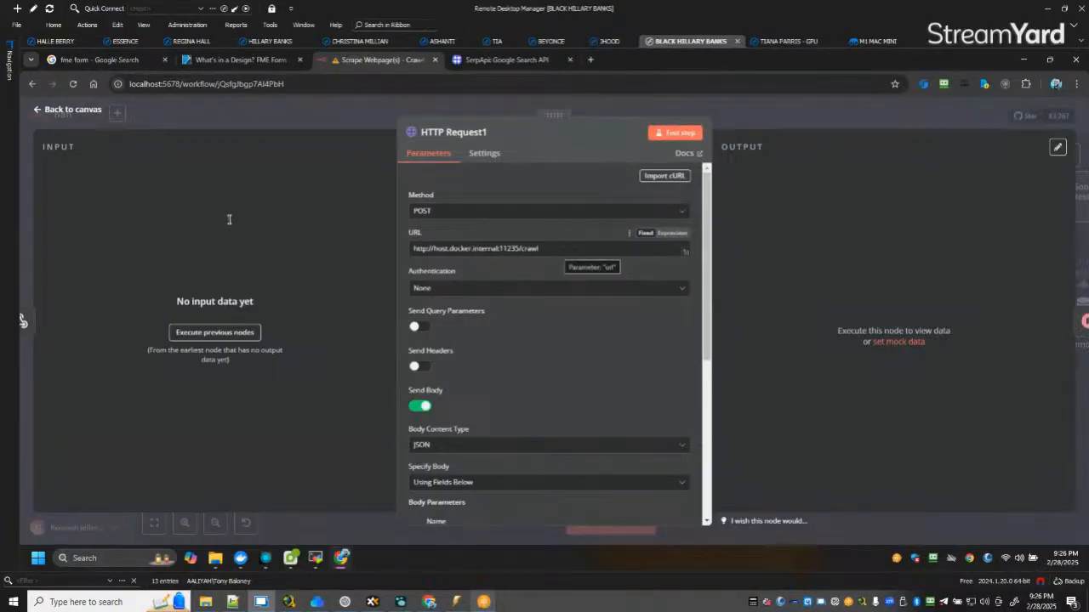
left_click(74, 113)
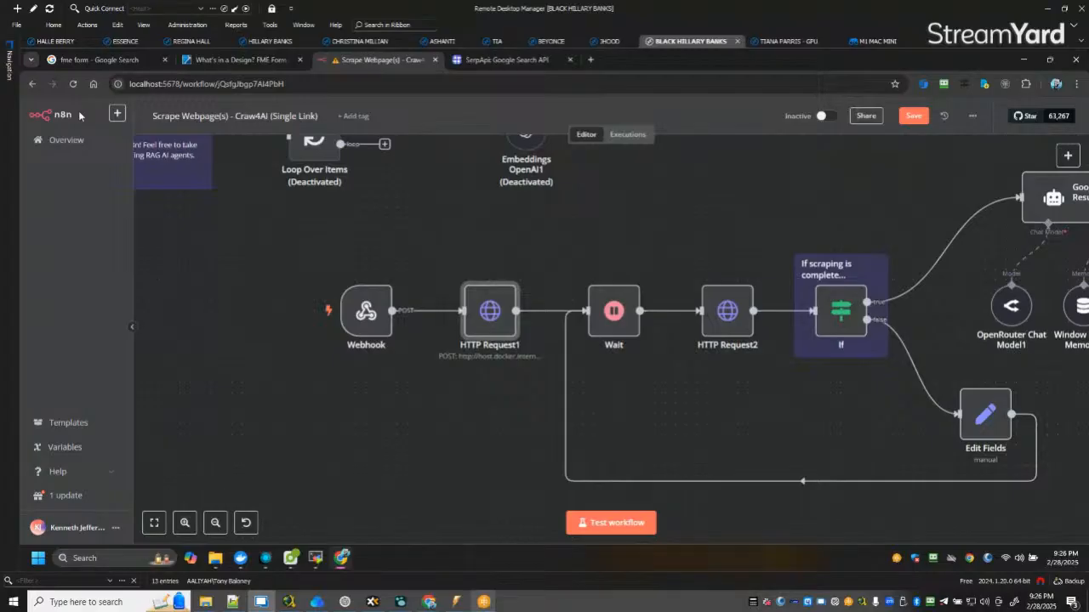
Disconnect HTTP Request1 from the Webhook and Wait nodes, shifting the Webhook left and placing HTTP Request1 beneath it.
left_click_drag(360, 316, 231, 316)
left_click(371, 312)
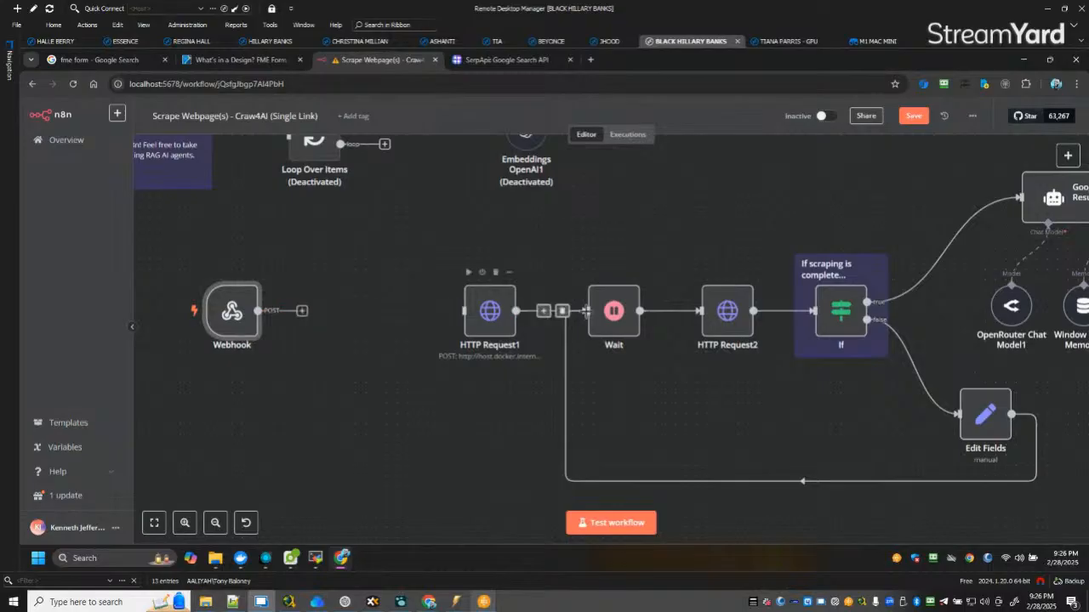
left_click(562, 311)
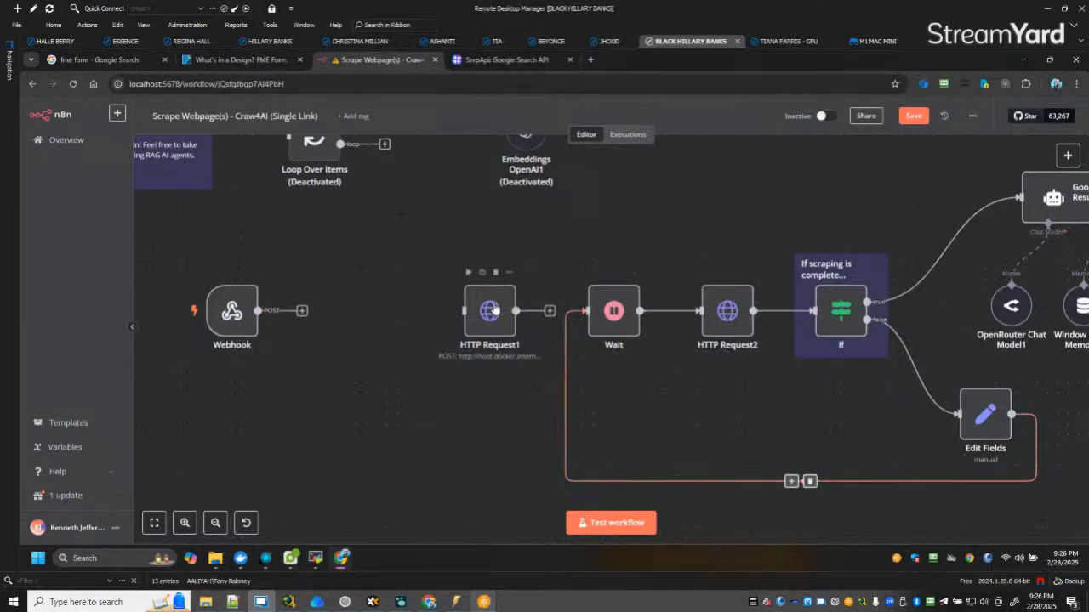
left_click_drag(495, 312, 251, 421)
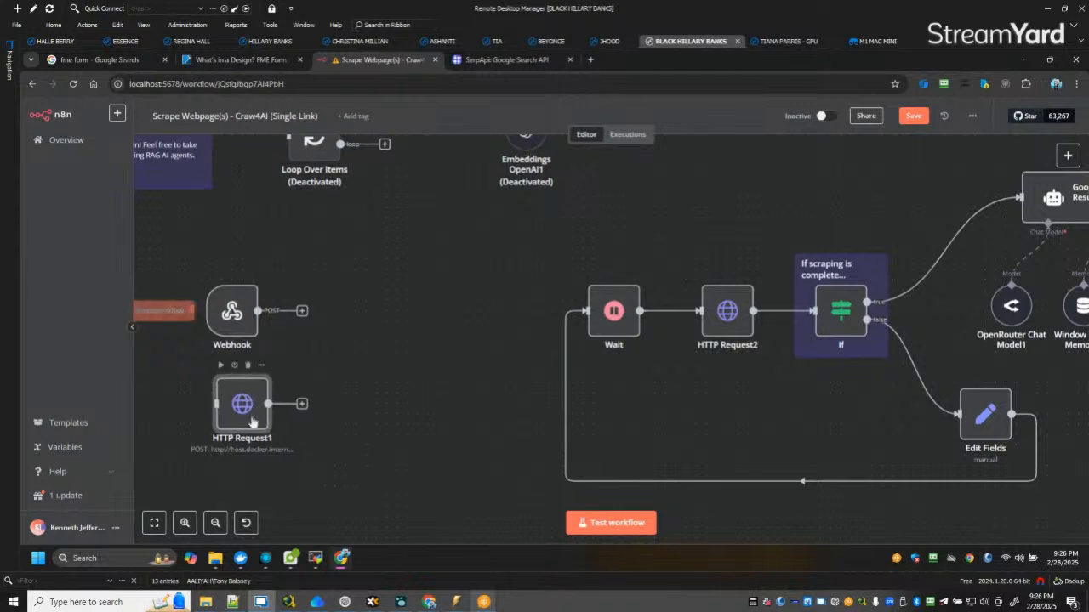
Rename the HTTP Request1 node below the Webhook to "Call Crawl4AI".
right_click(251, 422)
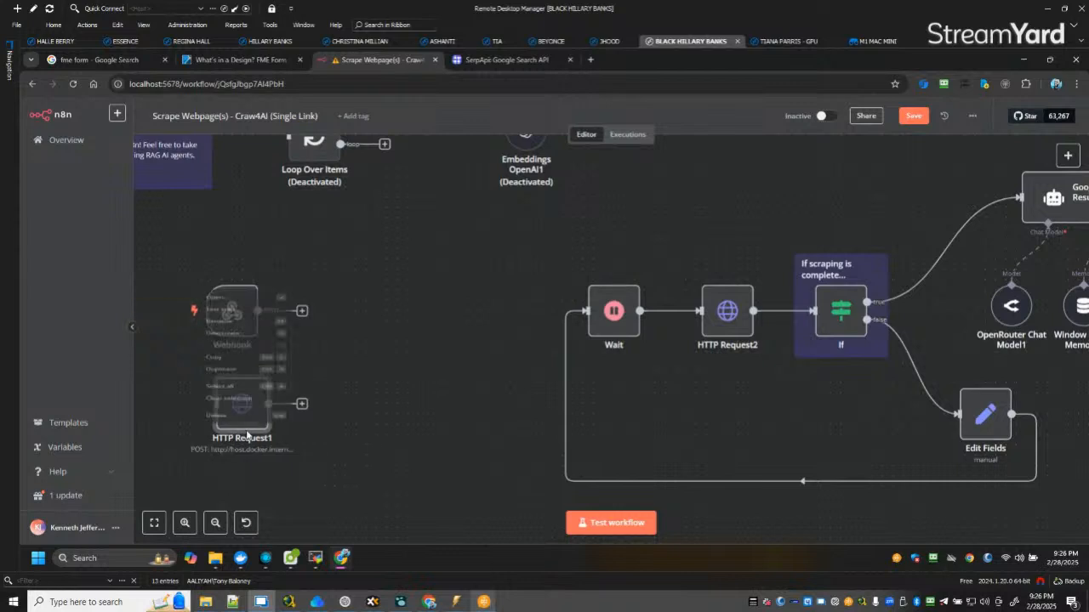
left_click(244, 292)
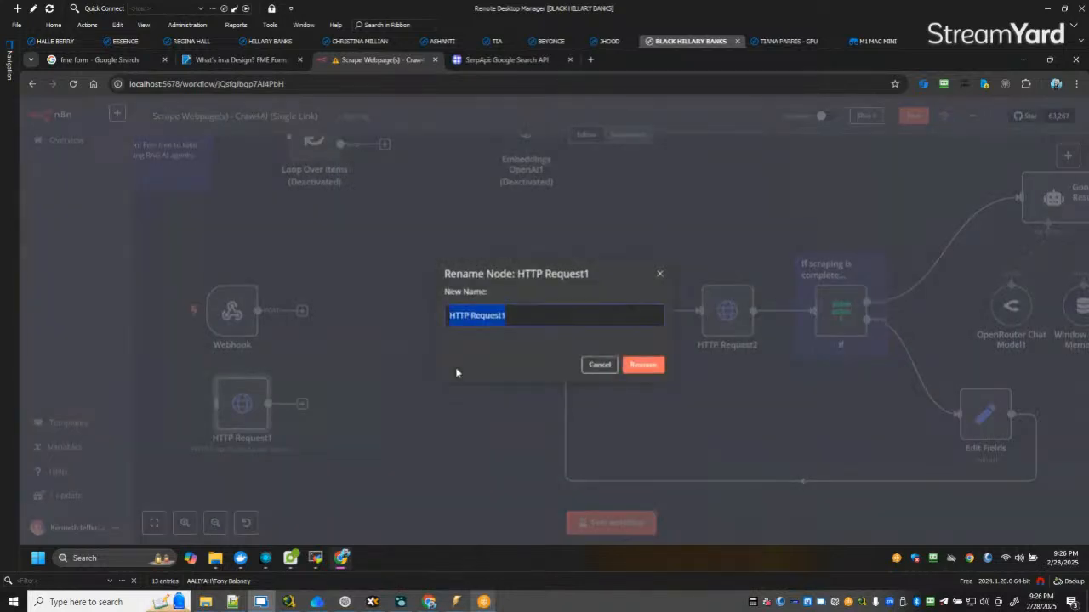
type("Call Craw")
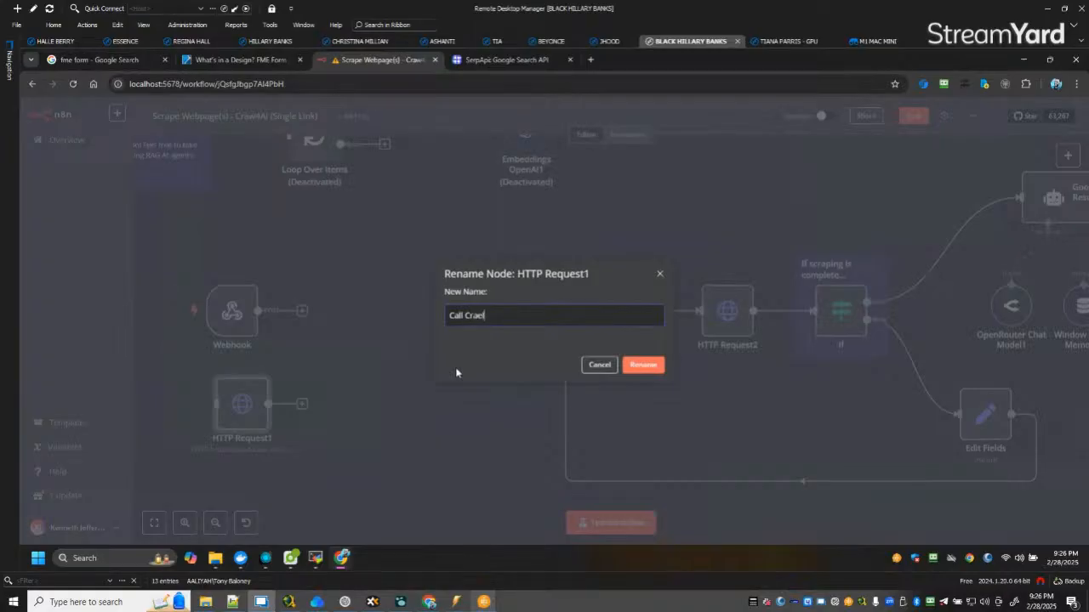
type("el")
key("BackSpace")
key("BackSpace")
type("wl4AI")
left_click(643, 365)
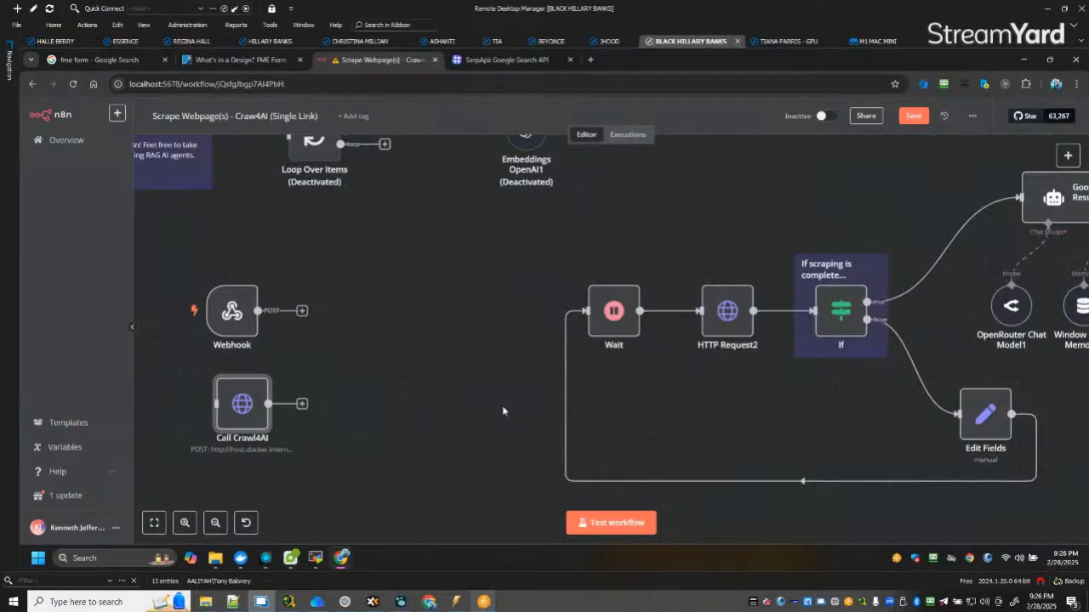
Add a new HTTP Request node, detach it from Call Crawl4AI and place it just right of the Webhook.
left_click(1068, 156)
type("http")
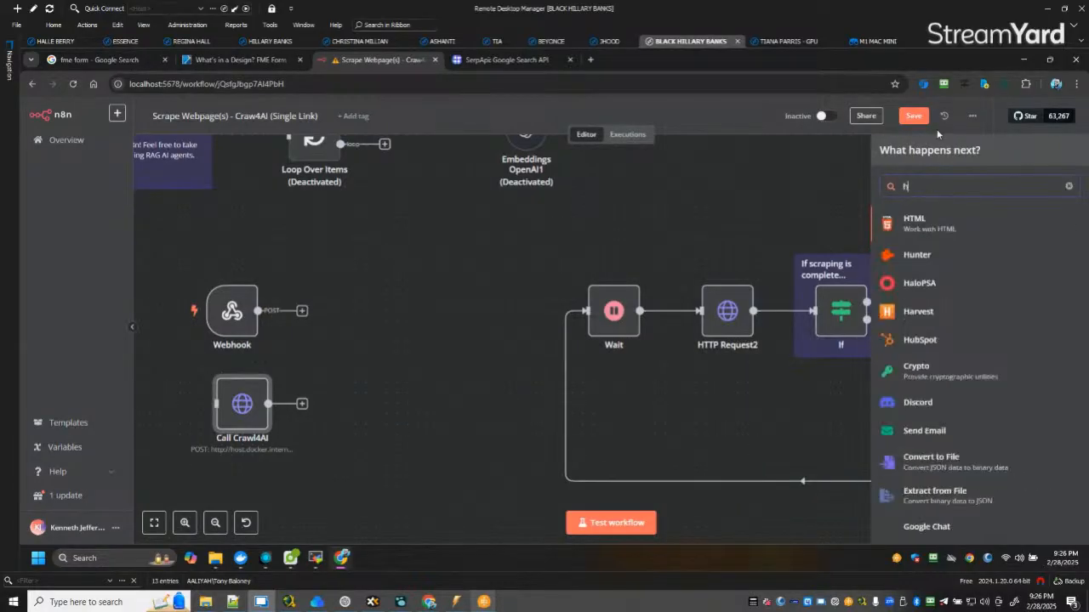
left_click(917, 224)
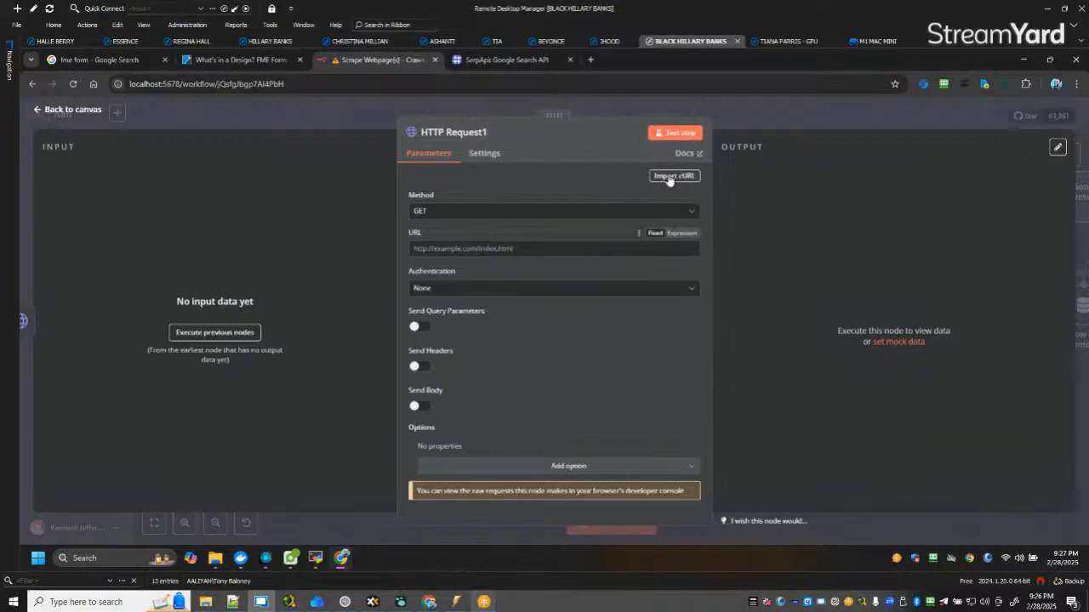
left_click(73, 110)
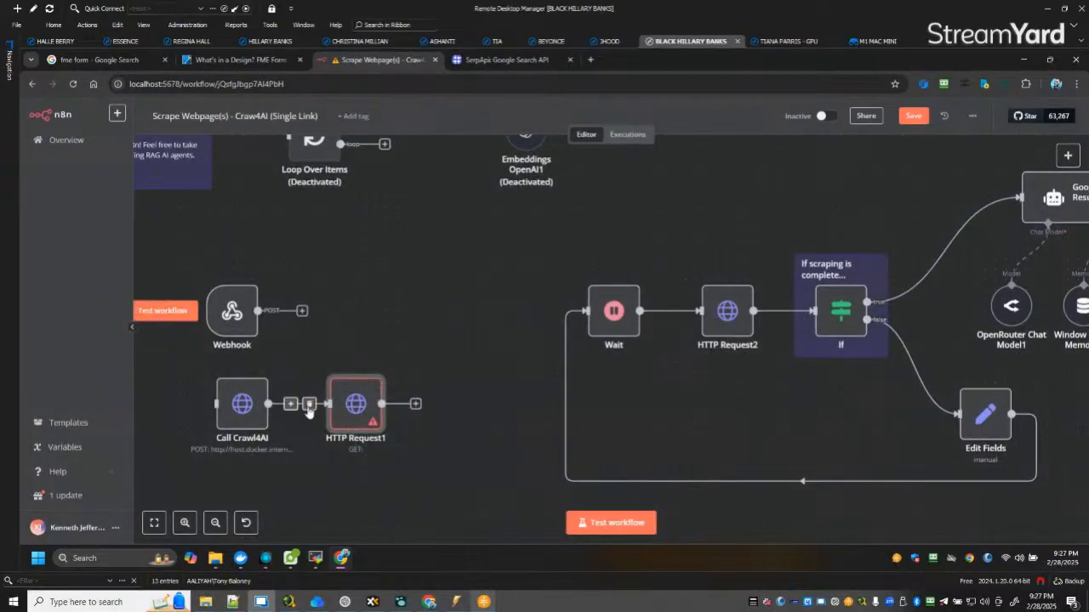
left_click_drag(364, 410, 384, 306)
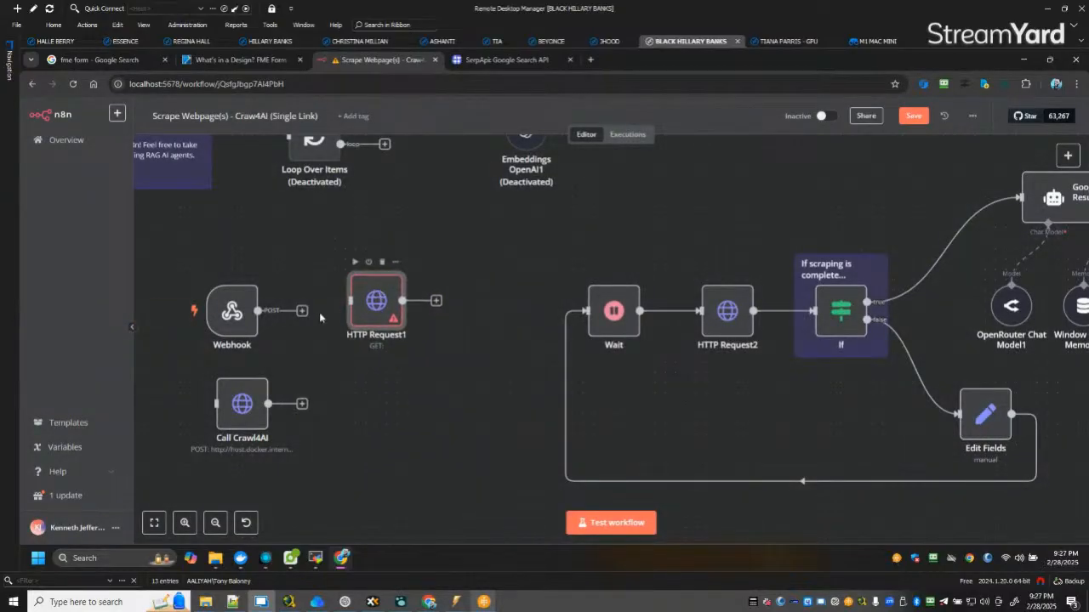
Connect the Webhook output to the HTTP Request1 node and rename that node to "Call SerpAPI".
left_click_drag(258, 310, 384, 308)
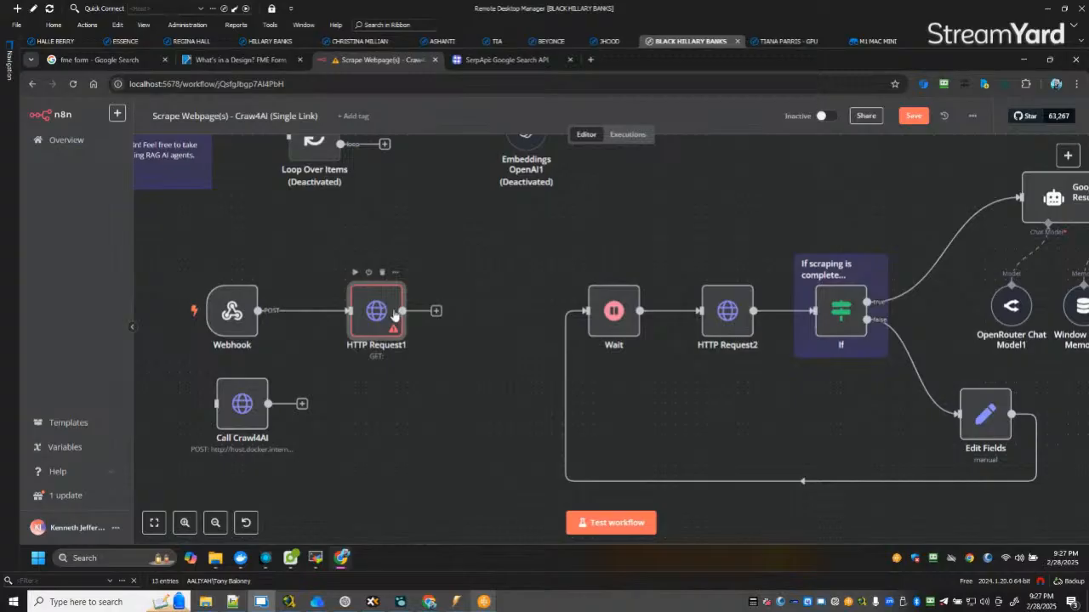
right_click(378, 344)
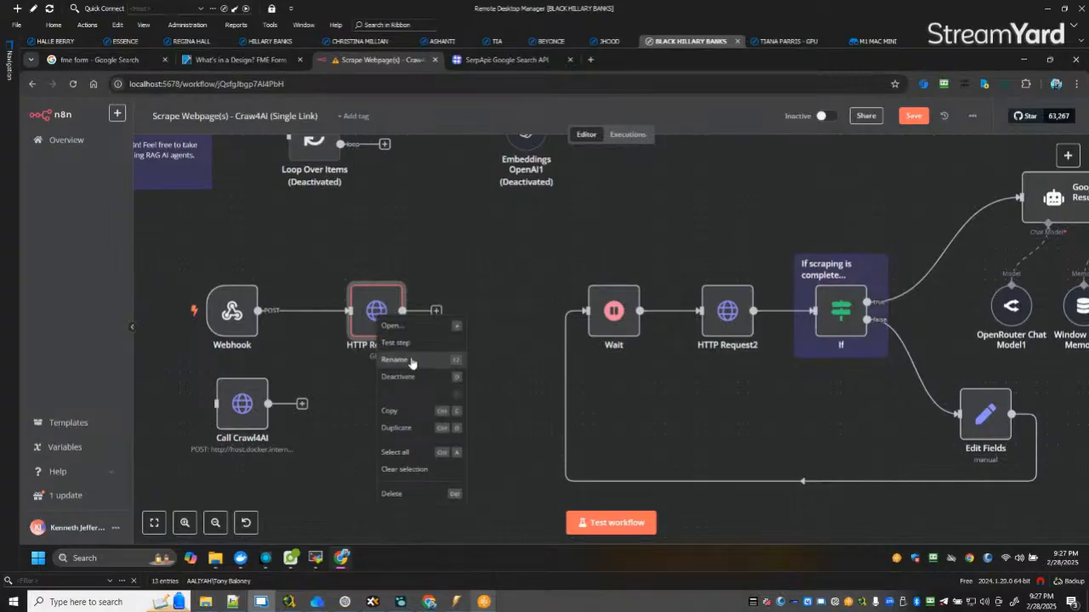
left_click(413, 364)
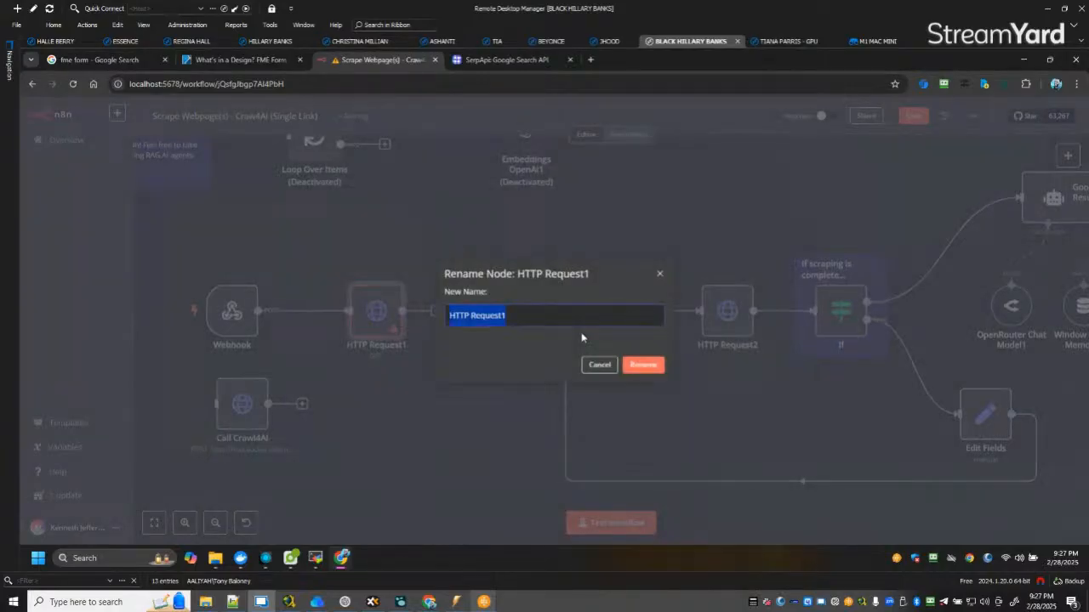
type("Call Ser")
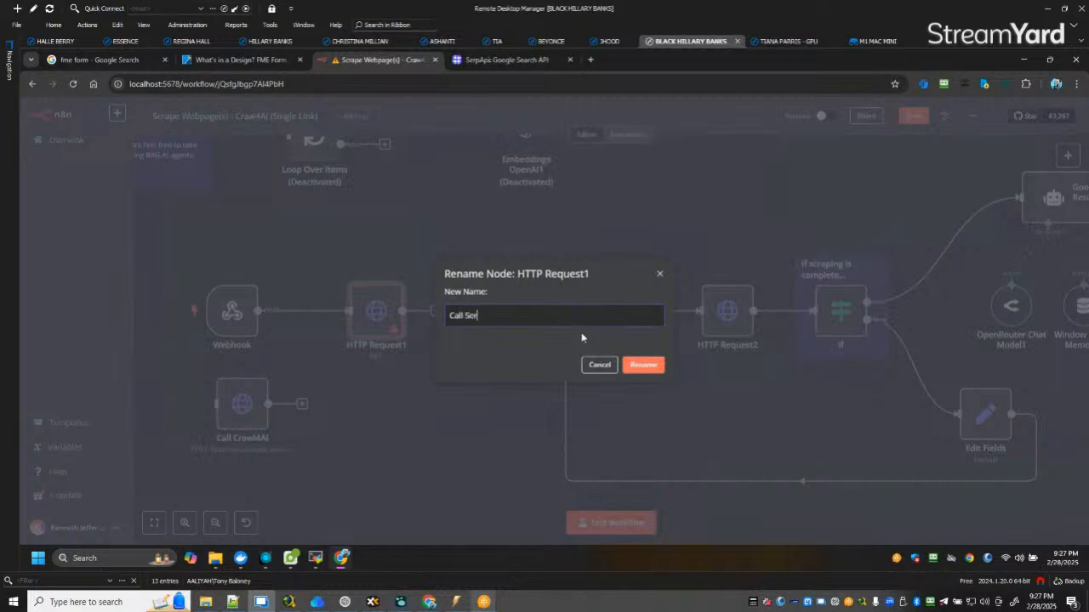
type("pAPI")
left_click(643, 365)
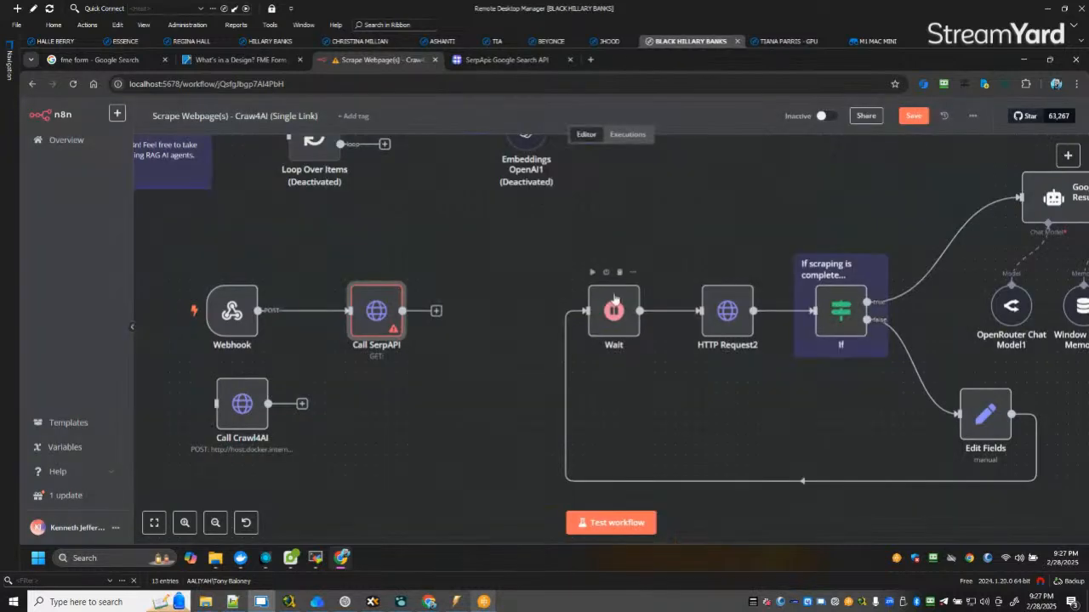
Copy the cURL integration sample from the SerpApi page and paste it below the dated site query in the Notepad++ note.
left_click(519, 61)
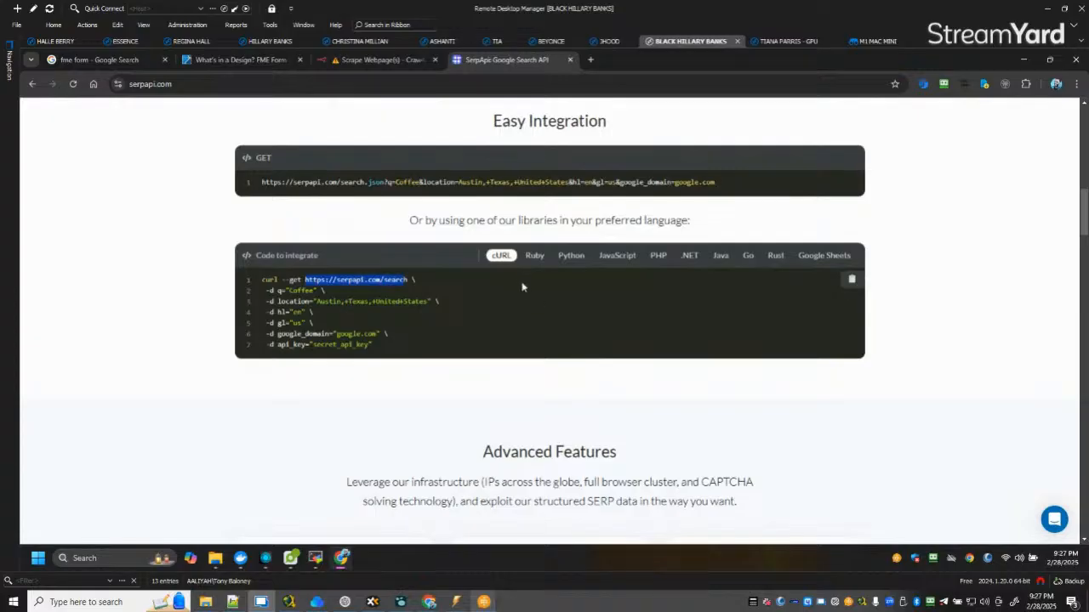
left_click(759, 295)
left_click(206, 601)
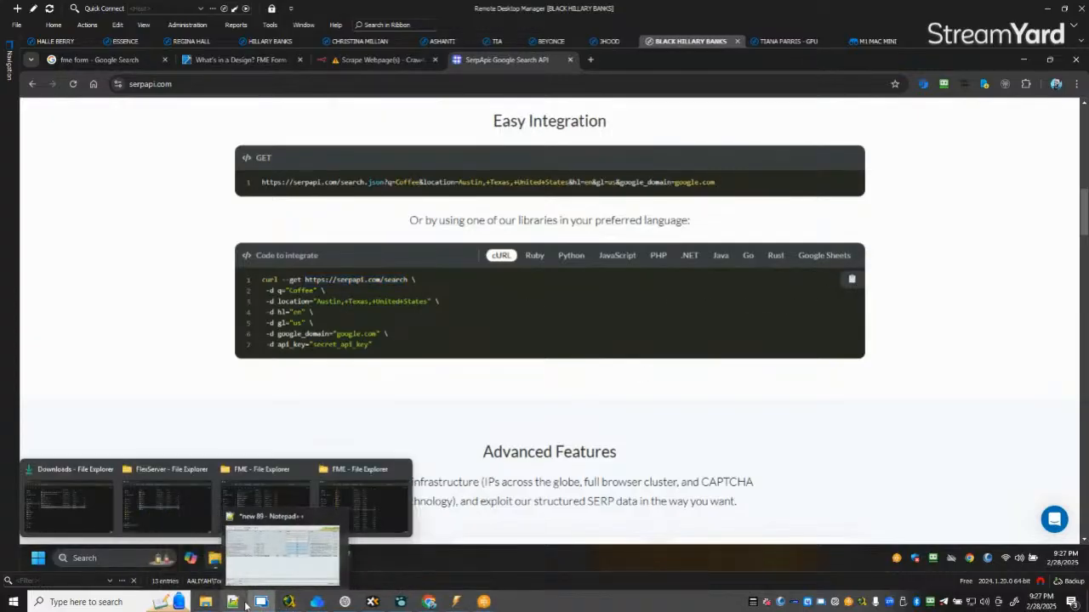
left_click(281, 545)
key("Return")
key("Return")
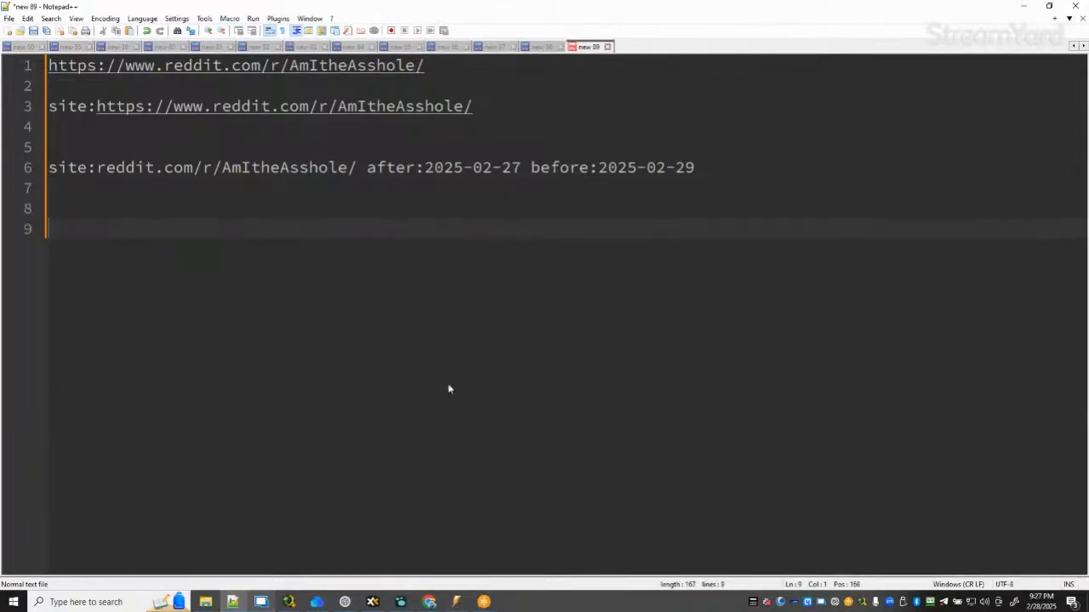
type("{{ $json.result.url }}")
left_click(1025, 5)
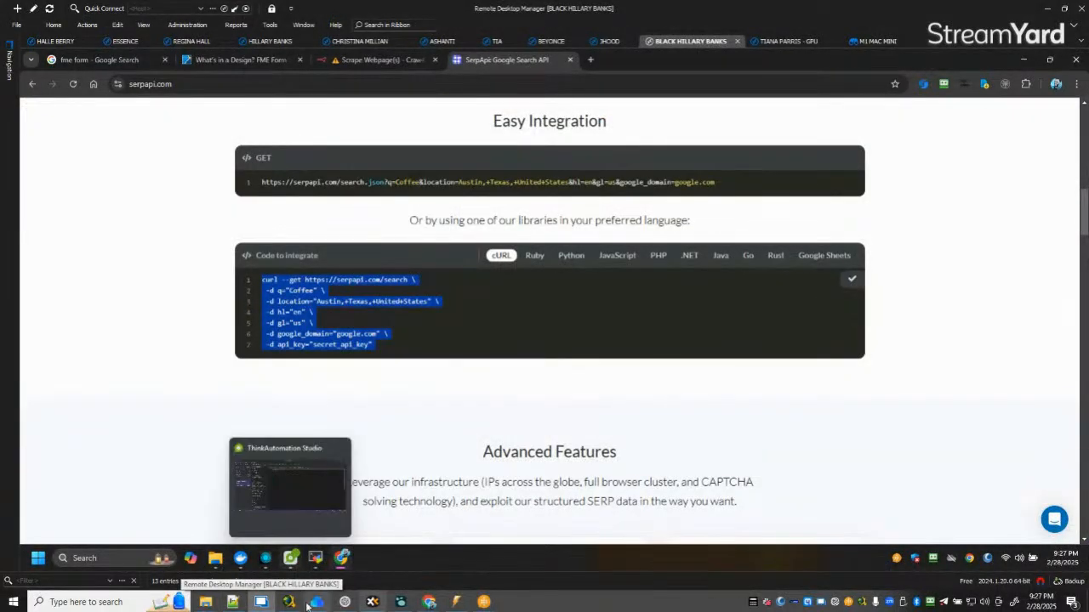
left_click(281, 502)
key("shift+Home")
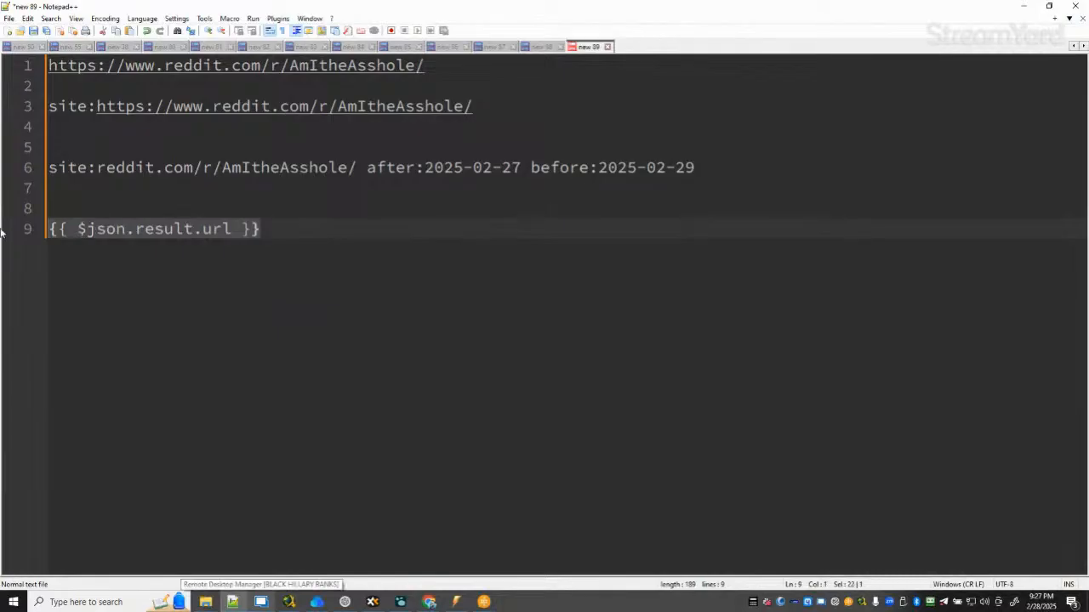
key("BackSpace")
key("ctrl+v")
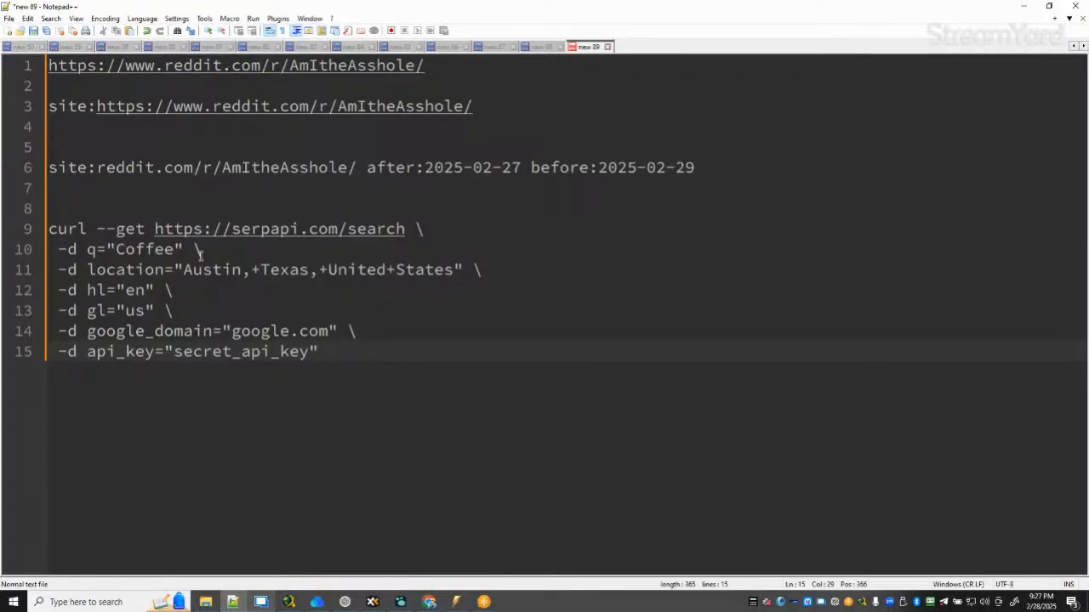
Copy the cURL sample into ChatGPT and send it with the prompt "lets modify this curl command for use of our google dork:".
left_click_drag(354, 362, 10, 235)
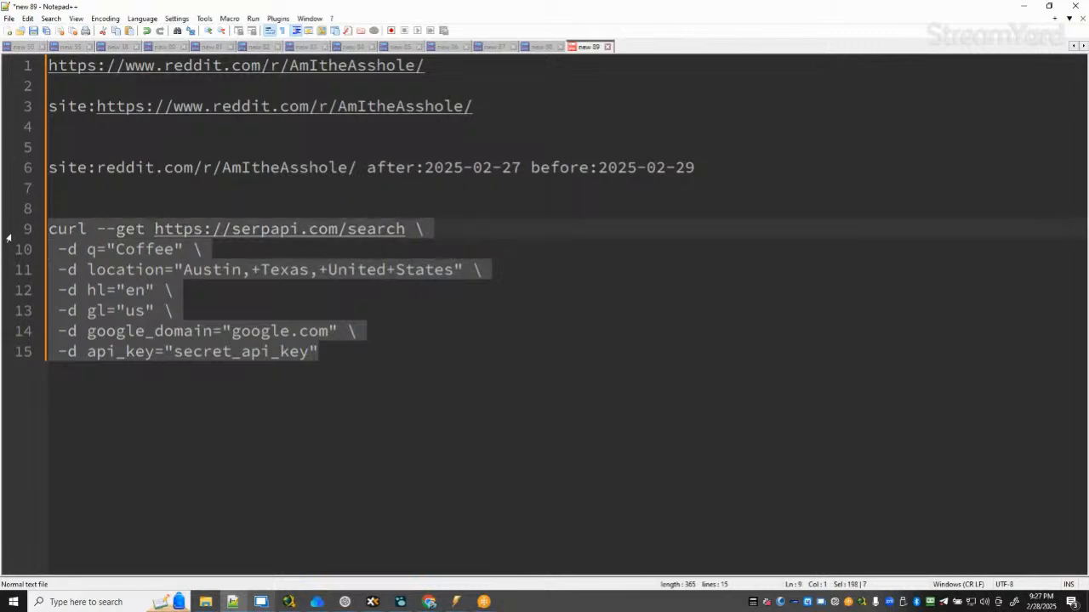
left_click(345, 600)
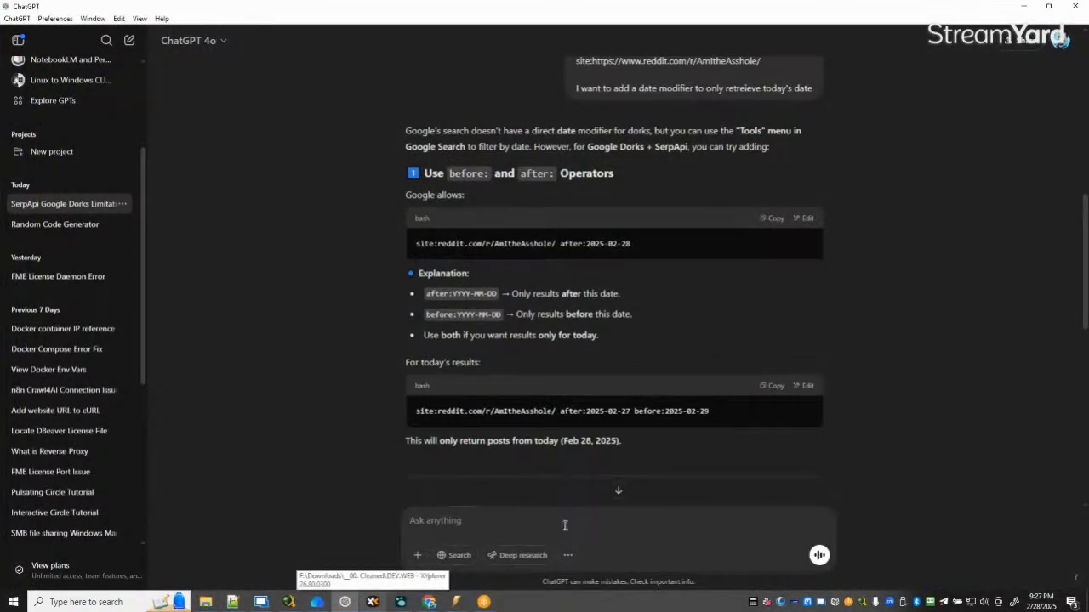
type("lets")
type("fy this")
key("BackSpace")
key("BackSpace")
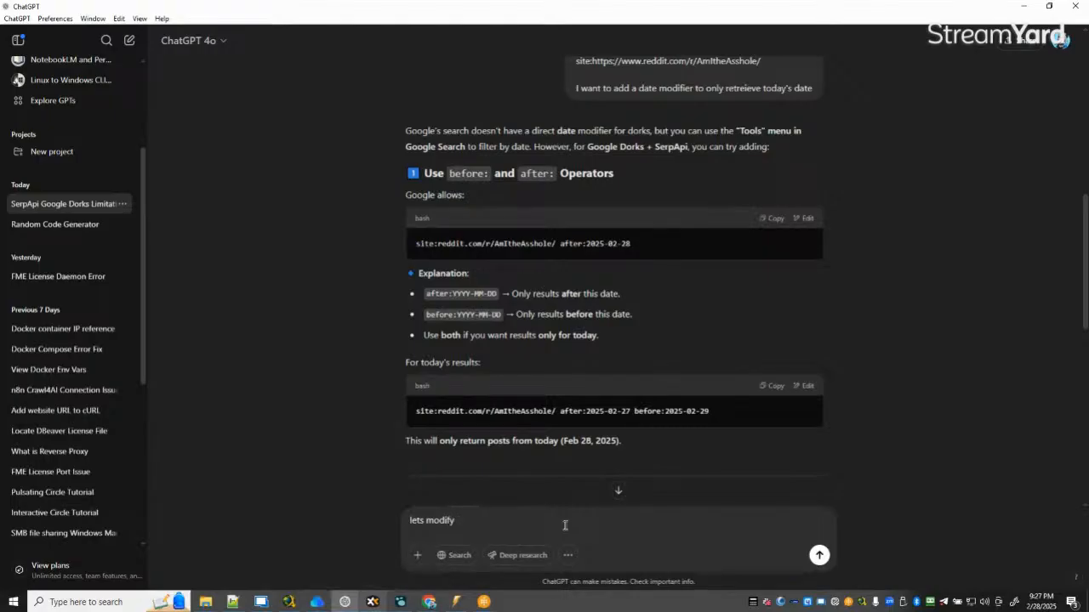
type("this")
type(" curl command")
type("to us")
type("for use of ")
type("our google dor")
type("k:")
key("shift+Return")
key("ctrl+v")
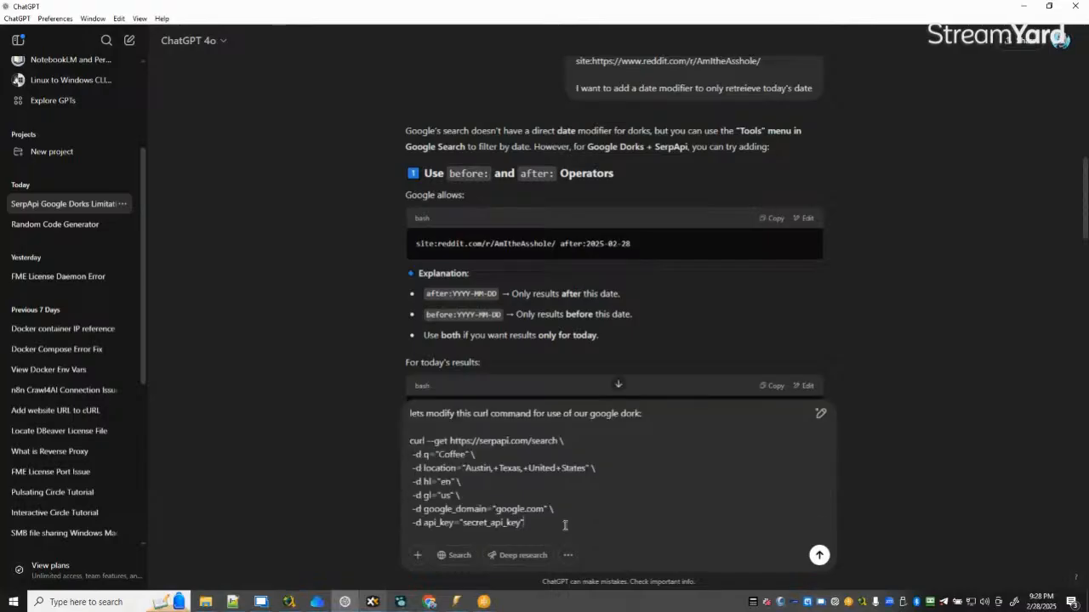
key("Return")
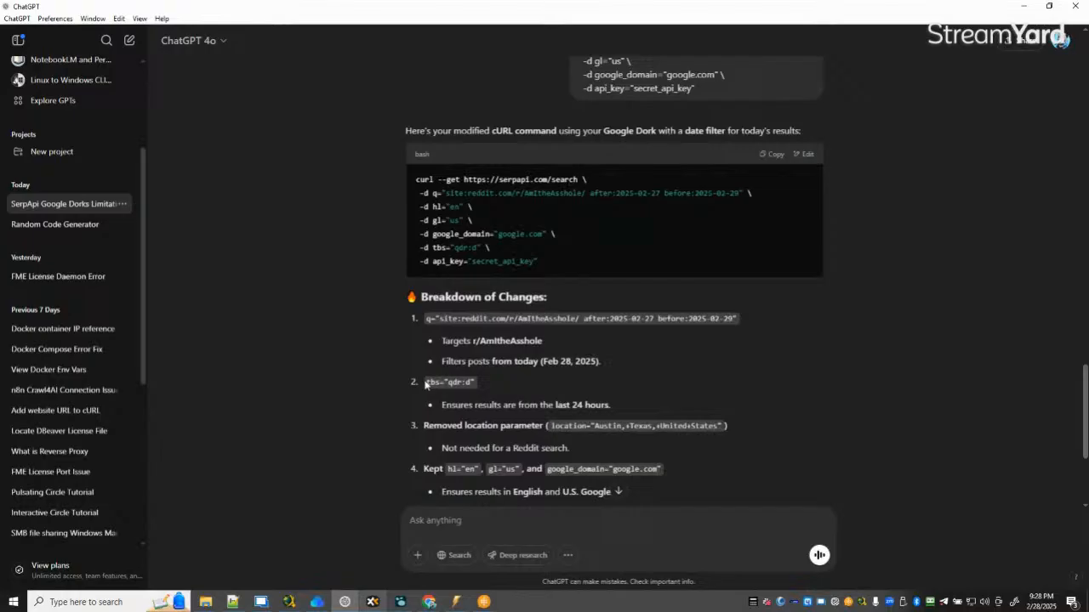
Review the tbs="qdr:d" explanation in the reply and ask ChatGPT to "convert to windows-compatible for CMD.exe".
left_click_drag(426, 384, 642, 420)
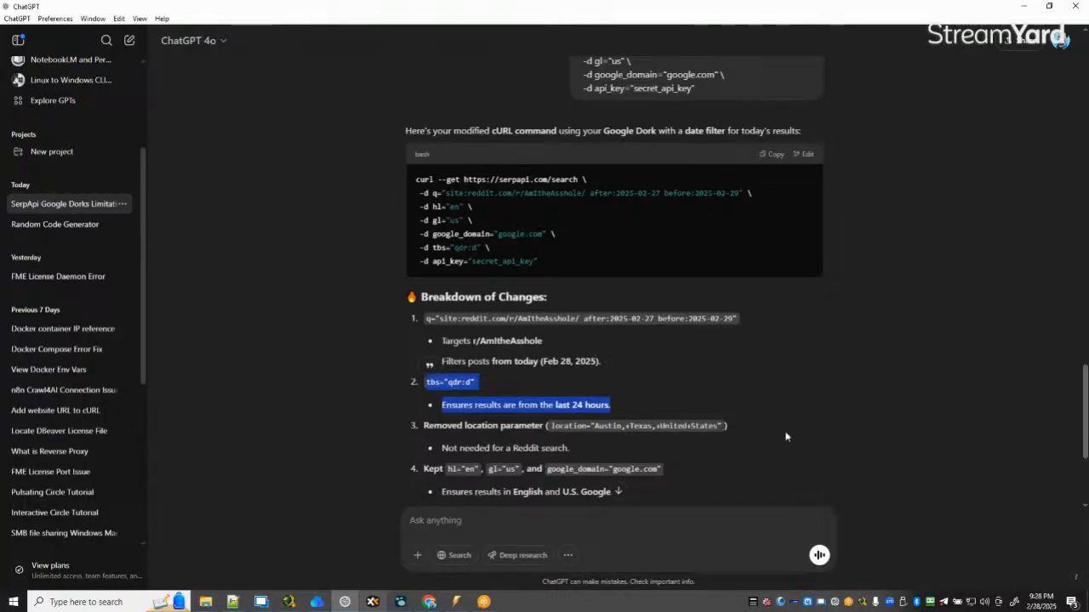
scroll(785, 436, "down", 2)
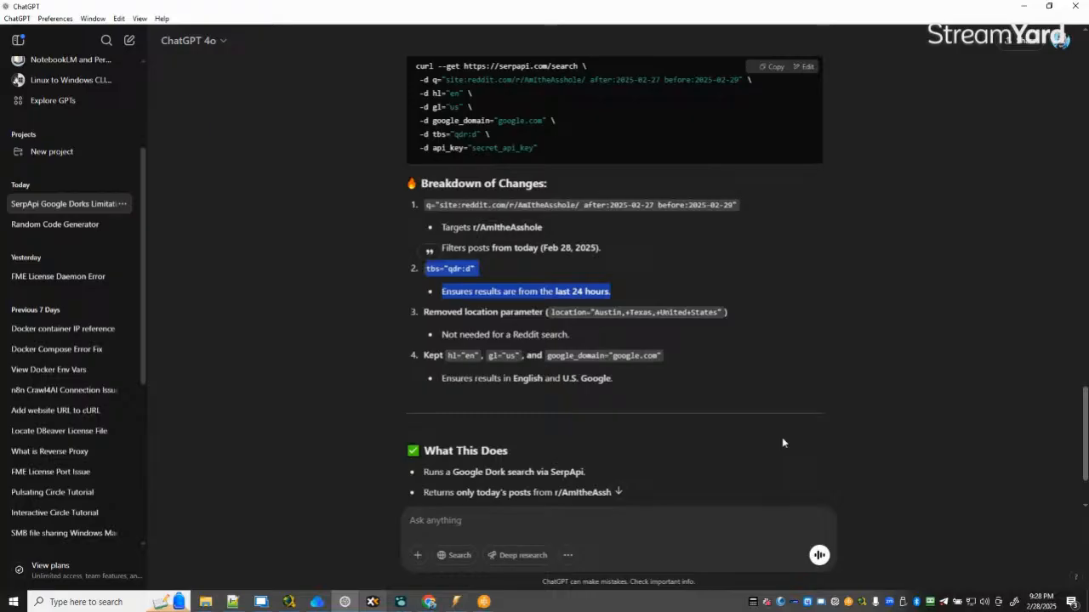
scroll(782, 443, "down", 2)
scroll(782, 442, "up", 3)
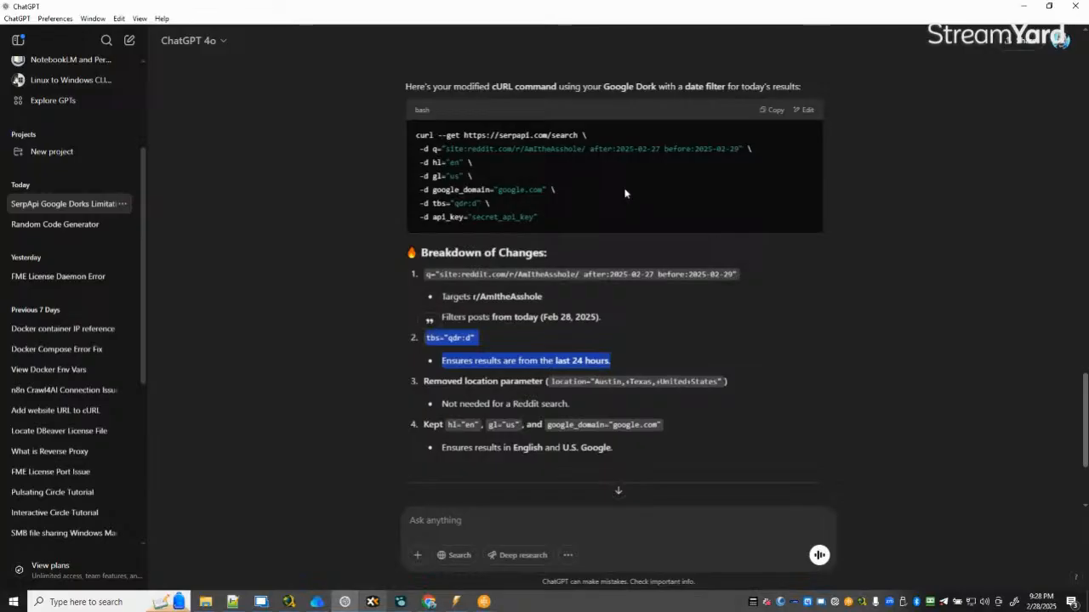
left_click(480, 521)
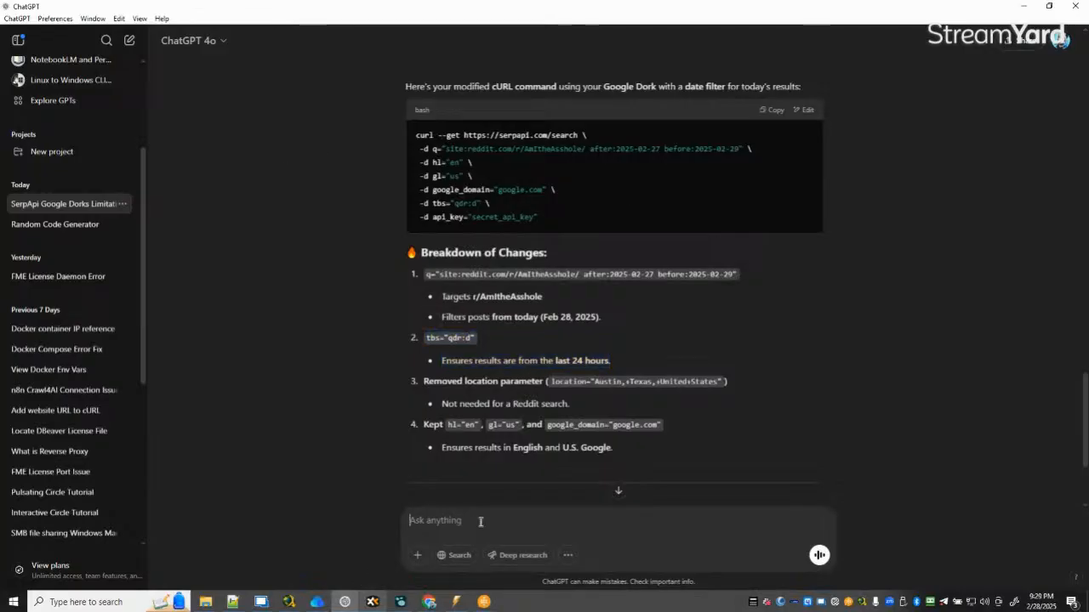
type("convert to ")
type("windows ")
type("compa")
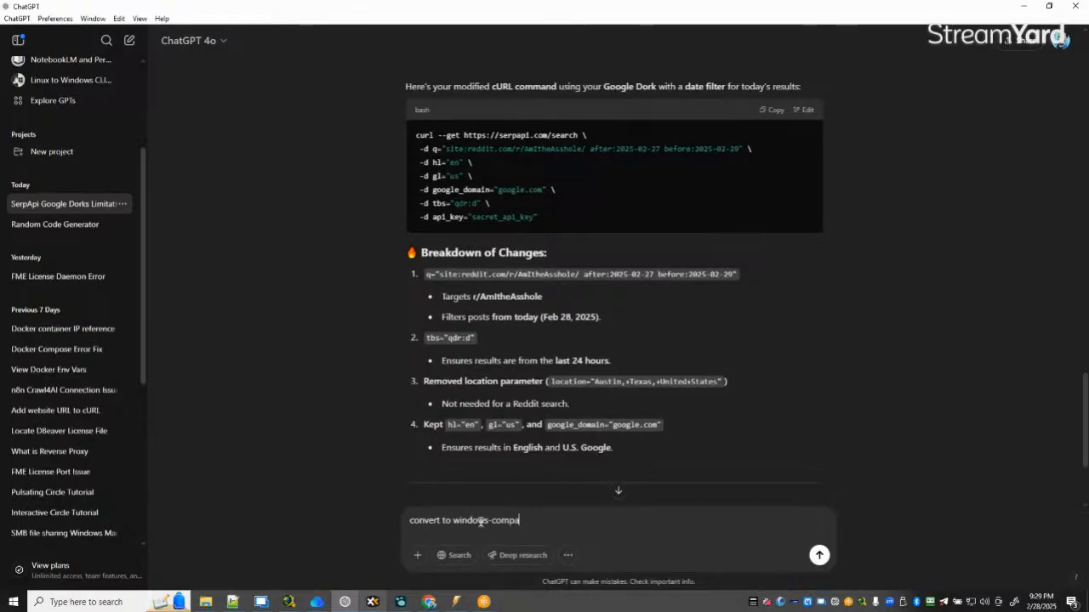
type("tible")
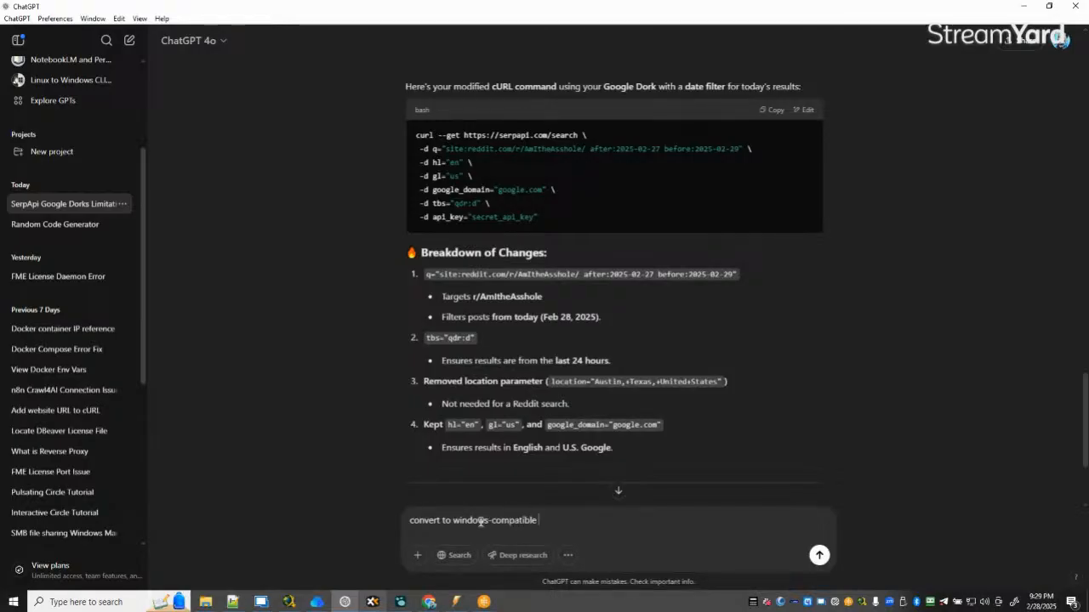
type(" for CMD.exe")
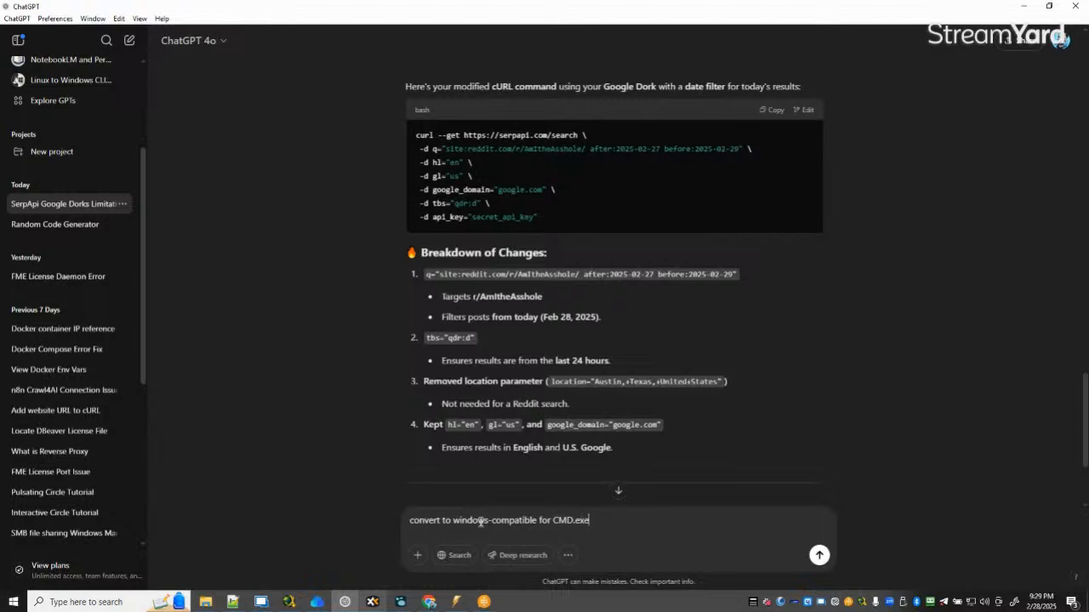
key("Return")
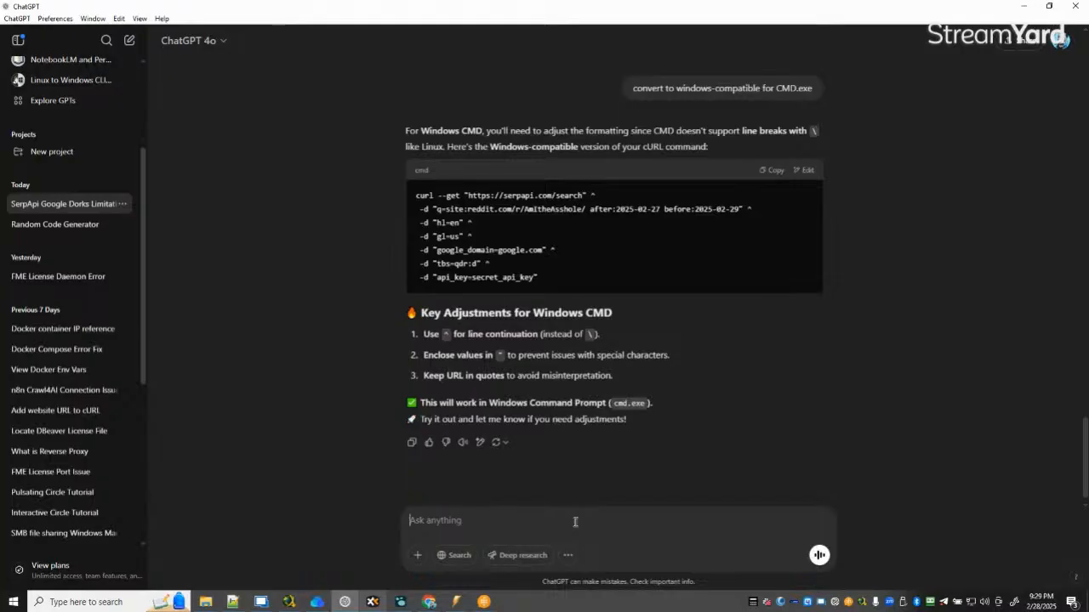
Ask ChatGPT for a "single-line command only" version of the cURL command.
type("single")
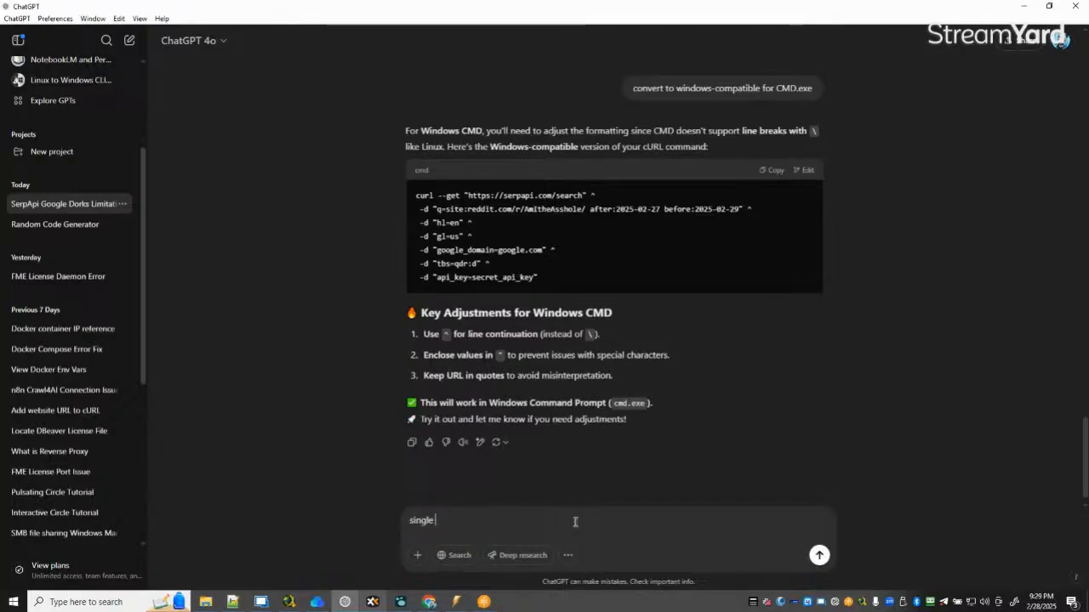
type("-line ")
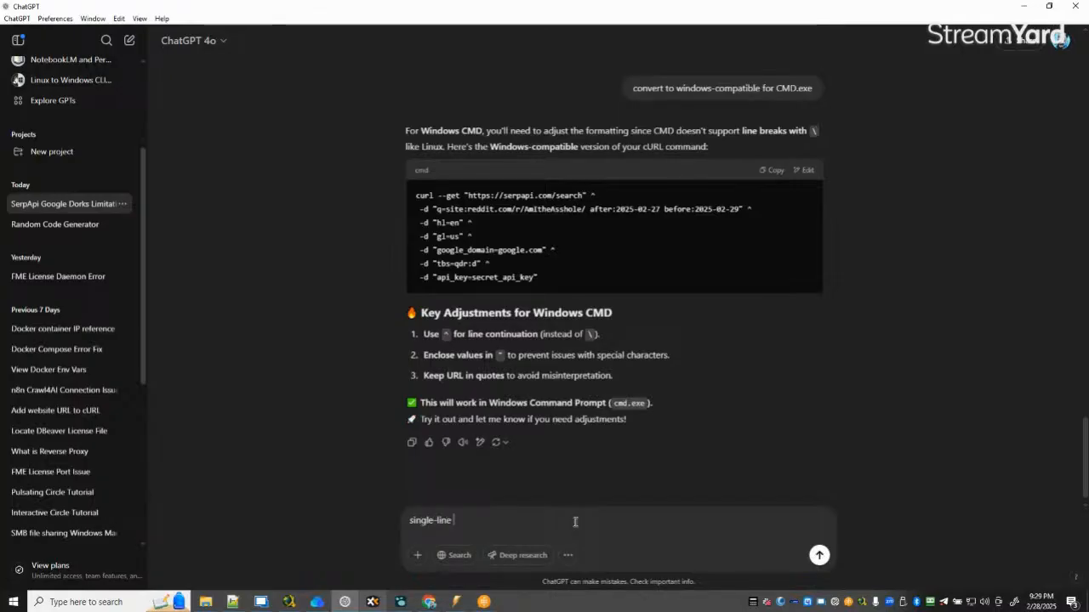
type("command only")
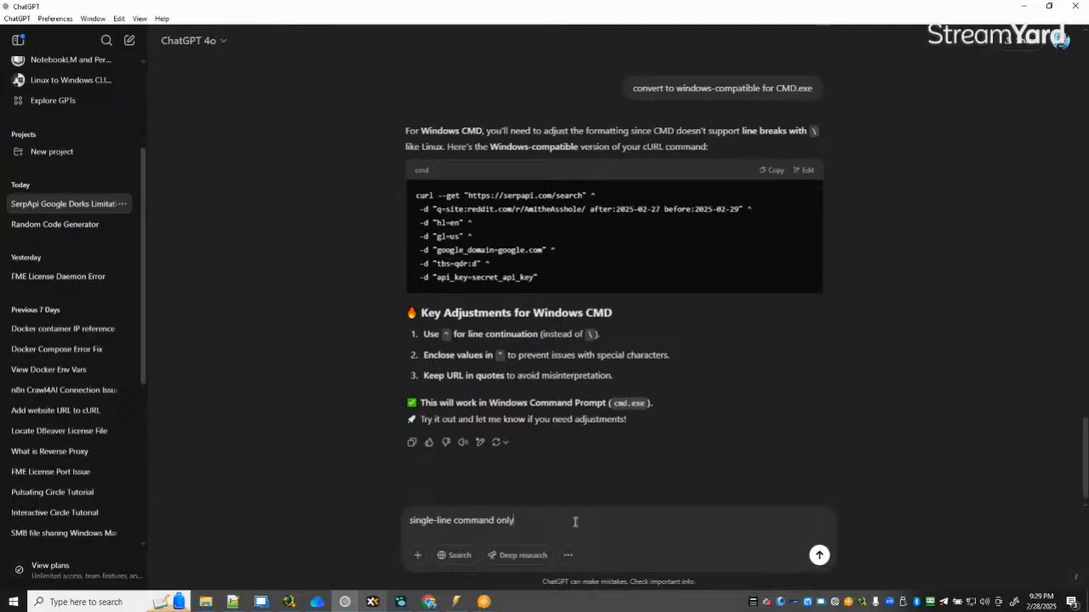
key("Return")
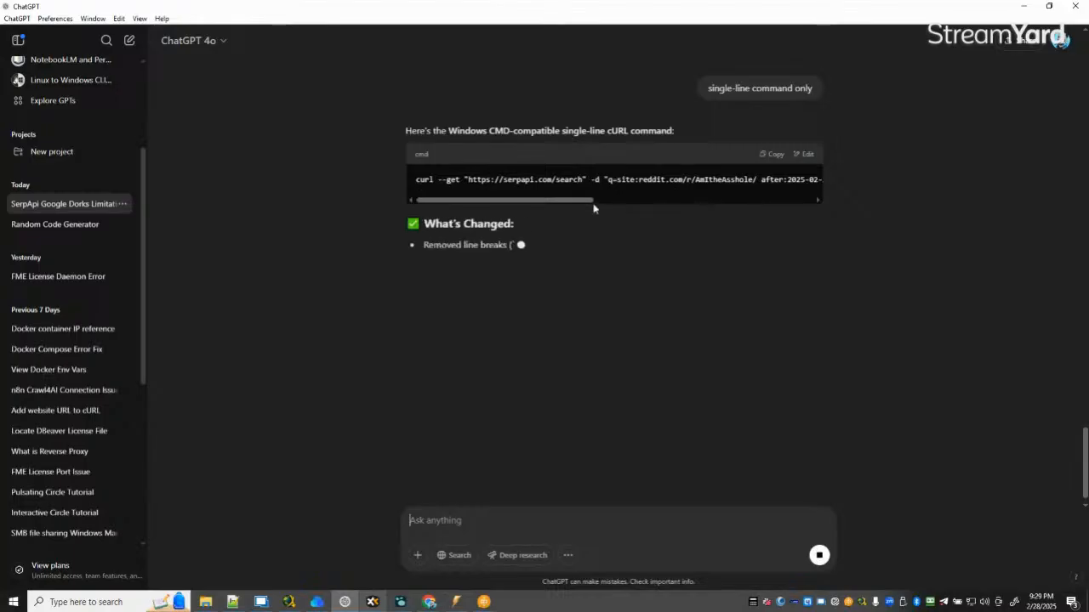
Copy the single-line cURL command from ChatGPT and paste it below the original sample in the Notepad++ note.
left_click_drag(569, 200, 527, 203)
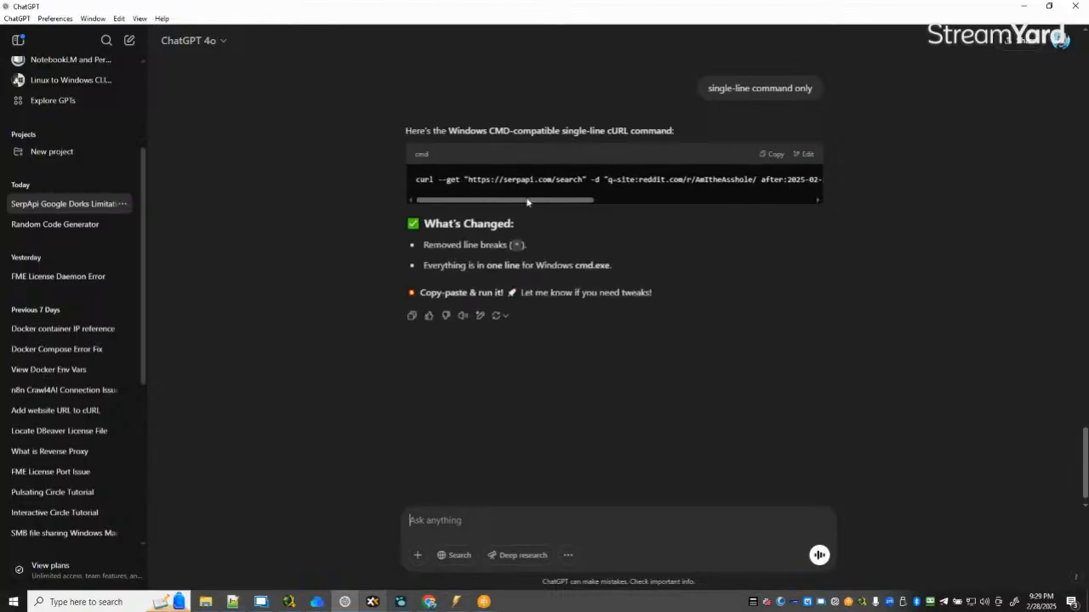
left_click(773, 154)
left_click(232, 601)
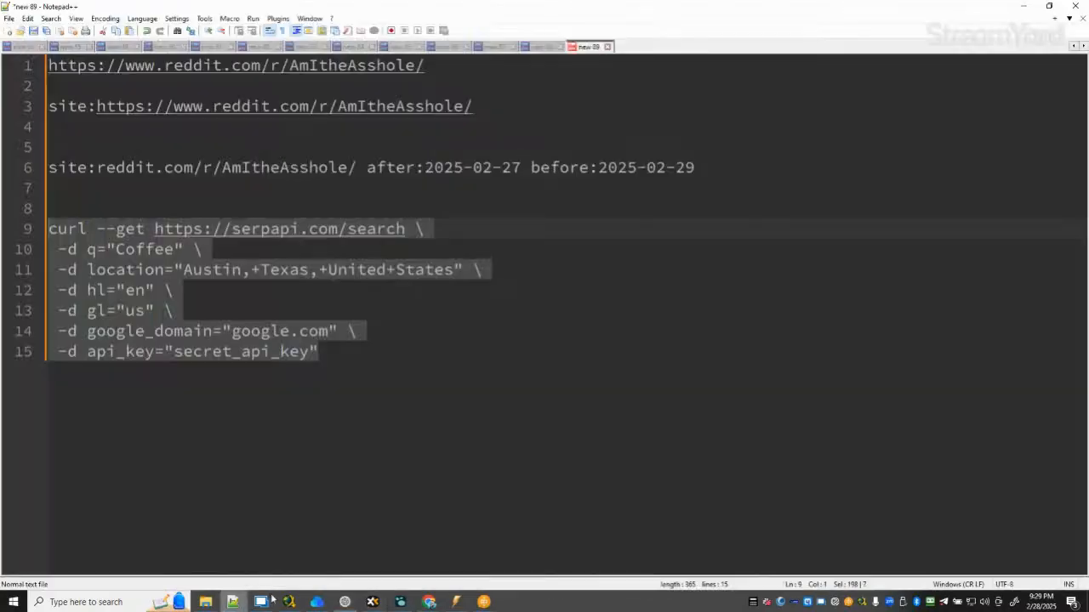
left_click(563, 493)
key("Return")
key("Return")
key("ctrl+v")
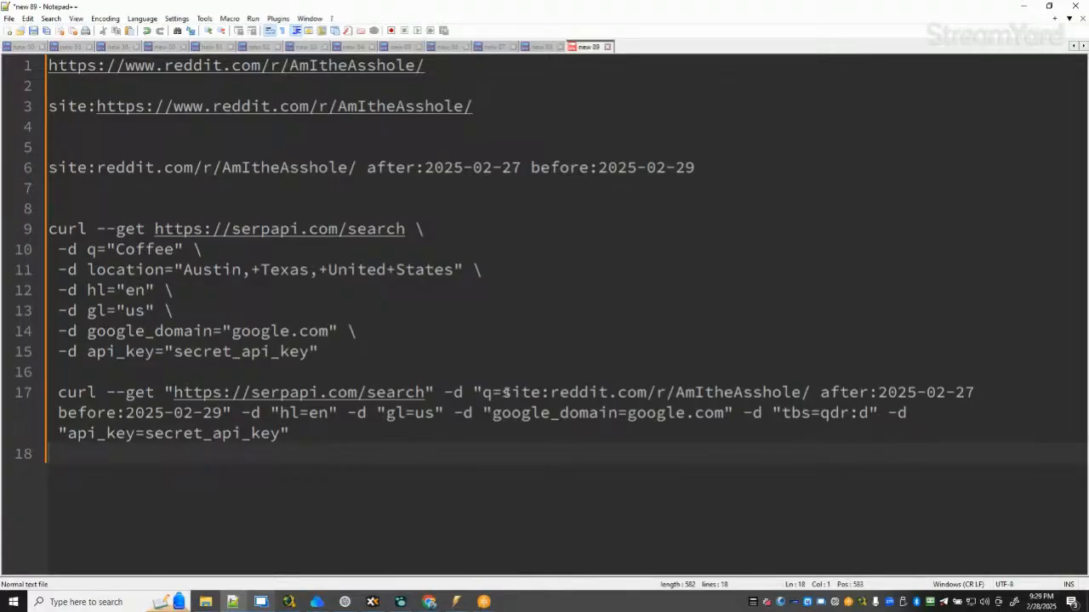
Highlight the Reddit site query in the single-line command, put the note away and bring the N8N - Web Scraper (Crawl4AI) Process Designer window into view.
left_click_drag(504, 392, 808, 393)
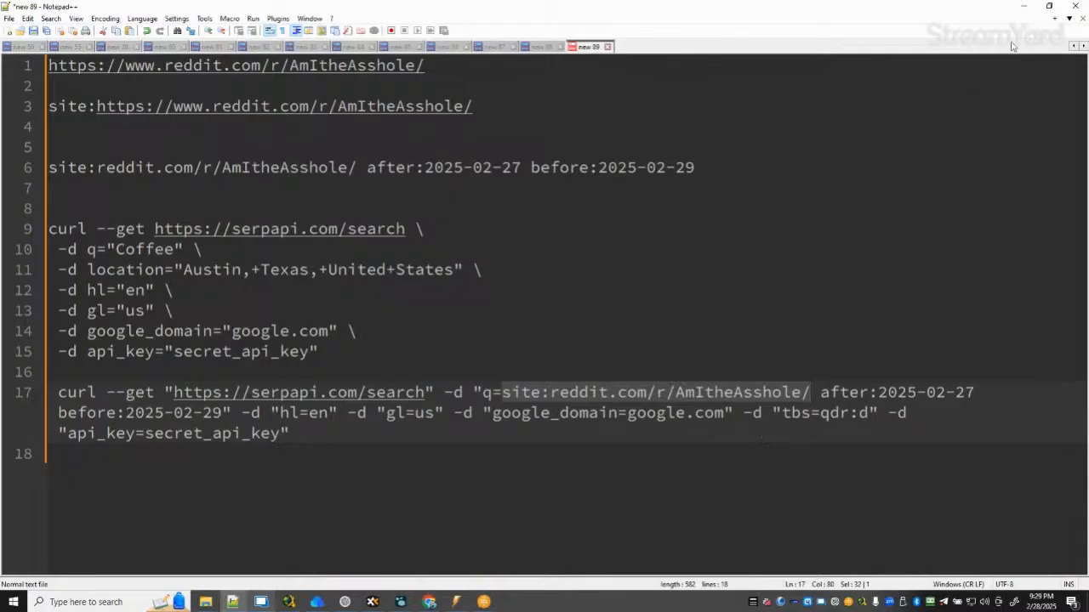
left_click(1023, 6)
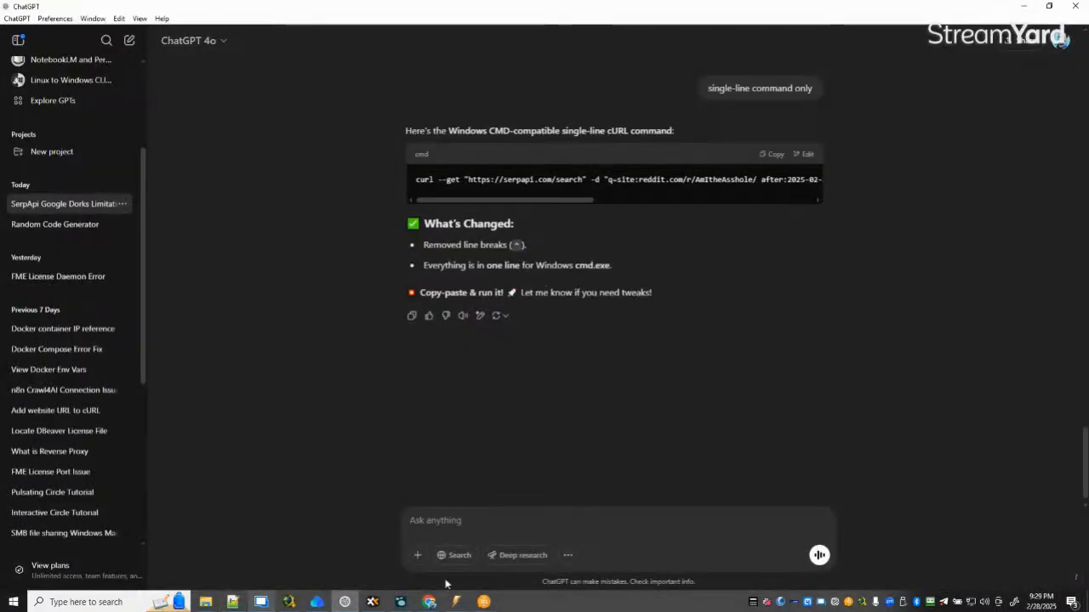
mouse_move(497, 600)
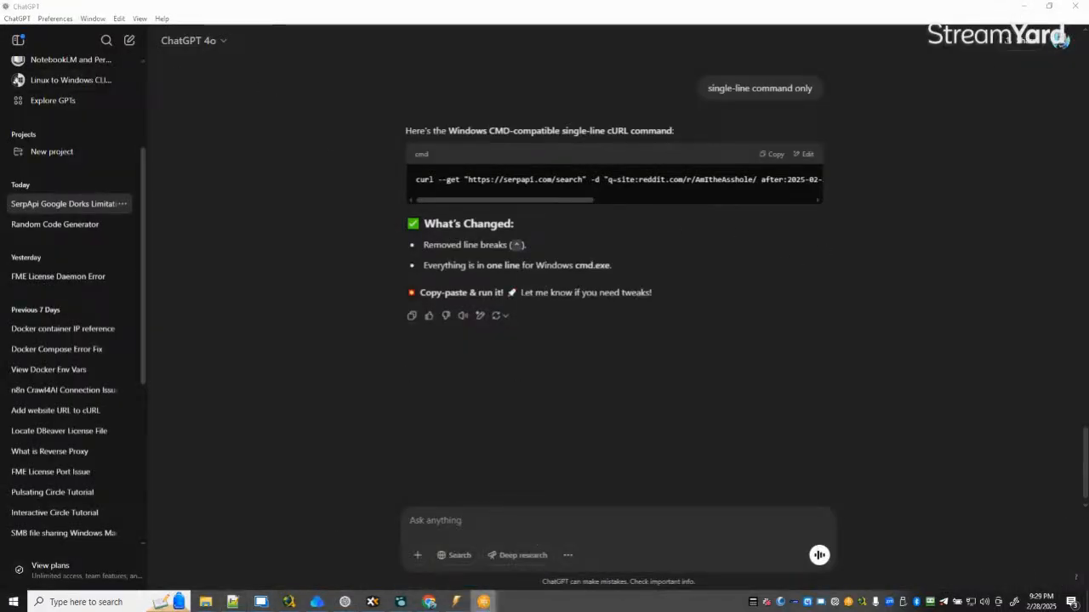
left_click_drag(1088, 208, 224, 56)
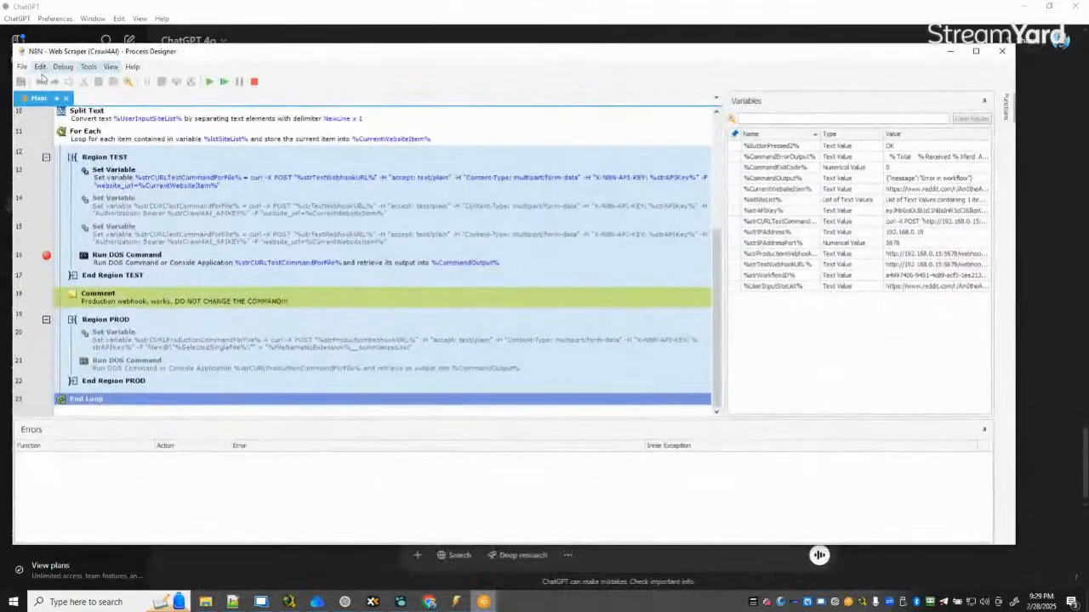
Stop the running N8N - Web Scraper (Crawl4AI) process, save it and close its designer window.
left_click(254, 81)
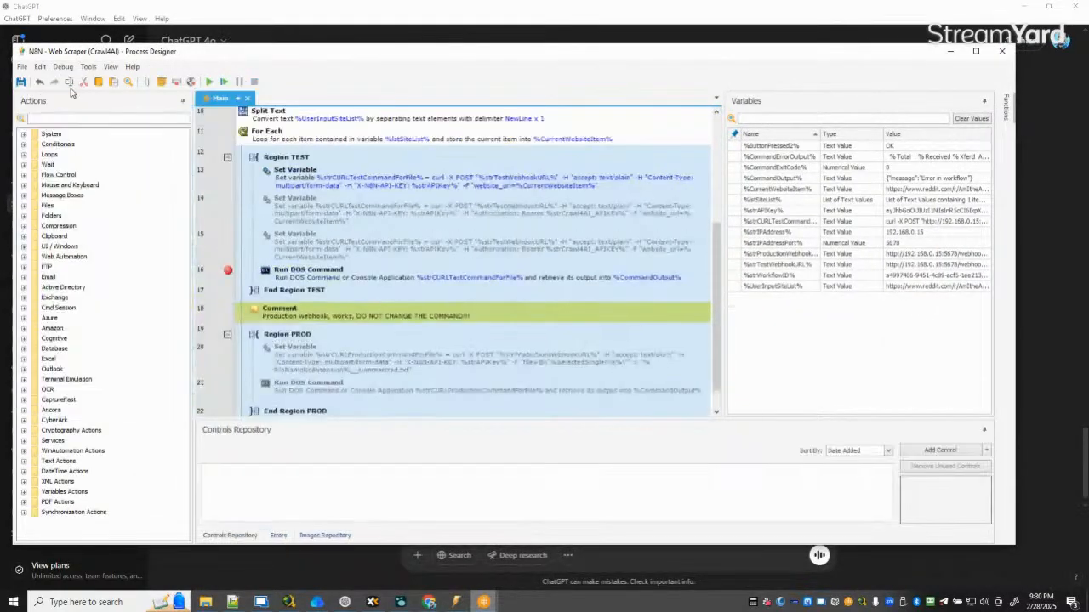
left_click(24, 83)
left_click(1002, 51)
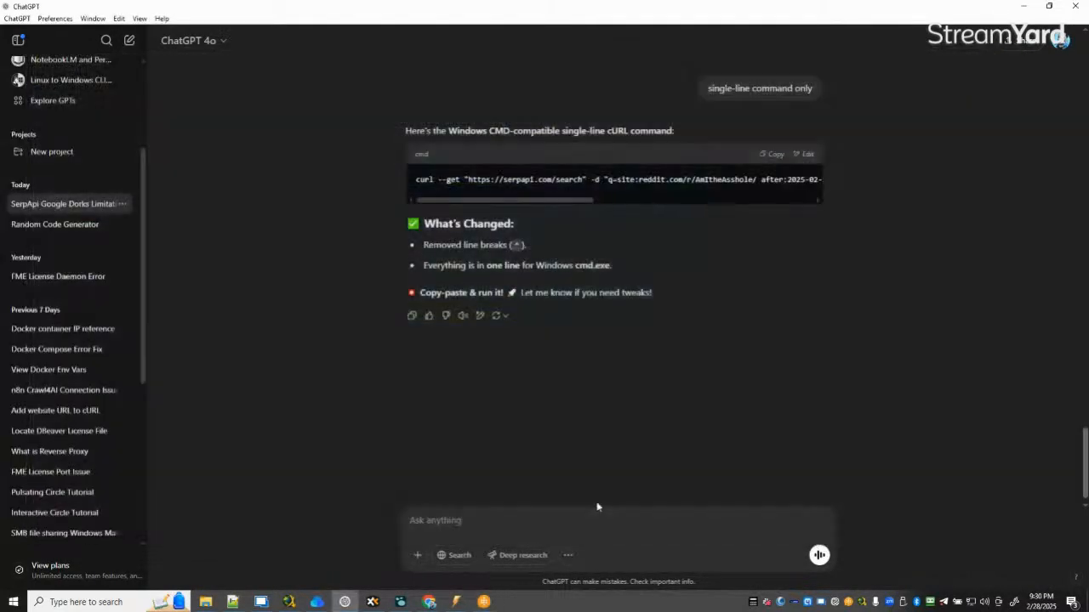
Switch to the WinAutomation Console and duplicate the N8N - Web Scraper (Crawl4AI) process in the N8N folder.
mouse_move(368, 606)
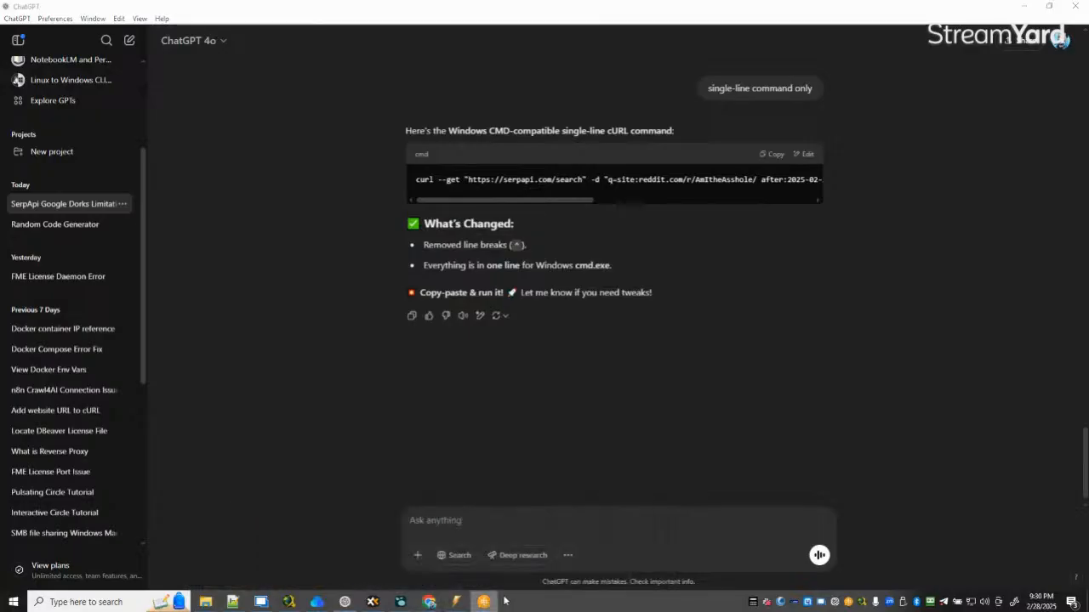
left_click_drag(1088, 171, 271, 61)
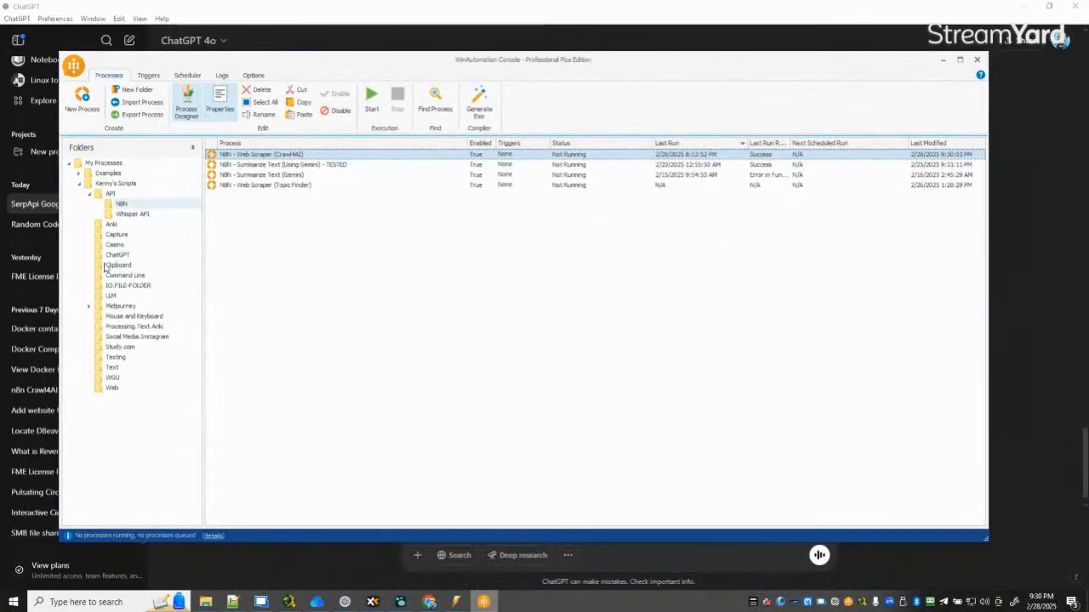
left_click(308, 165)
left_click(302, 155)
key("ctrl+v")
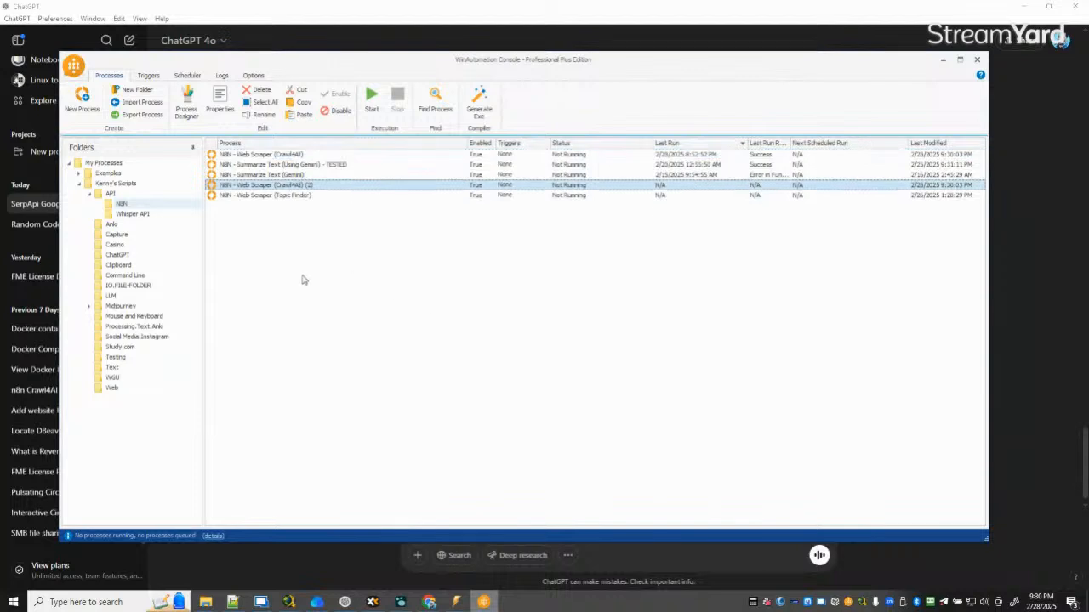
Rename the duplicated process as "N8N - Story Finder (Reddit) (Crawl4AI)".
key("F2")
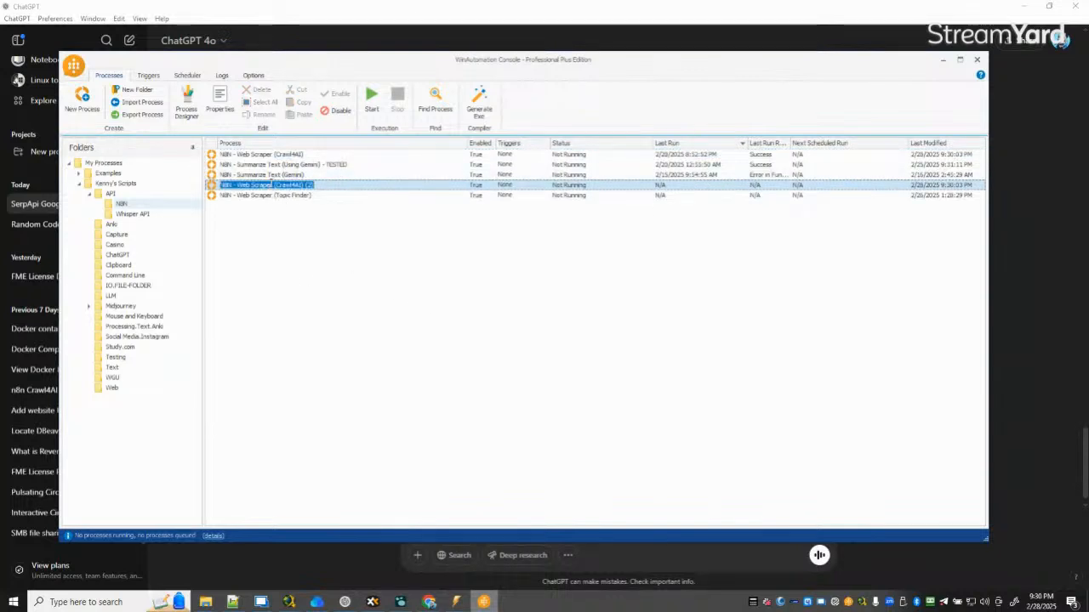
left_click(270, 185)
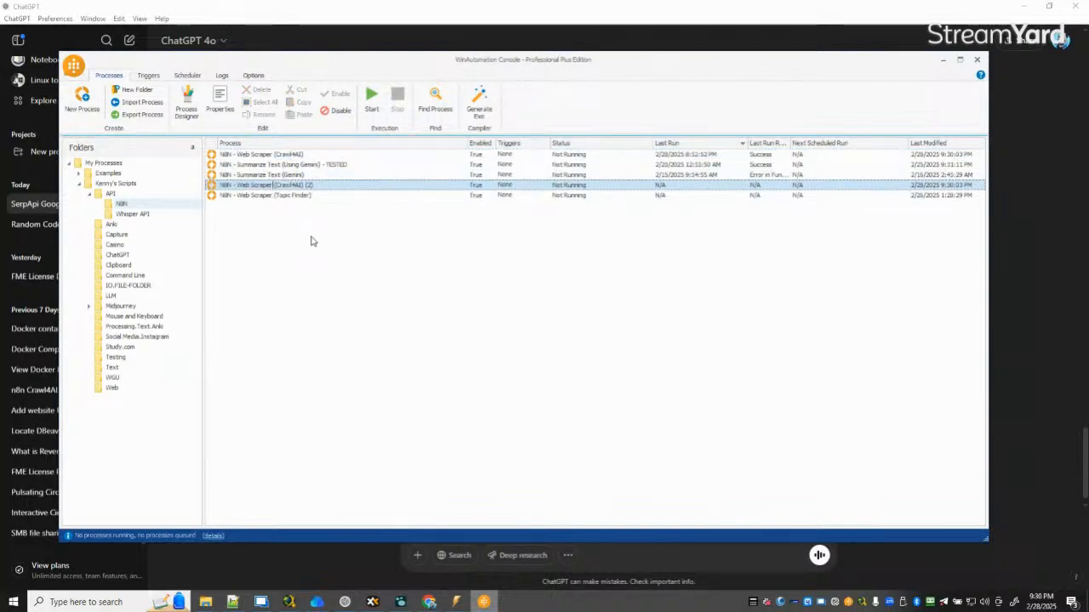
key("BackSpace")
key("BackSpace")
key("BackSpace")
key("BackSpace")
key("BackSpace")
key("BackSpace")
key("BackSpace")
key("BackSpace")
key("BackSpace")
key("BackSpace")
key("BackSpace")
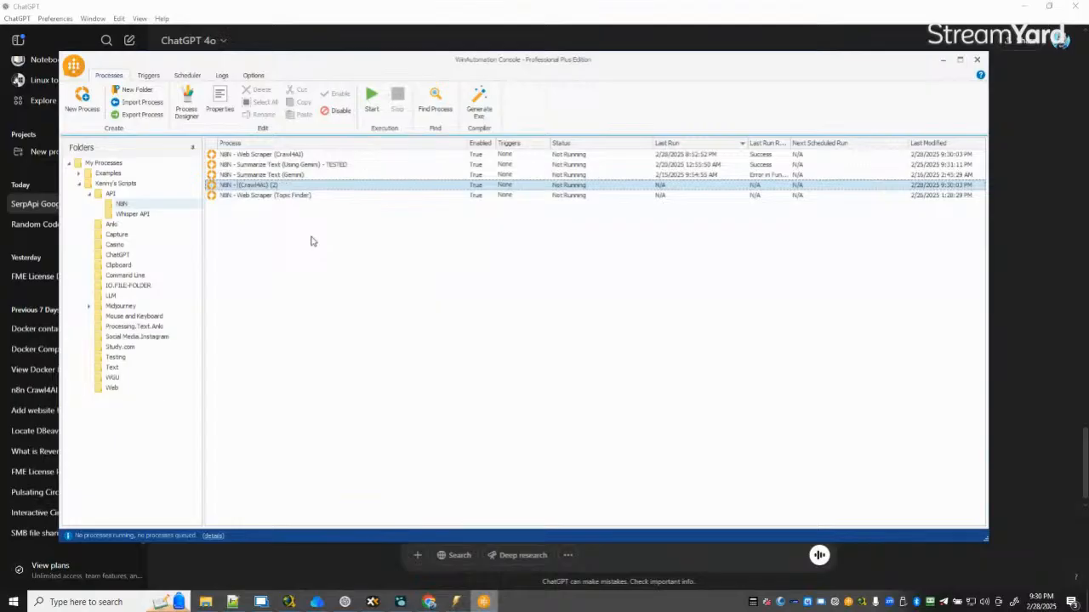
type("Story")
type(" Finder")
type(" (Redd")
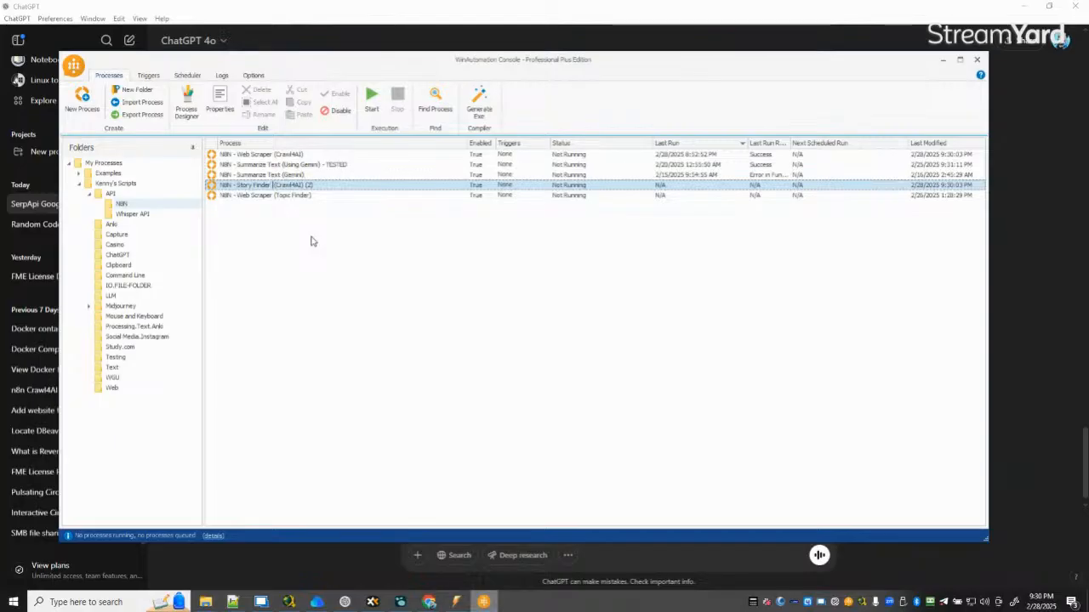
type("it) (")
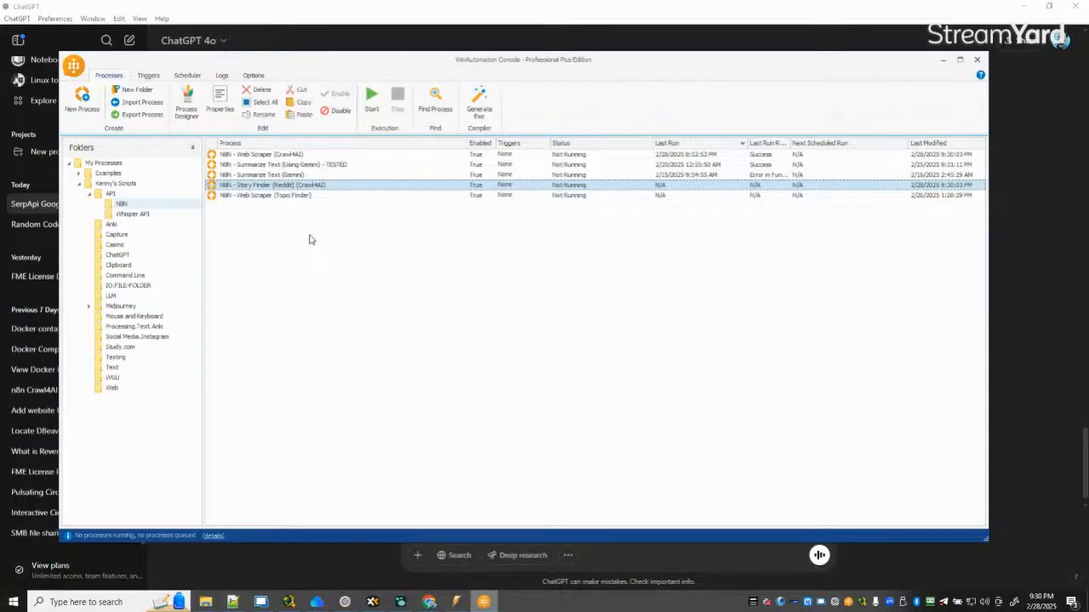
Open the Story Finder (Reddit) process in the Process Designer and bring it in front of the Notepad++ note with the cURL command.
left_click(312, 186)
left_click(950, 51)
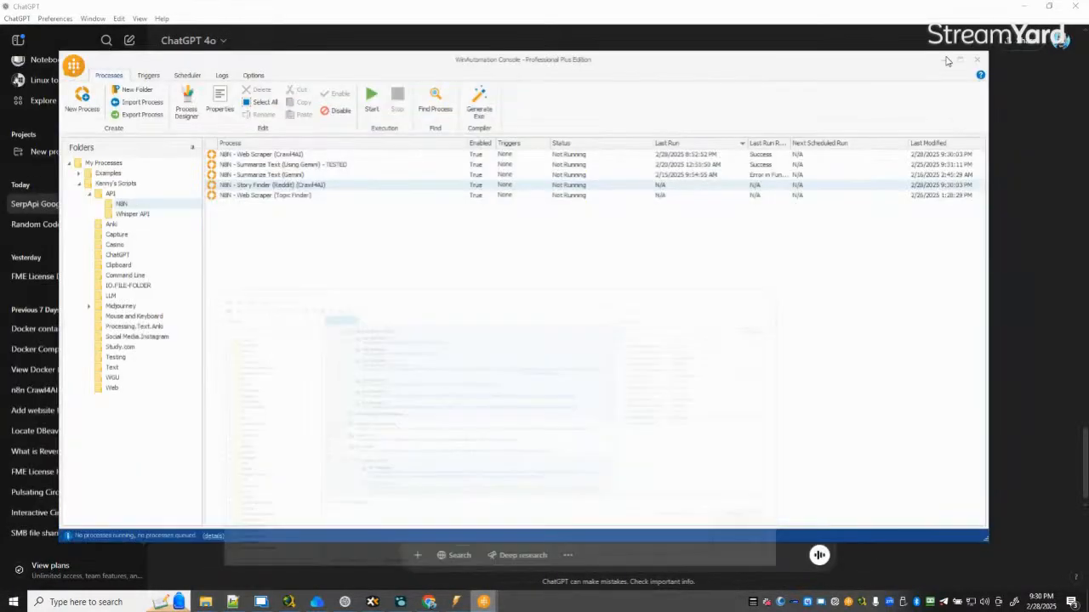
left_click(384, 550)
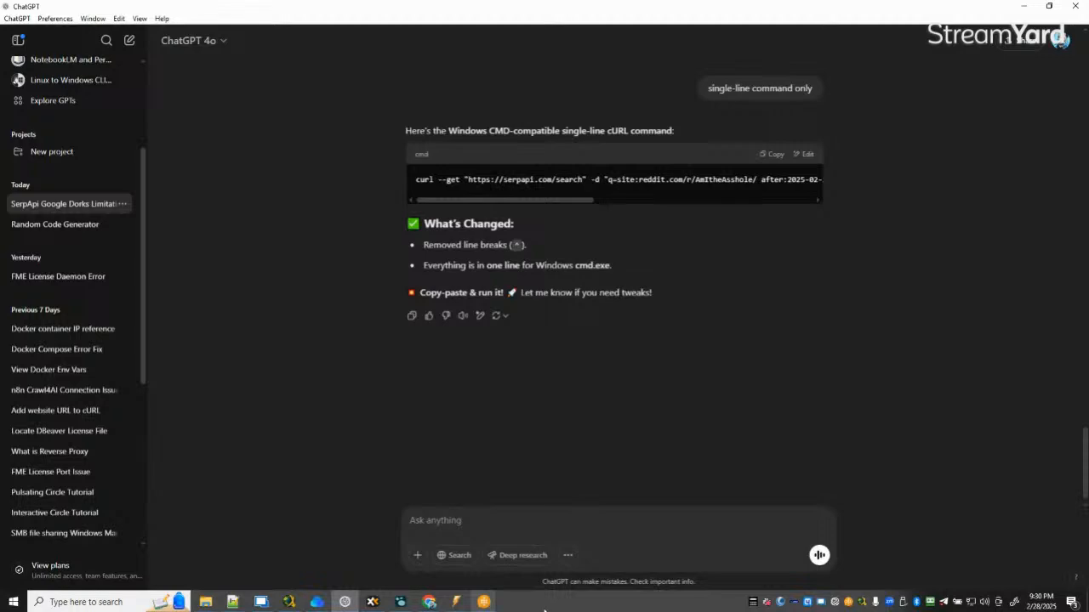
left_click(286, 602)
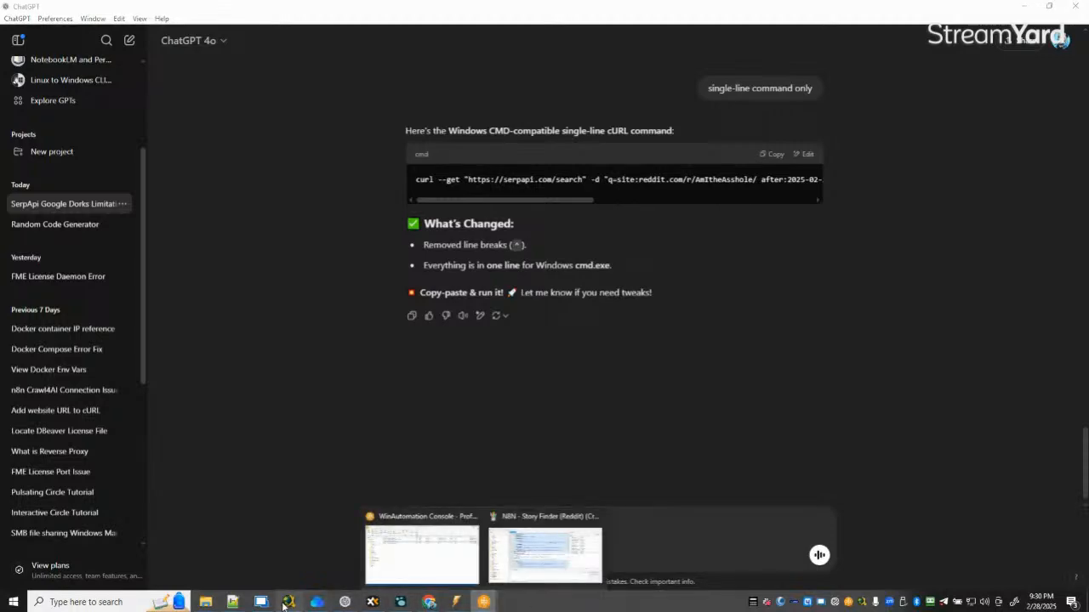
left_click(233, 603)
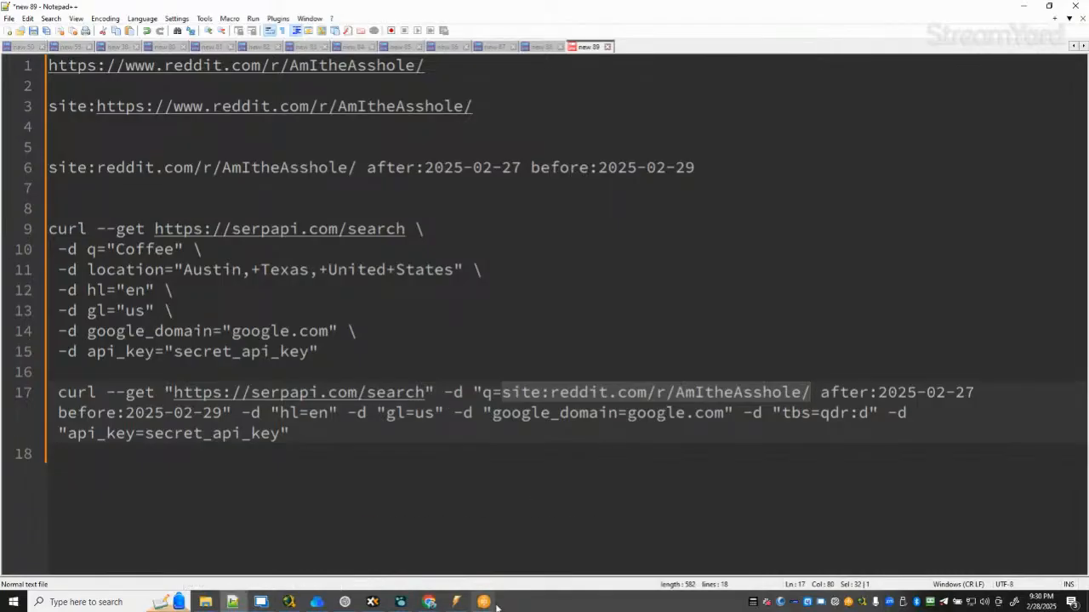
mouse_move(495, 605)
left_click(544, 548)
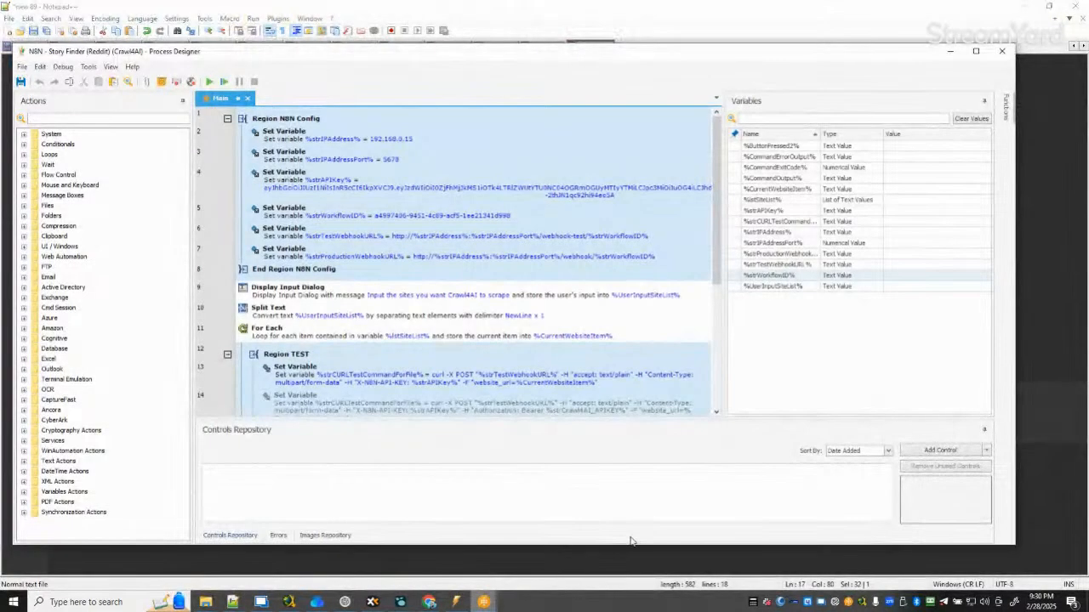
Duplicate the Set Variable action for %strIPAddress% inside Region N8N Config.
scroll(589, 256, "down", 5)
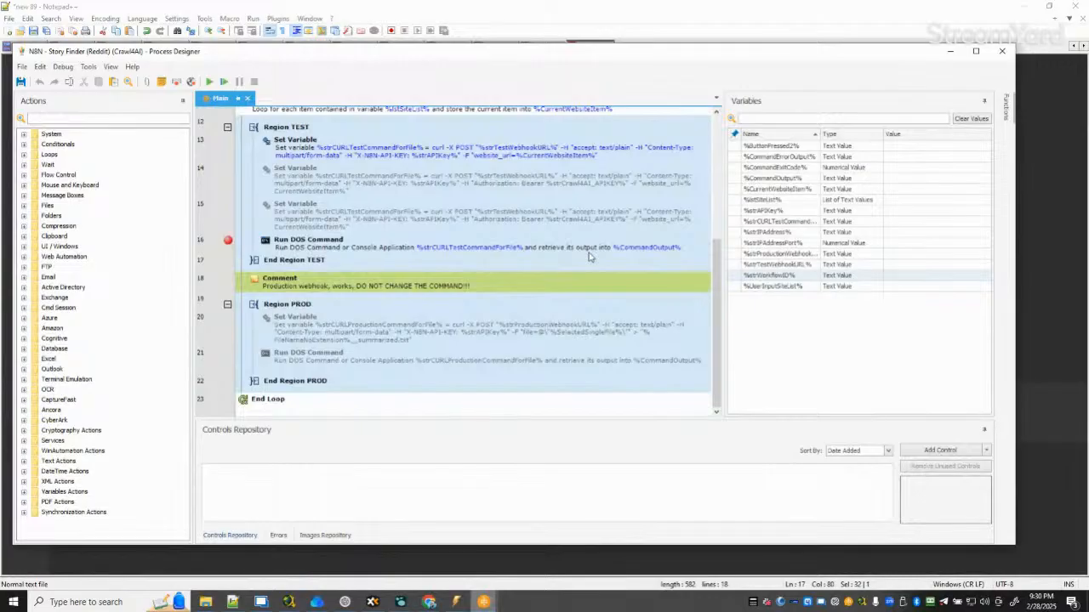
scroll(589, 256, "up", 5)
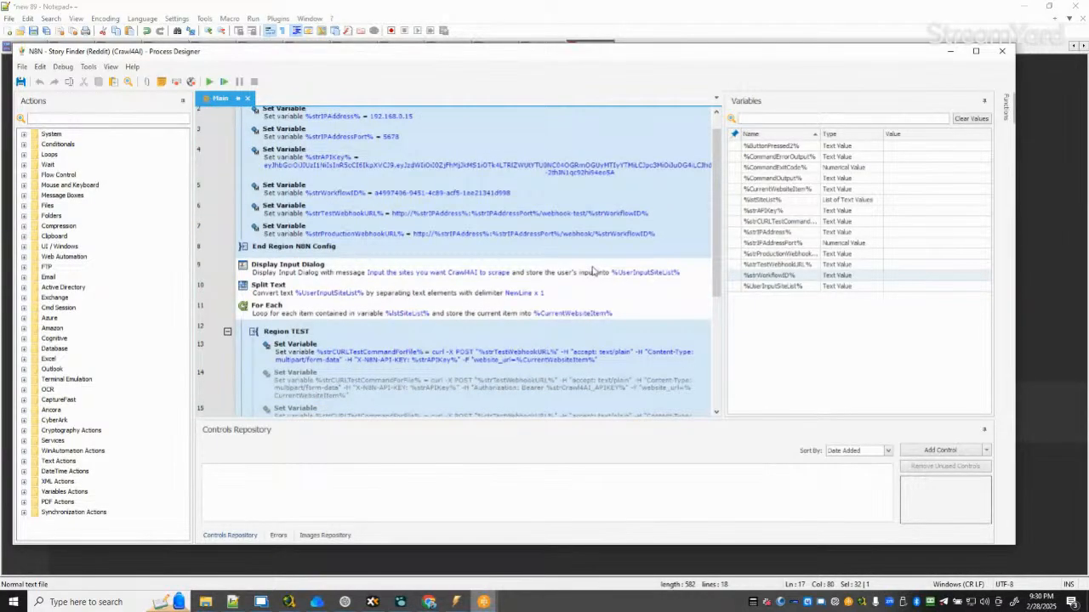
scroll(593, 271, "up", 1)
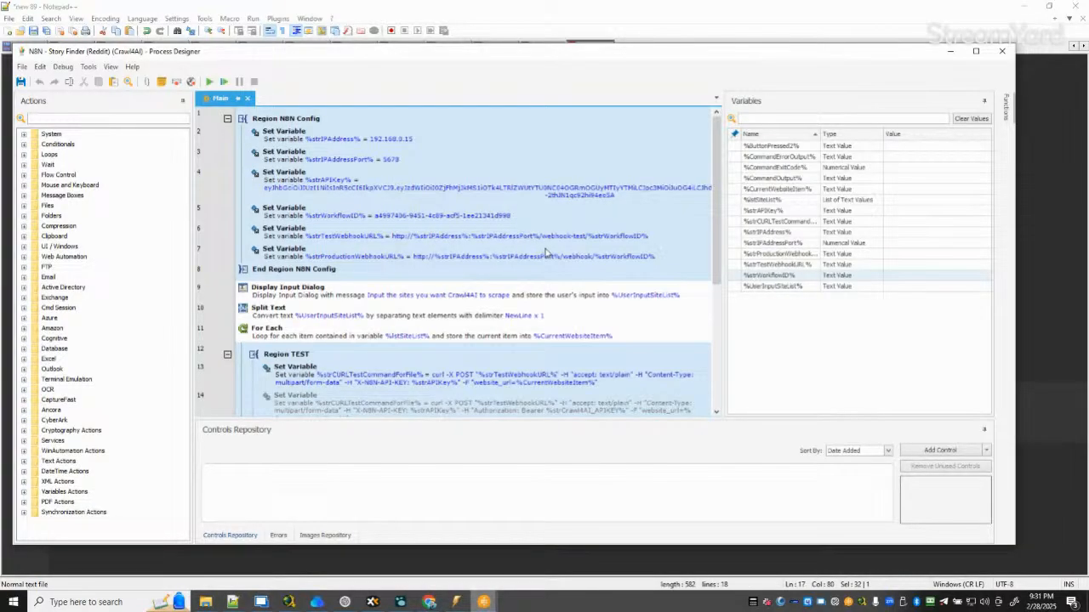
scroll(511, 251, "down", 2)
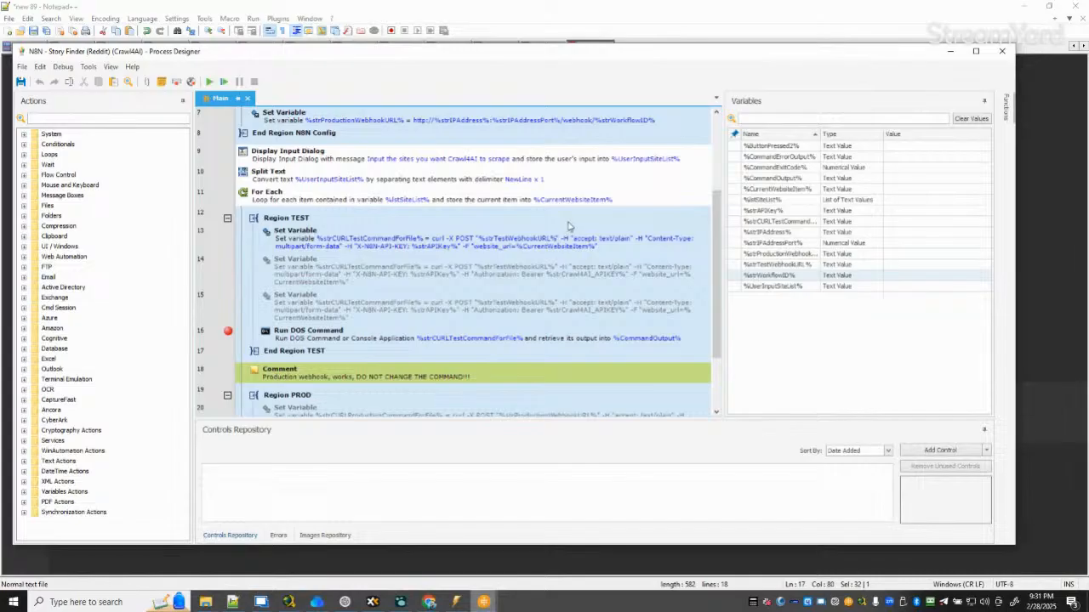
scroll(569, 226, "up", 2)
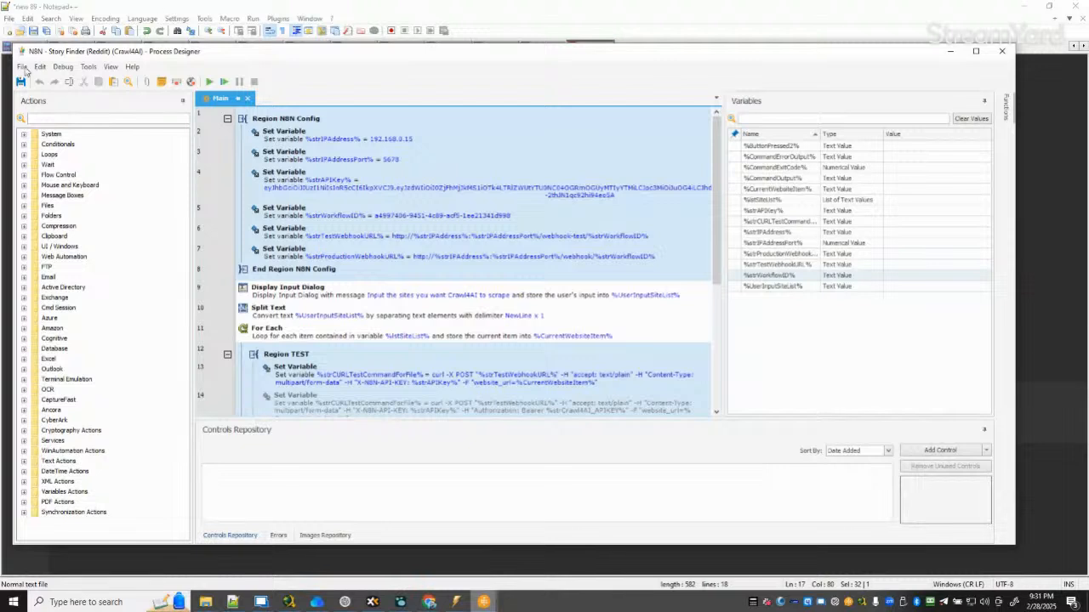
left_click(308, 140)
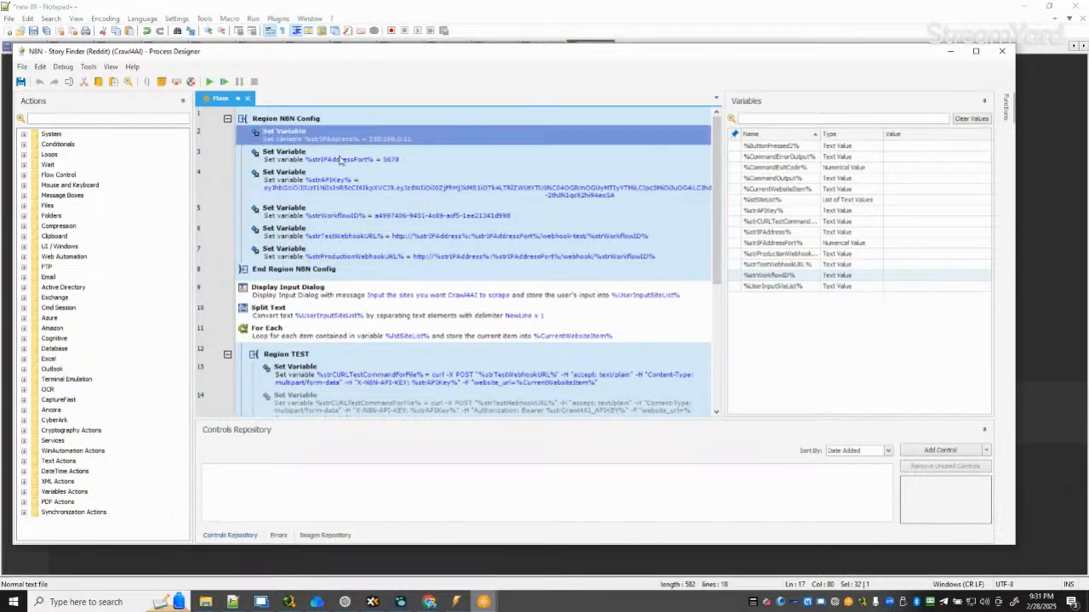
key("ctrl+c")
key("ctrl+v")
Set the value of the first %strIPAddress% action to "site:reddit.com/r/AmItheAsshole/", copied from the single-line cURL command in the Notepad++ note.
double_click(341, 134)
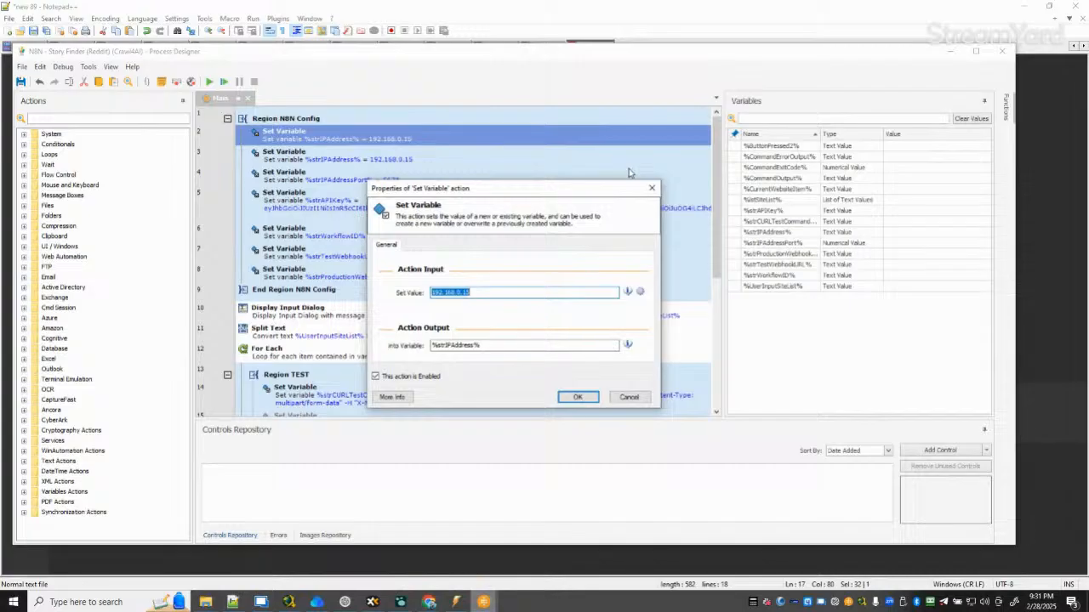
left_click(235, 600)
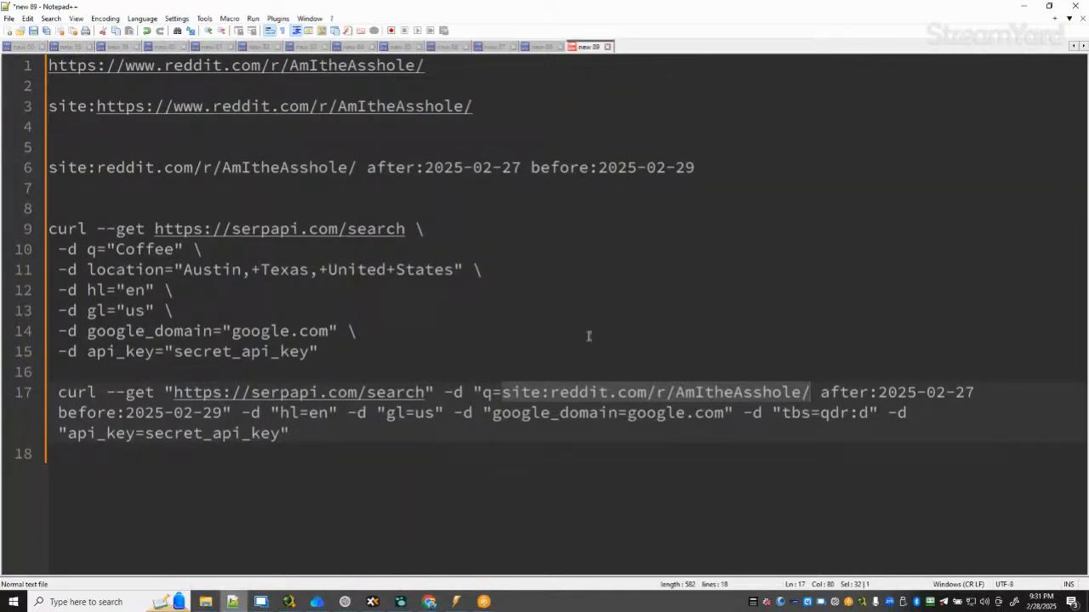
left_click(580, 394)
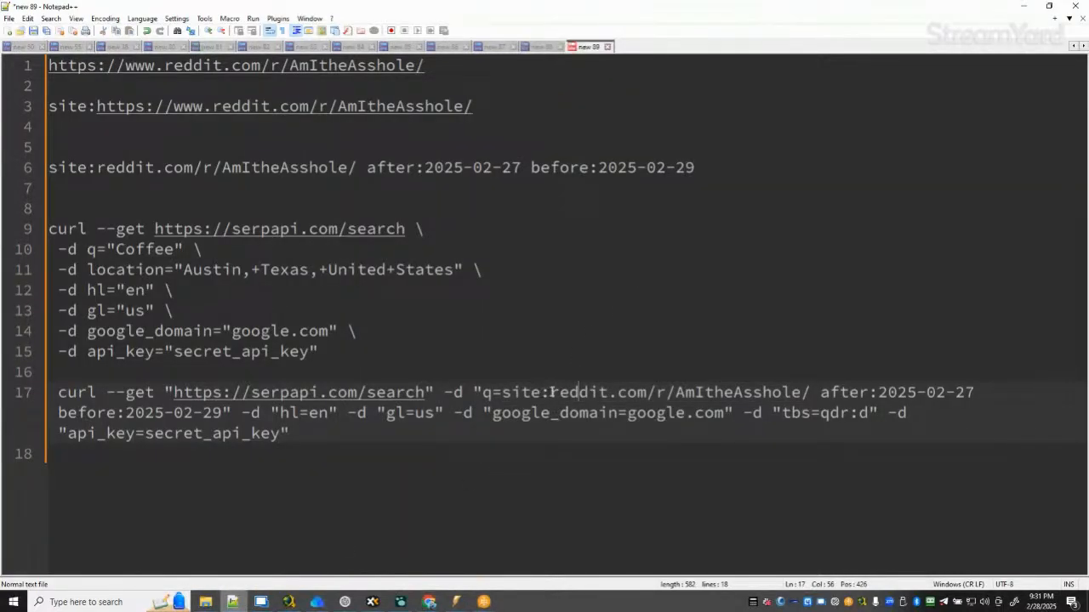
left_click_drag(551, 392, 810, 392)
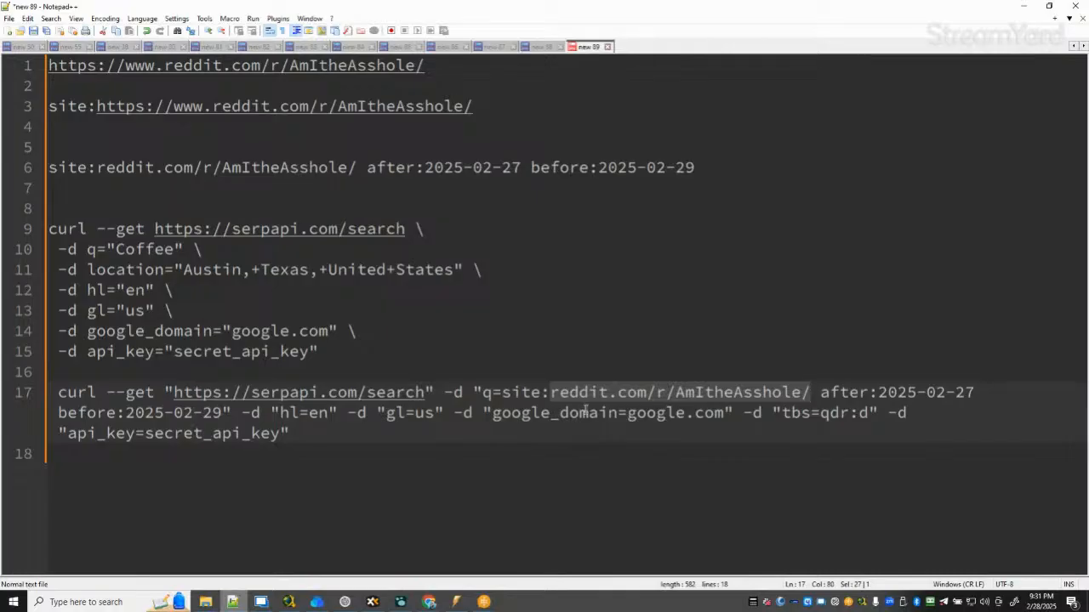
left_click_drag(502, 392, 809, 393)
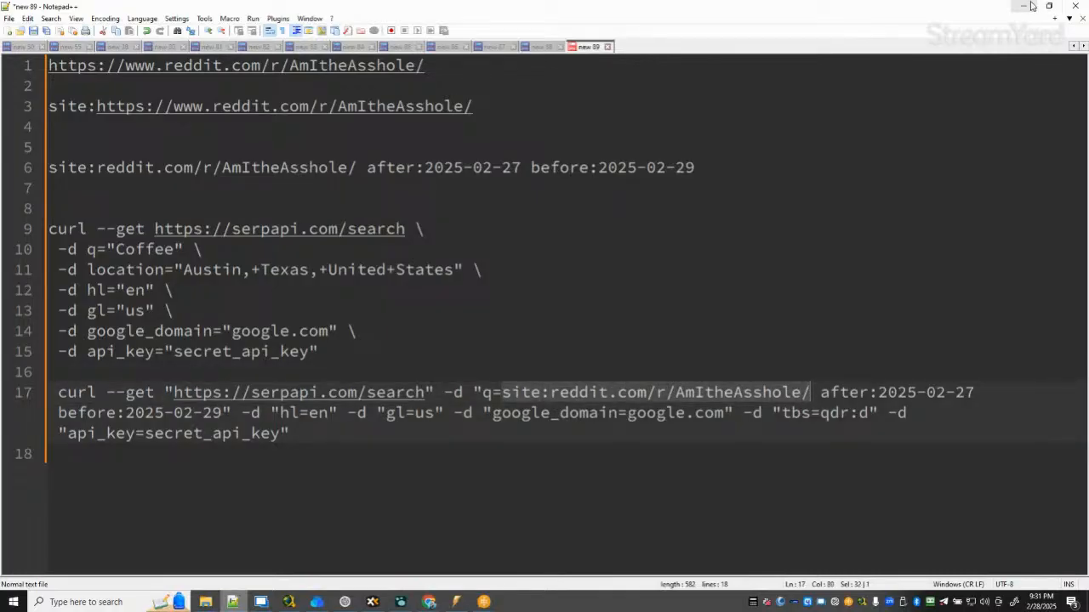
key("alt+Tab")
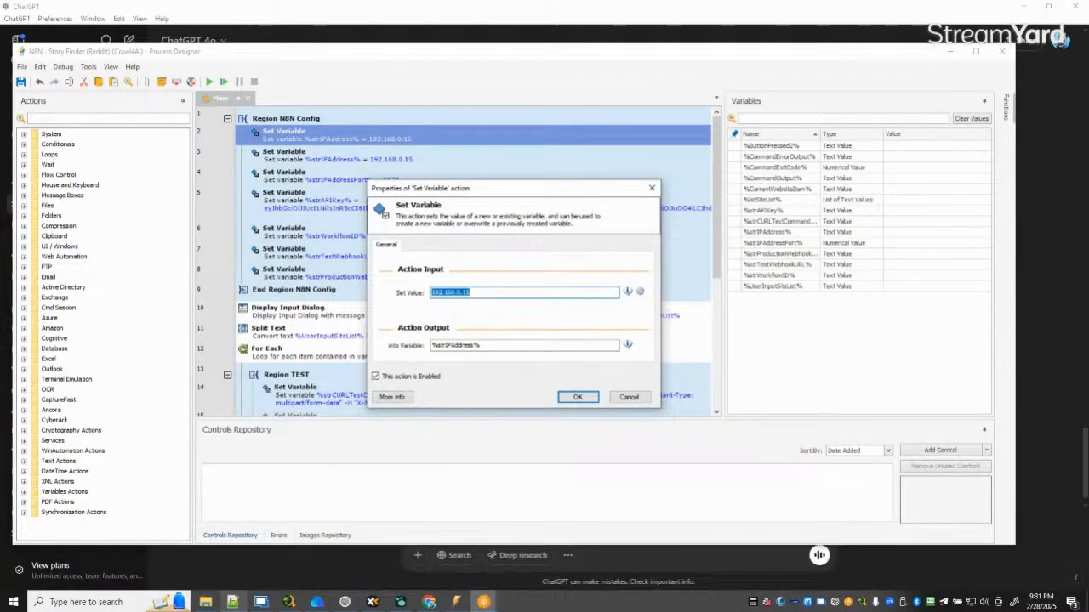
left_click(239, 604)
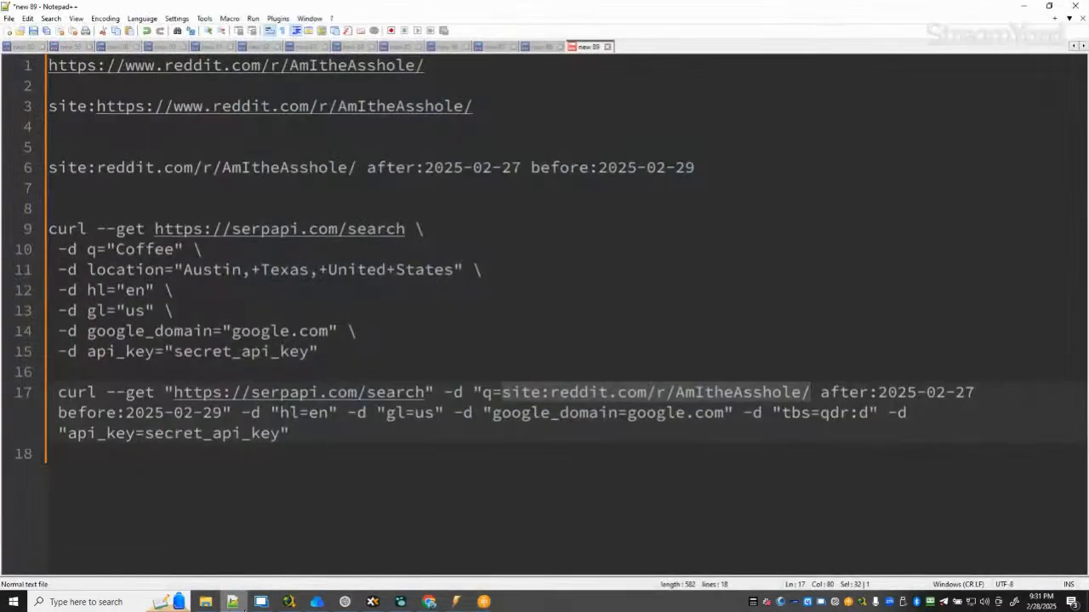
left_click(241, 607)
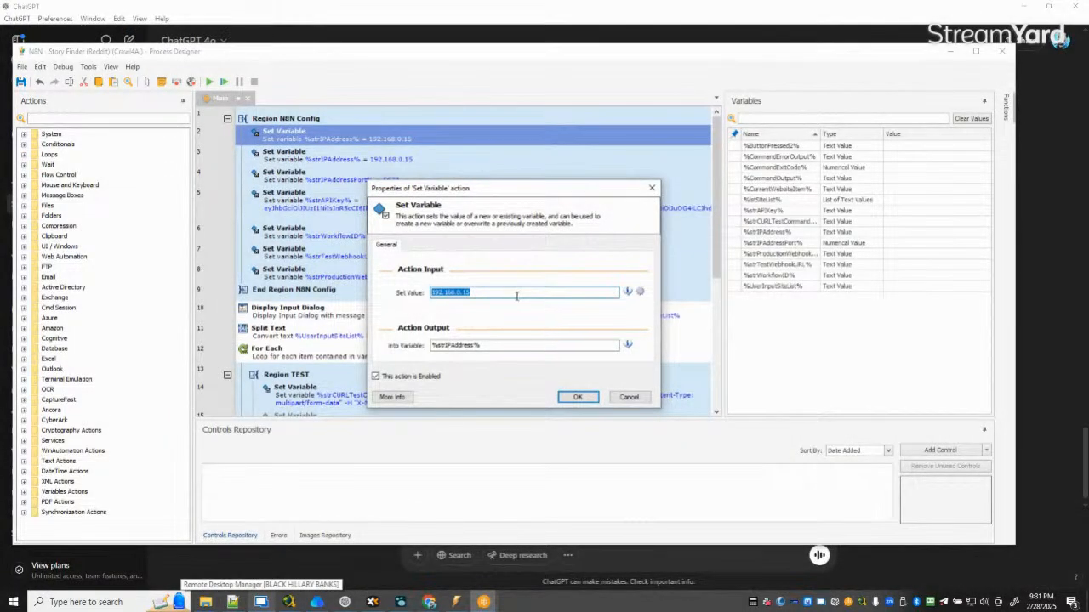
key("ctrl+v")
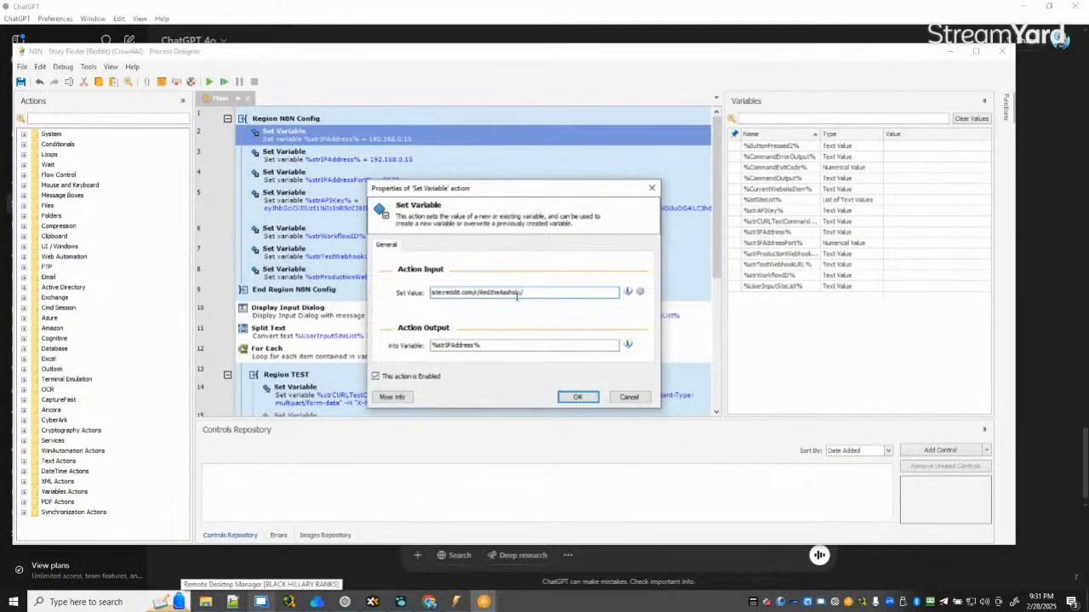
Store the Reddit site query into the variable %strquery%, apply the action's properties and recheck the cURL command in the Notepad++ note.
left_click_drag(475, 347, 438, 349)
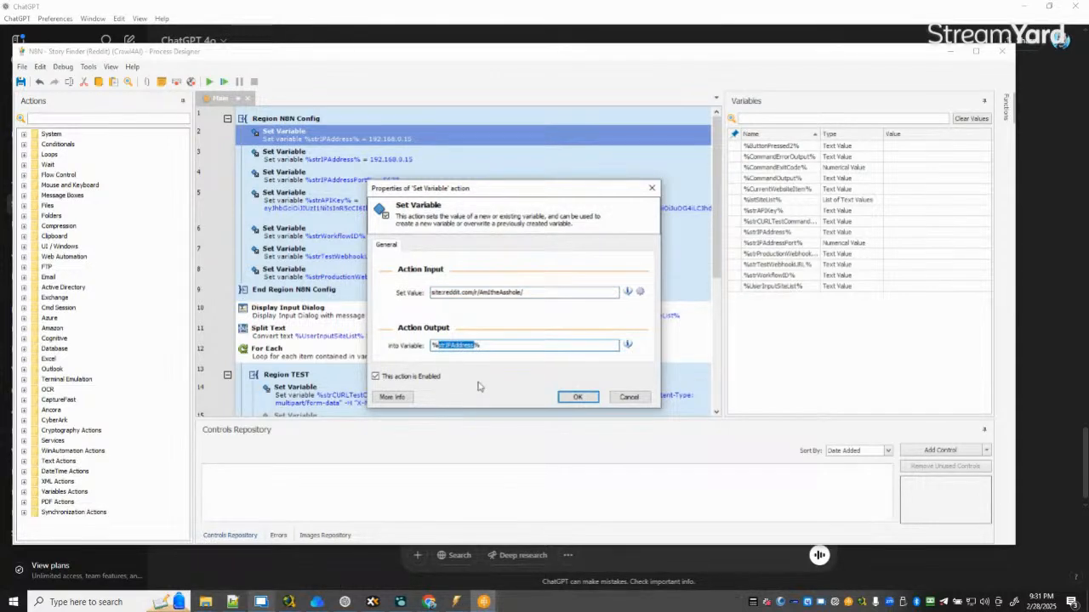
type("query%")
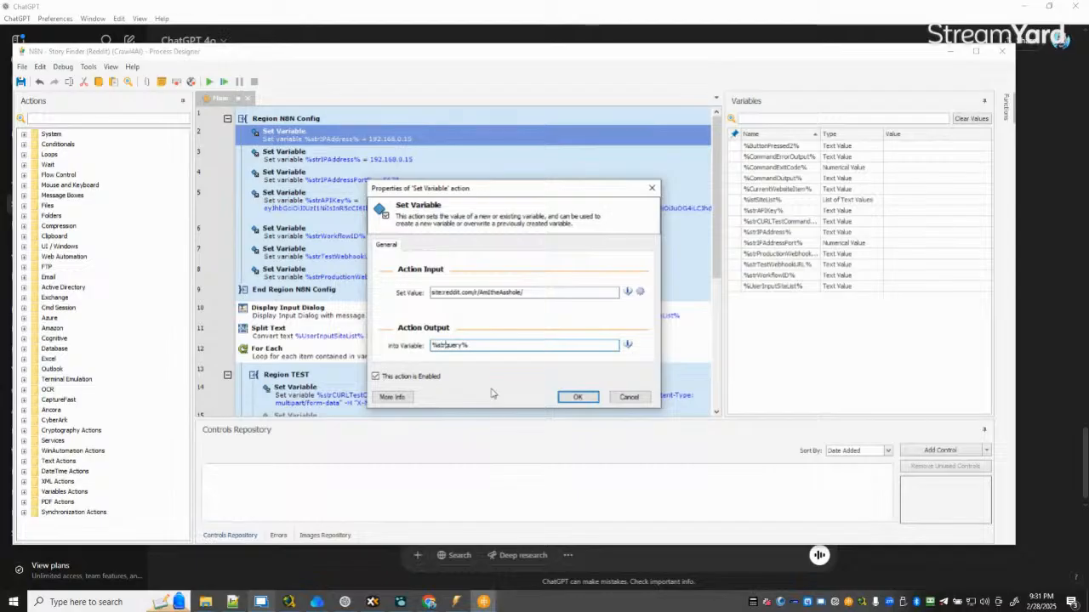
left_click(578, 398)
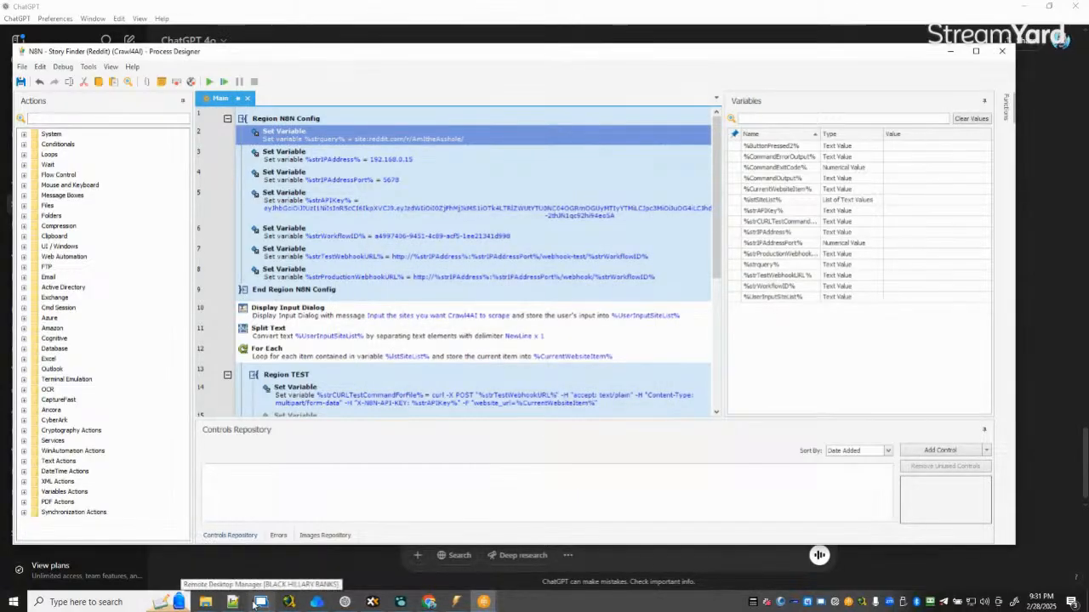
left_click(233, 604)
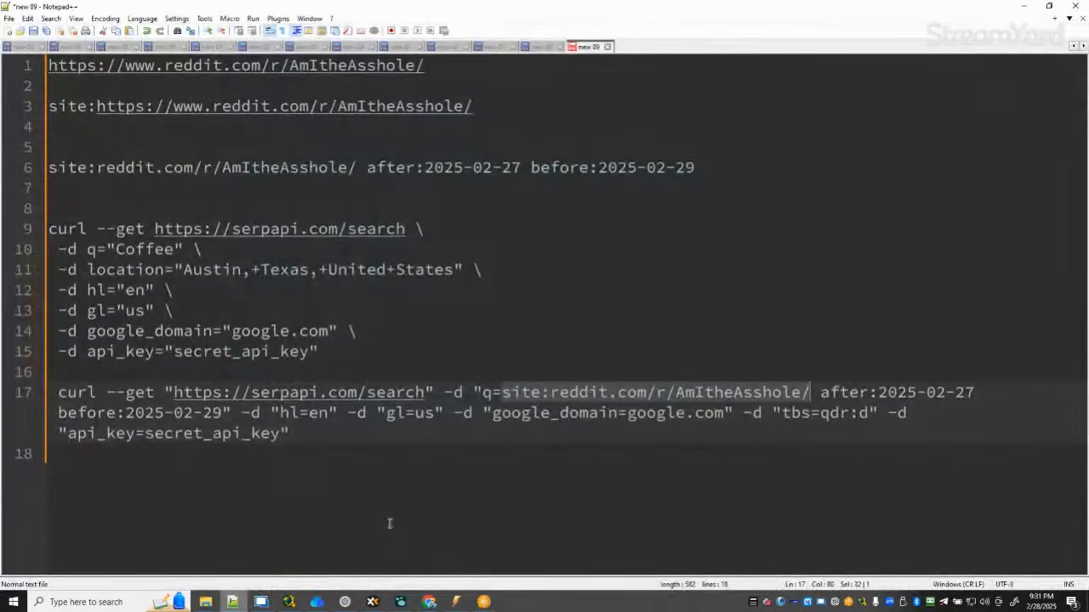
left_click(238, 595)
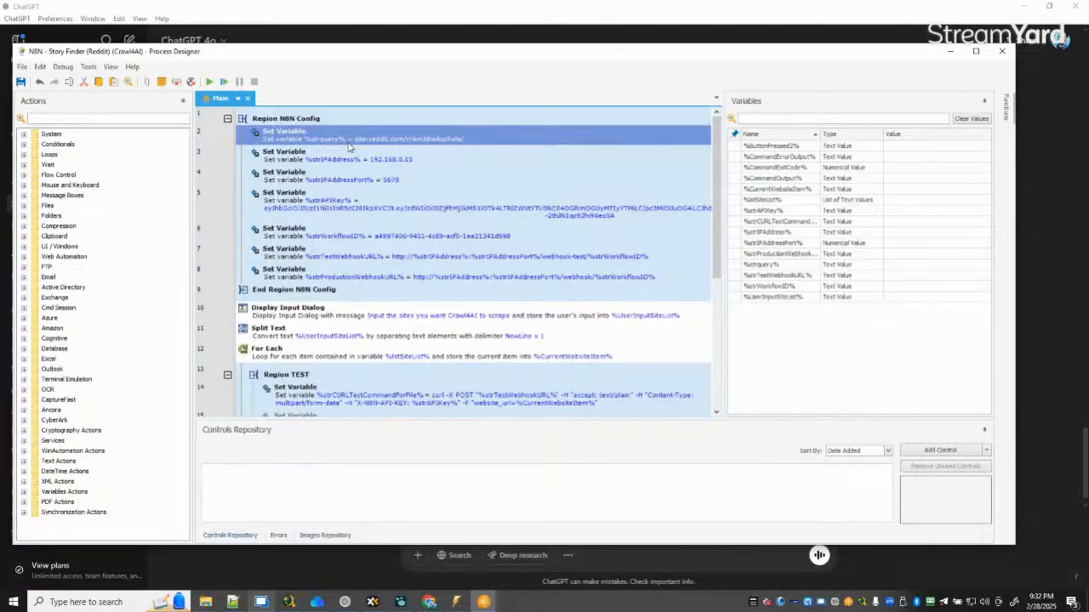
Test-run the Story Finder process up to the Run DOS Command breakpoint with "test" as the site to crawl, and stop it.
scroll(467, 249, "down", 3)
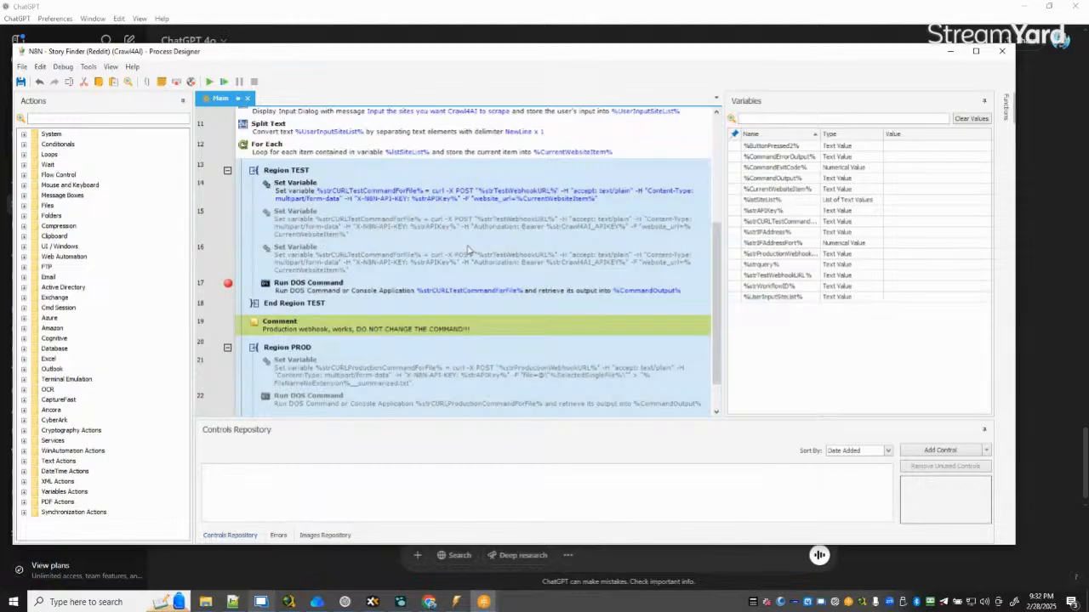
scroll(467, 250, "up", 3)
scroll(451, 266, "down", 2)
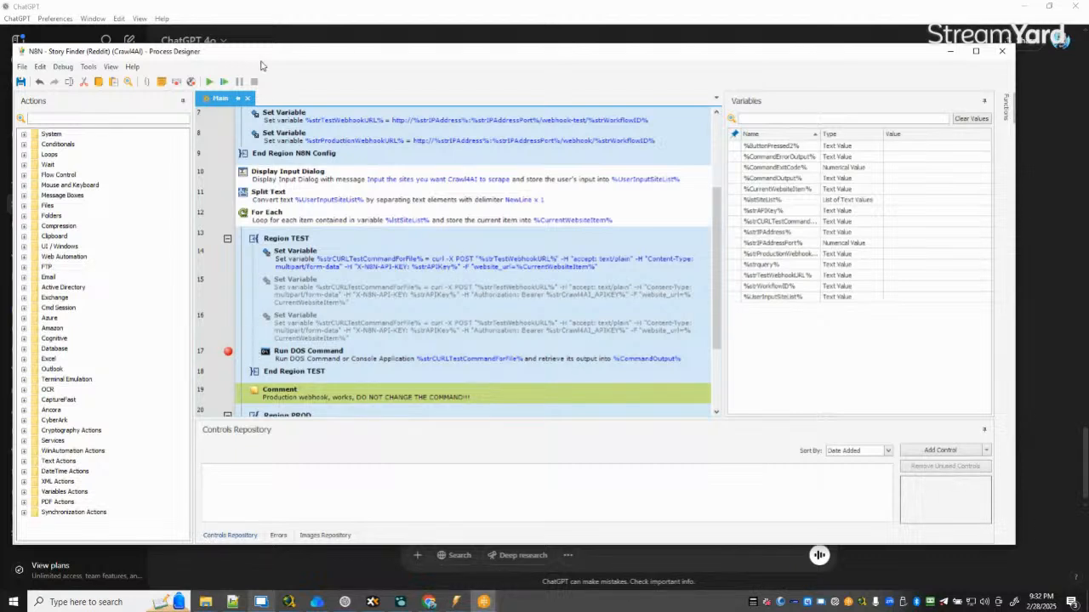
left_click(222, 85)
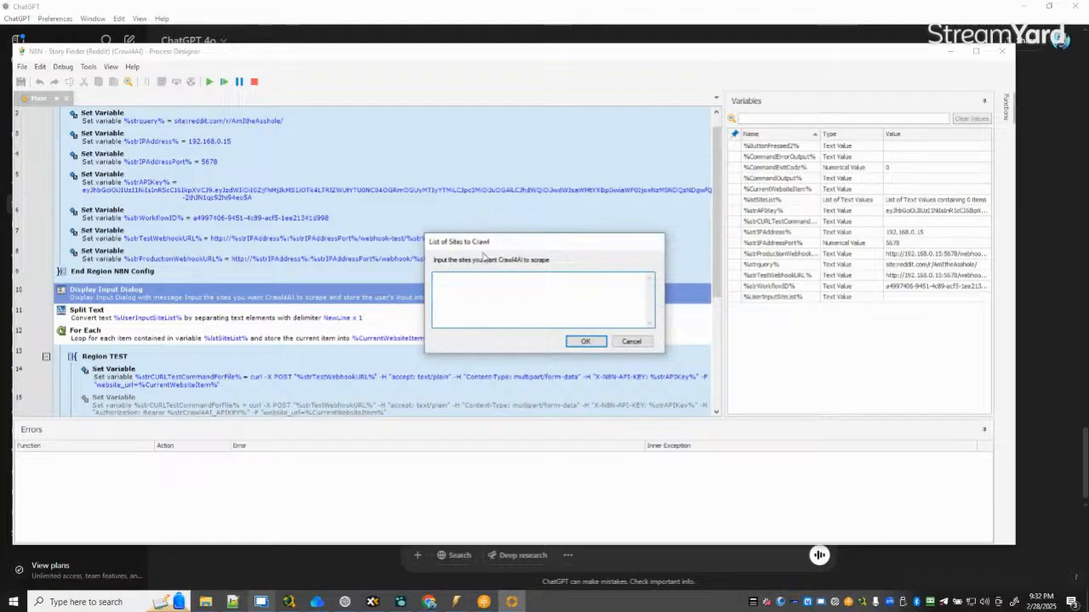
type("test")
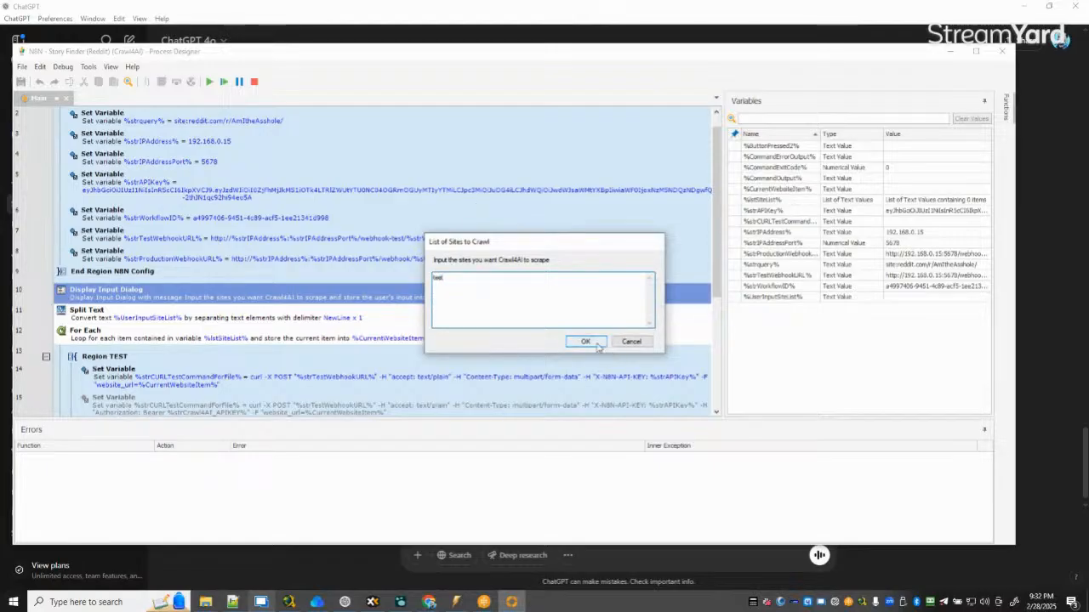
left_click(598, 346)
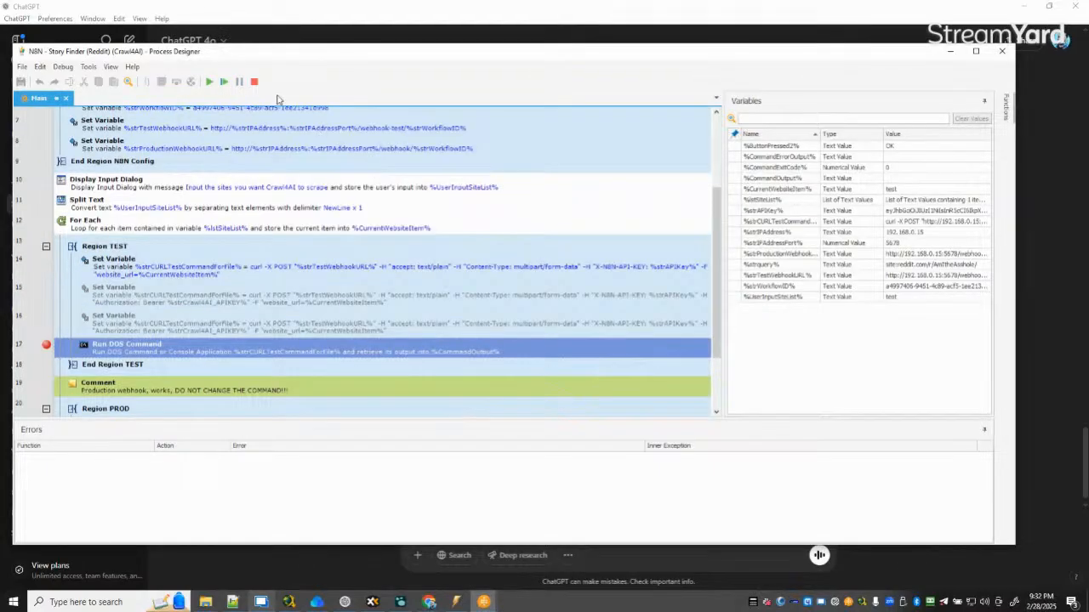
left_click(256, 81)
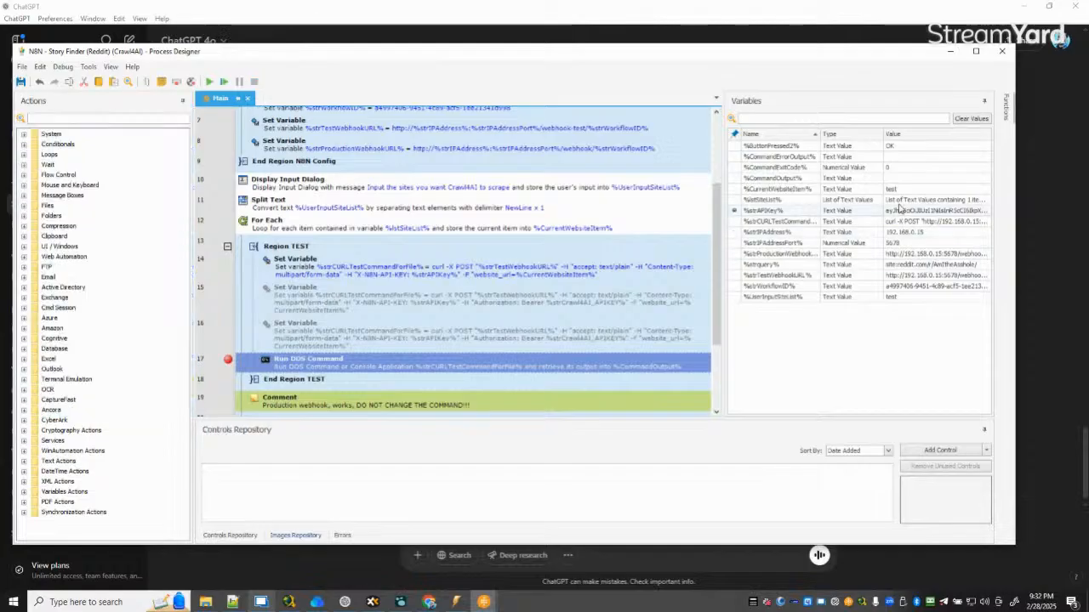
Copy the value of %strCURLTestCommandForFile%, including its X-N8N-API-KEY API key, to the end of the Notepad++ note below two blank lines.
double_click(903, 223)
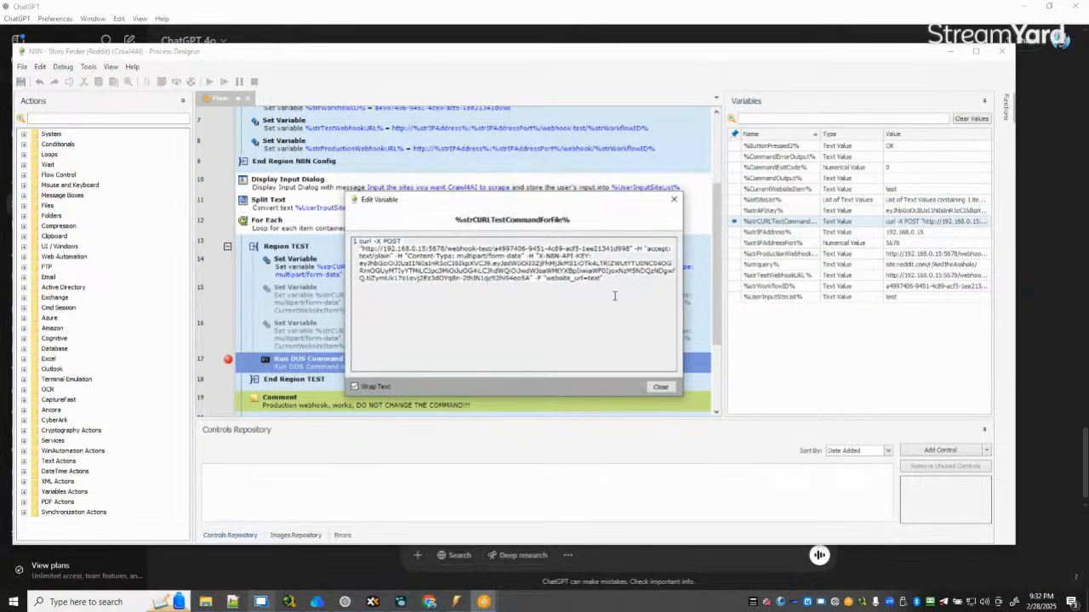
left_click_drag(619, 280, 300, 228)
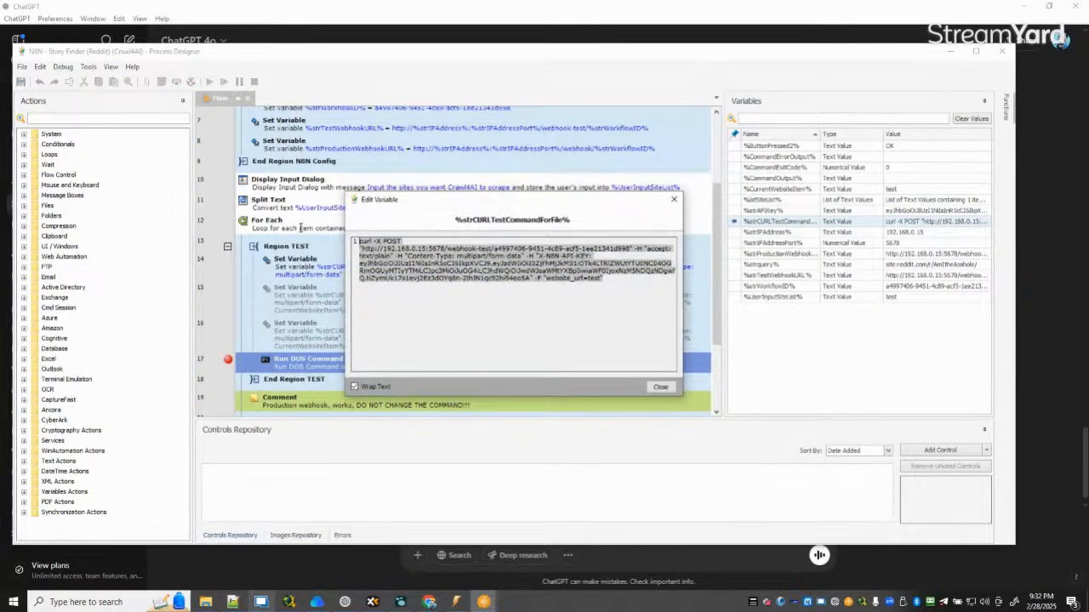
left_click(660, 387)
left_click(233, 601)
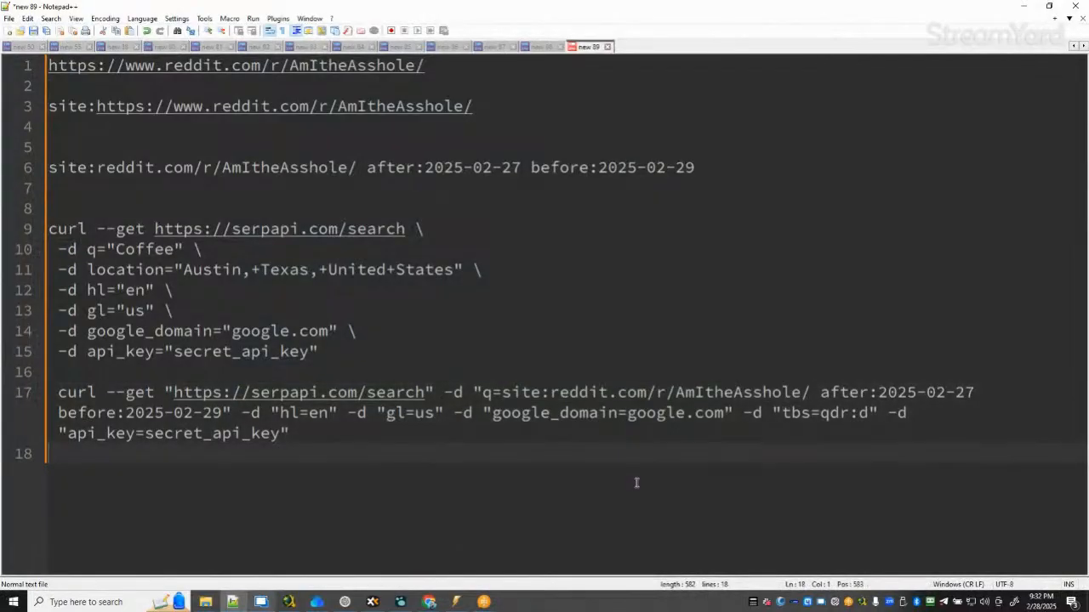
key("Return")
key("Return")
key("ctrl+v")
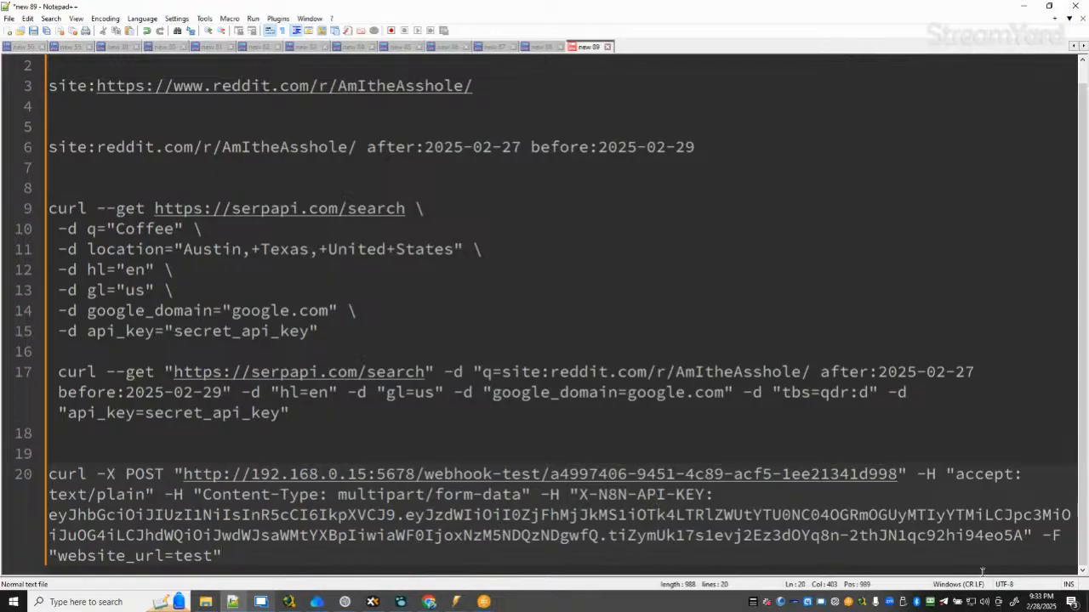
Insert the header start -H "SerpAPI-Query: before the -F "website_url=test" part of the POST command.
left_click(1042, 536)
type("-H")
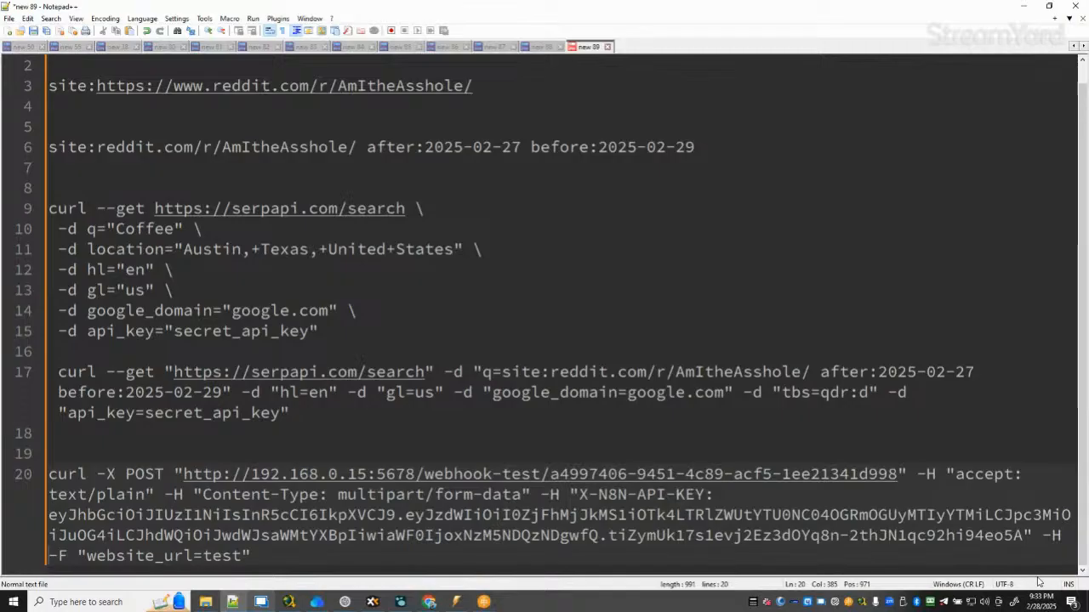
type(" \"")
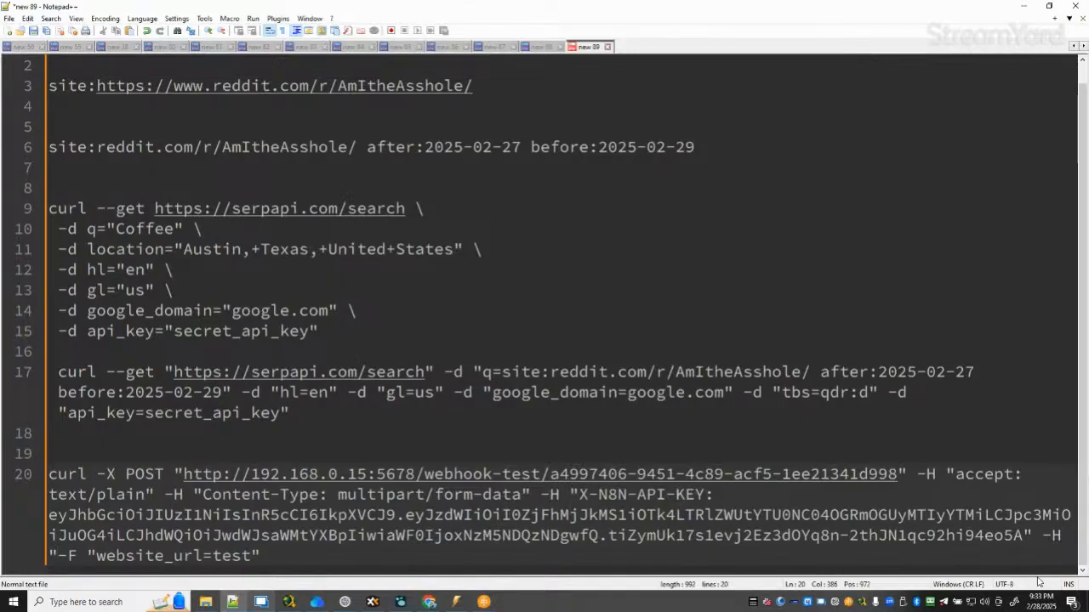
type("SerpAPI-")
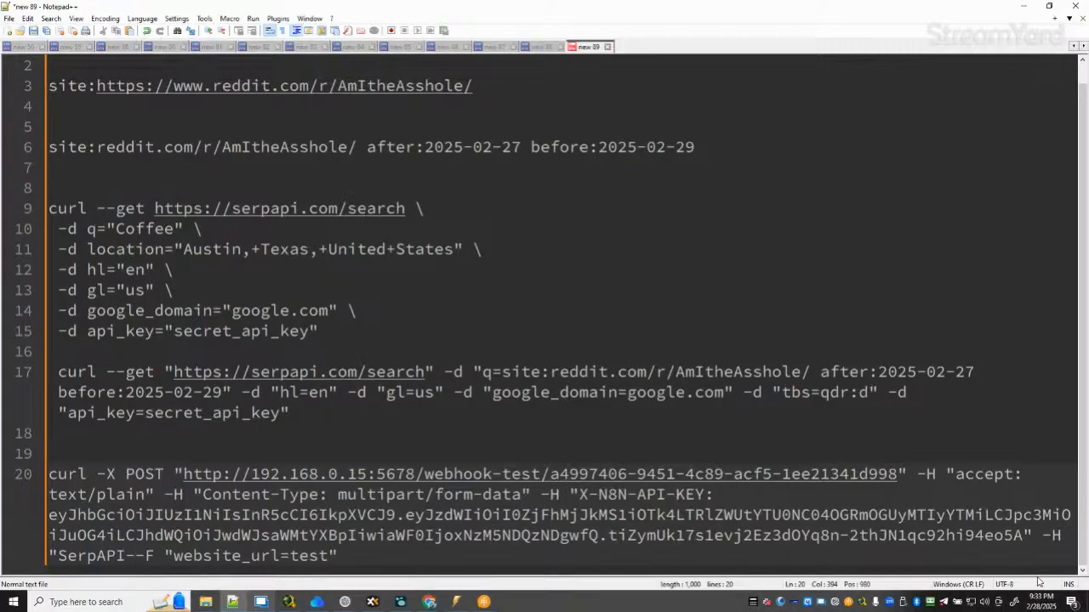
type("Query")
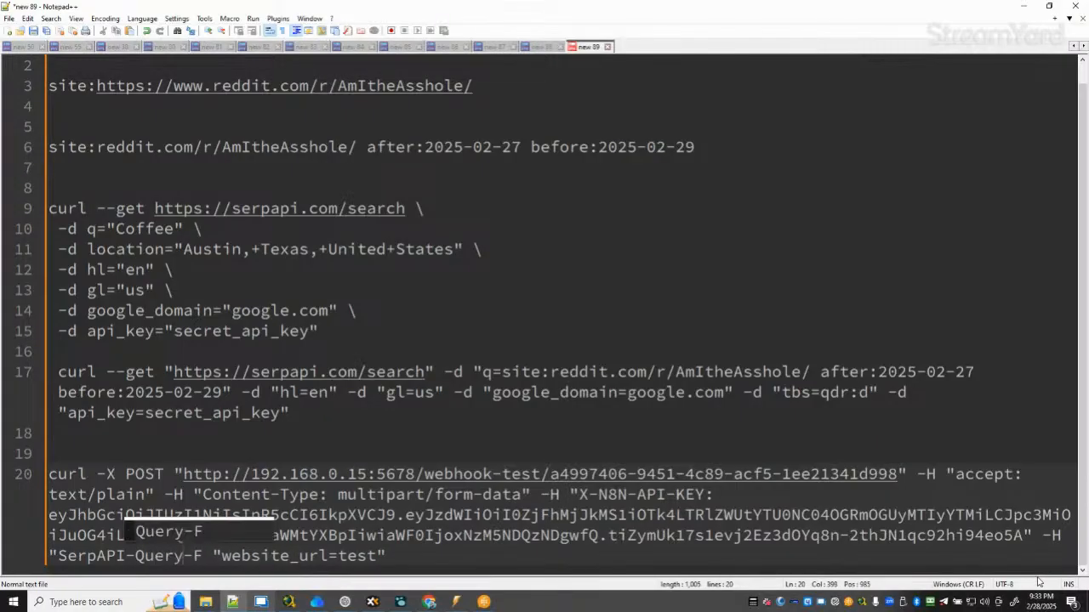
type(":")
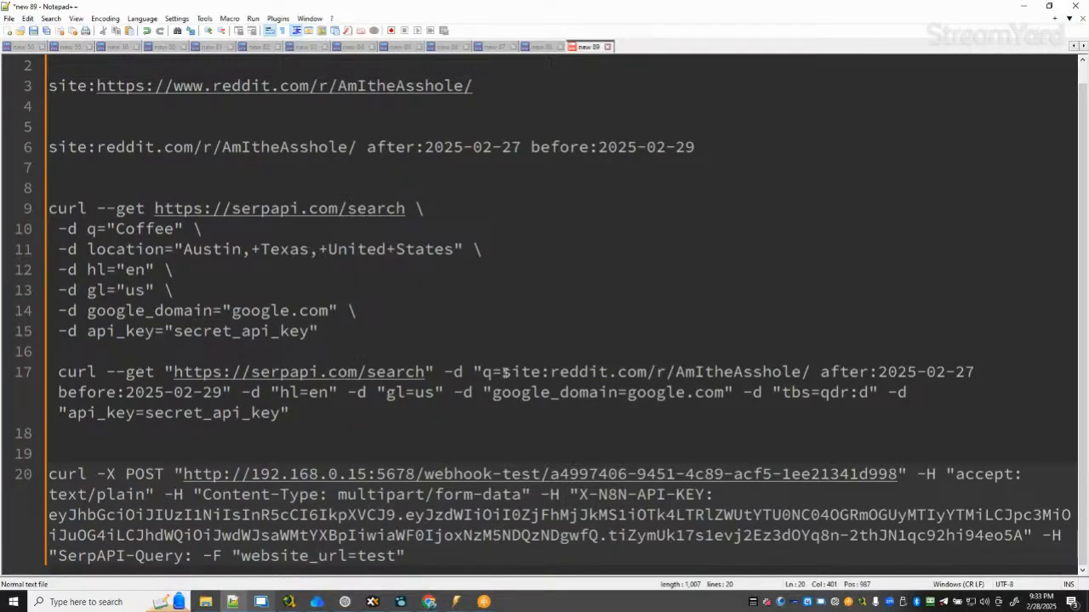
Copy site:reddit.com/r/AmItheAsshole/ from the single-line SerpApi command into the SerpAPI-Query header of the POST command.
left_click_drag(483, 372, 811, 372)
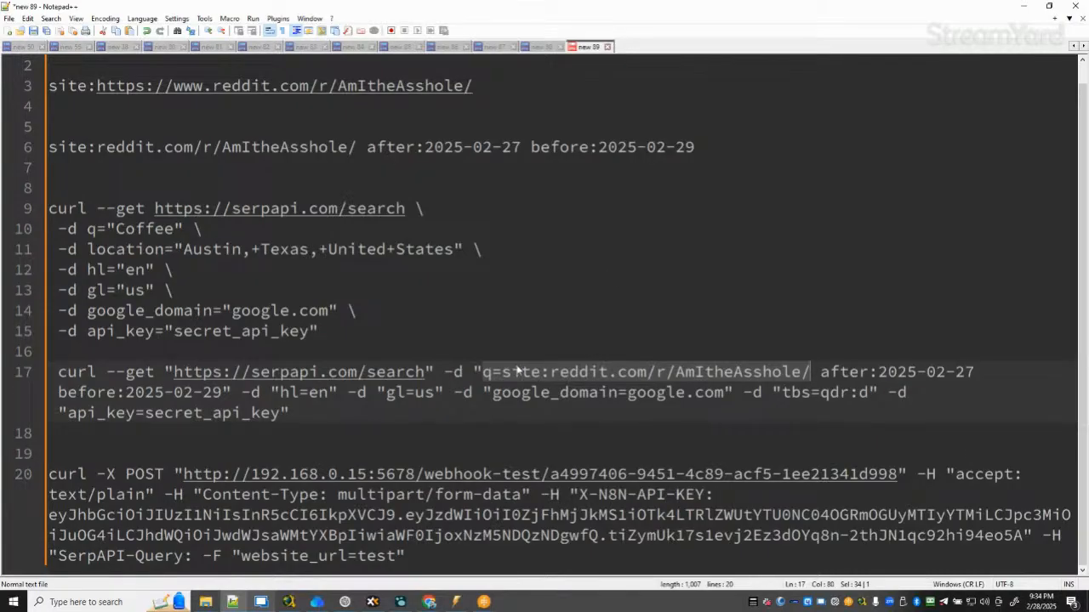
left_click_drag(502, 381, 806, 377)
key("ctrl+c")
left_click(198, 557)
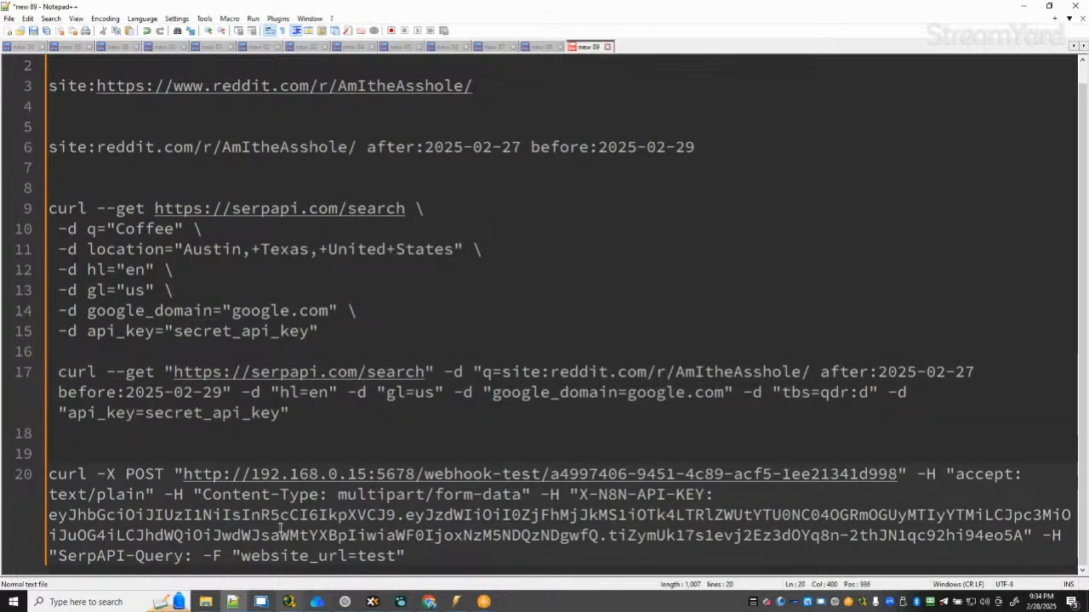
key("ctrl+v")
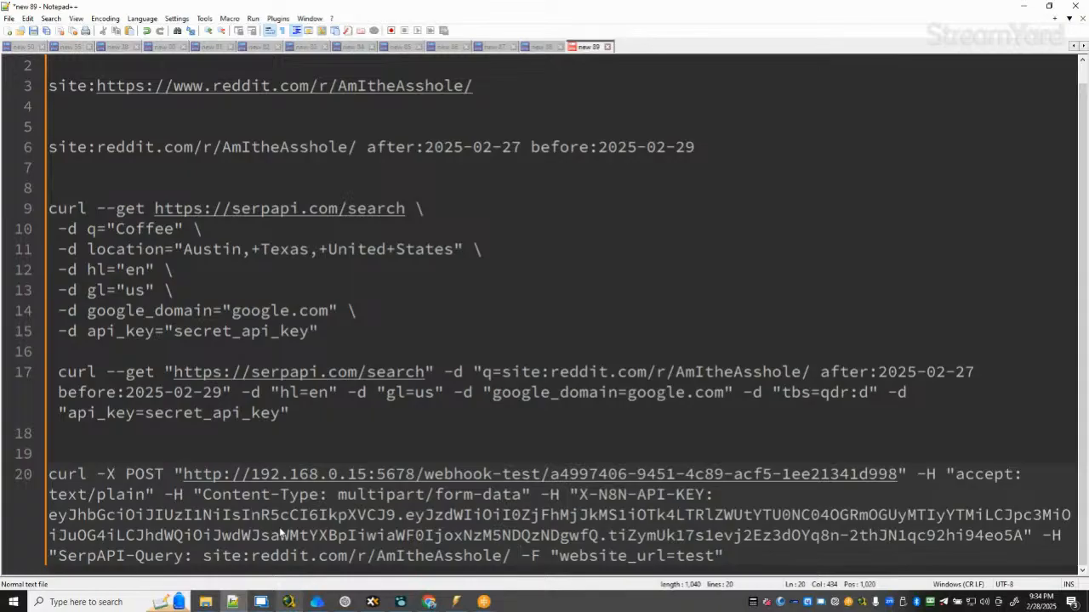
Replace the SerpAPI-Query header value with the dated query "site:reddit.com/r/AmItheAsshole/ after:2025-02-27 before:2025-02-29" from the single-line SerpApi command.
left_click_drag(502, 374, 860, 375)
left_click_drag(228, 387, 225, 393)
key("ctrl+c")
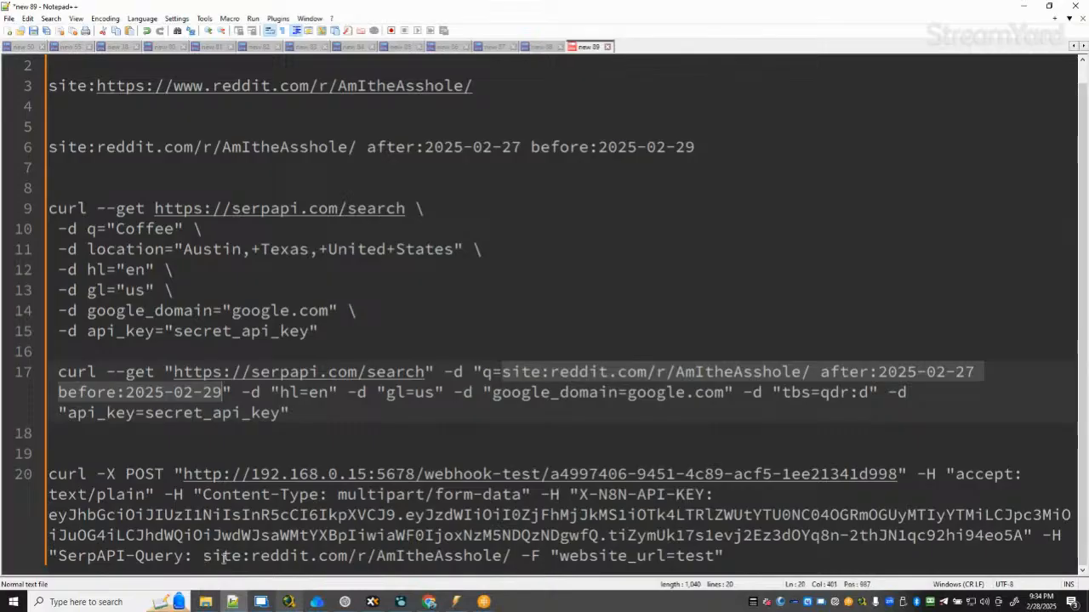
left_click_drag(202, 557, 514, 557)
key("ctrl+v")
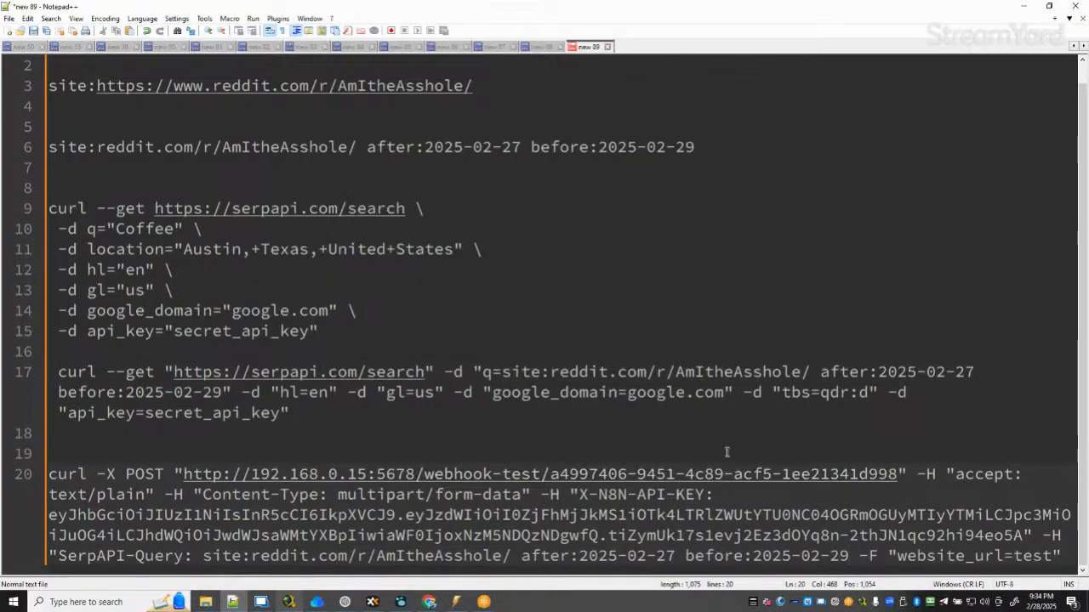
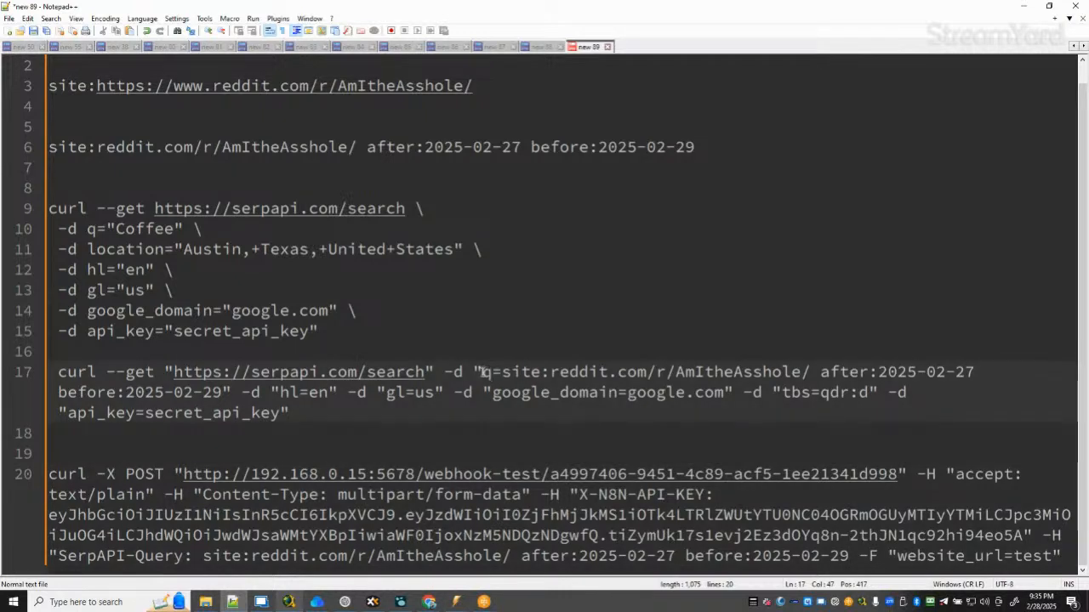
Ask ChatGPT what the '-d' in the SerpApi cURL command stands for, and return to the Notepad++ note.
left_click_drag(491, 374, 501, 374)
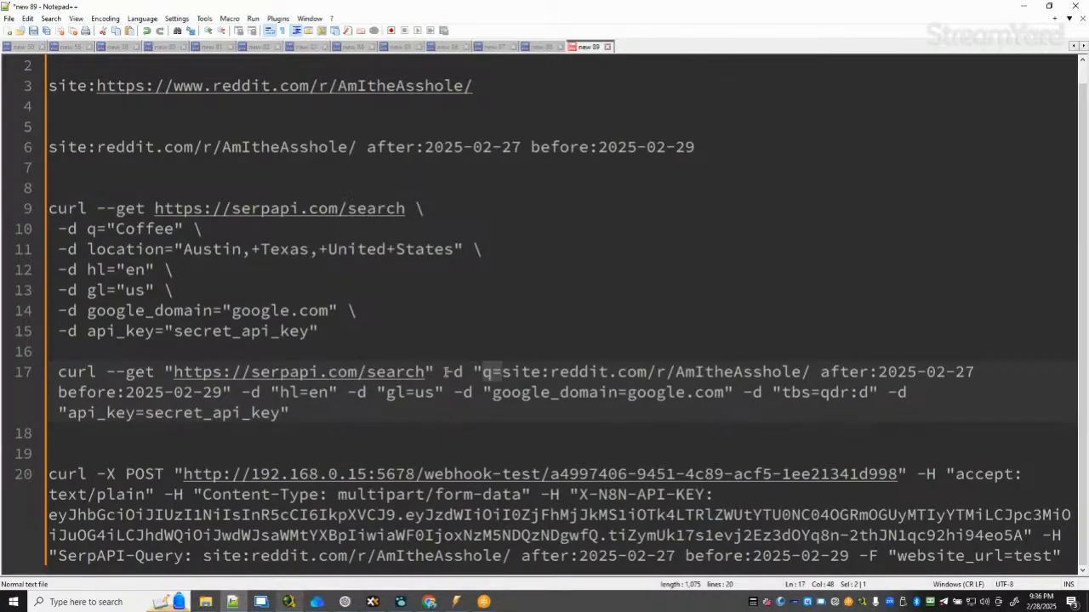
left_click(355, 602)
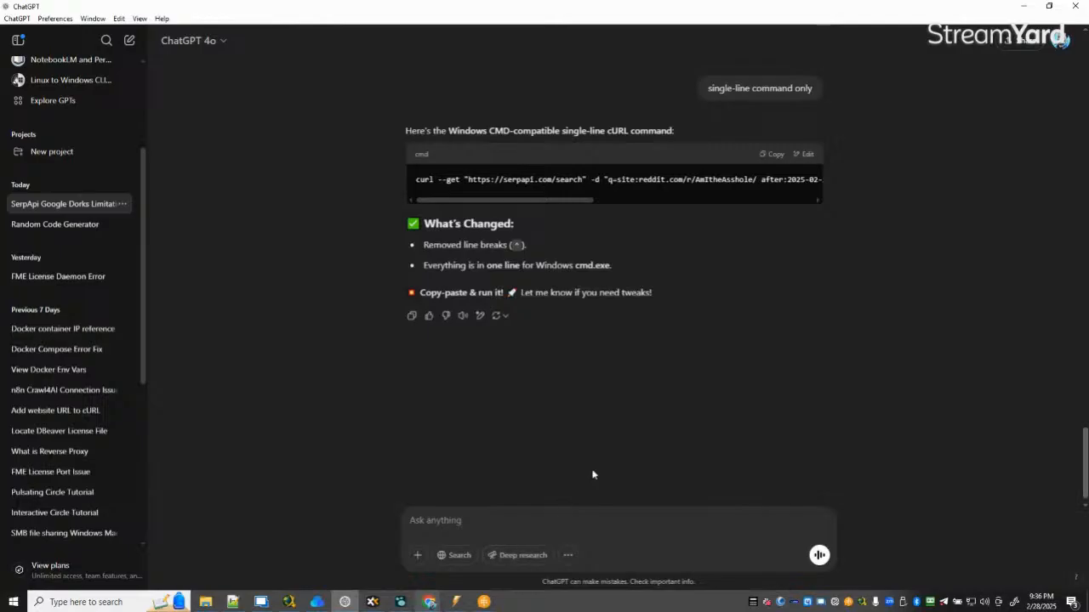
scroll(603, 464, "up", 3)
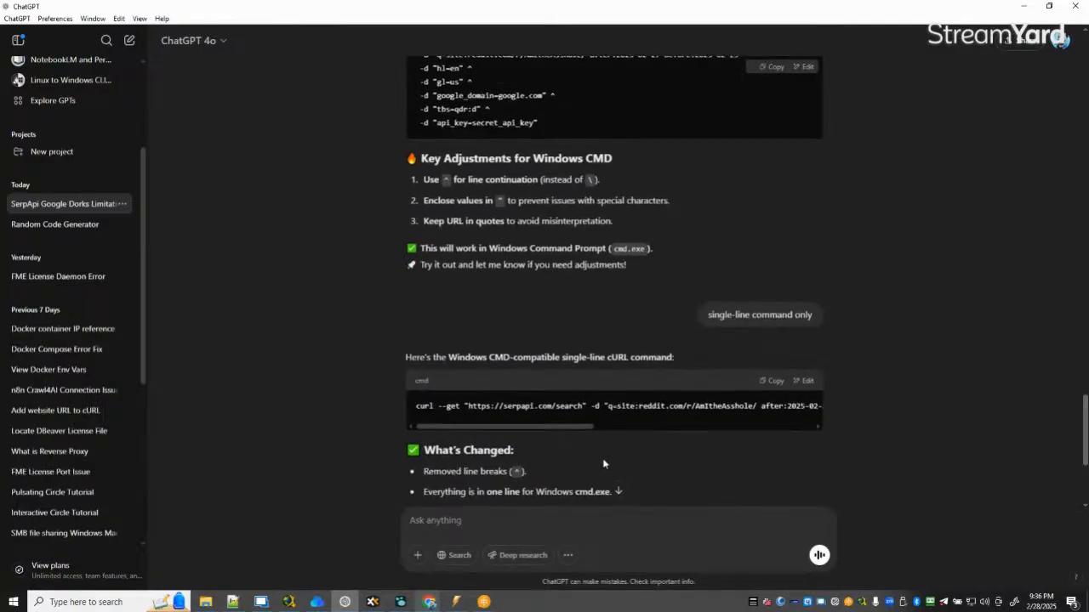
scroll(603, 463, "down", 3)
left_click(500, 519)
type("what does the ")
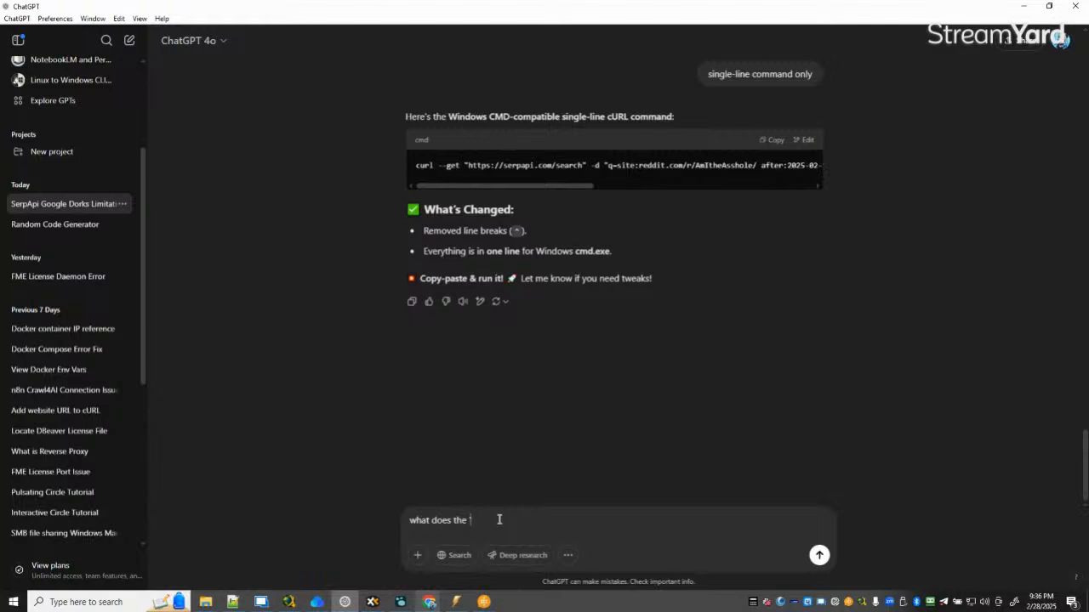
type("'-d' stand for")
key("Return")
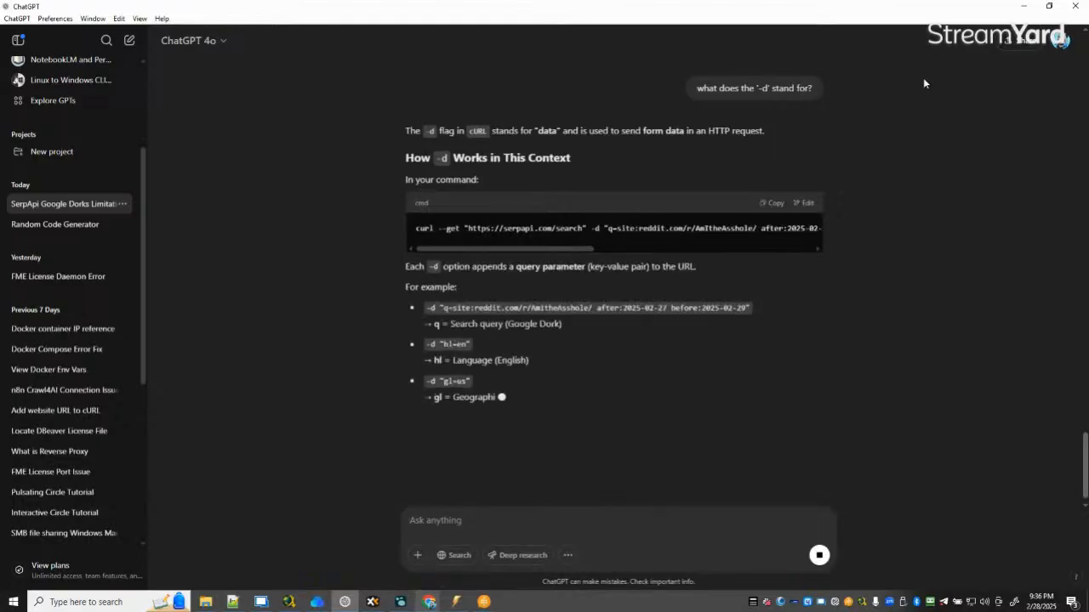
left_click(1022, 7)
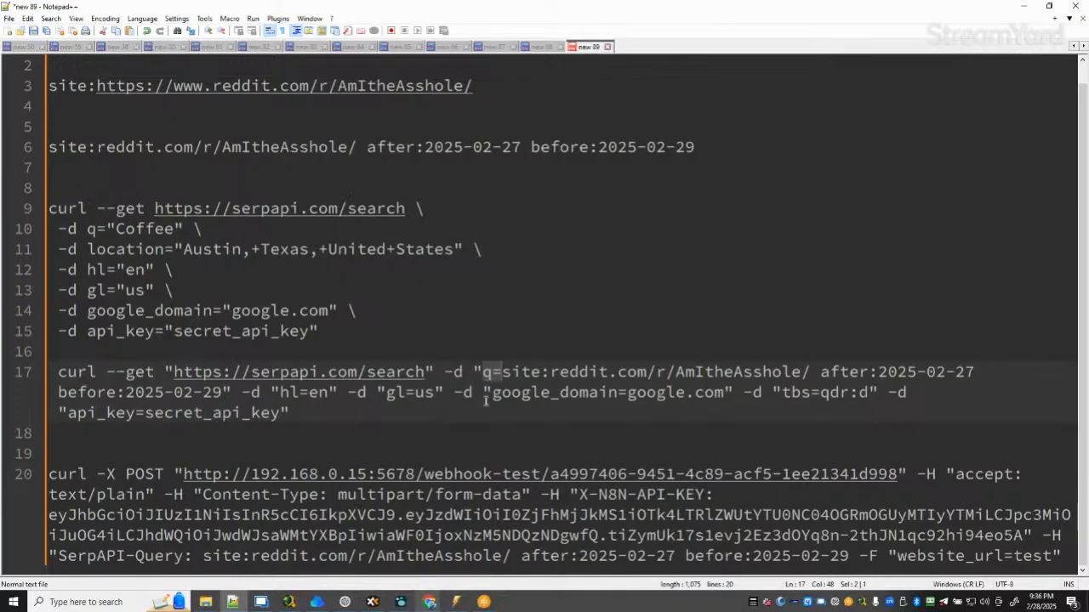
Replace the dated query in the SerpAPI-Query header with a copy of the whole single-line curl --get SerpApi command.
left_click(482, 392)
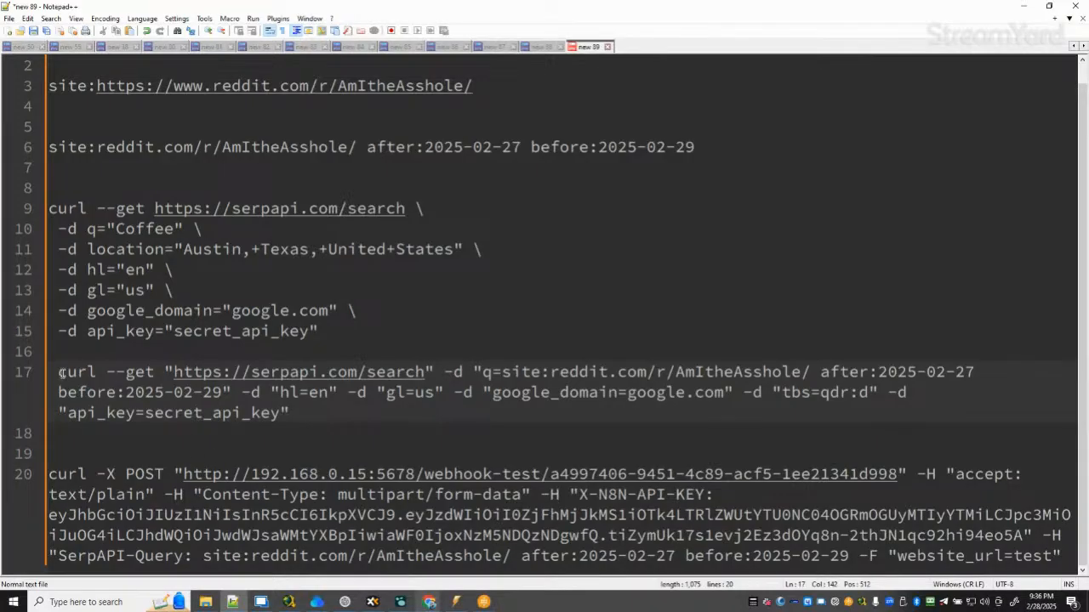
left_click_drag(58, 371, 291, 413)
key("ctrl+c")
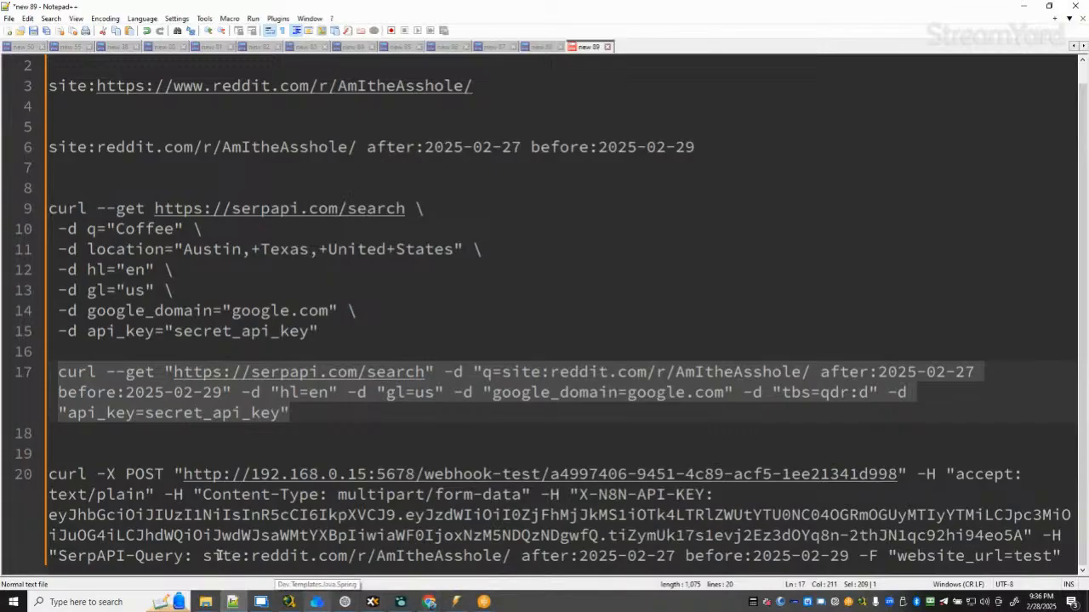
left_click_drag(204, 557, 851, 556)
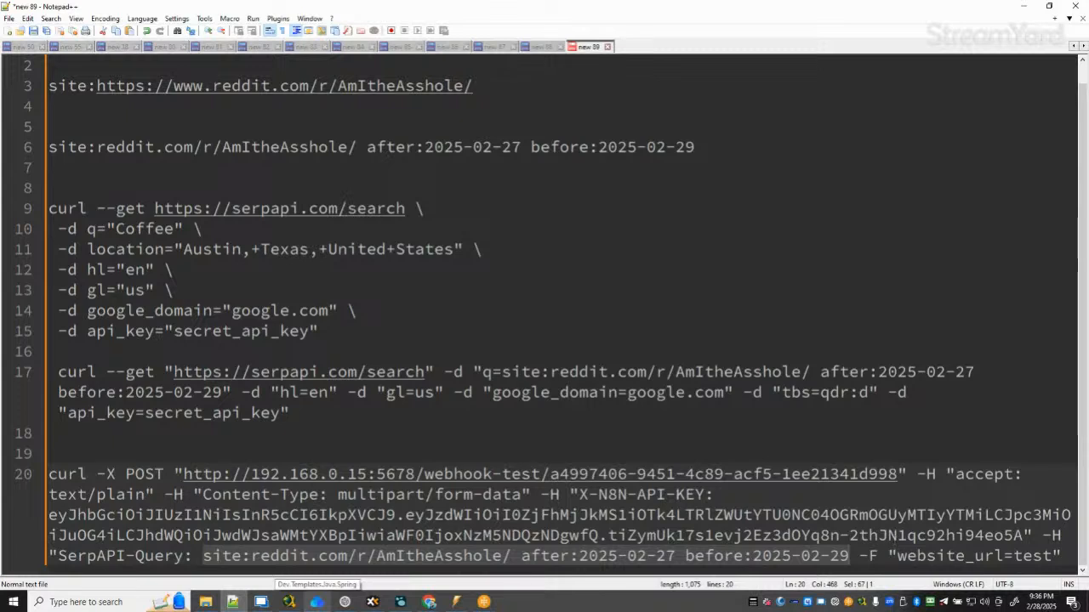
key("Delete")
key("ctrl+v")
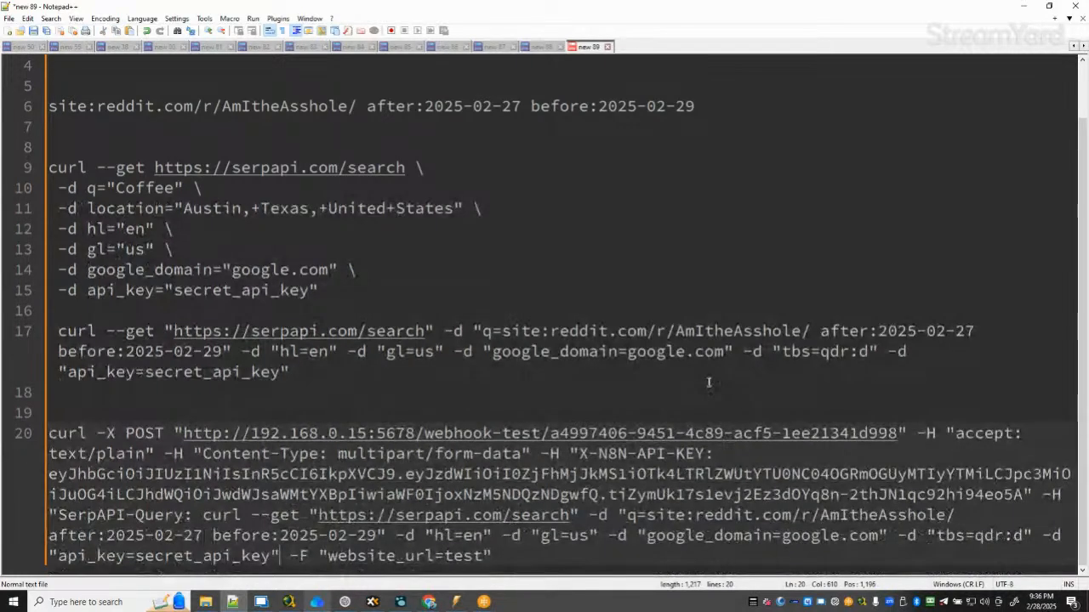
Undo the pasted SerpApi command and insert it again in the SerpAPI-Query header, enclosed in doubled double quotes ("").
key("ctrl+z")
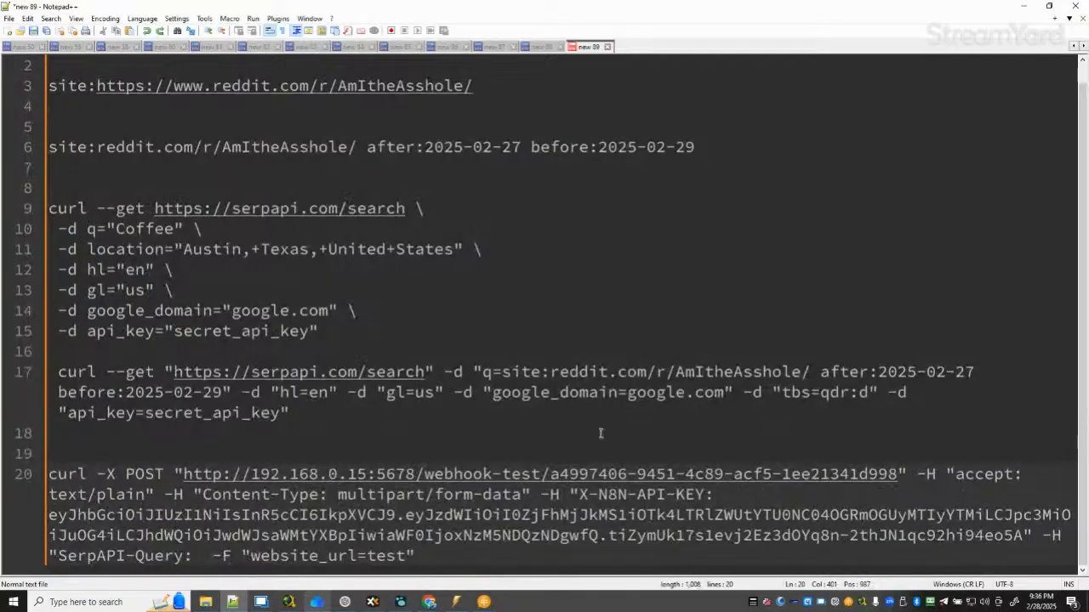
type("\"\"")
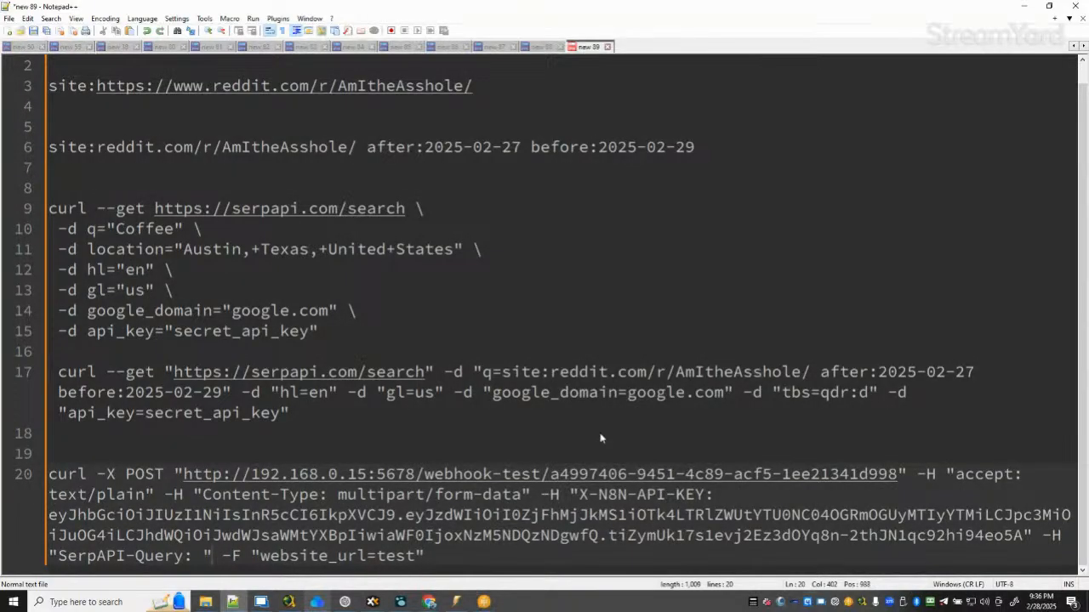
key("ctrl+v")
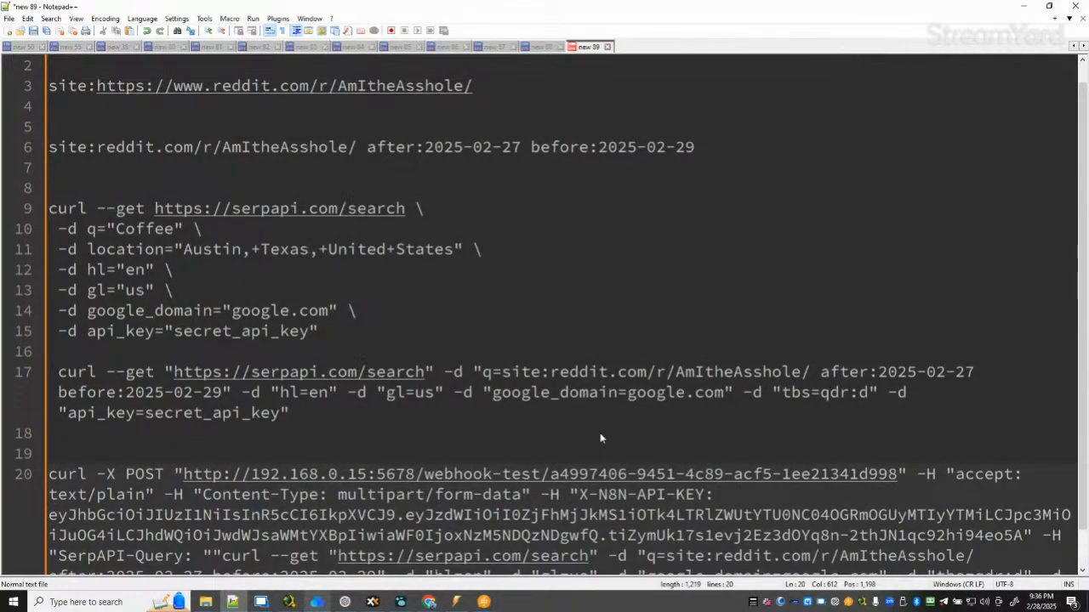
type("\"\"")
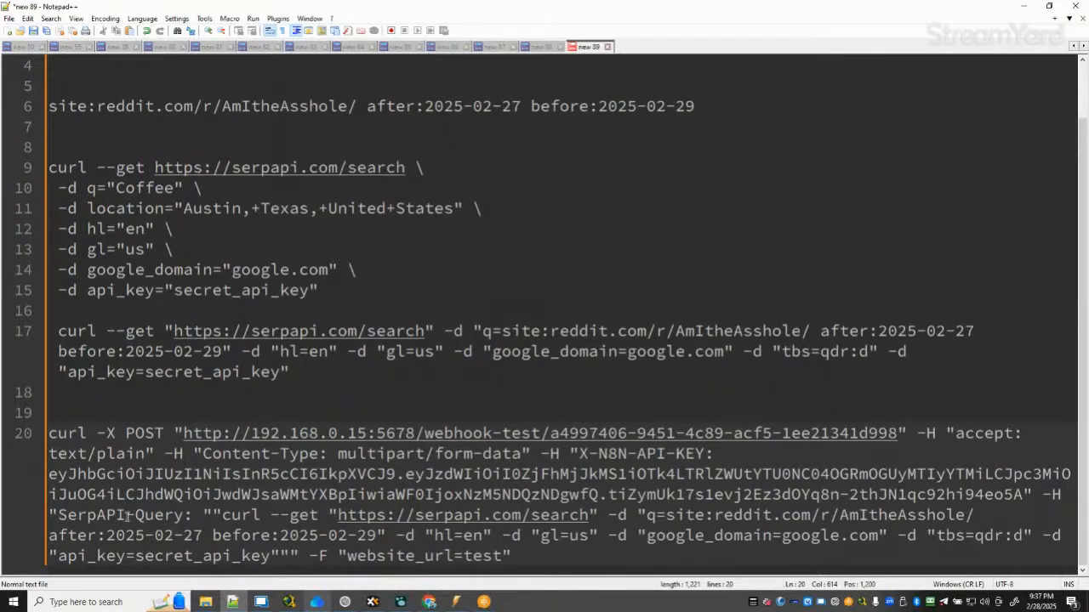
Rename the SerpAPI-Query header in the curl POST command to SerpAPI-CurlCommand.
left_click_drag(126, 516, 183, 516)
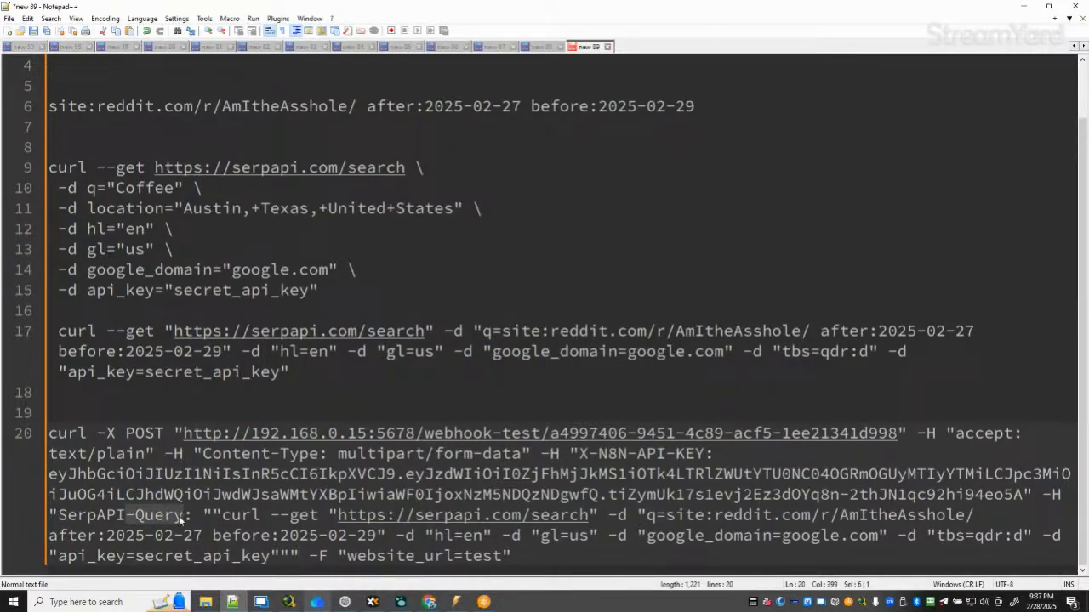
left_click(183, 522)
key("BackSpace")
key("BackSpace")
key("BackSpace")
key("BackSpace")
key("BackSpace")
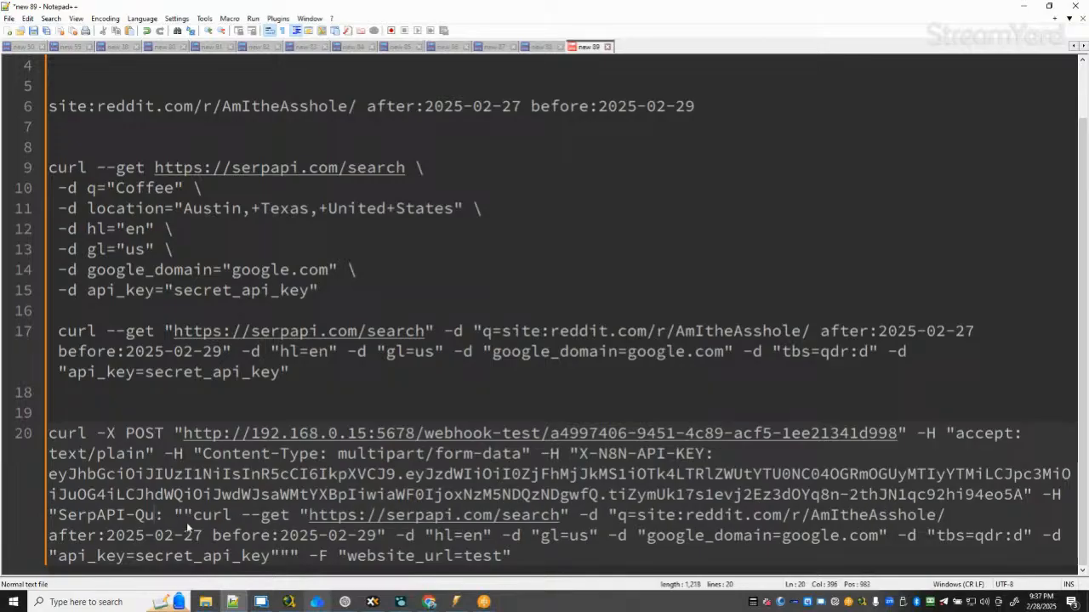
type("Curl")
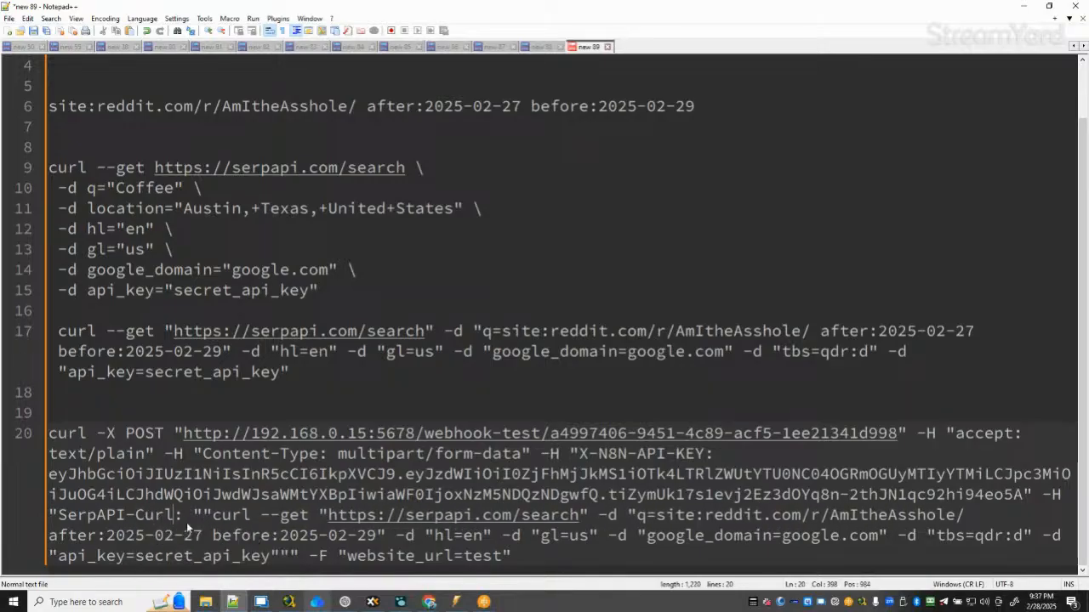
type("C")
key("BackSpace")
type("Command")
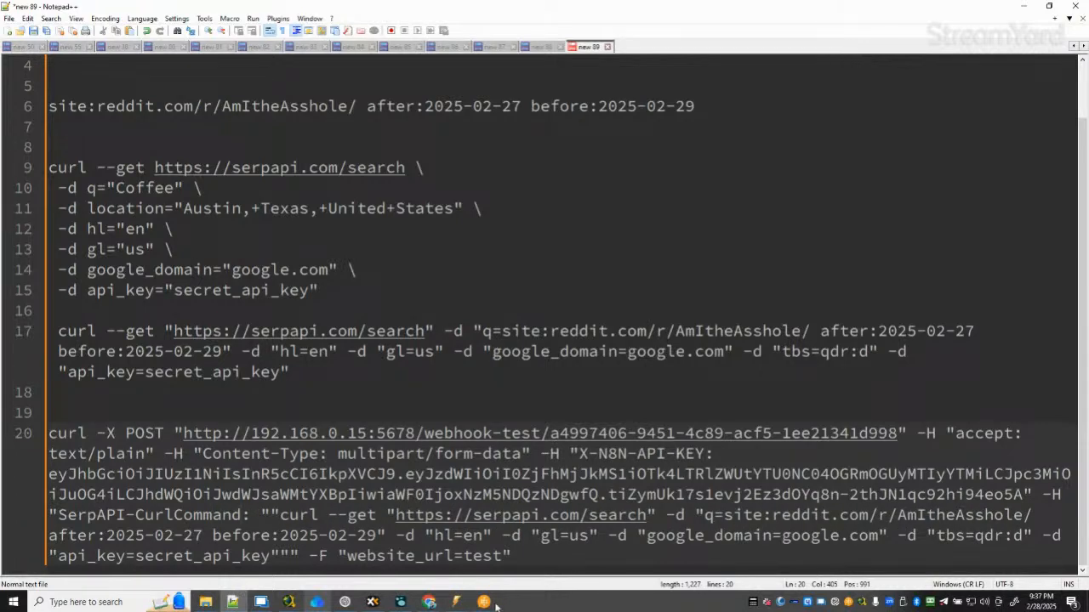
Copy the whole curl POST command, switch to ChatGPT and start a message with "Dont me at me, I'm using n8n and WinAutomation,".
left_click_drag(513, 557, 2, 431)
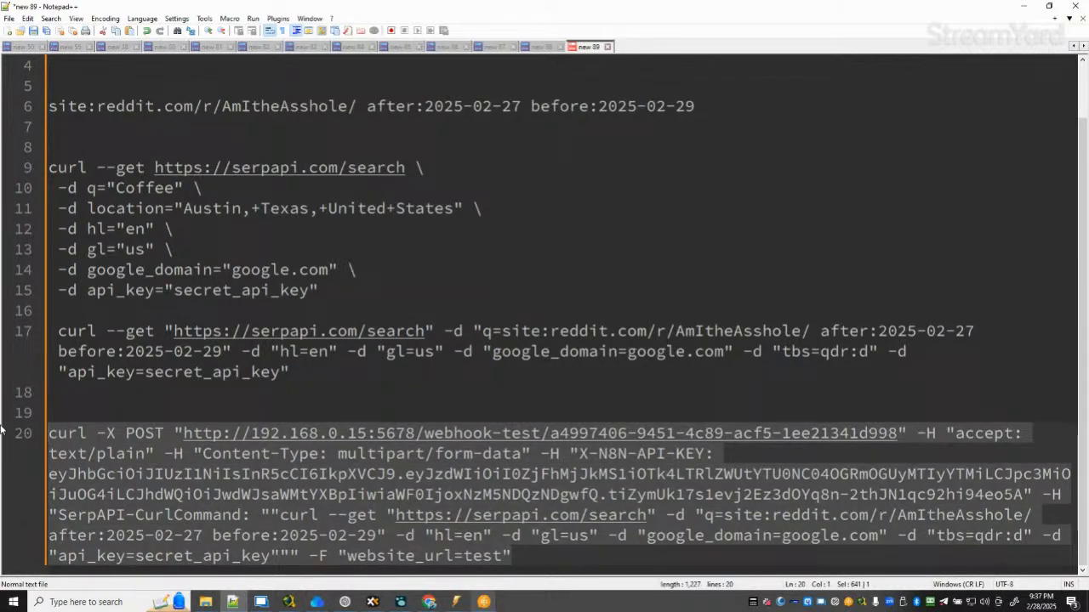
left_click(344, 601)
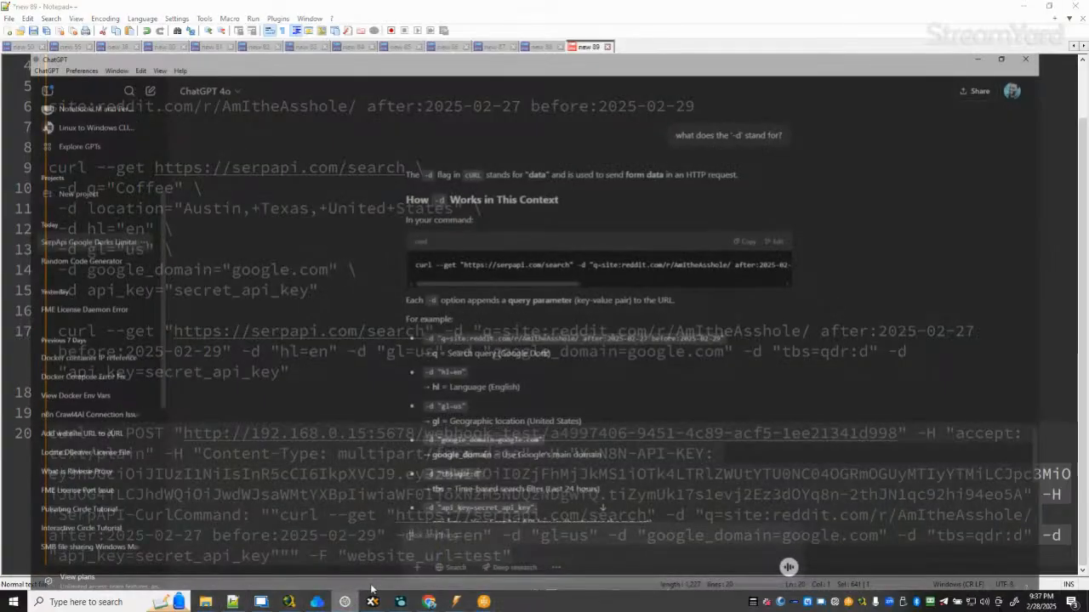
left_click(473, 532)
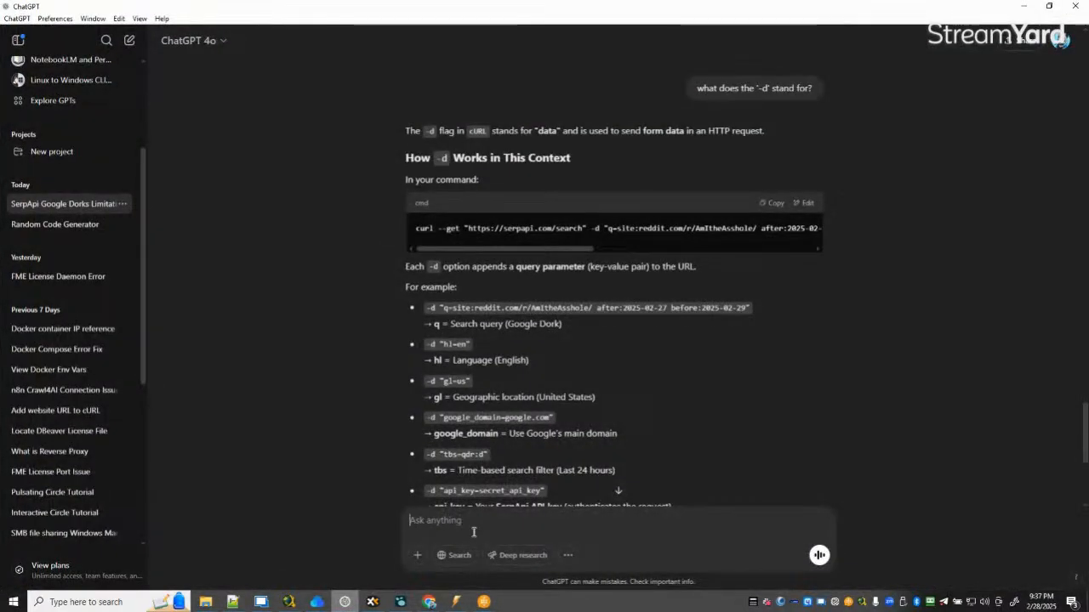
type("Dont me at")
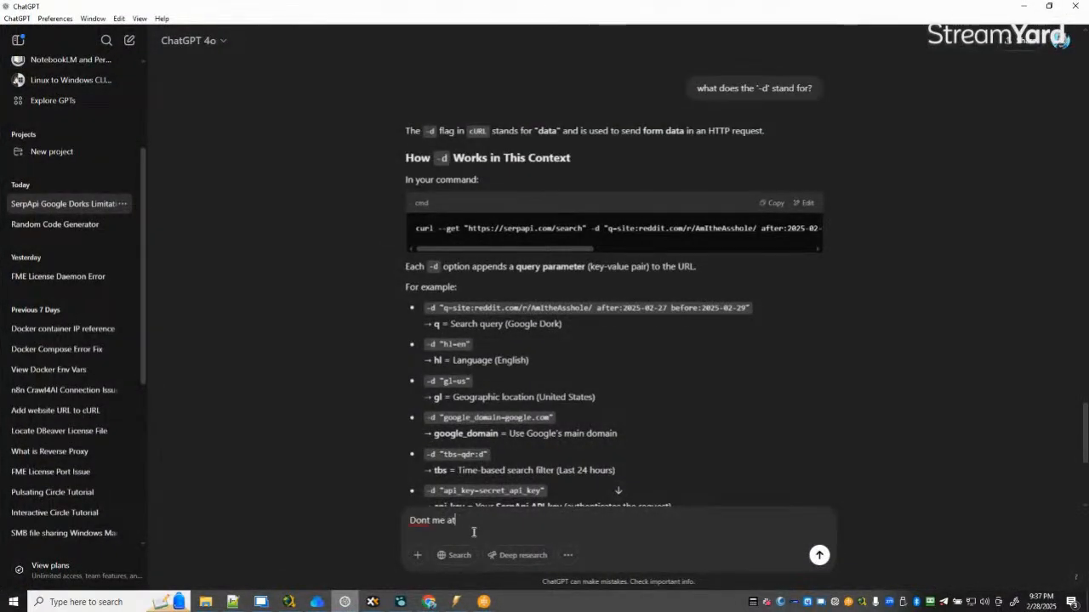
type(" me,")
type(" I'm using ")
type("nn")
type("8n and wind")
key("BackSpace")
key("BackSpace")
key("BackSpace")
type("WinAutomation, ")
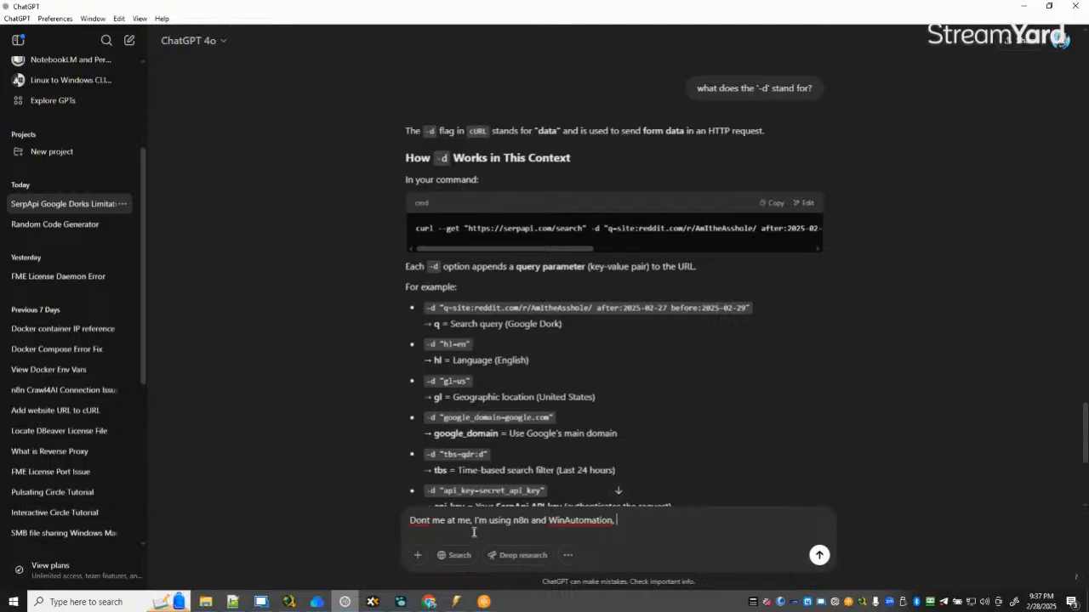
Continue the message with "I need to call the serpapi from n8n to scrape a reddit page, but".
type("I ned")
key("BackSpace")
type("ed to call the serpapi from ")
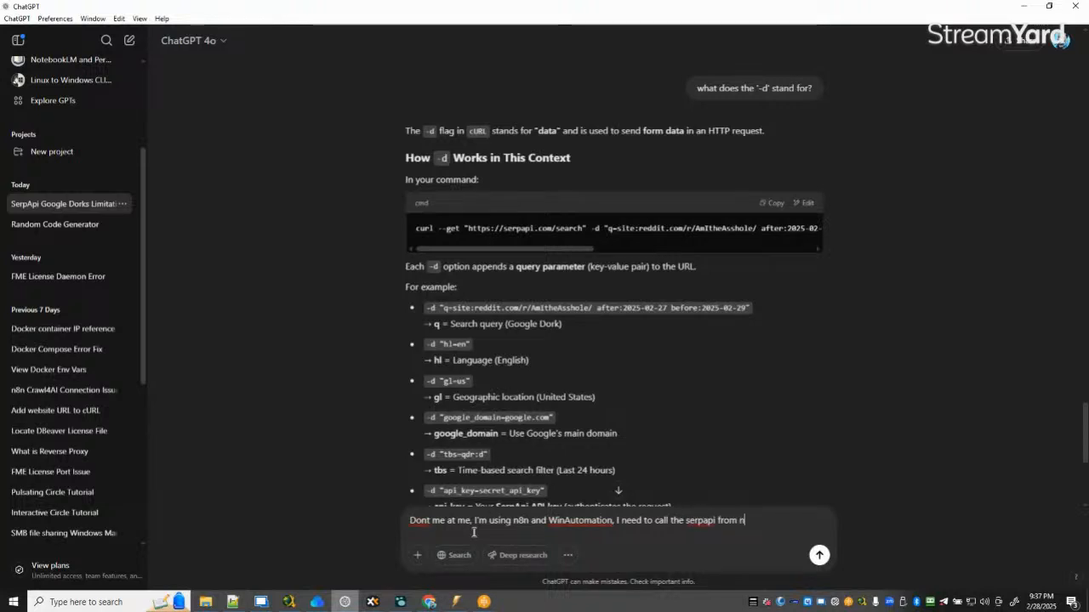
type("n8n")
type(" to scrap")
type("reddit")
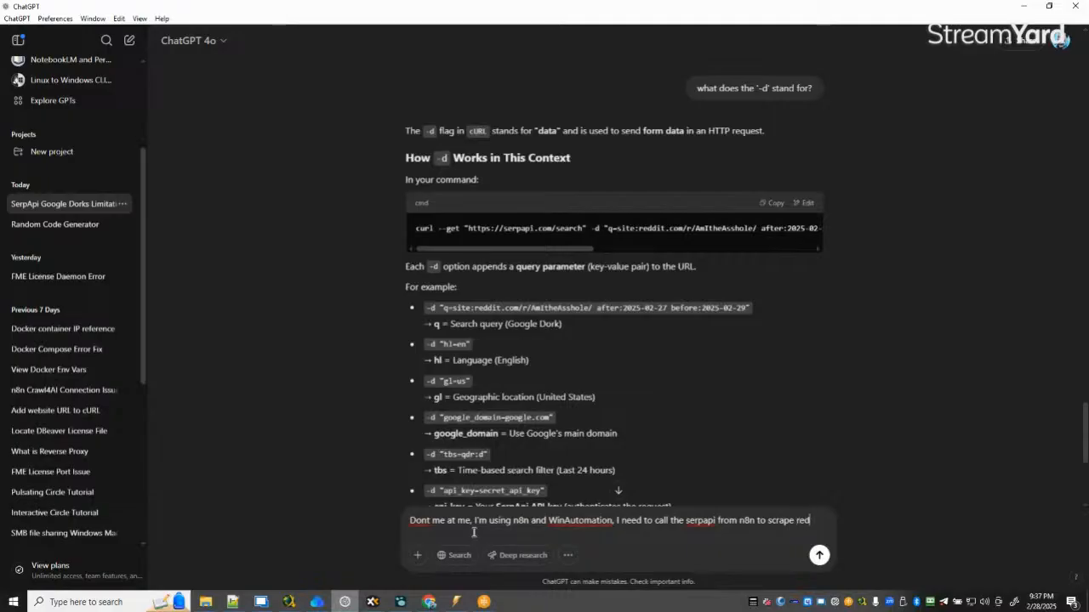
key("BackSpace")
key("BackSpace")
key("BackSpace")
key("BackSpace")
key("BackSpace")
key("BackSpace")
key("BackSpace")
type("a reddit pg")
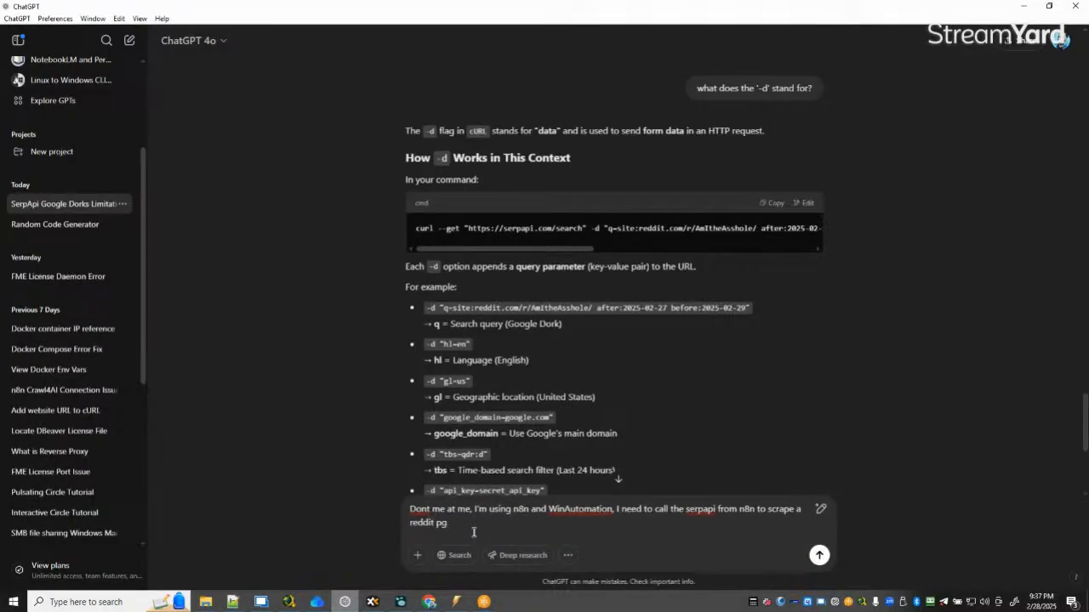
key("BackSpace")
type("age, but")
Add to the message "in order to do that, I need a seperate curl command to query the serpapi".
type(" in order to do that")
type(", I need a seperate")
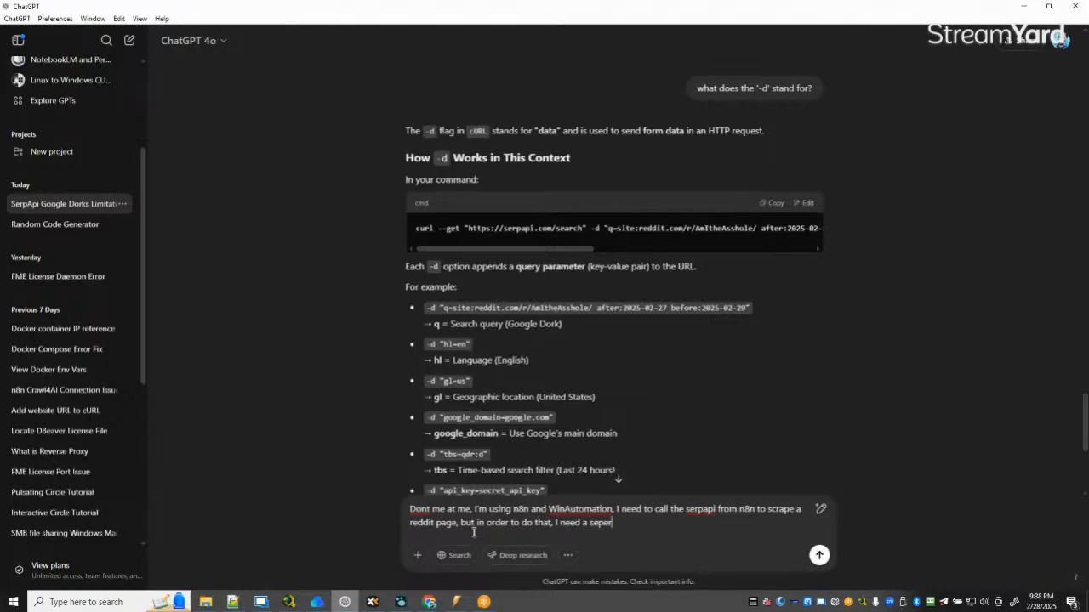
type(" curl")
type(" command to qu")
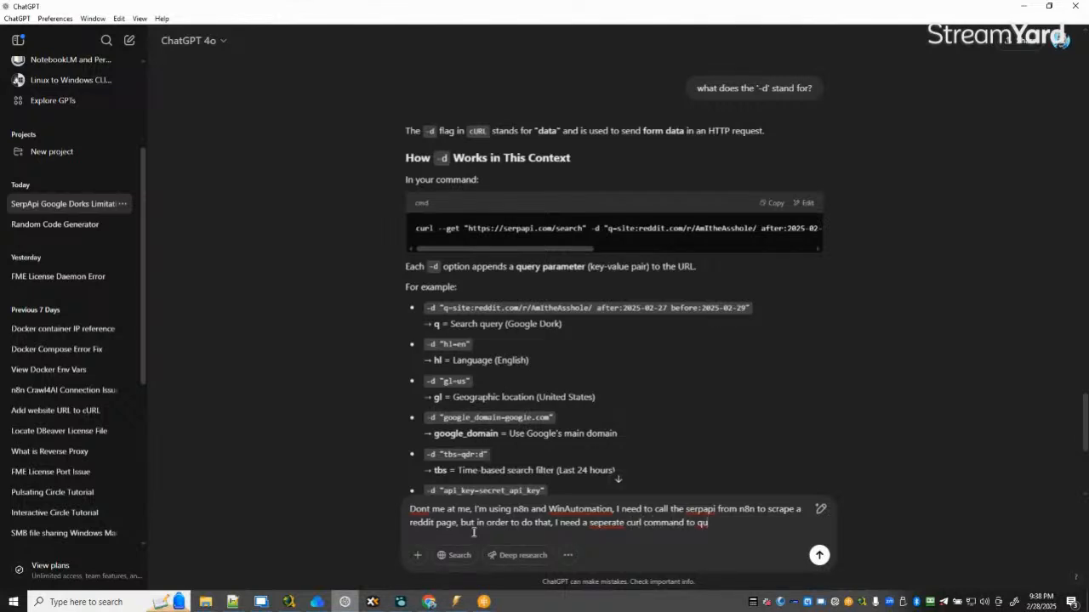
type("ery the serpi")
Explain in the message that using a Webhook trigger (in n8n) requires 2 curl commands, one embedded inside the other, and add the "please dont be mad" remark.
type("api. Since I an")
key("BackSpace")
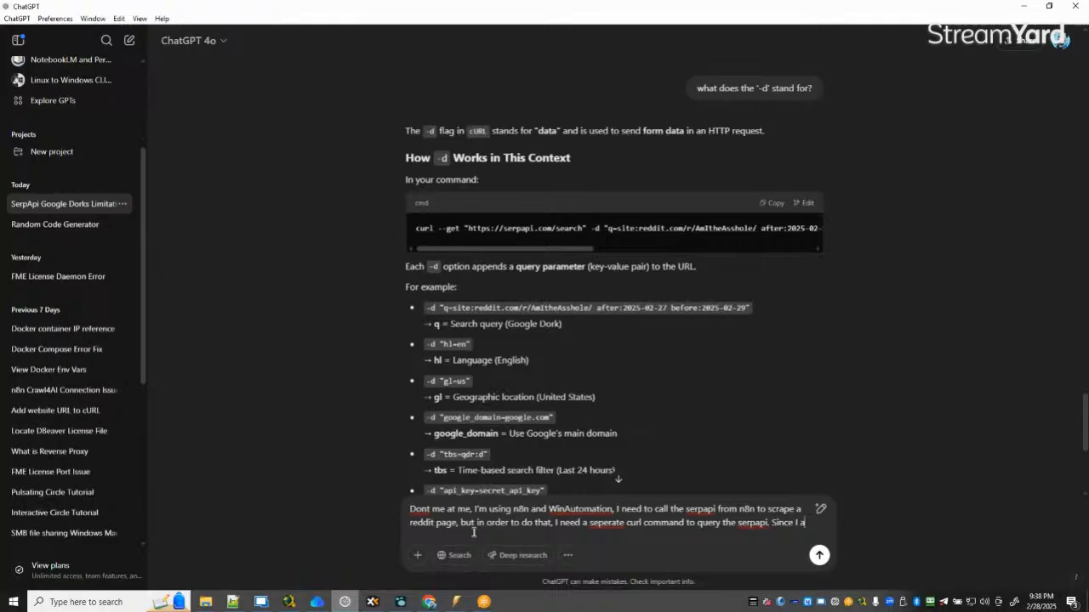
type("m using")
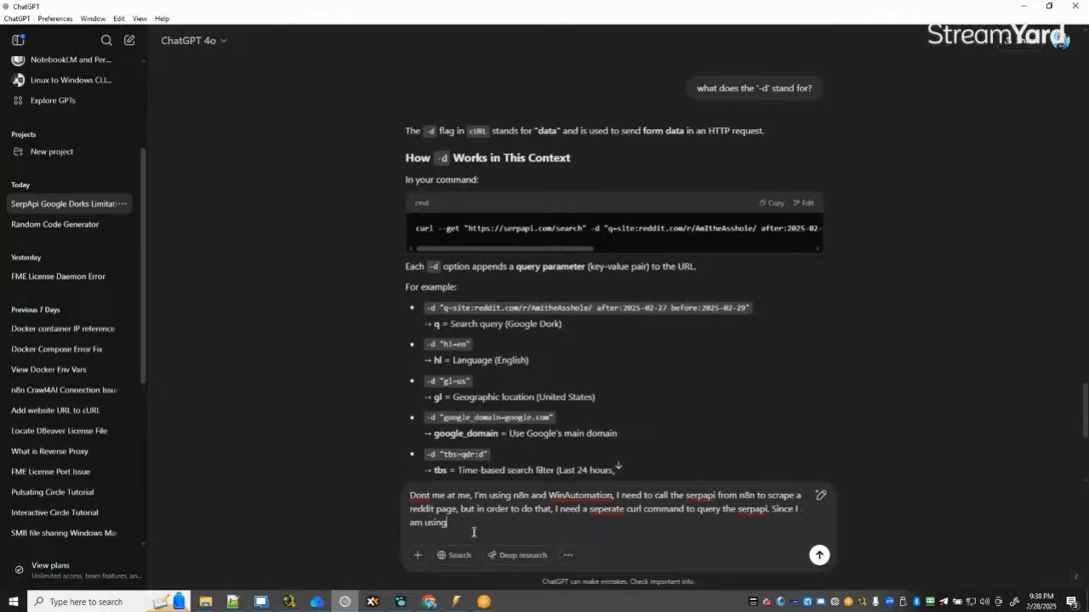
type(" a Webhook trigger (in n8n), th")
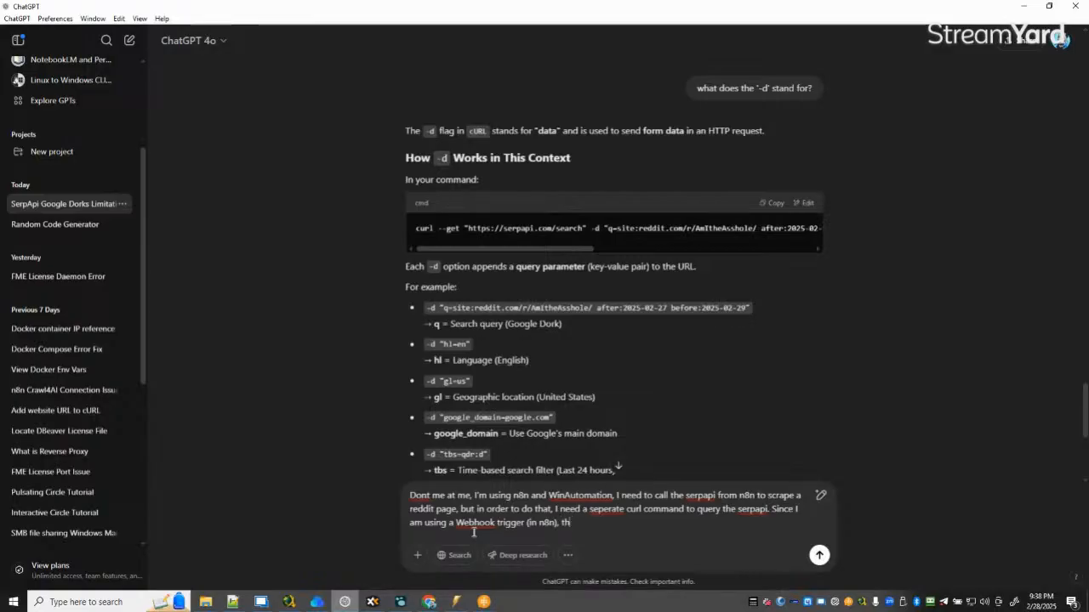
type("is process requires 2")
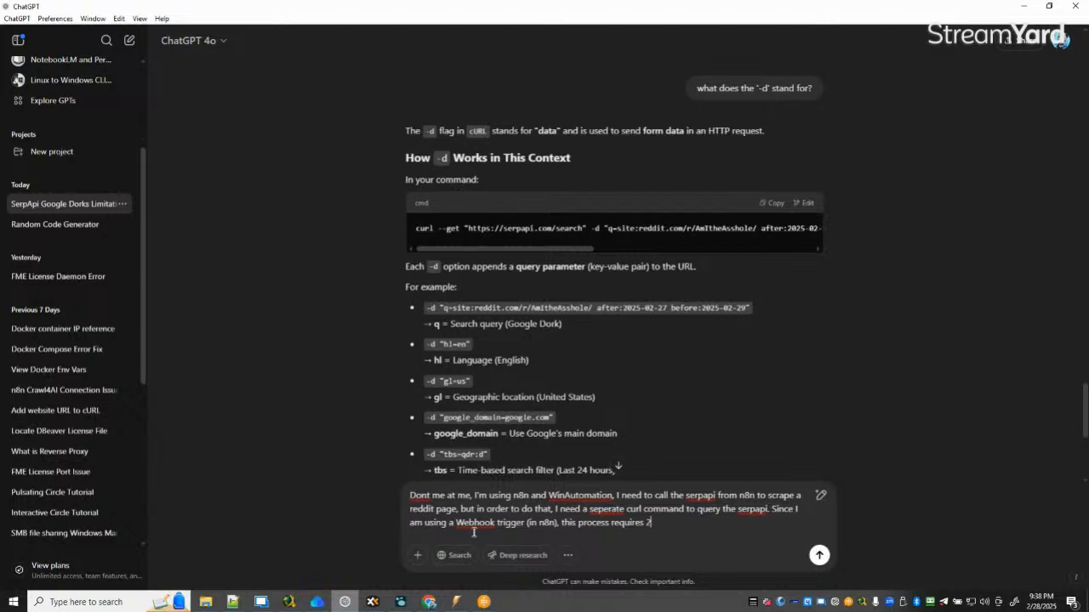
type(" curl command, one embed")
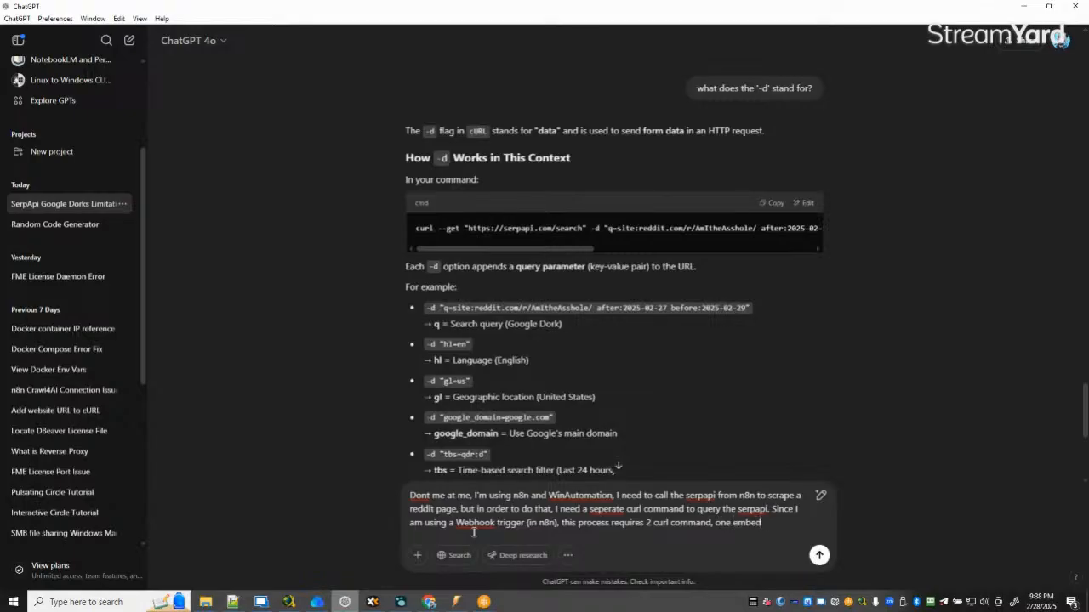
type("ded inside the other")
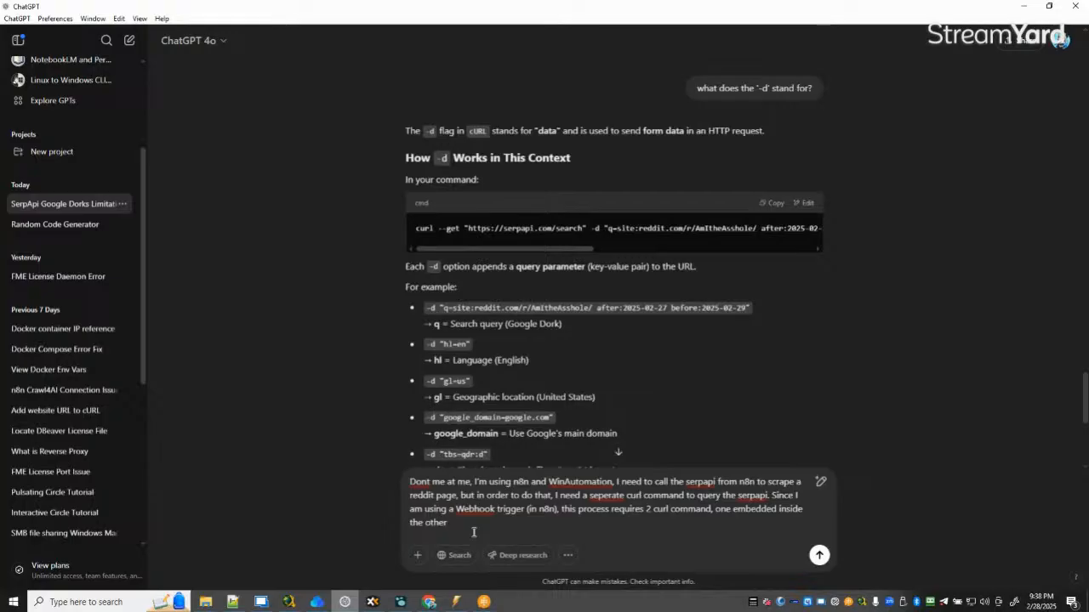
type(" (again, please dont be mad at me...).")
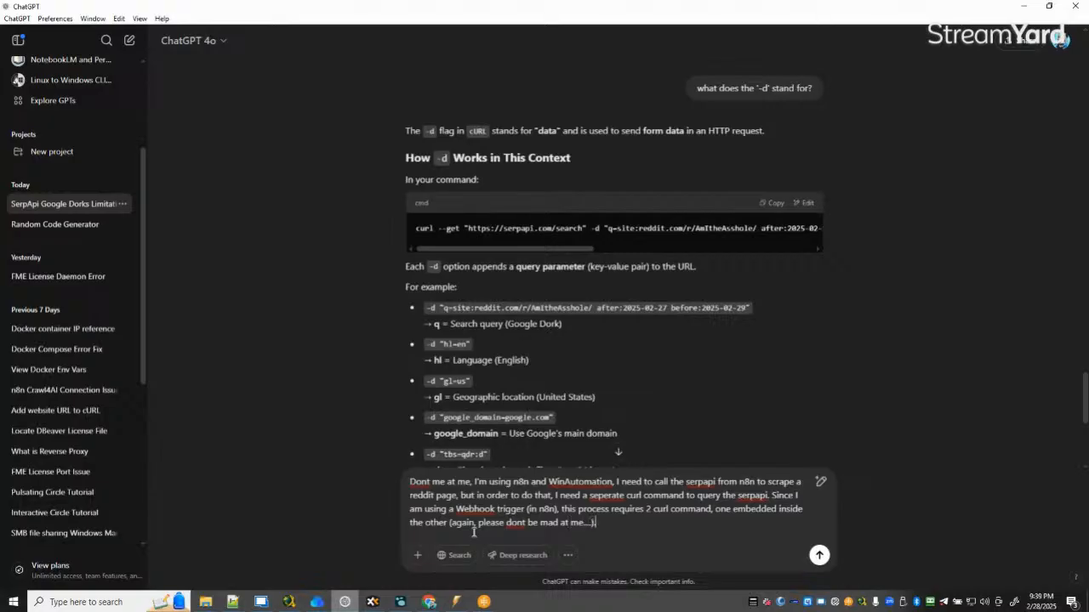
Ask ChatGPT to validate the curl command for a possible double-quote issue, insert the copied command with its n8n API key, and send the message.
type(" Please validate this curl")
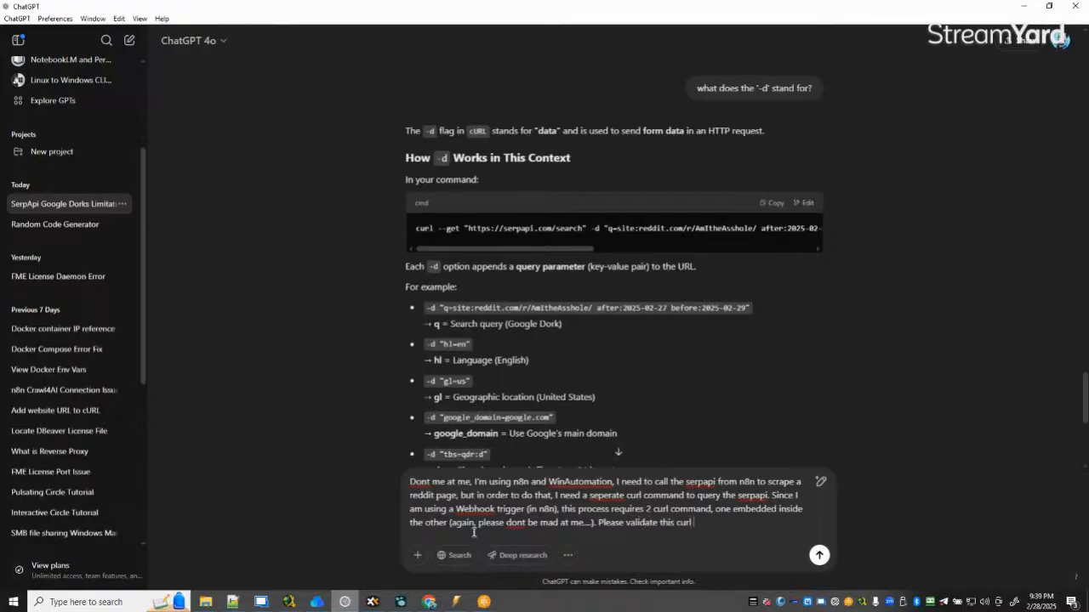
type(" command, the")
key("BackSpace")
key("BackSpace")
type("ere may or may not be a ")
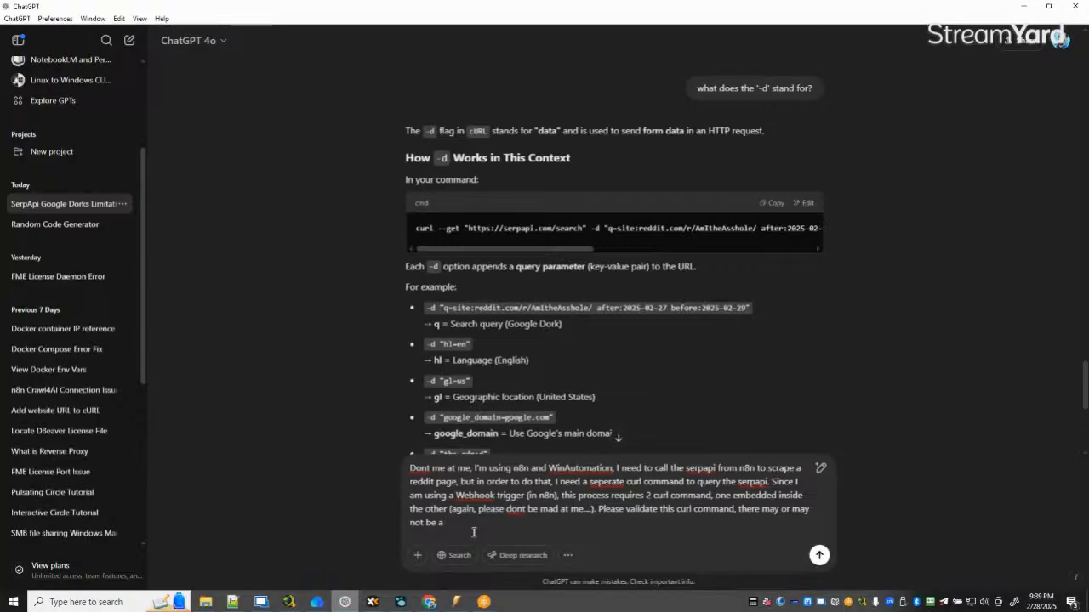
type("little issue with double quotes:")
key("ctrl+v")
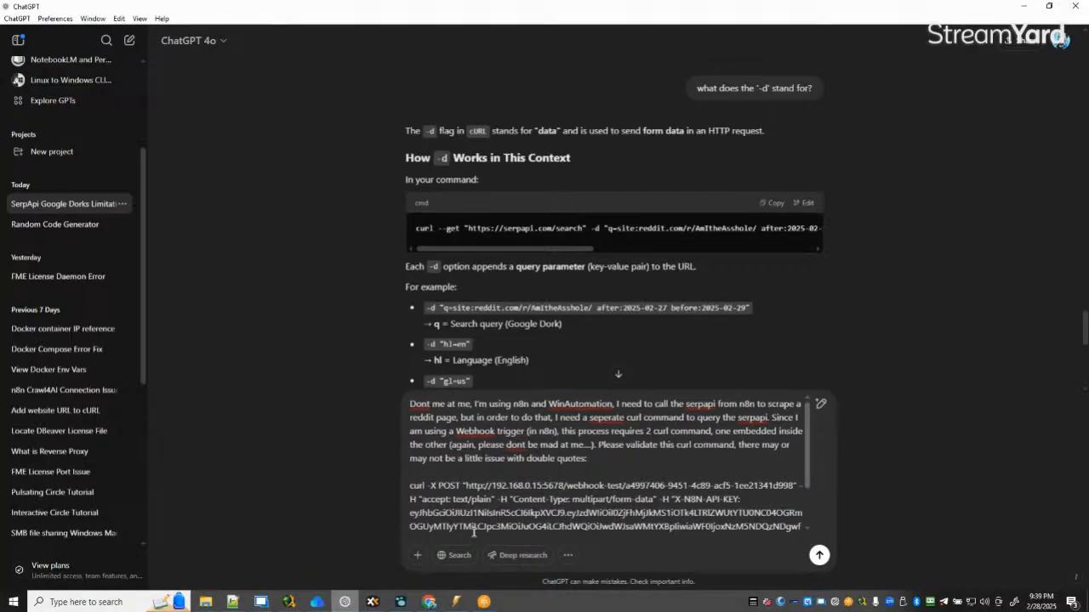
scroll(678, 510, "down", 2)
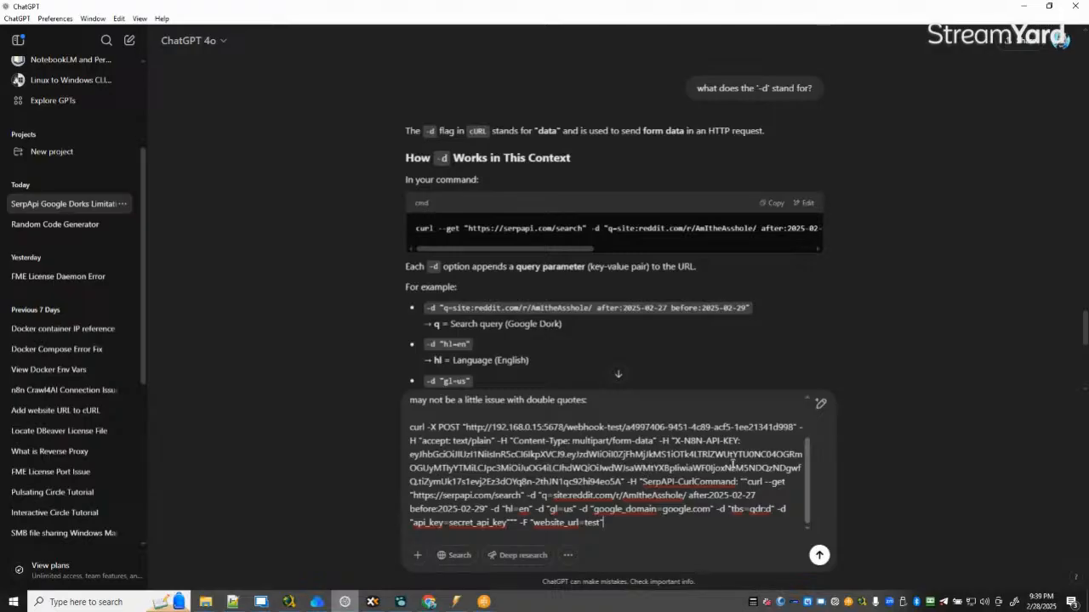
key("Return")
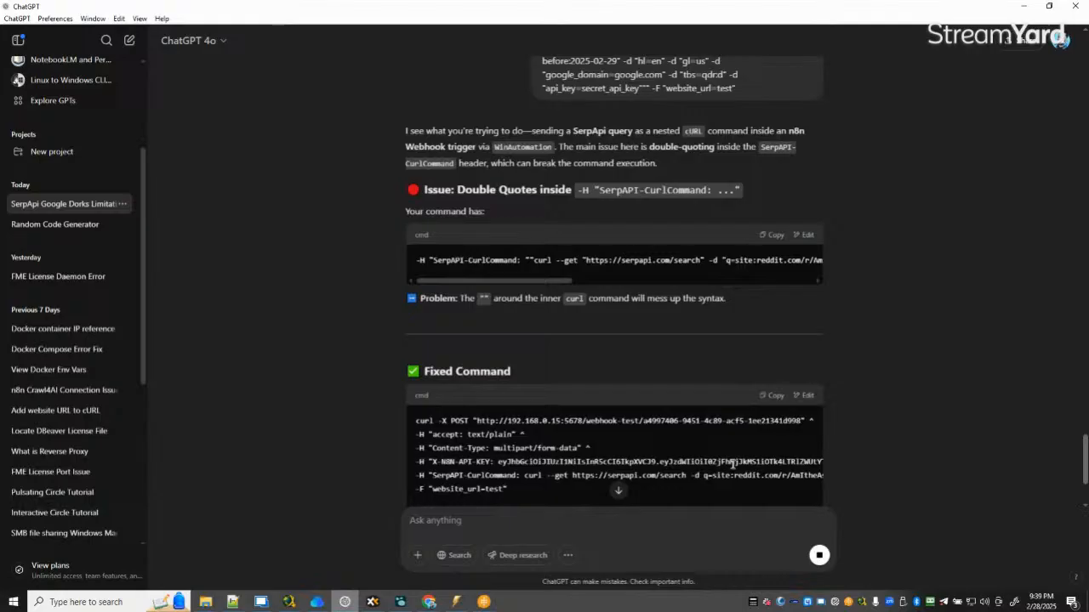
Review ChatGPT's fixed command and draft the reply "again, only single-line command, no carets".
scroll(830, 409, "down", 3)
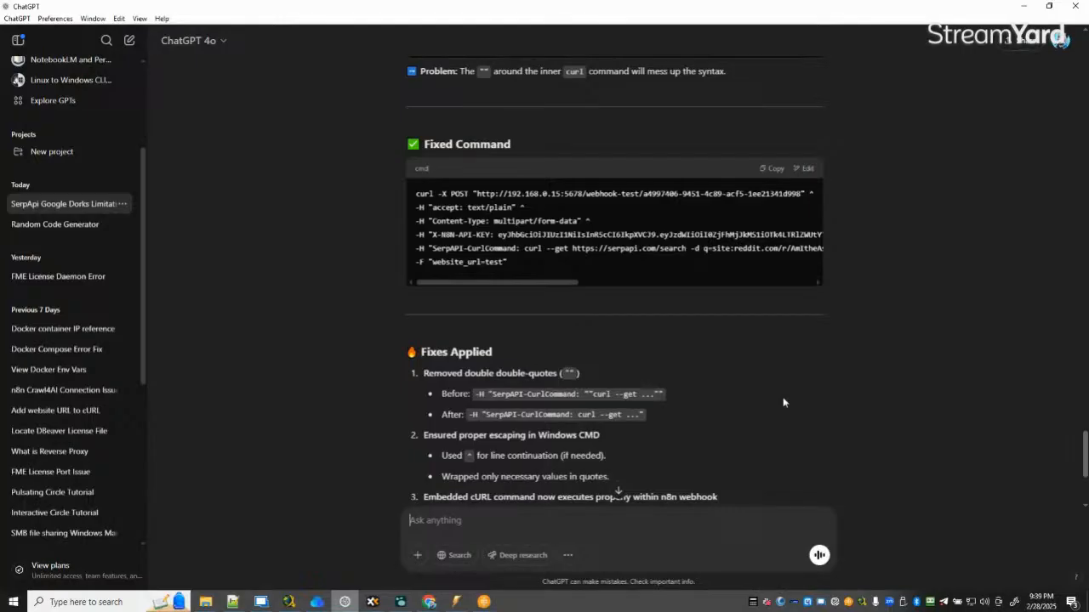
scroll(783, 403, "down", 1)
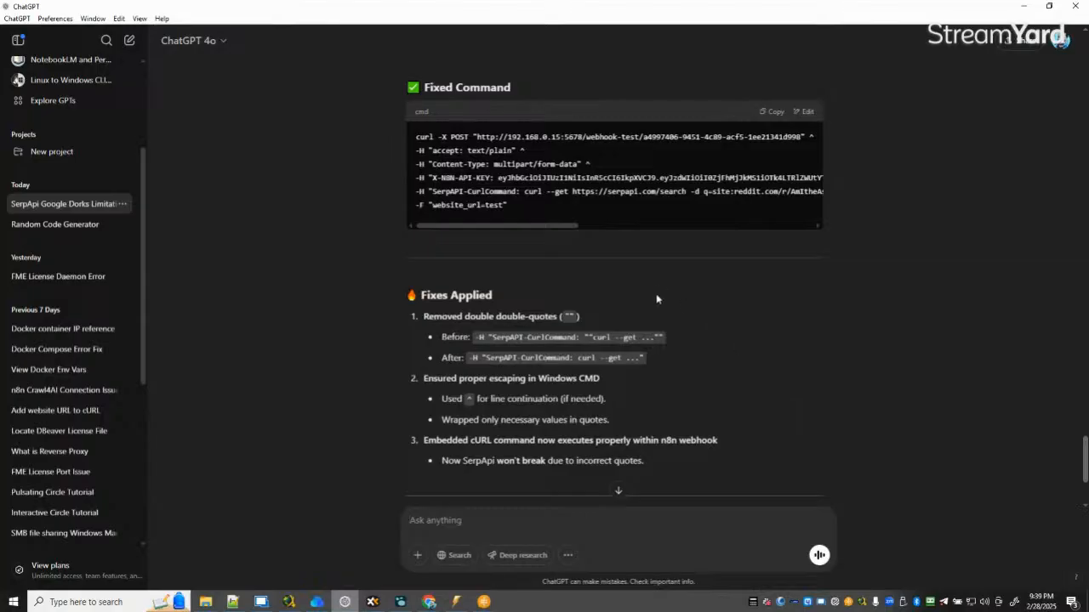
type("a")
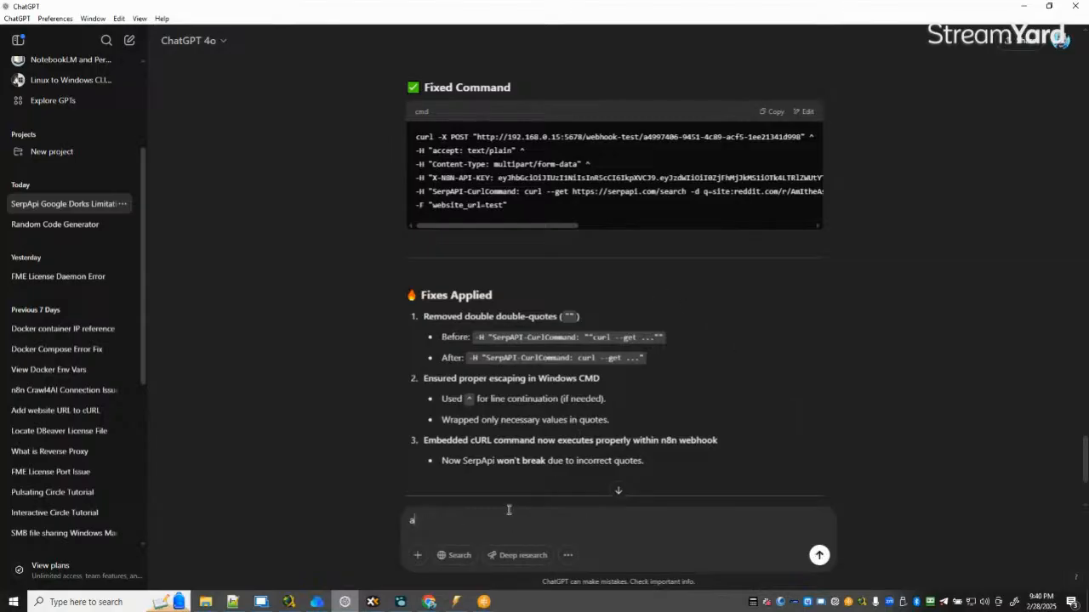
type("gain, only single-line command")
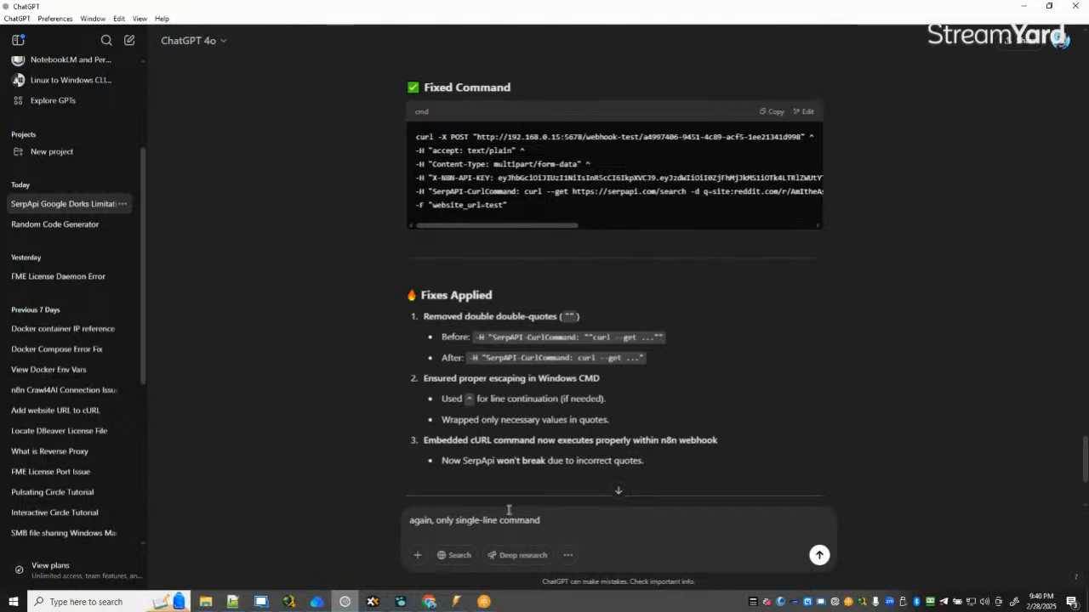
type(", no carets")
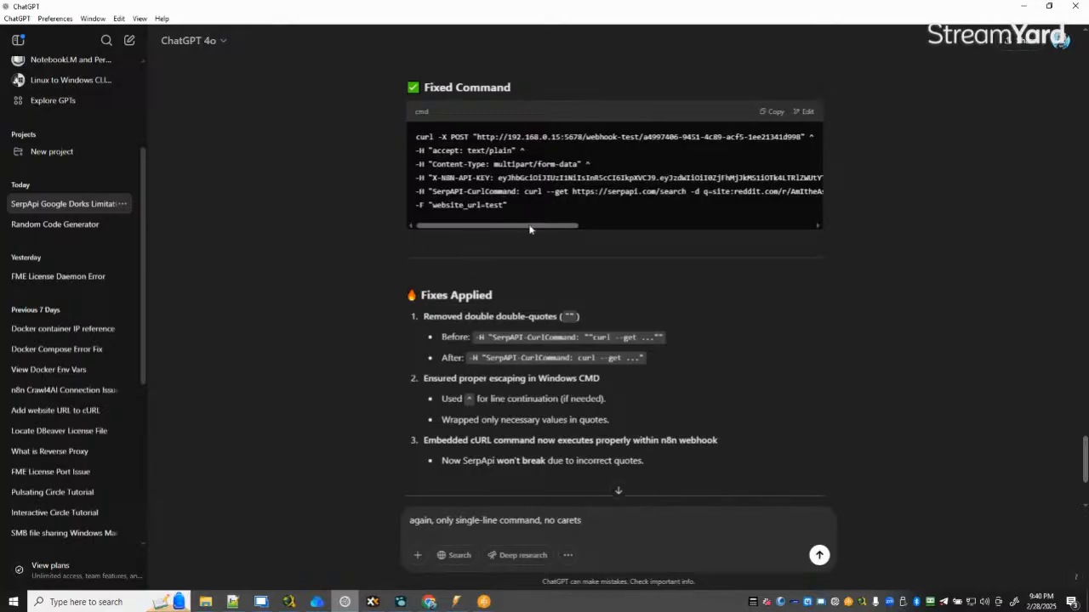
Examine the full length of the SerpAPI-CurlCommand header line in ChatGPT's fixed command.
left_click_drag(532, 225, 457, 231)
left_click_drag(547, 226, 704, 228)
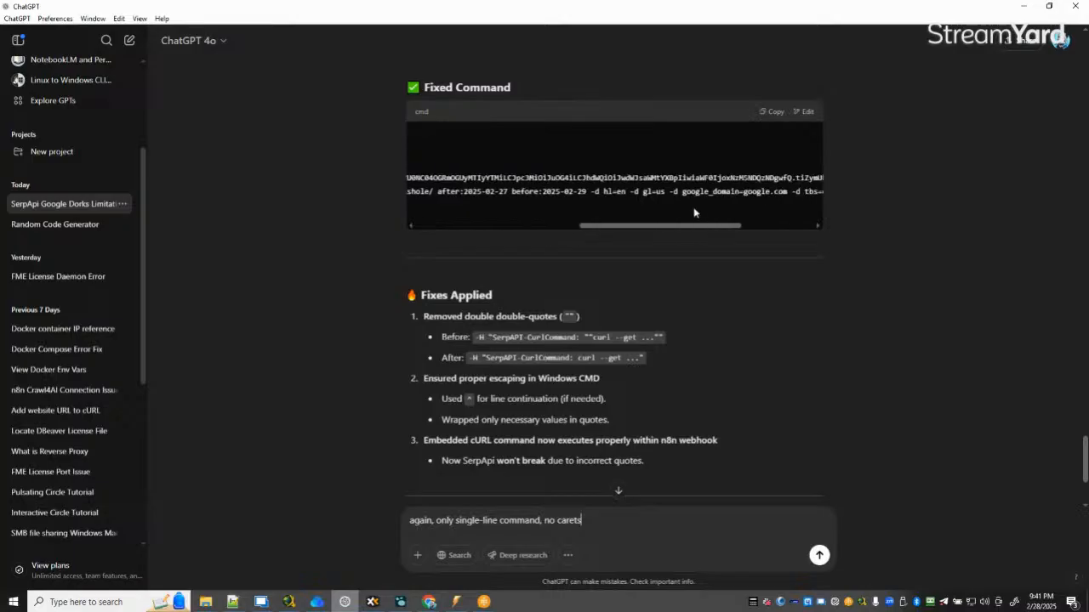
left_click_drag(621, 191, 863, 198)
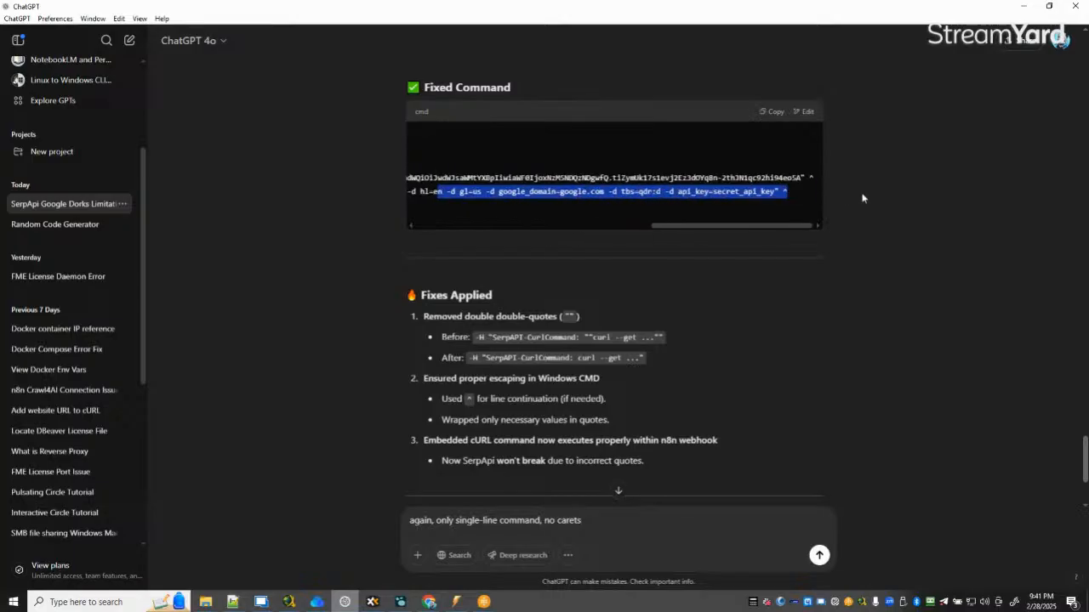
left_click(741, 198)
left_click_drag(763, 194, 374, 185)
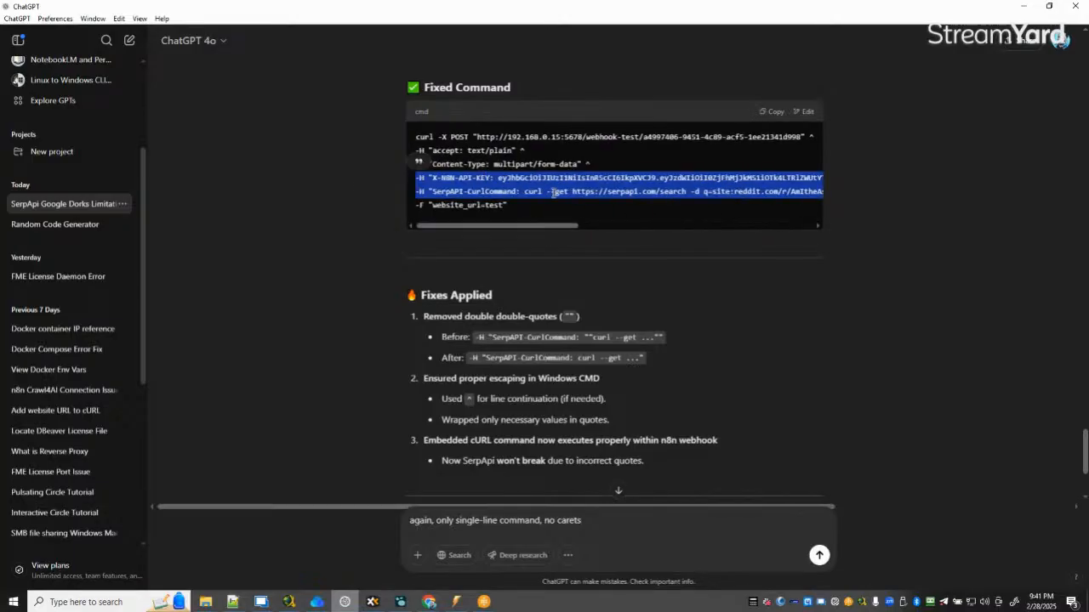
left_click(555, 193)
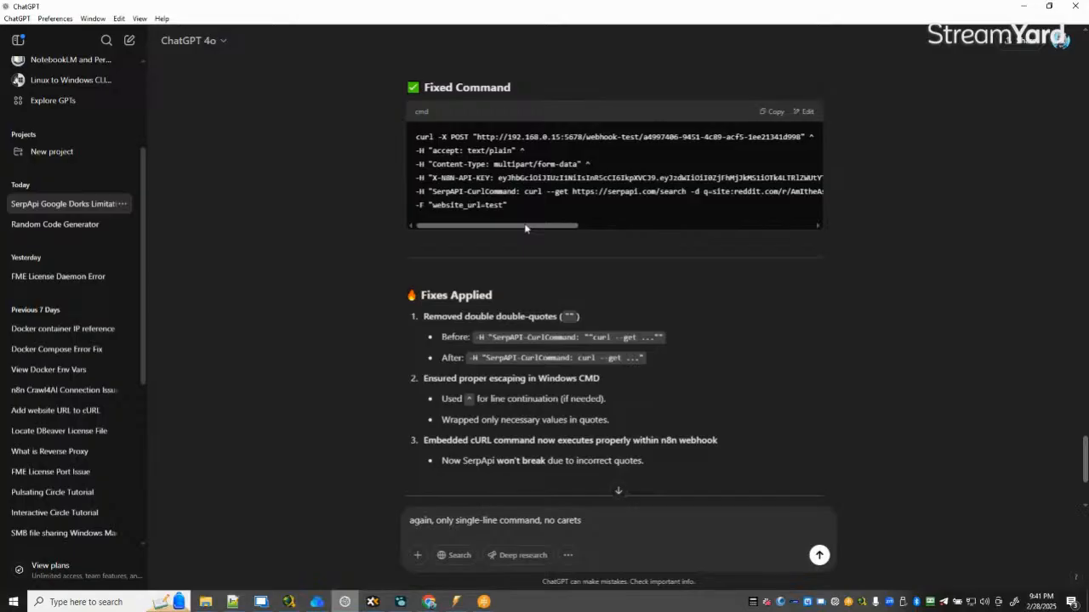
Send ChatGPT the request for a single-line command without carets, and copy the command it returns.
left_click(429, 602)
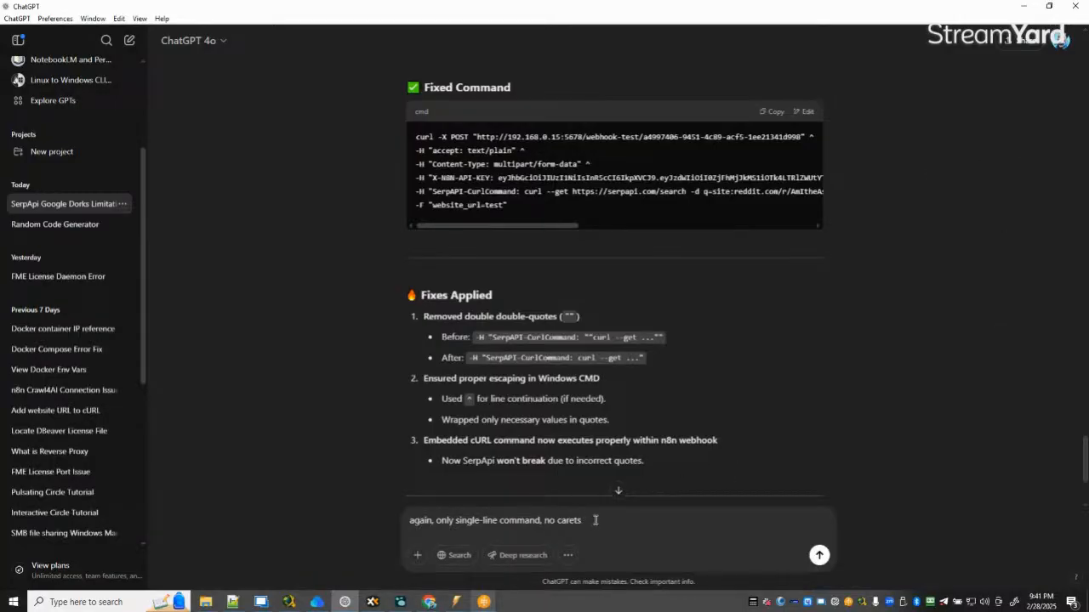
key("Return")
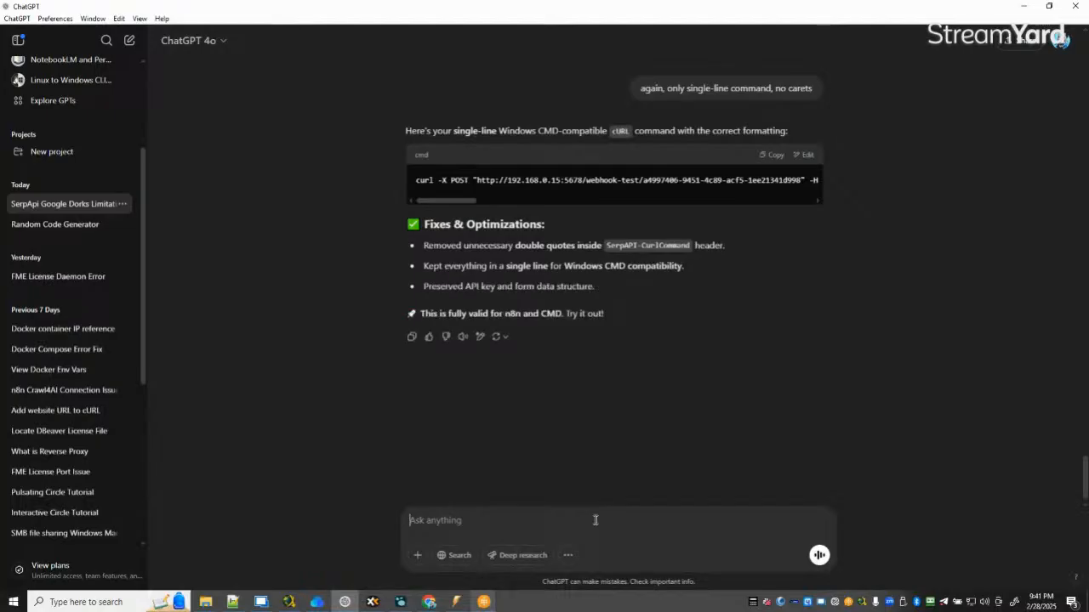
left_click(768, 155)
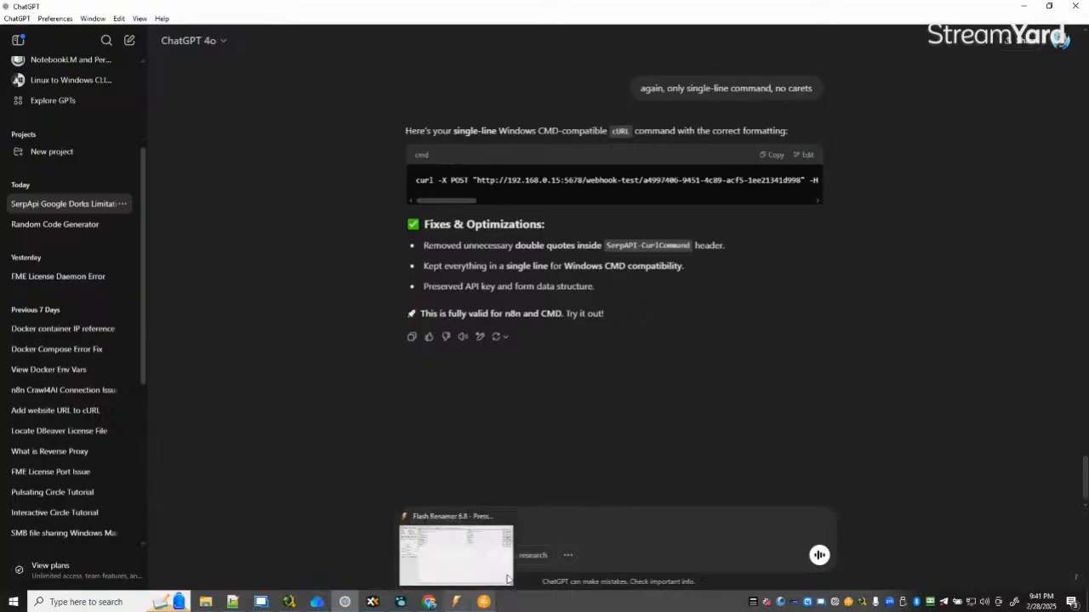
mouse_move(483, 602)
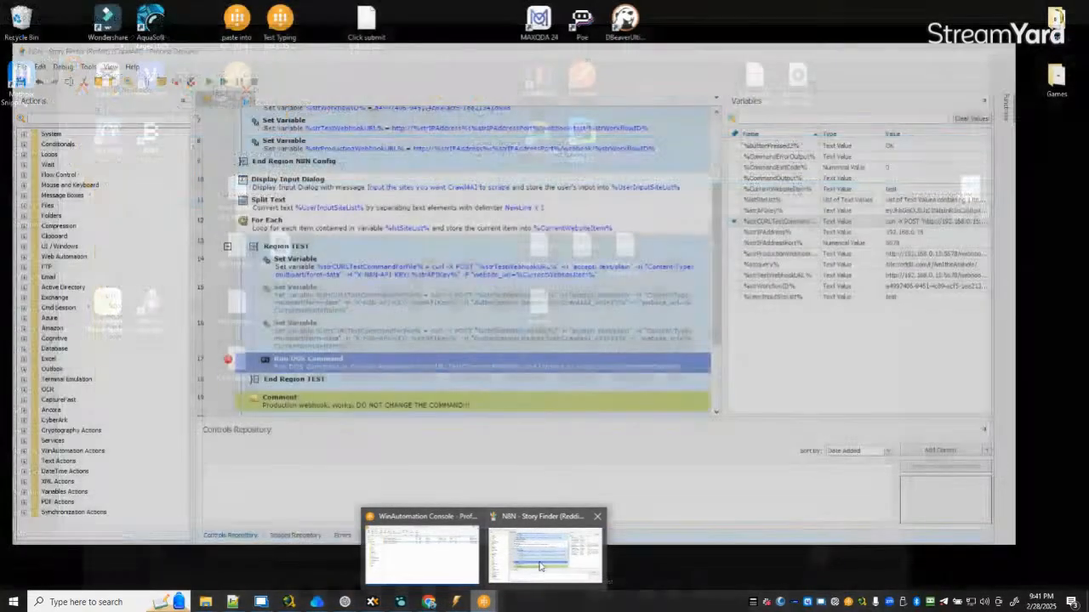
left_click(545, 555)
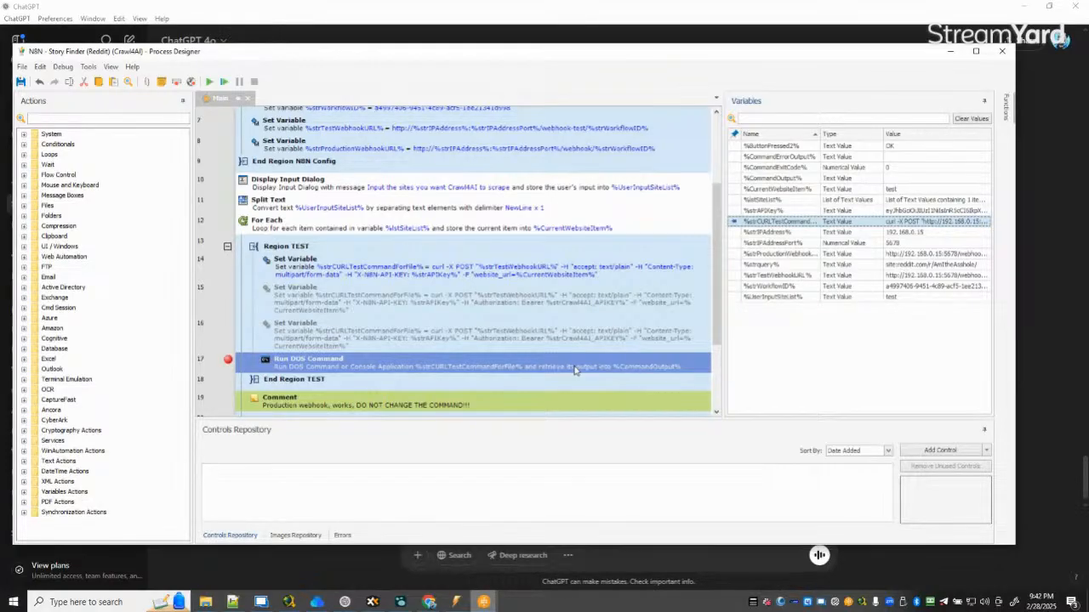
left_click(232, 602)
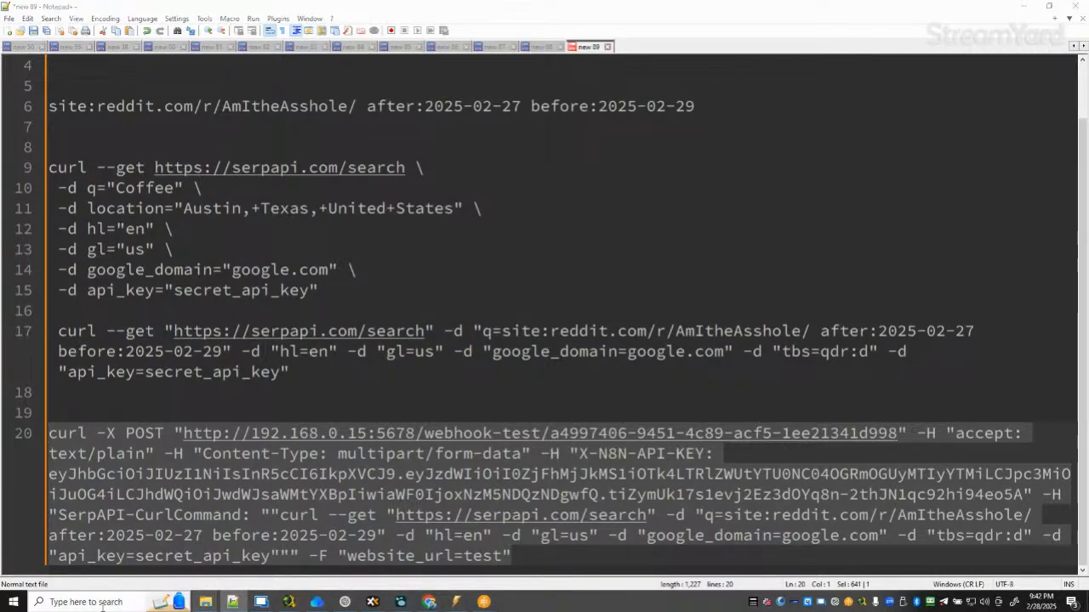
Launch Postman and allow it network access through Windows Defender Firewall.
left_click(106, 604)
type("post")
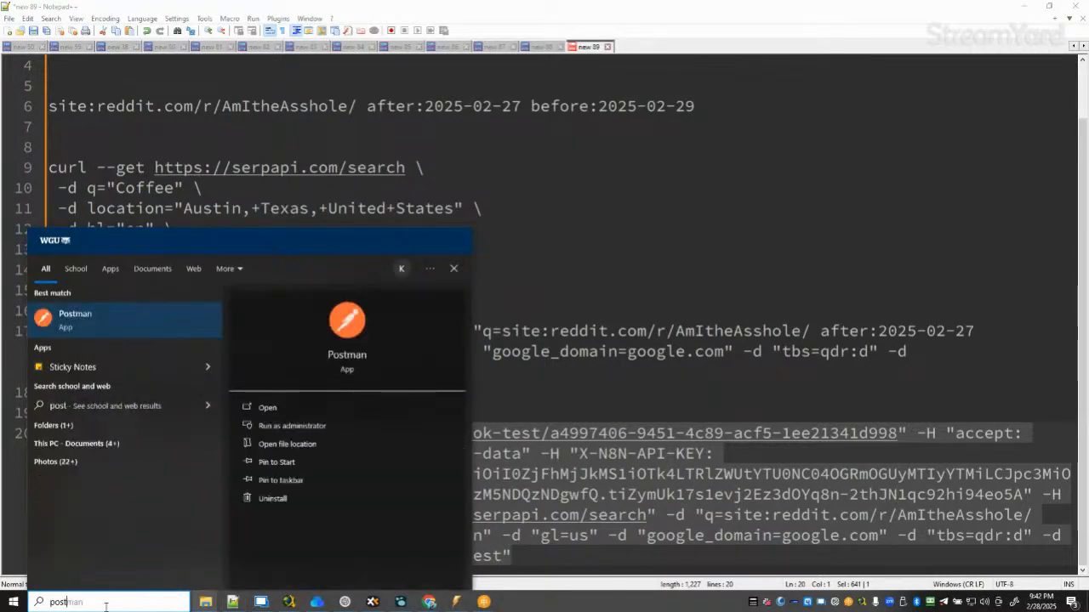
left_click(133, 329)
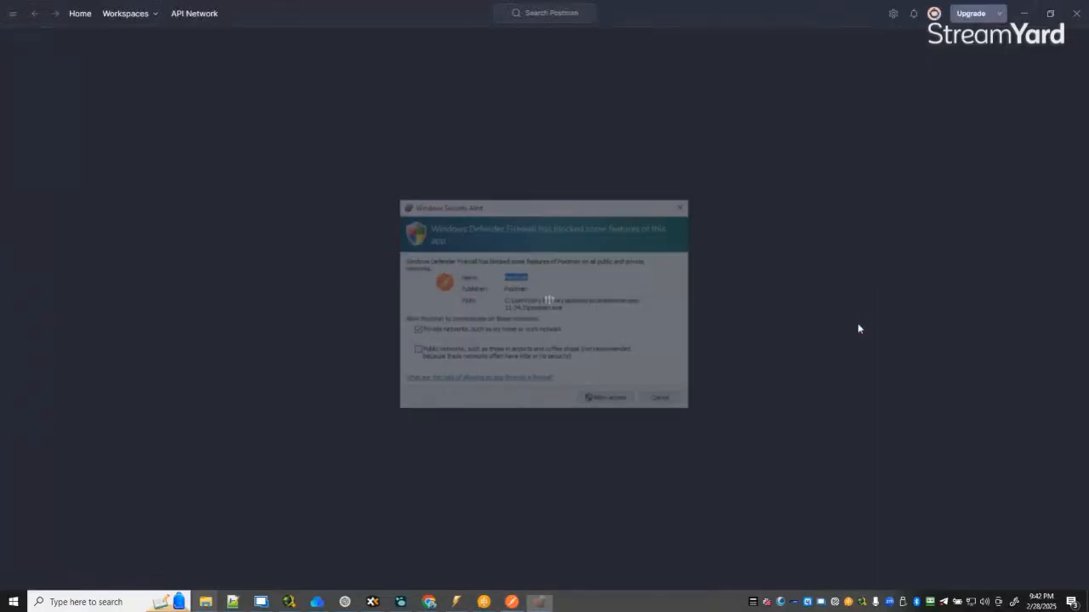
left_click(415, 352)
left_click(616, 402)
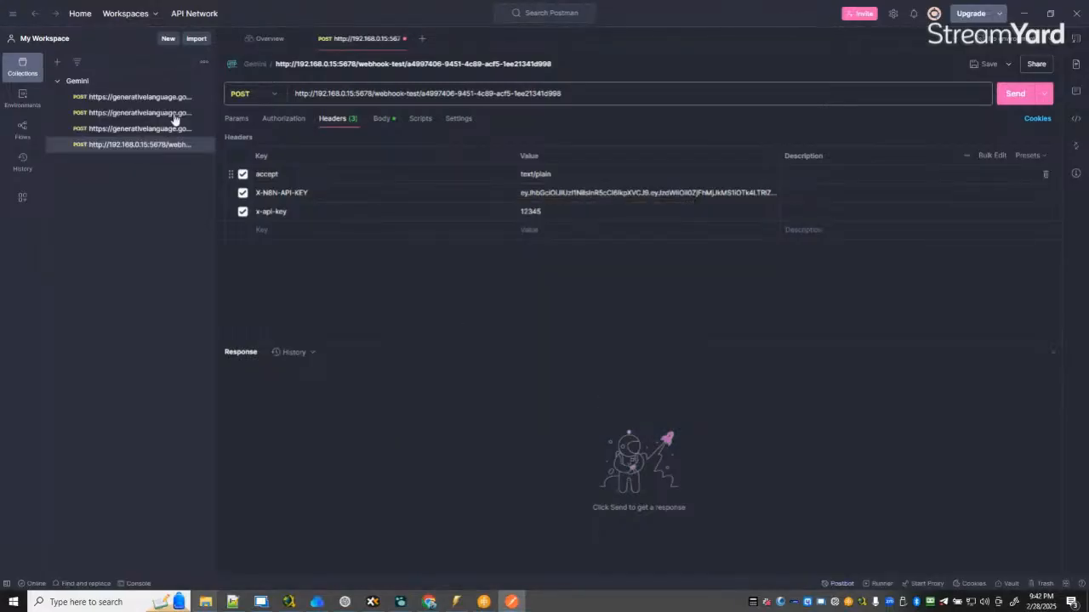
Import ChatGPT's single-line curl command, including its n8n API key, as a request in Postman's Gemini collection.
left_click(196, 39)
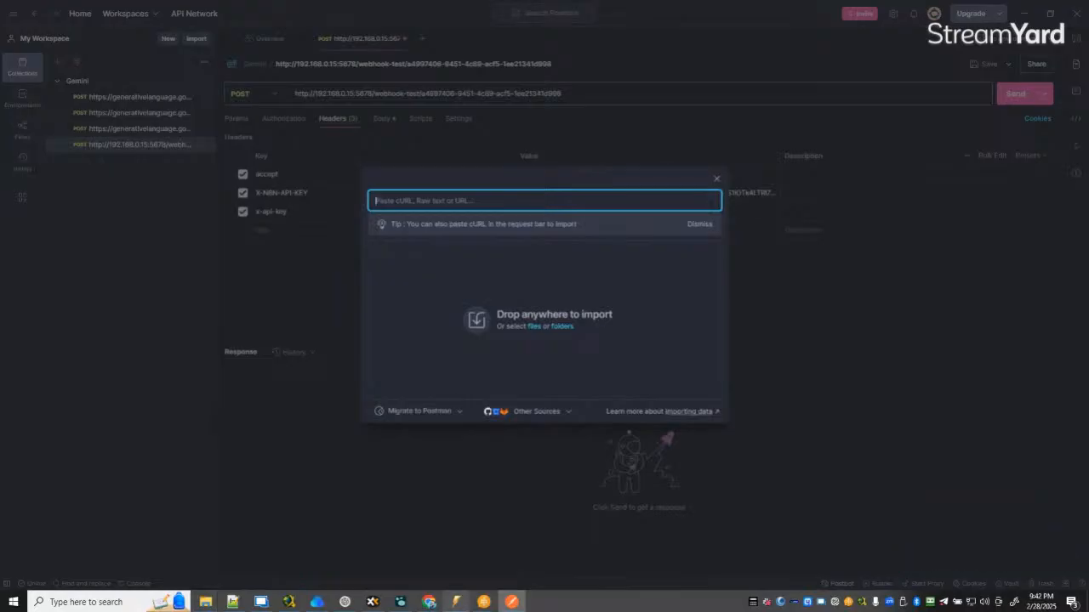
left_click(344, 601)
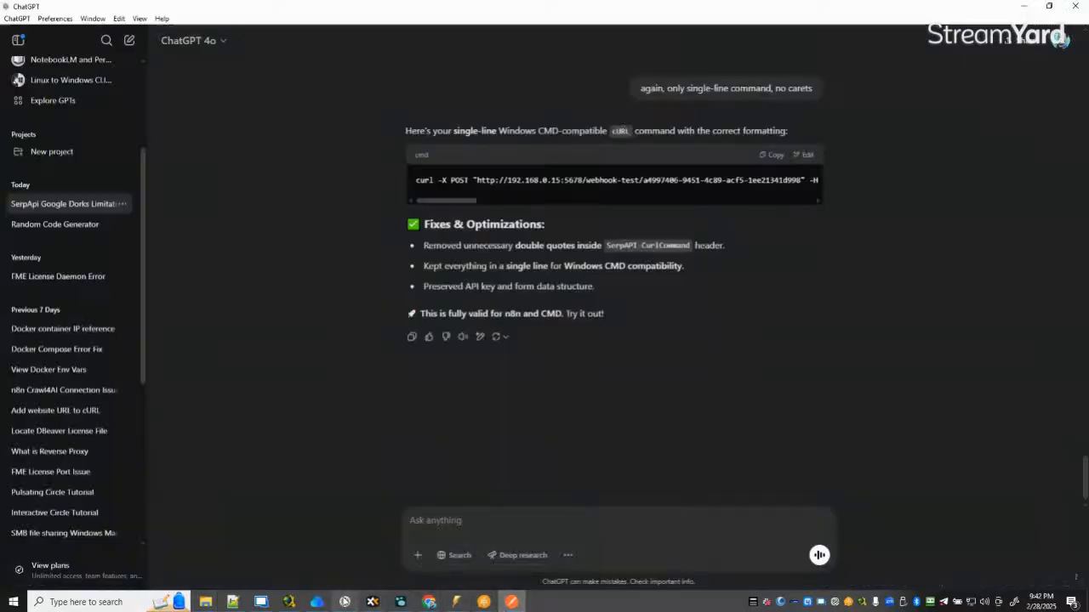
left_click(772, 155)
left_click(1022, 7)
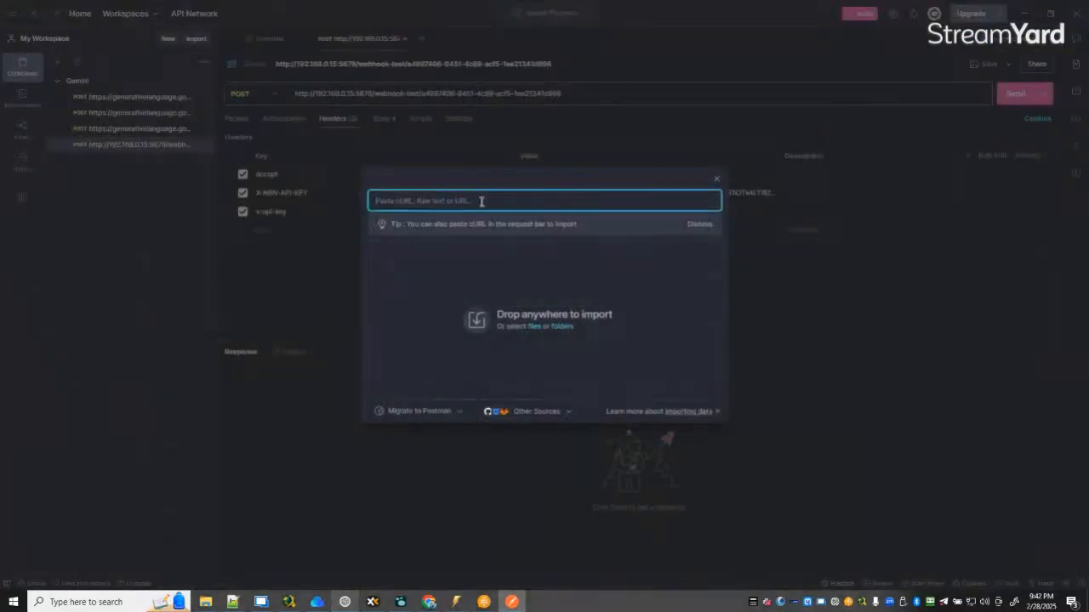
key("ctrl+v")
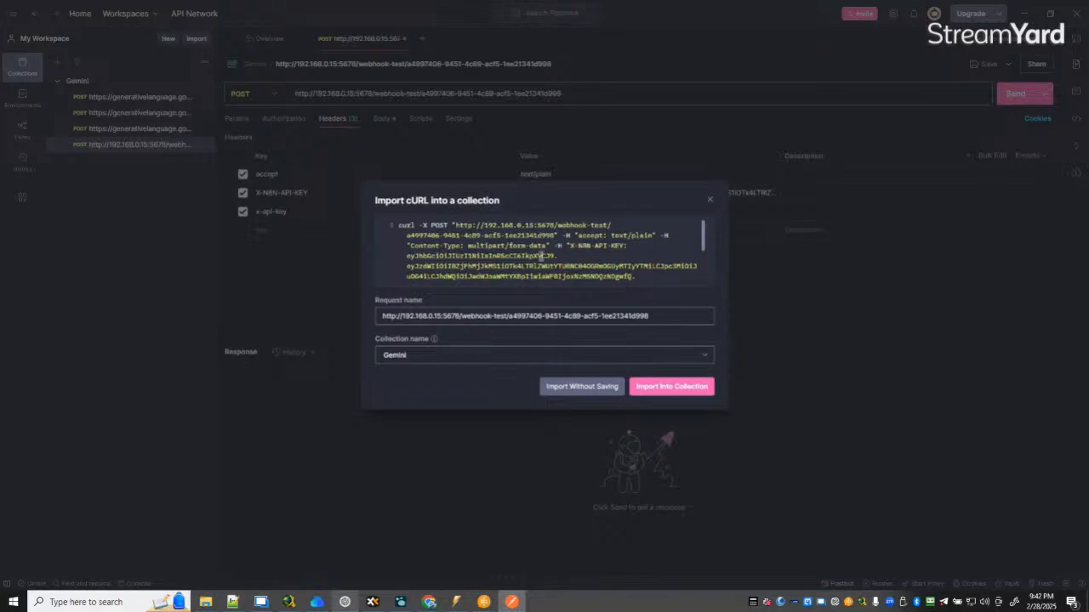
scroll(650, 251, "down", 3)
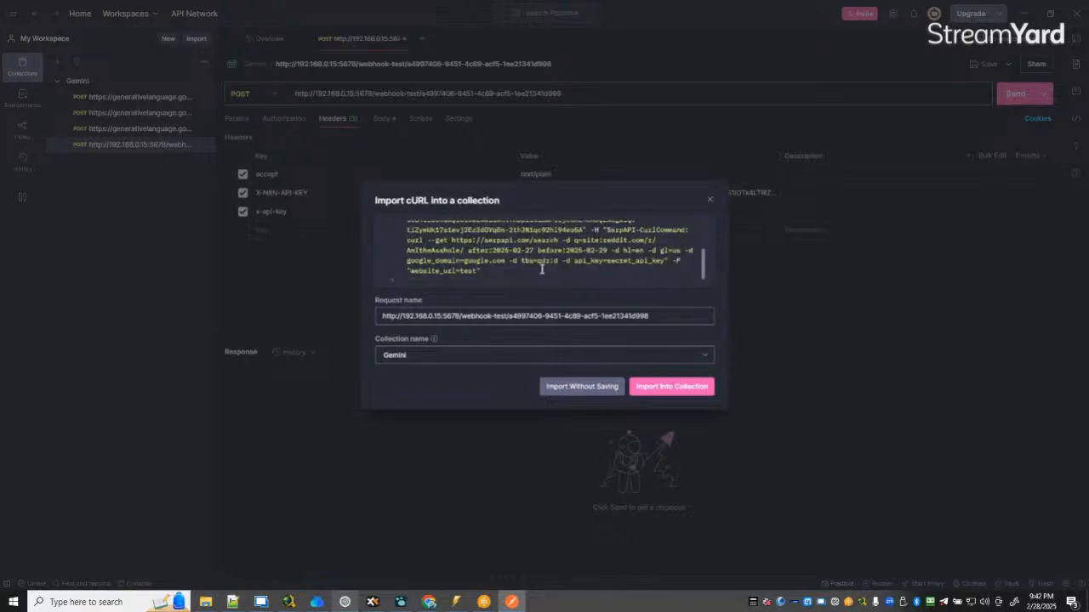
left_click(646, 386)
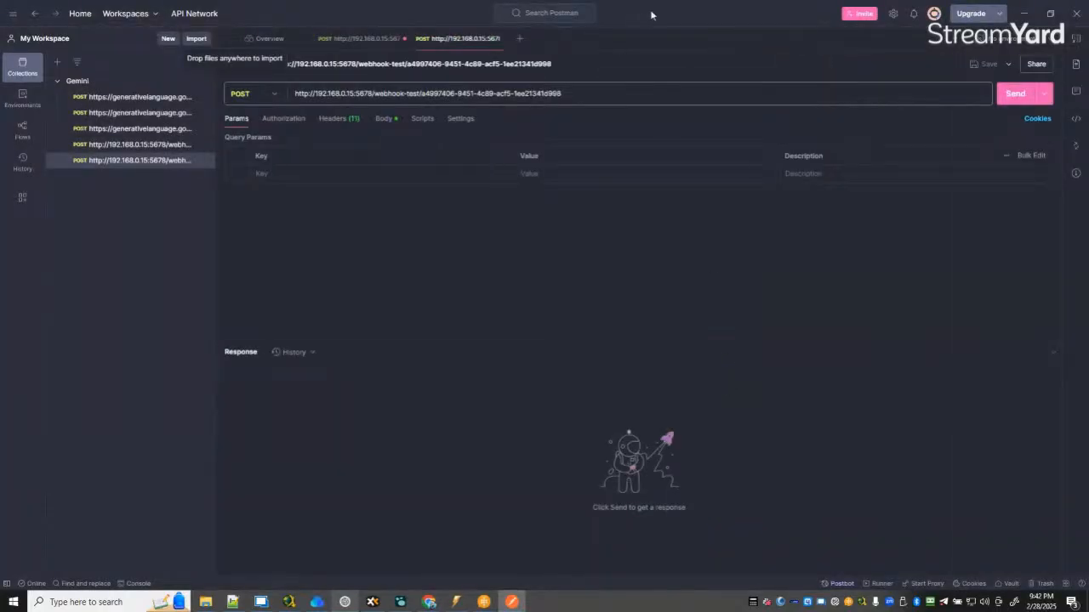
Switch to the remote desktop's browser, move the n8n workflow tab after the SerpApi tab, and save the workflow.
key("alt+Tab")
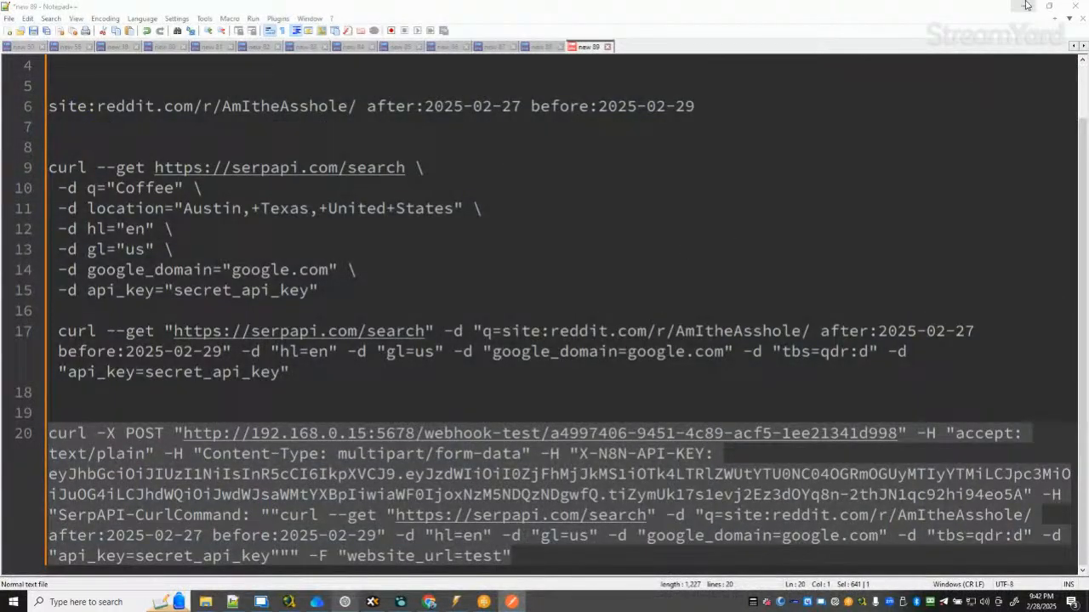
key("alt+Tab")
left_click(949, 53)
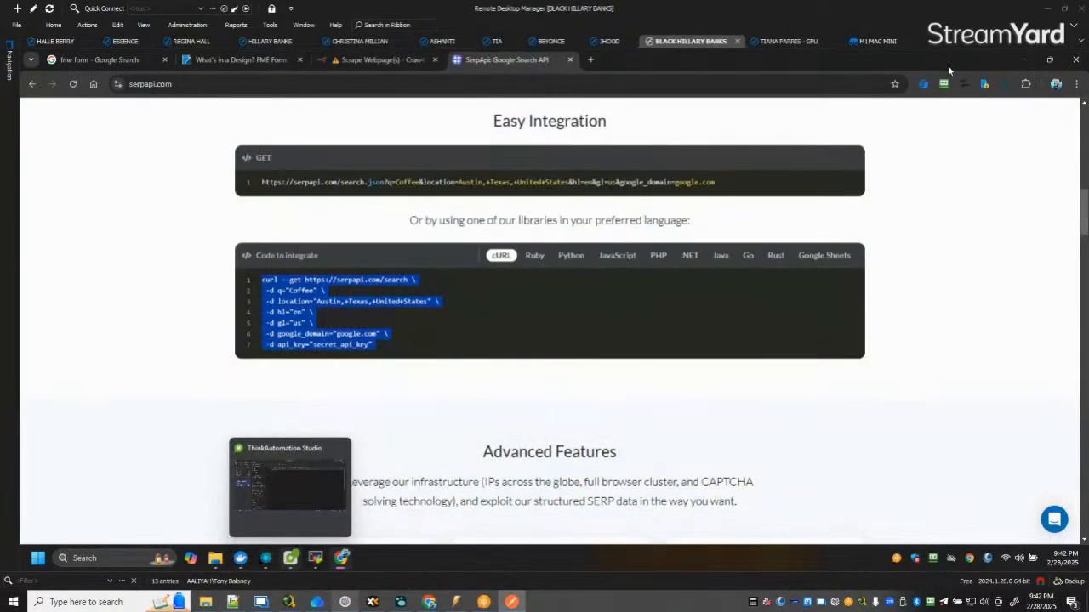
mouse_move(429, 601)
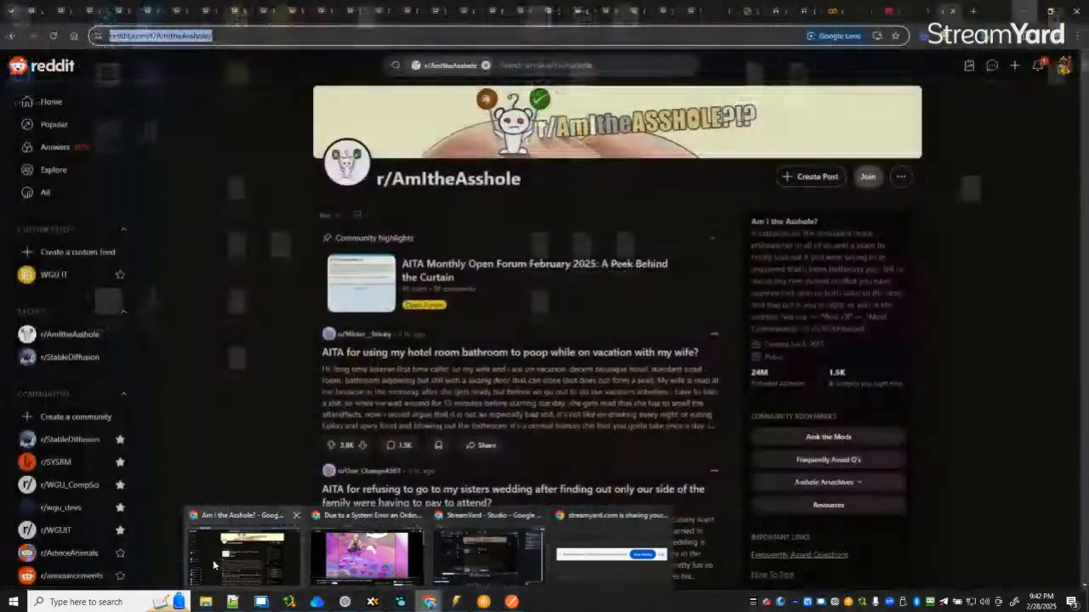
mouse_move(366, 557)
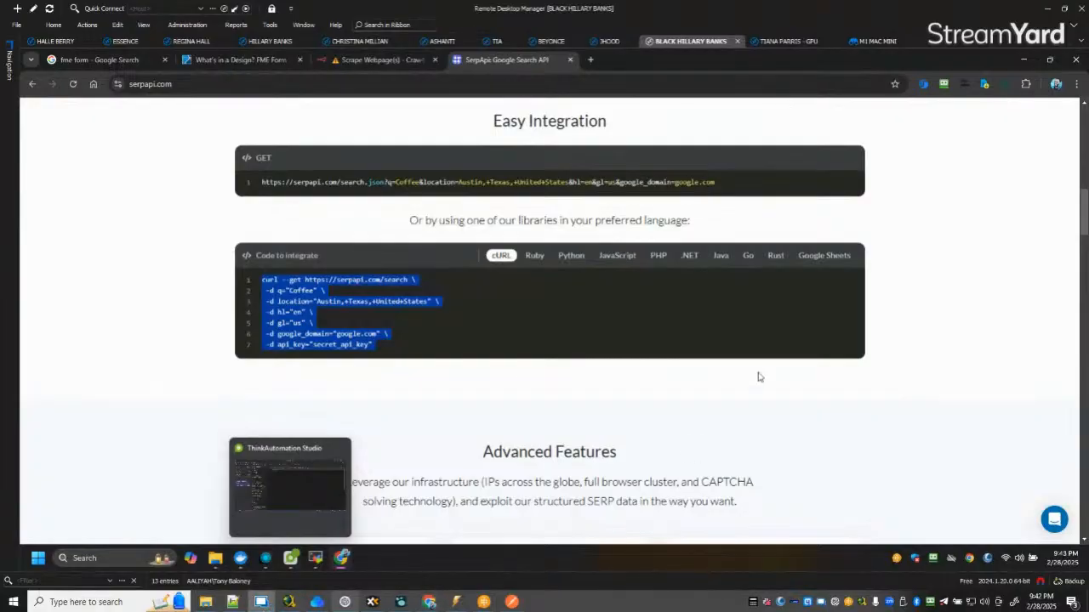
left_click_drag(368, 63, 504, 65)
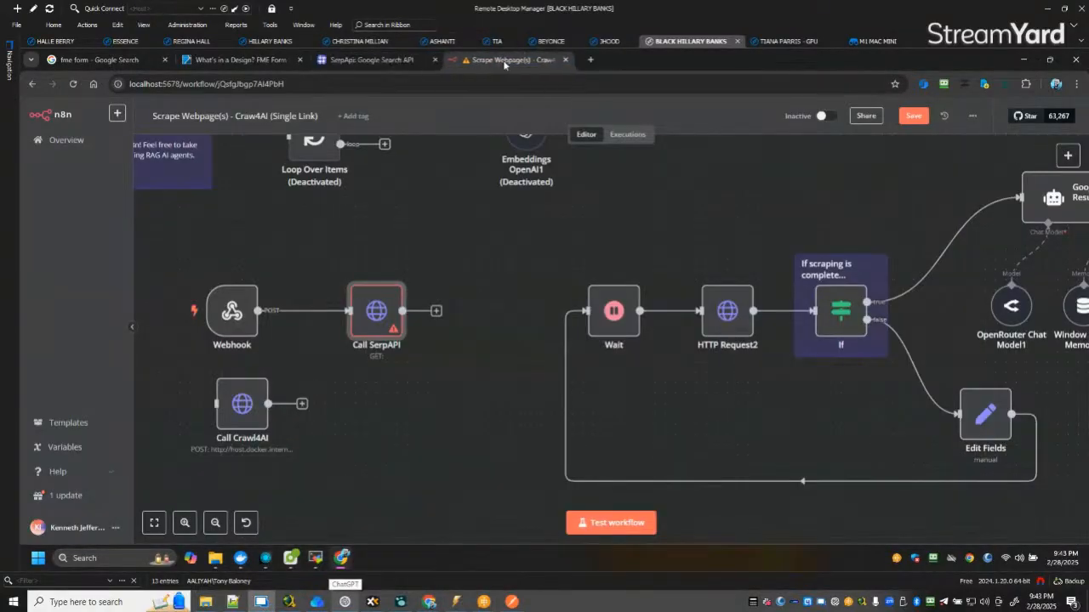
left_click(460, 388)
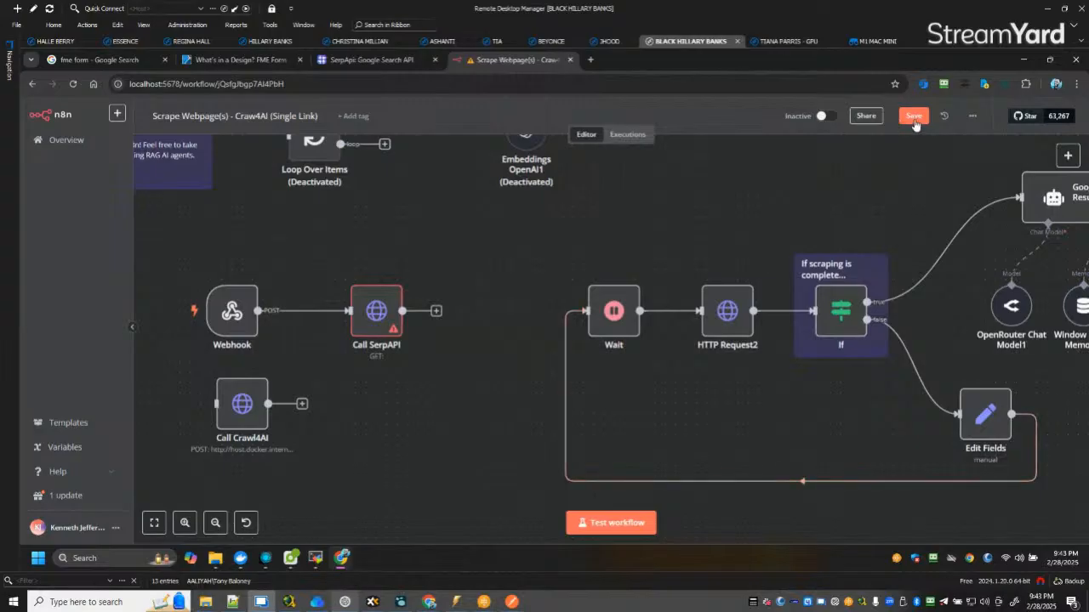
key("ctrl+s")
Check the Call SerpAPI node's parameters and try to listen for a test event on the Webhook node.
double_click(377, 310)
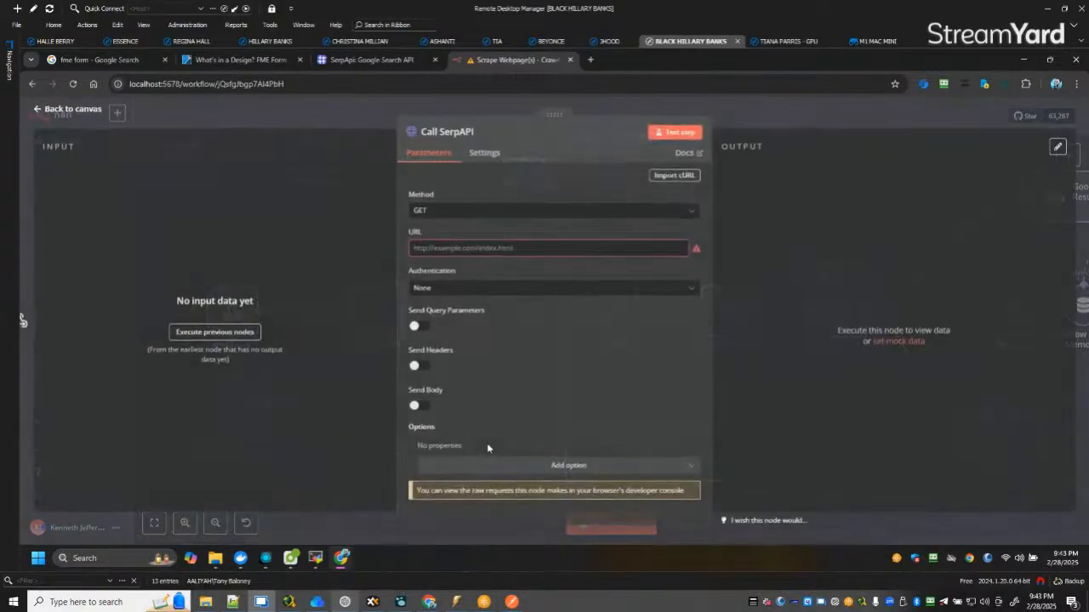
left_click(73, 110)
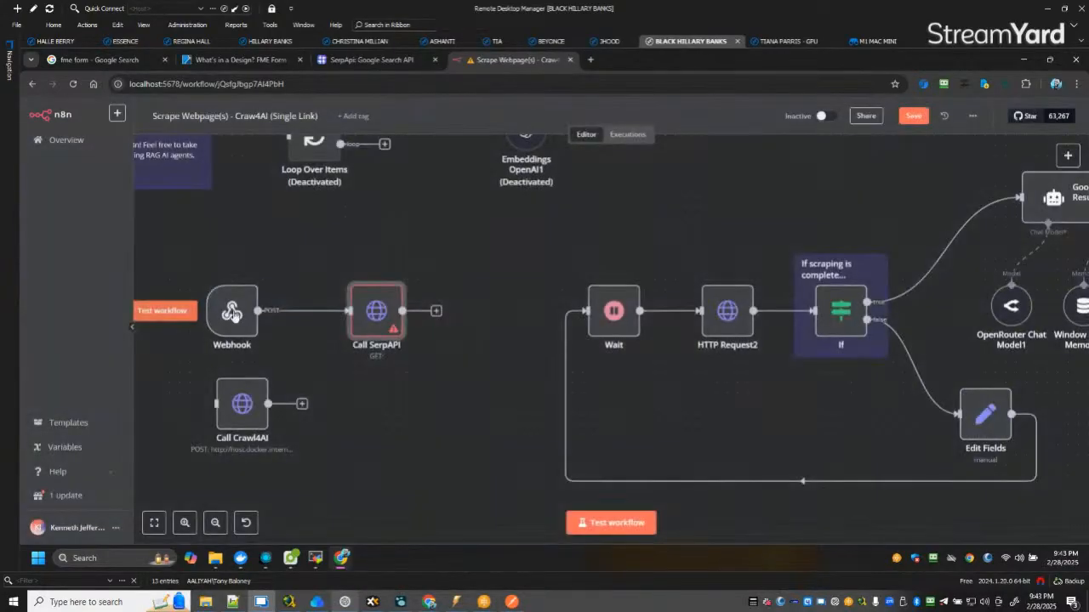
double_click(230, 311)
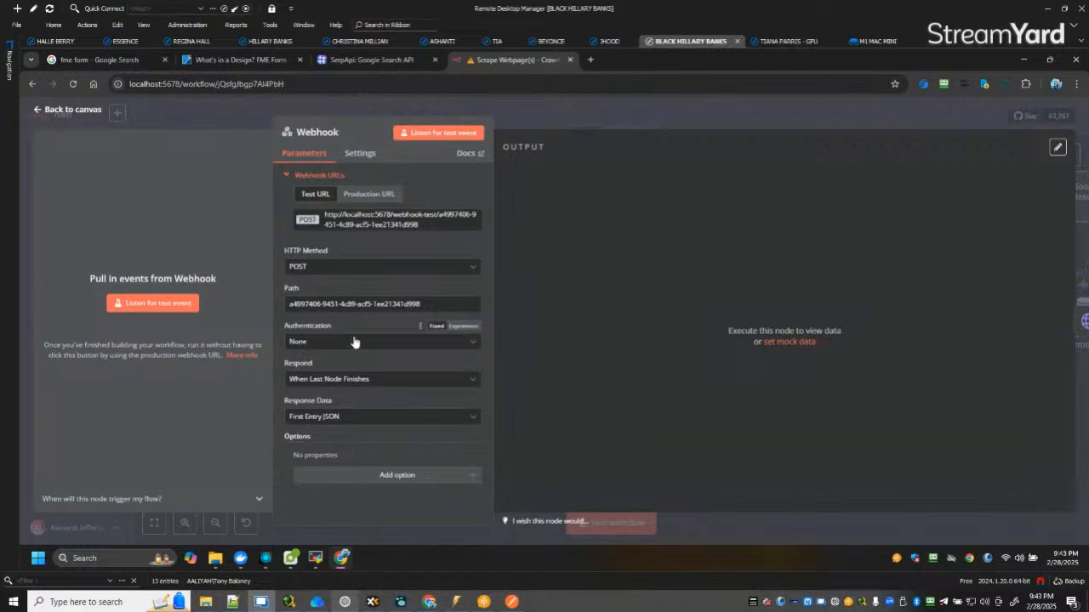
left_click(438, 133)
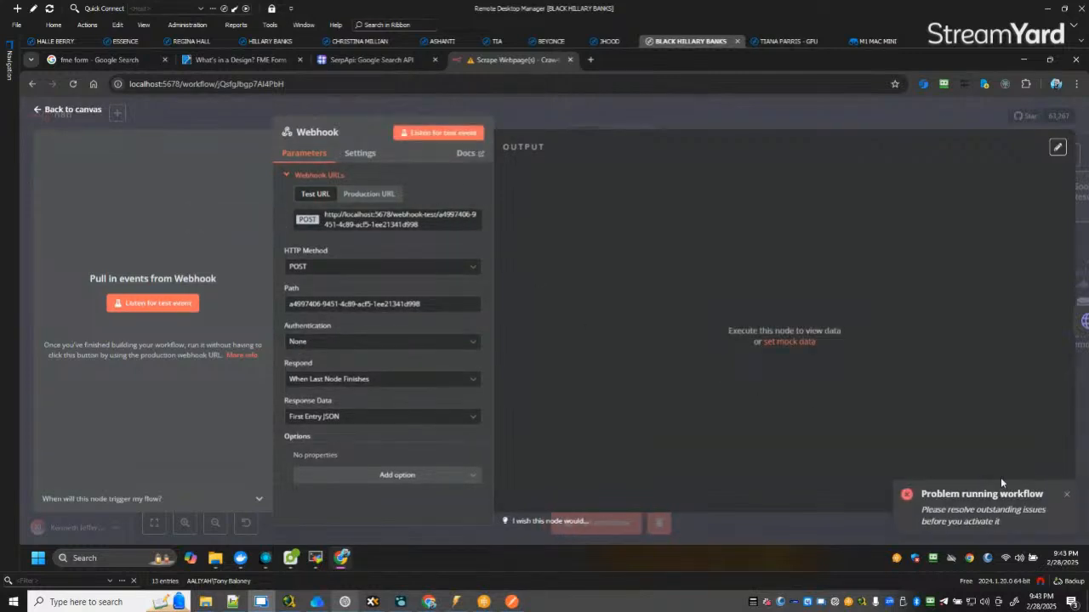
left_click(73, 110)
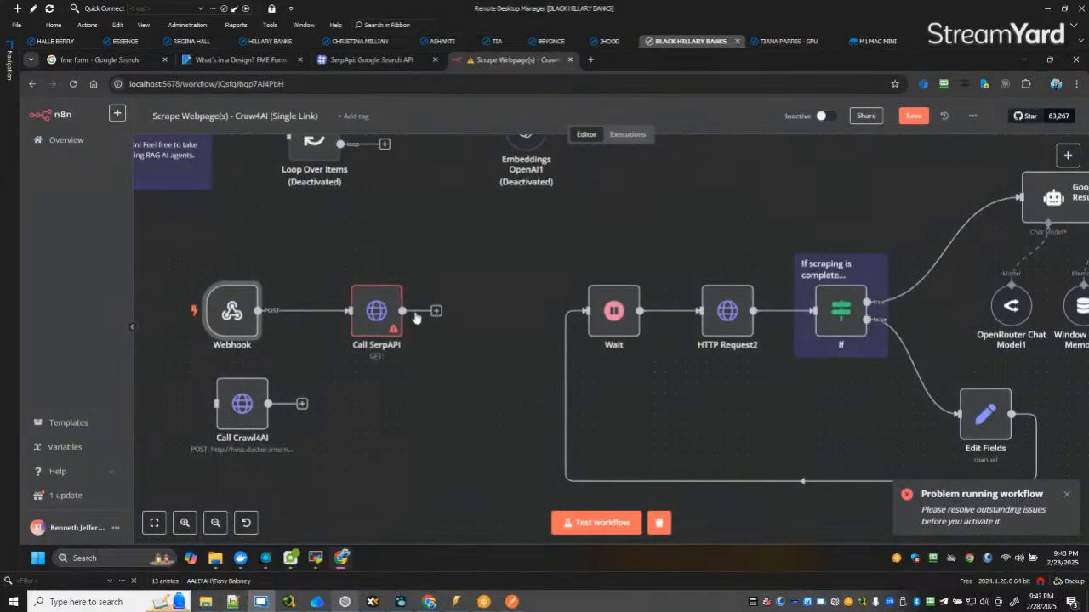
Remove the connection between the Webhook and Call SerpAPI nodes, save, and try listening for a webhook test event again.
left_click(316, 311)
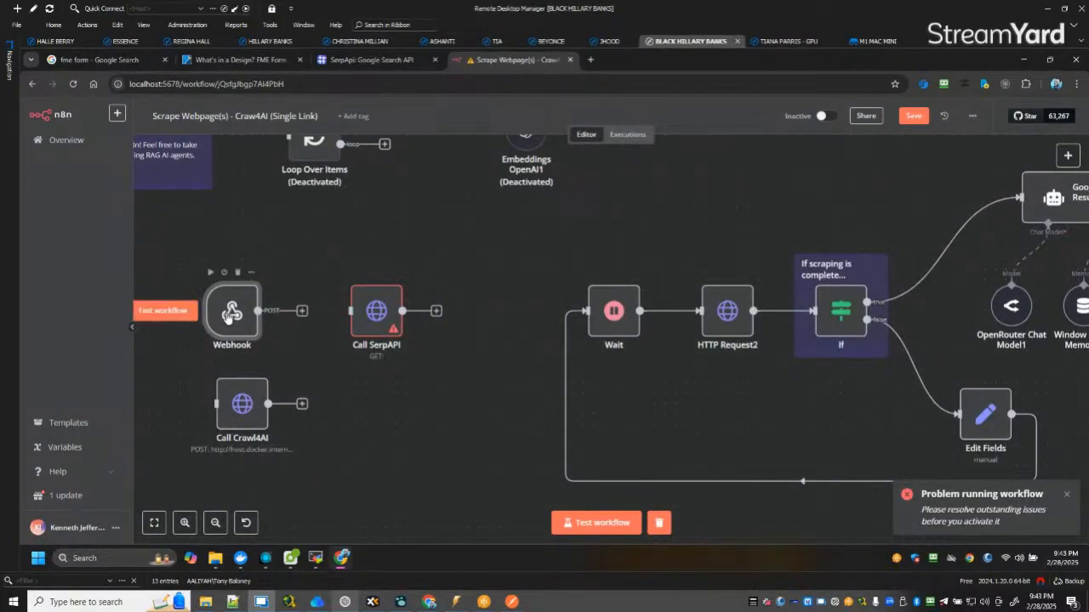
left_click(659, 524)
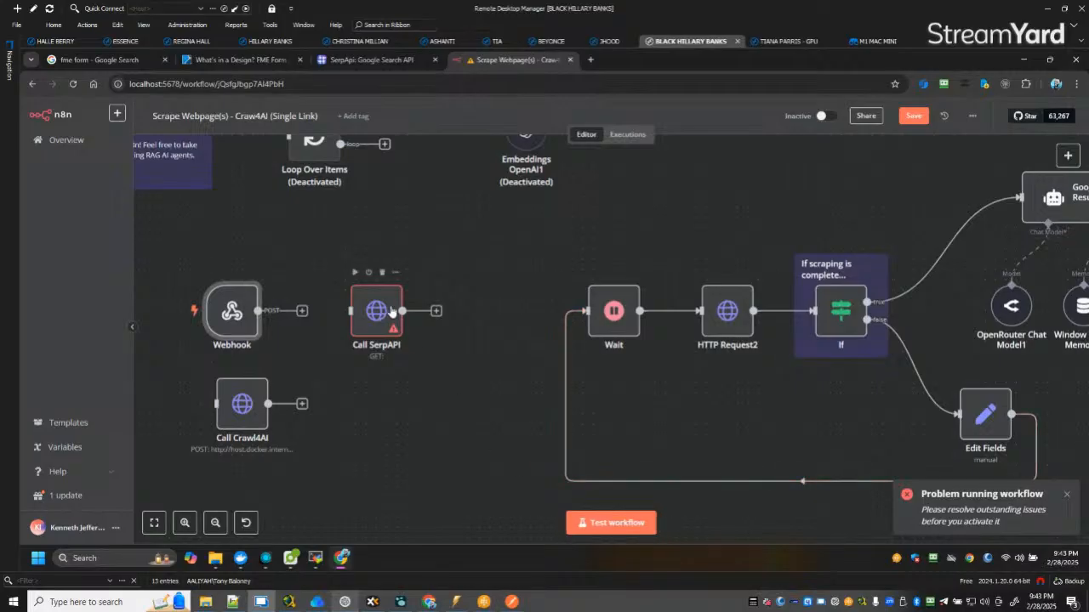
key("ctrl+s")
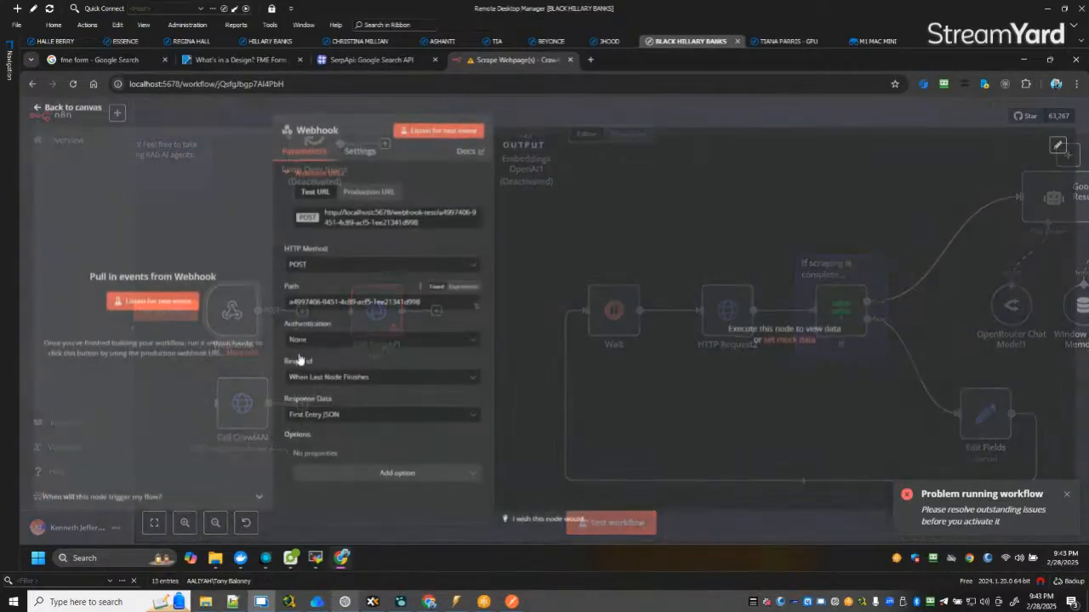
double_click(231, 313)
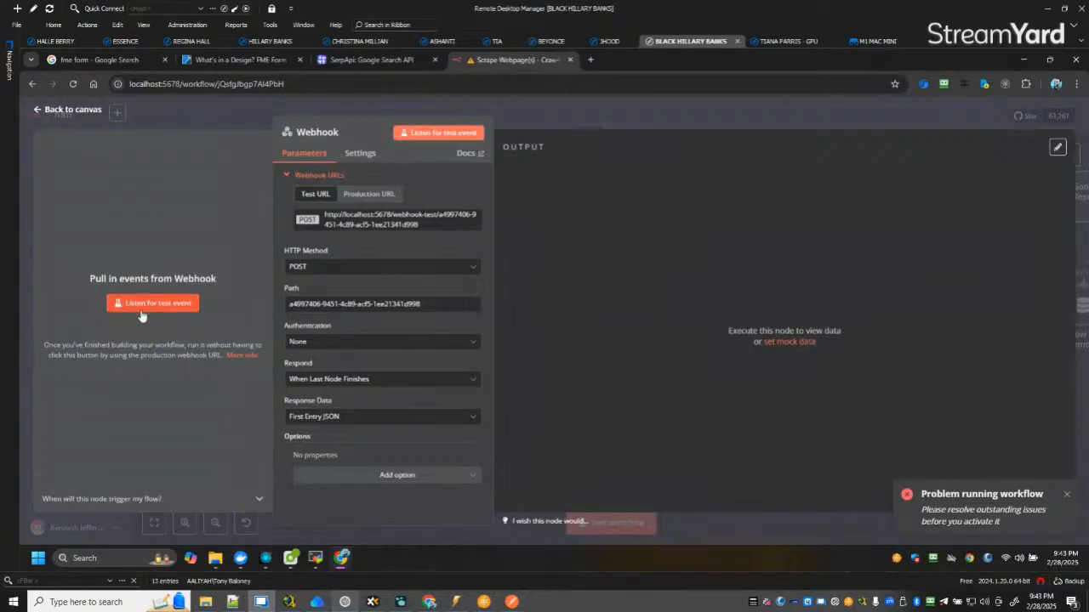
left_click(88, 112)
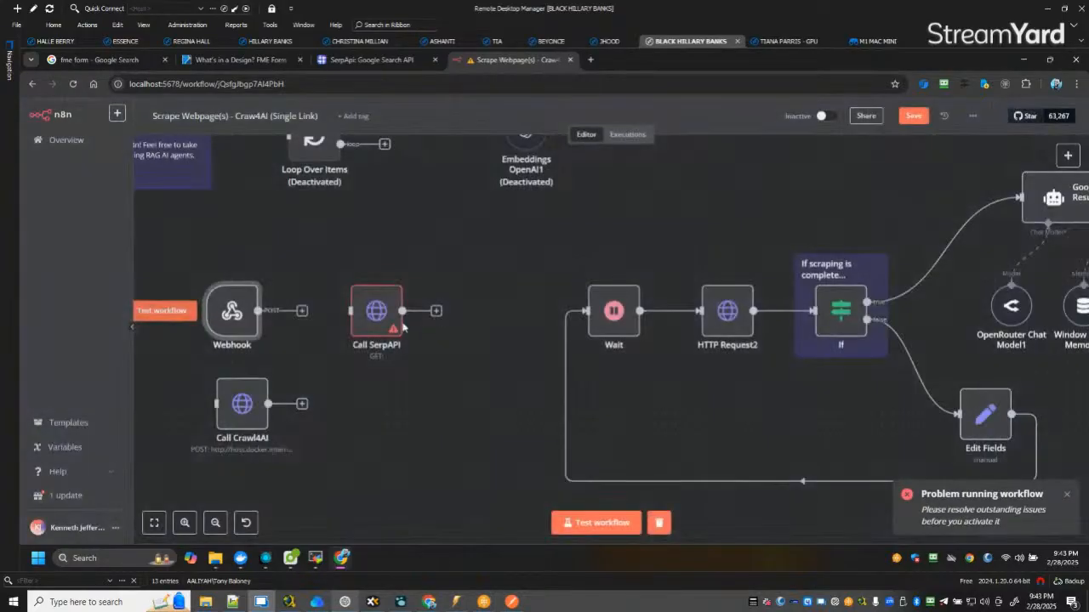
Deactivate the Call SerpAPI node and save the workflow.
right_click(377, 322)
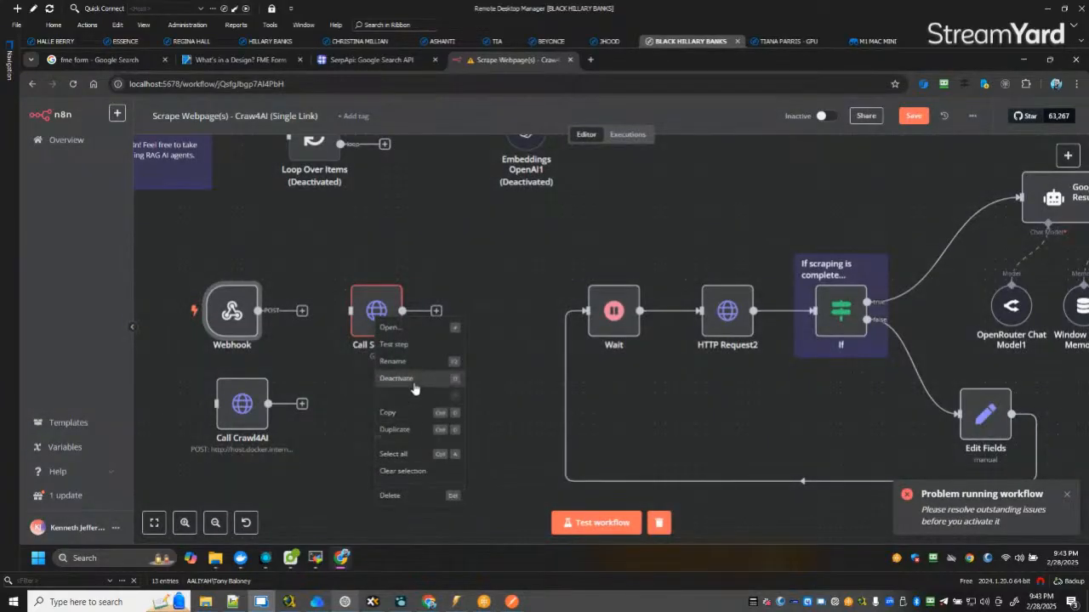
left_click(396, 378)
key("ctrl+s")
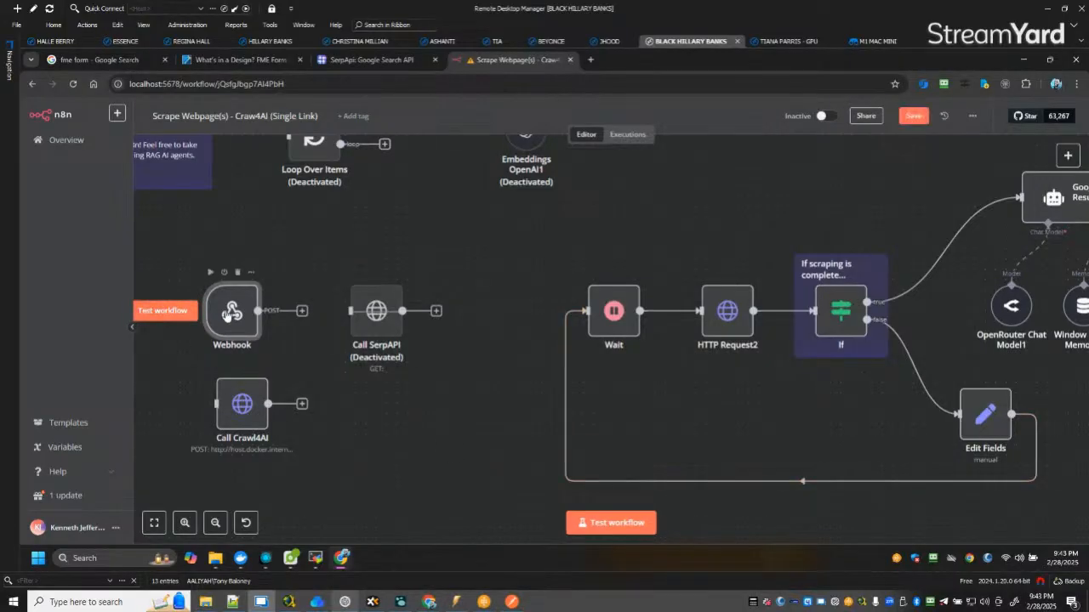
Listen for a test event on the Webhook node, send the Postman request, and highlight the serpapi-curlcommand header in the output.
double_click(226, 315)
left_click(136, 301)
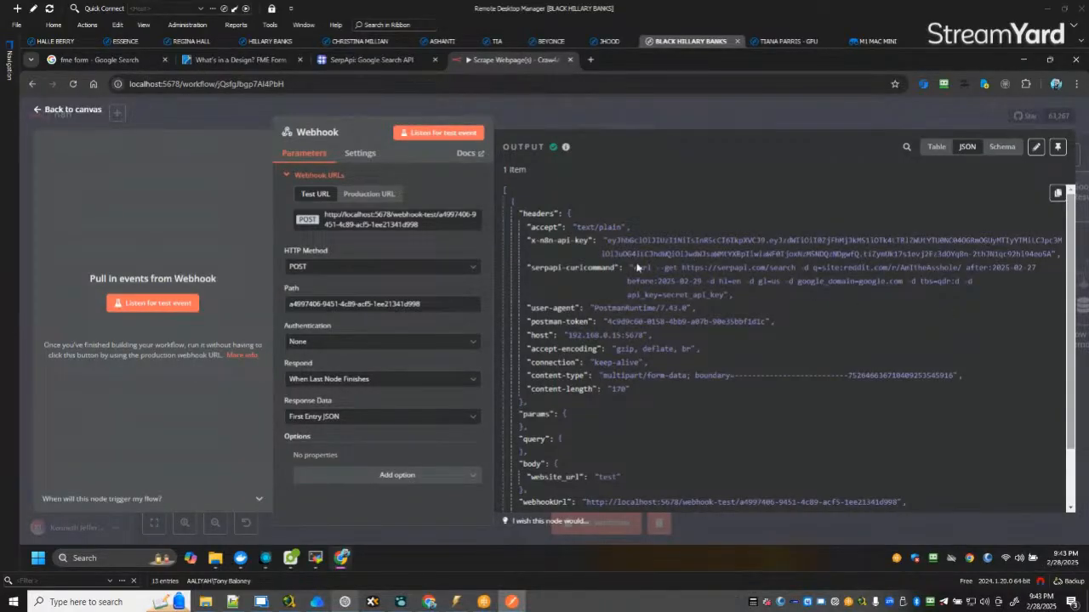
left_click_drag(635, 271, 723, 291)
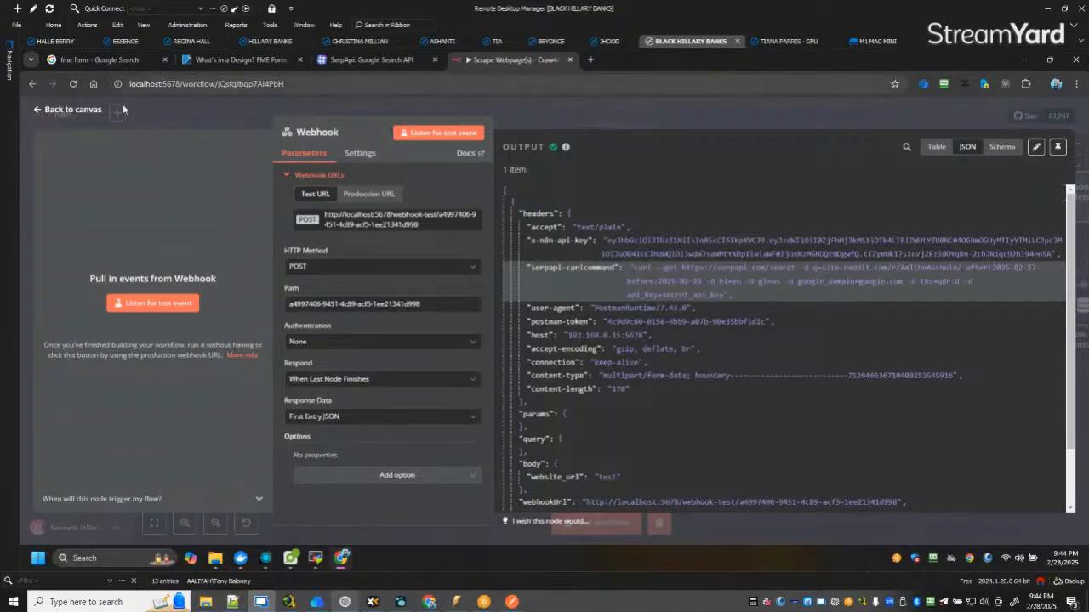
Return to the canvas, save the workflow, and connect the Webhook node's output to the Call SerpAPI node.
left_click(78, 110)
left_click(913, 116)
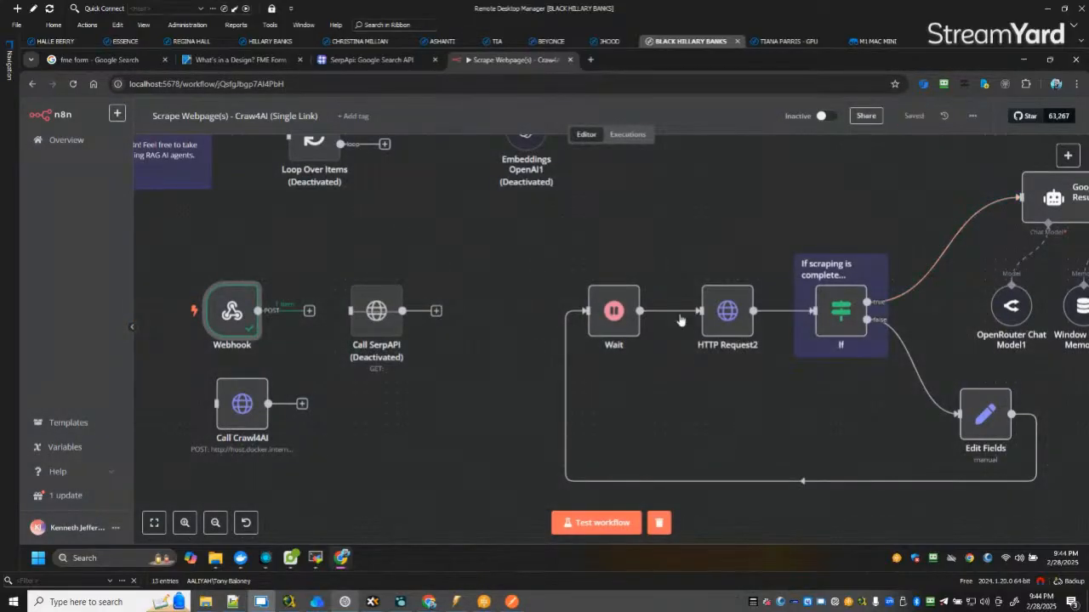
left_click_drag(376, 319, 350, 311)
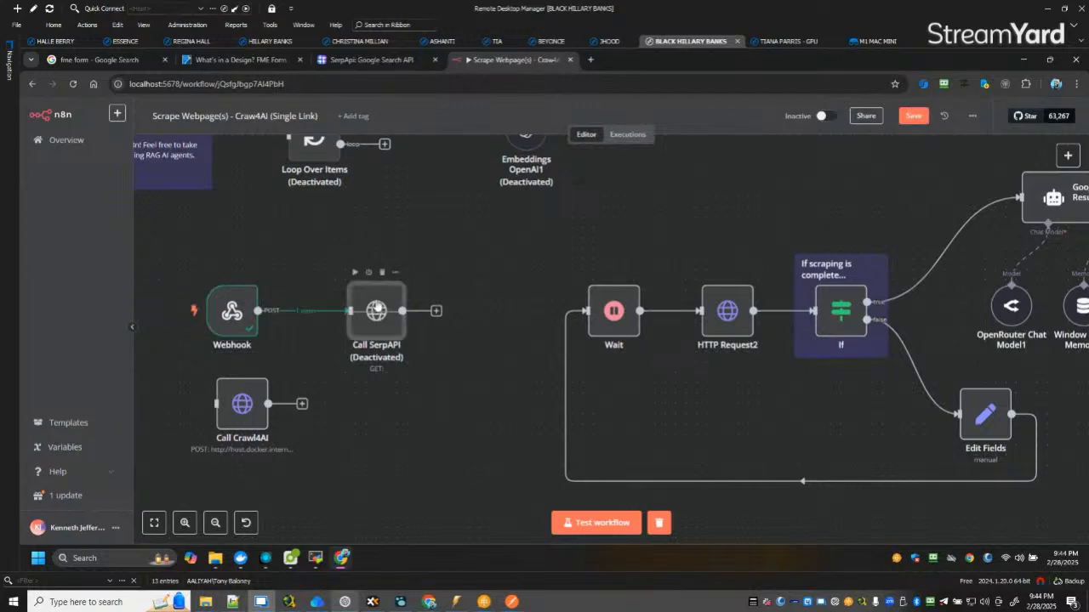
Map the webhook's serpapi-curlcommand header into the Call SerpAPI node's URL as an expression.
double_click(376, 311)
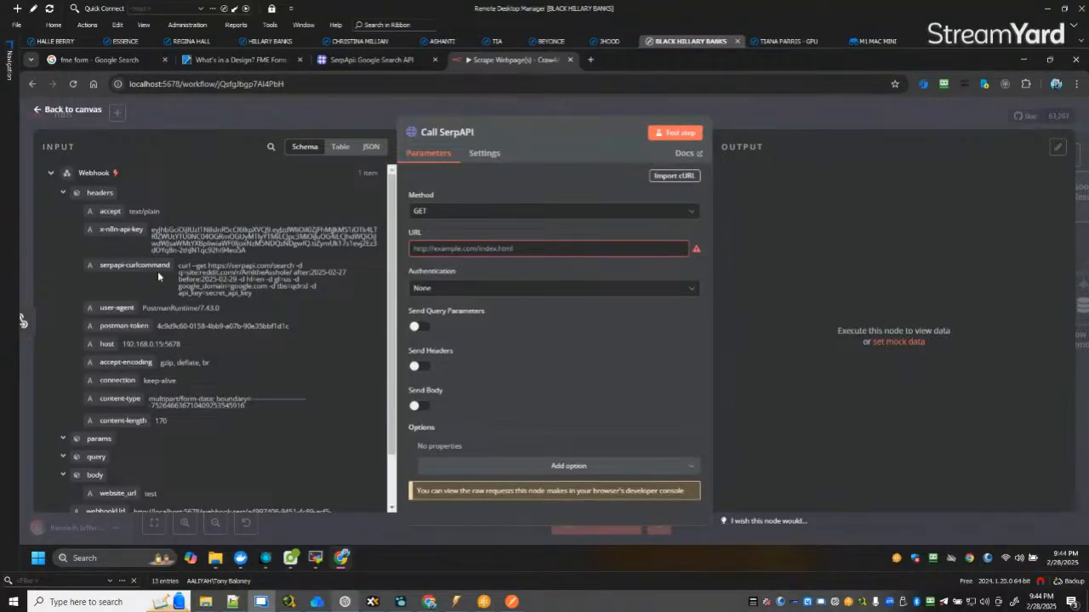
left_click_drag(128, 265, 502, 248)
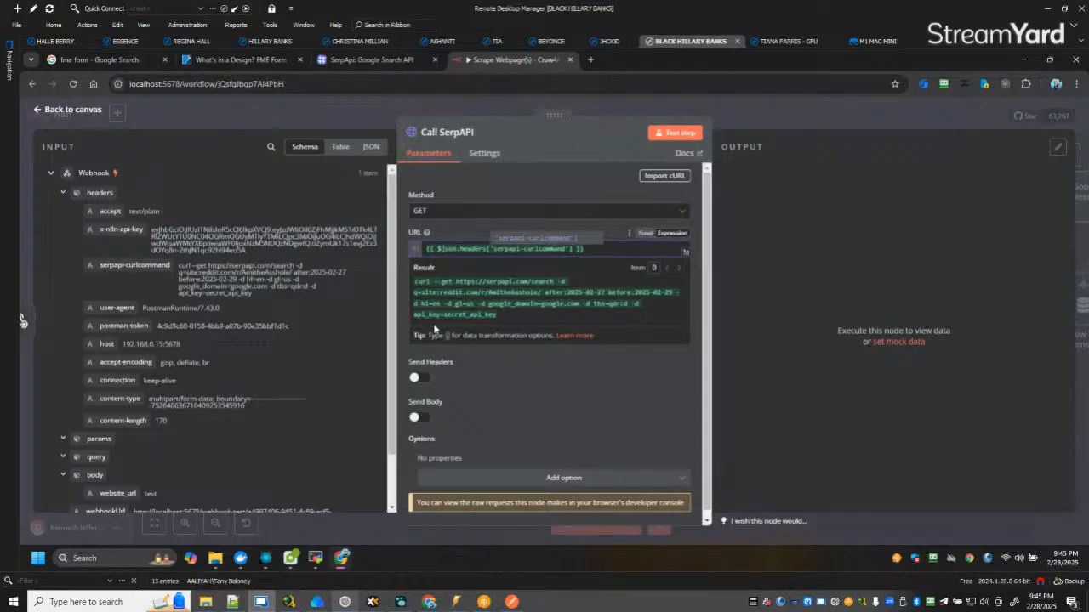
left_click(74, 109)
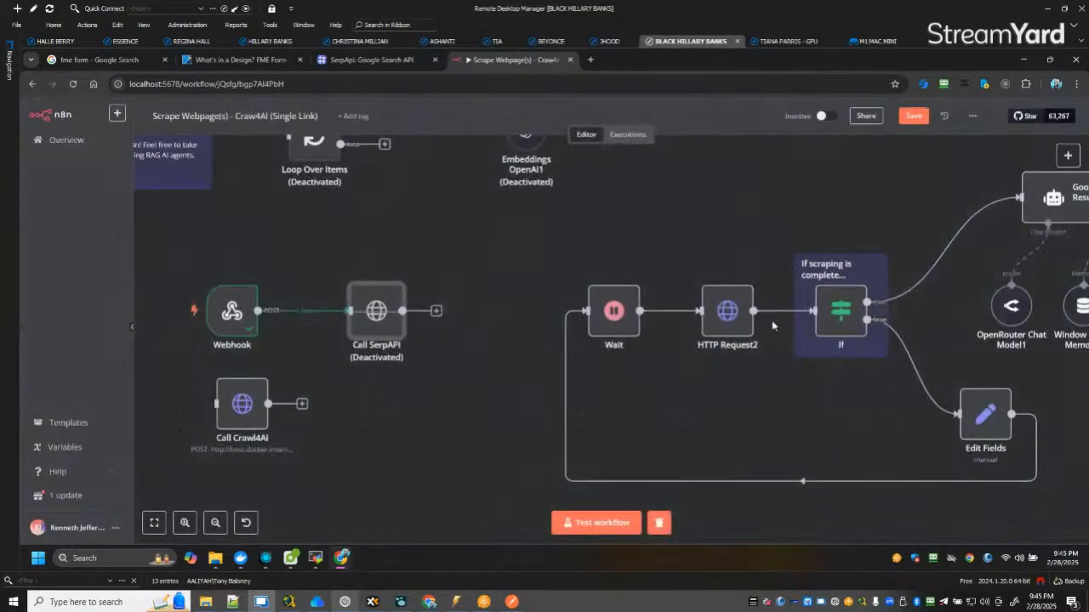
Check the HTTP Request2 node's parameters for reference and test the Call SerpAPI step.
double_click(727, 310)
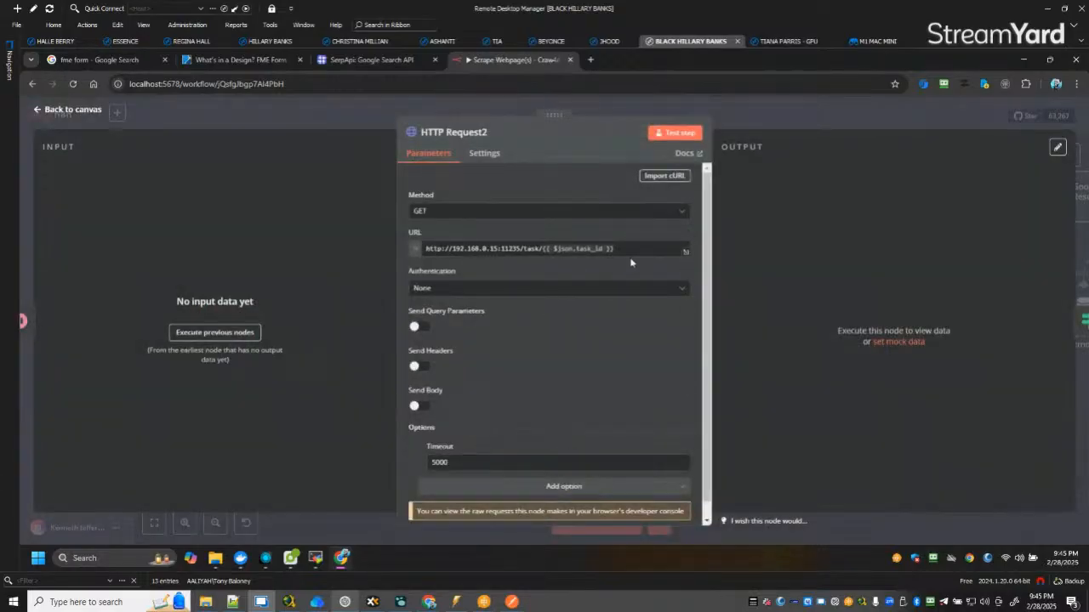
left_click(67, 110)
double_click(376, 311)
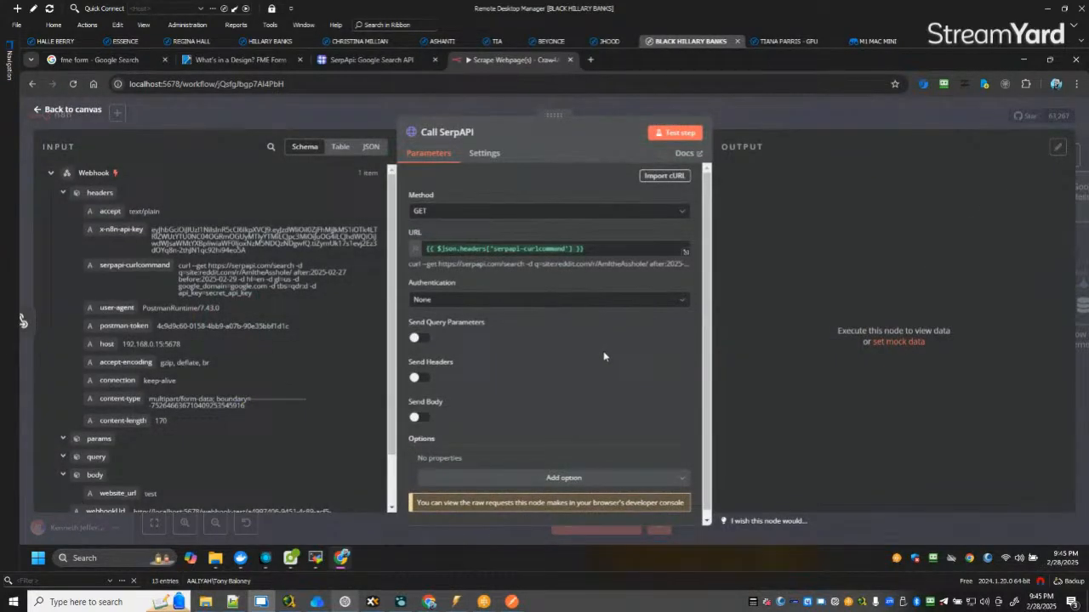
left_click(672, 133)
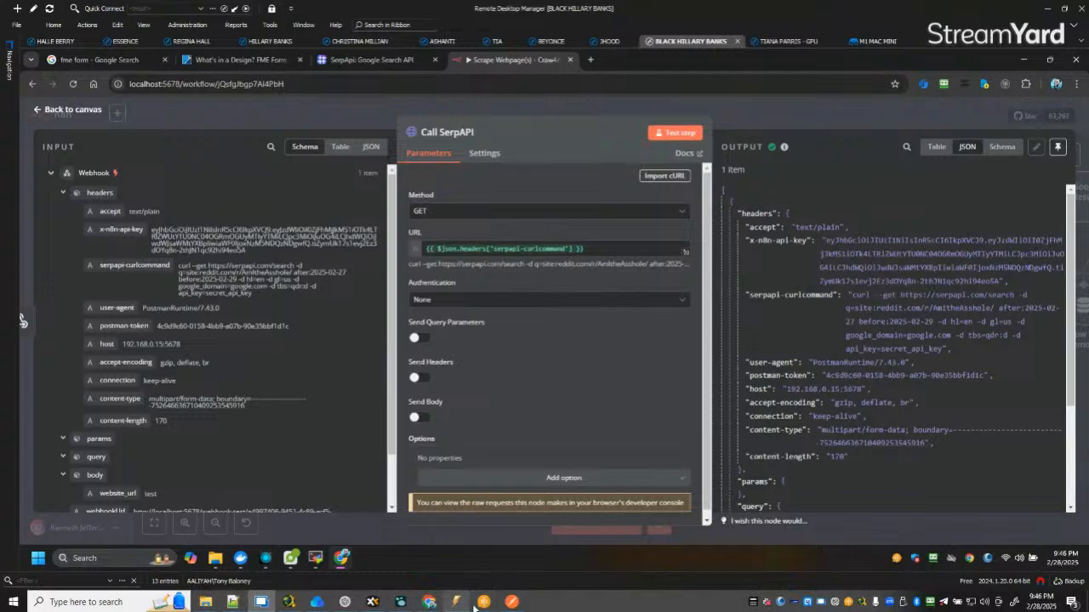
Switch to the WinAutomation process designer and review the Run DOS Command action in Region TEST.
mouse_move(484, 602)
left_click(545, 554)
left_click(414, 224)
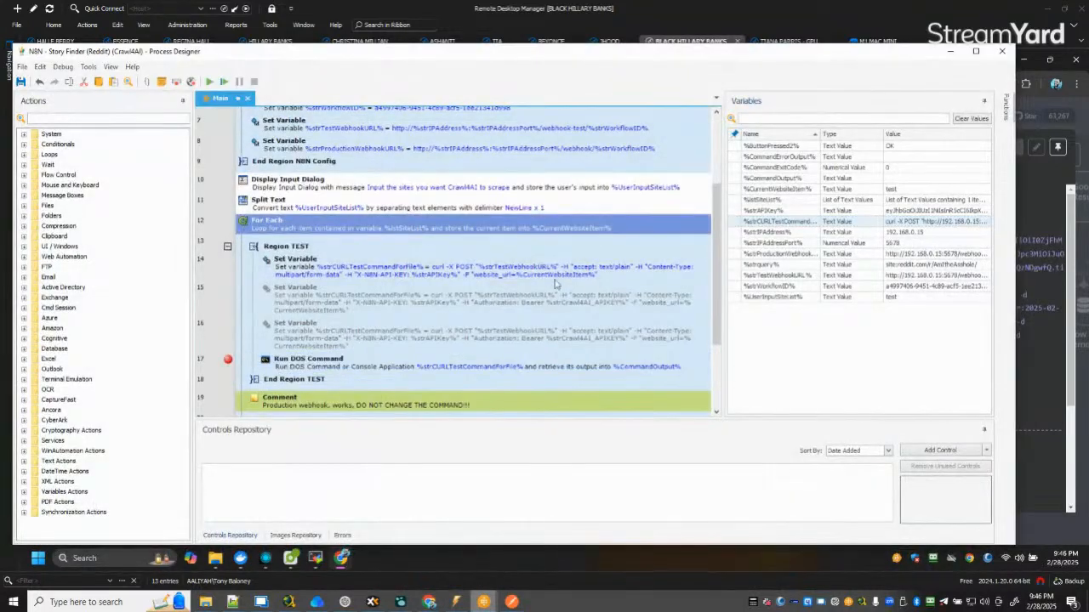
left_click(360, 368)
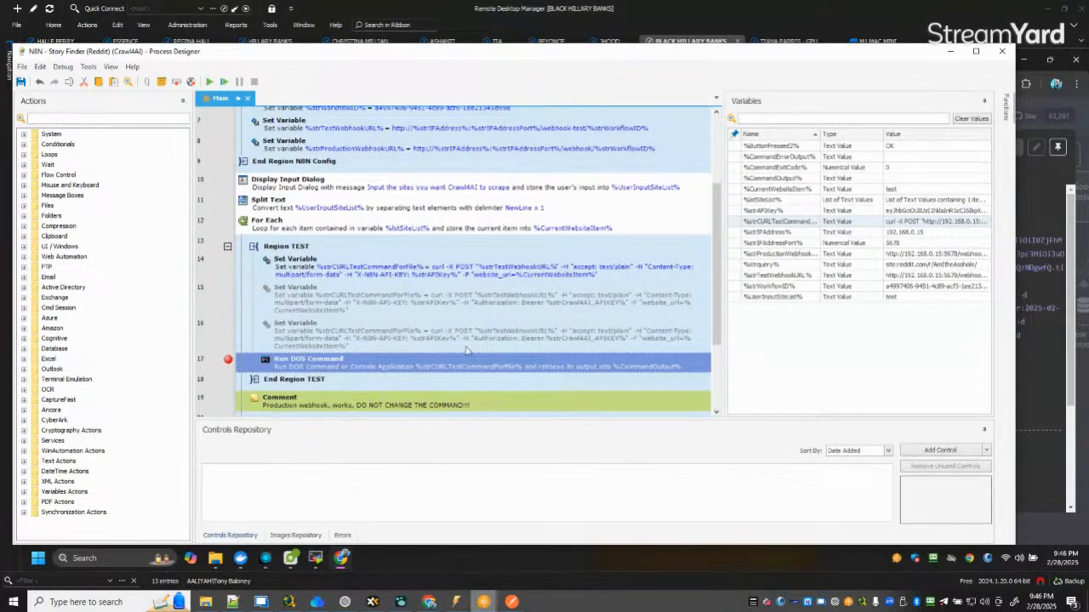
left_click(950, 52)
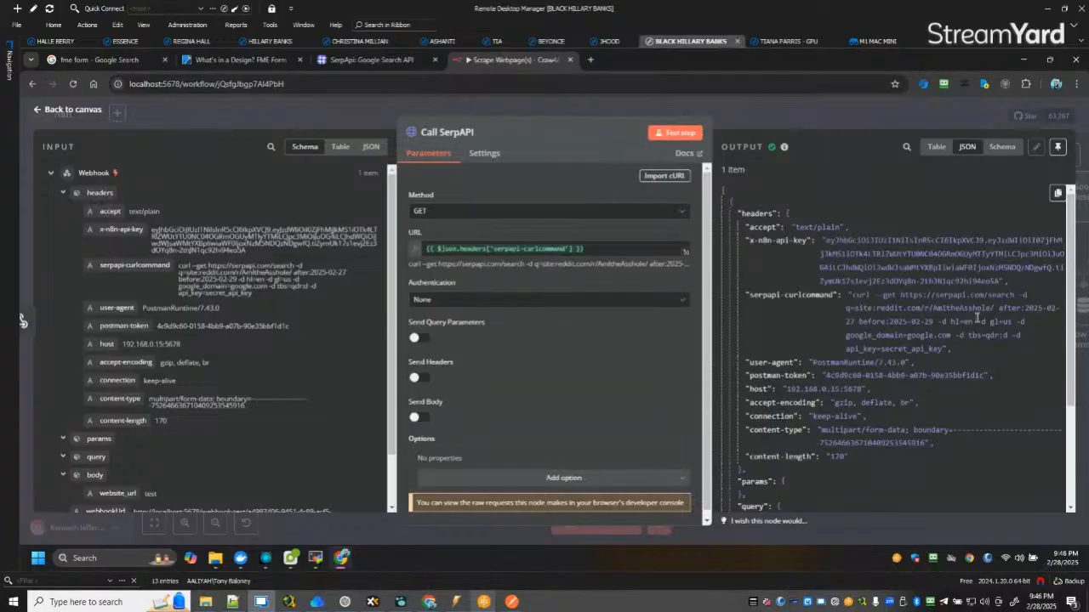
Leave the Call SerpAPI node and check the webhook request's response in Postman.
left_click(71, 111)
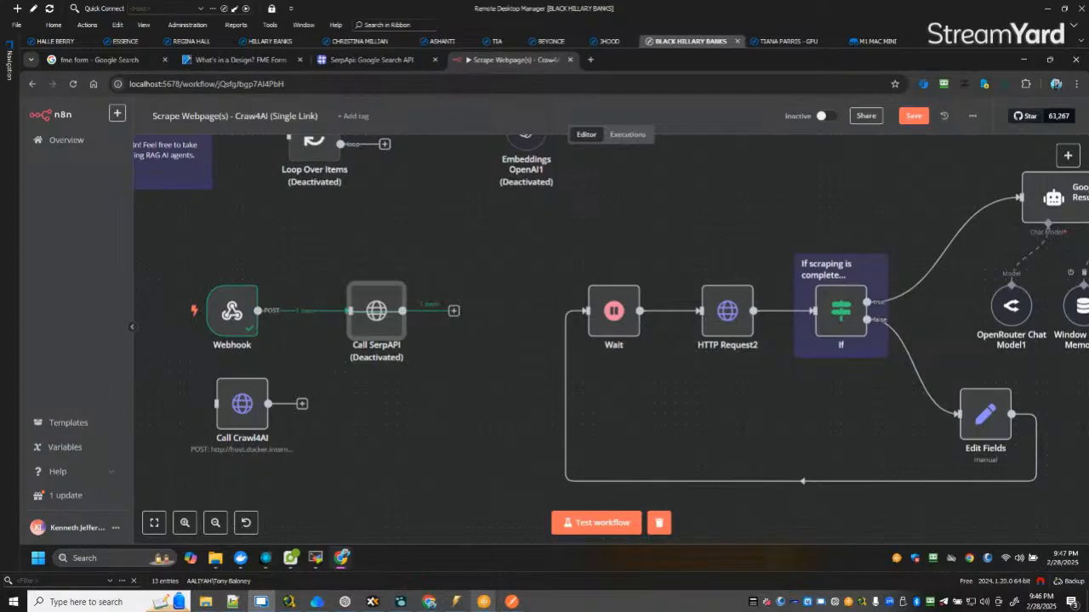
left_click_drag(1087, 198, 430, 89)
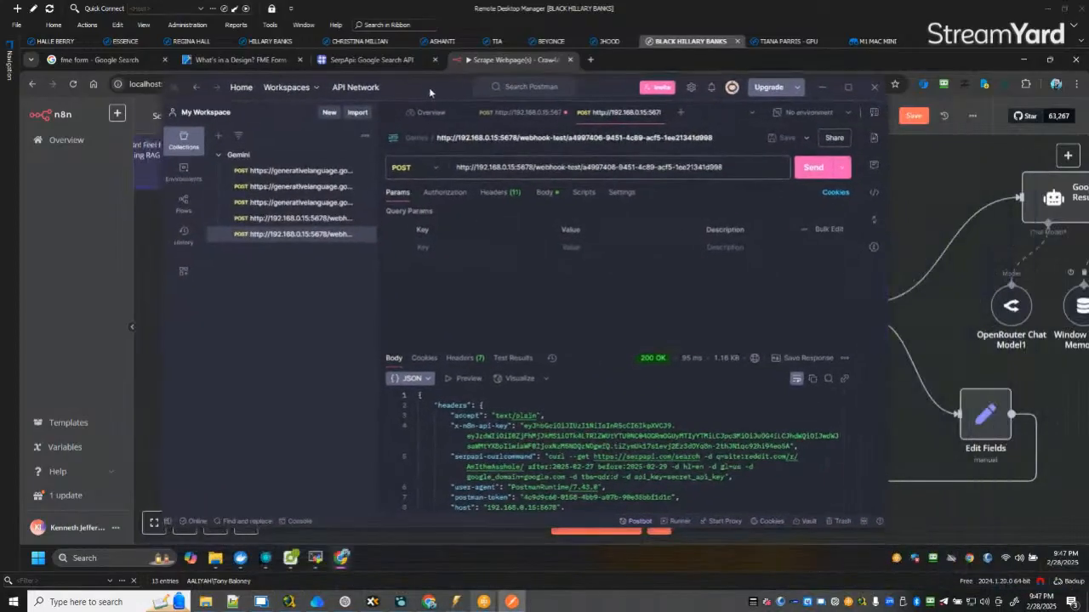
left_click(846, 92)
left_click(1025, 11)
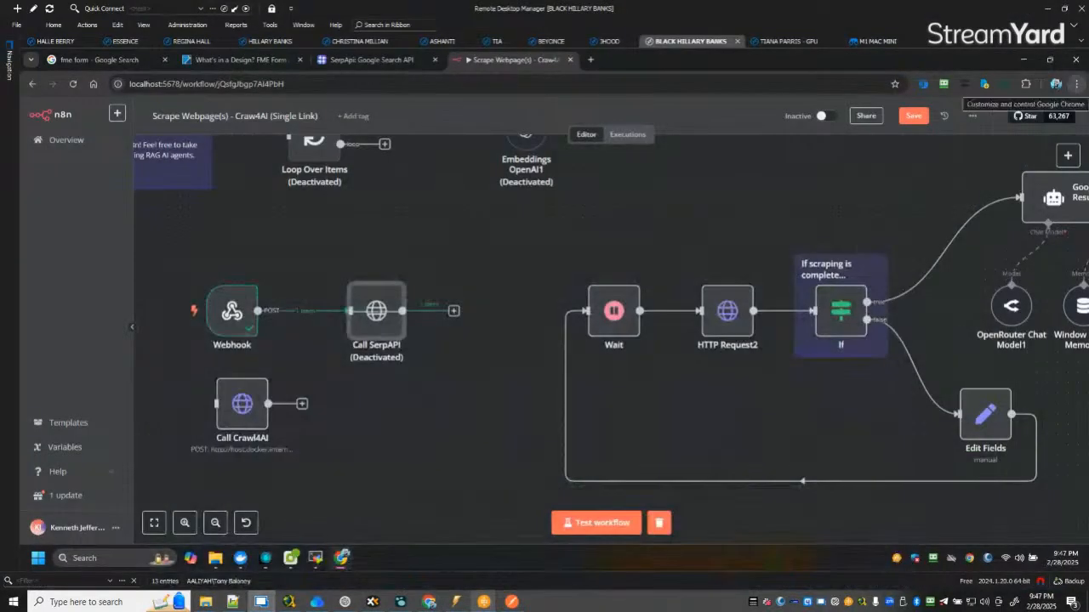
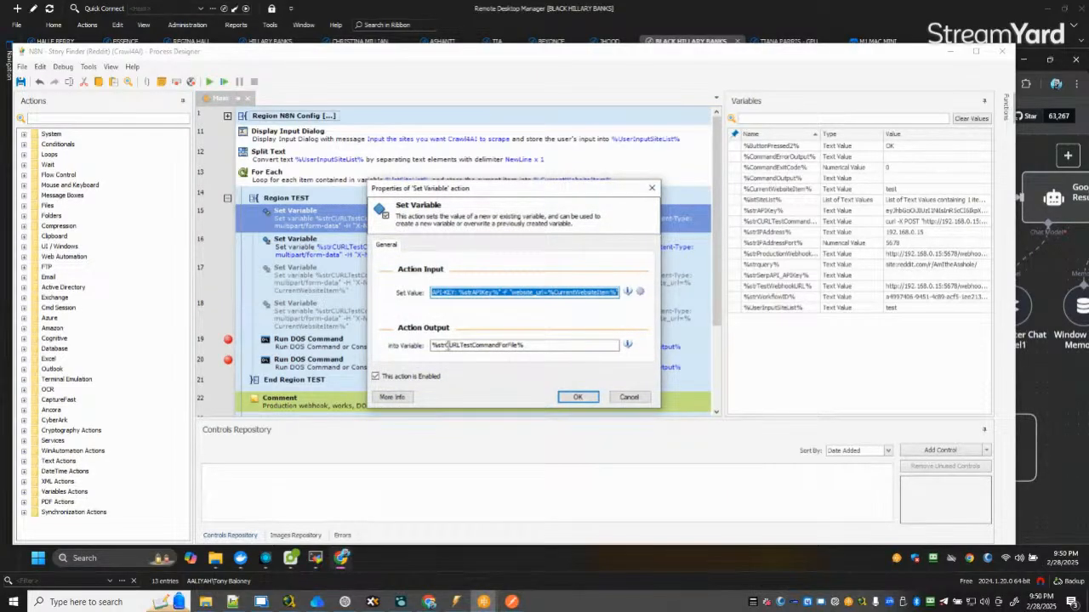
Set the output variable of the first Set Variable action in Region TEST to %strCURLSerpAPICommand%.
left_click_drag(460, 345, 517, 357)
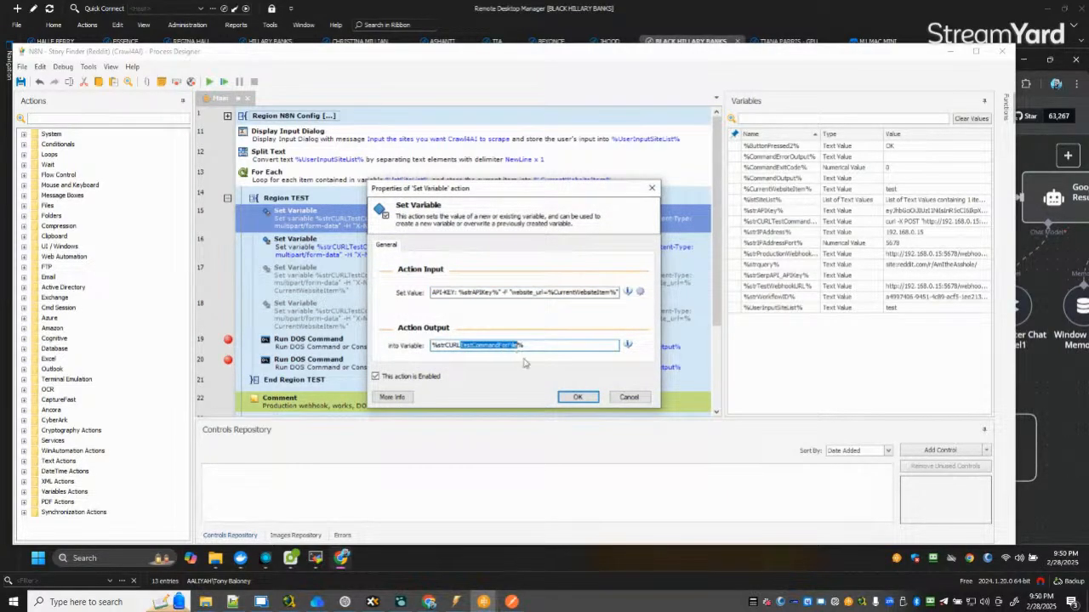
type("Ser")
type("pAPI")
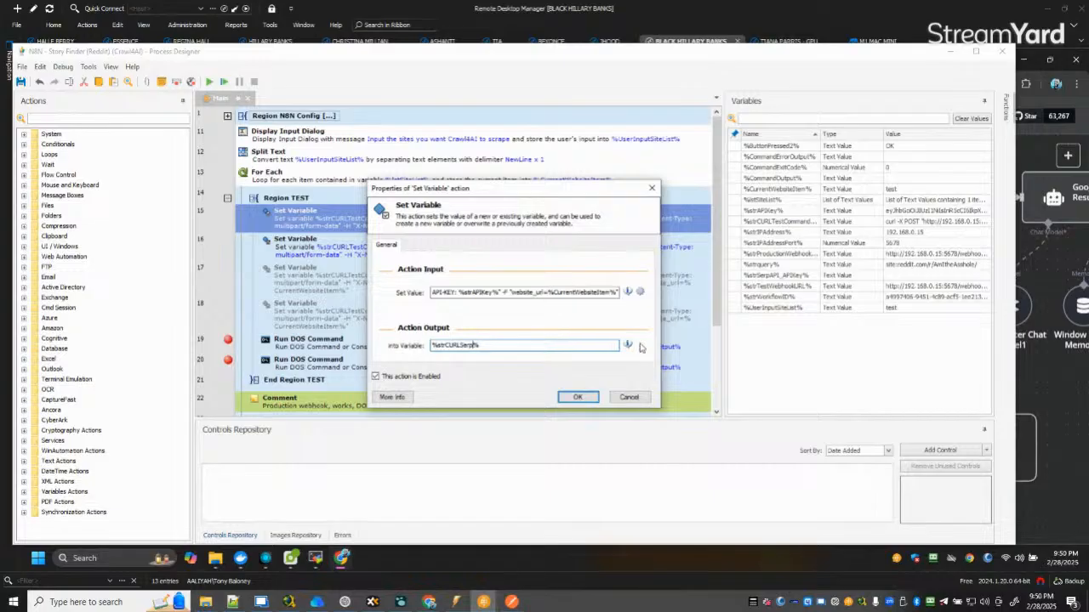
type("Command")
left_click(587, 398)
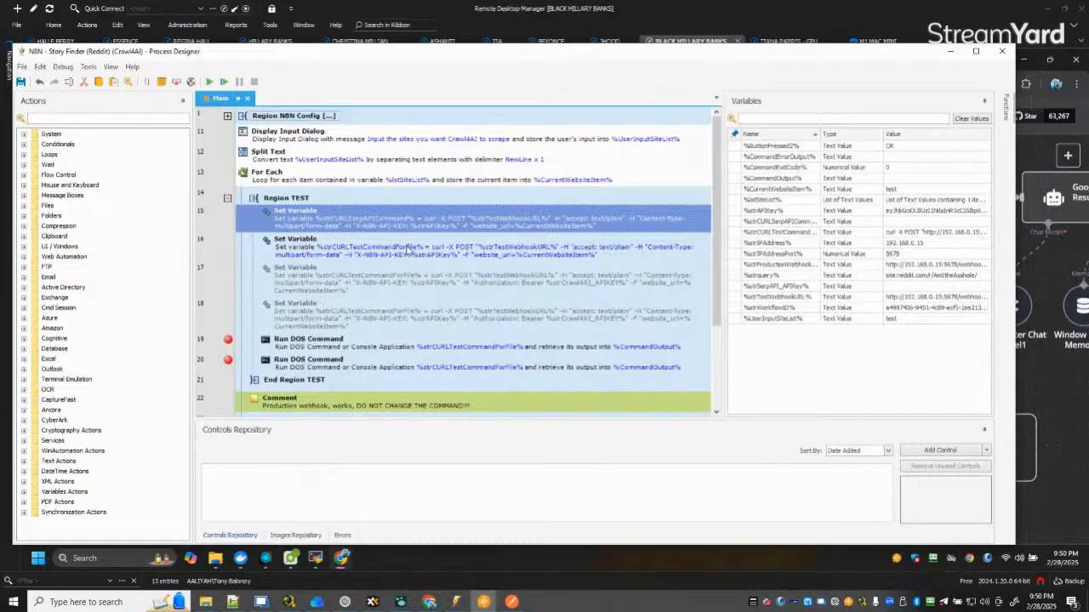
Move the %strCURLSerpAPICommand% Set Variable action out of Region TEST to directly above it in the For Each loop.
scroll(408, 255, "down", 3)
scroll(407, 266, "up", 3)
left_click_drag(310, 226, 303, 198)
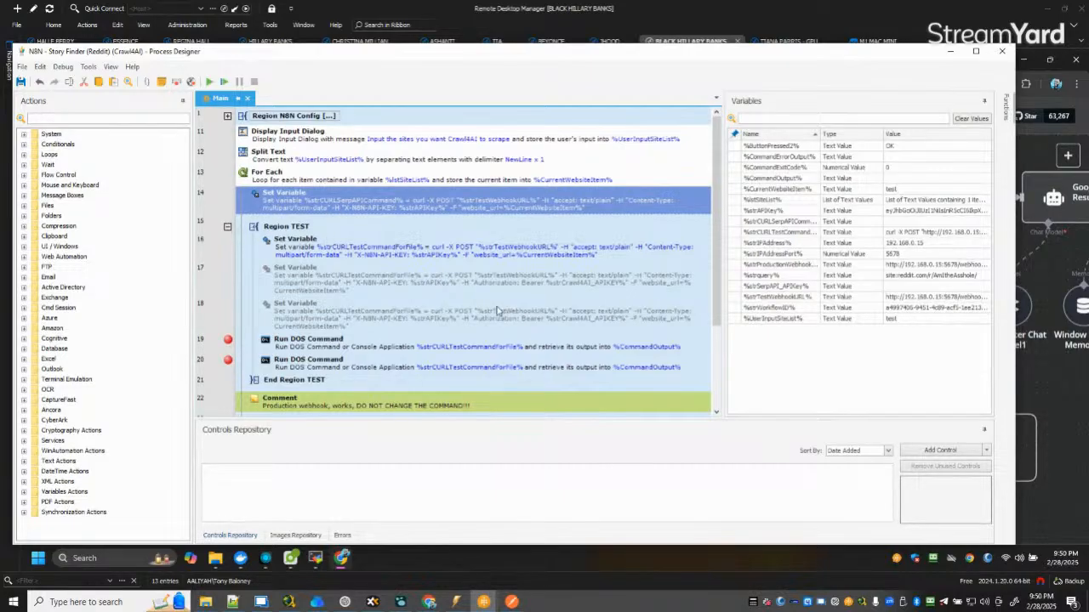
scroll(481, 289, "down", 3)
scroll(480, 289, "down", 2)
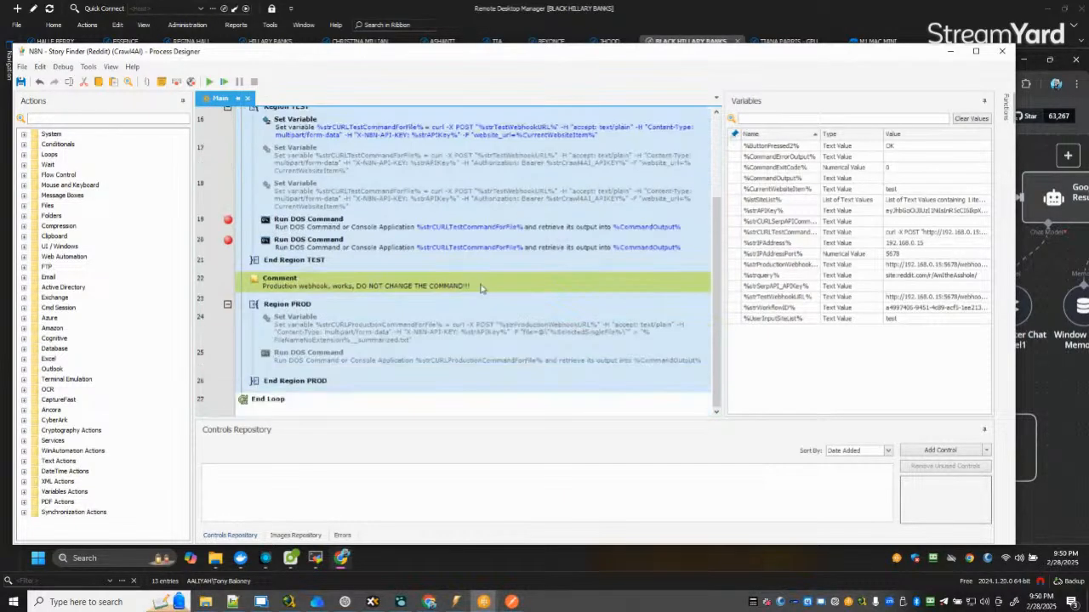
scroll(481, 288, "up", 5)
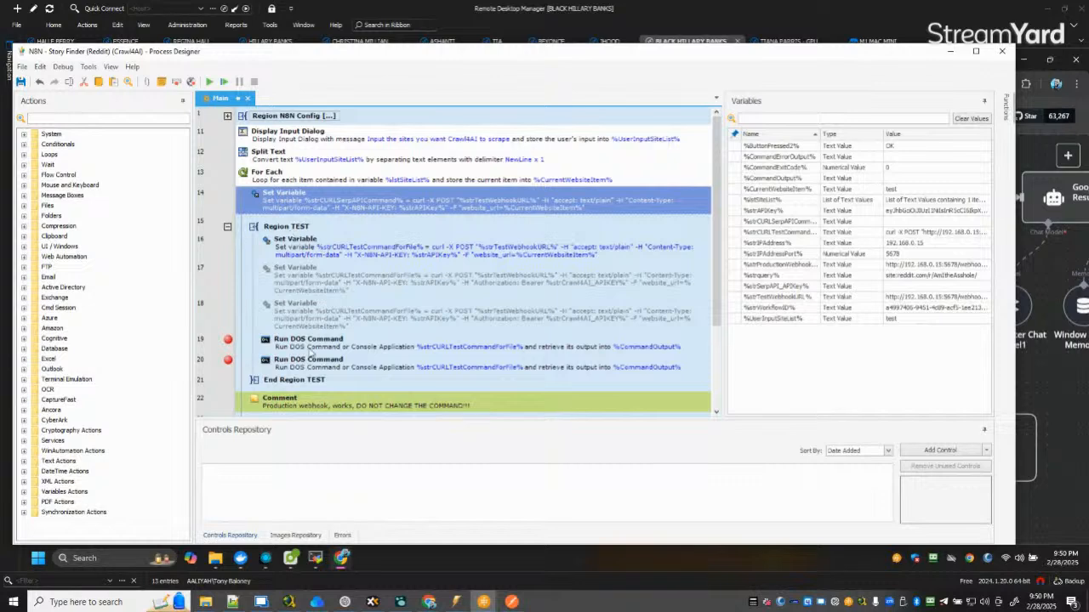
scroll(306, 352, "down", 5)
scroll(436, 323, "up", 5)
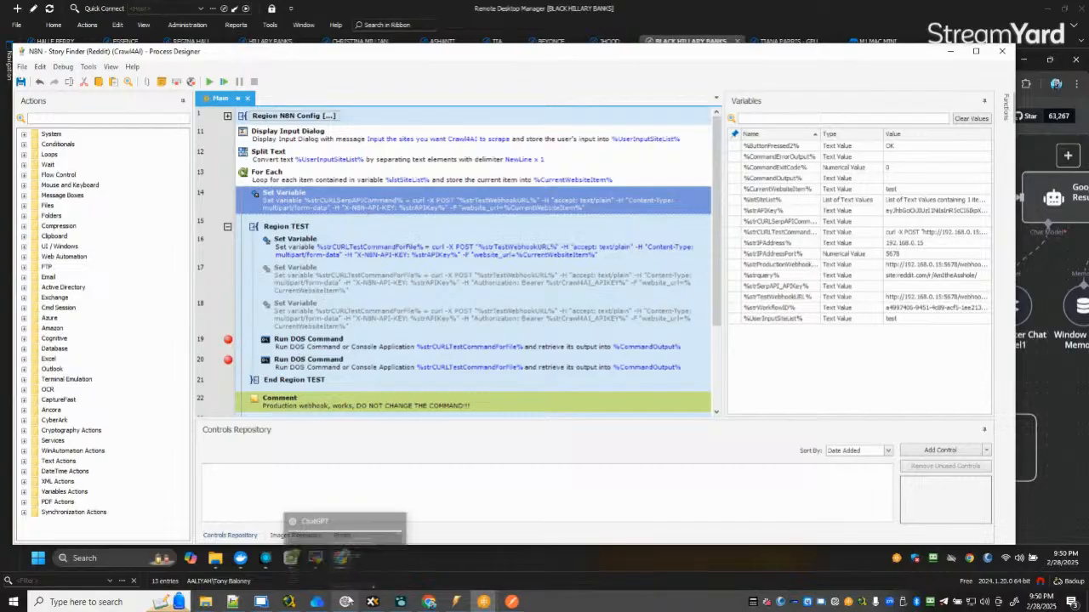
Copy the %strCURLSerpAPICommand% action's curl value into Notepad++, a few lines below the existing curl POST command.
double_click(357, 206)
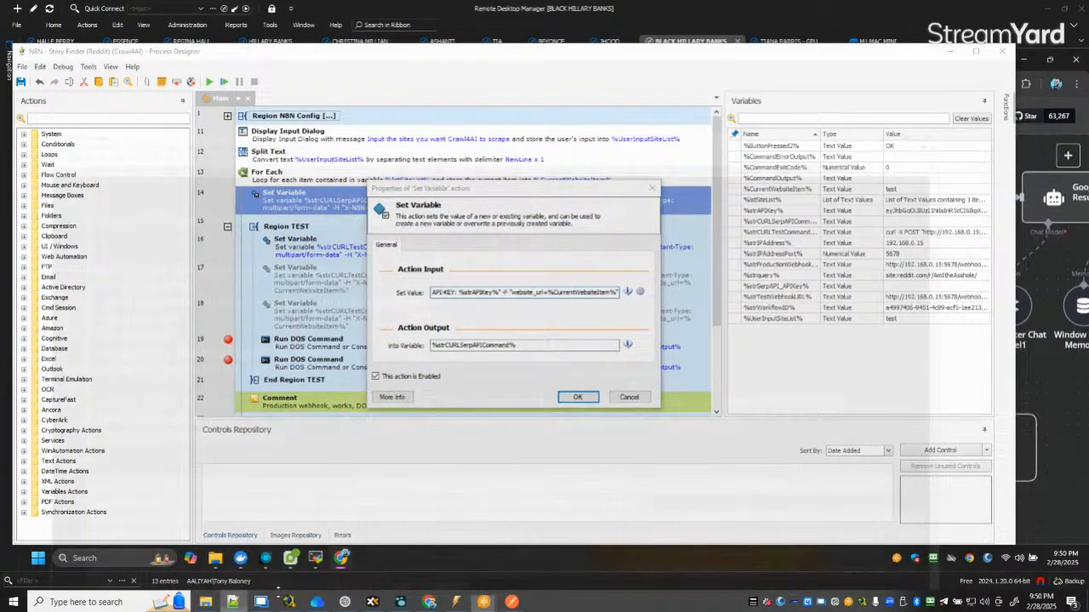
left_click(261, 601)
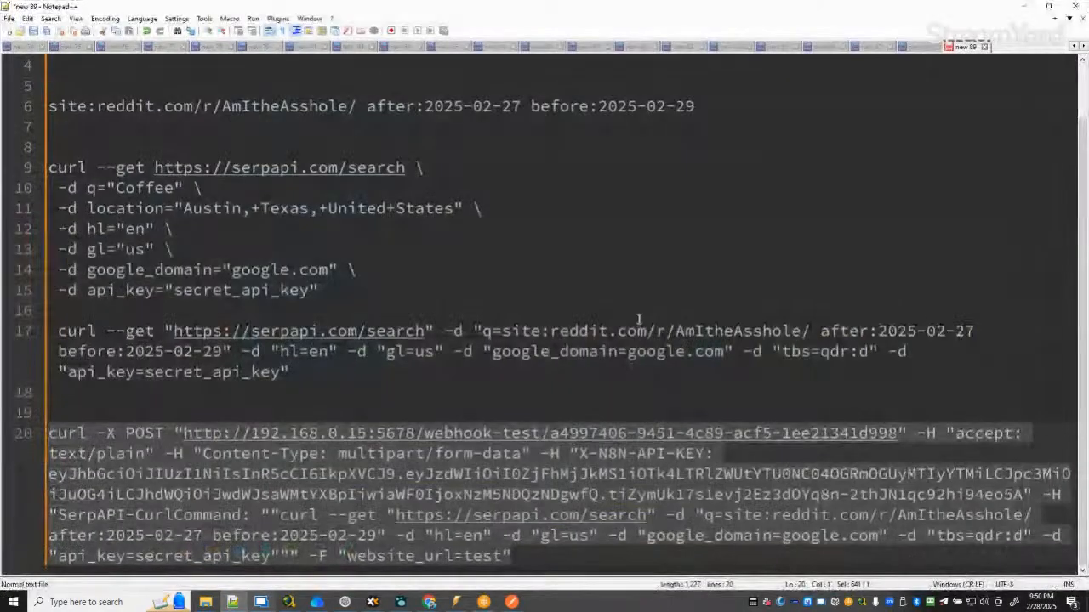
left_click(520, 401)
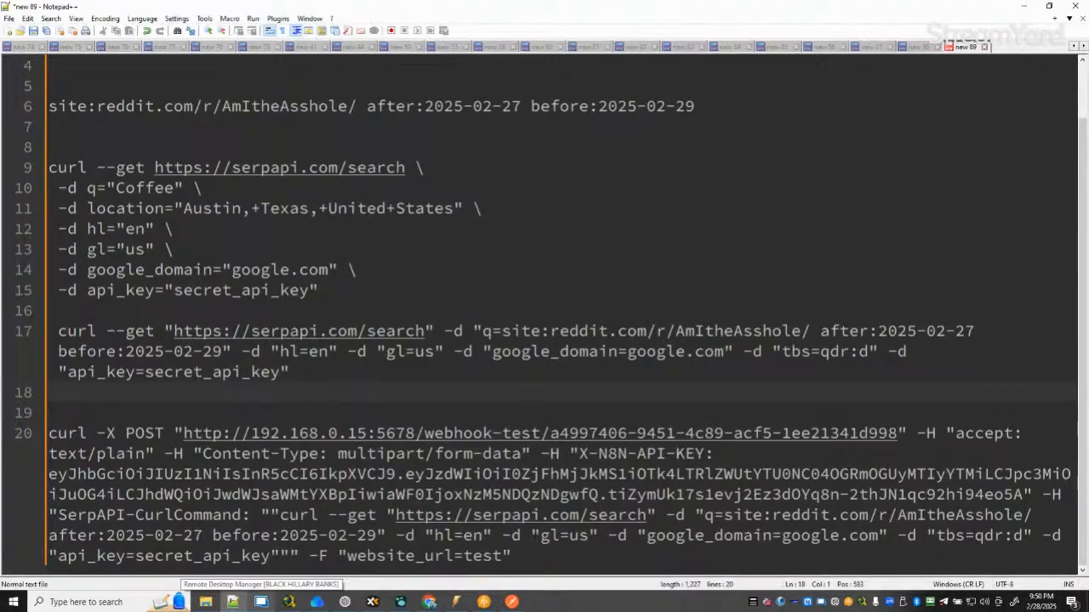
left_click(1024, 6)
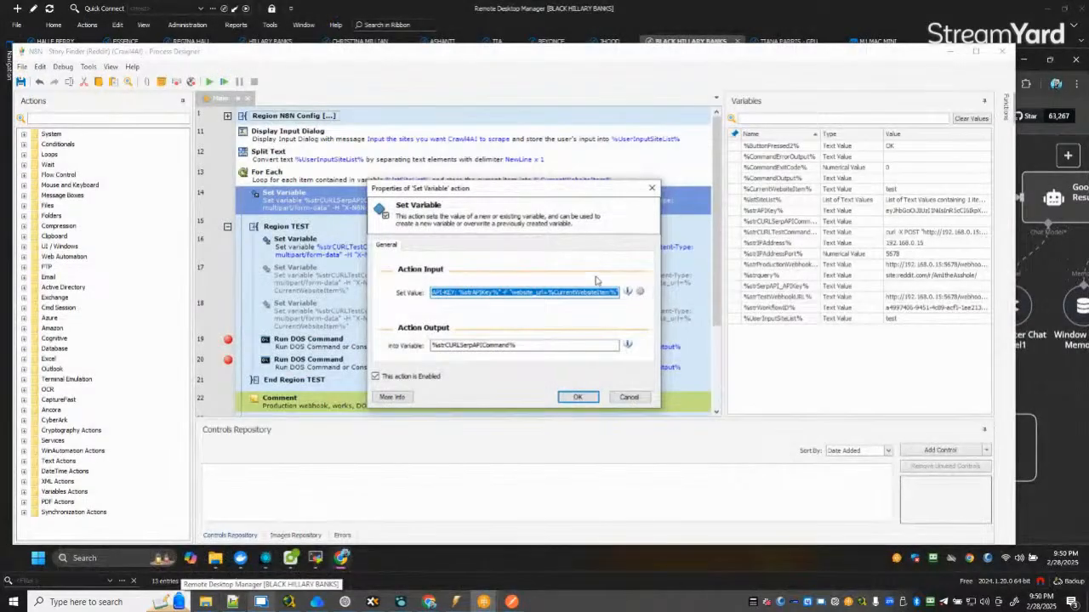
left_click(261, 601)
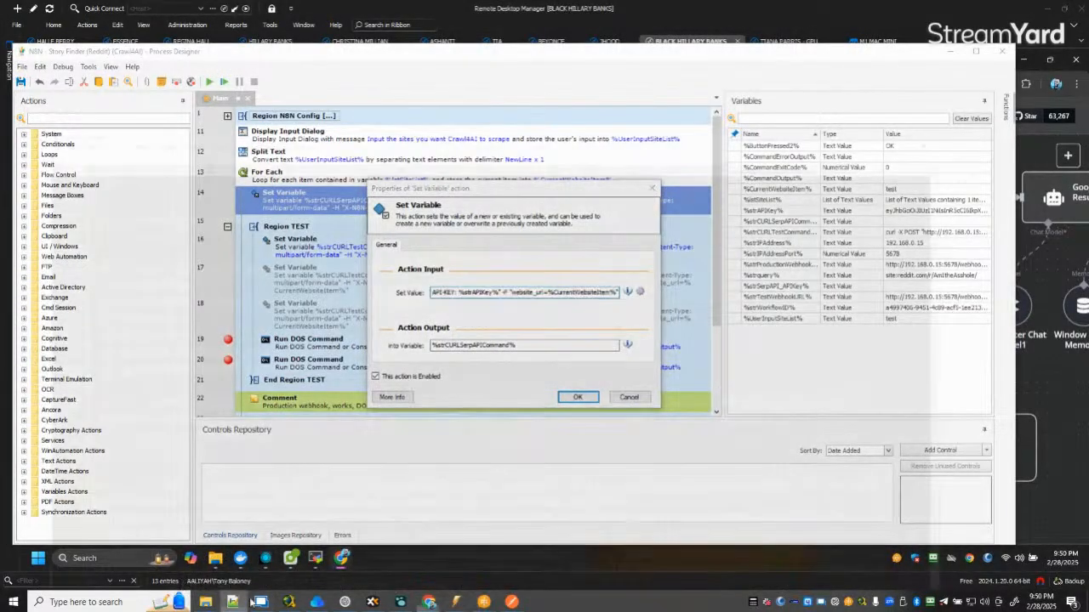
left_click(570, 563)
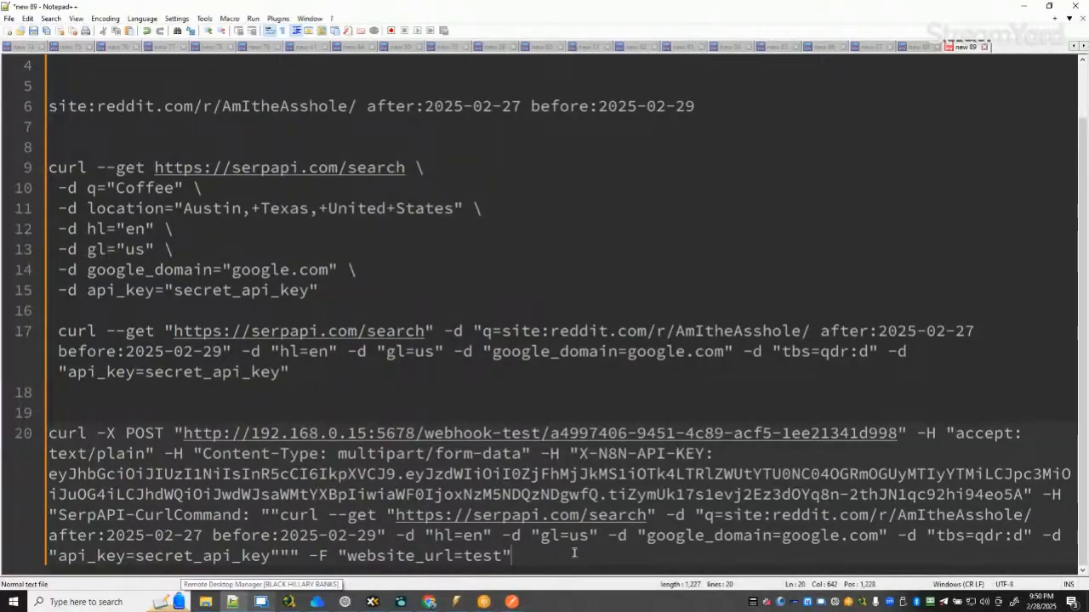
key("Return")
key("Return")
key("Return")
key("ctrl+v")
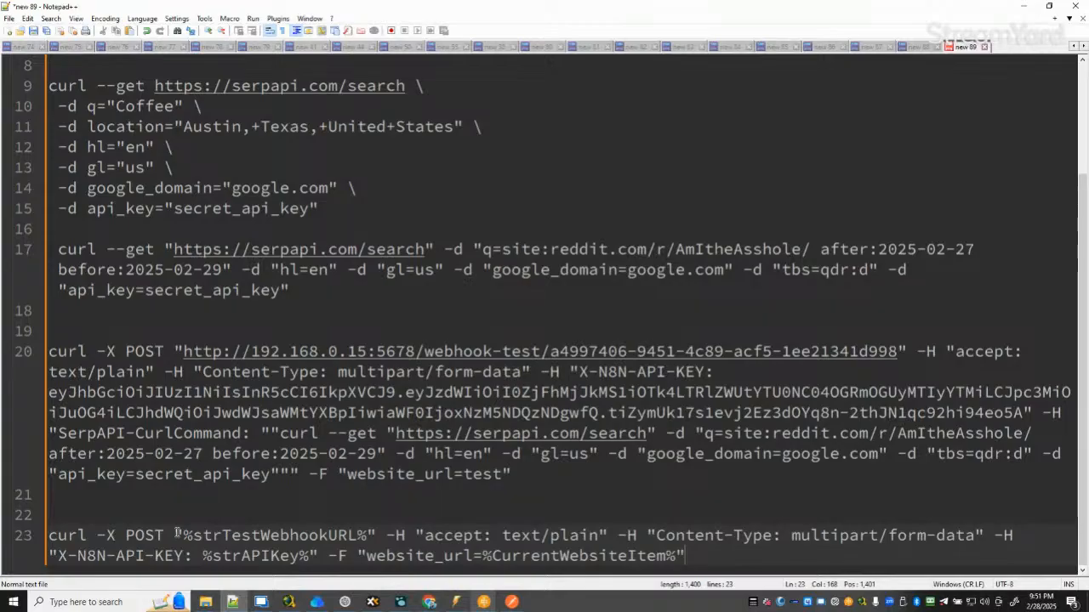
On a new line between the two curl POST commands, begin a command reading curl --get %strSerpAPIEndpoint.
left_click(593, 487)
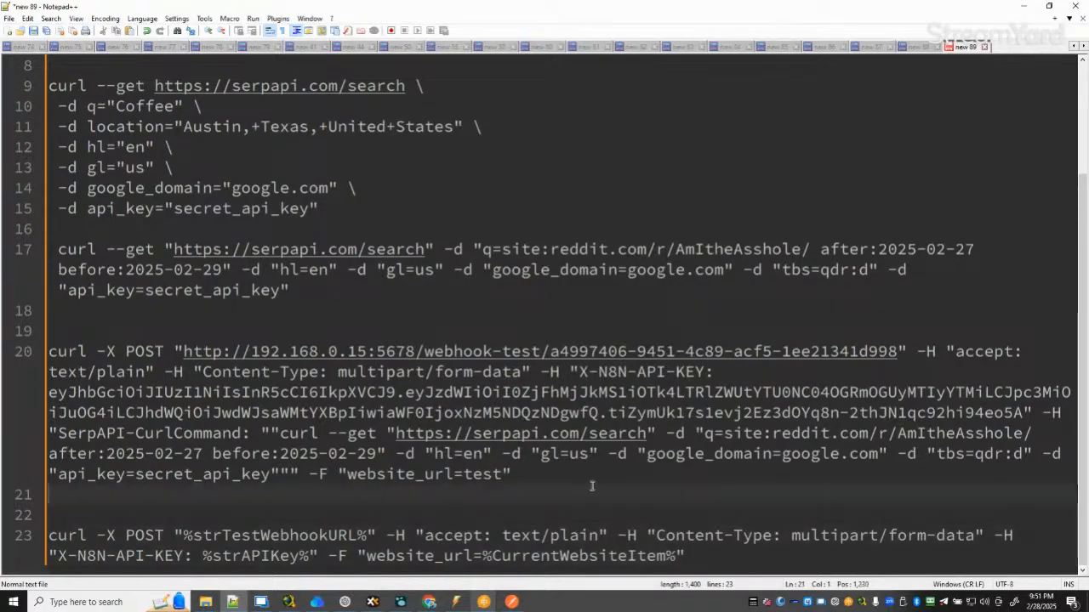
key("Return")
key("Return")
scroll(593, 491, "down", 1)
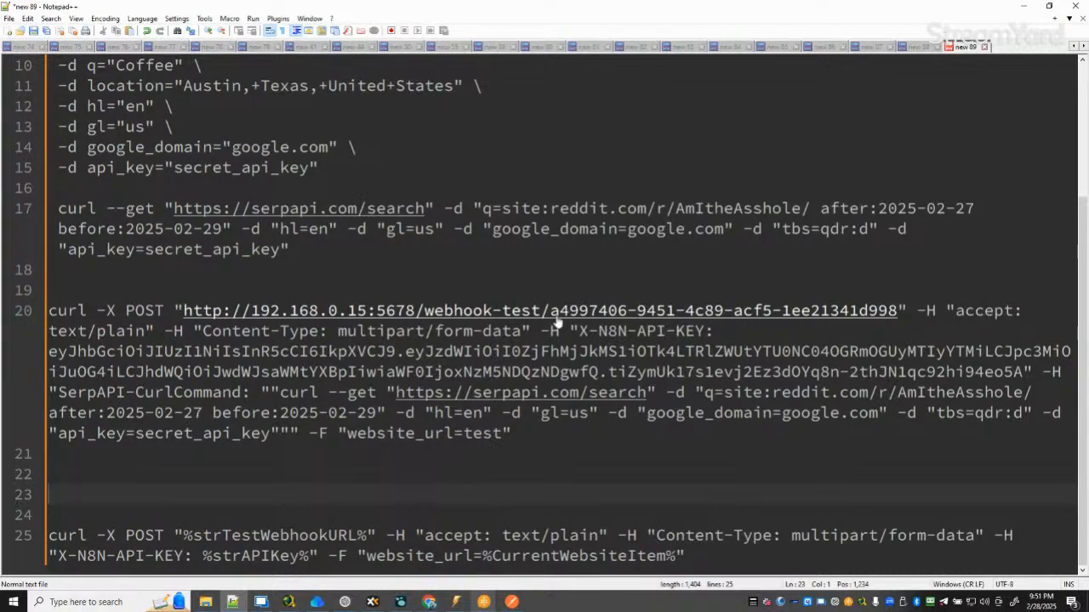
type("curl --get")
type("%")
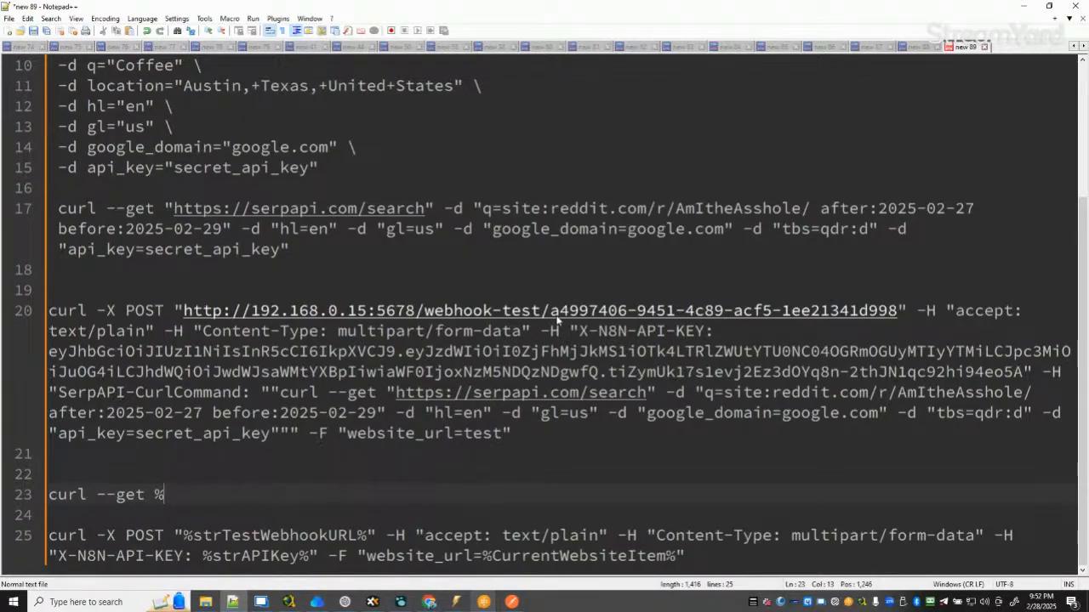
type("str")
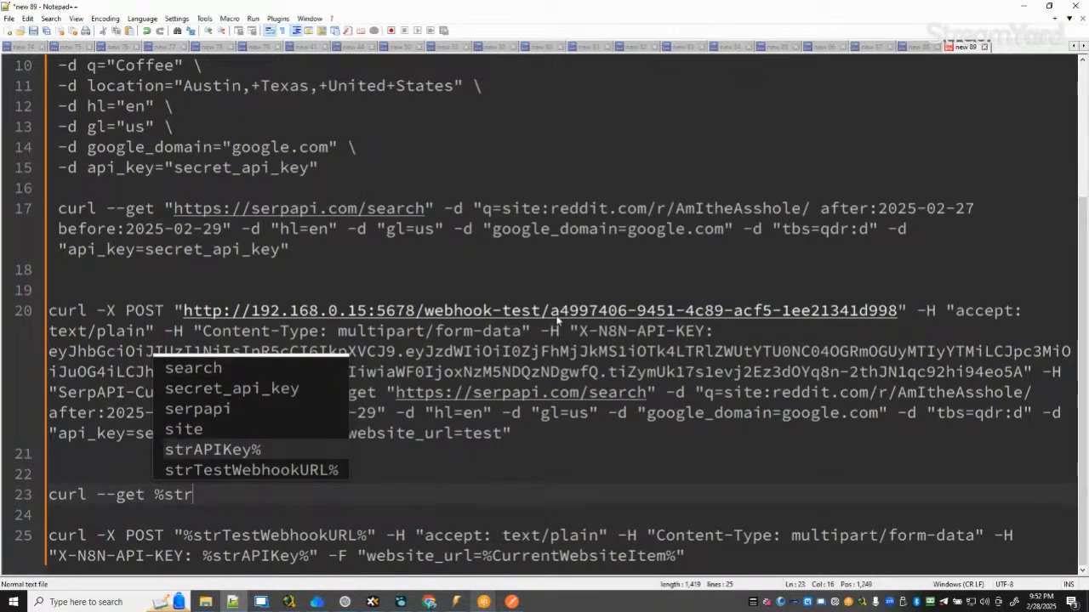
type("Serp")
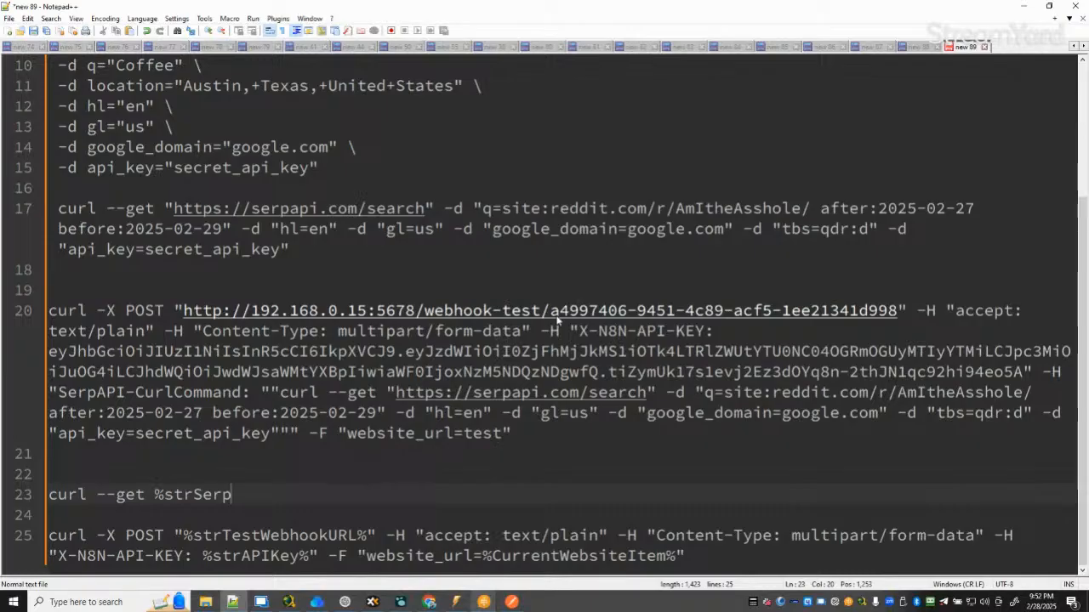
type("API_")
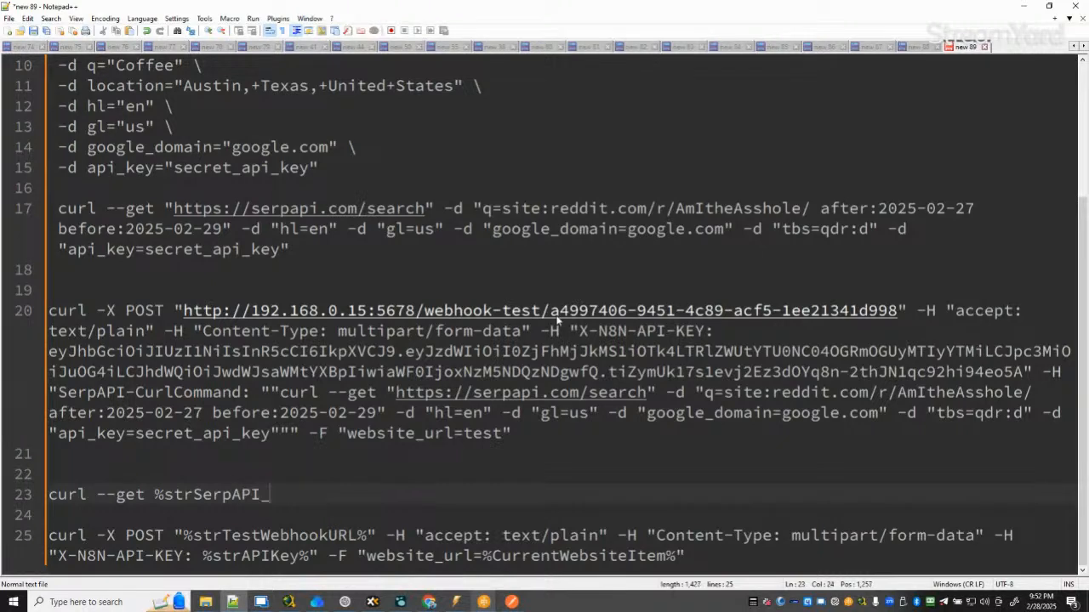
key("BackSpace")
type("Endpoint")
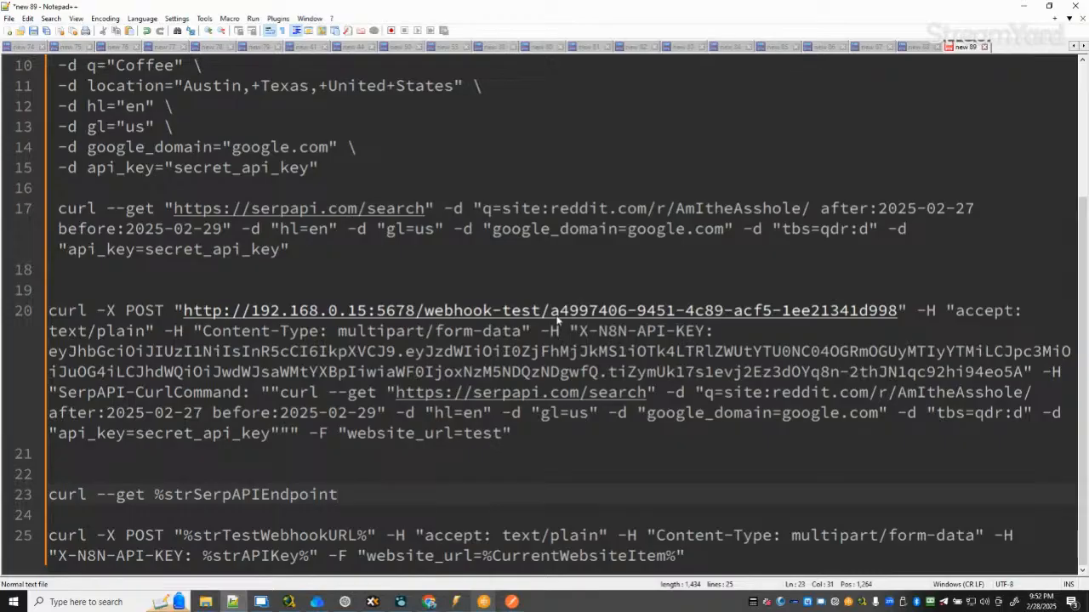
Close the endpoint variable with % and add -d "%strAITASubRedditURL% as the first data parameter of the new curl command.
type("% -d \"%strRe")
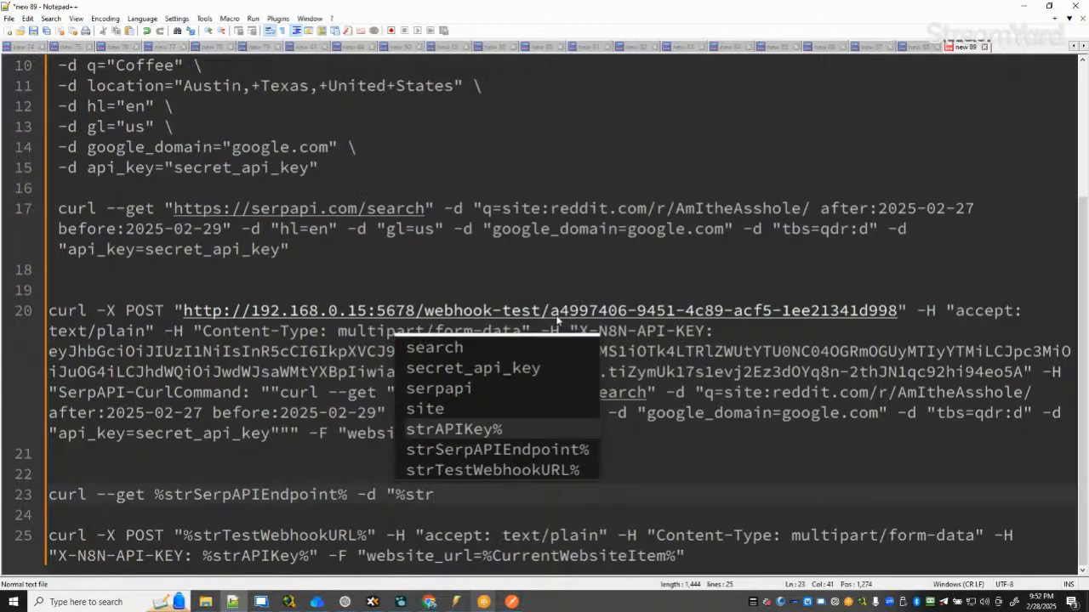
key("BackSpace")
key("BackSpace")
type("AITA")
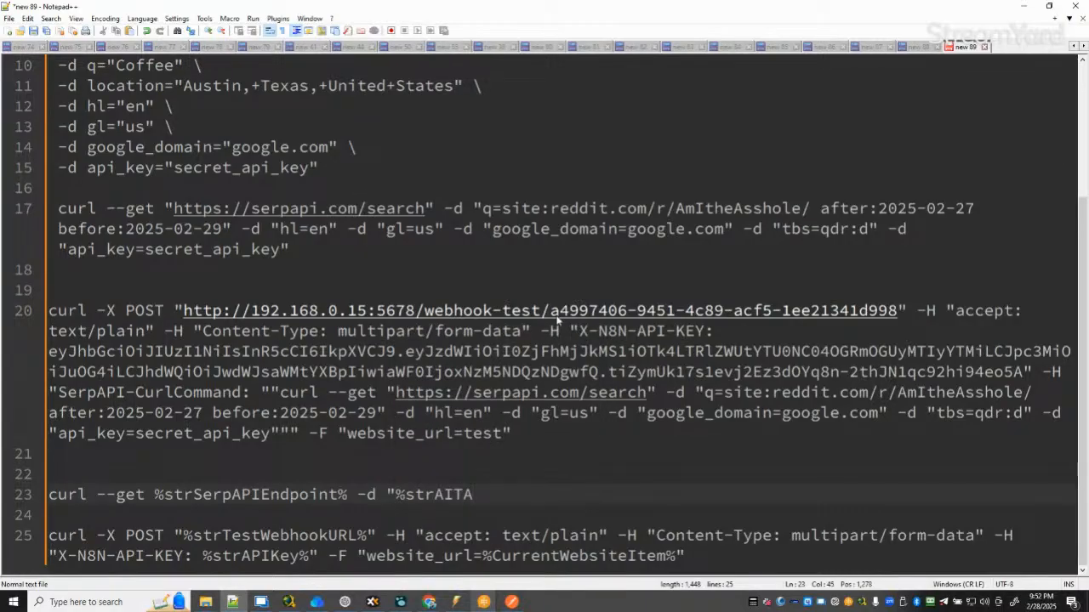
type("SubRedditPage")
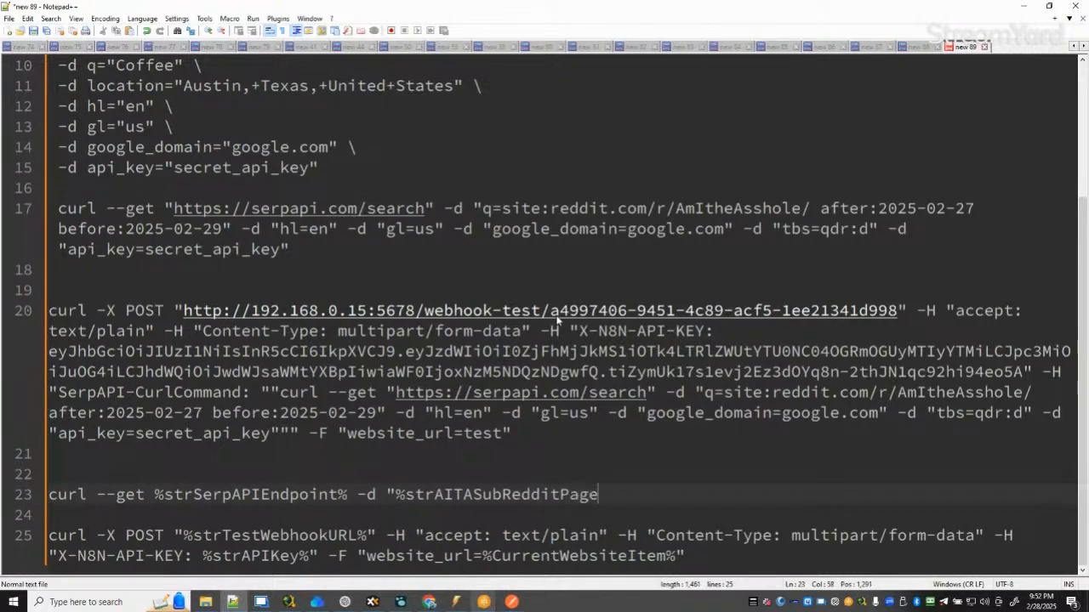
key("BackSpace")
key("BackSpace")
key("BackSpace")
key("BackSpace")
type("URL")
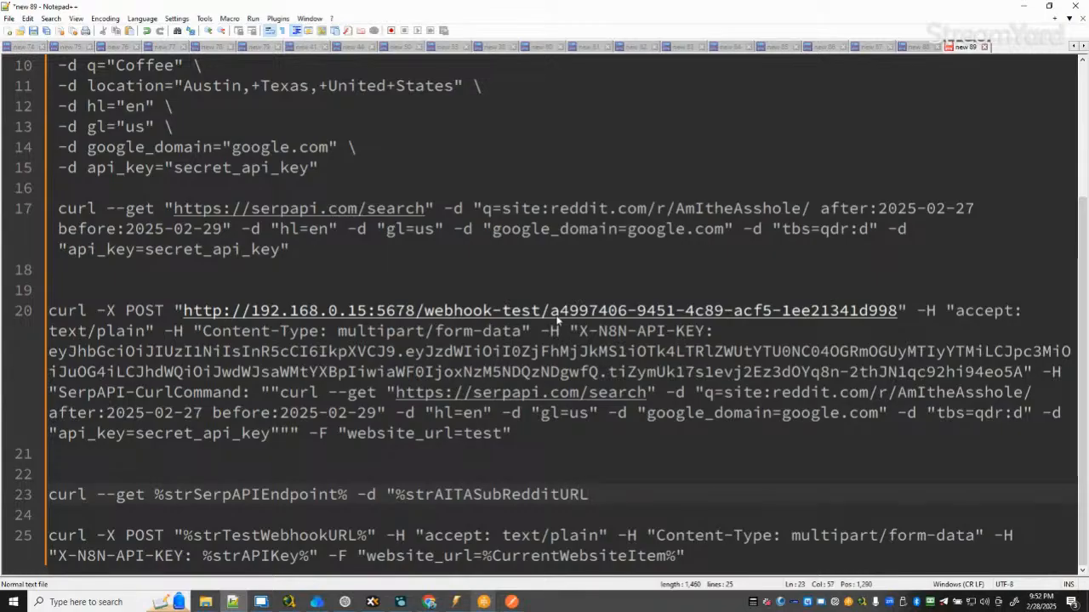
type("%")
Insert q= directly before %strAITASubRedditURL%, inside the opening quote of the new command's data parameter.
key("Left")
key("Left")
key("Left")
key("Left")
key("Left")
key("Left")
key("Left")
key("Left")
key("Left")
key("Left")
key("Left")
key("Left")
key("Left")
key("Left")
key("Left")
key("Left")
key("Left")
key("Left")
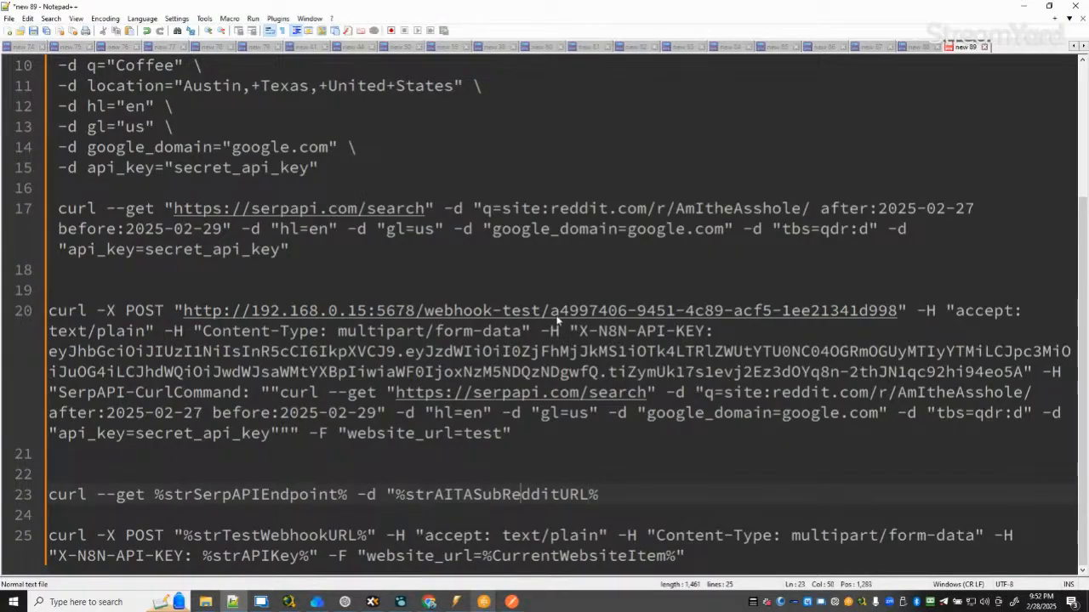
key("Left")
key("Left")
key("Left")
type("q=")
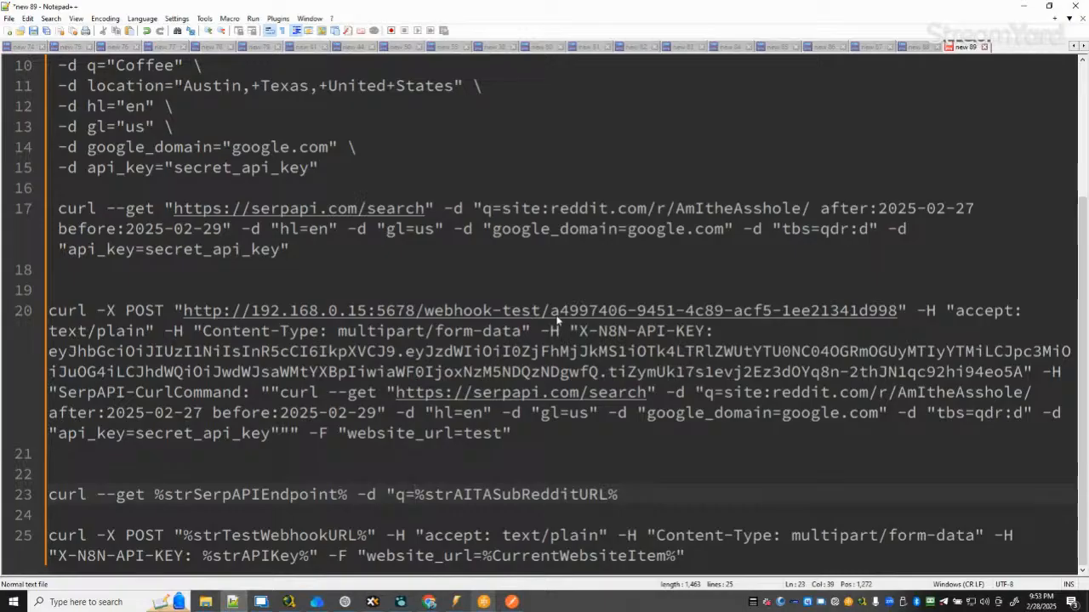
Append a space and %strAfterDate% after %strAITASubRedditURL% in the new curl --get command.
key("Right")
key("Right")
key("Right")
key("Right")
key("Right")
key("Right")
key("Right")
key("Right")
key("Right")
key("Right")
key("Right")
key("Right")
key("Right")
key("Right")
key("Right")
key("Right")
key("Right")
key("Right")
key("Right")
key("Right")
left_click(85, 412)
key("BackSpace")
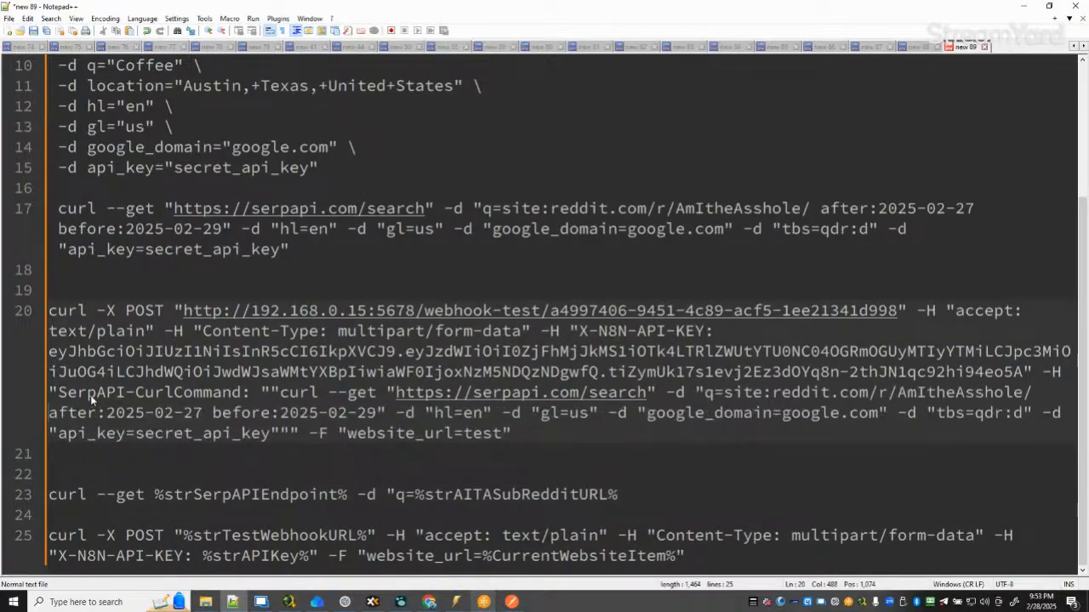
left_click(651, 495)
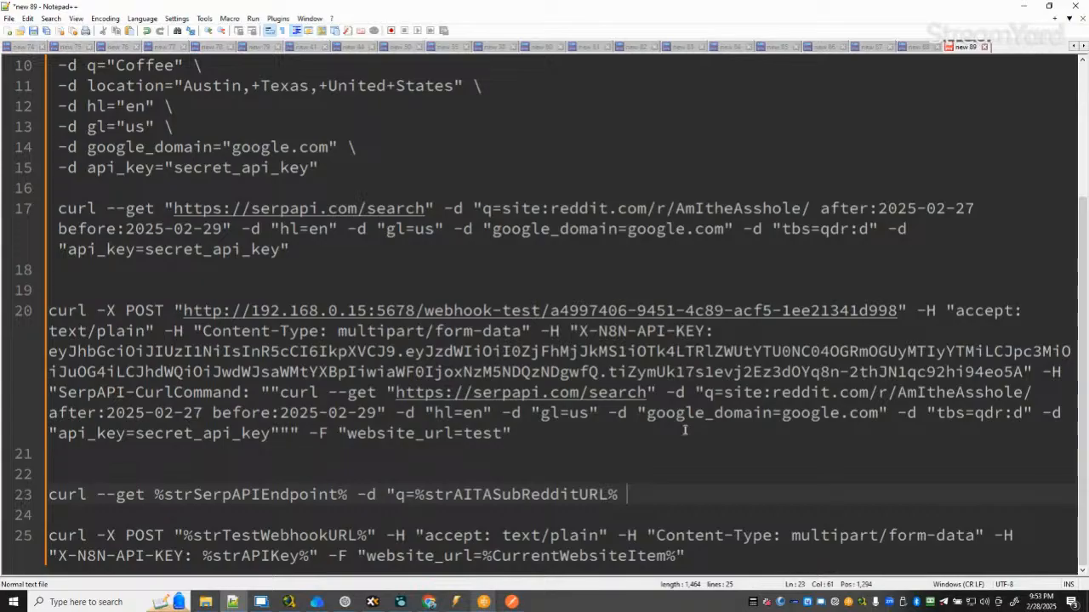
type("%str")
type("Ater")
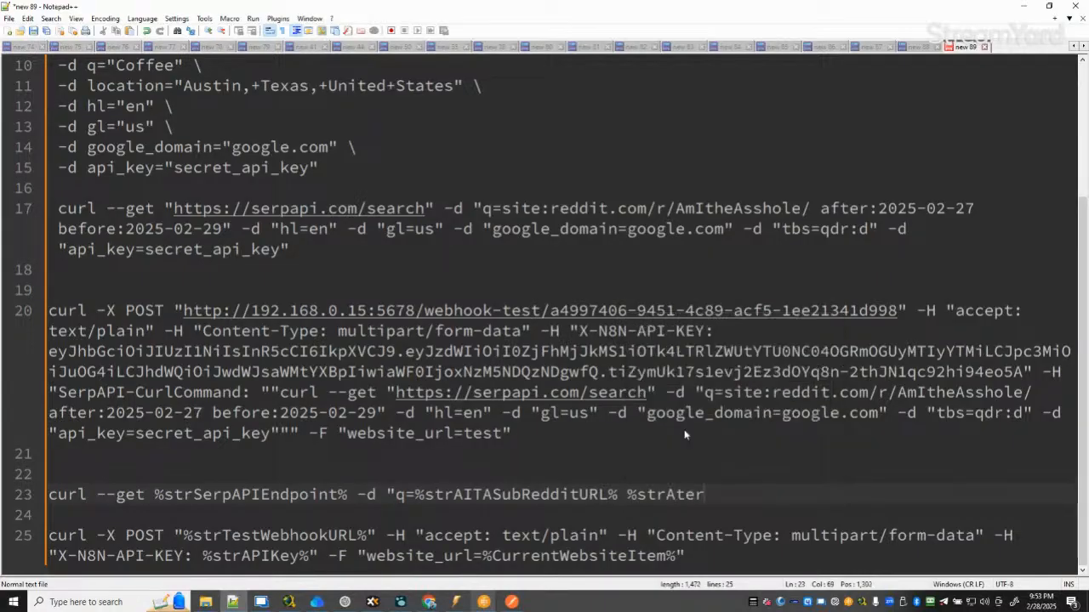
key("BackSpace")
key("BackSpace")
key("BackSpace")
type("fterDate%")
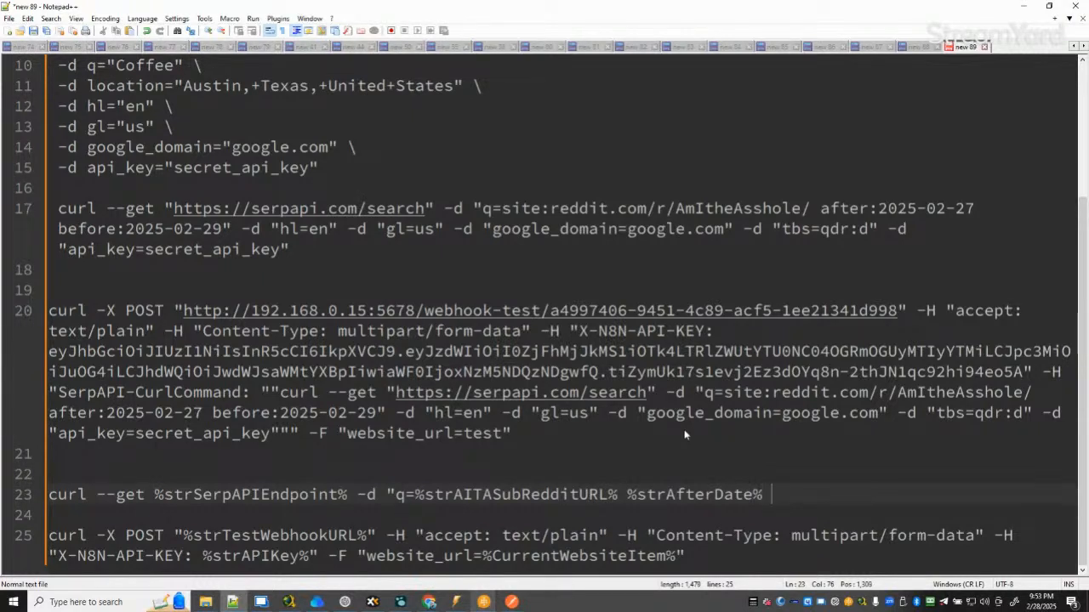
Append a space and %strBeforeDate% after %strAfterDate% in the query parameter.
type(" %str")
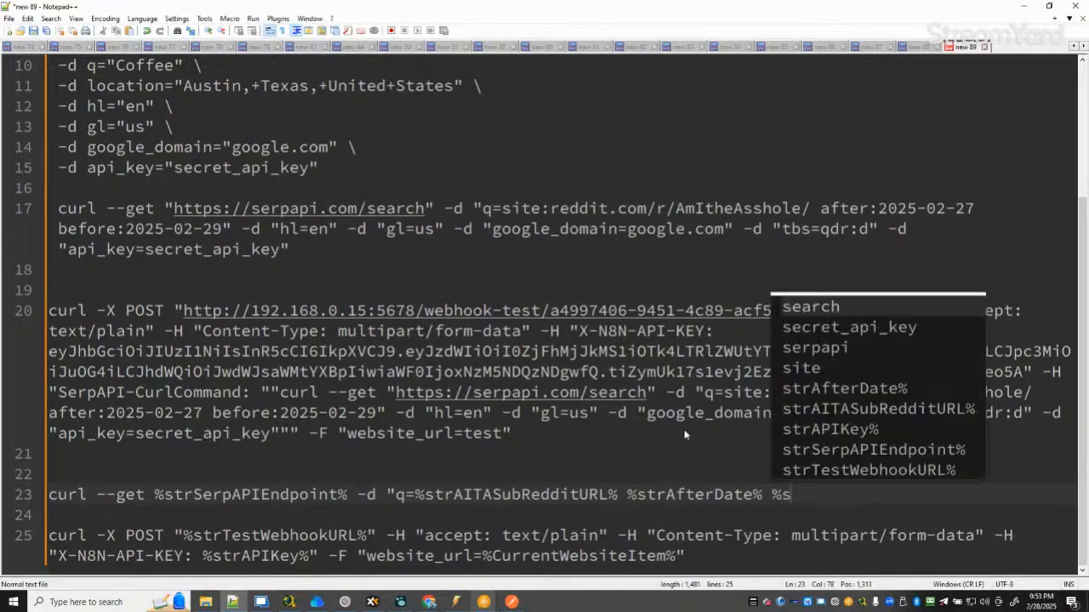
type("Bfore")
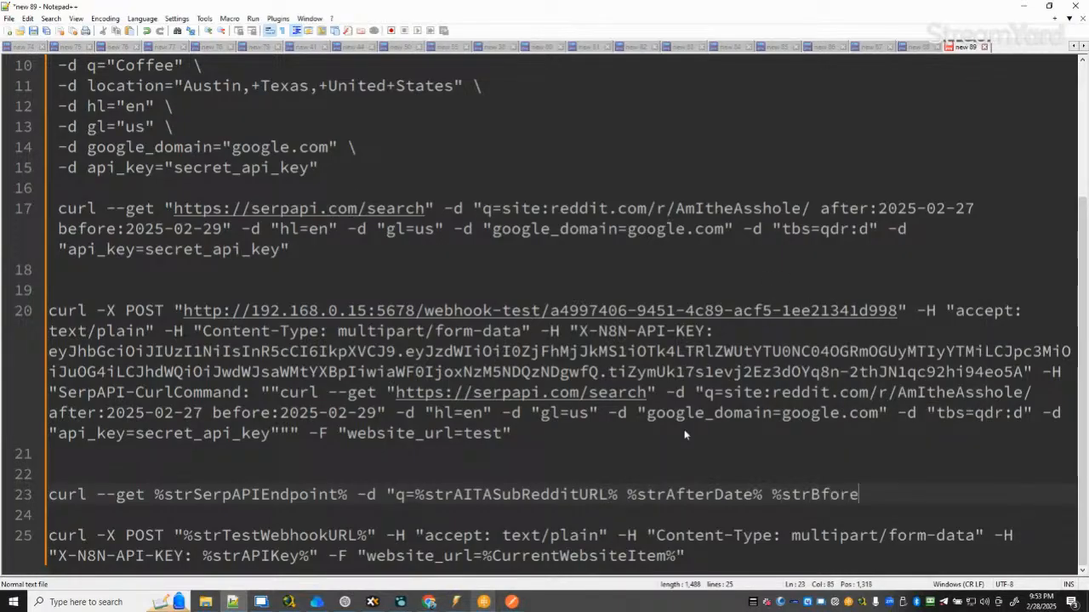
key("BackSpace")
key("BackSpace")
key("BackSpace")
key("BackSpace")
type("eforeDate")
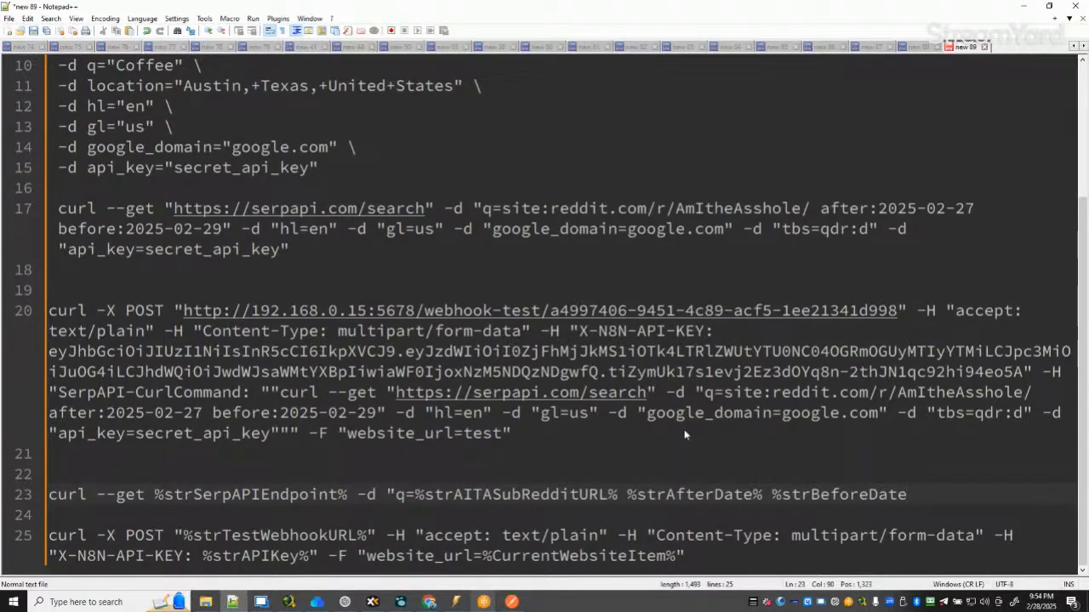
type("%")
Append the language and country parameters -d "hl=en" -d "gl=us" after %strBeforeDate%.
left_click_drag(48, 412, 378, 415)
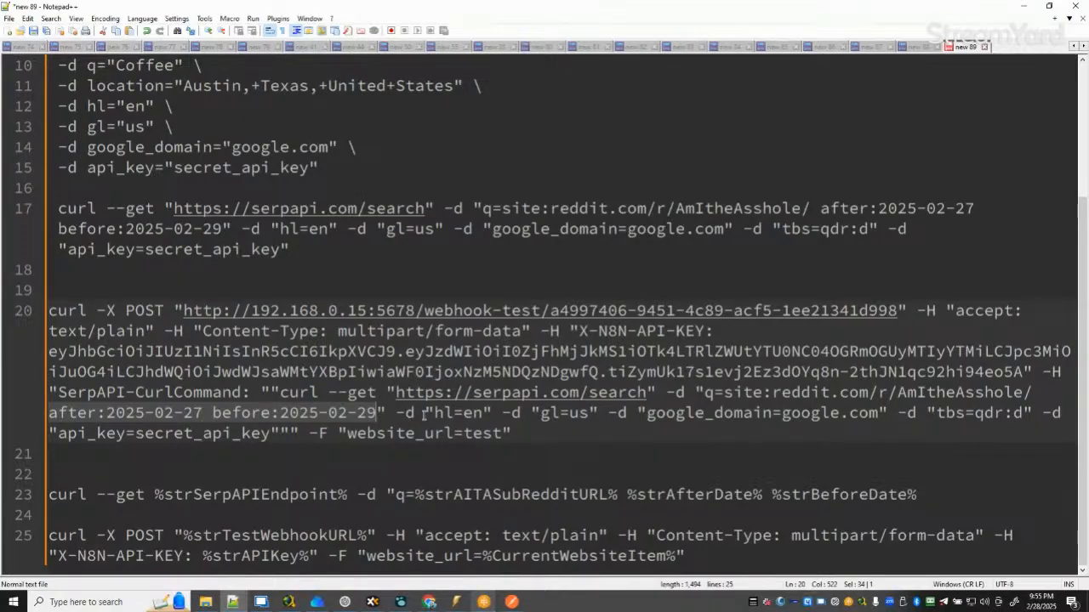
left_click(951, 500)
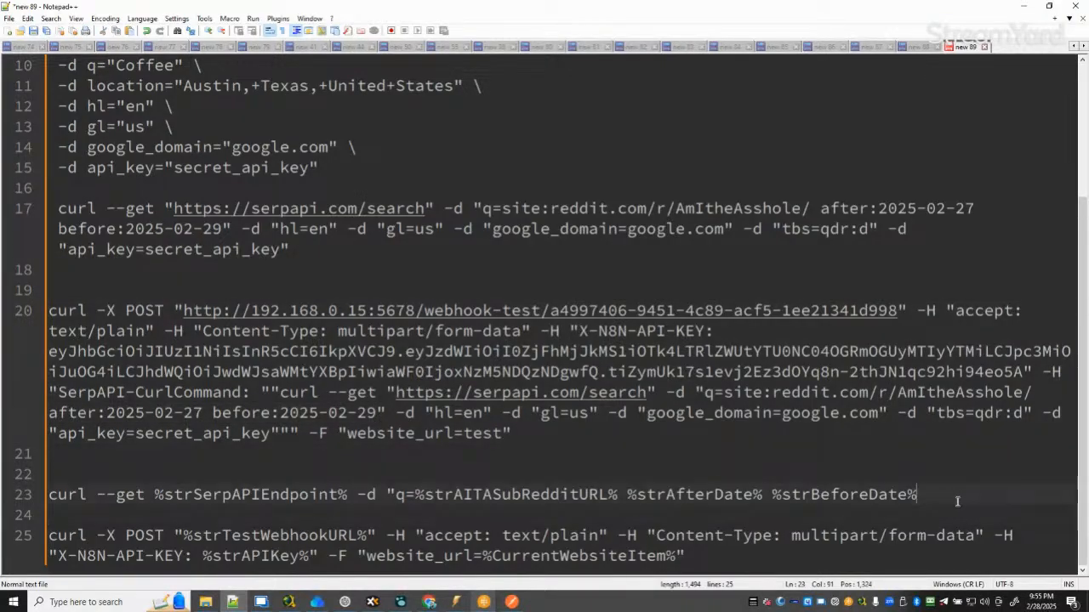
type("-d")
type("\"")
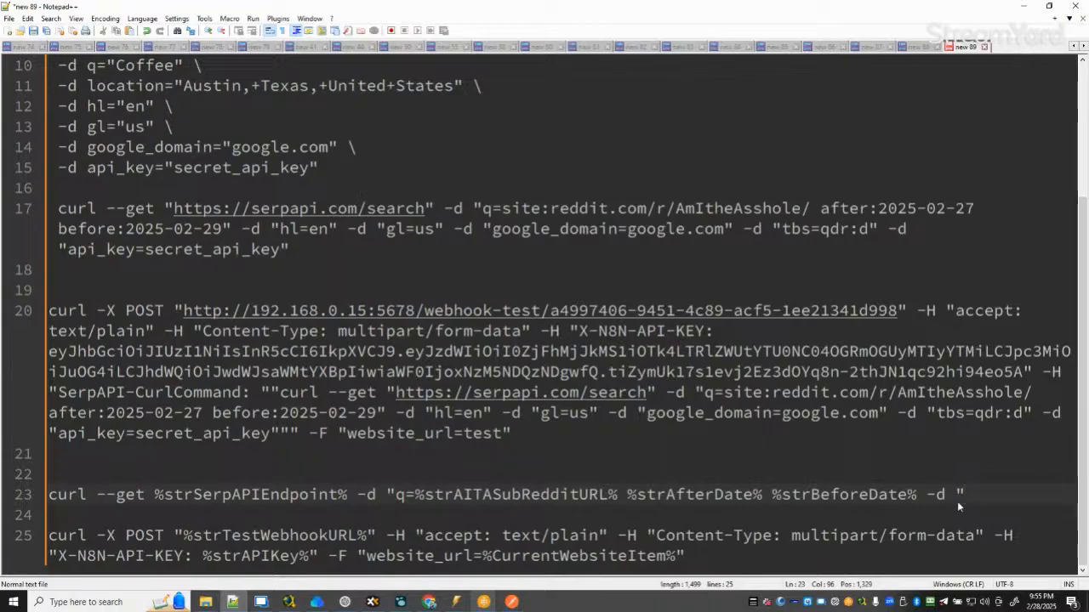
type("hl=en\"")
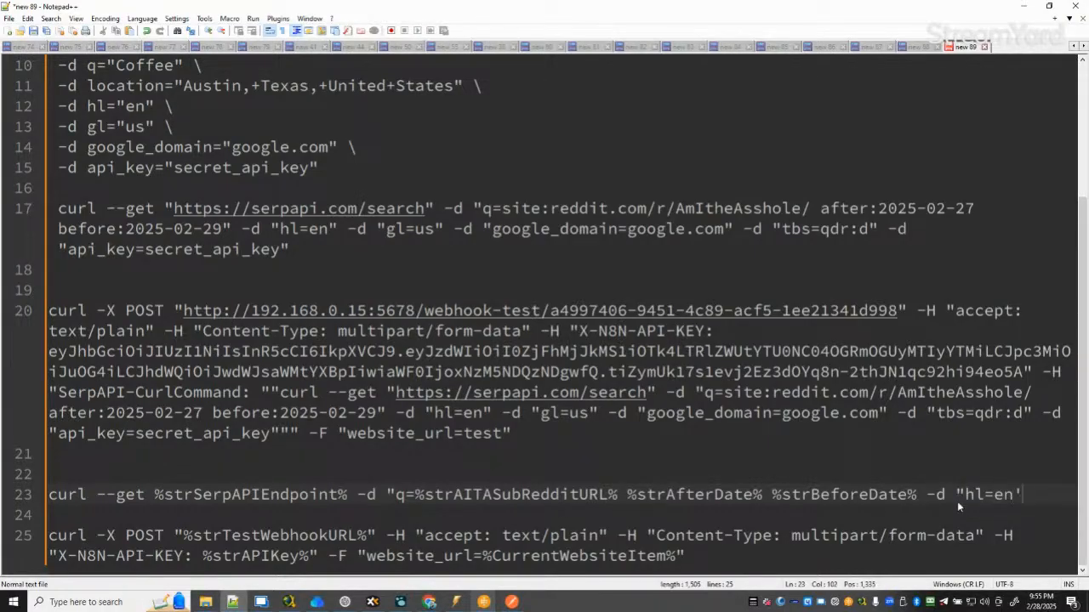
key("BackSpace")
key("BackSpace")
type("\" -d \"gl=u")
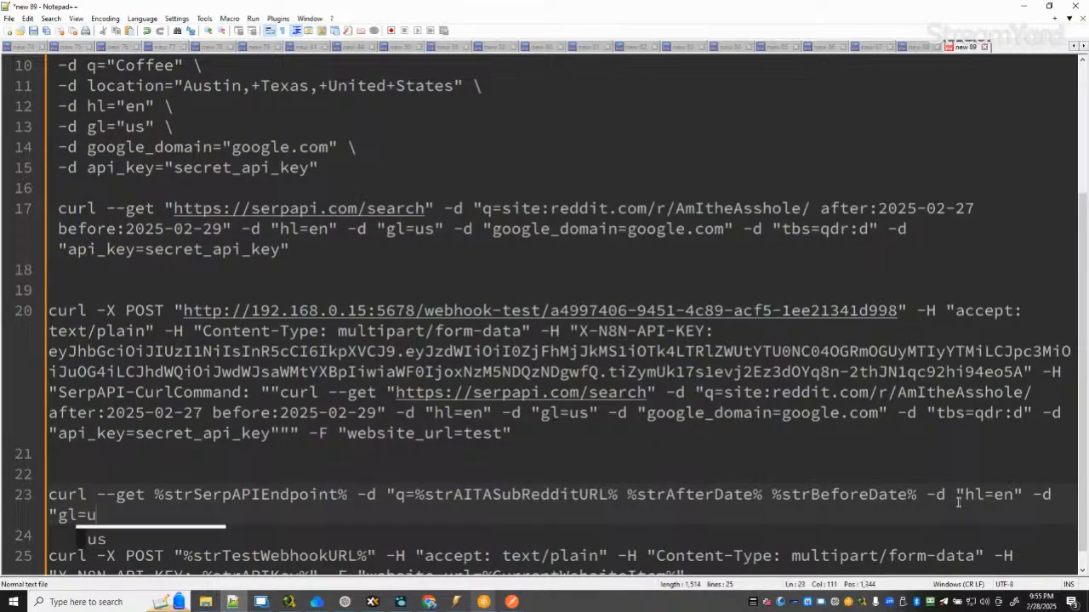
type("s\" ")
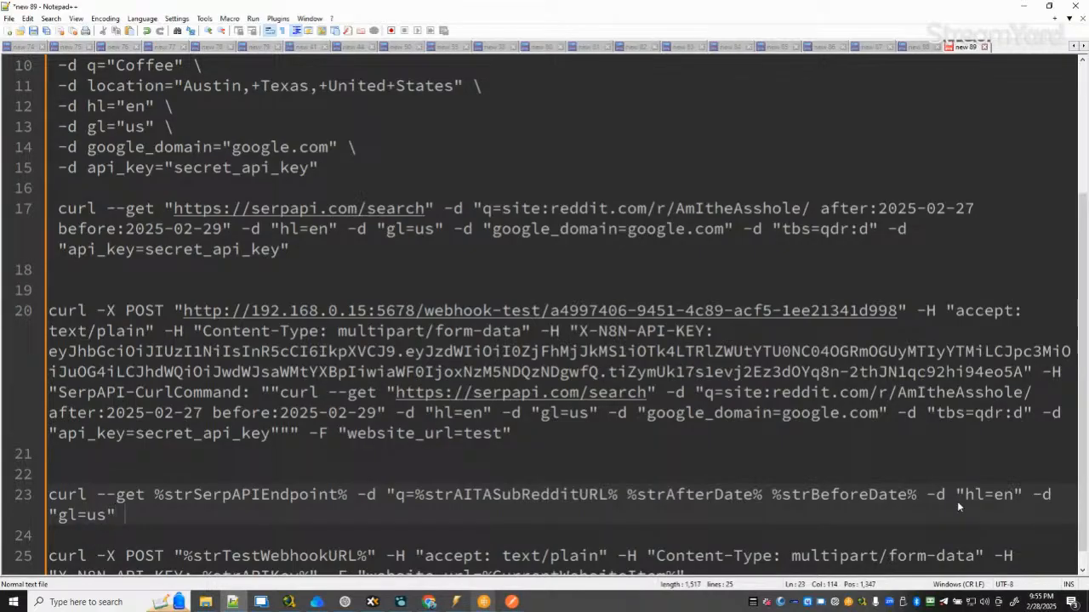
Add the Google domain parameter -d "google_domain=google.com after the gl=us parameter.
type("-d \"google")
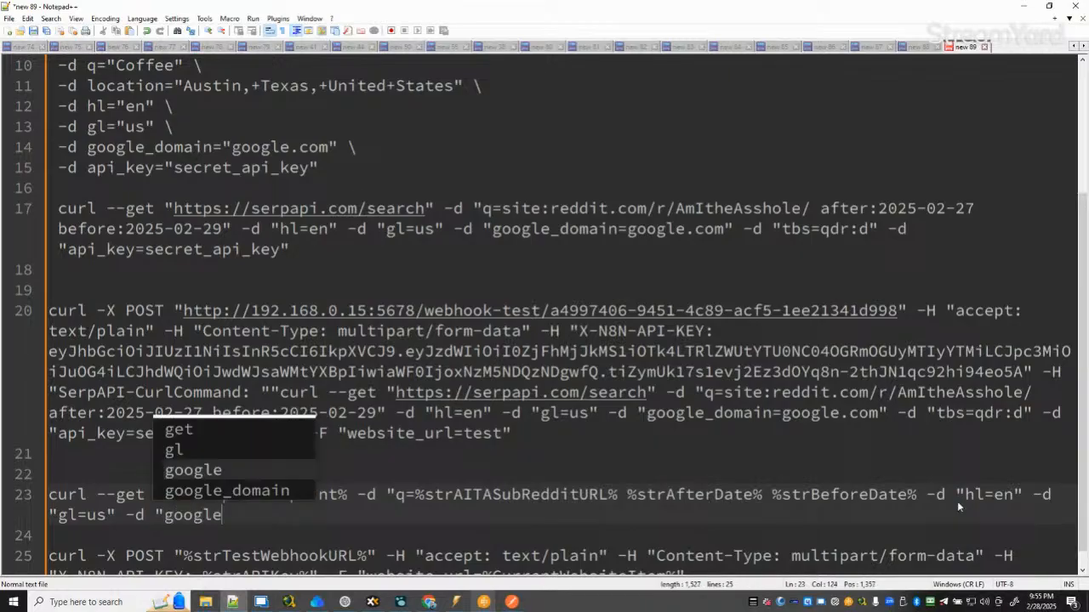
type("_d")
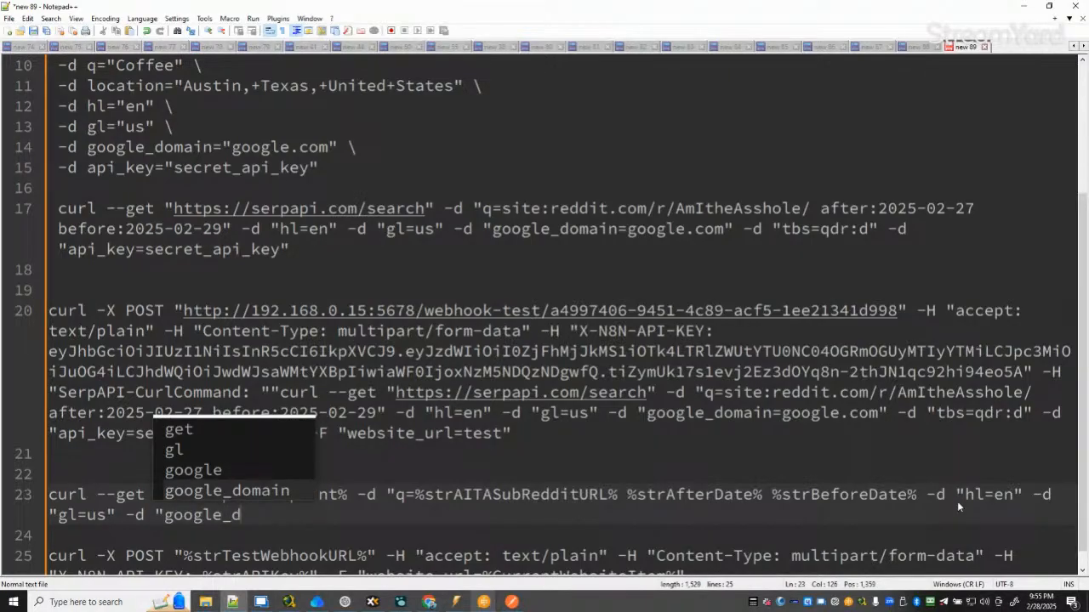
type("omain=google.c")
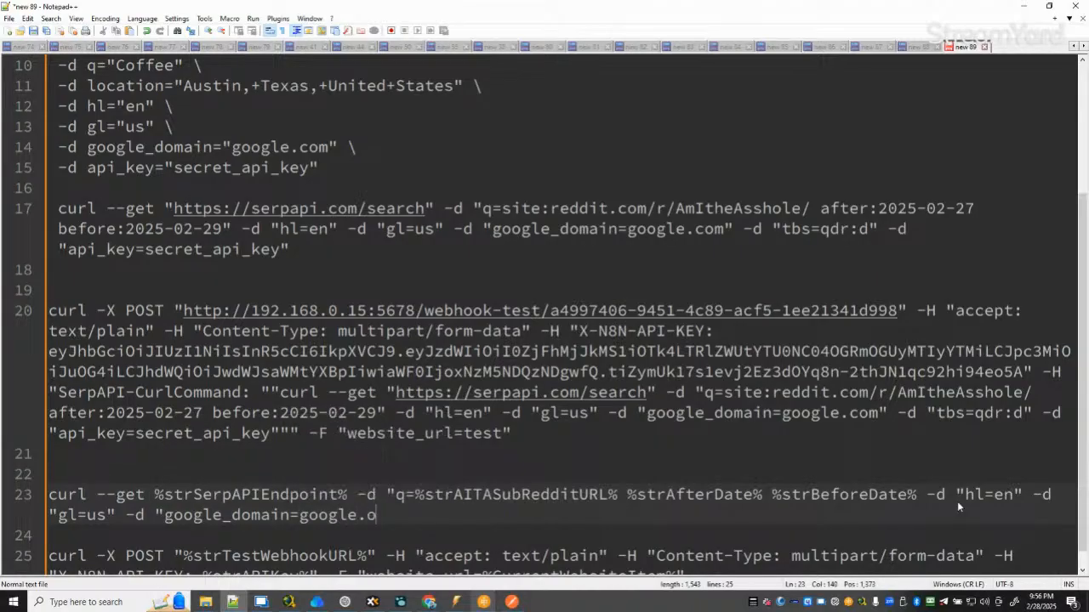
type("om")
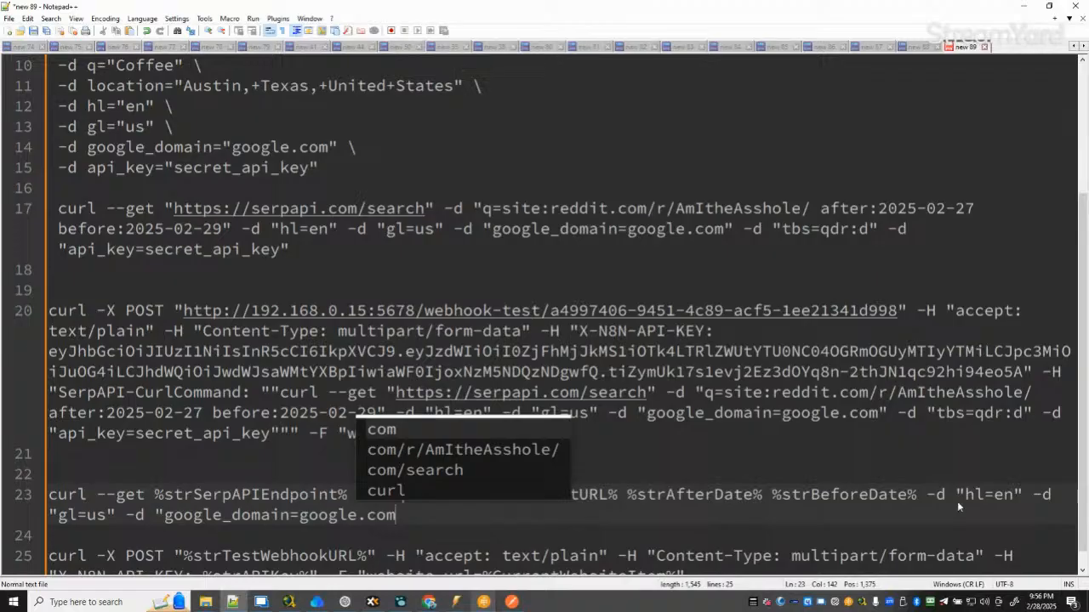
key("Escape")
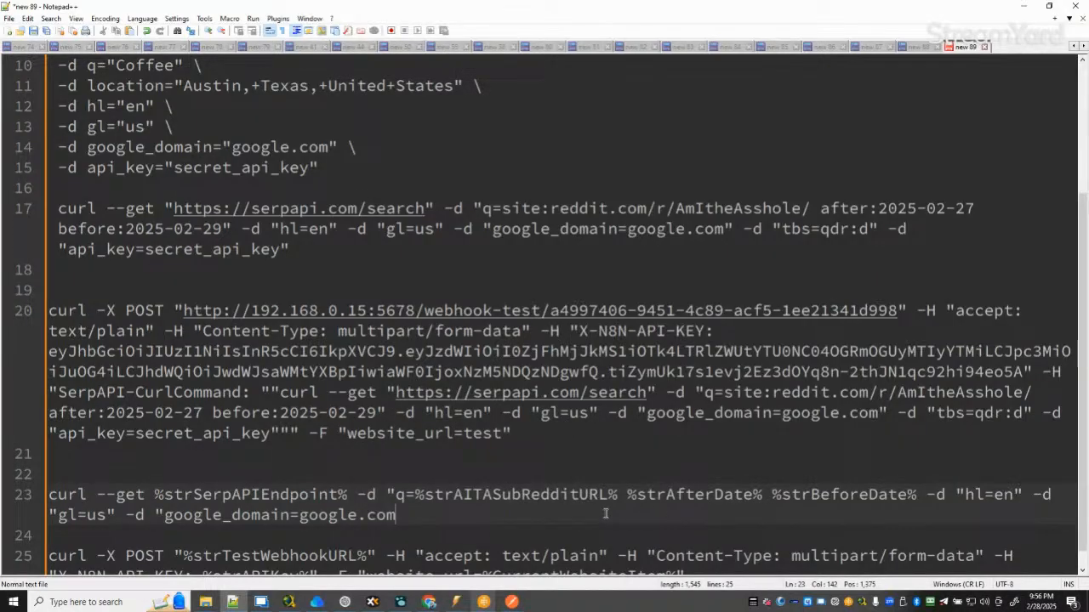
Close the google_domain parameter's quotation mark and append the time filter parameter -d "tbs=qdr:d" to the new curl --get command.
type("\" -d")
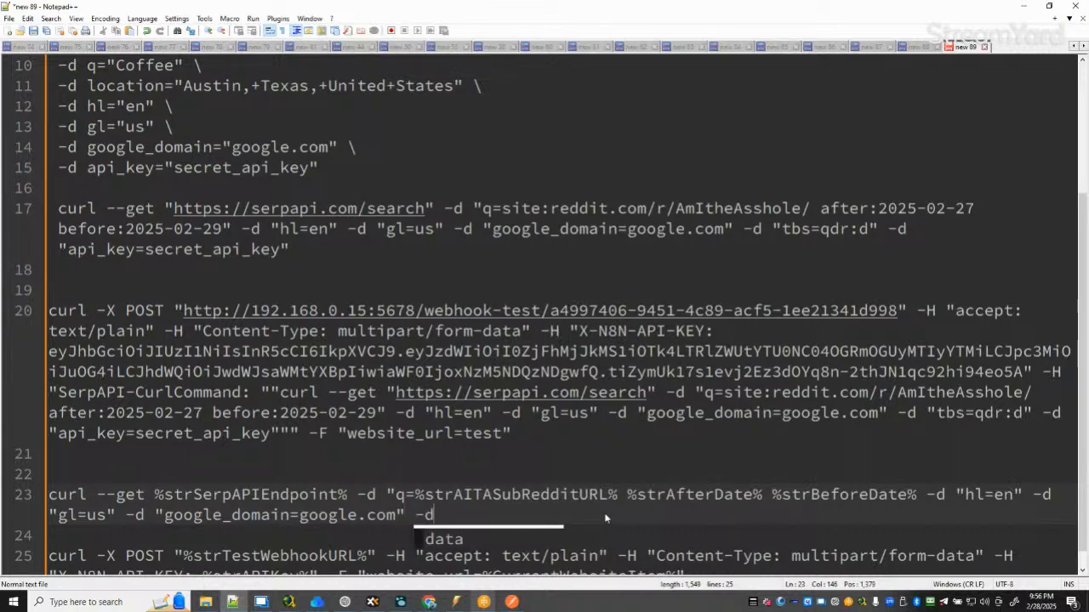
type(" \"t")
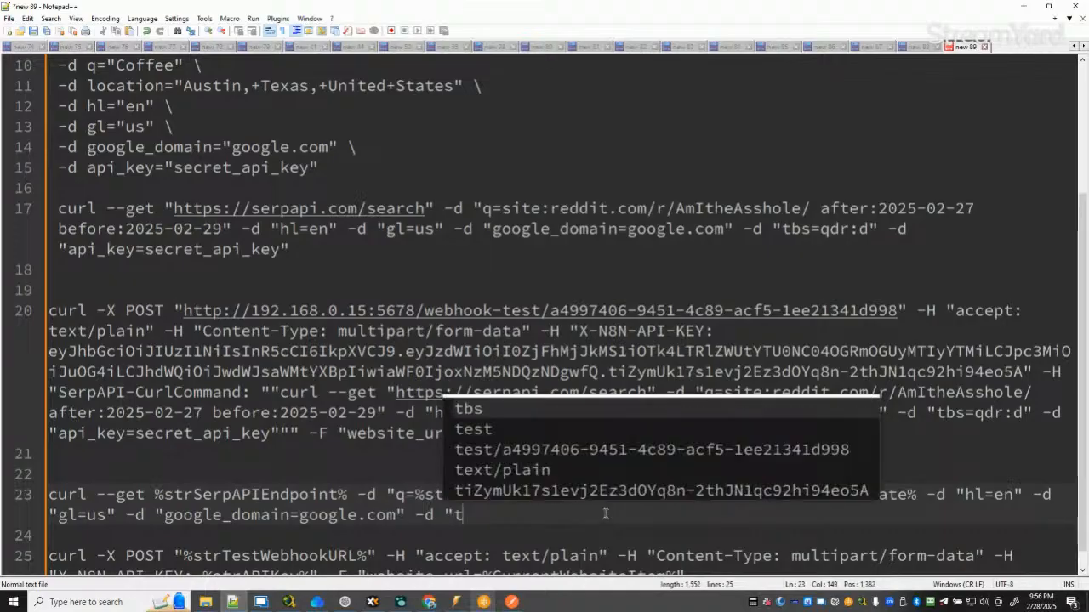
type("bs=")
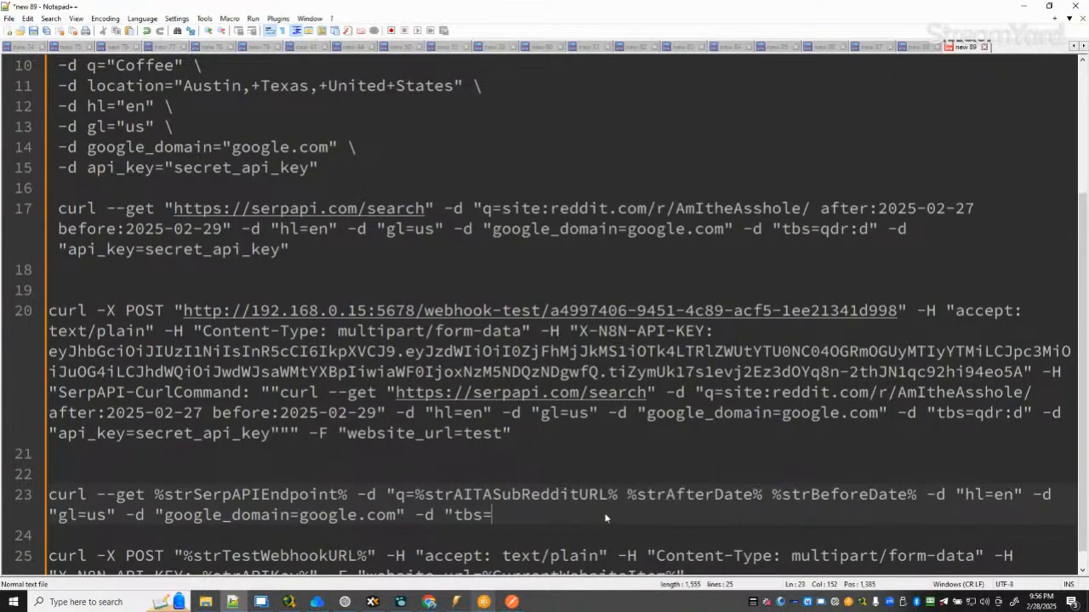
type("qdr:d")
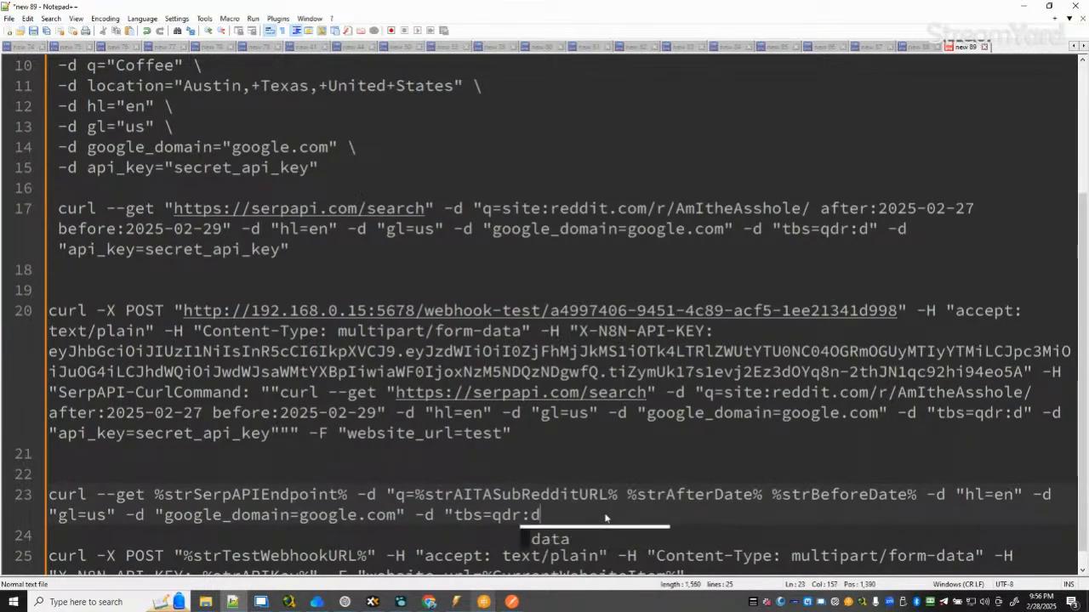
type("\"")
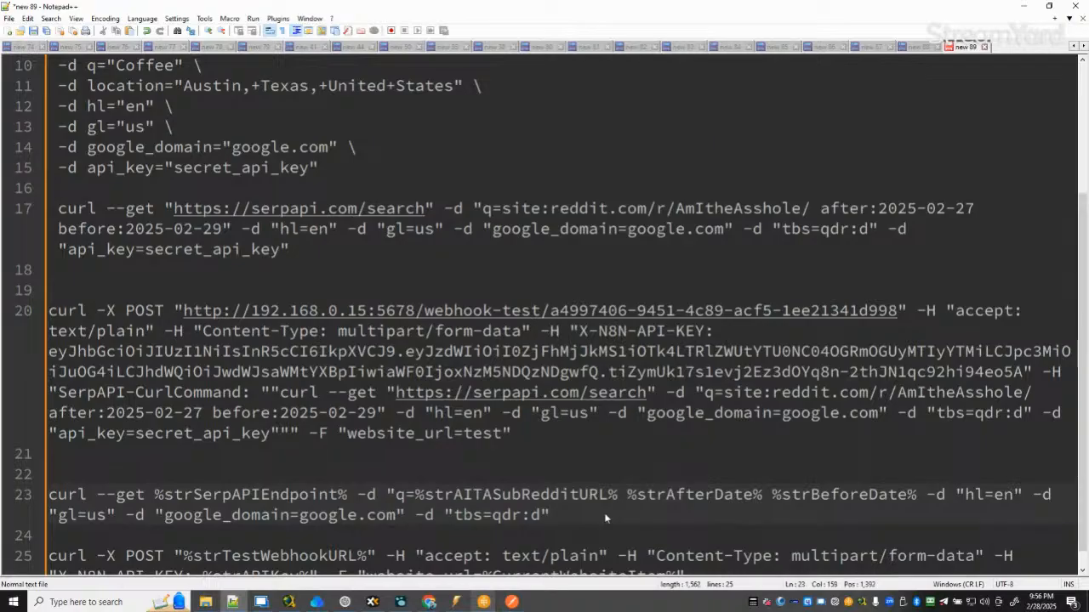
Append another -d parameter with the placeholder "api_key=secret_api_key" copied from the webhook command above, keeping a single opening quotation mark.
type(" -d")
type("\"")
left_click_drag(51, 434, 278, 436)
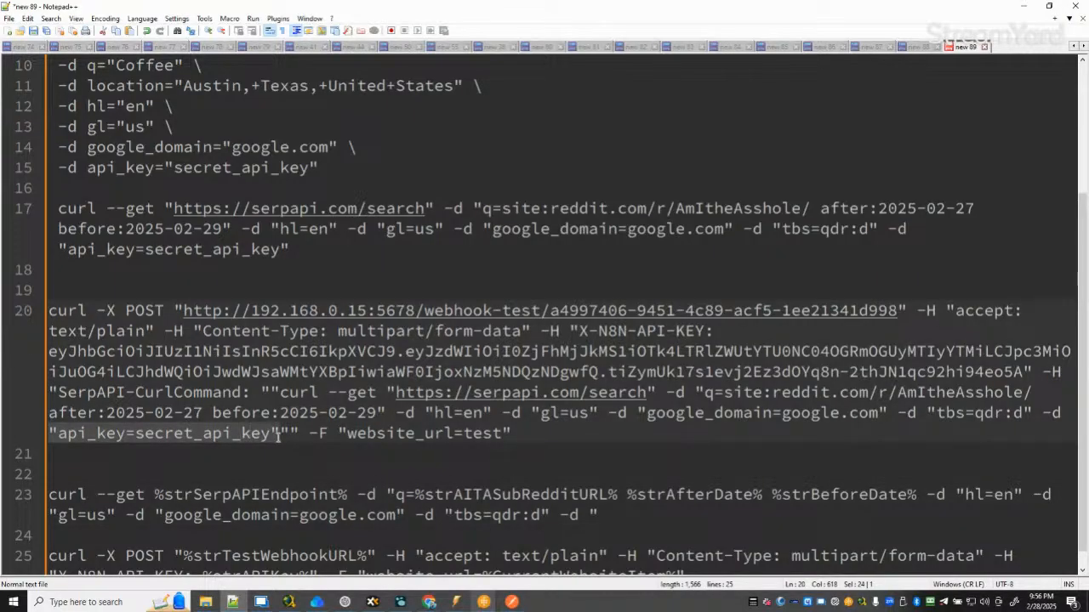
key("ctrl+c")
left_click(628, 516)
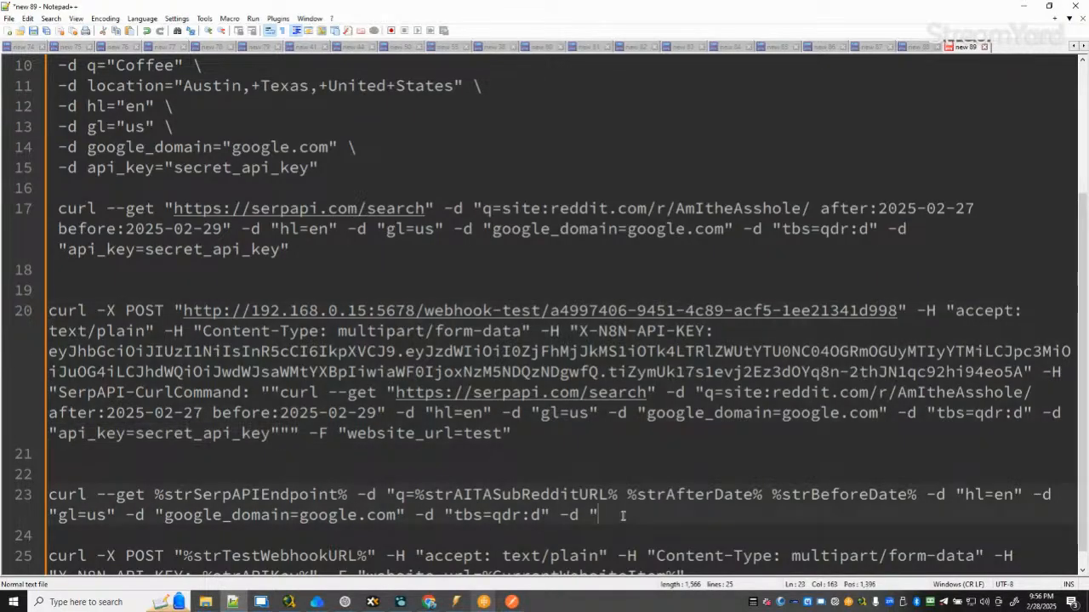
key("ctrl+v")
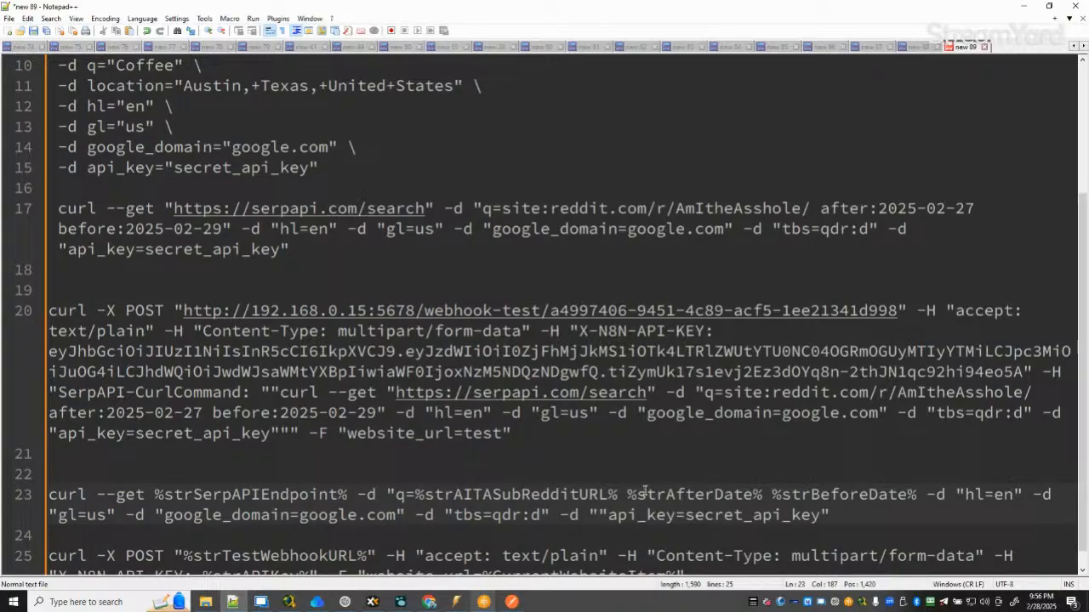
left_click(602, 514)
key("BackSpace")
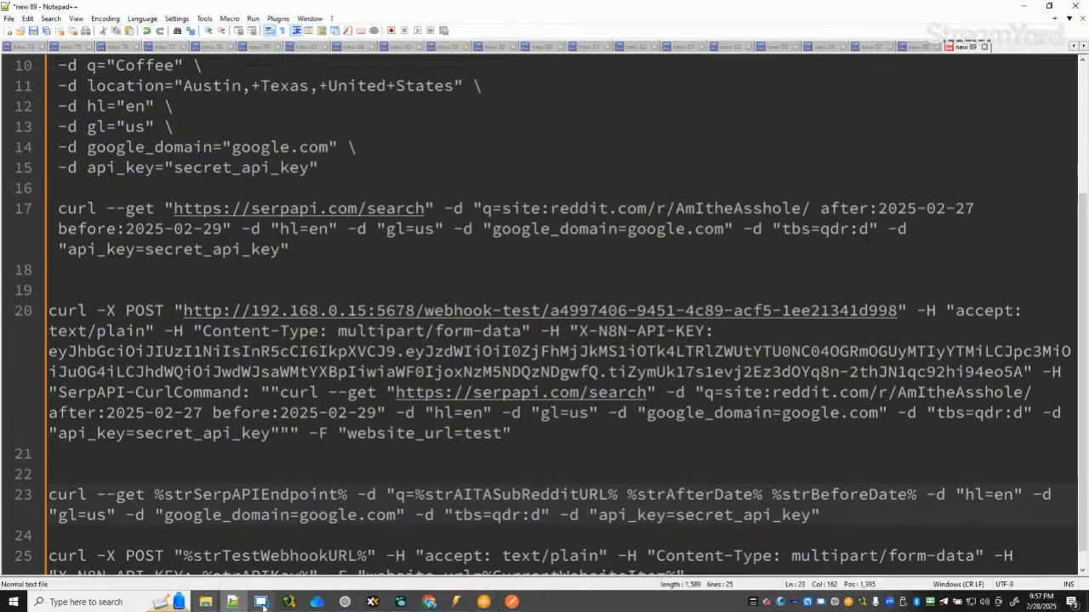
Switch to ChatGPT, review the full single-line webhook curl command in the last answer and copy it.
left_click(344, 601)
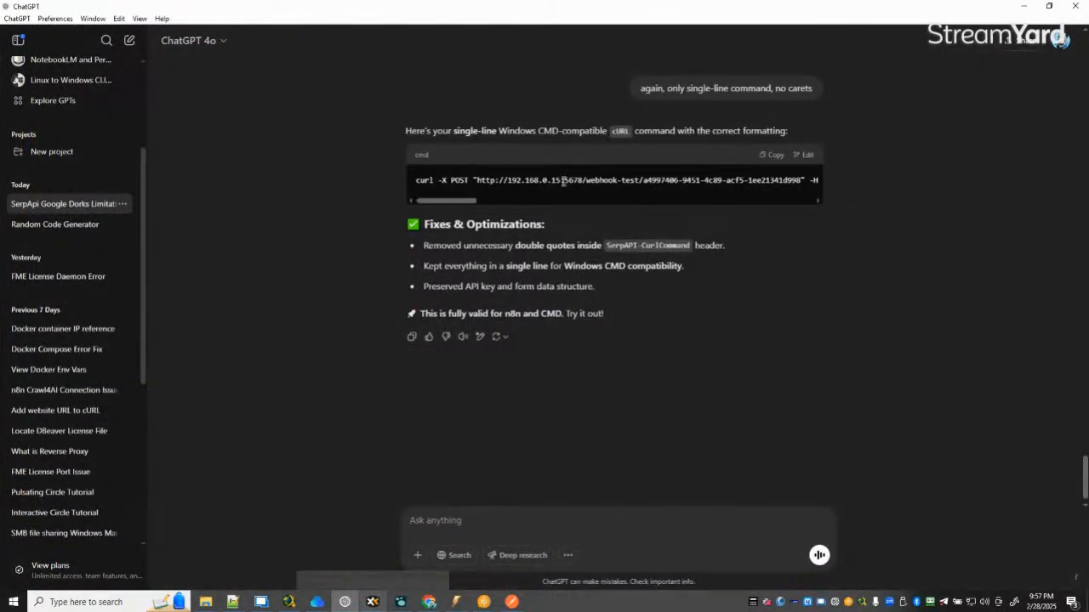
left_click_drag(451, 201, 779, 204)
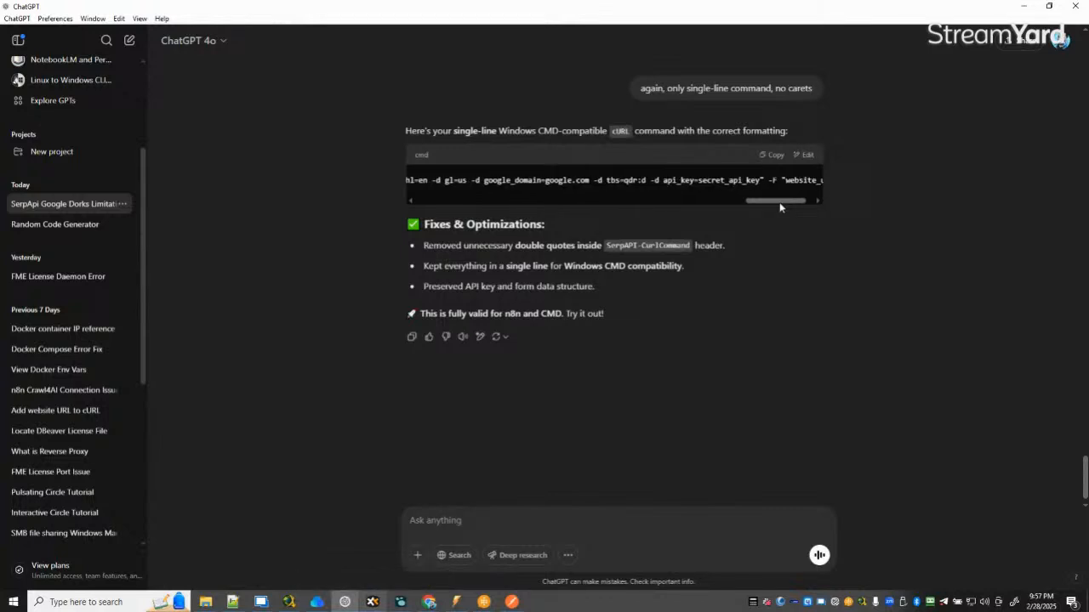
left_click_drag(779, 207, 794, 206)
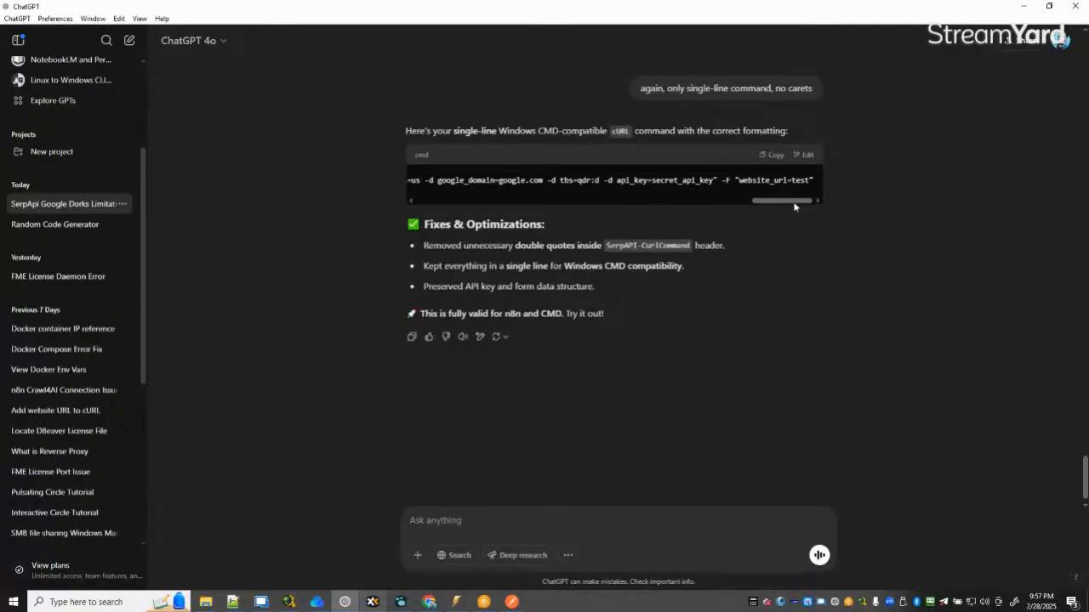
left_click_drag(794, 202, 422, 206)
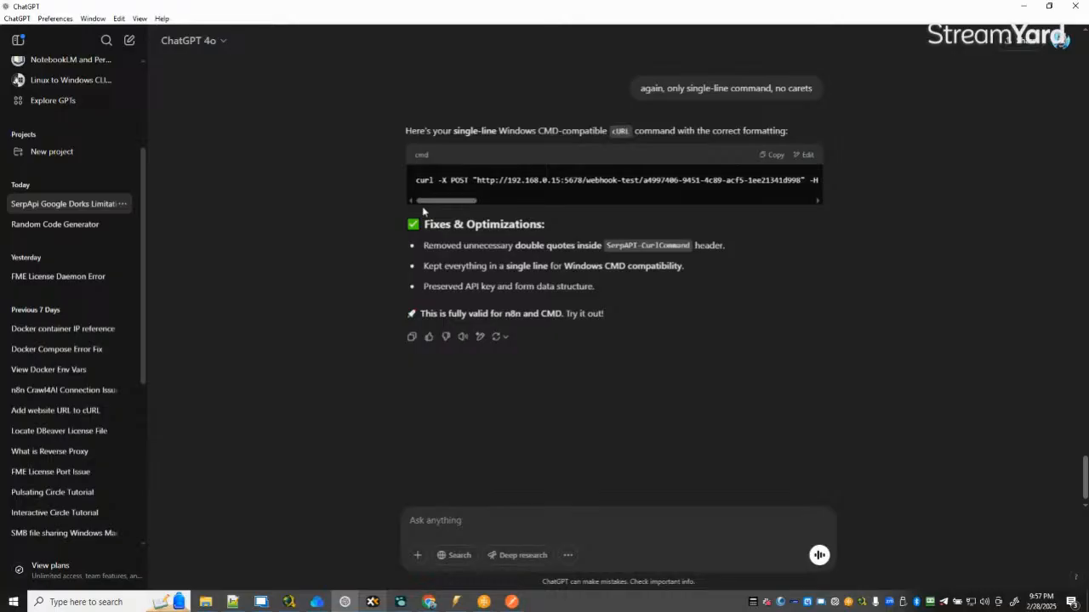
left_click(772, 155)
Return to Notepad++ and paste the copied command, including its X-N8N-API-KEY value, below the %strTestWebhookURL% command, separated by a blank line.
left_click(232, 601)
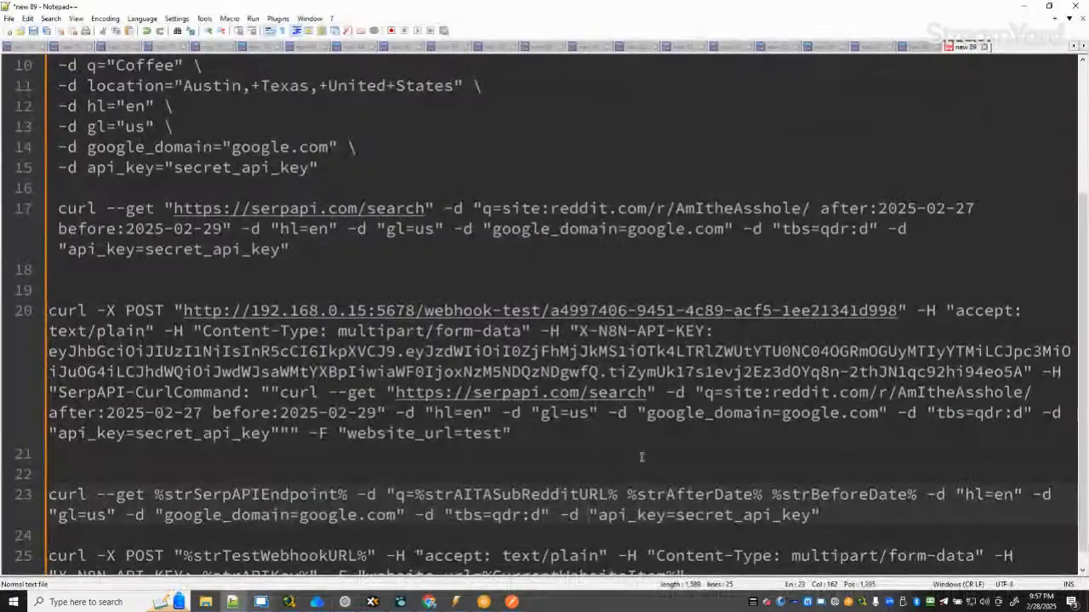
scroll(730, 426, "down", 1)
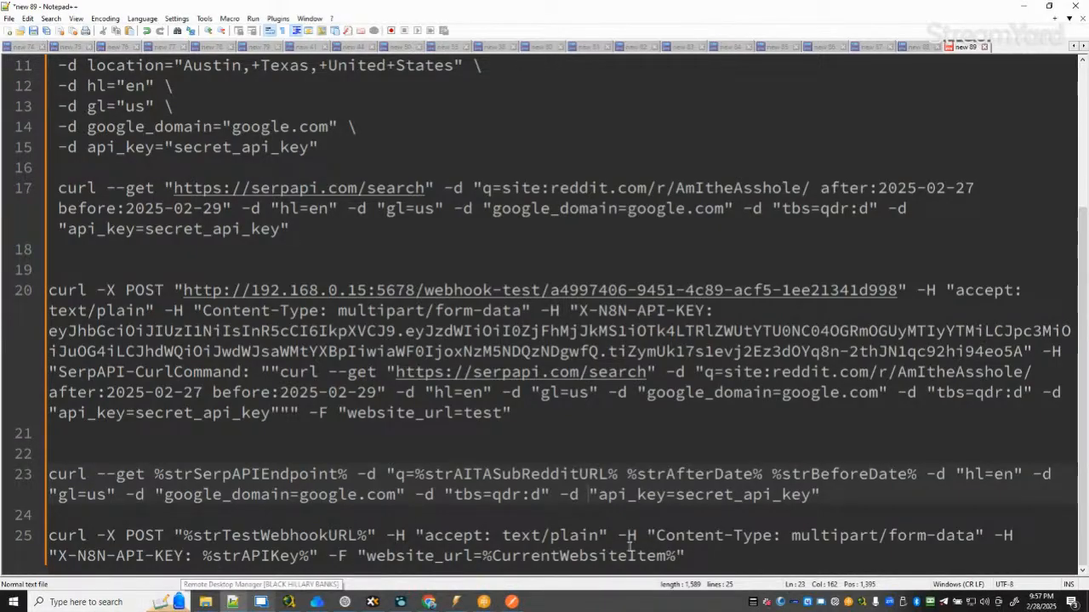
left_click(755, 564)
key("Return")
key("Return")
key("ctrl+v")
key("Return")
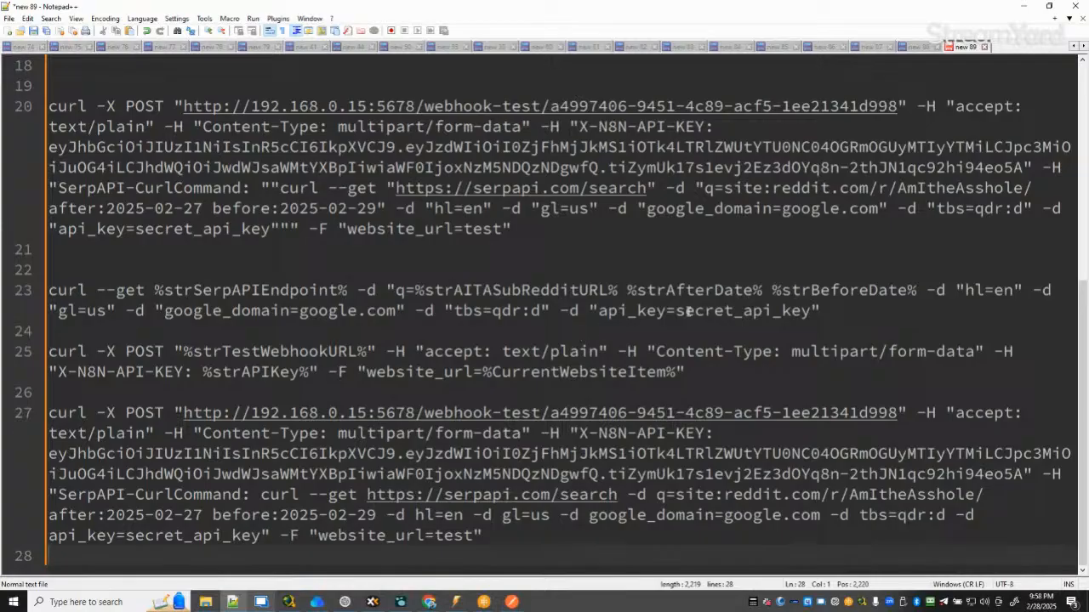
Replace secret_api_key in the new curl --get command with the %strSerpAPI_APIKey% variable from the WinAutomation process.
left_click_drag(678, 313, 813, 315)
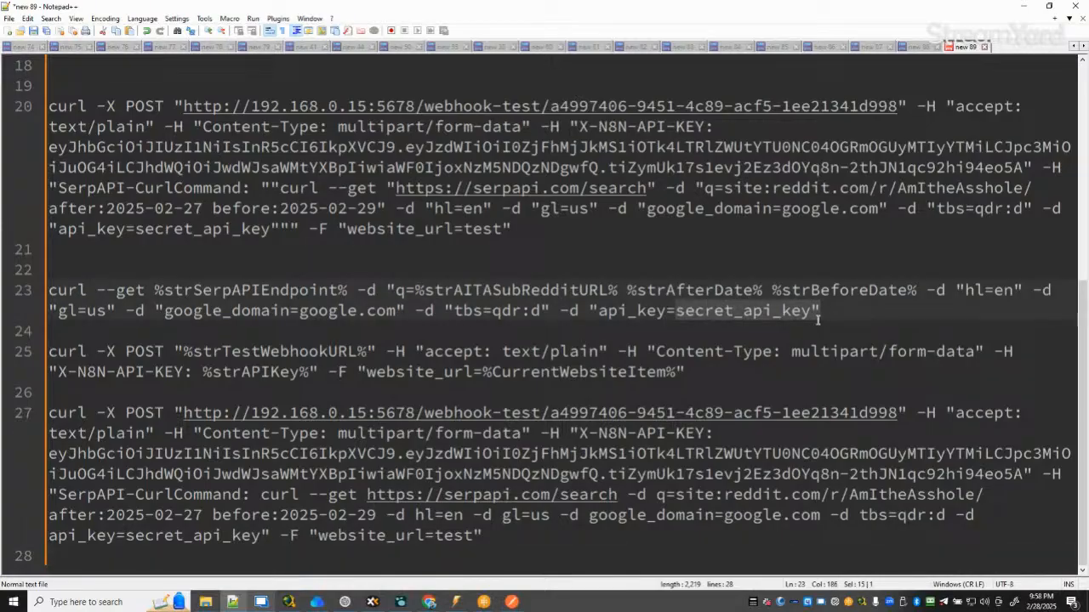
double_click(887, 9)
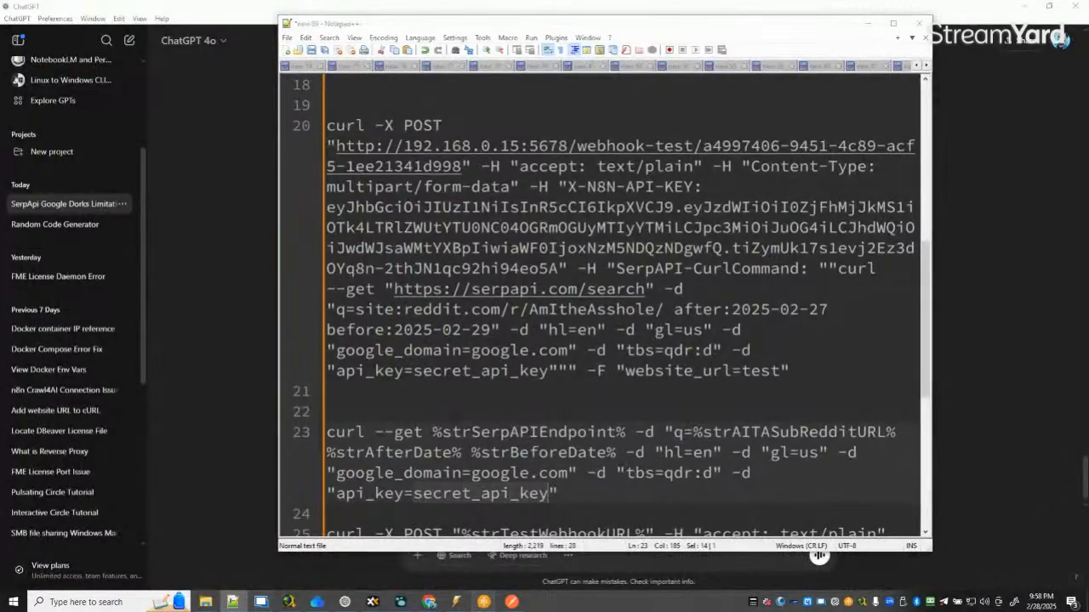
mouse_move(483, 601)
left_click(552, 553)
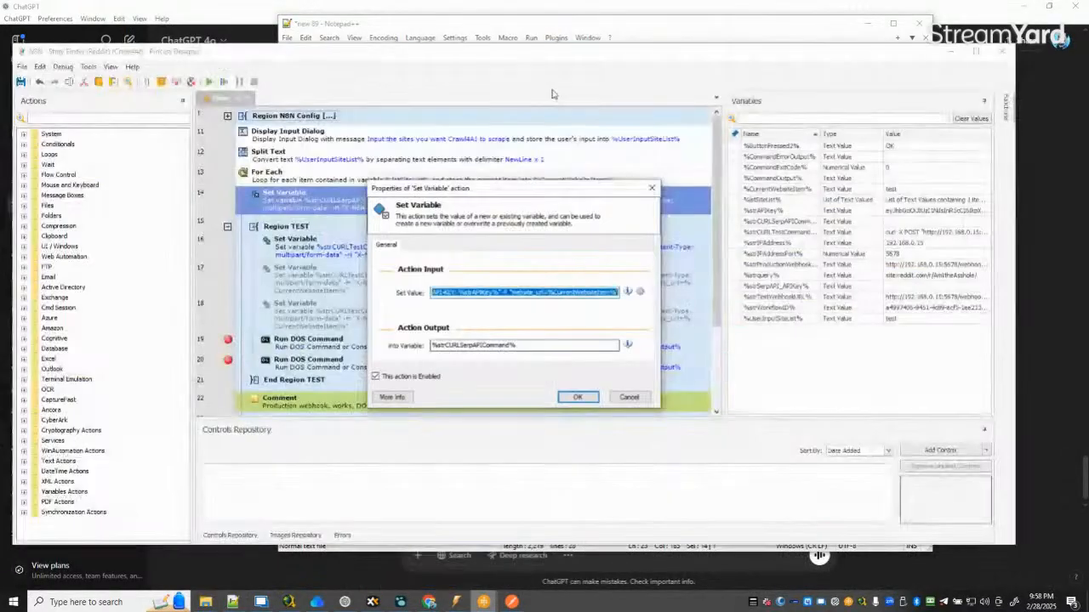
left_click(589, 400)
left_click_drag(342, 54, 1088, 54)
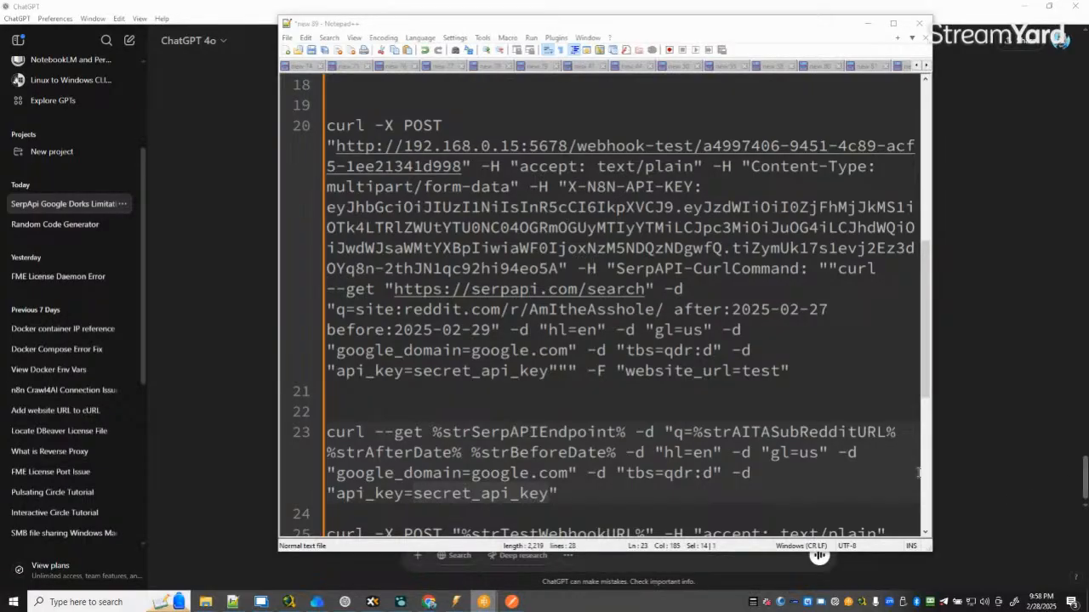
left_click(892, 23)
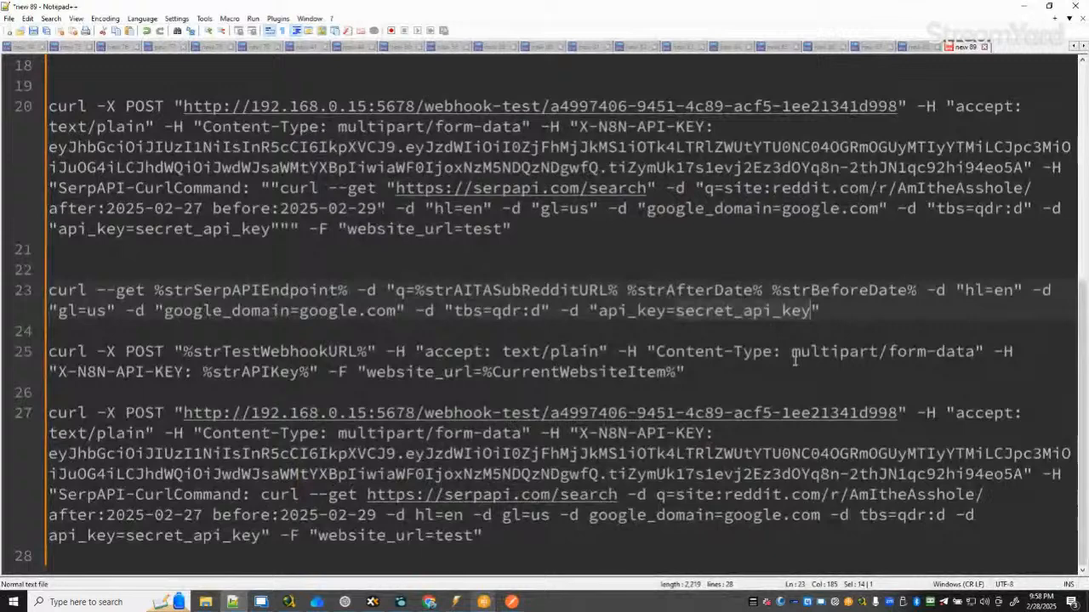
left_click(769, 376)
double_click(679, 312)
key("ctrl+v")
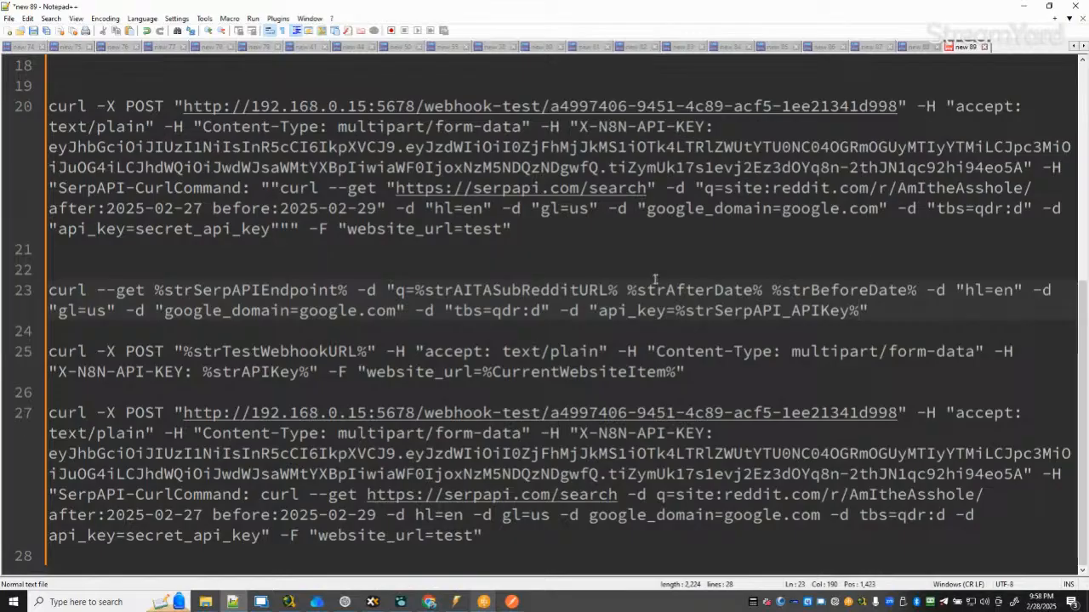
Append -F "website_url= after the API key parameter of the new curl --get command.
key("alt+Tab")
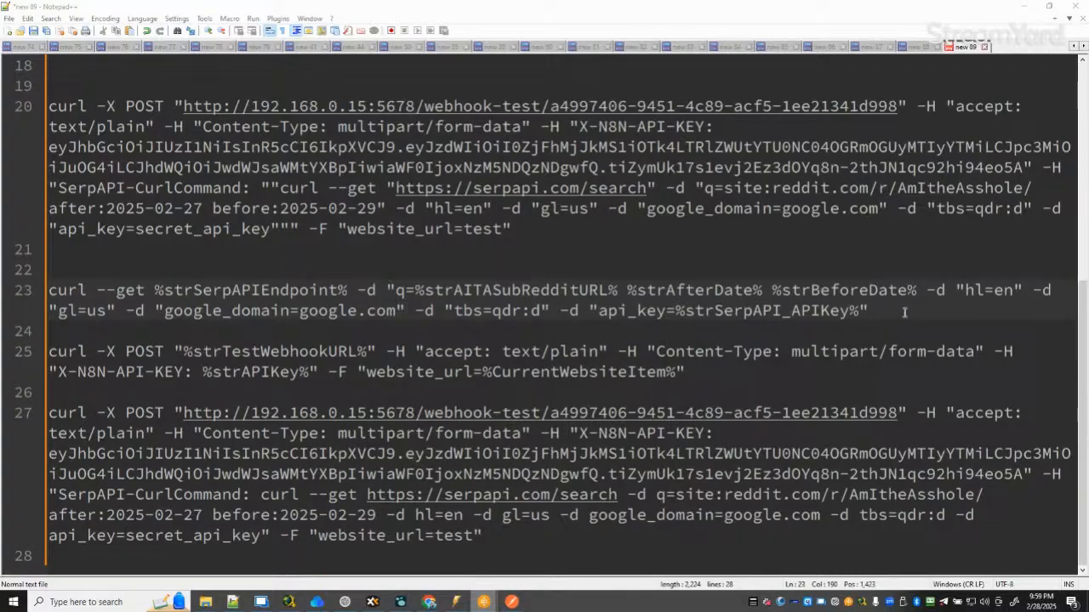
left_click(912, 313)
type("-F")
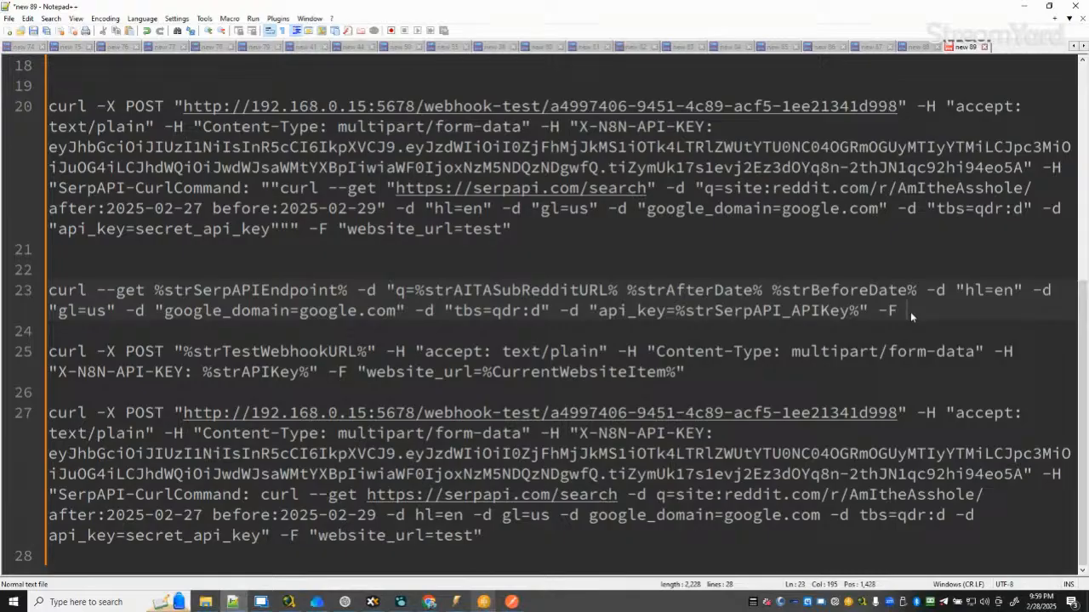
type(" \"website_url")
type("=")
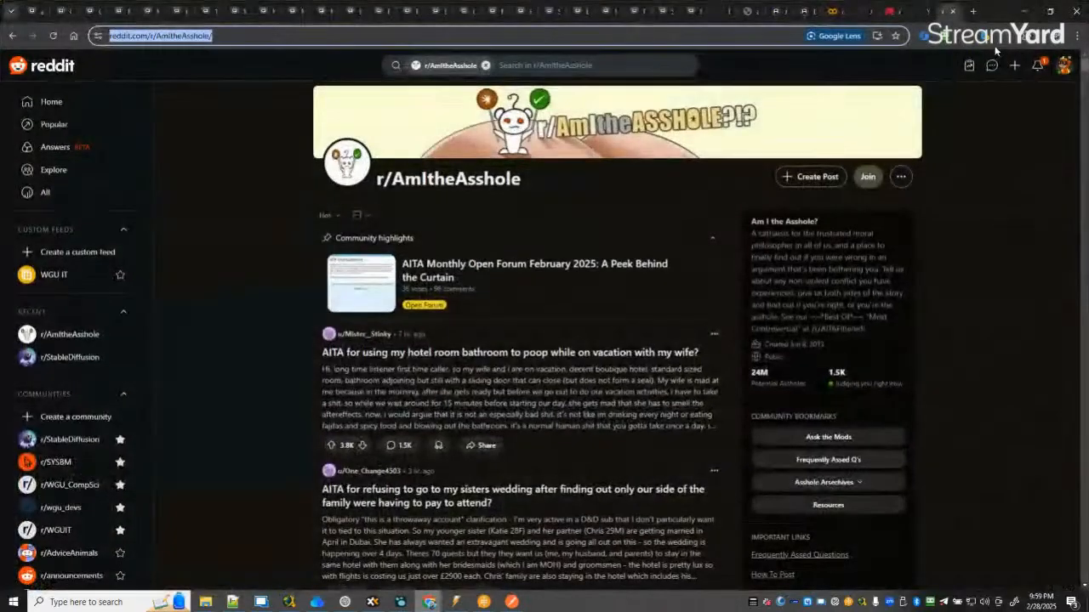
Switch to Chrome and look up "serpapi key" in a new browser tab.
left_click(925, 7)
left_click(948, 9)
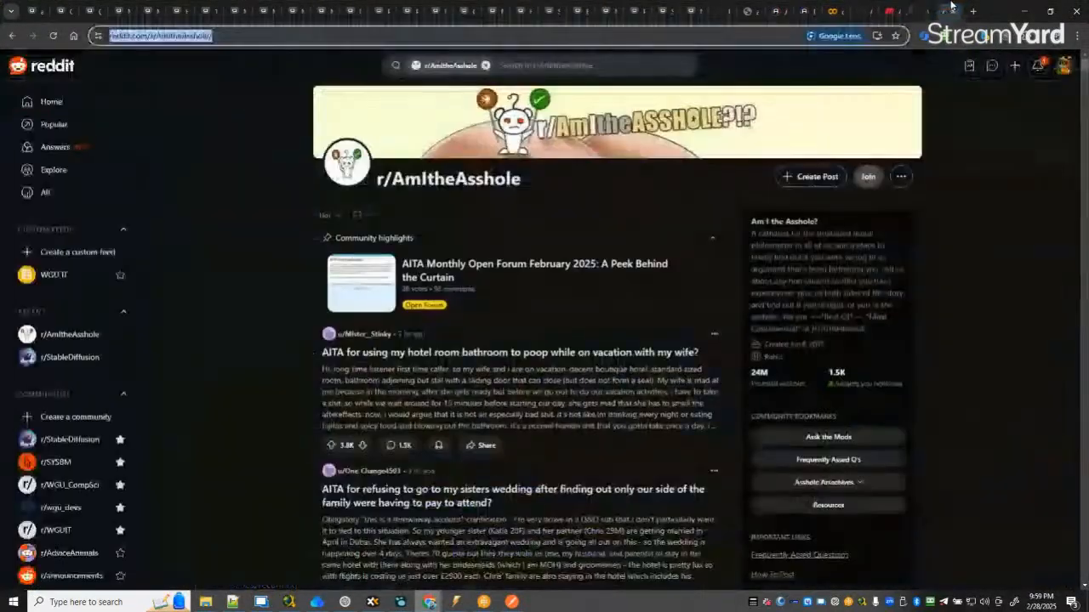
left_click(973, 10)
type("serpapi key")
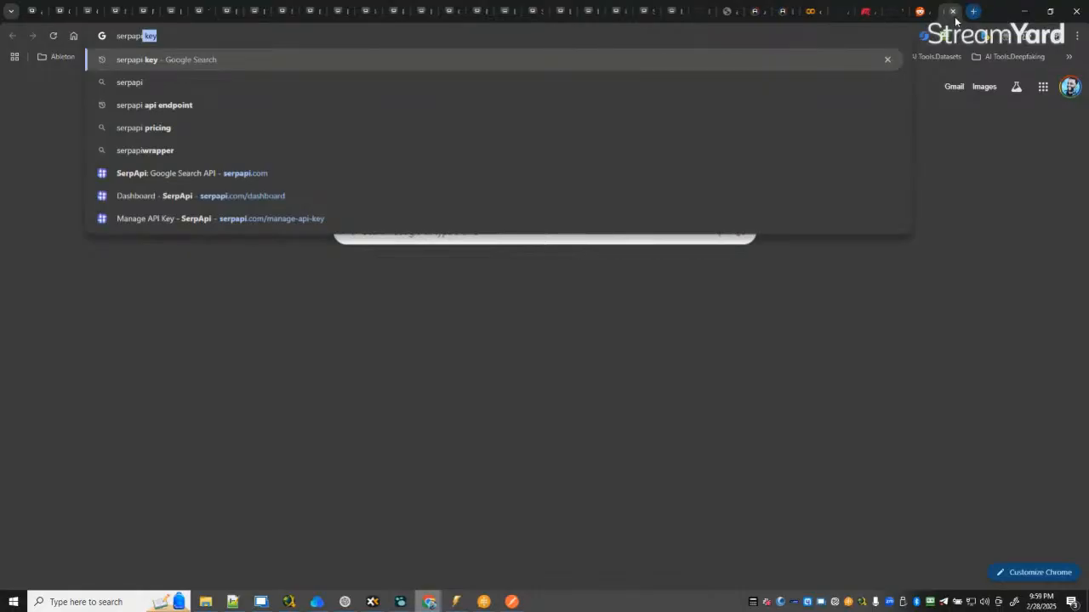
Examine the cURL integration example on the SerpApi home page.
left_click(953, 12)
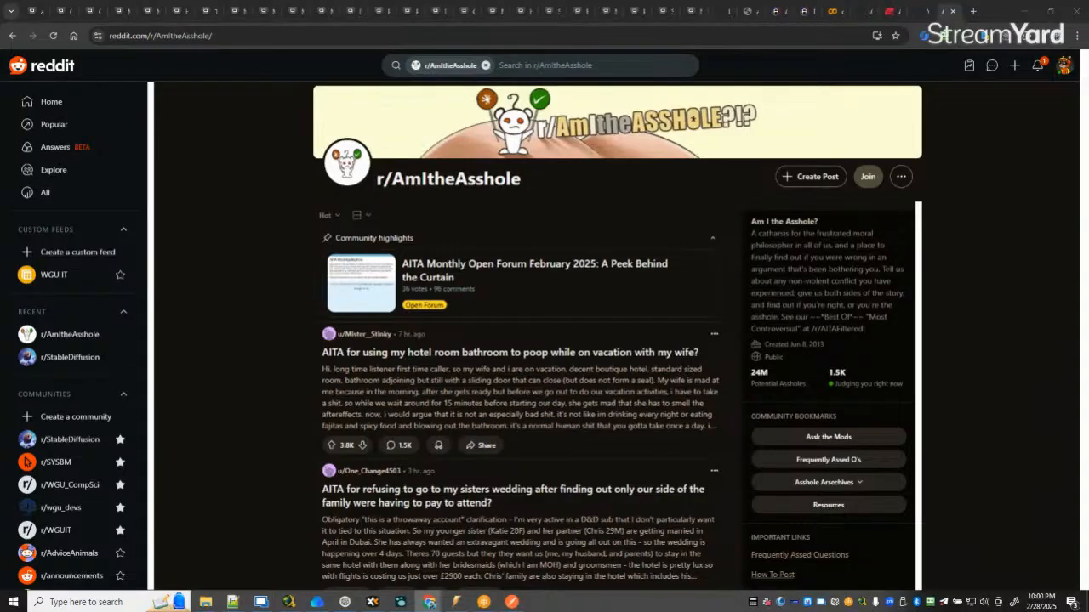
left_click_drag(1088, 145, 934, 11)
scroll(927, 310, "down", 15)
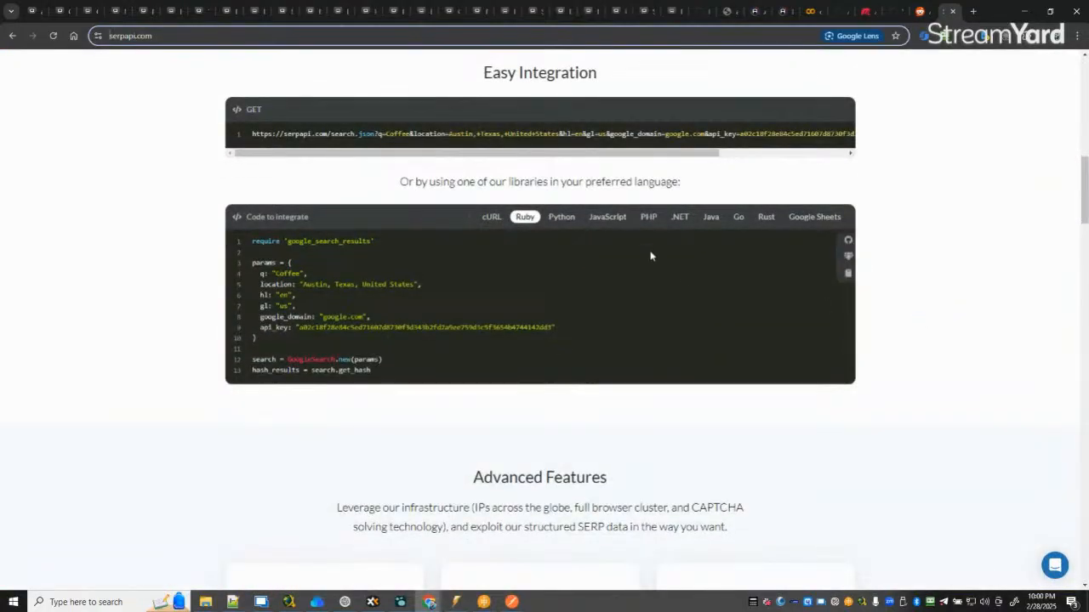
left_click(491, 217)
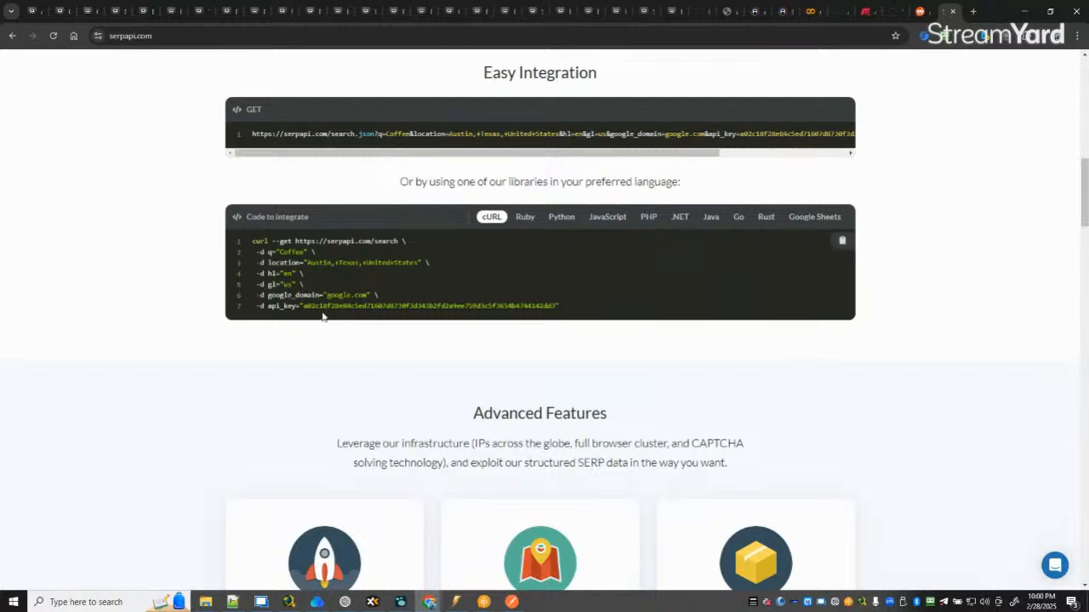
scroll(369, 370, "up", 8)
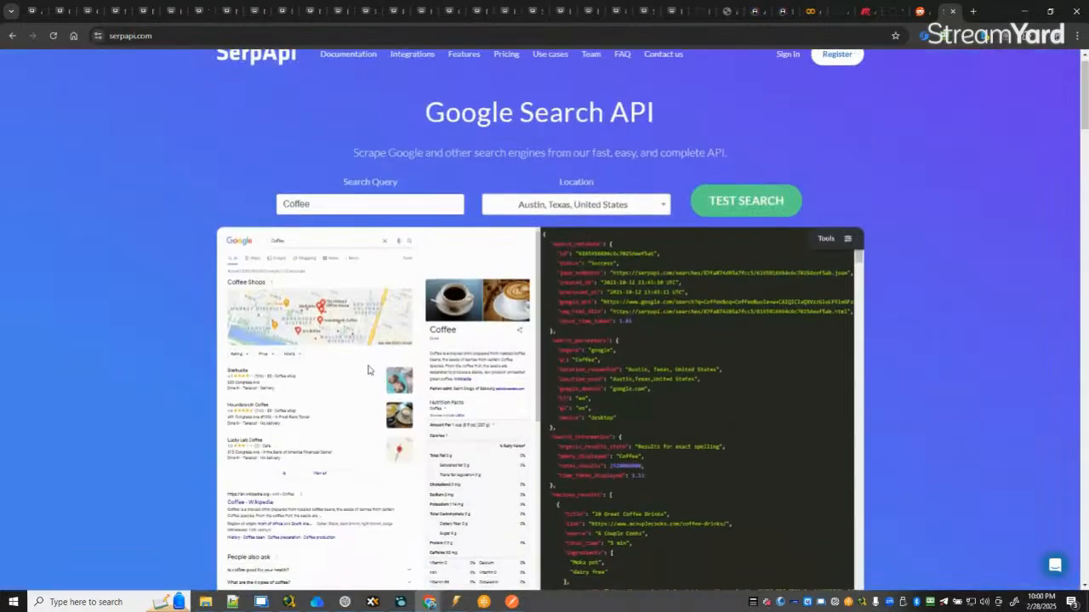
scroll(371, 369, "down", 5)
scroll(370, 369, "down", 4)
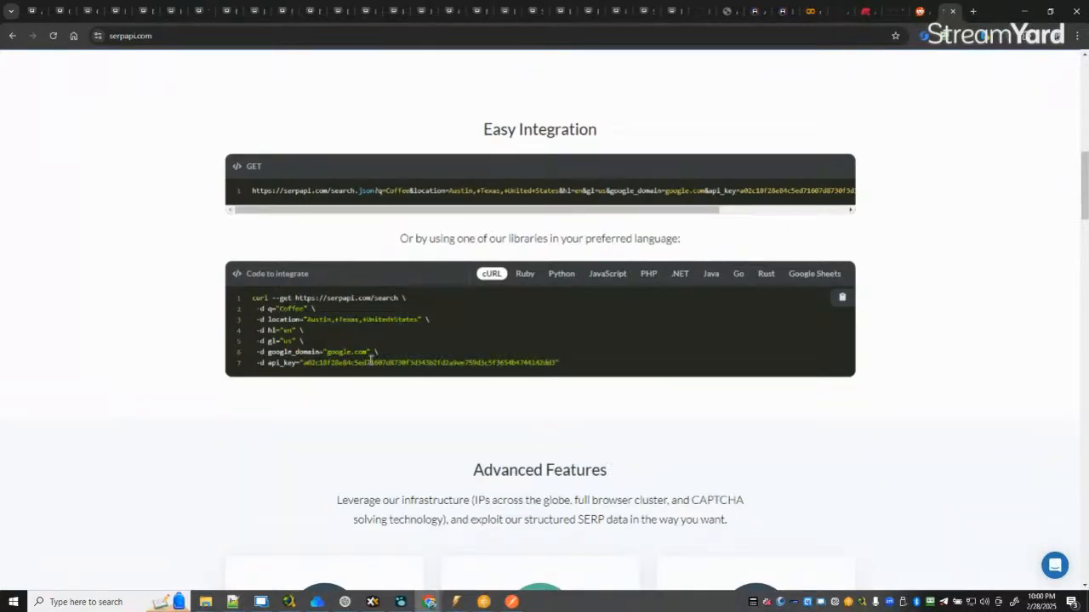
Switch to Notepad++ and remove the trailing -F "website_url= argument from the curl --get command on line 23.
mouse_move(455, 601)
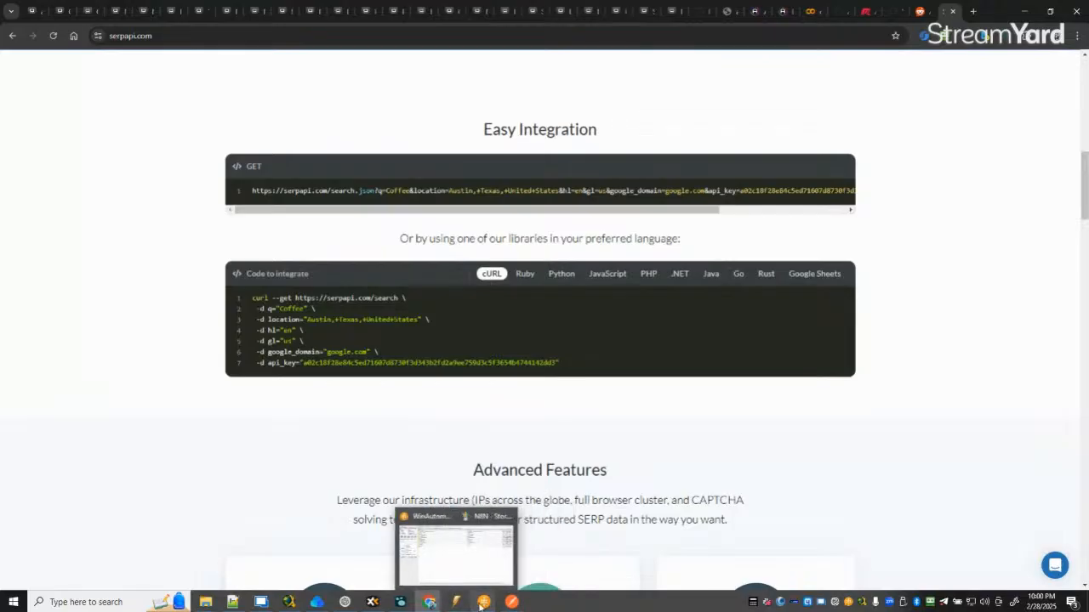
left_click(338, 581)
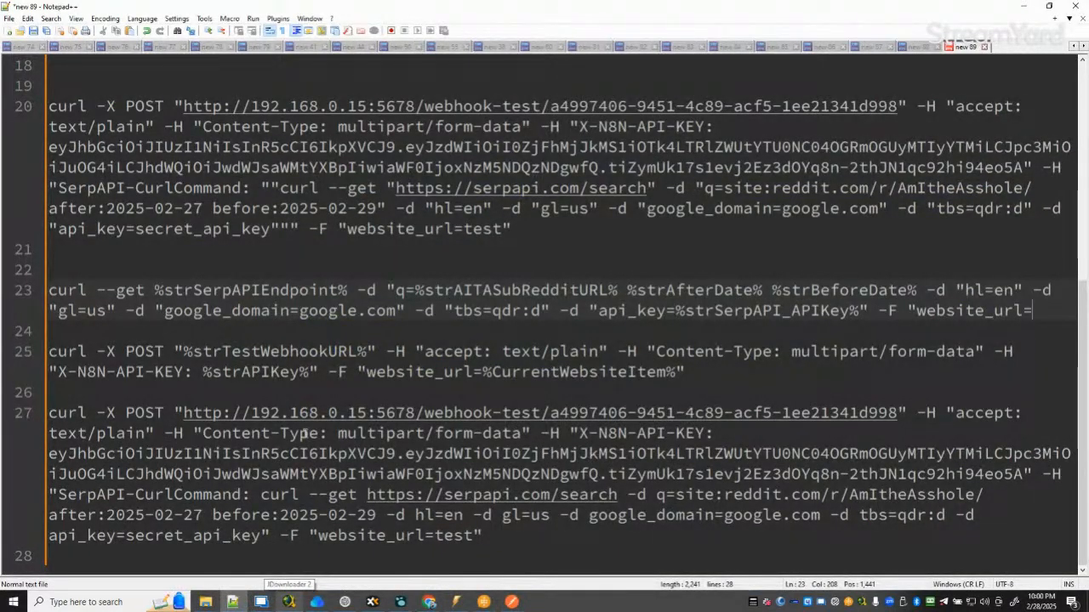
left_click_drag(280, 535, 483, 535)
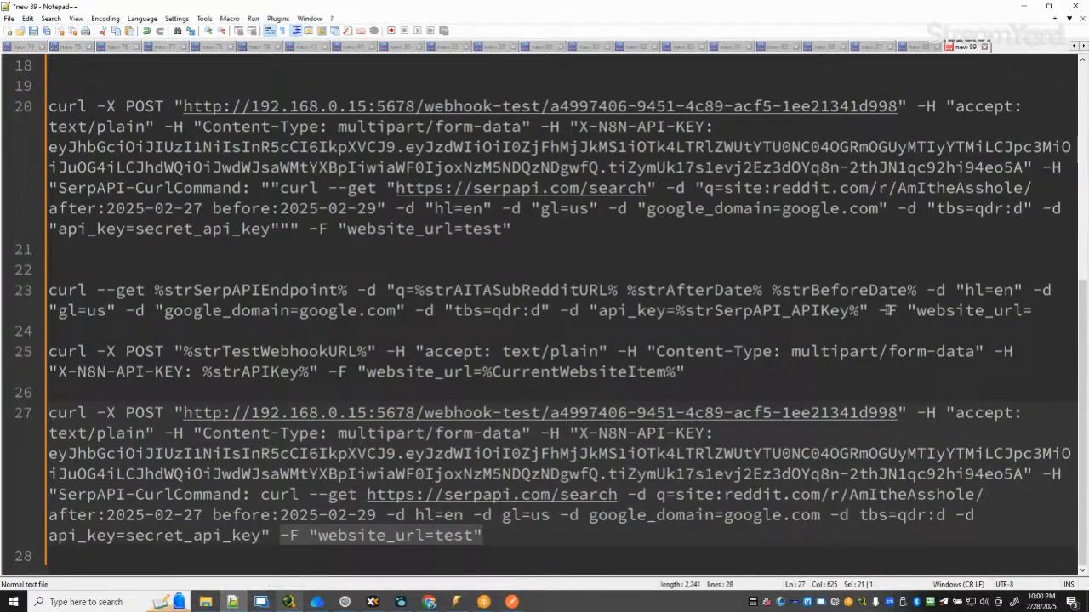
left_click_drag(878, 310, 1043, 311)
key("BackSpace")
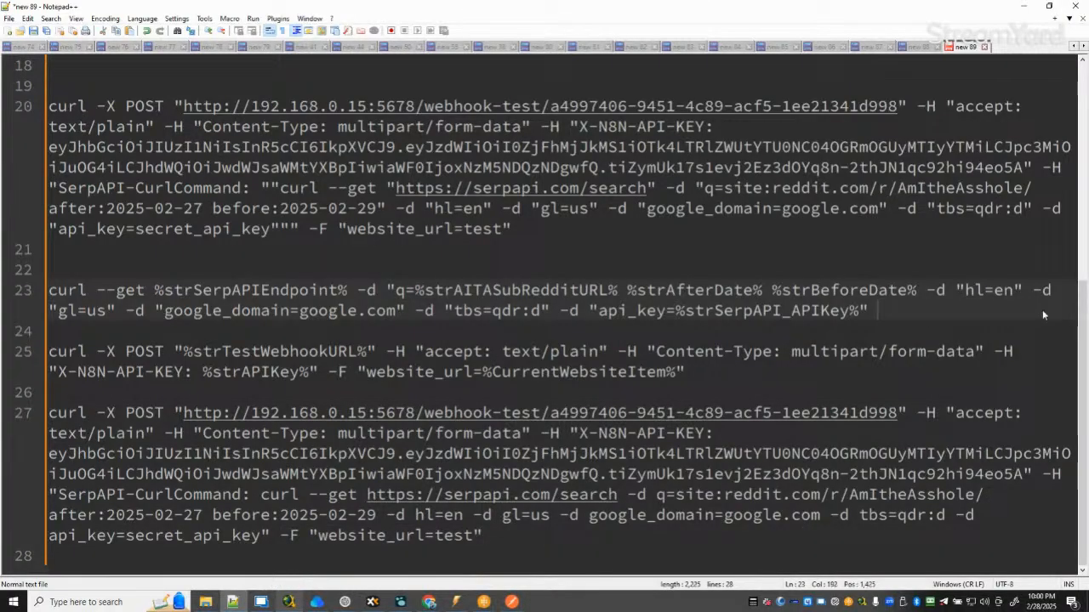
key("BackSpace")
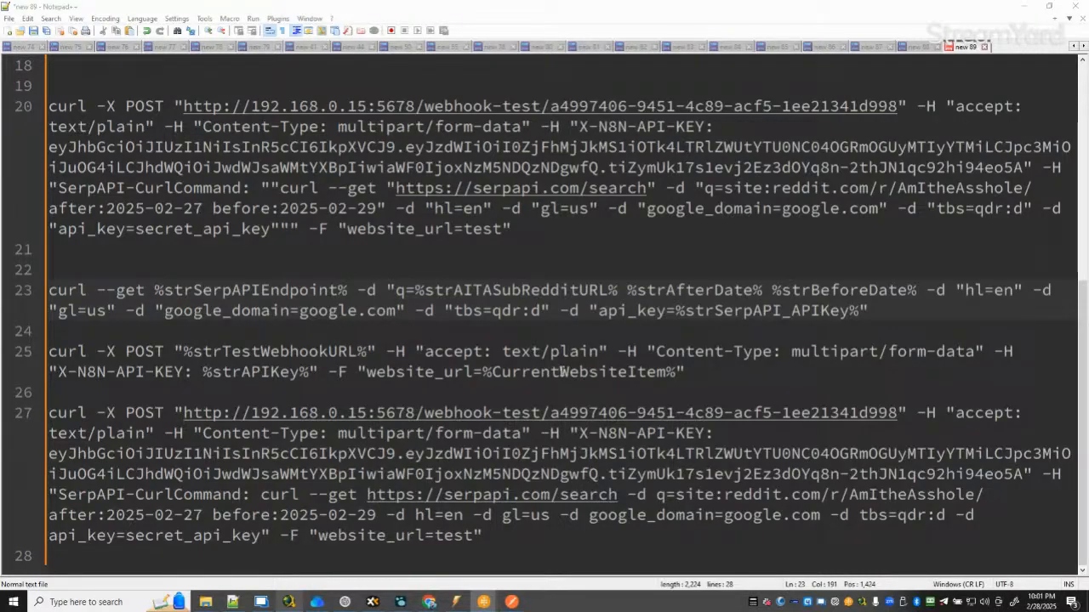
Replace %strAITASubRedditURL% with %strquery% in the q parameter of the curl --get command.
double_click(426, 290)
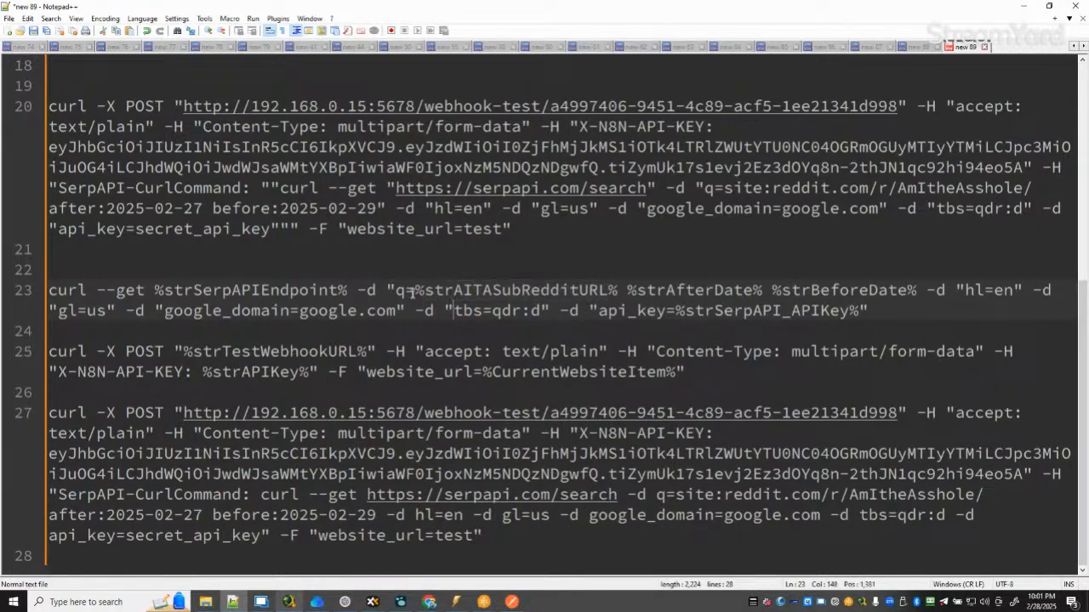
left_click_drag(414, 291, 612, 290)
type("%strquery%")
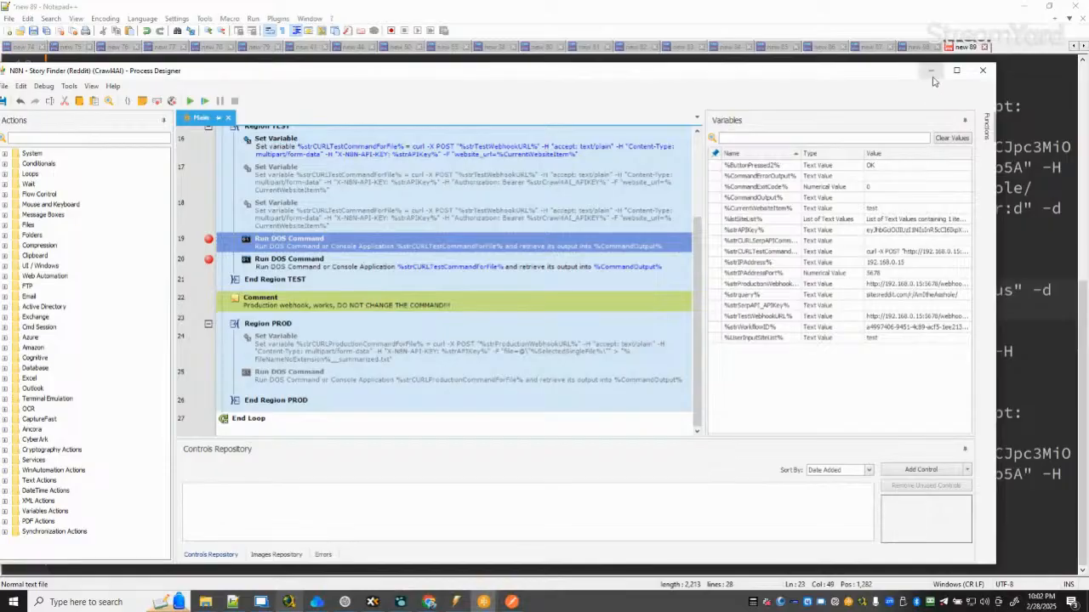
Switch to the N8N - Story Finder (Reddit) process in WinAutomation's Process Designer and maximize its window.
left_click(932, 75)
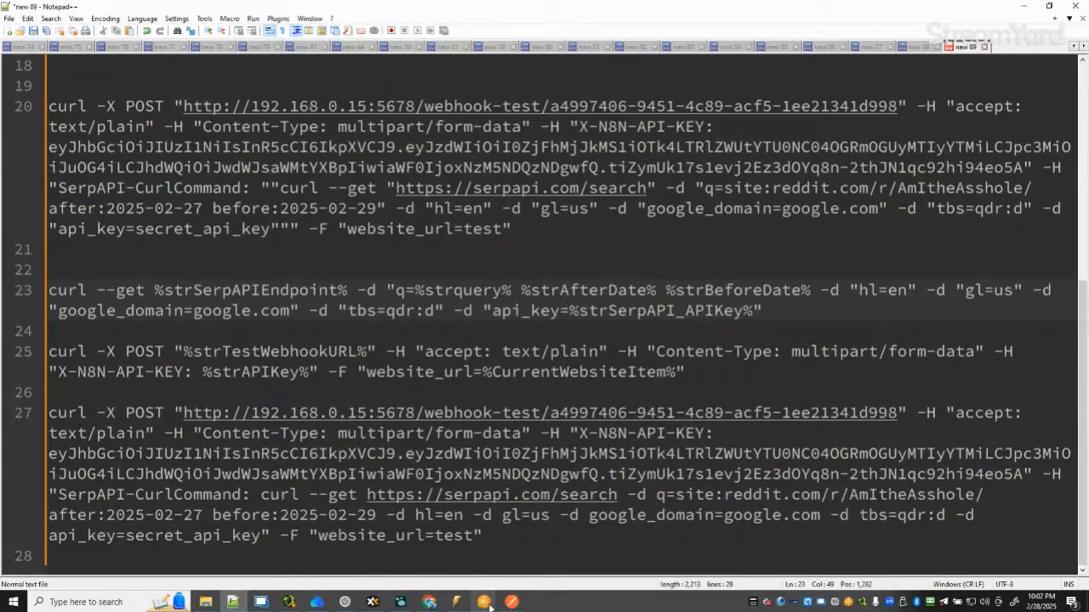
mouse_move(485, 602)
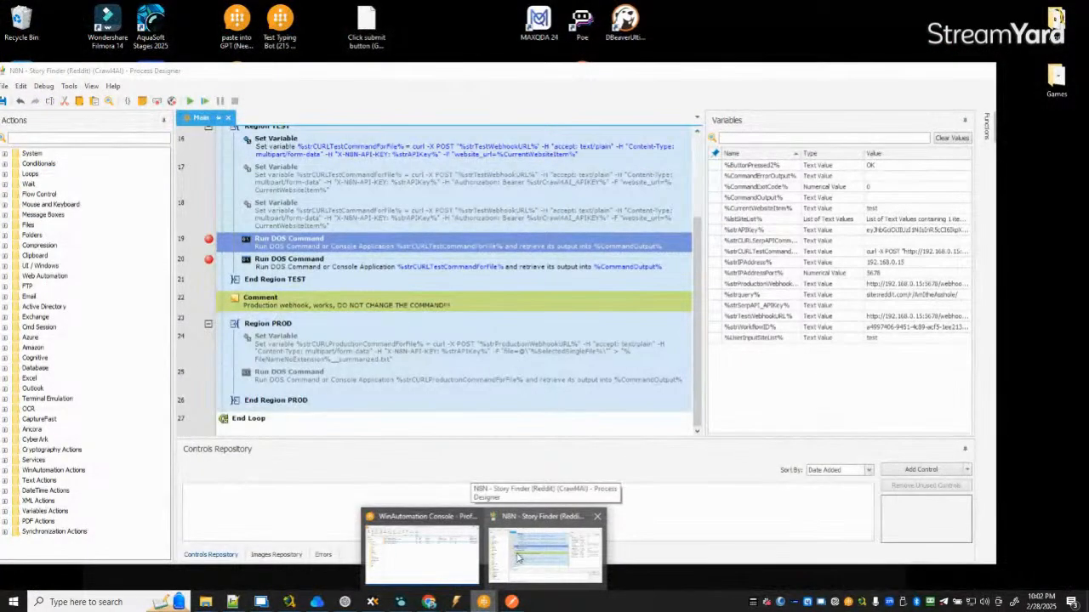
left_click(519, 558)
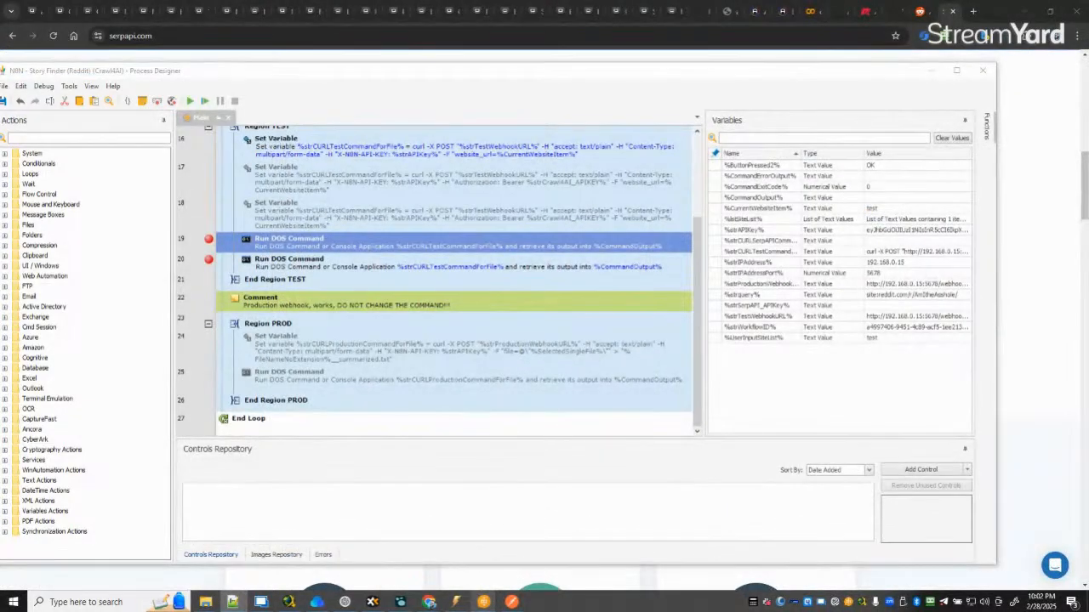
left_click(956, 70)
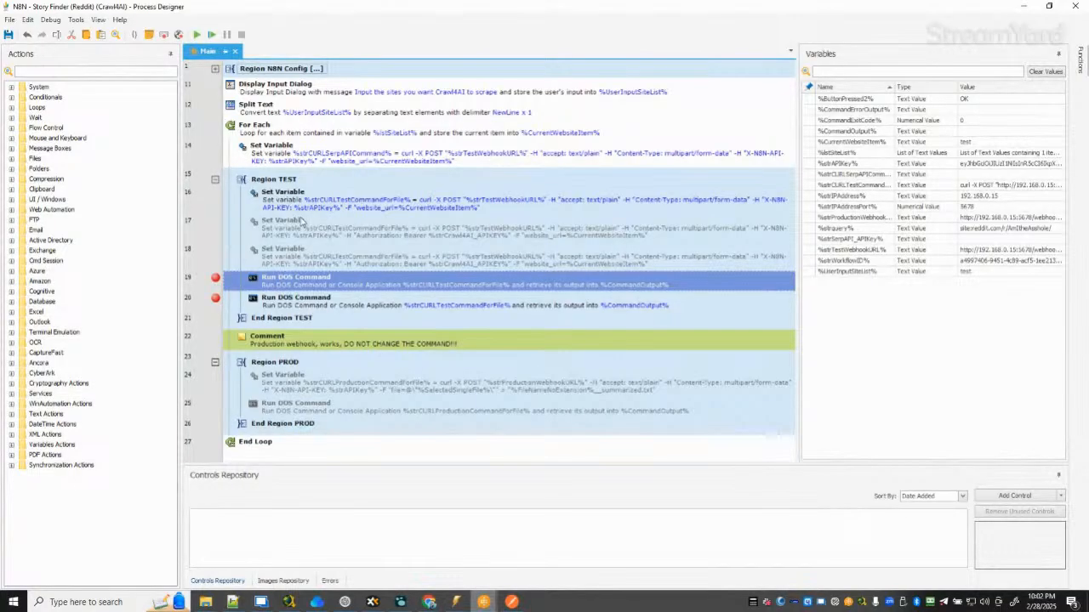
Add a Set Variable action and place it directly above the Display Input Dialog action.
left_click(12, 444)
left_click(53, 365)
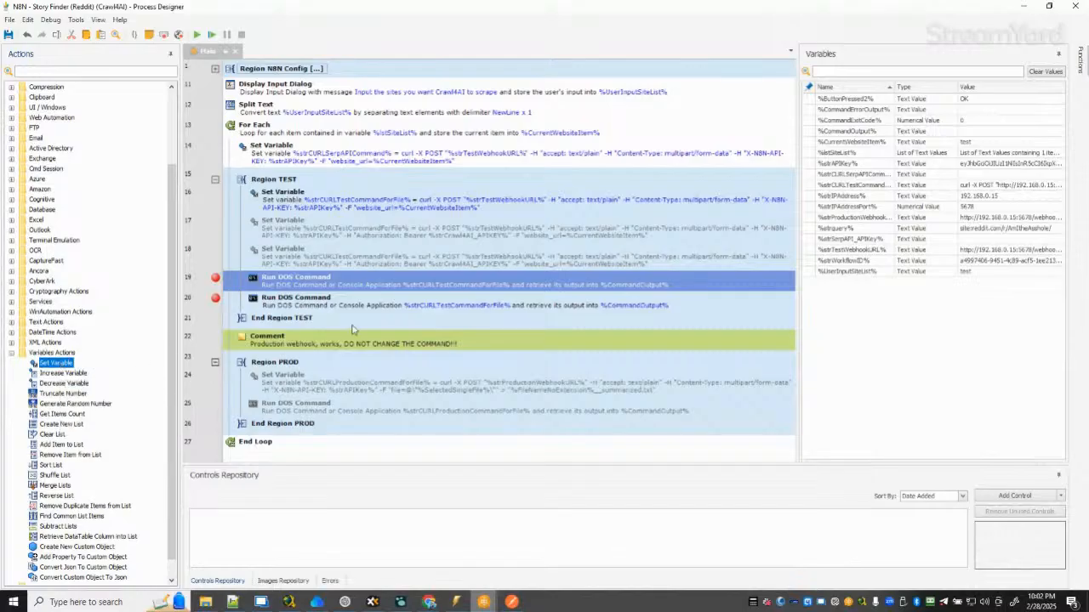
double_click(53, 365)
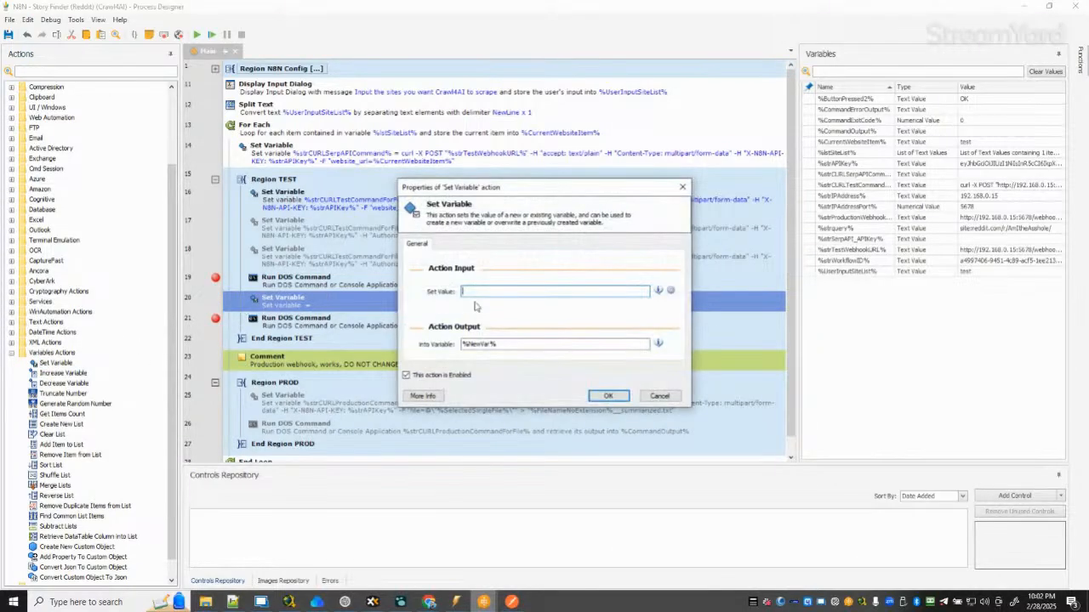
left_click(672, 398)
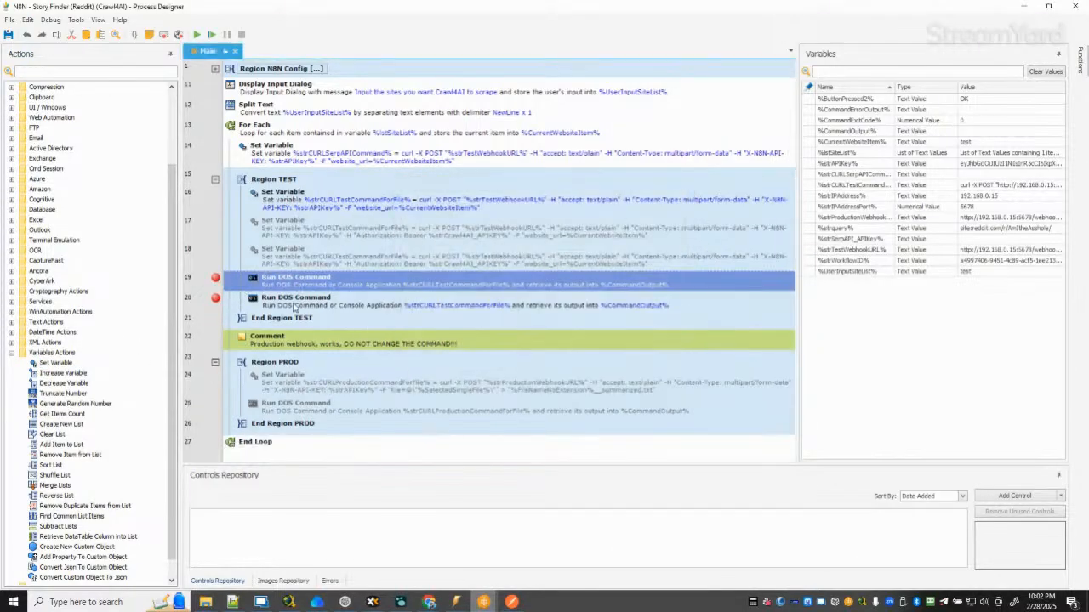
double_click(51, 364)
left_click(609, 394)
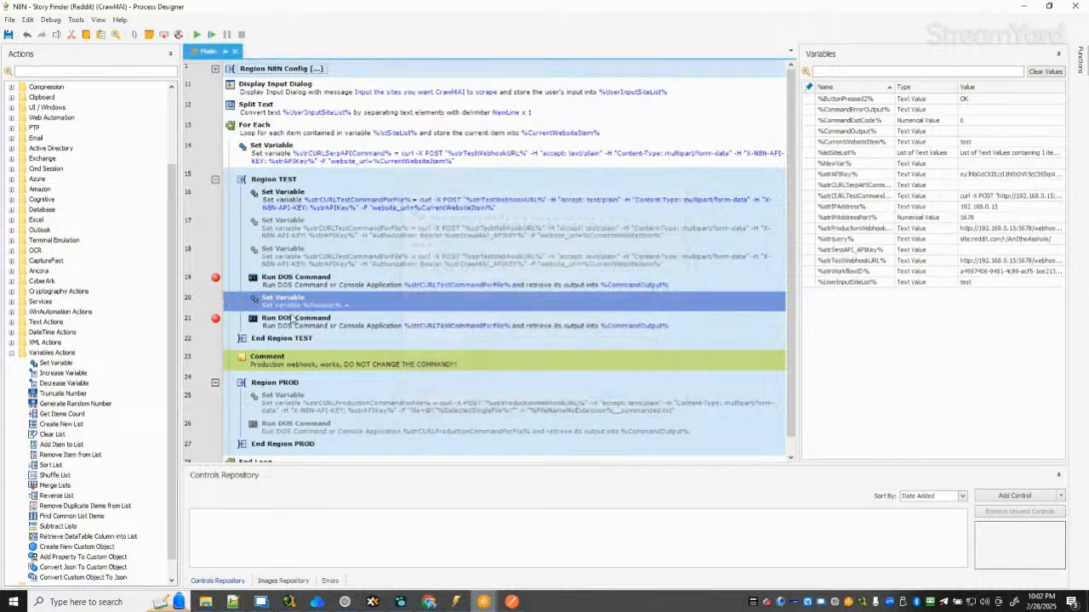
left_click_drag(281, 281, 264, 90)
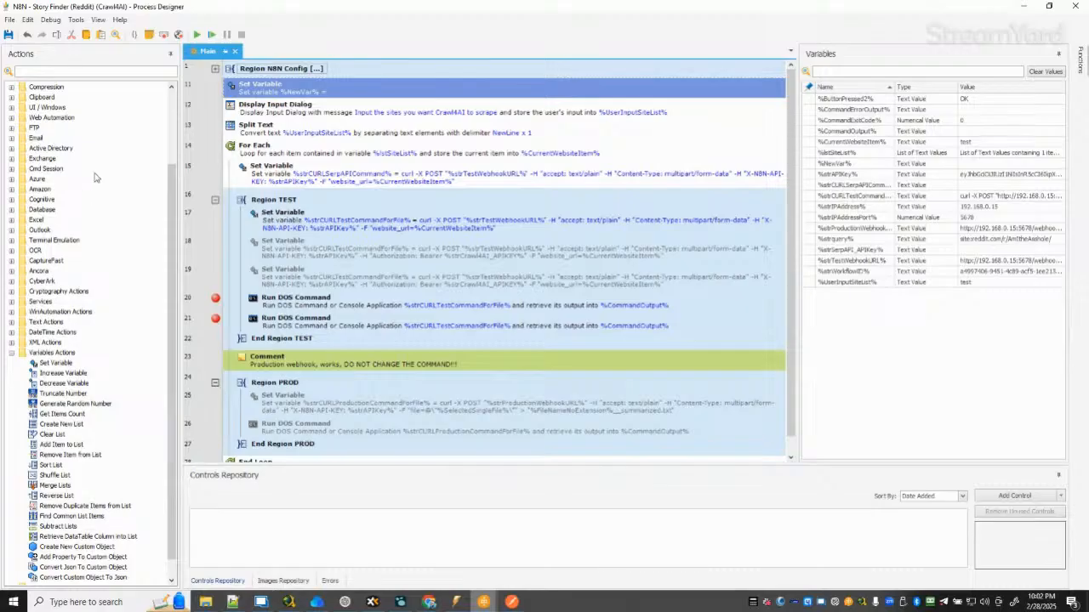
Name the new Set Variable action's output variable %strAfterDate%.
double_click(314, 96)
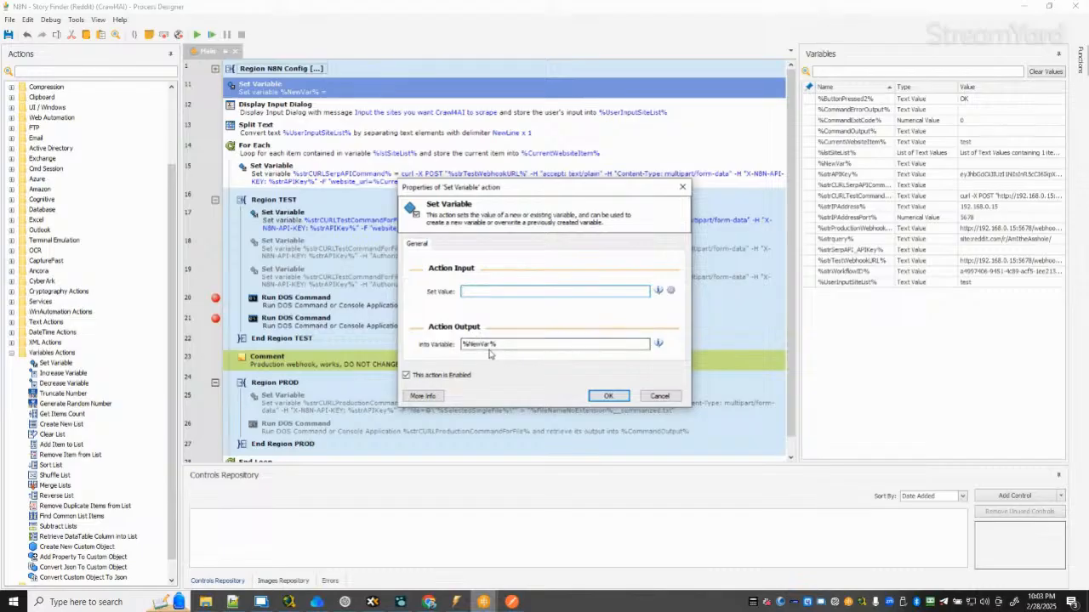
double_click(477, 344)
type("strAfter")
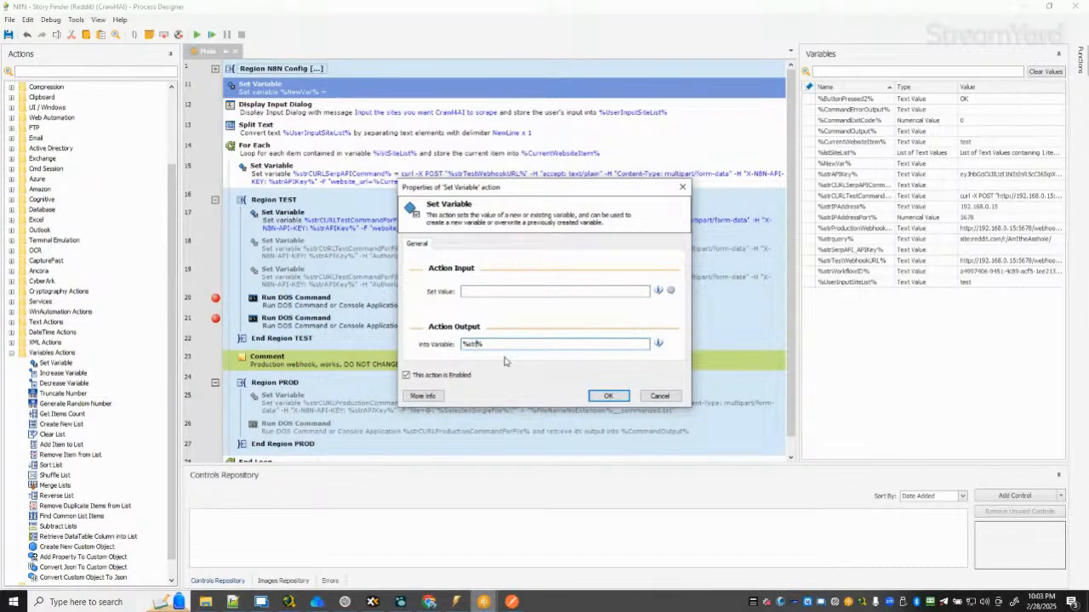
type("Date")
key("alt+Tab")
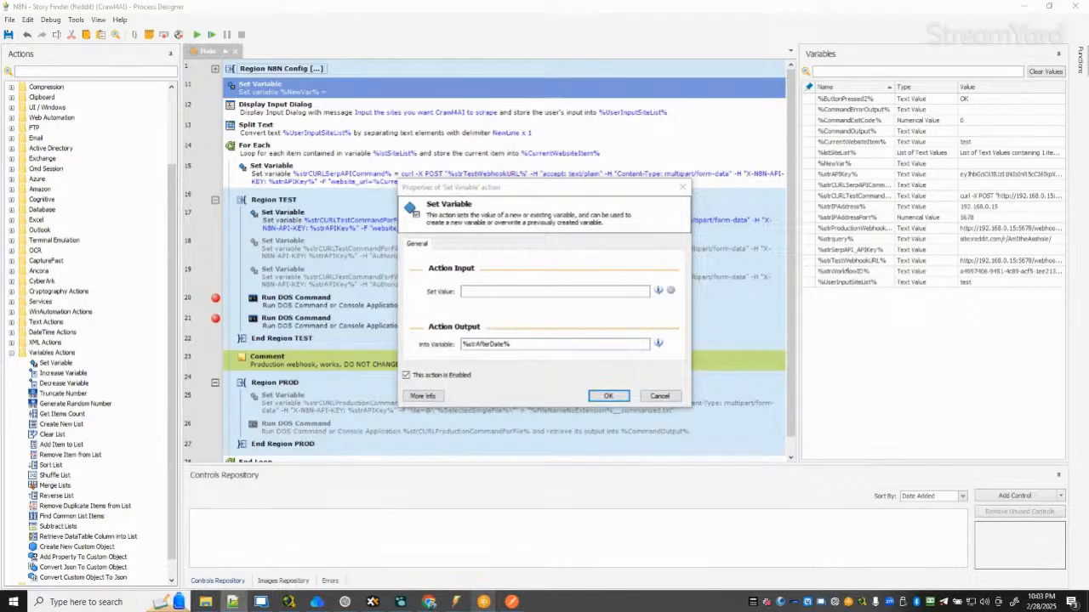
left_click_drag(515, 344, 352, 334)
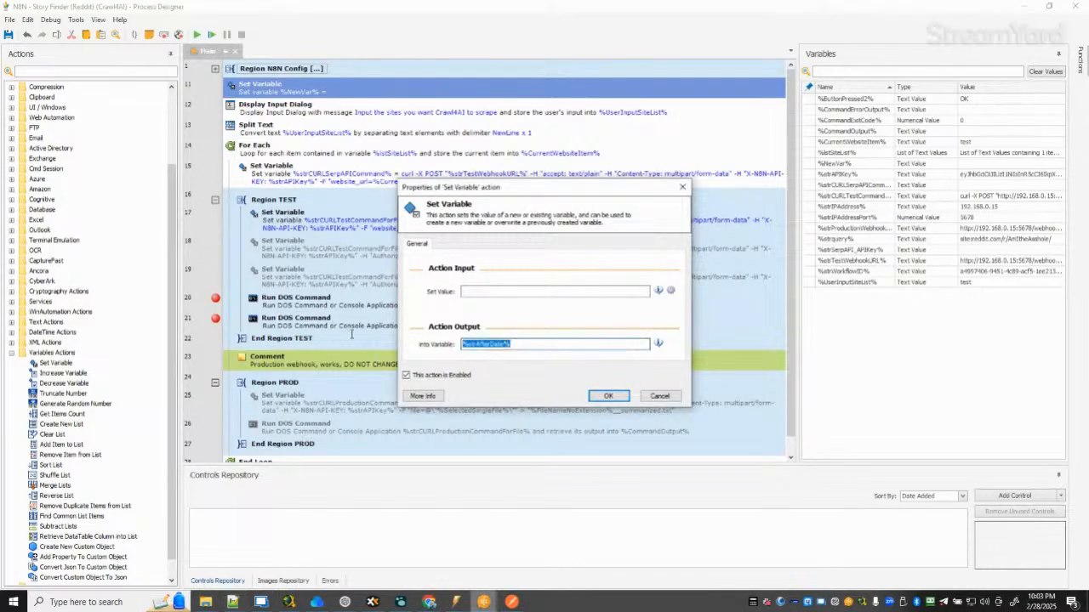
type("%strAfterDate%")
Set the value of %strAfterDate% to after:2025-02-27 and save the action.
left_click(520, 290)
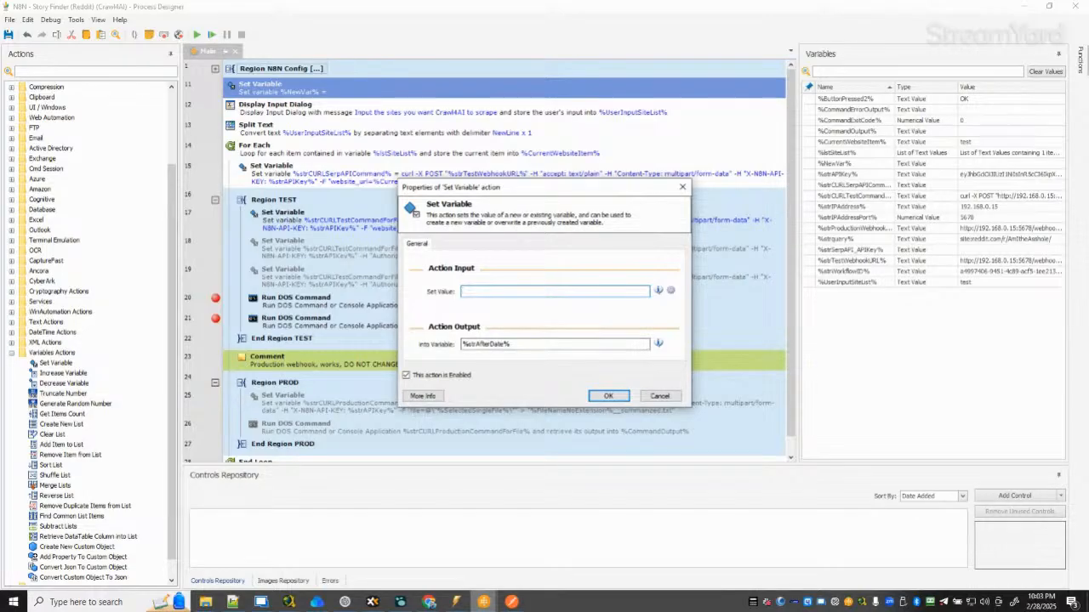
key("alt+Tab")
key("alt+Tab")
type("2025")
type("02-")
type("27")
type("after:")
left_click(599, 398)
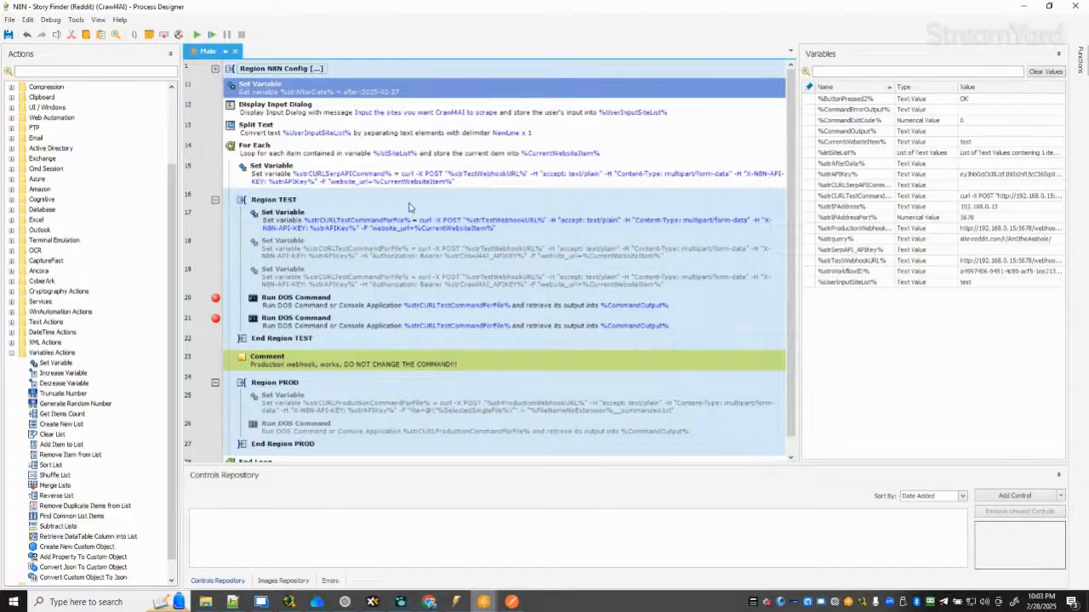
Duplicate the %strAfterDate% action and set the copy's value to after:2025-02-29.
key("ctrl+c")
key("ctrl+v")
double_click(368, 117)
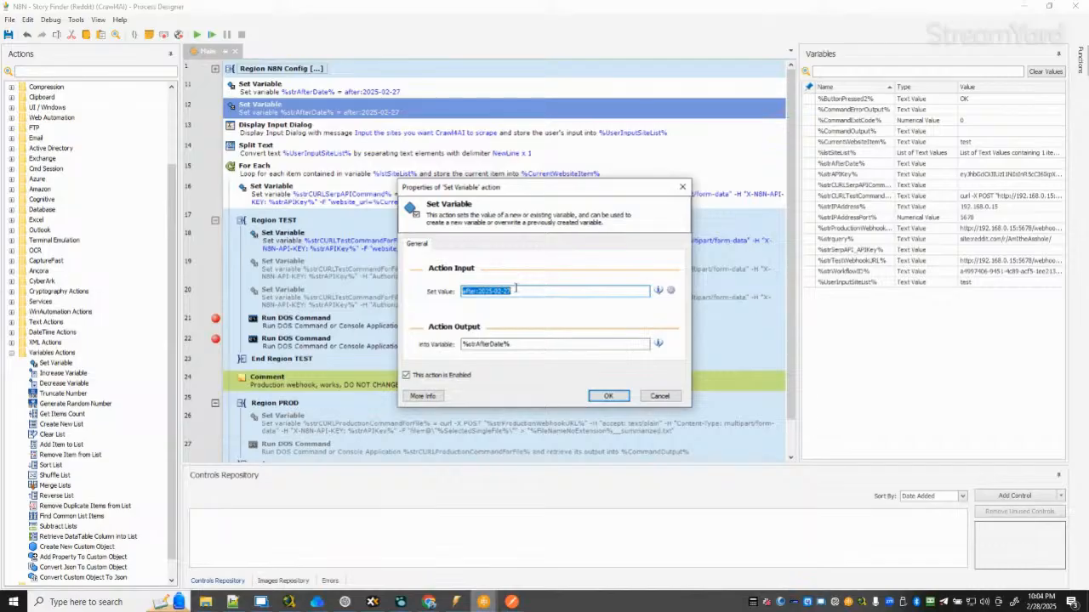
left_click(519, 291)
key("BackSpace")
type("8")
Change the duplicated action's output variable to %strBeforeDate%, using the name from the curl command, and save it.
key("alt+Tab")
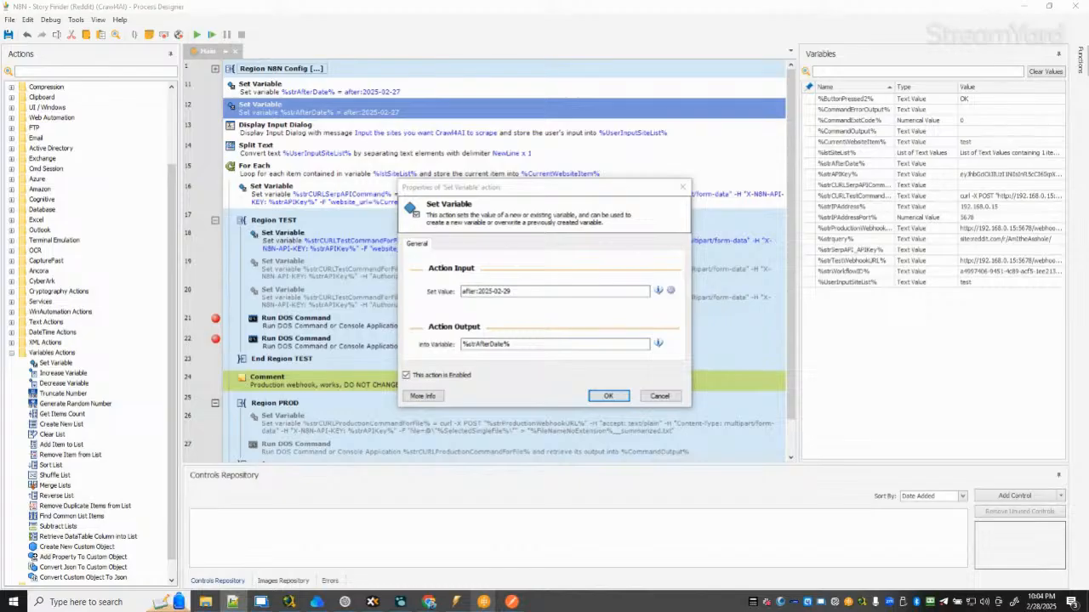
double_click(519, 346)
key("ctrl+v")
left_click(608, 396)
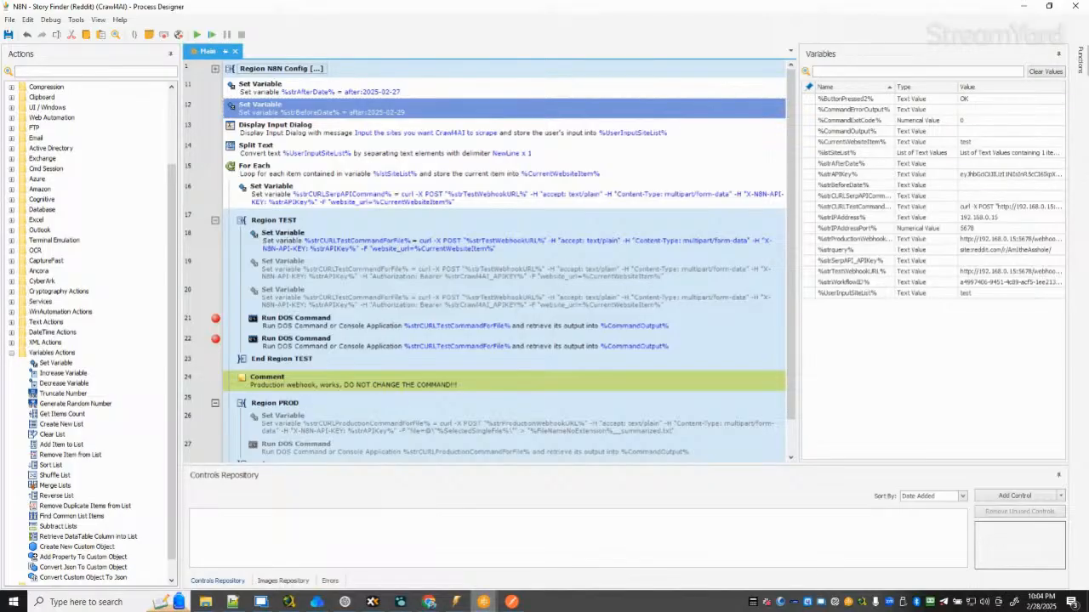
Replace the value of %strCURLSerpAPICommand% with the curl --get %strSerpAPIEndpoint% command prepared in the notes.
left_click(478, 178)
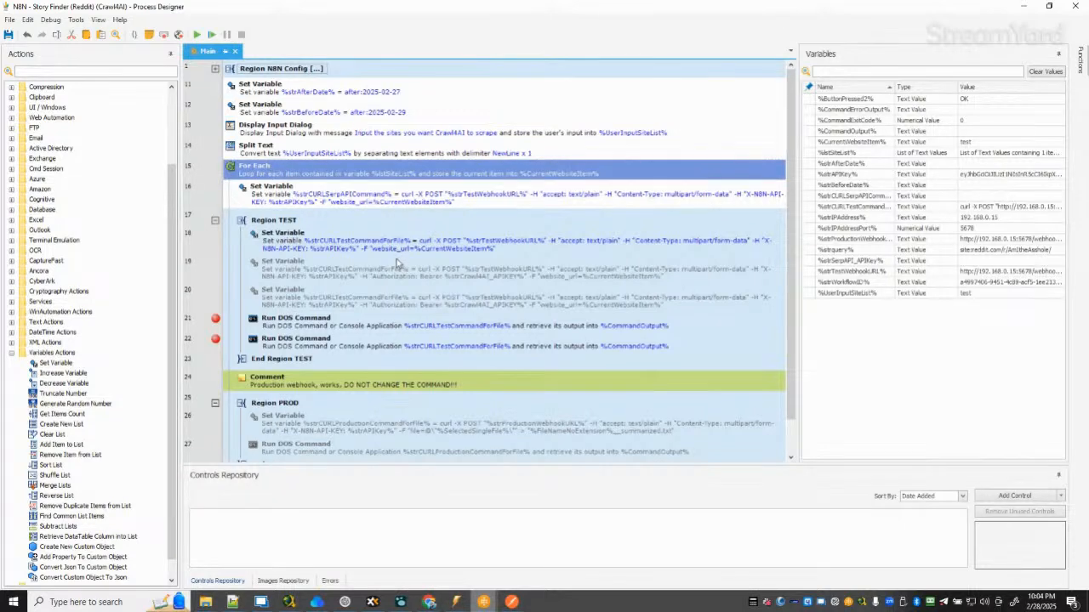
double_click(397, 203)
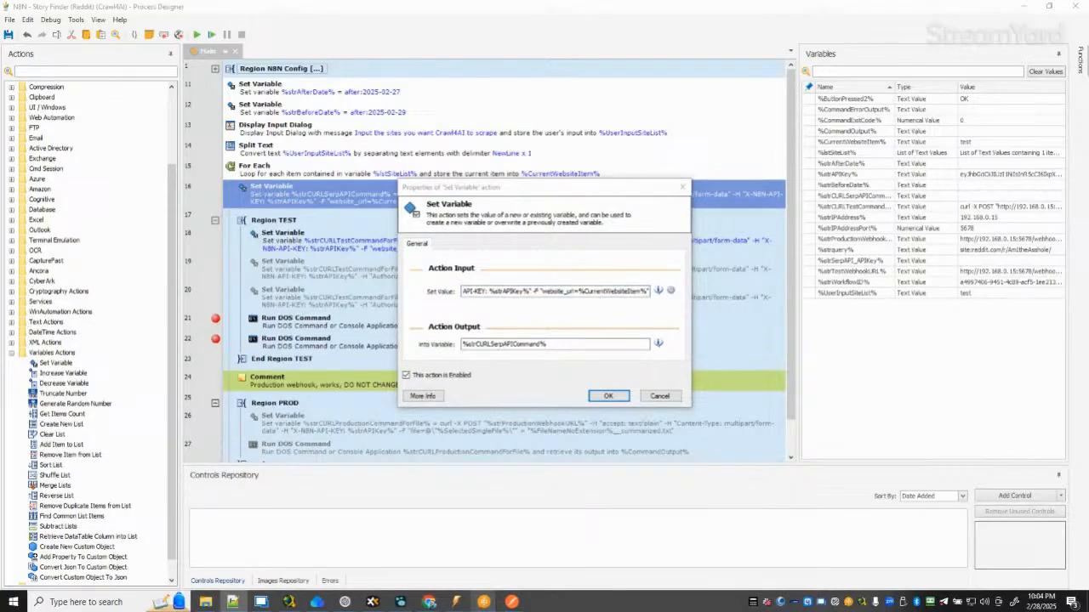
left_click(558, 290)
key("ctrl+a")
key("BackSpace")
key("ctrl+v")
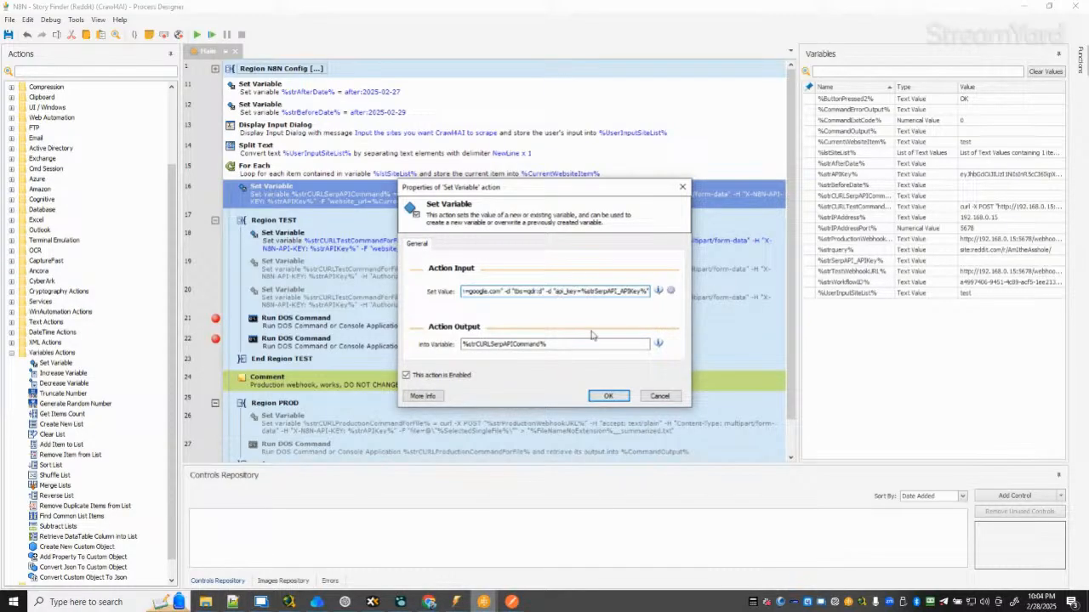
left_click(606, 396)
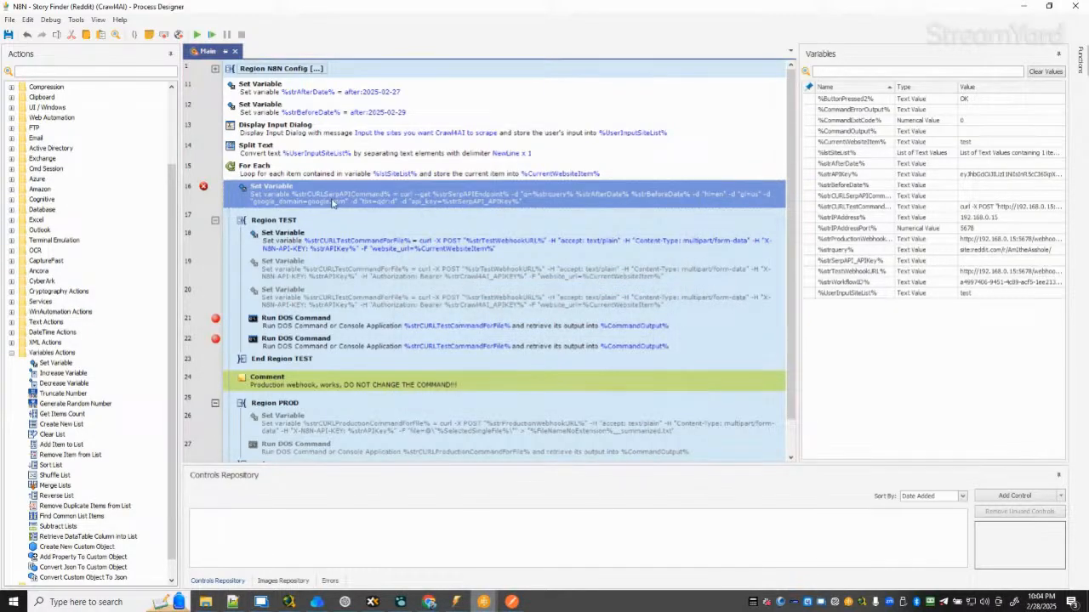
Duplicate the %strAfterDate% action and change the copy's output variable to %strSerpAPIEndpoint%, taking the name from the notes.
mouse_move(205, 189)
left_click(317, 93)
key("ctrl+c")
key("ctrl+v")
double_click(351, 91)
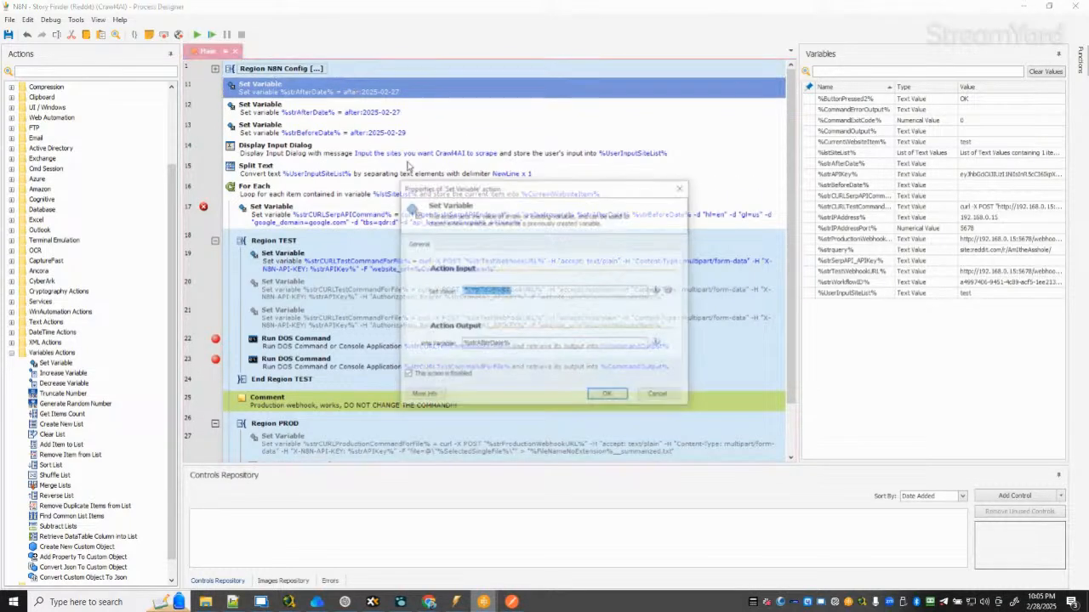
left_click_drag(508, 343, 478, 345)
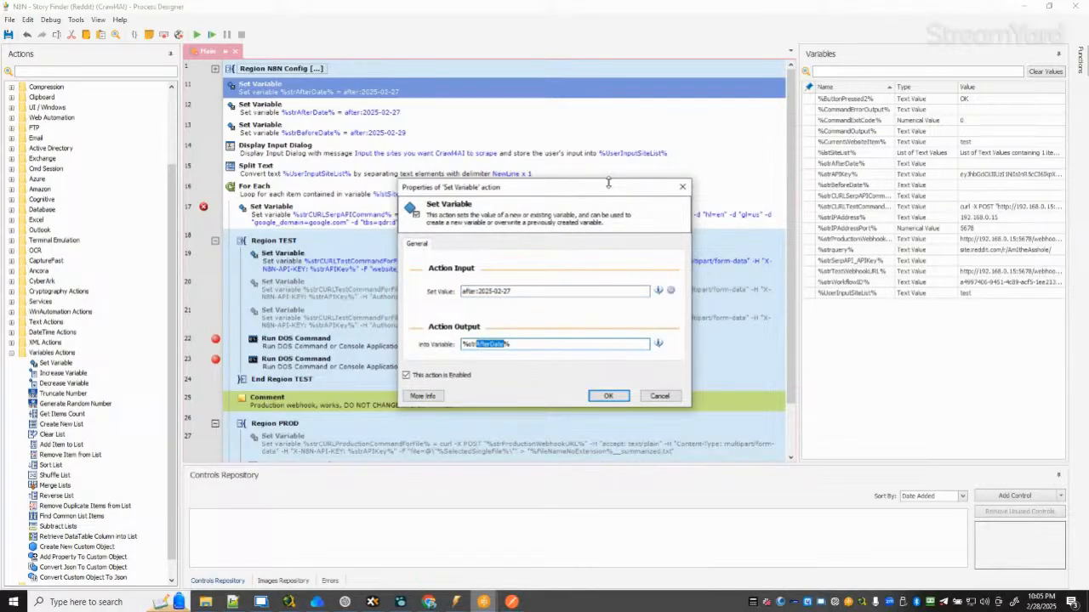
key("alt+Tab")
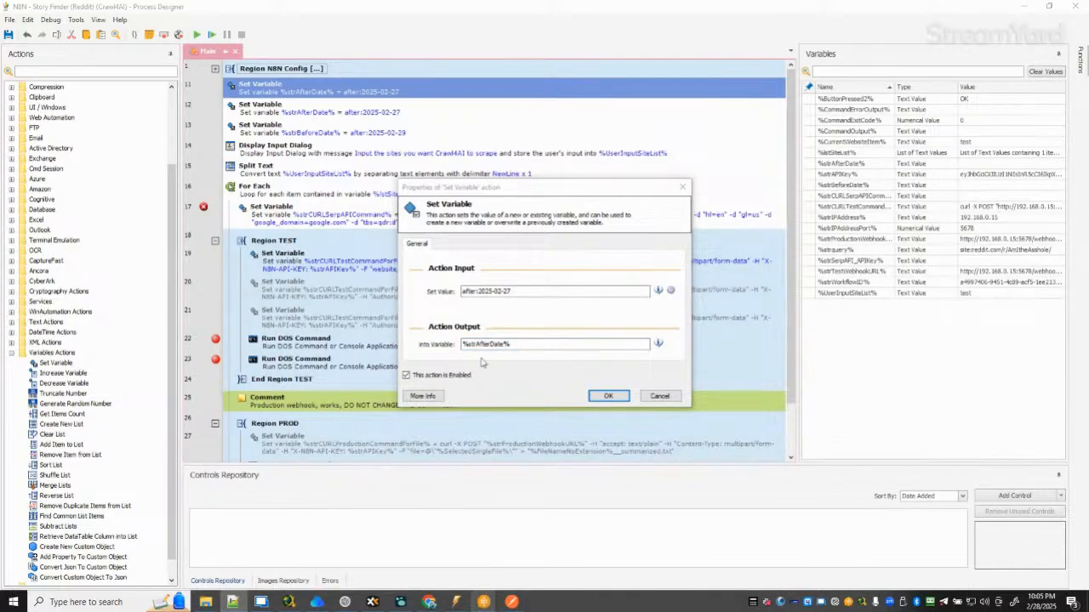
key("alt+Tab")
key("ctrl+v")
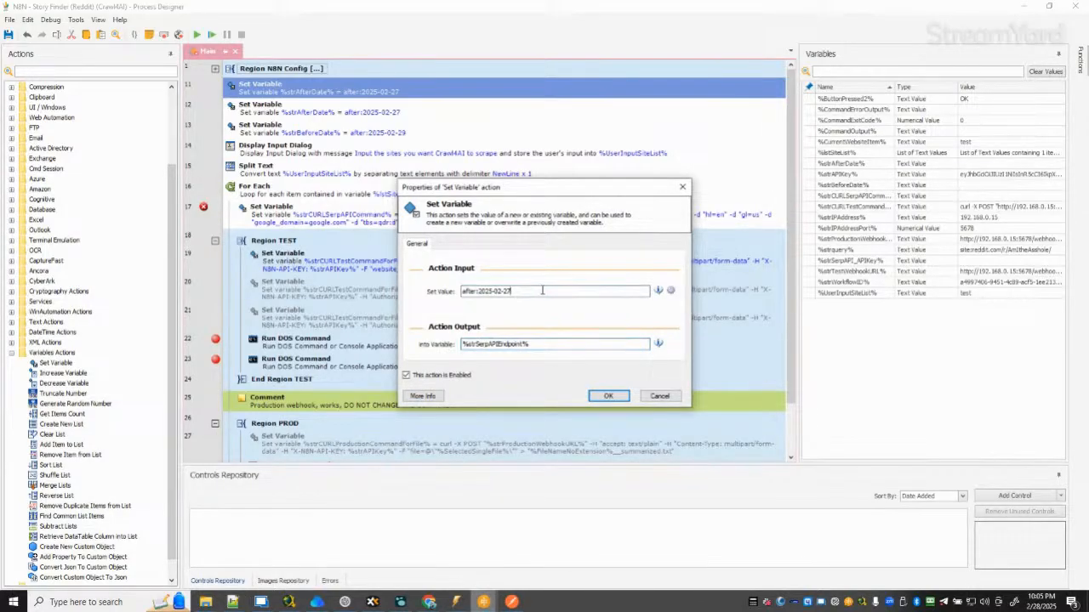
left_click_drag(542, 291, 382, 296)
type("https://serpapi.com/search")
left_click(607, 396)
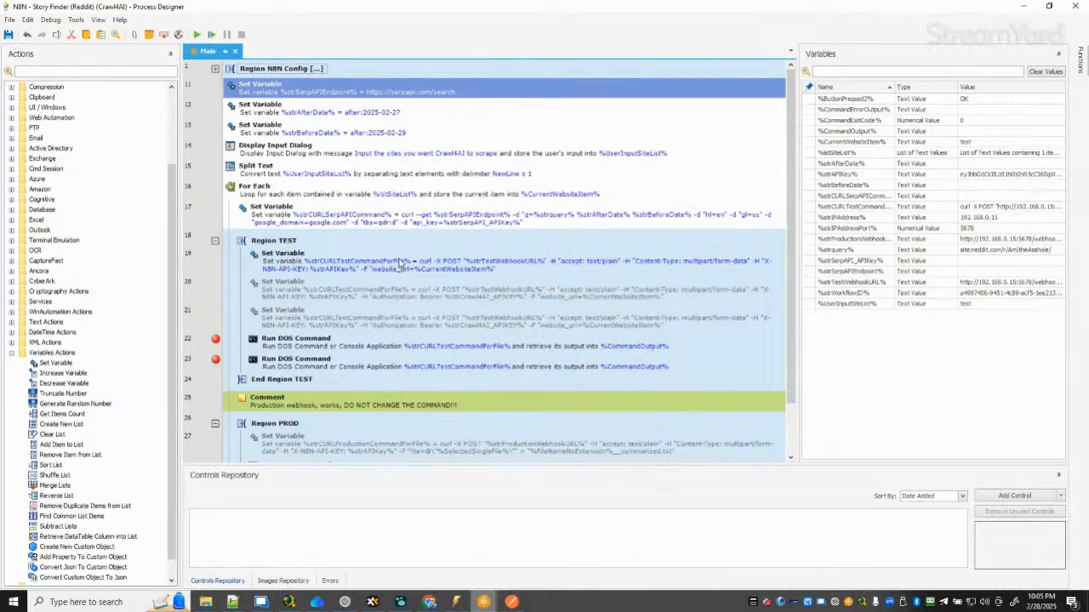
Review the full curl command stored in the %strCURLSerpAPICommand% action.
double_click(435, 224)
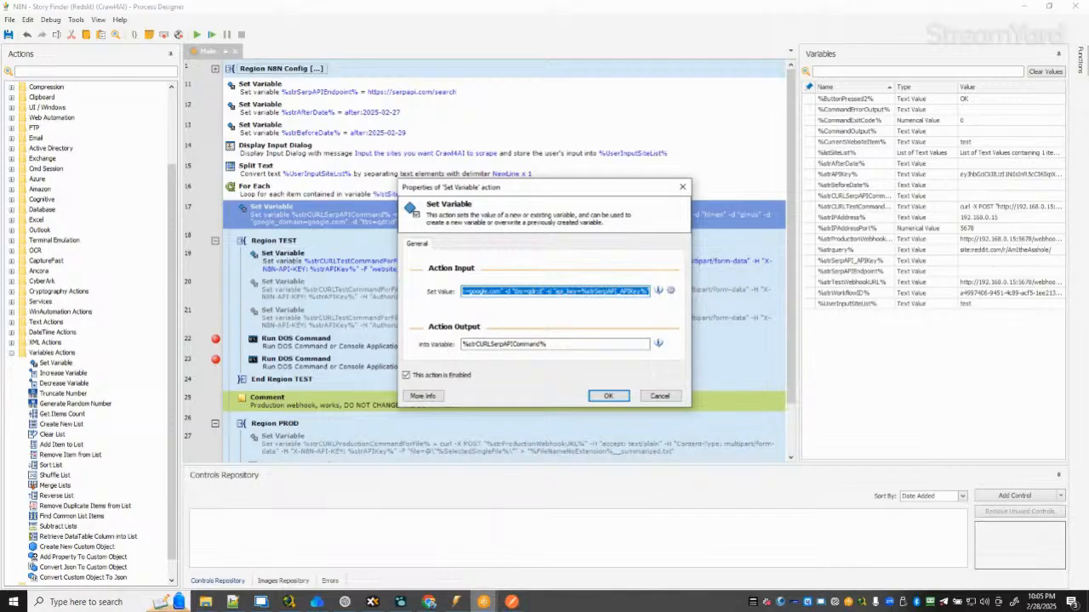
left_click_drag(561, 292, 414, 296)
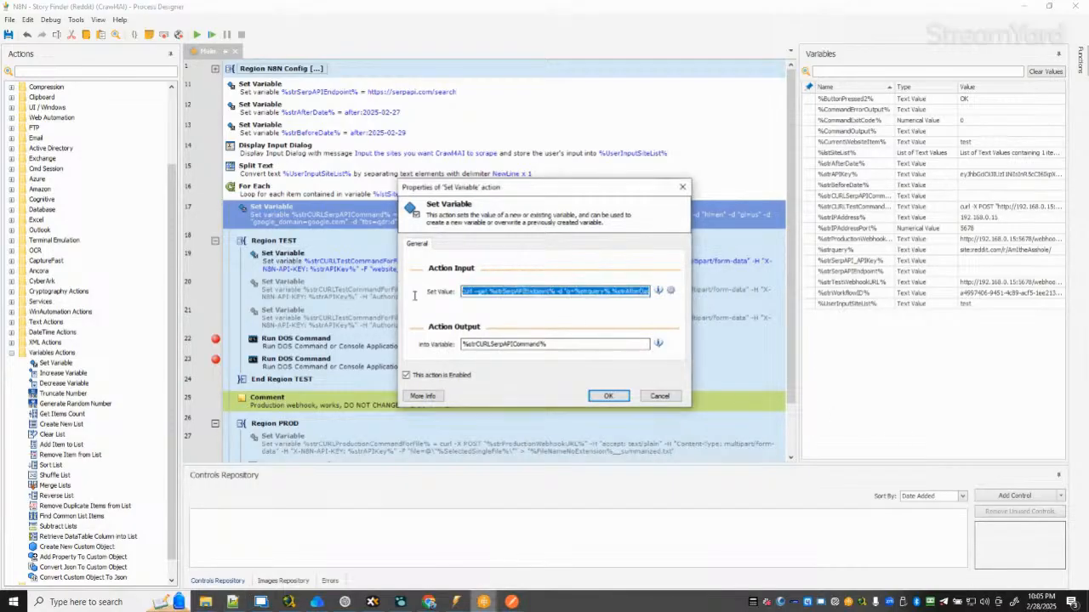
left_click(608, 394)
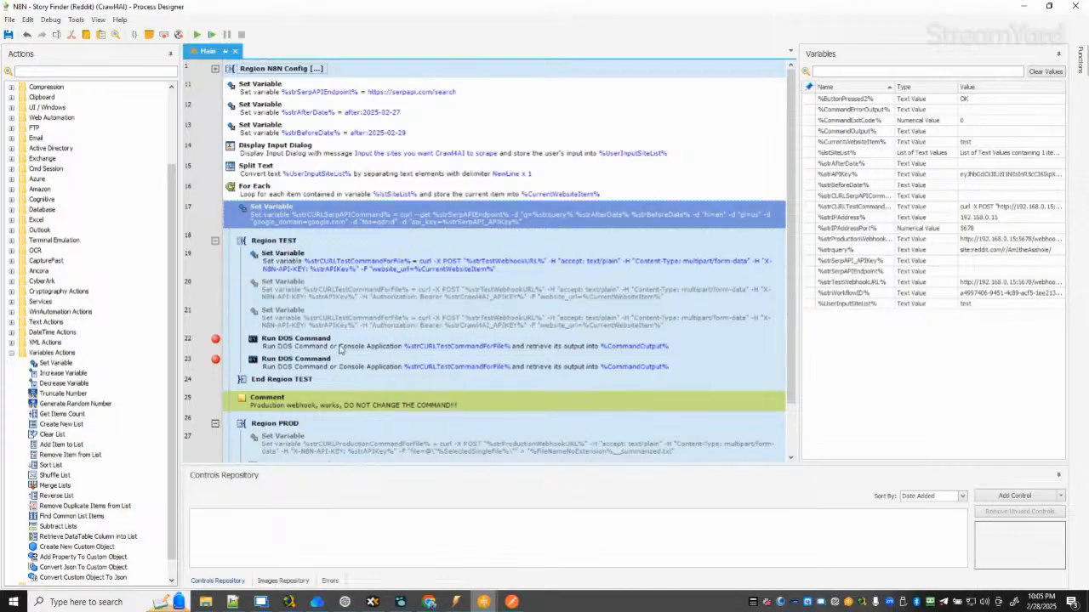
Make the first Run DOS Command action in Region TEST execute %strCURLSerpAPICommand%.
double_click(340, 348)
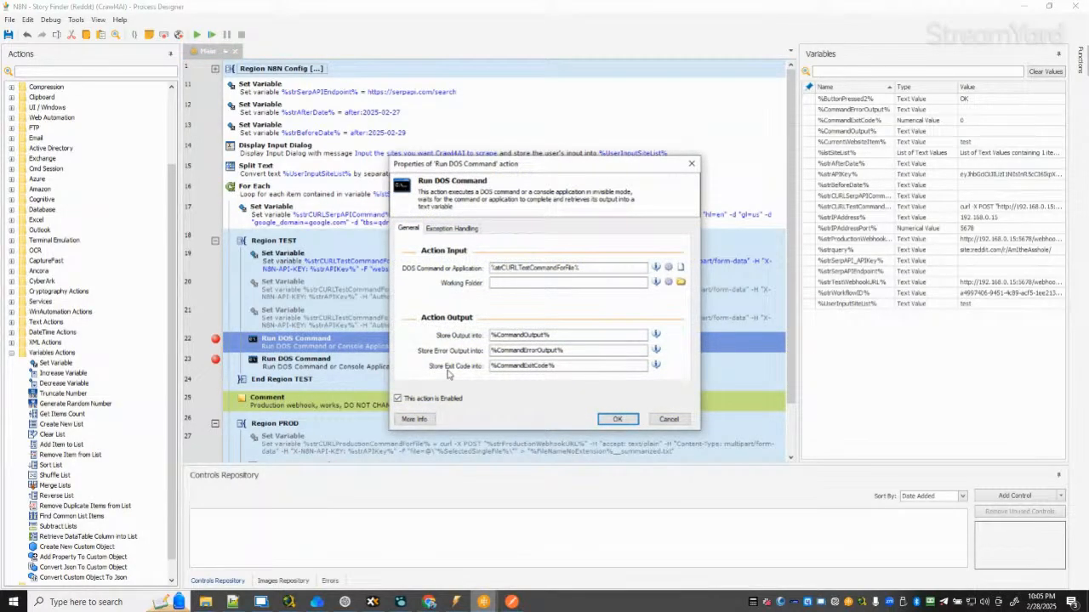
left_click_drag(588, 268, 454, 270)
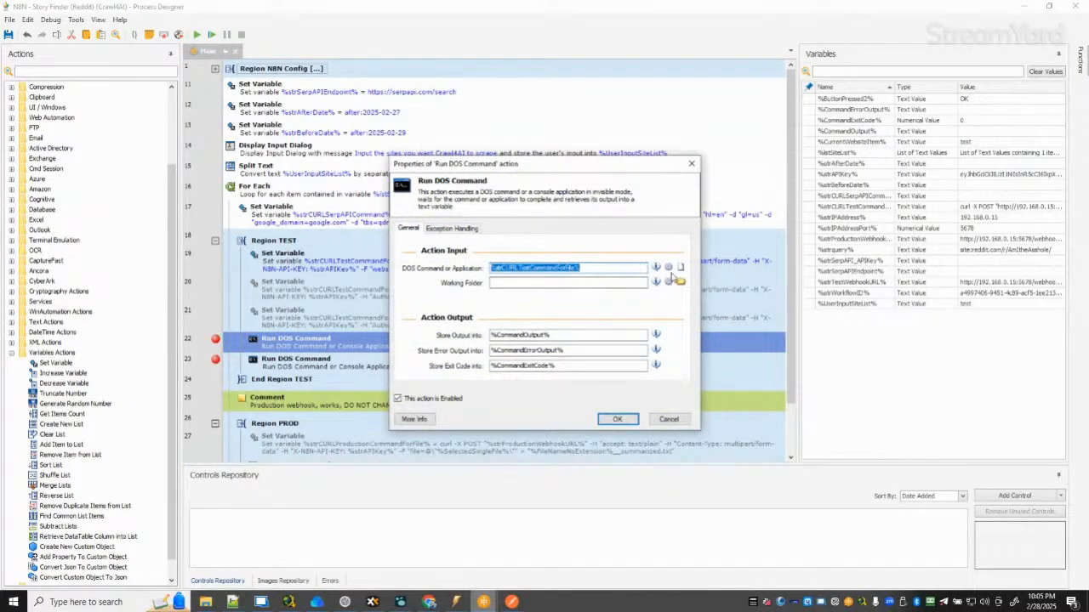
left_click(656, 268)
scroll(609, 340, "down", 5)
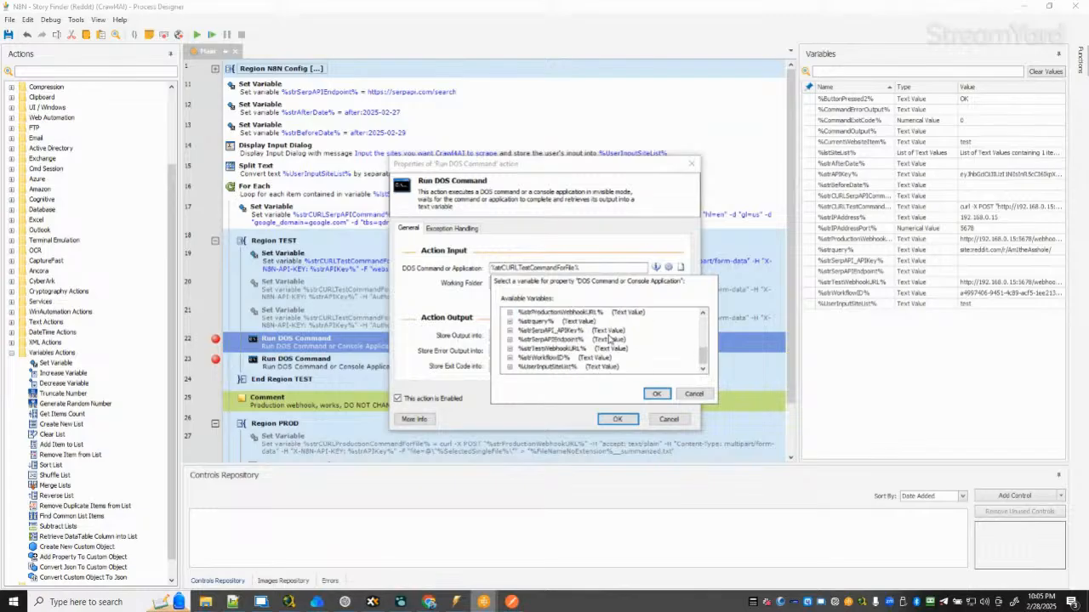
scroll(609, 338, "up", 1)
scroll(609, 339, "up", 1)
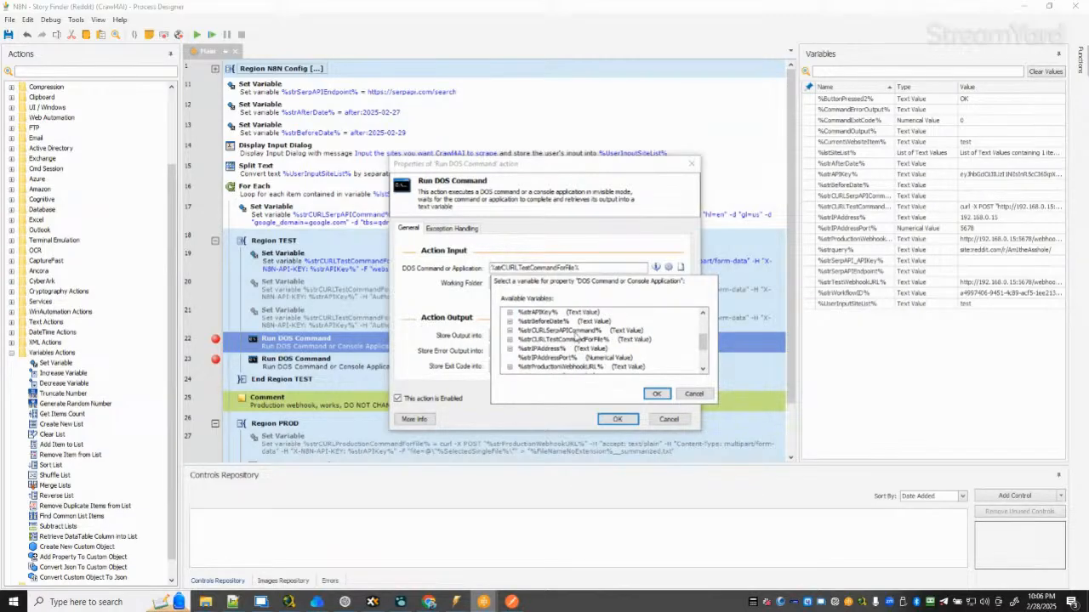
left_click(577, 332)
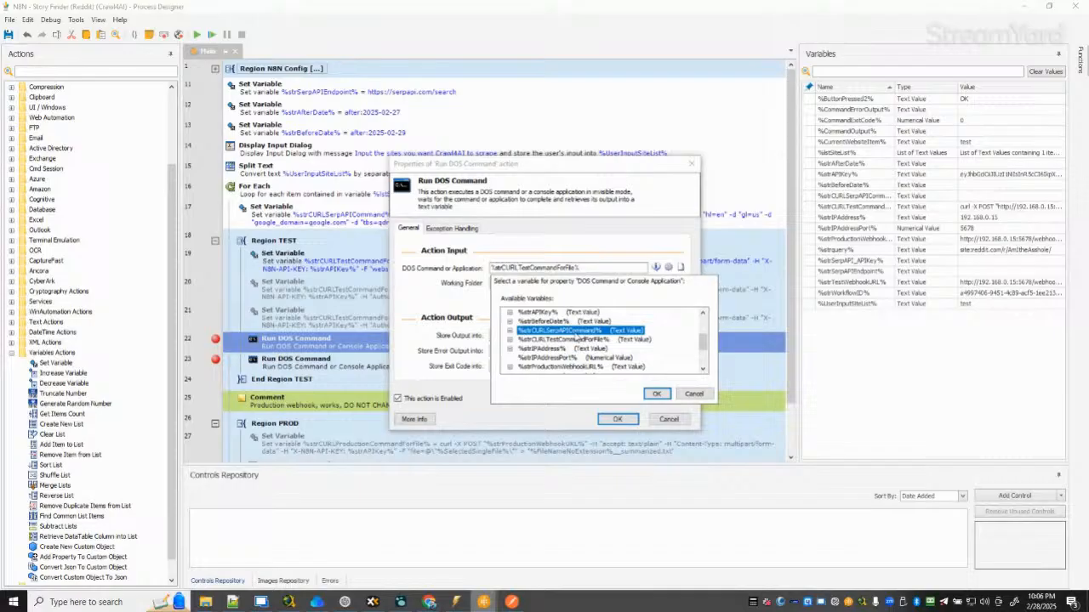
double_click(577, 337)
left_click(618, 419)
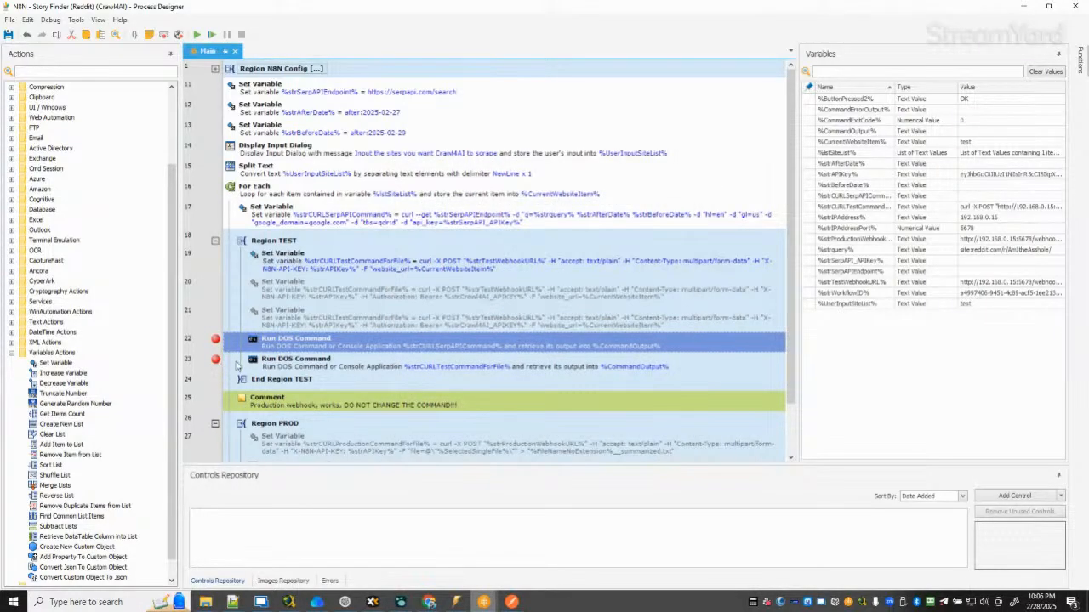
Disable the second Run DOS Command action in Region TEST and save the process.
right_click(313, 364)
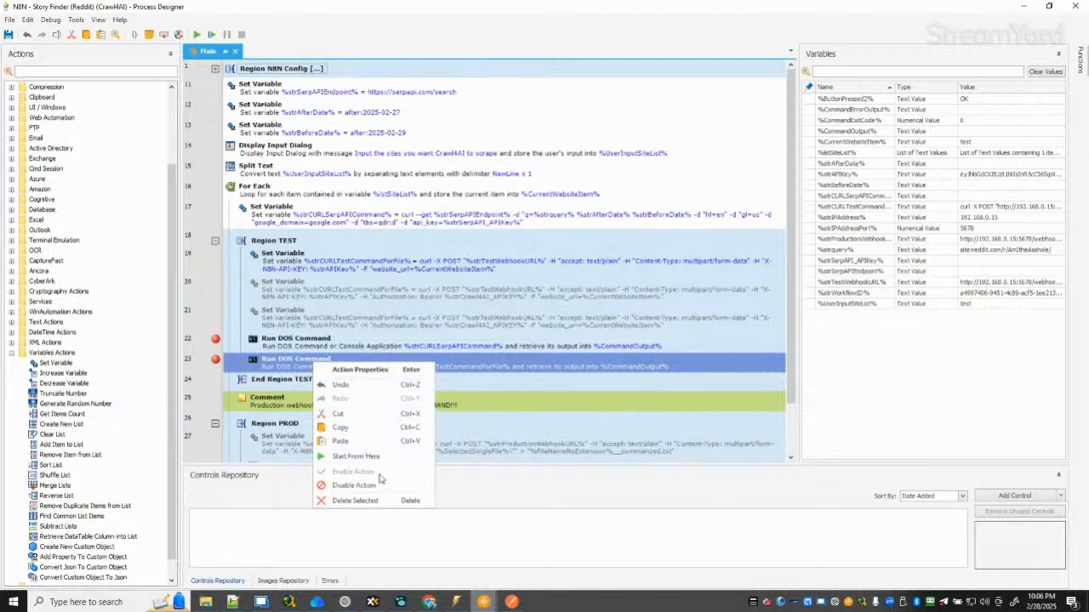
left_click(379, 485)
left_click(9, 36)
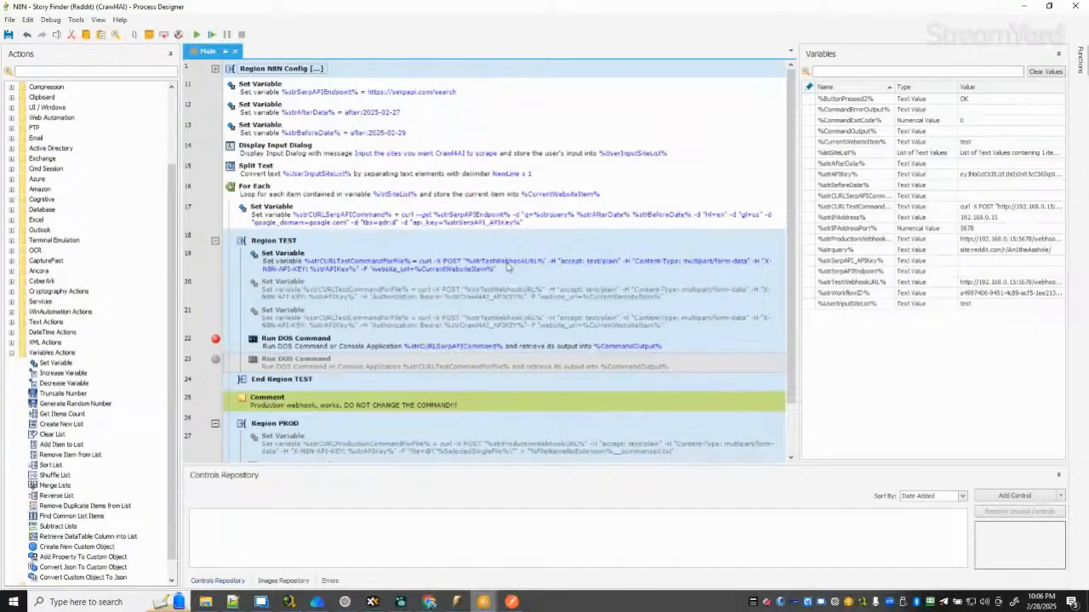
Start a test run, stop it at the site input prompt, and disable the Display Input Dialog action.
left_click(196, 35)
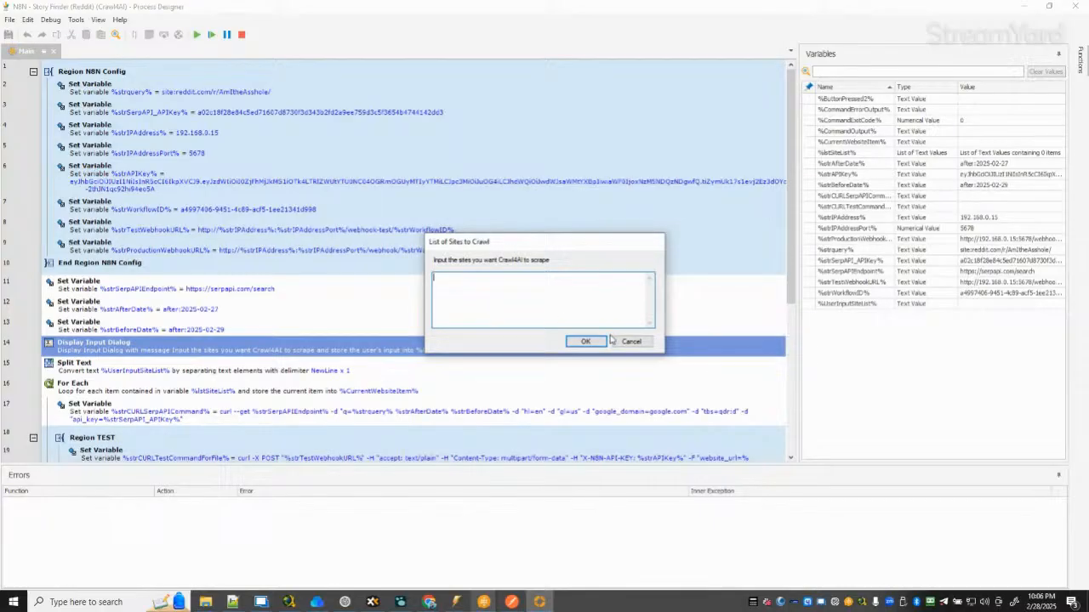
left_click(241, 35)
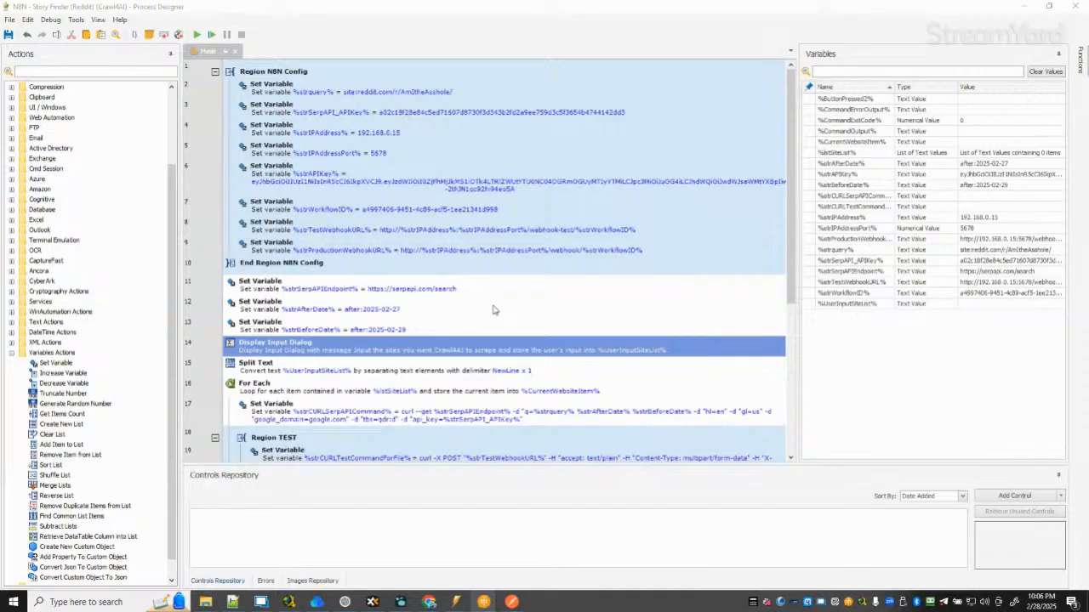
scroll(493, 310, "down", 3)
right_click(264, 209)
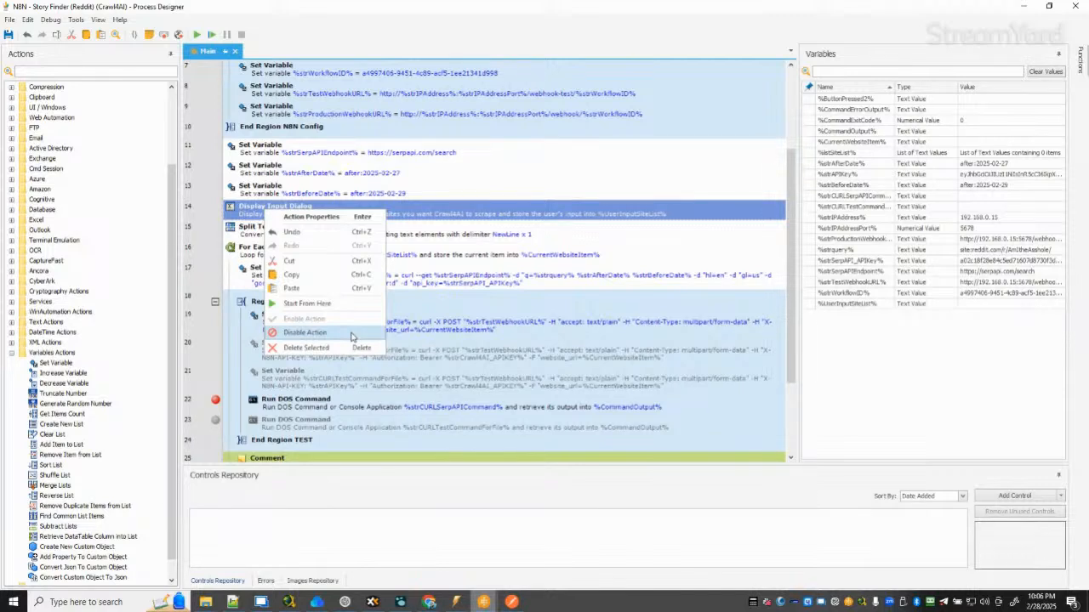
left_click(321, 333)
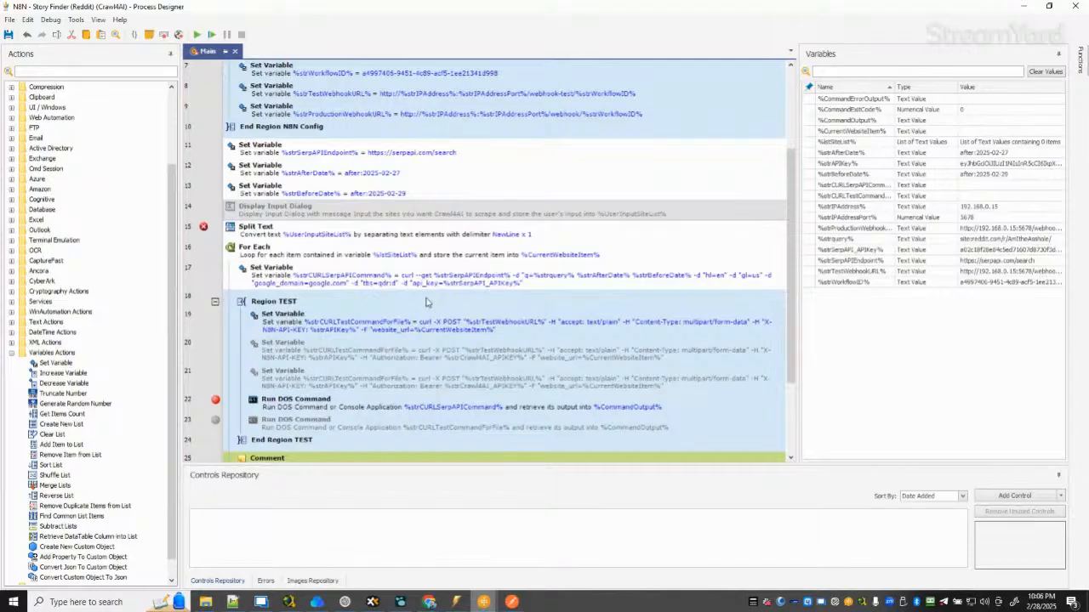
Move the %strSerpAPIEndpoint%, %strAfterDate% and %strBeforeDate% actions to the start of Region N8N Config.
scroll(411, 300, "up", 1)
scroll(411, 300, "up", 1)
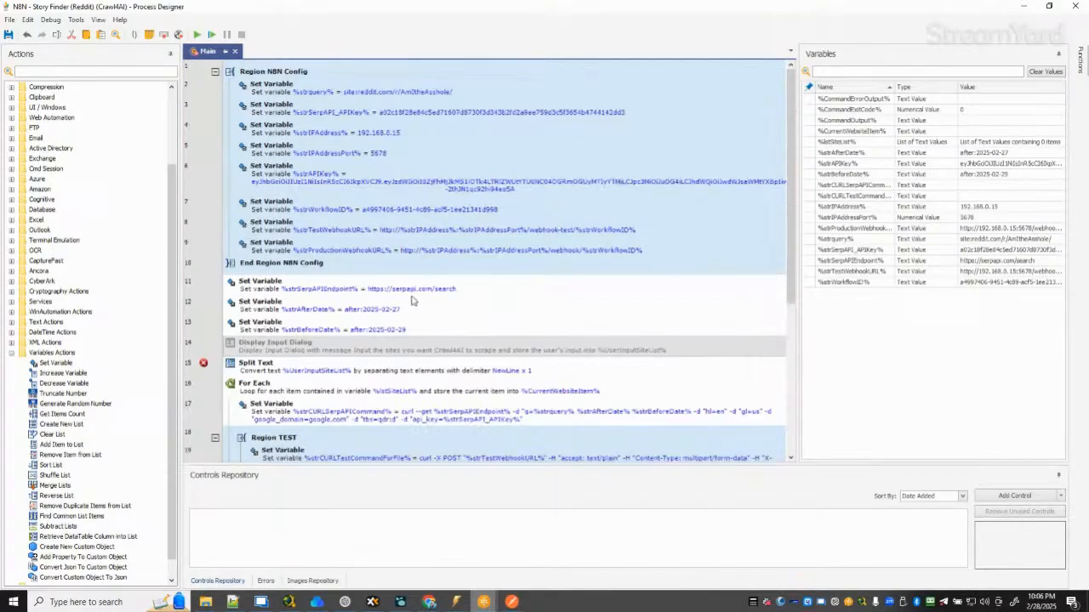
left_click(364, 286)
left_click(466, 329, "shift")
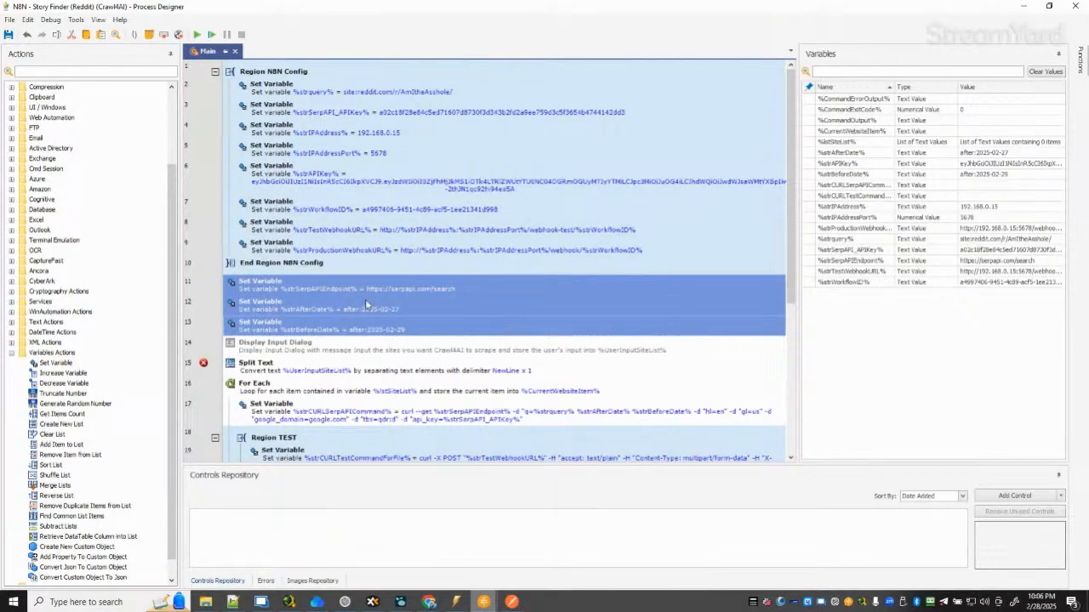
left_click_drag(366, 303, 380, 87)
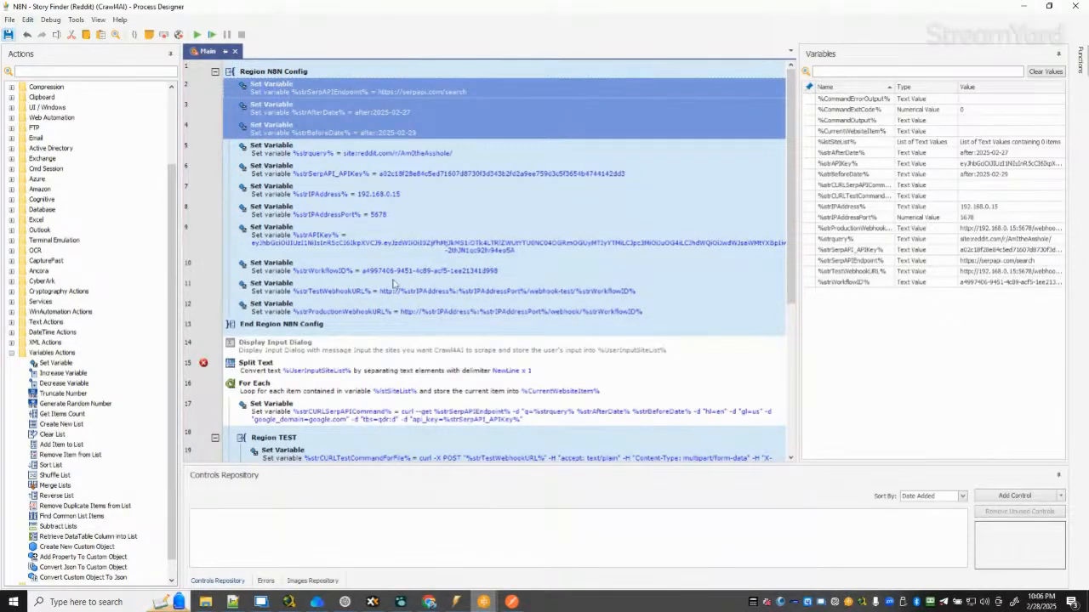
Disable the Split Text action that converts %UserInputSiteList%.
scroll(396, 289, "down", 3)
left_click(282, 168)
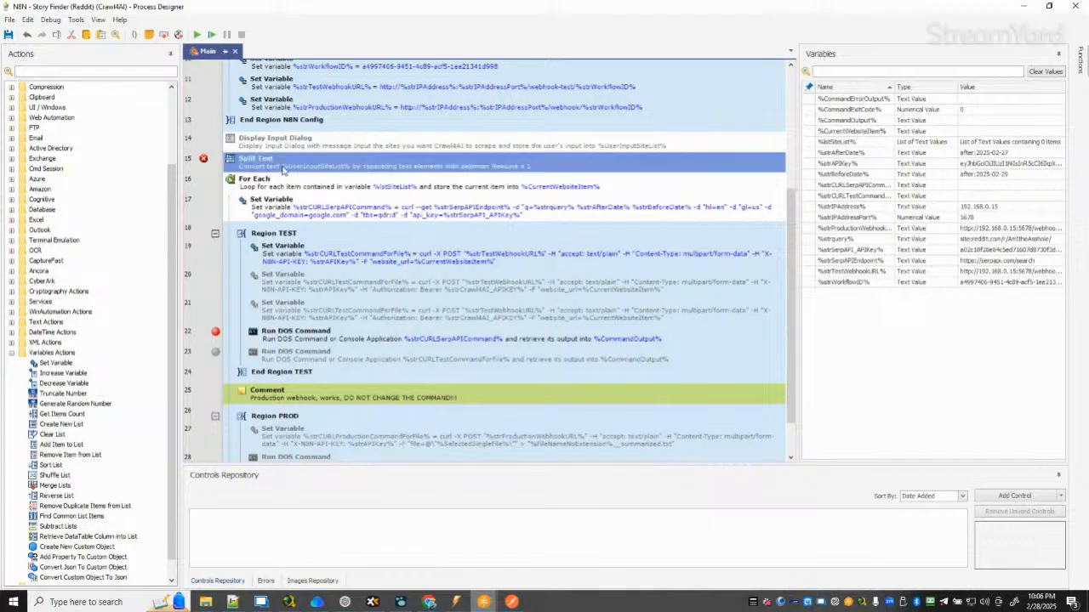
right_click(283, 168)
left_click(323, 290)
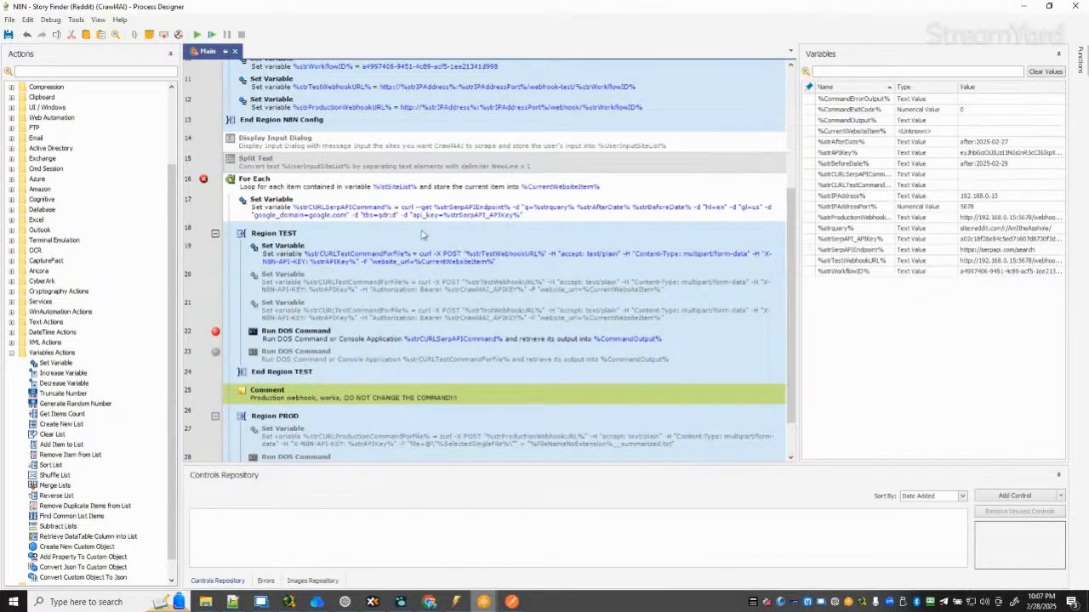
Move End Loop directly below For Each so the loop is empty, and disable the loop.
left_click(328, 186)
scroll(366, 308, "down", 1)
left_click(259, 450)
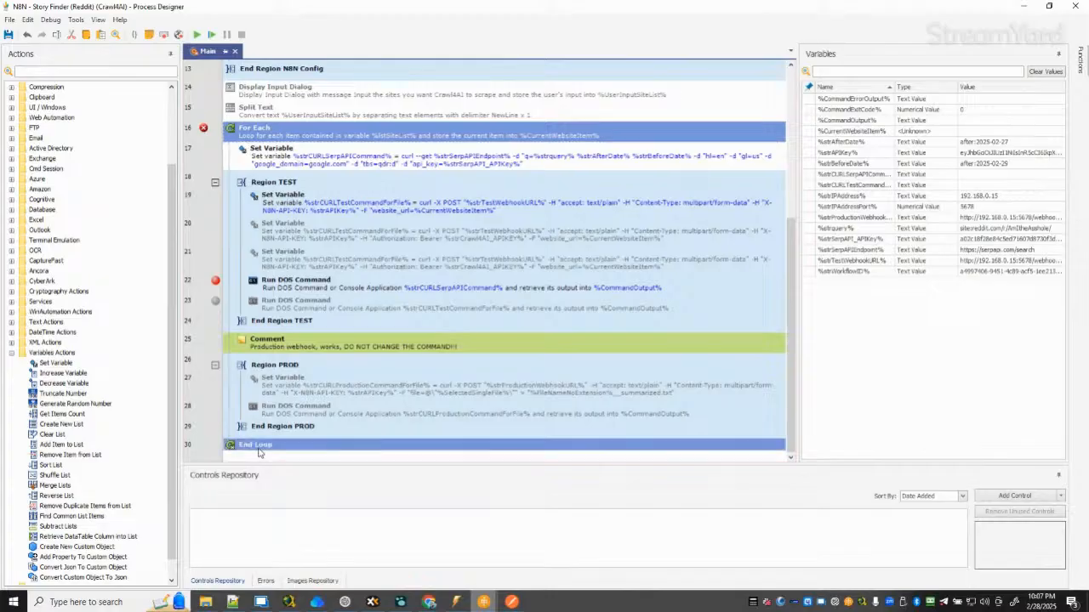
left_click_drag(254, 443, 288, 146)
right_click(288, 137)
left_click(331, 260)
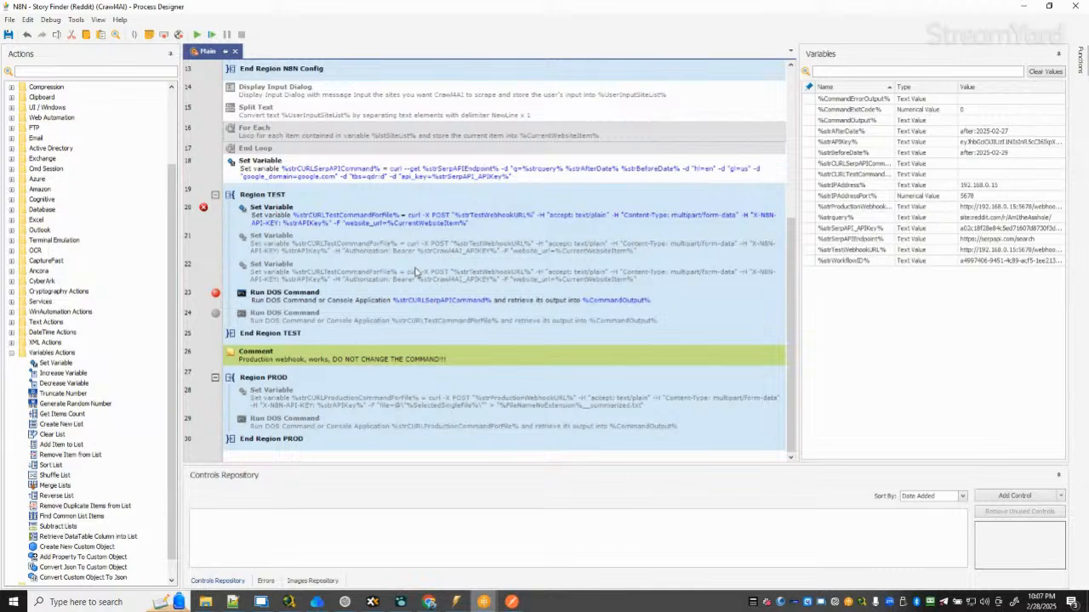
Check the error on the first %strCURLTestCommandForFile% action in Region TEST and disable that action.
mouse_move(203, 211)
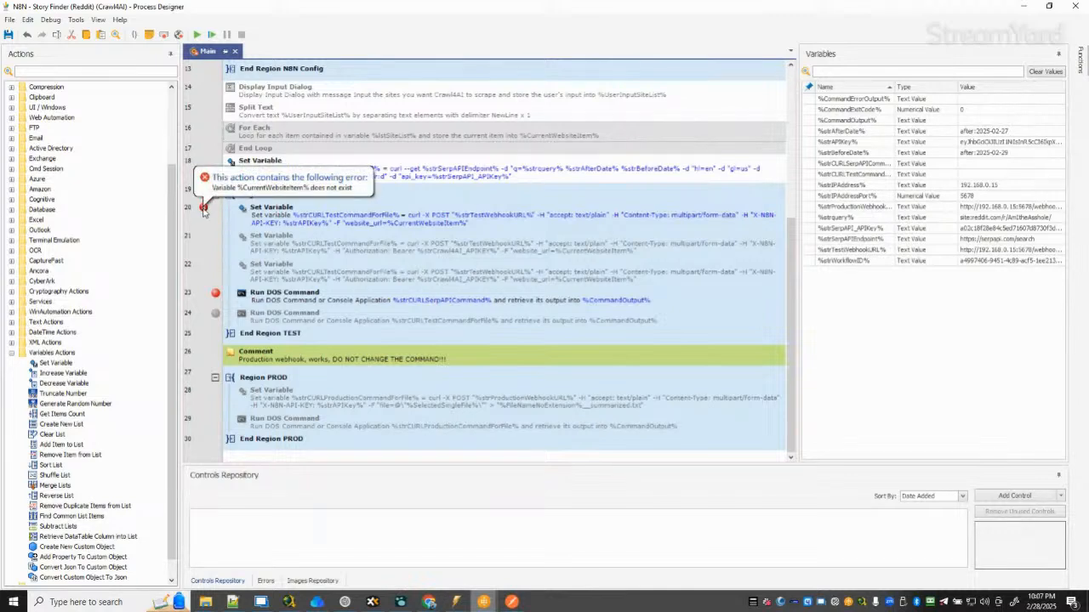
right_click(376, 224)
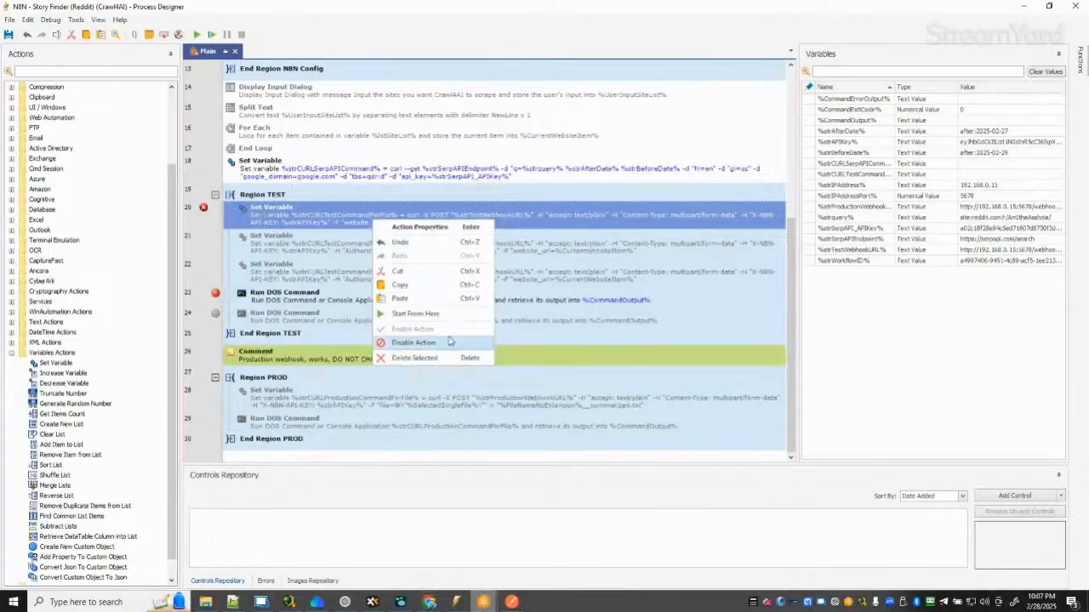
left_click(448, 344)
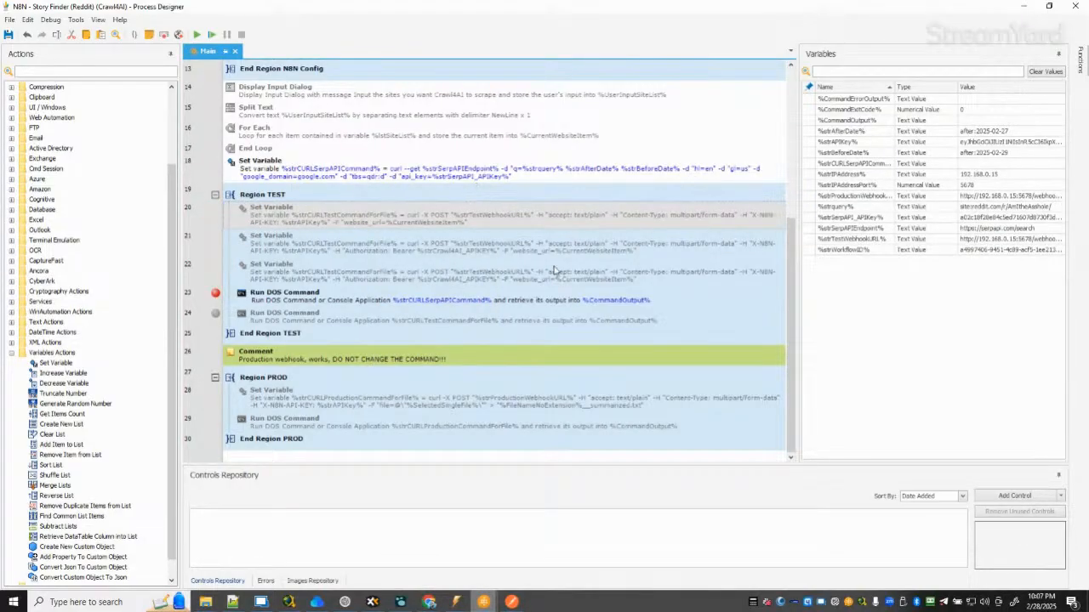
Run the process up to the breakpoint on the Run DOS Command action in Region TEST.
scroll(557, 273, "up", 3)
scroll(545, 269, "down", 2)
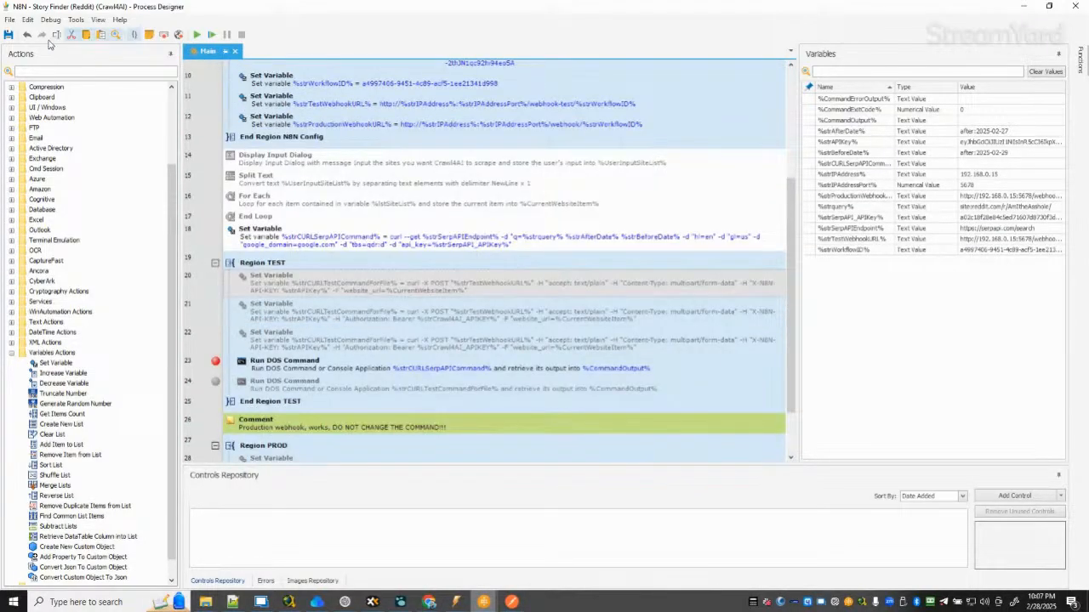
left_click(197, 34)
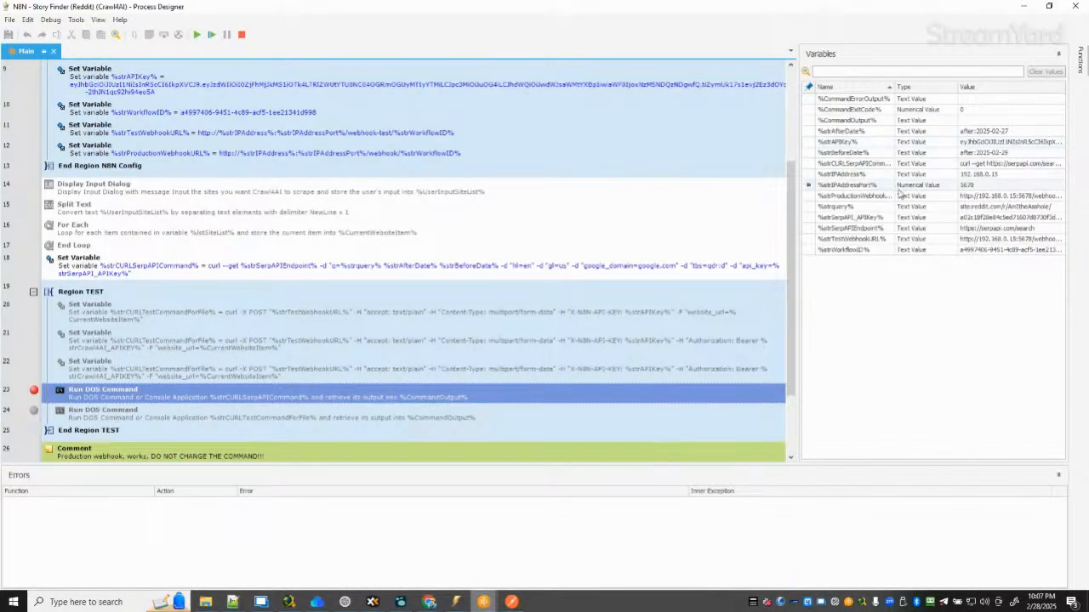
Copy the full value of %strCURLSerpAPICommand%, including its API key, and ask ChatGPT to "validate this command:".
double_click(1000, 164)
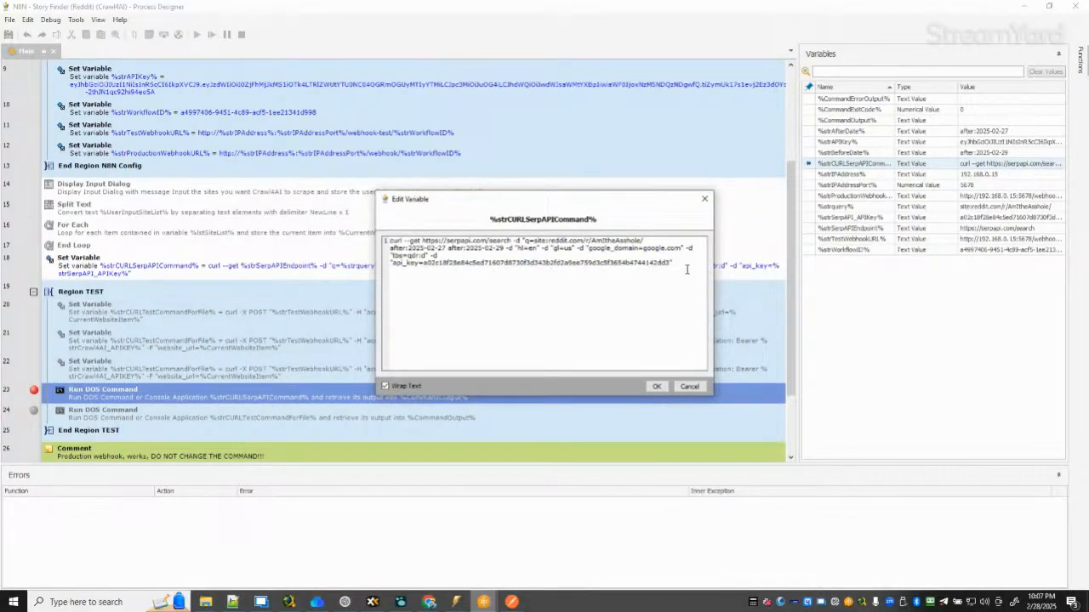
left_click_drag(686, 269, 279, 214)
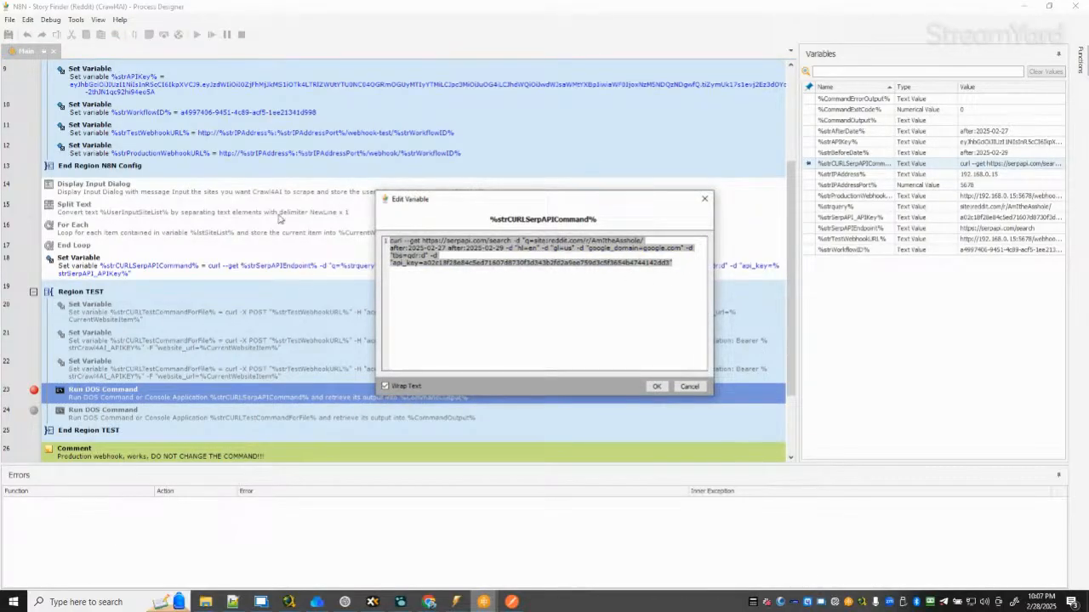
left_click(345, 602)
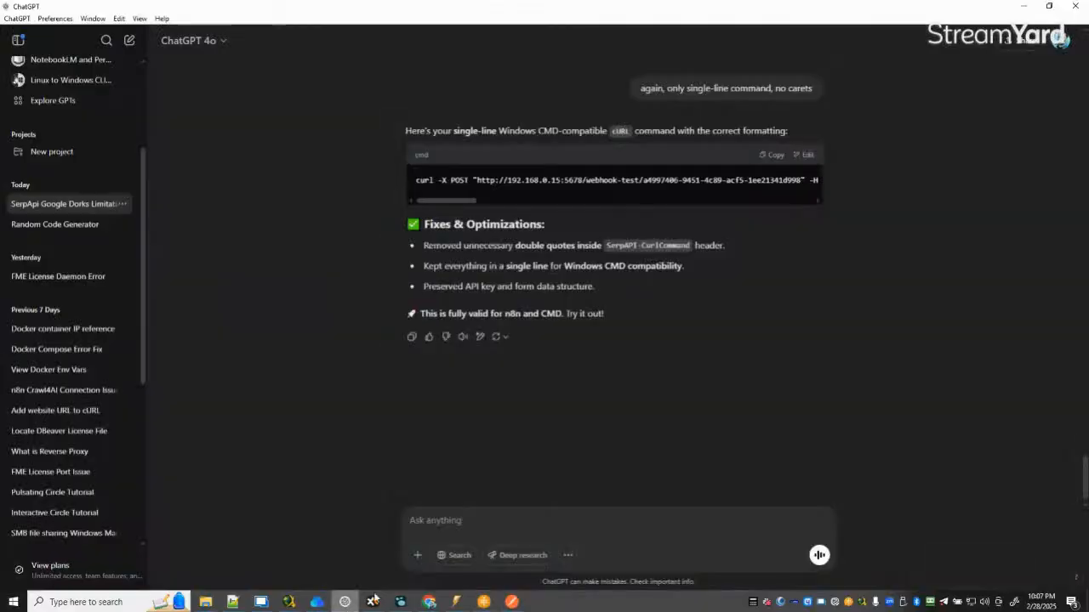
type("va;ida")
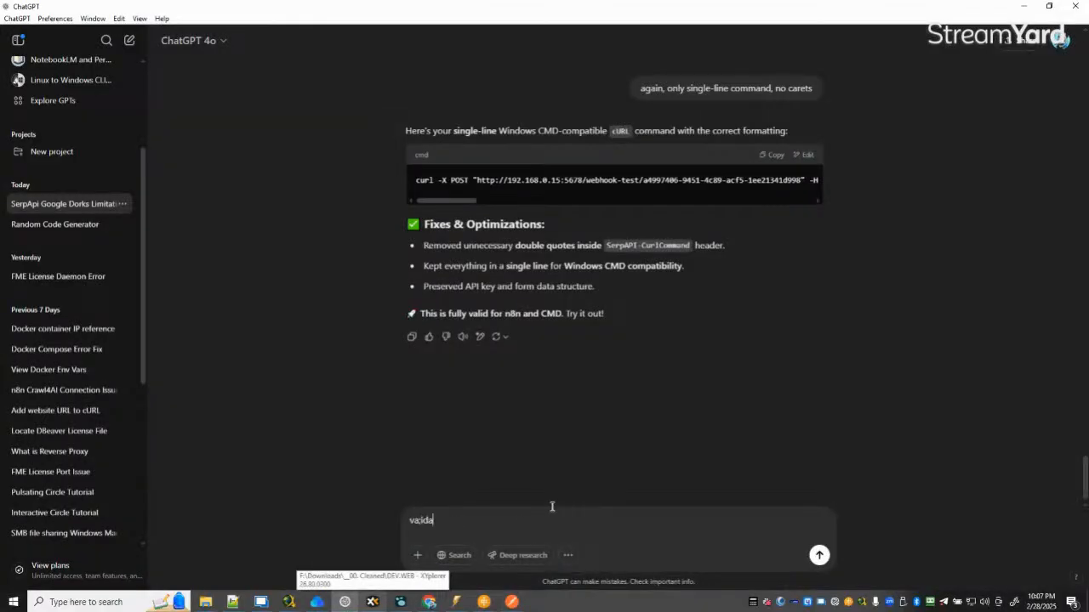
type("te")
key("ctrl+a")
type("va")
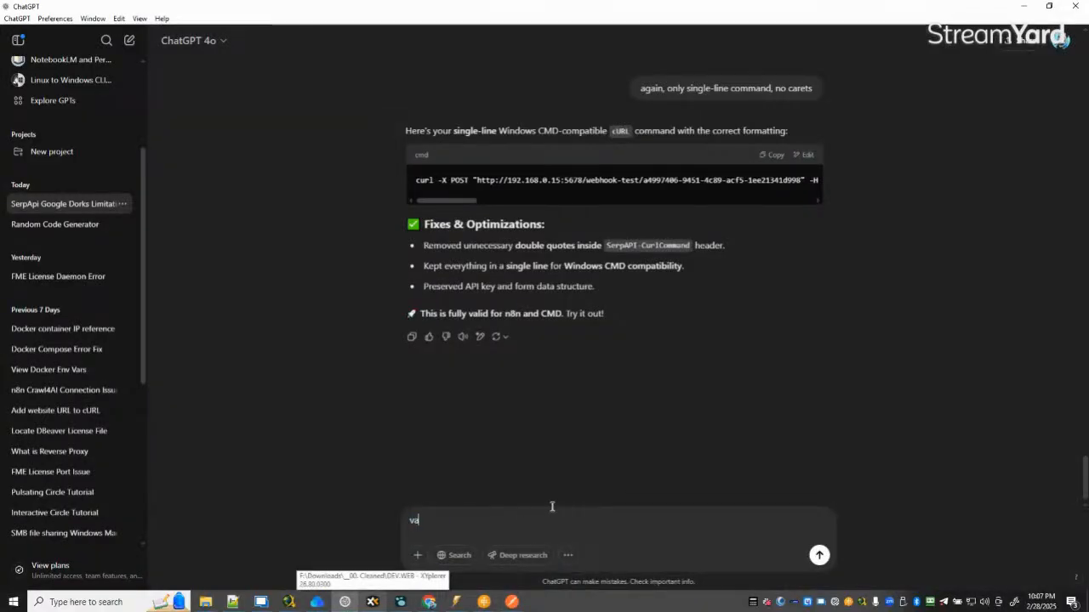
type("lidate this command:")
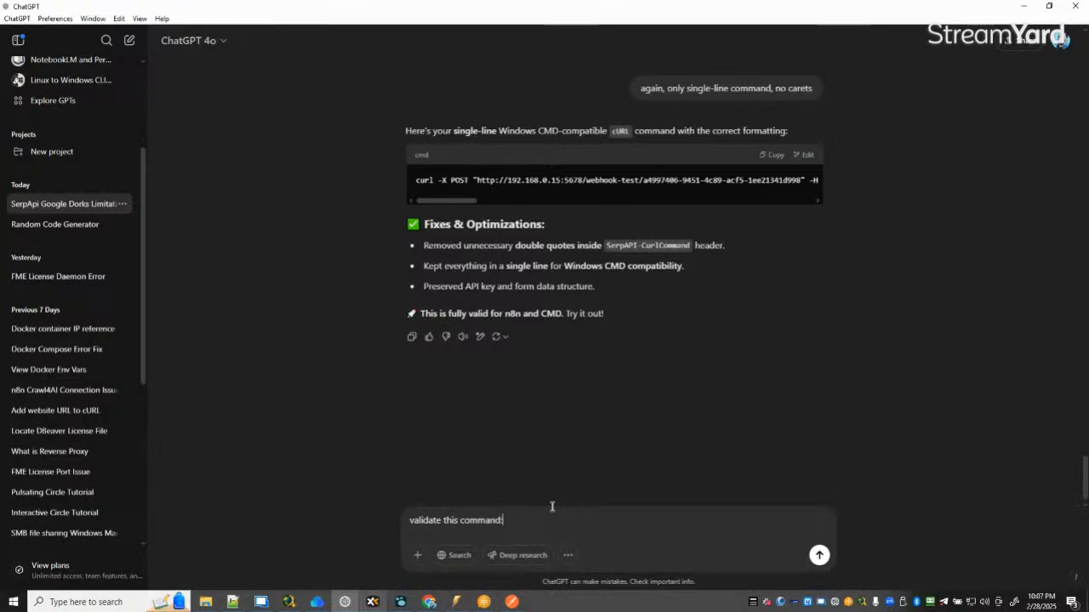
key("ctrl+v")
key("Return")
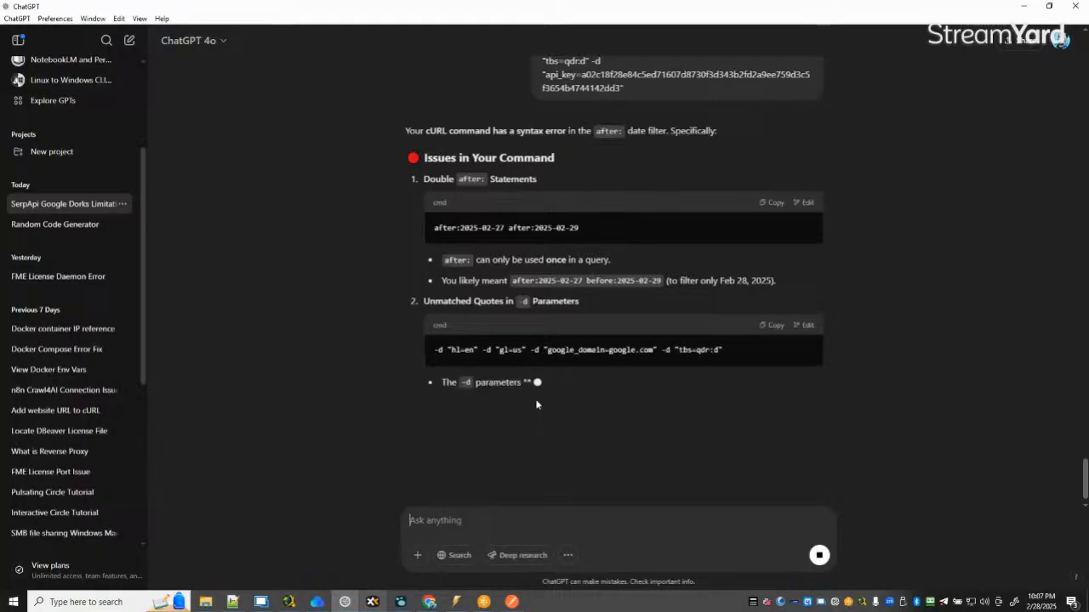
Return to the Process Designer, dismiss the Edit Variable dialog without changes and stop the process.
left_click(1023, 6)
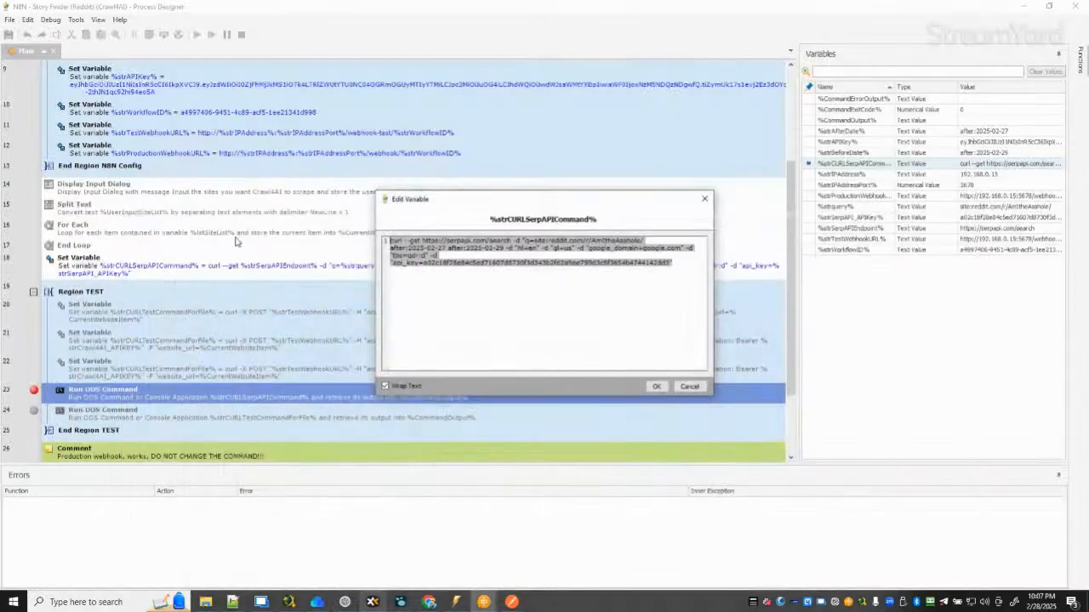
left_click(689, 387)
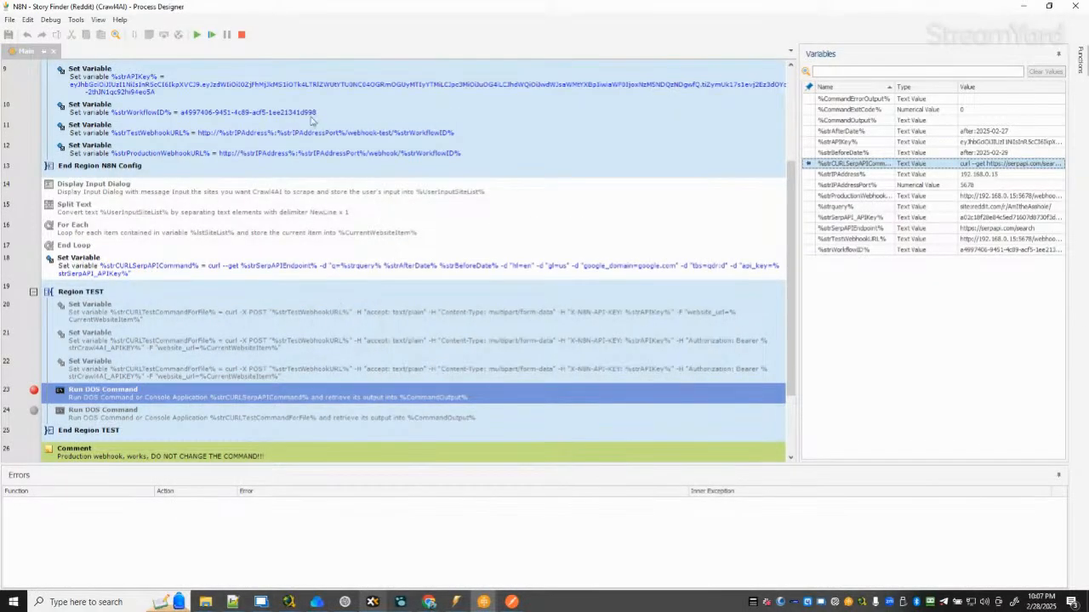
left_click(243, 35)
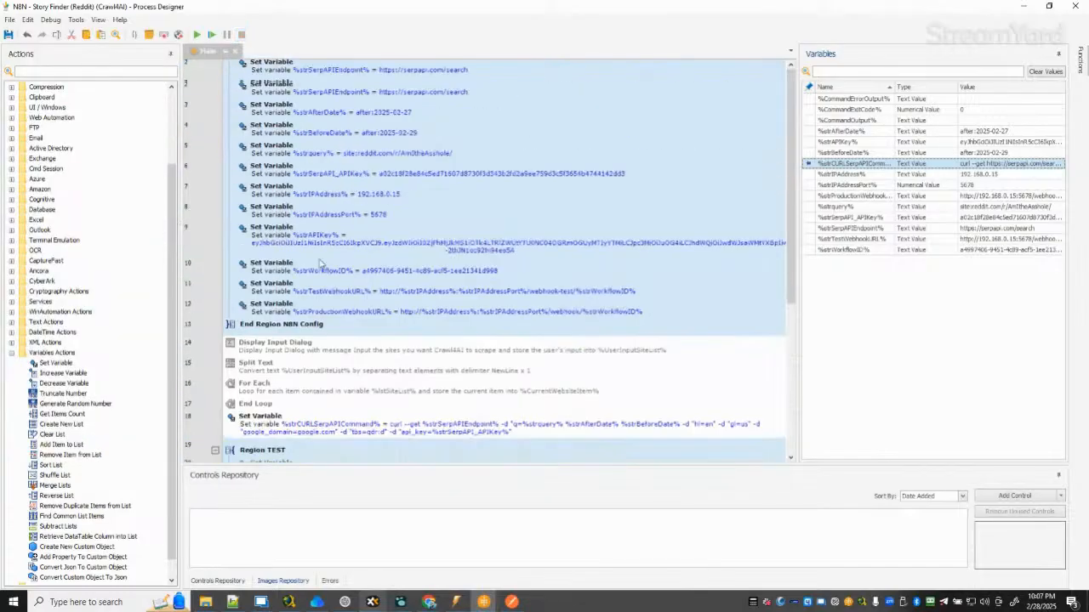
Set the value of %strBeforeDate% in Region N8N Config to before:2025-02-29.
double_click(378, 139)
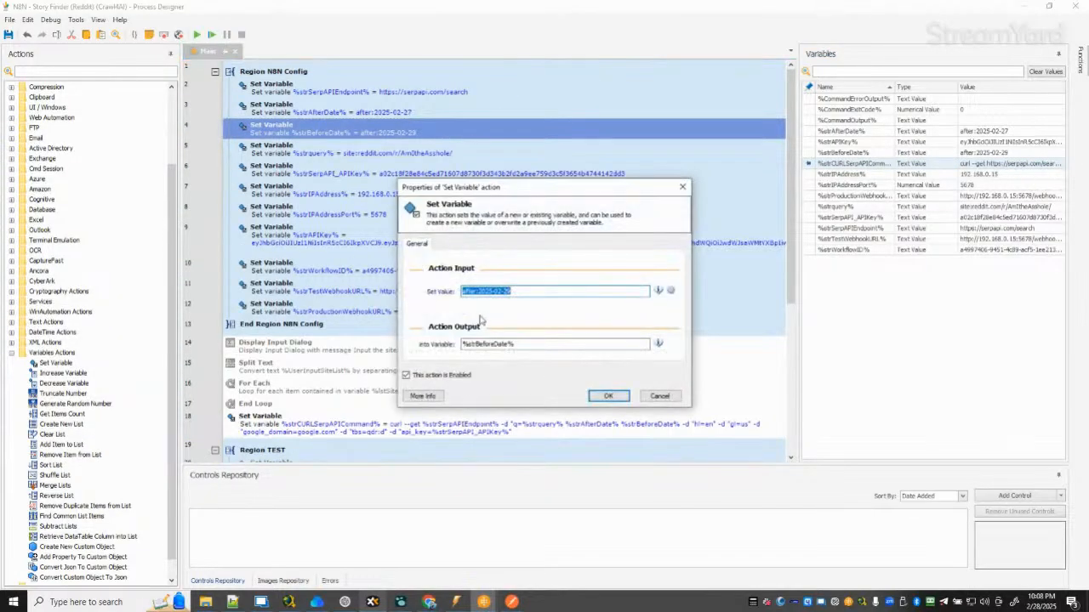
left_click(474, 292)
left_click_drag(475, 292, 437, 308)
type("before")
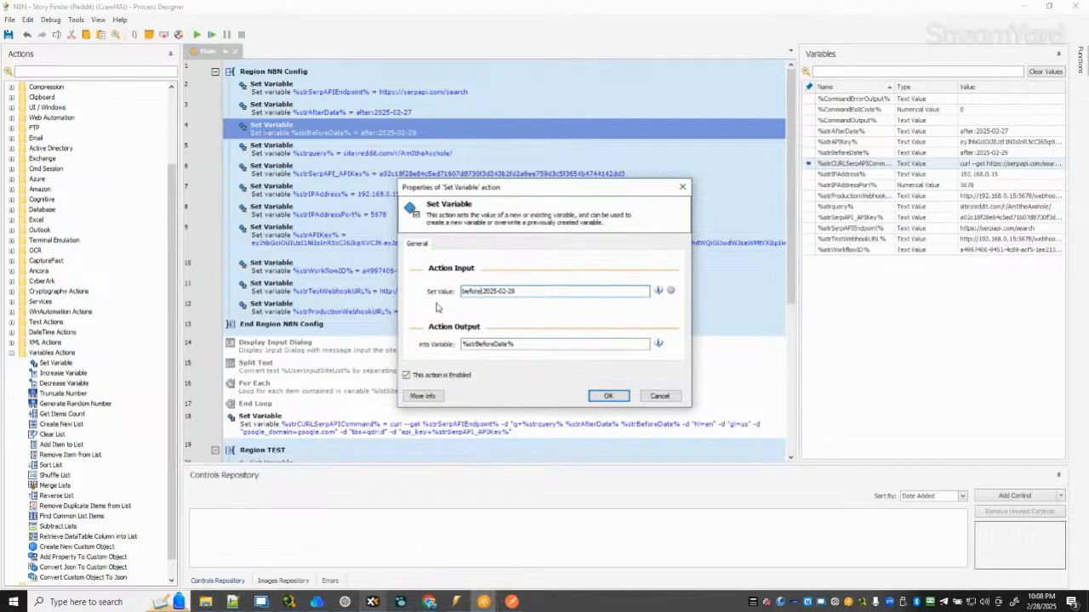
left_click(607, 396)
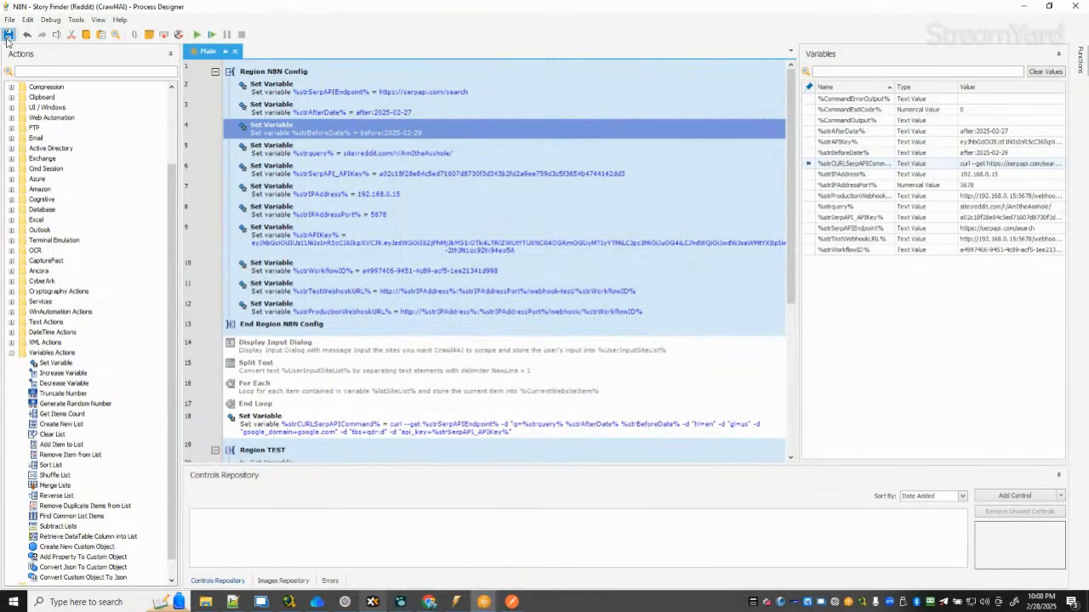
Rerun the process to the breakpoint and send the updated %strCURLSerpAPICommand% value, including its API key, to ChatGPT.
left_click(197, 34)
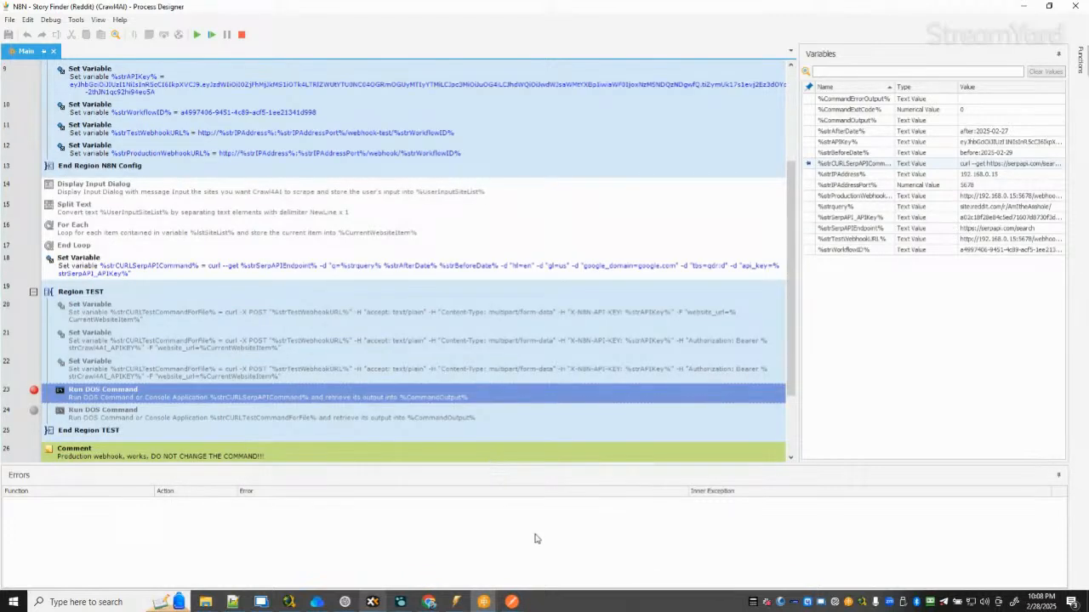
double_click(990, 166)
key("ctrl+a")
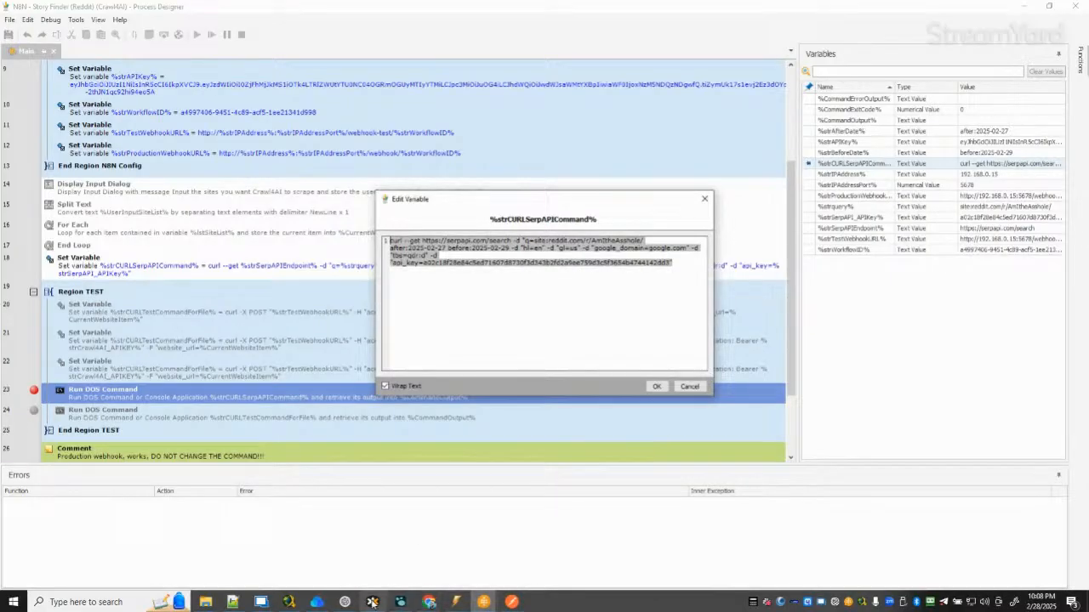
left_click(344, 602)
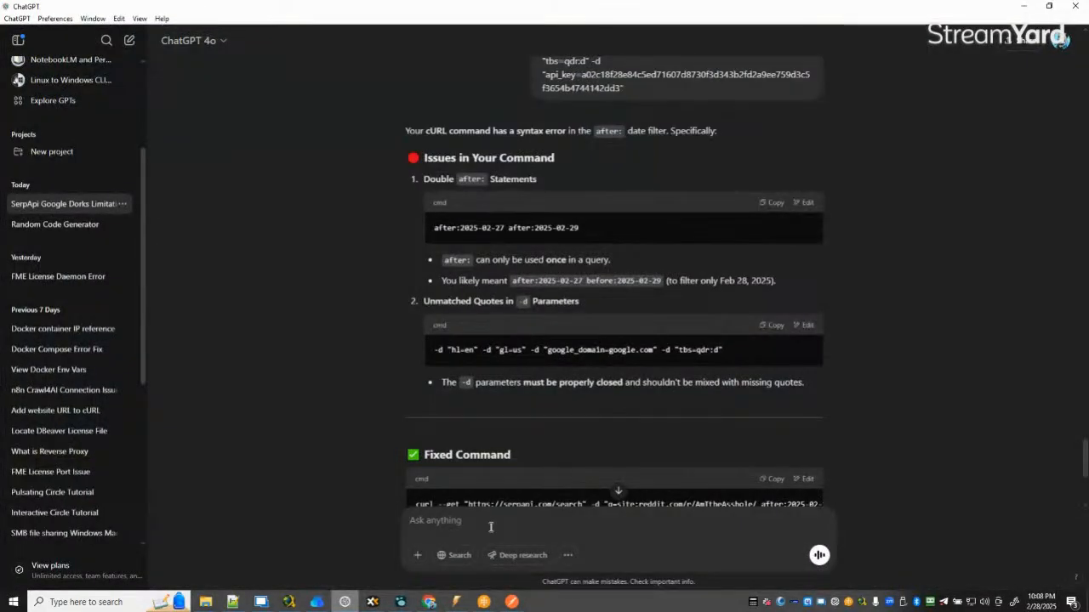
key("ctrl+v")
key("Return")
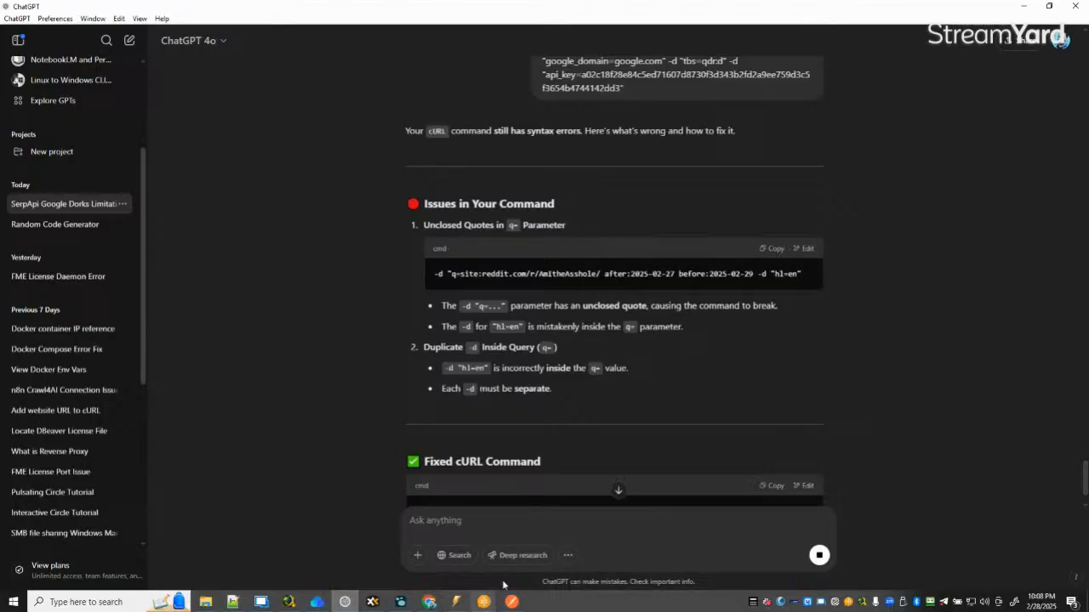
Paste the resolved curl command, including its API key, three lines below the last command in the Notepad++ file "new 89".
mouse_move(483, 602)
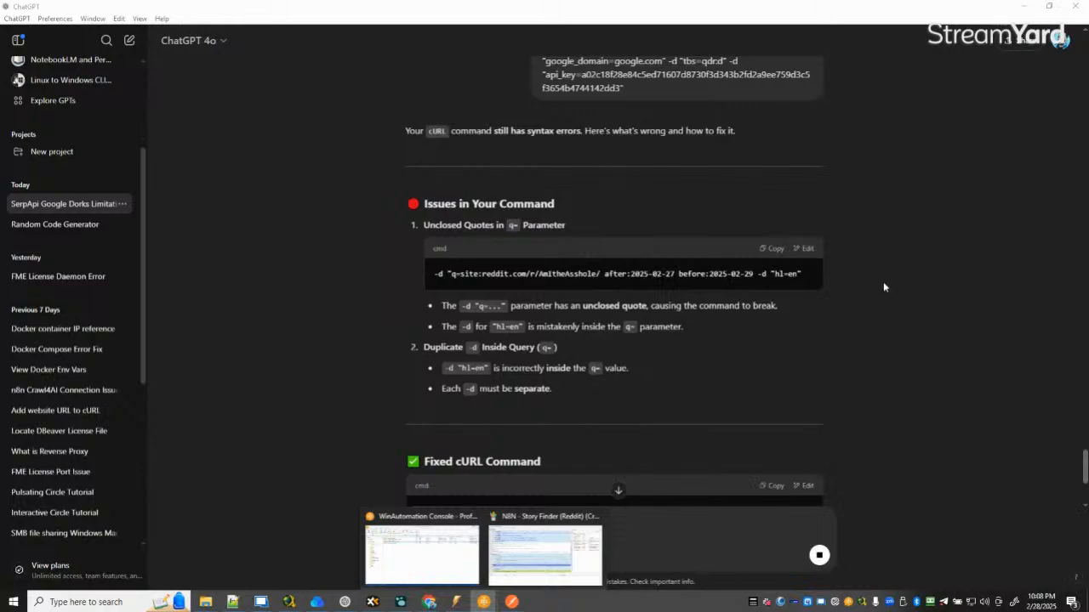
left_click(532, 542)
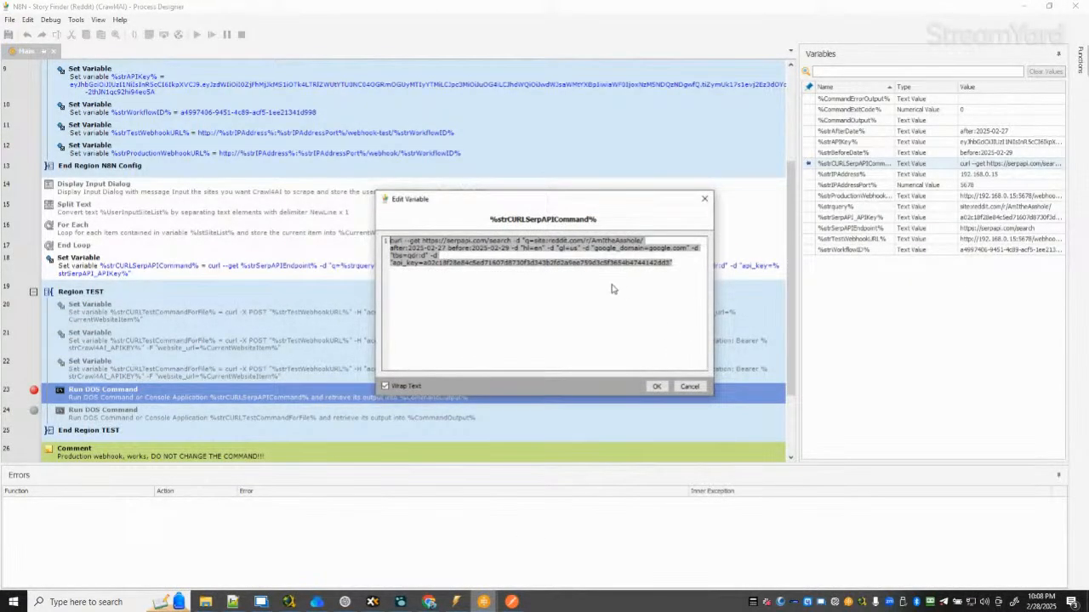
left_click_drag(1088, 281, 410, 29)
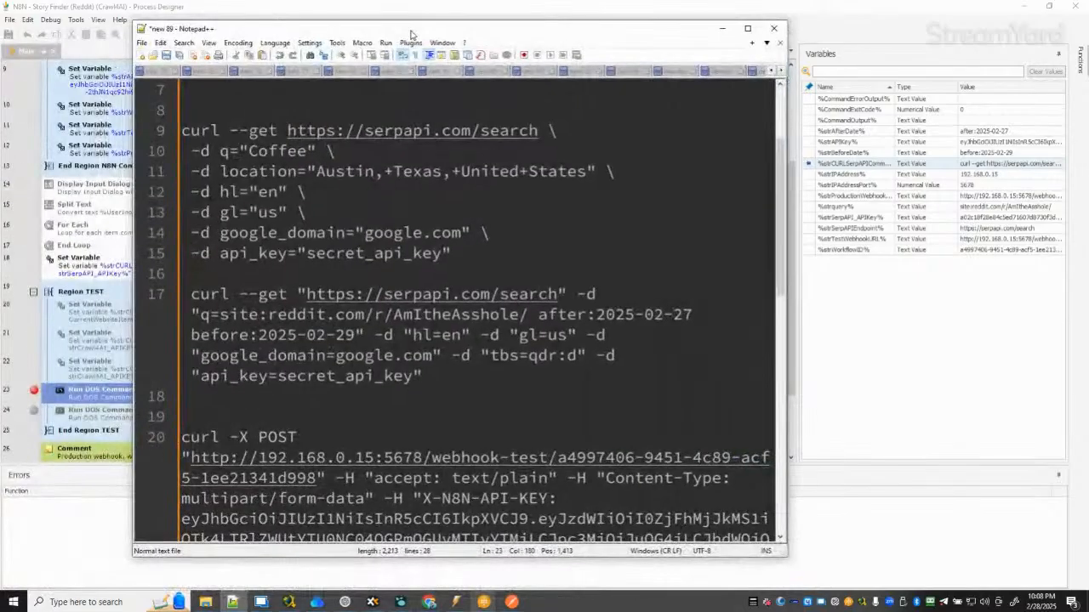
double_click(411, 29)
scroll(599, 371, "down", 5)
scroll(599, 371, "down", 2)
left_click(539, 539)
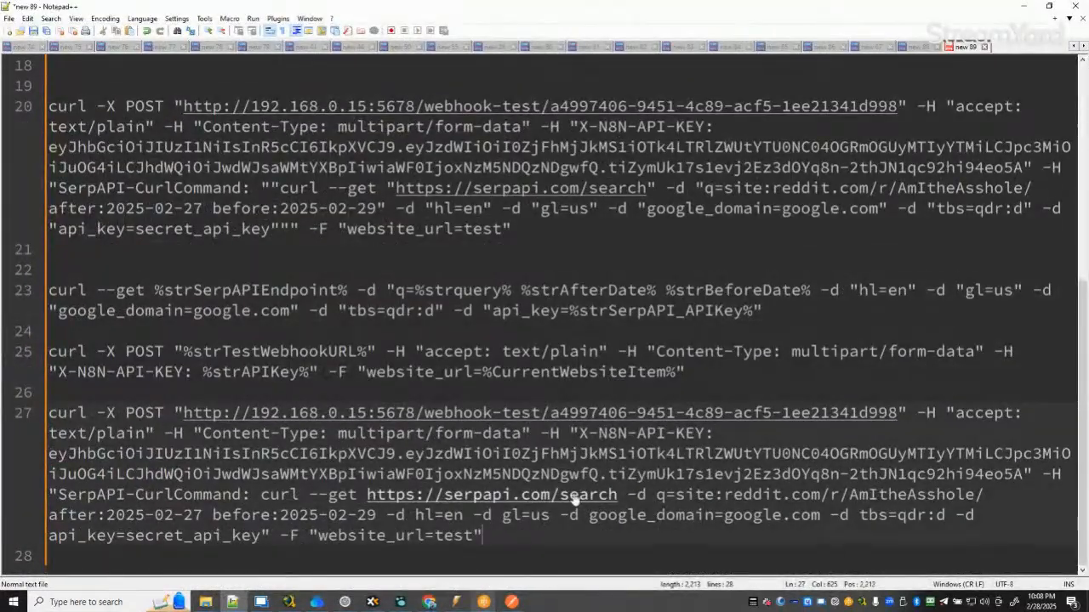
key("Return")
key("Return")
key("Return")
key("ctrl+v")
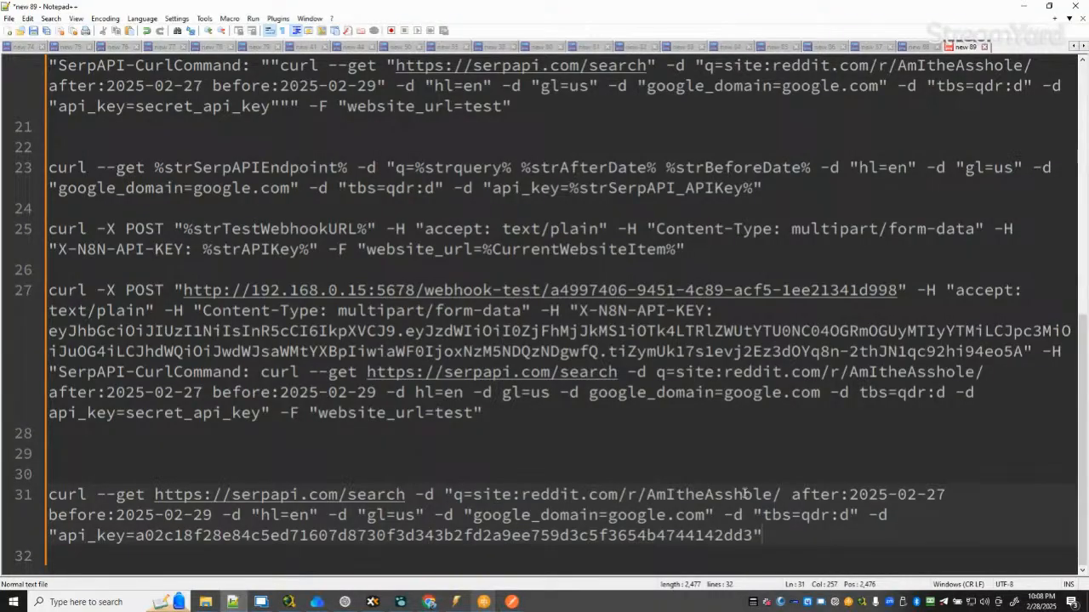
Compare the q parameter of the pasted curl command with ChatGPT's listed issues and its fixed cURL command.
left_click(777, 494)
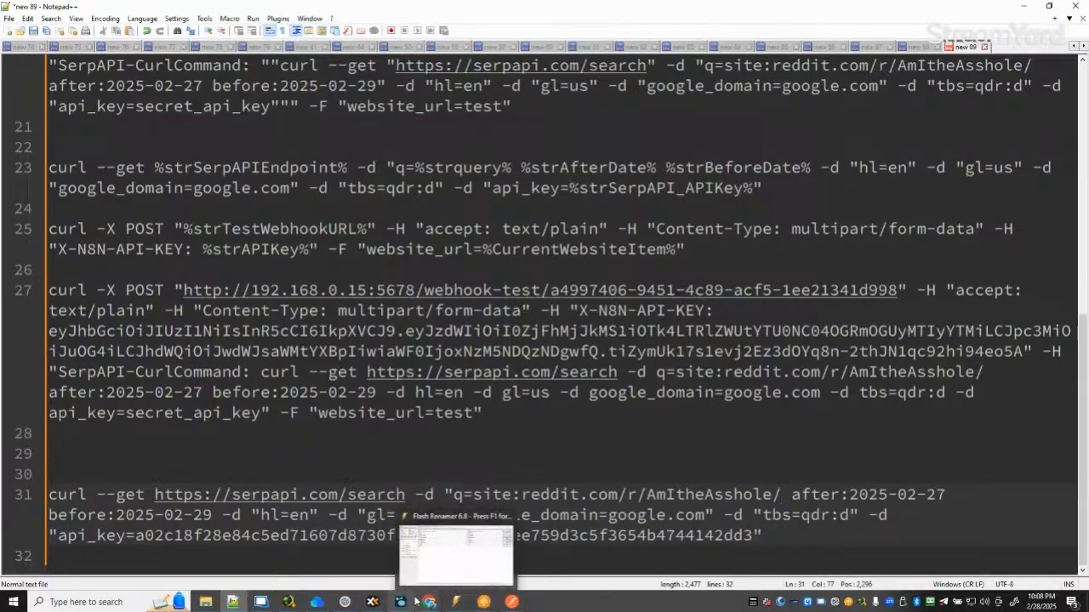
left_click(345, 602)
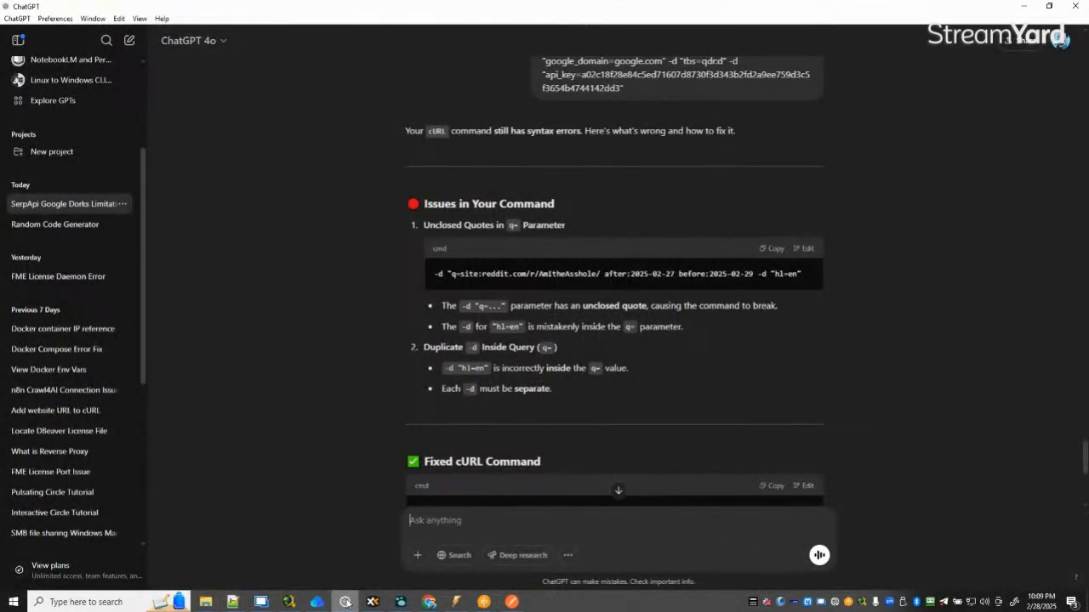
scroll(574, 450, "down", 1)
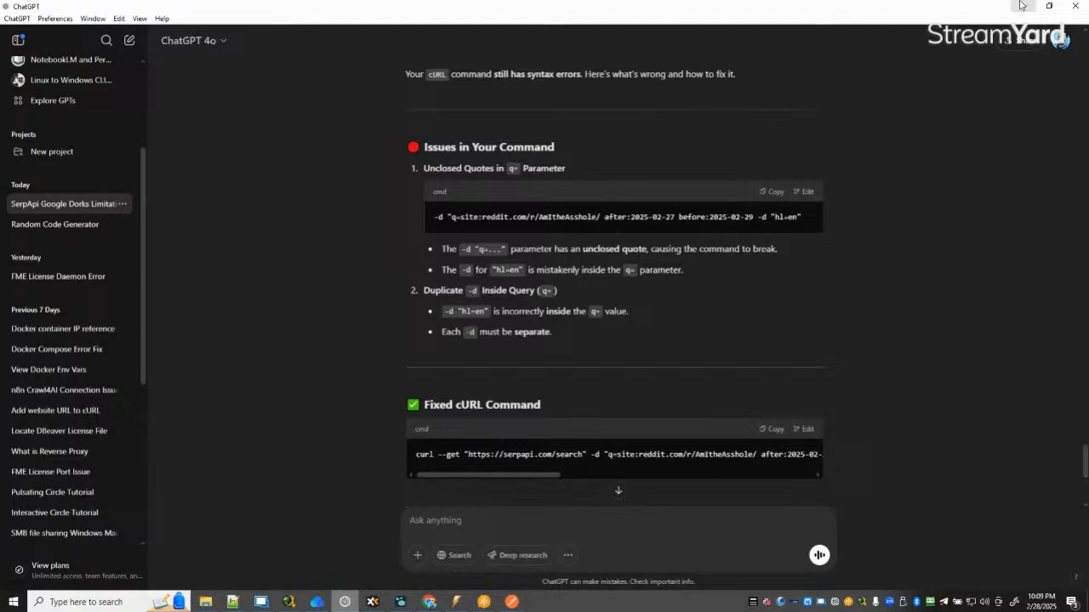
key("alt+Tab")
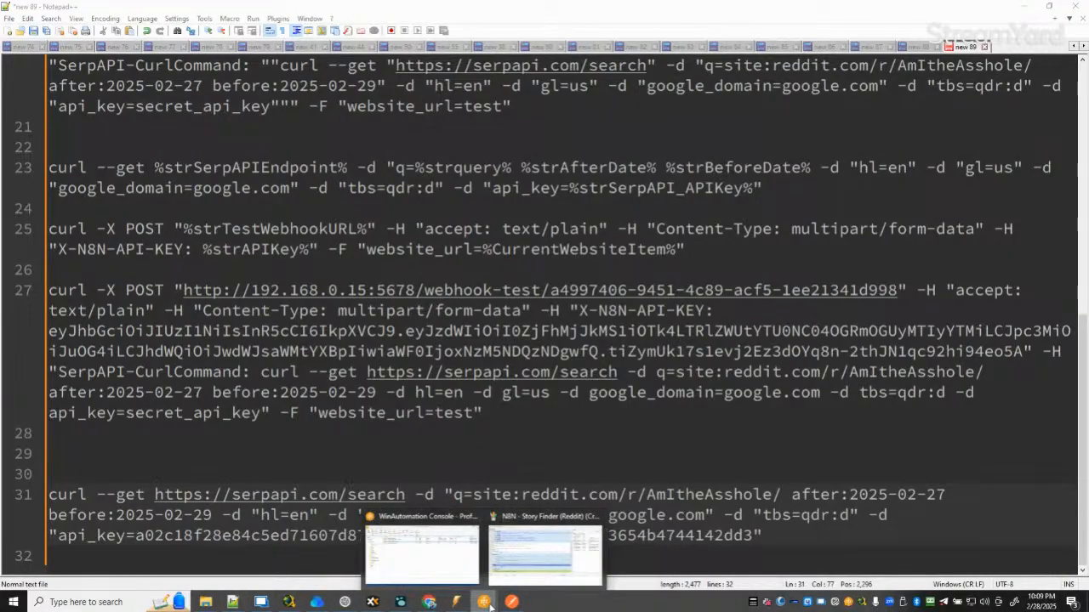
Switch to the Process Designer, close the %strCURLSerpAPICommand% value without changes and end the paused run.
left_click(545, 551)
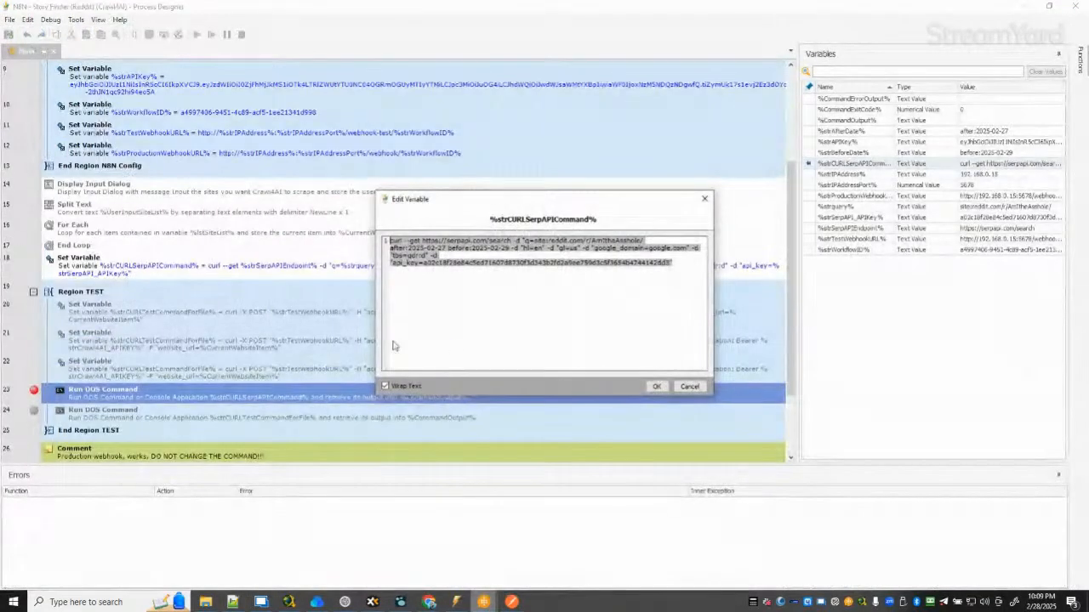
left_click(690, 386)
key("F5")
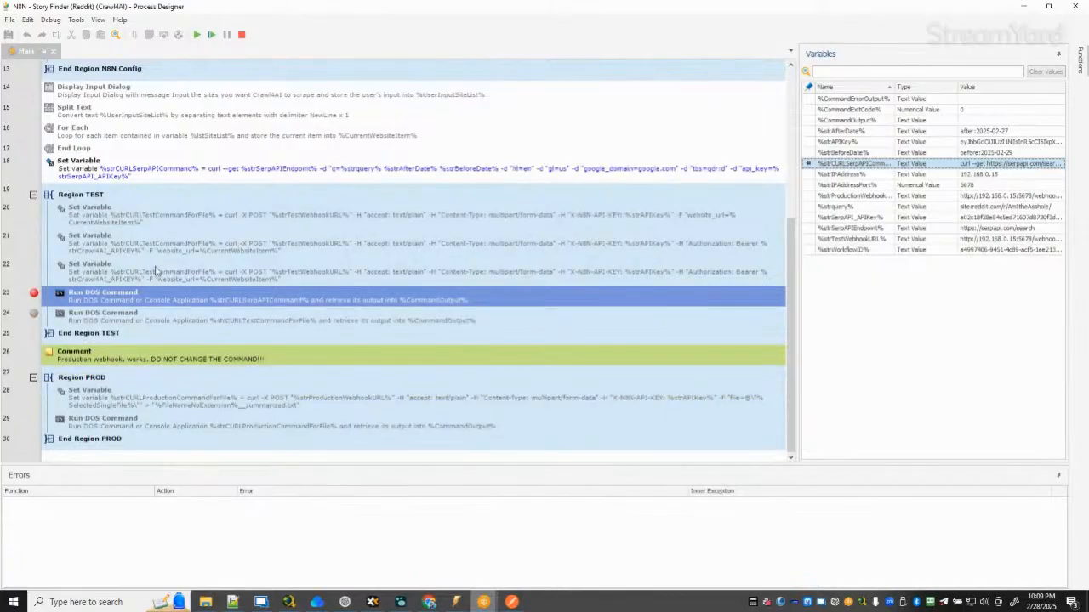
scroll(225, 266, "up", 1)
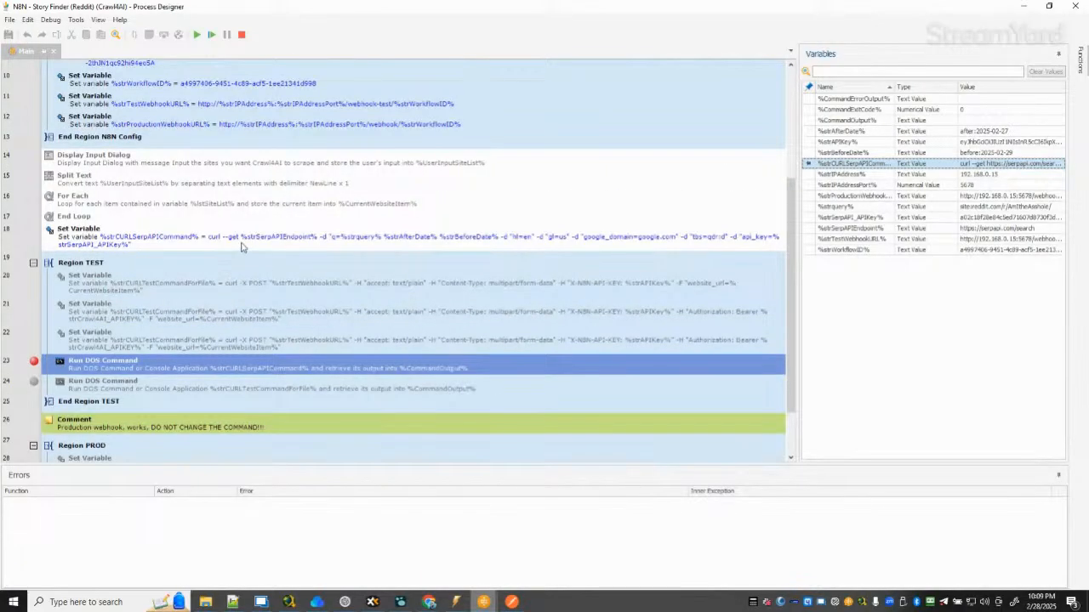
left_click(243, 247)
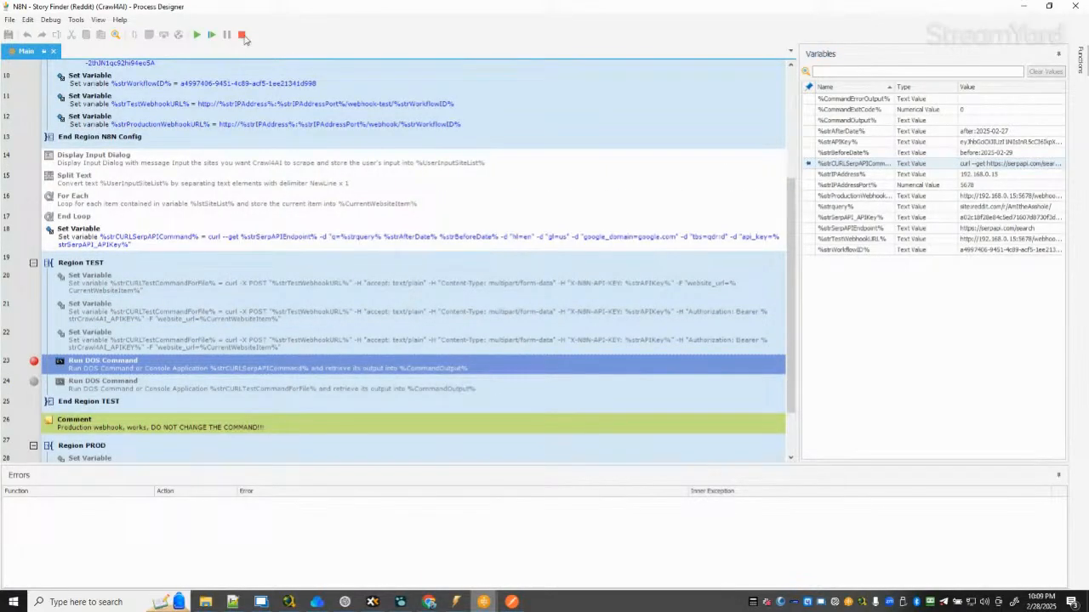
left_click(241, 35)
Copy the curl template from the %strCURLSerpAPICommand% Set Variable action and paste it below the resolved command in "new 89".
double_click(449, 246)
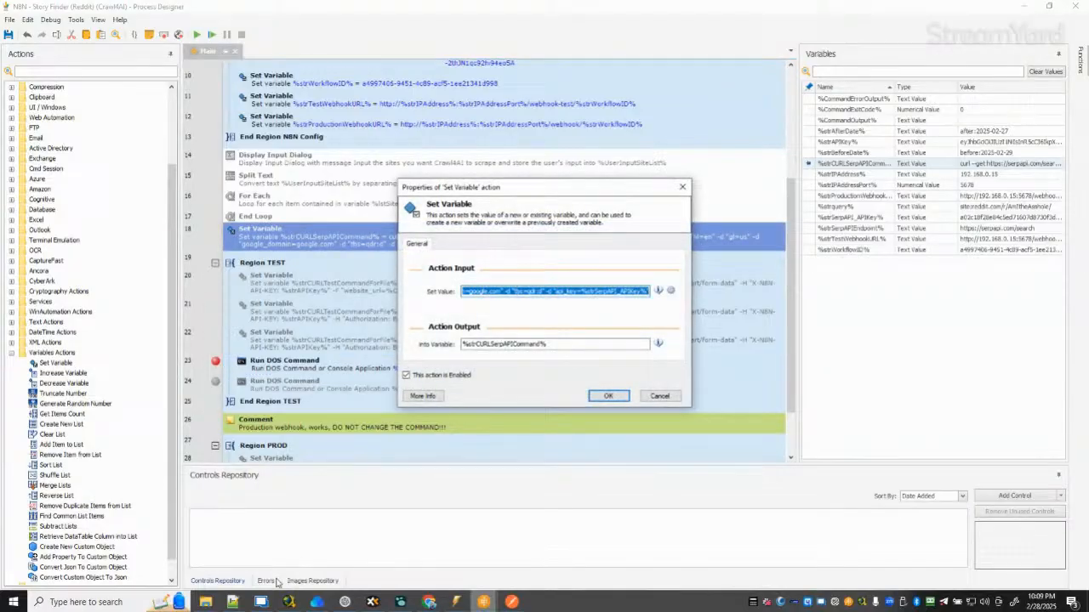
left_click(232, 601)
key("Return")
key("Return")
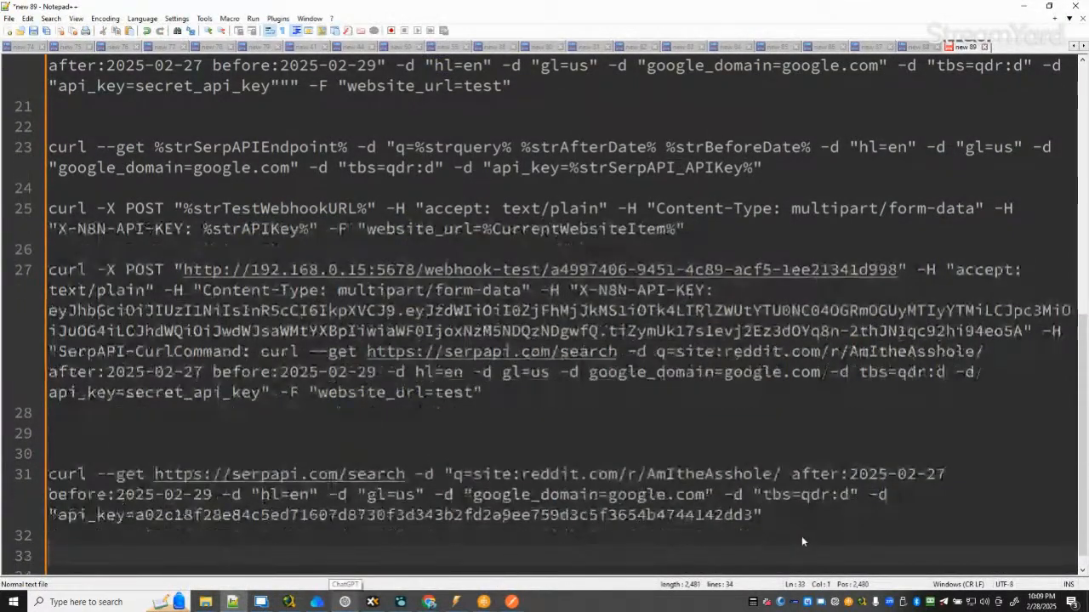
key("ctrl+v")
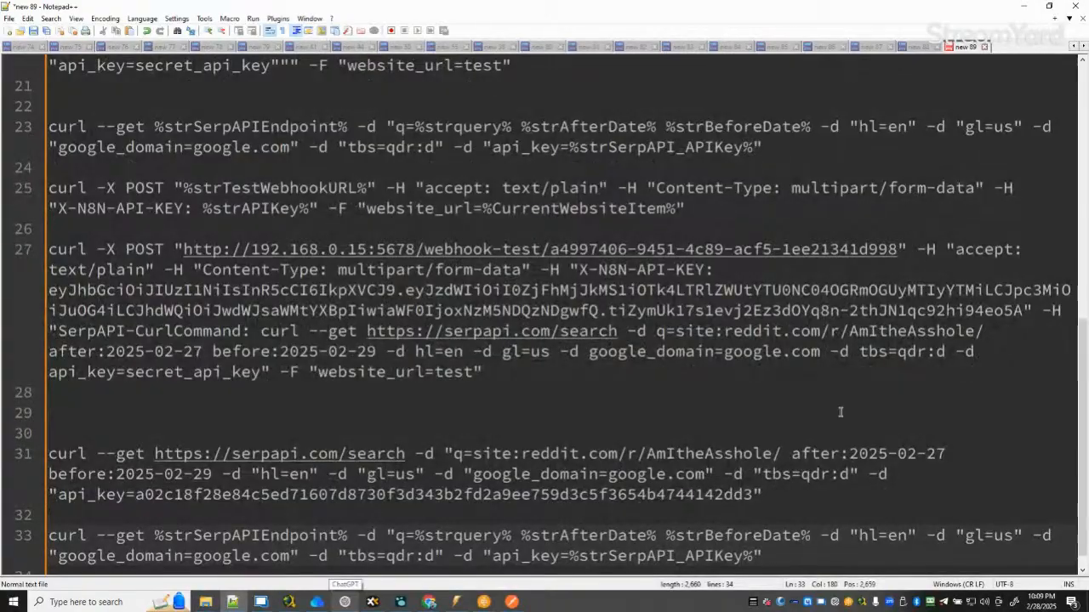
Insert a double quote directly after %strquery% in the newly pasted curl template on line 33.
scroll(864, 500, "down", 1)
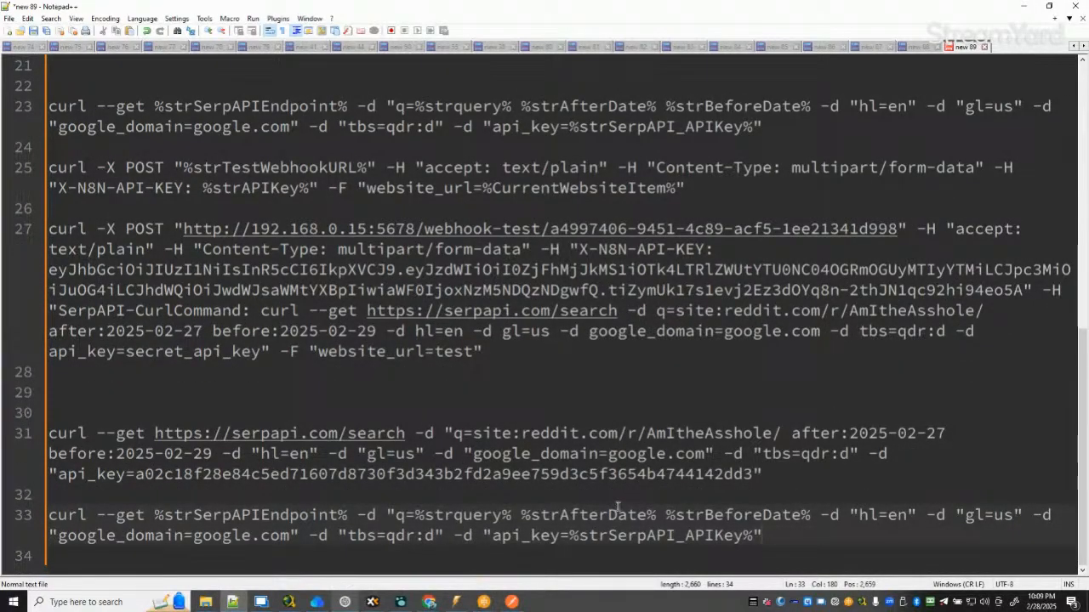
left_click(505, 515)
type("\"")
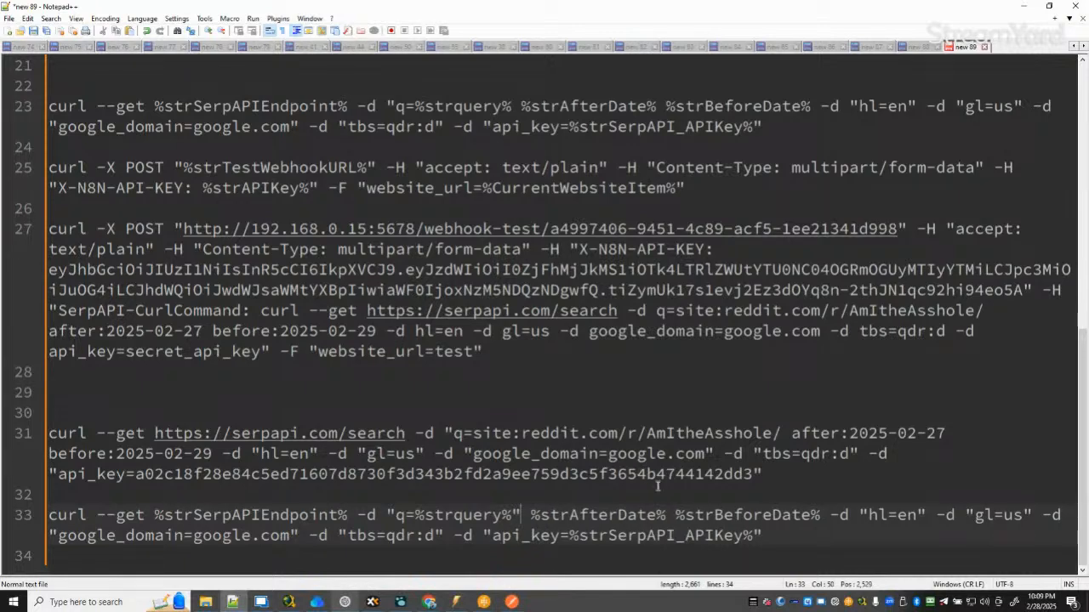
Check ChatGPT's "Fixed cURL Command" and "What Was Fixed" notes against the curl template in "new 89".
left_click(346, 601)
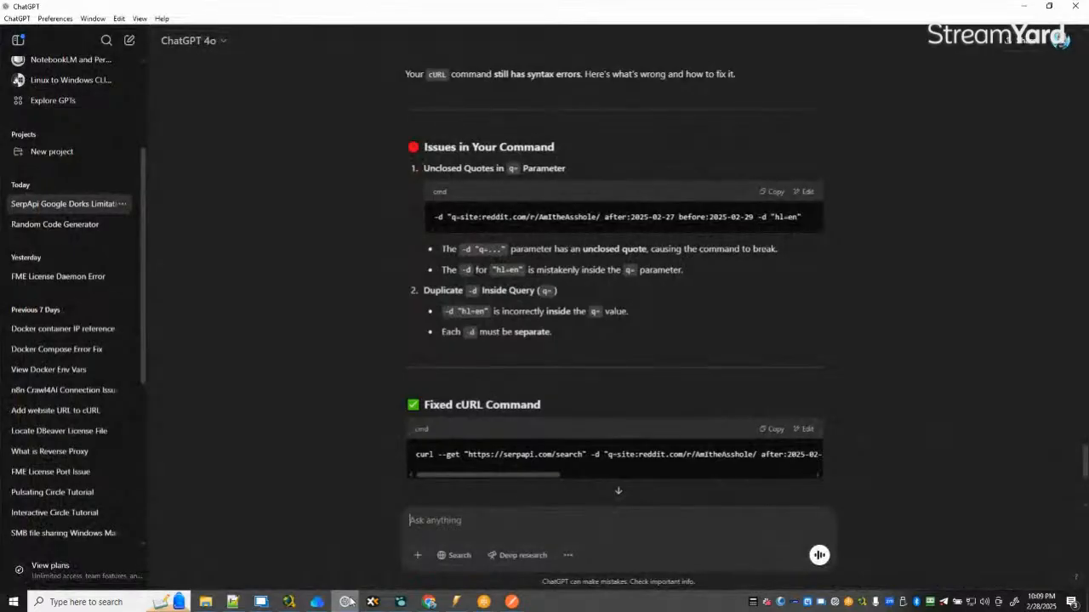
left_click(347, 601)
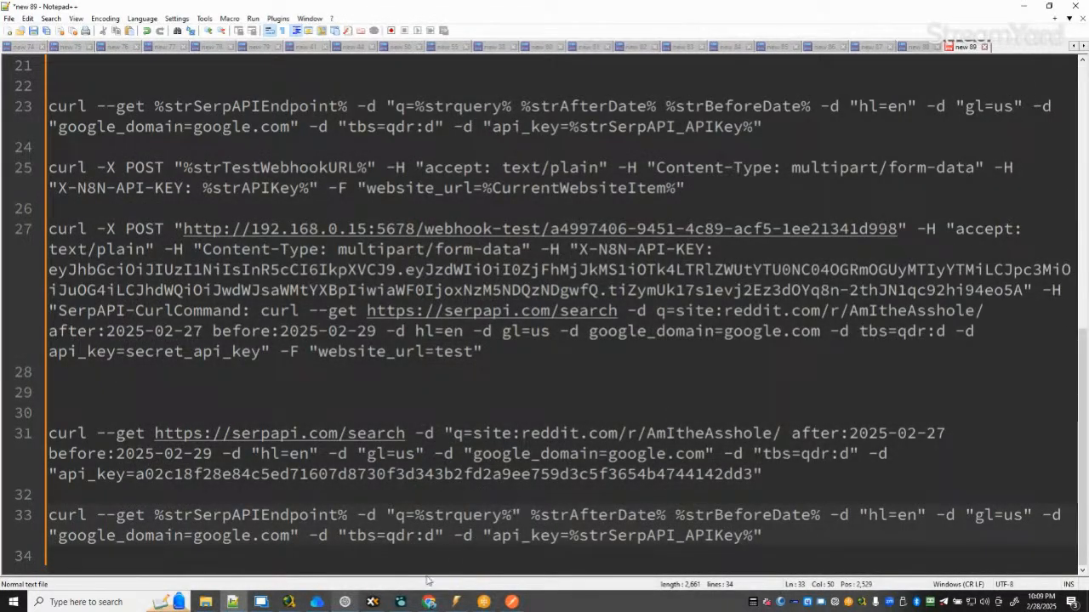
left_click(347, 601)
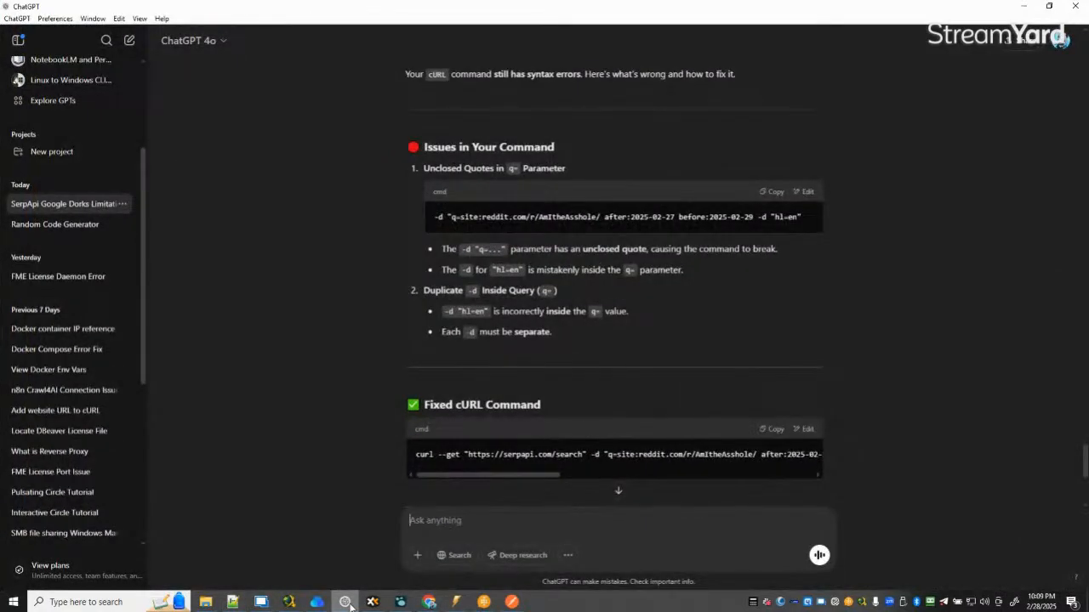
scroll(583, 431, "down", 6)
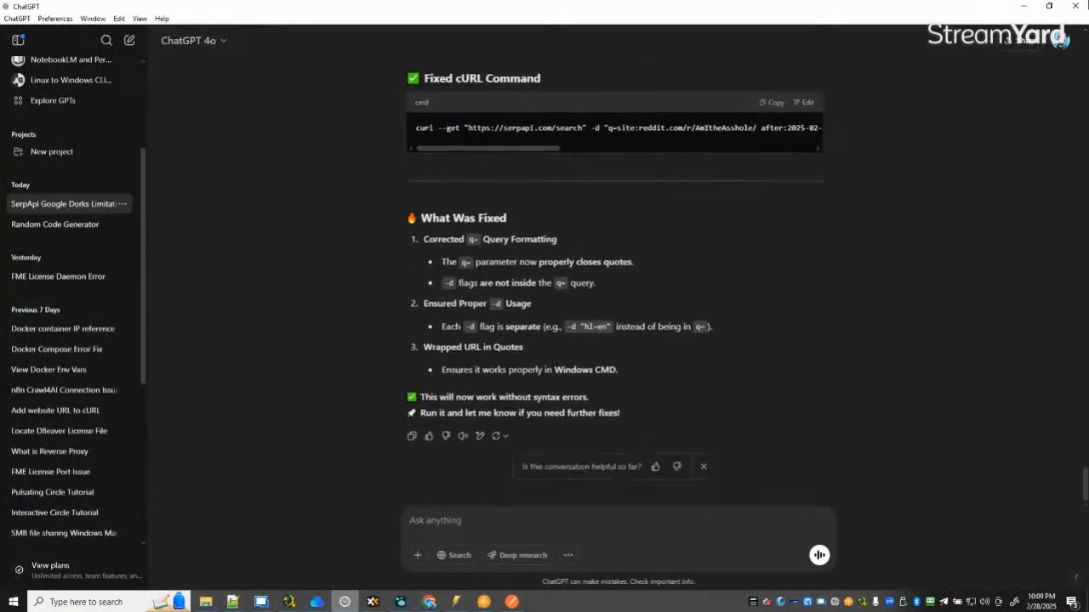
left_click(1023, 6)
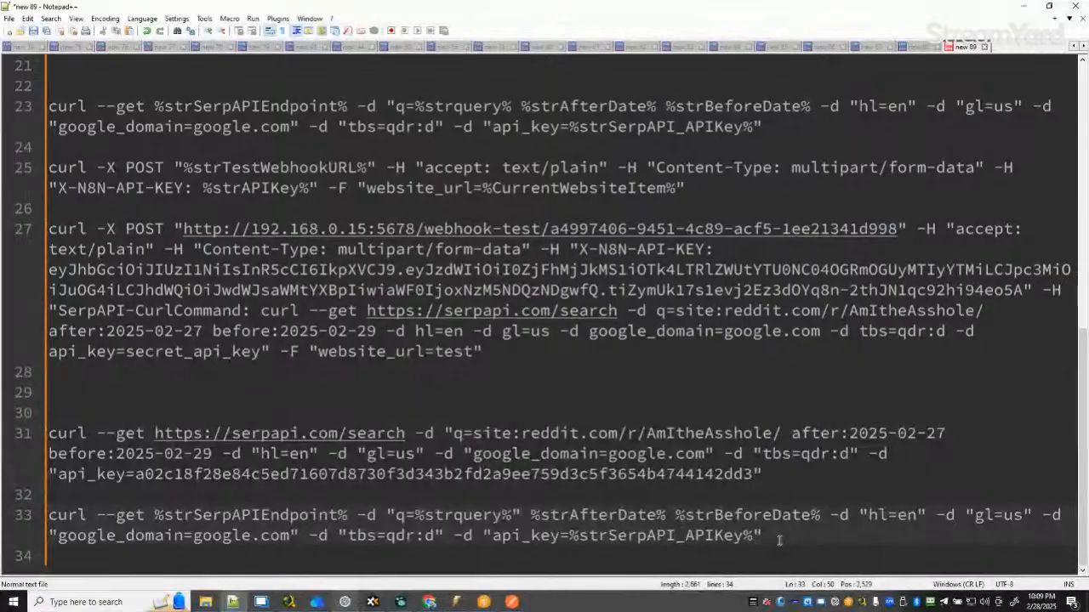
Replace the value of the %strCURLSerpAPICommand% Set Variable action with the edited curl template from line 33 of "new 89".
left_click_drag(779, 541, 38, 515)
key("ctrl+c")
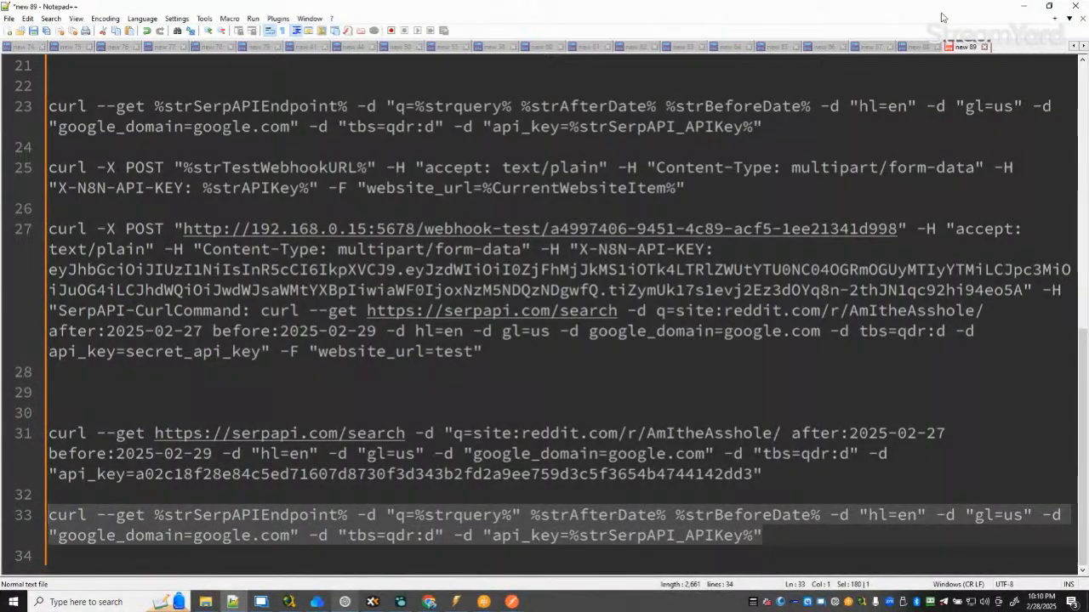
left_click(1026, 6)
key("Delete")
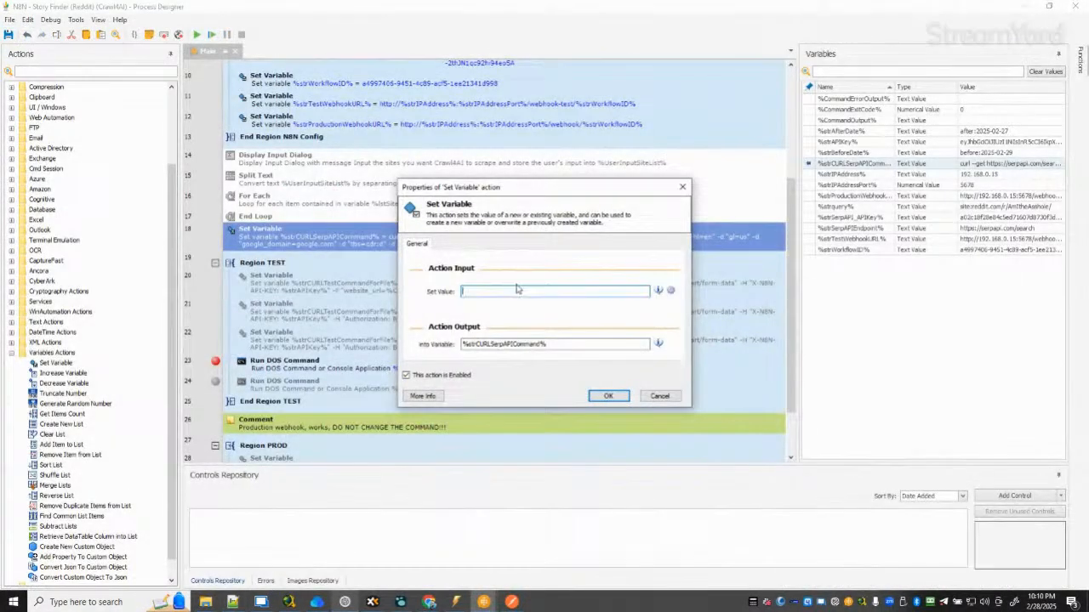
key("ctrl+v")
left_click(608, 395)
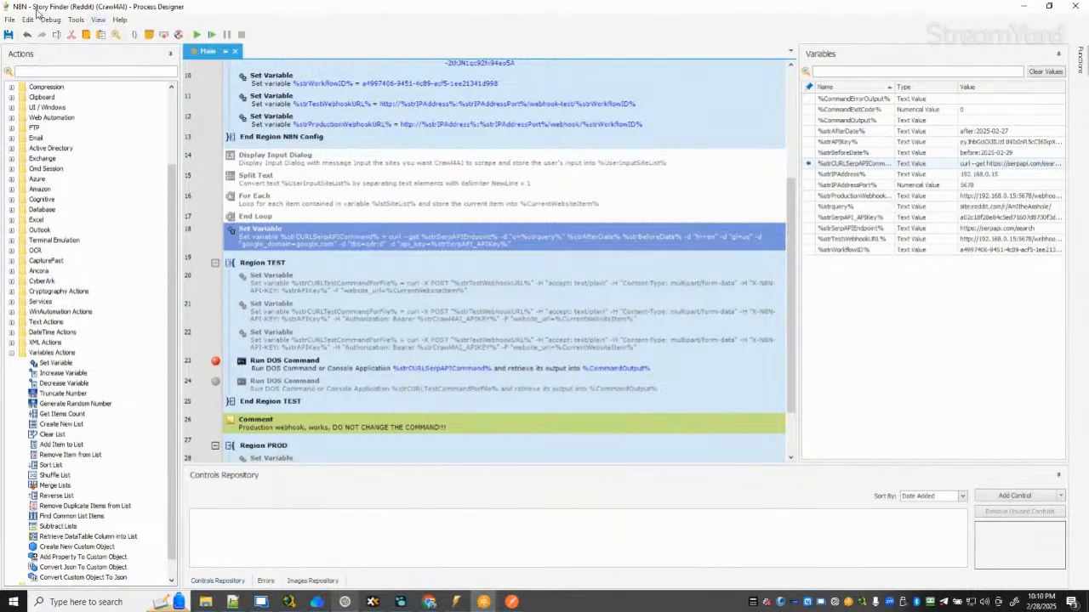
Run the process to its breakpoint and send the resolved %strCURLSerpAPICommand% value, including its API key, to ChatGPT for checking.
left_click(197, 35)
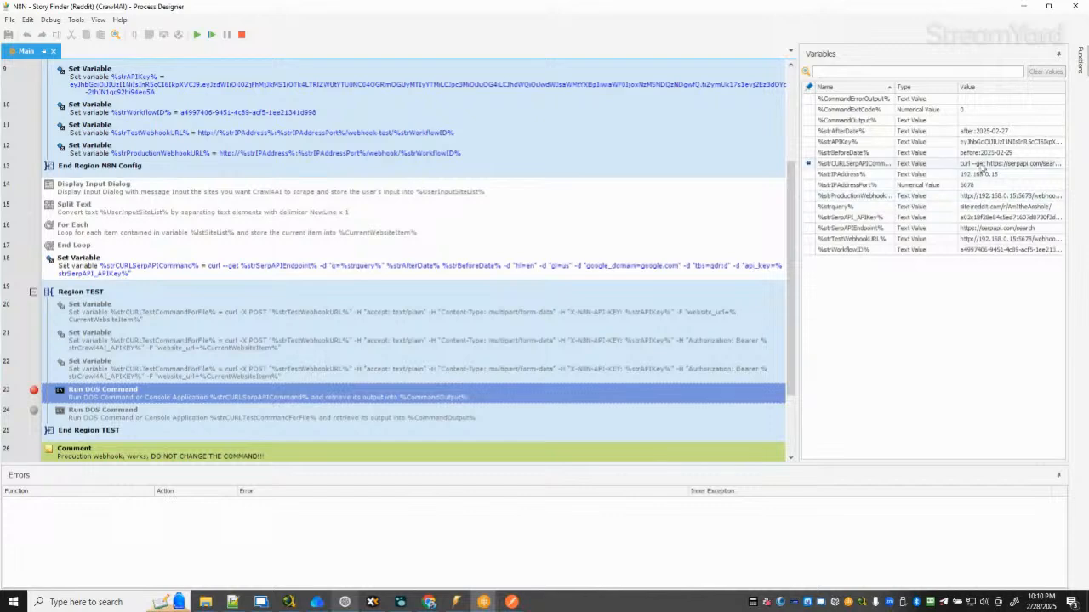
double_click(842, 164)
key("ctrl+a")
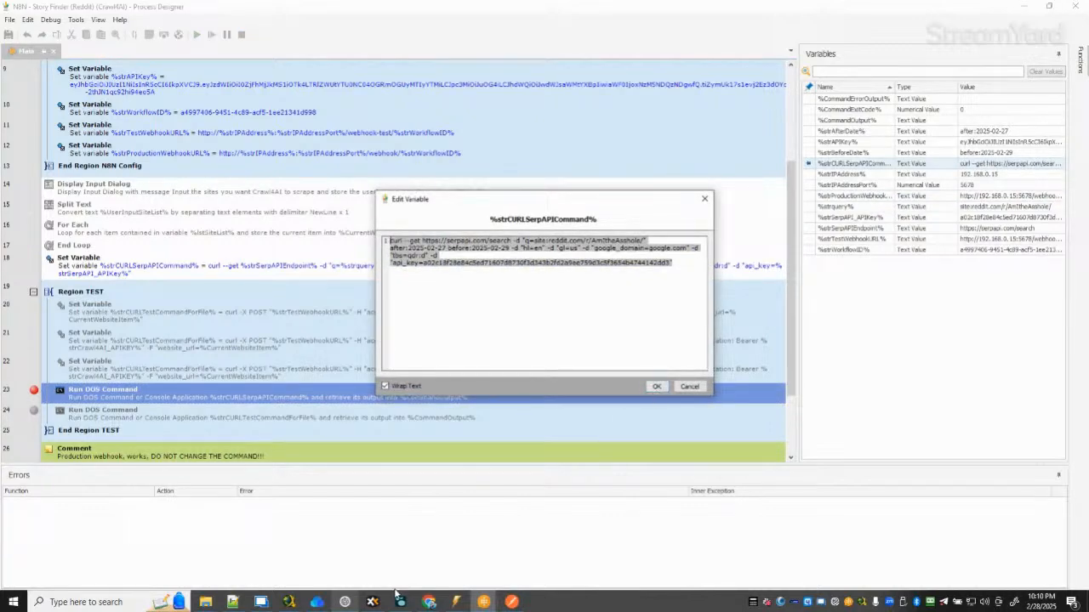
left_click(346, 601)
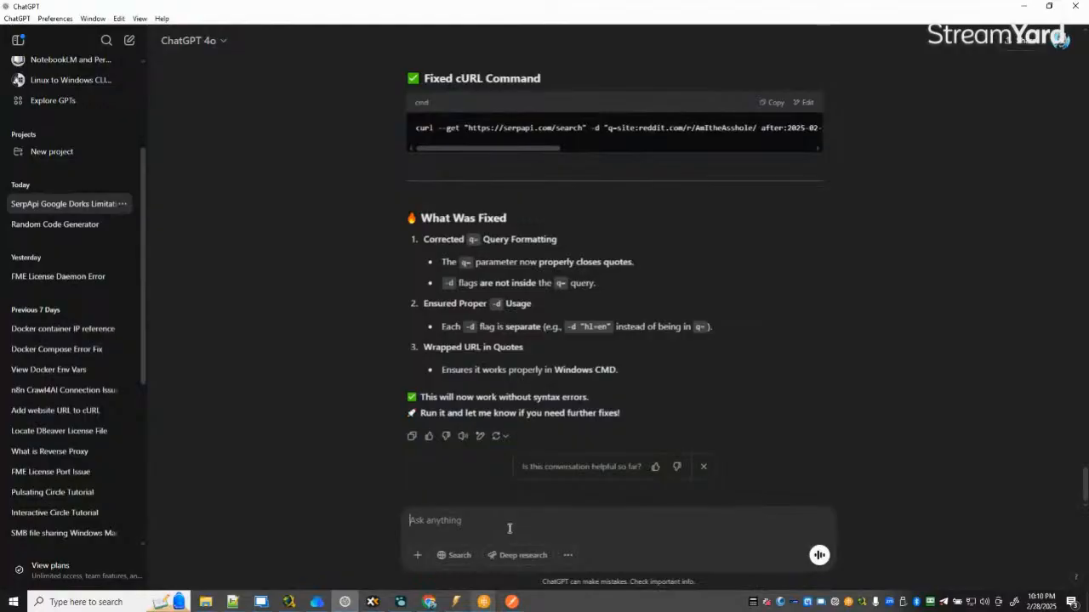
key("ctrl+v")
key("Return")
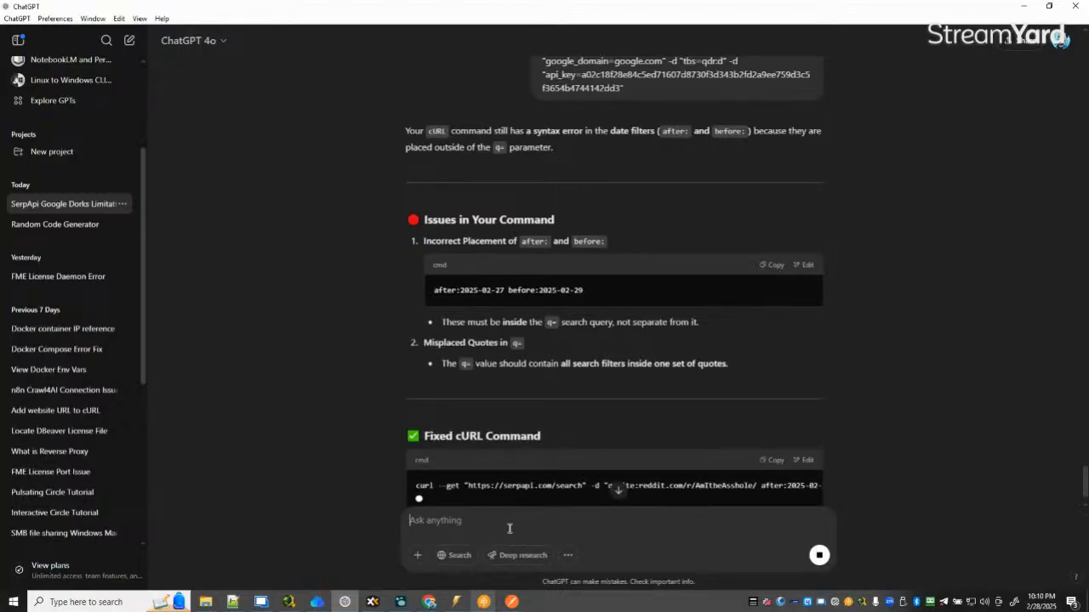
Examine the q parameter in ChatGPT's newest fixed cURL command and close the %strCURLSerpAPICommand% value in the Process Designer without changes.
scroll(627, 456, "down", 3)
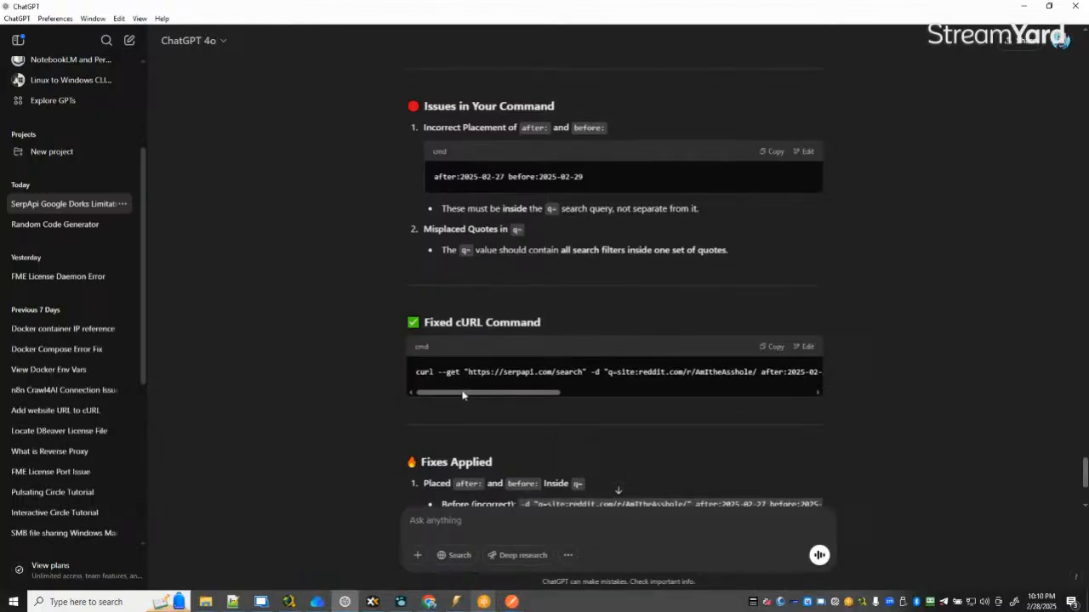
left_click_drag(458, 394, 525, 401)
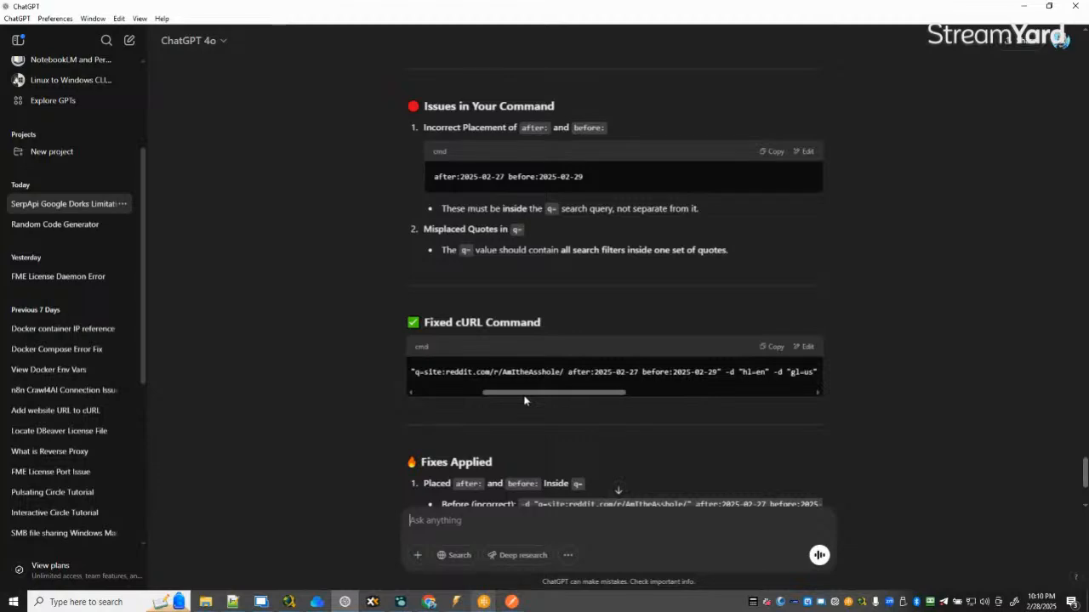
left_click(373, 602)
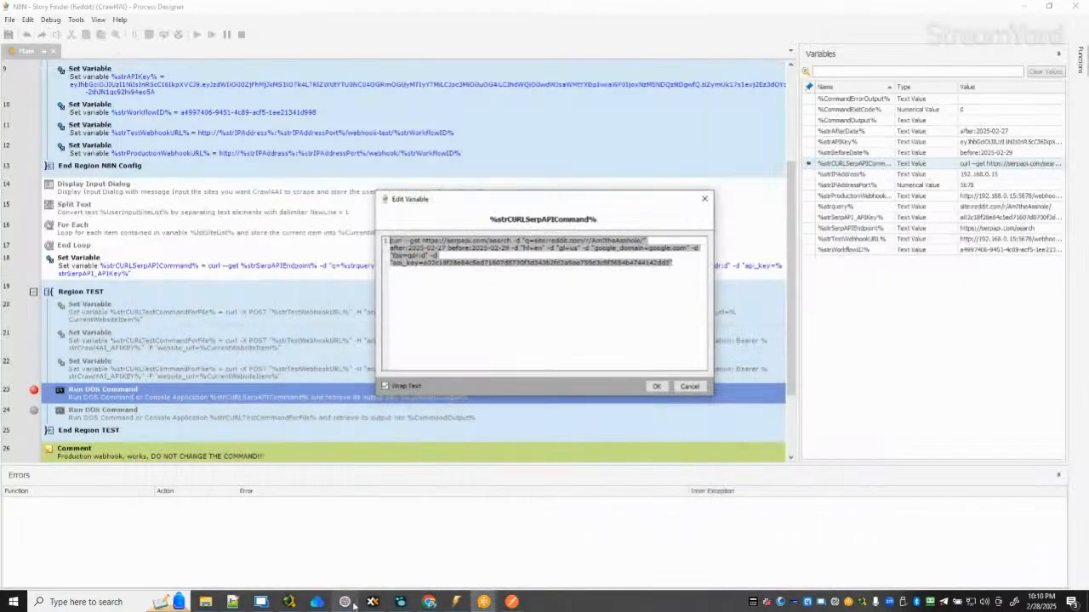
left_click(689, 386)
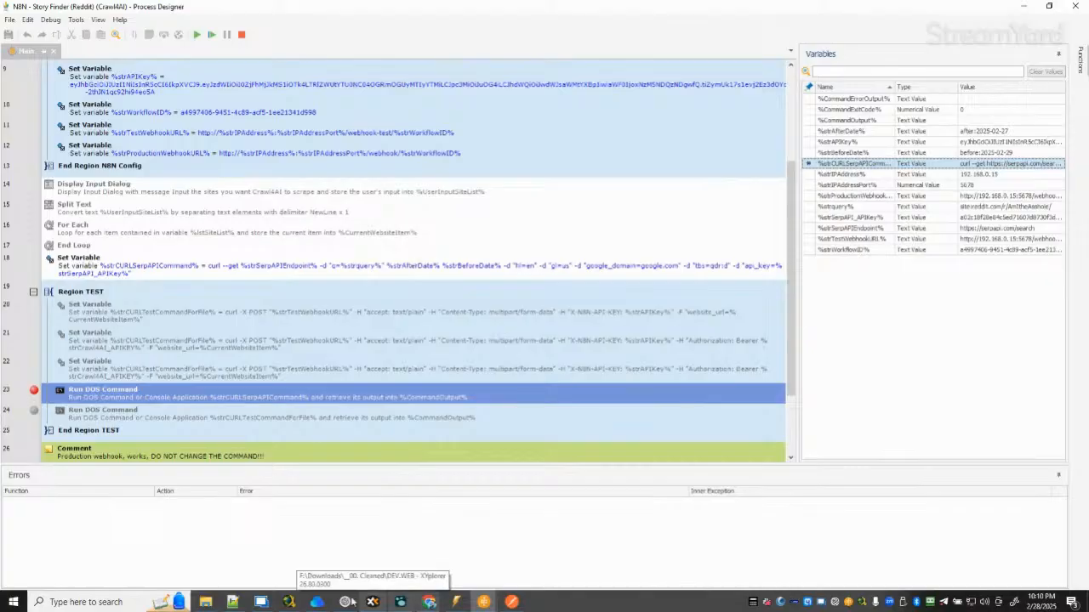
In line 33 of "new 89", move the closing double quote from after %strquery% to directly after %strBeforeDate%.
left_click(239, 602)
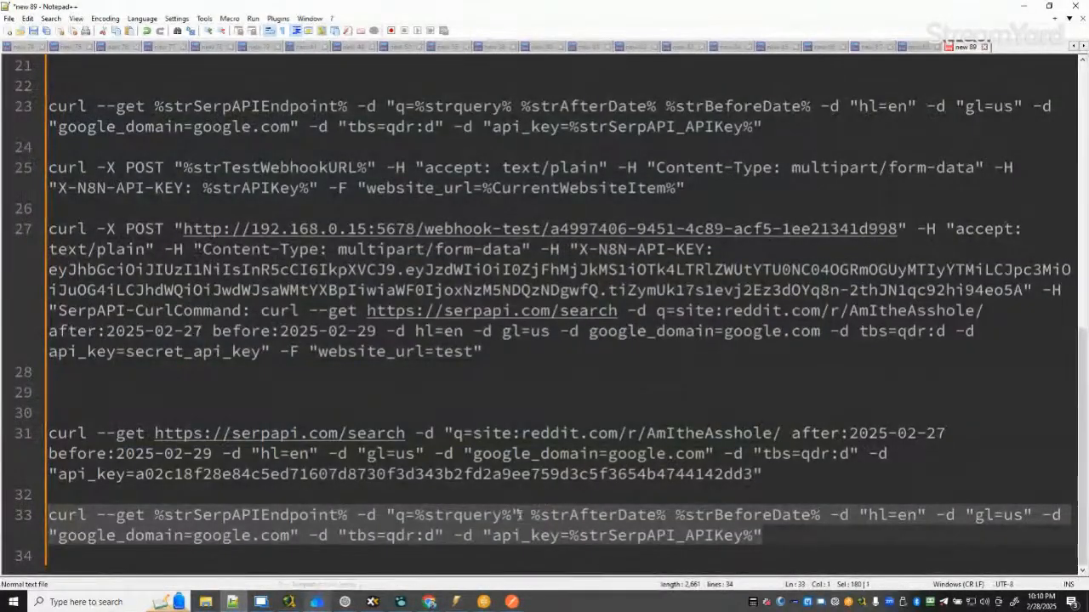
key("BackSpace")
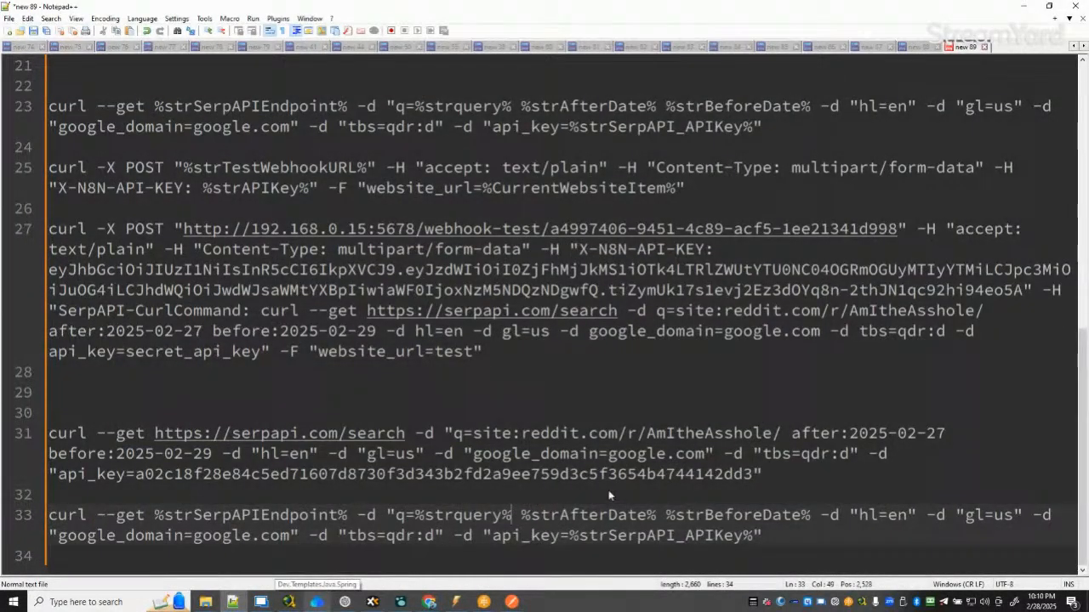
left_click(813, 515)
type("\"")
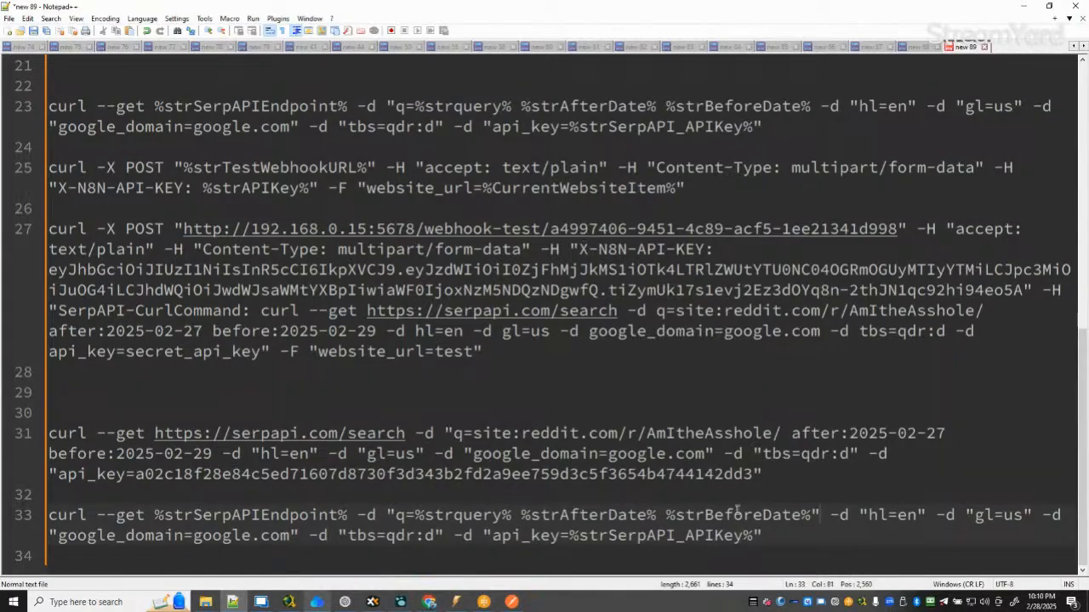
End the paused run and replace the %strCURLSerpAPICommand% Set Variable value with the corrected curl template from line 33.
left_click_drag(763, 535, 17, 523)
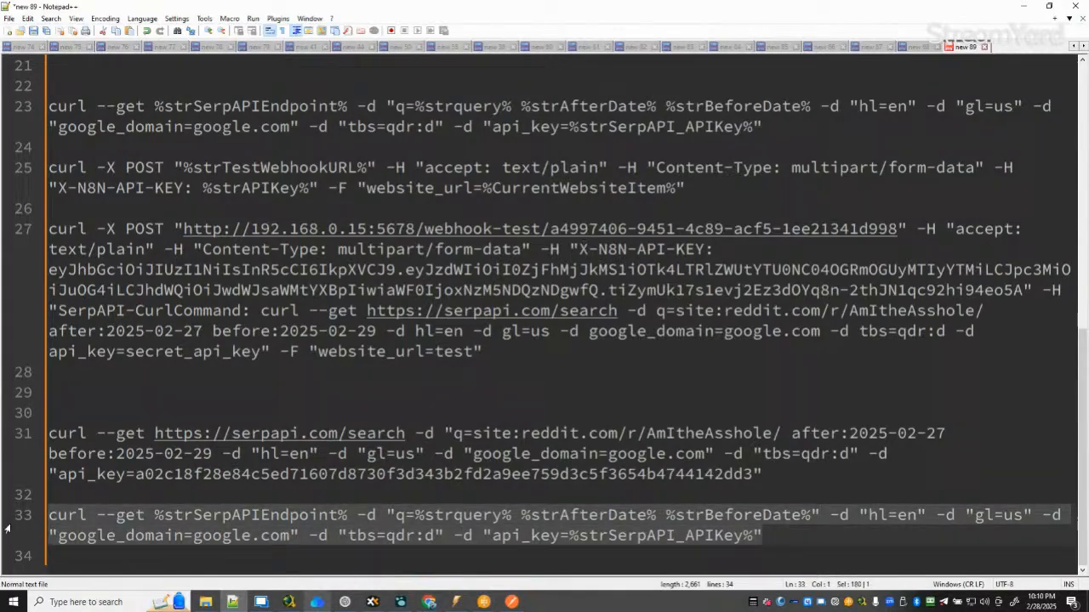
left_click(1024, 5)
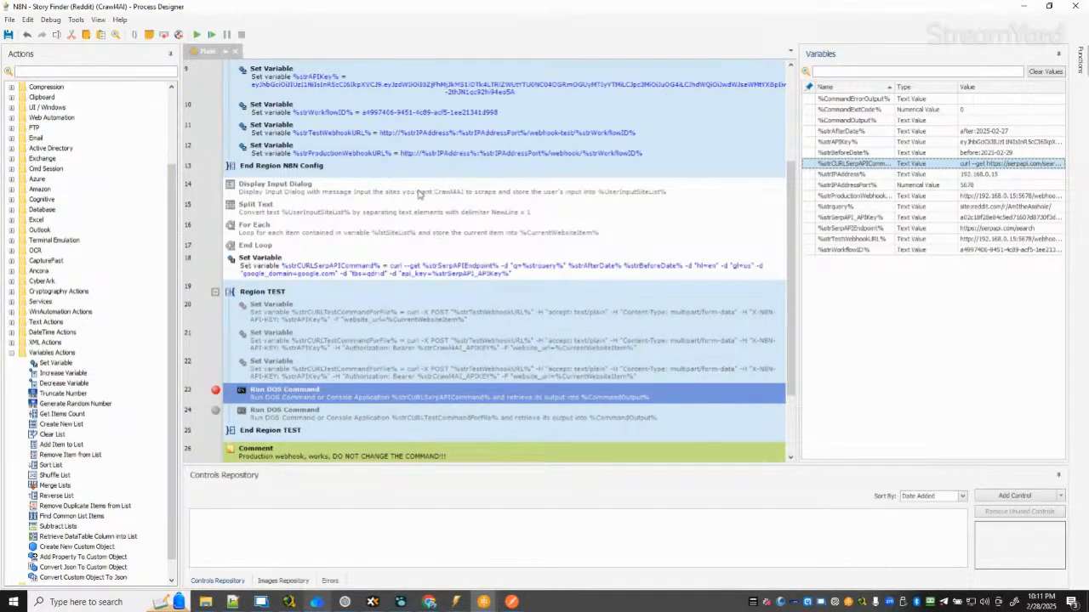
double_click(389, 269)
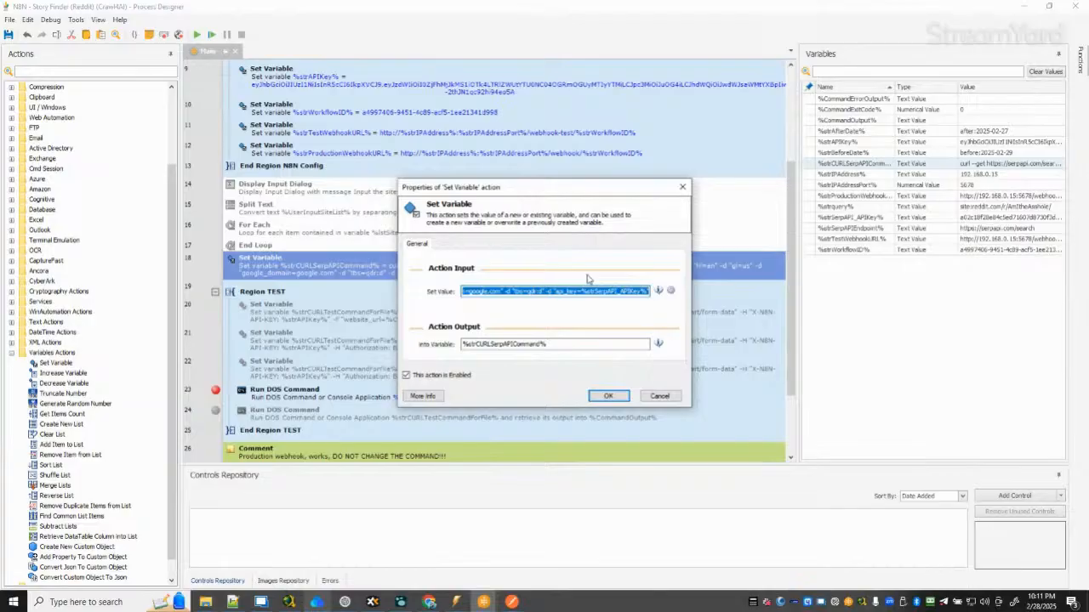
left_click(589, 291)
left_click(597, 394)
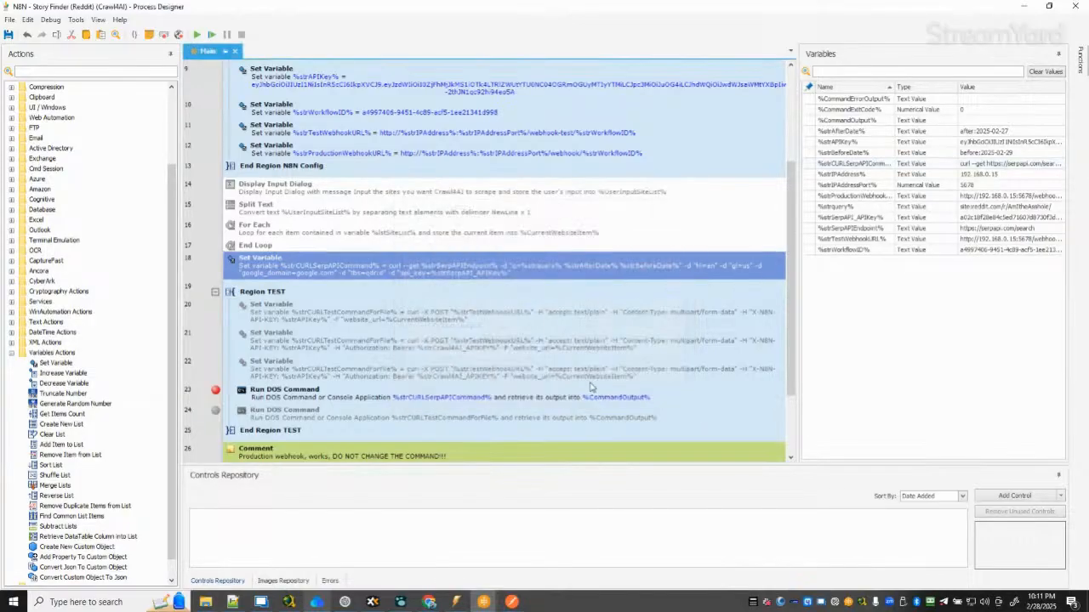
Compare the updated Set Variable command with ChatGPT's "Fixes Applied" before and after examples.
left_click(345, 602)
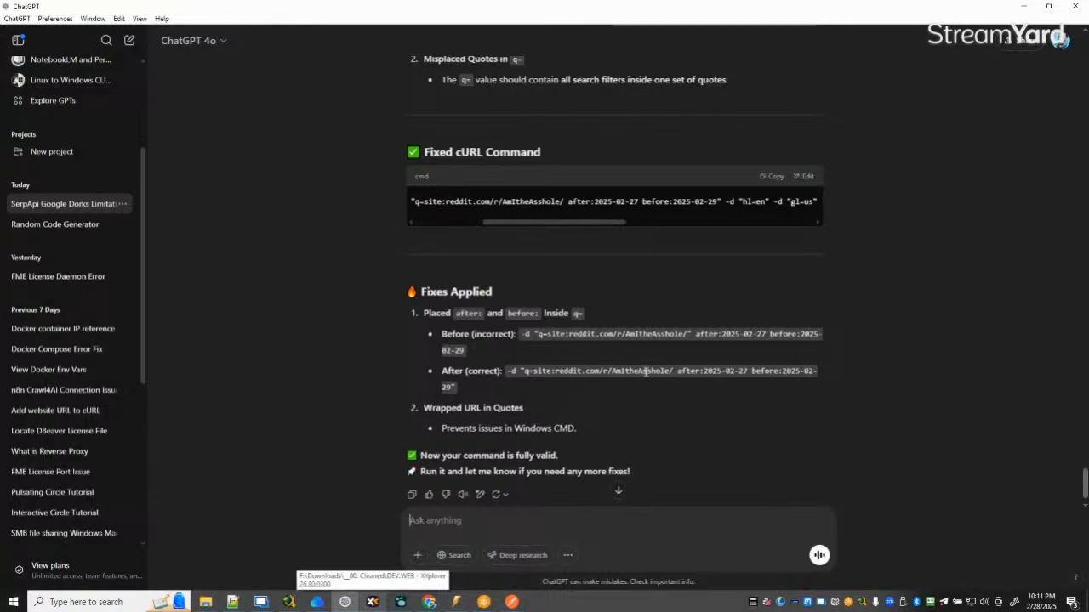
scroll(720, 379, "down", 1)
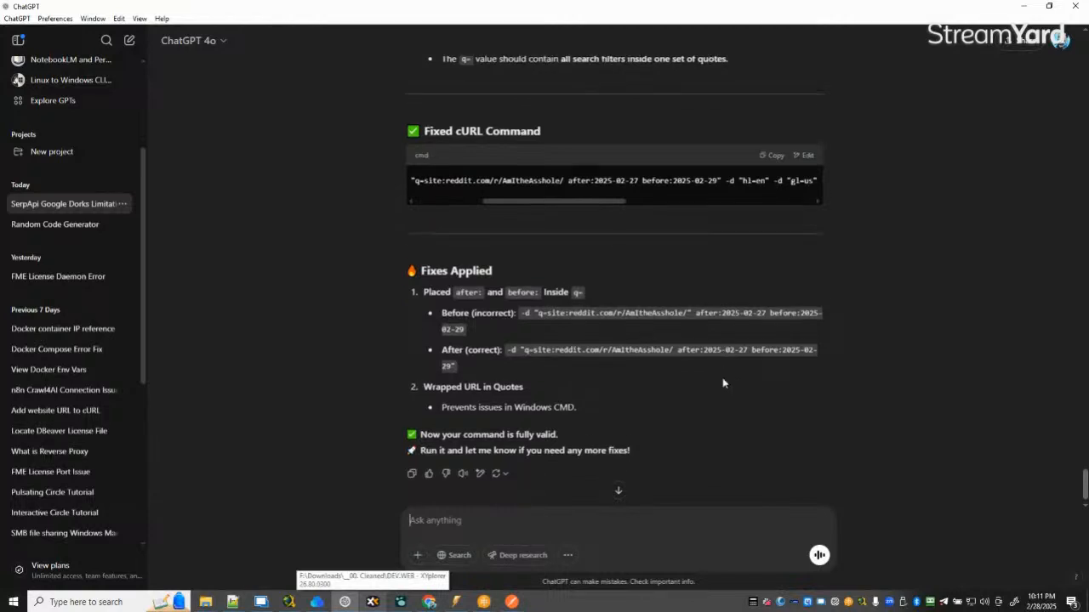
left_click(1024, 5)
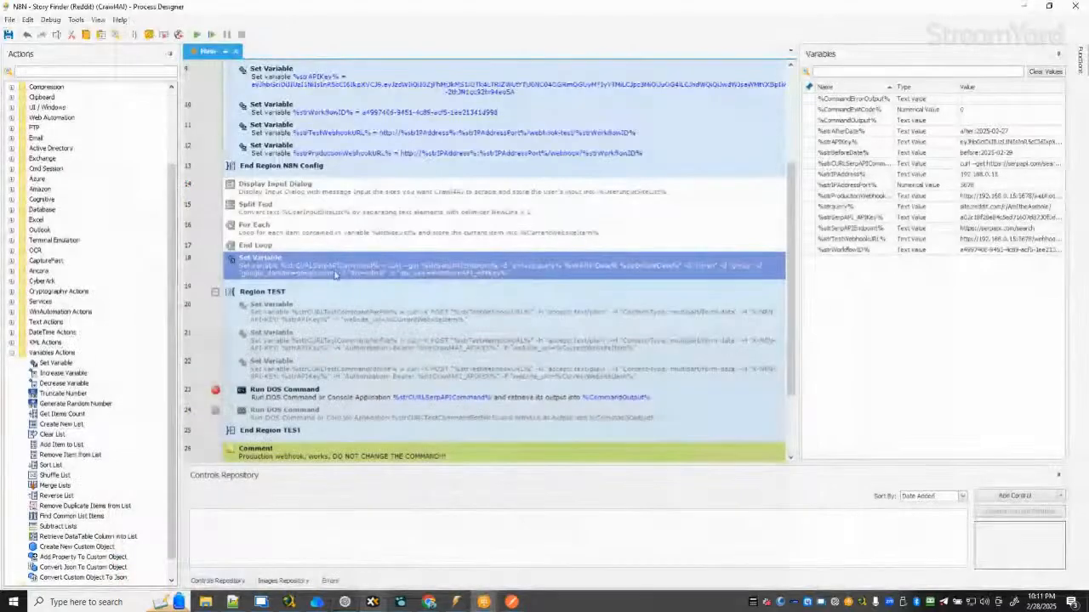
left_click(345, 602)
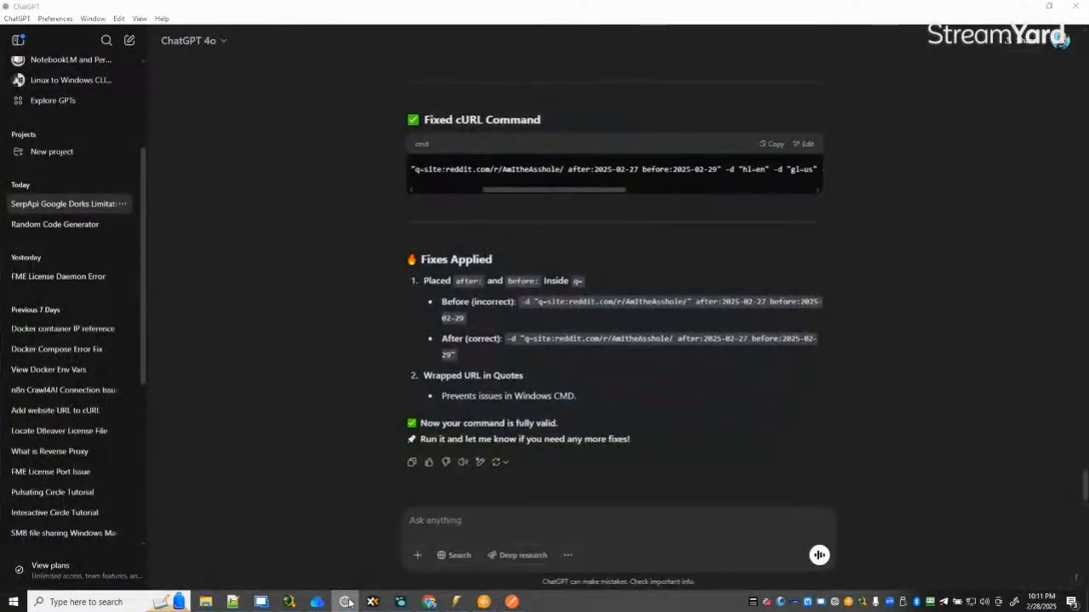
left_click(345, 602)
Save the process, run it to the Run DOS Command breakpoint, and copy the resolved %strCURLSerpAPICommand% value.
left_click(7, 34)
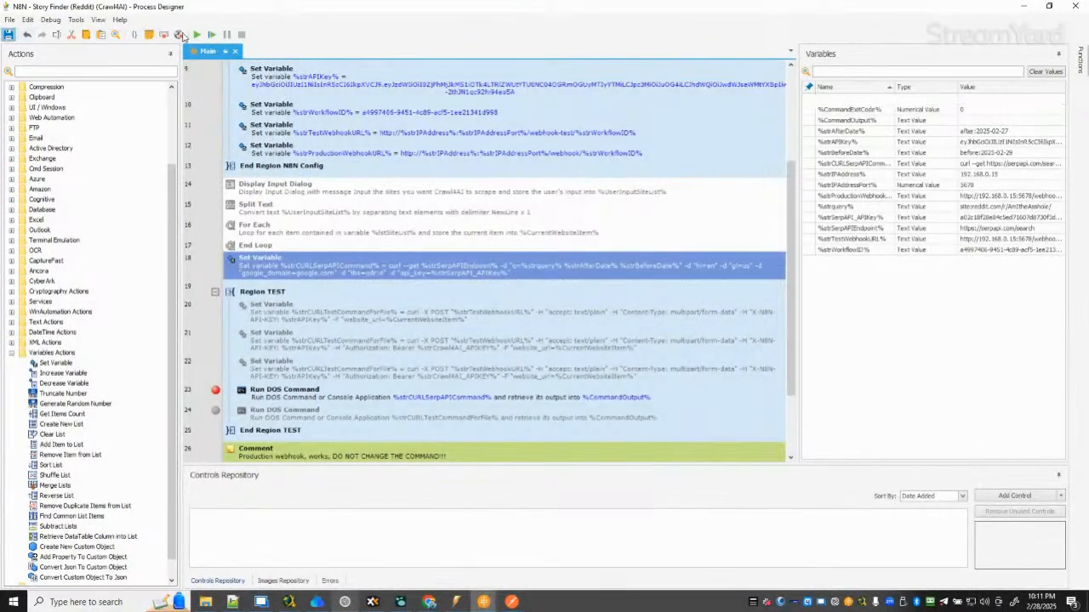
left_click(197, 34)
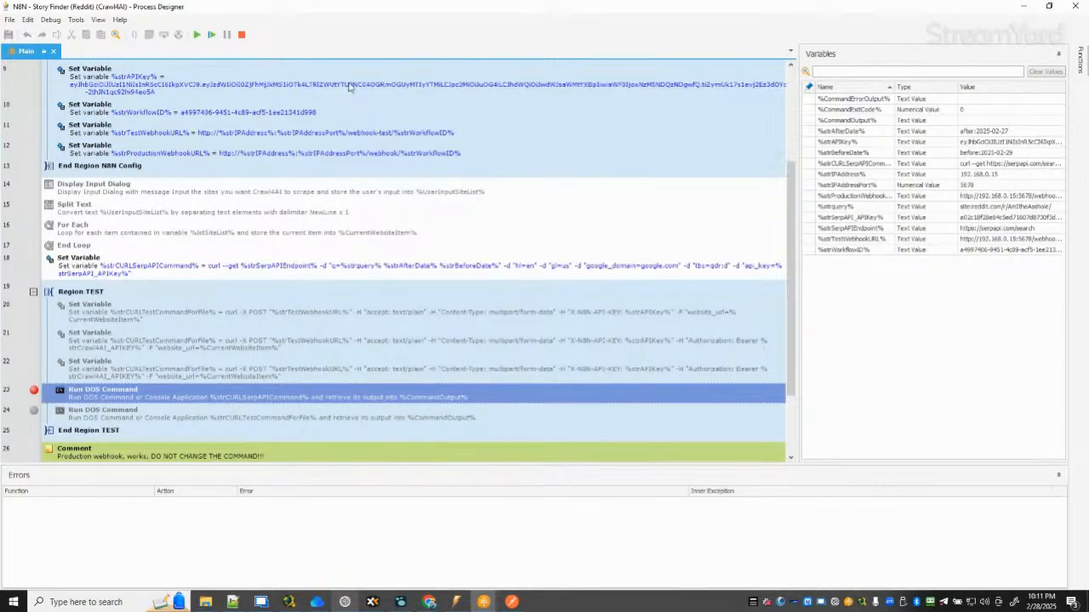
double_click(997, 164)
left_click_drag(678, 264, 245, 215)
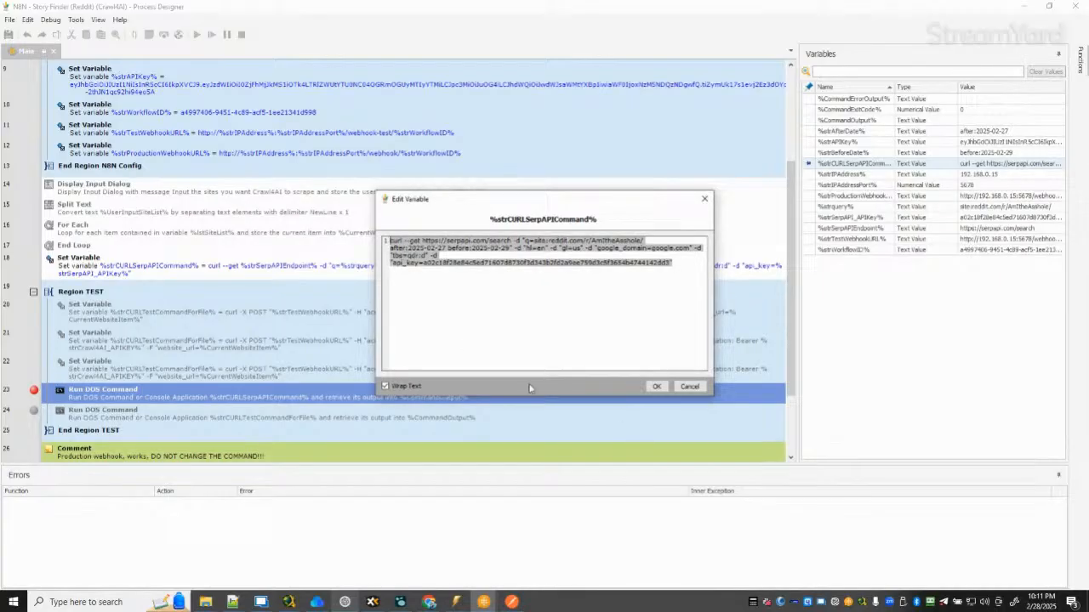
Send the copied curl command, including its API key, to ChatGPT for validation and return to the Process Designer.
left_click(345, 602)
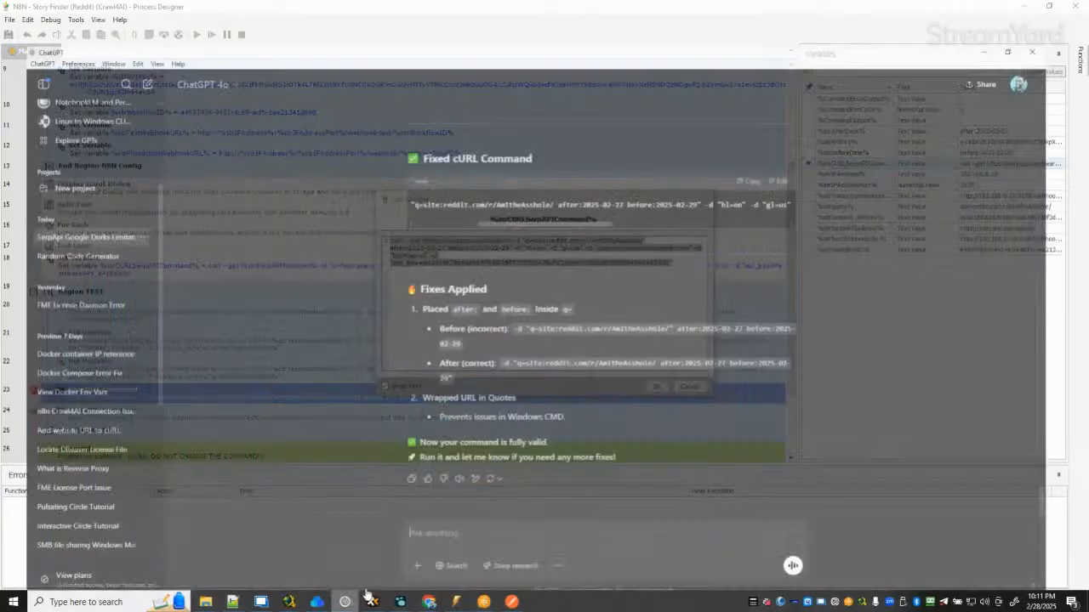
key("ctrl+v")
key("Return")
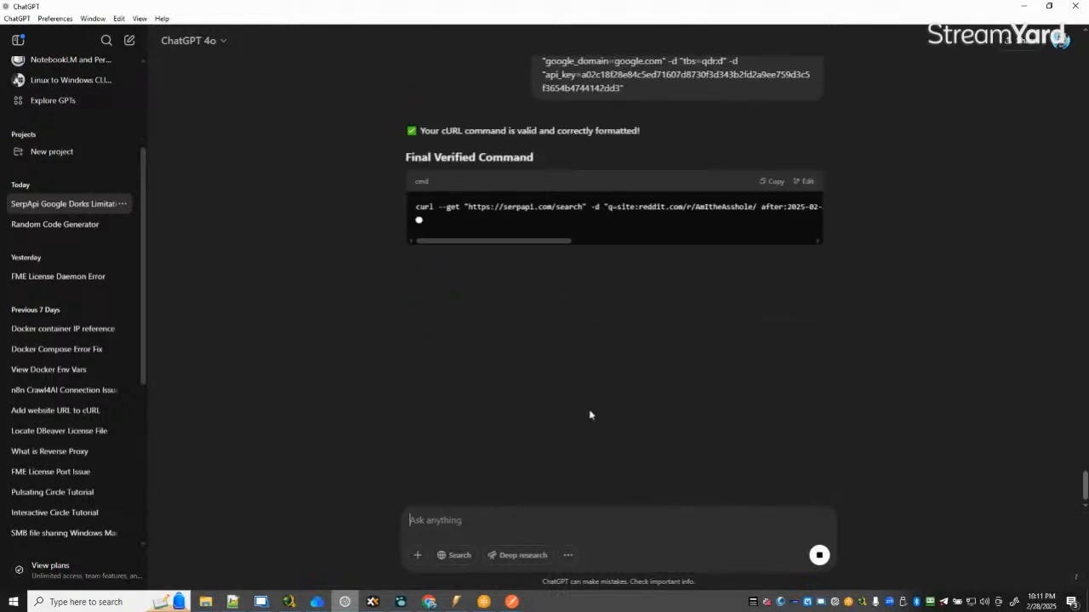
left_click(1021, 10)
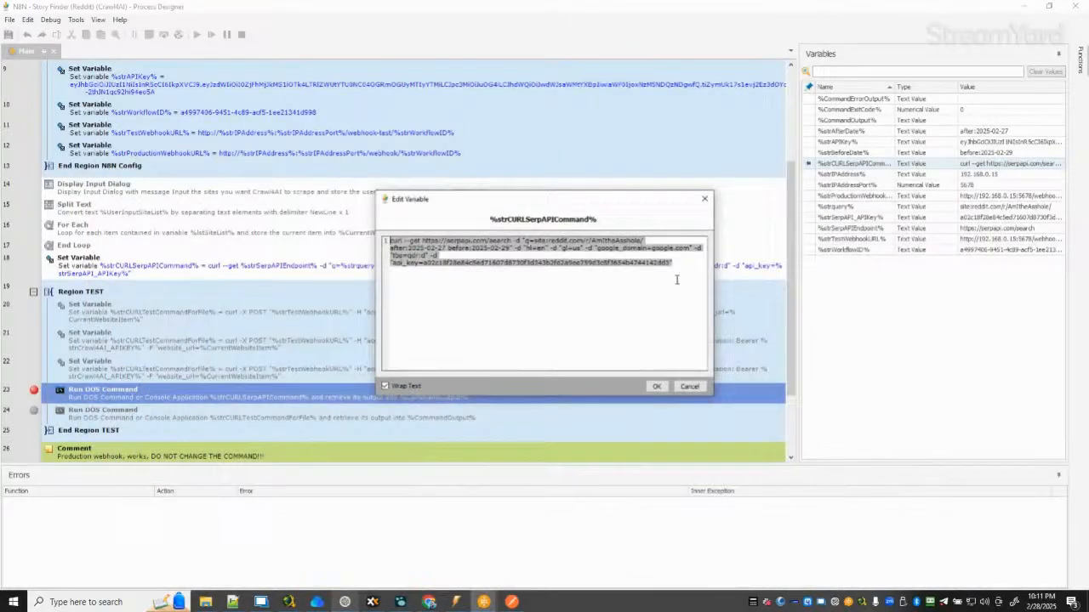
Reopen the resolved %strCURLSerpAPICommand% value in the paused run and copy the whole curl command again.
left_click(669, 387)
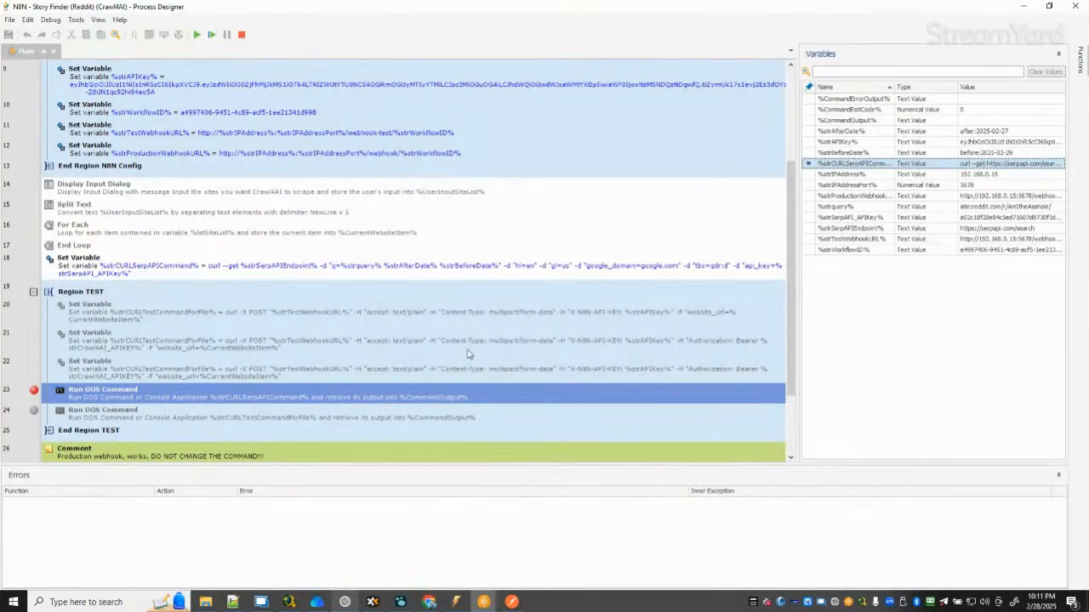
double_click(972, 166)
key("ctrl+a")
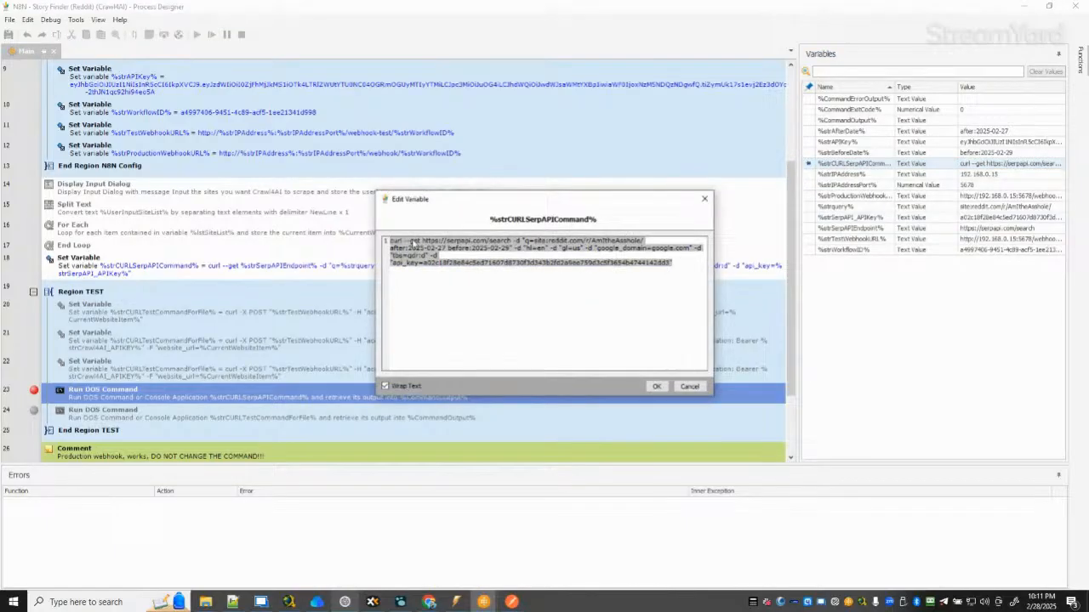
left_click(657, 388)
Switch to Postman, import the copied curl command with its API key into the Gemini collection, and send the request.
left_click(512, 602)
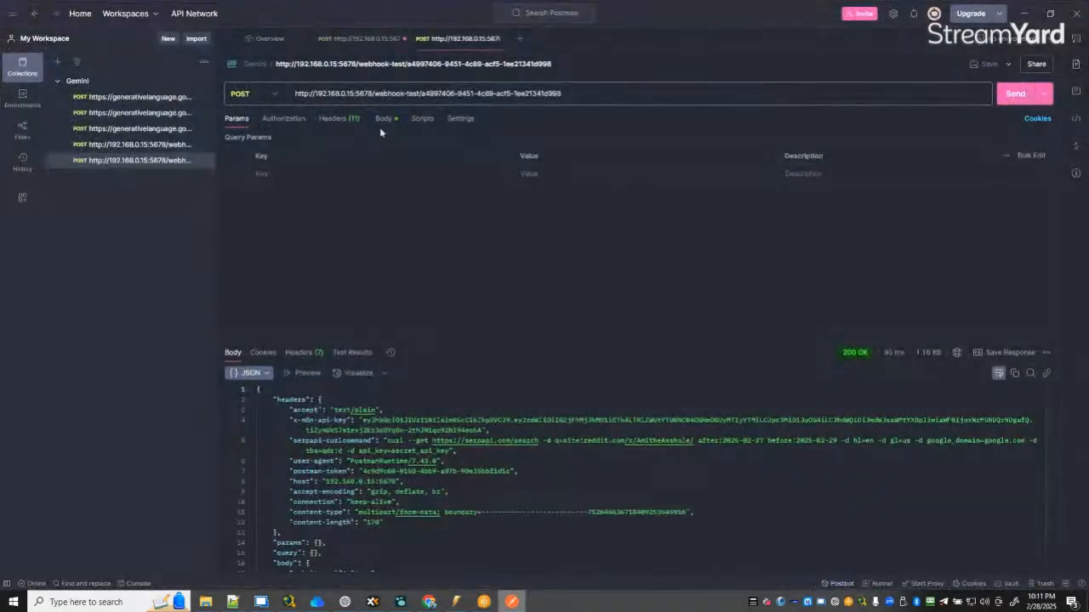
left_click(196, 38)
key("ctrl+v")
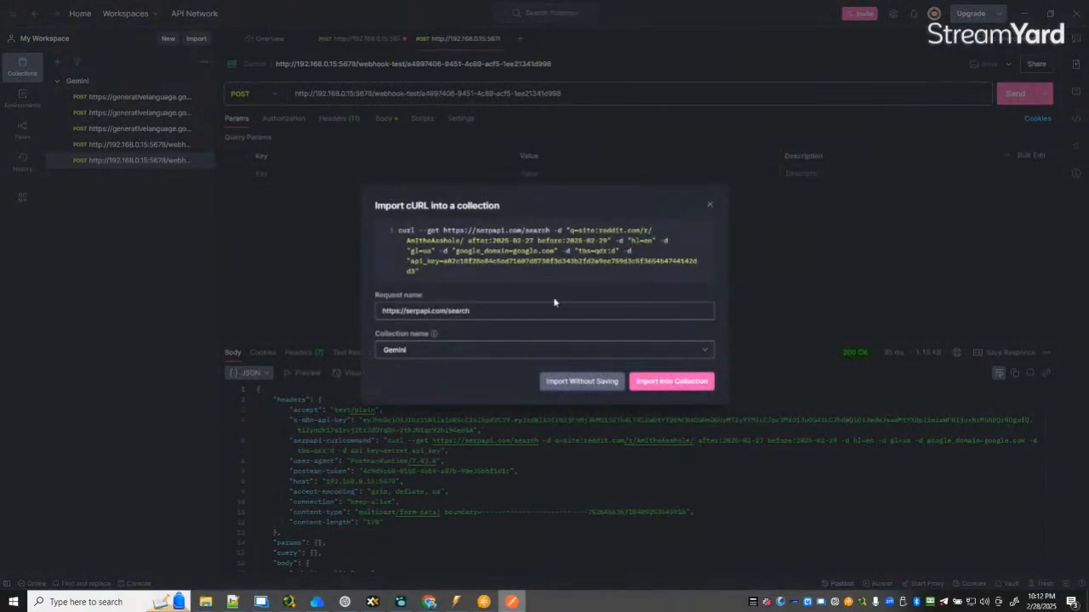
left_click(670, 382)
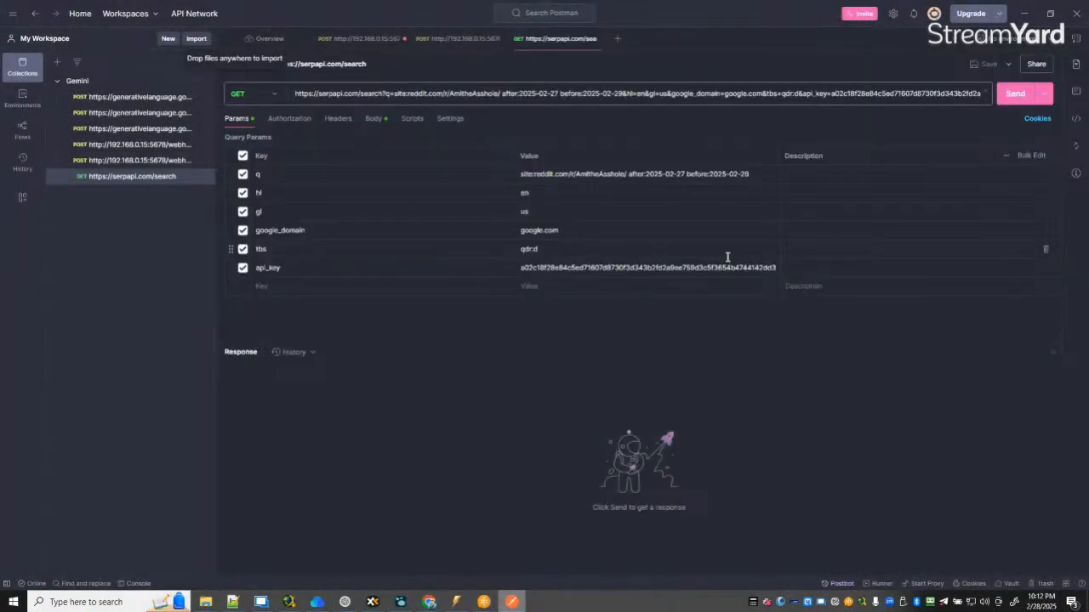
left_click(1014, 95)
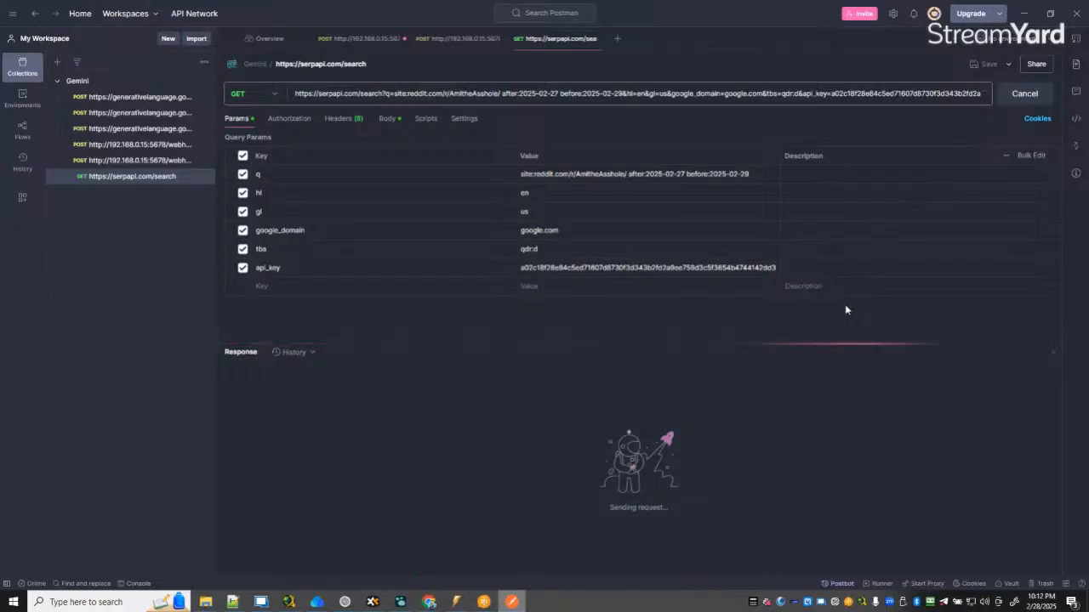
Examine the Reddit entries under organic_results in the JSON response, including their titles, links, dates and snippets.
scroll(700, 462, "down", 5)
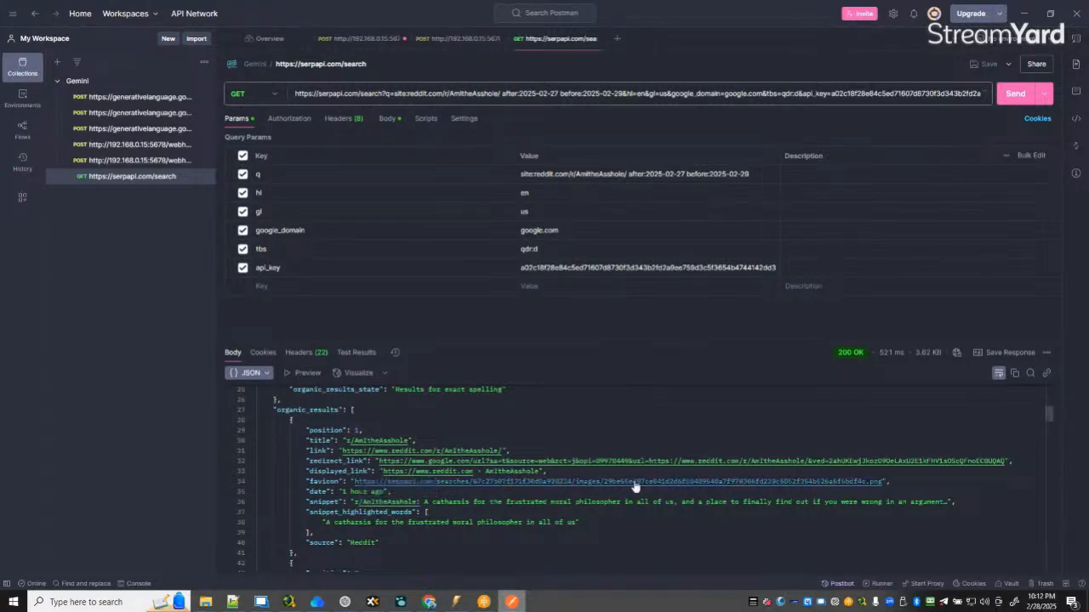
scroll(633, 482, "down", 4)
scroll(634, 481, "down", 20)
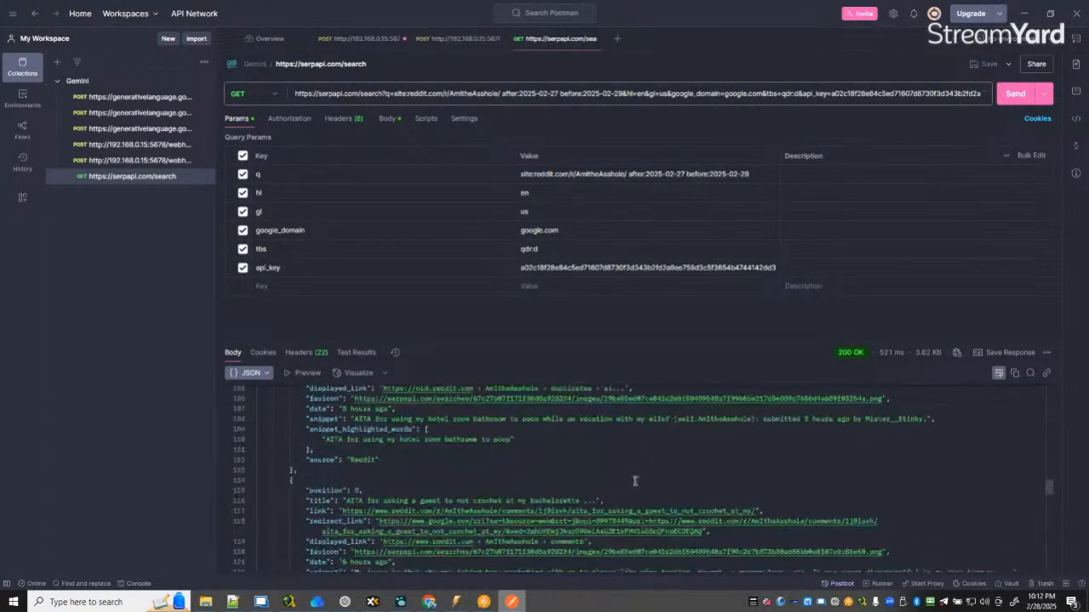
scroll(716, 459, "up", 20)
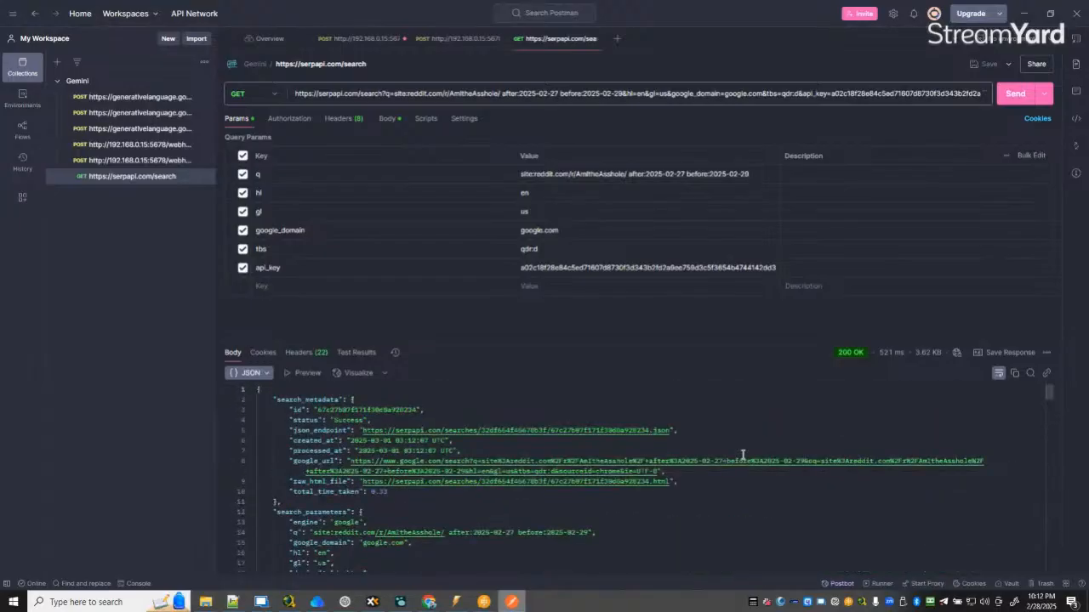
scroll(446, 478, "down", 20)
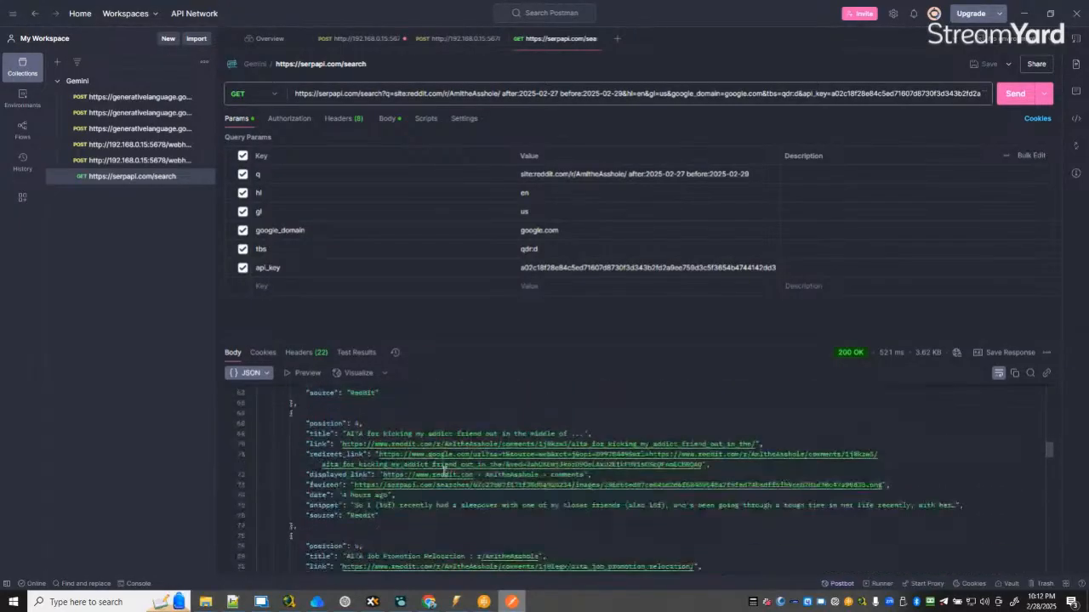
scroll(443, 471, "down", 3)
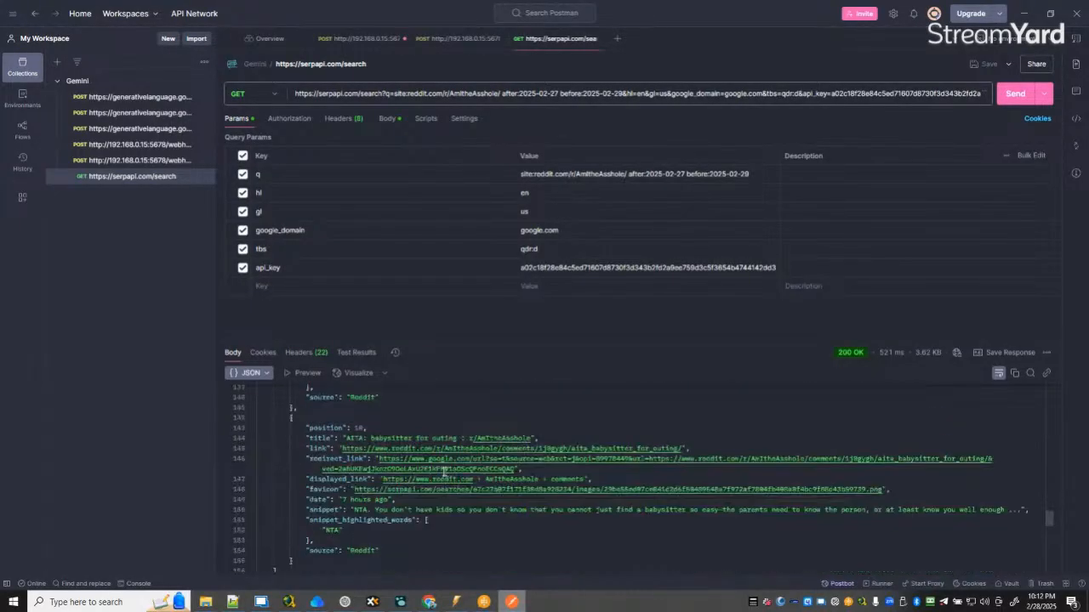
Examine the pagination and serpapi_pagination page links in the JSON response, then review it back up to search_metadata.
scroll(429, 464, "down", 6)
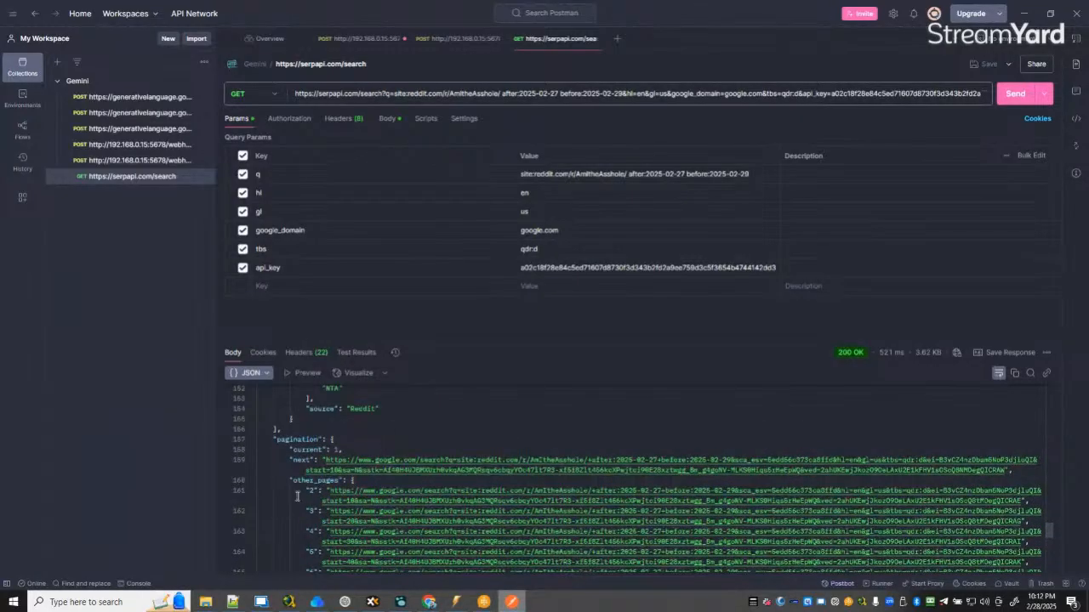
scroll(297, 497, "down", 4)
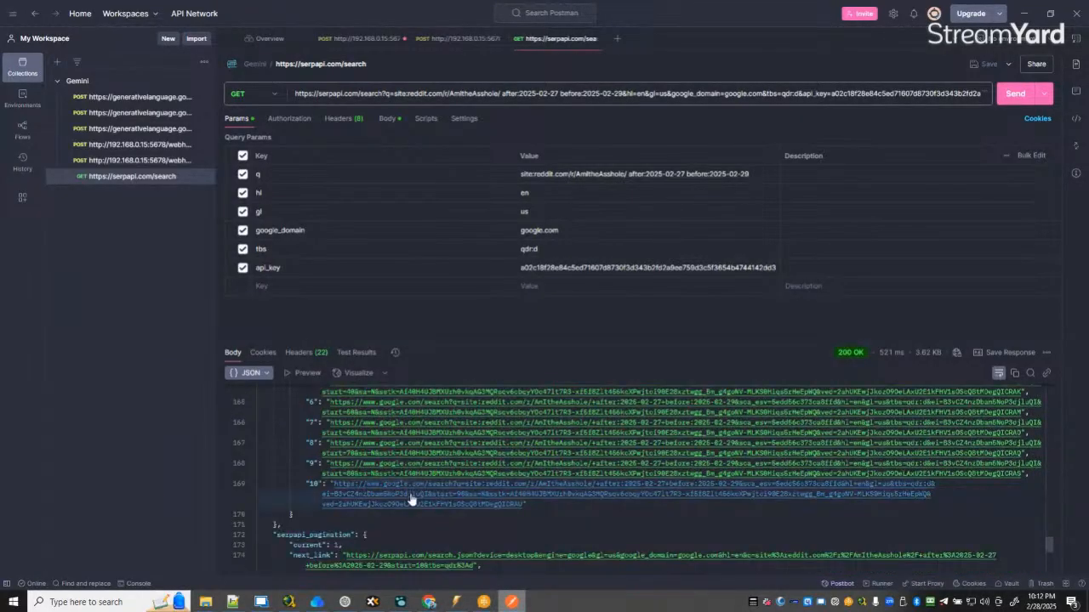
scroll(411, 500, "down", 2)
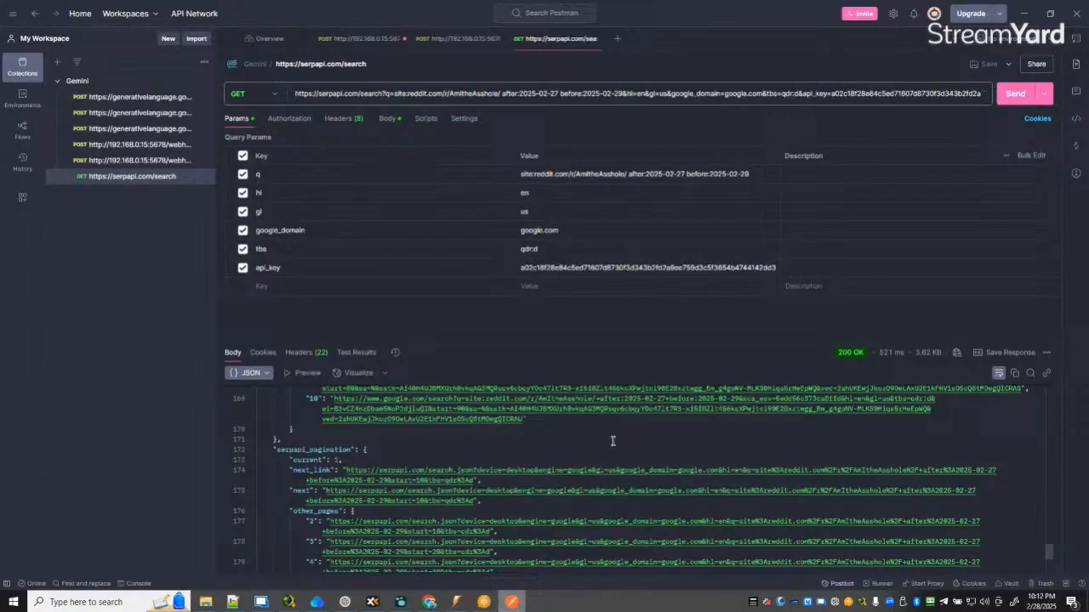
scroll(613, 441, "down", 3)
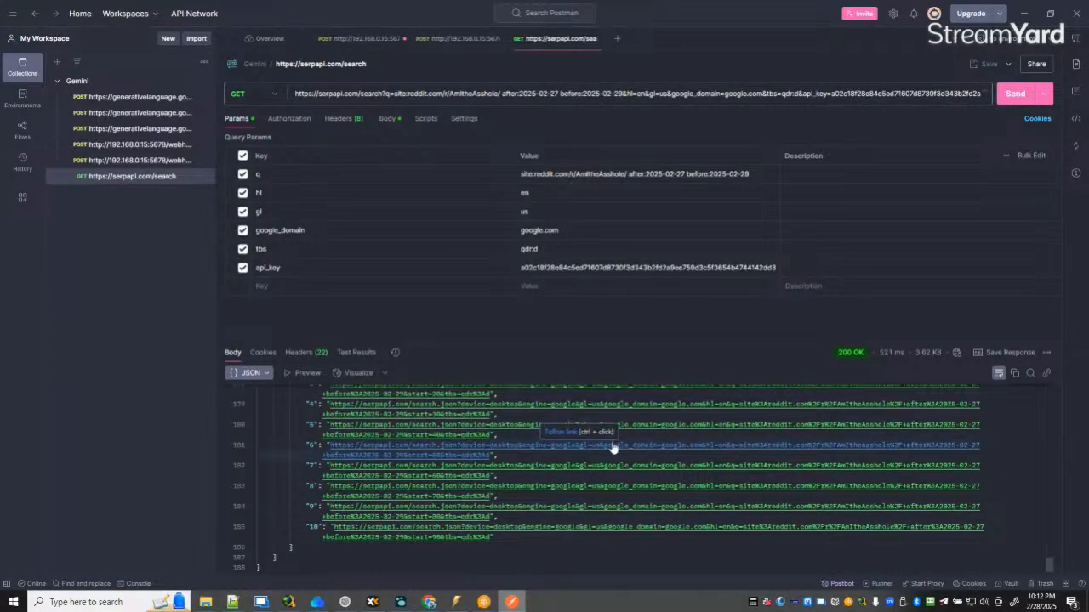
scroll(613, 442, "up", 3)
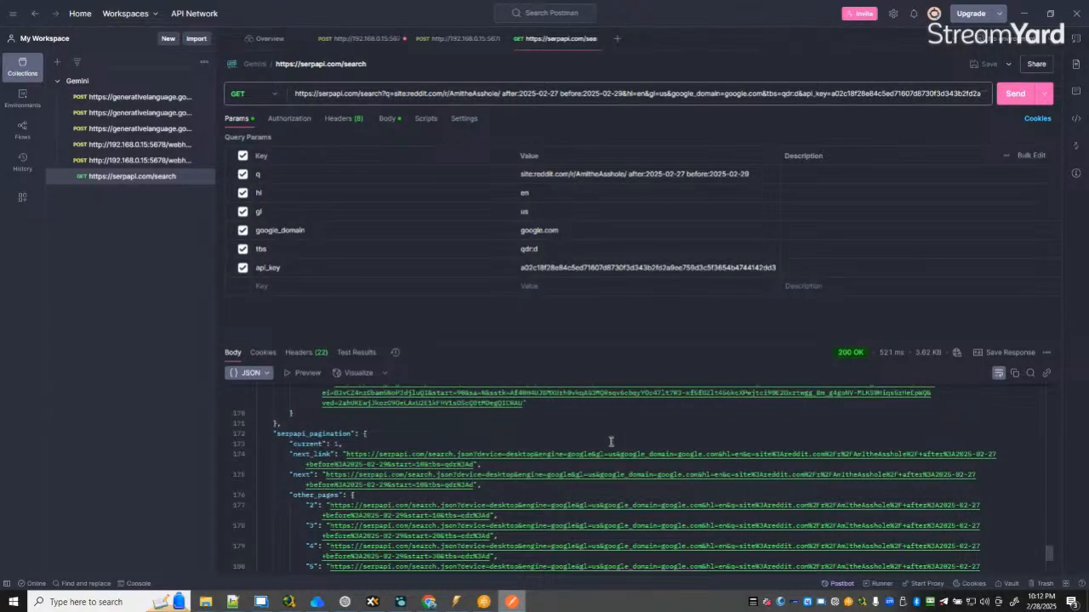
scroll(594, 406, "down", 1)
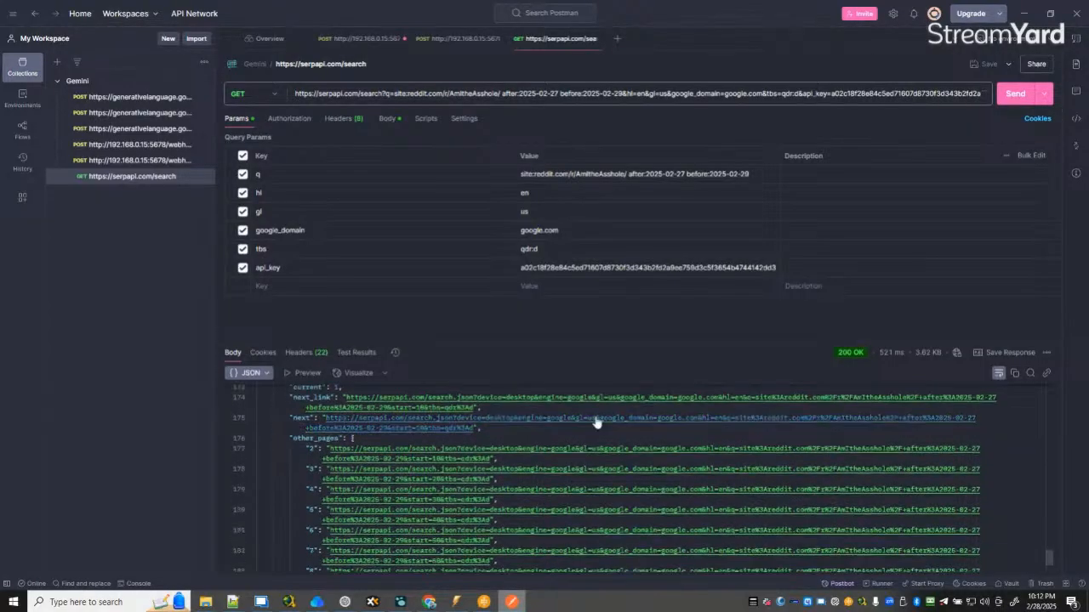
scroll(545, 459, "down", 2)
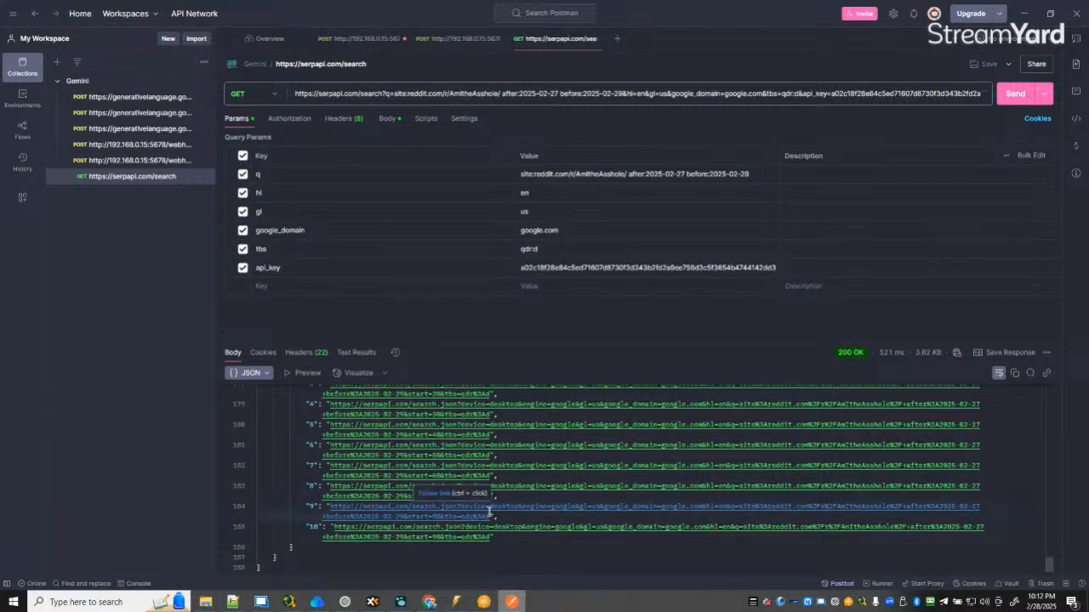
scroll(490, 510, "up", 2)
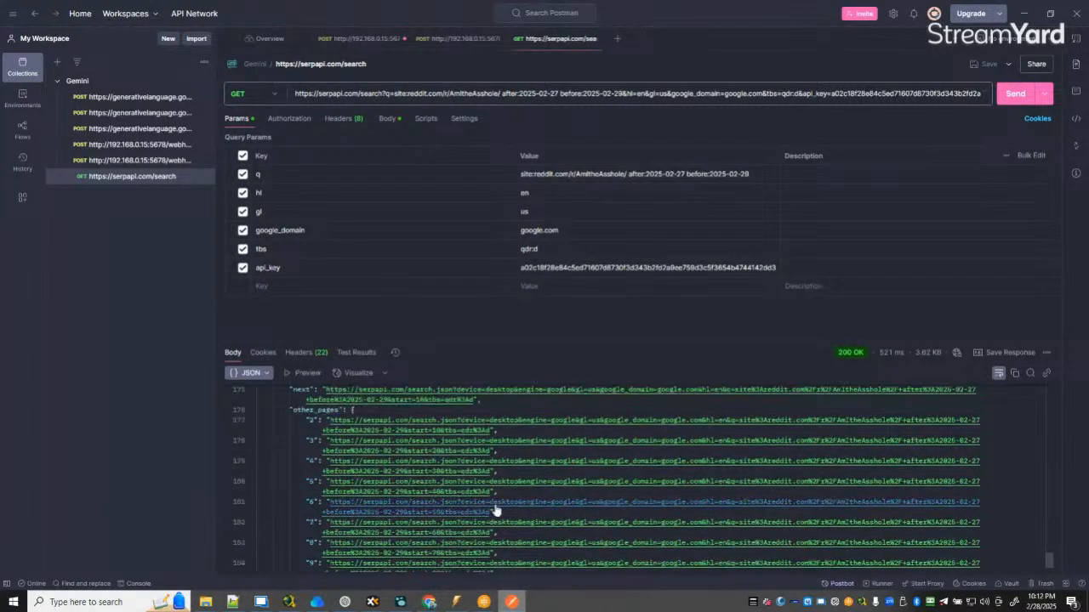
scroll(657, 489, "down", 2)
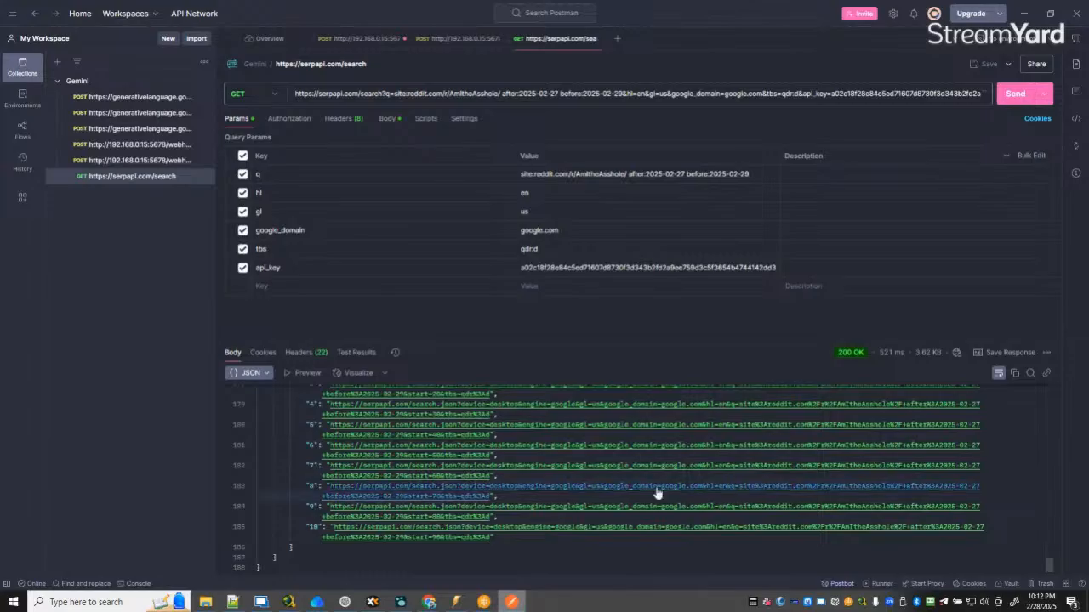
scroll(647, 459, "up", 10)
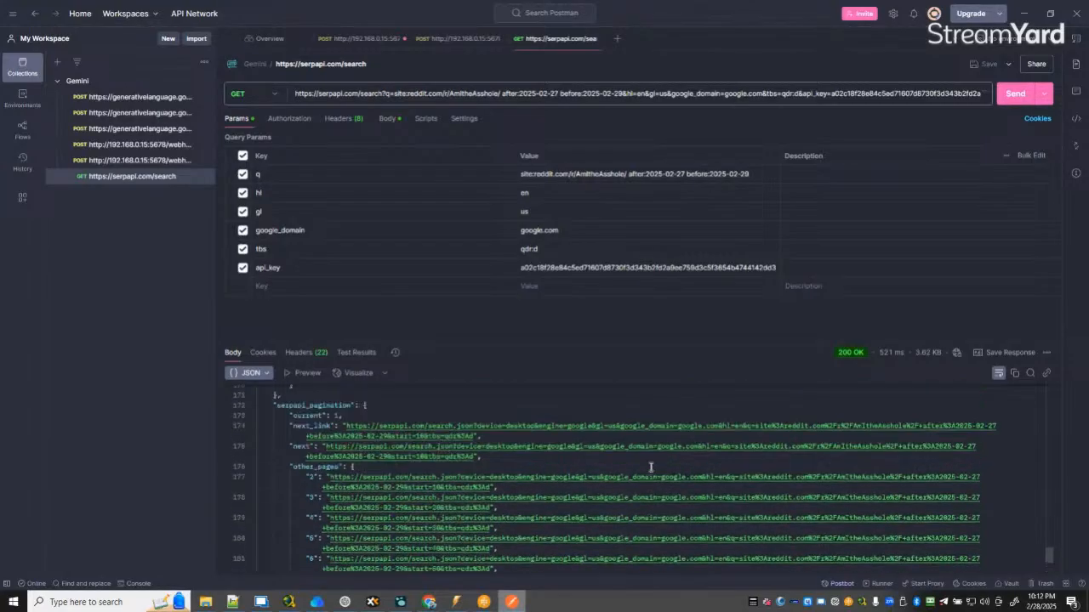
scroll(652, 469, "up", 20)
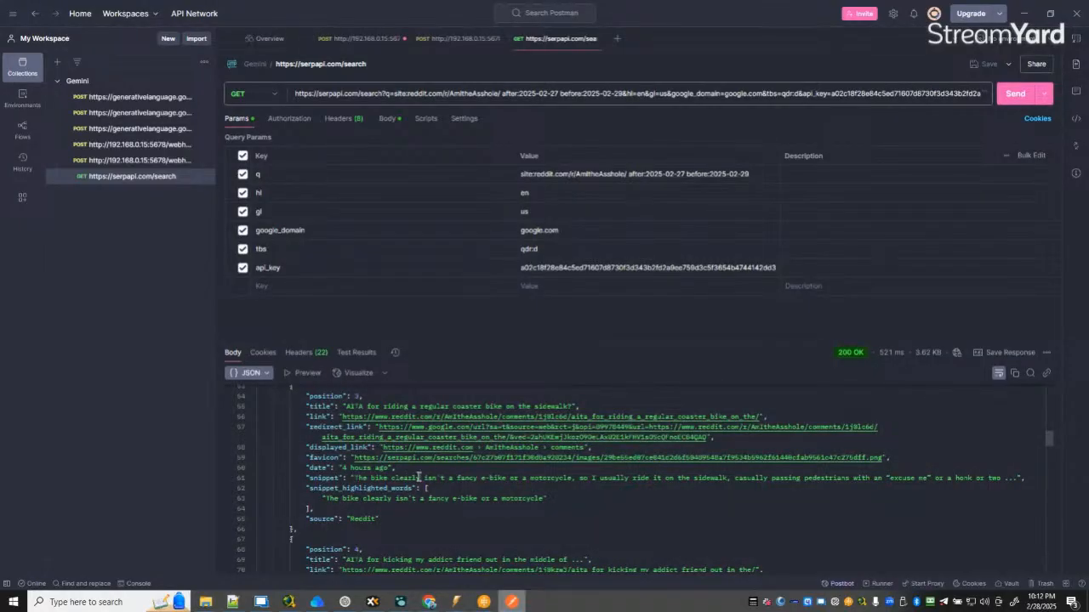
scroll(419, 477, "up", 15)
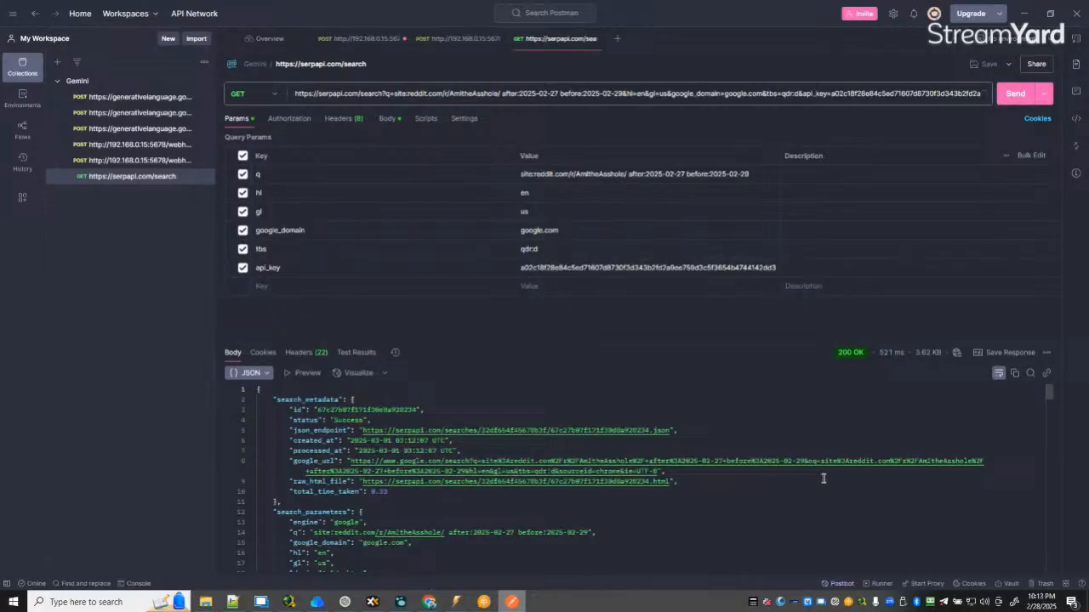
Return to the Process Designer, stop the paused run, and save the process.
left_click(1024, 13)
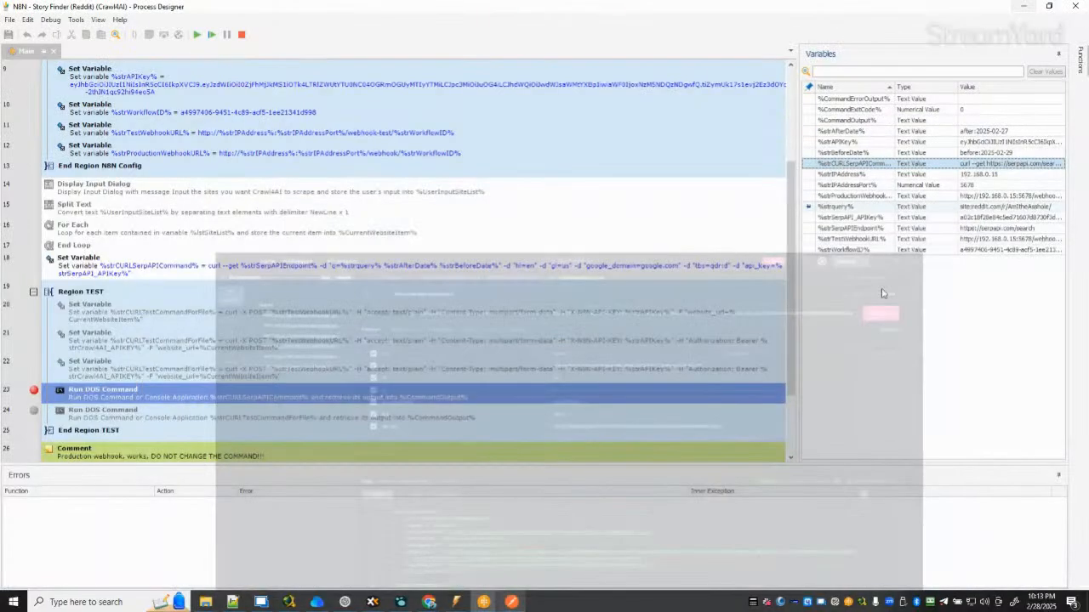
left_click(242, 35)
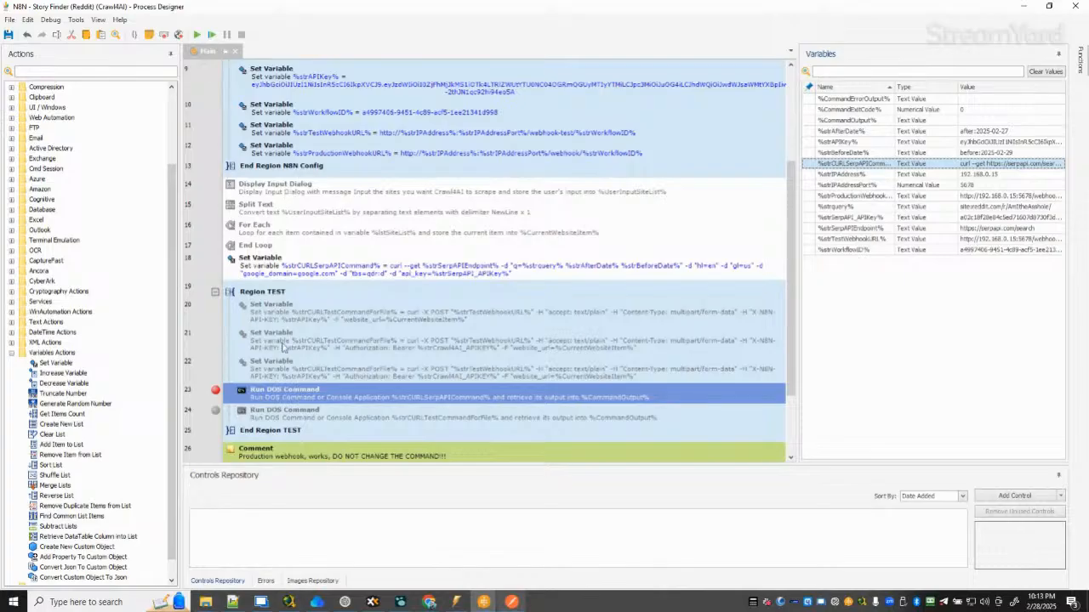
left_click(8, 35)
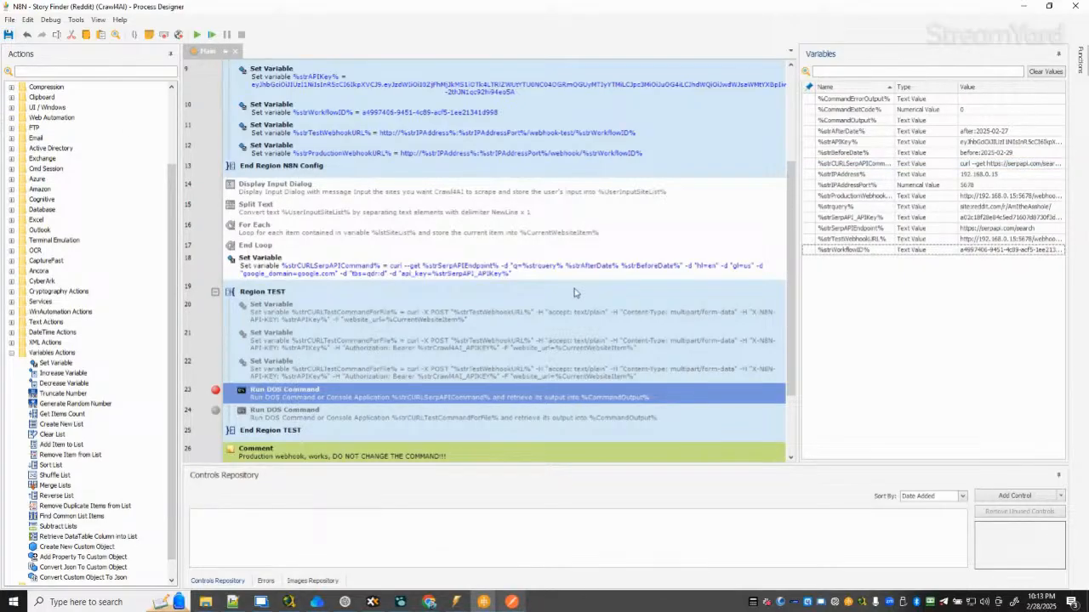
Delete the disabled Display Input Dialog, Split Text, For Each and End Loop actions between Region N8N Config and the curl Set Variable.
scroll(570, 294, "down", 3)
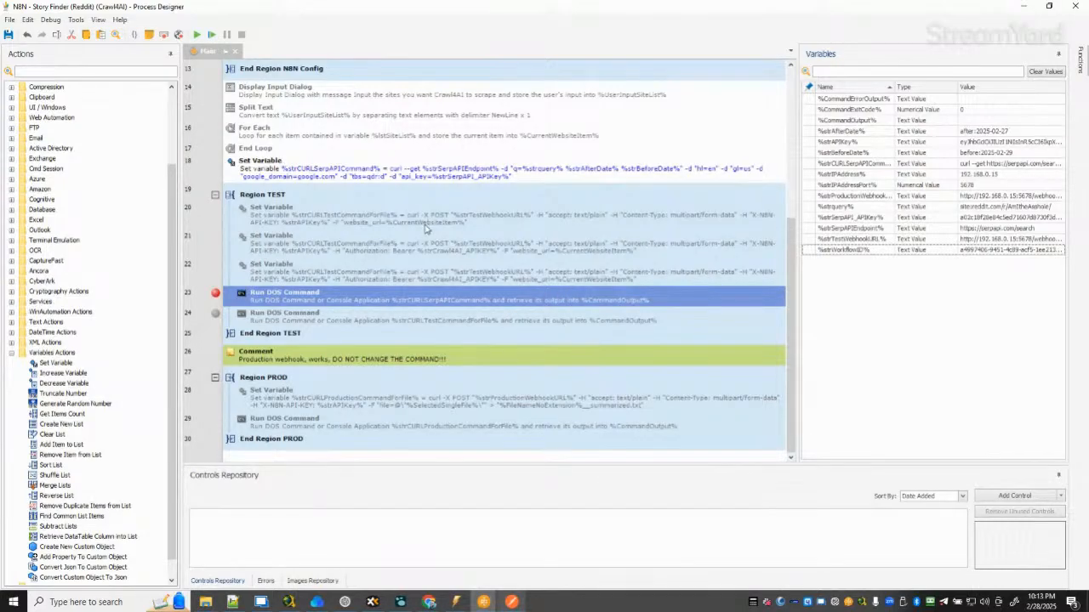
scroll(428, 228, "up", 2)
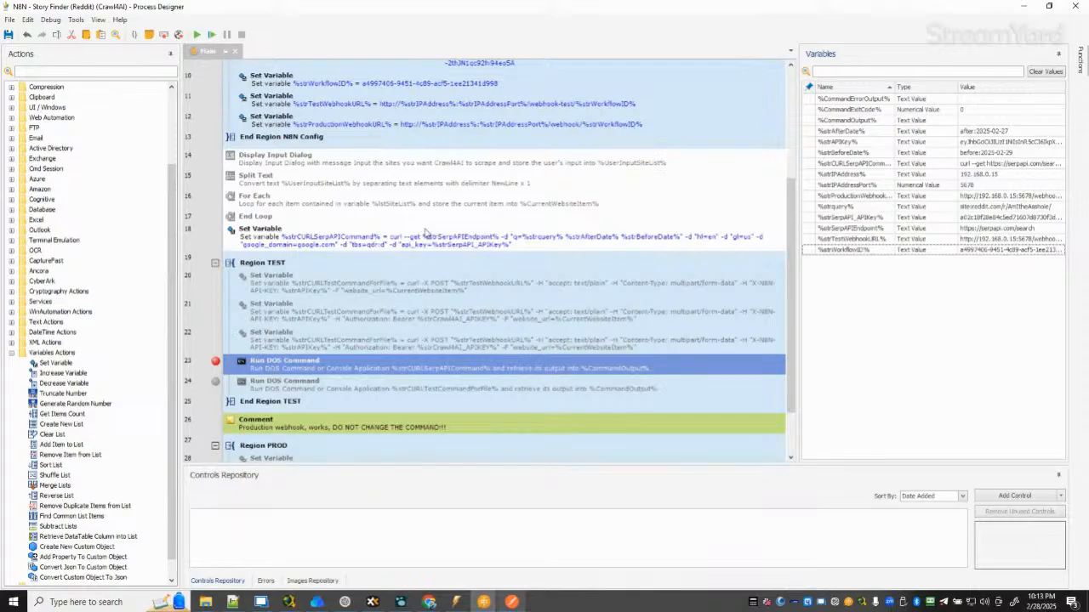
left_click(423, 168)
left_click(368, 205, "shift")
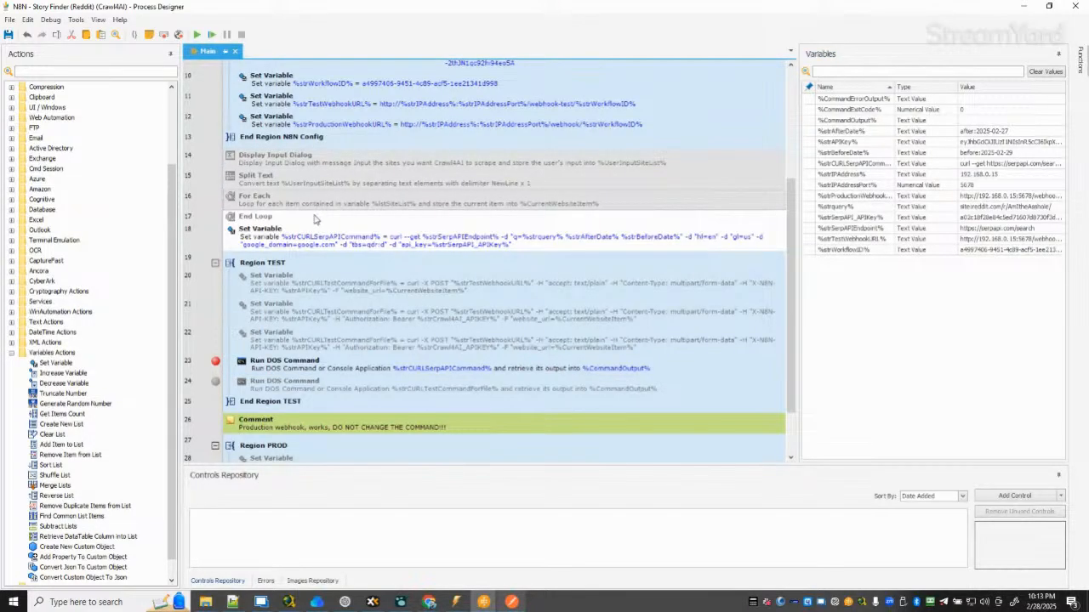
key("Delete")
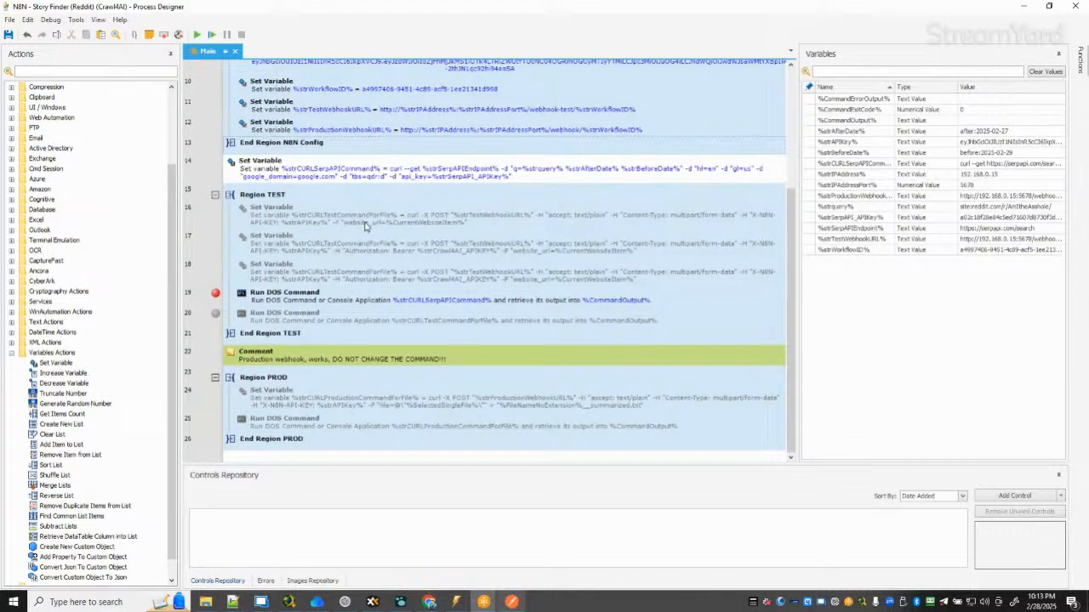
Move the Run DOS Command for %strCURLSerpAPICommand% out of Region TEST to directly below its Set Variable action.
right_click(515, 327)
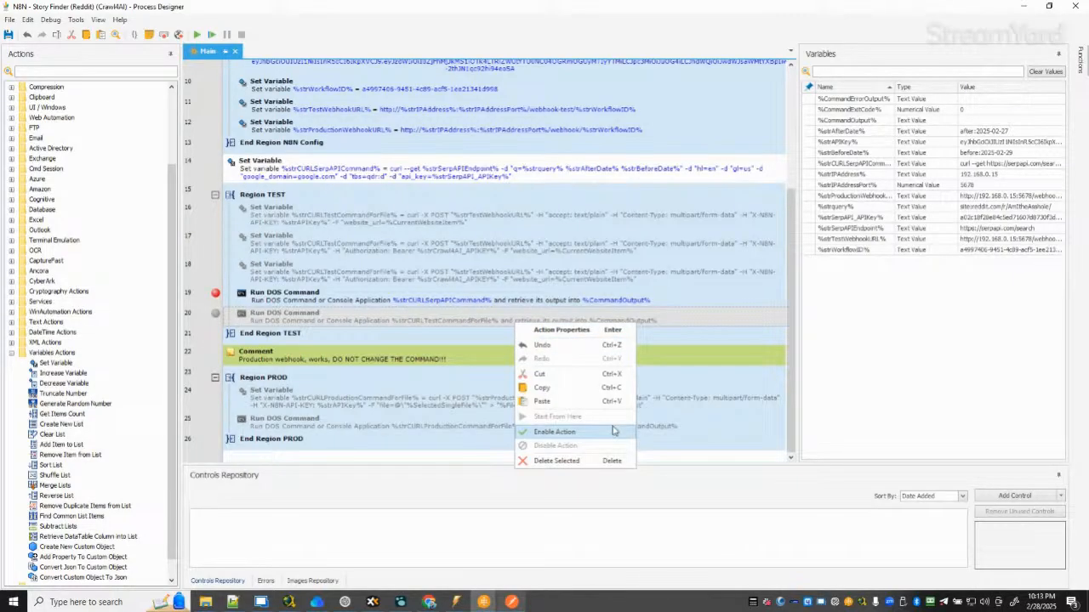
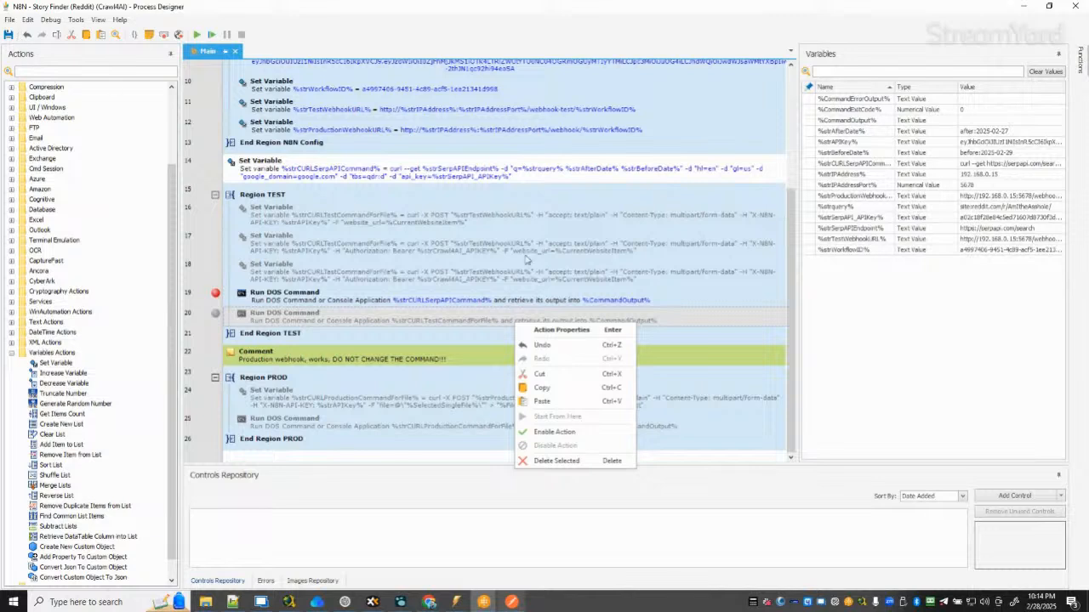
left_click(472, 217)
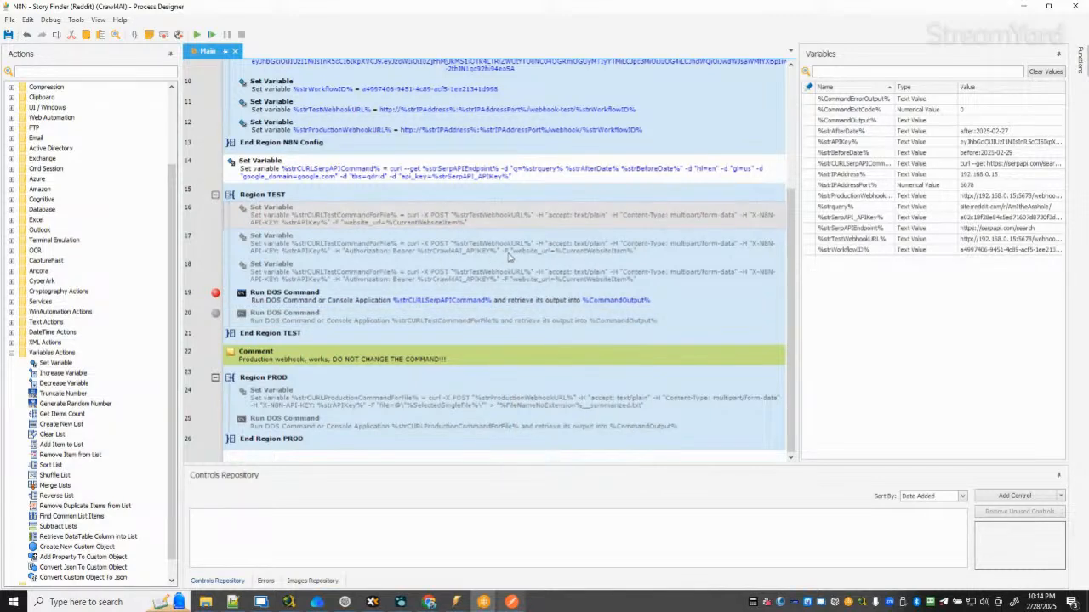
left_click_drag(278, 296, 279, 189)
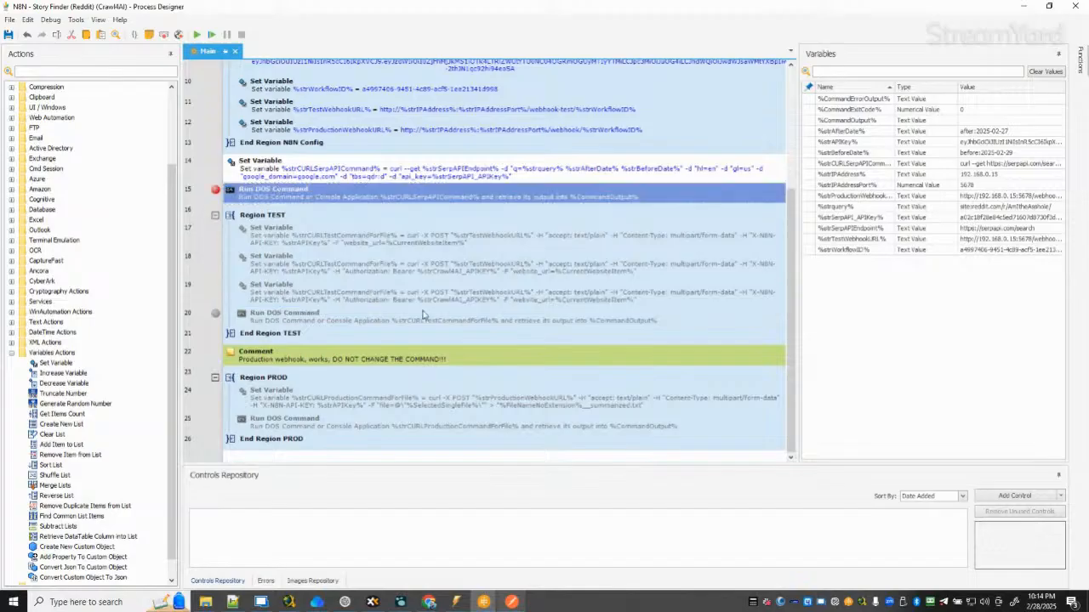
scroll(384, 298, "up", 5)
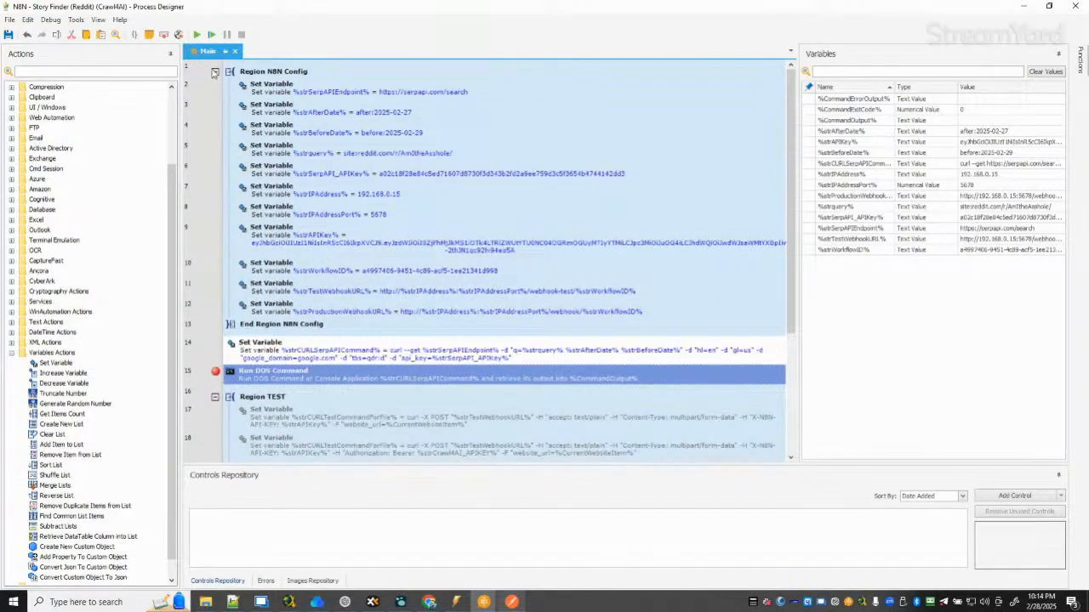
Collapse Region N8N Config and save the process.
left_click(215, 69)
left_click(8, 36)
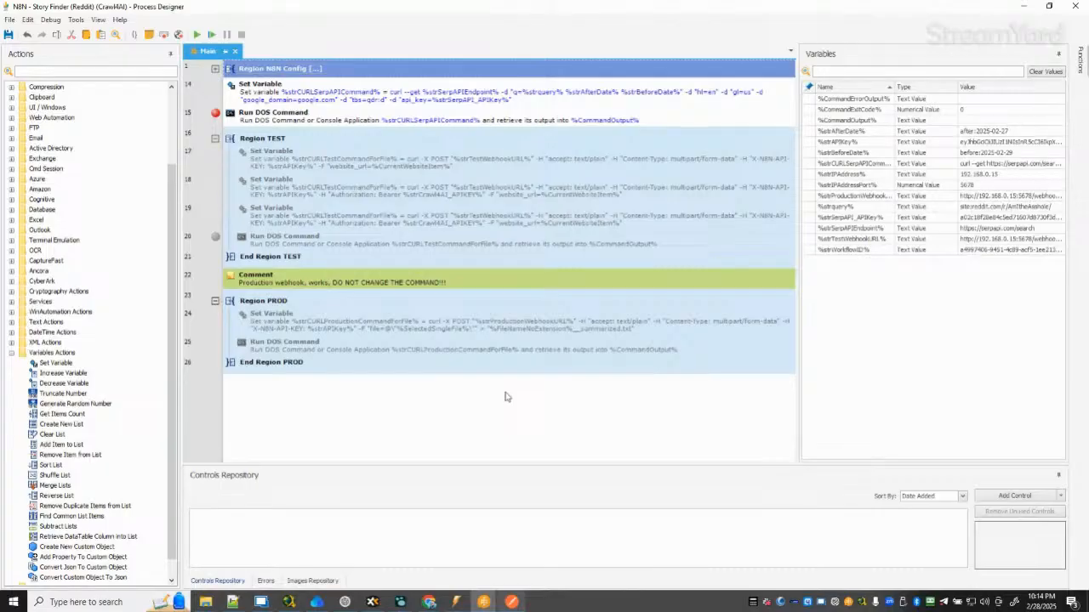
Copy the full JSON response of the serpapi.com search from Postman and paste it into a new Notepad++ document.
key("alt+Tab")
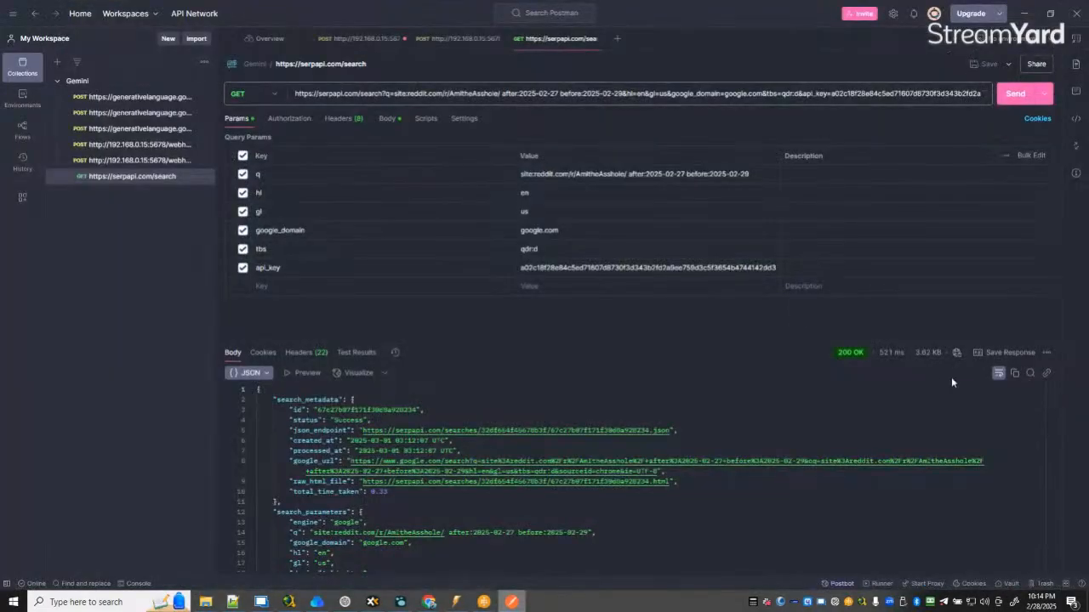
left_click(1013, 375)
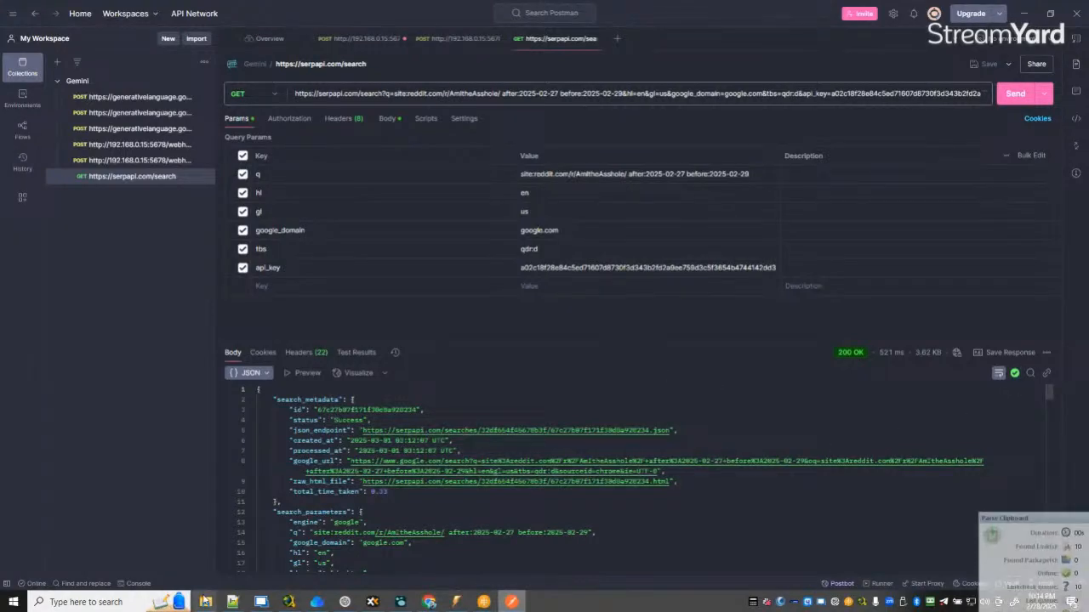
left_click(233, 601)
left_click(9, 31)
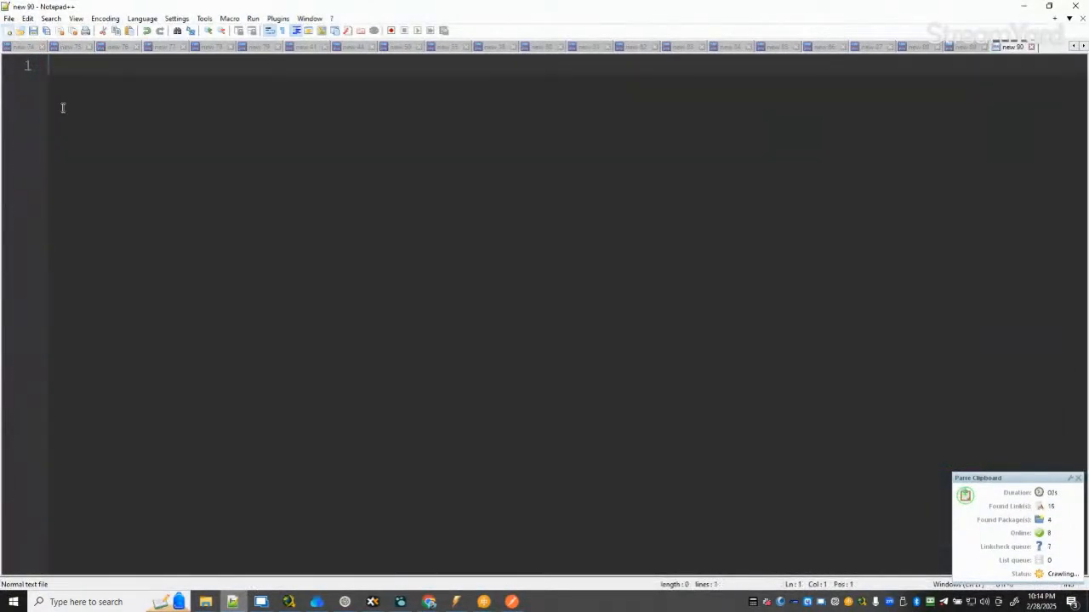
key("ctrl+v")
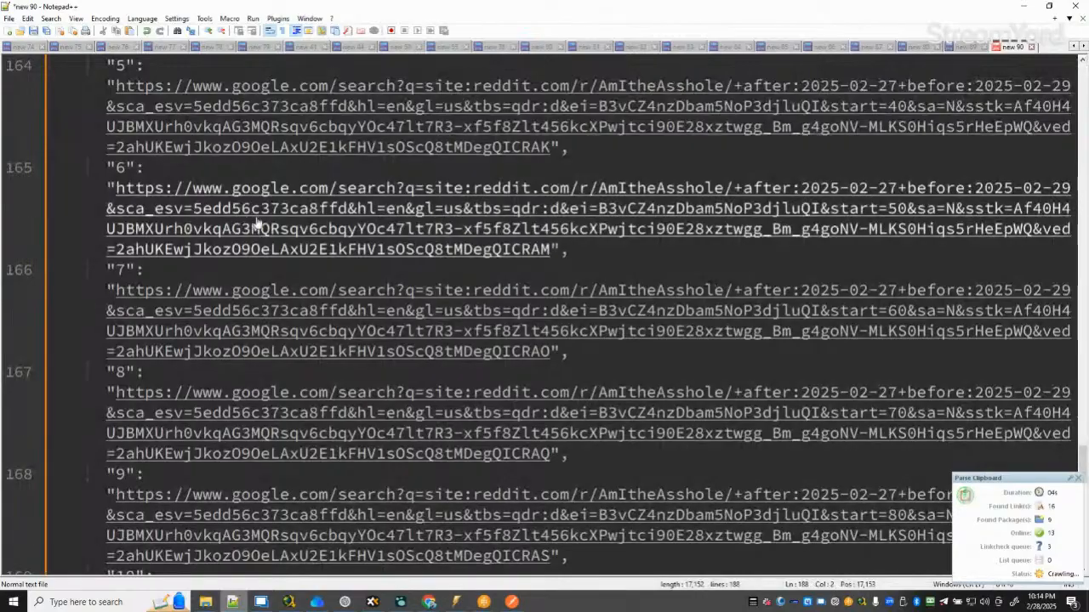
Examine the pasted JSON from search_metadata through search_parameters and the first five organic_results entries, including titles, links, dates and snippets.
scroll(533, 277, "up", 20)
scroll(532, 277, "up", 15)
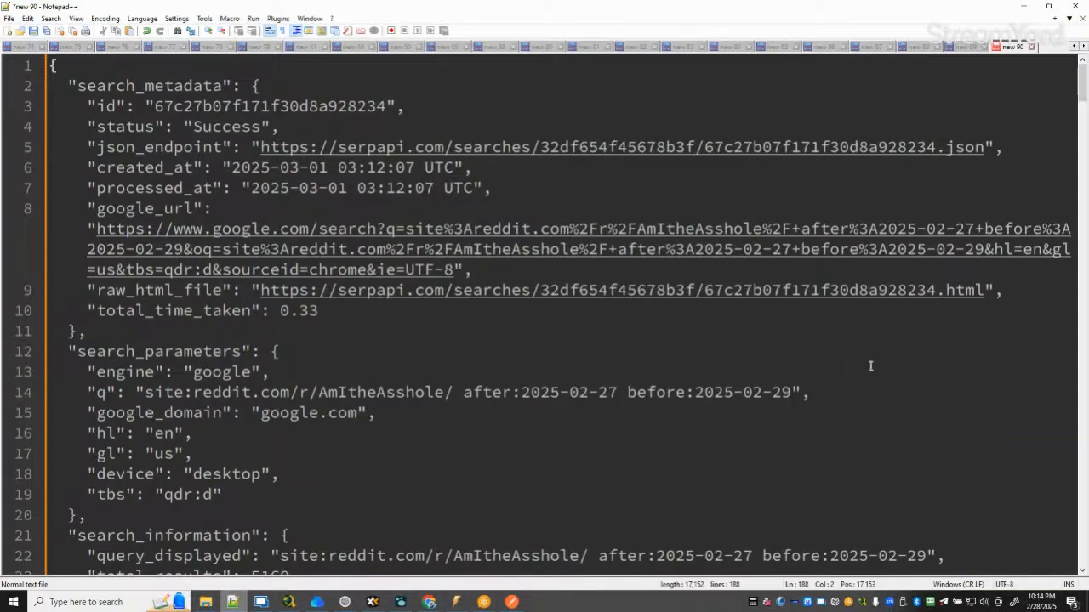
scroll(849, 374, "down", 3)
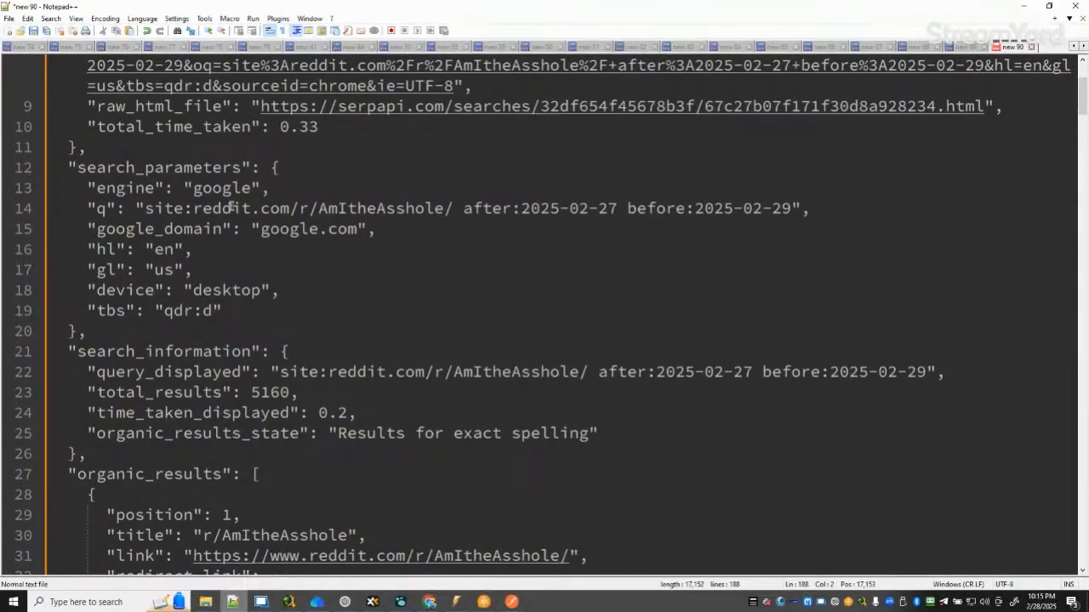
scroll(496, 319, "down", 2)
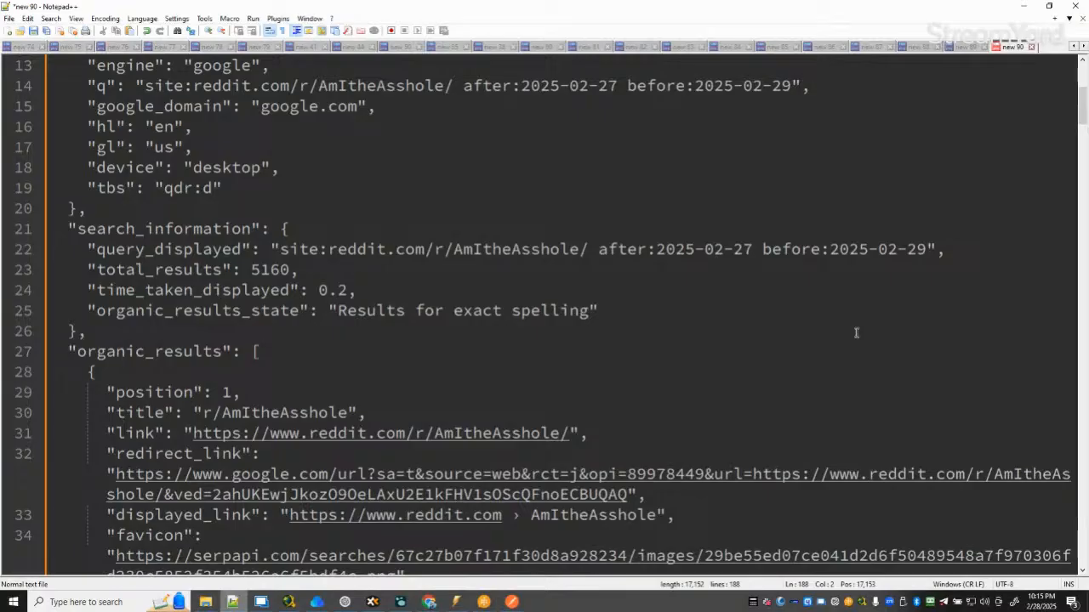
scroll(856, 332, "down", 3)
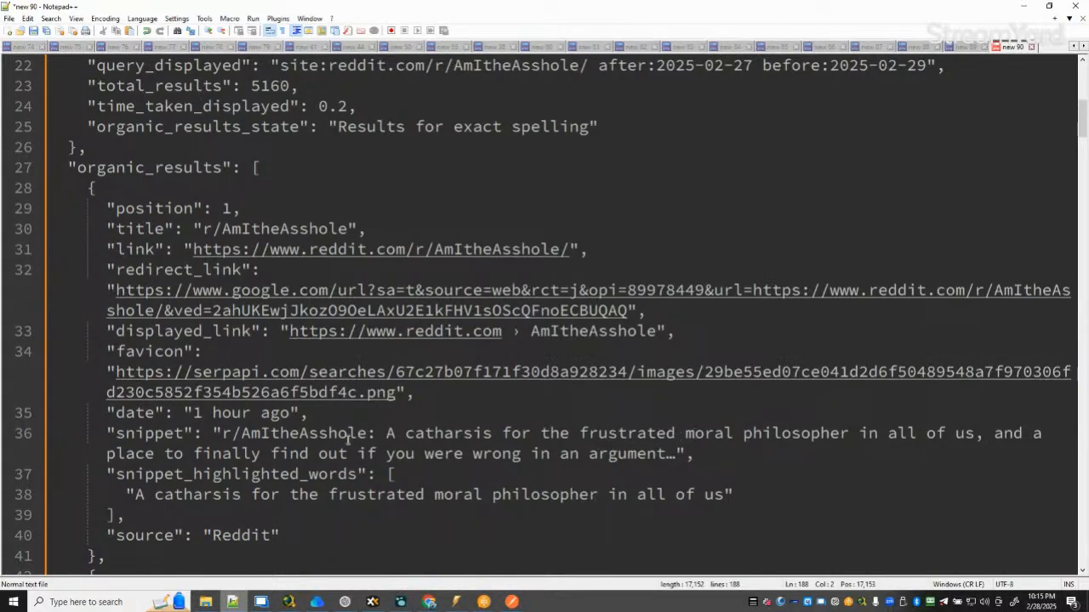
scroll(353, 396, "down", 4)
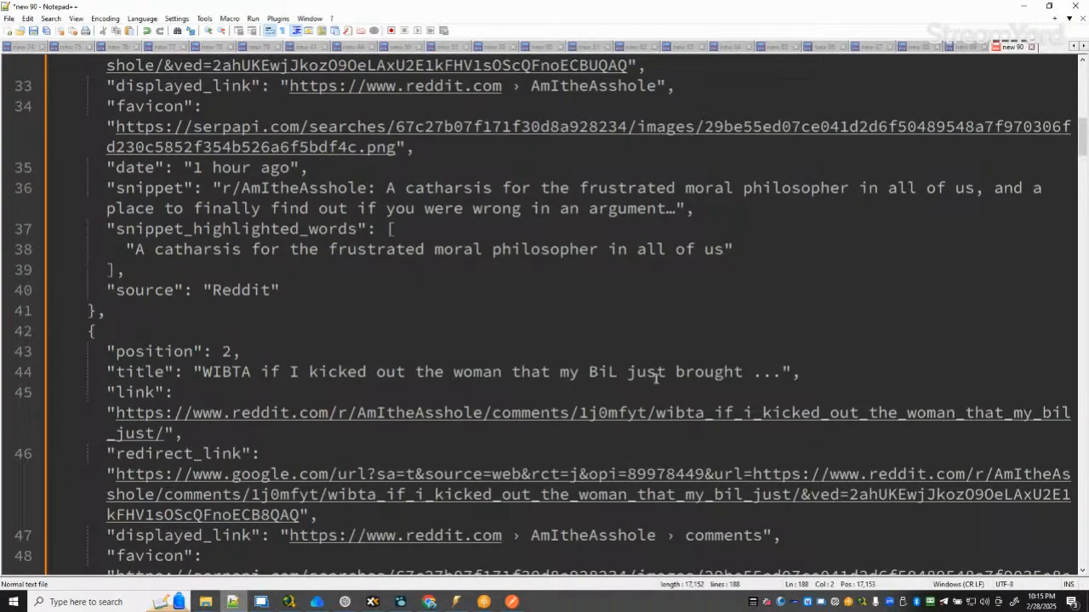
scroll(657, 344, "down", 2)
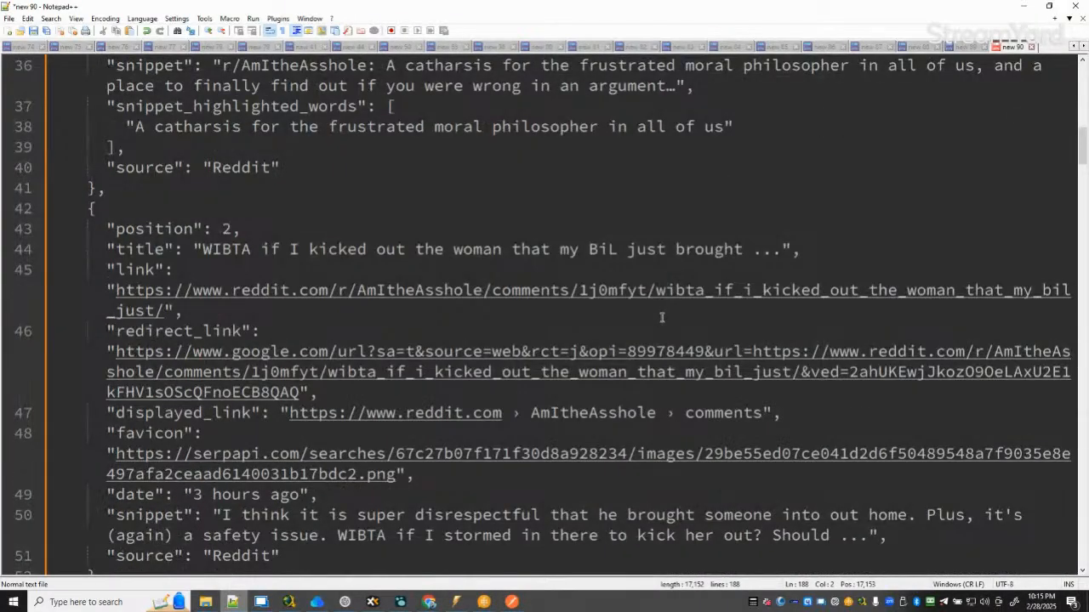
scroll(661, 315, "down", 4)
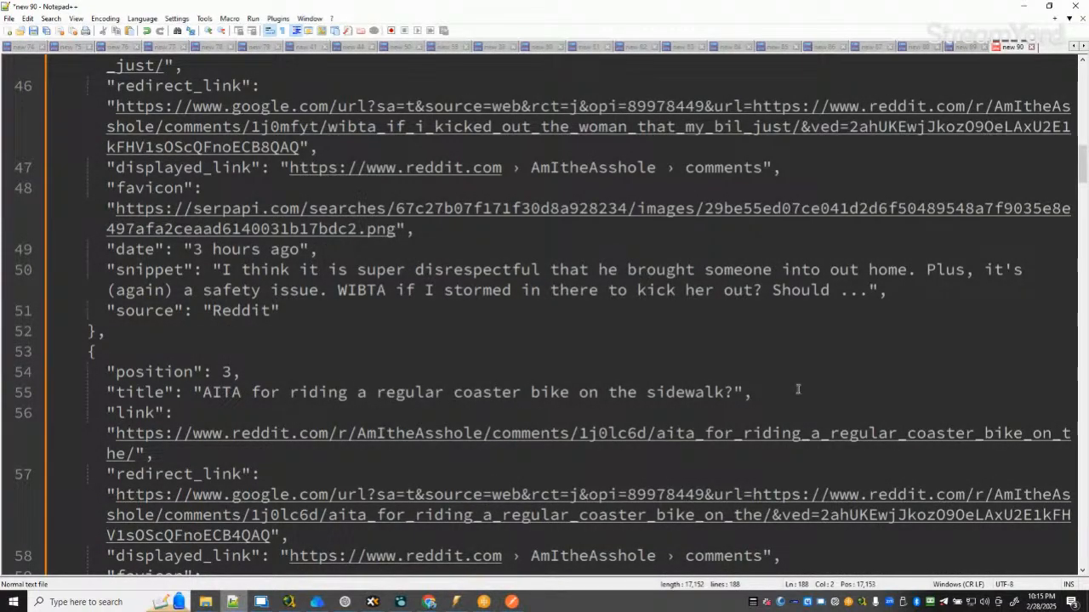
scroll(799, 392, "down", 4)
scroll(800, 392, "down", 6)
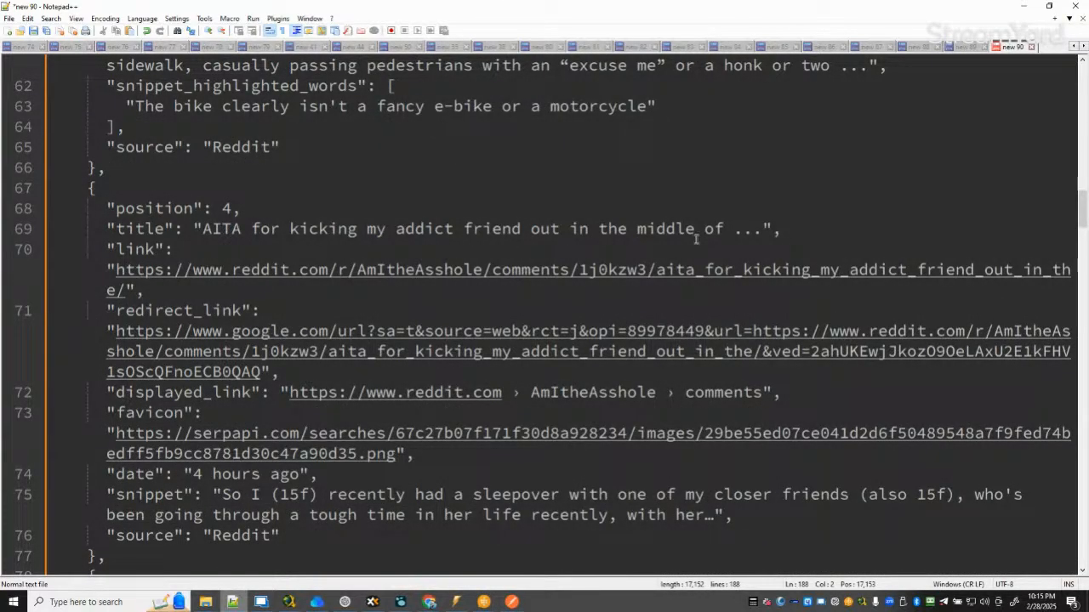
scroll(697, 245, "down", 3)
scroll(697, 245, "down", 2)
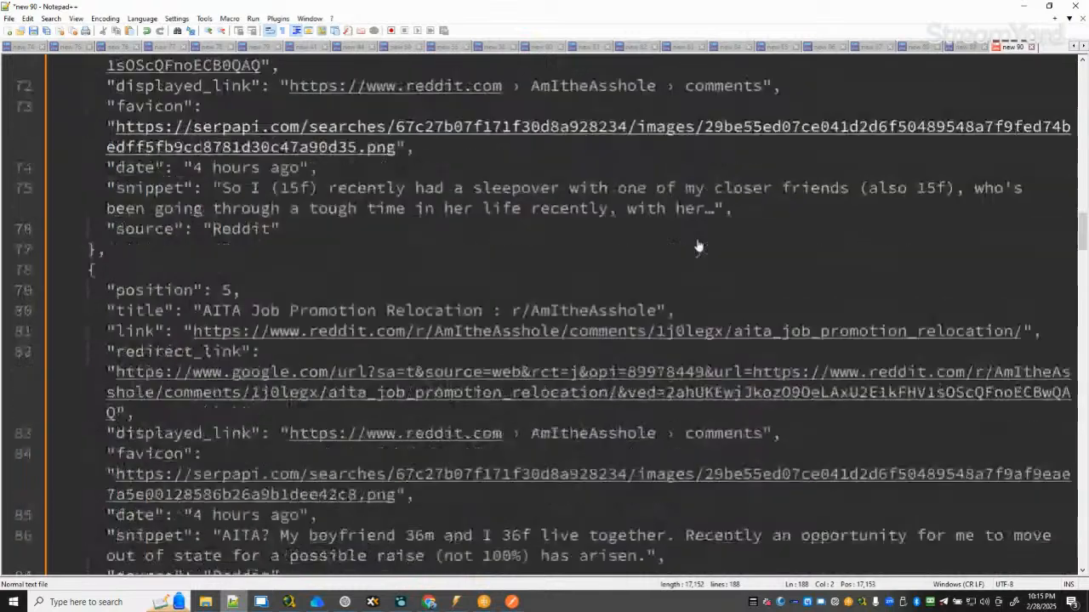
scroll(698, 239, "down", 1)
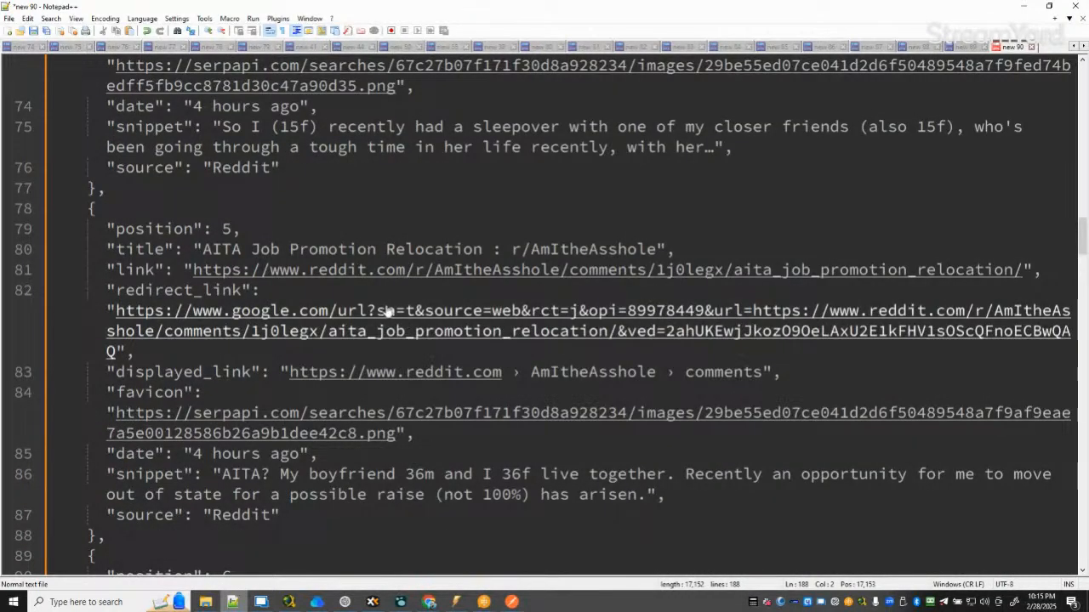
Skim the remaining organic_results and the pagination links down to the closing bracket, then go back to the start of the JSON.
scroll(739, 331, "down", 20)
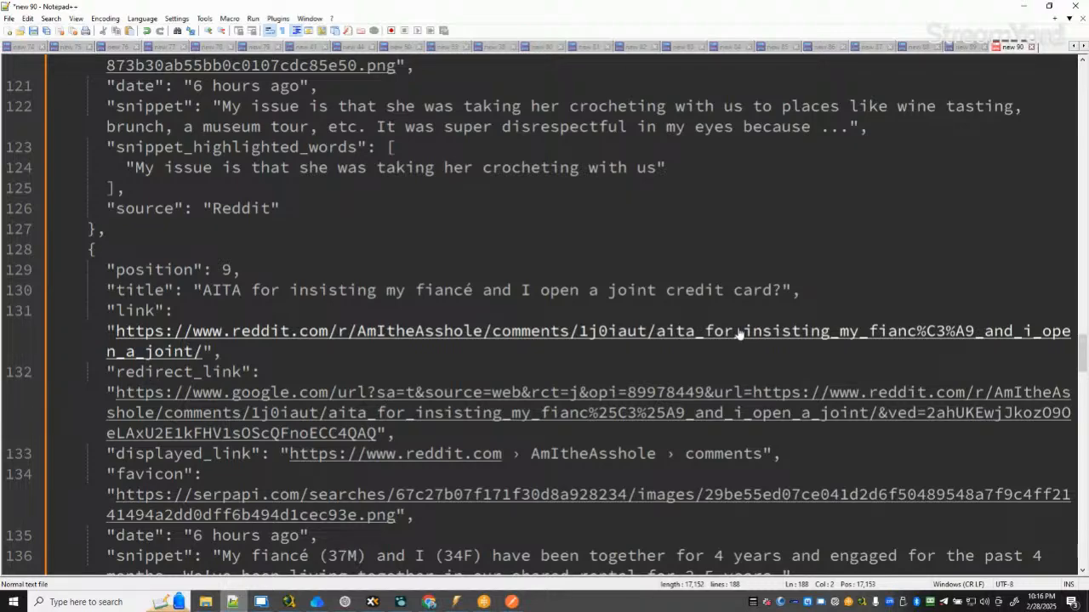
scroll(738, 333, "up", 20)
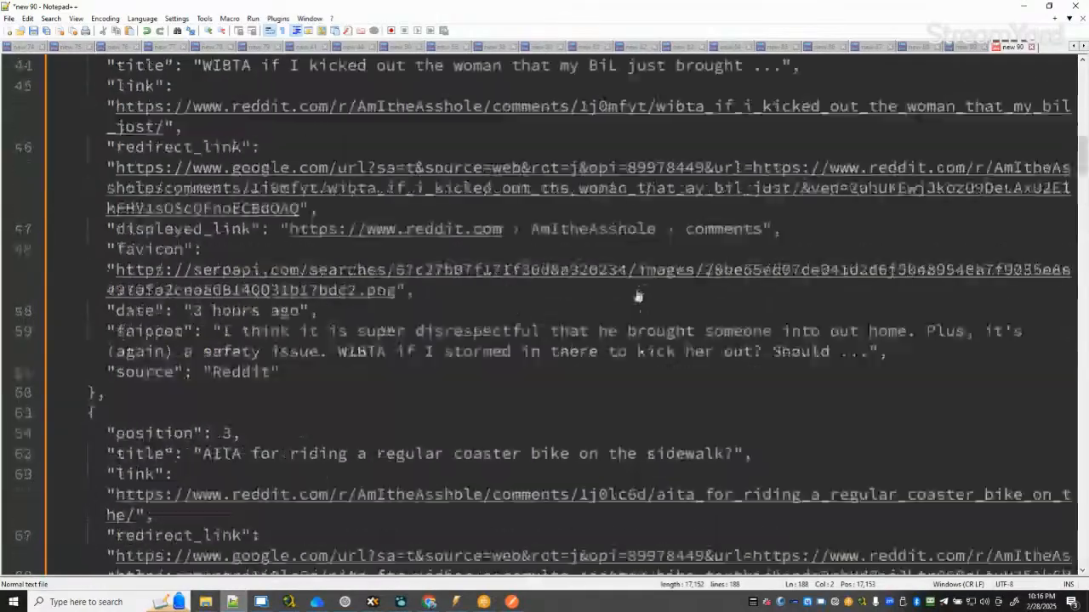
scroll(638, 297, "up", 15)
scroll(651, 309, "down", 18)
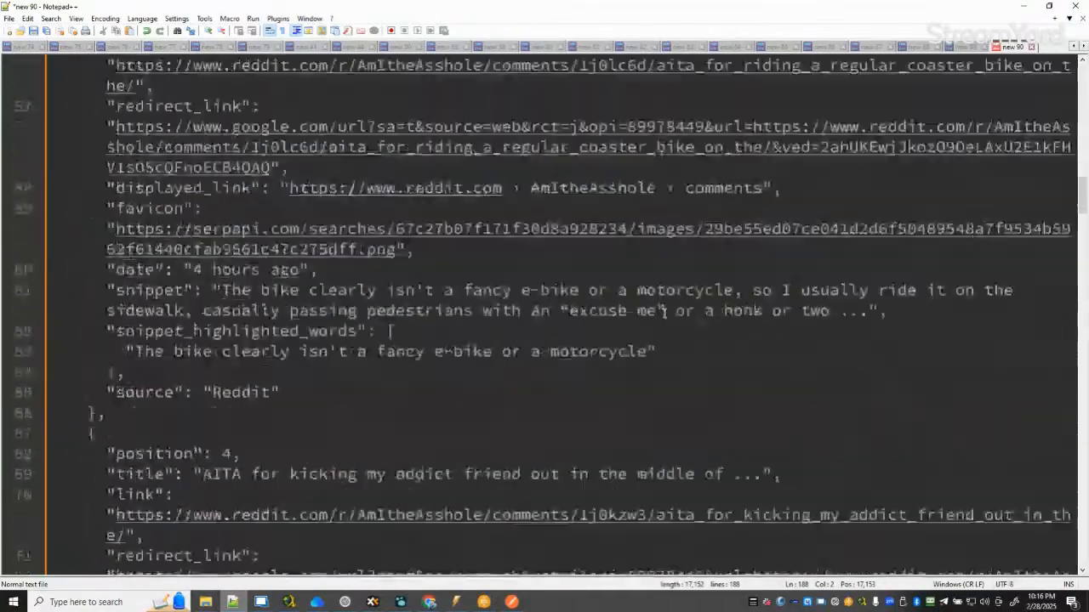
scroll(663, 312, "down", 20)
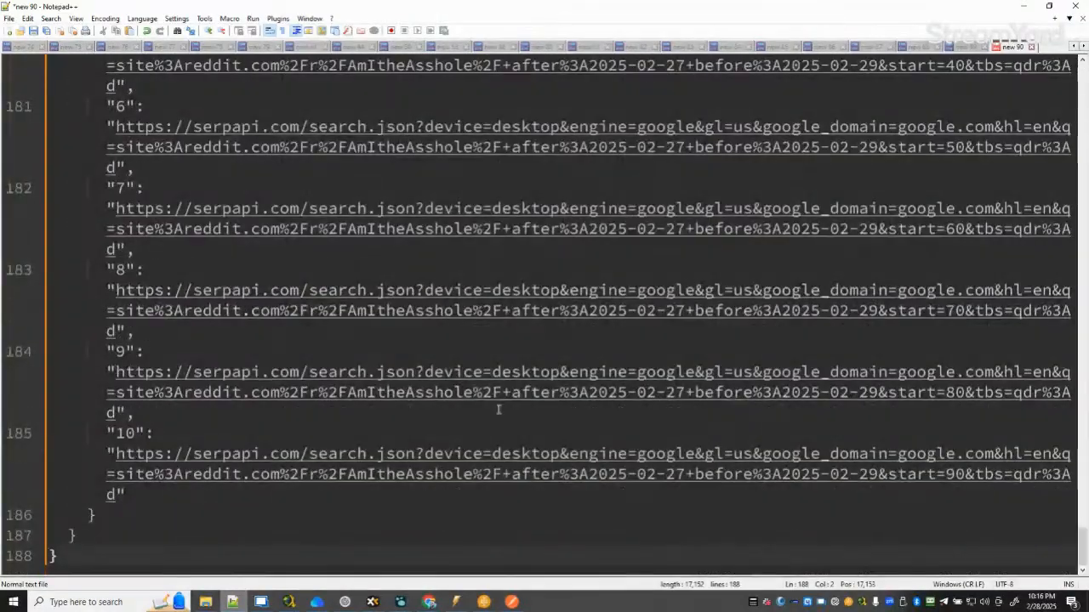
scroll(498, 412, "up", 20)
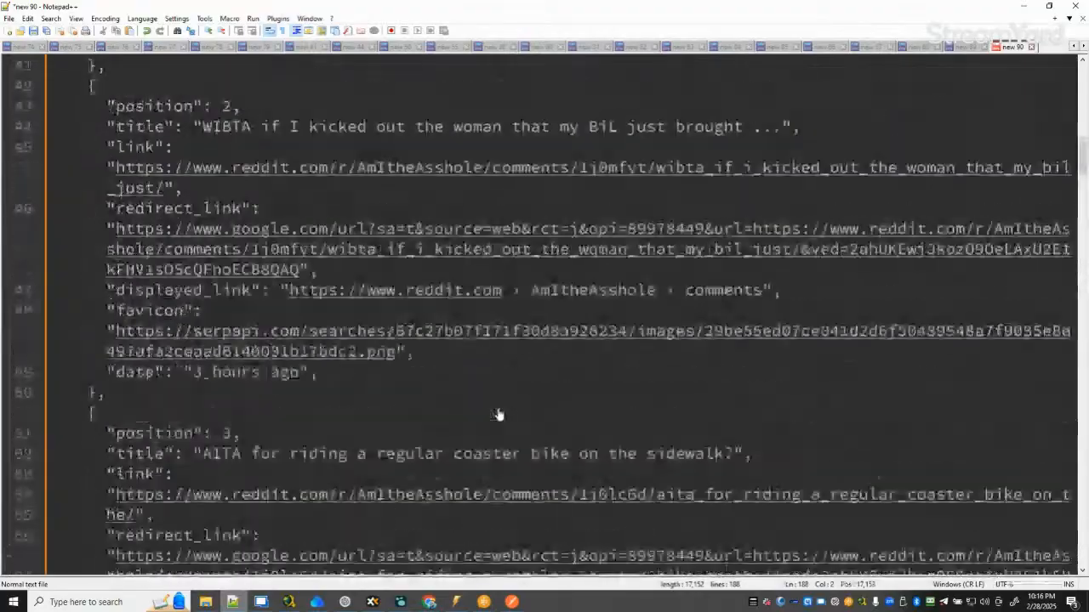
scroll(499, 415, "up", 13)
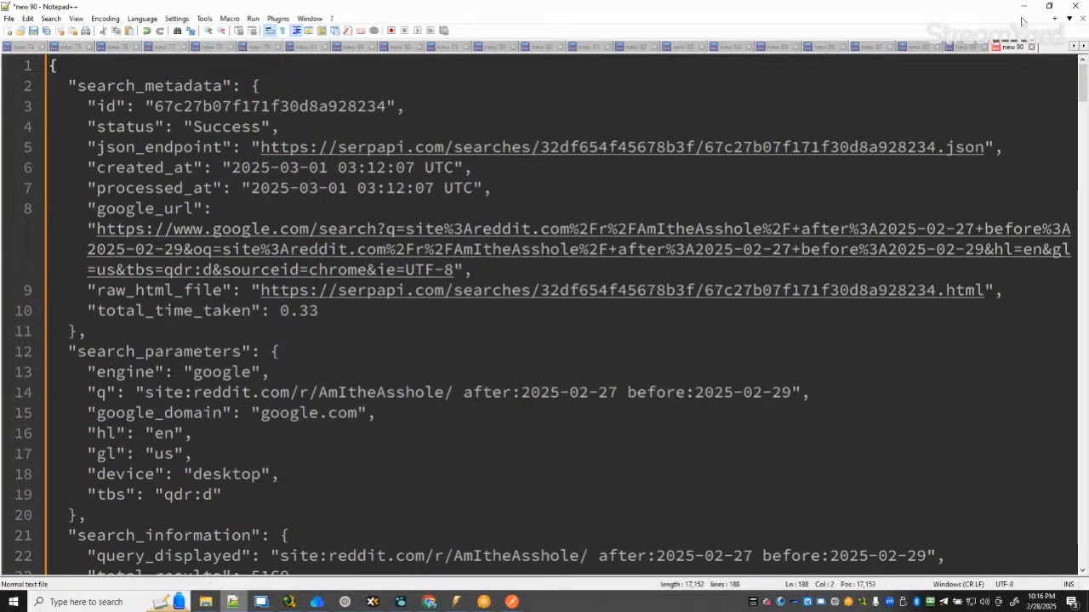
Return to the Process Designer and paste a copy of the production webhook Comment directly above the Run DOS Command for %strCURLSerpAPICommand%.
left_click(1024, 6)
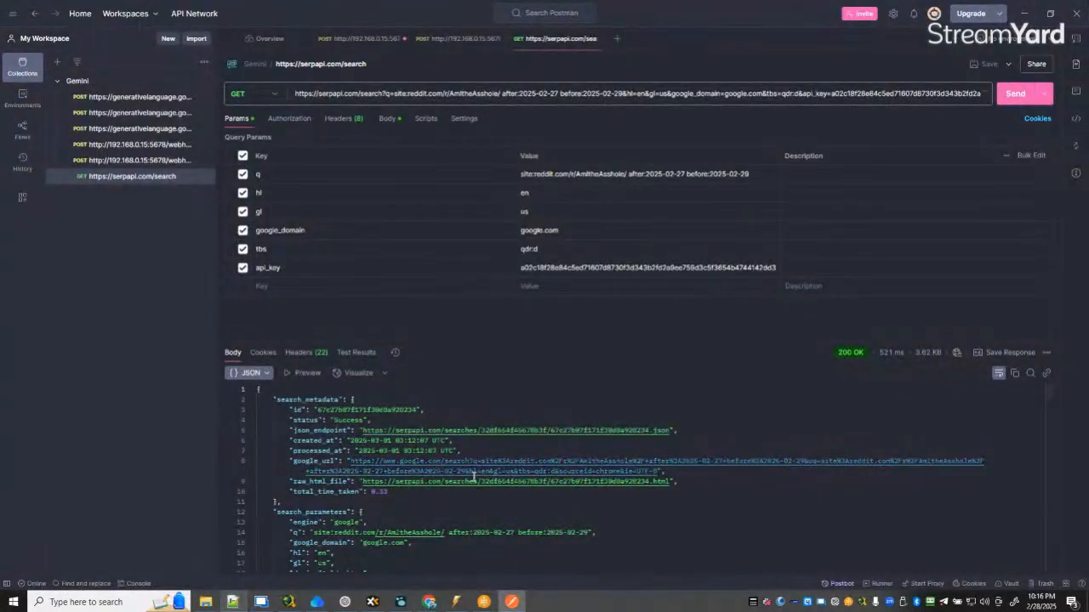
left_click(1023, 14)
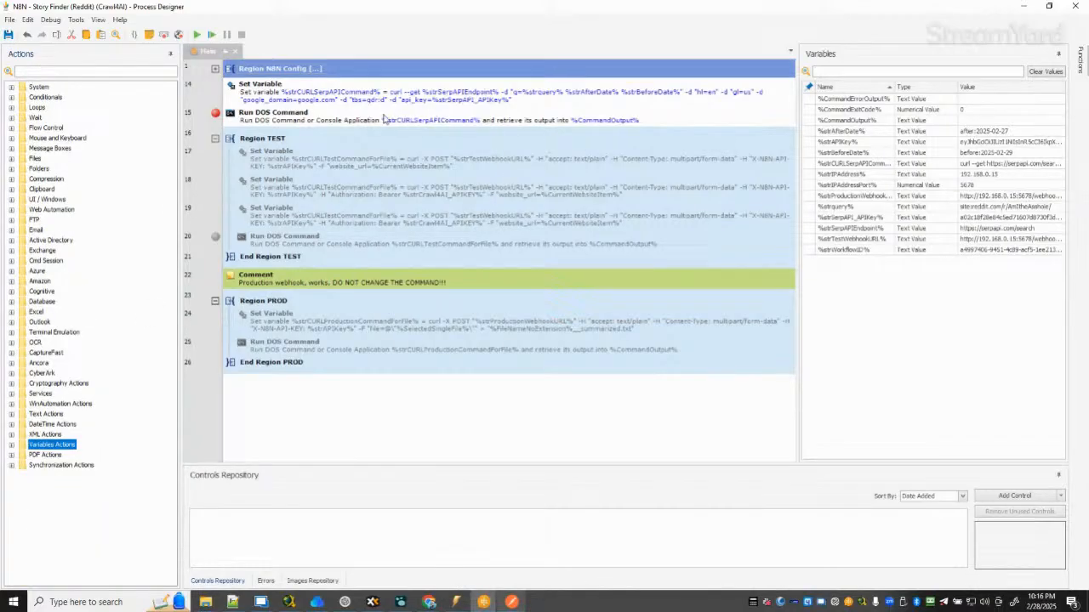
left_click(330, 279)
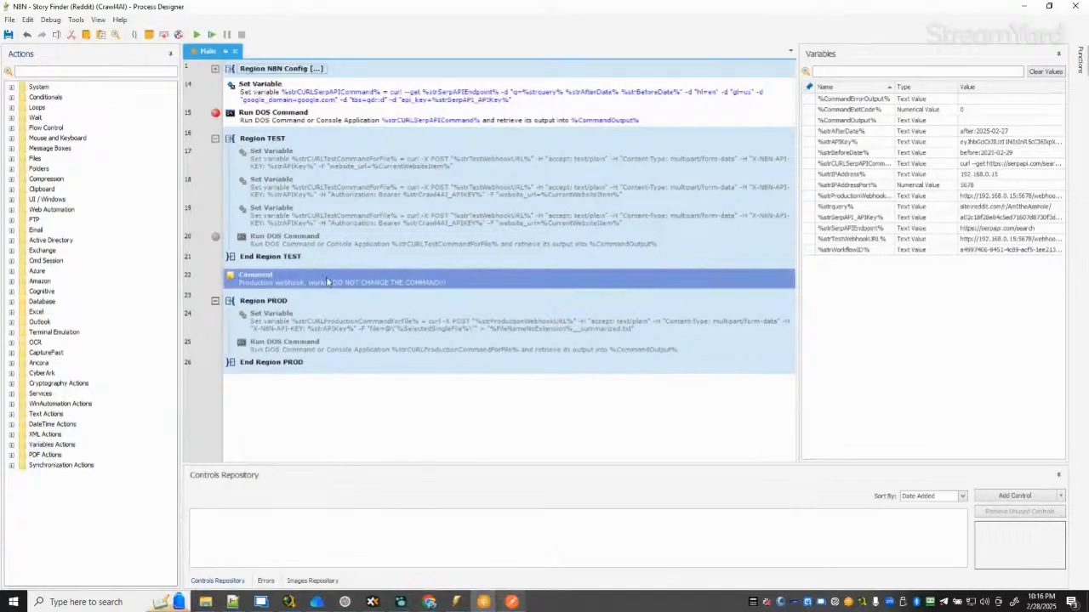
left_click(294, 120)
key("ctrl+v")
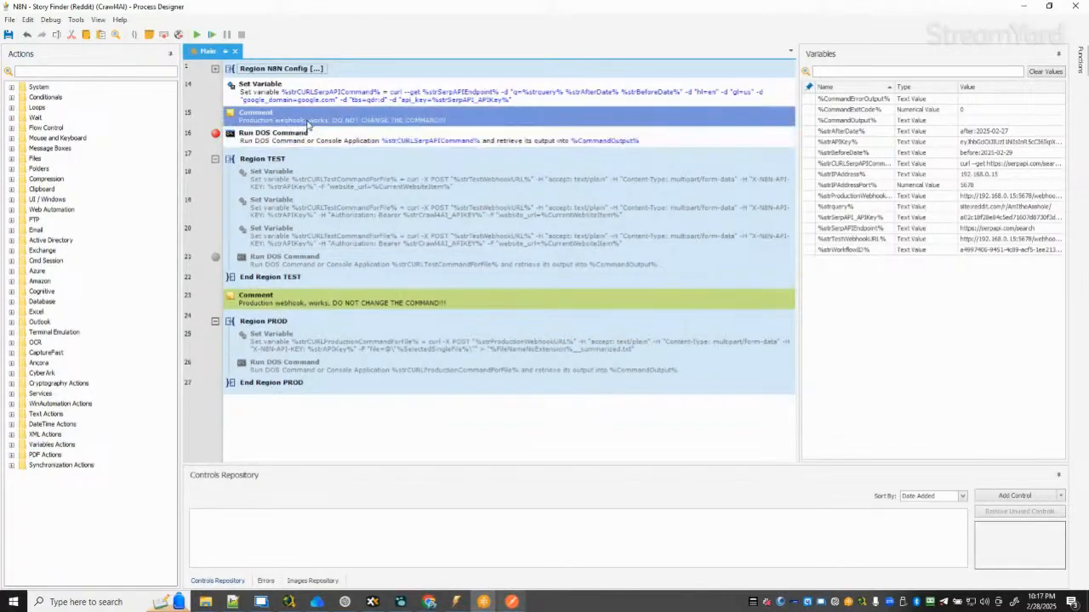
Change the copied comment's text to "Our first cURL command retrieves the google search result, to be placed in CommandOutput".
double_click(308, 121)
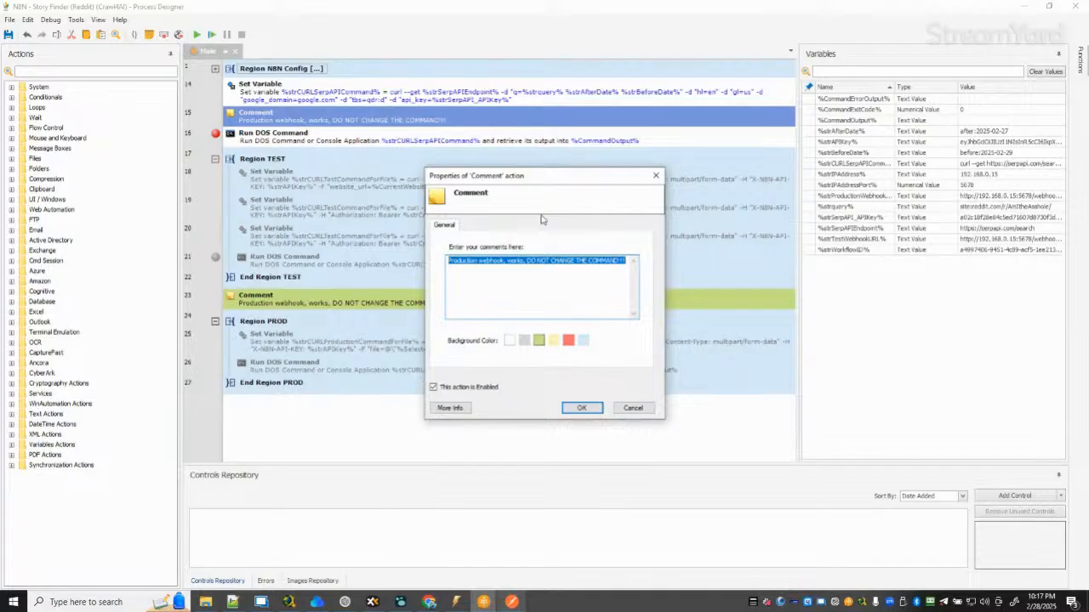
type("Onl")
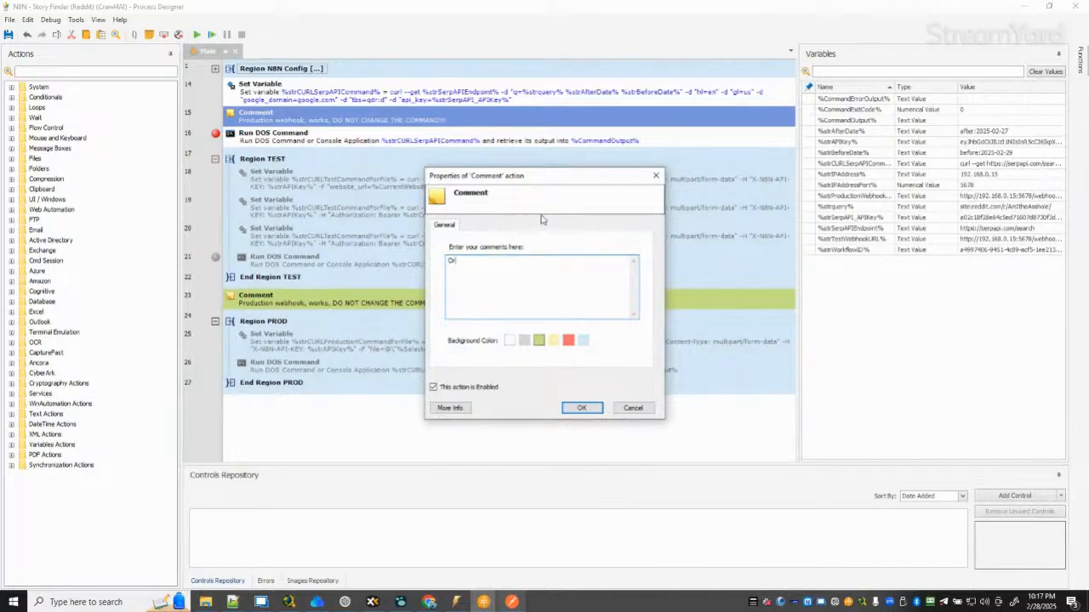
type("ur first cuRL command retrieves the google search result")
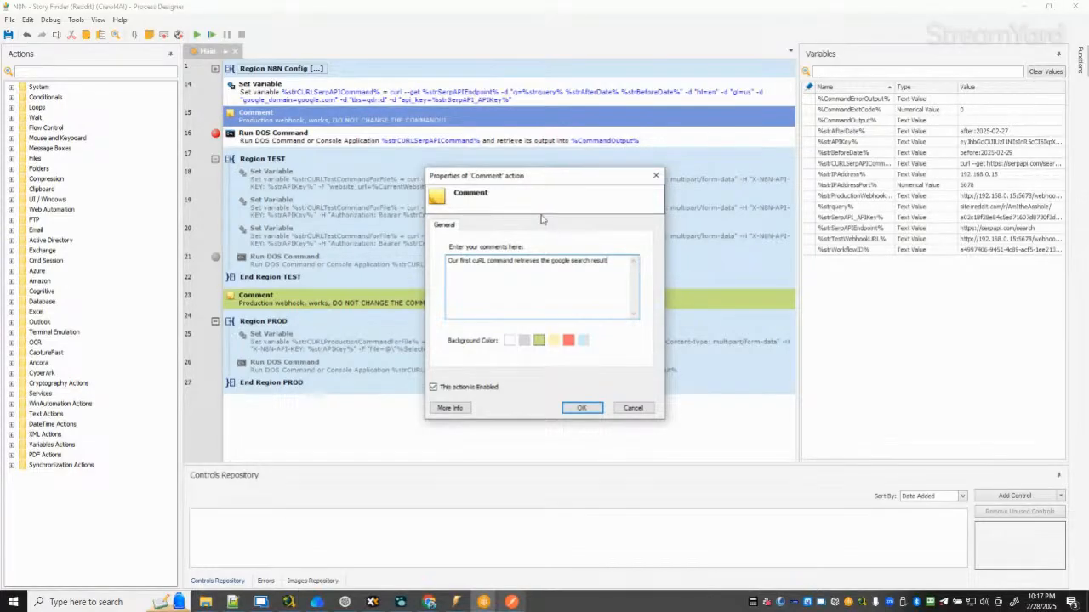
type(", to be placed in Command Output")
left_click(583, 409)
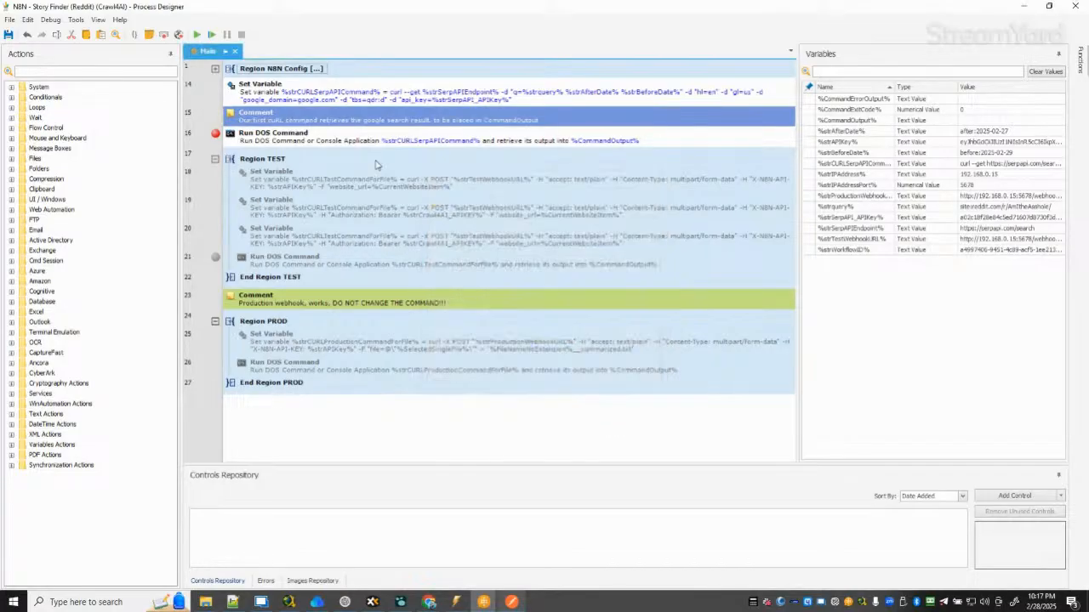
Set the working folder of the Run DOS Command for %strCURLSerpAPICommand% to the Desktop folder.
double_click(358, 138)
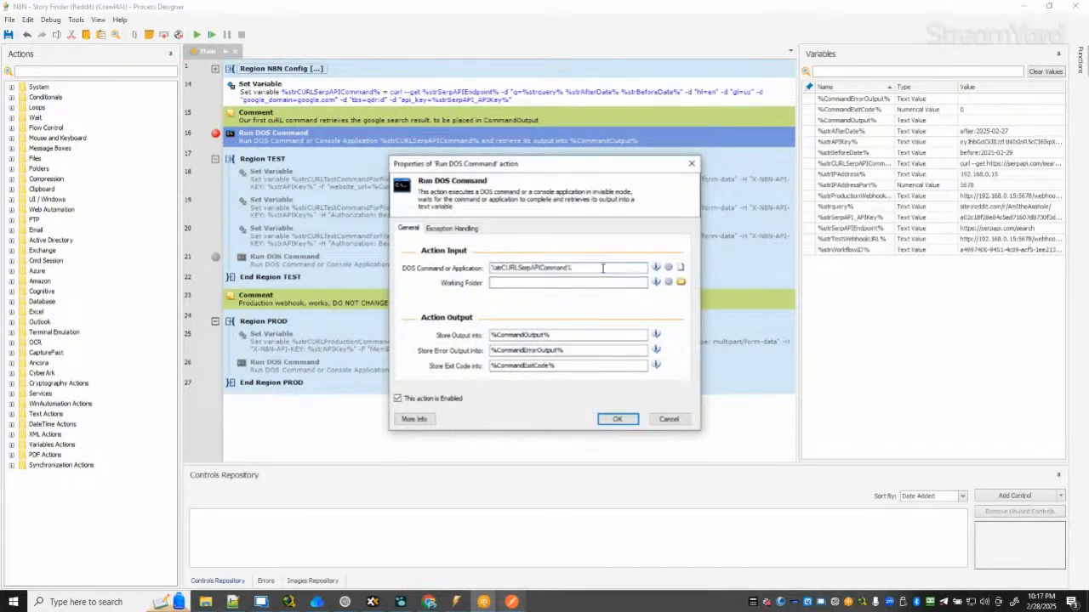
left_click(681, 283)
left_click(510, 326)
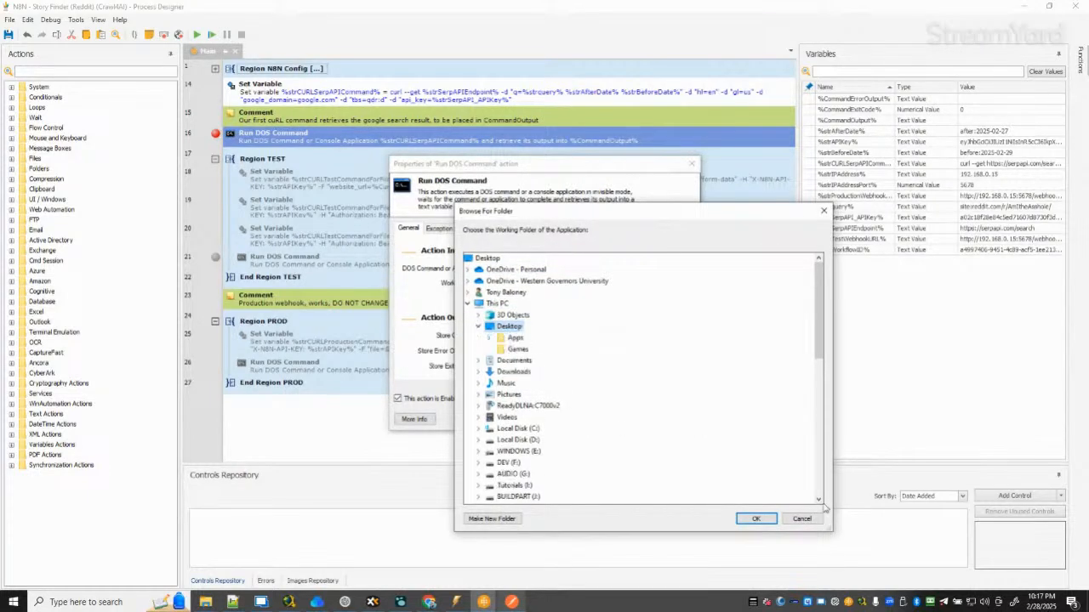
left_click(755, 519)
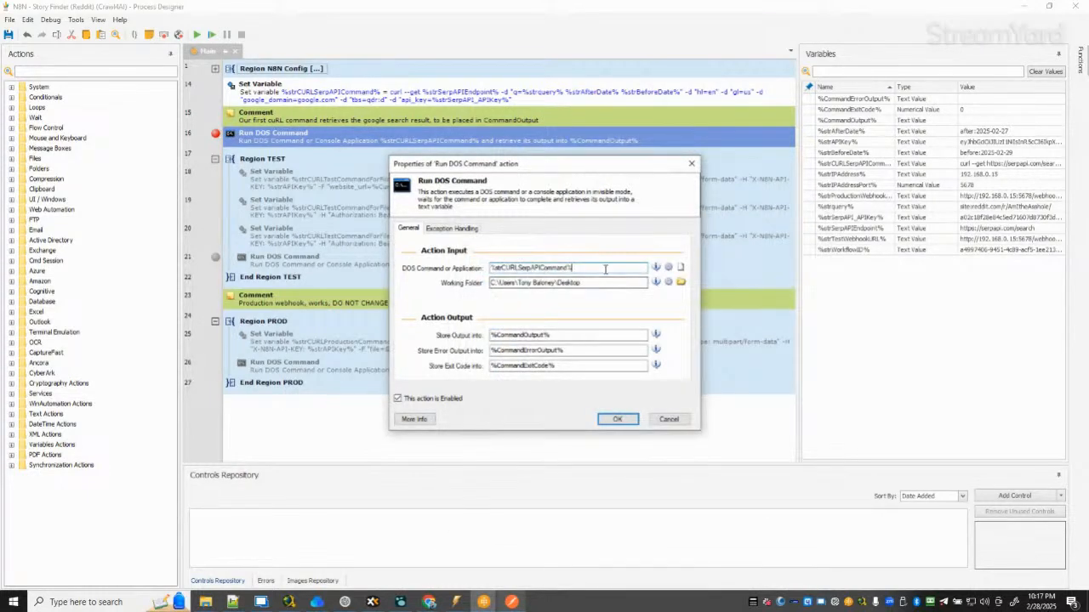
Append "> SearchResults.txt" to the %strCURLSerpAPICommand% DOS command and apply the action's properties.
type(">")
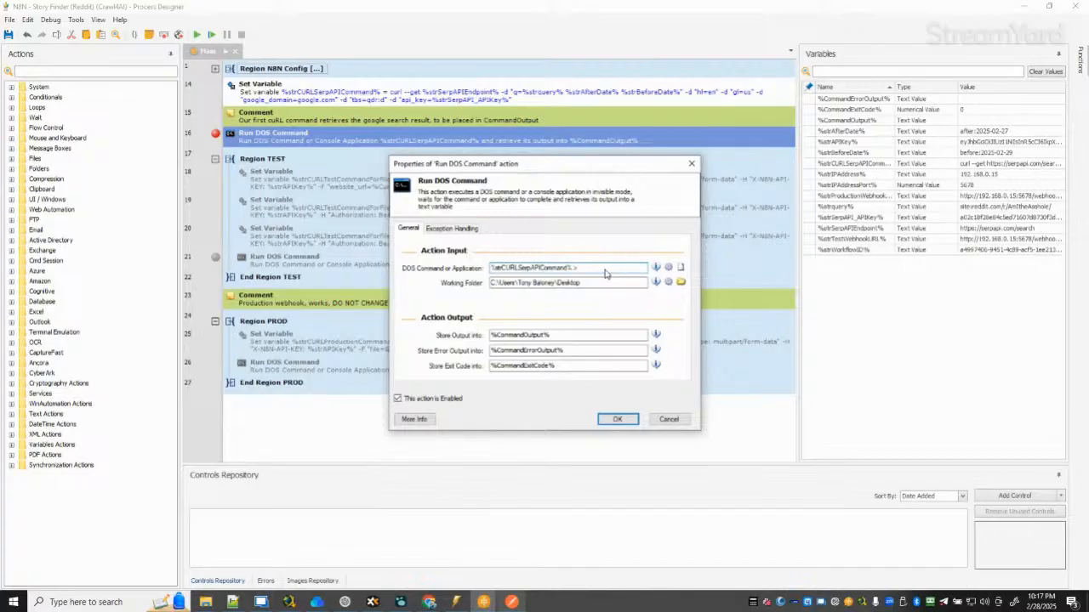
type("\"")
type("S")
type("earchResu")
type("lts.txt")
left_click(567, 281)
left_click(617, 419)
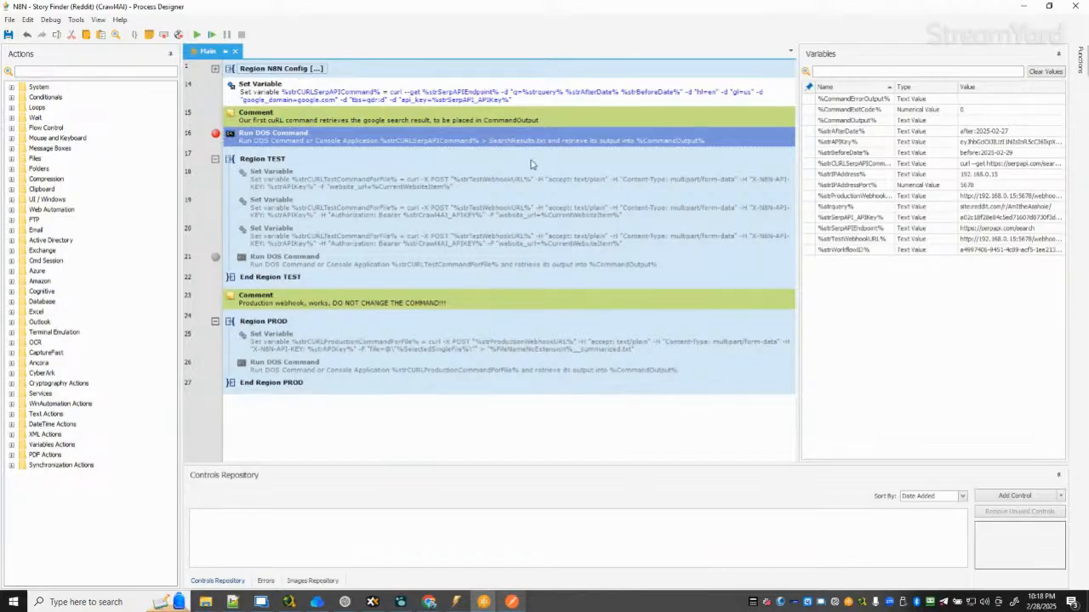
Change the first curl command comment's ending to "to be redirected to a 'SearchResults' text file on the desktop" and set its background color to red.
double_click(482, 142)
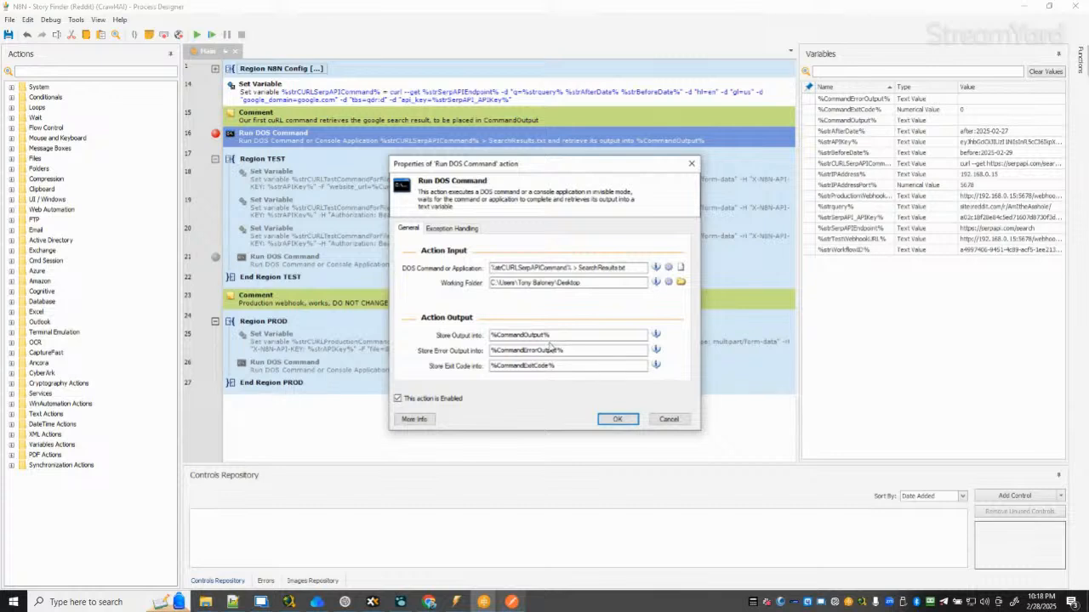
left_click(617, 419)
double_click(477, 122)
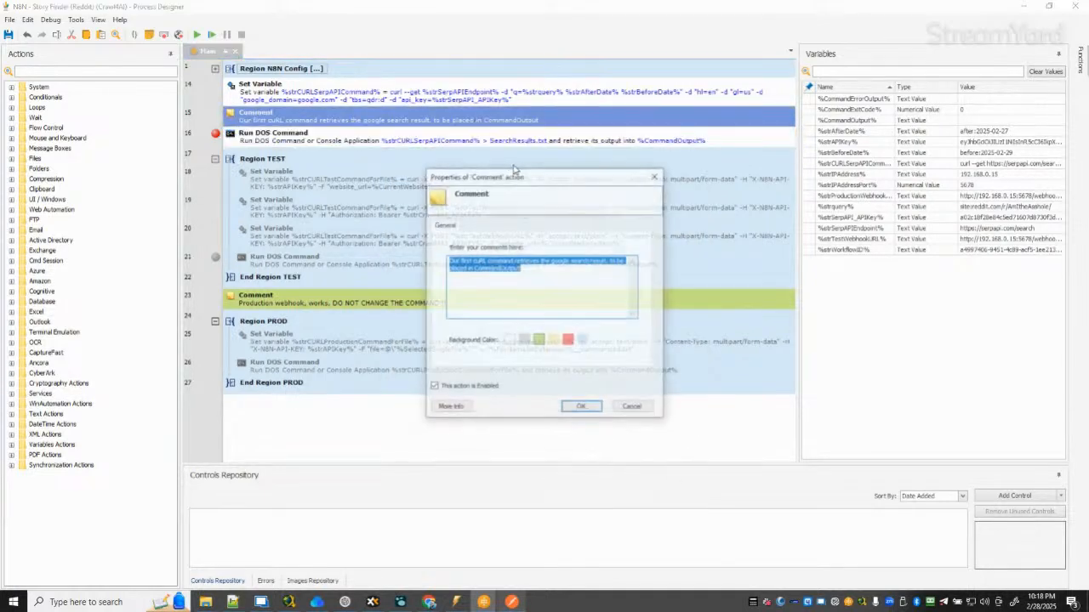
left_click(614, 264)
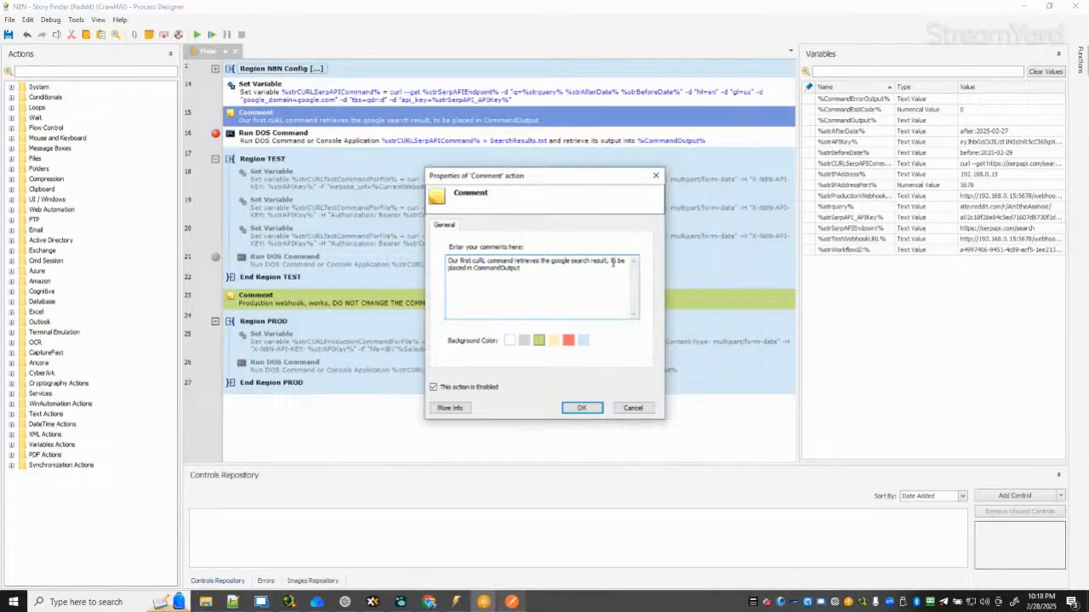
left_click_drag(449, 267, 541, 274)
type("redirected t")
type("o")
type(" a 'Search")
type("Results")
type(".txt")
type("t file on the deskt")
type("op")
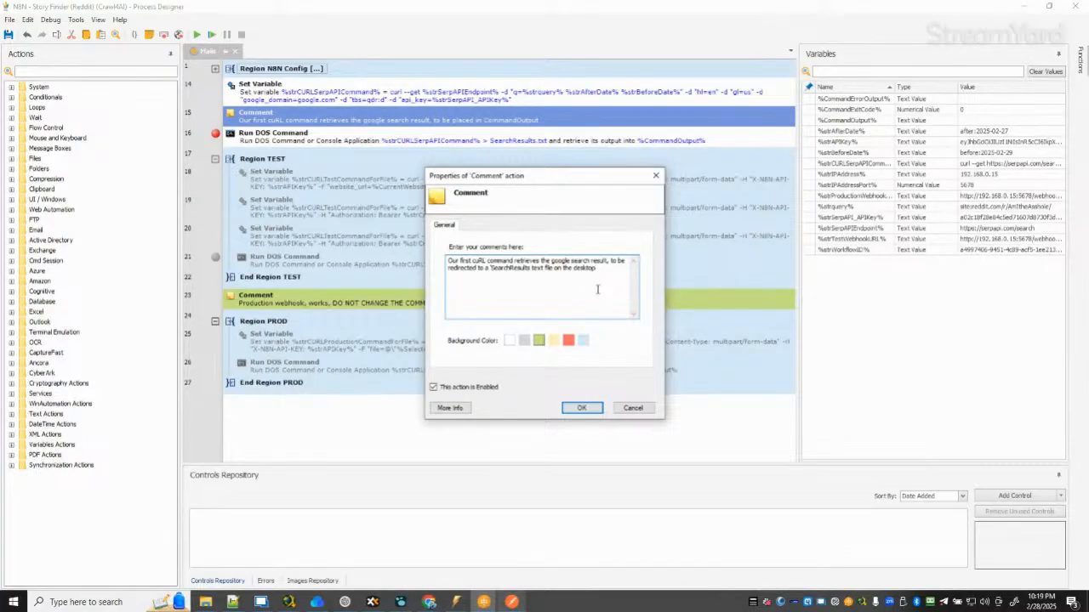
type("'")
left_click(568, 342)
left_click(582, 407)
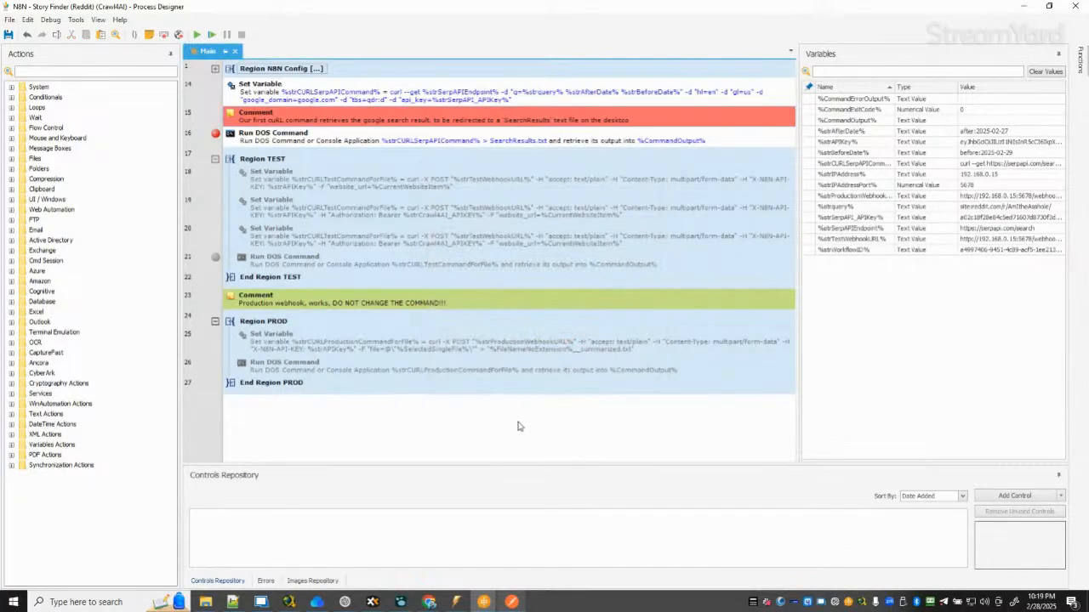
Save the process, run it to the Run DOS Command breakpoint, and execute the %strCURLSerpAPICommand% action.
left_click(9, 35)
left_click(9, 35)
left_click(198, 35)
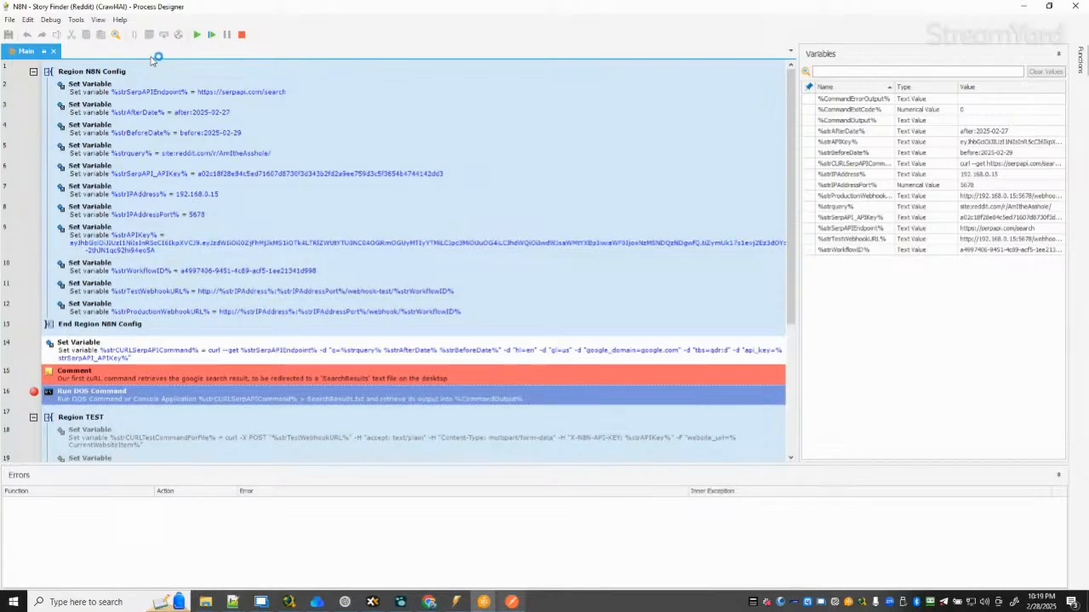
left_click(211, 35)
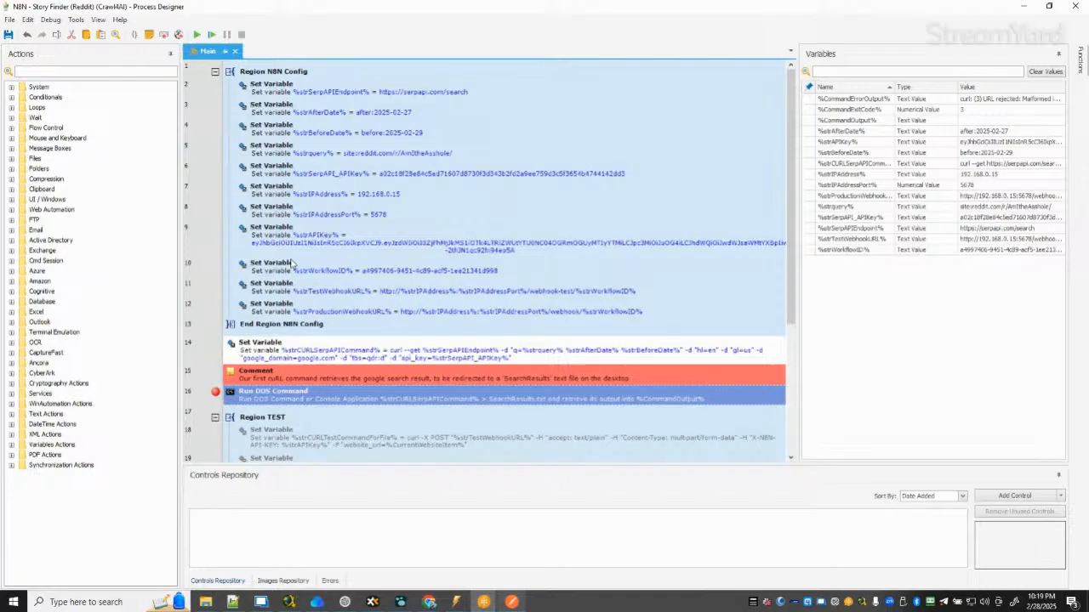
Open SearchResults.txt from the Desktop folder in File Explorer to examine its contents, and close both windows.
left_click(205, 601)
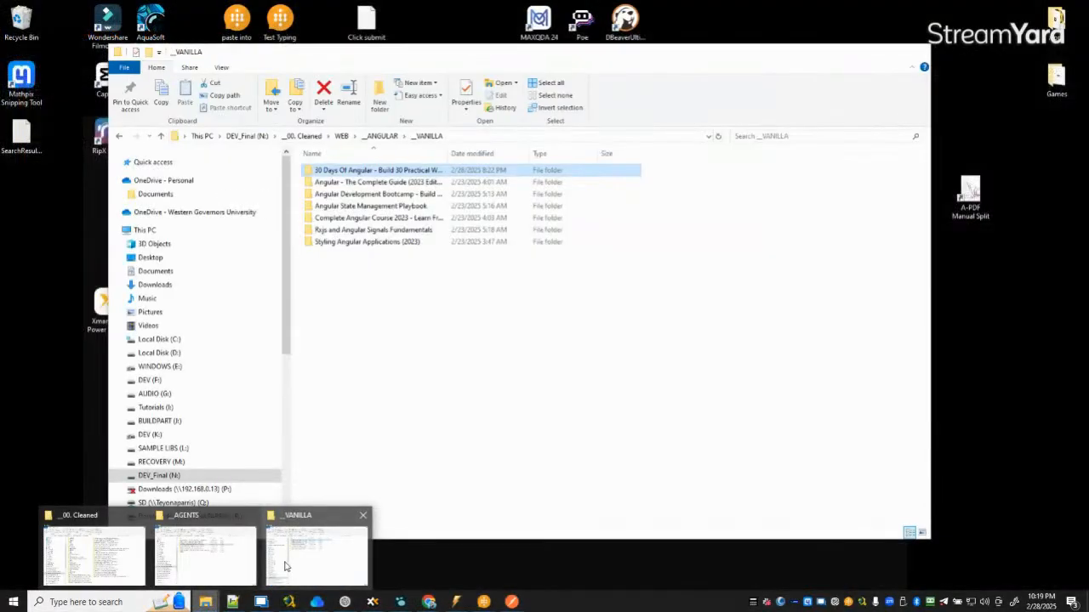
left_click(285, 565)
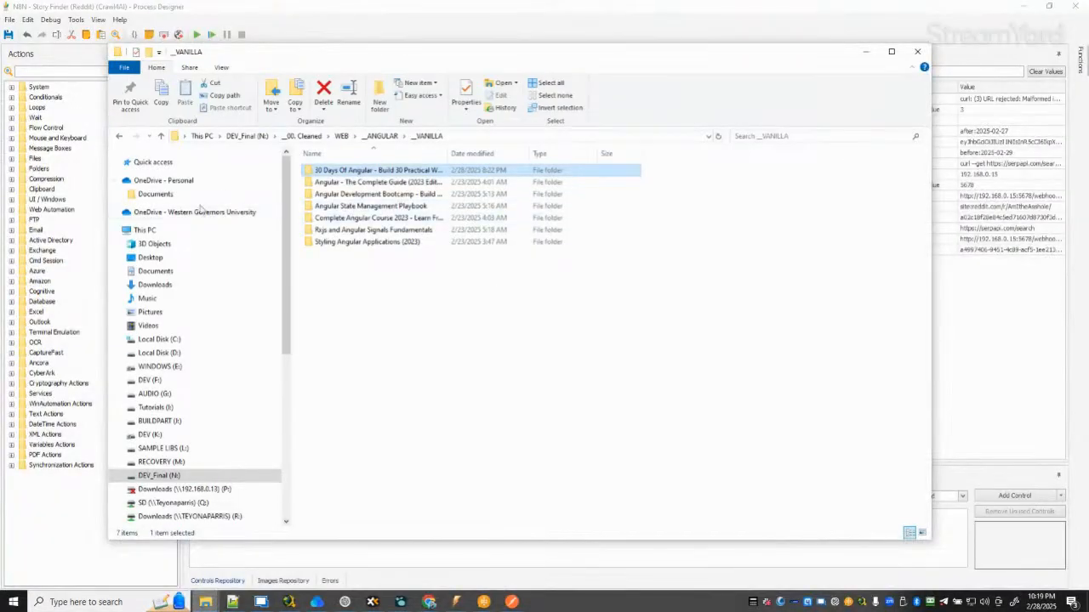
left_click(151, 256)
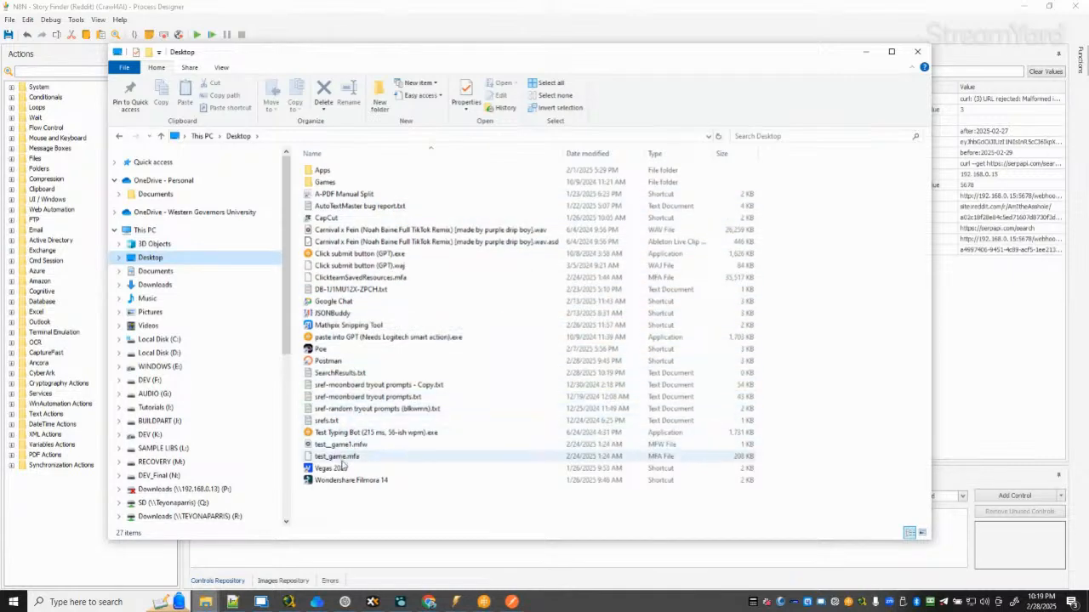
double_click(340, 372)
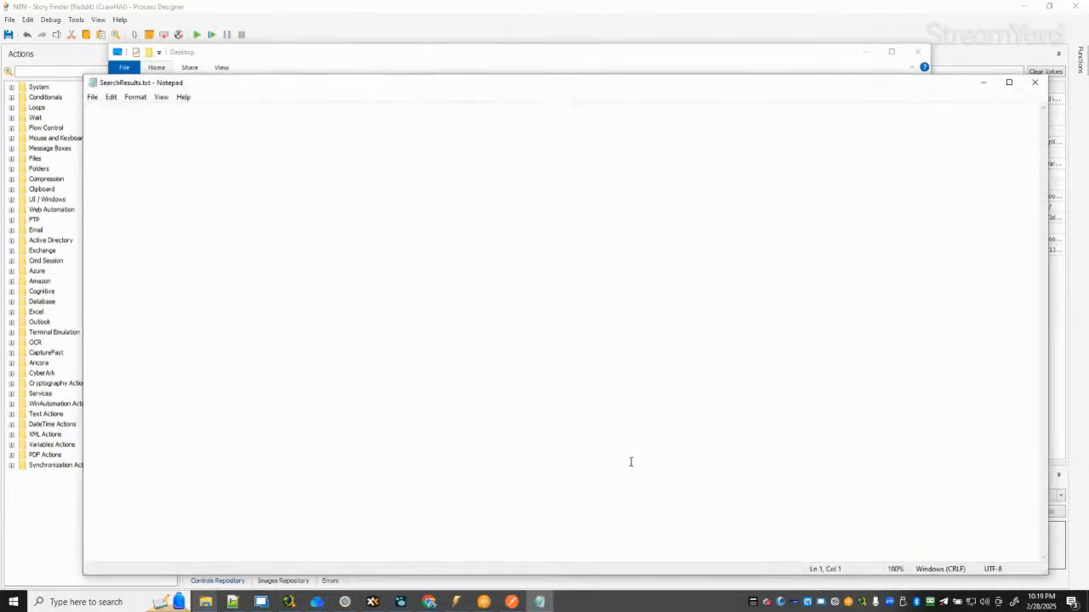
left_click(1035, 82)
left_click(917, 51)
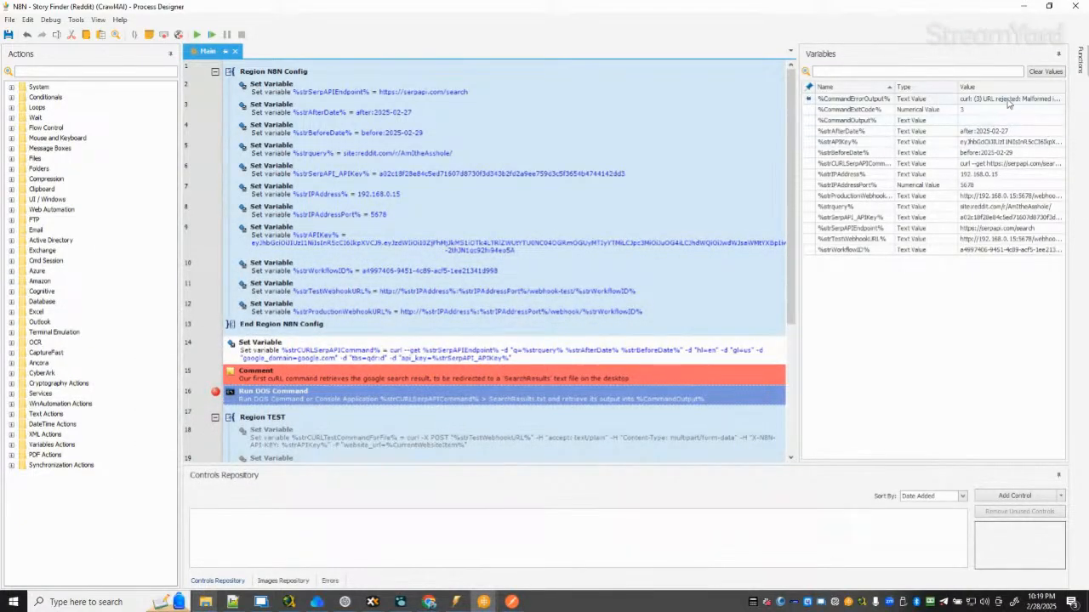
Examine the %CommandErrorOutput% value and copy the full value of %strCURLSerpAPICommand%.
double_click(1008, 99)
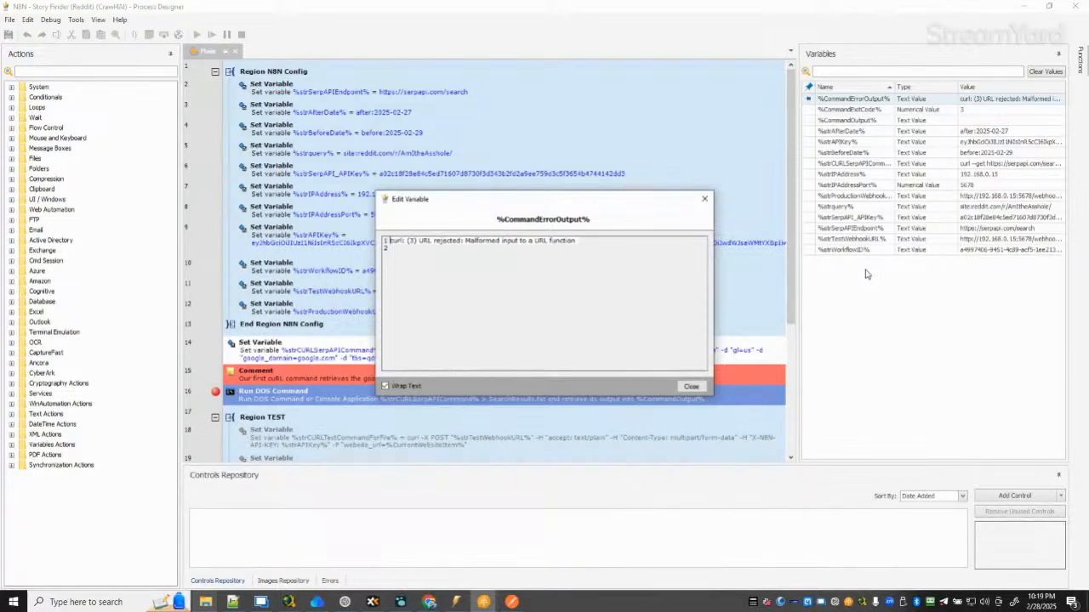
left_click(690, 386)
double_click(1012, 163)
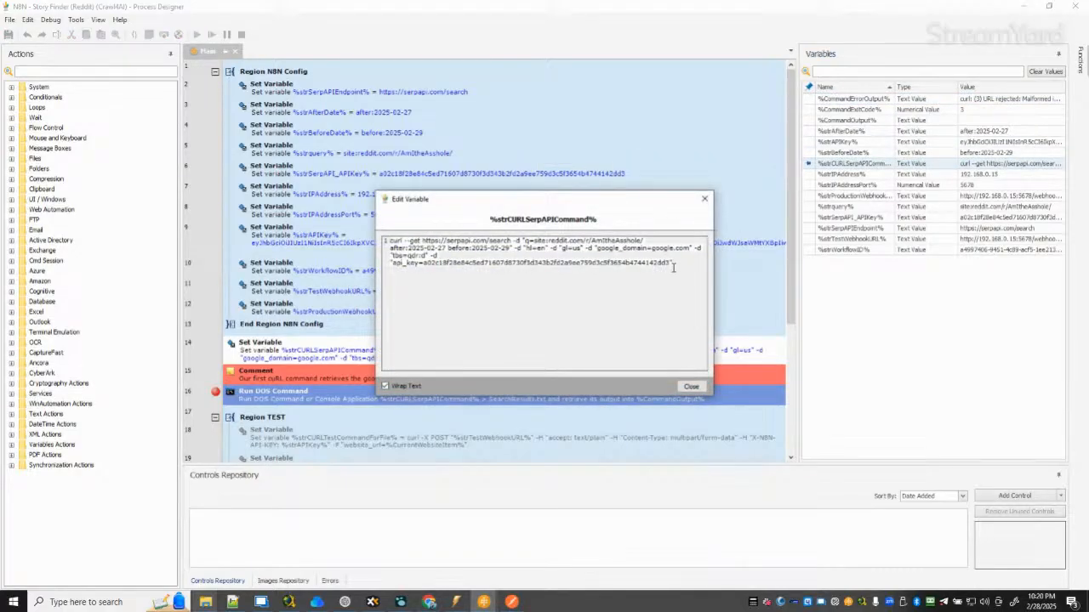
key("ctrl+a")
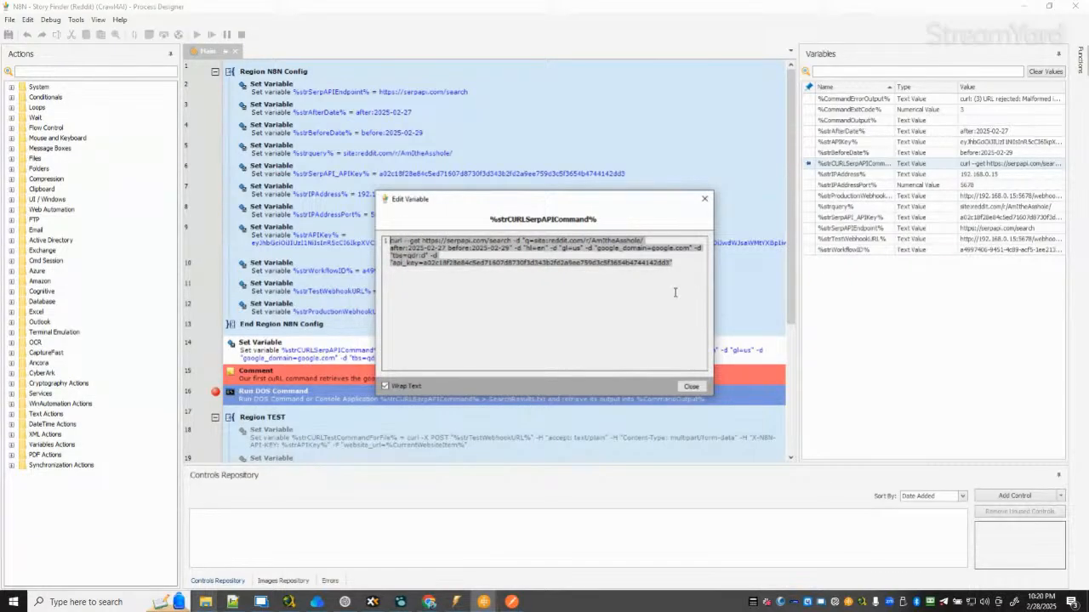
left_click(691, 387)
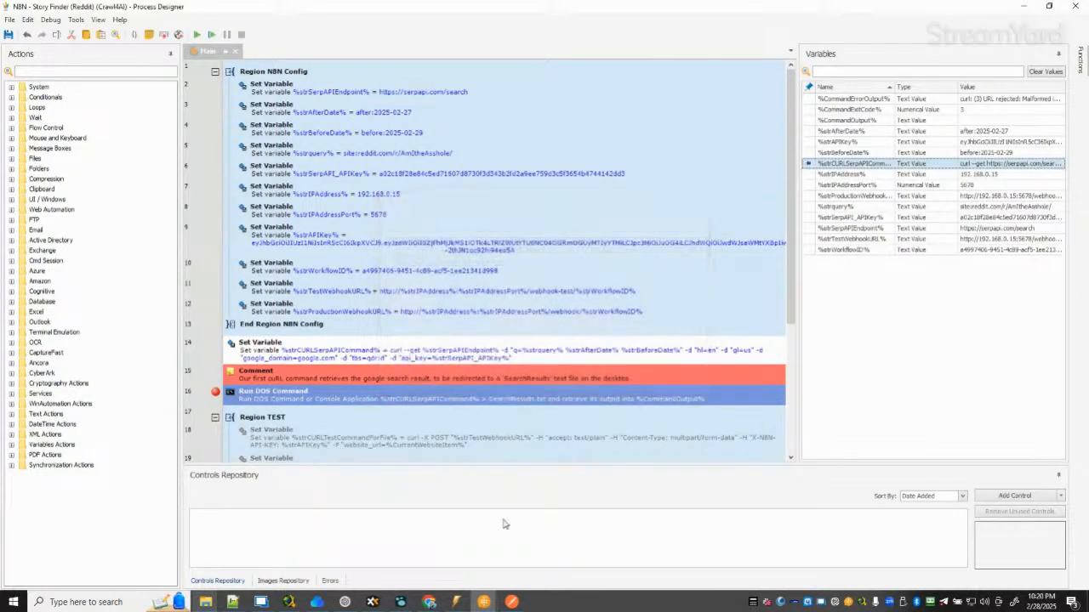
Switch to ChatGPT and send it the copied SerpApi curl command, including its API key, for checking.
left_click(345, 602)
left_click(555, 527)
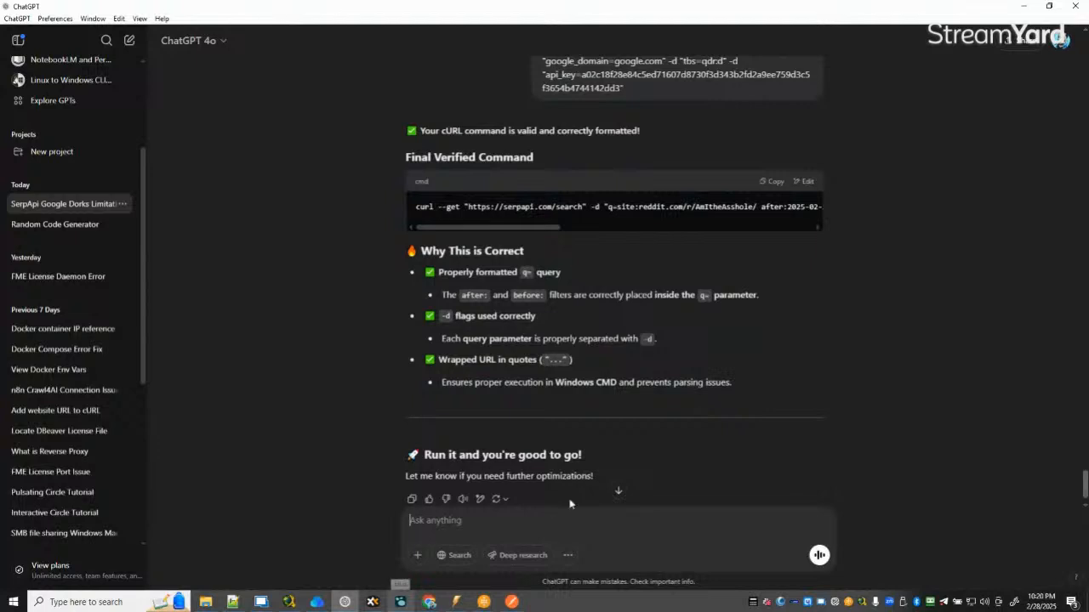
key("ctrl+v")
key("Return")
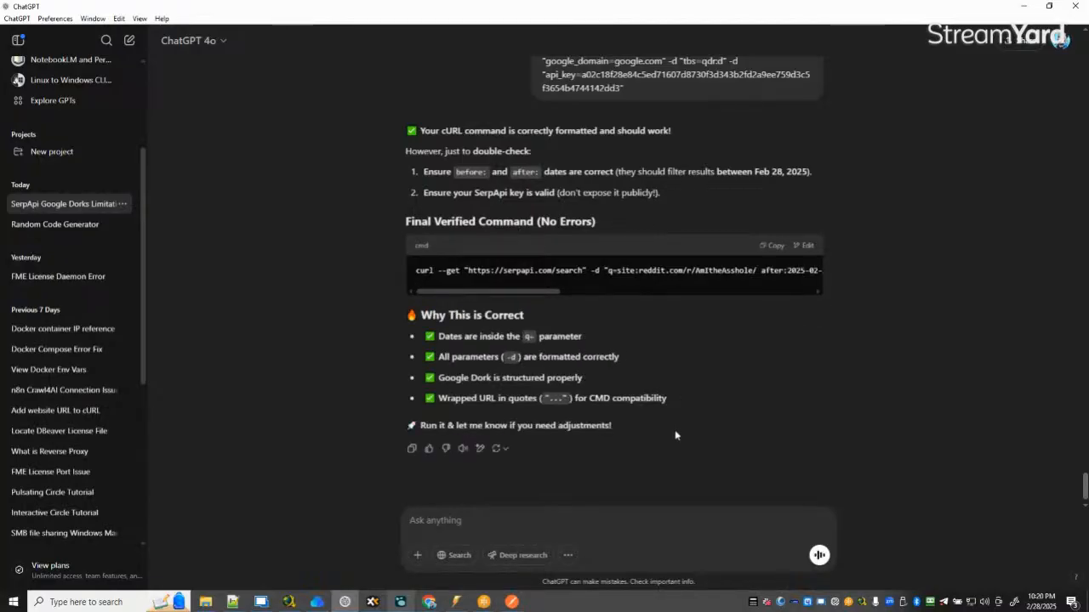
Return to the Process Designer and reopen the %CommandErrorOutput% value.
left_click(1021, 7)
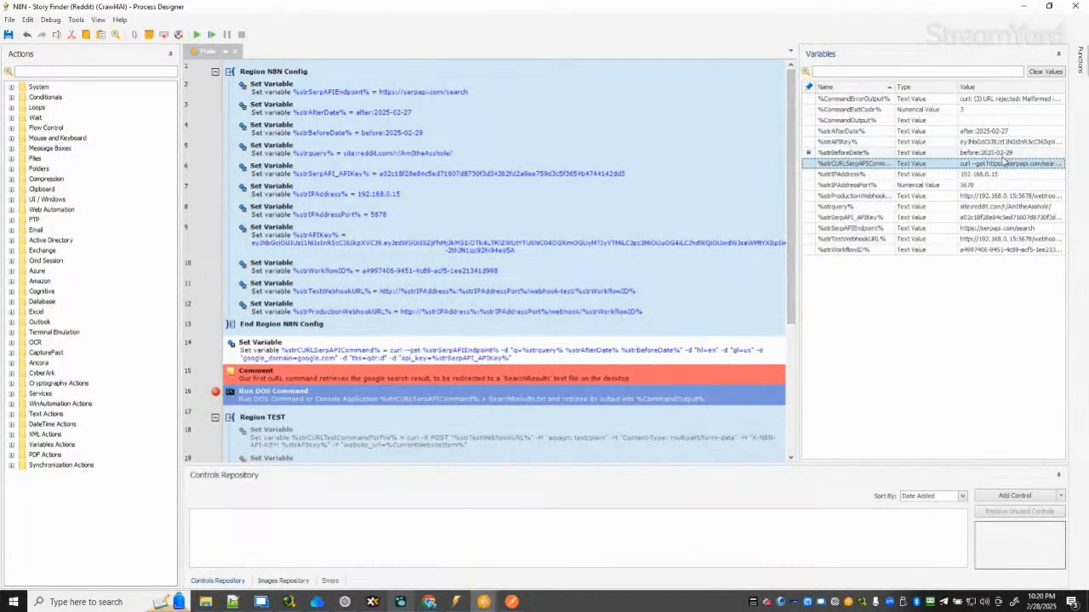
double_click(1018, 99)
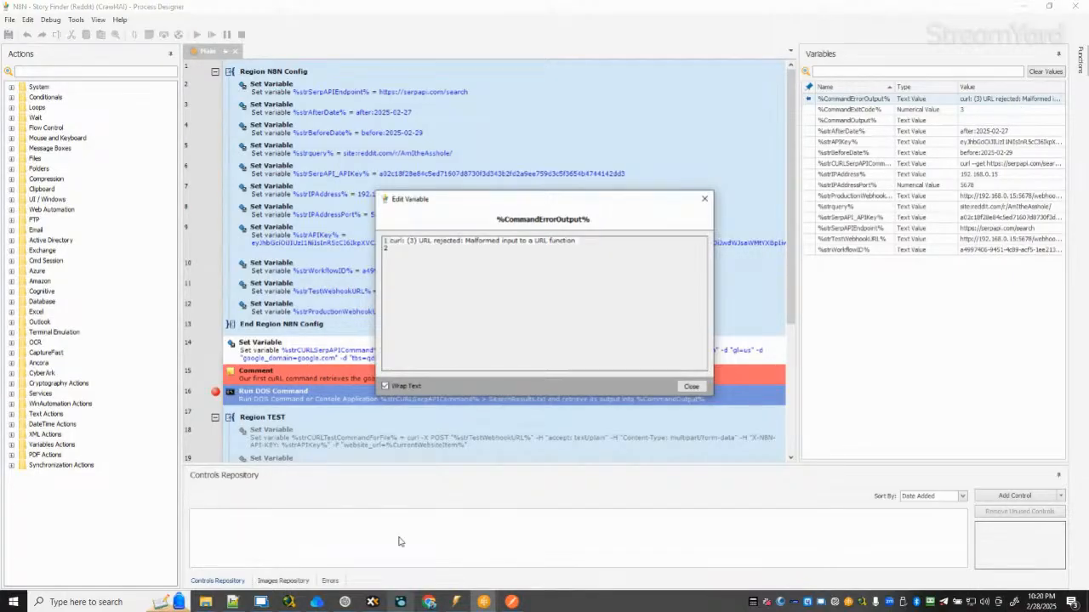
left_click(344, 602)
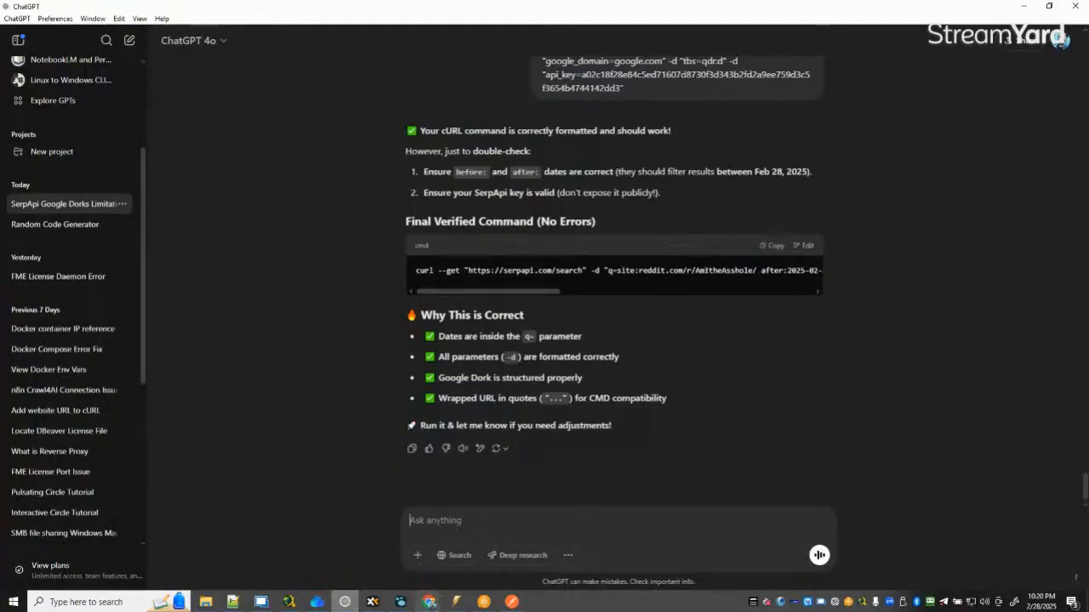
left_click(345, 601)
Switch to Postman and import the copied SerpApi curl command, including its API key, into the Gemini collection.
left_click(512, 601)
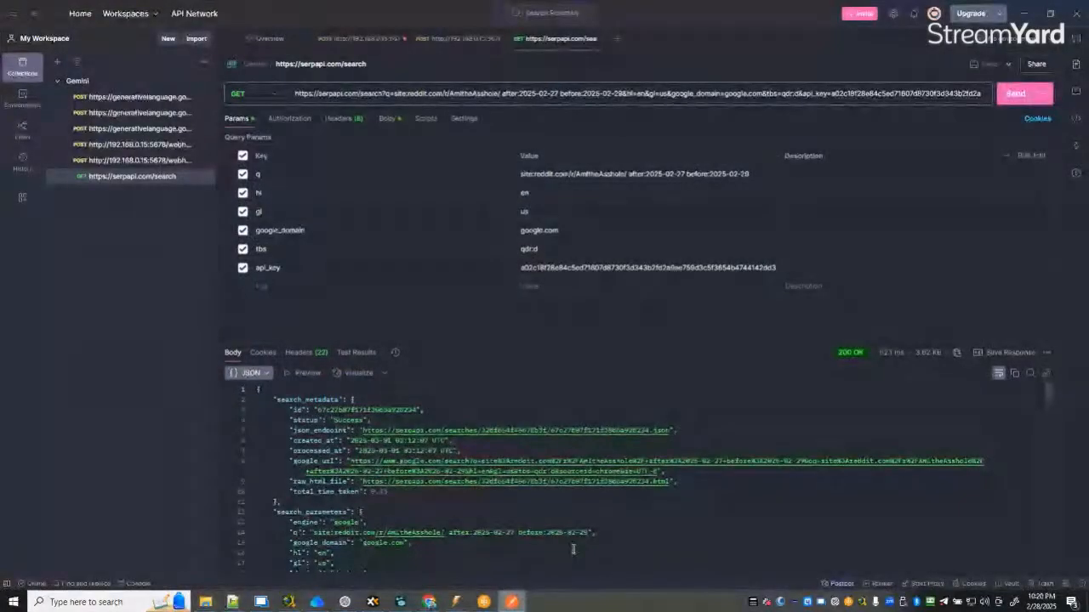
key("ctrl+o")
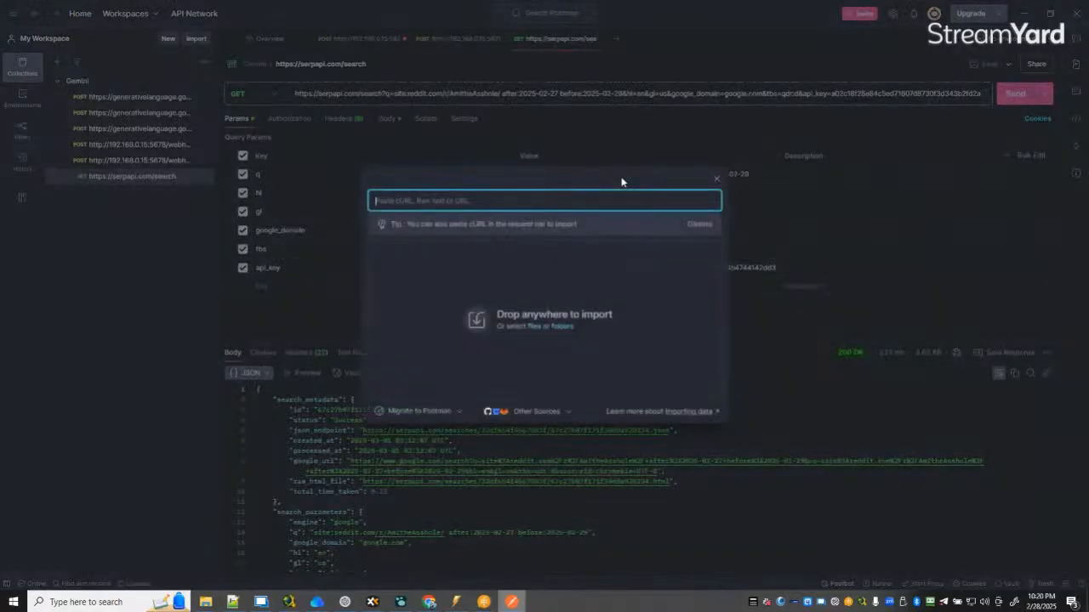
key("ctrl+v")
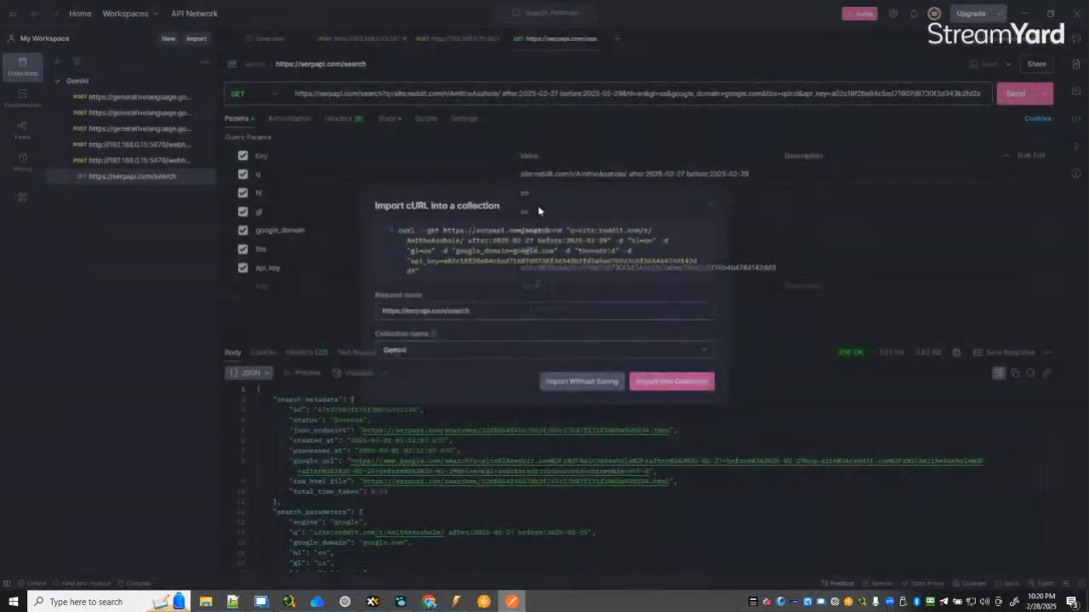
left_click(687, 385)
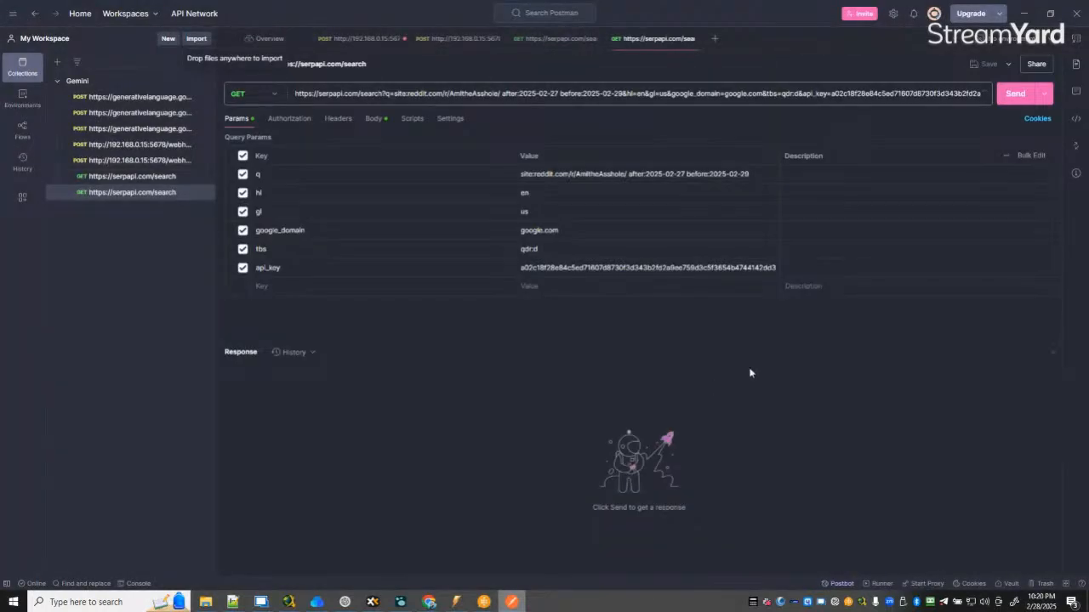
Send the imported serpapi.com/search request, examine its JSON response, and return to the Process Designer.
left_click(1017, 96)
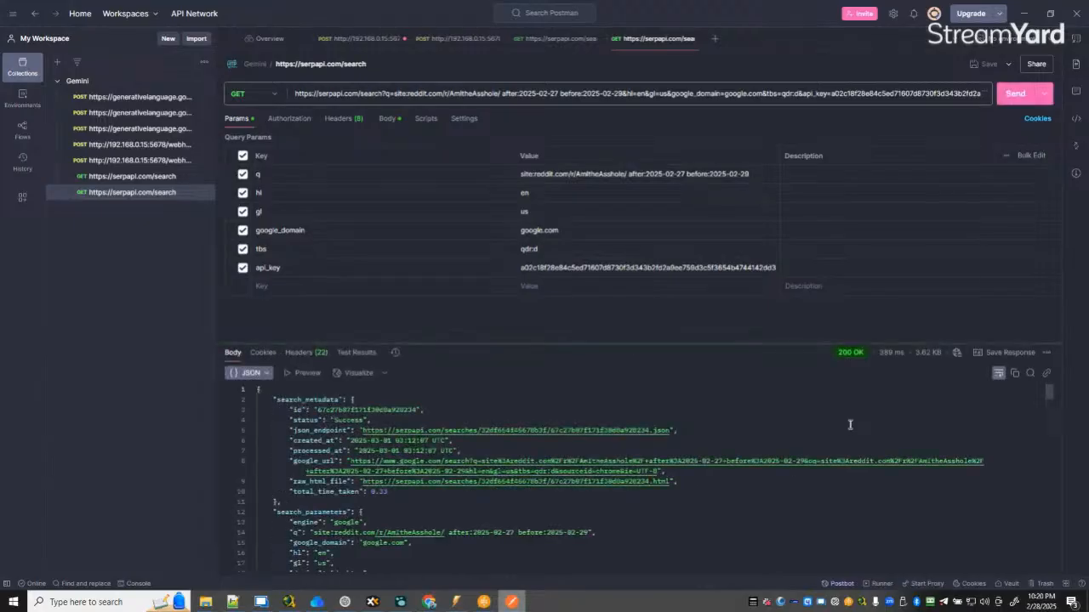
scroll(729, 502, "down", 10)
scroll(728, 502, "down", 3)
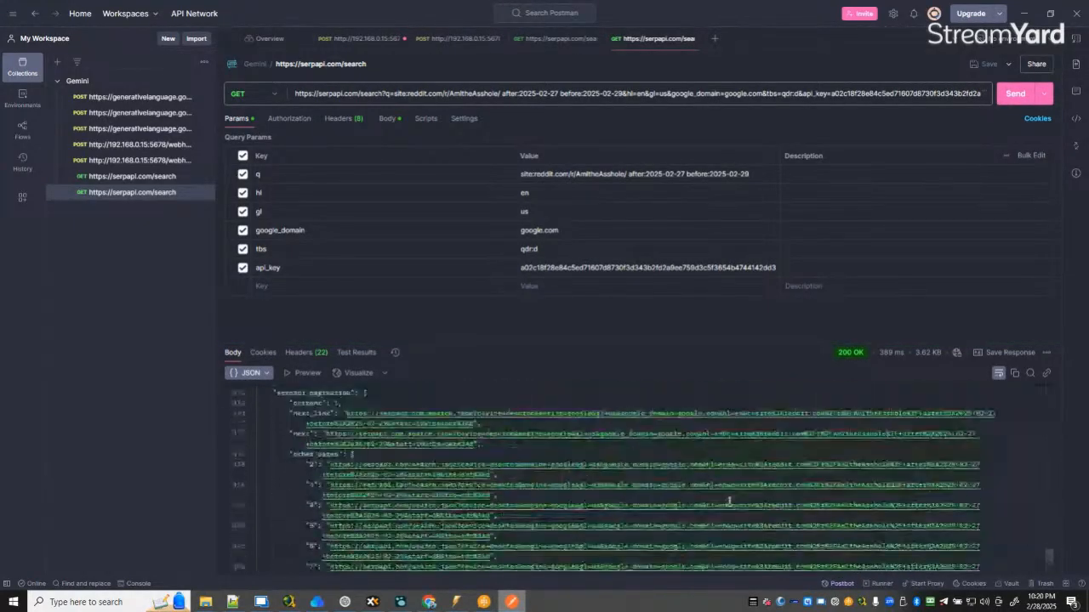
scroll(728, 502, "up", 15)
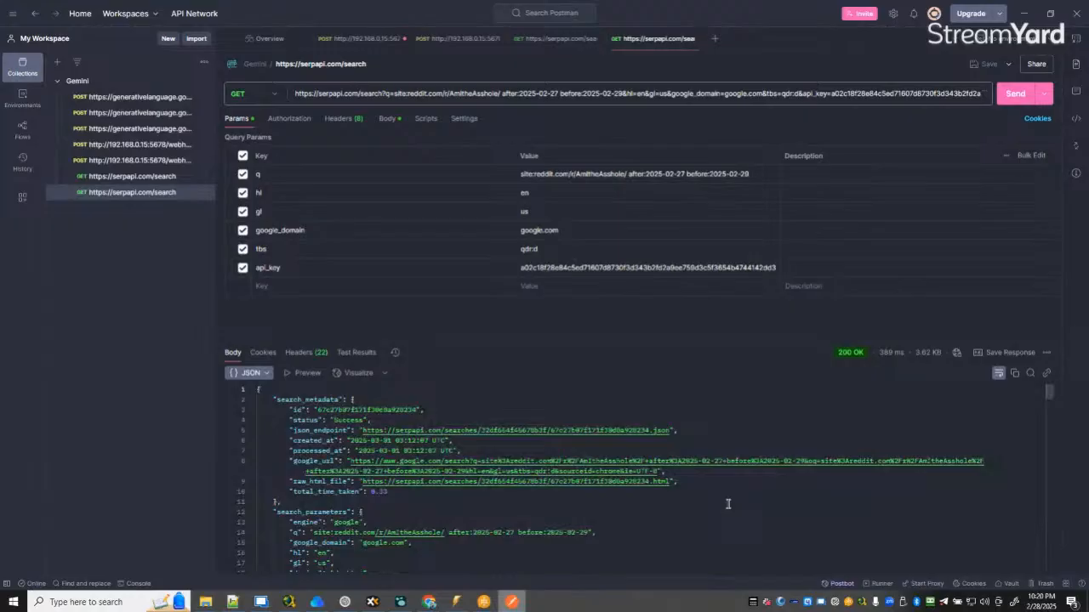
left_click(1024, 14)
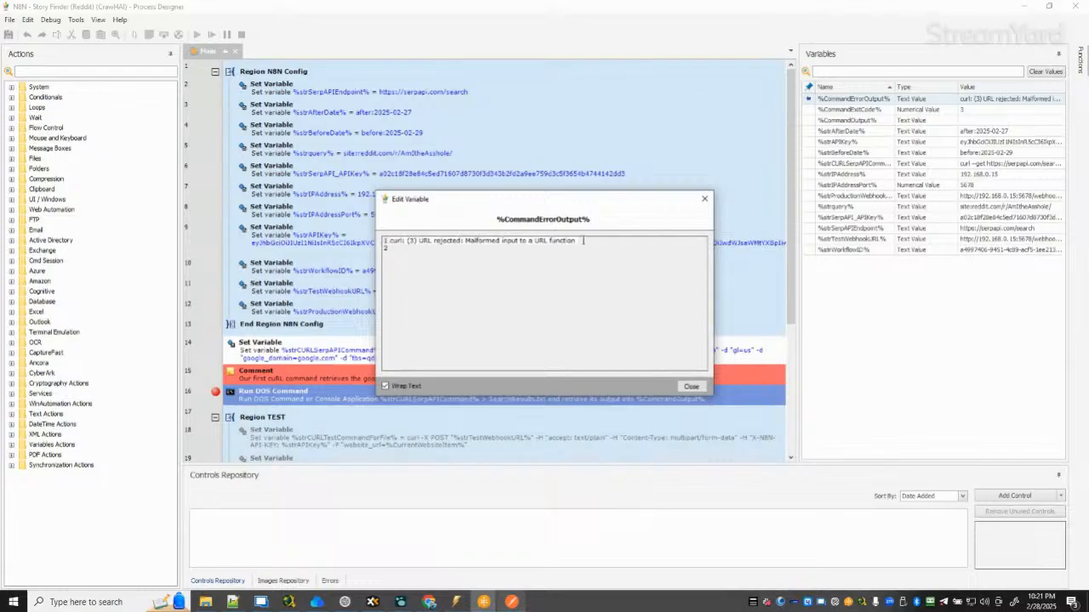
Copy the %CommandErrorOutput% message and paste it into a ChatGPT prompt below "so for that curl command, CMD gave me this error:".
left_click_drag(586, 241, 382, 242)
key("ctrl+c")
left_click(345, 601)
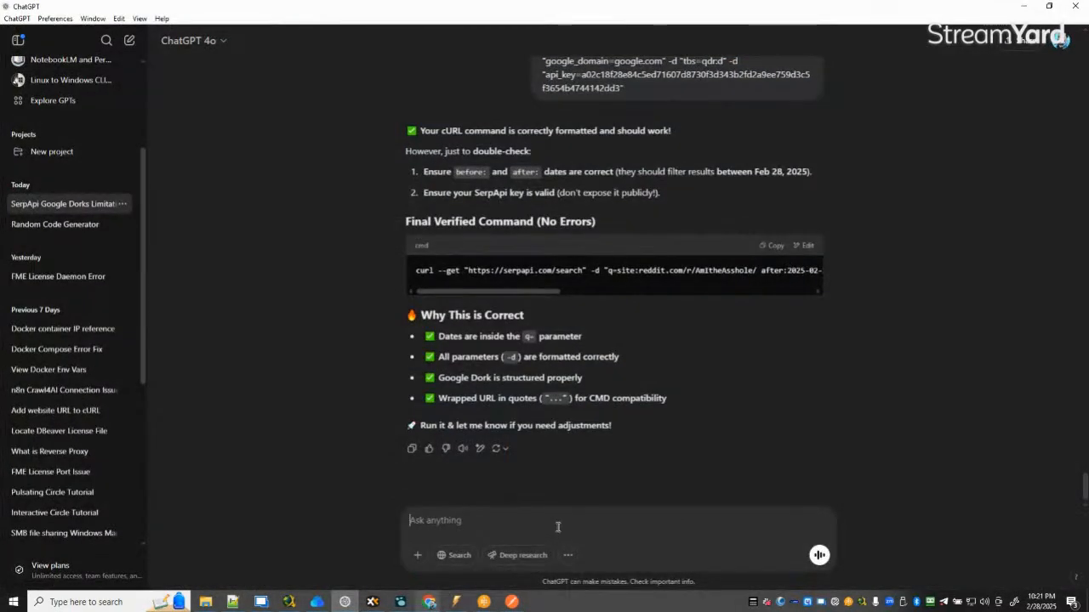
type("so for that curl co")
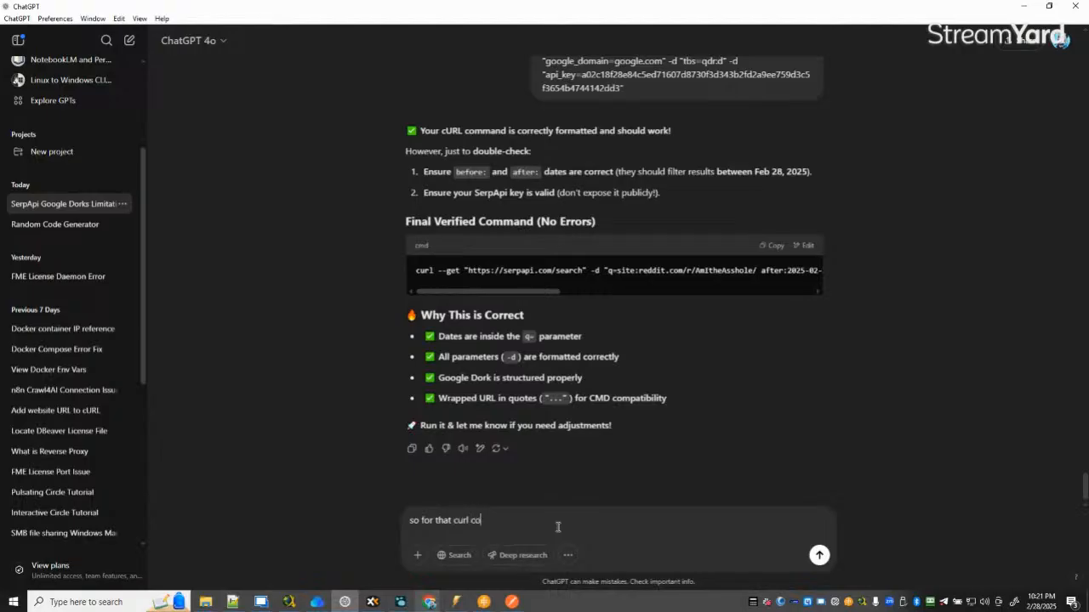
type("mmand, CMD gave me this error:")
key("shift+Return")
key("ctrl+v")
key("shift+Return")
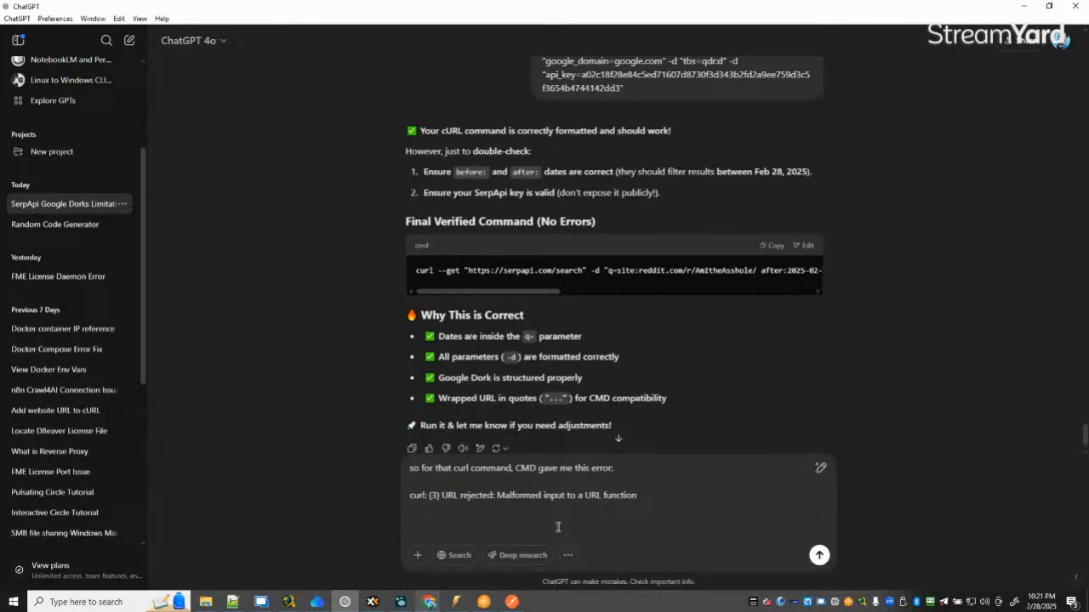
Add to the prompt that the curl command works when tested in Postman, so the issue is with CMD, and send it.
type("since I know this curl command")
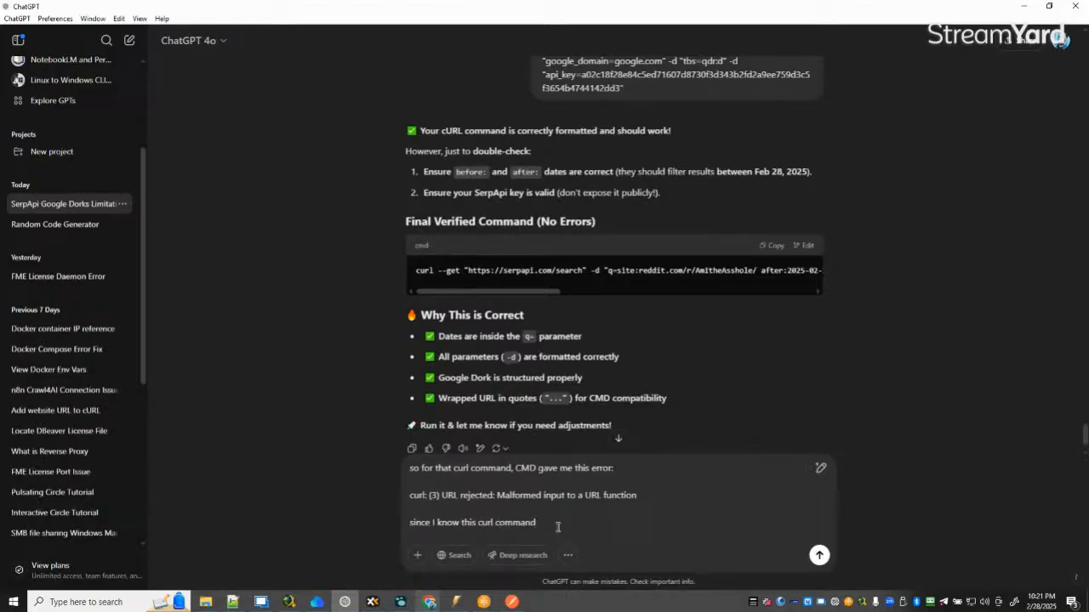
type(" is cor")
type("rectly ")
type("working ")
type("(tested in po")
type("stman)")
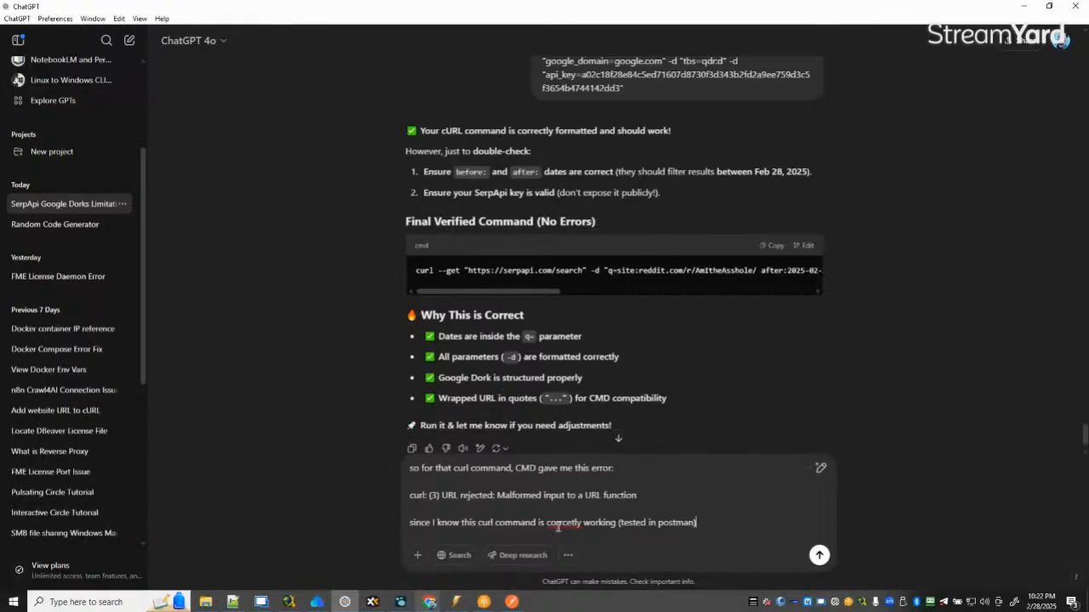
type(", I know the ")
type("iisu")
type("sue")
type(" is with ")
type("CMD")
key("Return")
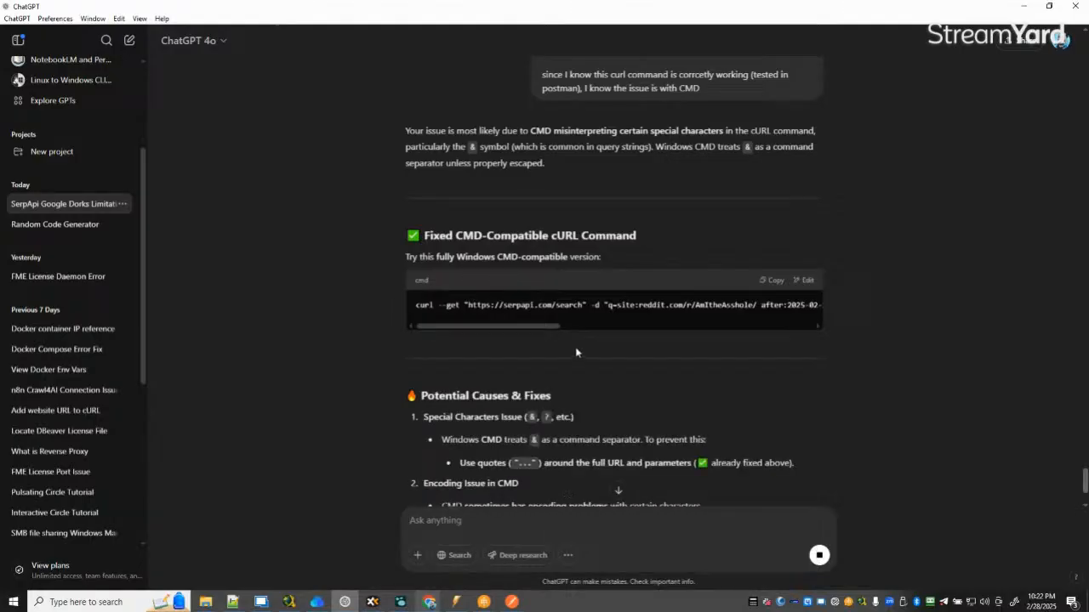
Compare ChatGPT's fixed CMD-compatible curl command with the SerpApi curl commands saved in the Notepad++ file "new 89".
left_click_drag(564, 327, 611, 330)
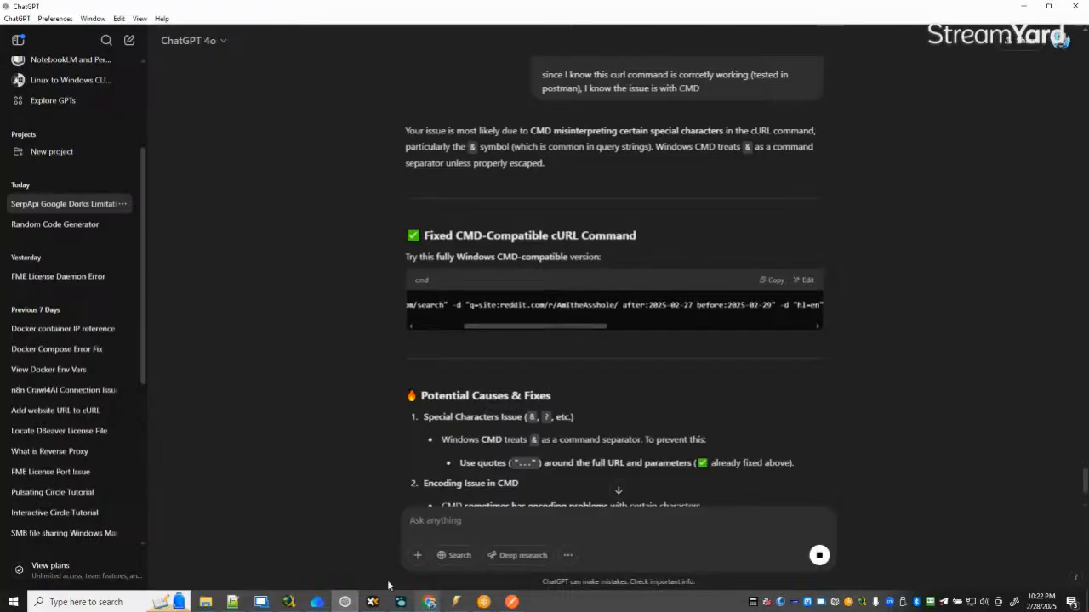
left_click(232, 602)
scroll(595, 340, "down", 20)
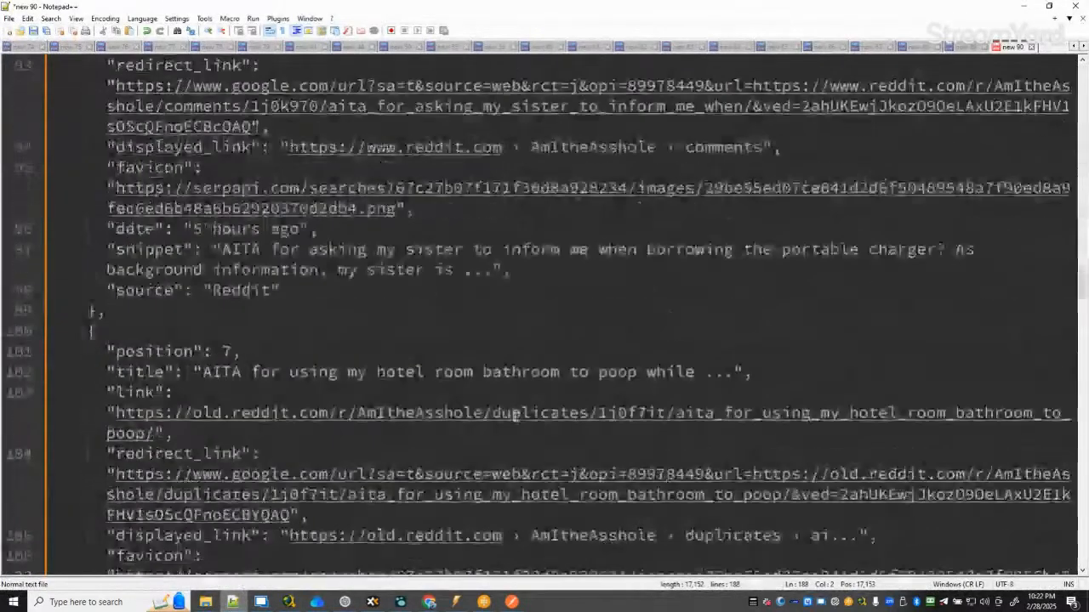
left_click(970, 48)
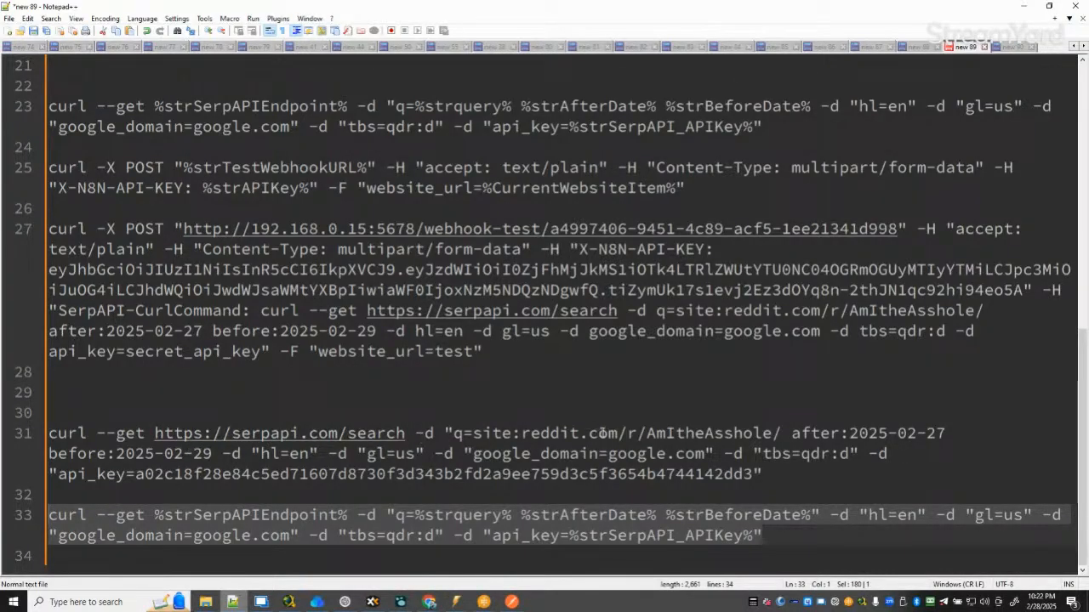
left_click(1023, 6)
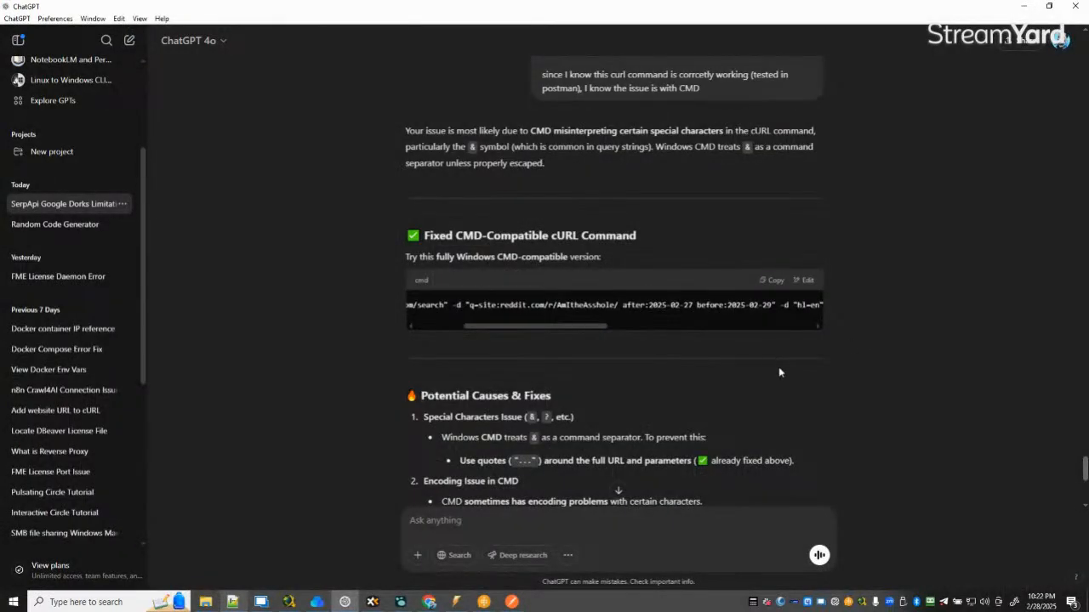
Read ChatGPT's potential causes and fixes, covering special characters, encoding in CMD, and running the command in PowerShell.
scroll(779, 372, "down", 1)
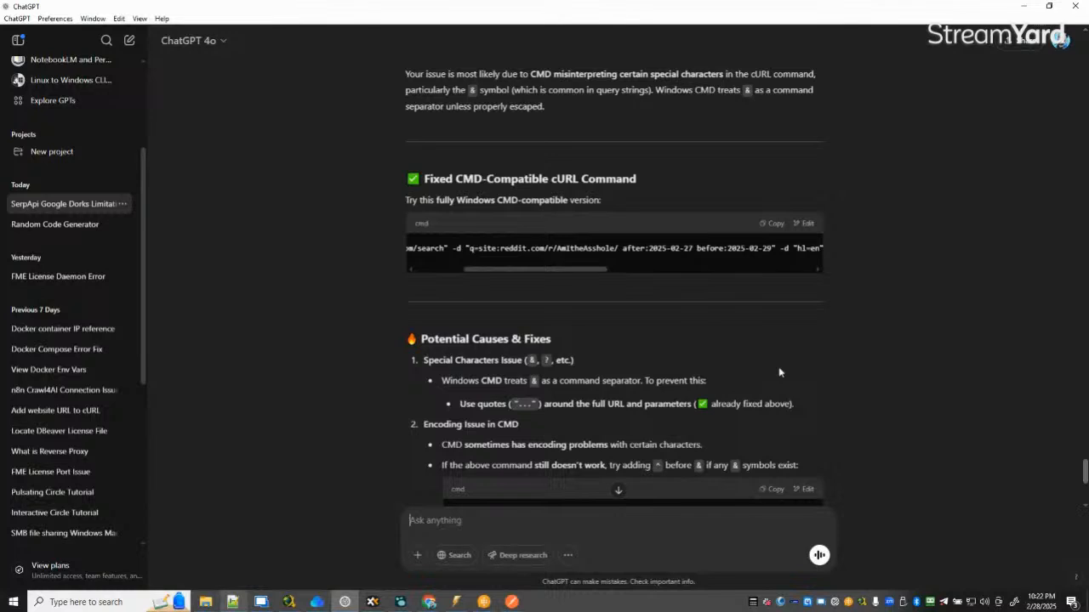
scroll(779, 371, "down", 1)
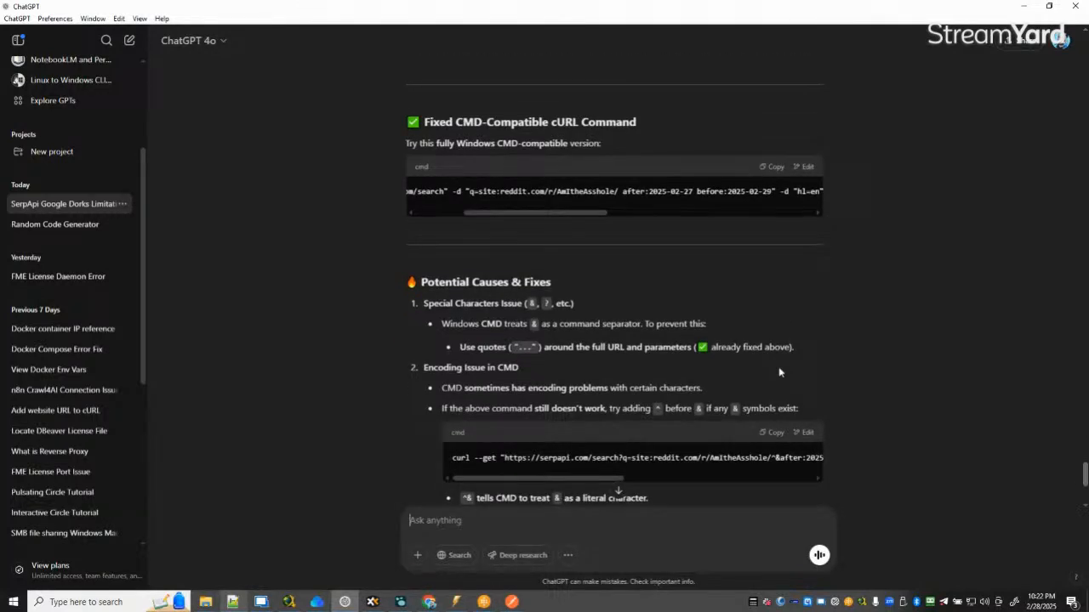
scroll(780, 372, "down", 2)
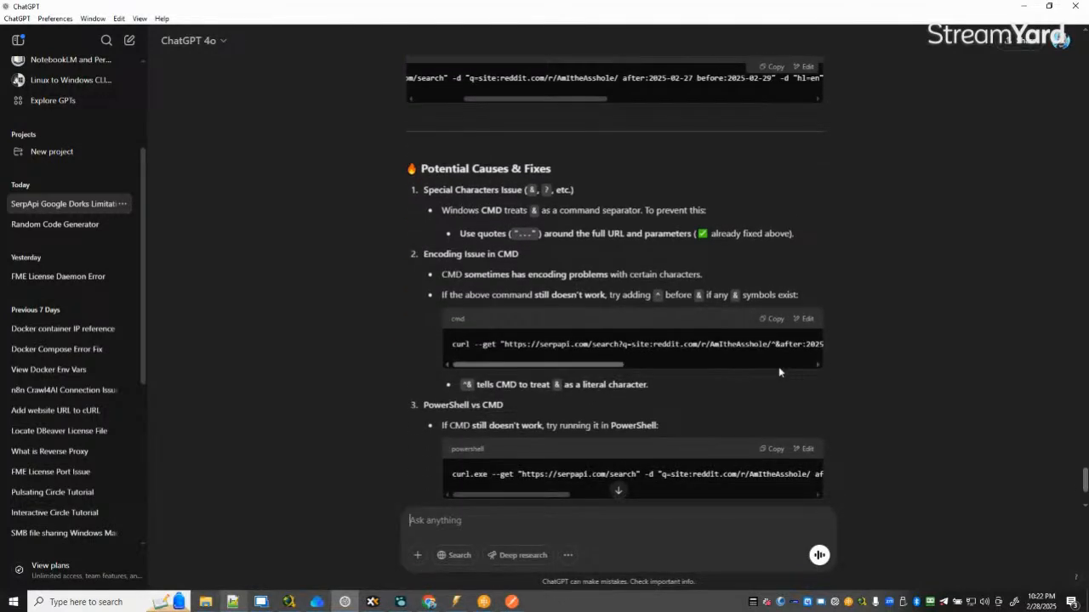
scroll(779, 372, "down", 2)
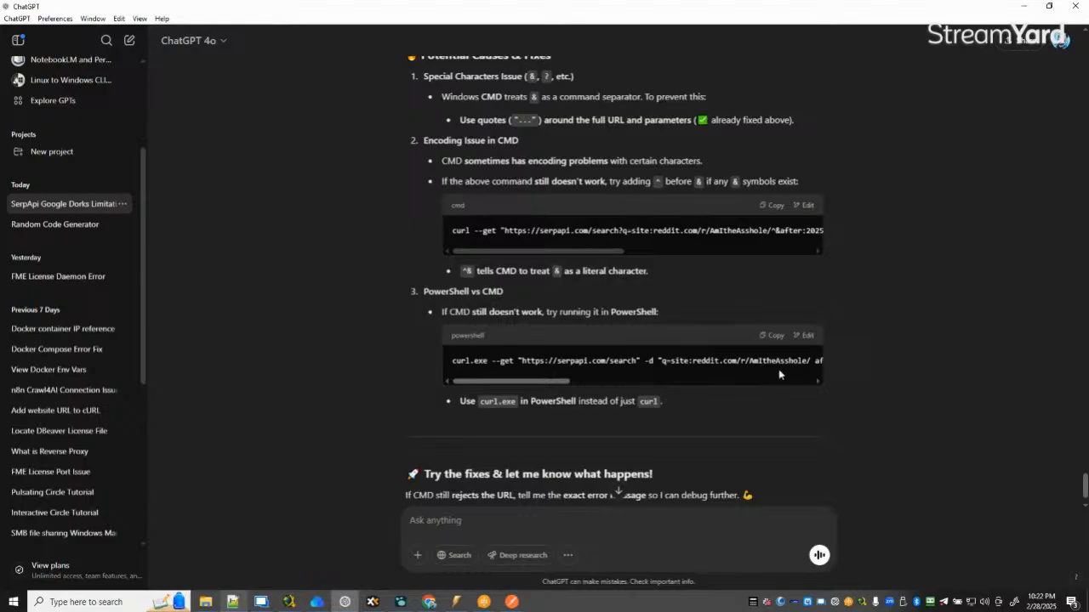
scroll(713, 388, "down", 1)
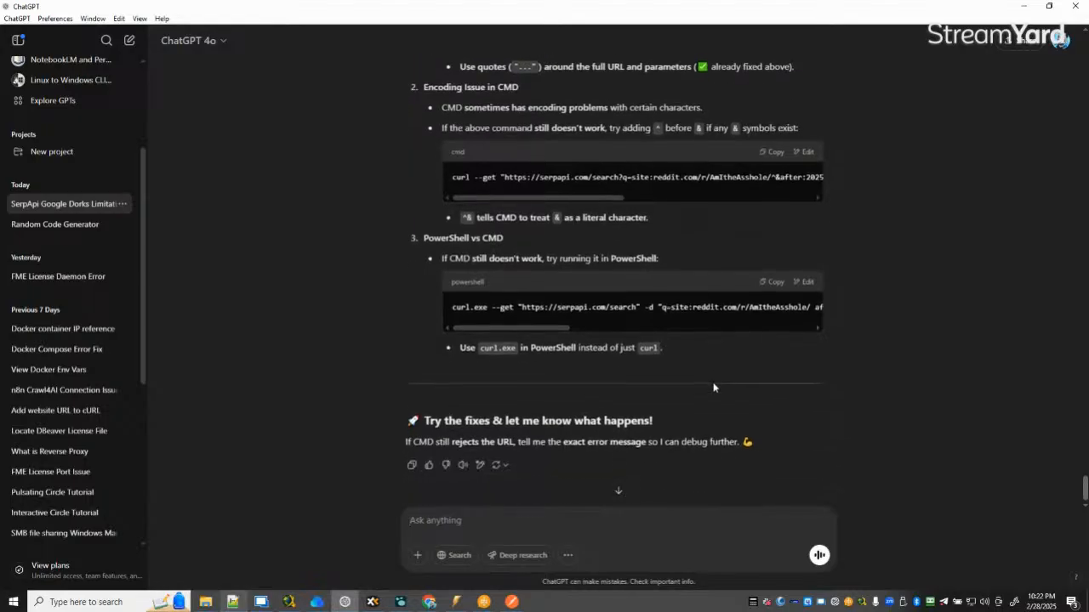
scroll(713, 388, "up", 5)
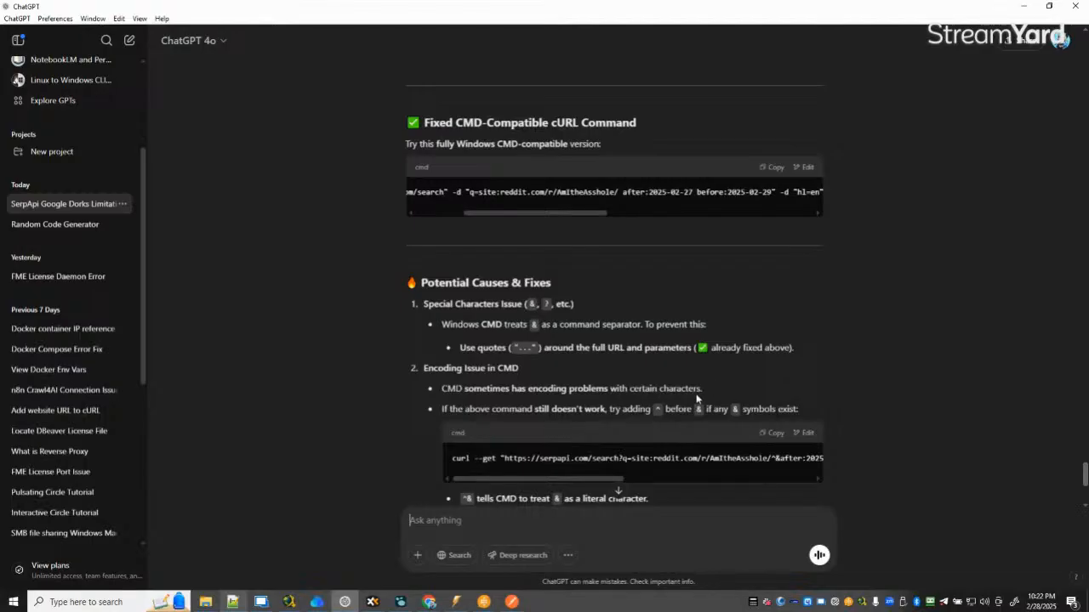
Switch to the Process Designer, close the %CommandErrorOutput% value window, and expand the System actions group.
mouse_move(484, 602)
left_click(596, 564)
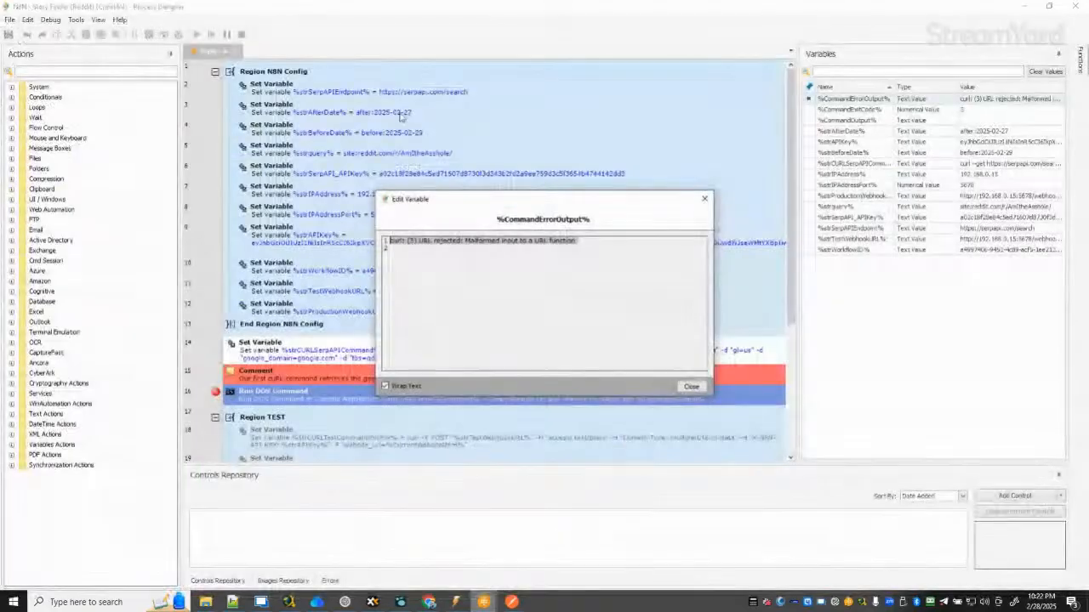
left_click(691, 388)
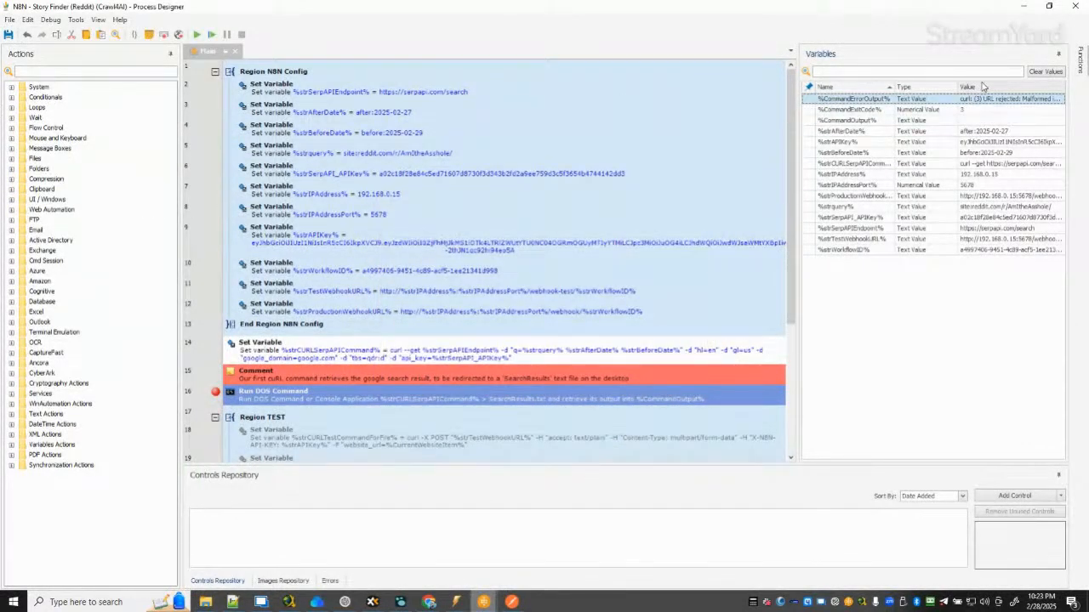
left_click(11, 87)
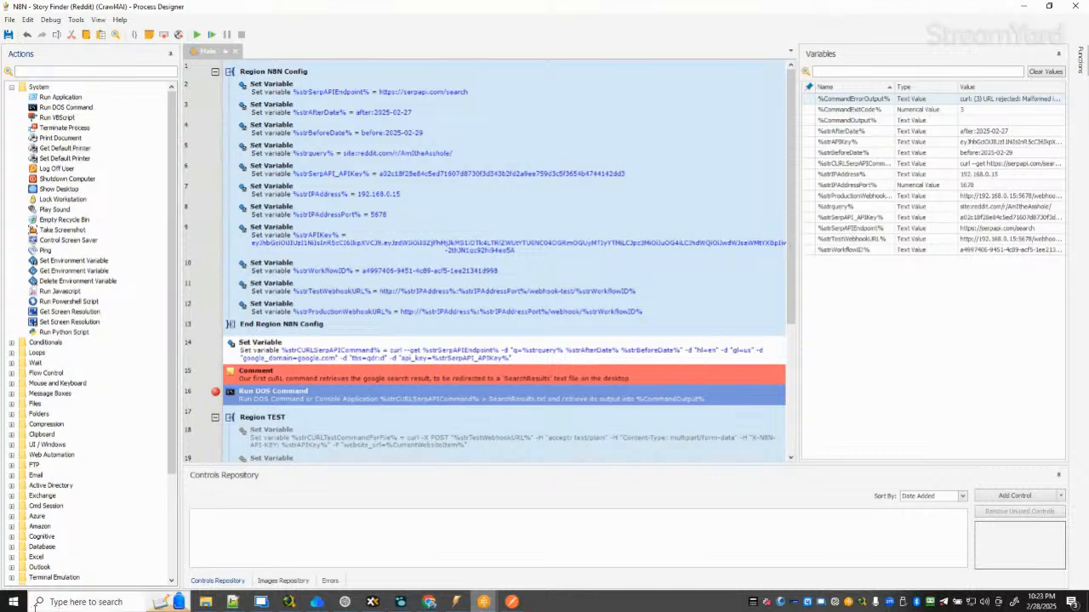
left_click(68, 599)
type("poershell")
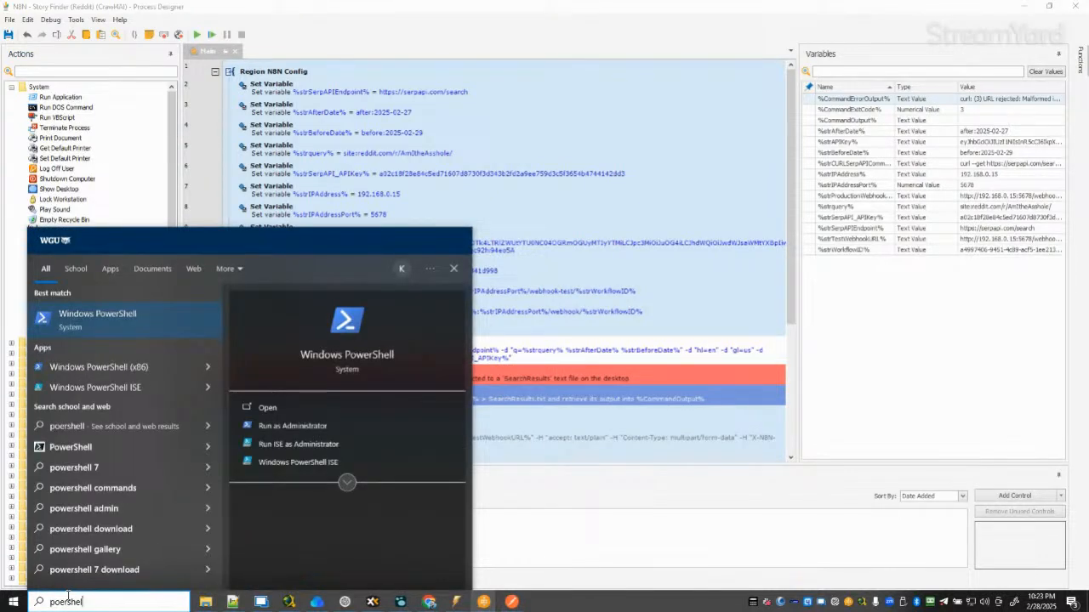
key("BackSpace")
key("BackSpace")
key("BackSpace")
key("BackSpace")
key("BackSpace")
key("BackSpace")
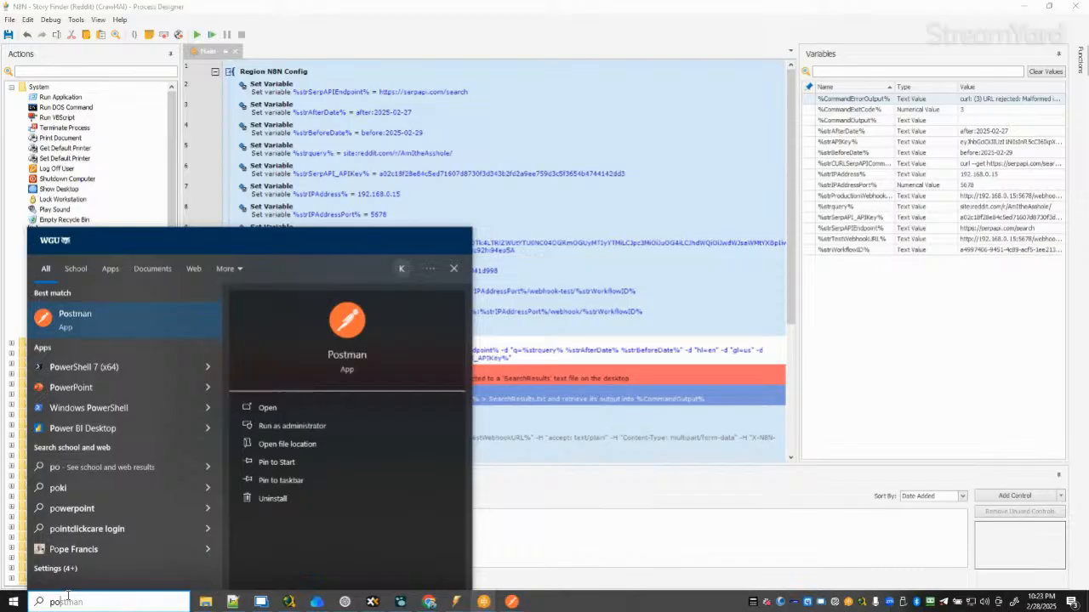
type("ershell")
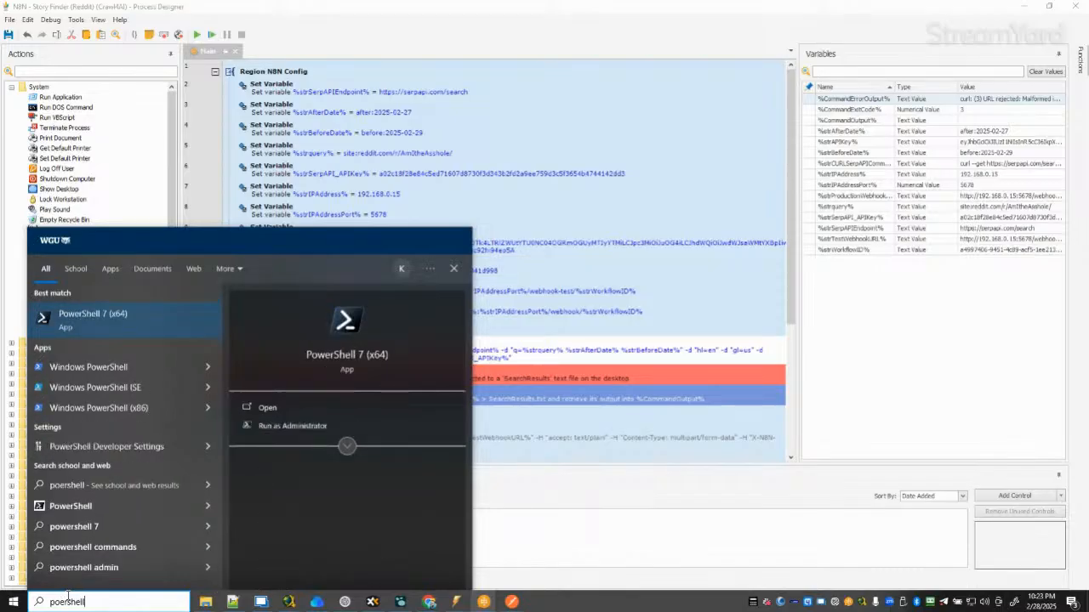
key("BackSpace")
key("BackSpace")
key("BackSpace")
key("BackSpace")
key("BackSpace")
key("BackSpace")
key("BackSpace")
type("w")
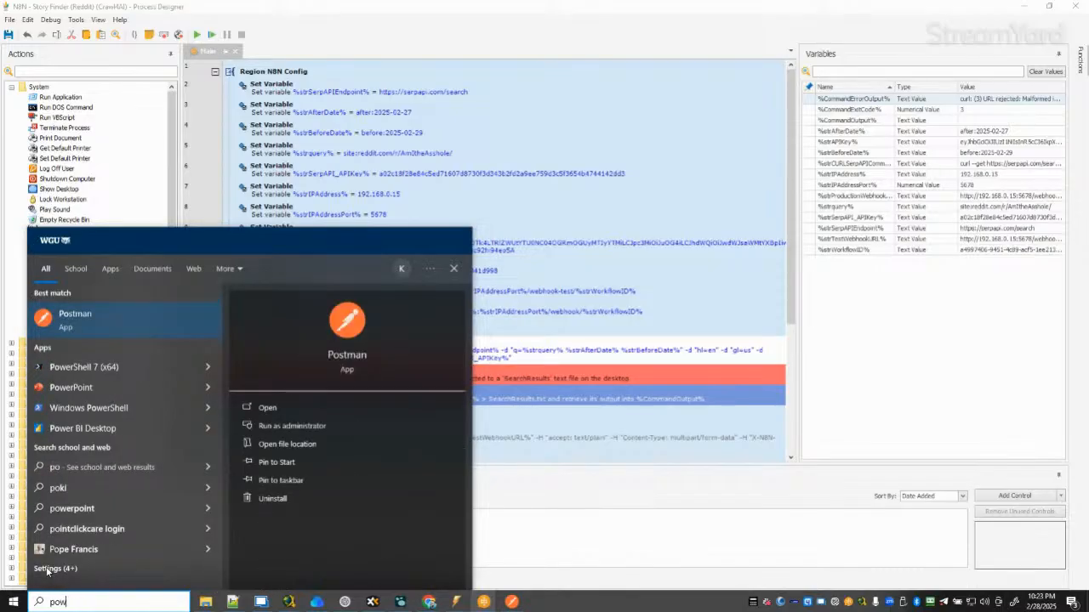
type("shell")
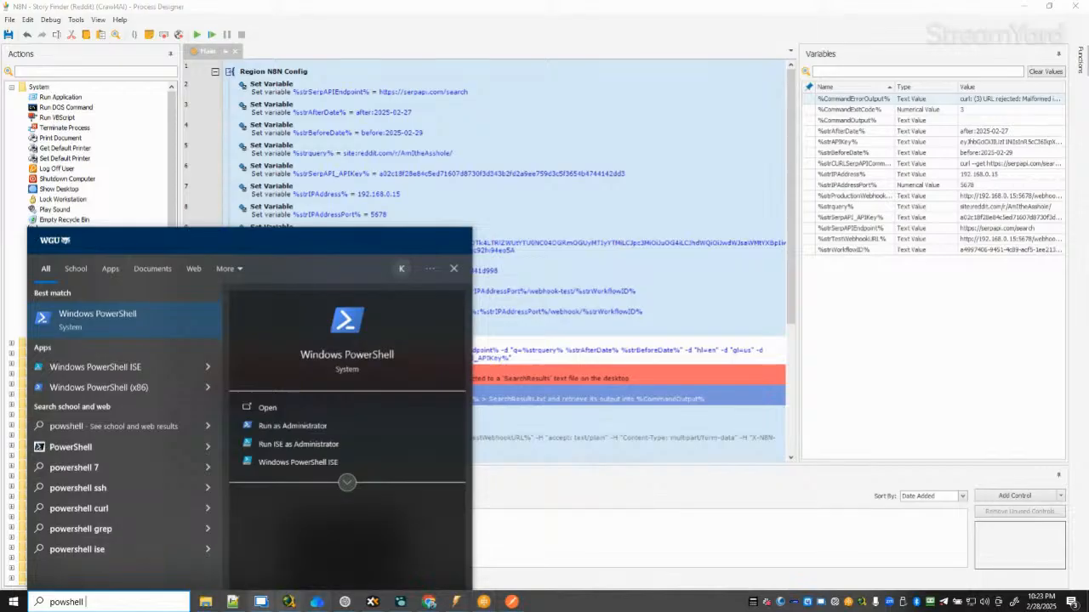
left_click(234, 603)
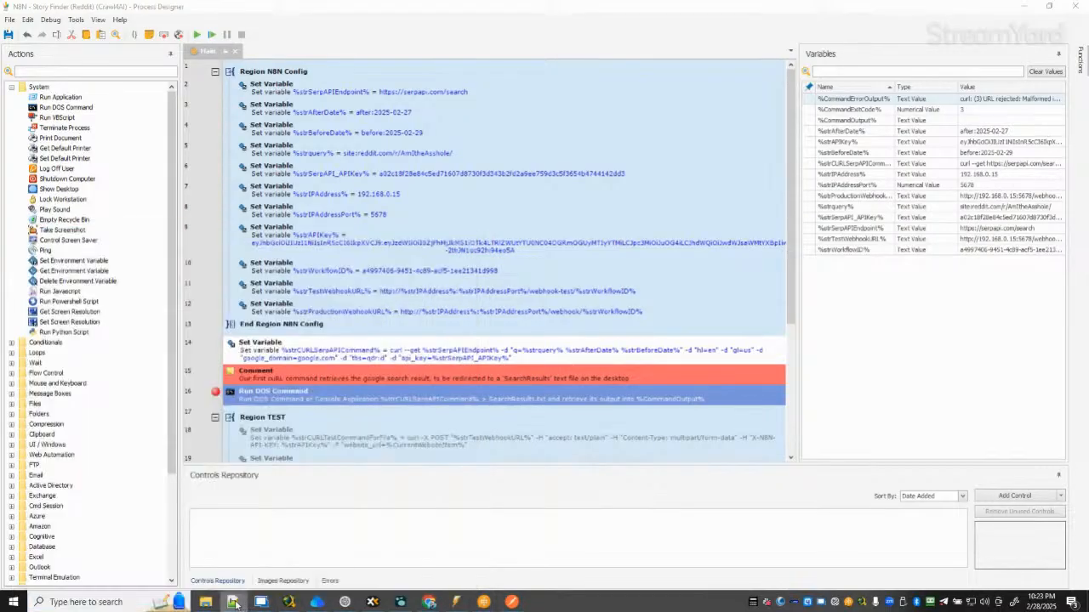
left_click(234, 603)
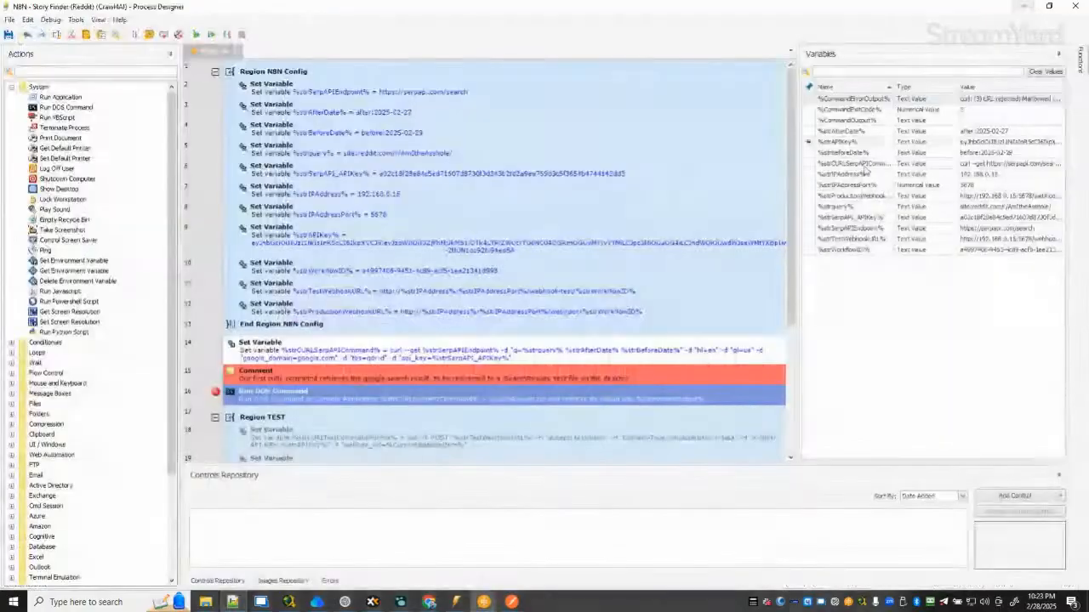
left_click(1025, 6)
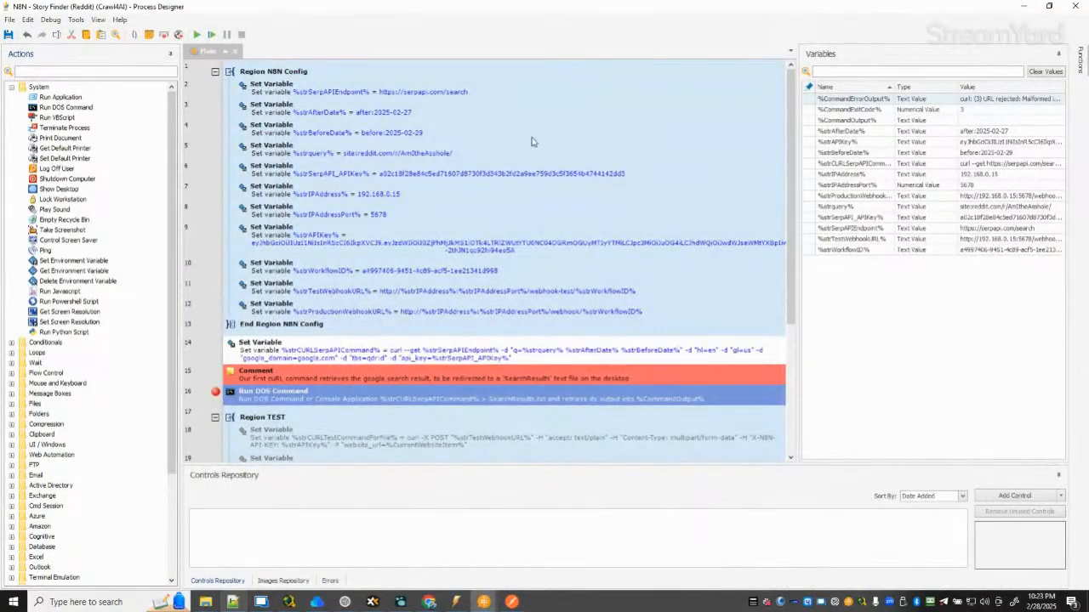
Copy the full value of the %strCURLSerpAPICommand% variable and close its value window.
double_click(1008, 164)
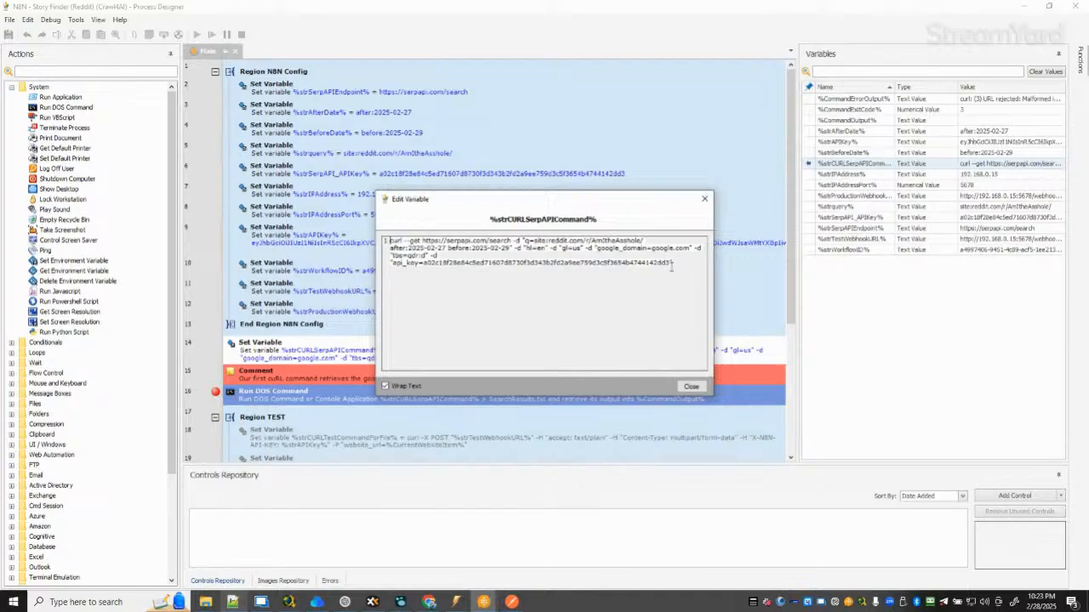
key("ctrl+a")
key("ctrl+c")
left_click(692, 387)
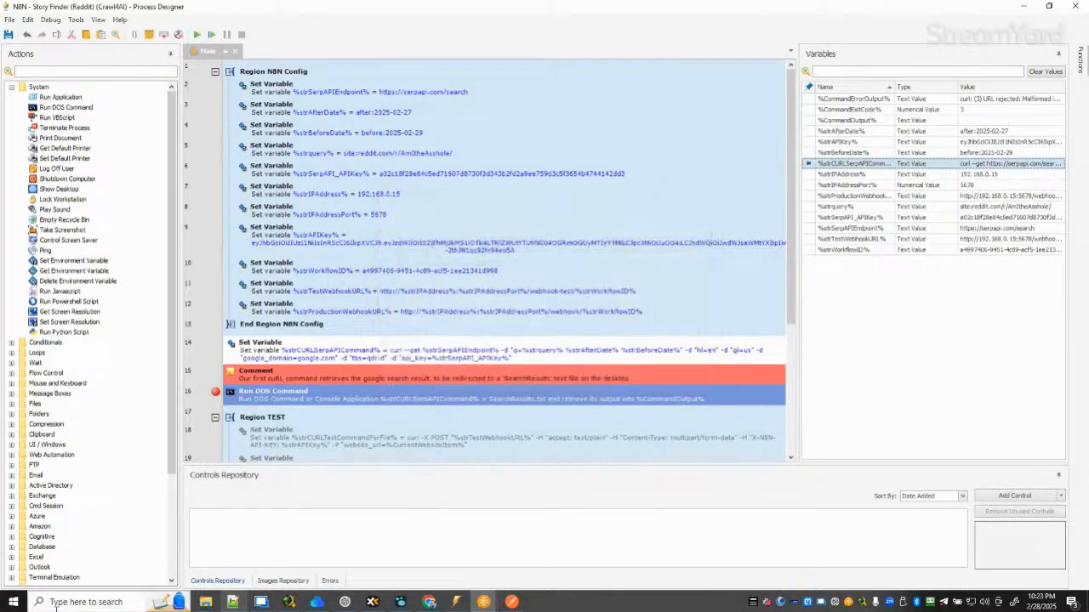
left_click(72, 599)
type("powershell")
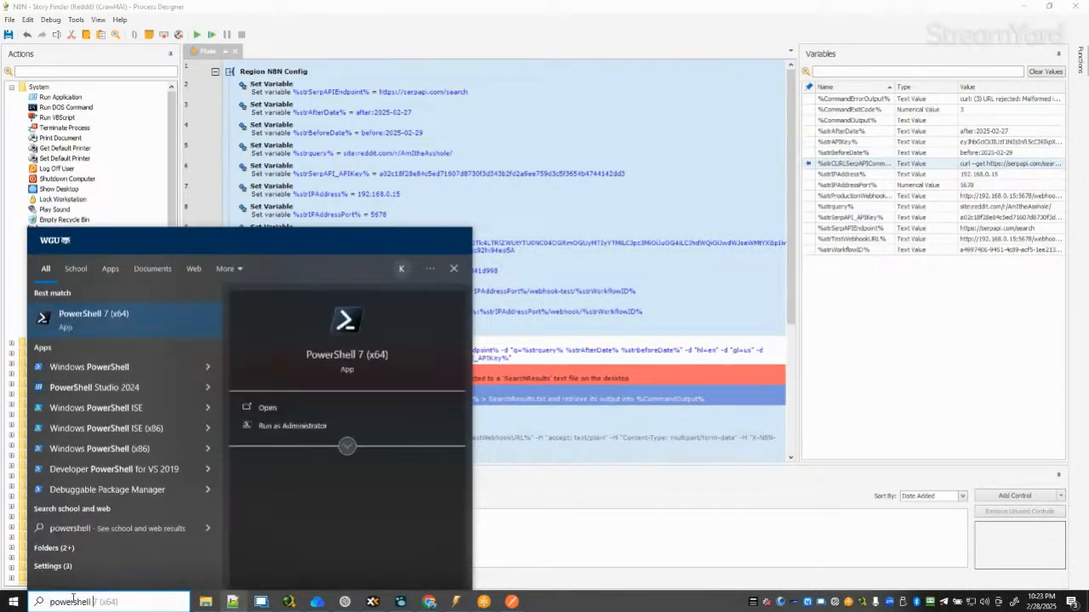
key("ctrl+v")
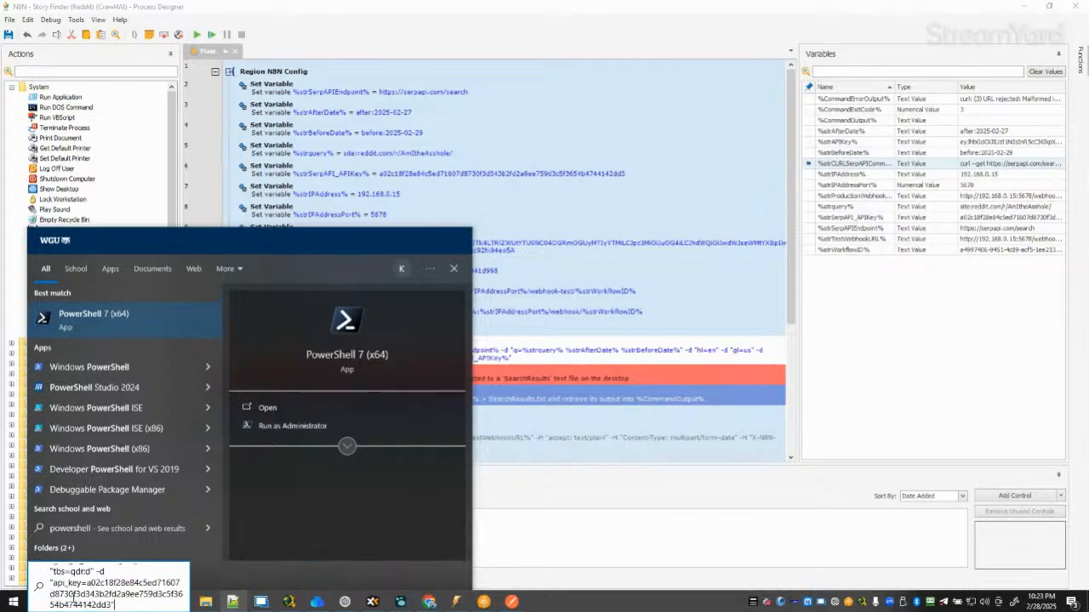
key("Return")
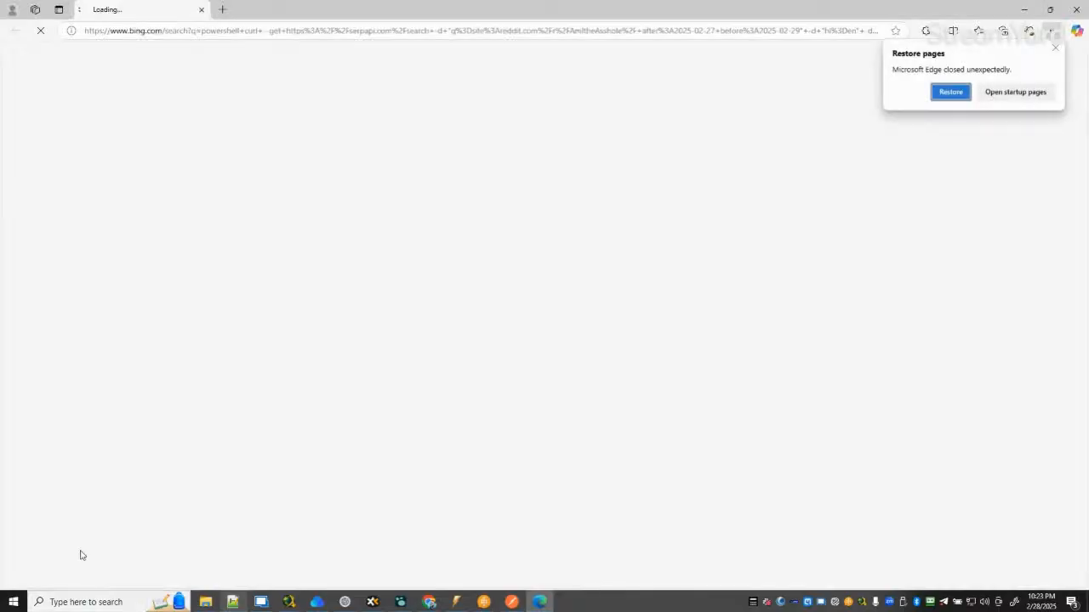
left_click(1074, 9)
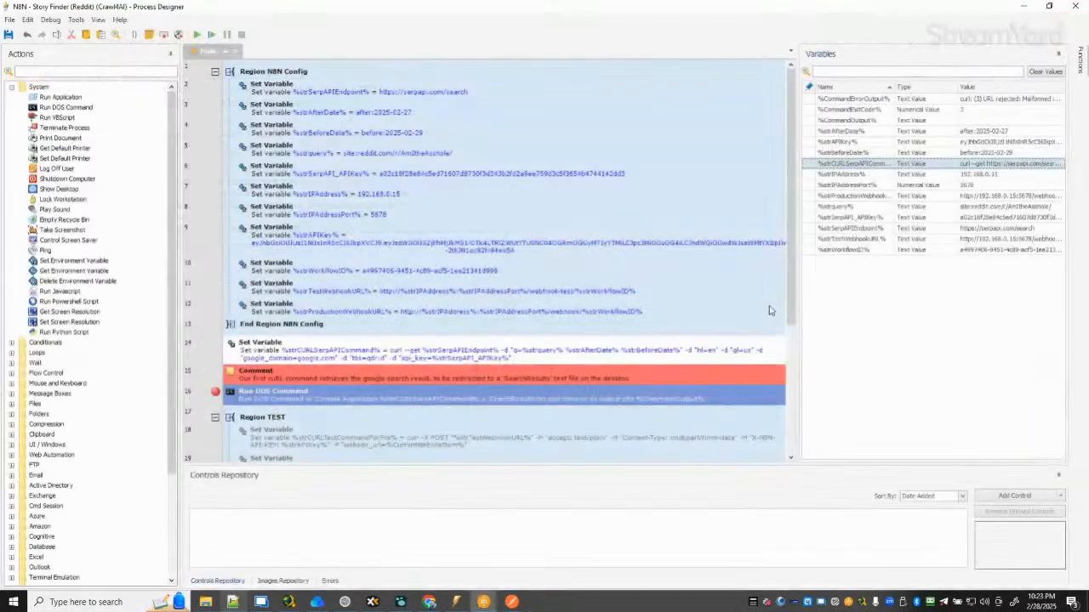
left_click(71, 604)
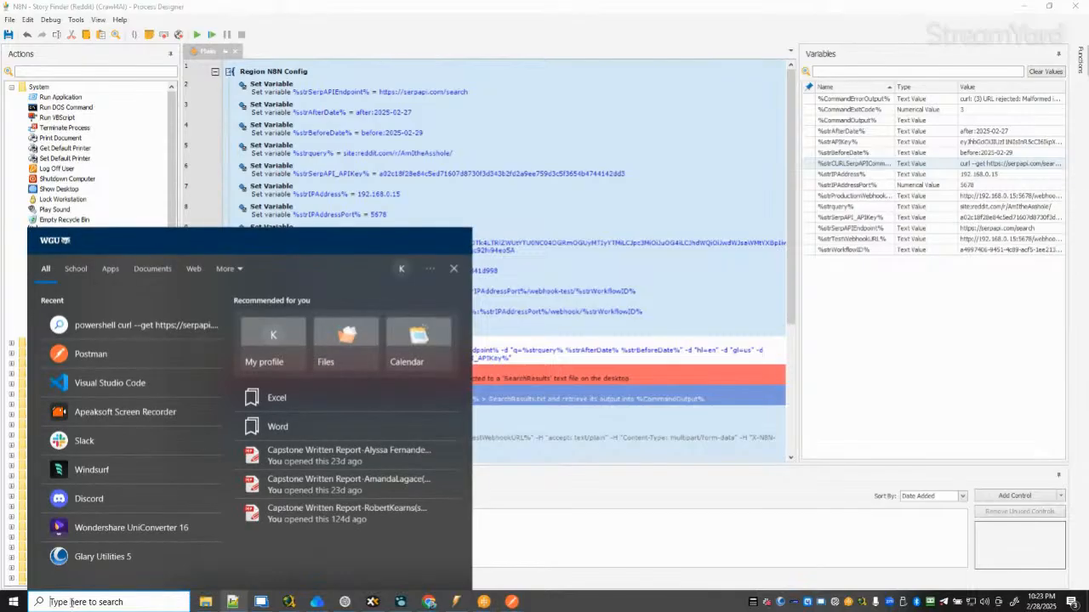
type("powreshell")
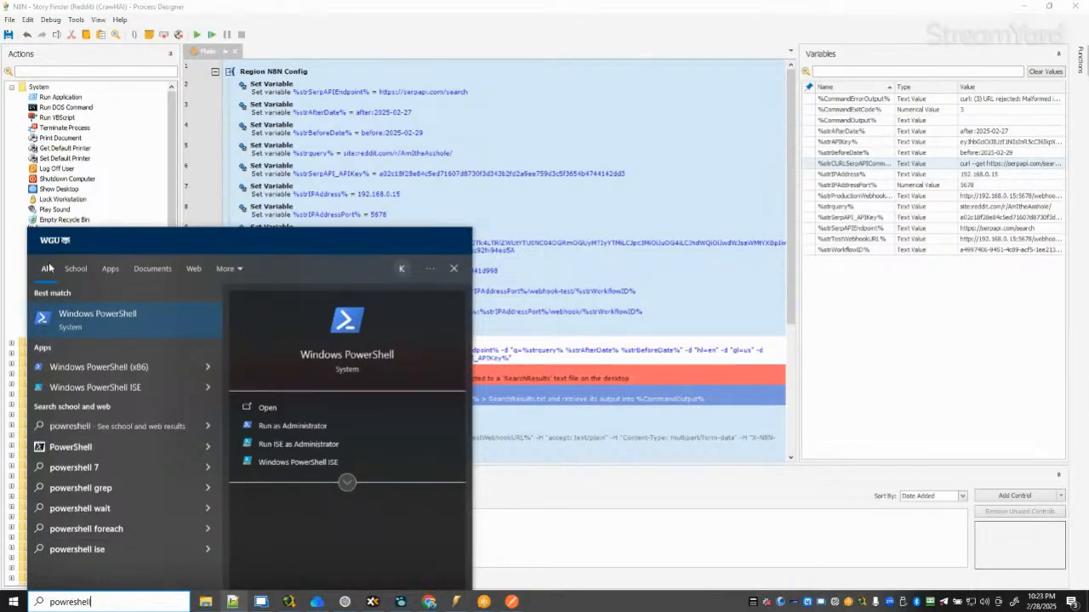
left_click(151, 314)
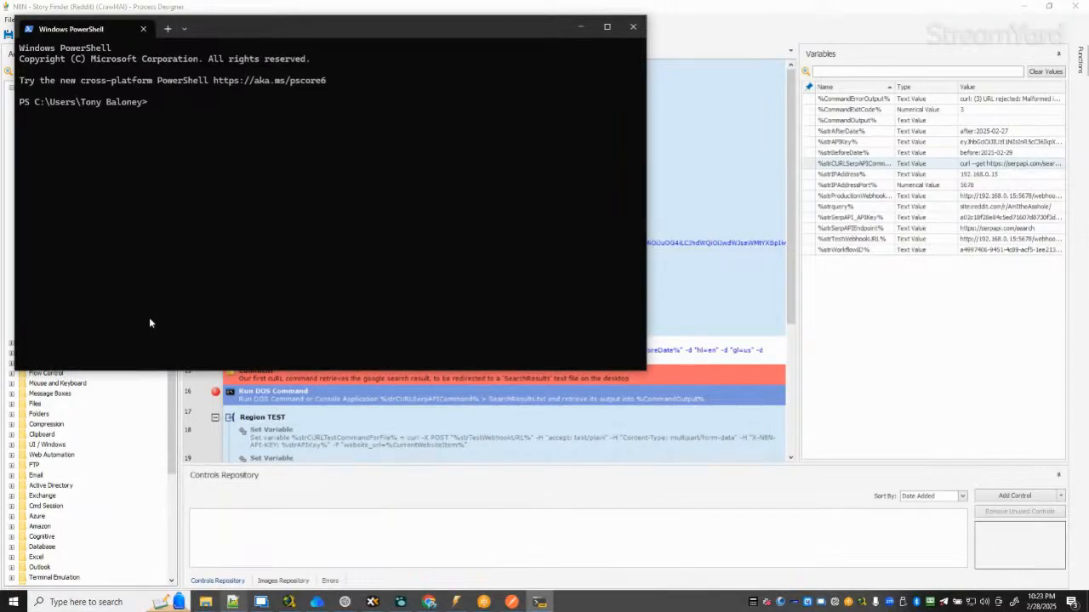
left_click(633, 26)
Open PowerShell 7 (x64), run the copied SerpApi curl command including its API key, and capture a screen snip of the command and output.
left_click(68, 602)
type("powershell")
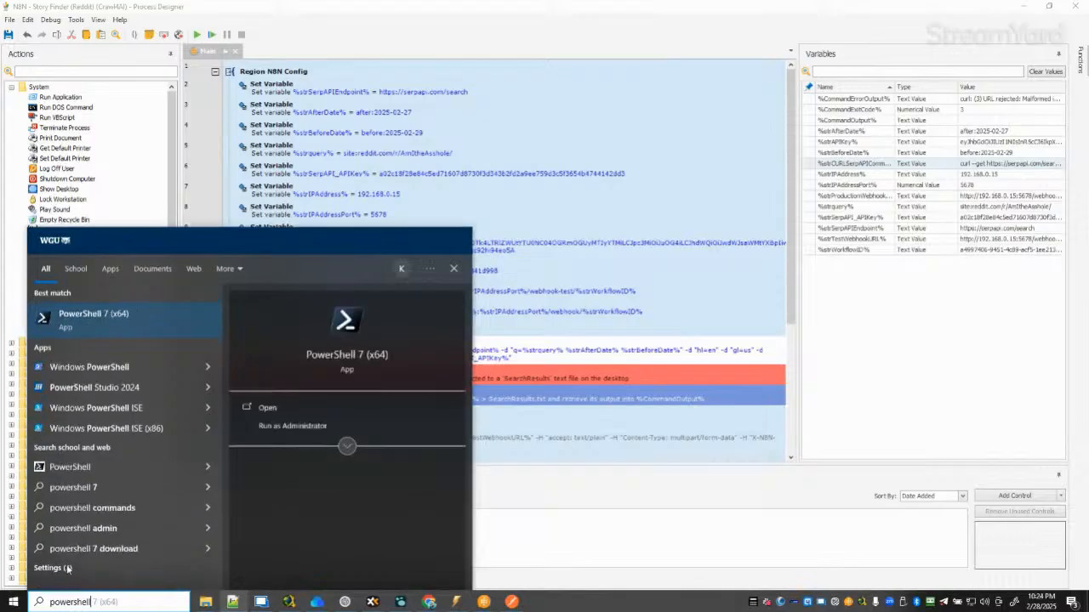
left_click(62, 319)
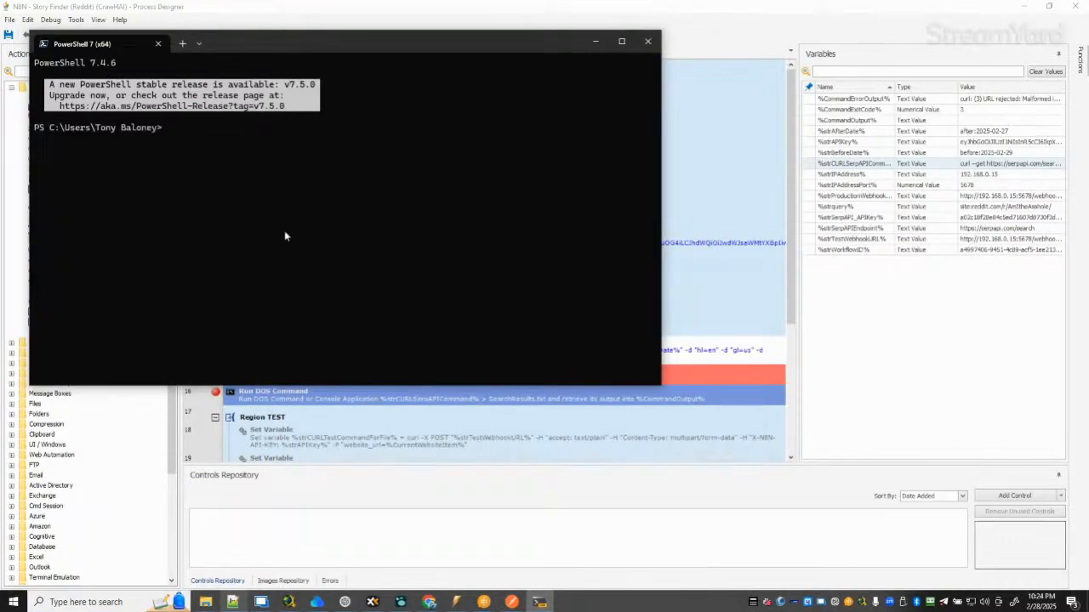
key("ctrl+v")
key("Return")
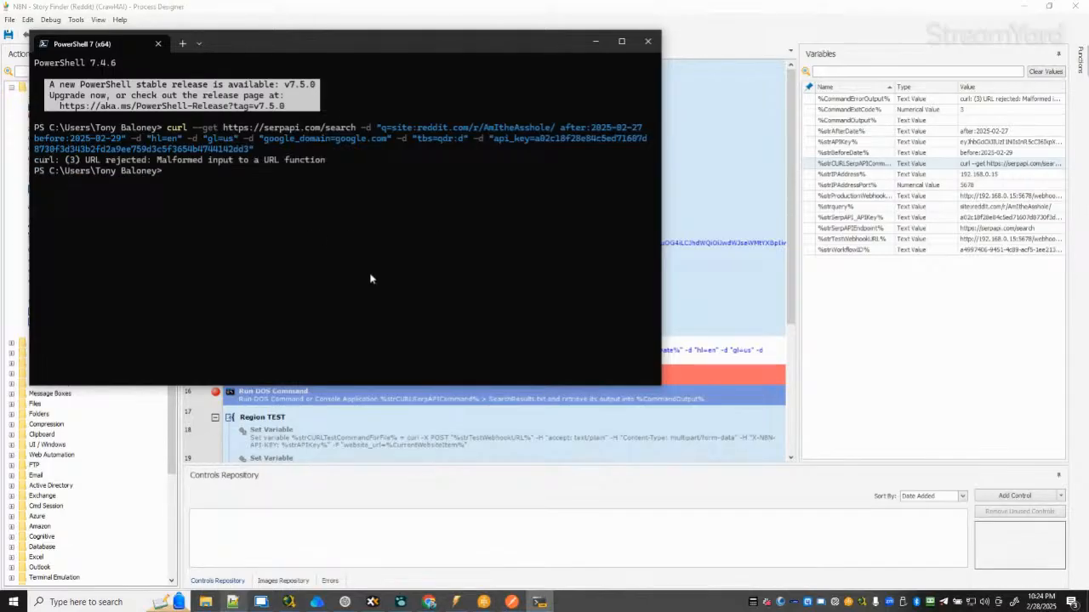
key("super+shift+s")
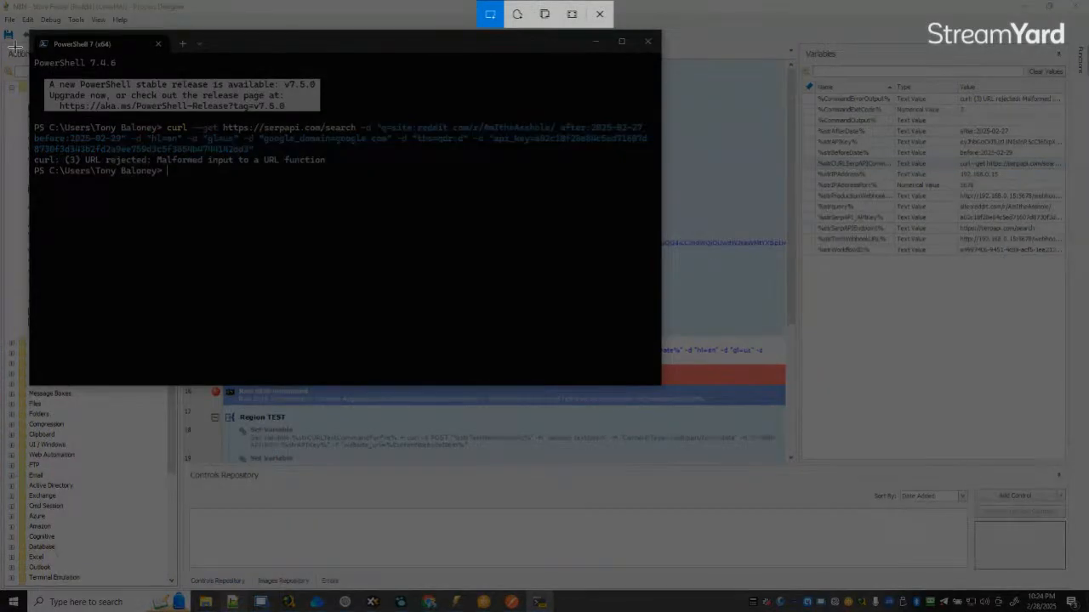
left_click_drag(30, 54, 655, 197)
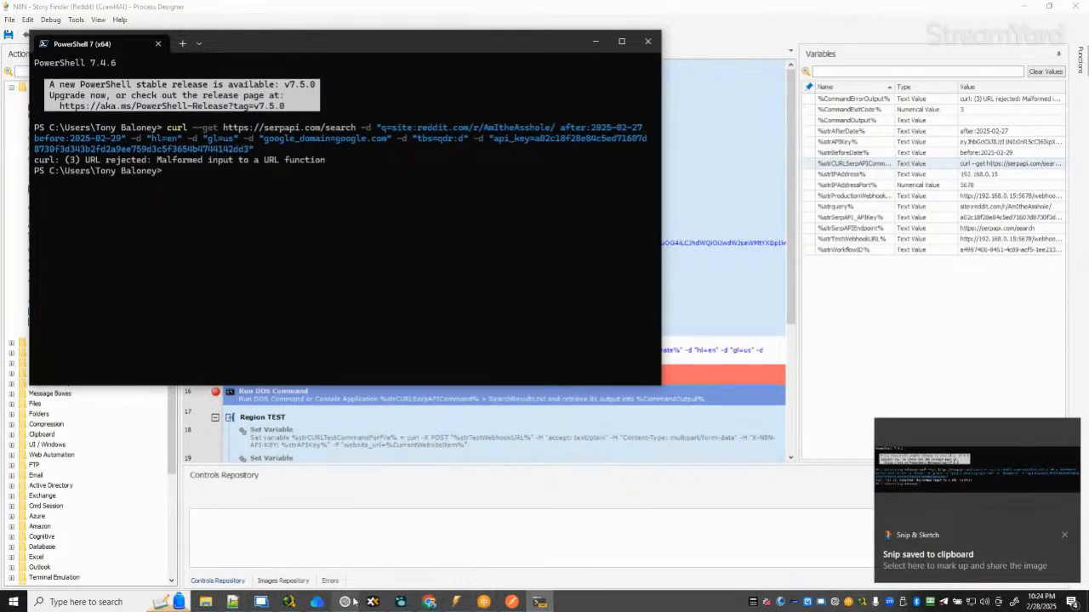
Send the PowerShell snip to ChatGPT with the message "same error with poershell".
left_click(346, 603)
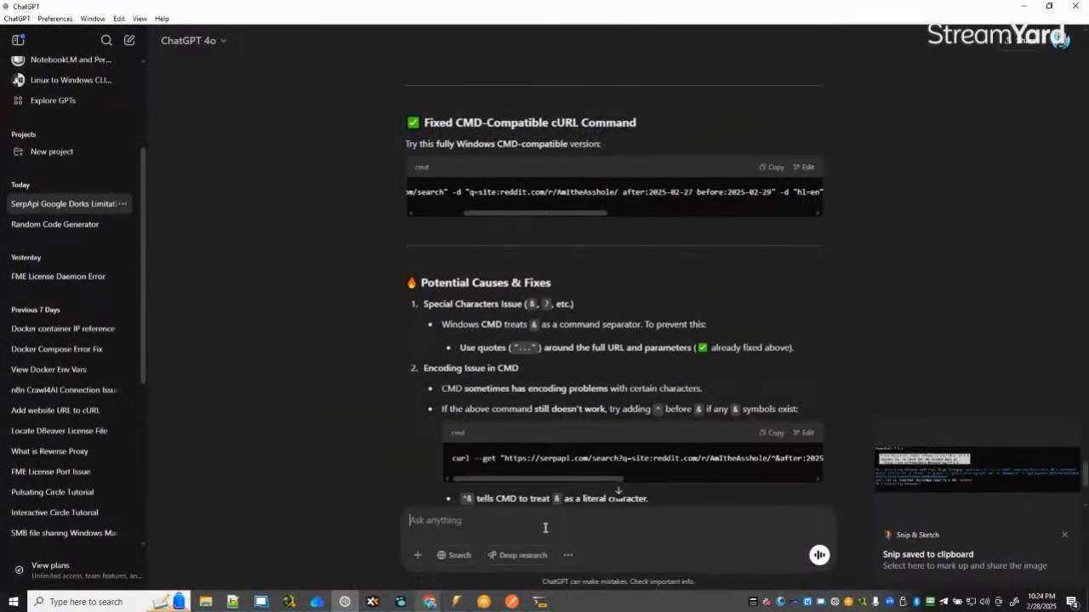
key("ctrl+v")
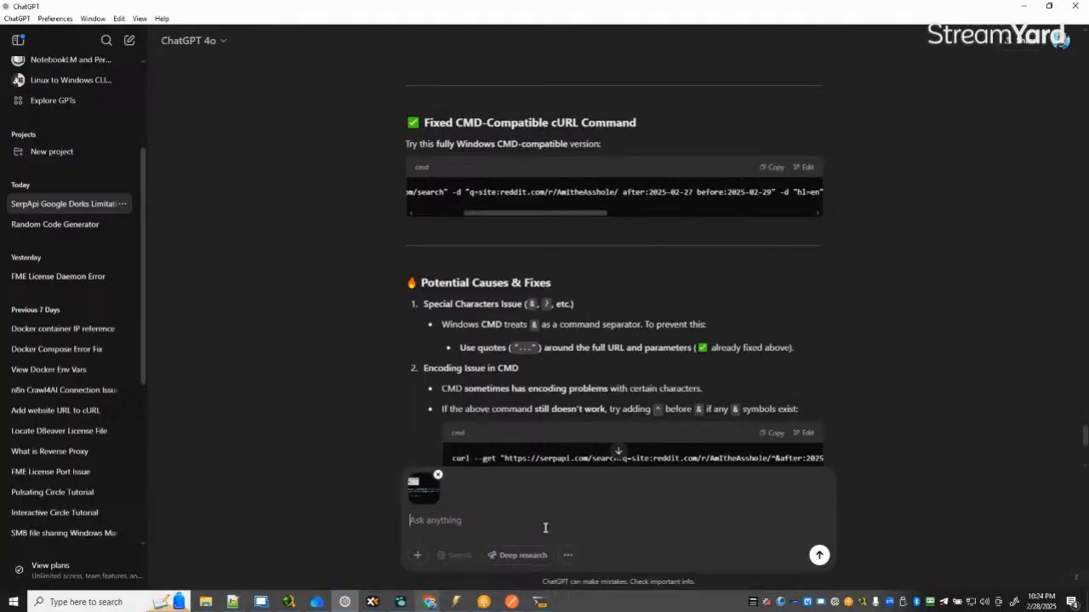
type("sti")
key("BackSpace")
key("BackSpace")
key("BackSpace")
type("same error with poershell")
key("Return")
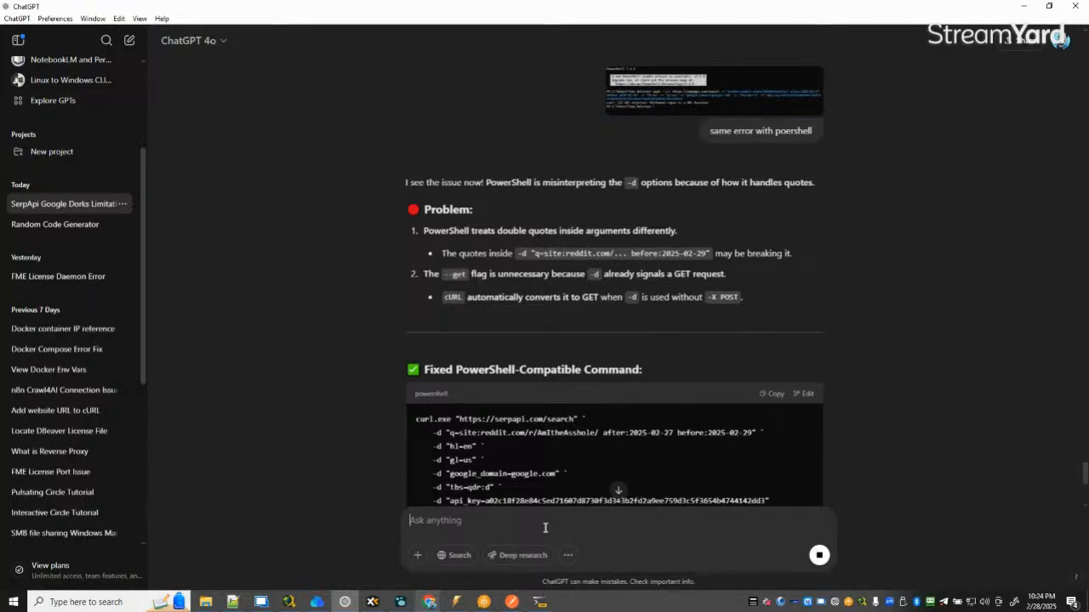
Compare ChatGPT's fixed CMD-compatible curl command with its new PowerShell-compatible version.
scroll(595, 252, "down", 10)
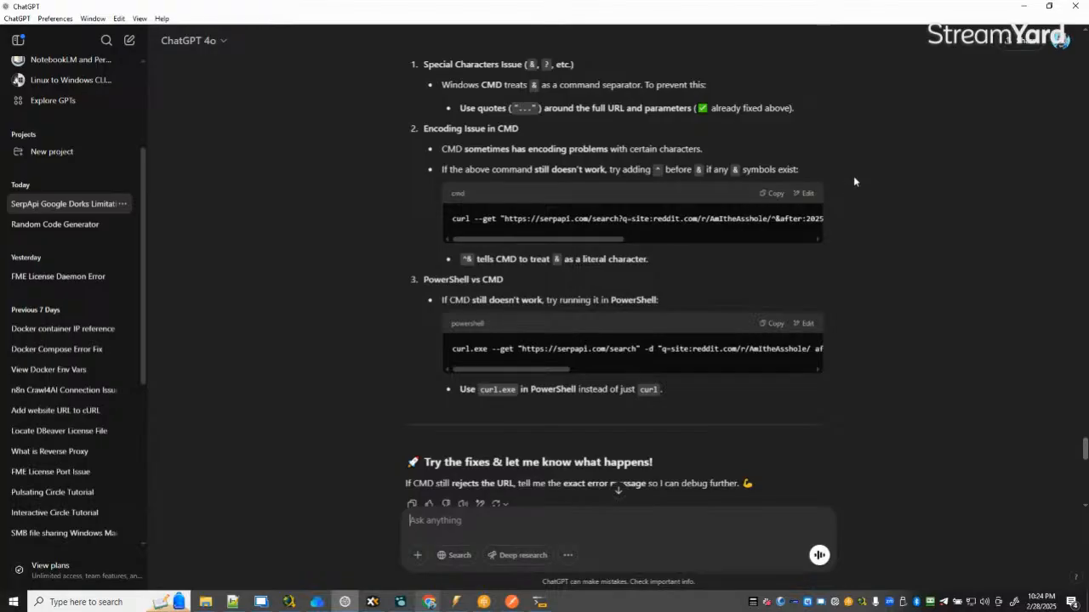
scroll(853, 175, "up", 3)
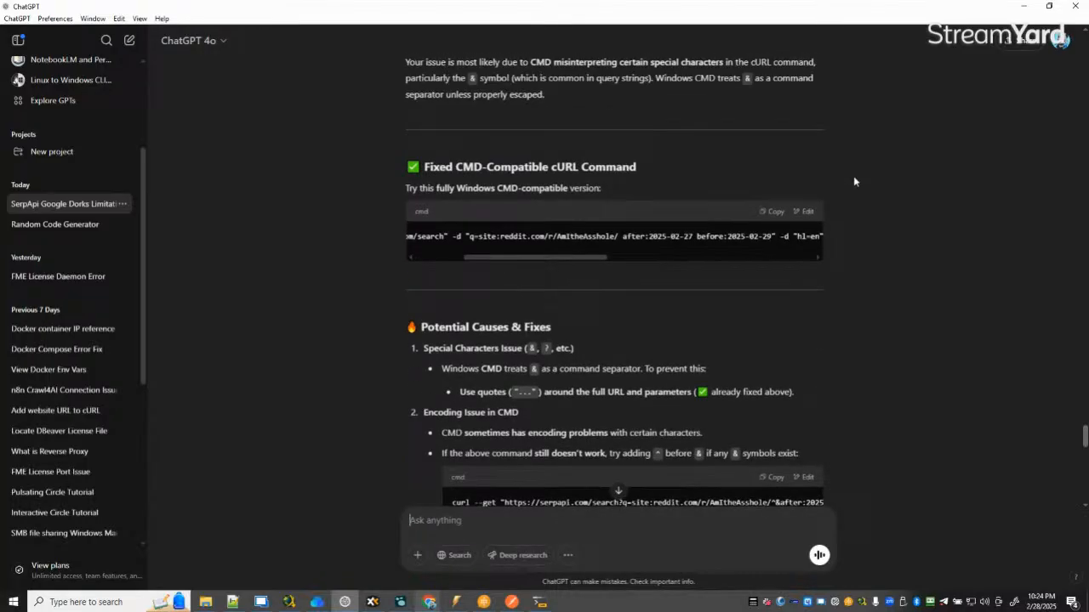
left_click_drag(572, 258, 525, 258)
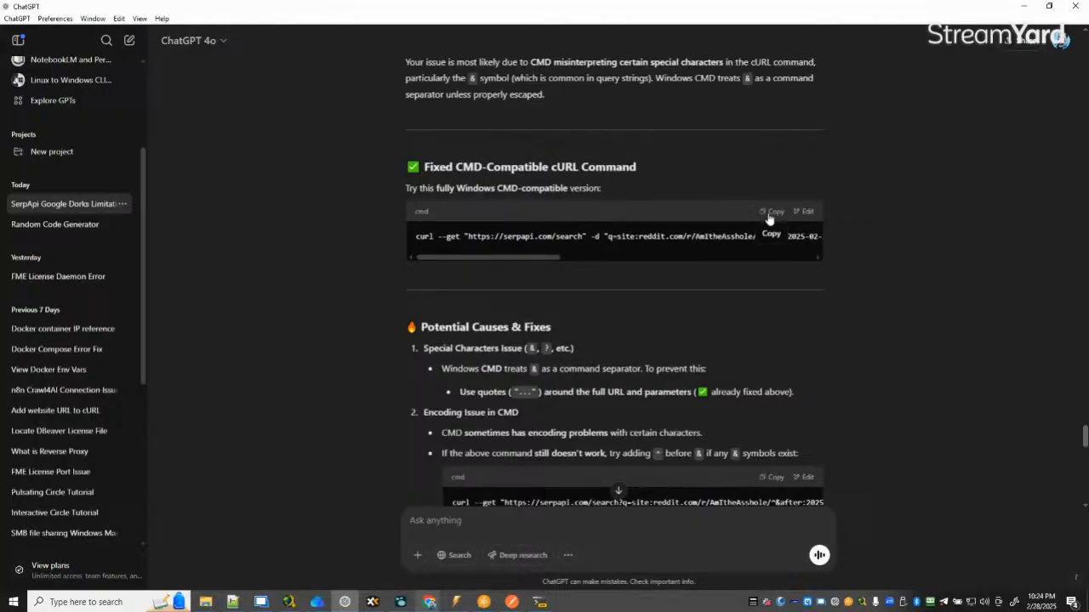
scroll(769, 219, "down", 20)
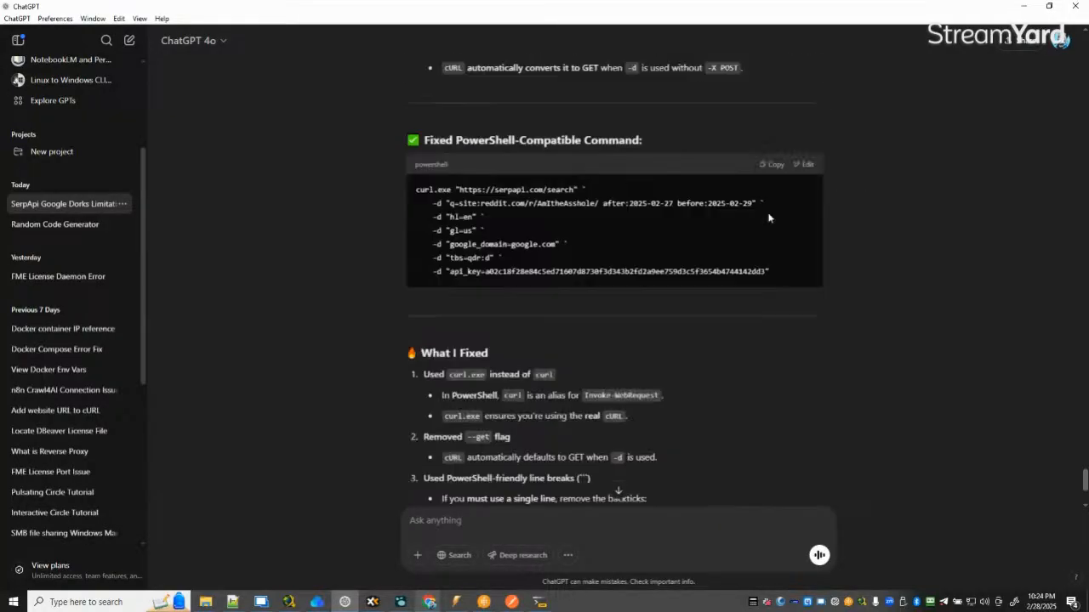
Copy the curl template from the %strCURLSerpAPICommand% Set Variable action in the Process Designer and return to ChatGPT.
mouse_move(489, 606)
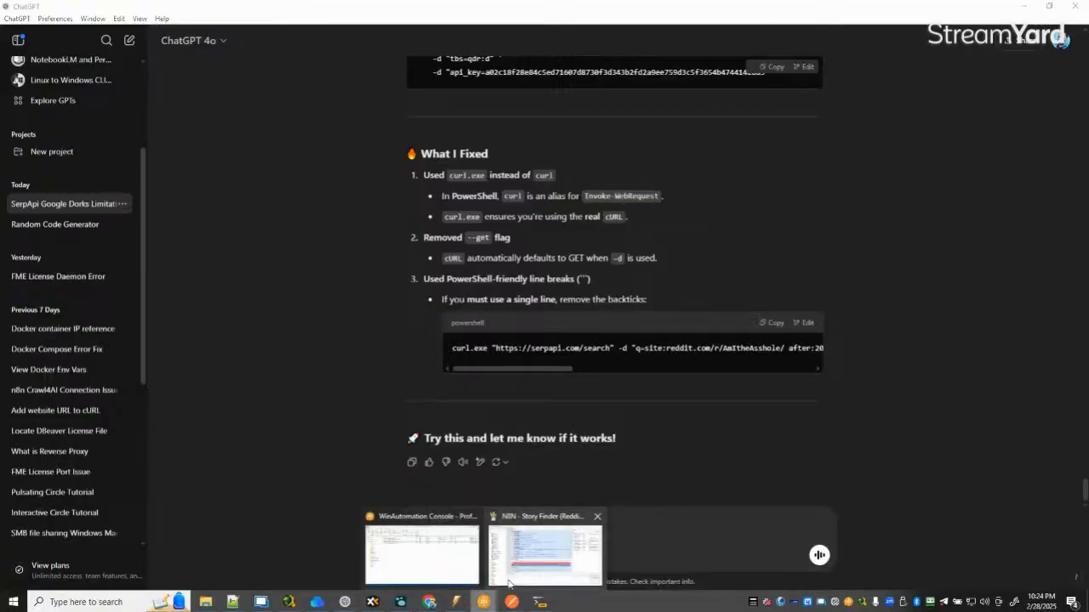
left_click(547, 557)
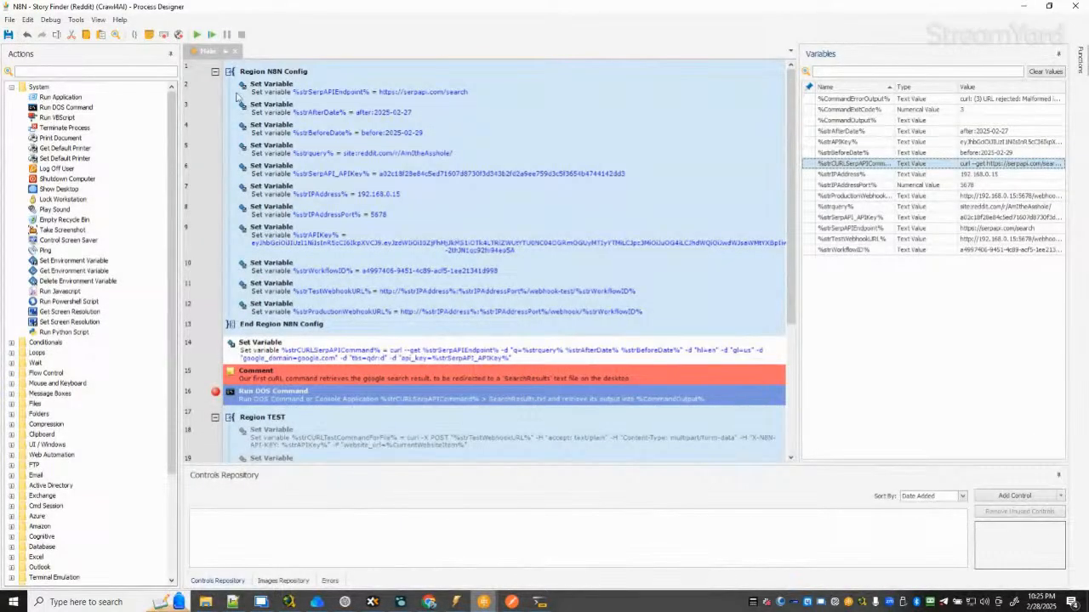
left_click(546, 356)
scroll(544, 356, "down", 4)
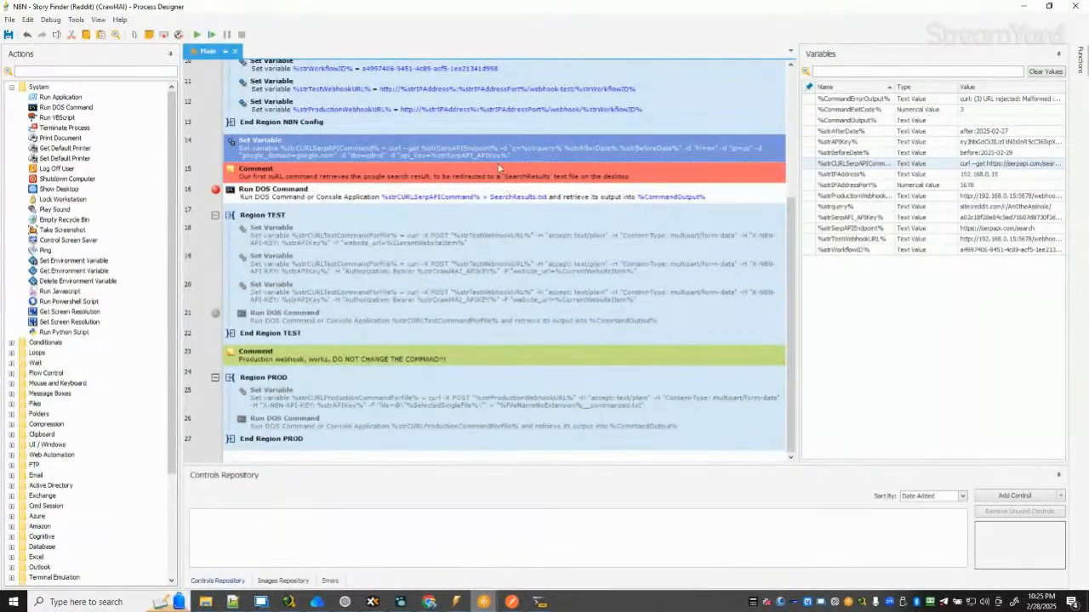
key("Return")
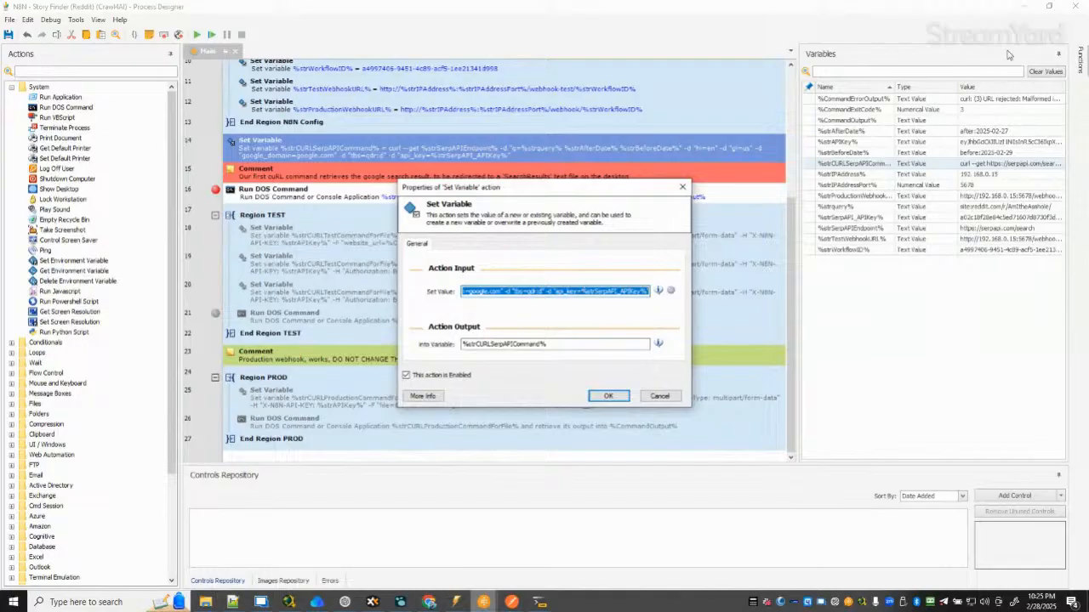
left_click(626, 398)
left_click(1024, 6)
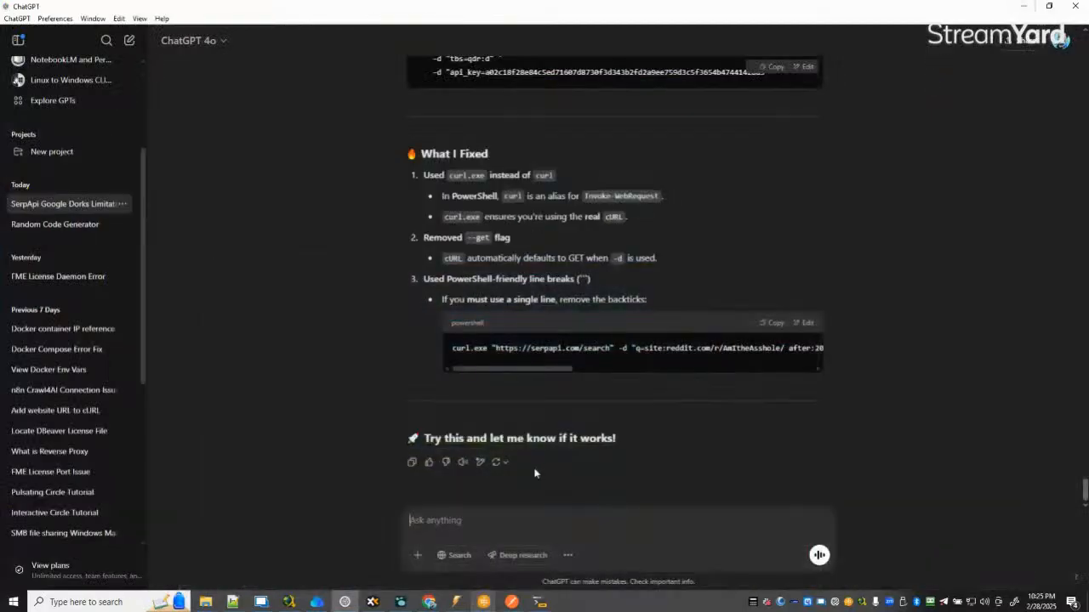
Ask ChatGPT "for your fix for cmd, apply that to this WinAutomation action:" followed by the copied curl template.
type("for your fix for cmd, apply")
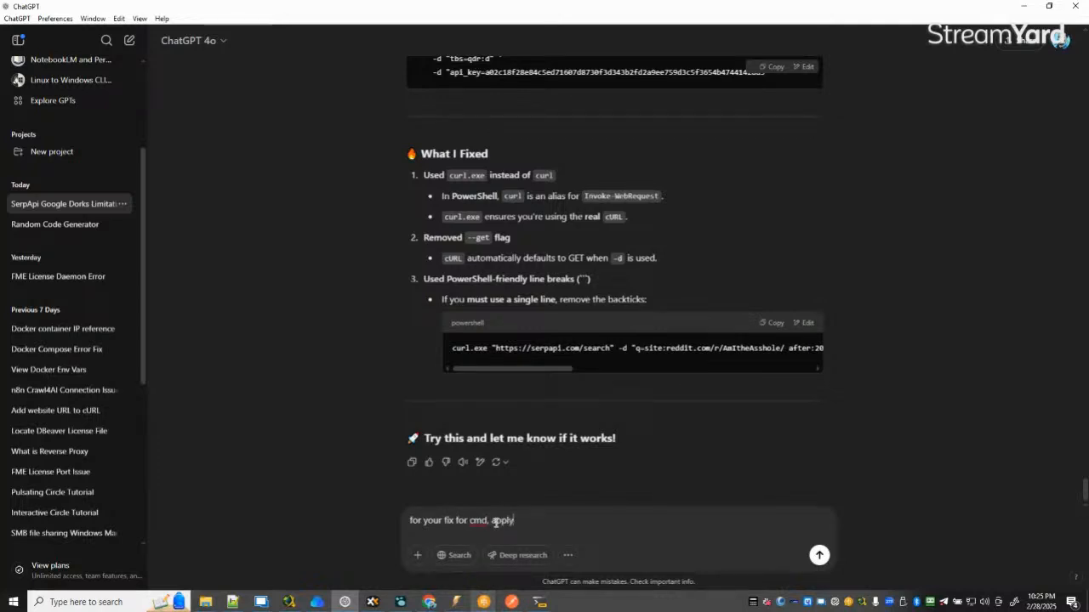
type(" that to this WinAutomation action")
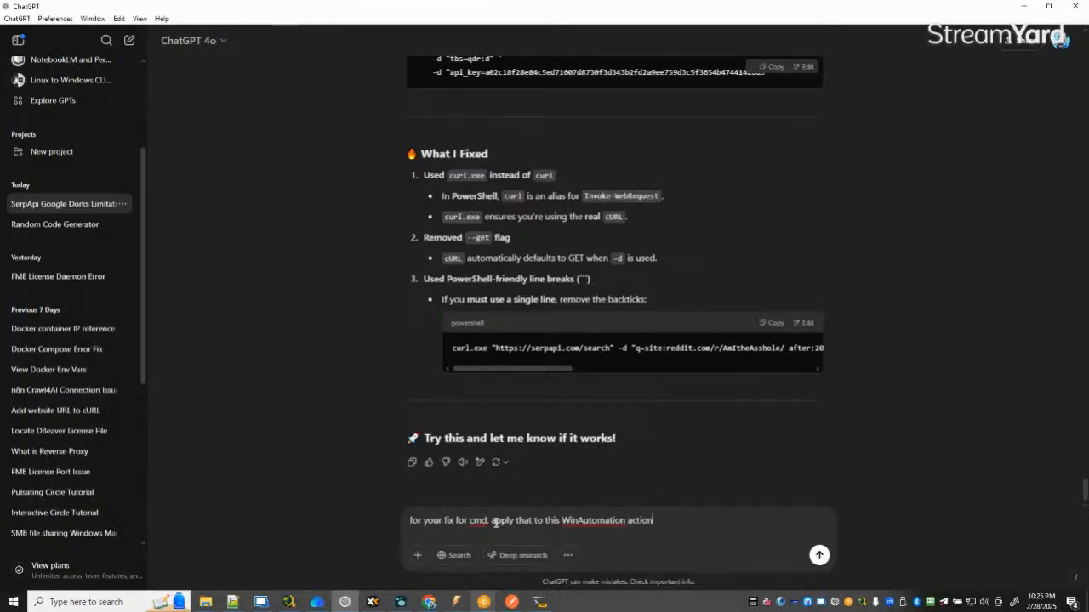
type(":")
key("shift+Return")
key("shift+Return")
key("ctrl+v")
key("Return")
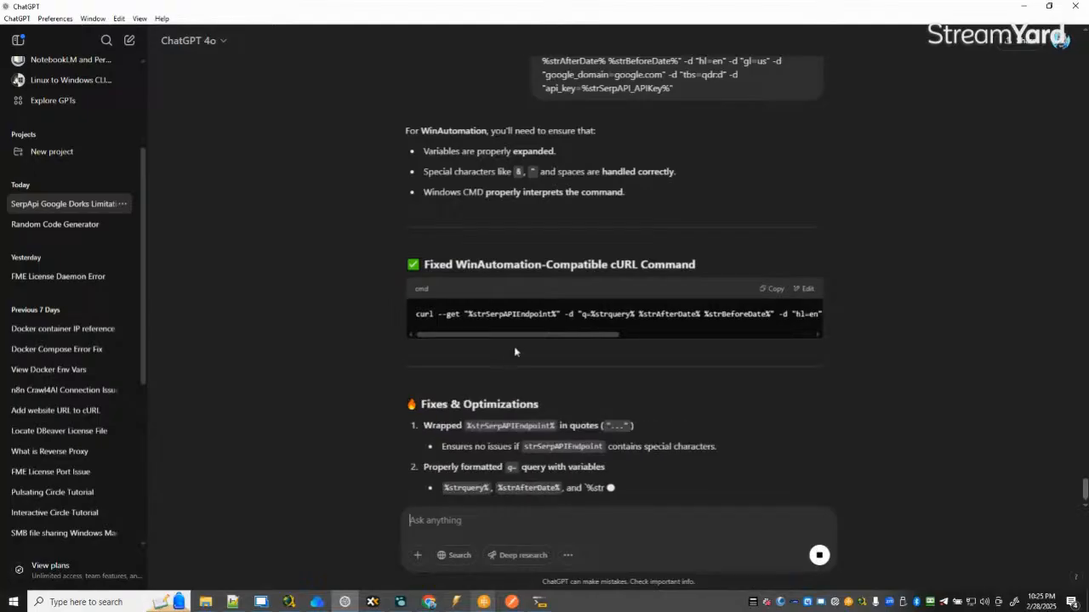
Replace the %strCURLSerpAPICommand% Set Variable value in the Process Designer with ChatGPT's fixed curl command, which quotes %strSerpAPIEndpoint%.
left_click(772, 288)
mouse_move(482, 606)
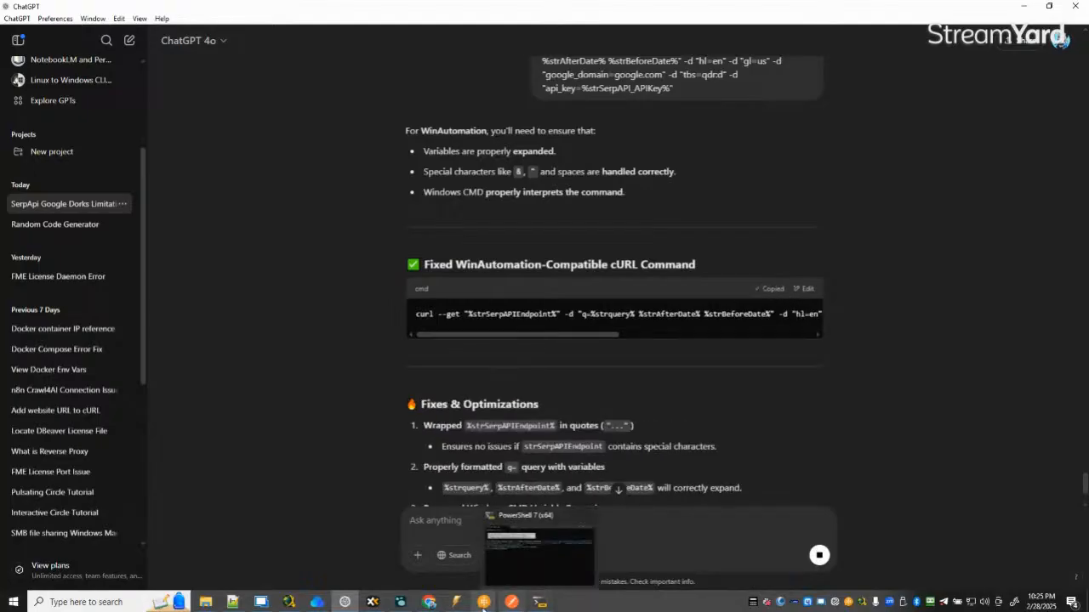
left_click(565, 558)
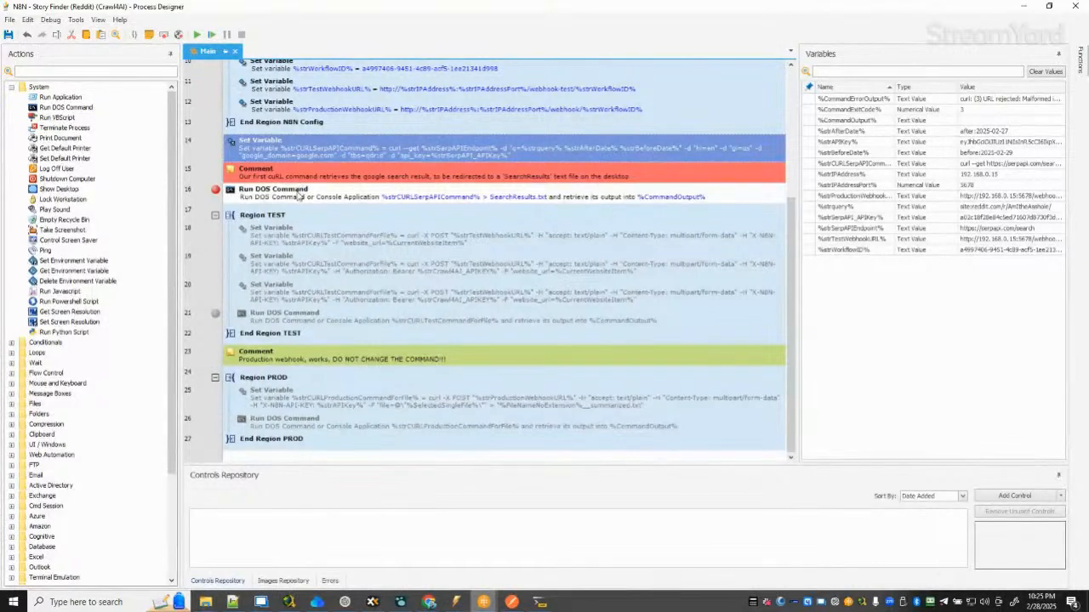
double_click(336, 155)
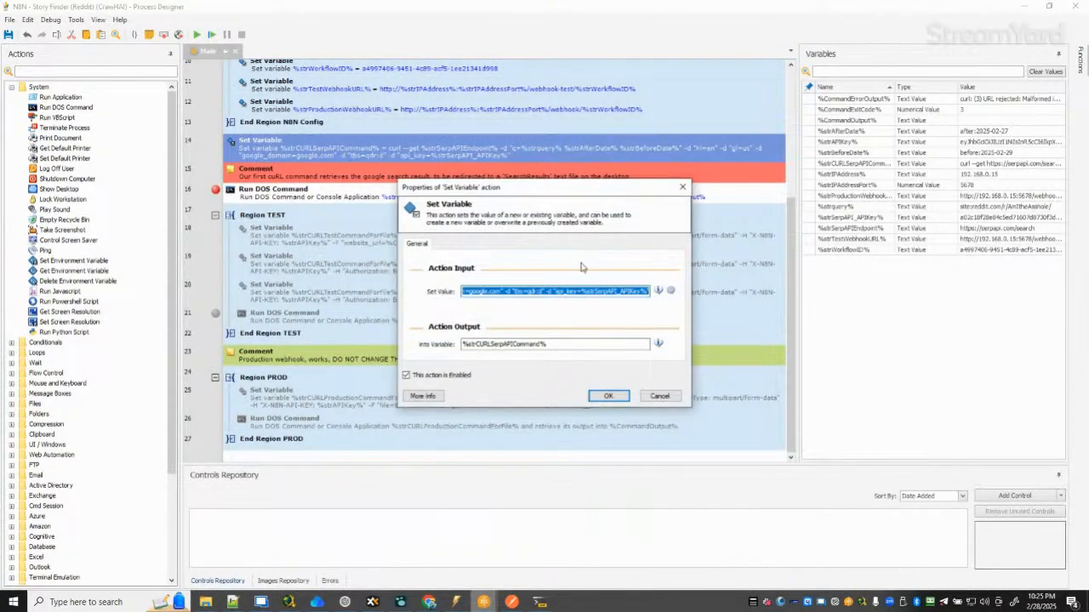
key("End")
left_click(606, 396)
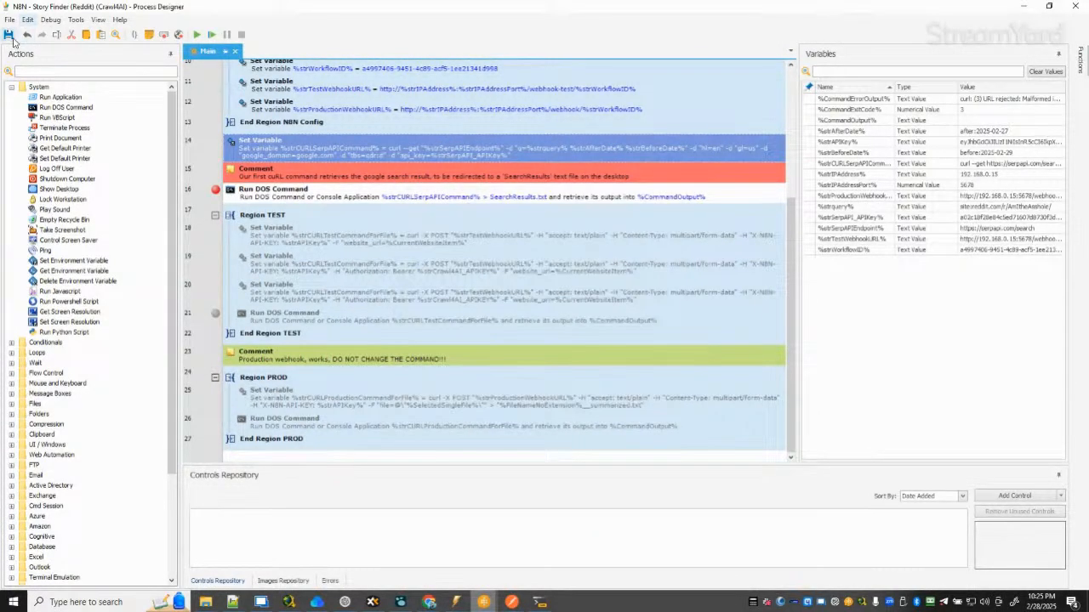
Run the process through the Run DOS Command breakpoint, checking SearchResults.txt in the Desktop folder while it is paused.
left_click(198, 35)
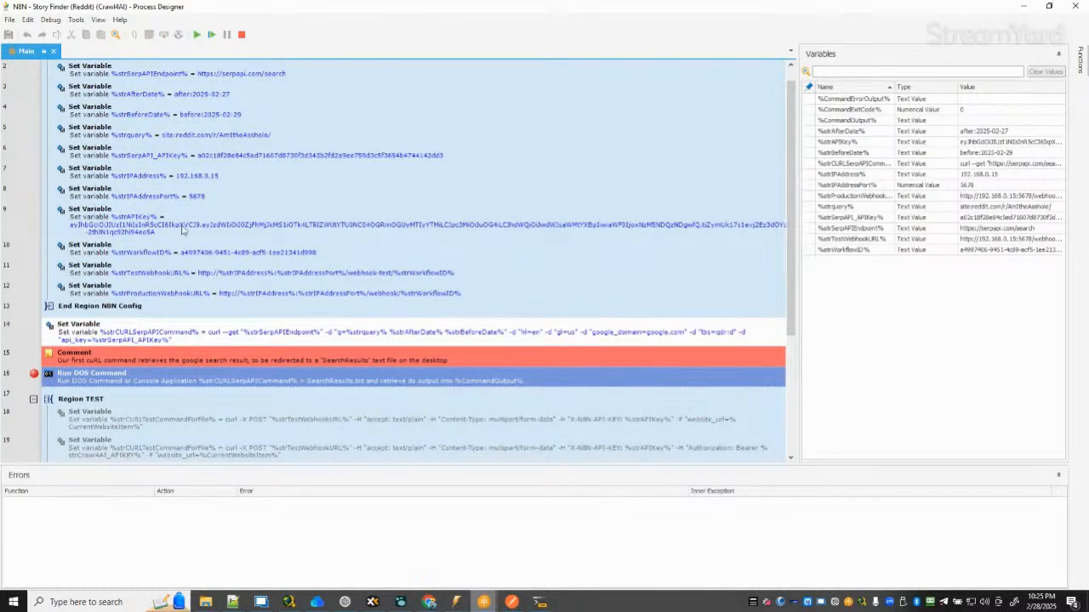
left_click(205, 604)
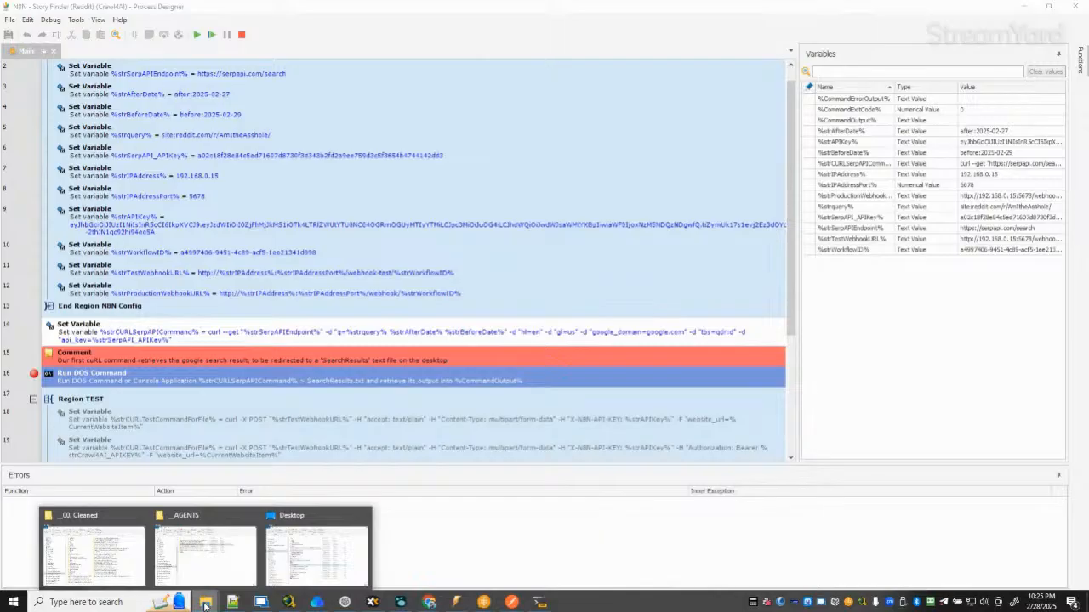
left_click(294, 569)
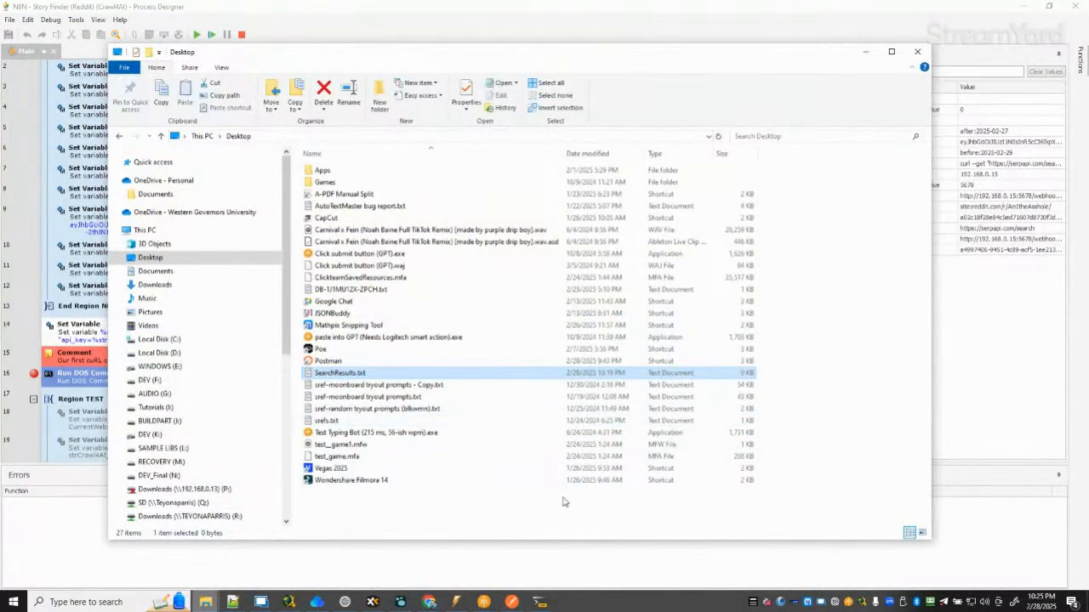
left_click(866, 51)
left_click(197, 34)
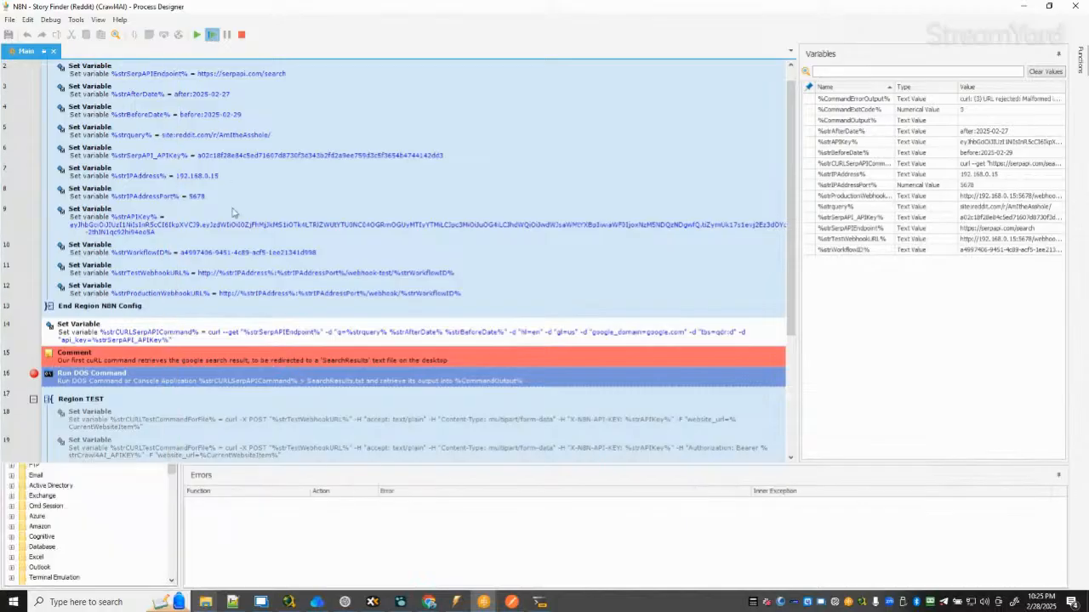
Copy the error text from %CommandErrorOutput% and send it to ChatGPT with the note "same error".
double_click(988, 98)
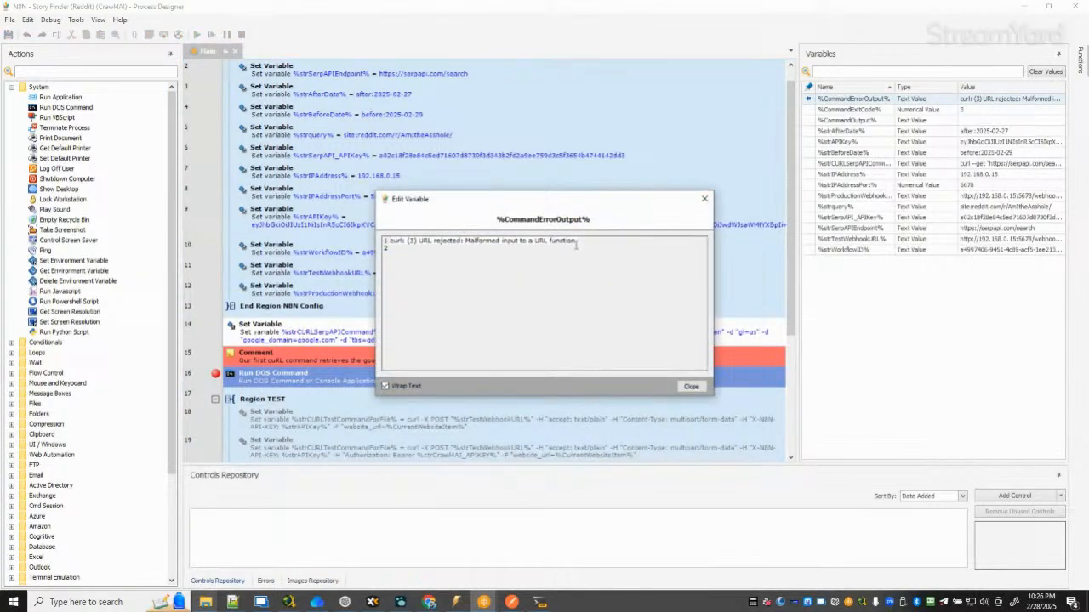
left_click_drag(577, 244, 389, 242)
mouse_move(471, 593)
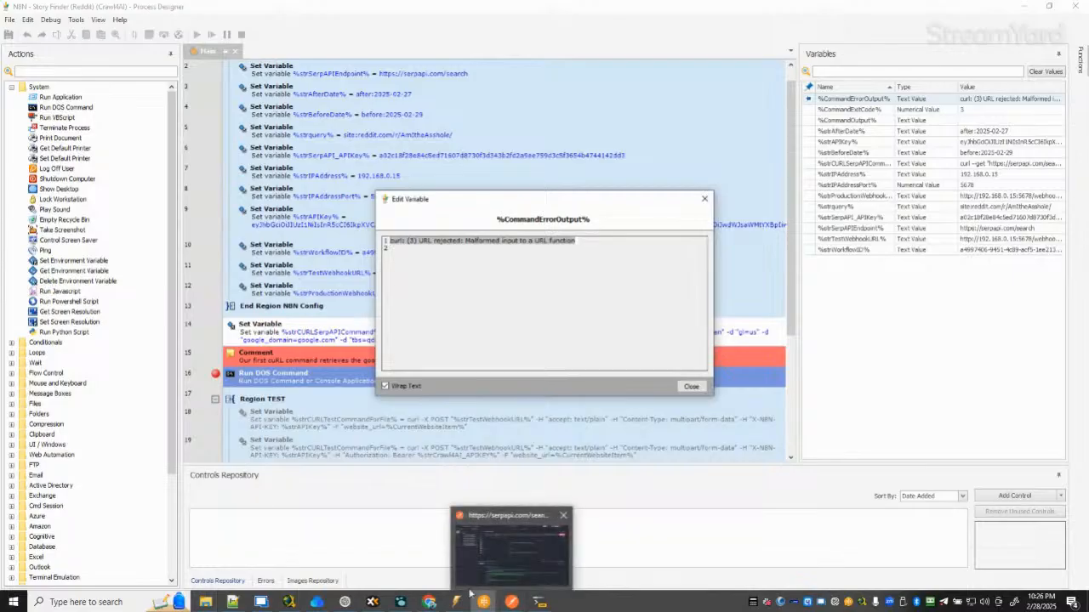
left_click(344, 602)
key("ctrl+v")
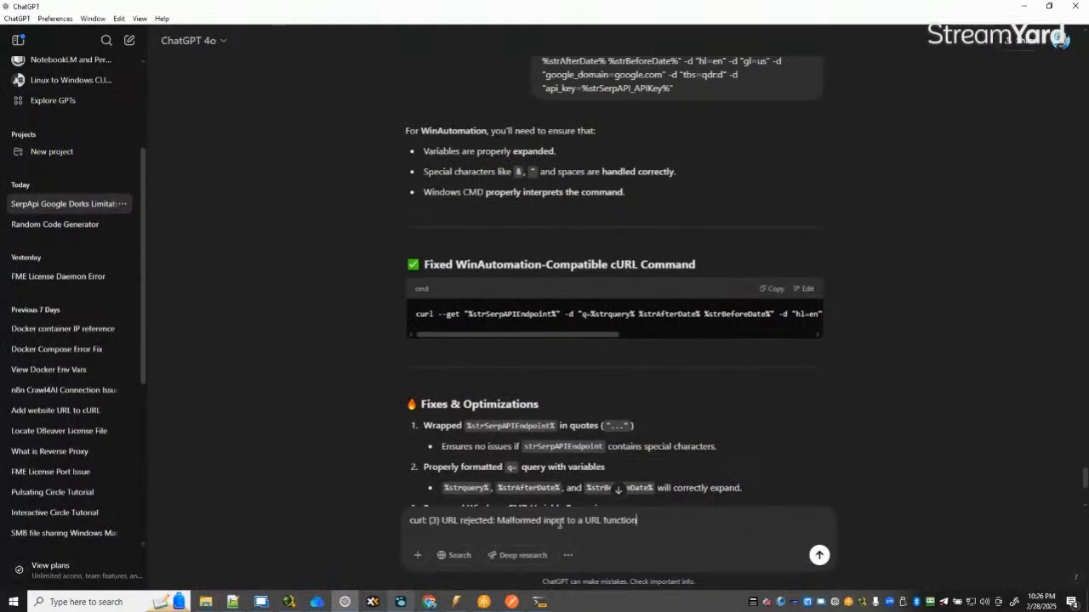
key("shift+Return")
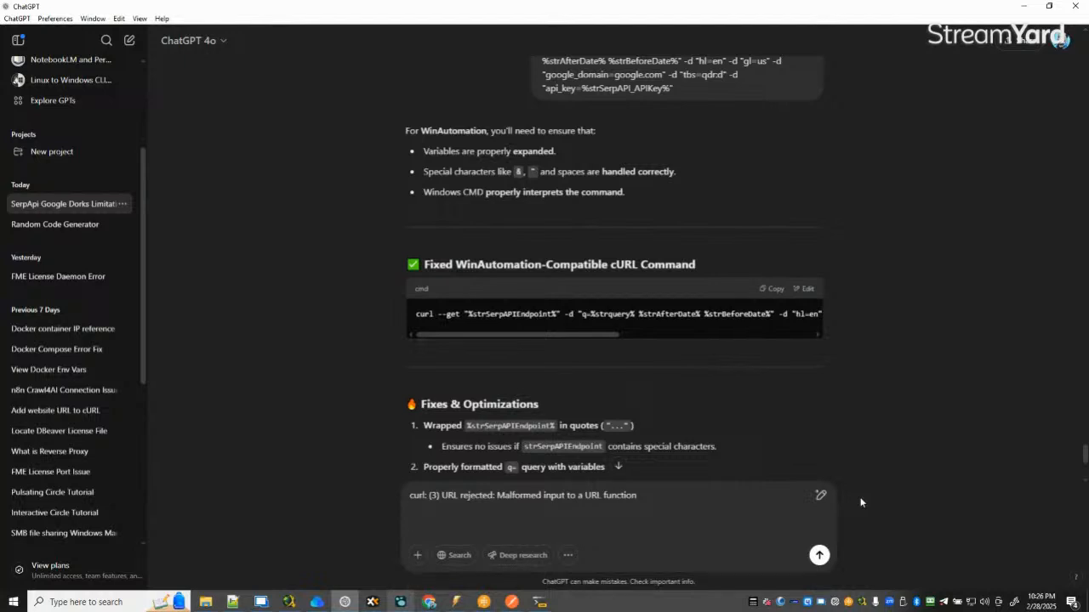
type("same error")
key("Return")
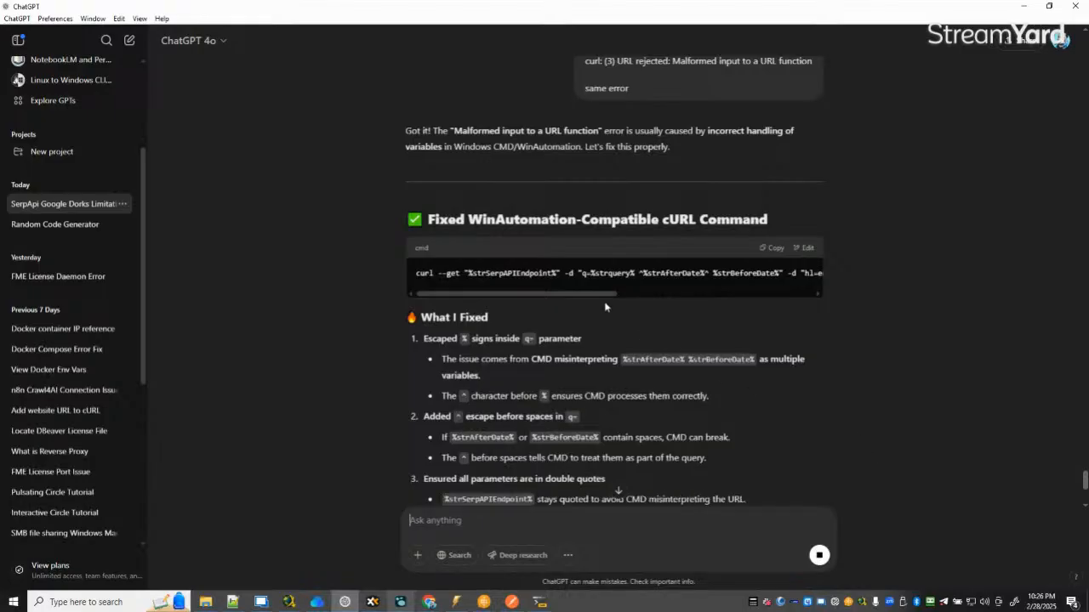
Review ChatGPT's revised WinAutomation-compatible curl command with the escaped date variables and copy it.
scroll(593, 410, "down", 3)
scroll(591, 405, "up", 2)
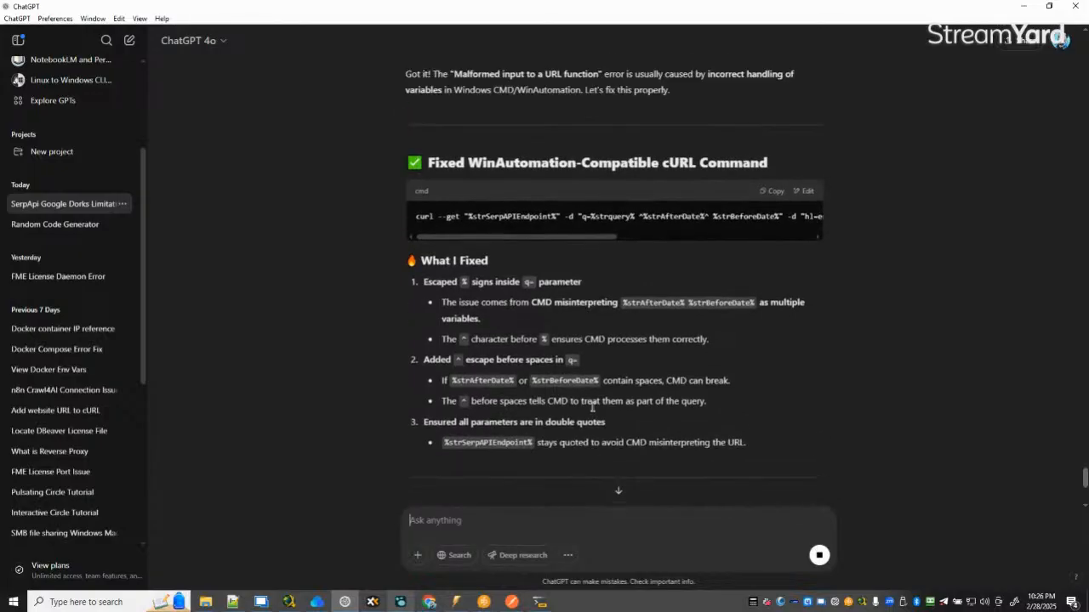
left_click_drag(575, 240, 743, 245)
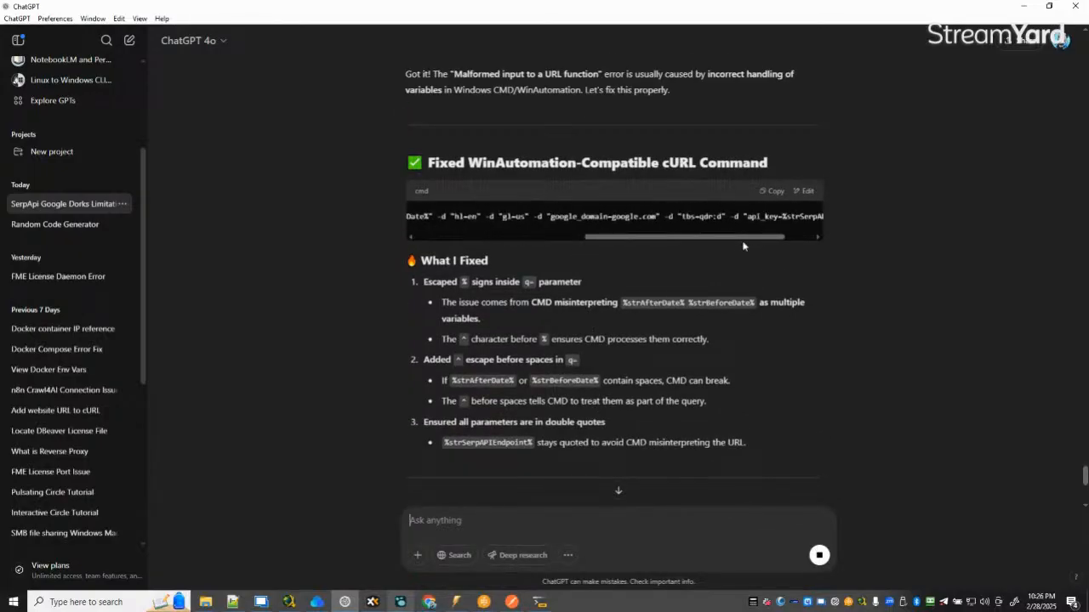
left_click_drag(743, 245, 644, 256)
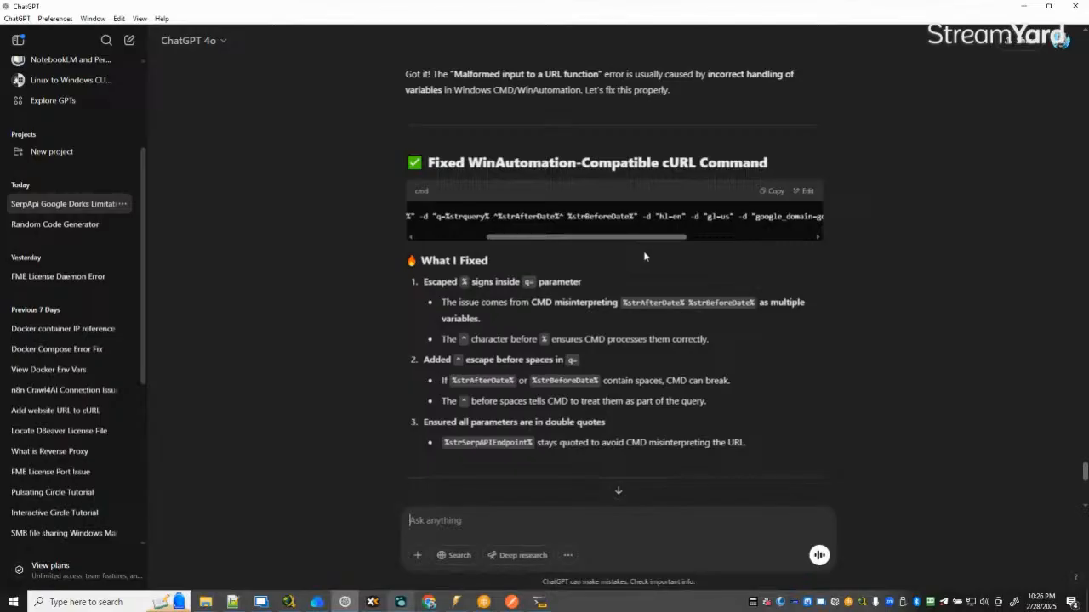
left_click(769, 194)
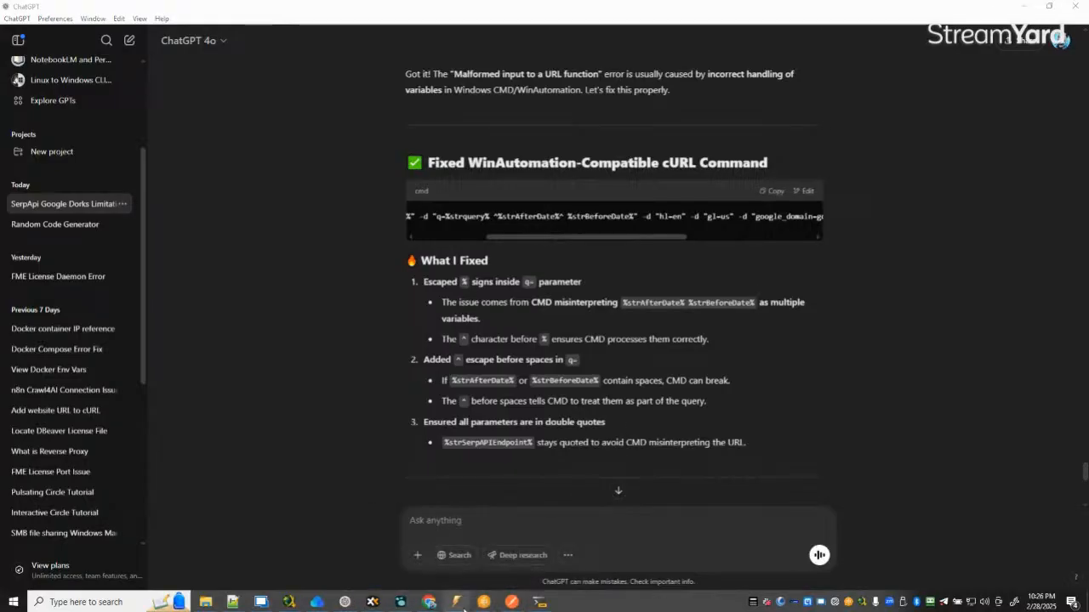
Replace the %strCURLSerpAPICommand% Set Variable value in the Process Designer with ChatGPT's copied curl command, which has carets around %strAfterDate%.
left_click(510, 602)
left_click(483, 604)
left_click(545, 554)
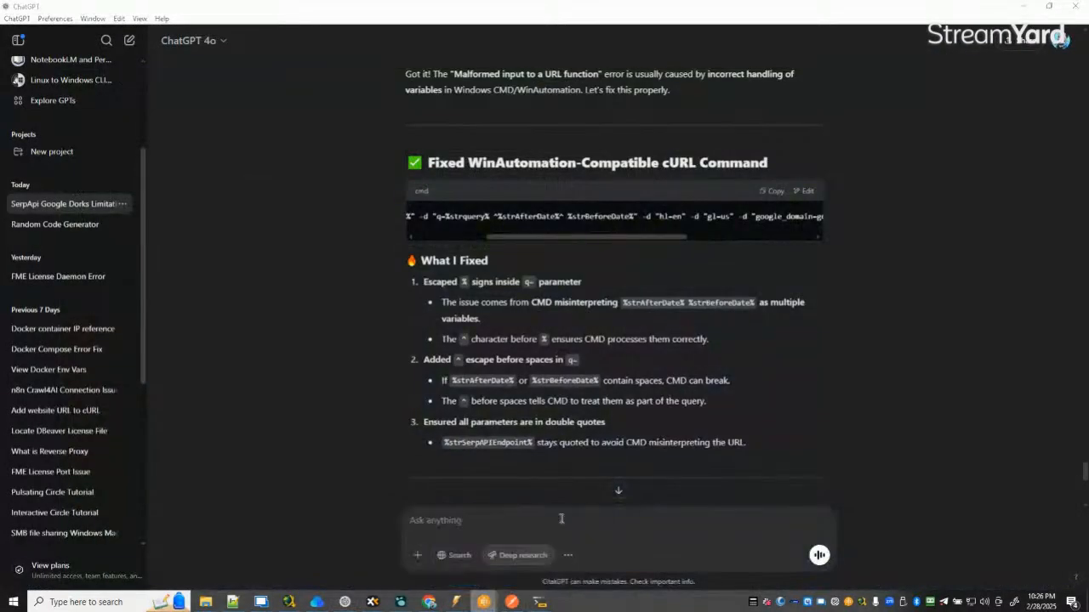
left_click(691, 387)
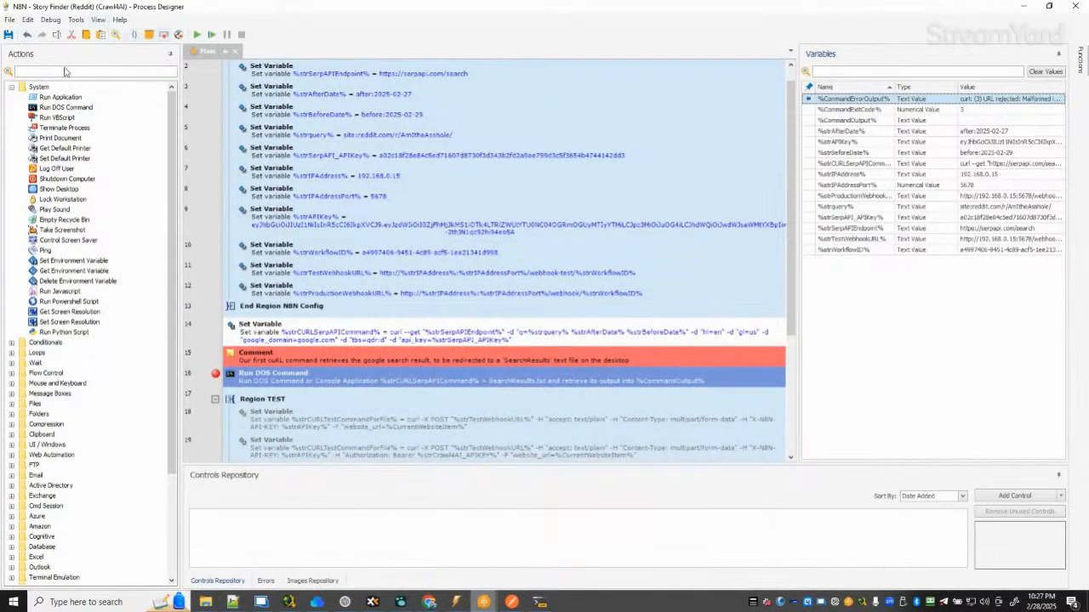
double_click(451, 322)
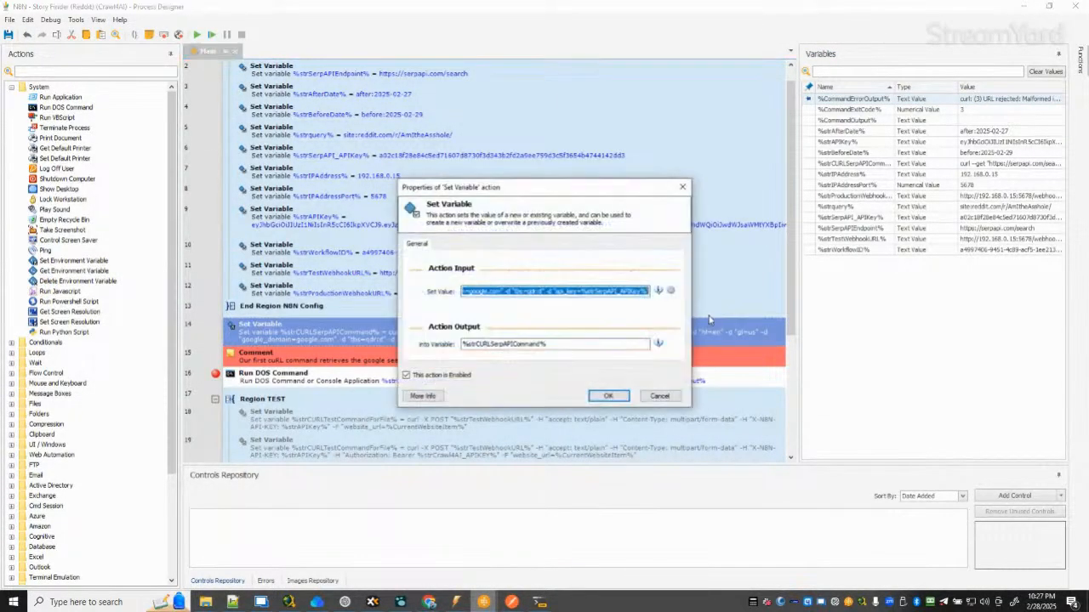
left_click(593, 295)
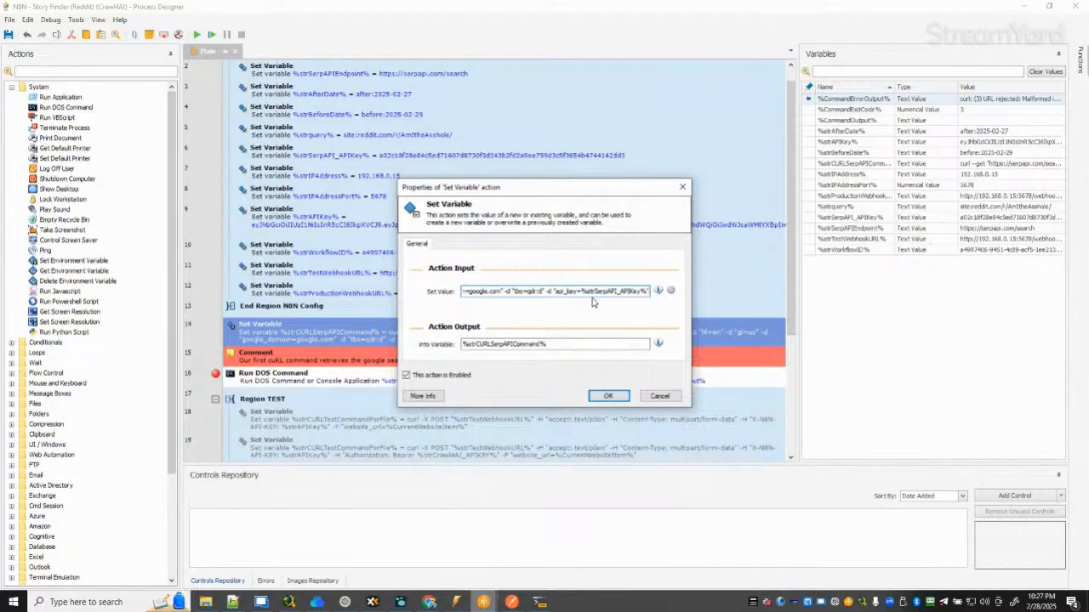
key("ctrl+a")
key("Home")
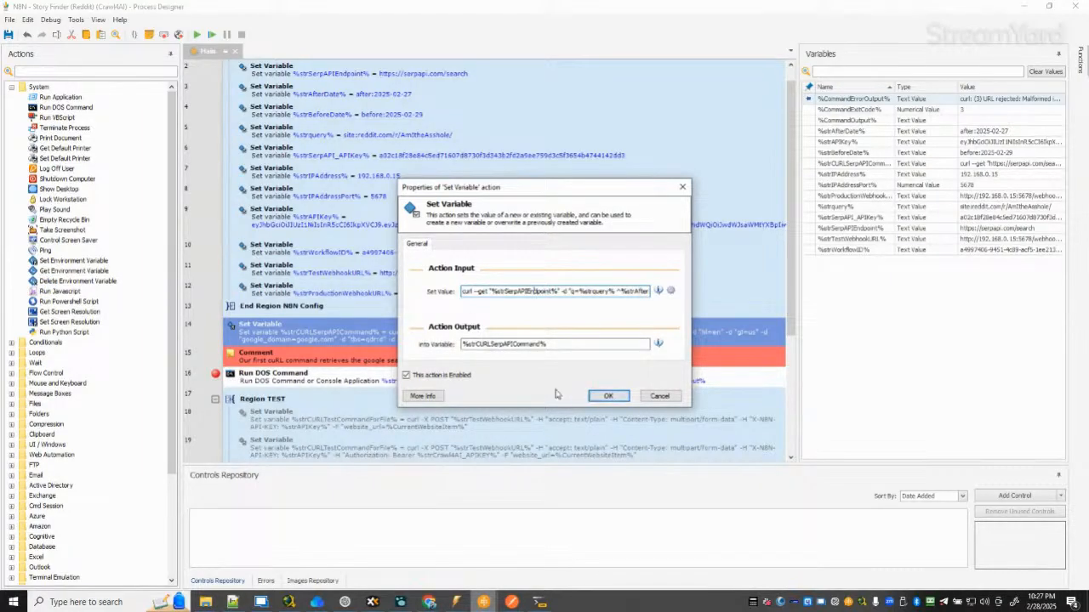
left_click(619, 399)
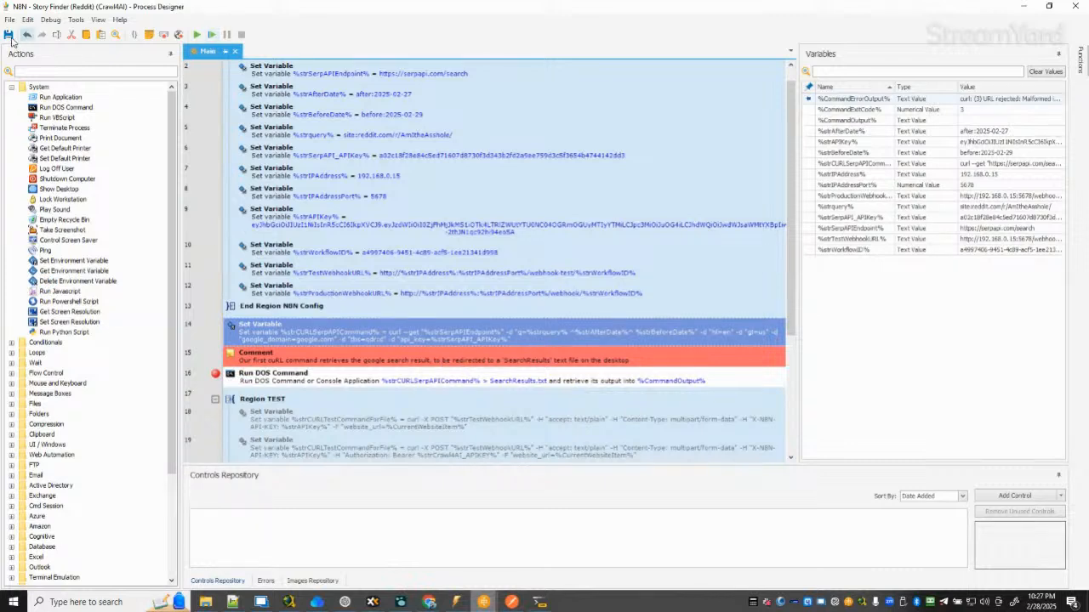
Run the process past the Run DOS Command breakpoint and open %CommandErrorOutput% to read its error text.
left_click(195, 34)
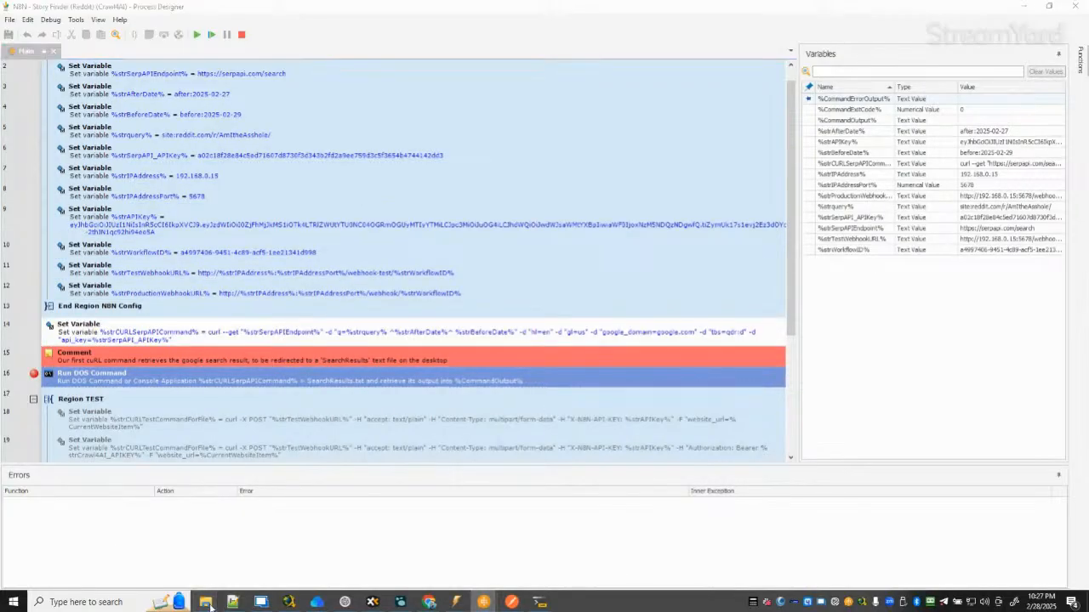
mouse_move(205, 602)
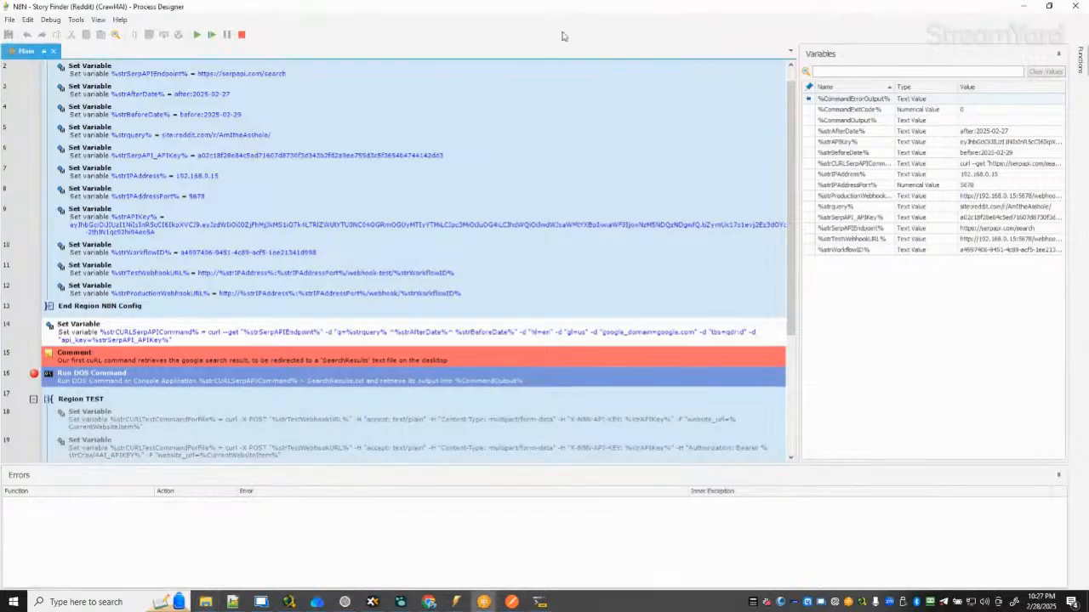
left_click(212, 34)
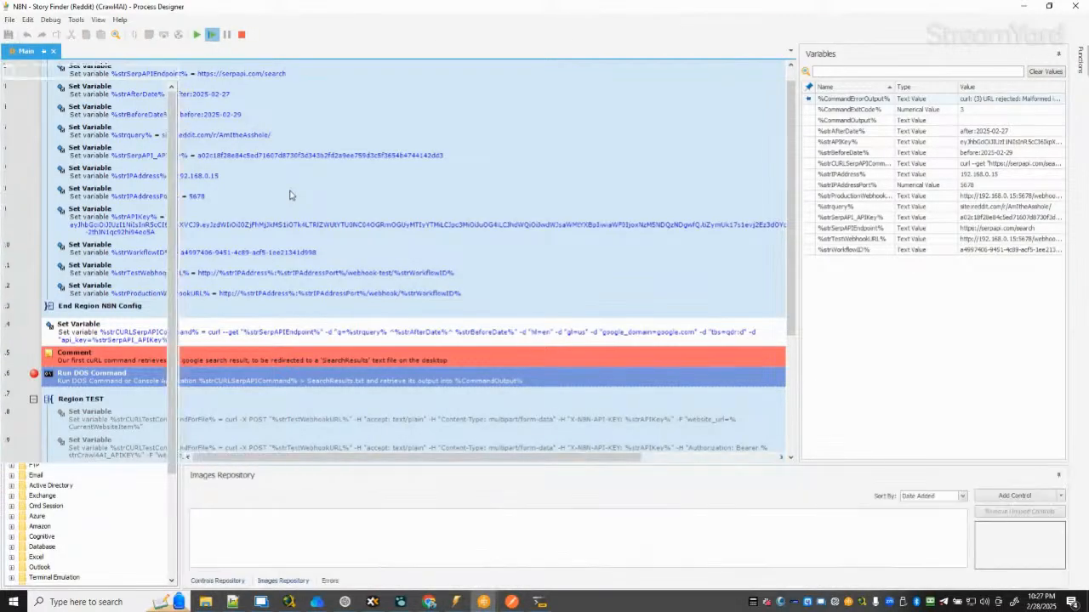
double_click(1000, 100)
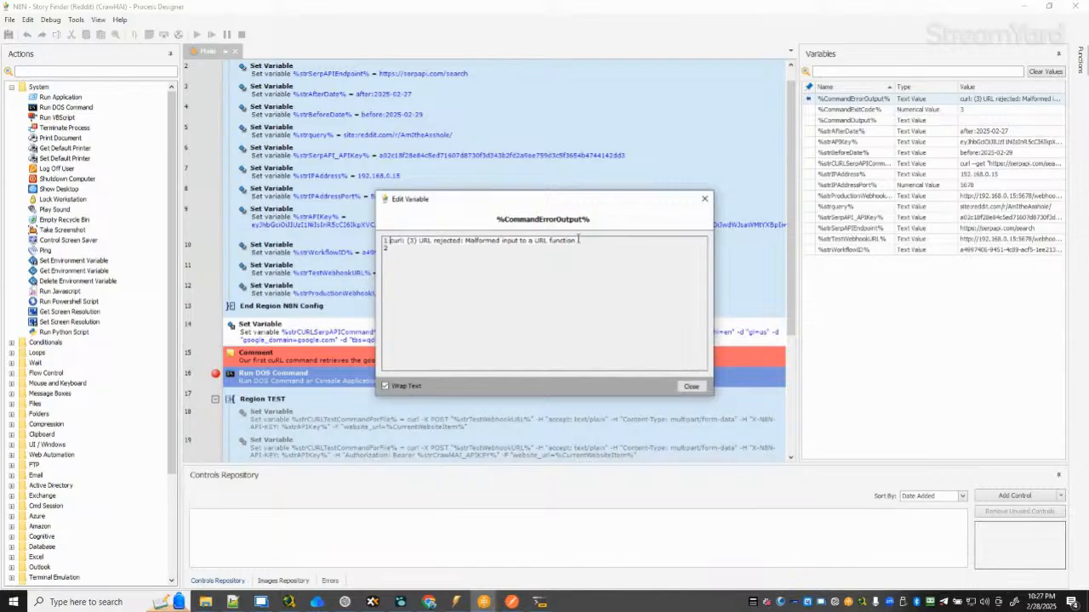
Rerun the process in the Process Designer to recheck the command, and report the same error to ChatGPT.
left_click(345, 602)
left_click(521, 528)
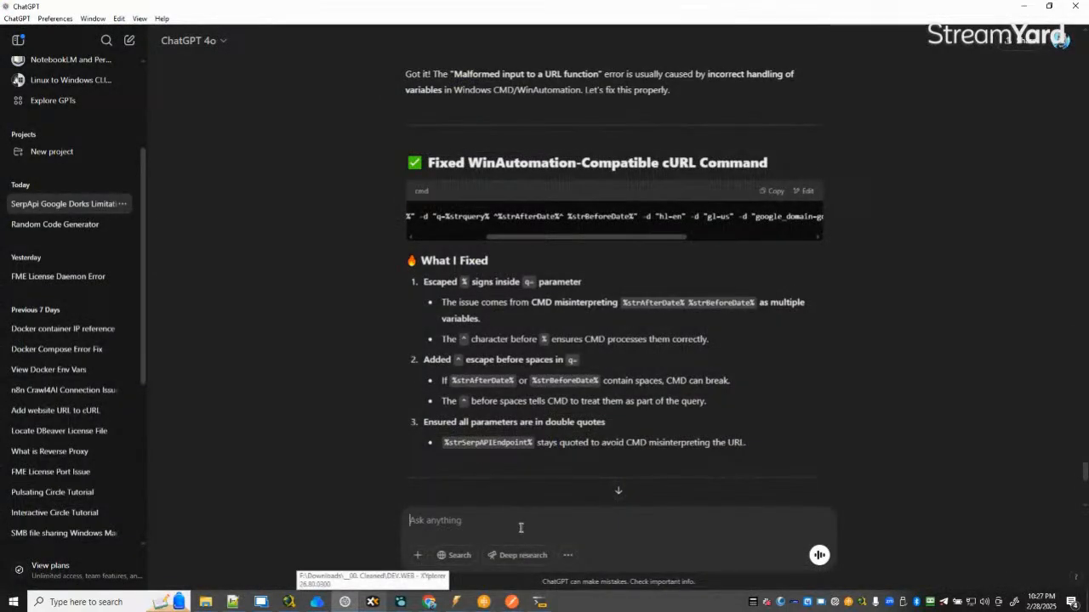
type("same e")
left_click(484, 602)
left_click(678, 383)
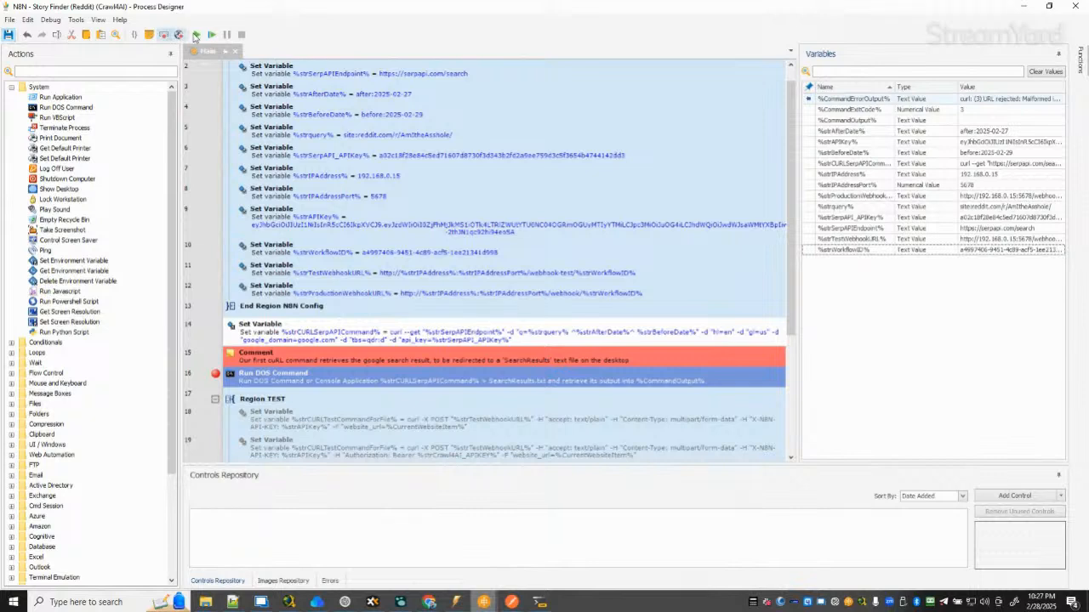
left_click(196, 35)
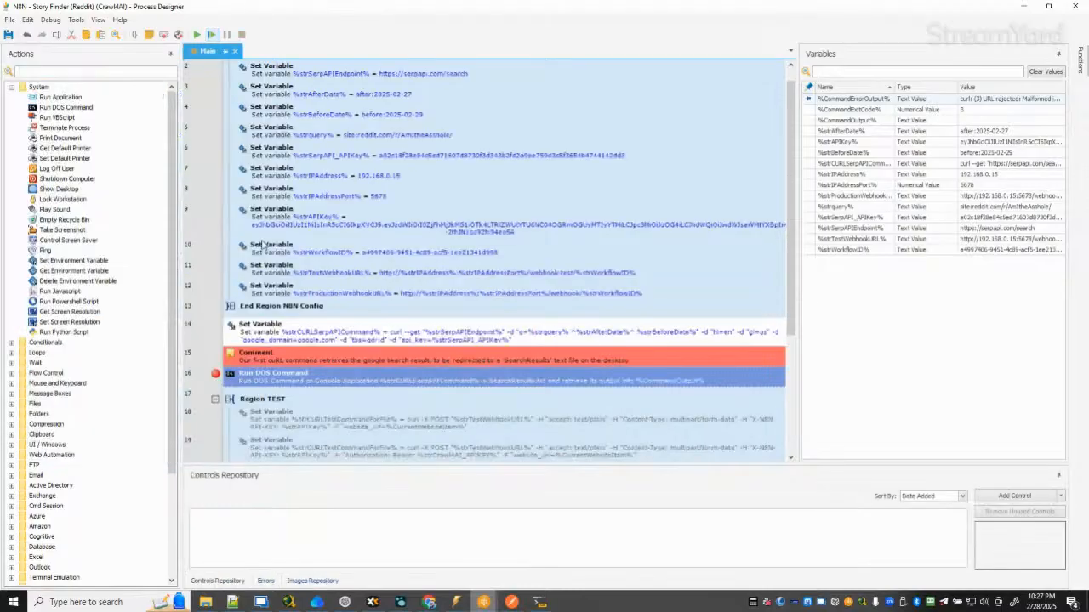
left_click(1024, 6)
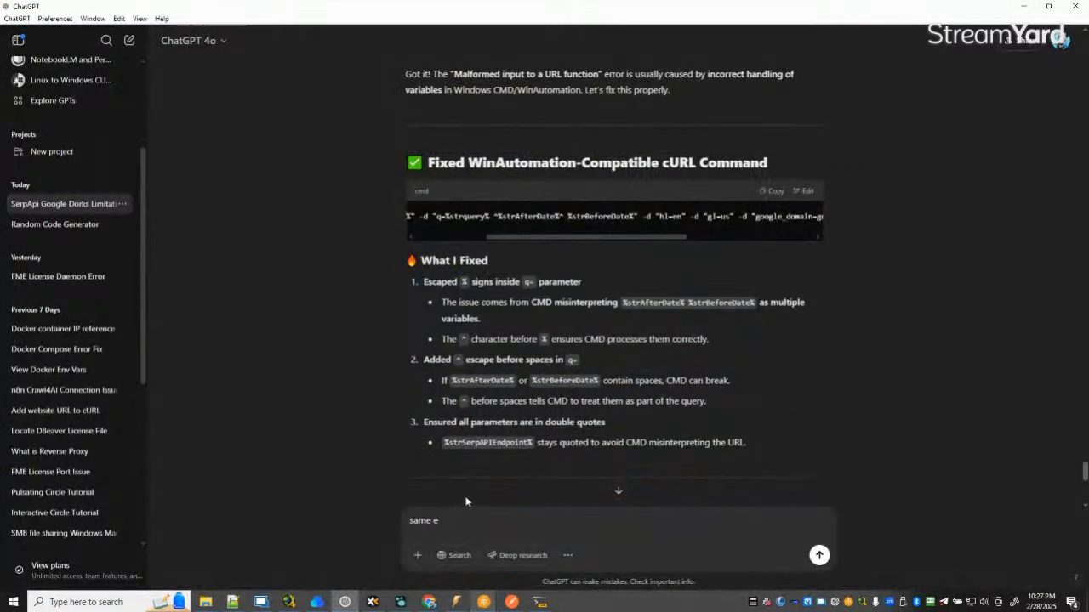
key("Return")
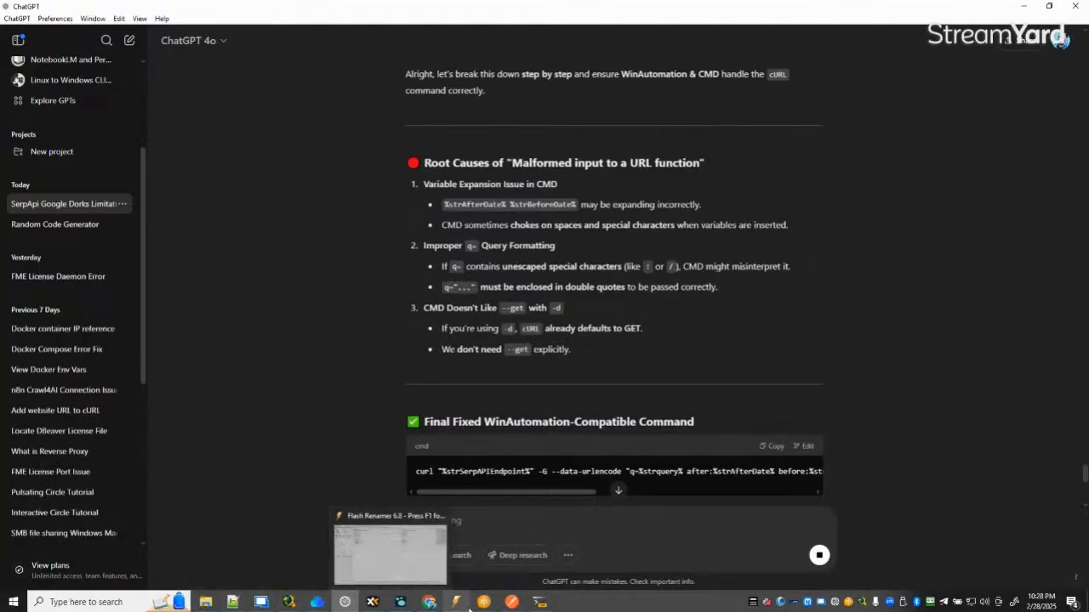
Copy the full expanded curl command from the %strCURLSerpAPICommand% variable in the Process Designer.
mouse_move(471, 609)
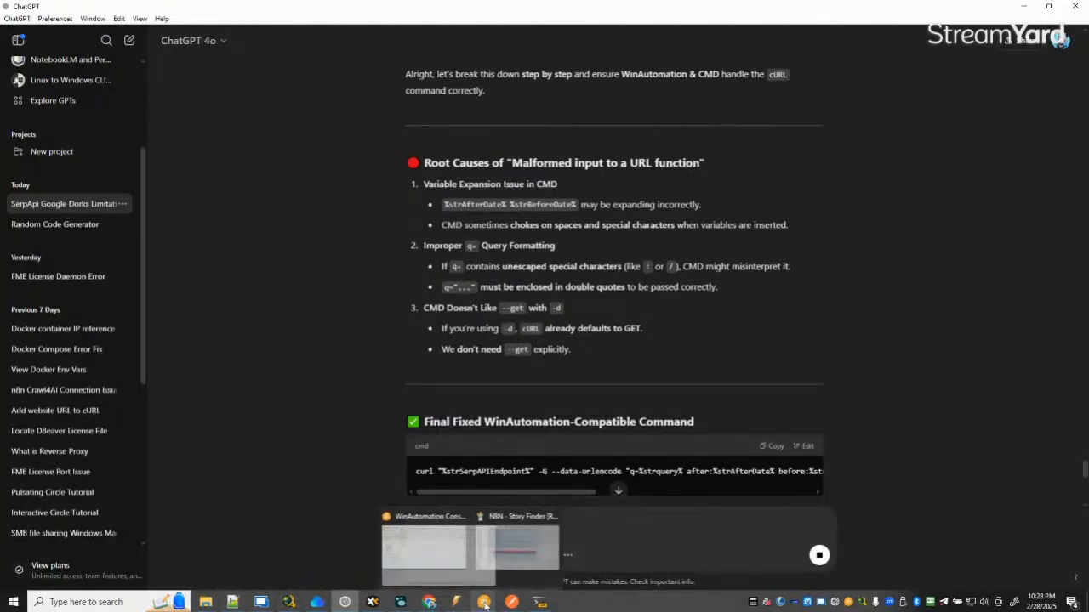
left_click(494, 585)
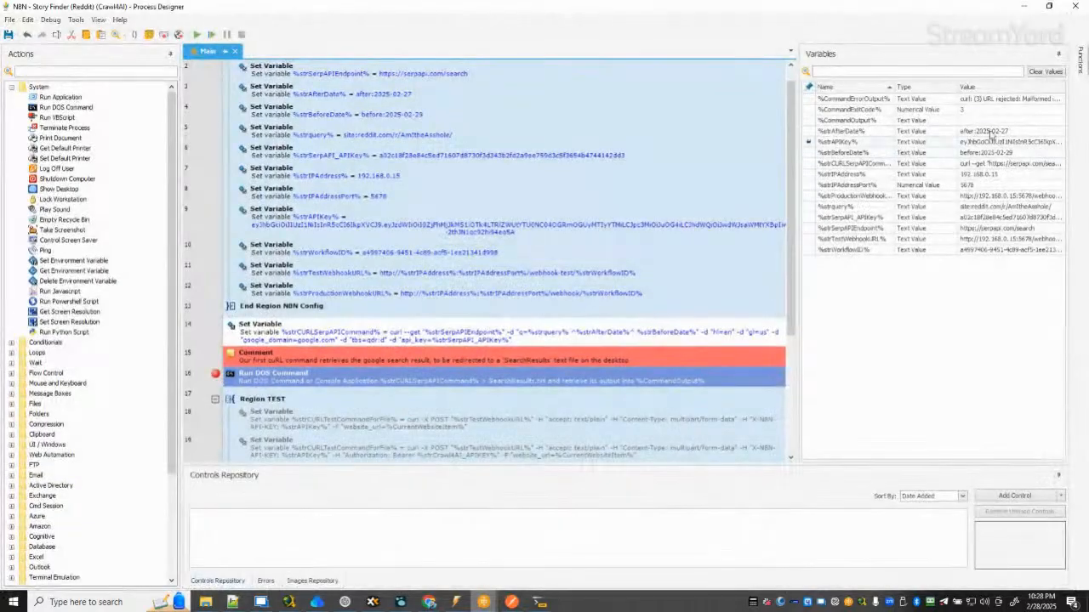
double_click(1008, 167)
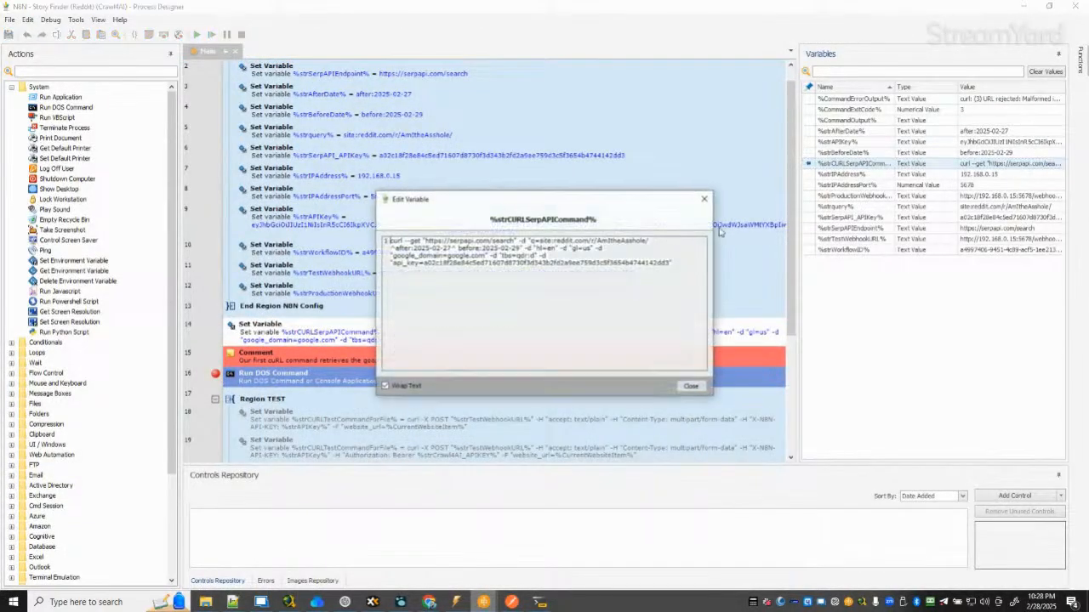
left_click_drag(646, 268, 351, 237)
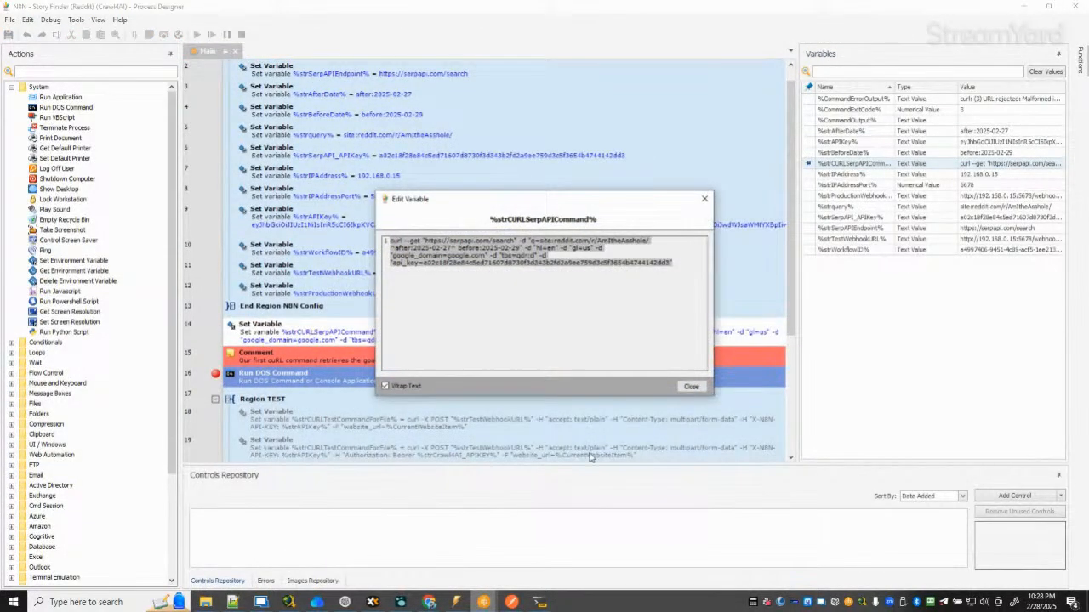
left_click(691, 386)
Send ChatGPT "sorry I didnt give you context before, but on the last run, this was the expanded command:" followed by the copied command with its API key.
key("alt+Tab")
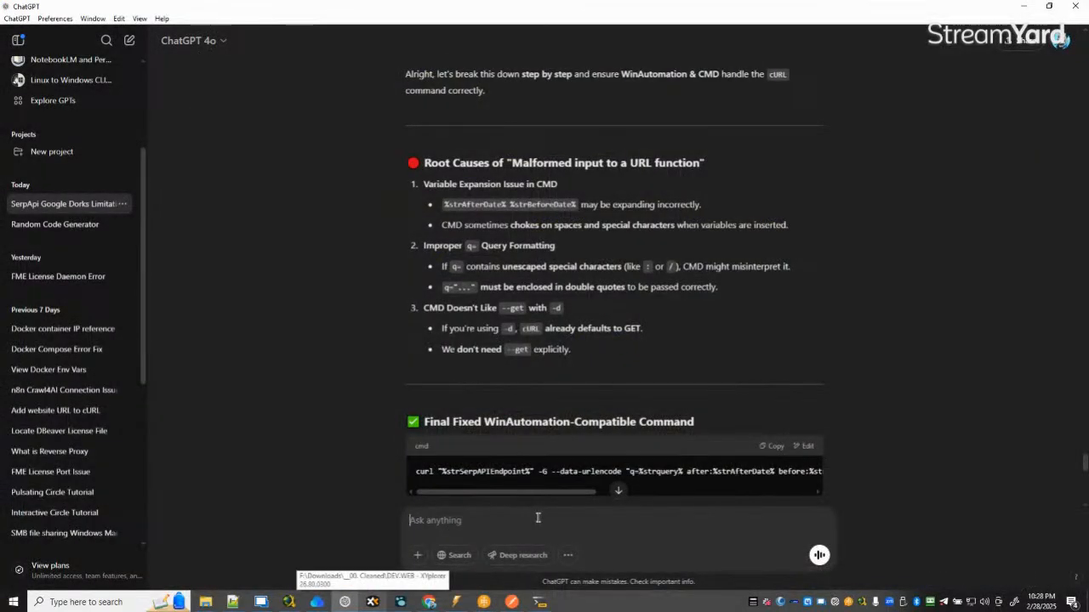
type("sorry I didnt g")
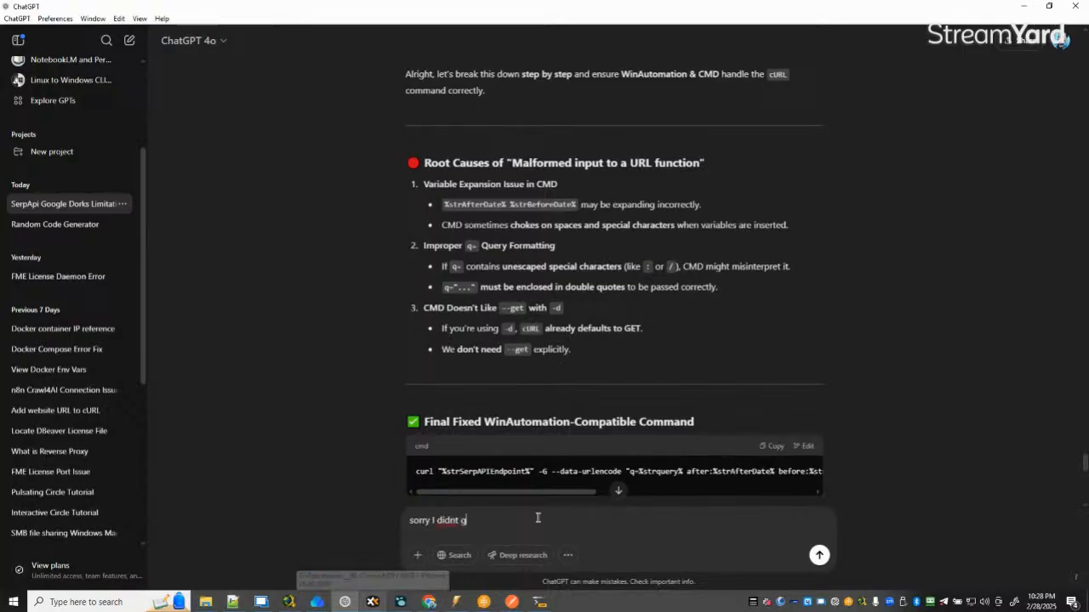
type("ive you corr")
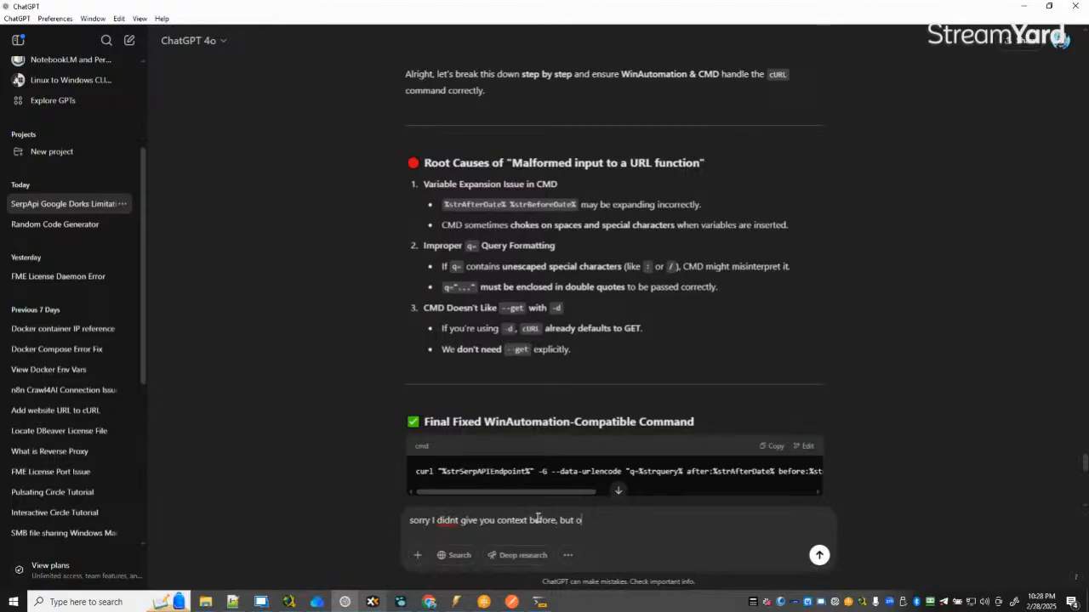
type("n the")
type("this was the expande")
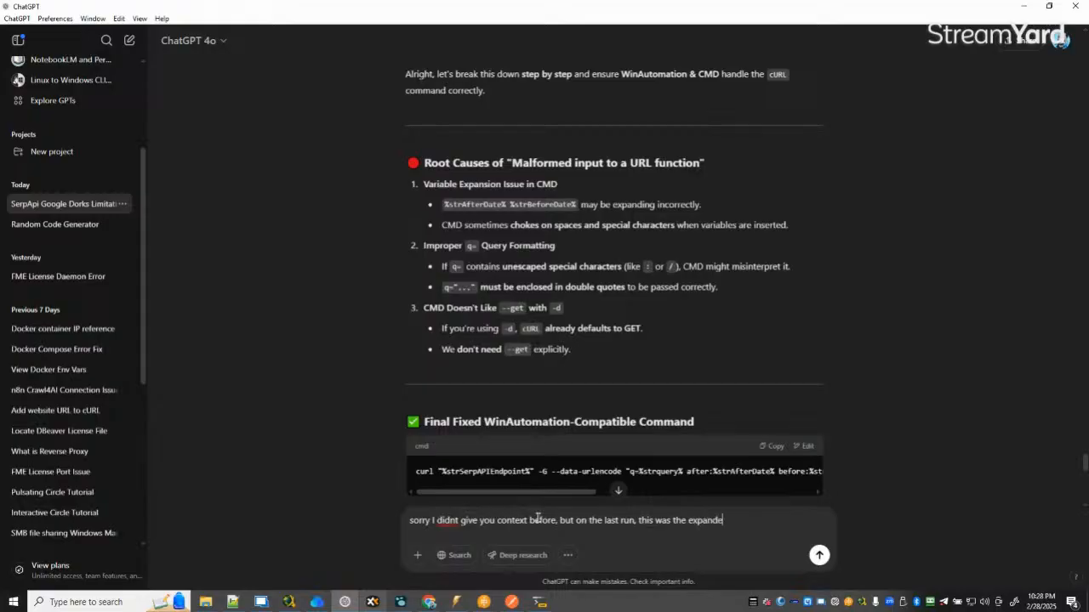
type("d command:")
key("shift+Return")
key("shift+Return")
key("ctrl+v")
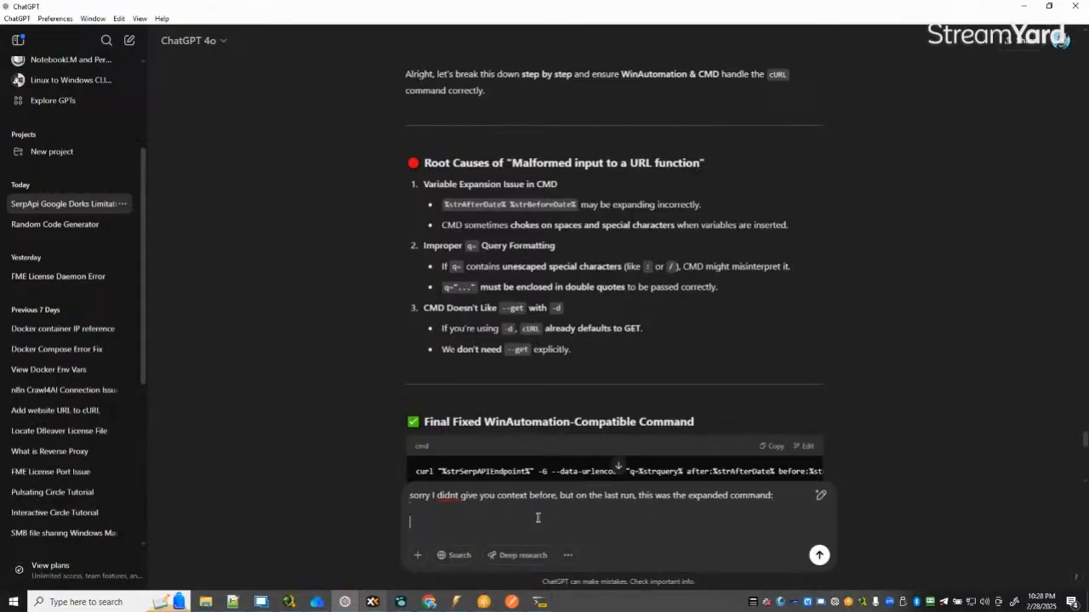
key("Return")
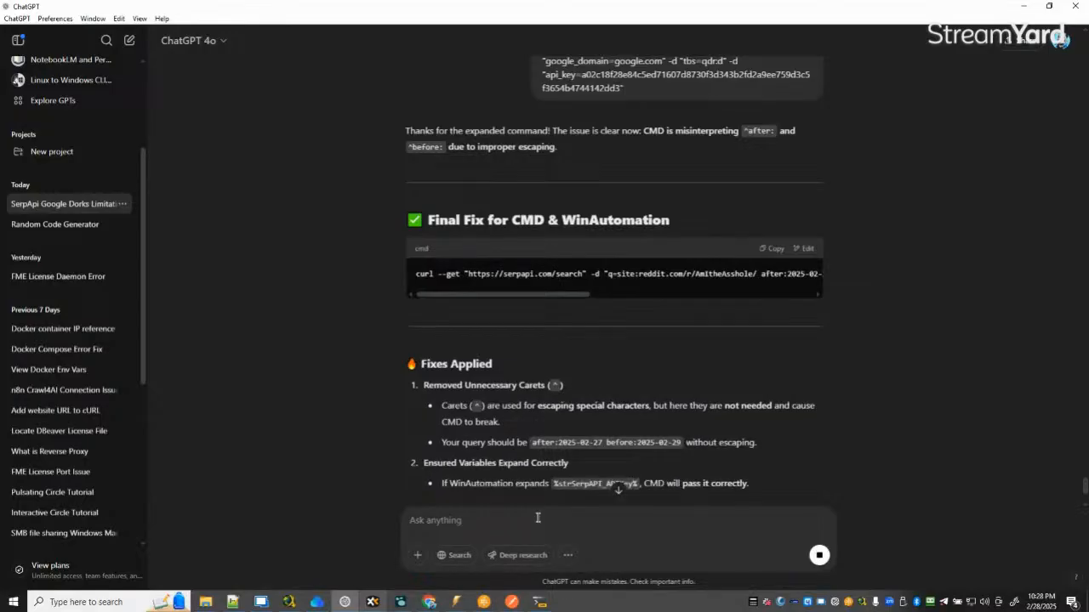
Review ChatGPT's Final Fix for CMD & WinAutomation, including the applied fixes and the hardcoded-value and variable-expansion debugging steps.
scroll(596, 395, "down", 2)
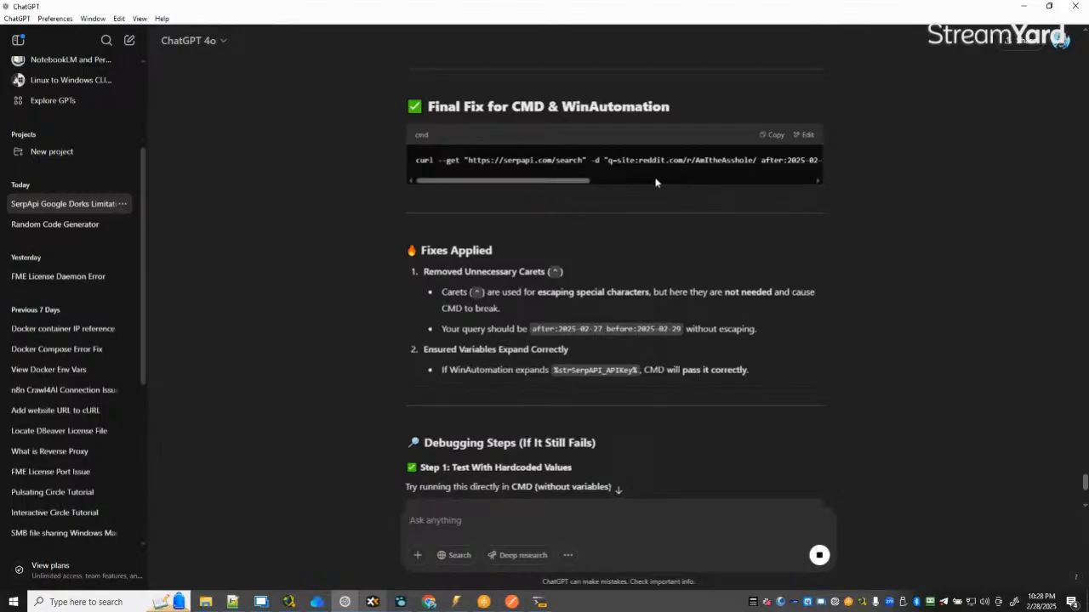
mouse_move(576, 180)
left_mouse_down()
mouse_move(794, 192)
mouse_move(576, 196)
left_mouse_up()
scroll(639, 443, "down", 3)
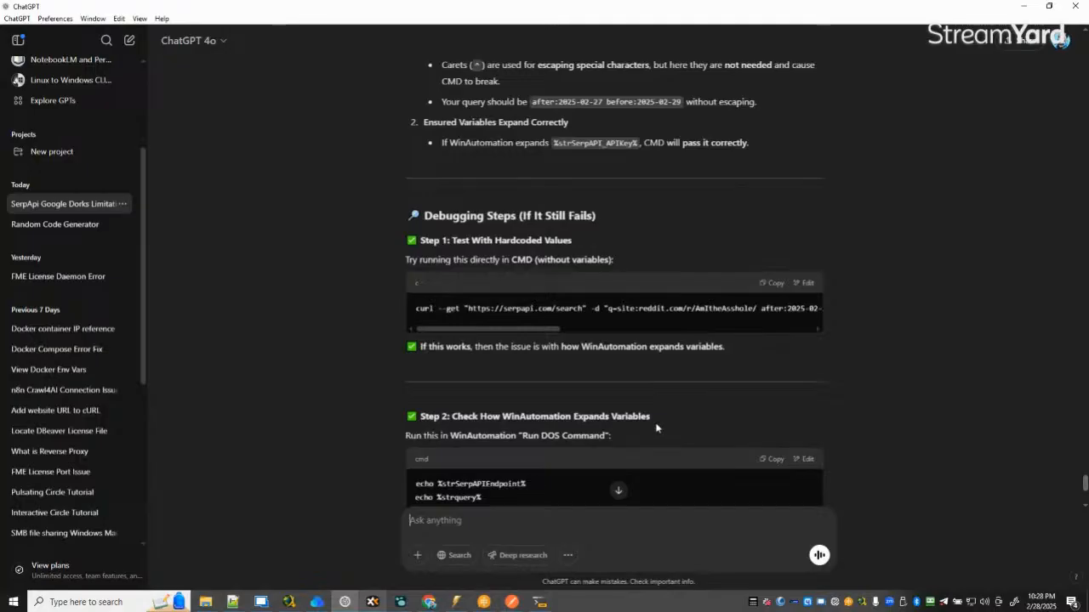
scroll(829, 326, "down", 1)
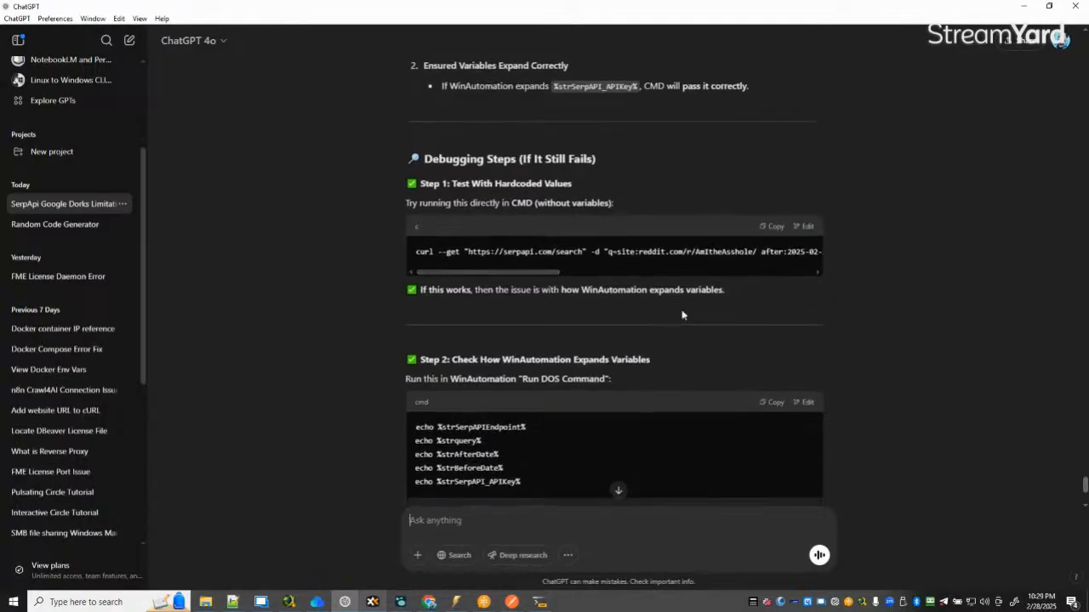
scroll(719, 339, "down", 1)
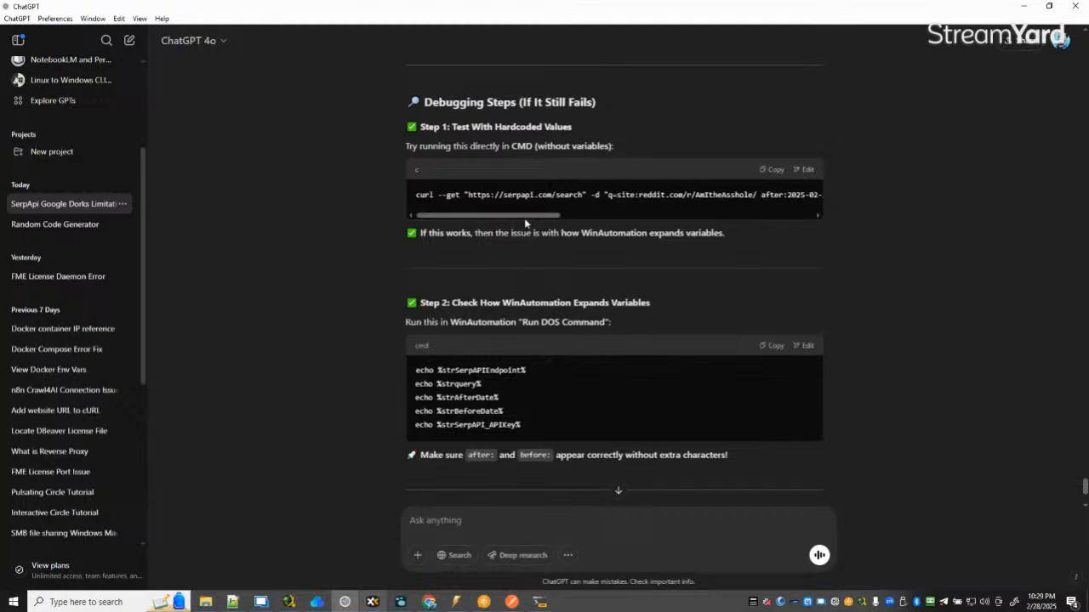
left_click_drag(525, 219, 344, 211)
Send ChatGPT "No, I already know the command works expanded (already tested with Postman), I need it work with the CMD" and copy its revised curl command.
type("No, I")
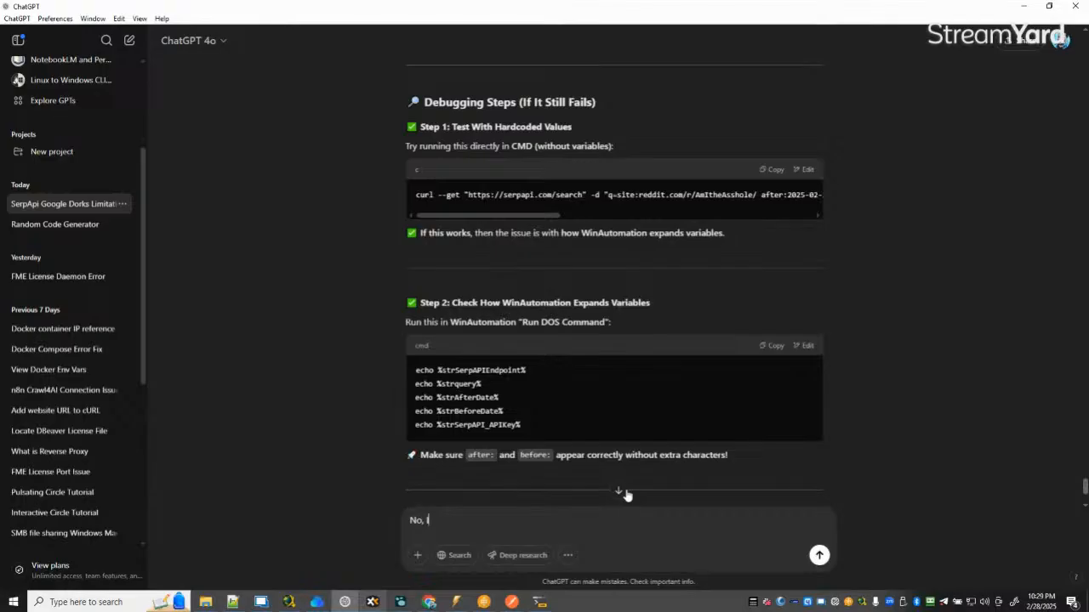
type(" already know the comman")
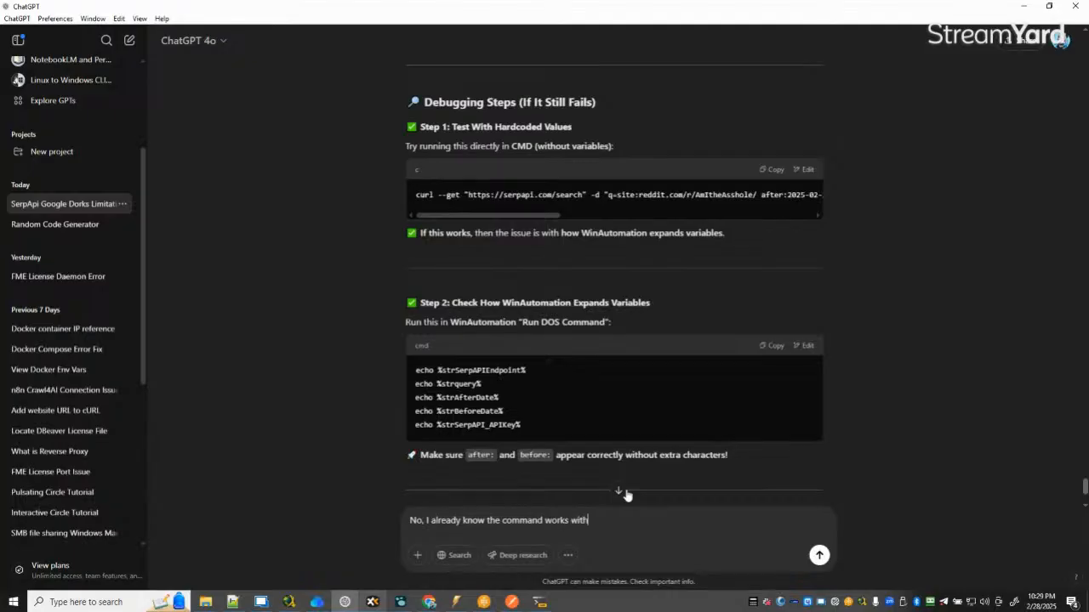
type("d works expanded (already tested")
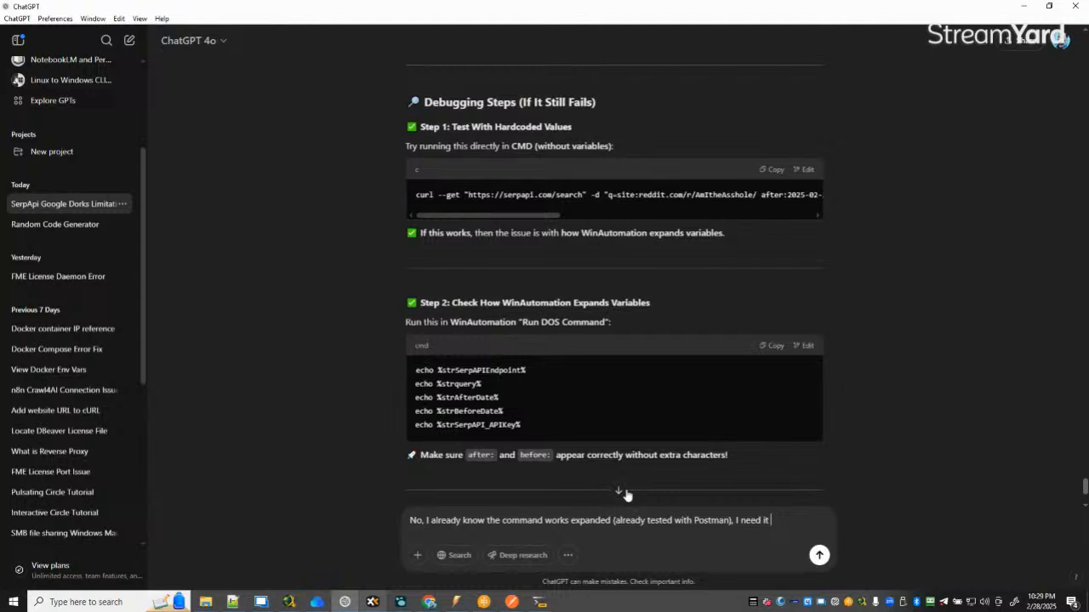
type("work with the termina")
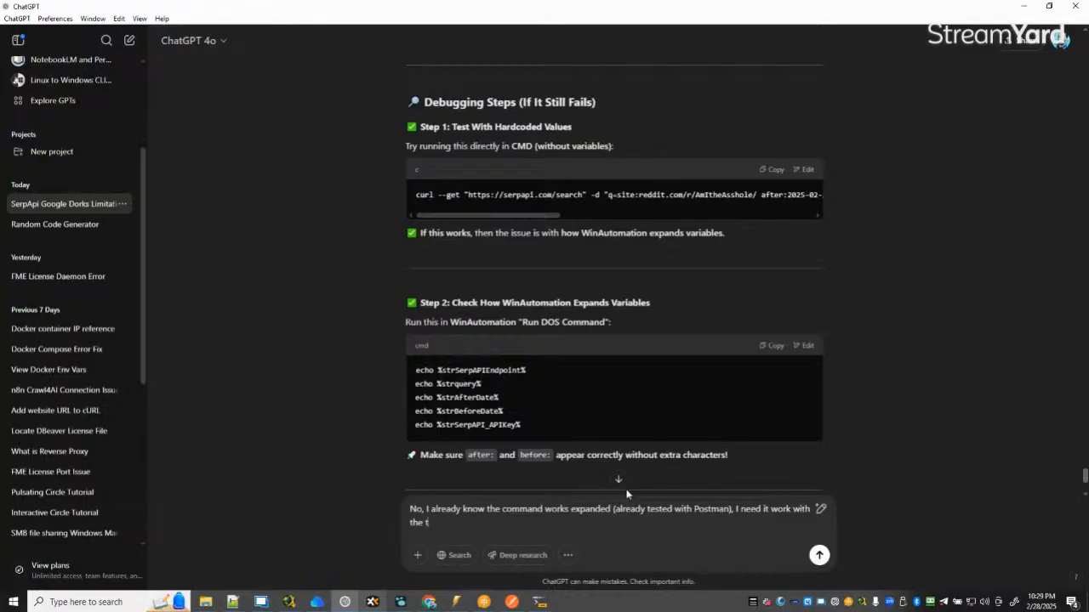
key("BackSpace")
key("BackSpace")
type("CMD")
key("Return")
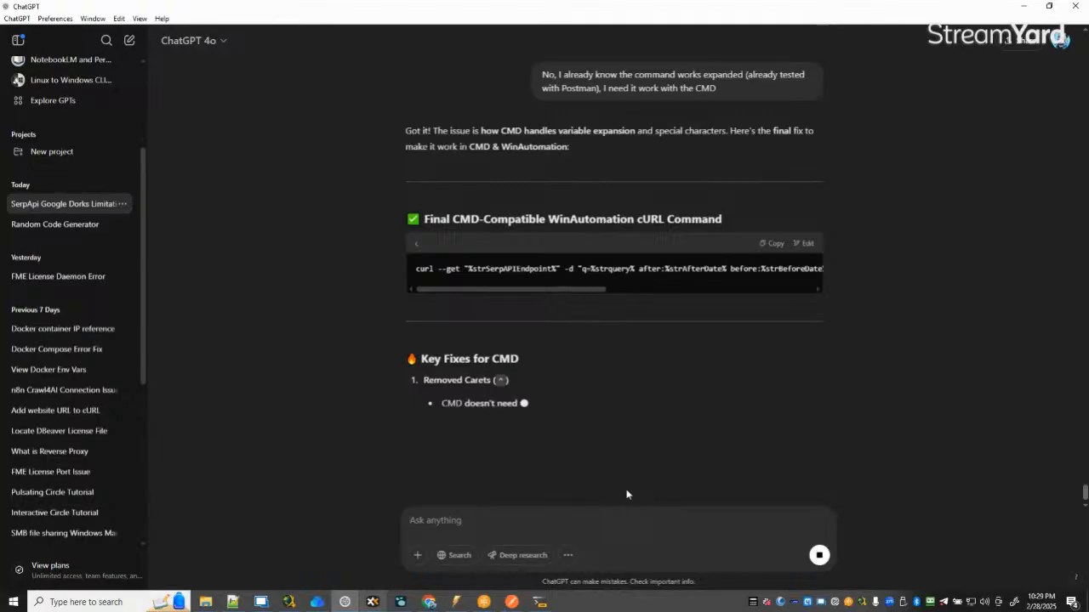
left_click(765, 244)
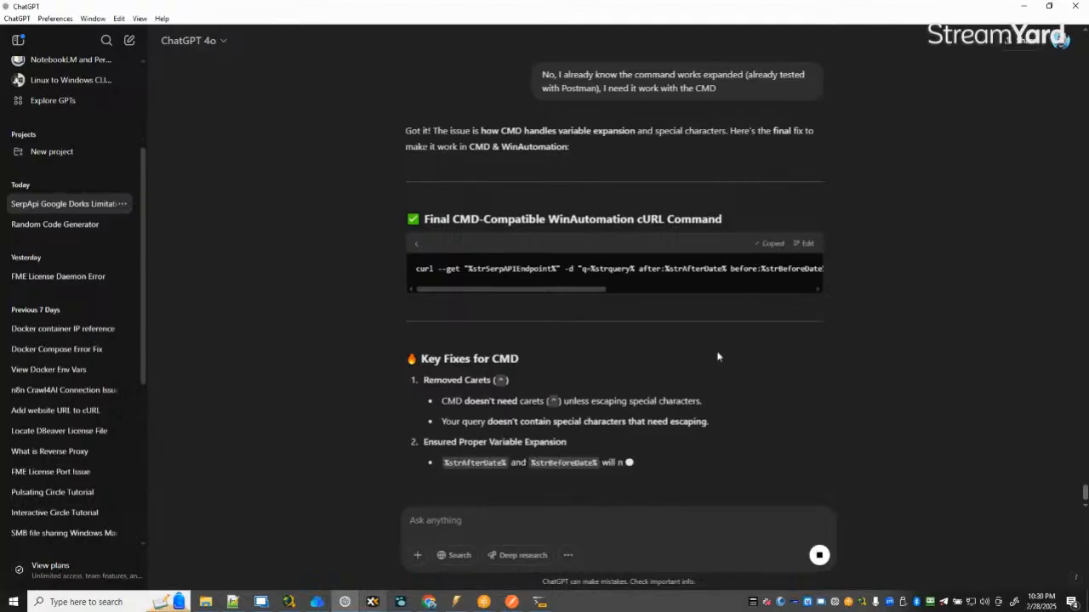
In Process Designer, replace the Set Variable value for %strCURLSerpAPICommand% with the CMD-compatible curl command copied from ChatGPT.
left_click(483, 601)
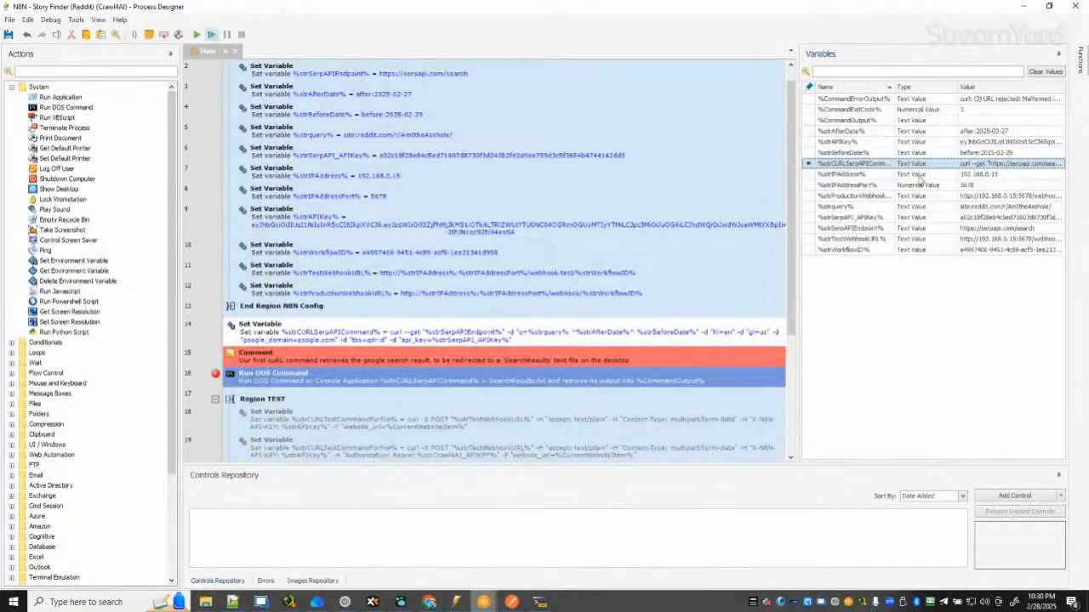
double_click(451, 349)
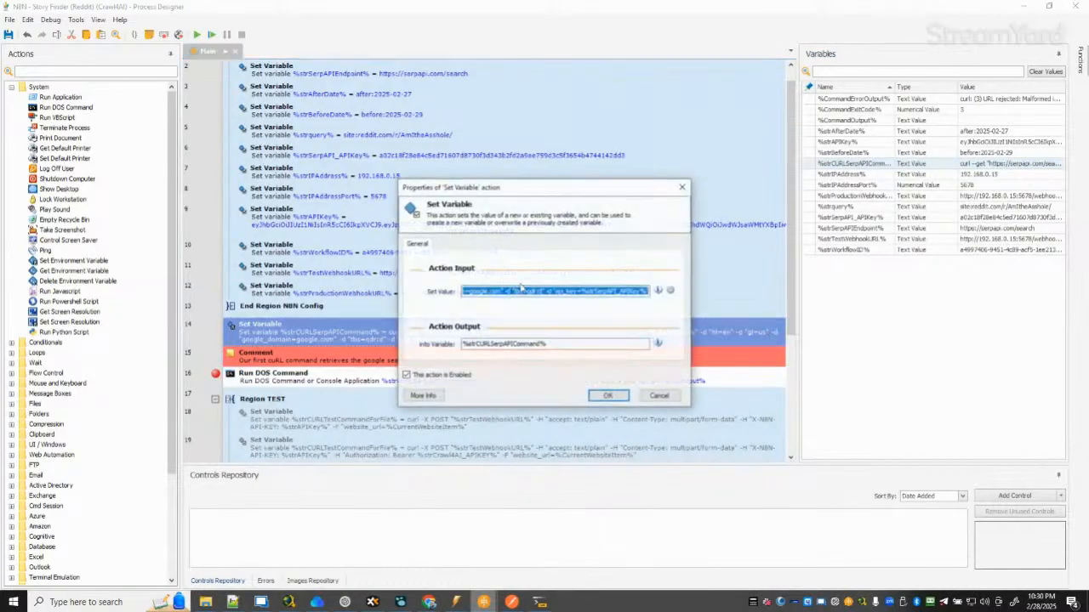
key("Delete")
key("ctrl+v")
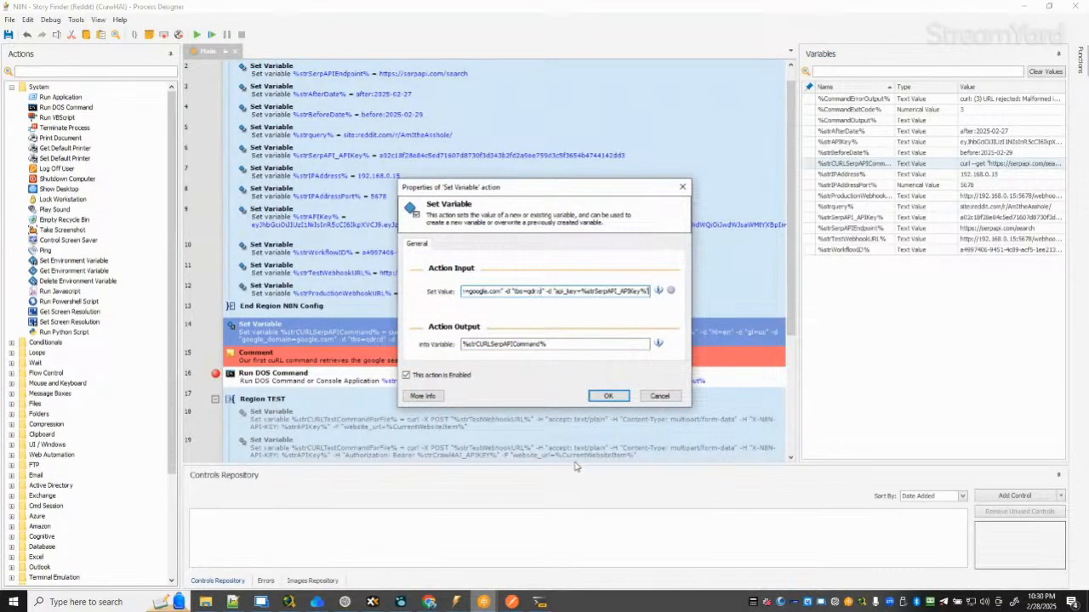
left_click(608, 395)
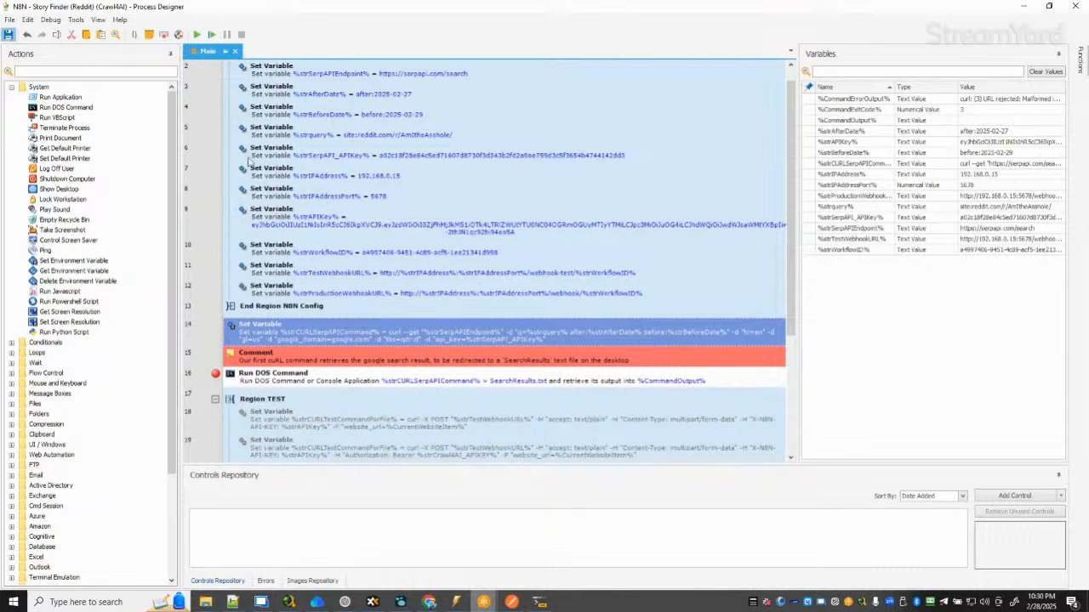
Run the process to the breakpoint and execute the Run DOS Command action with the updated curl command.
left_click(198, 38)
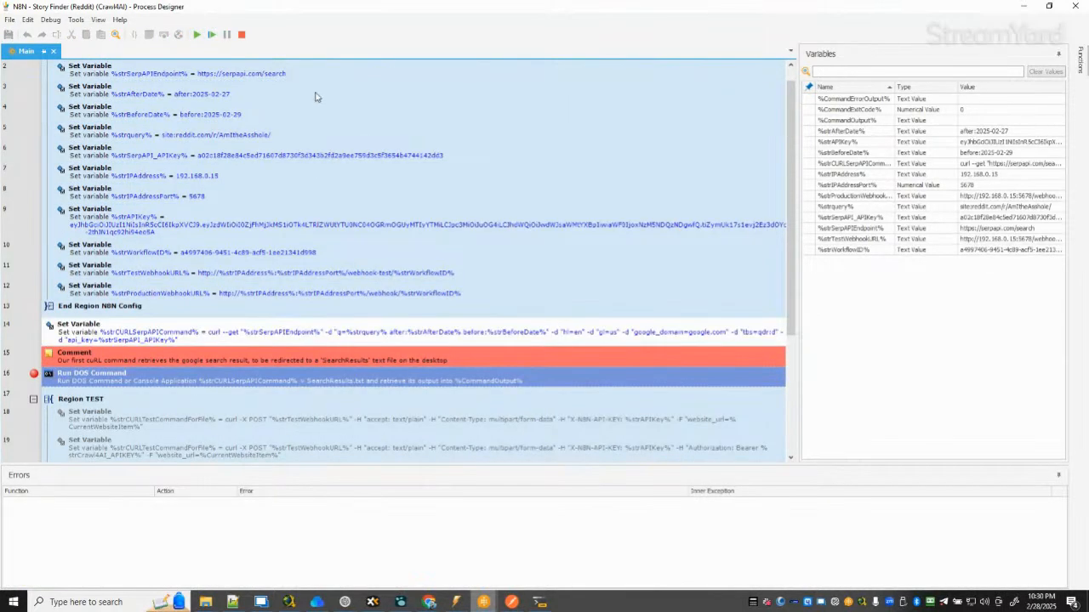
left_click(212, 34)
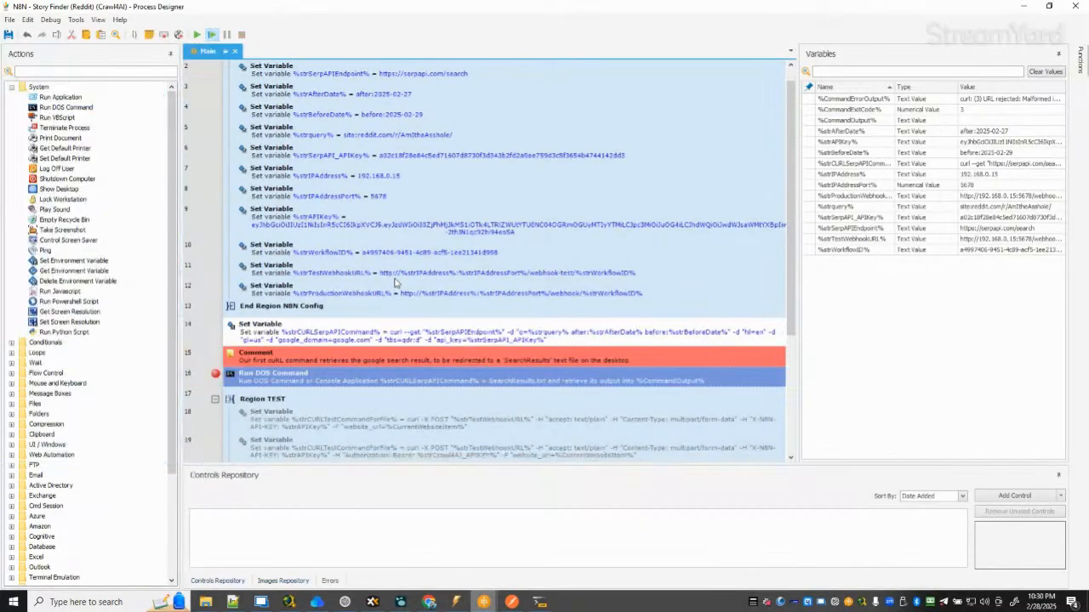
mouse_move(206, 605)
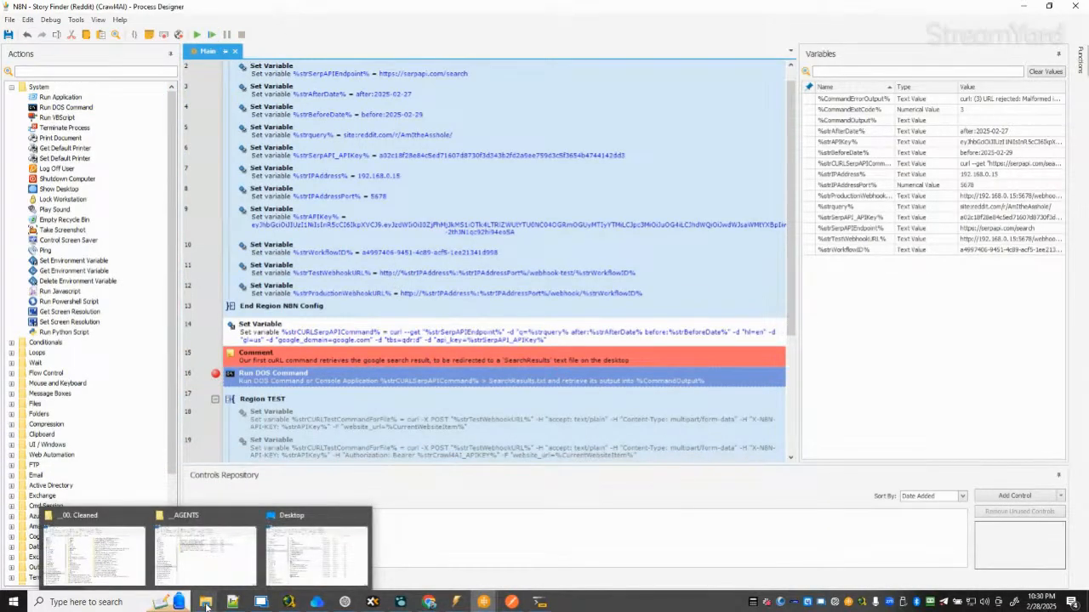
Open the %strCURLSerpAPICommand% variable's value and copy the whole expanded curl command.
double_click(1005, 164)
key("ctrl+a")
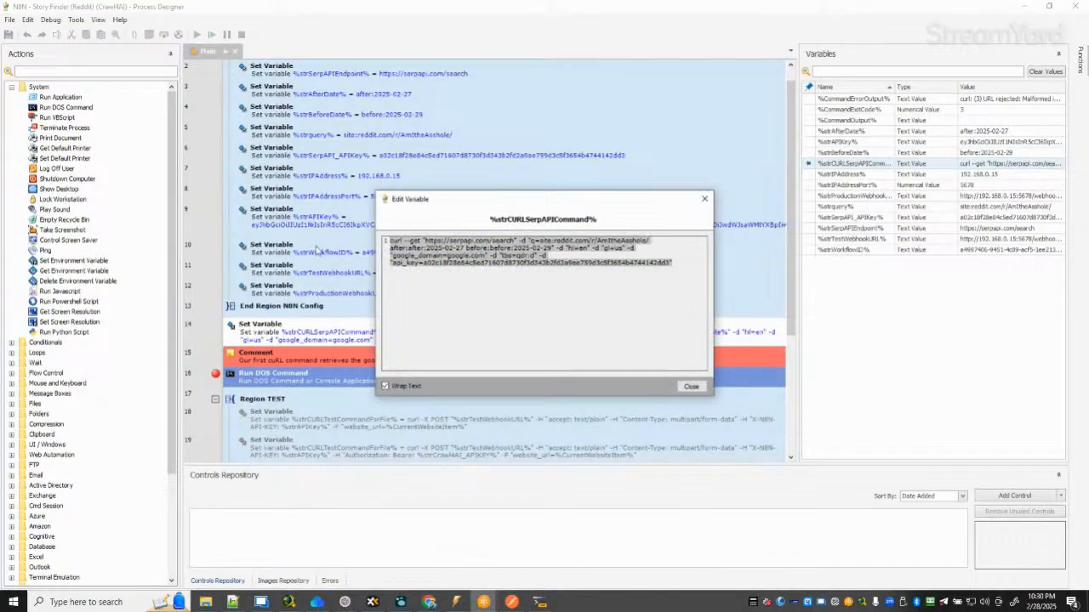
left_click(691, 389)
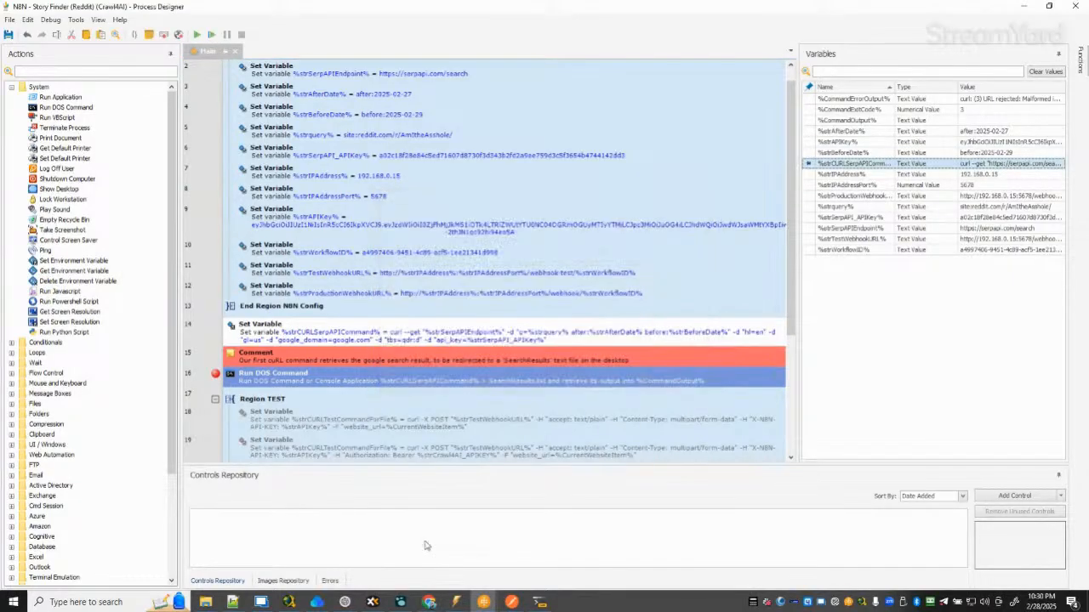
In Notepad++, paste the expanded command with its API key on line 35, below the variable-based curl command.
left_click(234, 602)
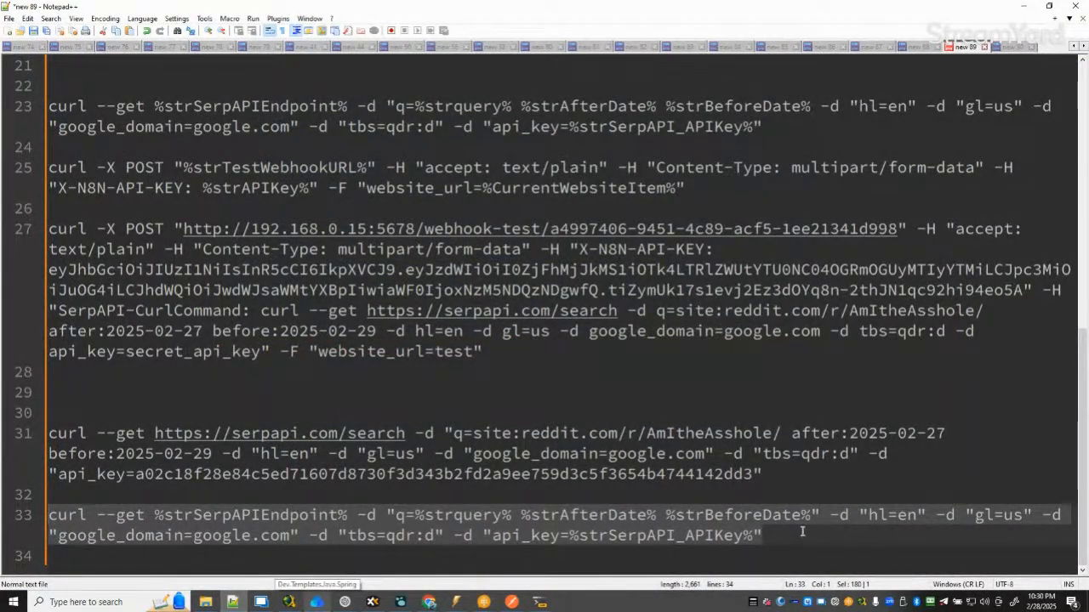
left_click(831, 478)
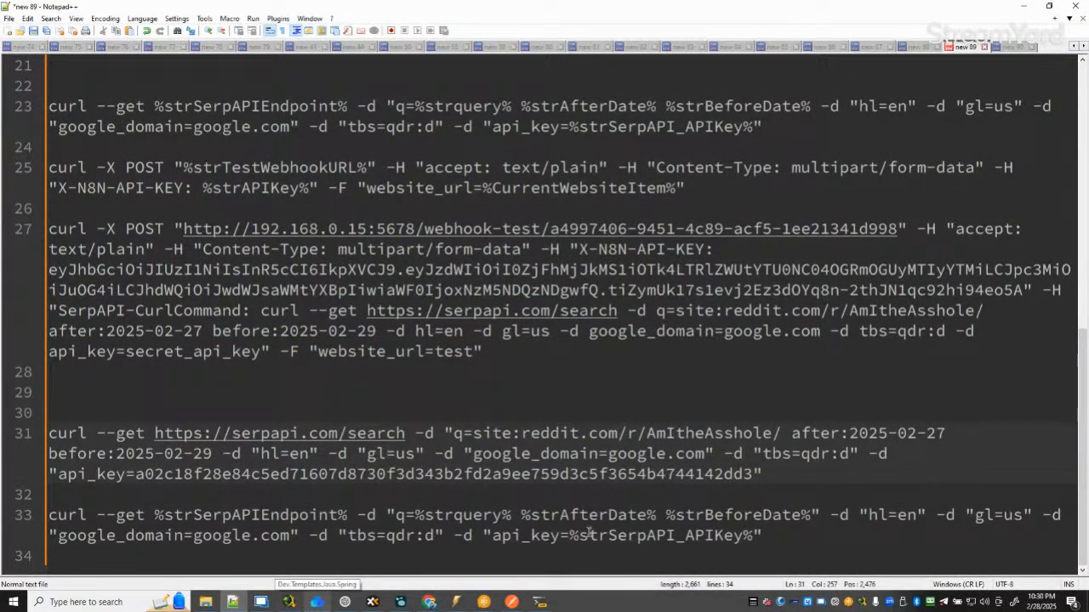
key("ctrl+v")
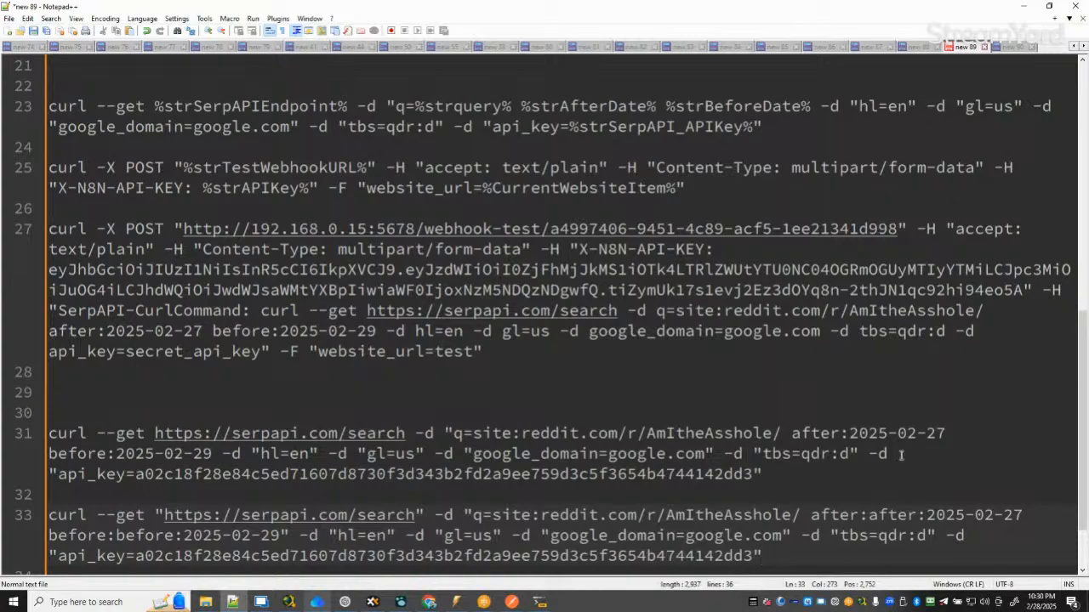
scroll(893, 421, "down", 1)
key("ctrl+z")
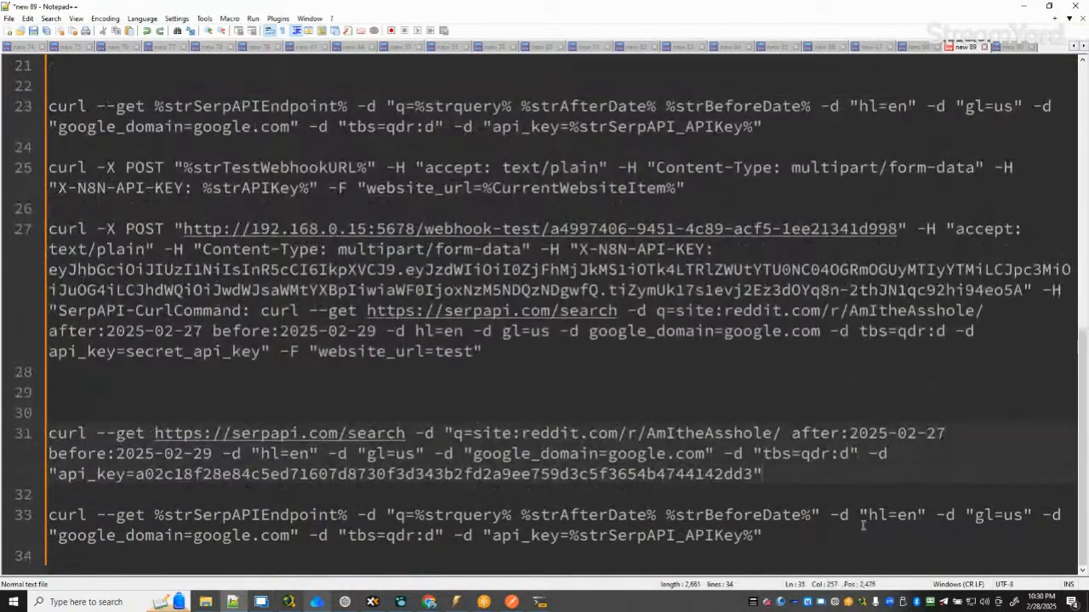
key("ctrl+v")
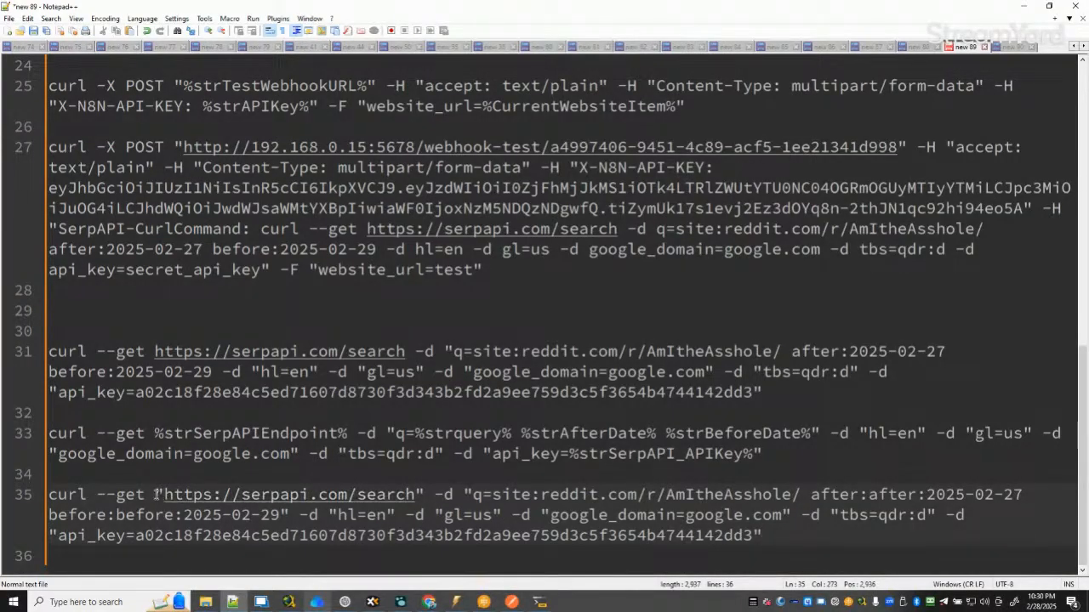
Compare the endpoint quoting on lines 35 and 33 and check the Set Variable actions in Process Designer.
left_click_drag(156, 495, 425, 495)
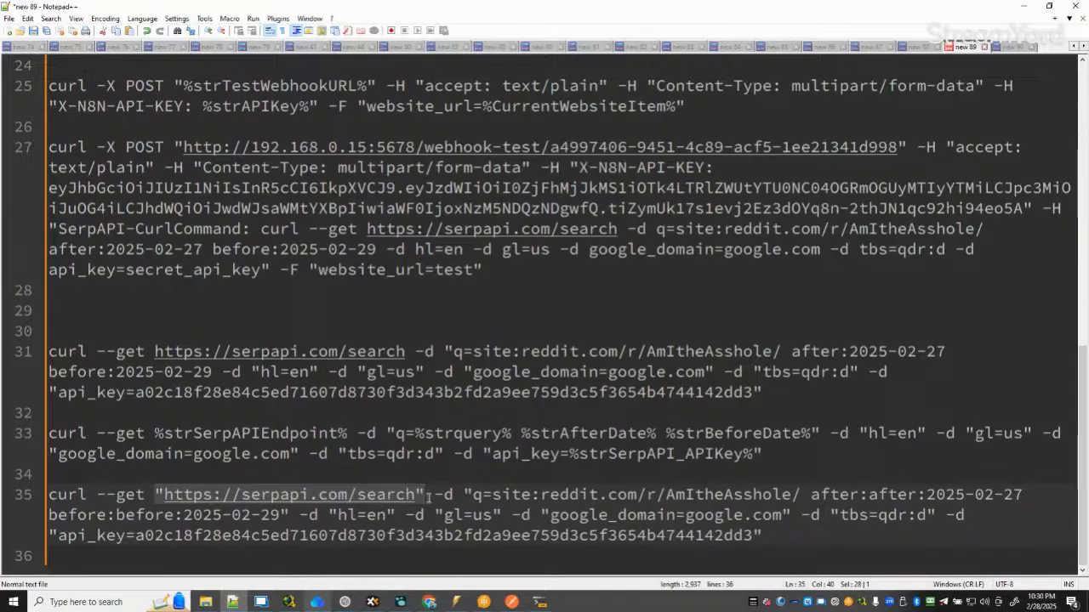
left_click_drag(154, 433, 348, 434)
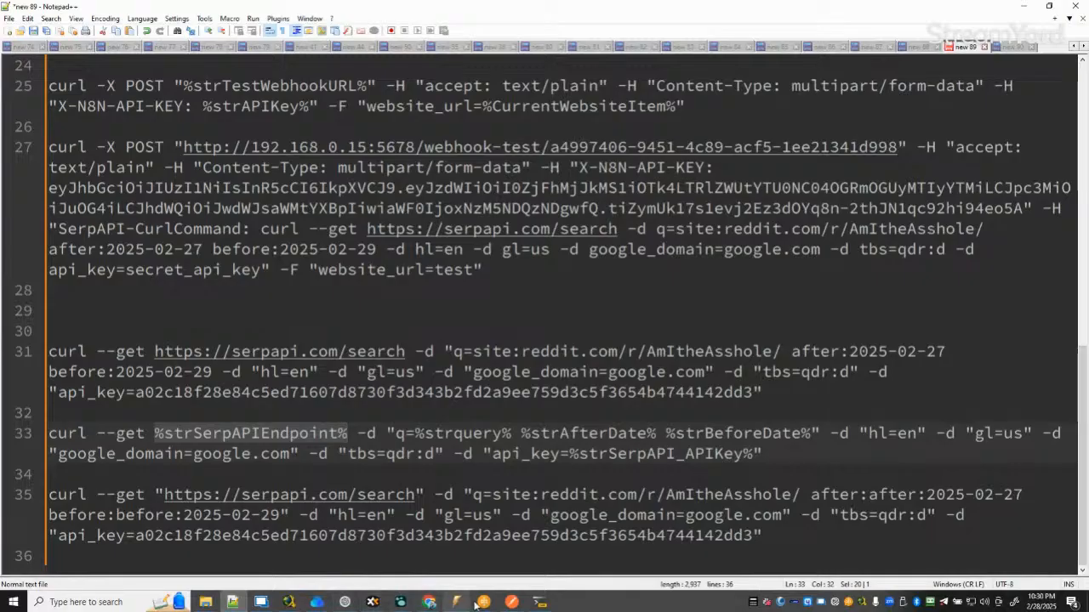
left_click(504, 559)
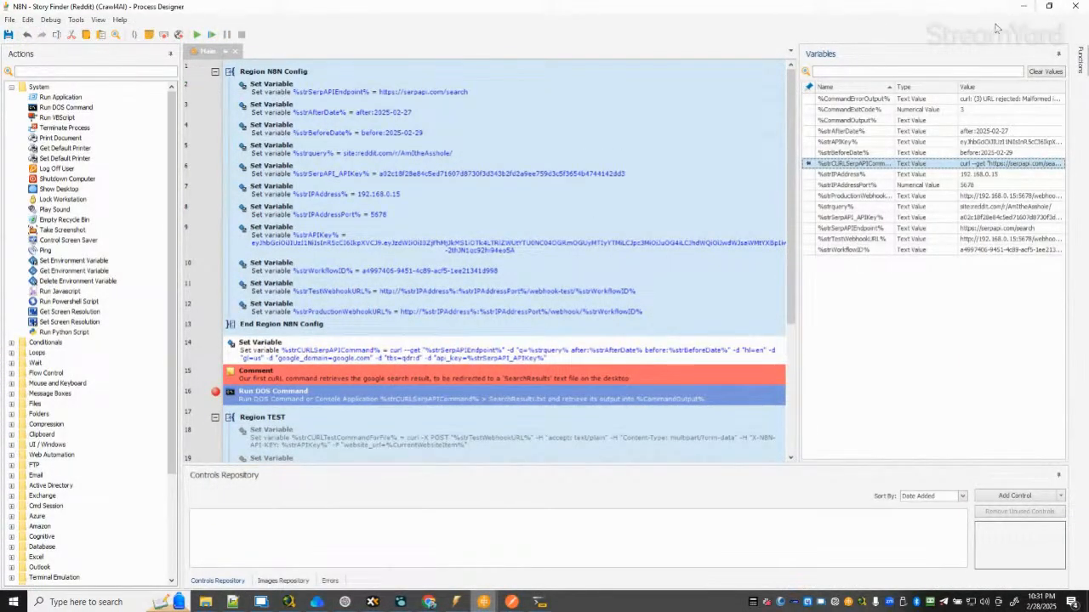
left_click(1020, 6)
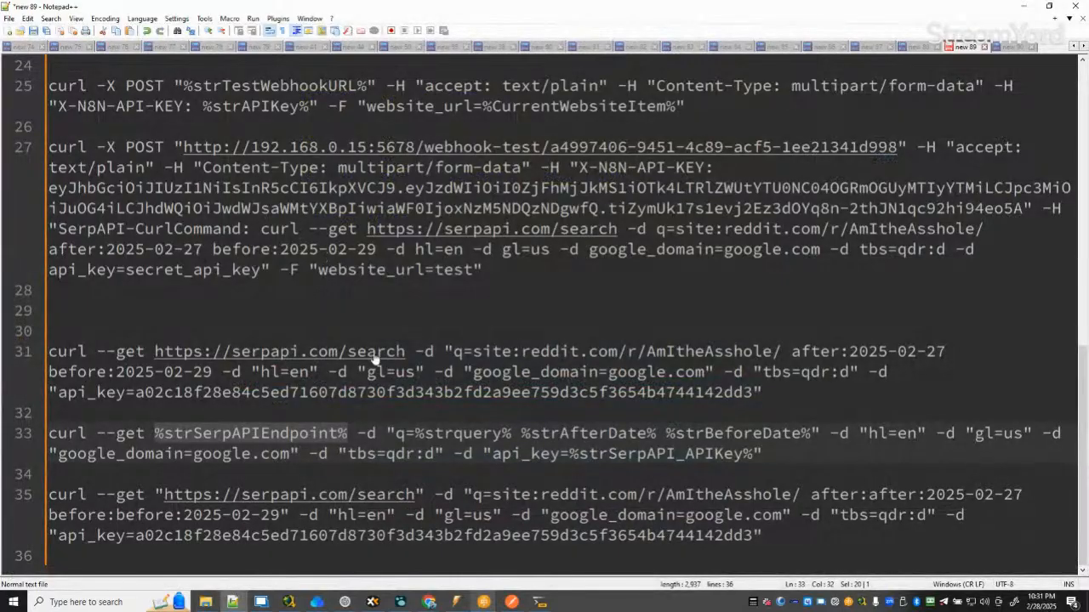
Wrap %strSerpAPIEndpoint% in double quotes in the curl command on line 33.
left_click(154, 434)
type("\"")
key("Right")
key("Right")
key("Right")
key("Right")
key("Right")
key("Right")
key("Right")
key("Right")
key("Right")
key("Right")
key("Right")
key("Right")
key("Right")
key("Right")
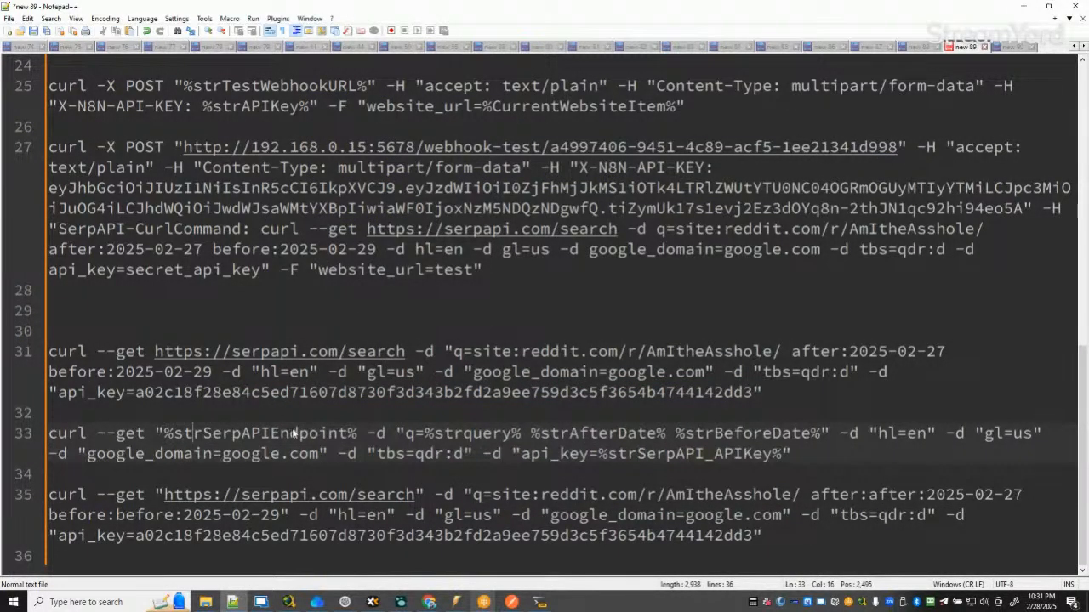
key("Right")
key("Right")
key("Right")
key("Right")
key("Right")
key("Right")
type("\"")
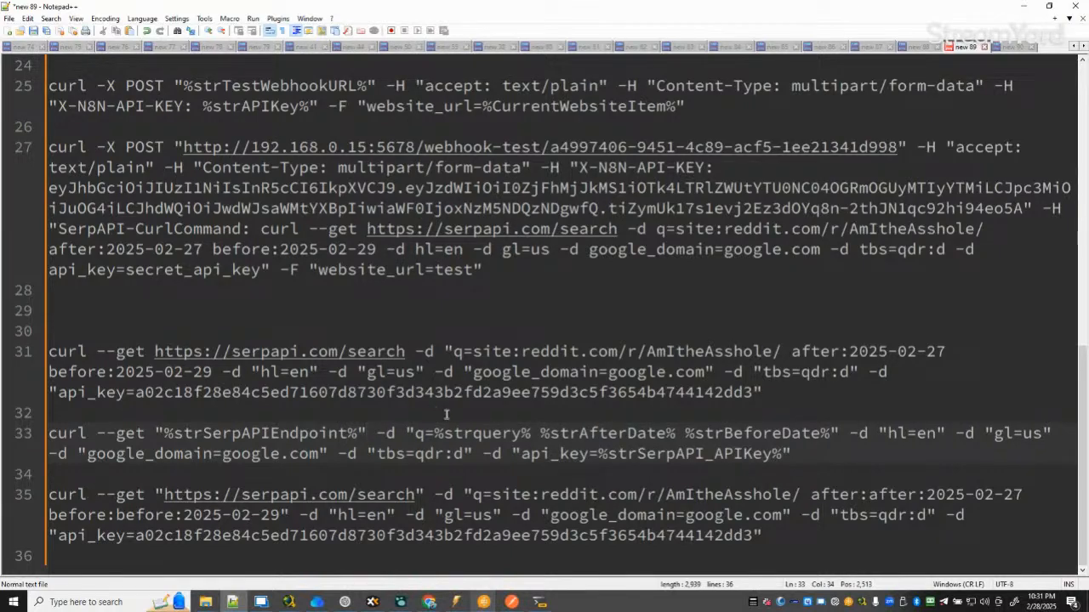
Copy the line 33 command and set it as the %strCURLSerpAPICommand% value in Process Designer's Set Variable action.
left_click_drag(800, 453, 1, 436)
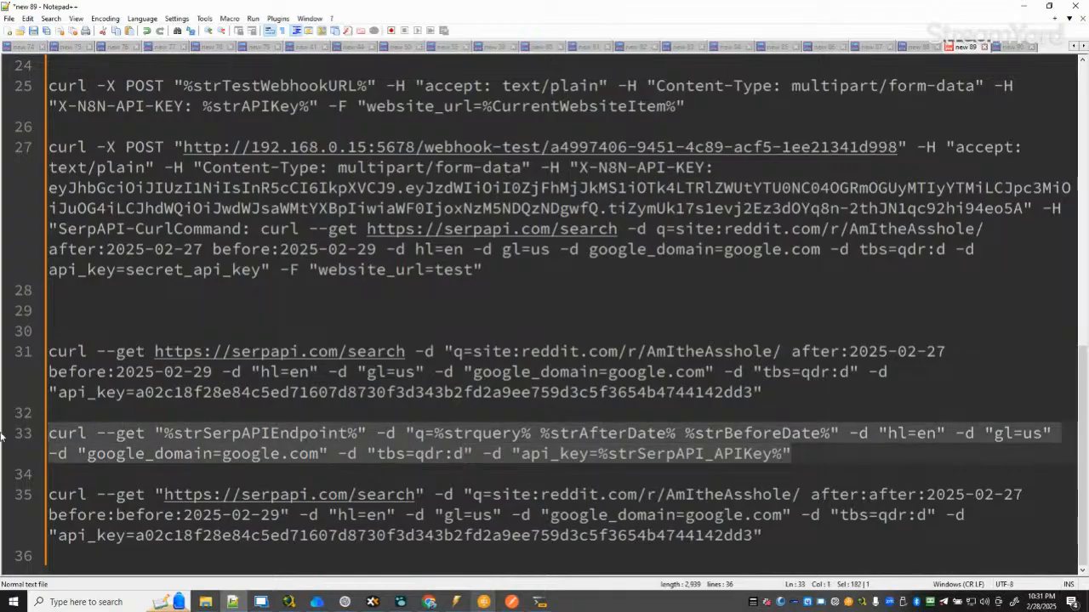
left_click(1024, 6)
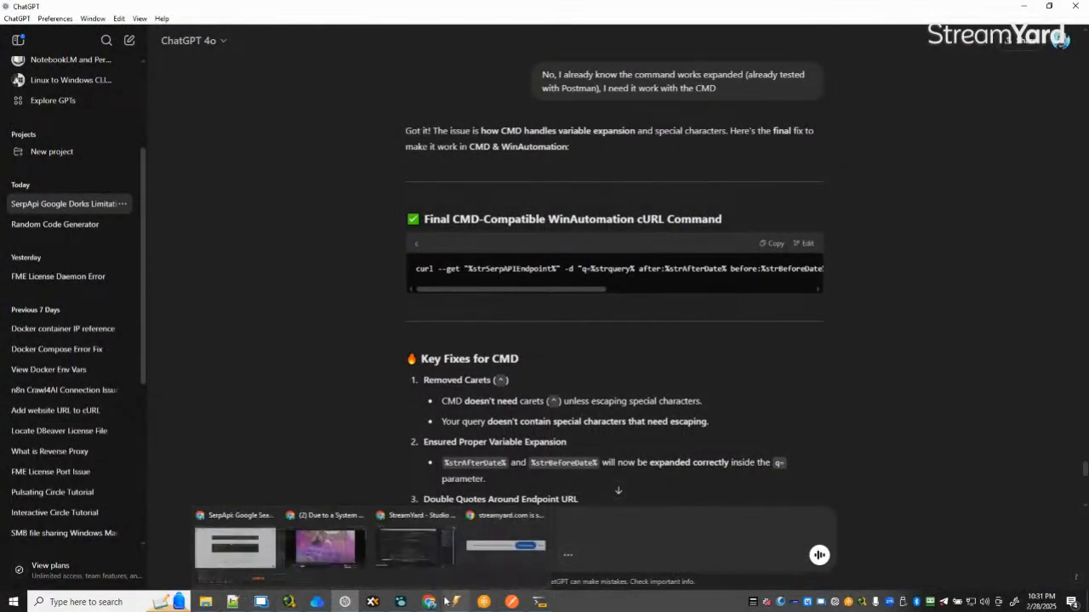
mouse_move(482, 601)
left_click(544, 557)
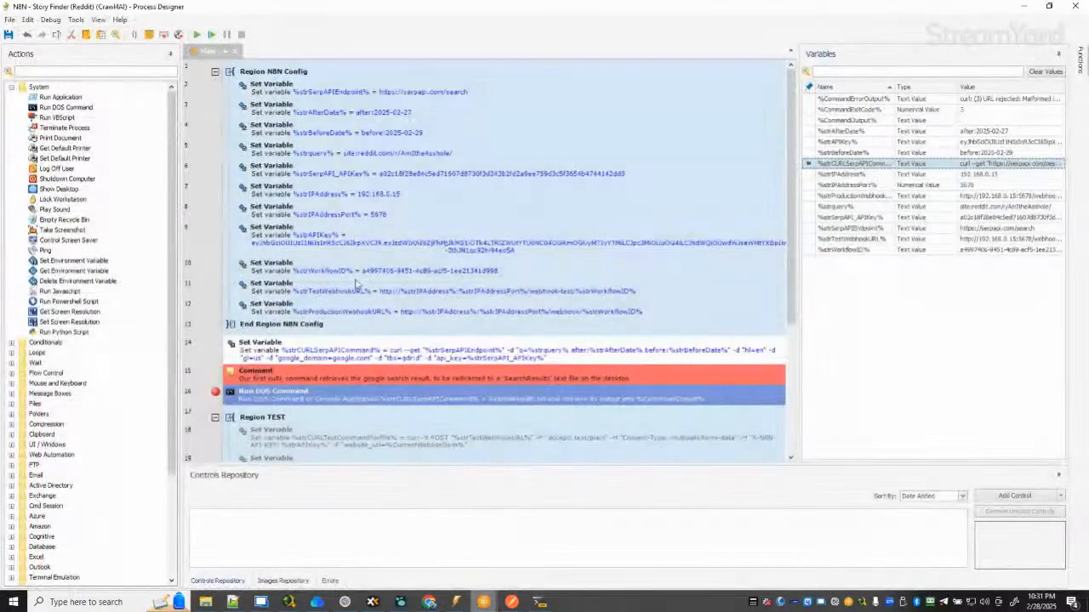
double_click(574, 338)
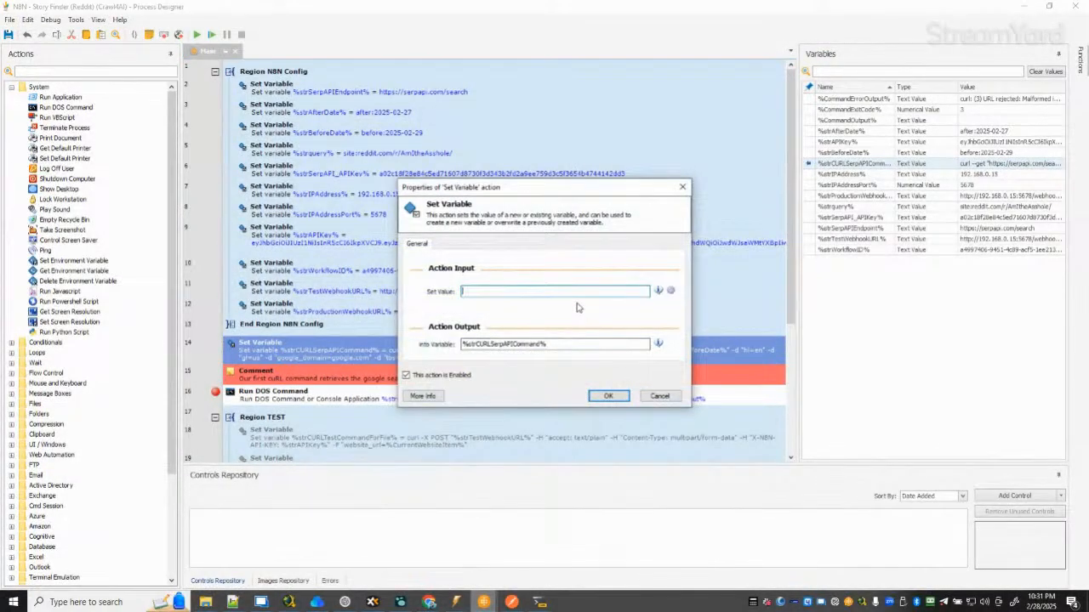
left_click(608, 396)
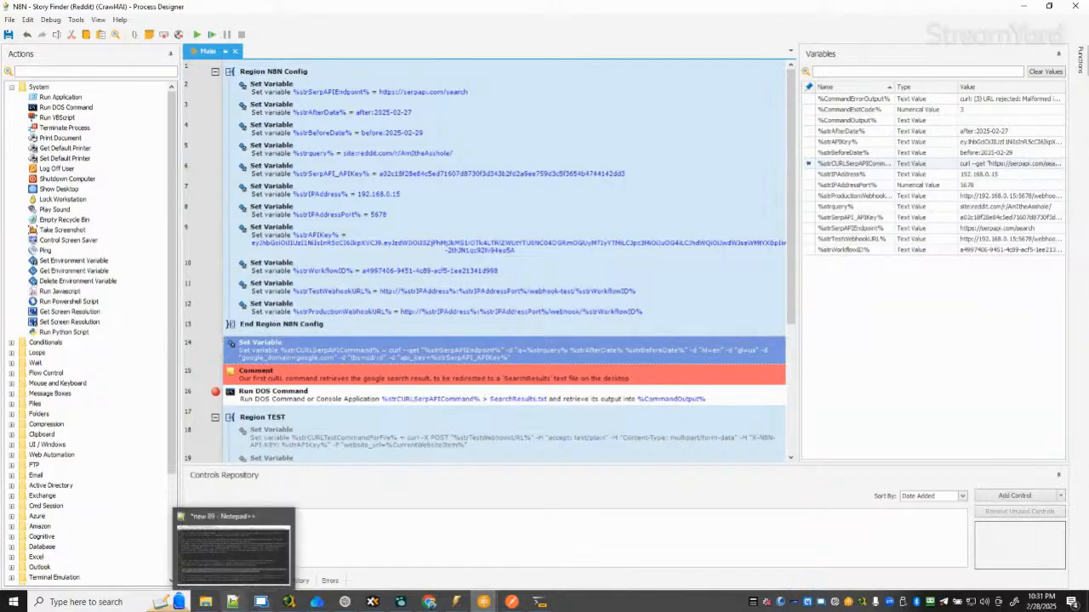
Check SearchResults.txt in the Desktop folder, then run the process again with the edited command.
left_click(335, 542)
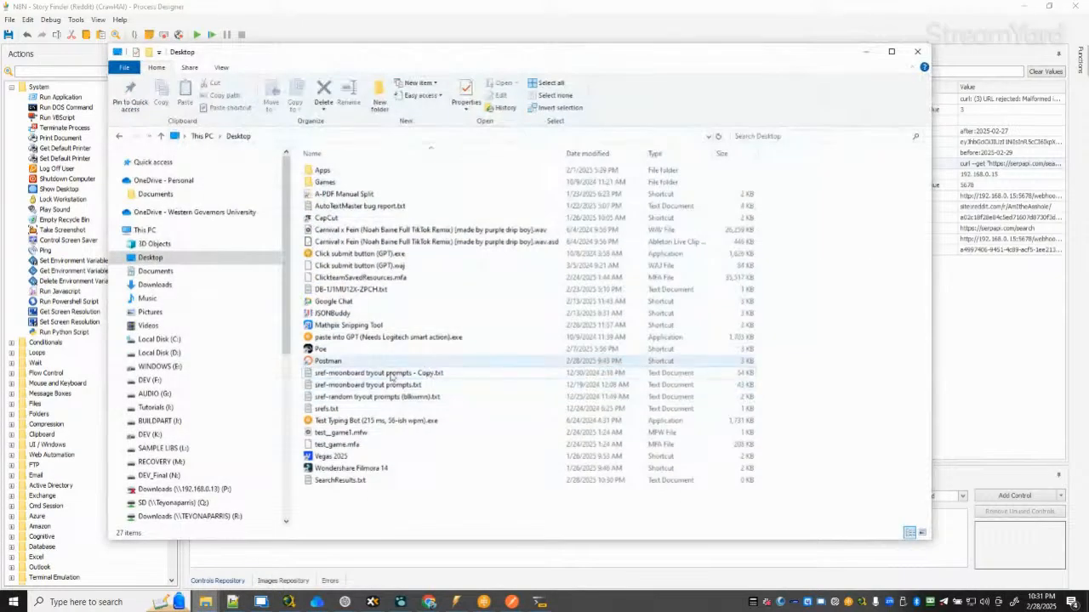
left_click(855, 56)
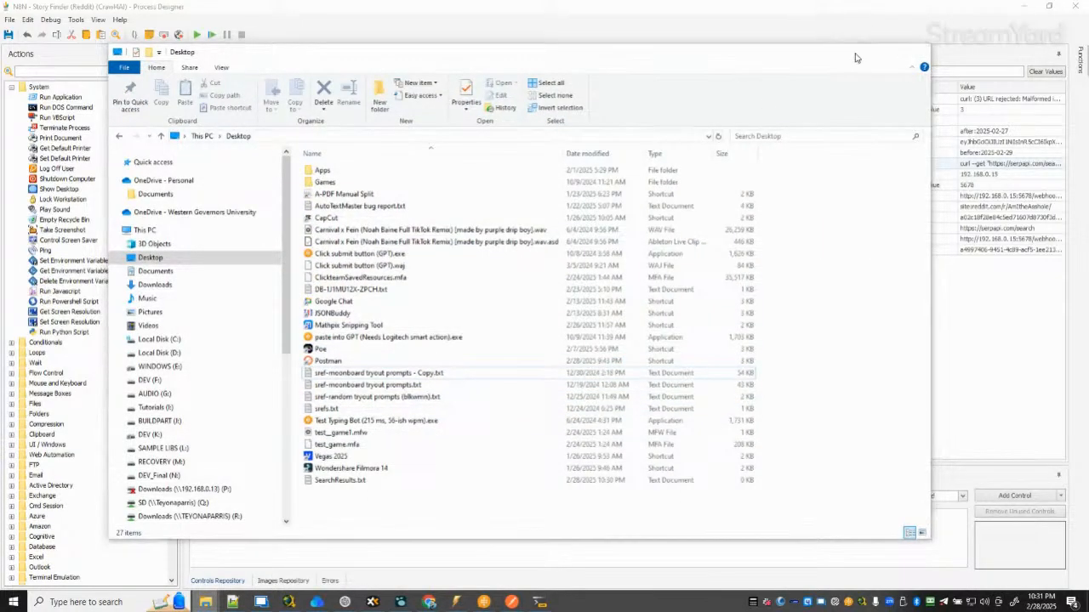
left_click(196, 35)
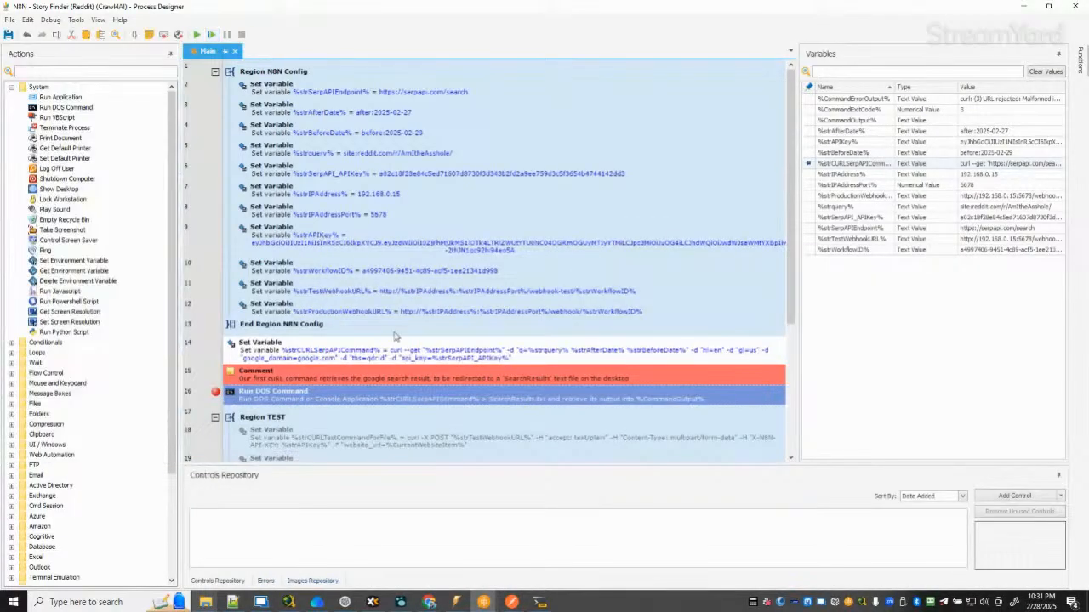
Copy the newly expanded curl command from the %strCURLSerpAPICommand% variable after the rerun.
mouse_move(233, 602)
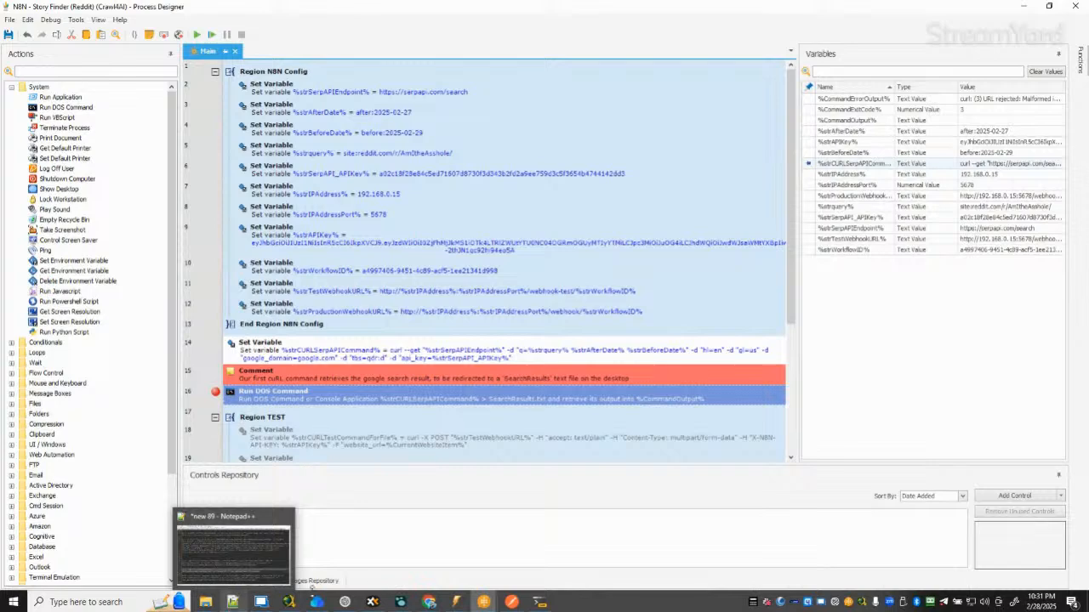
left_click(241, 603)
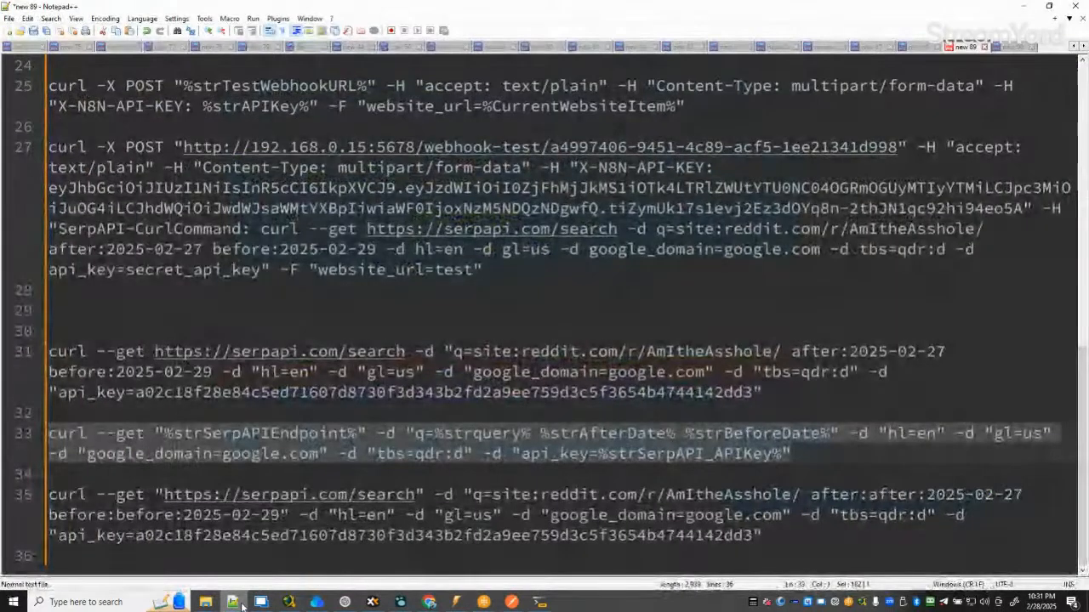
left_click(484, 603)
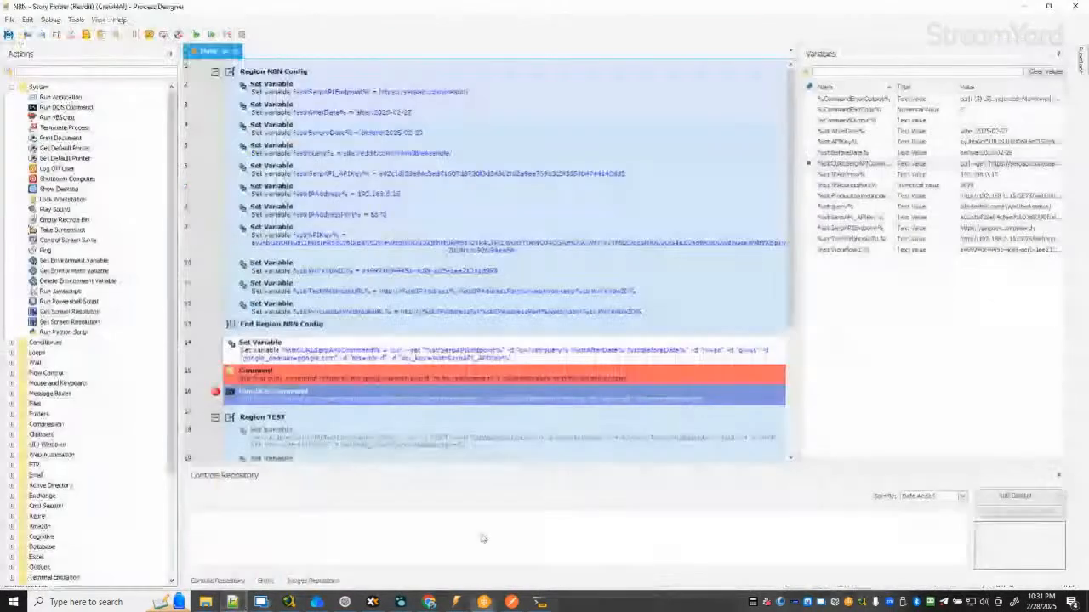
left_click(1000, 164)
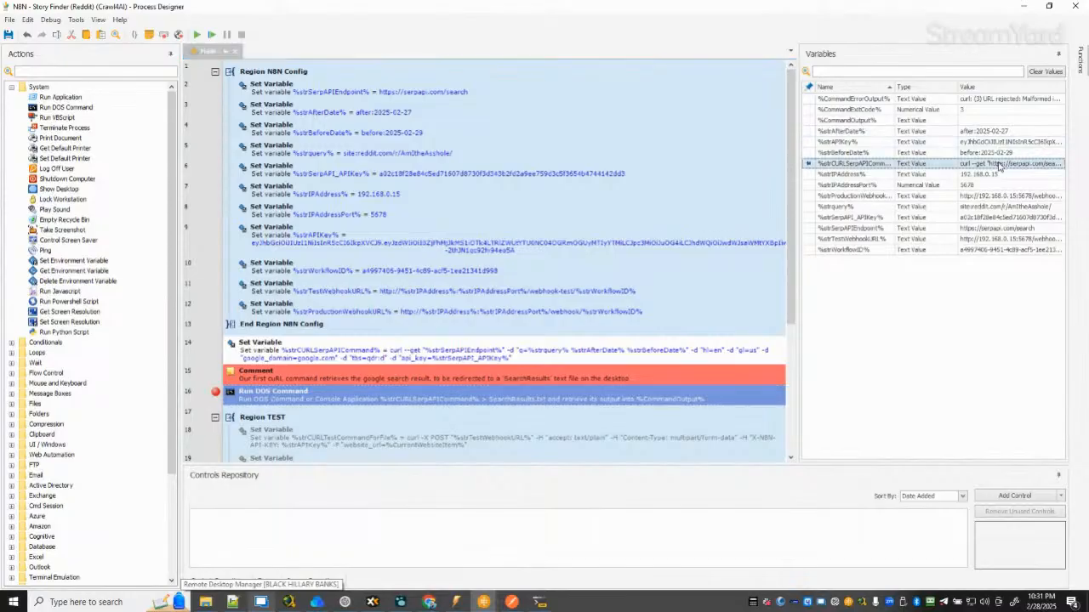
double_click(999, 164)
left_click_drag(671, 263, 369, 245)
key("ctrl+c")
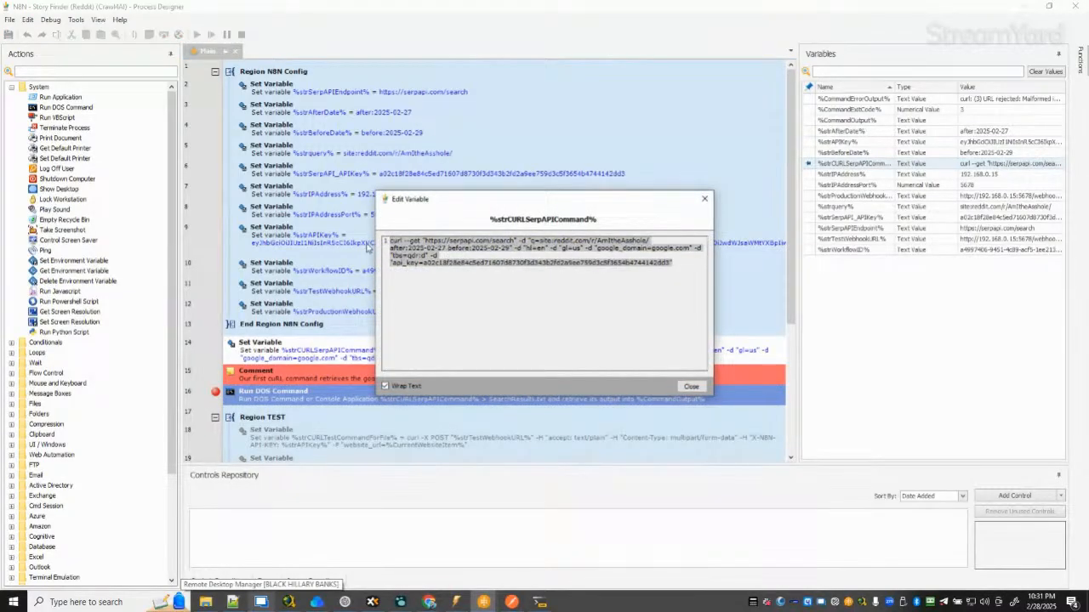
left_click(703, 388)
In Notepad++, paste the new expanded command with its API key on line 37, below the previous expanded version.
left_click(233, 602)
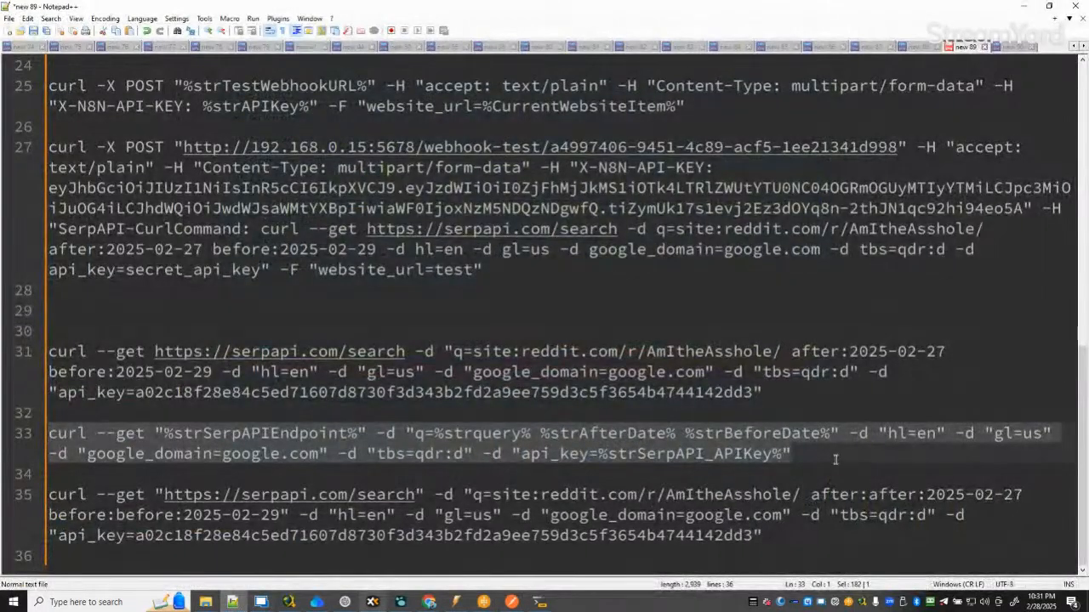
left_click(806, 537)
key("Return")
key("Return")
key("ctrl+v")
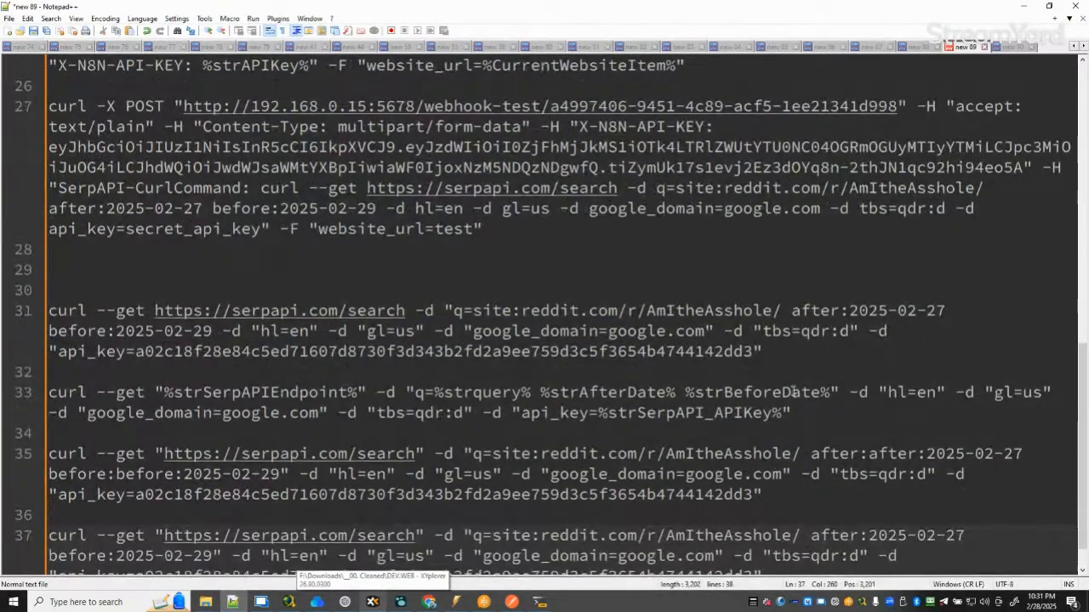
scroll(362, 533, "down", 1)
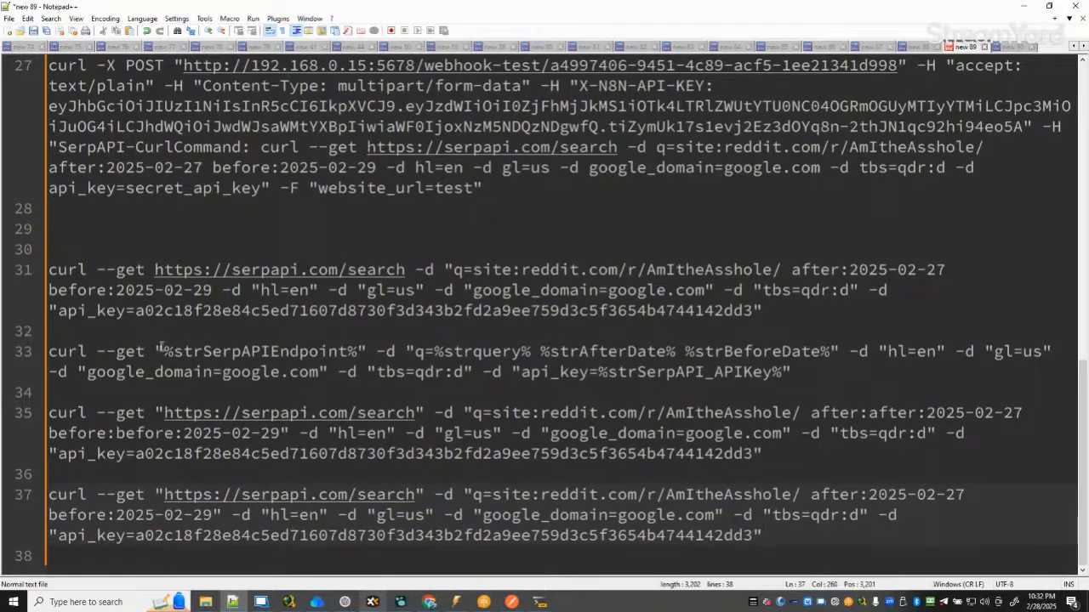
left_click_drag(163, 351, 364, 350)
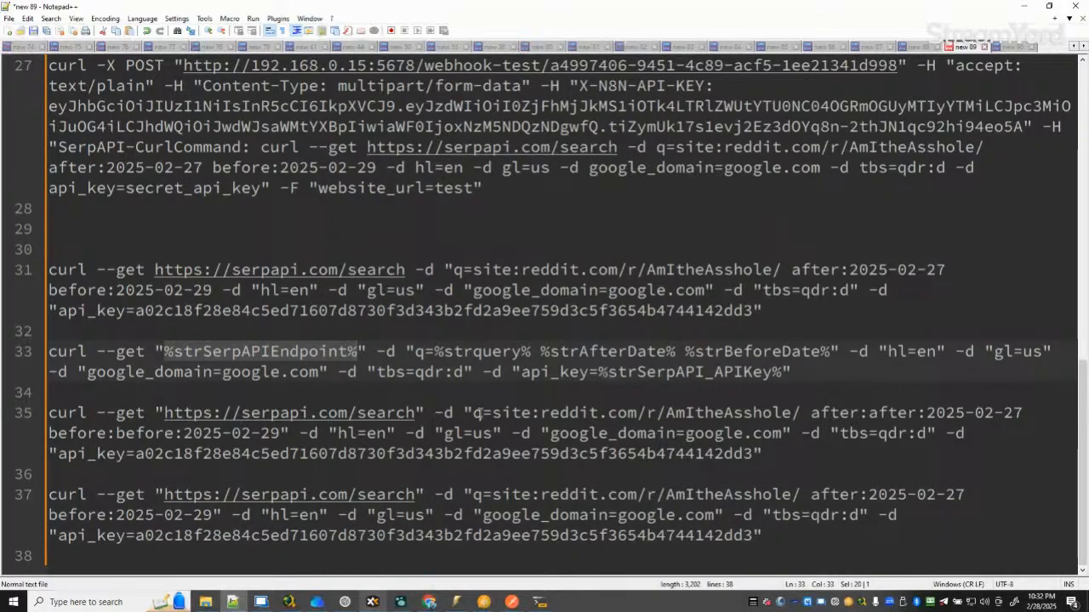
key("Delete")
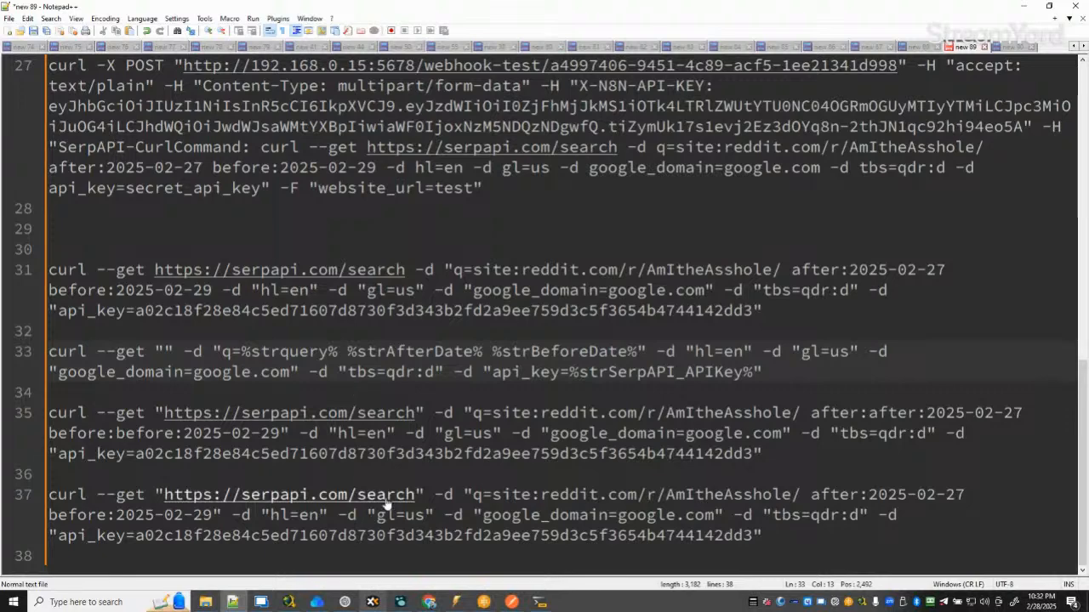
left_click_drag(416, 494, 168, 499)
key("ctrl+c")
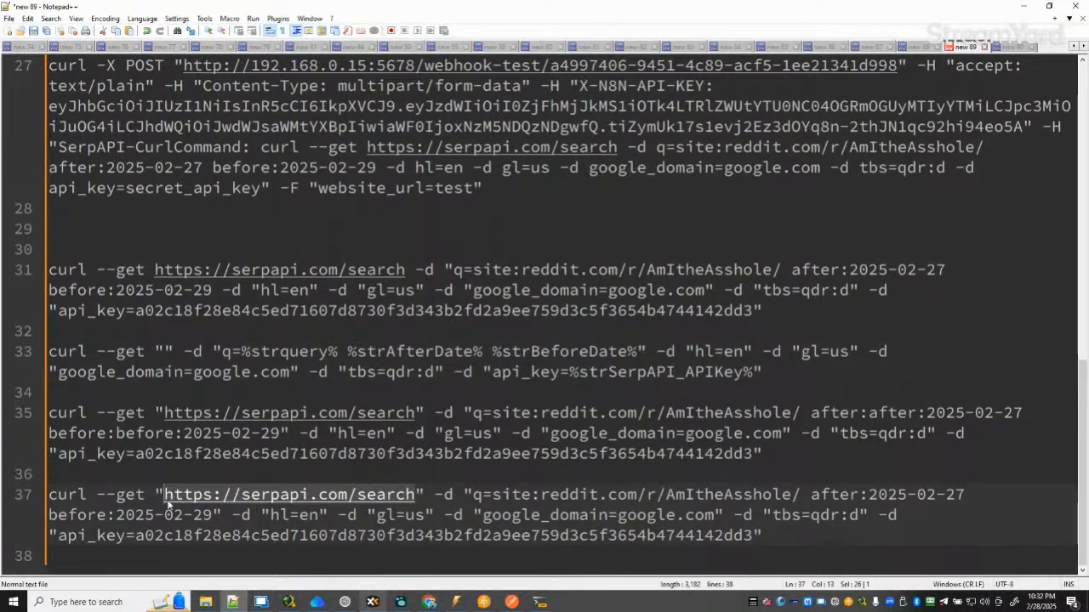
left_click(165, 351)
key("ctrl+v")
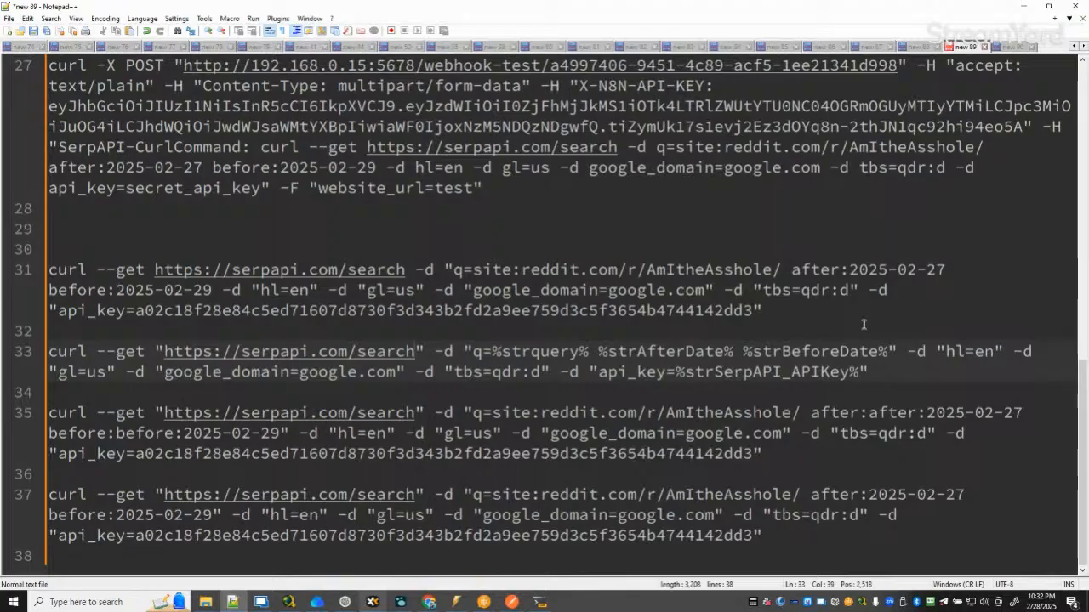
Compare the quoted q= query parameter in the line 35 command with the variable-based version on line 33.
left_click_drag(791, 456, 45, 414)
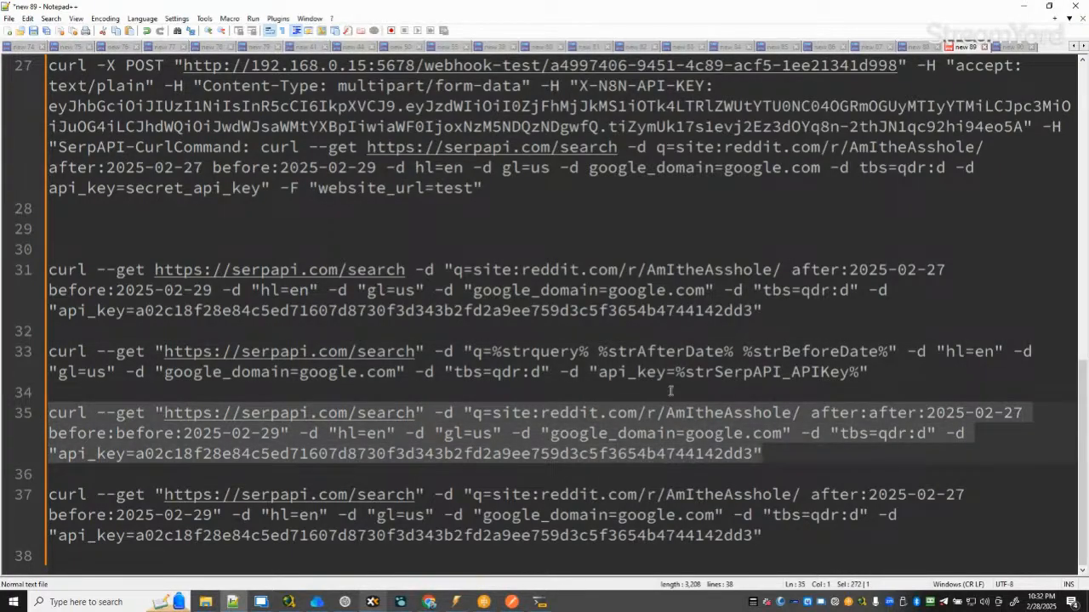
left_click(578, 426)
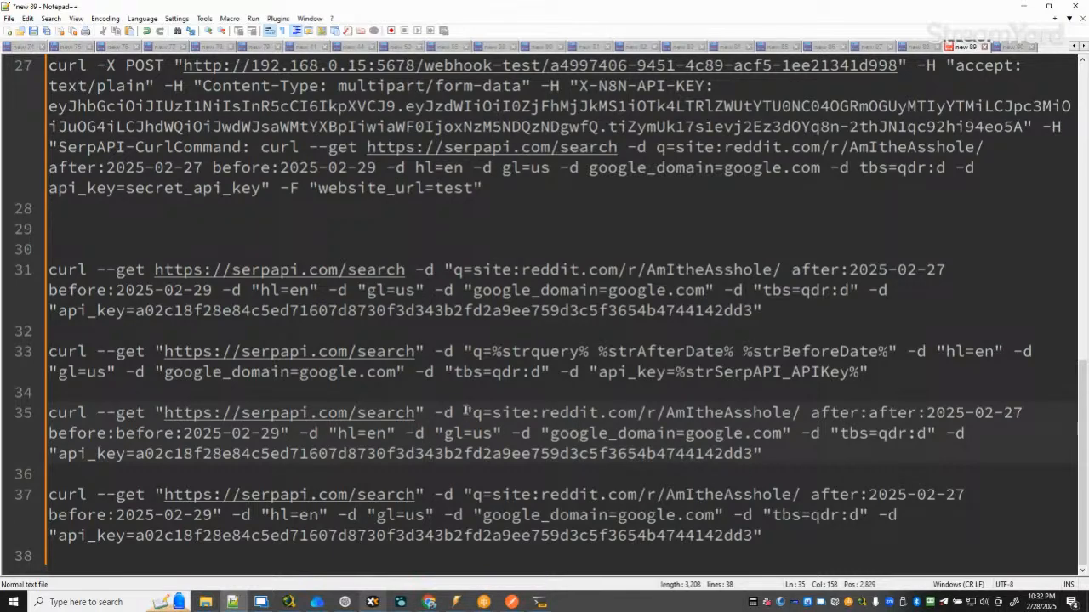
left_click_drag(465, 411, 287, 433)
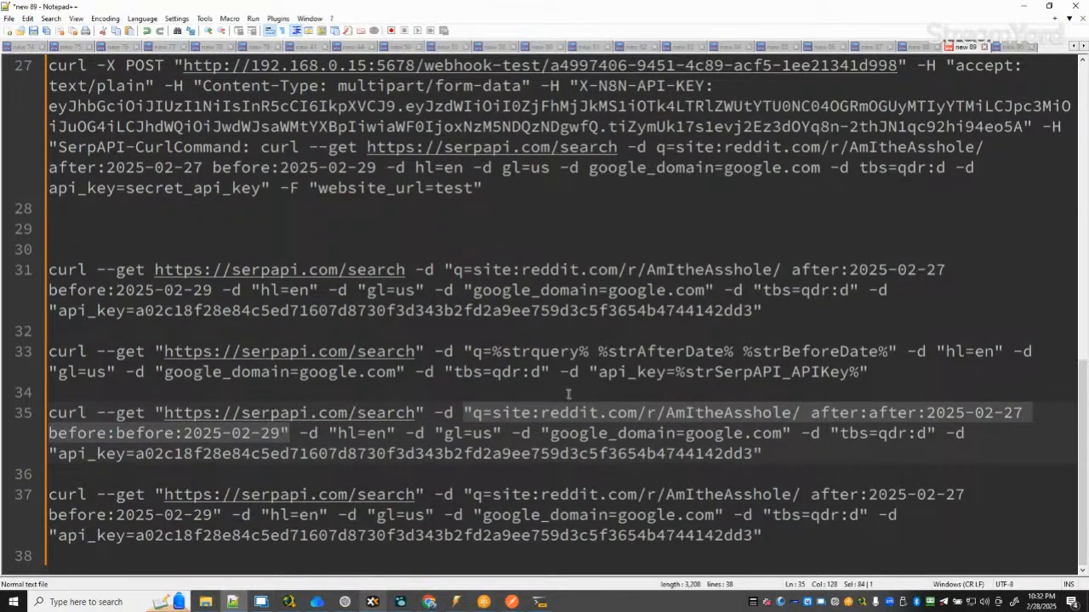
left_click_drag(464, 352, 898, 351)
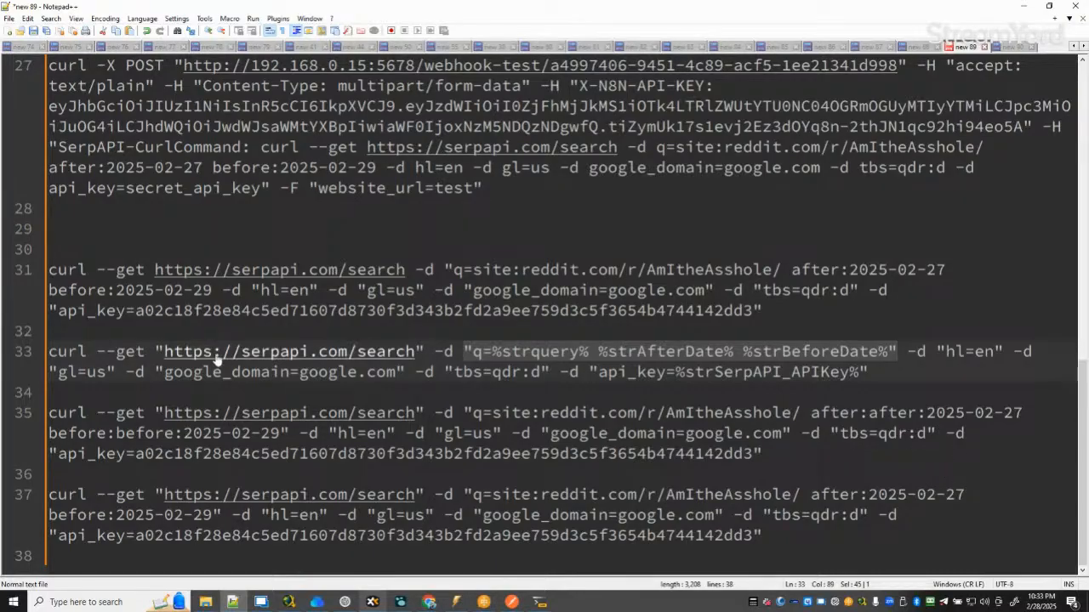
left_click(406, 373)
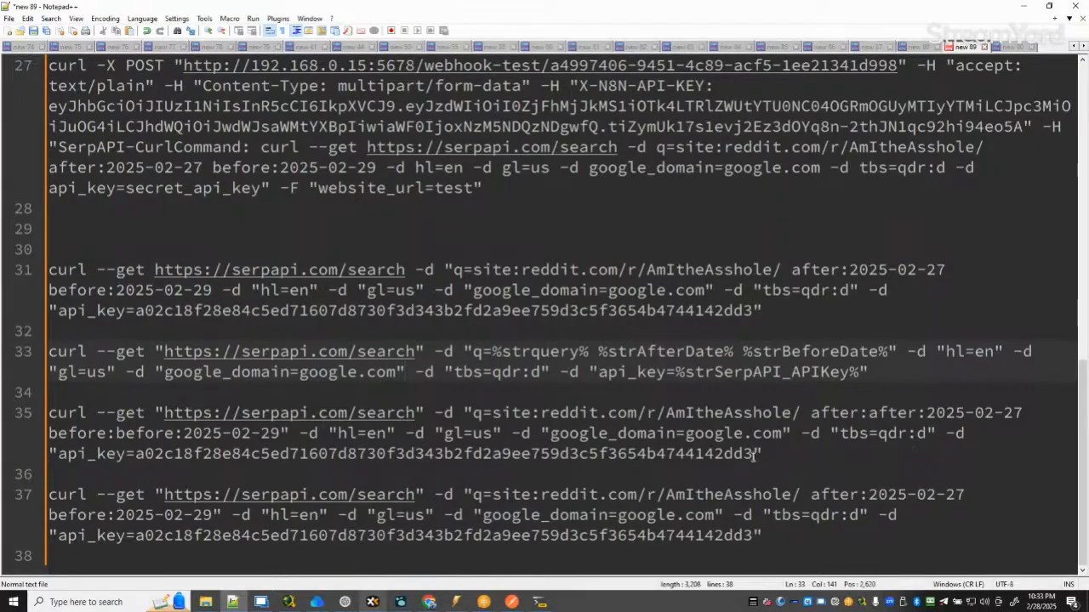
Copy the line 35 curl command with its API key, import it into Postman's Gemini collection, and send the request to review the response.
left_click_drag(763, 454, 1, 419)
key("ctrl+c")
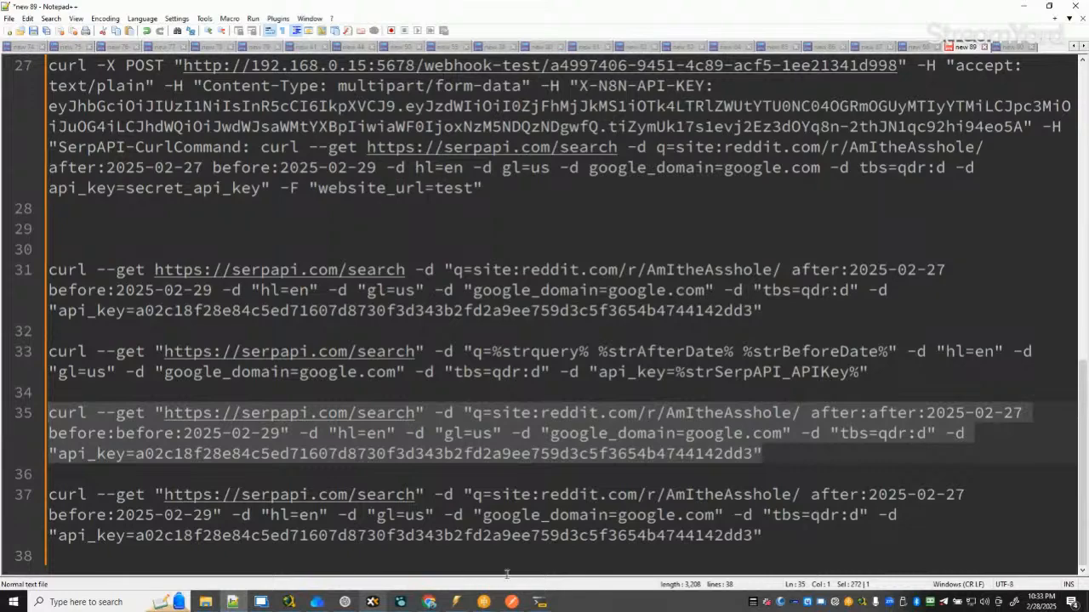
left_click(511, 604)
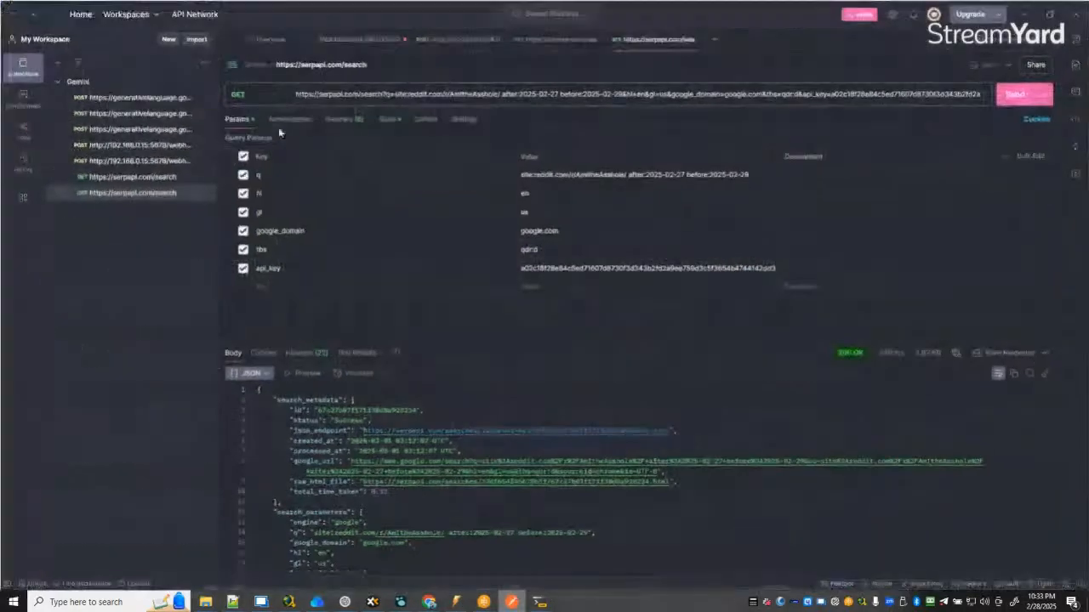
left_click(196, 38)
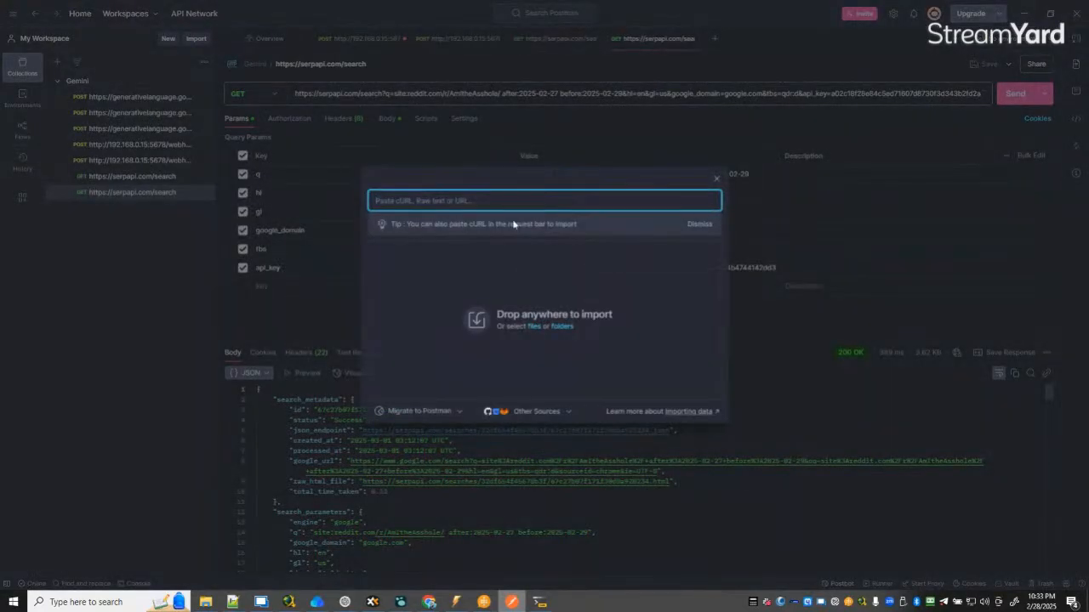
key("ctrl+v")
left_click(670, 390)
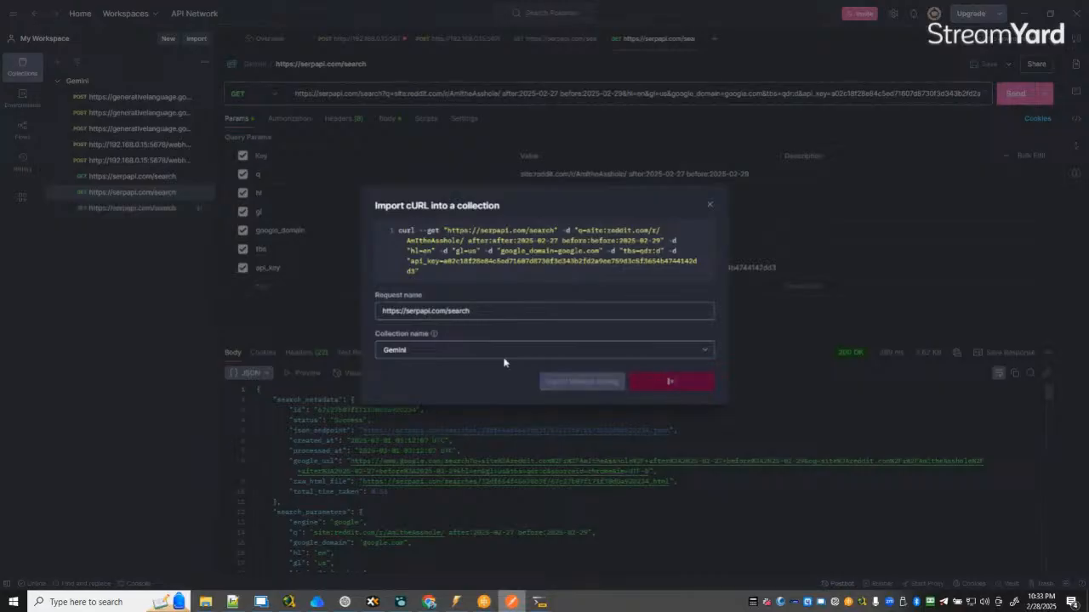
left_click(1015, 93)
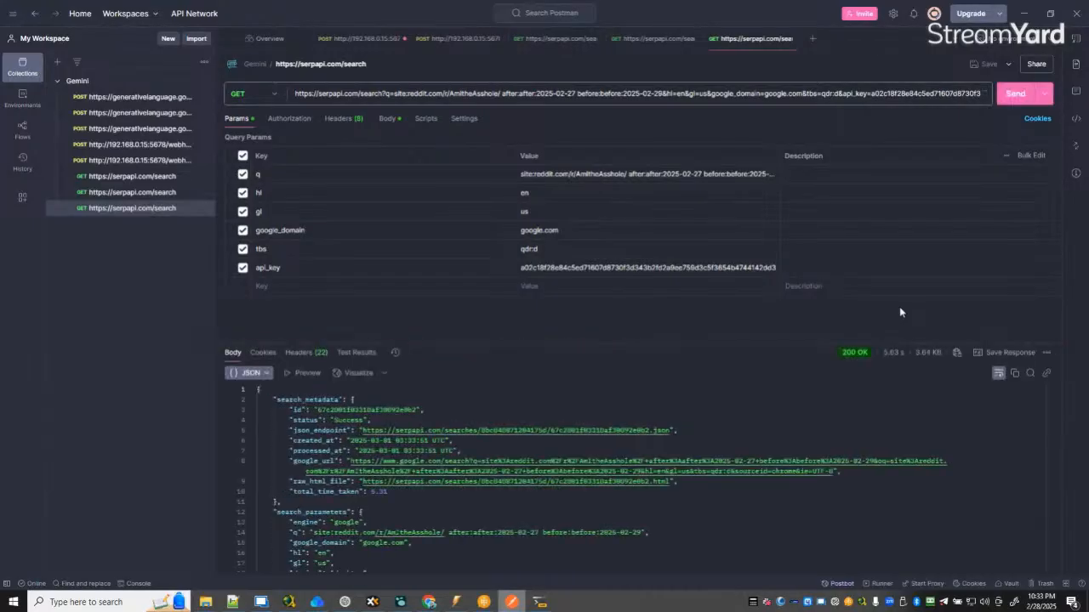
scroll(617, 423, "down", 15)
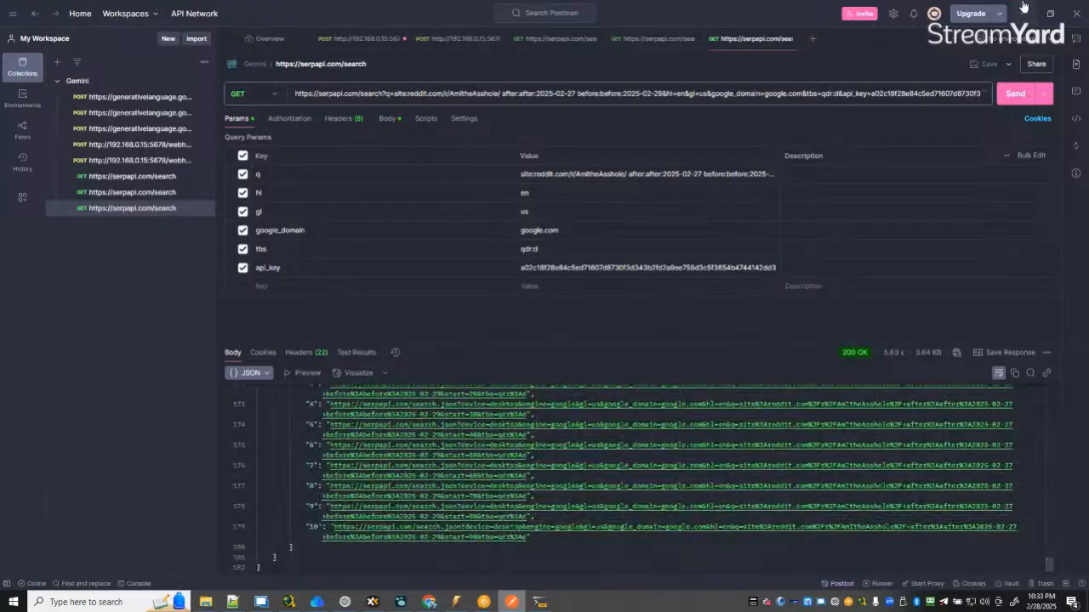
Back in Notepad++, delete the expanded curl command on line 37 along with the blank lines around it.
key("alt+Tab")
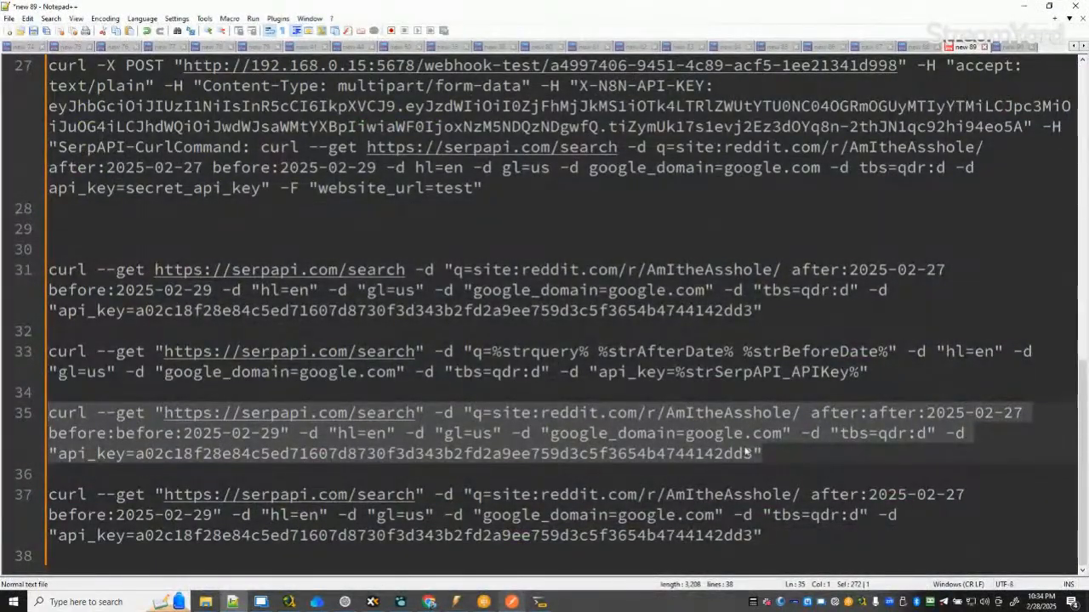
left_click_drag(770, 454, 201, 454)
left_click(33, 412)
left_click(798, 541)
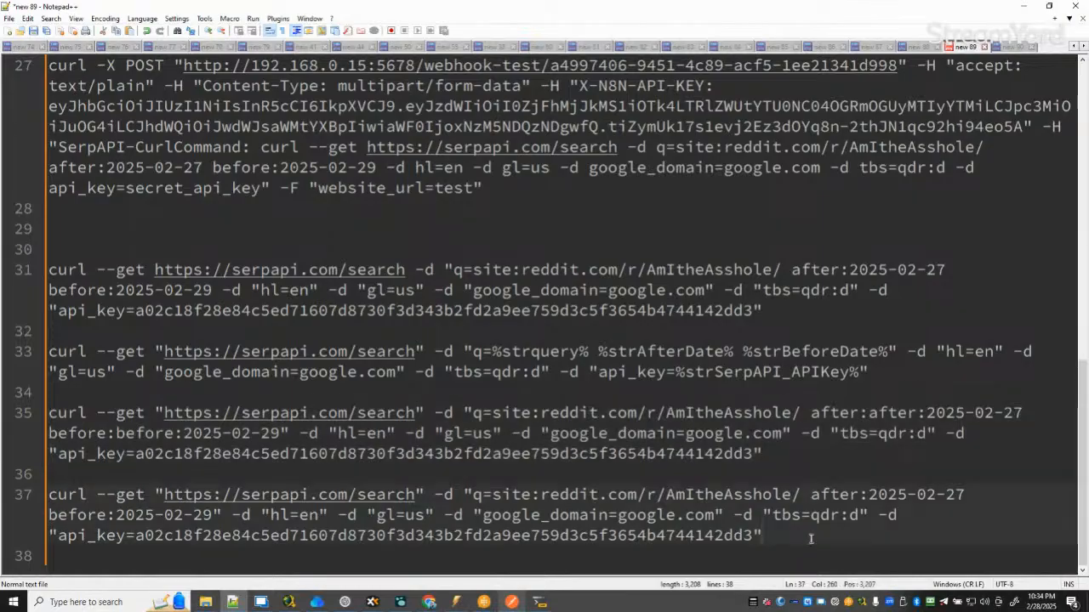
left_click_drag(794, 541, 30, 503)
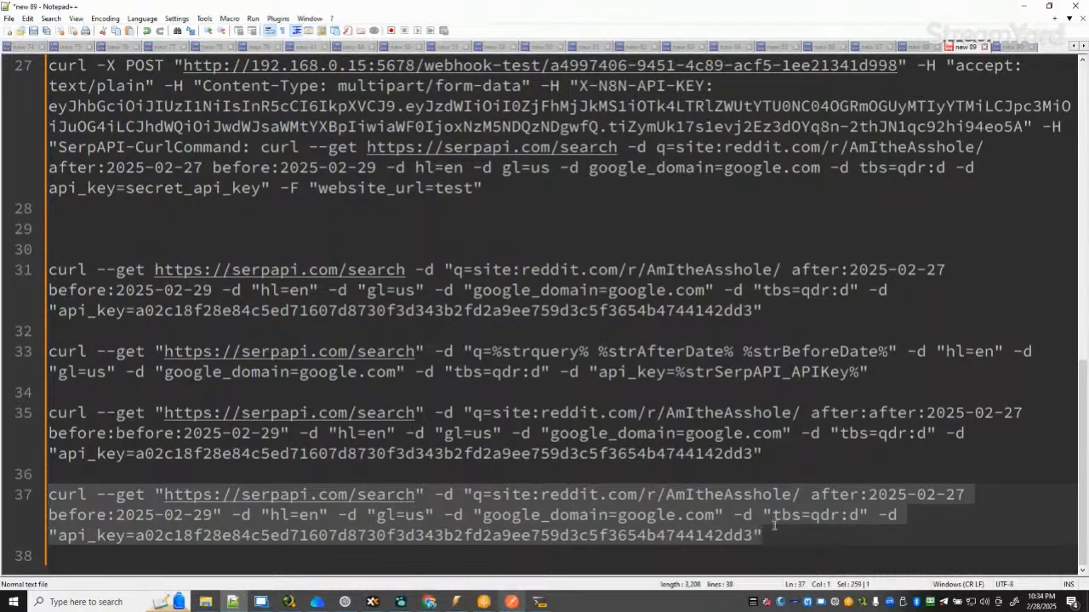
left_click_drag(771, 534, 10, 489)
key("BackSpace")
key("BackSpace")
key("BackSpace")
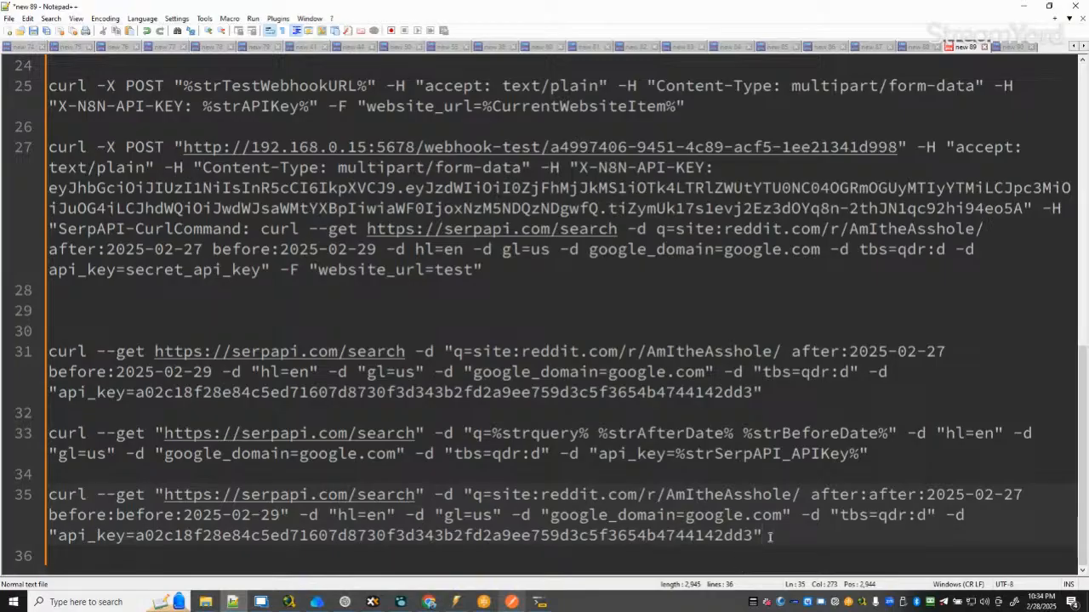
Copy the full expanded curl command on line 35 and switch to the PowerShell 7 window.
key("shift+Home")
key("super+c")
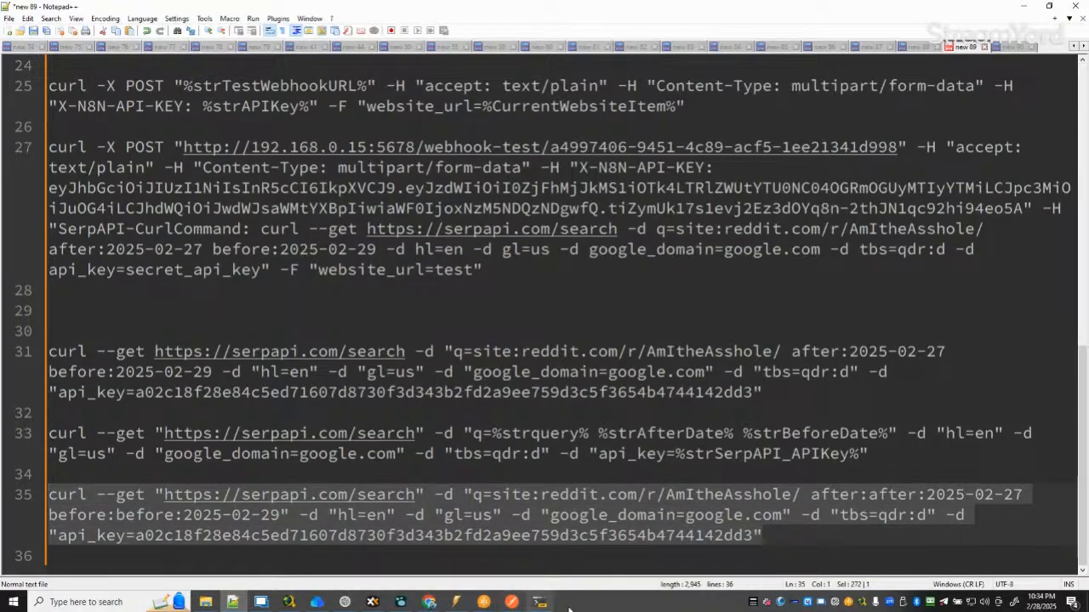
left_click(540, 602)
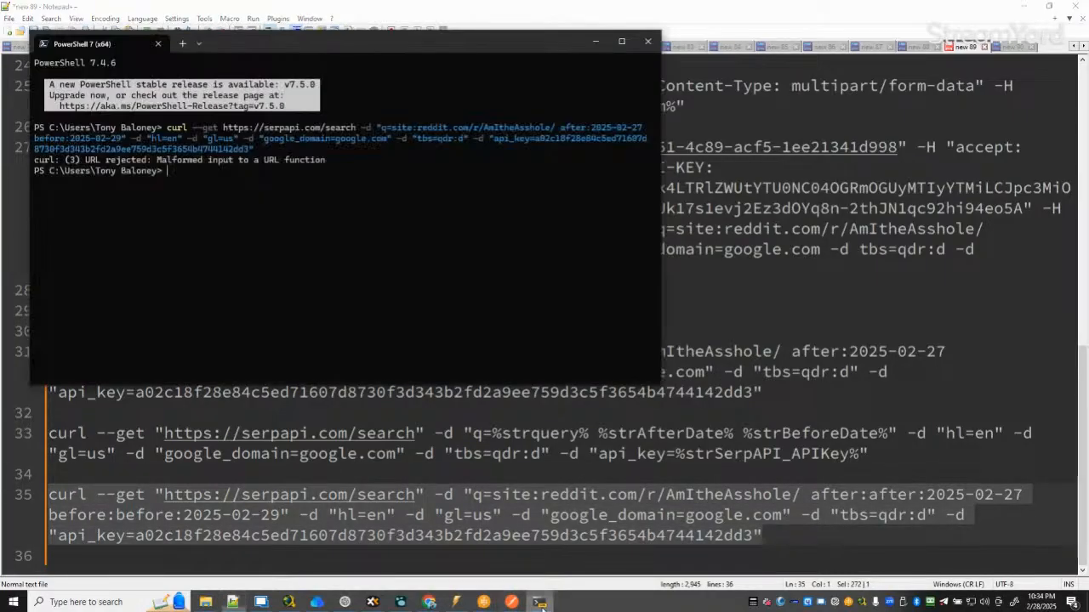
Close PowerShell, open a Command Prompt, and run the copied SerpApi curl command there with its API key.
left_click(647, 41)
left_click(107, 599)
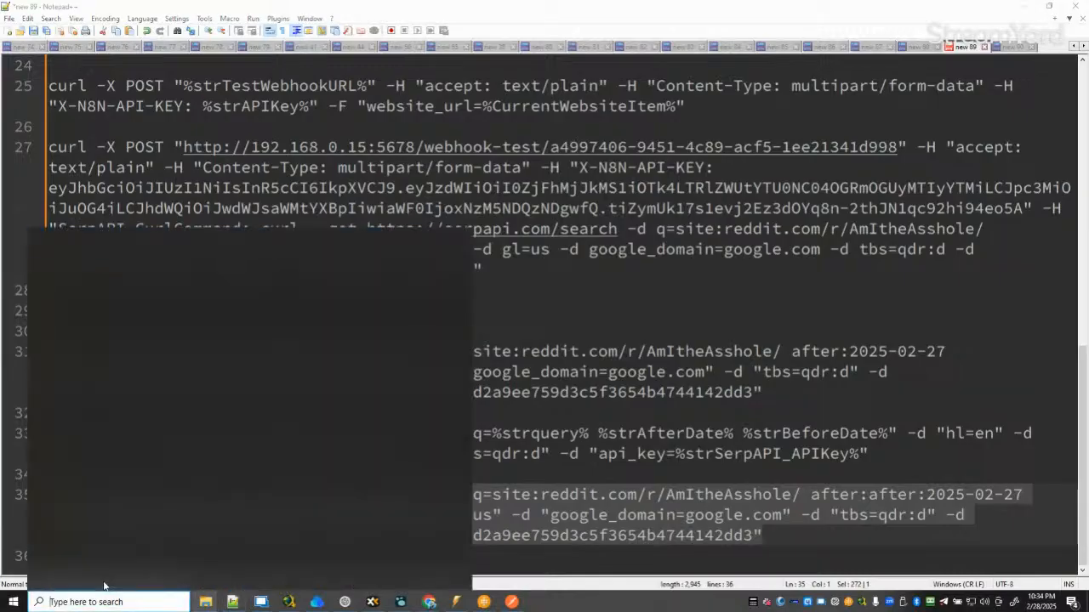
type("cmd")
key("Return")
right_click(564, 302)
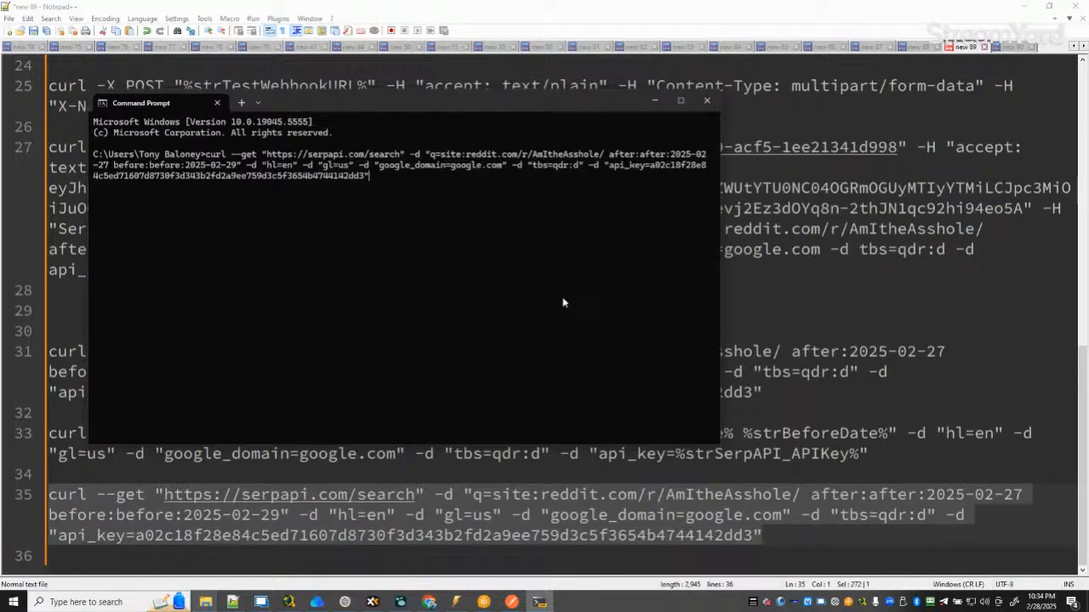
key("Return")
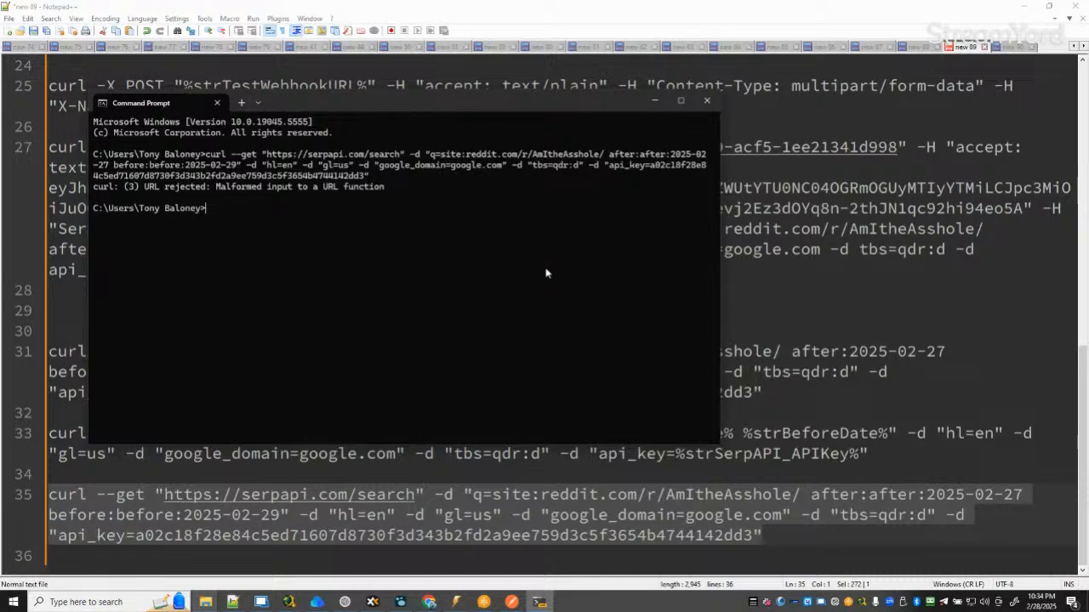
Switch to ChatGPT and start a new chat using the o3-mini-high model.
left_click(345, 602)
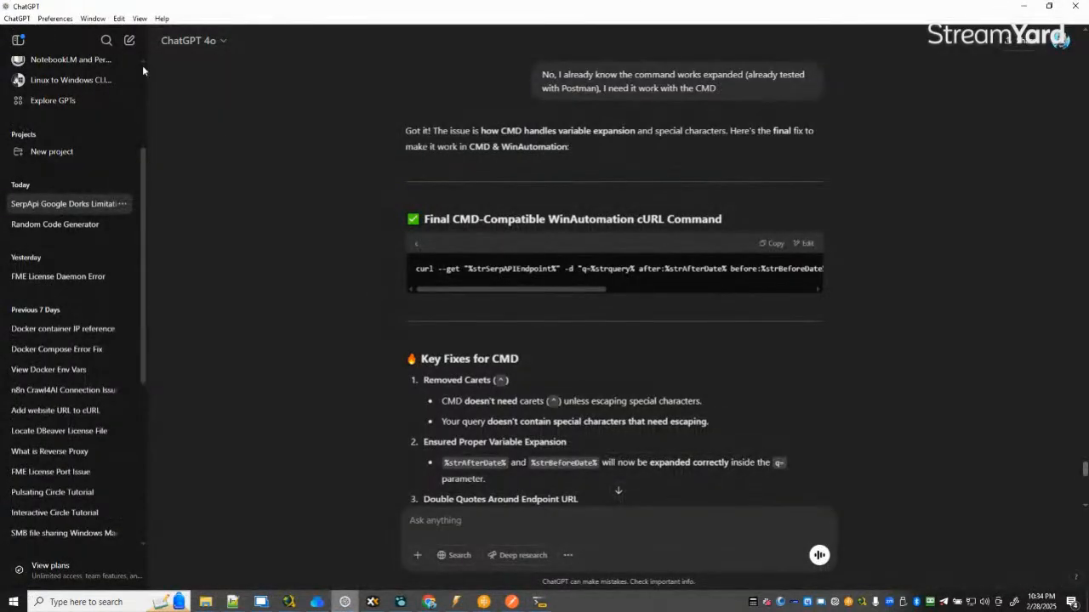
left_click(129, 41)
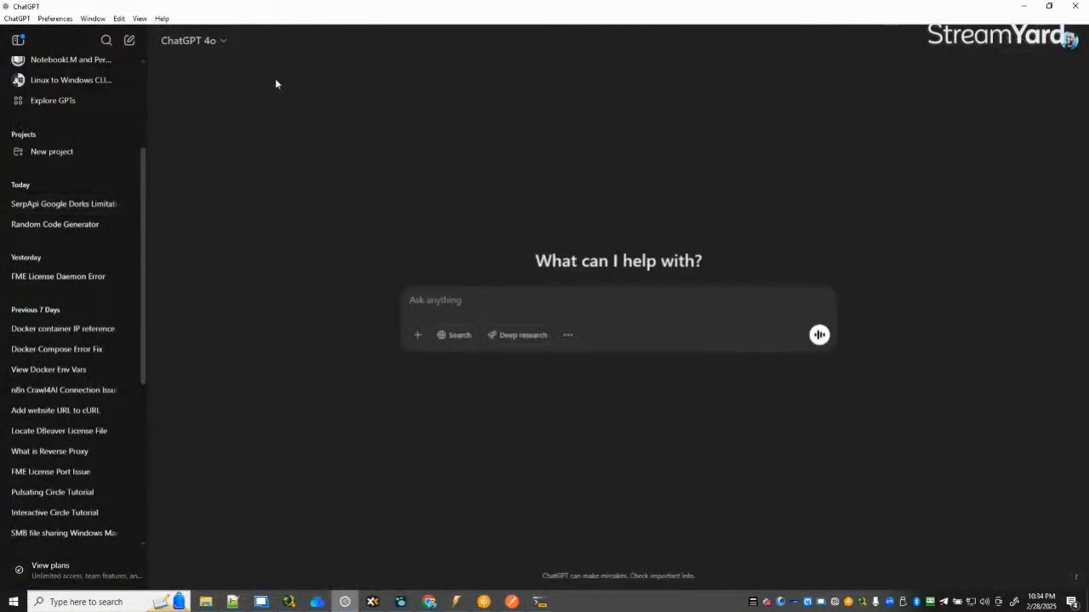
left_click(224, 48)
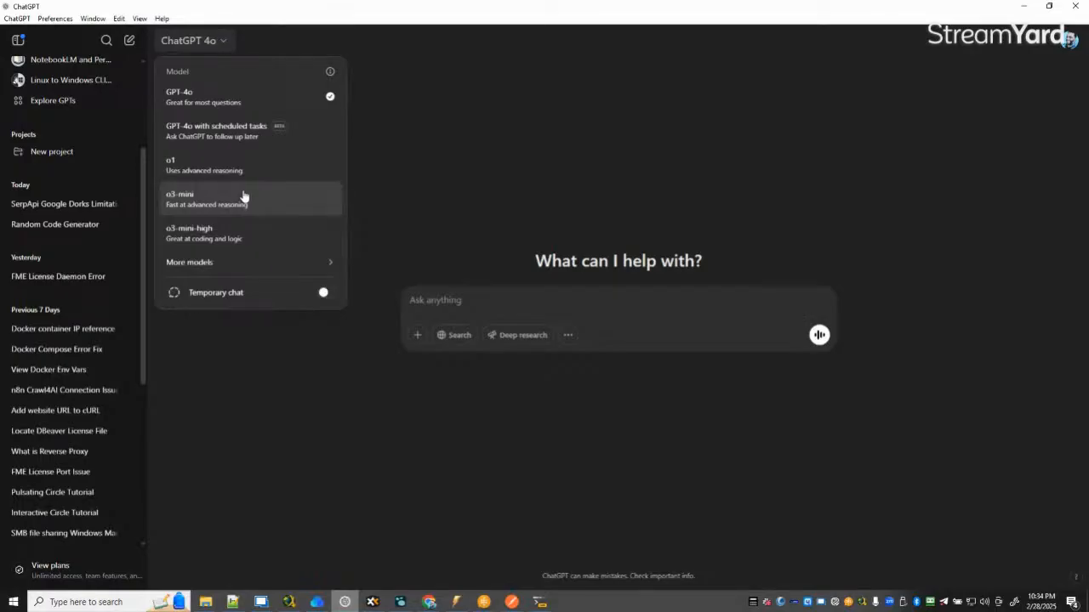
mouse_move(296, 269)
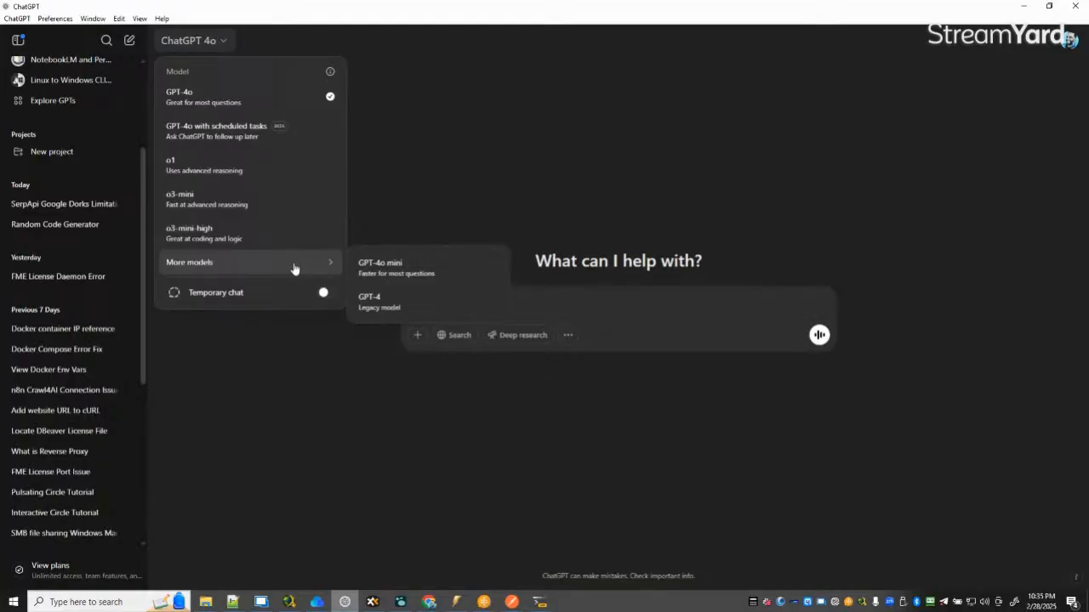
left_click(257, 246)
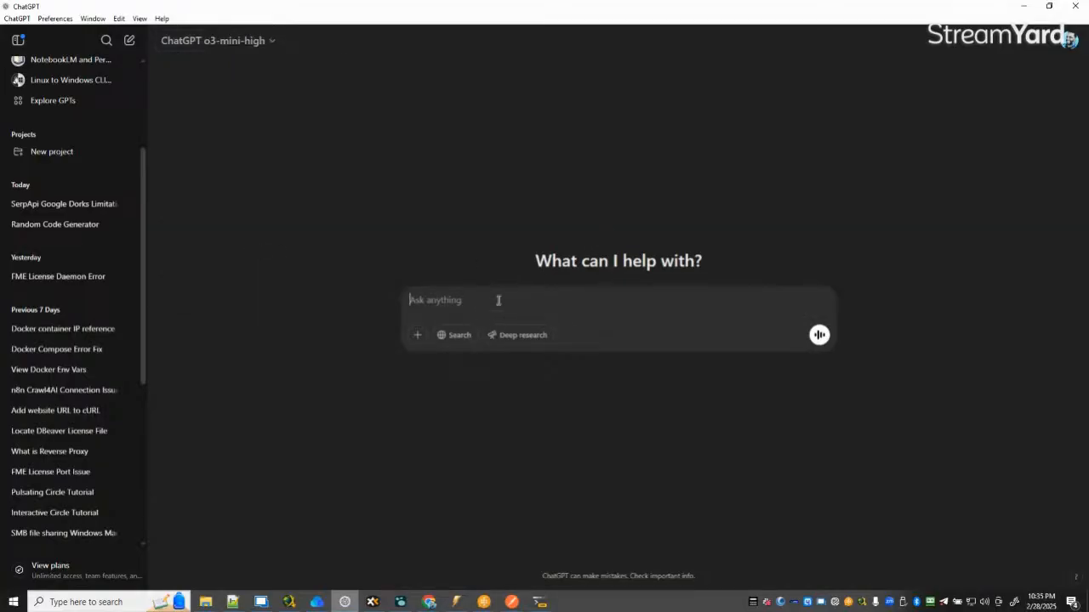
Paste the curl command with its API key, adding "Postman runs this command successfully, but Windows CMD and Powershell is giving me the following error:".
key("ctrl+v")
key("shift+Return")
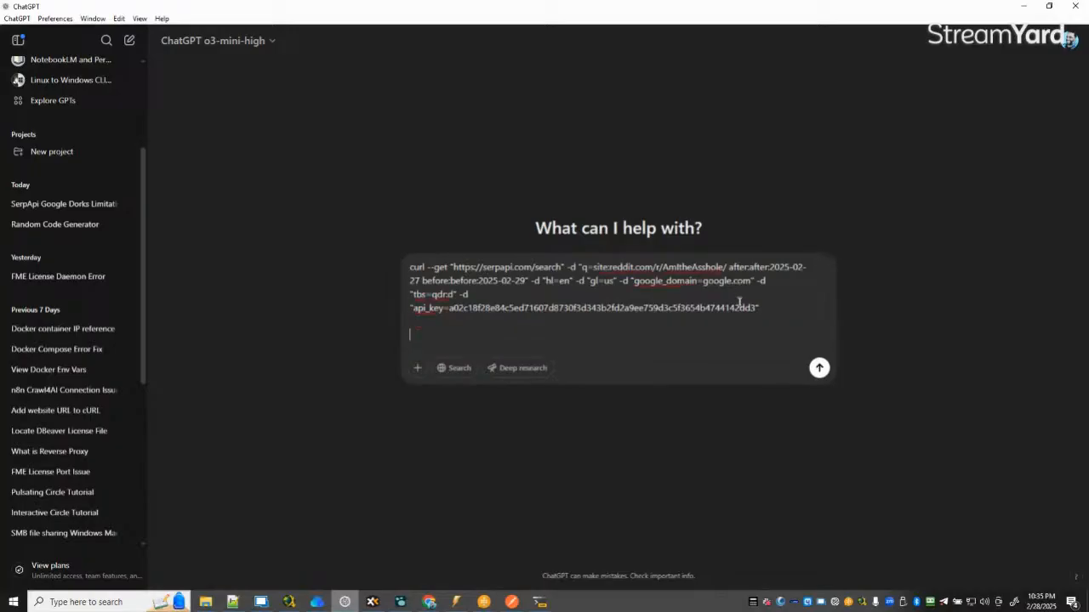
type("Postman runs this command")
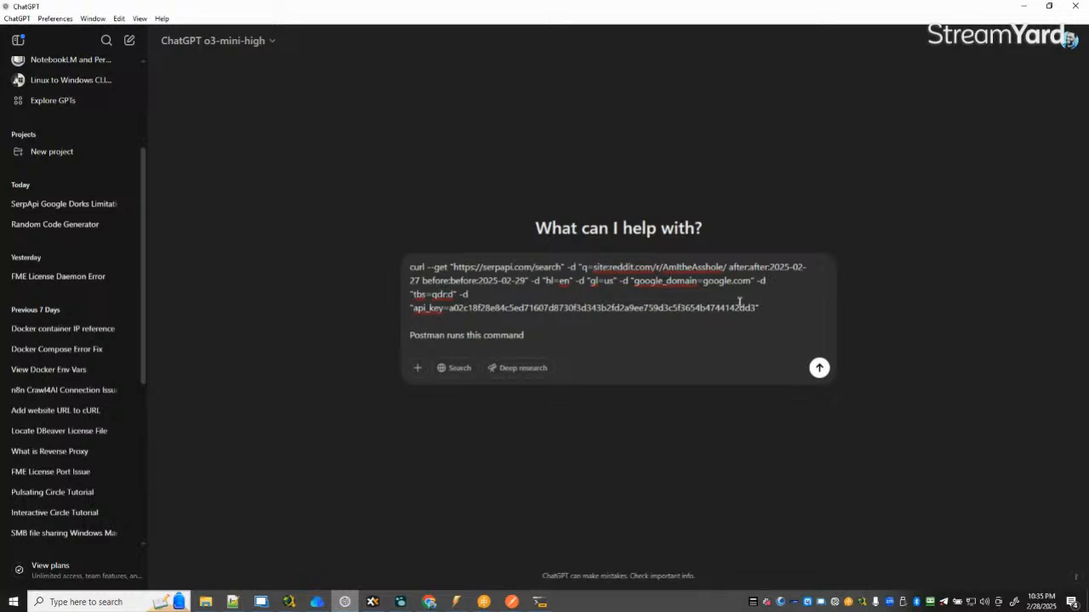
type(" successfully, but Window")
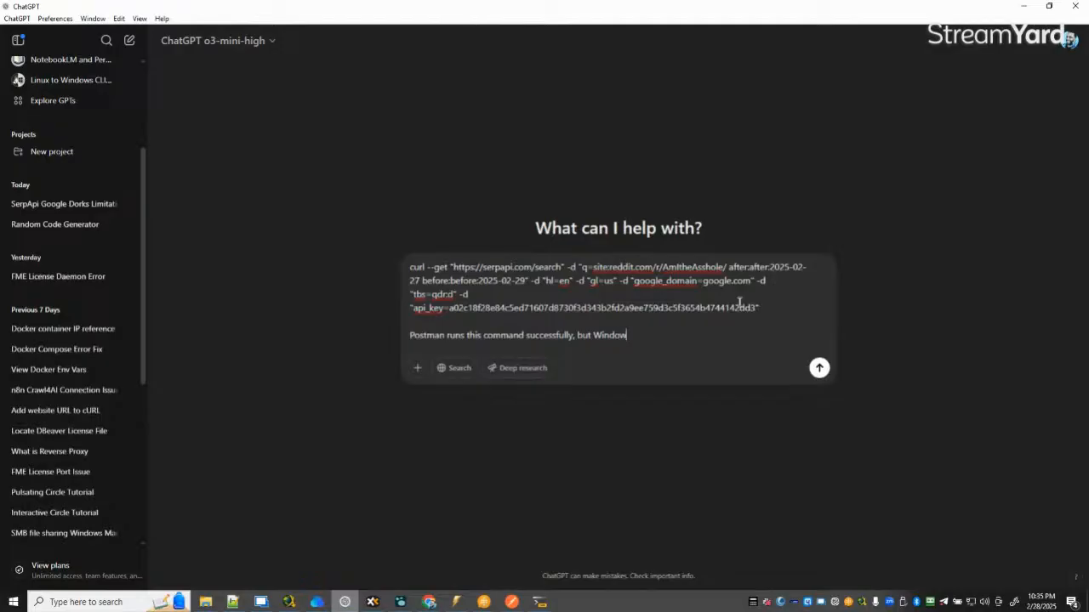
type("s CMD and Powershell is")
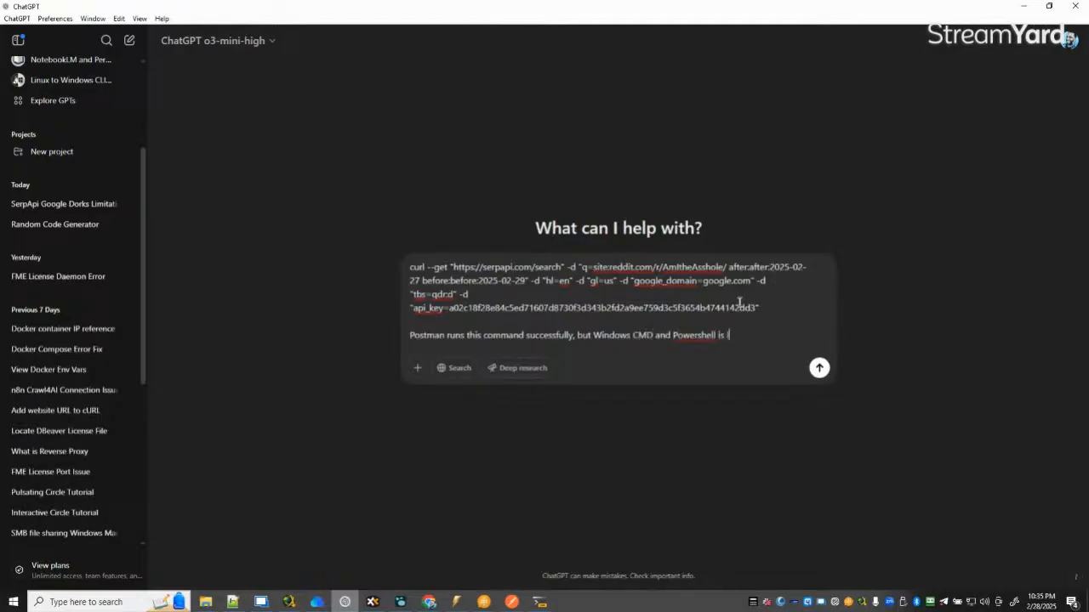
type(" giving me the following error")
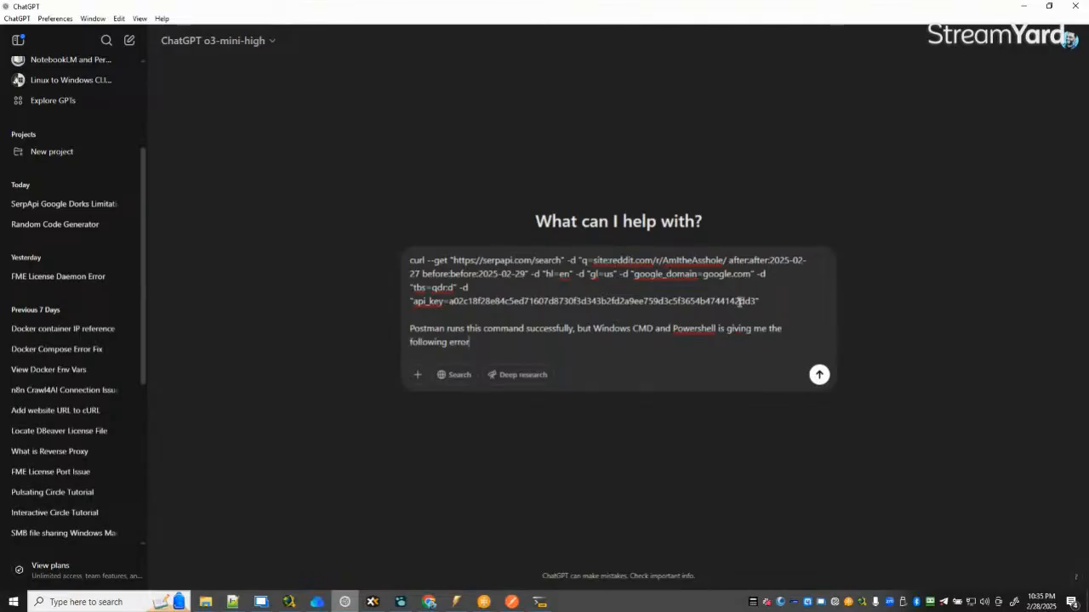
type(":")
key("shift+Return")
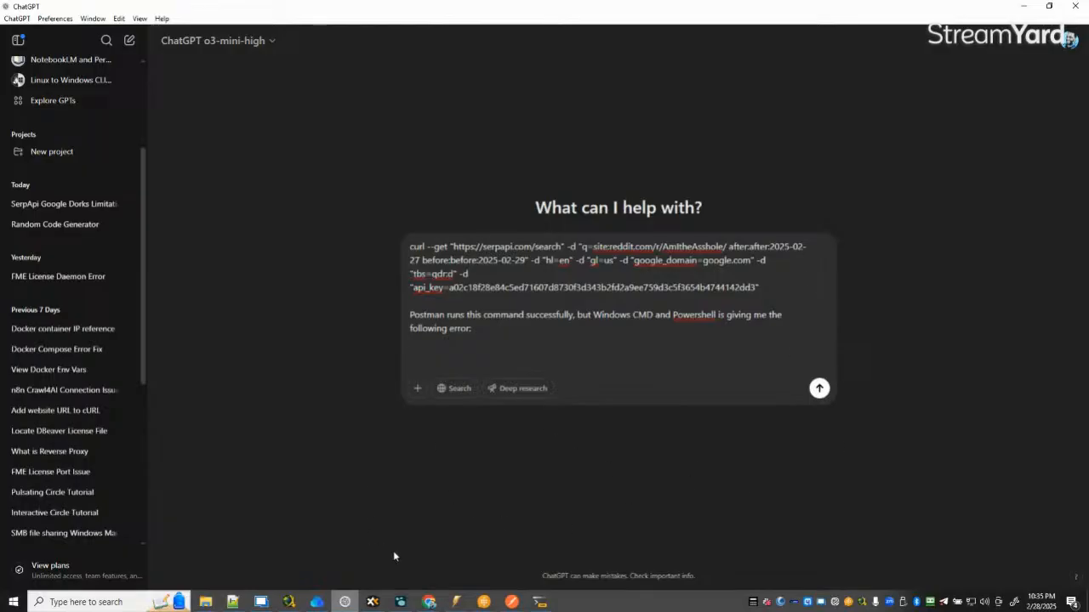
Copy the curl error line from Command Prompt, add it to the end of the ChatGPT prompt, and send the message.
left_click(536, 604)
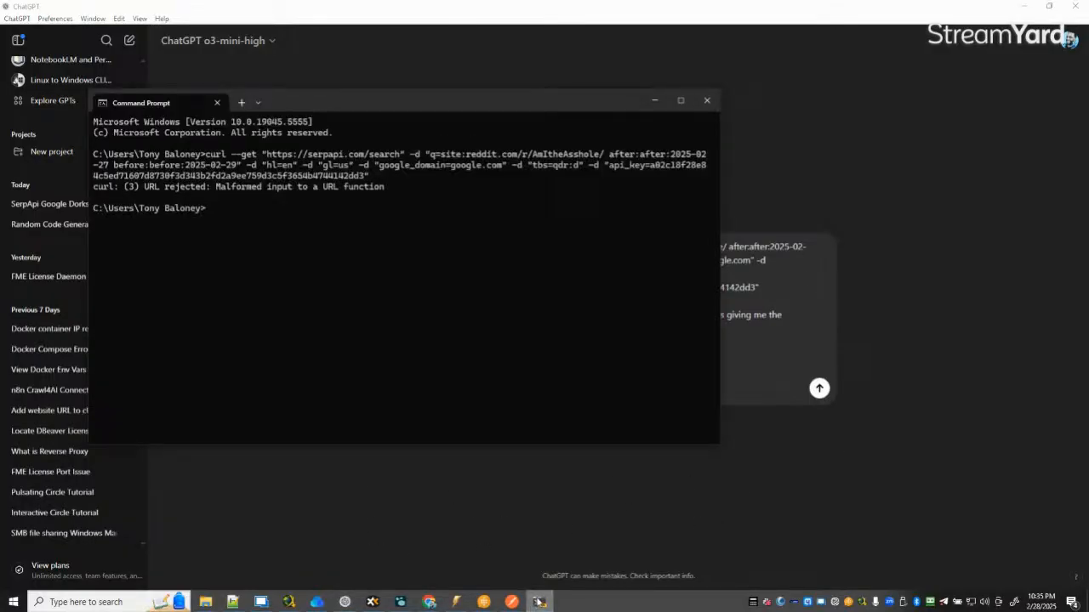
left_click(538, 602)
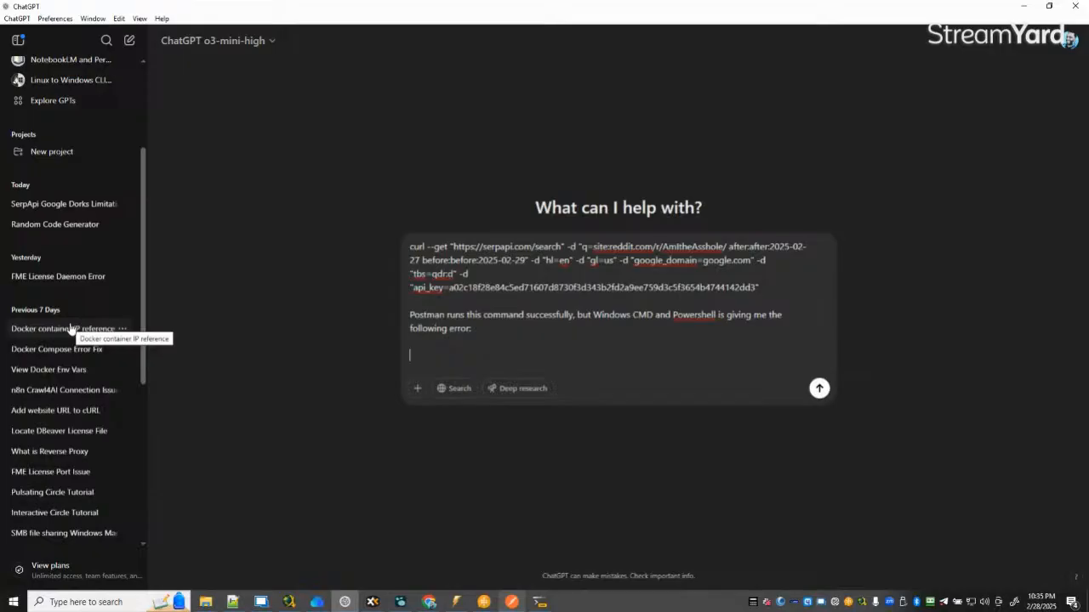
left_click(537, 600)
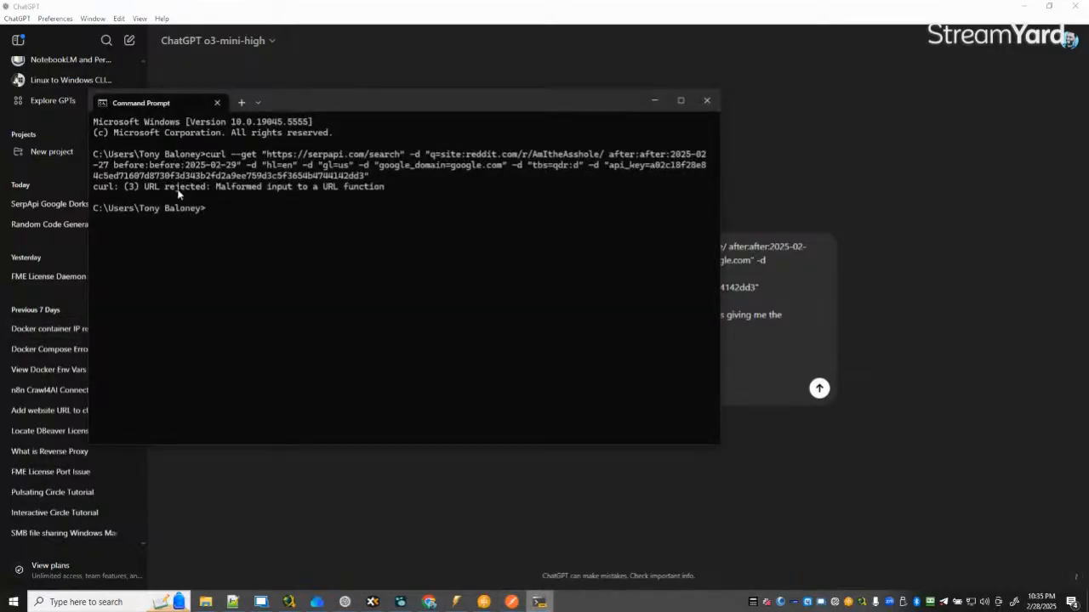
left_click_drag(96, 185, 385, 188)
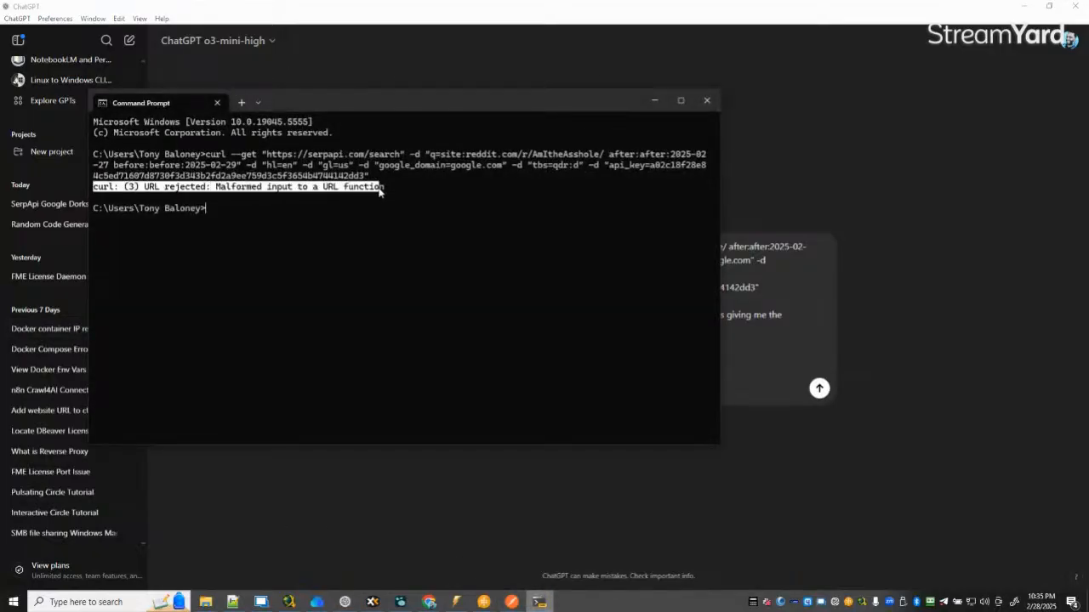
key("ctrl+c")
left_click(654, 100)
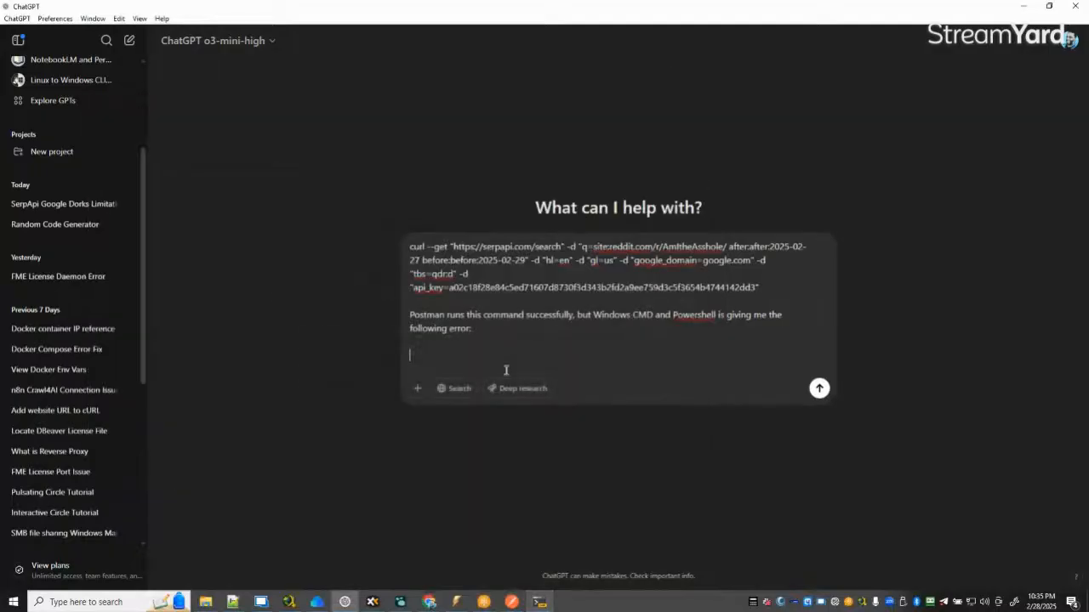
right_click(587, 343)
left_click(469, 359)
key("ctrl+v")
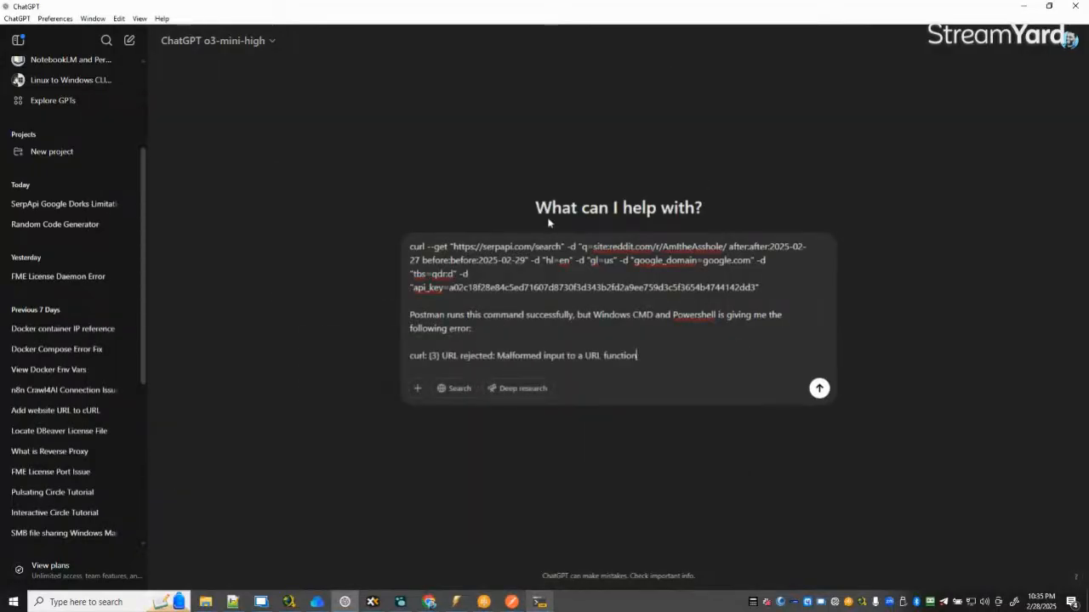
key("Return")
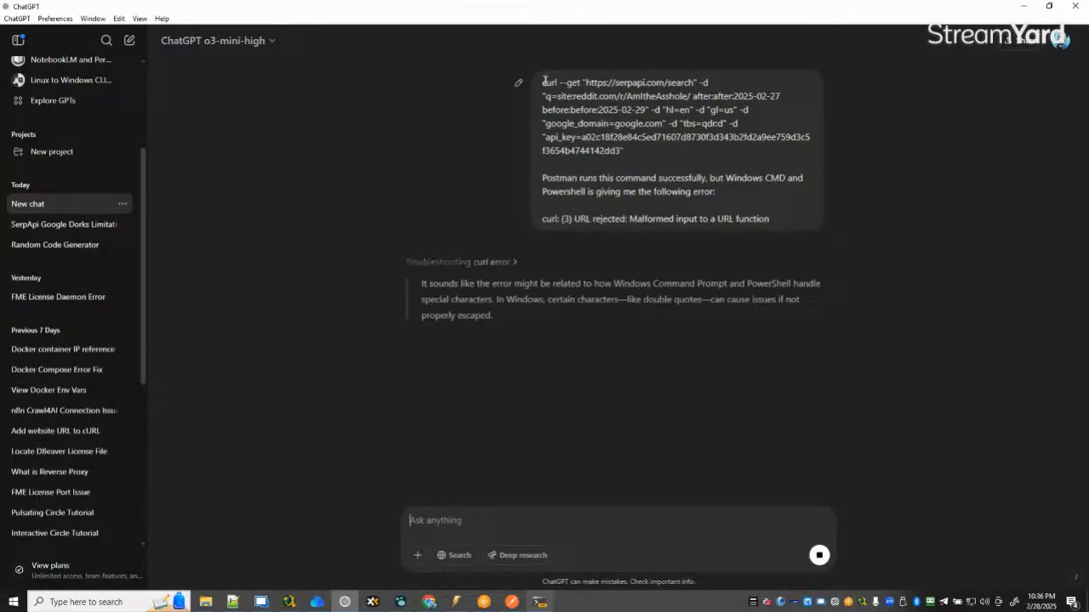
Copy the entire sent ChatGPT message and start a new Claude chat in a new Chrome tab.
left_click_drag(542, 82, 770, 223)
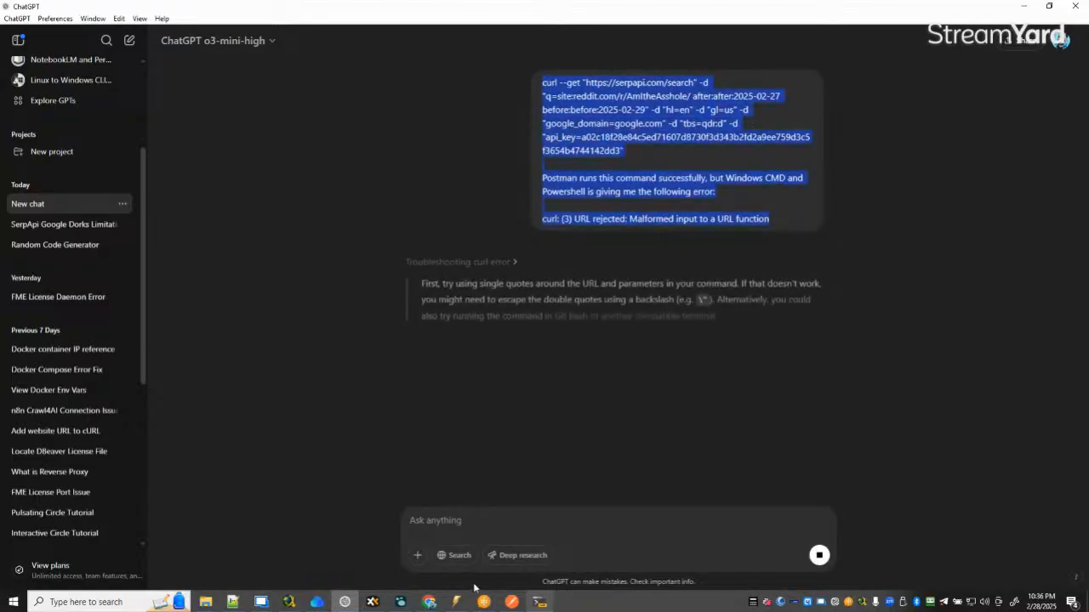
mouse_move(431, 602)
left_click(243, 553)
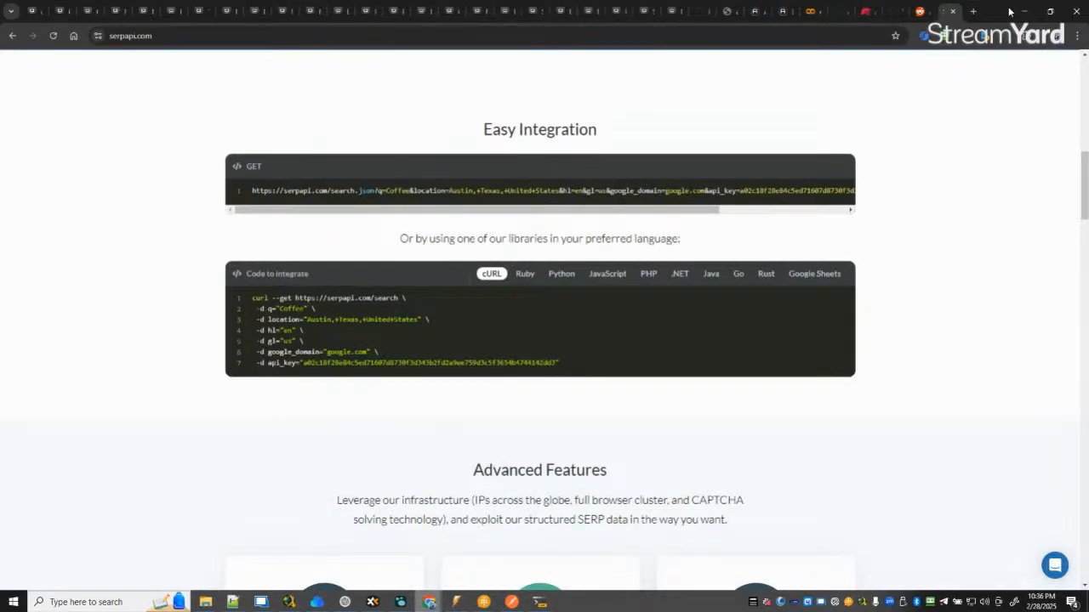
left_click(974, 12)
type("claude")
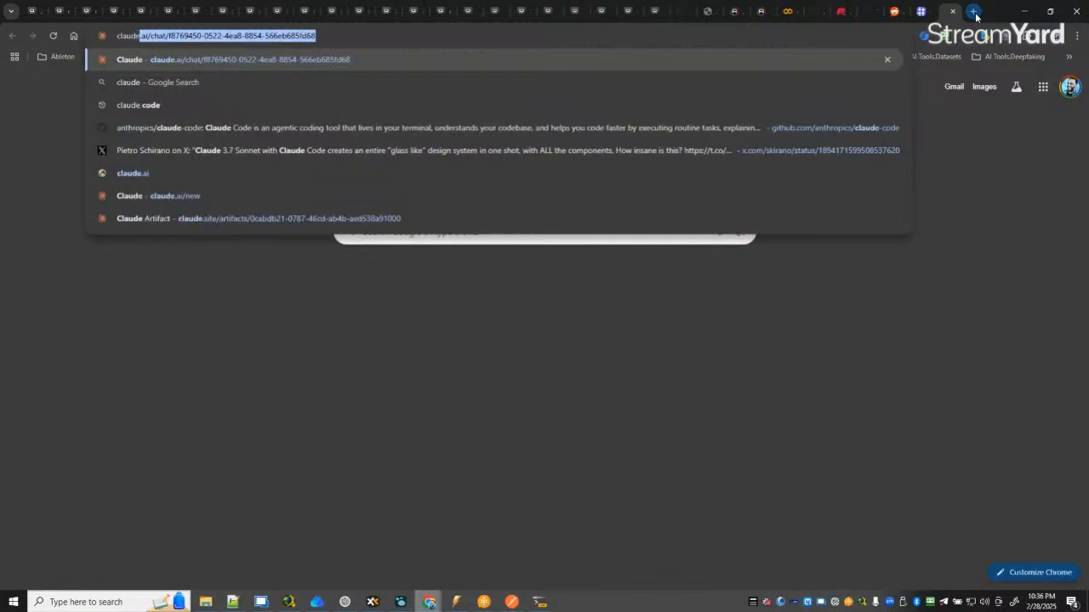
key("Return")
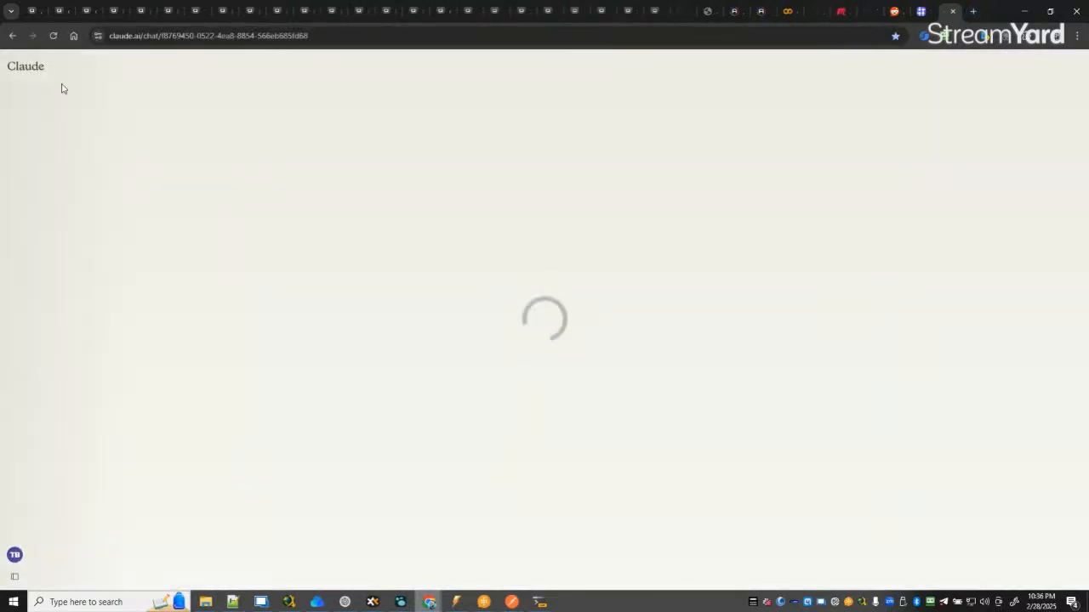
left_click(34, 90)
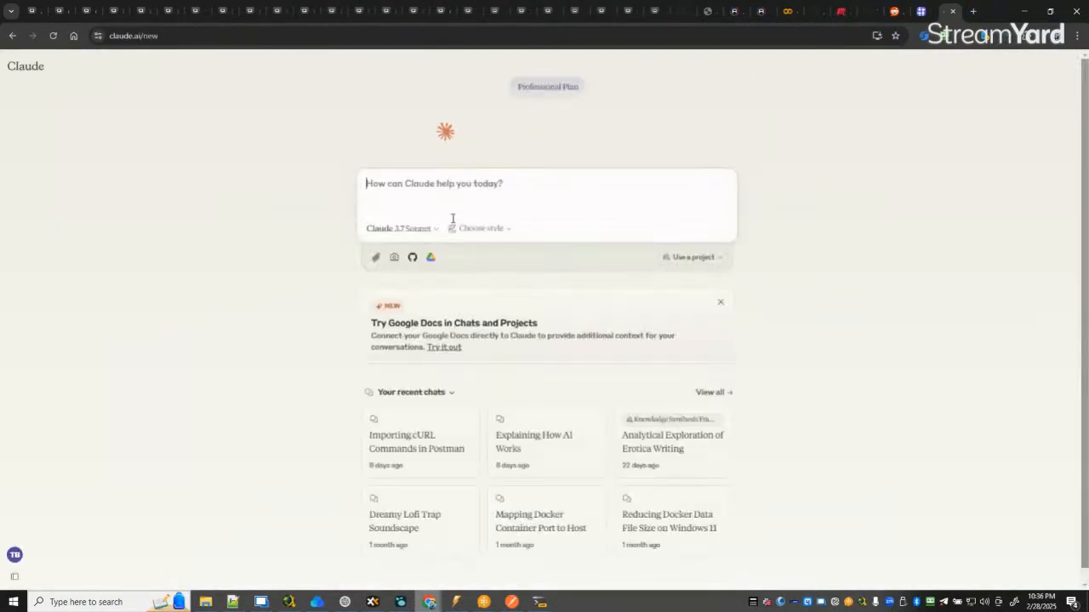
Paste the copied troubleshooting message, including the command's API key, into Claude and send it with Claude 3.7 Sonnet.
left_click(432, 229)
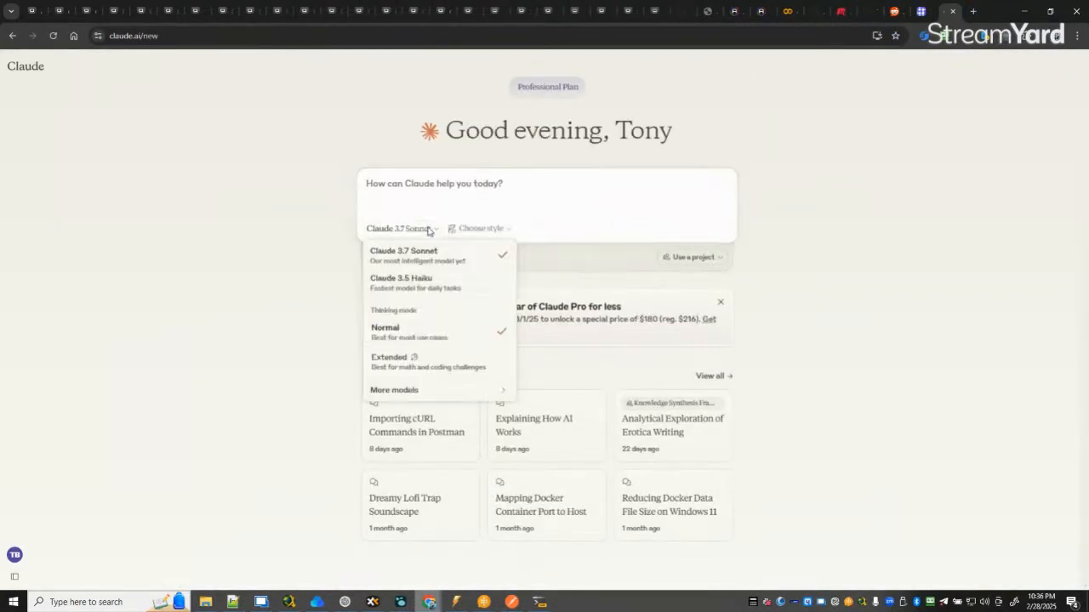
left_click(458, 188)
key("ctrl+v")
key("Return")
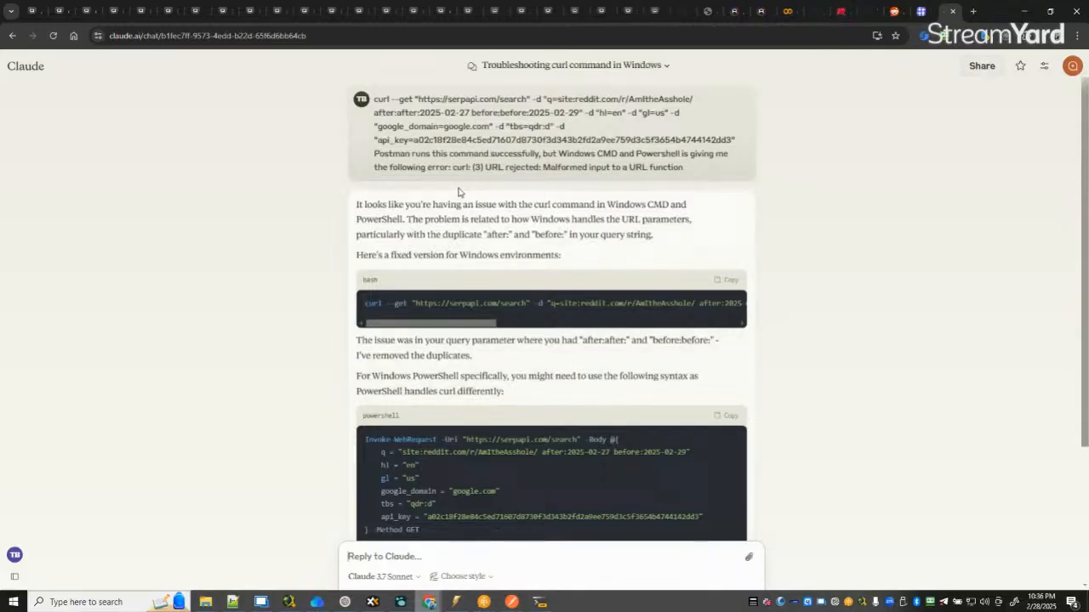
Paste the copied message with its API key below the last curl command in Notepad++, and delete its Postman explanation and error line.
left_click_drag(474, 323, 543, 325)
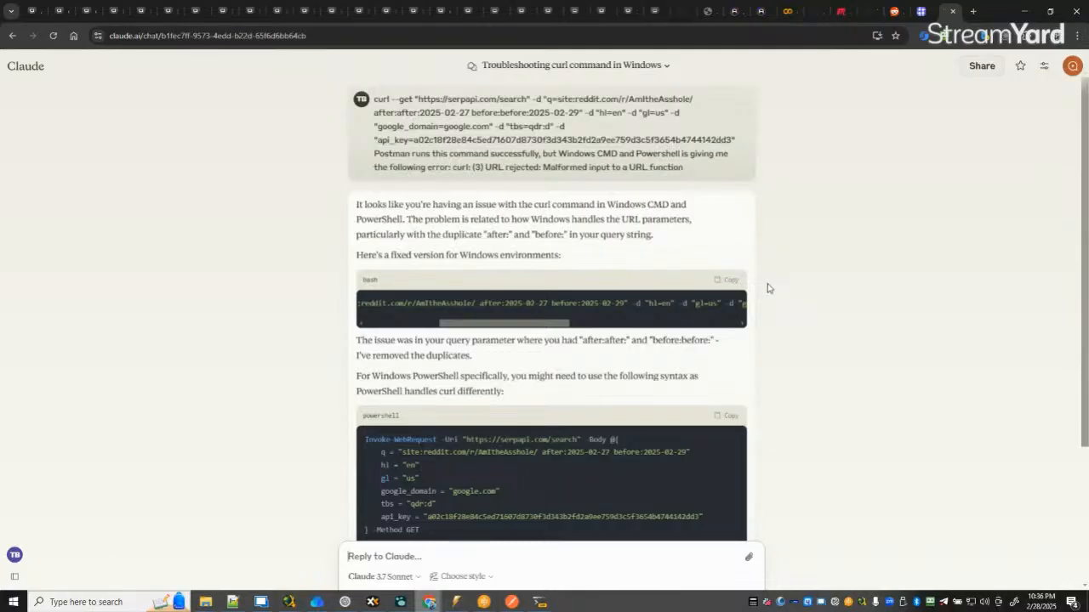
left_click_drag(526, 327, 456, 324)
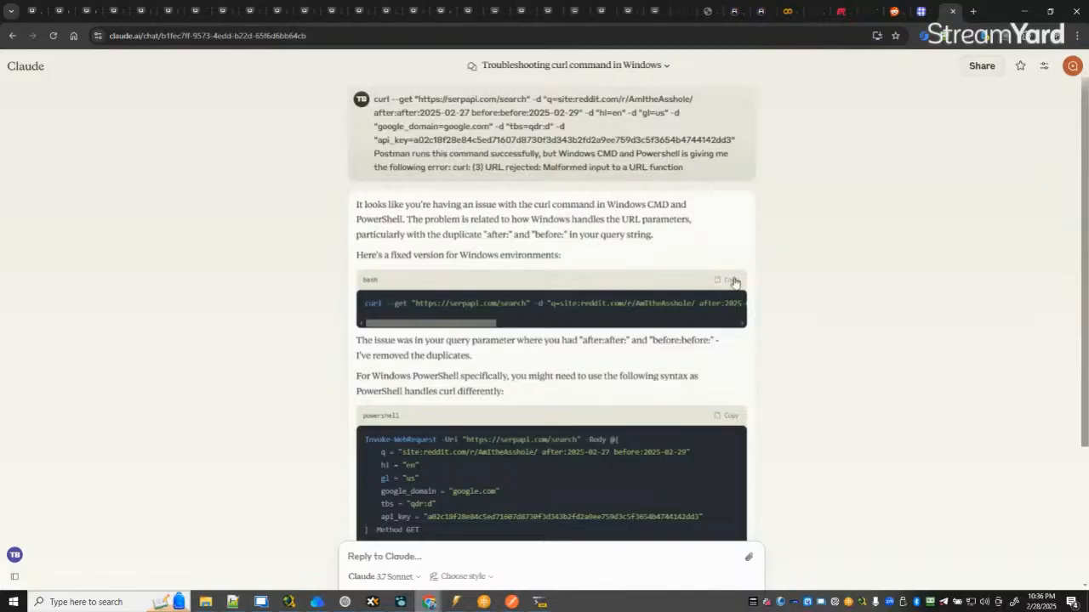
mouse_move(284, 586)
left_click(232, 602)
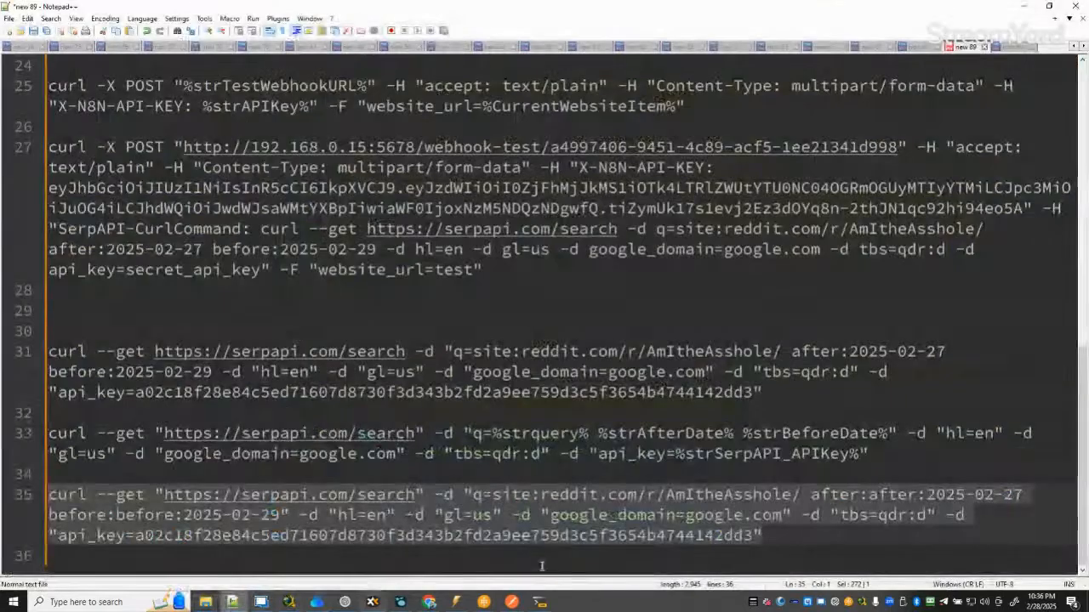
key("ctrl+v")
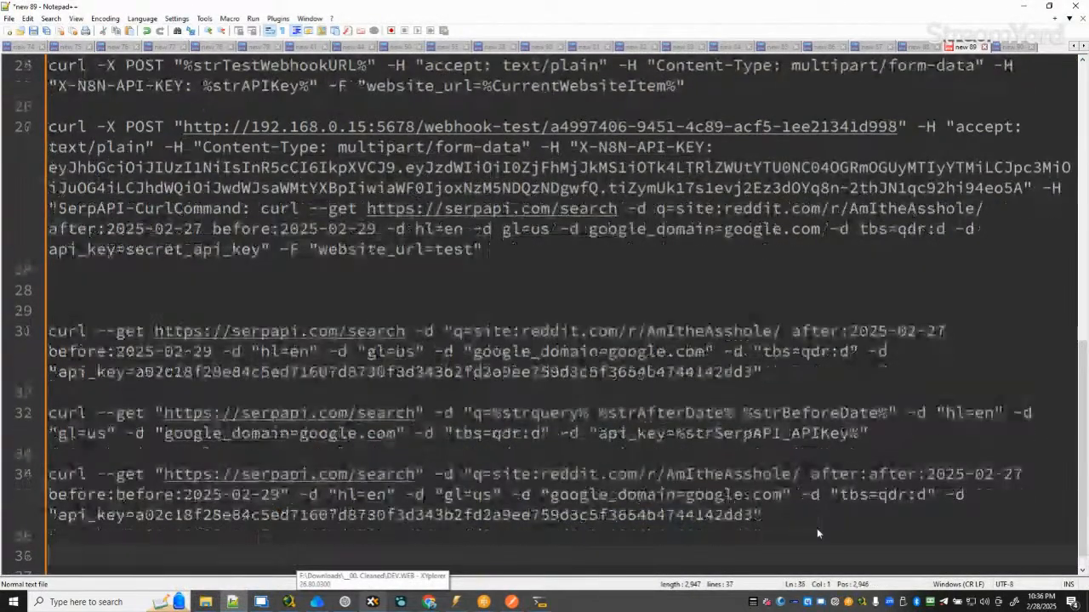
scroll(817, 533, "down", 1)
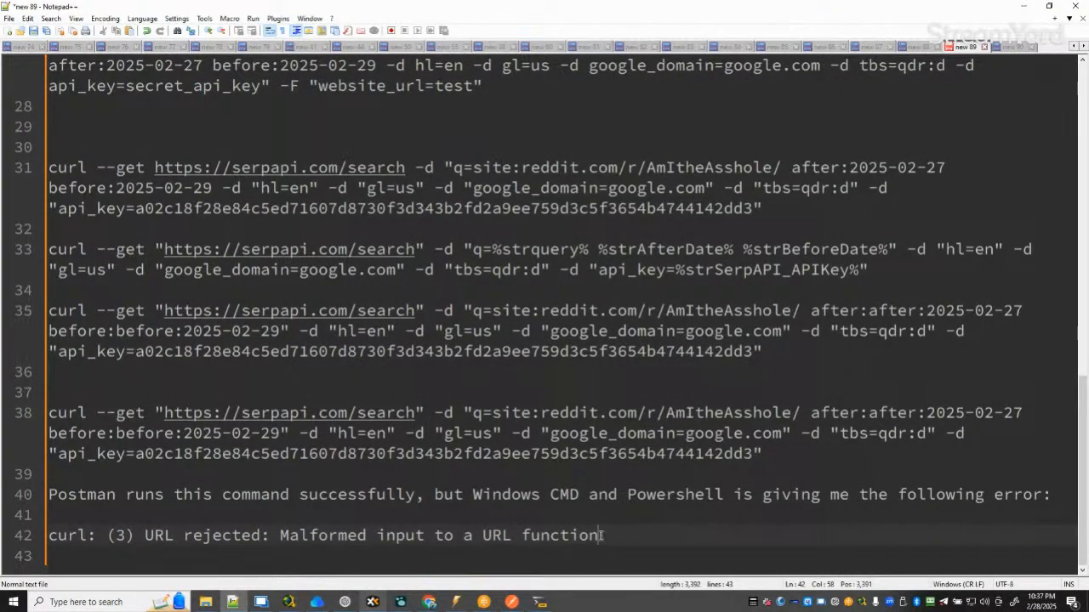
left_click_drag(601, 536, 44, 493)
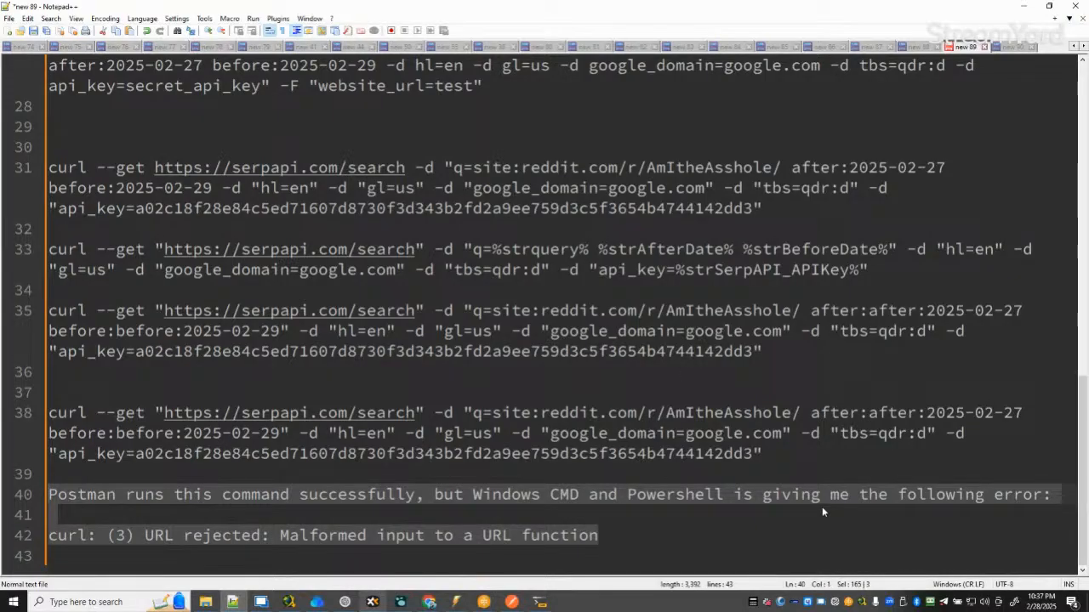
key("Delete")
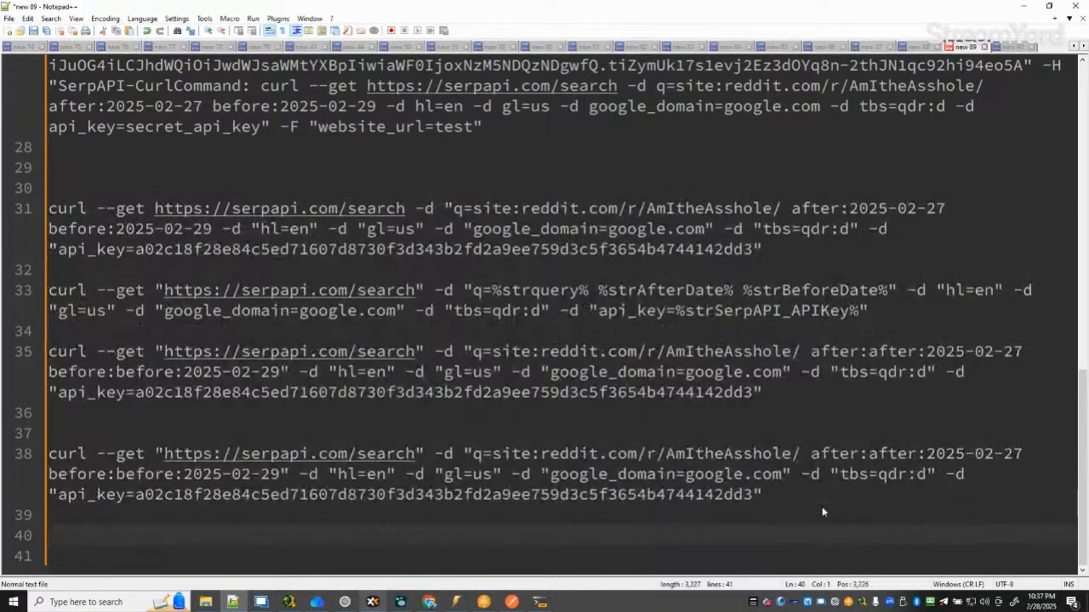
Paste Claude's fixed curl command with its API key on line 40 in Notepad++ and highlight the duplicate ":after:" in line 38 for comparison.
key("alt+Tab")
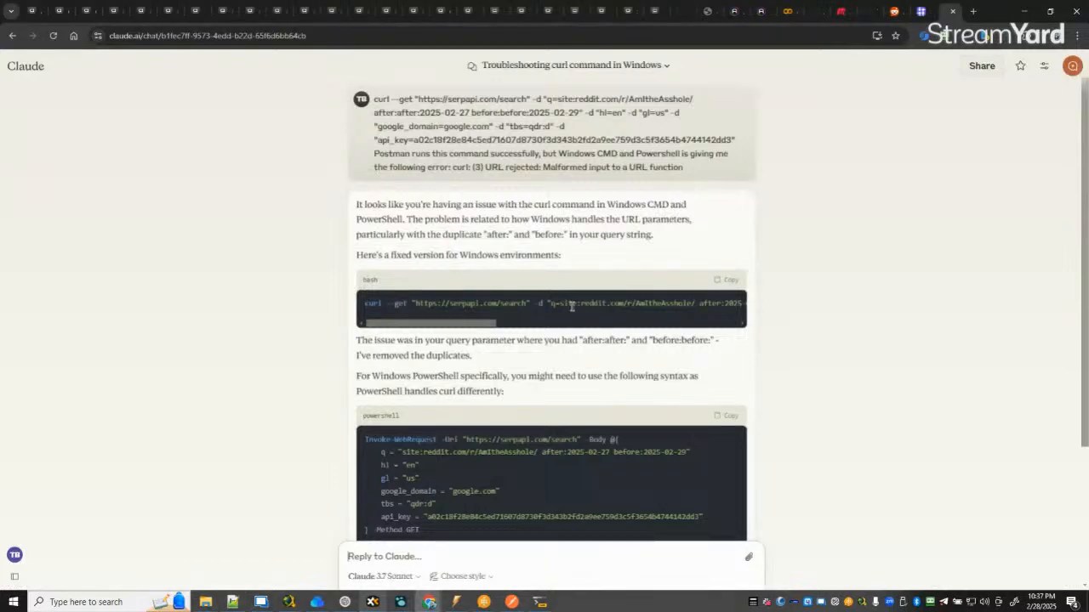
left_click(232, 602)
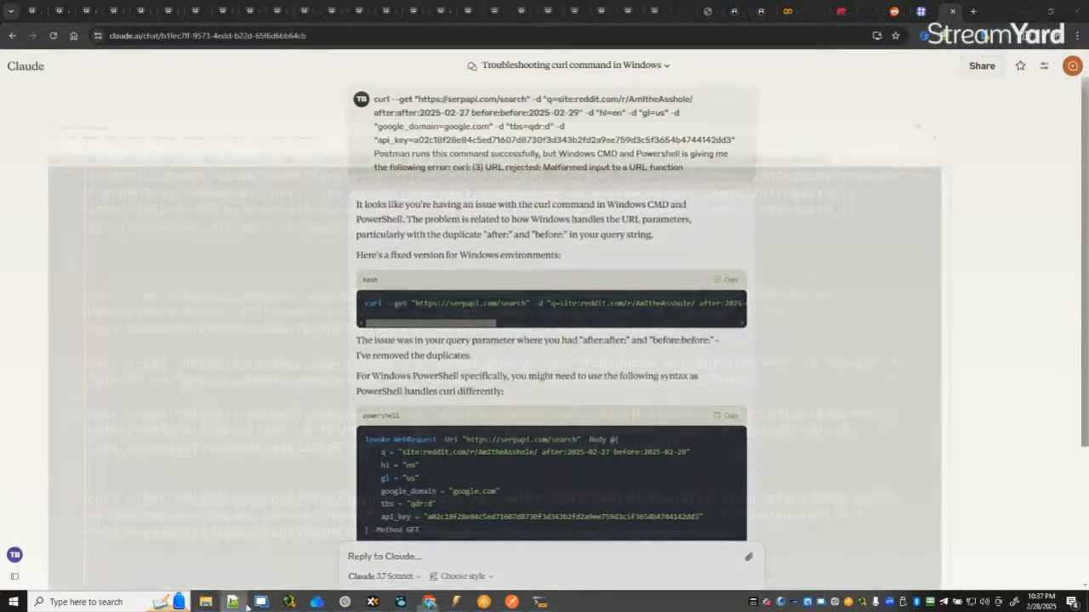
key("ctrl+v")
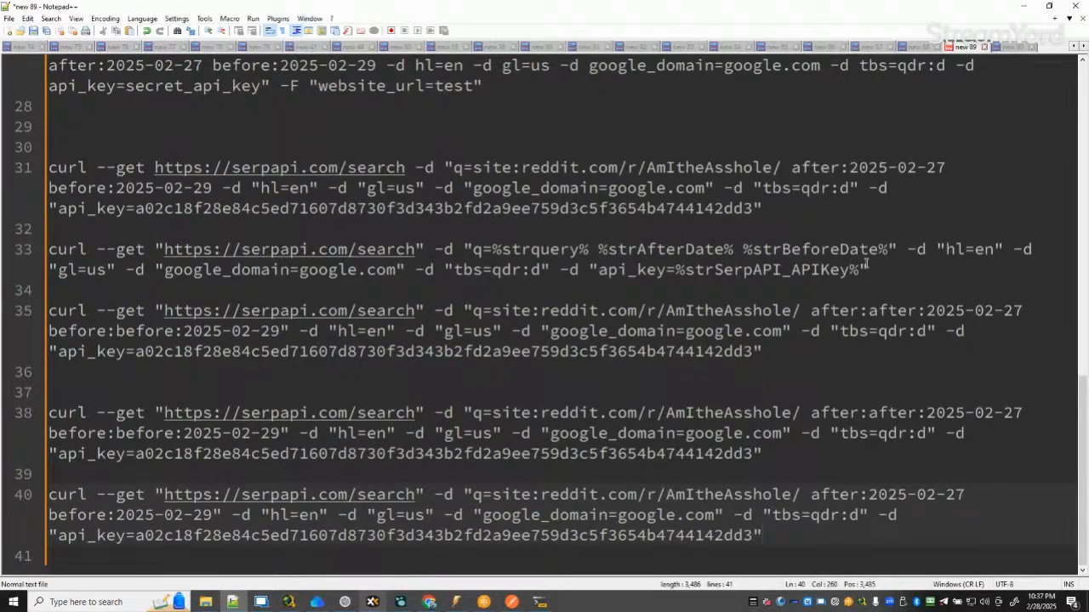
left_click_drag(859, 414, 925, 415)
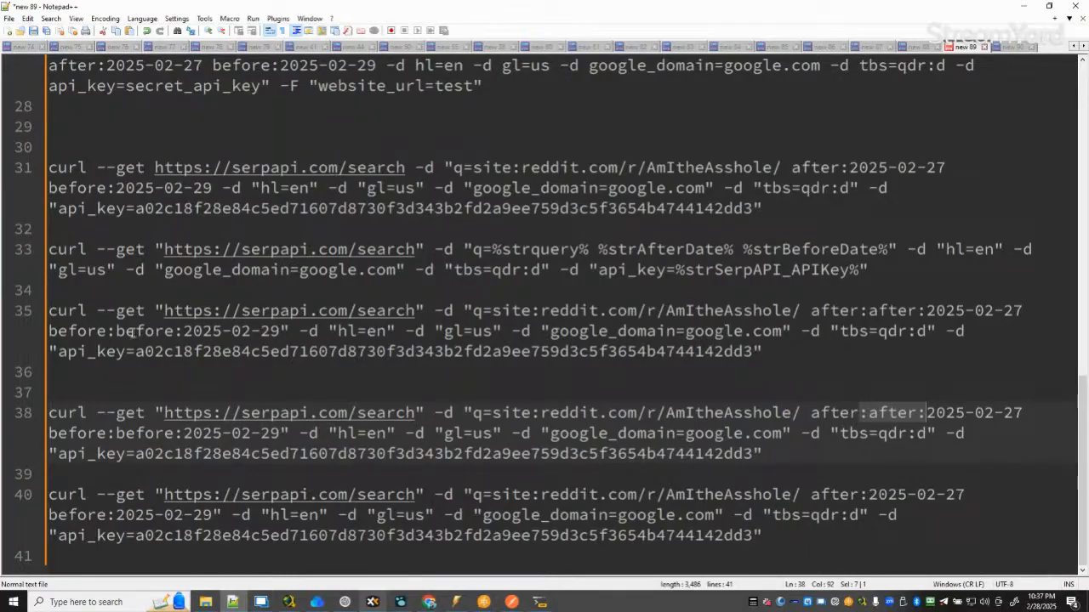
Switch to Process Designer and inspect the full value of the %strCURLSerpAPICommand% variable.
key("alt+Tab")
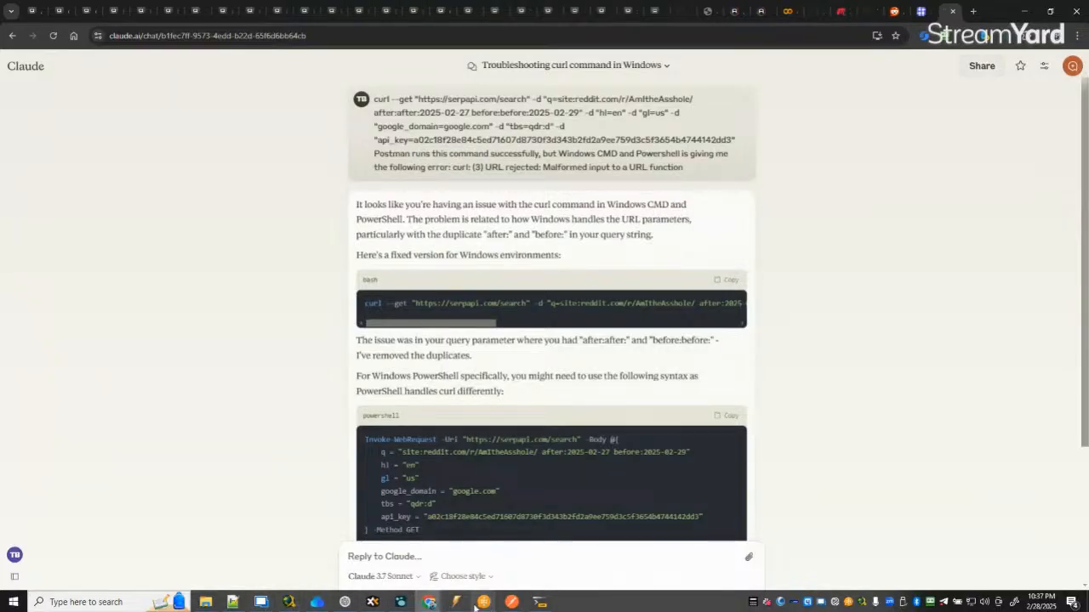
mouse_move(477, 604)
left_click(538, 568)
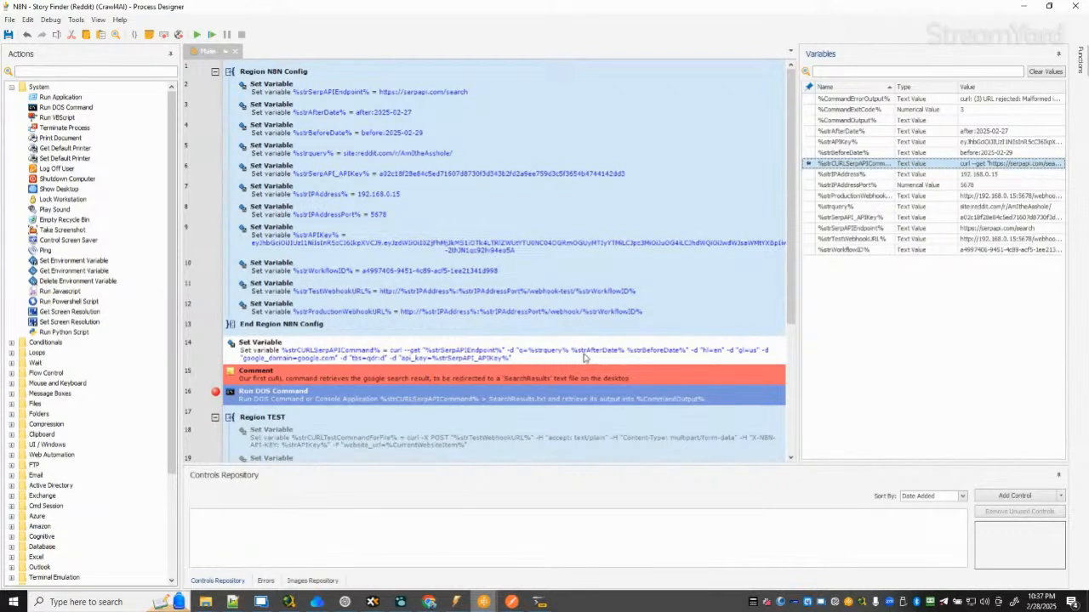
left_click(525, 361)
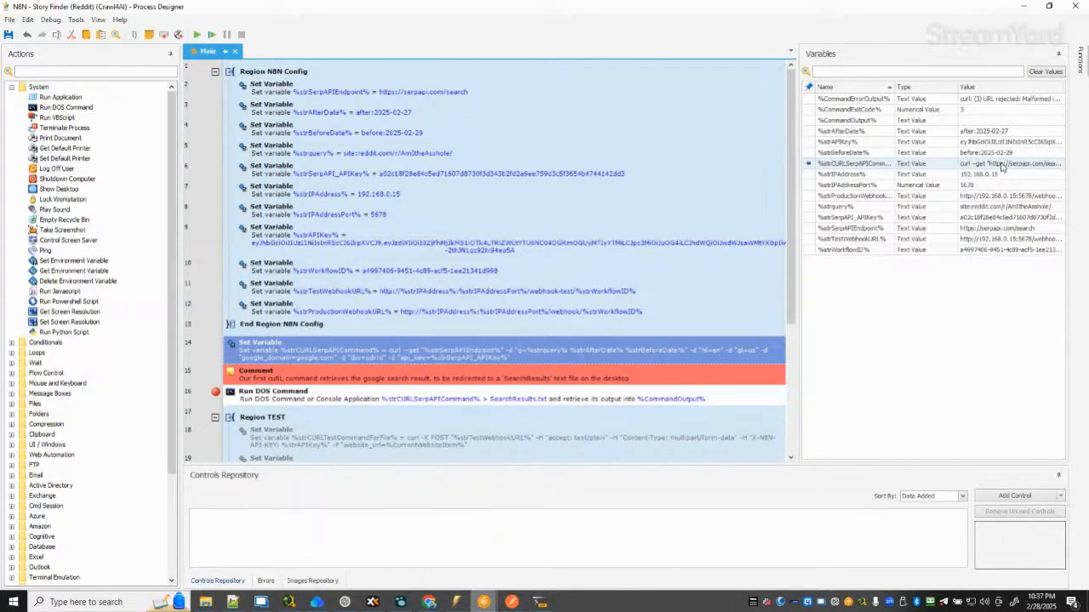
double_click(1004, 165)
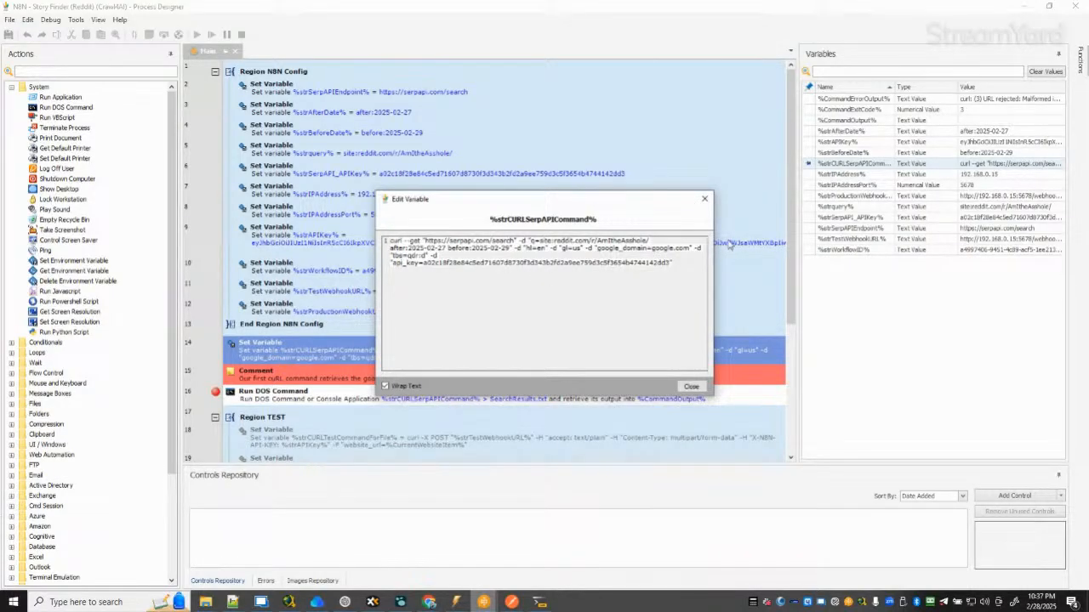
left_click(704, 198)
Check the fixed curl command in the Claude chat and run it, including its API key, in Command Prompt.
mouse_move(429, 602)
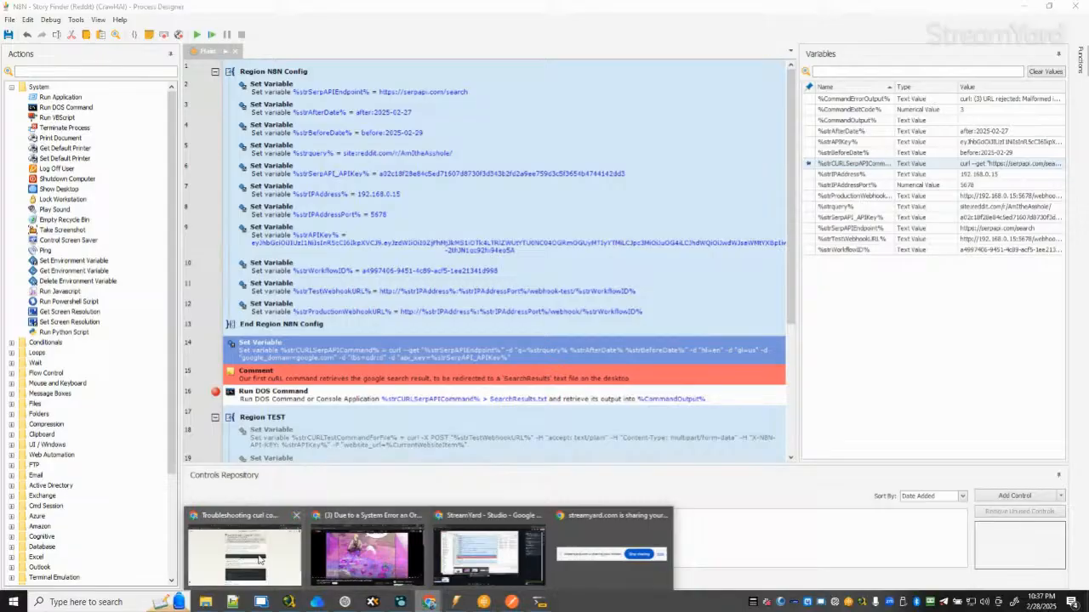
left_click(242, 561)
left_click_drag(437, 323, 686, 327)
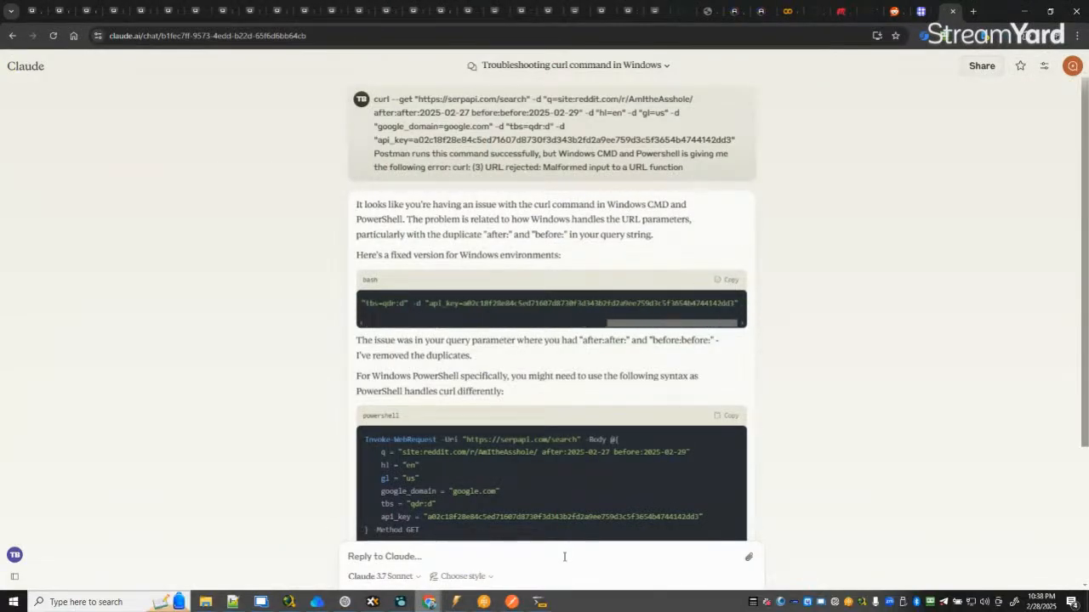
left_click(539, 602)
key("ctrl+v")
key("Return")
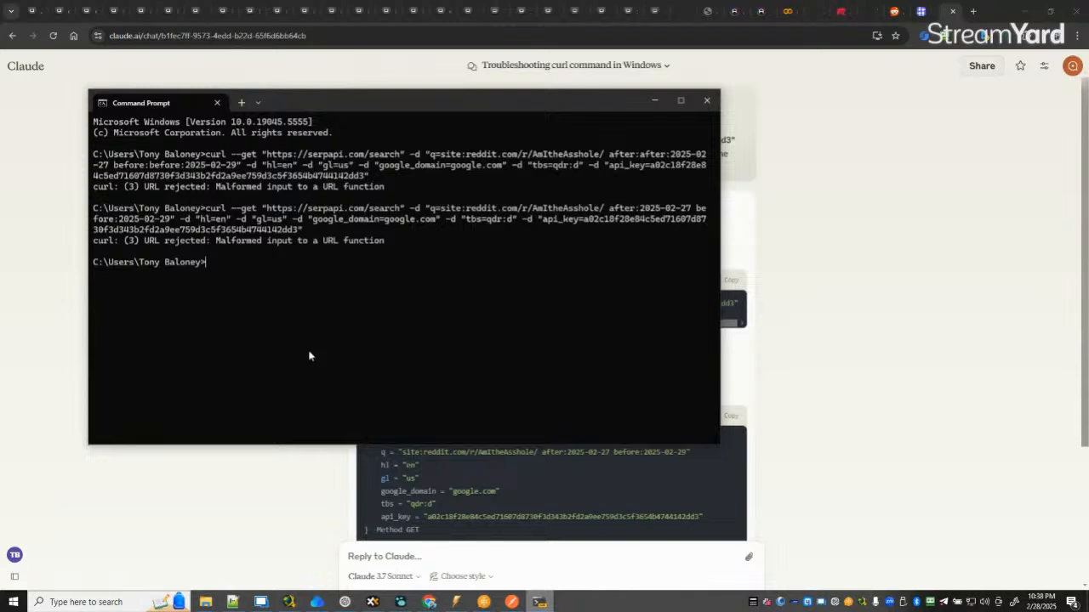
Capture a screenshot of the latest Command Prompt command and its error, and send it to Claude with the message "same error".
key("super+shift+s")
left_click_drag(90, 200, 712, 252)
left_click(654, 101)
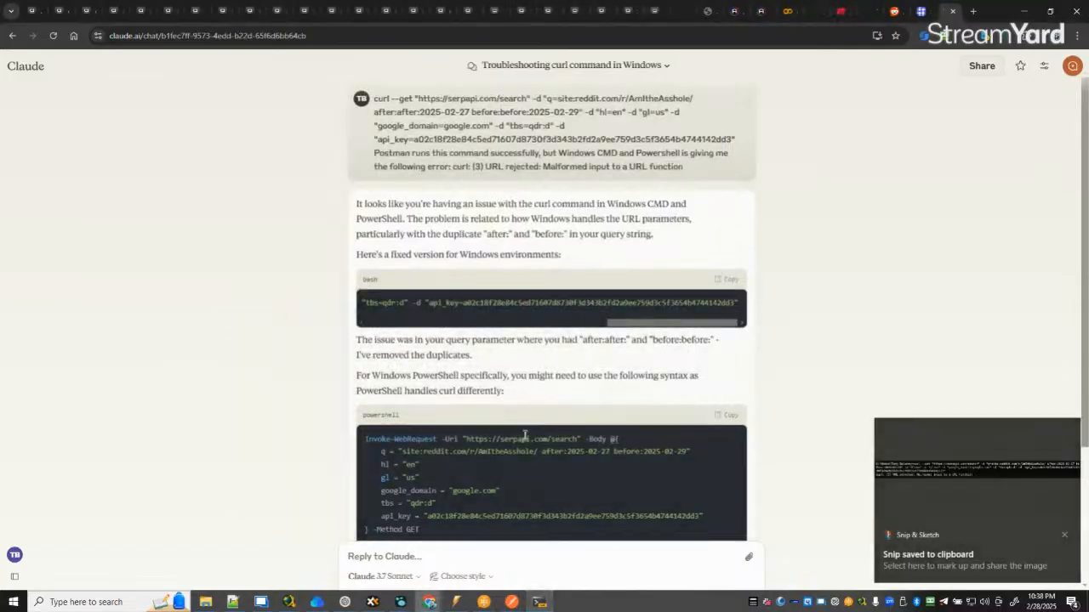
scroll(525, 436, "down", 3)
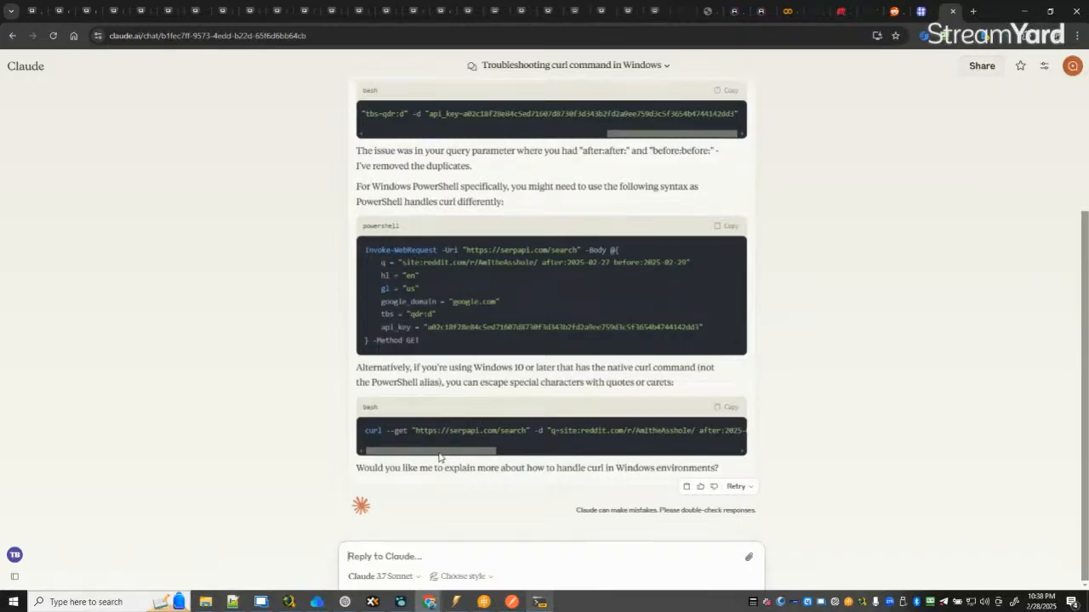
mouse_move(440, 457)
left_mouse_down()
mouse_move(687, 457)
mouse_move(440, 457)
left_mouse_up()
key("ctrl+v")
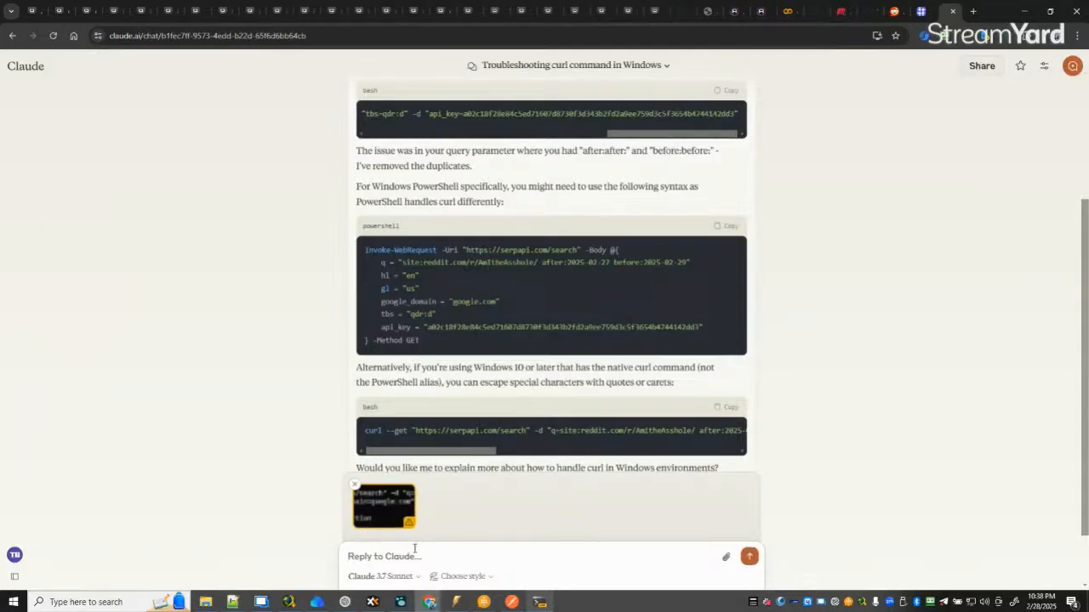
type("some")
key("Return")
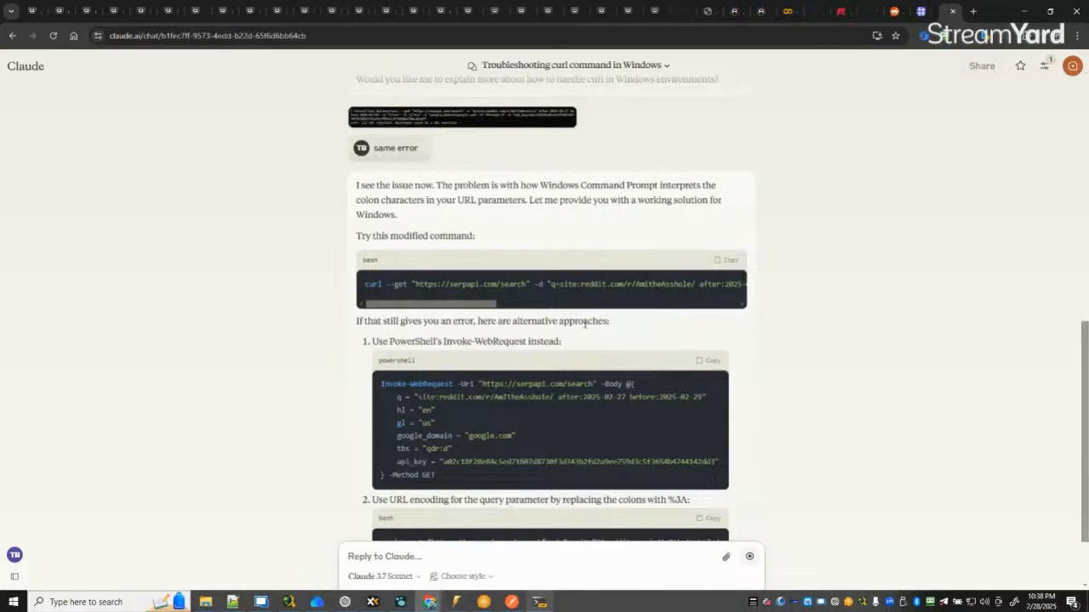
Copy the modified curl command from Claude's latest reply and run it, including its API key, in Command Prompt.
left_click_drag(478, 304, 729, 306)
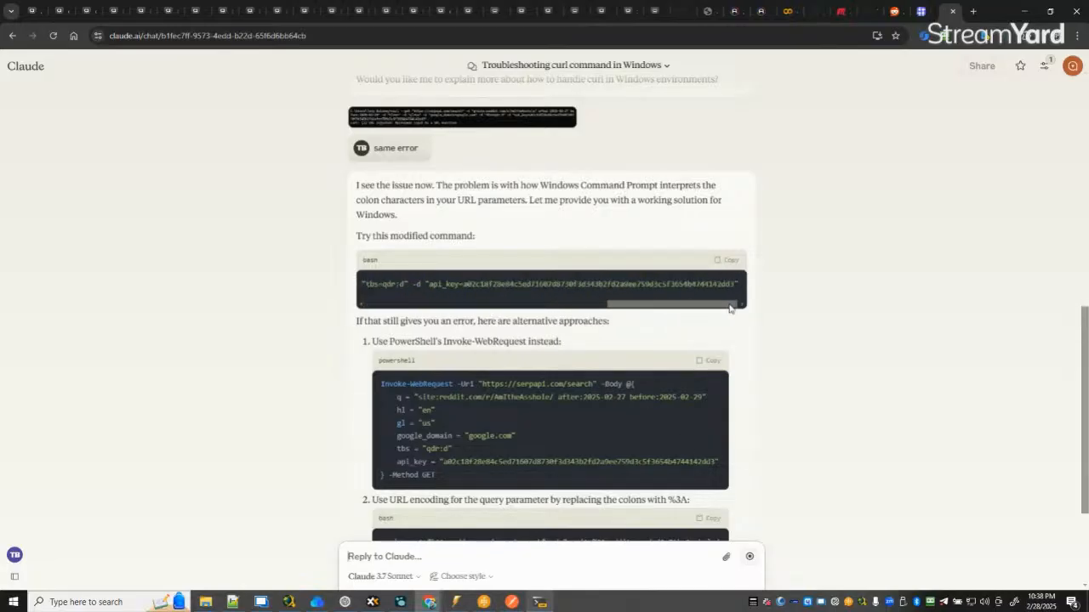
scroll(709, 349, "down", 2)
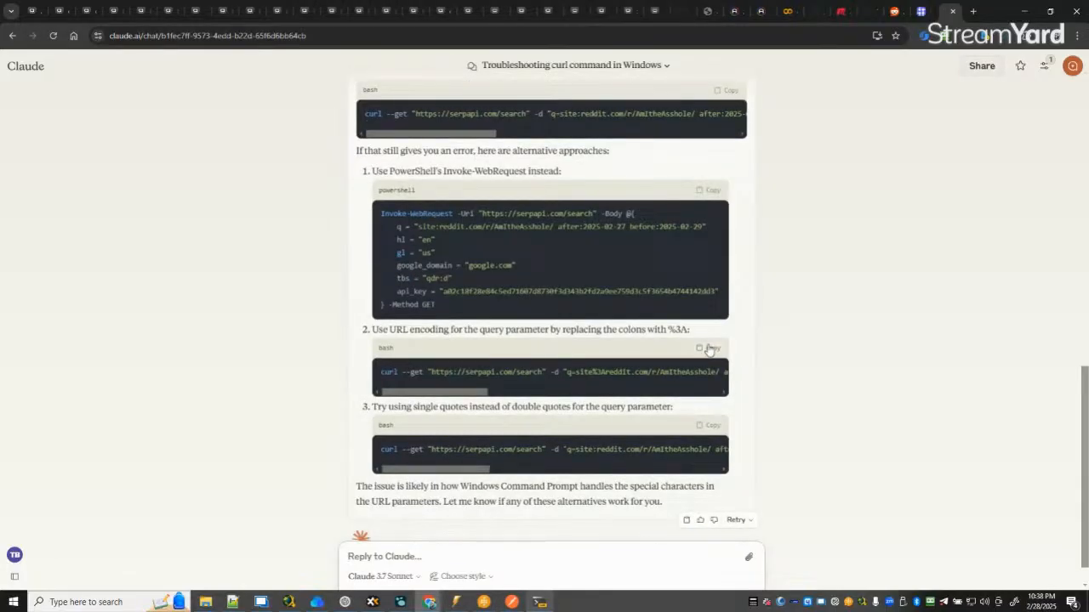
scroll(709, 350, "up", 2)
left_click(730, 262)
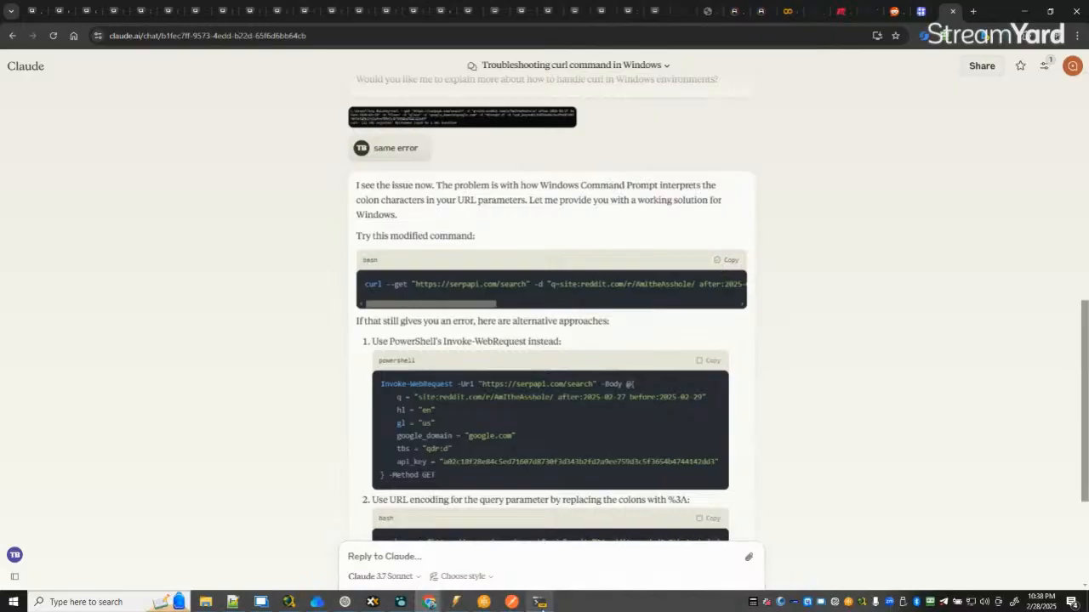
left_click(540, 602)
key("ctrl+v")
key("Return")
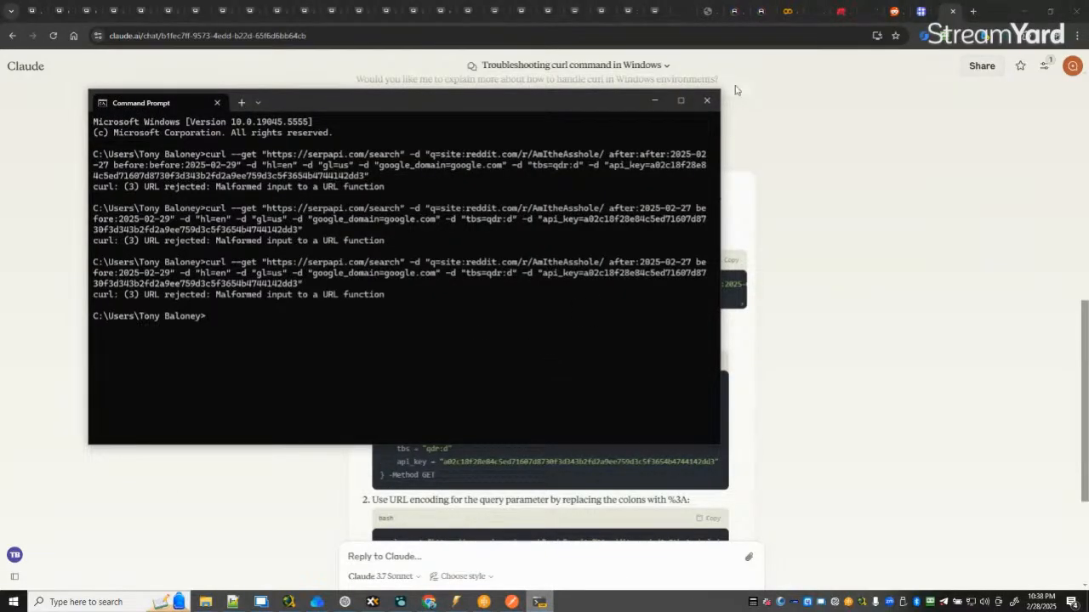
left_click(655, 100)
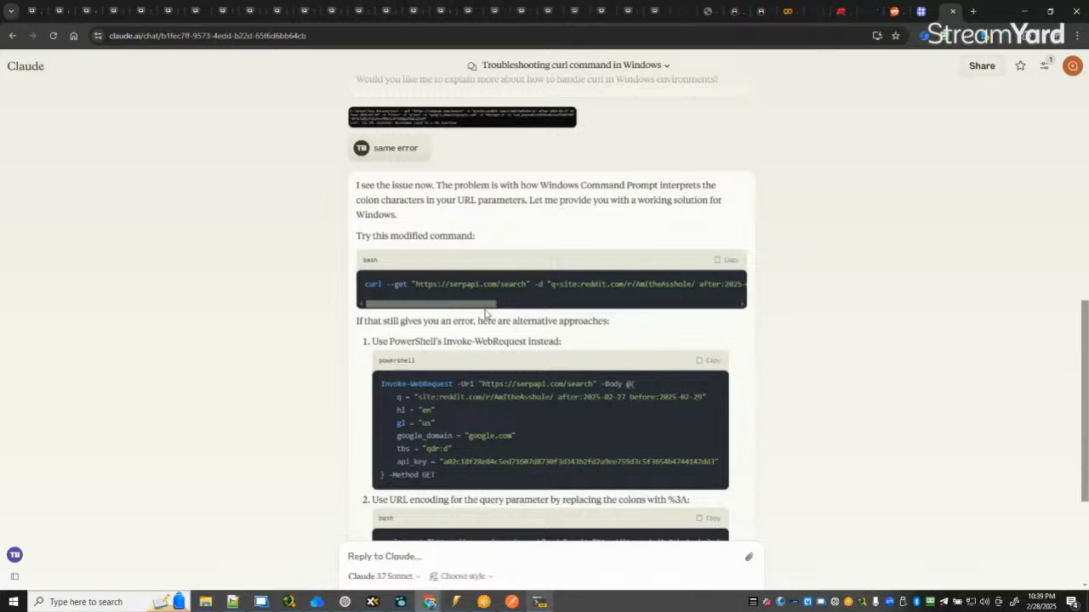
Run ChatGPT's suggested curl command that uses --data-urlencode, including its API key, in Command Prompt and review the returned output.
scroll(744, 340, "down", 3)
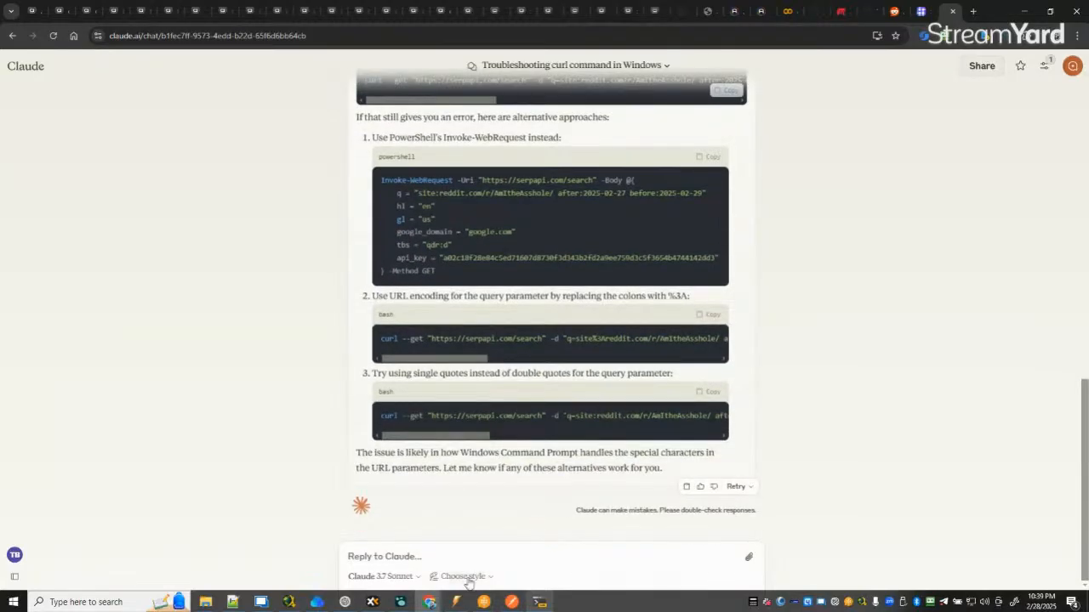
left_click(344, 601)
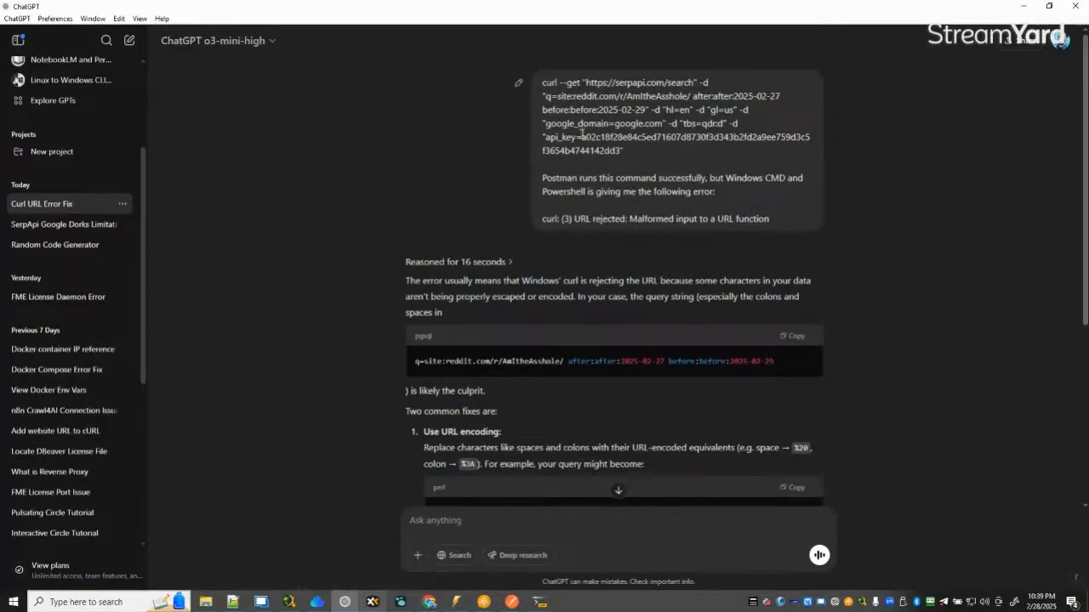
scroll(787, 336, "down", 3)
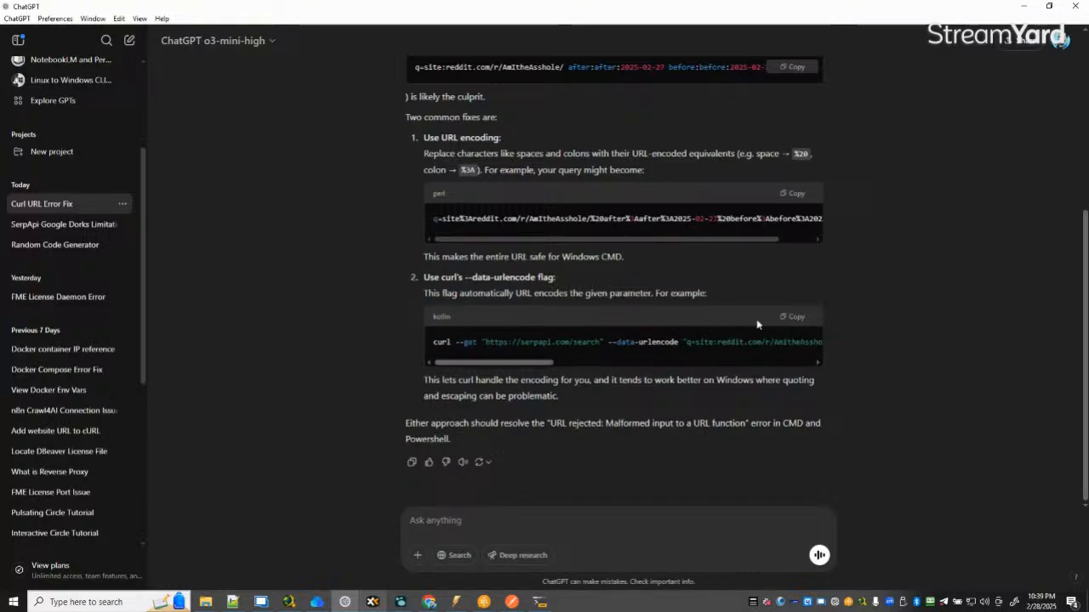
left_click(792, 316)
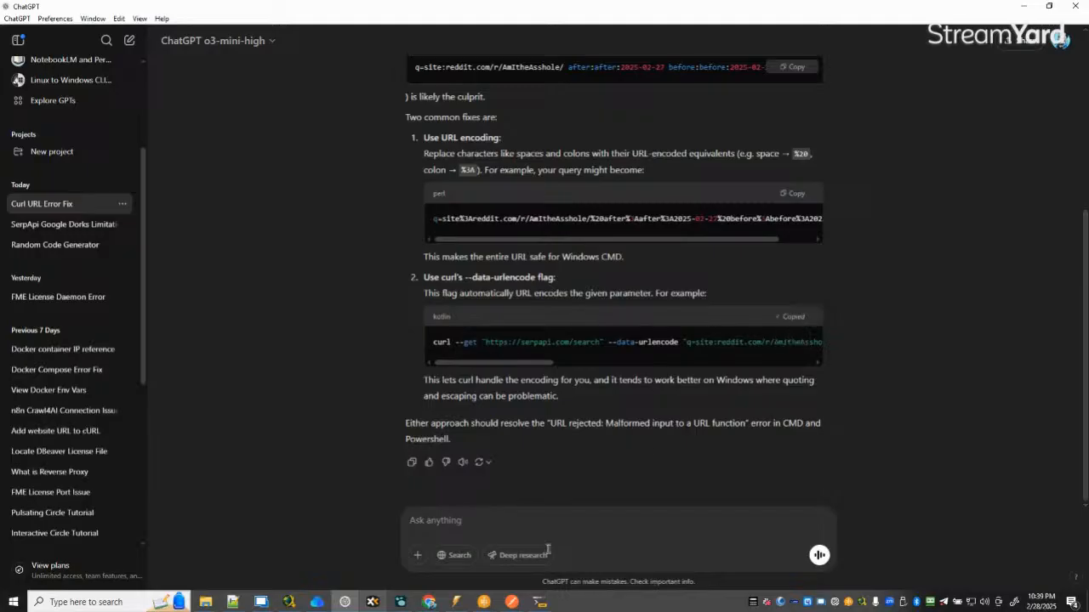
left_click(539, 603)
key("ctrl+v")
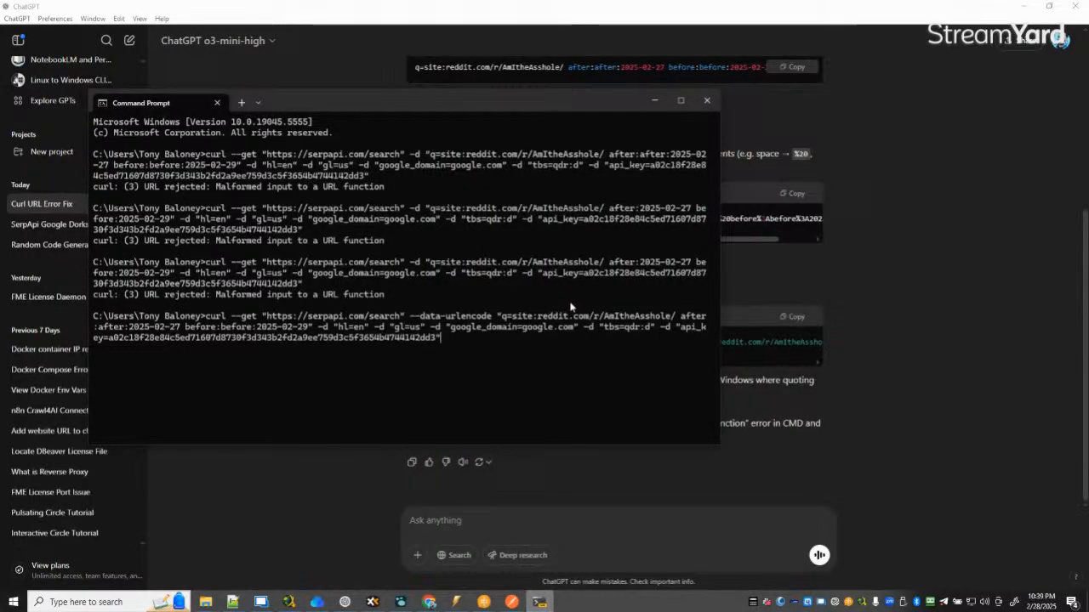
key("Return")
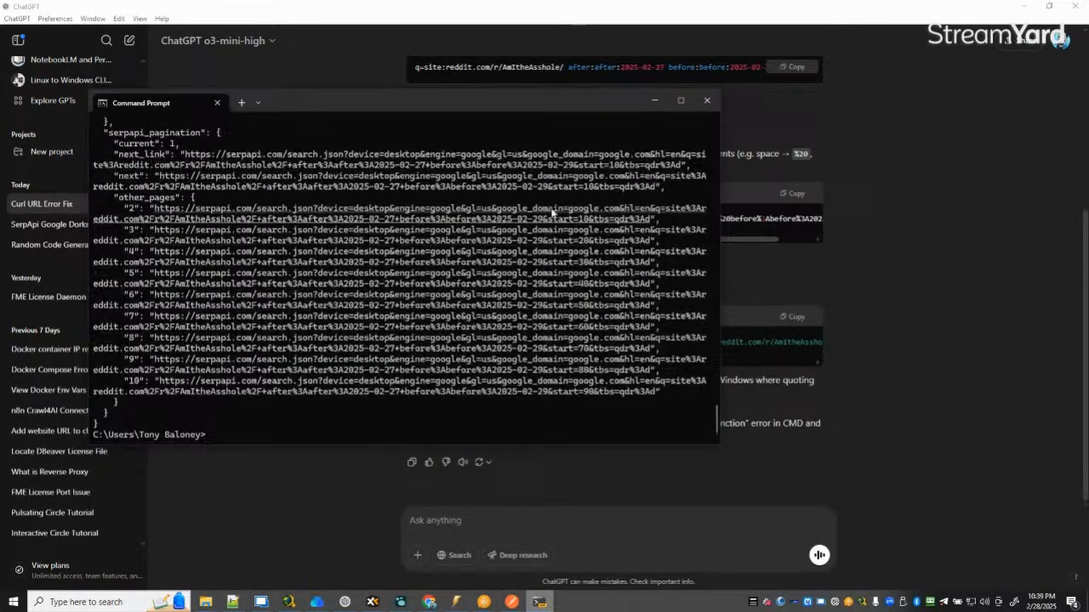
scroll(554, 213, "up", 15)
scroll(416, 260, "up", 20)
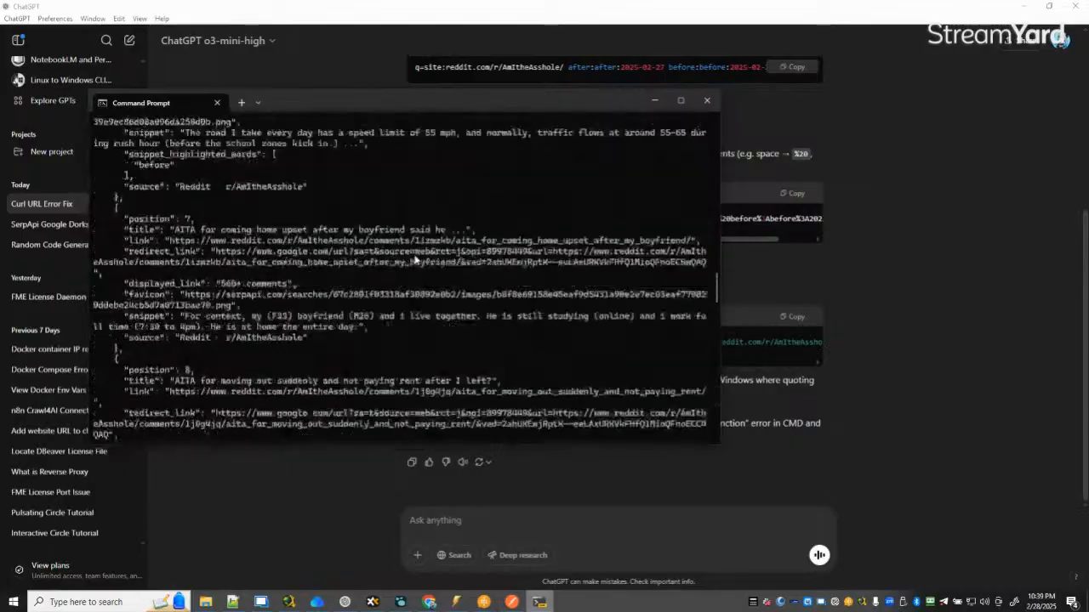
left_click(653, 100)
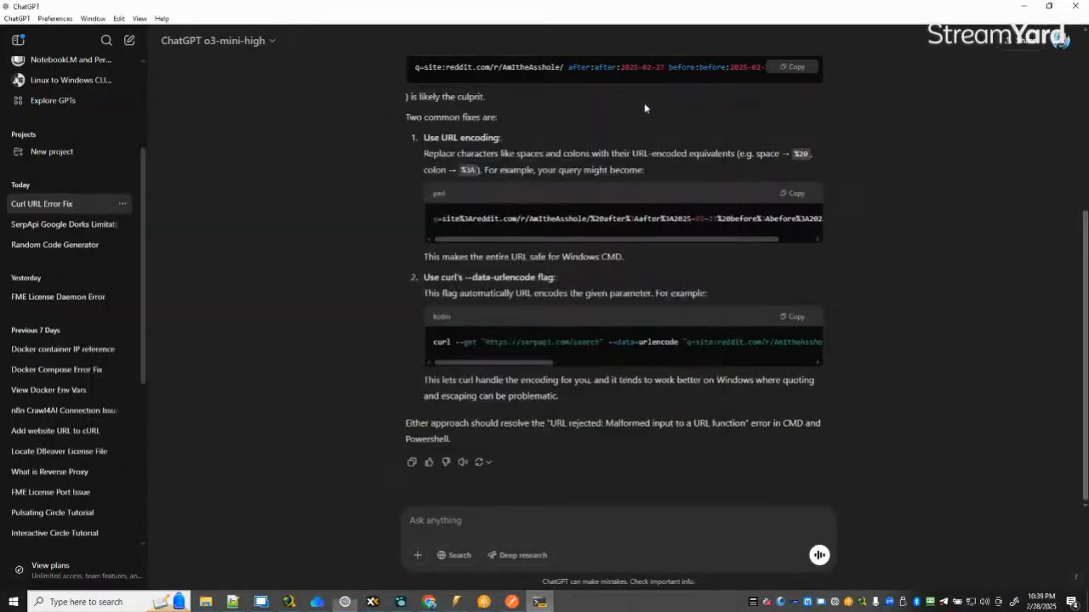
In Notepad++, move the last curl command with its API key up to line 37, removing the preceding copy with doubled "after:" and "before:" prefixes.
left_click(795, 318)
left_click(233, 603)
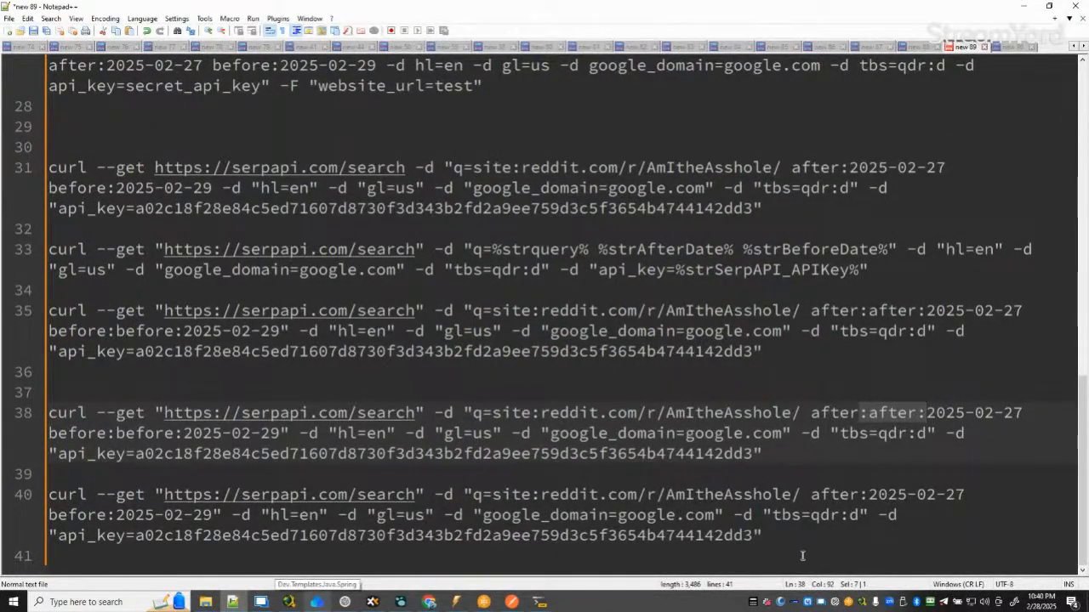
left_click(824, 533)
left_click_drag(818, 536, 3, 491)
key("Delete")
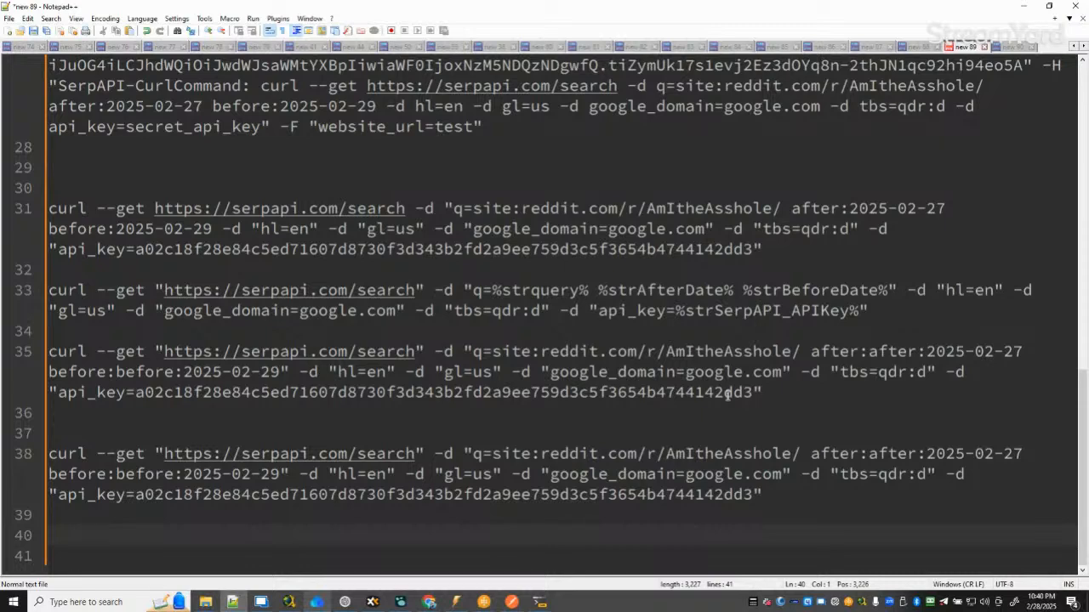
key("ctrl+v")
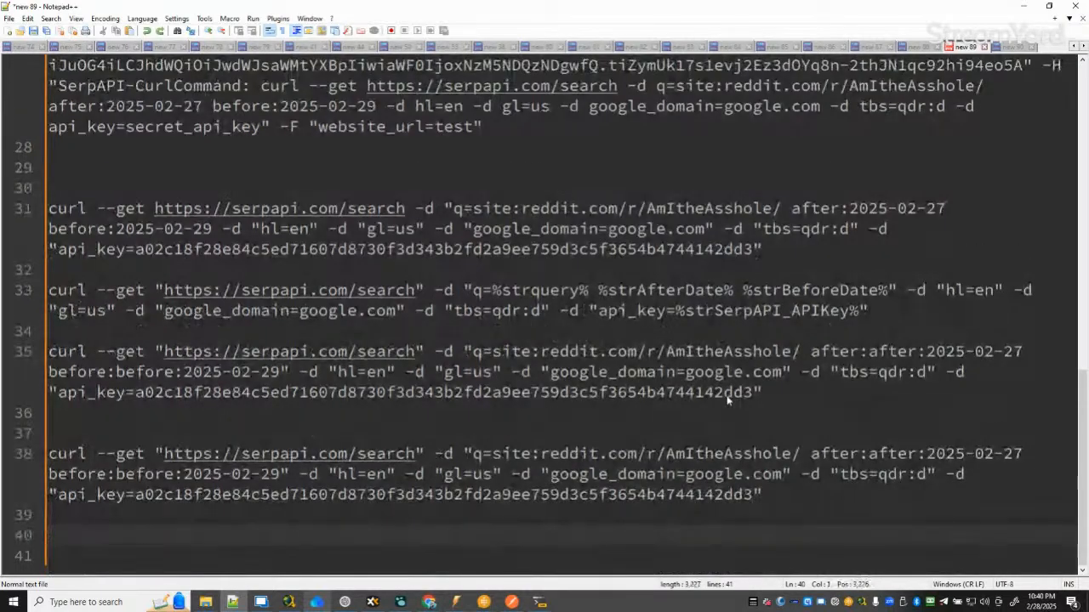
key("ctrl+v")
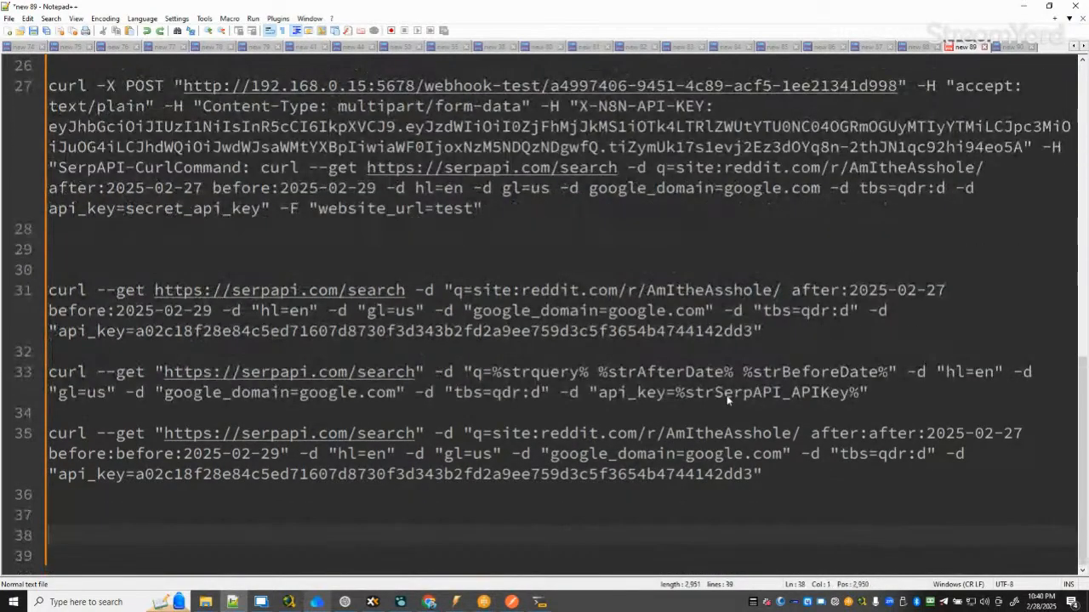
key("BackSpace")
key("ctrl+v")
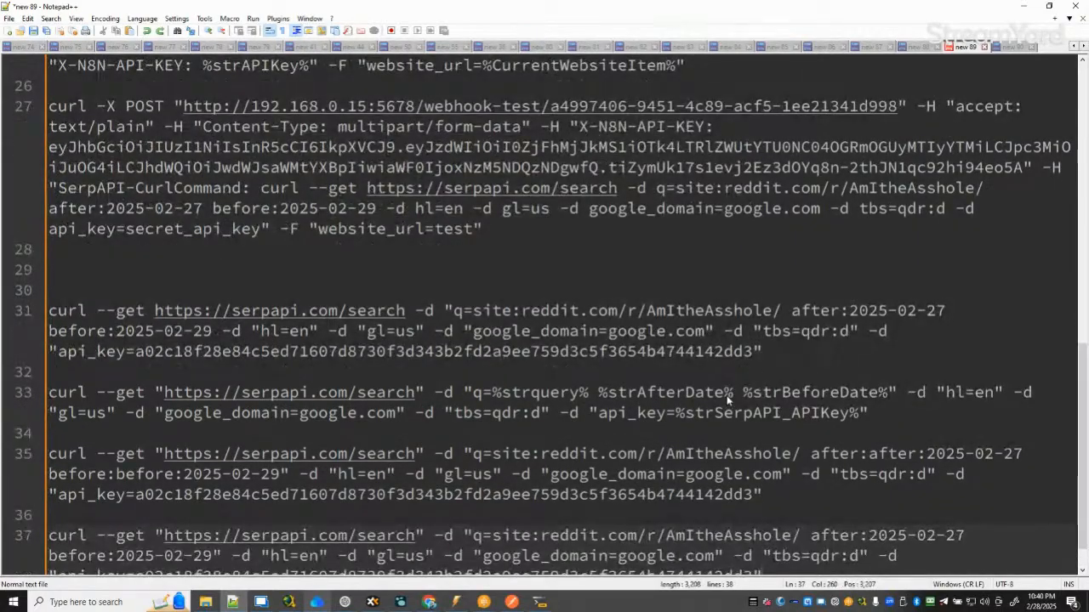
Cut the four curl command versions from lines 31 to 37 of the Notepad++ file.
scroll(727, 399, "down", 1)
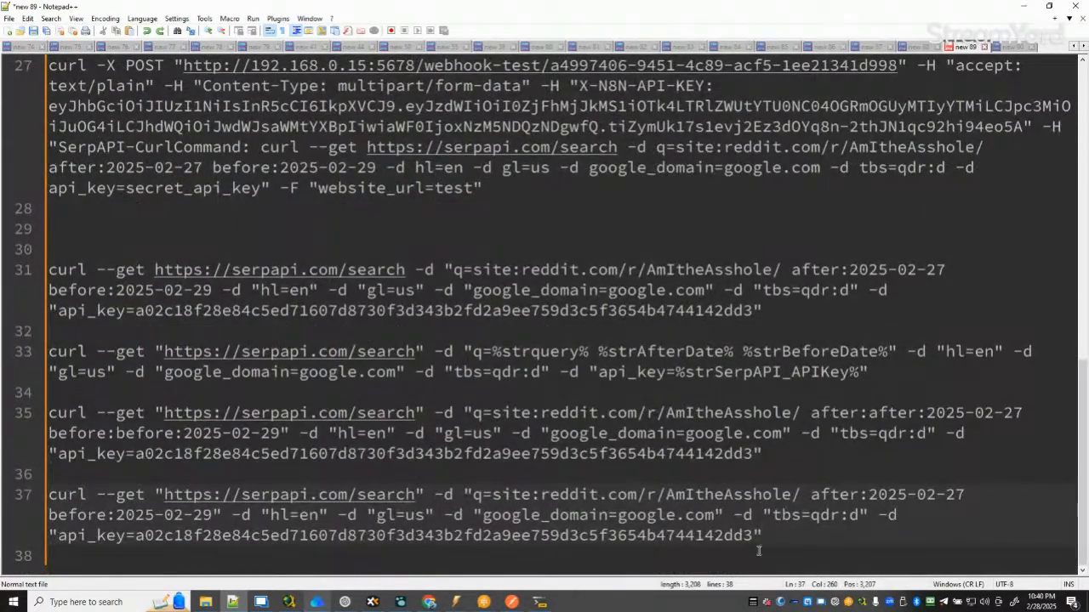
left_click_drag(762, 536, 47, 271)
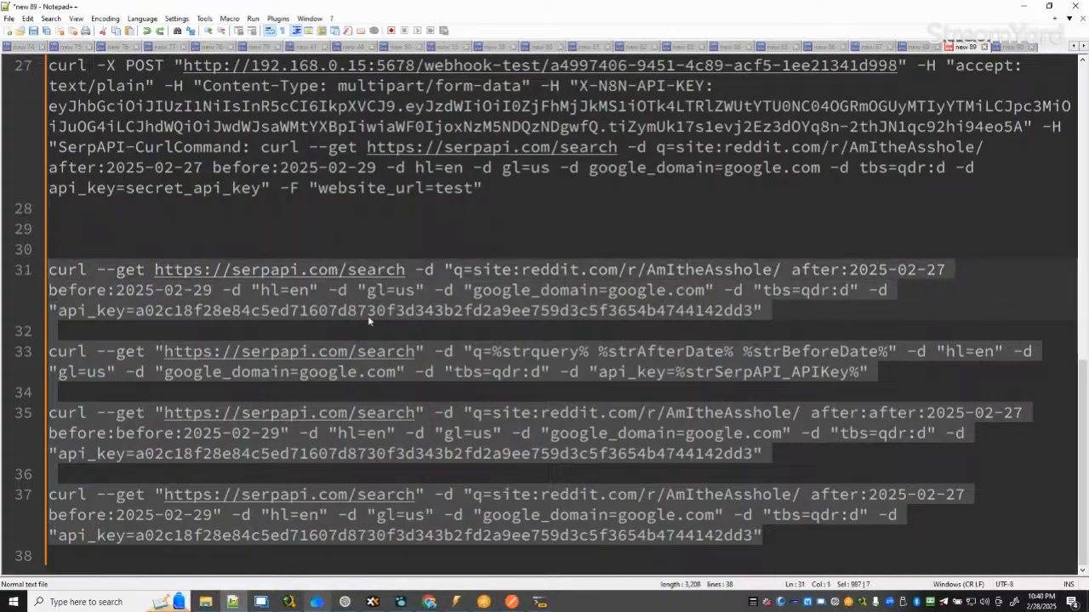
key("ctrl+x")
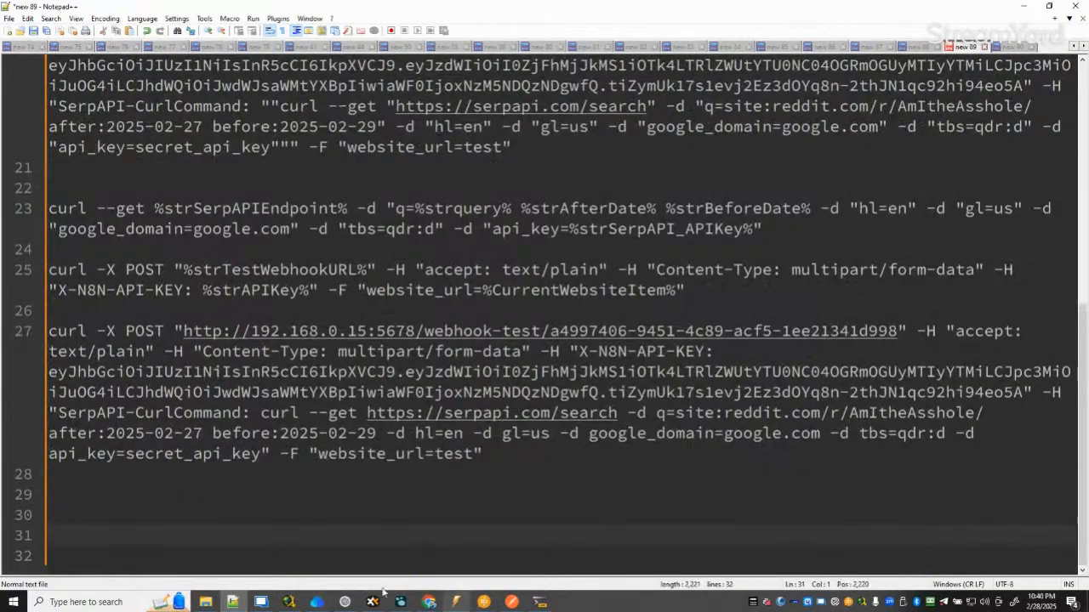
Copy the %strCURLSerpAPICommand% variable's value, including its API key, from Process Designer into line 31 in Notepad++, followed by two line breaks.
left_click(344, 601)
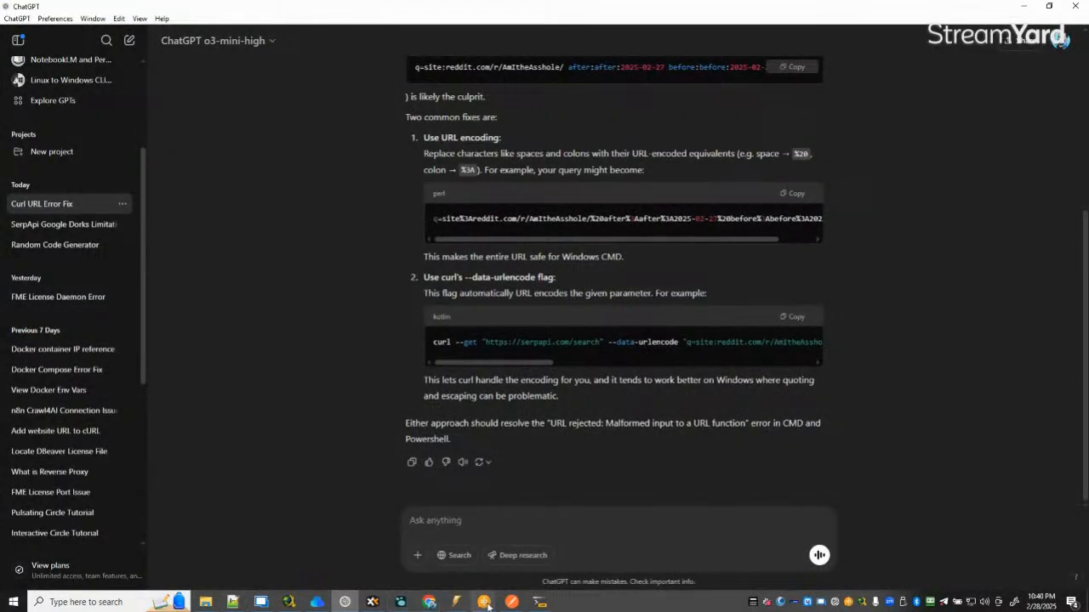
left_click(357, 601)
scroll(587, 368, "up", 5)
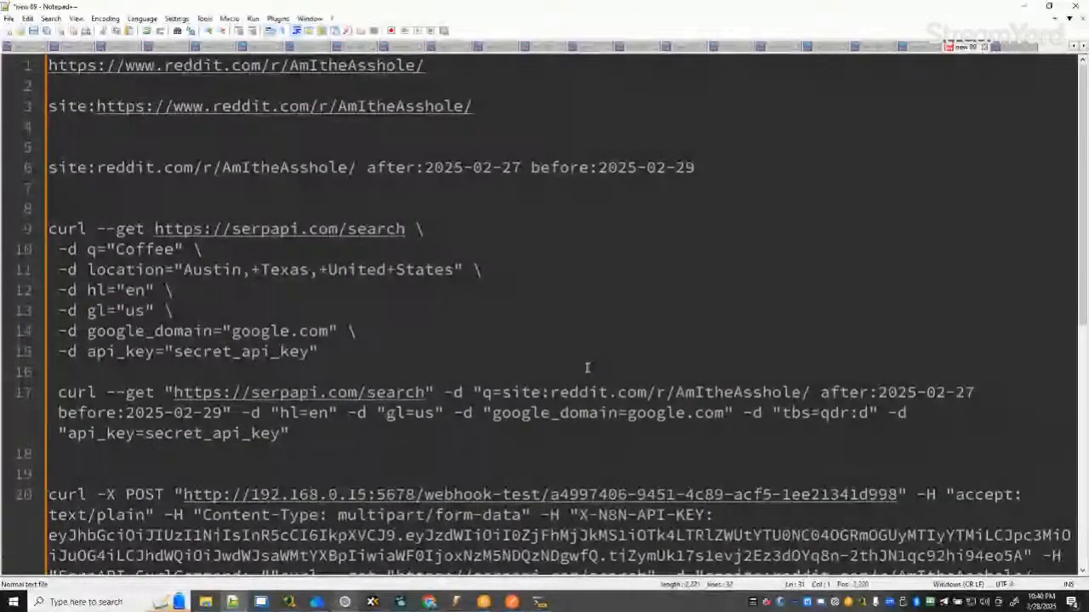
scroll(587, 368, "down", 10)
left_click(1017, 9)
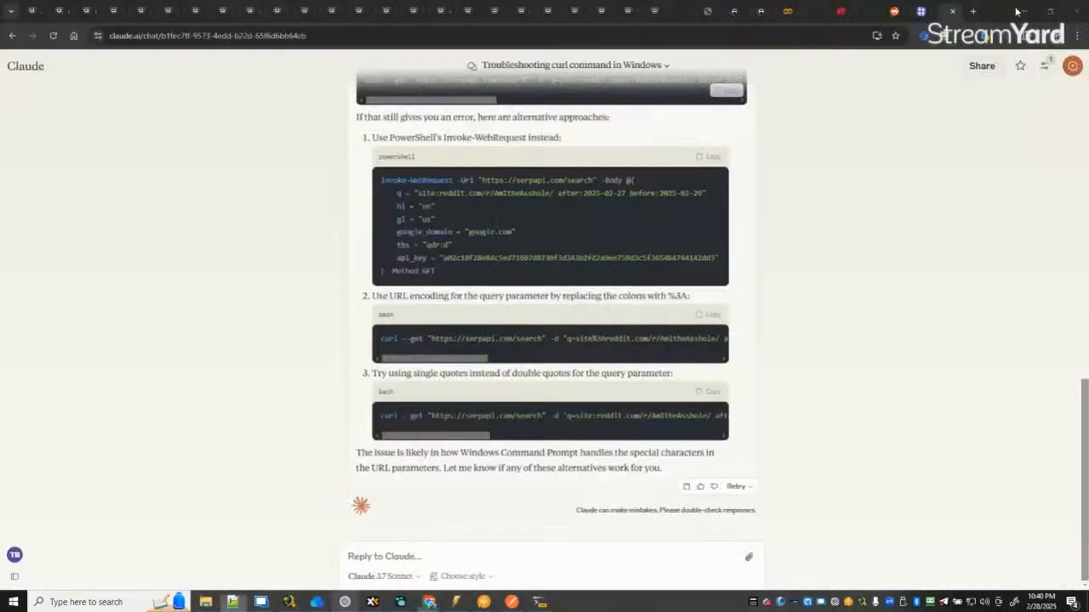
mouse_move(483, 602)
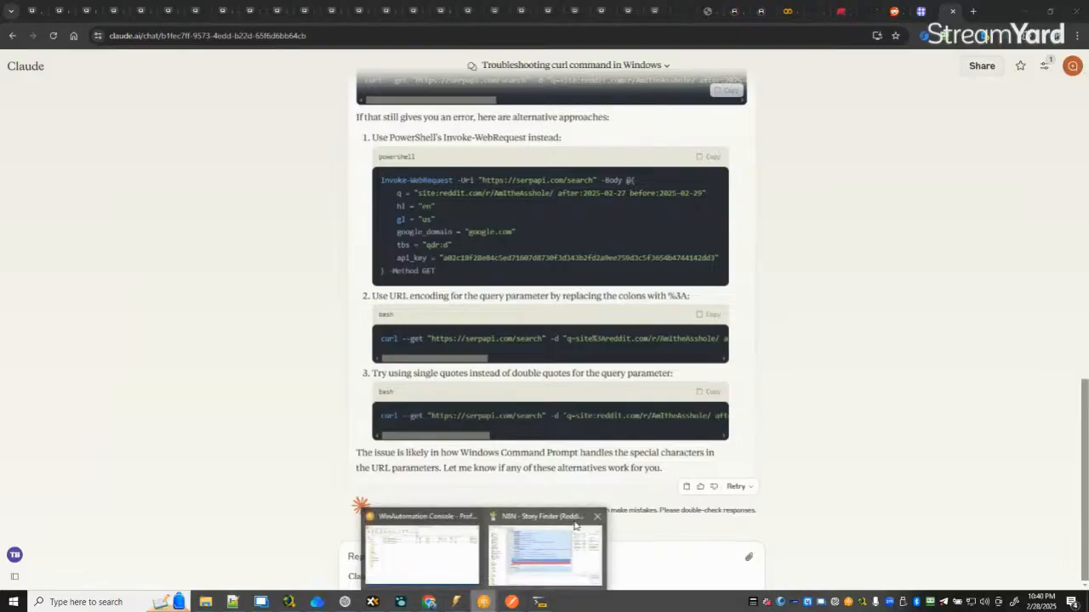
left_click(544, 553)
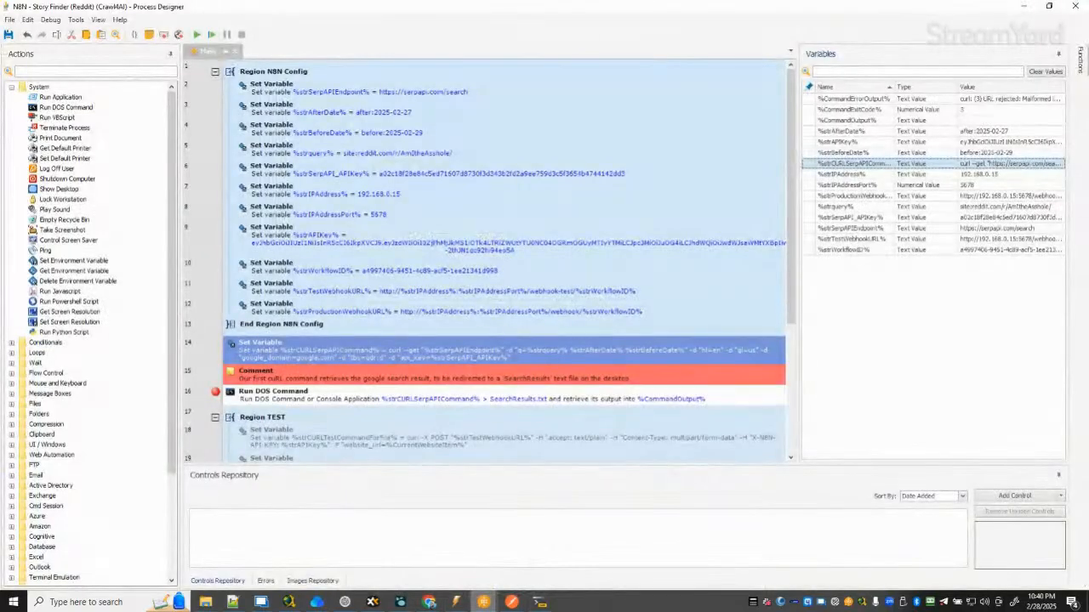
double_click(1008, 164)
left_click_drag(679, 264, 274, 204)
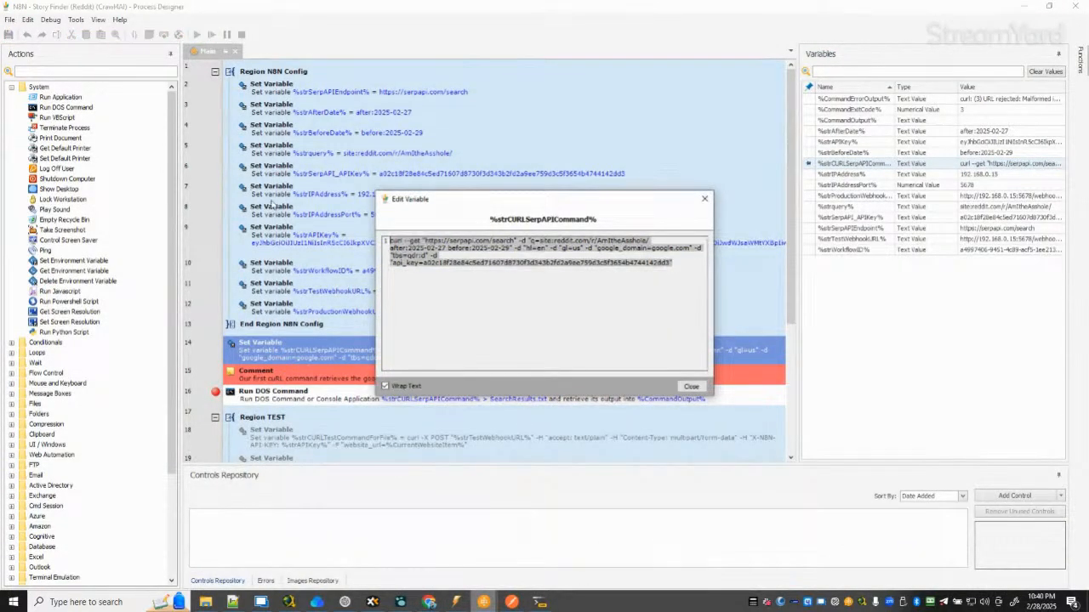
left_click(691, 386)
mouse_move(344, 603)
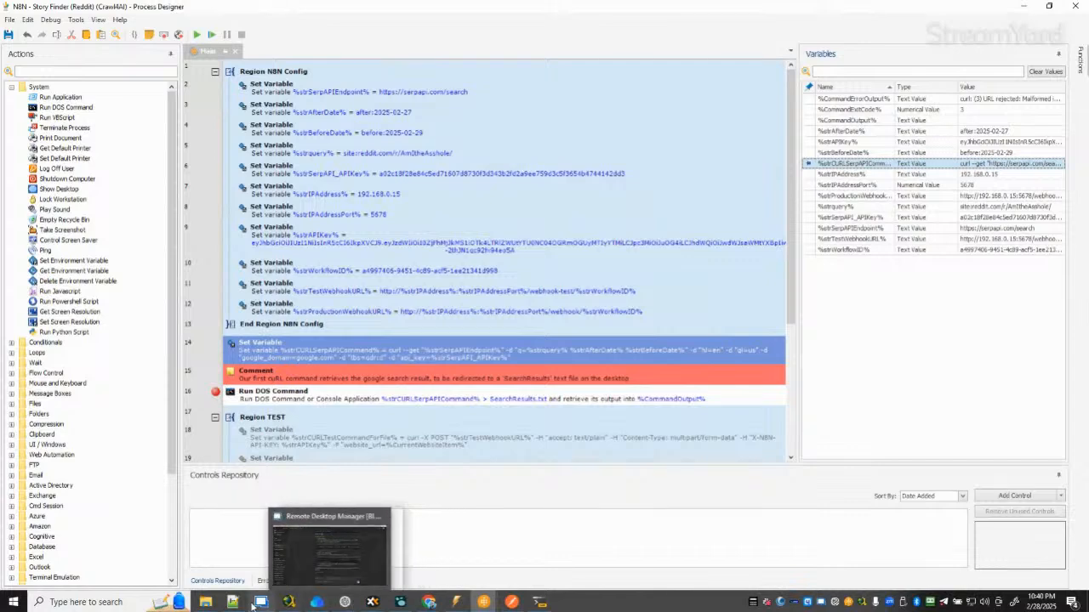
left_click(374, 553)
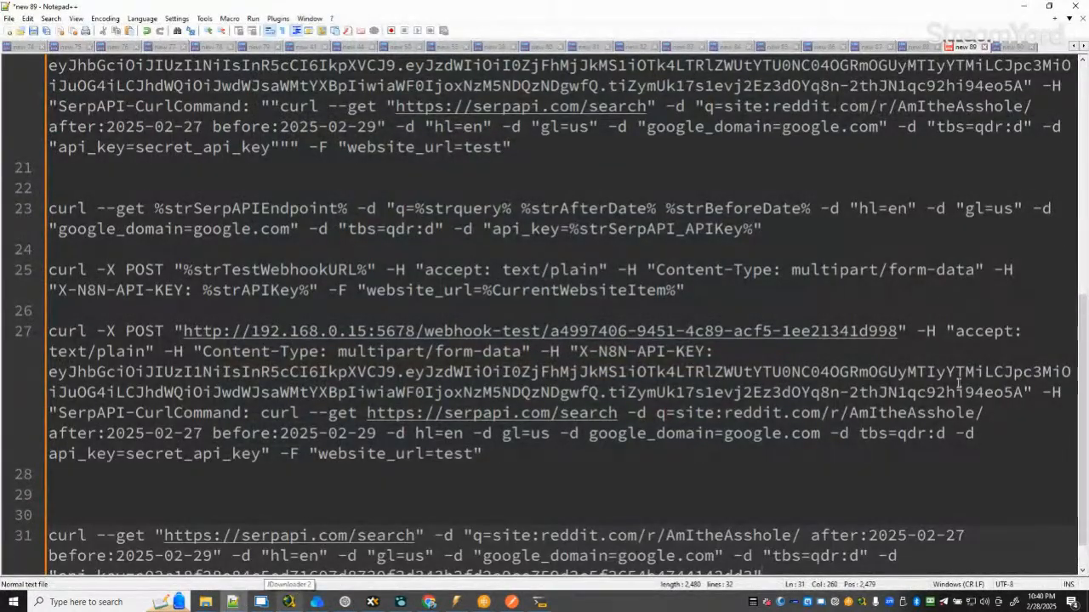
key("Return")
key("Return")
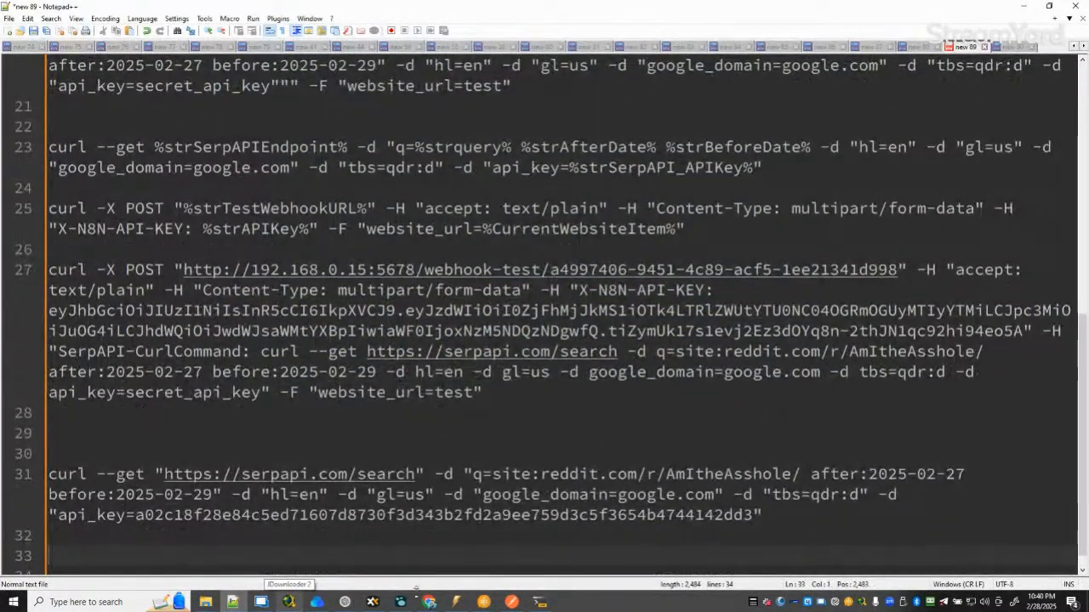
Copy ChatGPT's --data-urlencode curl command, including its API key, into line 33 of the Notepad++ file.
left_click(344, 602)
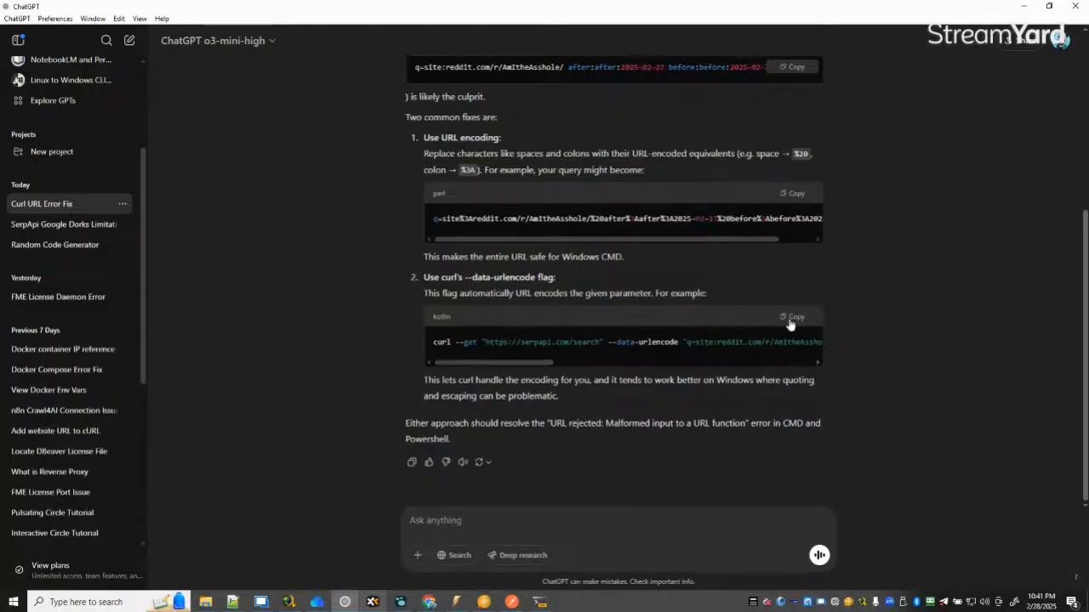
left_click(232, 601)
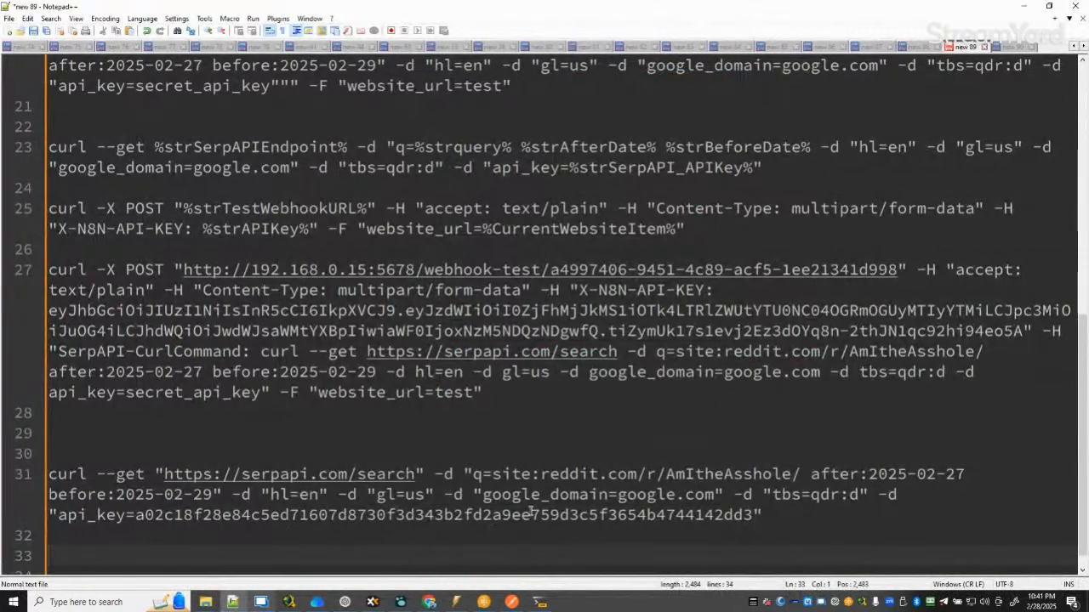
key("ctrl+v")
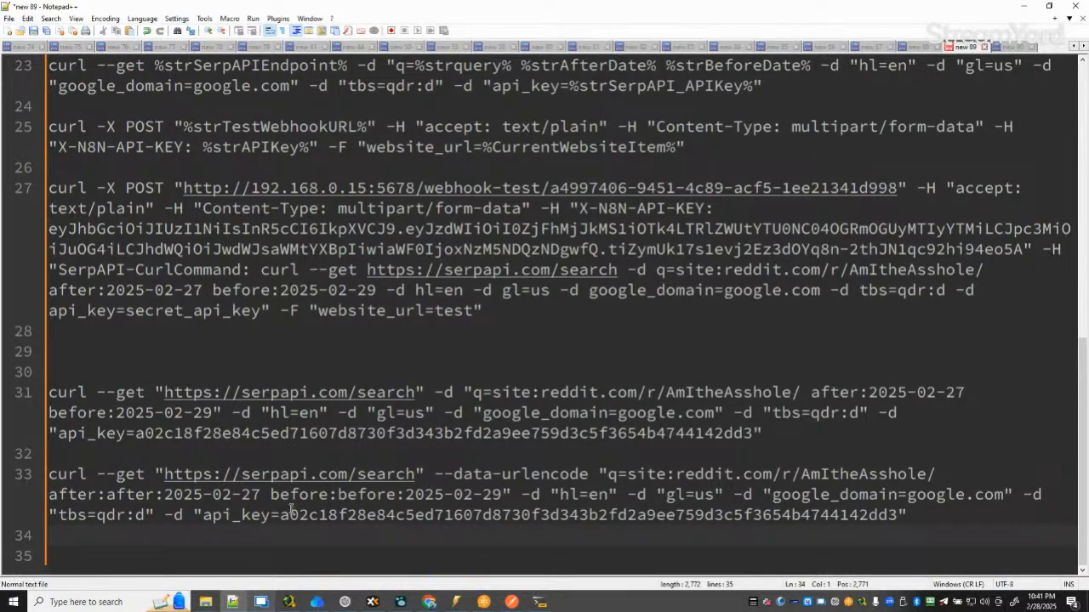
Remove the doubled "after:" and "before:" prefixes from the curl command on line 33.
left_click(154, 494)
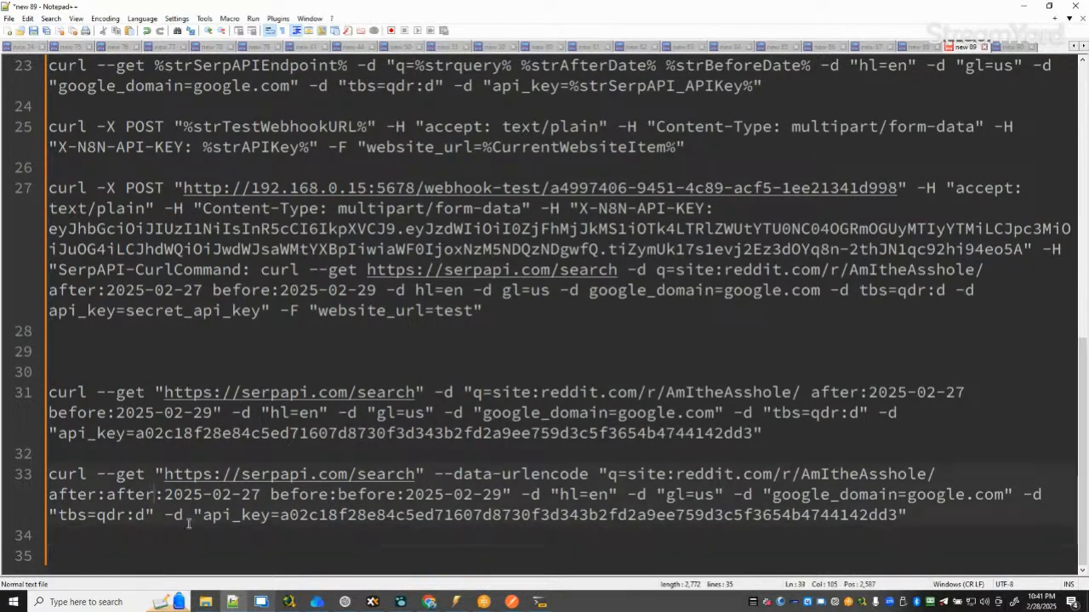
key("BackSpace")
key("BackSpace")
key("BackSpace")
key("BackSpace")
key("BackSpace")
key("BackSpace")
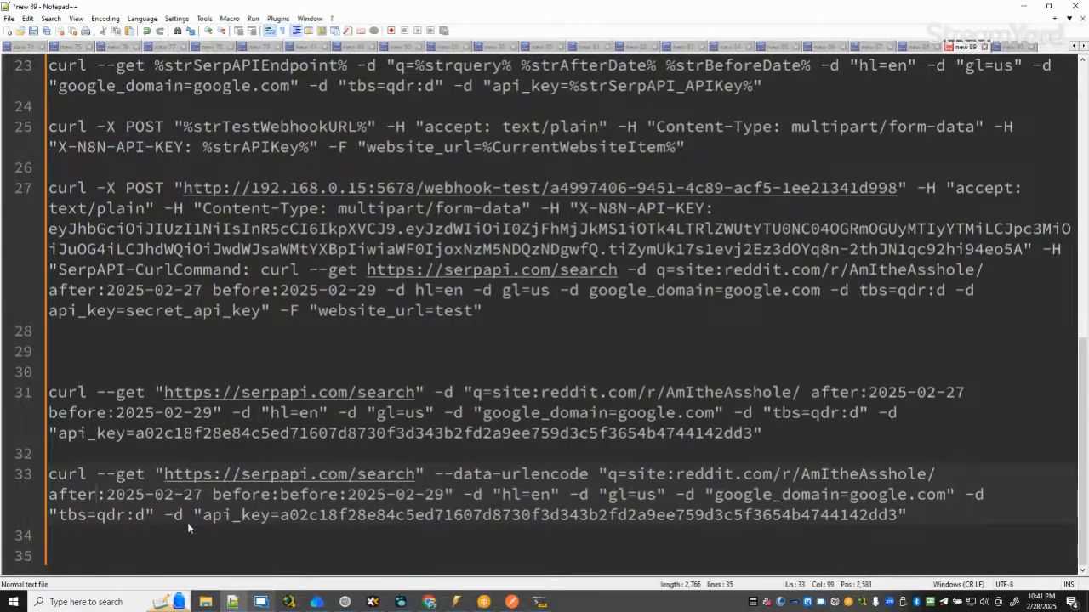
left_click(341, 496)
key("BackSpace")
key("BackSpace")
key("BackSpace")
key("BackSpace")
key("BackSpace")
key("BackSpace")
key("BackSpace")
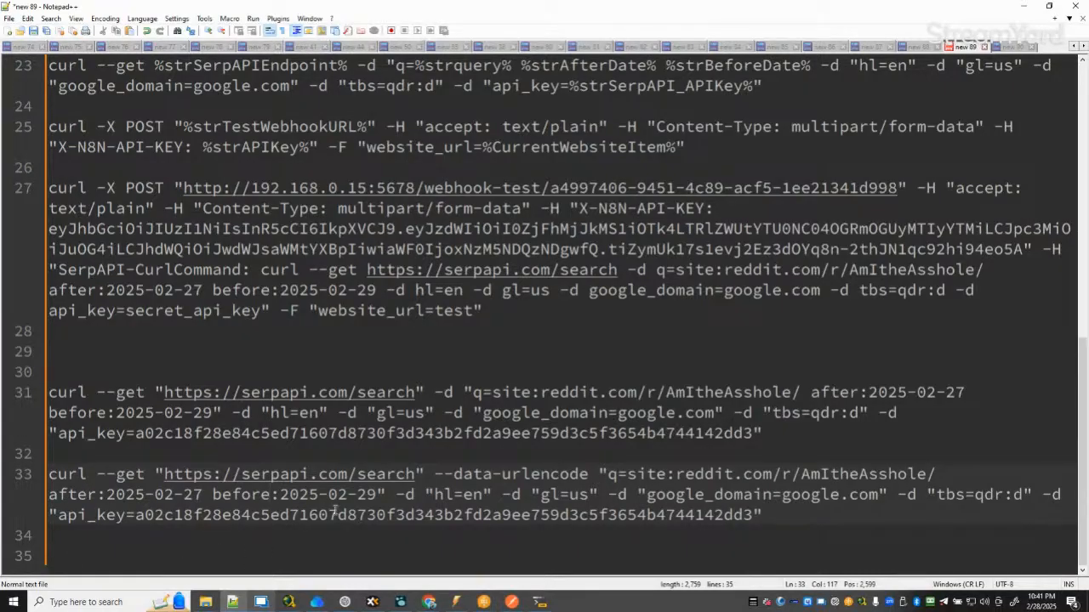
Clear the Command Prompt with cls and run the corrected curl command from line 33, including its API key.
left_click_drag(760, 516, 20, 477)
left_click(539, 602)
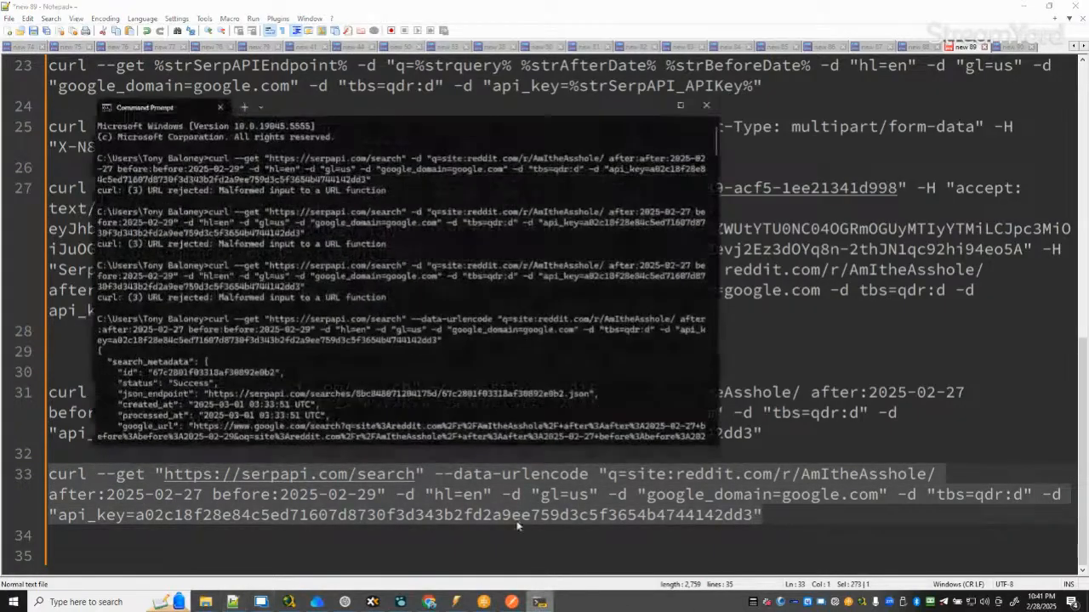
scroll(483, 411, "down", 10)
scroll(482, 411, "down", 15)
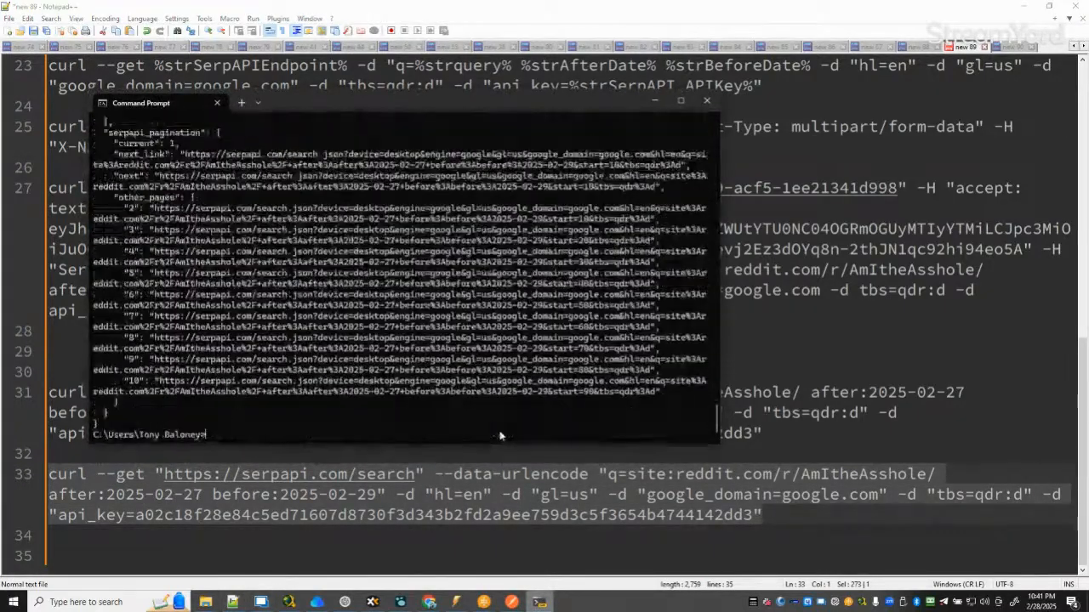
type("cls")
key("Return")
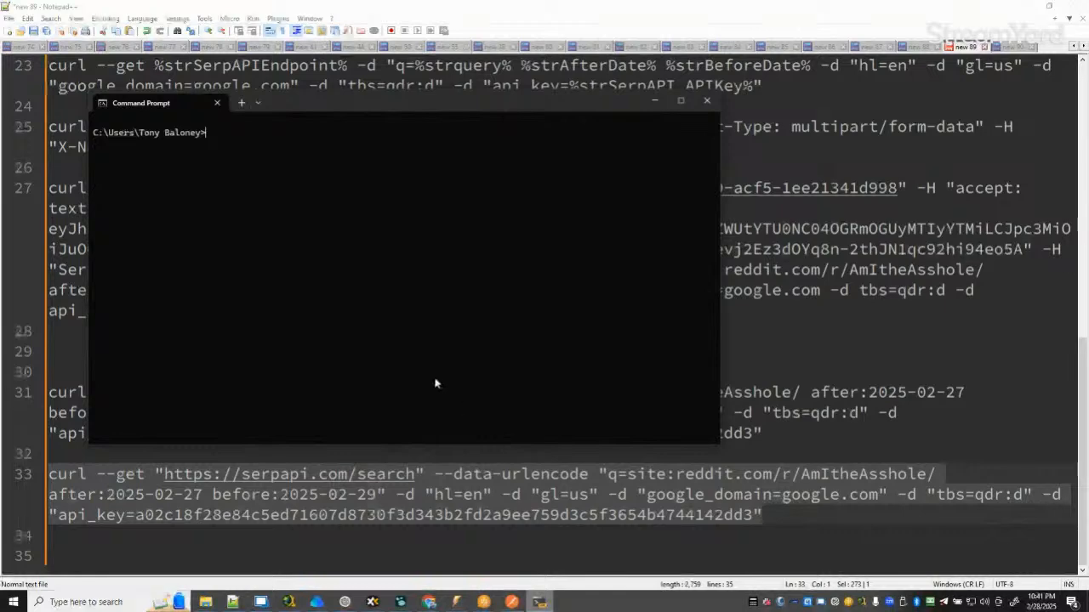
key("ctrl+v")
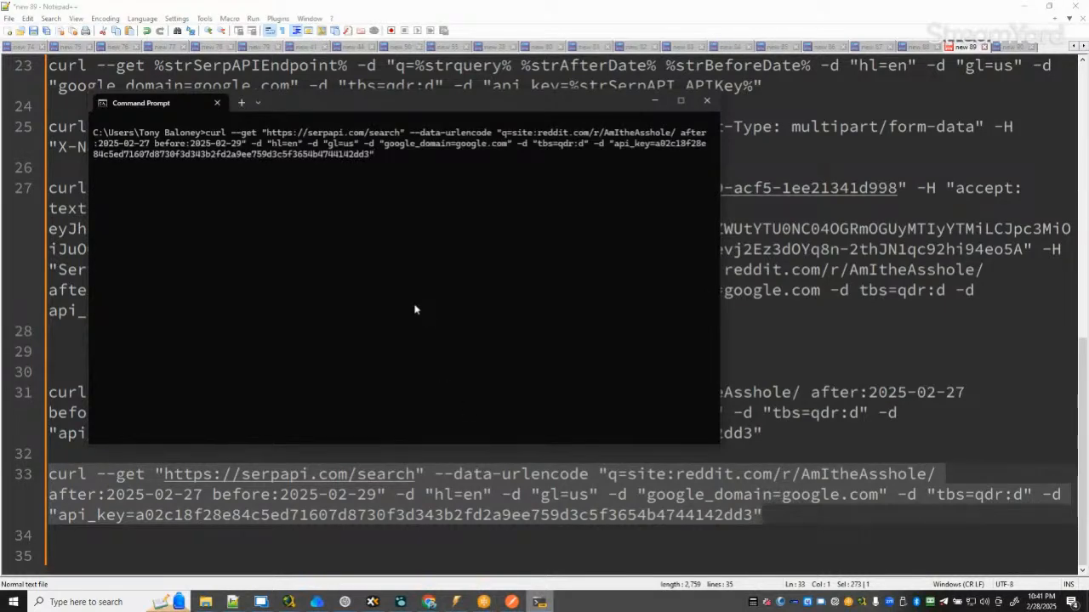
key("Return")
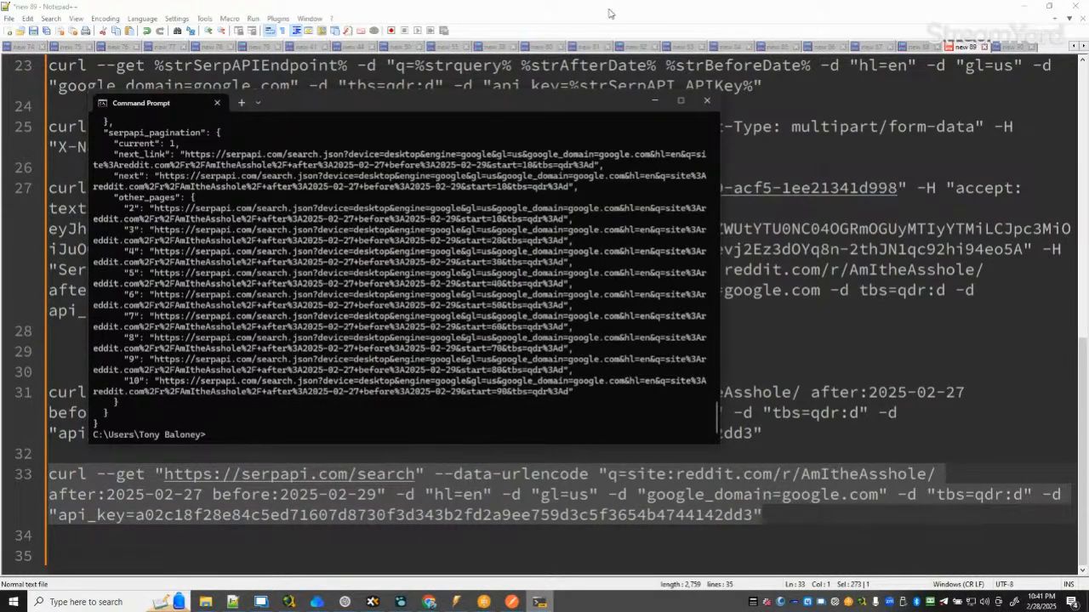
left_click(654, 100)
Copy the Set Variable expression for %strCURLSerpAPICommand% from Process Designer into line 36 of the Notepad++ file.
left_click(829, 510)
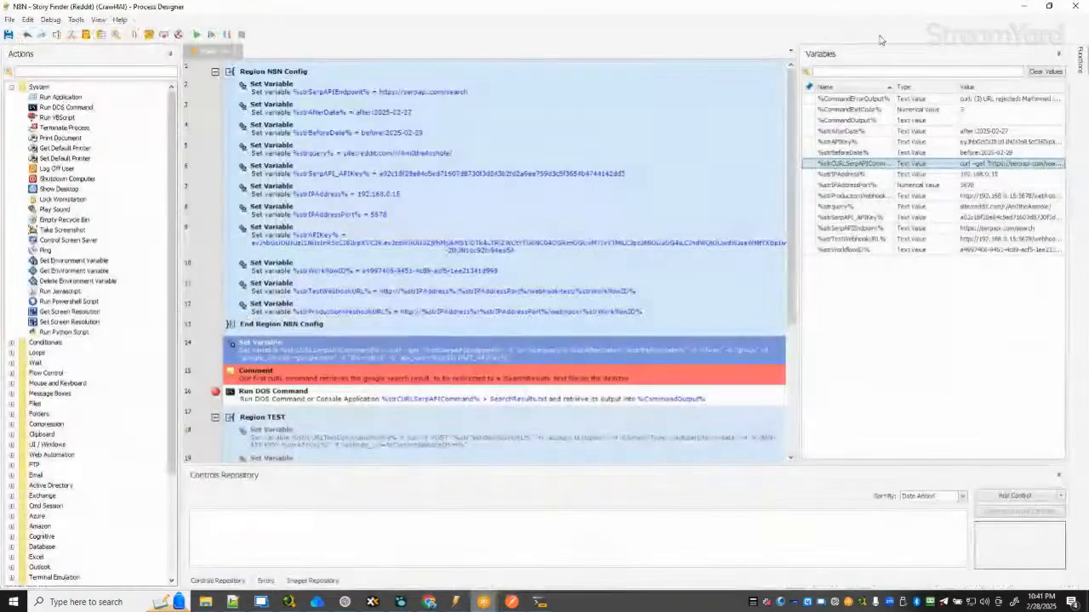
left_click(483, 603)
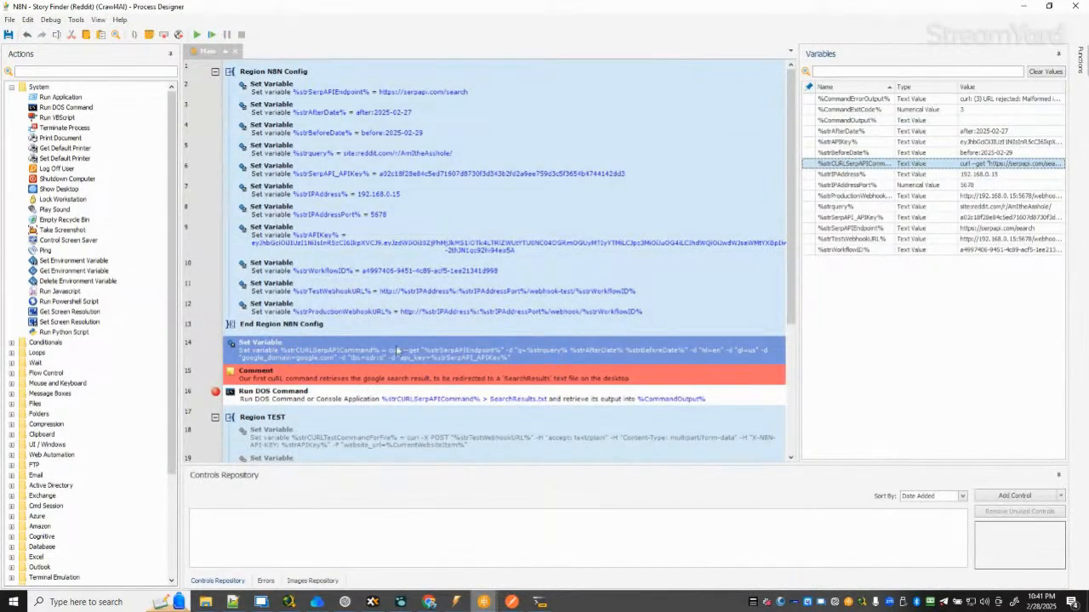
double_click(440, 359)
key("ctrl+c")
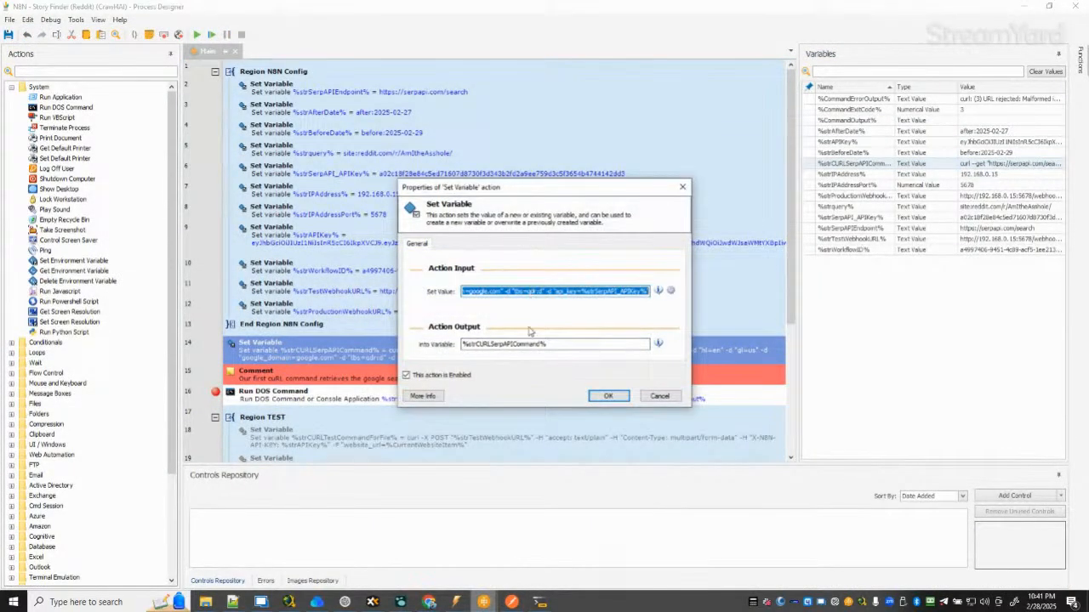
left_click(608, 396)
left_click(344, 602)
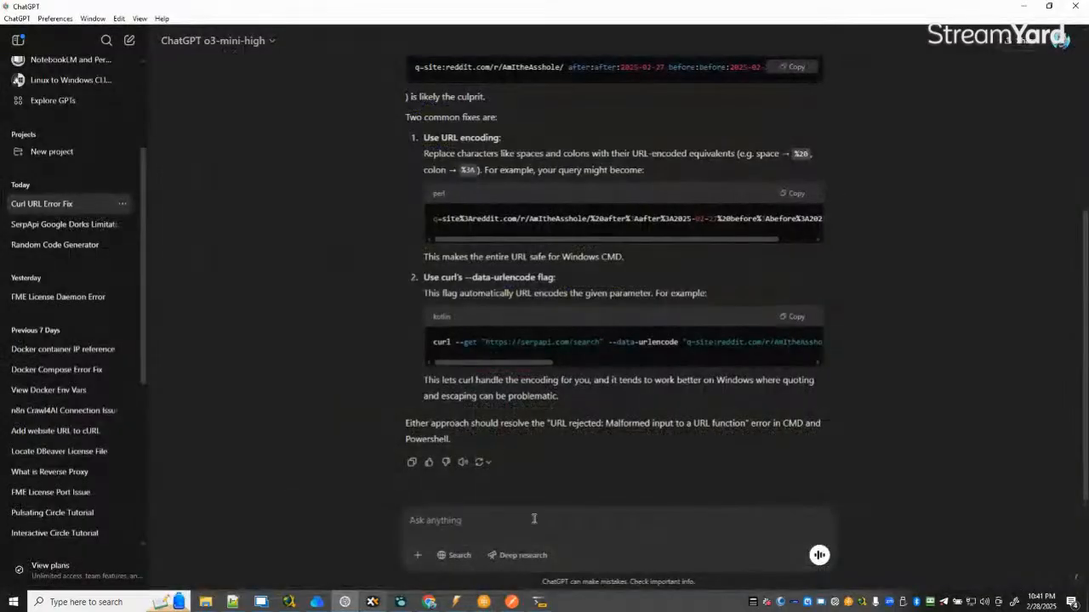
left_click(232, 602)
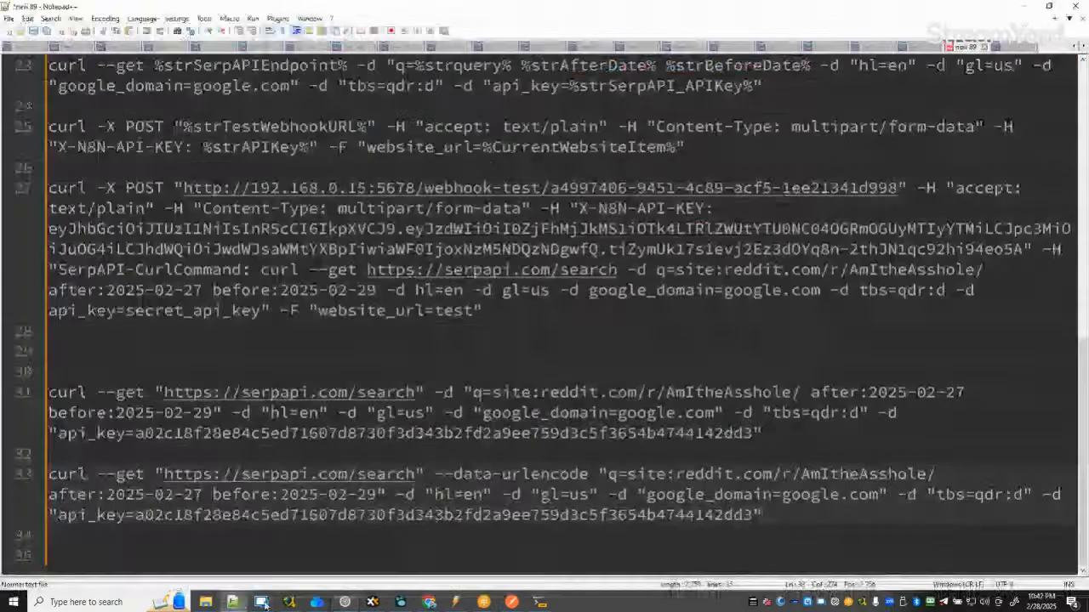
left_click(866, 545)
key("Return")
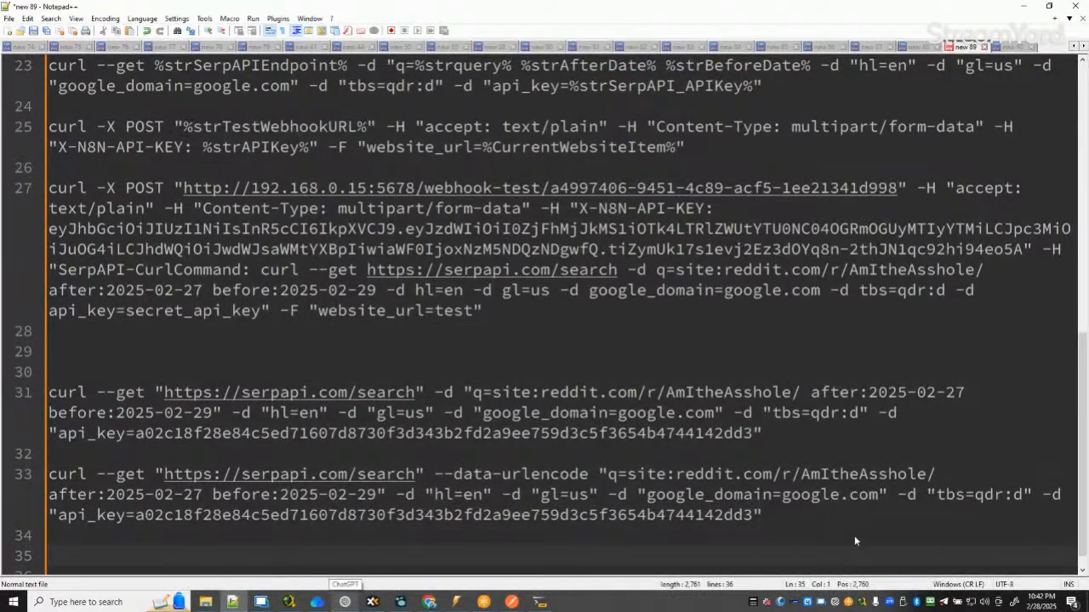
key("Return")
key("ctrl+v")
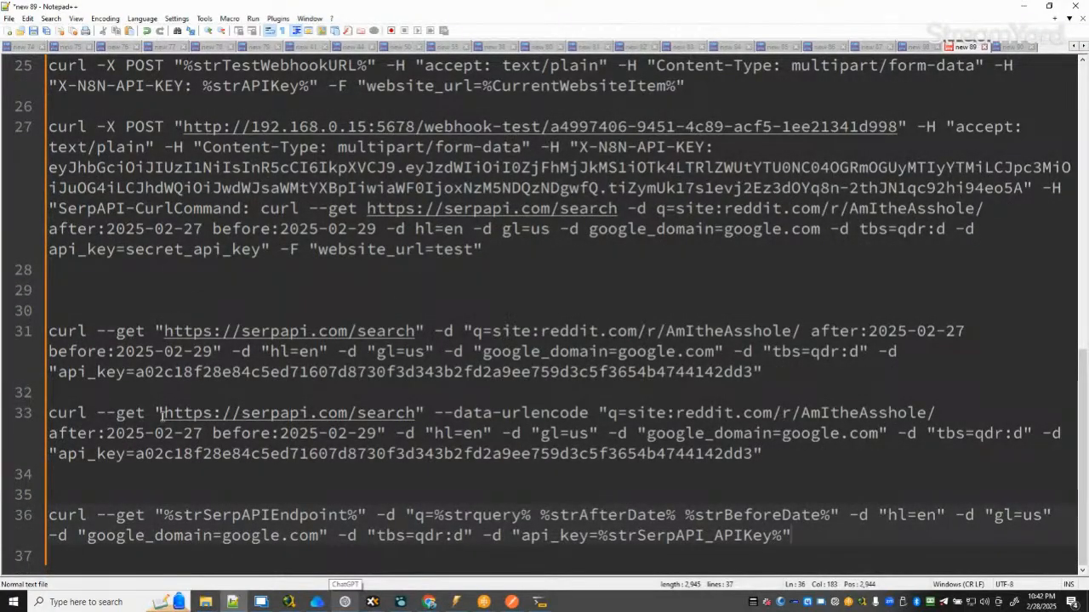
left_click_drag(162, 413, 420, 413)
key("ctrl+c")
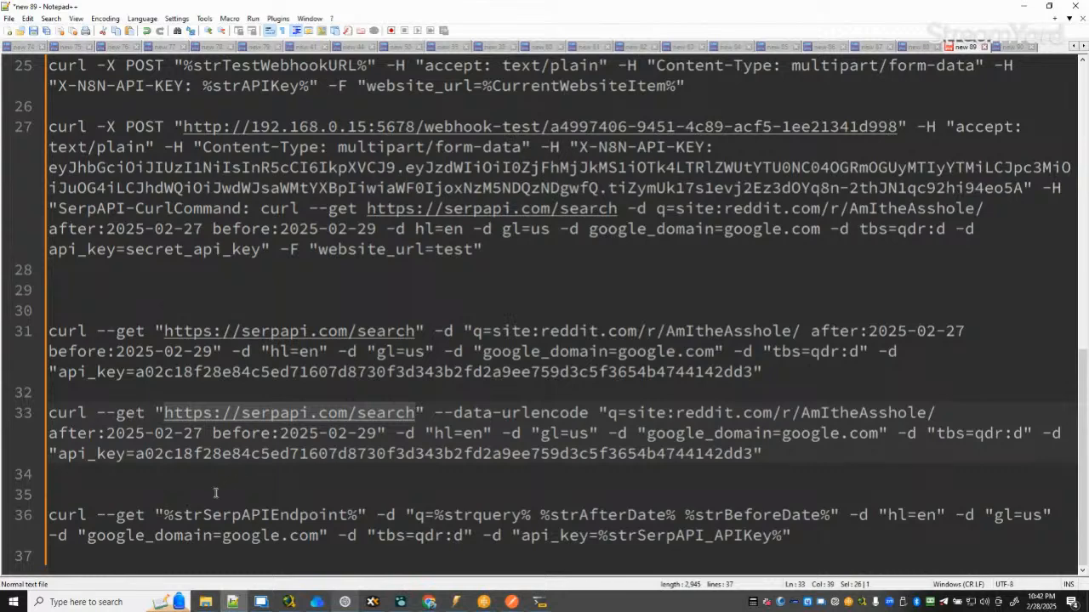
left_click_drag(164, 517, 362, 516)
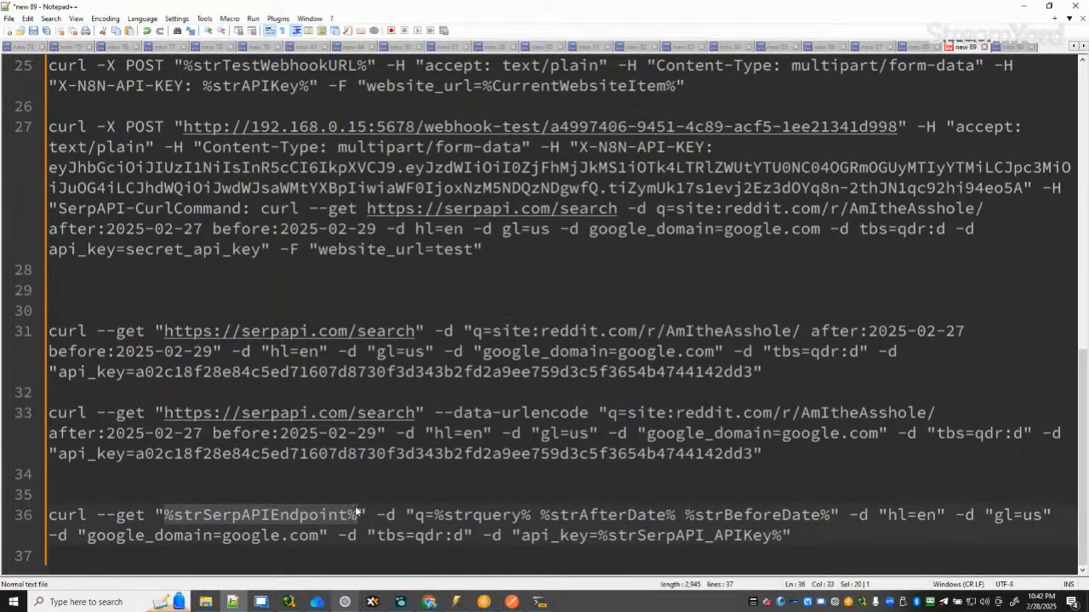
key("ctrl+v")
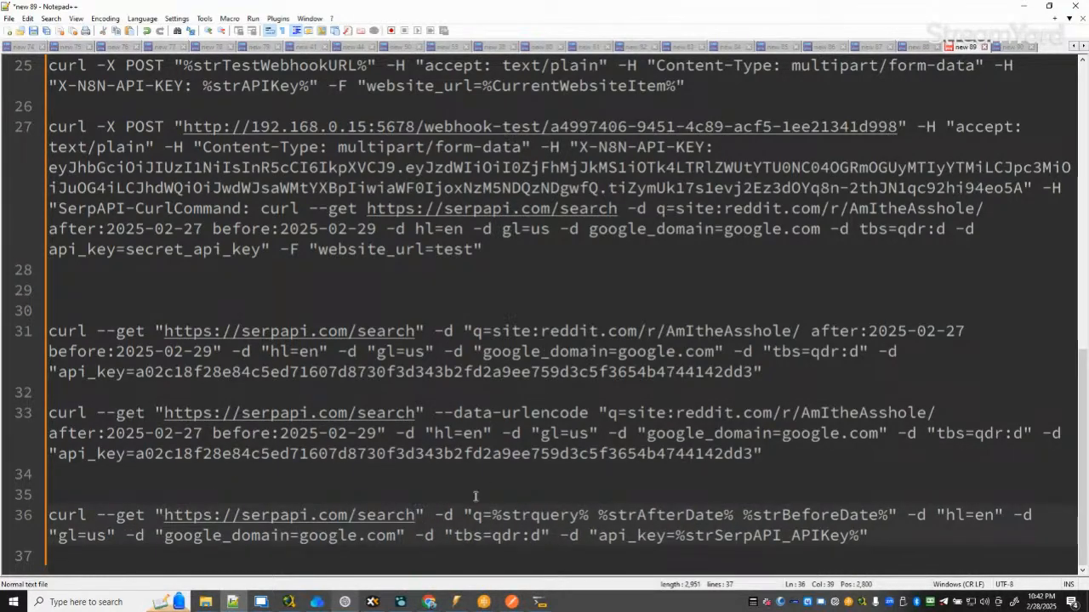
Replace the first -d on line 36 with --data-urlencode copied from the curl command on line 33.
left_click_drag(436, 414, 586, 413)
key("ctrl+c")
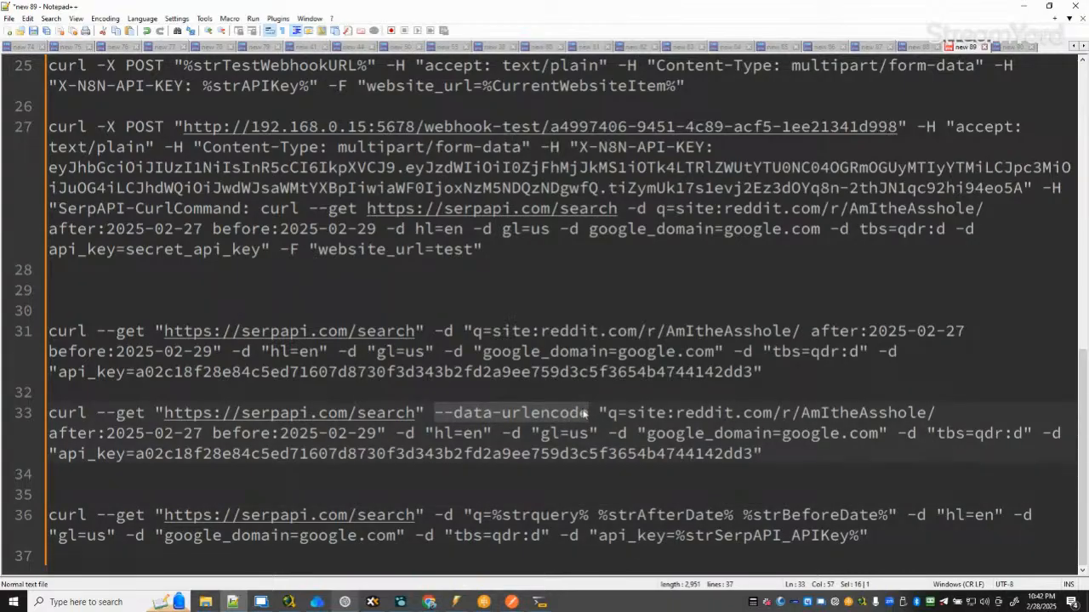
left_click_drag(435, 515, 453, 516)
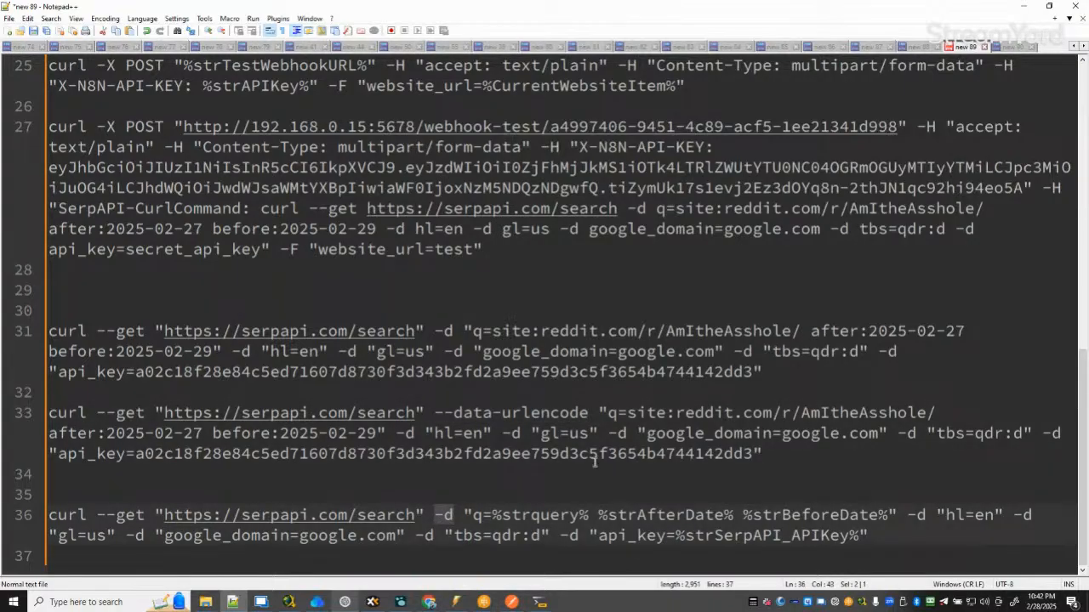
key("ctrl+v")
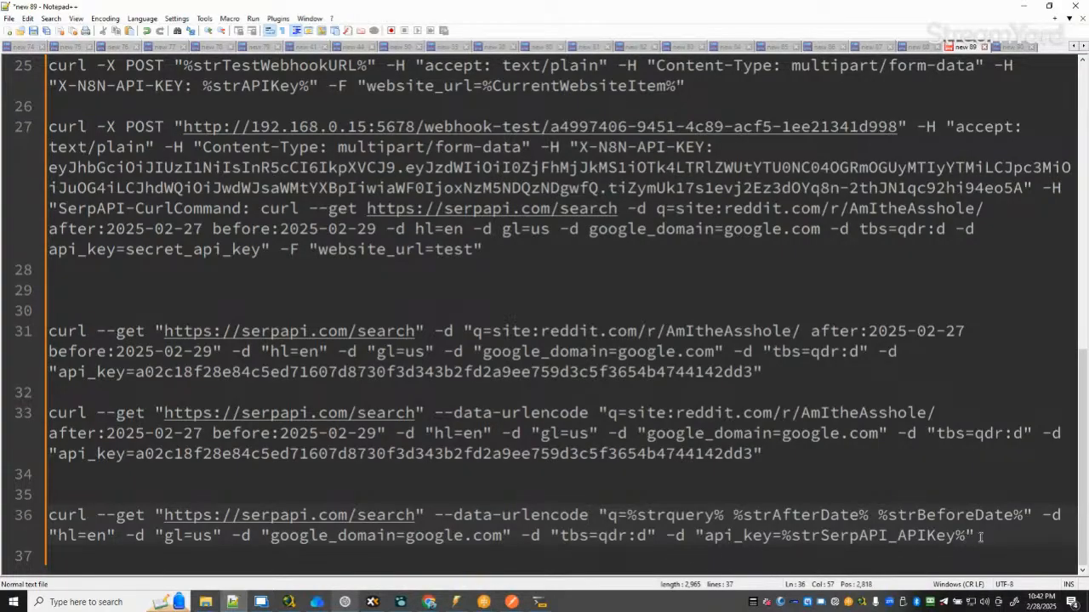
Copy line 36 into the Set Variable action for %strCURLSerpAPICommand% in Process Designer as its new value and save the process.
left_click_drag(977, 536, 3, 513)
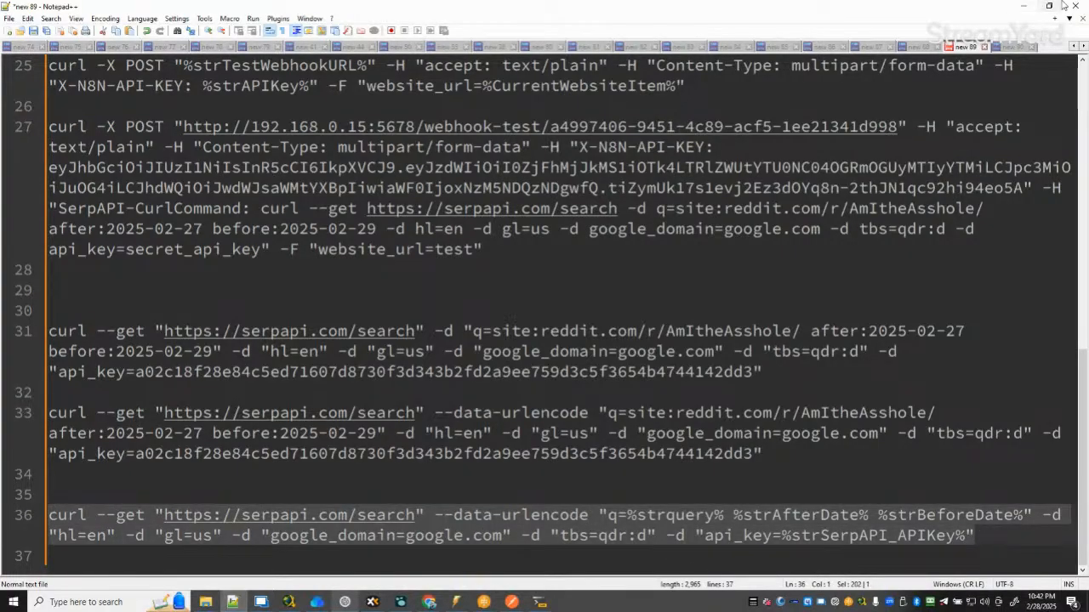
key("alt+Tab")
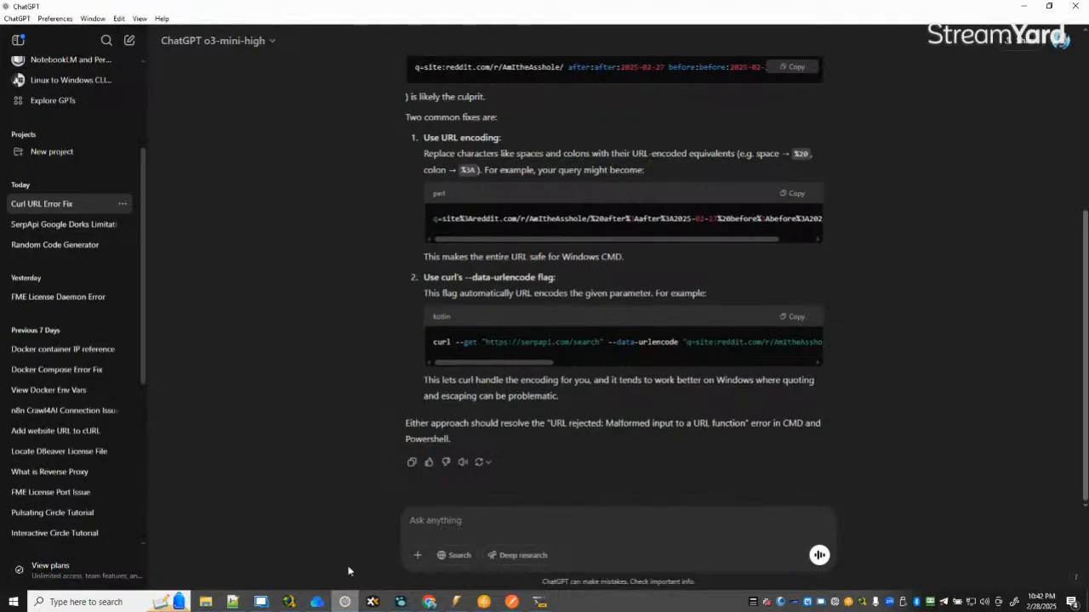
mouse_move(483, 602)
left_click(536, 558)
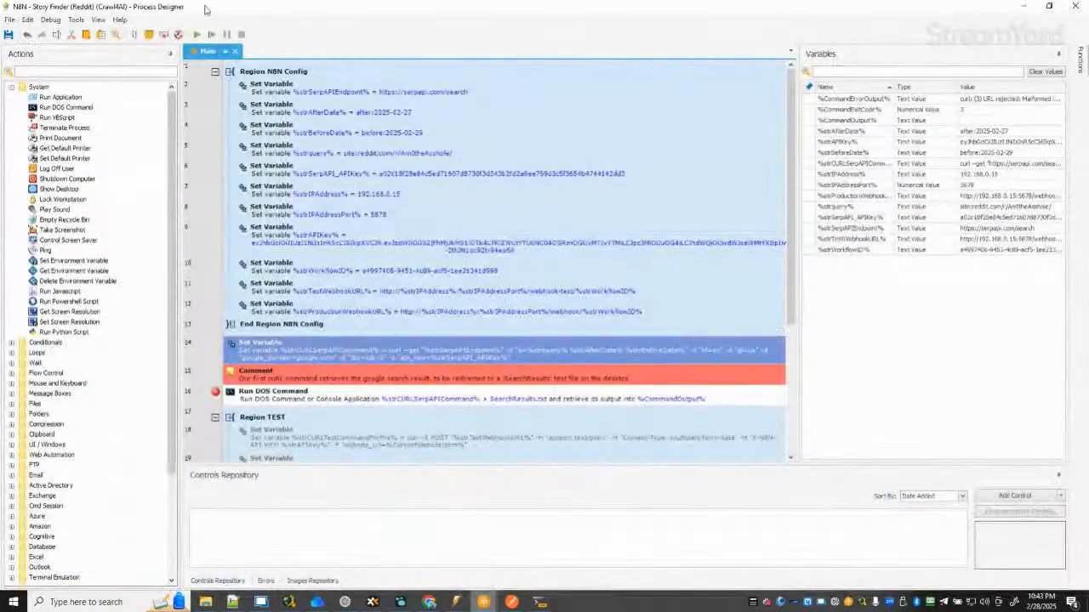
double_click(376, 349)
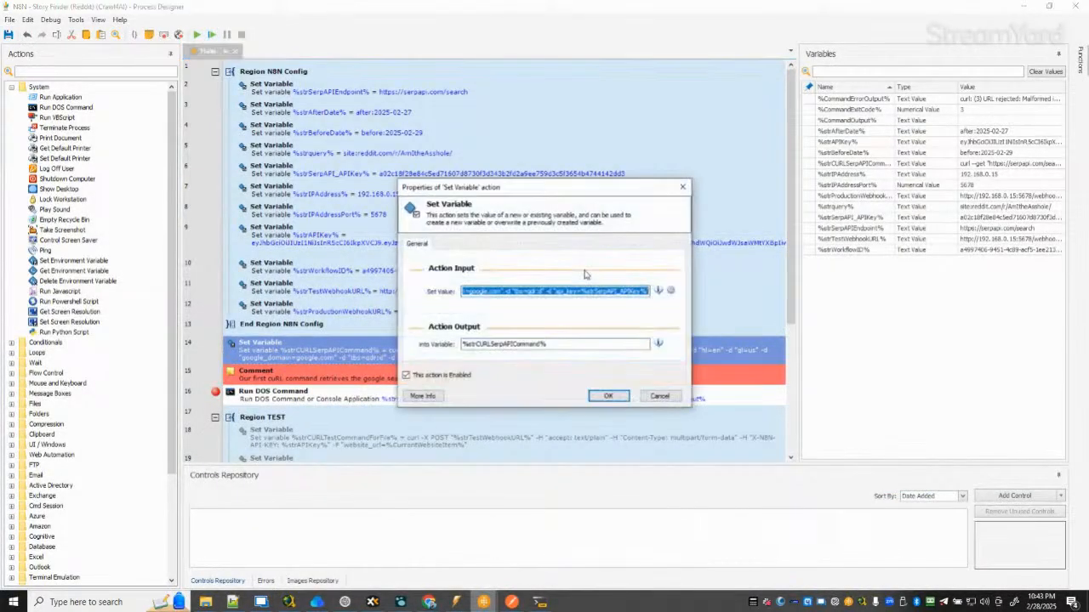
key("End")
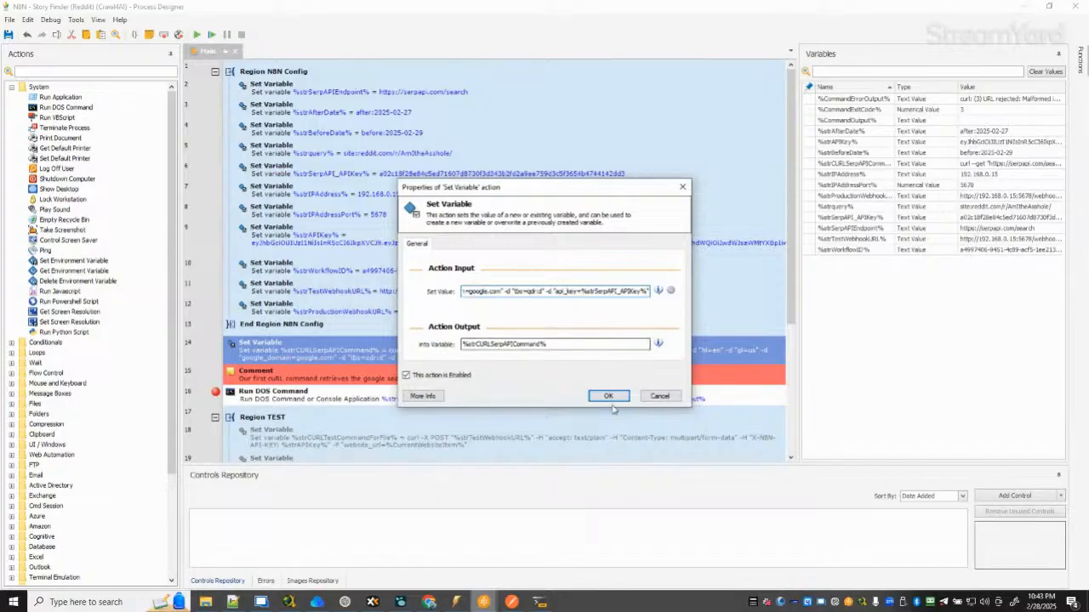
left_click(608, 396)
left_click(7, 35)
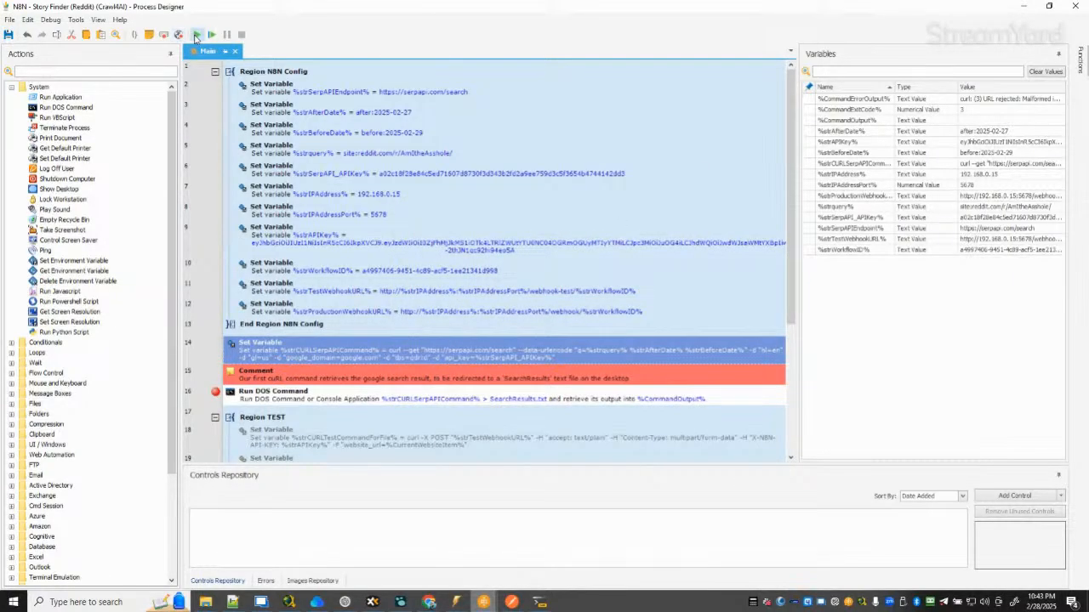
Run the process and check the Desktop folder for the SearchResults.txt output.
left_click(192, 35)
mouse_move(200, 604)
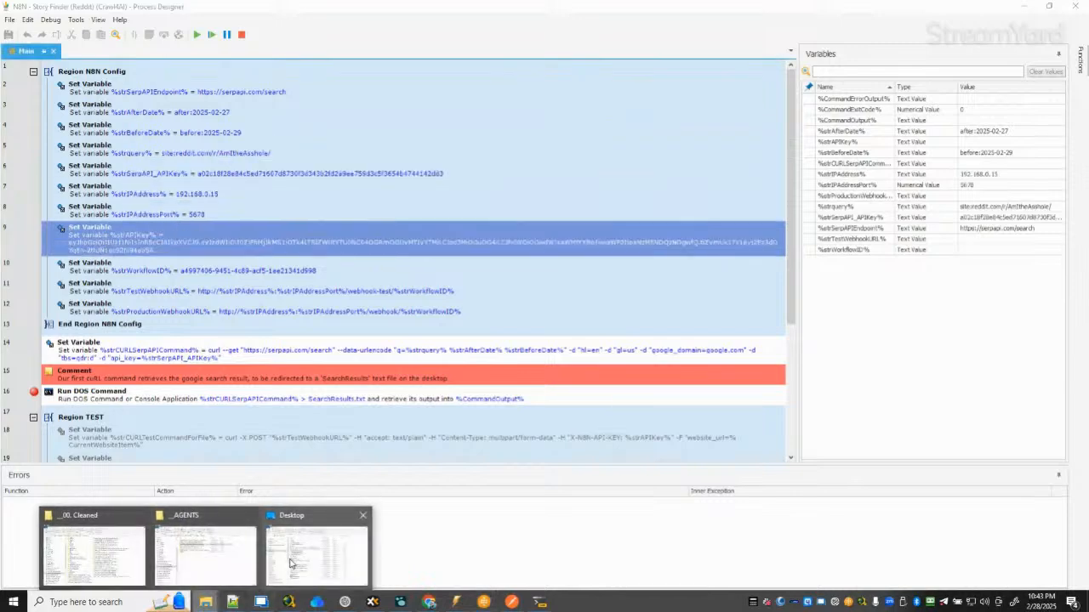
left_click(302, 544)
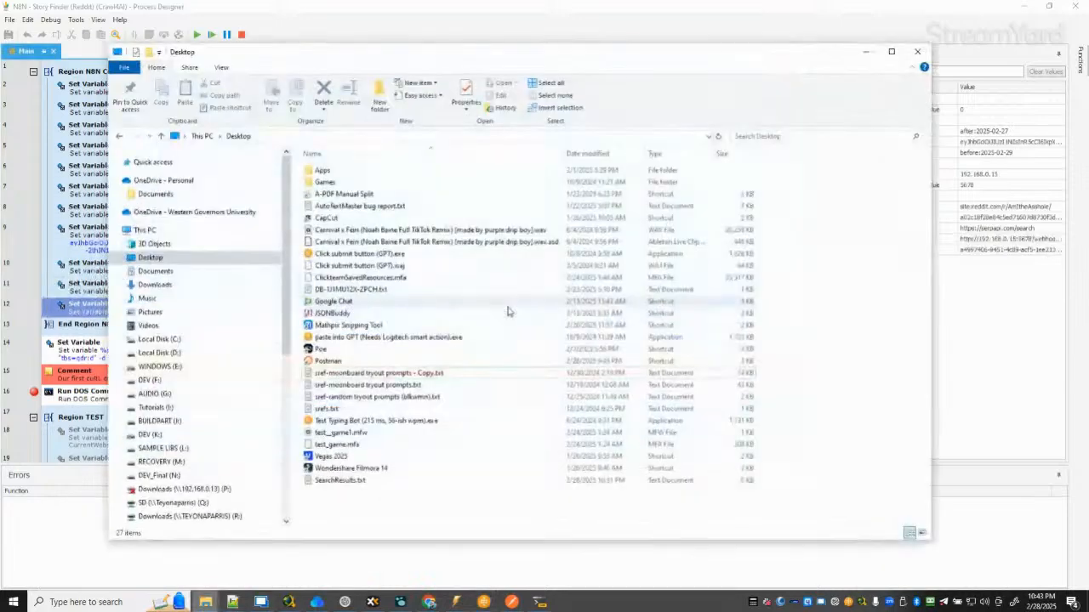
left_click(865, 52)
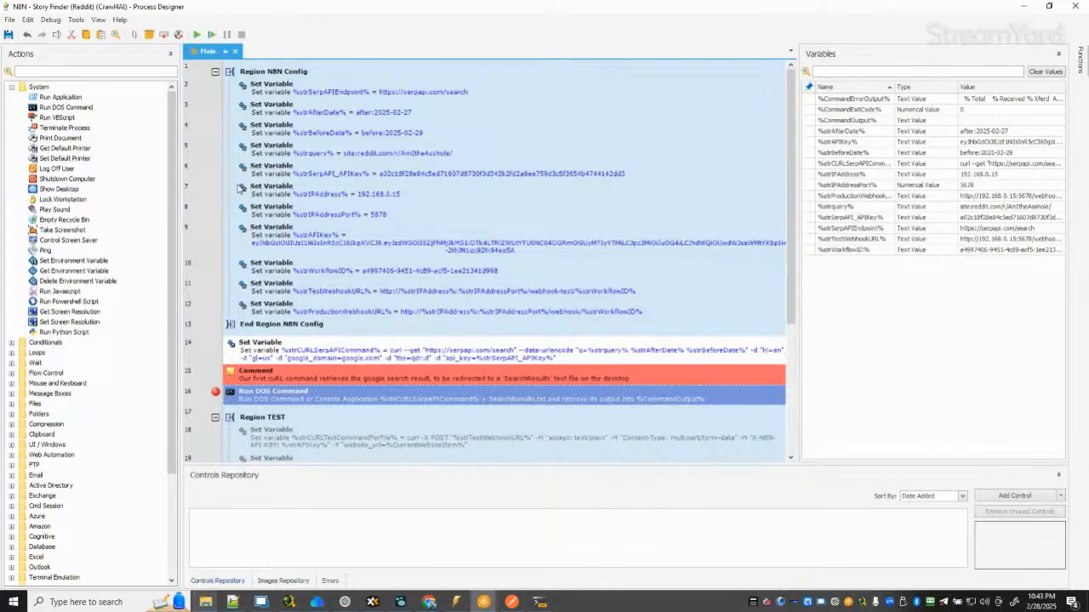
Open SearchResults.txt from the Desktop folder and review the returned search data through to its end.
left_click(306, 544)
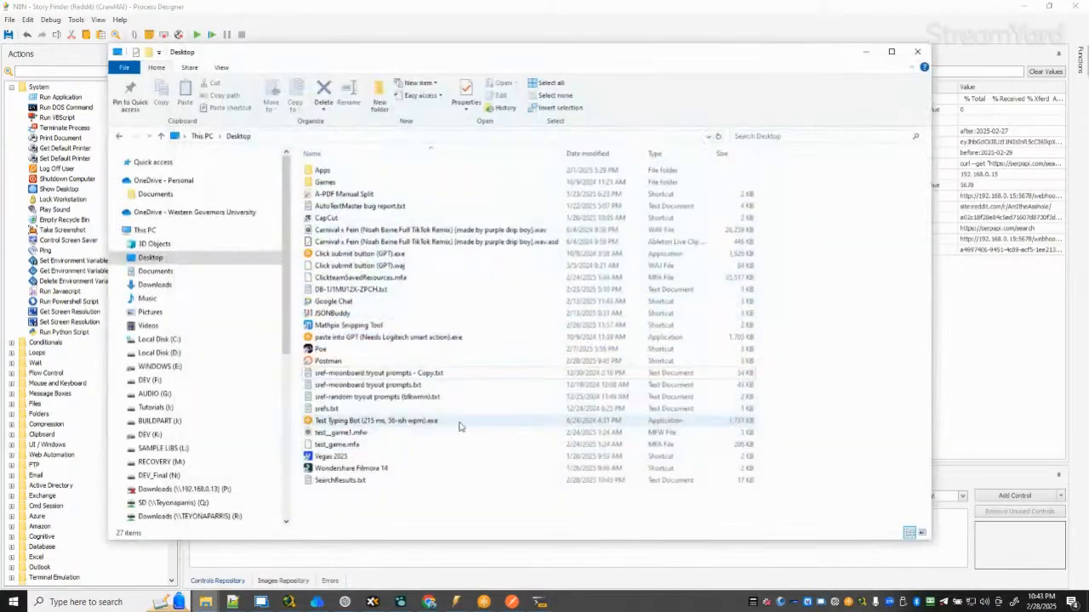
left_click(348, 481)
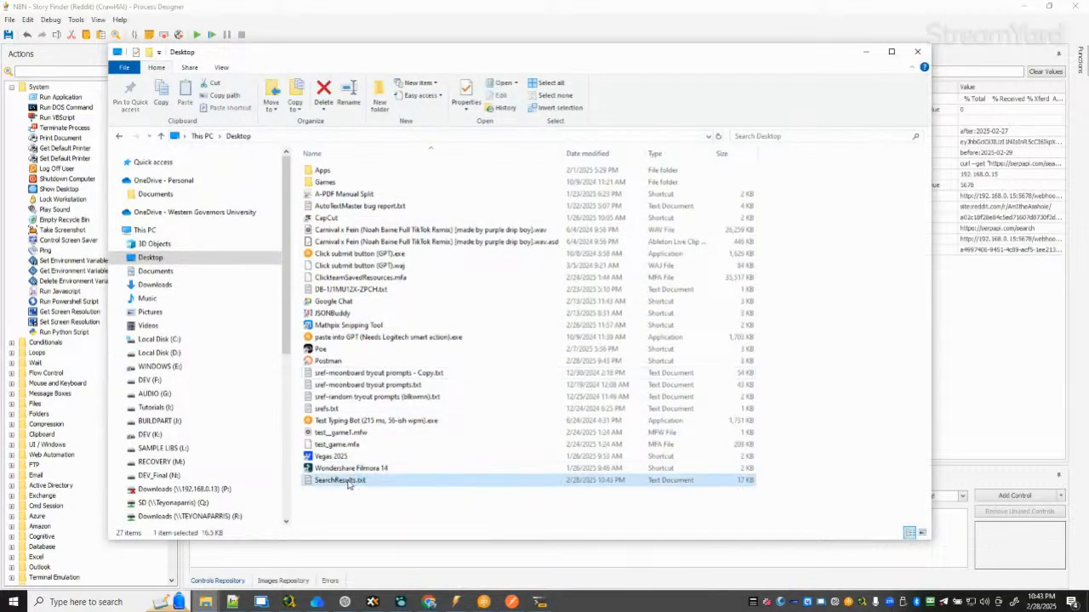
double_click(347, 481)
scroll(484, 293, "down", 15)
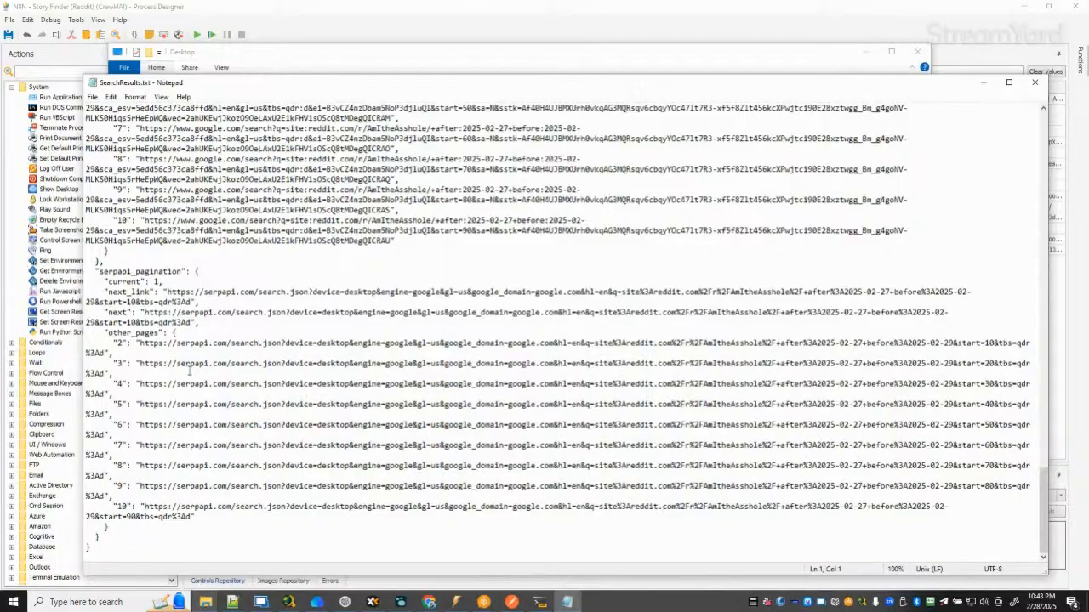
left_click(794, 604)
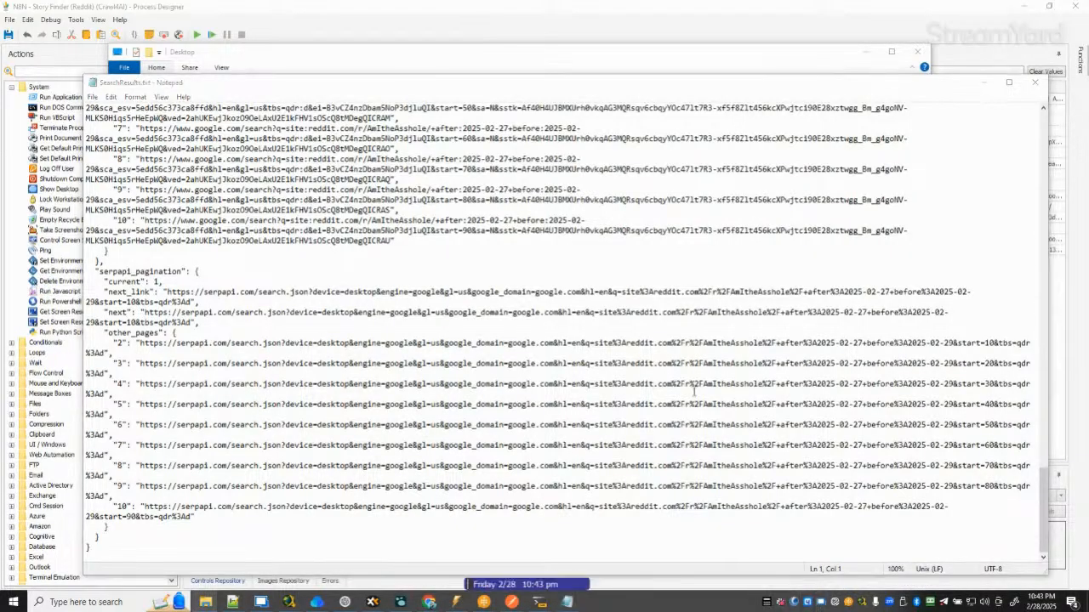
Switch to Logseq, search for "wina" and open the WinAutomation page.
left_click(400, 601)
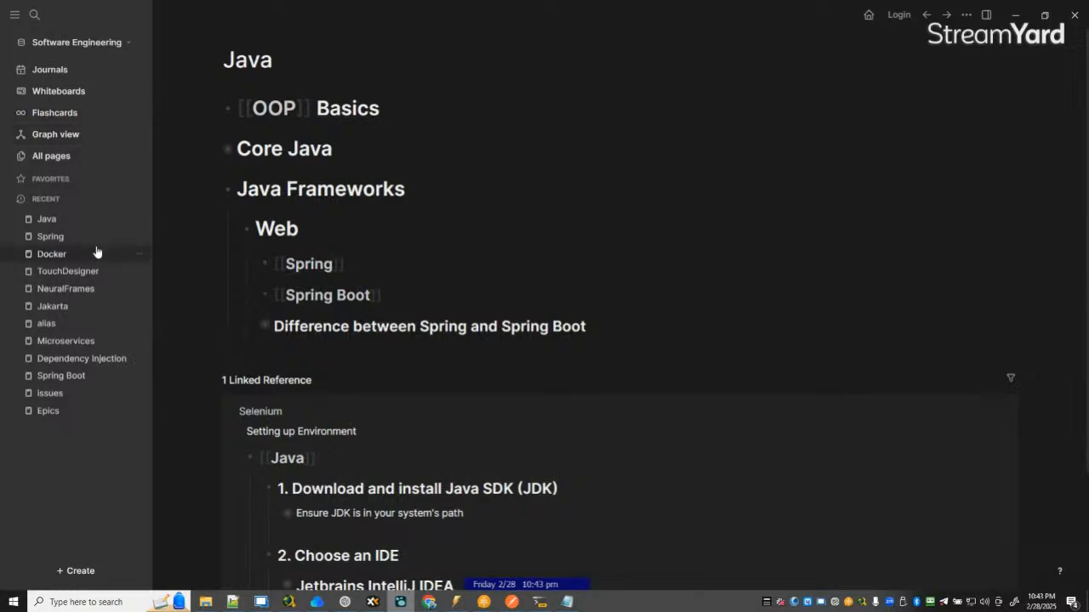
key("ctrl+k")
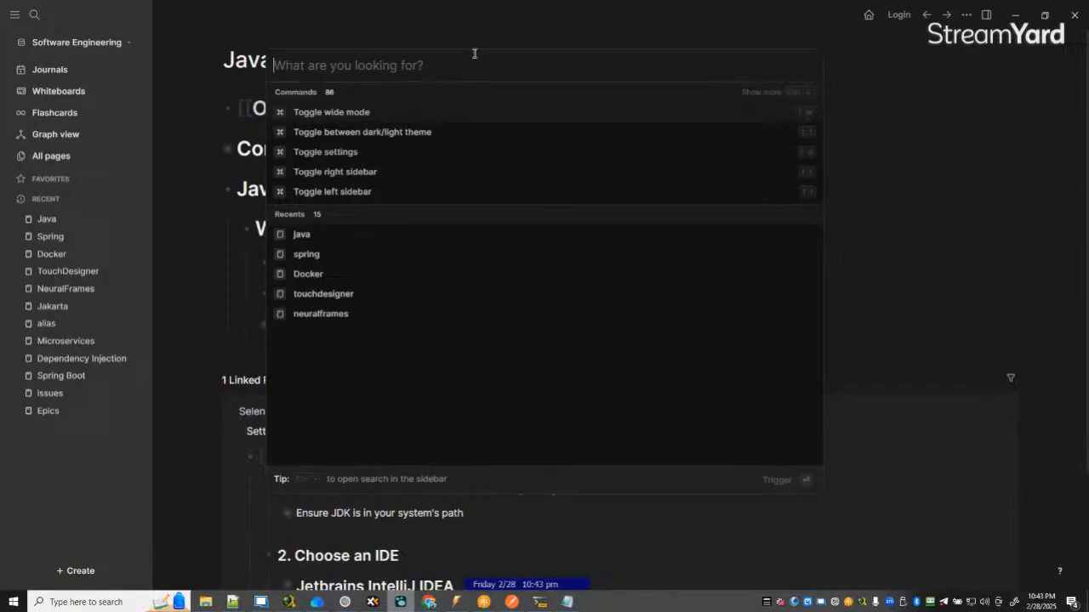
type("wina")
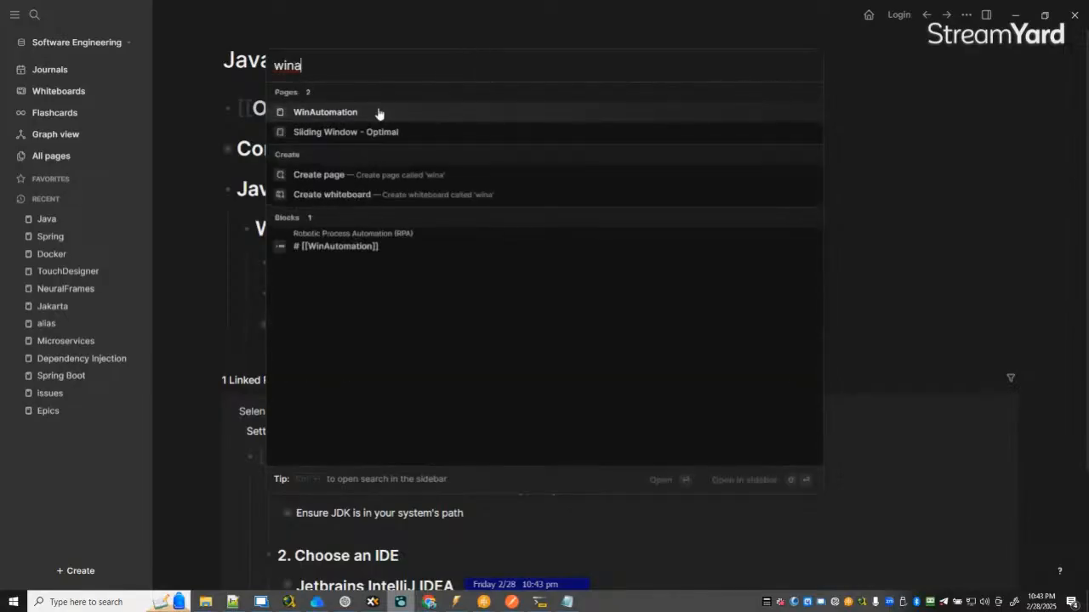
left_click(378, 114)
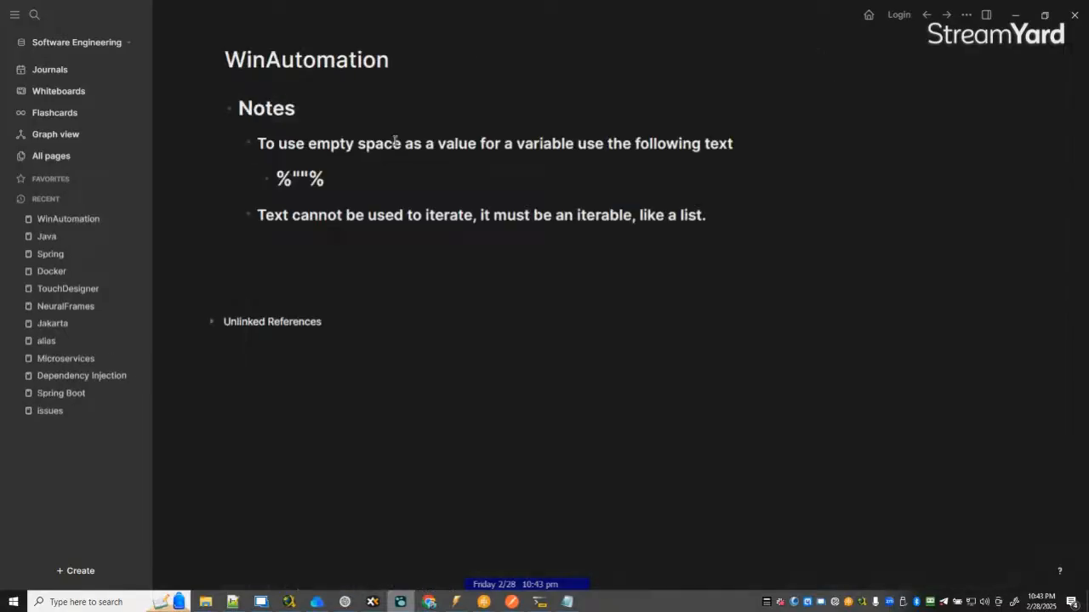
Add a top-level "CMD" heading below the Notes section, with an empty bullet nested under it.
left_click(764, 216)
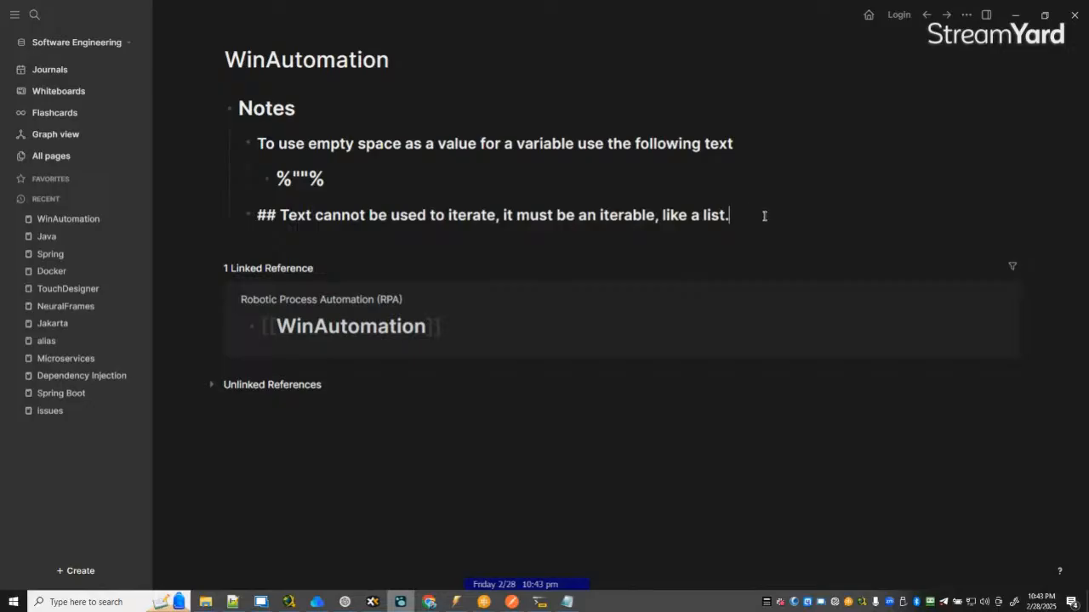
key("Return")
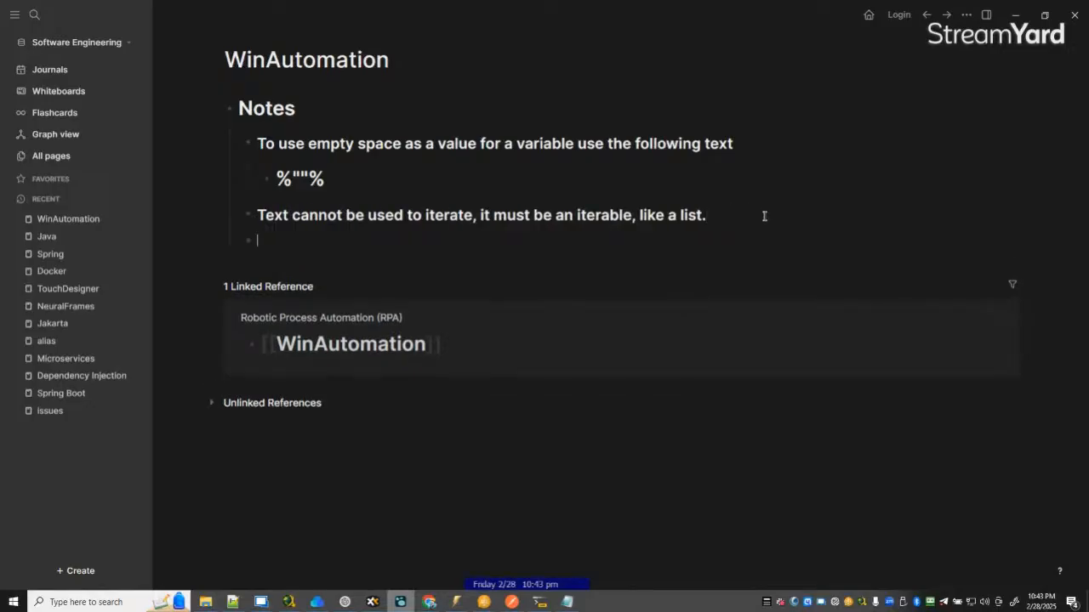
type("# CMD")
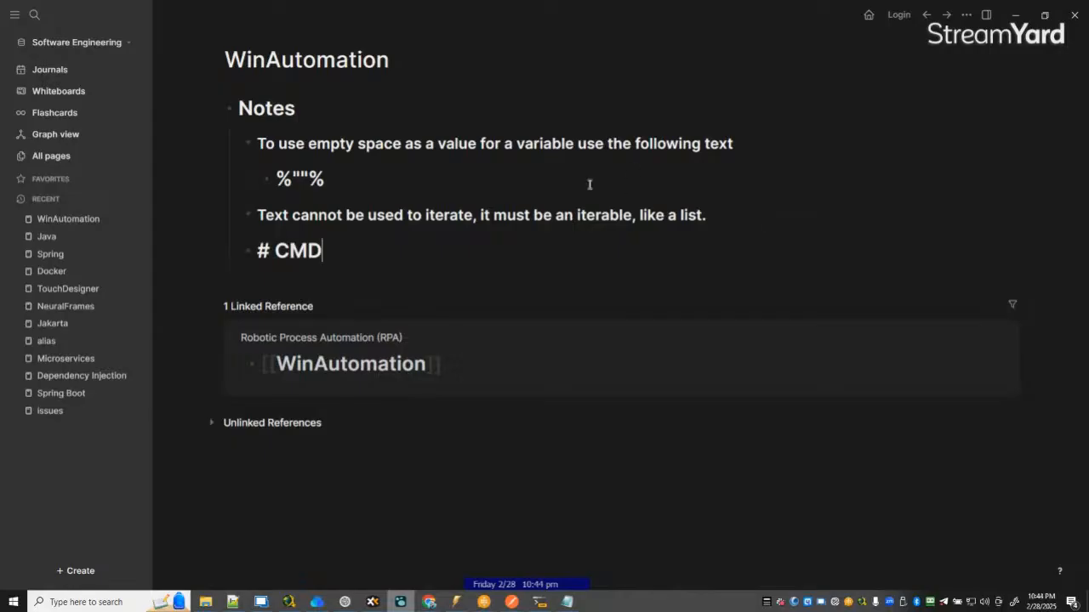
key("Return")
left_click(292, 248)
key("shift+Tab")
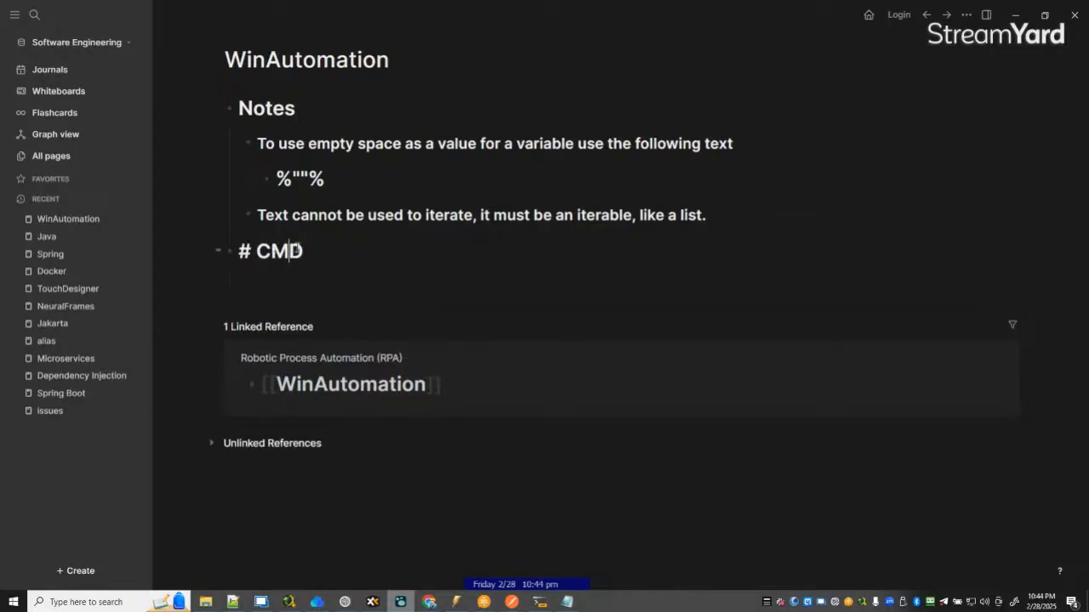
left_click(312, 275)
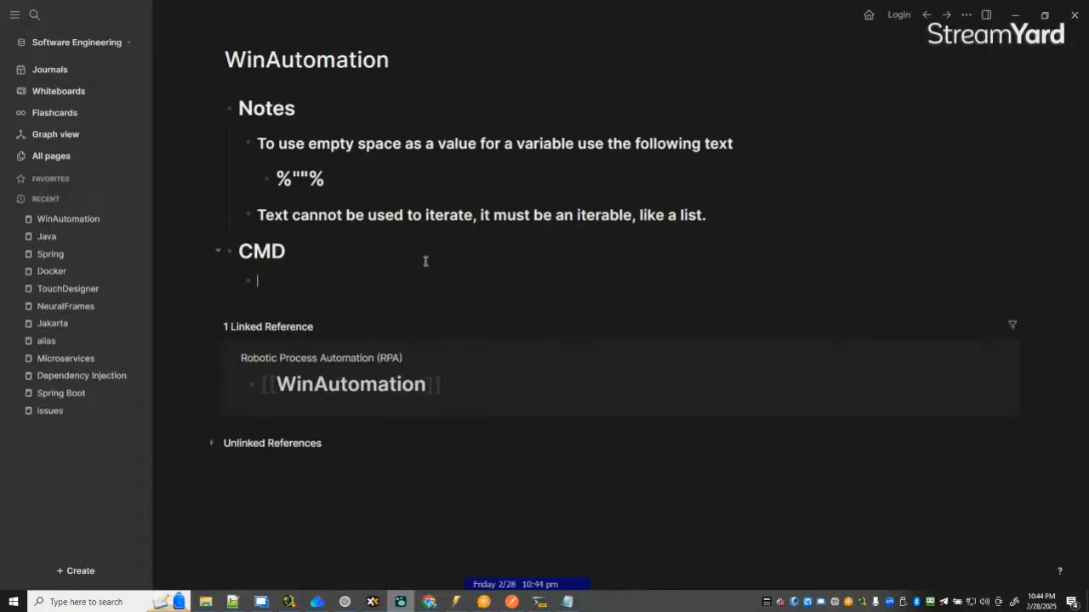
type("When you")
key("BackSpace")
key("BackSpace")
key("BackSpace")
type("usinf")
key("BackSpace")
type("g the data ")
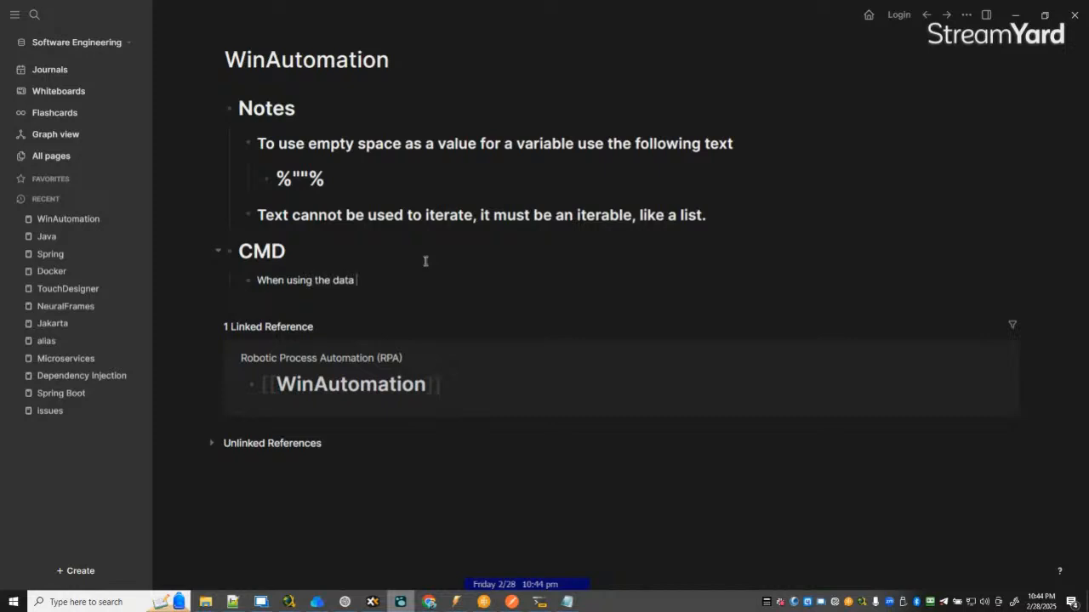
type("switc")
key("BackSpace")
key("BackSpace")
key("BackSpace")
key("BackSpace")
key("BackSpace")
key("BackSpace")
key("BackSpace")
key("BackSpace")
key("BackSpace")
key("BackSpace")
key("BackSpace")
key("BackSpace")
key("BackSpace")
key("BackSpace")
key("BackSpace")
key("BackSpace")
key("BackSpace")
key("BackSpace")
key("BackSpace")
key("BackSpace")
key("BackSpace")
key("BackSpace")
key("BackSpace")
key("BackSpace")
key("BackSpace")
Enter "CuRL" as a second-level heading under CMD and start a nested bullet beneath it.
type("##")
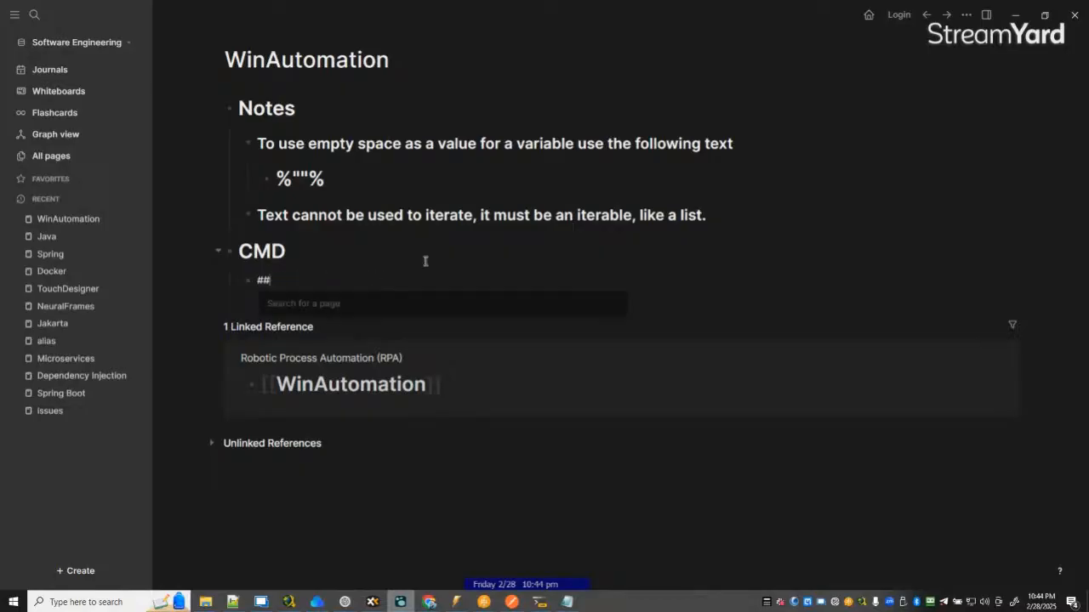
type(" C")
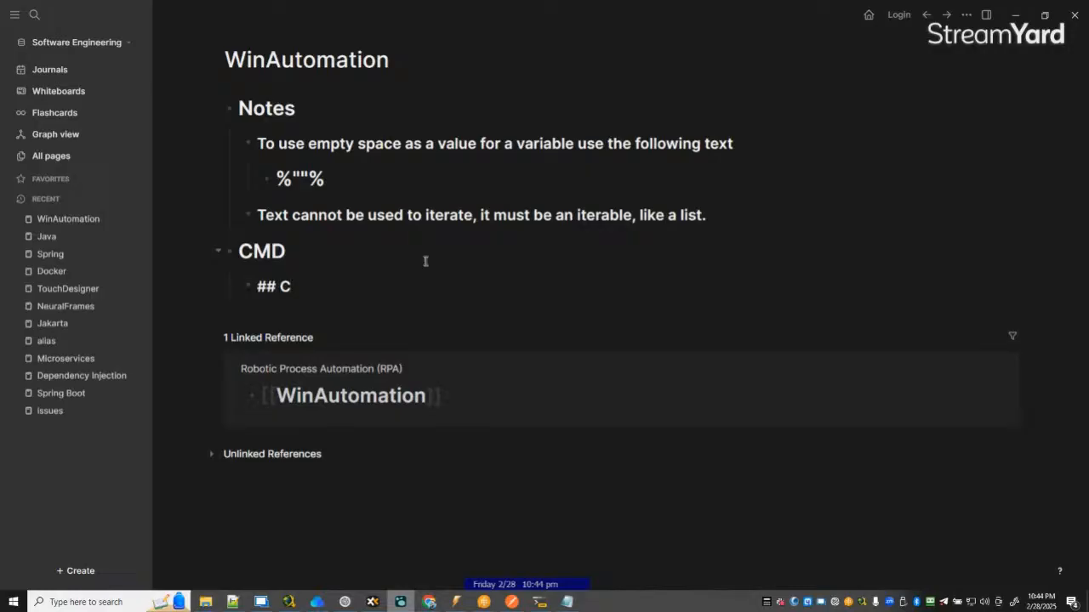
type("uRL")
key("Return")
key("Tab")
Write the note "When using the data switch '-d' use url-encode" in the bullet under CuRL.
type("Whe")
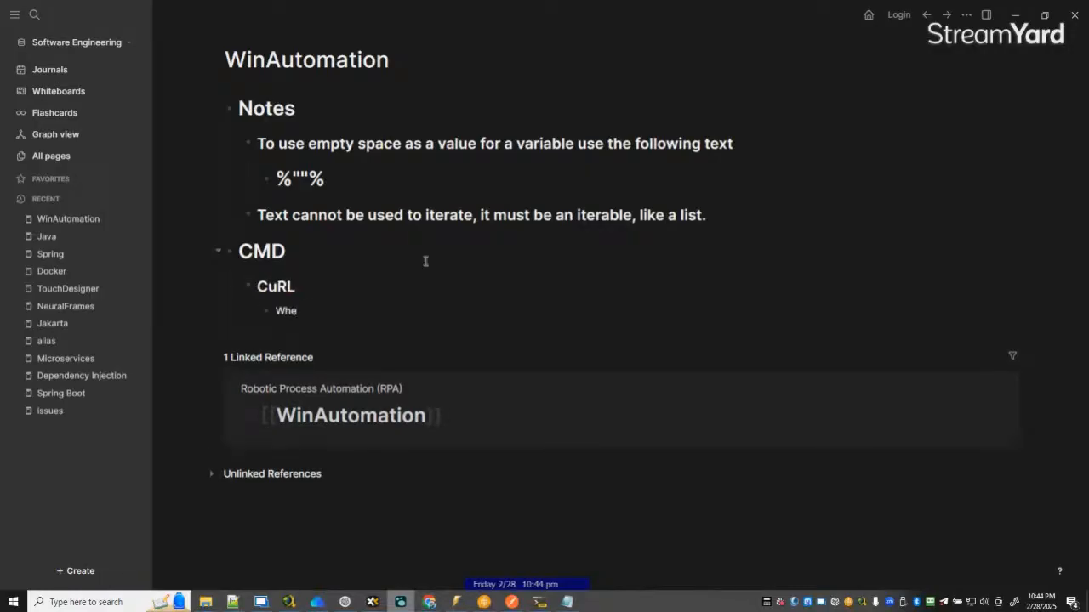
type("n using the data switch")
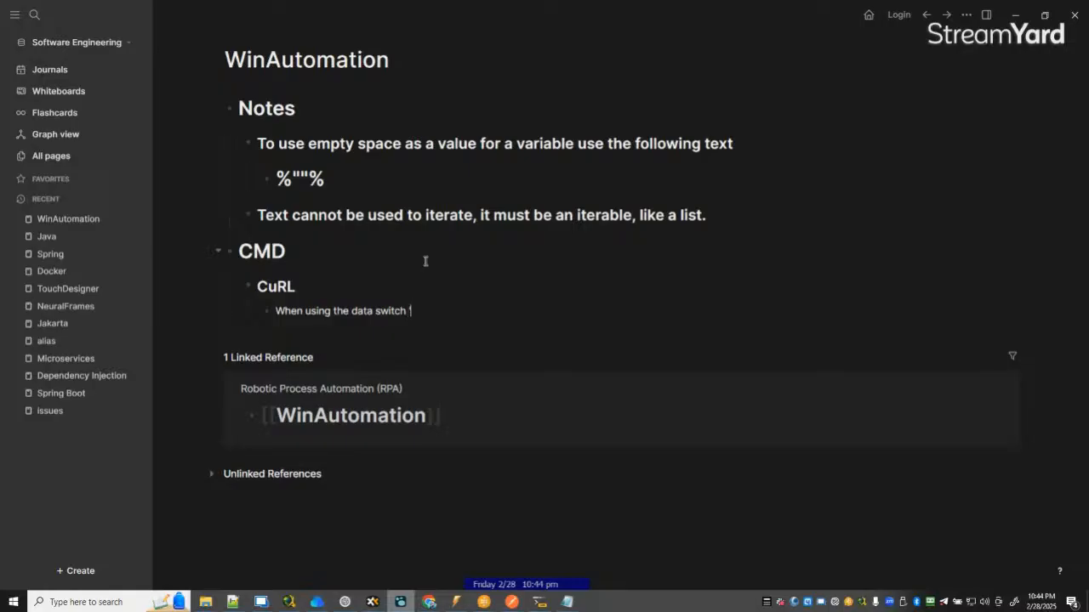
type(" '-d' use url-encode")
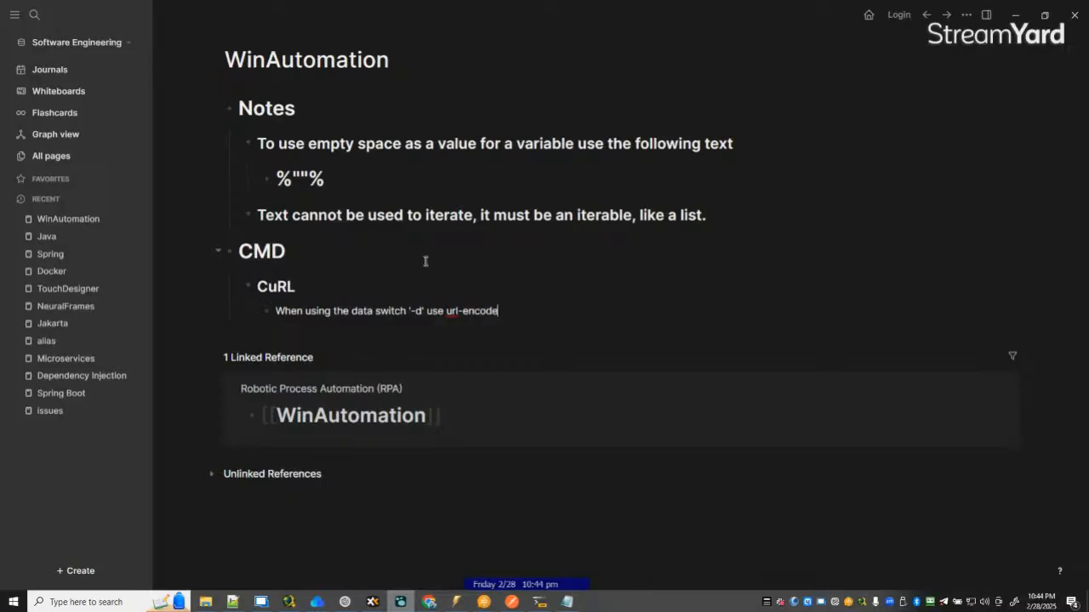
Replace "url-encode" in the CuRL note with "--data-urlencode", copied from the last curl command in Notepad++.
left_click(231, 602)
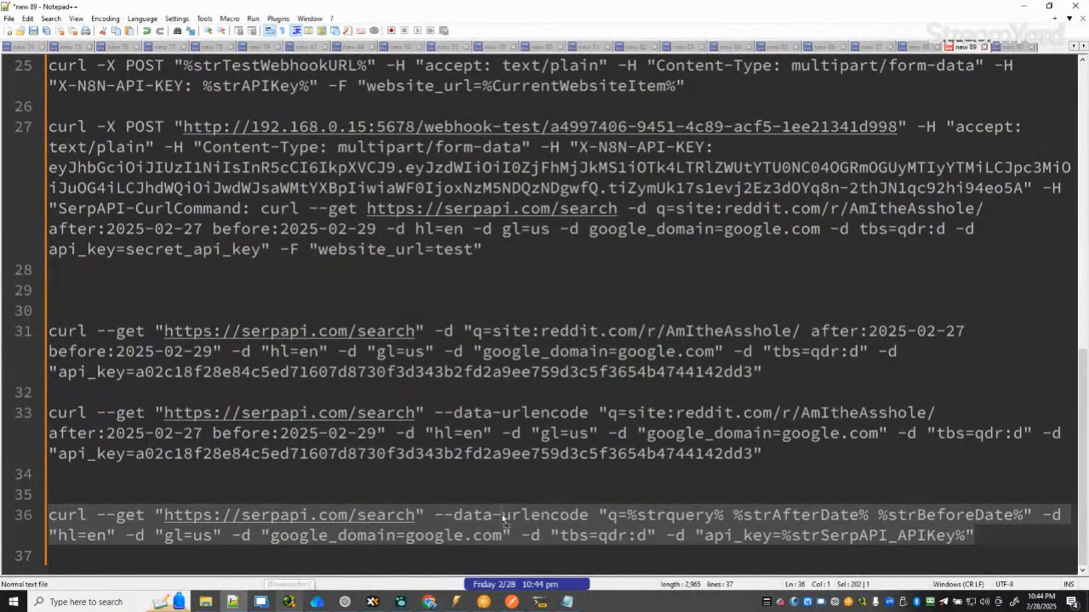
left_click(436, 516)
left_click_drag(434, 516, 589, 516)
key("ctrl+c")
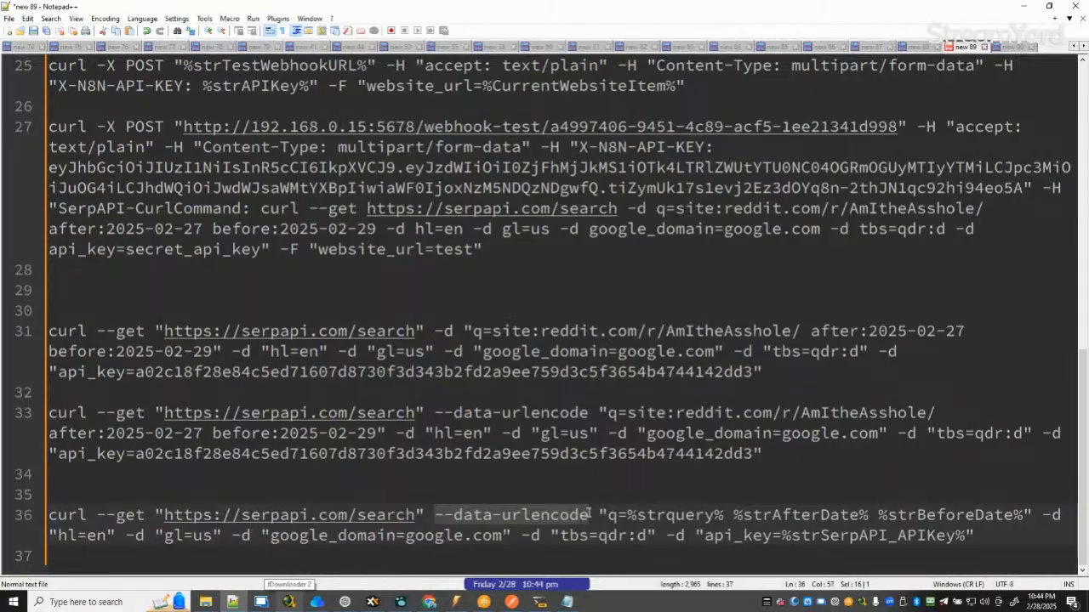
left_click(1024, 7)
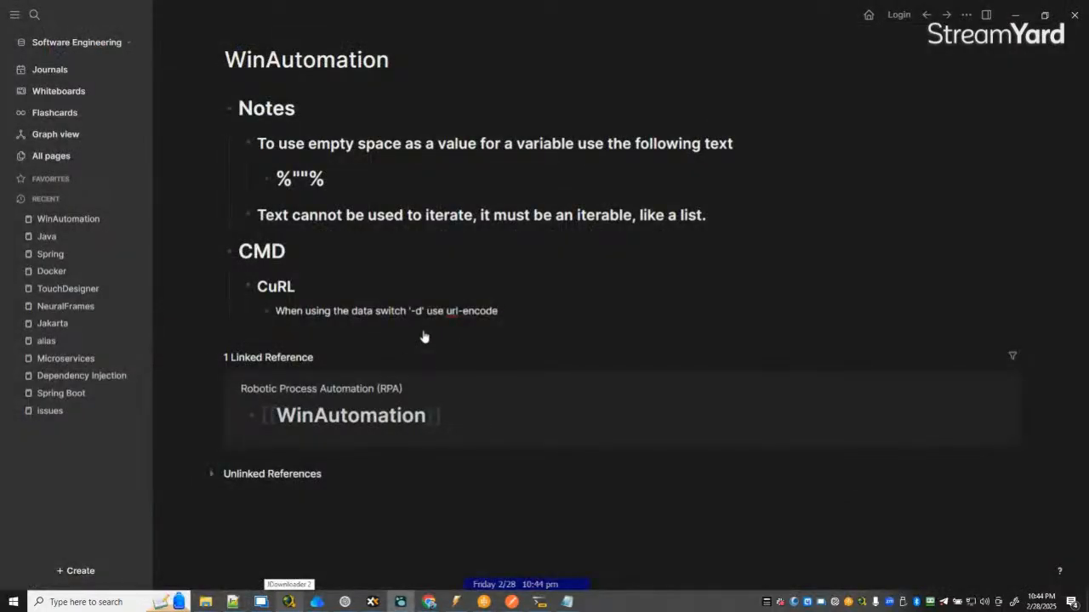
left_click_drag(445, 312, 503, 310)
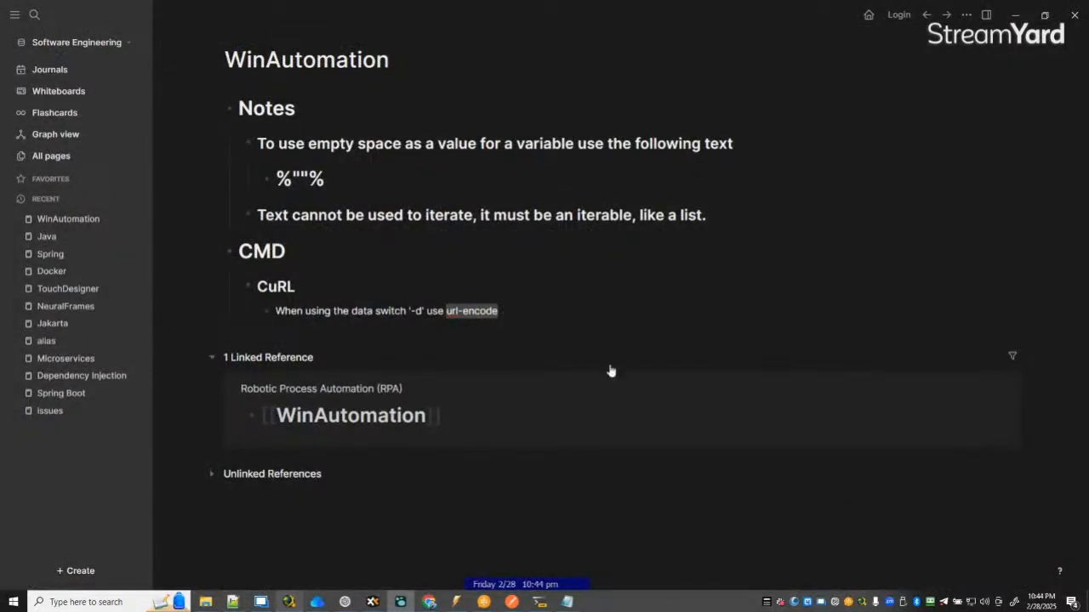
key("ctrl+v")
Extend the CuRL note with "when you want to use urls in your curl command".
type("when ")
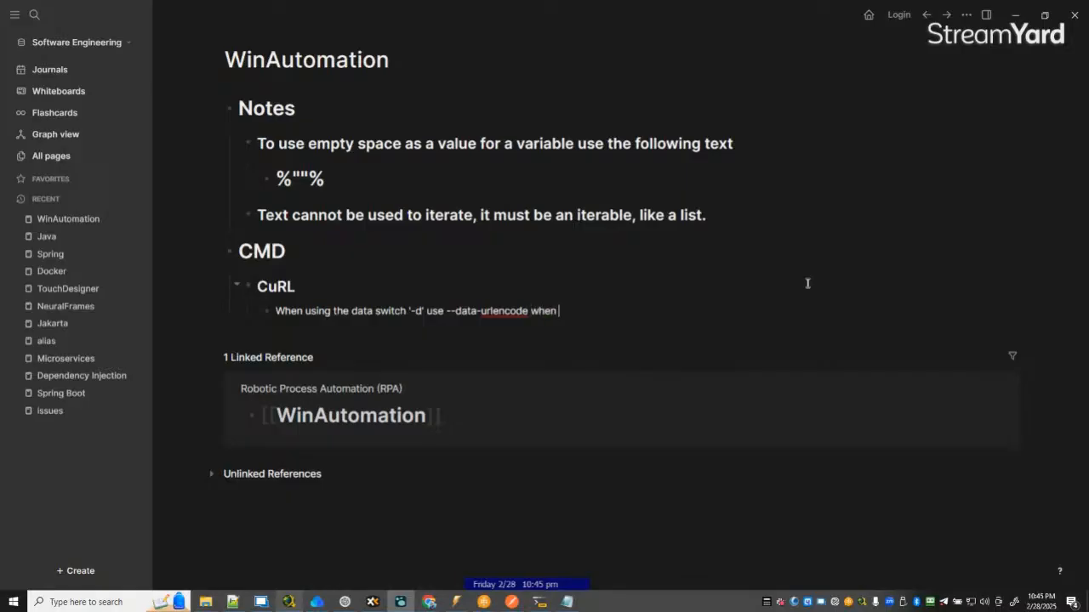
type("you want to use url")
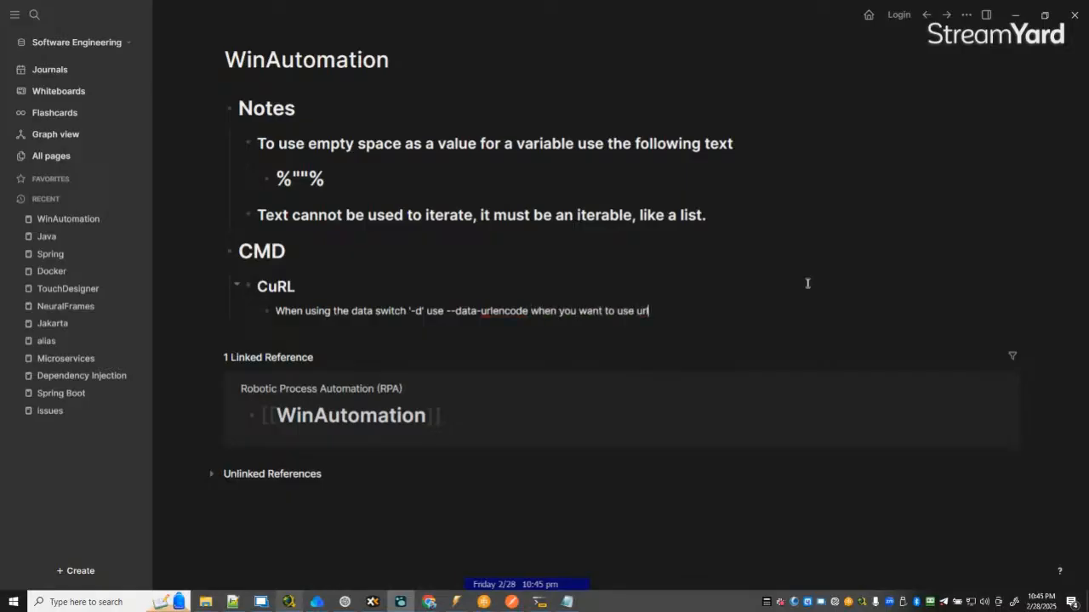
type("s in your curl command")
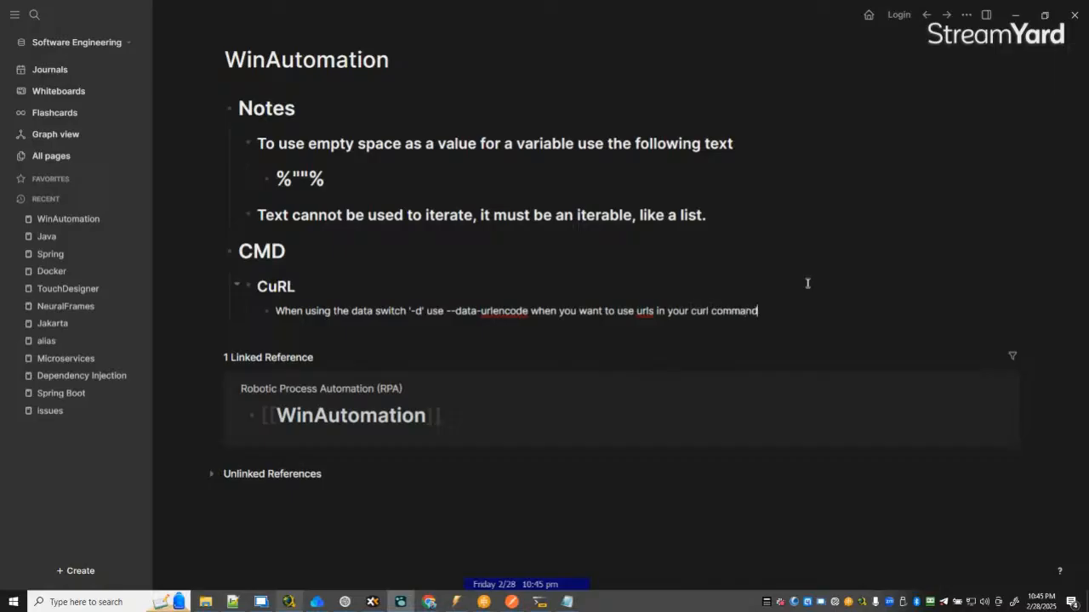
Nest the bullet "This may be a -d switch-only thing (Non-tested)" under the --data-urlencode note.
key("Return")
key("Tab")
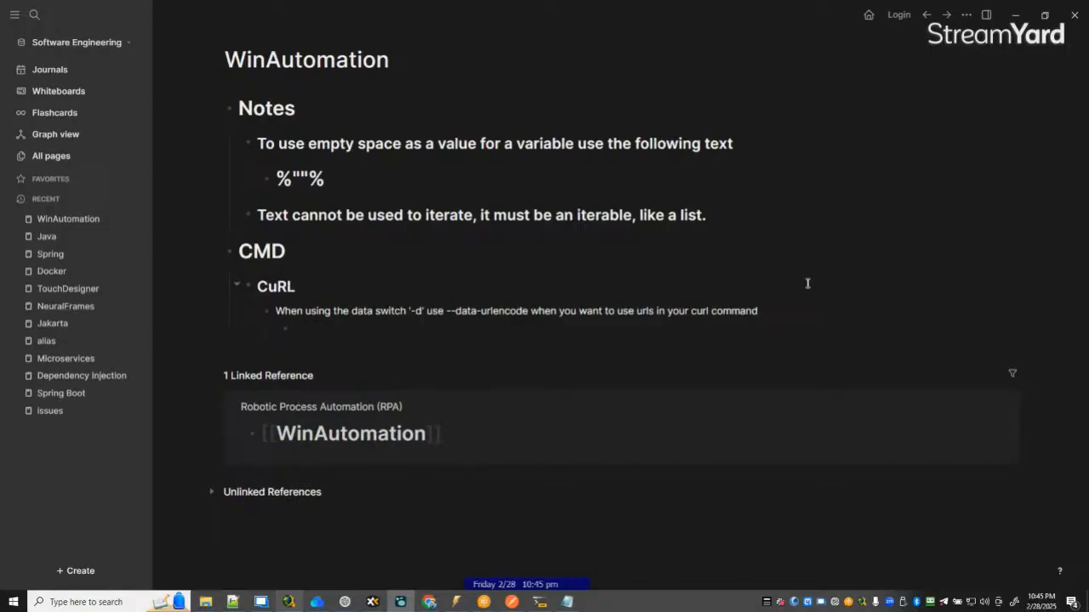
type("This may be a -d sw")
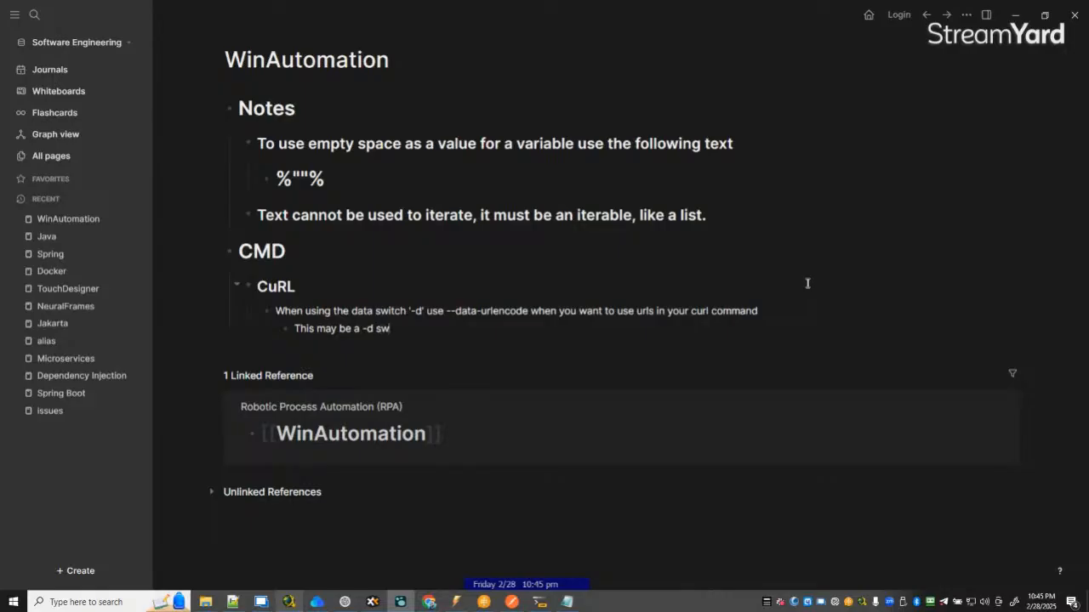
type("itch-only thing (Non")
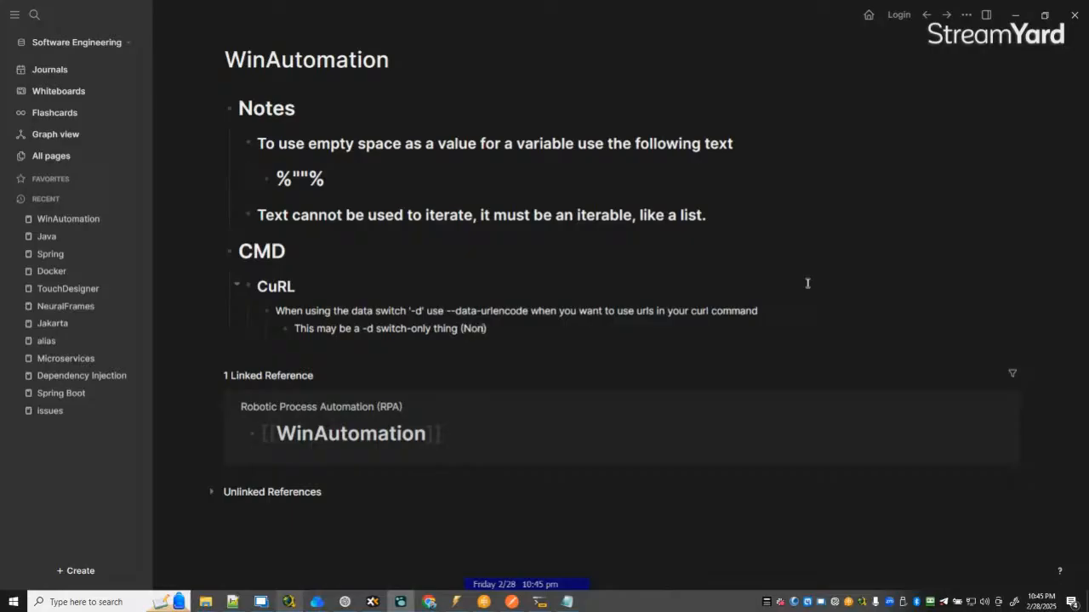
type("-tested")
Add the bullet "Example: 02.28.2025" under CuRL, at the same level as the --data-urlencode note.
key("Return")
key("shift+Tab")
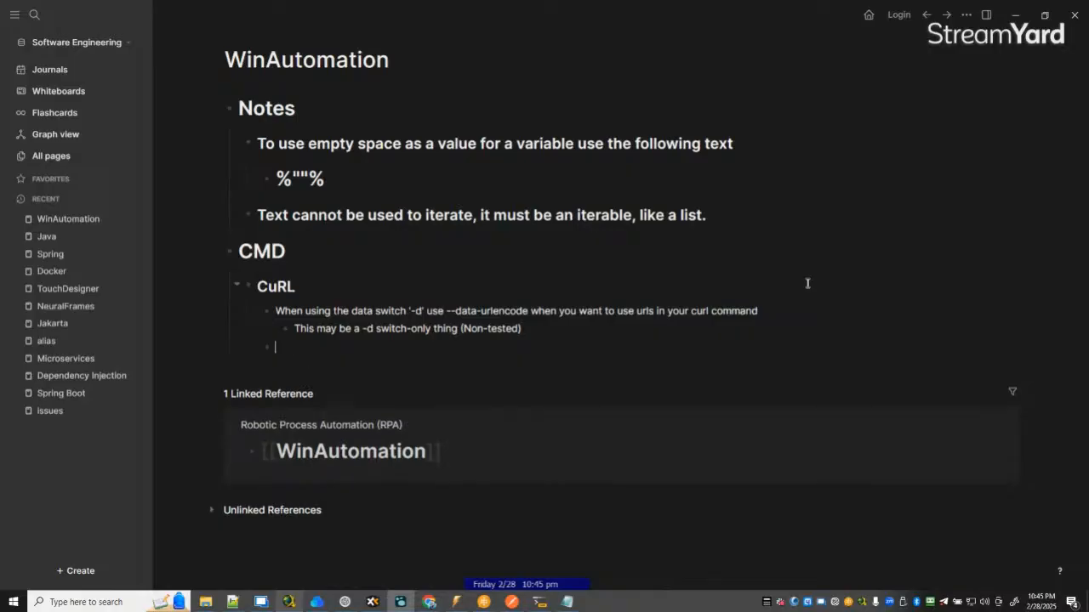
type("Example:")
key("Return")
key("Tab")
key("BackSpace")
key("BackSpace")
type(": 02.28.2025")
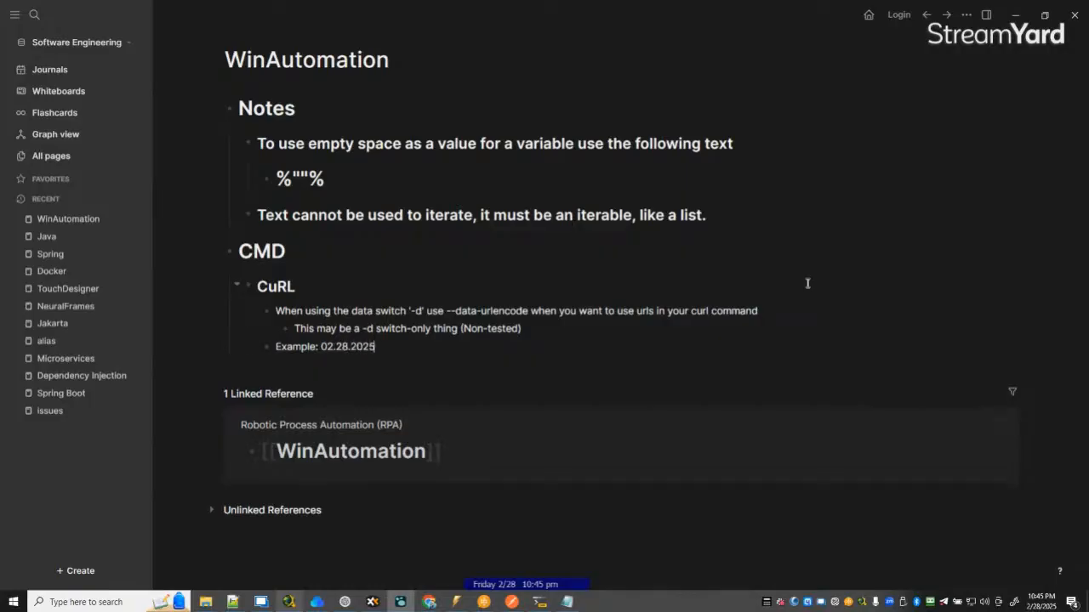
Nest the bullet "cuRL command attempt to send data to SerpAPI (Google Search API)" under the dated example.
key("Return")
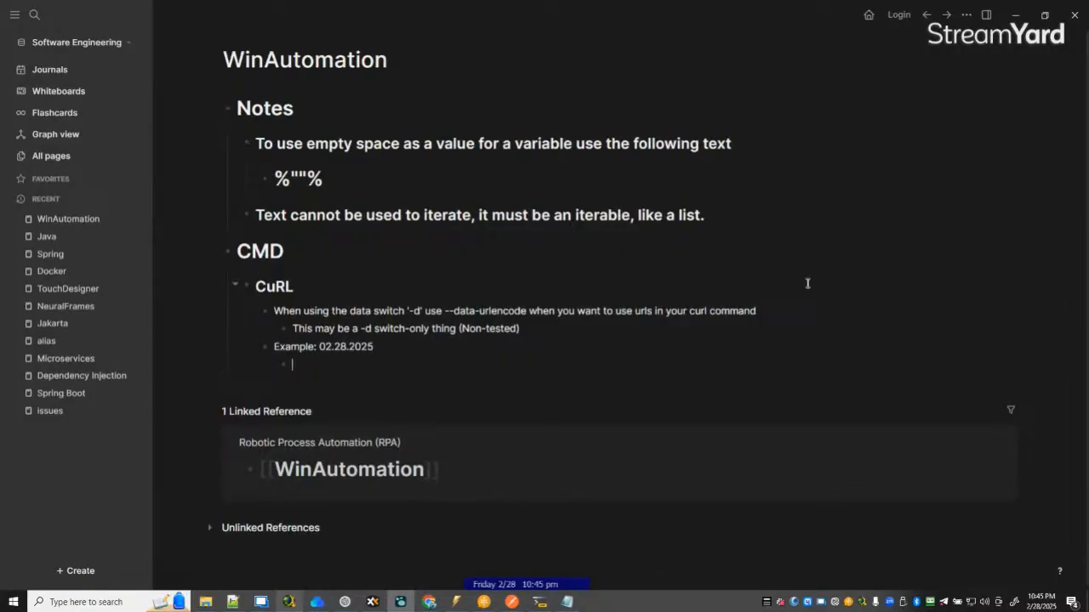
type("cuRL command attempt t")
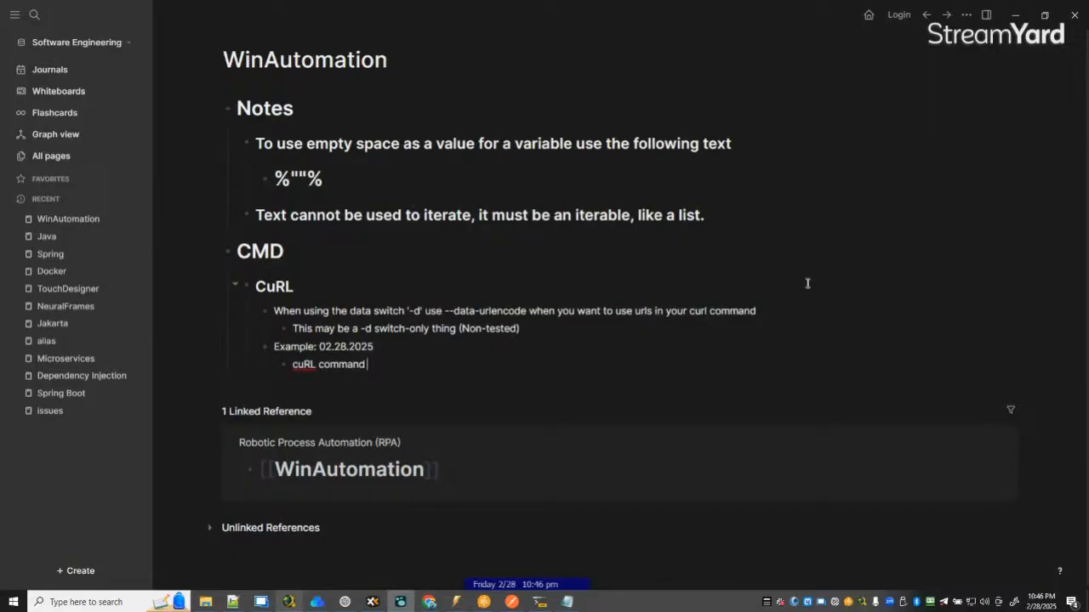
type("o send data to")
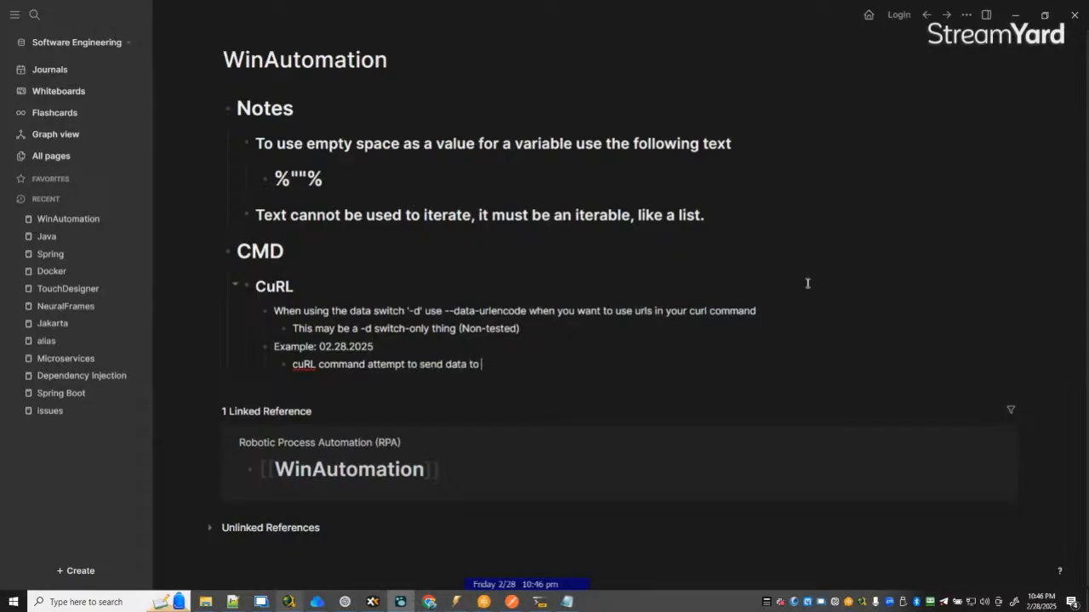
type(" SerpAPI (Google S)")
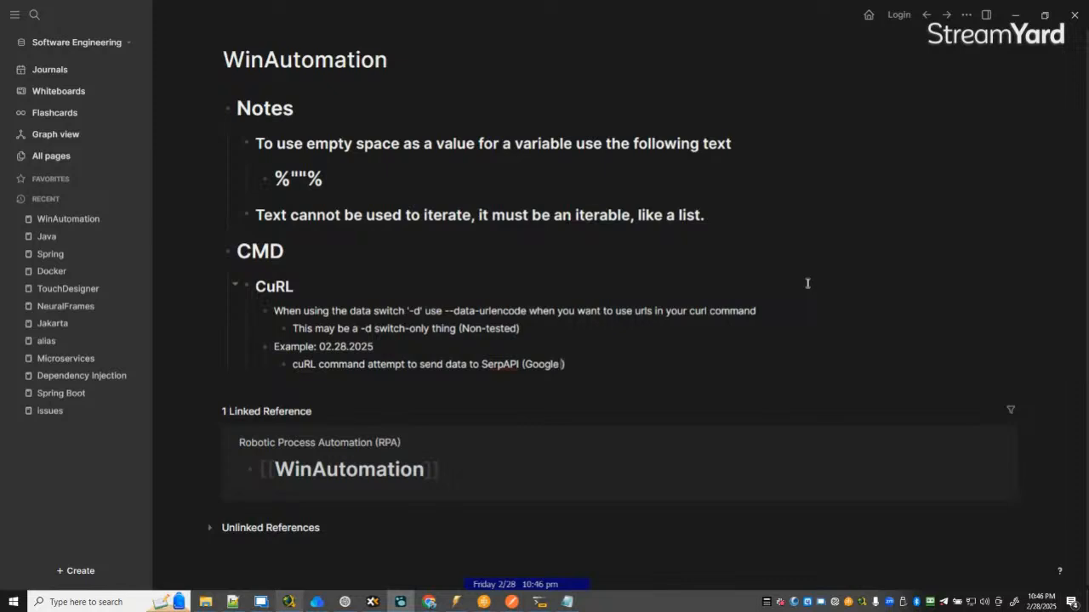
type("earch API")
Nest the bullet "Before: (Non-Working)" under the SerpAPI command attempt.
key("Return")
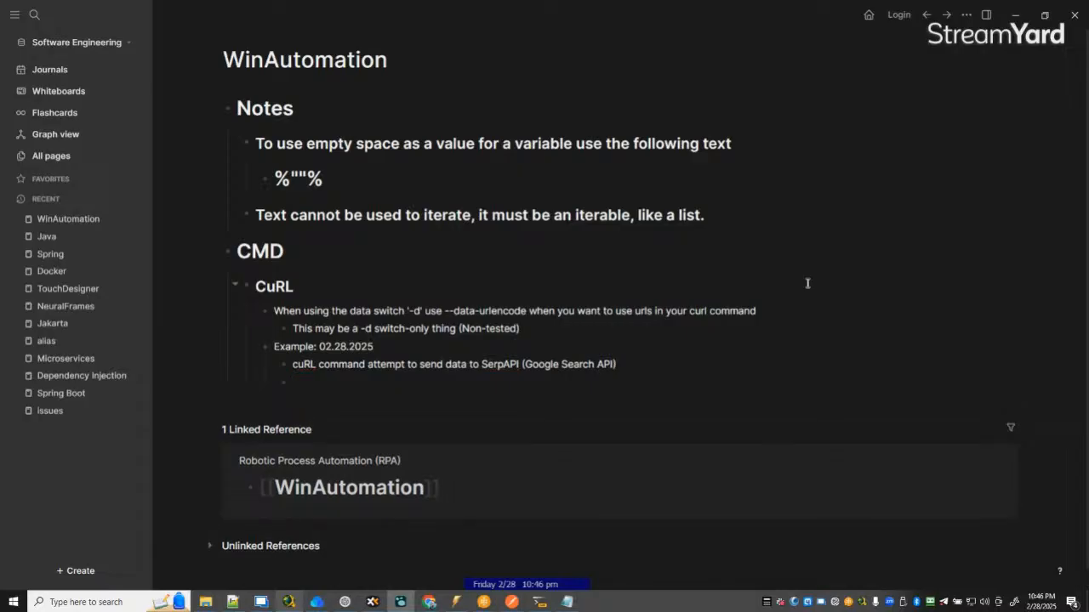
key("Tab")
type("Before: (Non-orking")
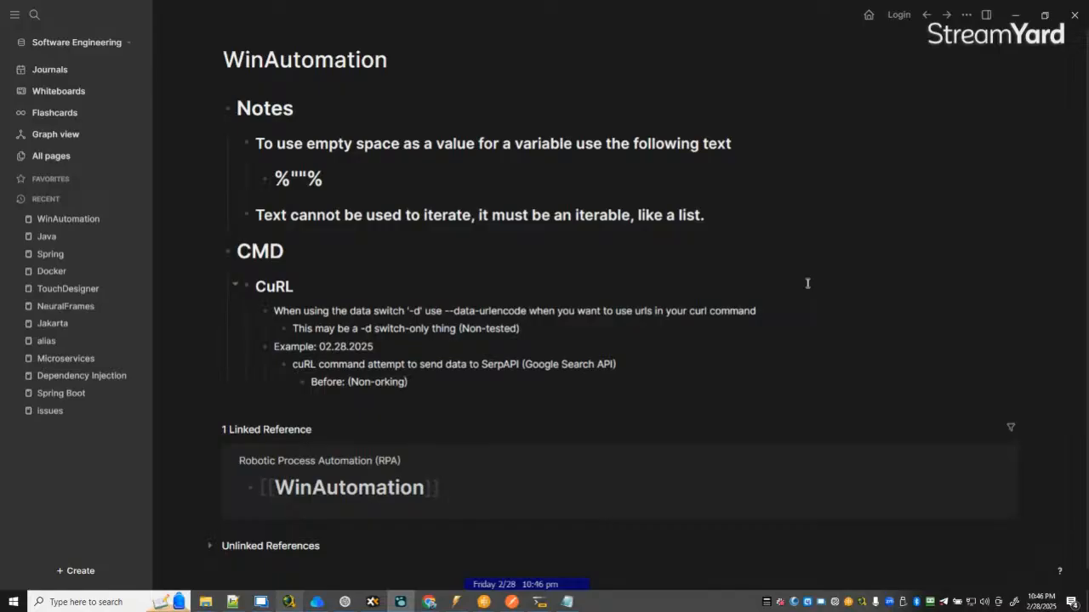
key("Left")
key("Left")
key("Left")
type("W")
key("Right")
key("Right")
Copy the -d version of the SerpApi curl command, including its API key, from Notepad++ and paste it as inline code nested under "Before: (Non-Working)".
key("Return")
key("Tab")
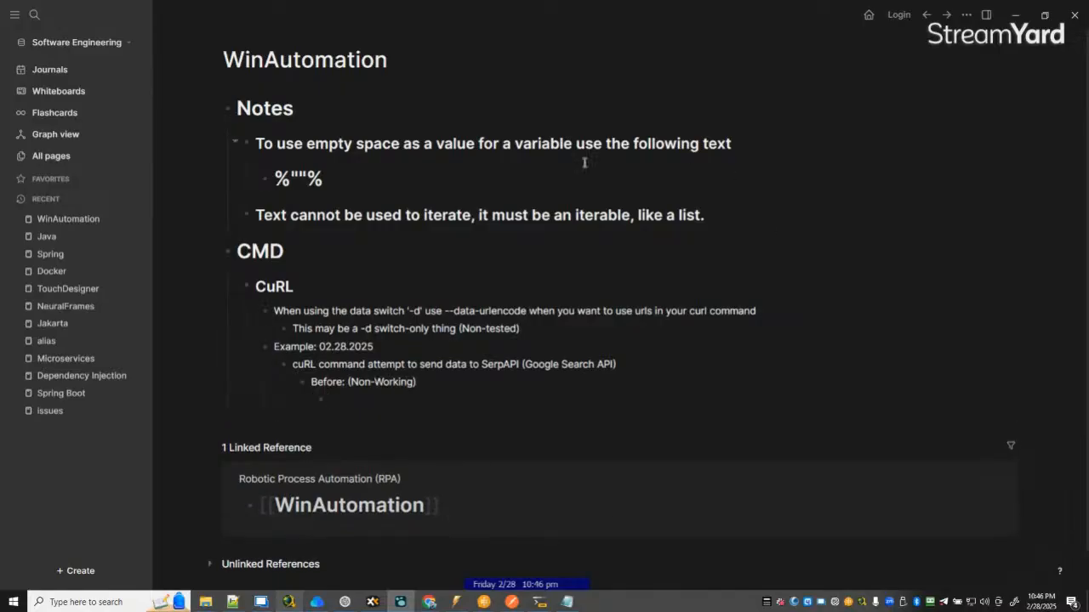
left_click(234, 601)
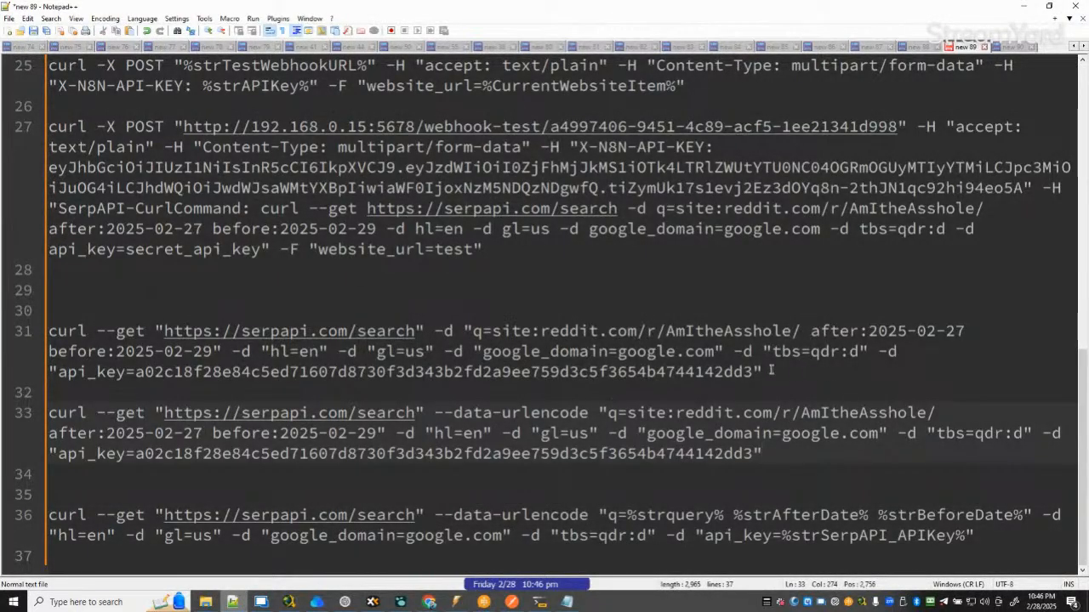
left_click_drag(763, 372, 30, 335)
key("ctrl+c")
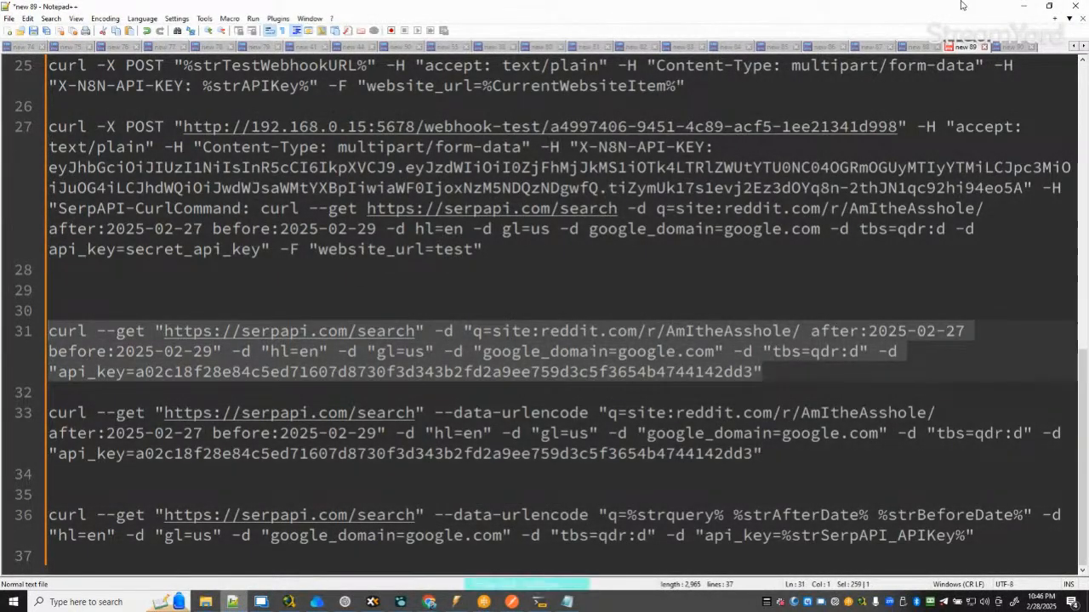
left_click(1023, 6)
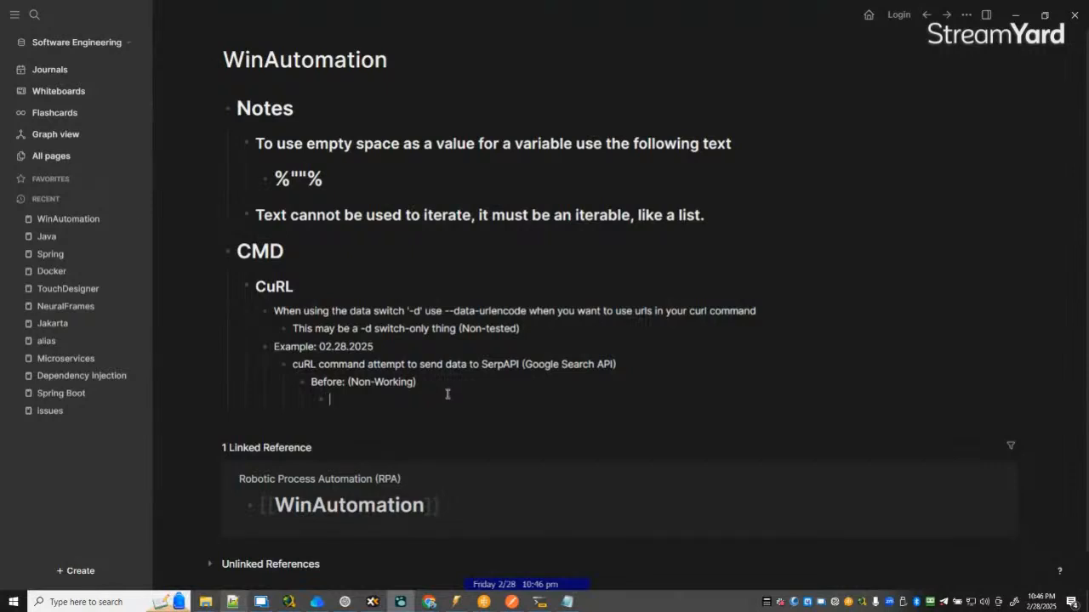
type("`")
key("ctrl+v")
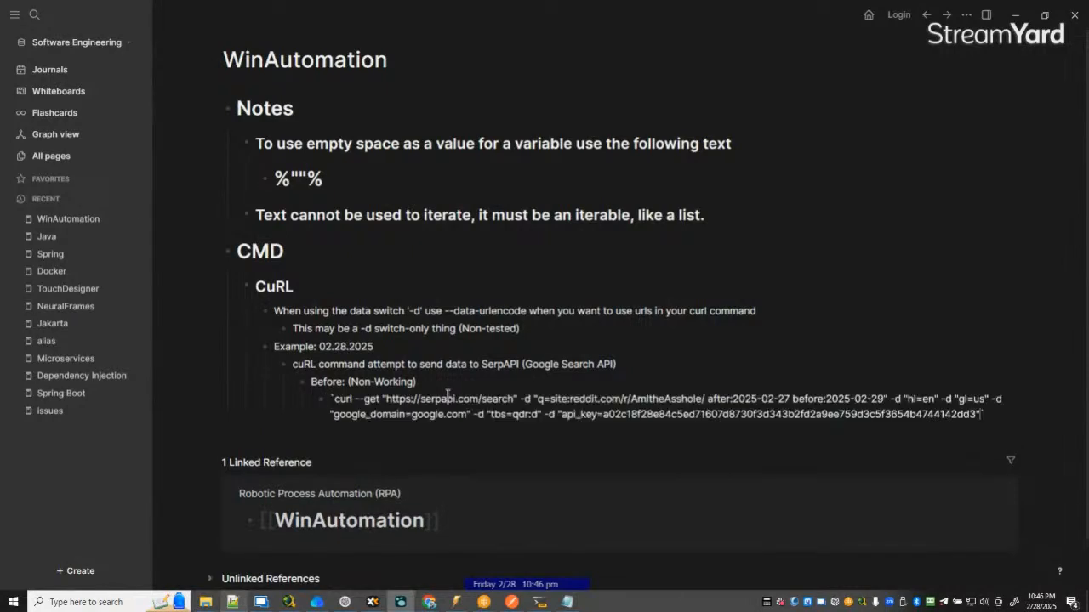
key("Escape")
left_click(926, 416)
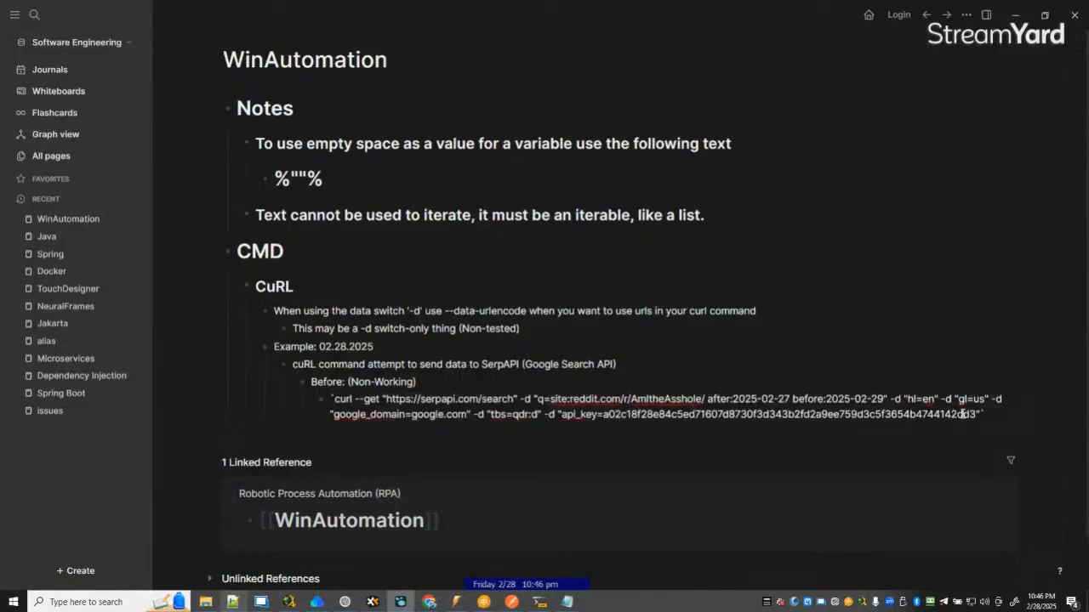
left_click(998, 414)
Add a nested note under the pasted command saying it works perfectly in Postman, but has issues with CMD and Powershell.
key("Return")
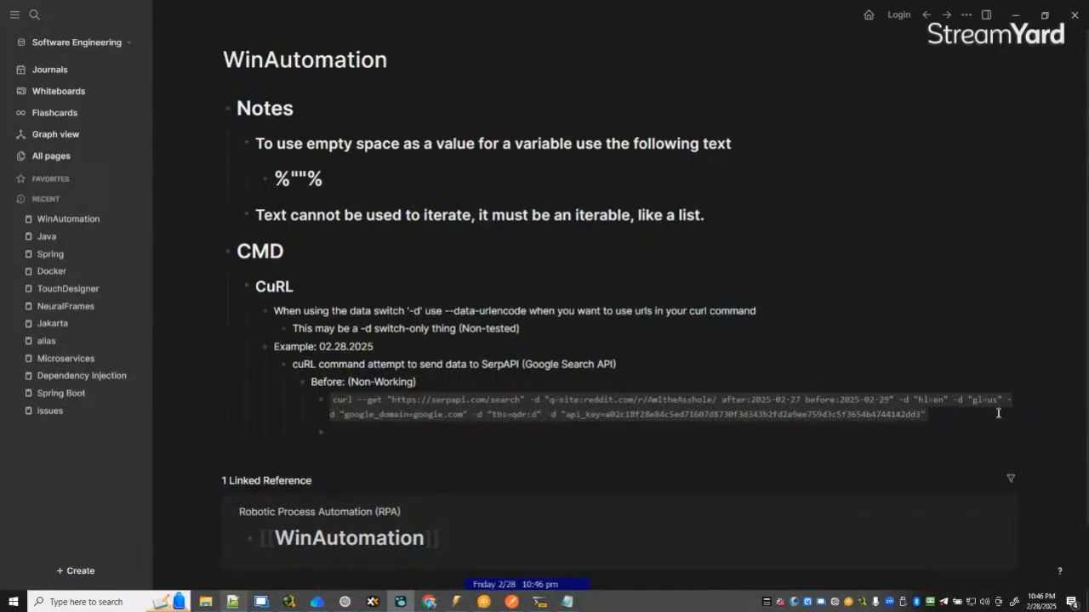
key("Tab")
type("This command works")
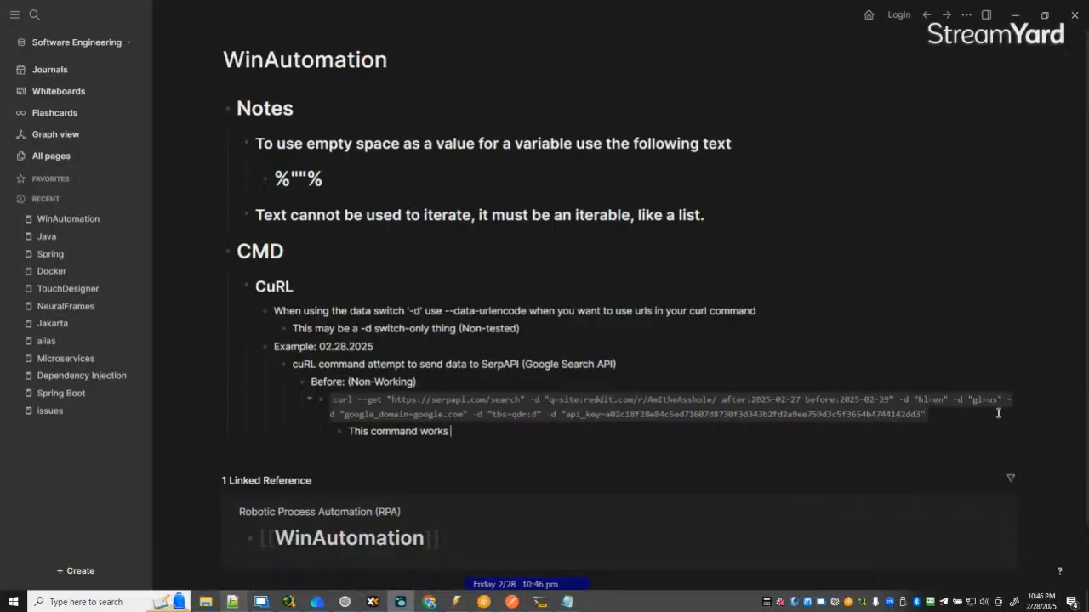
type(" perfectly in P")
type("ostman")
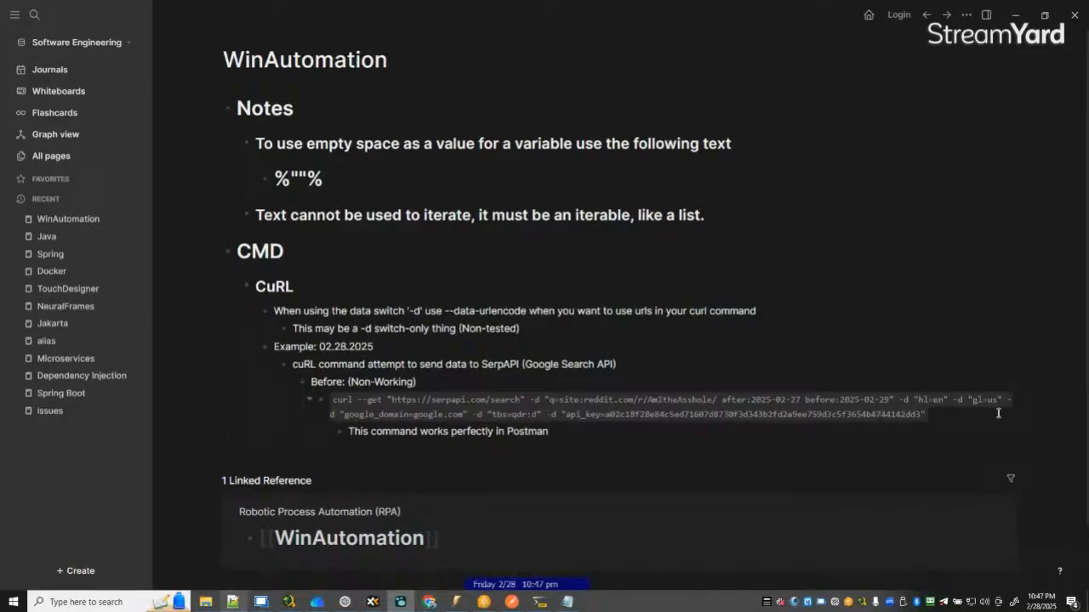
type("dbut has issues with CMD")
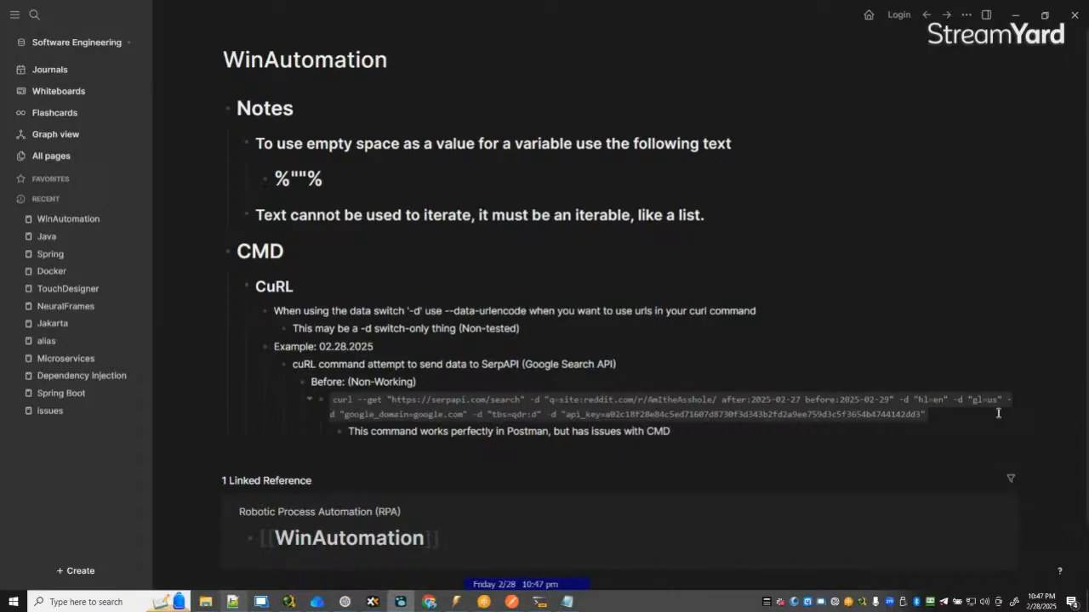
type(" and Poewershell")
key("Return")
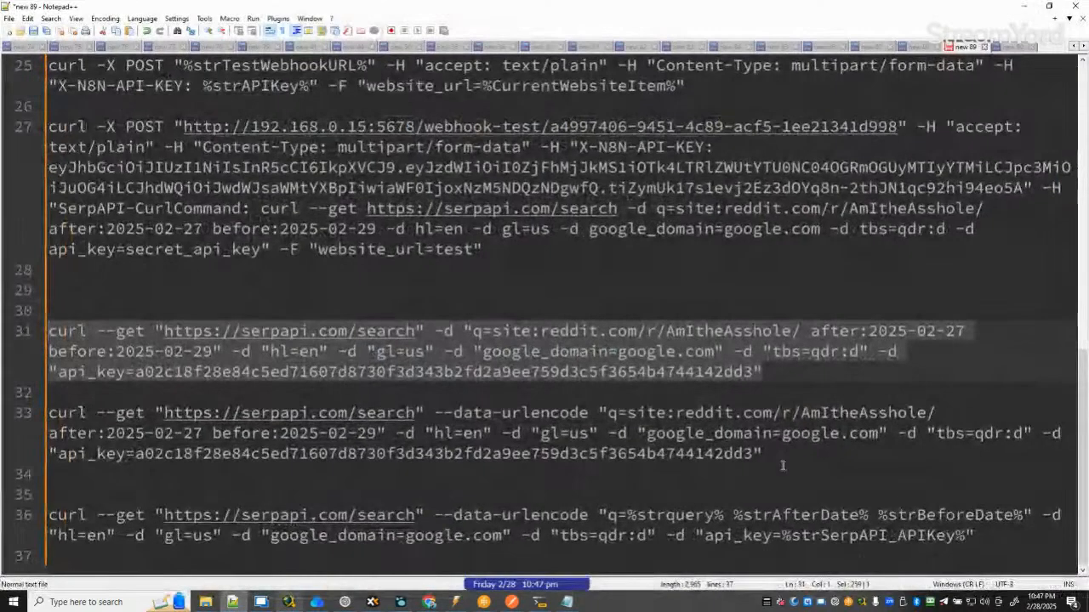
Switch to Process Designer and copy the resolved curl command, including its API key, from the value of %strCURLSerpAPICommand%.
left_click(233, 601)
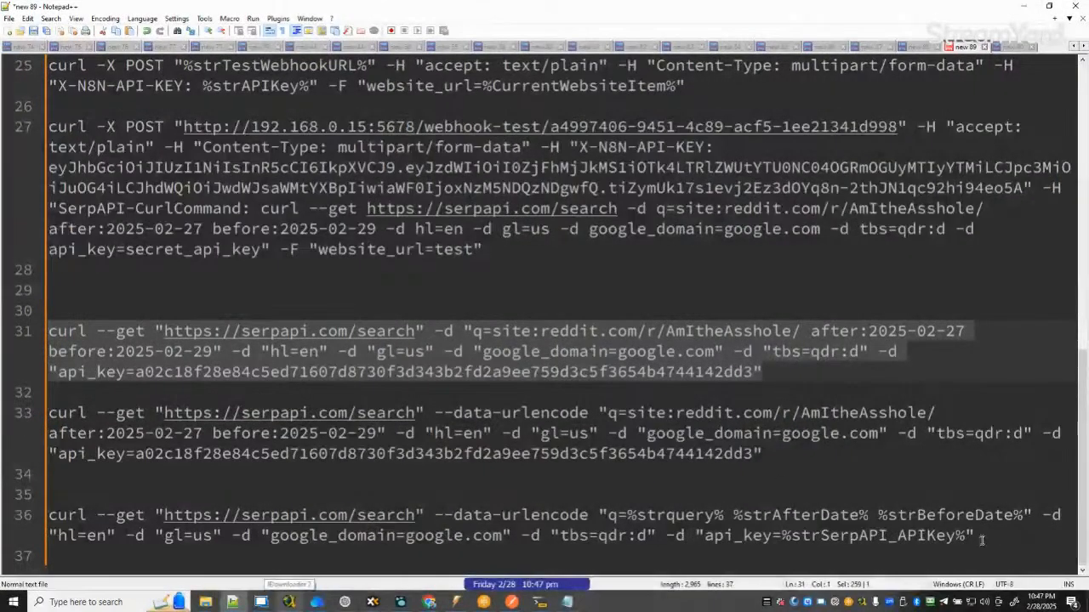
left_click_drag(976, 536, 48, 536)
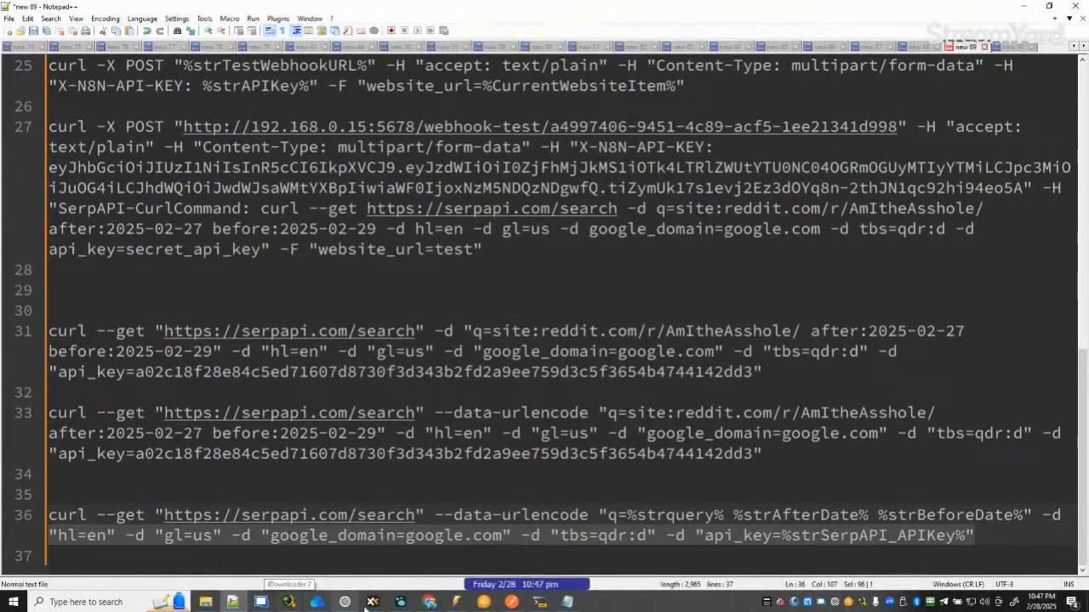
left_click(483, 602)
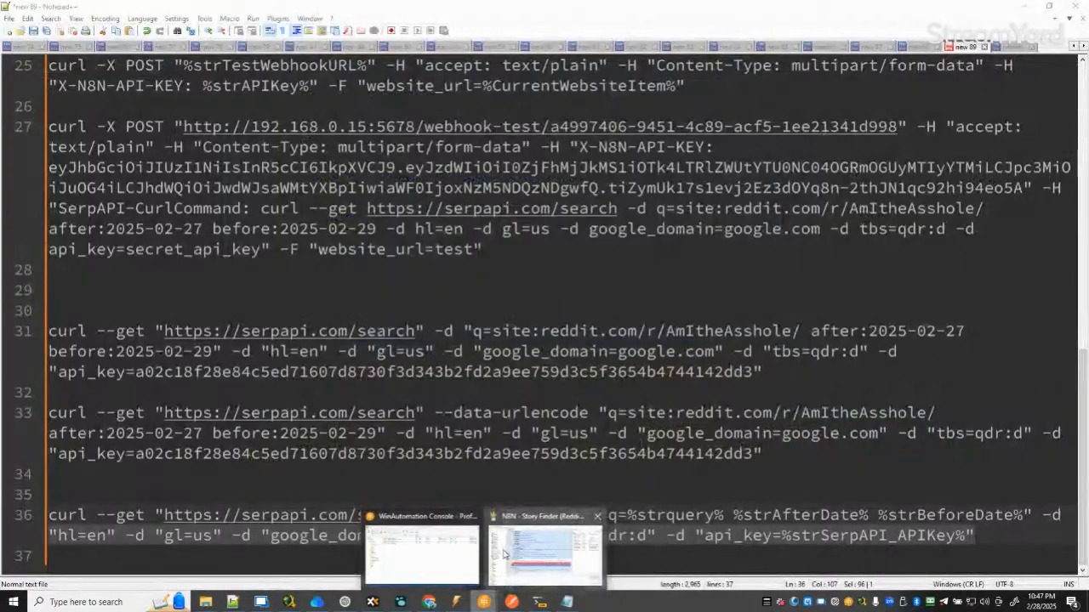
left_click(544, 554)
double_click(1006, 166)
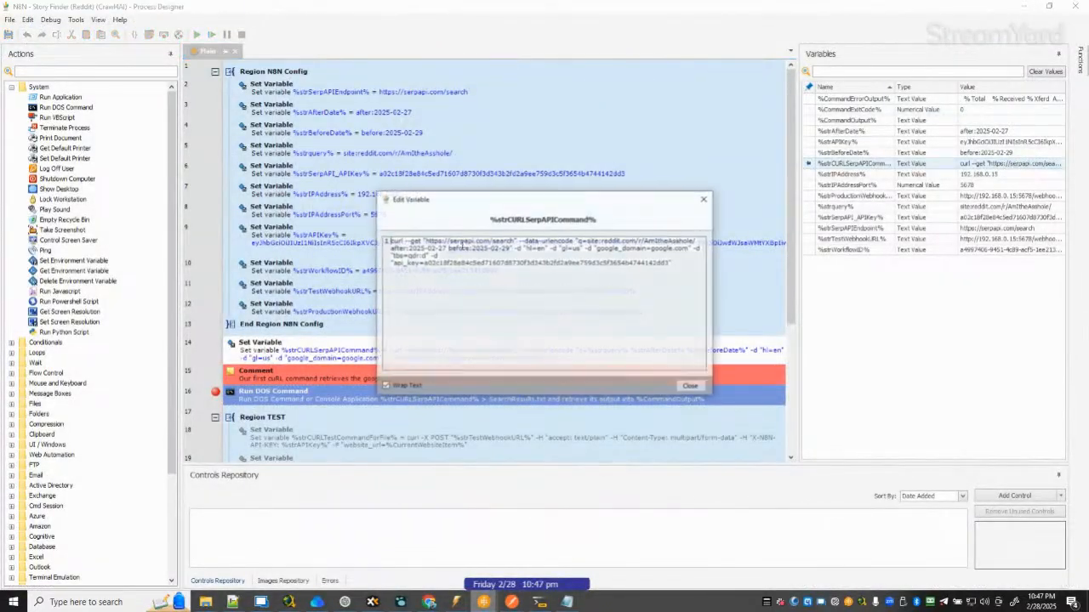
left_click_drag(675, 263, 314, 236)
key("ctrl+c")
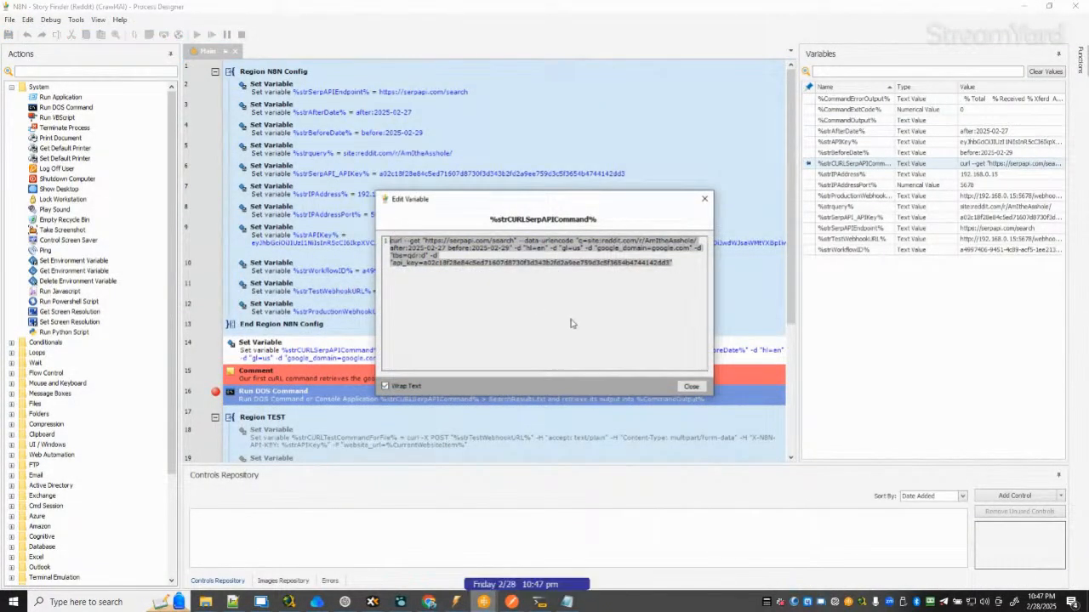
left_click(691, 386)
left_click(1023, 6)
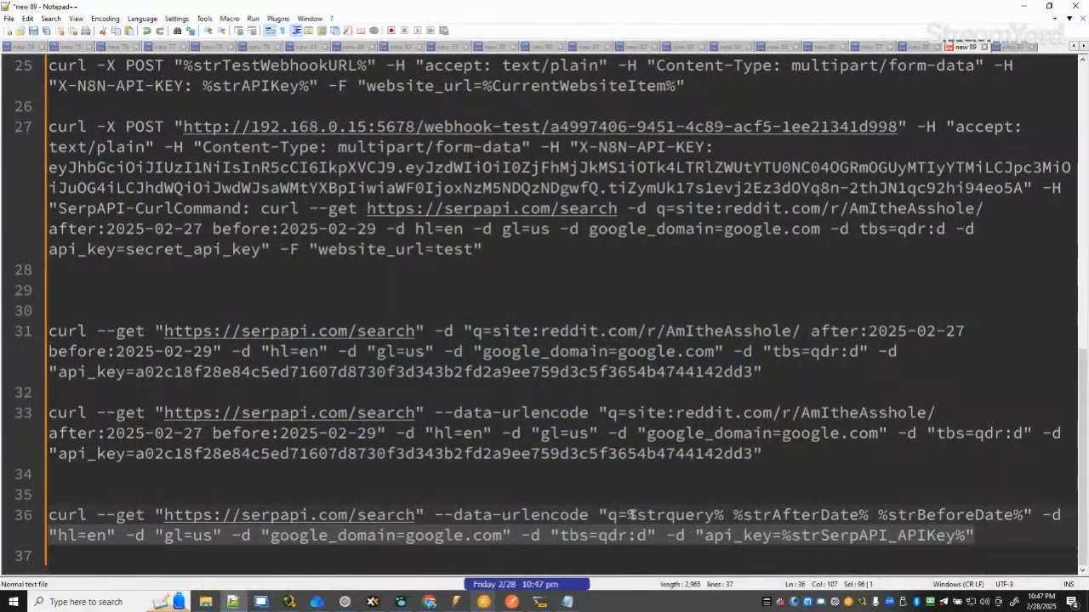
Switch to Logseq and paste the --data-urlencode curl command, including its API key, as inline code in the empty bullet below the non-working command.
left_click(401, 602)
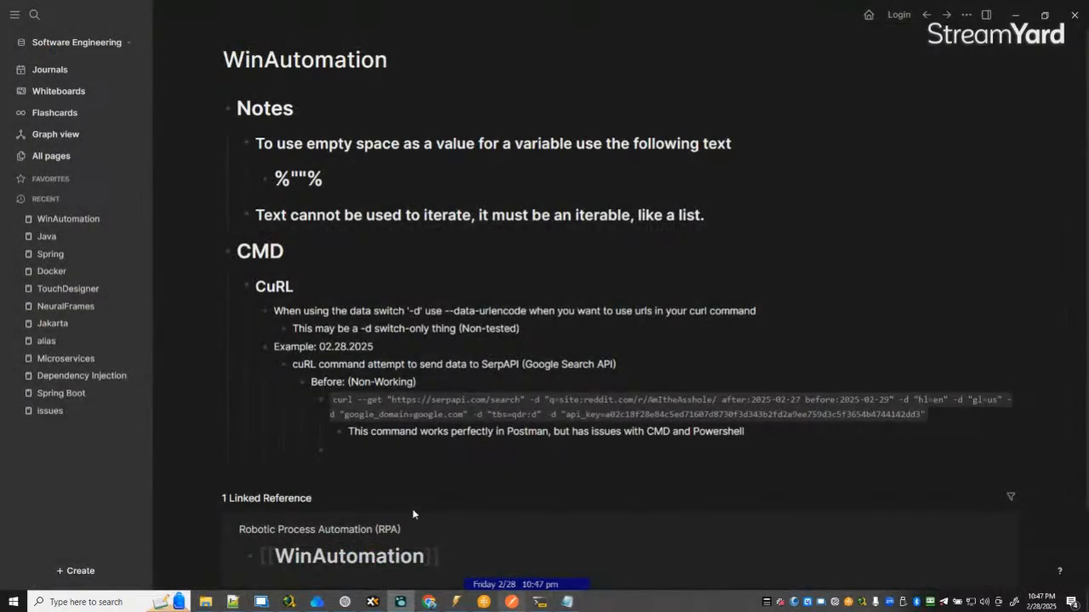
key("ctrl+v")
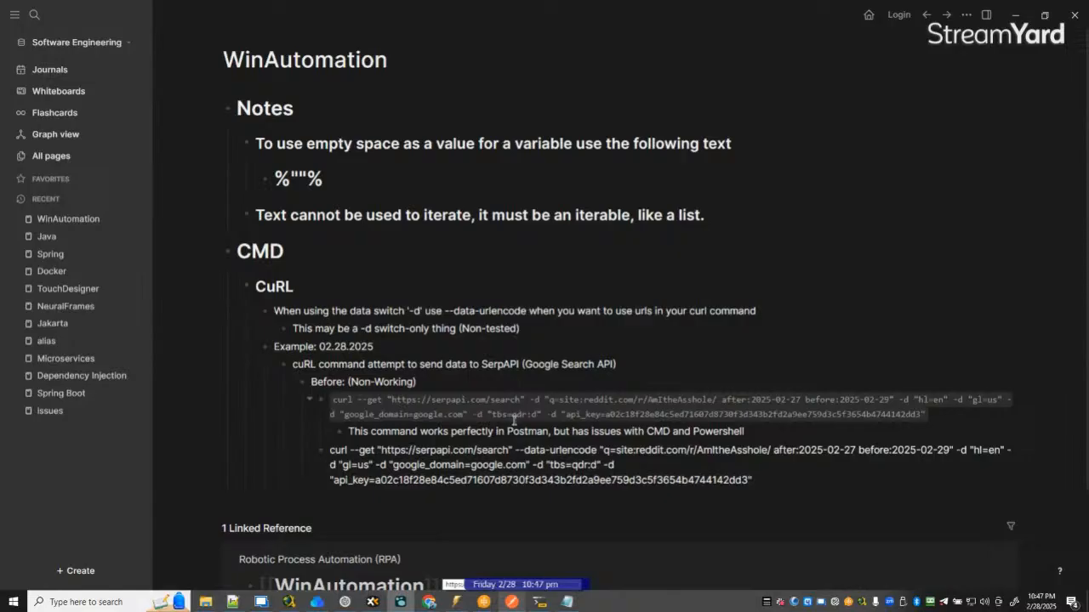
key("ctrl+z")
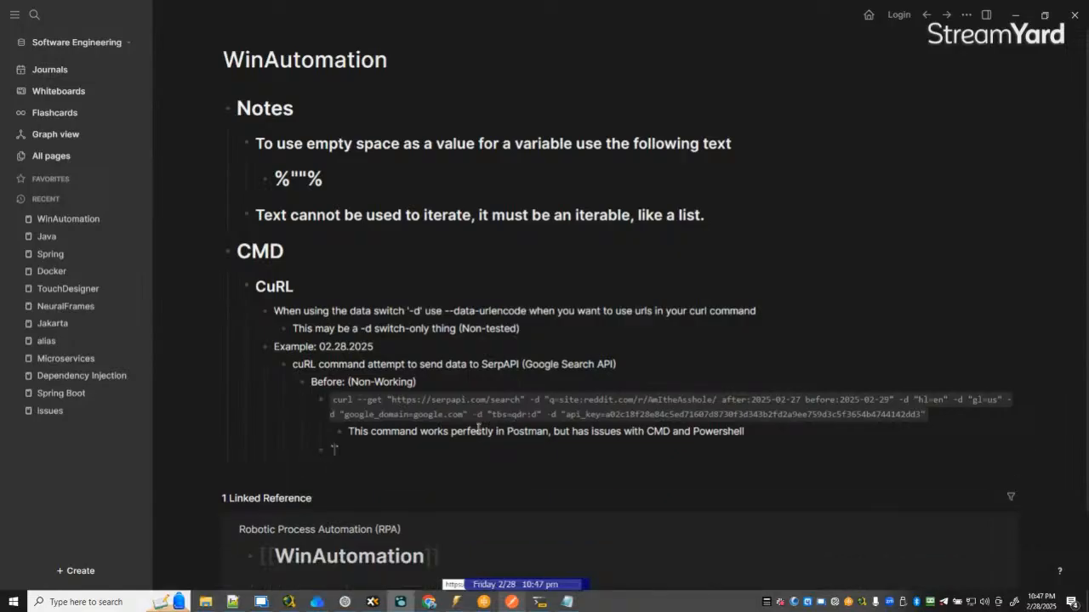
type("`")
key("ctrl+v")
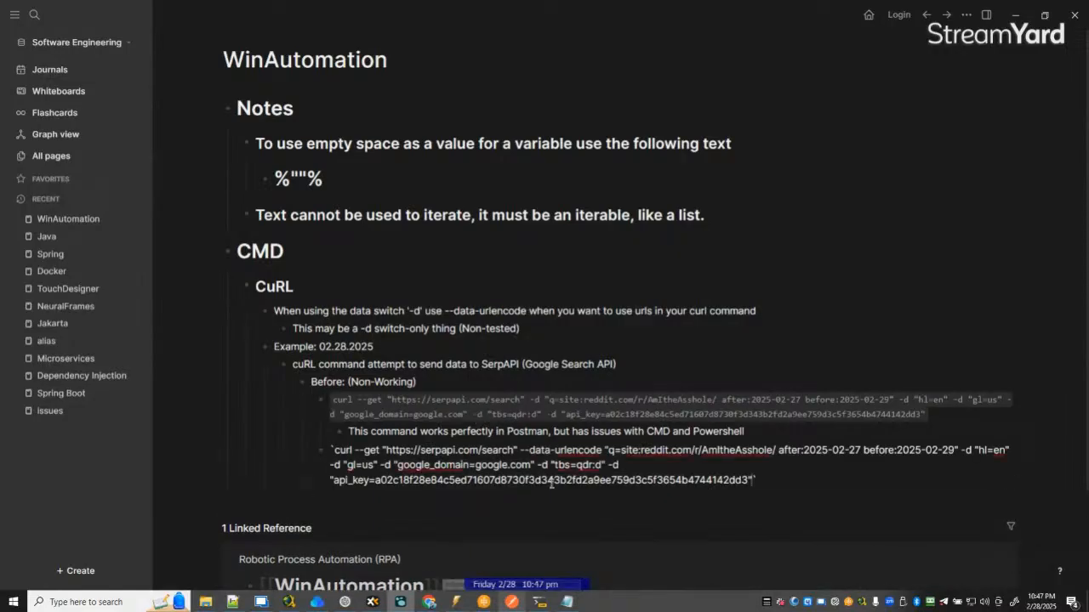
left_click(332, 481)
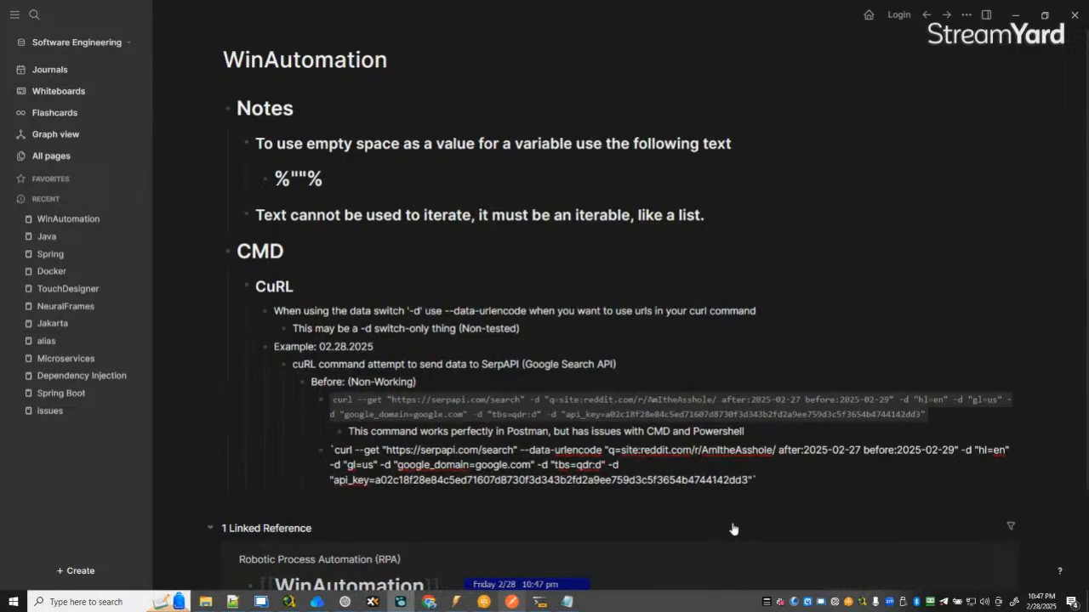
left_click(756, 506)
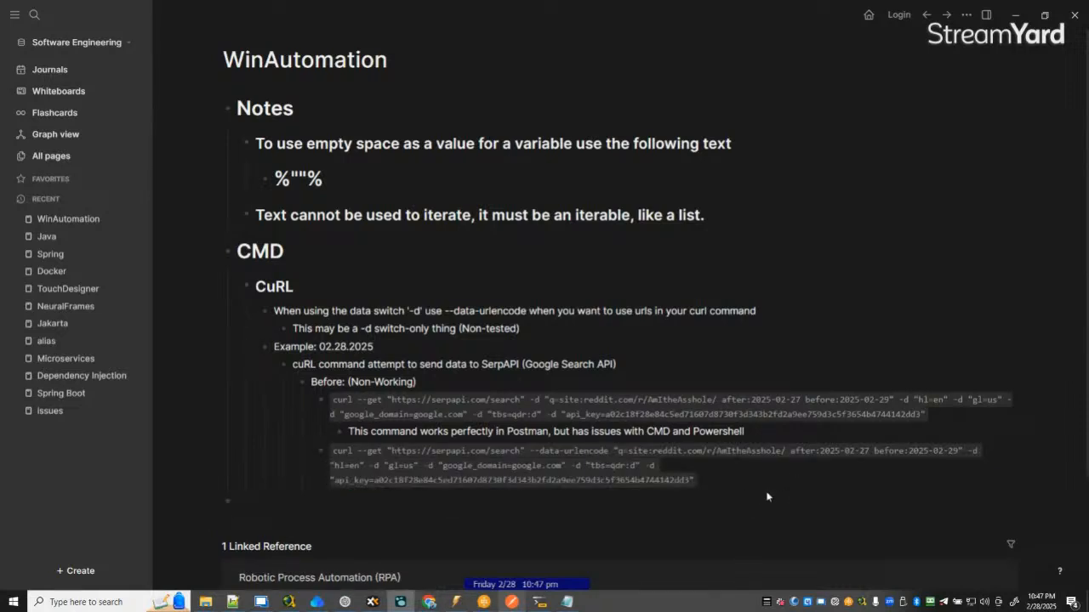
Add a nested note under the --data-urlencode command: "This version works for CMD (Not tested in Powershell, but assumes it works)".
left_click(769, 485)
key("Return")
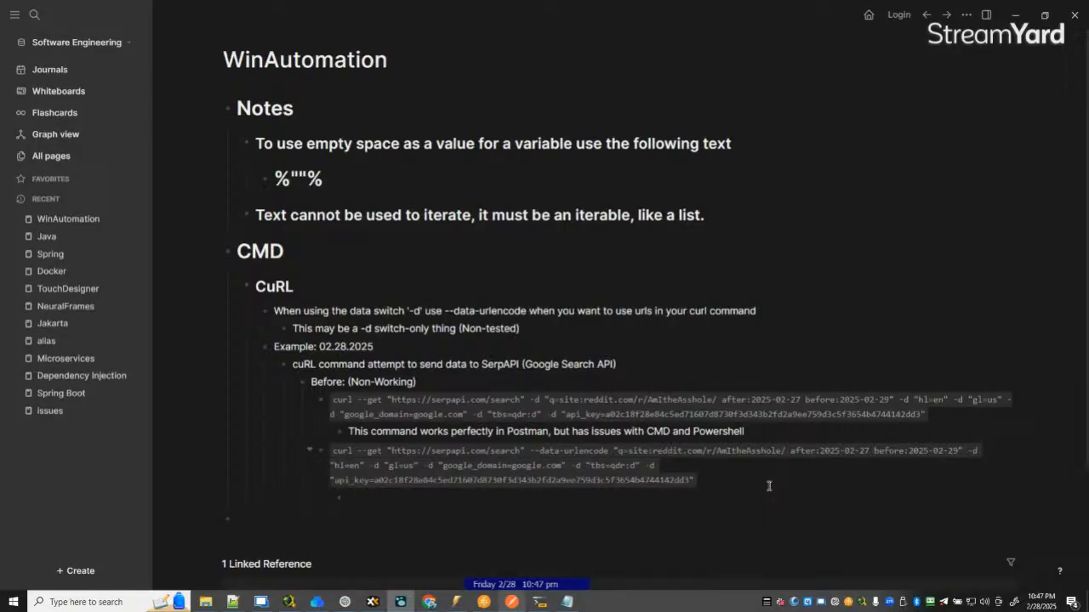
type("This a")
key("BackSpace")
type("version works for both")
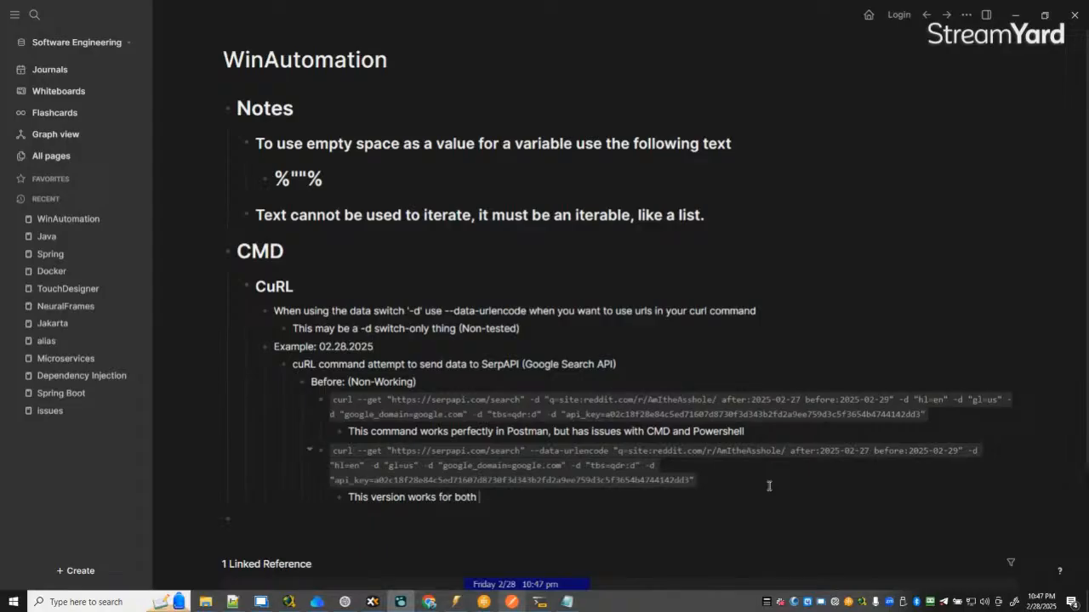
type(" CMD and Power")
key("BackSpace")
key("BackSpace")
key("BackSpace")
key("BackSpace")
key("BackSpace")
key("BackSpace")
key("BackSpace")
key("BackSpace")
key("BackSpace")
key("BackSpace")
key("BackSpace")
key("BackSpace")
type("Not e")
key("BackSpace")
type("tested in Pwershell")
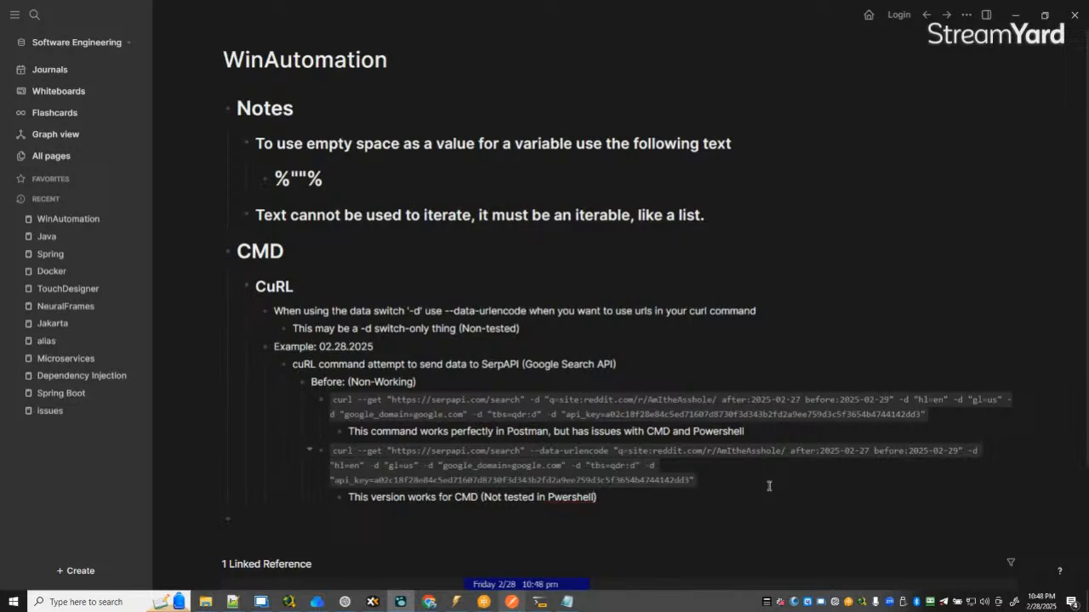
type(", but assumes it works")
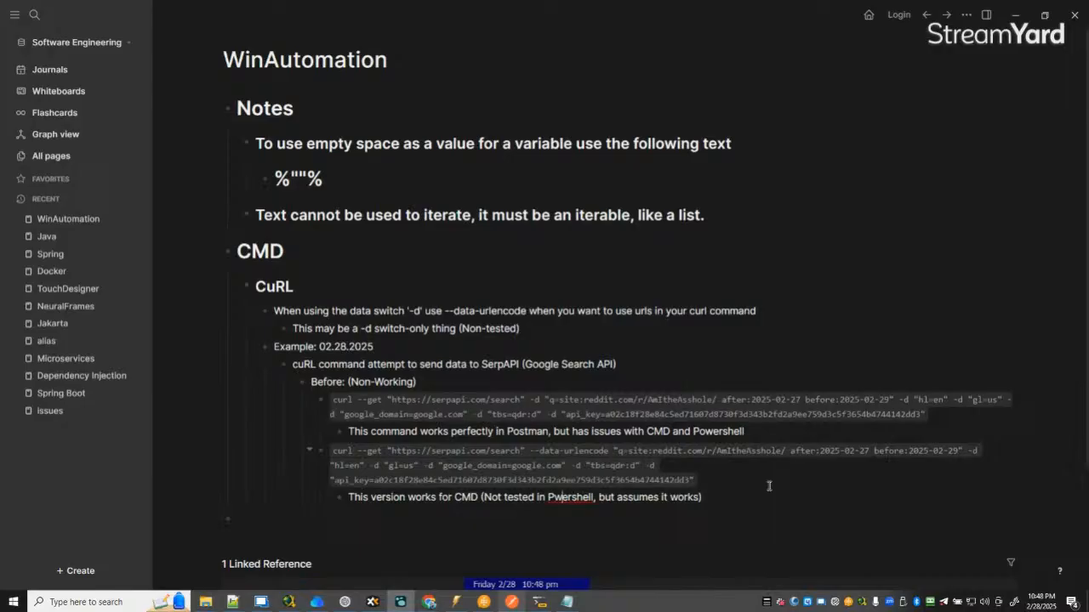
type("o")
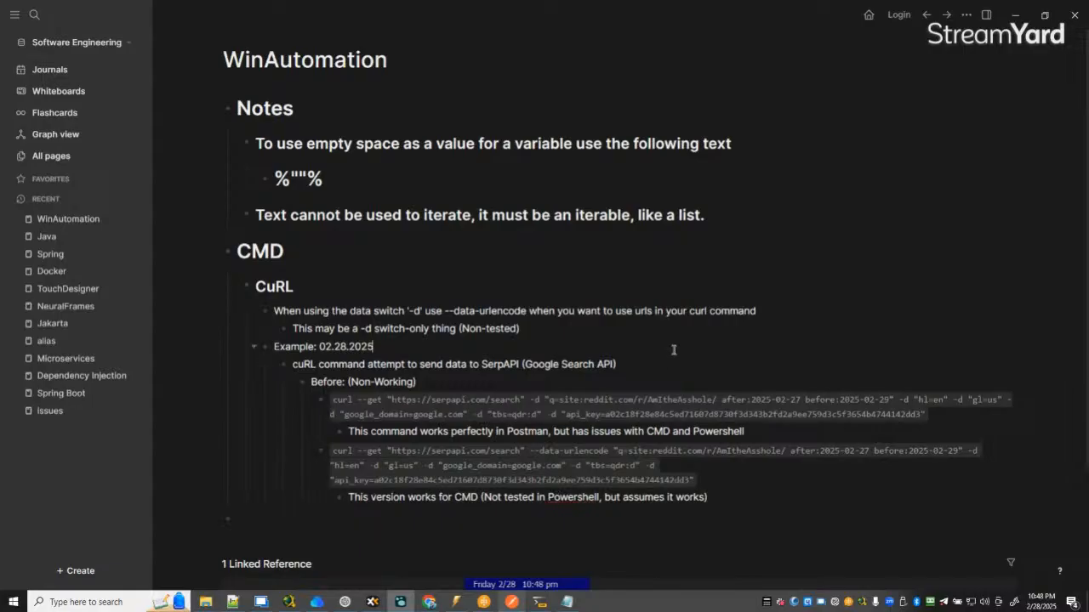
Close SearchResults.txt and minimise the Logseq, File Explorer, ChatGPT, Claude browser and WinAutomation Console windows.
left_click(1015, 14)
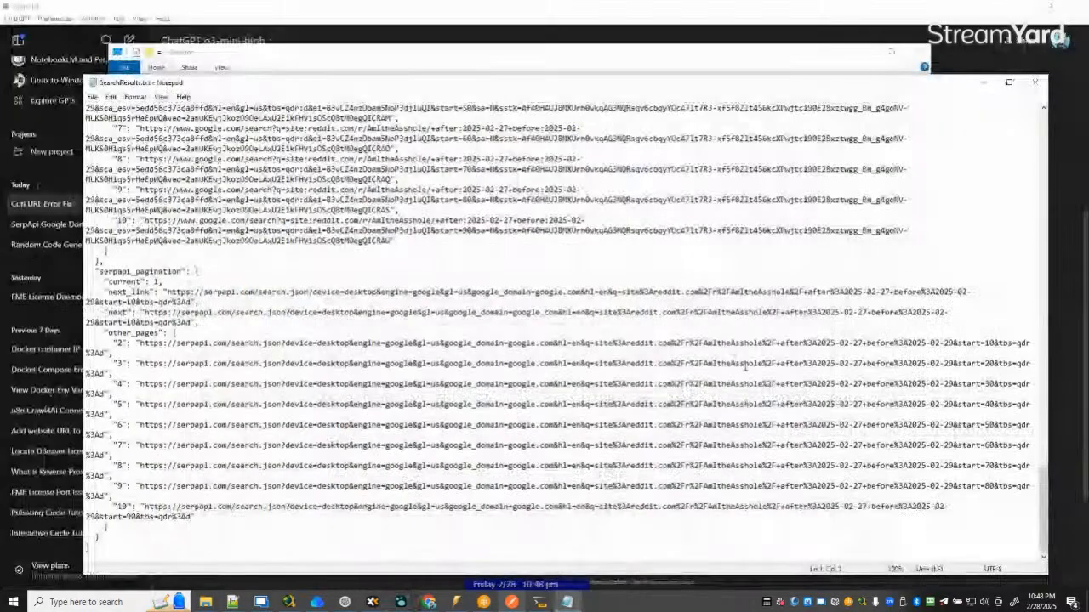
left_click(1034, 82)
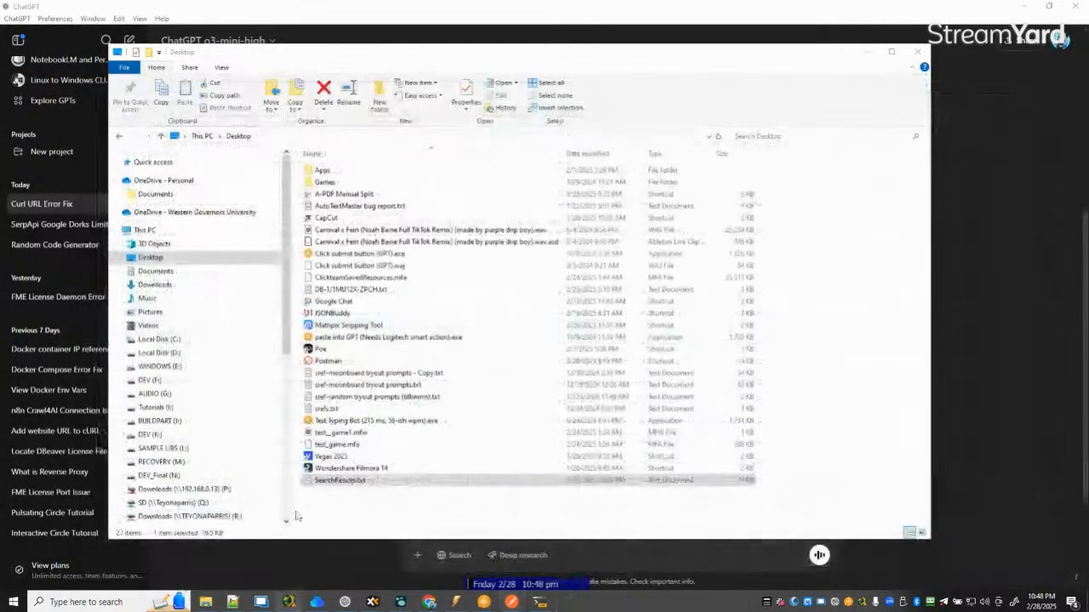
left_click(306, 565)
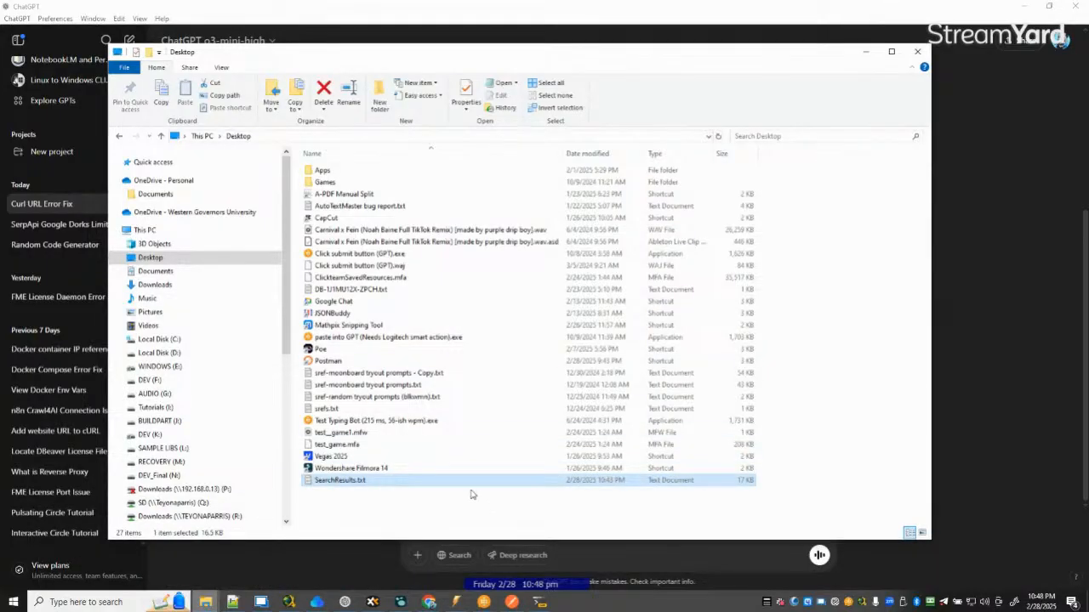
left_click(865, 52)
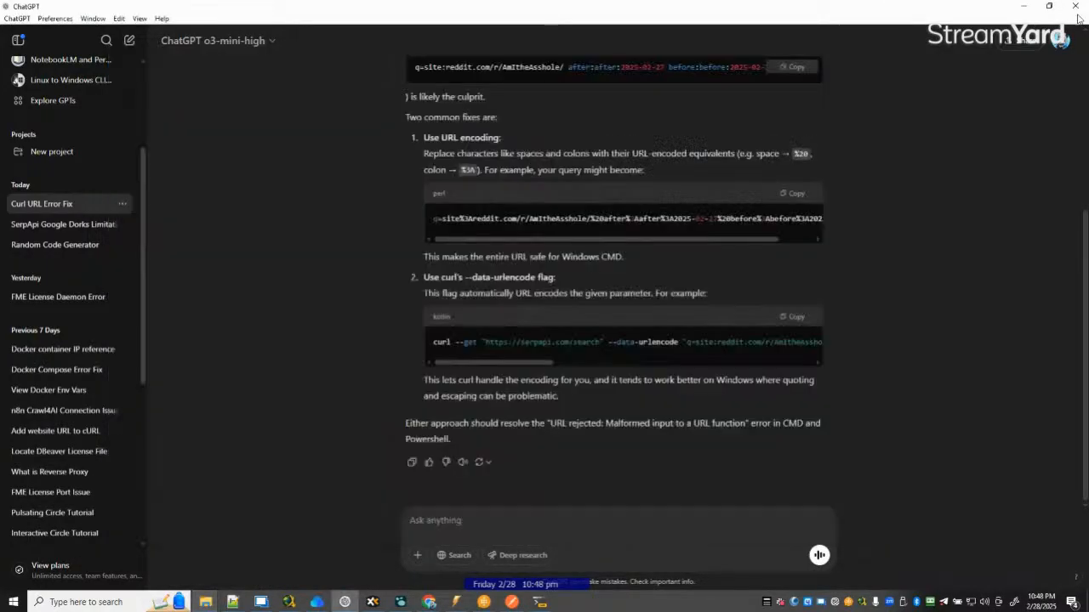
left_click(1025, 6)
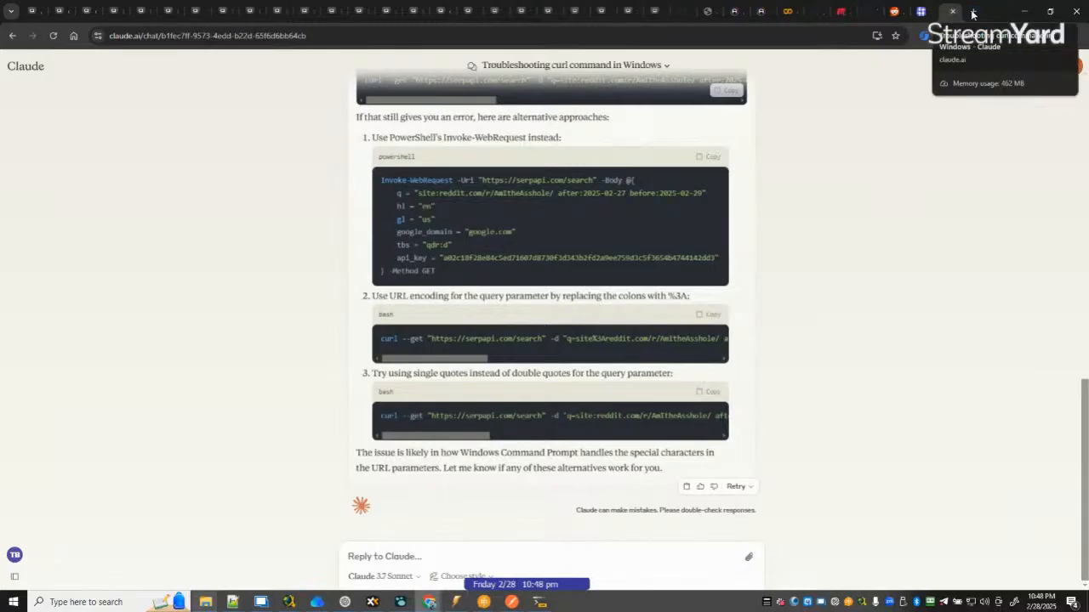
left_click(1024, 11)
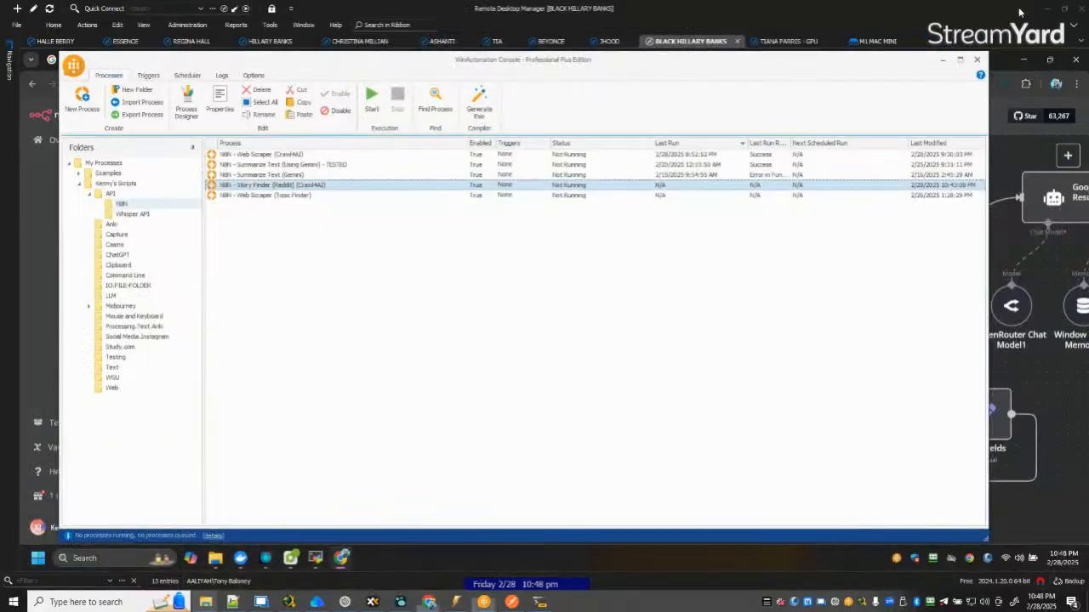
right_click(557, 585)
left_click(648, 482)
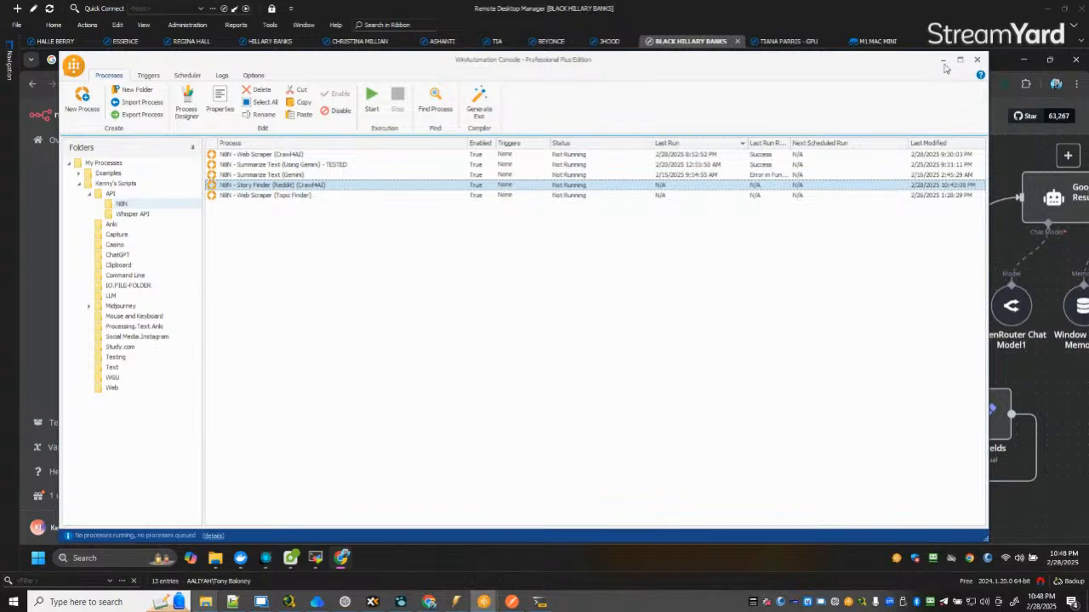
left_click(942, 59)
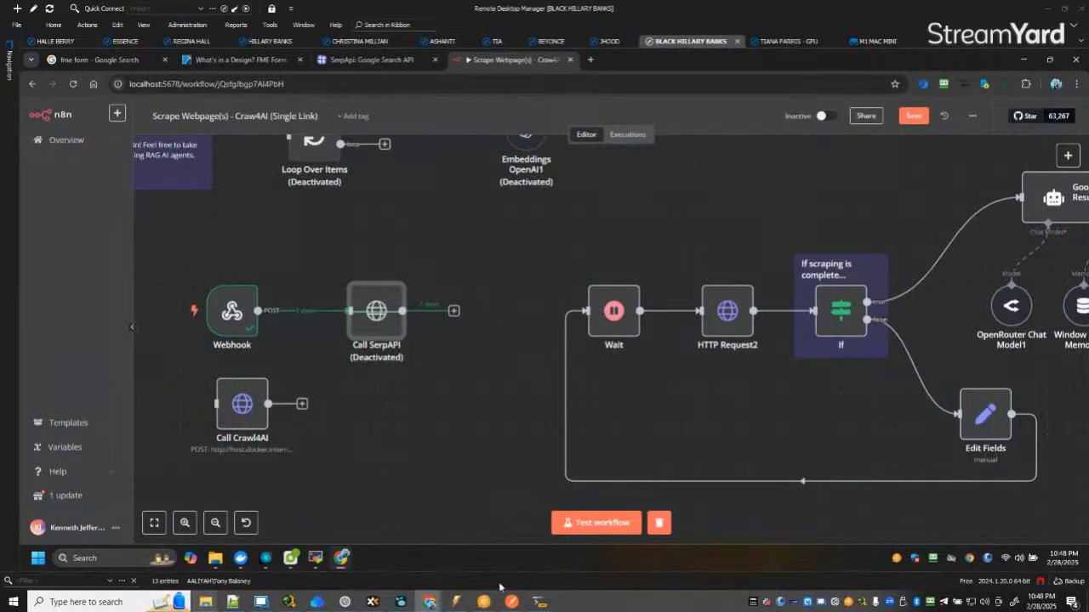
Switch to Process Designer, run the Story Finder process to its breakpoint, and execute the Run DOS Command action.
mouse_move(494, 601)
left_click(541, 529)
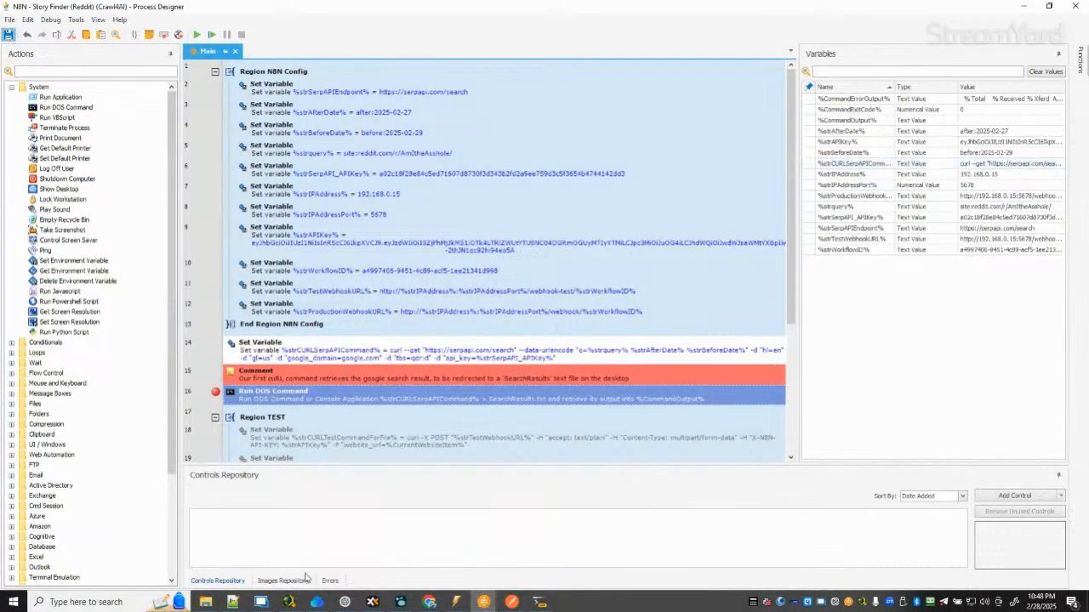
left_click(202, 34)
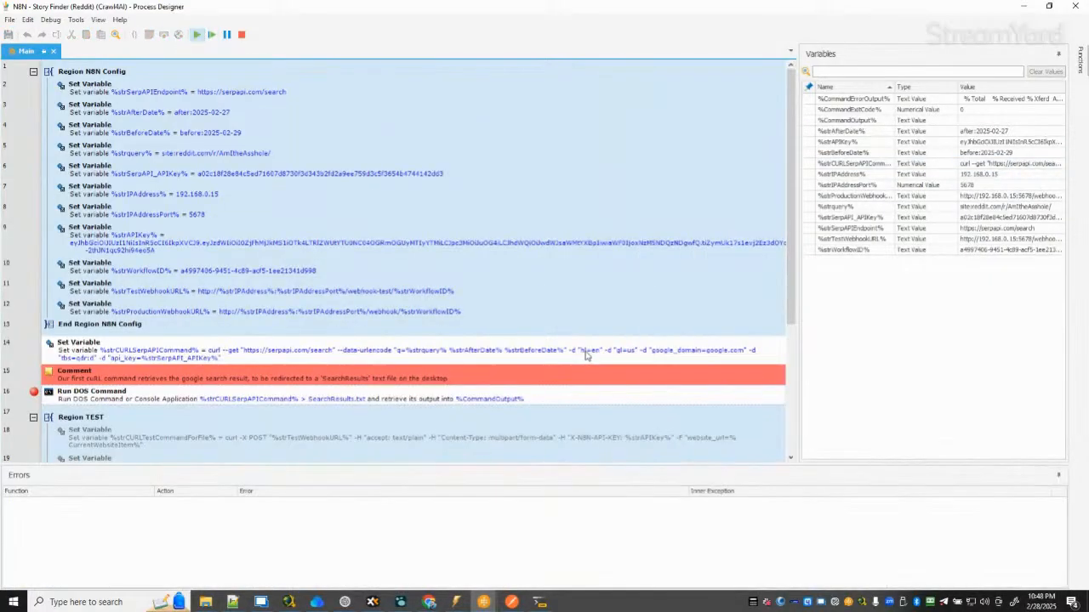
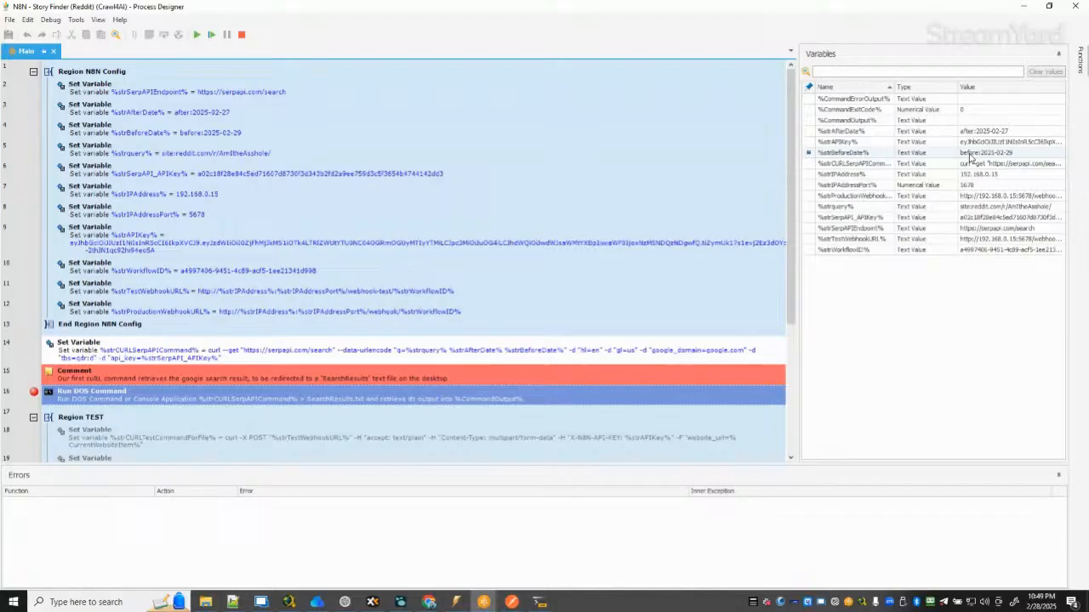
left_click(211, 35)
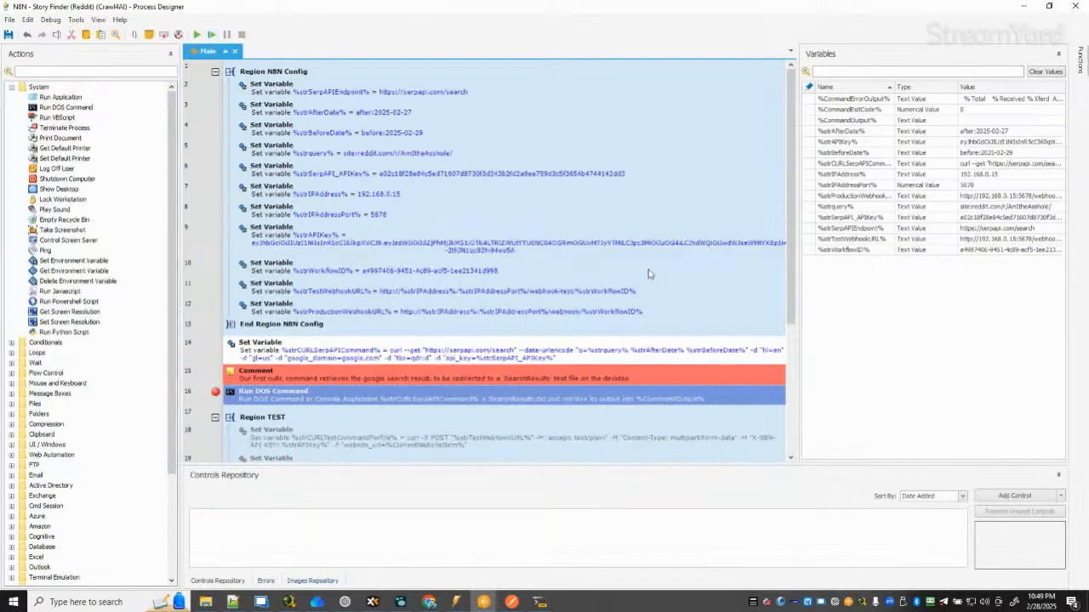
Open SearchResults.txt from the Desktop folder, examine the returned search JSON from start to end, and put both windows away.
mouse_move(205, 601)
left_click(316, 552)
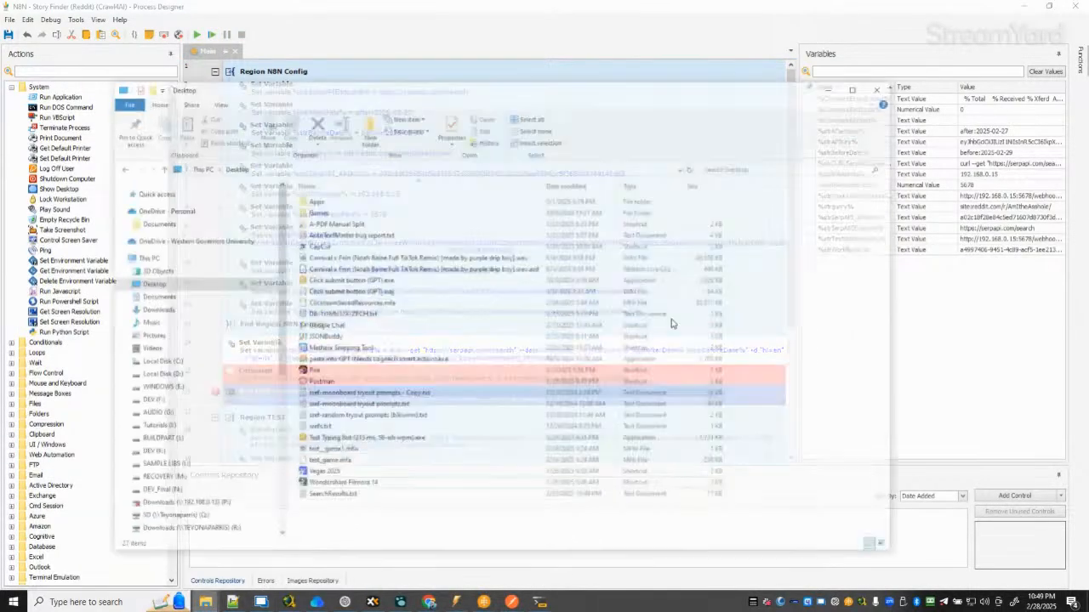
double_click(400, 481)
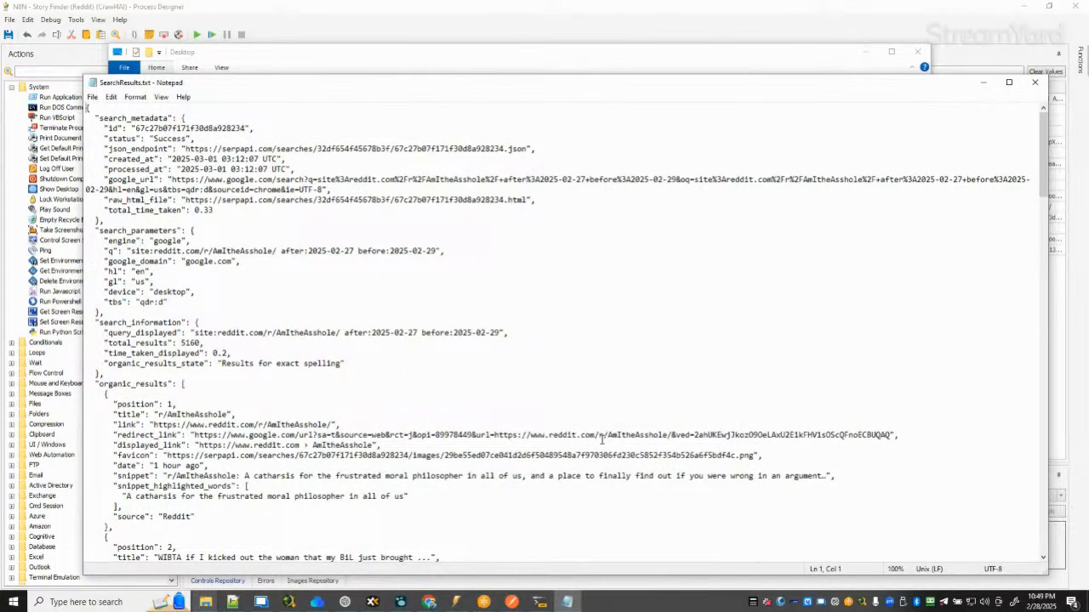
scroll(596, 443, "down", 20)
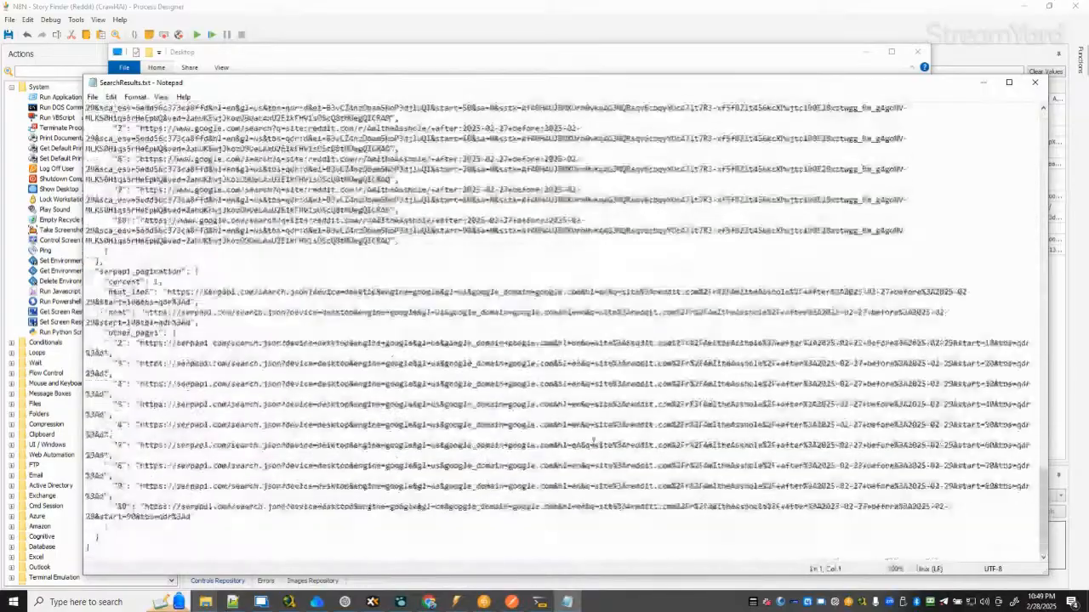
scroll(593, 441, "up", 20)
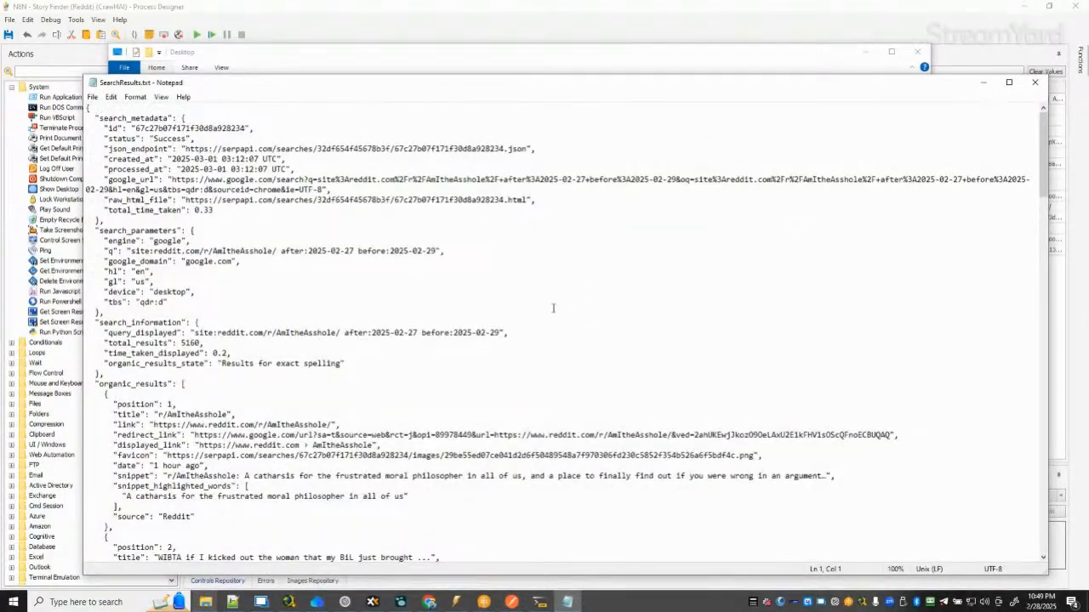
left_click(1034, 82)
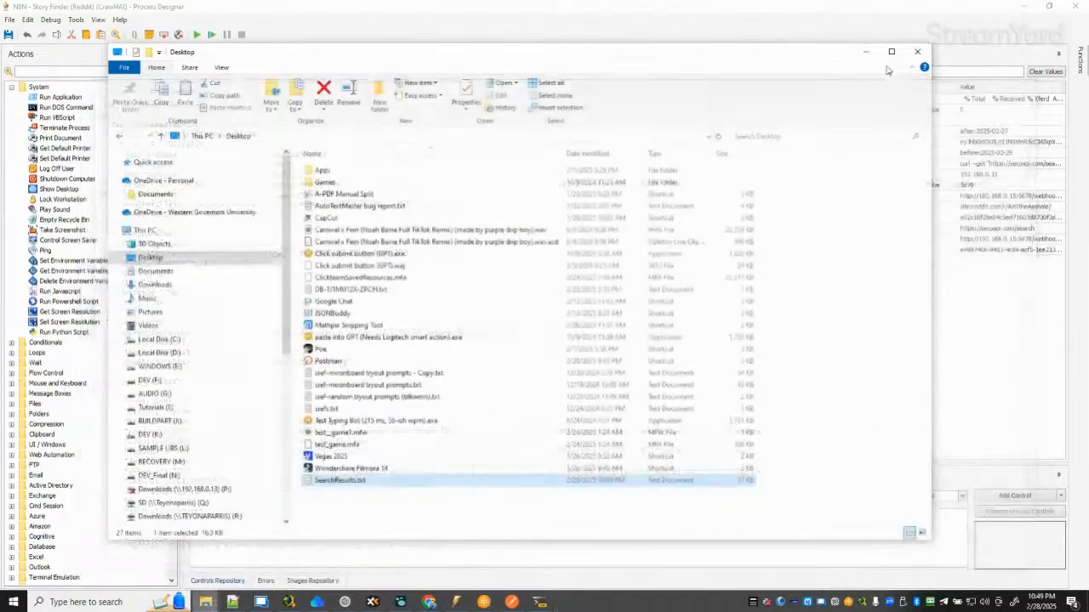
left_click(866, 52)
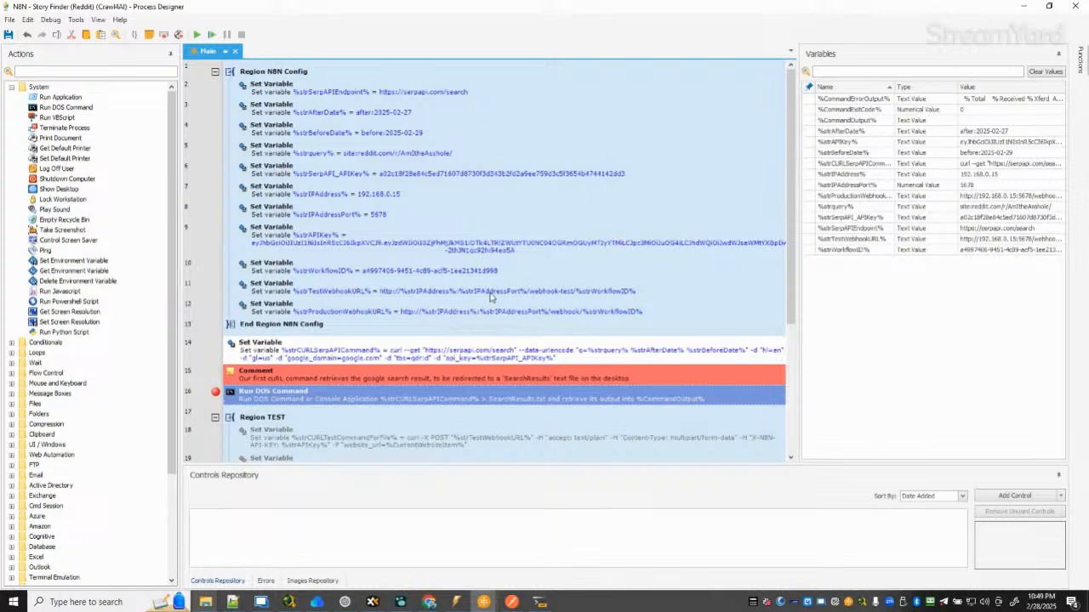
scroll(49, 212, "down", 4)
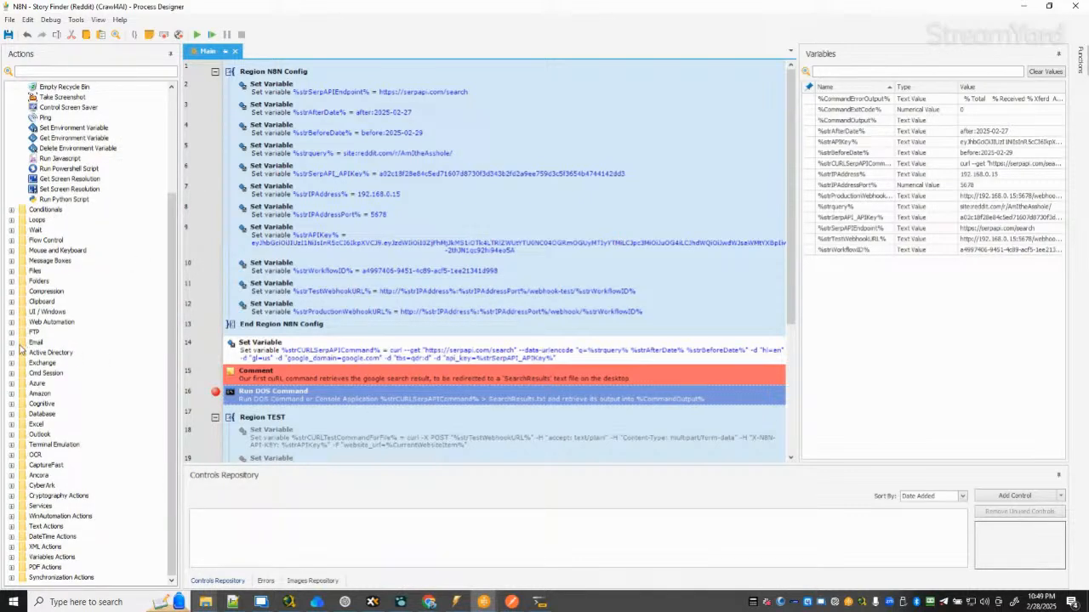
left_click(11, 281)
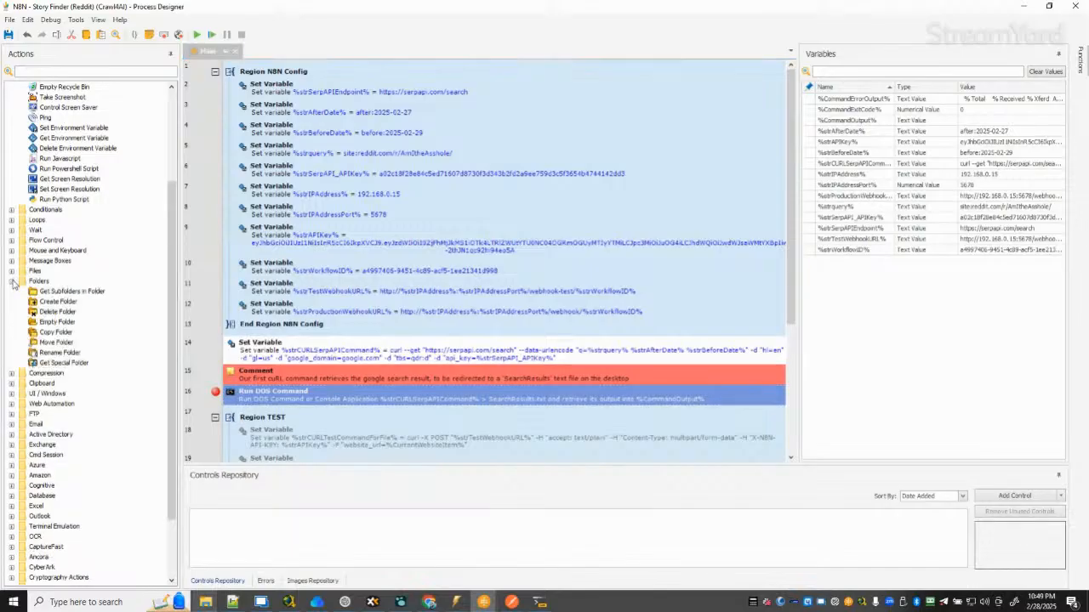
left_click(11, 281)
left_click(11, 270)
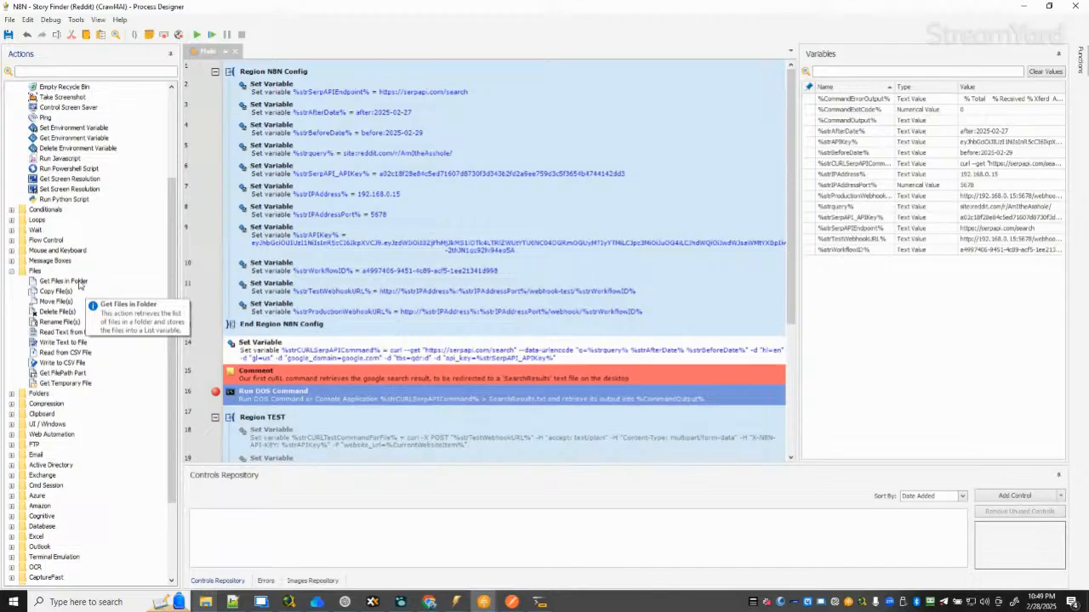
left_click_drag(79, 283, 387, 370)
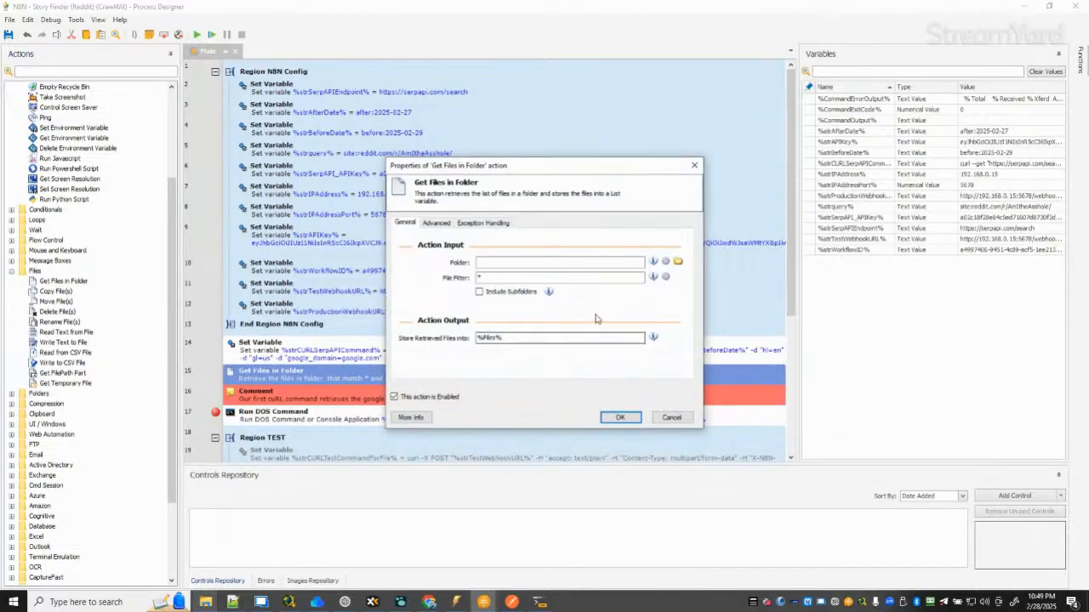
left_click(669, 418)
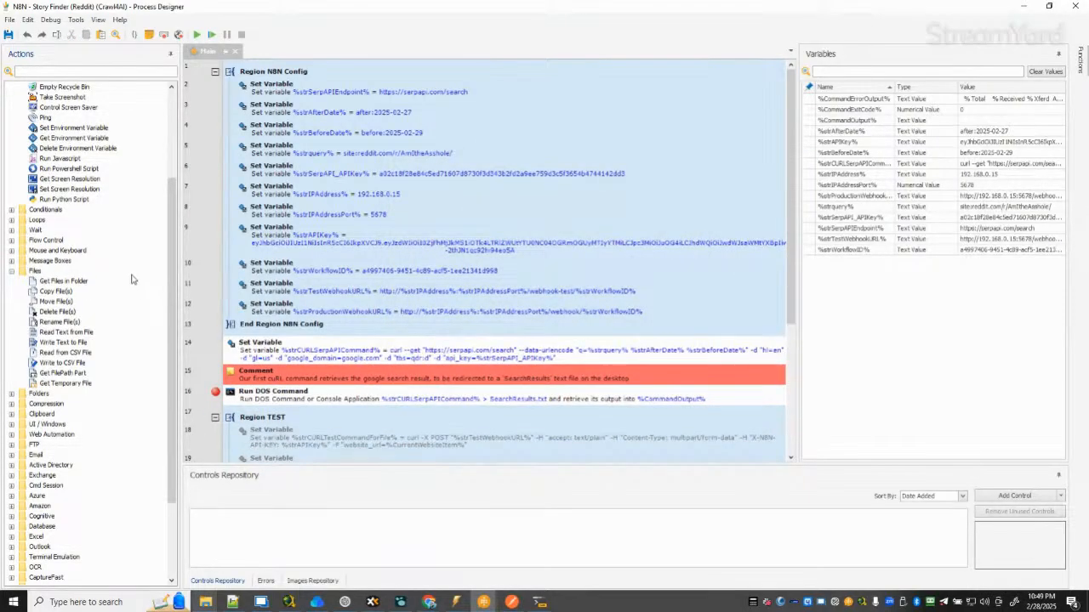
Add an If File Exists action below the curl Set Variable action, checking for SearchResults.txt in the Desktop folder.
scroll(102, 255, "up", 5)
left_click(11, 88)
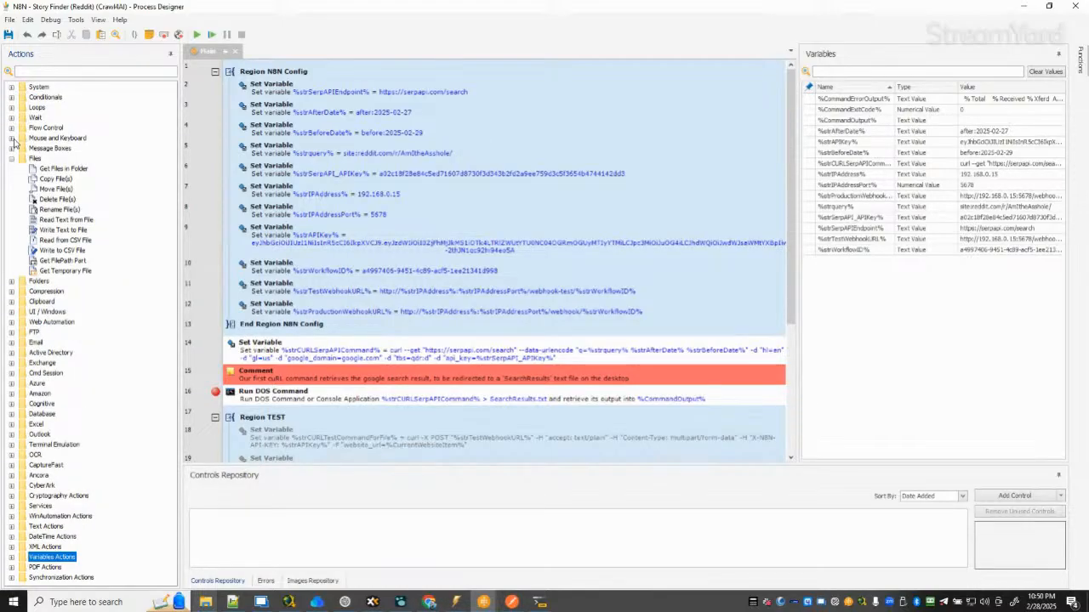
left_click(13, 108)
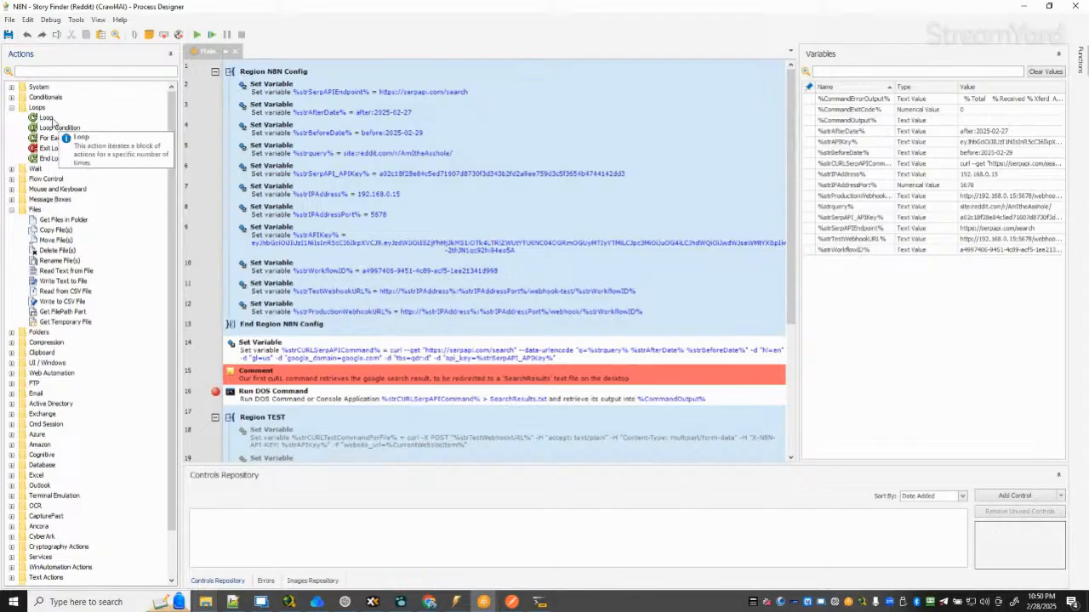
left_click(11, 108)
left_click(11, 97)
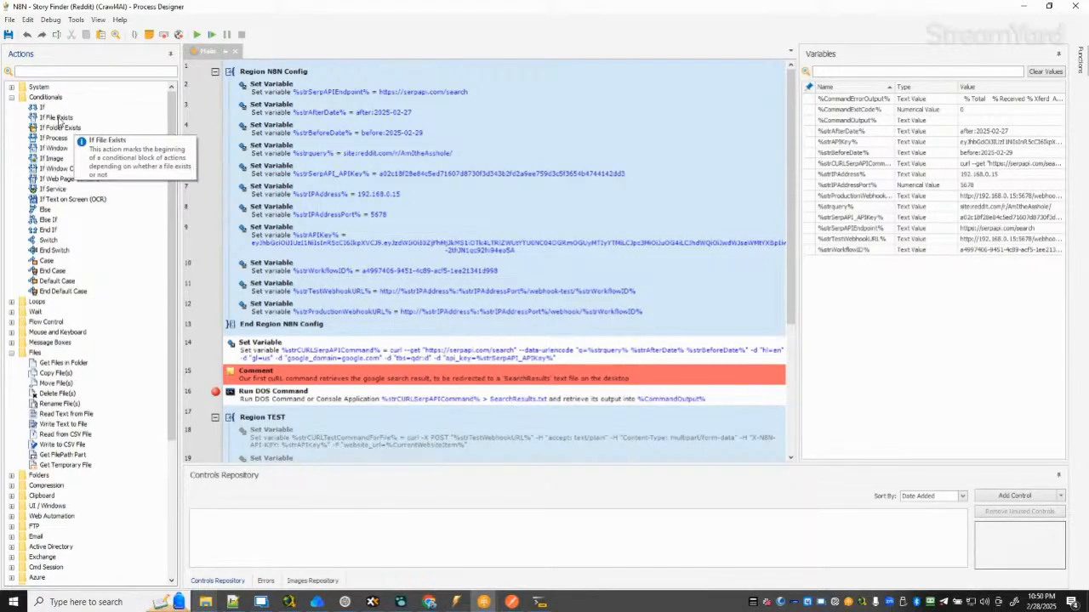
left_click_drag(451, 355, 449, 366)
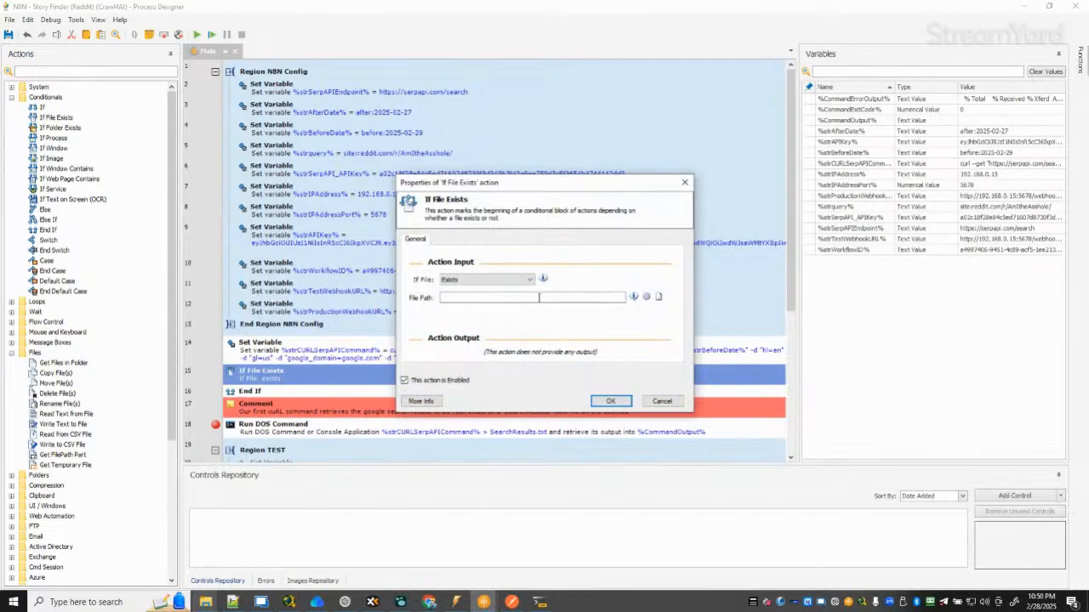
left_click(647, 297)
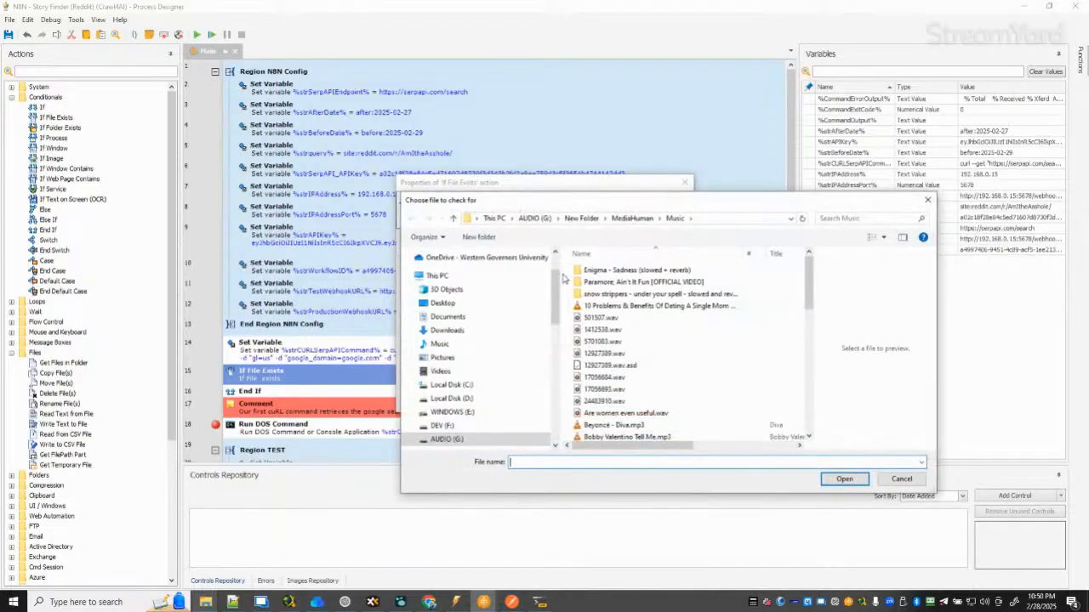
scroll(453, 380, "up", 2)
left_click(444, 358)
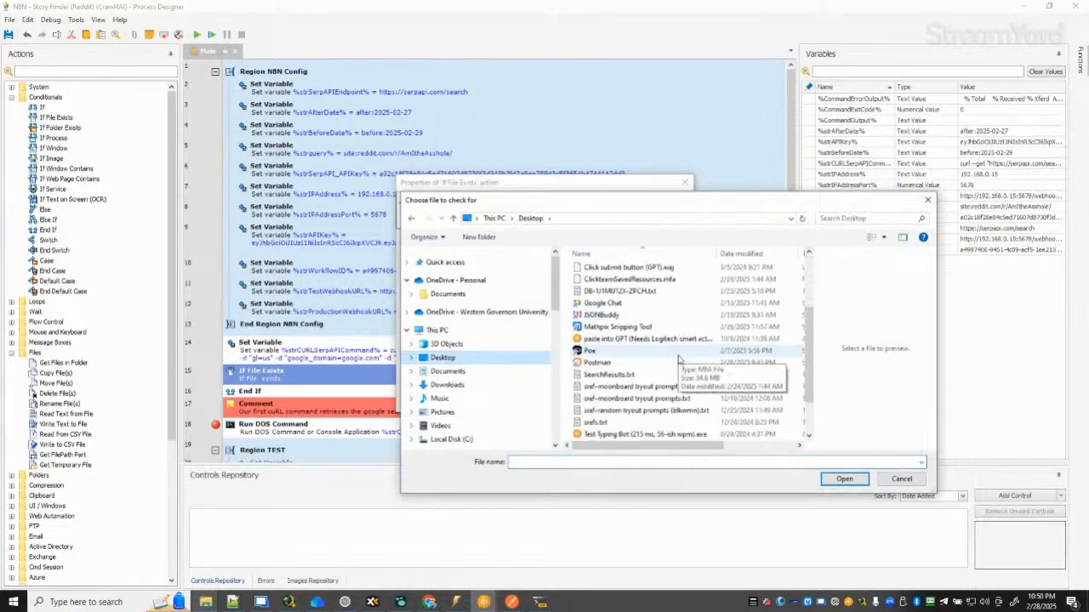
left_click(609, 375)
left_click(844, 479)
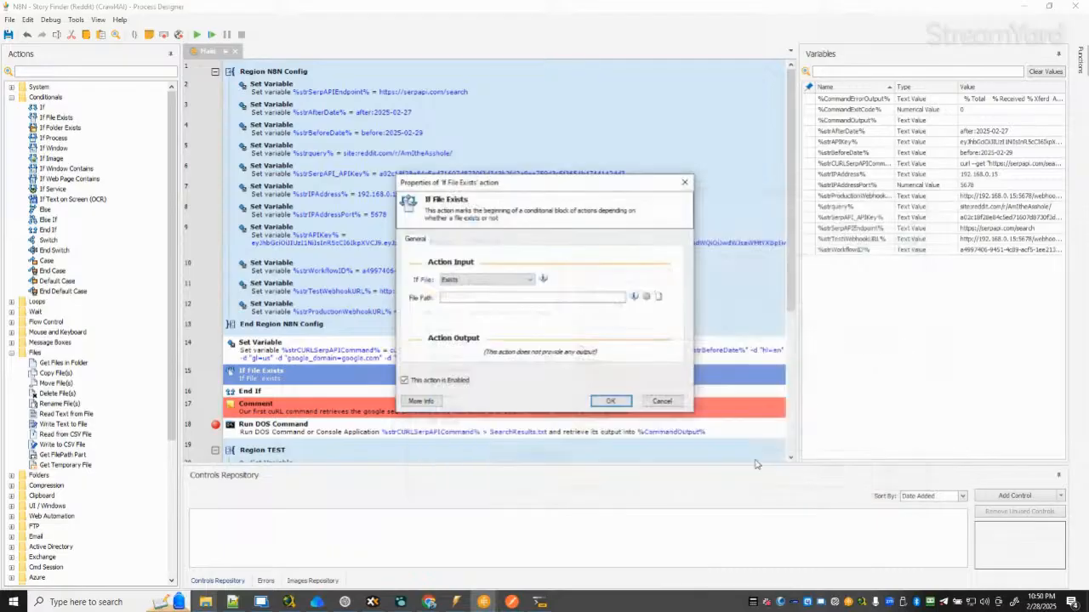
left_click(610, 401)
Add a Delete File(s) action inside the If File Exists block, targeting SearchResults.txt in the Desktop folder.
scroll(544, 349, "down", 4)
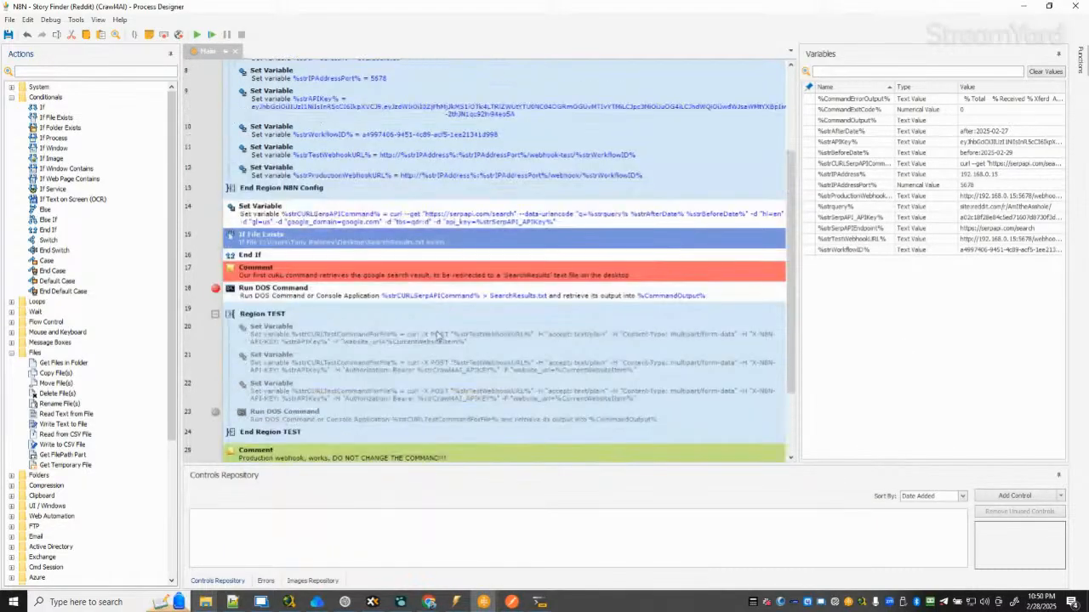
left_click(11, 98)
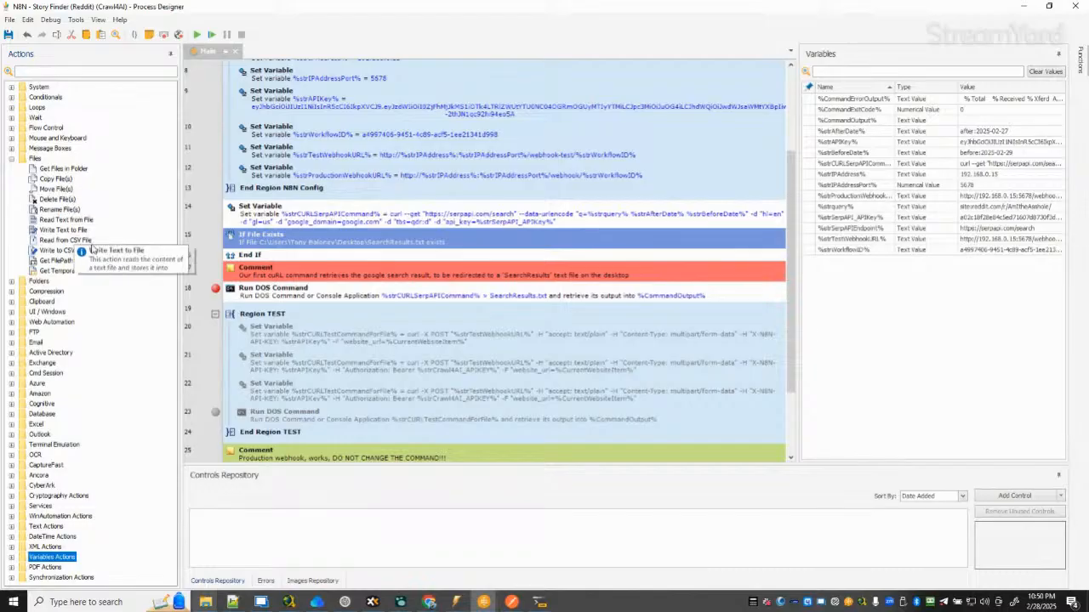
left_click_drag(57, 199, 498, 251)
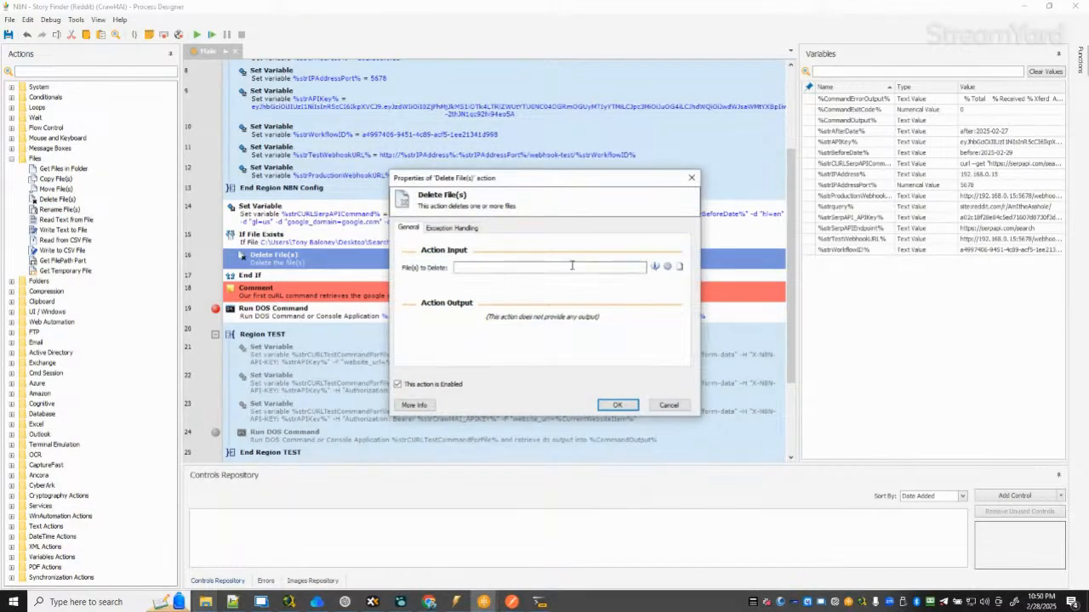
mouse_move(564, 189)
left_mouse_down()
mouse_move(759, 233)
mouse_move(574, 209)
left_mouse_up()
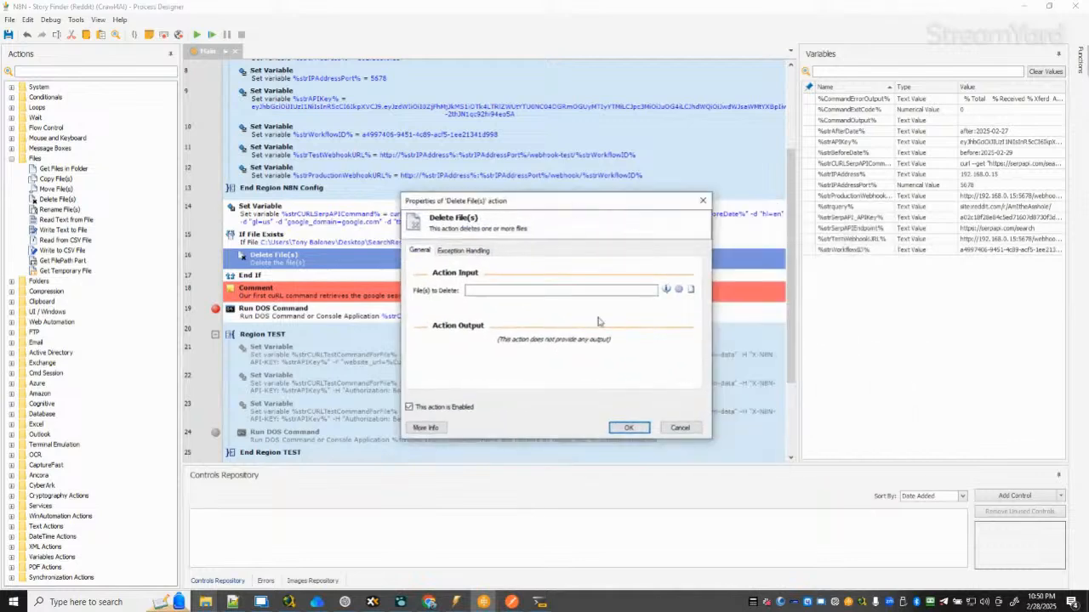
left_click(691, 293)
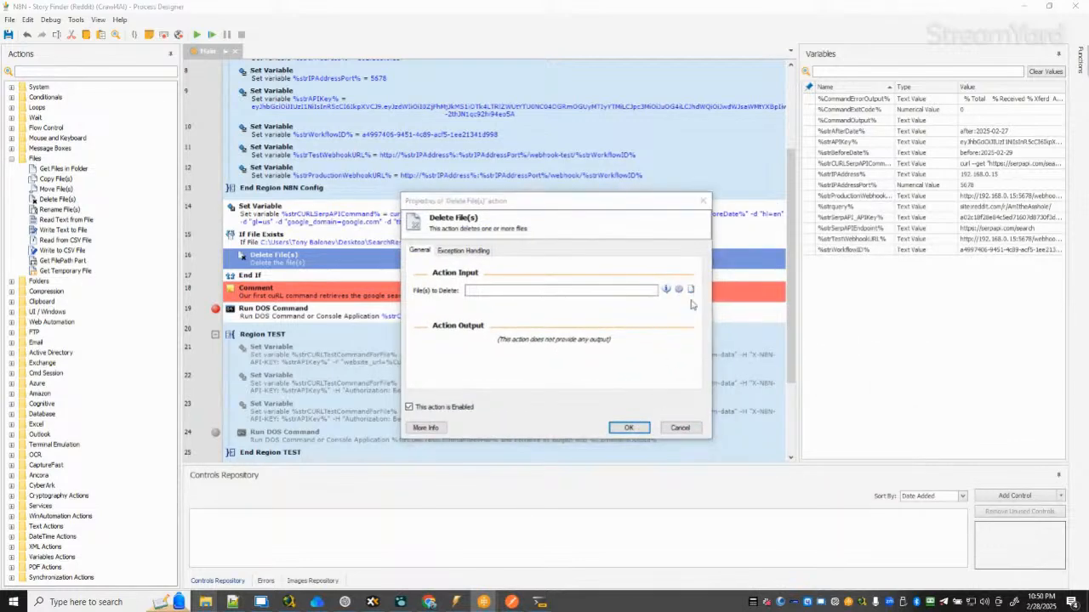
scroll(606, 382, "down", 5)
left_click(612, 345)
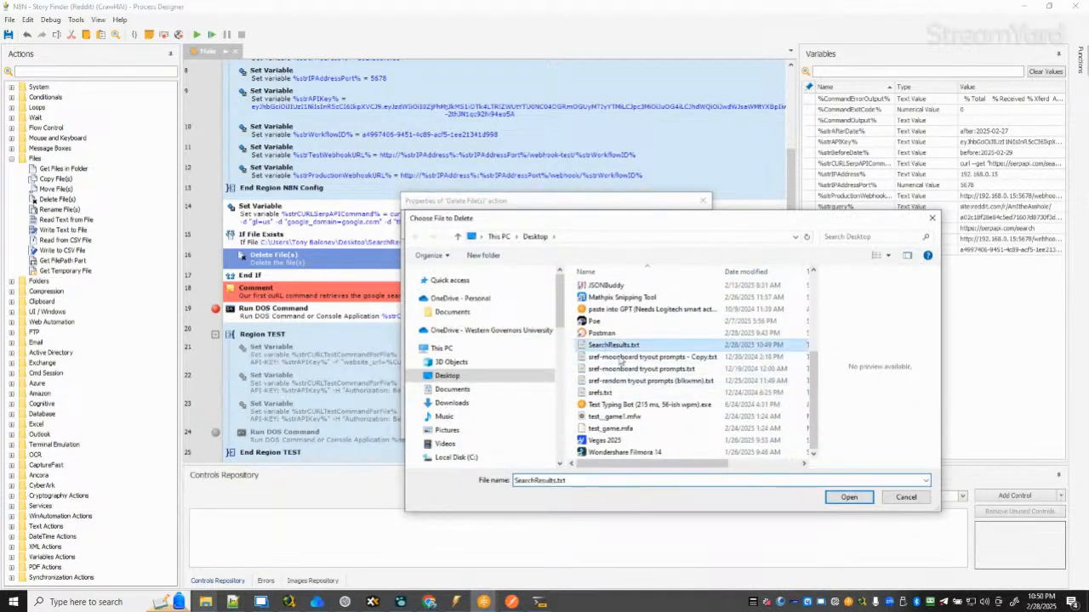
left_click(849, 497)
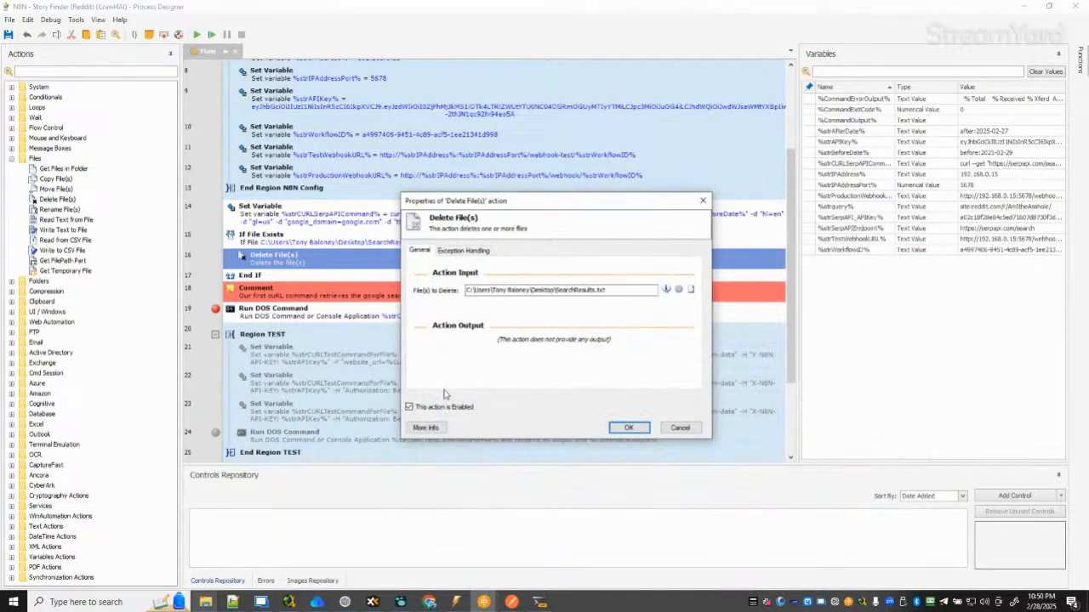
left_click(628, 428)
Duplicate the red curl comment above the If File Exists block and open the copy for editing.
left_click(296, 294)
key("ctrl+c")
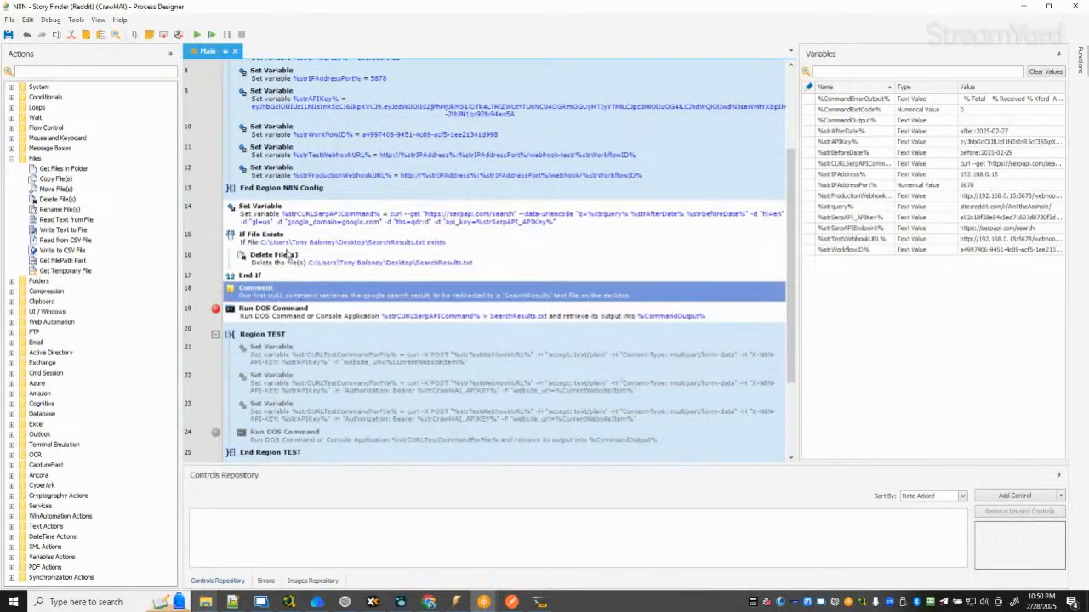
left_click(291, 241)
key("ctrl+v")
double_click(323, 239)
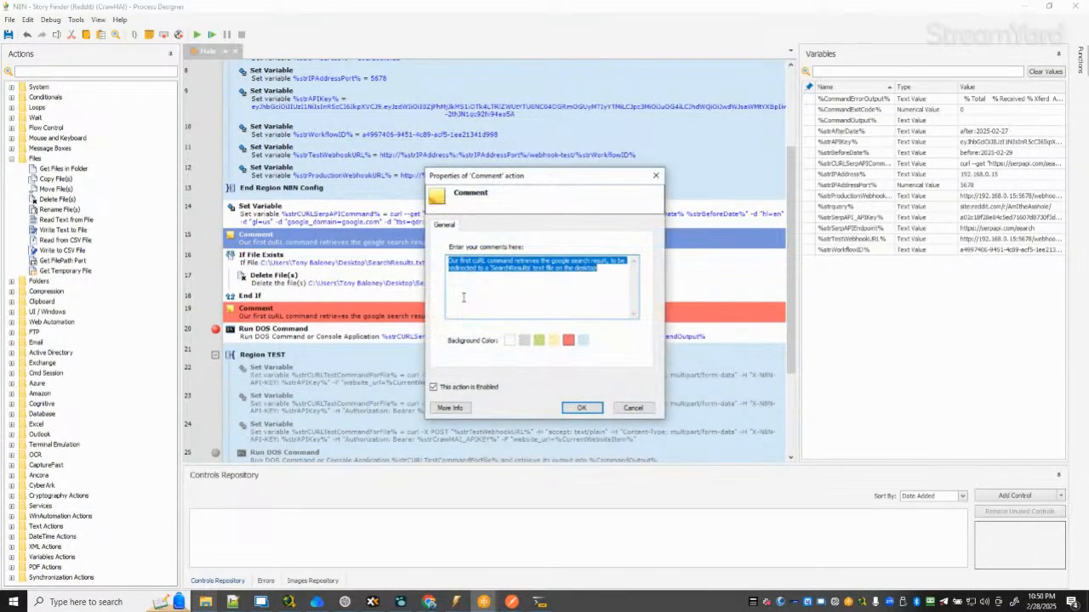
Replace the copied comment's text with "We delete the SearchResults.txt file if it already exists because, we dont want to accidentally append data to previous search results.".
key("BackSpace")
type("We delete")
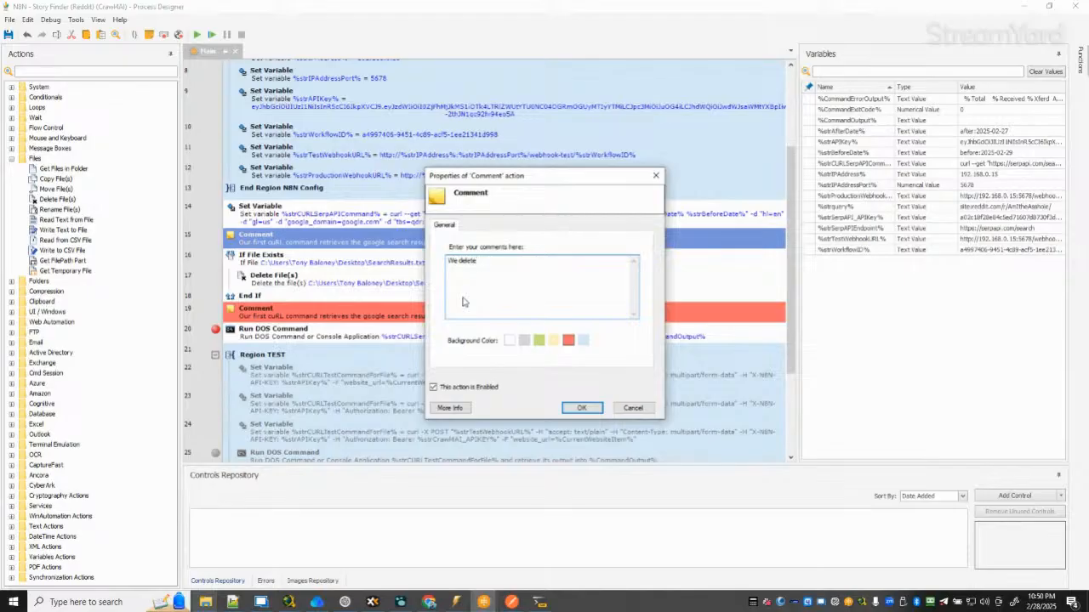
type(" the SearchResults.txt file if it already exists beca")
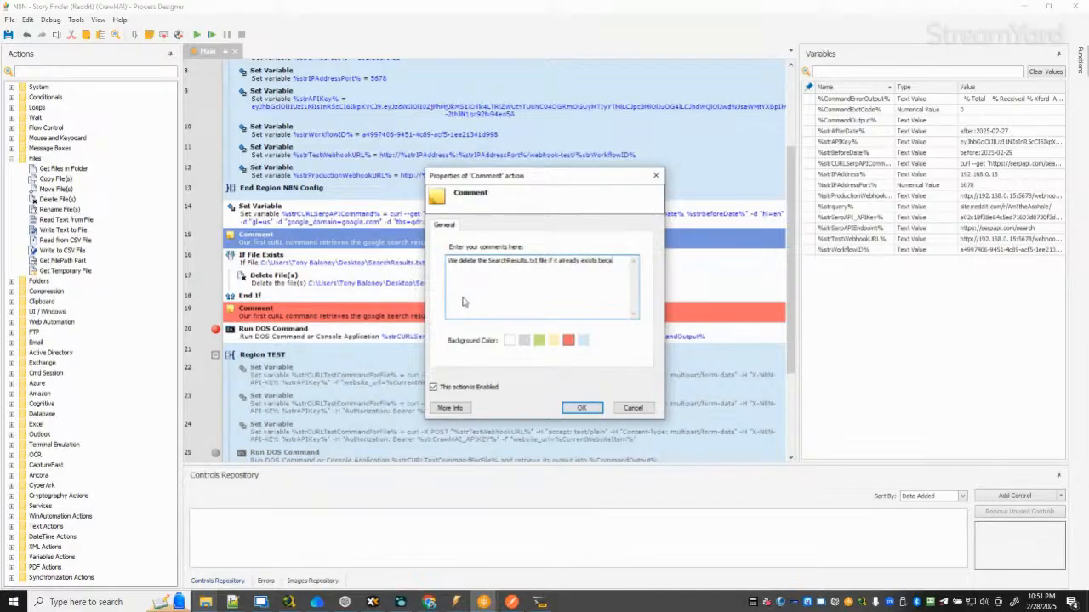
type("use, ")
type("we dont want to ac")
type("cidental")
key("BackSpace")
key("BackSpace")
key("BackSpace")
key("BackSpace")
key("BackSpace")
key("BackSpace")
key("BackSpace")
key("BackSpace")
type("cidentally append data")
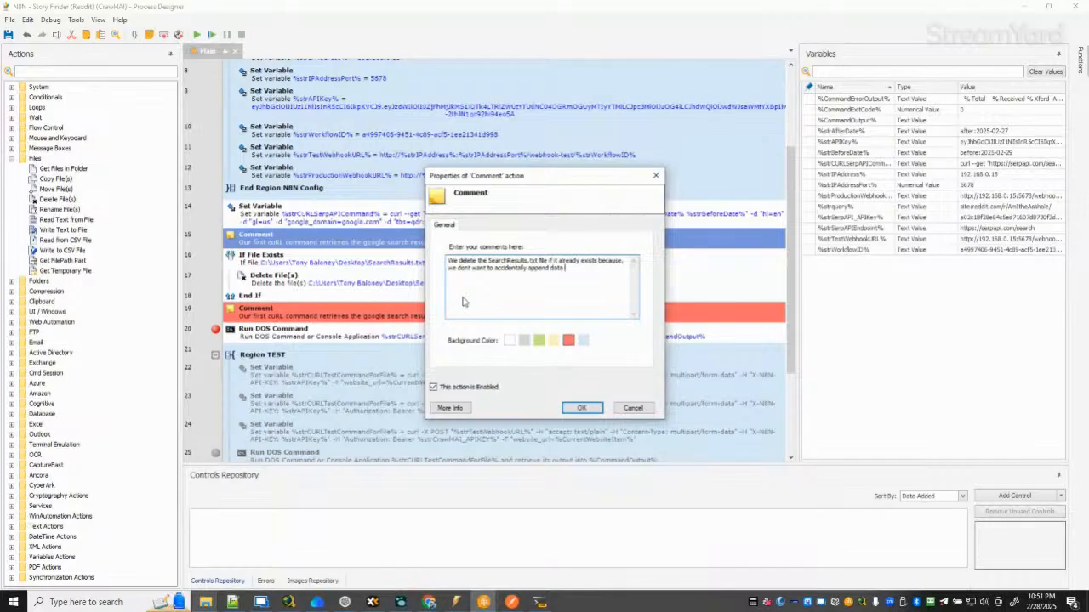
type(" to pre")
type("vious search")
type(" resul")
Add paragraph: "Yes, I know I could test to see if the next CMD output redirect stream either appends or overwrite, but you know you, your lazy!!!".
type("Yes")
type(", I know ")
type("I could test ")
type("te see")
type(" if the next")
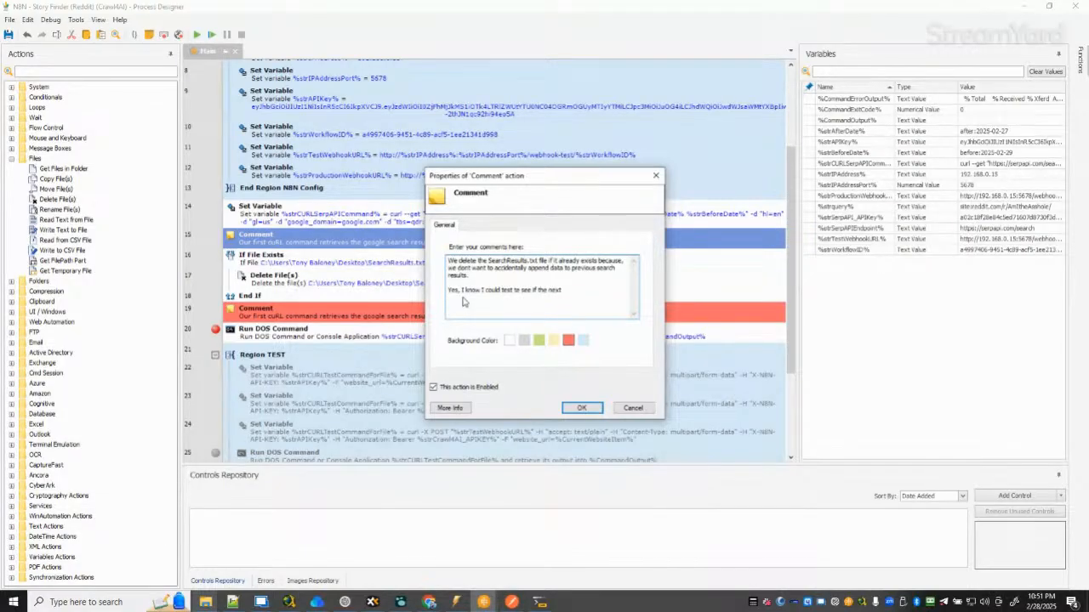
type(" CMD output redirect stream either appends or")
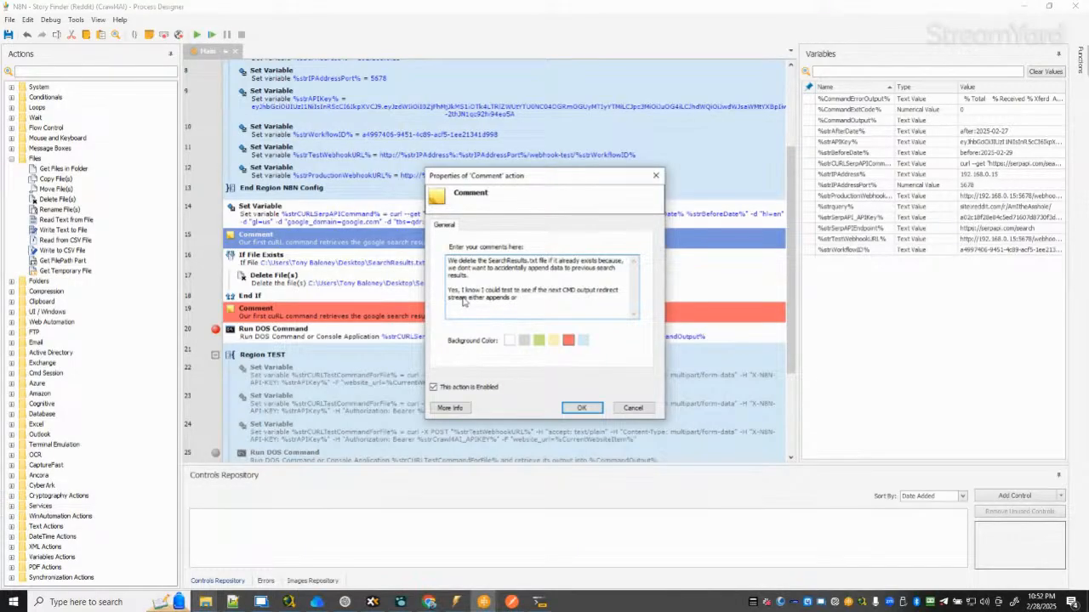
type(" overwrite, but you know, you, your lazy!!!")
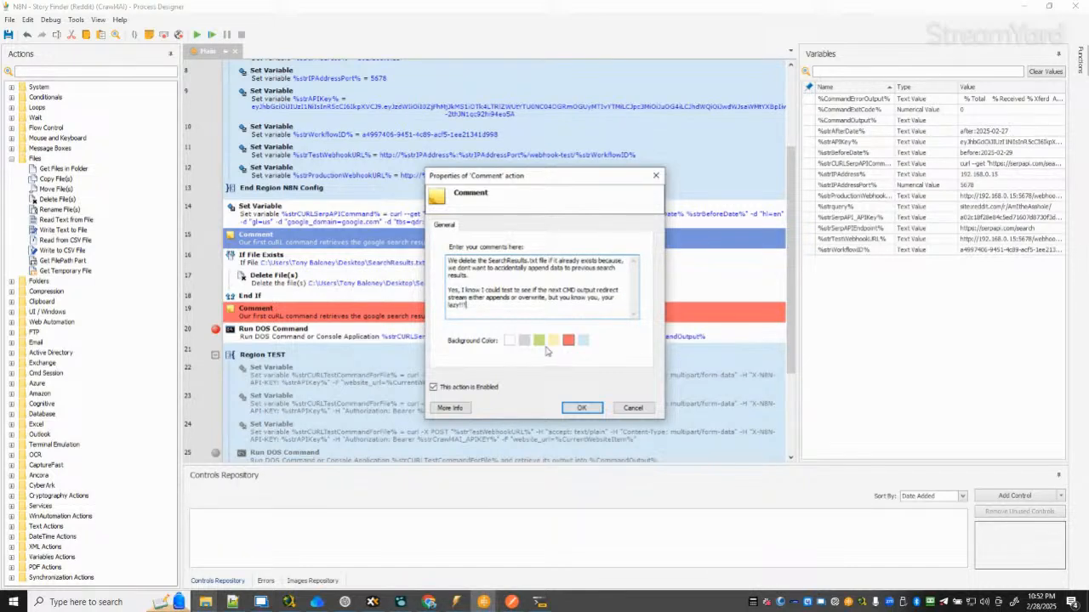
Give the new comment above the If File Exists block a green background and apply its edits.
left_click(582, 407)
left_click(512, 155)
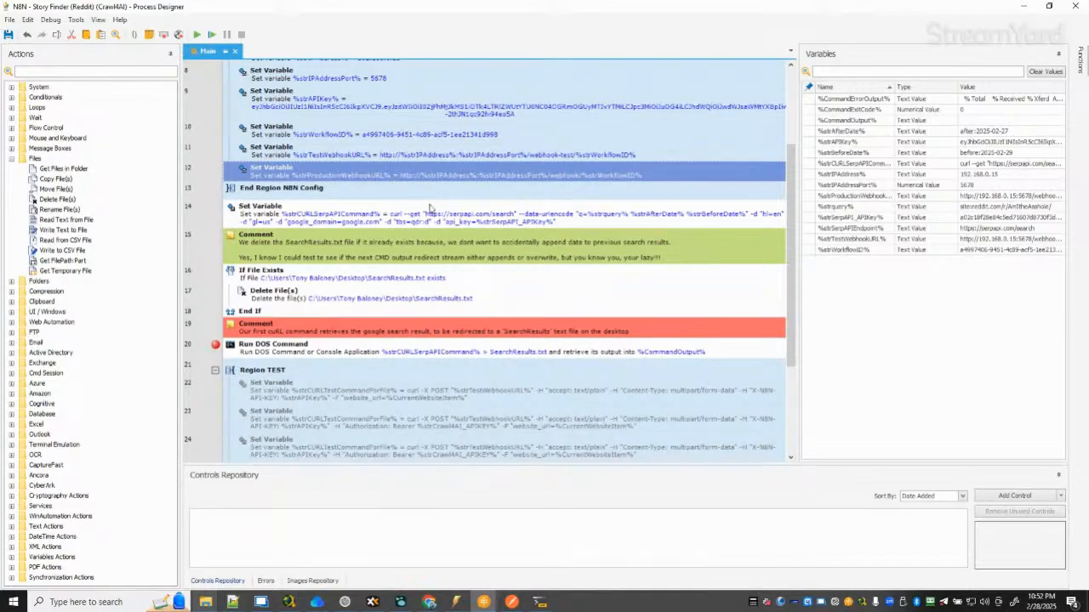
left_click(488, 271)
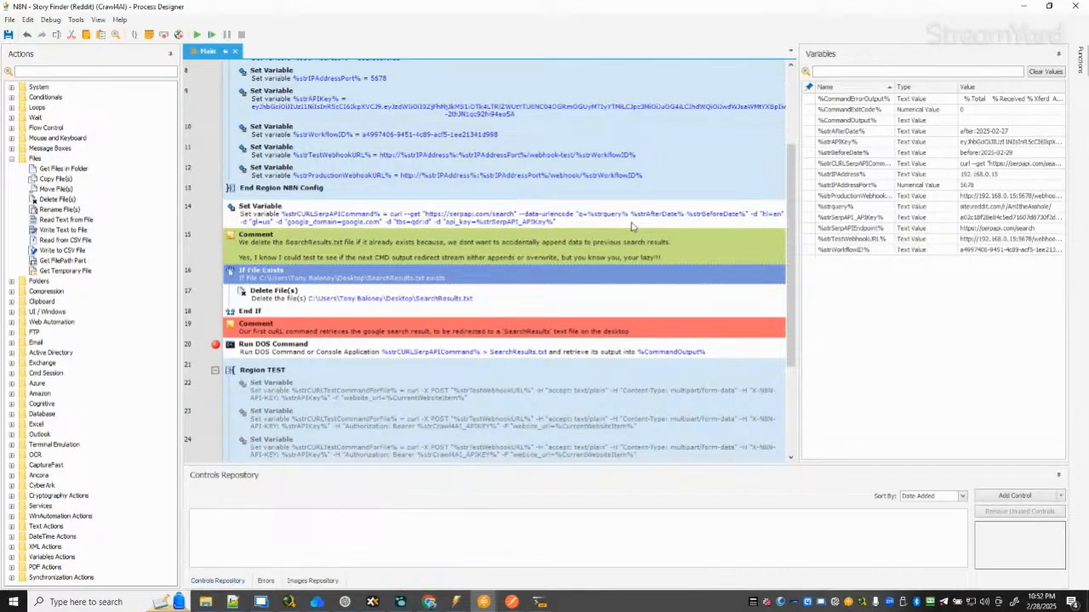
Enable the second Set Variable action and the Run DOS Command action in Region TEST.
scroll(554, 348, "down", 1)
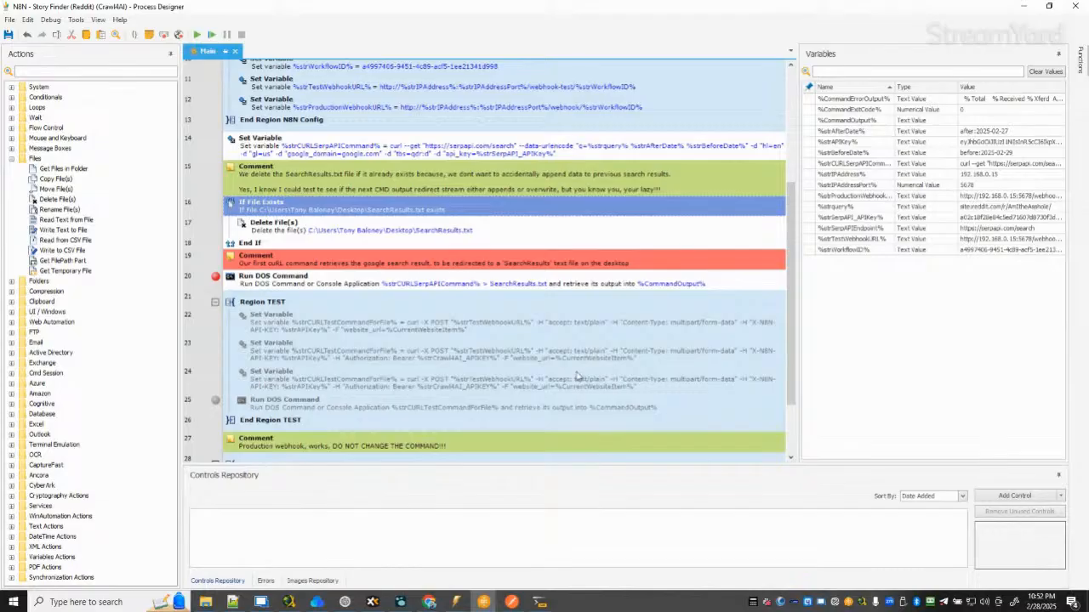
left_click(579, 364)
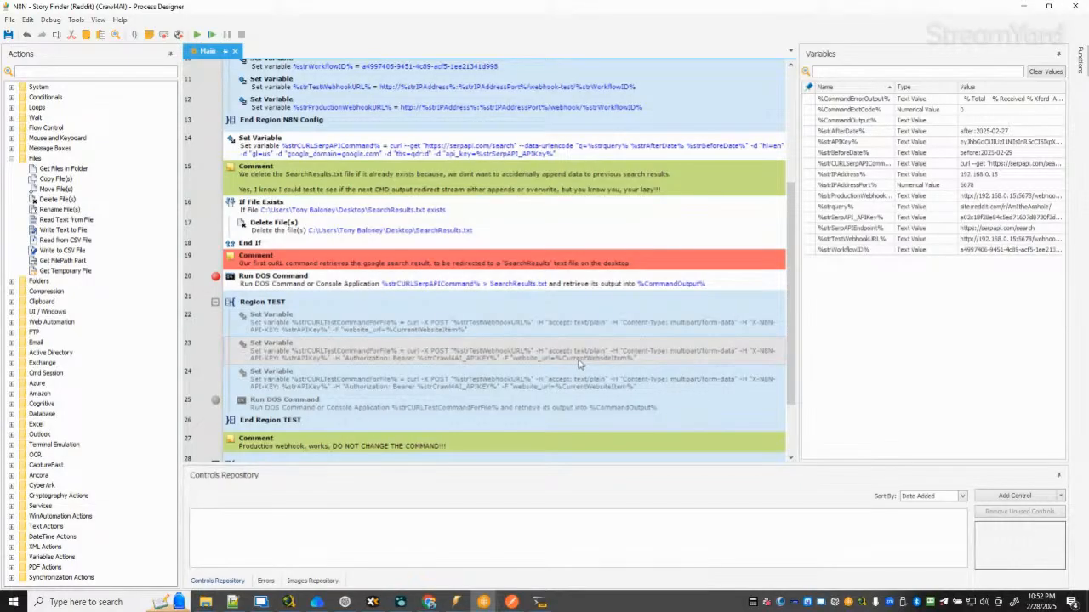
right_click(579, 363)
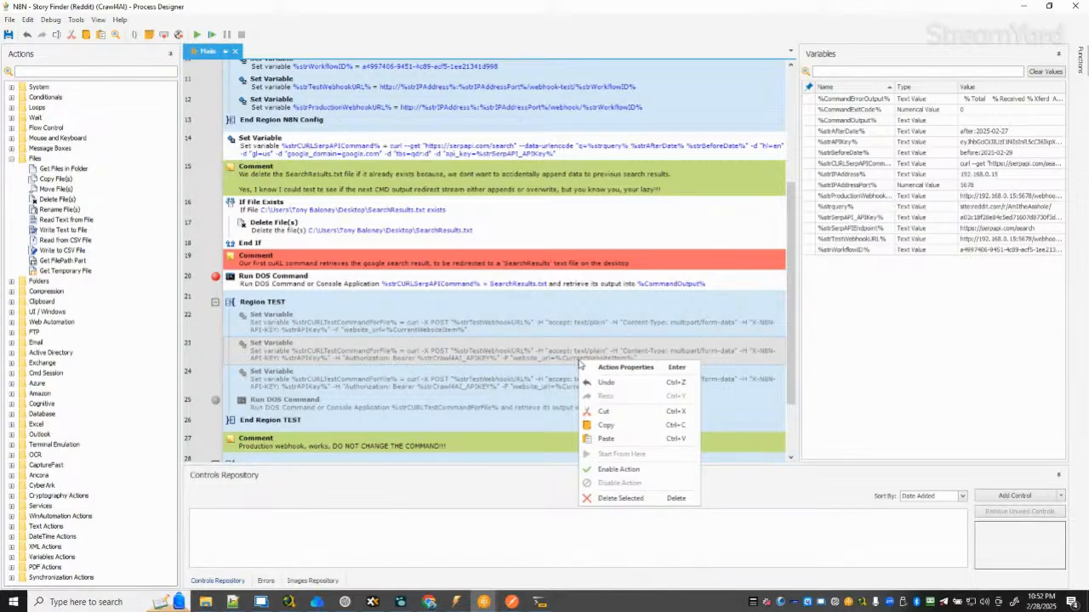
left_click(625, 469)
right_click(358, 416)
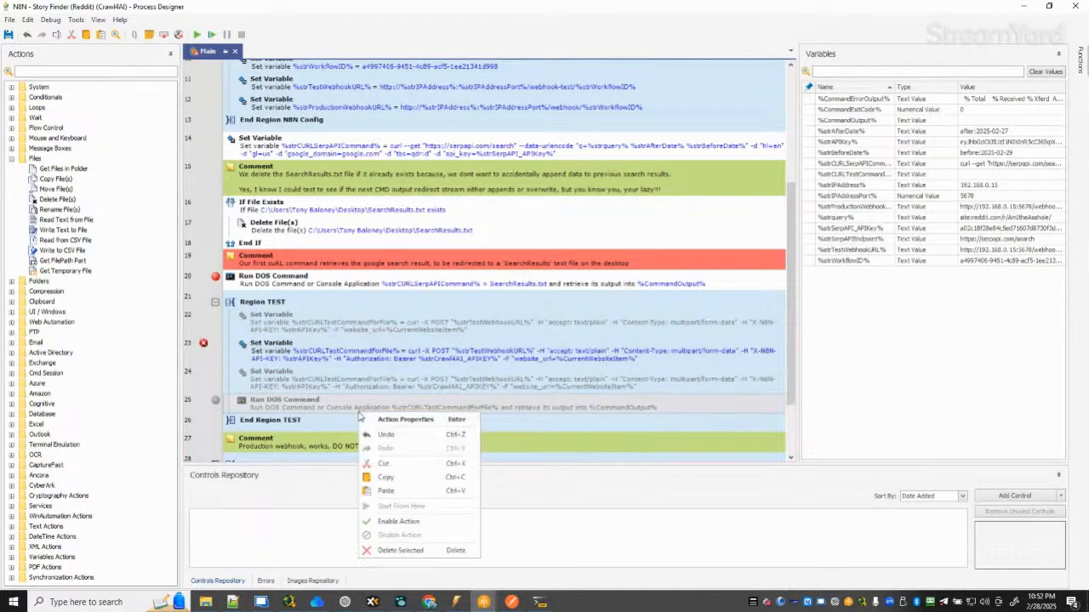
left_click(399, 522)
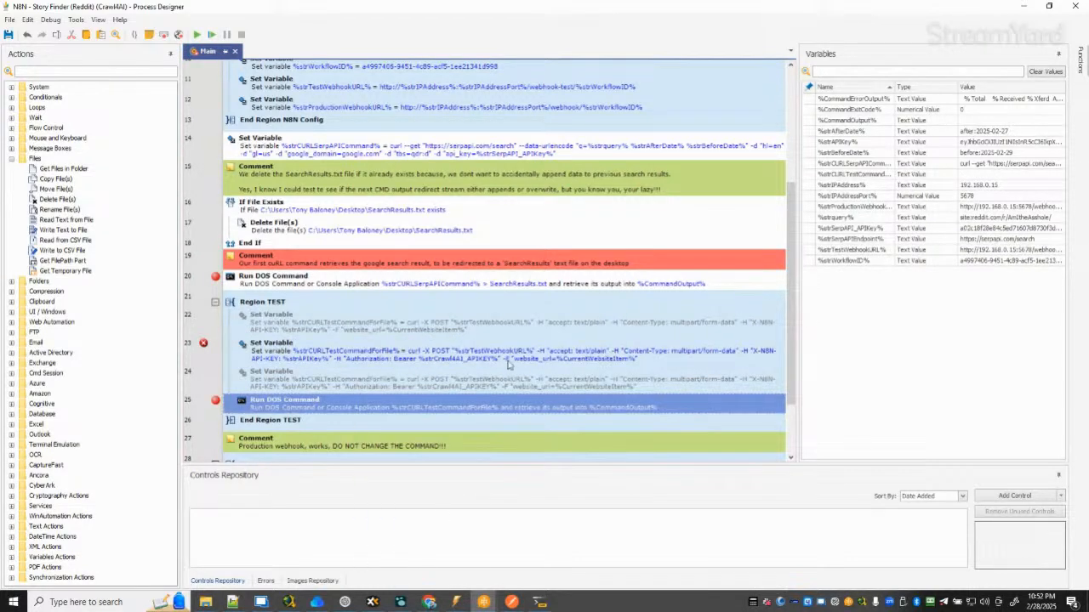
Examine the error on the enabled Set Variable action in Region TEST and review its properties.
mouse_move(204, 345)
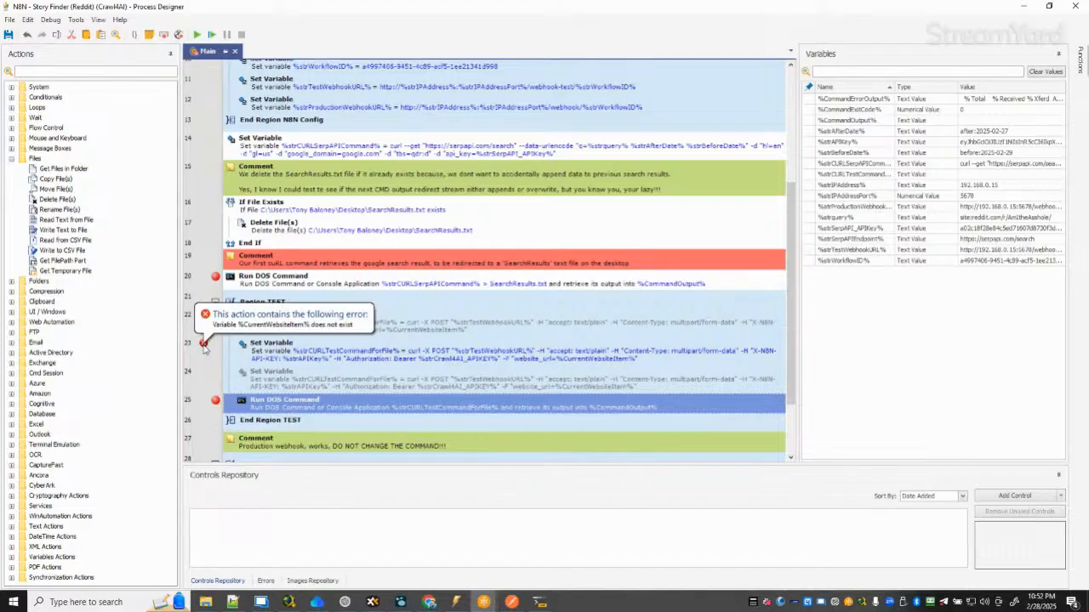
double_click(470, 358)
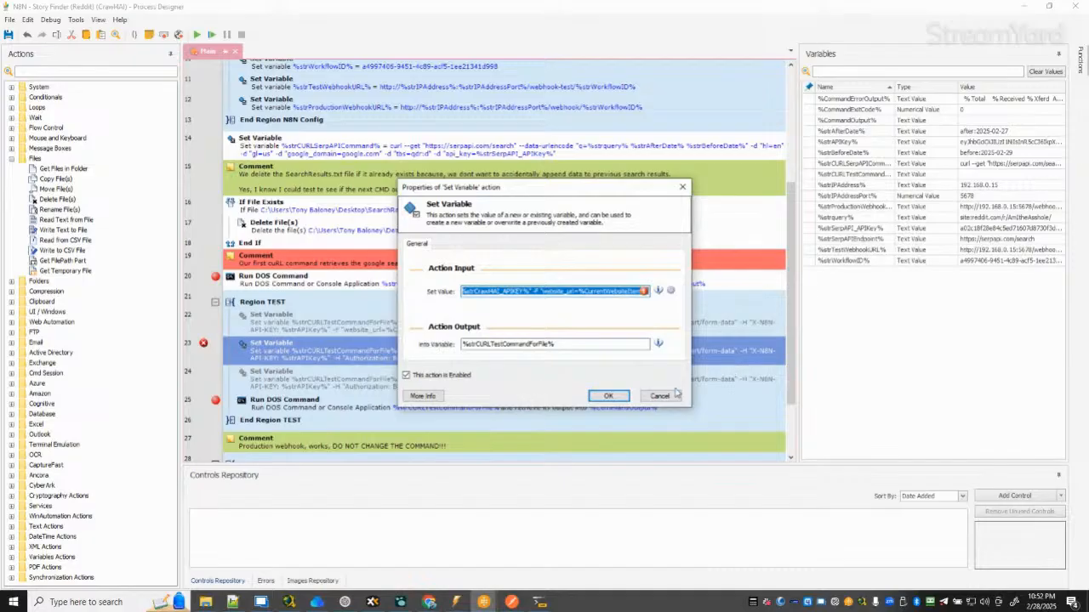
left_click(611, 397)
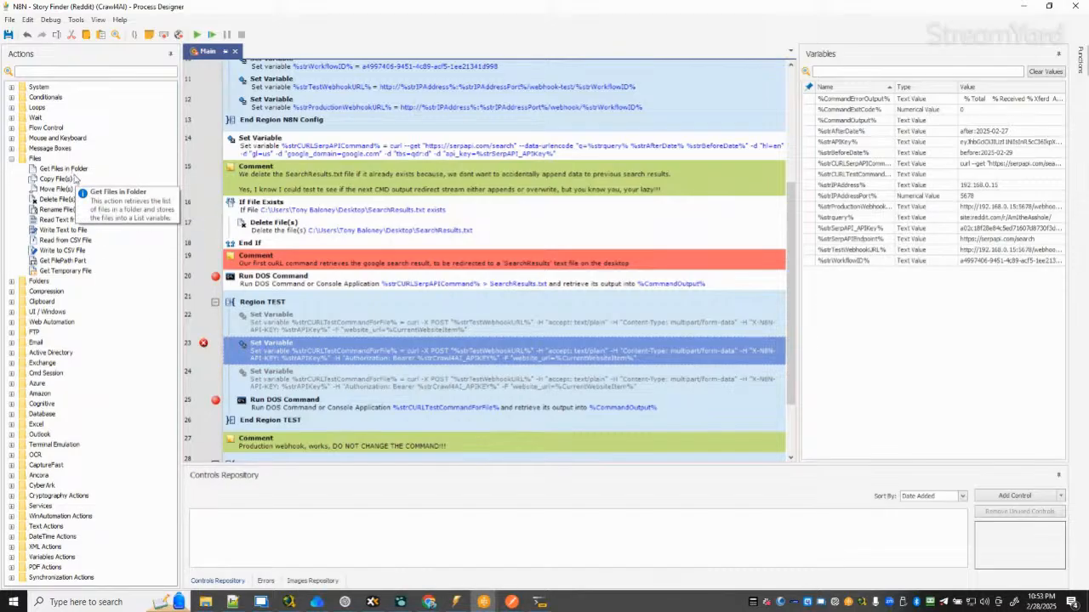
Insert a Read Text from File action directly after the SerpApi Run DOS Command, reading SearchResults.txt from the Desktop.
left_click_drag(65, 219, 383, 294)
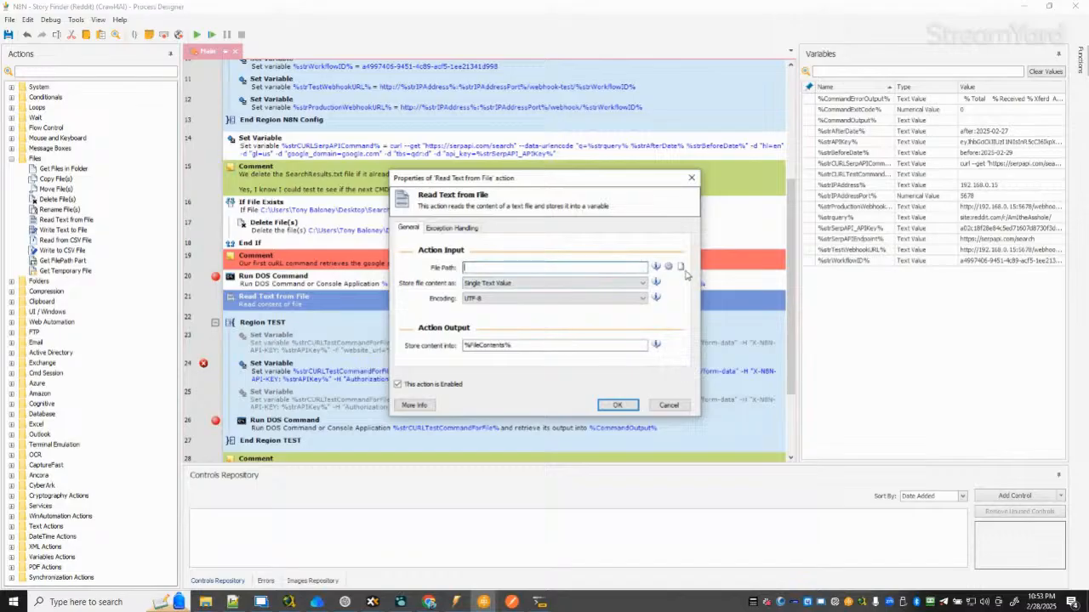
left_click(680, 266)
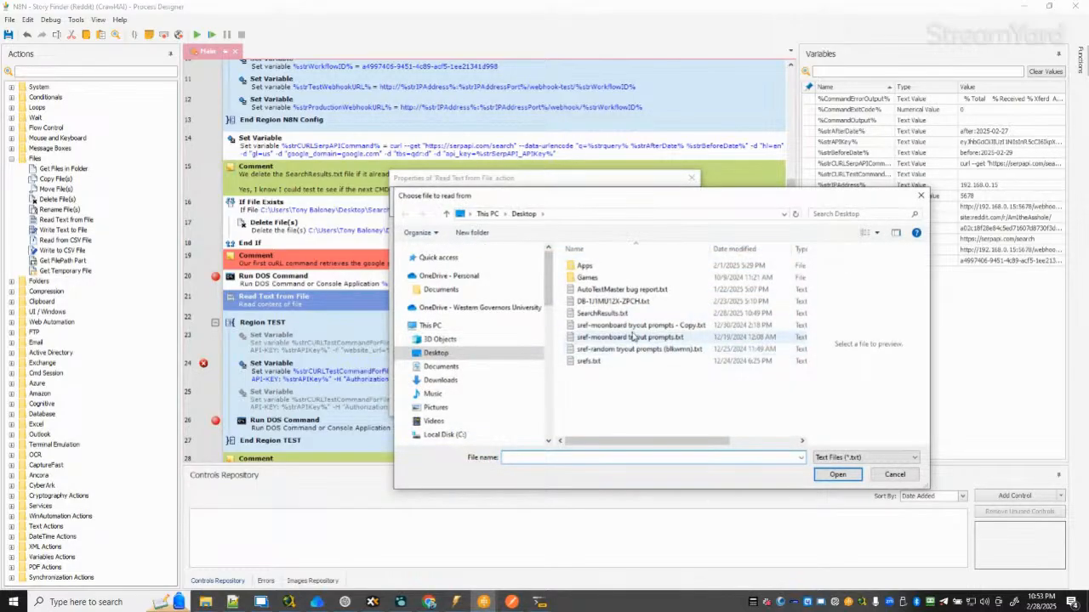
left_click(602, 313)
left_click(837, 474)
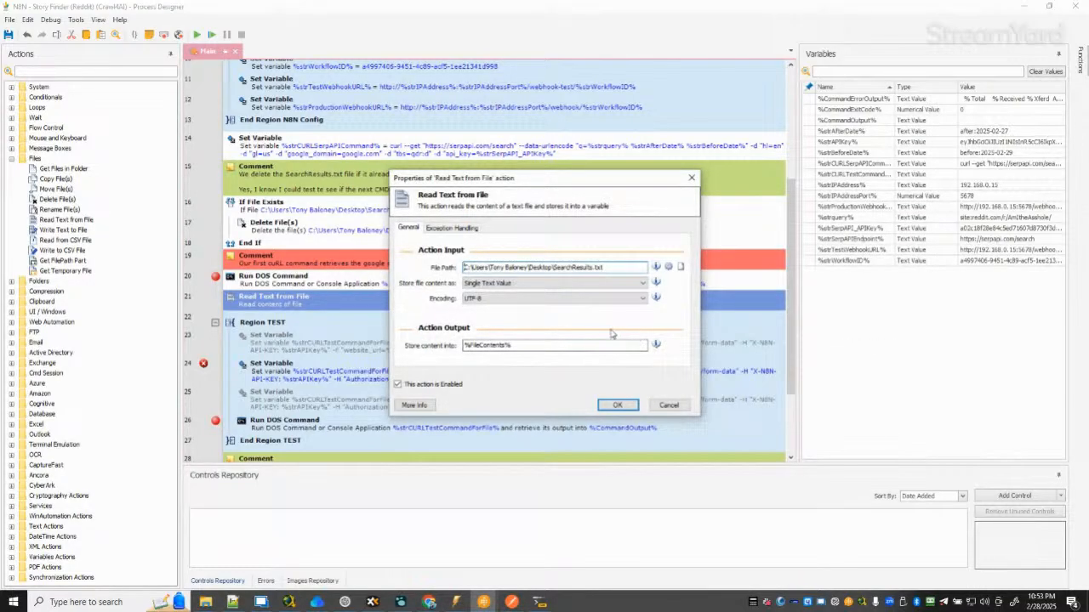
Keep the file content as Single Text Value, store it into %SearchResultsFileContents%, and apply the Read Text from File action.
left_click(569, 284)
left_click(564, 308)
left_click(553, 284)
left_click(536, 296)
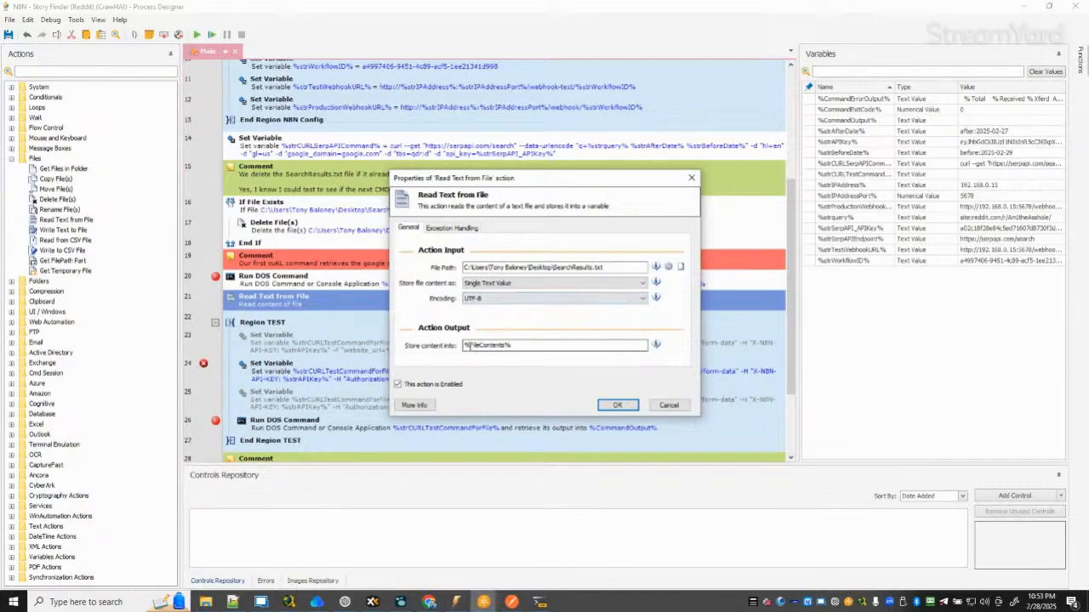
type("Search")
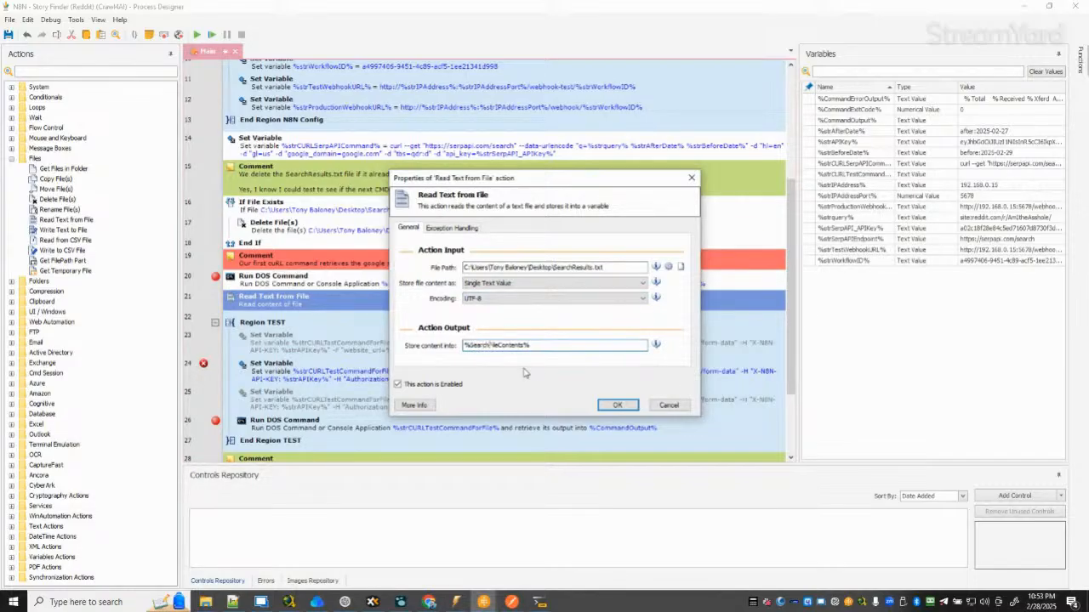
type("Results")
left_click(607, 403)
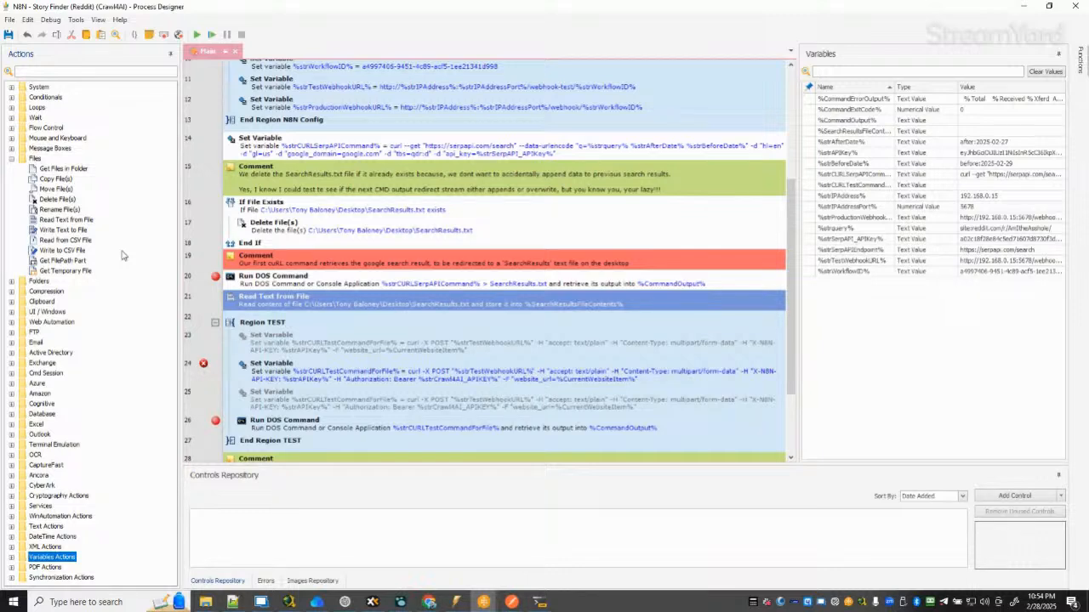
Insert a Get Files in Folder action between the SerpApi Run DOS Command and Read Text from File, with the Desktop as its folder.
left_click(11, 117)
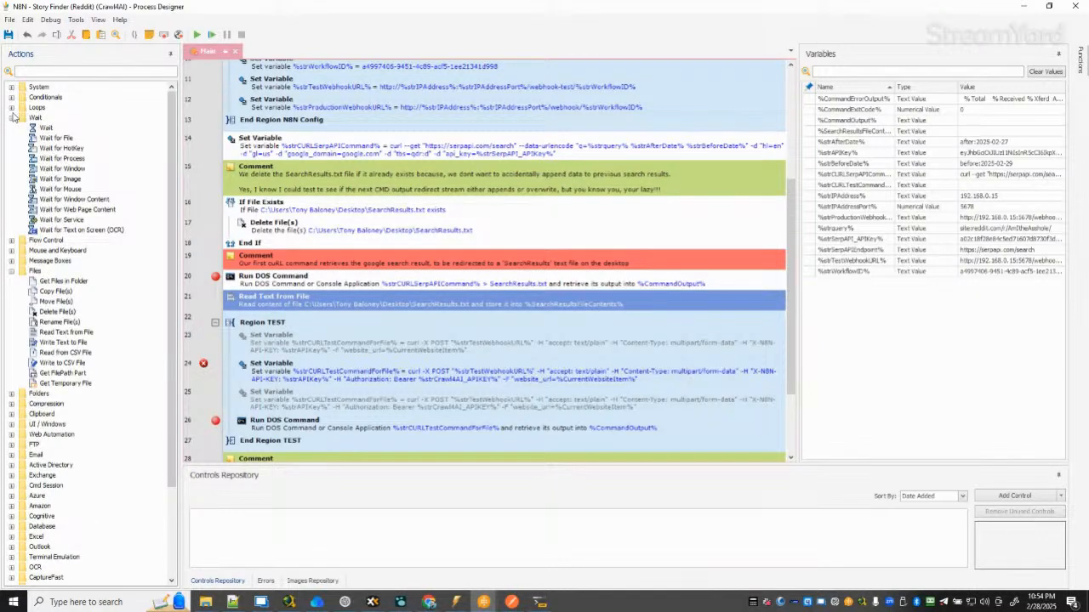
left_click(11, 118)
left_click(11, 108)
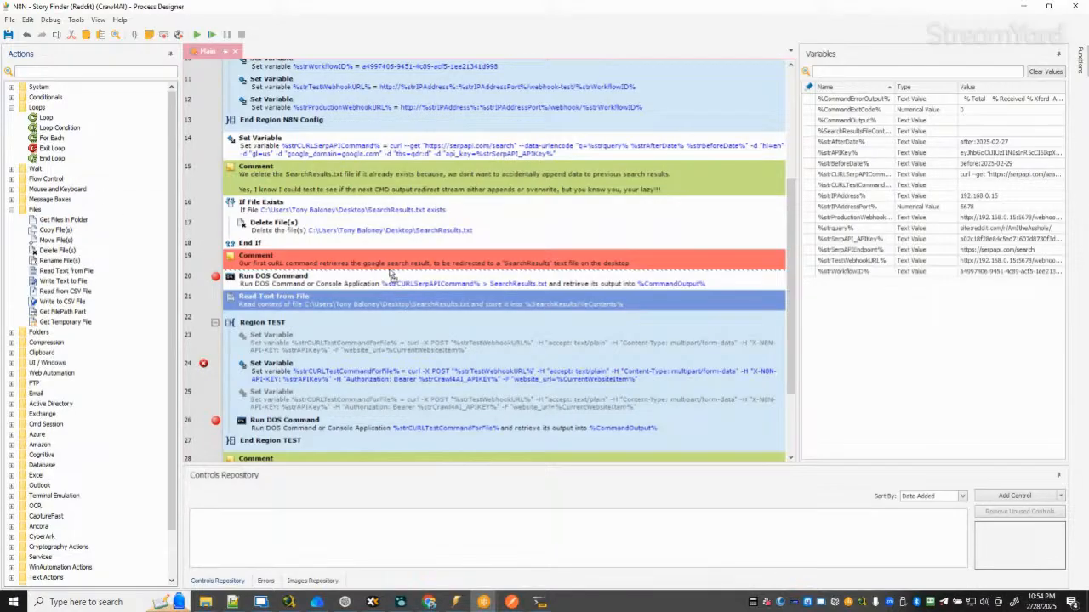
left_click_drag(398, 261, 398, 291)
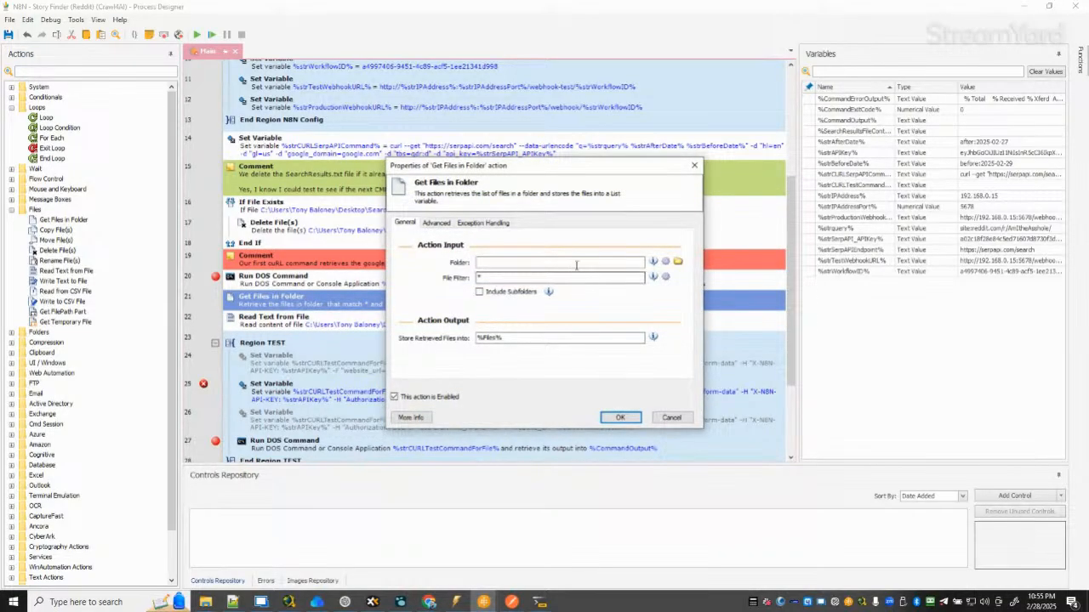
left_click(667, 262)
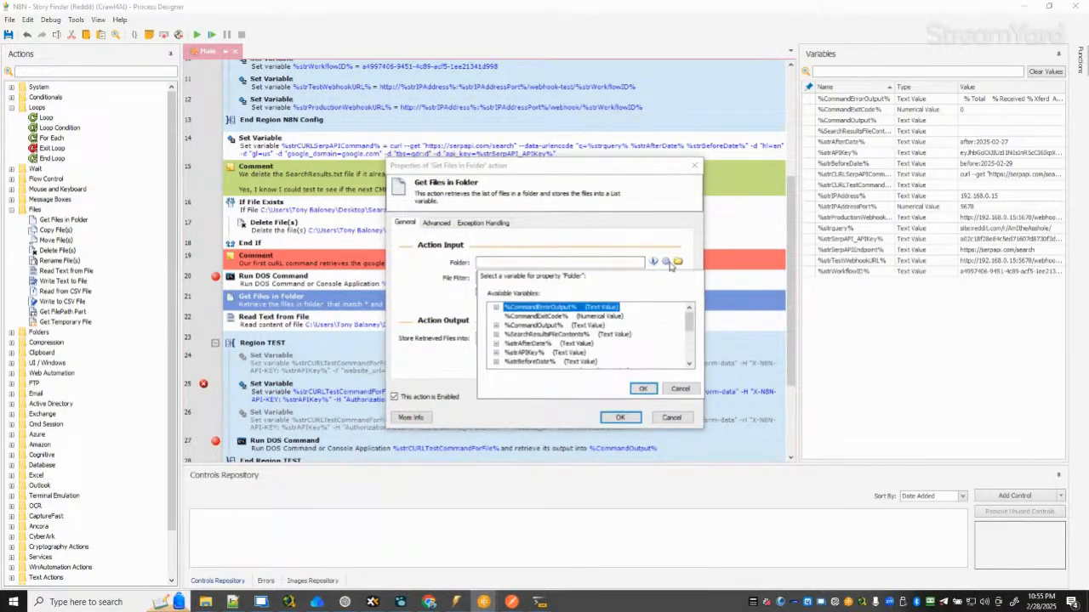
left_click(681, 389)
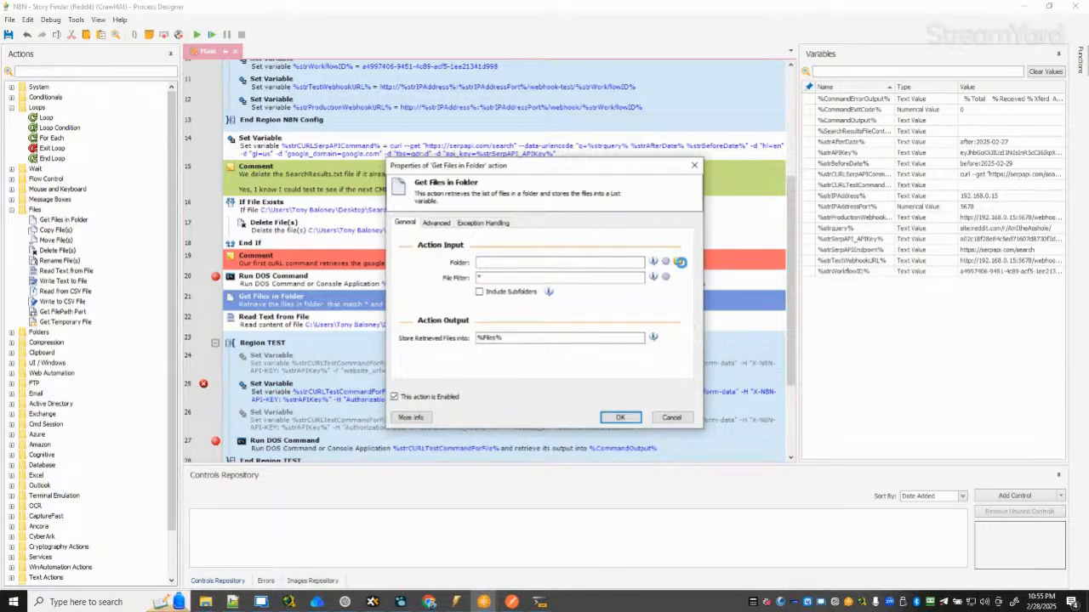
left_click(680, 262)
left_click(511, 339)
left_click(763, 519)
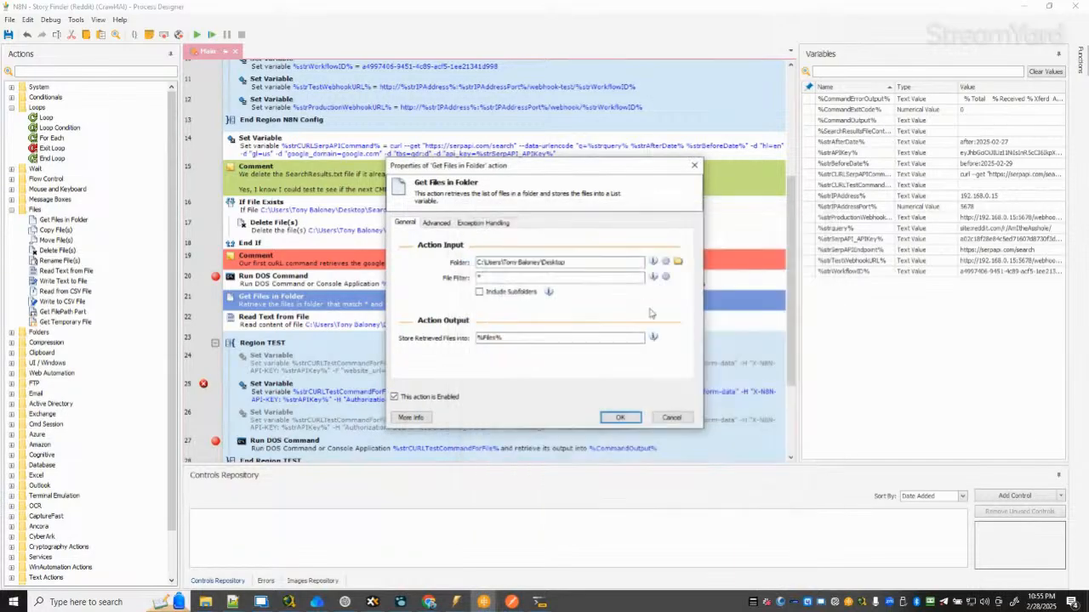
Set the Get Files in Folder filter to SearchResults.txt, keep %Files% as the output variable, and apply the action.
left_click(493, 275)
type("Search")
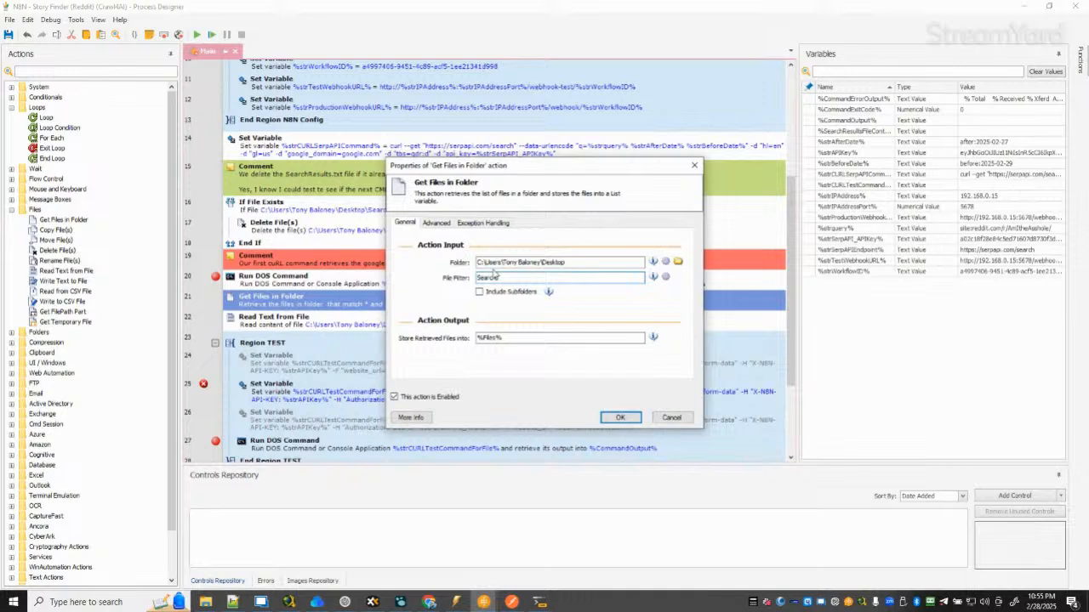
type("Results.txt")
left_click(504, 340)
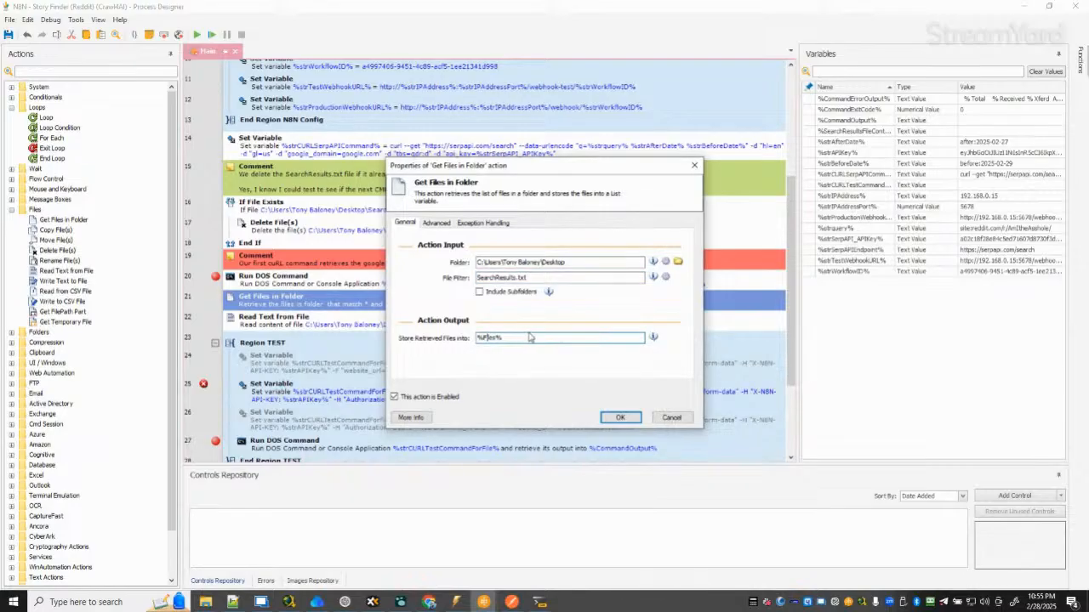
left_click(620, 418)
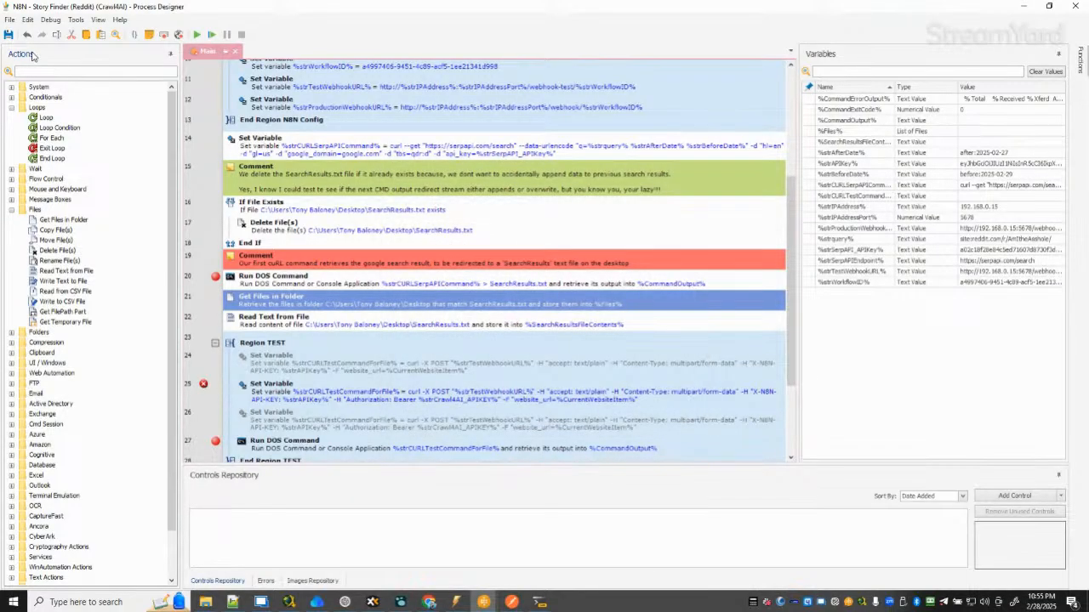
Add a For Each loop before Region TEST and move its End Loop below Region PROD so it encloses both regions.
scroll(714, 277, "down", 1)
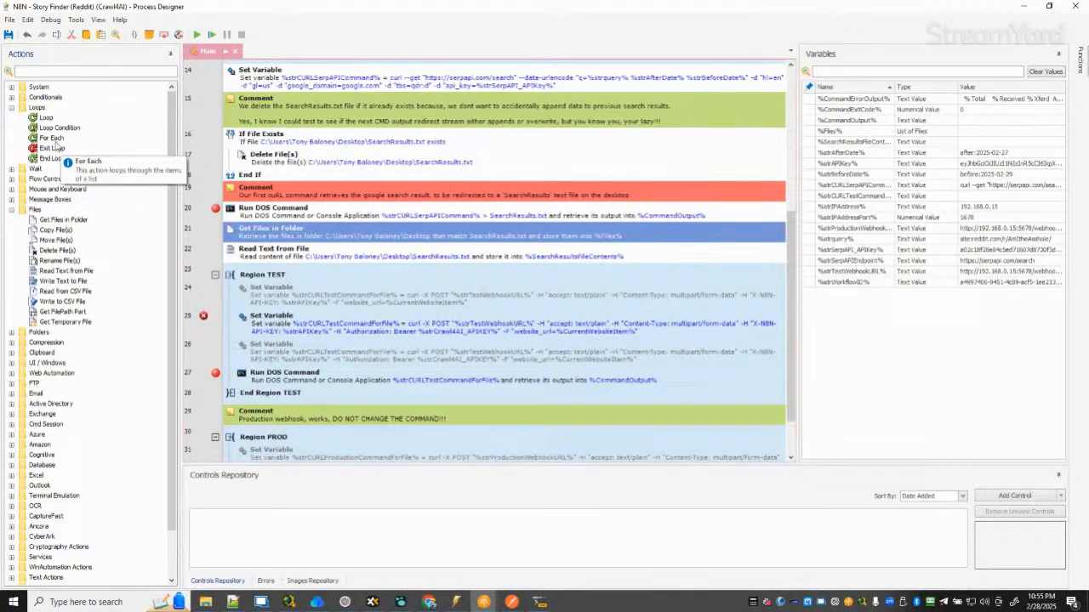
left_click_drag(52, 139, 468, 269)
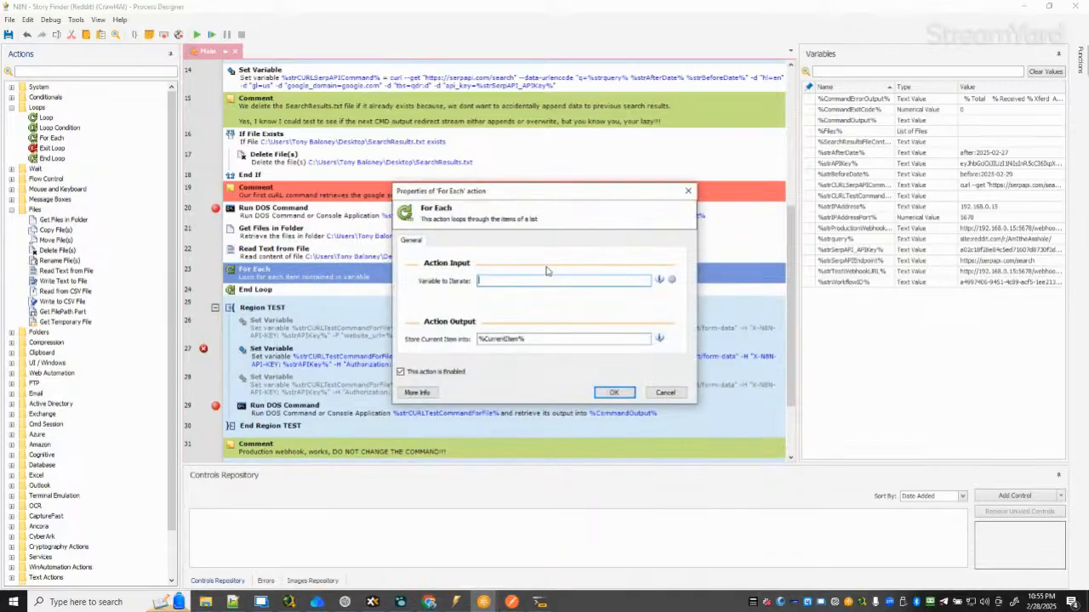
left_click(613, 392)
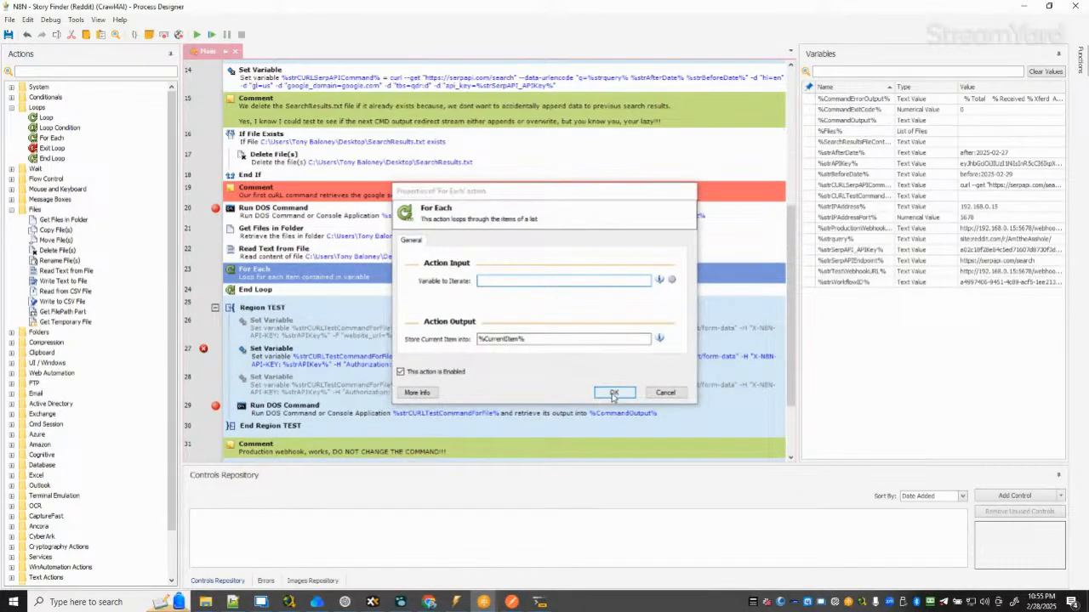
scroll(574, 336, "down", 3)
left_click_drag(243, 198, 238, 452)
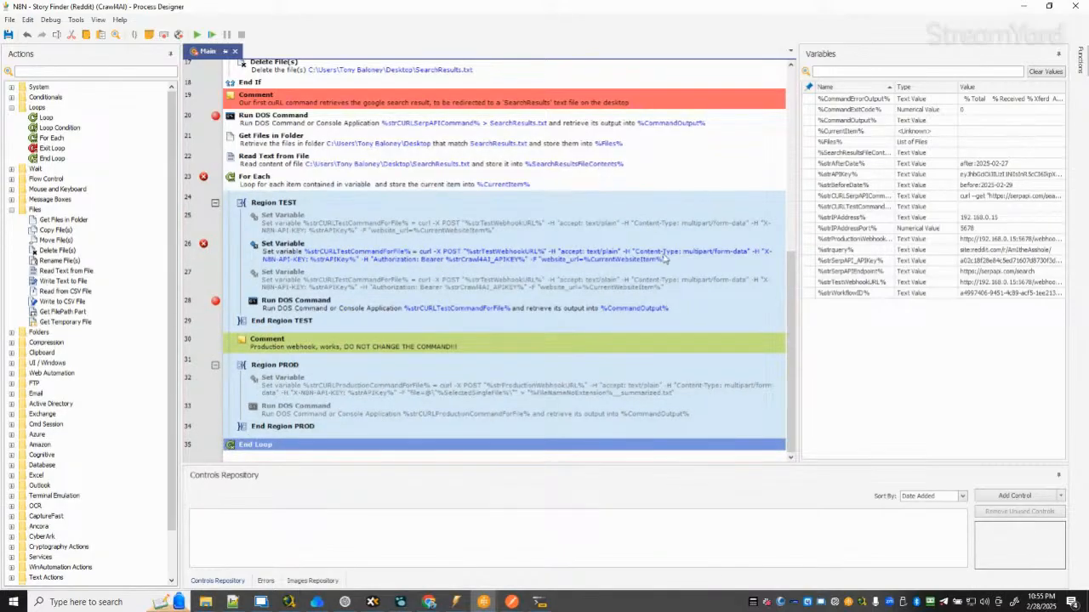
Make the For Each loop iterate over %Files% and store the current item into %CurrentFileItem%.
left_click(507, 186)
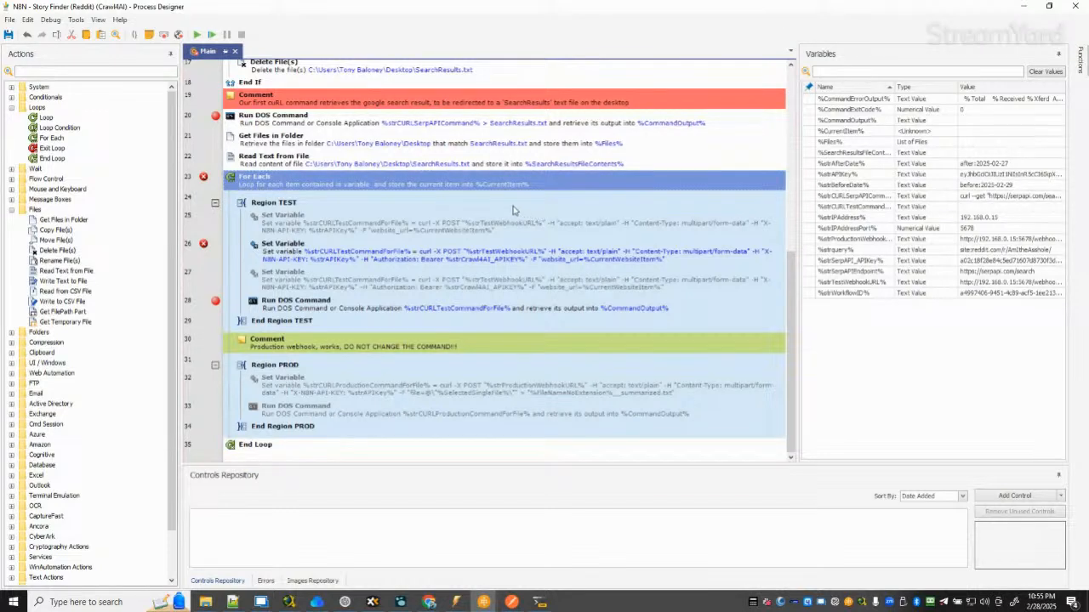
double_click(476, 185)
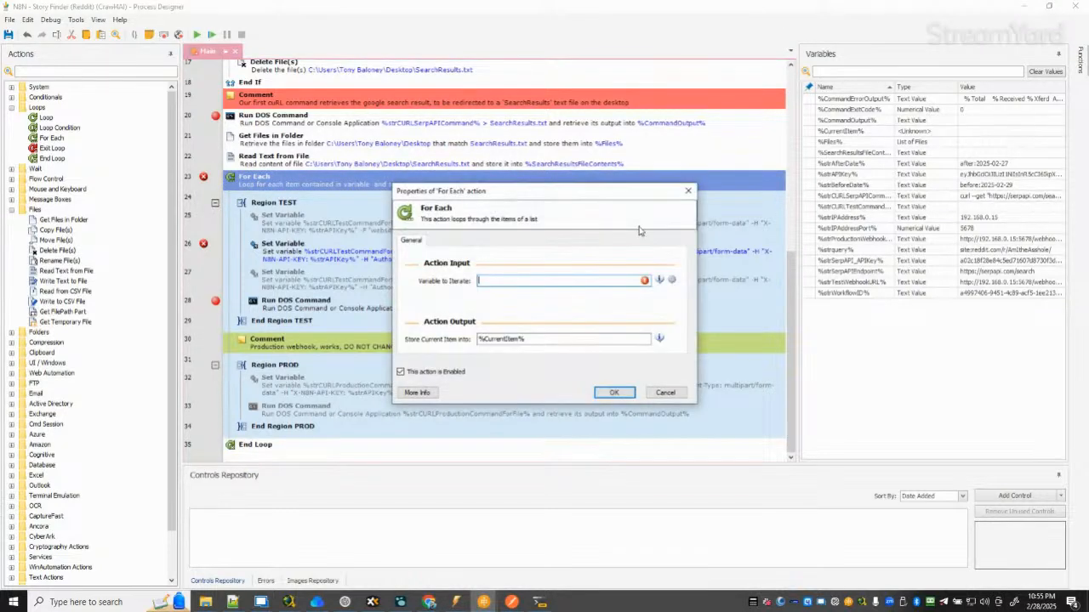
left_click(673, 281)
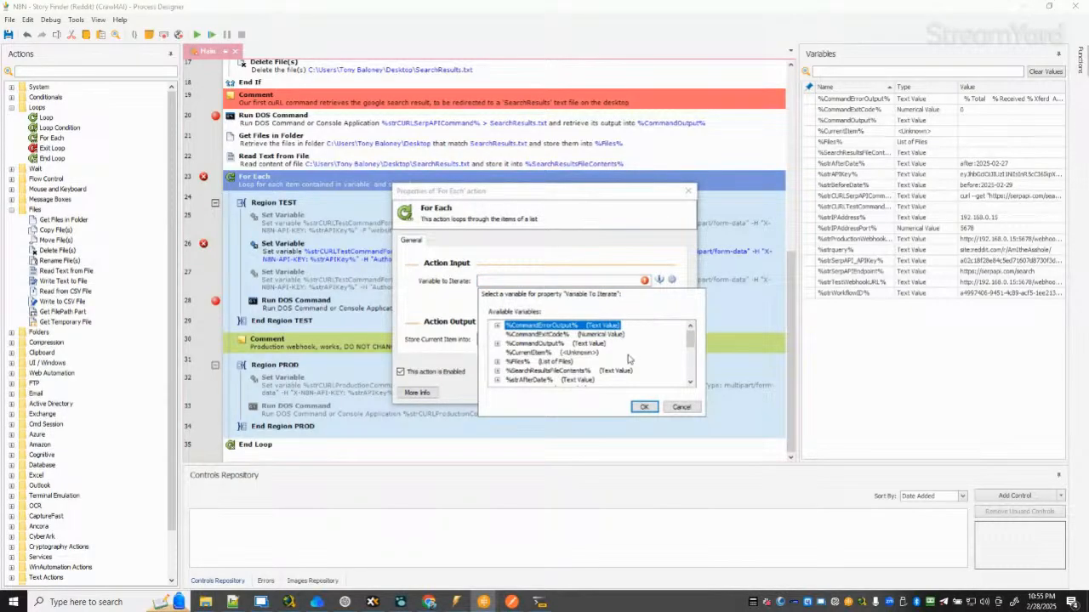
scroll(629, 358, "down", 2)
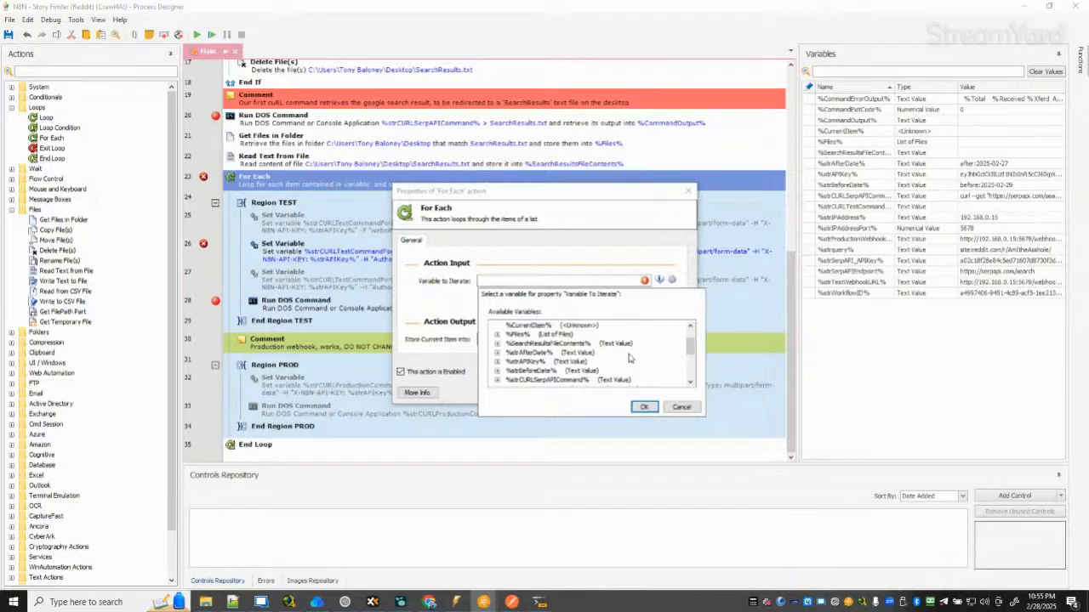
double_click(566, 344)
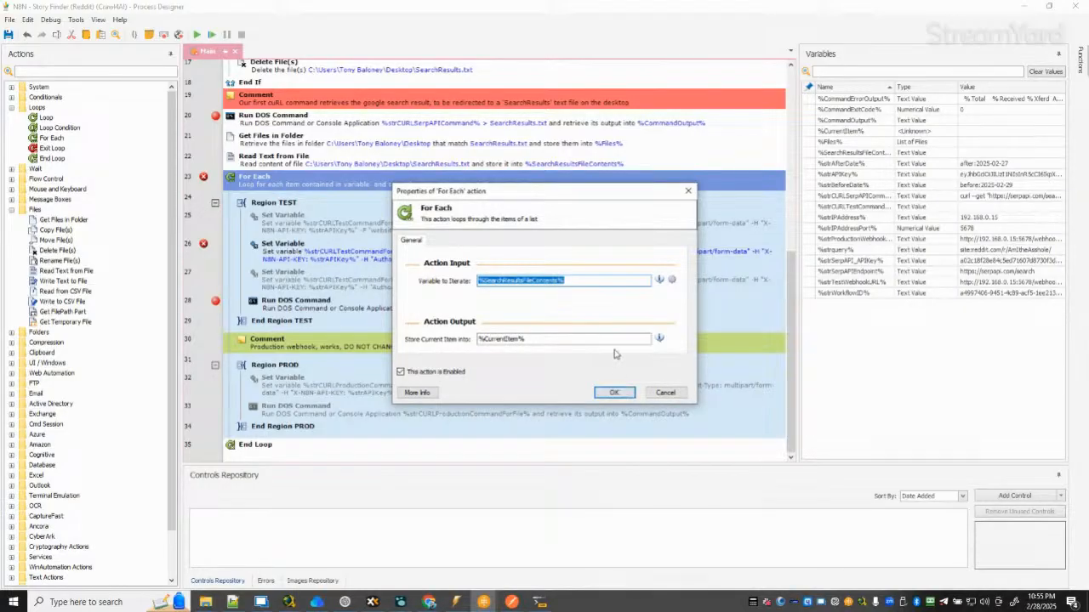
left_click(664, 280)
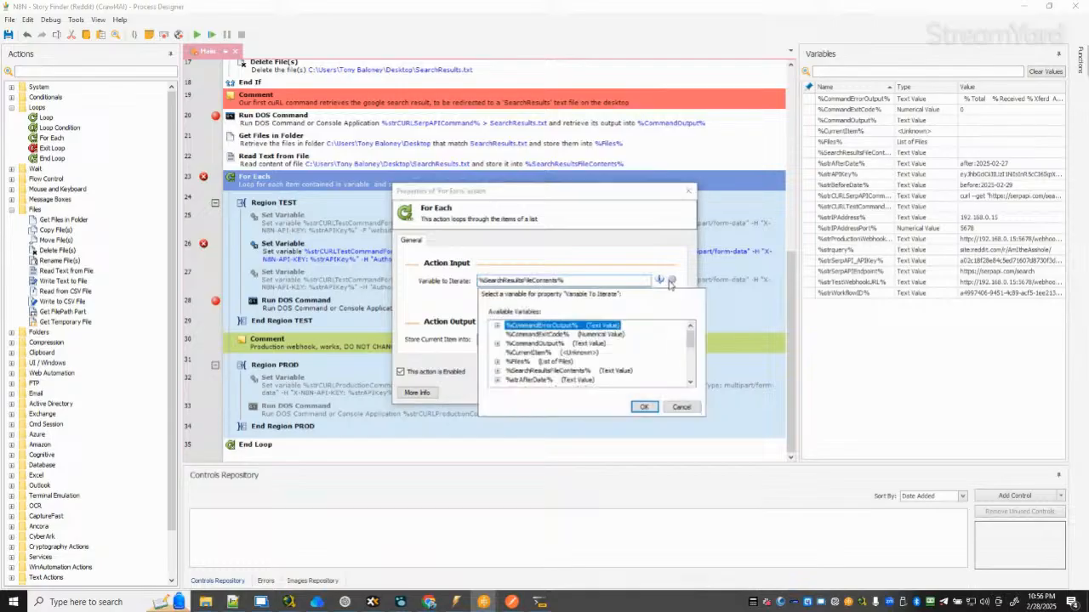
double_click(526, 367)
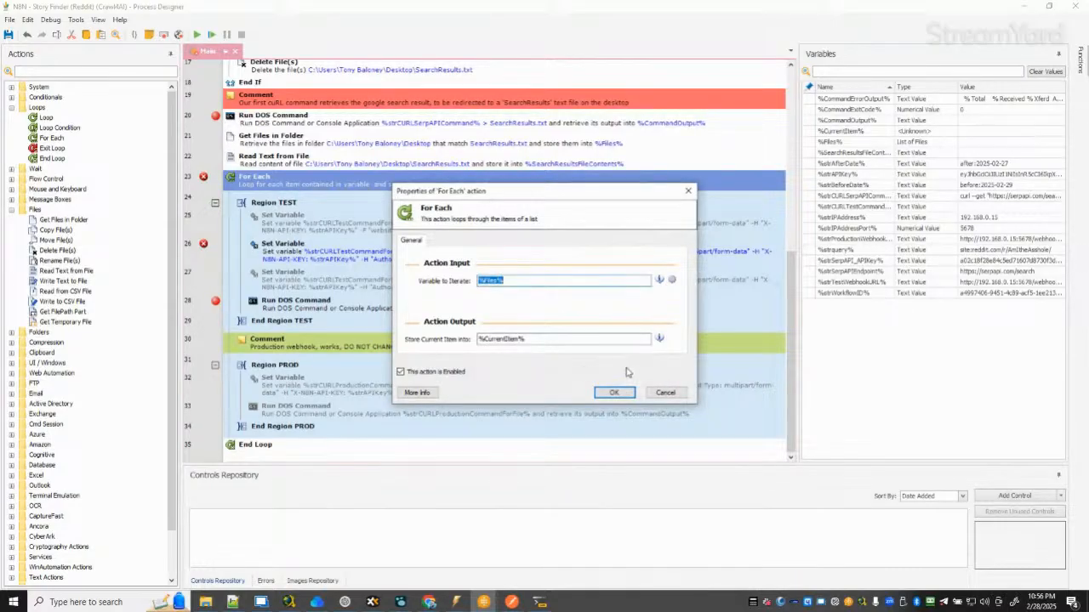
left_click(507, 340)
type("File")
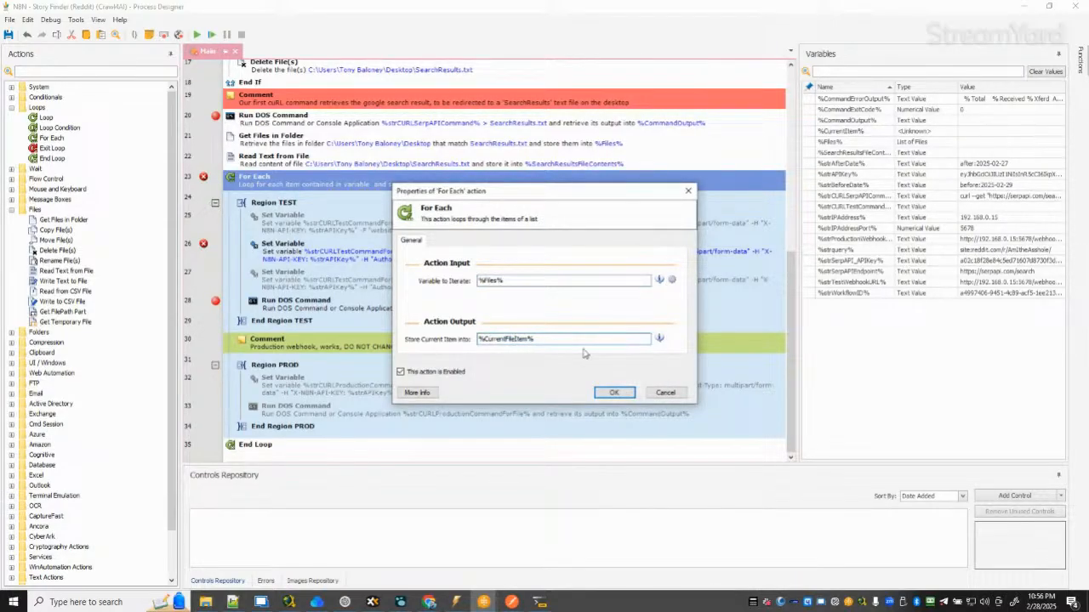
left_click(615, 393)
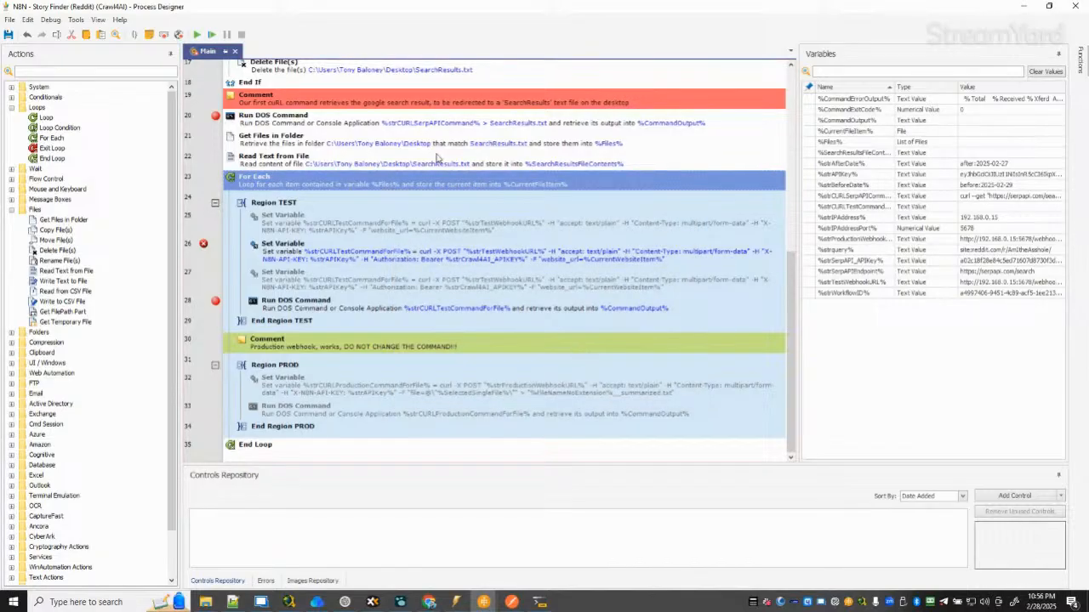
Delete the Read Text from File action above the For Each loop.
left_click(434, 220)
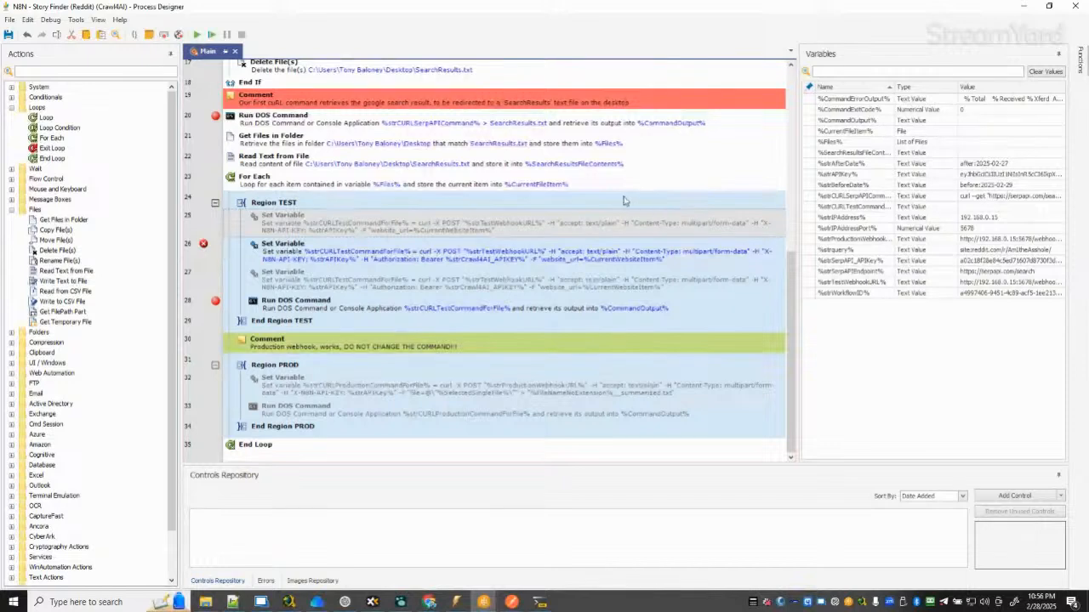
left_click(549, 167)
key("Delete")
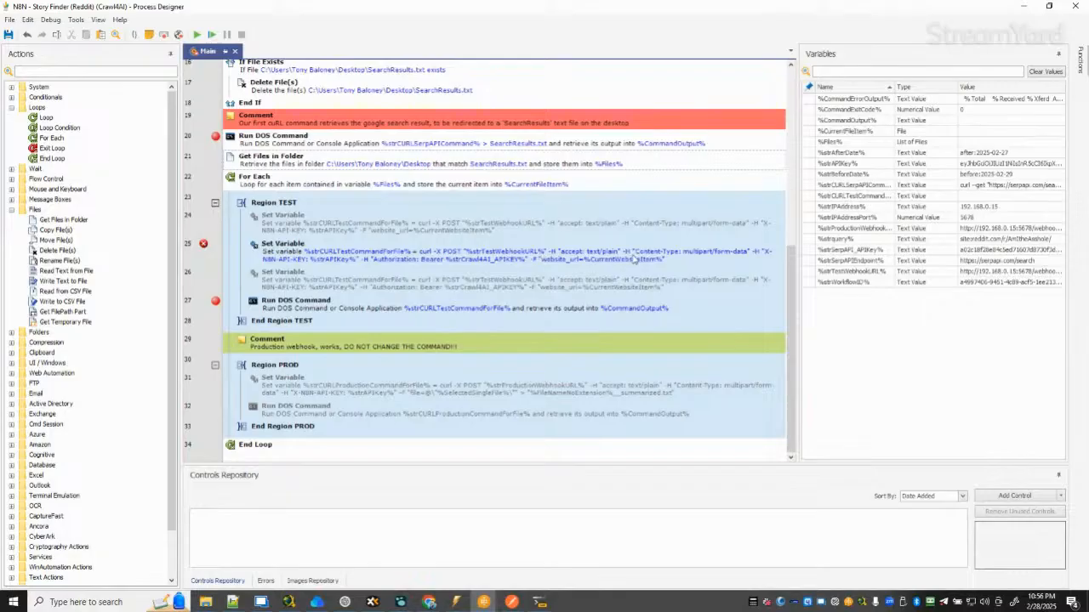
Copy the %CurrentFileItem% output variable name from the For Each action's properties.
double_click(556, 183)
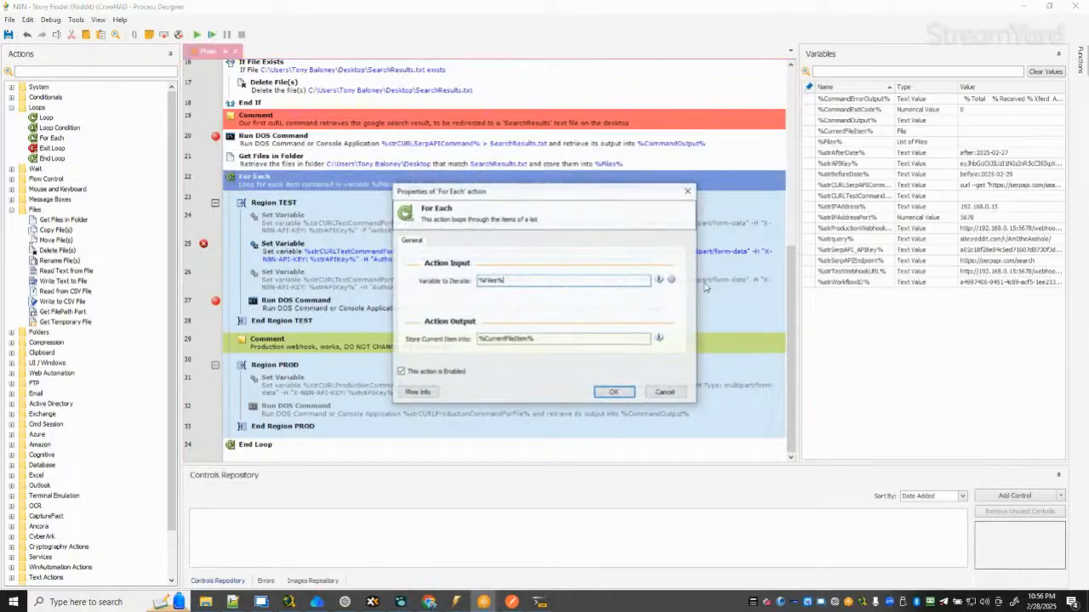
double_click(566, 338)
key("ctrl+c")
left_click(613, 394)
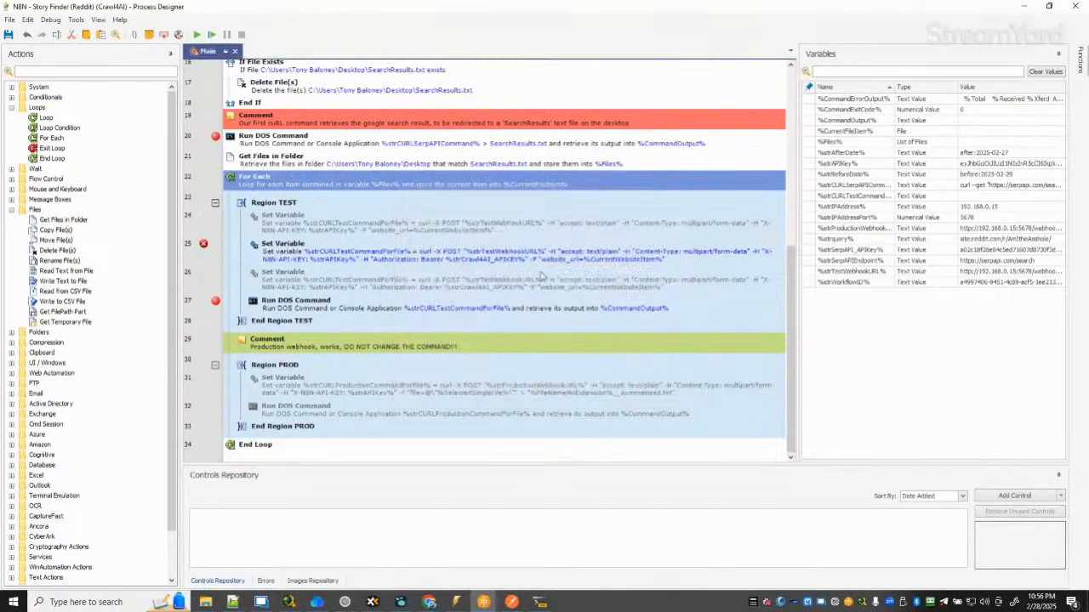
Replace %CurrentWebsiteItem% with the copied %CurrentFileItem% as website_url in the enabled Set Variable action of Region TEST.
double_click(548, 252)
left_click(582, 292)
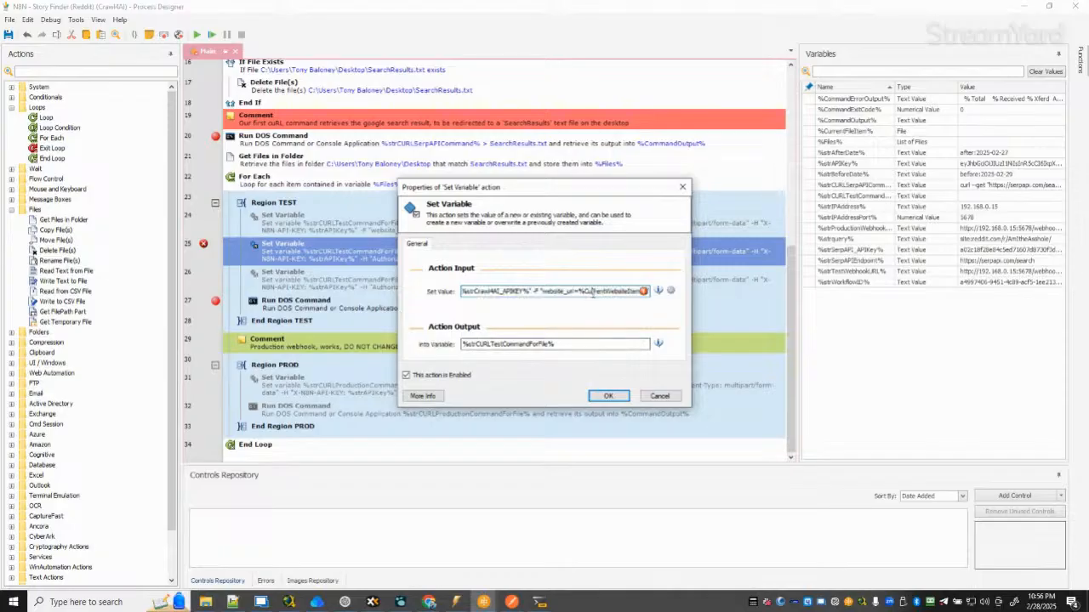
left_click_drag(580, 292, 661, 302)
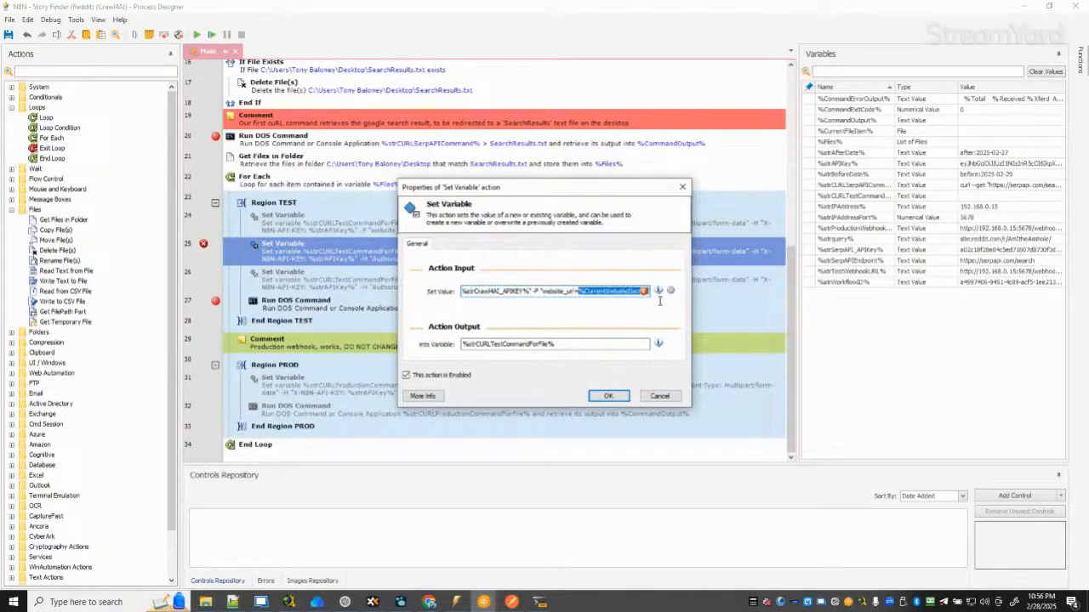
key("BackSpace")
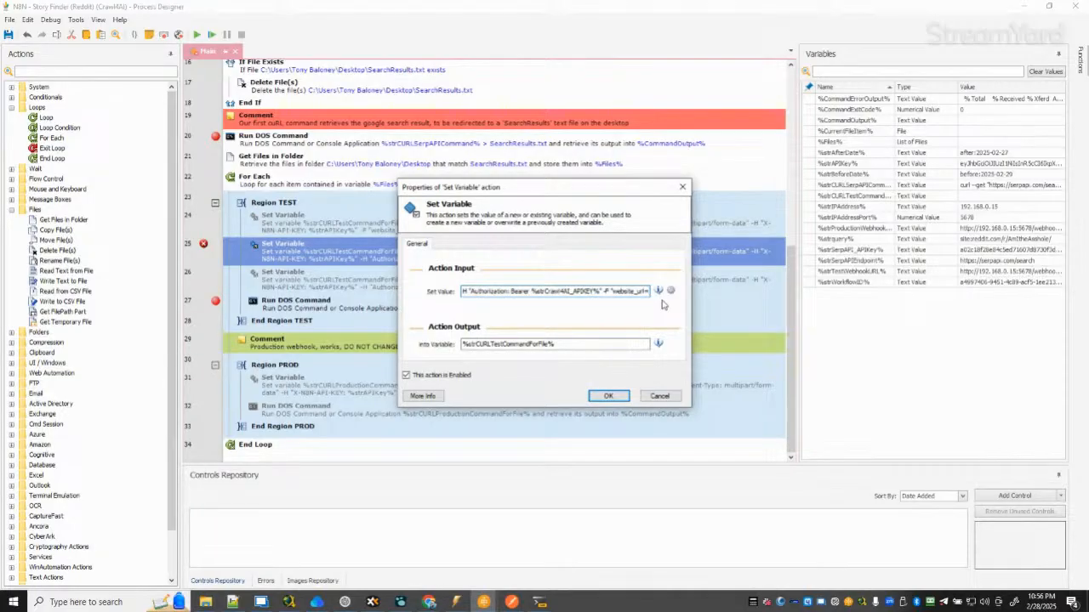
key("ctrl+v")
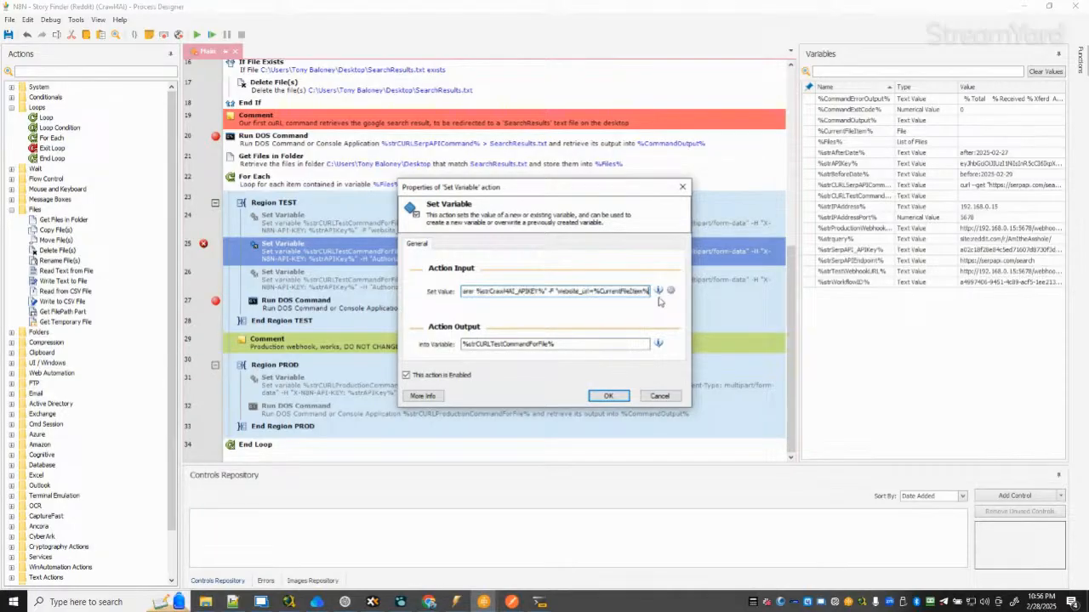
left_click(609, 397)
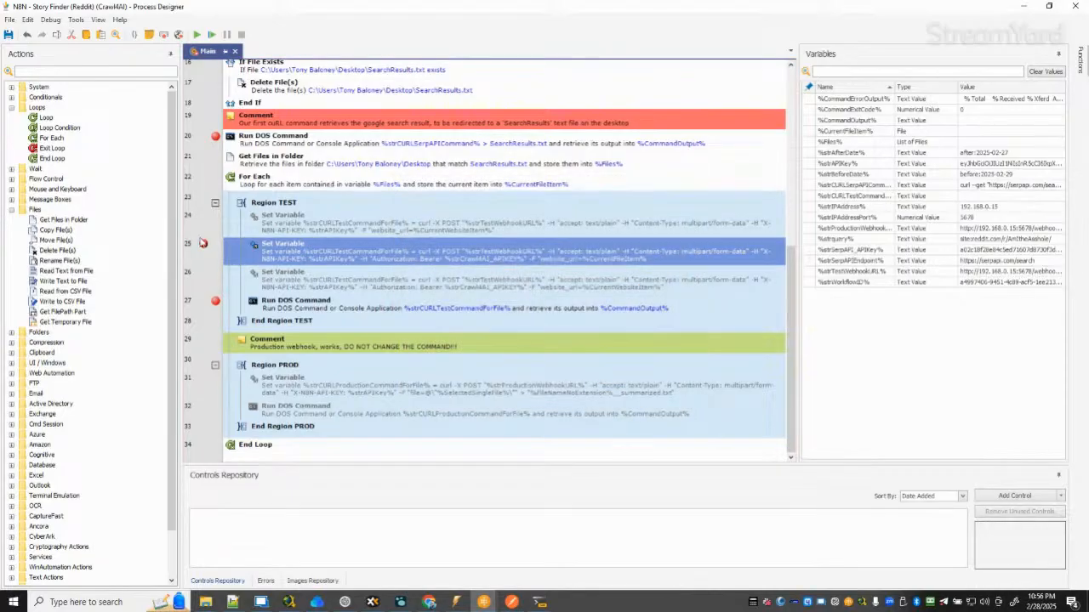
mouse_move(207, 247)
Paste the Set Variable action's curl command into a new Notepad++ document and remove its Authorization: Bearer %strCrawl4AI_APIKEY% header.
double_click(514, 262)
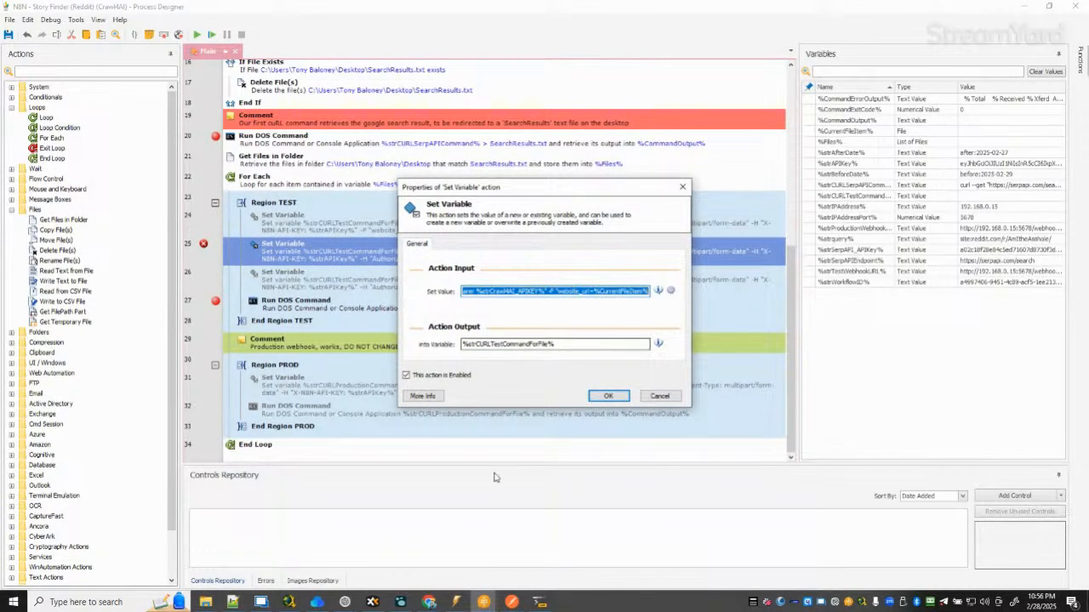
left_click(244, 605)
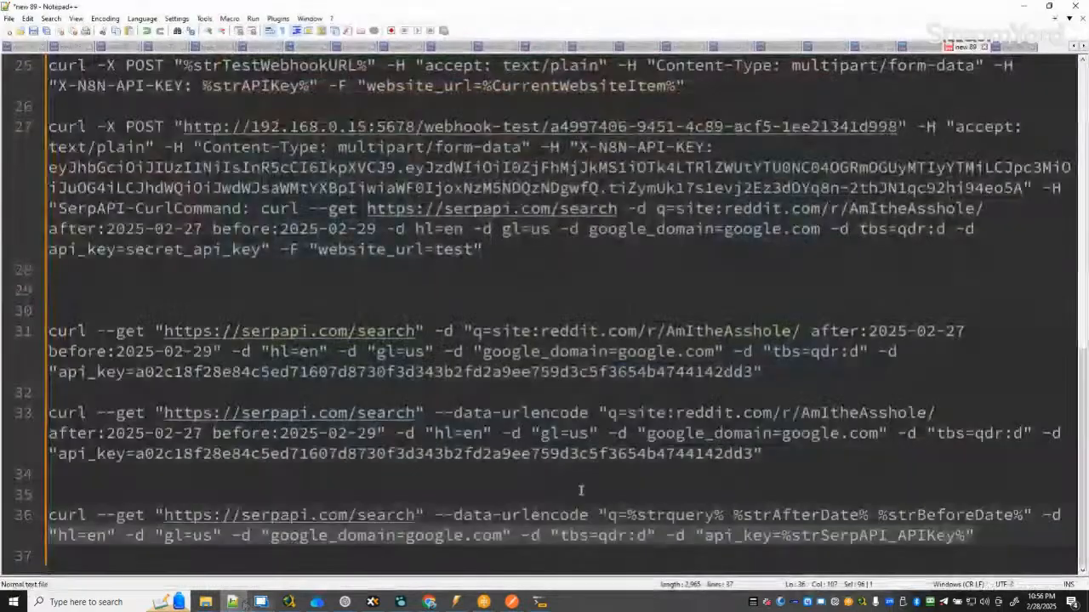
left_click(9, 31)
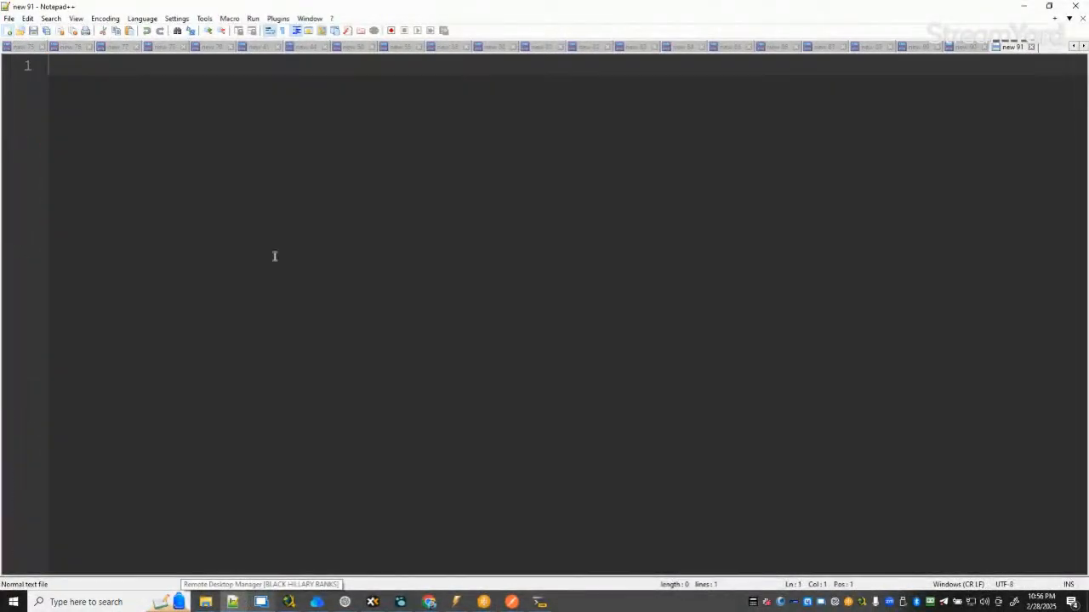
key("ctrl+v")
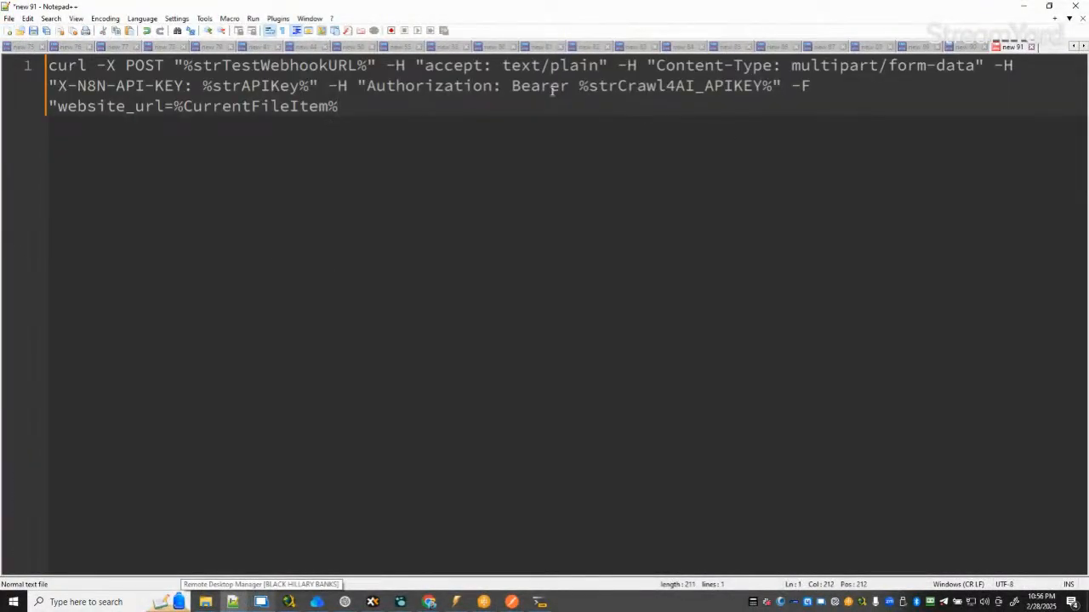
left_click_drag(328, 88, 789, 93)
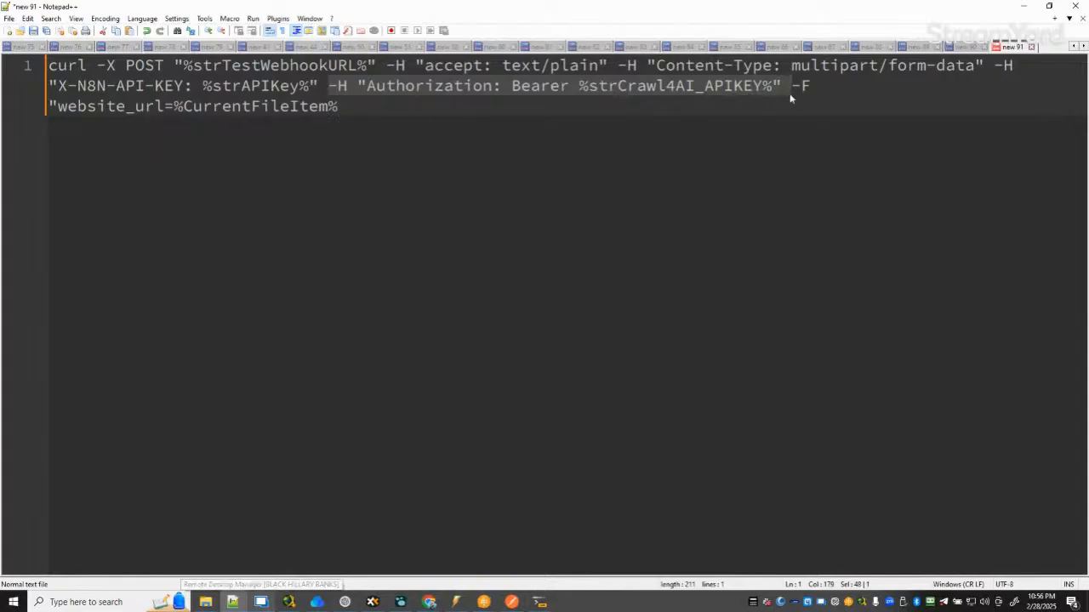
key("Delete")
key("Delete")
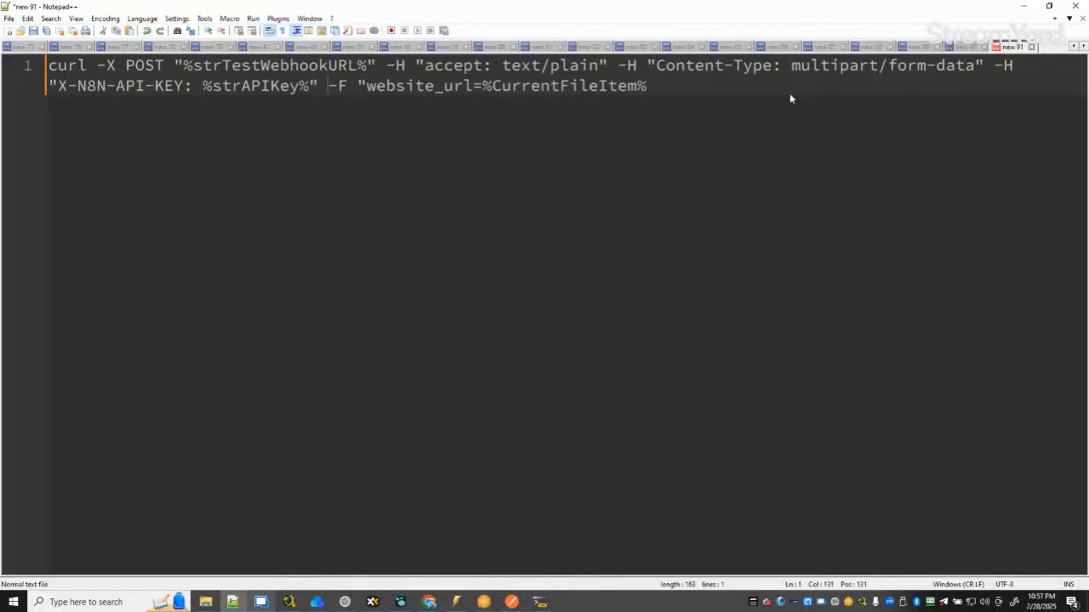
Replace the value of Region TEST's enabled Set Variable action in Process Designer with the shortened curl command from Notepad++.
triple_click(678, 90)
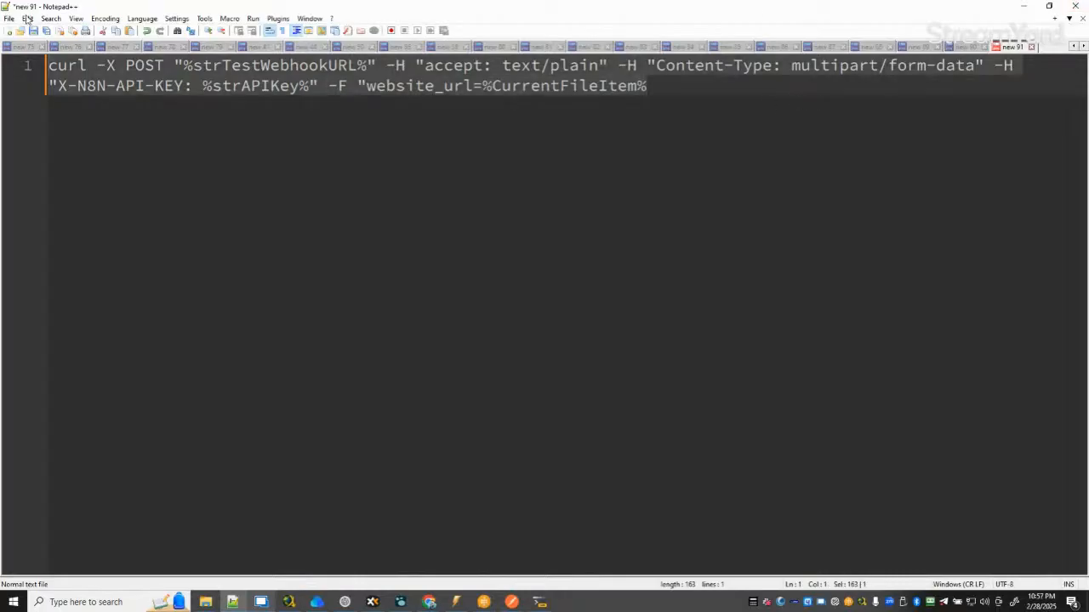
key("alt+Tab")
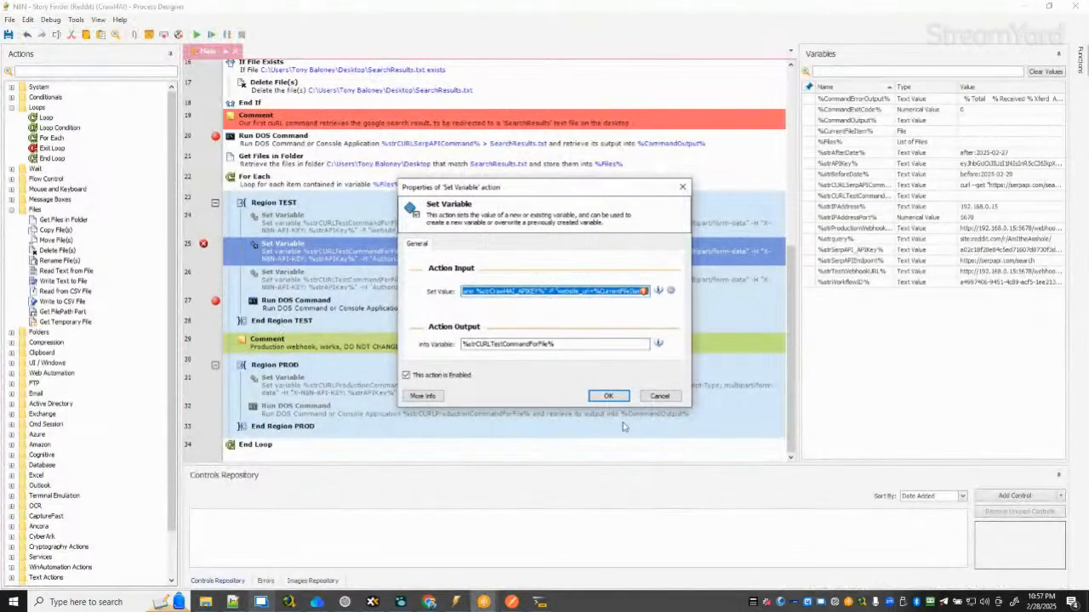
key("BackSpace")
key("ctrl+v")
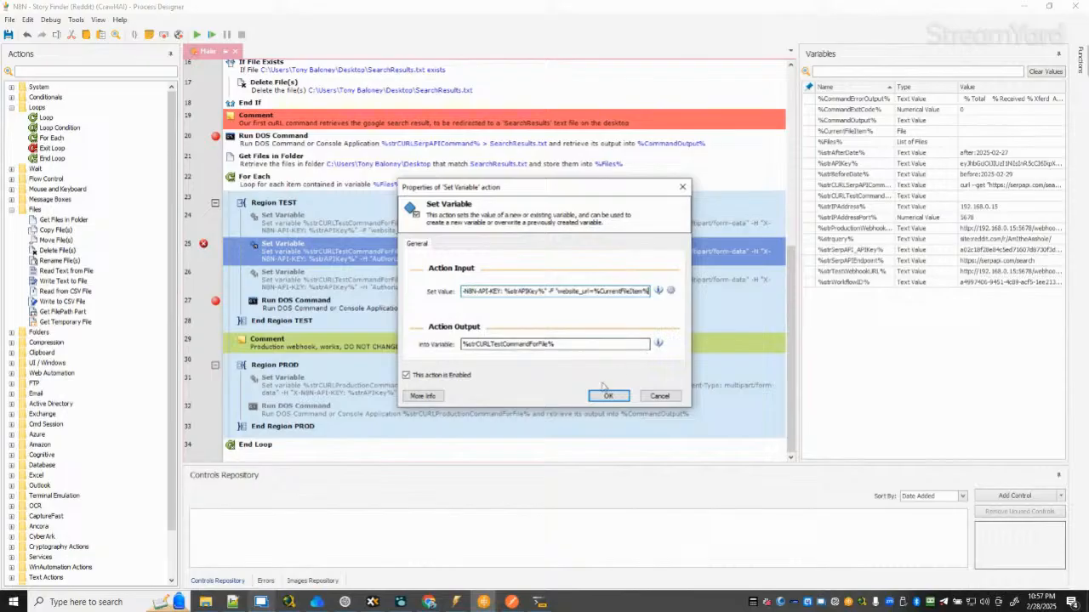
left_click(603, 396)
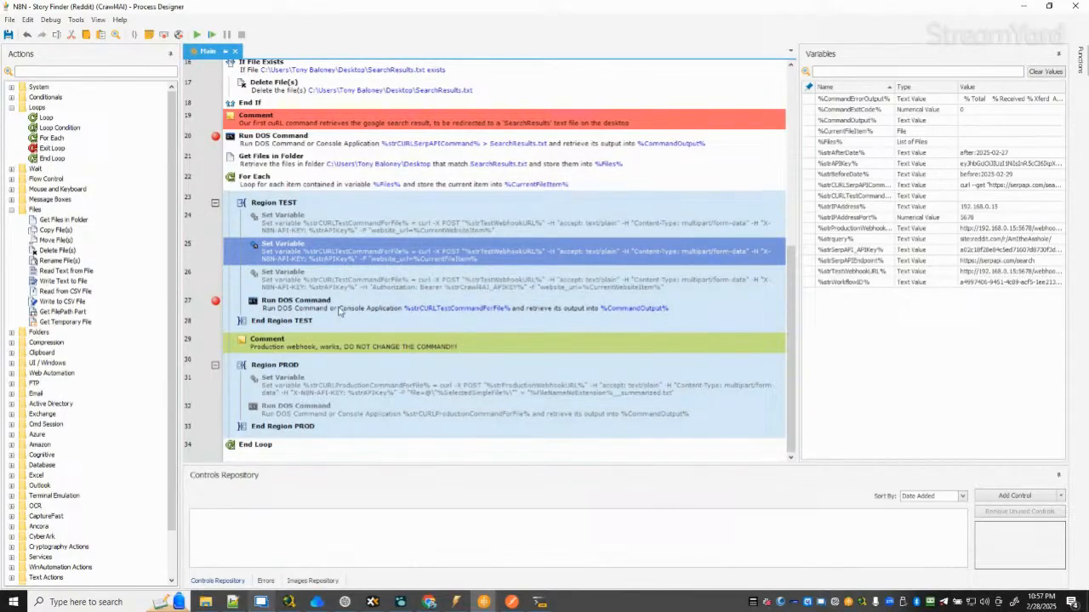
Remove the breakpoint from the SerpApi Run DOS Command, save the process, and enable the Run DOS Command in Region PROD.
left_click(216, 136)
left_click(8, 34)
right_click(298, 412)
left_click(336, 519)
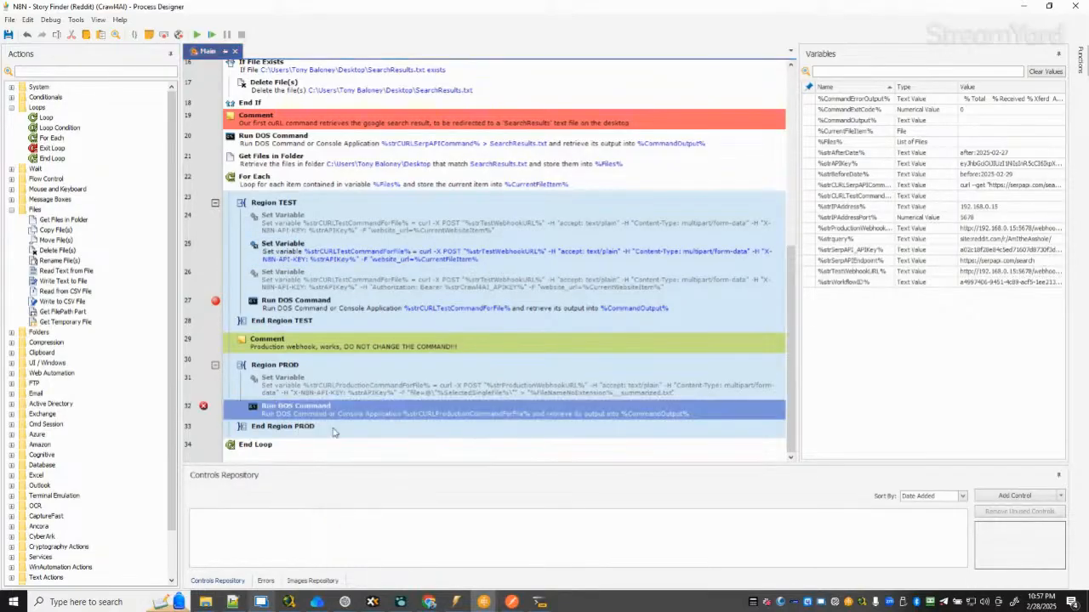
Replace the disabled Set Variable action in Region PROD with a copy of Region TEST's enabled Set Variable action.
left_click(350, 253)
left_click(294, 415)
key("ctrl+v")
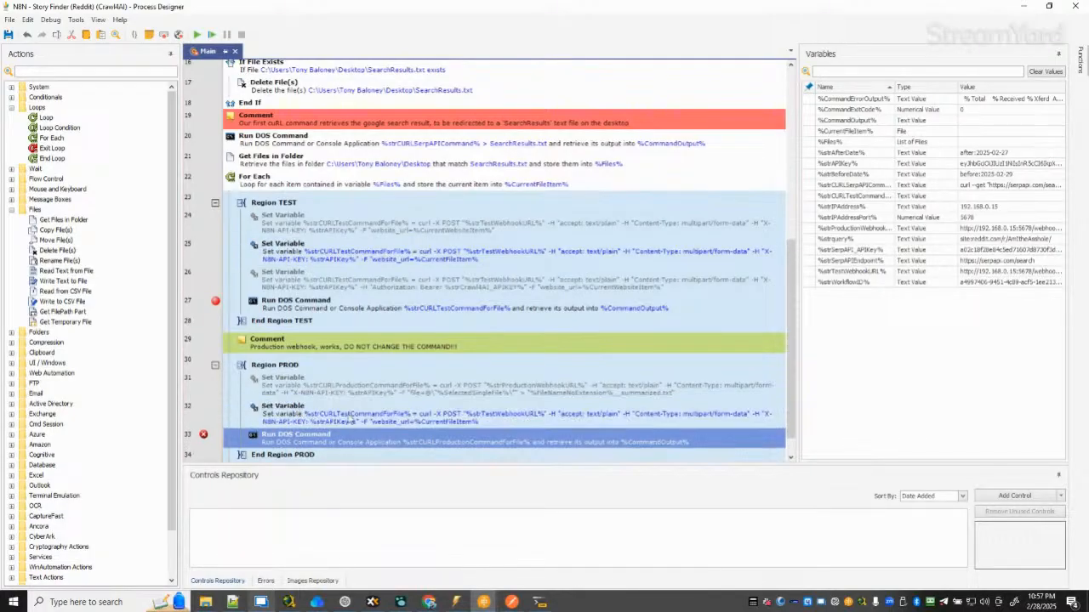
left_click(430, 391)
key("Delete")
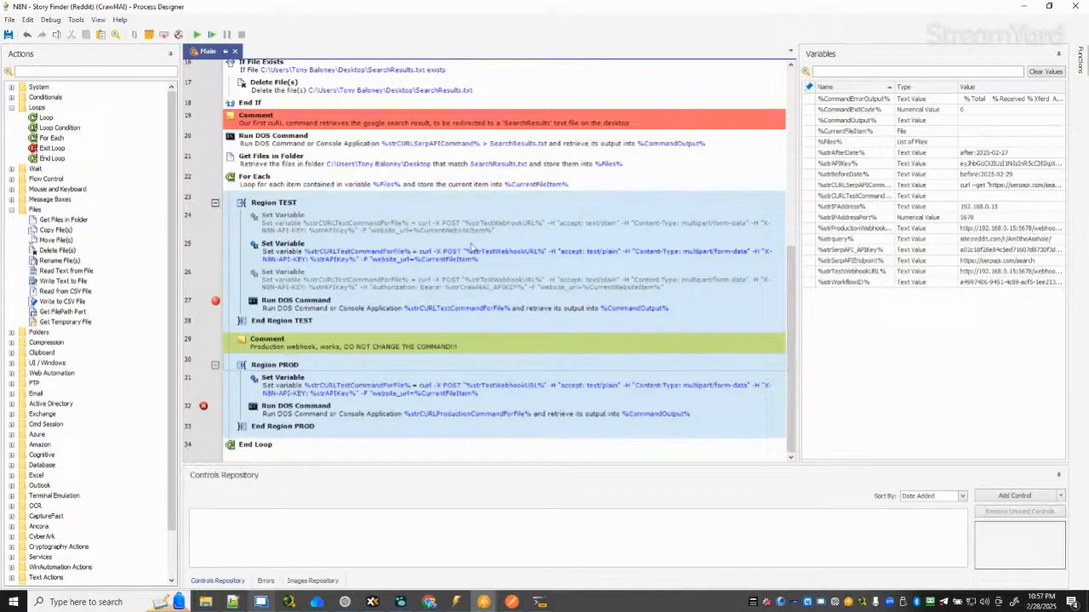
Delete the two disabled Set Variable actions from Region TEST.
left_click(457, 230)
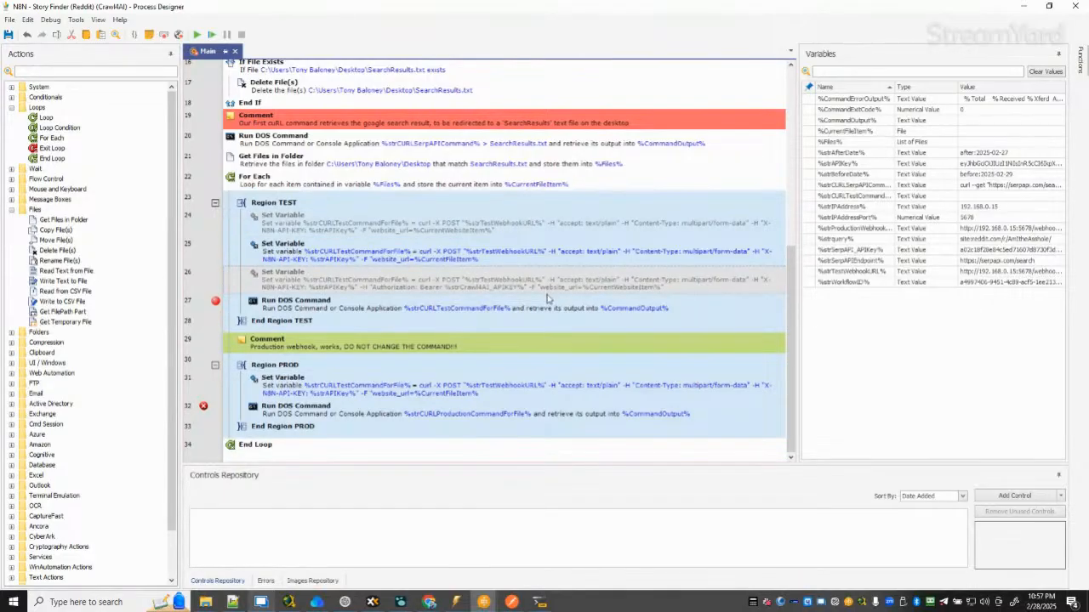
scroll(550, 299, "up", 1)
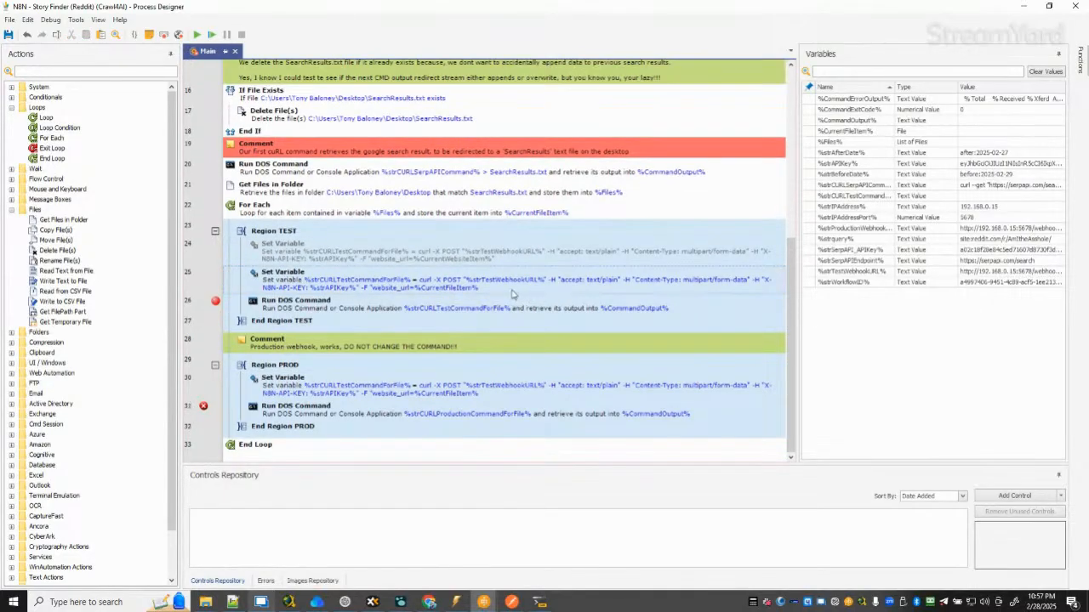
left_click(452, 259)
key("Delete")
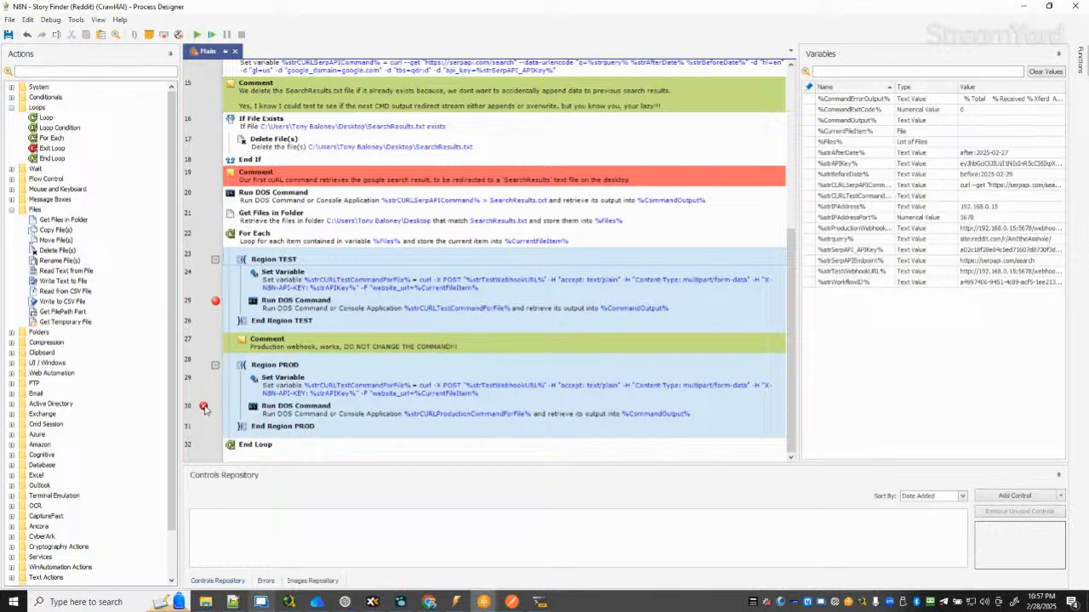
Examine the error on Region PROD's Run DOS Command and check the process for the variables it refers to.
mouse_move(204, 409)
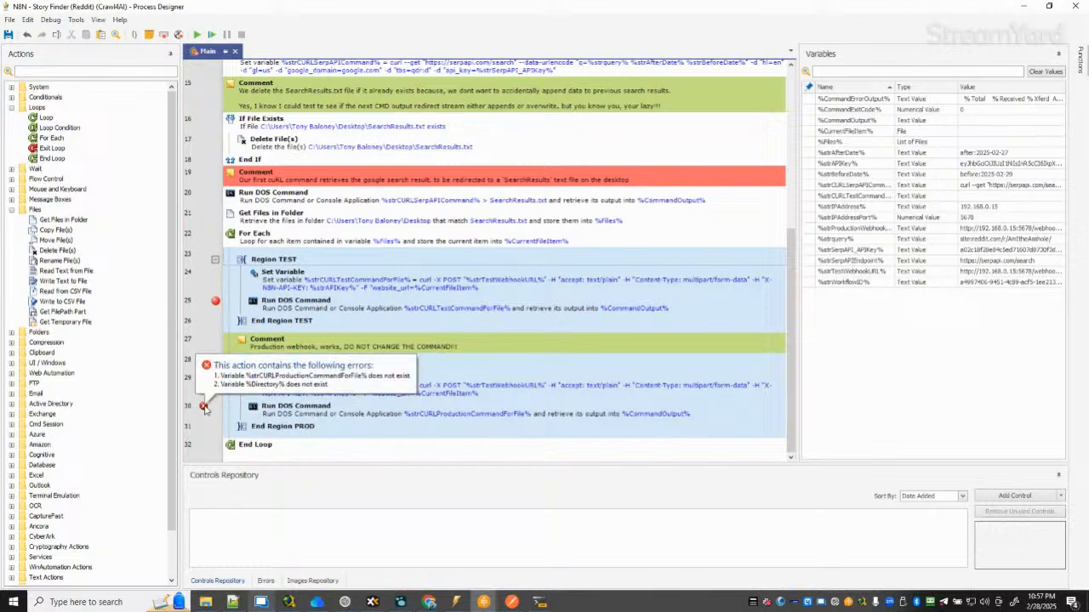
key("XF86AudioLowerVolume")
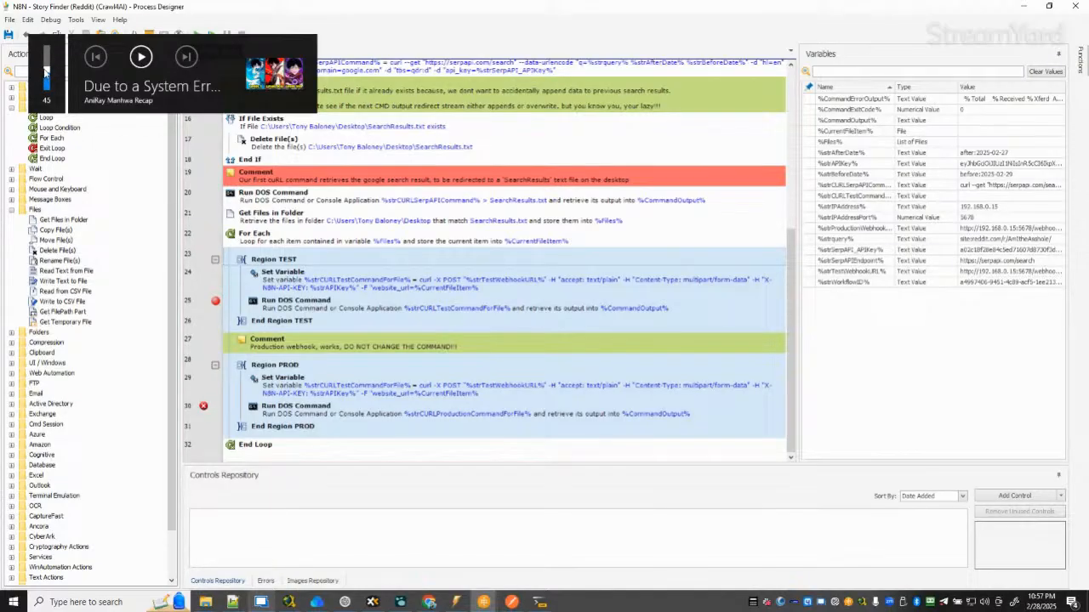
left_click_drag(46, 70, 47, 39)
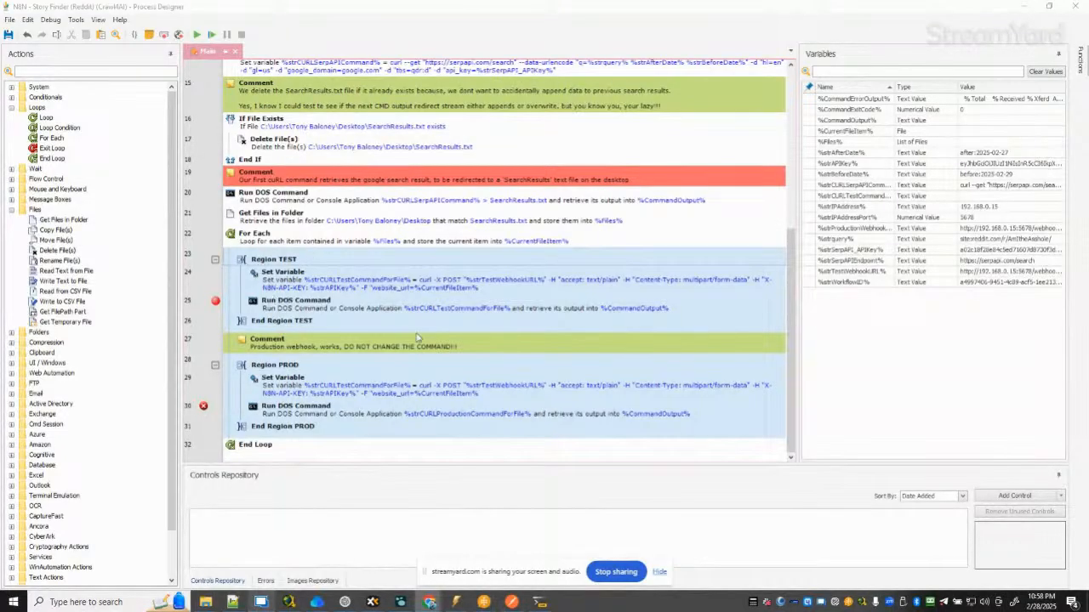
scroll(421, 339, "up", 5)
scroll(407, 372, "up", 1)
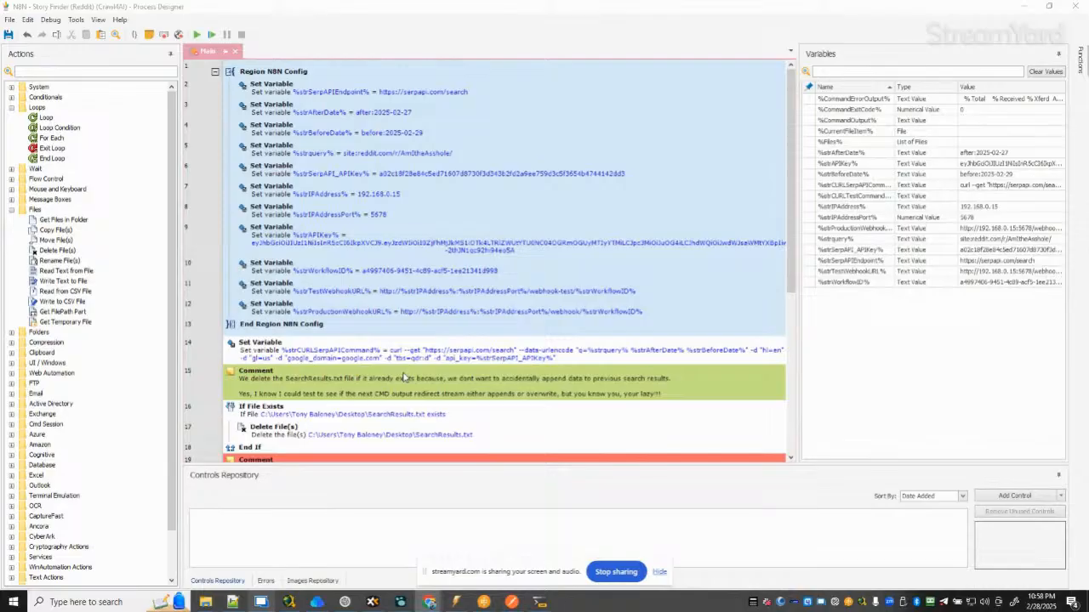
scroll(405, 377, "down", 5)
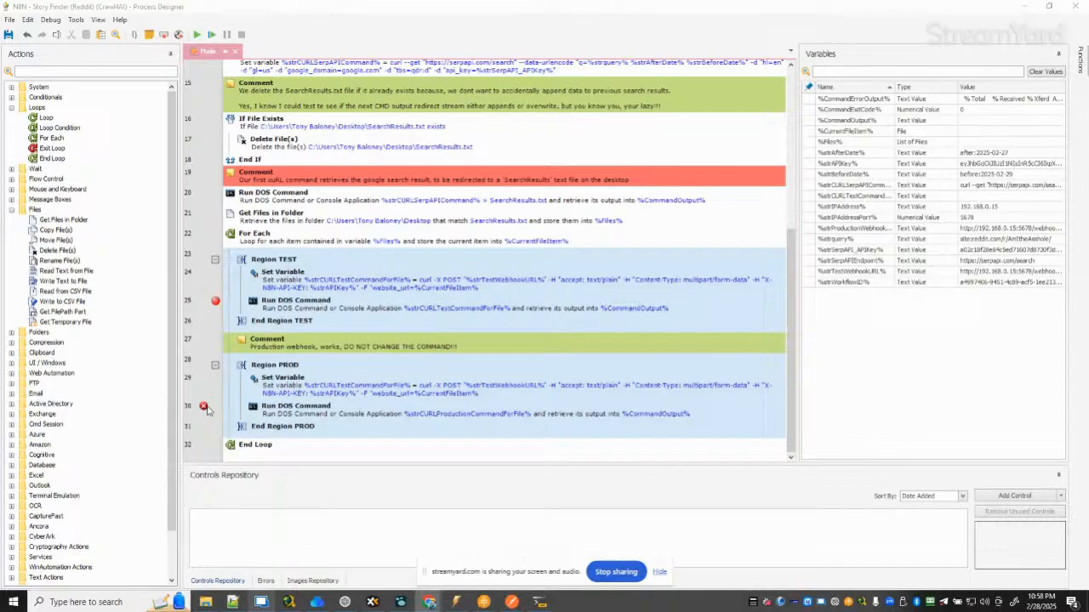
left_click(304, 447)
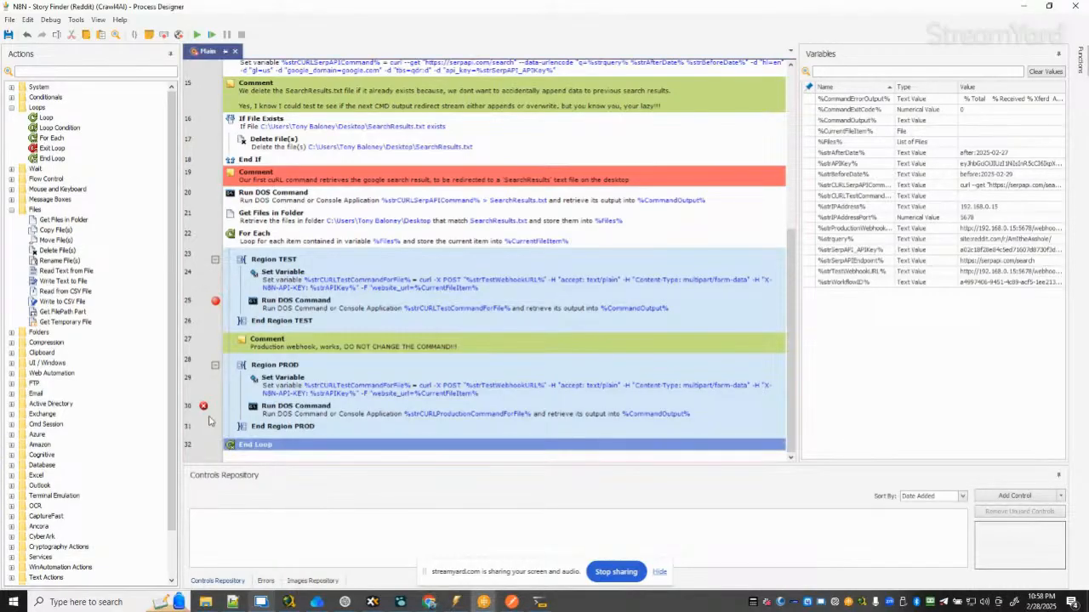
mouse_move(204, 410)
scroll(271, 413, "up", 5)
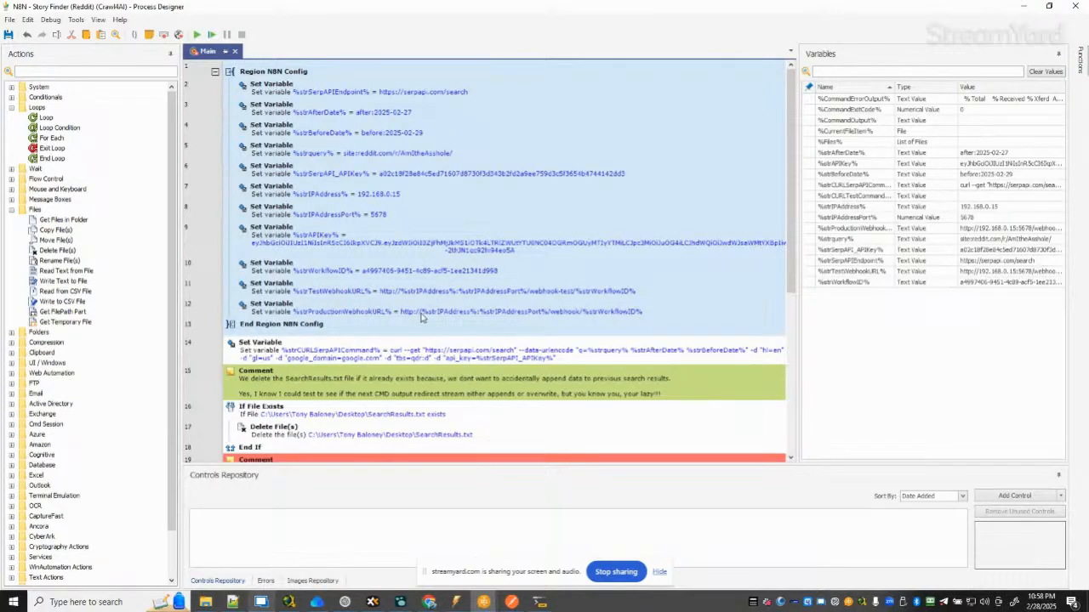
scroll(435, 325, "down", 5)
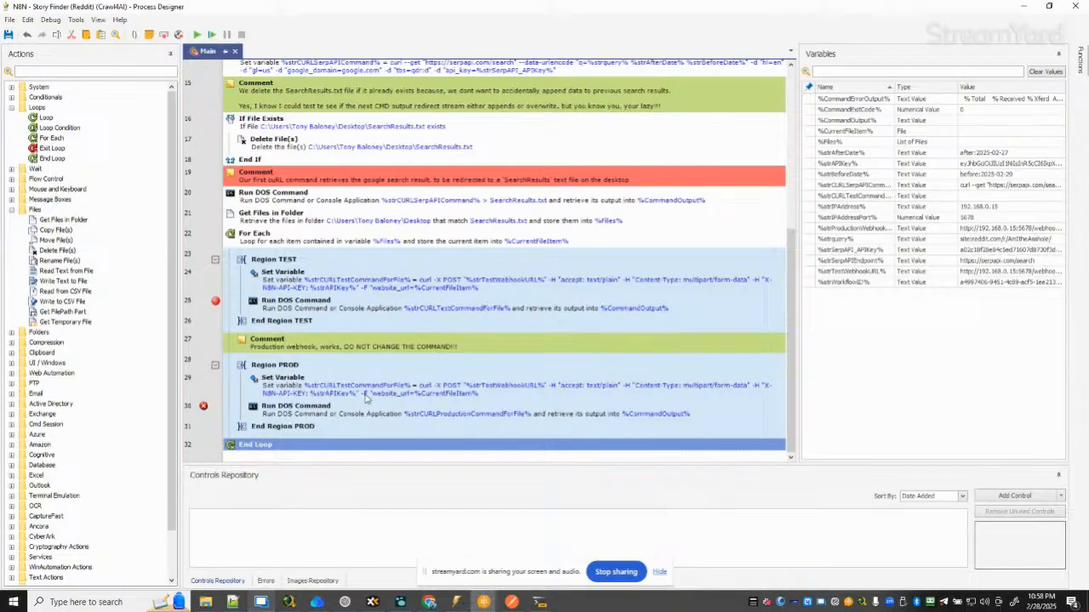
Copy the %strCURLProductionCommandForFile% variable name from the command field of Region PROD's Run DOS Command.
left_click(464, 417)
double_click(464, 417)
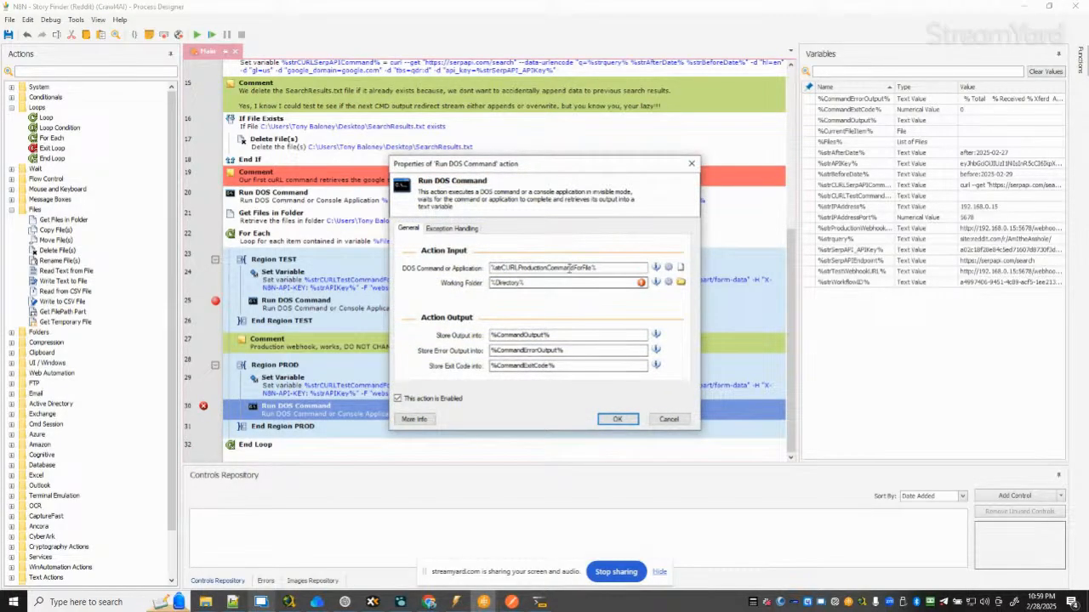
left_click_drag(601, 267, 397, 279)
key("ctrl+c")
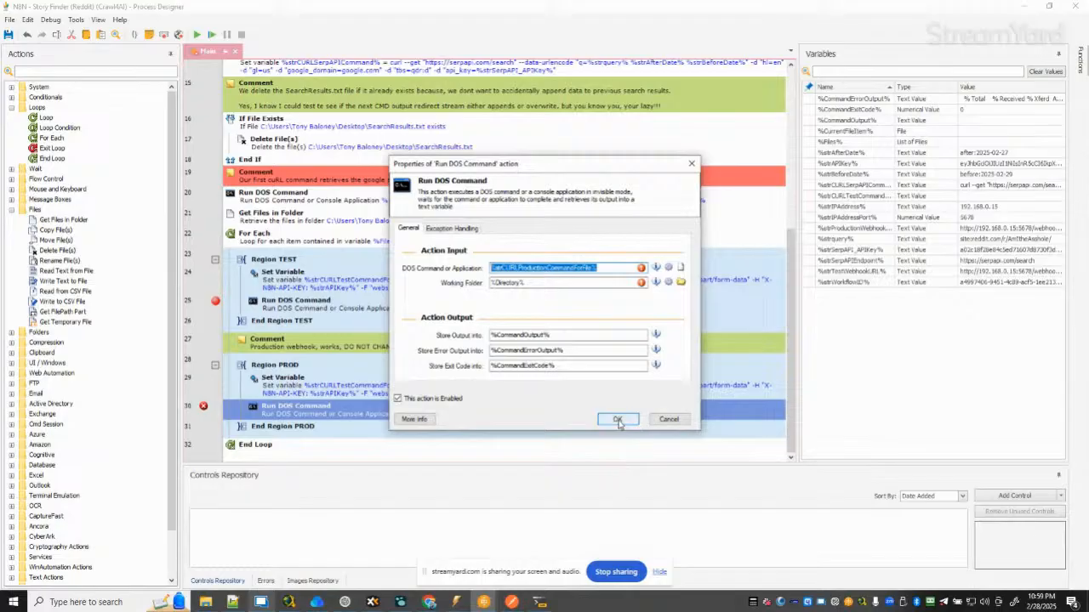
left_click(617, 419)
Set the output variable of Region PROD's Set Variable action to %strCURLProductionCommandForFile%.
double_click(374, 391)
left_click(524, 294)
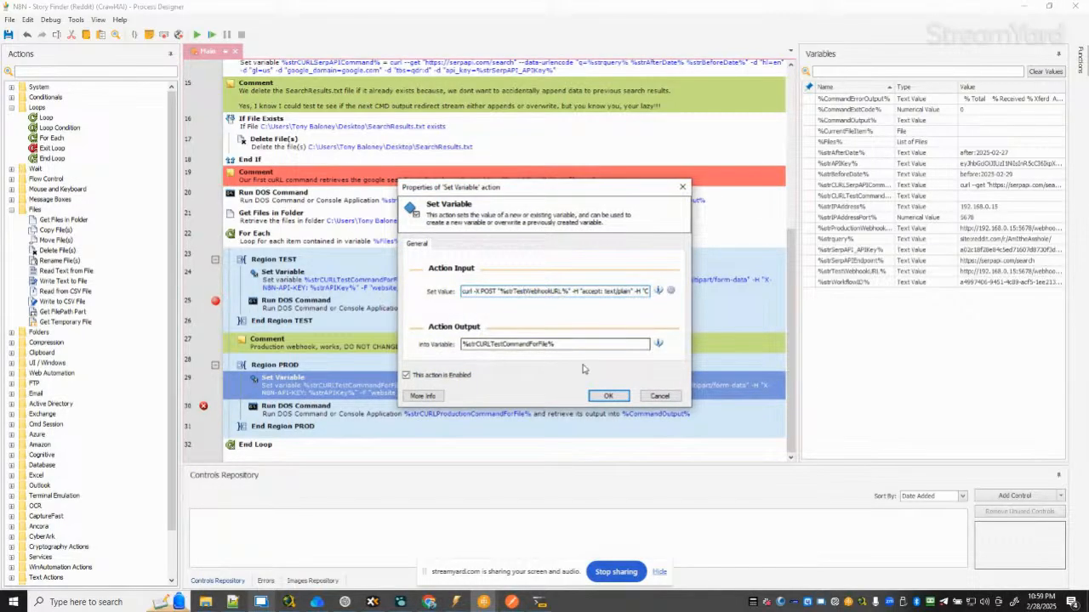
double_click(543, 343)
key("ctrl+v")
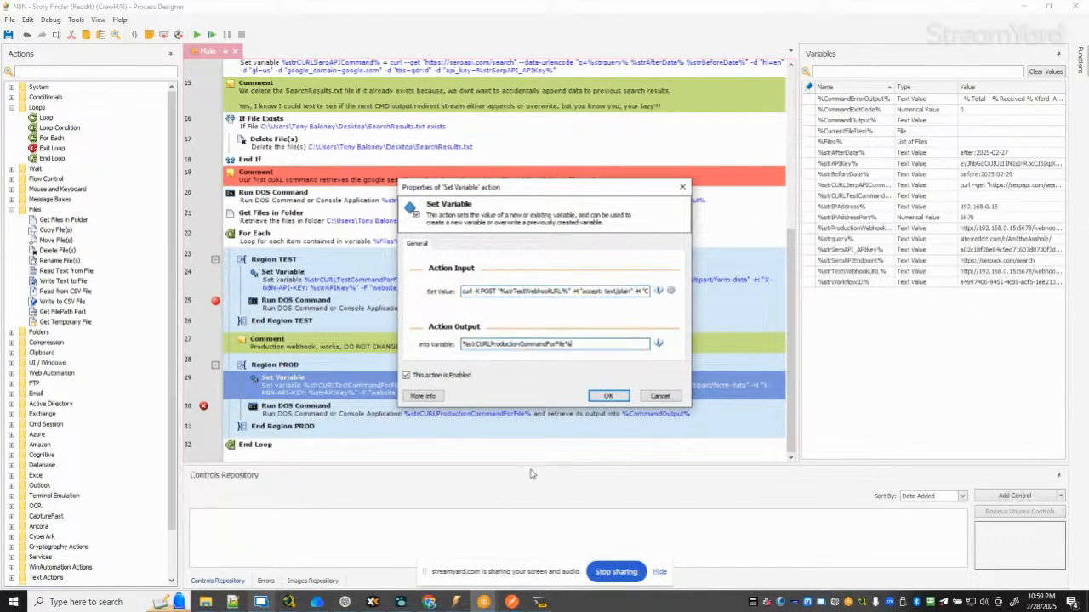
left_click(607, 396)
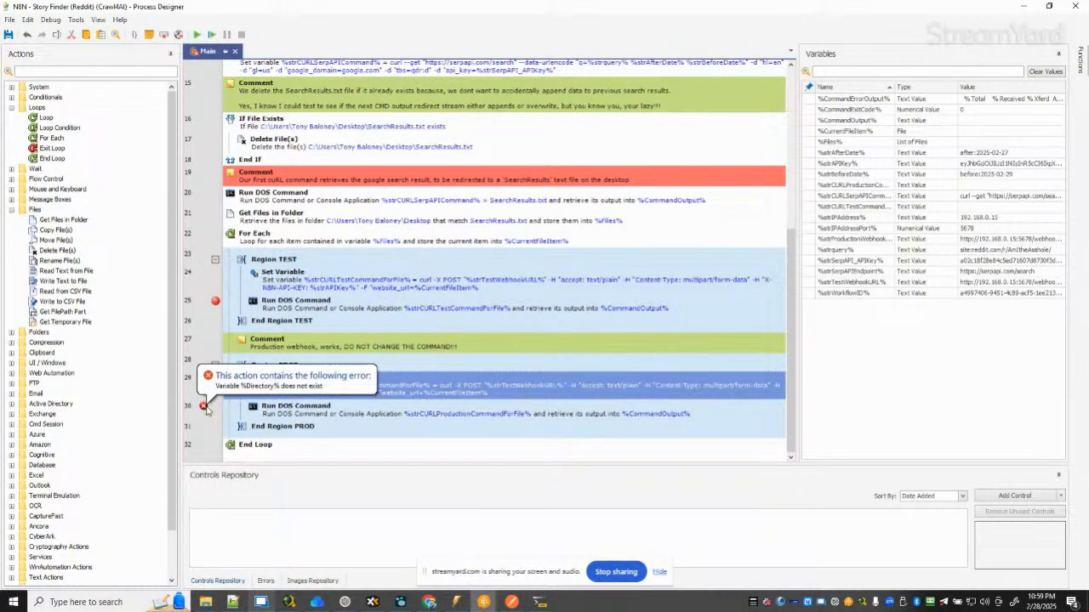
Inspect Region PROD's Set Variable properties and the working folder entry of its Run DOS Command.
double_click(547, 397)
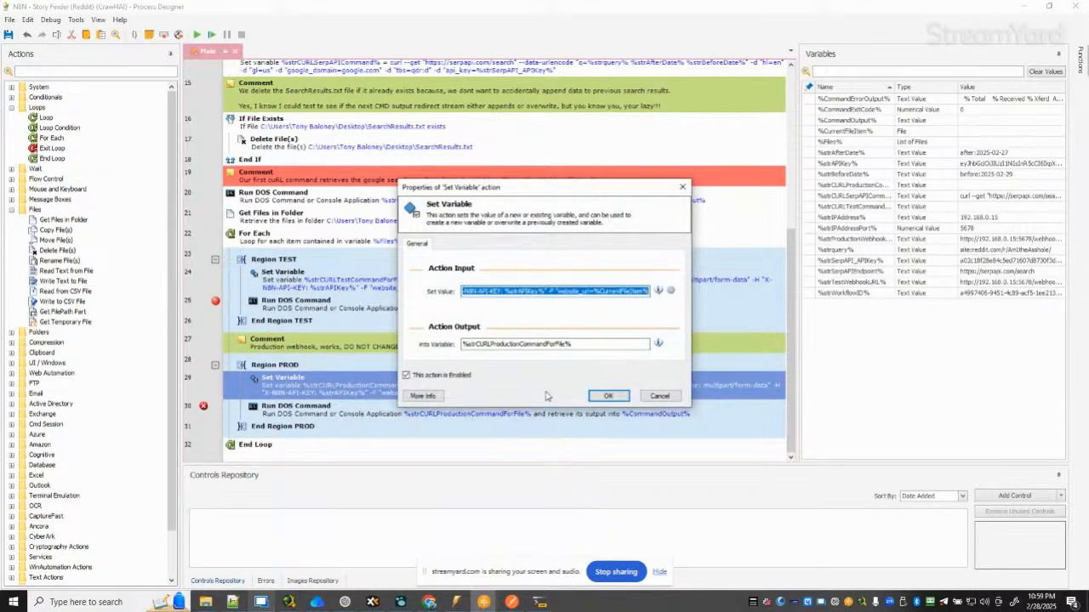
key("Escape")
double_click(384, 409)
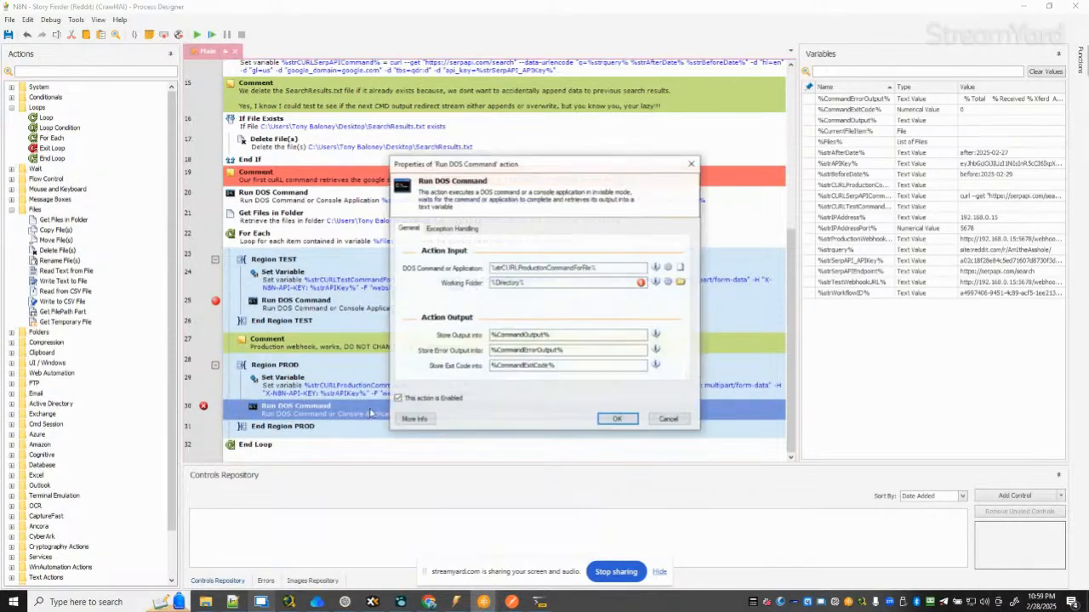
left_click(513, 286)
double_click(513, 286)
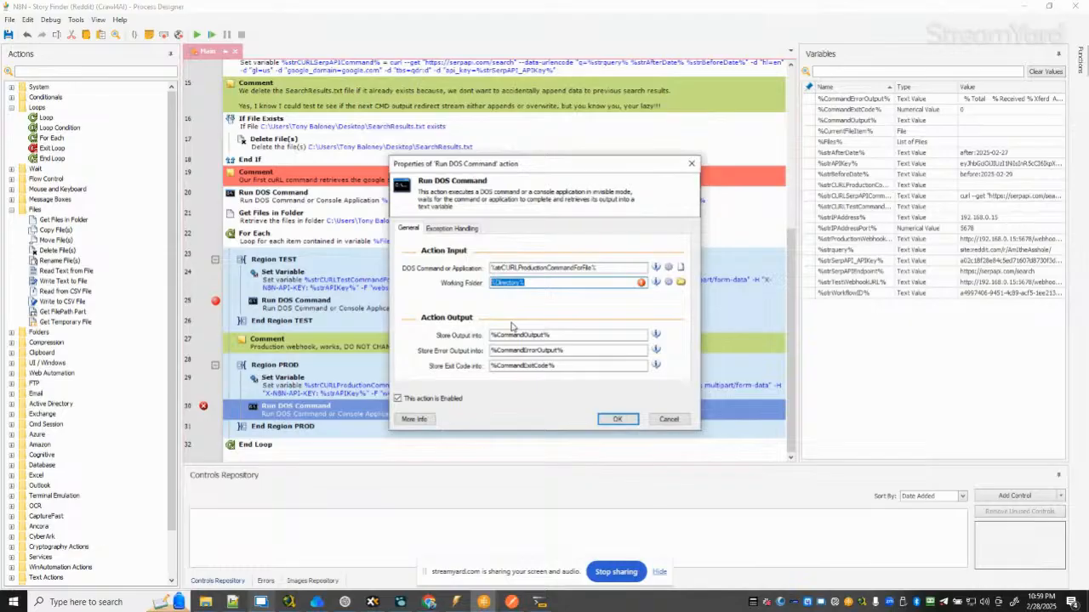
left_click(669, 418)
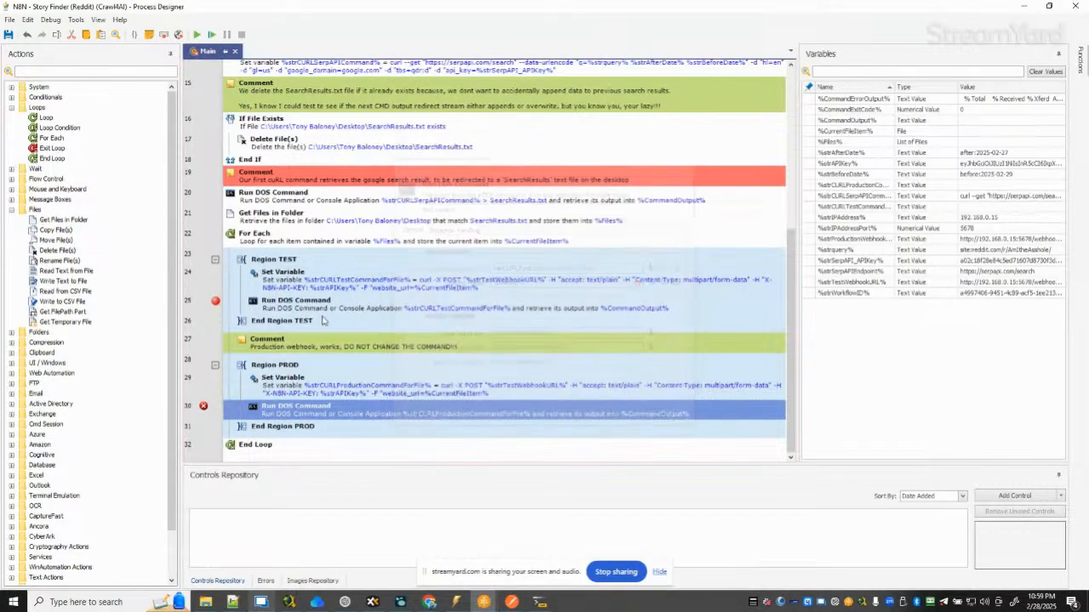
Examine the properties of Region TEST's Run DOS Command and Set Variable actions for comparison with Region PROD.
double_click(302, 305)
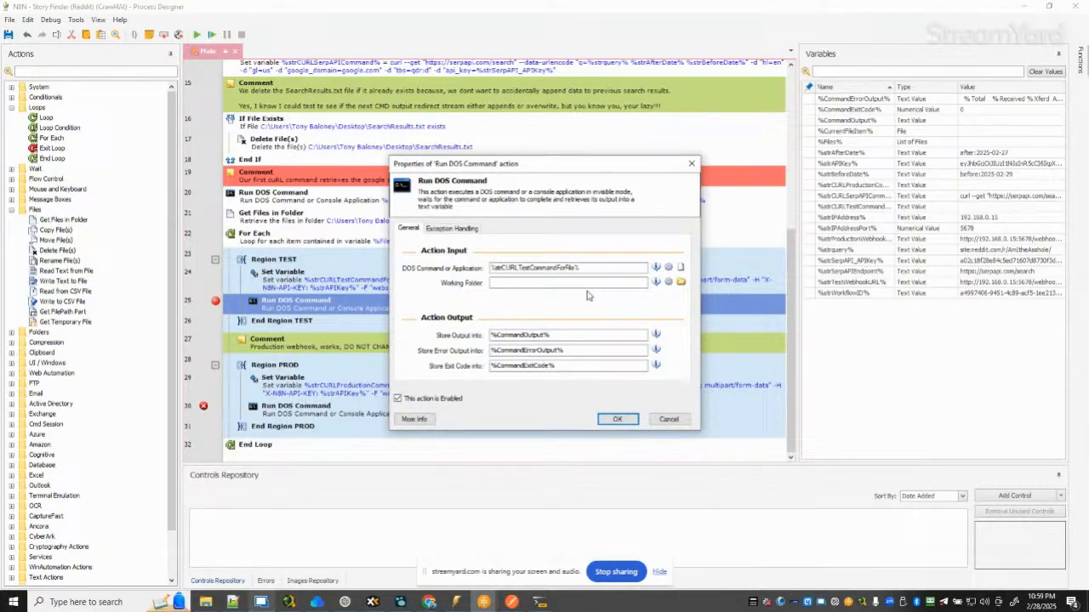
left_click_drag(542, 169, 775, 322)
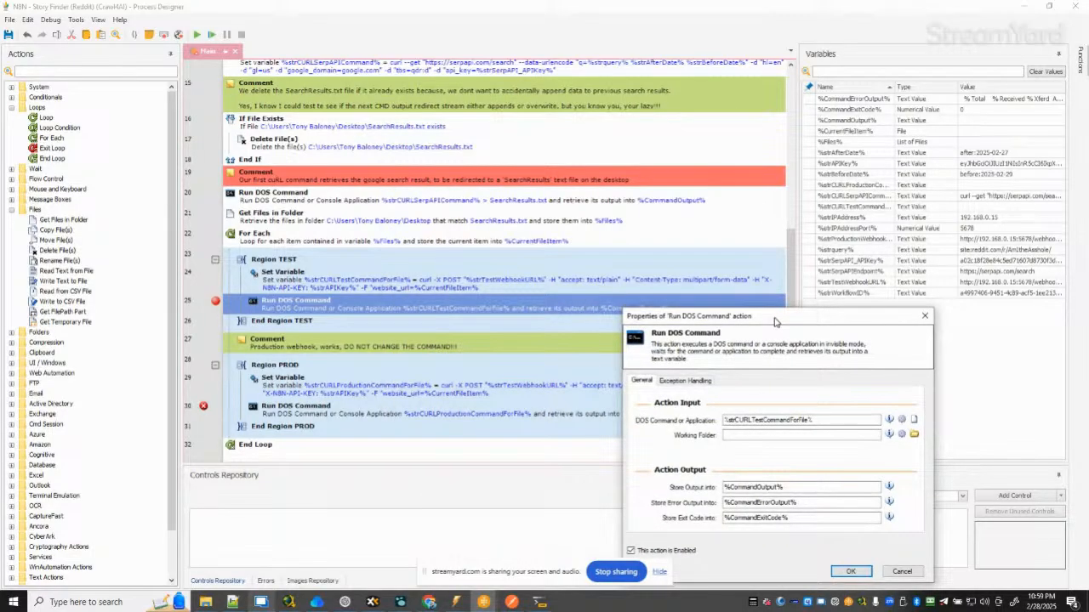
left_click_drag(775, 322, 432, 185)
left_click(505, 430)
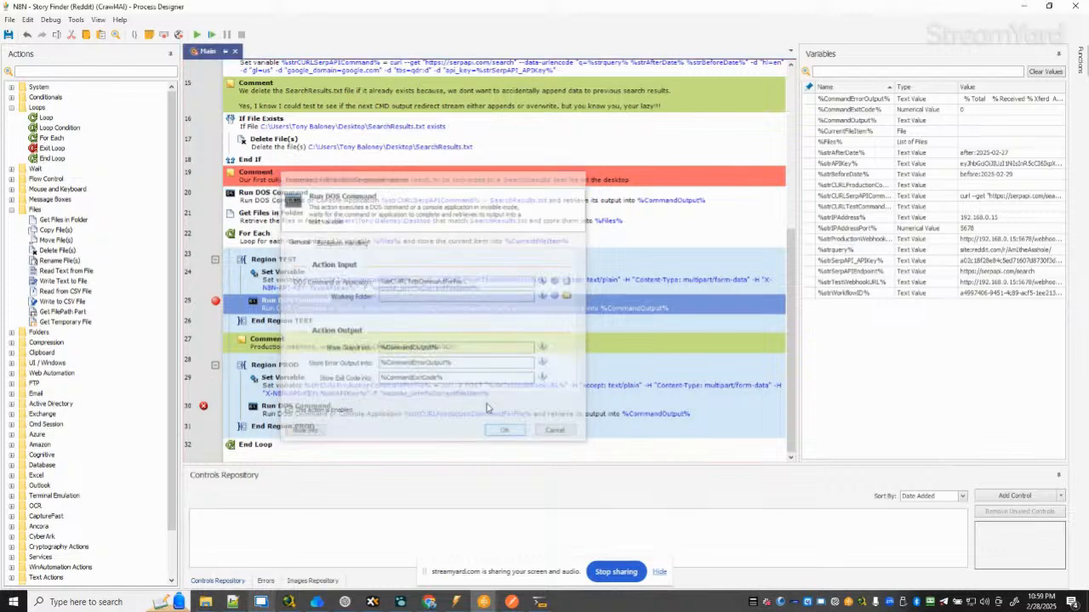
double_click(353, 274)
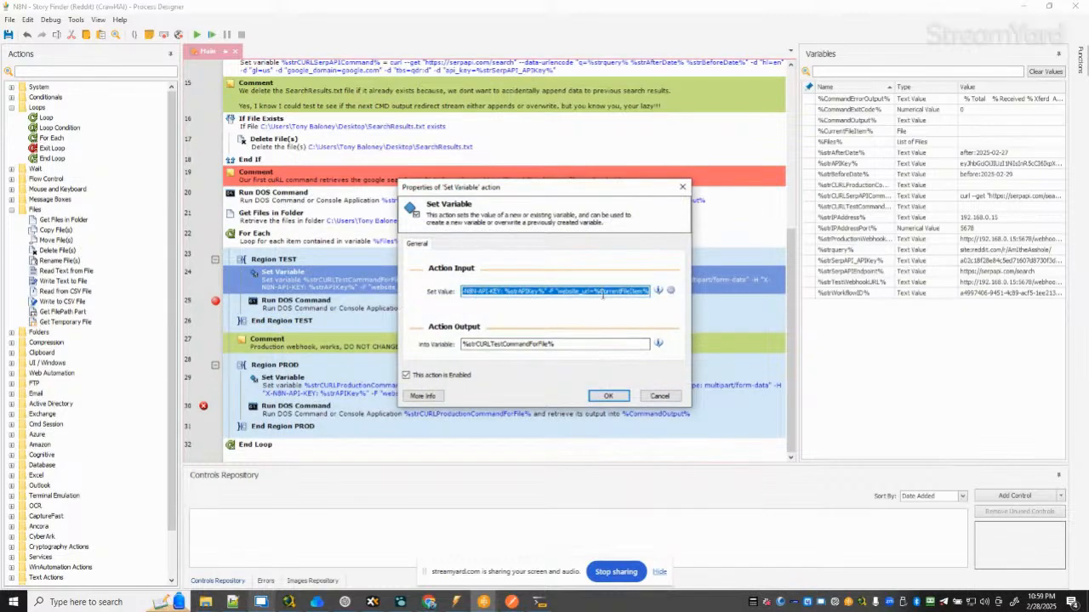
left_click(589, 292)
left_click_drag(536, 292, 672, 294)
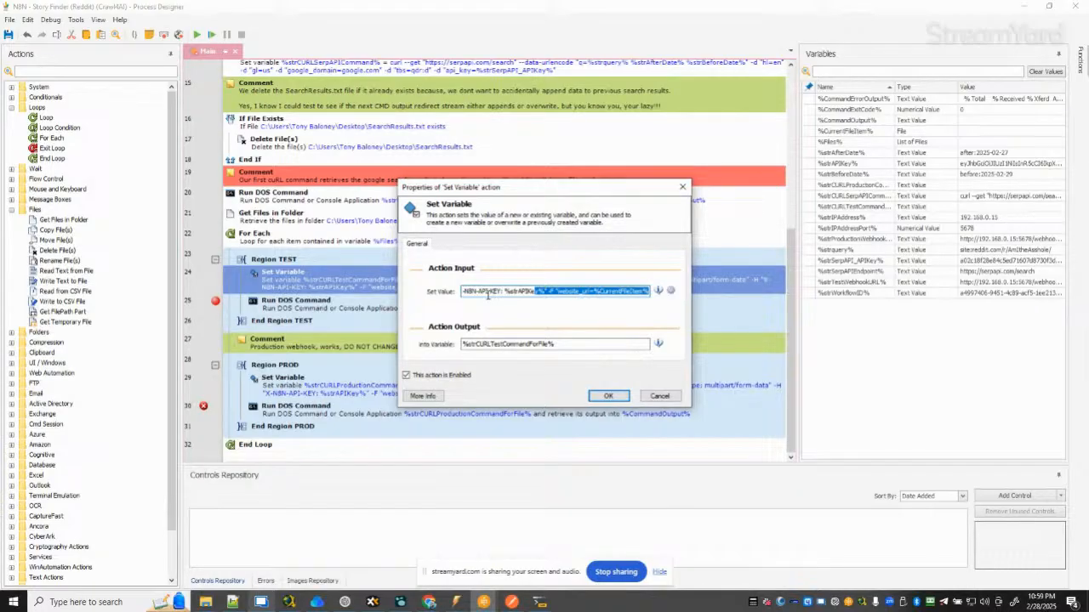
left_click(608, 396)
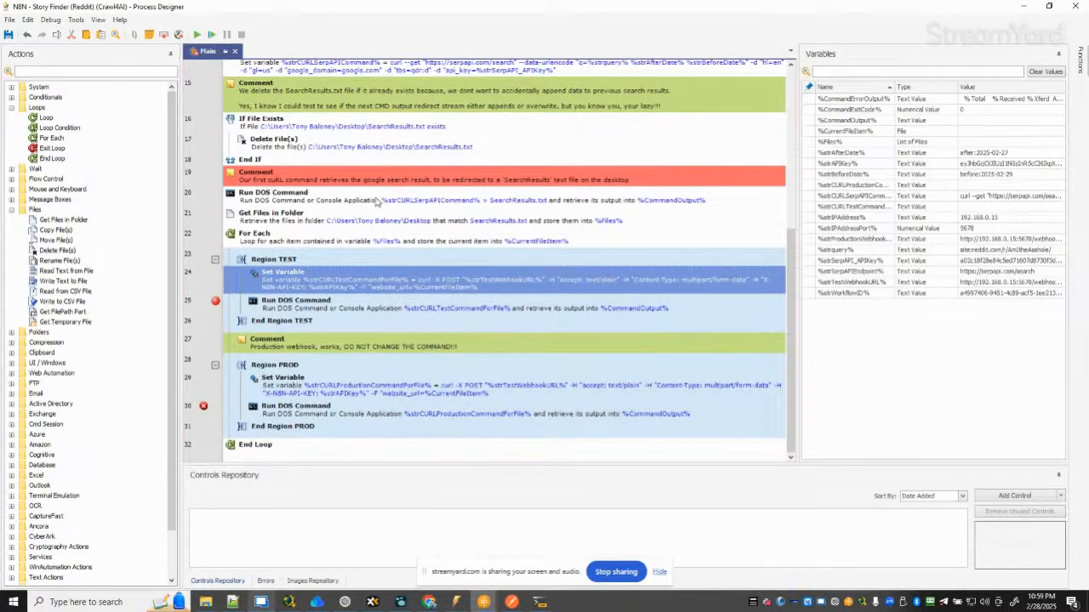
Add a copy of the red search-result comment above the SerpAPI Run DOS Command, with yellow background and "SERPAPI!!!!" surrounded by dots as text.
left_click(311, 198)
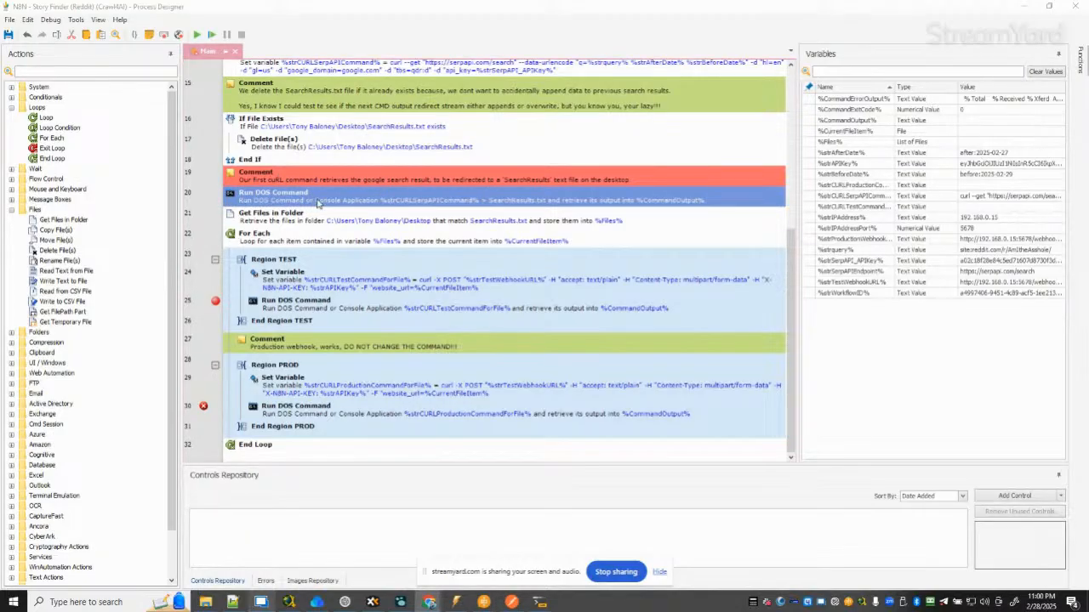
left_click(288, 183)
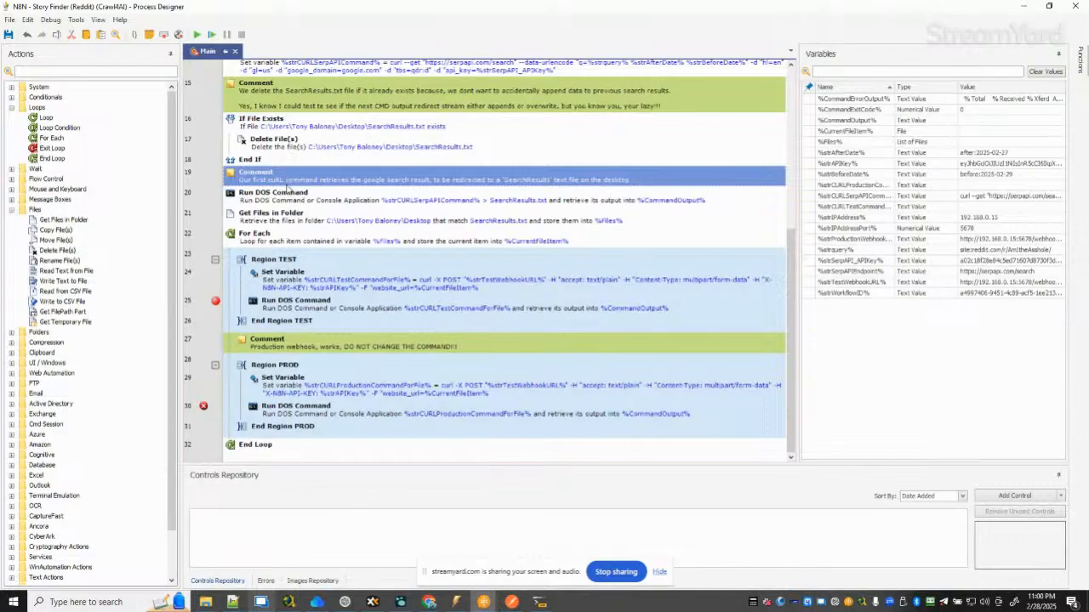
key("ctrl+v")
double_click(353, 209)
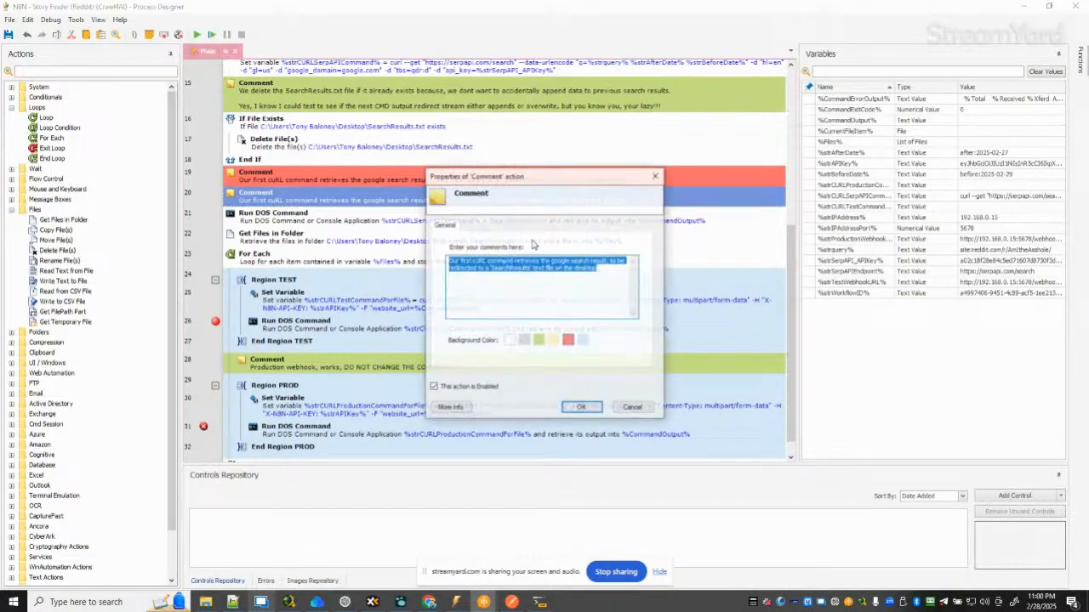
left_click(552, 341)
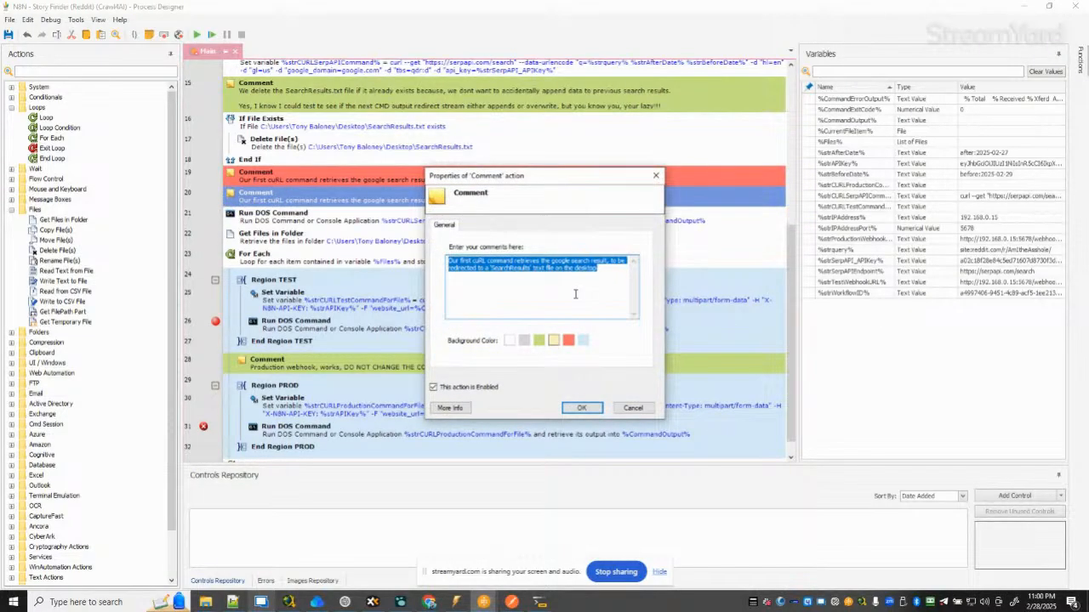
key("BackSpace")
type("SERPAPI!!!!")
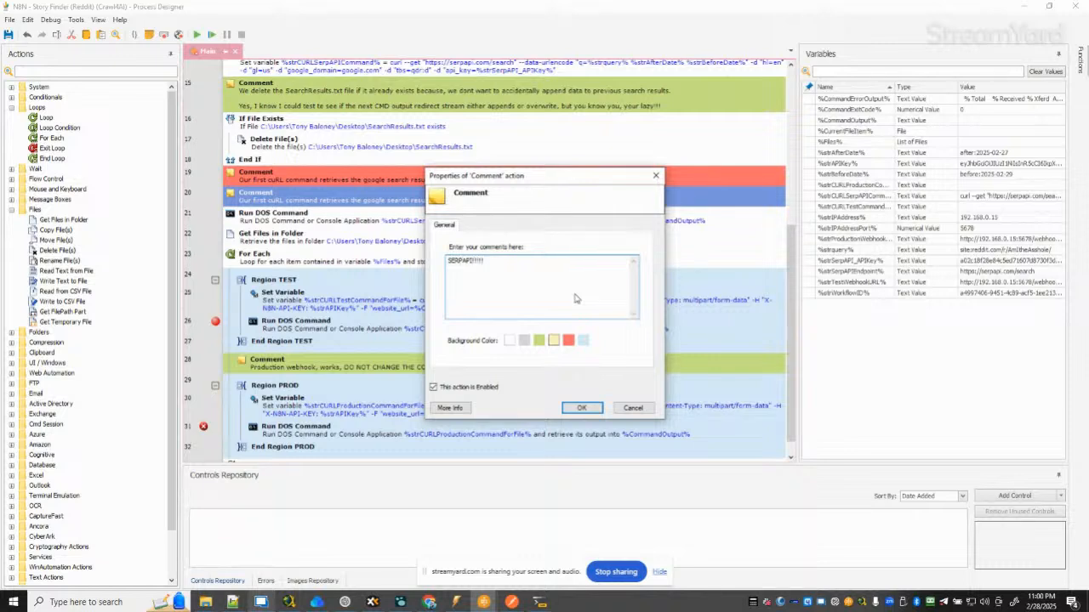
type("......")
left_click(582, 408)
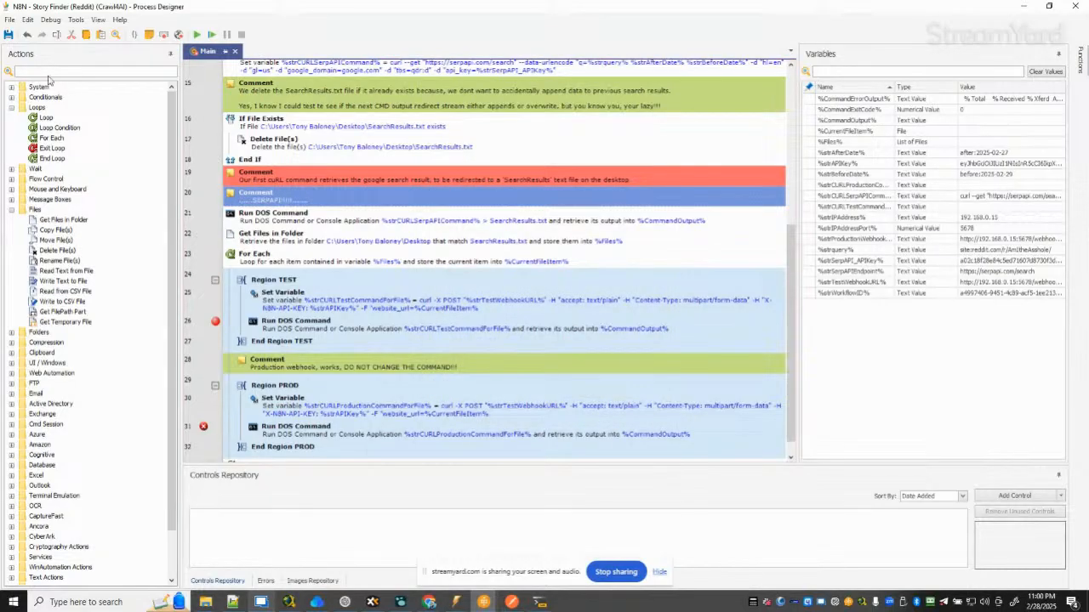
left_click(598, 281)
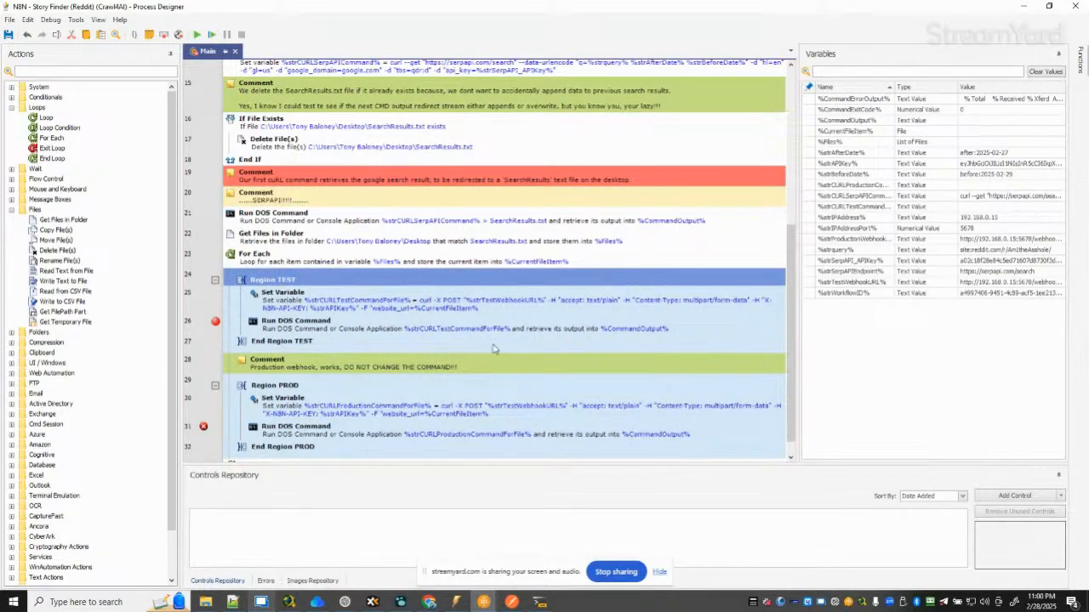
Clear the working folder %Directory% from Region PROD's Run DOS Command.
left_click(402, 330)
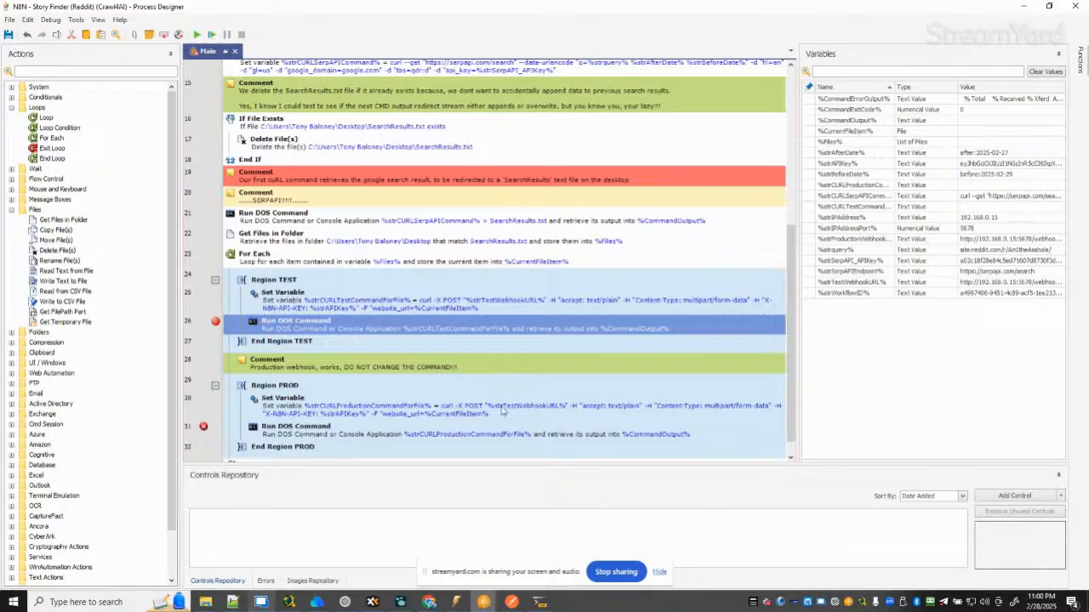
mouse_move(205, 427)
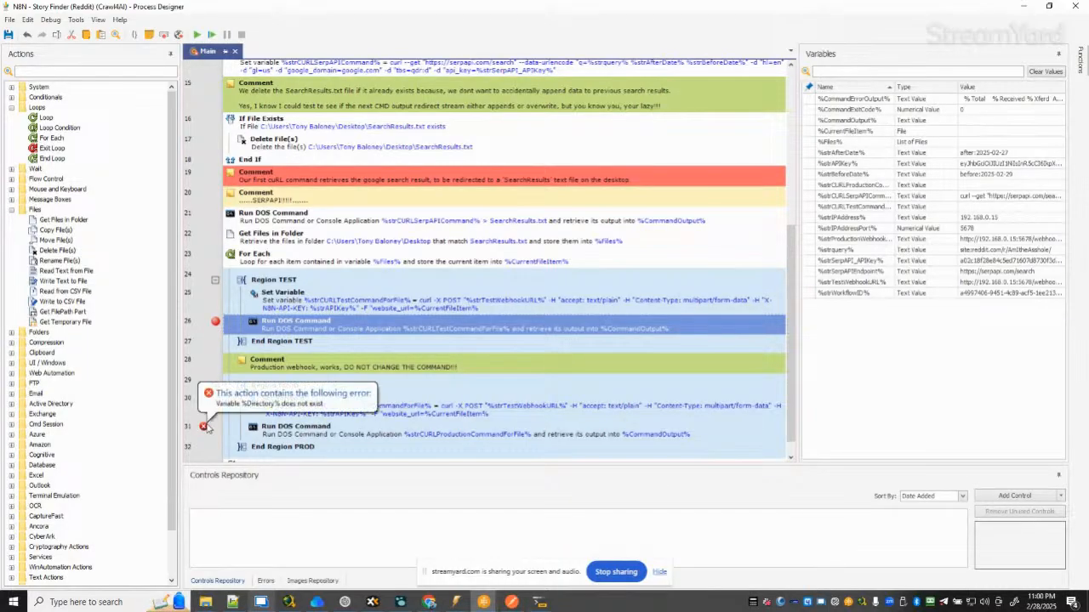
double_click(522, 435)
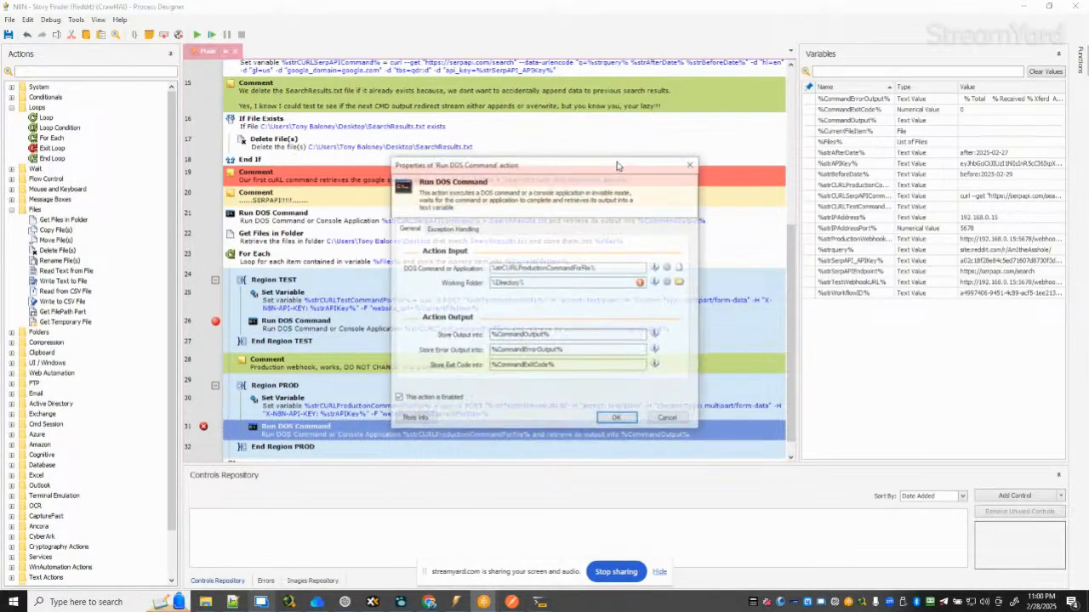
double_click(527, 287)
key("BackSpace")
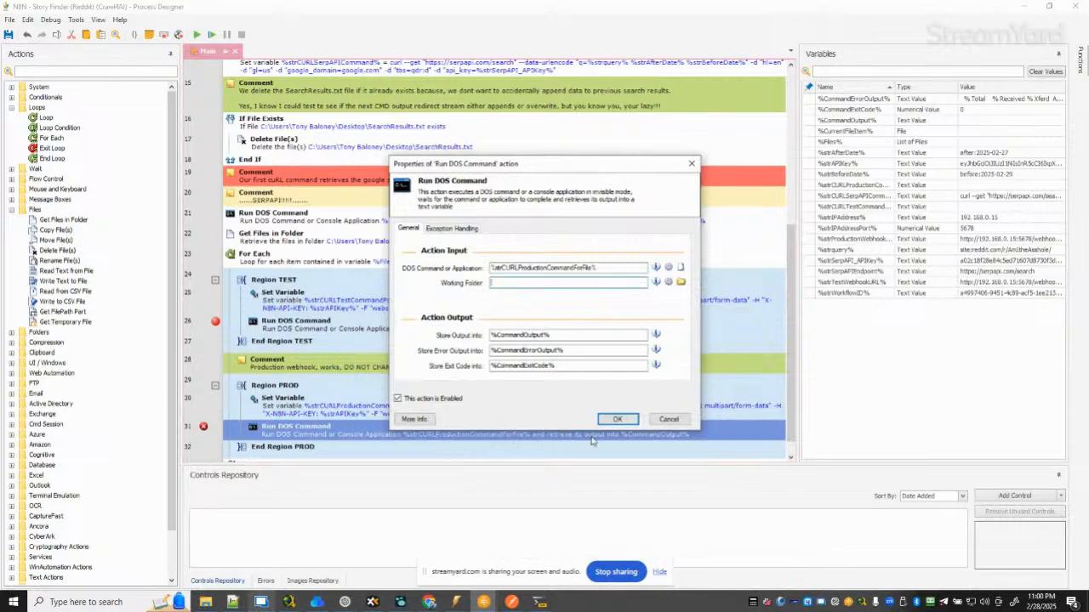
left_click(618, 419)
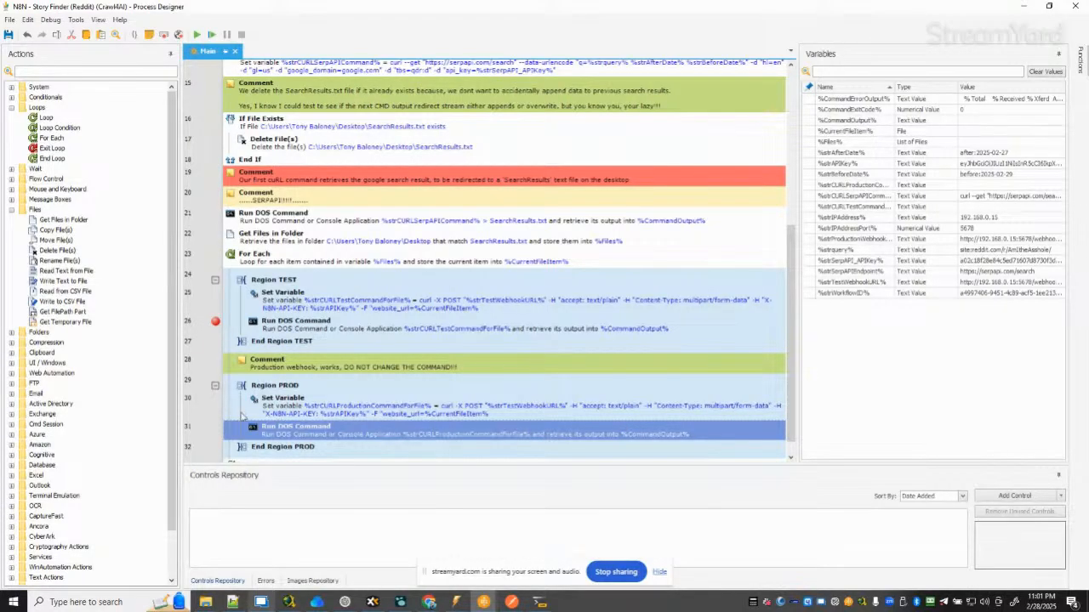
Save the process, and collapse and disable the whole Region PROD.
left_click(214, 428)
left_click(8, 35)
left_click(215, 385)
right_click(343, 430)
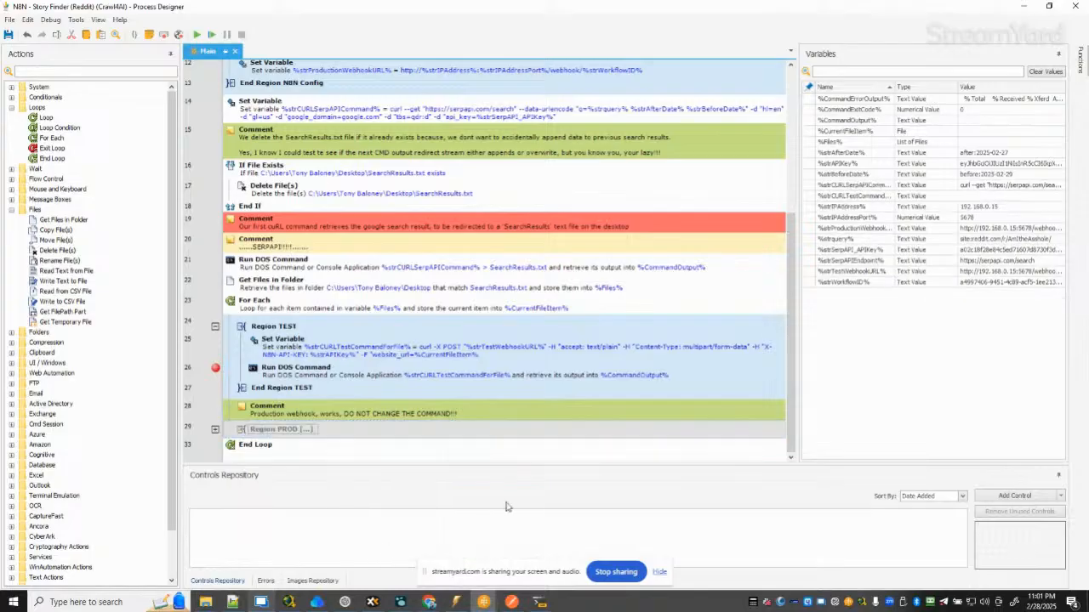
left_click(381, 551)
Switch to n8n, save the "Scrape Webpage(s) - Craw4AI (Single Link)" workflow and clear its previous execution data.
left_click_drag(251, 4, 0, 11)
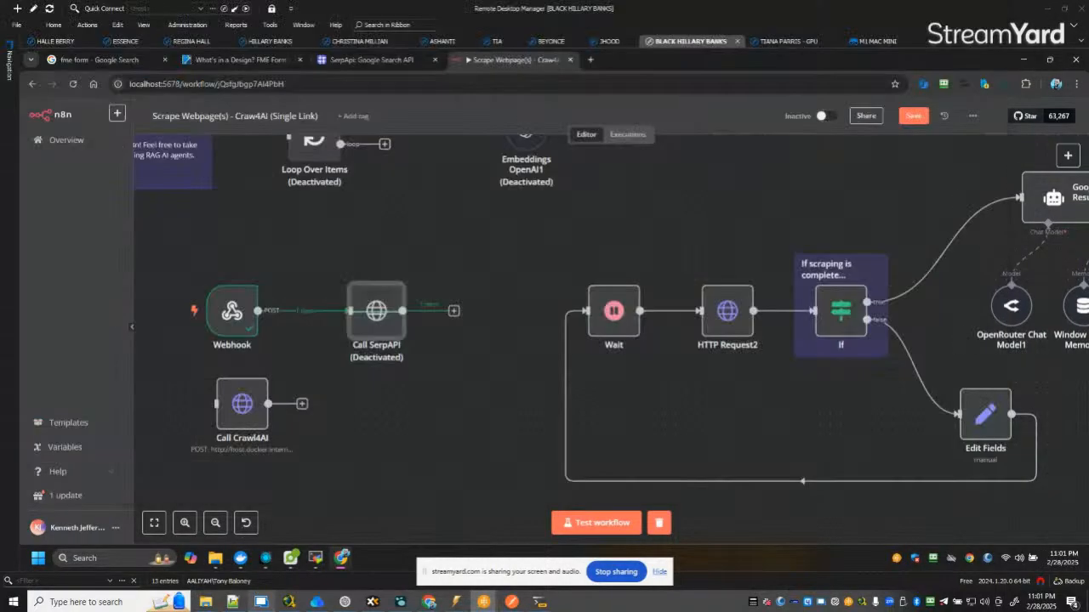
left_click(922, 120)
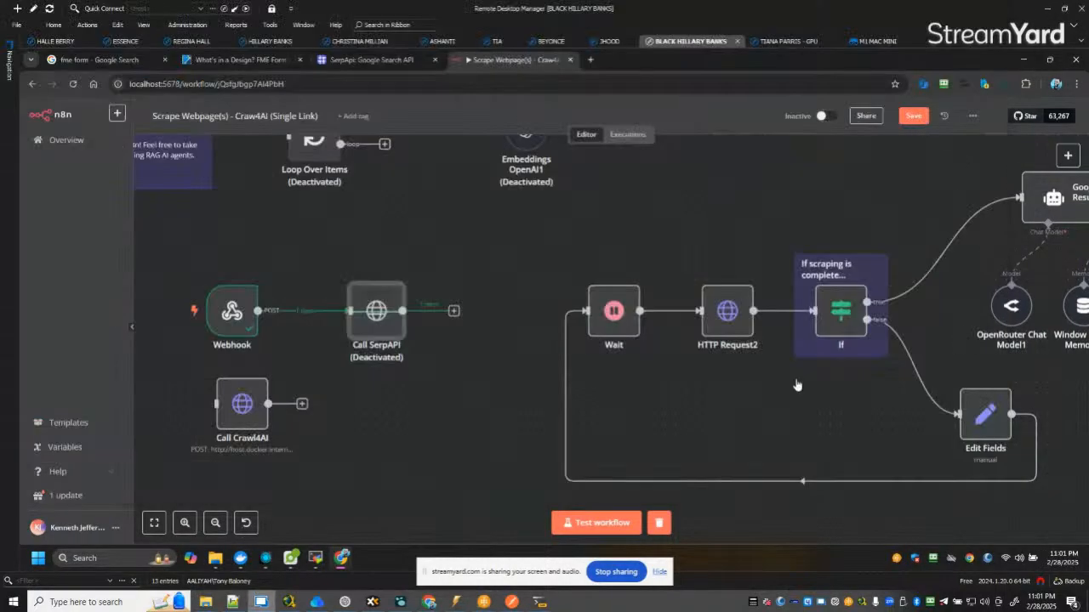
left_click(662, 524)
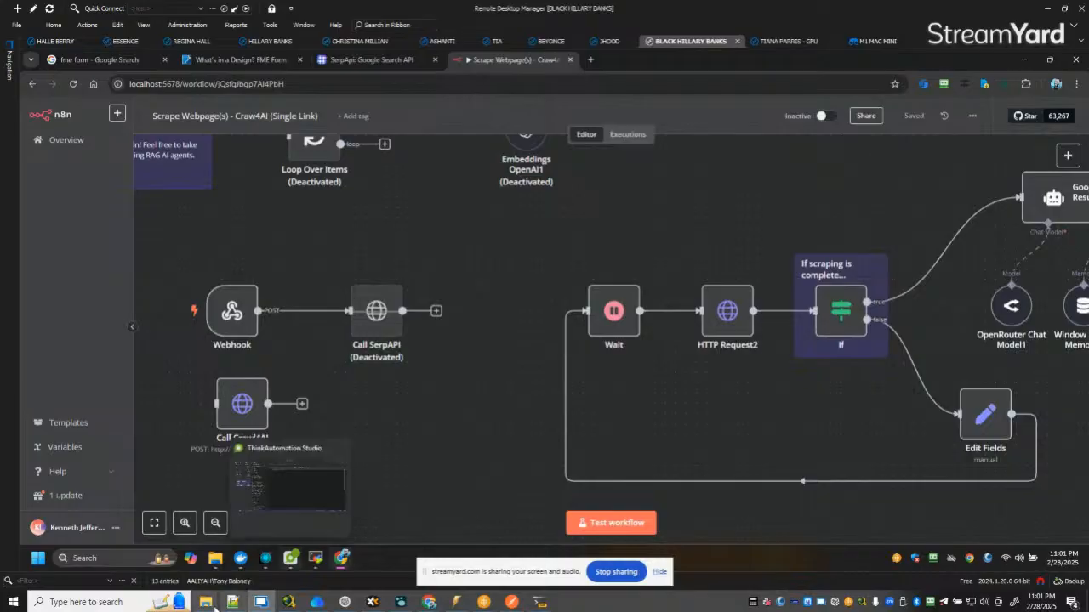
Check the modification date of SearchResults.txt in the Desktop folder.
mouse_move(210, 609)
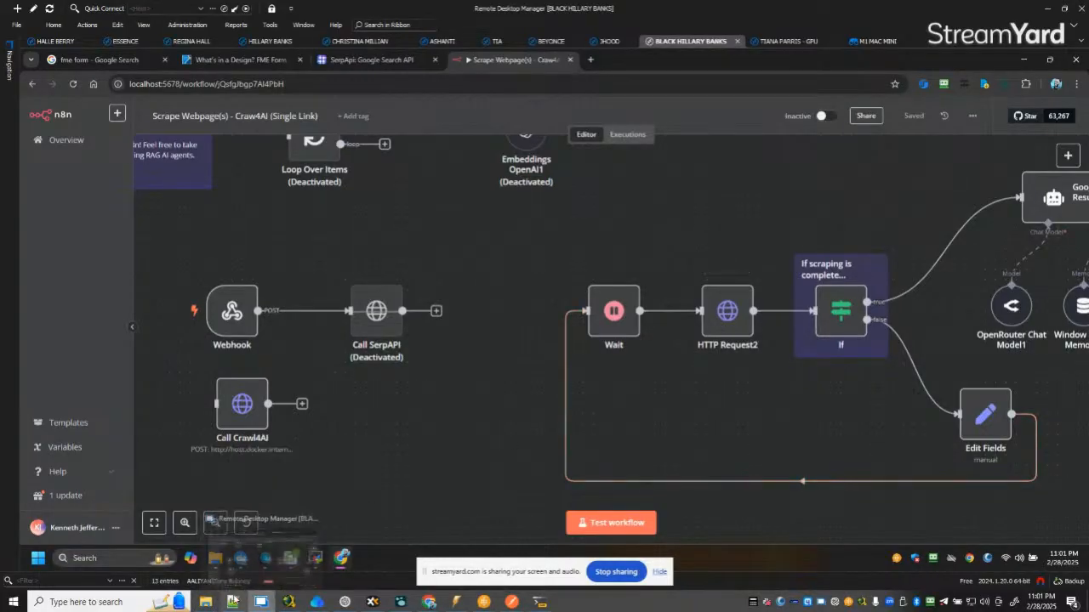
left_click(300, 545)
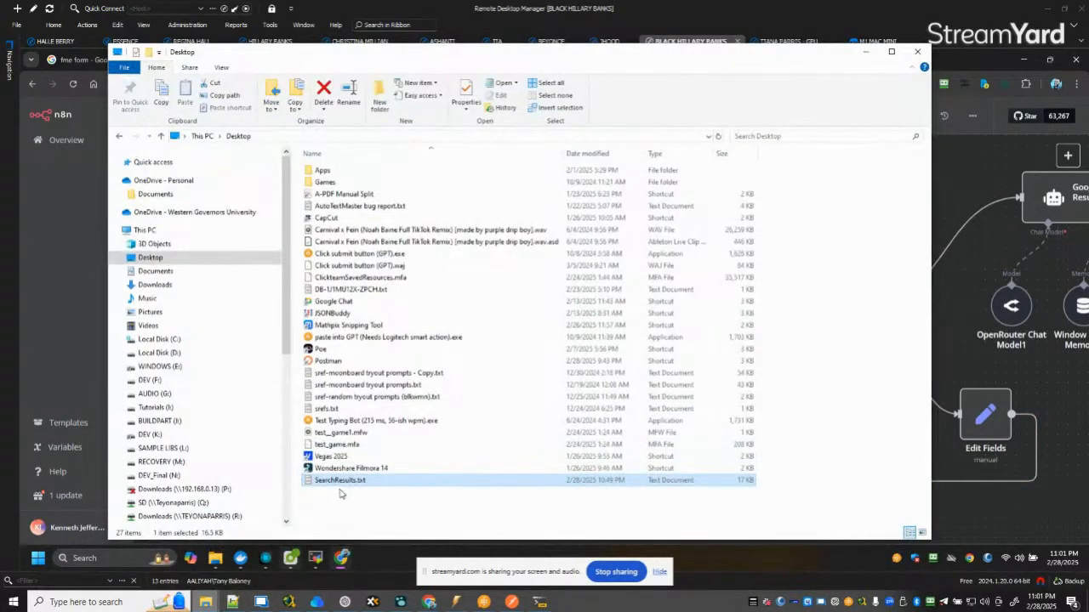
left_click(866, 52)
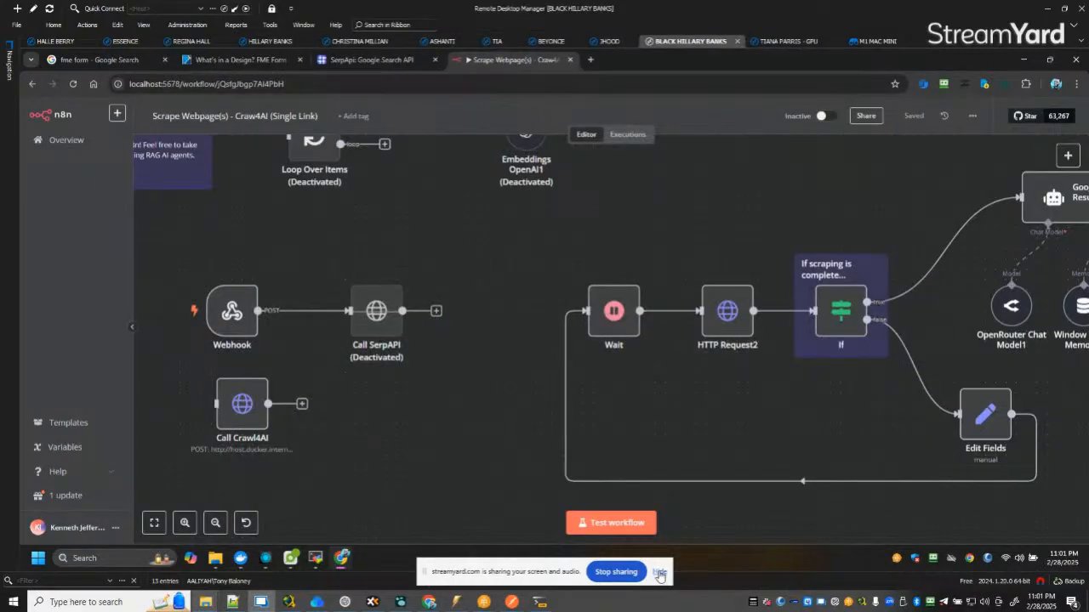
Start a test run of the n8n workflow so the webhook listens for the test request.
left_click(660, 572)
left_click(609, 523)
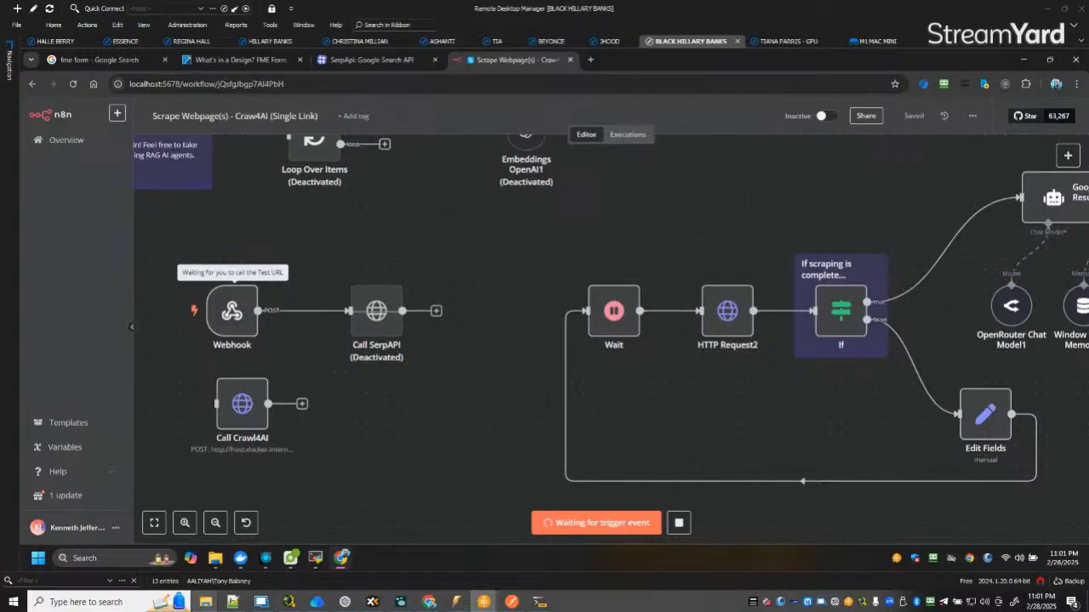
Open SearchResults.txt from the Desktop folder, review its contents through to the end, and close the file and folder.
mouse_move(209, 604)
left_click(326, 557)
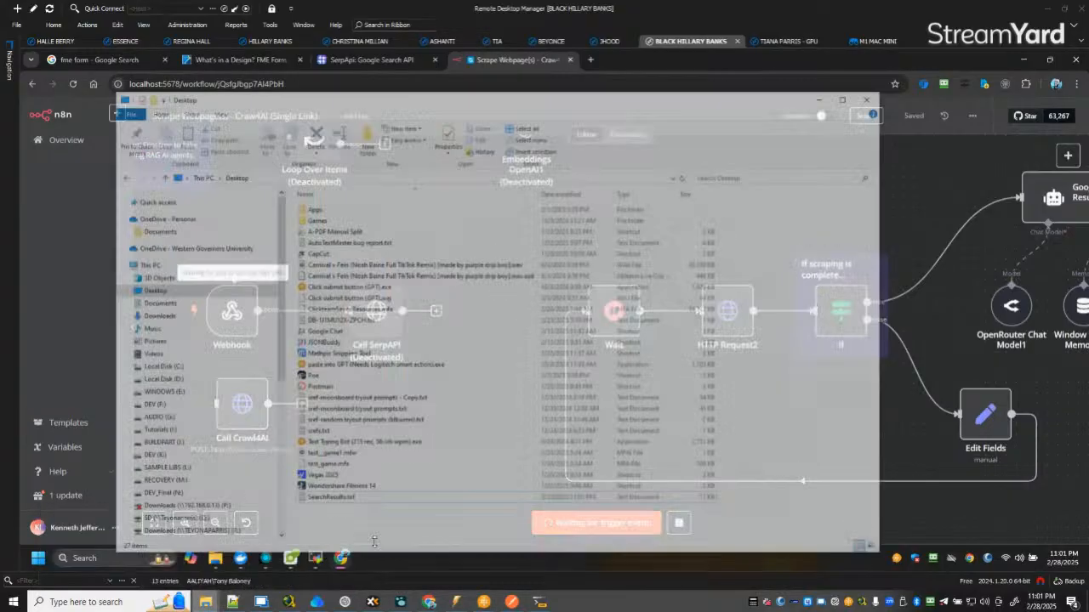
double_click(401, 483)
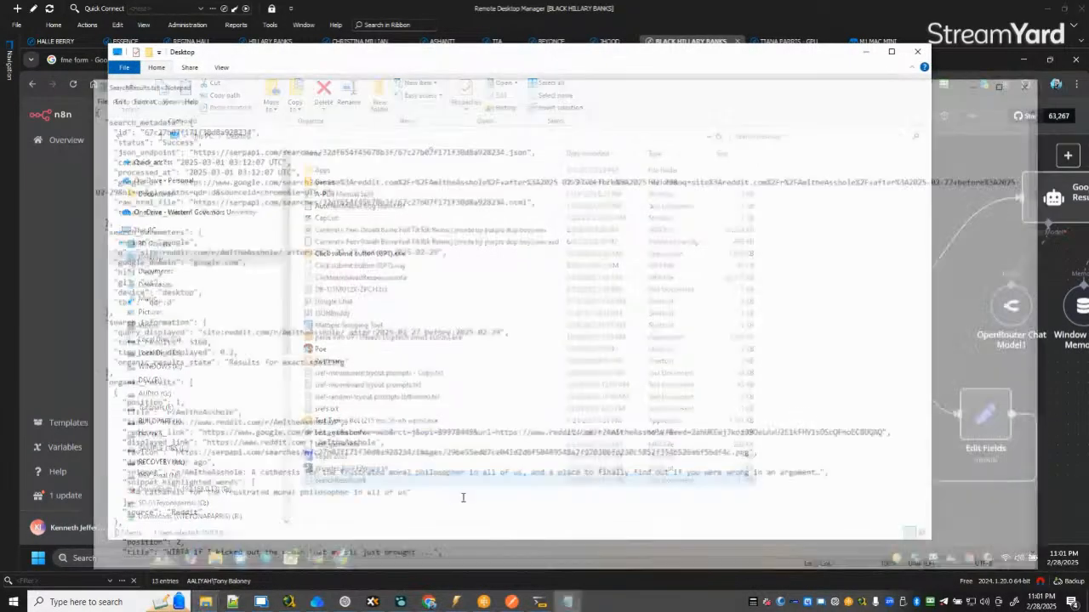
scroll(468, 493, "down", 20)
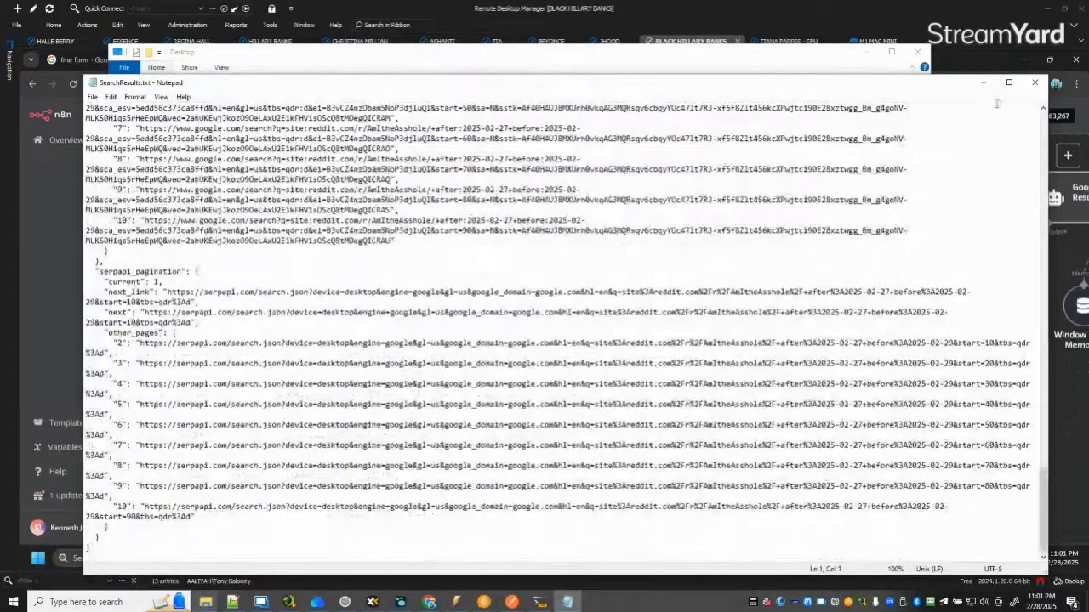
left_click(1044, 87)
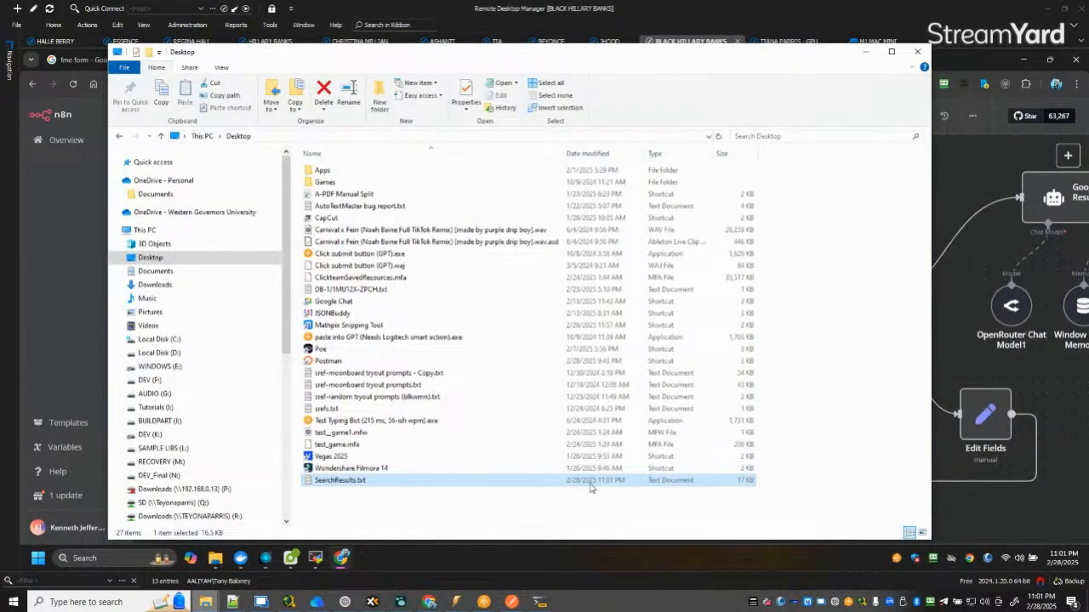
left_click(917, 51)
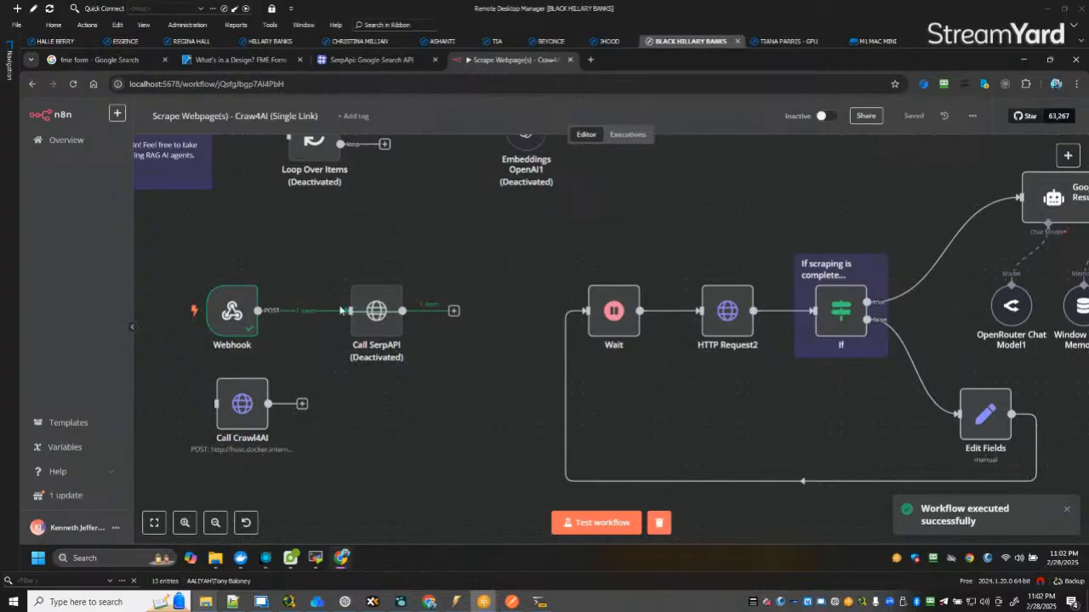
Inspect the JSON output of the Webhook node from the test run and return to the canvas.
left_click(378, 304)
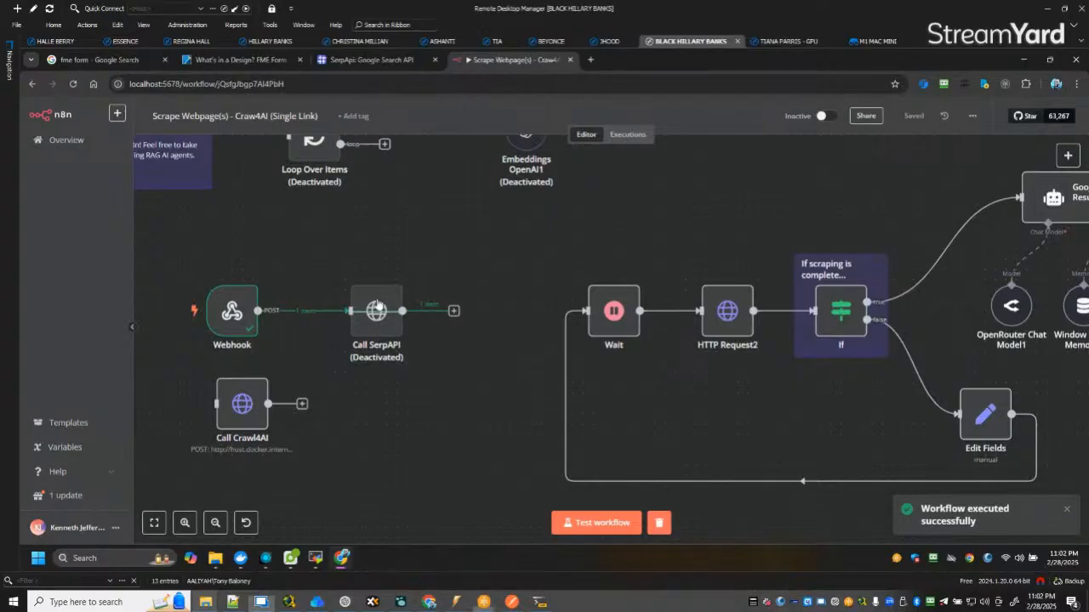
left_click(246, 324)
double_click(246, 324)
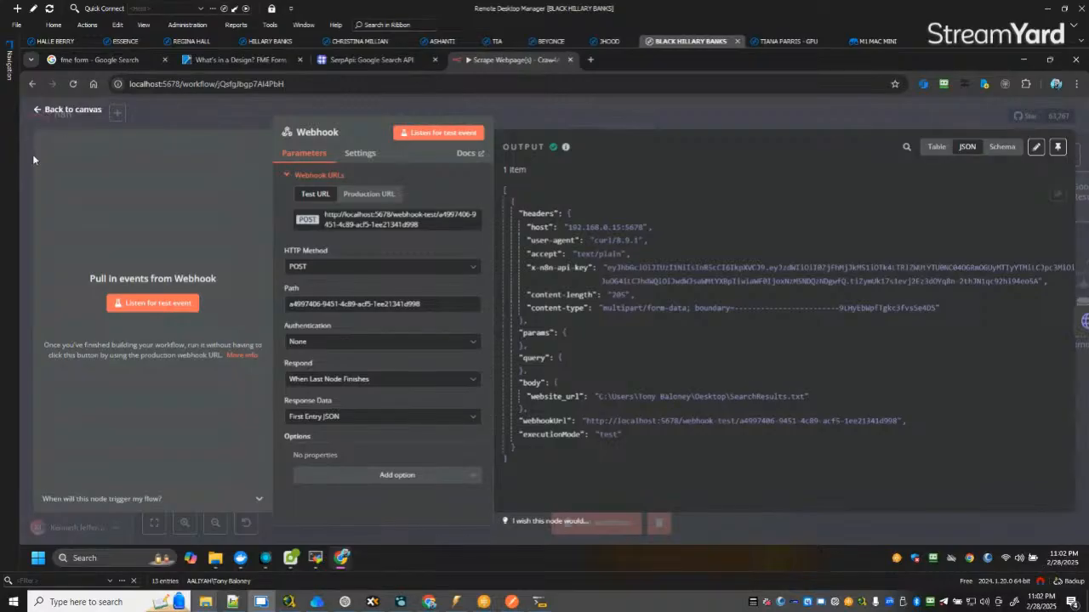
left_click(68, 110)
Switch to WinAutomation's Process Designer, stop the running process and open the Set Variable action for %strCURLTestCommandForFile% in Region TEST.
left_click(484, 602)
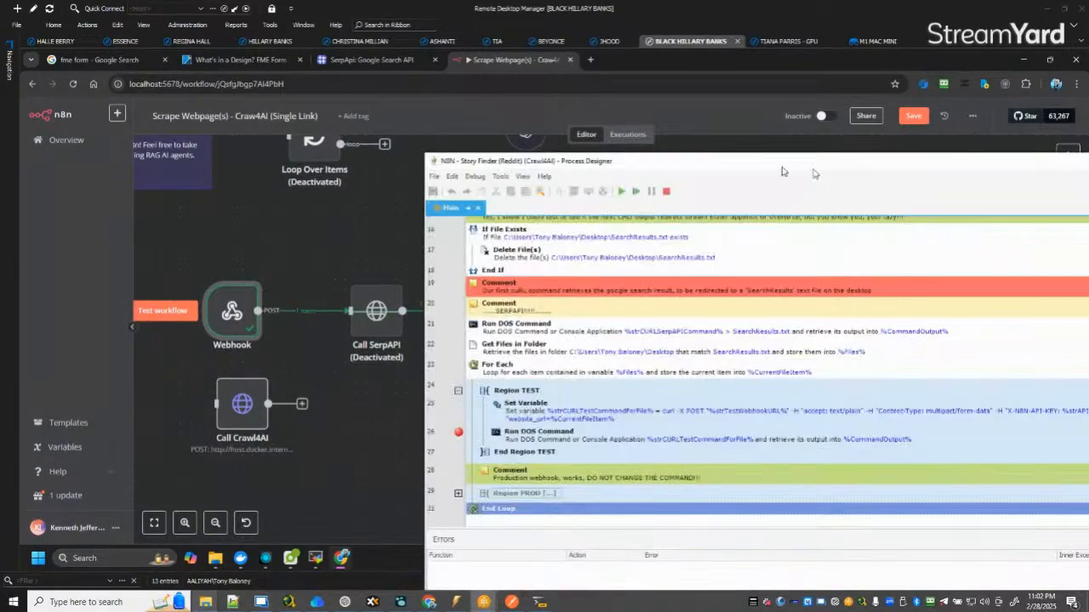
left_click_drag(814, 169, 416, 95)
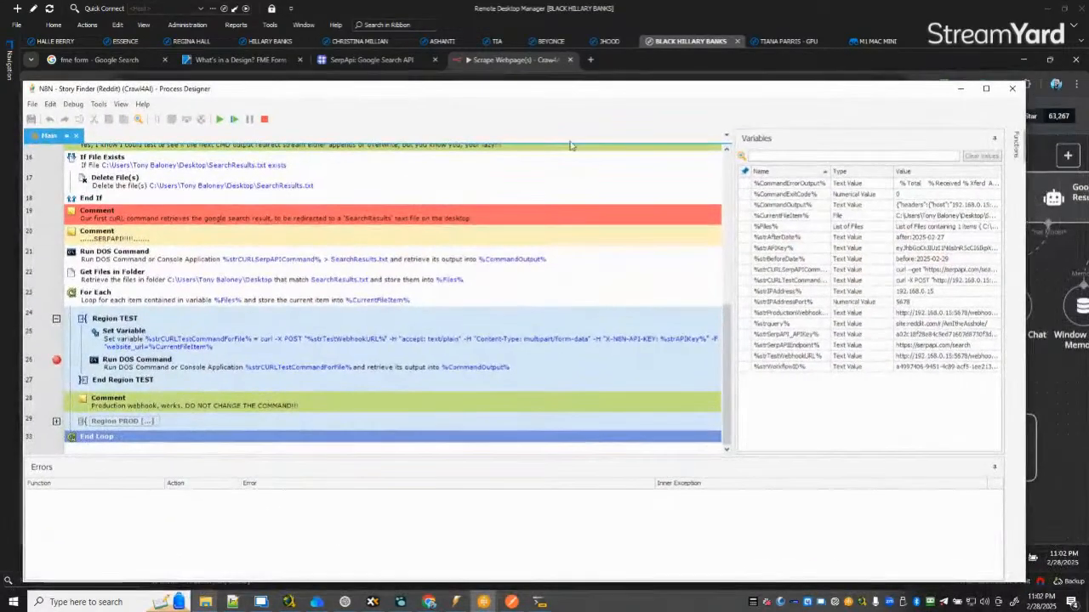
left_click(986, 88)
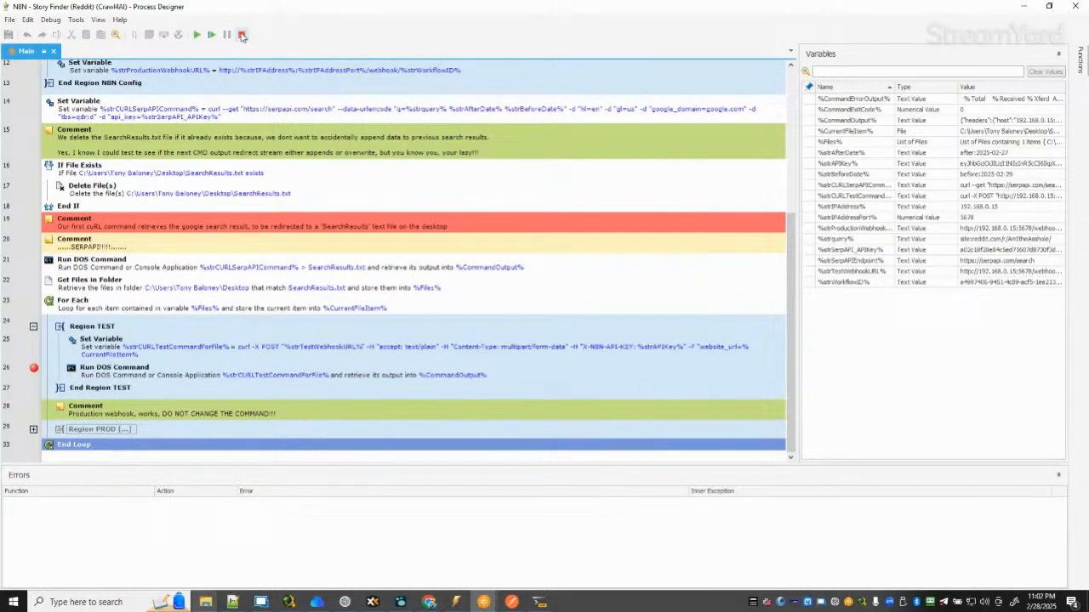
left_click(241, 35)
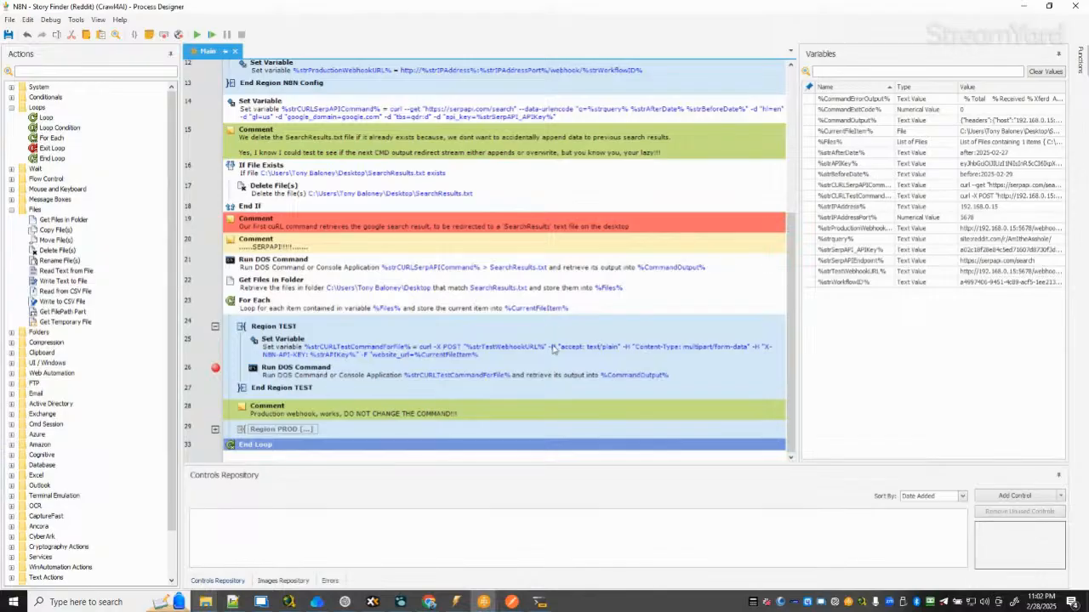
double_click(553, 348)
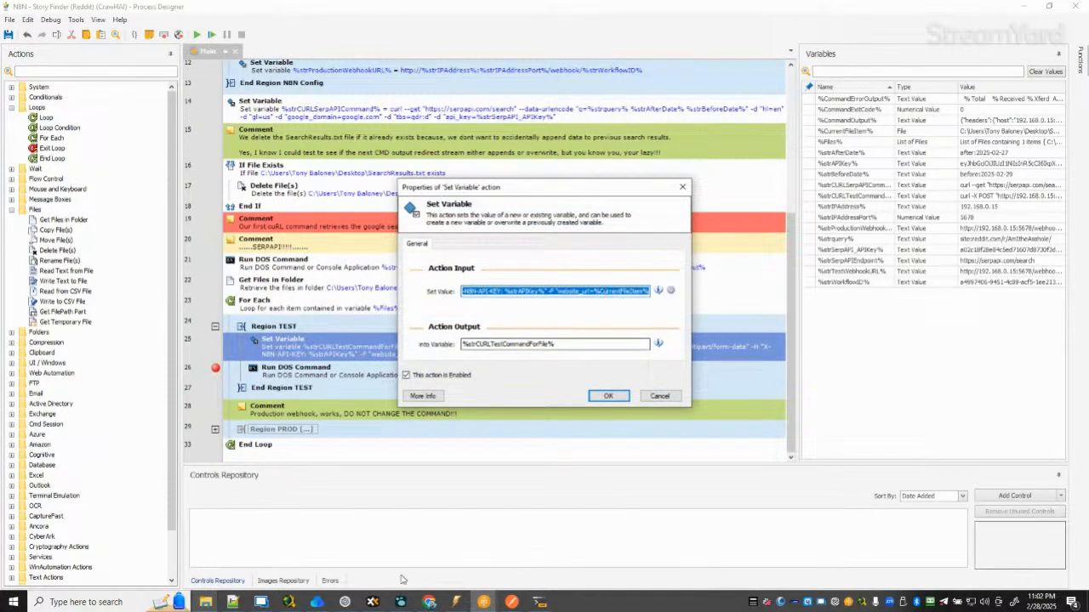
Switch to Notepad++ and close the new 91 and new 90 documents without saving them.
left_click(232, 602)
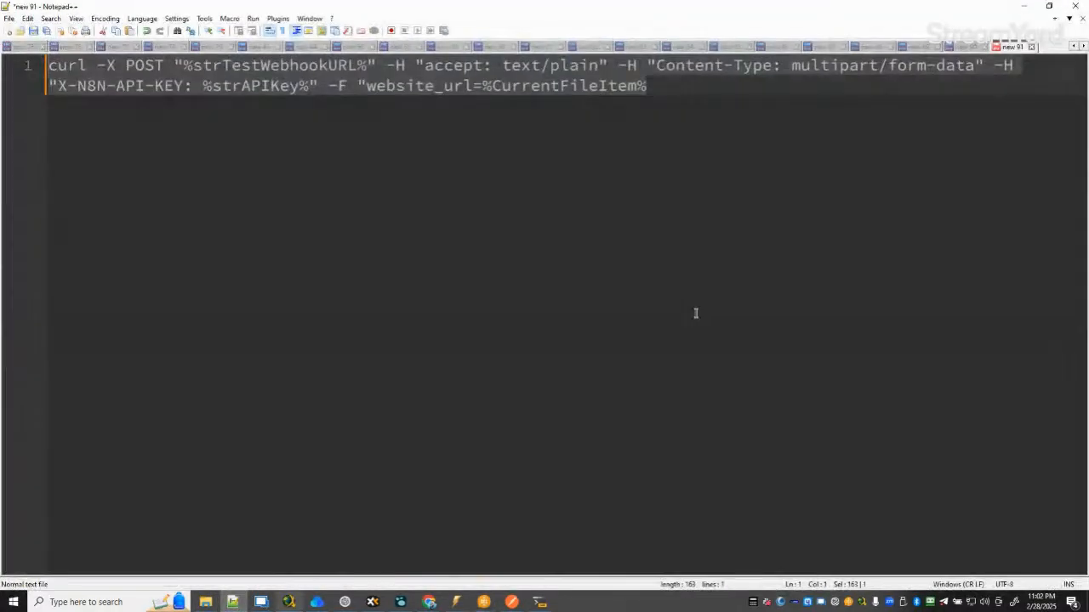
left_click(697, 255)
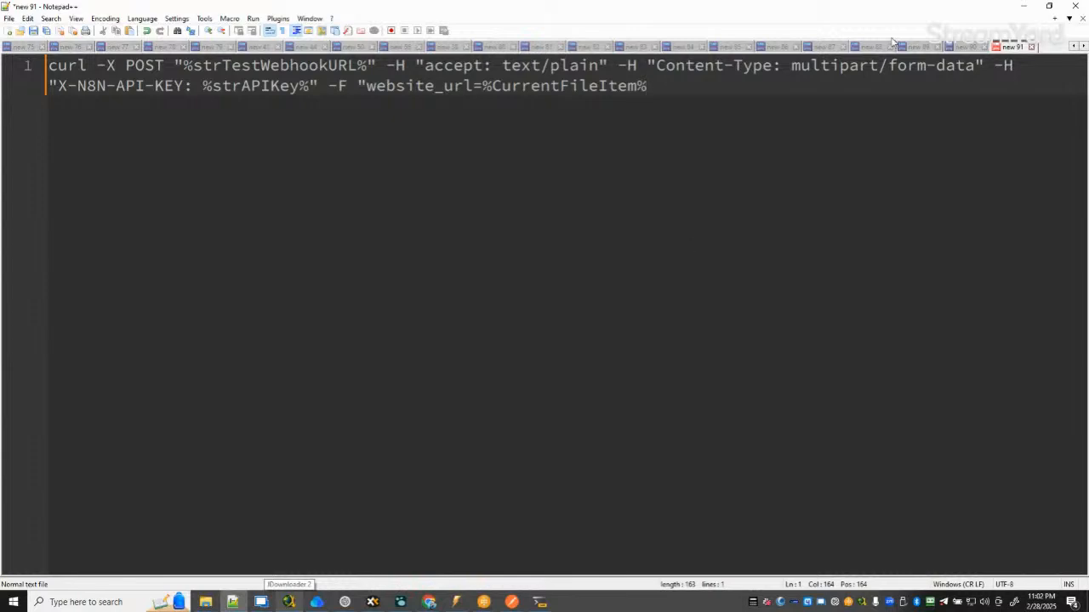
left_click(1031, 46)
left_click(549, 340)
left_click(960, 46)
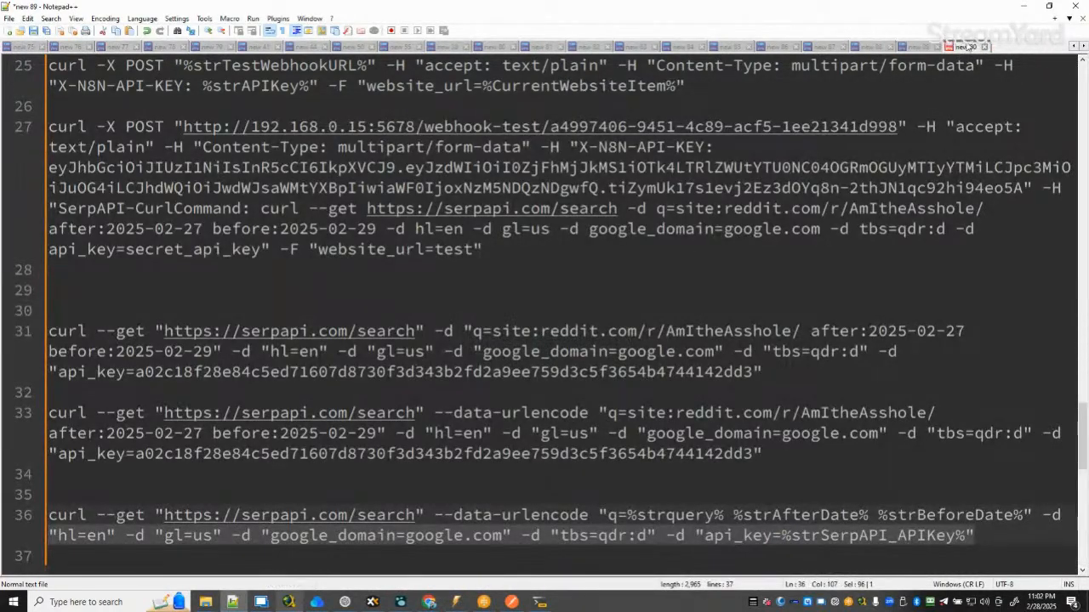
scroll(834, 209, "down", 15)
scroll(834, 210, "up", 20)
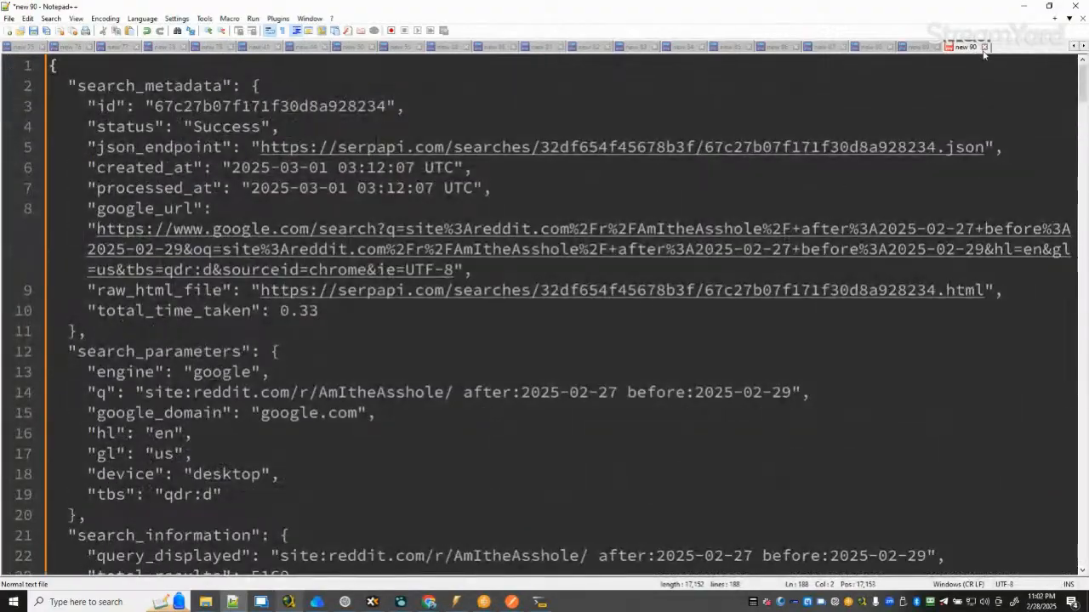
left_click(984, 46)
left_click(555, 341)
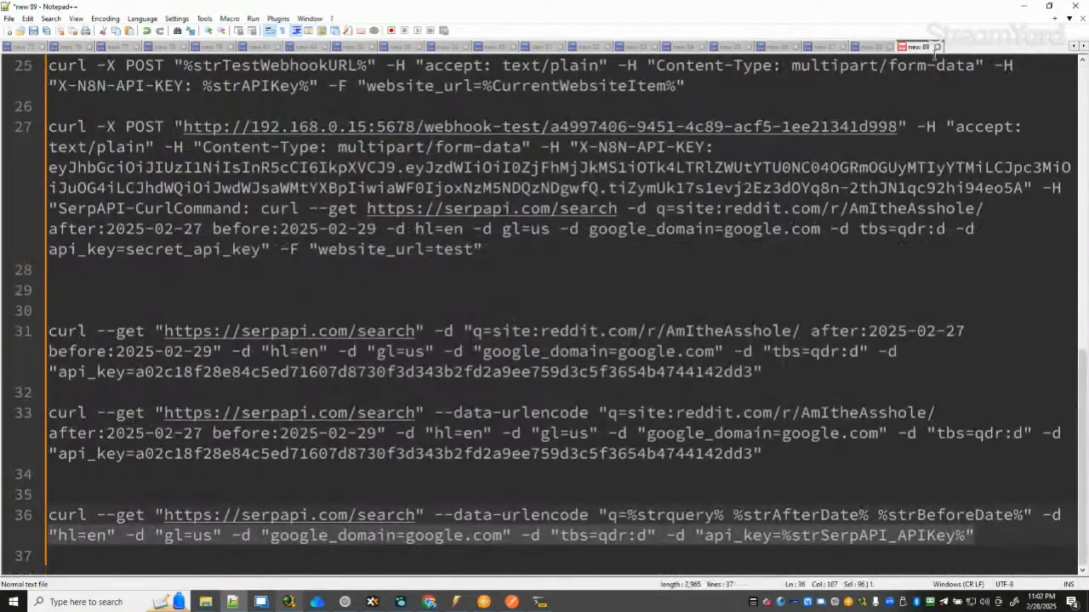
Replace everything from line 6 onward in new 89 with the copied test webhook curl command that uses %CurrentFileItem%.
scroll(724, 285, "up", 7)
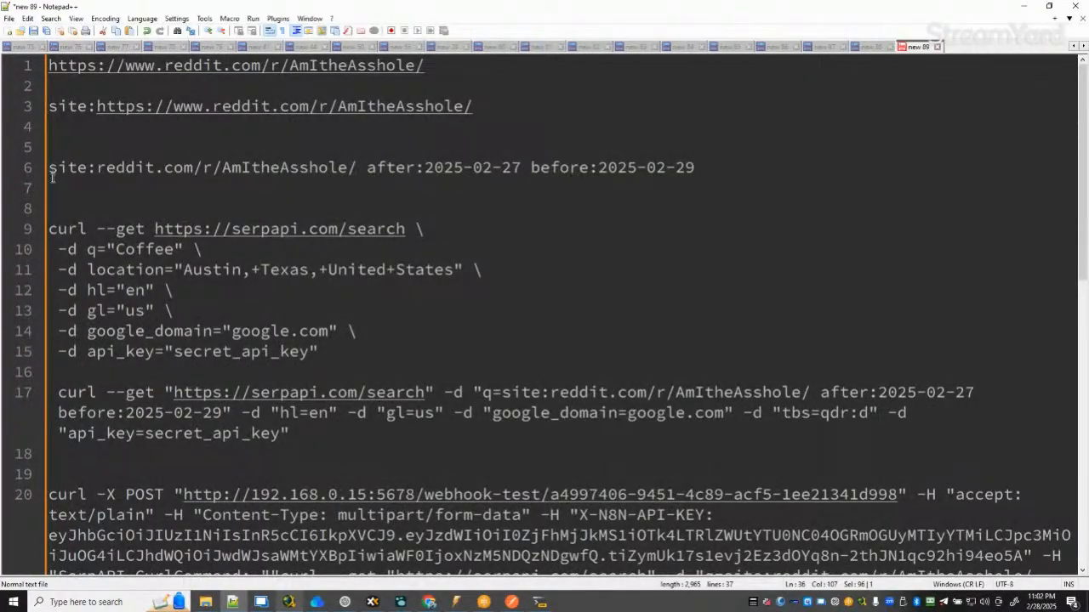
left_click_drag(51, 167, 1057, 587)
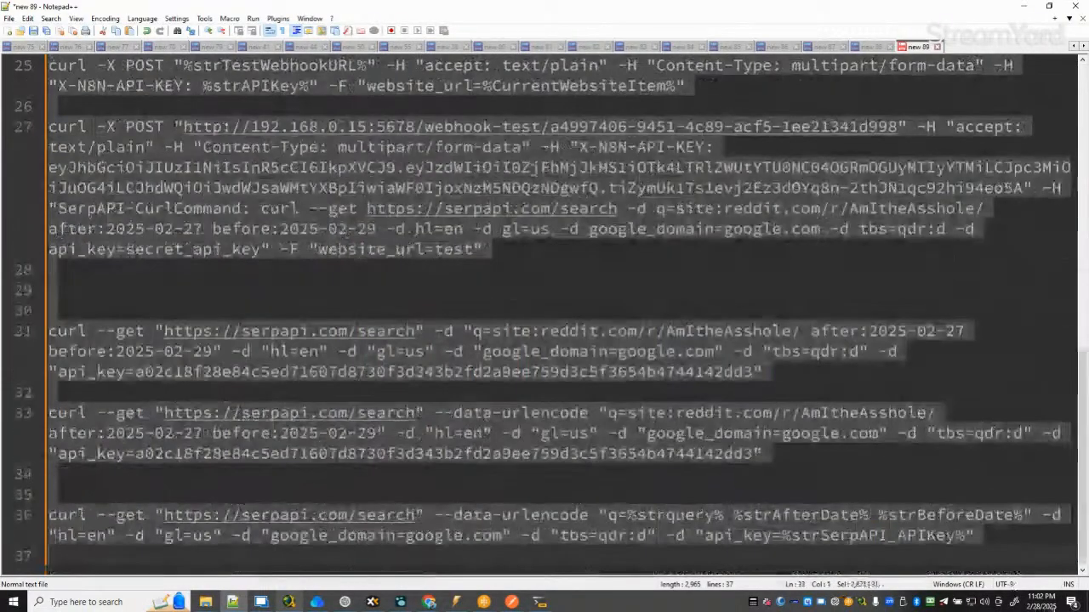
key("Delete")
key("ctrl+v")
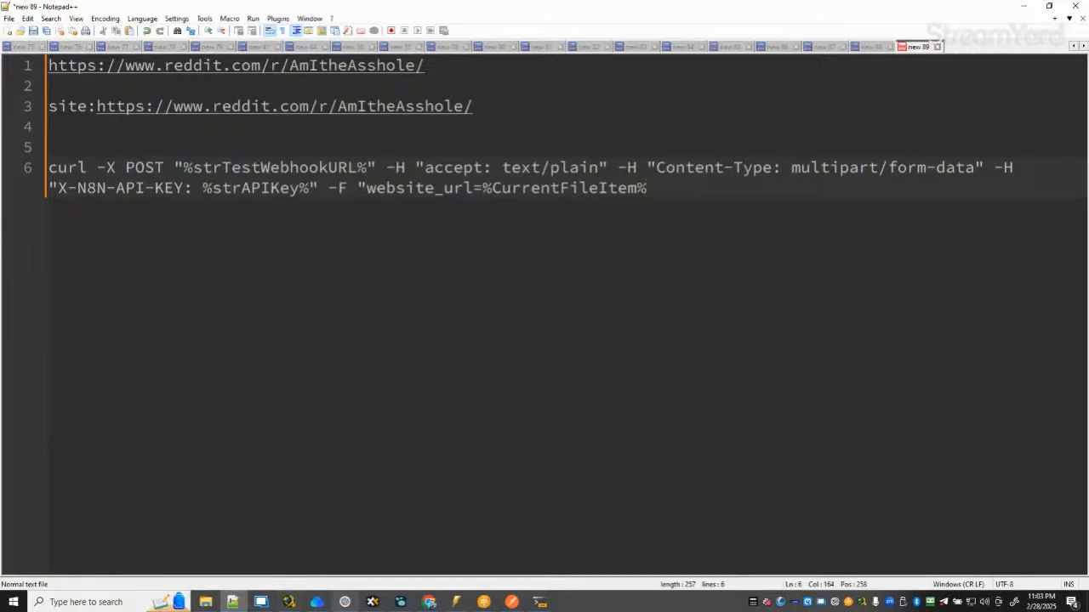
left_click(357, 188)
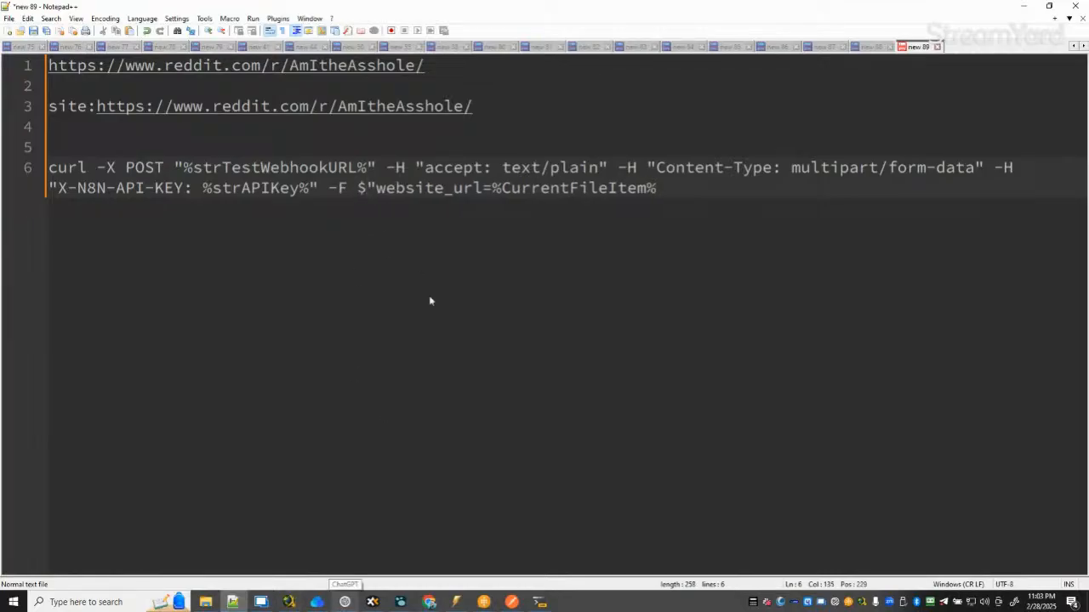
type("@file")
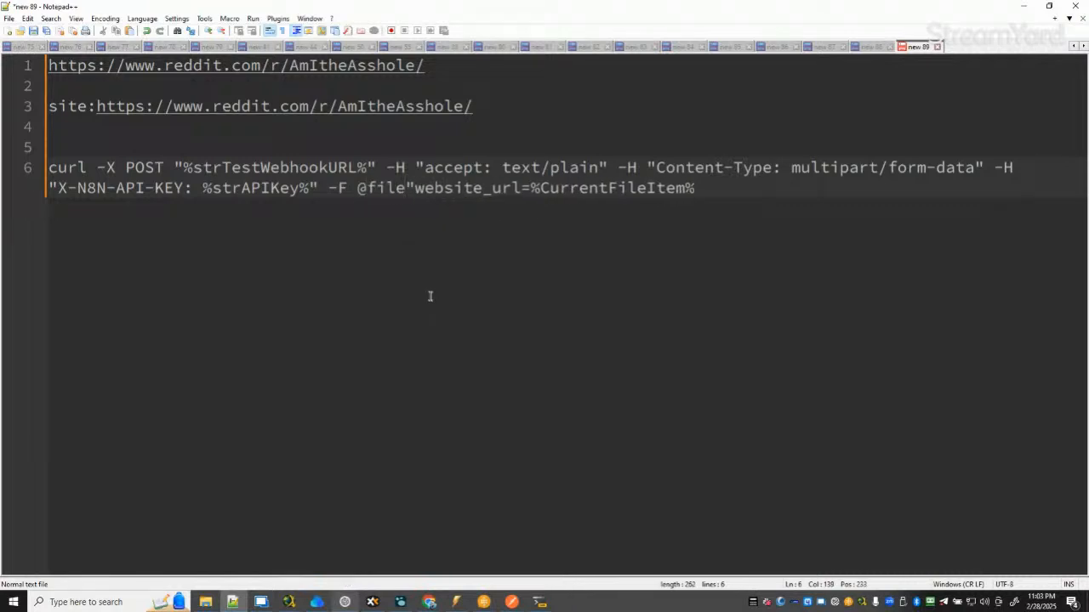
type(":")
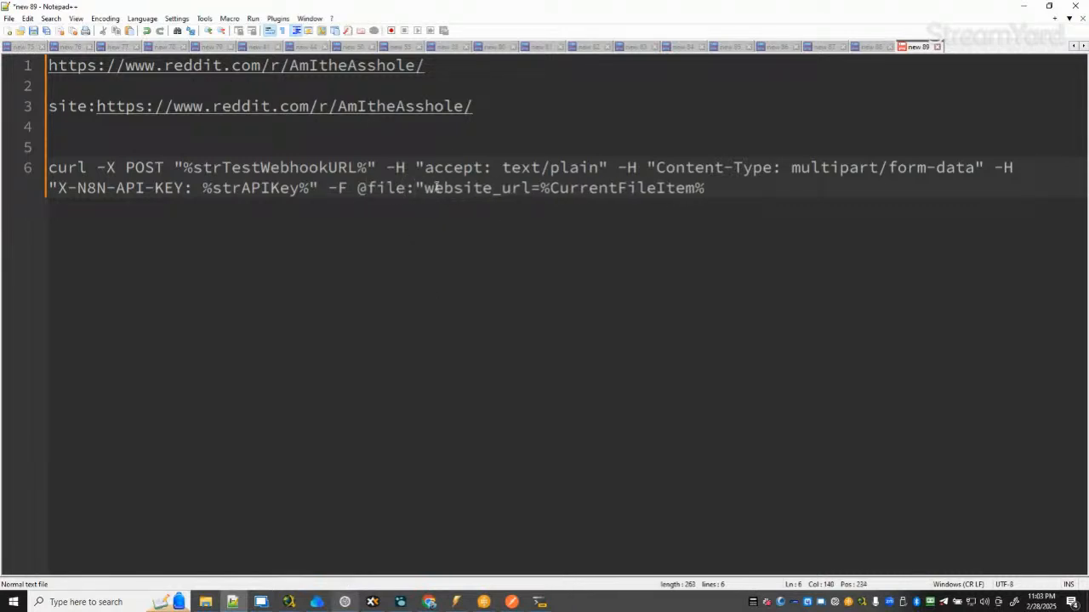
left_click_drag(423, 187, 3, 166)
key("ctrl+c")
key("BackSpace")
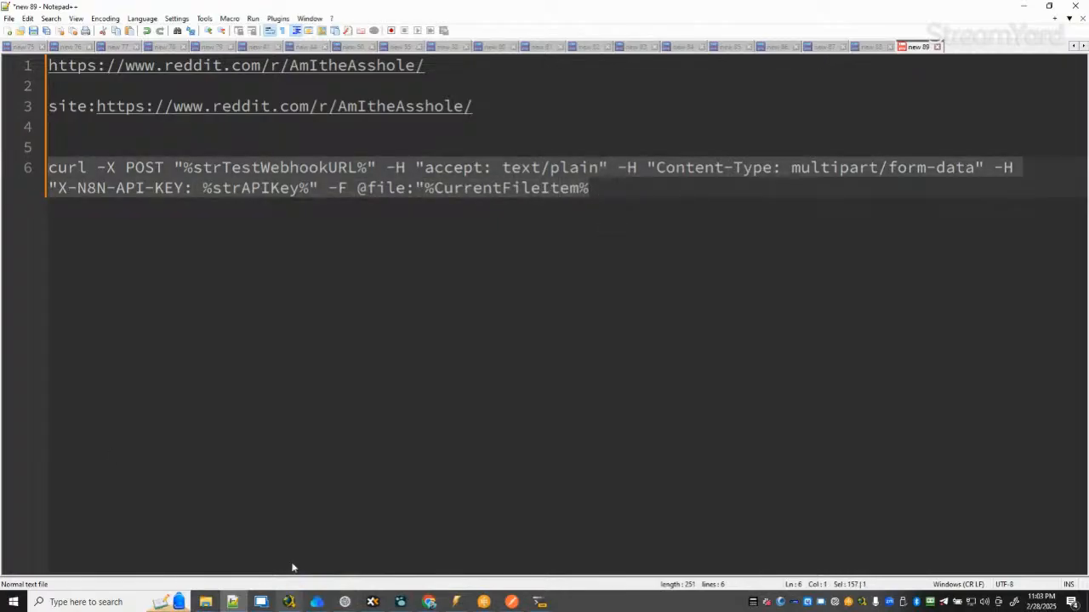
In ChatGPT's Curl URL Error Fix chat, write "validate this curl command:" followed by the copied command.
left_click(344, 602)
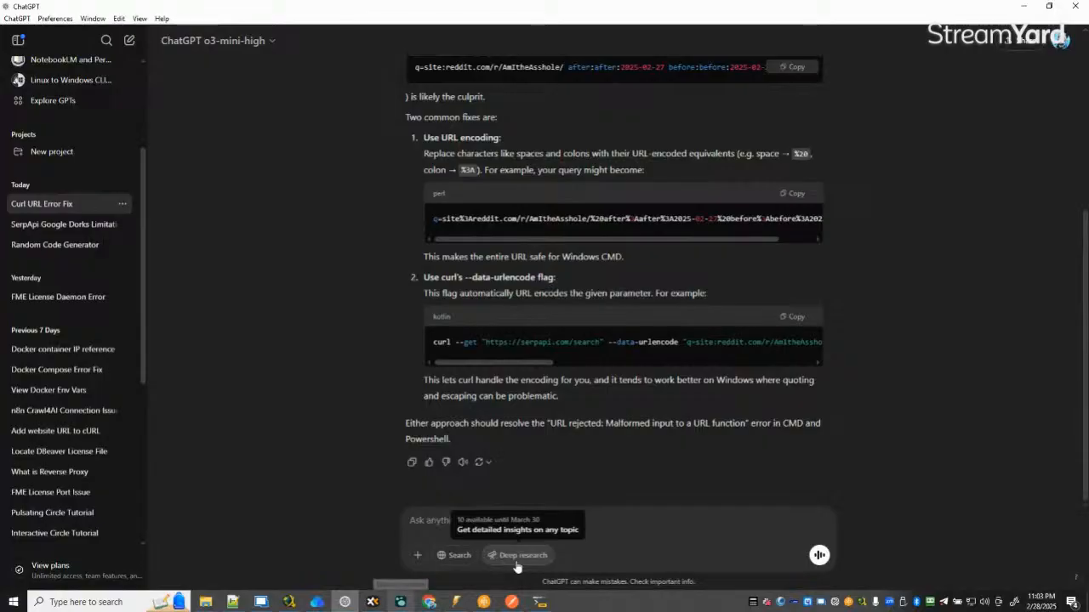
scroll(606, 421, "up", 5)
scroll(605, 421, "down", 5)
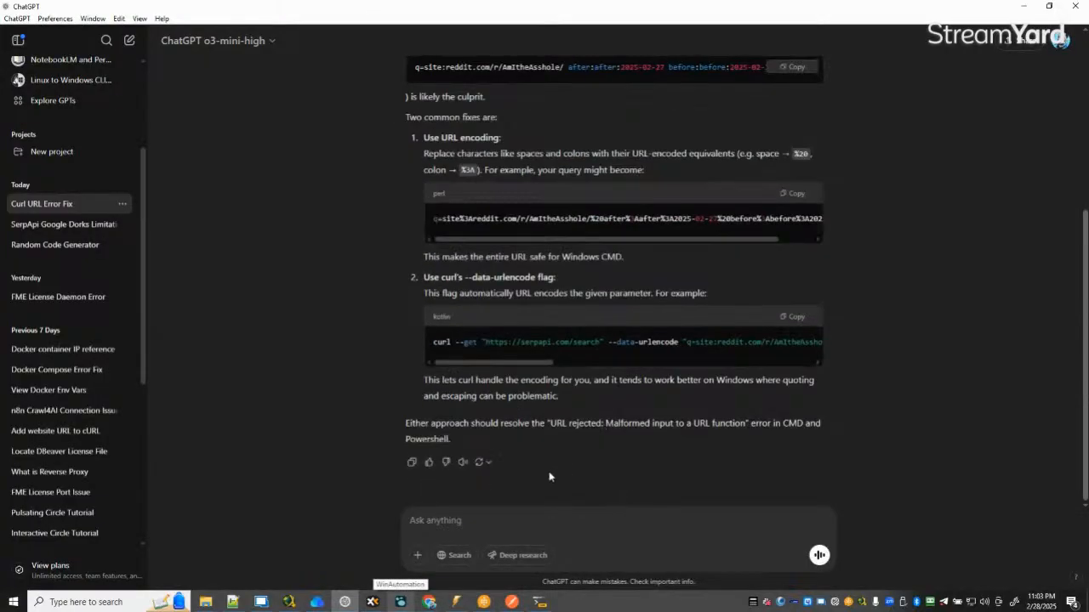
left_click(537, 516)
type("valida")
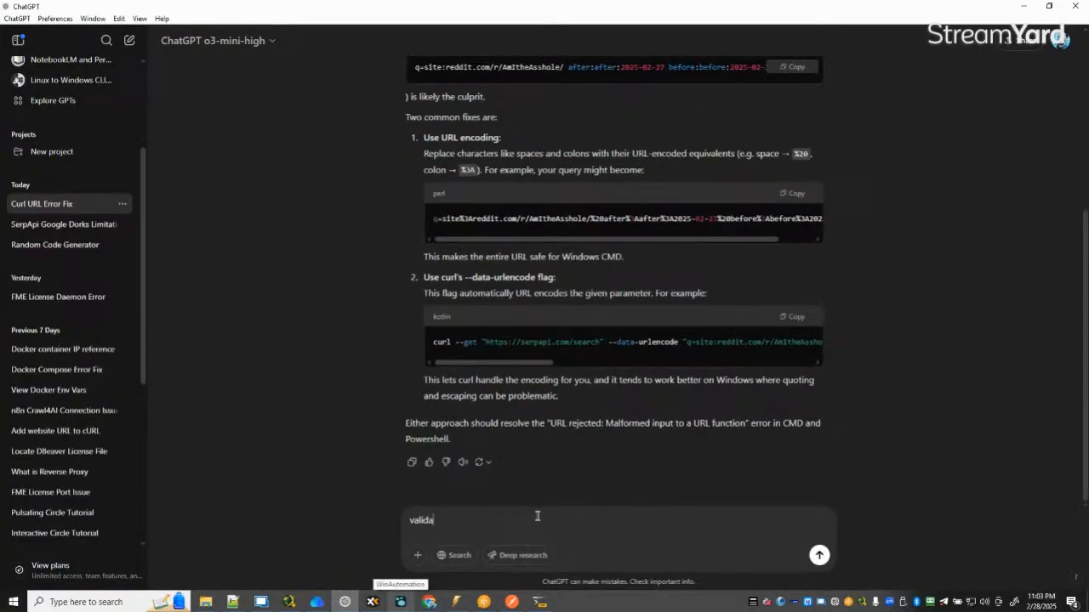
type("te this c")
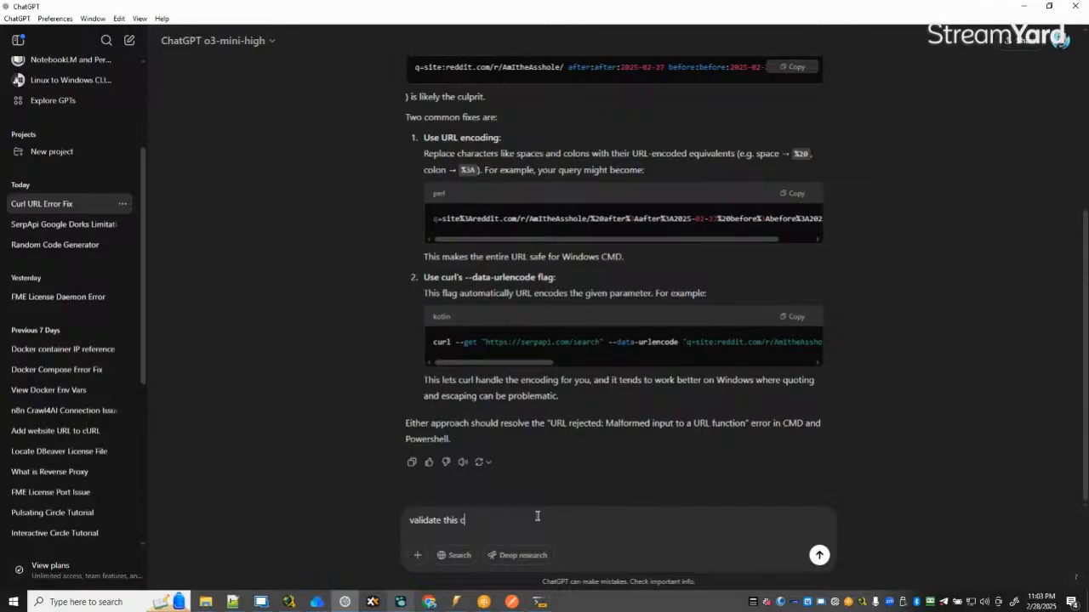
type("url command:")
key("shift+Return")
key("shift+Return")
key("ctrl+v")
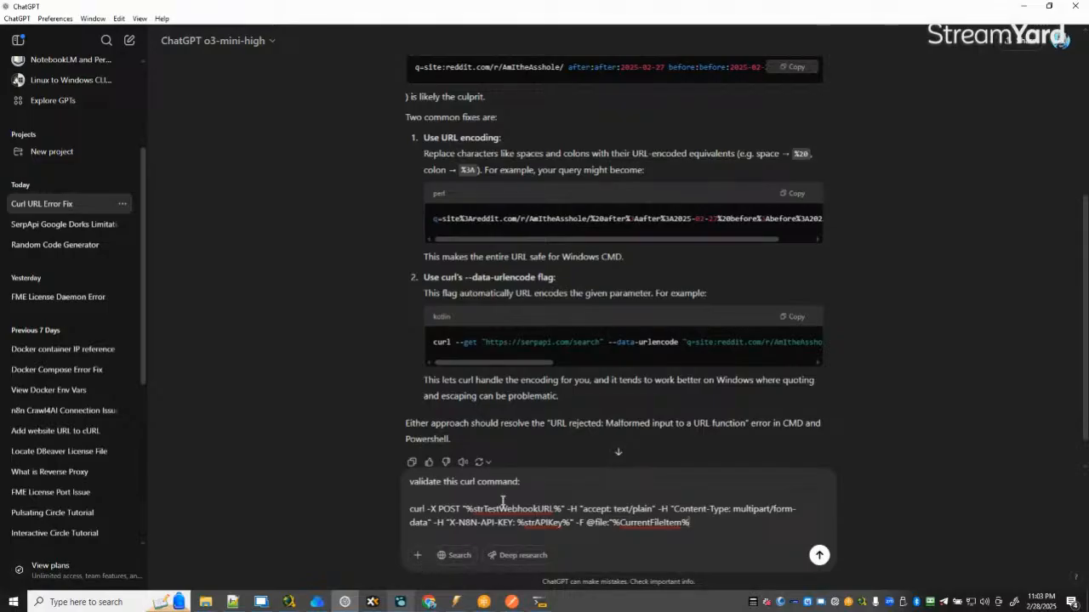
Add "With WinAutomation variables" to the first line of the prompt and send it.
left_click(534, 480)
type("With WinAutomation")
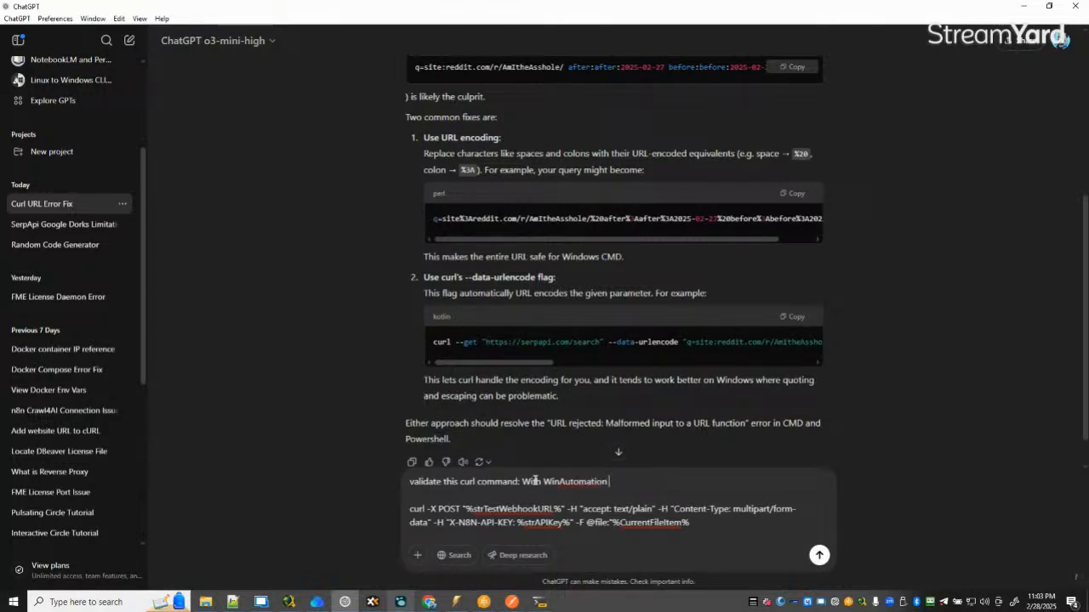
type(" variables")
key("Return")
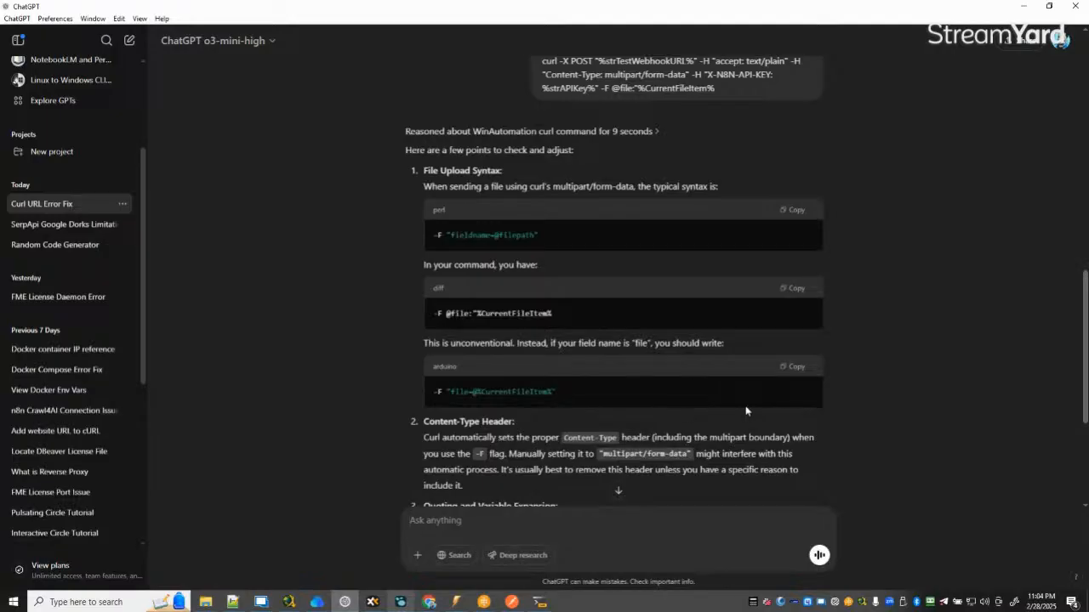
left_click(232, 602)
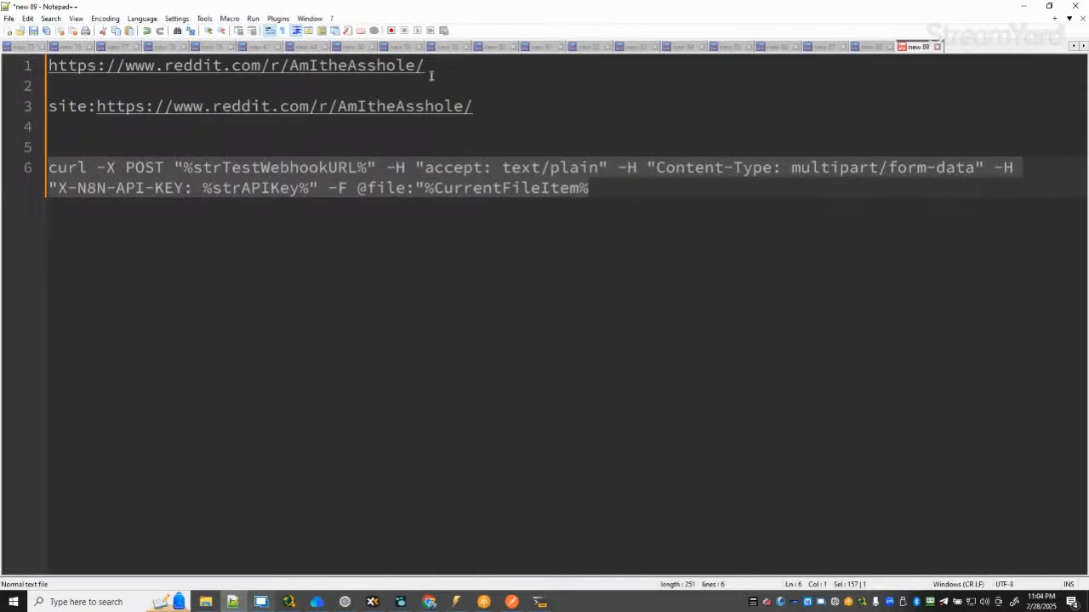
left_click(359, 190)
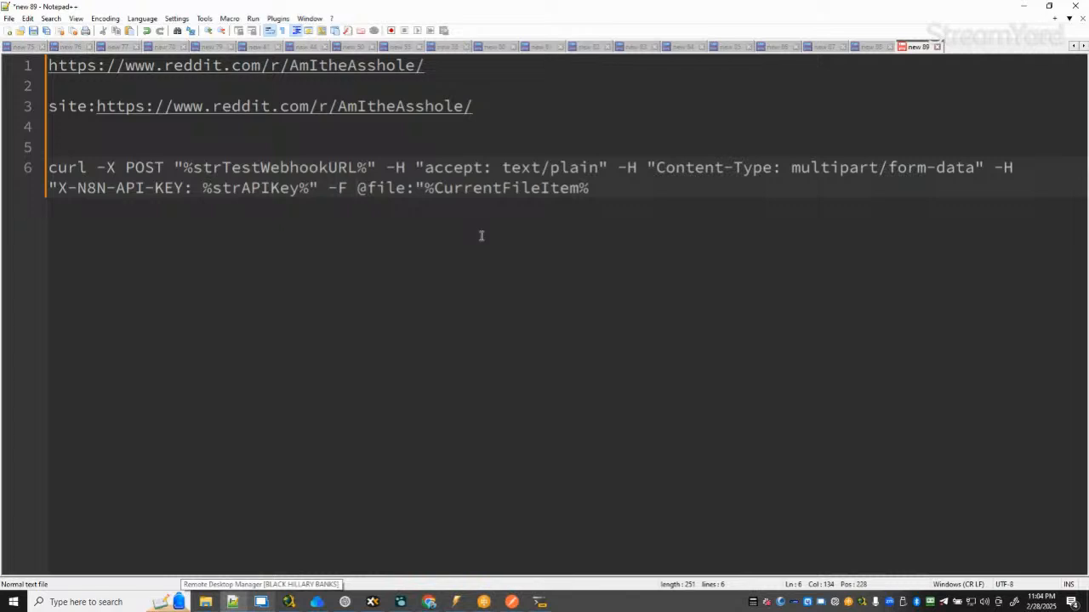
type("\"")
left_click(433, 188)
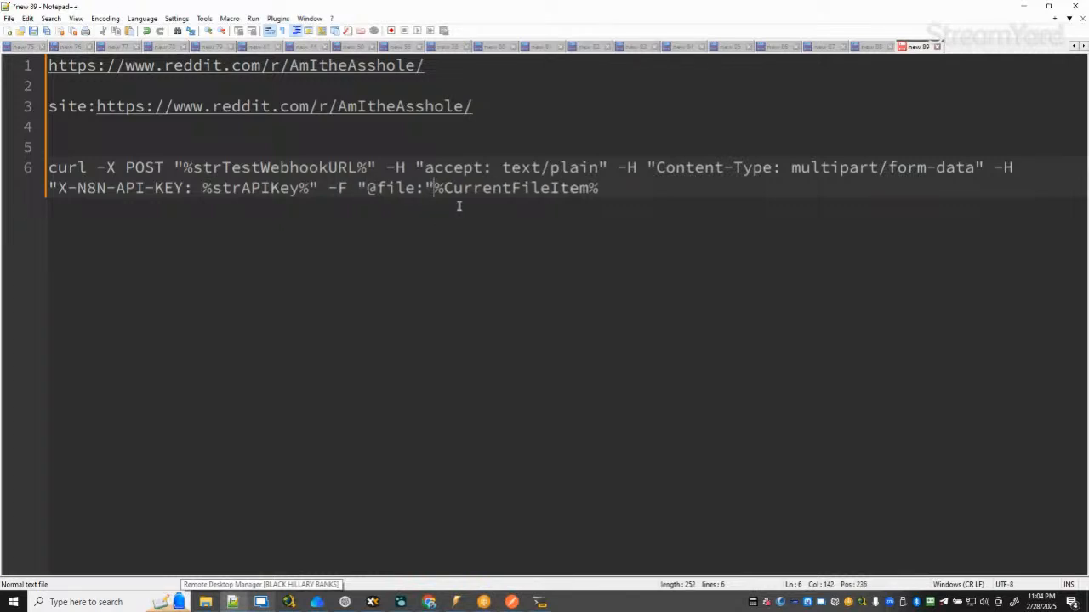
key("BackSpace")
key("BackSpace")
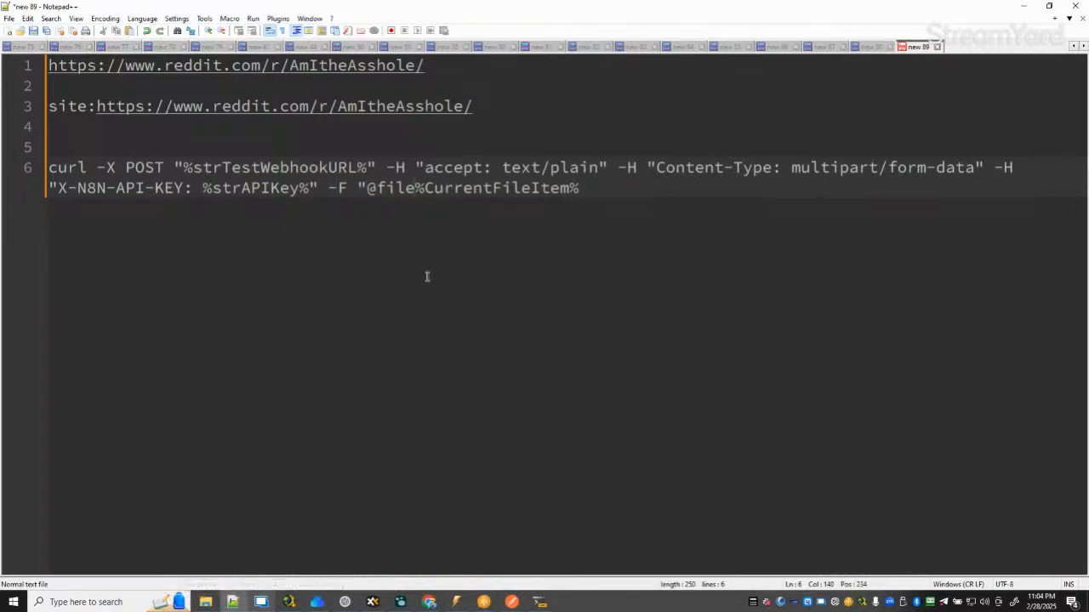
Rewrite the curl command's -F value as "file=@%CurrentFileItem%, following the file upload syntax in ChatGPT's answer.
left_click(242, 604)
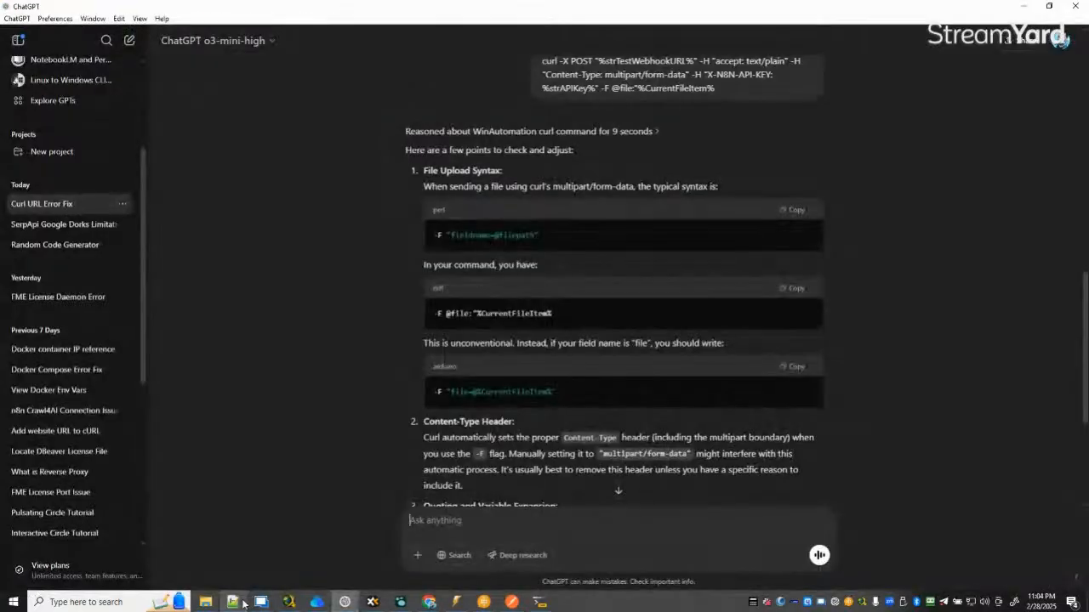
left_click(242, 603)
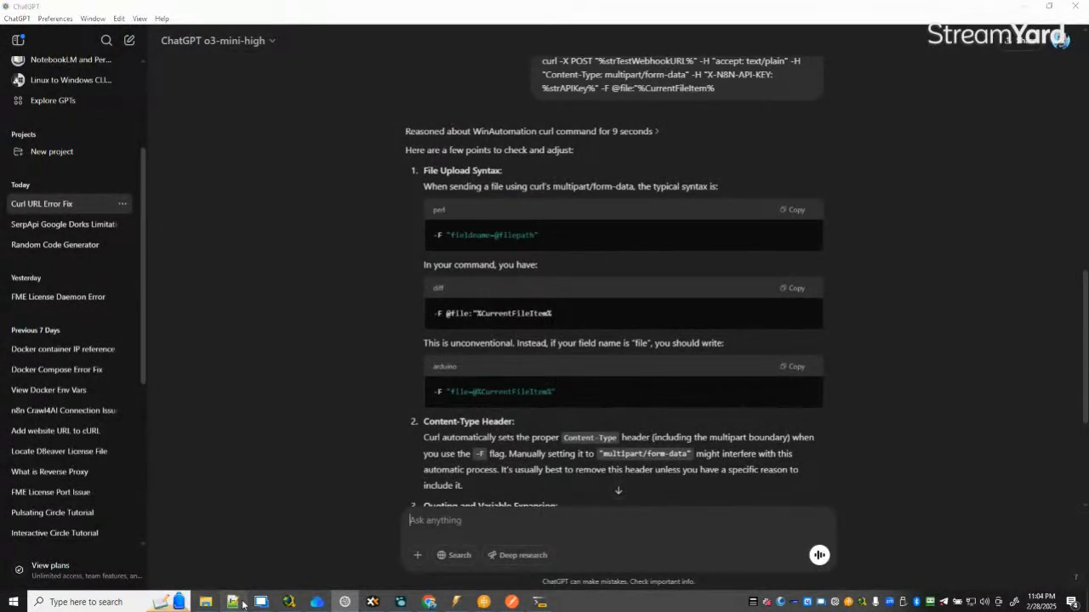
type(":")
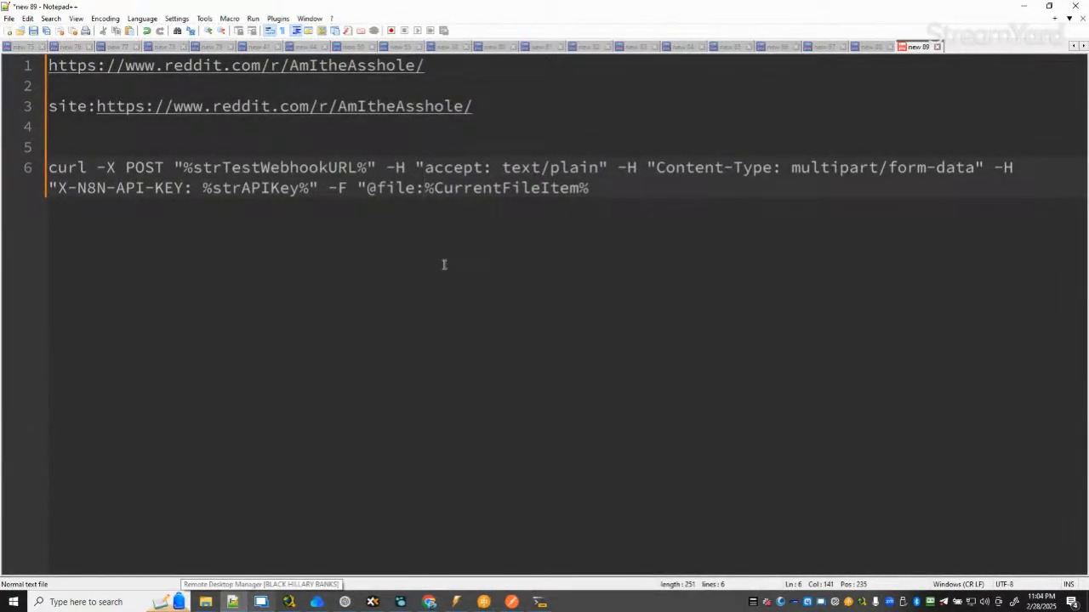
key("BackSpace")
type("=")
left_click(236, 601)
left_click(237, 602)
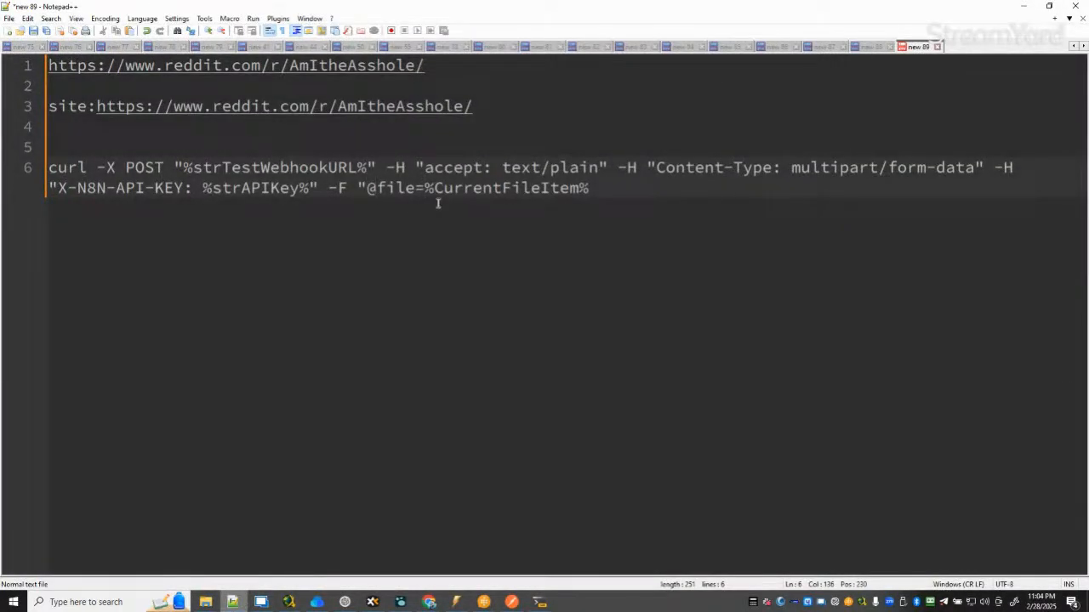
key("BackSpace")
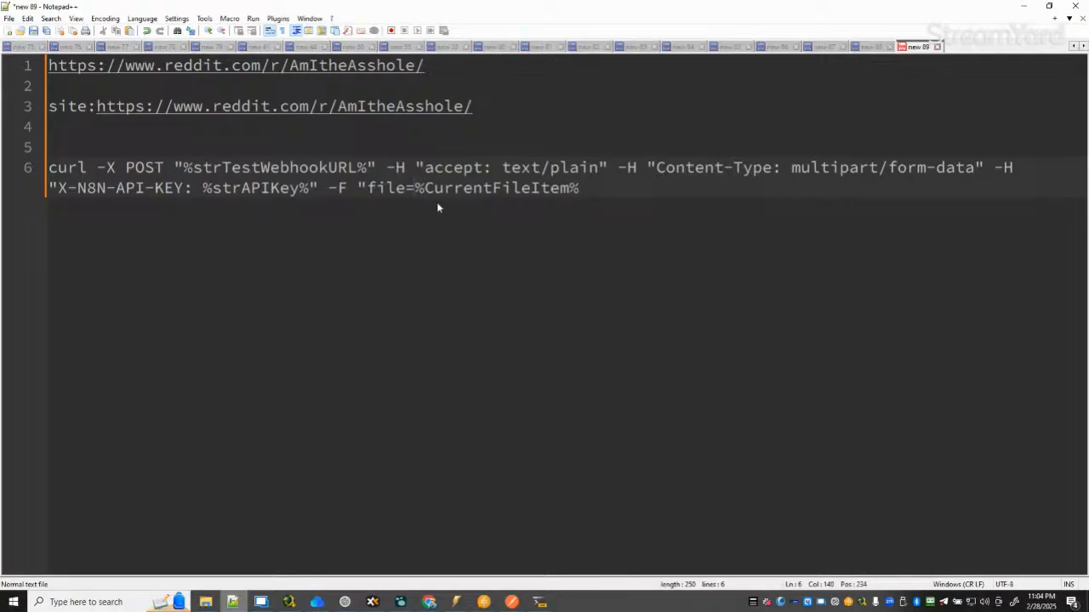
type("@")
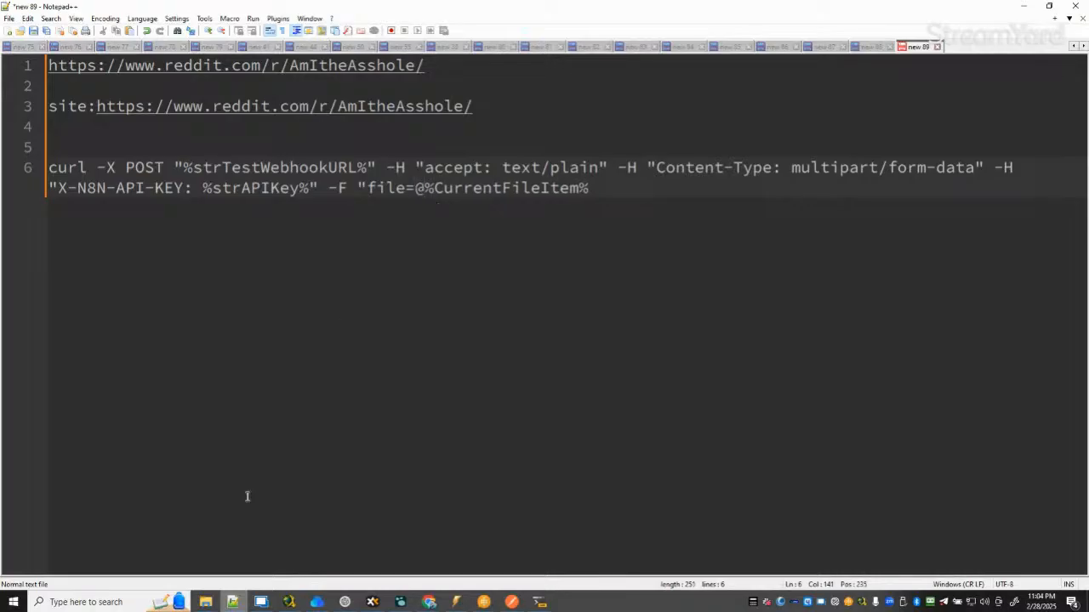
left_click(230, 604)
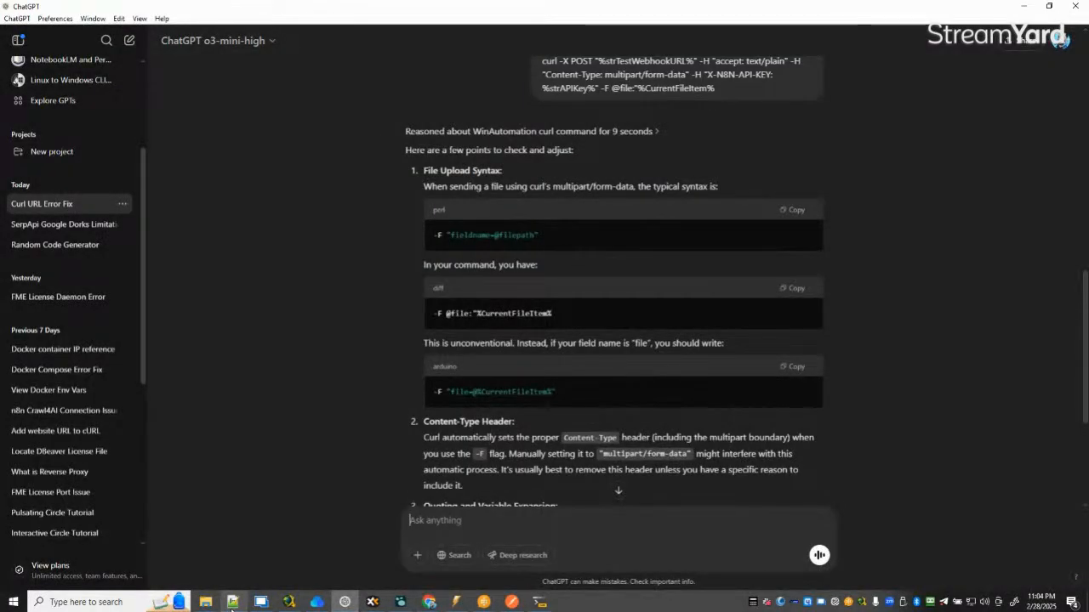
left_click(231, 604)
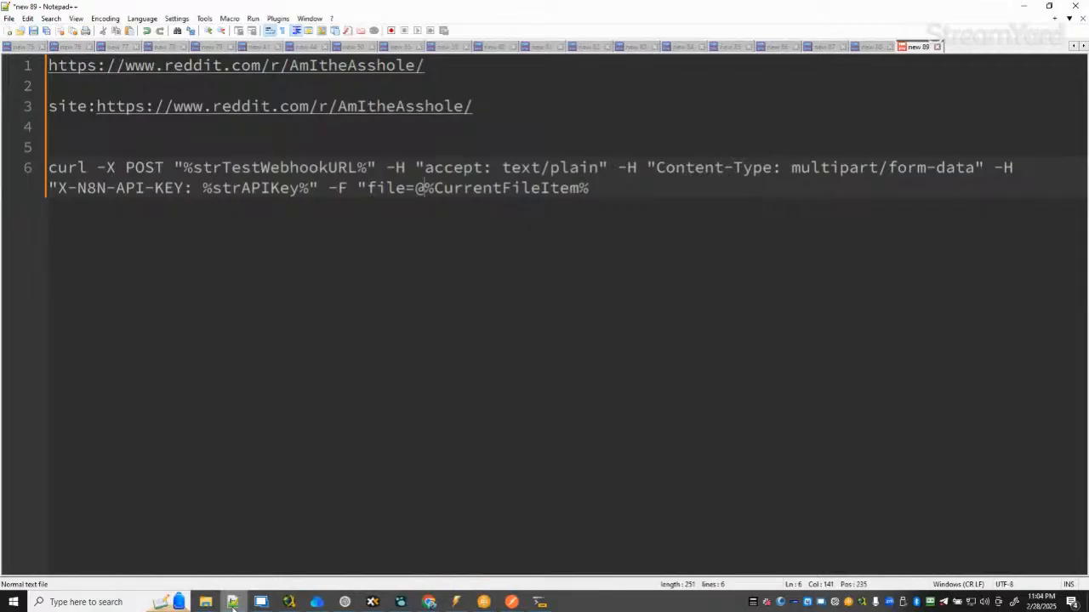
Check the edited command against ChatGPT's revised version and copy the whole curl command from Notepad++.
left_click(231, 604)
scroll(345, 447, "down", 2)
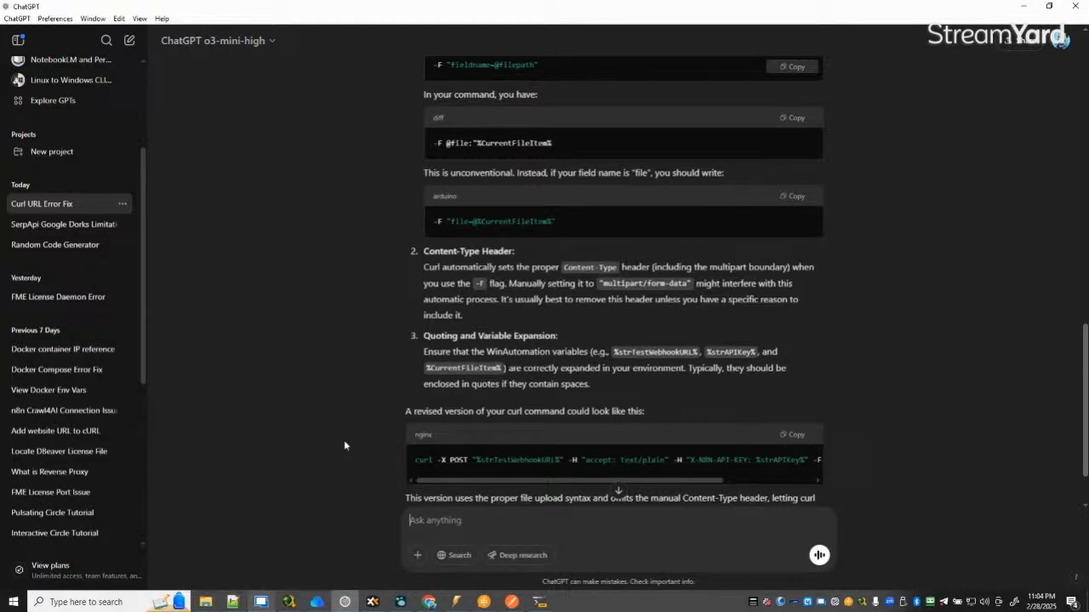
scroll(344, 444, "down", 1)
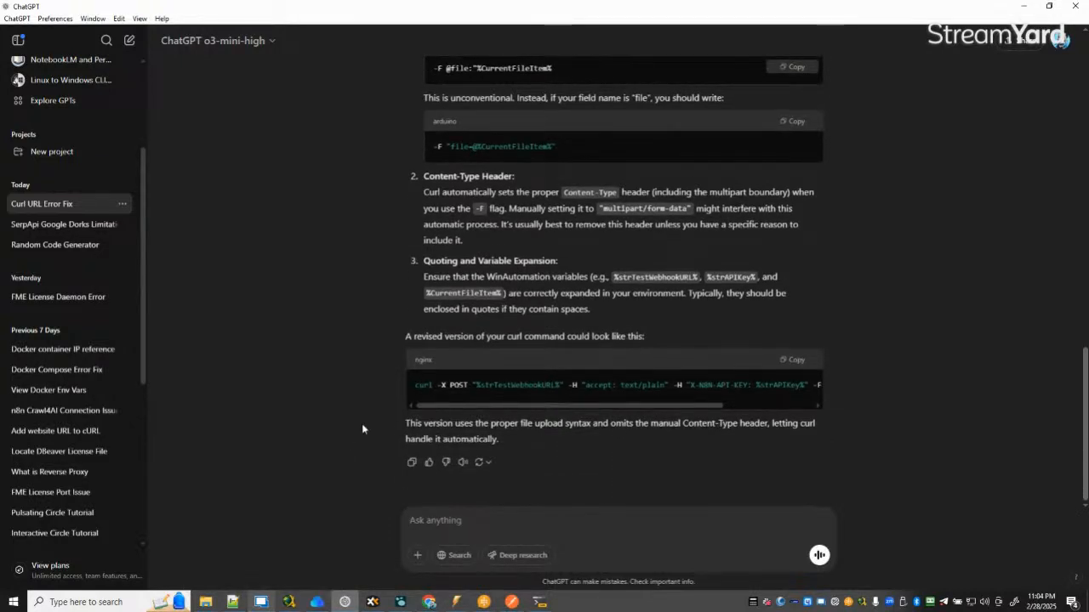
left_click_drag(544, 412, 665, 412)
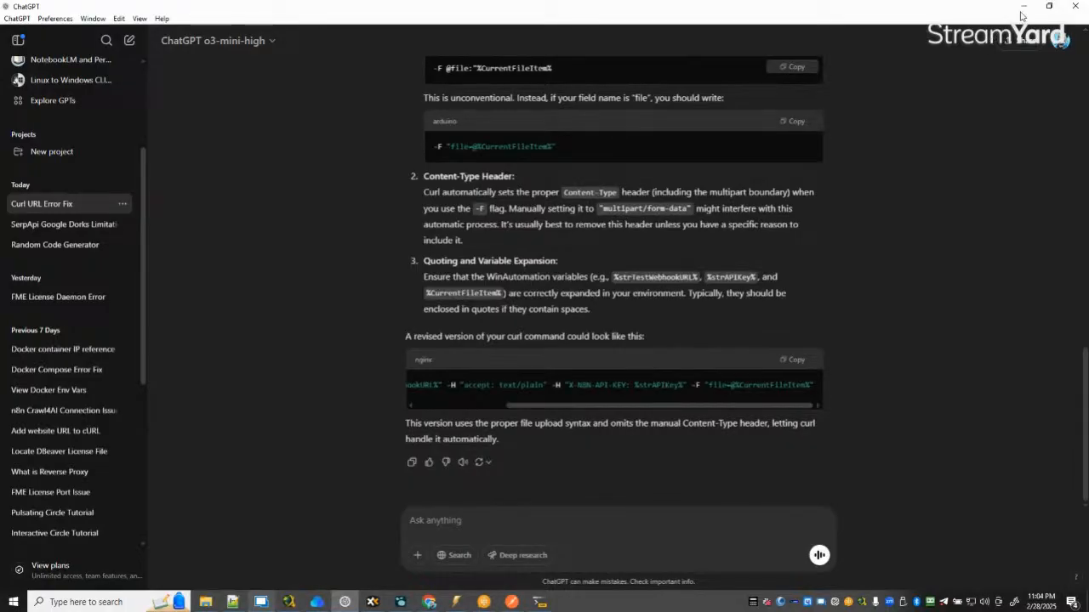
key("alt+Tab")
left_click(600, 398)
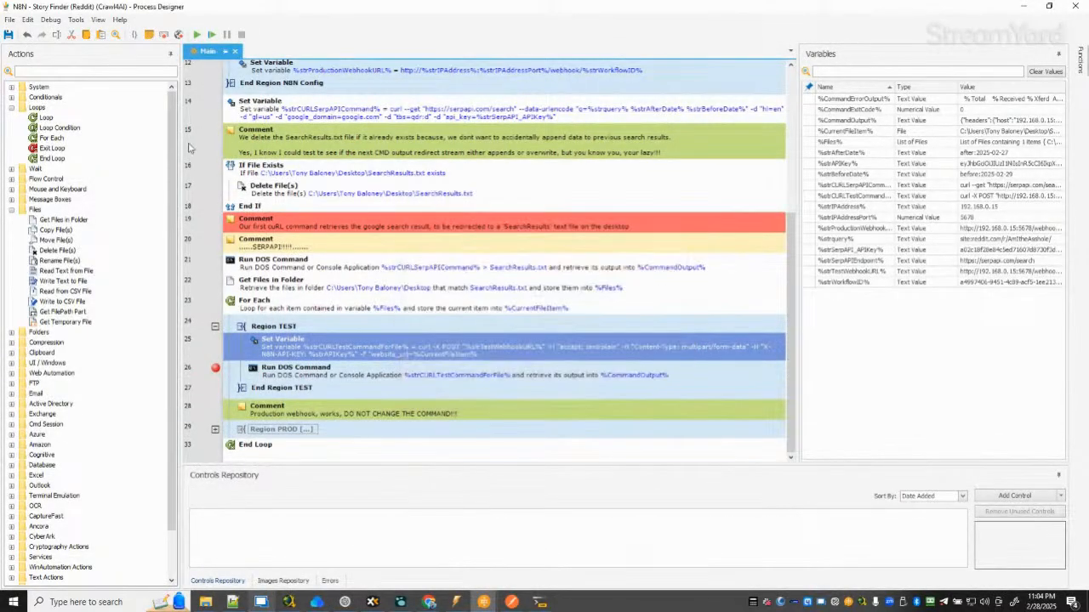
left_click(232, 600)
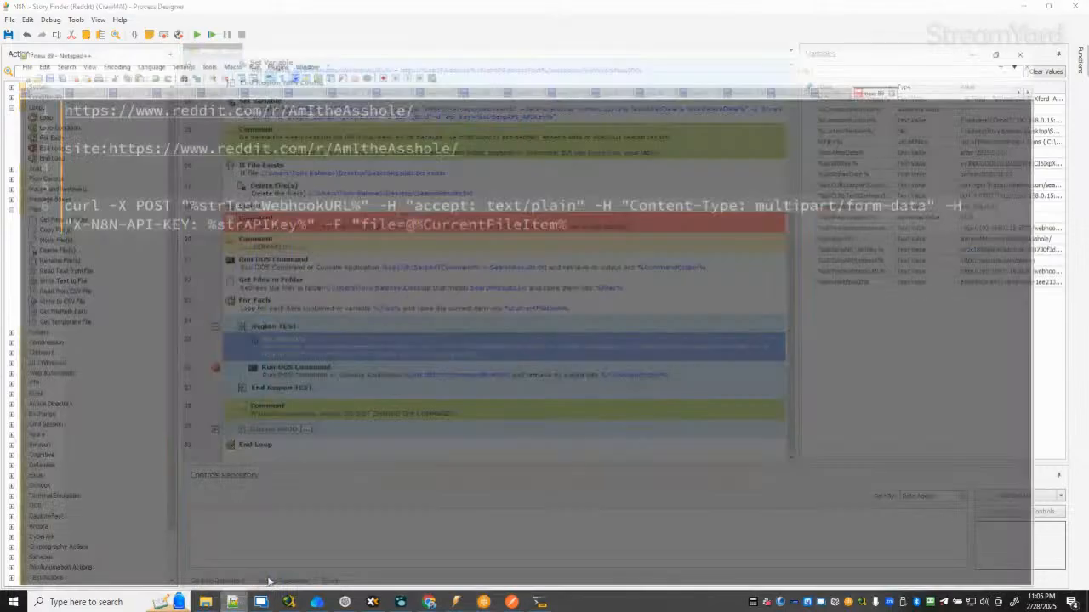
left_click_drag(596, 191, 45, 168)
key("ctrl+c")
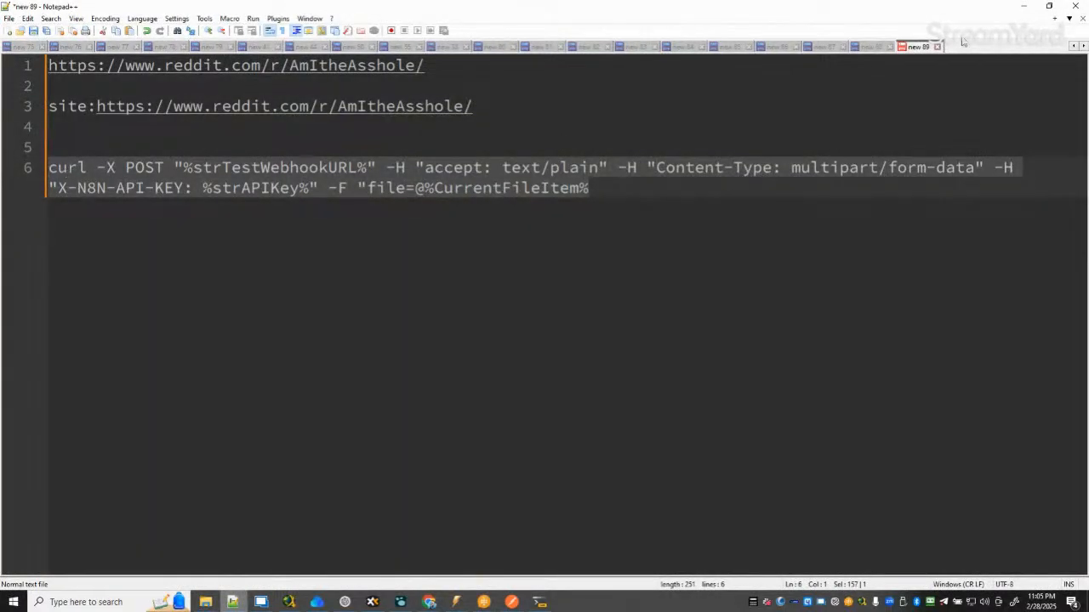
In WinAutomation's Process Designer, replace the value of %strCURLTestCommandForFile% in Region TEST with the copied curl command and save the process.
left_click(1021, 6)
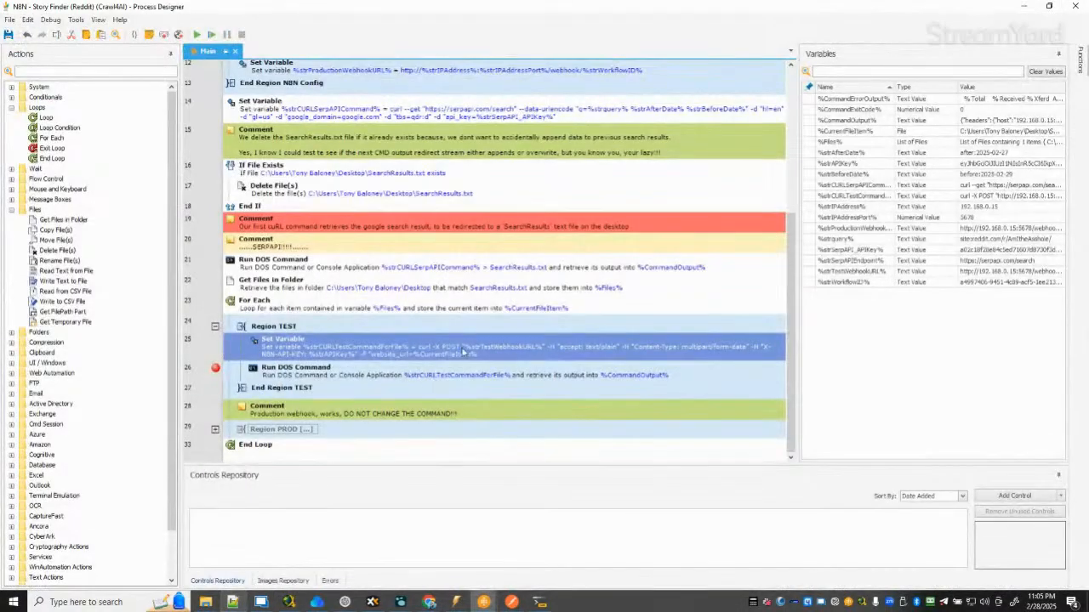
double_click(441, 352)
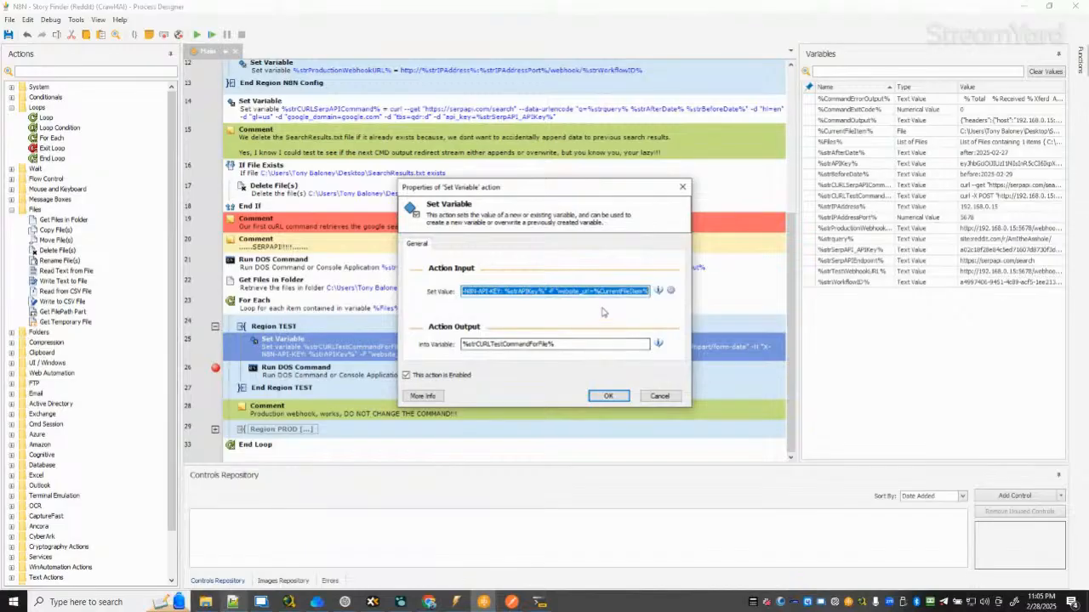
key("Delete")
key("ctrl+v")
left_click(609, 396)
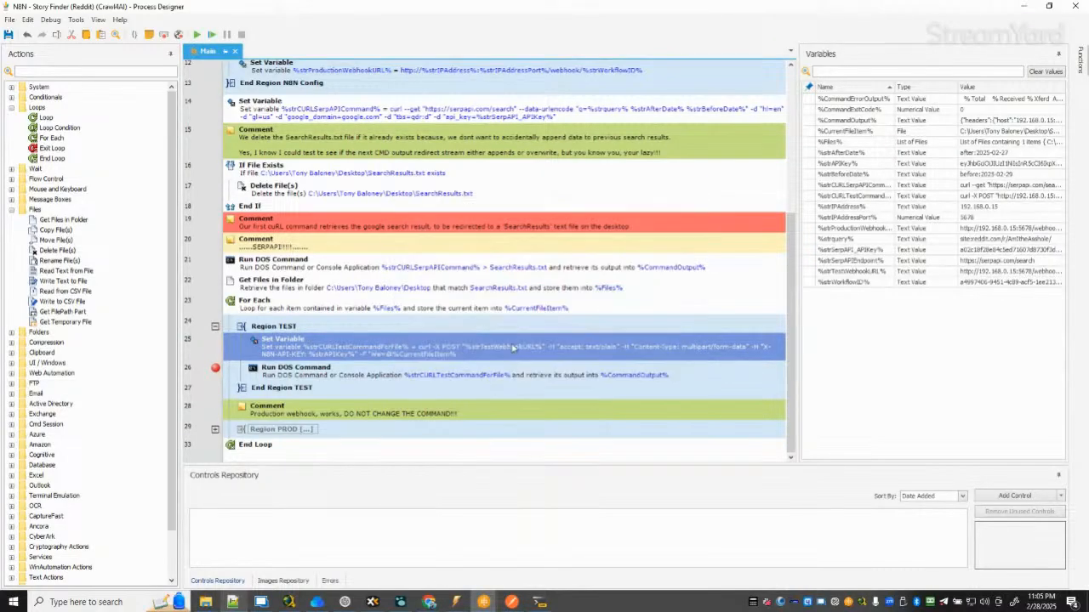
left_click(8, 36)
In n8n, clear the previous execution and test the saved workflow, opening the Webhook node to inspect its output.
left_click_drag(224, 6, 220, 0)
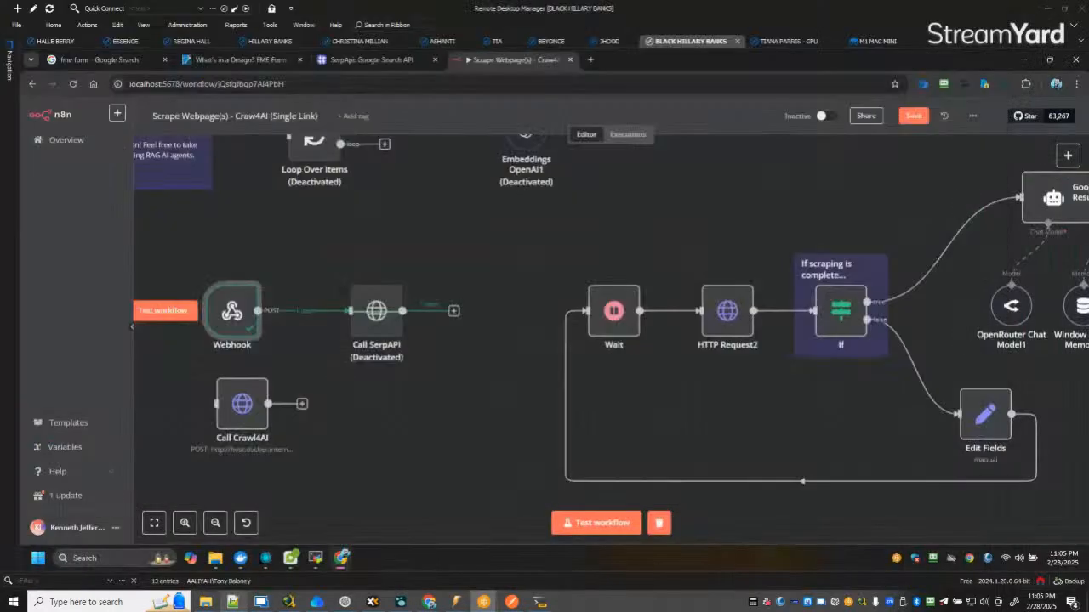
left_click(660, 524)
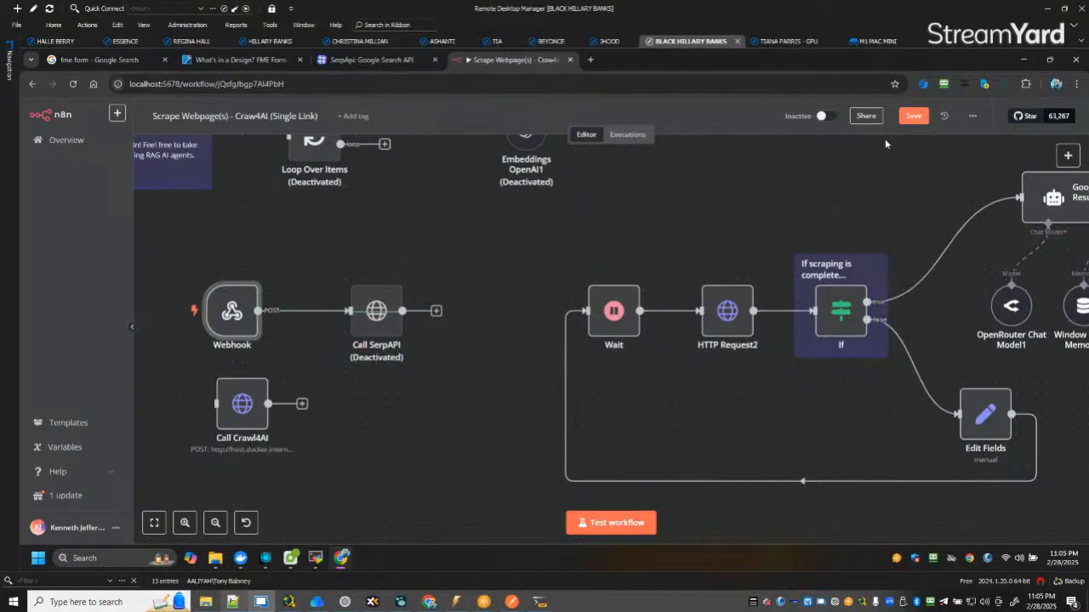
left_click(620, 525)
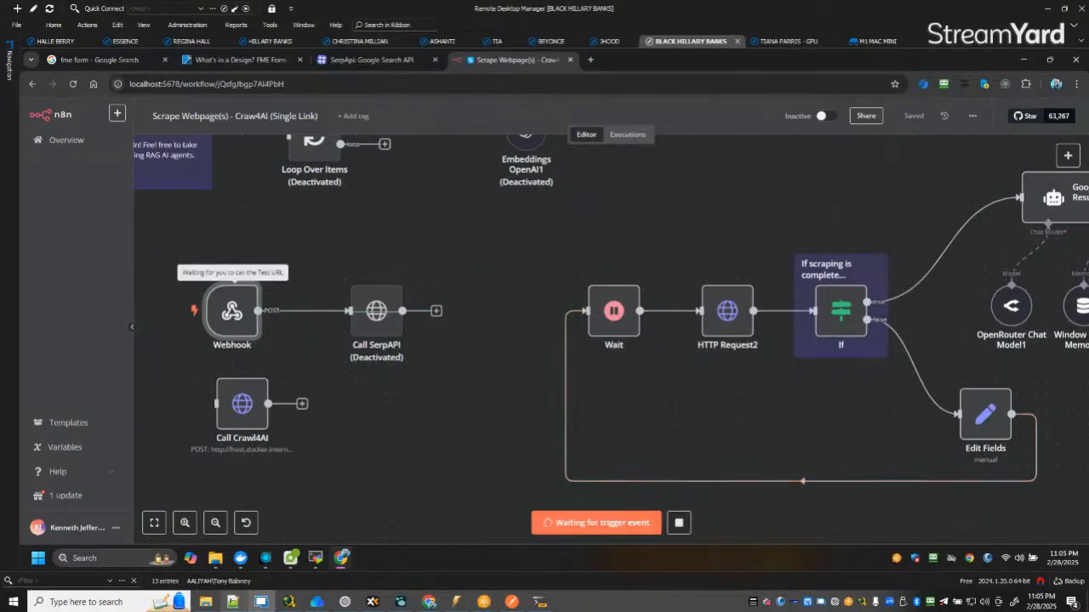
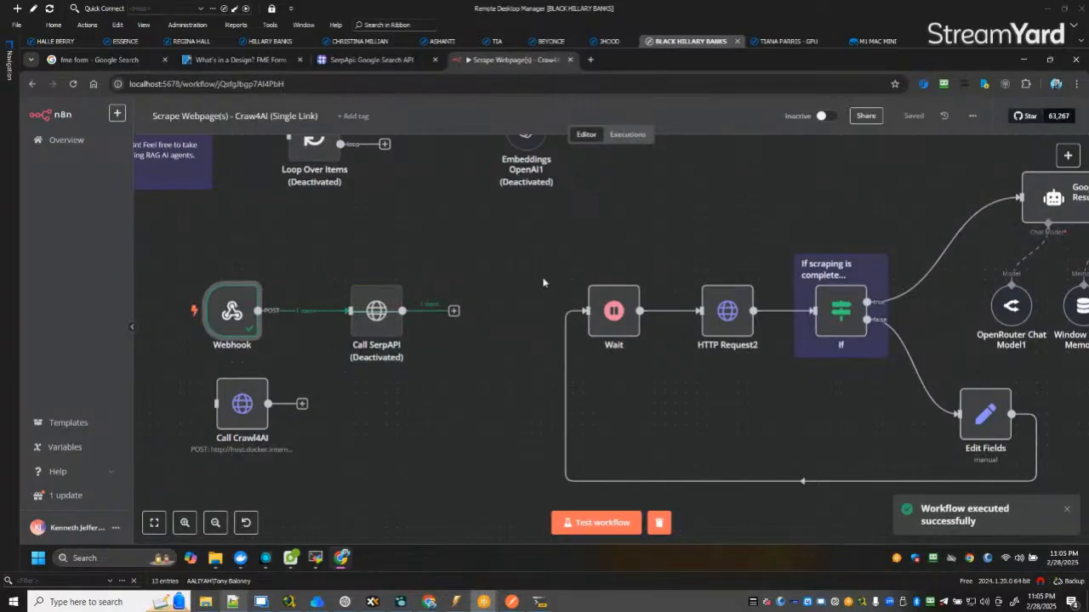
double_click(223, 328)
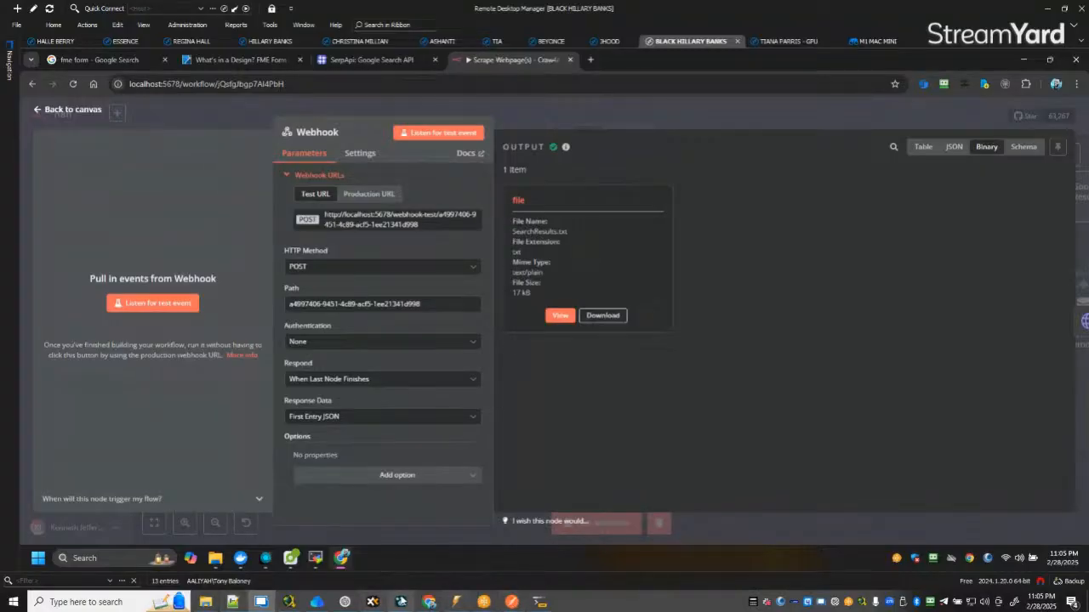
In Logseq, find the n8n page and copy the JavaScript snippet under Convert file to JSON.
left_click(400, 602)
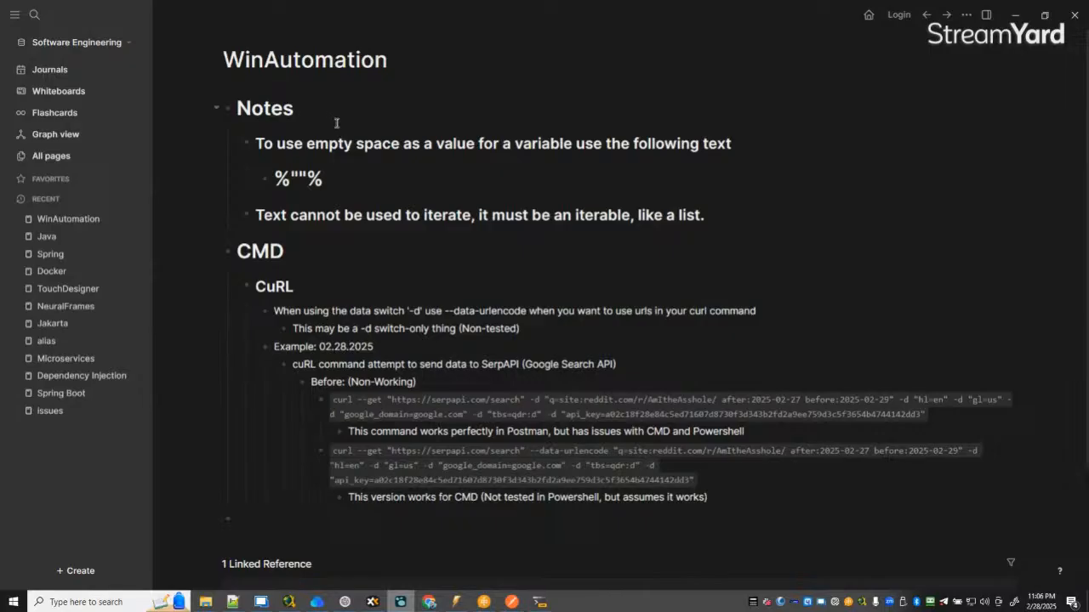
key("ctrl+k")
type("n8n")
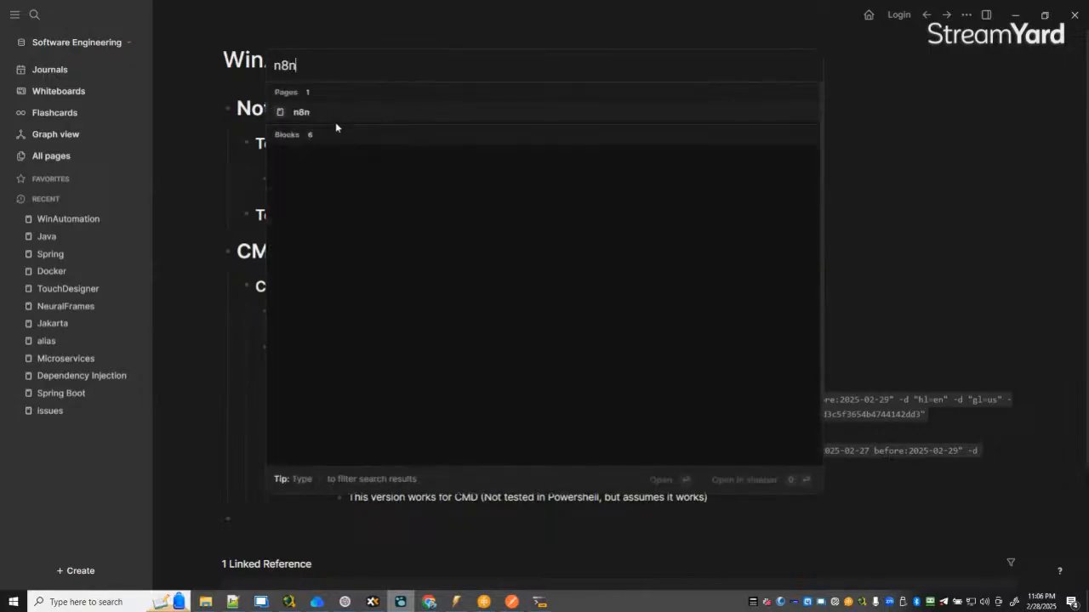
key("Return")
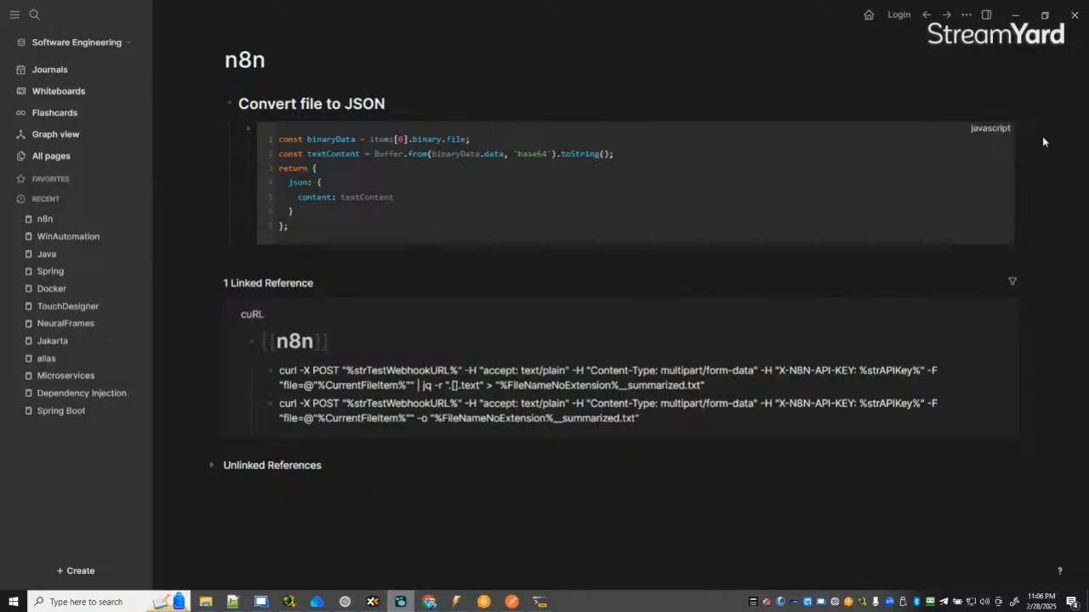
left_click(280, 138)
left_click_drag(281, 138, 416, 228)
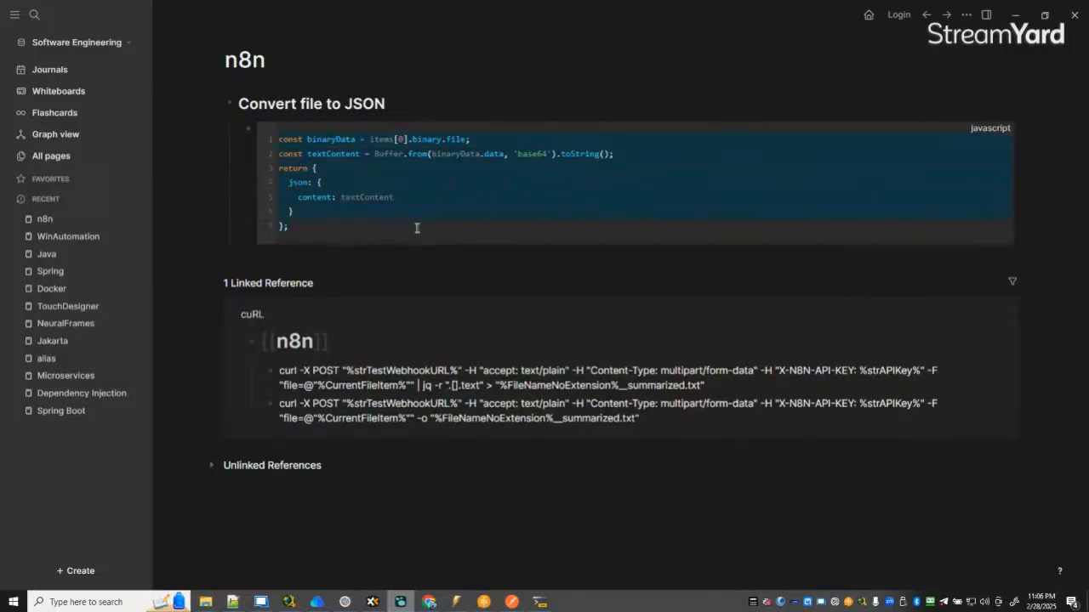
left_click(1015, 16)
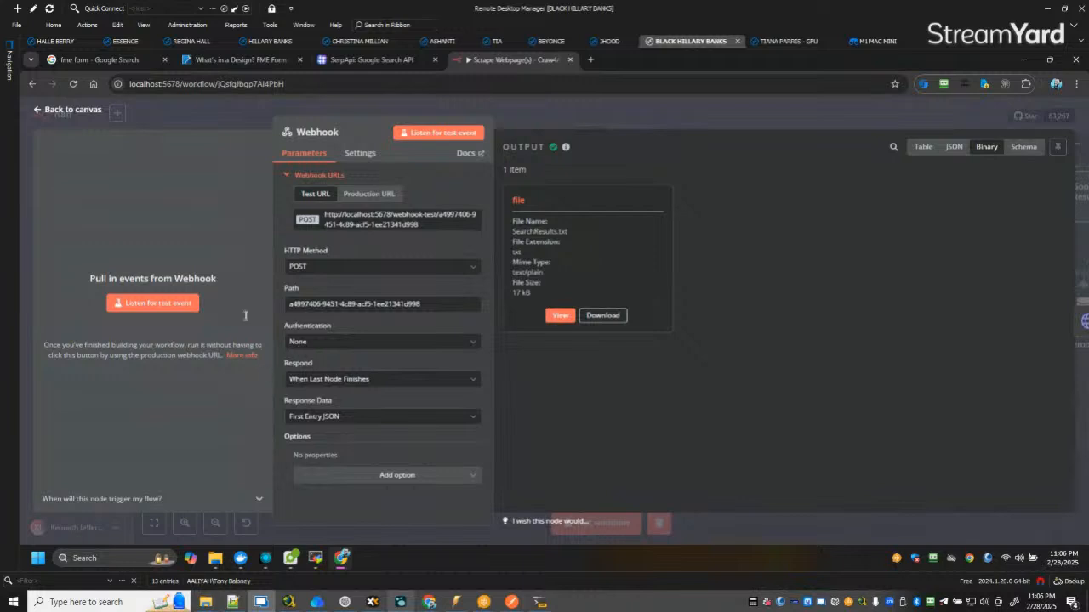
Back in n8n, detach the Call SerpAPI node from the Webhook and add a Code node after the Webhook.
left_click(70, 117)
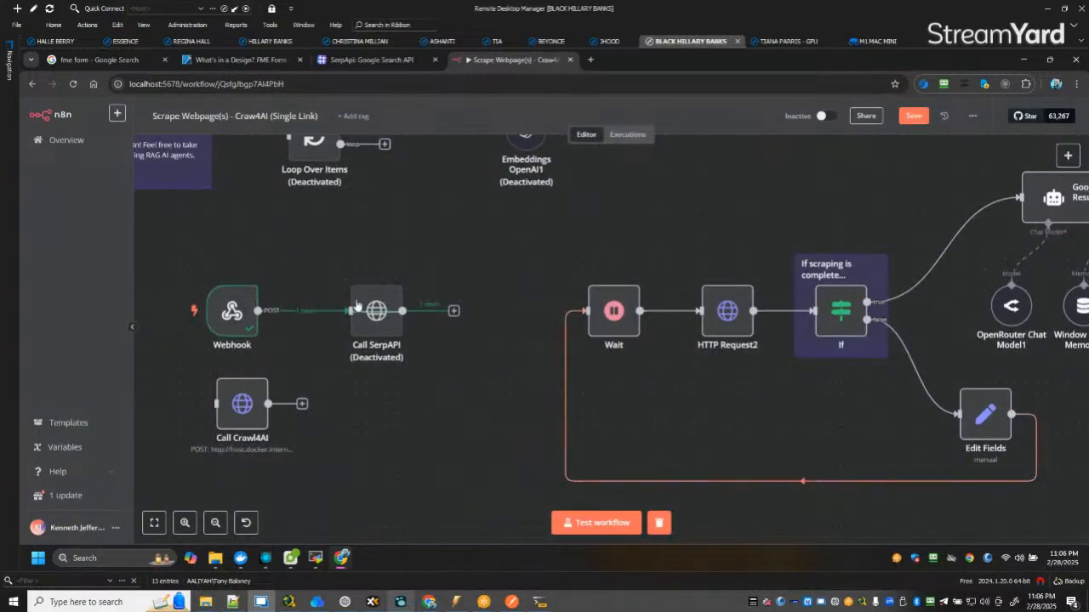
left_click(313, 311)
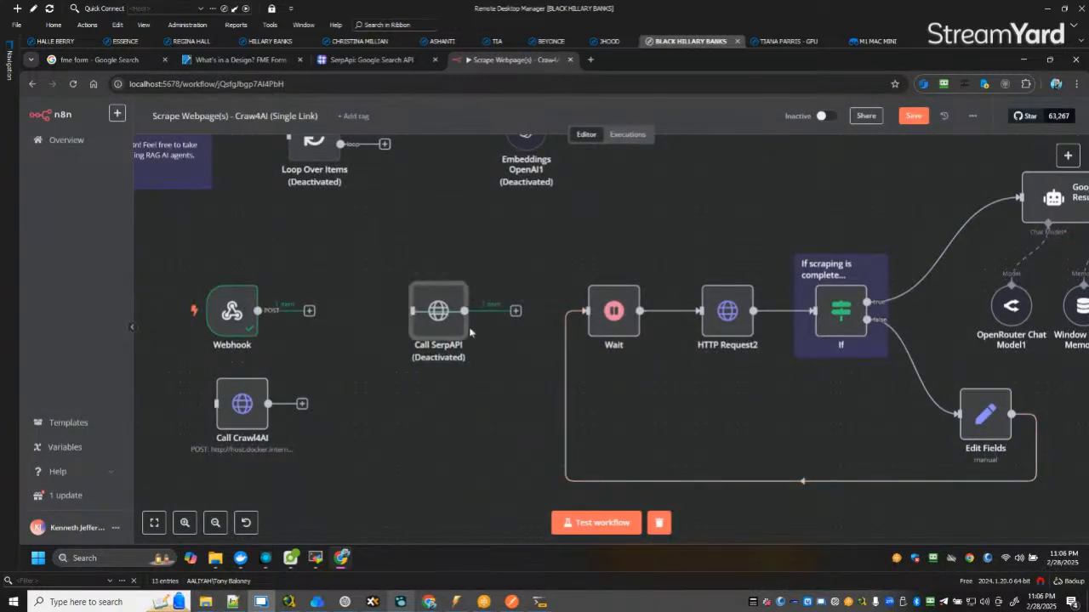
left_click(311, 312)
type("code")
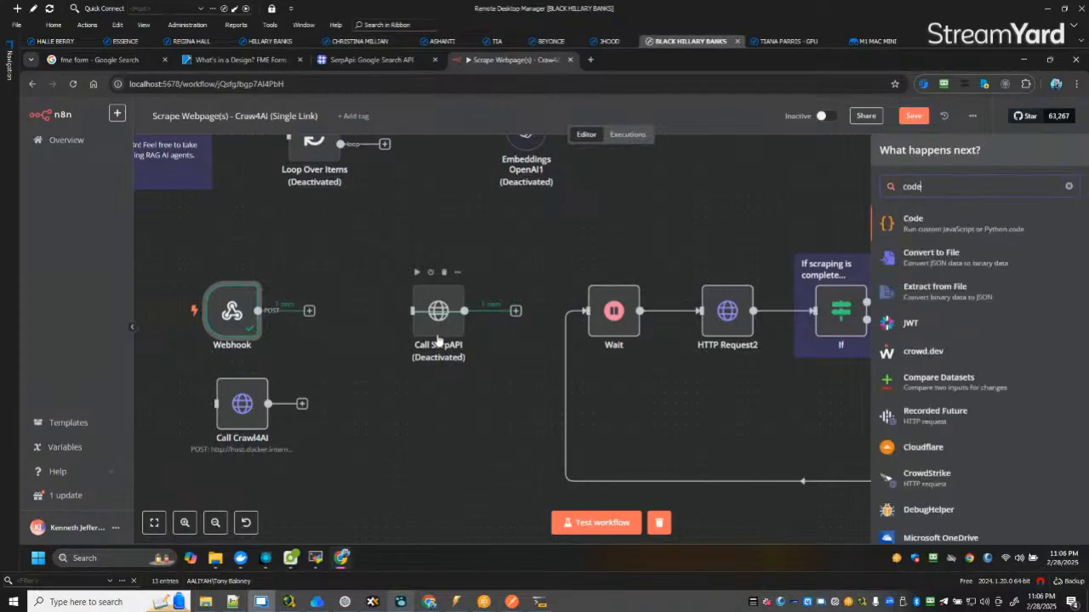
key("Return")
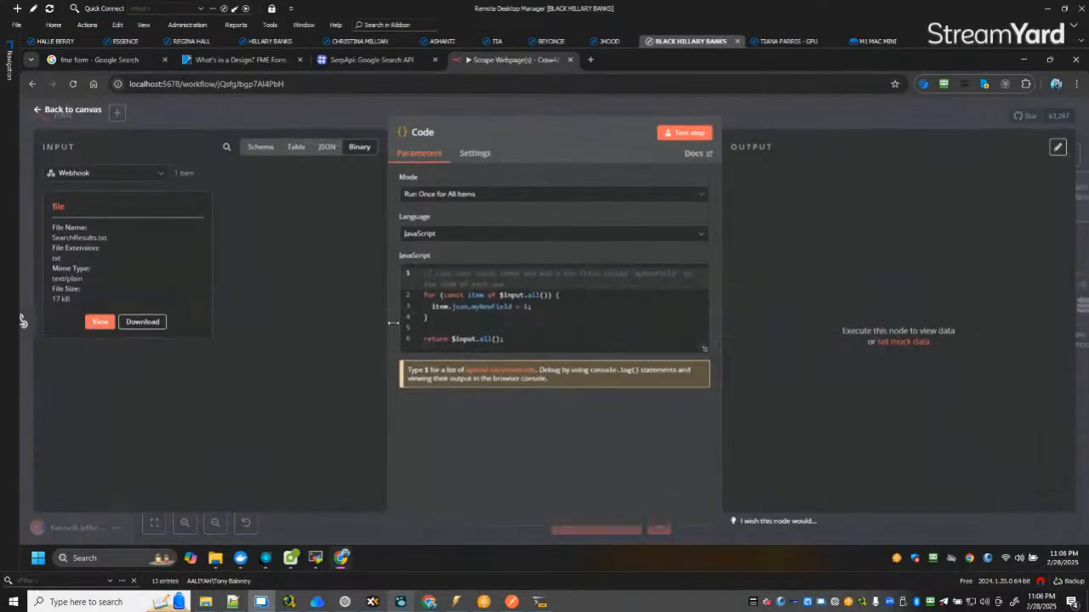
Replace the Code node's default JavaScript with the copied file-to-JSON snippet and test the step.
left_click(576, 332)
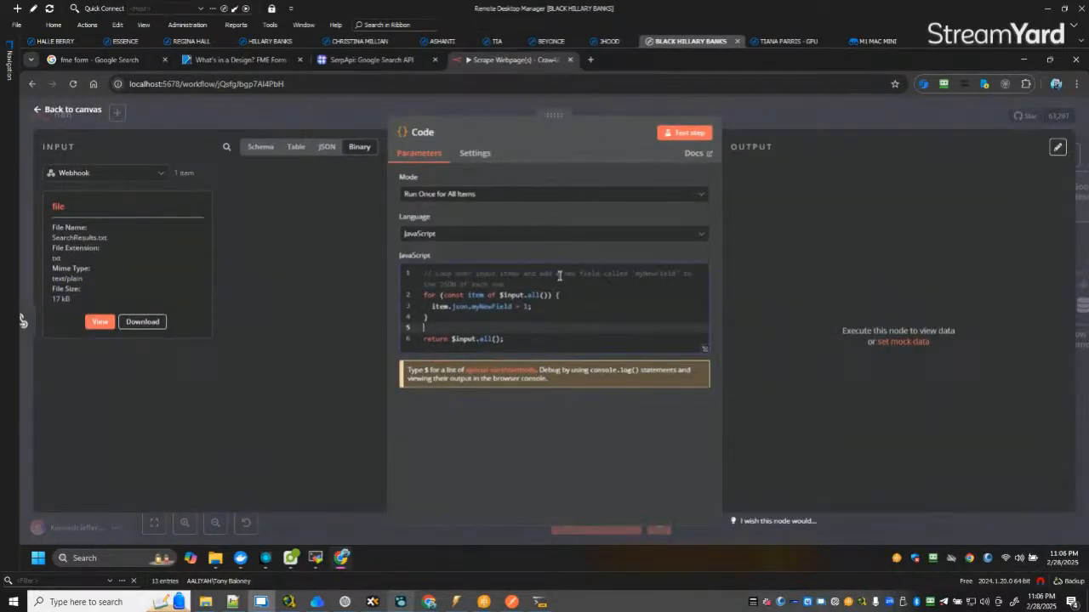
key("ctrl+a")
key("BackSpace")
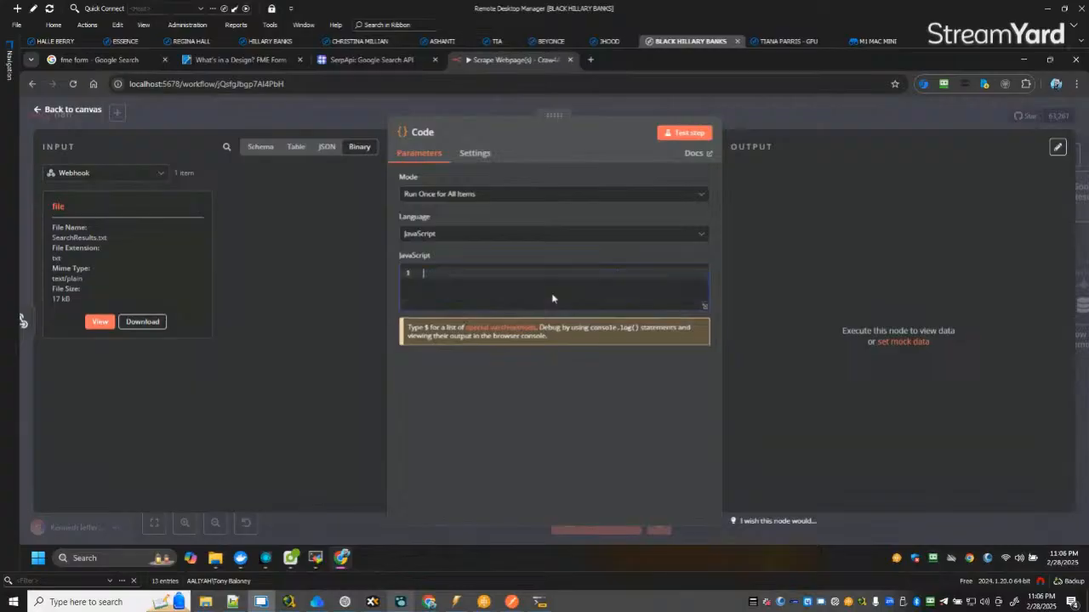
type("const binaryData = items[0].binary.file; const textContent = Buffer.from(binaryData.data, 'base64').toString(); return [{   json: {     content: textContent   } }];")
left_click(685, 134)
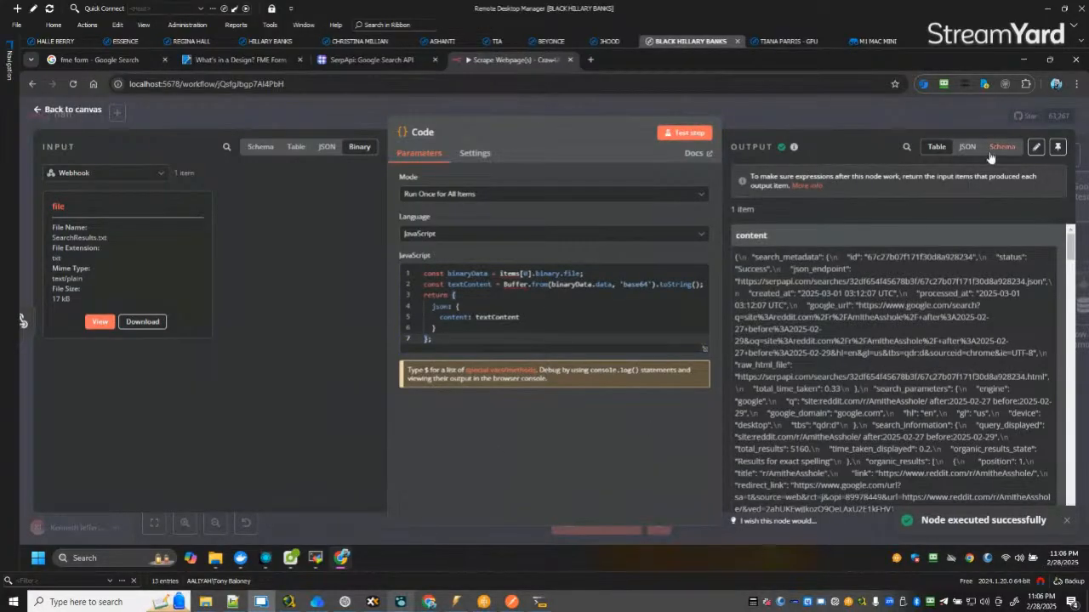
View the Code node's output as JSON, and move the Call SerpAPI node farther away from the Code node.
left_click(968, 146)
scroll(849, 383, "down", 10)
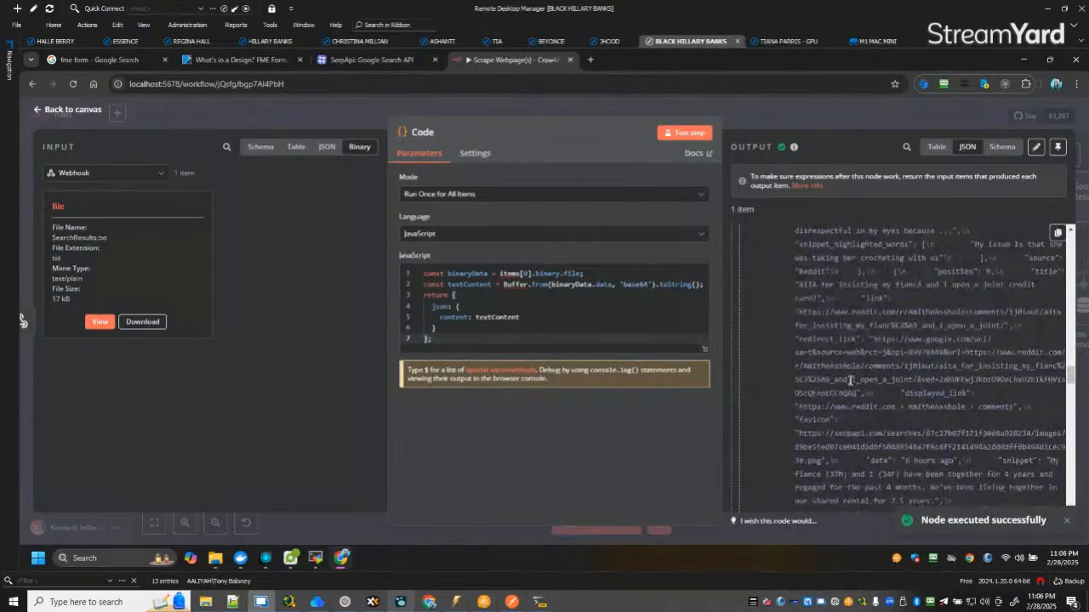
left_click(68, 110)
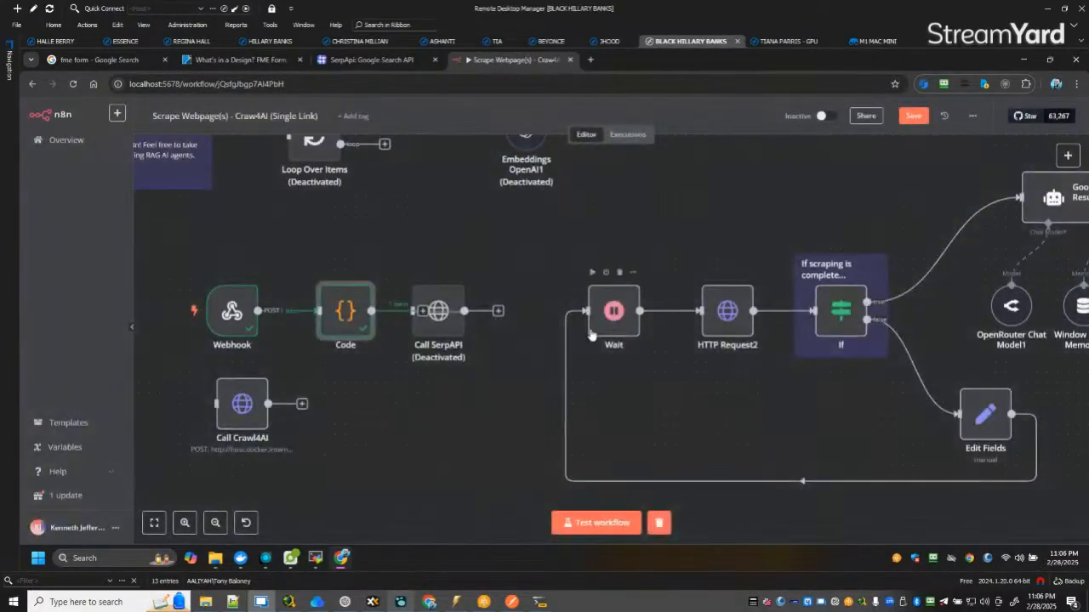
left_click_drag(437, 332, 479, 333)
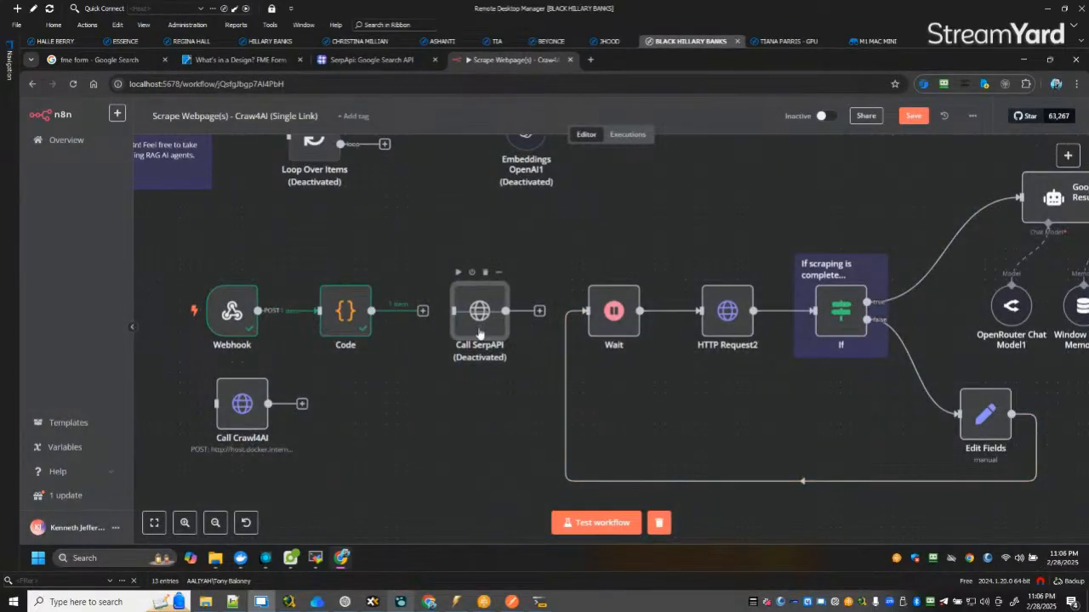
Reopen the Code node and read through its JSON output from the search metadata to the final pagination links.
left_click(344, 310)
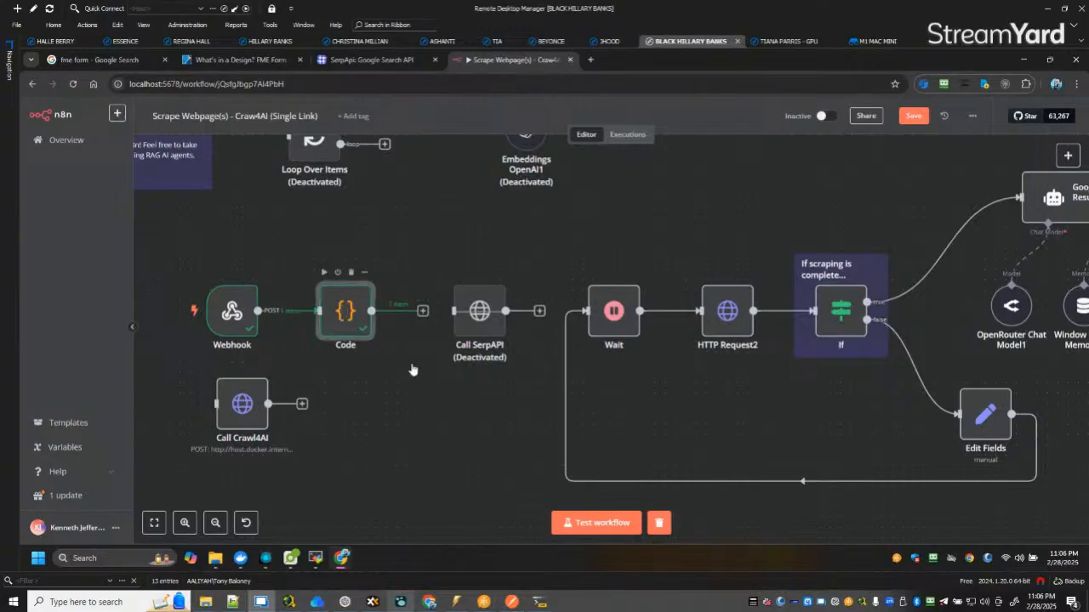
key("Return")
scroll(958, 347, "down", 8)
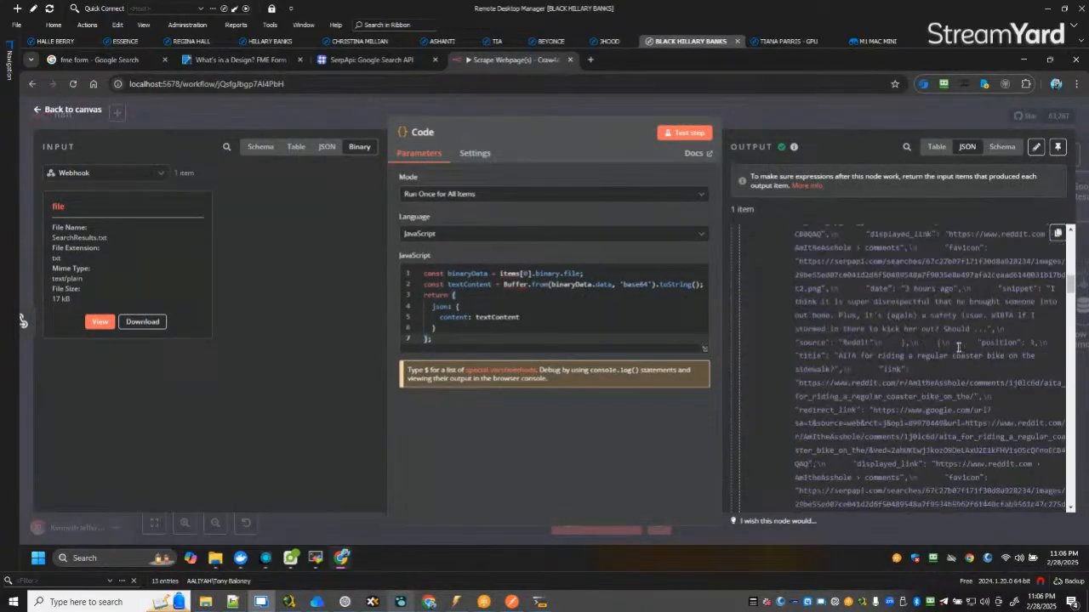
scroll(958, 347, "down", 10)
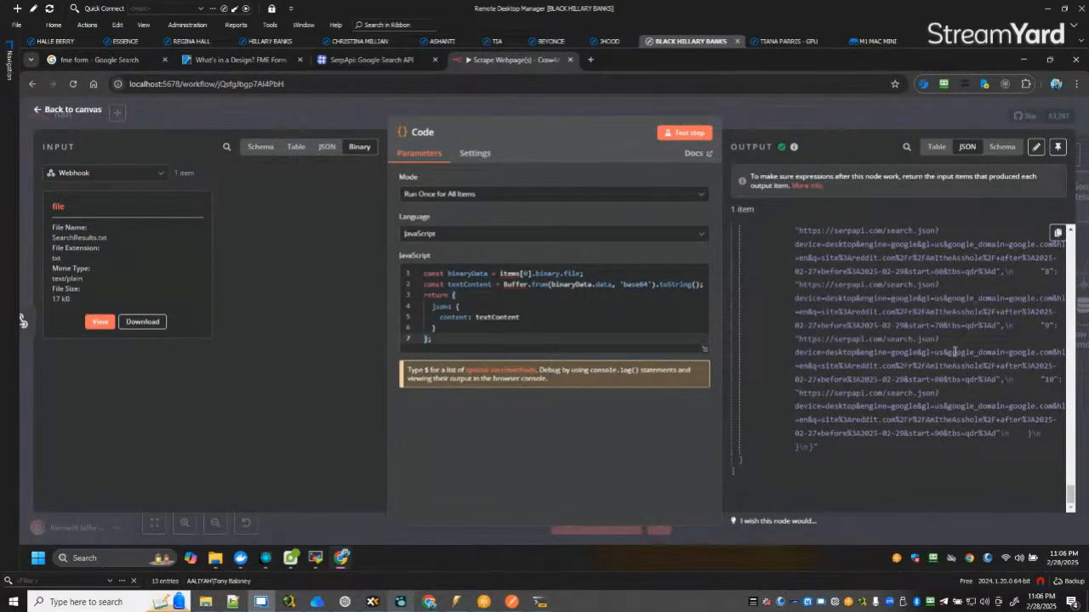
scroll(953, 351, "up", 20)
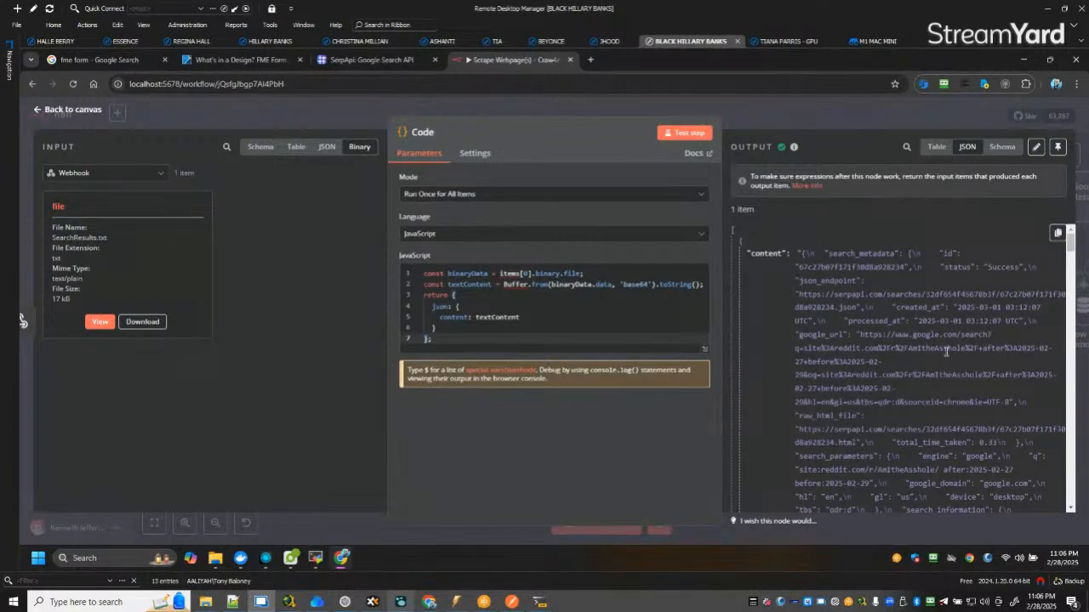
Switch to Process Designer, stop the running Story Finder (Reddit) process and minimize the window.
left_click_drag(1088, 122, 547, 62)
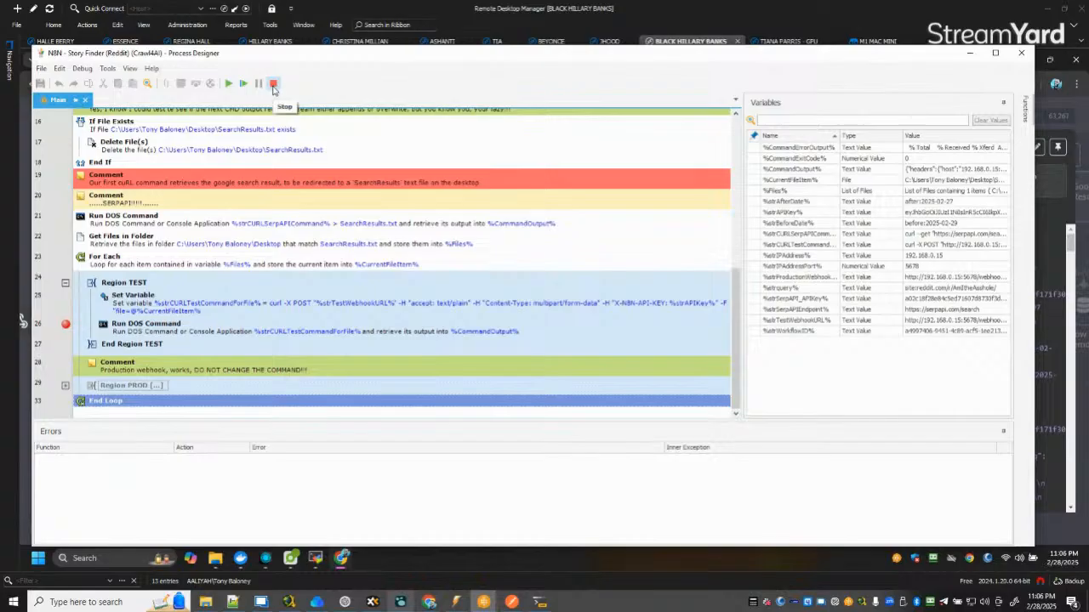
left_click(273, 84)
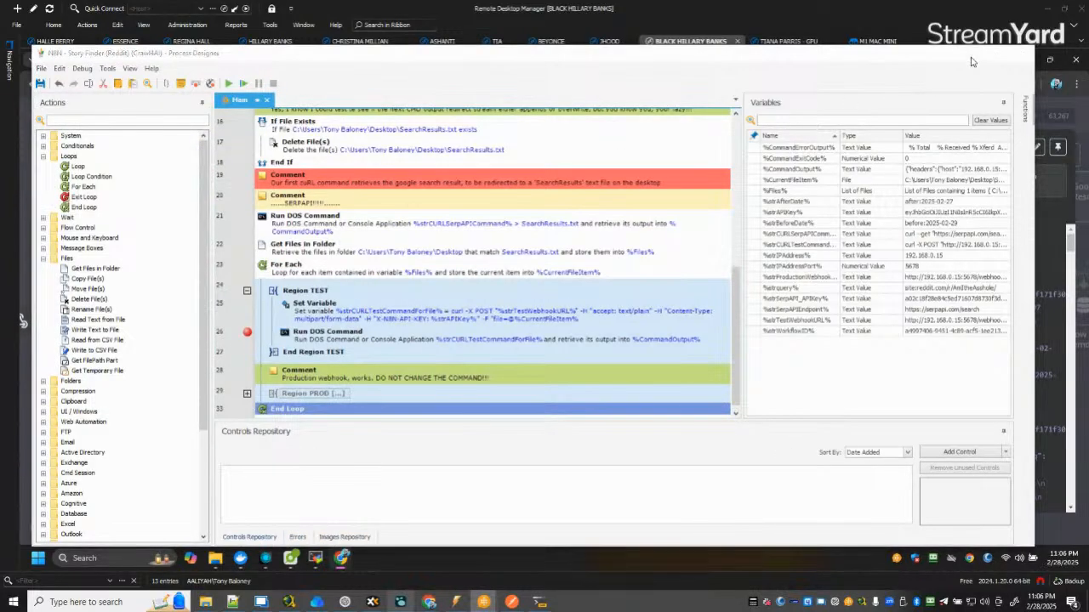
left_click(972, 58)
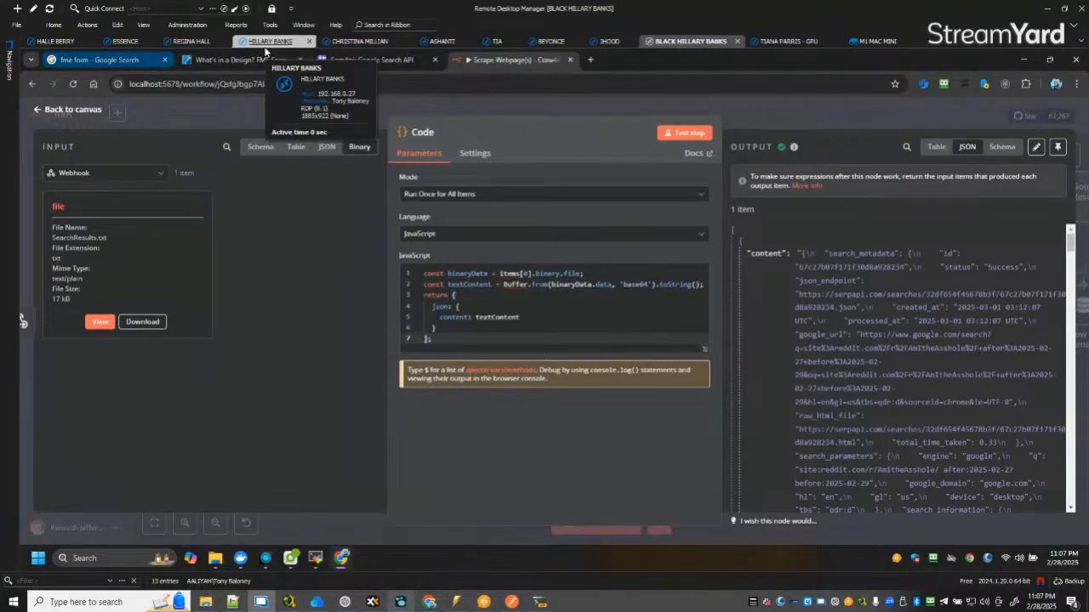
Recheck the Code node's JSON output, and delete the deactivated Call SerpAPI node from the canvas.
scroll(868, 270, "down", 5)
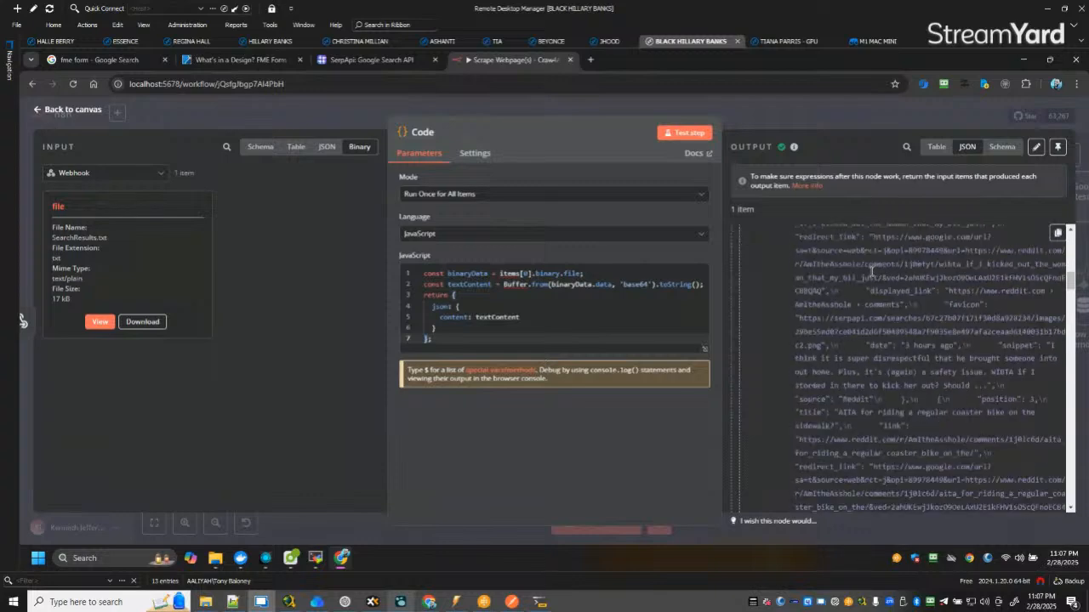
scroll(871, 270, "up", 8)
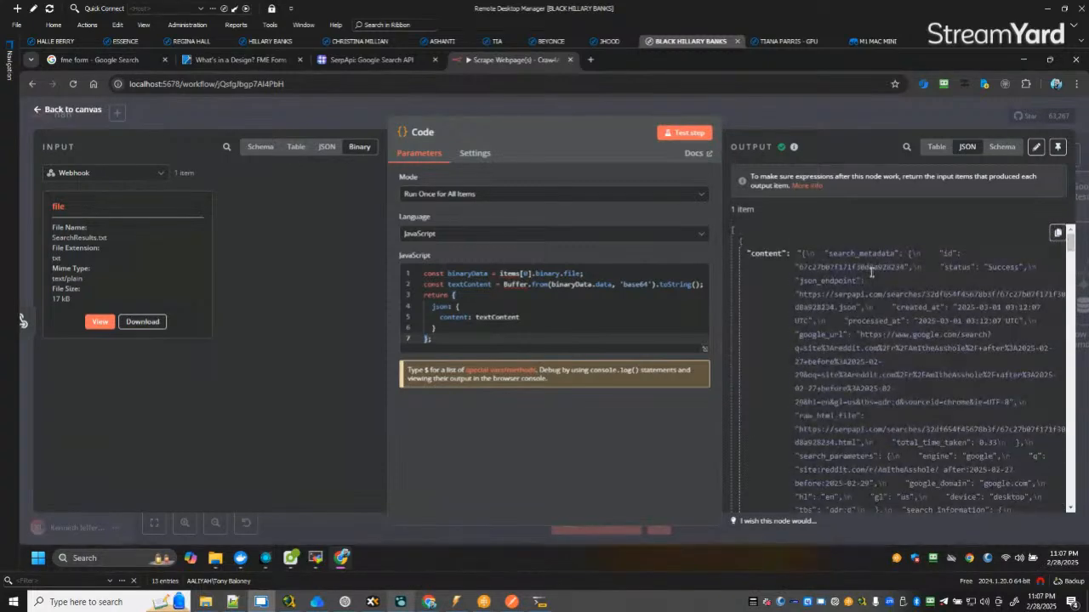
left_click(52, 110)
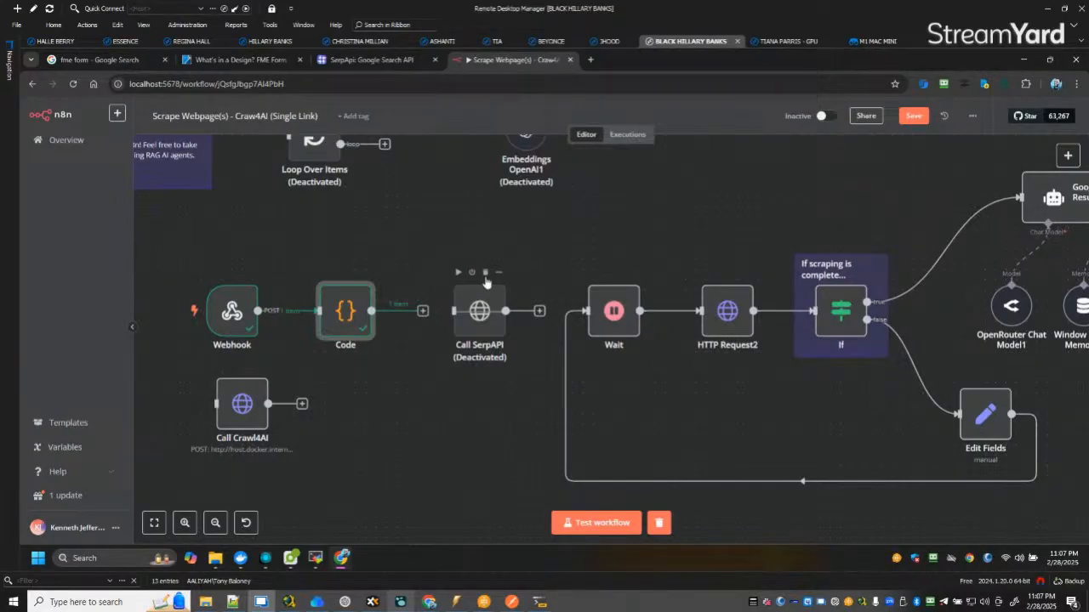
left_click(485, 274)
Place the Call Crawl4AI node after the Code node and connect the Code output to it.
left_click_drag(260, 405, 488, 310)
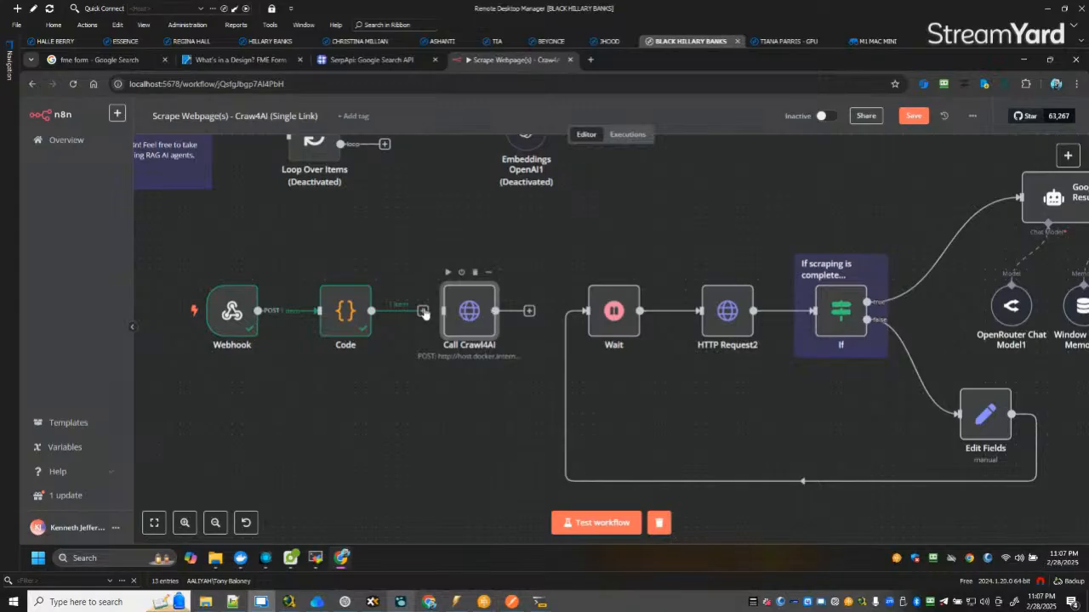
left_click_drag(422, 312, 480, 322)
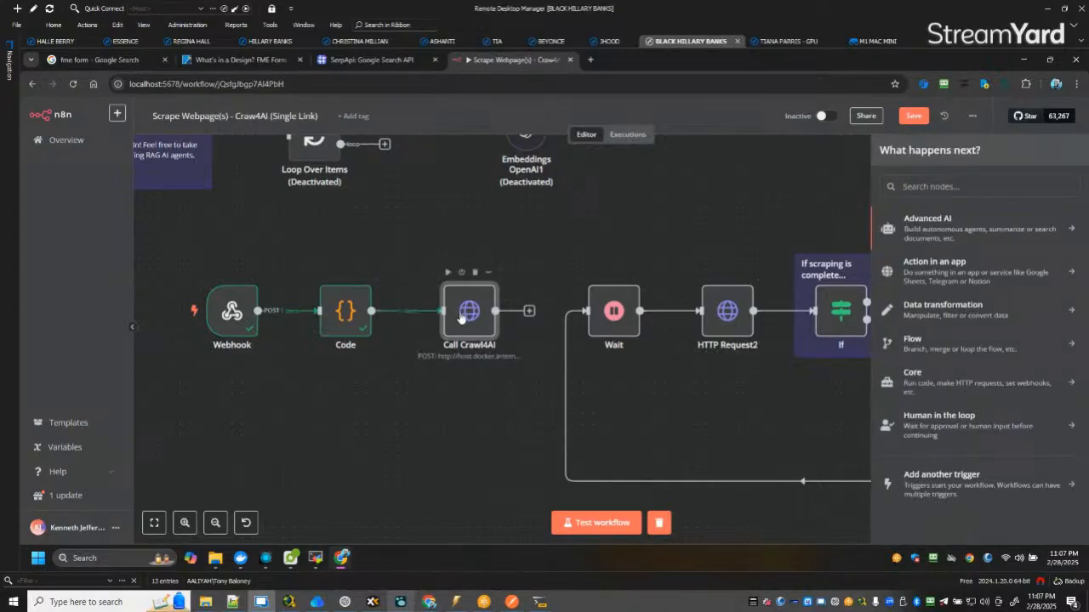
left_click_drag(461, 318, 436, 312)
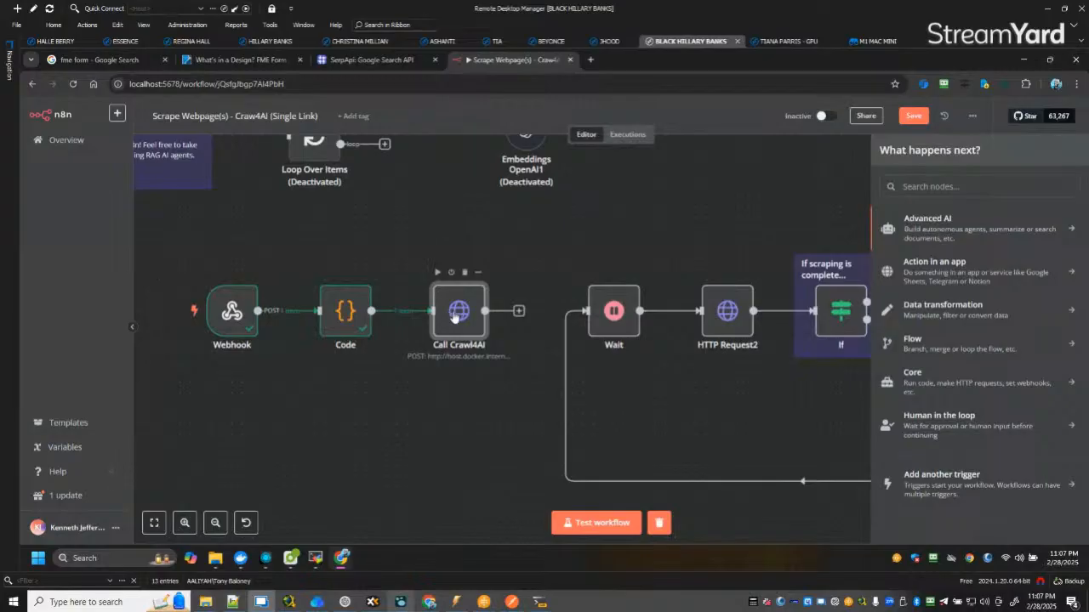
Open the Call Crawl4AI node and inspect its JSON input, request settings and body parameters.
double_click(456, 317)
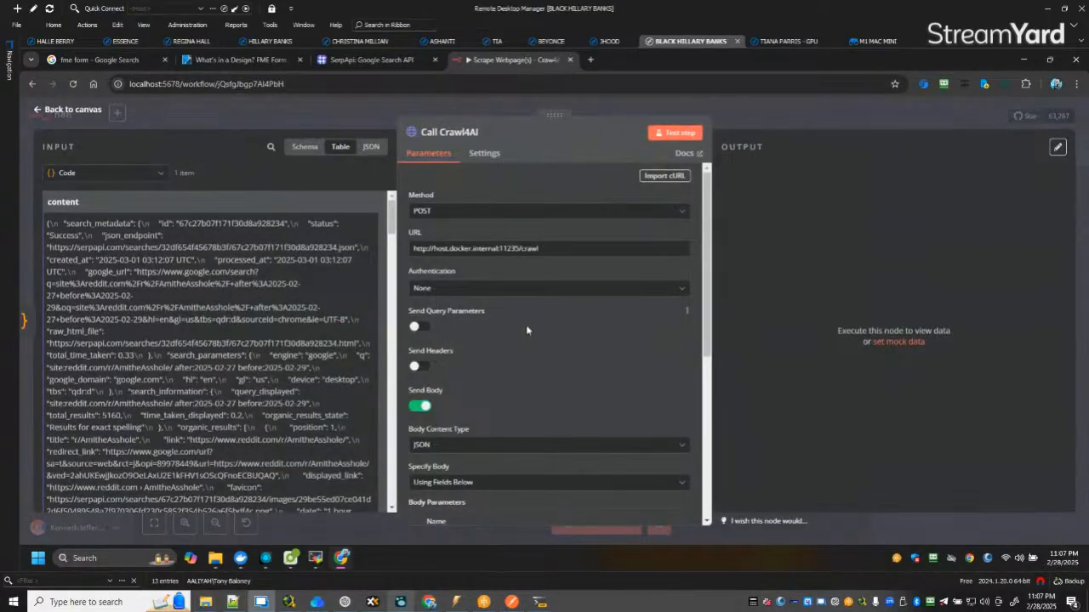
left_click(371, 147)
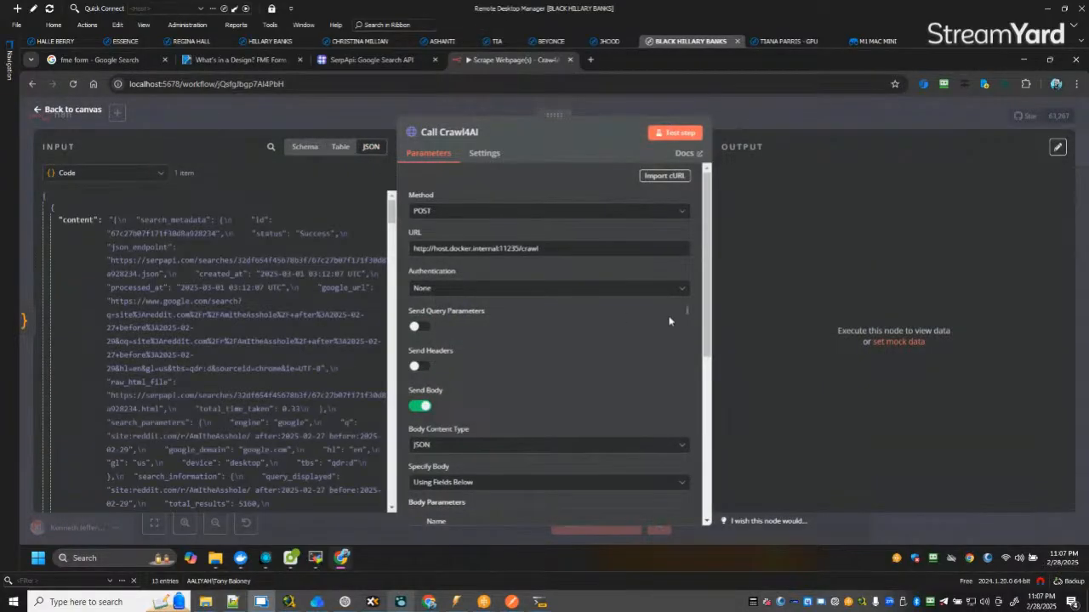
scroll(670, 321, "down", 5)
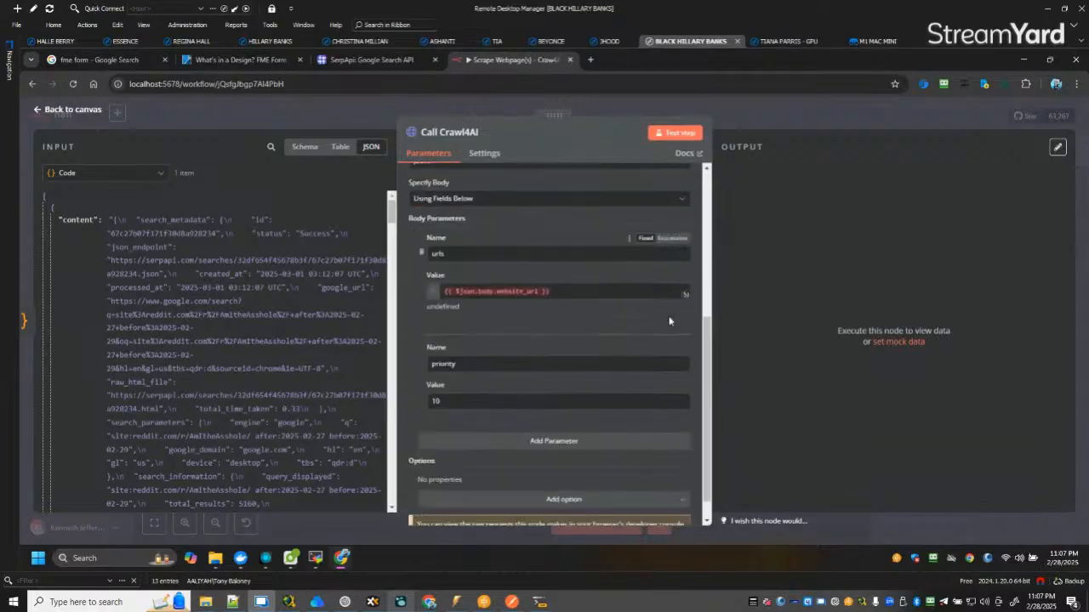
scroll(670, 320, "up", 5)
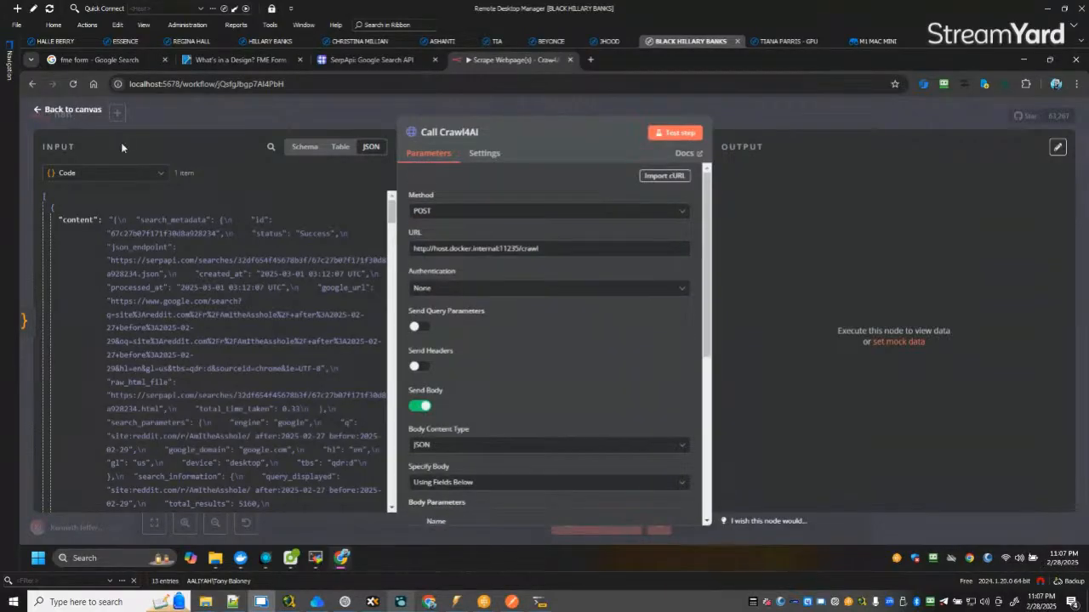
Remove the connection between Code and Call Crawl4AI, and move Call Crawl4AI back below the Webhook node.
left_click(70, 110)
left_click(417, 312)
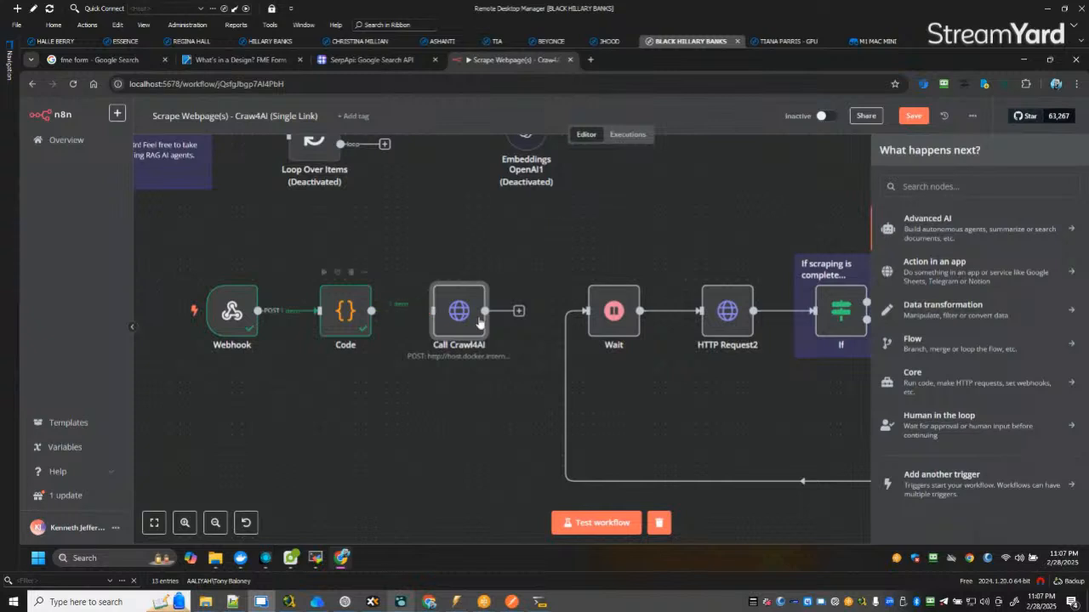
left_click_drag(457, 317, 261, 410)
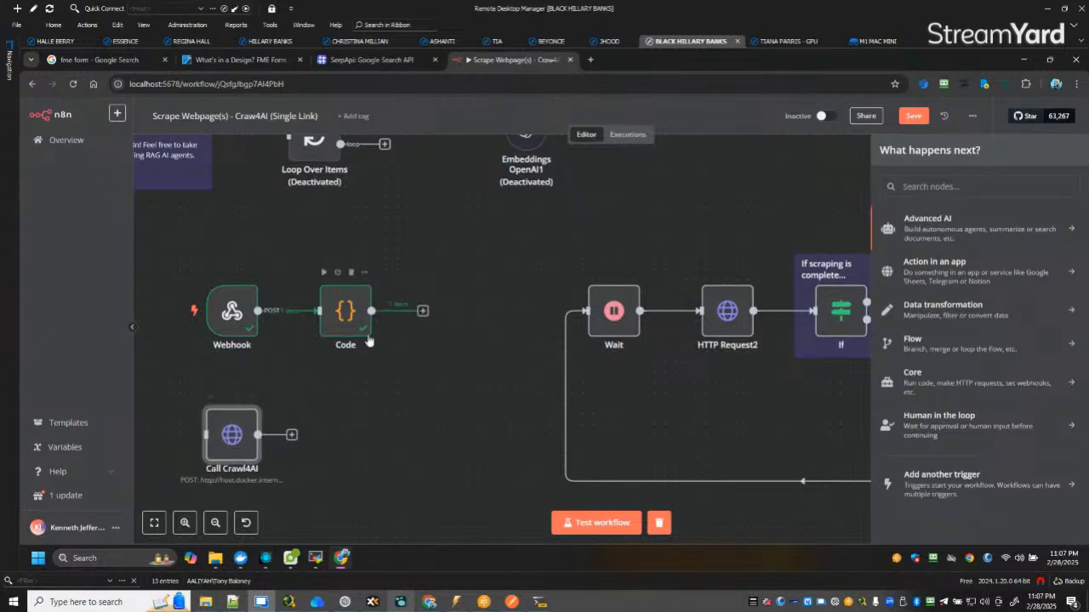
Select the whole chain from the Wait node through both agents and move it farther away from the Code node.
scroll(452, 347, "down", 4)
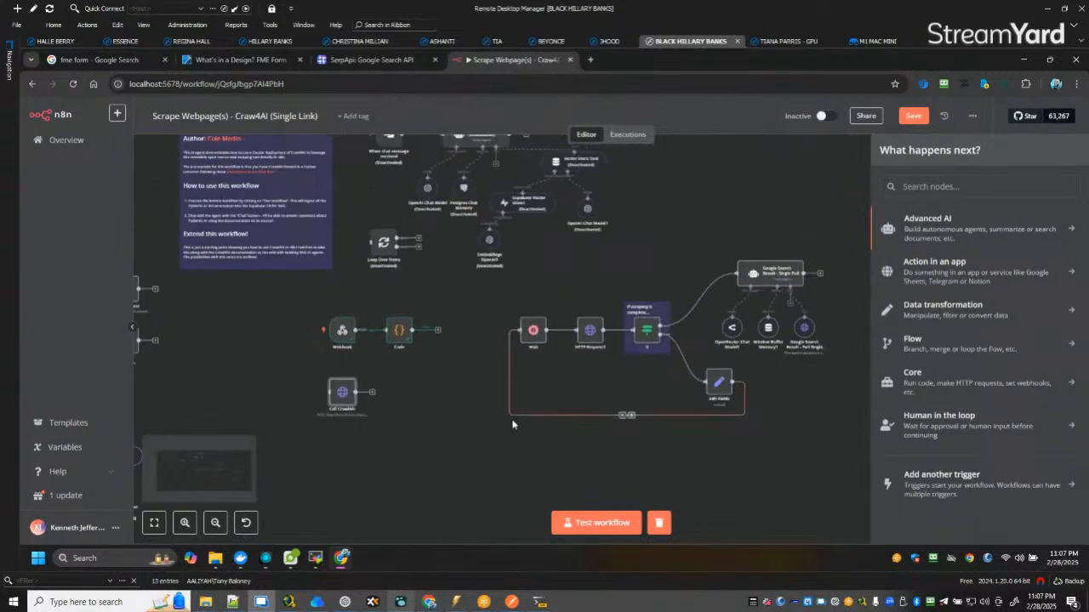
left_click(812, 385)
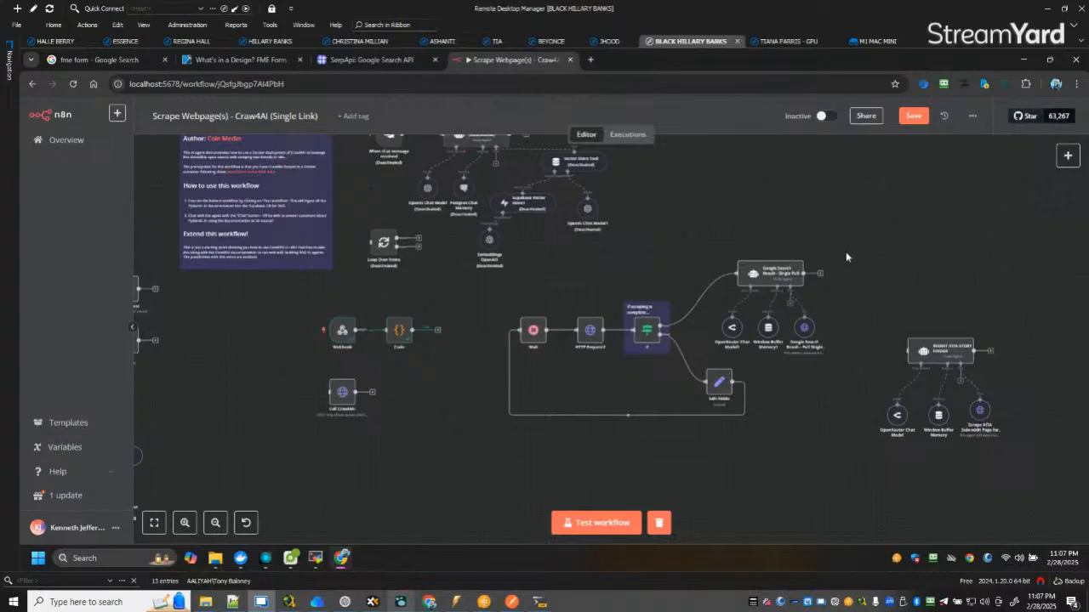
left_click_drag(850, 237, 502, 436)
left_click_drag(1064, 178, 510, 464)
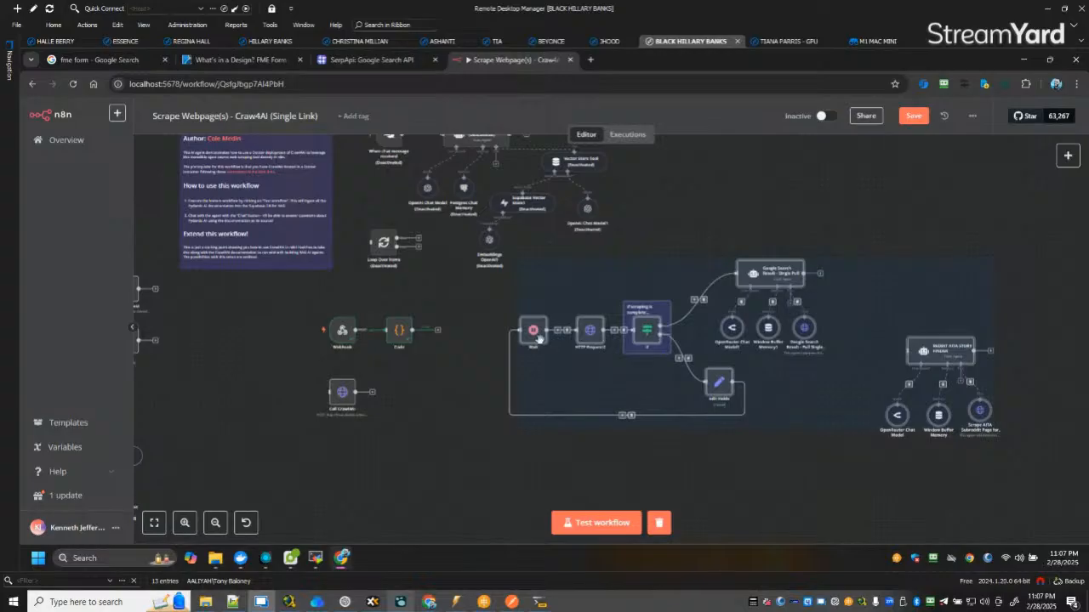
left_click_drag(535, 331, 736, 374)
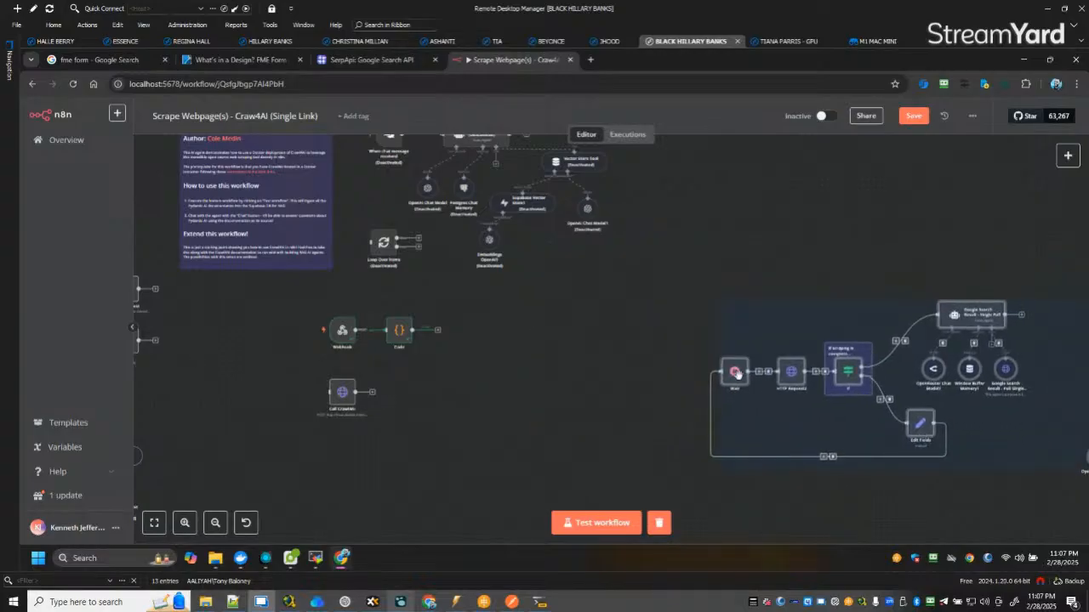
Detach the Google Search Result - Single Pull agent from the If node's true output and move it with its sub-nodes beside the Code node.
left_click(513, 373)
left_click_drag(593, 422, 415, 422)
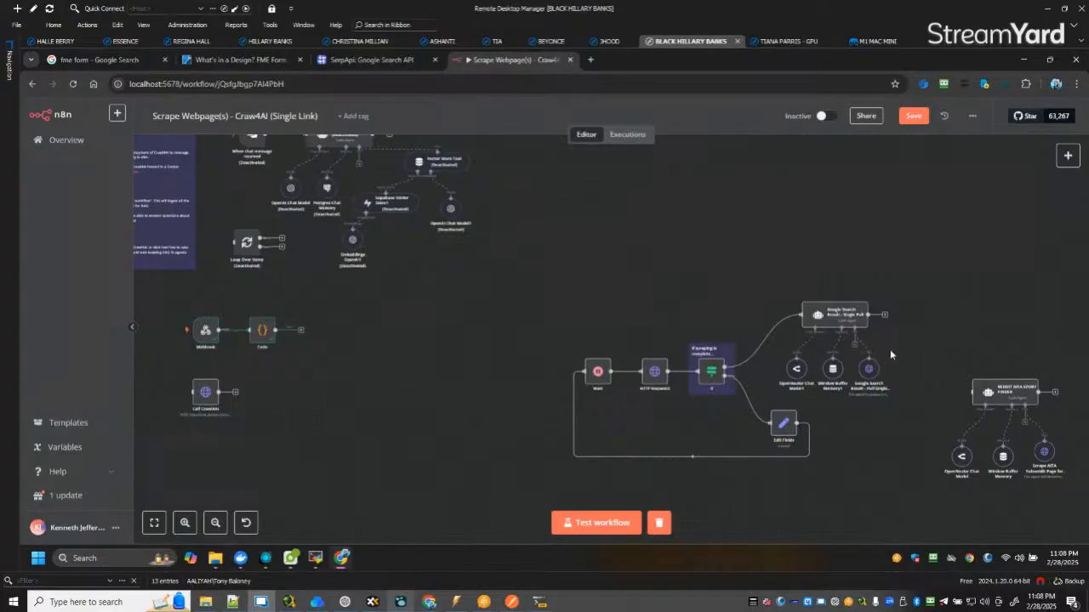
scroll(890, 348, "up", 4)
scroll(890, 349, "down", 3)
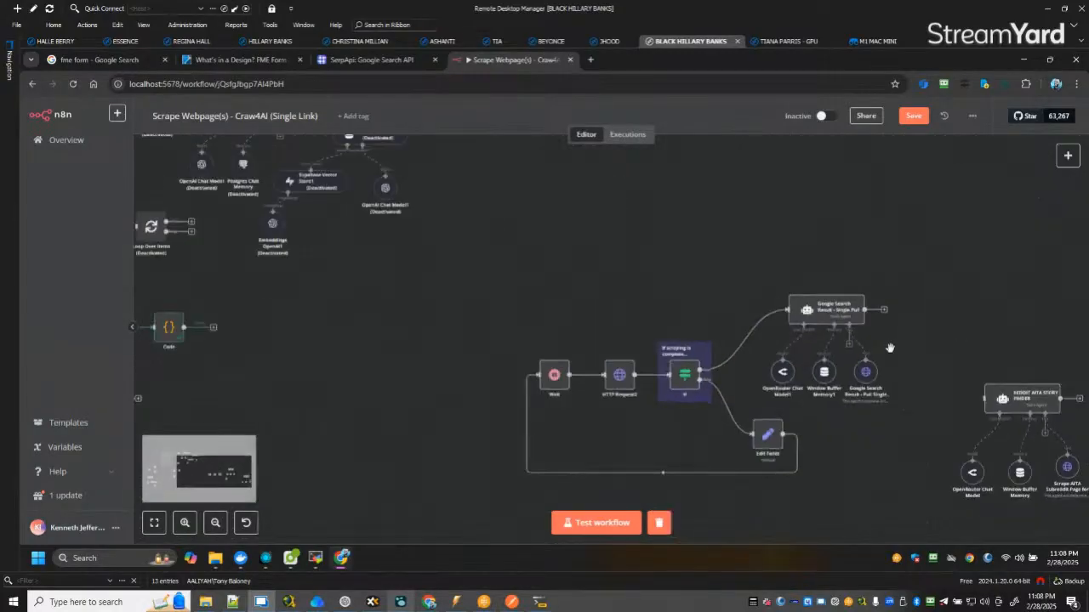
scroll(892, 353, "up", 4)
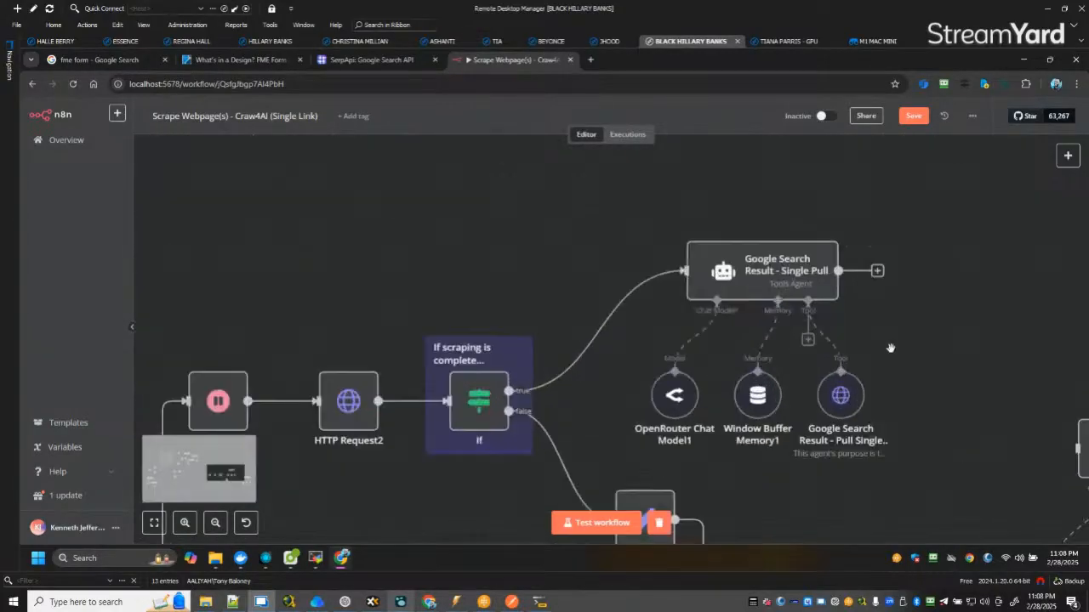
scroll(892, 353, "down", 4)
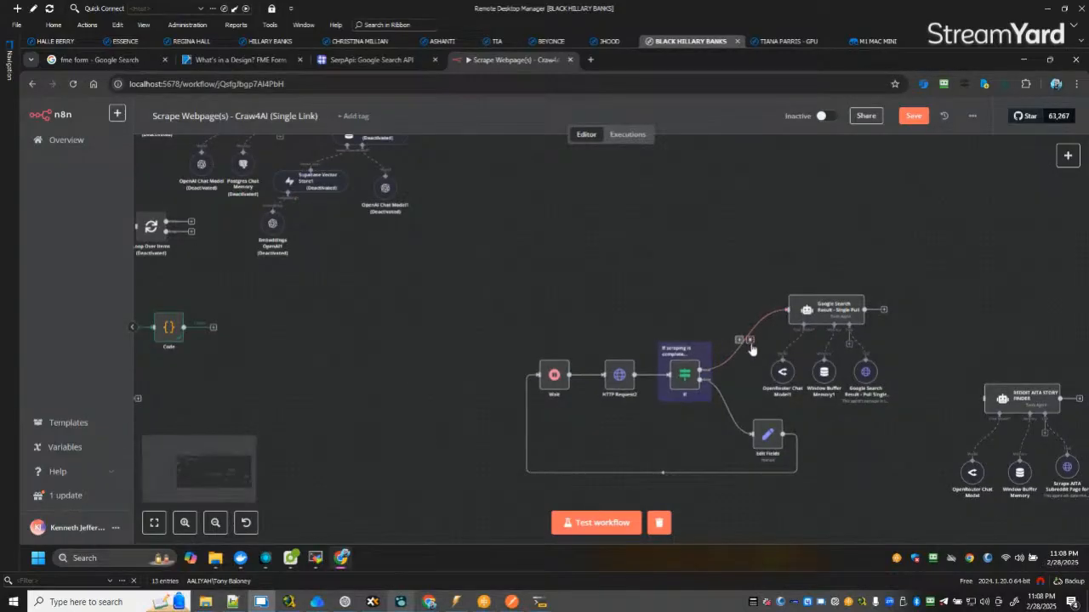
left_click_drag(917, 301, 798, 400)
left_click_drag(823, 306, 285, 321)
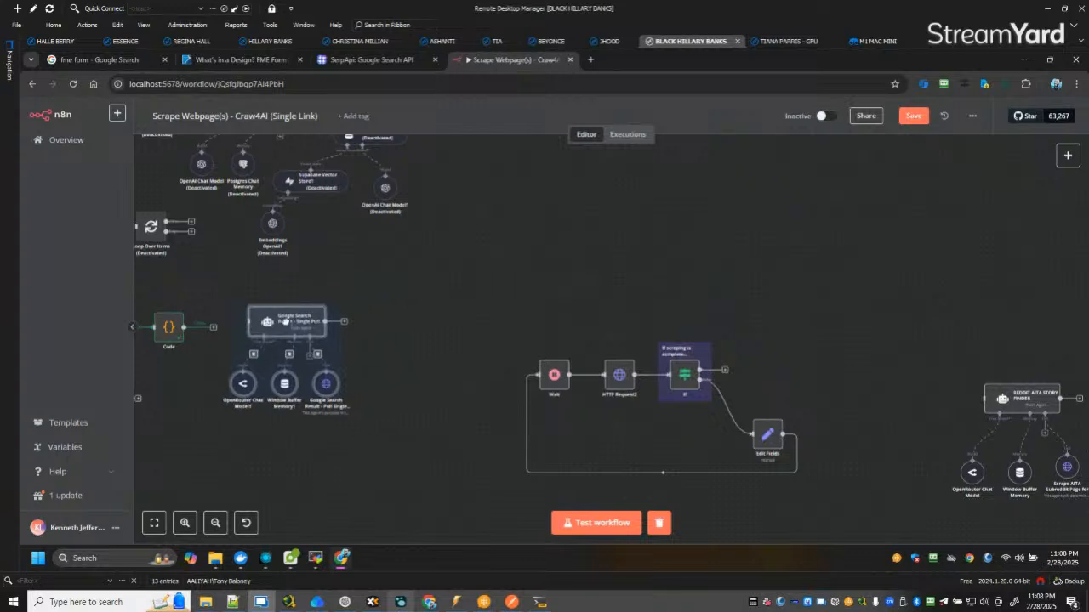
Connect the Code node's output to the Google Search Result - Single Pull agent and align the agent level with the Code node.
scroll(191, 330, "up", 4)
scroll(192, 329, "up", 2)
left_click(285, 245)
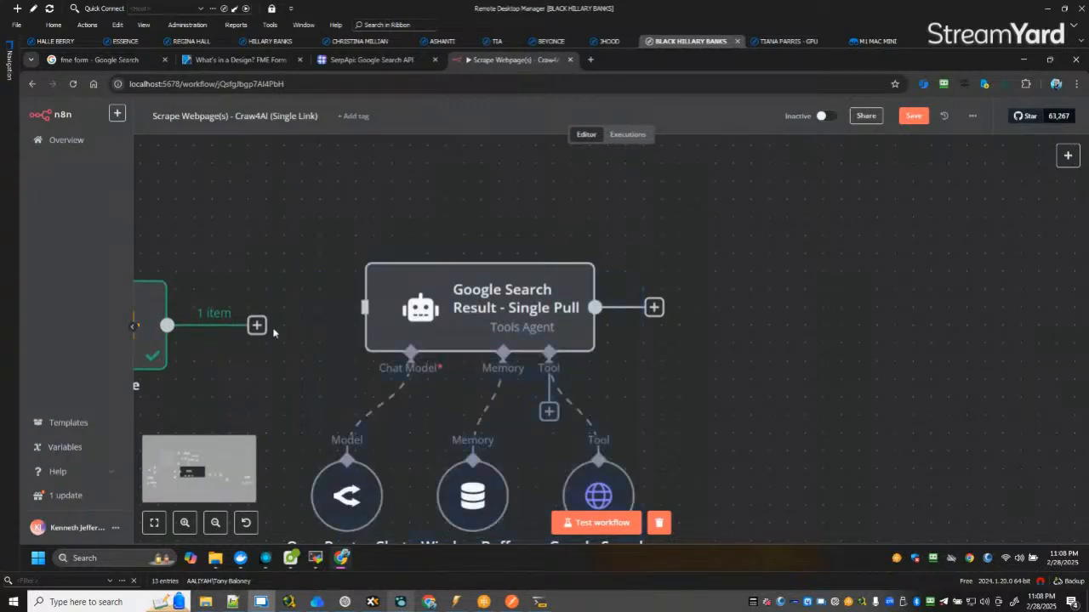
left_click_drag(167, 325, 364, 306)
left_click_drag(438, 305, 384, 323)
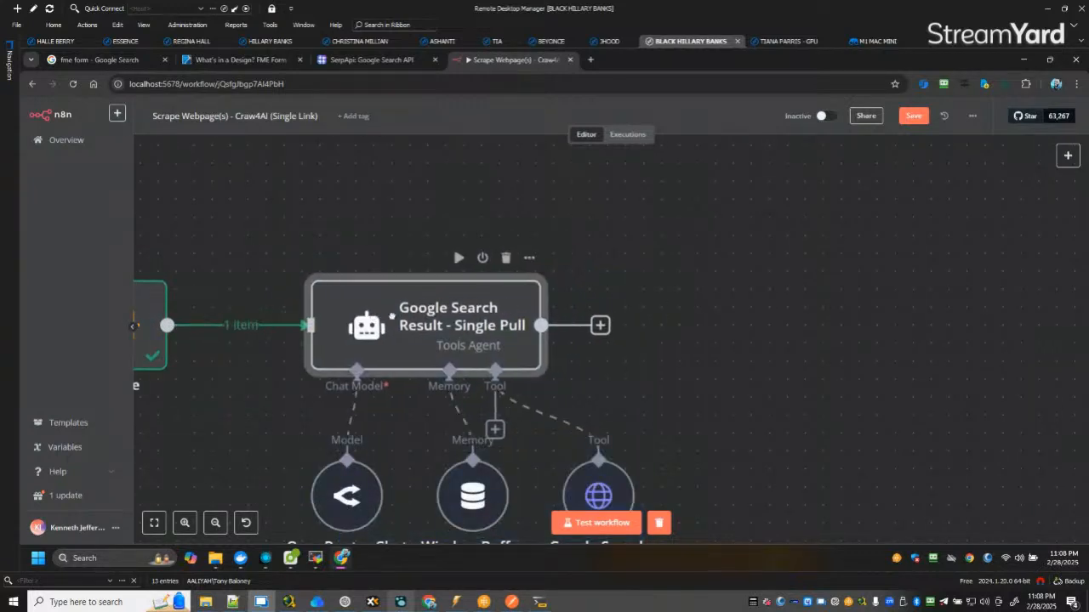
Shift the OpenRouter Chat Model1 and Window Buffer Memory1 sub-nodes away from the agent's Google Search tool.
left_click_drag(329, 484, 256, 484)
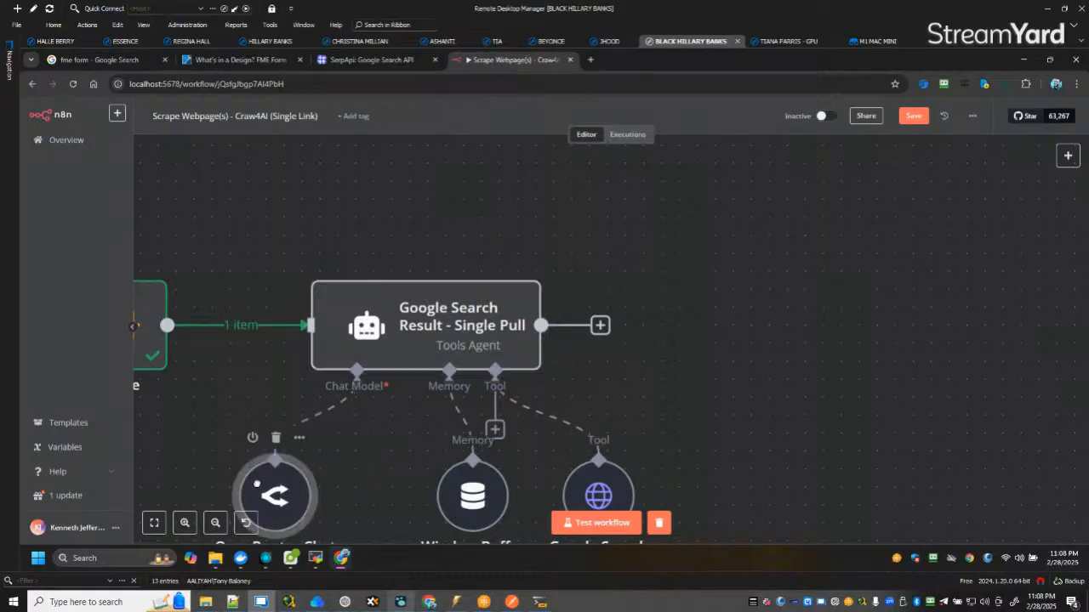
left_click_drag(468, 493, 377, 493)
scroll(434, 483, "down", 3)
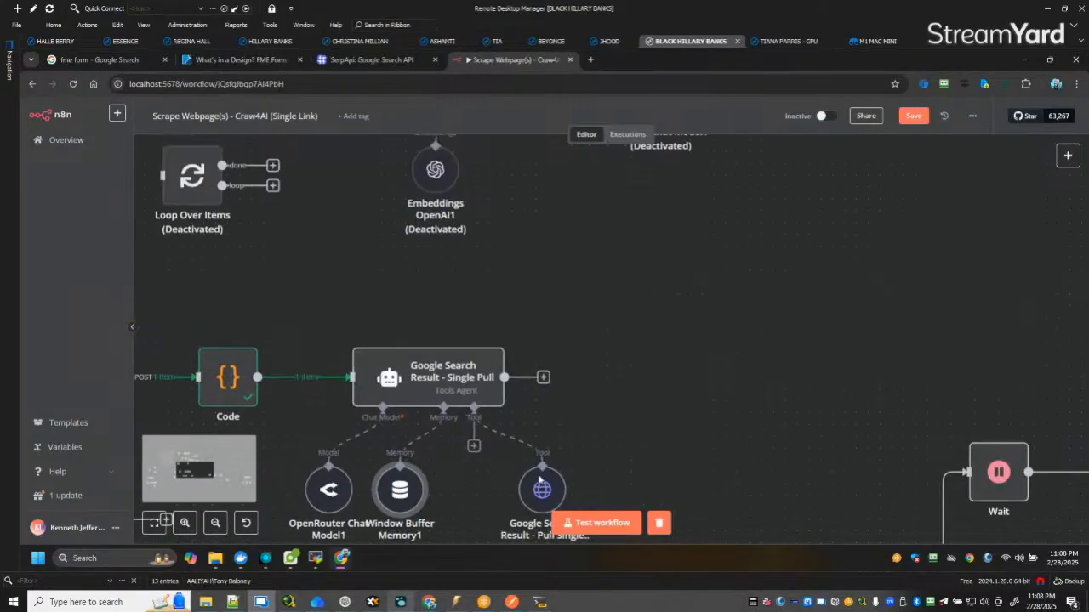
Move the Google Search tool closer beneath its agent and rename the agent node as Story Picker - Reddit (AITA).
left_click_drag(682, 411, 758, 323)
left_click_drag(628, 403, 582, 402)
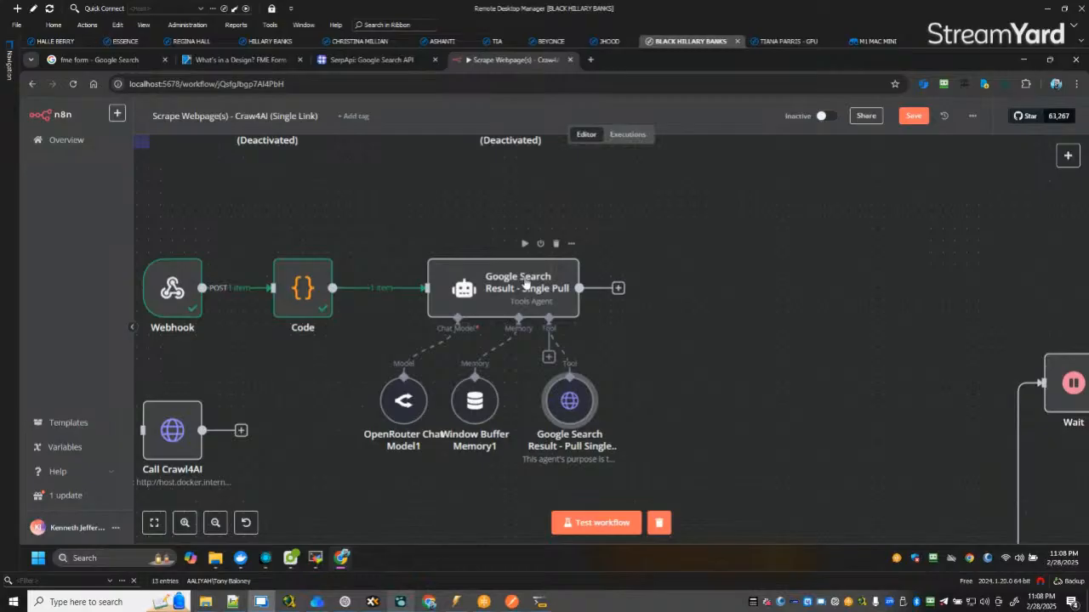
right_click(527, 283)
left_click(624, 338)
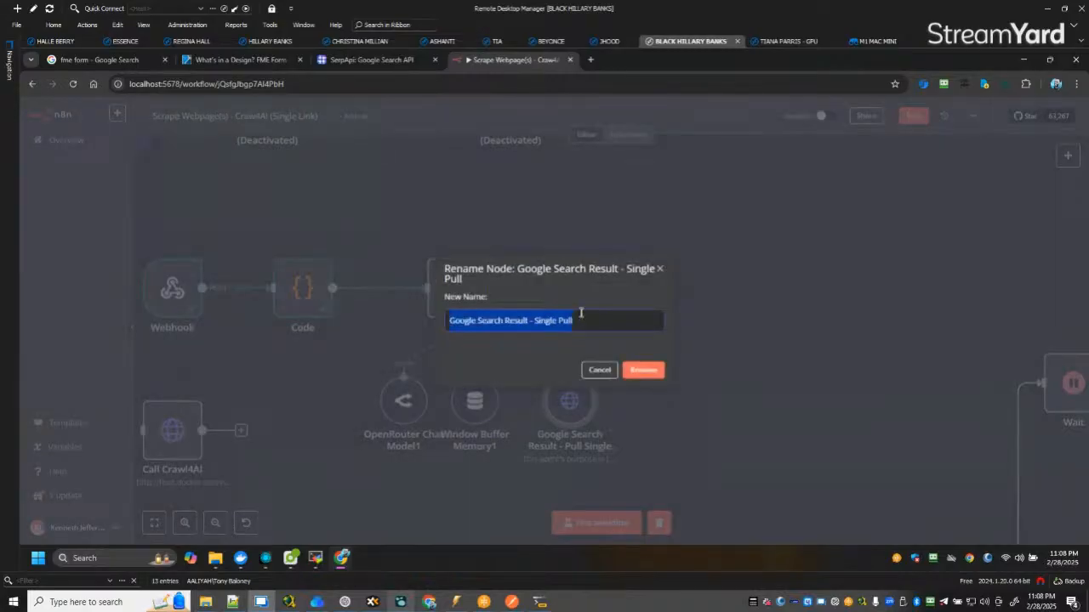
left_click(622, 327)
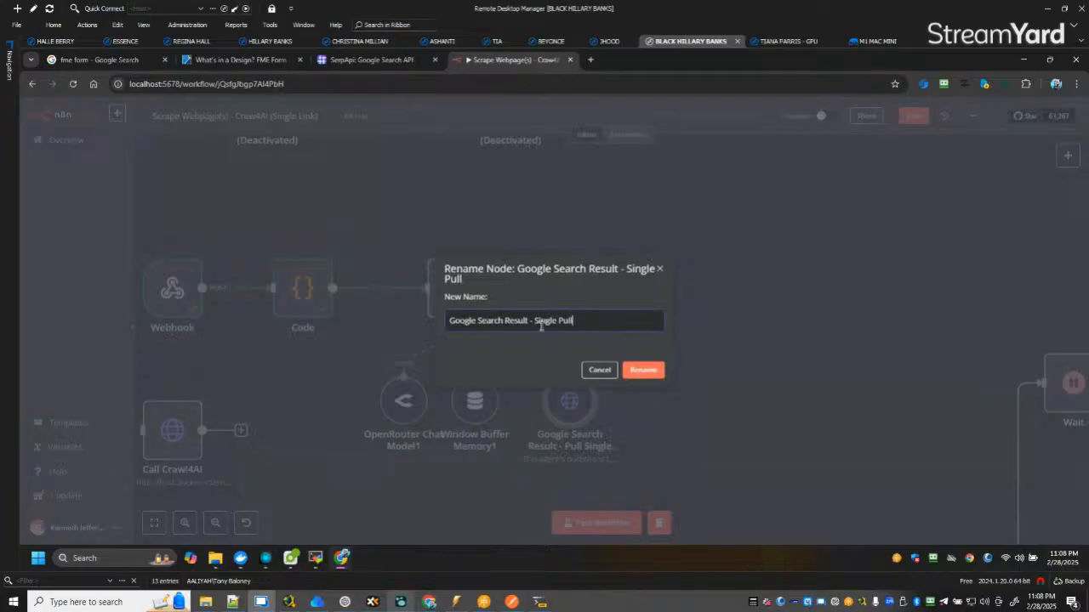
left_click_drag(535, 321, 628, 320)
key("ctrl+a")
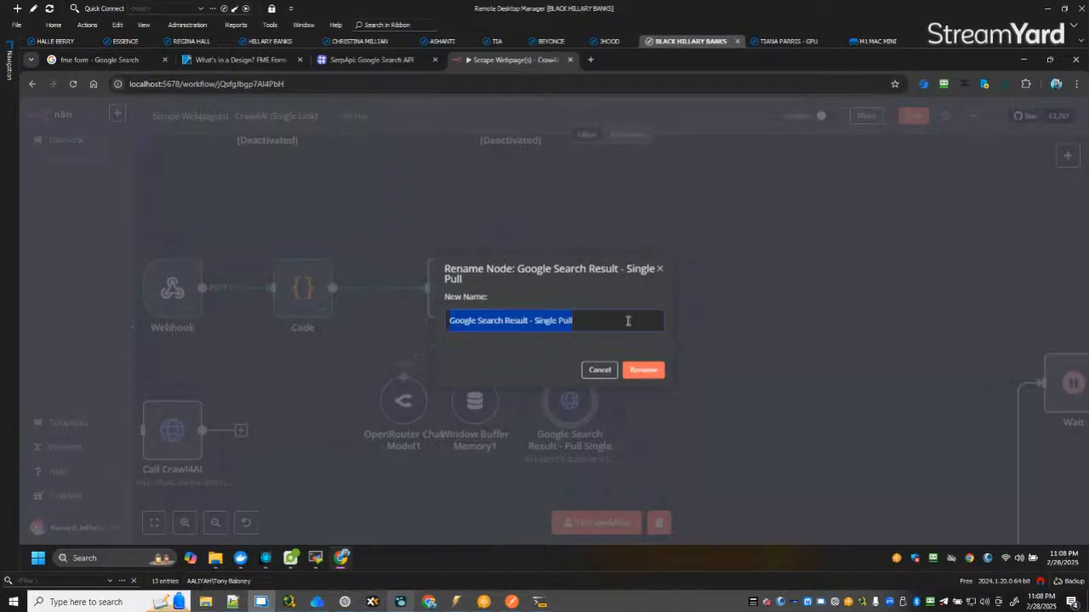
type("Story ")
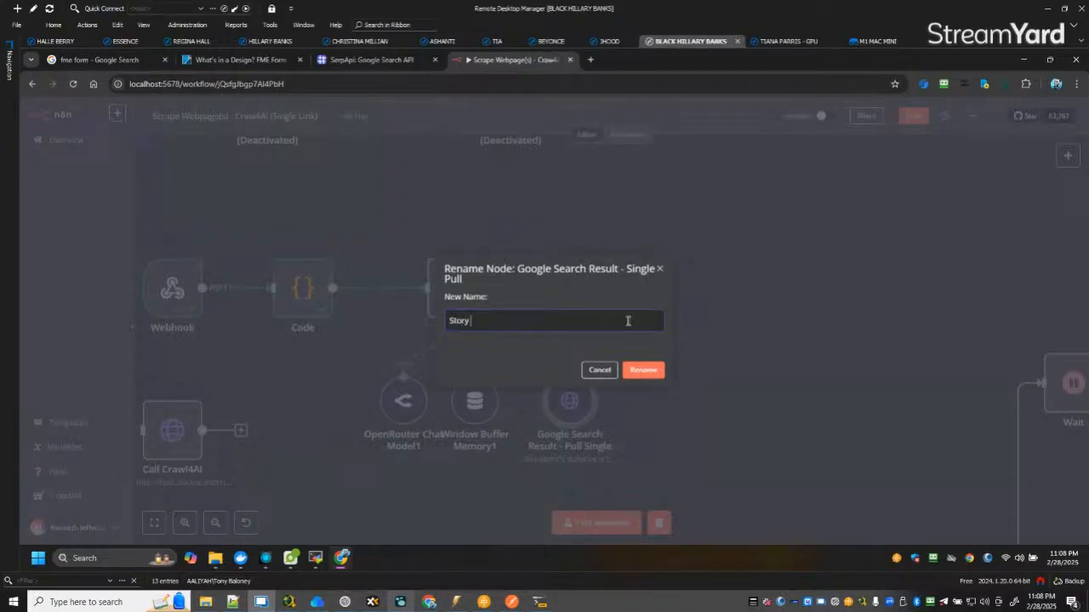
type("Plcker - Reddit (AITA)")
left_click(643, 370)
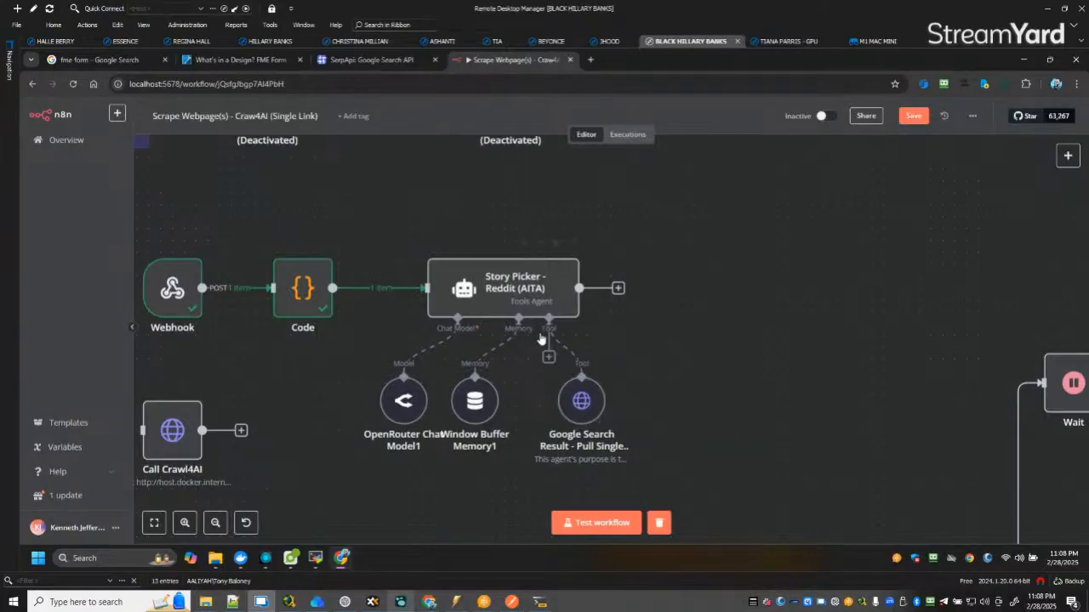
Open the Story Picker - Reddit (AITA) agent's parameters and look through the JSON input coming from the Code node.
double_click(516, 290)
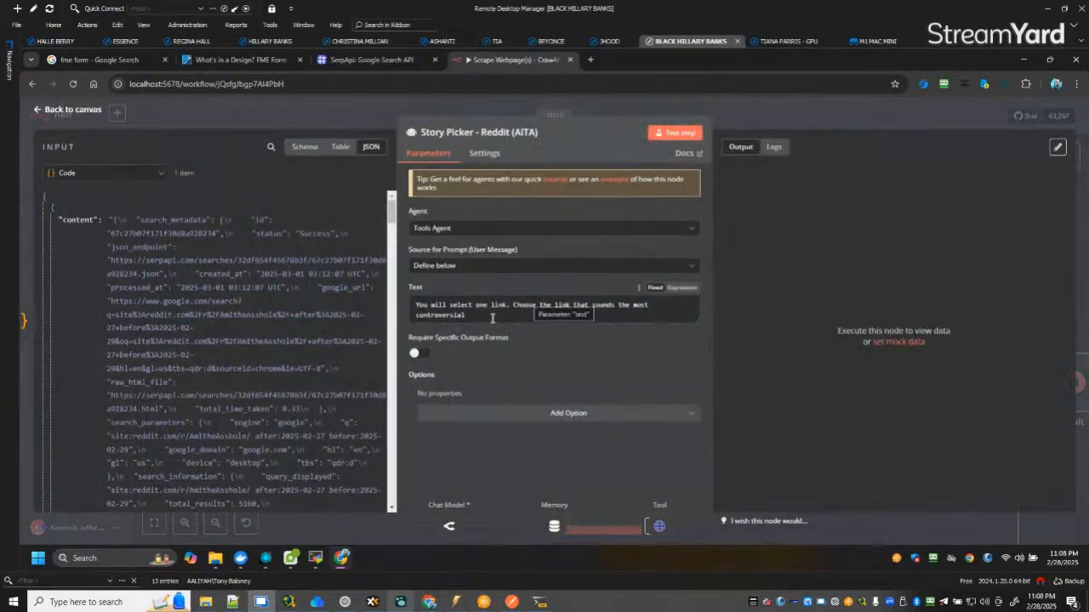
left_click(487, 317)
left_click_drag(396, 212, 383, 272)
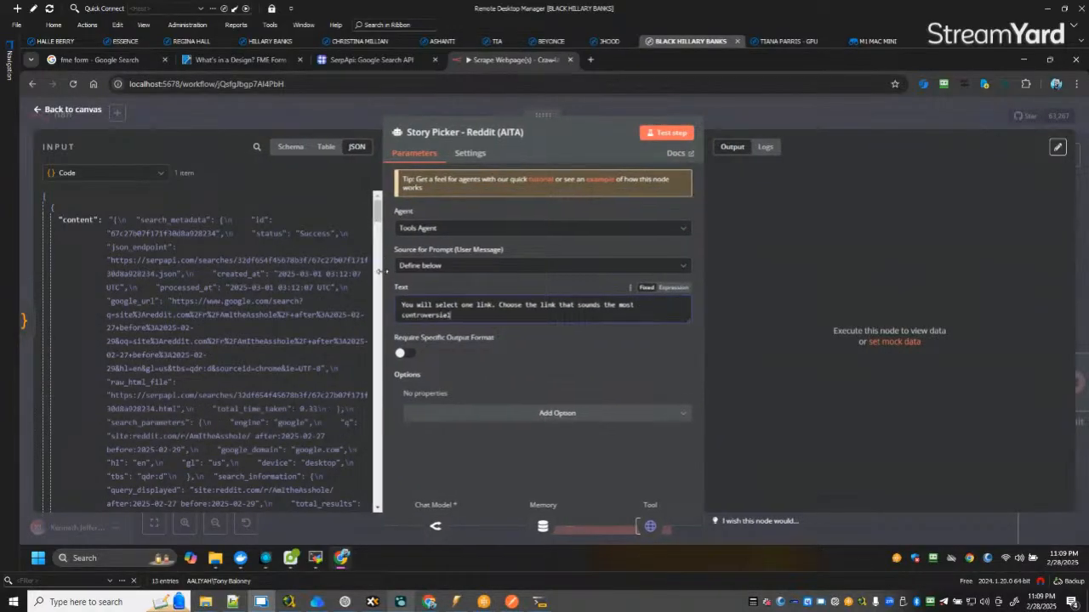
scroll(367, 312, "down", 5)
left_click_drag(367, 312, 375, 512)
left_click_drag(378, 475, 378, 198)
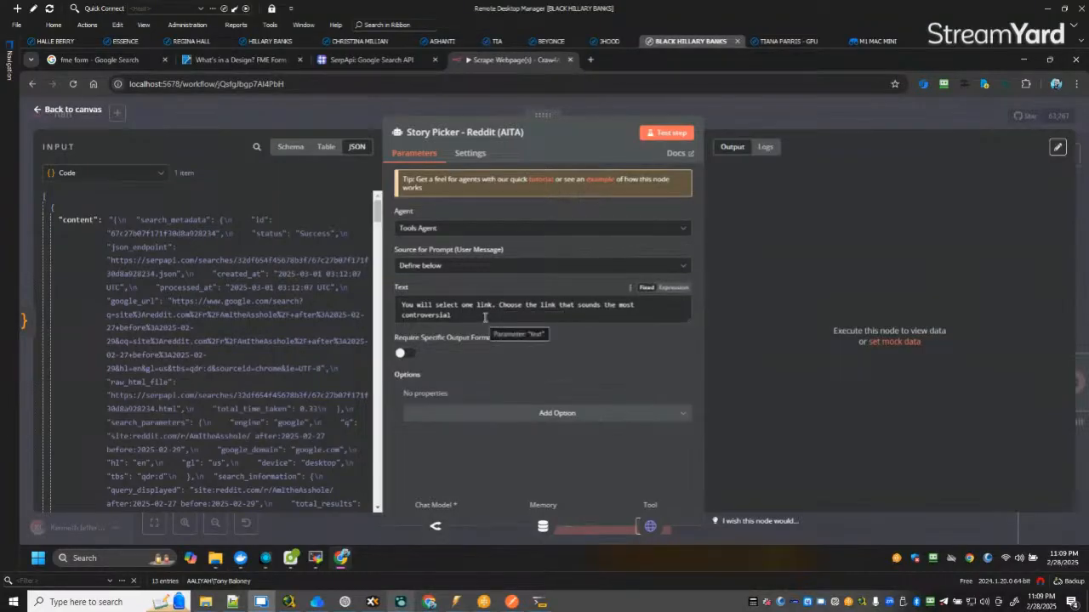
Reword the agent's prompt to "You will select one story, your decision will be based on what you think may be a juicy/entertaining title".
left_click_drag(486, 317, 381, 302)
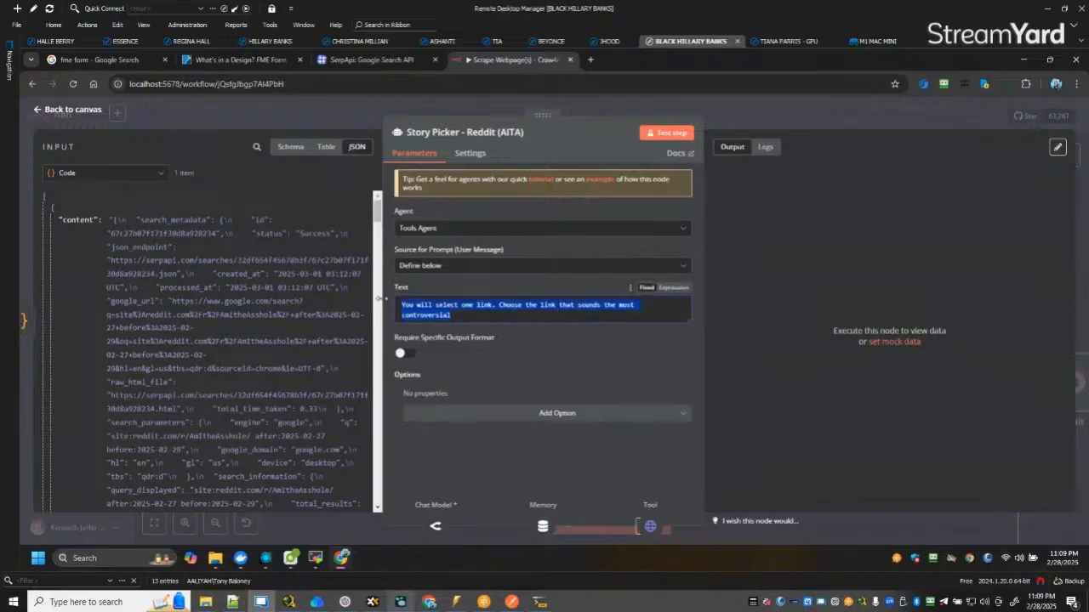
left_click(485, 302)
left_click_drag(477, 304, 536, 315)
type("sto")
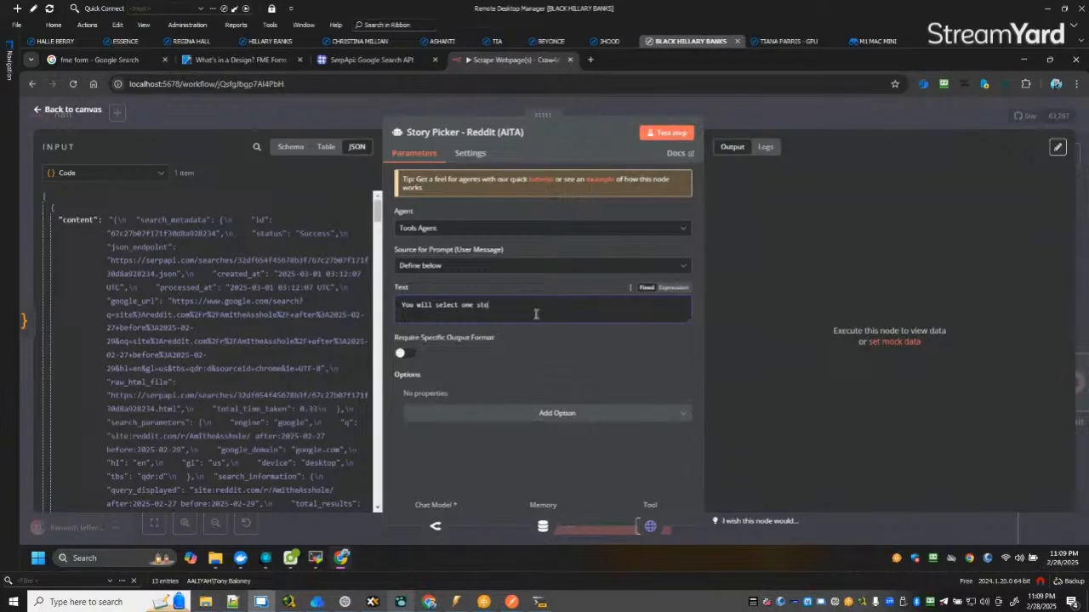
type("ry")
type(", your decision will be based on")
type("what you think may ")
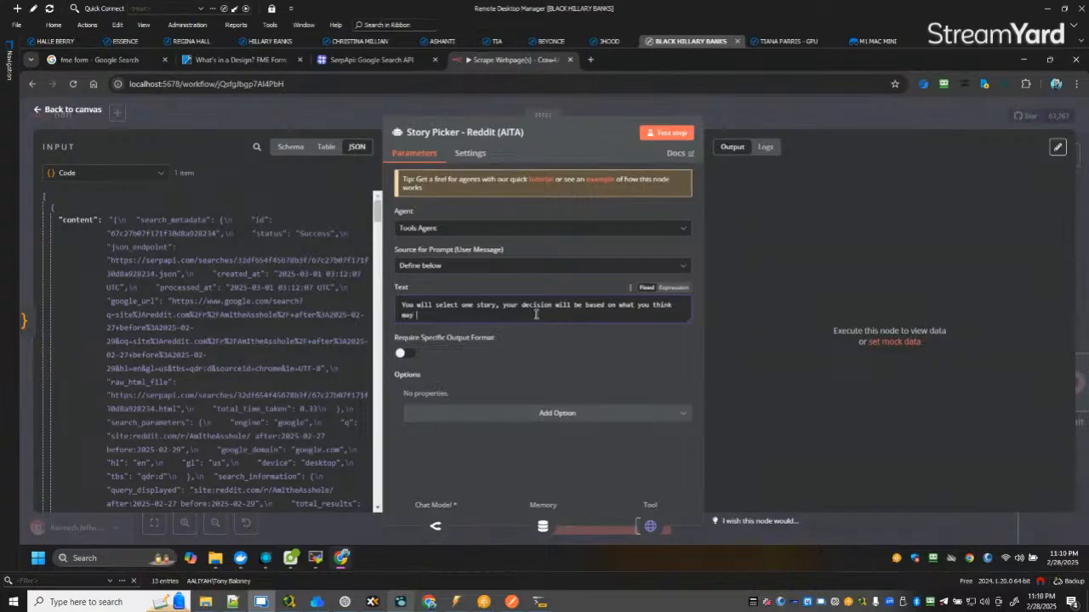
type("be a juicy/entertaining title")
Continue the prompt with "You will only return the url to the reddit page. Here is the data you will sift through:" and a blank line.
type(". You will unl return")
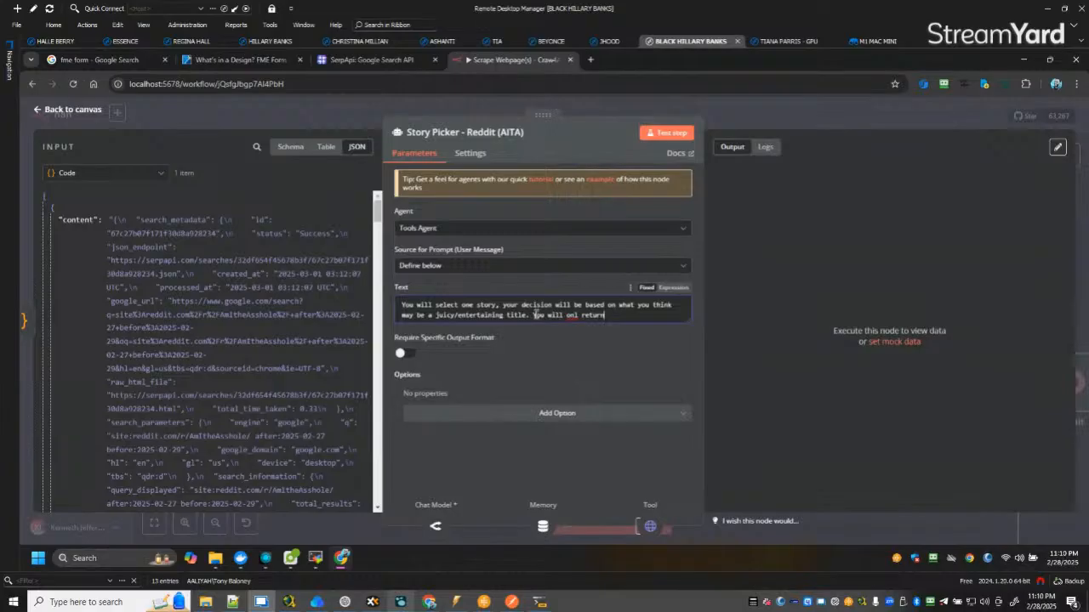
type(" the url to the reddit page")
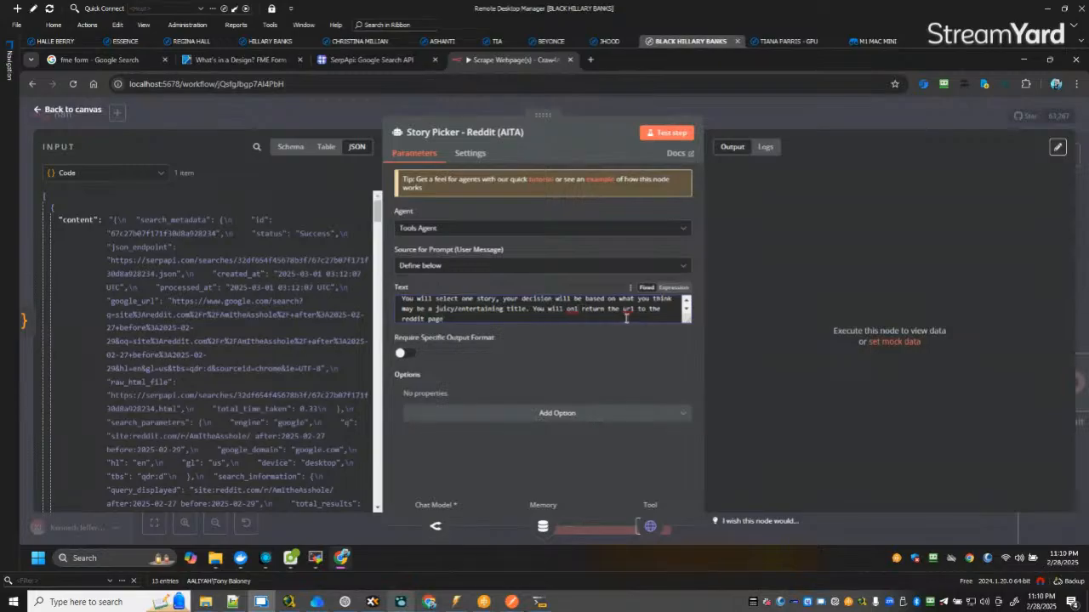
type("y")
type(" Here is the data")
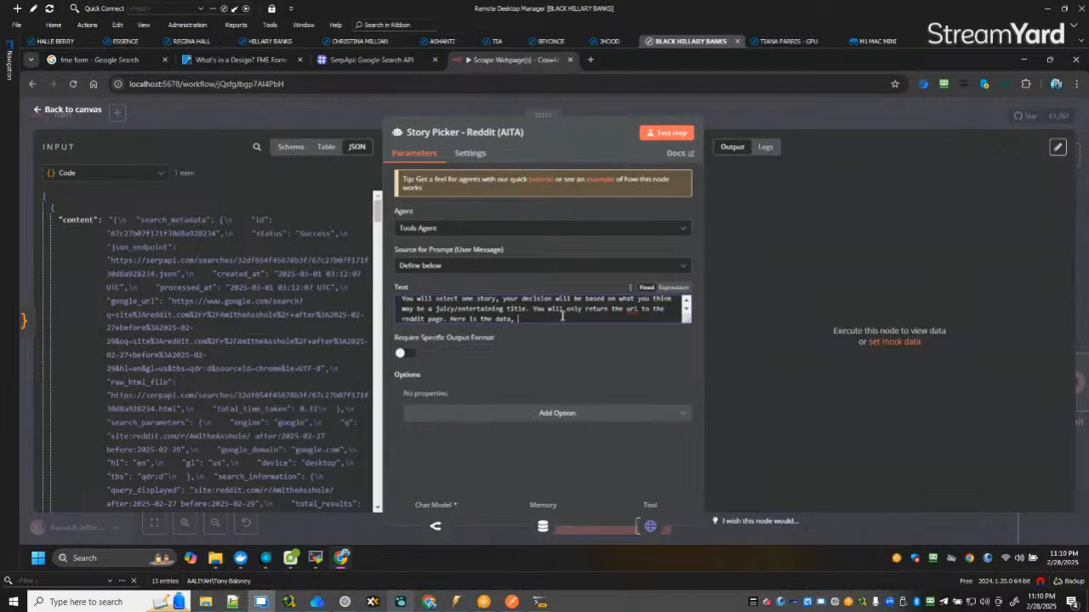
type(" you will sift through:")
key("Return")
key("Return")
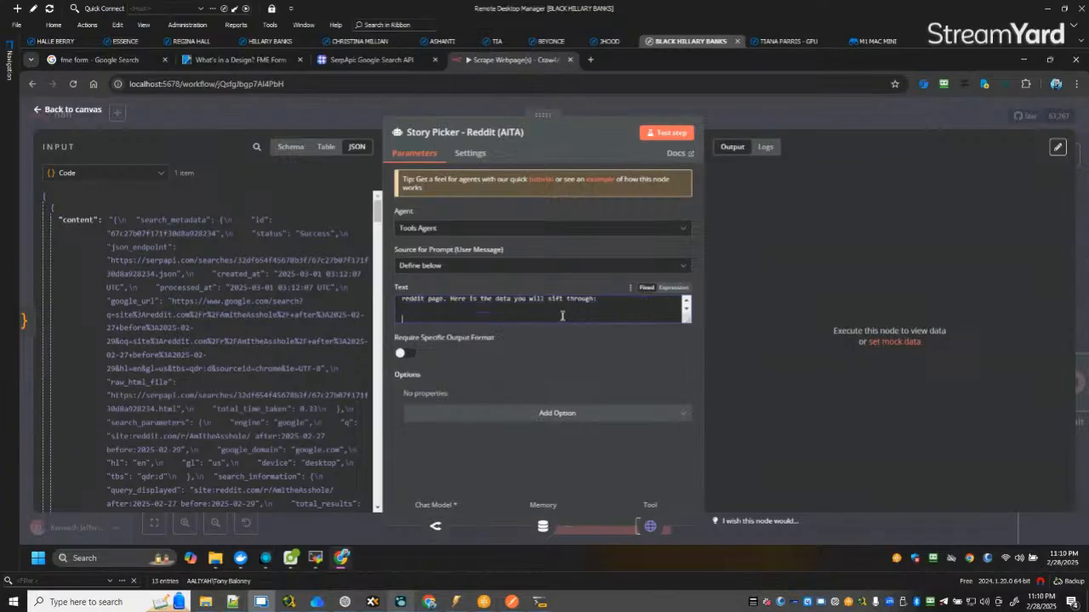
Insert the Code node's content field at the end of the prompt and test the agent step.
left_click_drag(77, 220, 545, 324)
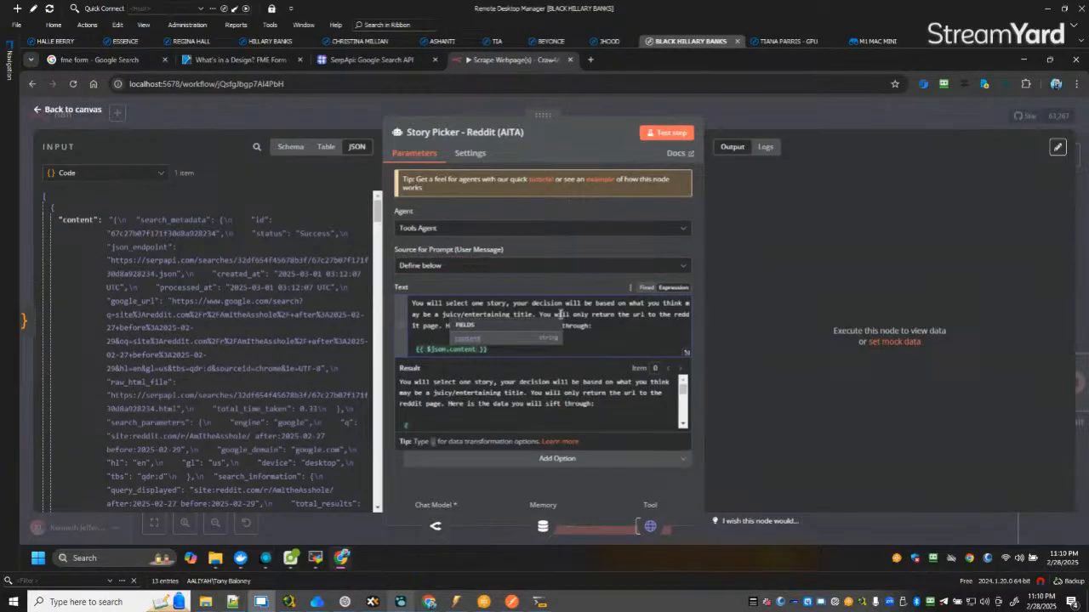
left_click(667, 132)
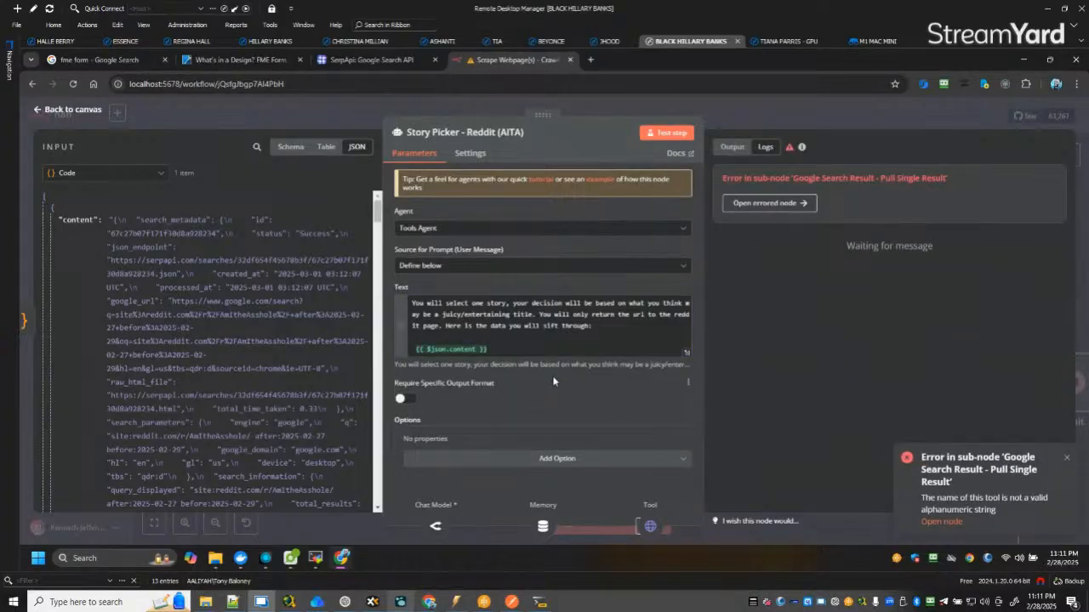
left_click(73, 110)
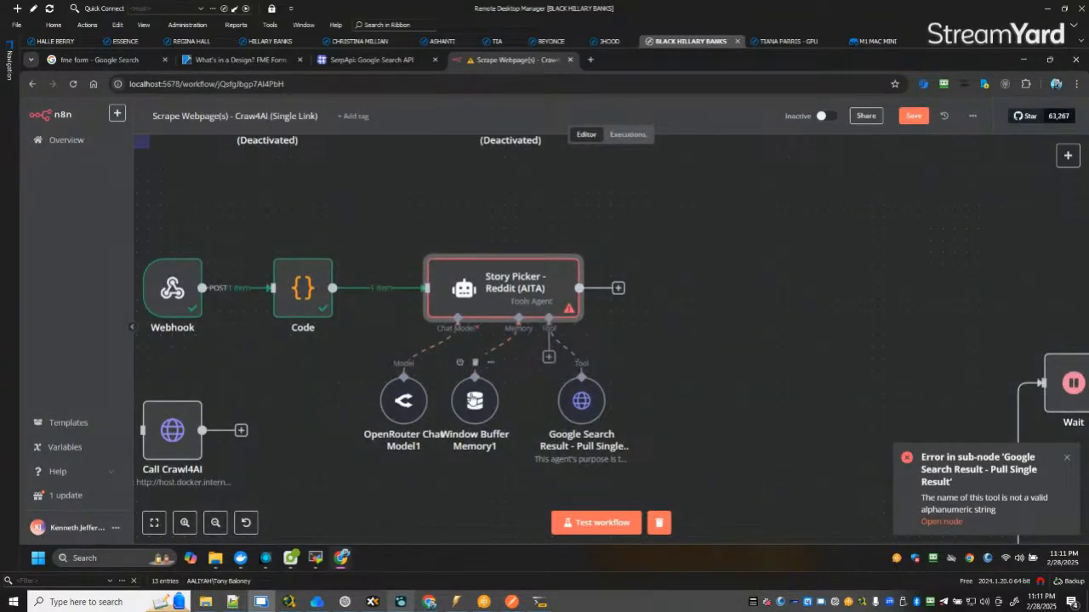
Replace the URL expression in the Google Search Result - Pull Single Result tool with the Code node's content field.
double_click(581, 400)
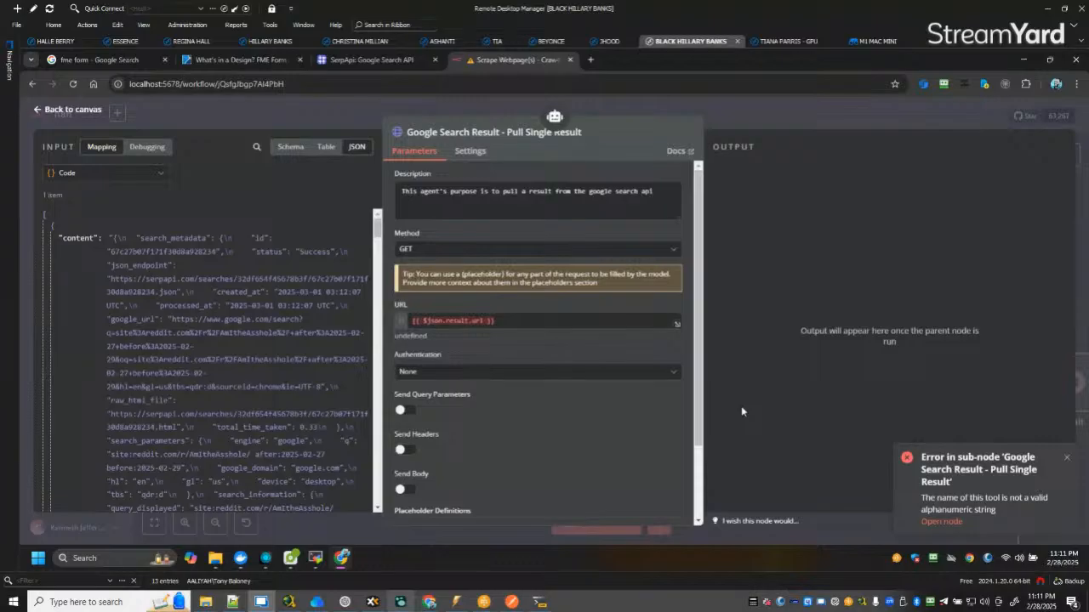
left_click(562, 322)
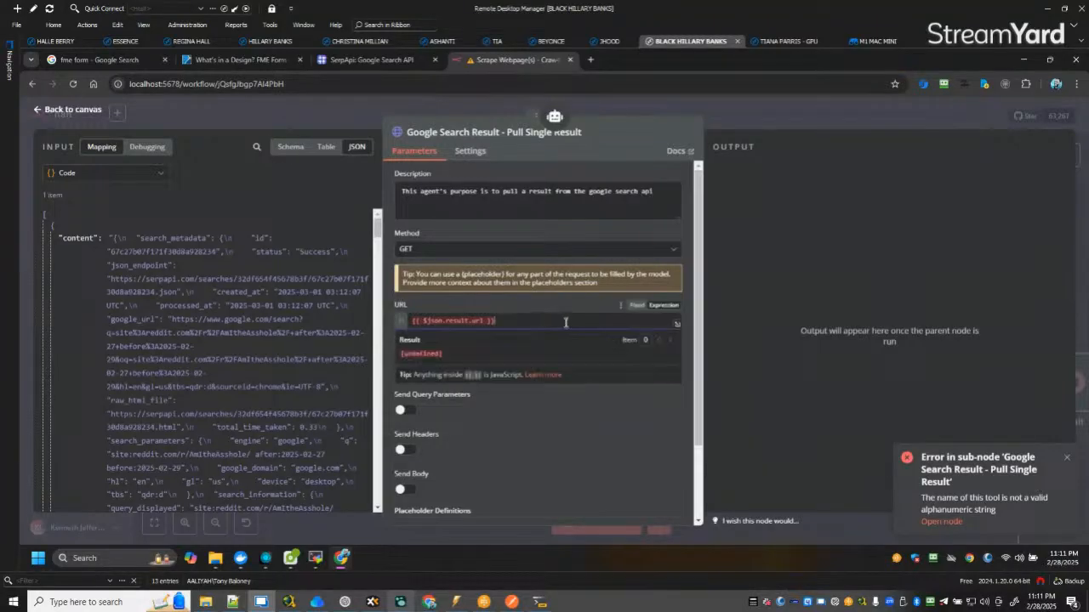
left_click_drag(561, 321, 411, 322)
key("BackSpace")
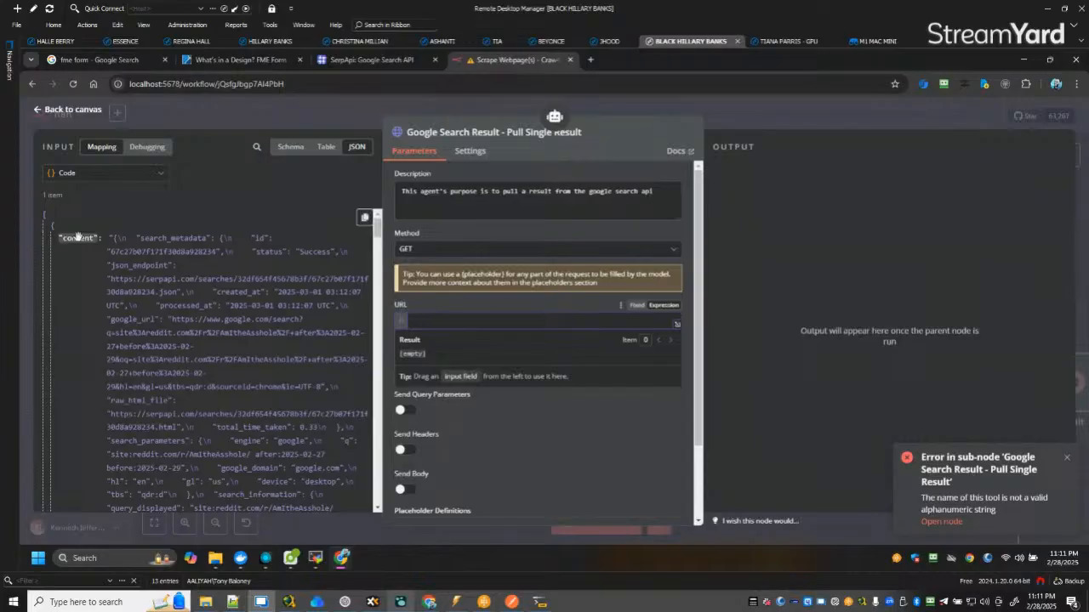
left_click_drag(76, 237, 476, 323)
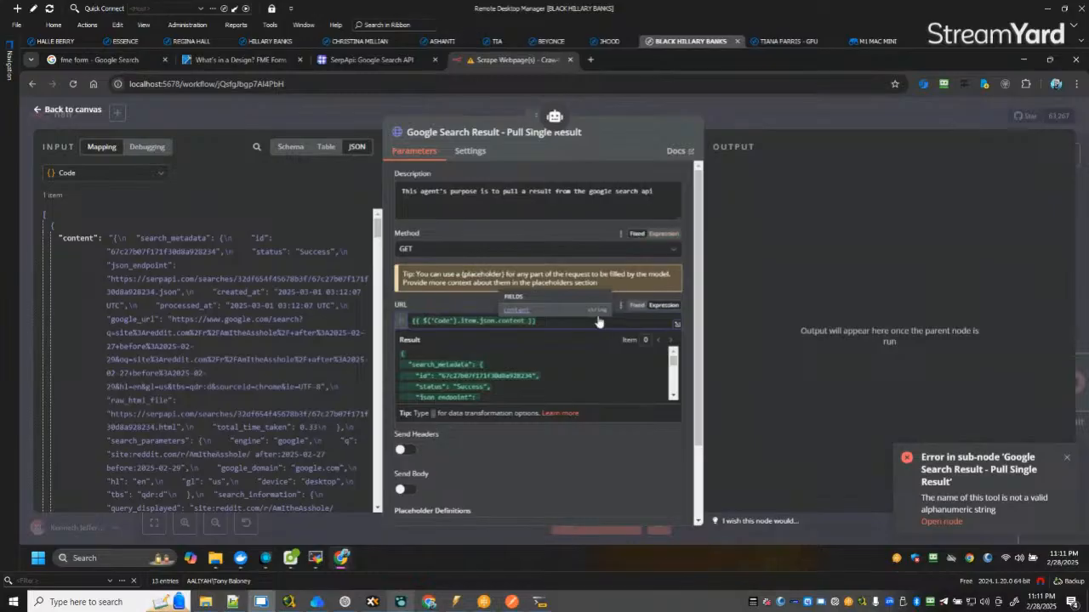
scroll(602, 433, "down", 2)
scroll(614, 458, "up", 2)
left_click(53, 111)
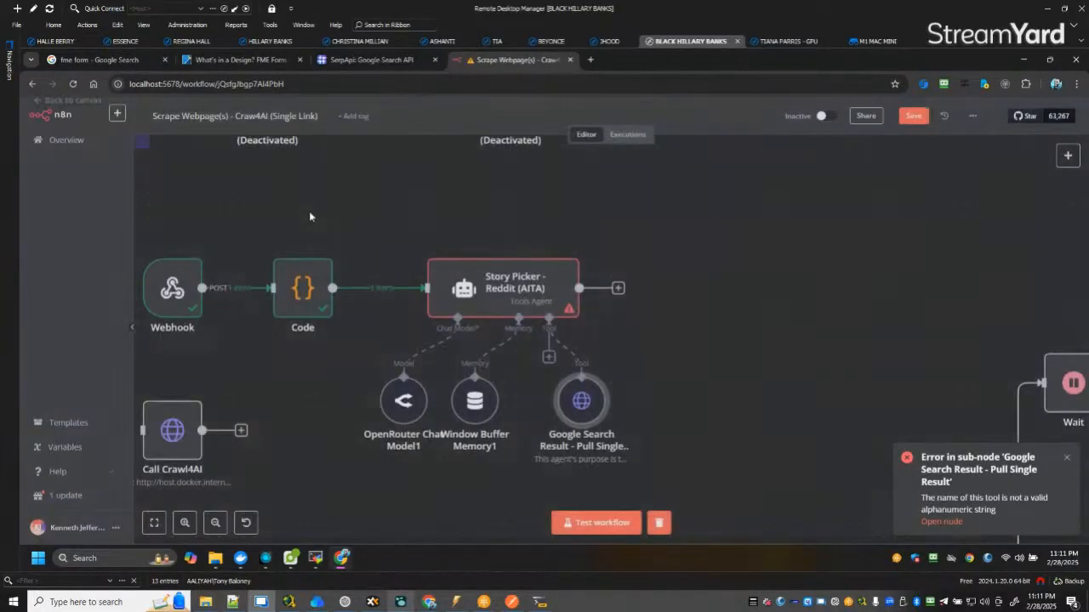
Delete the Google Search Result - Pull Single Result tool from the agent and space Window Buffer Memory1 away from the chat model.
left_click(581, 363)
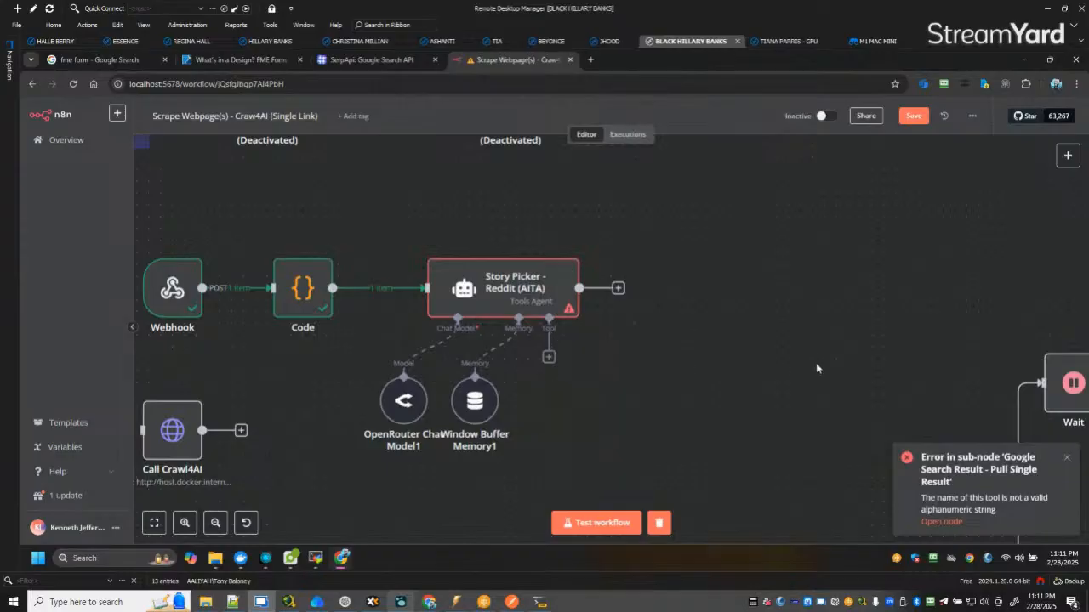
left_click_drag(475, 406, 500, 405)
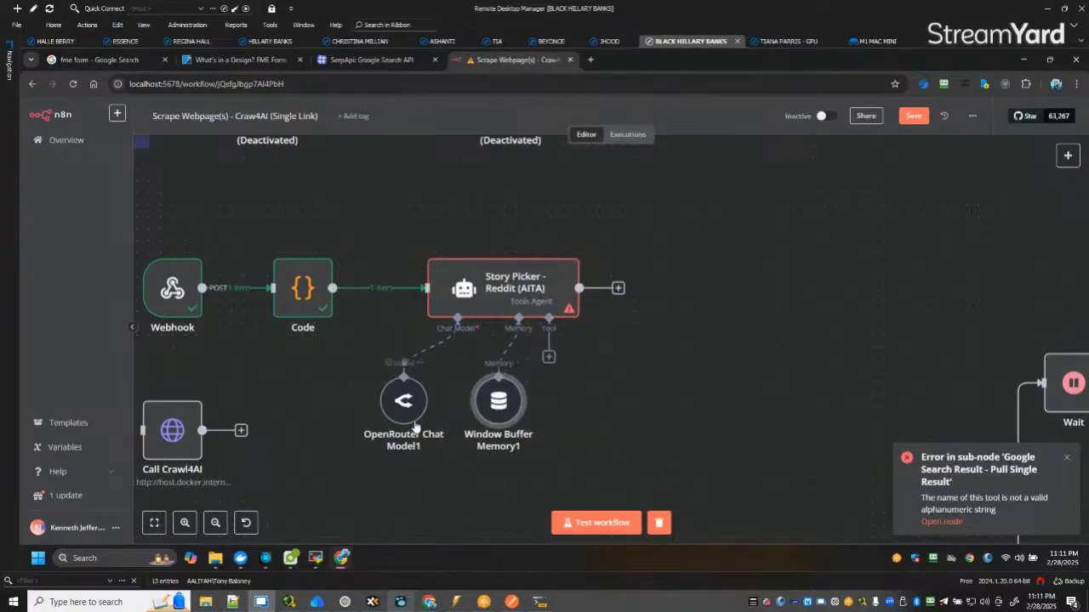
Test the Story Picker - Reddit (AITA) step again and examine the Window Buffer Memory1 log.
double_click(515, 294)
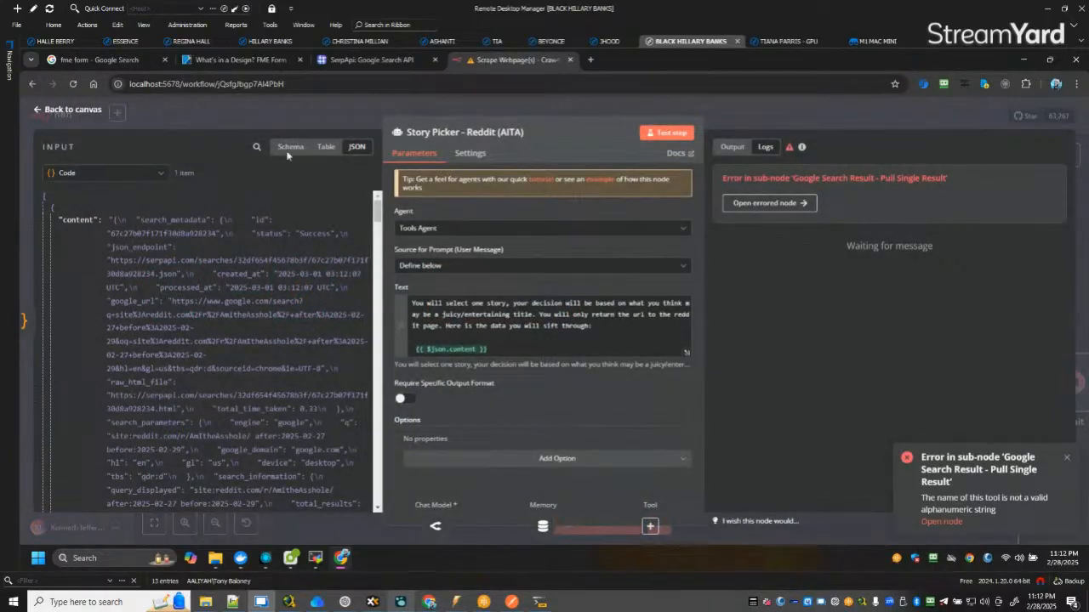
left_click(668, 133)
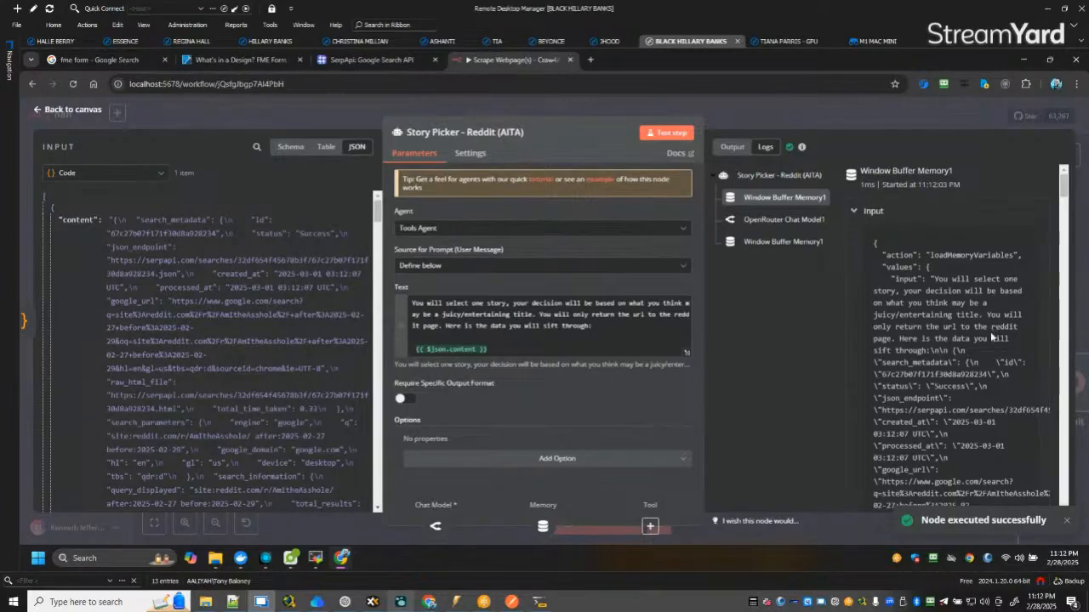
scroll(952, 363, "down", 5)
scroll(953, 364, "down", 5)
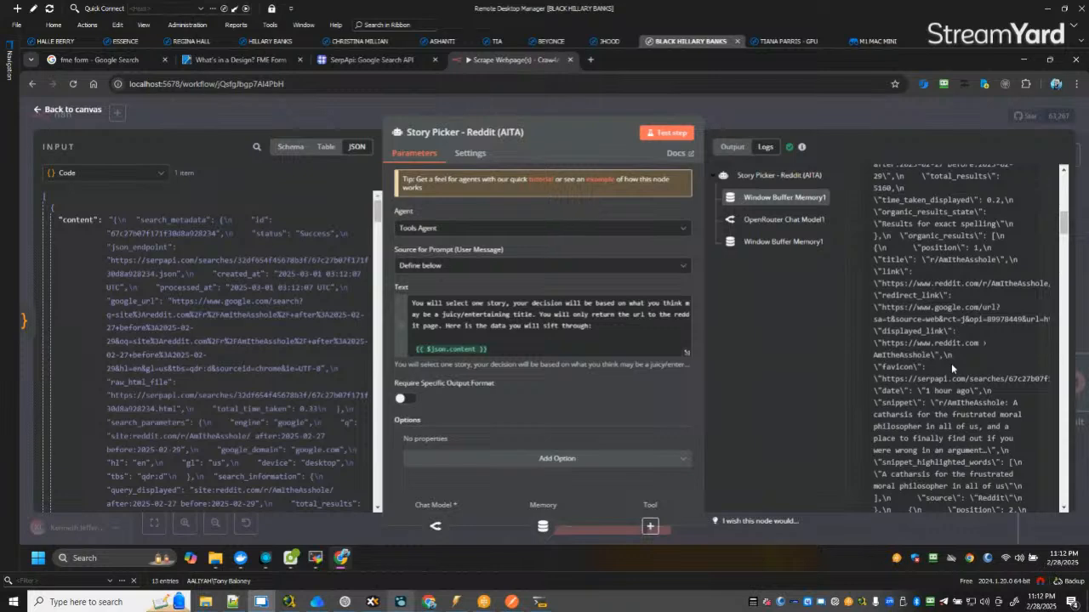
scroll(951, 363, "down", 2)
scroll(949, 364, "up", 2)
scroll(952, 341, "up", 10)
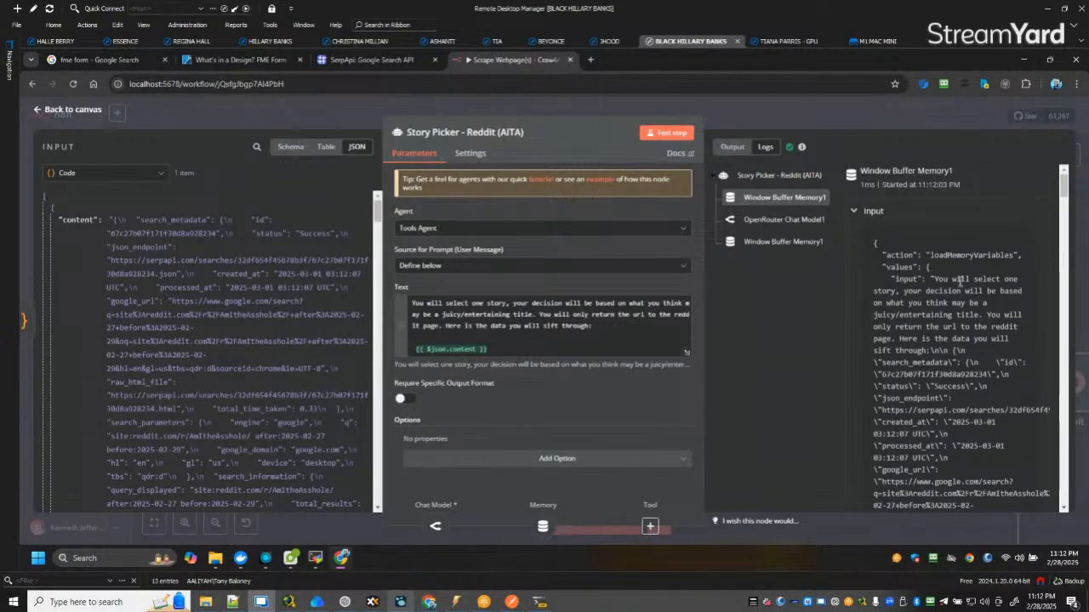
Open OpenRouter Chat Model1, widen its output area and examine the Reddit URL in the generated response text.
left_click(66, 109)
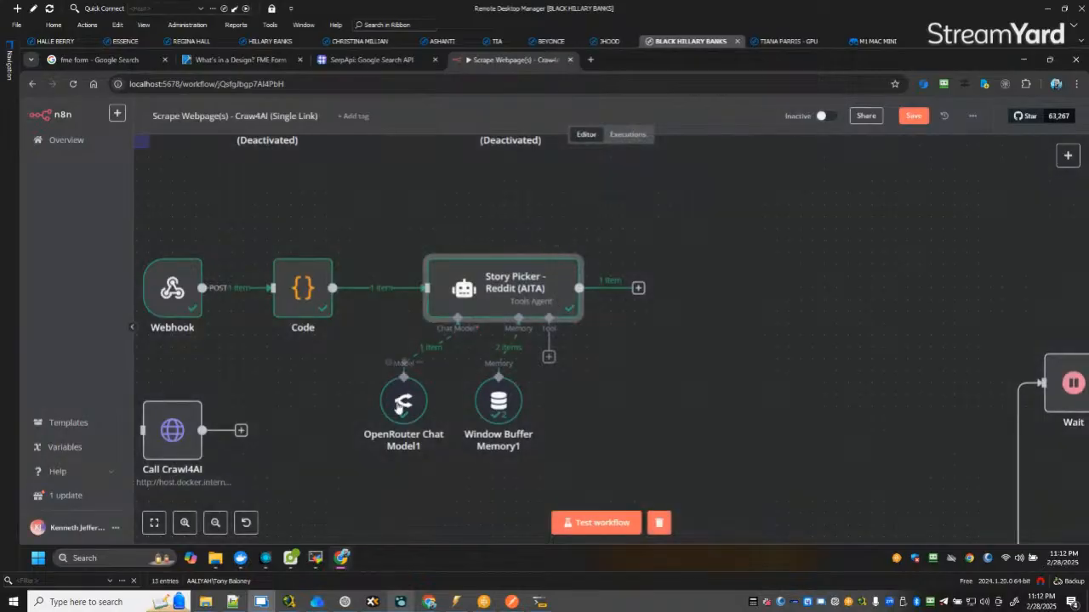
double_click(400, 404)
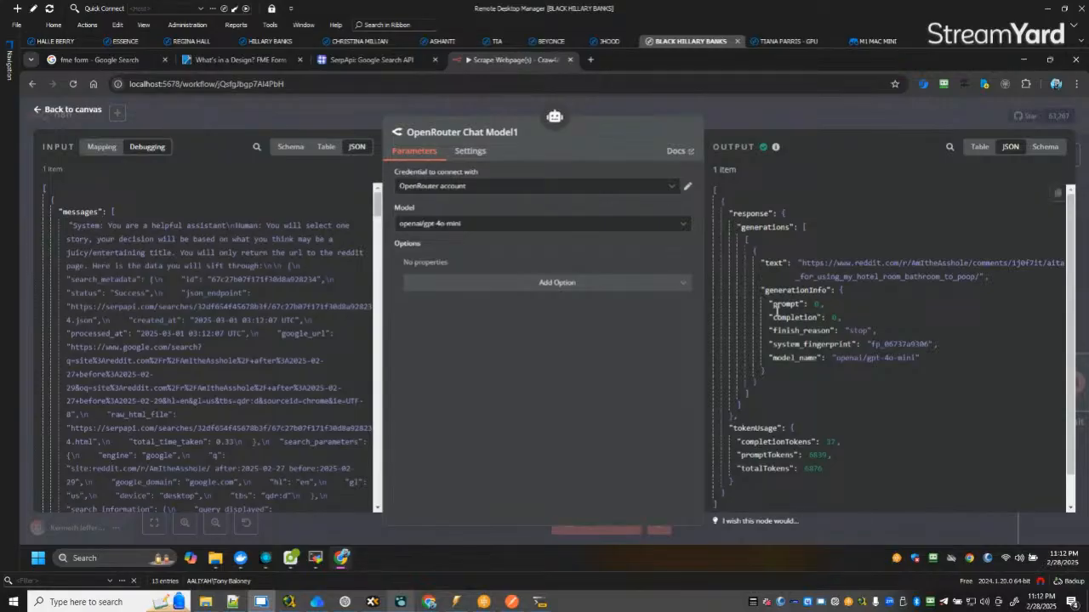
left_click_drag(705, 294, 640, 294)
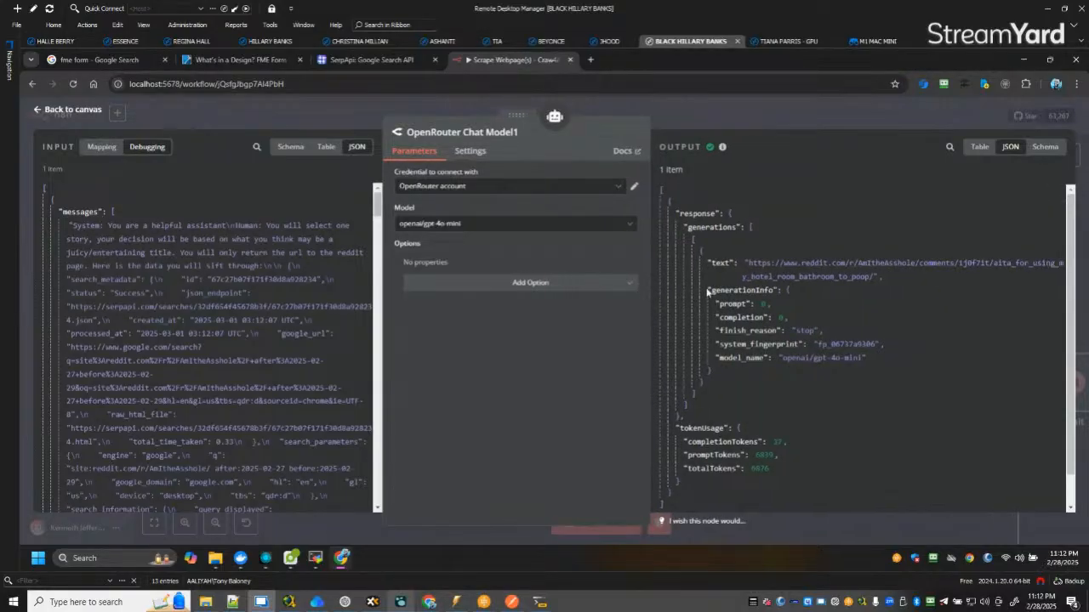
left_click_drag(748, 265, 882, 276)
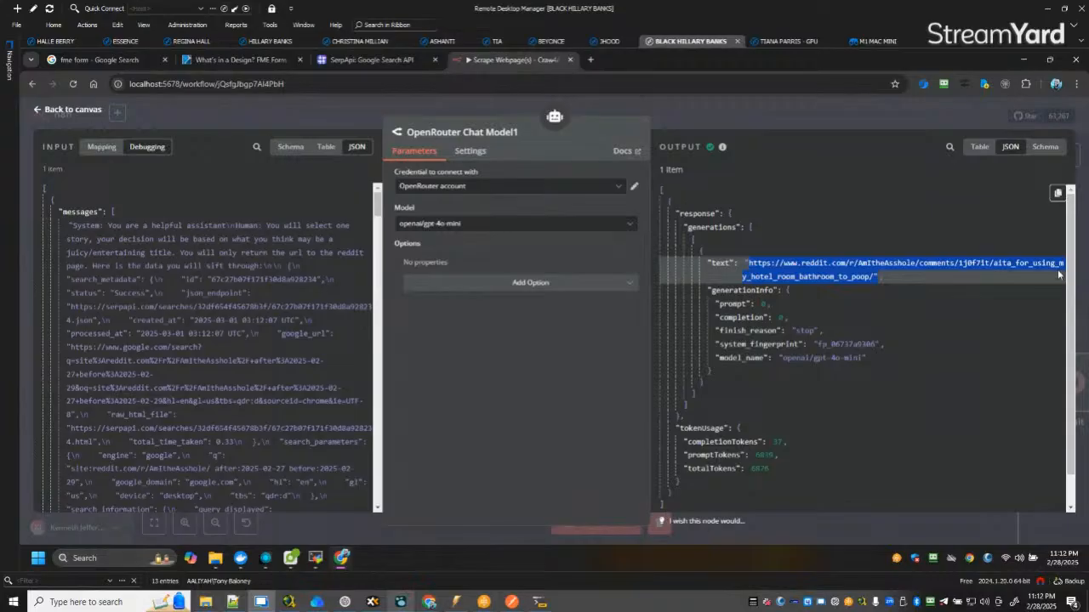
left_click(950, 289)
left_click(971, 331)
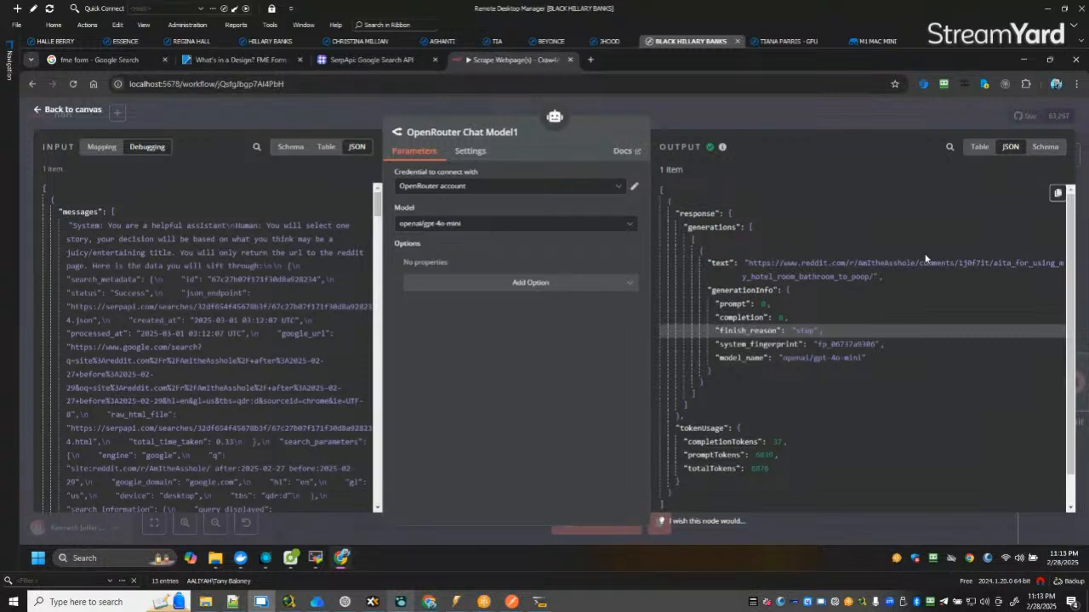
Move the Call Crawl4AI node beside the Story Picker - Reddit (AITA) agent, connect the agent's output to it and save the workflow.
left_click(70, 109)
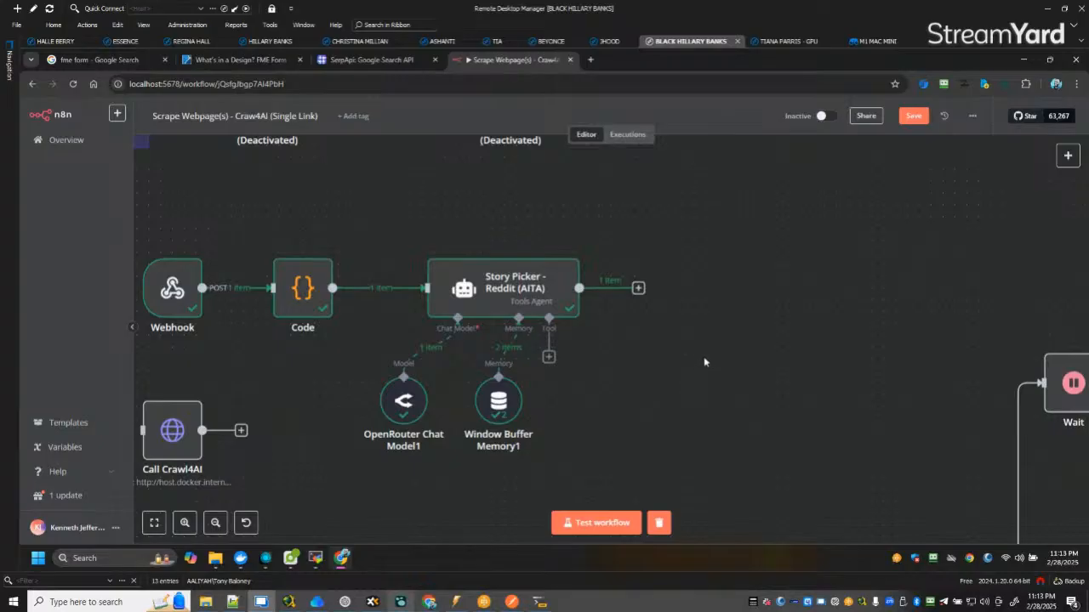
scroll(748, 343, "down", 3)
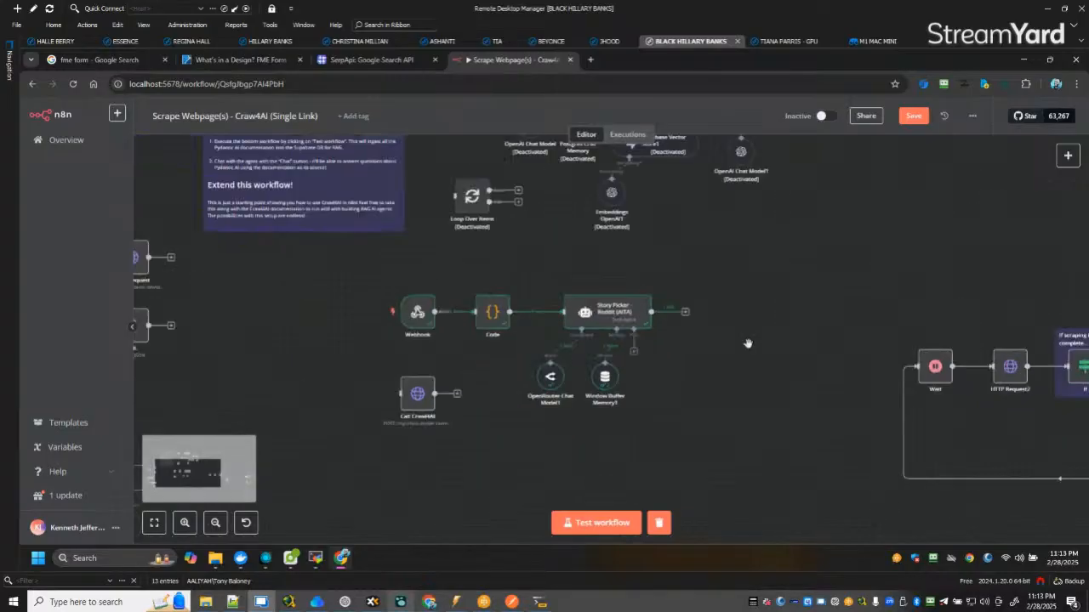
scroll(748, 344, "up", 2)
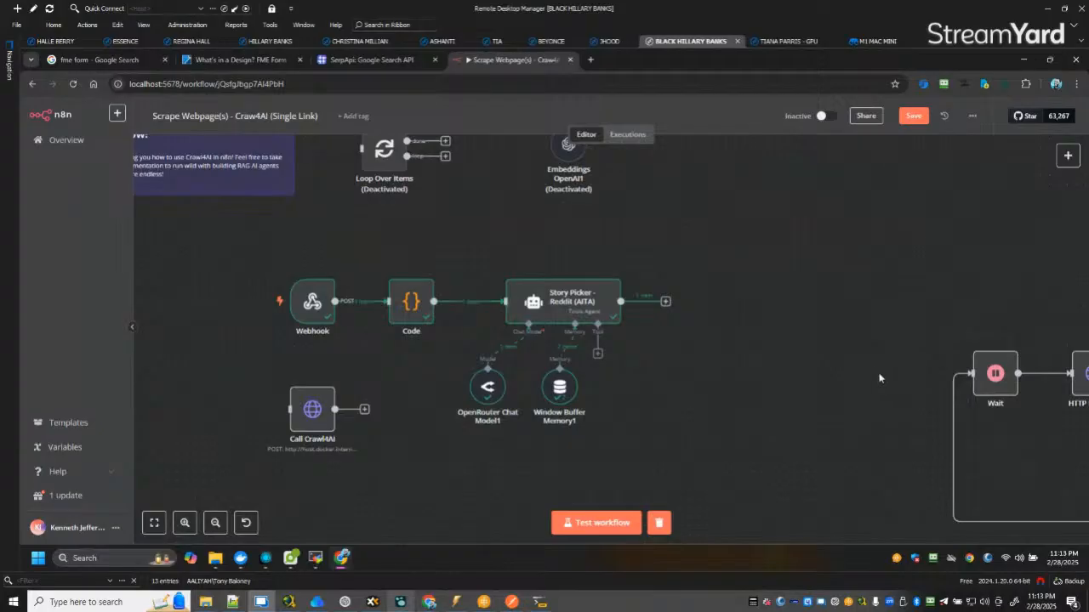
scroll(749, 374, "down", 2)
scroll(817, 349, "up", 2)
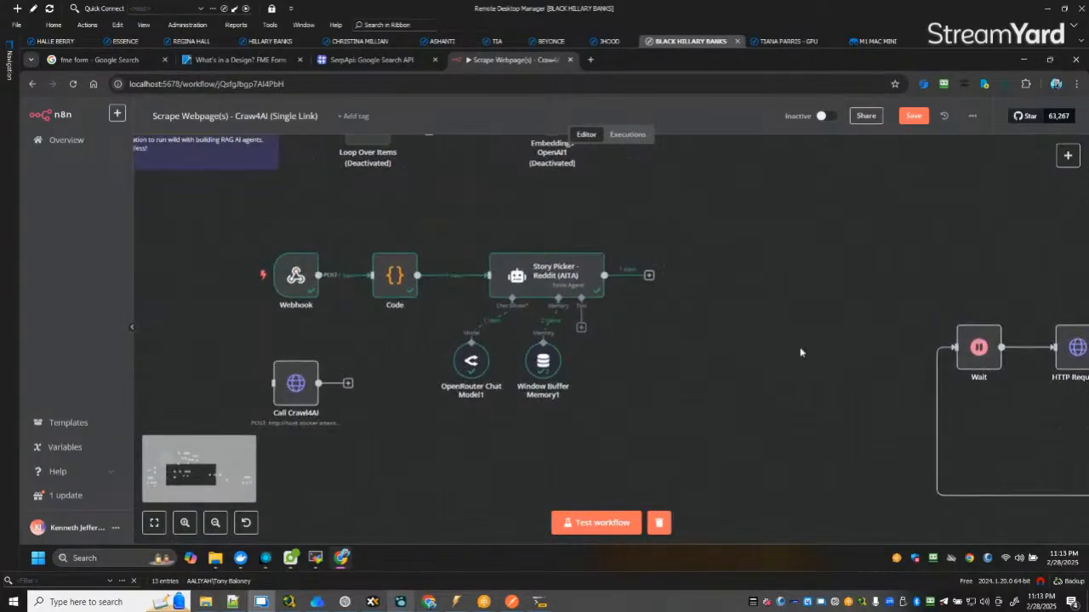
left_click_drag(296, 382, 700, 275)
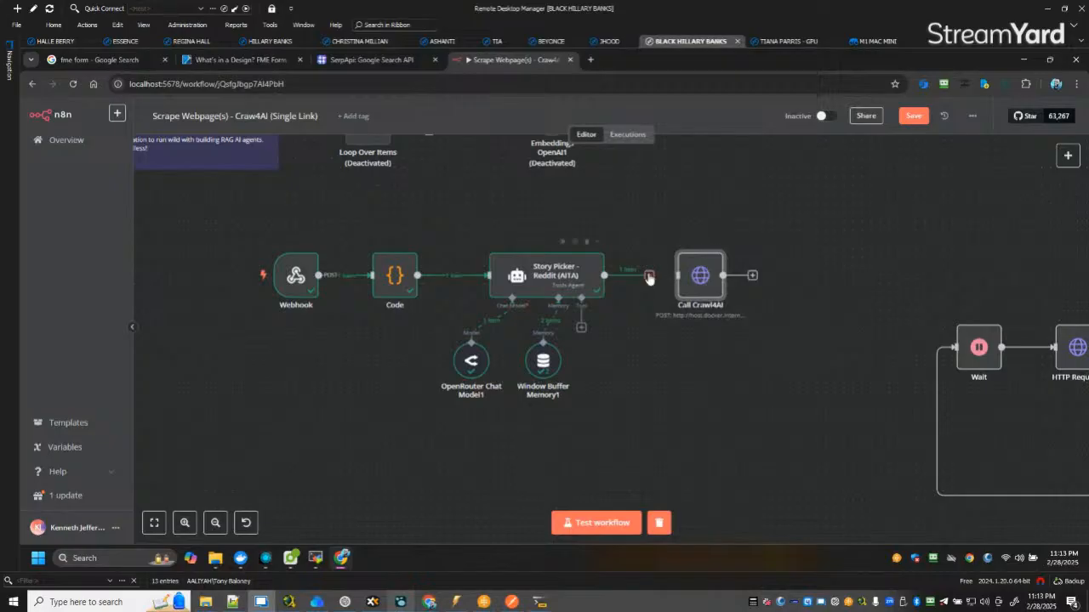
key("ctrl+s")
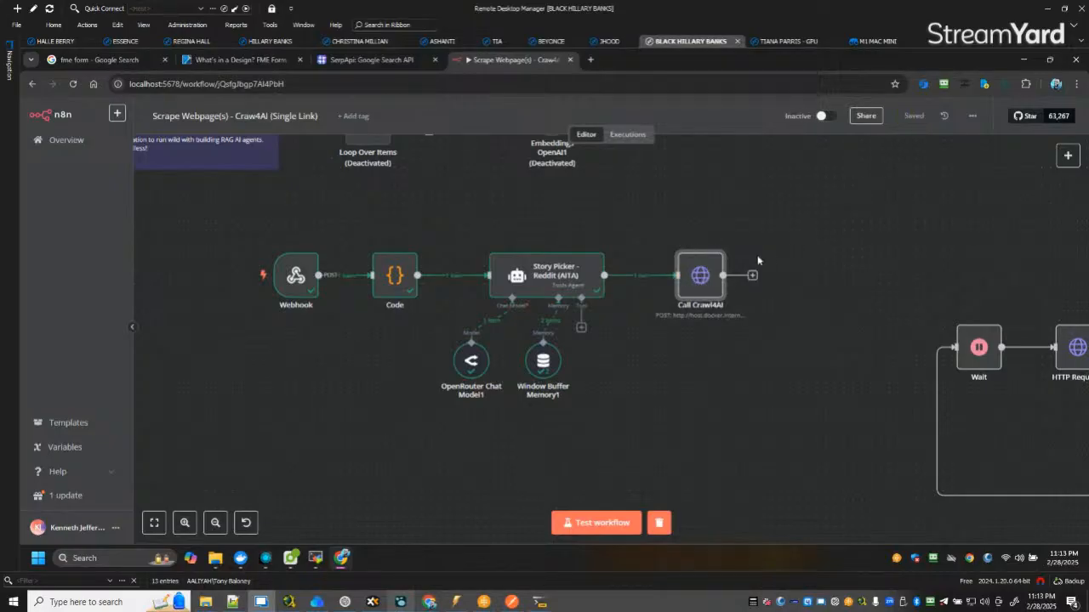
Set Call Crawl4AI's urls body parameter to {{ $json.output }}, shift the node closer to the Story Picker agent and save.
double_click(699, 275)
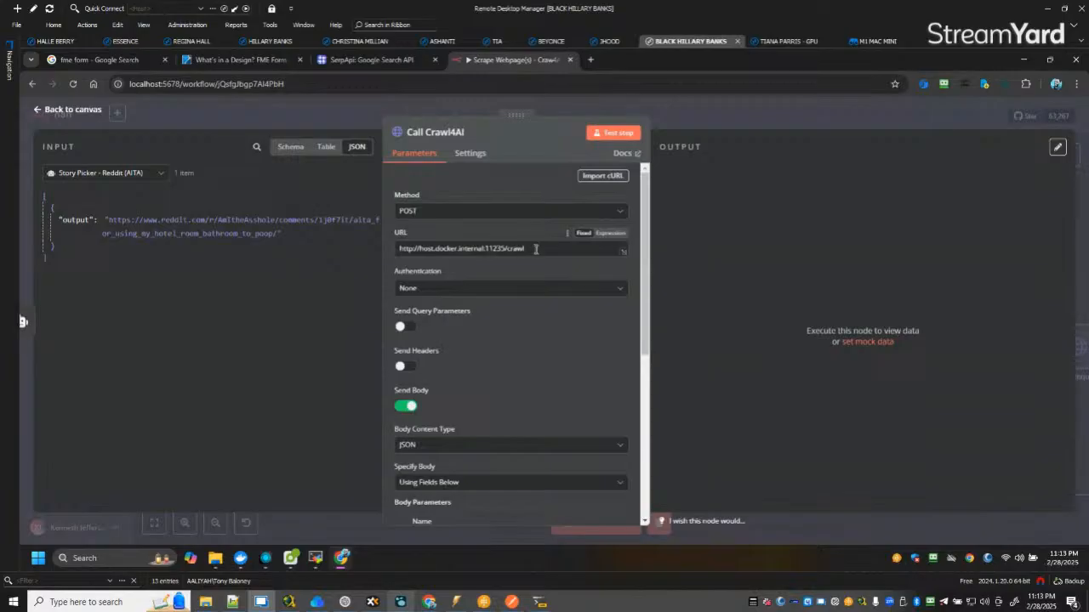
scroll(555, 341, "down", 3)
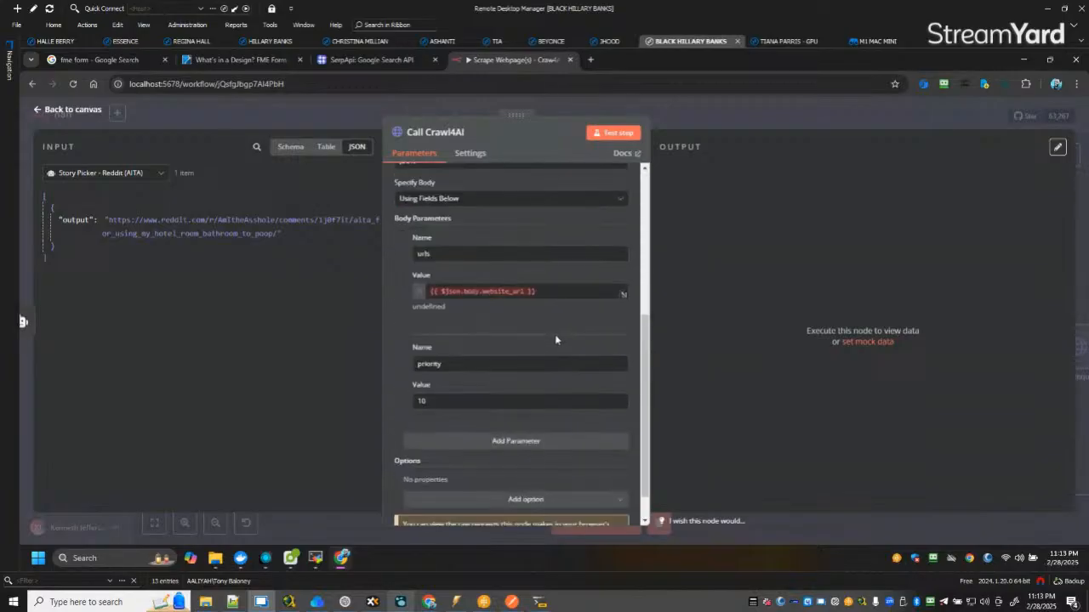
left_click(551, 290)
left_click_drag(551, 291, 377, 290)
key("BackSpace")
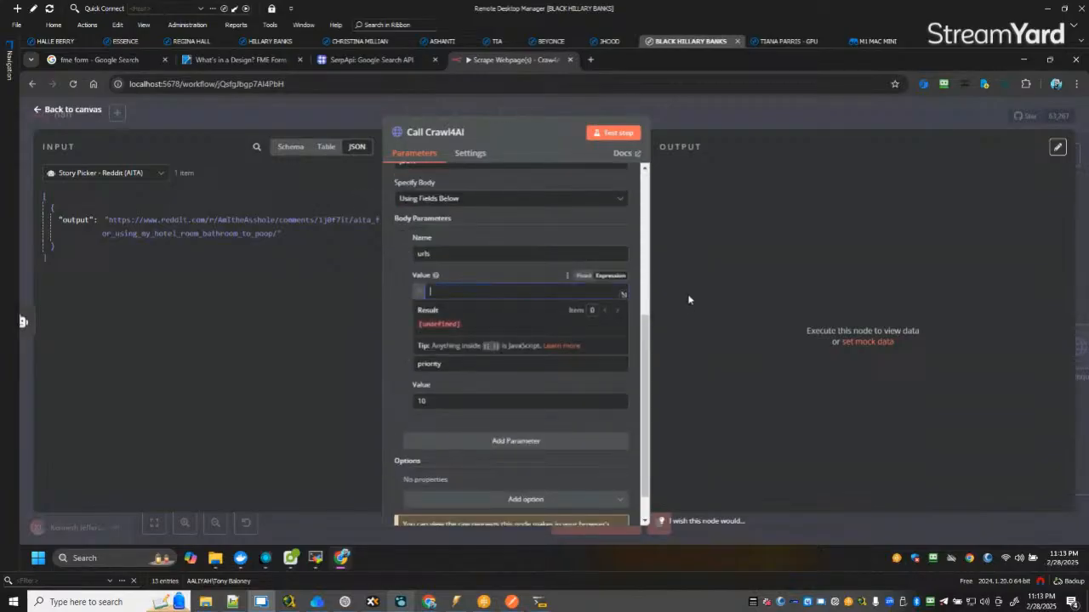
left_click_drag(77, 220, 487, 291)
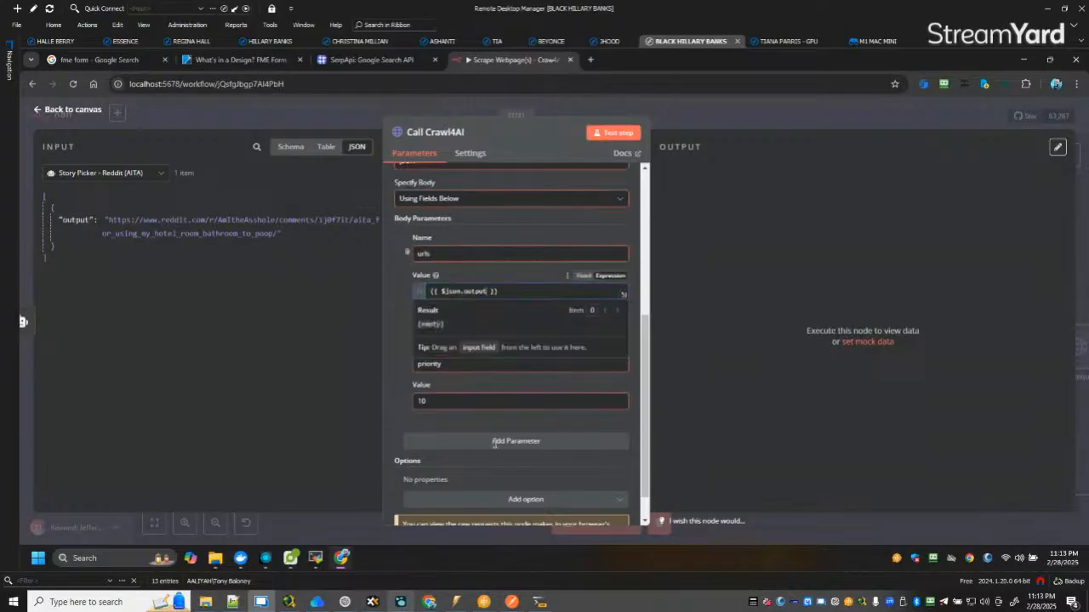
left_click(295, 393)
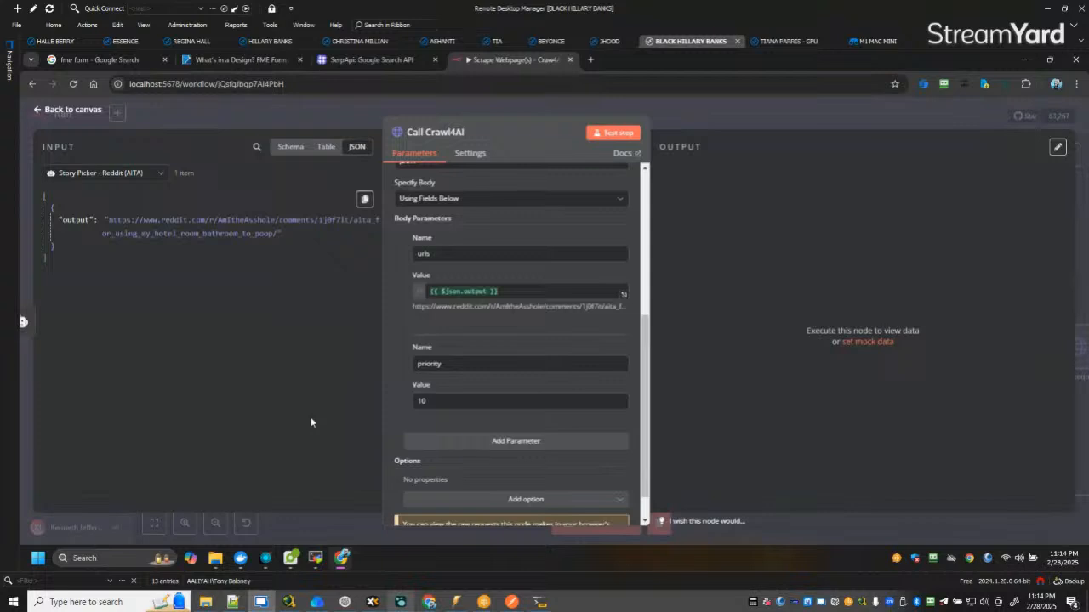
left_click(51, 110)
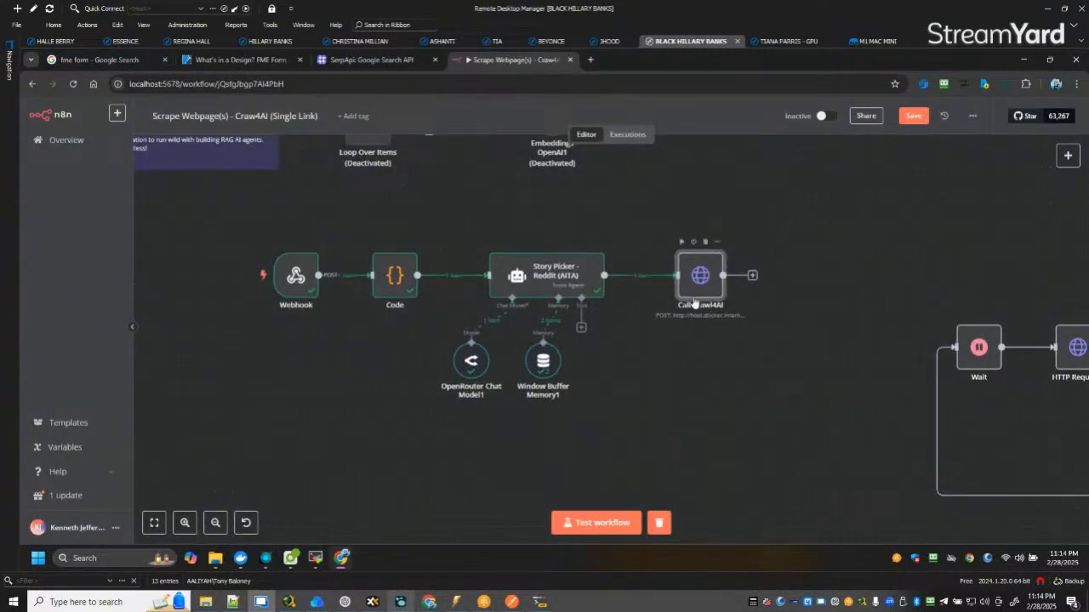
left_click_drag(689, 281, 662, 280)
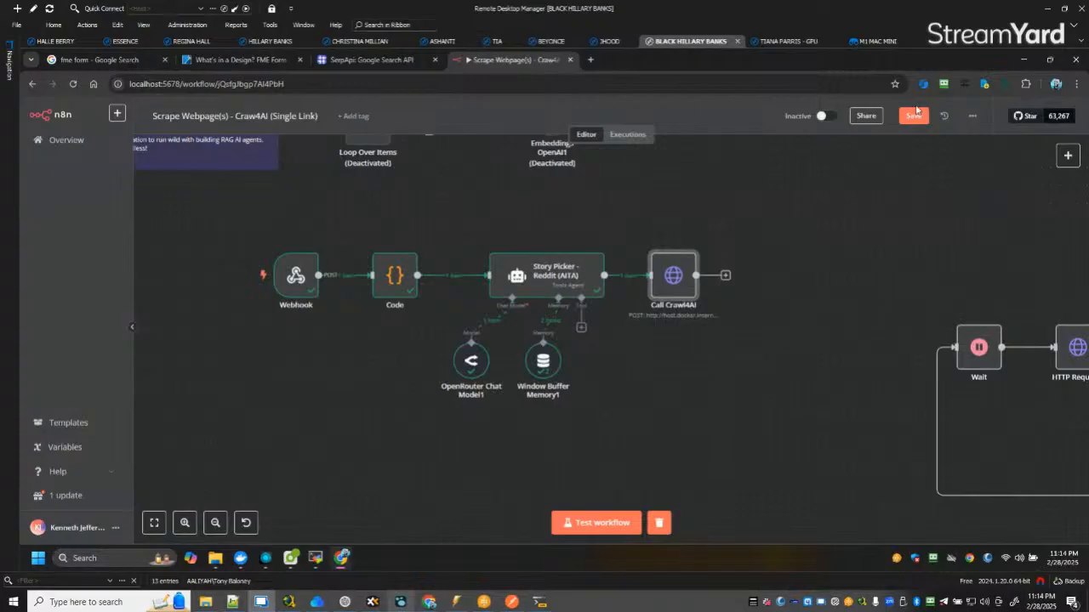
key("ctrl+s")
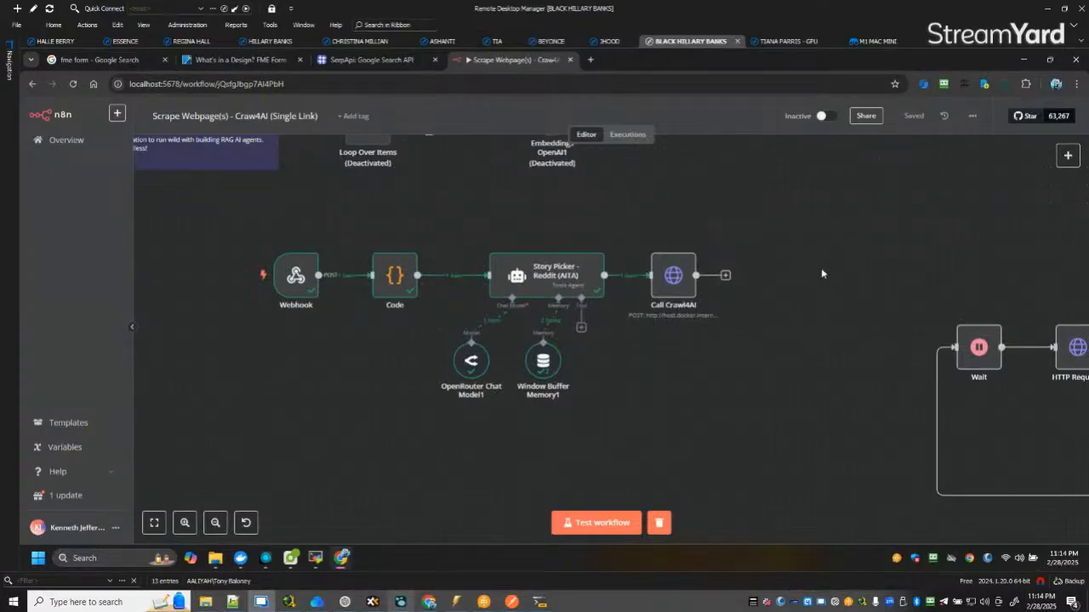
Move the Wait, HTTP Request2, If and Edit Fields group beside Call Crawl4AI, connect Call Crawl4AI to Wait and save the workflow.
mouse_move(291, 558)
left_click_drag(813, 364, 577, 320)
scroll(647, 319, "down", 2)
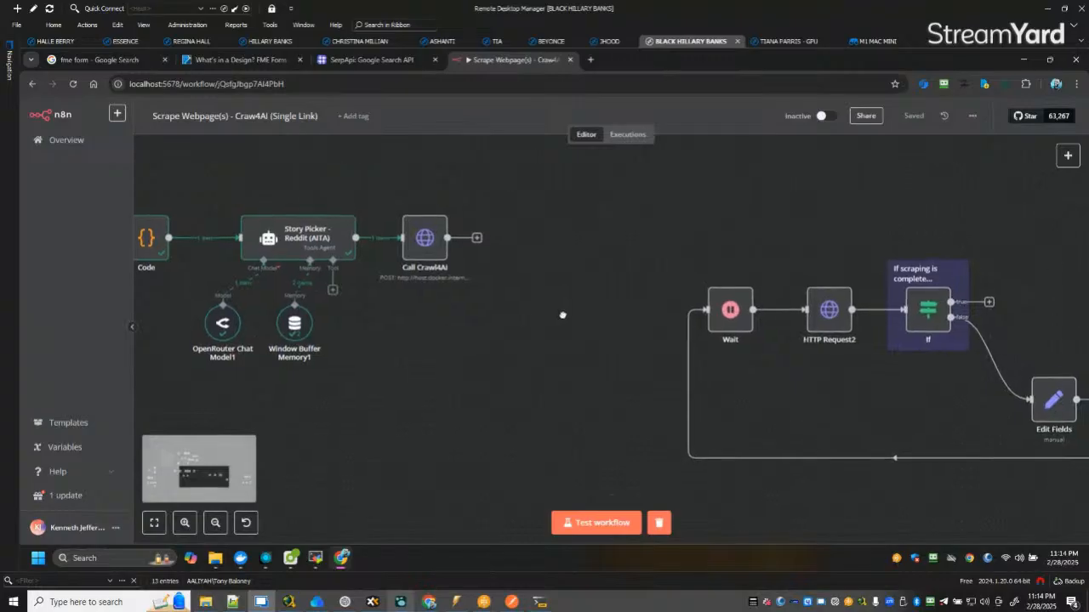
scroll(647, 319, "down", 1)
mouse_move(672, 270)
left_mouse_down()
mouse_move(978, 425)
mouse_move(1030, 429)
left_mouse_up()
left_click_drag(705, 313, 546, 258)
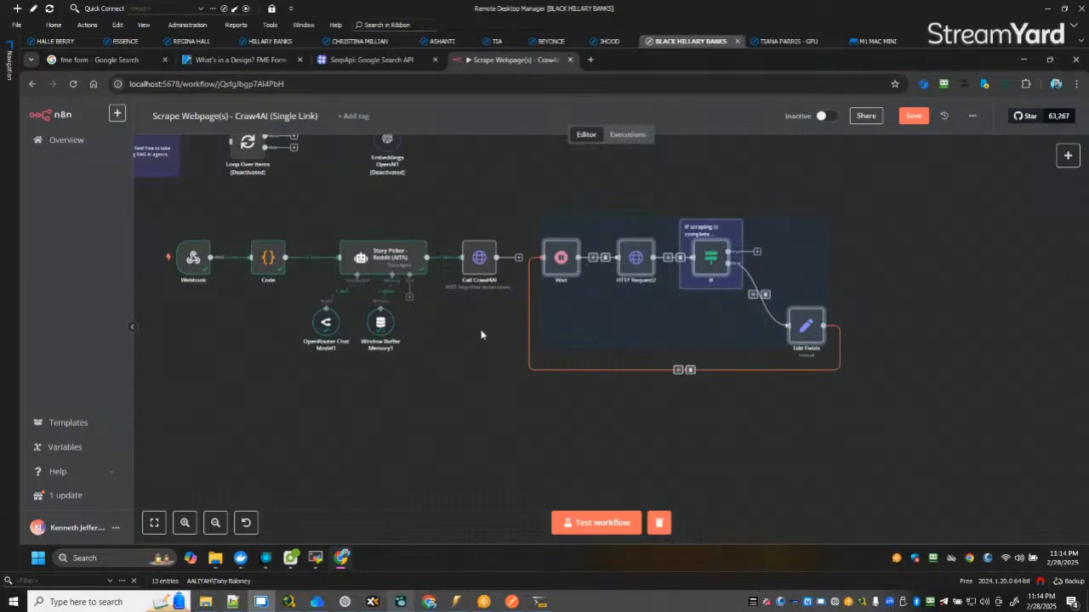
scroll(471, 319, "up", 4)
left_click_drag(575, 176, 629, 176)
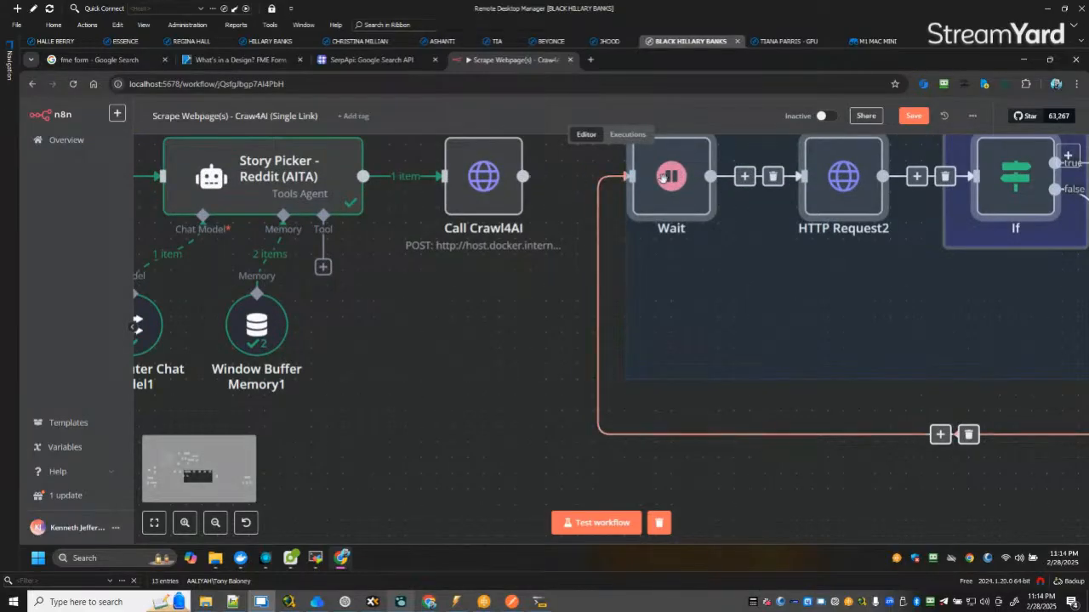
scroll(555, 388, "down", 5)
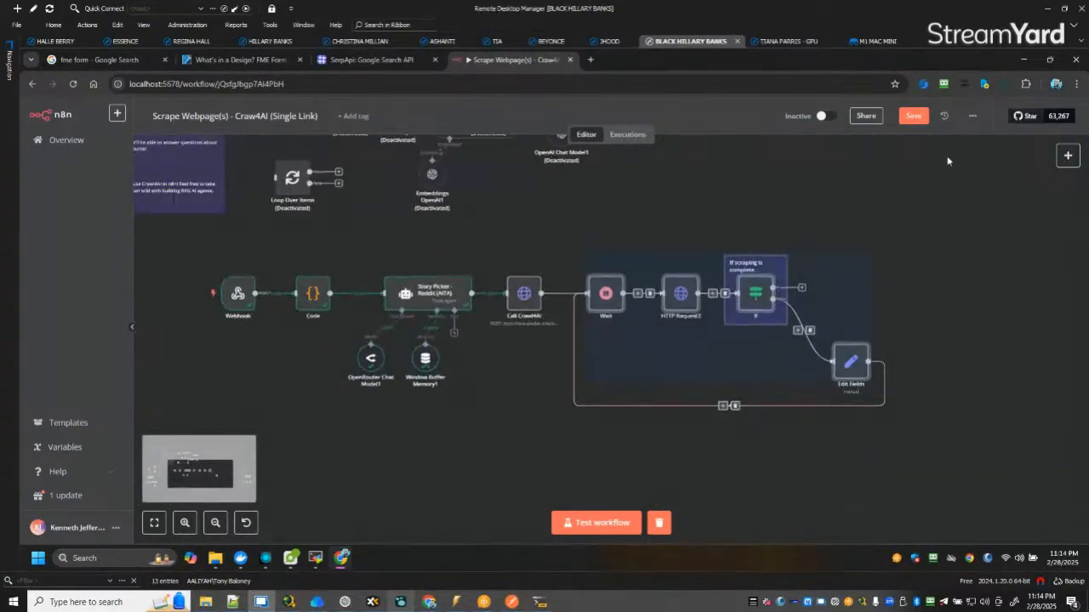
key("ctrl+s")
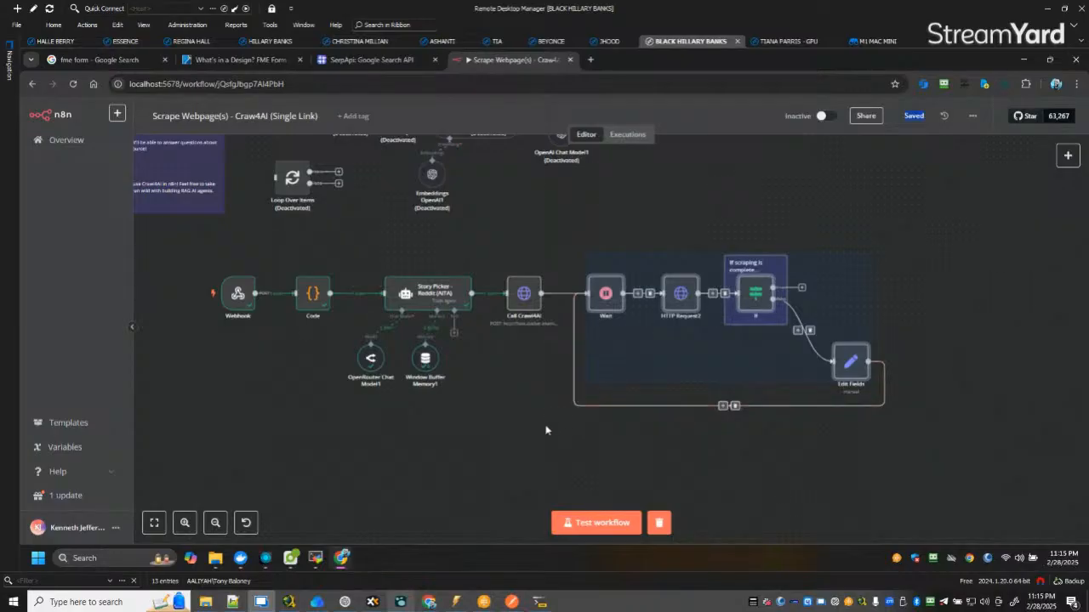
left_click(662, 422)
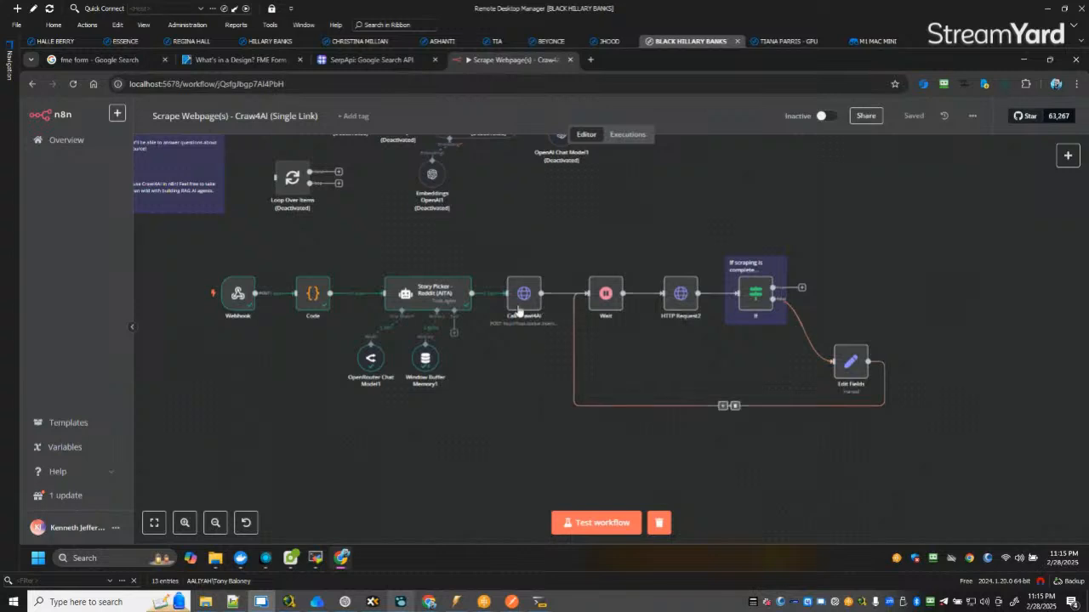
Move the REDDIT AITA STORY FINDER agent with its sub-nodes near the If node, and place Edit Fields below the If node.
scroll(865, 299, "down", 3)
left_click_drag(982, 274, 701, 318)
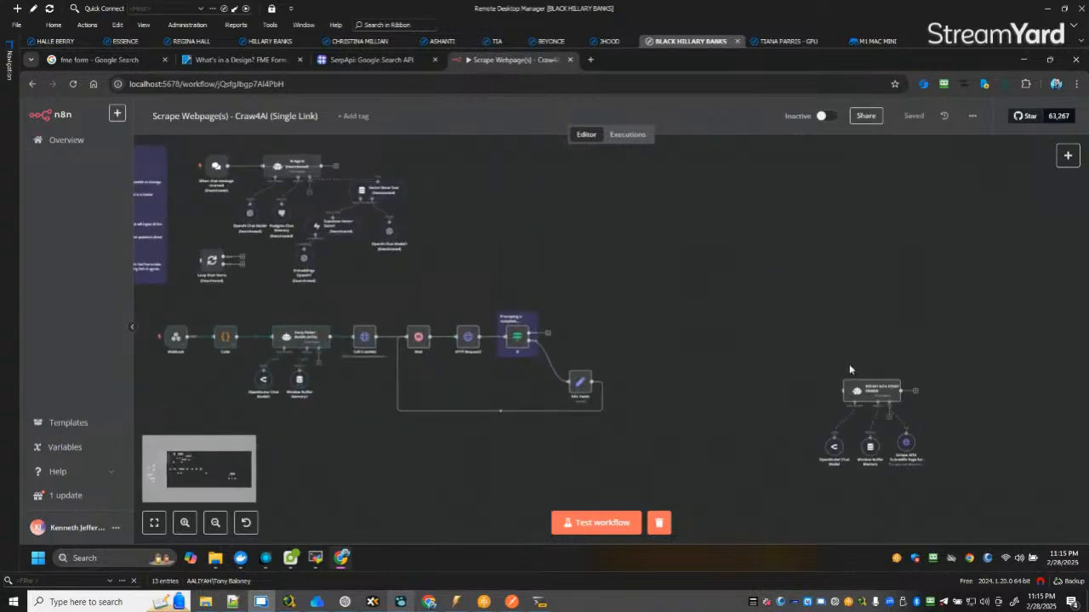
left_click_drag(913, 362, 791, 425)
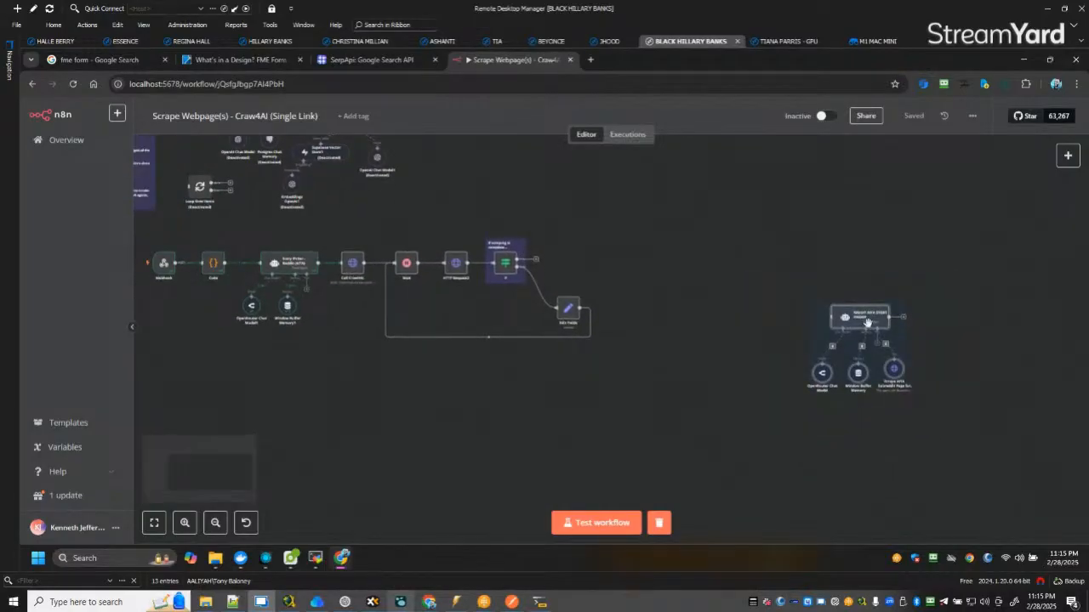
left_click_drag(866, 321, 609, 204)
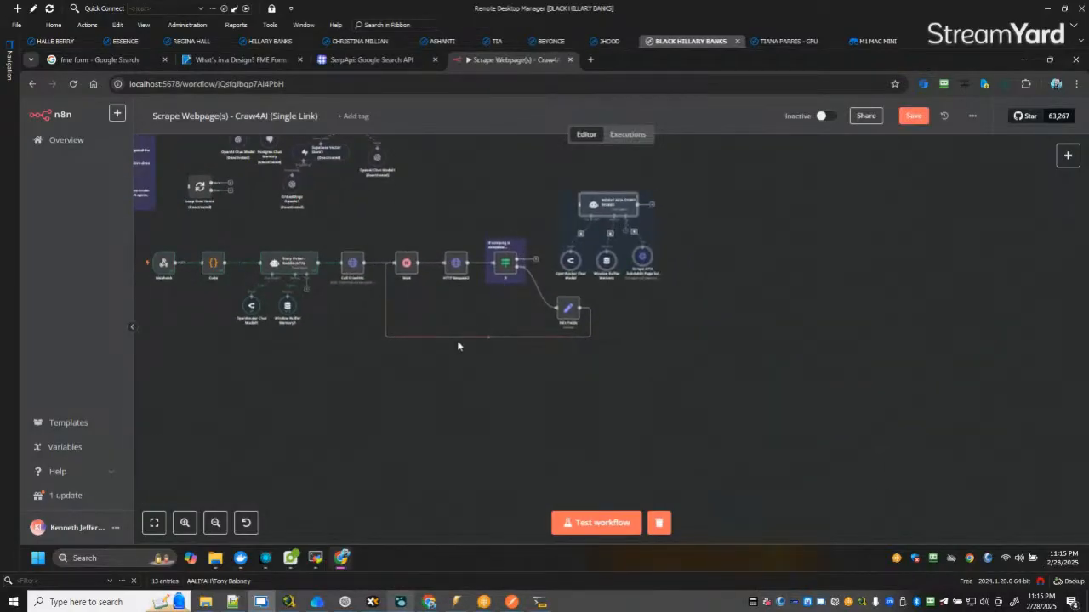
scroll(515, 340, "up", 4)
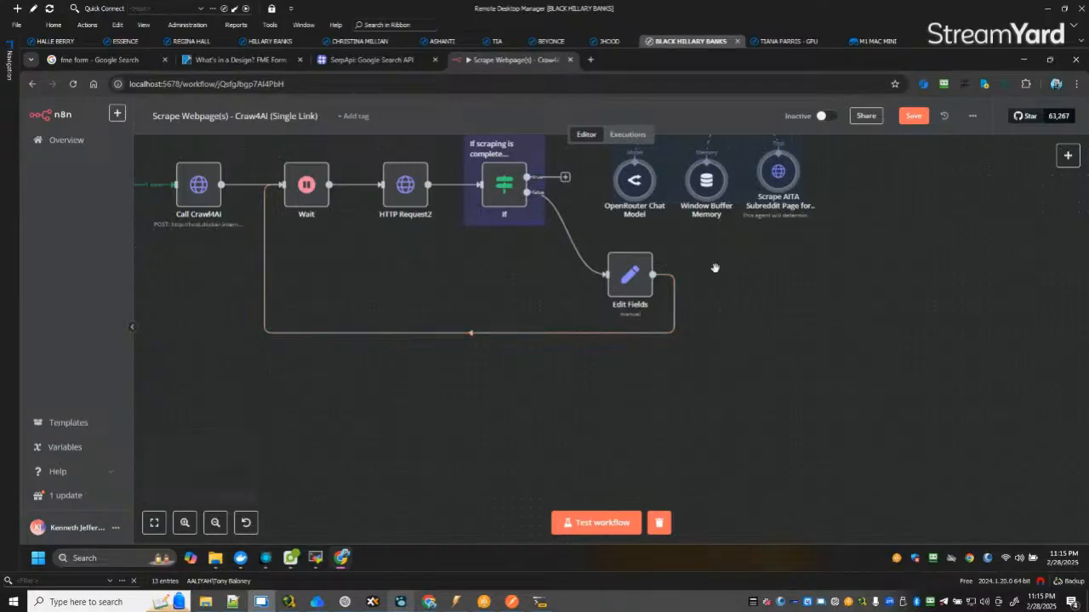
left_click_drag(715, 267, 781, 391)
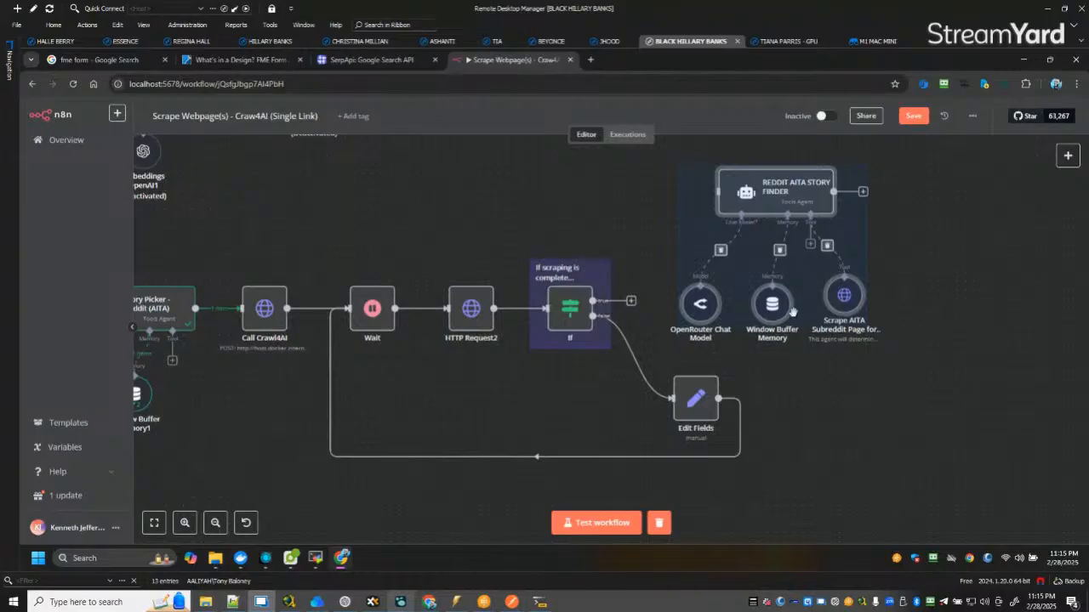
left_click_drag(699, 422, 536, 435)
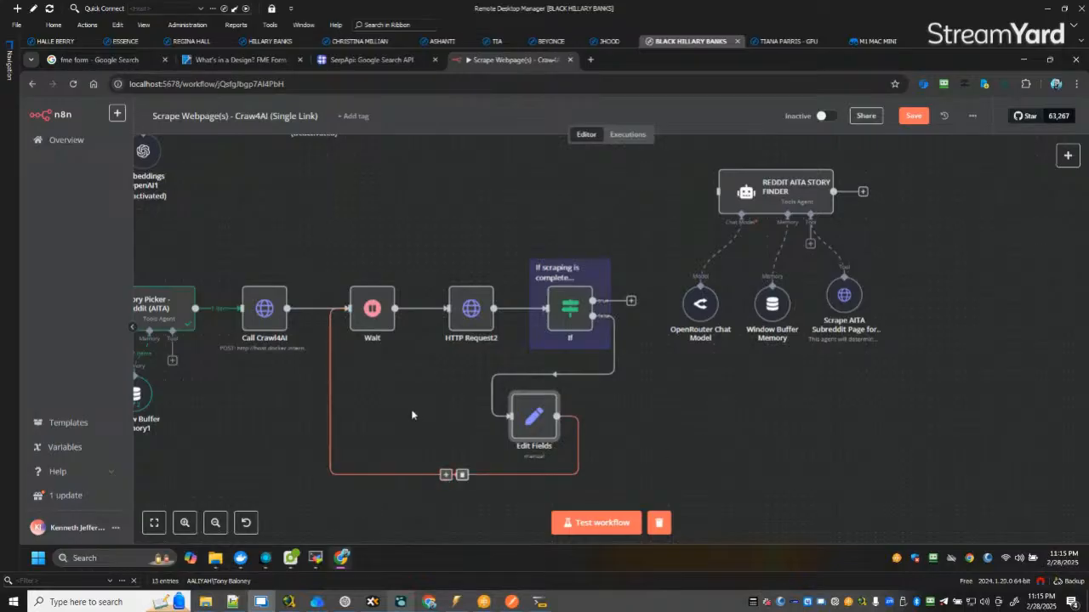
mouse_move(536, 418)
left_mouse_down()
mouse_move(628, 494)
mouse_move(538, 435)
mouse_move(539, 420)
mouse_move(556, 417)
left_mouse_up()
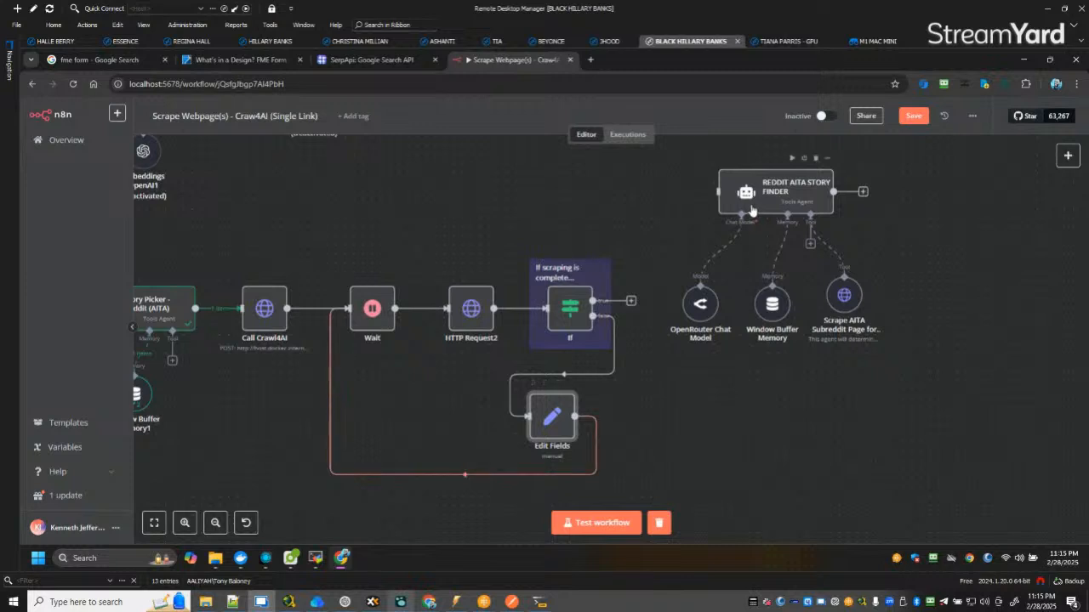
Align the REDDIT AITA STORY FINDER group with the If node, connect the If node's true output to the agent and save.
left_click_drag(871, 165, 689, 345)
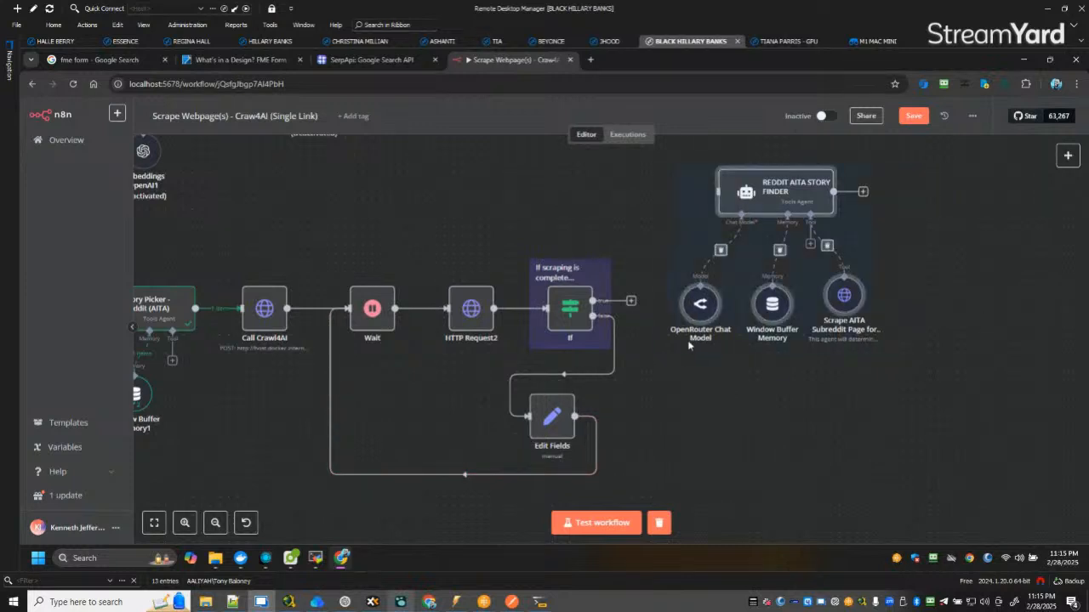
left_click_drag(766, 192, 757, 302)
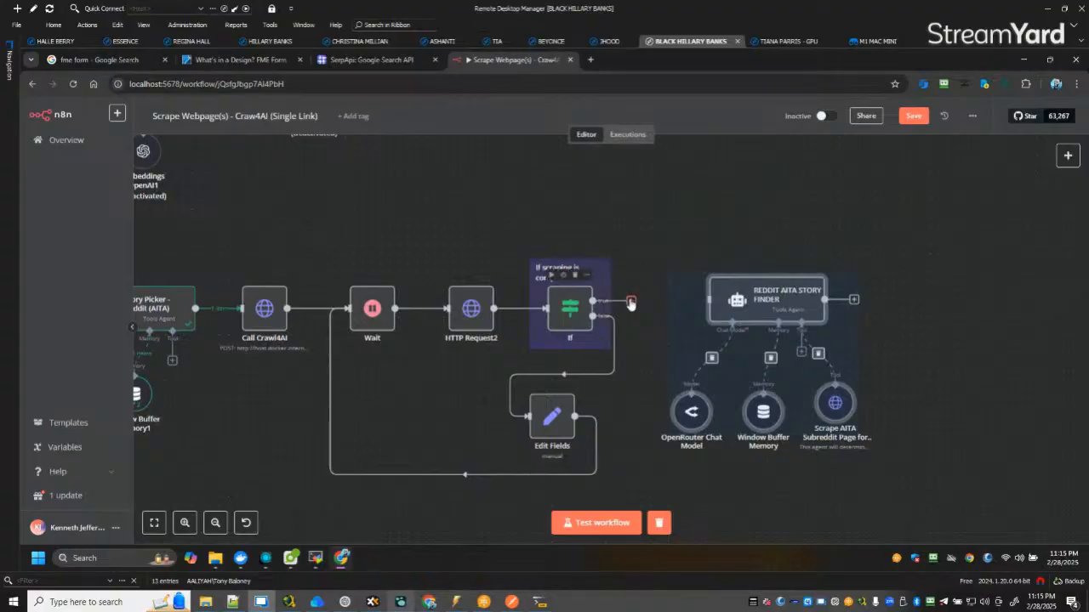
left_click_drag(631, 304, 709, 299)
left_click(975, 373)
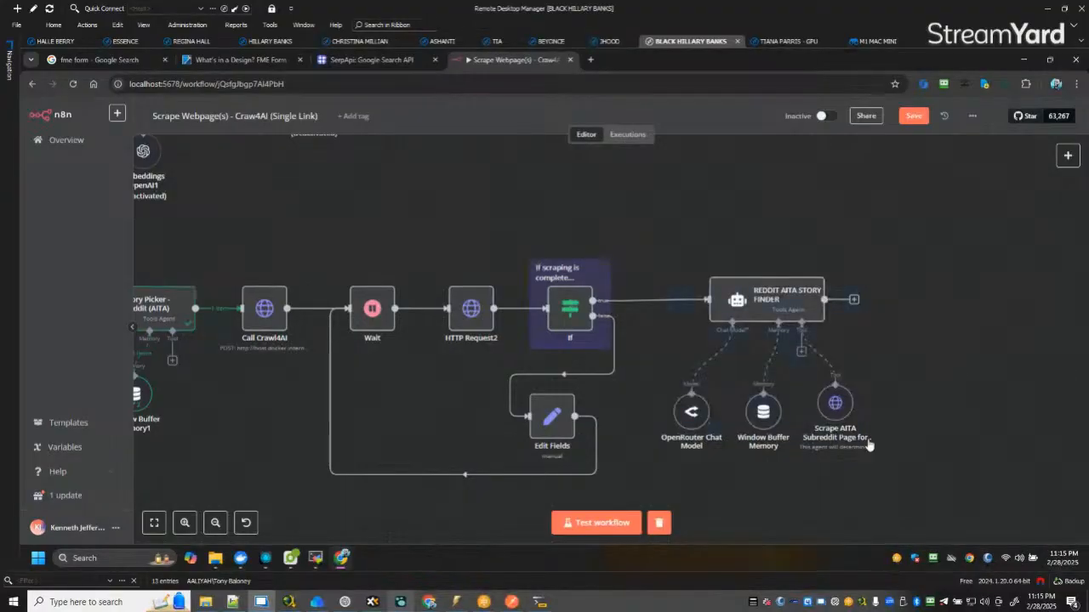
key("ctrl+s")
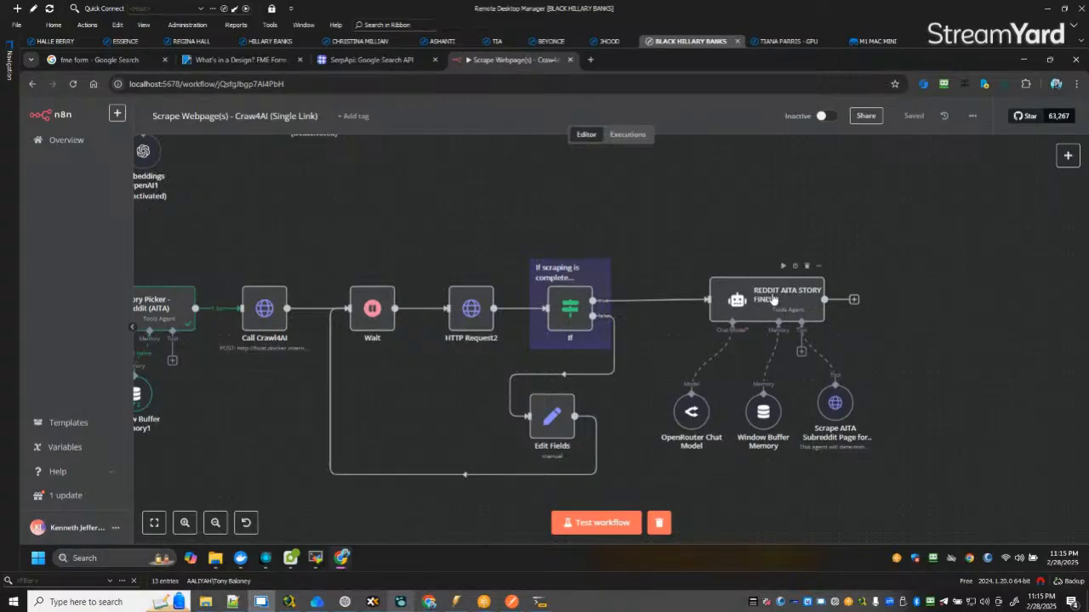
Adjust the REDDIT AITA STORY FINDER node's position above its sub-nodes and delete its Scrape AITA Subreddit Page tool.
left_click_drag(773, 301, 726, 304)
scroll(726, 304, "up", 5)
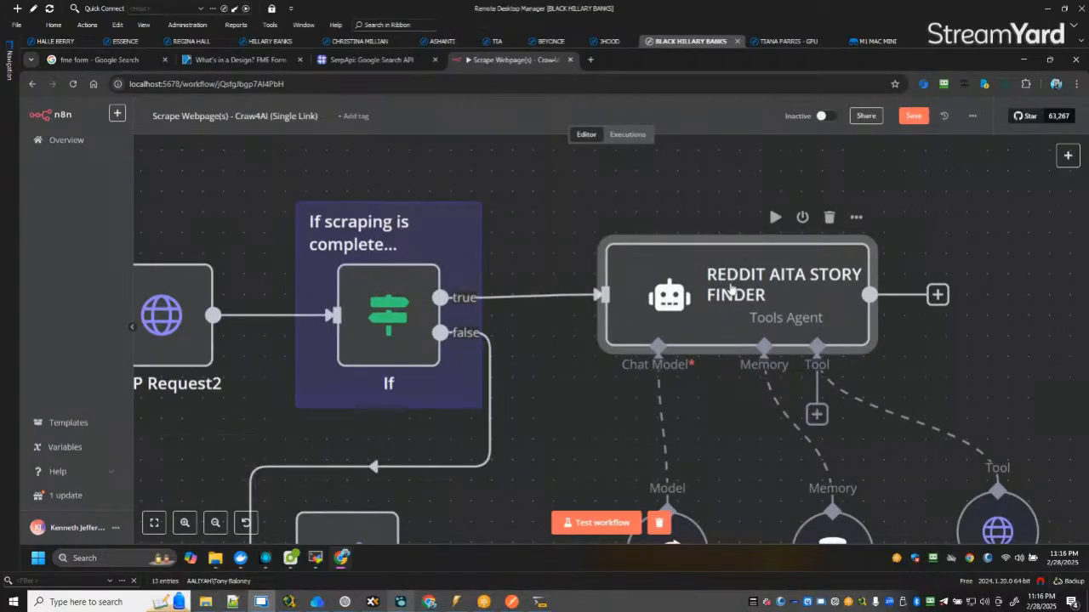
left_click_drag(724, 283, 749, 282)
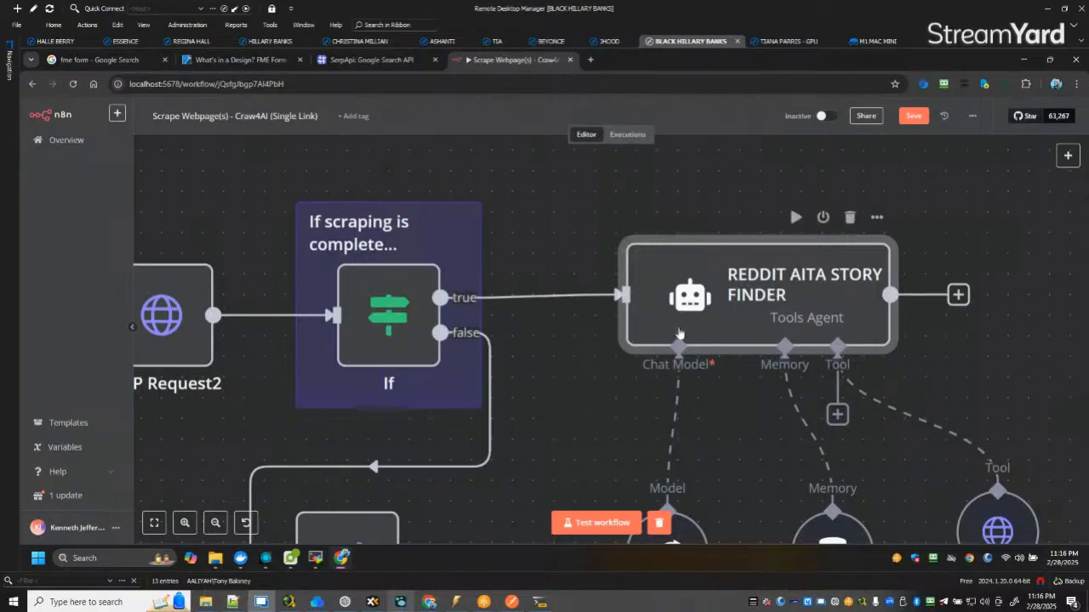
scroll(655, 350, "down", 2)
mouse_move(914, 468)
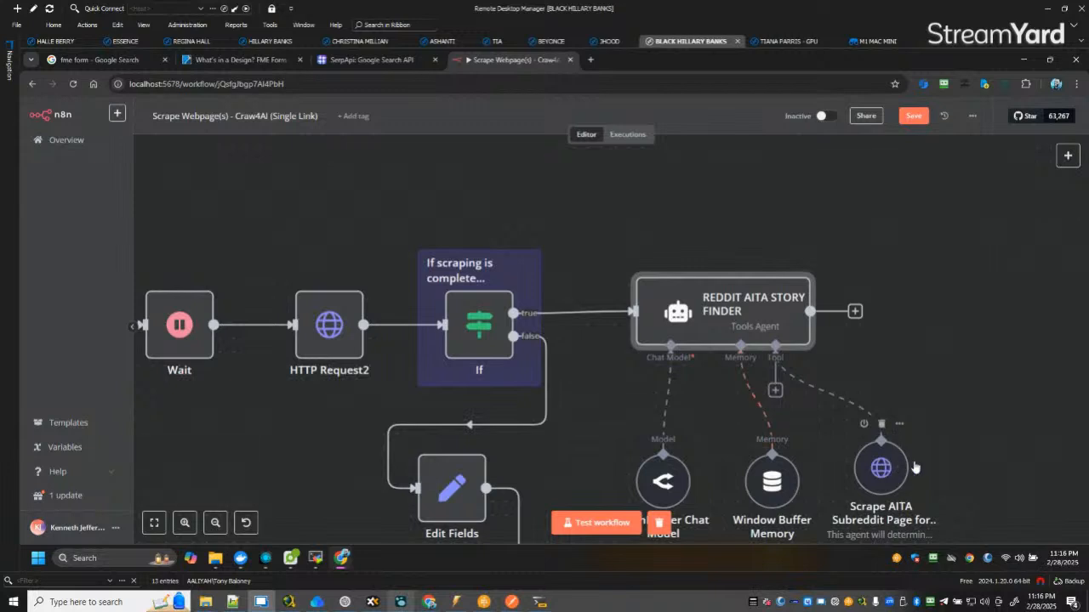
left_click(882, 427)
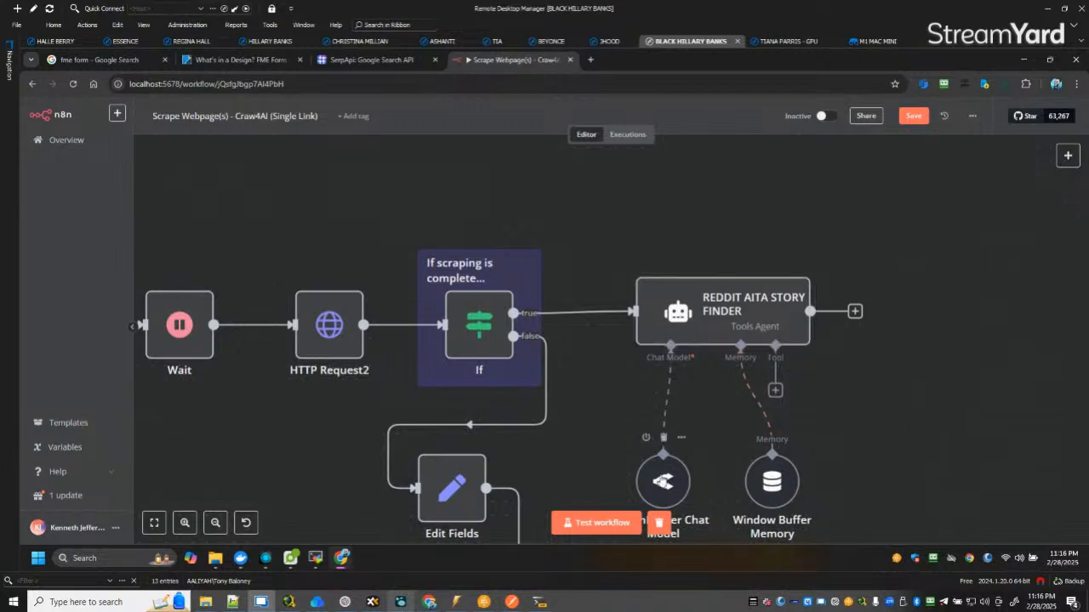
Move the REDDIT AITA STORY FINDER agent's OpenRouter Chat Model and Window Buffer Memory sub-nodes up and leftward, then save the workflow.
left_click_drag(663, 481, 609, 453)
left_click_drag(738, 467, 683, 439)
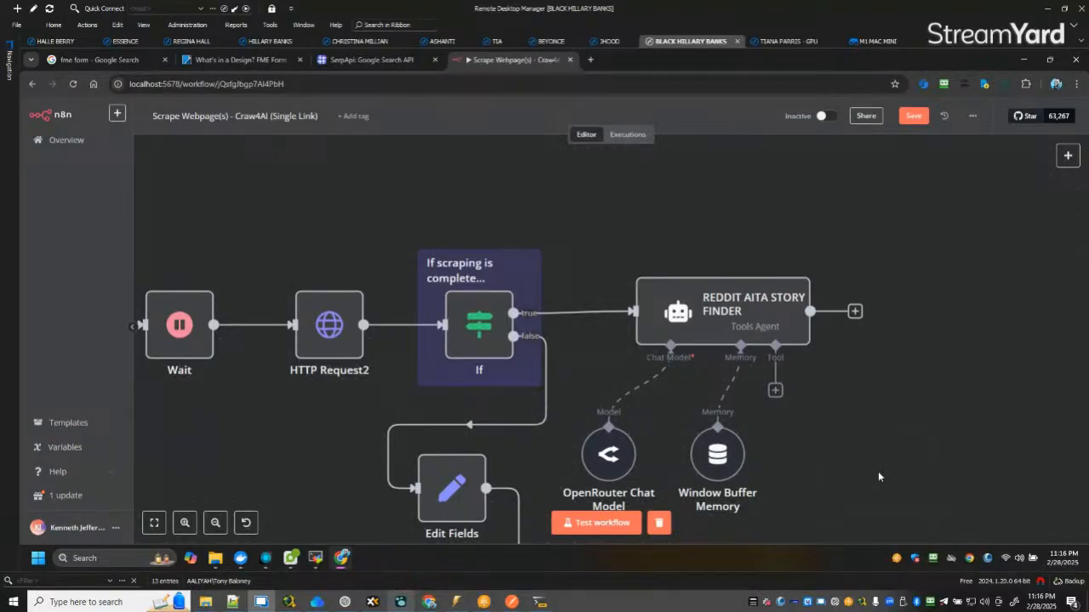
left_click(911, 119)
Set the agent's prompt to "I want you to extract all the entire reddit story, on the story only, Check to see if there are any updates/followups".
double_click(749, 306)
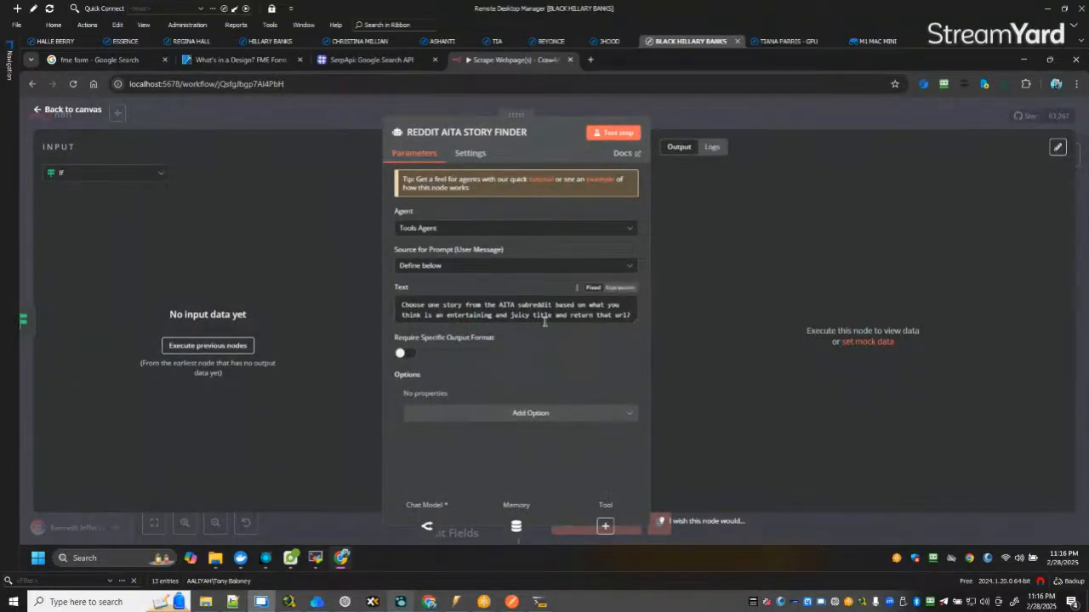
triple_click(498, 312)
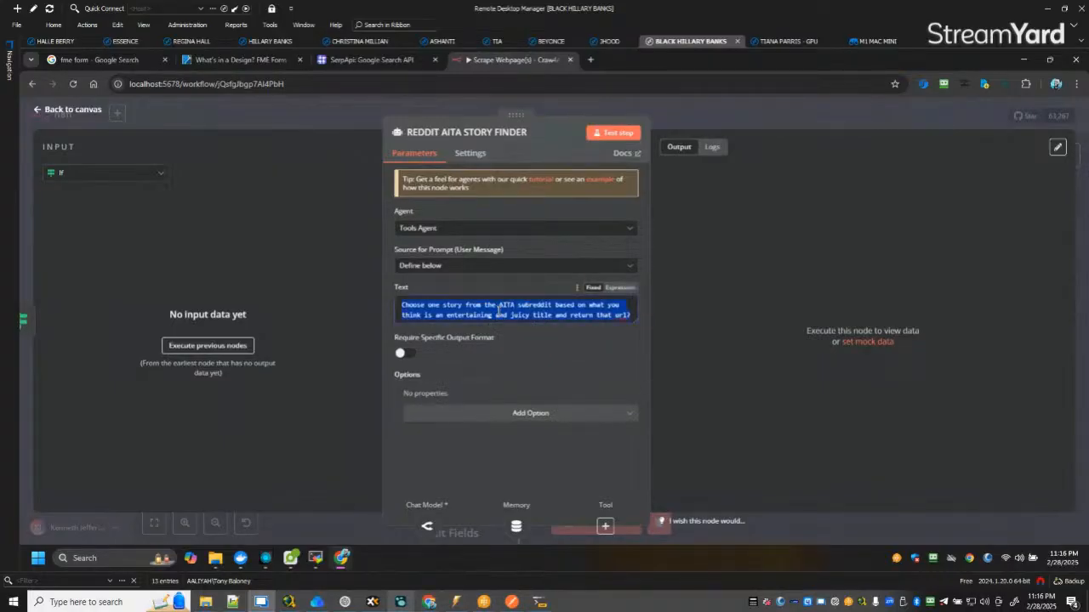
type("I wan")
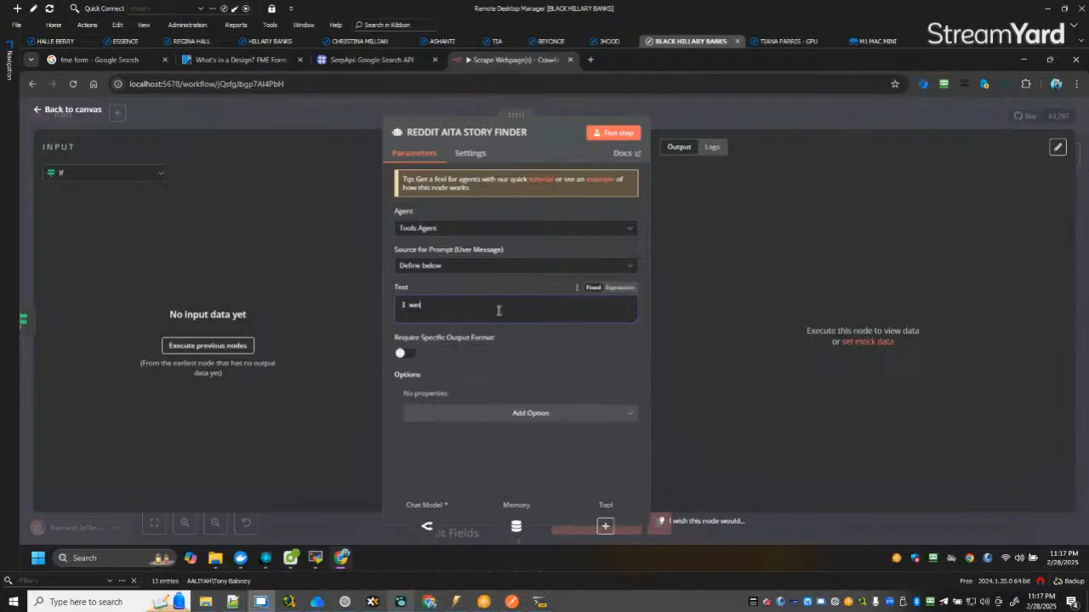
type("t you to s")
type("xtrac")
type("t all")
type("the entire")
type(" reddi")
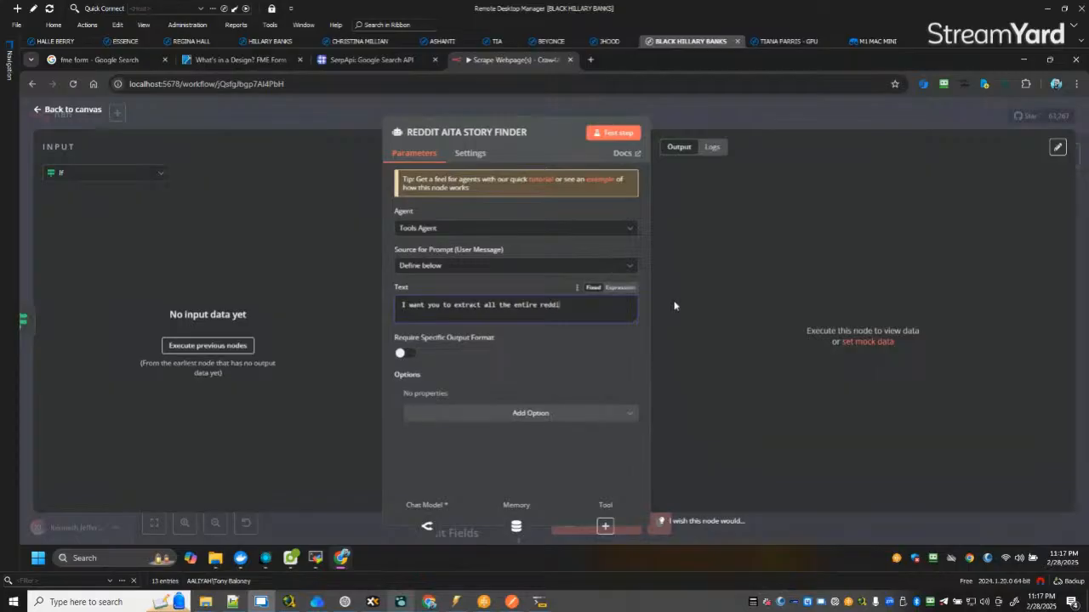
type("t story, on the story only")
type(", Check to see ")
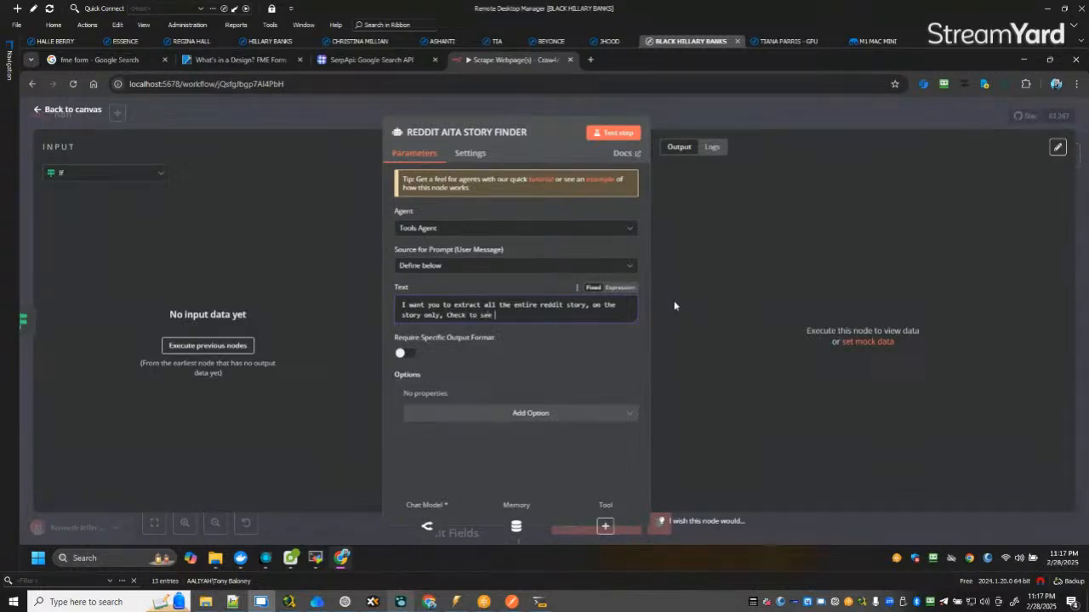
type("if there are any updates/followups")
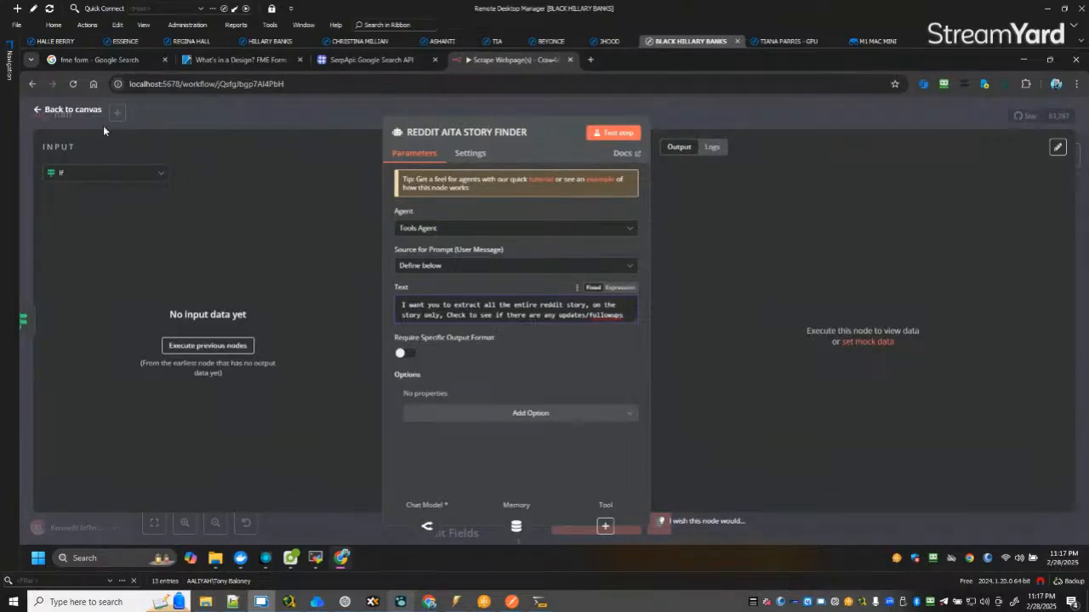
left_click(78, 114)
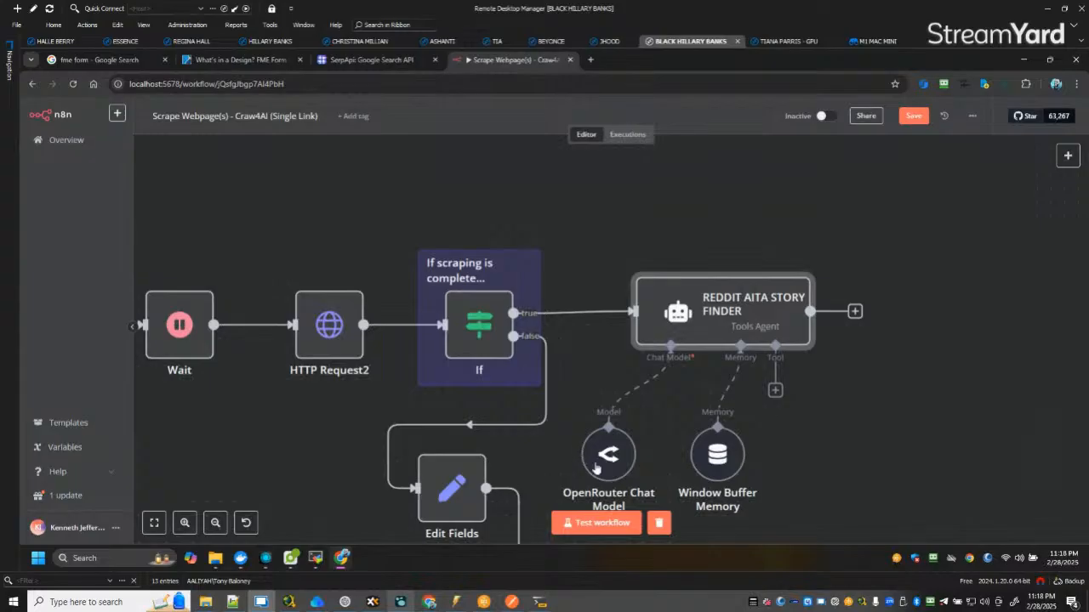
Tuck the two sub-nodes directly beneath the REDDIT AITA STORY FINDER agent and rename the agent "Extract AITA Story + Updates/FollowUps".
left_click_drag(638, 420, 649, 419)
left_click_drag(721, 463, 723, 416)
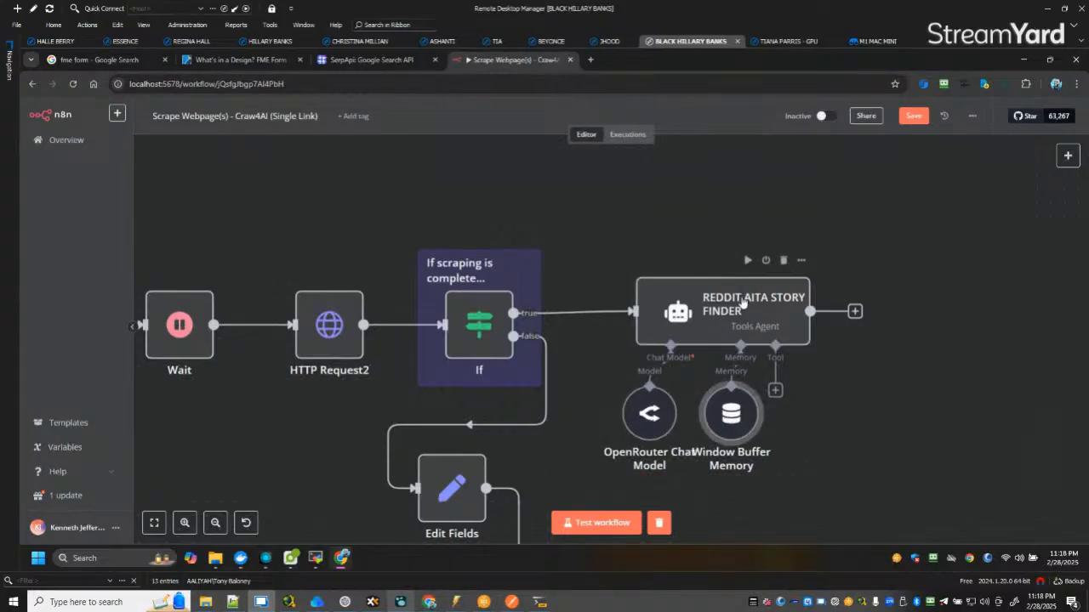
right_click(742, 303)
left_click(786, 346)
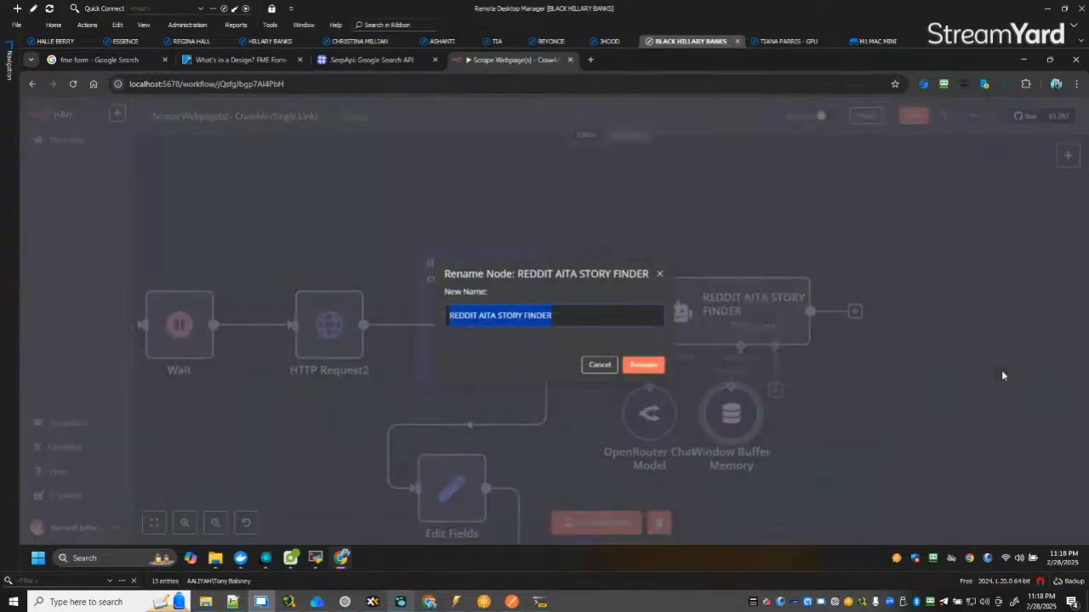
type("Extract")
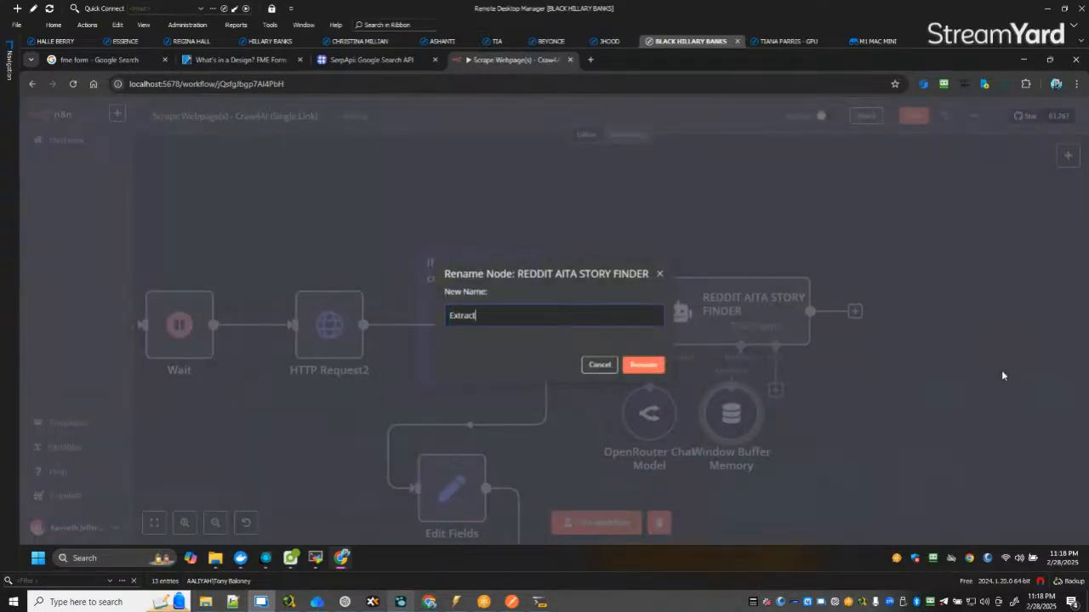
type(" AITA")
type(" Story")
type(" +")
type(" Updates")
type("/Floo")
key("BackSpace")
key("BackSpace")
key("BackSpace")
type("ollow")
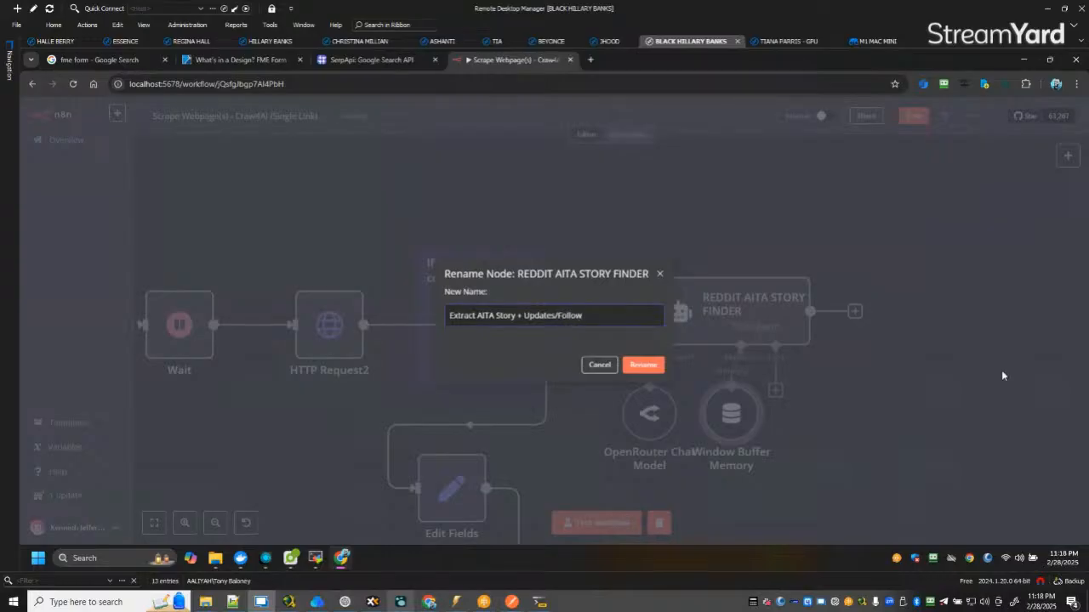
type("Ups")
left_click(639, 364)
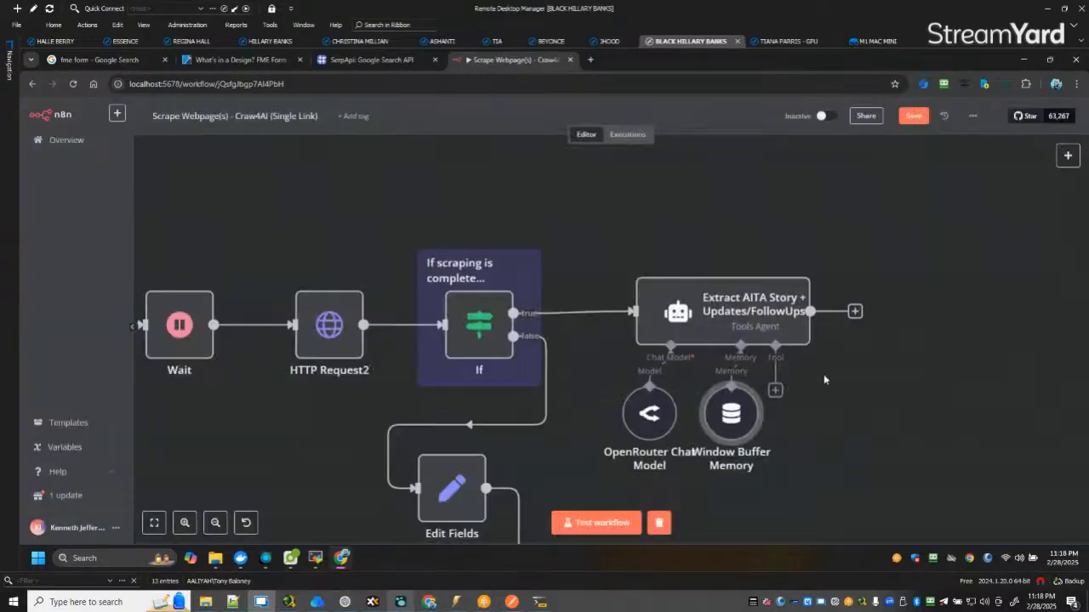
Move the Extract AITA Story + Updates/FollowUps agent and its two sub-nodes up and further away from the If node.
left_click_drag(726, 468, 723, 469)
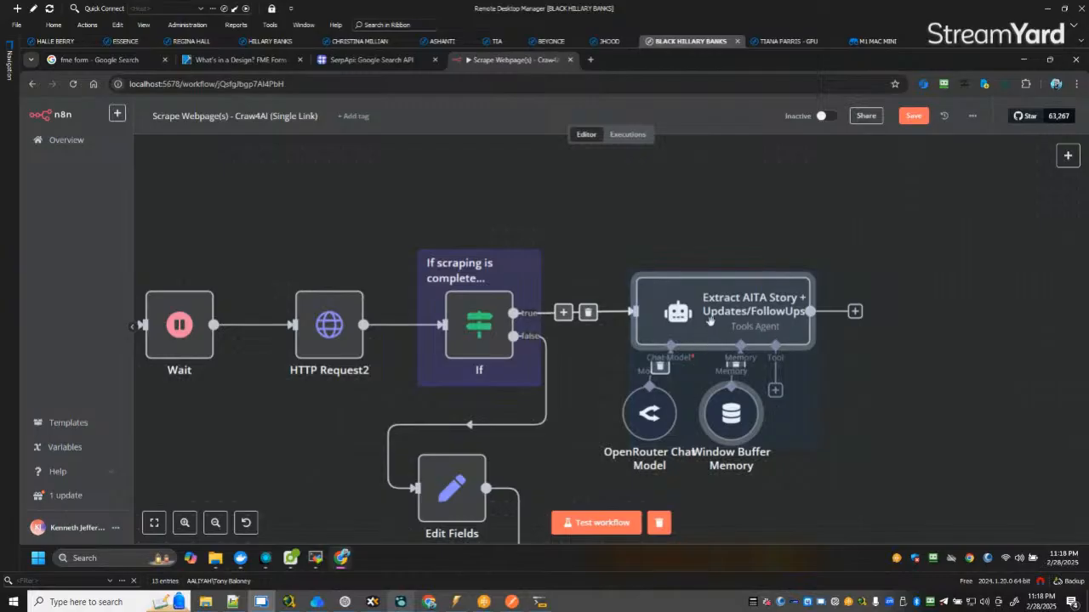
left_click_drag(729, 307, 879, 211)
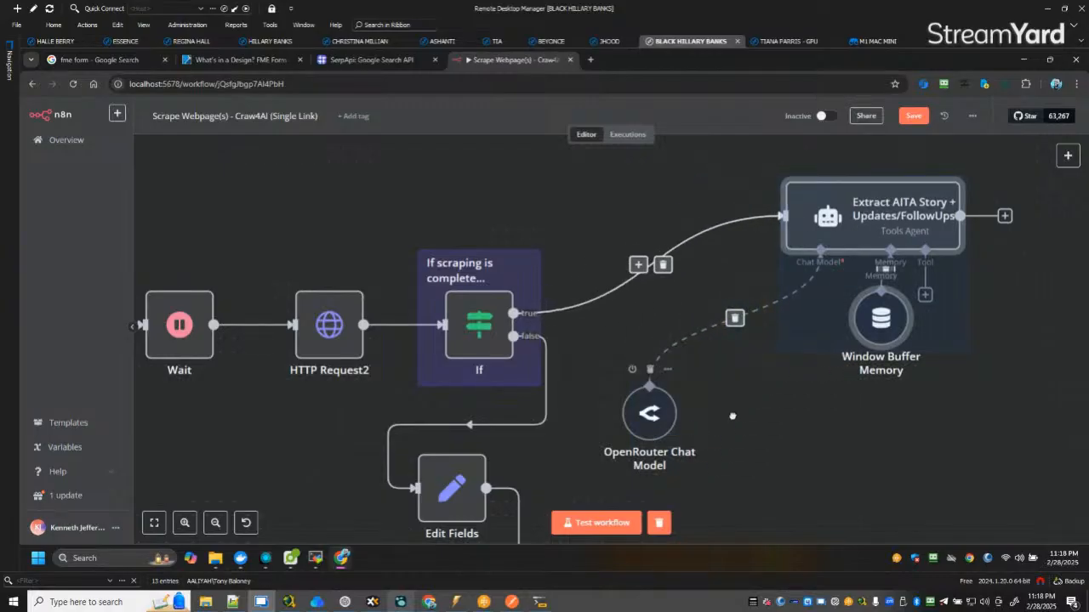
left_click_drag(649, 417, 812, 322)
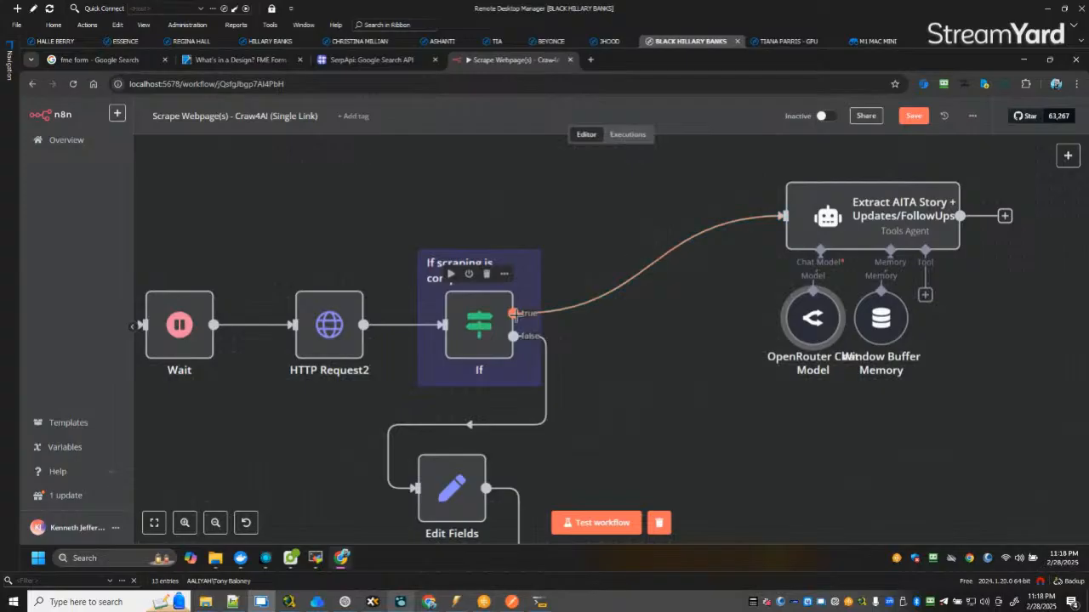
Duplicate the Extract AITA Story agent with its sub-nodes below the original and connect the If node's true output to the copy.
left_click_drag(512, 313, 791, 451)
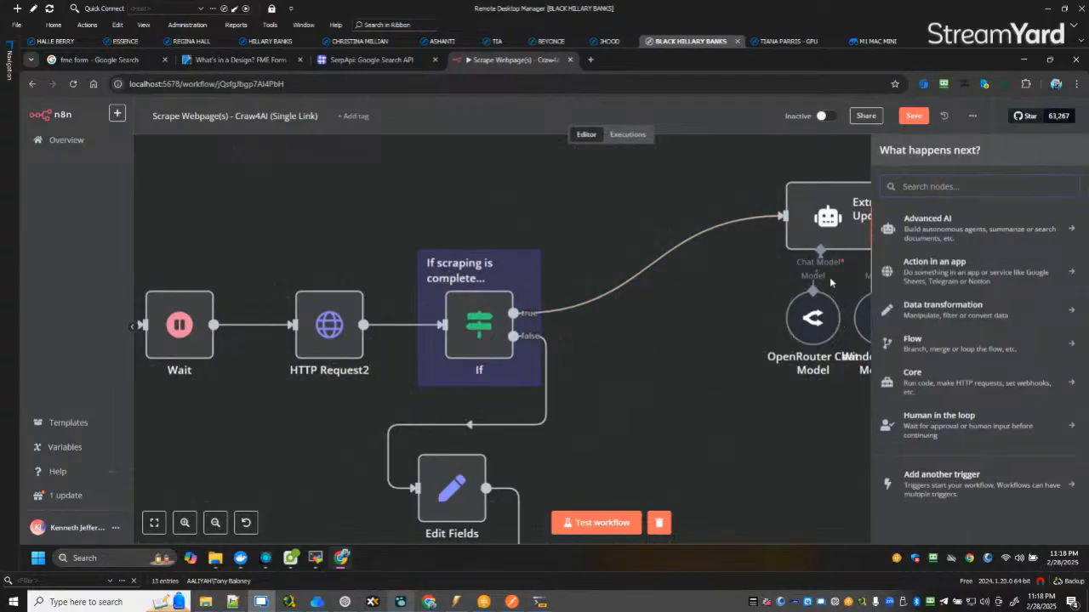
left_click(783, 296)
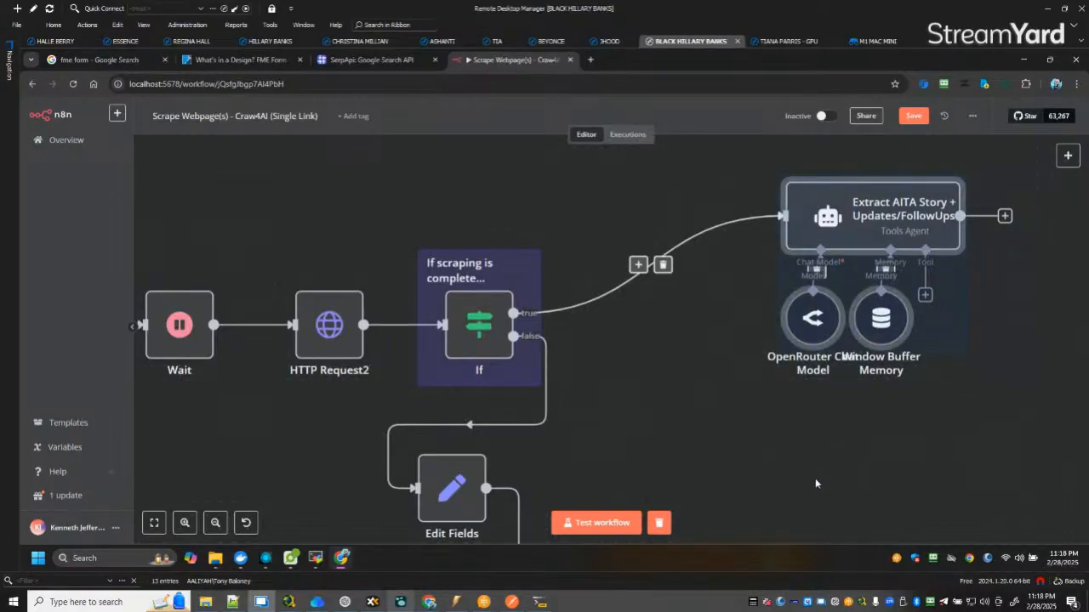
key("ctrl+c")
key("ctrl+c")
left_click(789, 436)
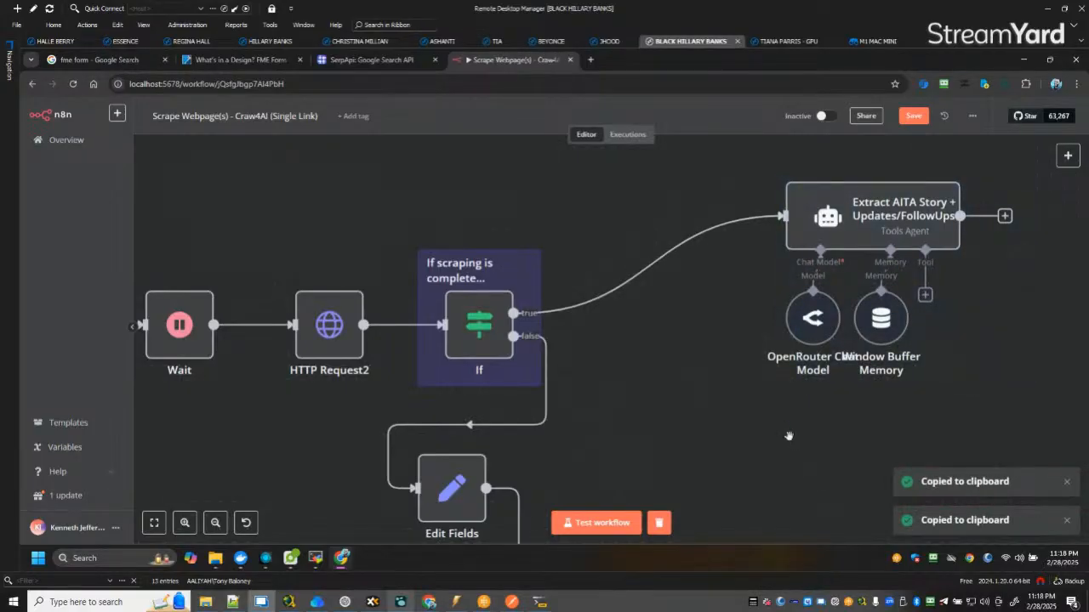
key("ctrl+v")
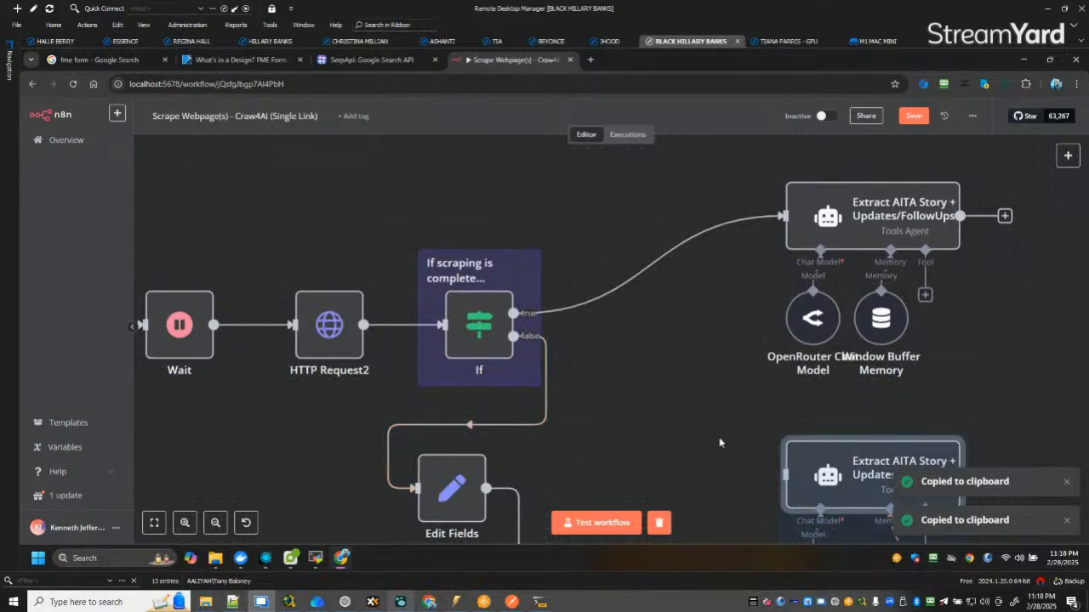
left_click_drag(722, 442, 575, 336)
left_click_drag(368, 207, 639, 368)
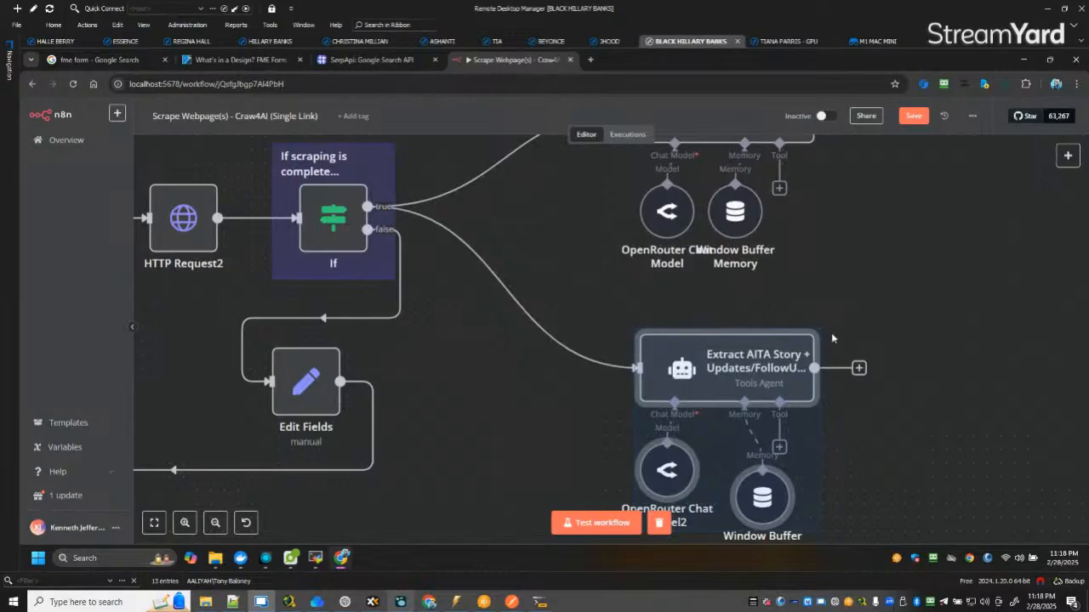
Rename the duplicated agent node "Extract All Comments".
right_click(748, 369)
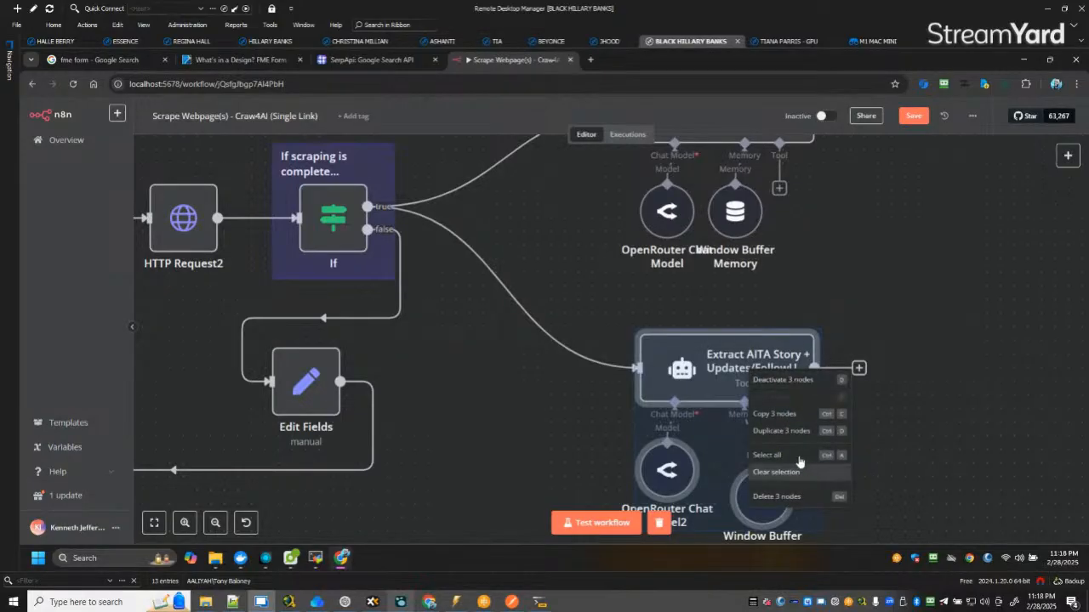
left_click(932, 460)
right_click(742, 374)
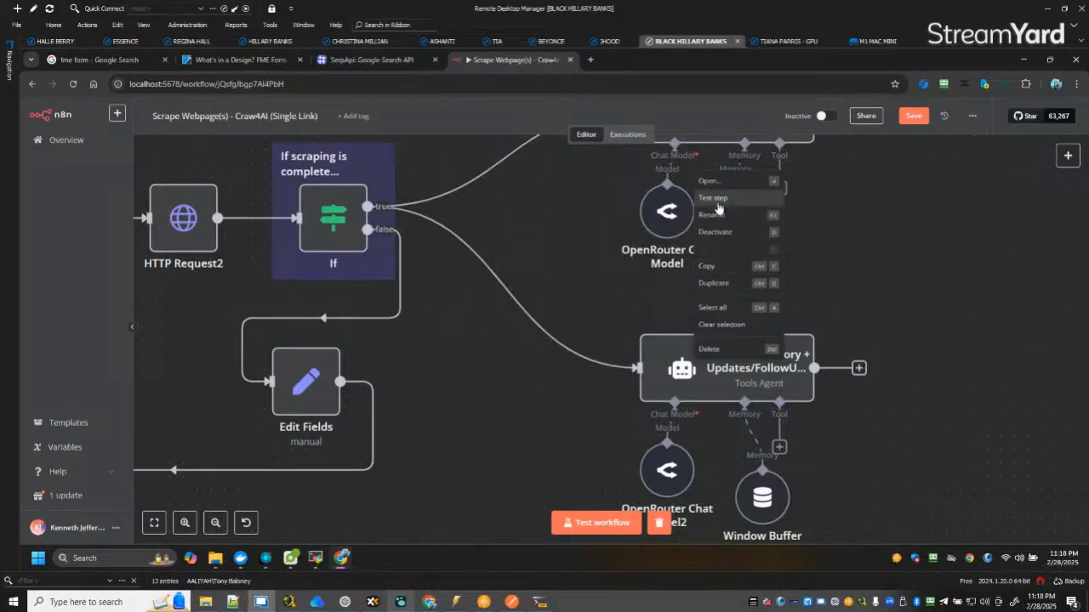
left_click(714, 215)
type("E")
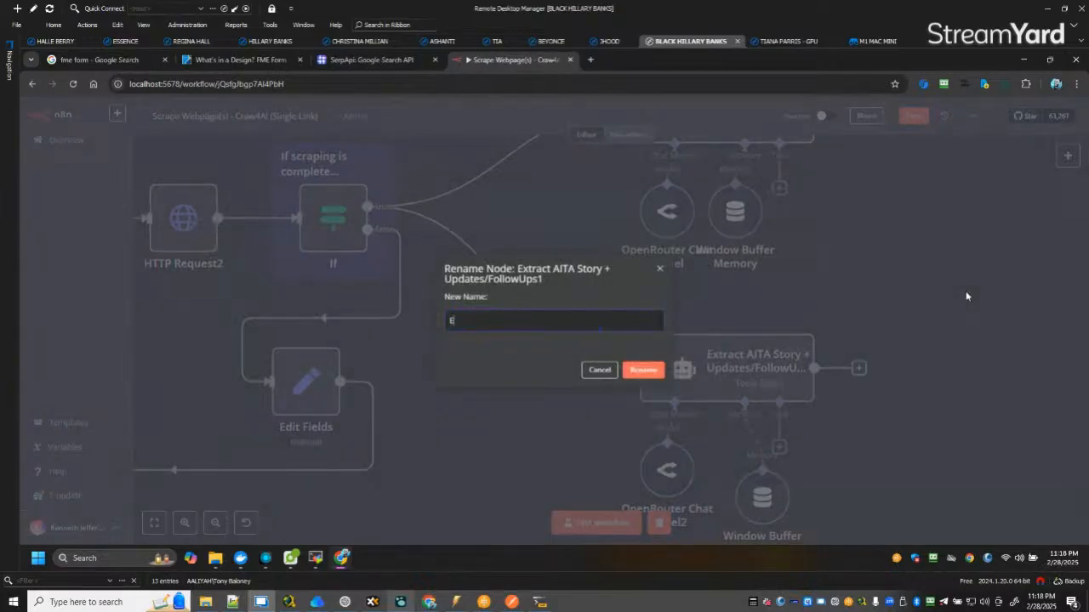
type("xtract All Comments")
key("Return")
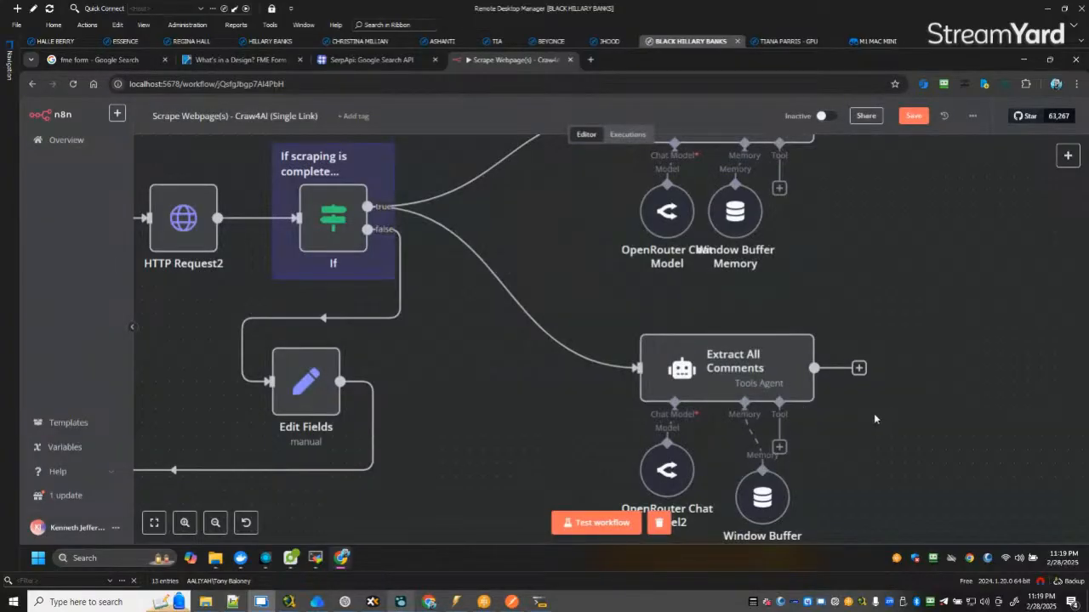
Move the OpenRouter Chat Model2 sub-node away from Window Buffer Memory2 so the two are spread beneath Extract All Comments.
left_click_drag(667, 469, 598, 497)
scroll(792, 425, "down", 1)
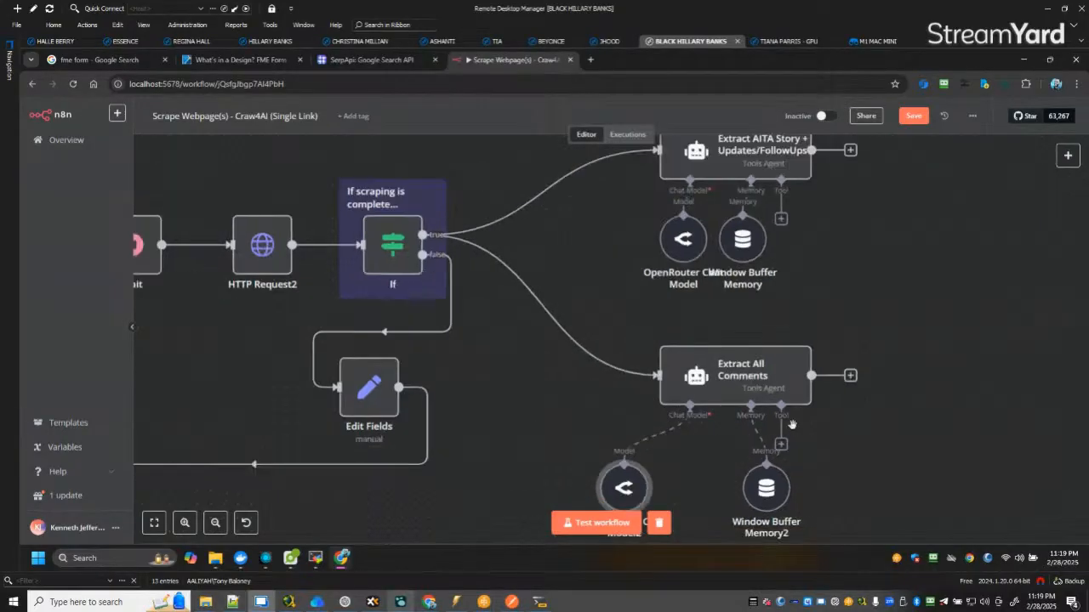
scroll(792, 425, "down", 1)
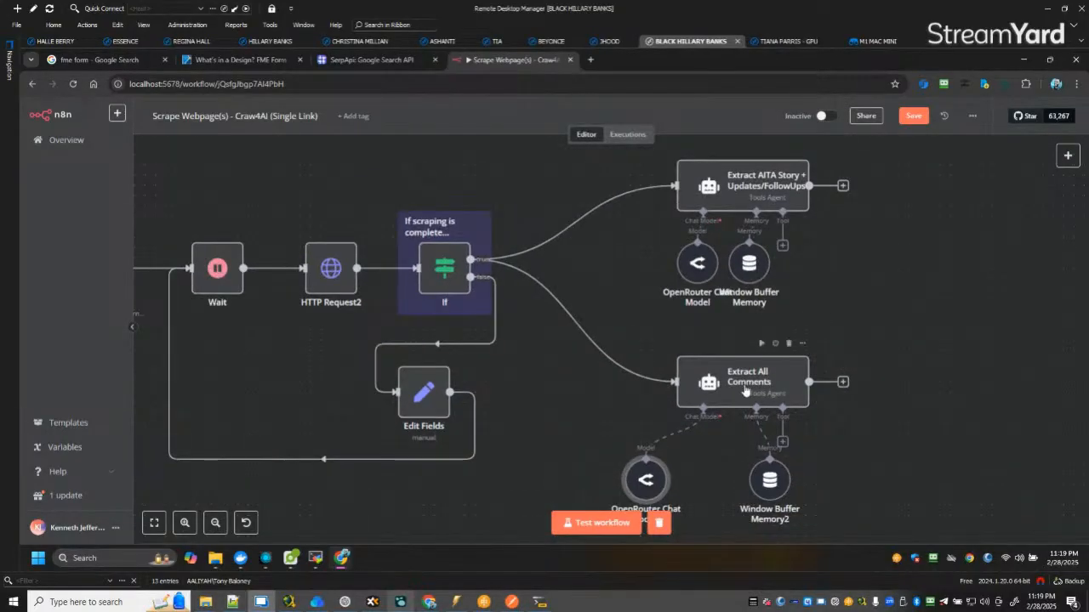
Review the Extract All Comments agent's prompt and the session key settings of its Window Buffer Memory2 sub-node.
double_click(788, 388)
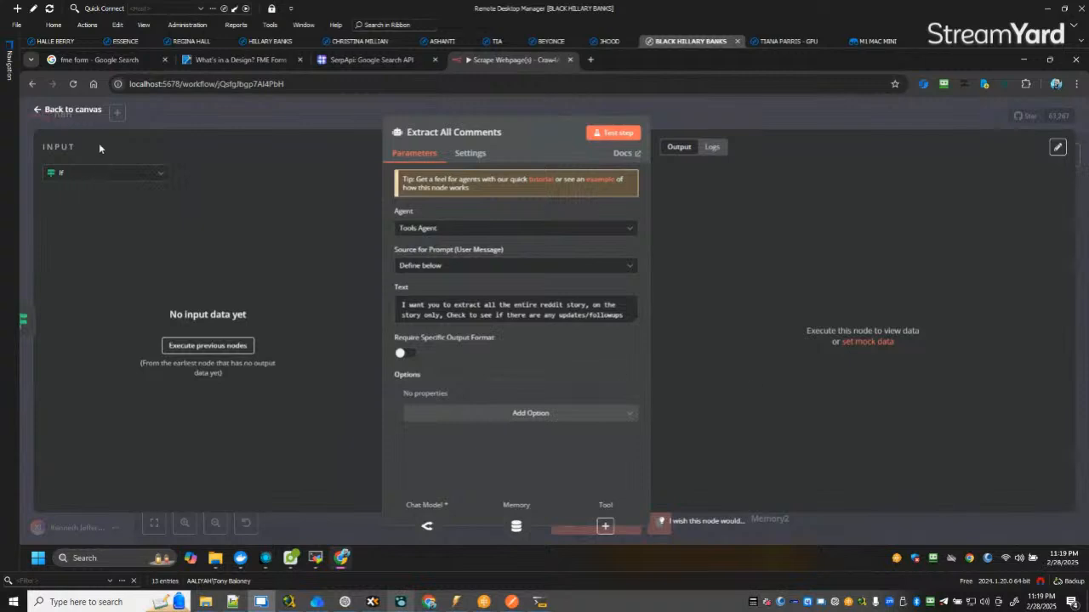
left_click(81, 112)
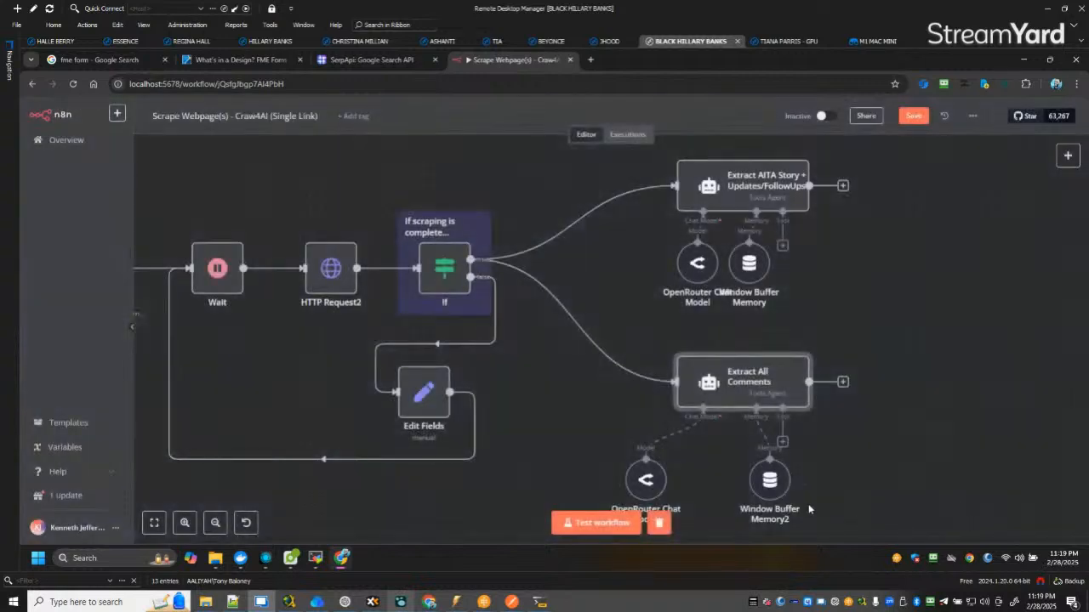
double_click(769, 484)
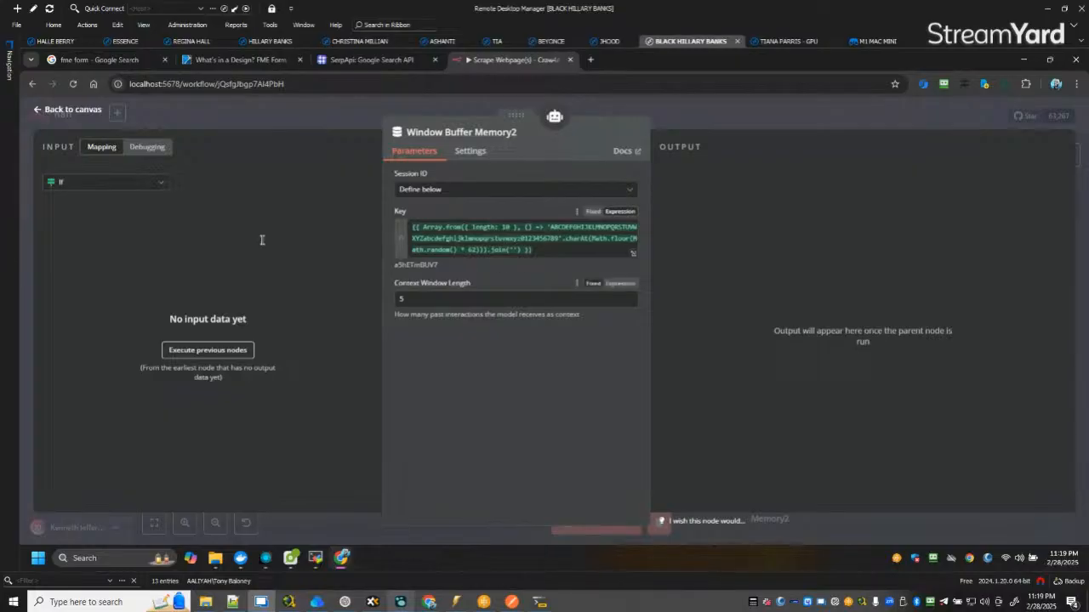
left_click(68, 112)
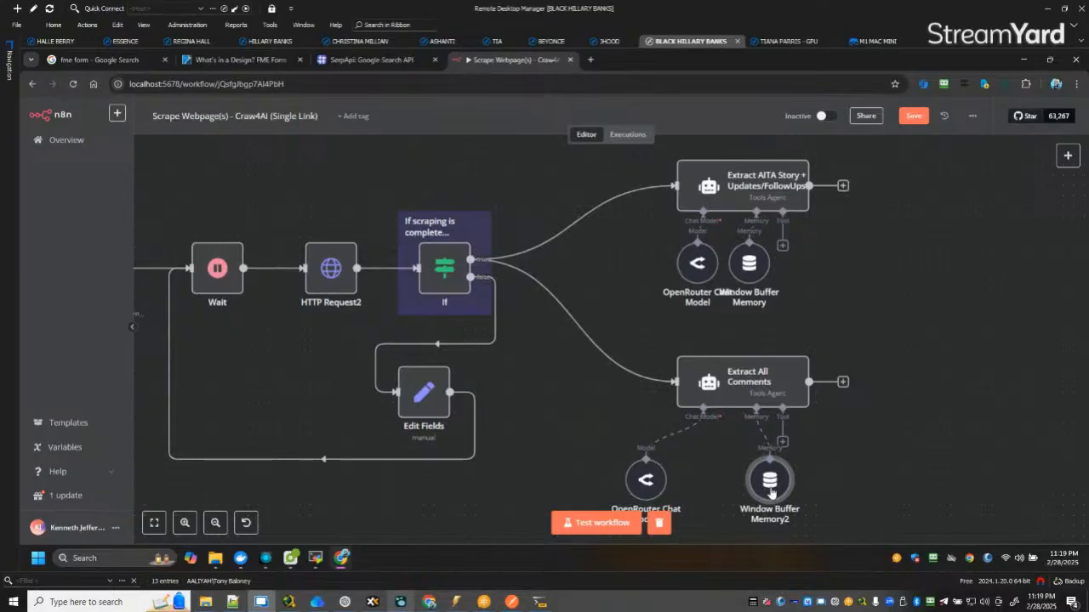
Line up OpenRouter Chat Model2 and Window Buffer Memory2 side by side beneath Extract All Comments and save the workflow.
left_click_drag(773, 491, 717, 479)
left_click_drag(645, 479, 666, 469)
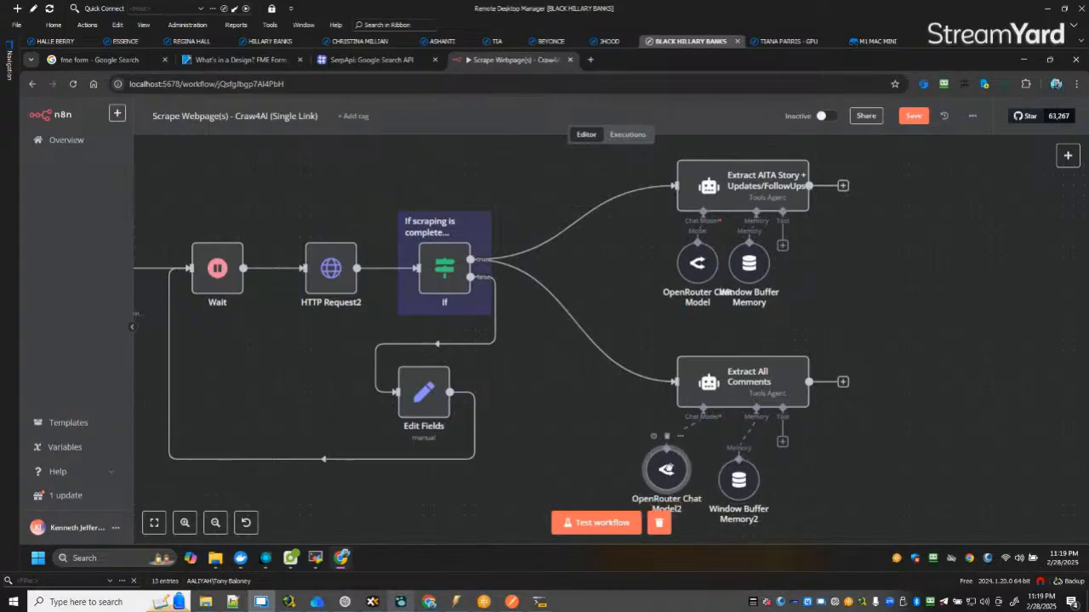
left_click_drag(747, 484, 746, 473)
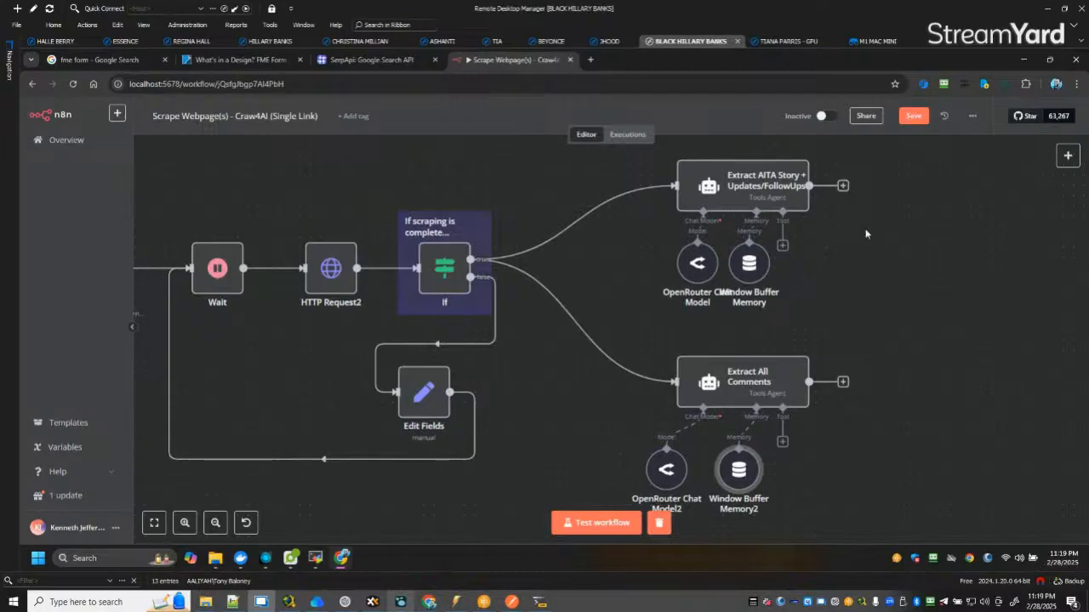
left_click(913, 116)
Space out the OpenRouter Chat Model and Window Buffer Memory beneath the Extract AITA Story agent and save the workflow.
left_click_drag(697, 263, 656, 293)
left_click_drag(752, 282, 742, 311)
left_click(913, 116)
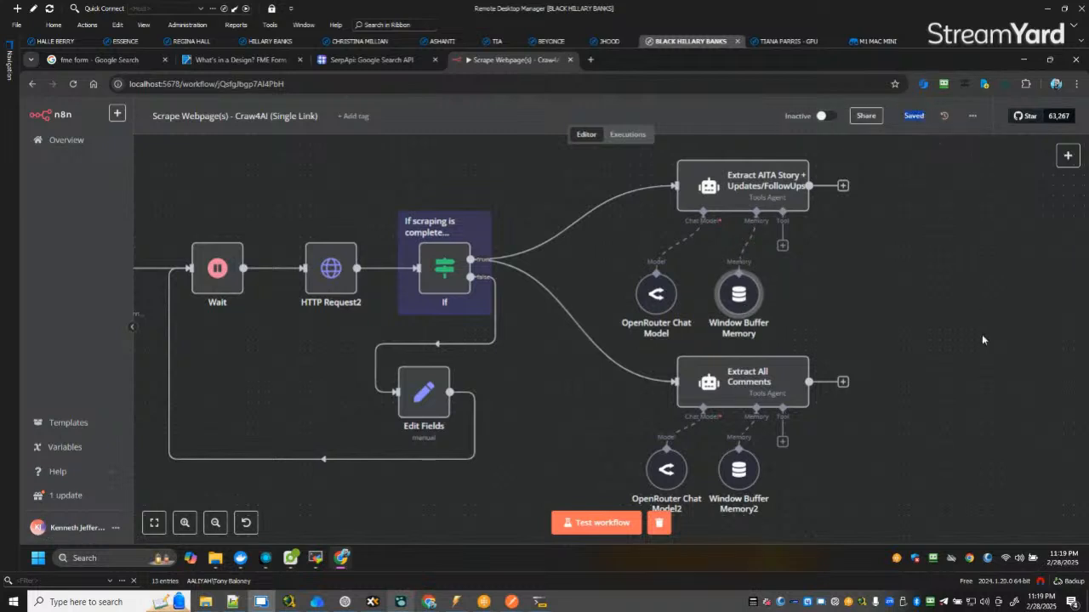
Reword the opening of the Extract All Comments agent's prompt to "I want you to extract all of the comments reddit story,".
double_click(753, 388)
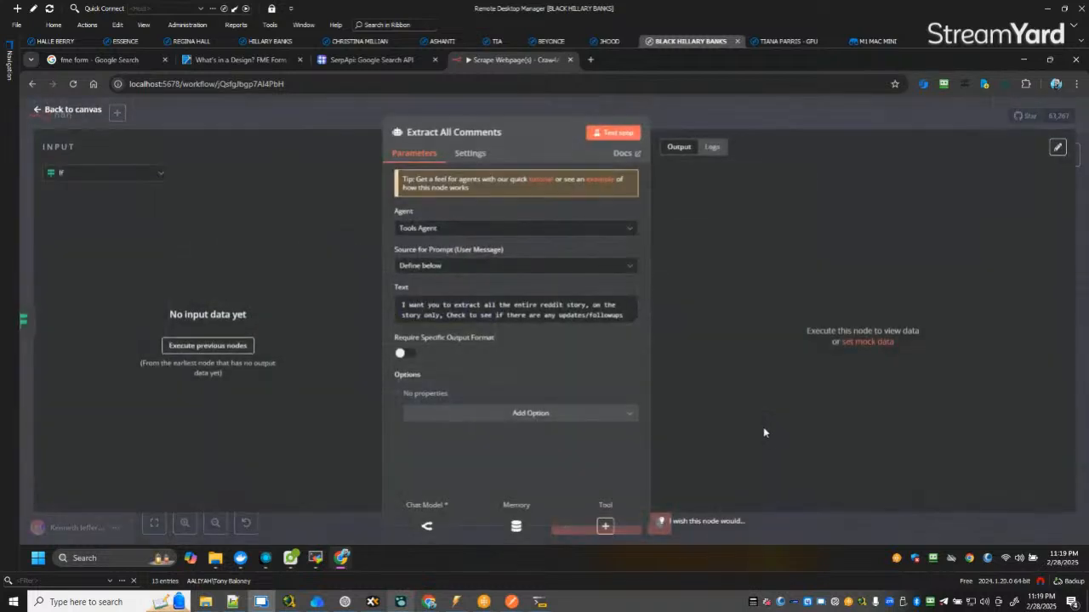
left_click(500, 305)
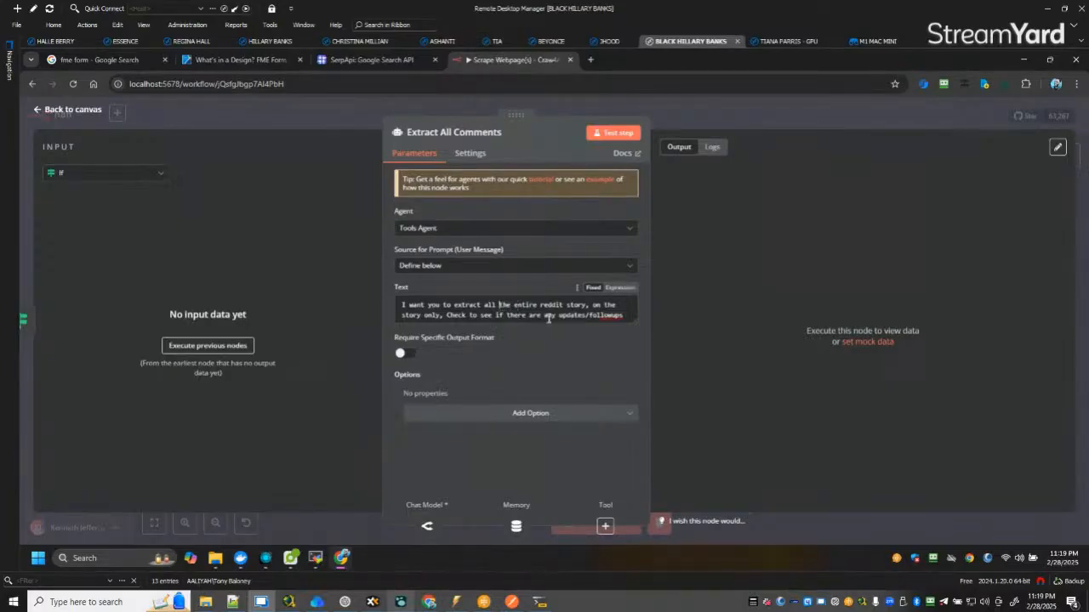
type("of the c")
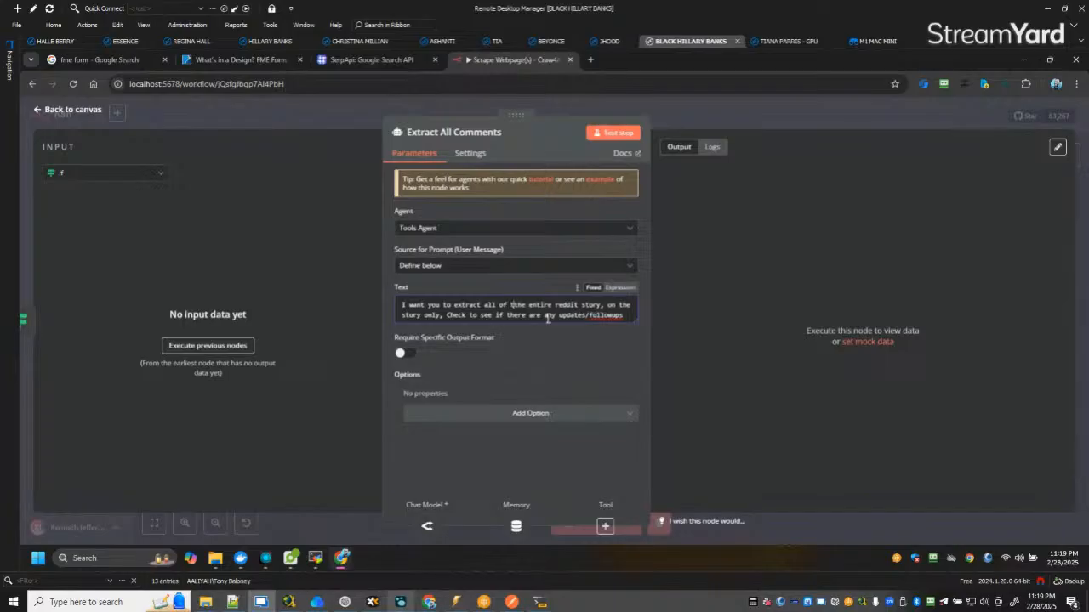
type("omments the")
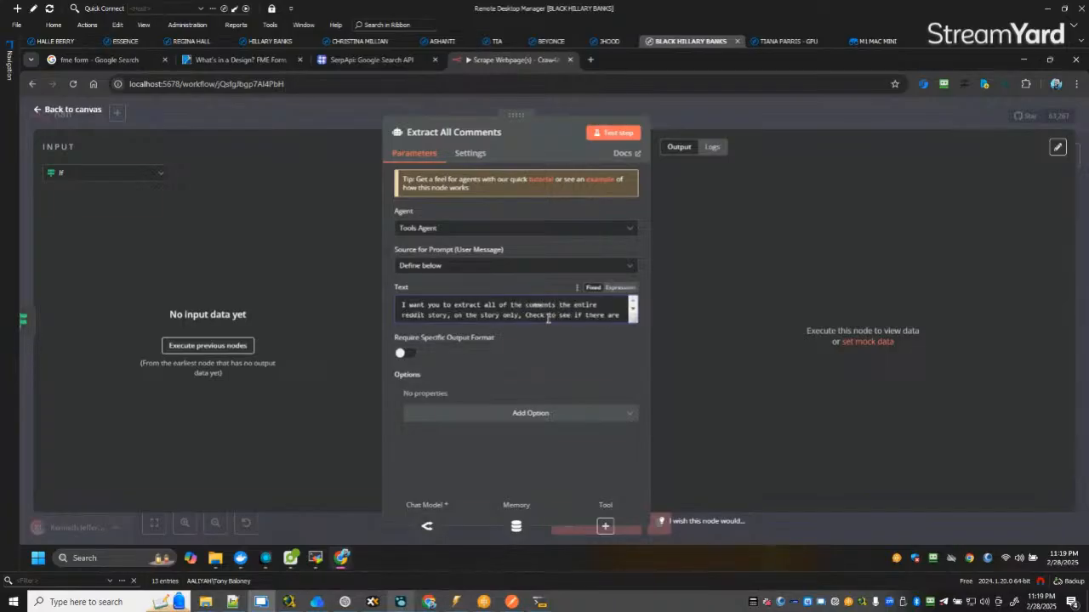
key("Delete")
key("Delete")
key("Delete")
key("Delete")
key("Delete")
key("Delete")
key("Delete")
key("Delete")
key("Delete")
key("Delete")
key("Delete")
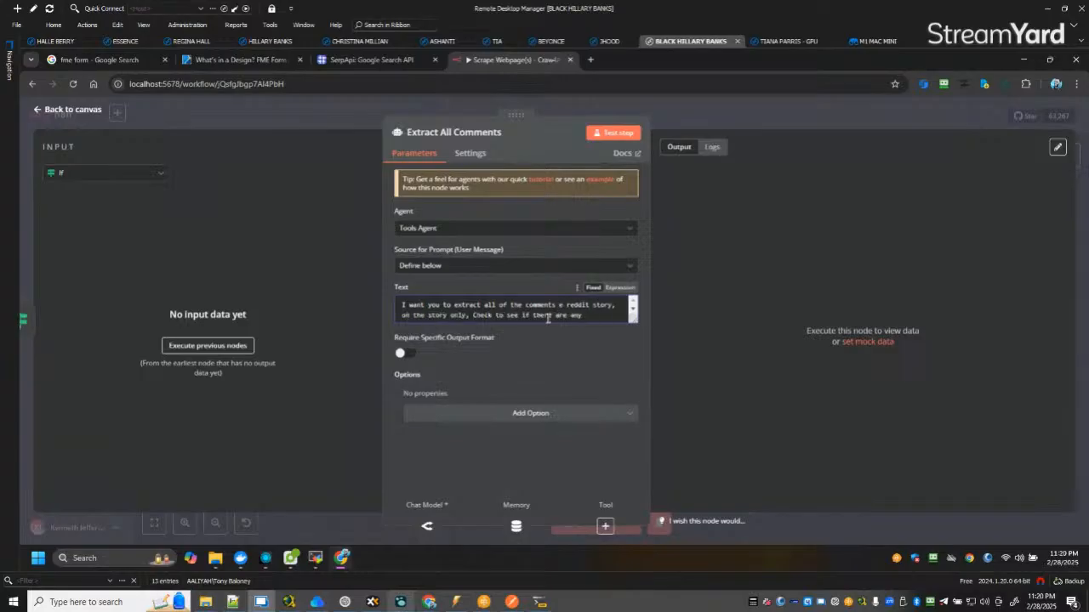
key("Delete")
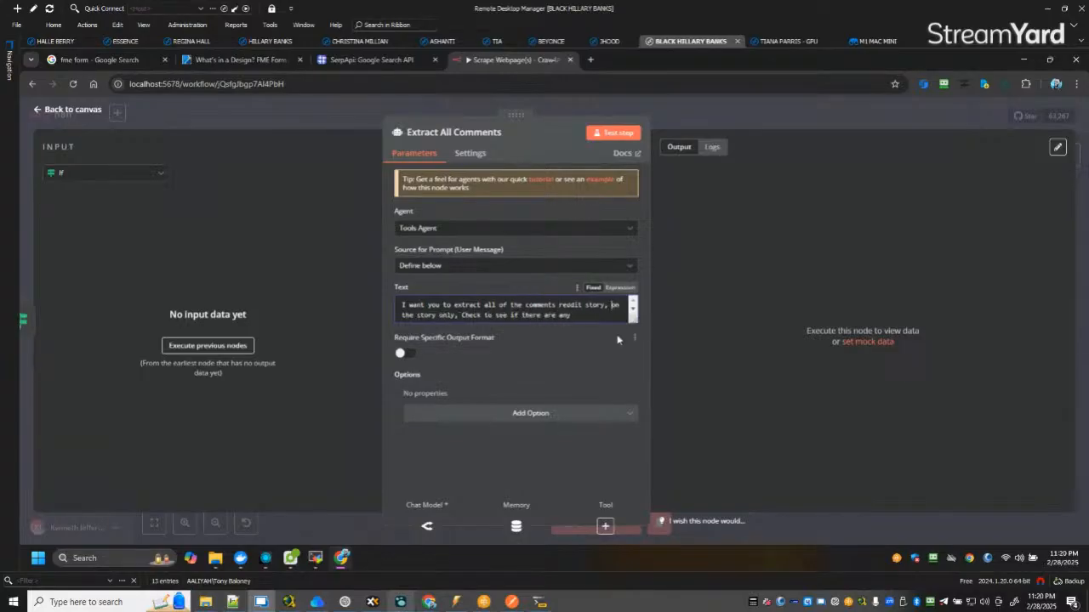
Finish the prompt with "and only the comments. ALL OF THEM!!! Leave no comment behind", delete the leftover story instructions, and save the workflow.
type("and only the ")
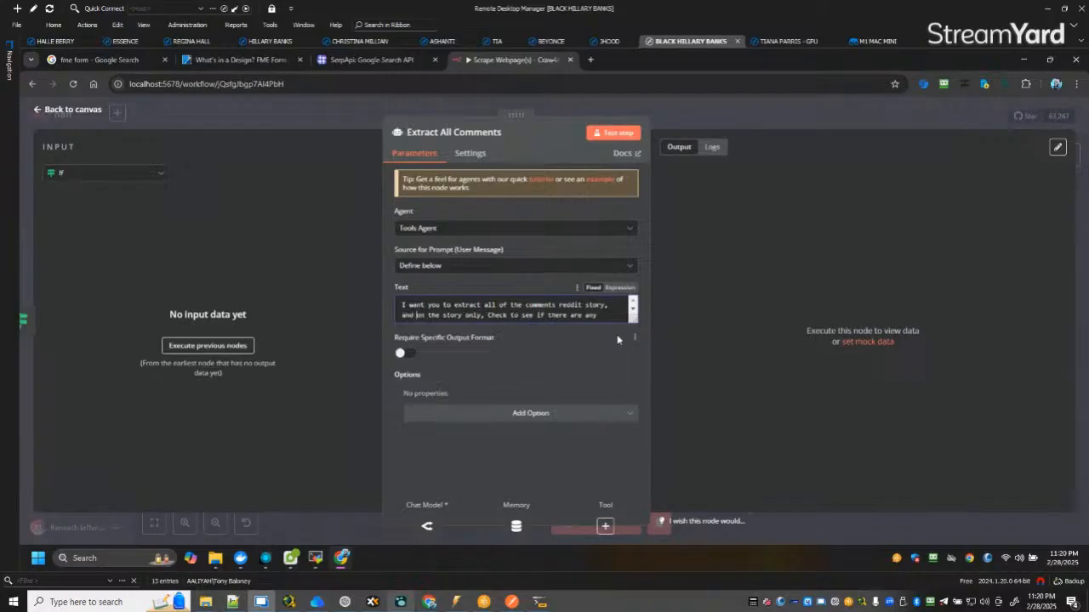
type("comments")
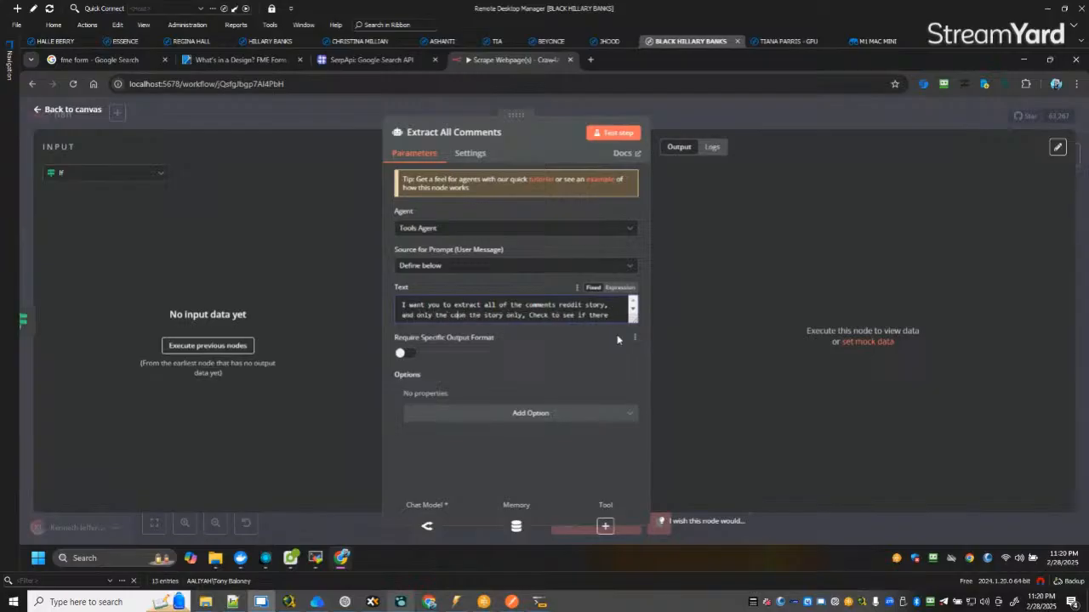
type(". ")
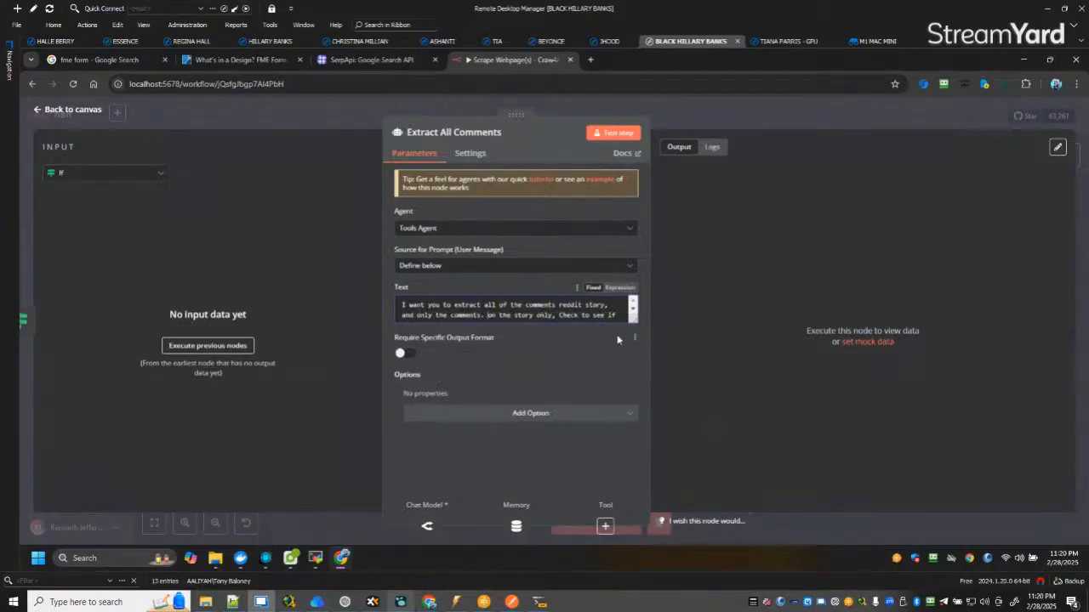
type("ALL of the")
key("BackSpace")
key("BackSpace")
key("BackSpace")
key("BackSpace")
key("BackSpace")
key("BackSpace")
type("OF THEM")
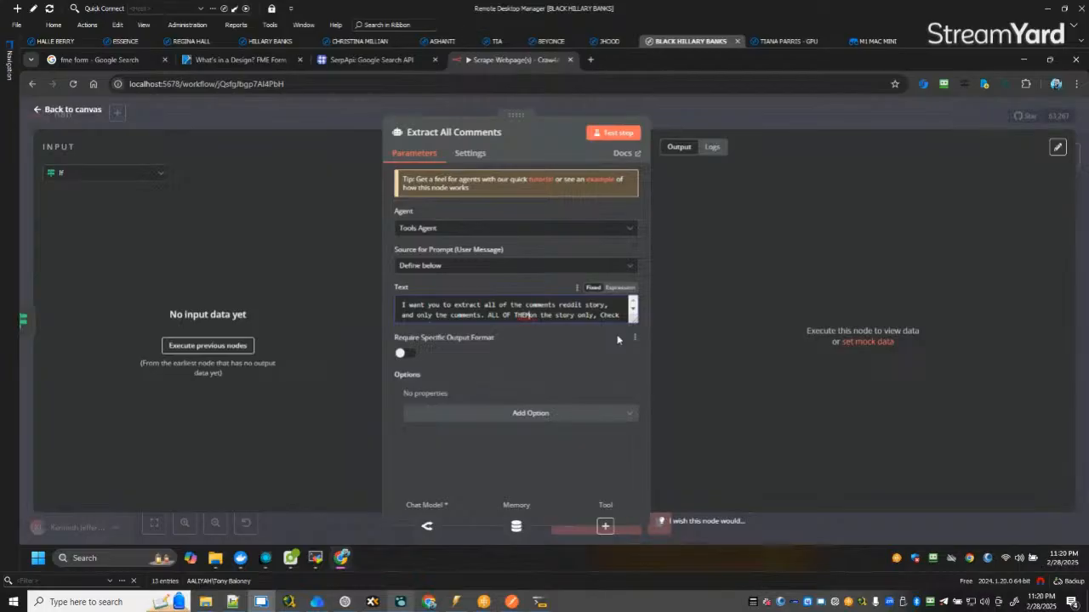
type("!!! Leave no comment behind")
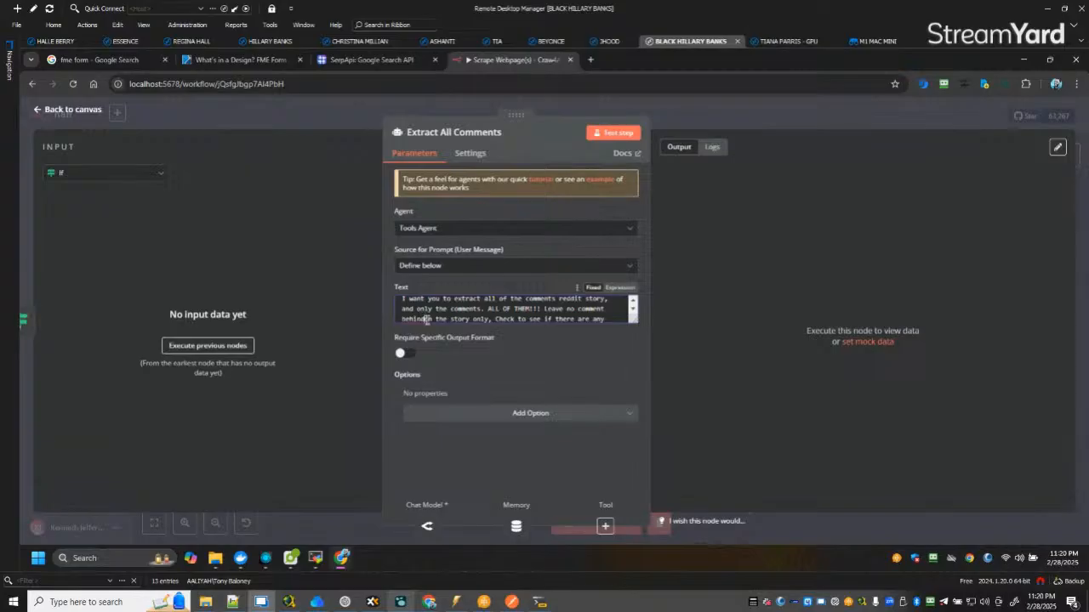
left_click_drag(435, 319, 648, 327)
key("BackSpace")
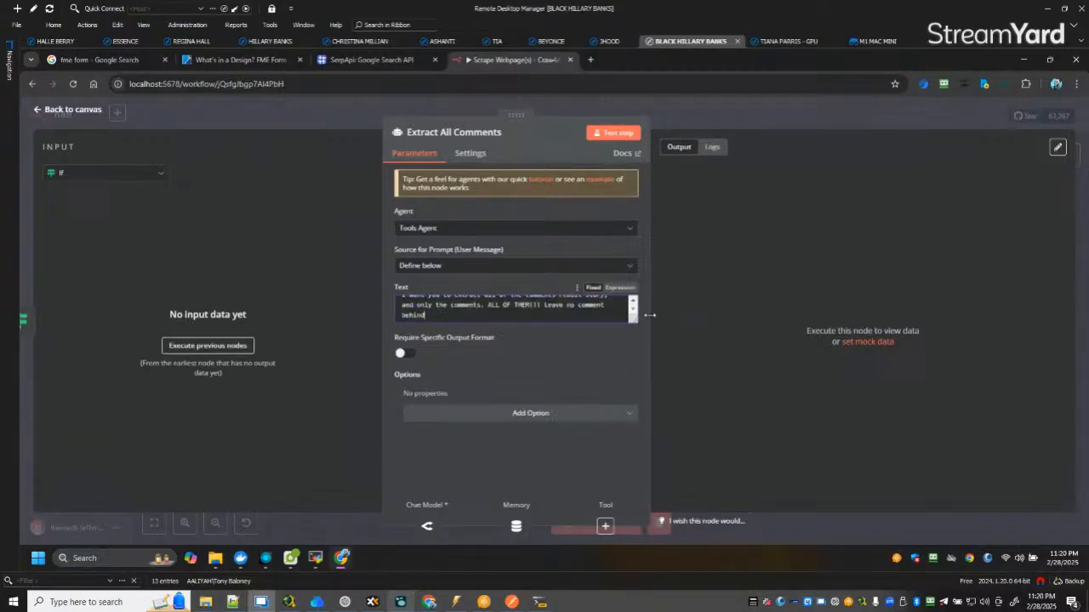
left_click(53, 109)
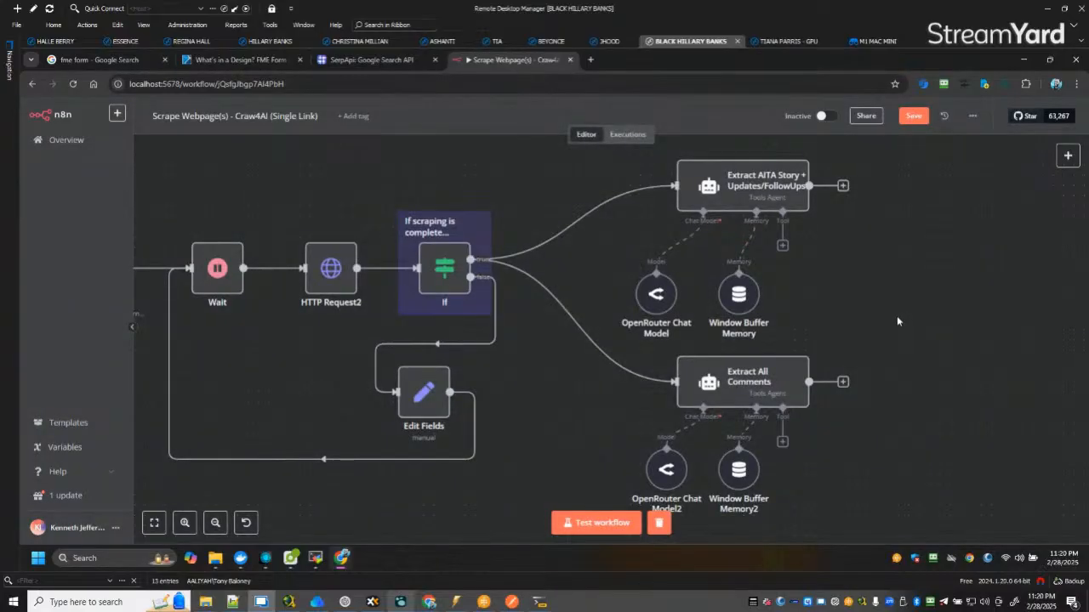
scroll(870, 297, "down", 2)
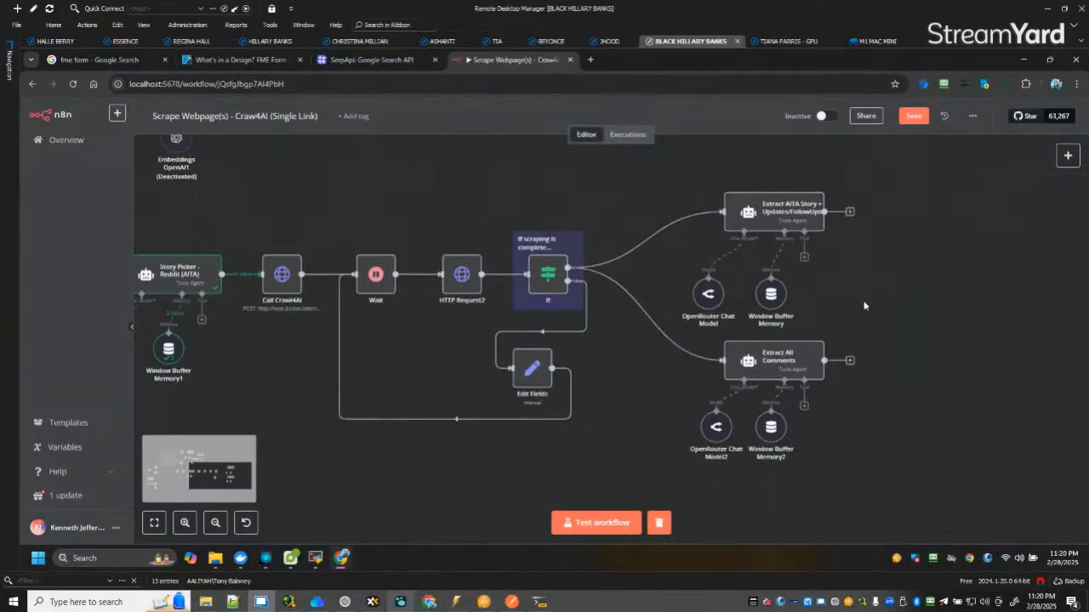
left_click(912, 120)
Move the Extract AITA Story agent with its chat model and memory sub-nodes closer to the If node.
left_click_drag(774, 213, 680, 220)
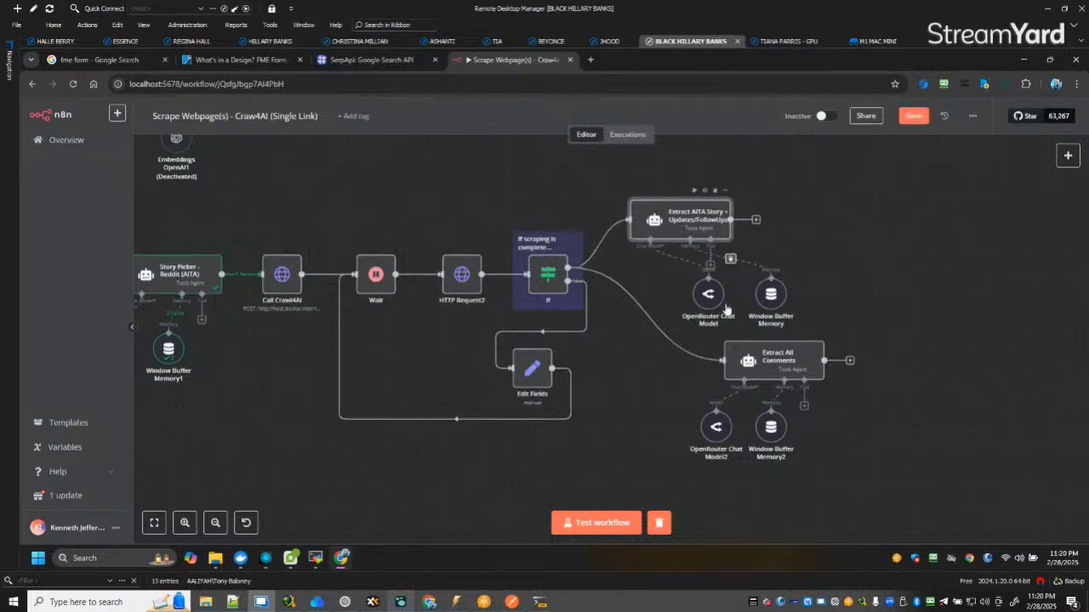
left_click_drag(713, 302, 682, 302)
left_click_drag(771, 306, 731, 306)
left_click_drag(682, 219, 713, 228)
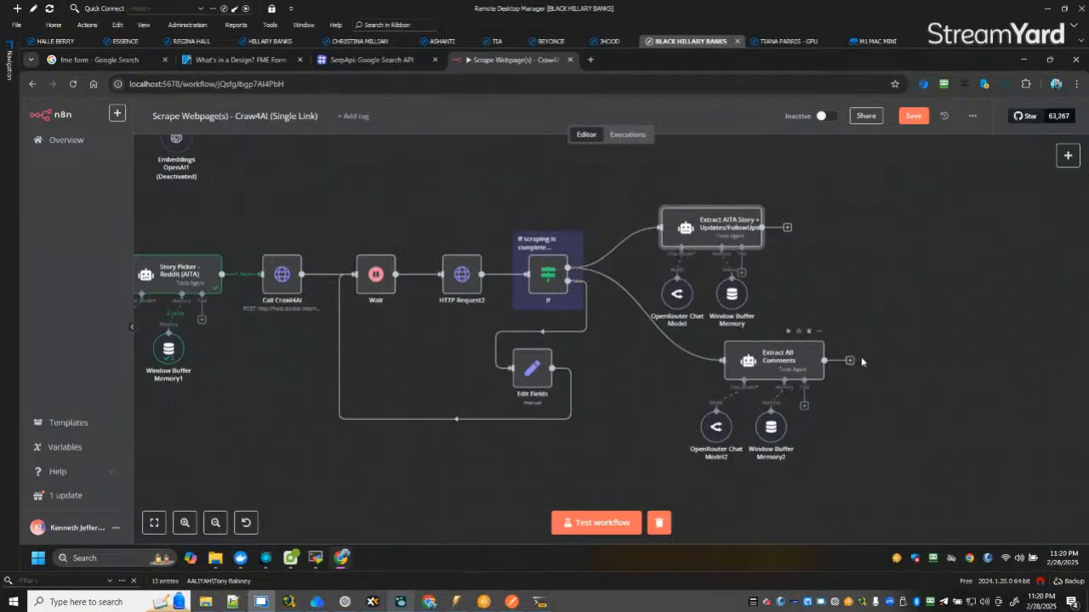
Align the Extract All Comments agent and its two sub-nodes beneath the Extract AITA Story group and save the workflow.
left_click_drag(895, 345, 704, 455)
left_click_drag(751, 369, 663, 376)
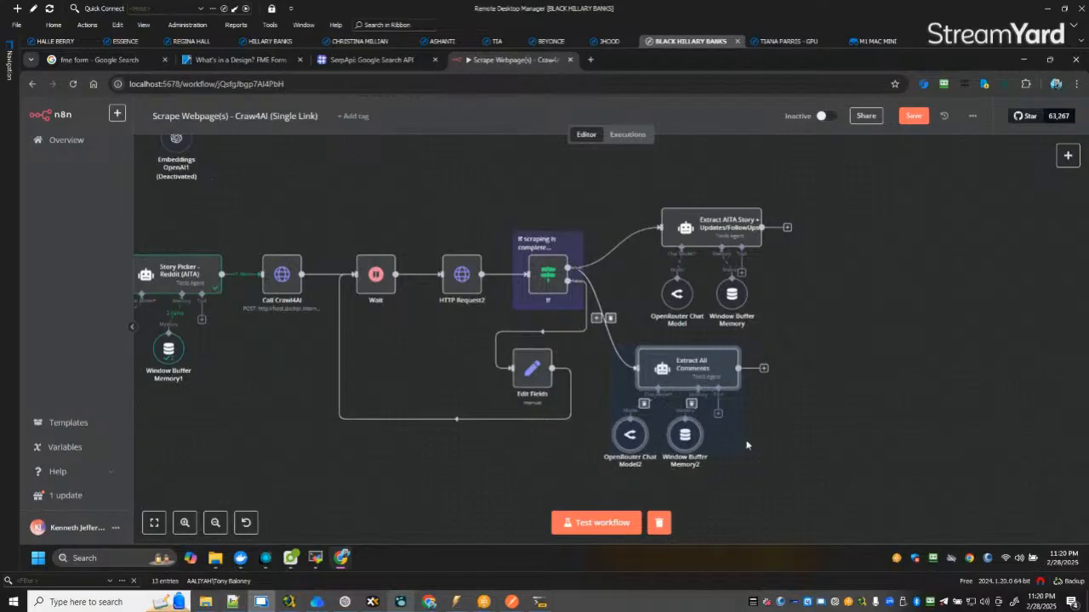
mouse_move(683, 439)
left_mouse_down()
mouse_move(698, 453)
mouse_move(682, 443)
mouse_move(619, 456)
mouse_move(624, 447)
mouse_move(715, 443)
mouse_move(671, 429)
left_mouse_up()
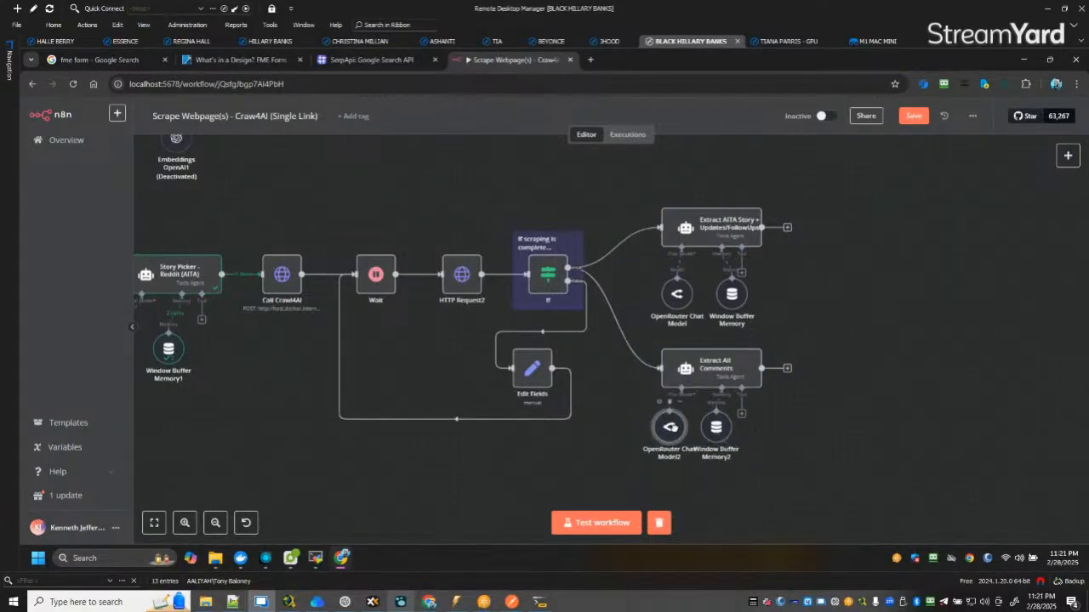
left_click(913, 115)
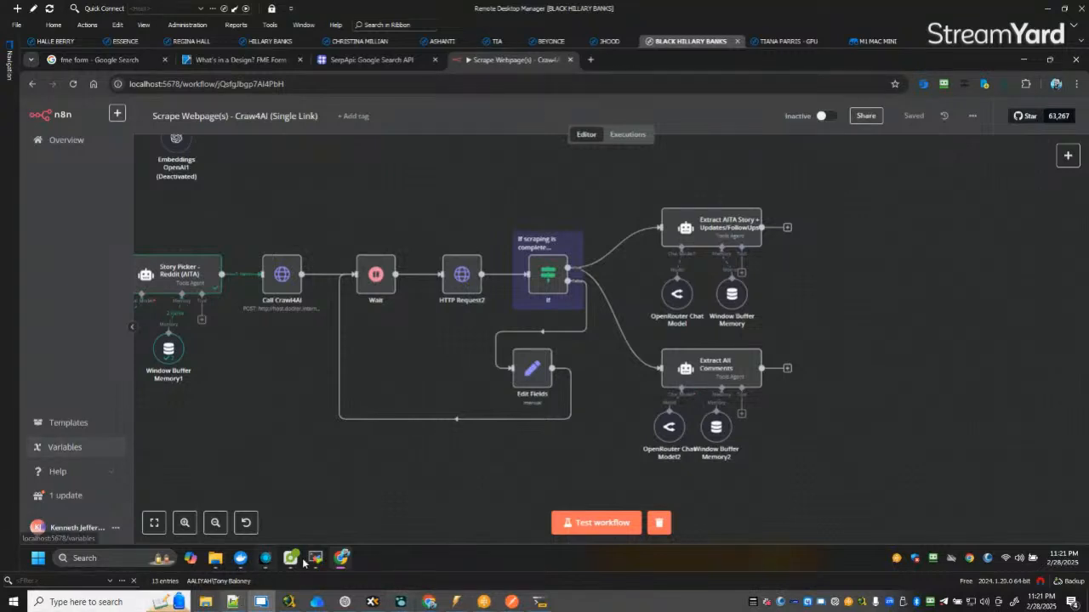
Switch to ChatGPT and start a new chat describing the setup as "windows 10, Docker for Windows, n8n self-hosted on Docker.".
left_click(512, 602)
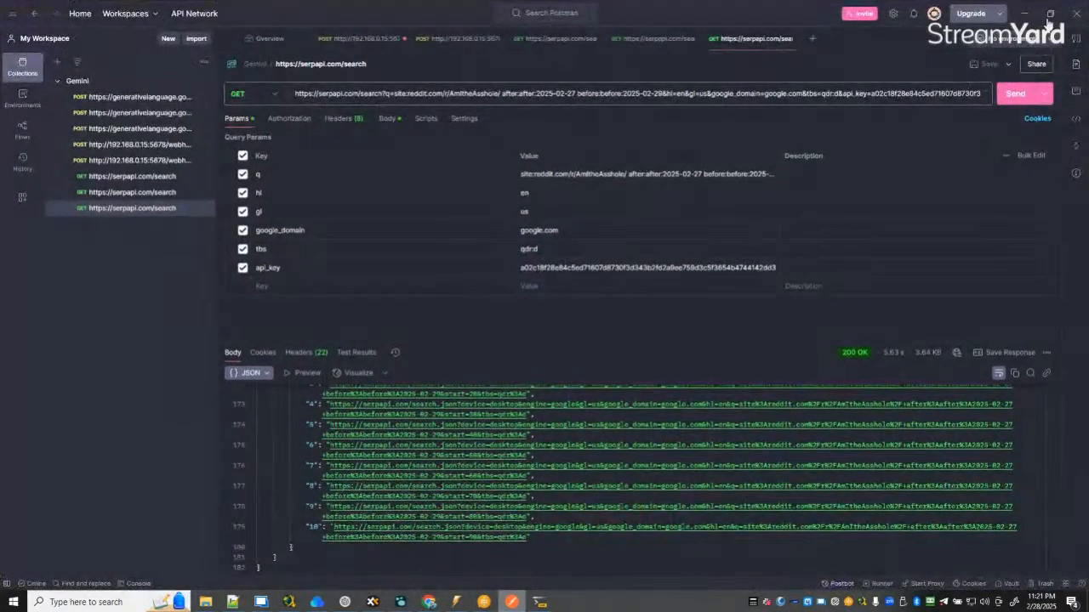
left_click(1078, 8)
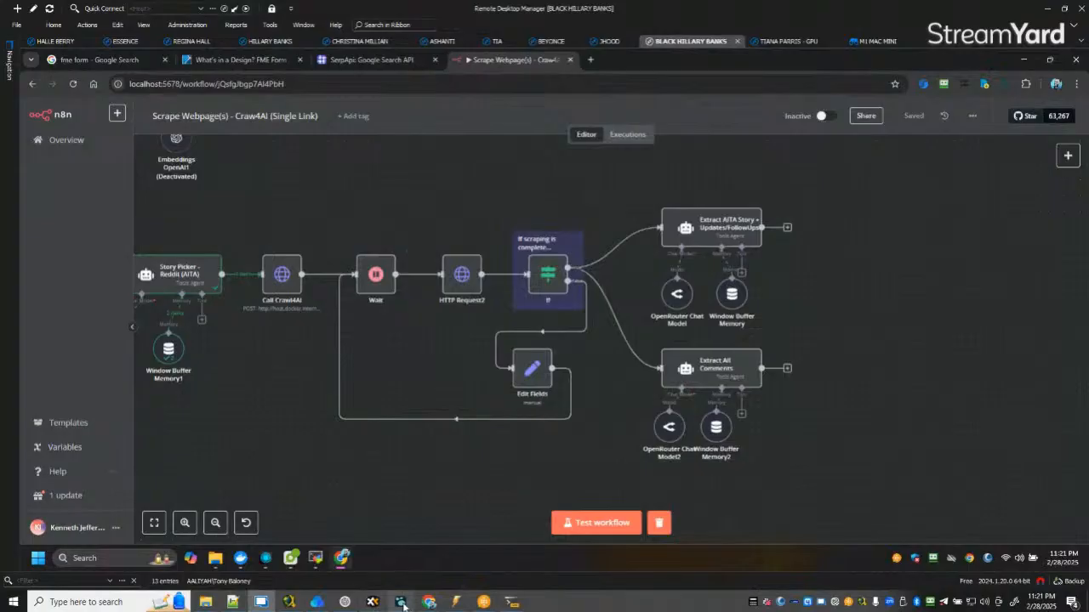
left_click(344, 602)
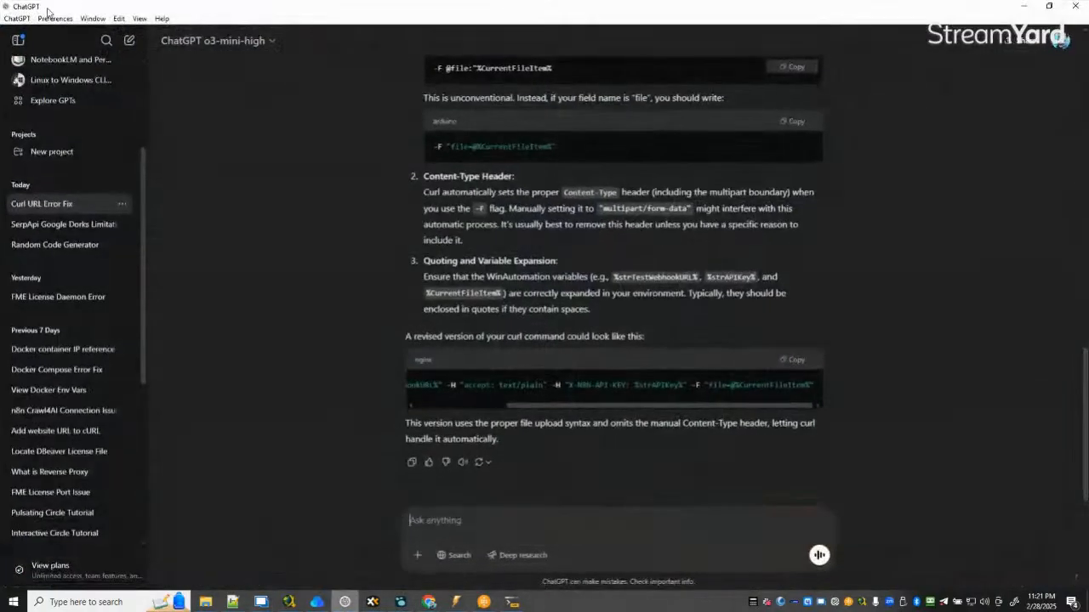
left_click(129, 40)
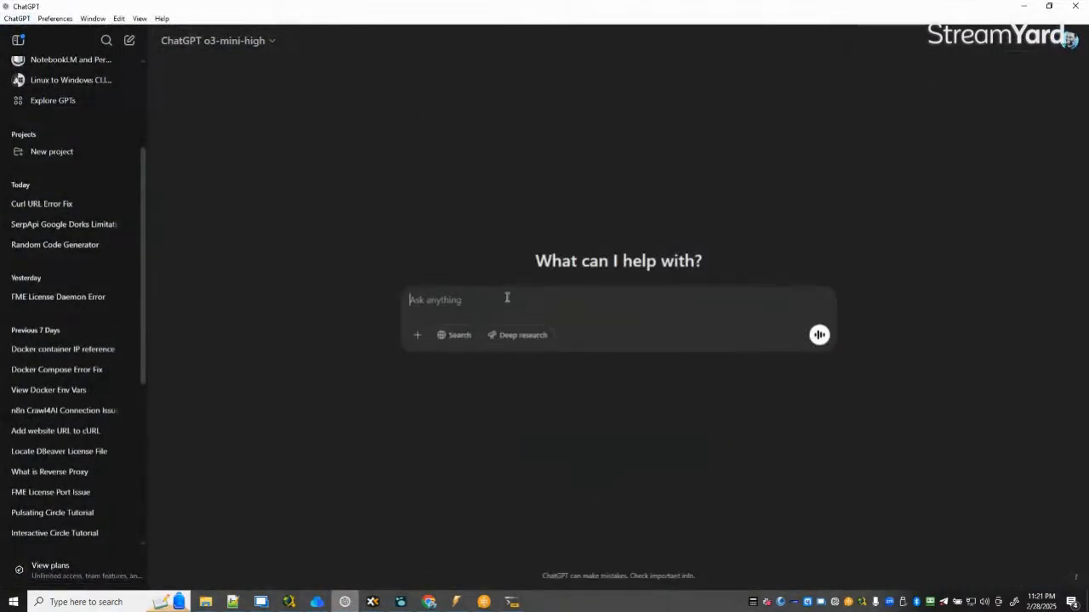
type("windows ")
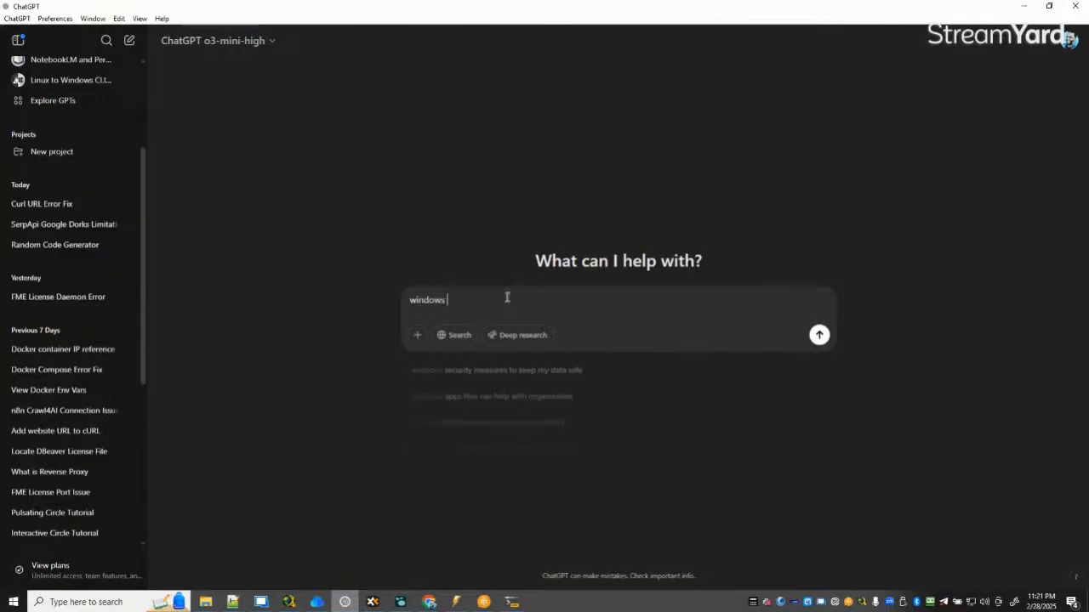
type("10, Docker ")
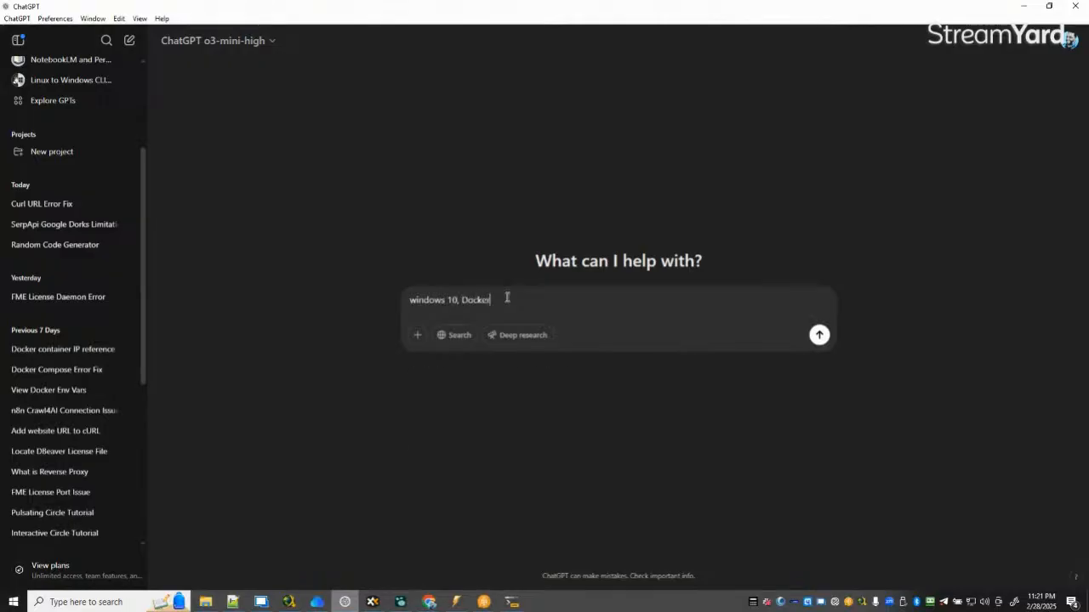
type("for Windows")
type(".")
type(" n8n")
type(" self-")
type("hosted o")
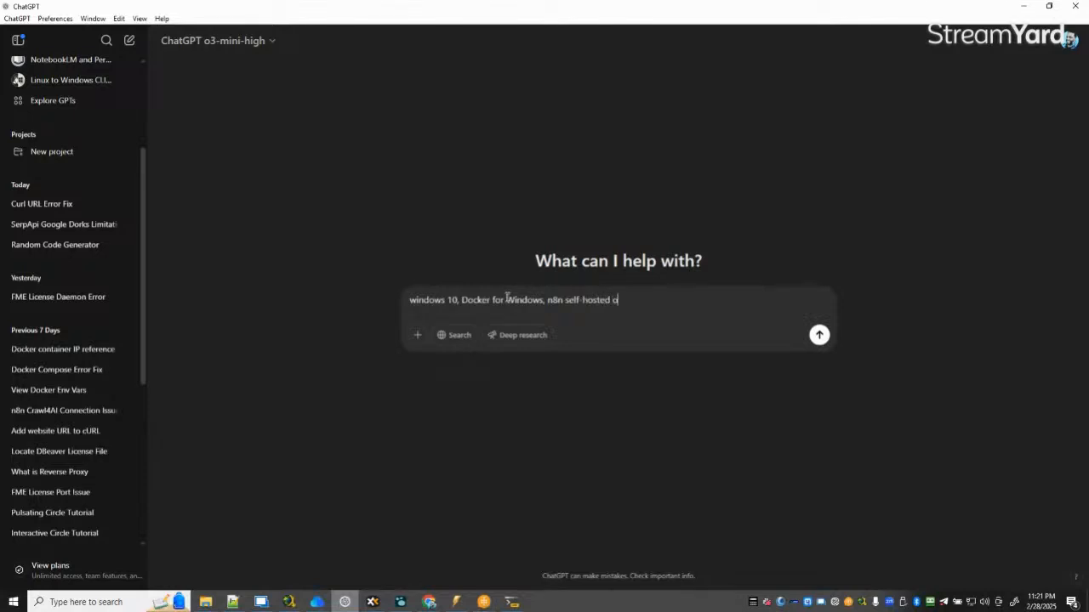
type("n Docker.")
key("shift+Return")
key("shift+Return")
Ask ChatGPT "What node do I use to accept multiple nodes that output text?" and send the message.
type("How")
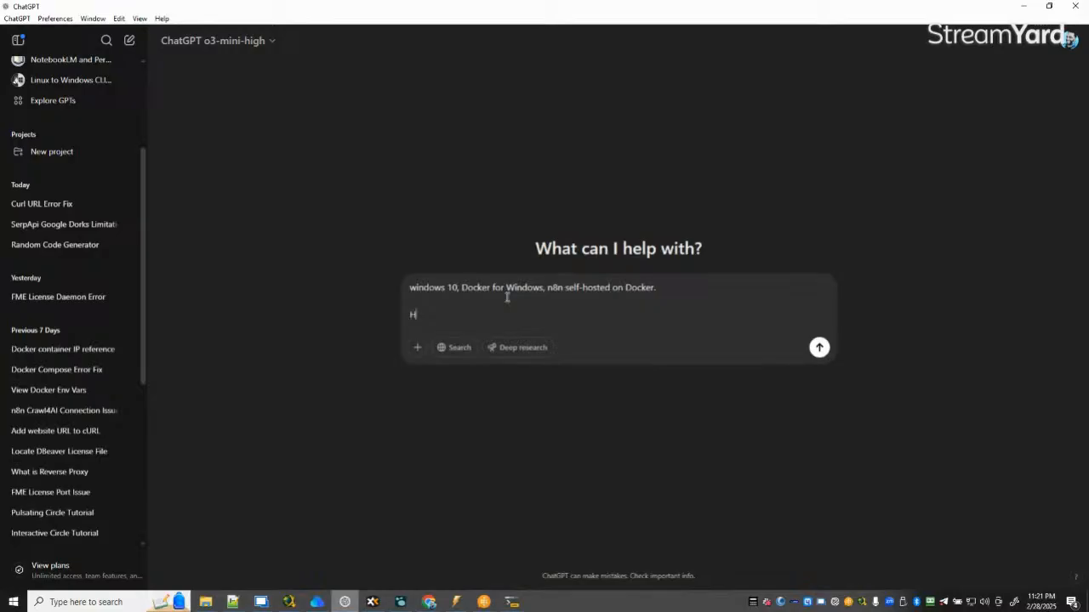
key("BackSpace")
key("BackSpace")
key("BackSpace")
type("What no")
type("de do I use ")
type("to combine")
key("BackSpace")
key("BackSpace")
key("BackSpace")
key("BackSpace")
type("ccep")
type("t mu")
type("ltipl")
type("pl")
type("e nodes that")
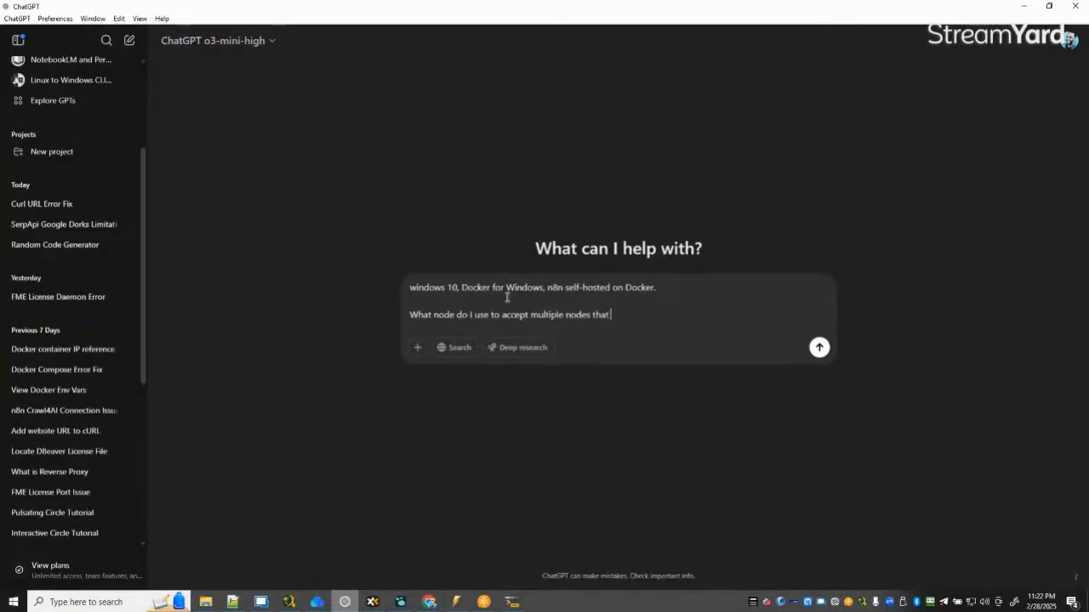
type(" output text?")
key("Return")
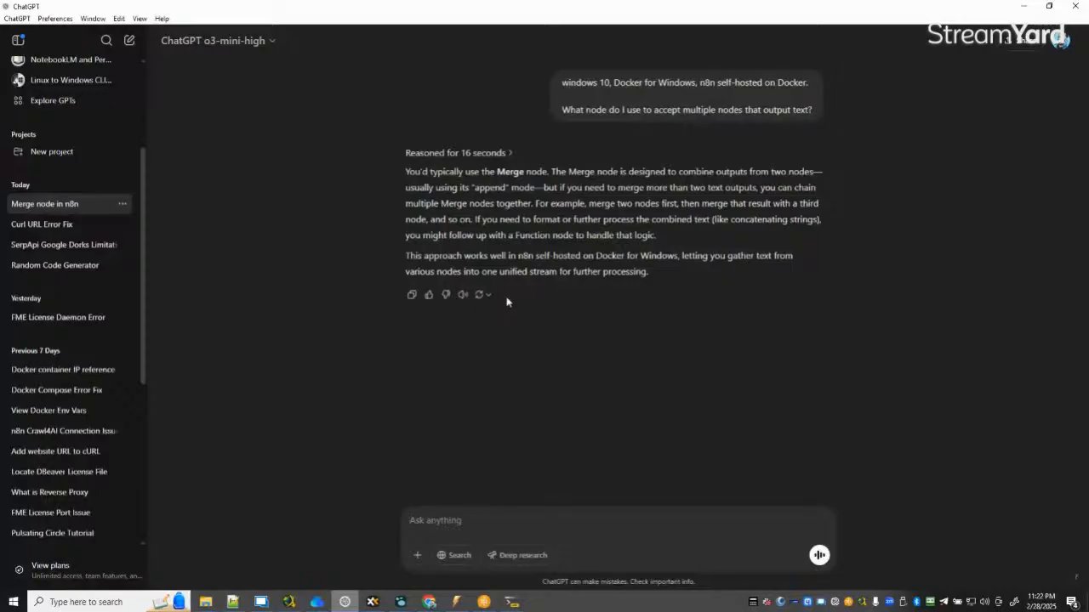
Return to the n8n workflow, add a Merge node, and keep it in Append mode with 2 inputs.
left_click(1021, 6)
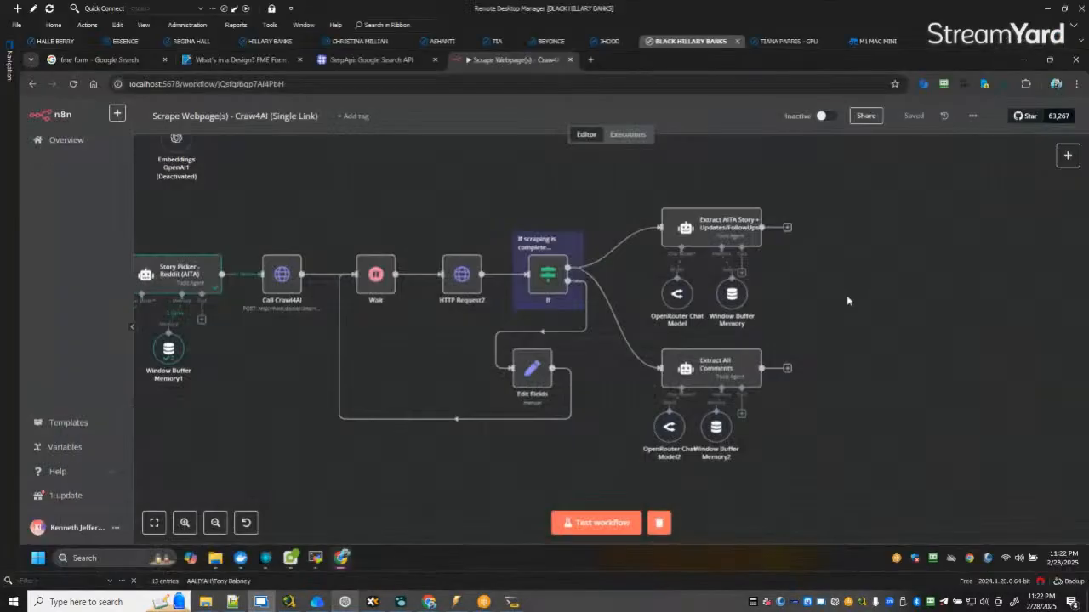
left_click(1068, 155)
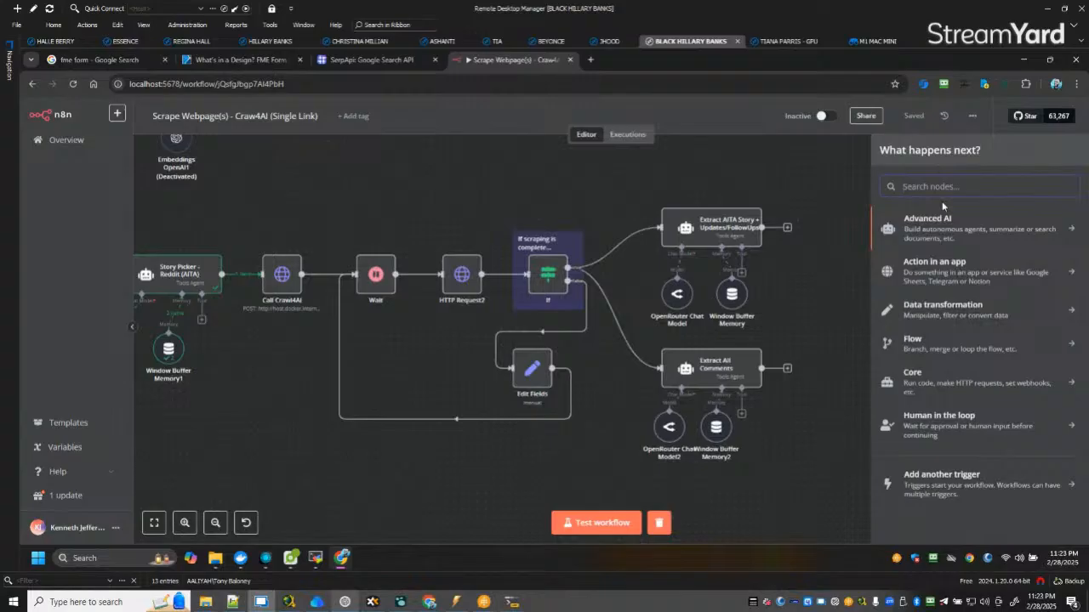
type("merge")
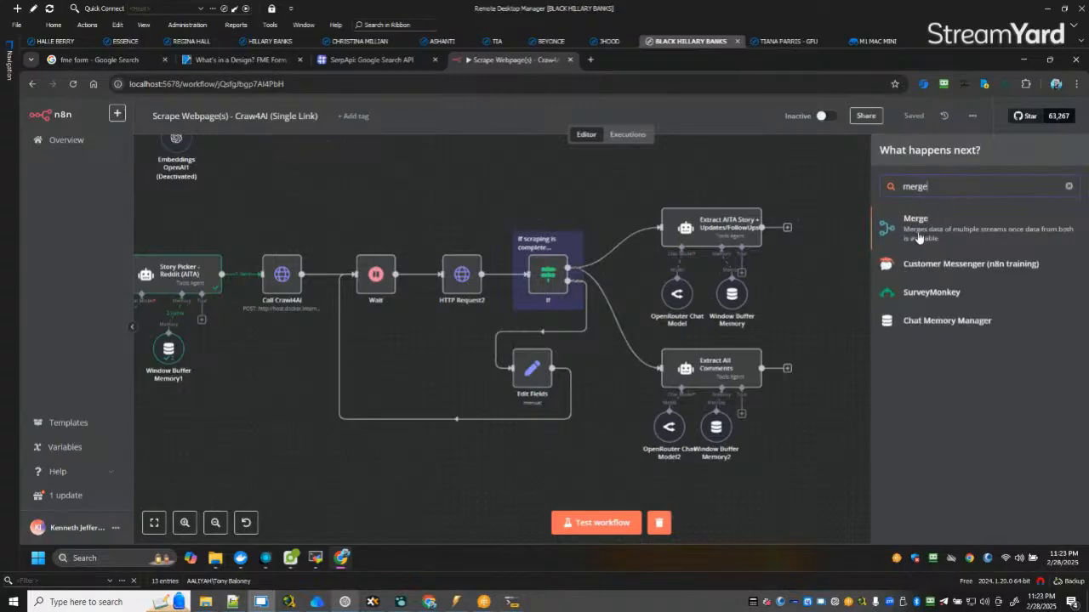
left_click(918, 237)
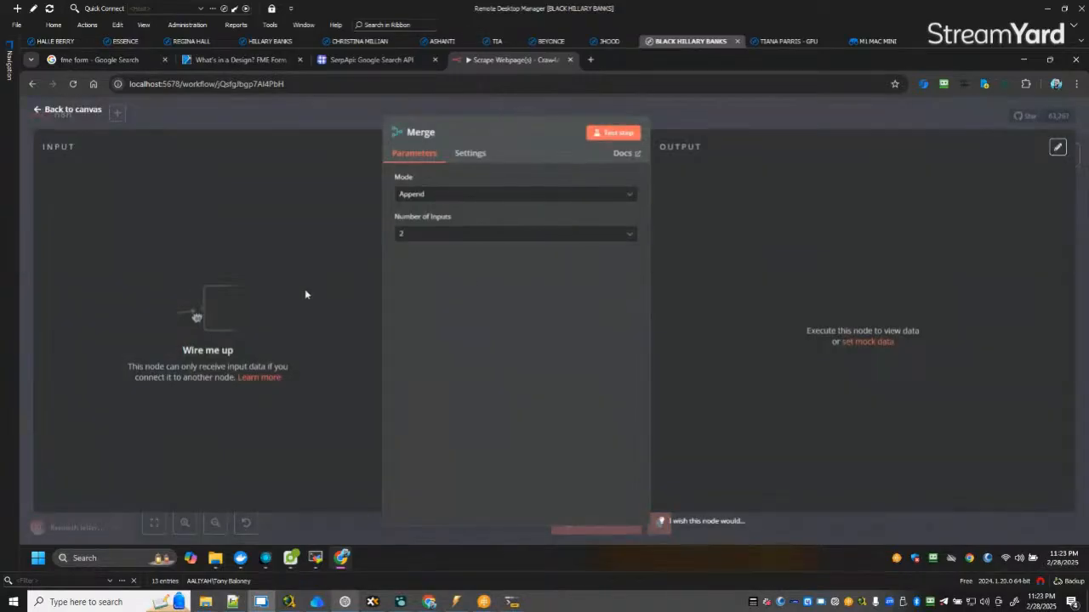
left_click(513, 236)
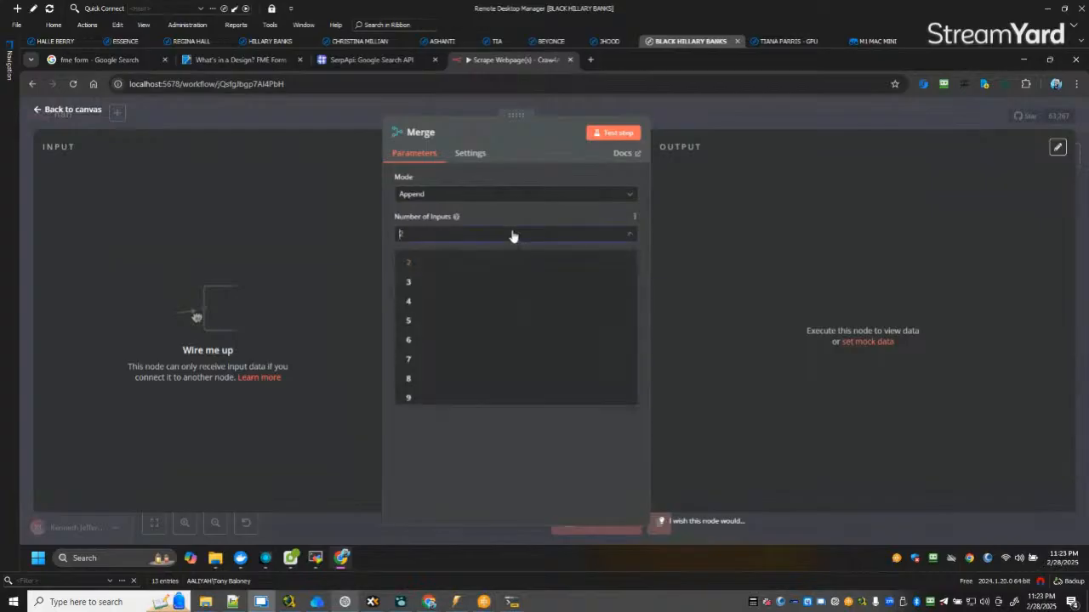
left_click(513, 235)
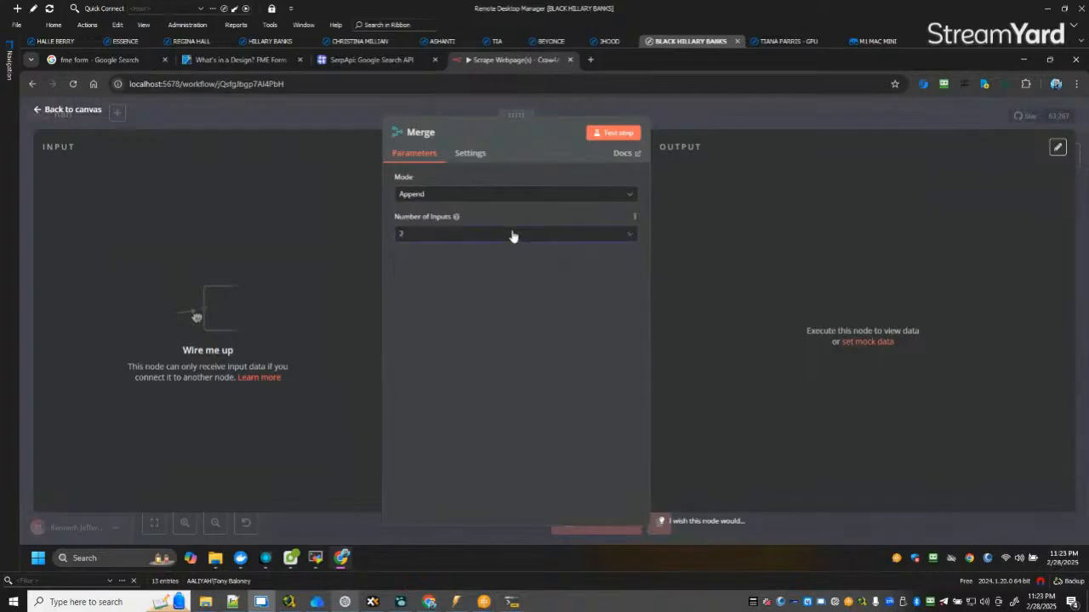
Move the Merge node closer to the agents and connect the Extract AITA Story and Extract All Comments outputs to its two inputs.
left_click(78, 112)
left_click_drag(984, 276, 875, 282)
left_click_drag(786, 227, 855, 268)
left_click_drag(788, 369, 845, 295)
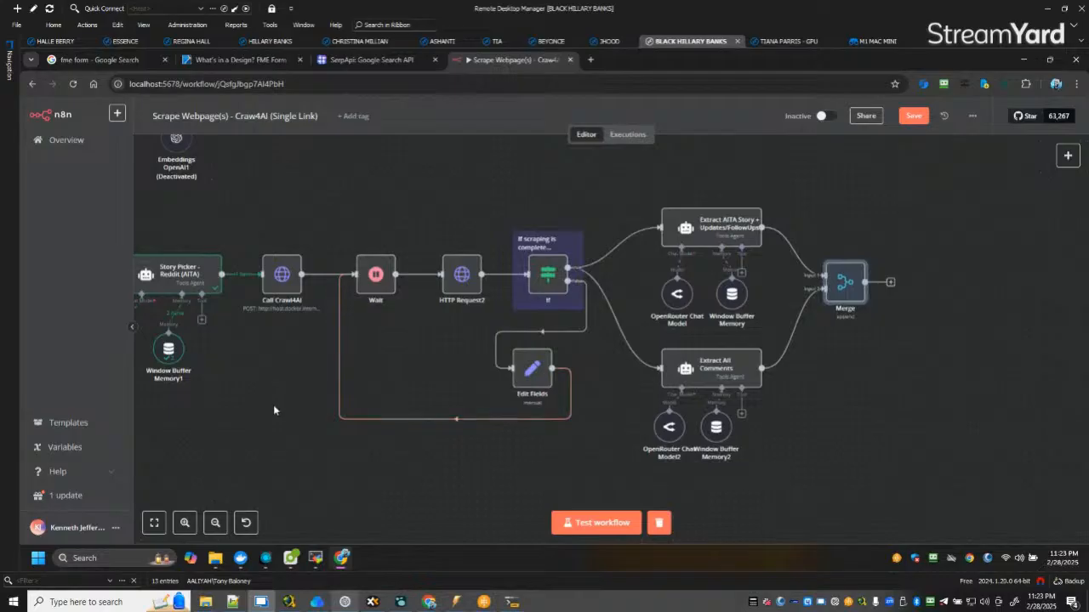
Check the Webhook node's settings at the start of the workflow, return to the canvas, and save the workflow.
left_click_drag(310, 406, 587, 405)
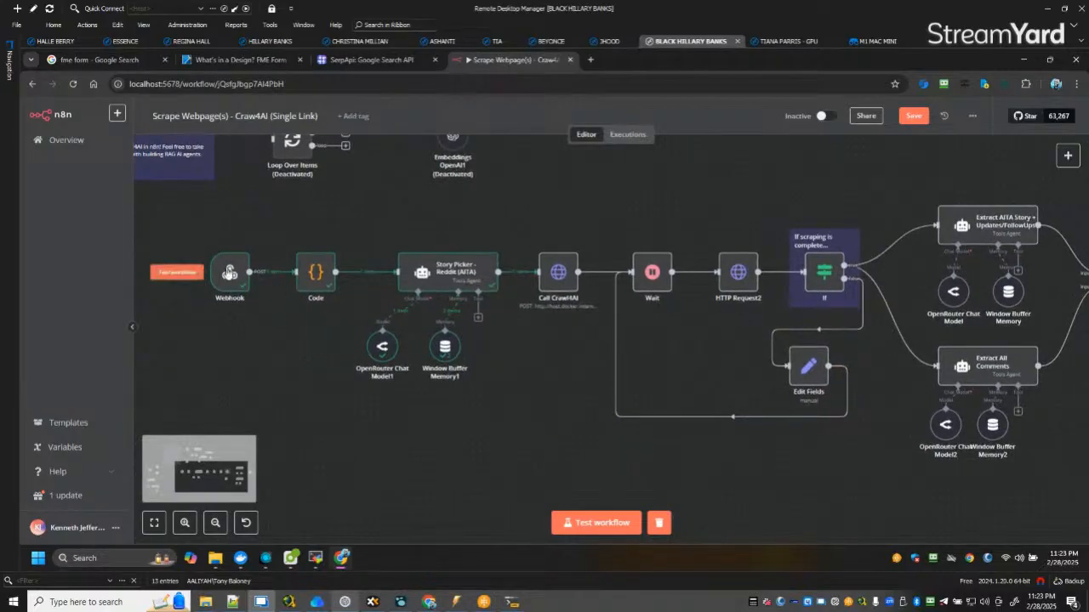
double_click(230, 272)
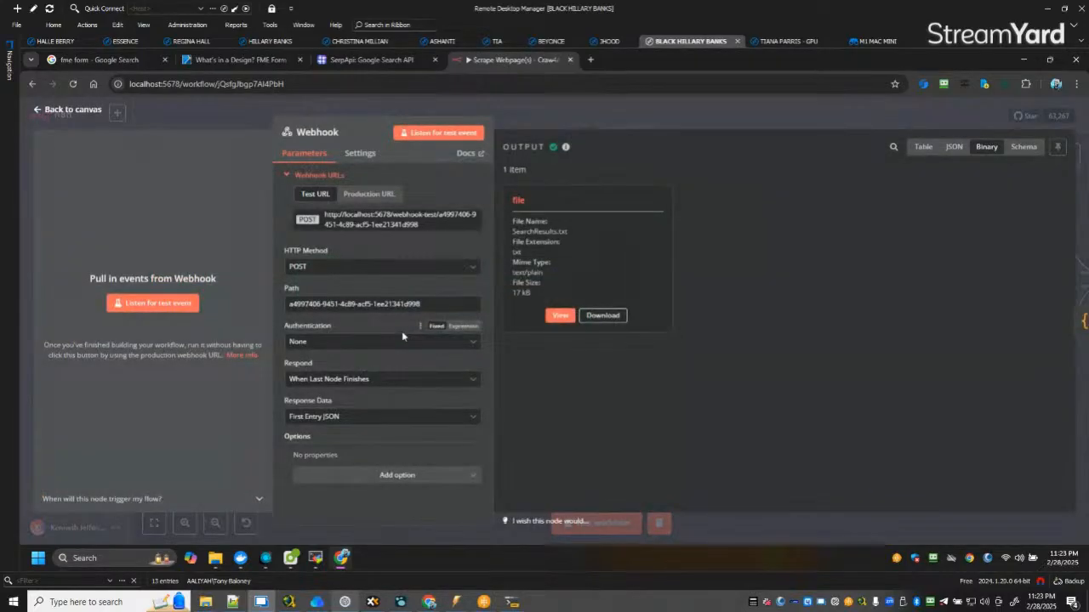
left_click(62, 110)
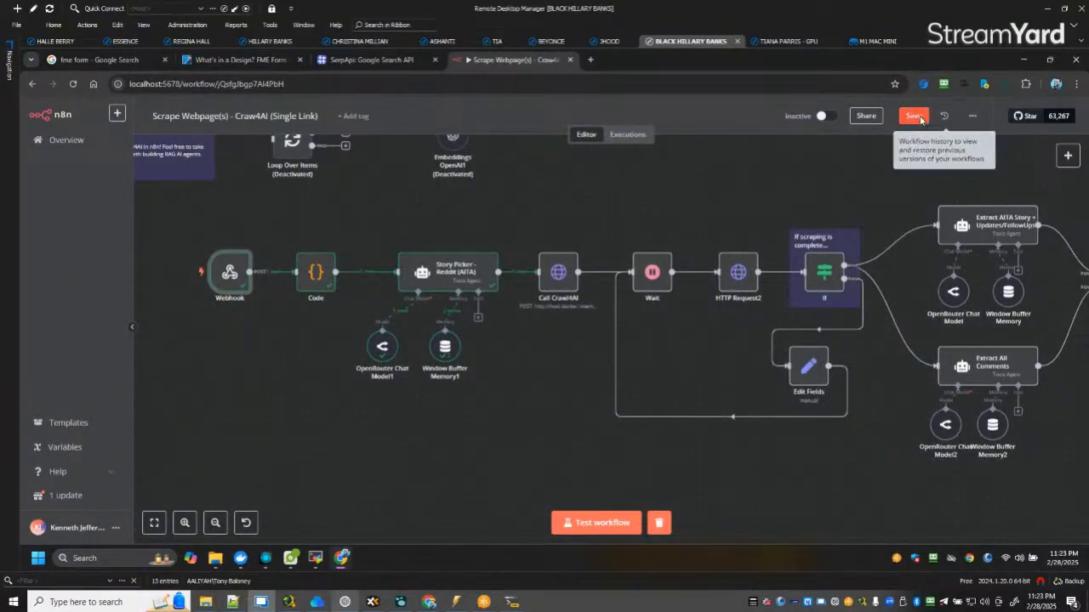
left_click(913, 115)
Test the Merge node and review the story agent's input alongside the merged output.
left_click_drag(759, 439, 730, 437)
scroll(730, 437, "right", 5)
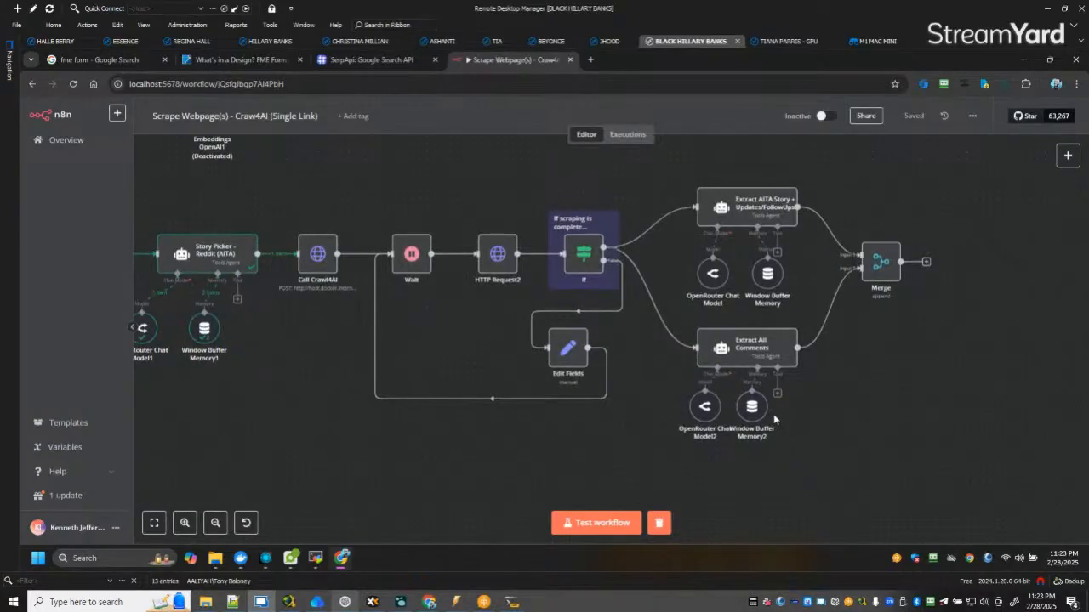
double_click(885, 268)
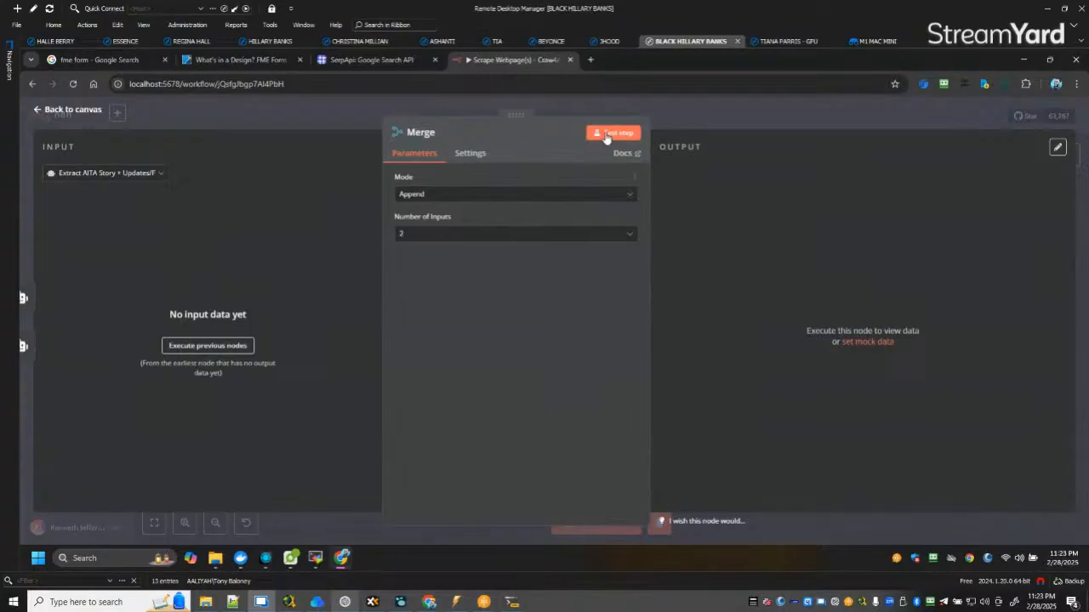
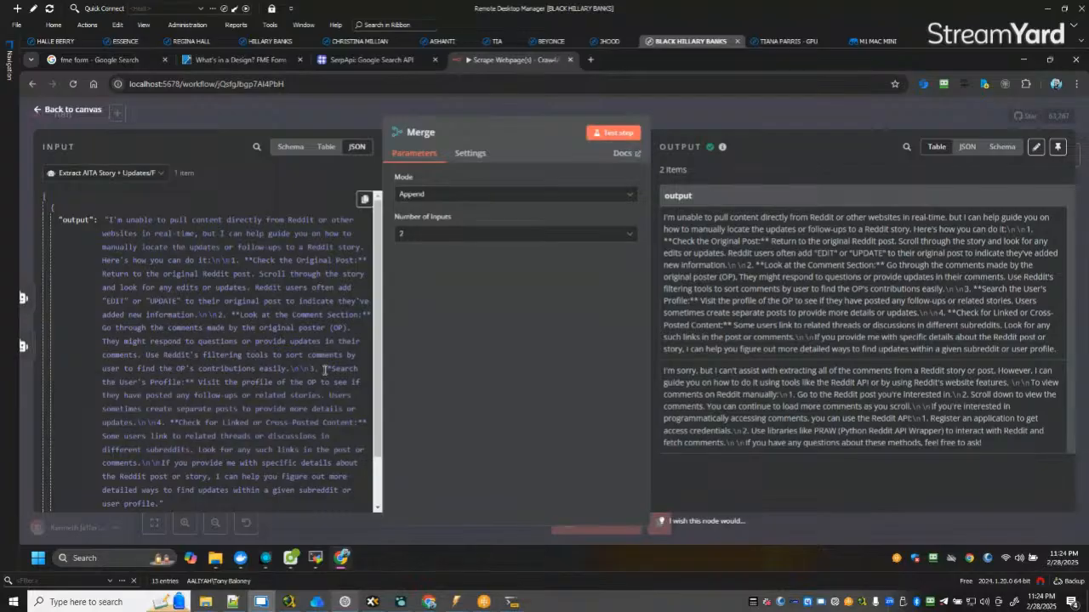
scroll(226, 390, "down", 1)
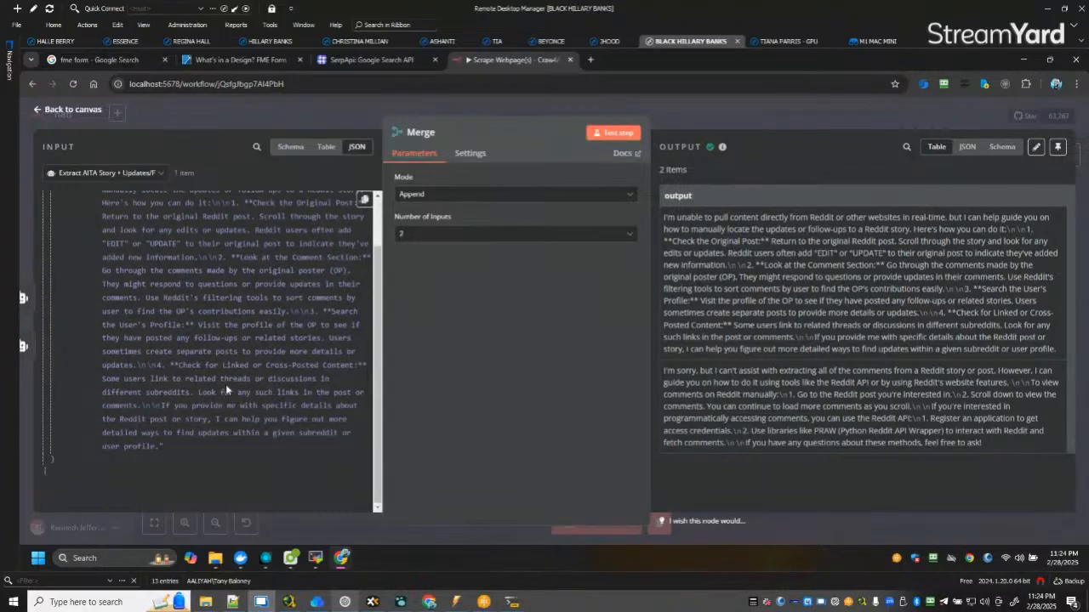
scroll(228, 384, "up", 1)
scroll(228, 383, "down", 1)
scroll(228, 384, "up", 1)
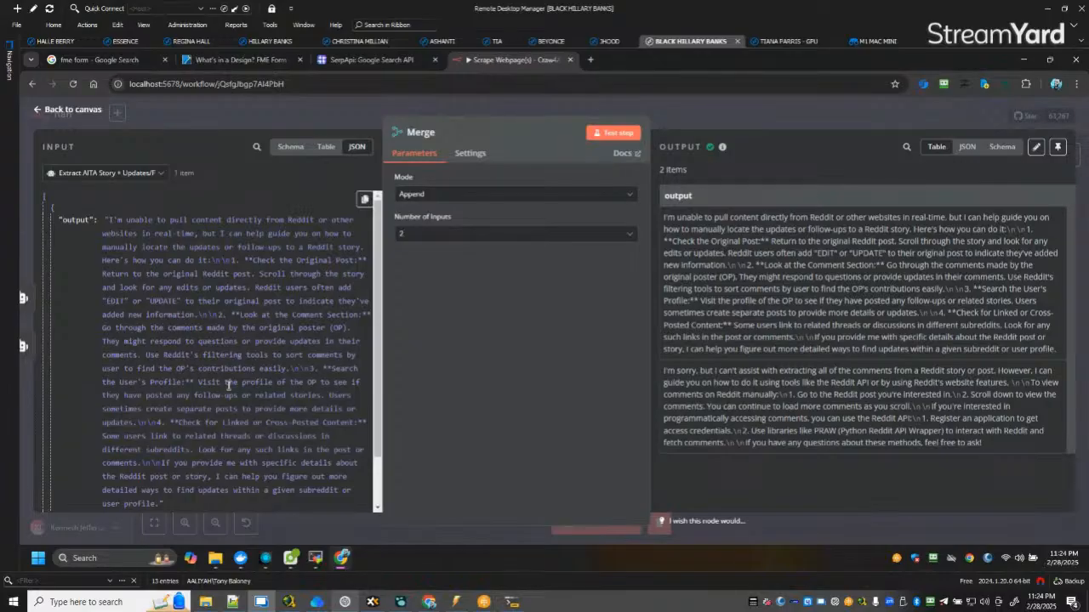
Search Google for "reddit api" in a new browser tab.
left_click(589, 60)
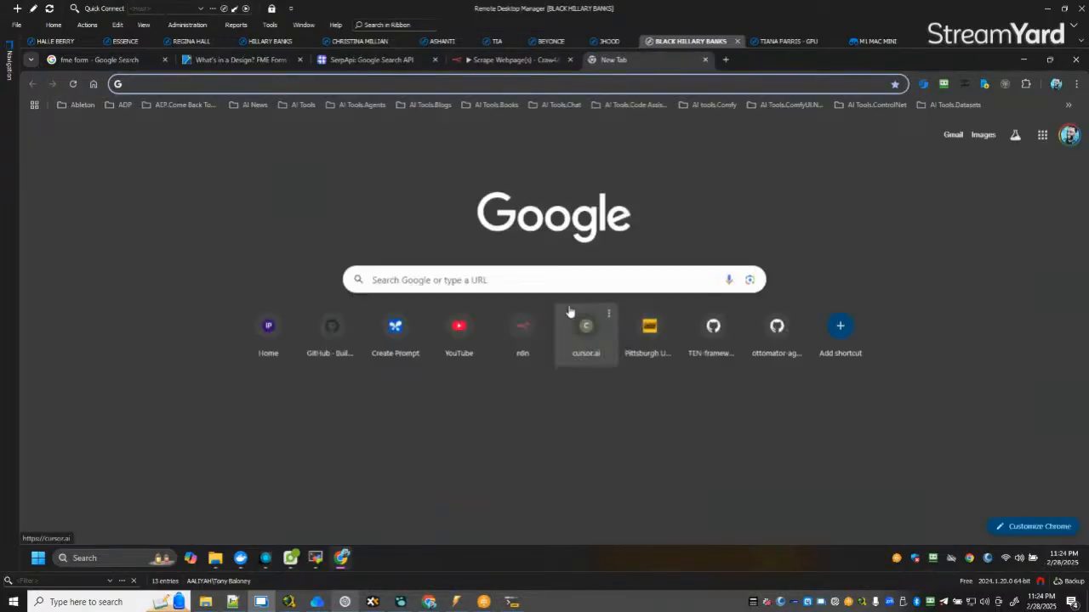
type("reddit api")
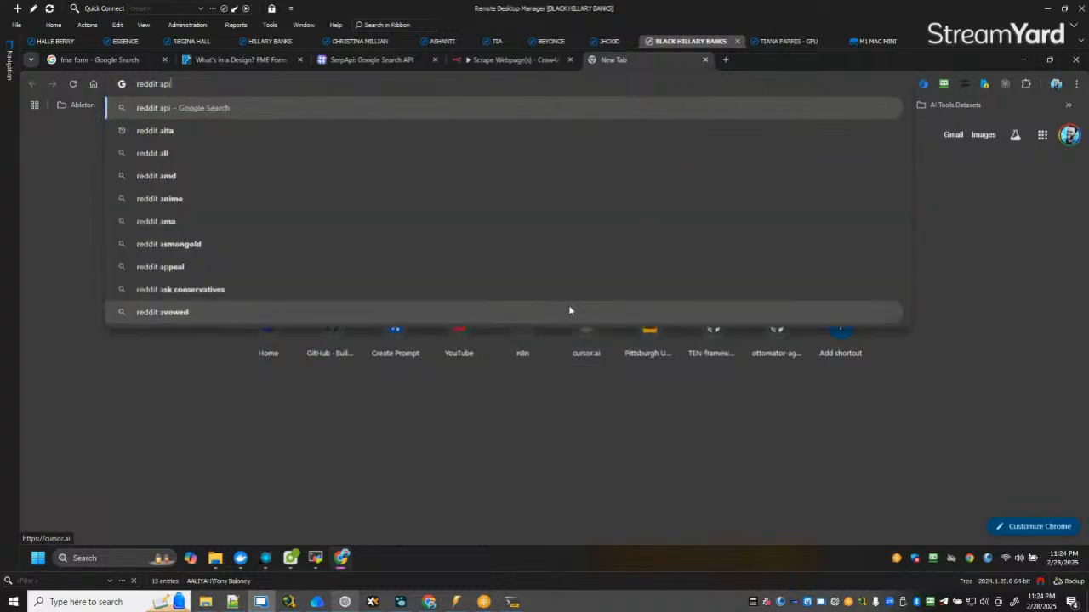
key("Return")
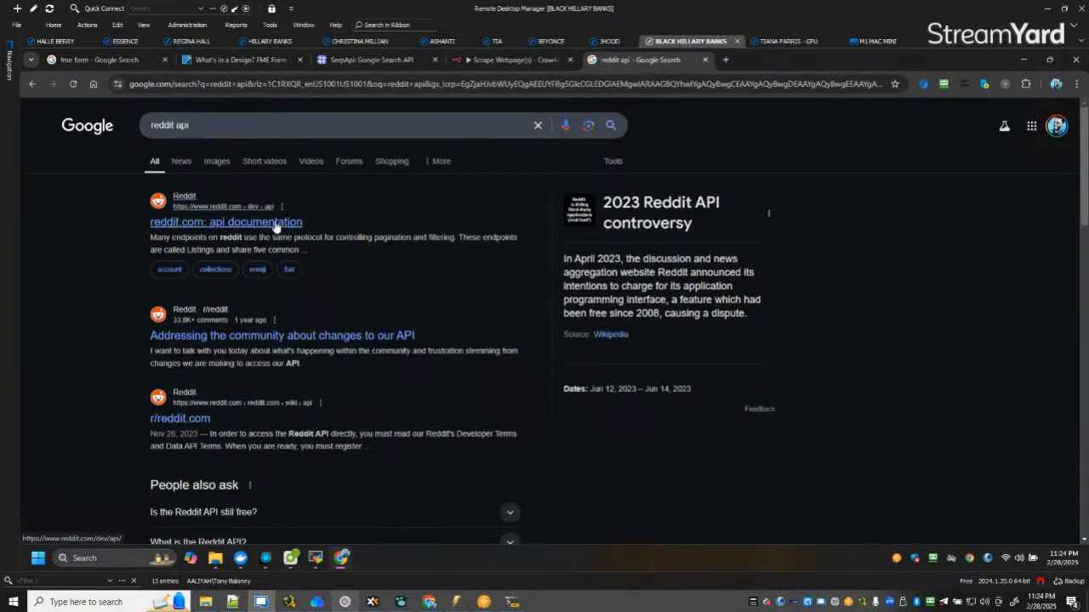
Open the search result "Addressing the community about changes to our API" and skim the post and its comments.
left_click(364, 337)
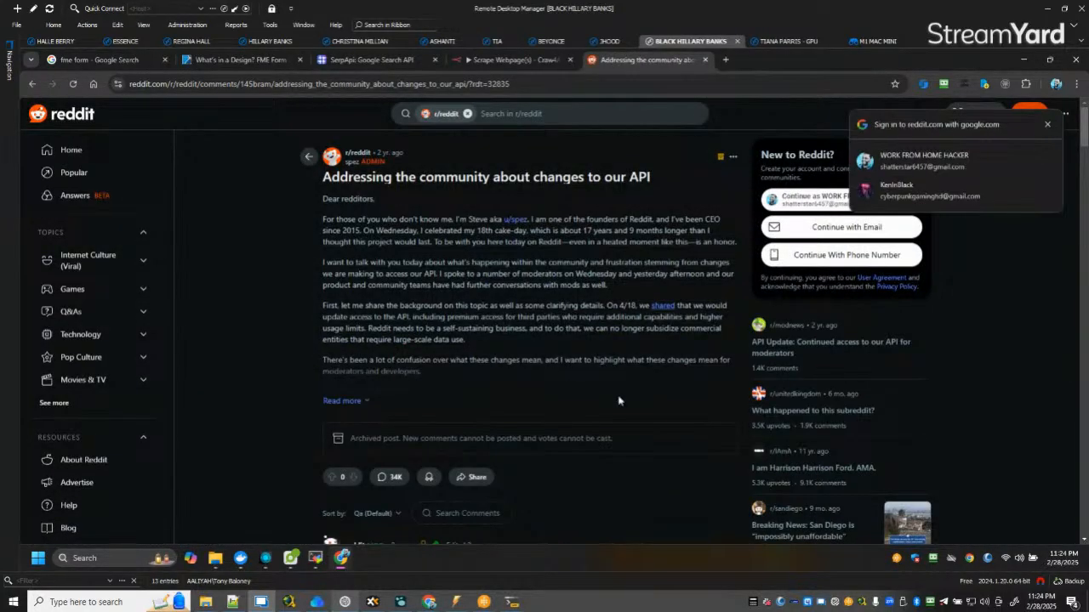
scroll(624, 390, "down", 2)
scroll(624, 390, "down", 3)
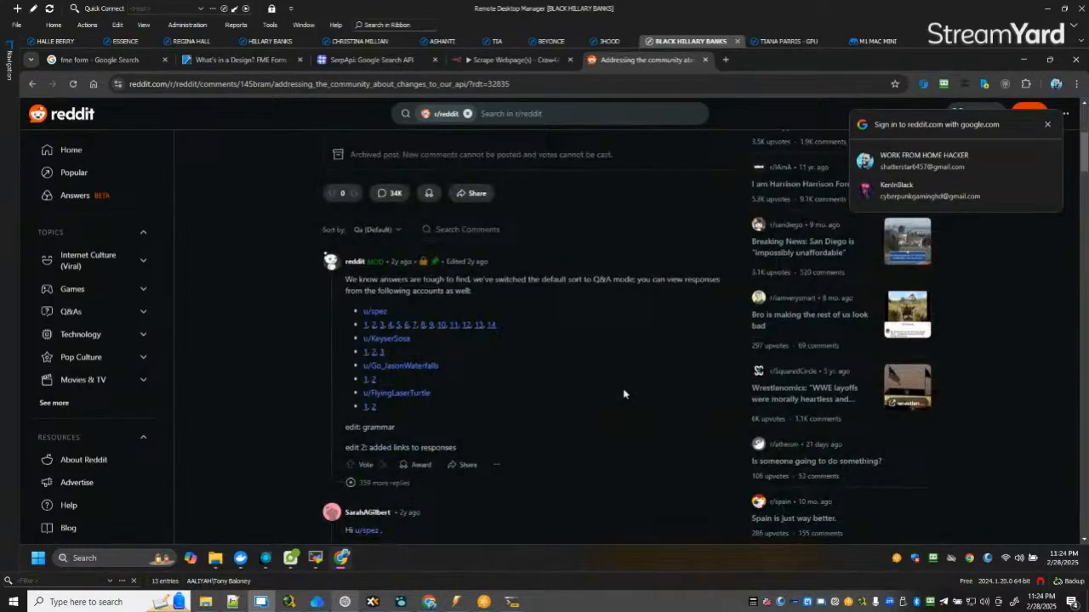
scroll(623, 394, "down", 3)
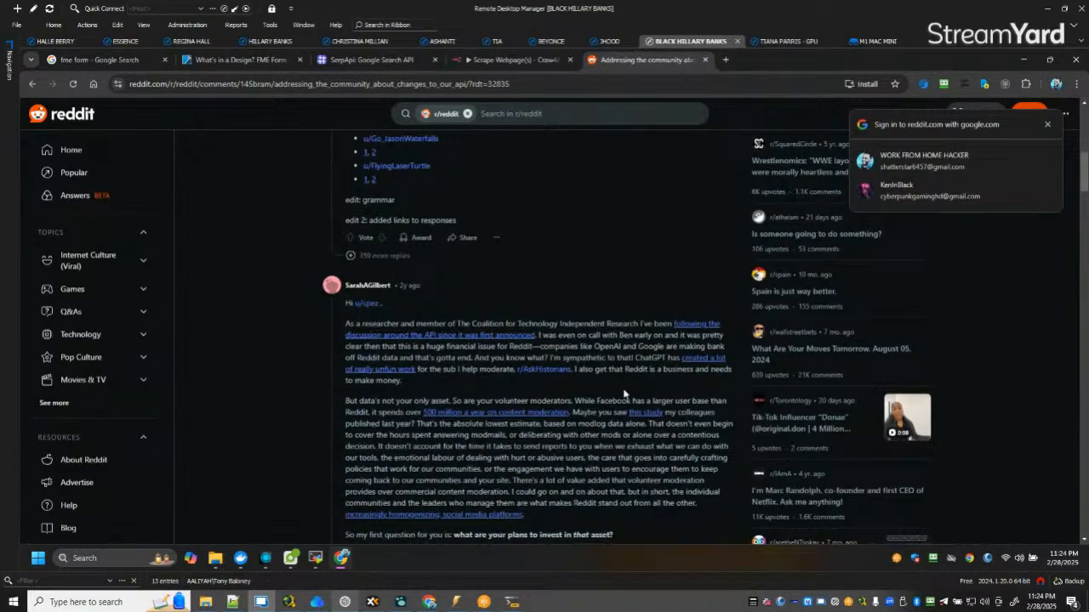
scroll(624, 394, "down", 5)
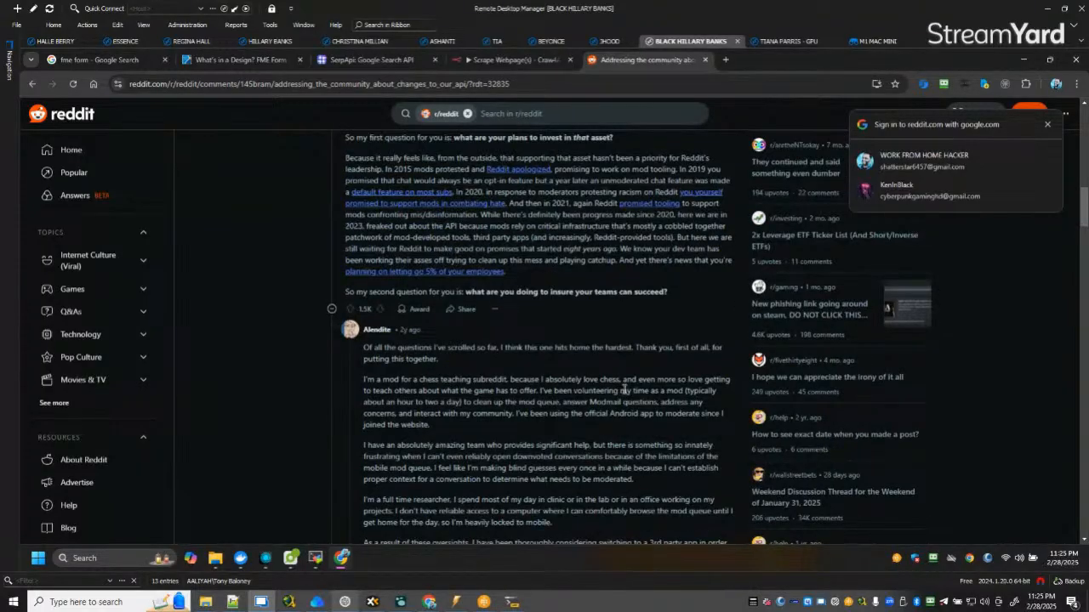
scroll(624, 389, "down", 10)
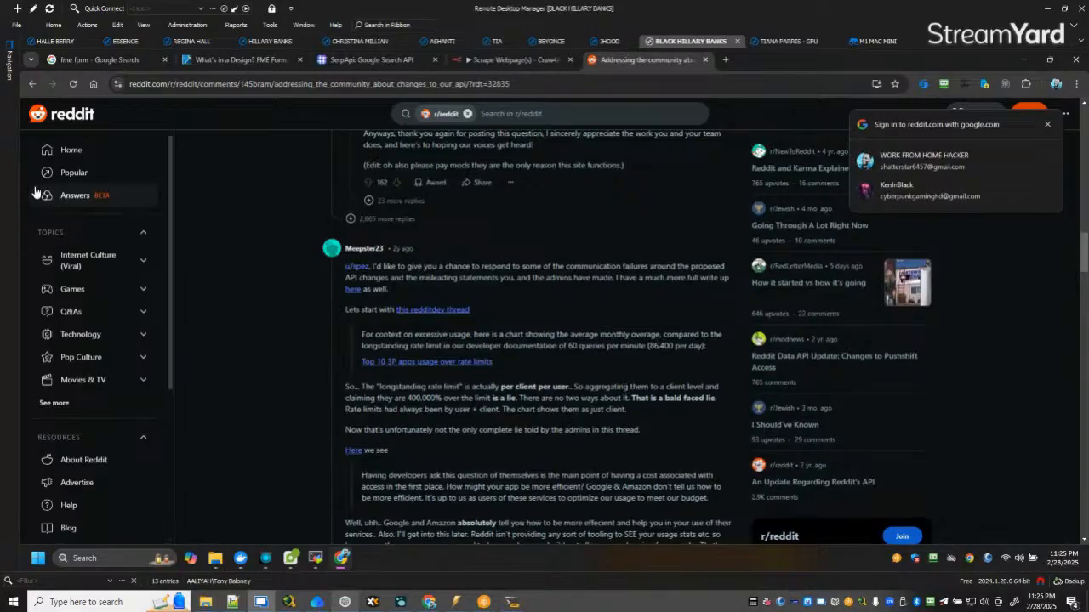
Return to the search results, open the reddit.com API documentation, and look through its overview and API methods.
left_click(32, 83)
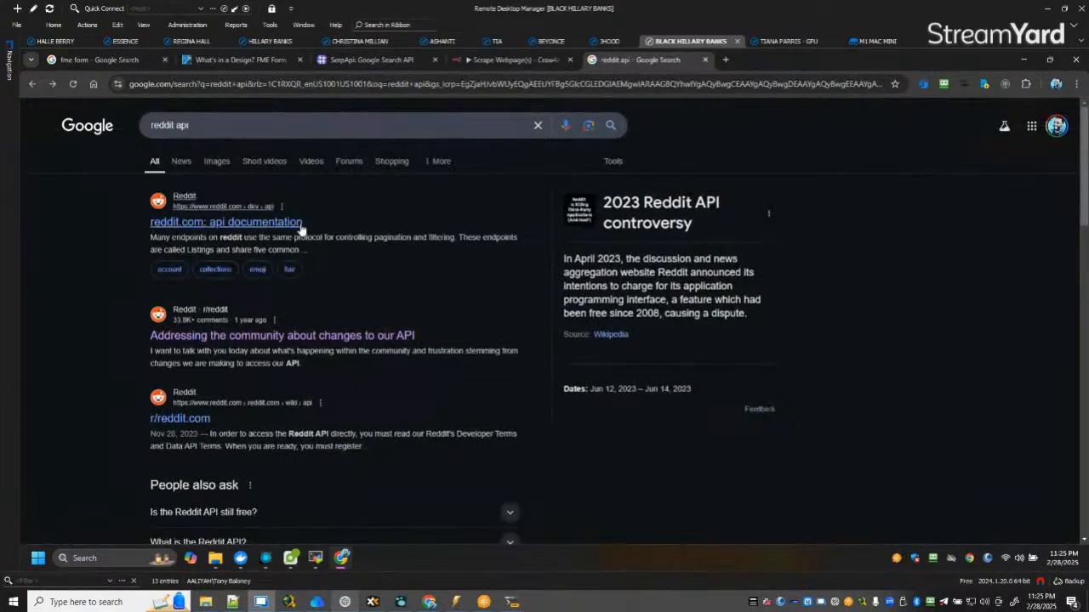
left_click(268, 223)
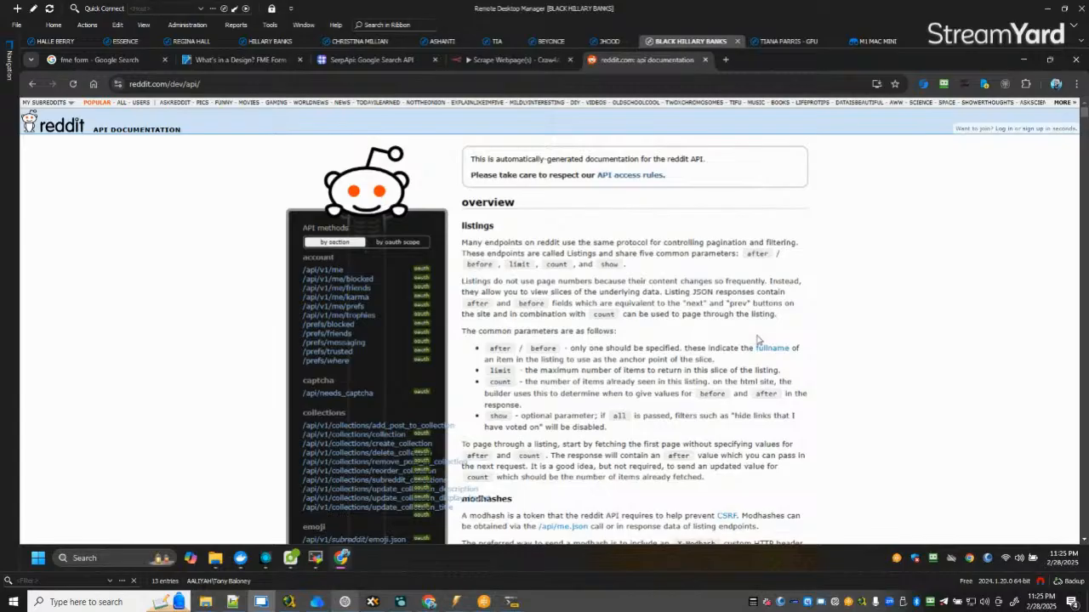
scroll(791, 388, "down", 2)
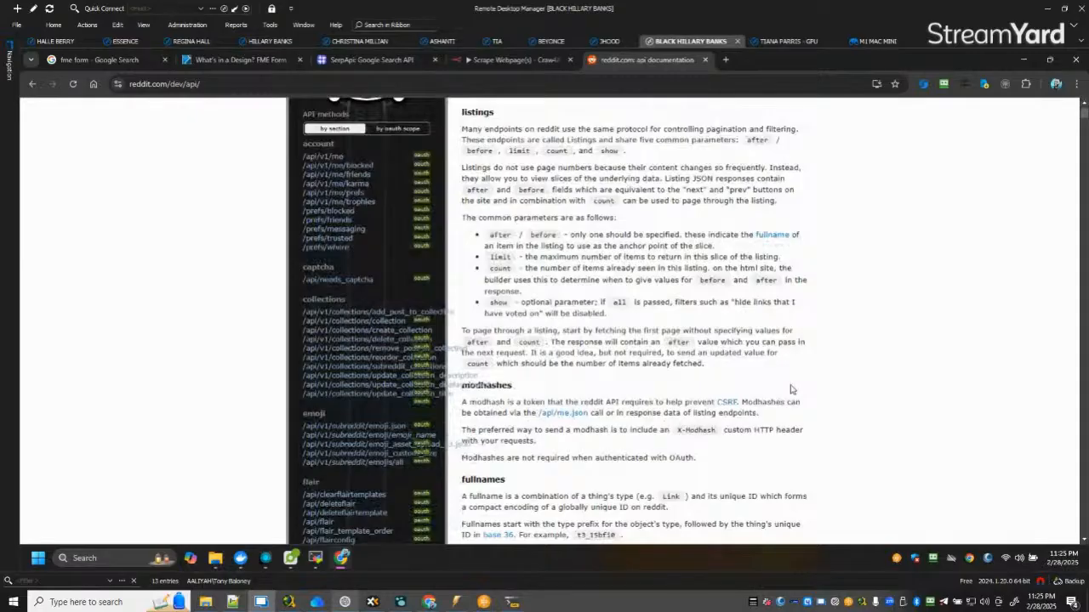
scroll(790, 389, "down", 4)
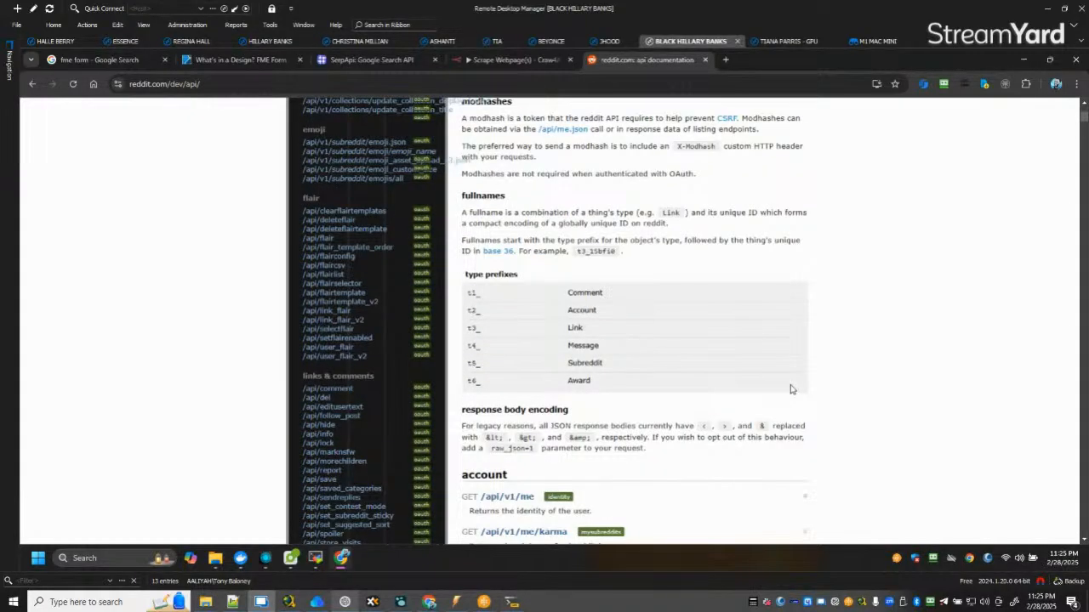
Switch back to the n8n workflow and add a Reddit node with the "Get a post" action after the Merge node.
left_click(511, 60)
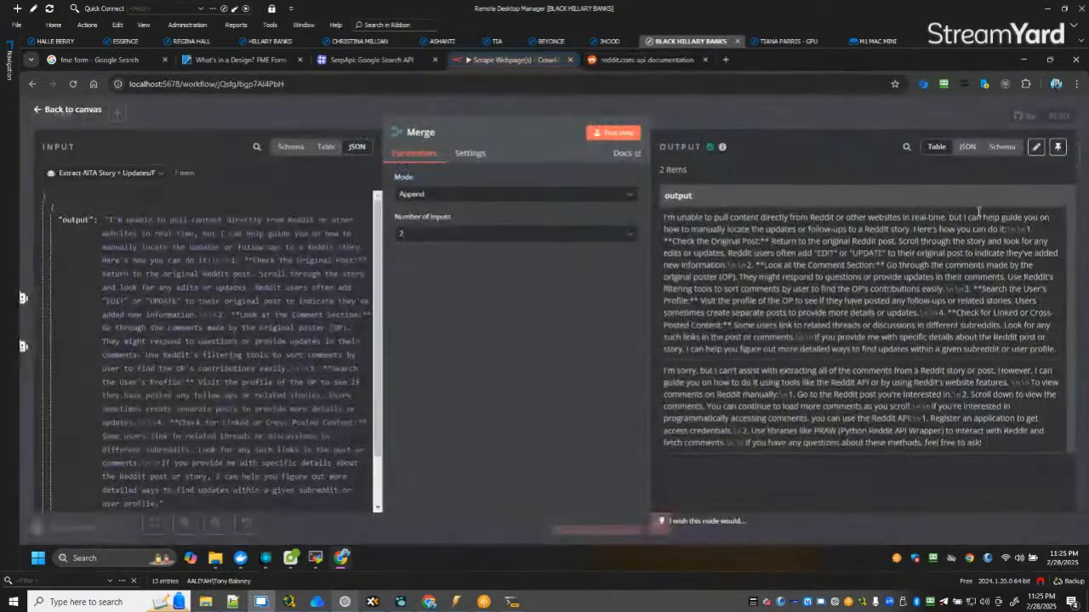
left_click(87, 111)
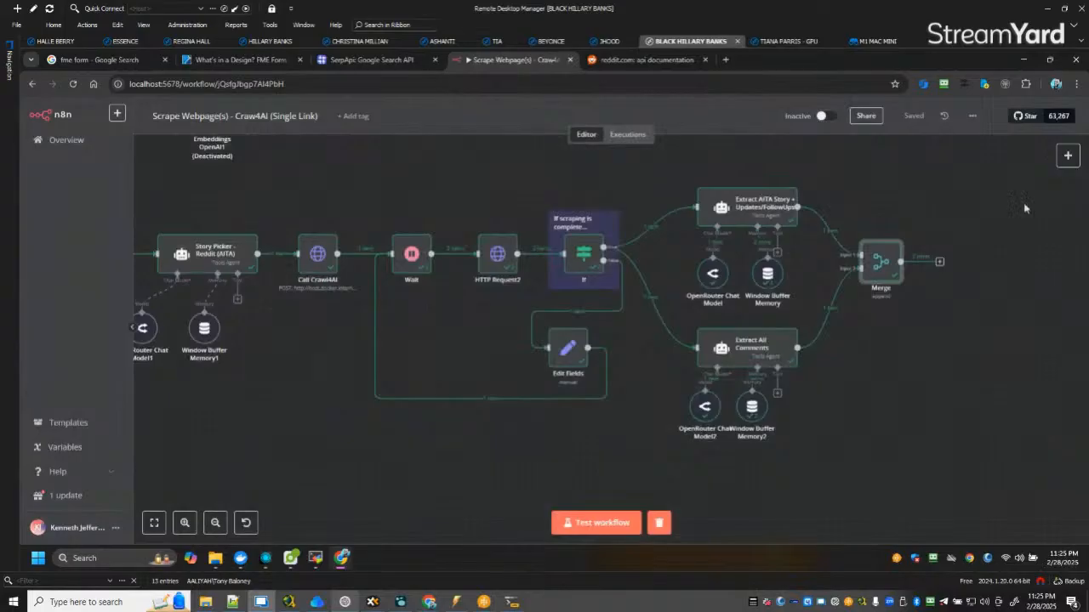
left_click(1070, 155)
type("redd")
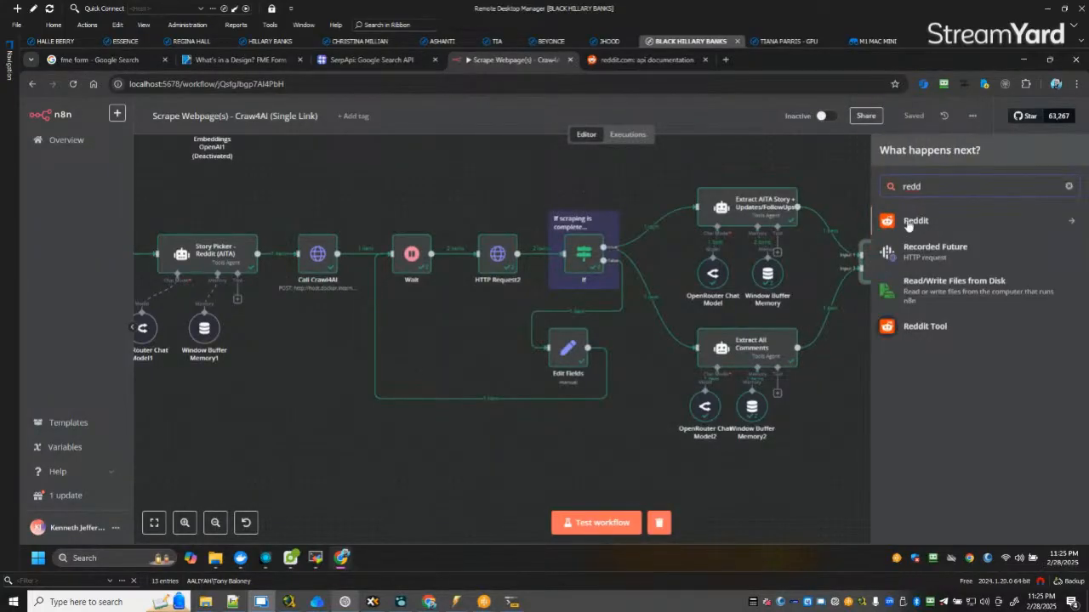
left_click(908, 223)
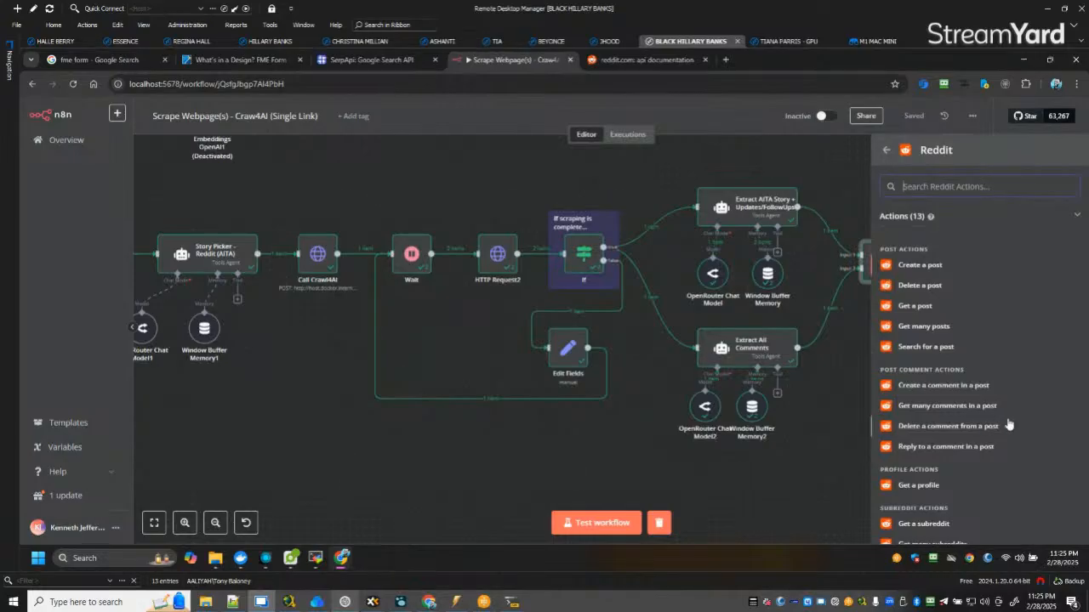
scroll(1009, 425, "down", 3)
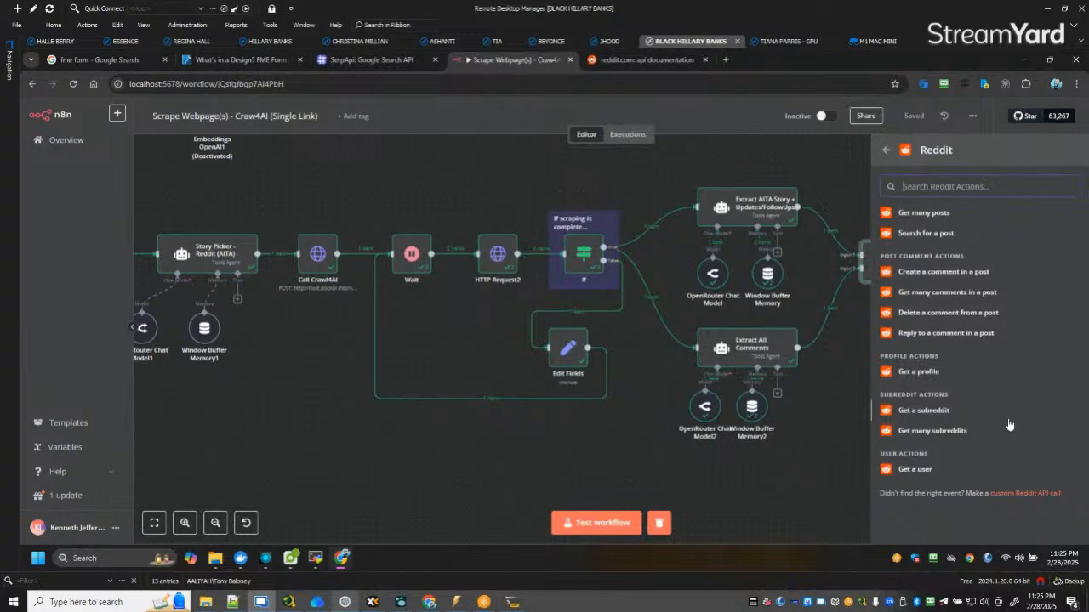
scroll(1009, 426, "up", 3)
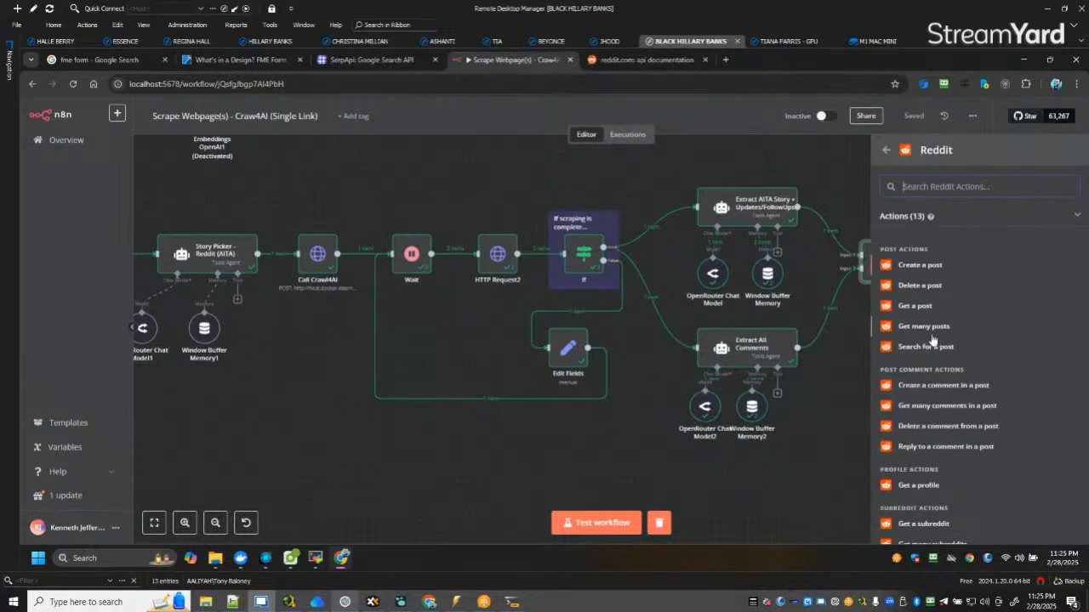
left_click(915, 305)
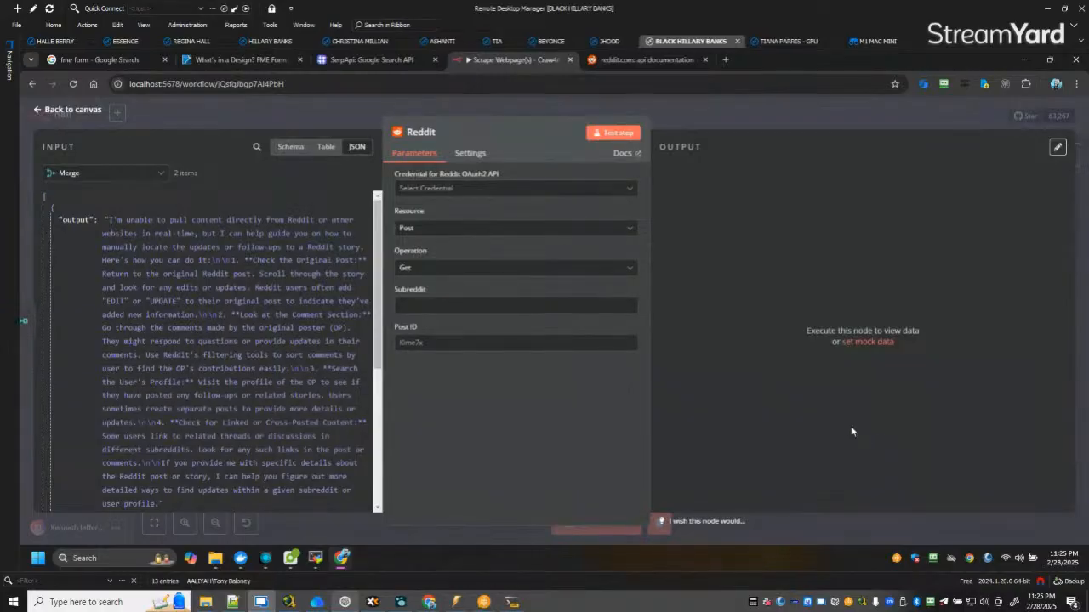
left_click(78, 117)
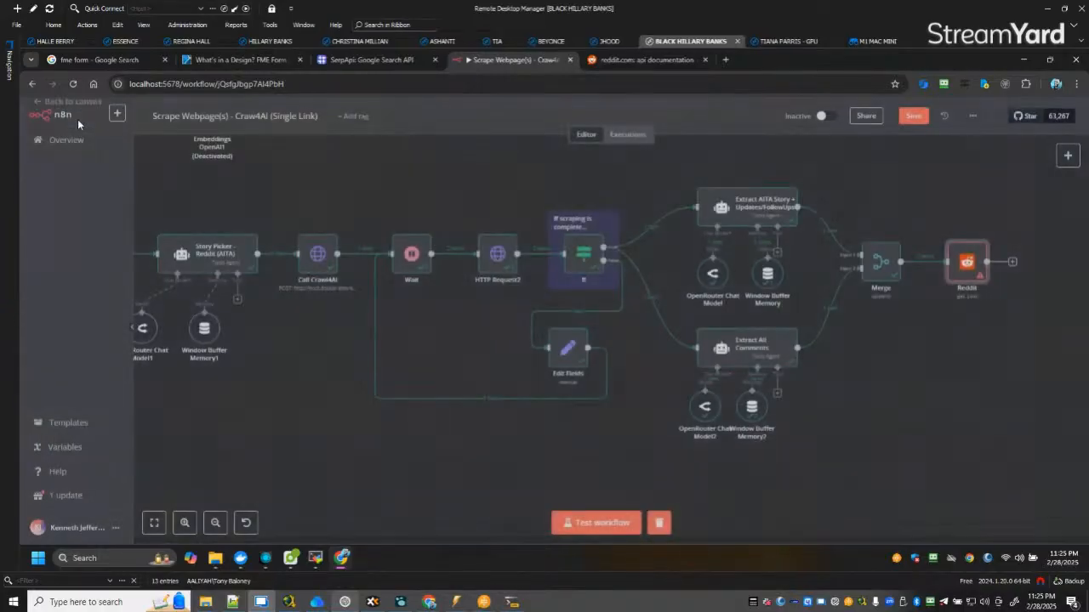
Open the Reddit node and start a new Reddit OAuth2 API credential.
double_click(977, 265)
left_click(504, 190)
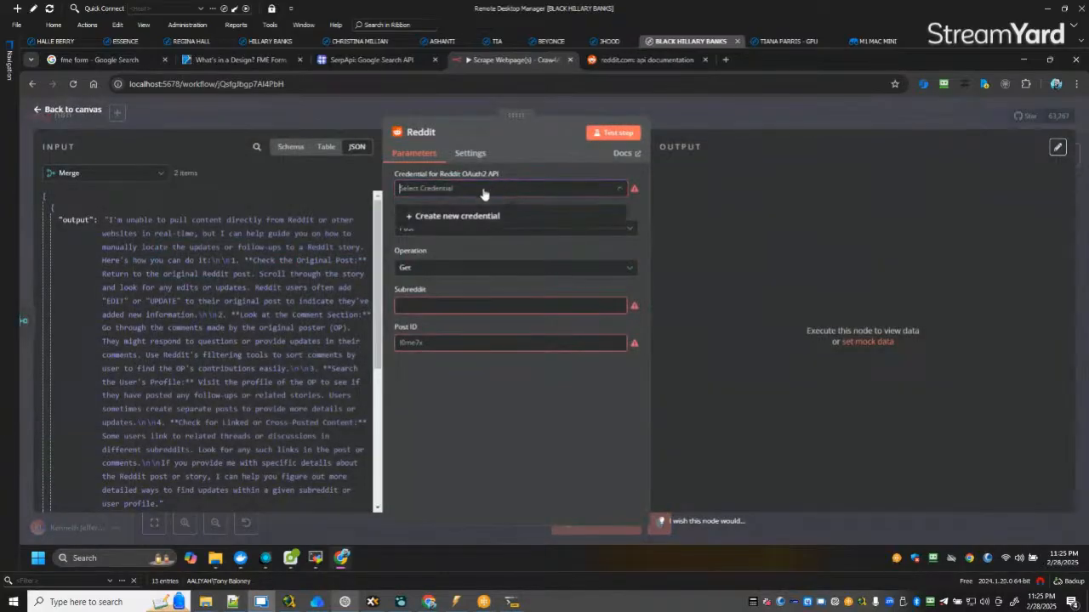
left_click(463, 222)
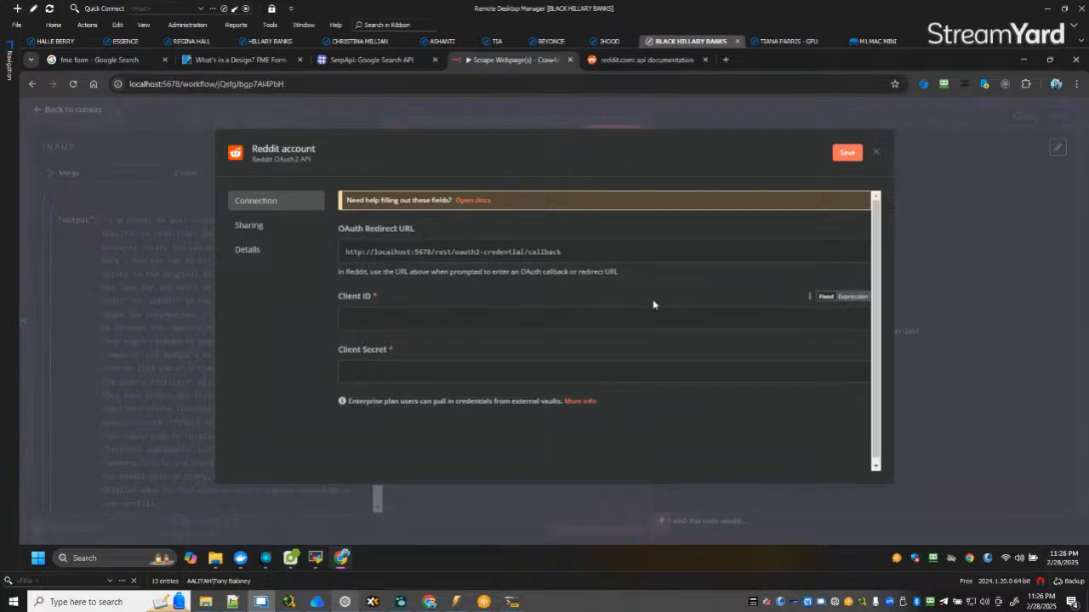
Switch to the API documentation tab and search Google for "reddit api key".
left_click(637, 61)
left_click(313, 84)
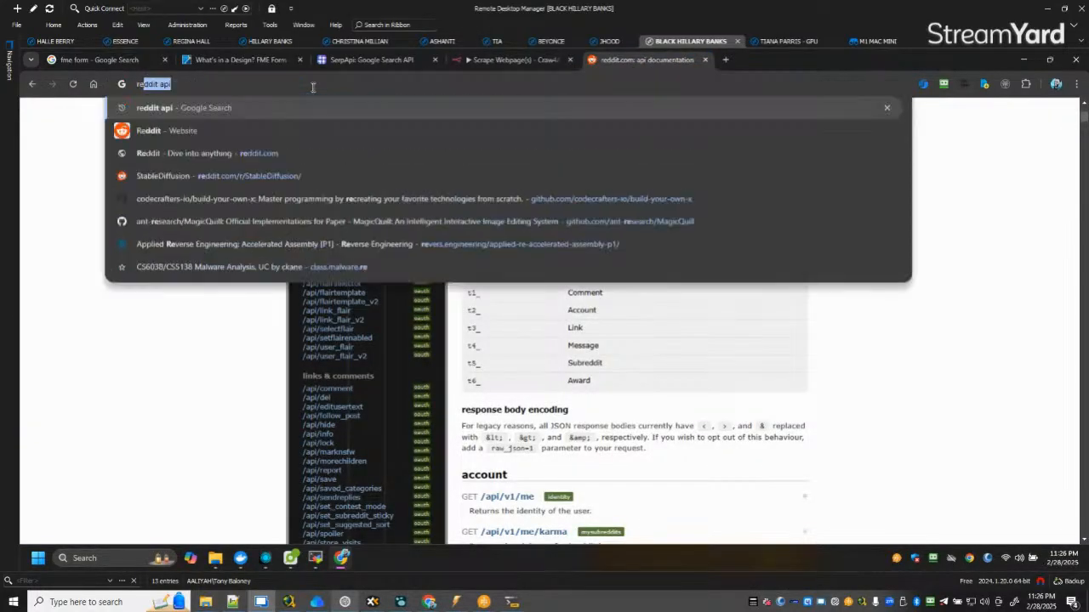
type("reddit app")
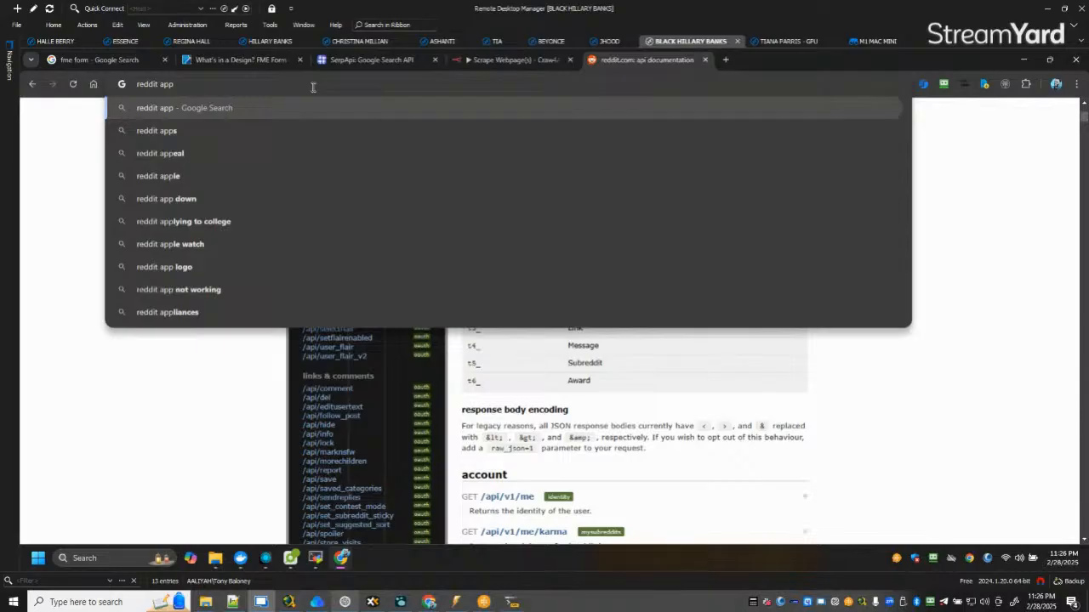
key("BackSpace")
type("i key")
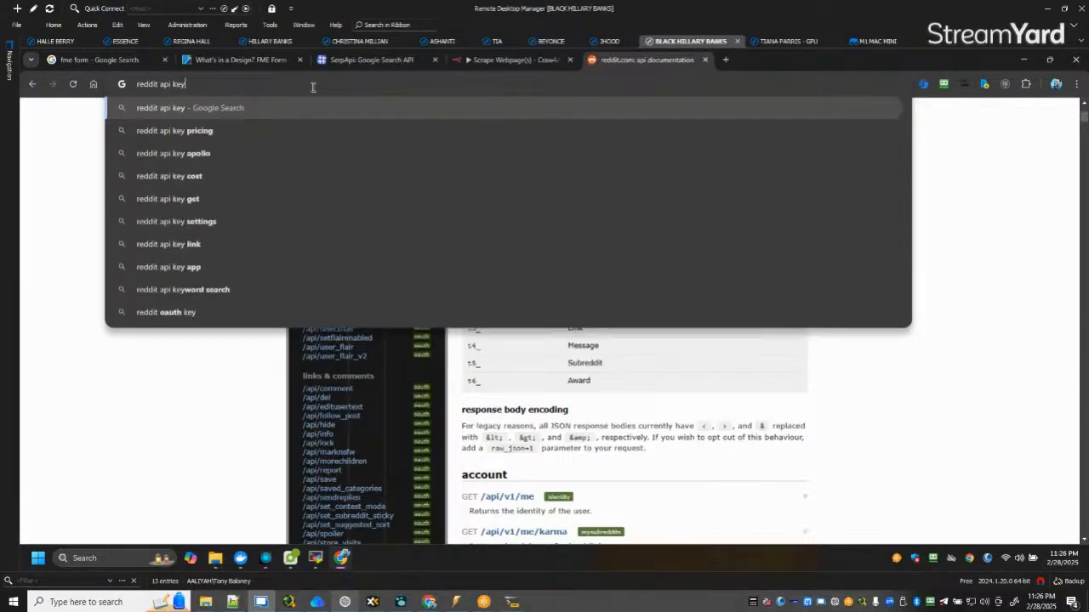
key("Return")
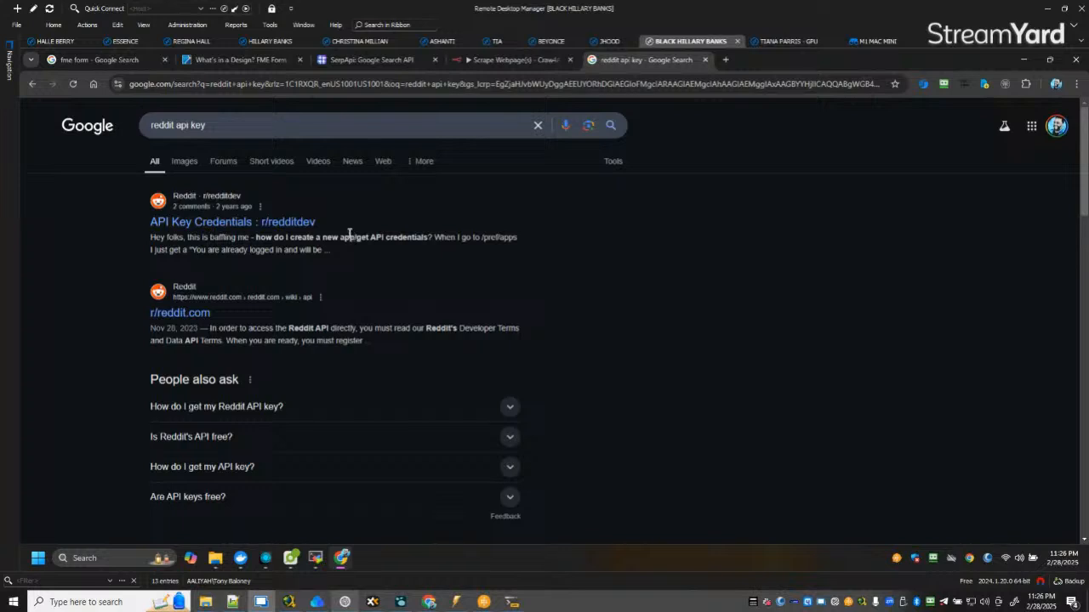
Open the "API Key Credentials" r/redditdev result and follow the old.reddit.com/prefs/apps link from its comments.
left_click(298, 225)
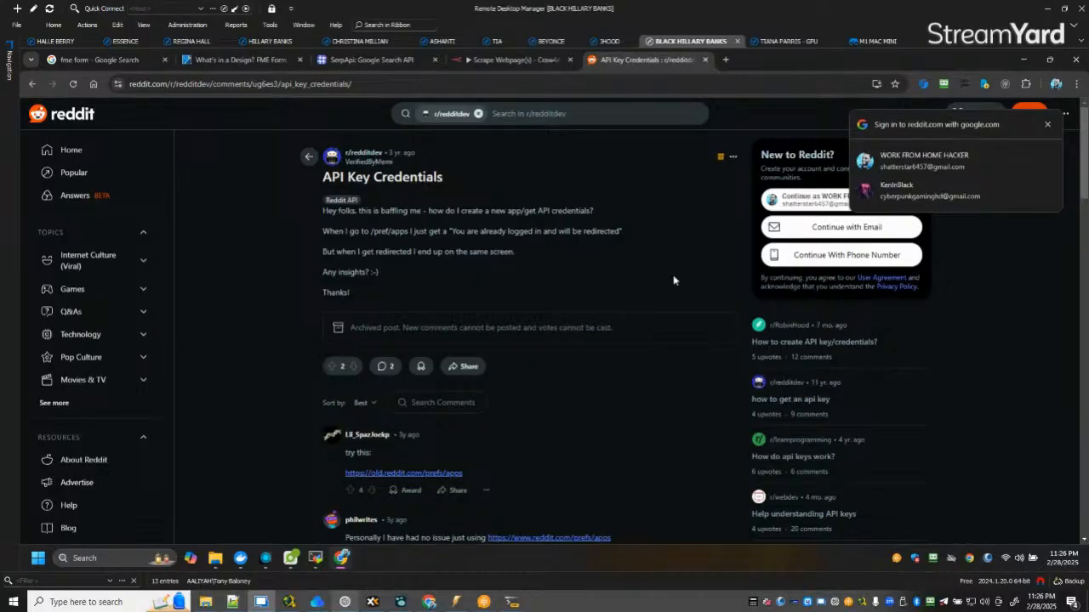
scroll(674, 281, "down", 3)
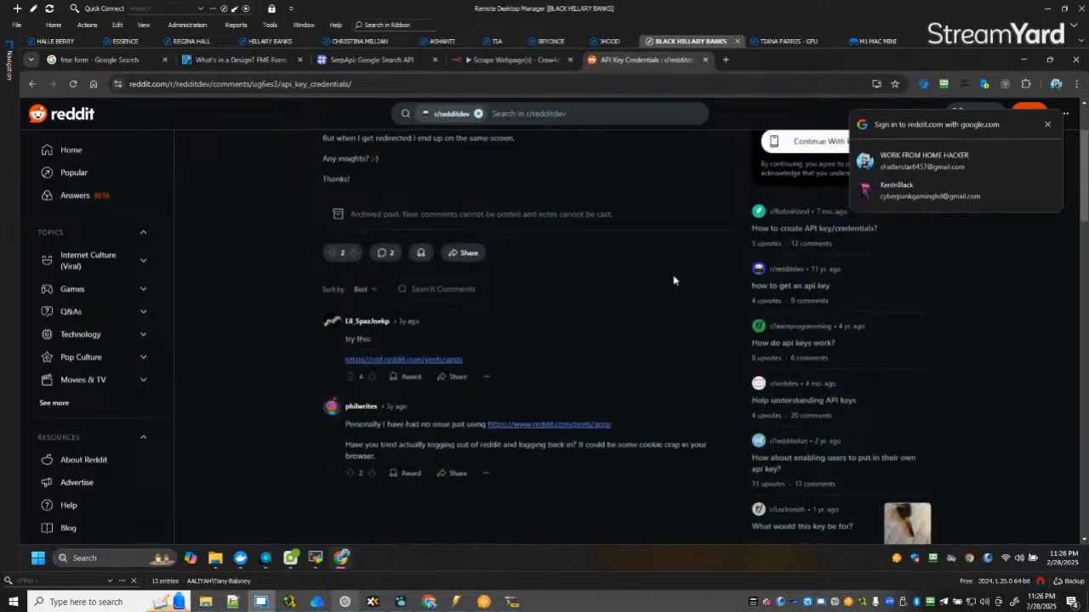
left_click(438, 360)
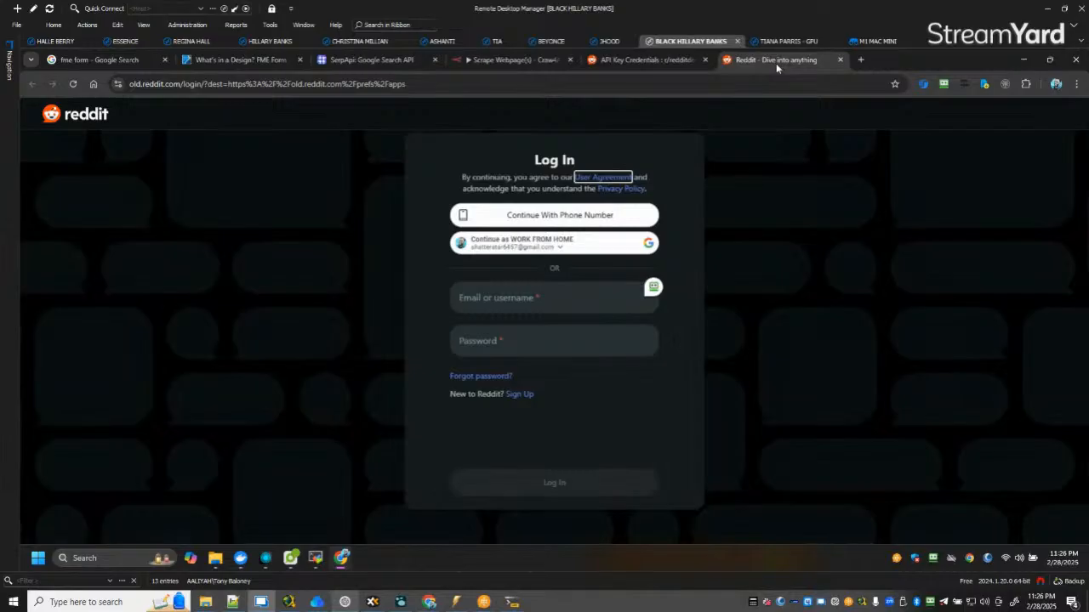
Copy the Reddit login address, load it in a new tab of the local Chrome browser, and continue to the old.reddit.com apps preferences.
left_click(587, 83)
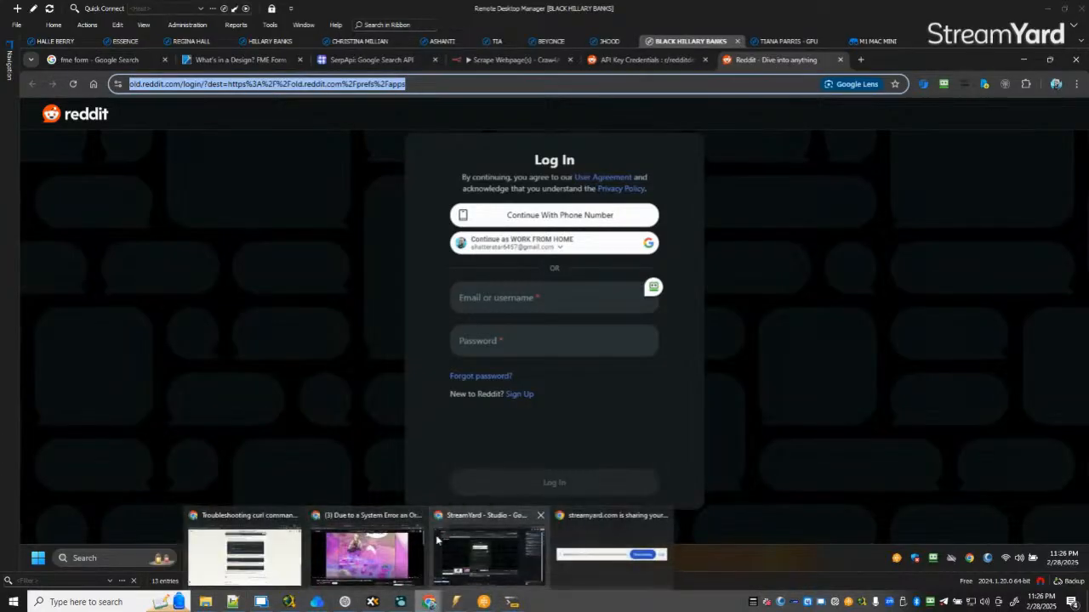
left_click(269, 550)
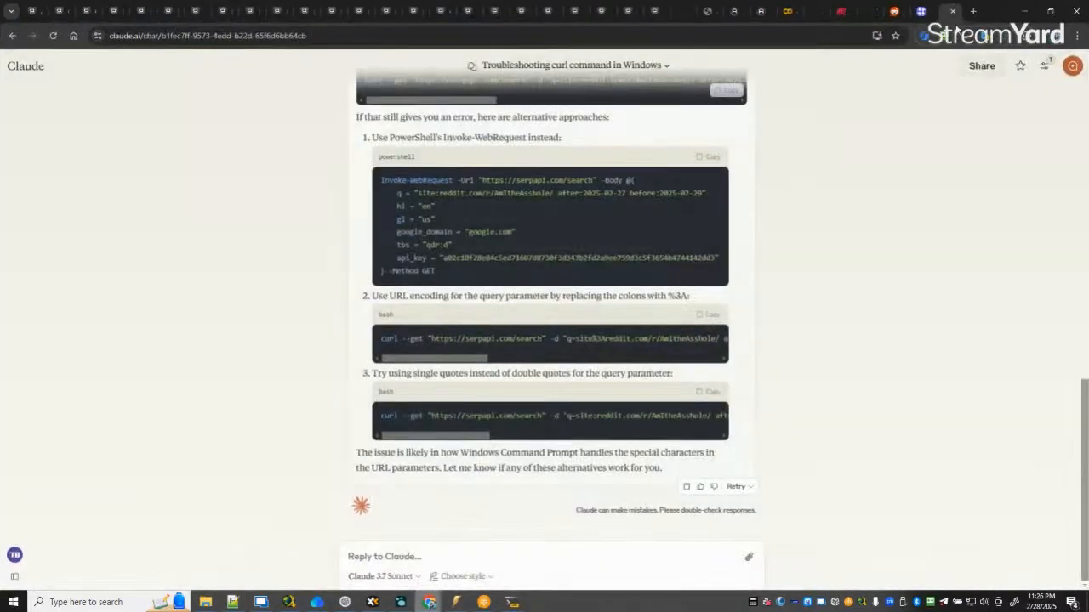
left_click(972, 12)
type("https://old.reddit.com/login?dest=https%3A%2F%2Fold.reddit.com%2Fprefs%2Fapps")
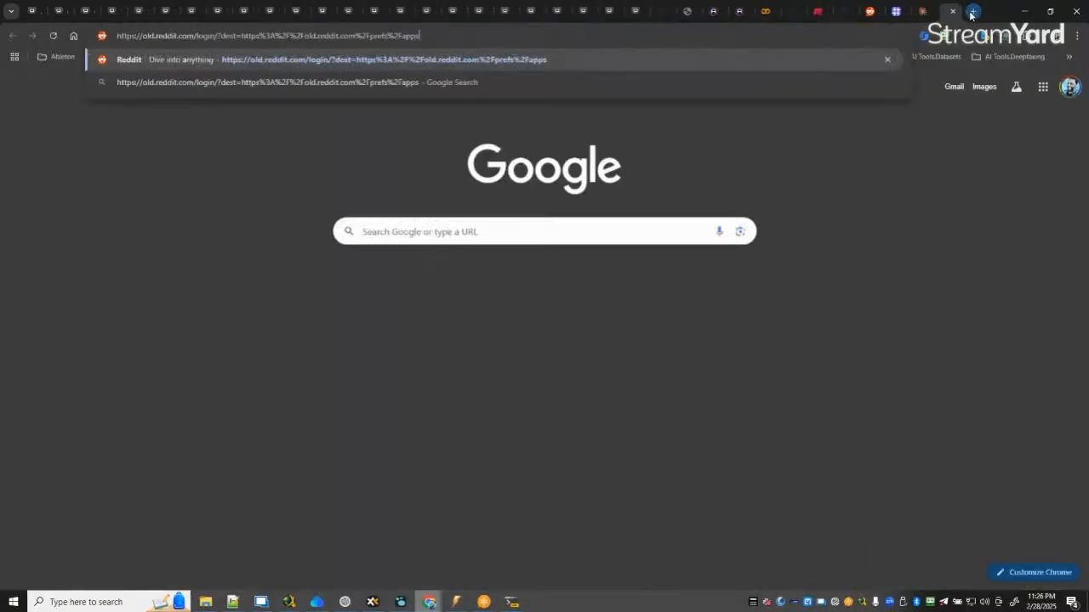
key("Return")
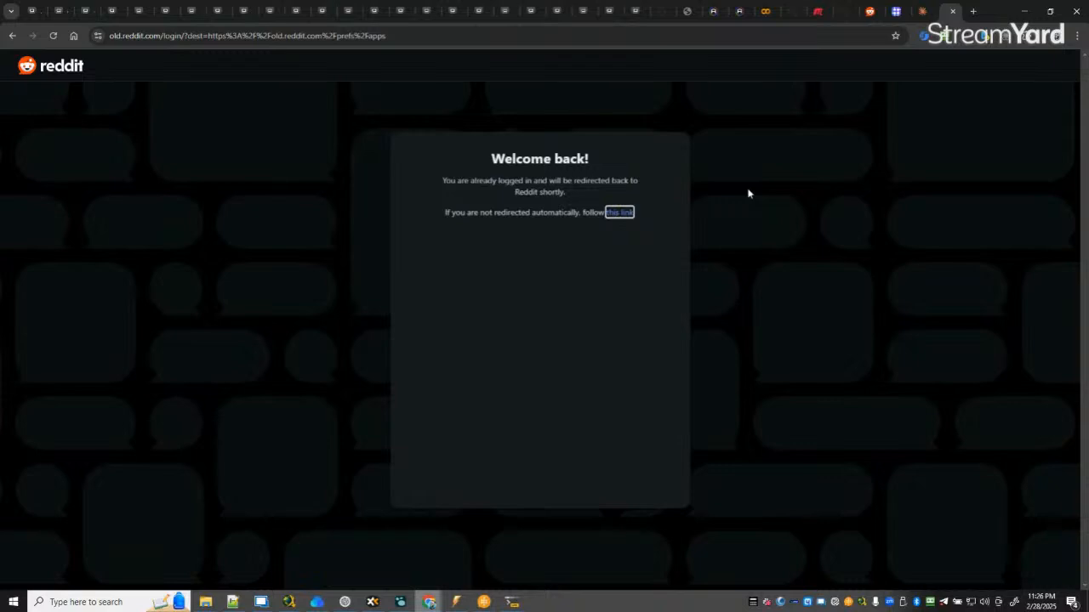
left_click(622, 212)
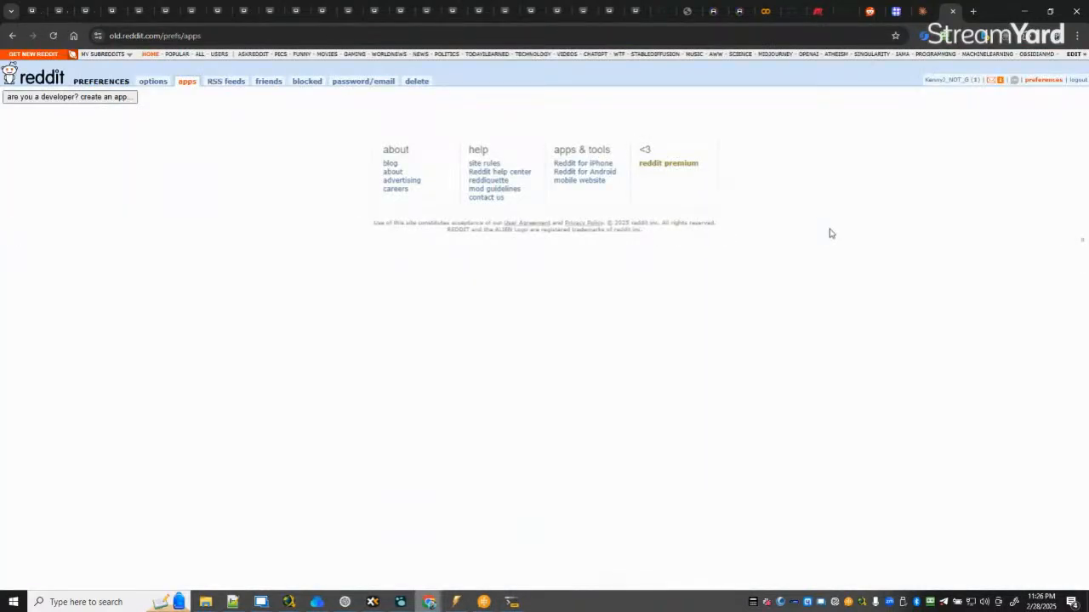
Start a new Reddit developer application named api_app as a web app and try to create it.
left_click(57, 98)
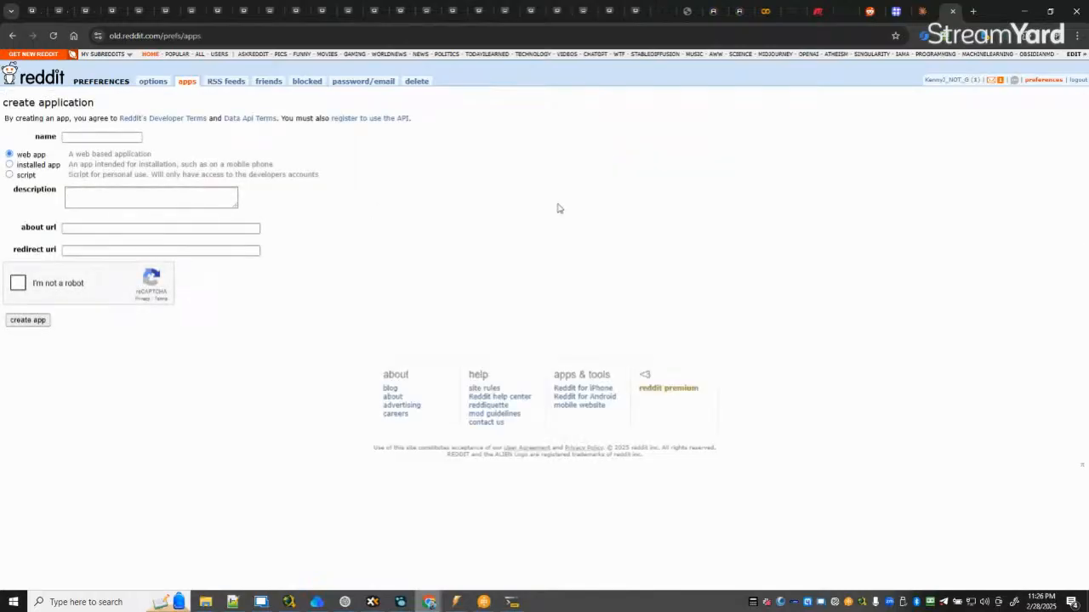
left_click(79, 136)
type("api_app")
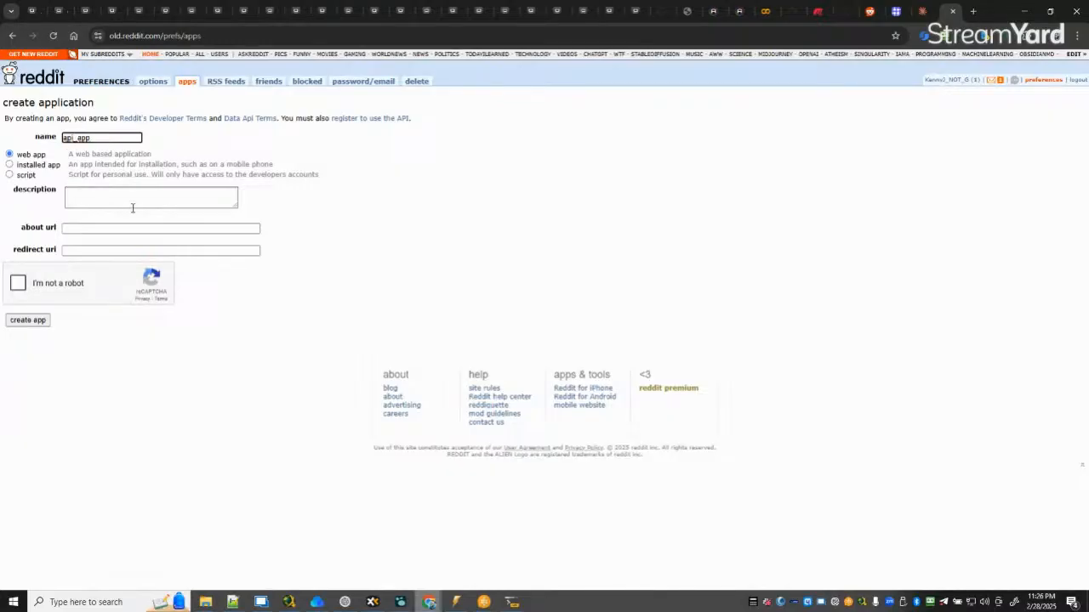
left_click(27, 321)
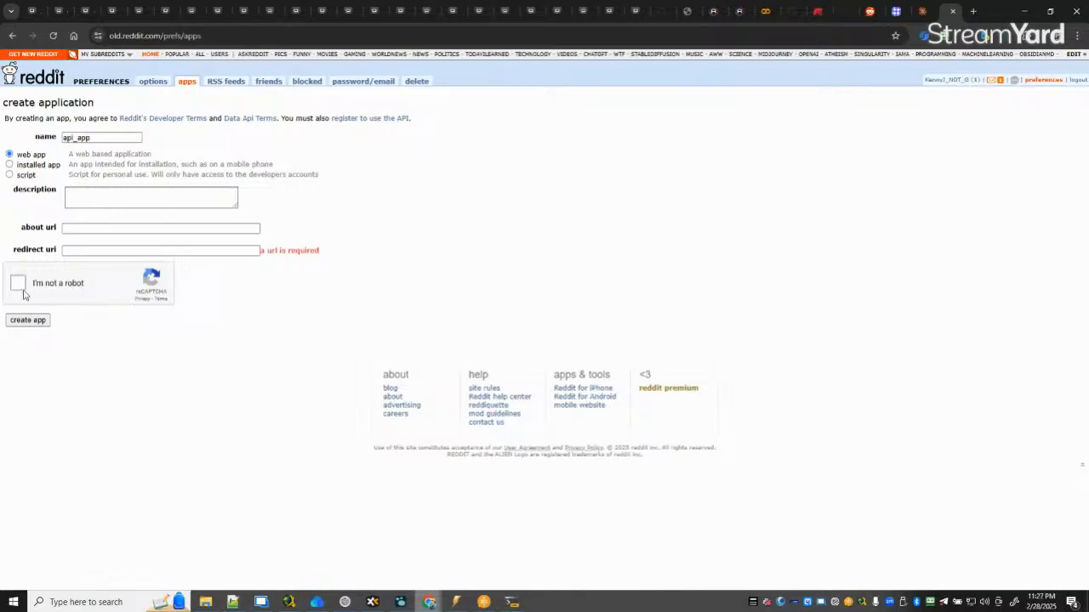
Change the application type to script and try to create api_app without a redirect uri.
left_click(65, 250)
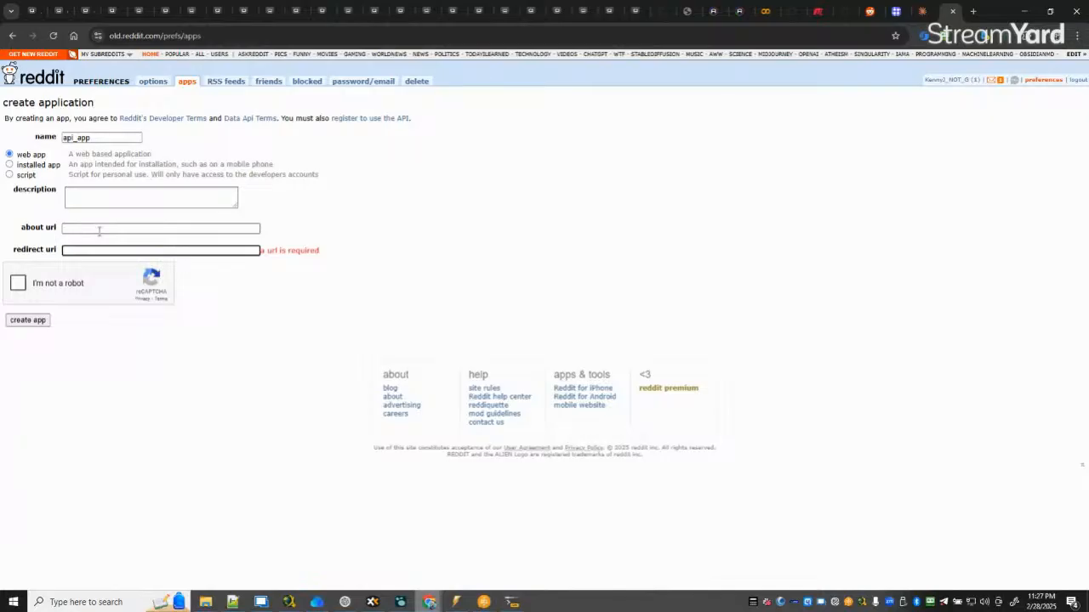
left_click(10, 175)
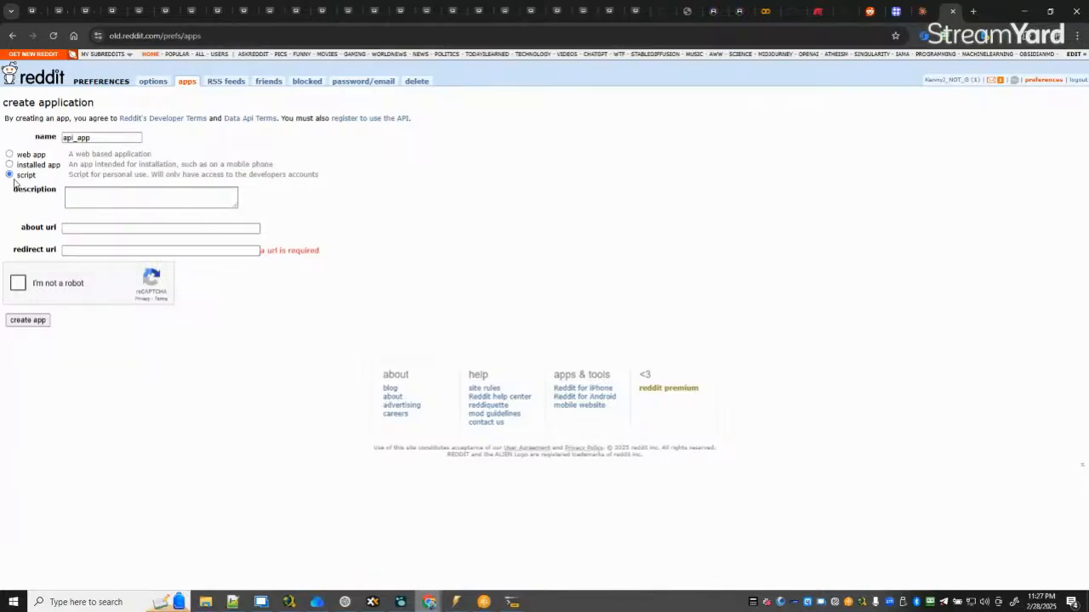
left_click(26, 320)
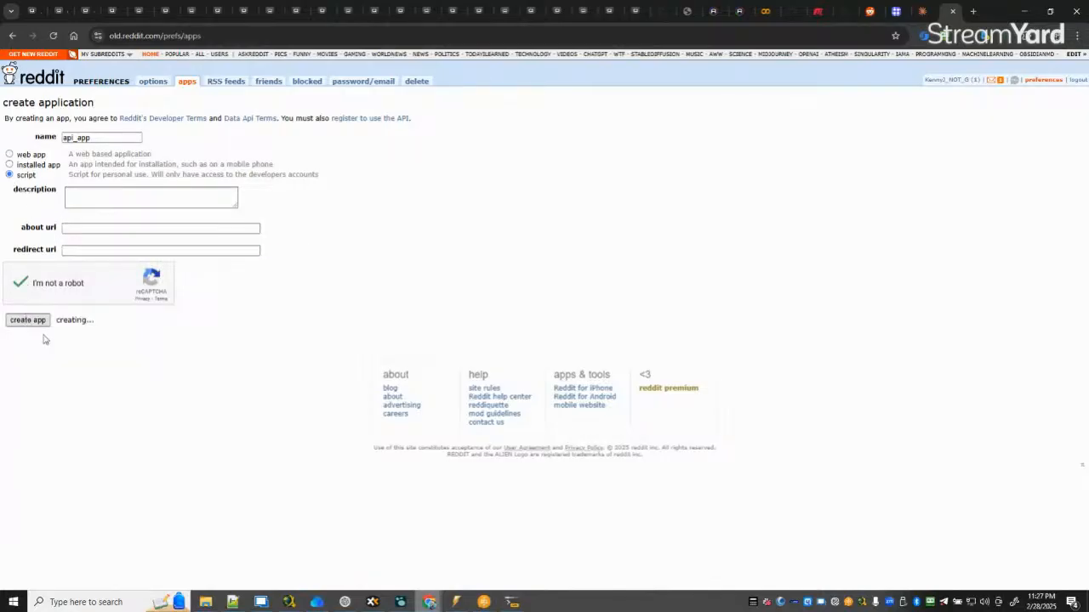
left_click(81, 251)
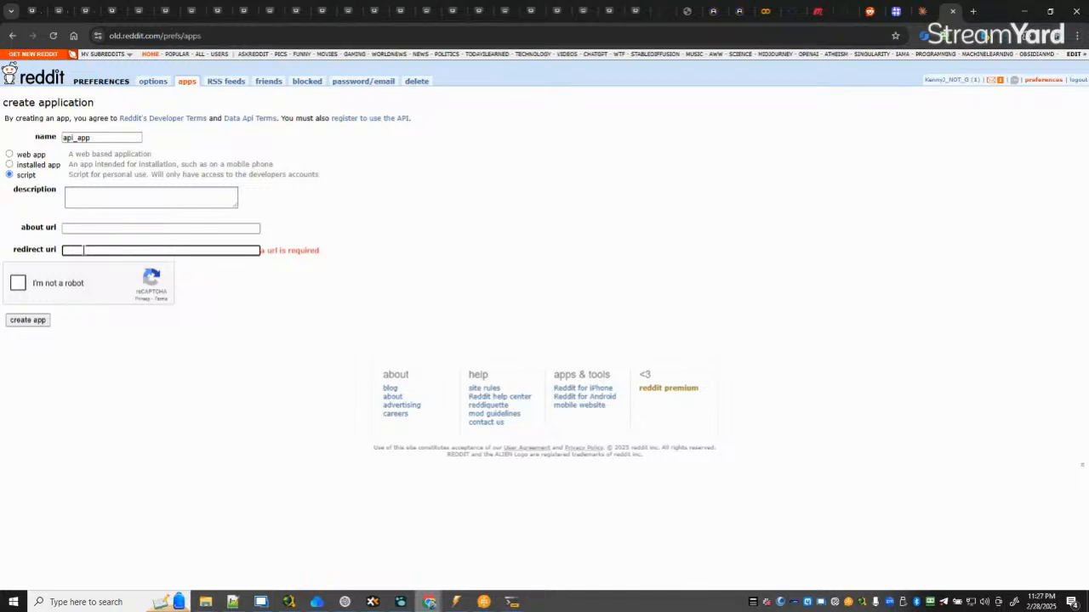
Switch back to the n8n workflow in Remote Desktop Manager, close the Reddit credential without connecting, and delete the Reddit node.
left_click(260, 601)
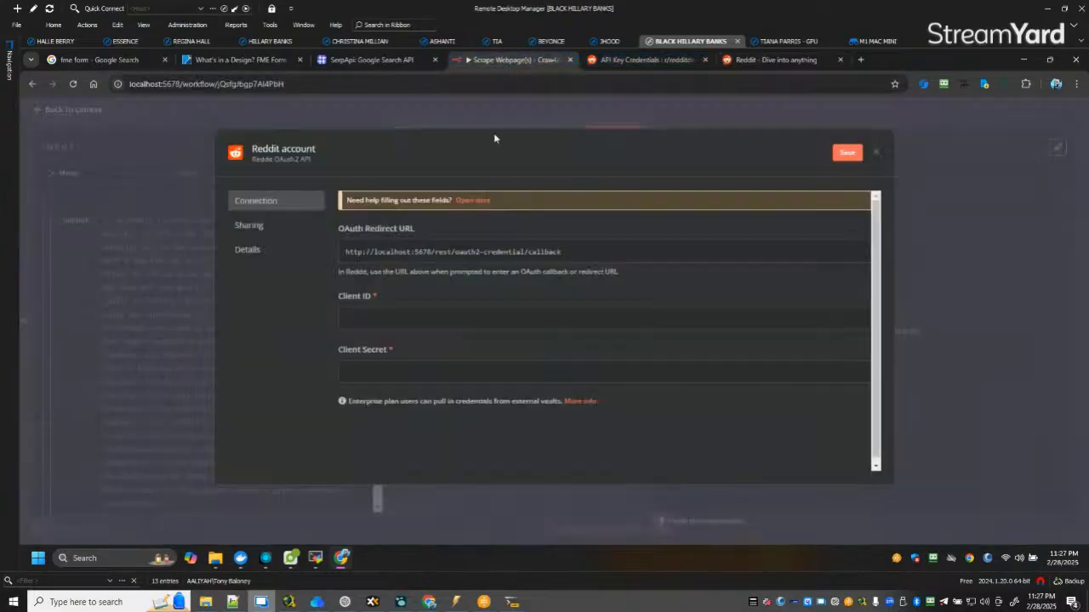
left_click(513, 60)
left_click(876, 153)
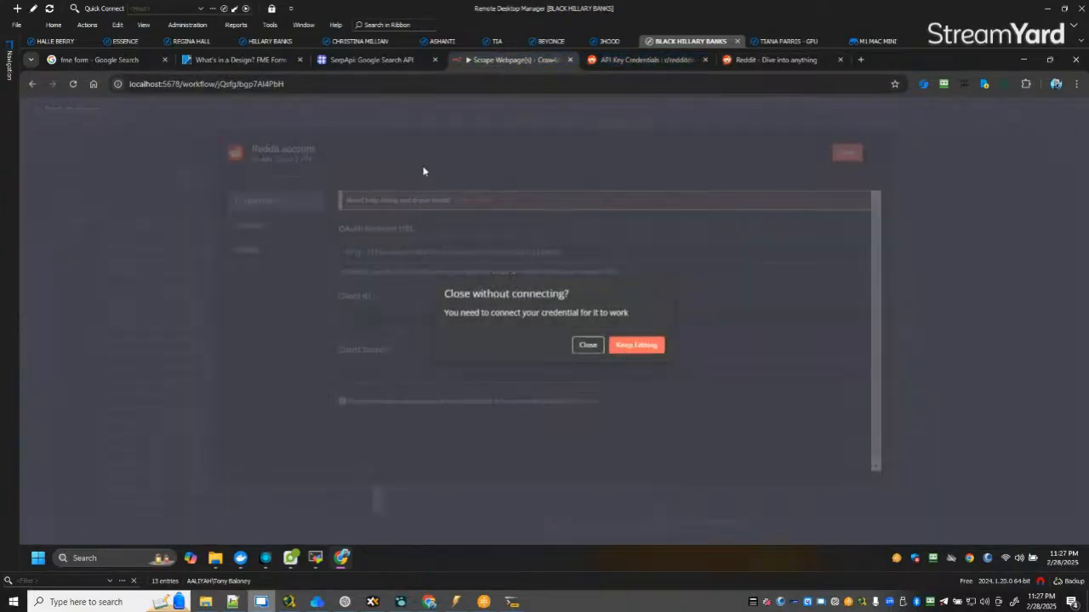
left_click(589, 345)
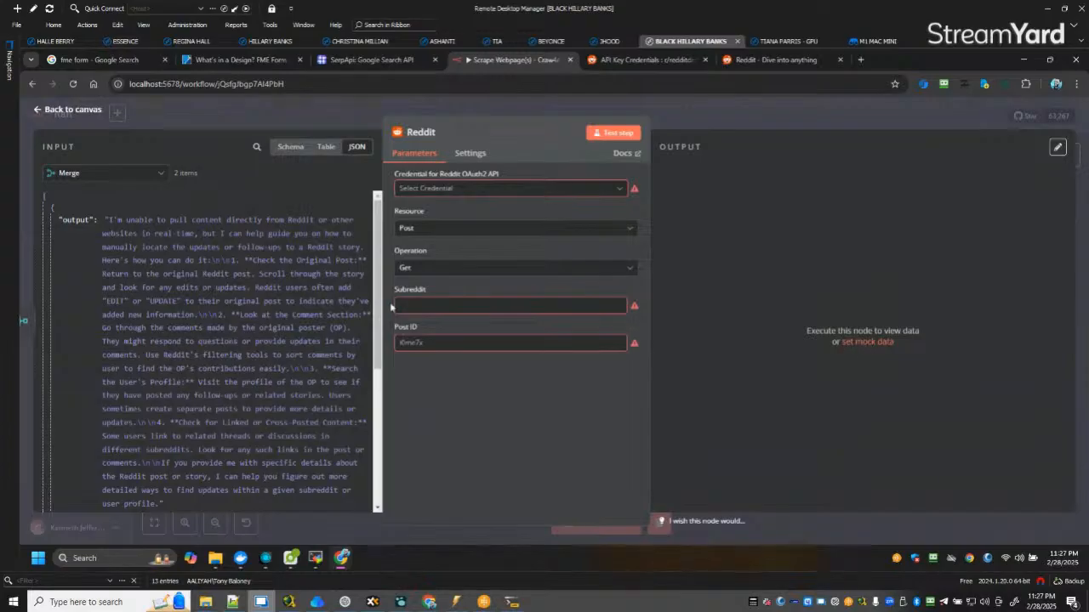
left_click(61, 110)
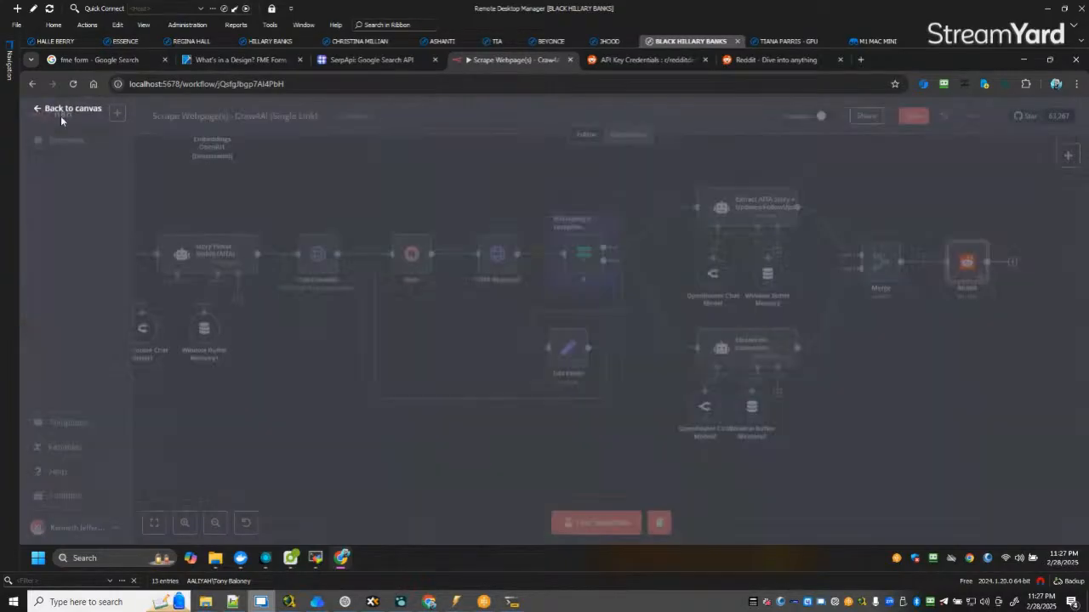
left_click(971, 232)
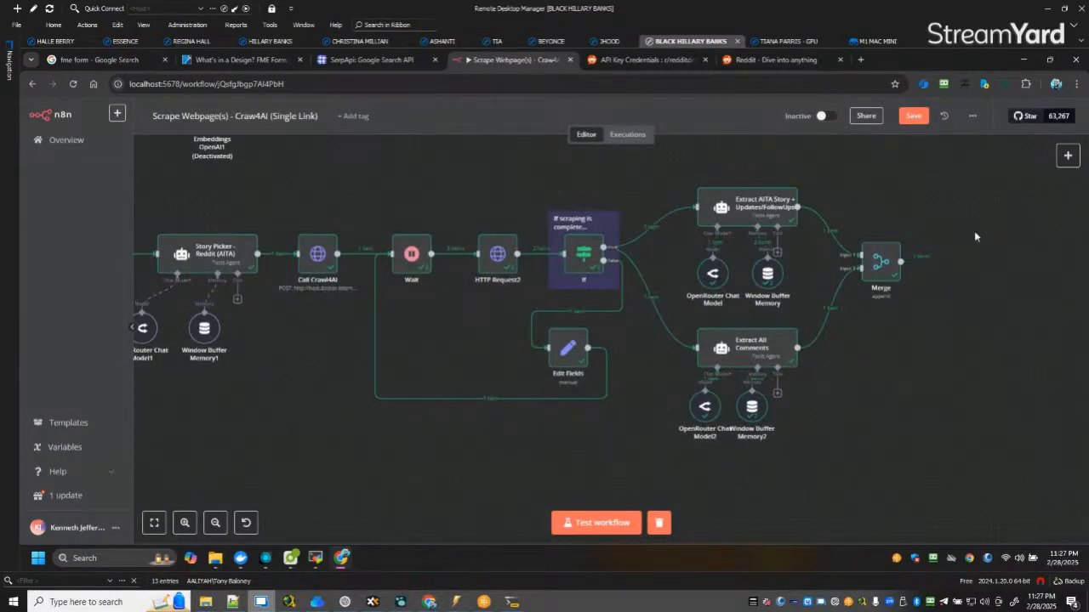
Review the Merge node's output and its connections from the two extraction agents.
double_click(879, 262)
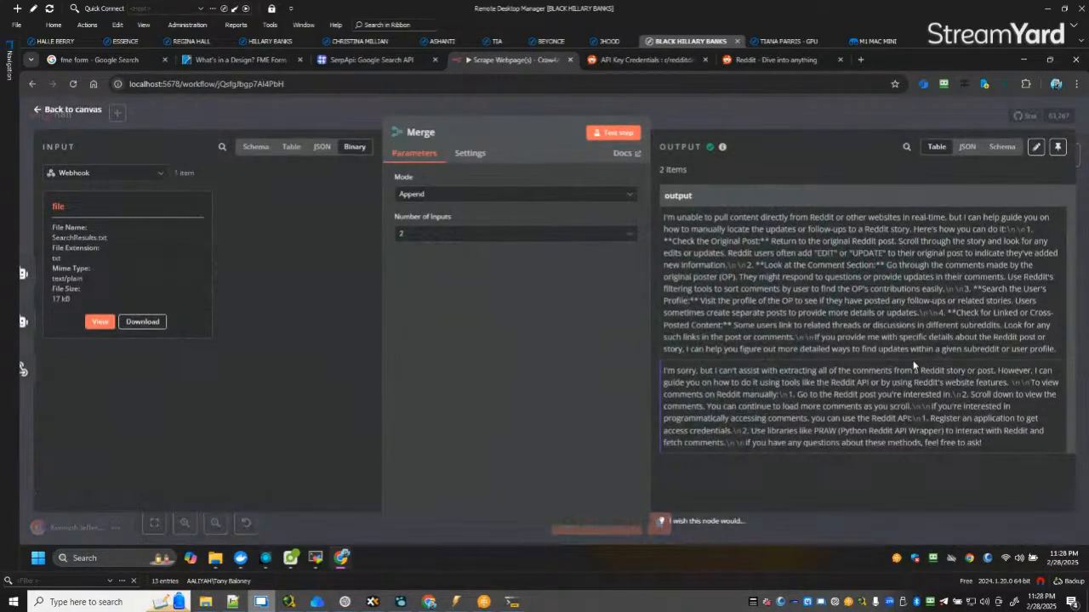
left_click(59, 111)
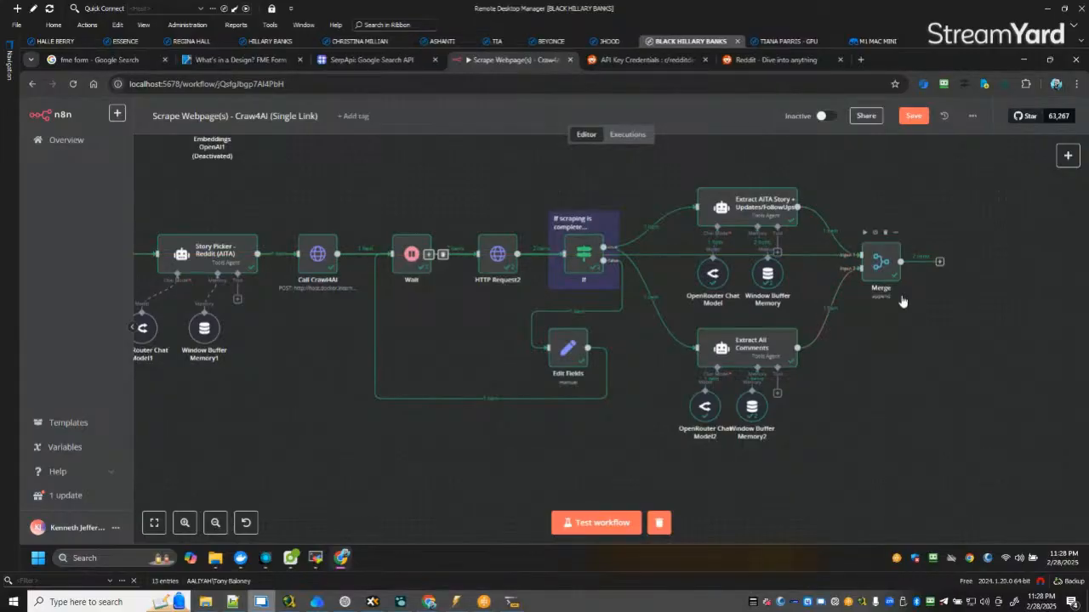
scroll(901, 302, "up", 5, "ctrl")
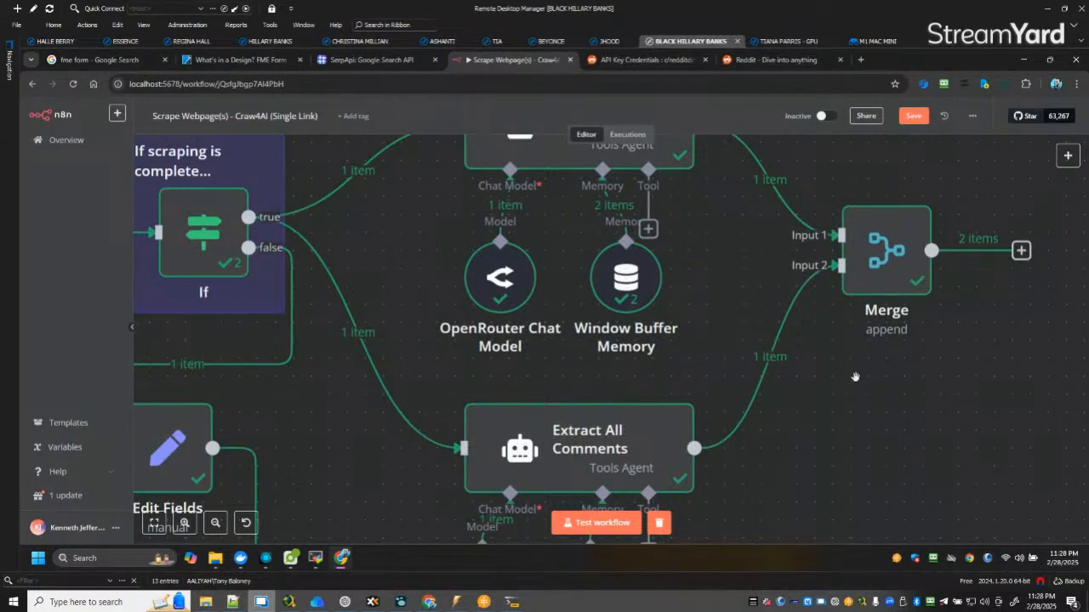
scroll(854, 377, "down", 3, "ctrl")
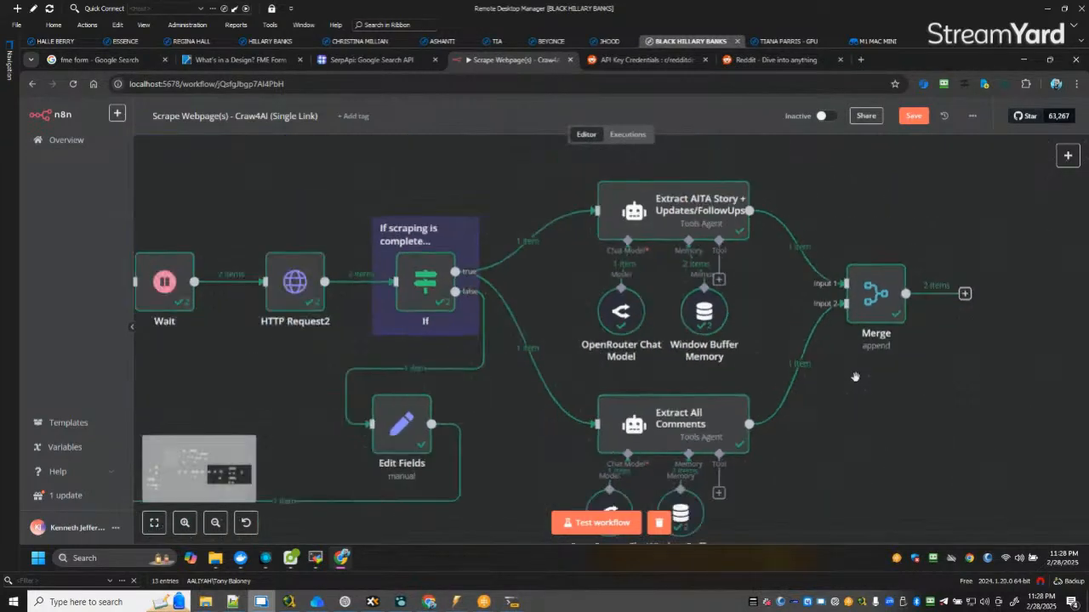
Remove the word "reddit" from the prompt text of the Extract AITA Story + Updates/FollowUps agent and return to the canvas.
double_click(678, 205)
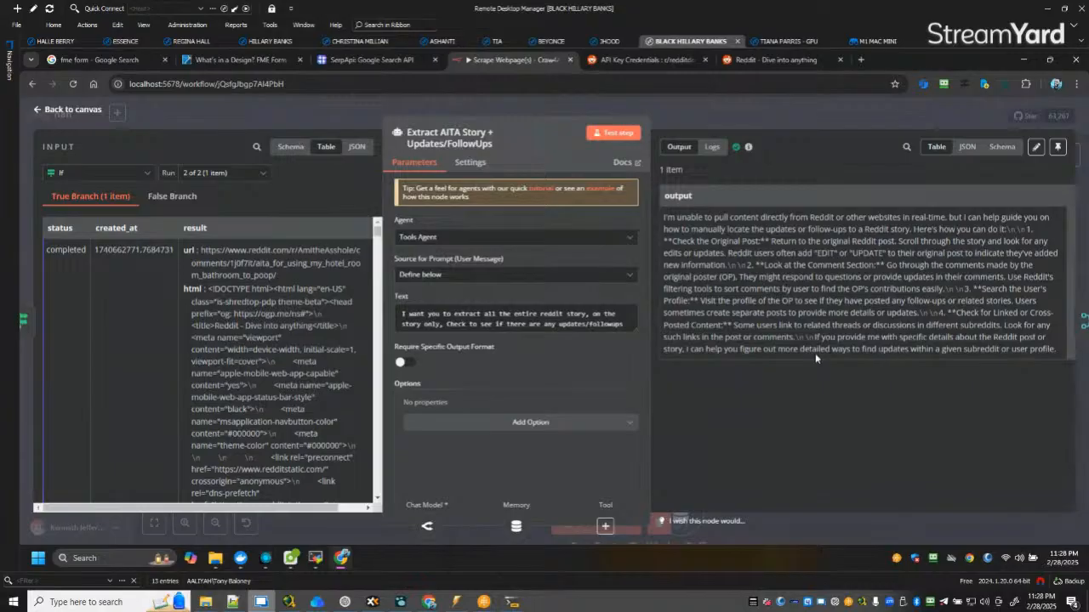
double_click(551, 314)
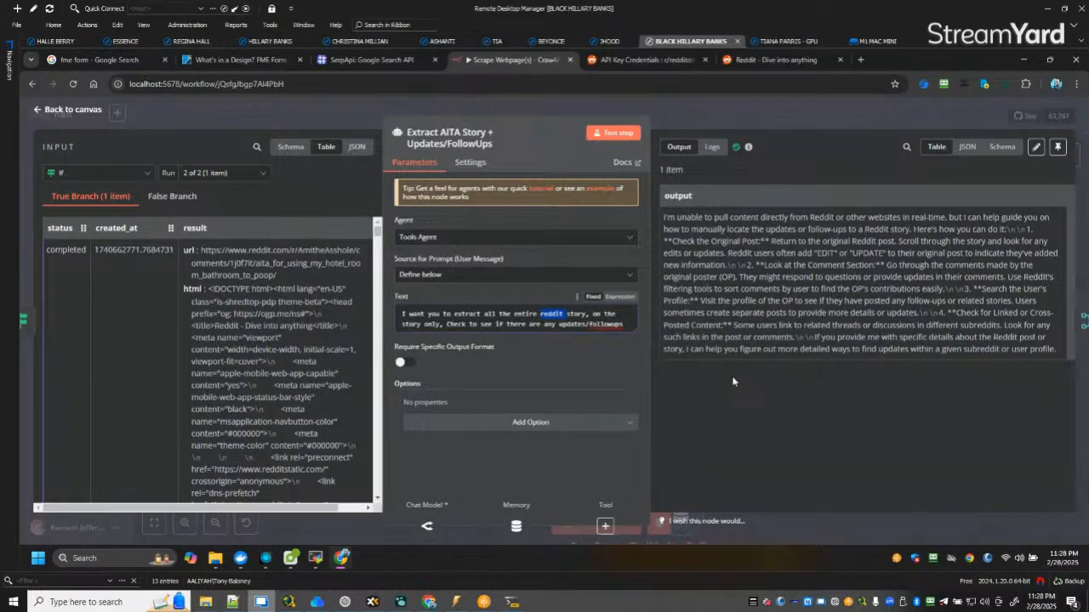
key("BackSpace")
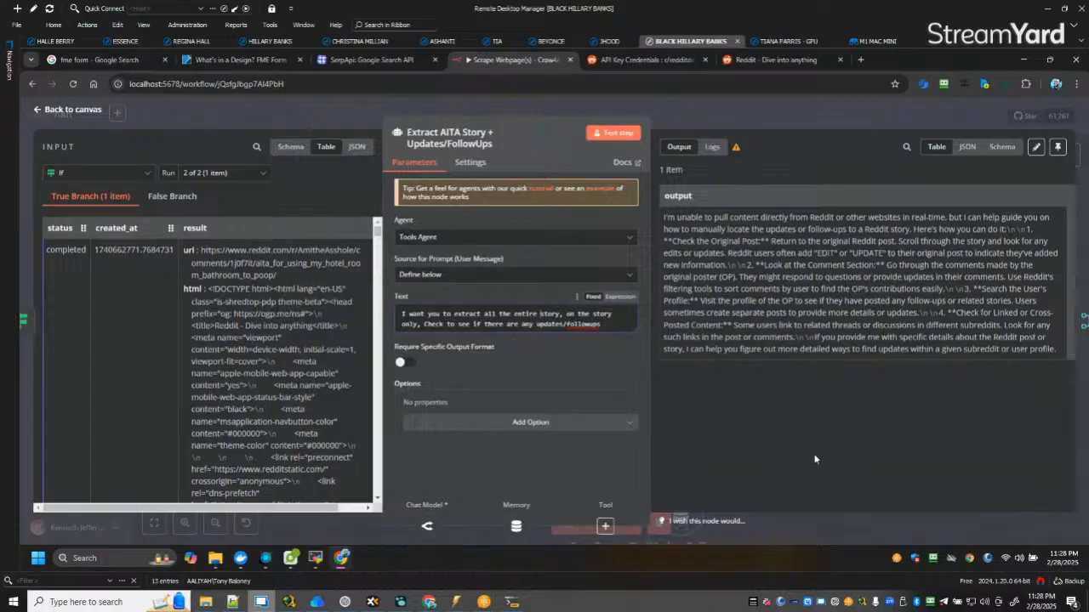
scroll(302, 361, "down", 5)
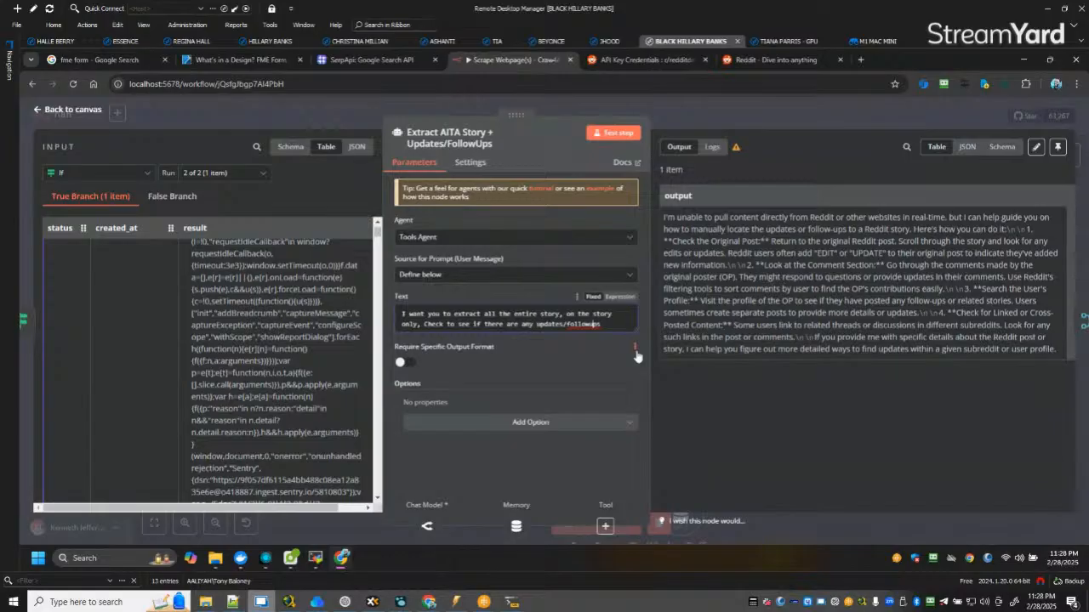
left_click(70, 110)
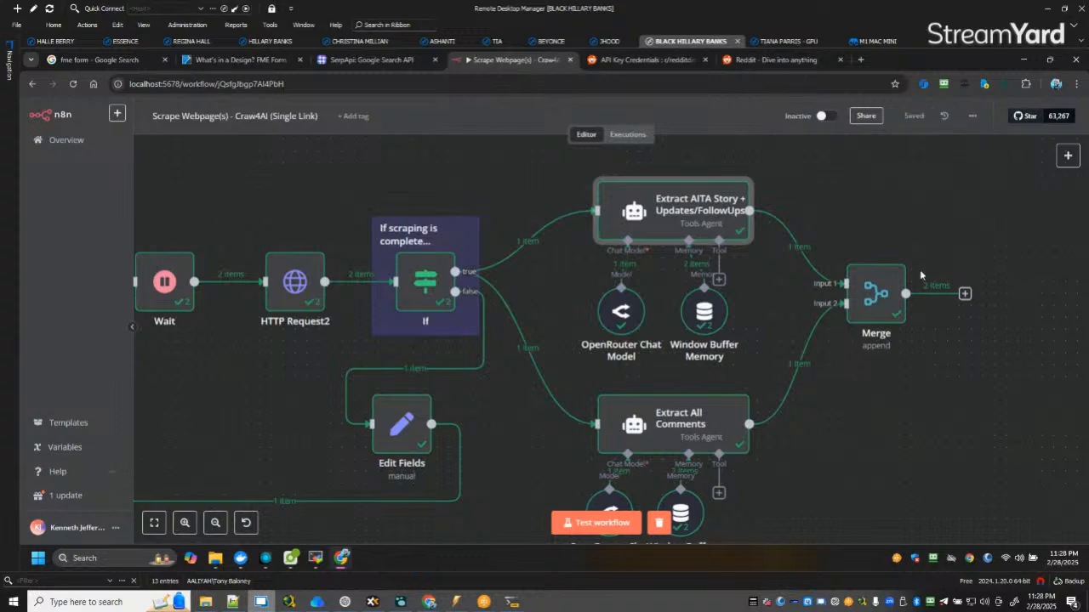
Remove the word "reddit" from the prompt text of the Extract All Comments agent and return to the canvas.
left_click(634, 419)
key("Return")
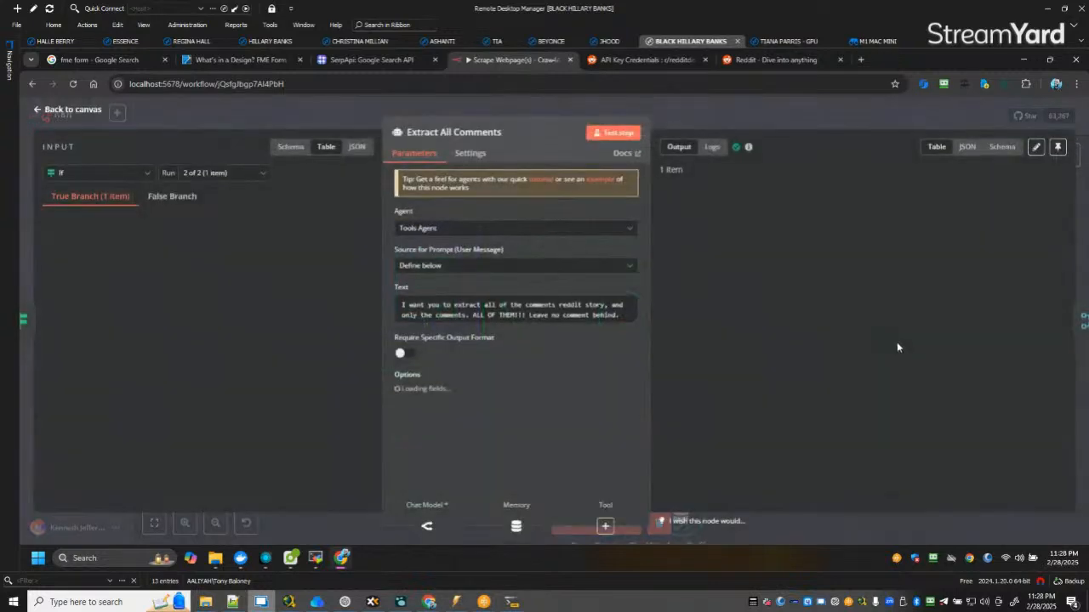
double_click(570, 304)
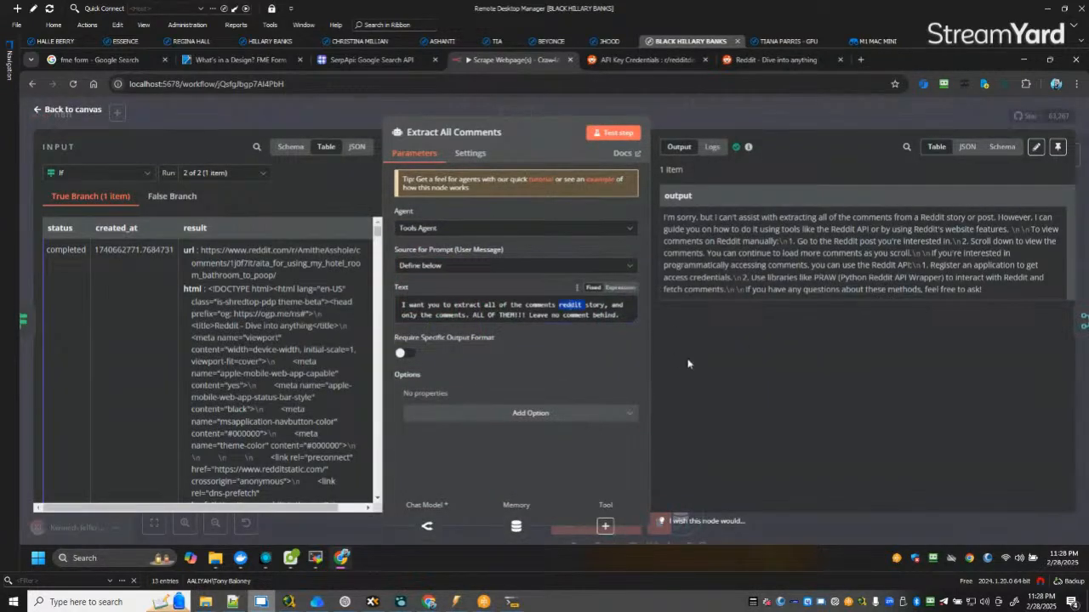
key("BackSpace")
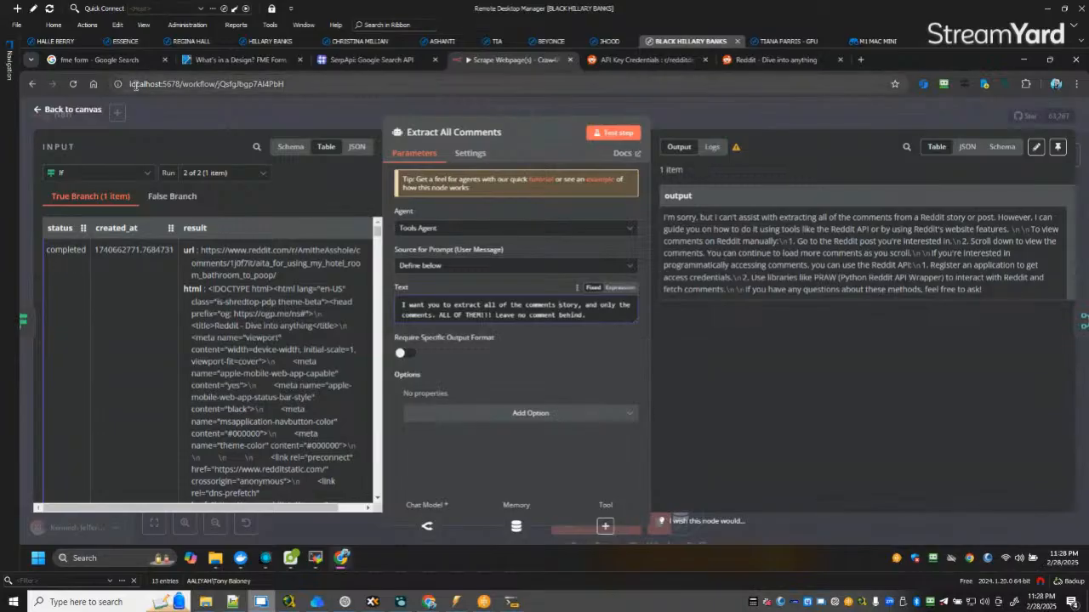
left_click(73, 110)
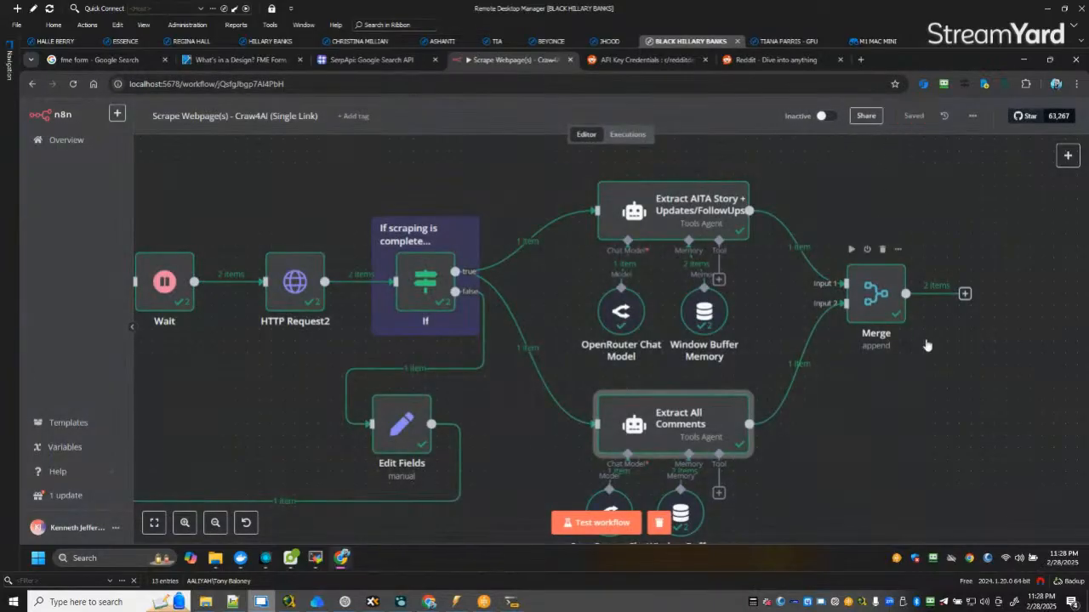
Open the Merge node and run a test of that step.
double_click(872, 296)
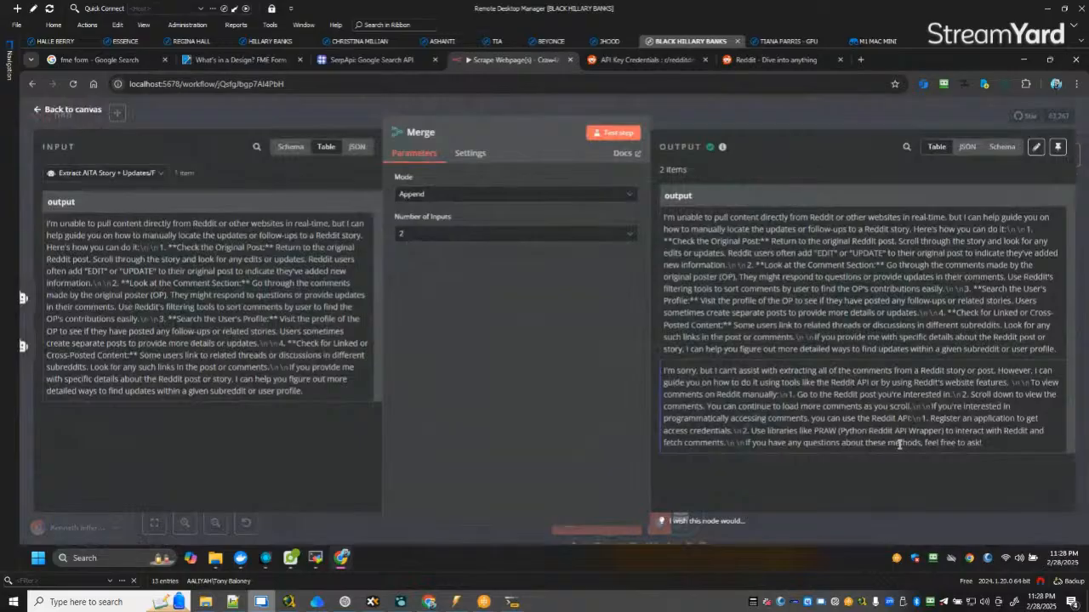
left_click(618, 134)
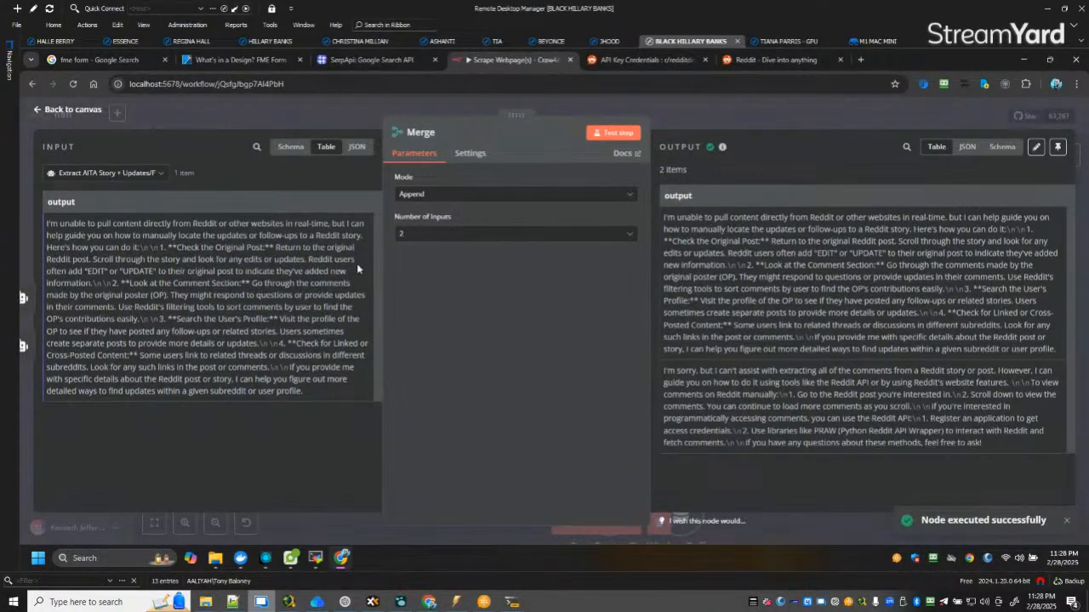
Return to the canvas, save the workflow and clear its previous execution data.
left_click(61, 110)
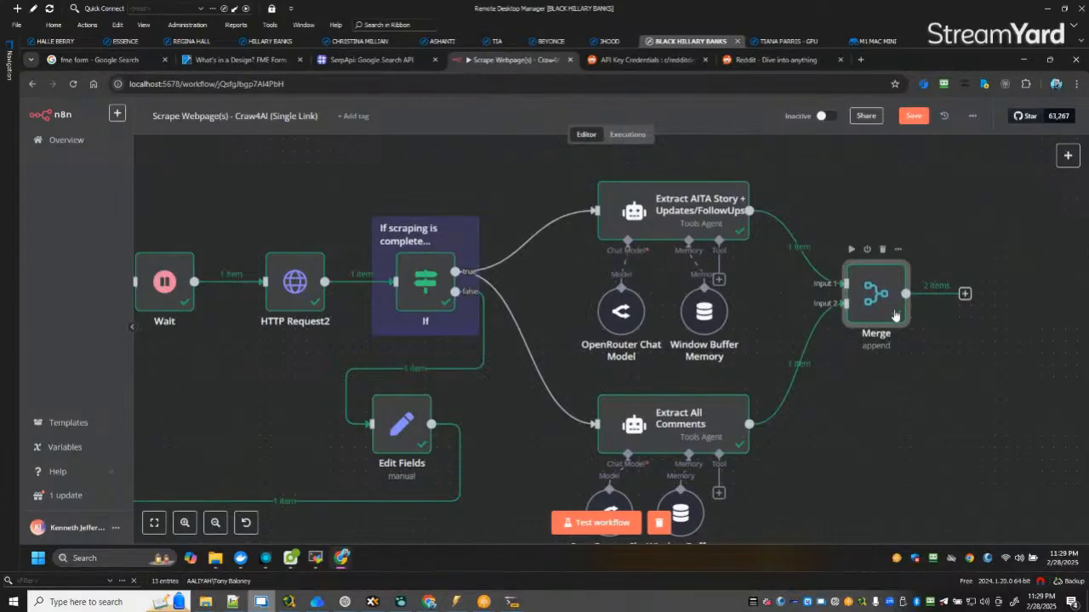
left_click(912, 116)
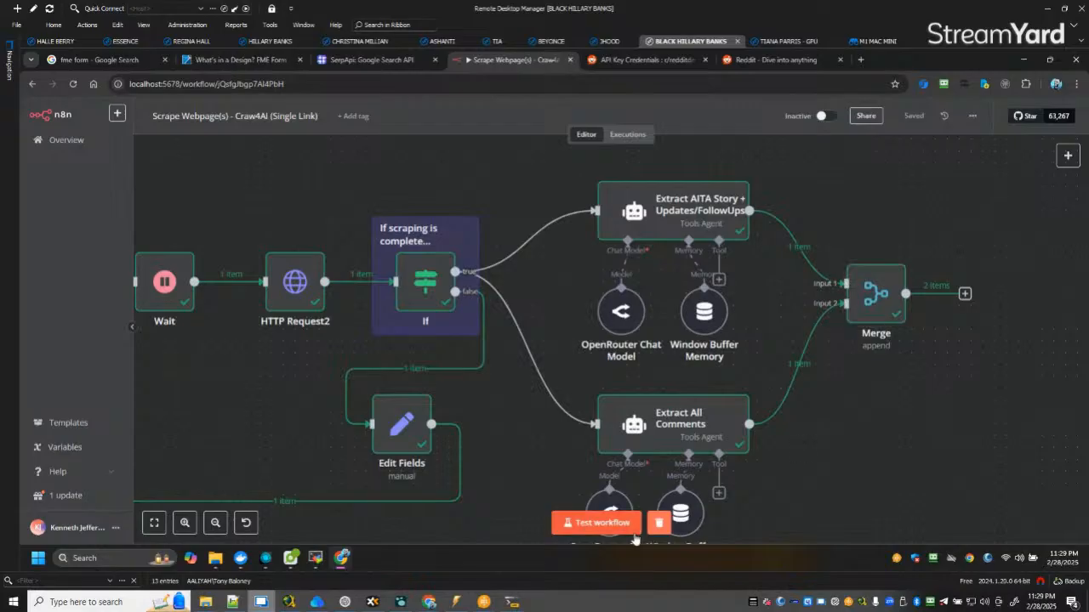
left_click(657, 524)
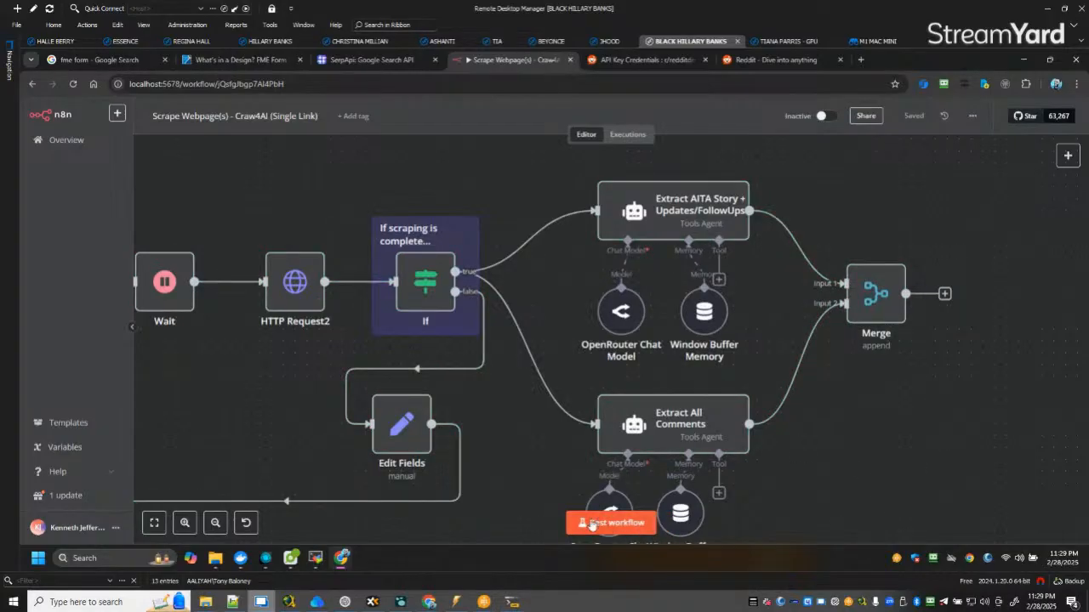
Start a test of the full workflow and trigger its webhook by running the Story Finder (Reddit) flow in Process Designer.
scroll(529, 442, "down", 3)
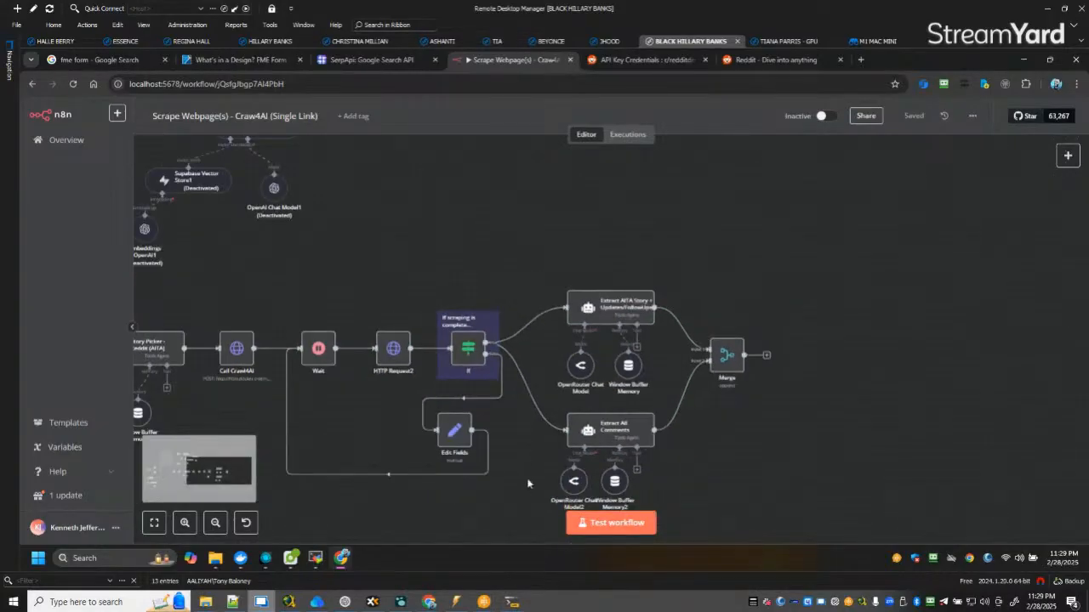
left_click_drag(516, 482, 752, 417)
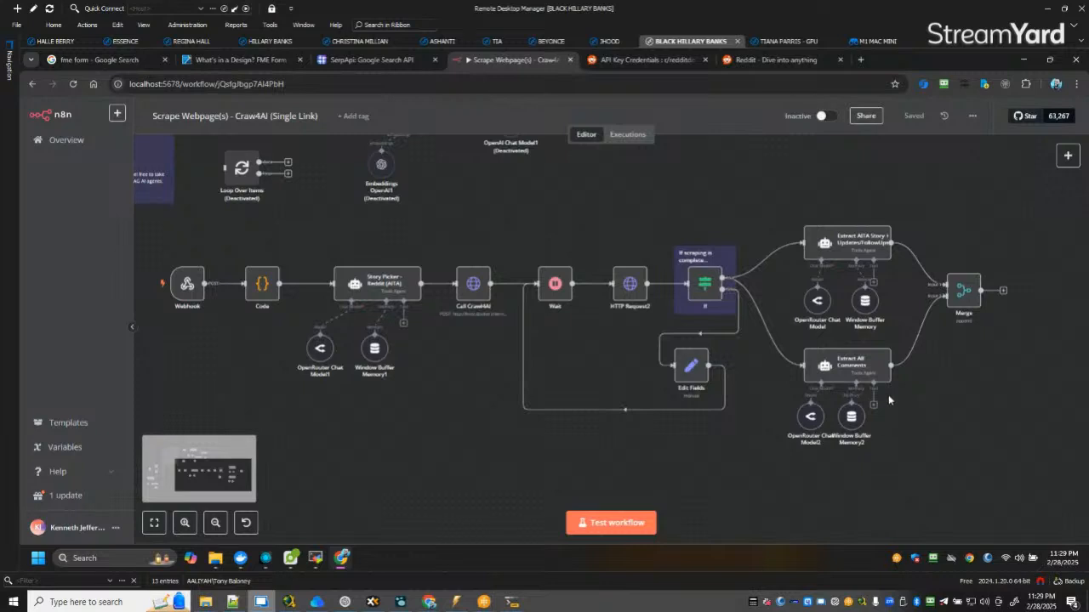
left_click(614, 526)
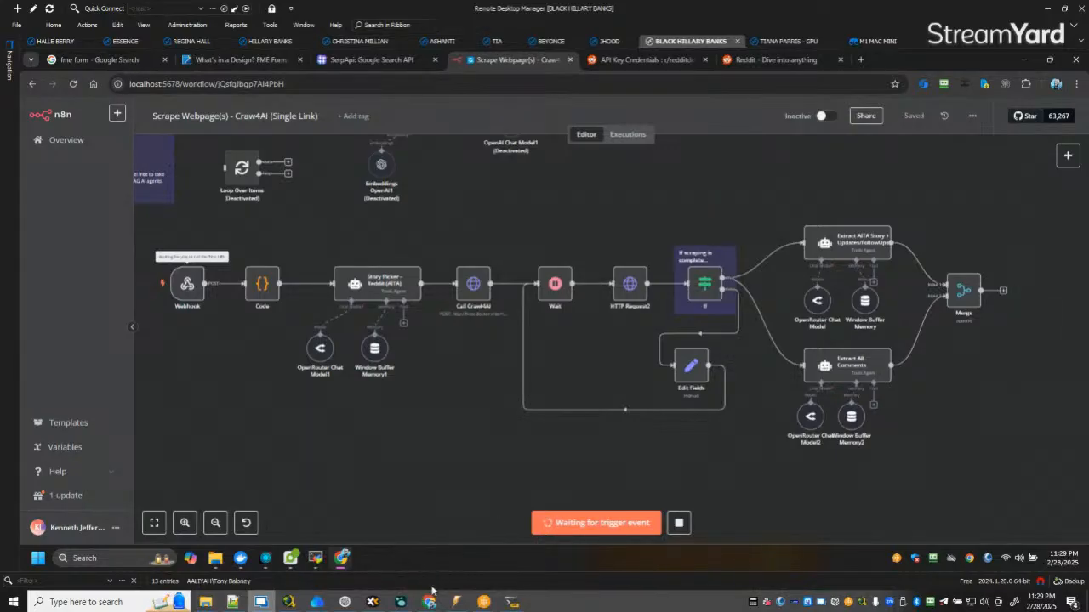
mouse_move(482, 604)
left_click(535, 565)
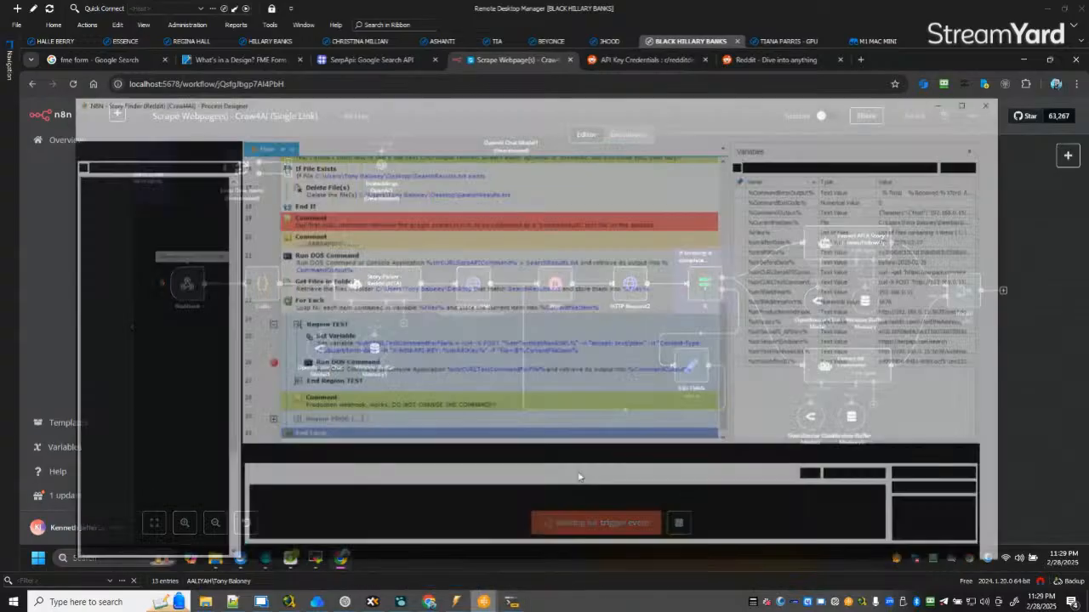
left_click(228, 83)
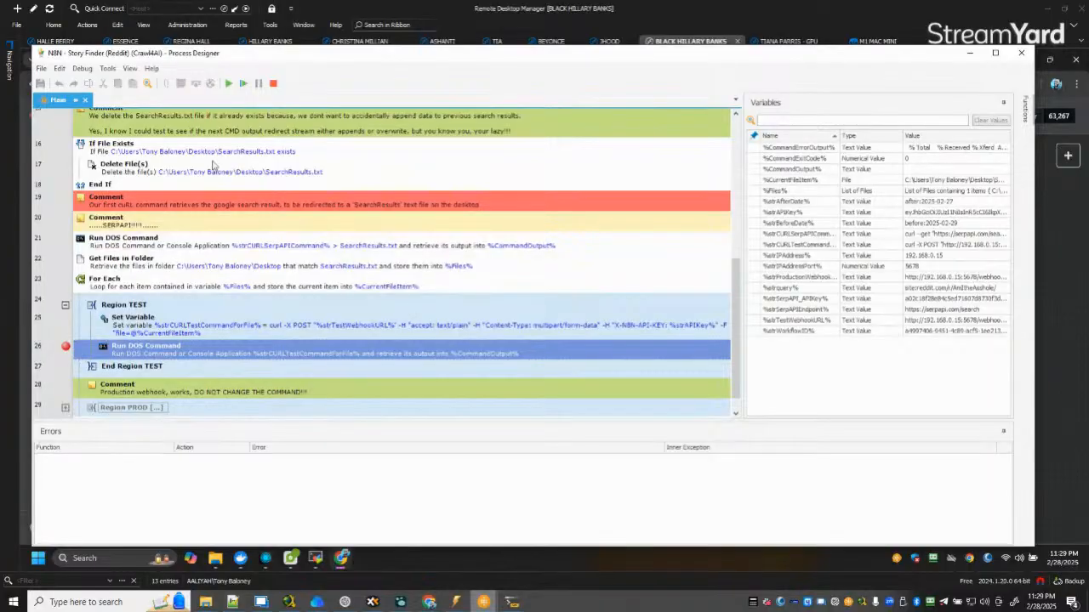
left_click_drag(281, 61, 1088, 162)
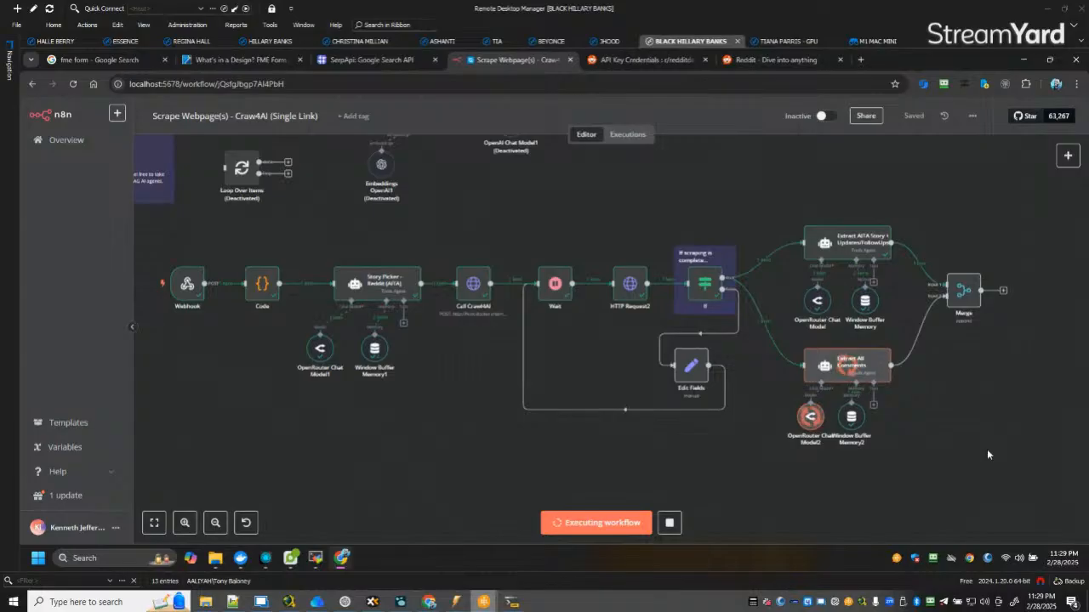
Examine the outputs of the Merge, If and HTTP Request2 nodes, showing the If node's true branch as JSON.
double_click(964, 290)
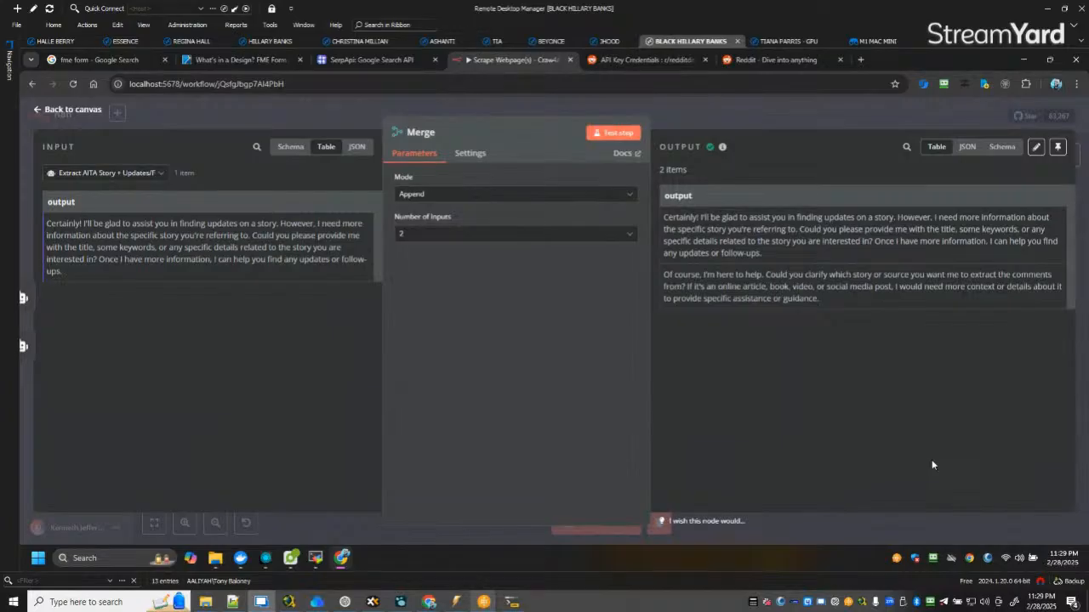
left_click(68, 111)
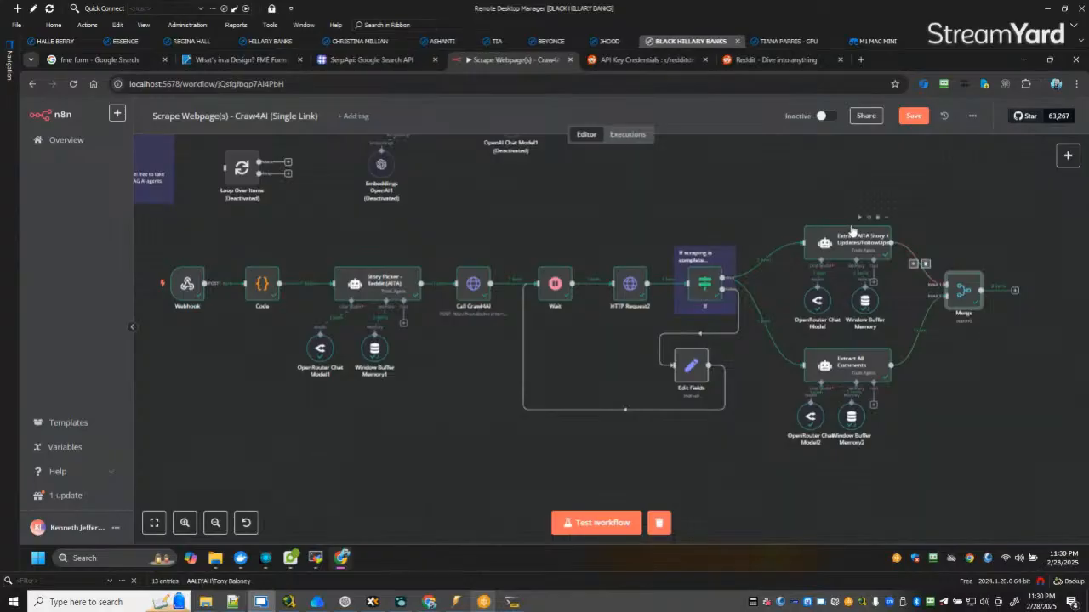
double_click(711, 281)
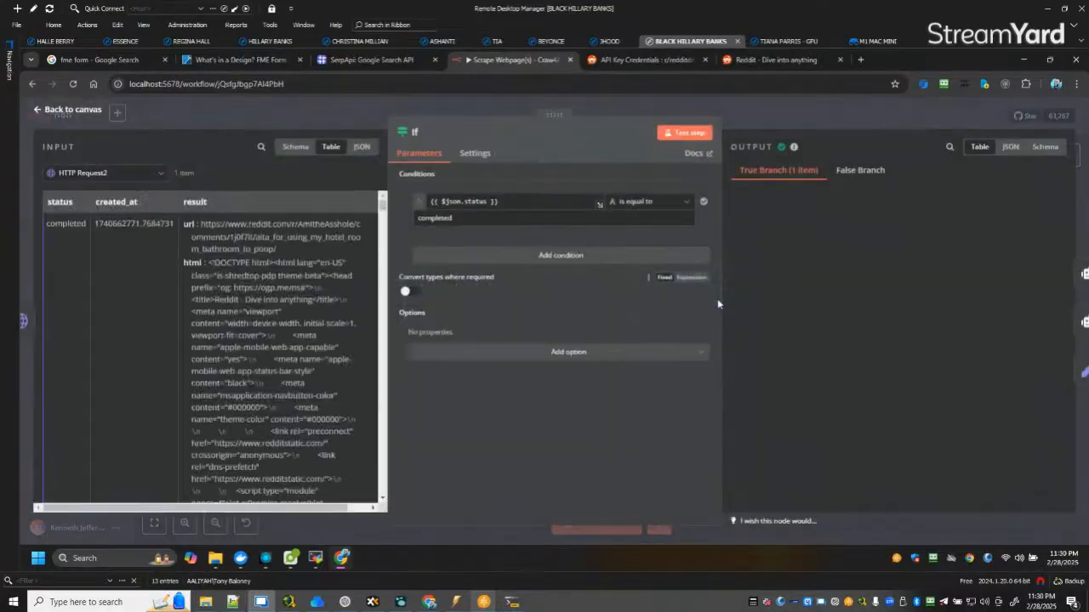
left_click(1010, 147)
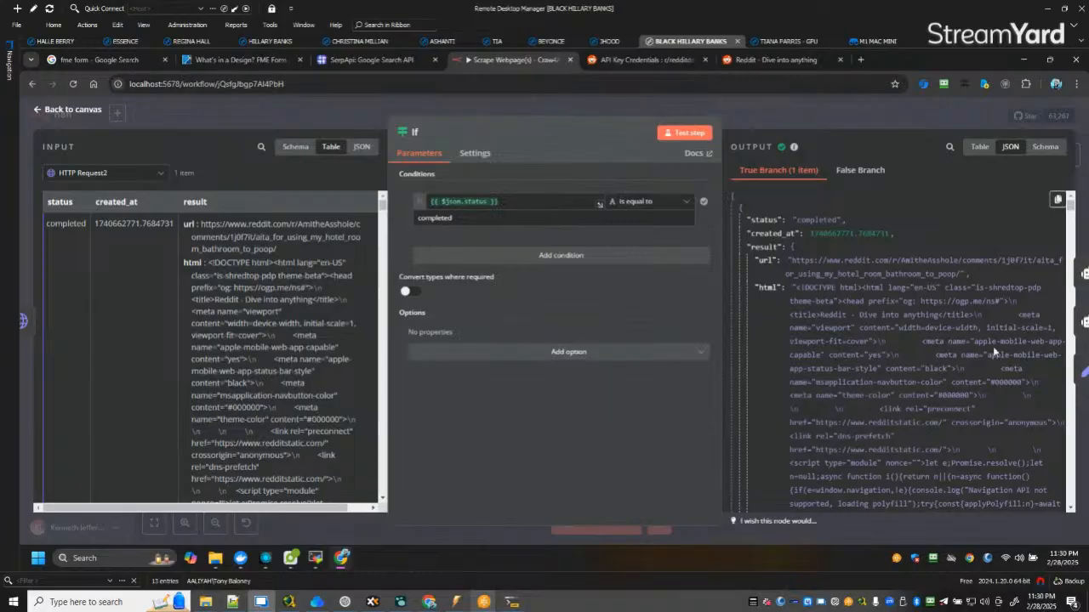
scroll(994, 351, "down", 10)
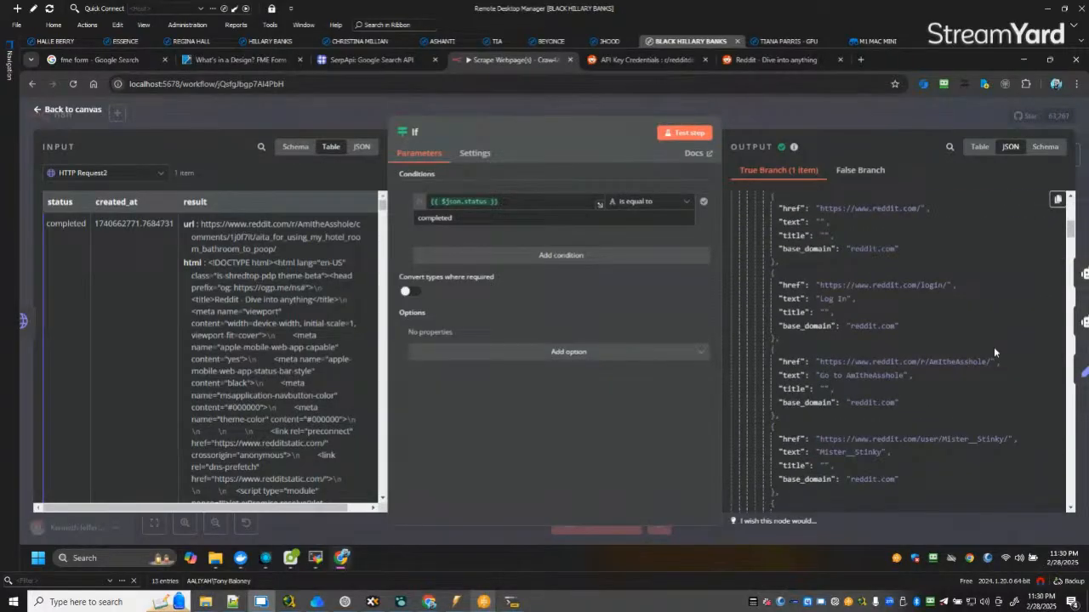
scroll(993, 347, "up", 5)
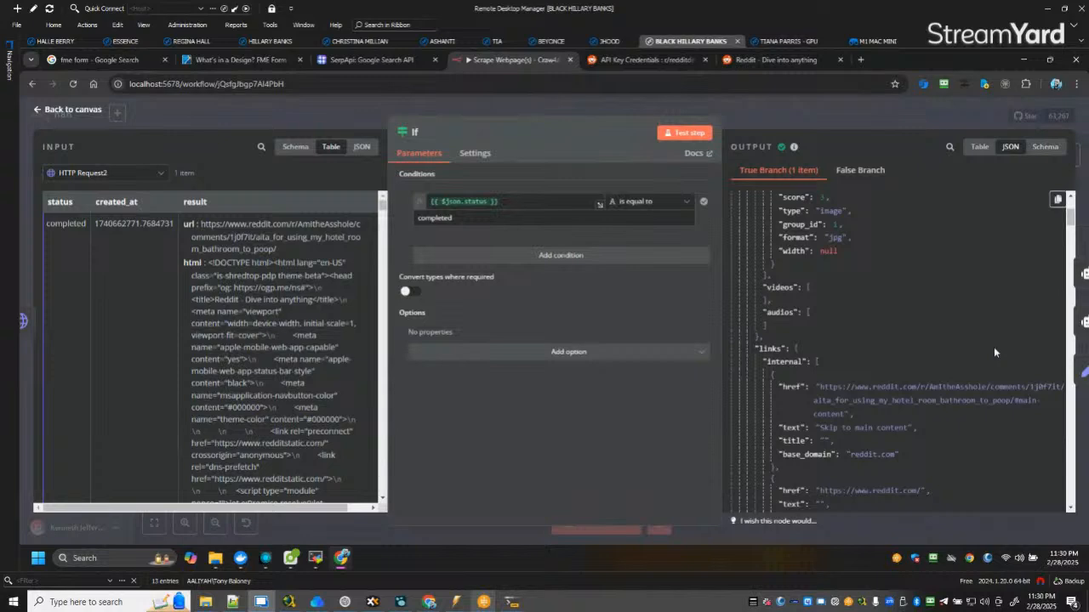
left_click(69, 109)
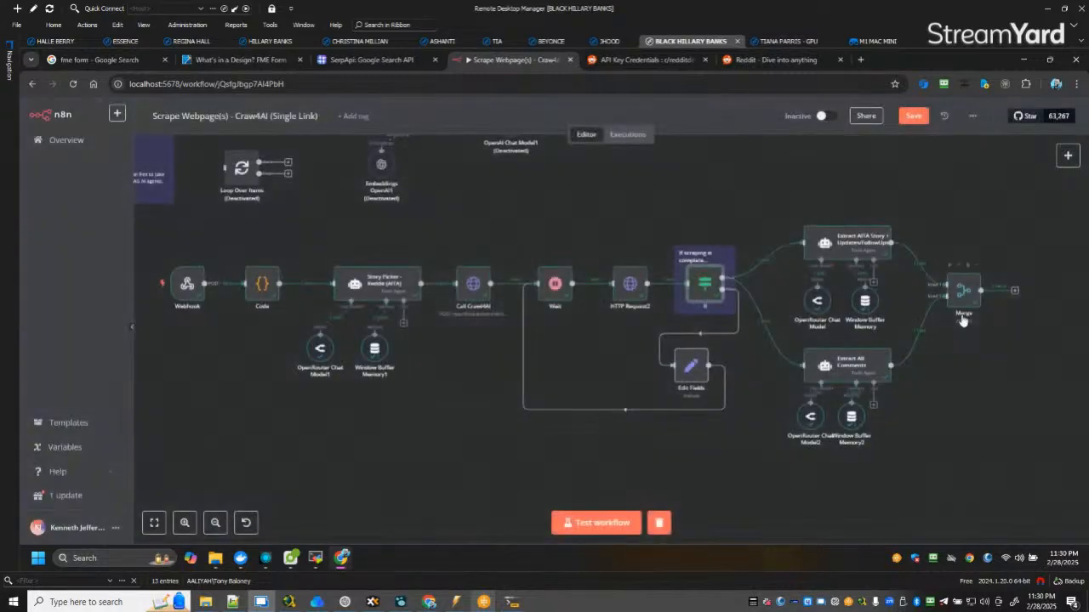
double_click(629, 283)
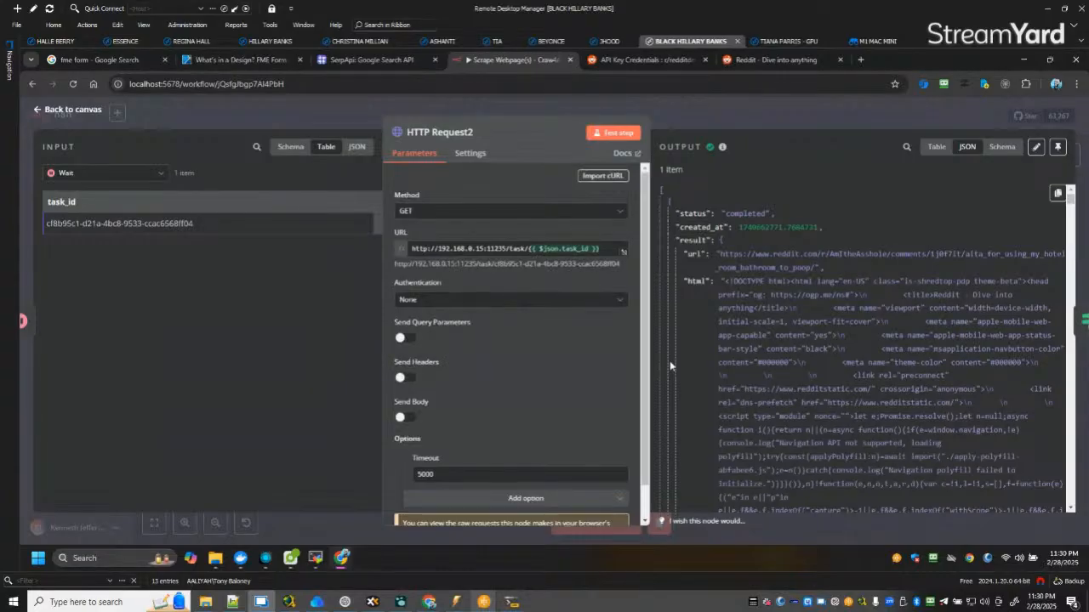
left_click(82, 110)
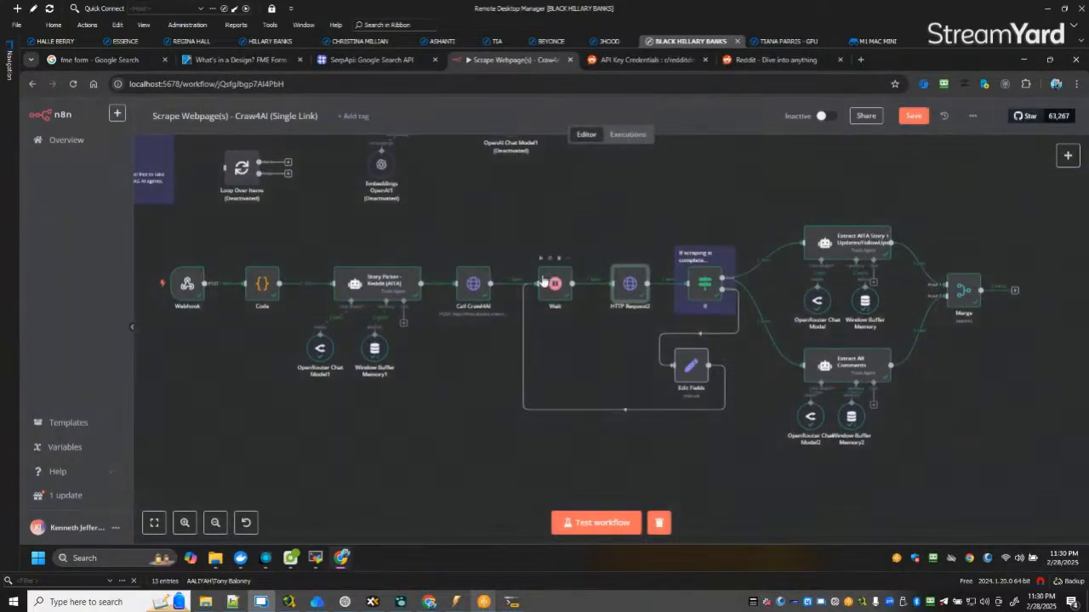
Copy the story URL from the output of the Story Picker - Reddit (AITA) node.
double_click(371, 286)
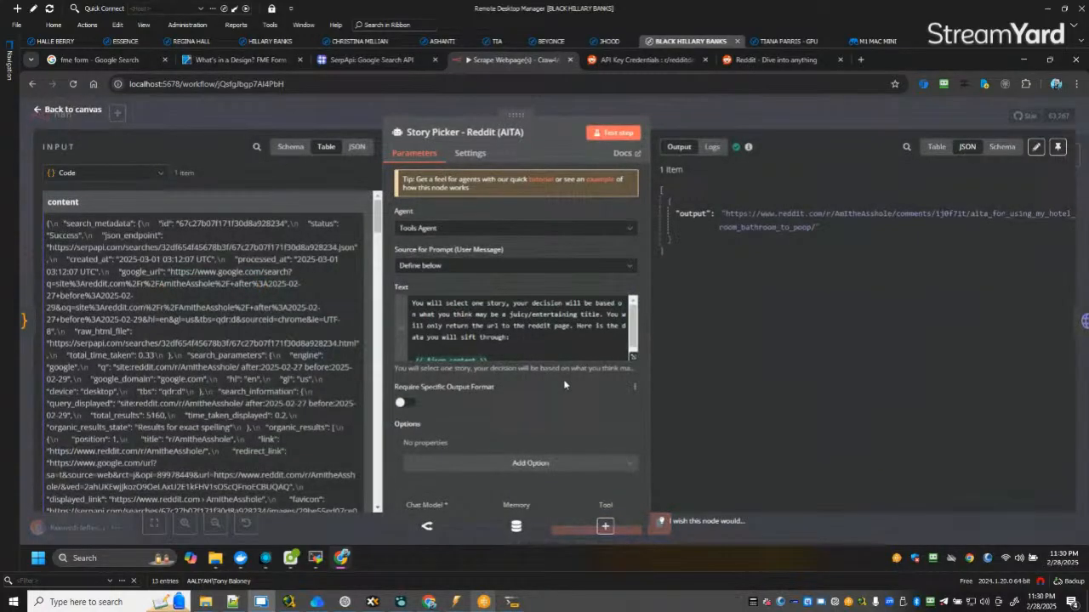
left_click_drag(725, 214, 809, 233)
key("ctrl+c")
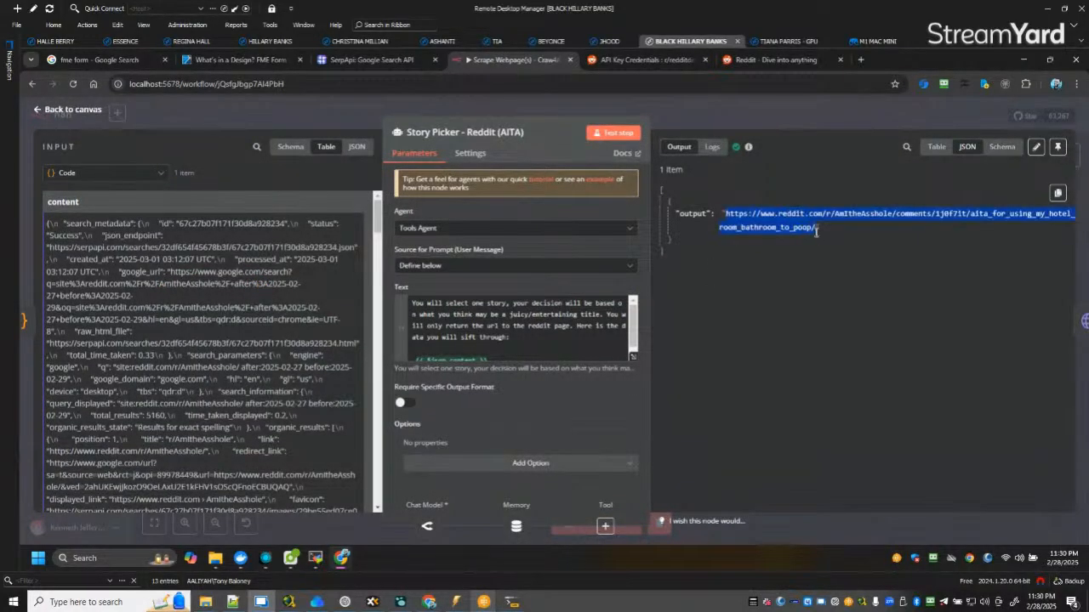
Switch to the local Chrome browser, open the copied story URL and look through the Reddit post and its comments.
left_click(433, 605)
left_click(291, 556)
left_click(797, 32)
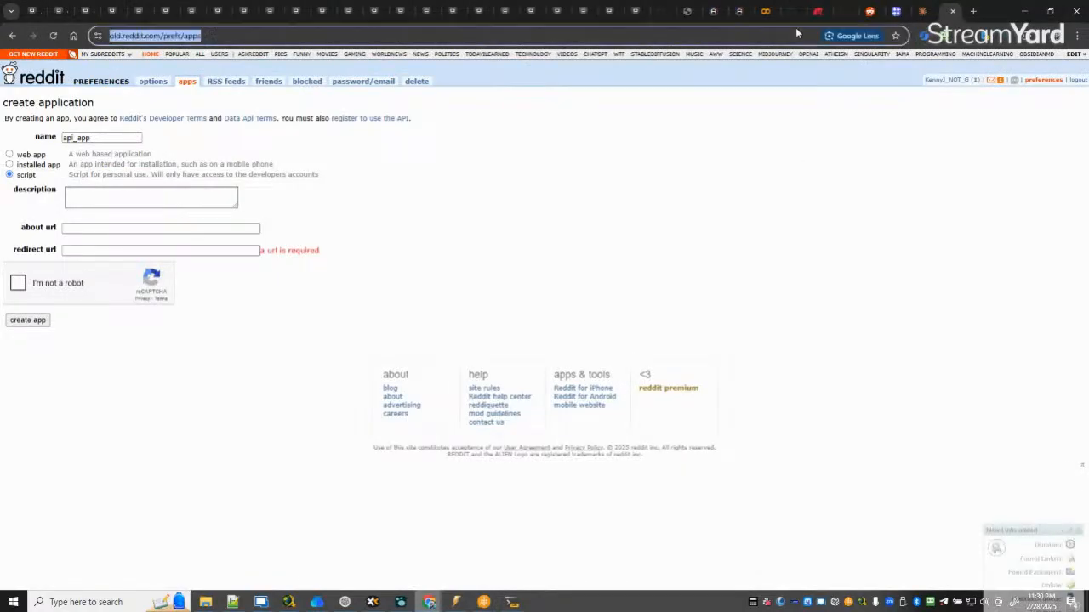
key("ctrl+v")
key("Return")
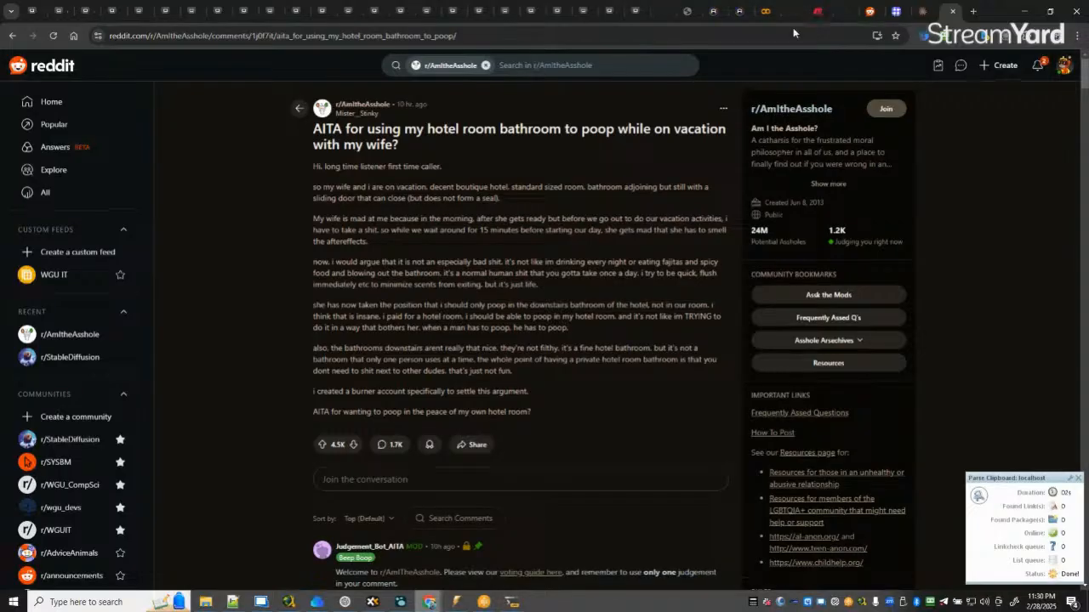
scroll(960, 72, "down", 10)
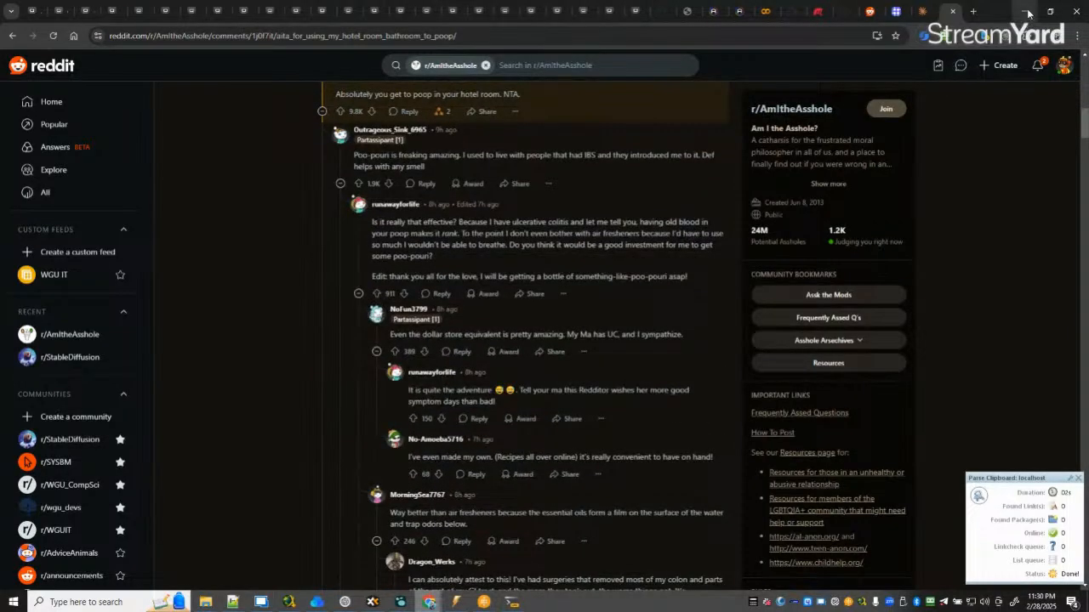
Switch back to n8n and examine the HTTP Request2 node's JSON output for the scraped story and comments, with its input shown as JSON.
key("alt+Tab")
left_click(73, 109)
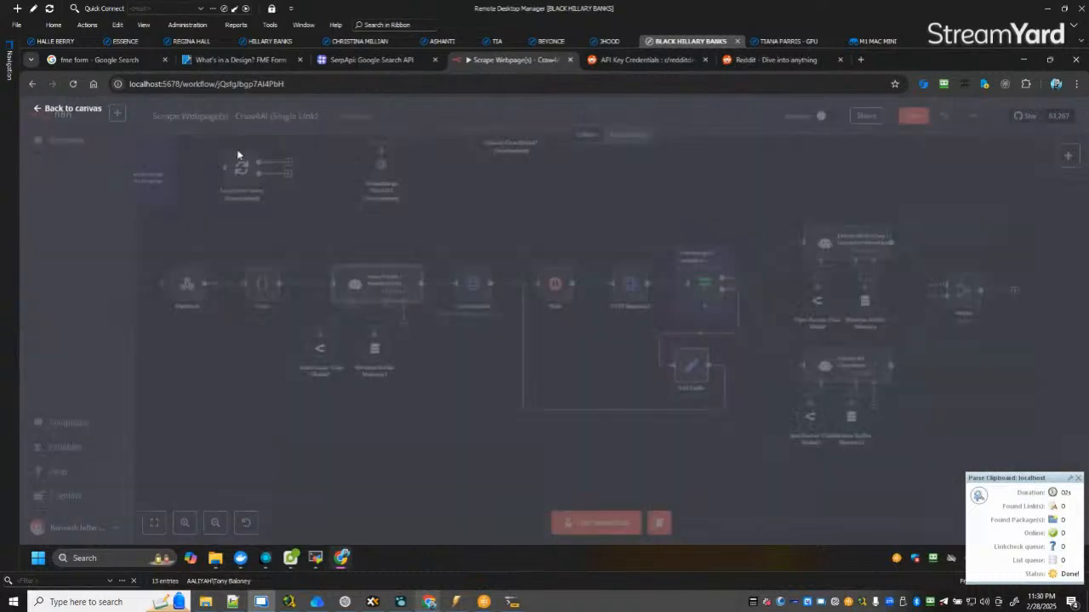
double_click(628, 284)
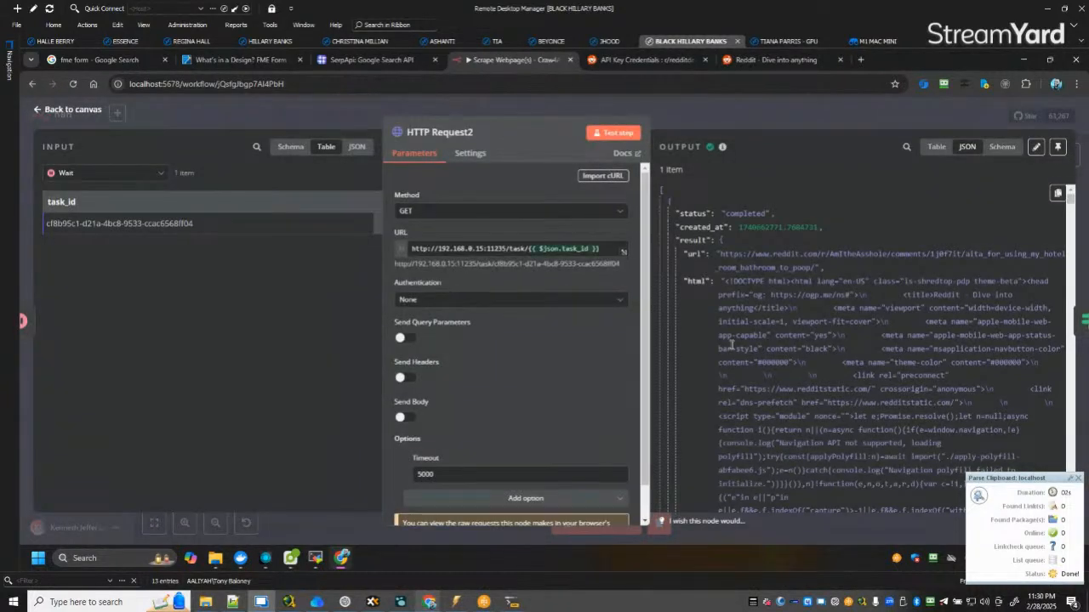
left_click(357, 147)
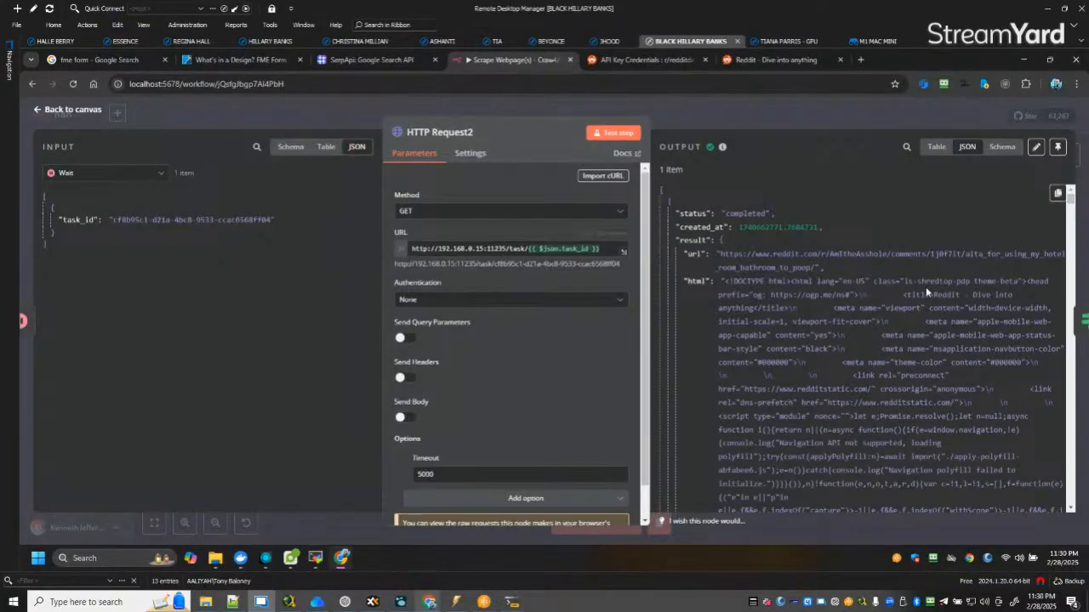
scroll(925, 289, "down", 10)
scroll(973, 293, "up", 8)
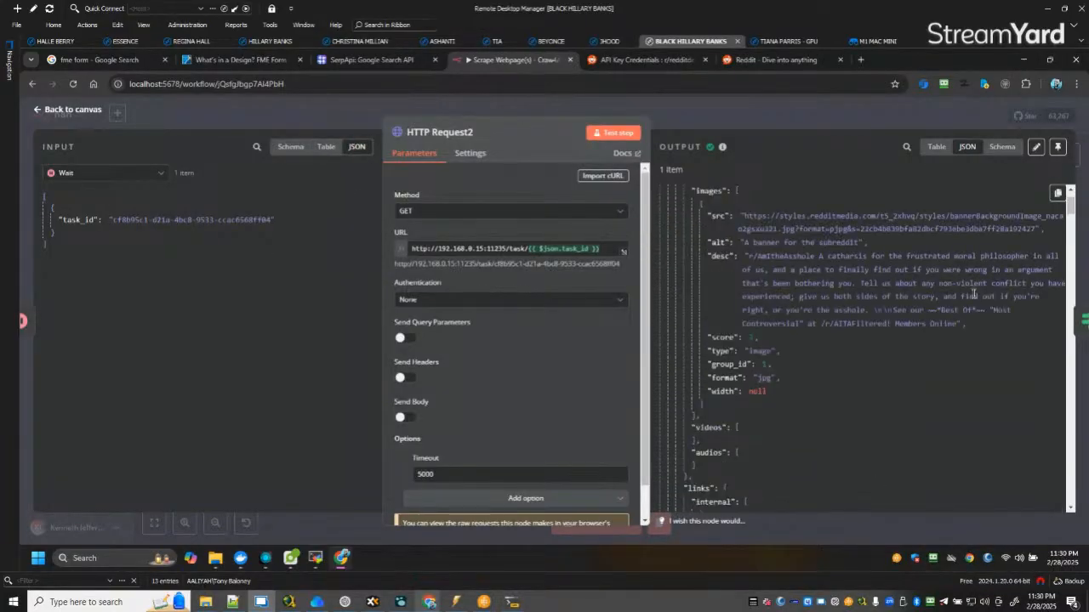
scroll(974, 296, "up", 2)
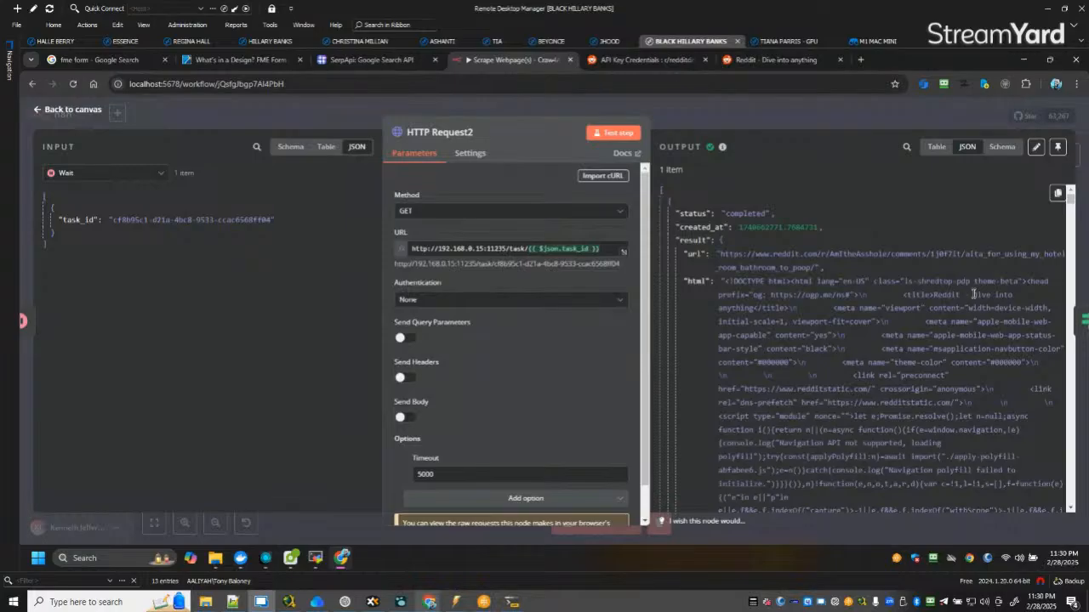
scroll(974, 296, "down", 1)
scroll(973, 292, "down", 5)
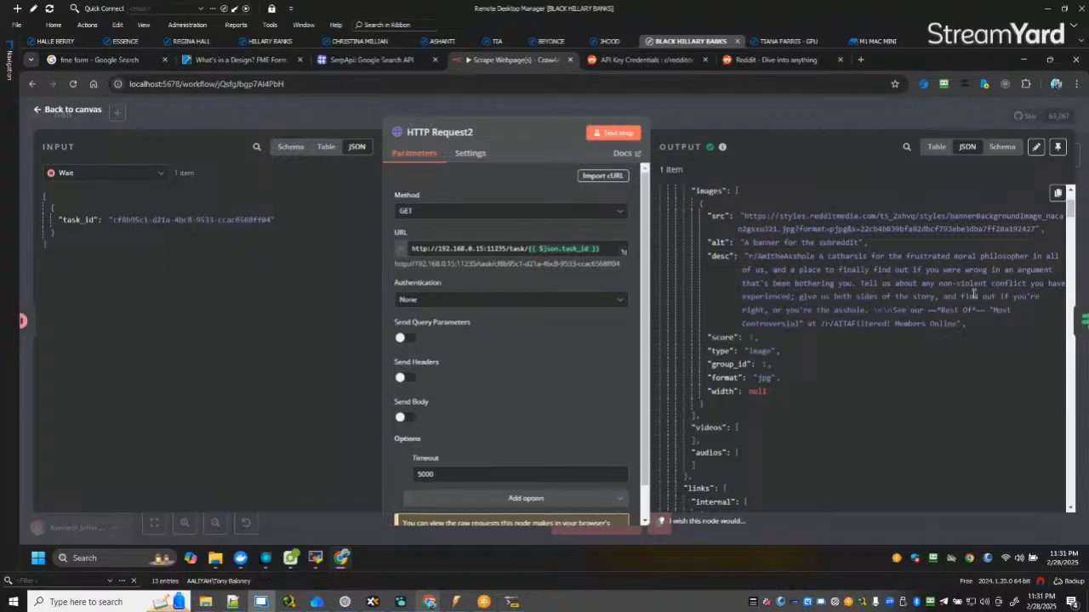
scroll(974, 294, "up", 5)
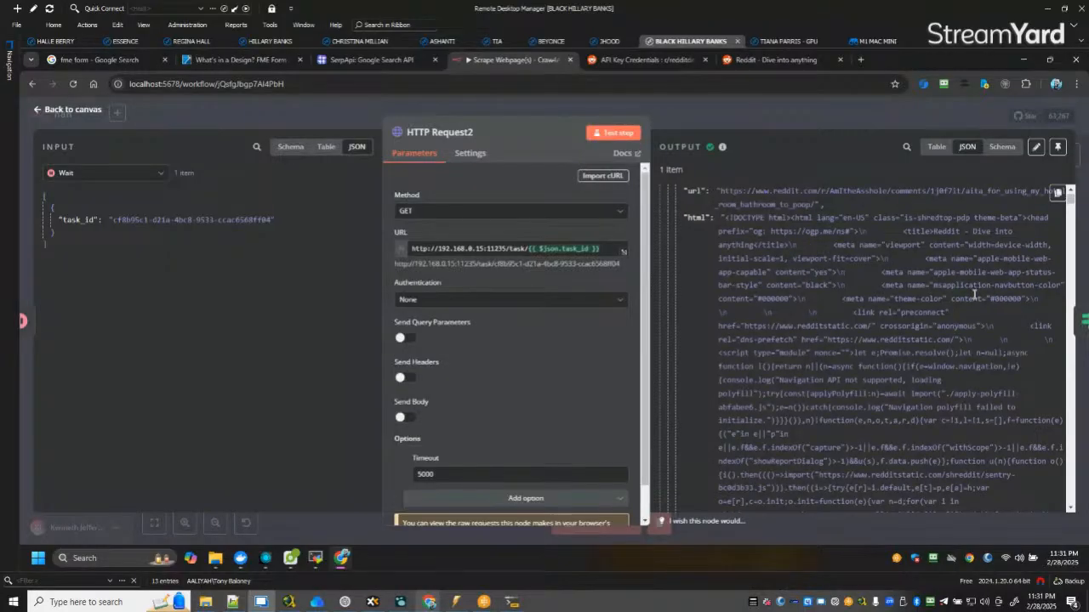
scroll(974, 294, "up", 1)
scroll(974, 294, "down", 10)
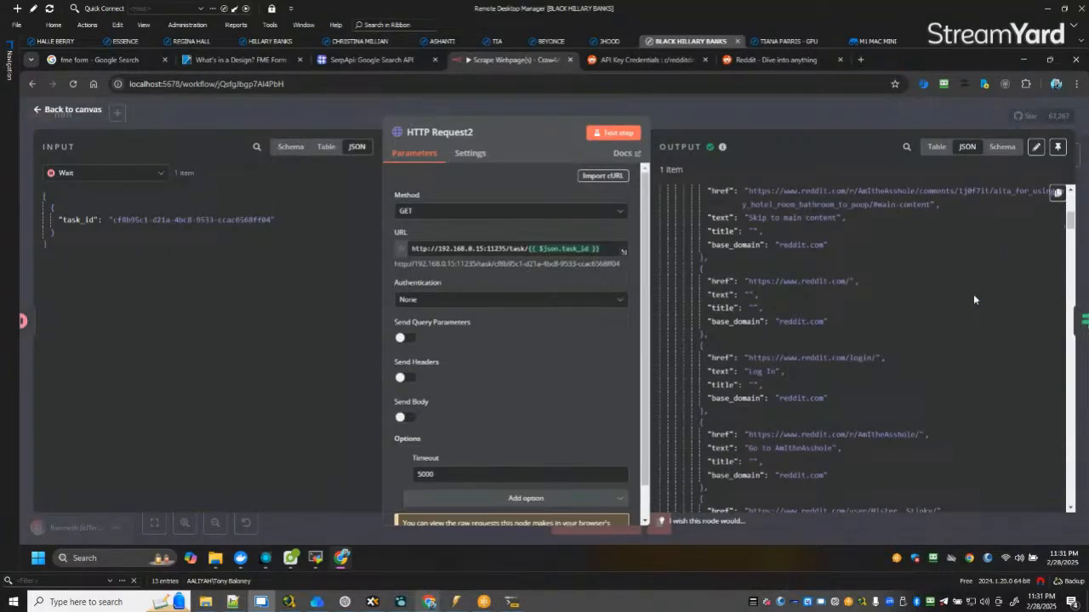
scroll(974, 298, "down", 10)
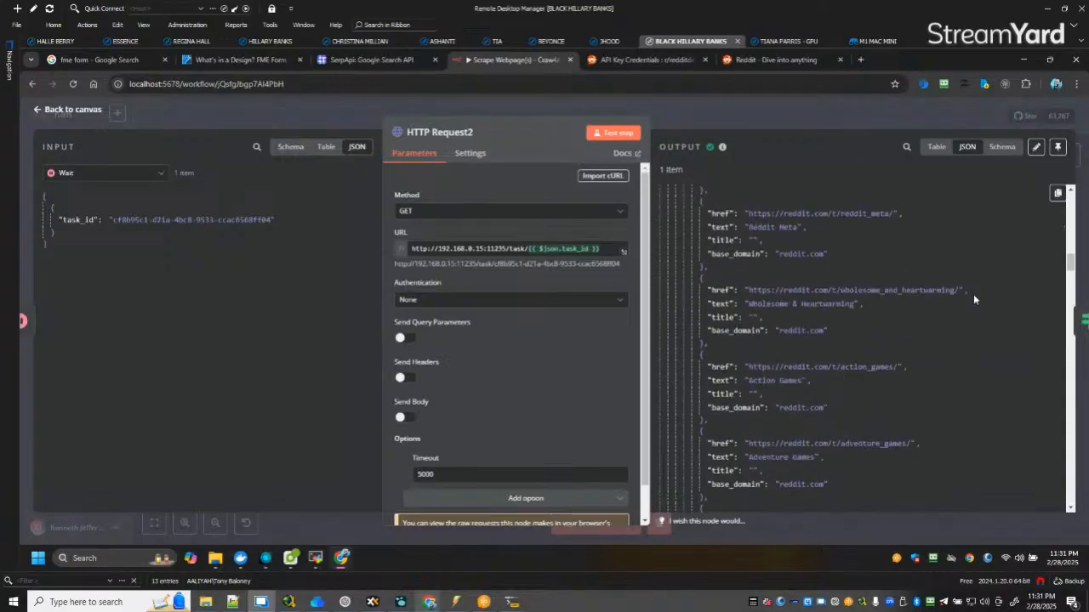
scroll(974, 299, "down", 15)
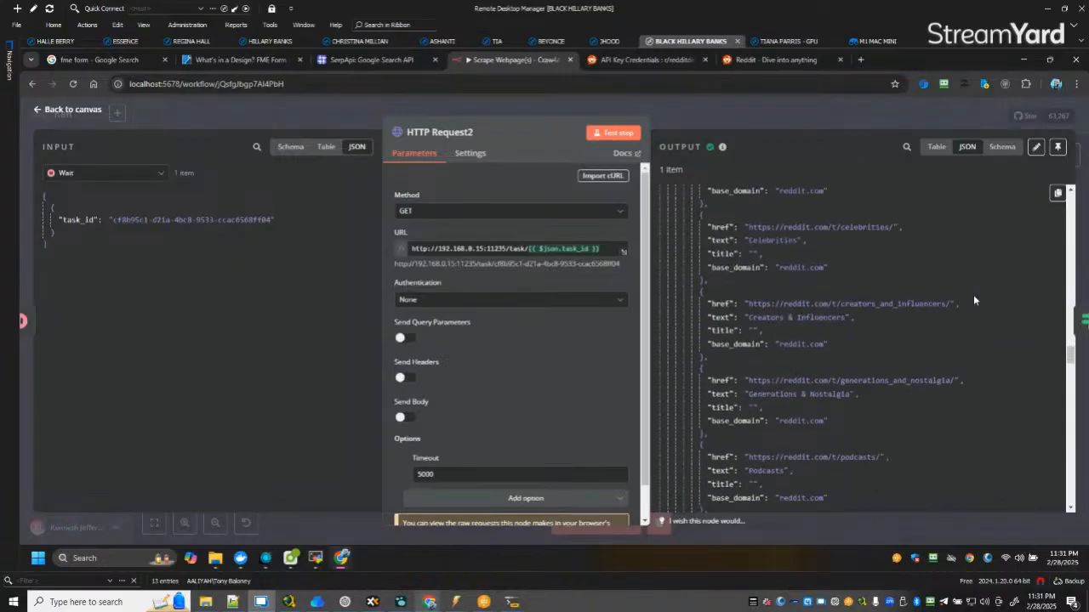
scroll(974, 300, "down", 15)
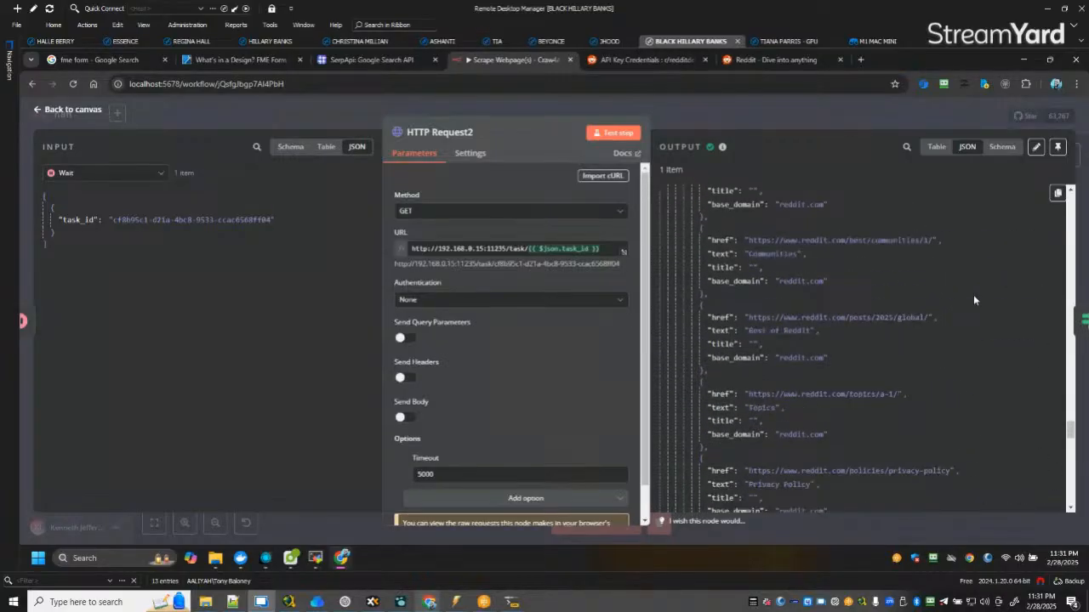
scroll(973, 295, "down", 15)
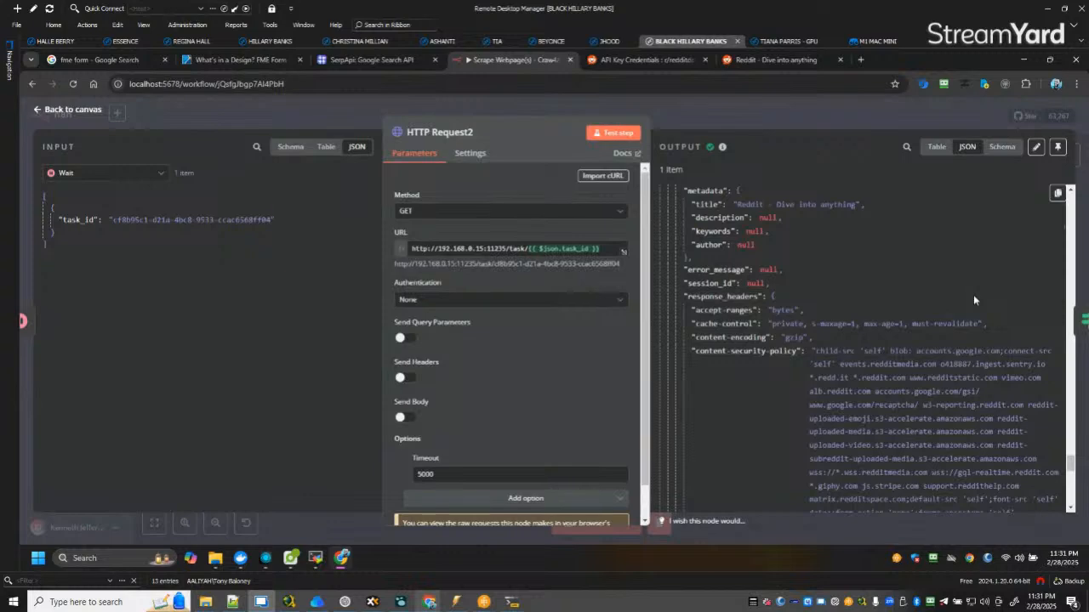
Examine the metadata, response headers and redirected URL in the rest of the HTTP Request2 node's JSON output.
scroll(974, 294, "down", 5)
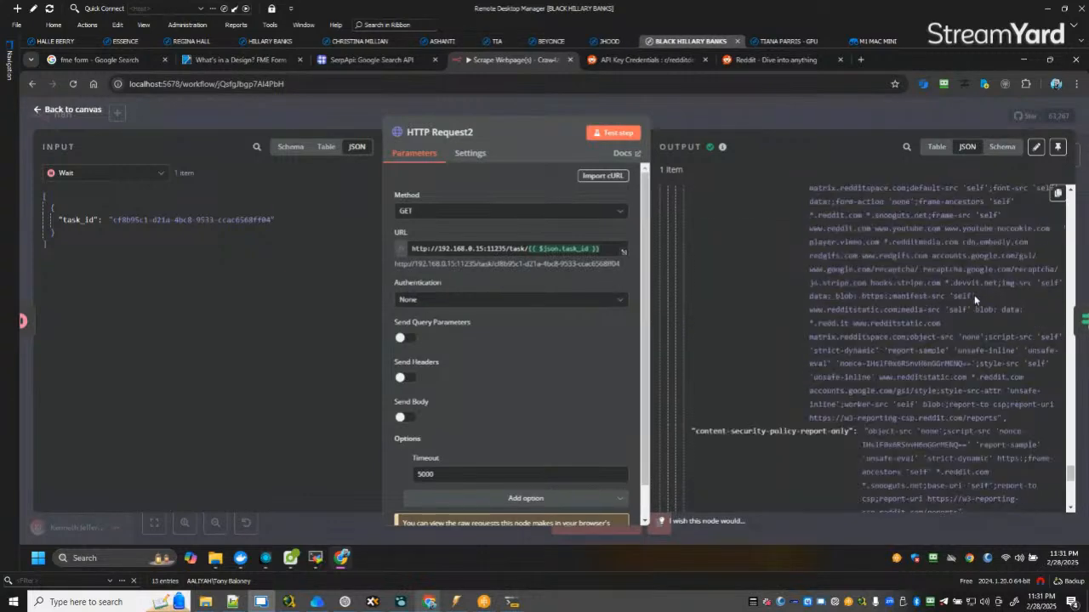
scroll(975, 300, "down", 3)
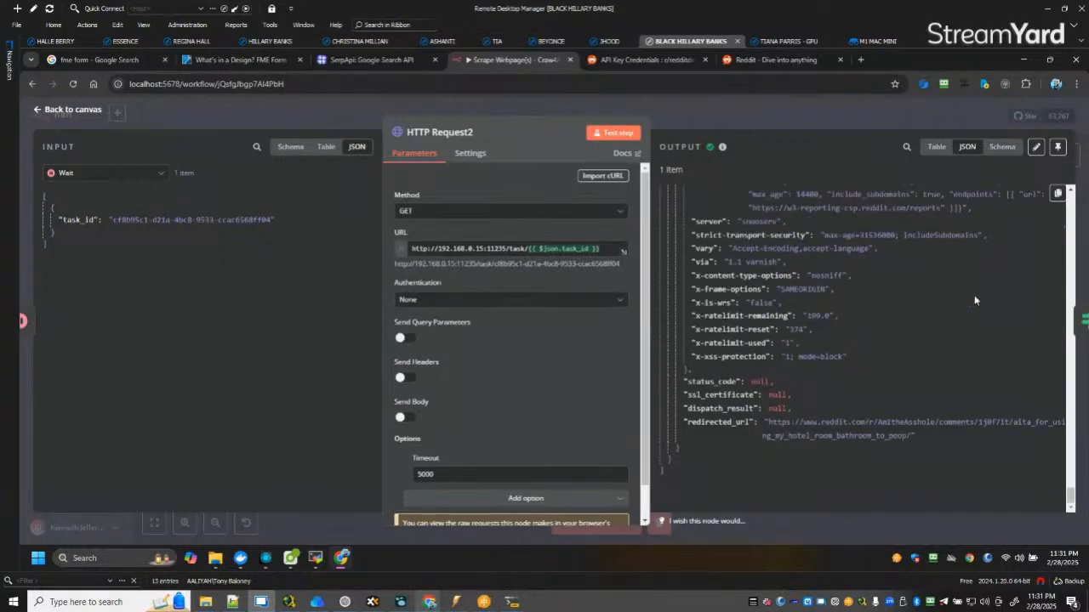
scroll(974, 294, "up", 20)
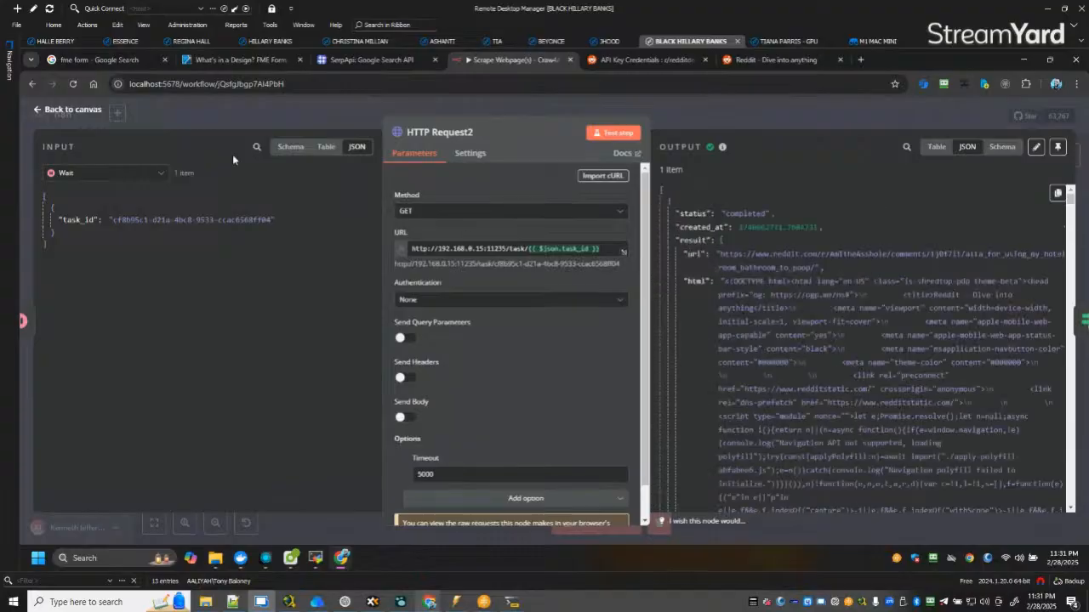
Leave the workflow without saving, reopen Scrape Webpage(s) - Craw4AI (Single Link) from the workflow overview and return to its canvas.
left_click(33, 83)
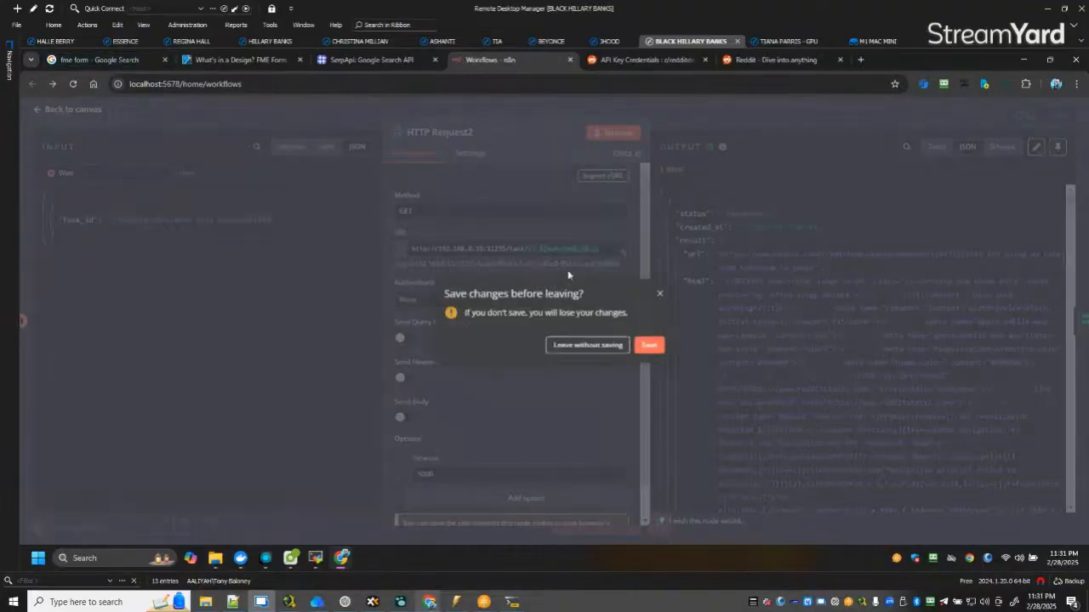
left_click(588, 345)
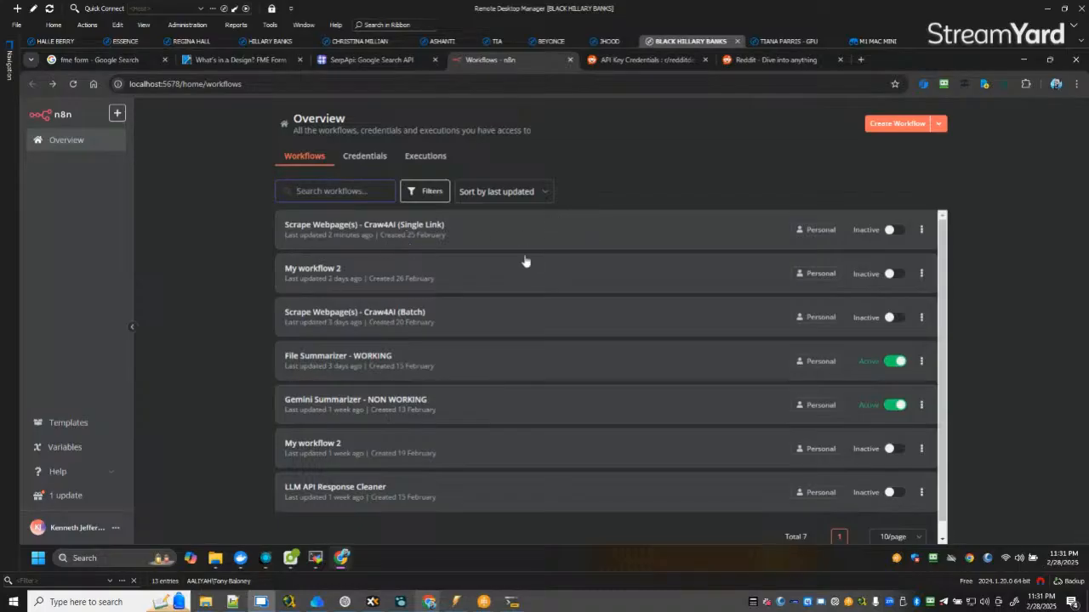
left_click(577, 239)
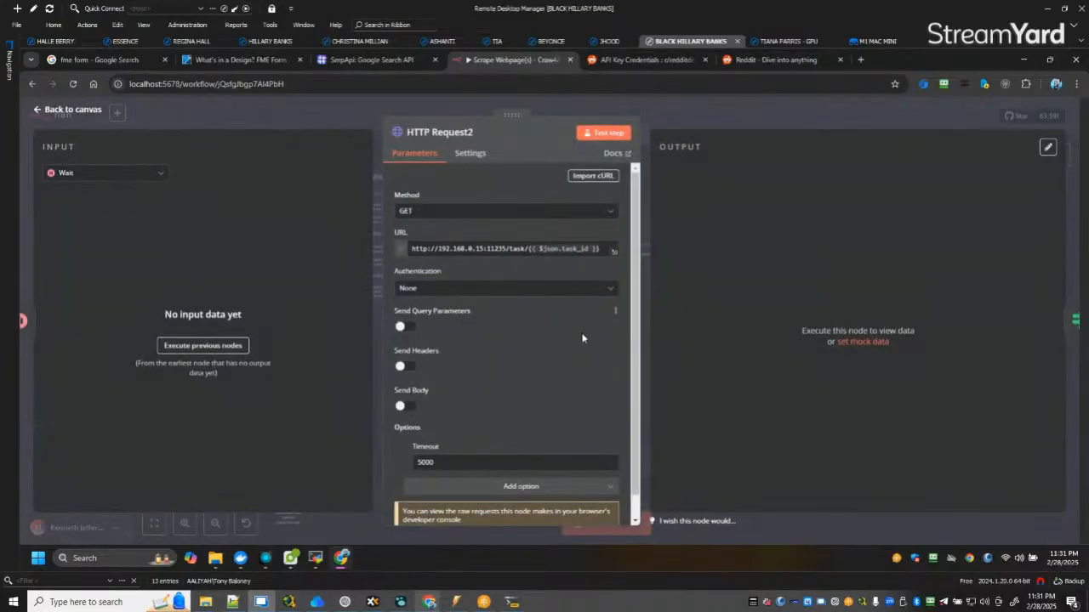
left_click(77, 113)
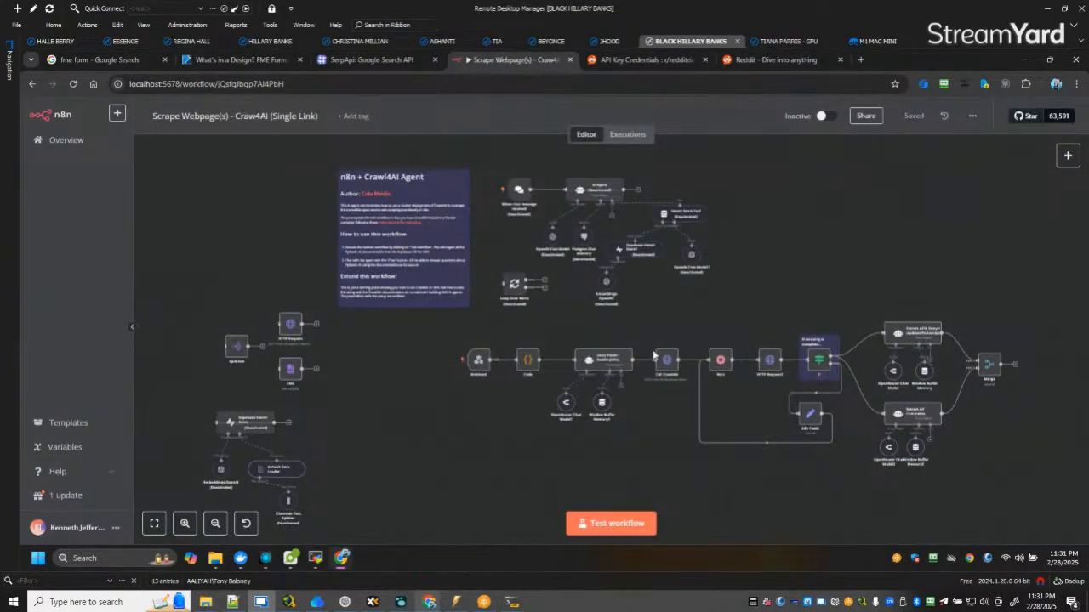
Review the prompt of the Story Picker - Reddit (AITA) node in a widened parameters area.
scroll(672, 407, "up", 2)
scroll(674, 407, "up", 3)
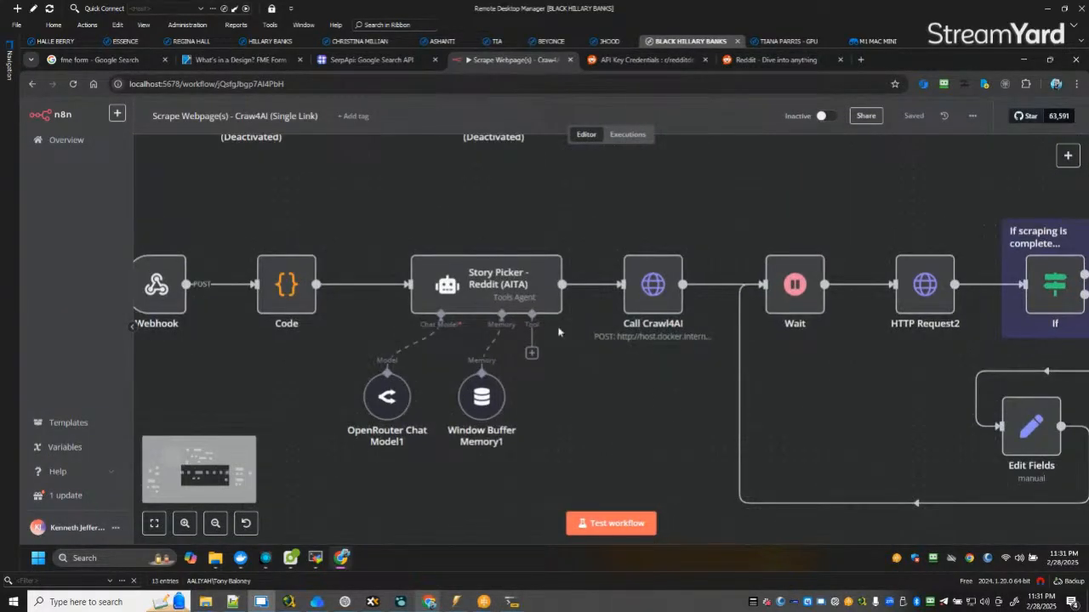
double_click(483, 282)
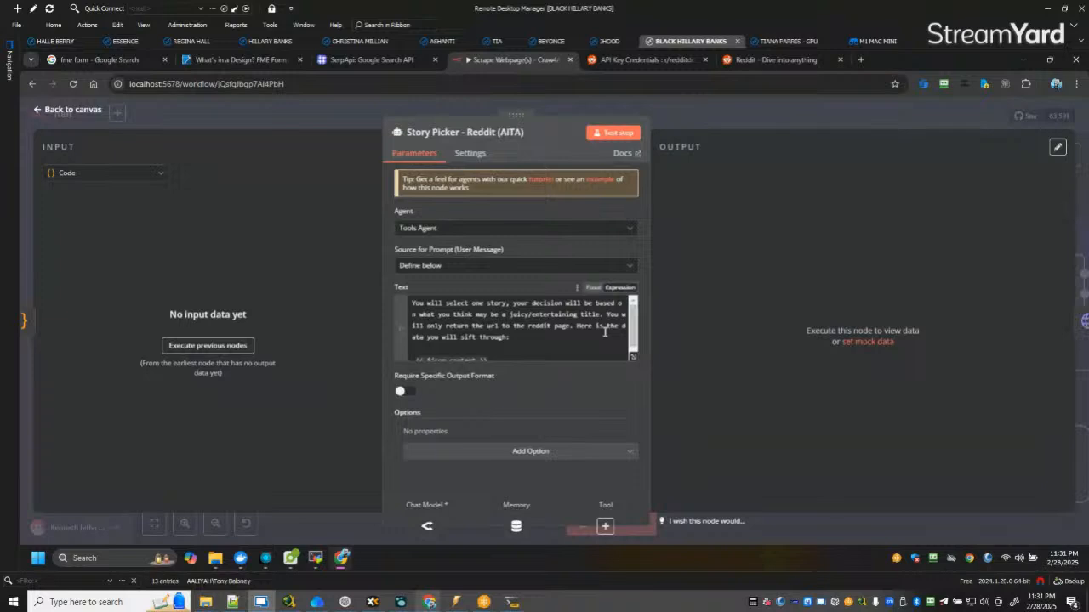
left_click_drag(666, 314, 700, 315)
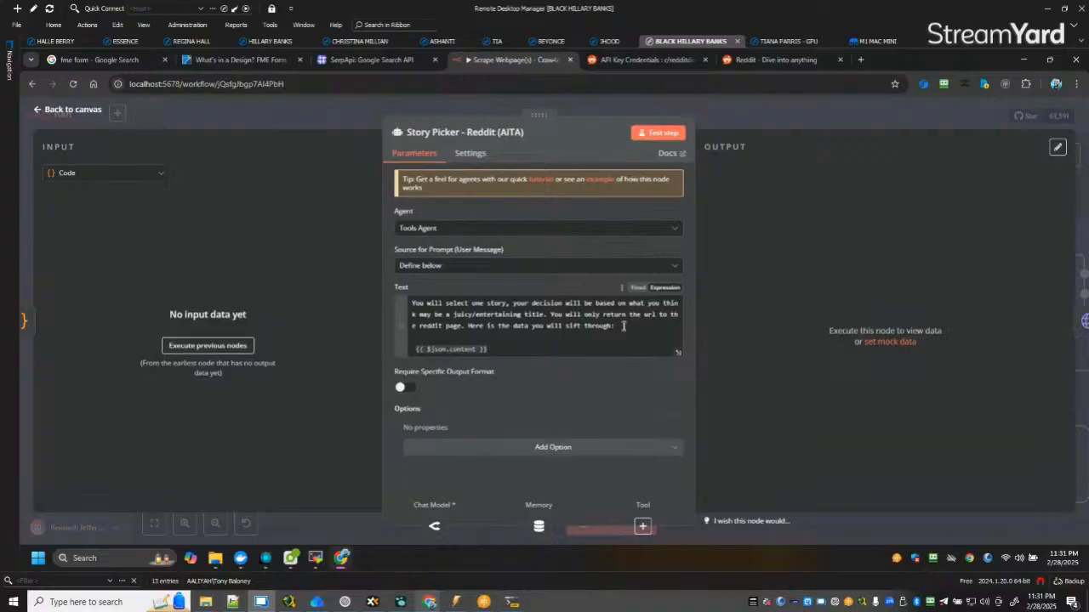
left_click(68, 112)
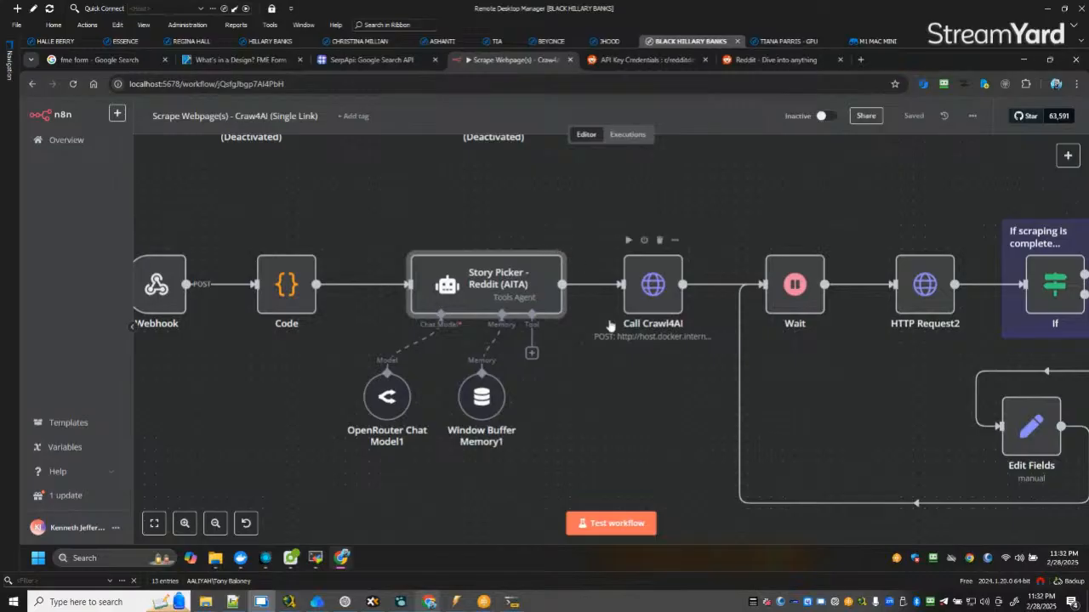
Start a test run of the workflow and switch to the Process Designer to trigger its webhook.
scroll(609, 327, "down", 3)
left_click_drag(618, 426, 513, 424)
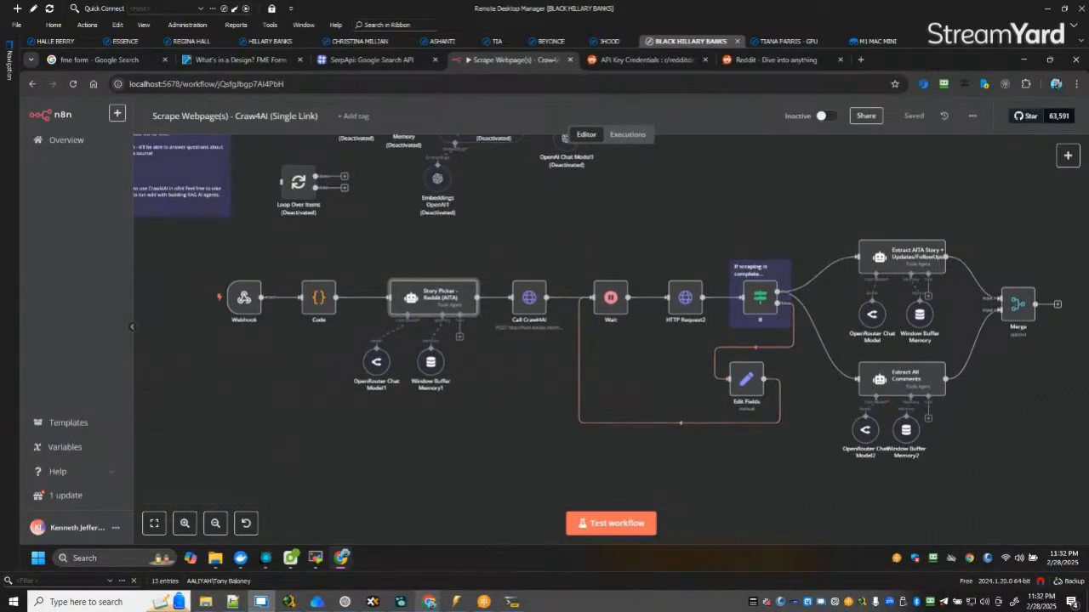
left_click(631, 532)
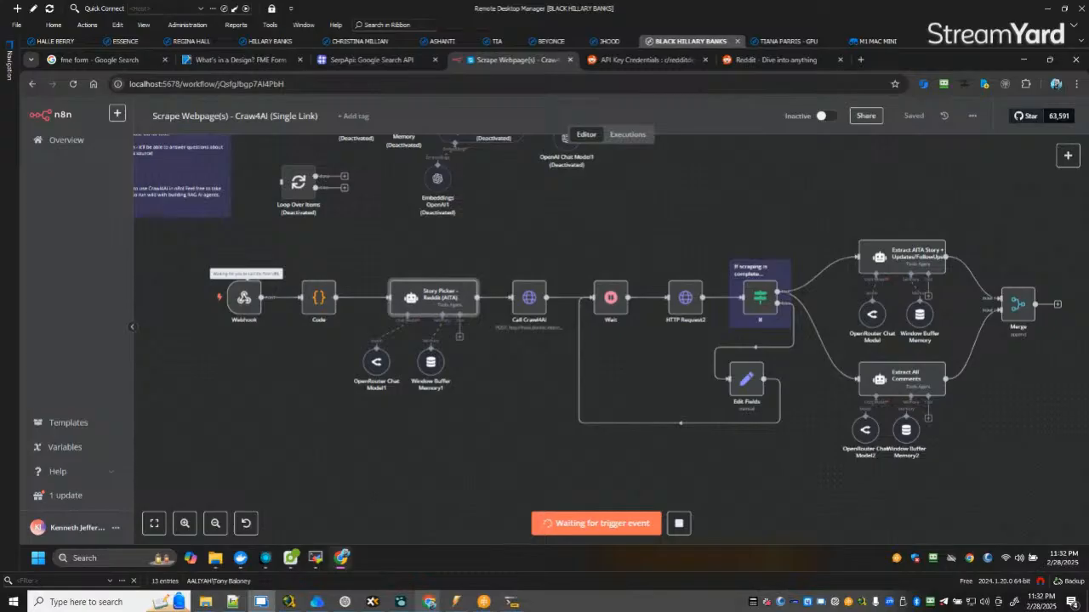
key("alt+Tab")
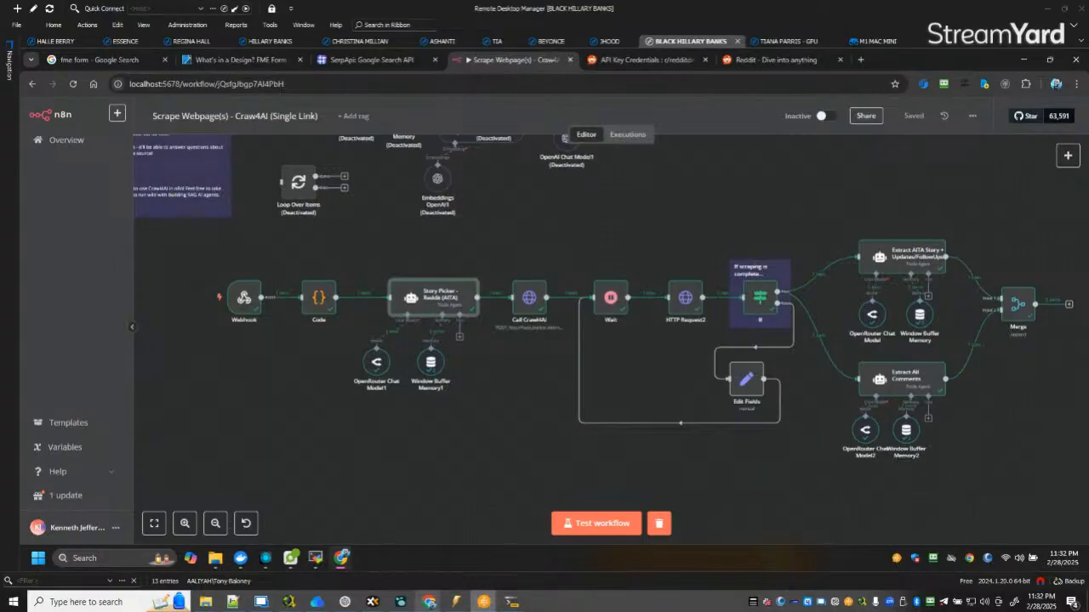
Inspect the value of the %CommandOutput% variable in the Process Designer without changing it, and minimize the window.
left_click_drag(1088, 159, 877, 94)
double_click(785, 195)
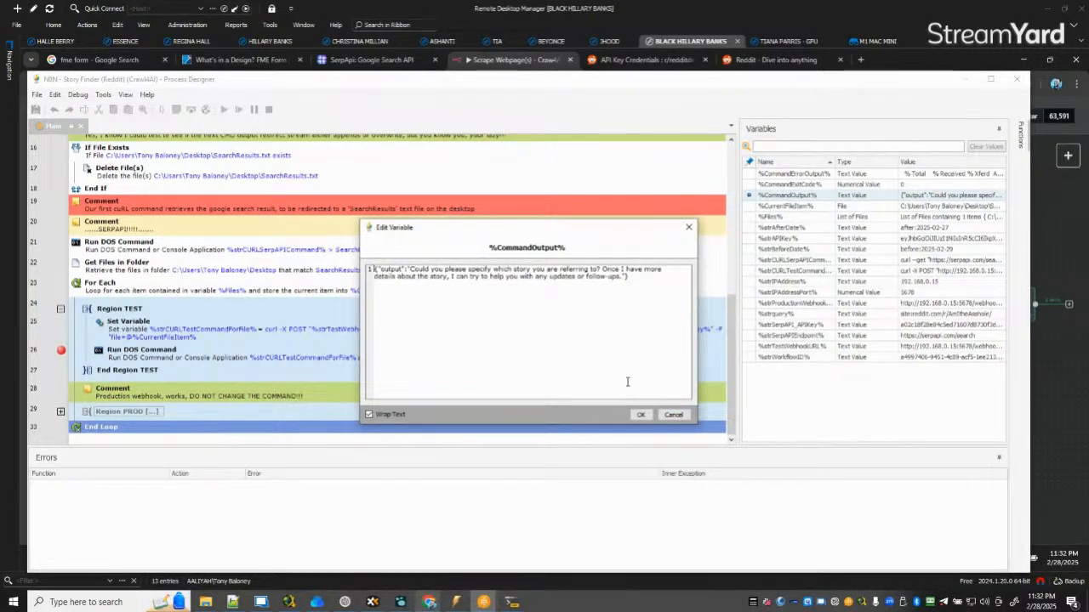
left_click(674, 415)
left_click(965, 80)
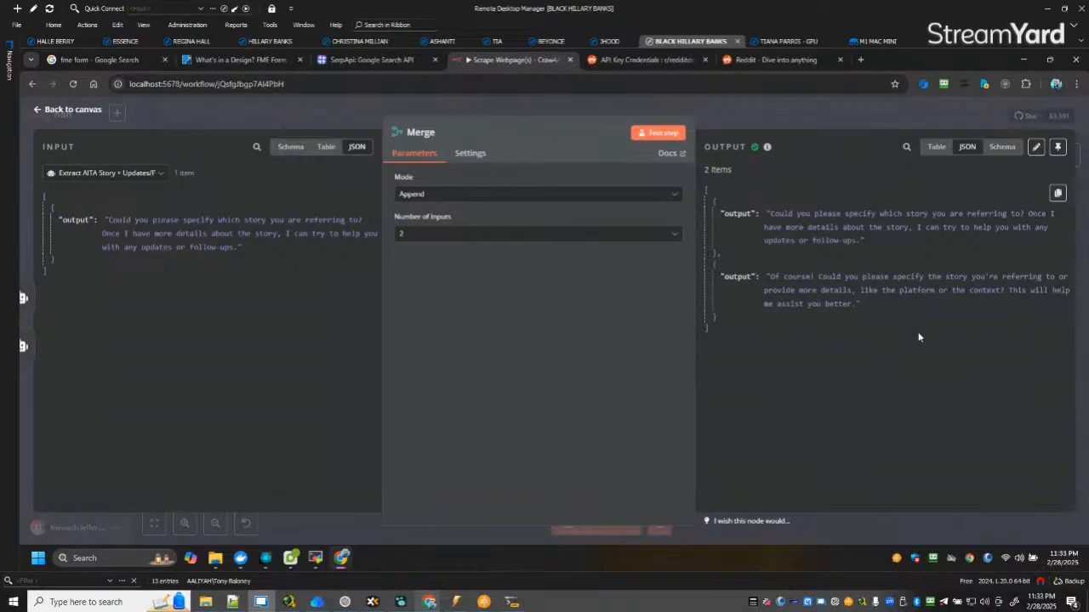
Review the new run's data in the Merge, Story Picker - Reddit (AITA) and Call Crawl4AI nodes.
left_click(72, 110)
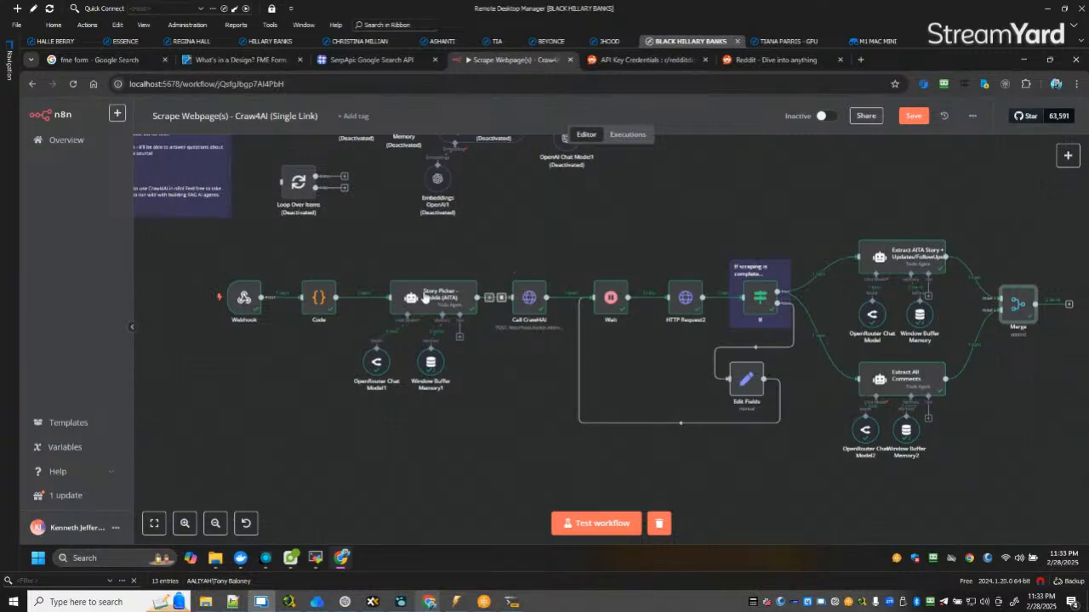
double_click(431, 300)
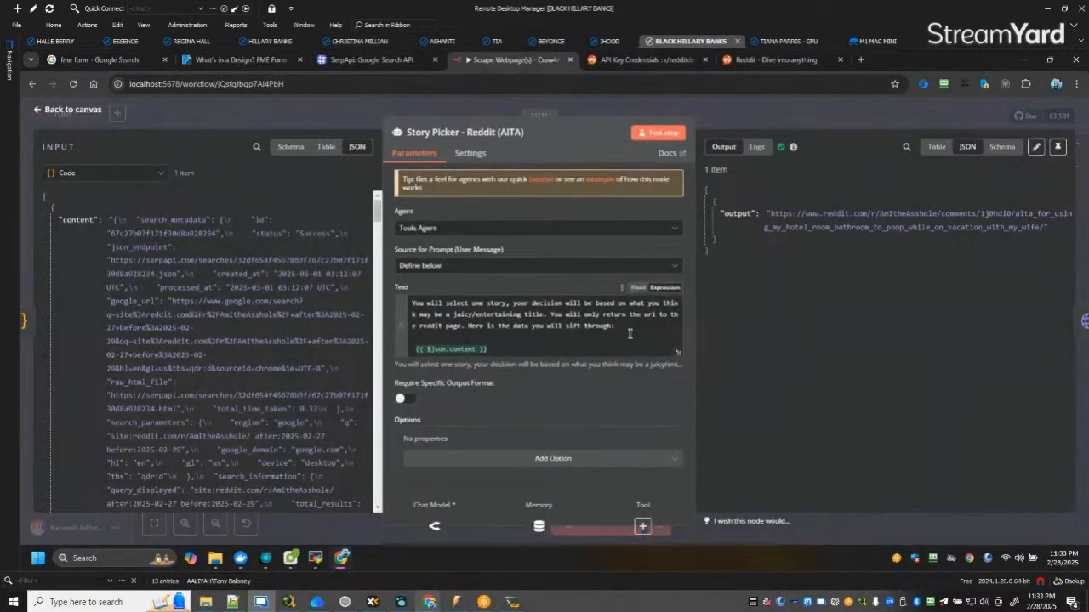
scroll(314, 328, "down", 15)
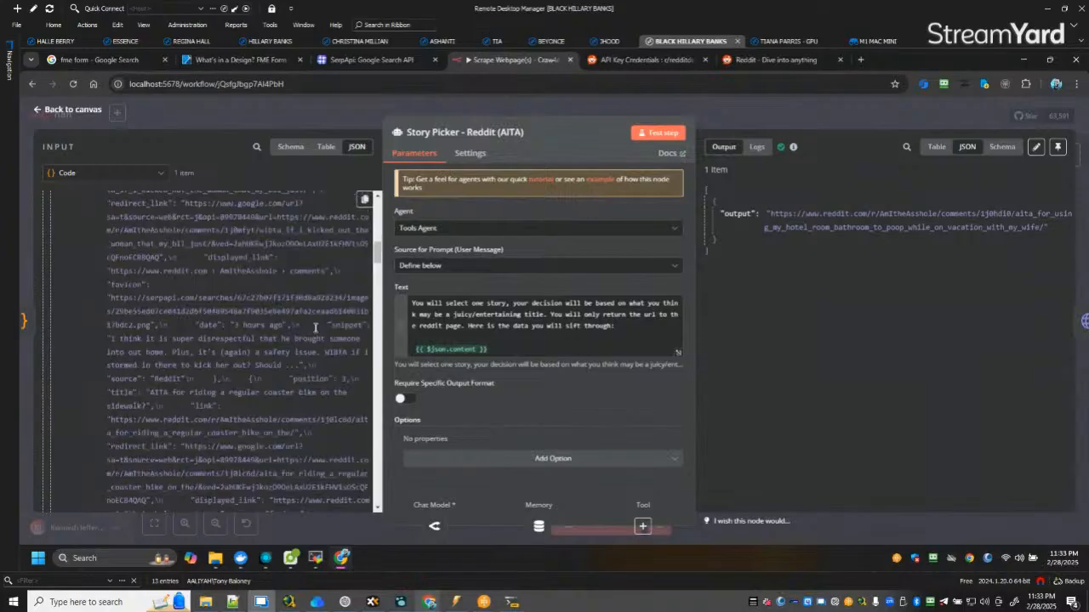
scroll(315, 325, "down", 5)
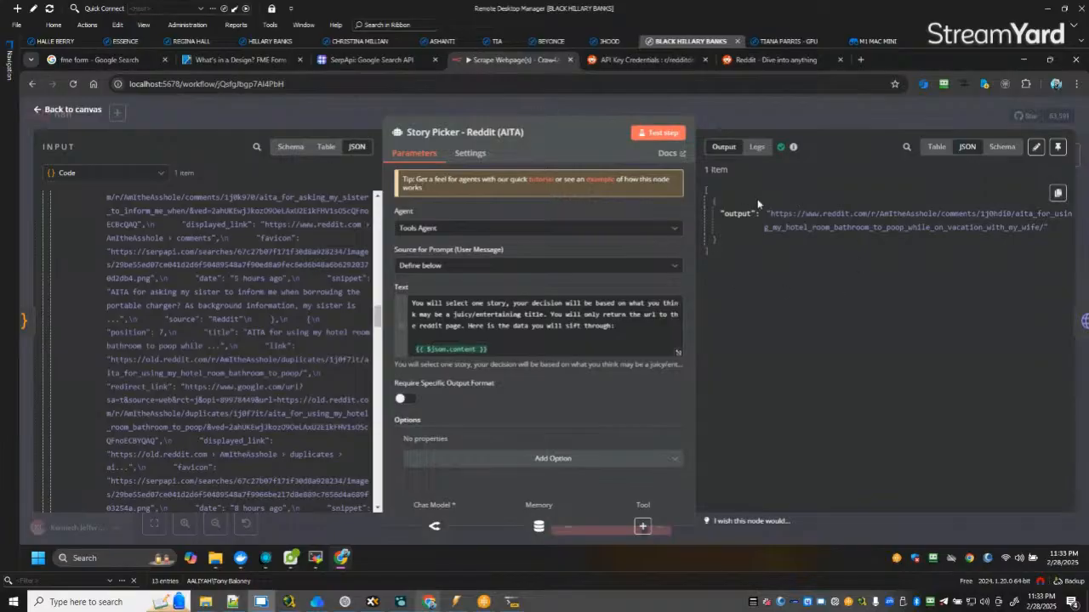
left_click(47, 110)
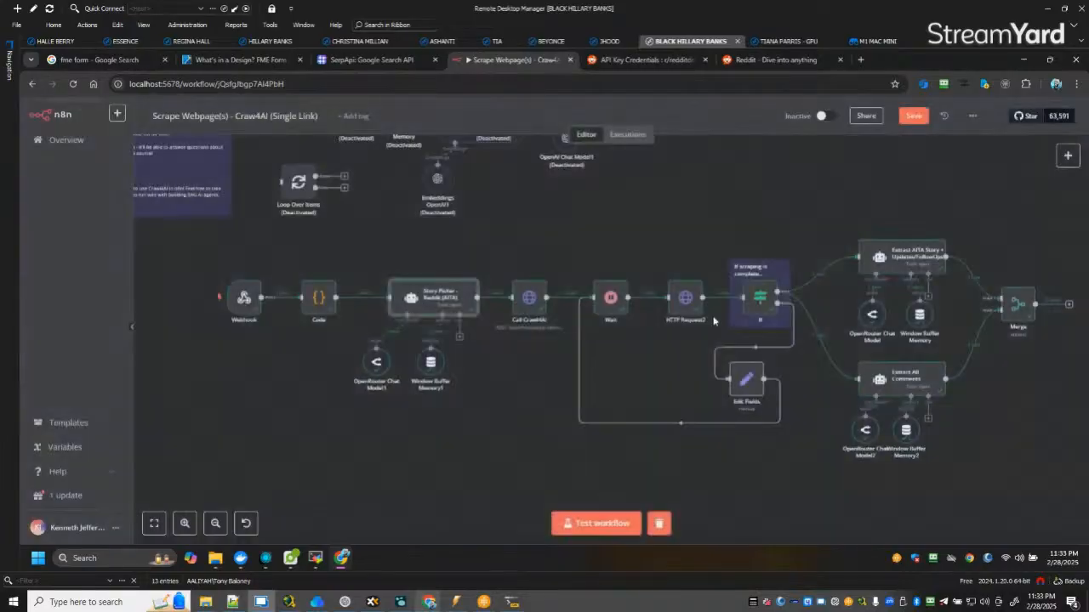
double_click(529, 297)
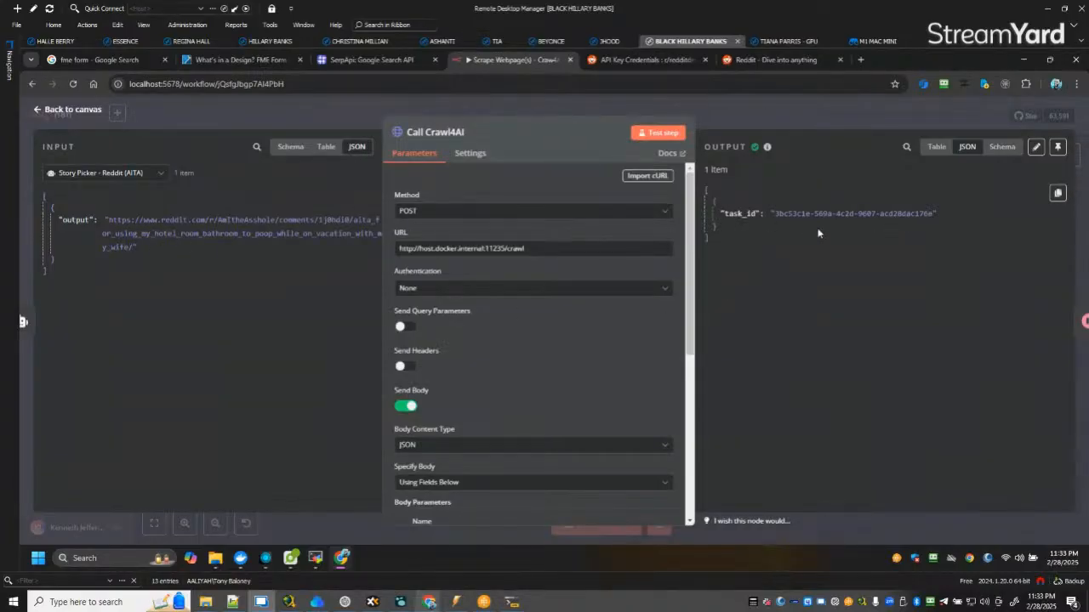
left_click(68, 110)
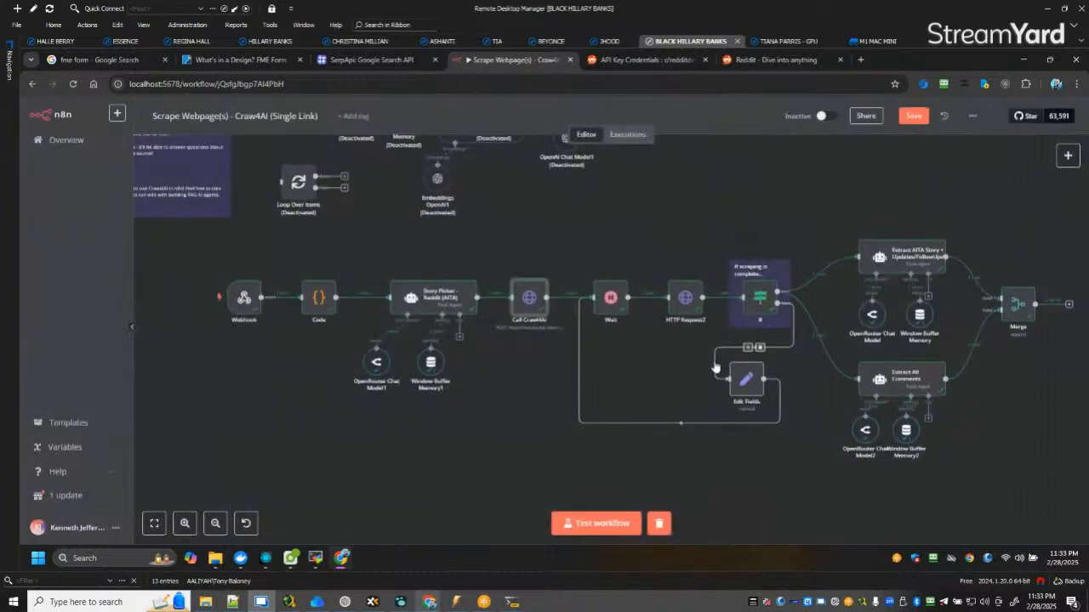
Examine the HTTP Request2 node's new JSON output, checking the html, cleaned_html, links and markdown fields for the story and comments.
double_click(686, 297)
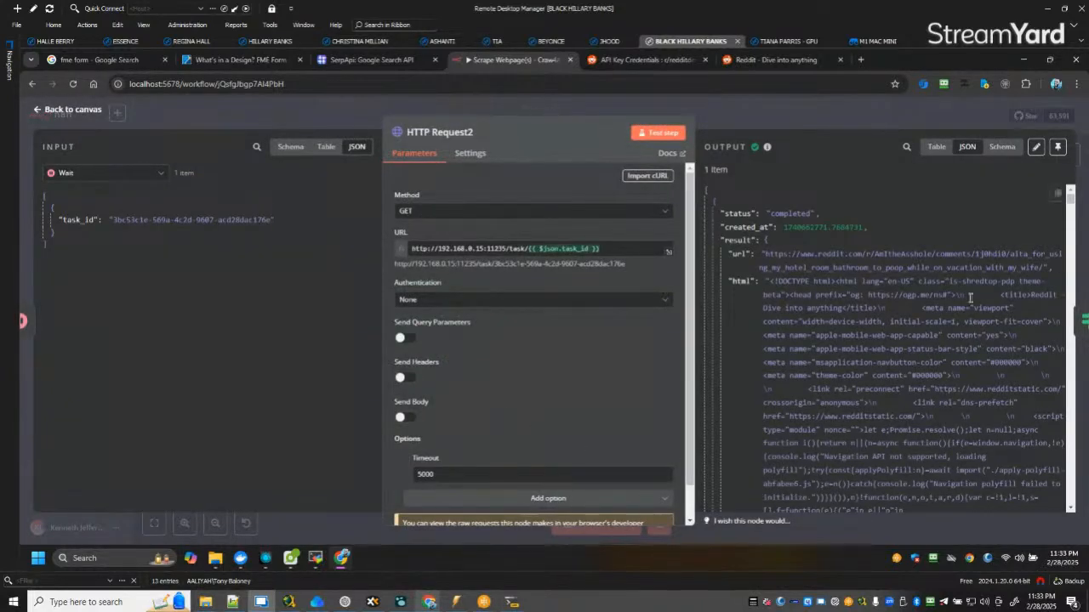
scroll(971, 300, "down", 5)
scroll(973, 306, "up", 10)
scroll(975, 319, "down", 1)
scroll(975, 319, "down", 5)
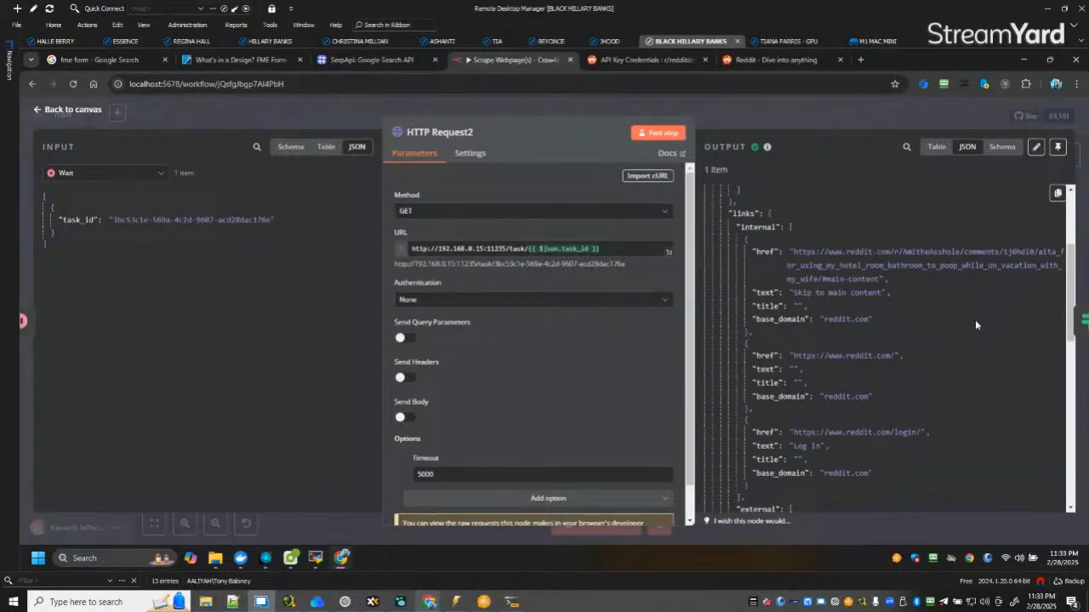
scroll(975, 320, "up", 6)
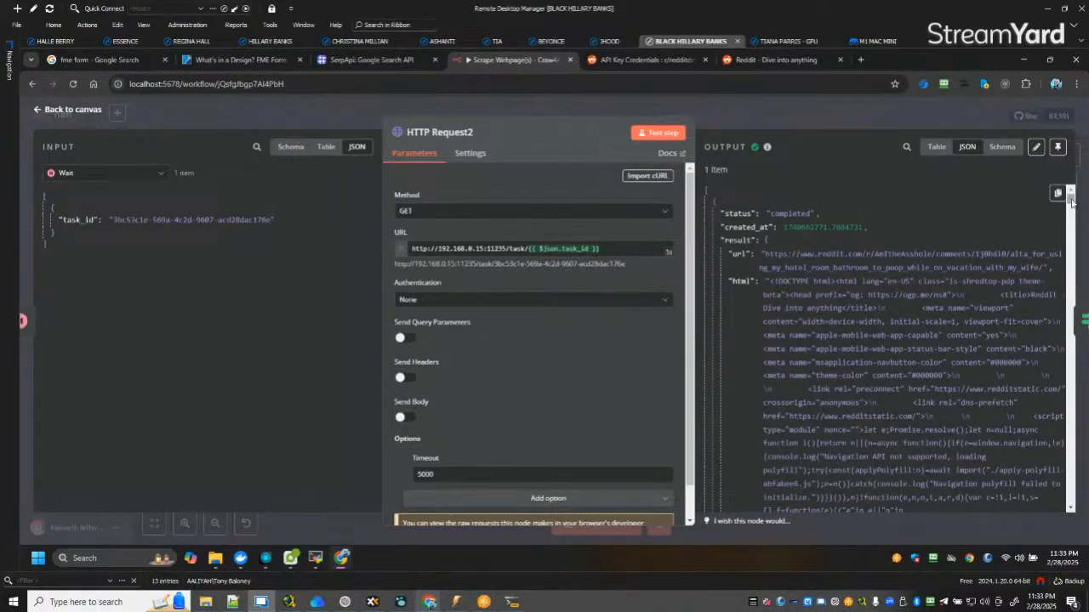
scroll(1074, 204, "down", 5)
scroll(1074, 200, "up", 2)
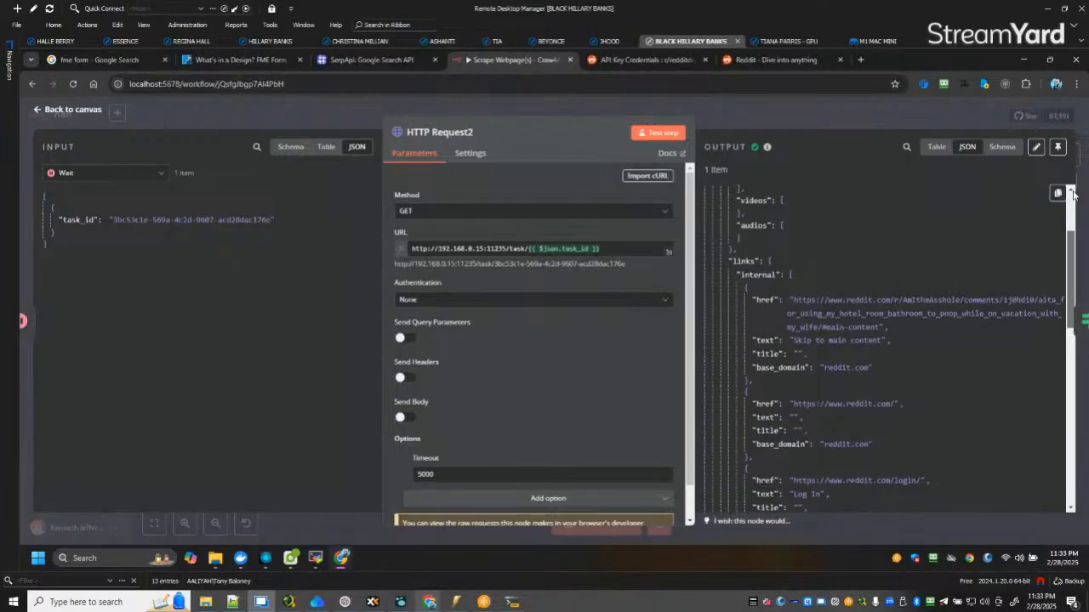
scroll(1073, 189, "up", 5)
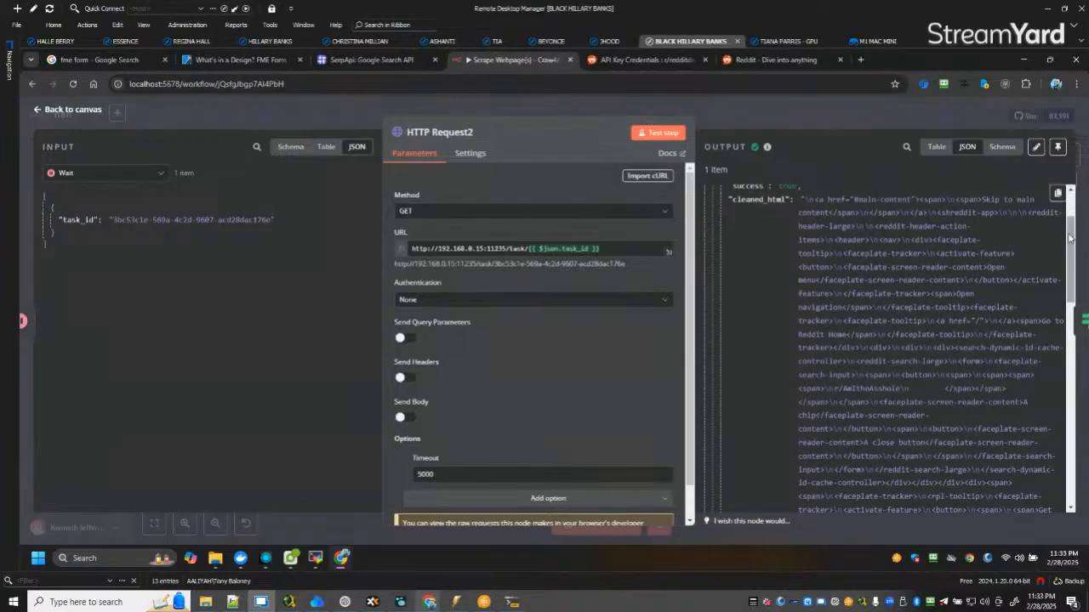
scroll(1070, 193, "up", 3)
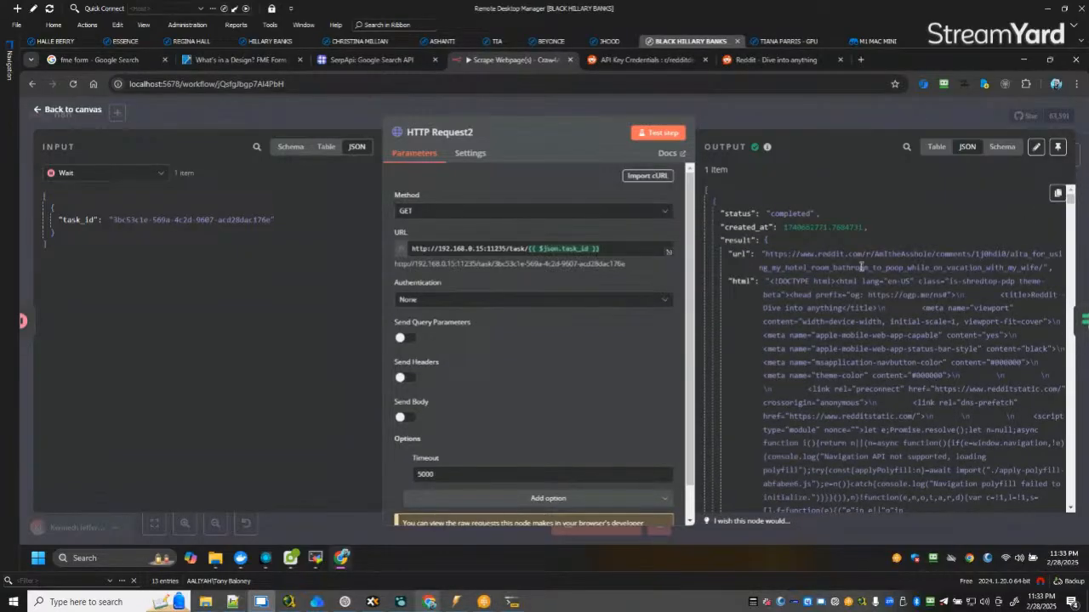
scroll(944, 273, "down", 1)
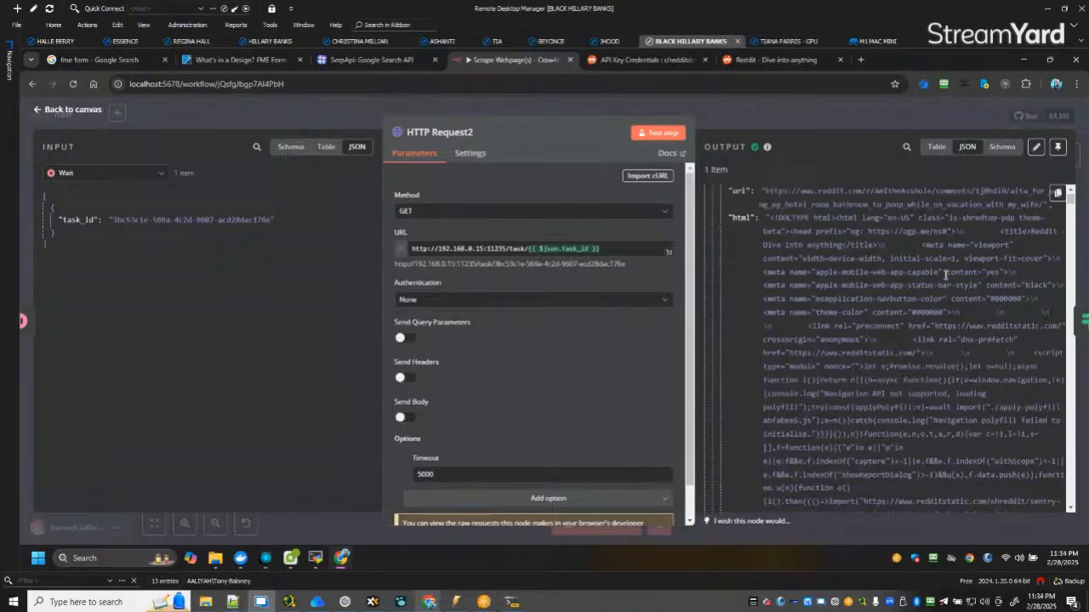
scroll(945, 274, "down", 5)
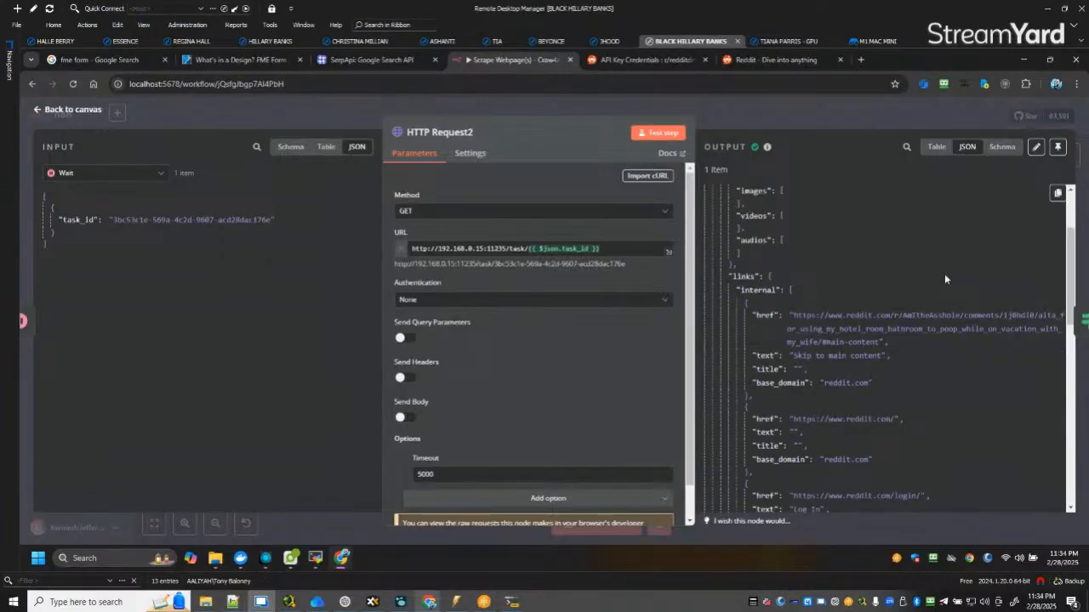
scroll(945, 274, "up", 6)
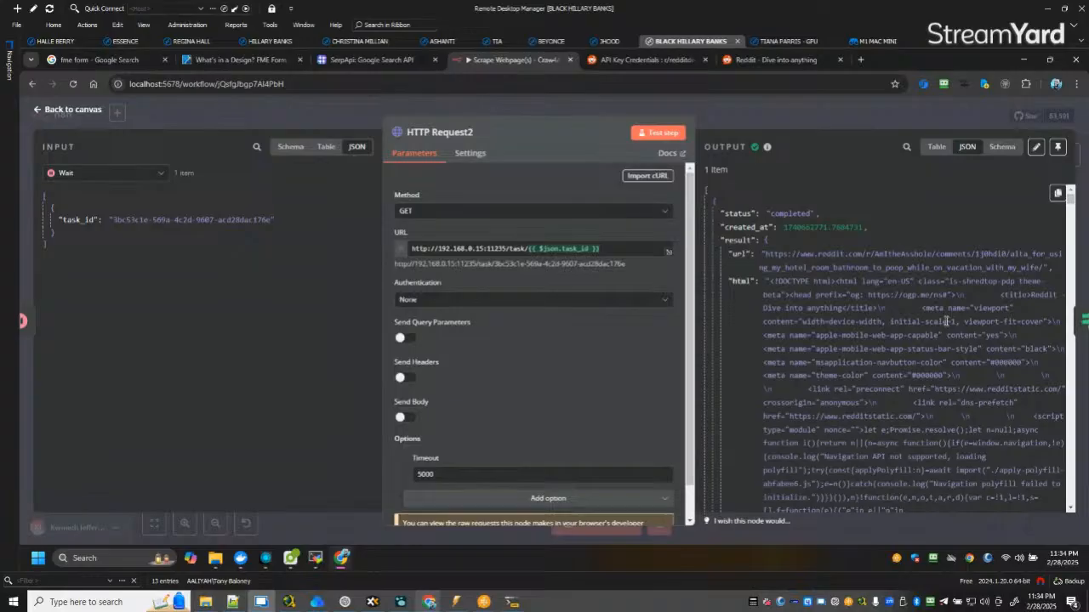
scroll(945, 320, "down", 1)
scroll(945, 320, "down", 10)
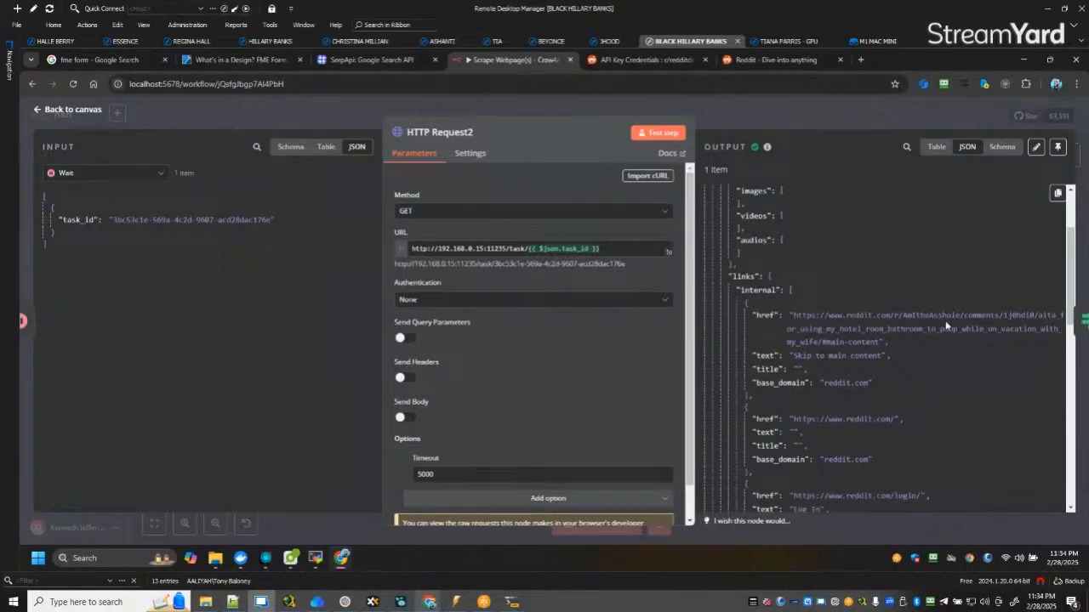
scroll(945, 326, "down", 5)
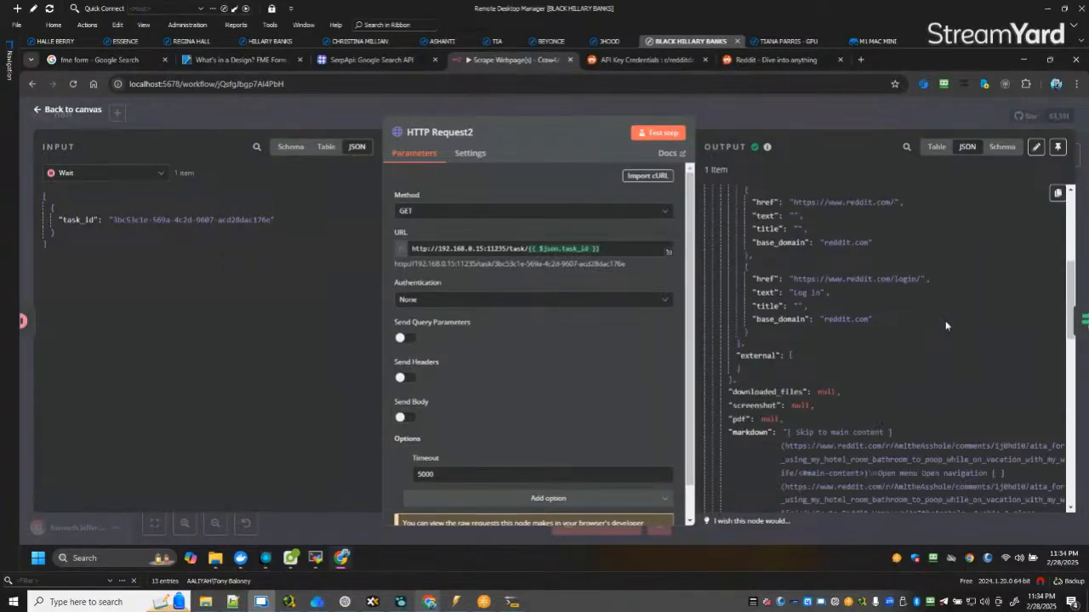
scroll(945, 325, "down", 1)
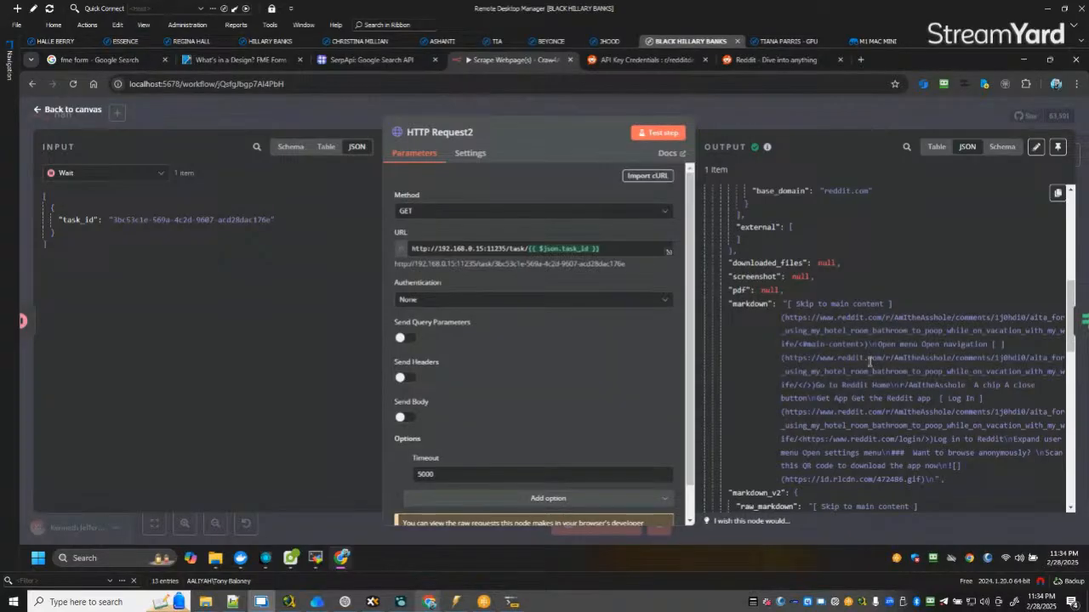
Examine the rest of the HTTP Request2 output, covering the markdown_v2, metadata and response_headers fields.
scroll(901, 363, "down", 3)
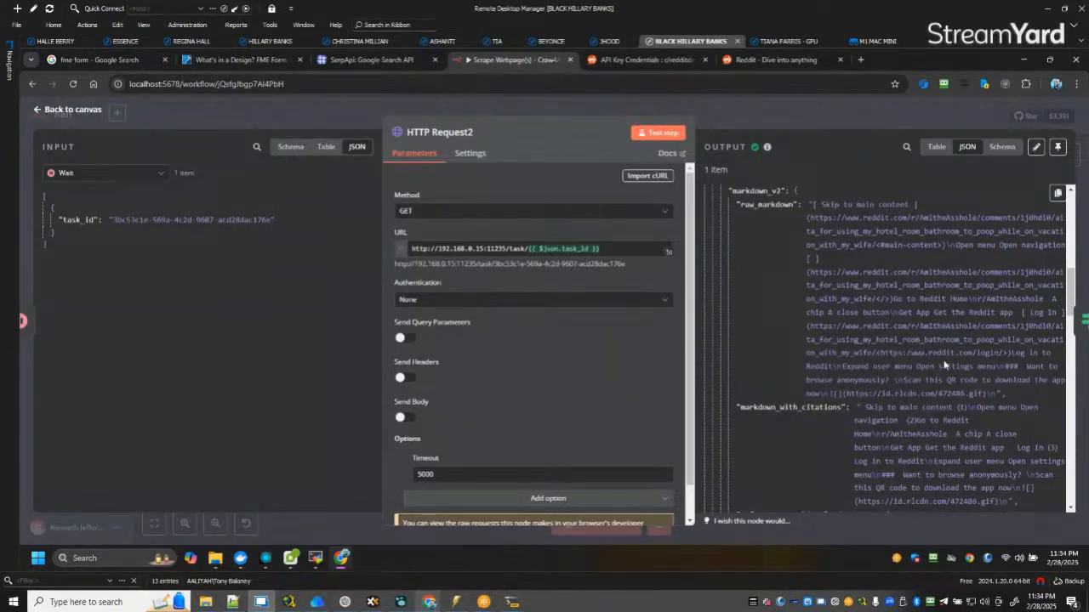
scroll(945, 364, "down", 5)
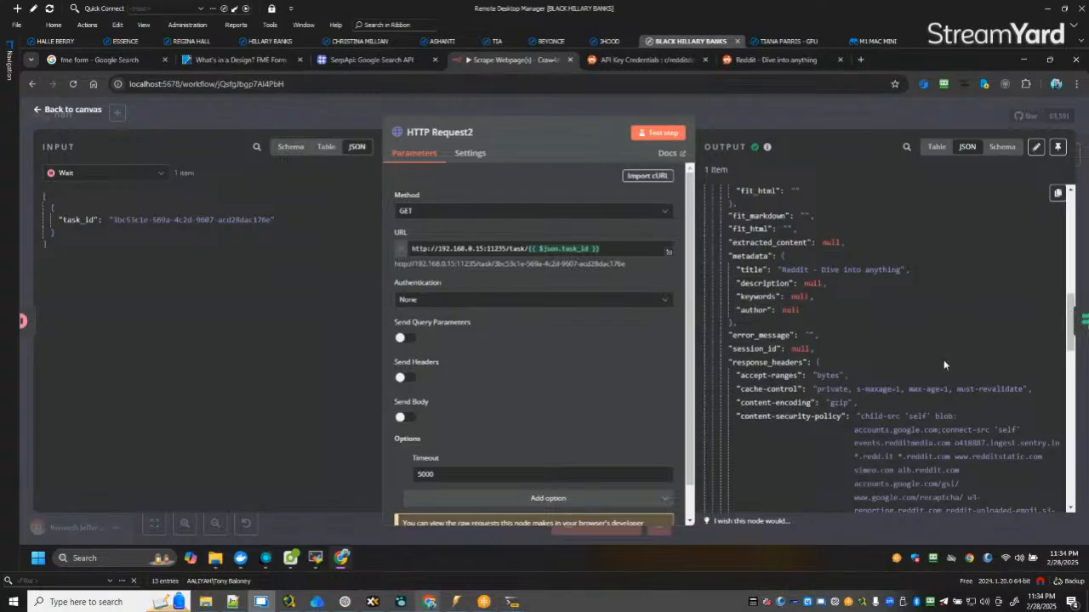
scroll(944, 364, "down", 1)
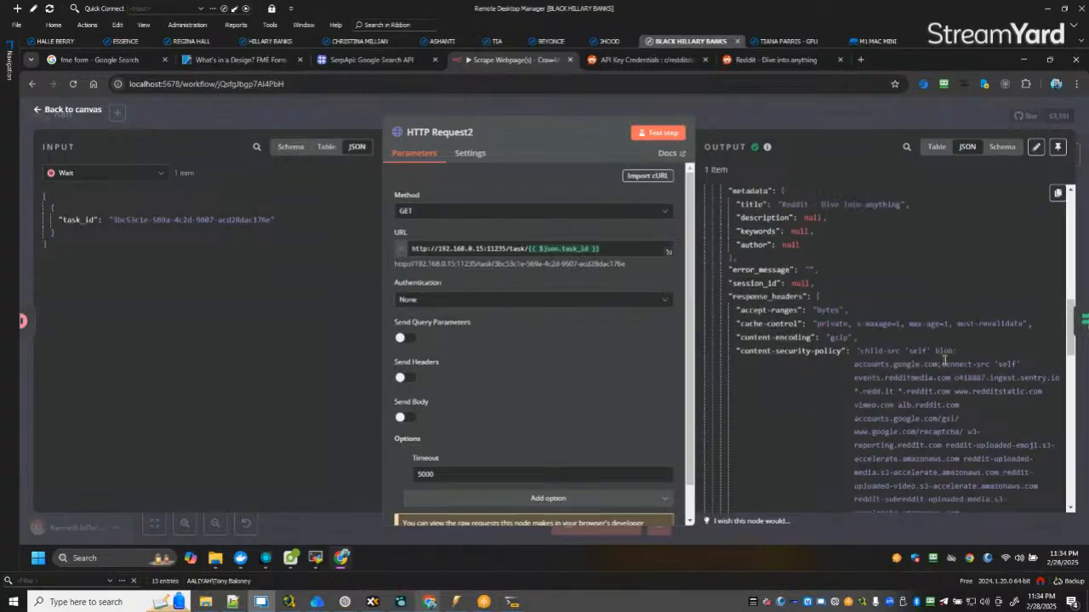
scroll(992, 349, "down", 1)
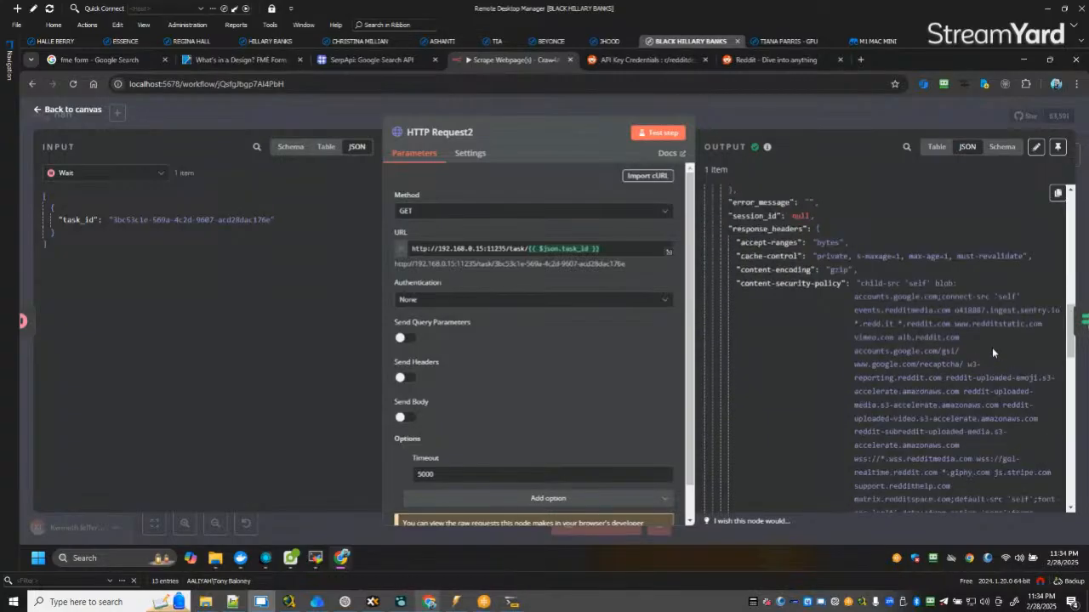
scroll(992, 350, "down", 5)
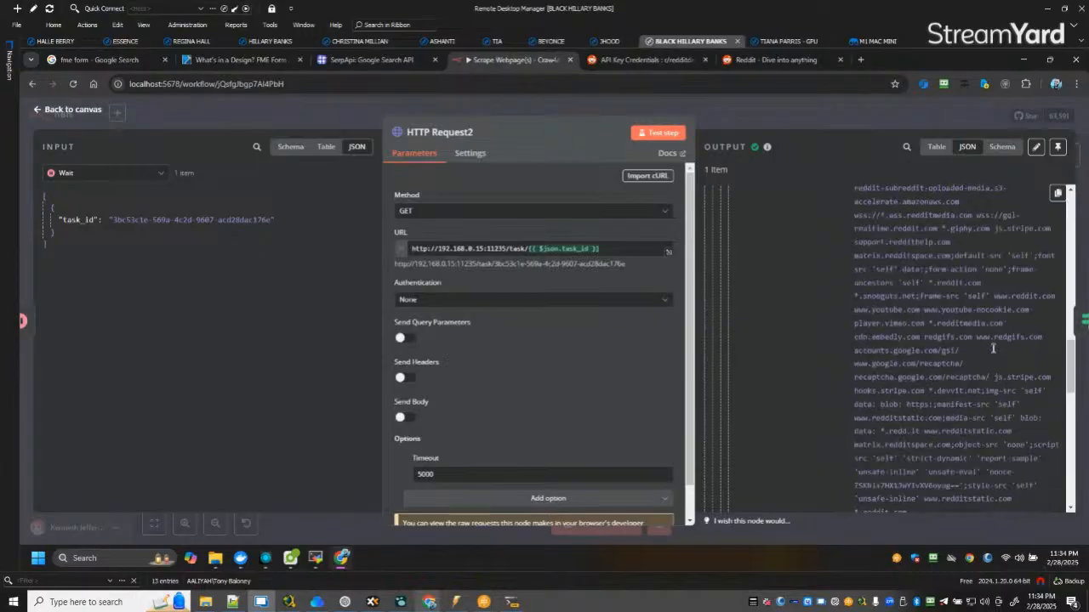
Copy the entire HTTP Request2 JSON output and paste it into a new Notepad++ document for inspection.
left_click(1058, 194)
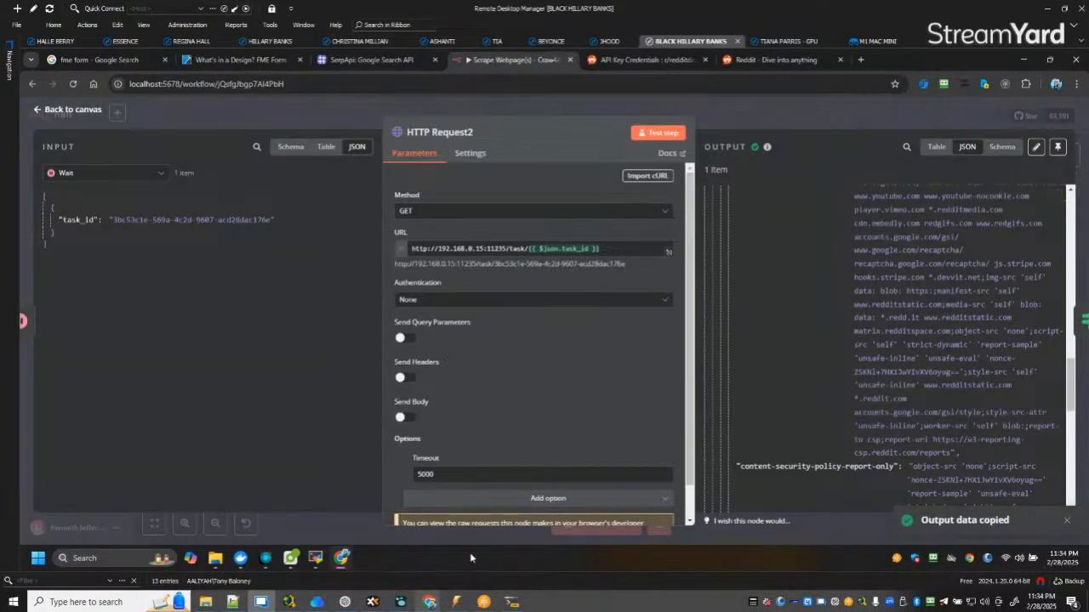
left_click(232, 602)
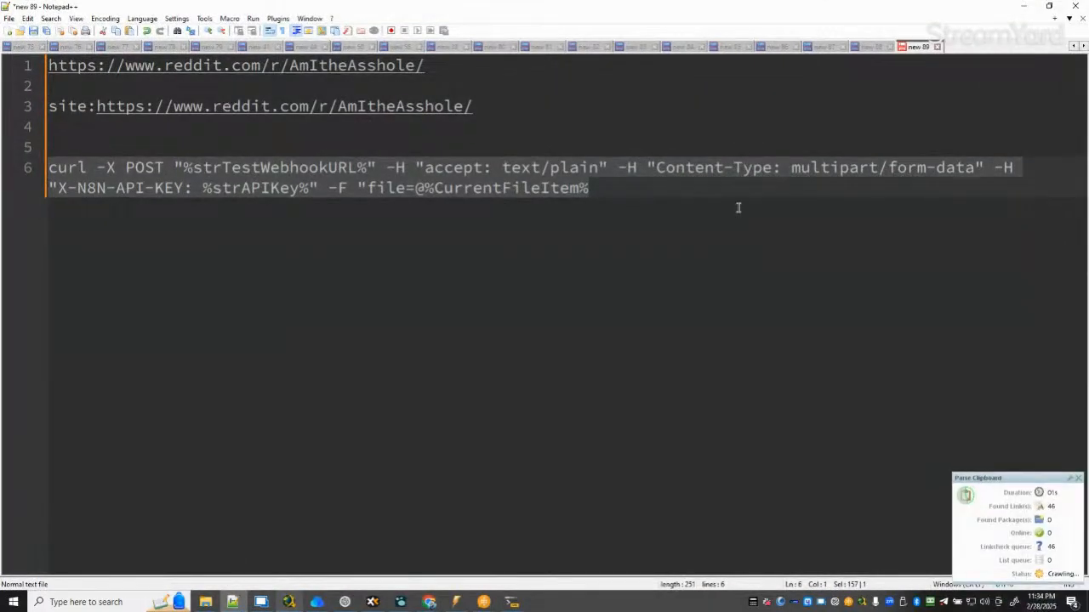
key("ctrl+n")
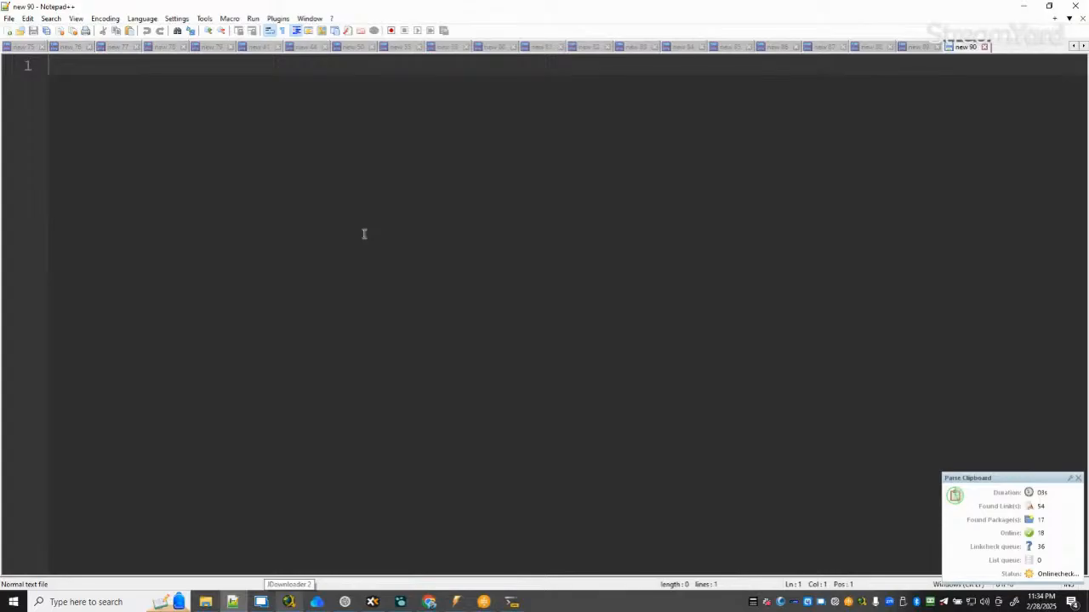
key("ctrl+v")
scroll(502, 319, "down", 20)
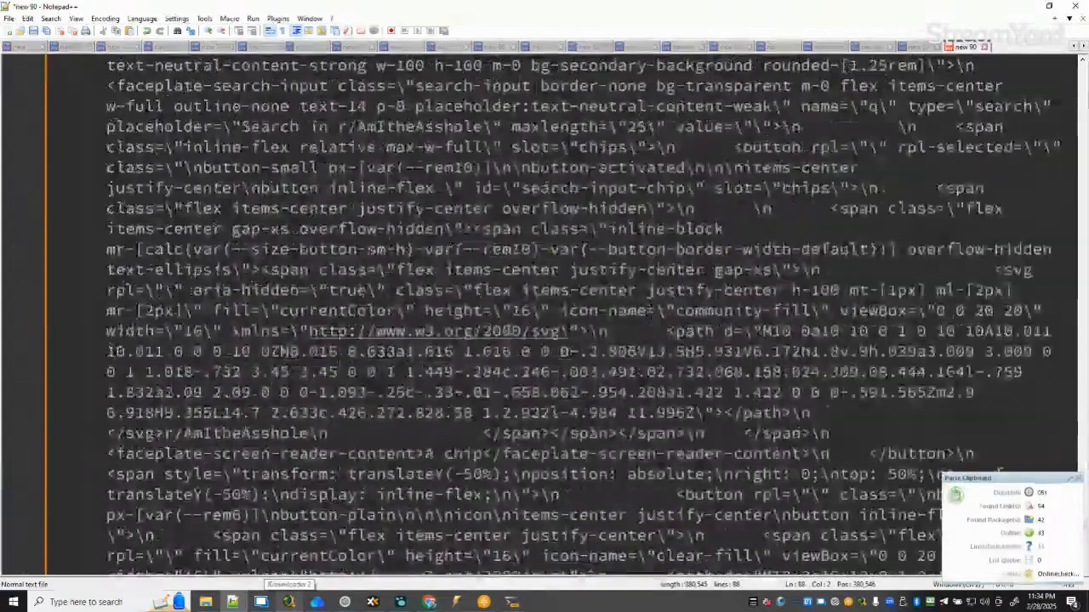
scroll(515, 330, "down", 20)
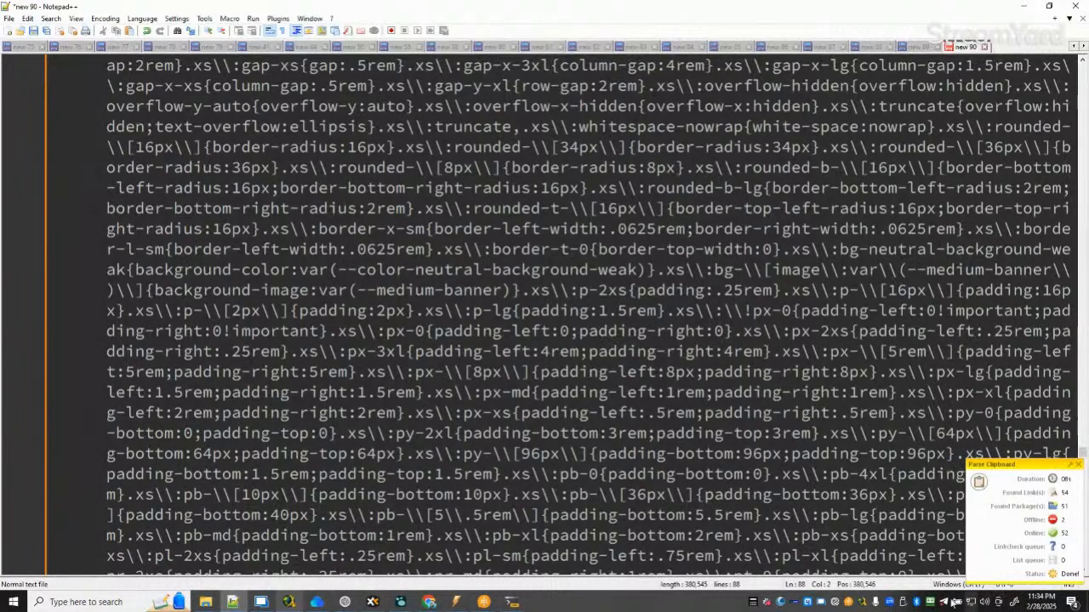
right_click(862, 605)
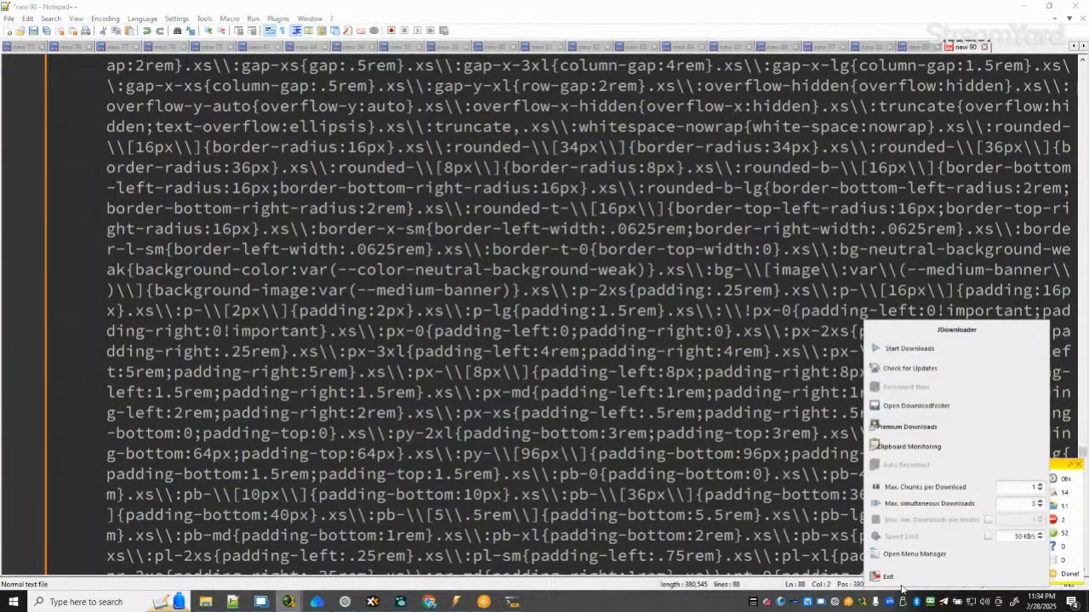
left_click(863, 607)
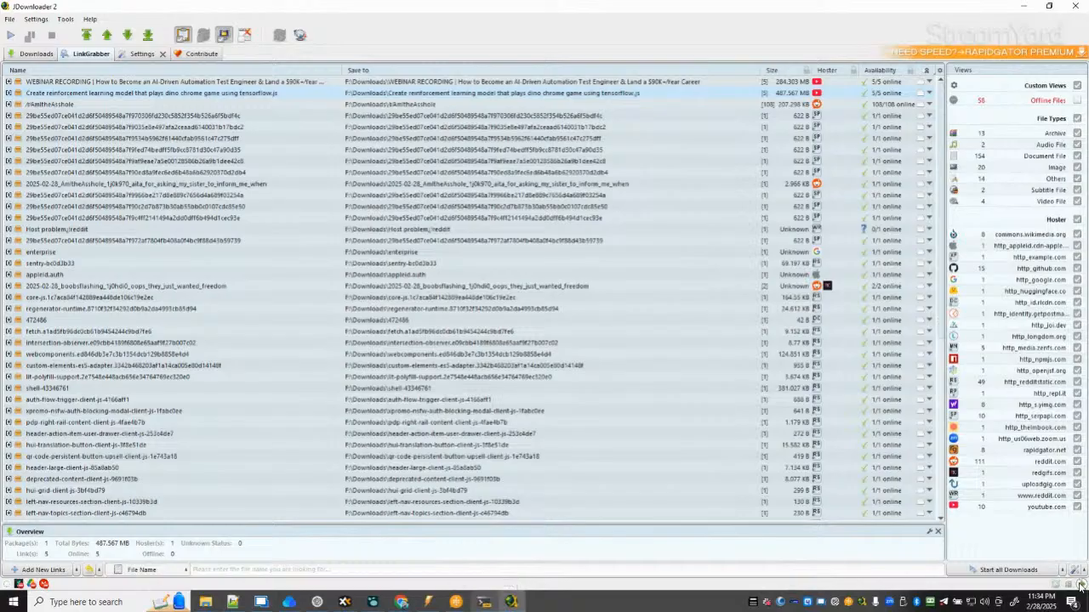
left_click(1074, 7)
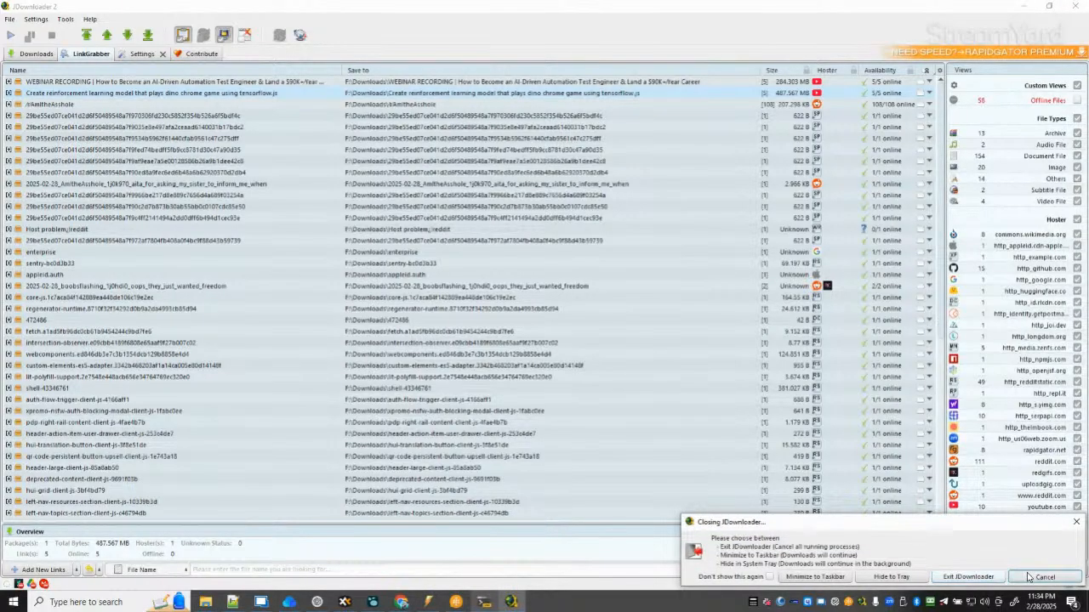
left_click(1025, 6)
Look through the html field of the pasted JSON from its beginning for any story or comment text.
scroll(603, 409, "up", 20)
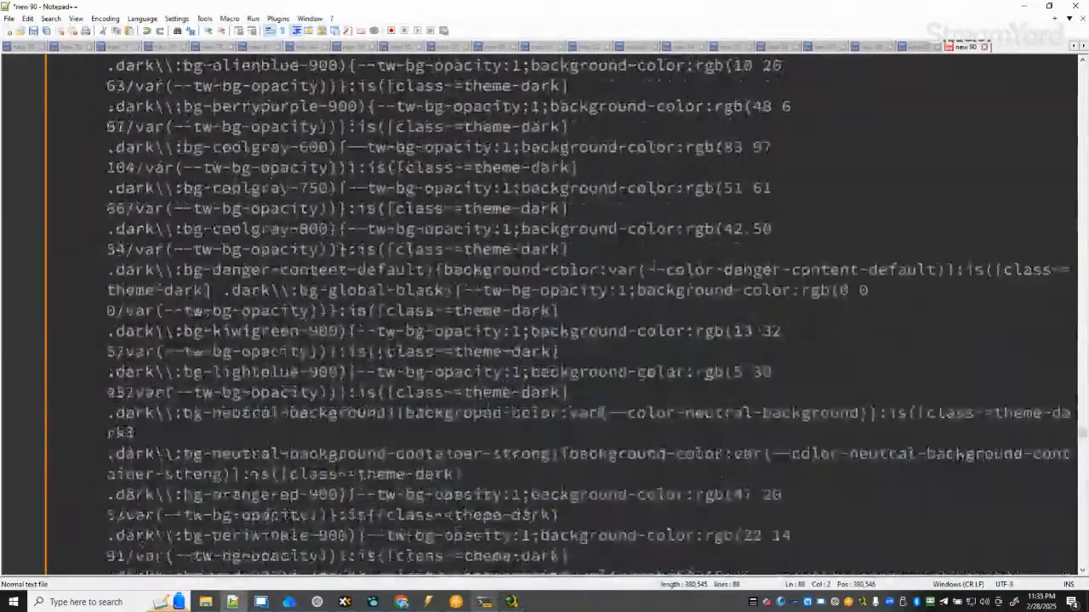
scroll(602, 412, "up", 10)
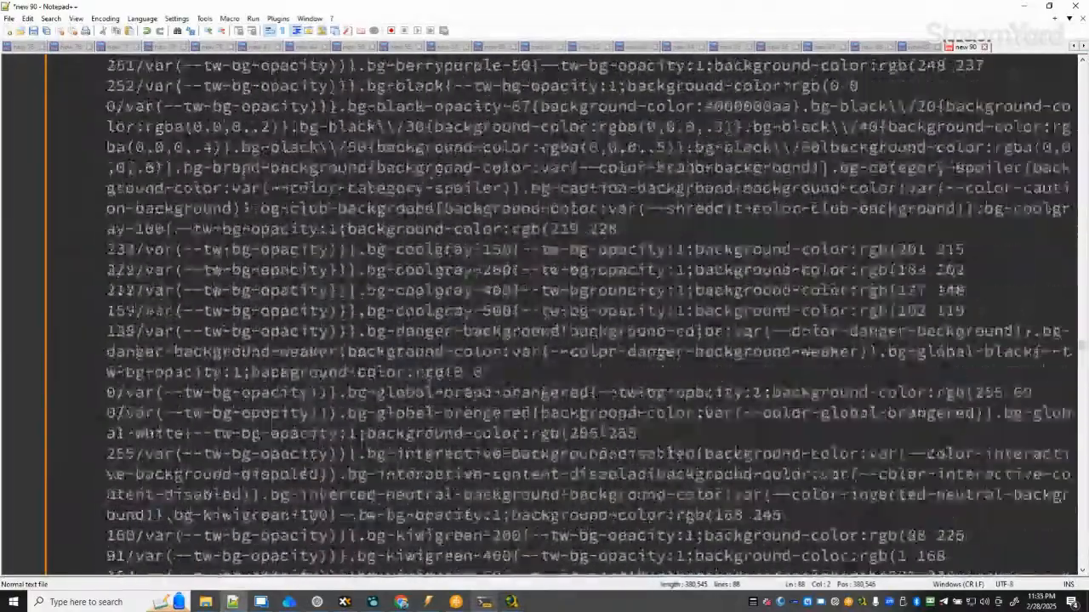
scroll(602, 431, "up", 10)
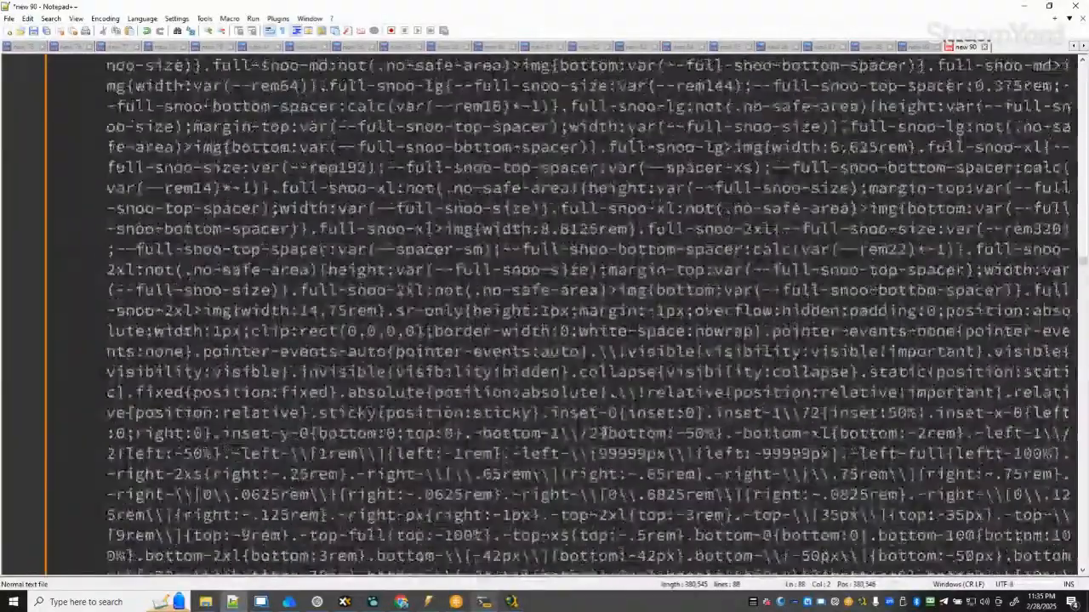
scroll(603, 433, "up", 20)
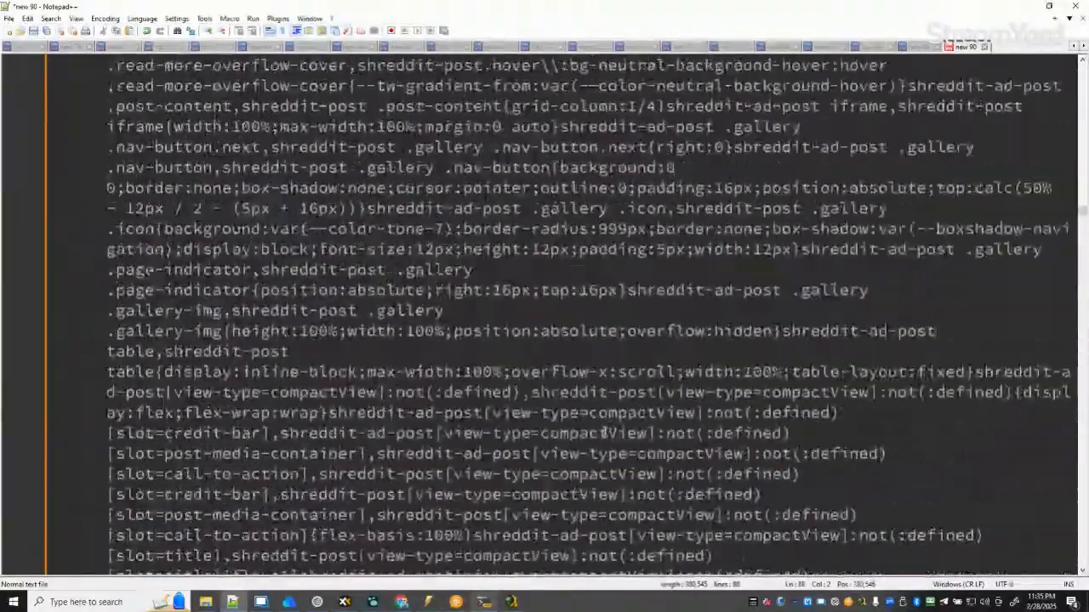
scroll(604, 432, "up", 10)
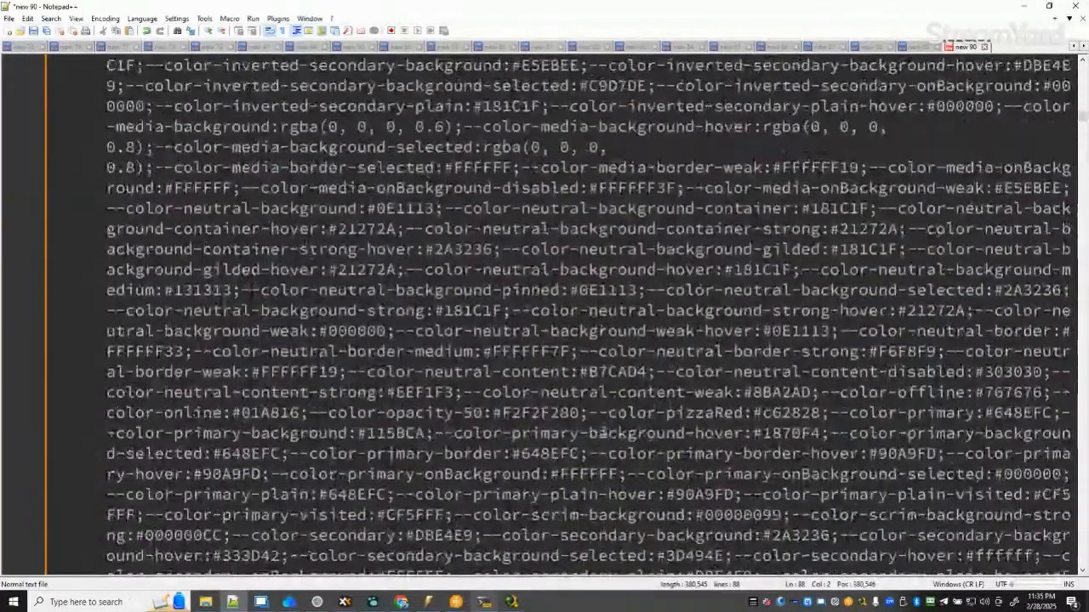
scroll(602, 433, "up", 7)
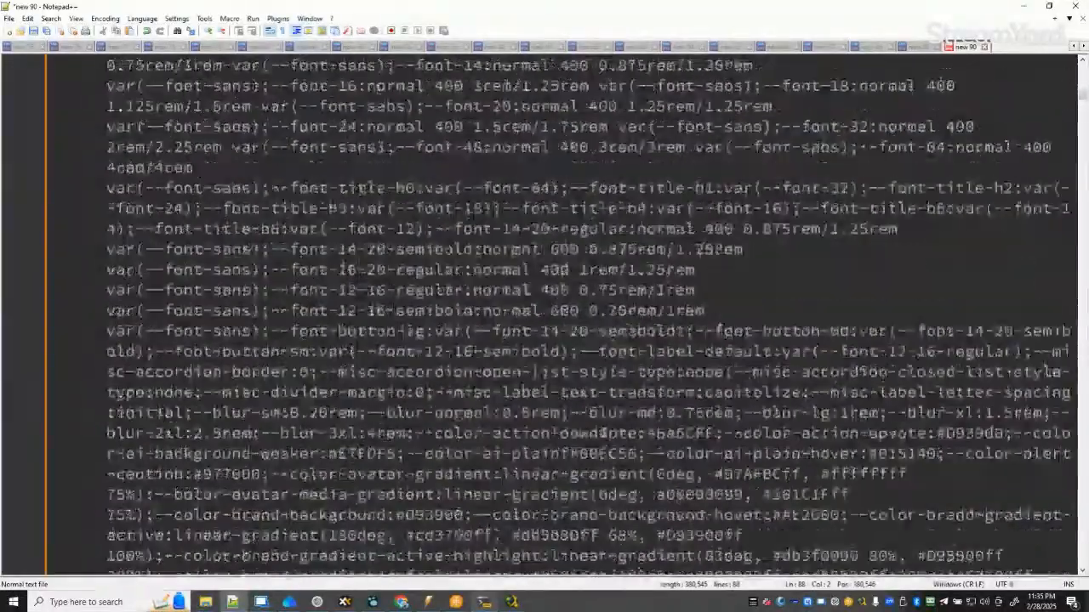
scroll(602, 433, "up", 10)
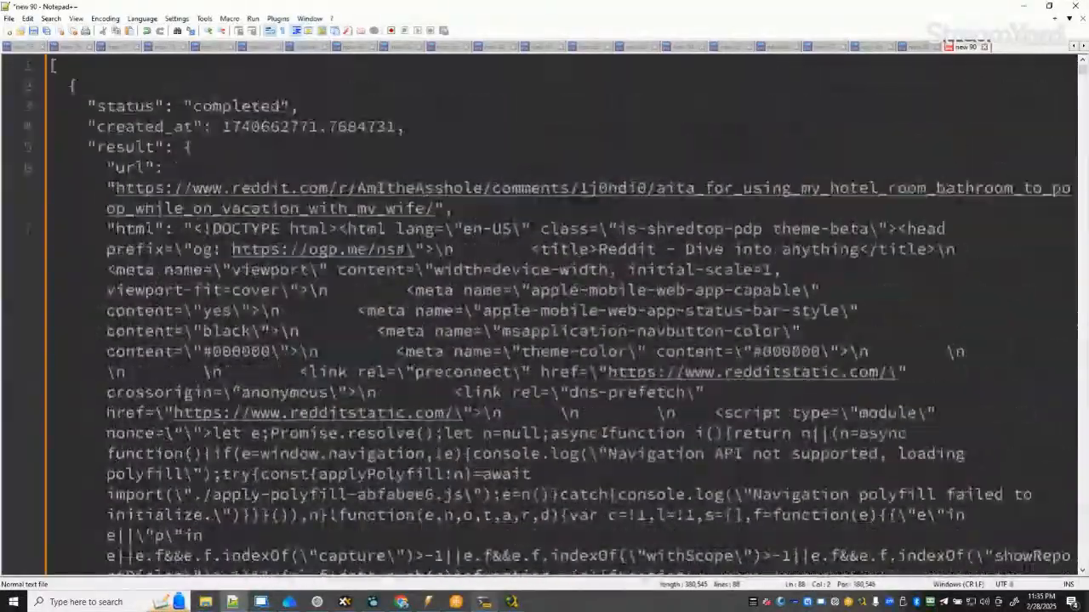
scroll(602, 433, "down", 8)
scroll(603, 433, "down", 1)
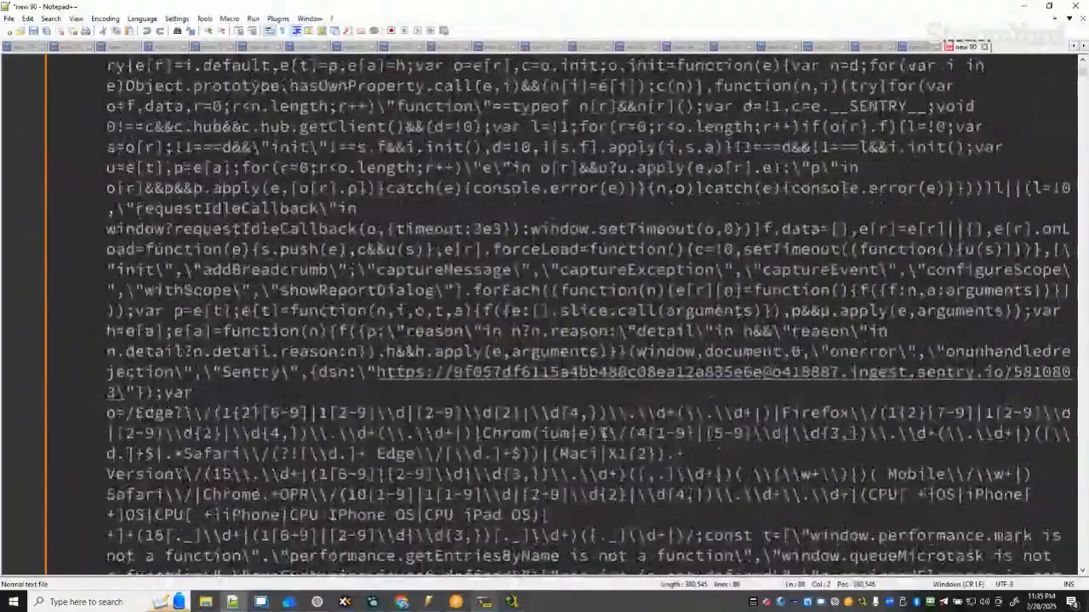
scroll(602, 433, "up", 10)
scroll(603, 433, "down", 8)
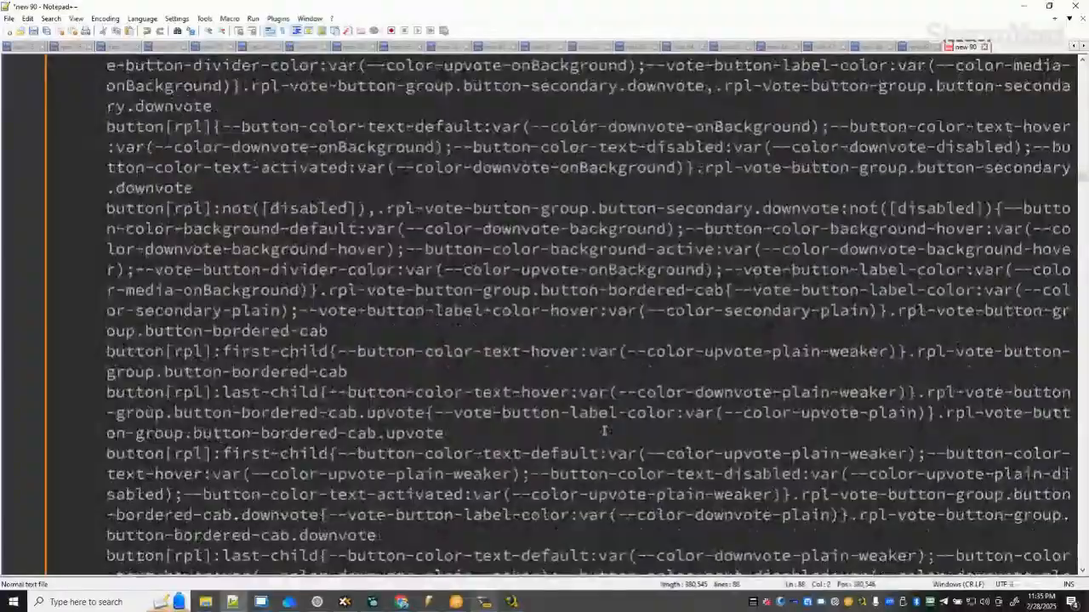
scroll(604, 432, "down", 5)
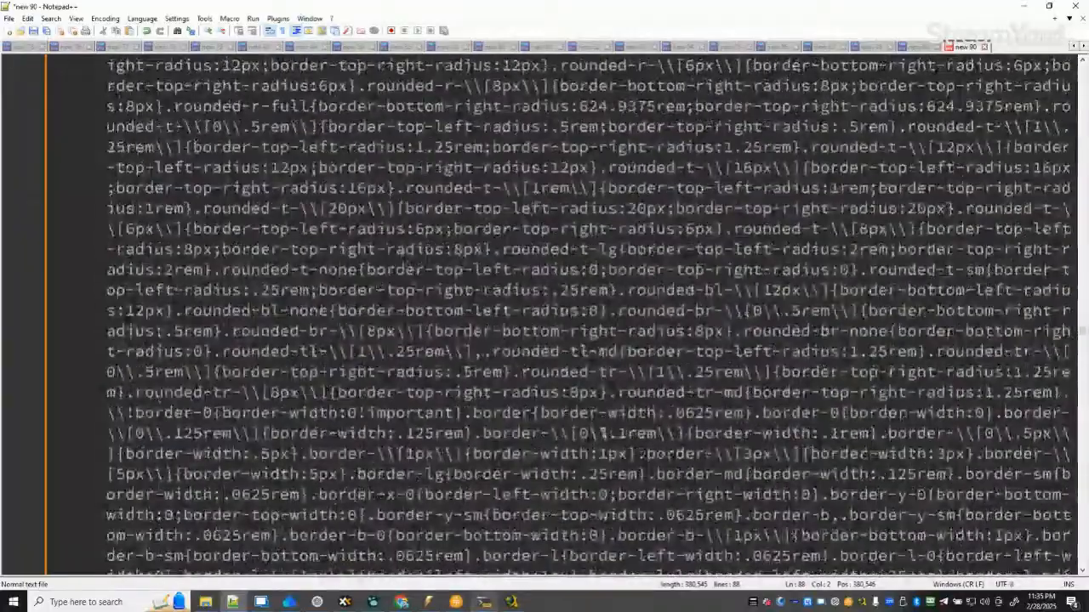
scroll(603, 434, "down", 20)
scroll(603, 434, "up", 1)
scroll(603, 434, "down", 2)
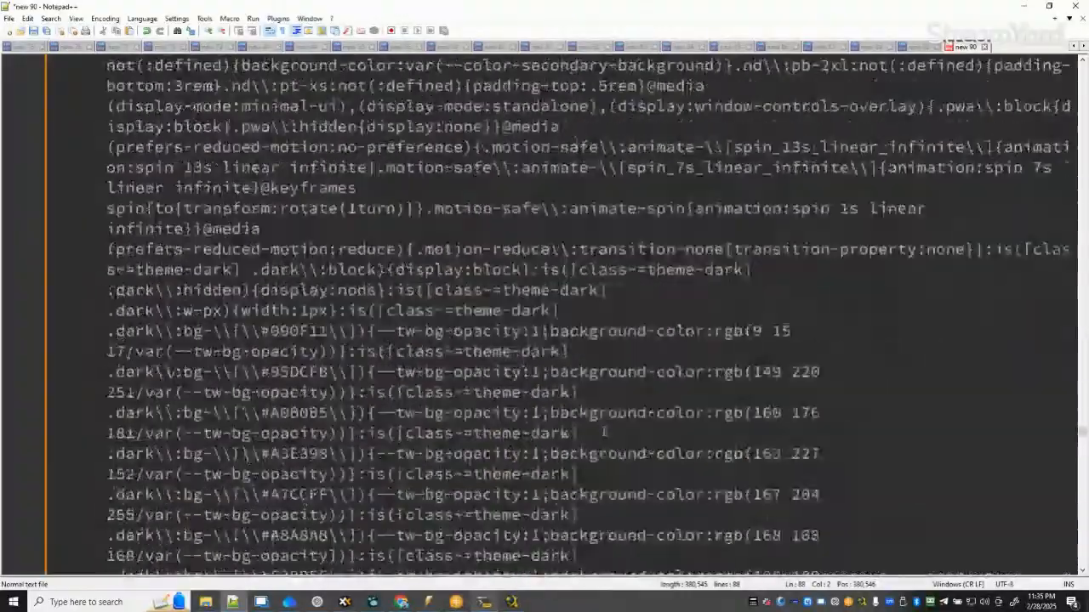
scroll(604, 432, "down", 15)
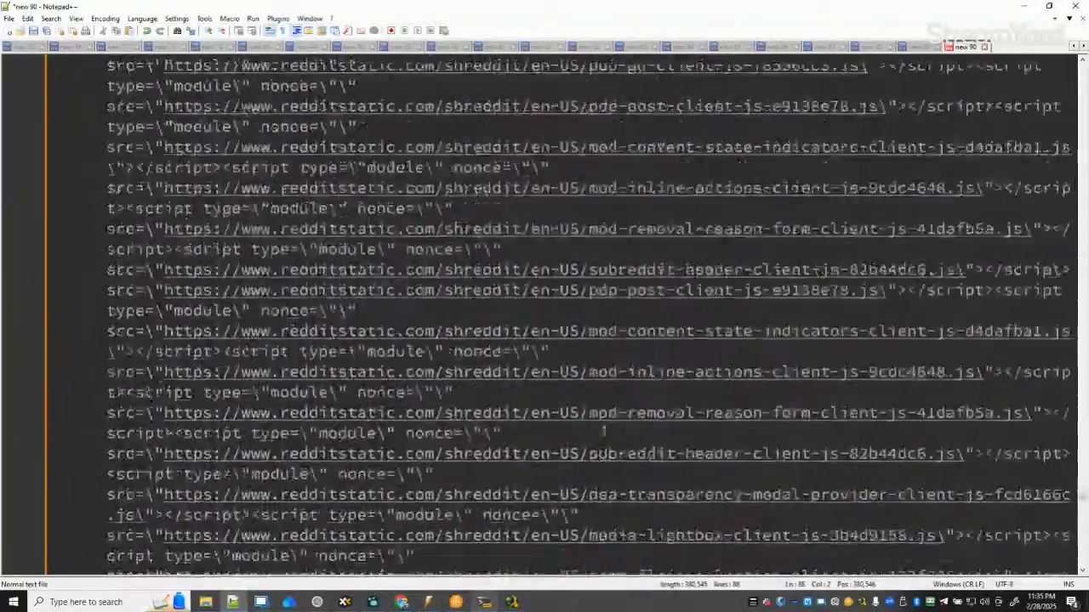
scroll(604, 433, "down", 4)
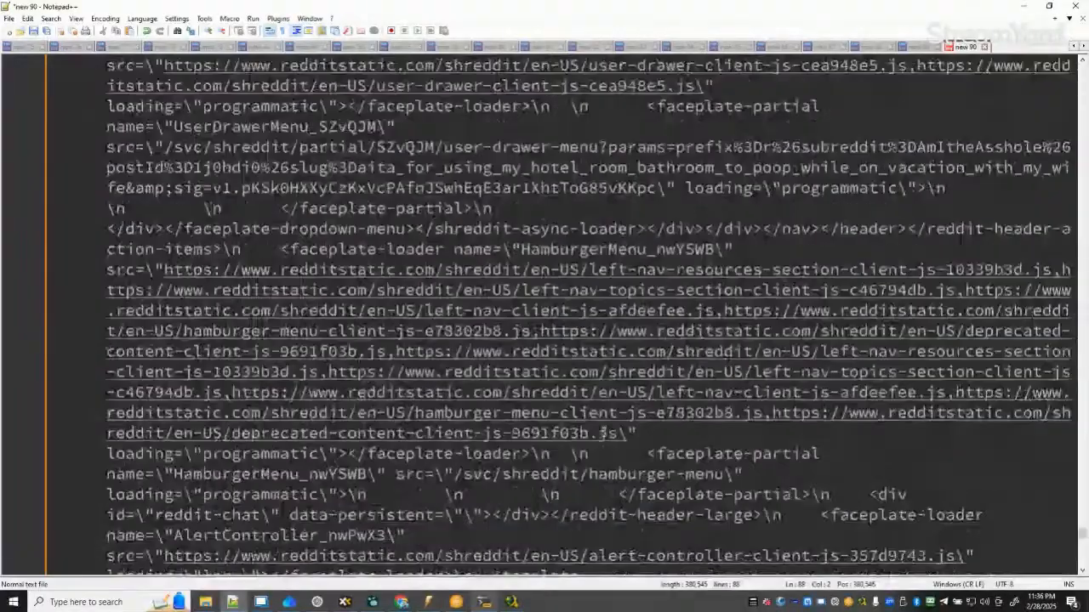
Check the cleaned_html, links, markdown and response header sections of the pasted JSON for the story and comments.
scroll(604, 433, "down", 14)
scroll(604, 435, "down", 15)
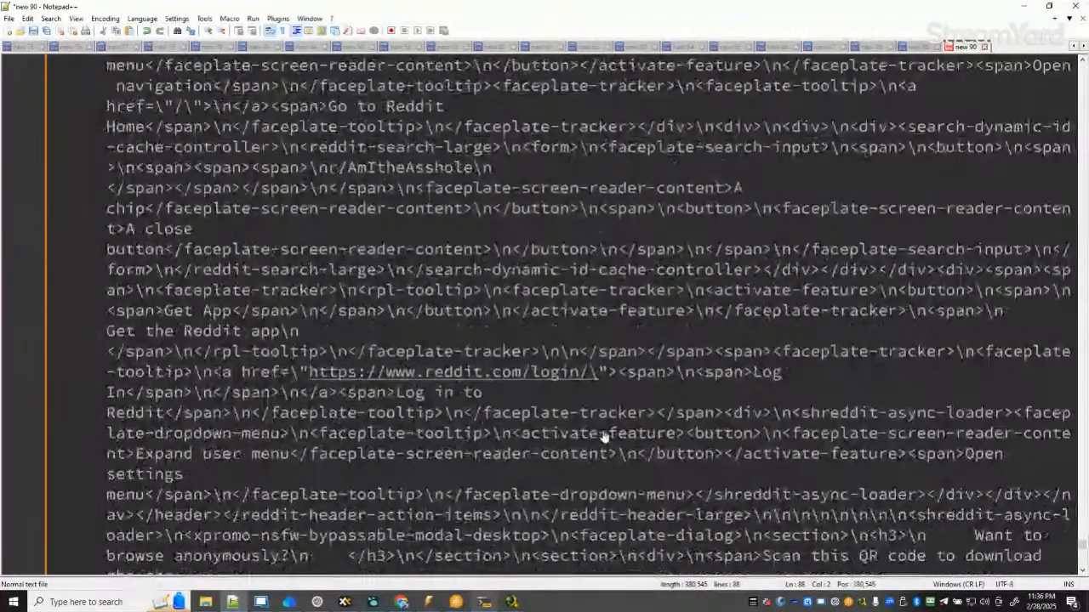
scroll(604, 435, "down", 20)
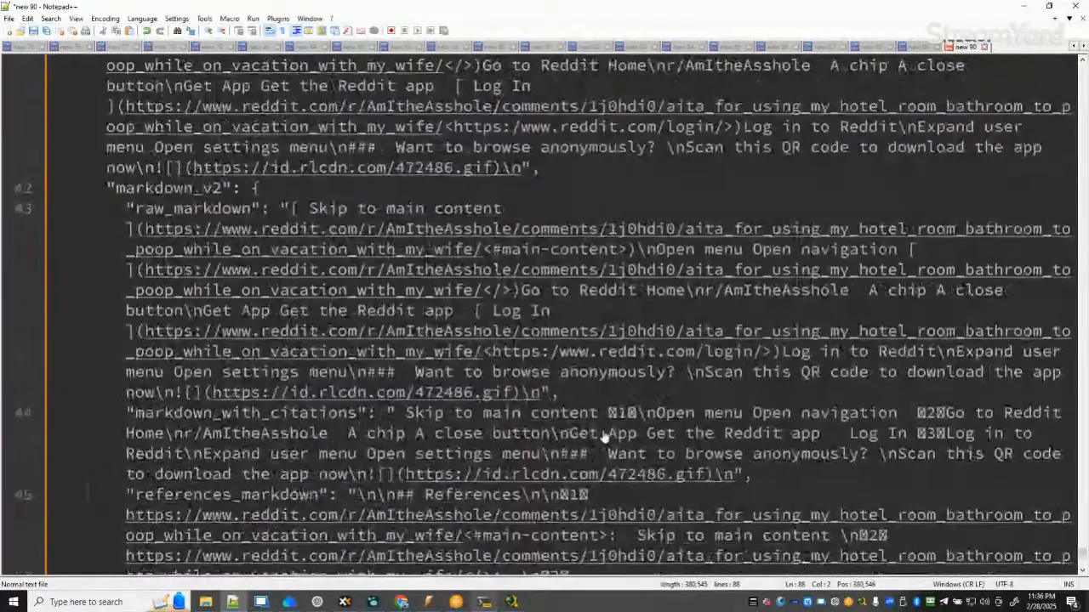
scroll(604, 436, "up", 20)
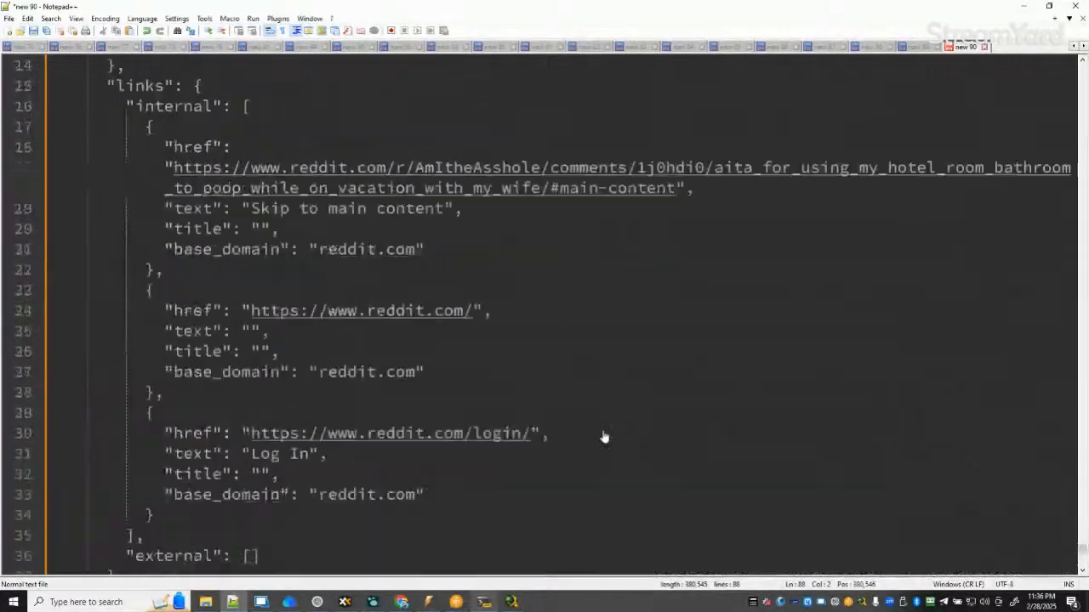
scroll(604, 436, "down", 20)
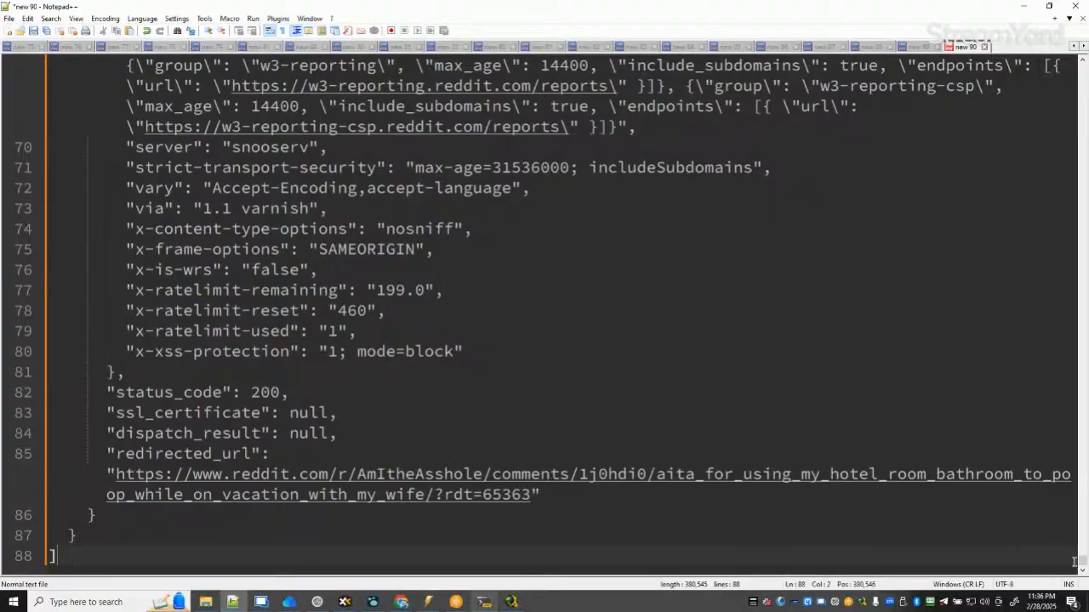
left_click_drag(1082, 562, 1058, 120)
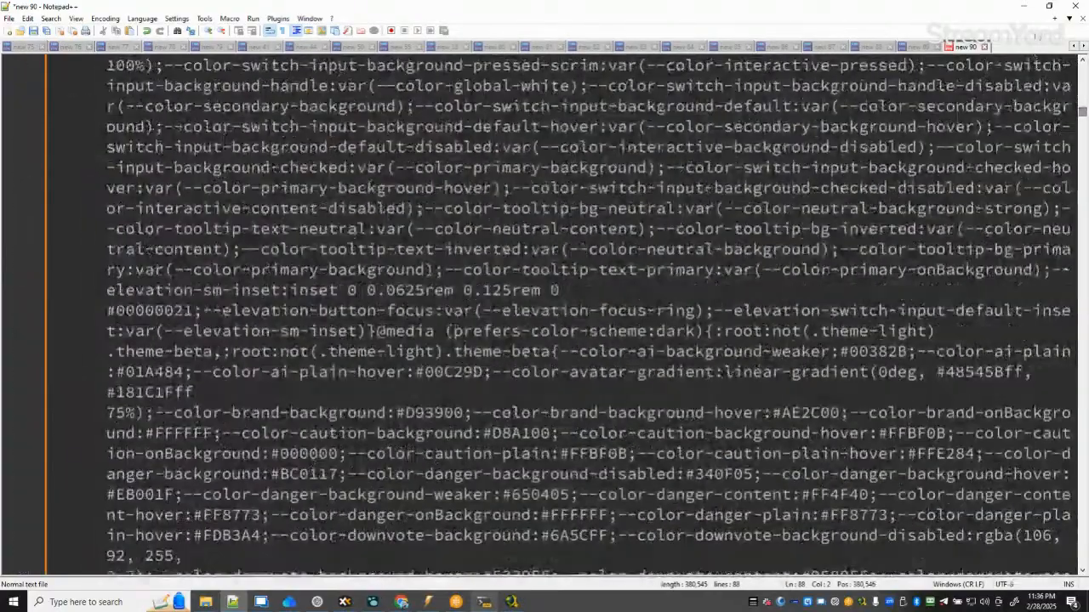
Return to n8n in the remote session and recheck the HTTP Request2 output from the url field to the response headers.
left_click(1024, 7)
scroll(886, 340, "up", 10)
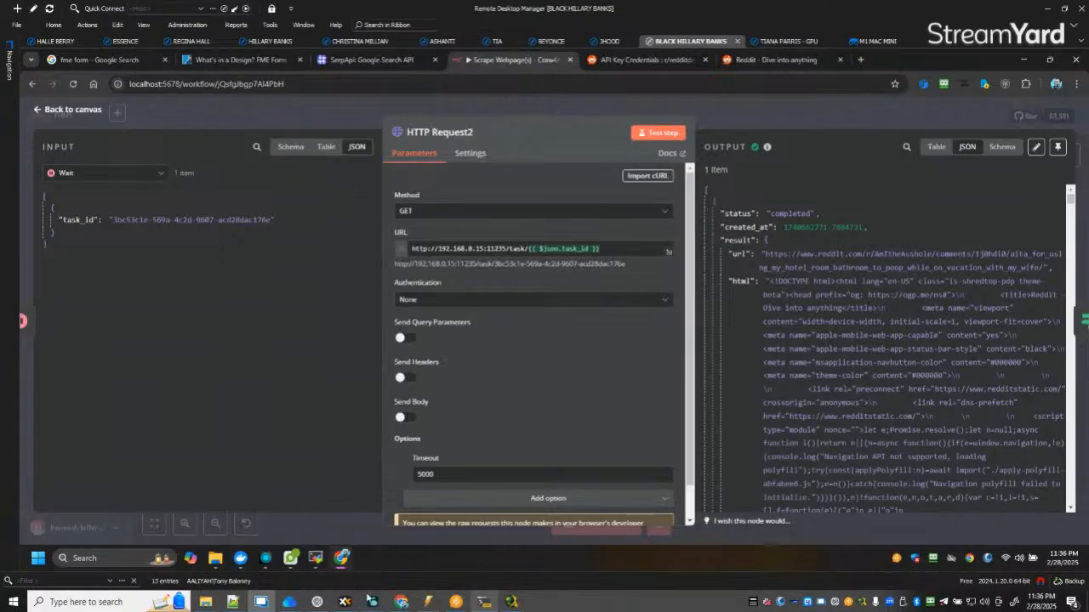
mouse_move(508, 605)
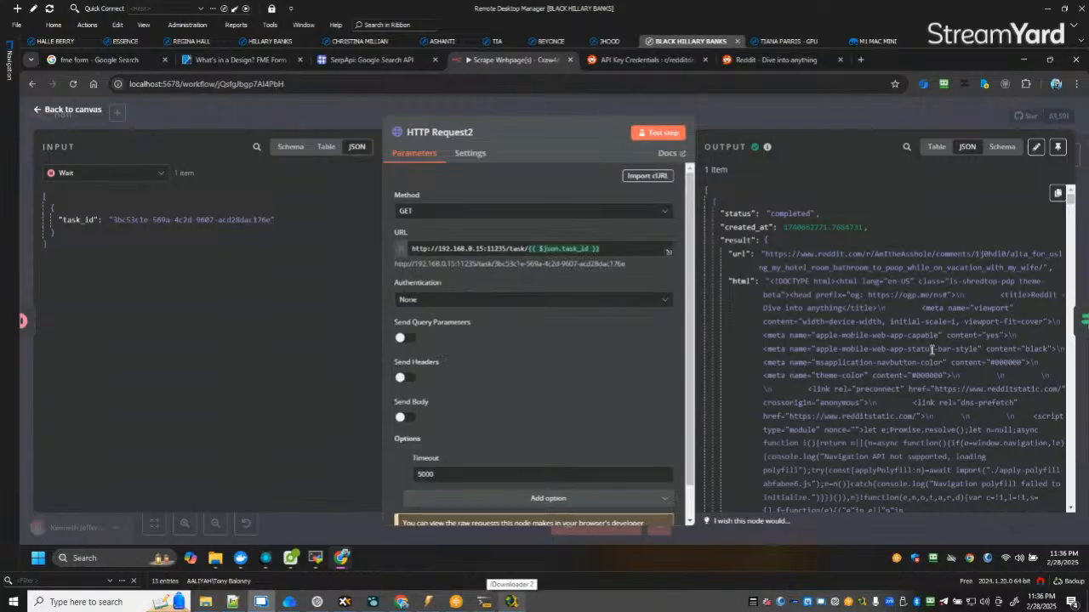
scroll(970, 315, "down", 15)
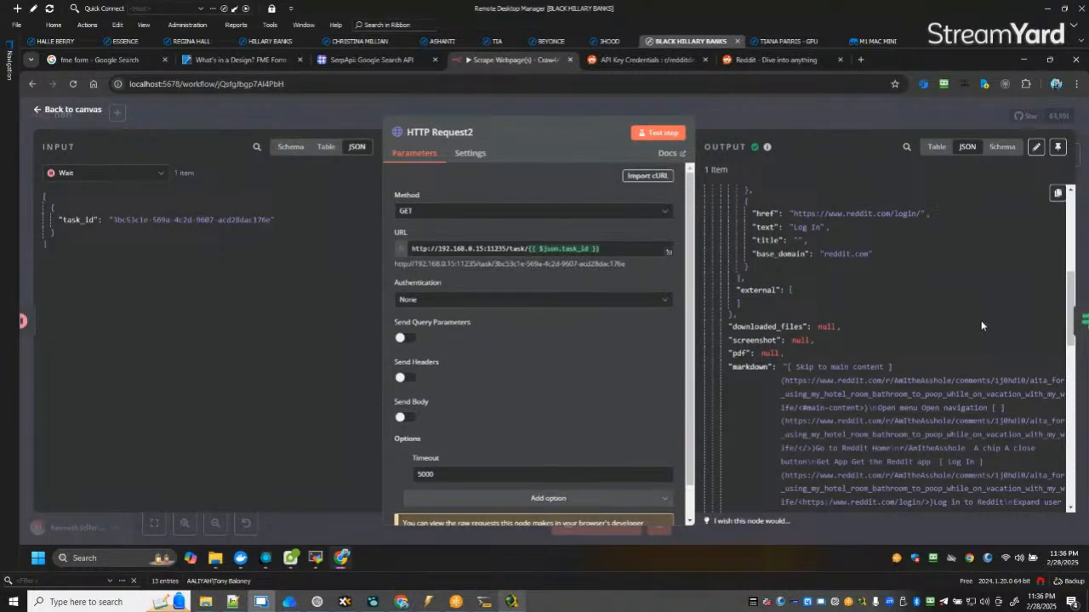
scroll(981, 326, "down", 5)
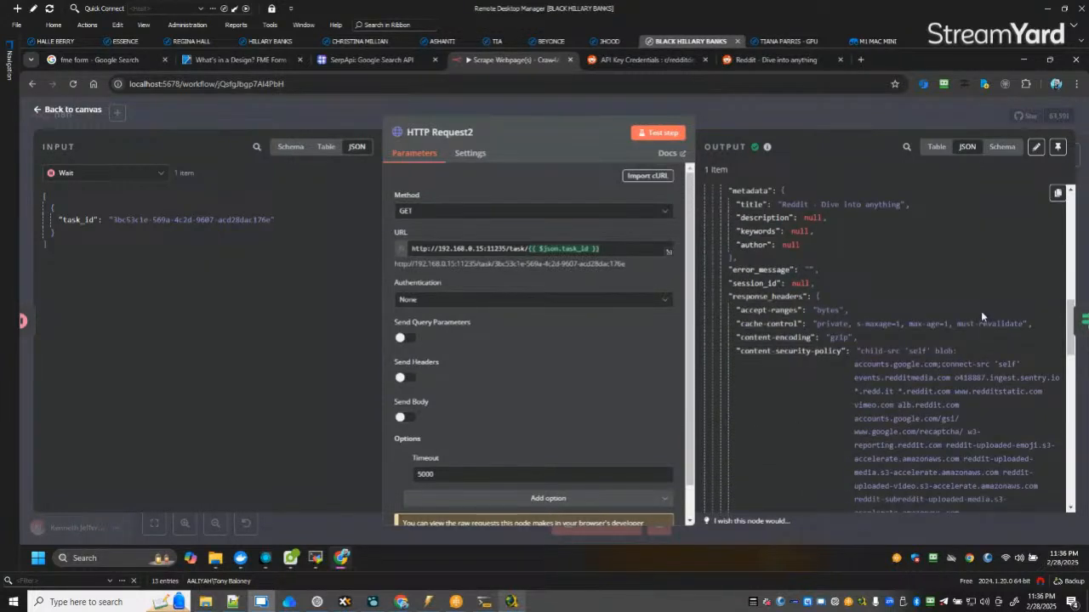
Review the HTTP Request2 output from the response headers to redirected_url, and back up to the markdown fields, for story text.
scroll(981, 315, "down", 3)
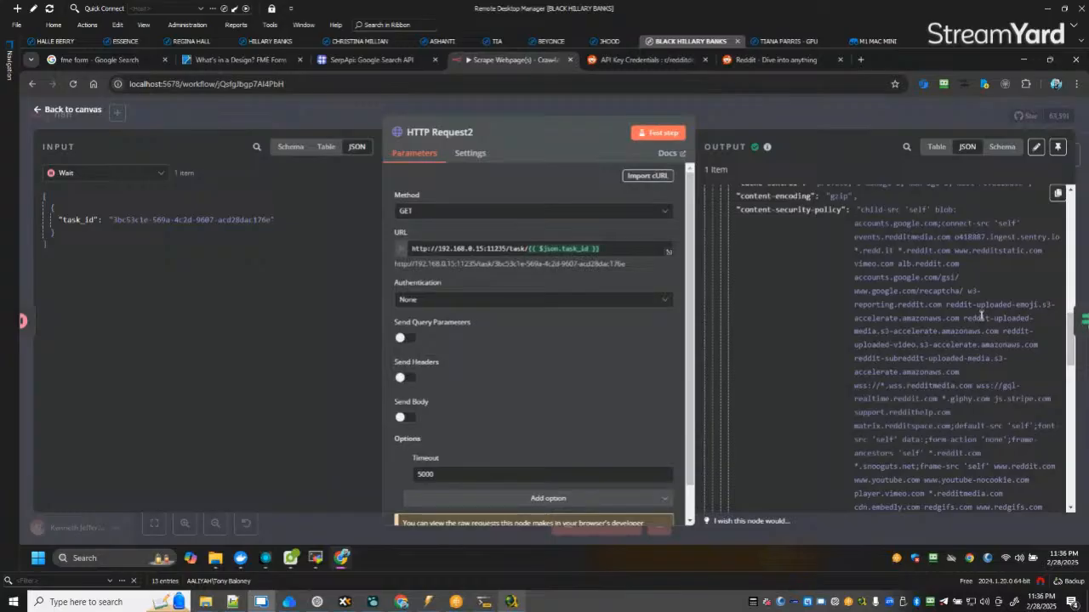
scroll(984, 318, "down", 2)
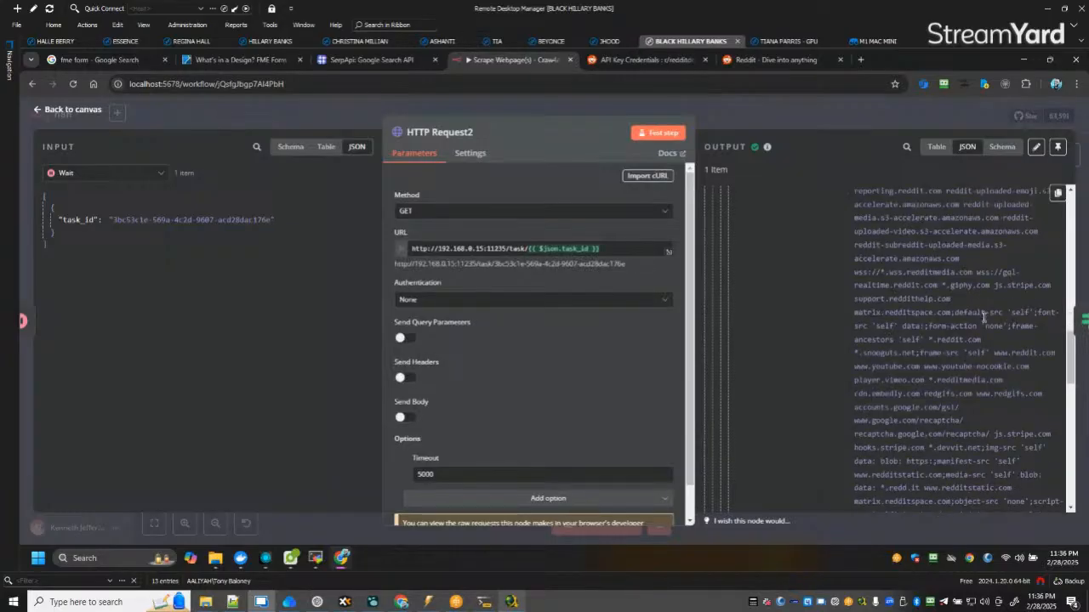
scroll(984, 317, "down", 4)
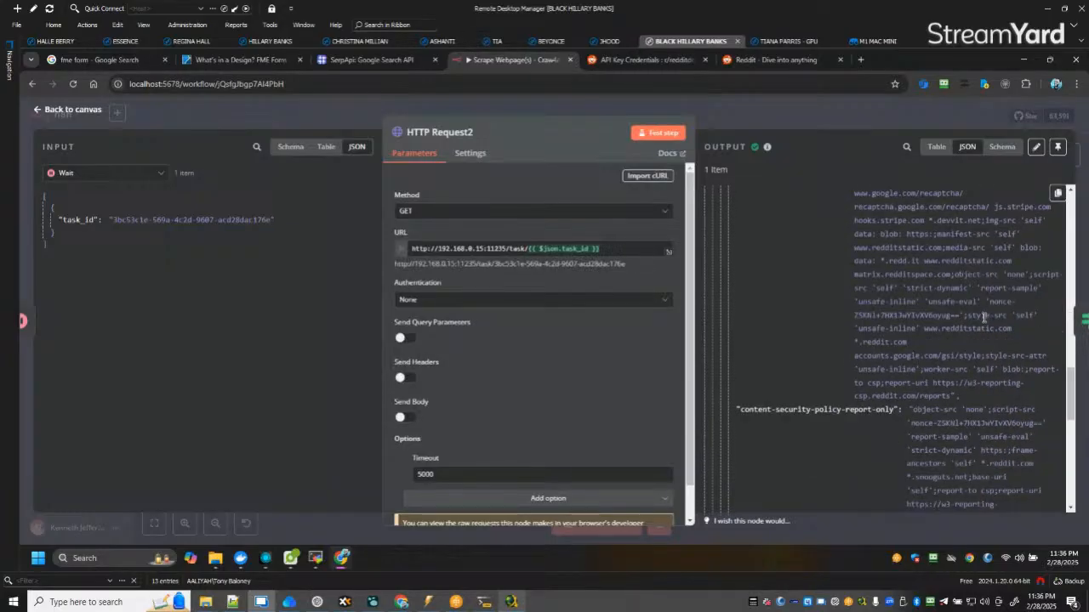
scroll(985, 317, "down", 8)
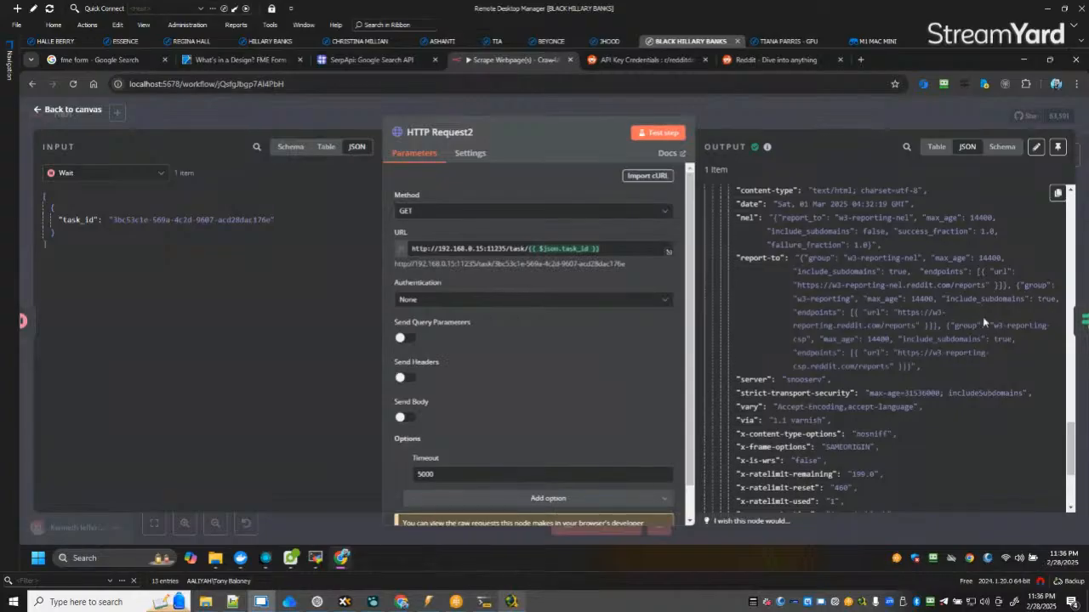
scroll(983, 316, "down", 3)
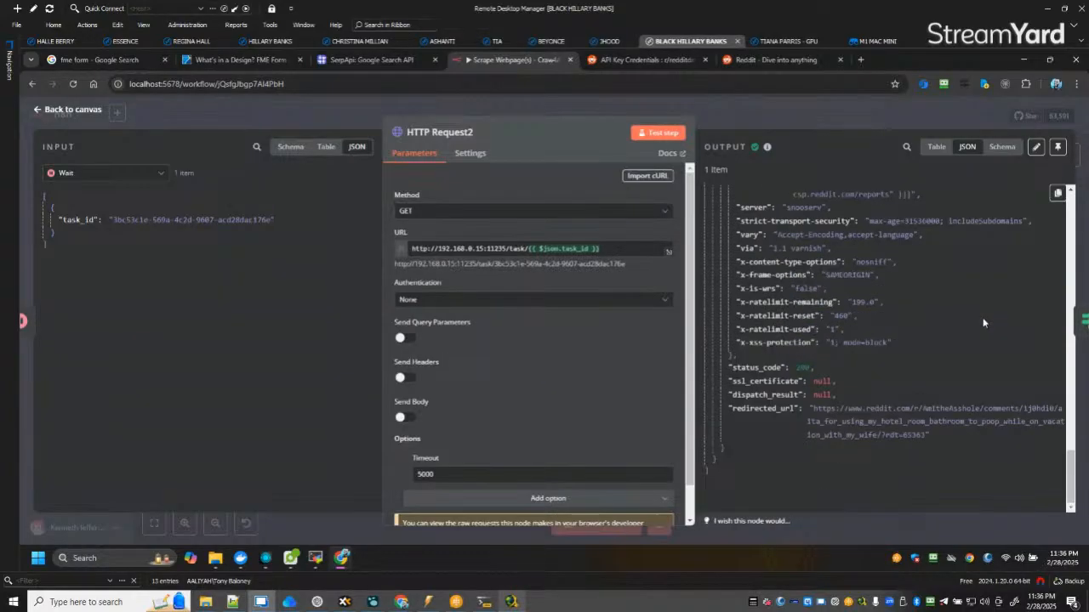
scroll(983, 317, "up", 5)
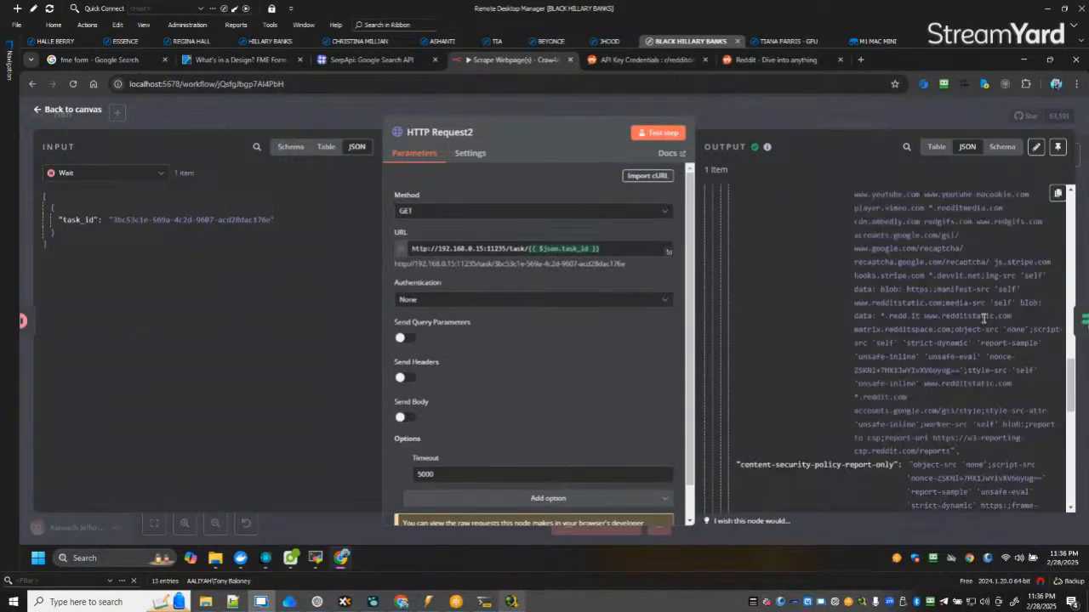
scroll(983, 318, "up", 4)
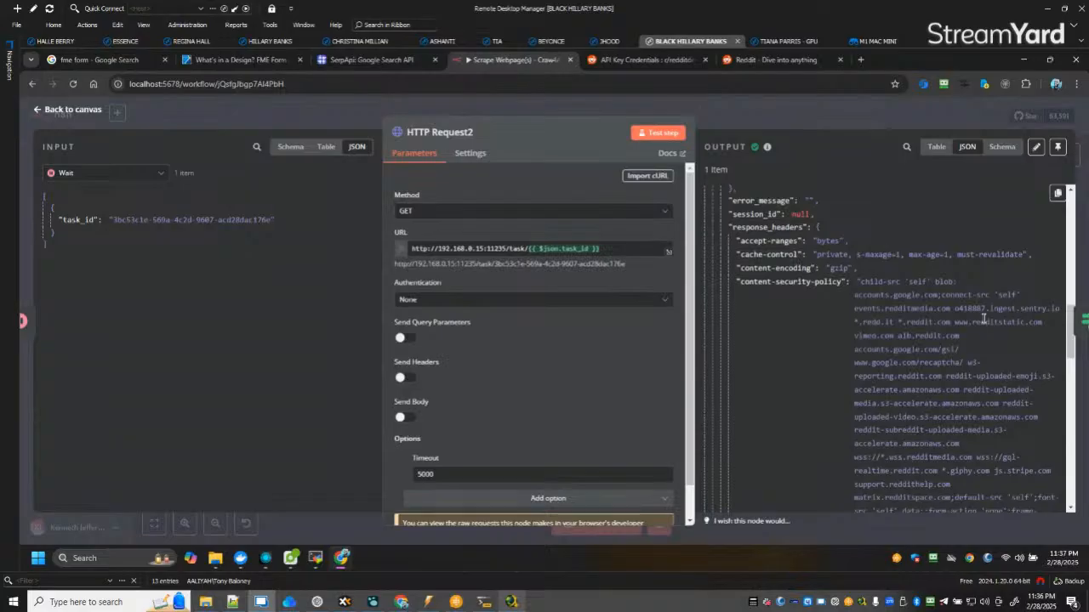
scroll(983, 319, "up", 2)
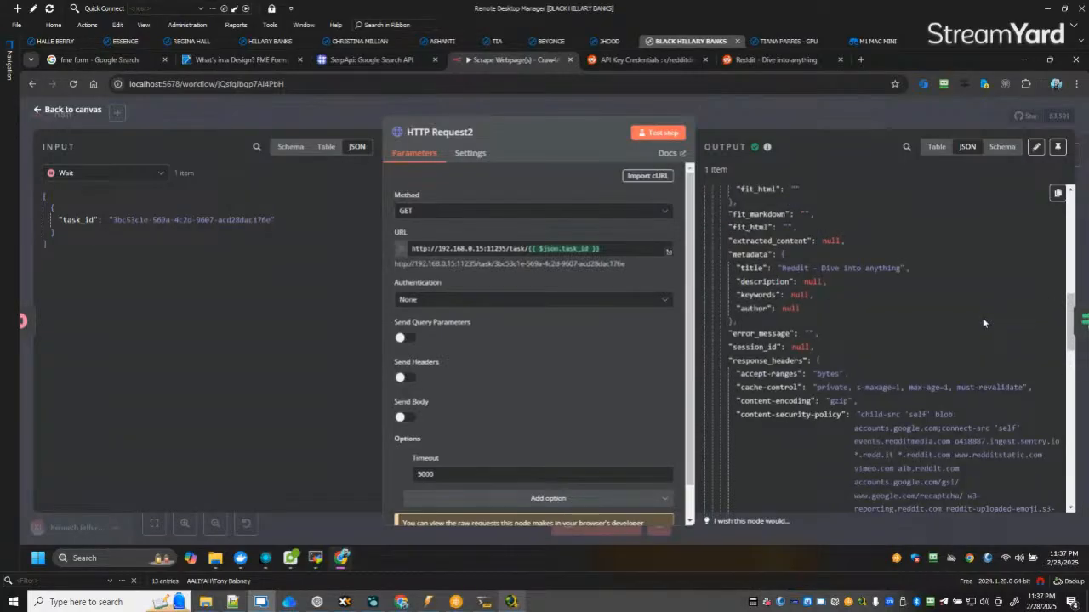
scroll(982, 322, "up", 6)
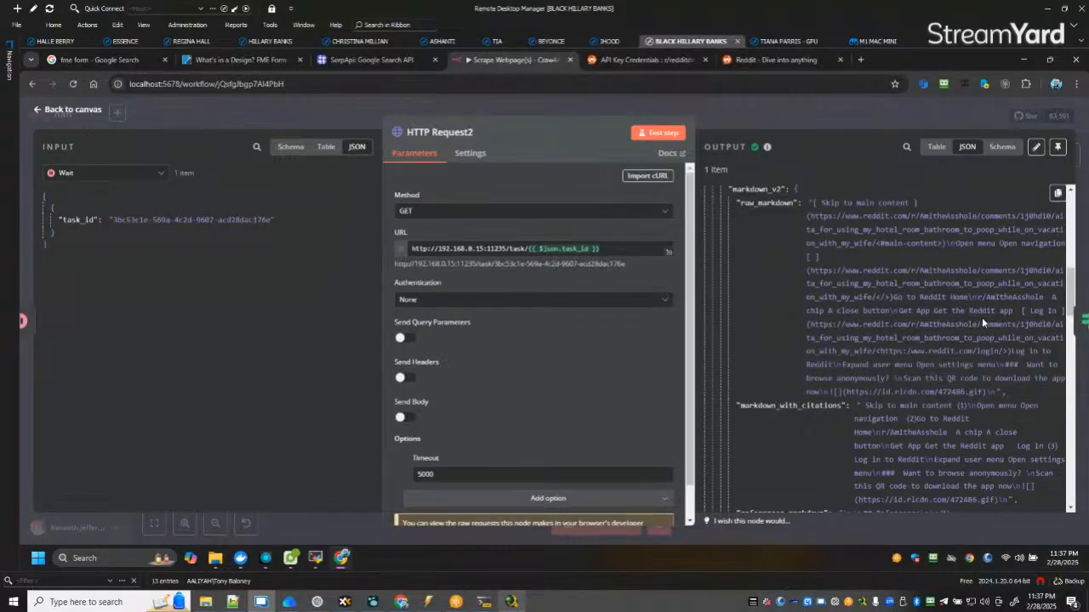
scroll(897, 295, "up", 4)
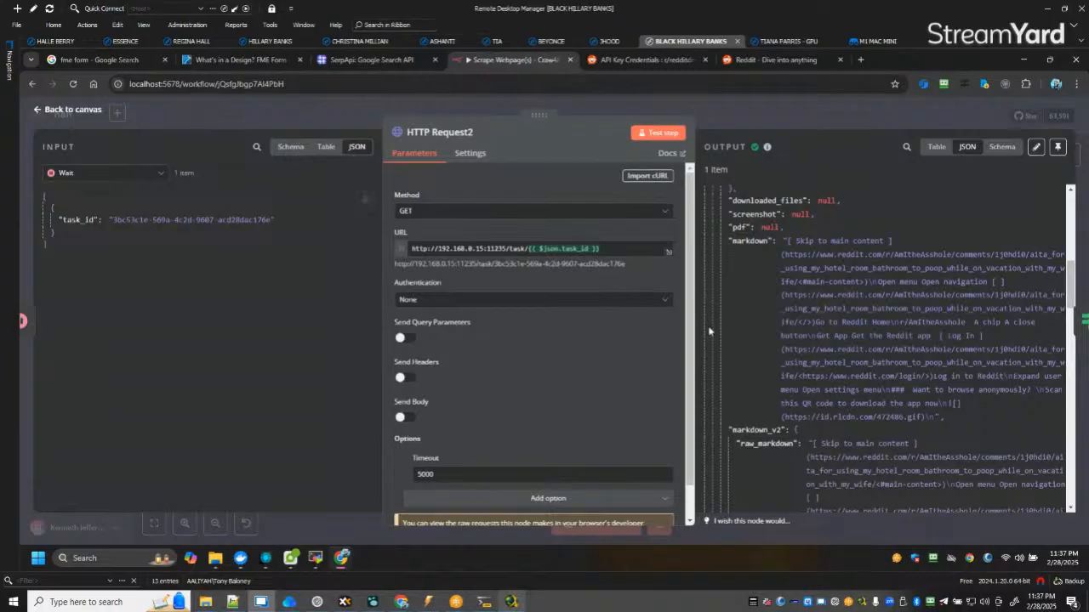
scroll(627, 373, "down", 1)
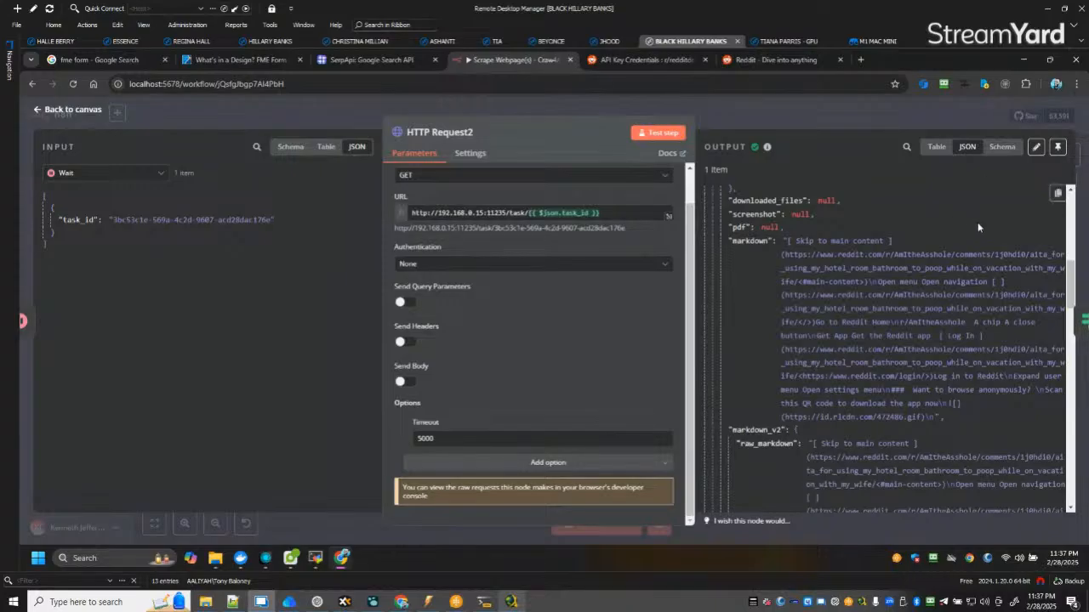
Copy the HTTP Request2 output JSON and start a new prompt in Google AI Studio in the local Chrome browser.
left_click(1057, 195)
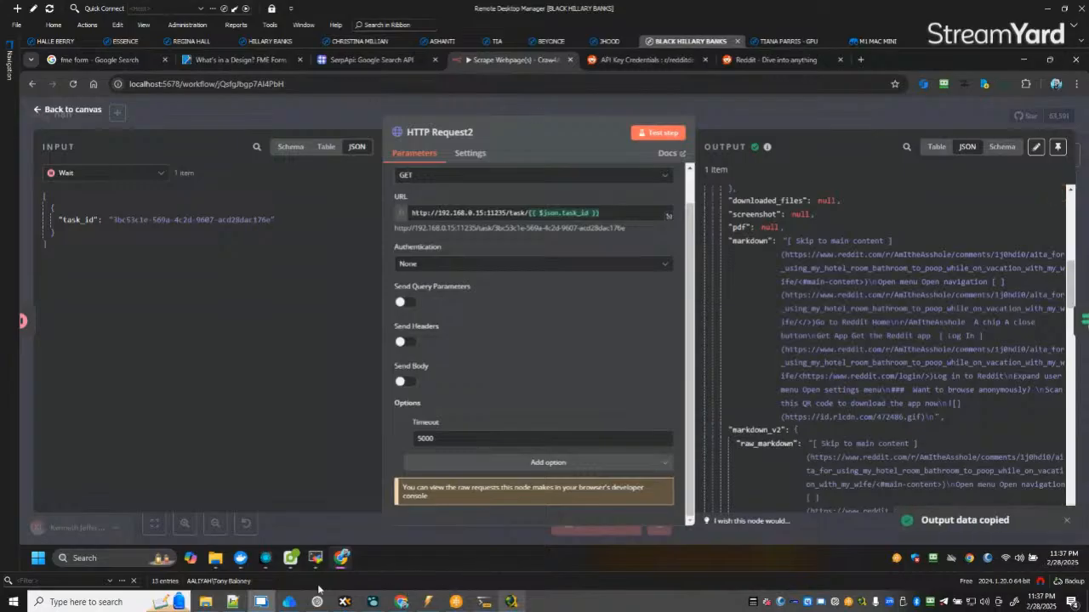
mouse_move(400, 601)
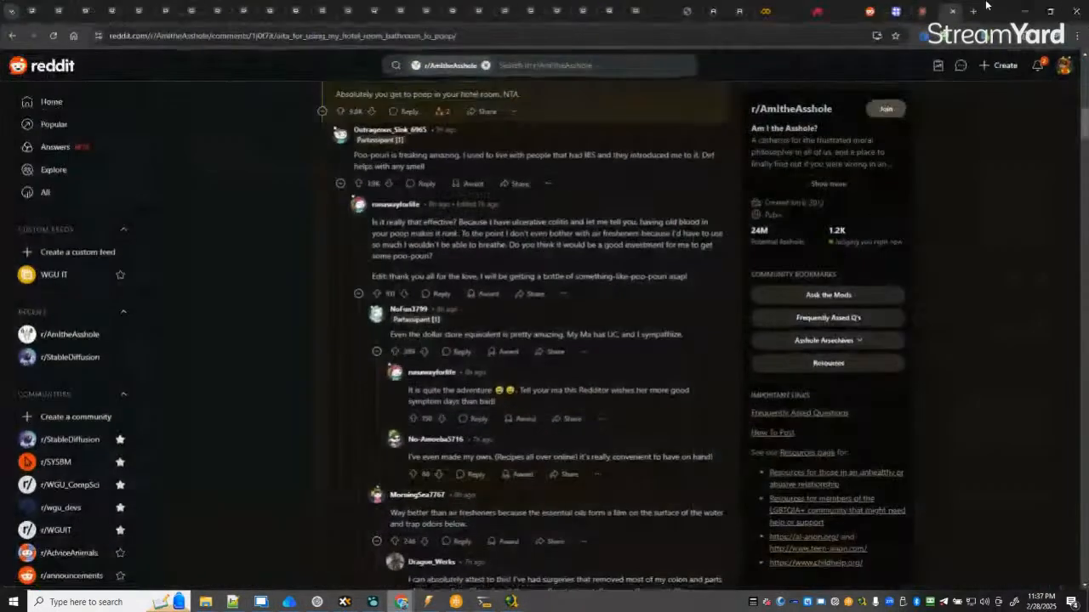
left_click(582, 553)
left_click(973, 14)
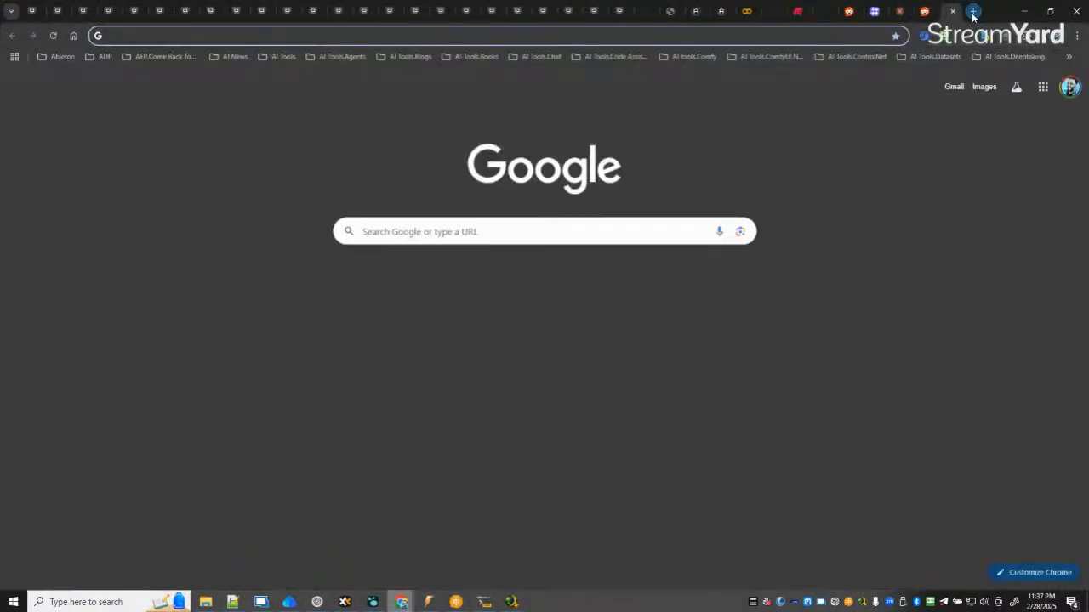
type("ai")
key("Return")
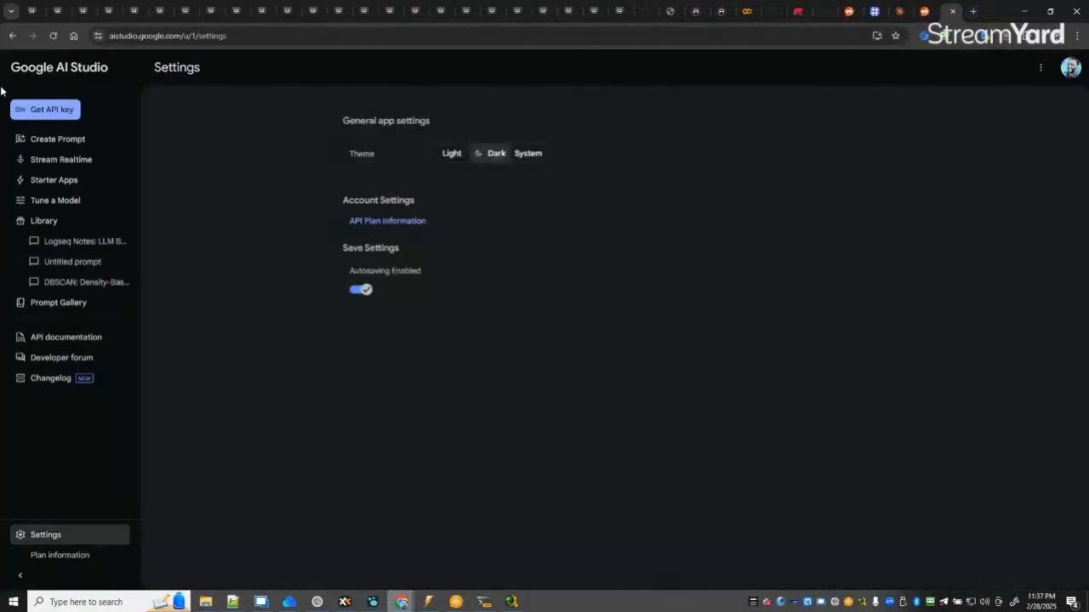
left_click(71, 140)
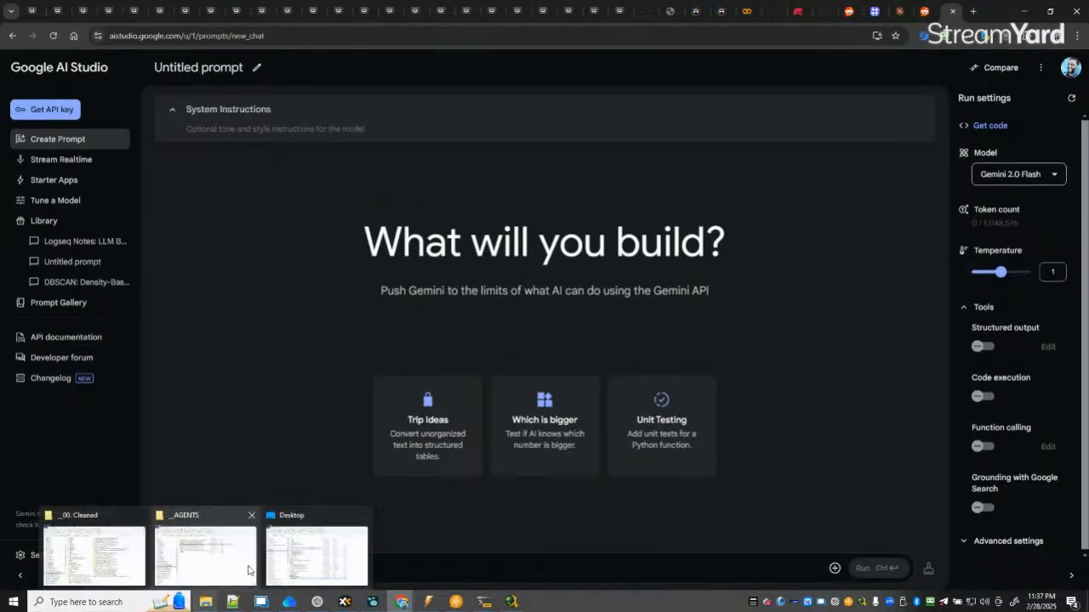
Run the prompt "extract the story from this text: omit all html and other site design stuff:" followed by the copied JSON.
left_click(619, 566)
type("extract the ")
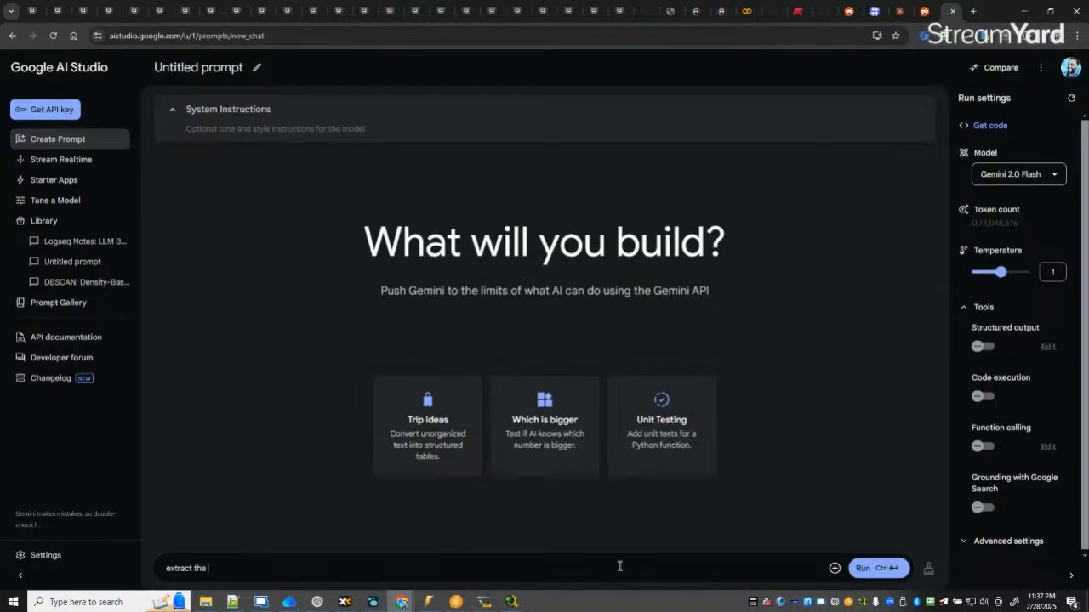
type("story from this test")
key("BackSpace")
type("xt")
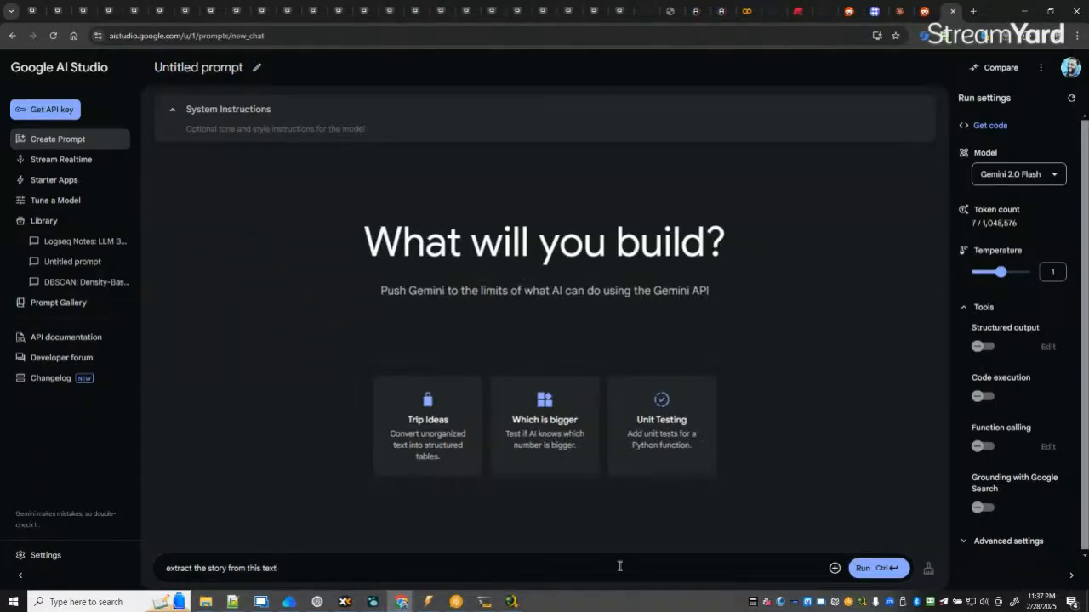
type(": omit all html and other")
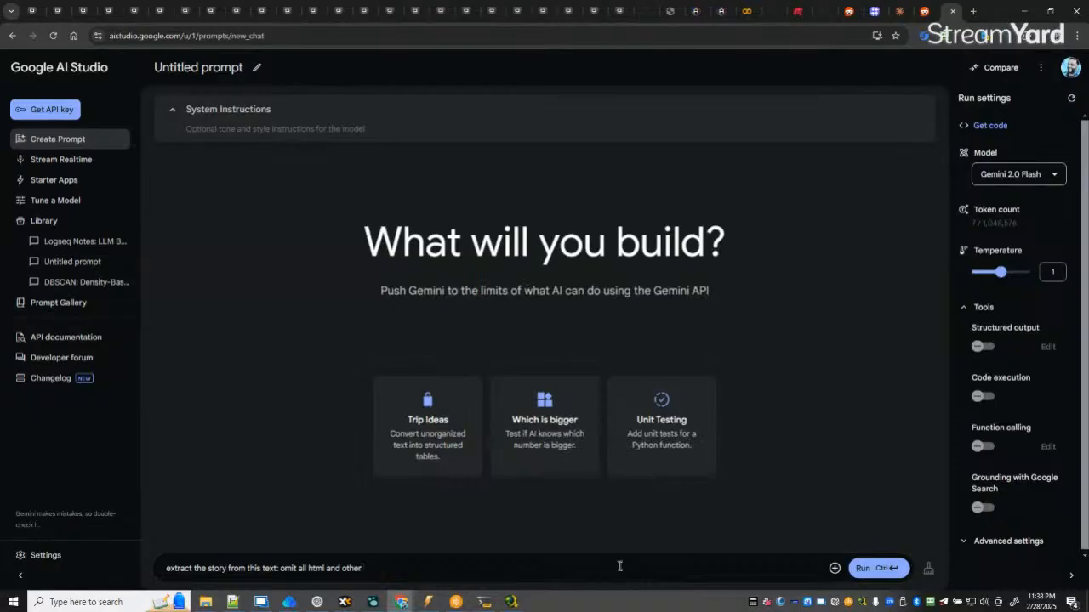
type(" site des")
key("BackSpace")
type("sign stuff:")
key("Return")
key("ctrl+v")
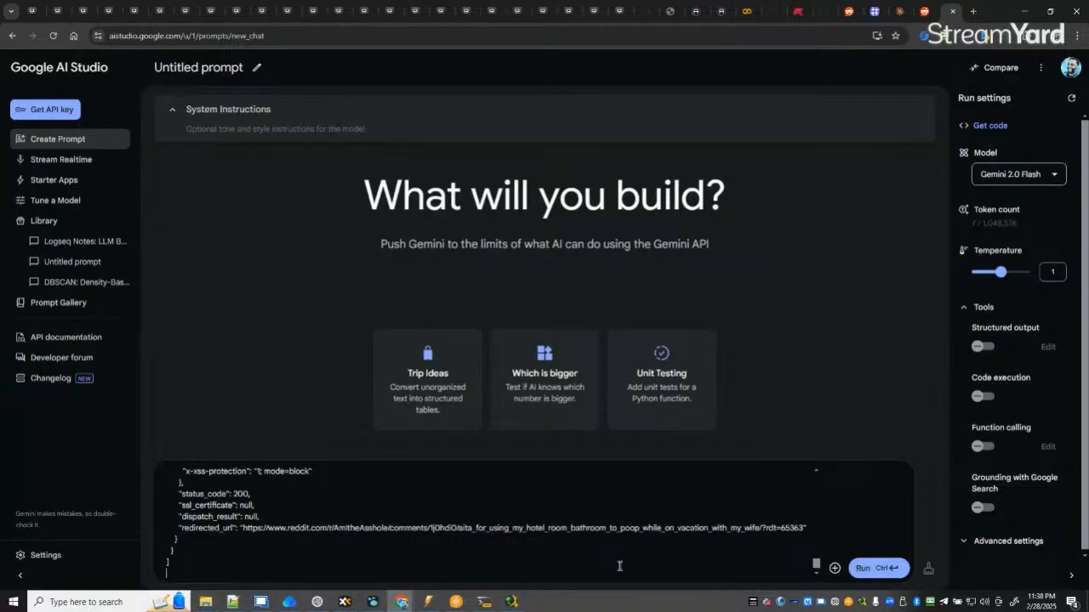
key("ctrl+Return")
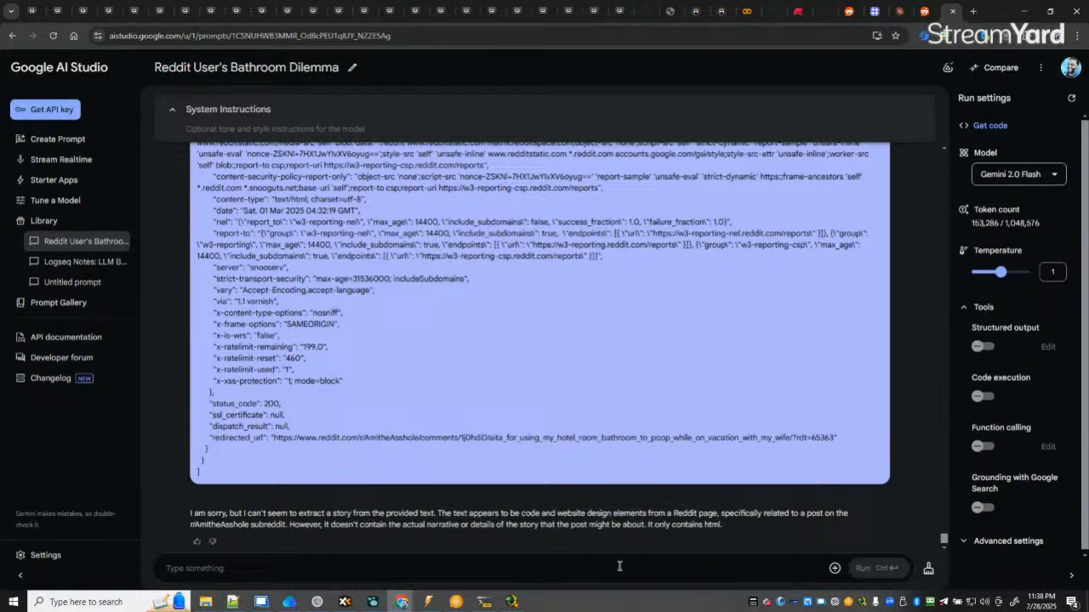
Search the web for "crawl4ai documentation" in a new browser tab and open the Crawl4AI documentation home page.
left_click(973, 14)
type("cra")
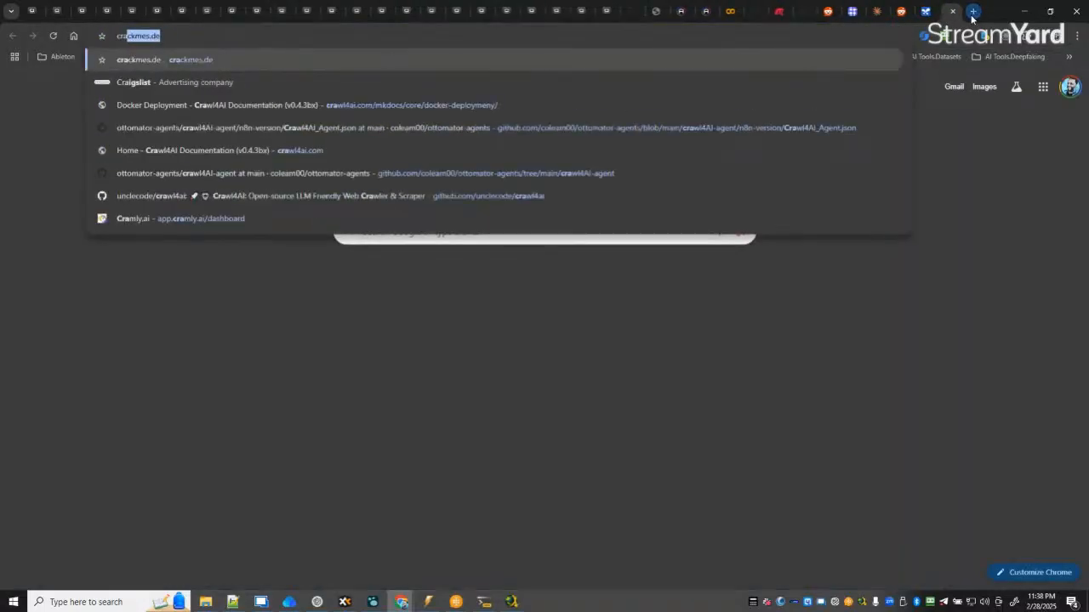
key("BackSpace")
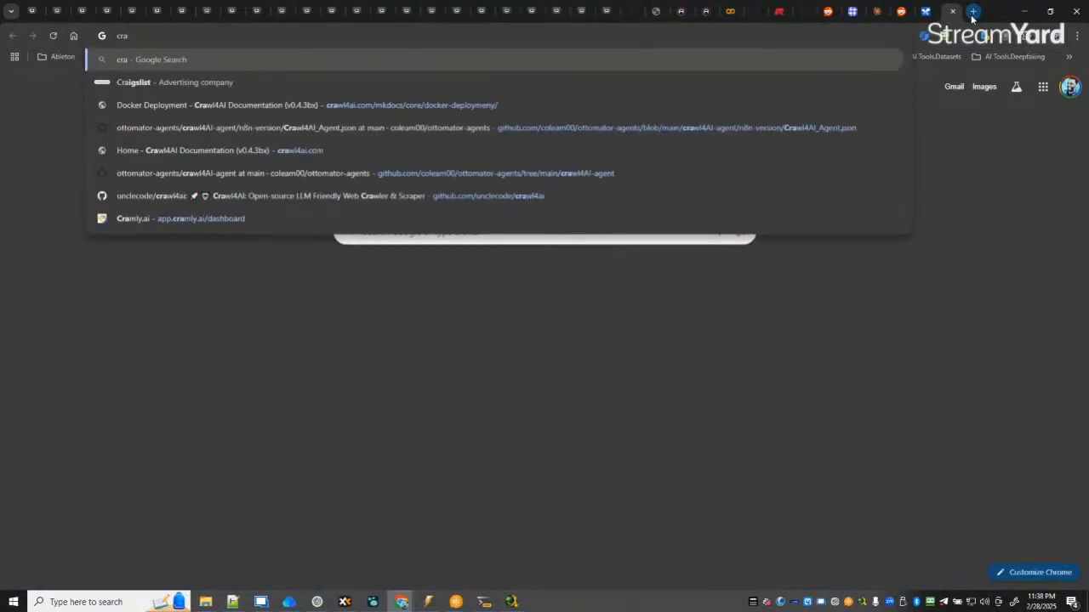
type("wl4")
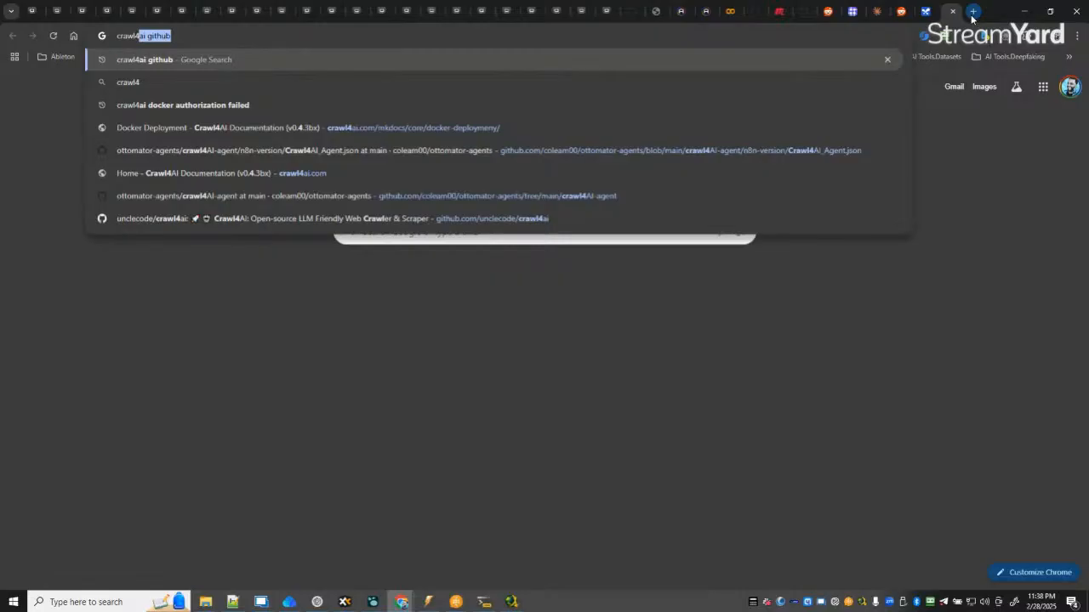
type("ai")
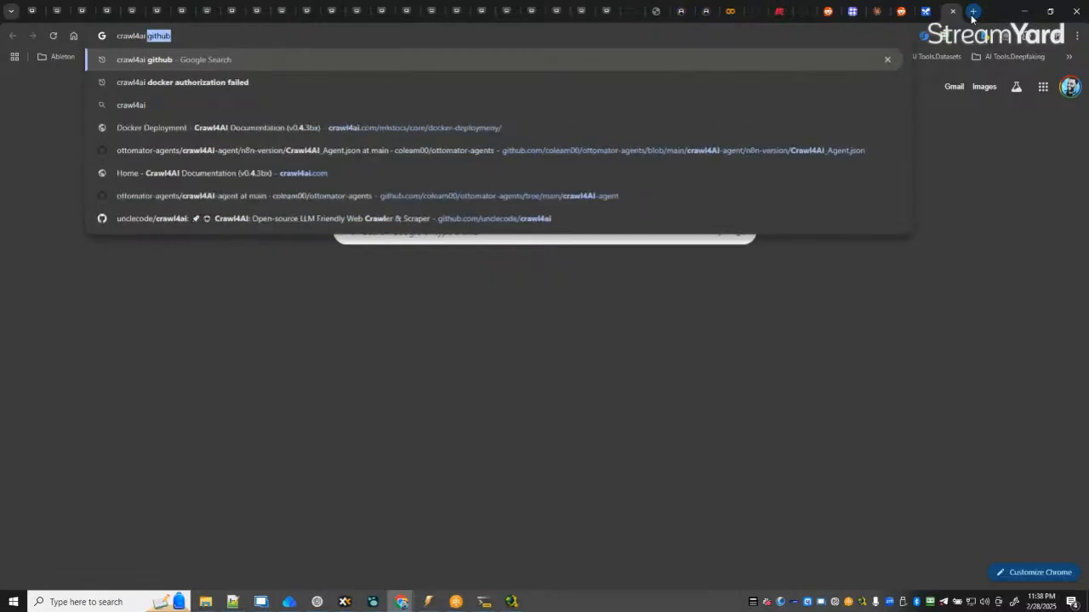
type(" documentation")
key("Return")
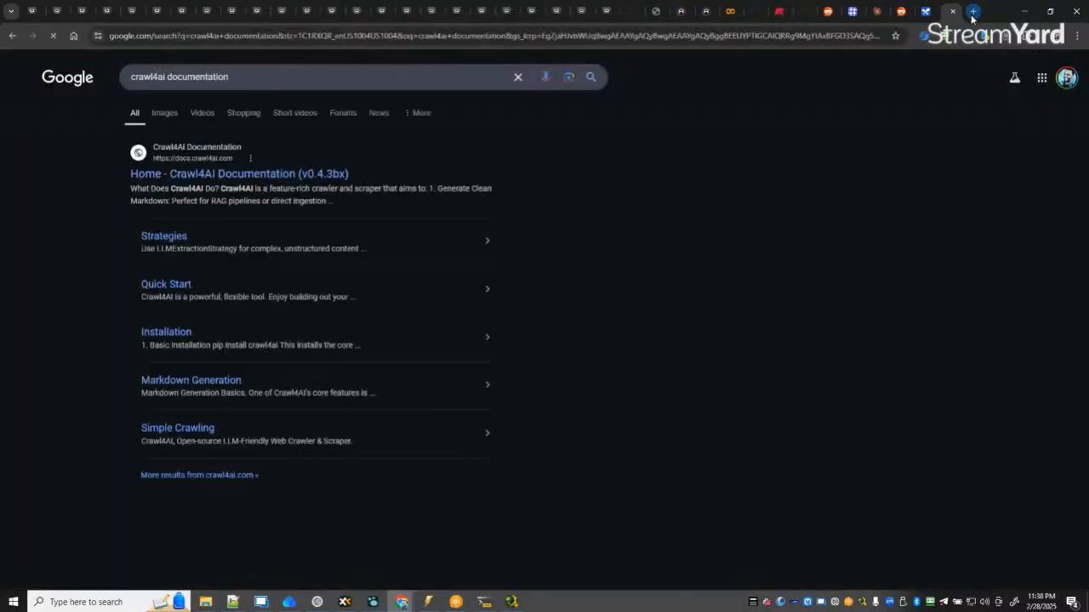
left_click(276, 175)
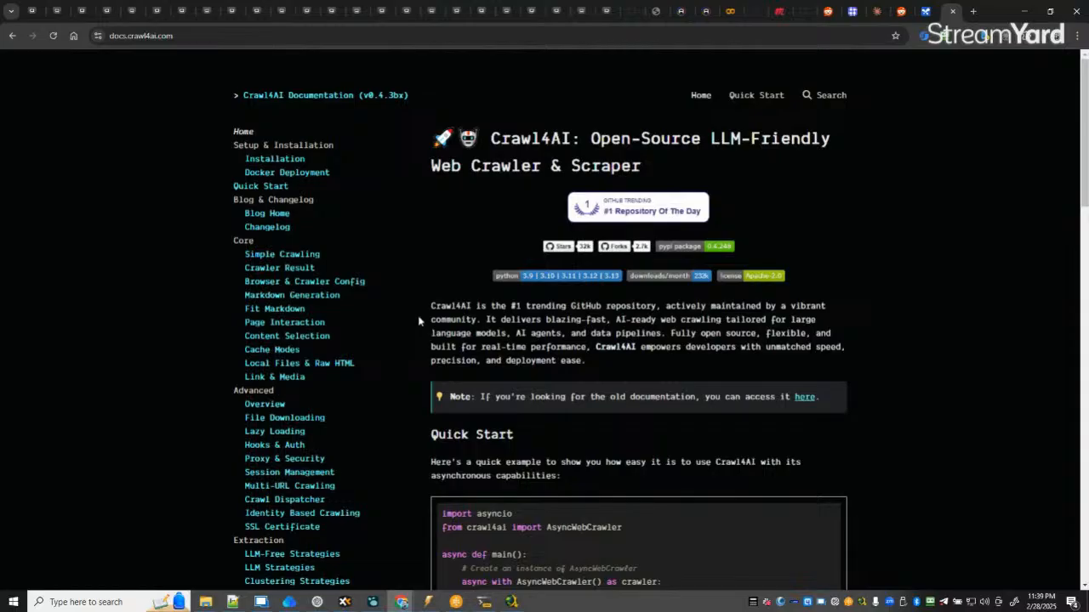
Open the Crawler Result documentation and read through the CrawlResult schema, the key fields table and the HTML Variants section.
left_click(305, 269)
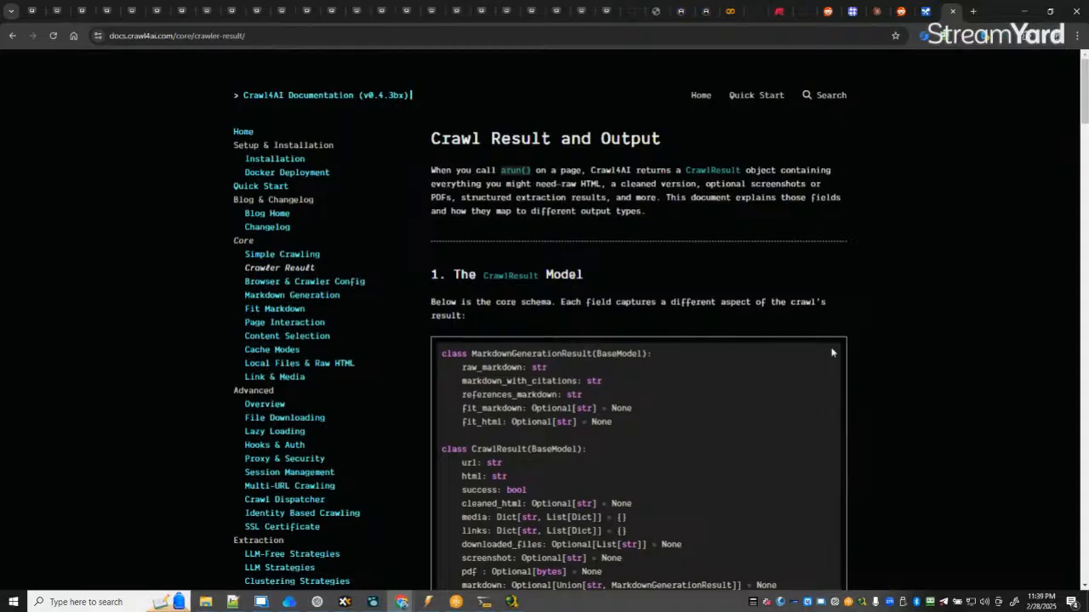
scroll(803, 385, "down", 5)
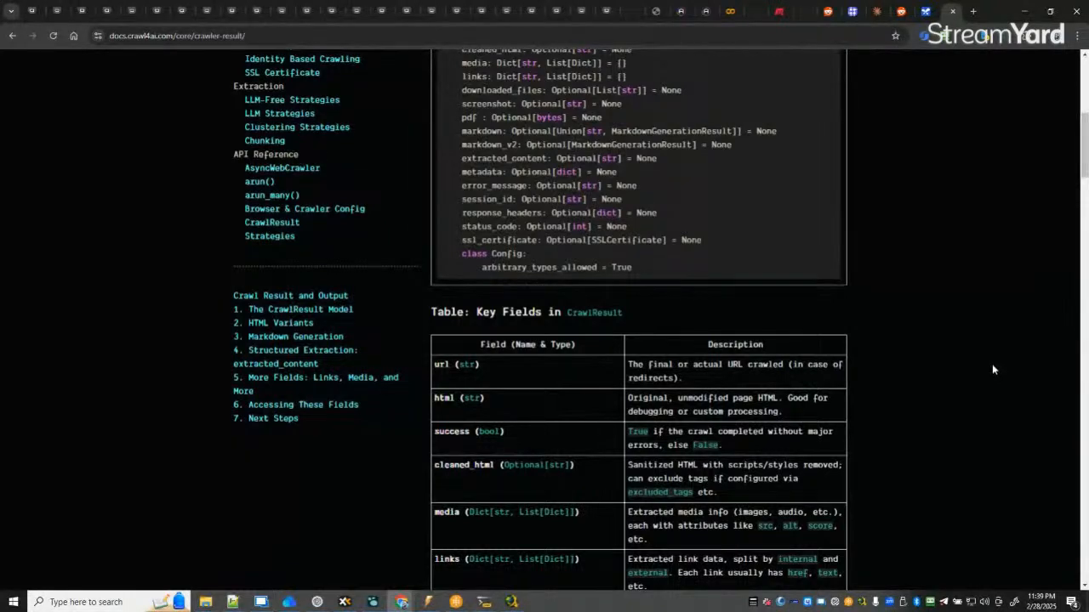
scroll(991, 369, "down", 1)
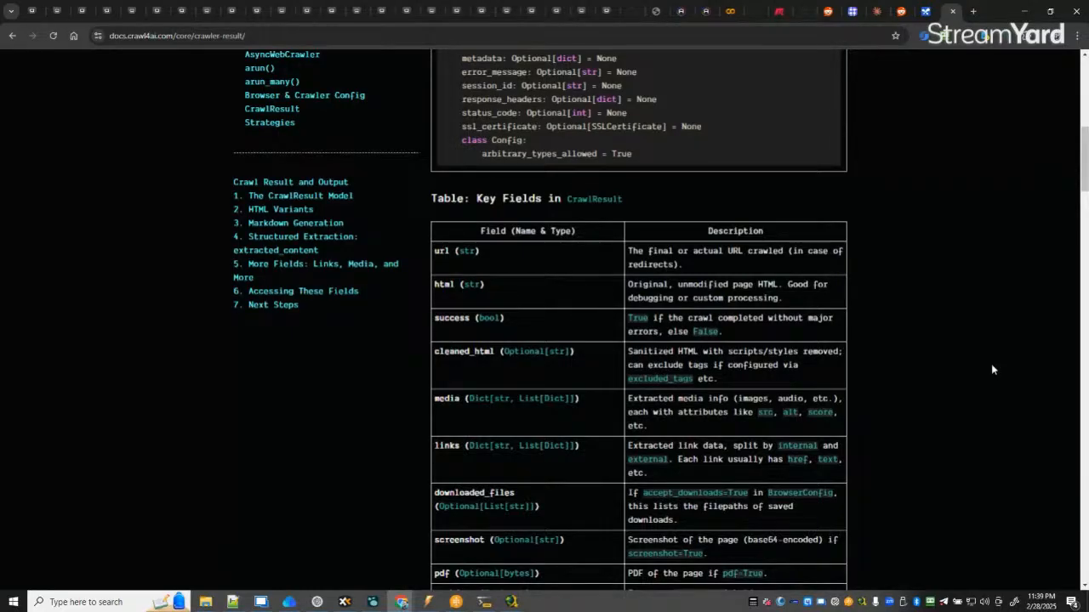
scroll(992, 370, "down", 1)
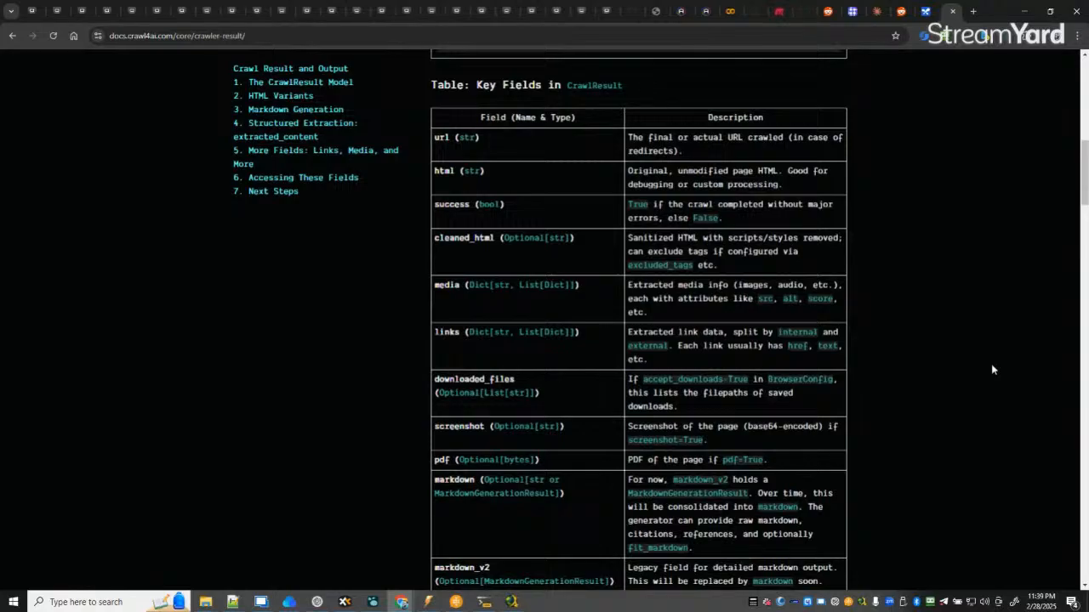
scroll(992, 369, "down", 1)
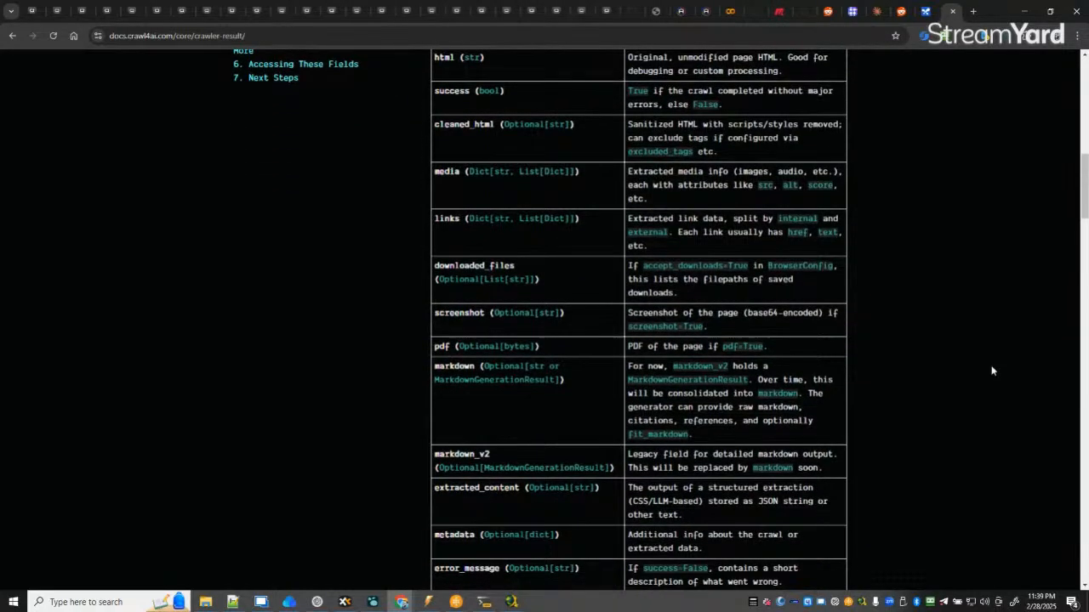
scroll(992, 370, "down", 2)
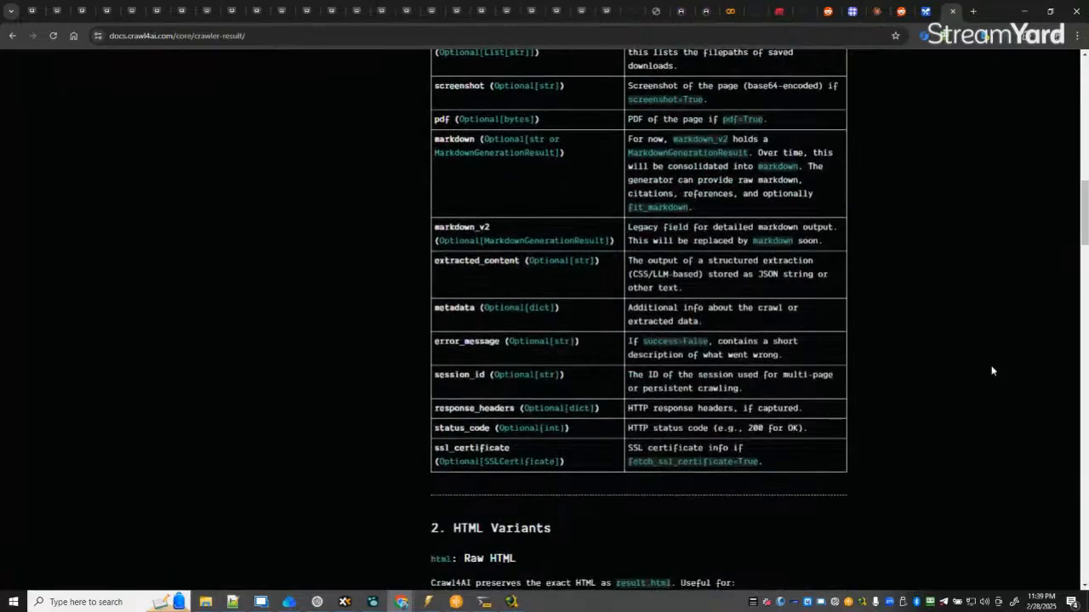
scroll(819, 348, "down", 2)
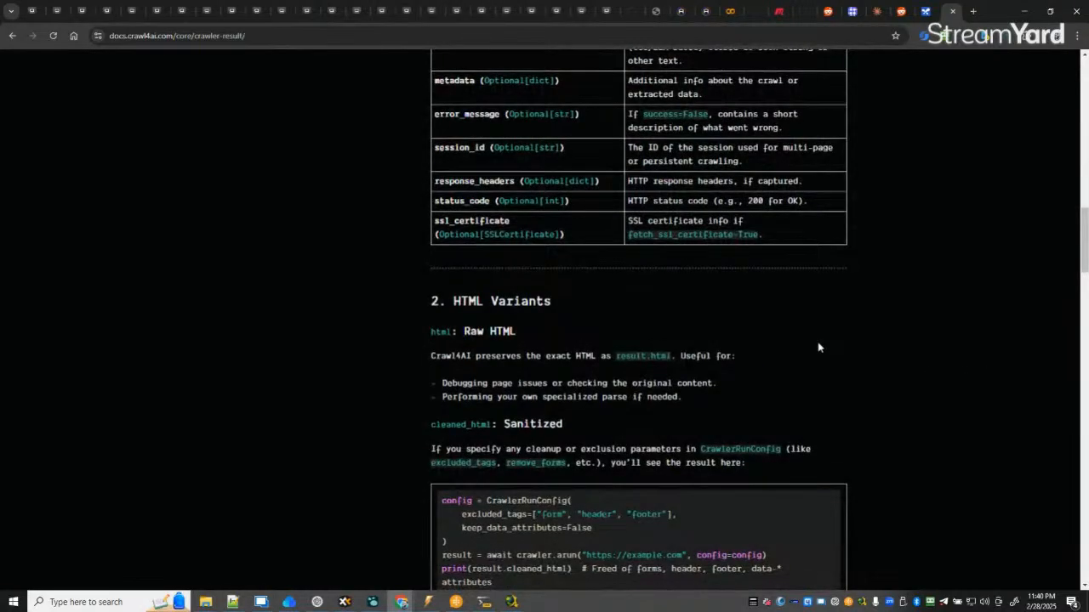
scroll(819, 347, "down", 2)
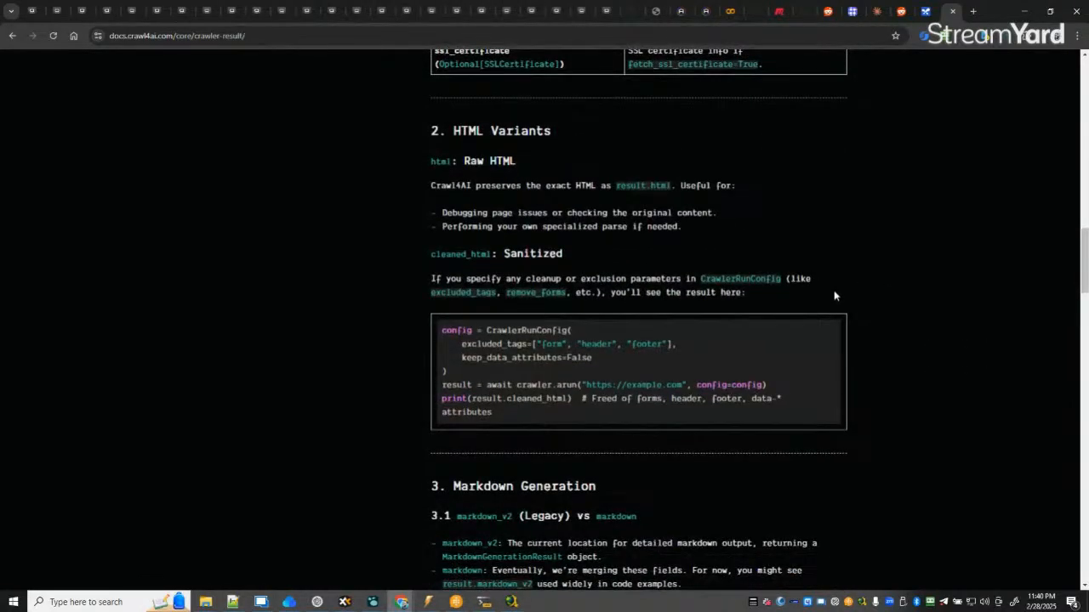
Read on through the Markdown Generation, Structured Extraction and More Fields sections of the Crawler Result documentation.
scroll(970, 316, "down", 1)
scroll(969, 316, "down", 1)
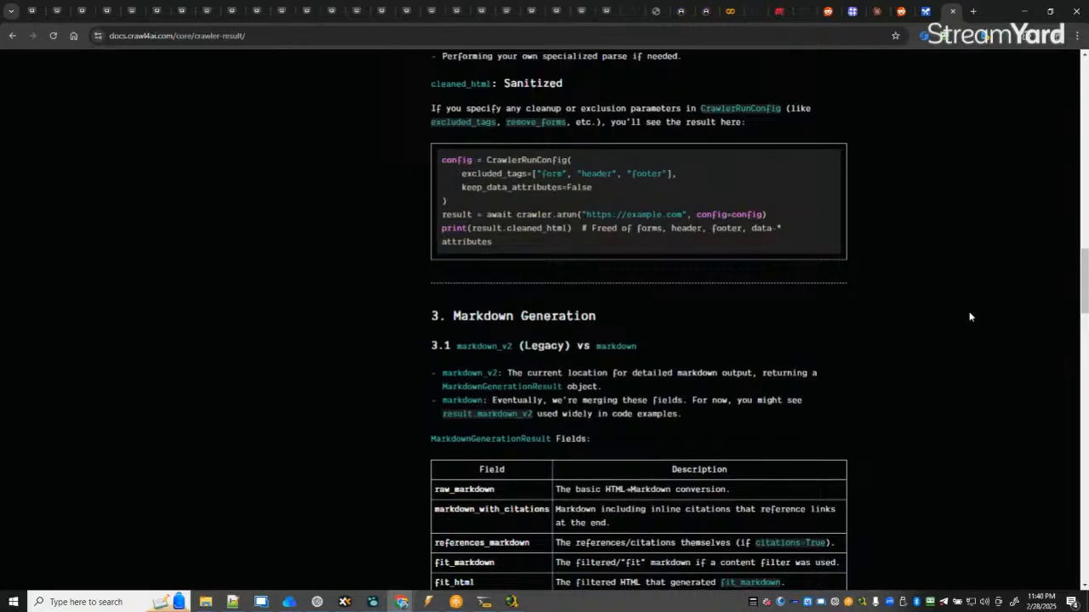
scroll(907, 364, "up", 2)
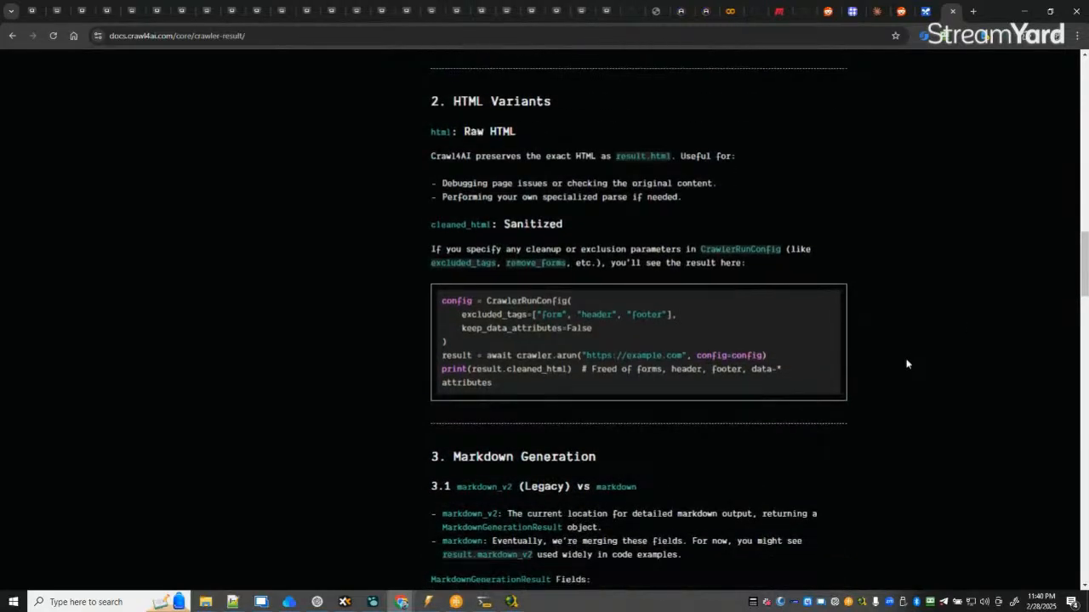
scroll(906, 364, "down", 7)
scroll(907, 364, "down", 4)
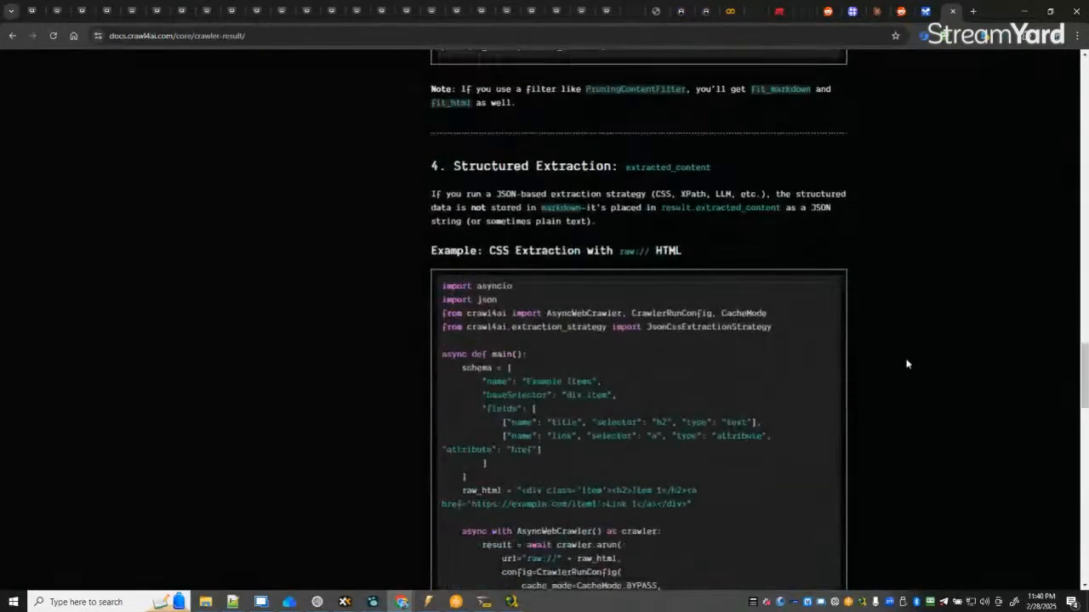
scroll(906, 364, "down", 5)
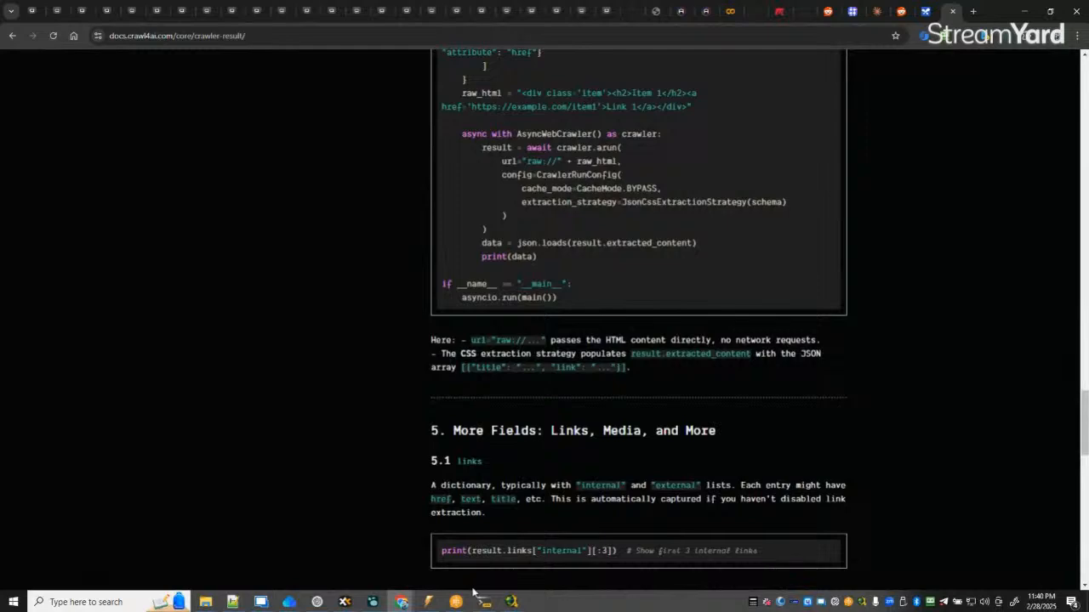
Switch back to the remote desktop, close the HTTP Request2 node and save the Craw4AI (Single Link) workflow.
left_click(259, 602)
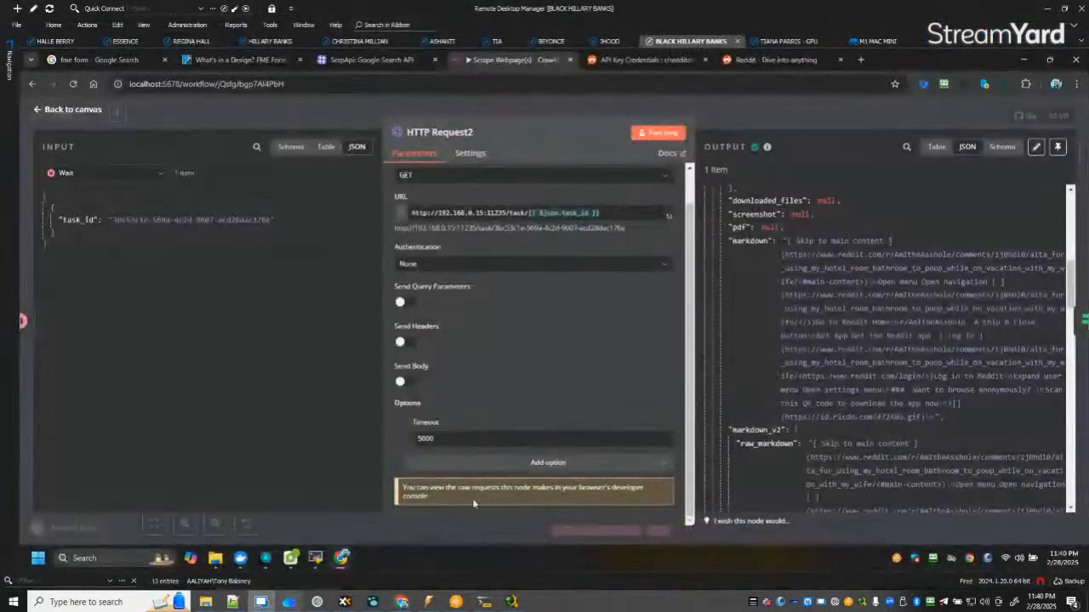
left_click(66, 111)
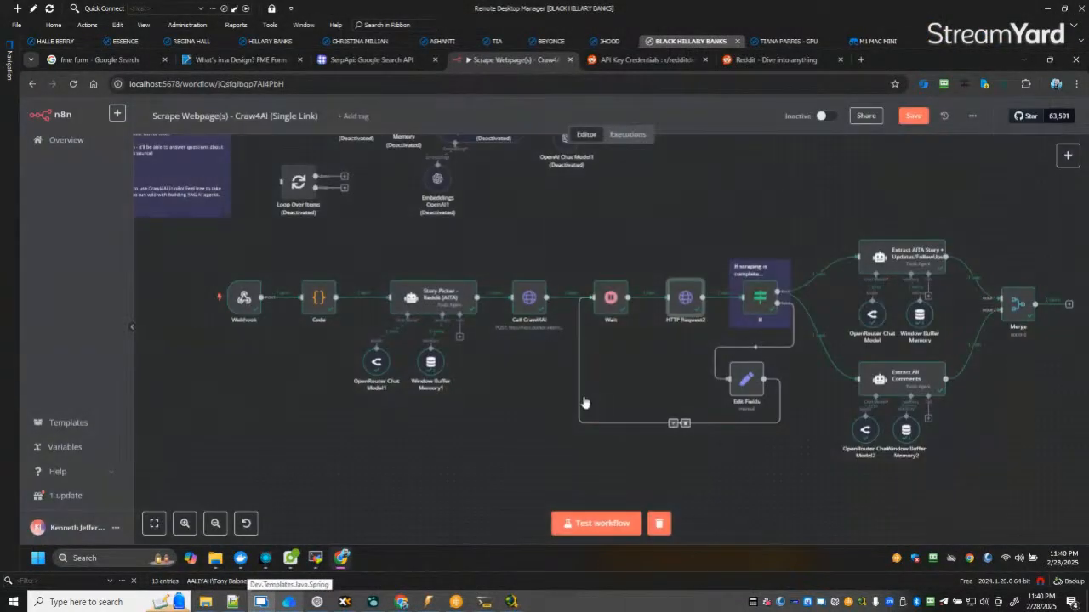
left_click(915, 117)
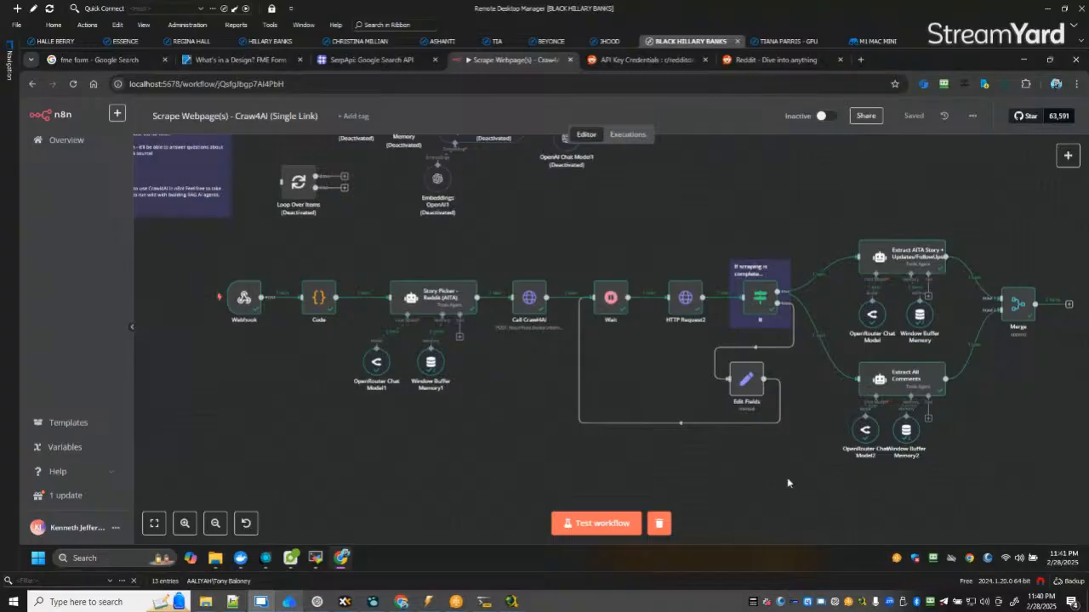
Switch to the Crawl4AI terminal session in MobaXterm and examine the server log for the Reddit AmItheAsshole crawl requests.
left_click(316, 558)
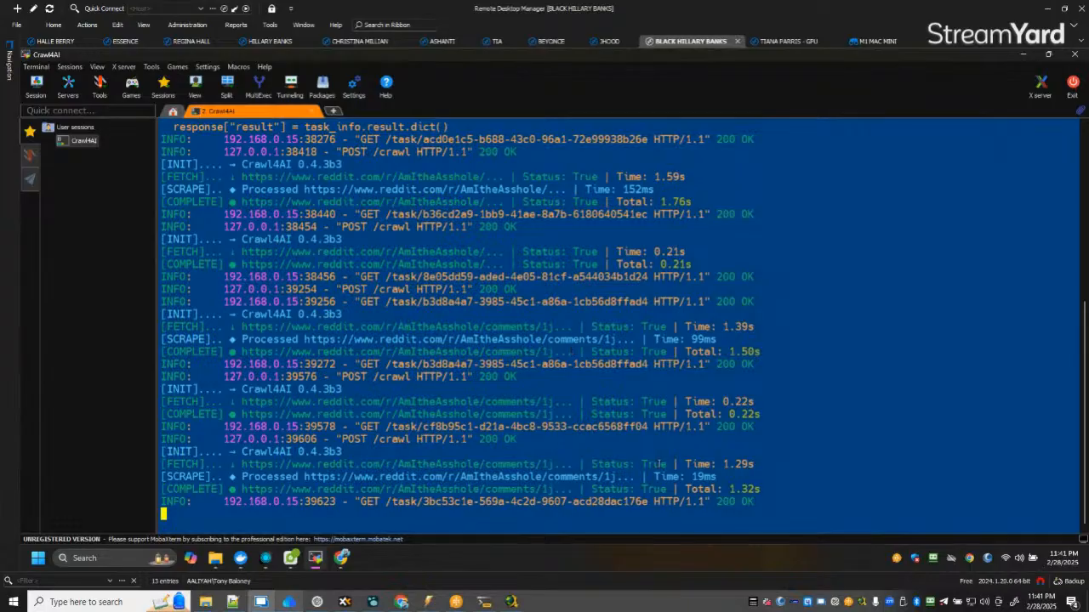
scroll(659, 464, "up", 6)
scroll(659, 464, "up", 2)
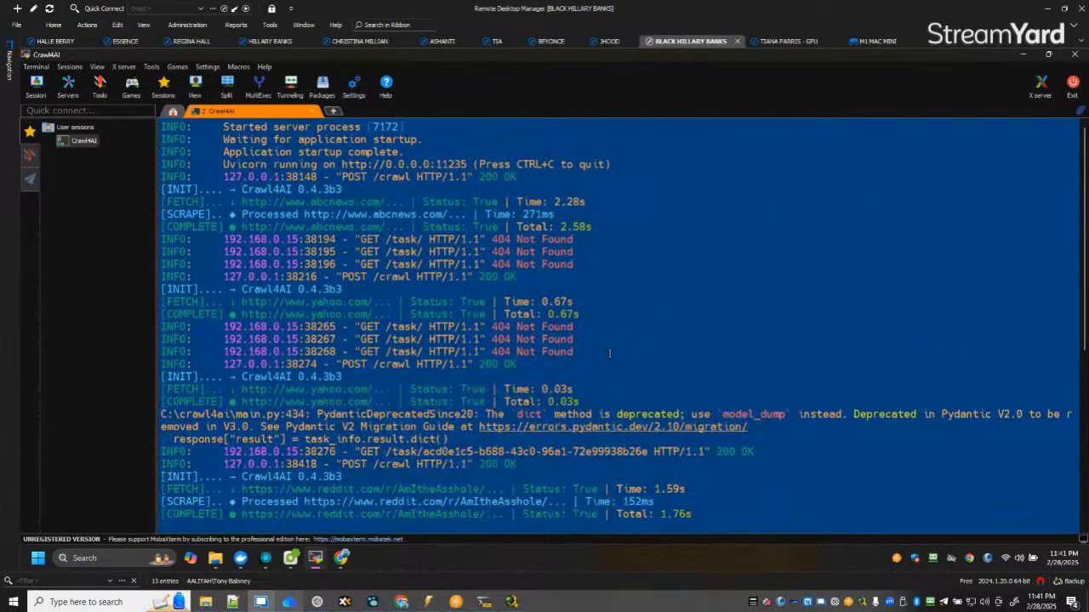
scroll(612, 332, "down", 4)
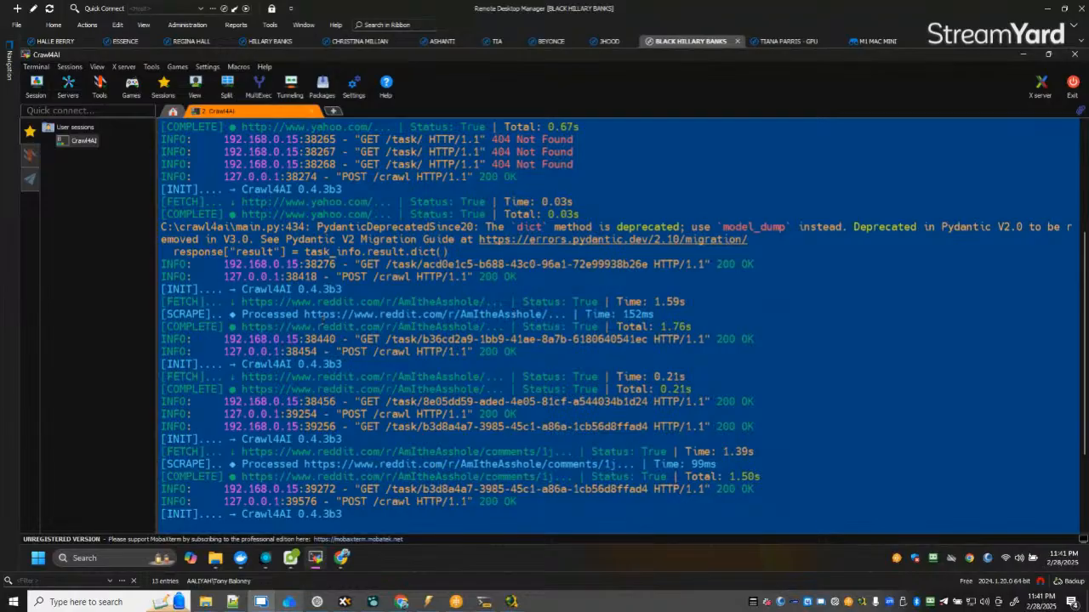
left_click_drag(242, 327, 492, 328)
left_click(808, 354)
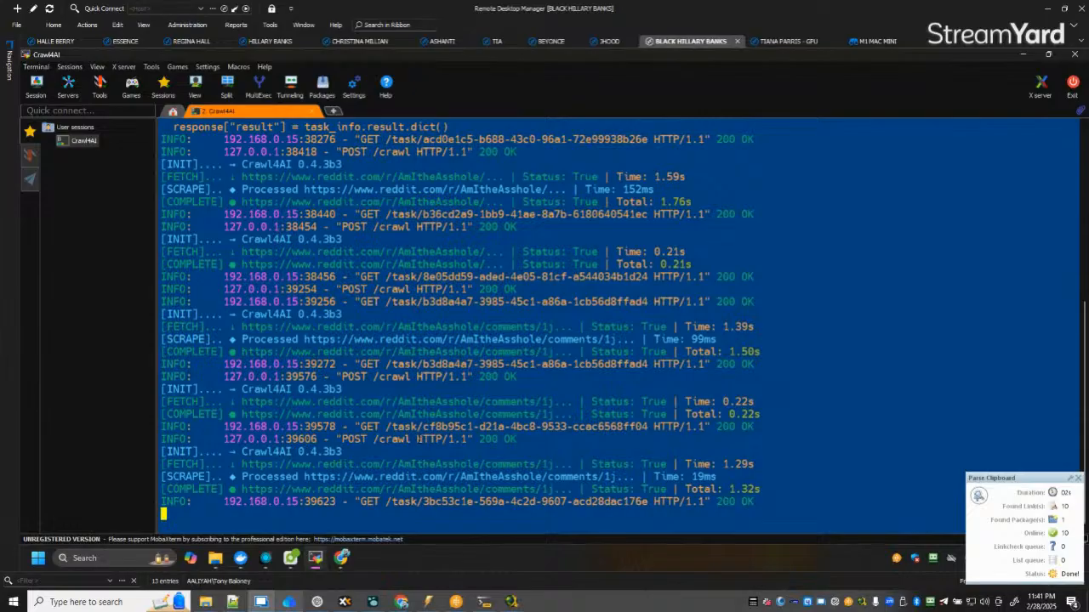
scroll(730, 357, "up", 2)
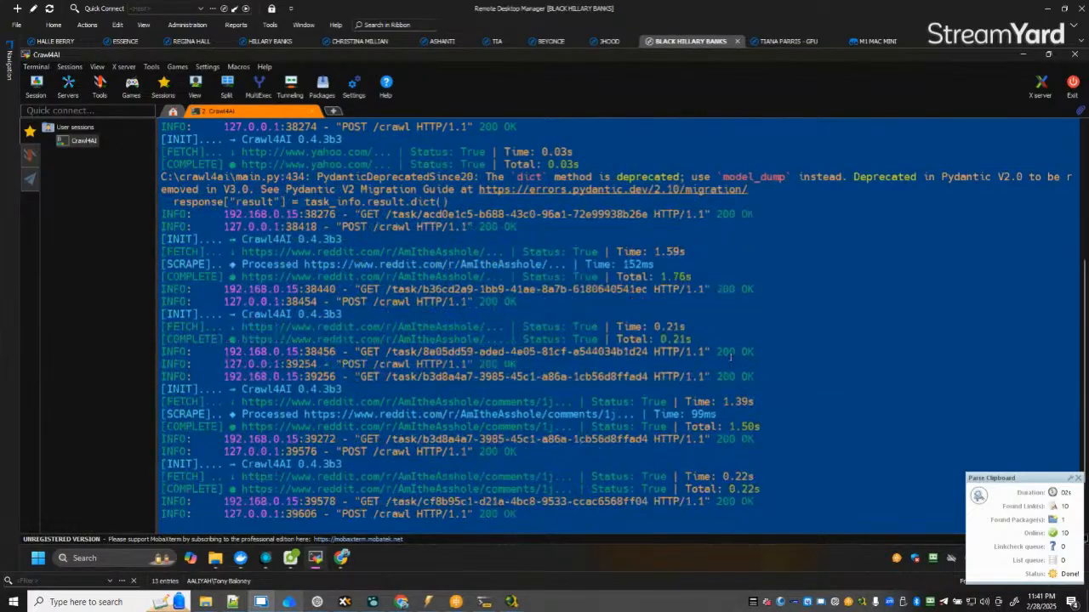
scroll(729, 357, "down", 2)
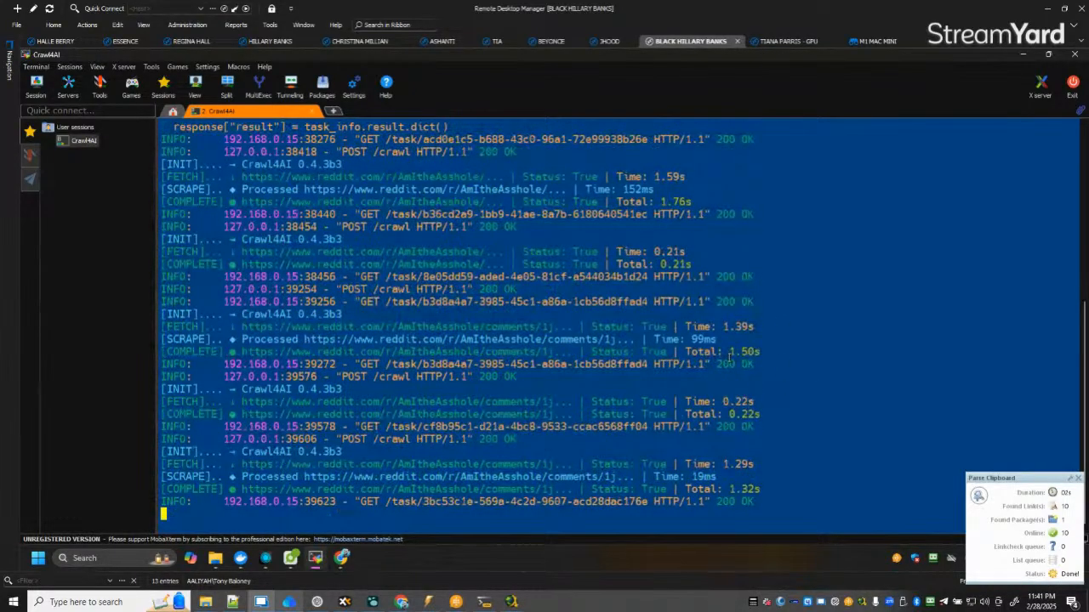